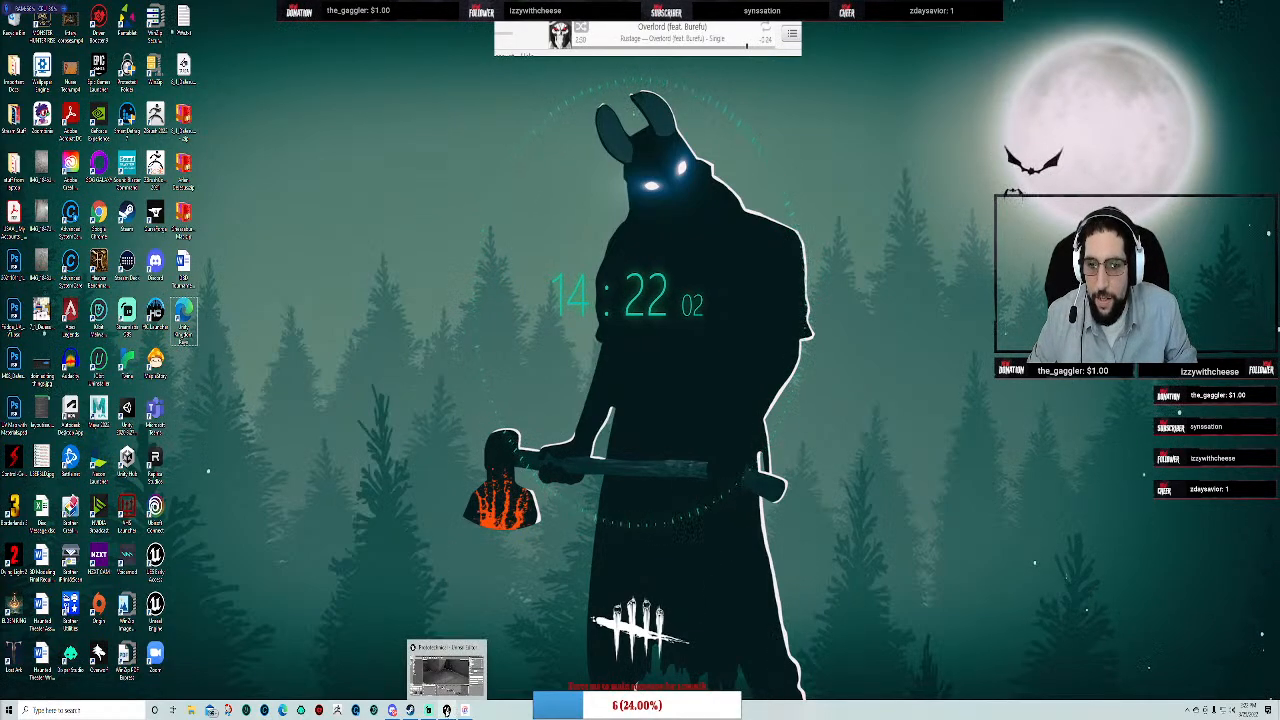
Switch to the Unreal Editor project and inspect the hangar level around the Prototechnician's Office and the main floor
click(466, 658)
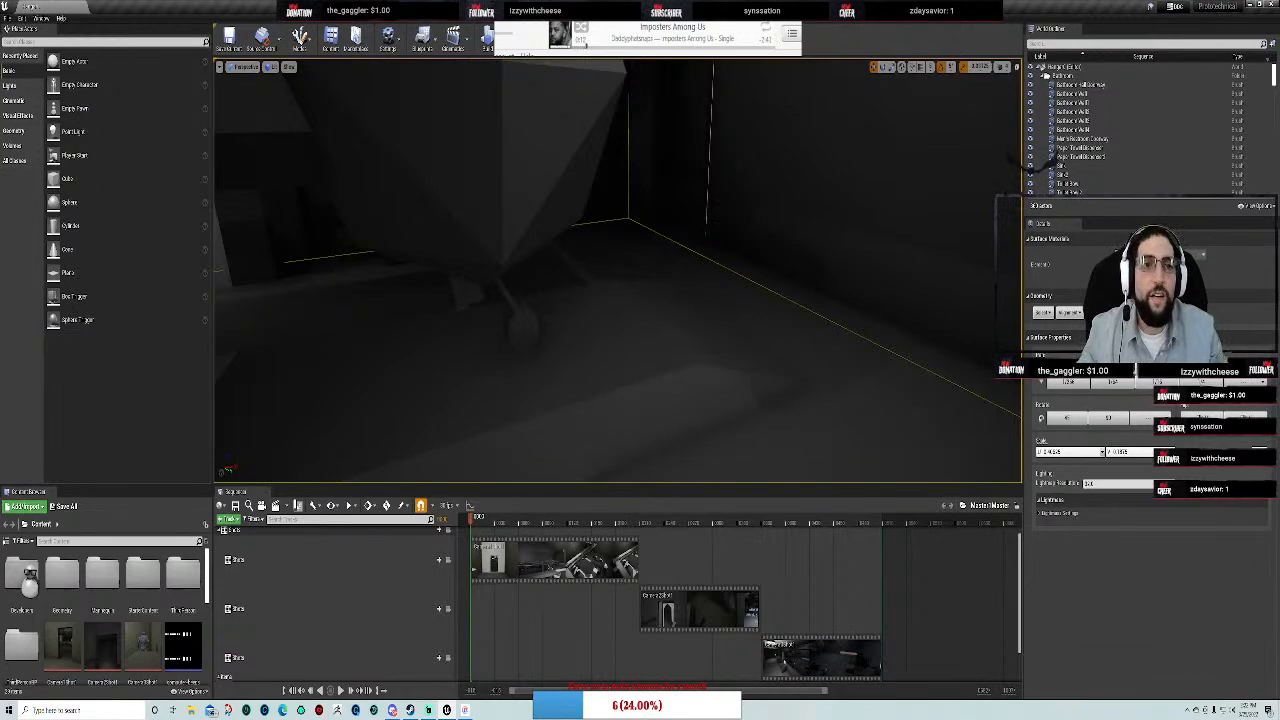
right_drag(837, 149, 240, 135)
right_drag(410, 258, 441, 249)
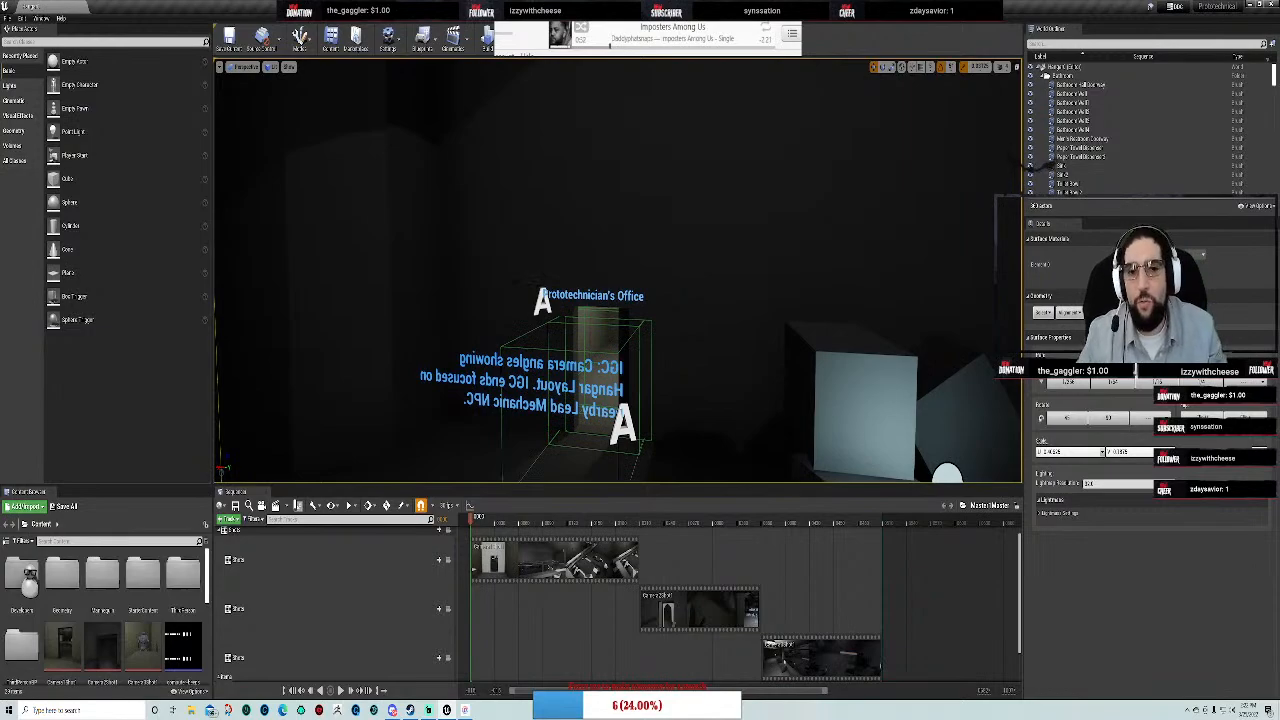
right_drag(540, 240, 820, 260)
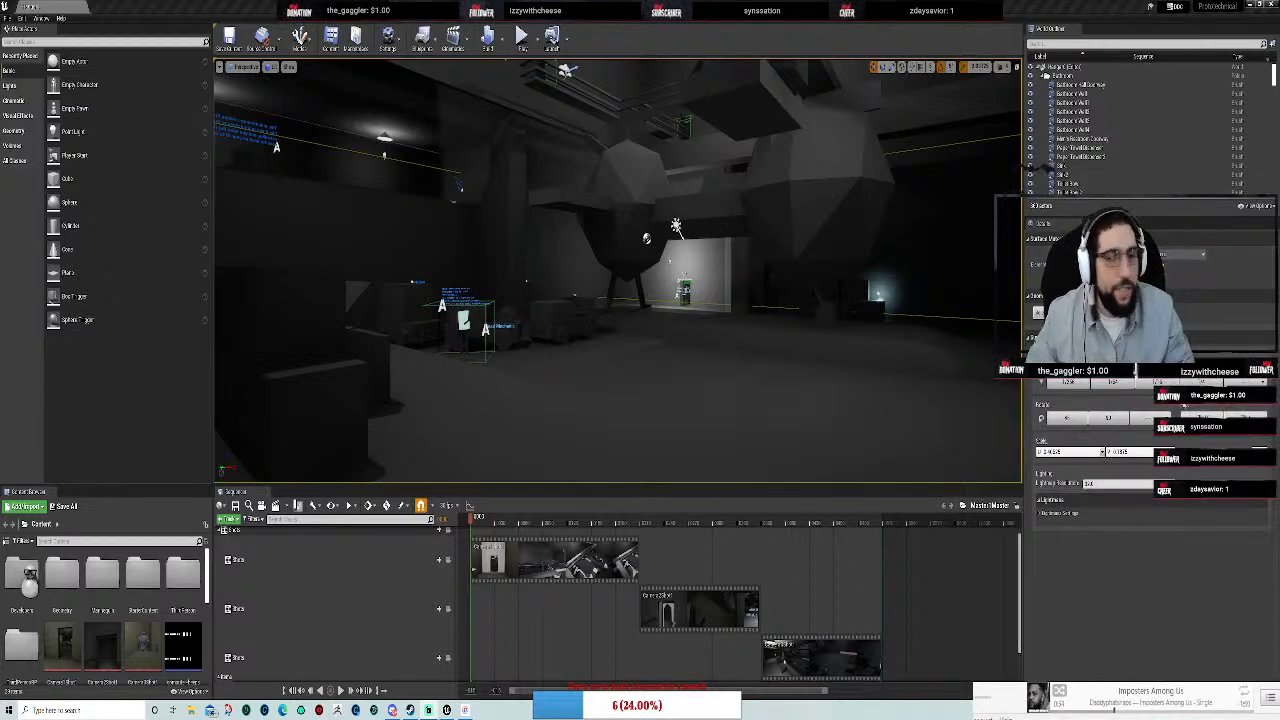
Open the Windows taskbar settings and turn on automatic hiding of the taskbar in desktop mode
right_click(658, 710)
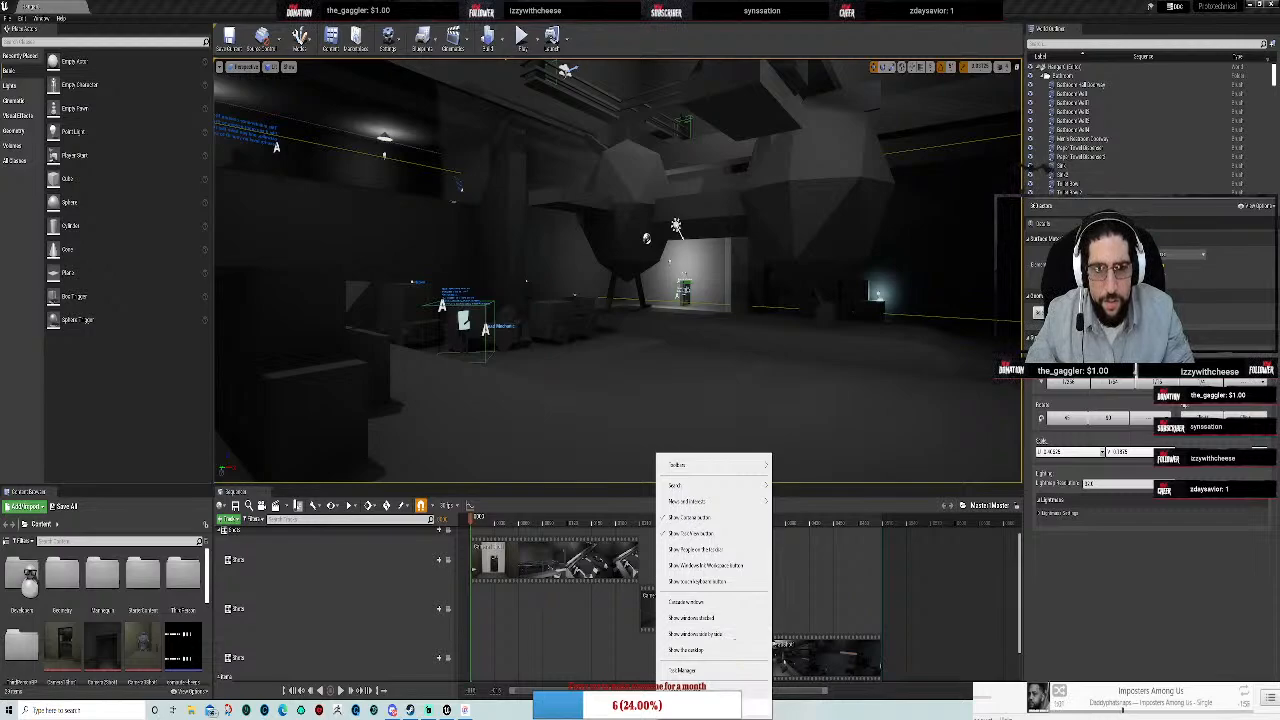
click(690, 686)
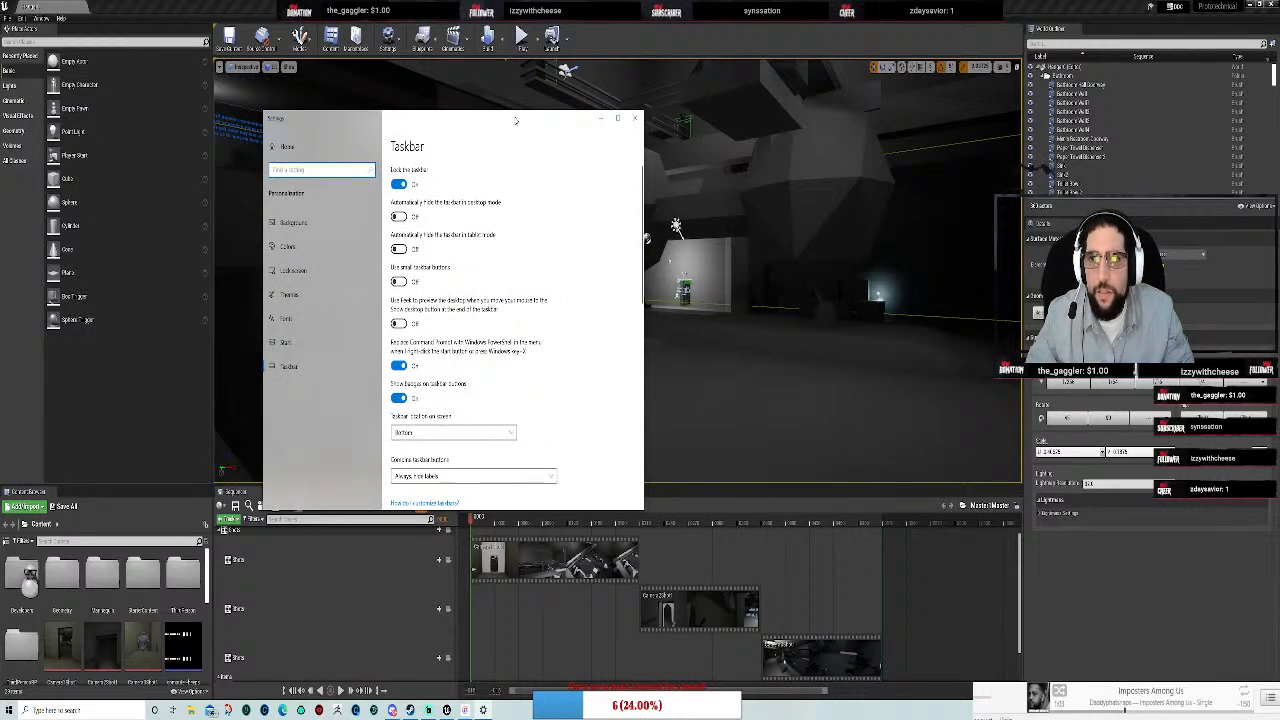
drag(466, 112, 0, 112)
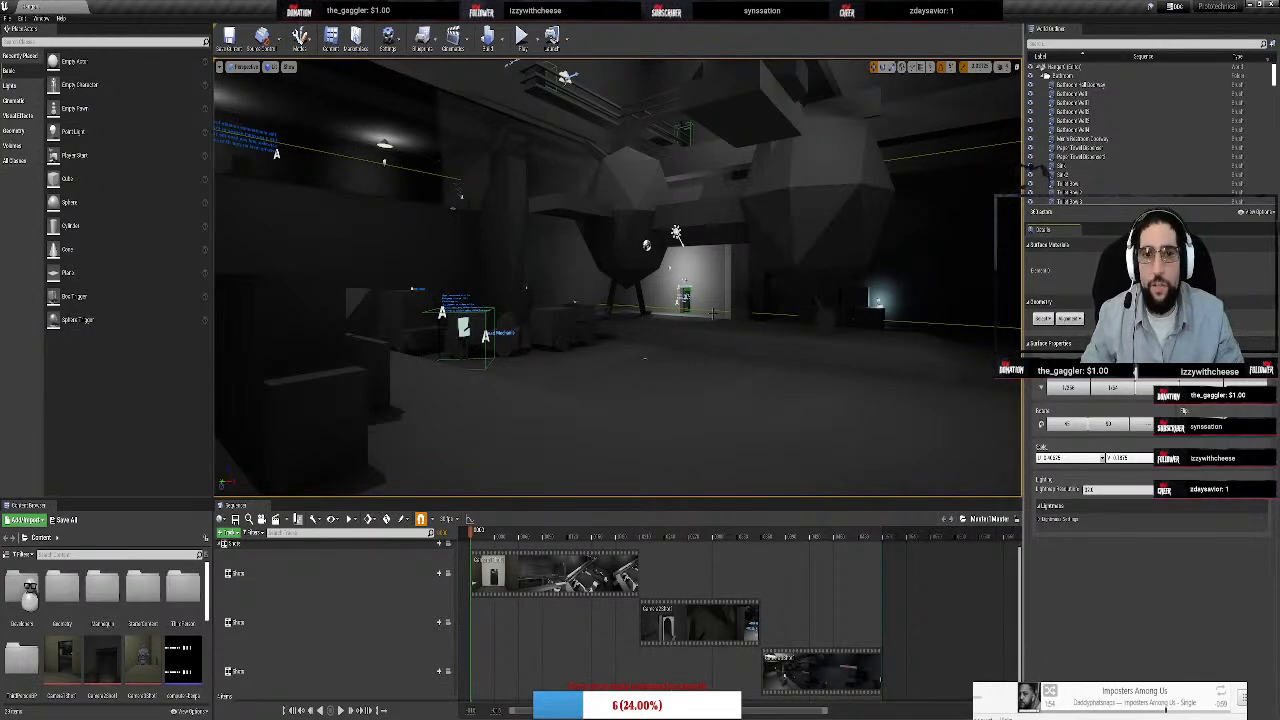
Start a play session of the hangar level in the editor and show it full screen
right_drag(713, 314, 660, 267)
click(521, 40)
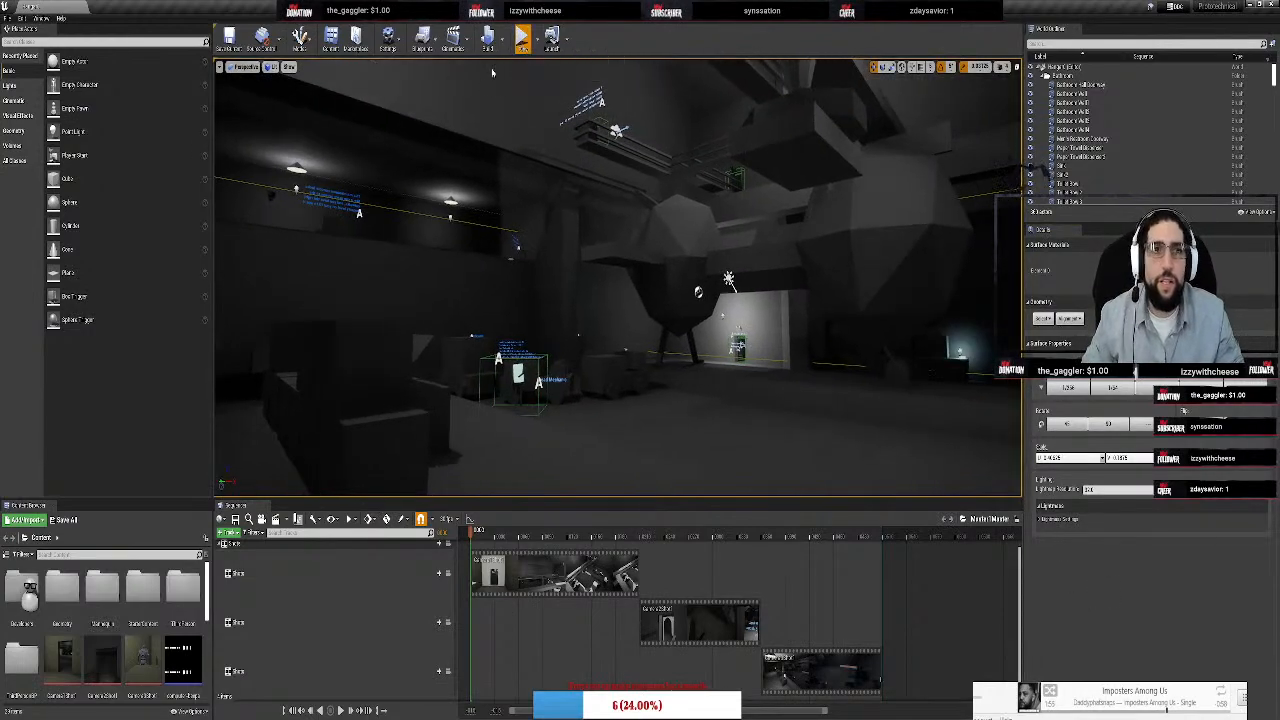
click(694, 208)
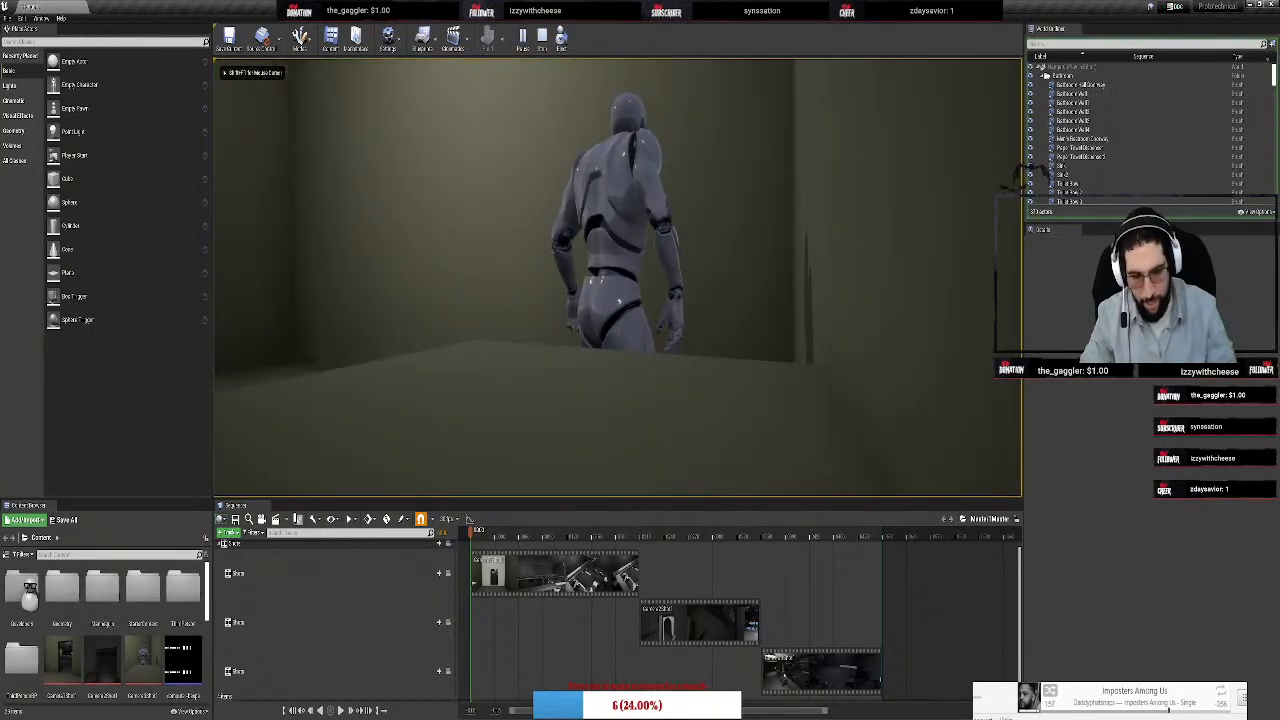
key(shift+F1)
key(F11)
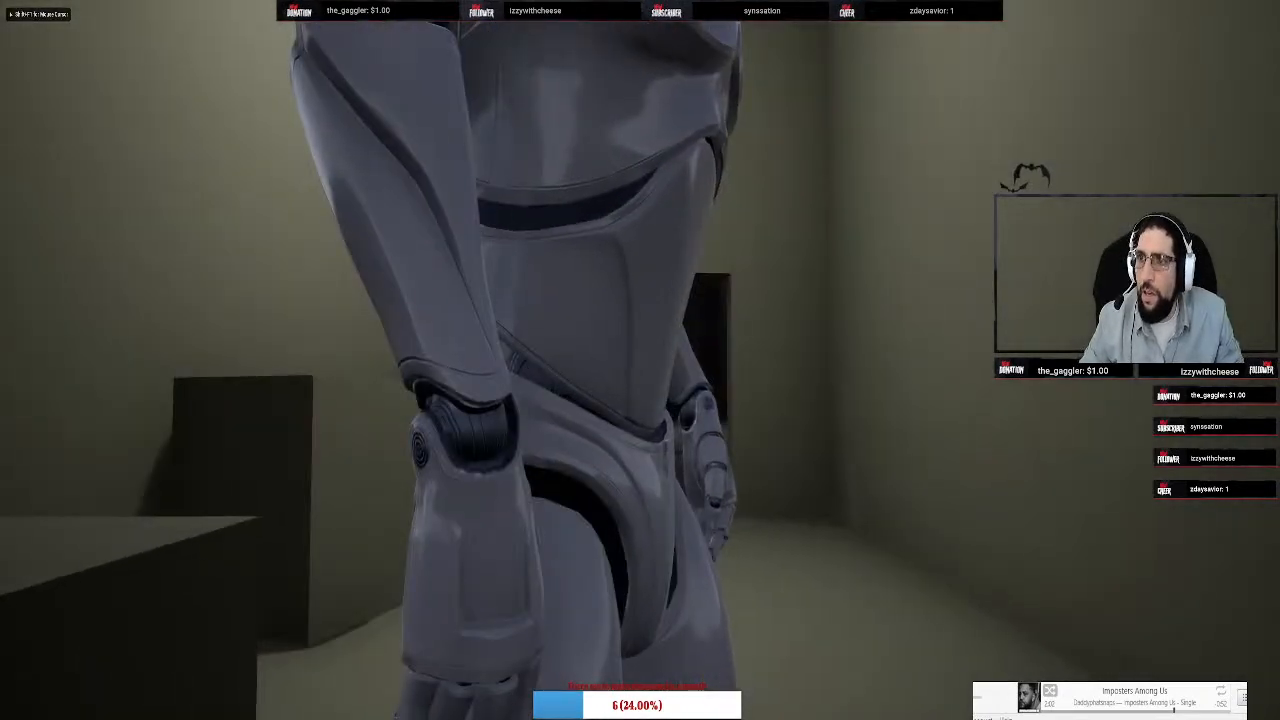
Walk the character through the starting room past the storage chest and up to the exit door, viewing the hangar cutscene
key(w)
key(w)
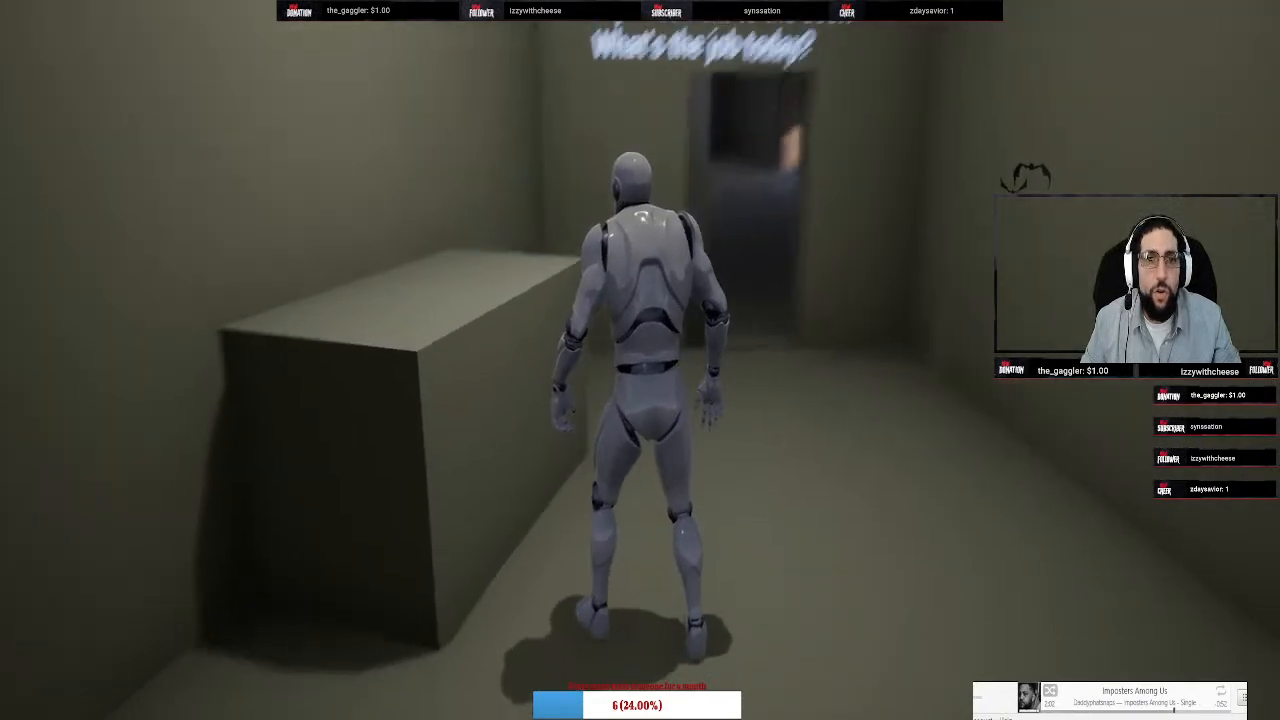
key(w)
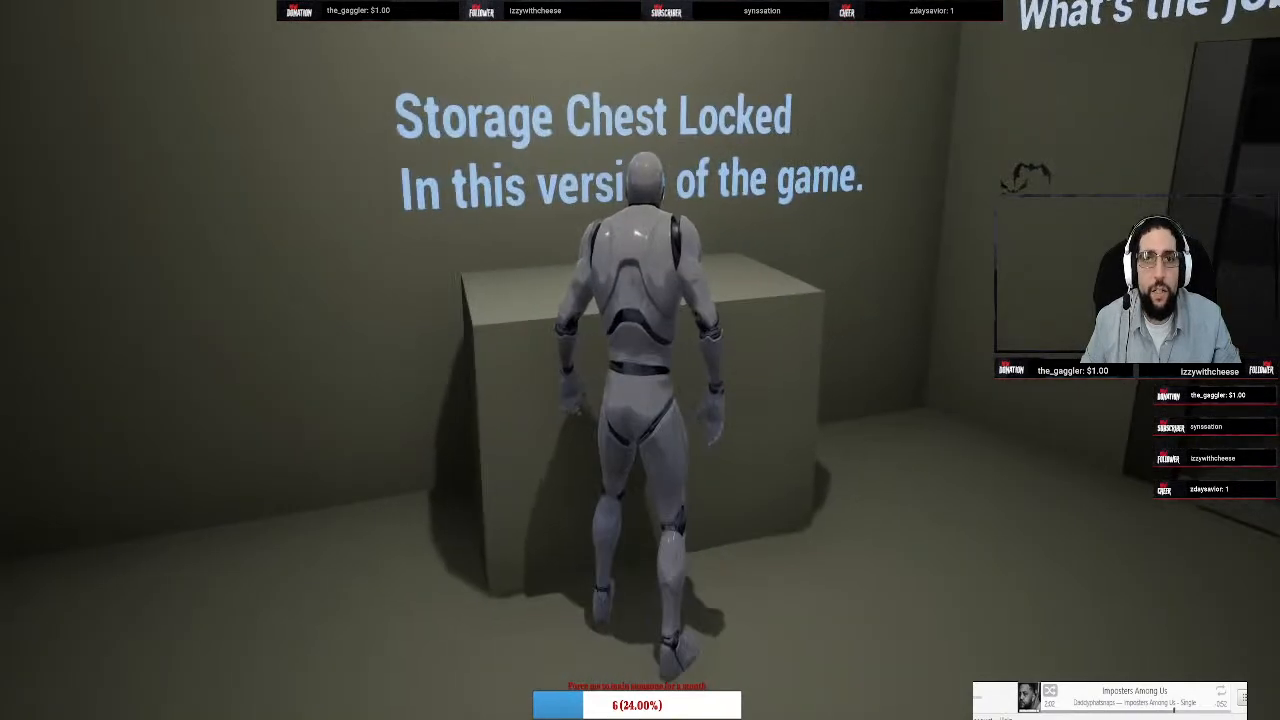
key(w)
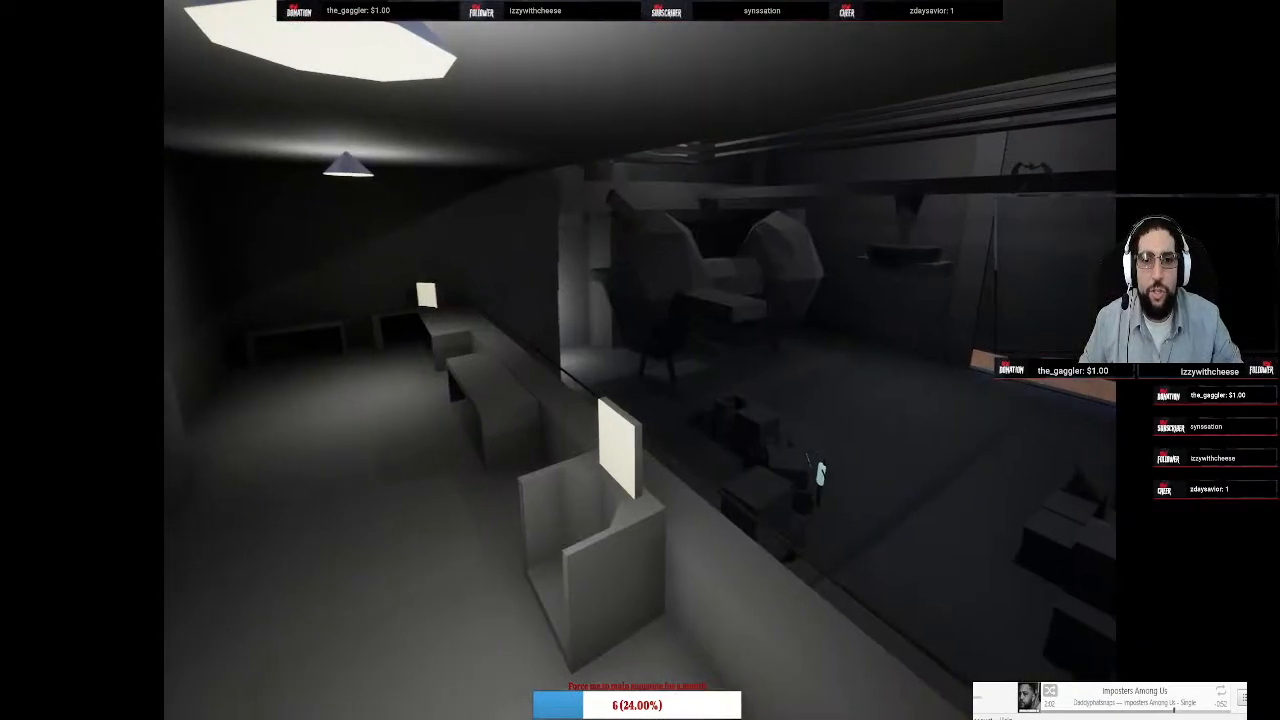
key(w)
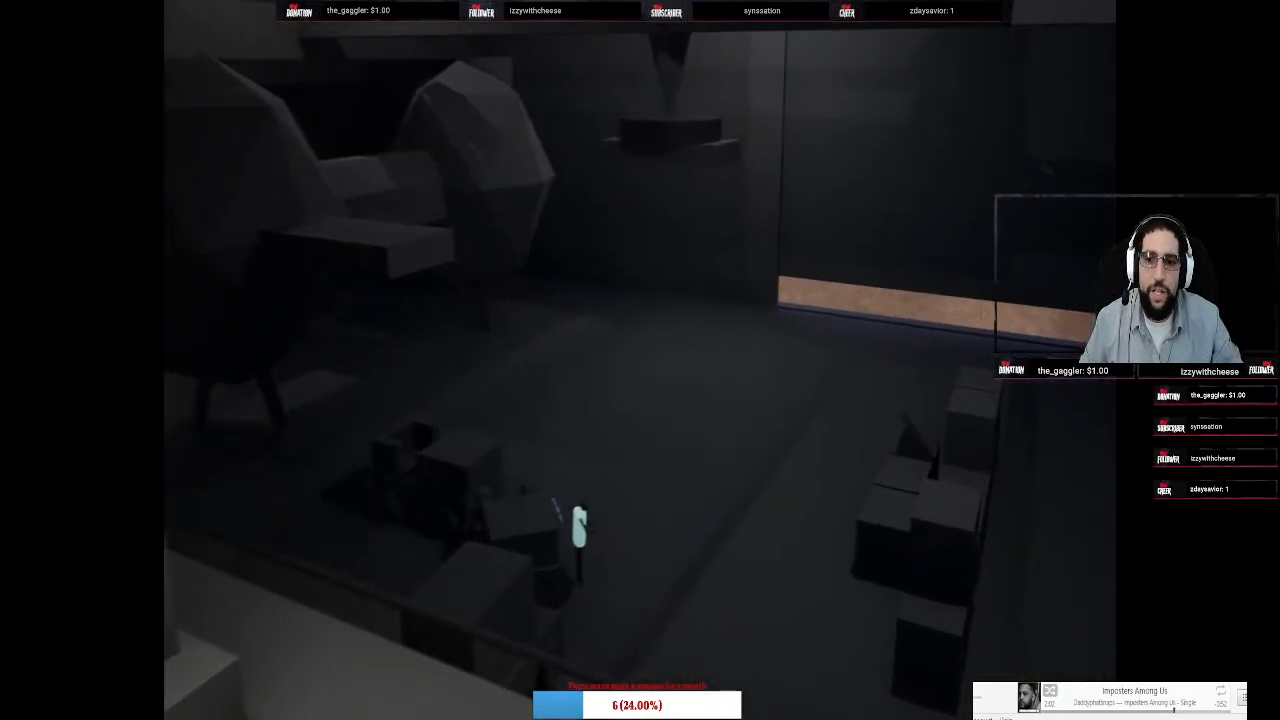
key(w)
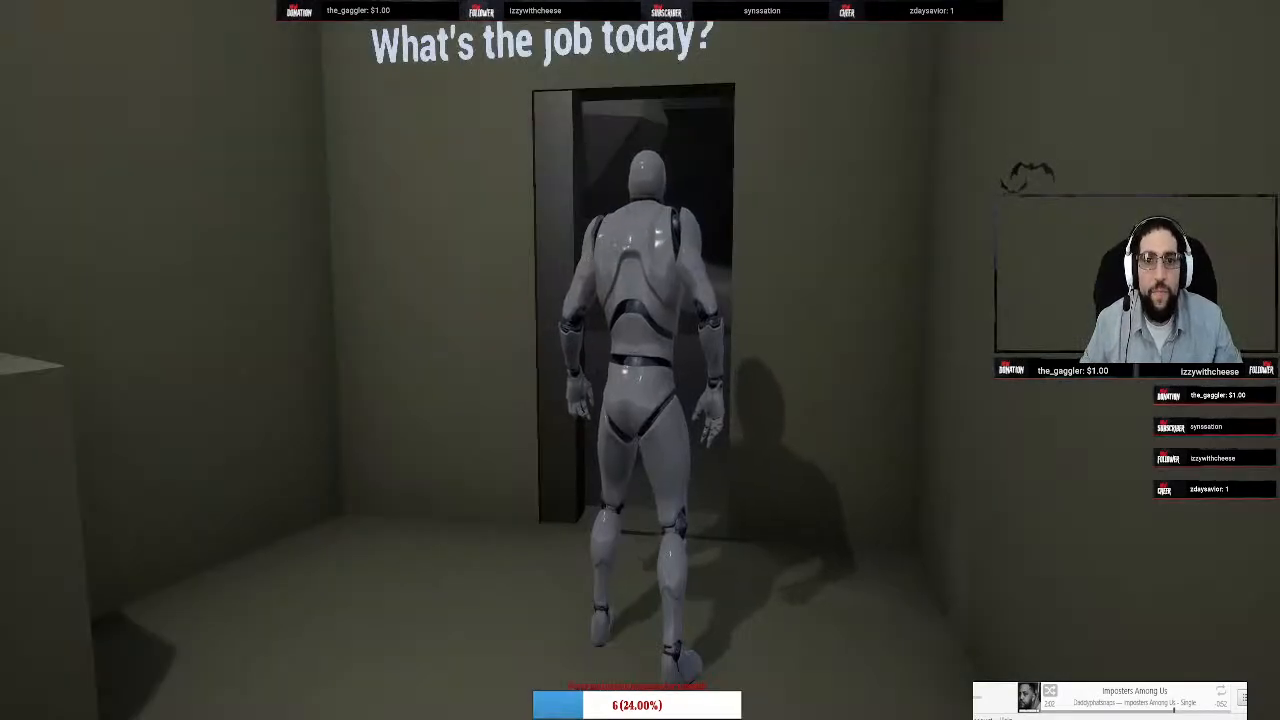
key(w)
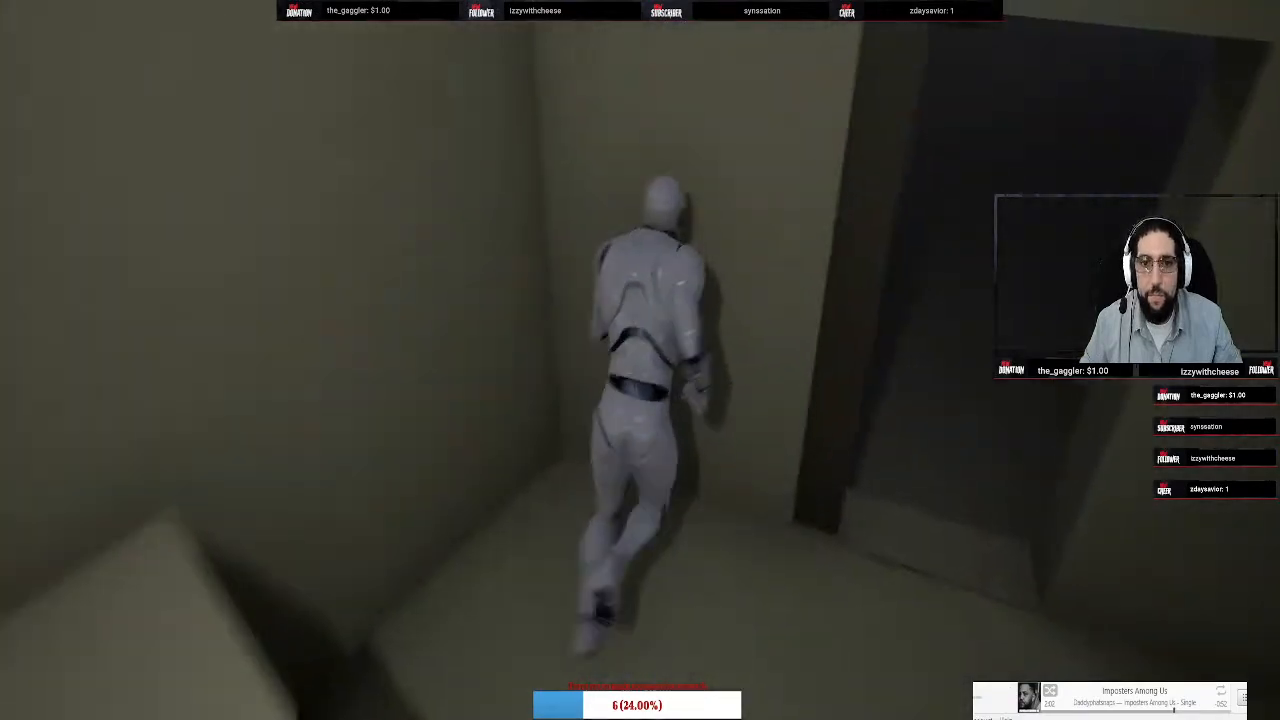
Run the character out of the starting room and across the hangar to the lit desk beside the stacked crates
key(w)
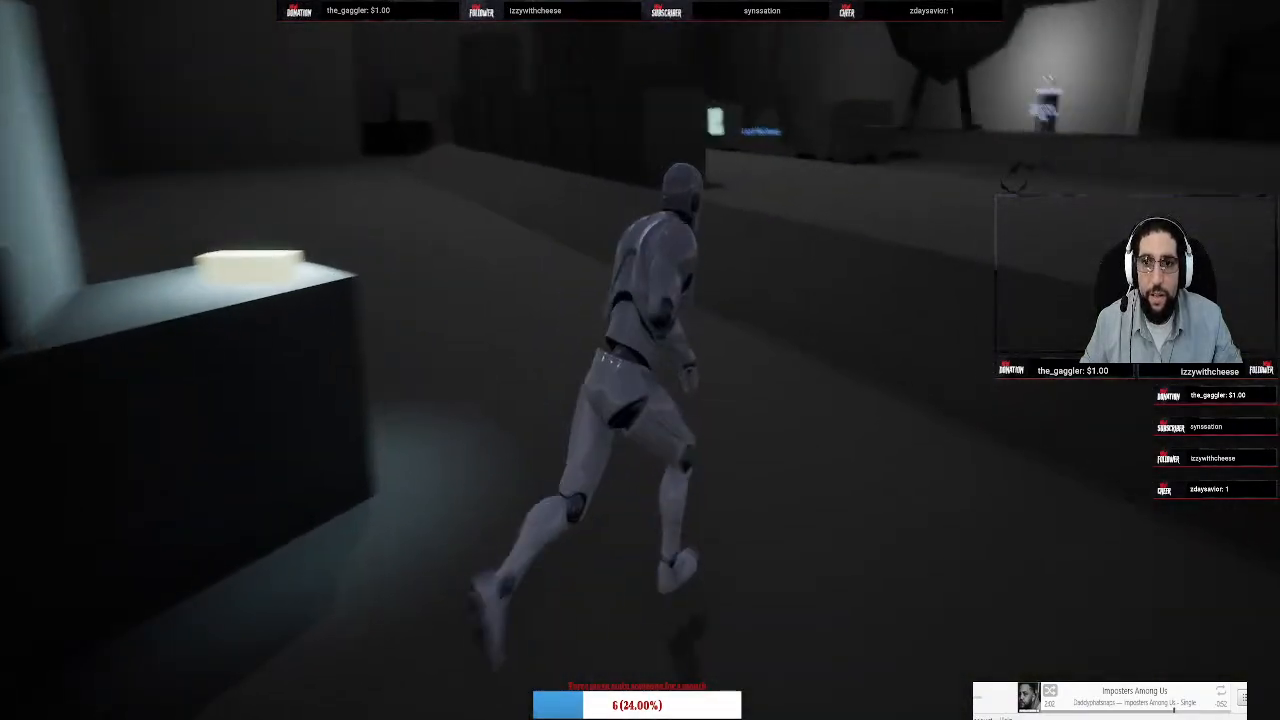
key(w)
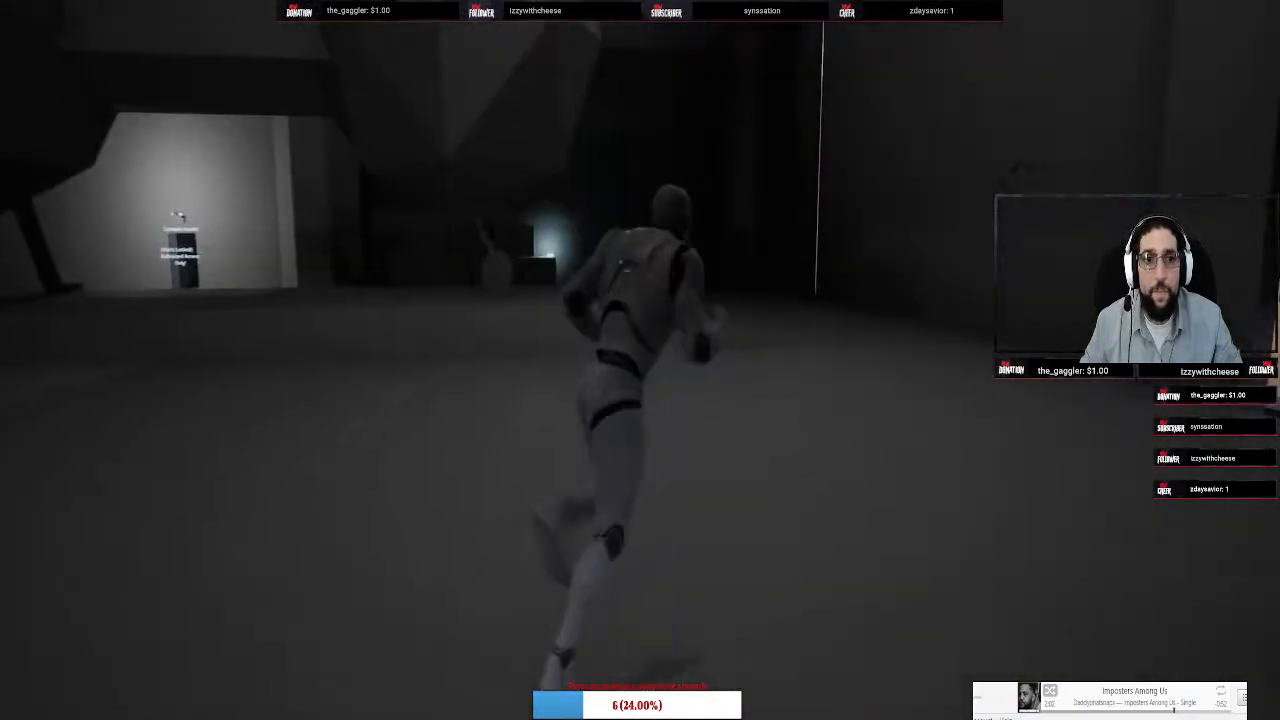
key(a)
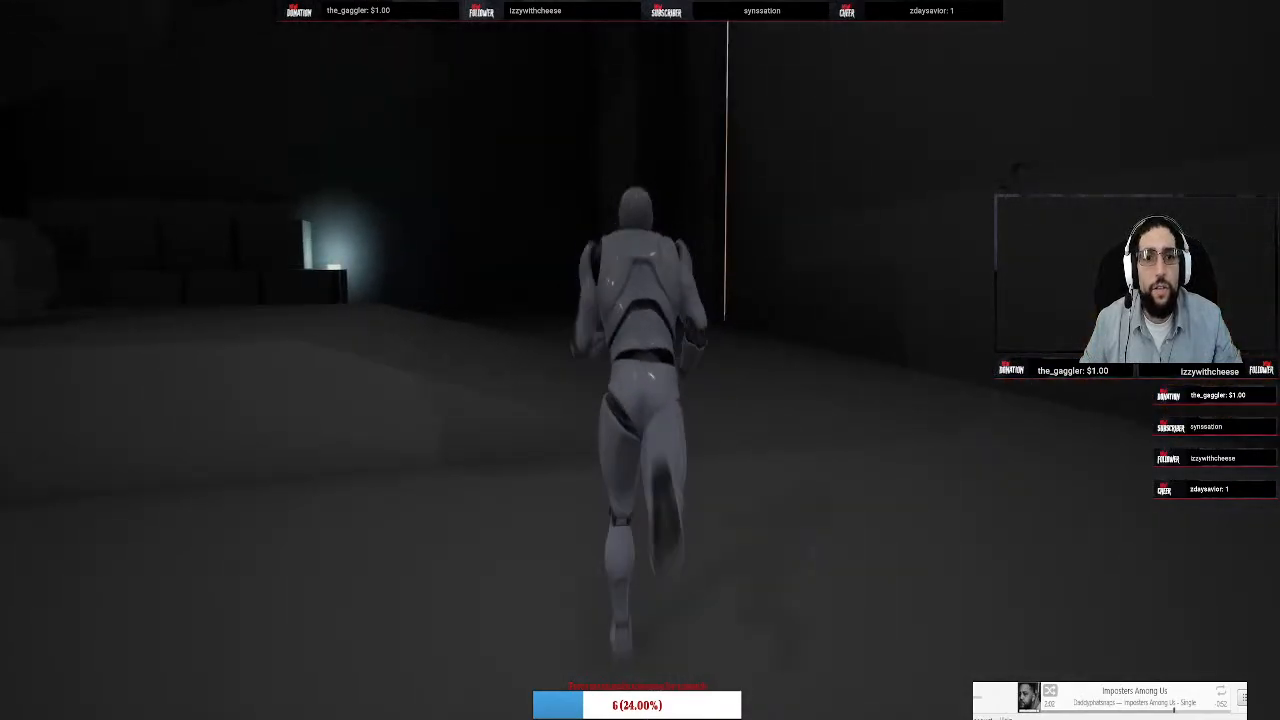
key(w)
key(a)
key(w)
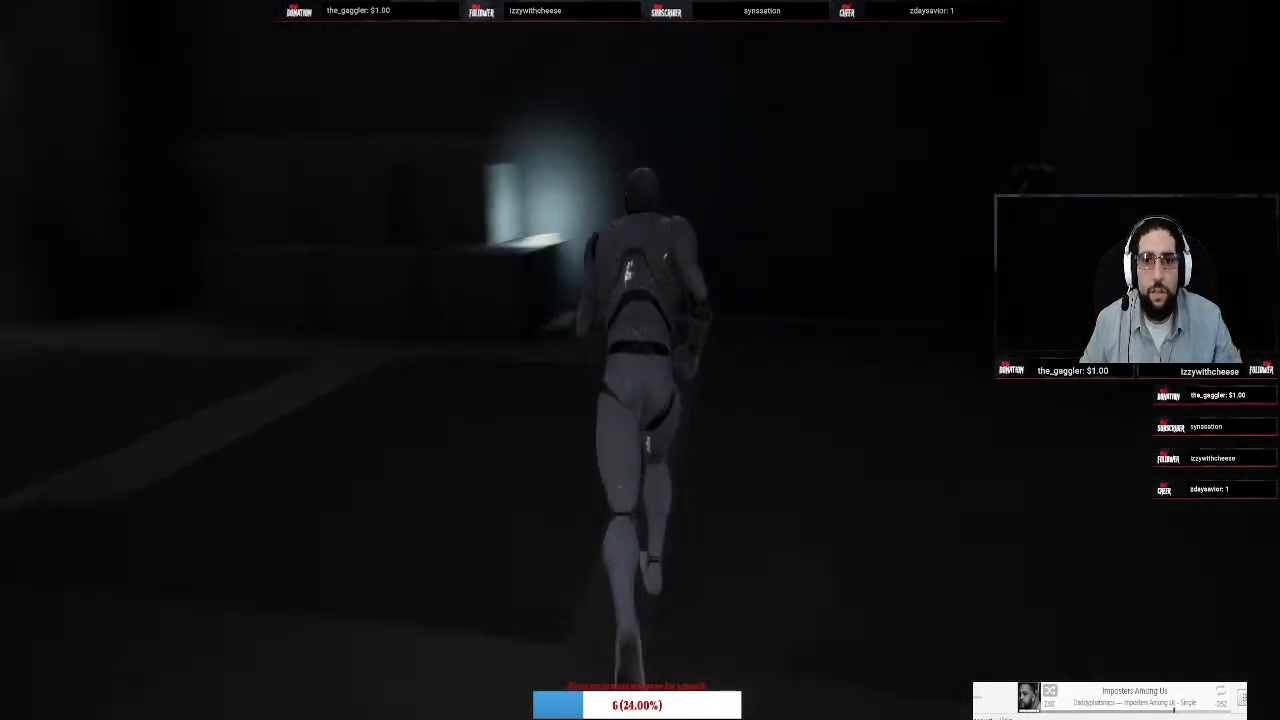
key(w)
key(d)
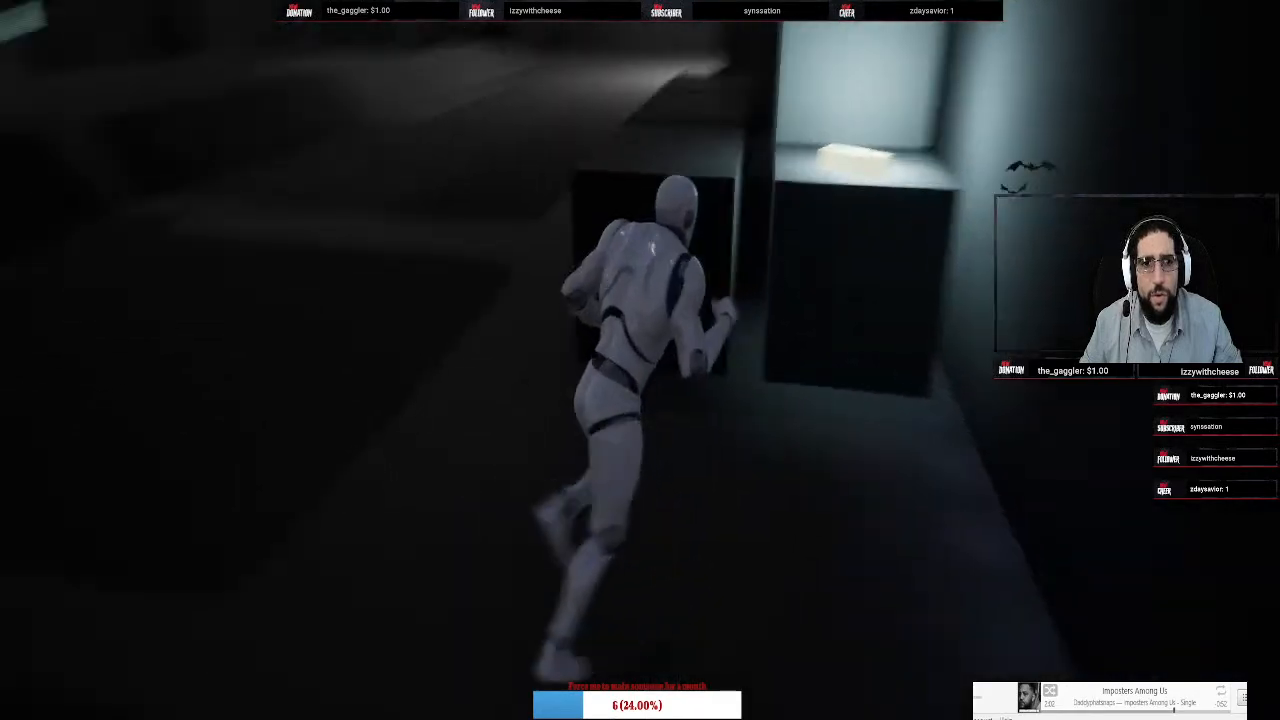
key(a)
key(w)
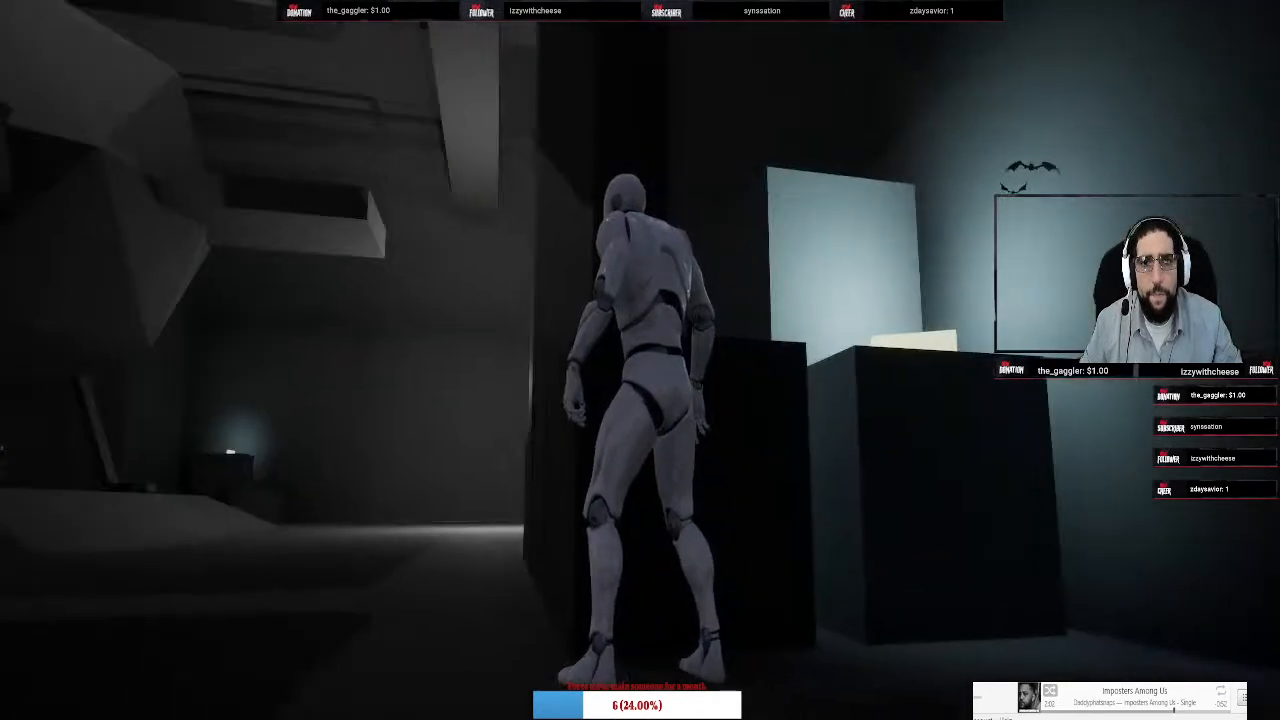
Run the character back and forth under the large ship, heading from the stacked crates toward the Prototechnician's Office
key(w)
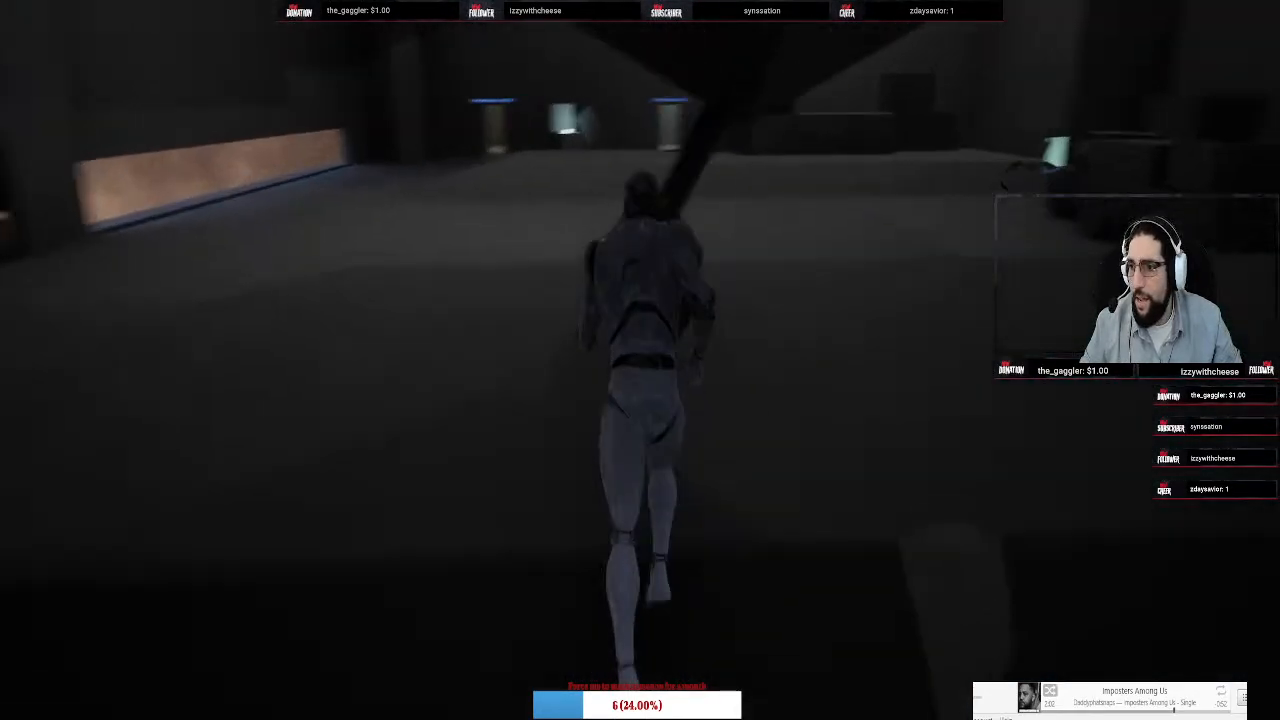
key(w)
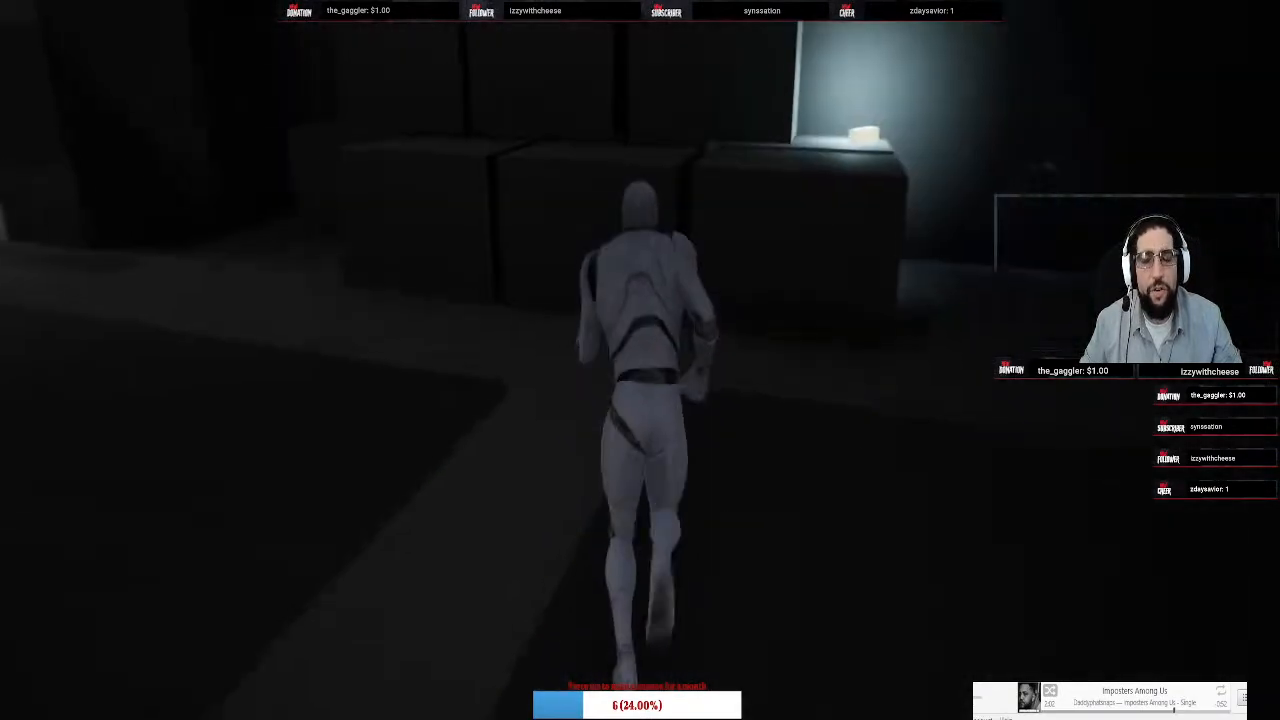
key(d)
key(w)
key(w)
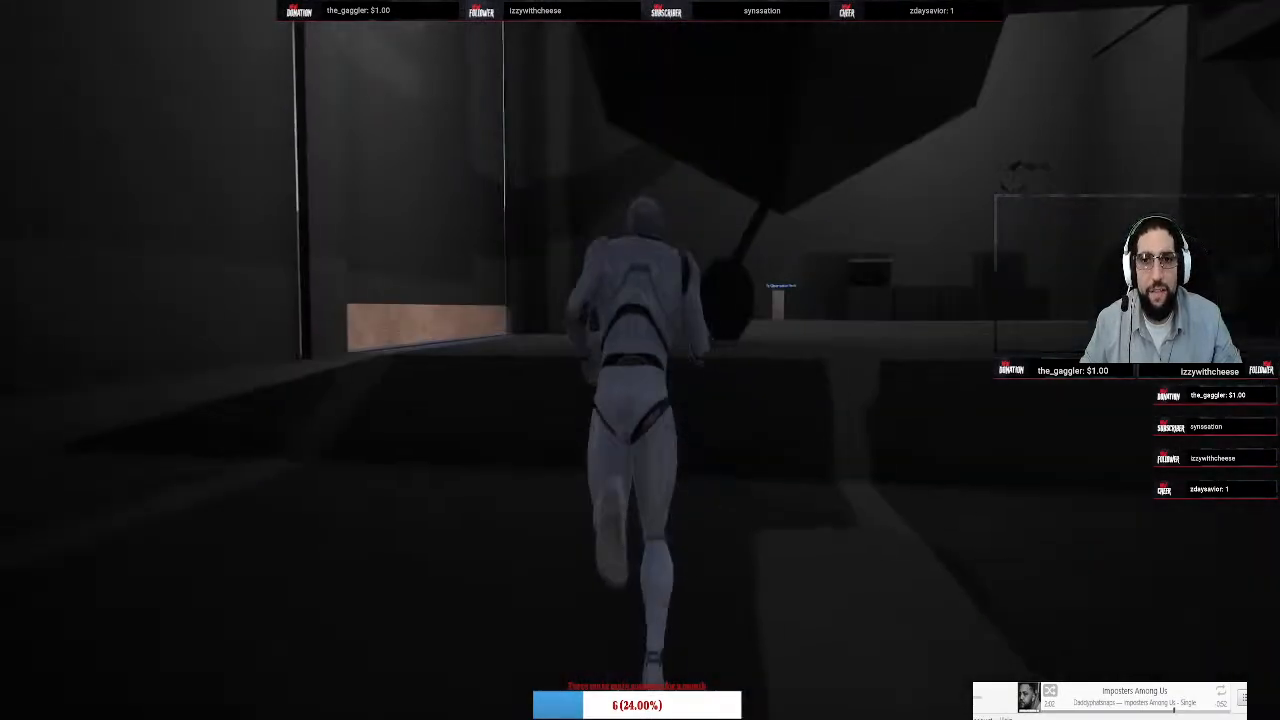
key(w)
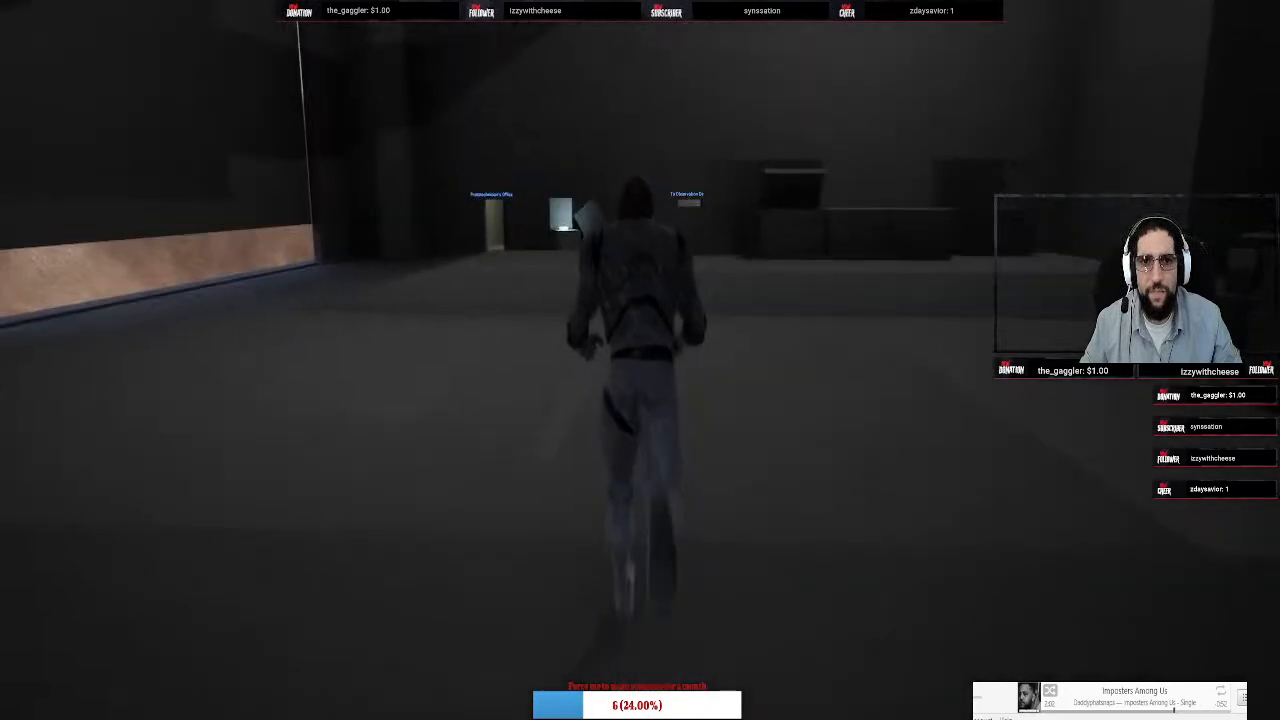
Run the character past the mechanic NPC and the Catwalk Access door toward the Bathrooms entrance
key(w)
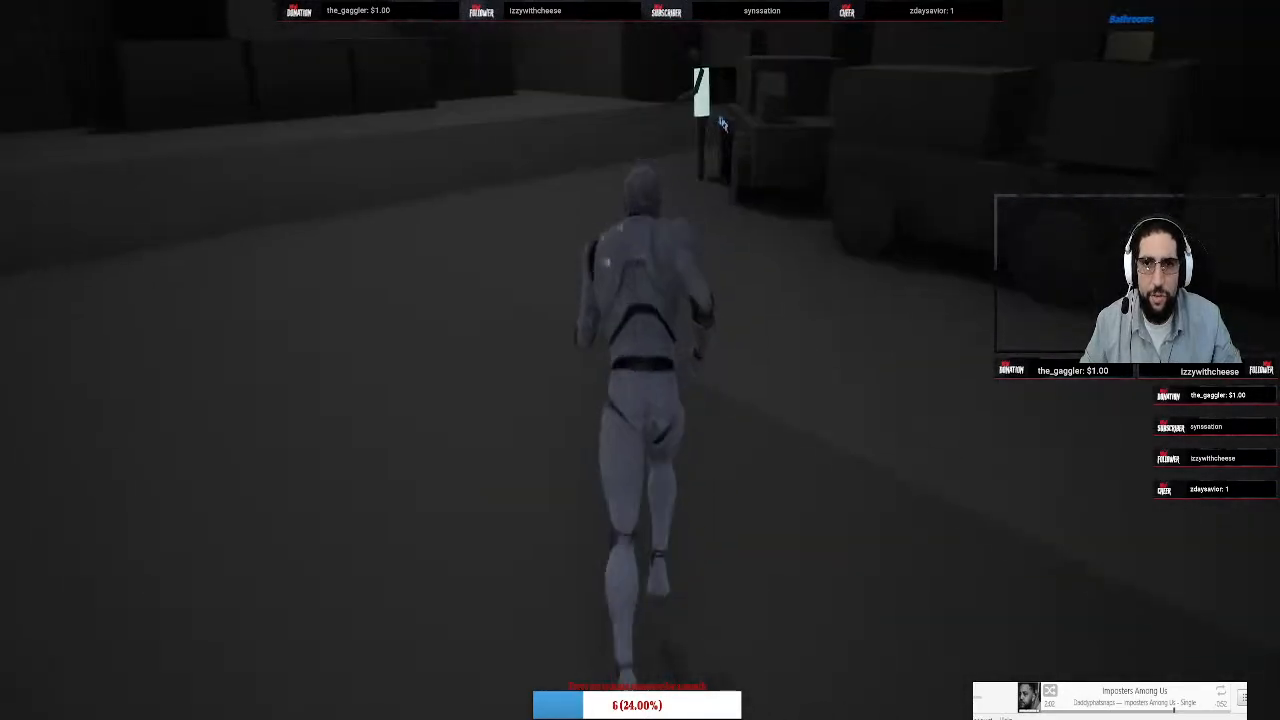
key(w)
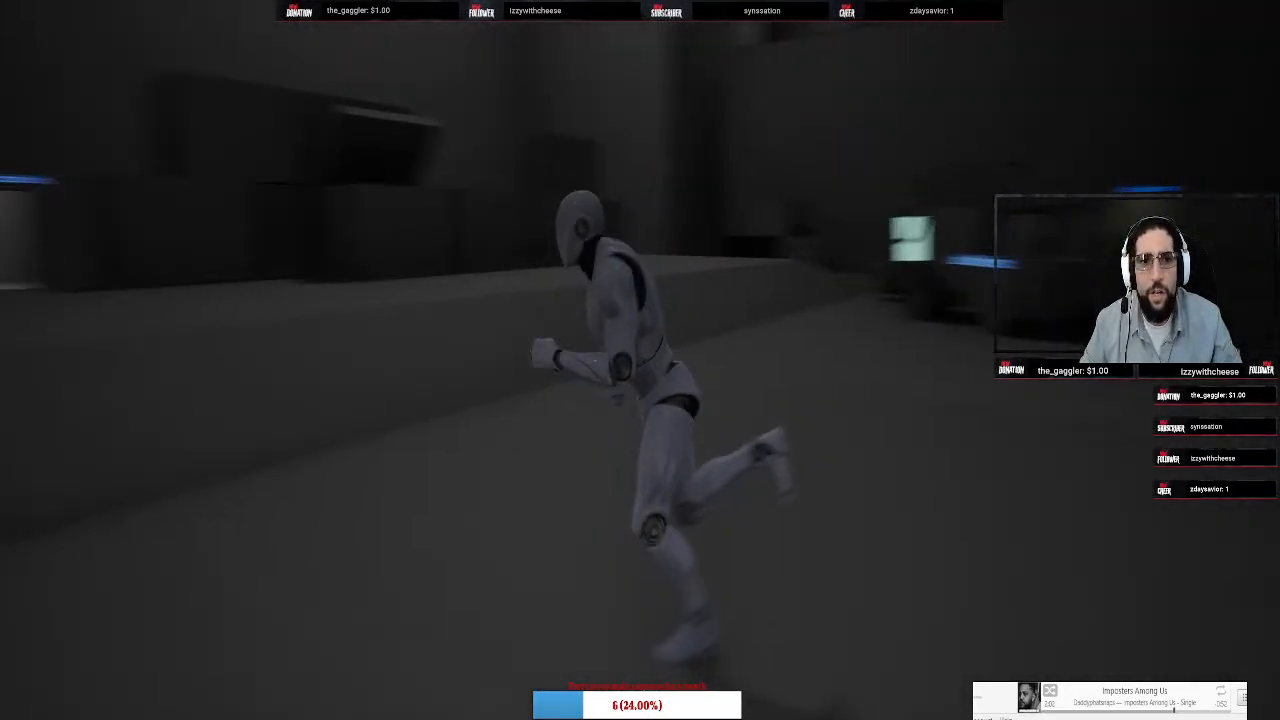
key(w)
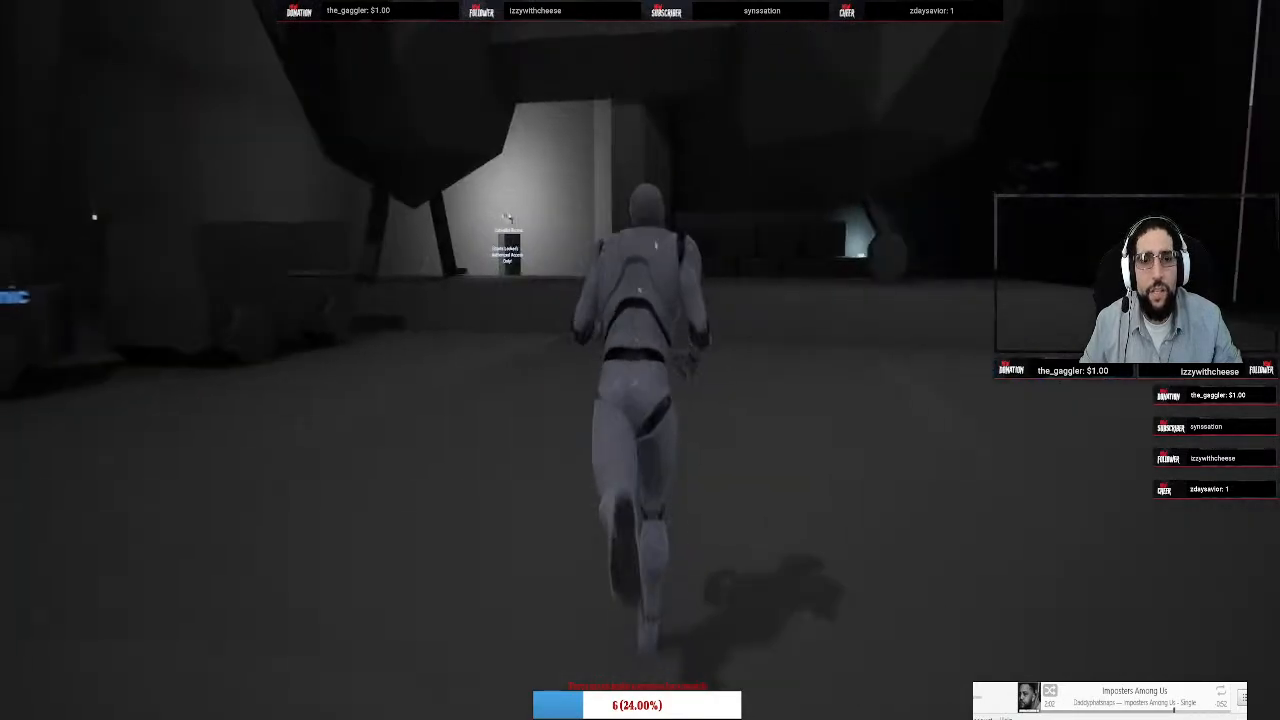
key(w)
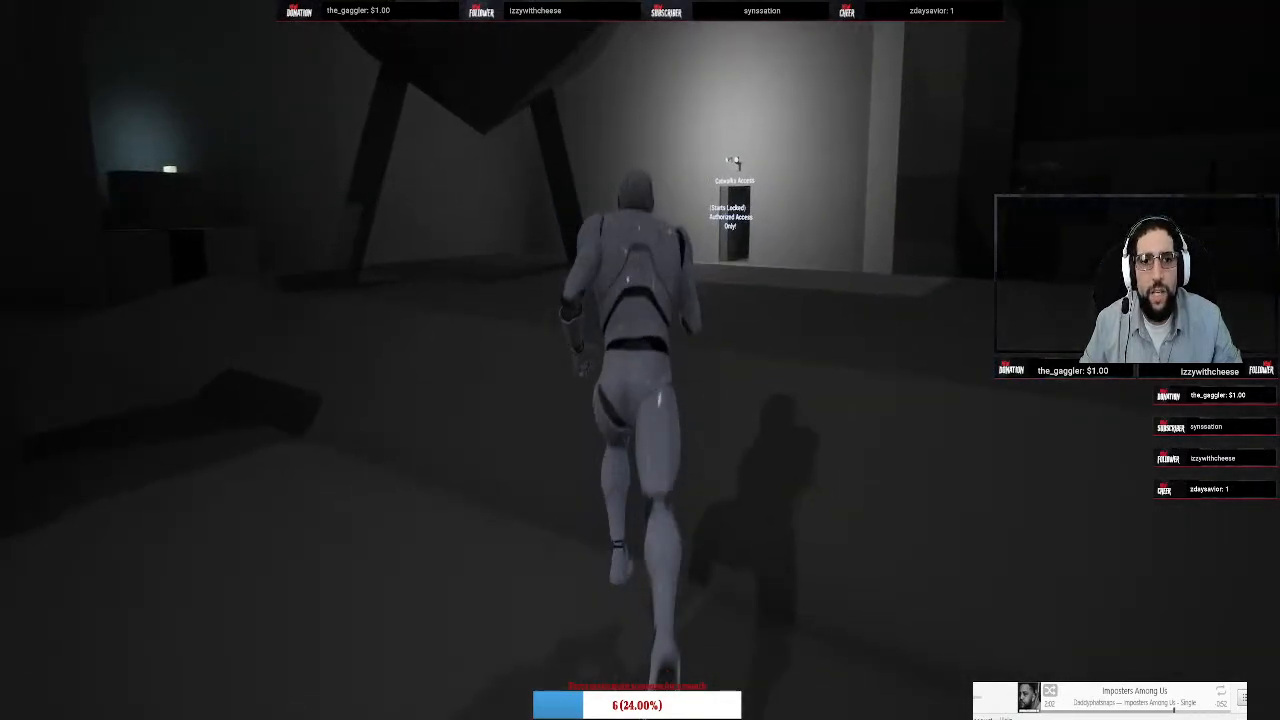
key(w)
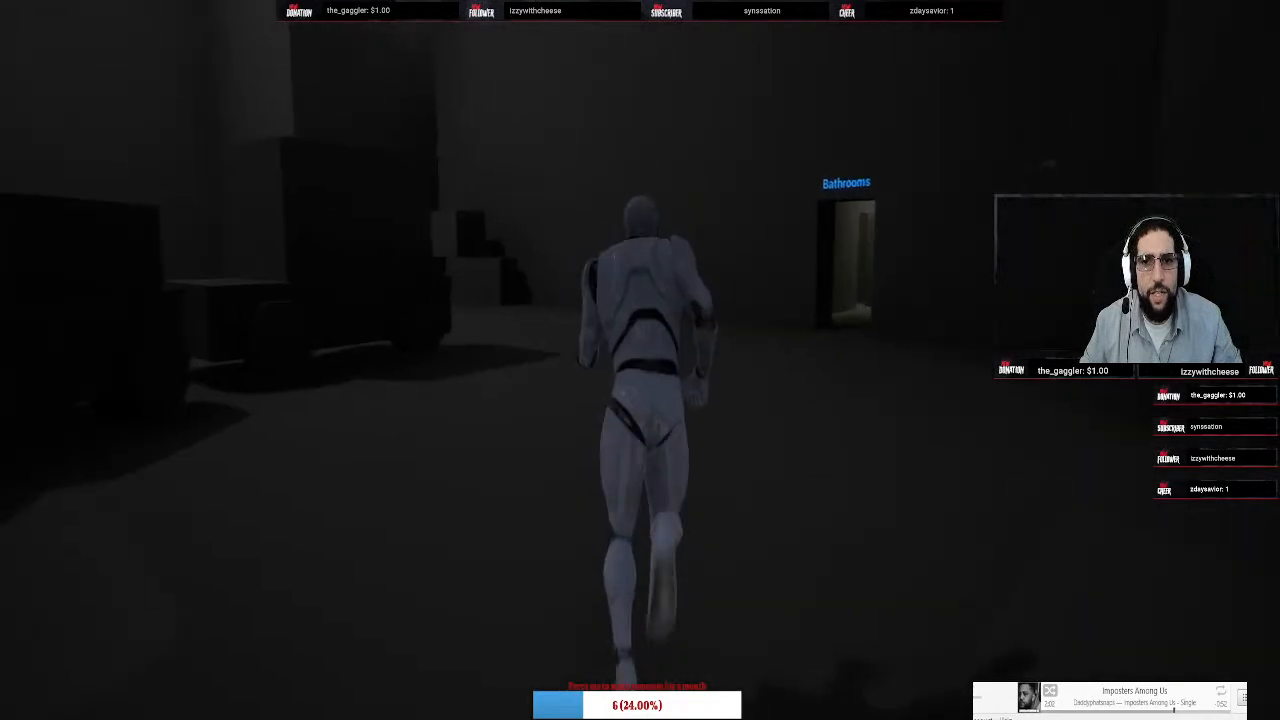
Run the character around the crates and past the ship's landing leg to the lit desk in the dark corner
key(w)
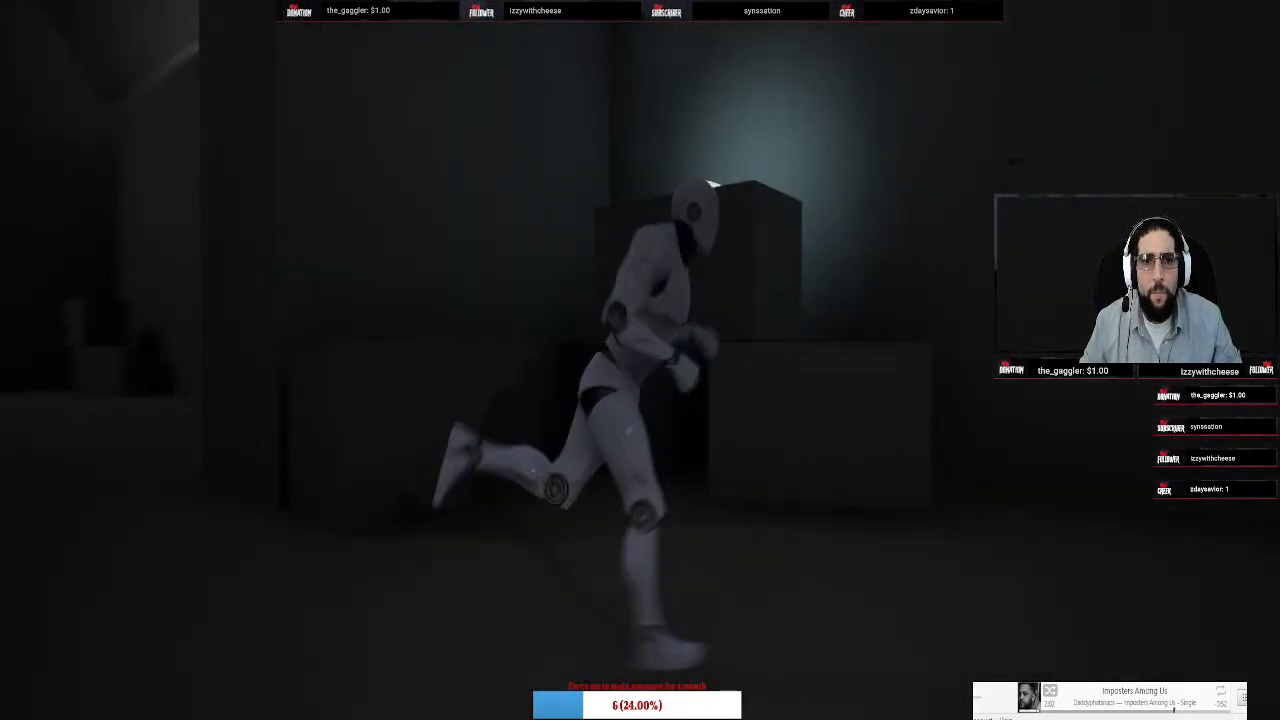
key(w)
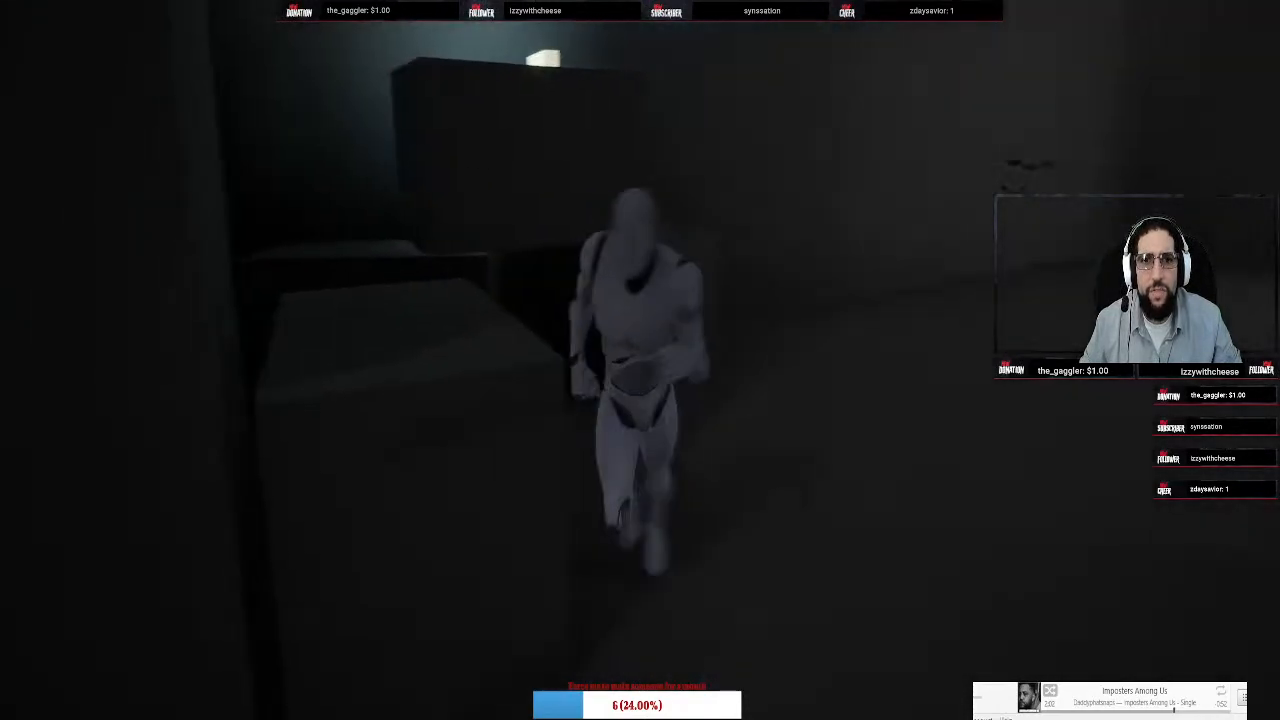
key(w)
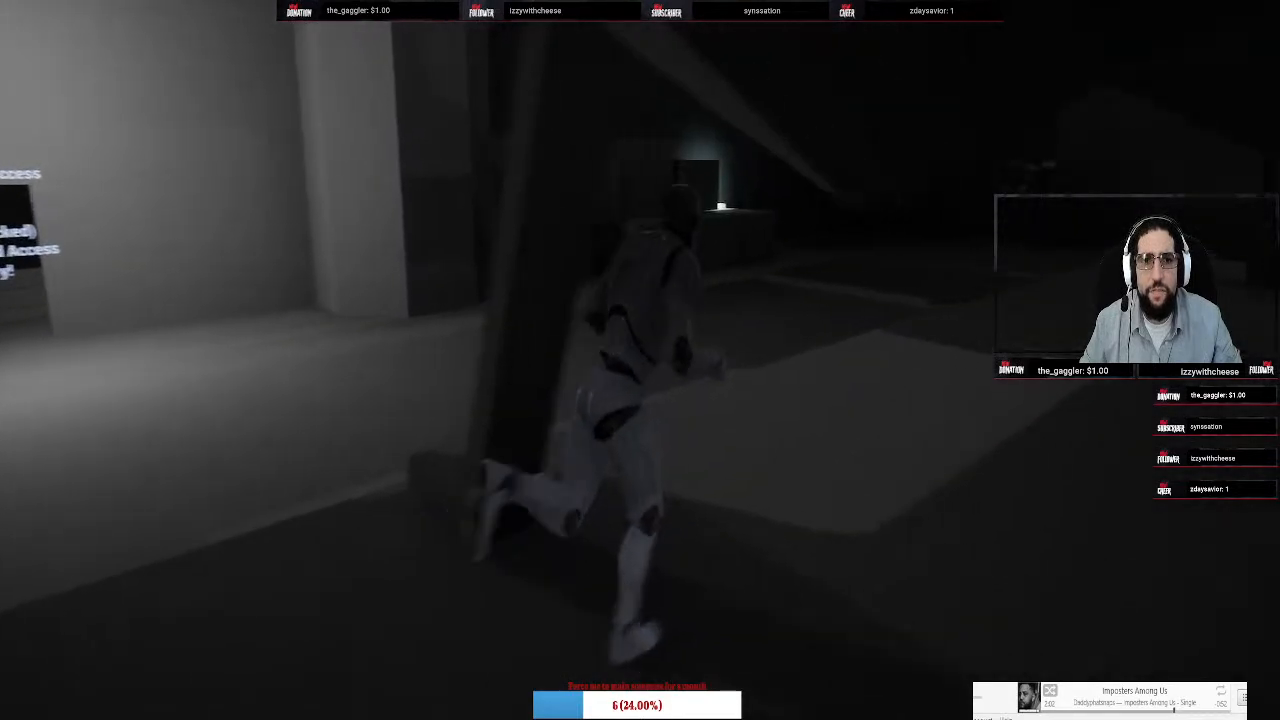
key(w)
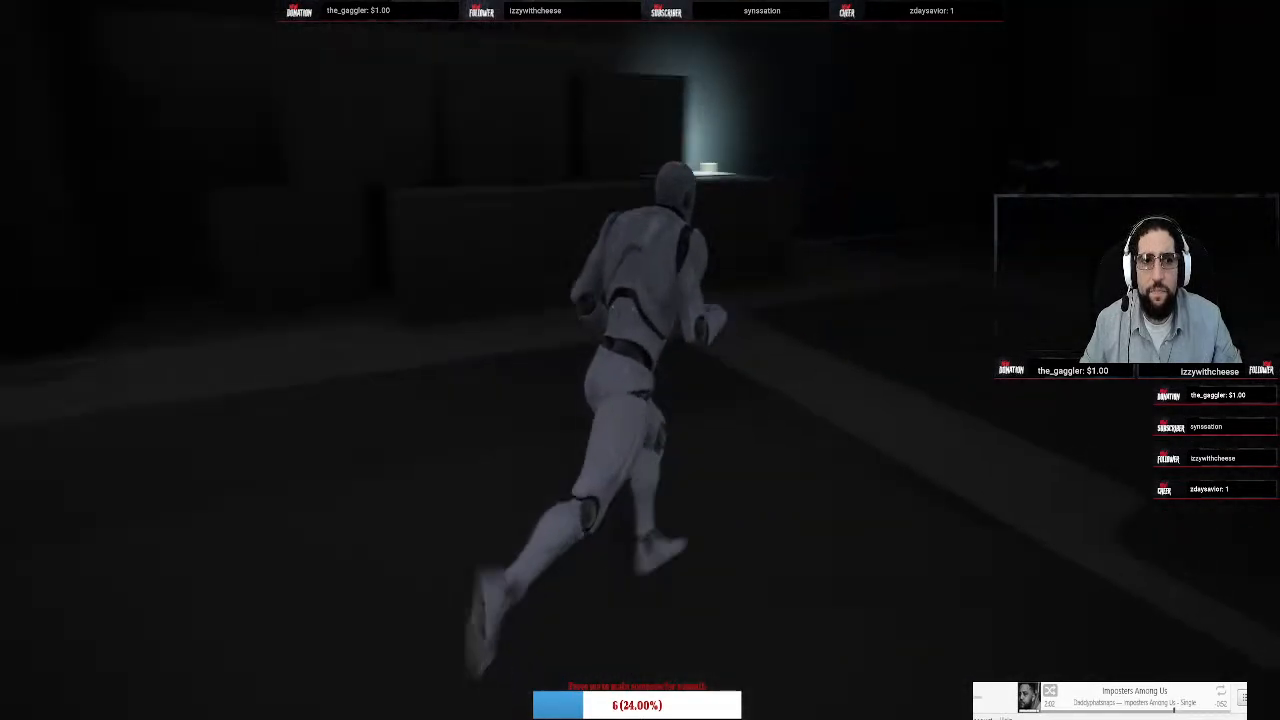
key(w)
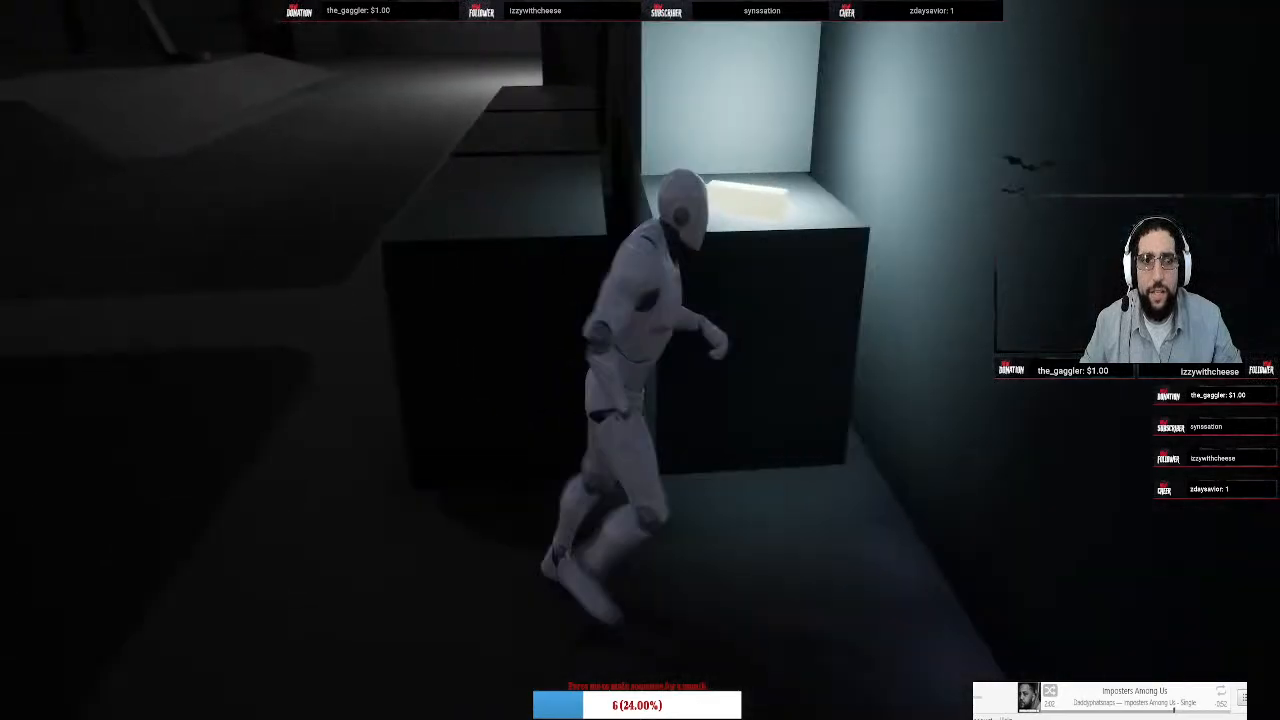
Run the character from the lit desk across the hangar to the Prototechnician's Office doorway and end the play session
key(w)
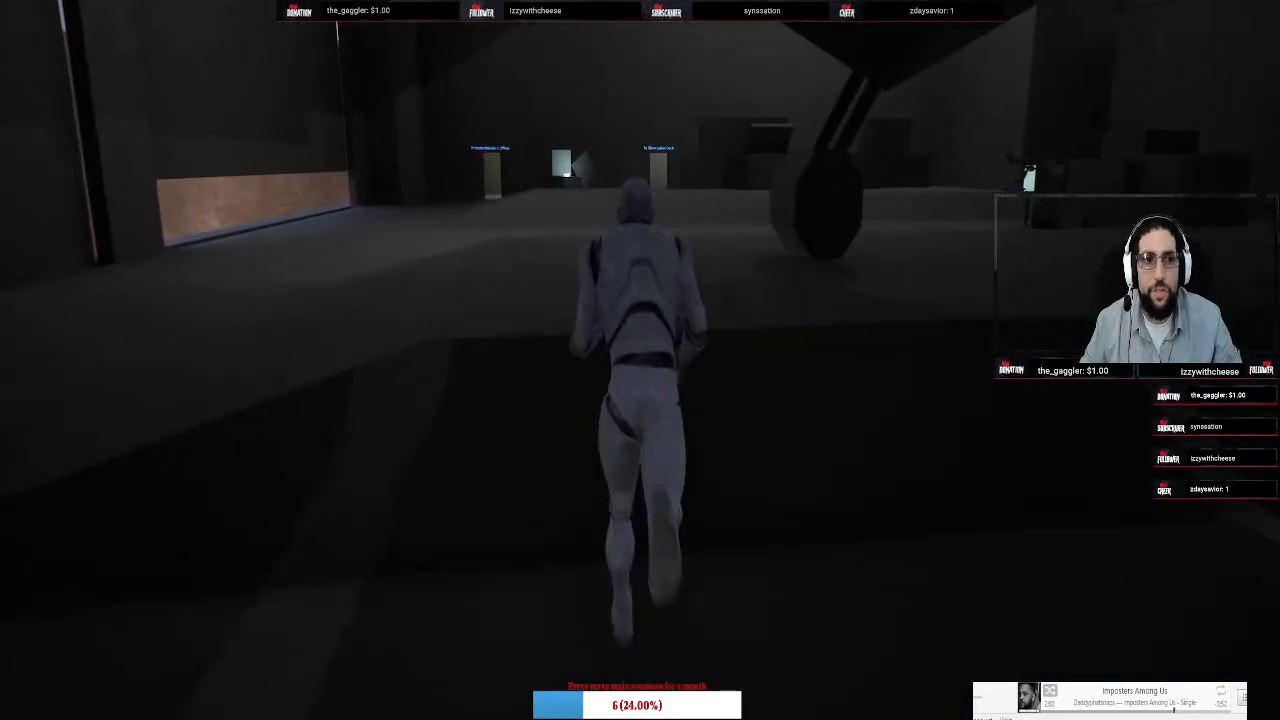
key(w)
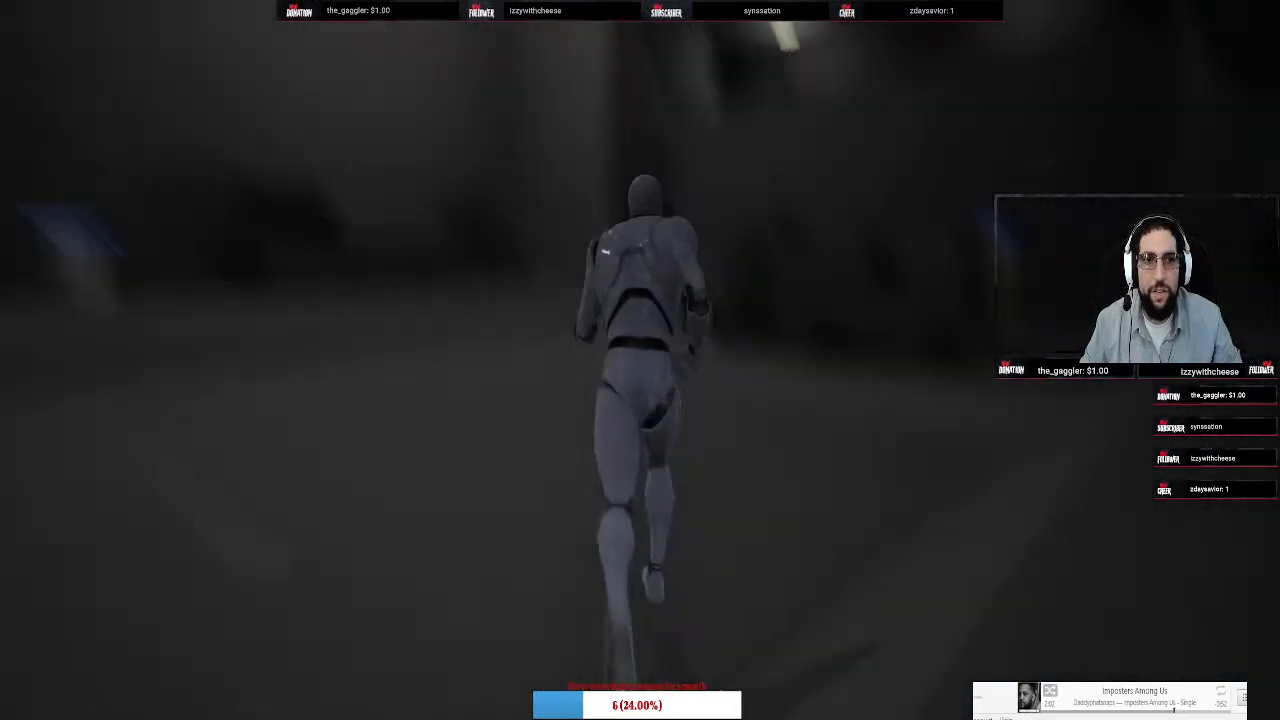
key(w)
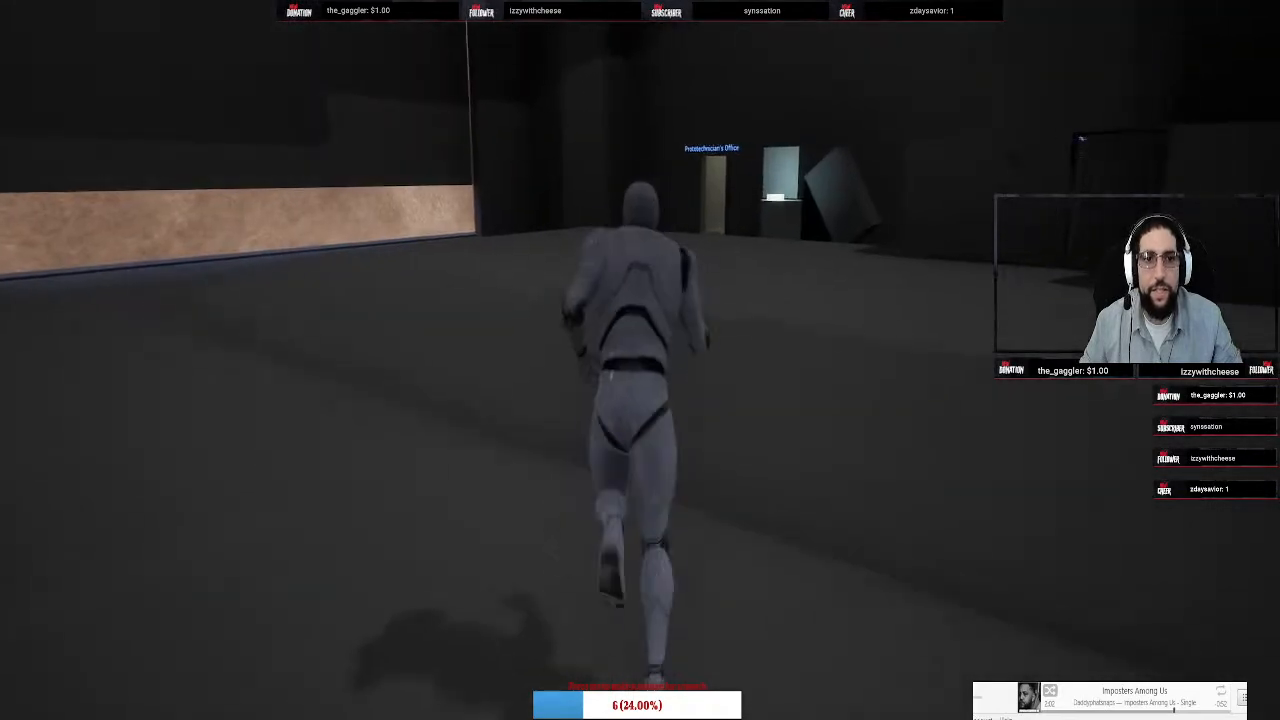
key(w)
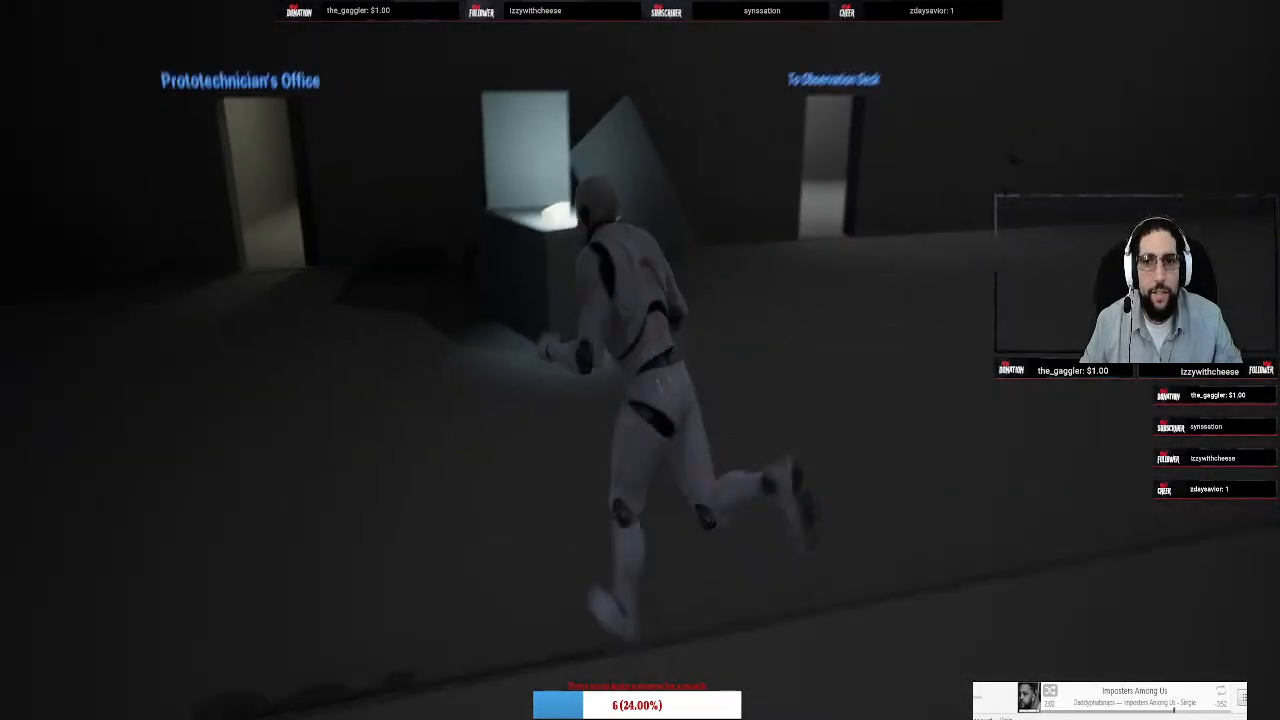
key(w)
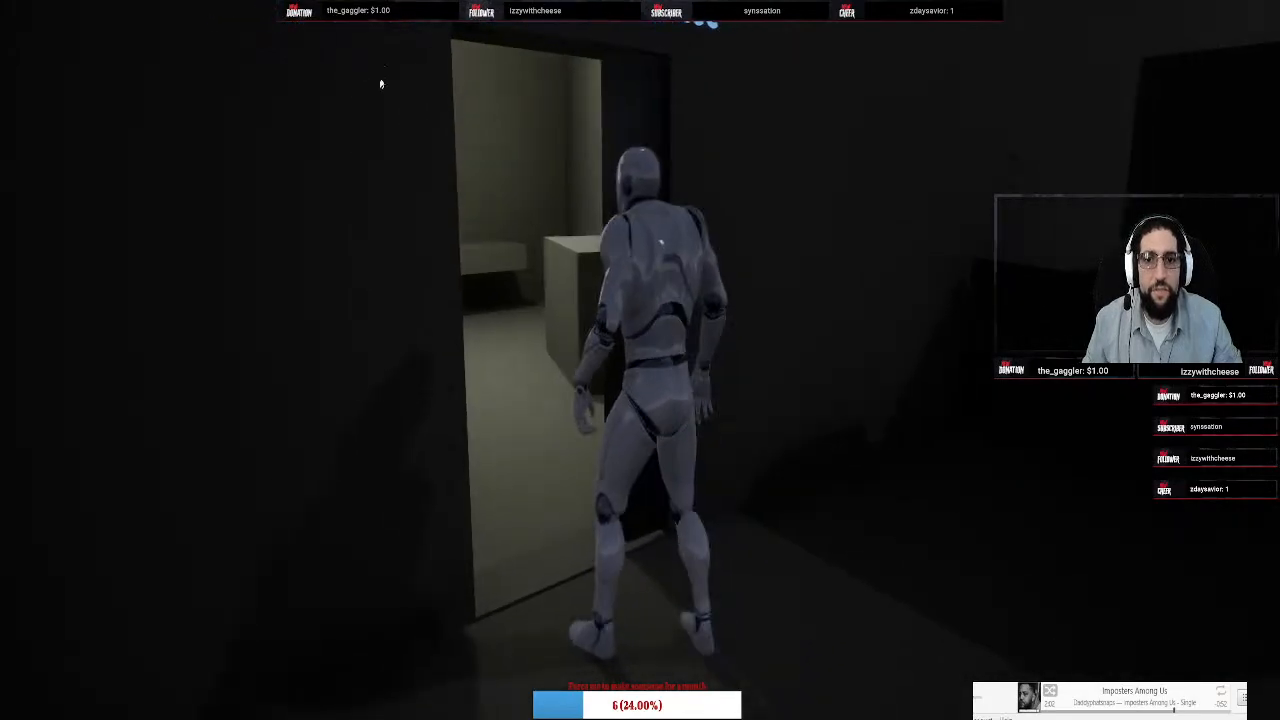
key(Escape)
Inspect the light and paper on the lit desks, finishing at the desk beside the Prototechnician's Office
right_drag(380, 83, 780, 140)
key(w)
key(w)
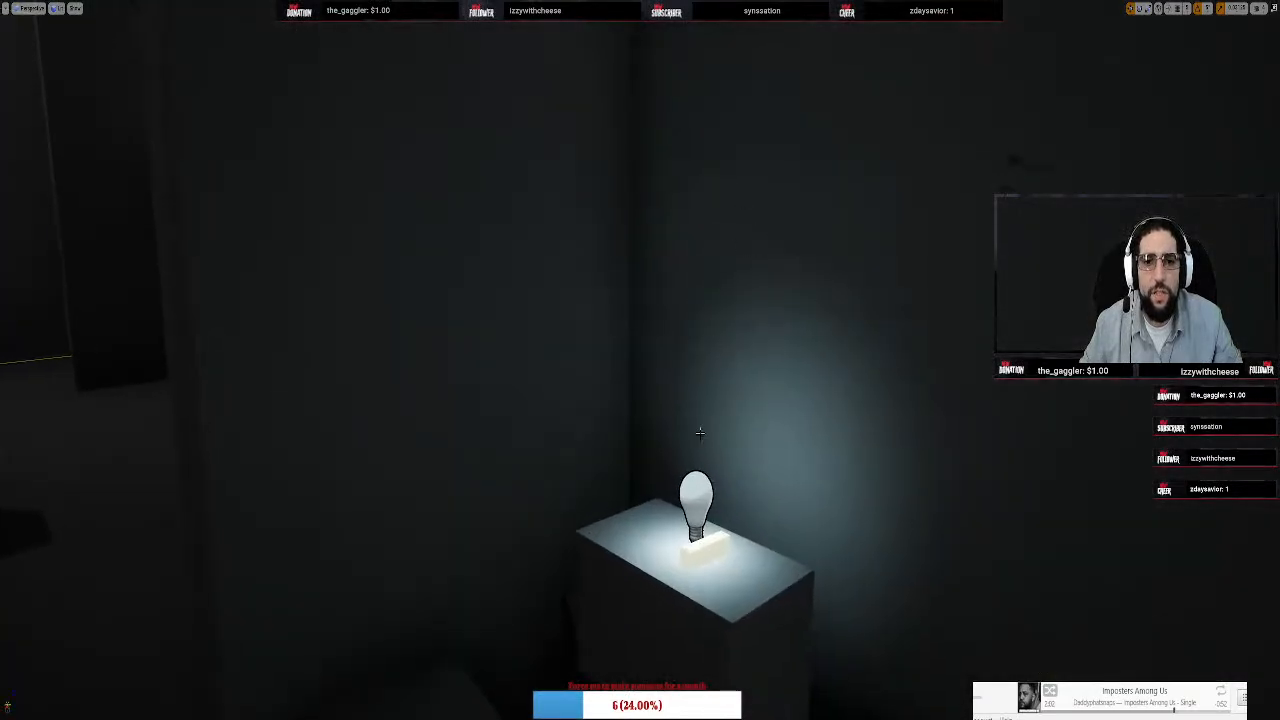
right_drag(707, 432, 736, 378)
key(w)
key(s)
key(w)
key(w)
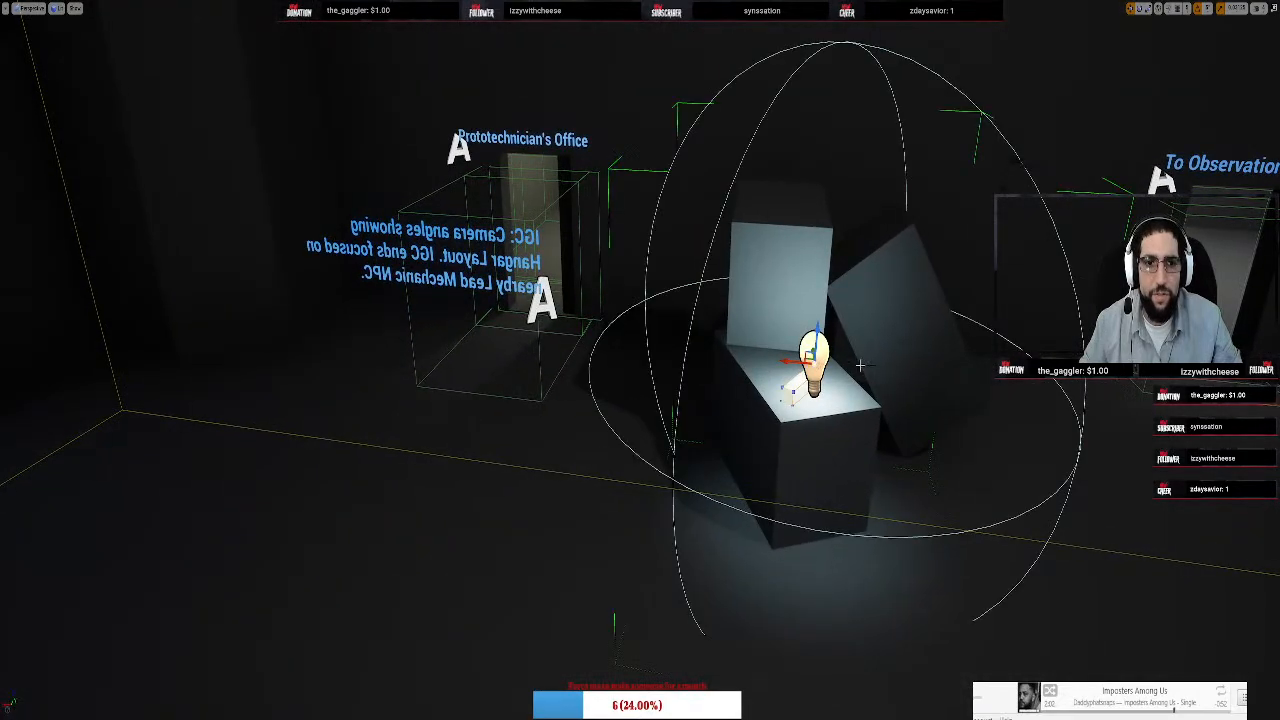
Survey the hangar in the editor, from the desk area to a wide view of the ship and mechanic NPC
right_drag(860, 365, 1110, 310)
key(w)
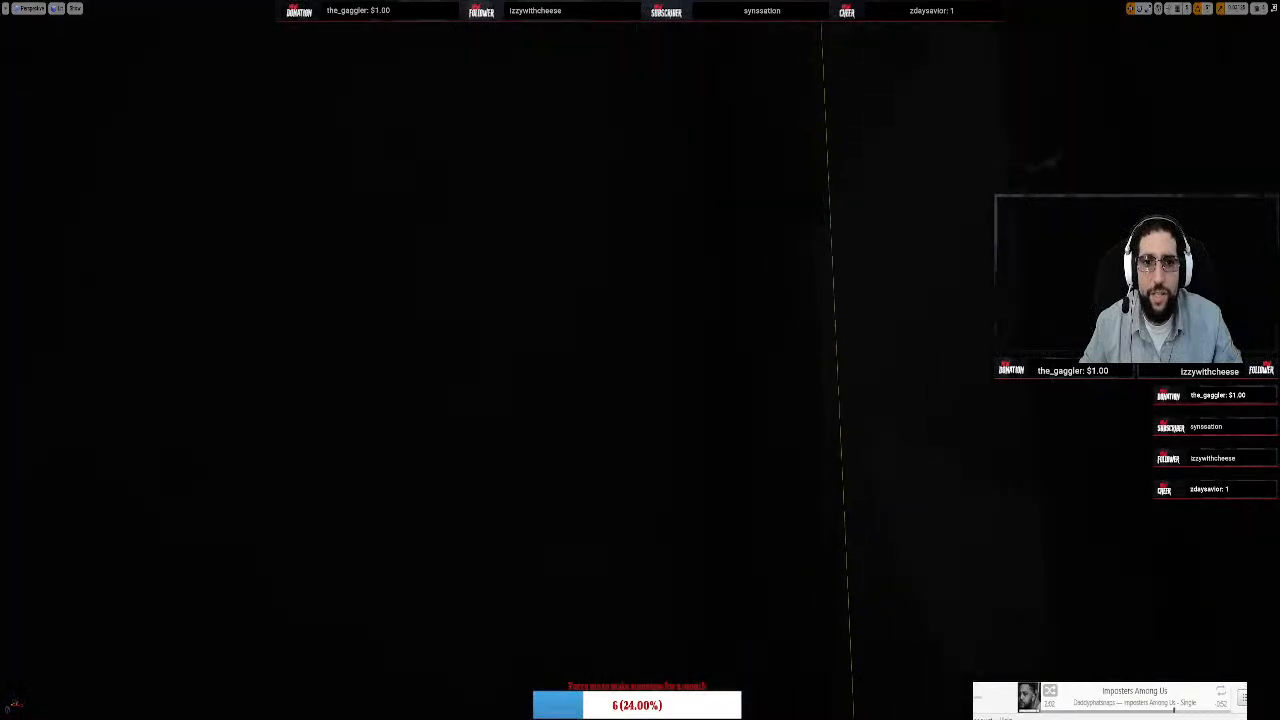
key(w)
right_drag(640, 360, 420, 255)
key(s)
key(w)
key(w)
key(s)
key(w)
key(s)
key(w)
key(w)
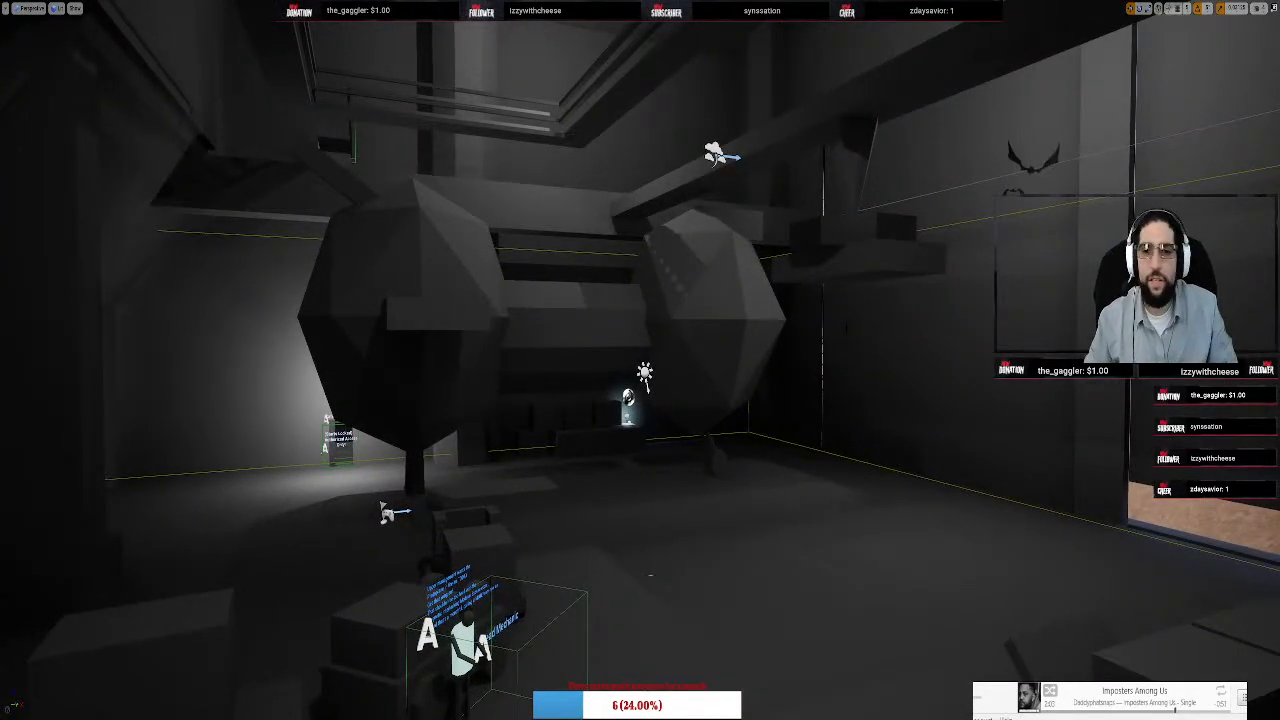
Restore the full editor layout and examine the Hangar Bay Doors computer, its message text and the trigger box at the desk
key(F11)
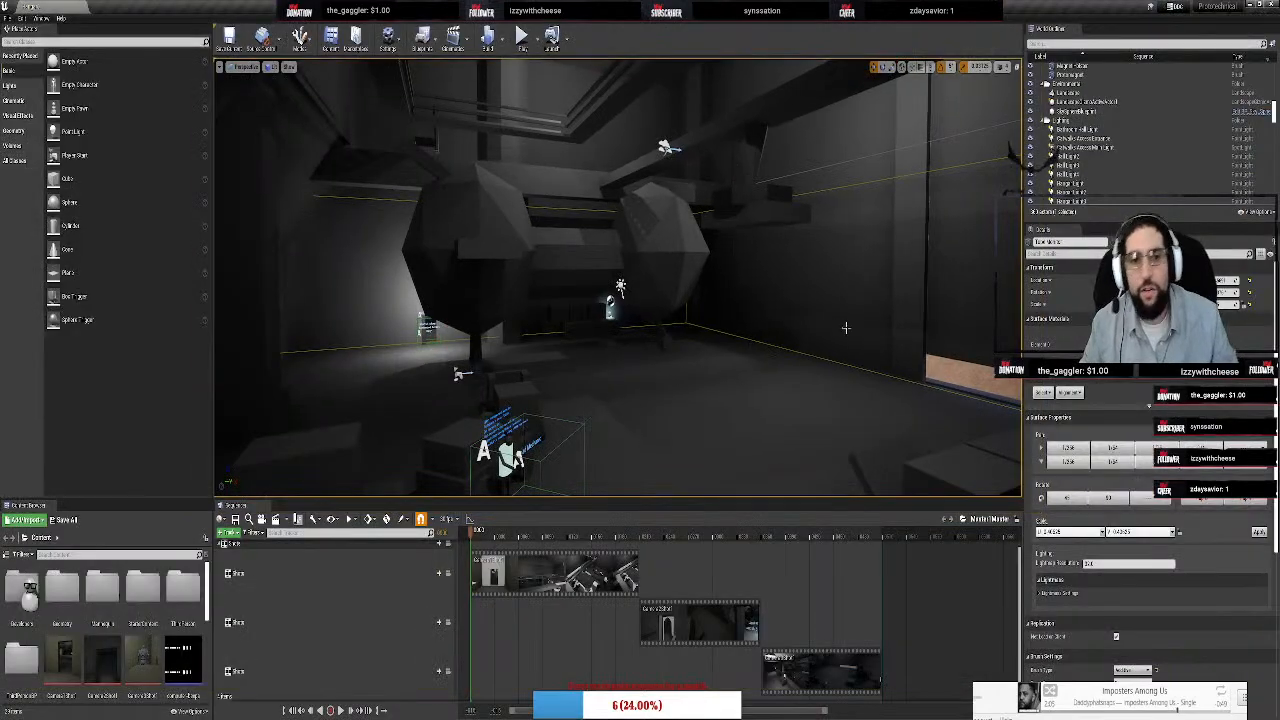
key(w)
right_drag(617, 277, 960, 190)
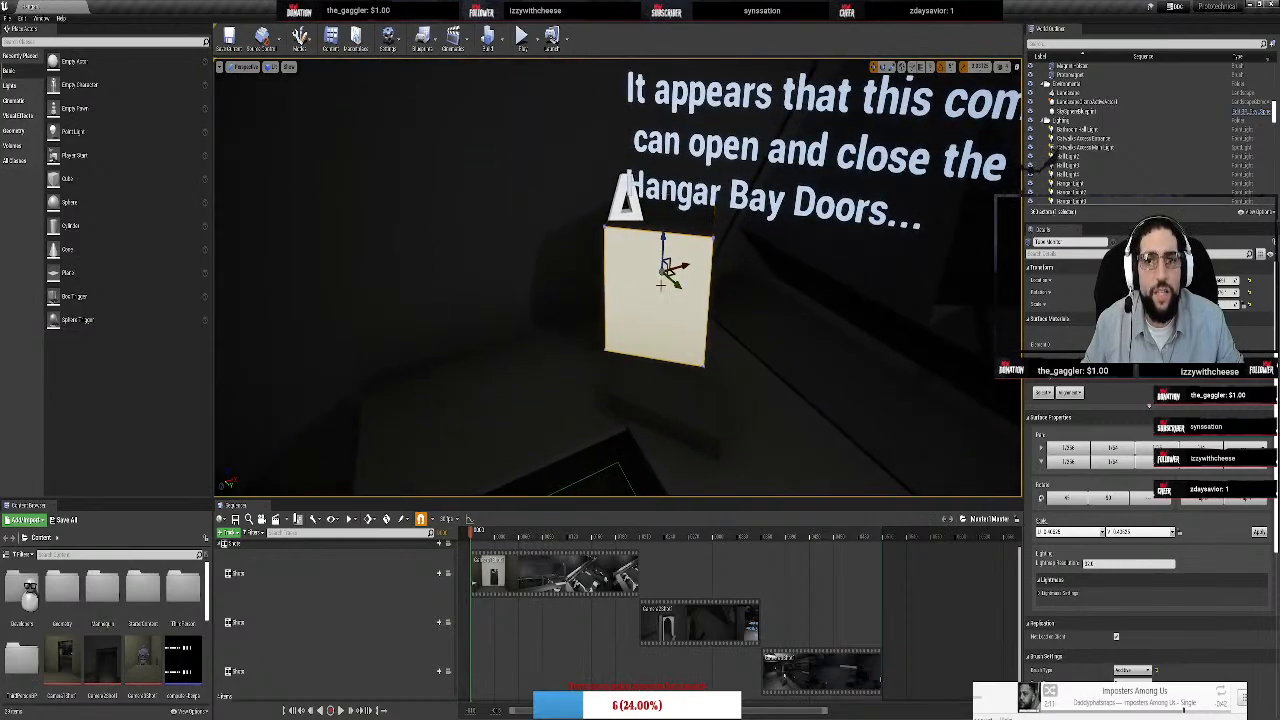
key(w)
right_drag(617, 277, 480, 260)
key(s)
key(w)
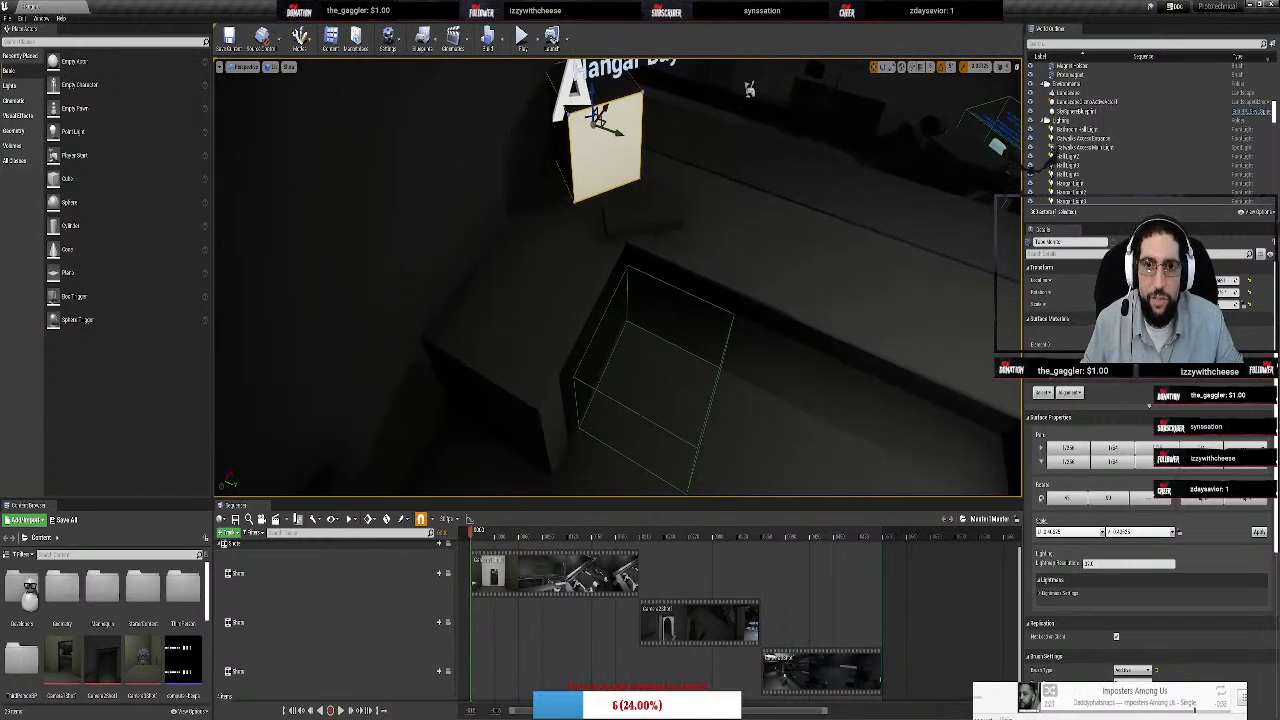
key(s)
right_drag(563, 216, 609, 326)
key(w)
key(s)
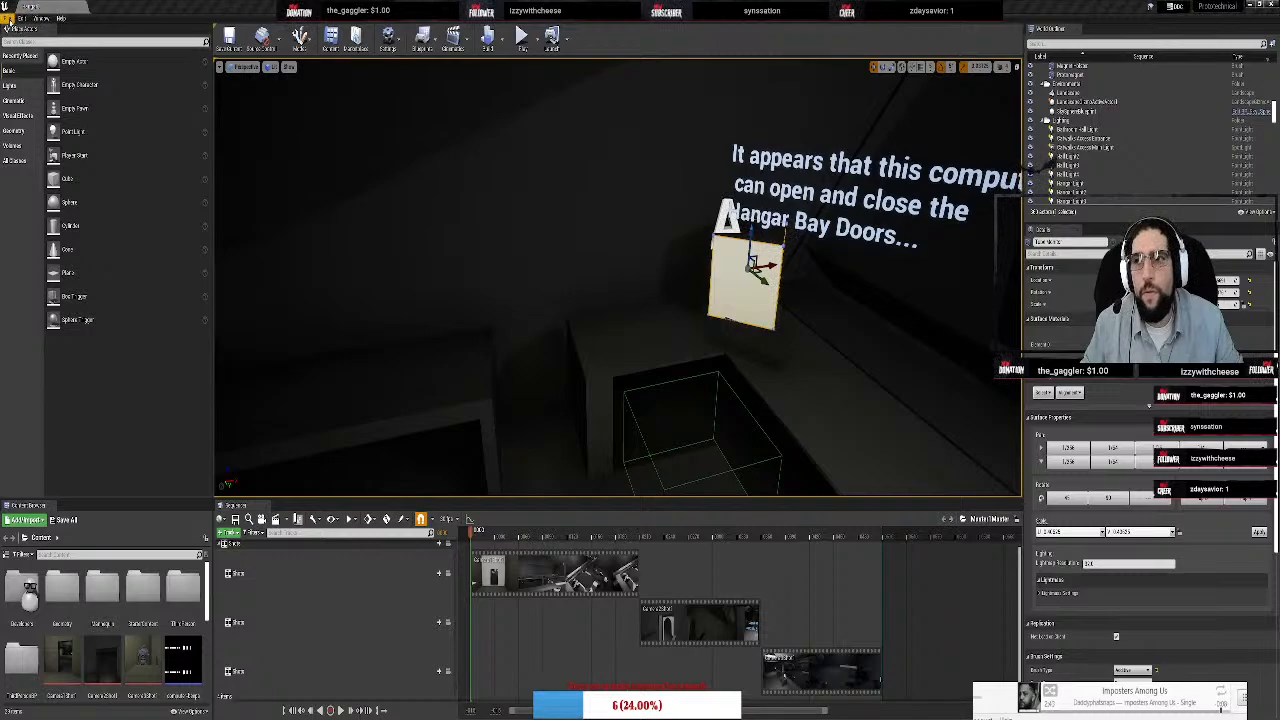
Open the ThirdPersonExampleMap level from the ThirdPersonBP Maps folder
click(8, 19)
click(25, 48)
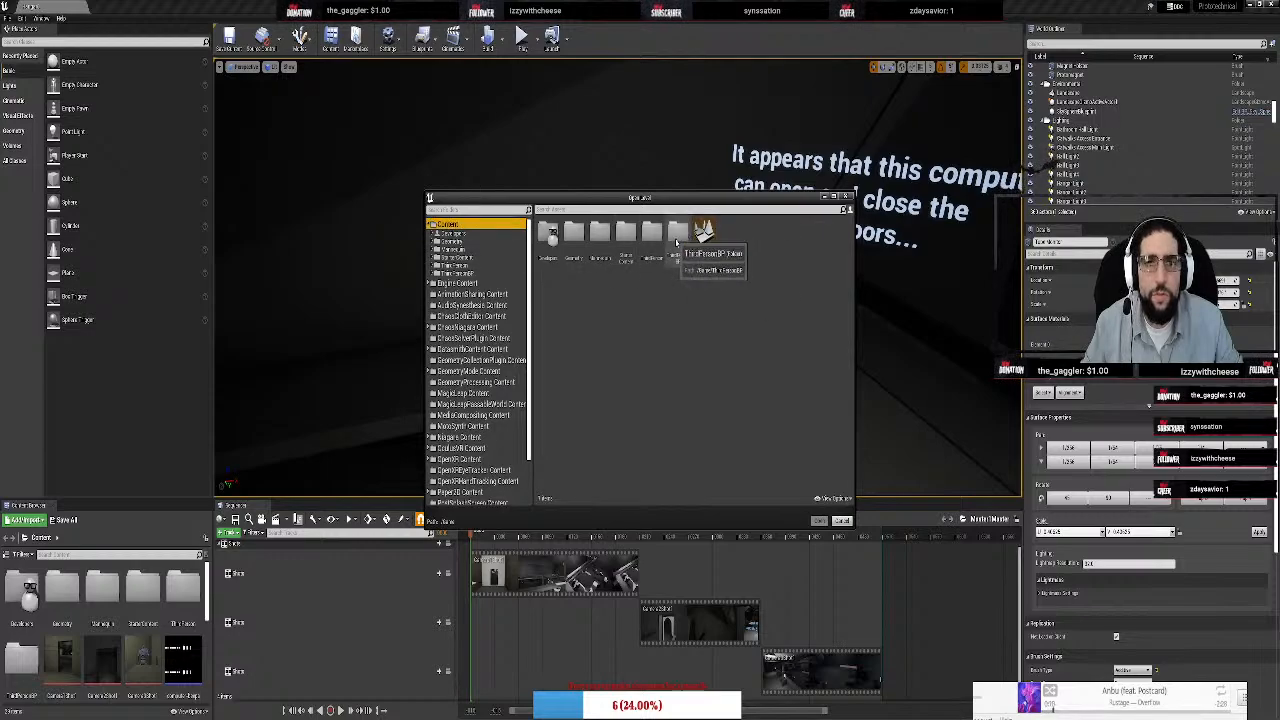
double_click(573, 232)
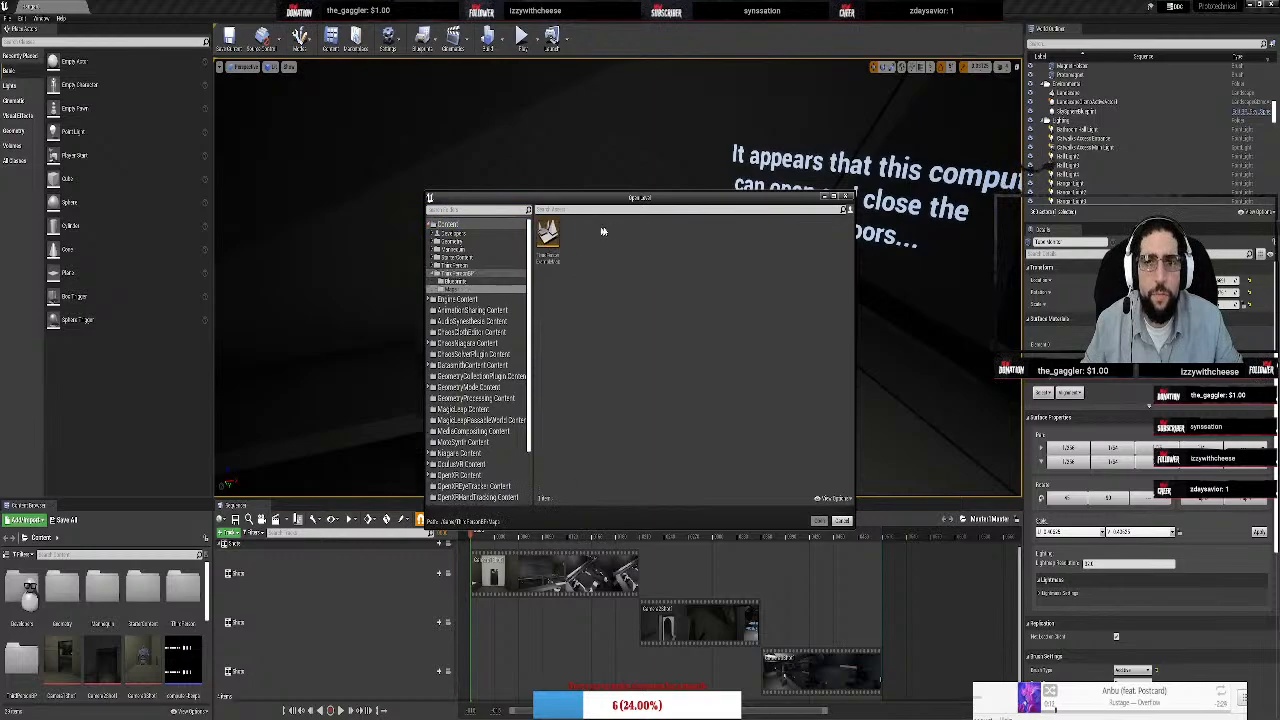
double_click(548, 235)
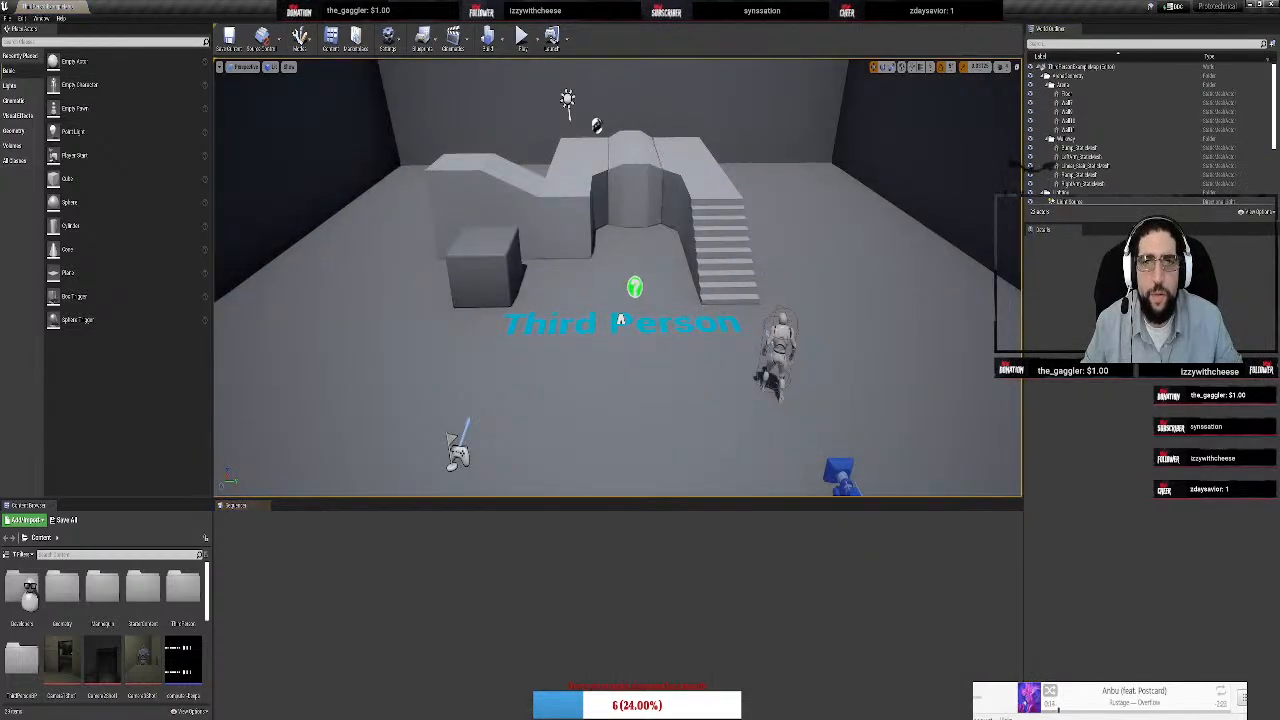
Select the green question-mark documentation actor beside the Third Person floor text and view it from the opposite side
right_drag(618, 277, 690, 200)
key(w)
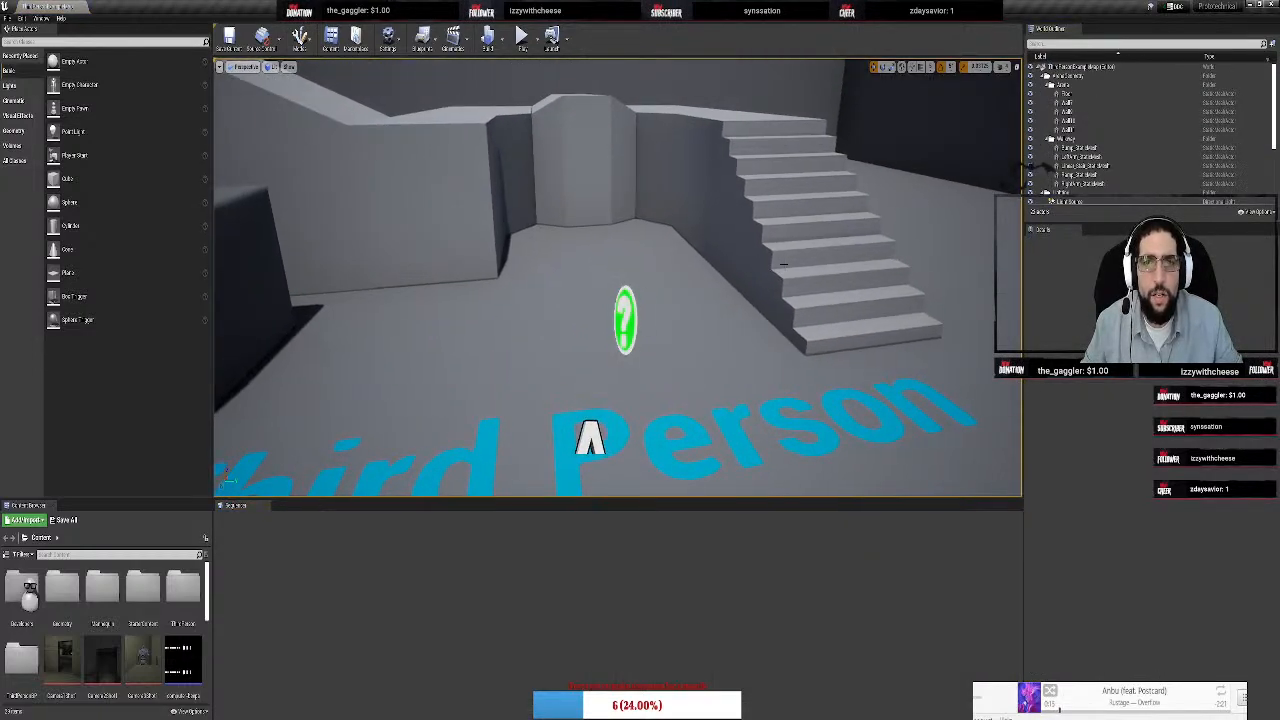
click(633, 314)
right_drag(706, 258, 990, 325)
key(a)
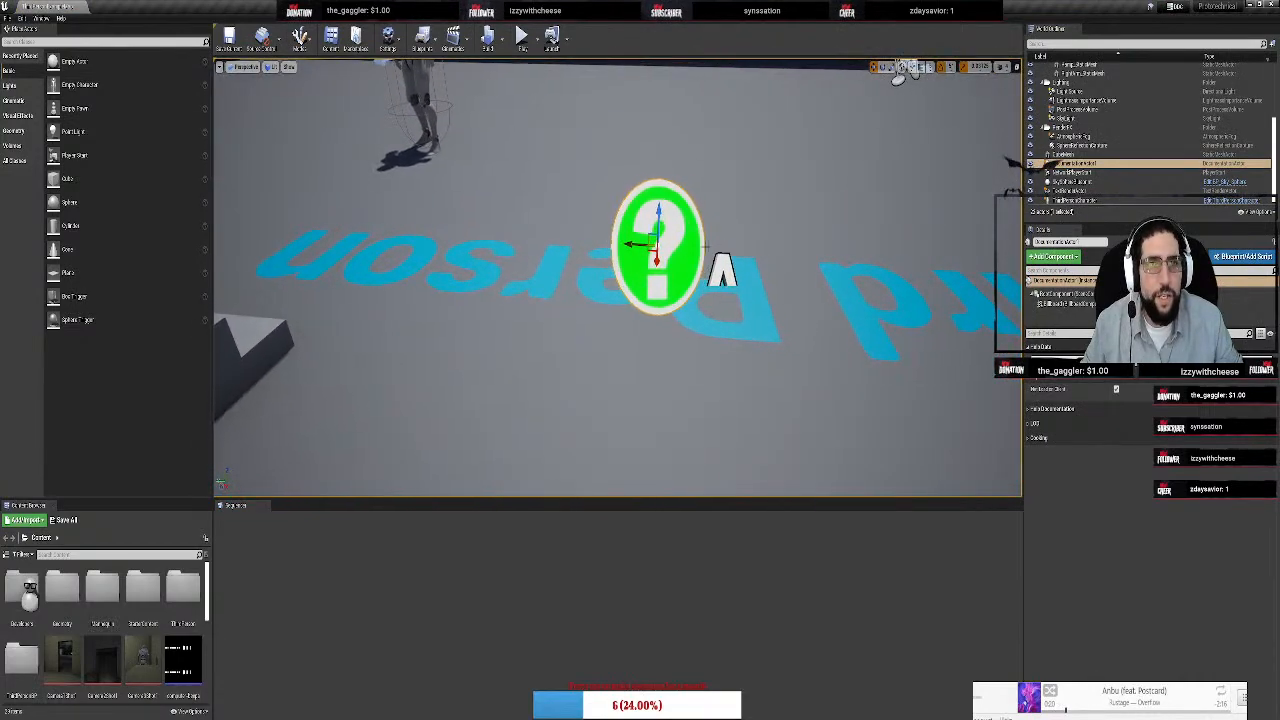
Playtest the example map, running and jumping the character around the question-mark marker and the stairs, and end the session
click(522, 40)
key(w)
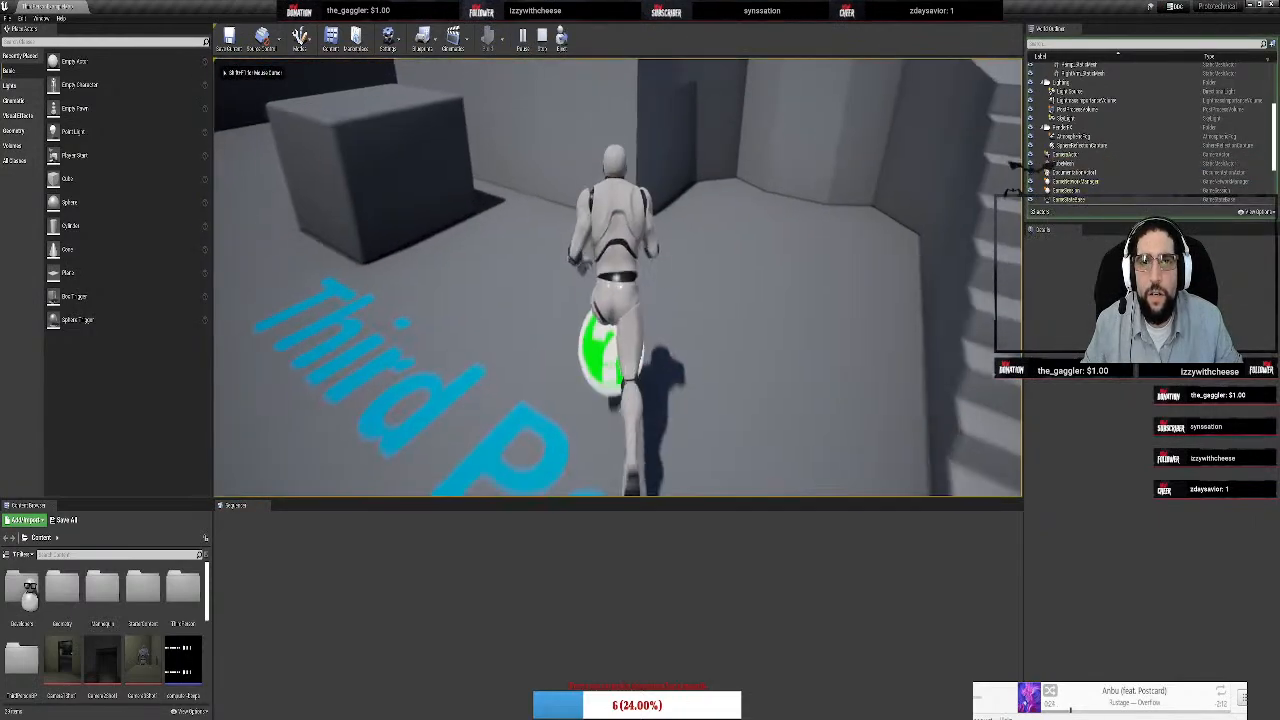
key(s)
key(w)
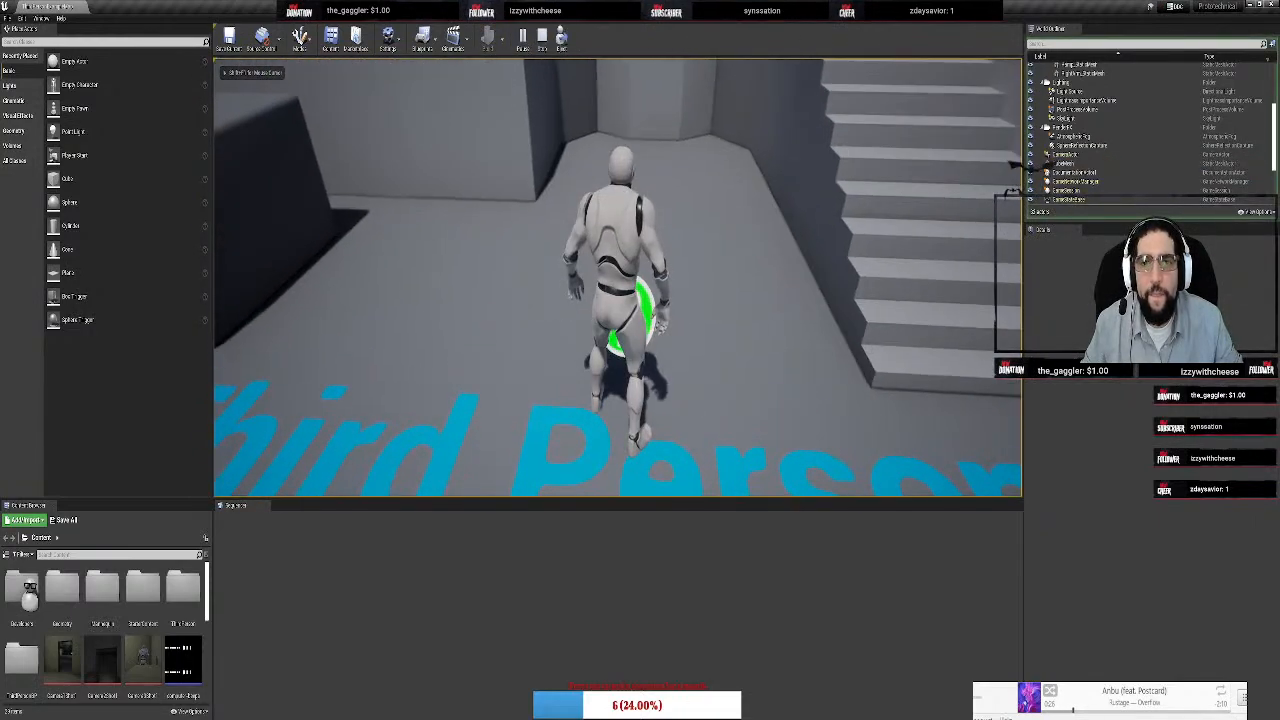
key(w)
key(space)
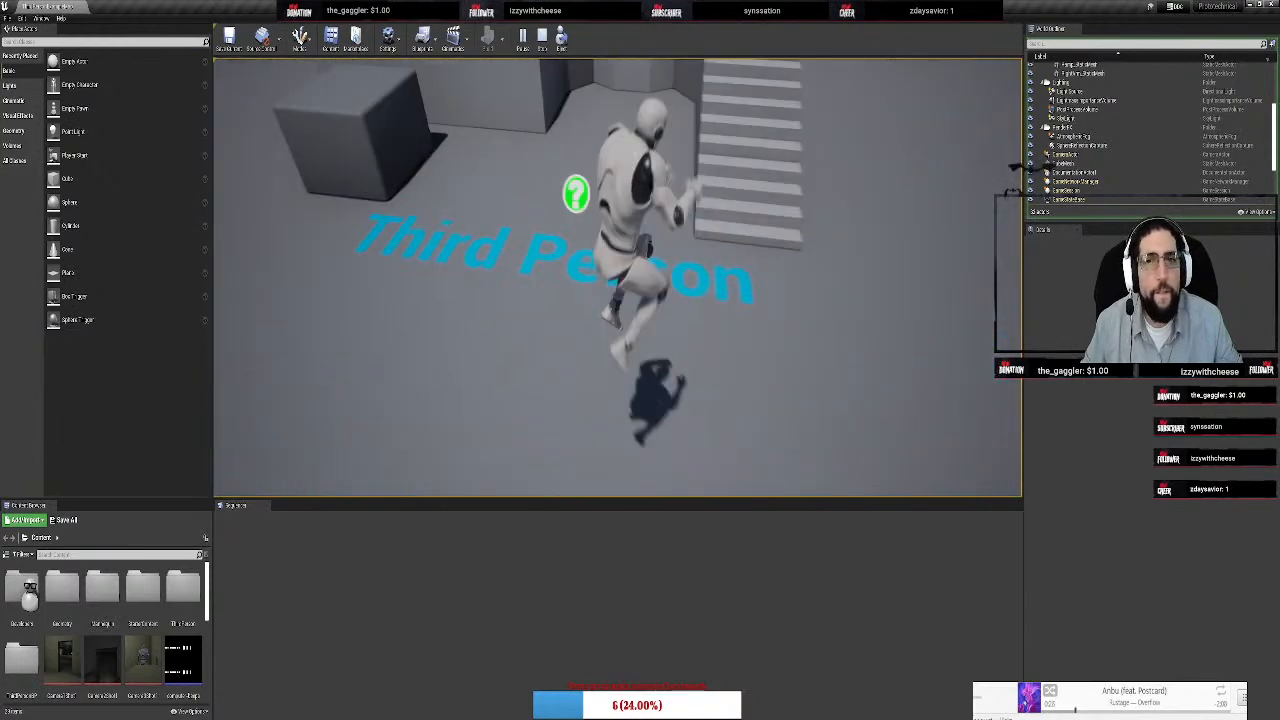
key(w)
key(w)
key(space)
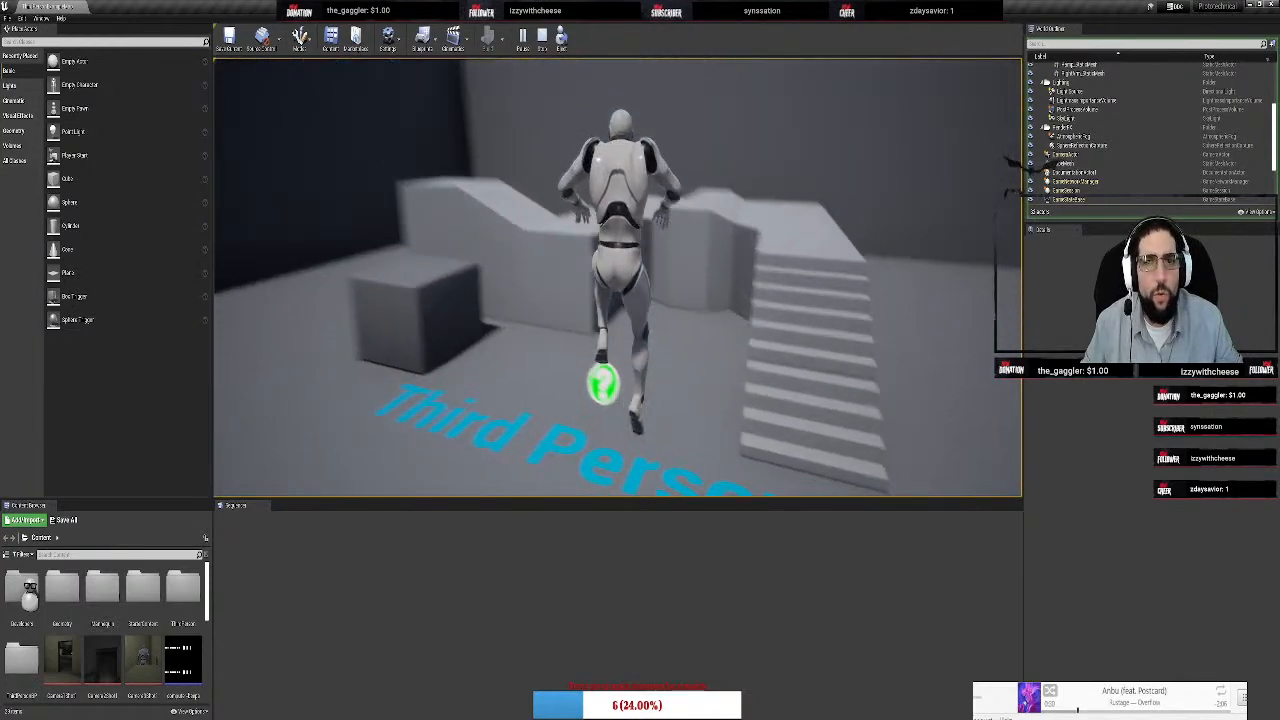
key(w)
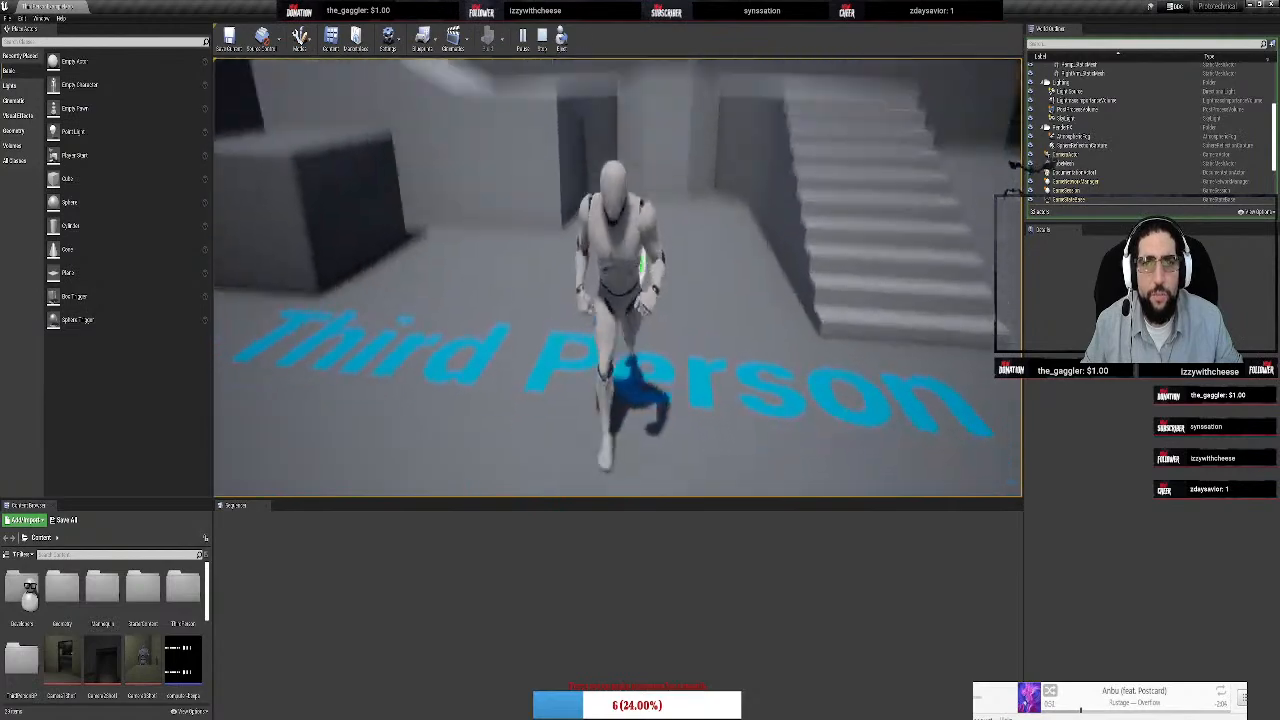
key(space)
key(w)
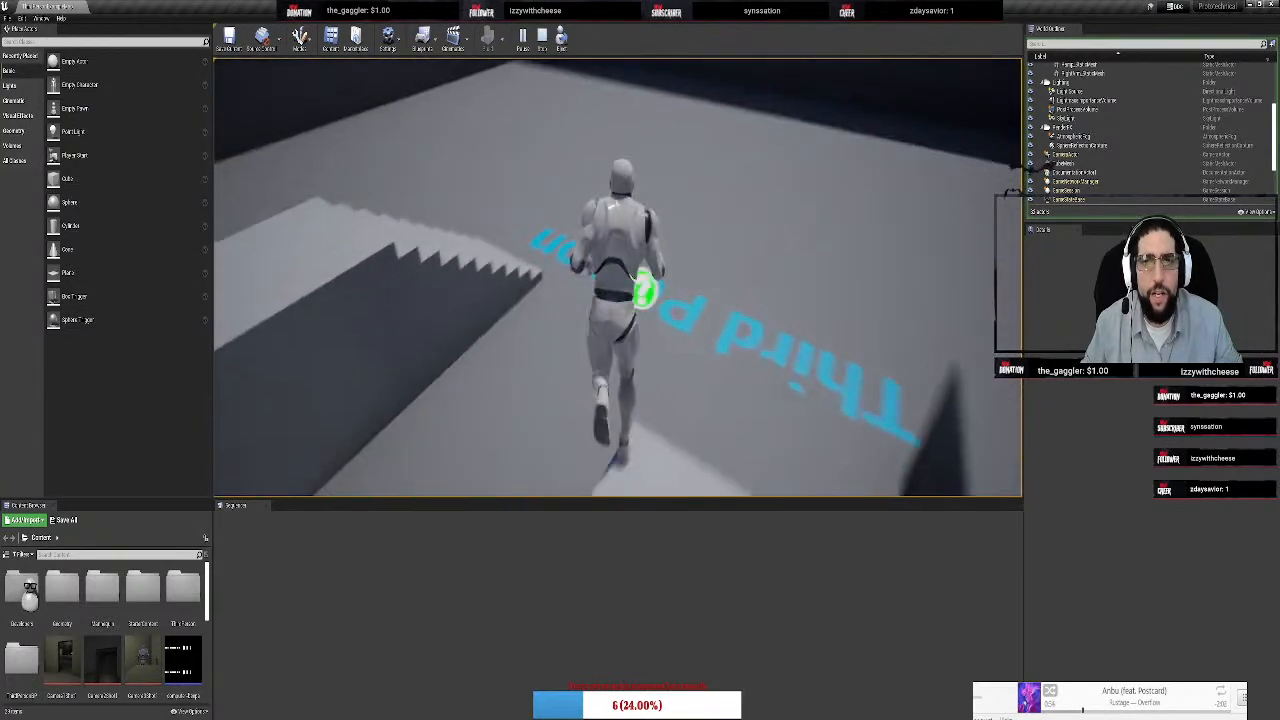
key(w)
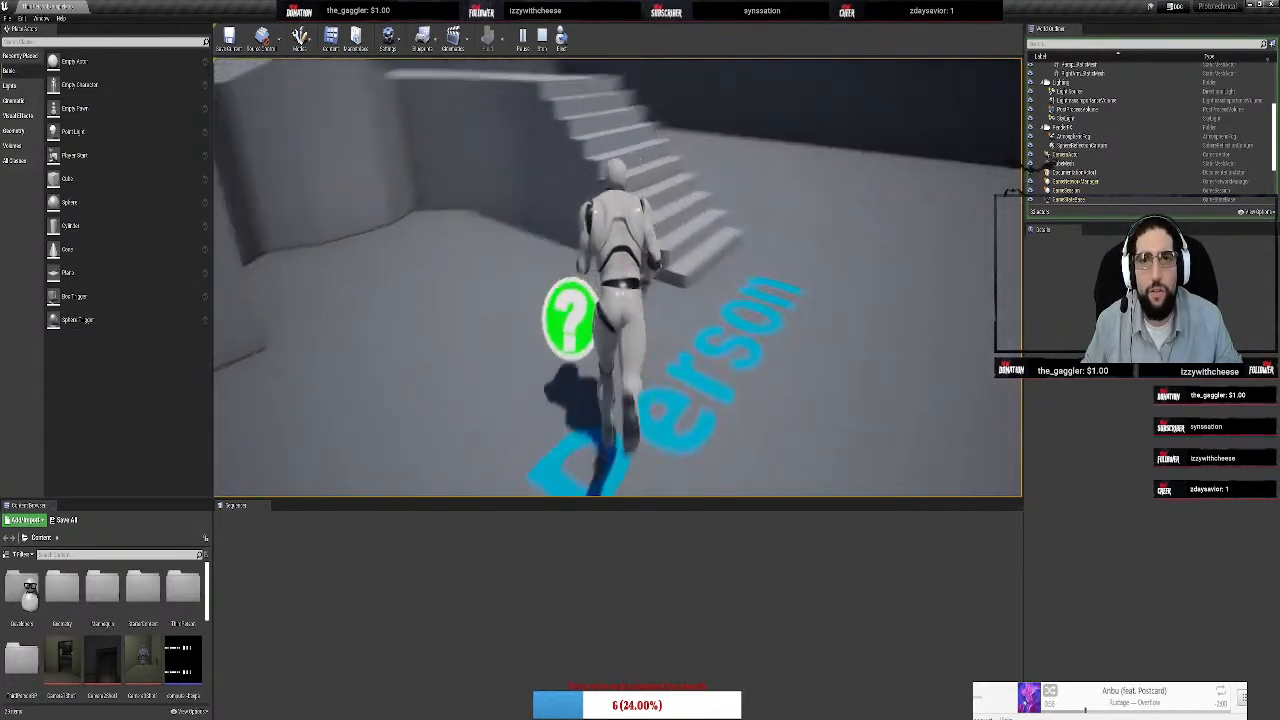
key(Escape)
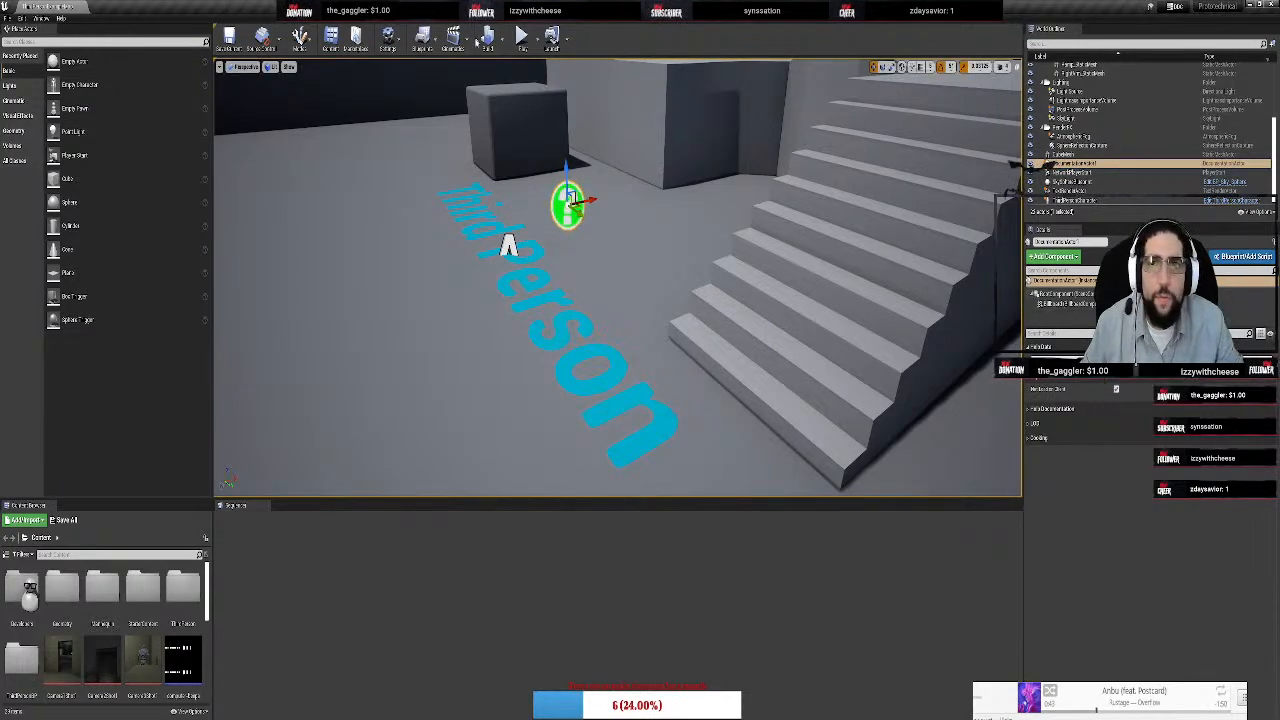
Play the level again, run the character up to the question-mark marker to view it close from below, and stop playing
click(520, 36)
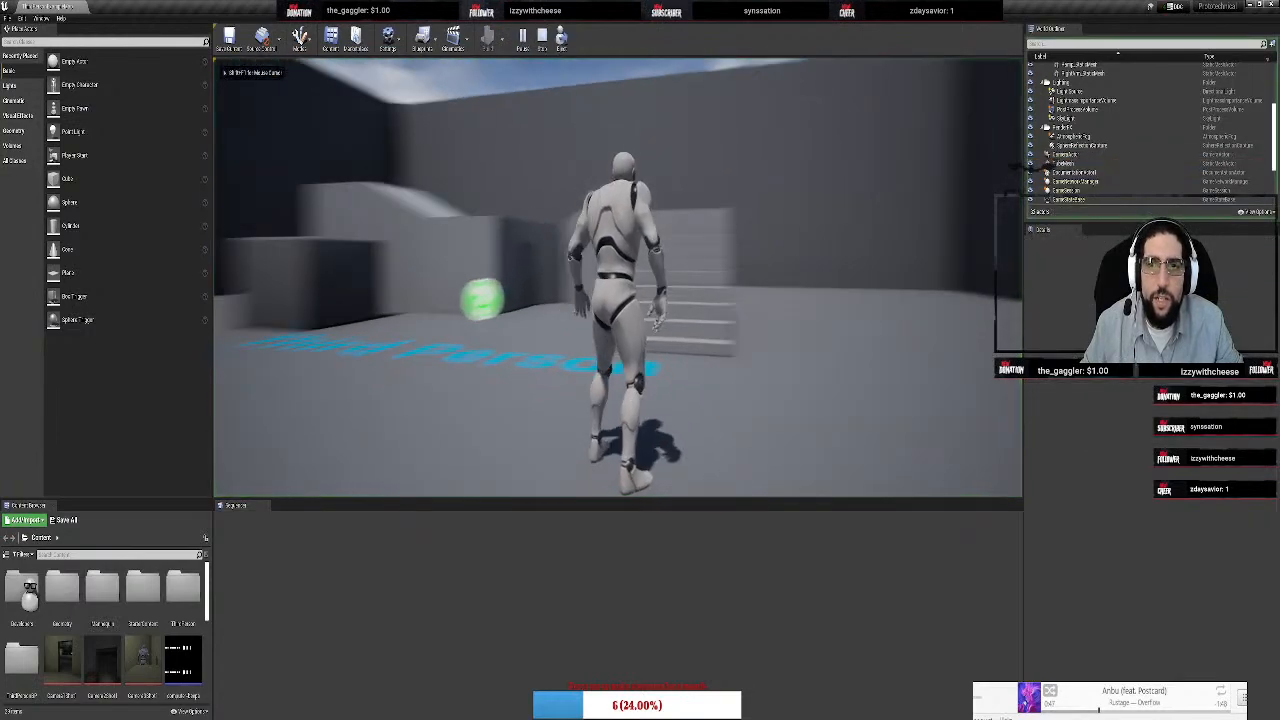
key(w)
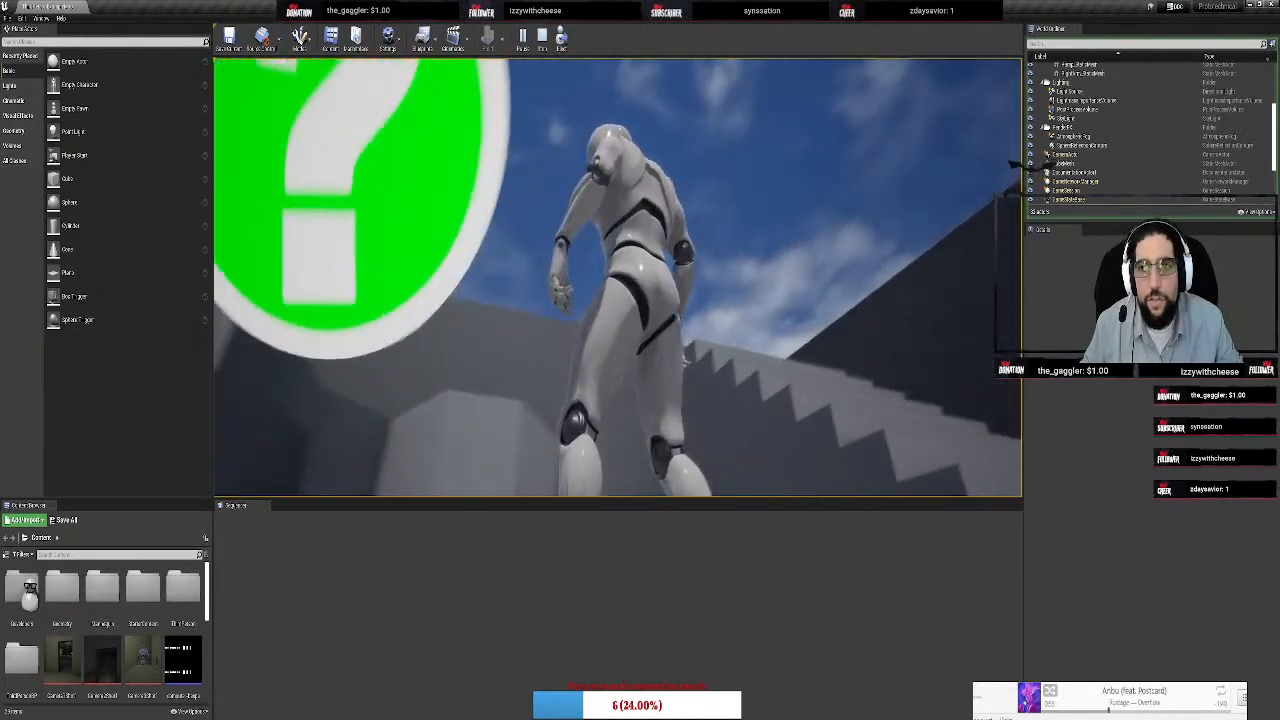
key(Escape)
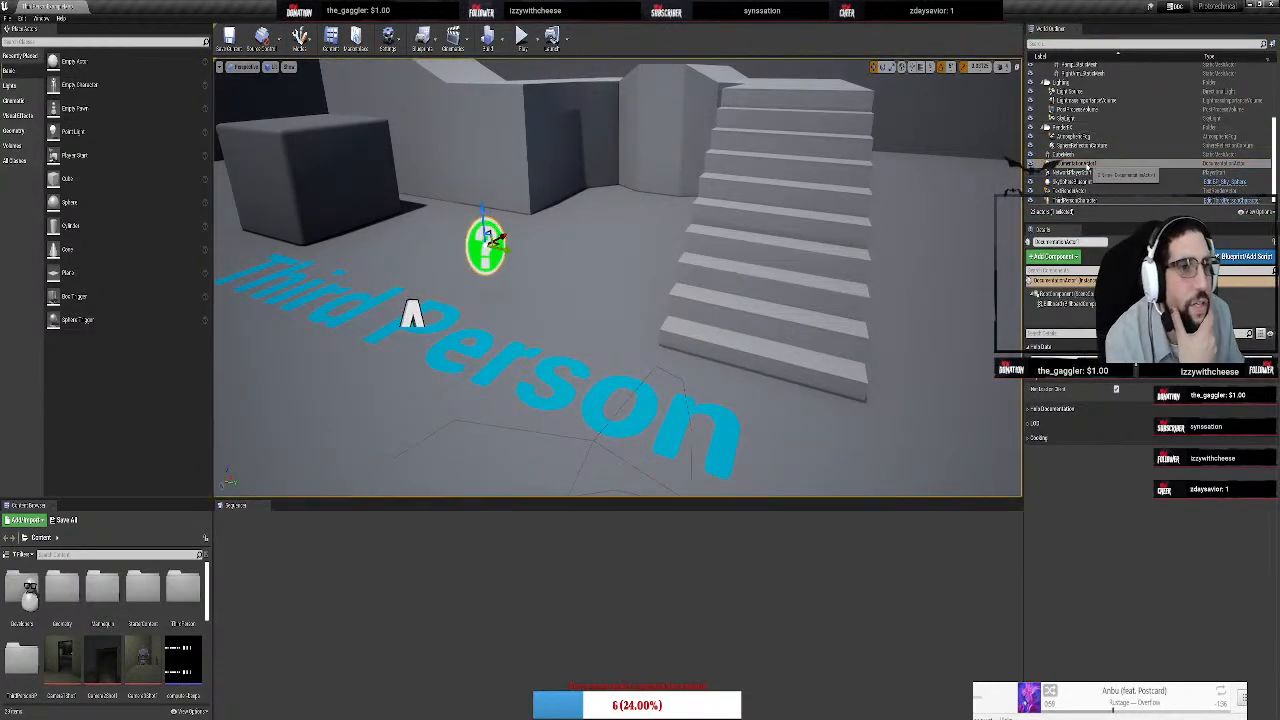
Examine the events available for the documentation actor and check the ThirdPersonExampleMap level blueprint for existing logic
right_click(1087, 165)
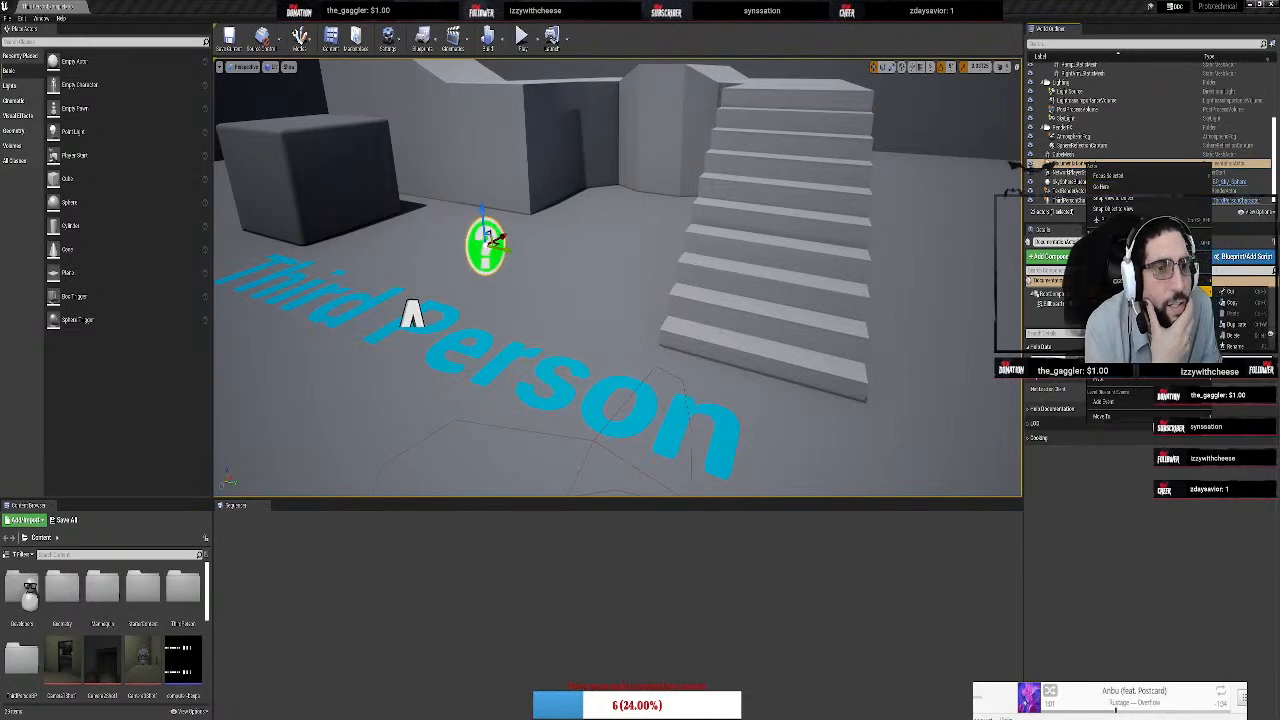
mouse_move(1158, 407)
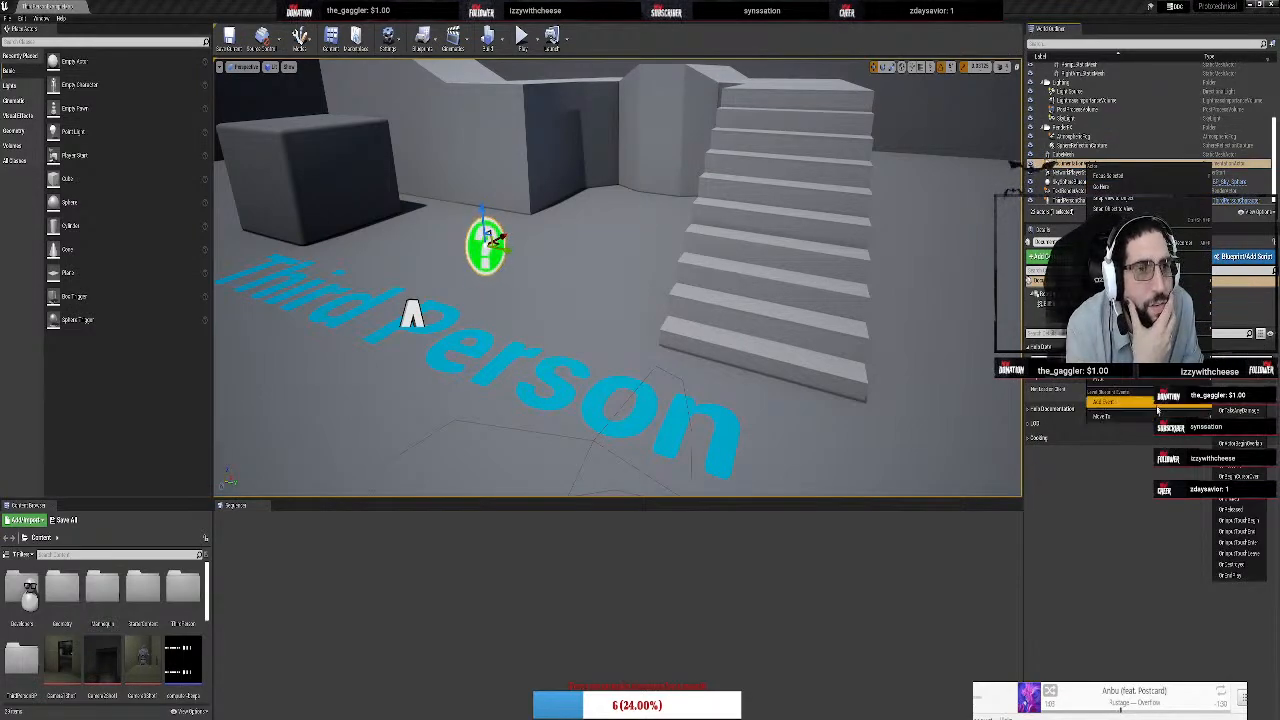
key(Escape)
click(424, 38)
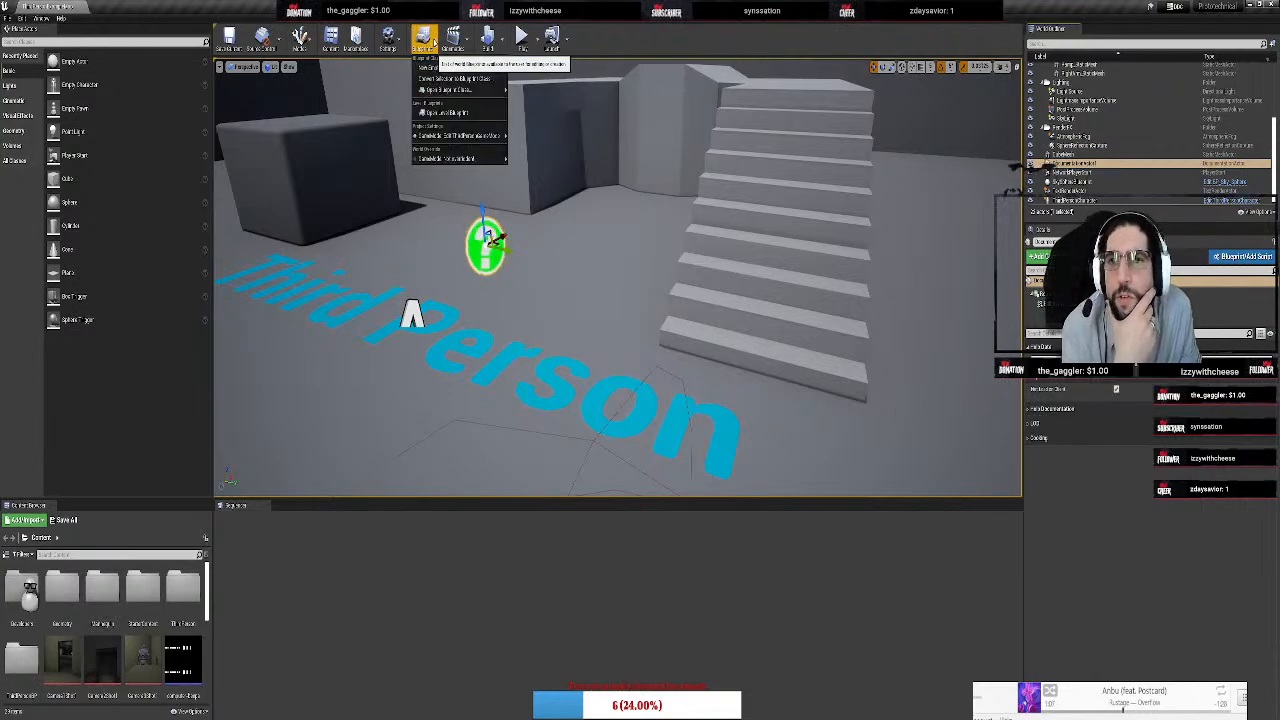
click(462, 113)
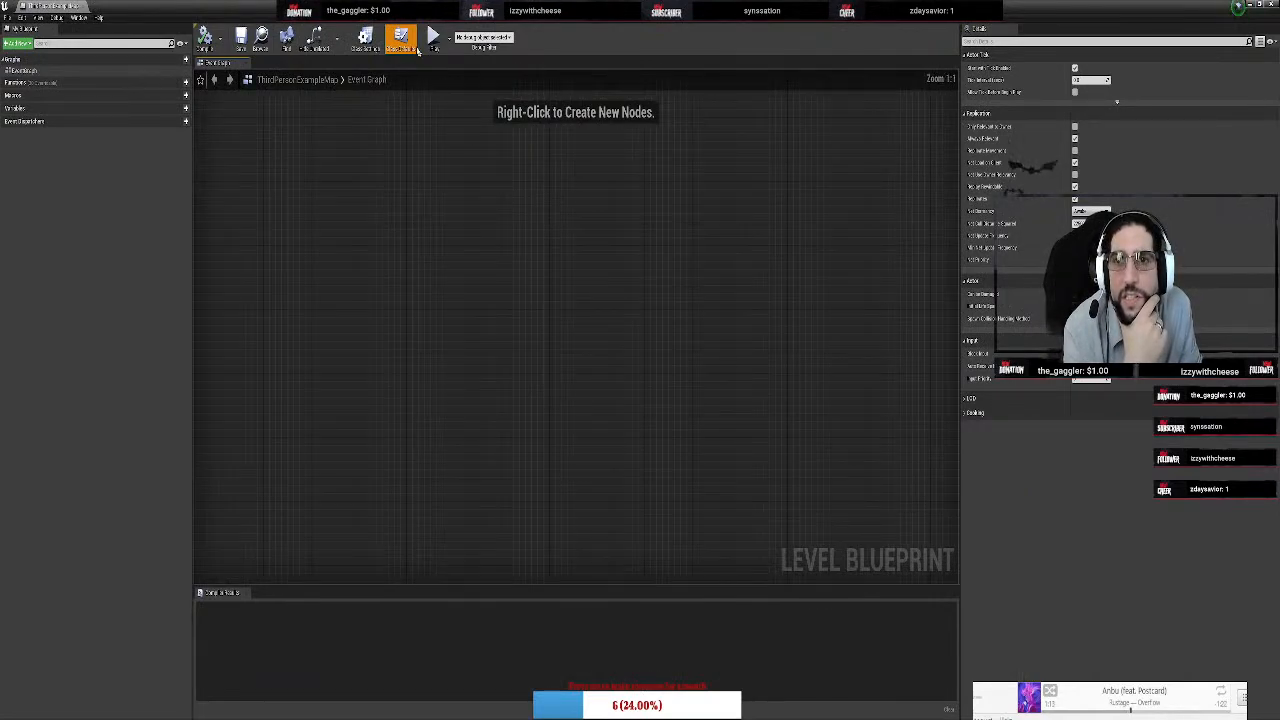
click(88, 7)
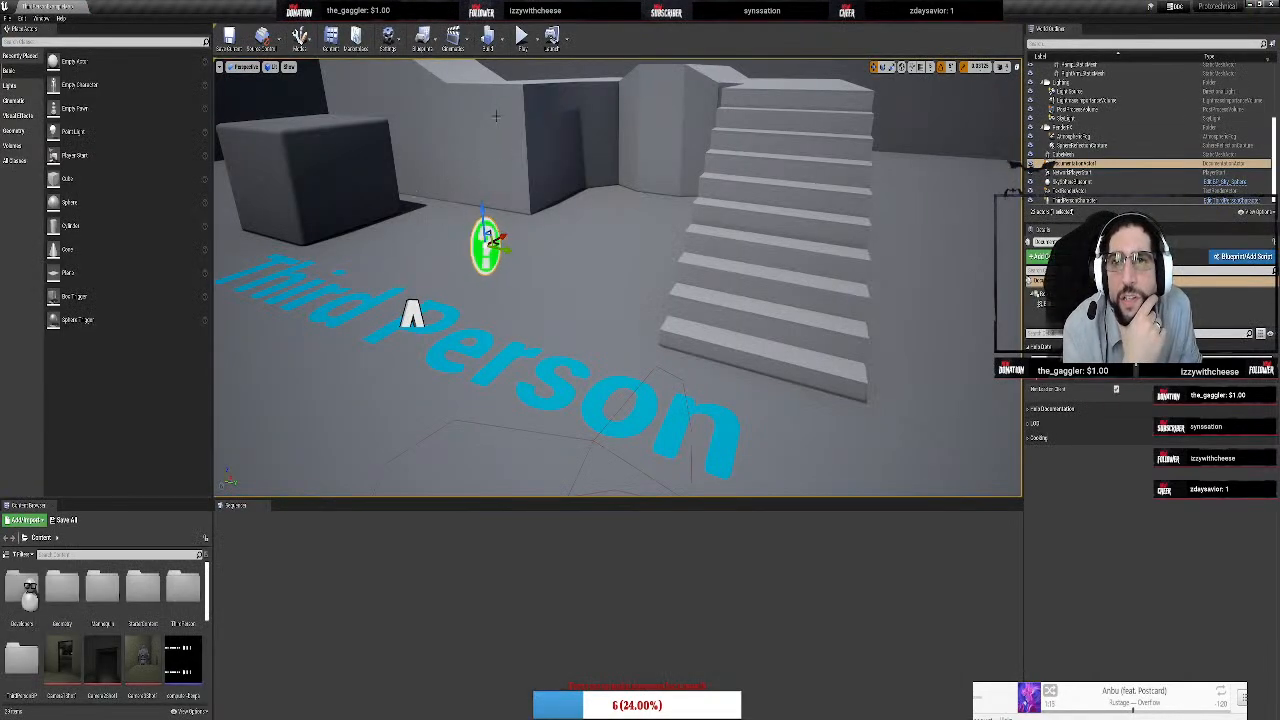
Try adding an OnActorEndOverlap event for the documentation actor to the level blueprint, then delete the node and close the blueprint
right_click(1091, 171)
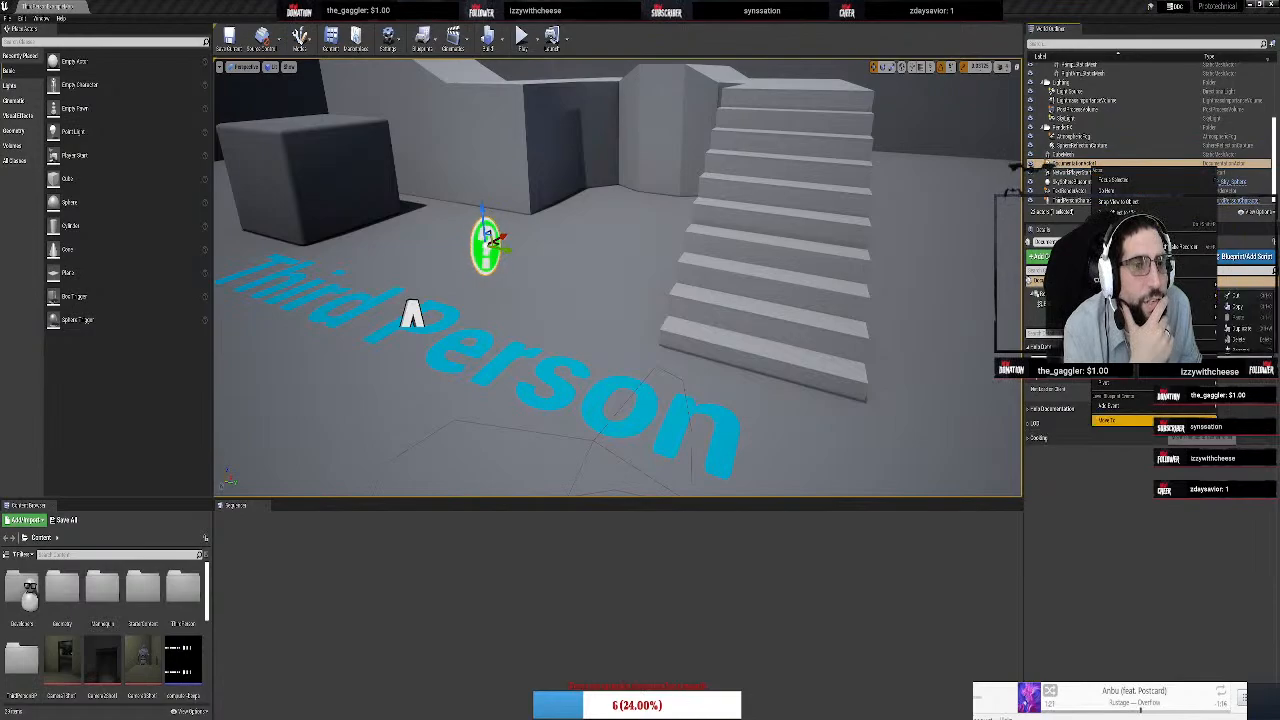
mouse_move(1110, 406)
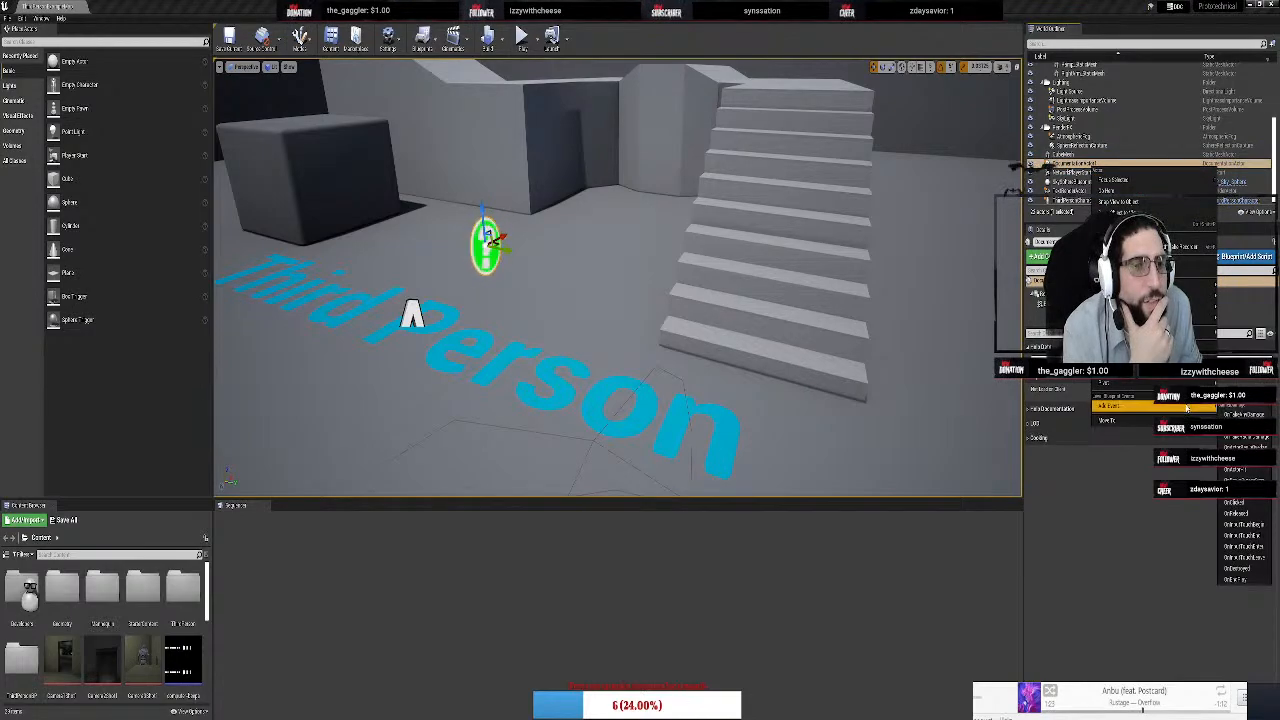
click(1245, 535)
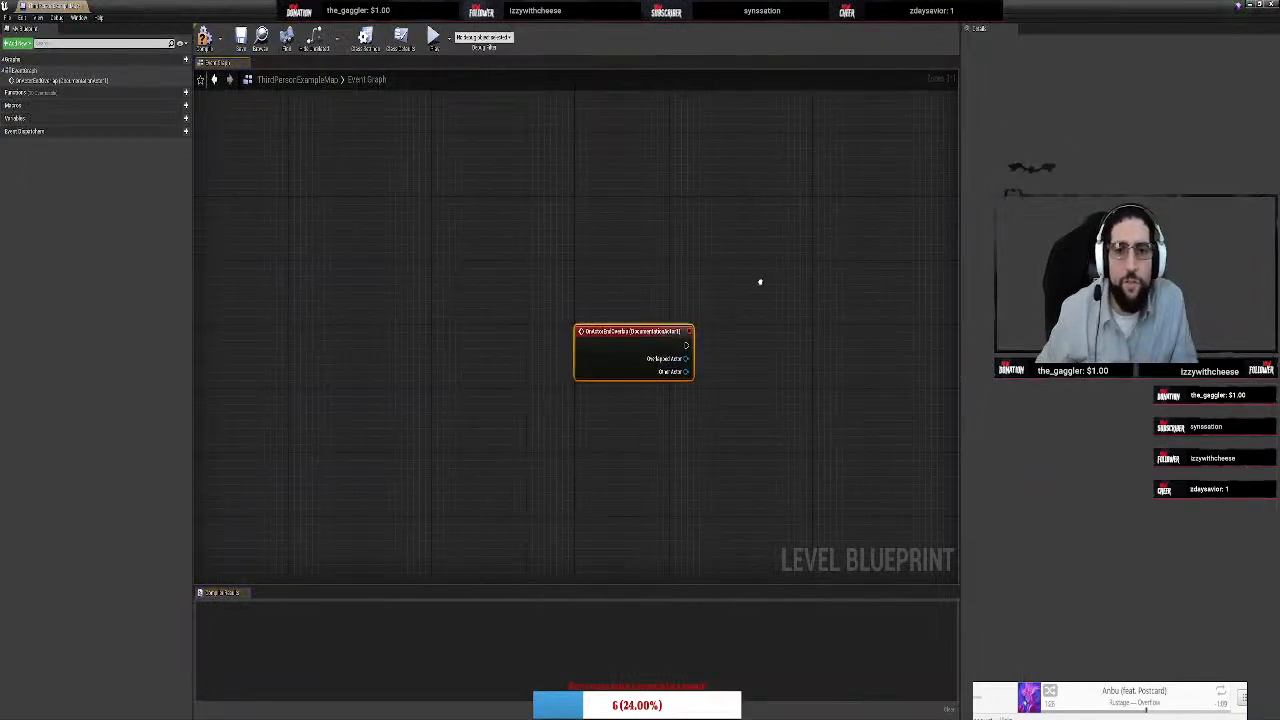
right_drag(760, 282, 683, 260)
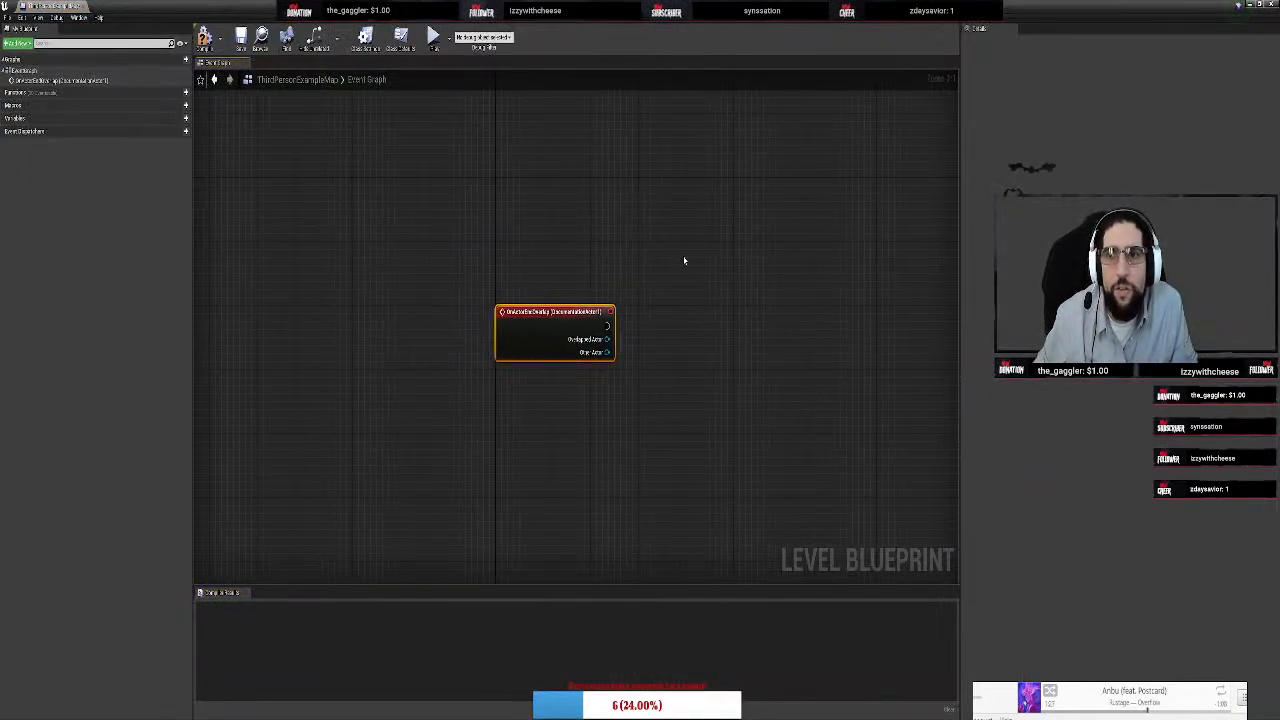
scroll(689, 250, down, 12)
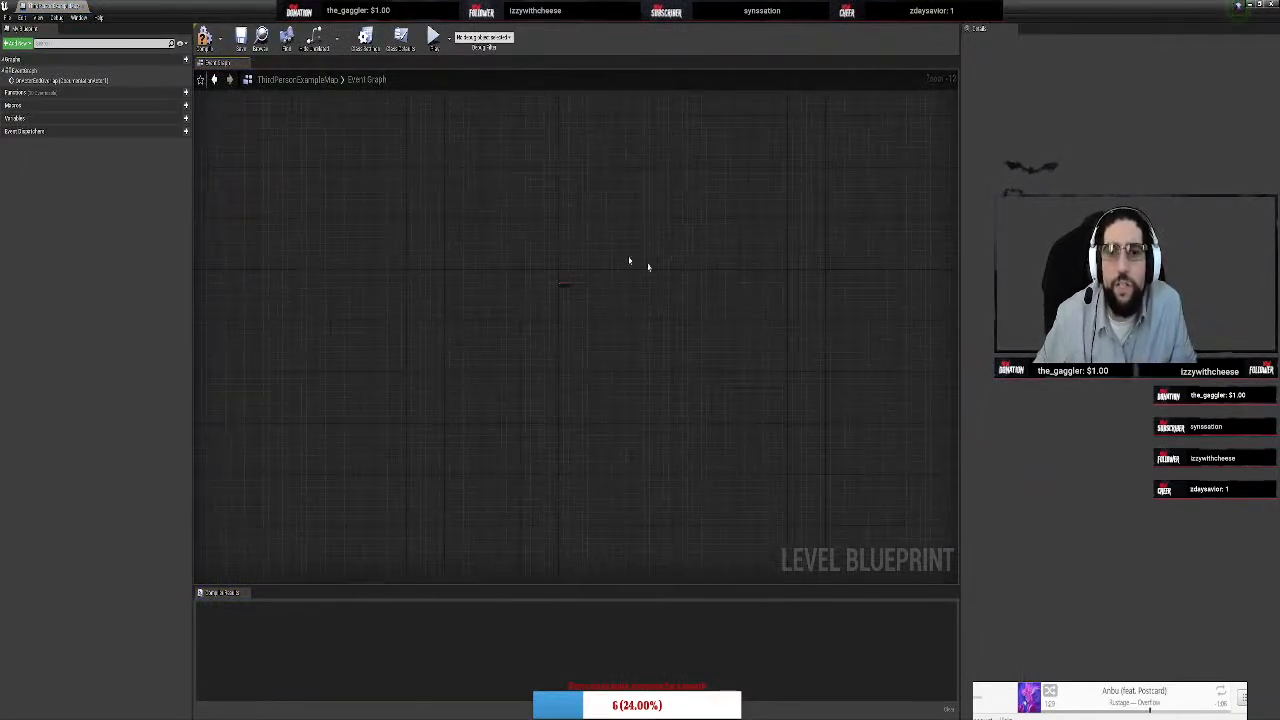
key(Delete)
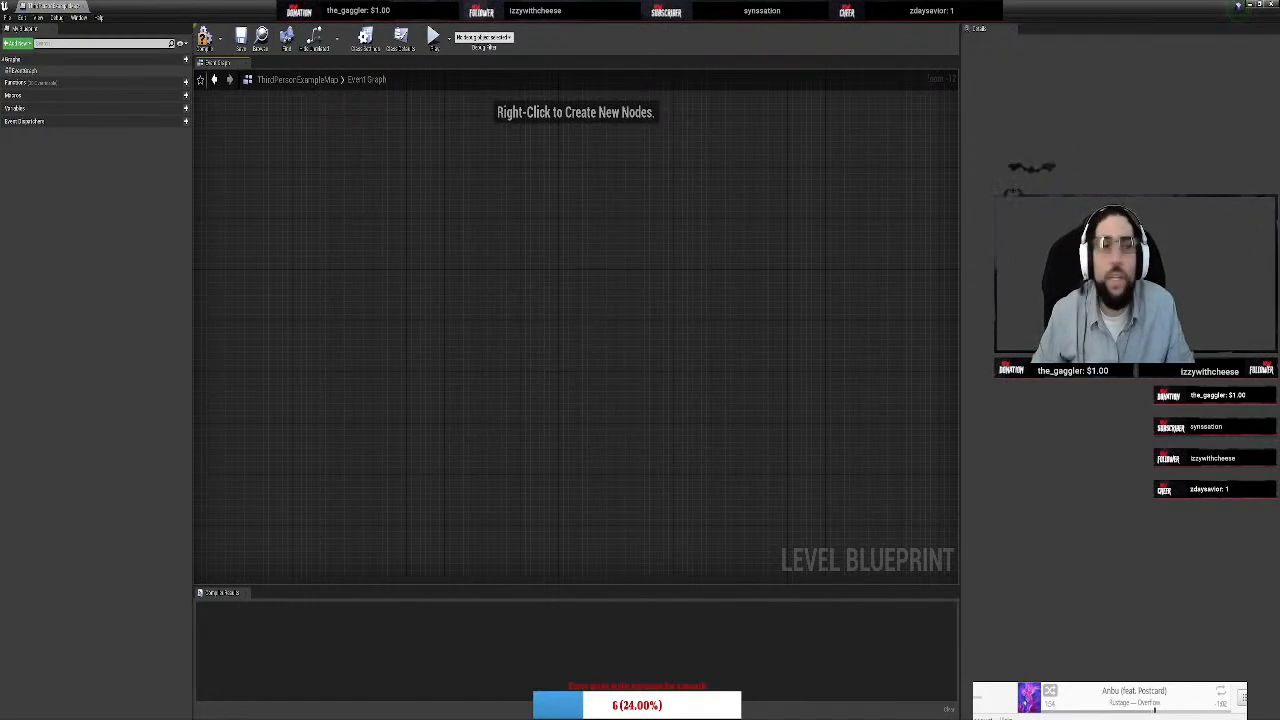
click(1270, 5)
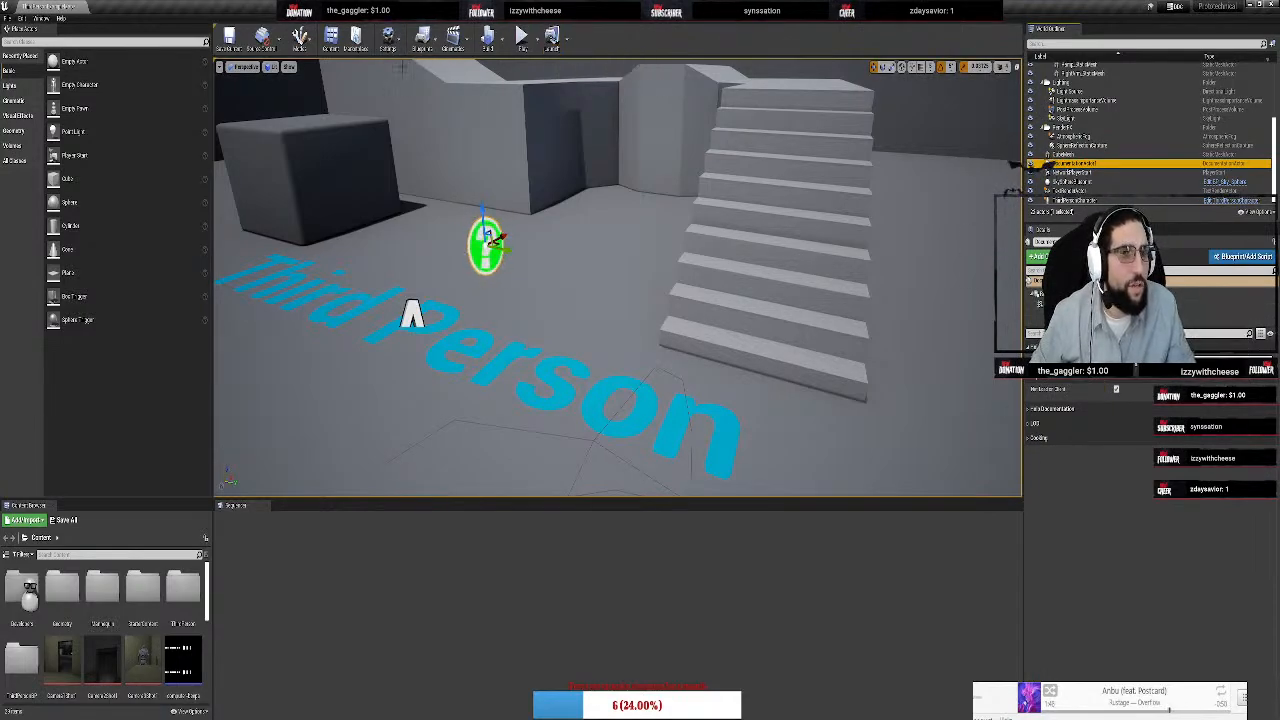
Open the hangar level from the Content folder without saving the changes to the example map
click(8, 18)
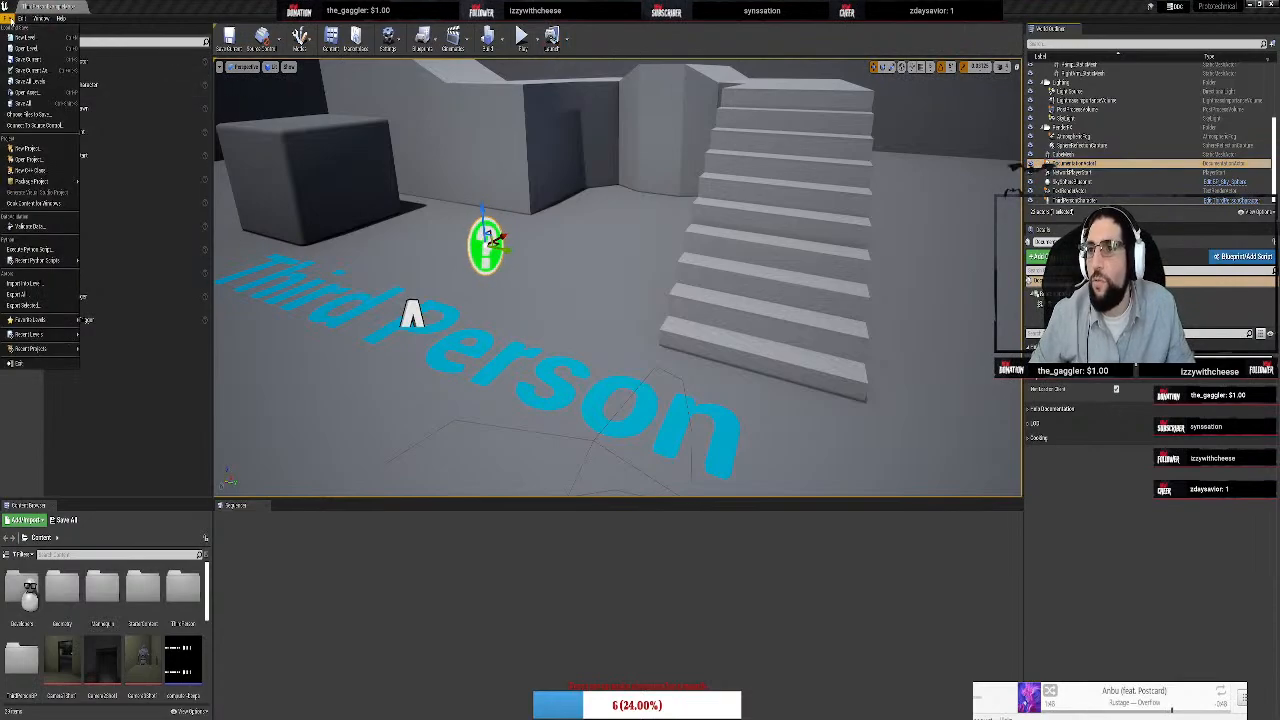
click(46, 49)
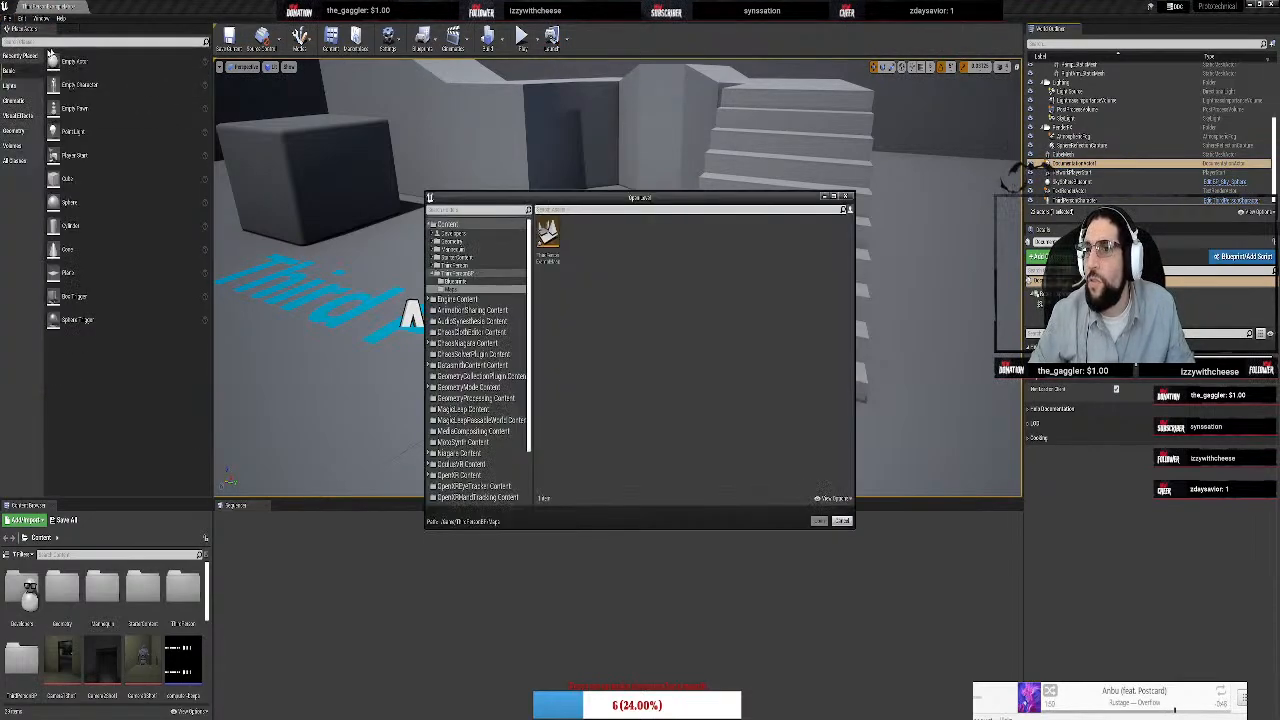
click(447, 223)
double_click(705, 232)
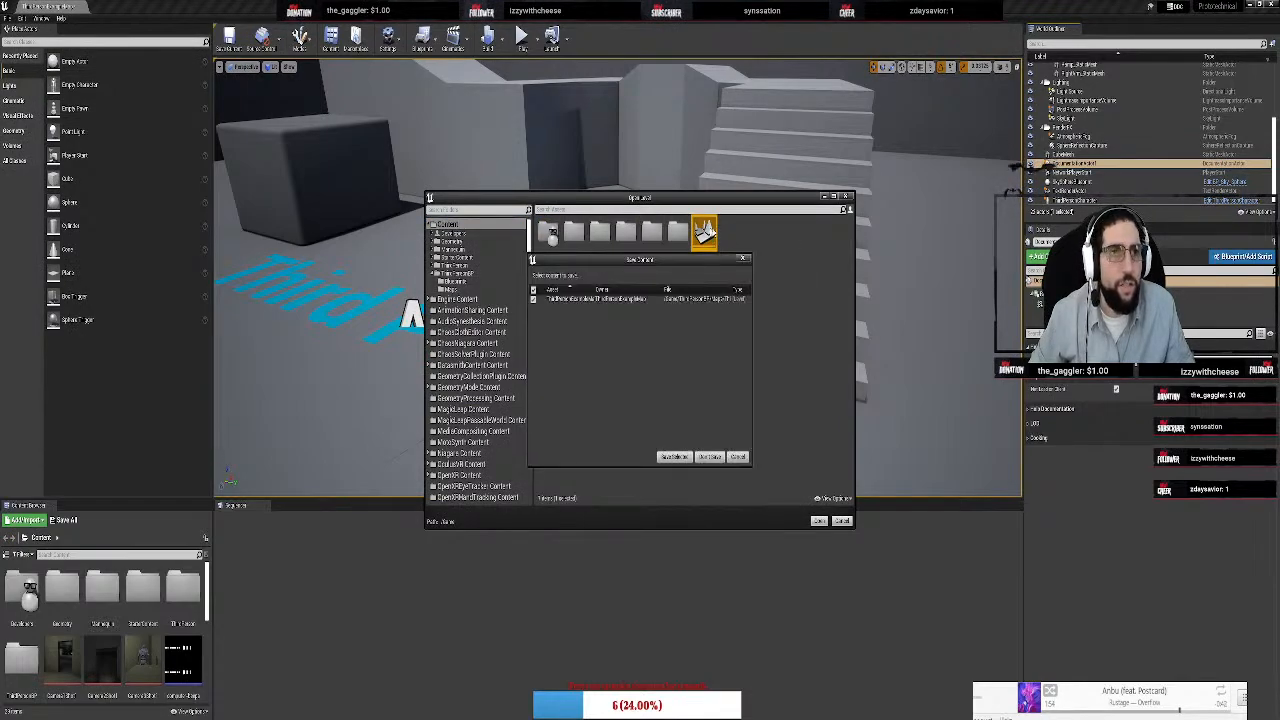
click(705, 459)
Place a Documentation Actor beside the Hangar Bay Doors computer and lower it to the height of the screen
right_drag(666, 328, 450, 335)
key(w)
key(w)
key(w)
key(s)
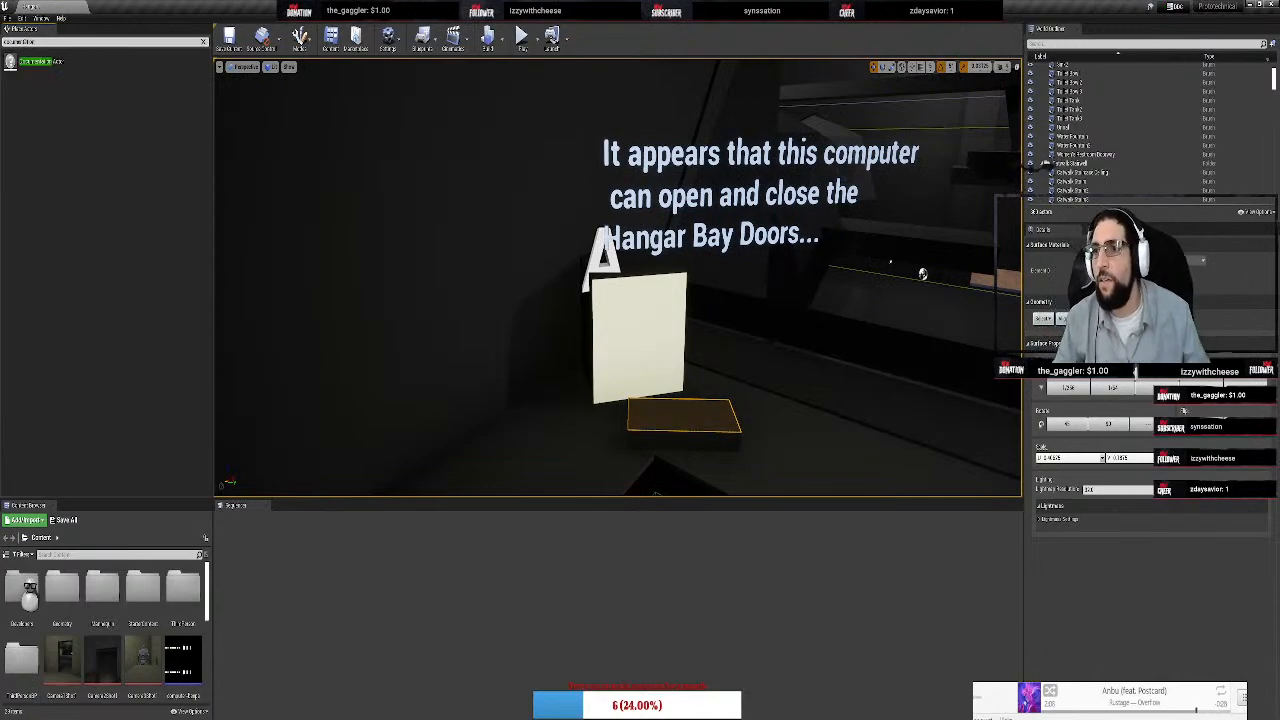
drag(35, 61, 577, 205)
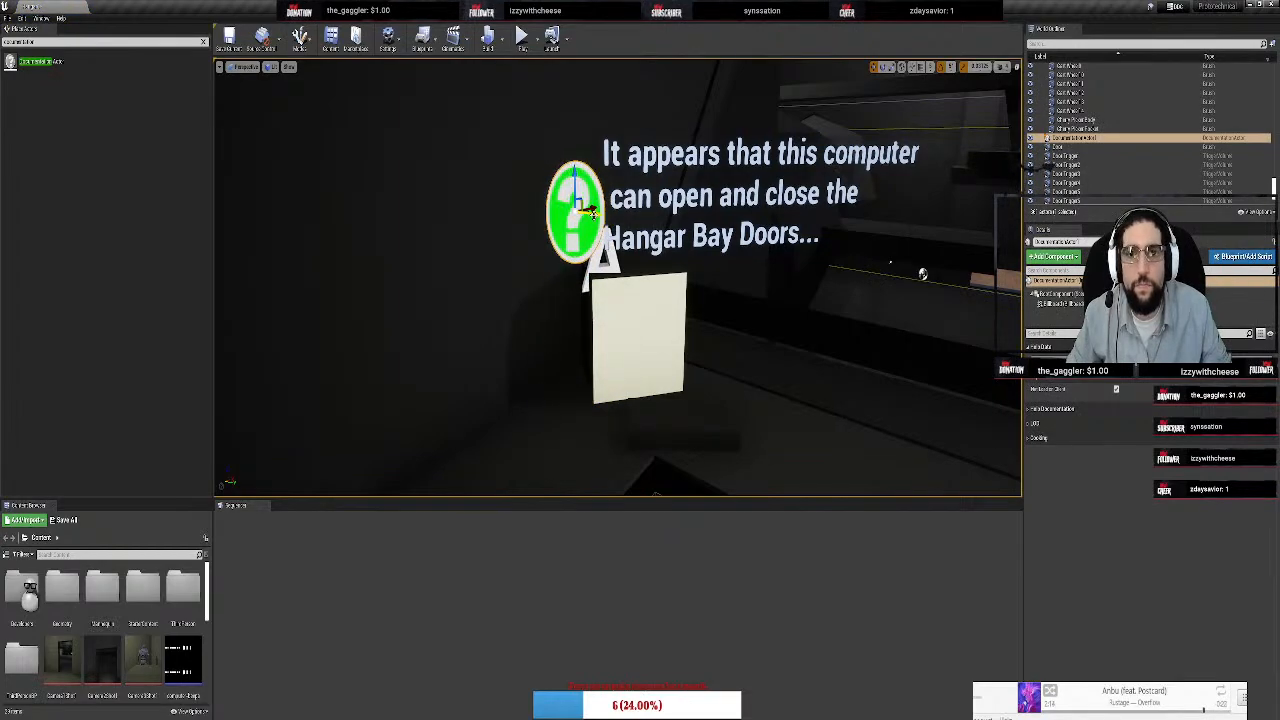
drag(547, 178, 550, 307)
right_drag(550, 307, 740, 314)
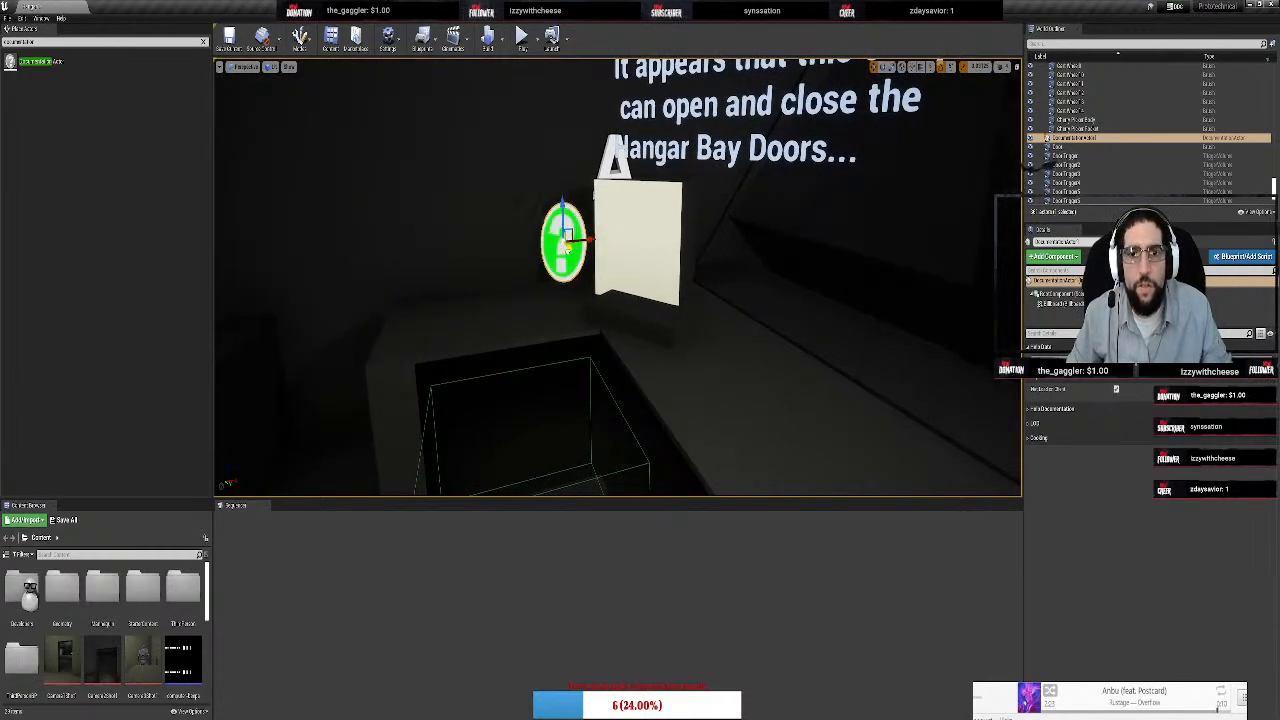
Rename the documentation actor beside the computer as Marker
right_drag(568, 242, 900, 190)
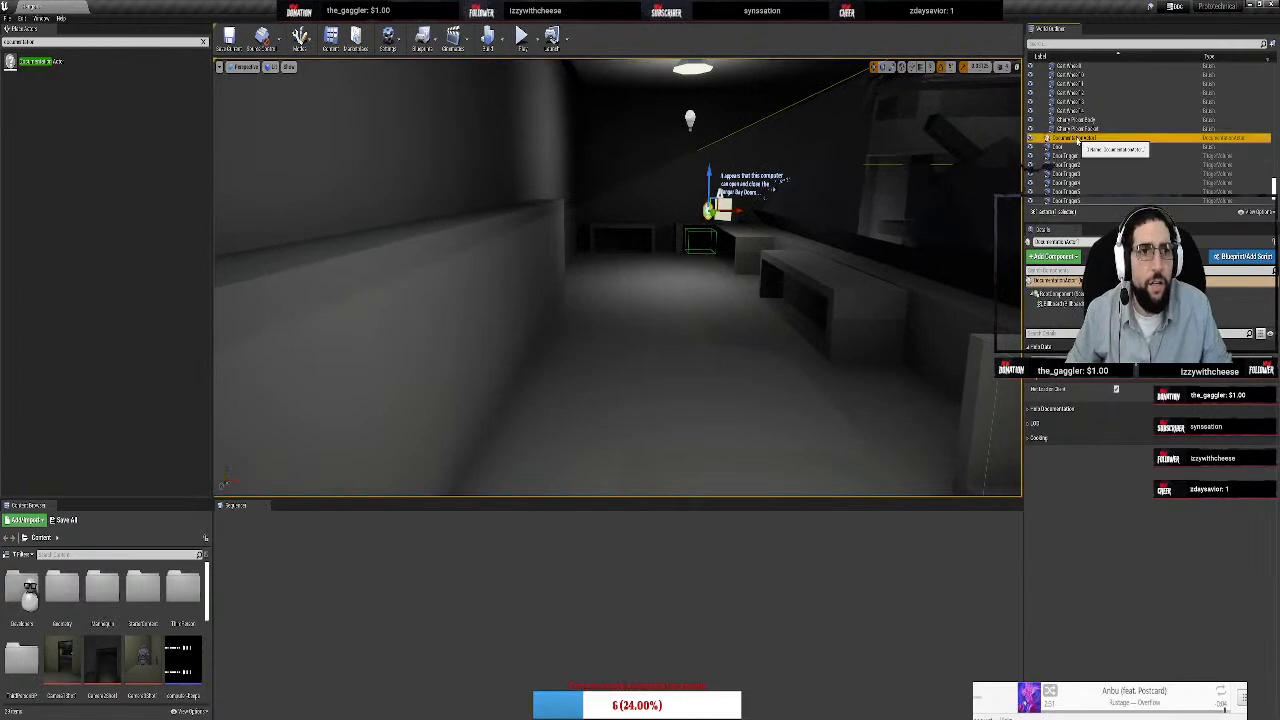
double_click(1074, 138)
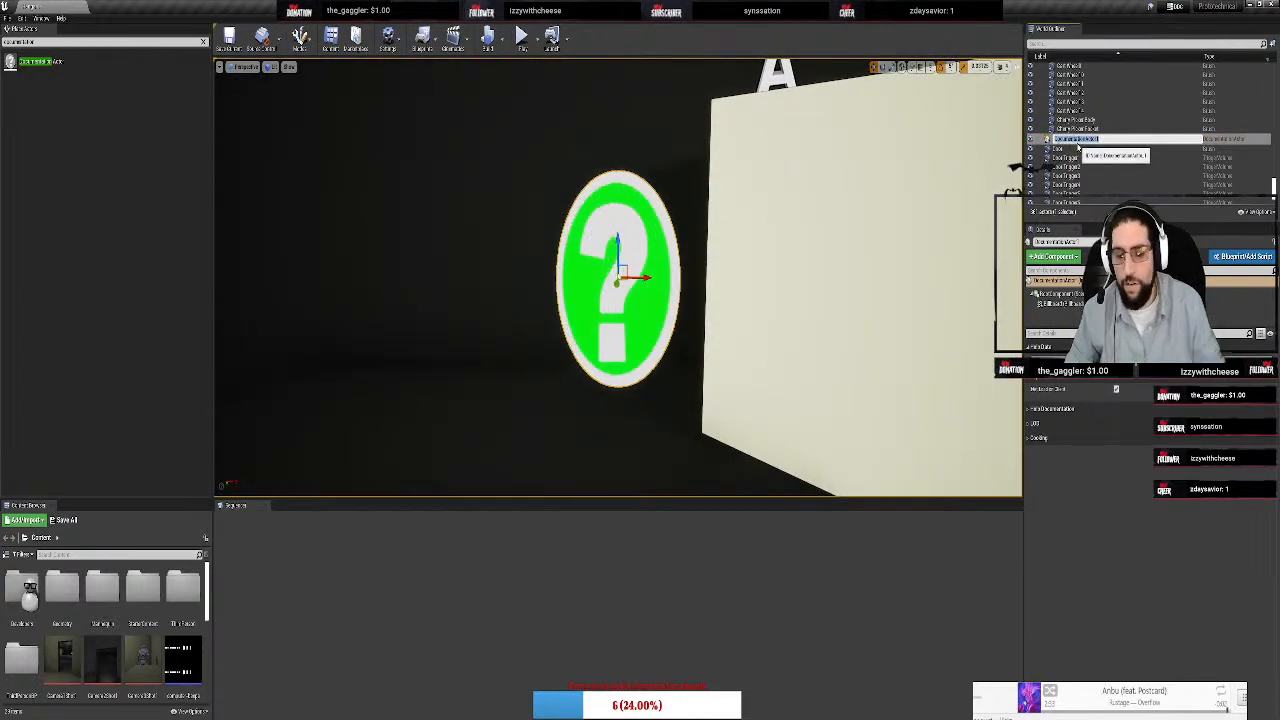
text(Marker)
key(Return)
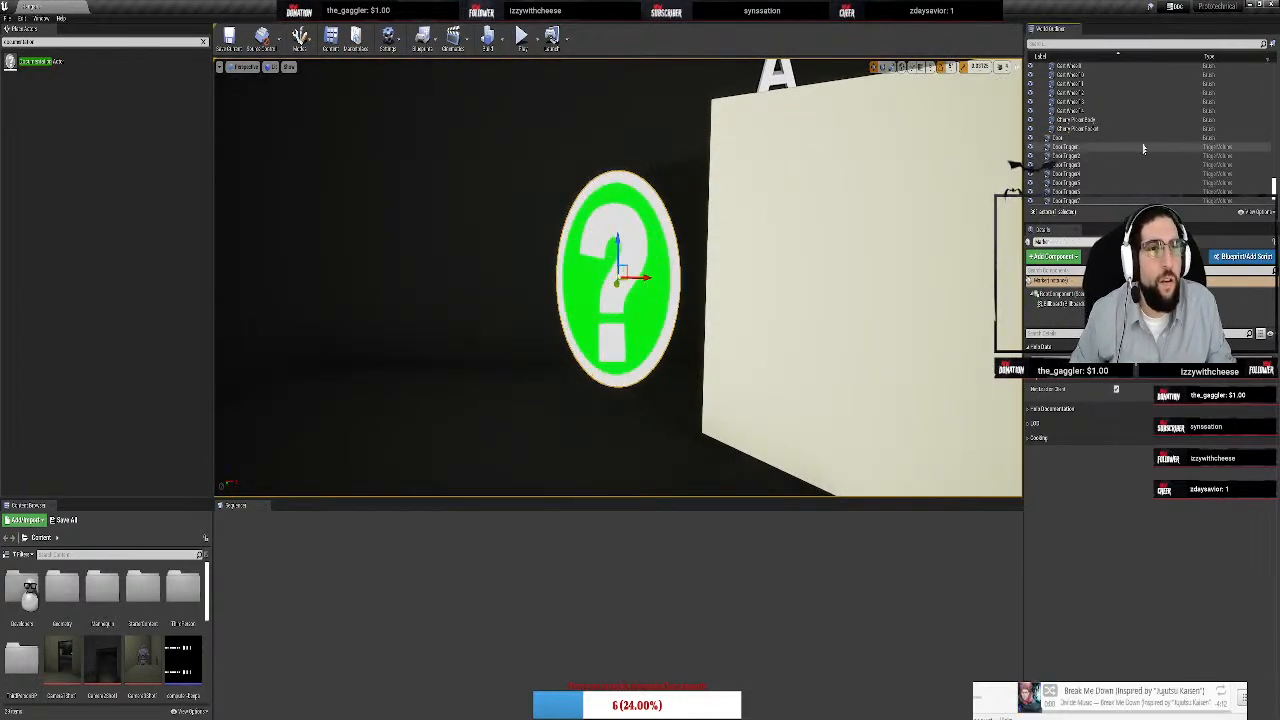
Frame the Marker actor in the view and select its billboard component
scroll(1141, 142, down, 3)
right_drag(692, 200, 350, 225)
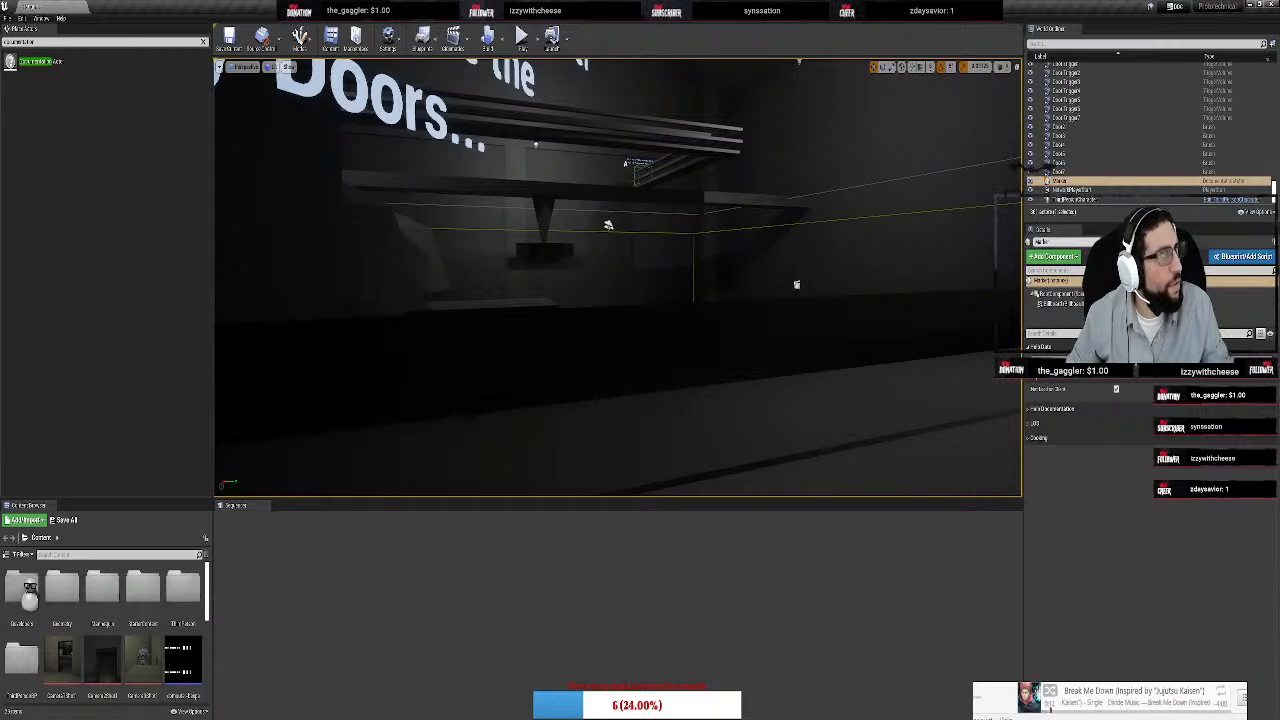
key(f)
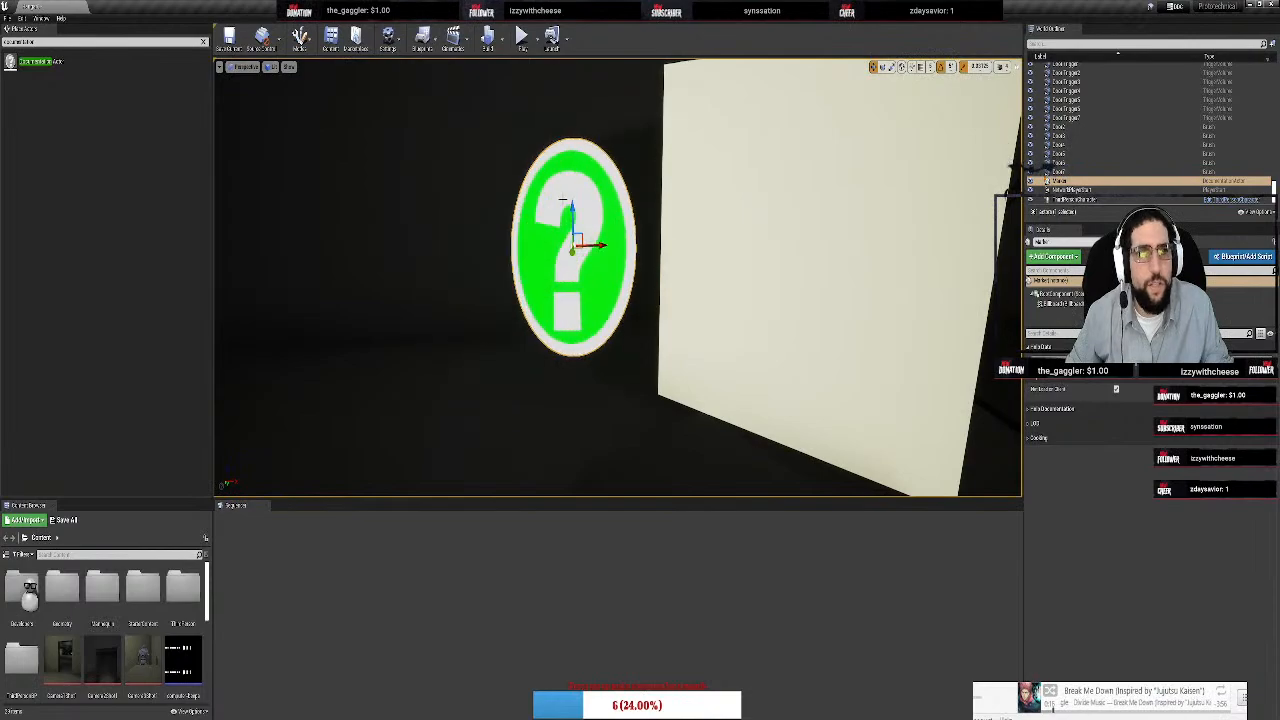
double_click(563, 199)
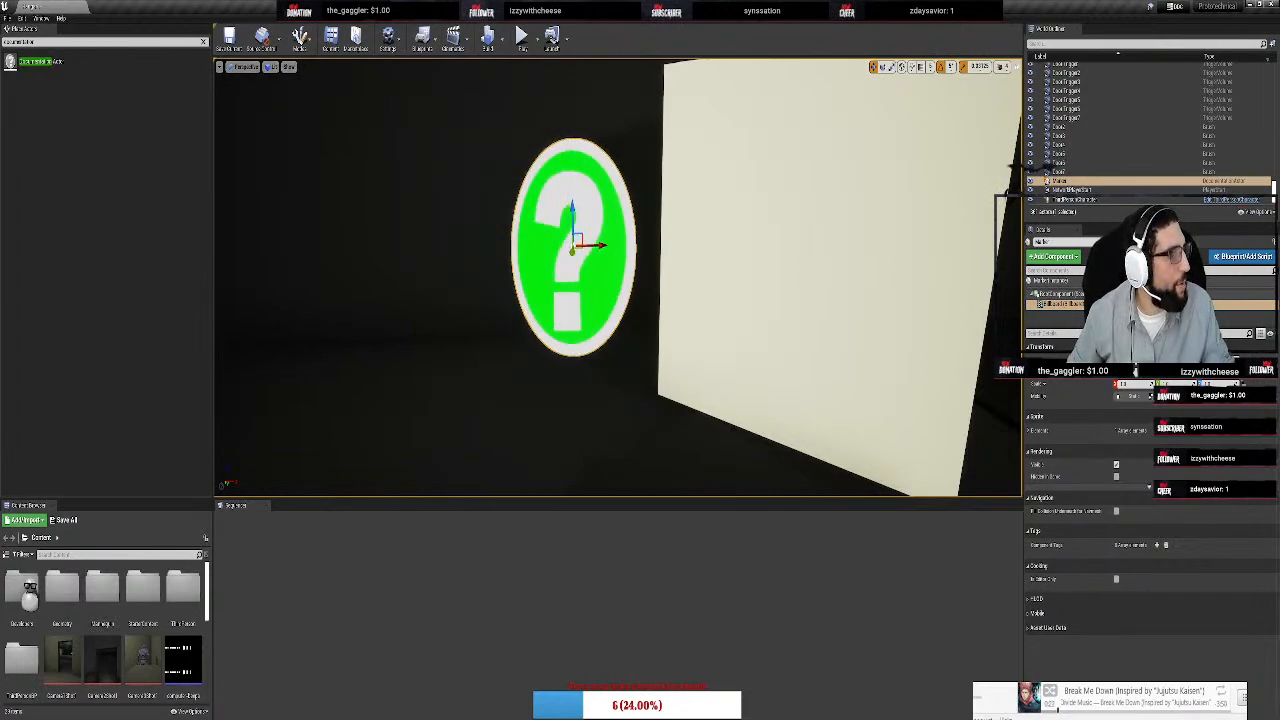
Duplicate the Marker's billboard component and move the copy away from the Hangar Bay Doors computer
right_drag(826, 338, 1000, 260)
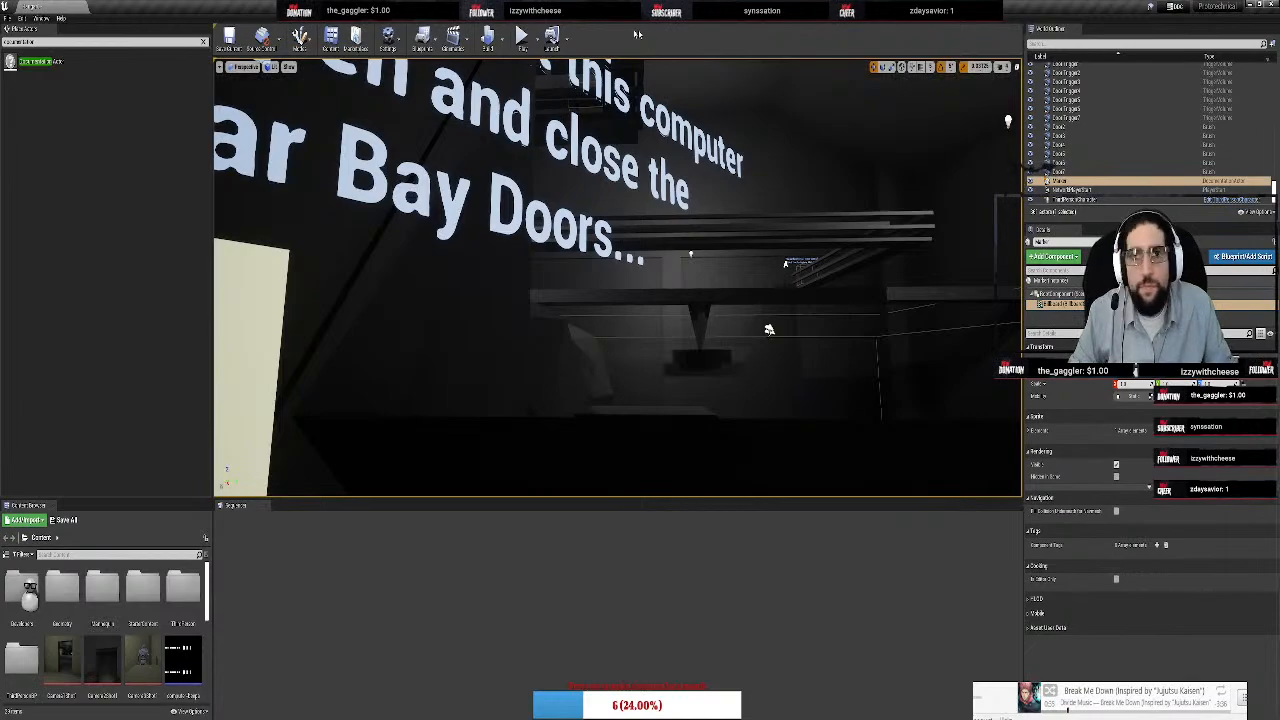
mouse_move(806, 206)
right_down()
mouse_move(900, 210)
mouse_move(880, 330)
mouse_move(840, 250)
mouse_move(806, 236)
right_up()
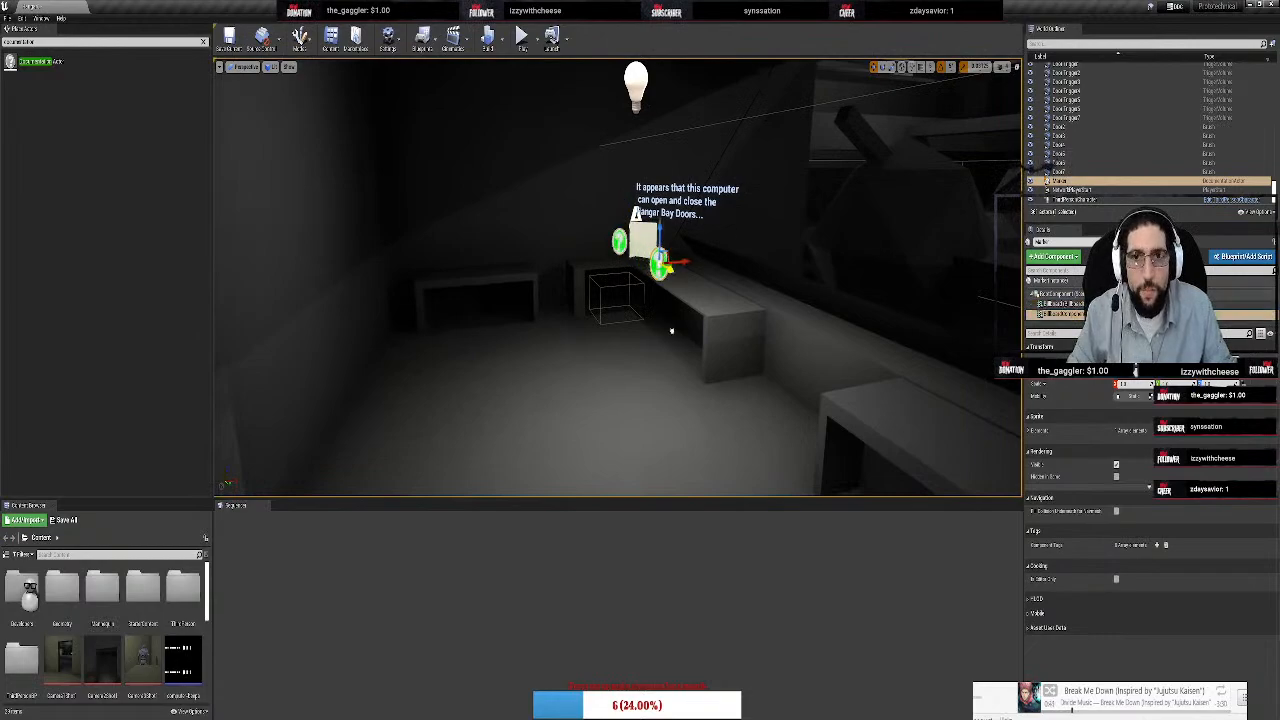
drag(672, 330, 891, 486)
mouse_move(891, 486)
right_down()
mouse_move(940, 520)
mouse_move(840, 500)
mouse_move(740, 520)
right_up()
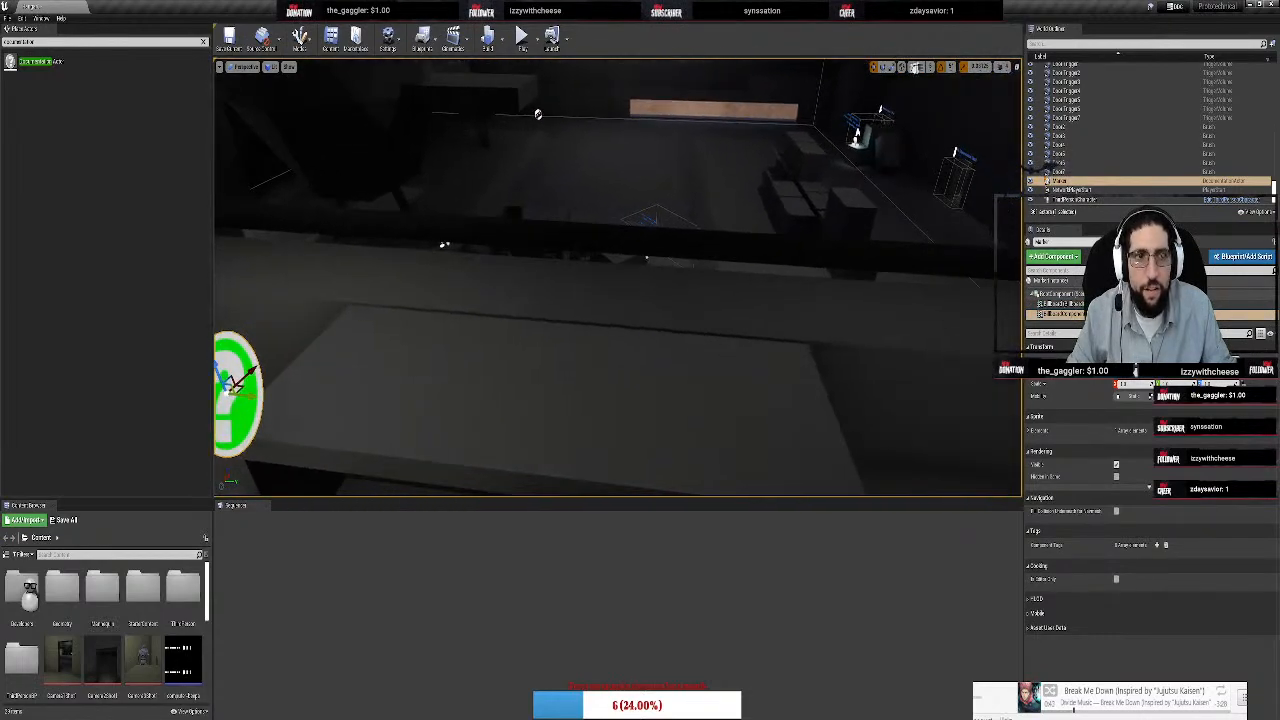
mouse_move(489, 314)
right_down()
mouse_move(520, 300)
mouse_move(489, 314)
right_up()
drag(455, 318, 984, 395)
mouse_move(984, 395)
right_down()
mouse_move(1015, 463)
mouse_move(700, 337)
right_up()
mouse_move(621, 339)
mouse_down()
mouse_move(826, 386)
mouse_move(822, 372)
mouse_up()
mouse_move(822, 372)
right_down()
mouse_move(700, 280)
mouse_move(663, 296)
right_up()
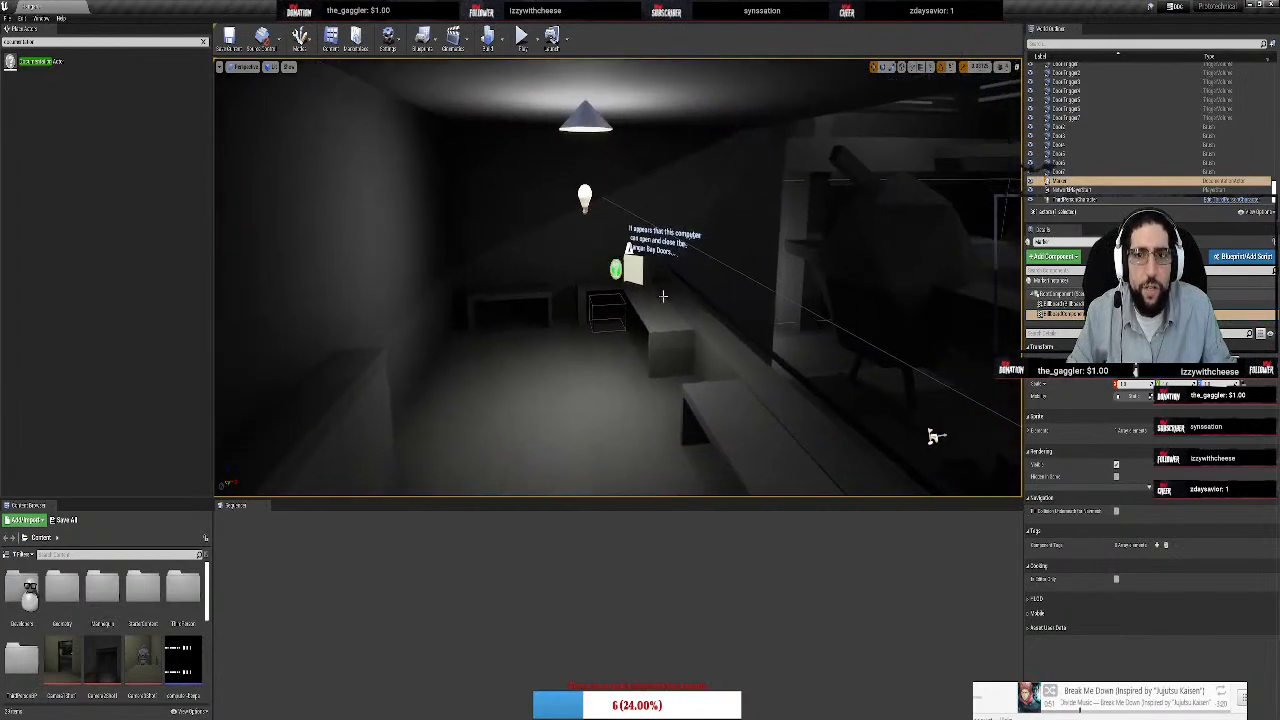
Duplicate the keyboard brush in front of the computer screen and reposition the copy at the desk recess
click(632, 286)
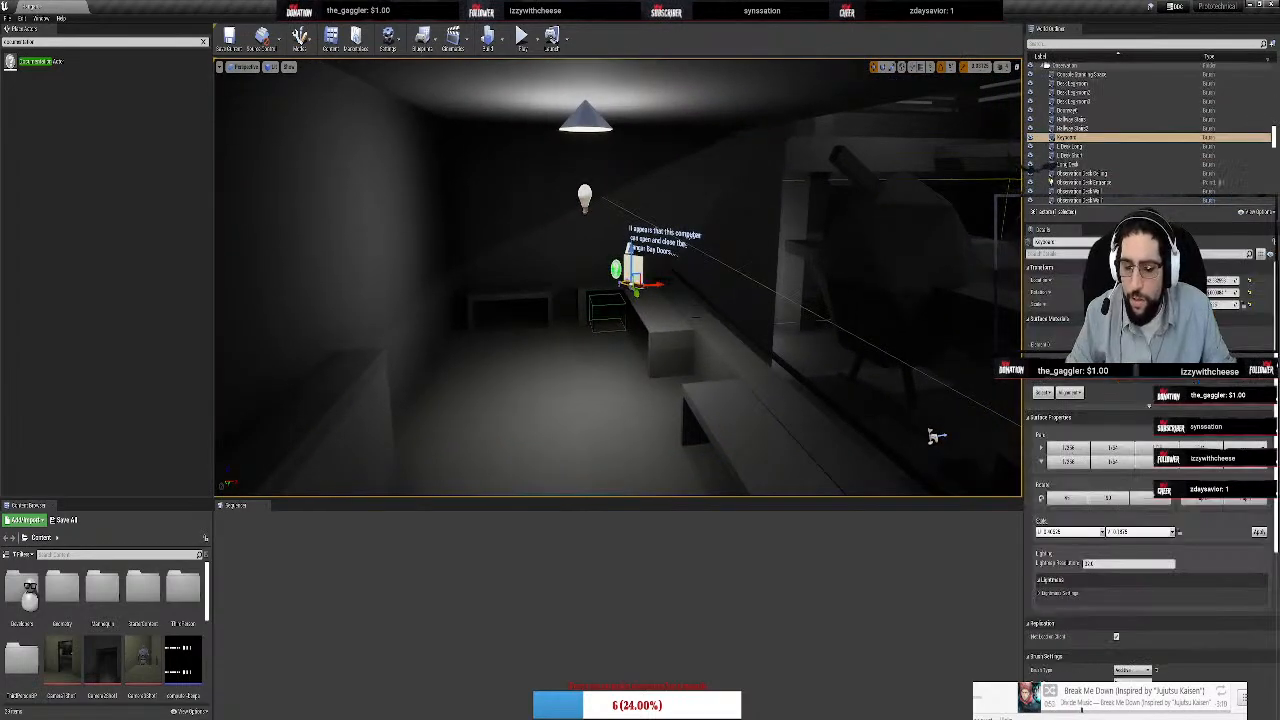
key(ctrl+w)
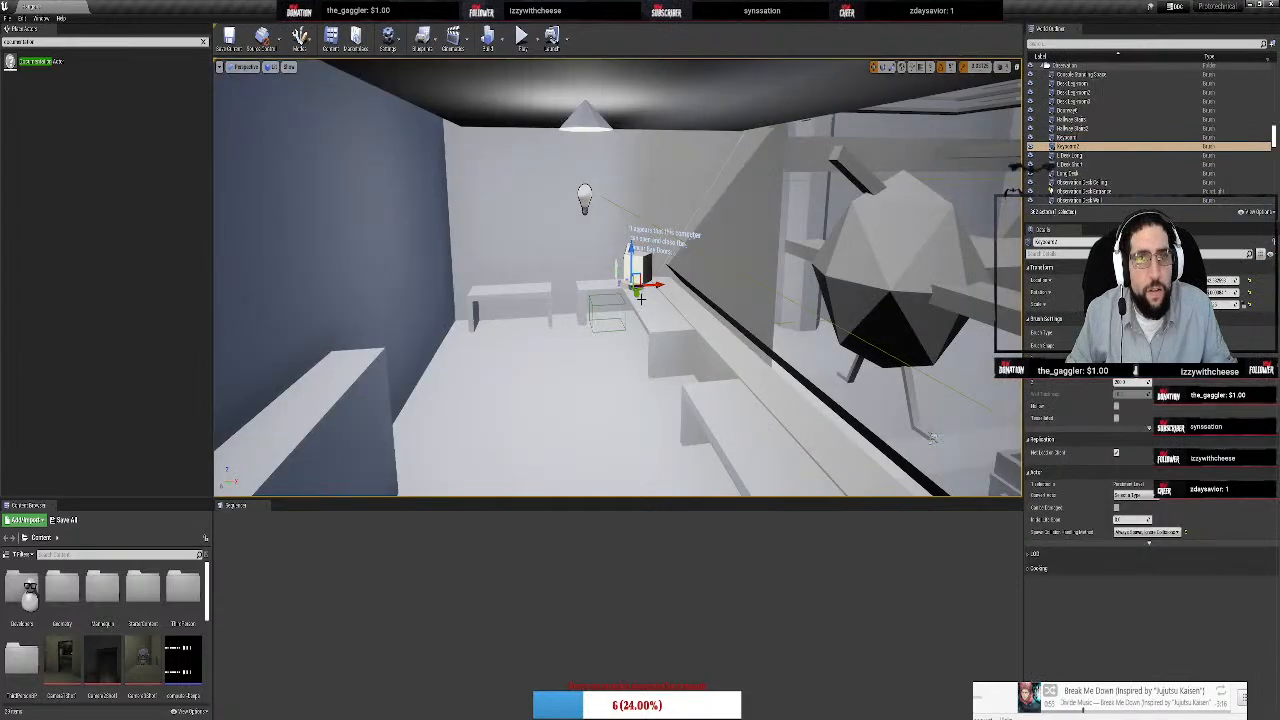
key(w)
mouse_move(846, 466)
right_down()
mouse_move(900, 490)
mouse_move(846, 490)
right_up()
mouse_move(365, 172)
mouse_down()
mouse_move(772, 287)
mouse_move(805, 333)
mouse_up()
right_drag(804, 333, 880, 385)
Rotate the copied keyboard about its vertical axis and return to the move tool
key(e)
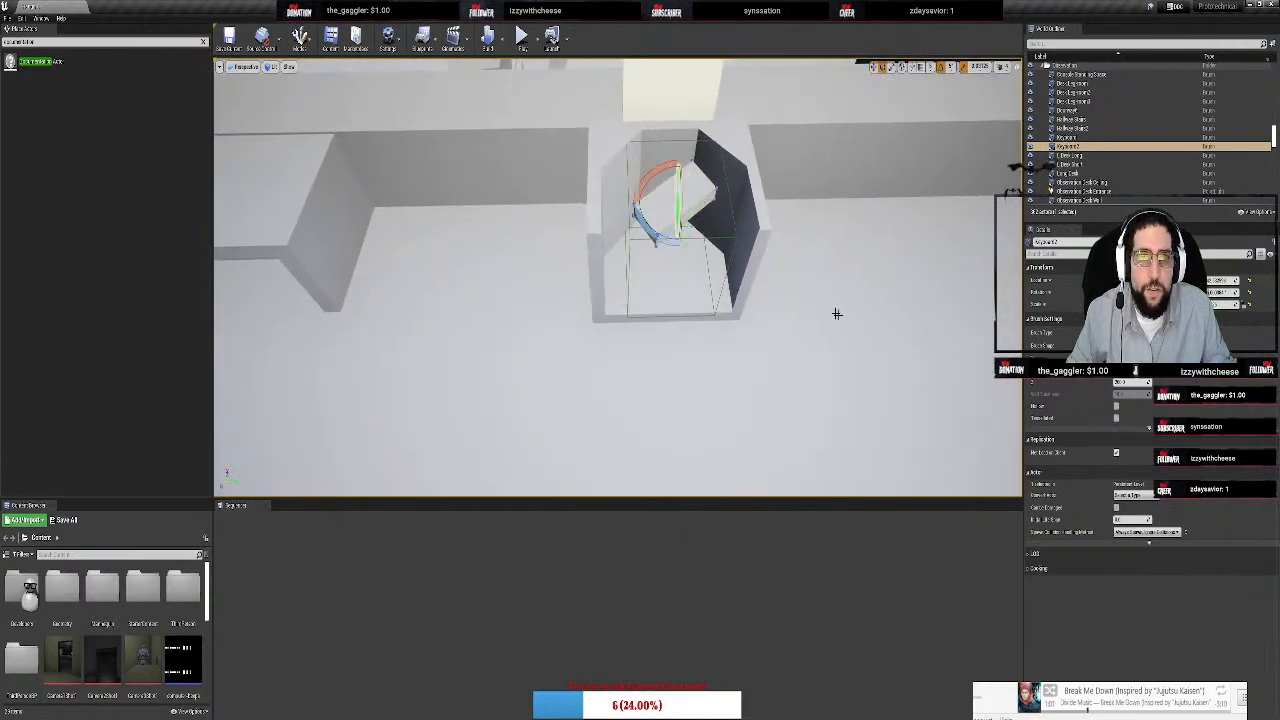
drag(652, 232, 745, 247)
right_drag(745, 247, 625, 259)
key(w)
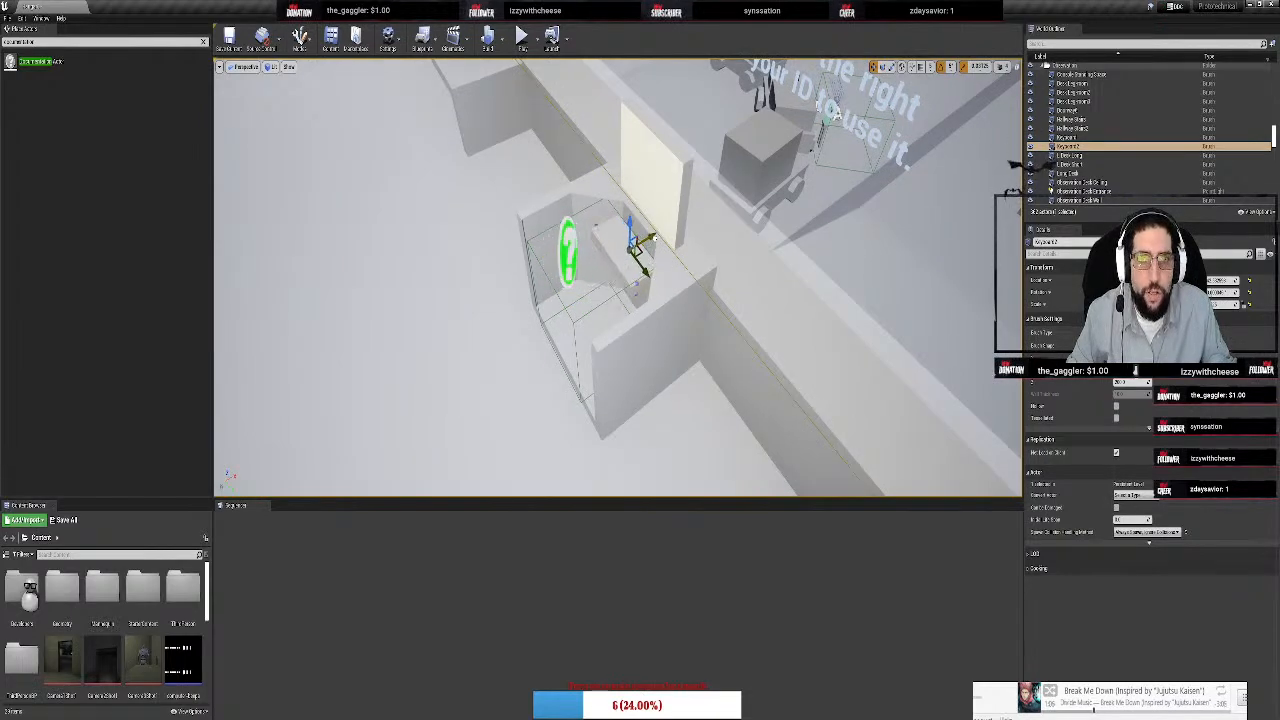
Find the group actor of stacked crates in the hangar's actor list and frame it in the view
right_drag(669, 257, 800, 245)
right_drag(653, 221, 415, 221)
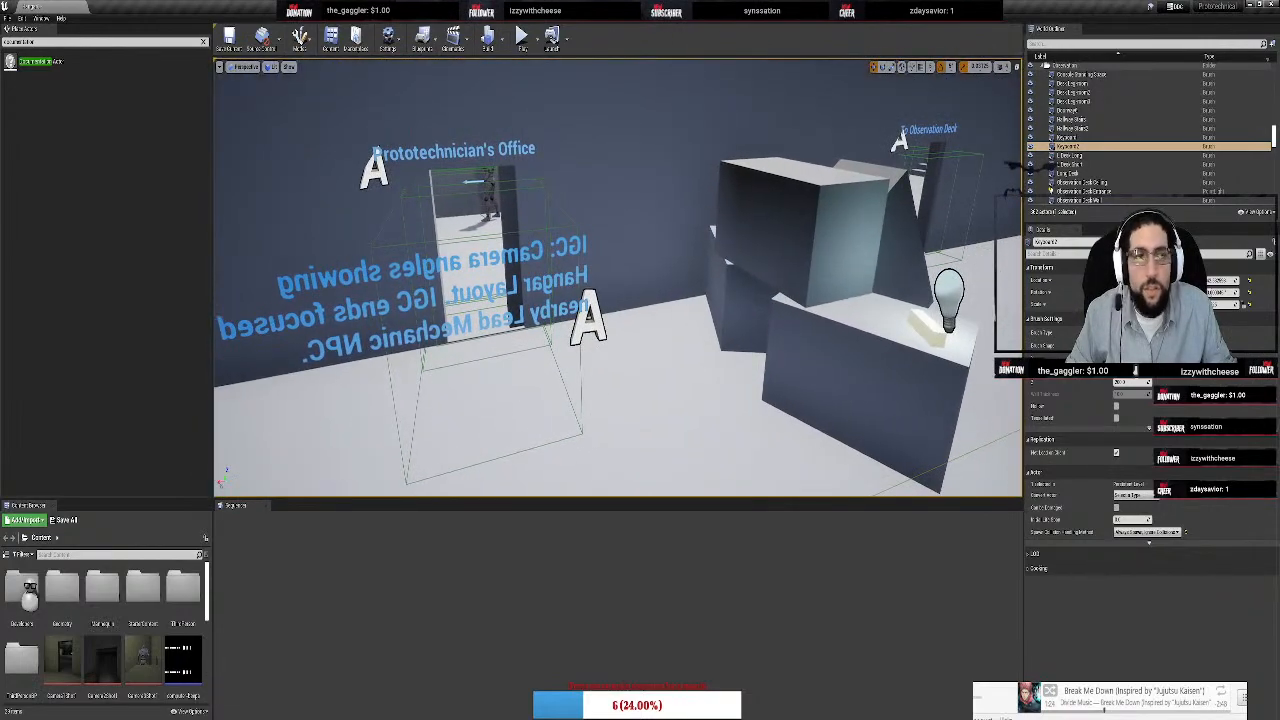
scroll(1143, 115, down, 2)
scroll(1140, 130, down, 3)
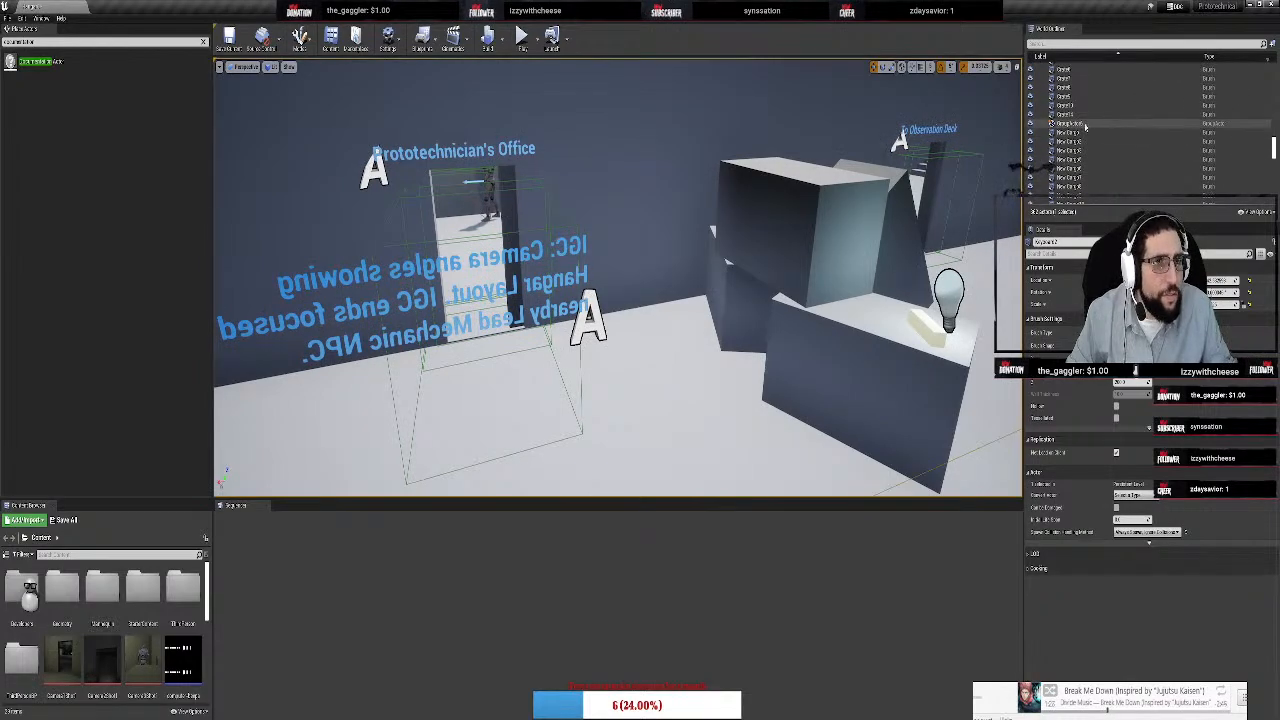
double_click(1100, 123)
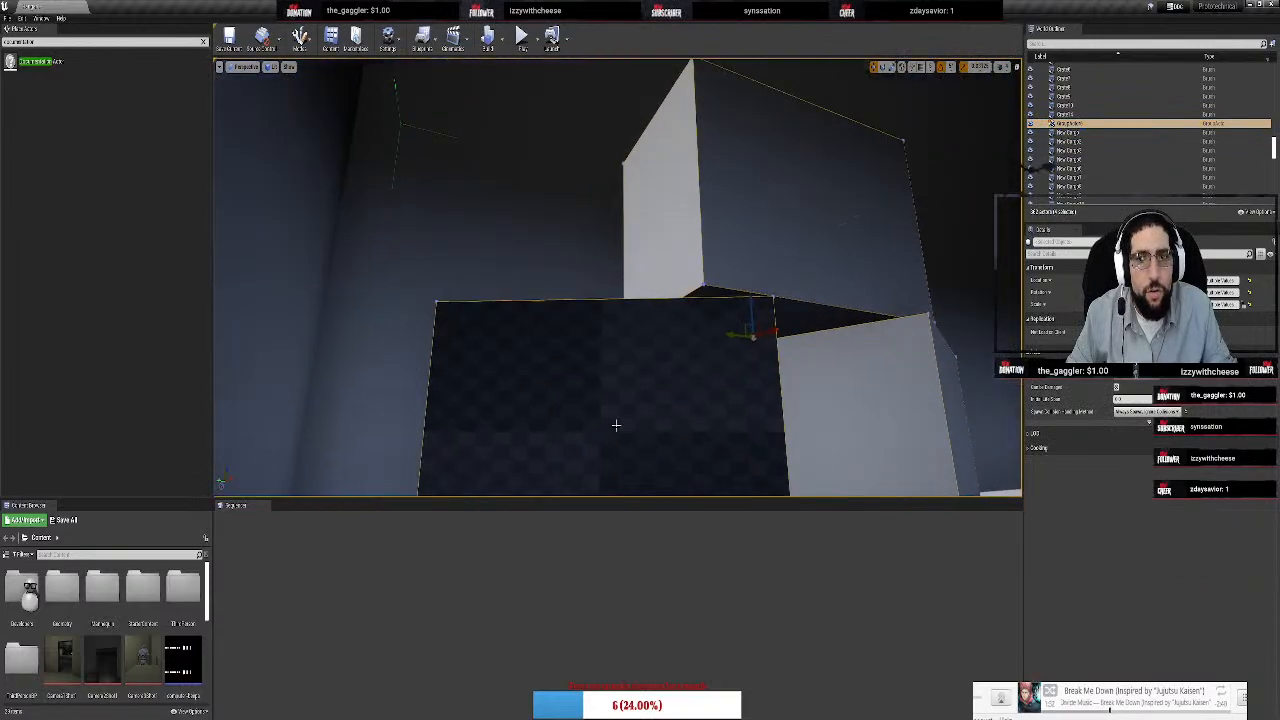
Apply the M_GreyBase material to the dark, untextured face of the lower crate in the stack
click(616, 425)
right_drag(633, 397, 633, 397)
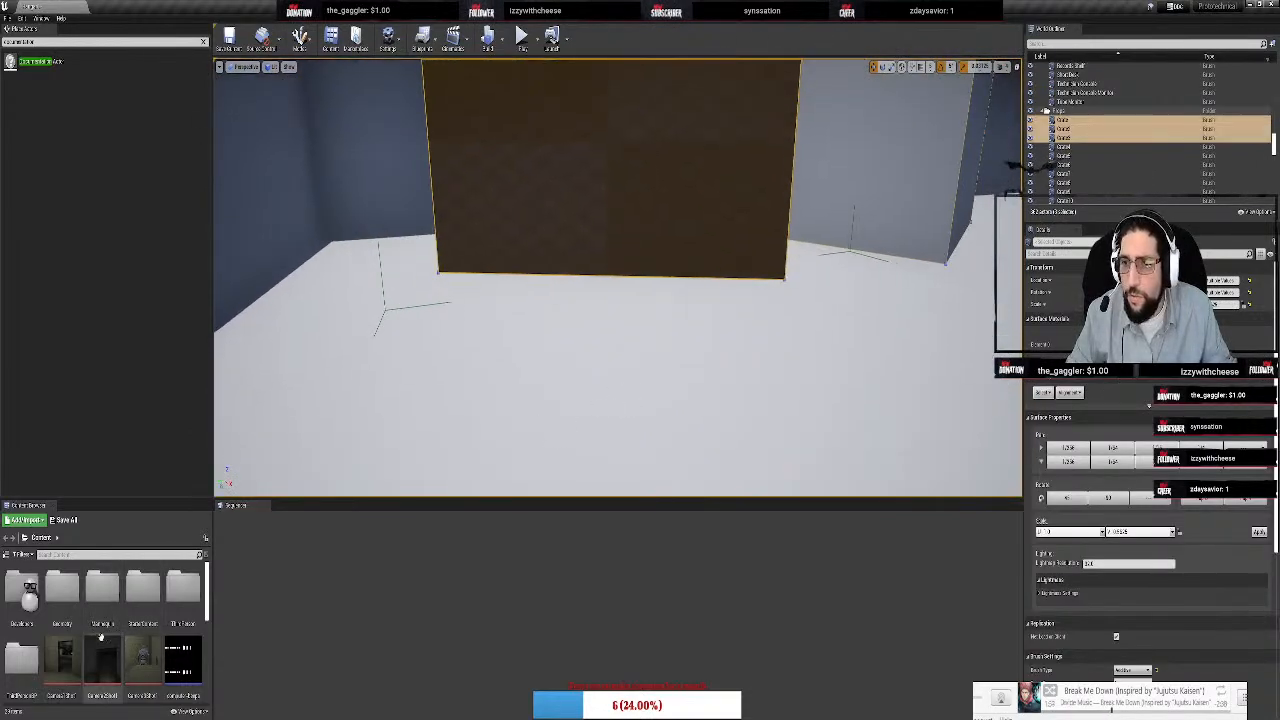
scroll(180, 630, down, 3)
scroll(160, 610, down, 1)
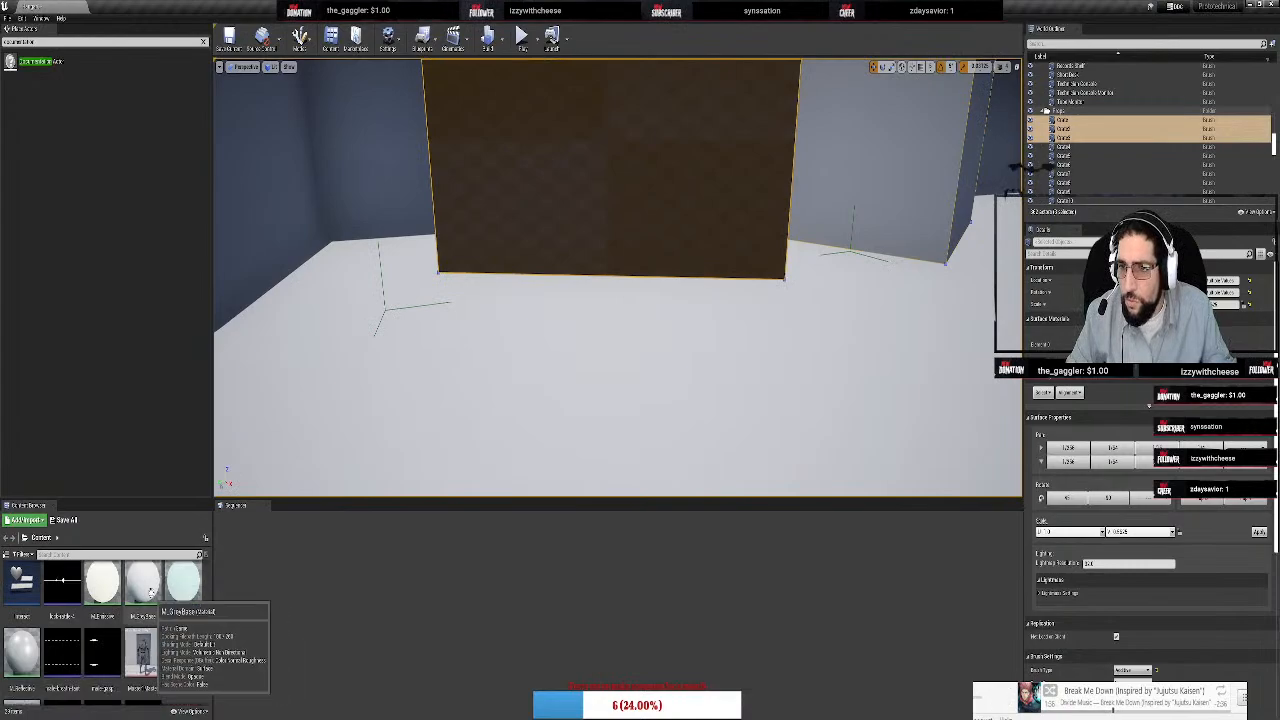
drag(143, 583, 660, 108)
right_drag(660, 108, 660, 108)
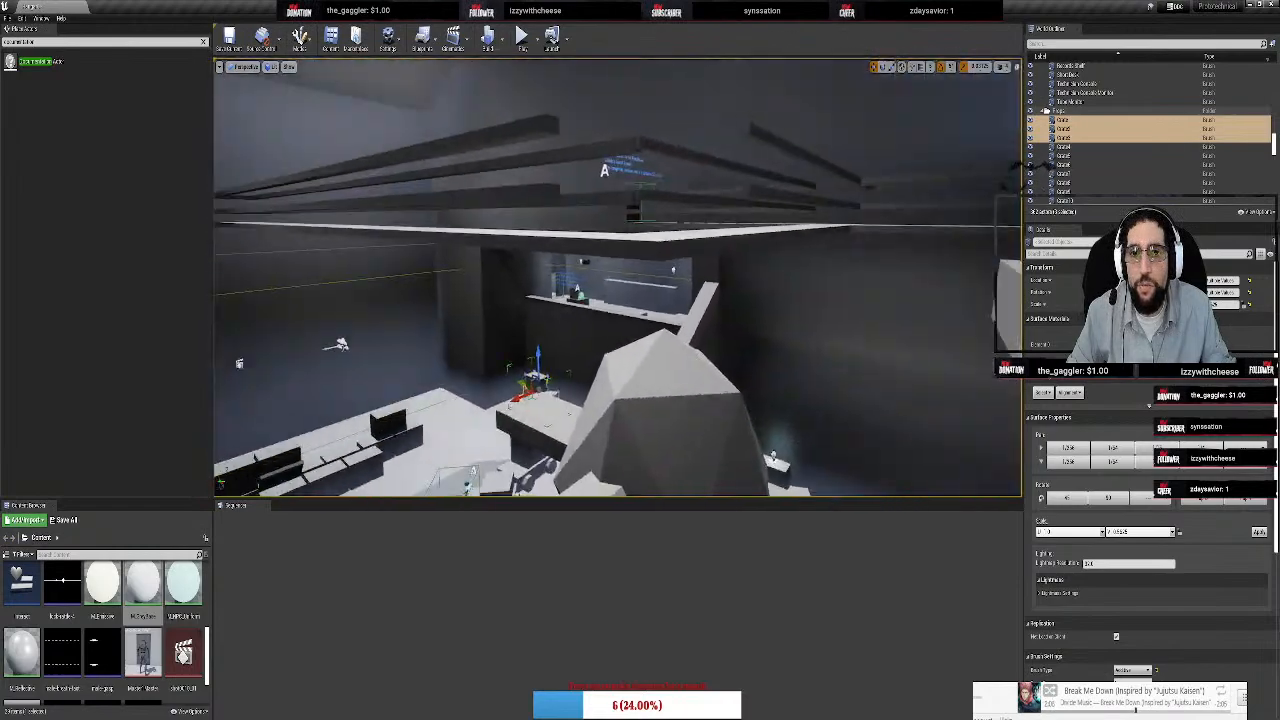
Select the upper and lower handrails on the catwalk's outer edge beside the long beam and lengthen them
mouse_move(617, 277)
right_down()
mouse_move(670, 173)
mouse_move(767, 236)
mouse_move(738, 244)
mouse_move(743, 122)
mouse_move(690, 370)
mouse_move(760, 400)
mouse_move(700, 420)
mouse_move(780, 400)
mouse_move(800, 280)
mouse_move(612, 346)
mouse_move(650, 350)
mouse_move(652, 364)
right_up()
key(s)
click(646, 316)
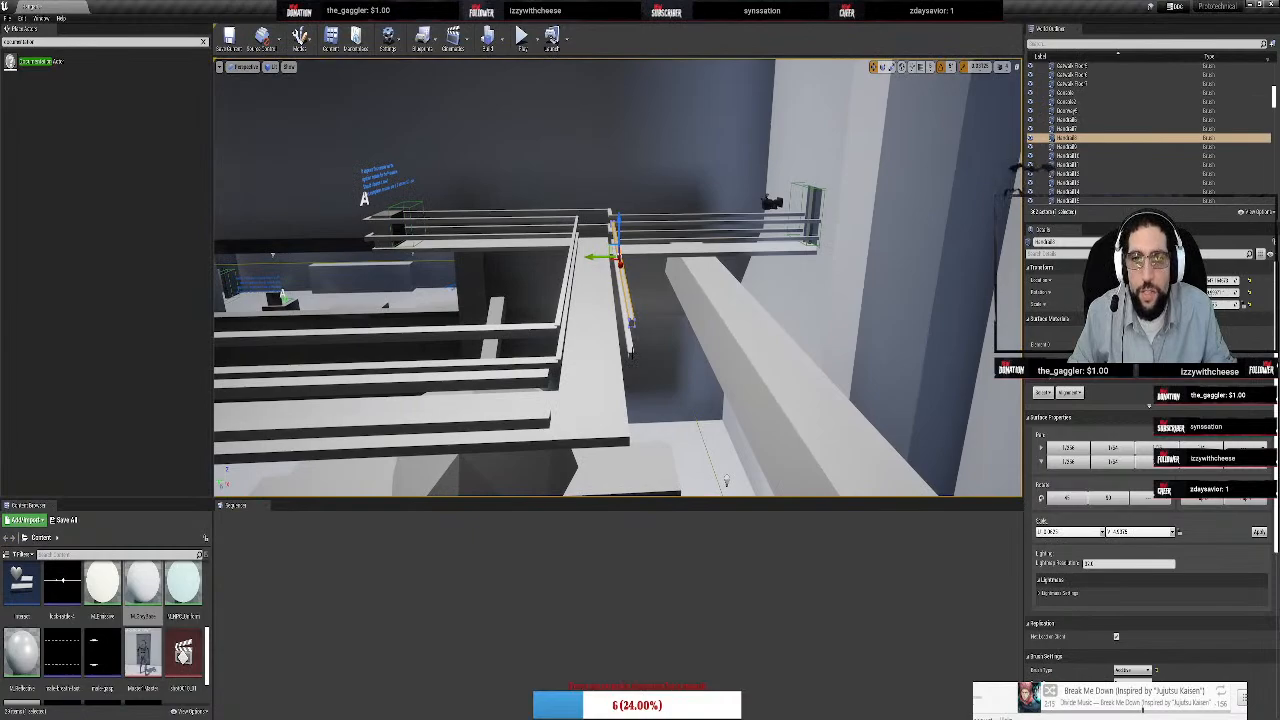
right_drag(726, 480, 659, 344)
ctrl+click(664, 336)
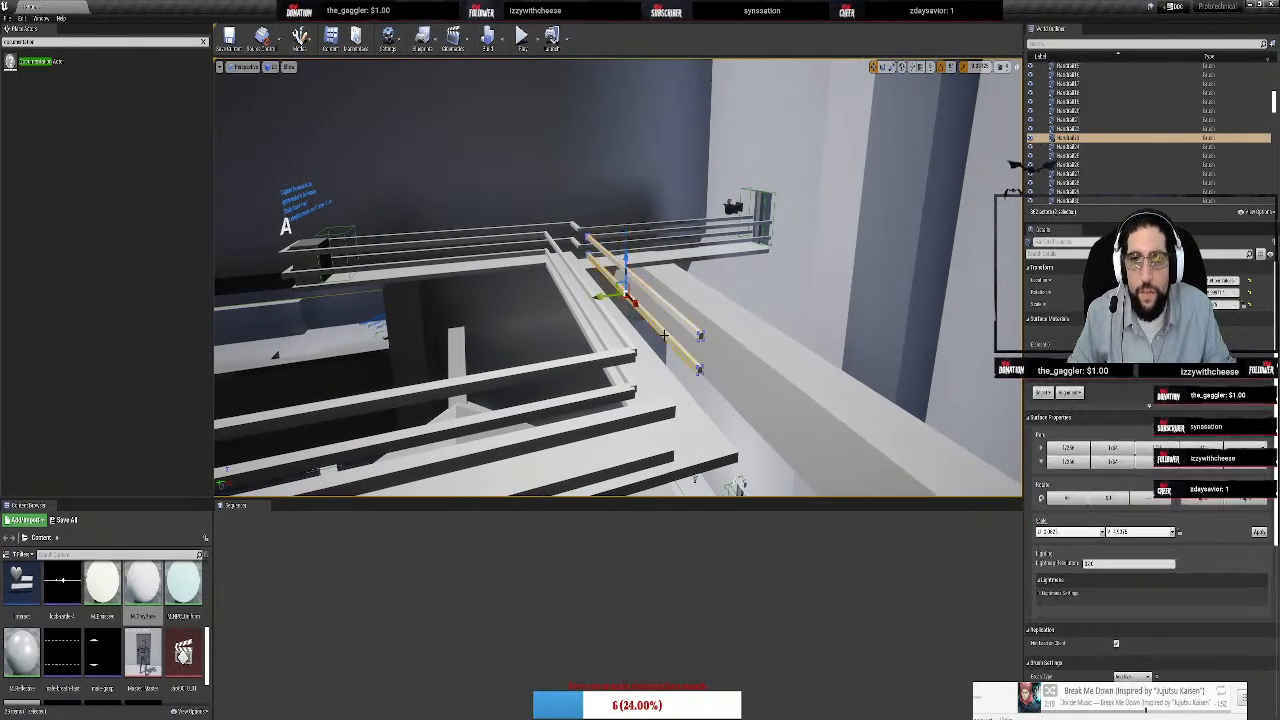
key(r)
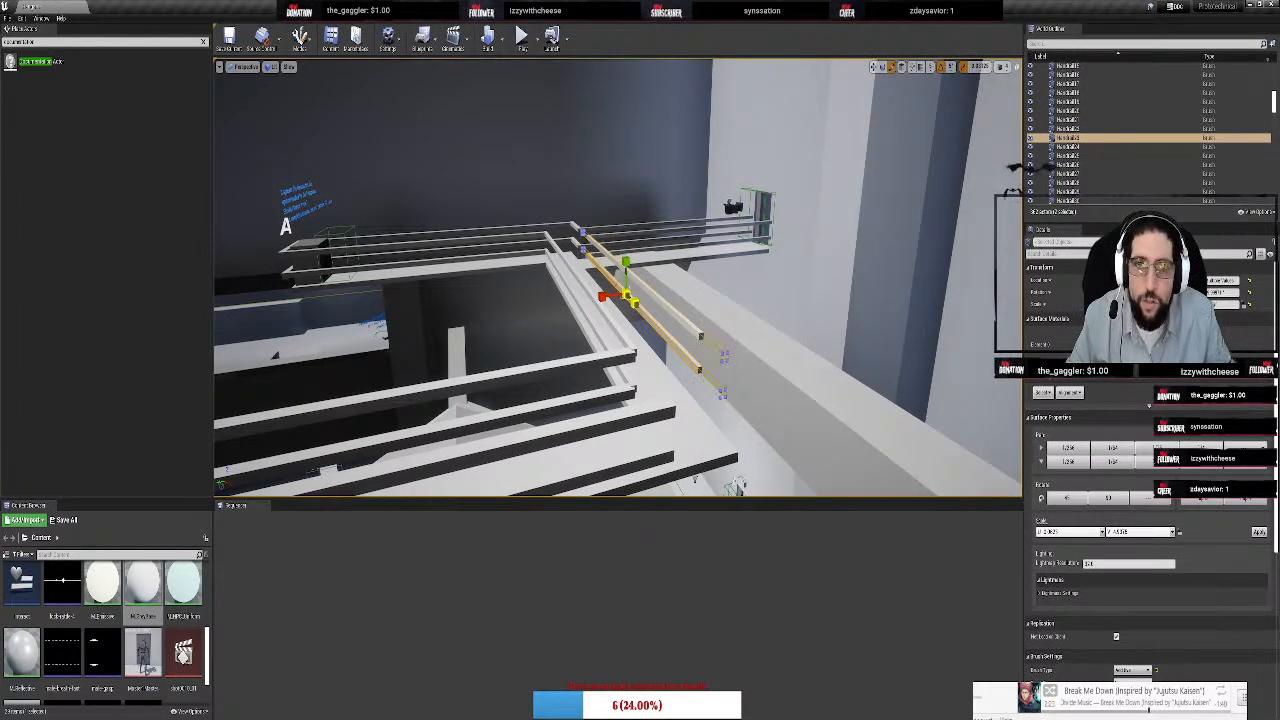
Slide the two lengthened handrails along the catwalk so their ends line up with the crossing walkway's rails
key(w)
drag(637, 307, 645, 320)
right_drag(657, 304, 760, 340)
key(w)
key(s)
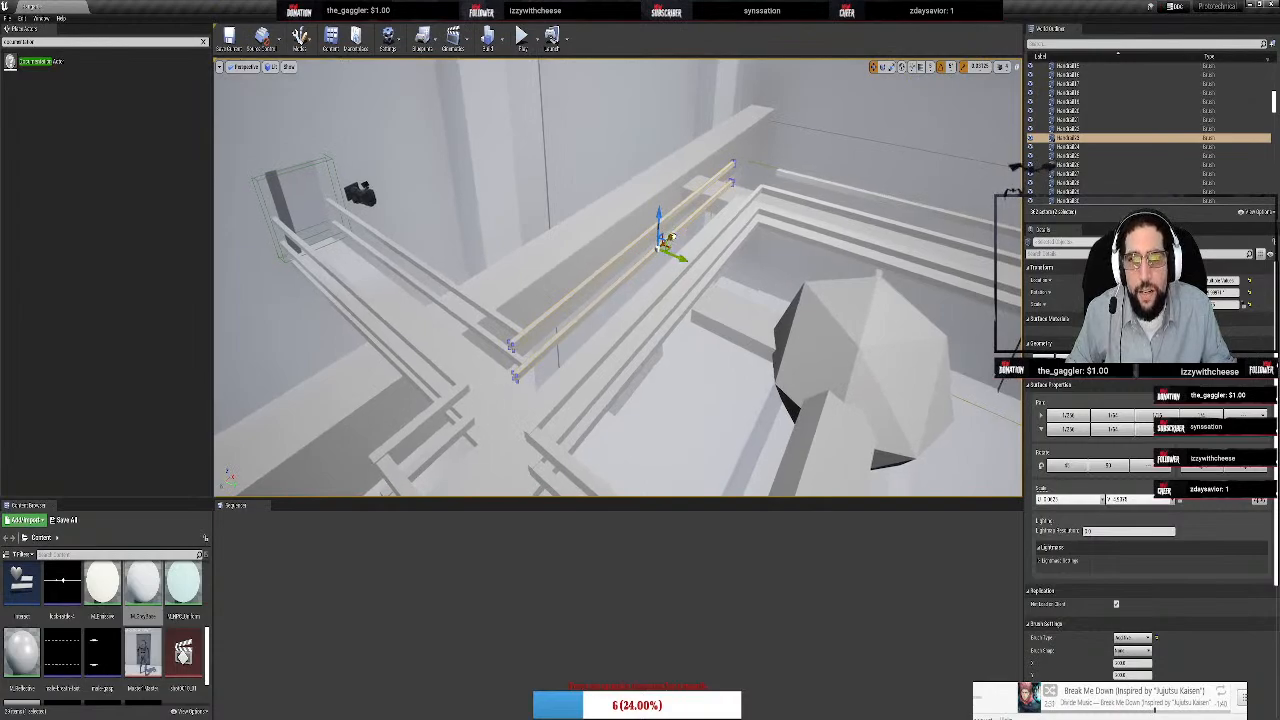
drag(670, 238, 678, 233)
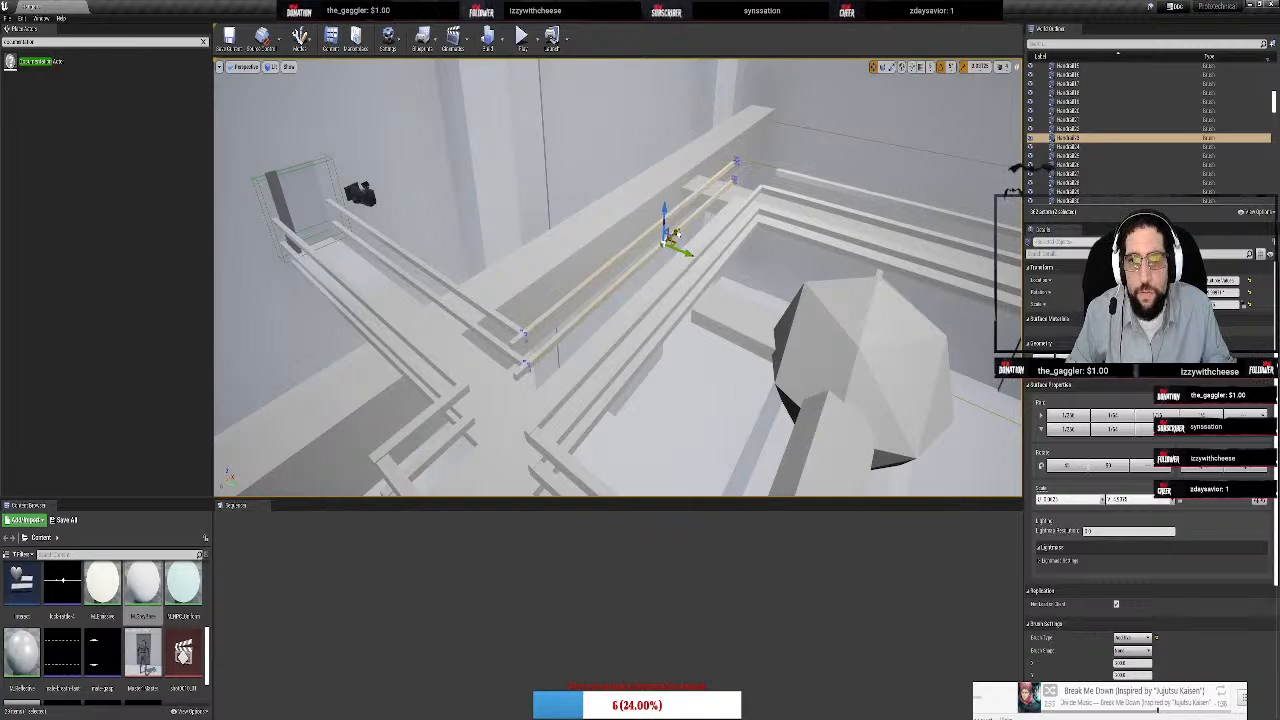
Select the two outer handrails on the catwalk beside the hangar bay doorway and lengthen them to meet the corner rails
right_drag(844, 163, 724, 215)
key(d)
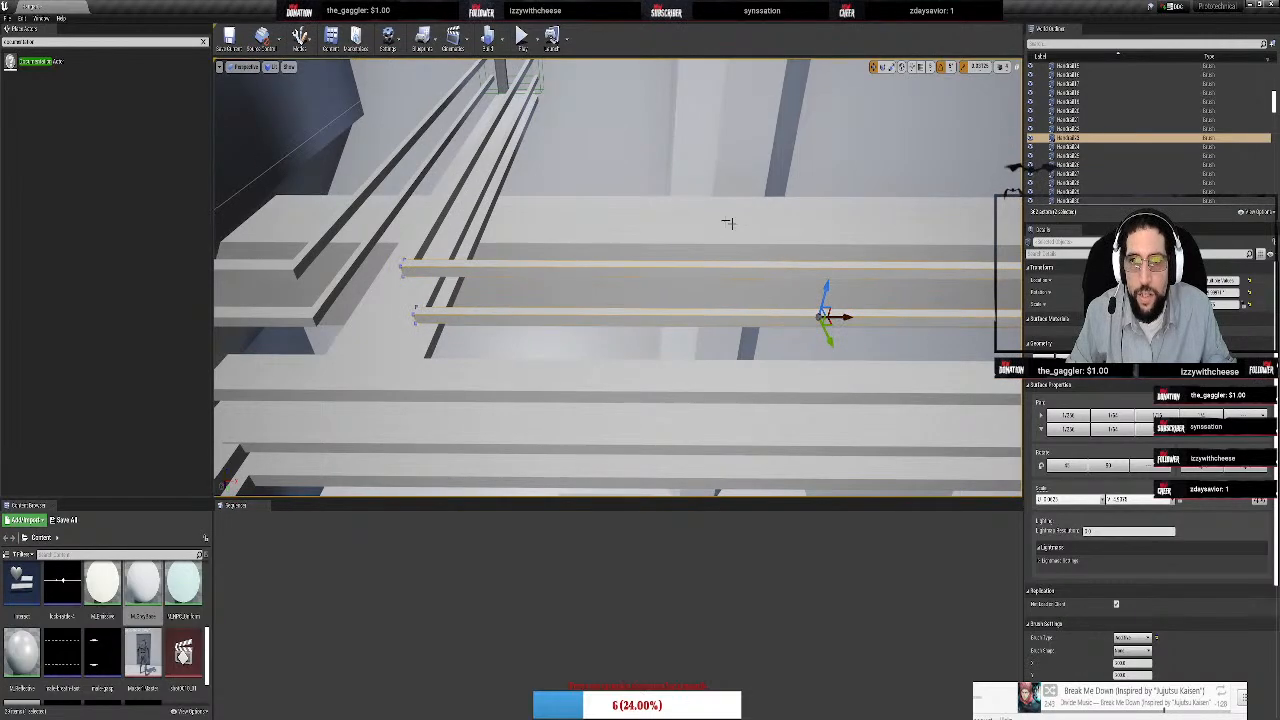
key(d)
right_drag(728, 223, 549, 266)
key(s)
click(549, 270)
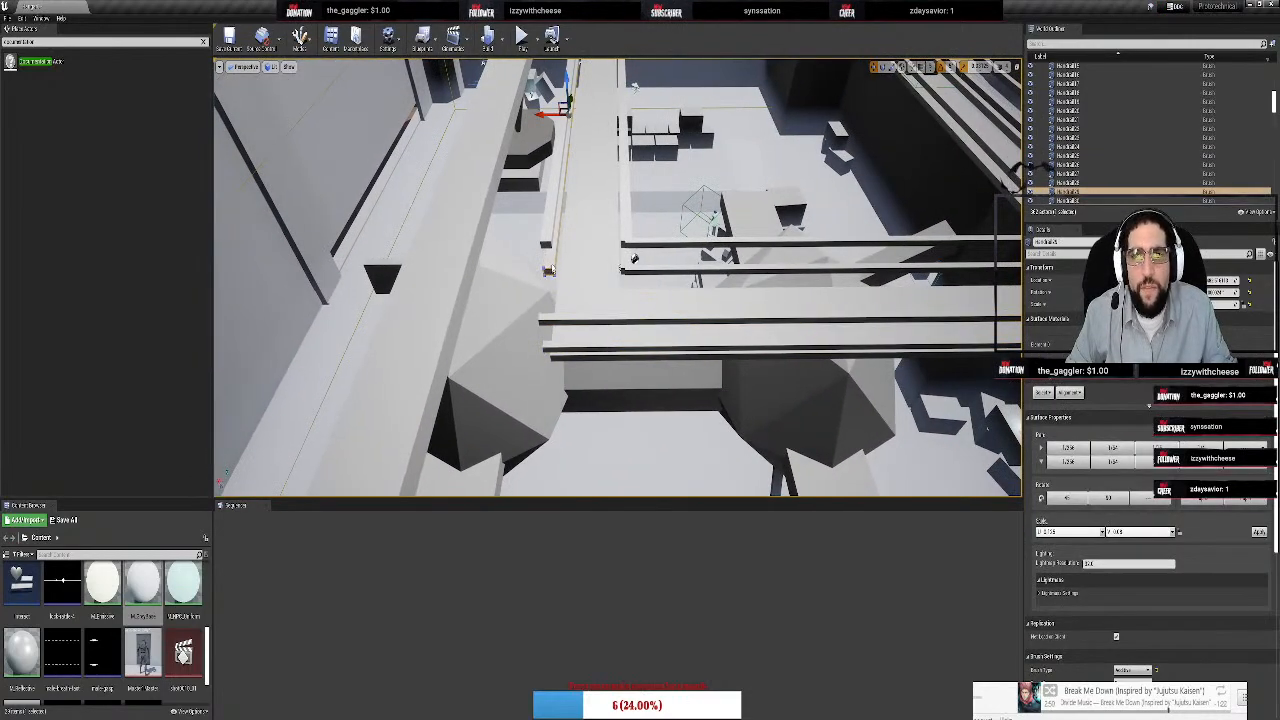
click(549, 226)
key(f)
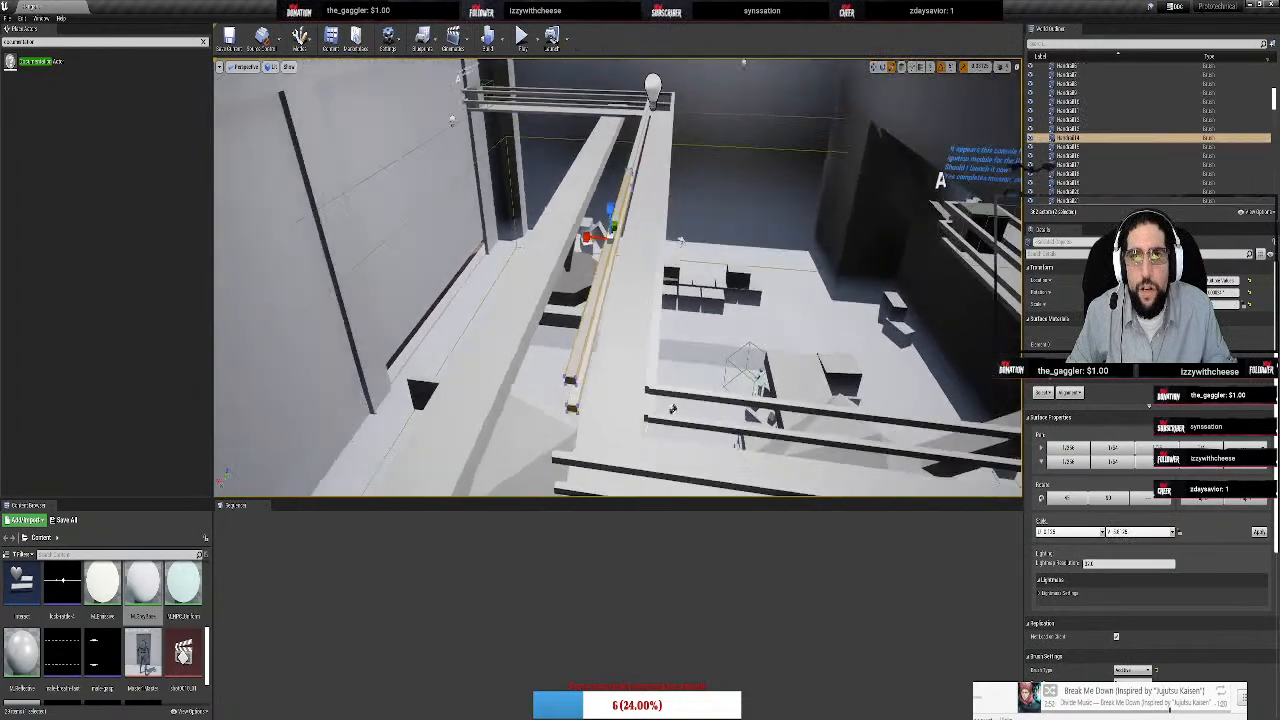
right_drag(633, 163, 540, 163)
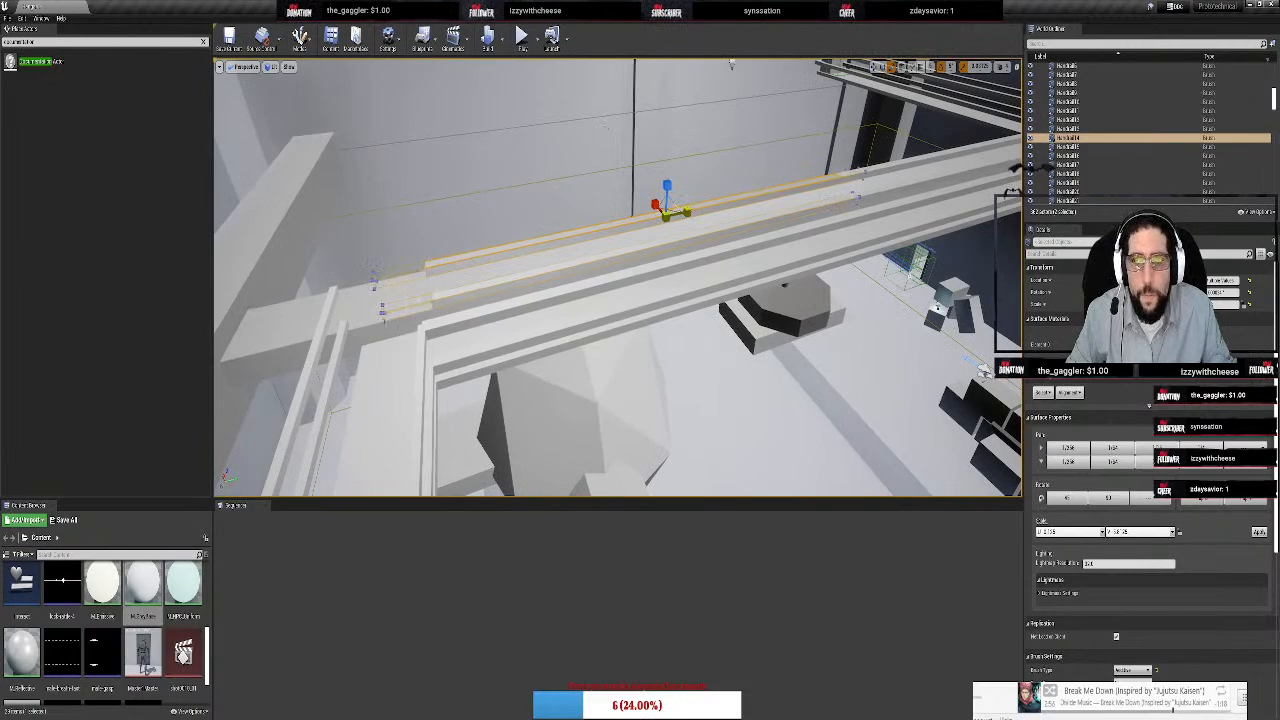
drag(686, 212, 652, 180)
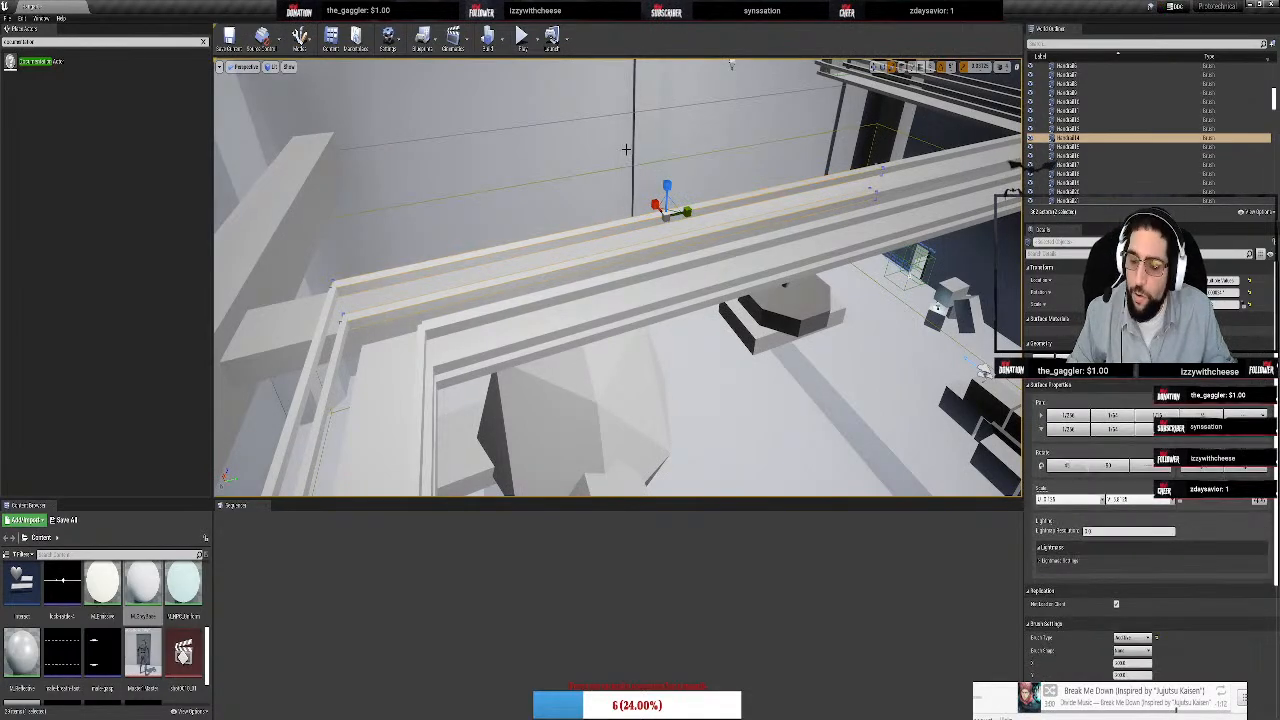
Place a Documentation Actor at the Lead Mechanic figure and raise it to the figure's torso
click(546, 141)
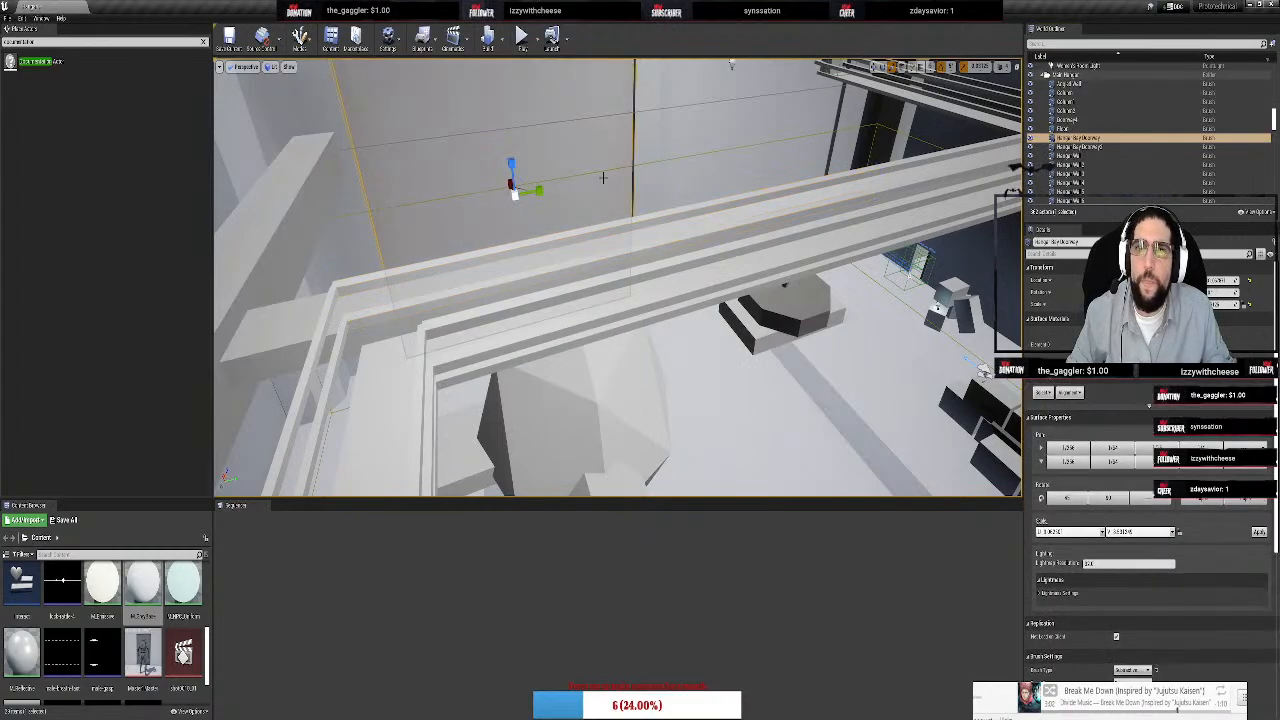
mouse_move(603, 177)
right_down()
mouse_move(680, 177)
mouse_move(760, 215)
mouse_move(820, 215)
mouse_move(880, 150)
mouse_move(820, 120)
mouse_move(740, 110)
mouse_move(770, 120)
mouse_move(560, 125)
mouse_move(500, 100)
mouse_move(700, 130)
mouse_move(650, 130)
mouse_move(800, 175)
mouse_move(770, 105)
mouse_move(800, 100)
mouse_move(670, 135)
mouse_move(640, 170)
mouse_move(720, 140)
mouse_move(660, 180)
mouse_move(654, 154)
mouse_move(643, 180)
mouse_move(600, 160)
mouse_move(630, 230)
mouse_move(680, 160)
mouse_move(660, 185)
mouse_move(650, 170)
mouse_move(720, 140)
mouse_move(650, 145)
mouse_move(590, 180)
mouse_move(560, 130)
mouse_move(610, 185)
mouse_move(585, 185)
right_up()
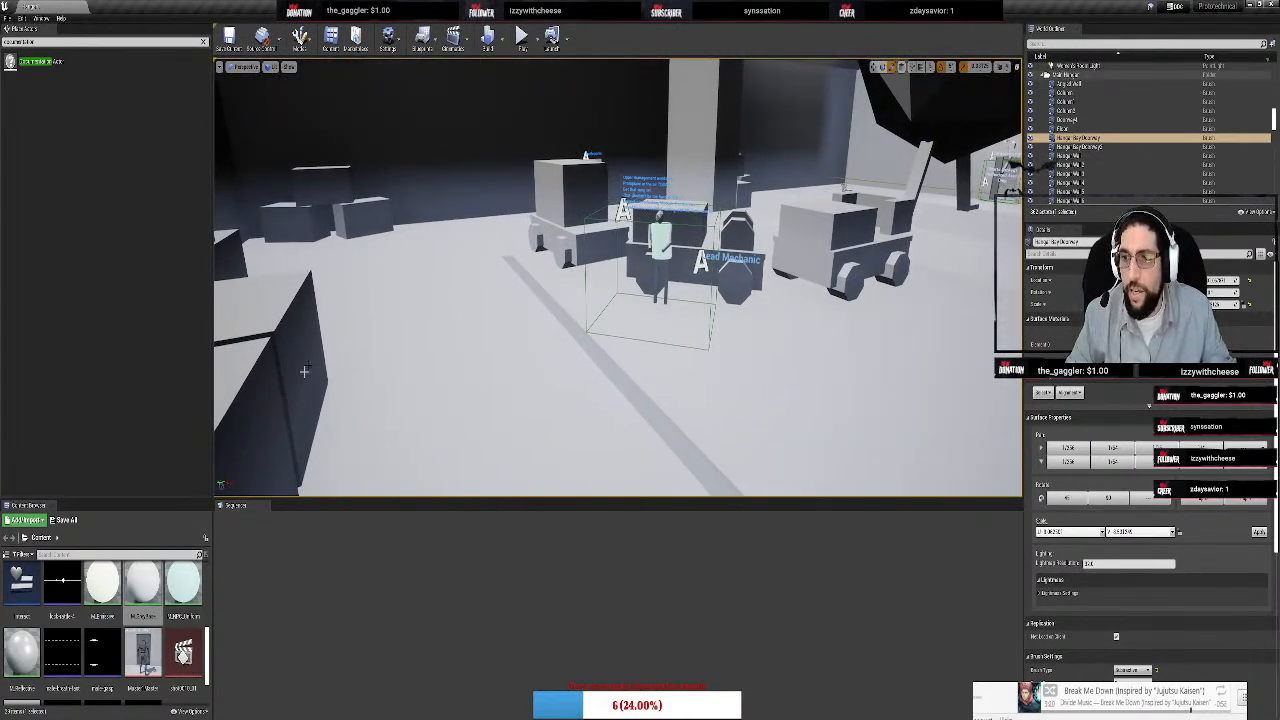
right_drag(305, 371, 348, 470)
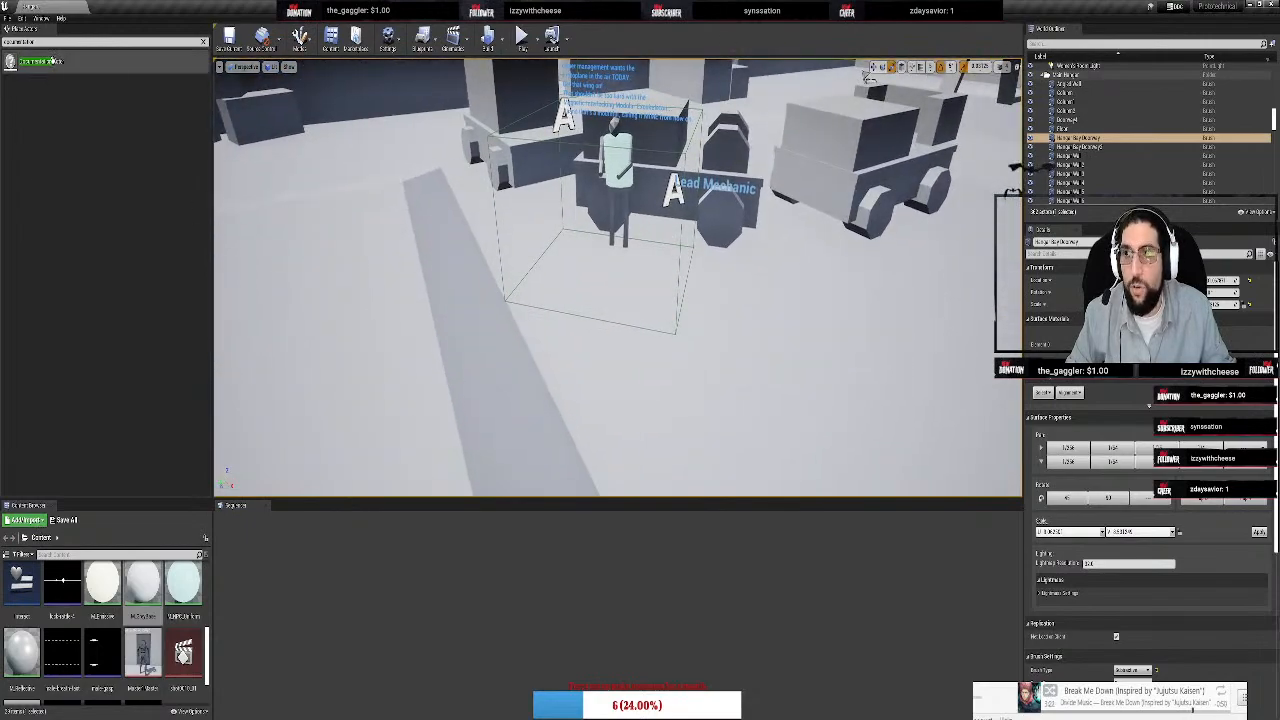
drag(50, 61, 670, 234)
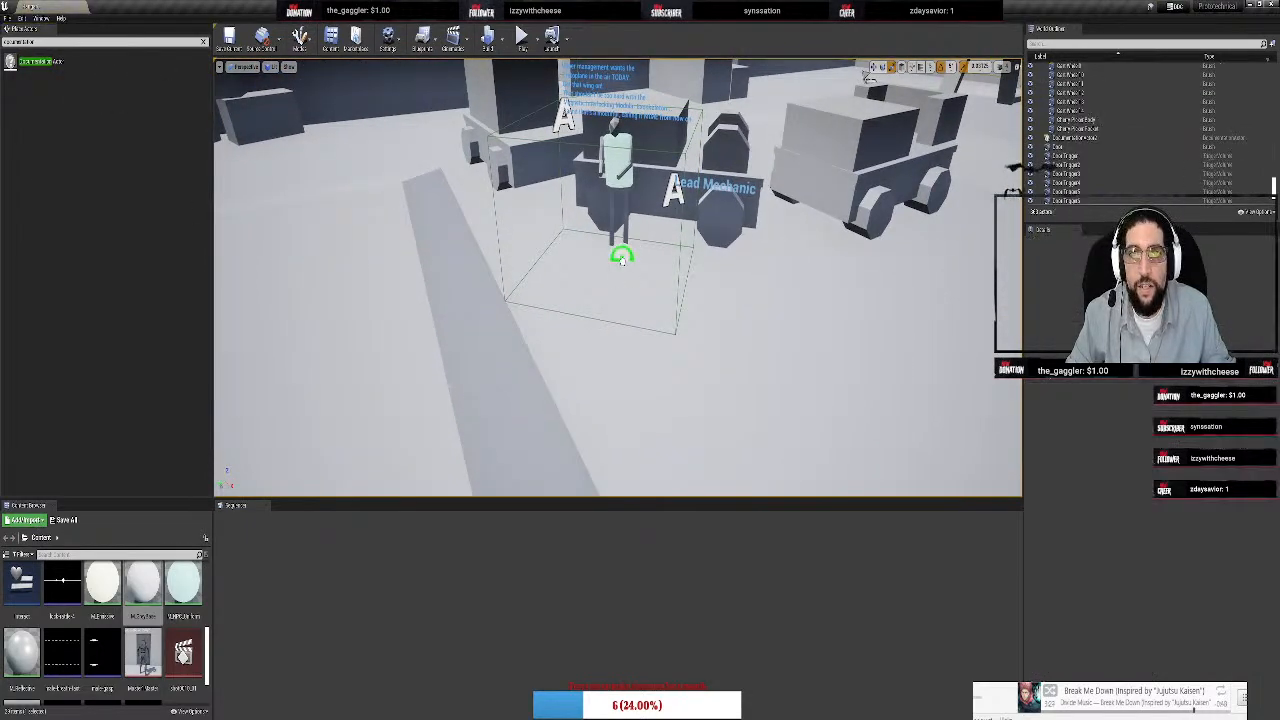
drag(616, 256, 617, 232)
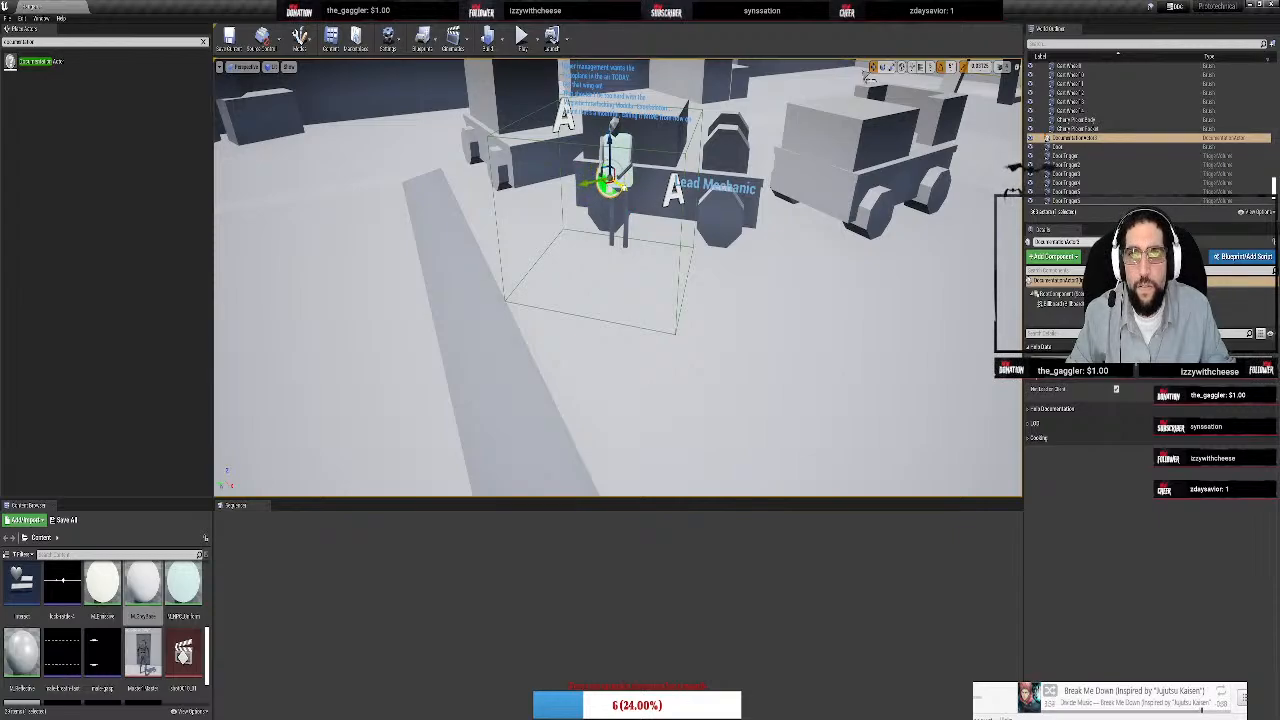
drag(620, 187, 612, 134)
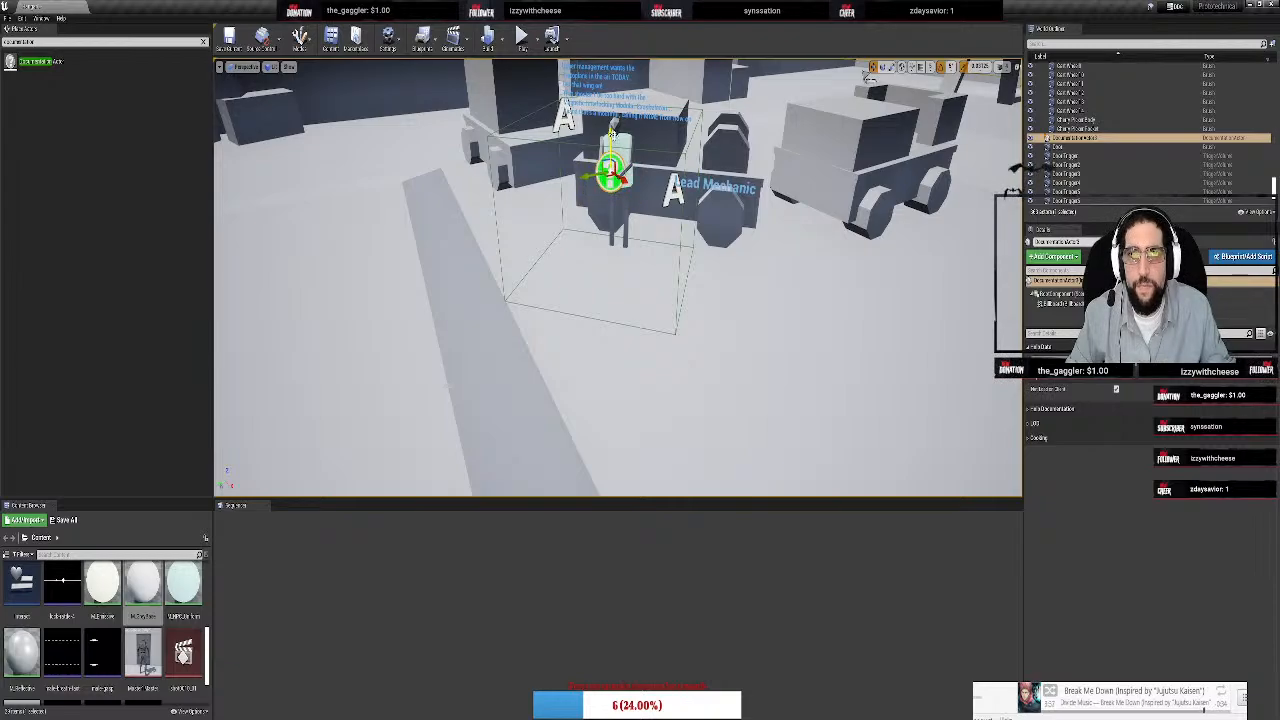
key(f)
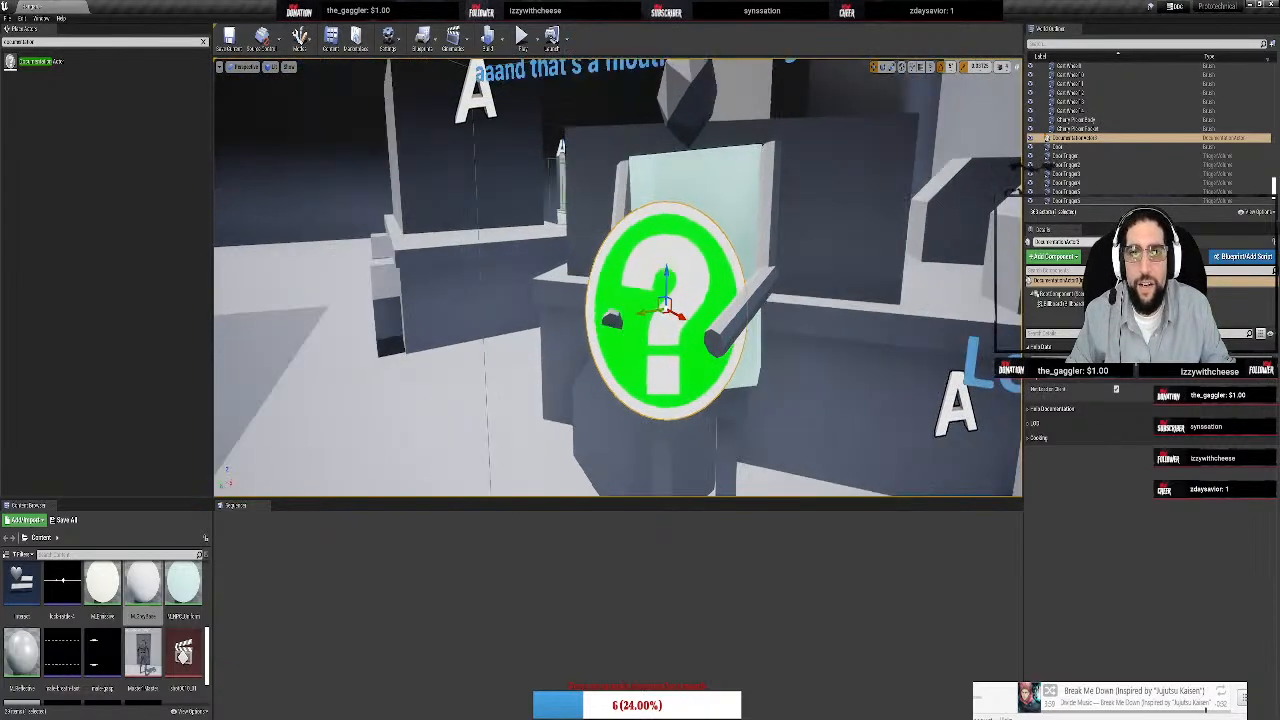
right_drag(618, 277, 713, 266)
key(s)
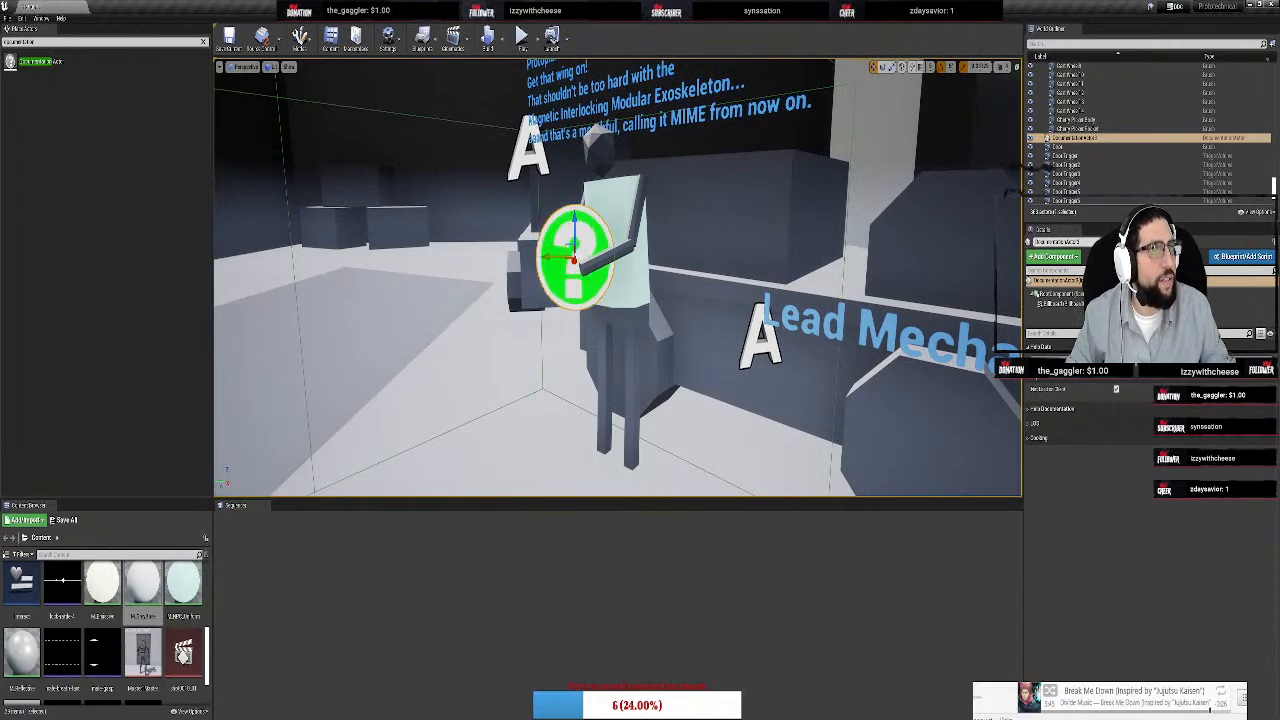
drag(1279, 330, 0, 5)
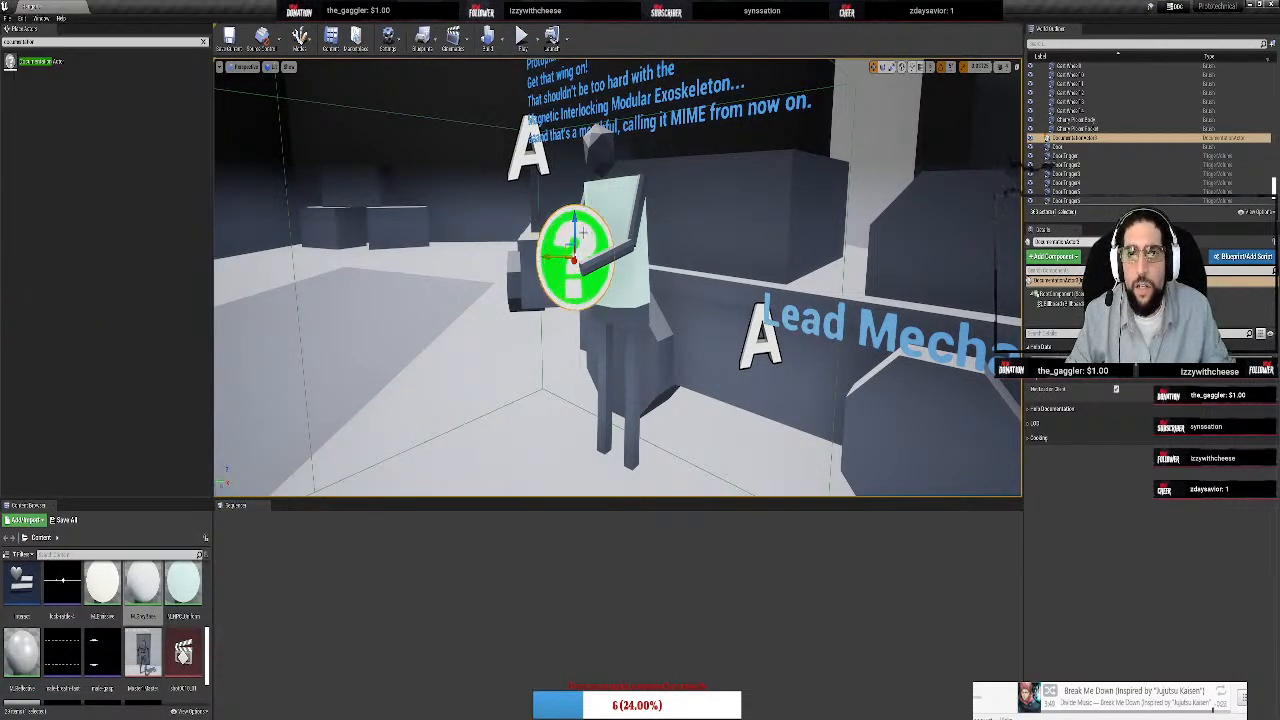
key(f)
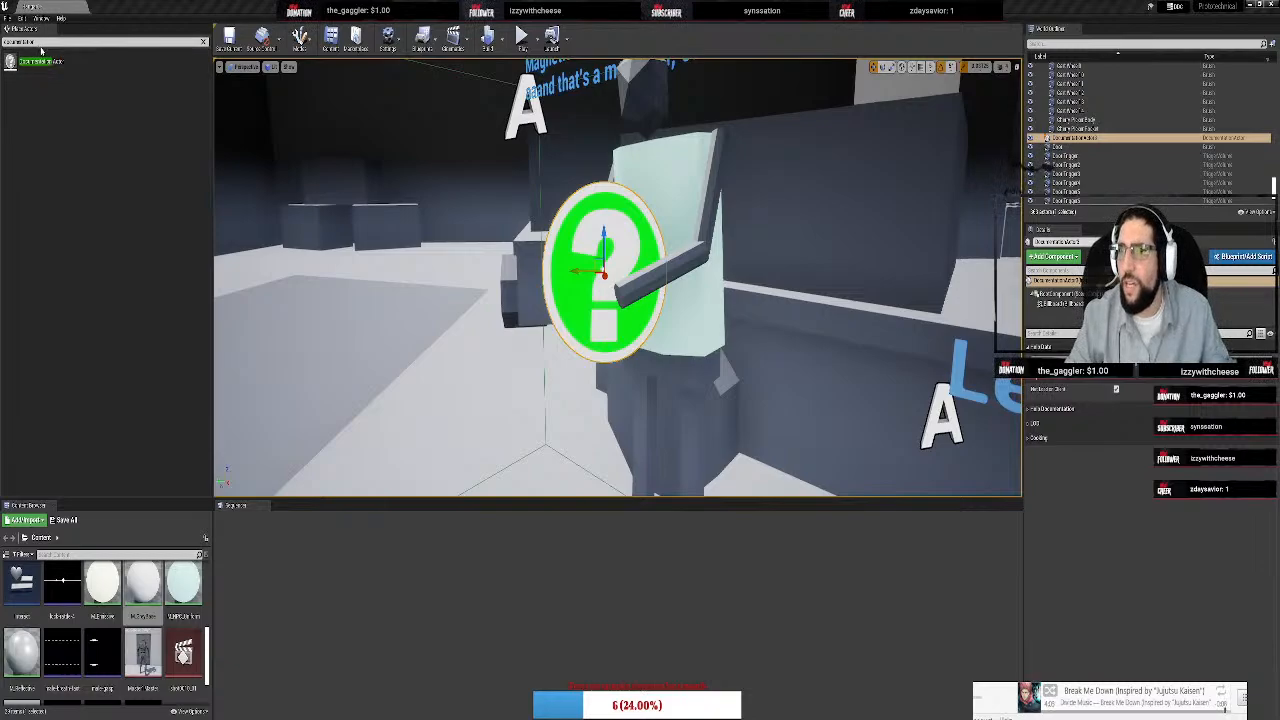
key(f)
Search the placeable actors for "multi" and for "actor", and examine the list of actor types
click(3, 44)
text(mult)
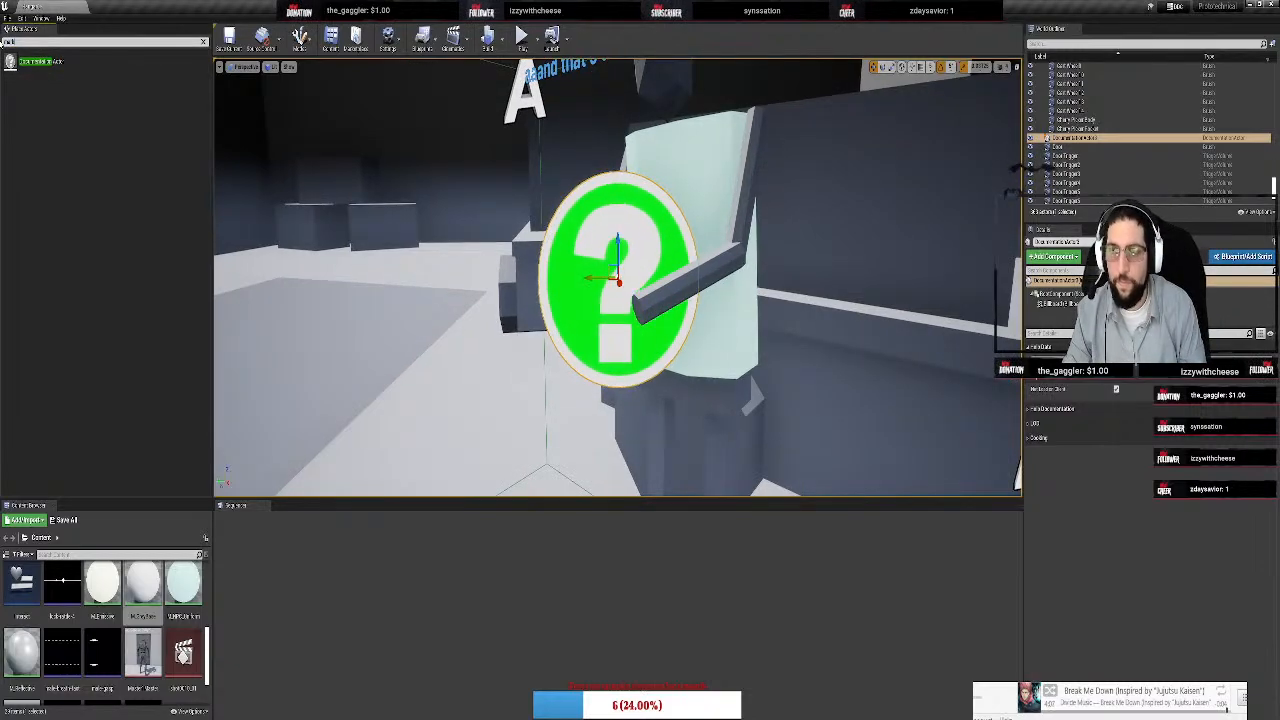
text(i)
key(BackSpace)
key(BackSpace)
key(BackSpace)
key(BackSpace)
key(BackSpace)
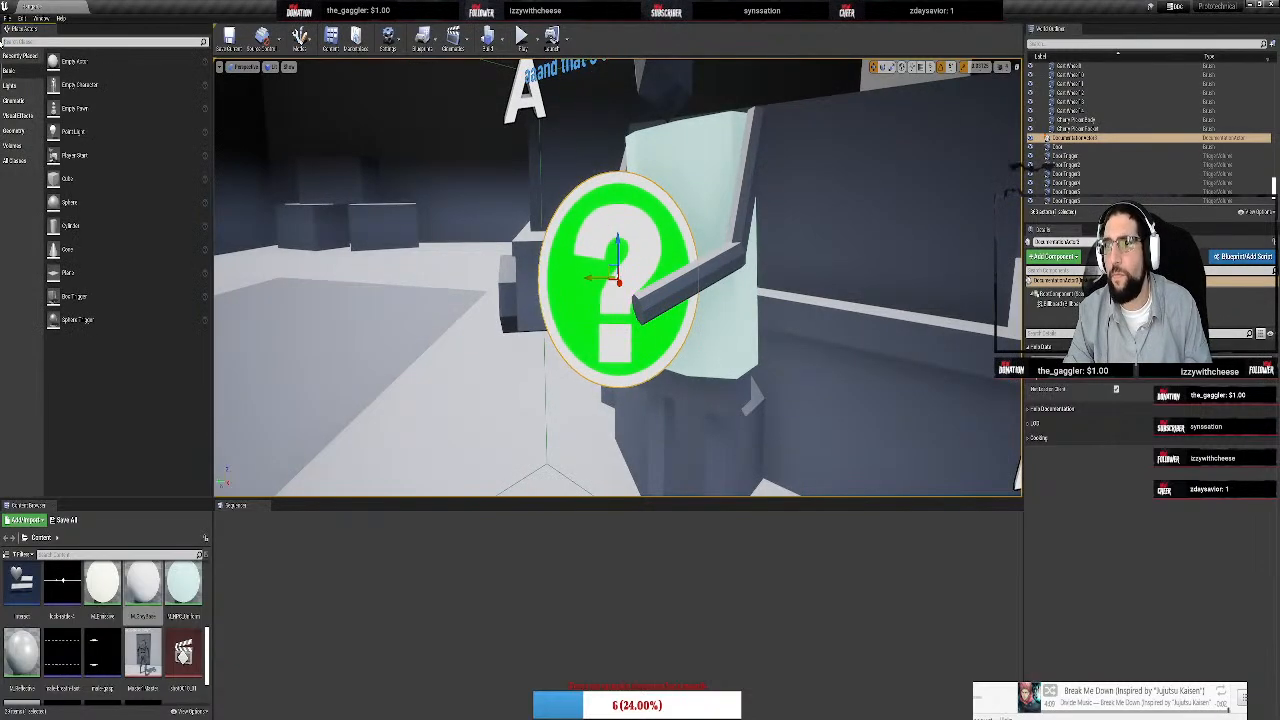
text(actor)
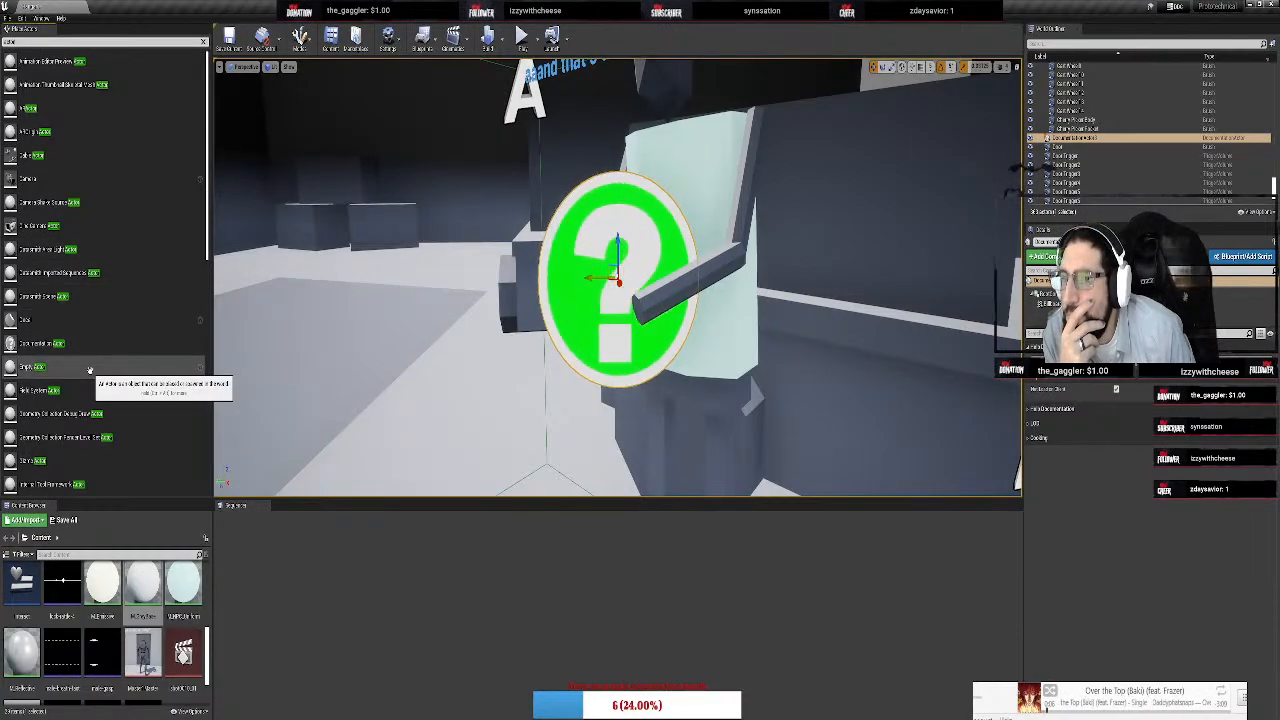
scroll(89, 370, down, 3)
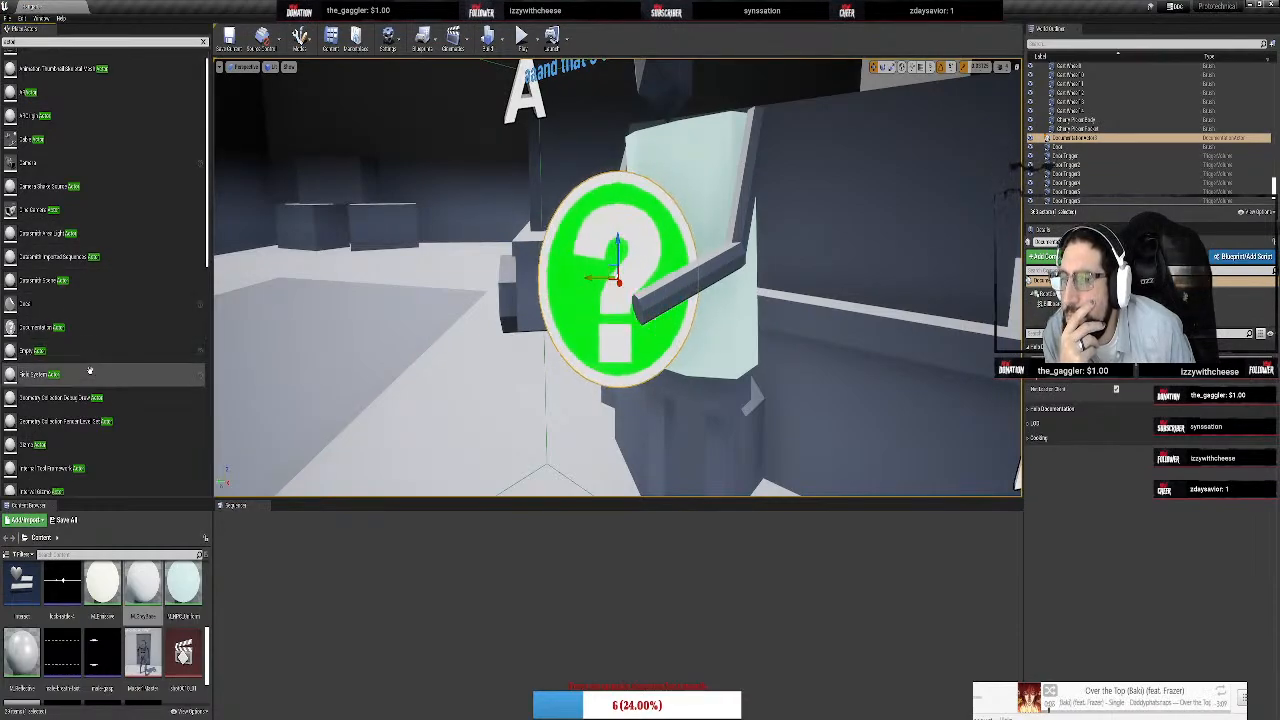
scroll(89, 370, down, 4)
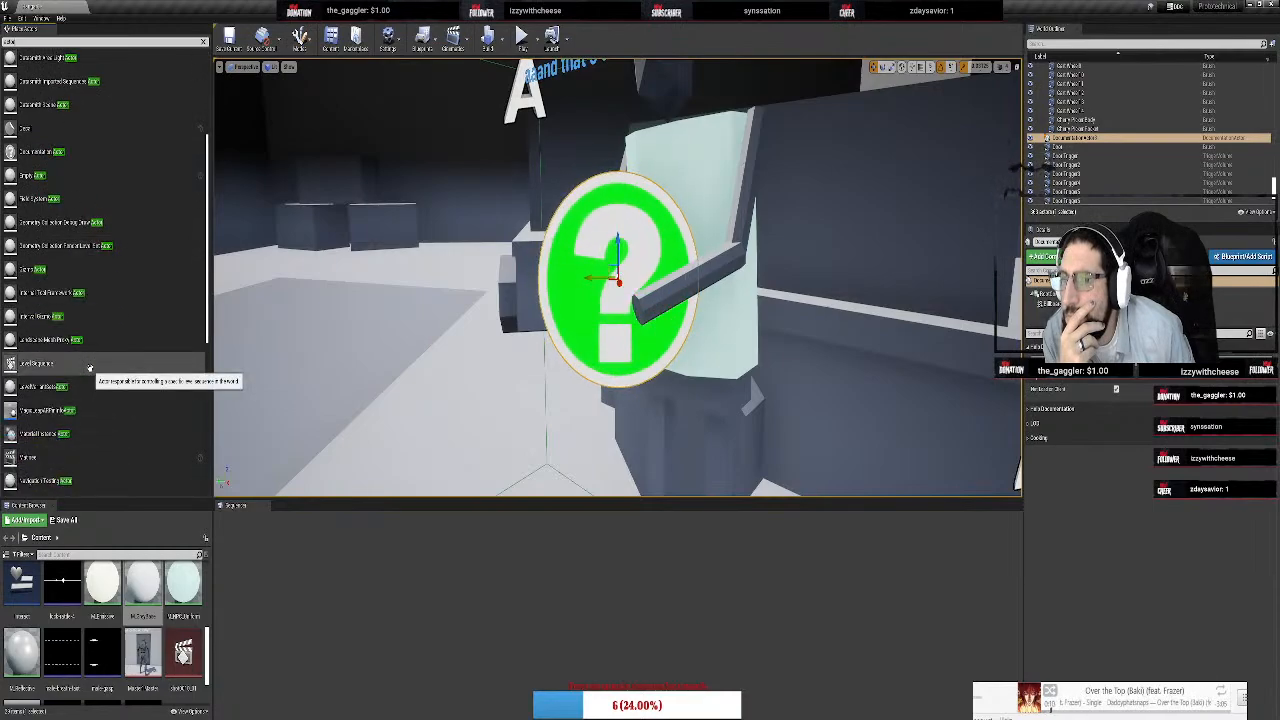
scroll(89, 370, down, 4)
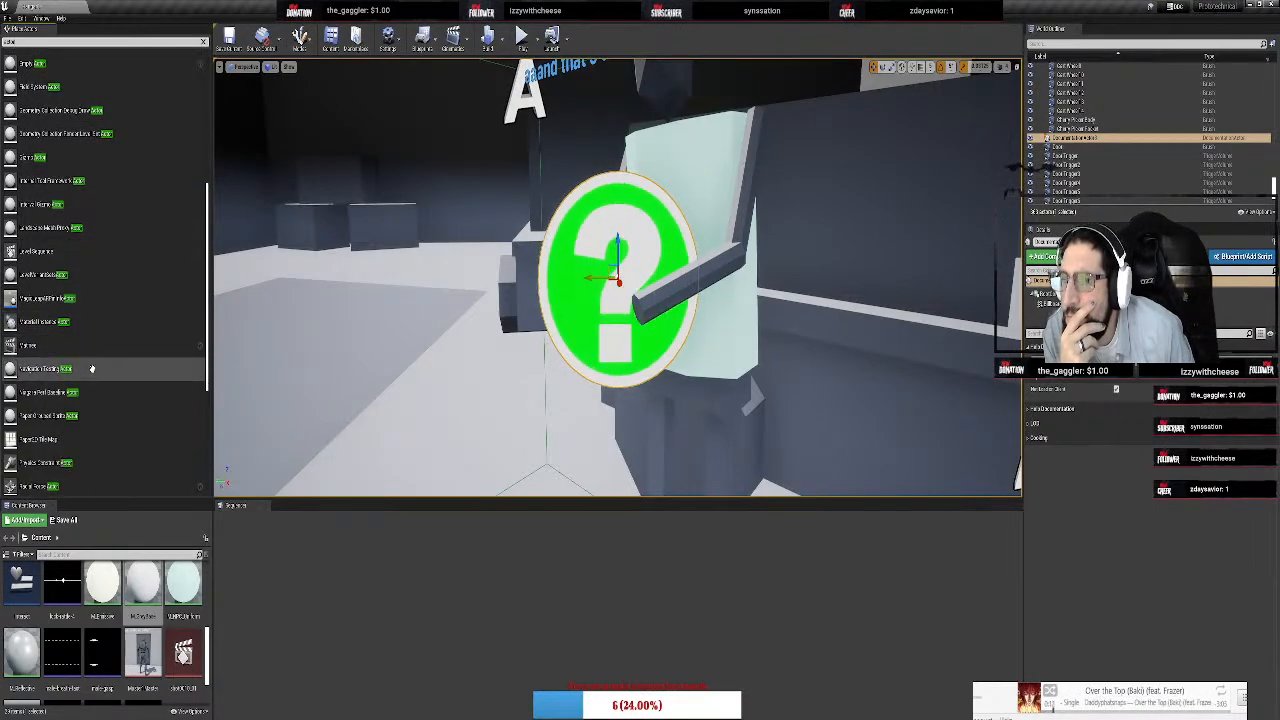
scroll(91, 369, down, 6)
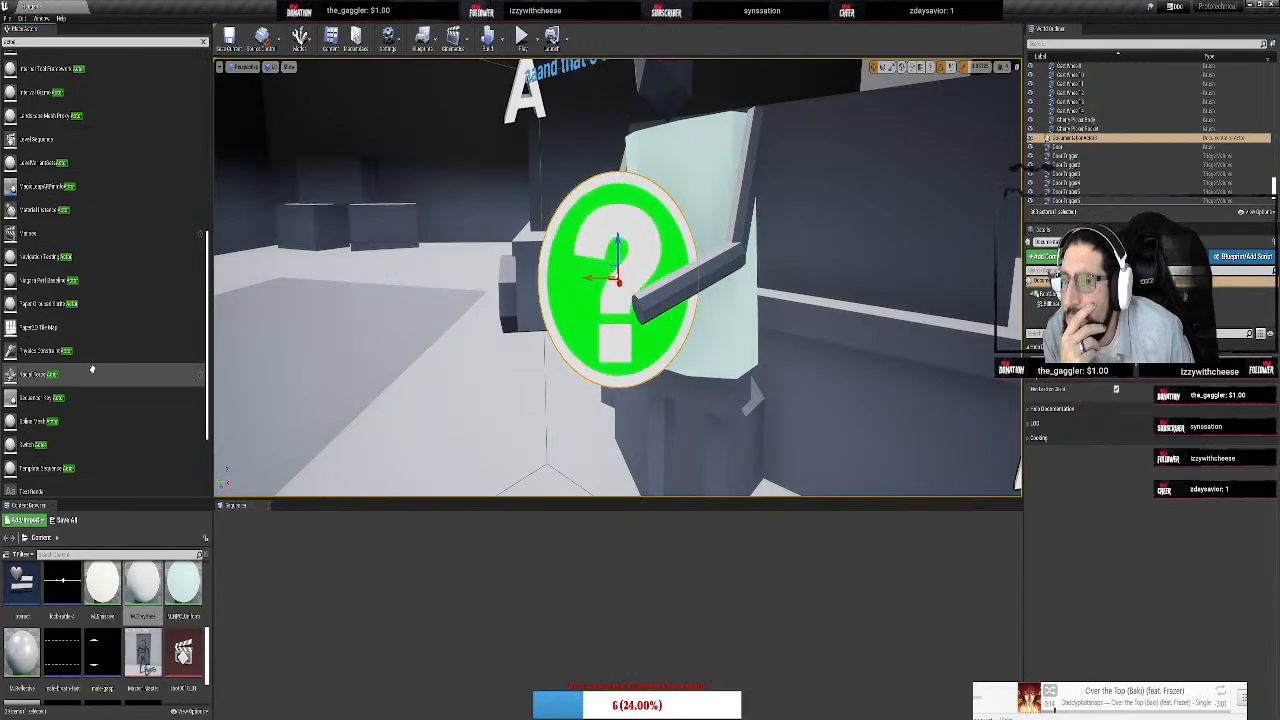
scroll(91, 369, down, 2)
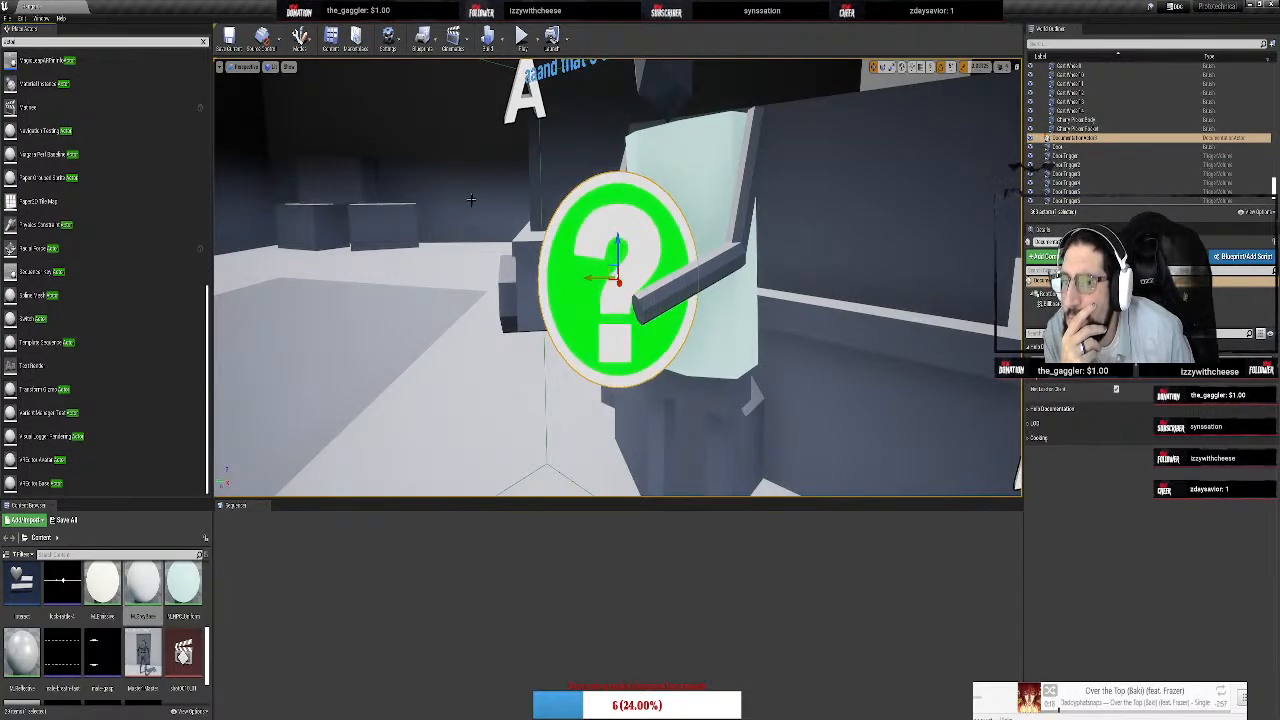
Delete the question-mark actor at the Lead Mechanic and the Marker actor at the computer desk recess
key(Delete)
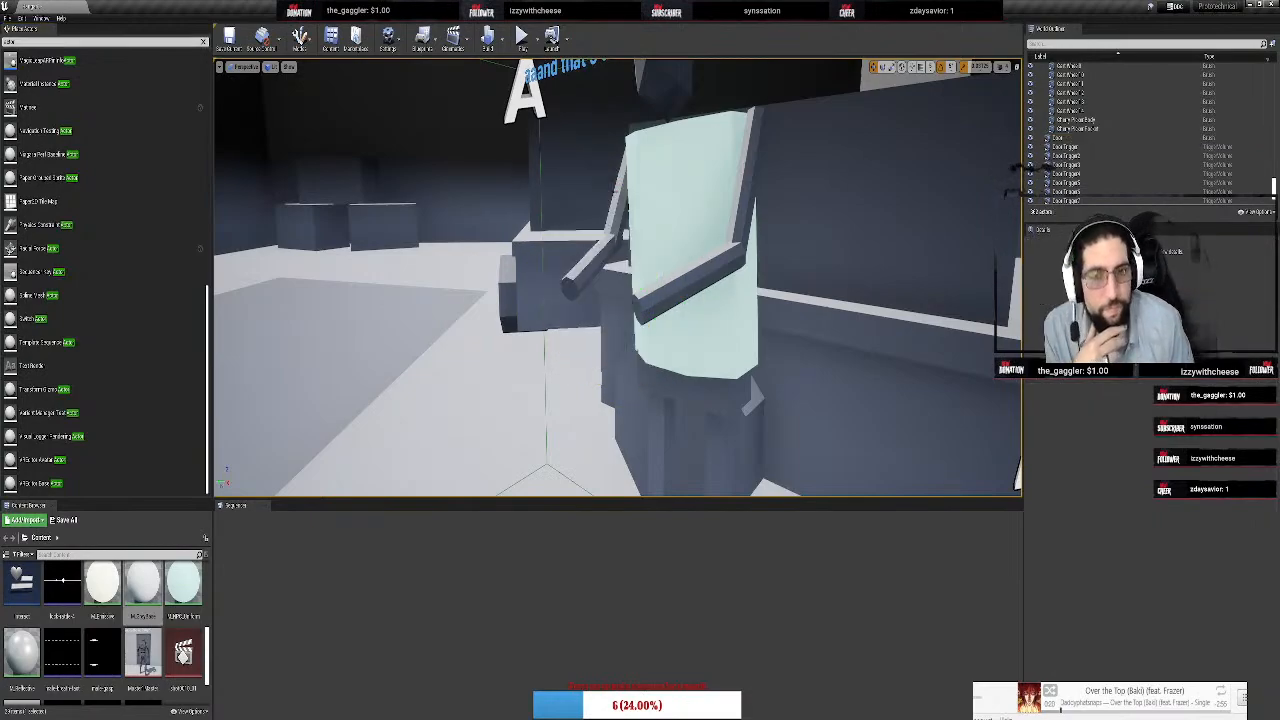
mouse_move(566, 259)
right_down()
mouse_move(700, 262)
mouse_move(760, 330)
mouse_move(700, 250)
mouse_move(520, 262)
mouse_move(390, 320)
right_up()
click(805, 331)
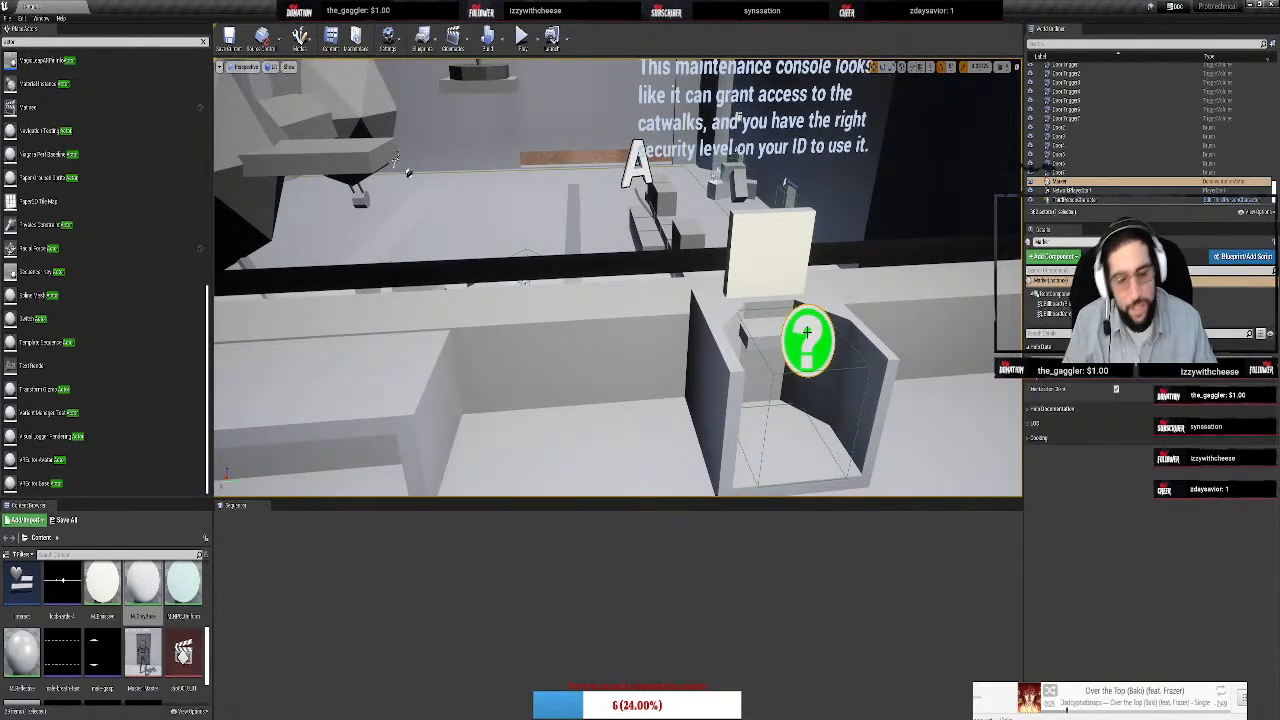
key(Delete)
right_drag(408, 173, 832, 305)
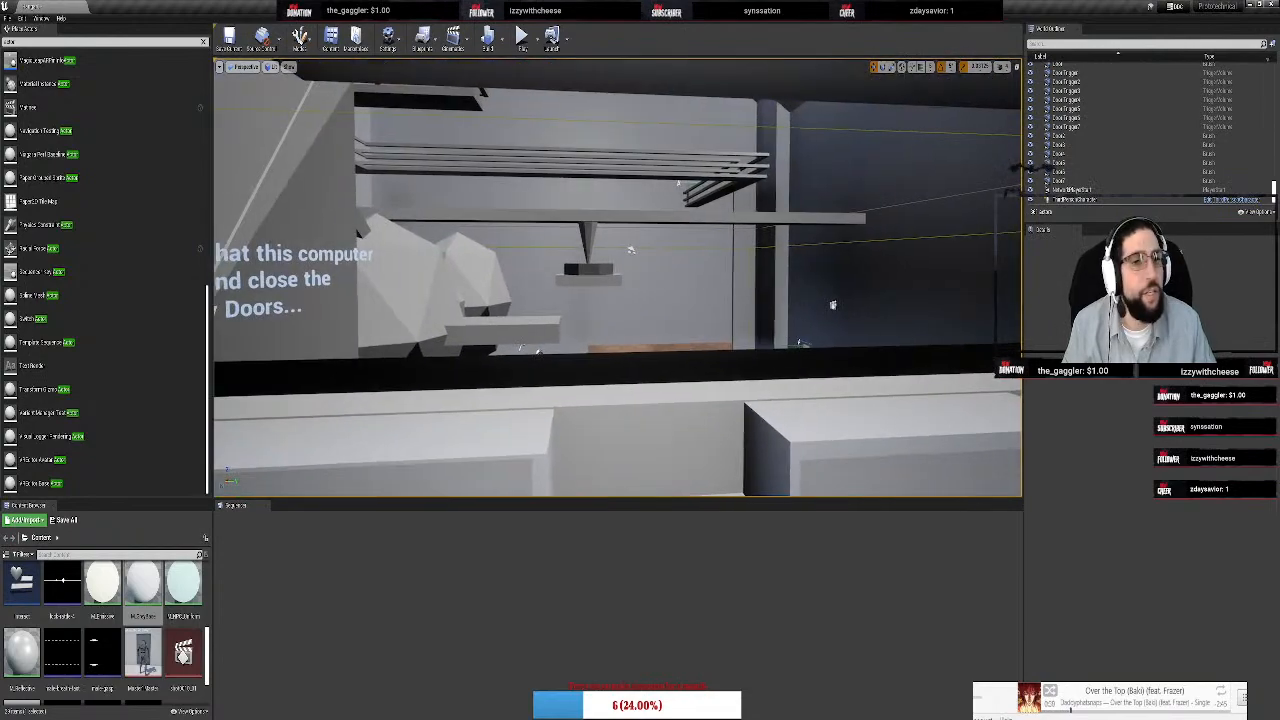
scroll(1181, 190, up, 3)
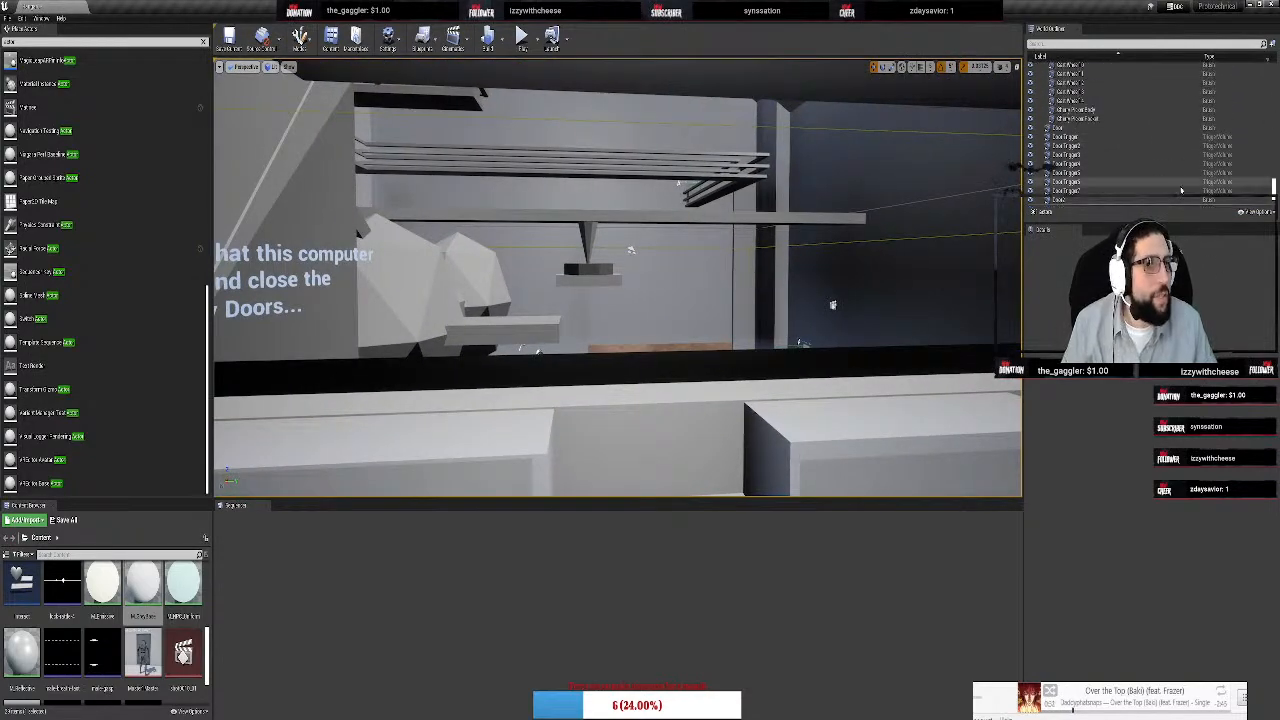
Collapse the expanded lower folders in the level's actor list, including Trigger Volumes, Props and Observation
scroll(1181, 190, down, 3)
scroll(1080, 190, up, 3)
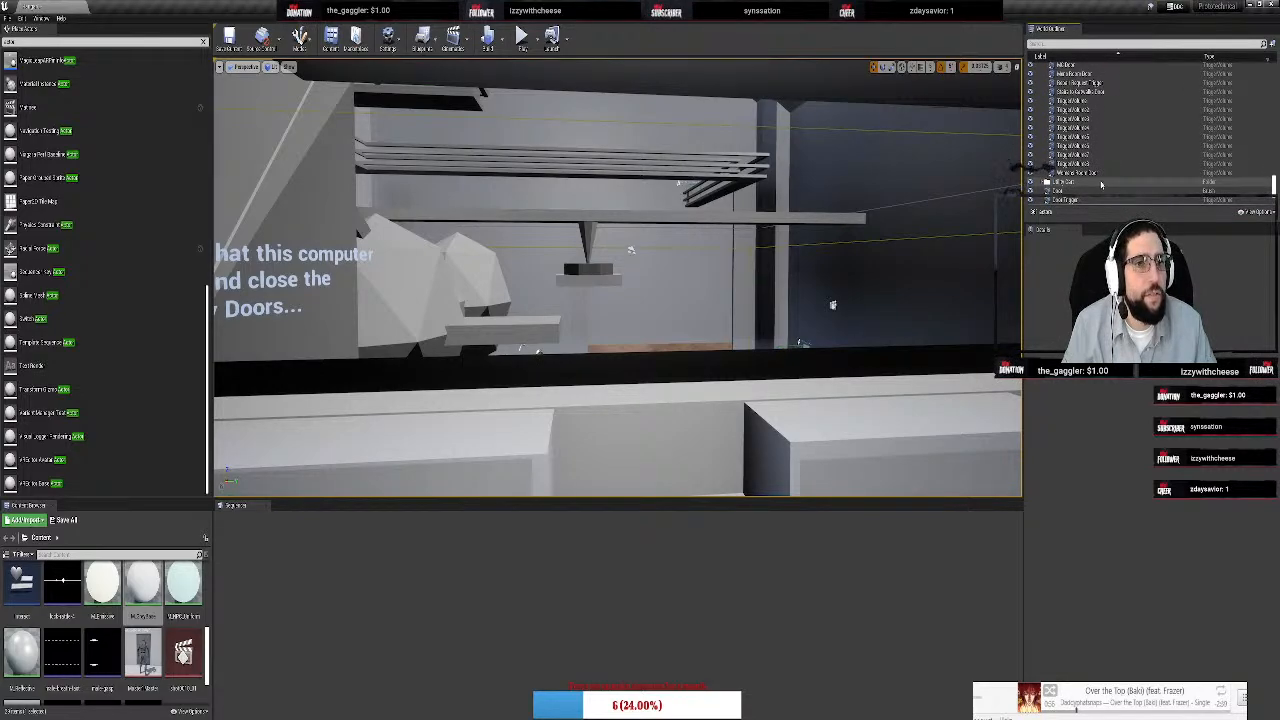
scroll(1101, 185, up, 3)
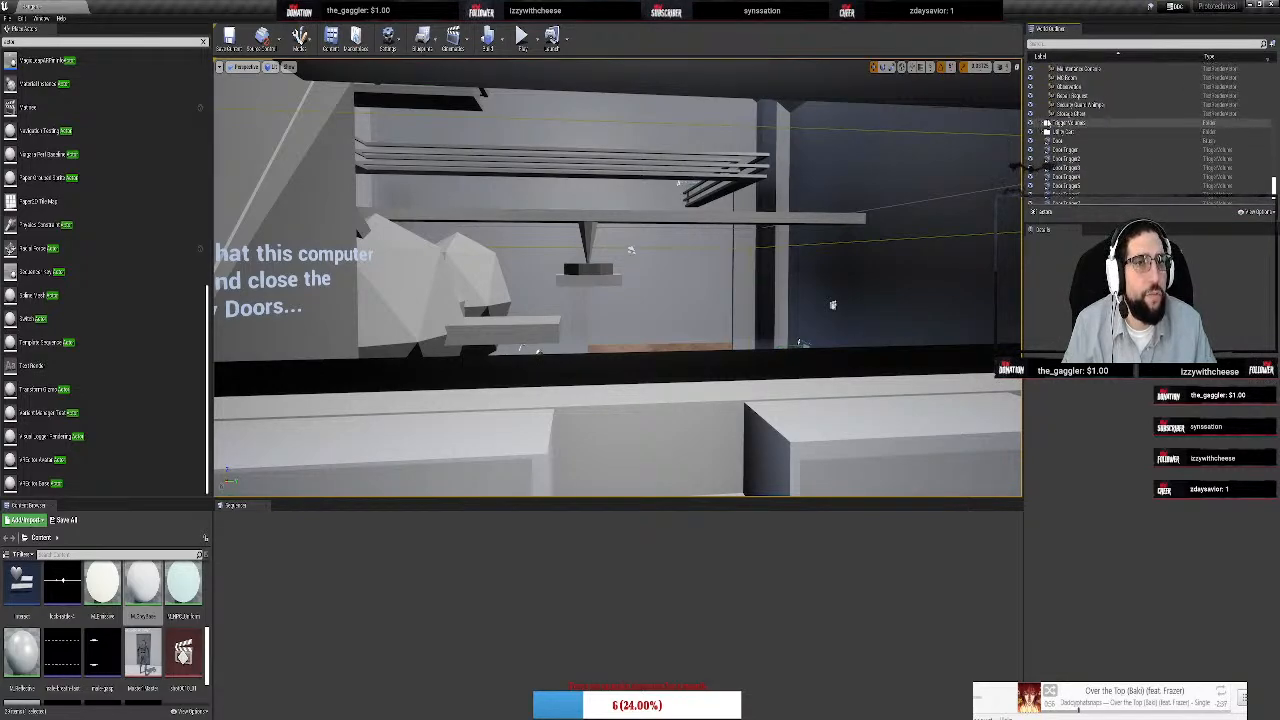
scroll(1049, 110, up, 3)
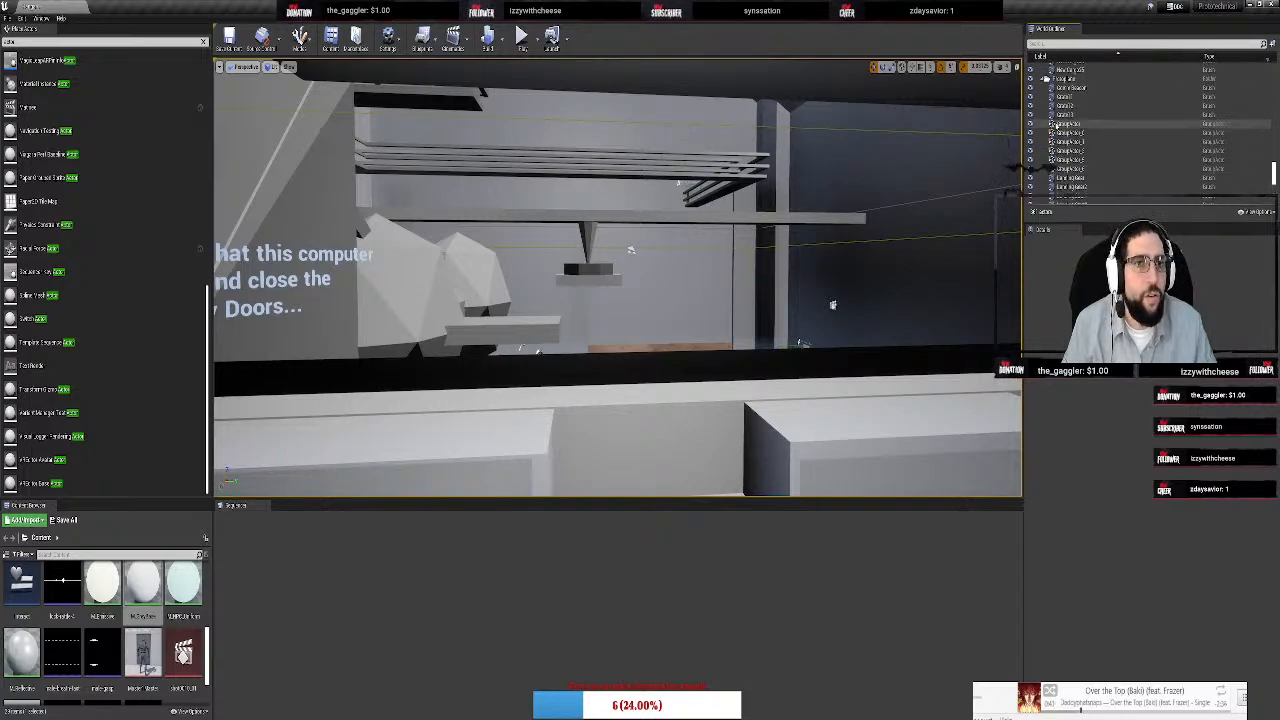
click(1044, 112)
scroll(1050, 118, up, 3)
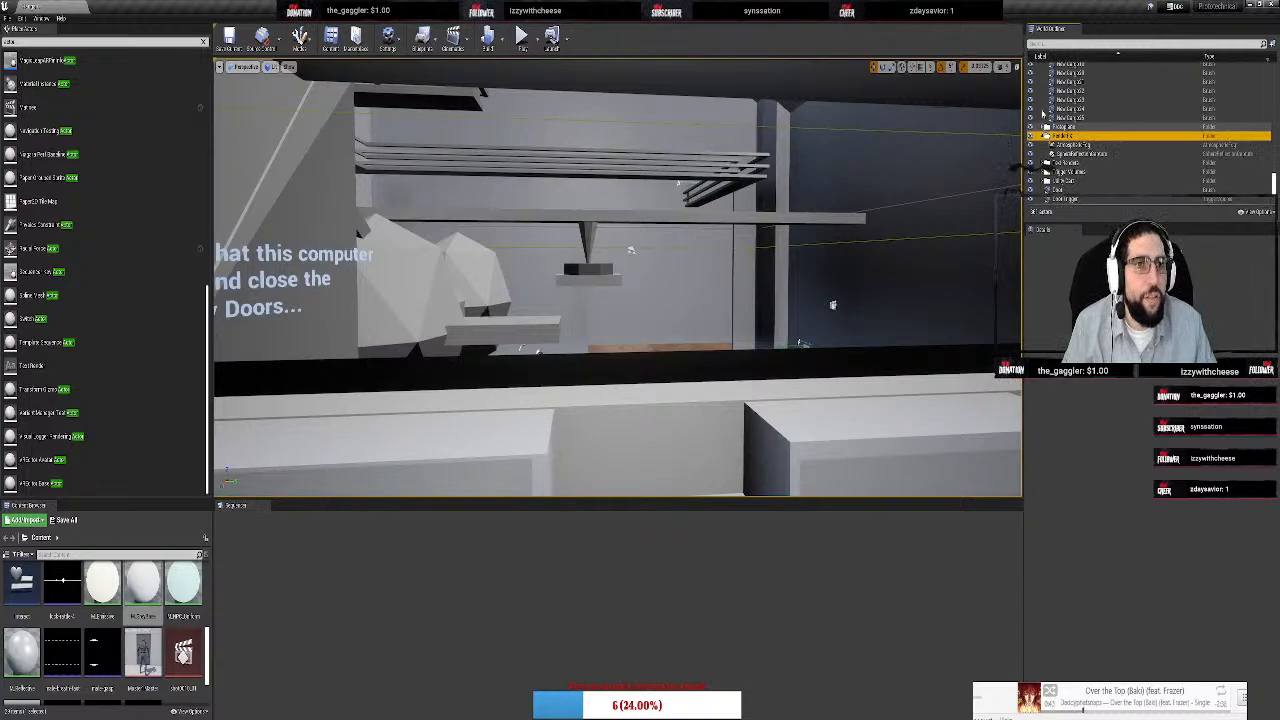
scroll(1055, 122, down, 3)
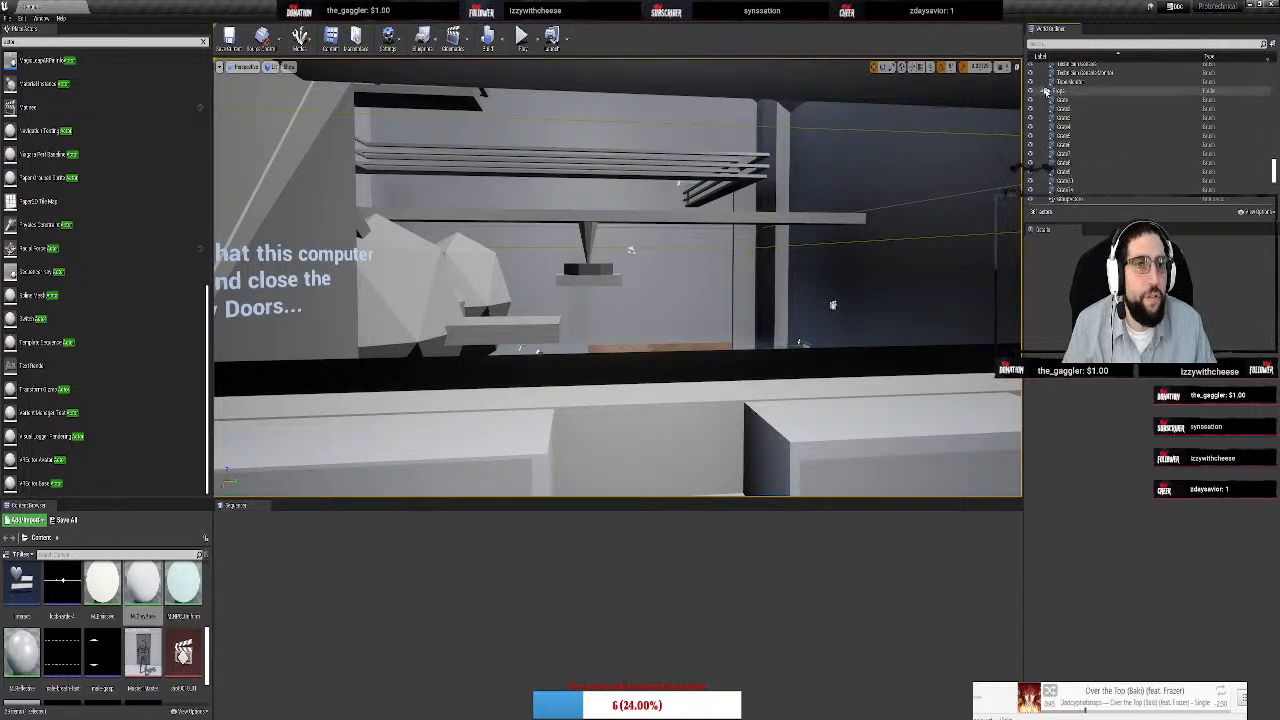
click(1062, 108)
scroll(1056, 128, up, 2)
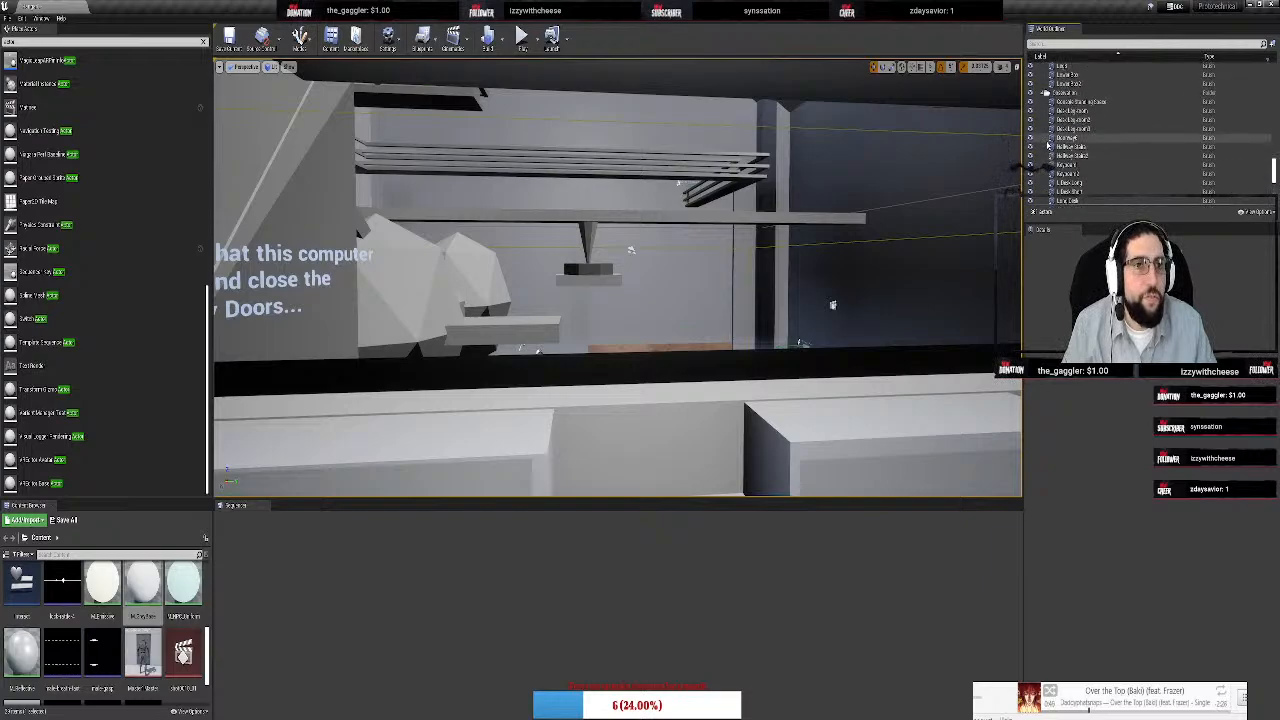
click(1046, 93)
scroll(1045, 150, up, 3)
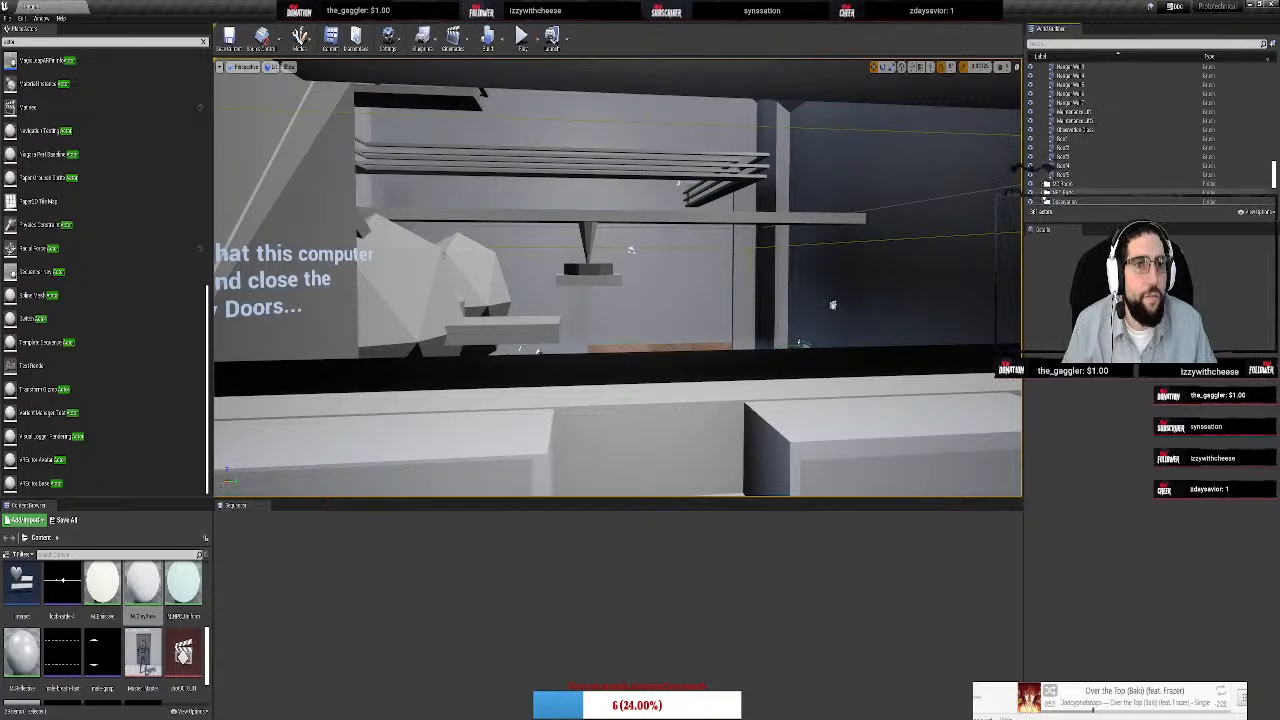
scroll(1241, 136, up, 6)
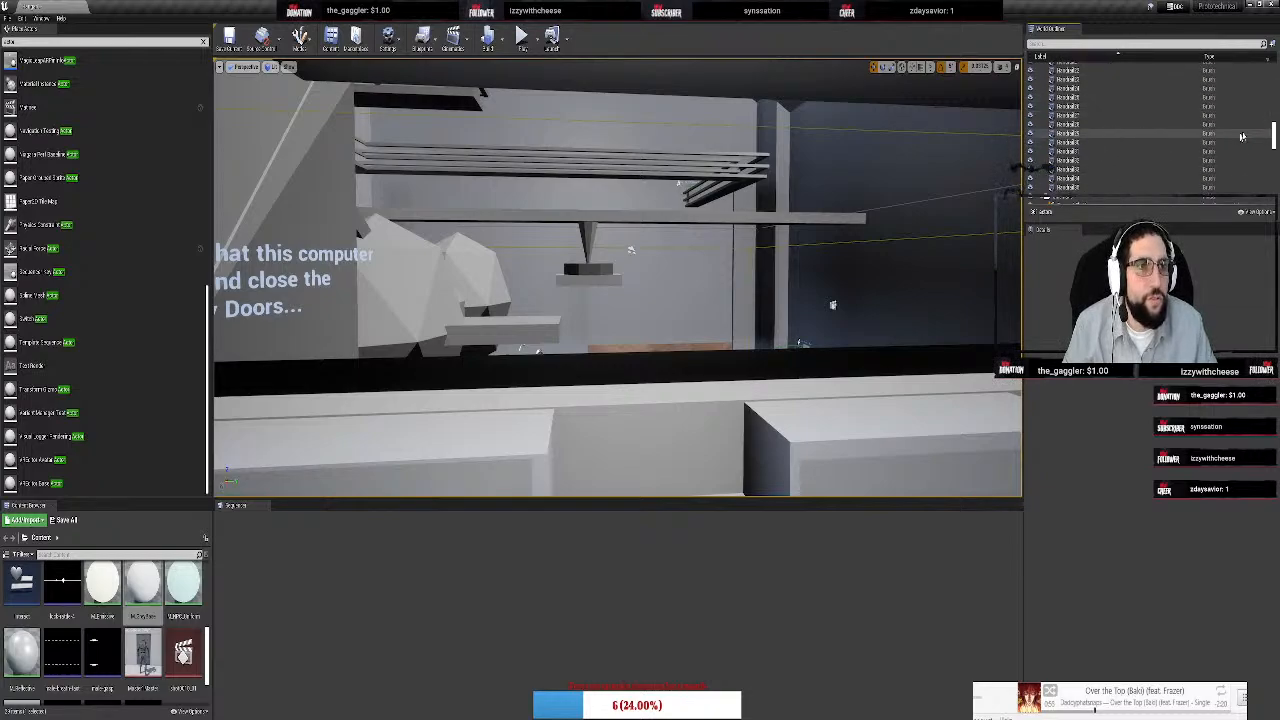
scroll(1150, 110, up, 10)
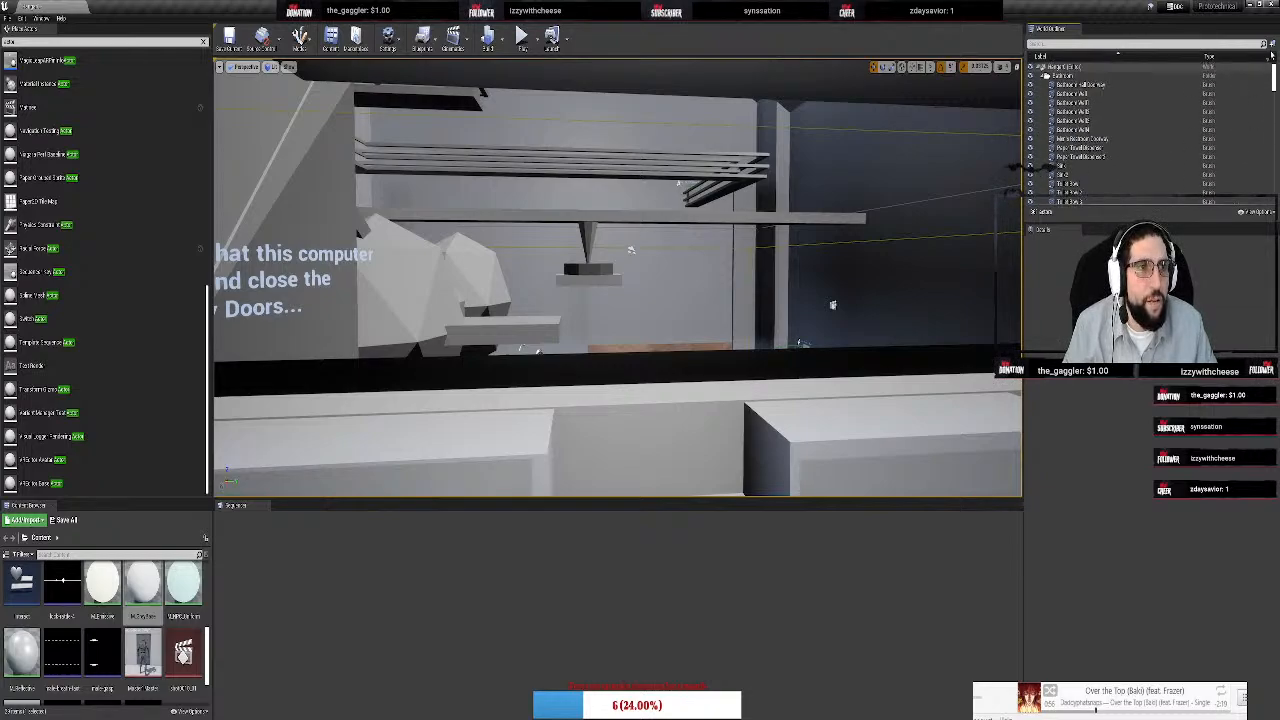
Collapse the remaining expanded folders in the upper actor list, from the bathroom and catwalk folders through Environment and Lighting
click(1046, 76)
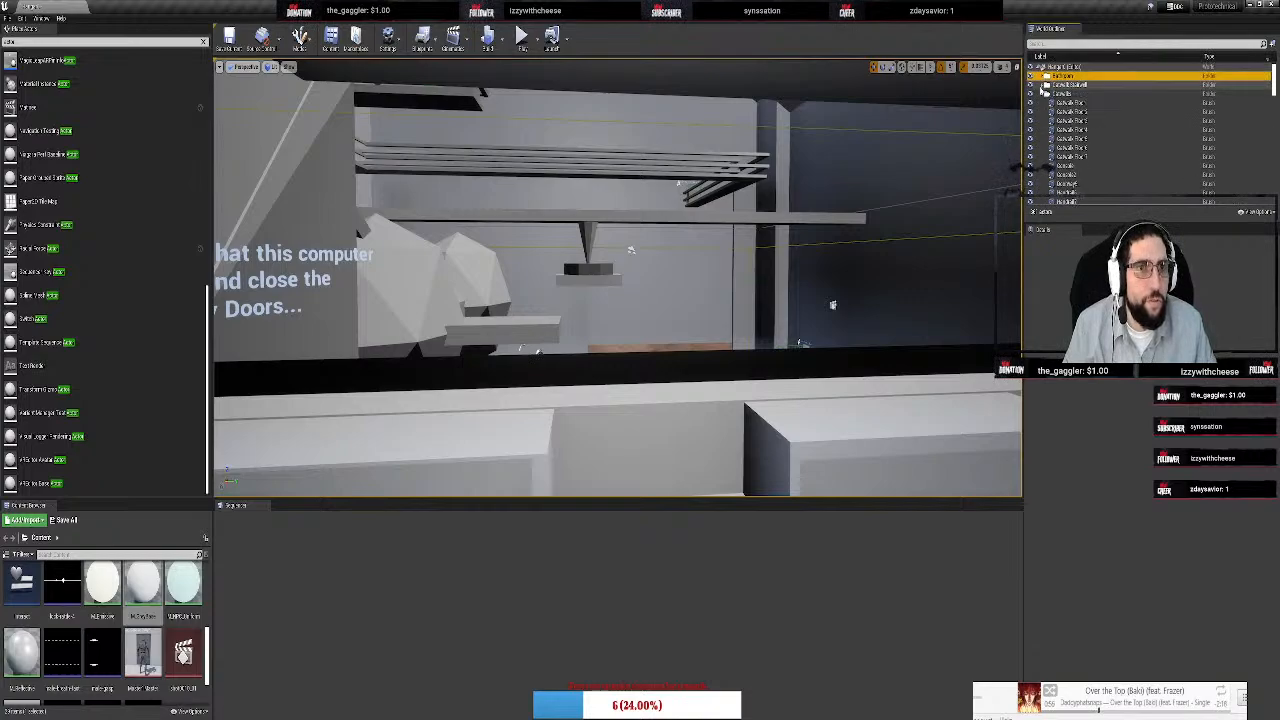
click(1046, 76)
click(1045, 93)
click(1045, 102)
click(1045, 111)
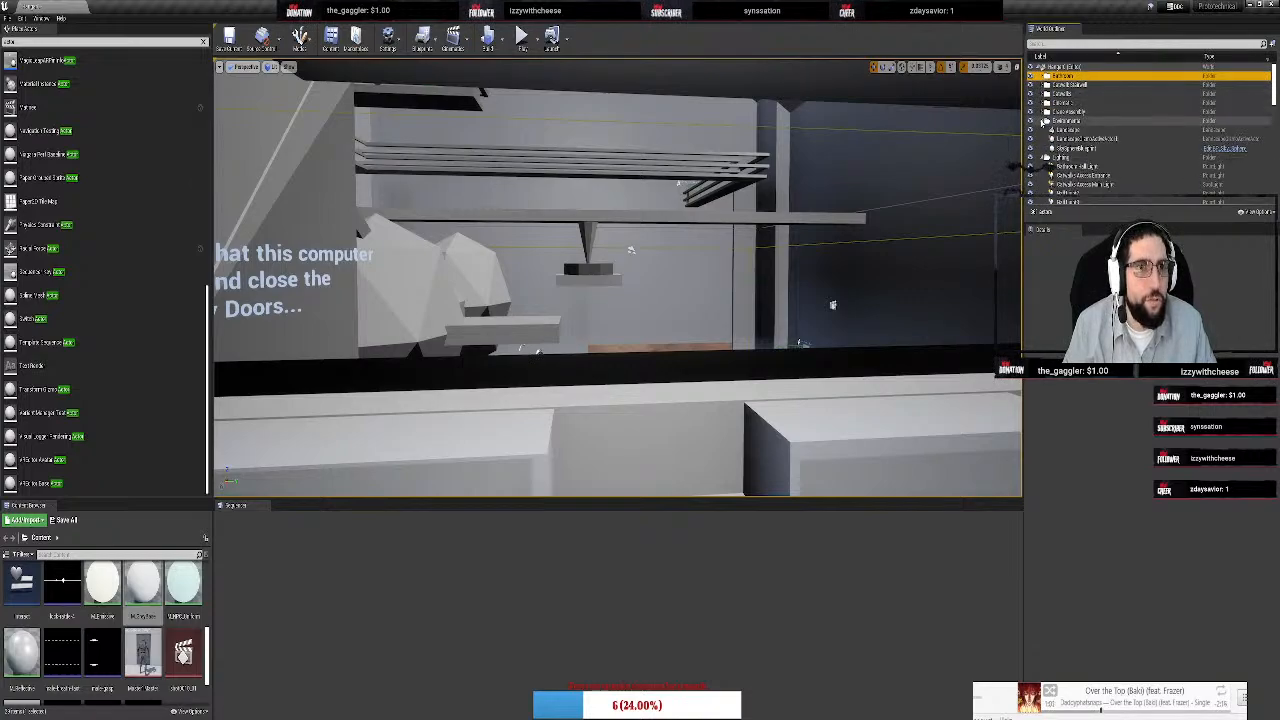
click(1045, 120)
click(1045, 129)
click(1045, 138)
scroll(1083, 125, down, 5)
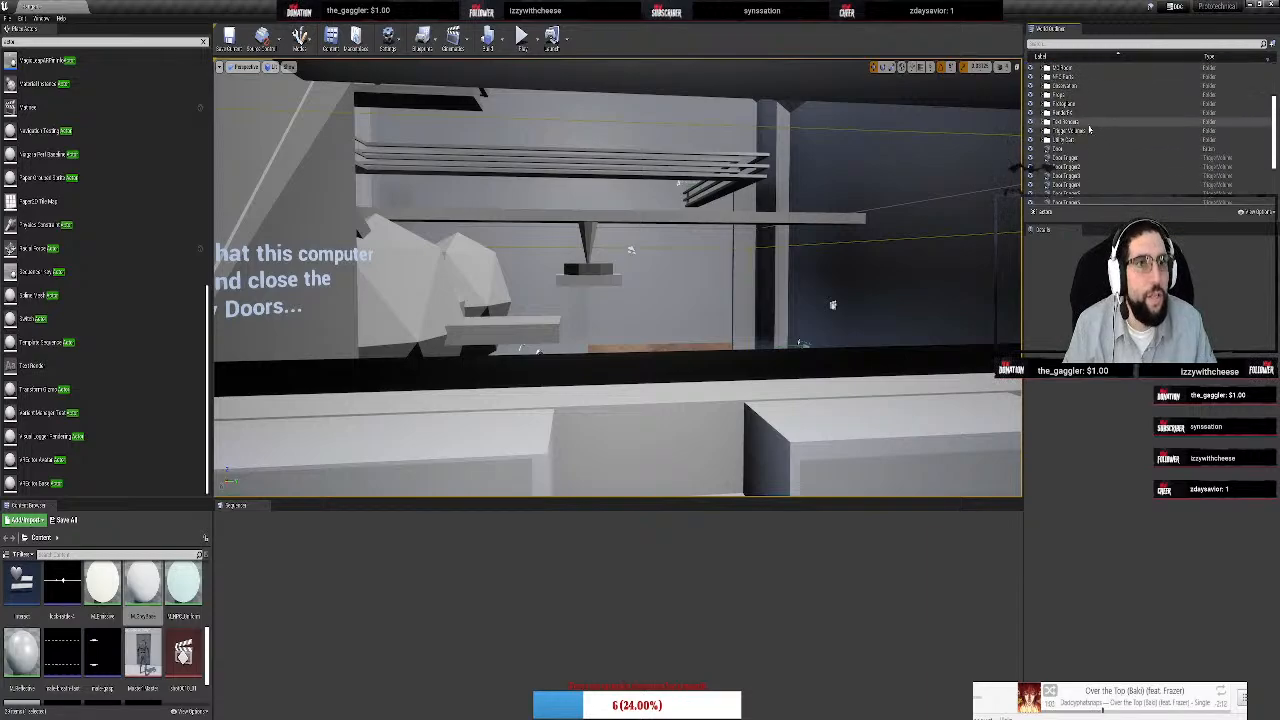
Select the first Door listed below the actor folders and focus the view on it
scroll(1075, 150, down, 3)
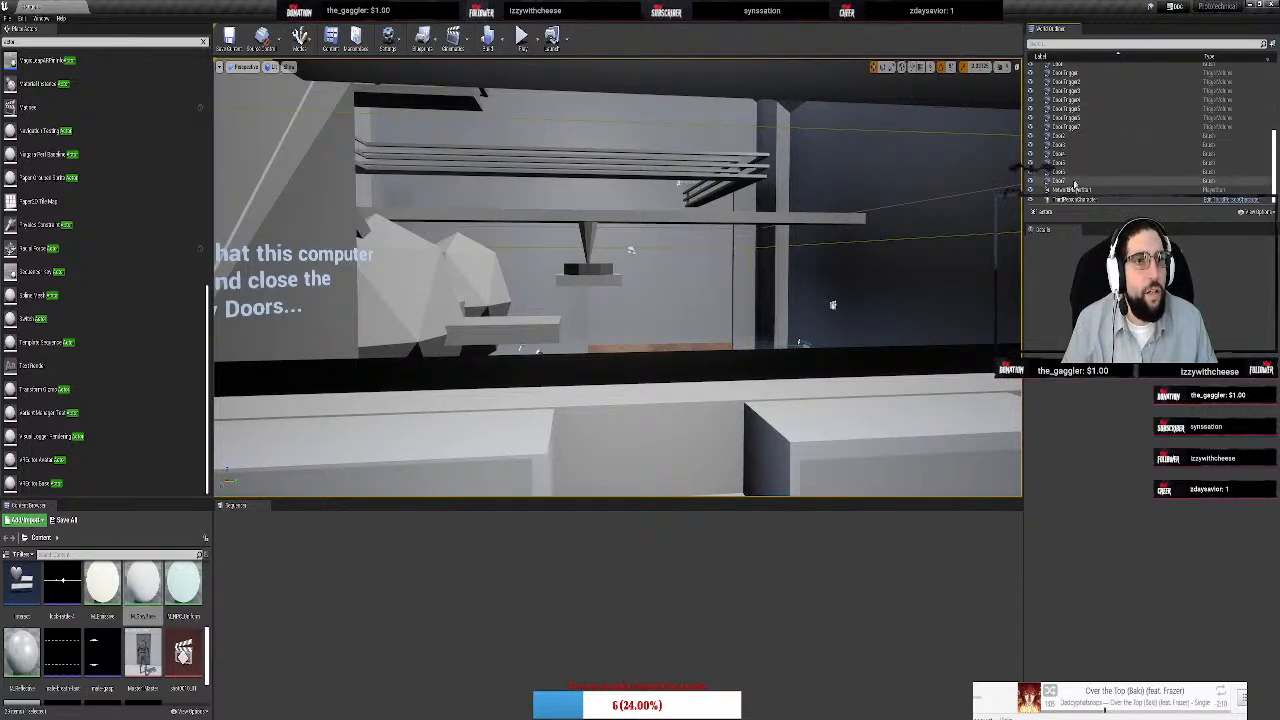
scroll(1068, 190, up, 2)
double_click(1058, 112)
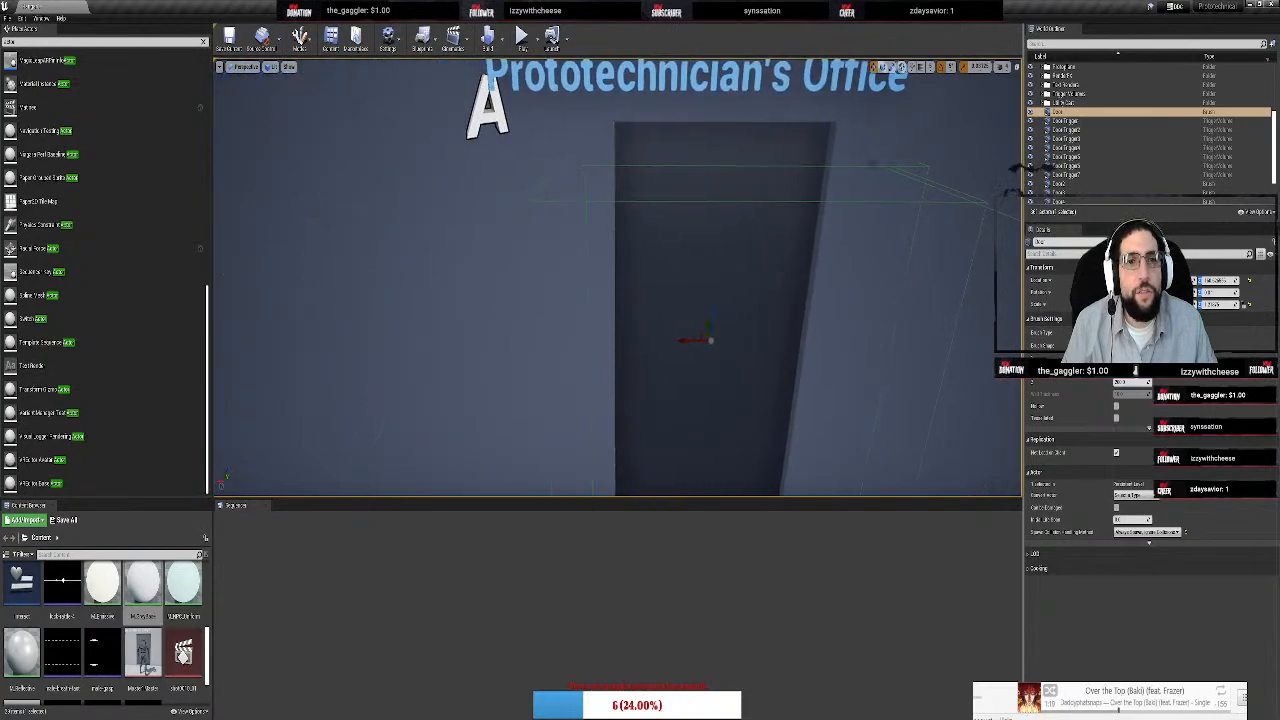
Select the trigger volumes around the Prototechnician's Office doorway and frame the IGC trigger in the view
click(886, 167)
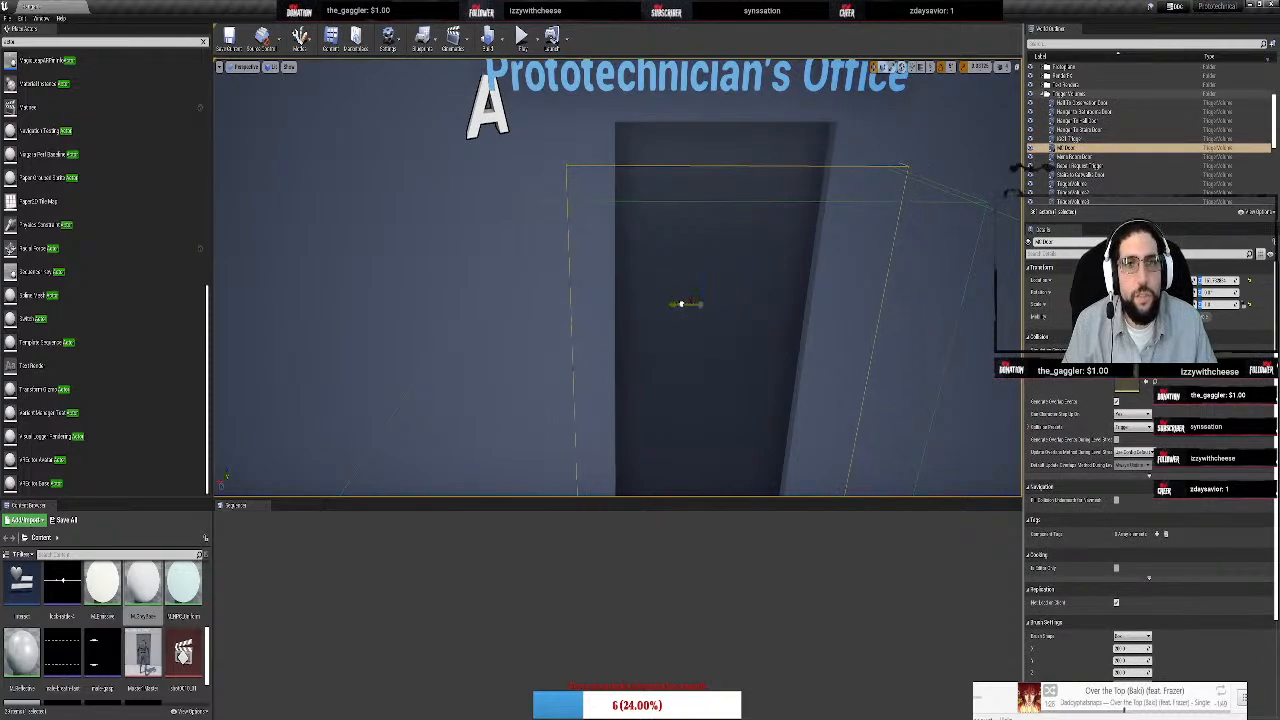
right_drag(657, 283, 330, 350)
click(493, 380)
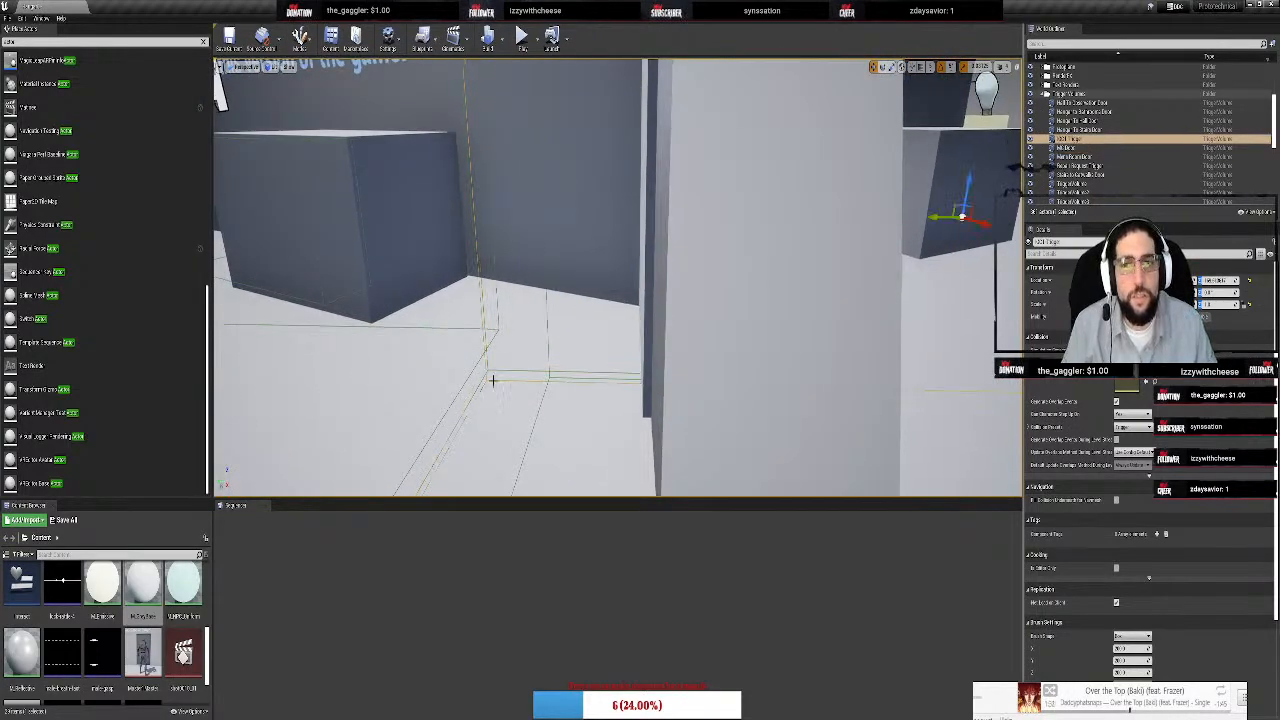
key(f)
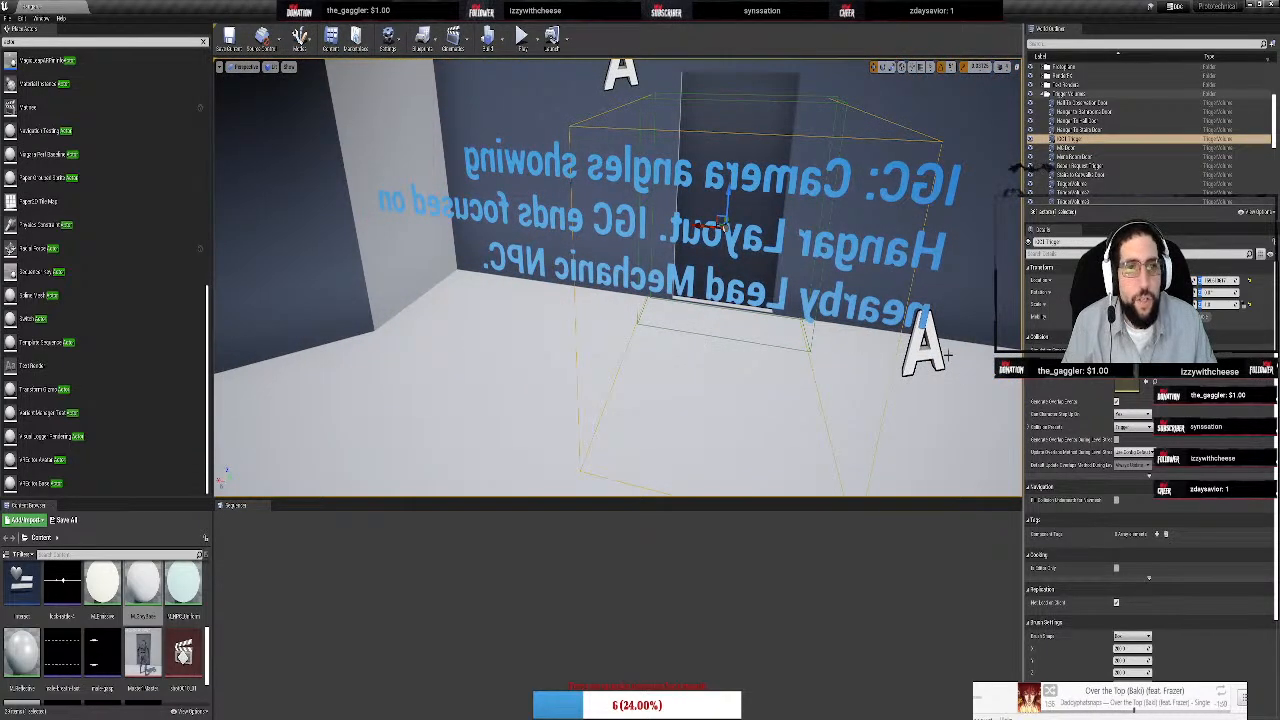
Delete the text actor describing the IGC camera angles that show the hangar layout
click(932, 352)
right_drag(932, 352, 560, 370)
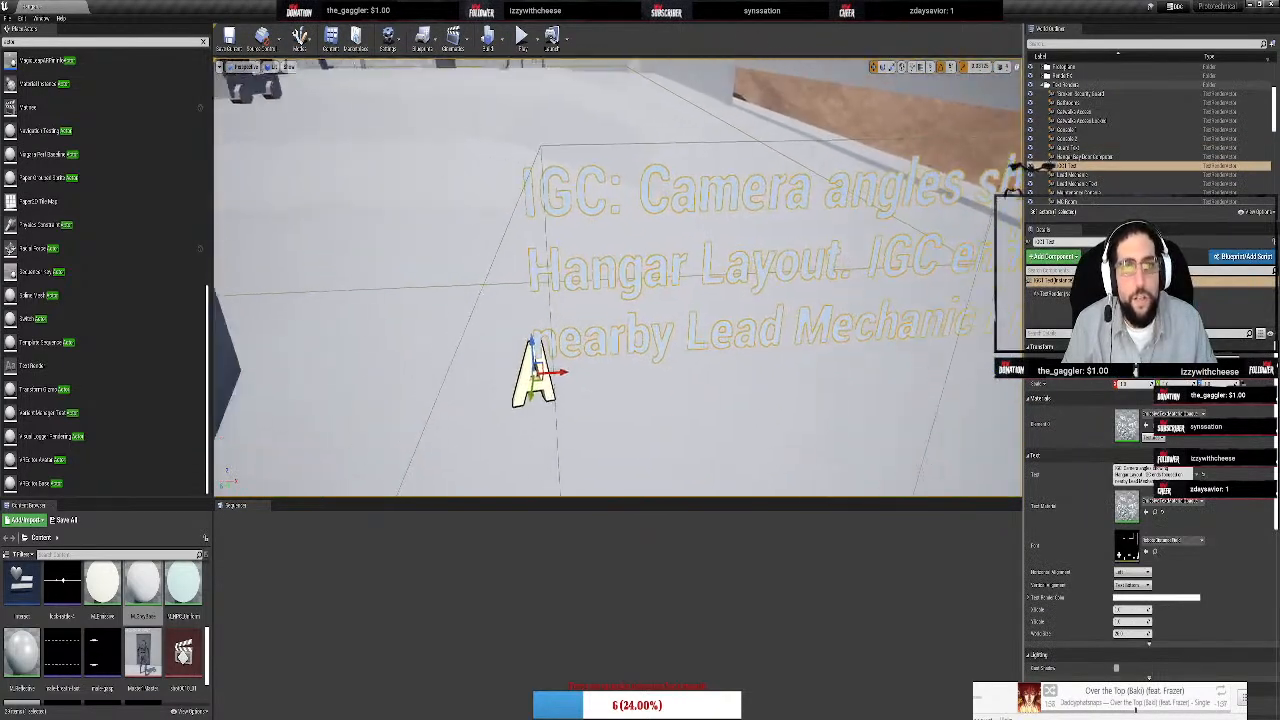
key(Delete)
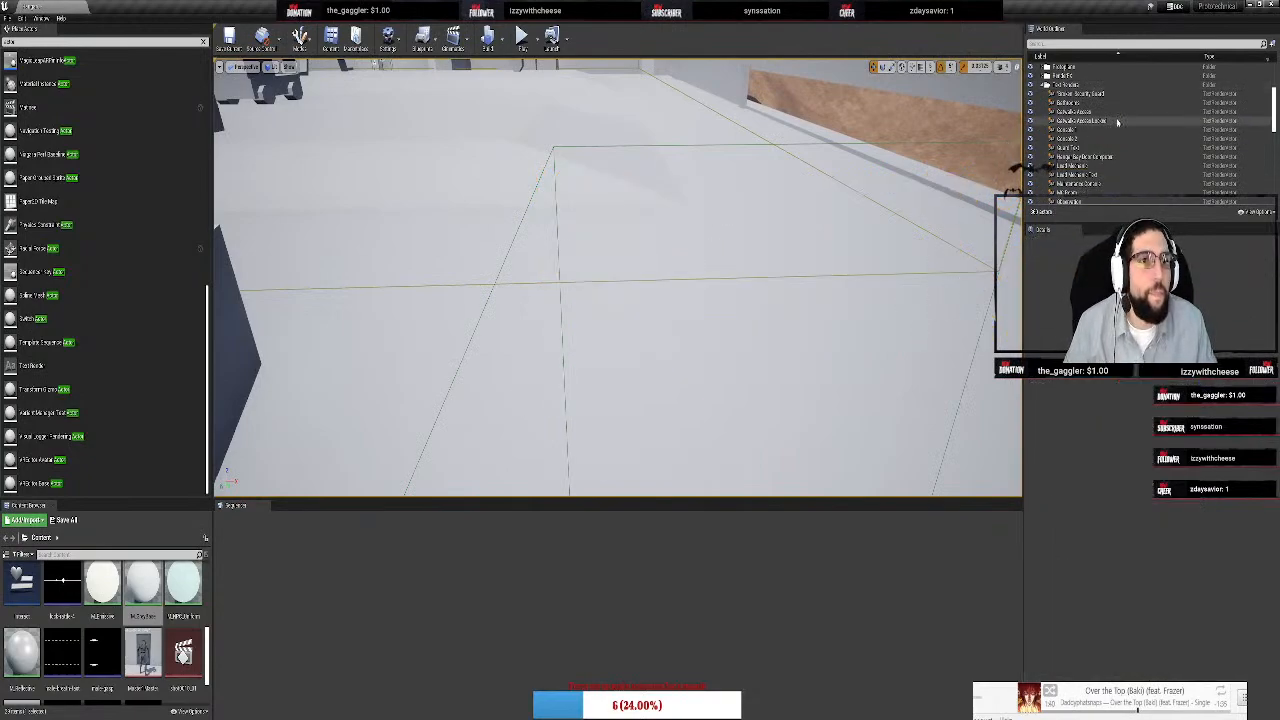
Open the hangar's level blueprint
scroll(1117, 146, down, 8)
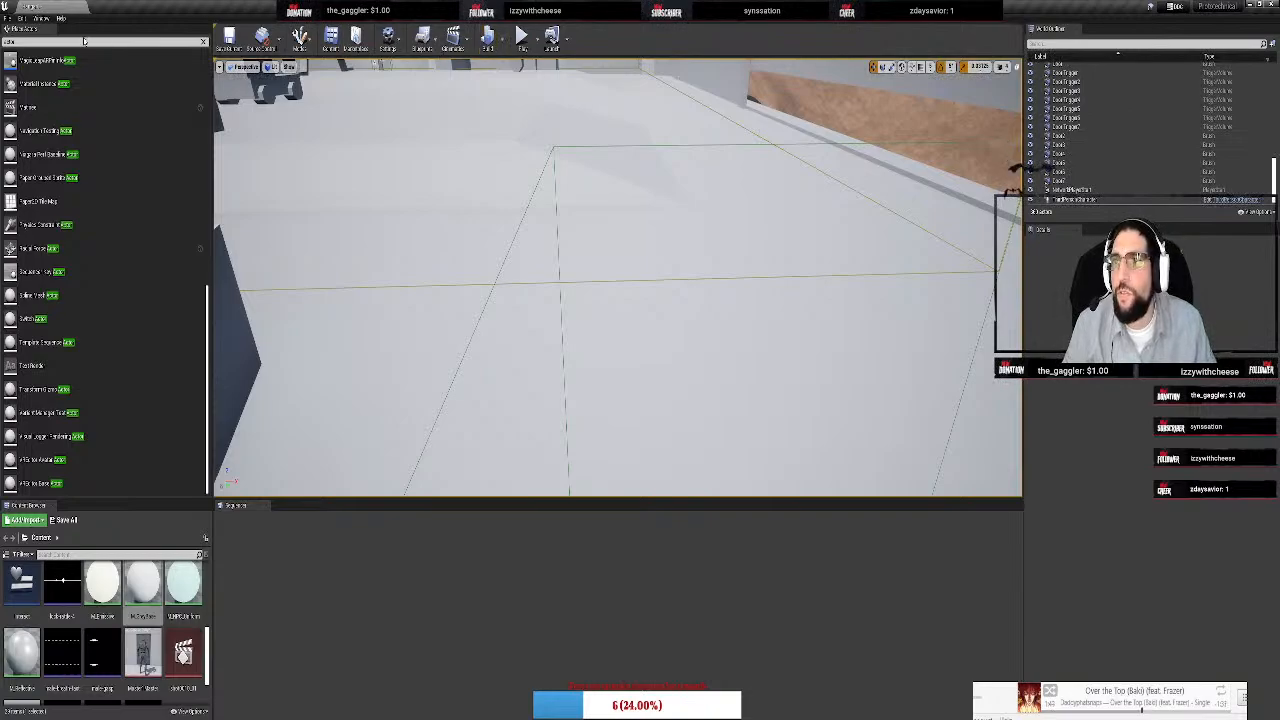
click(425, 44)
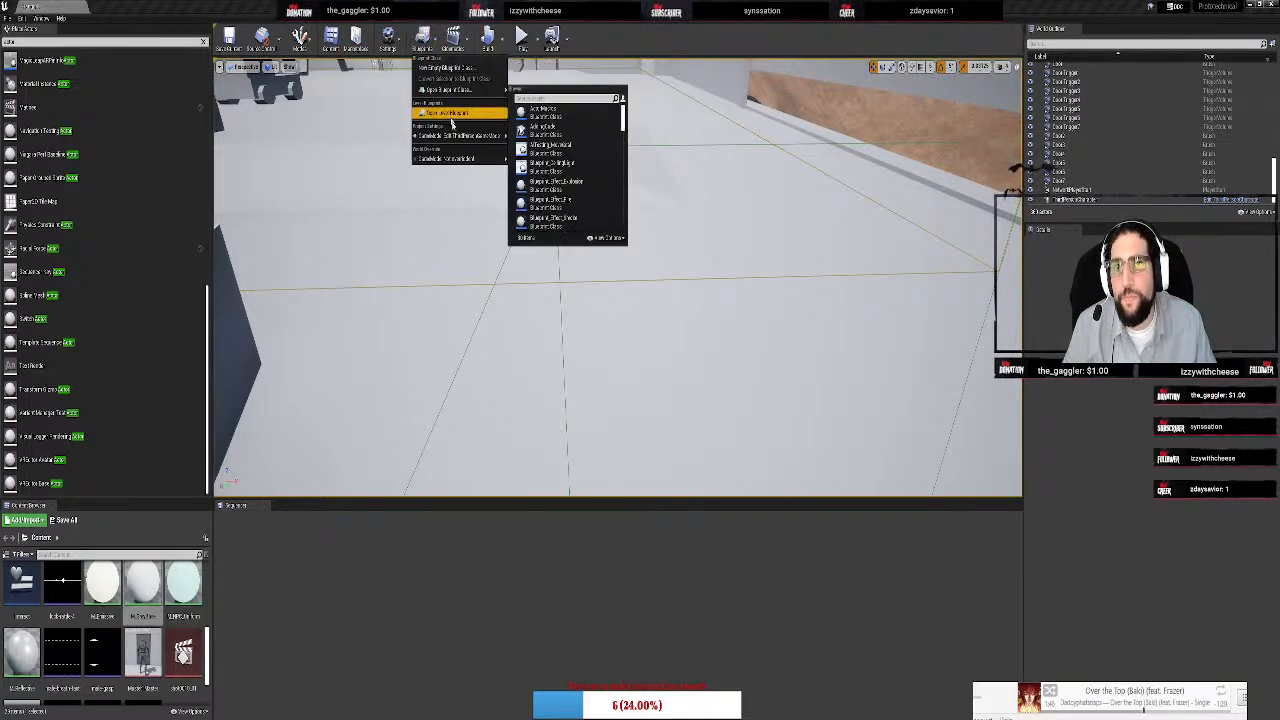
click(460, 113)
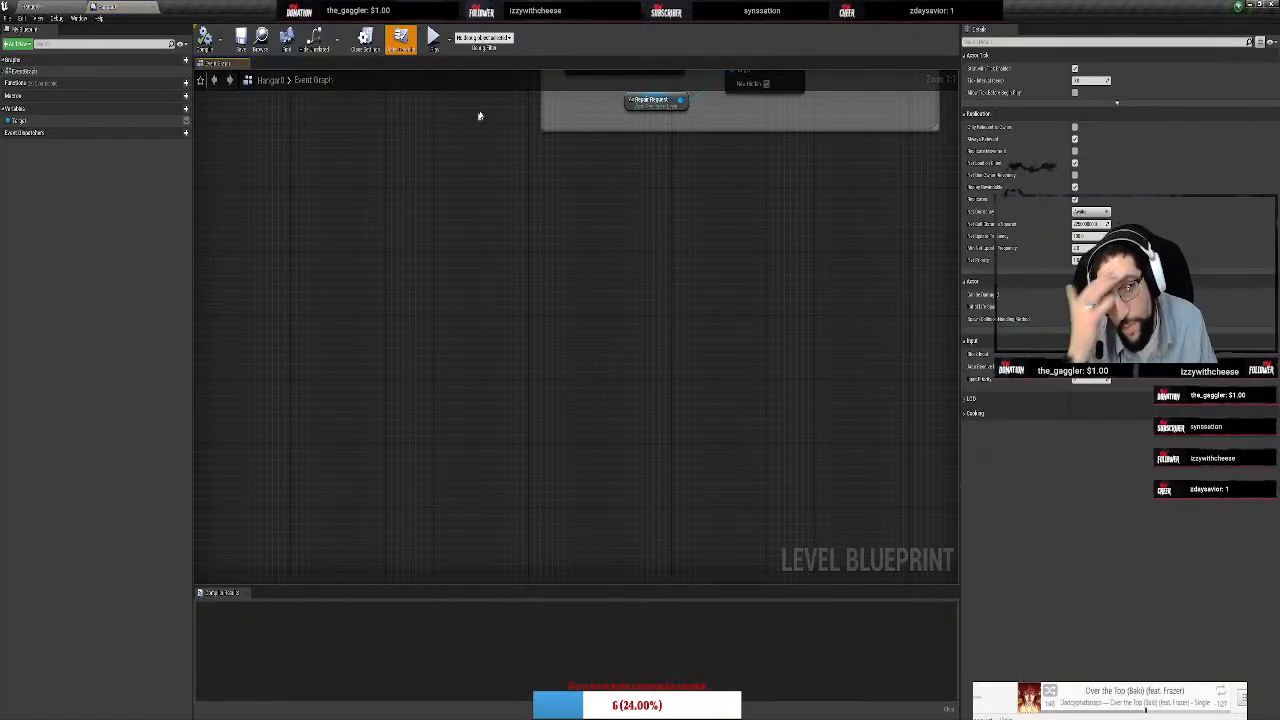
Examine the event graph's comment groups around Console 2, IGC and the Doors section
scroll(700, 210, down, 7)
right_drag(735, 280, 457, 577)
scroll(474, 443, up, 5)
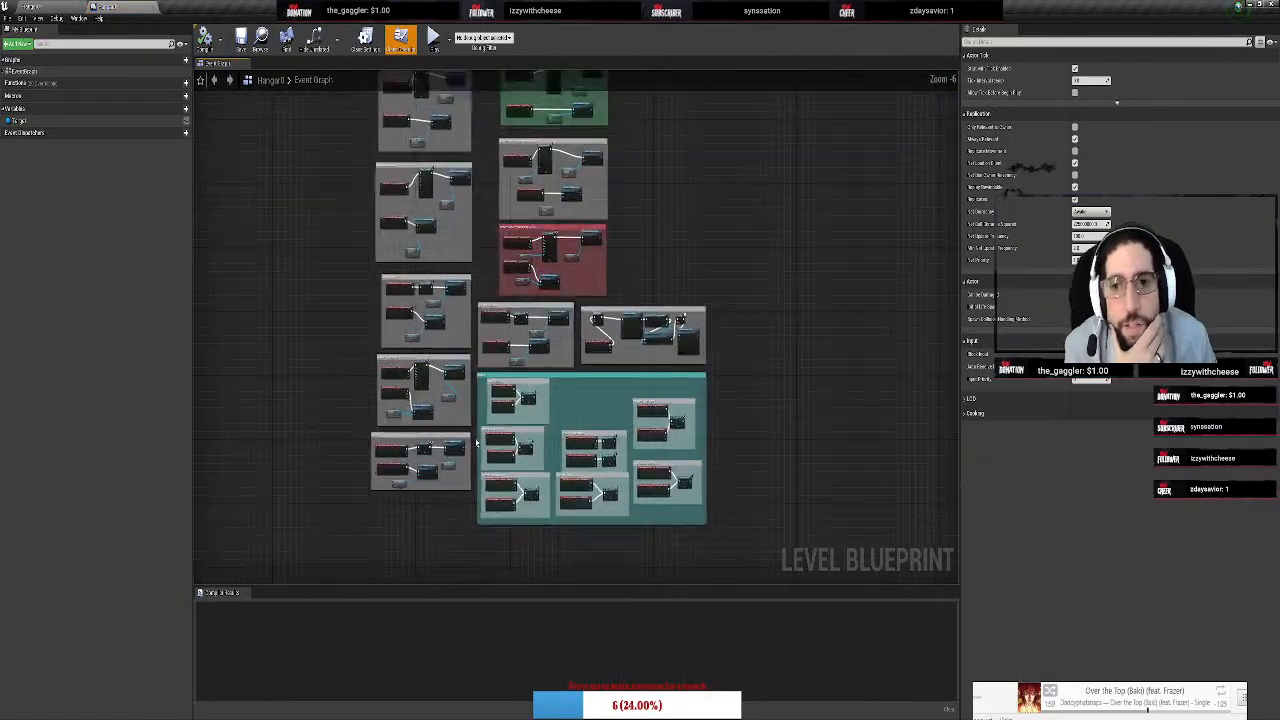
right_drag(459, 272, 316, 442)
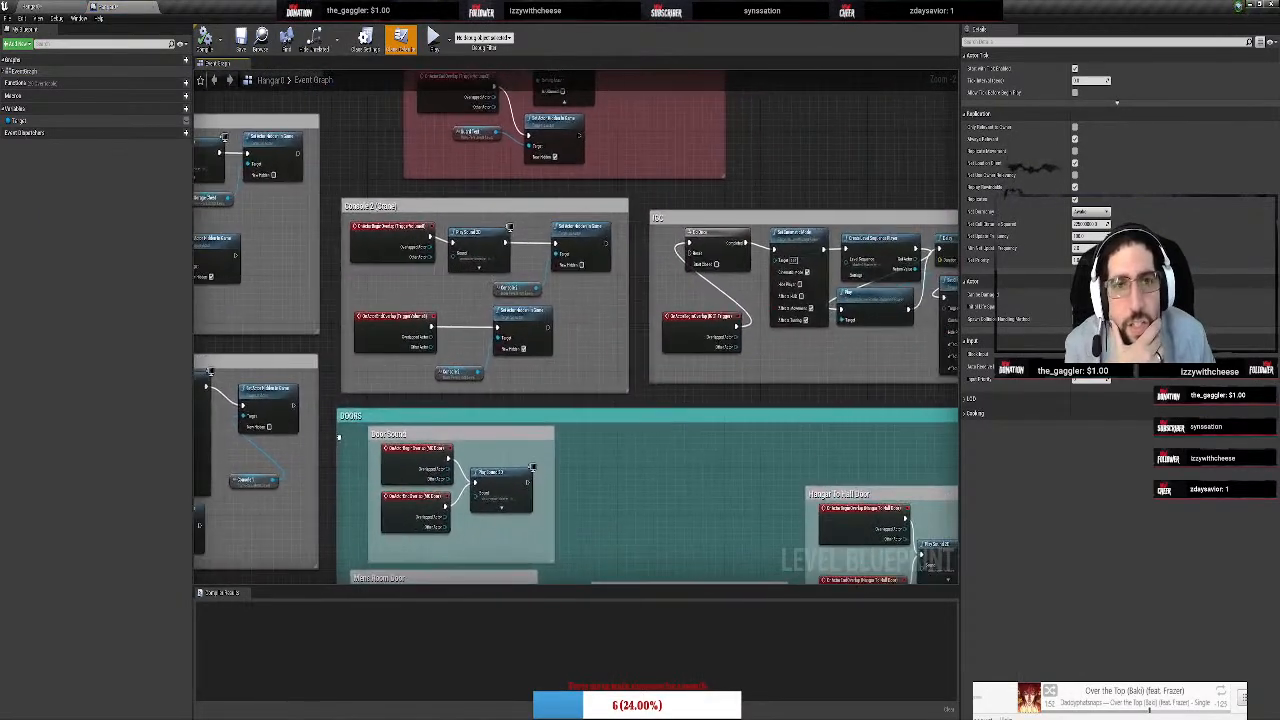
right_drag(783, 377, 940, 142)
right_drag(472, 318, 751, 541)
scroll(751, 541, down, 2)
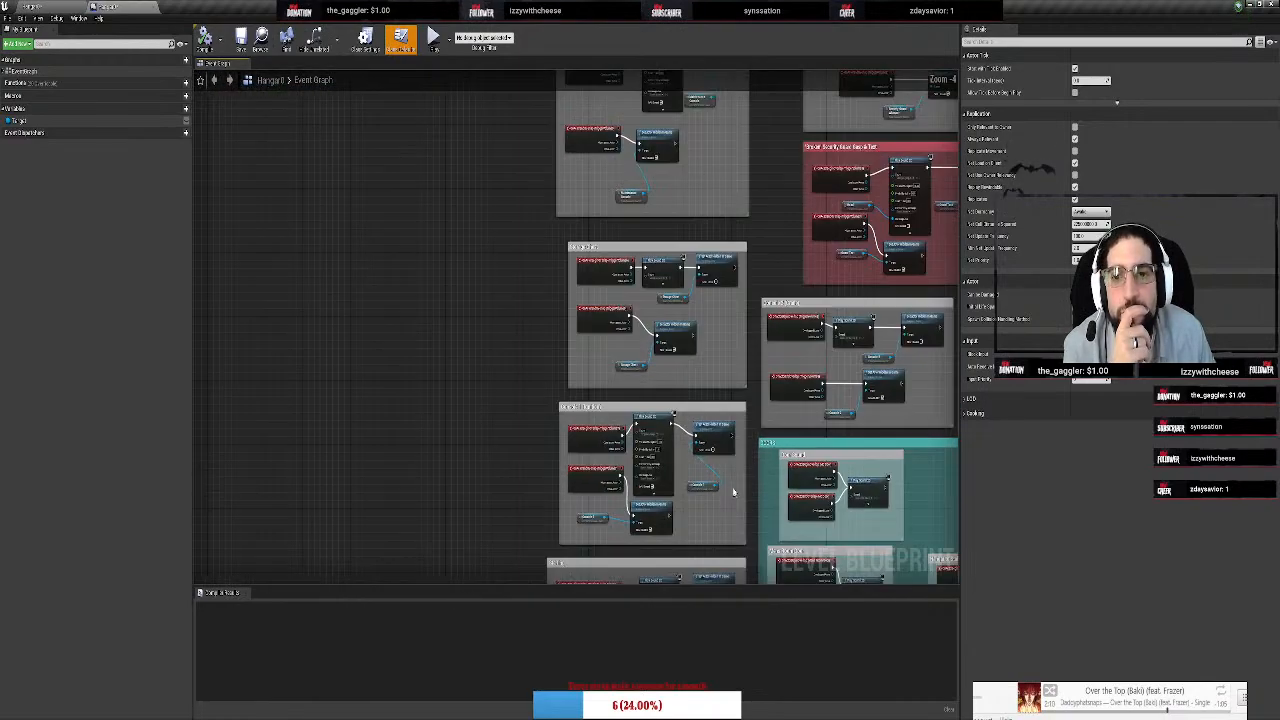
Examine the computer and console trigger groups from the uppermost one down to the Starting group
right_drag(731, 221, 593, 500)
right_drag(607, 372, 643, 382)
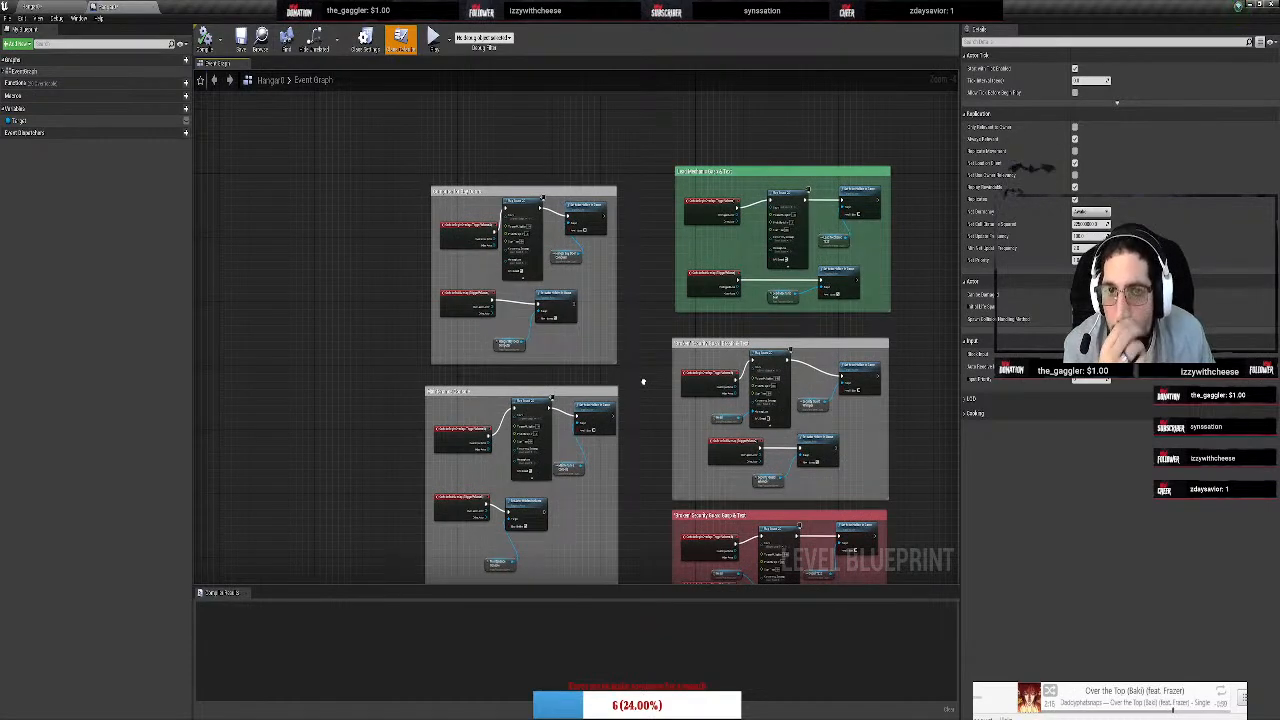
right_drag(643, 382, 665, 465)
scroll(648, 410, up, 2)
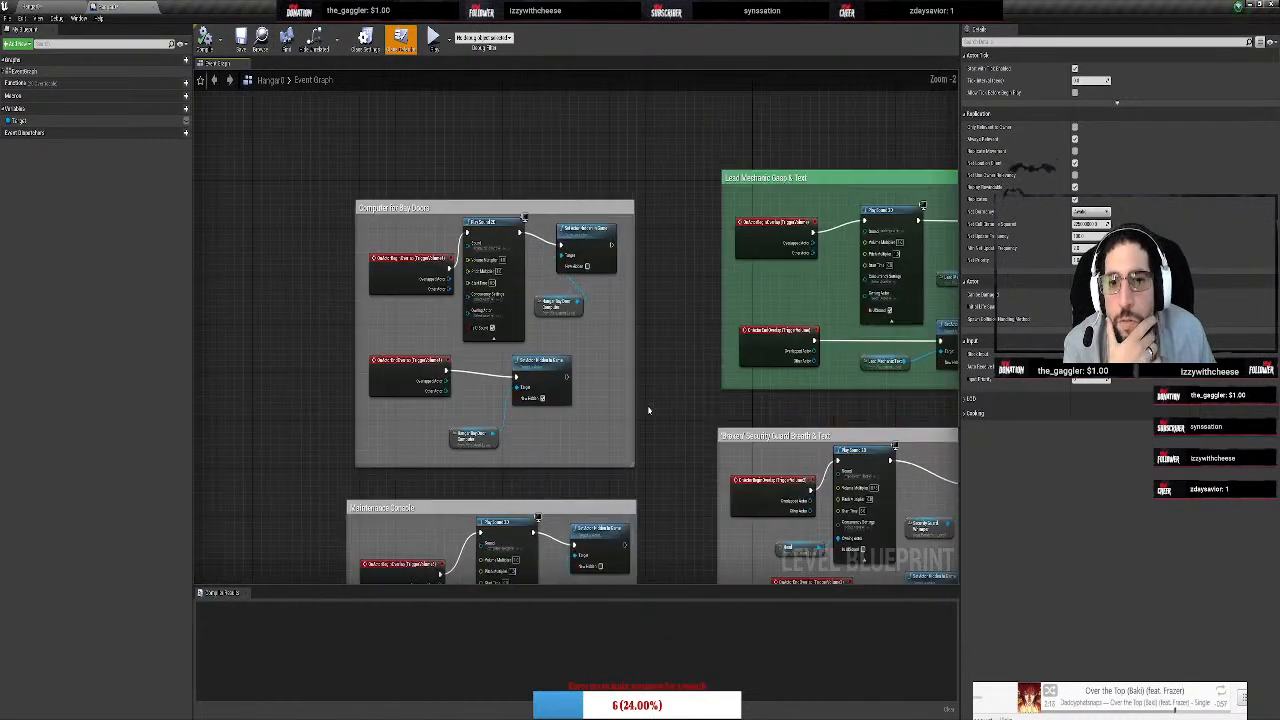
right_drag(648, 410, 620, 100)
right_drag(632, 479, 645, 71)
right_drag(609, 450, 611, 293)
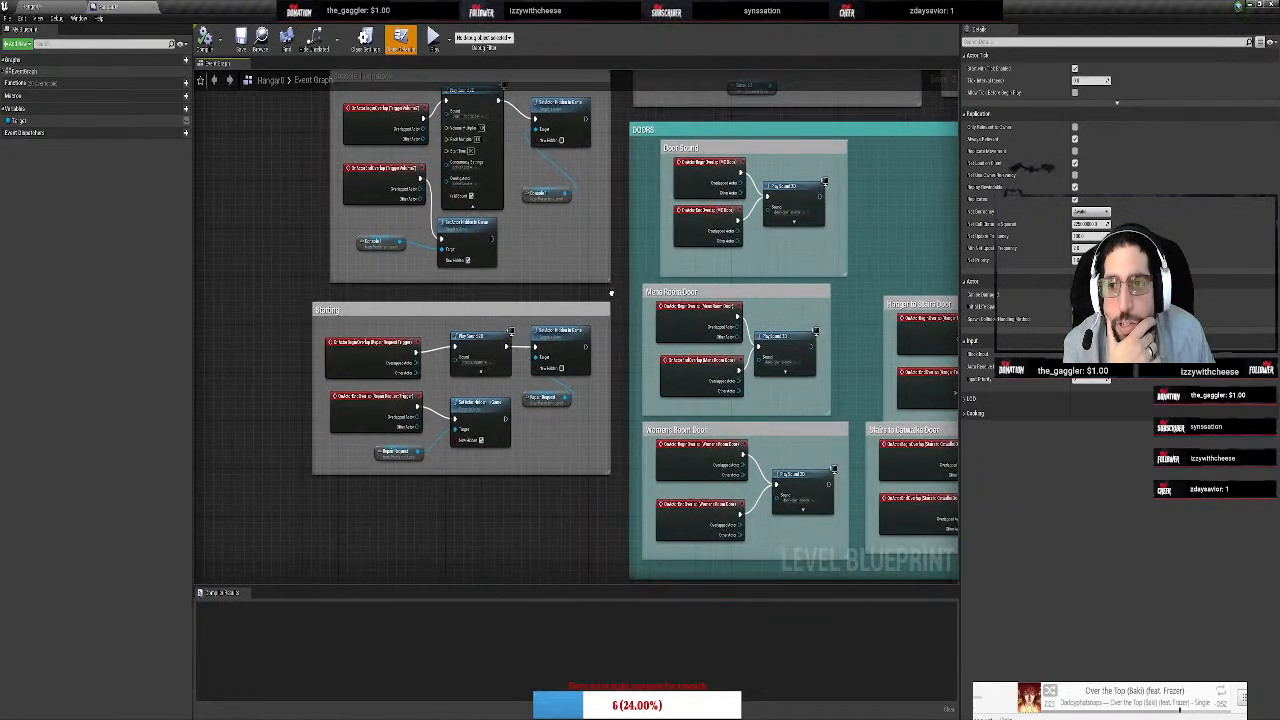
Select the Starting group's begin-overlap event and review the individual door sound groups and the overall graph layout
click(372, 345)
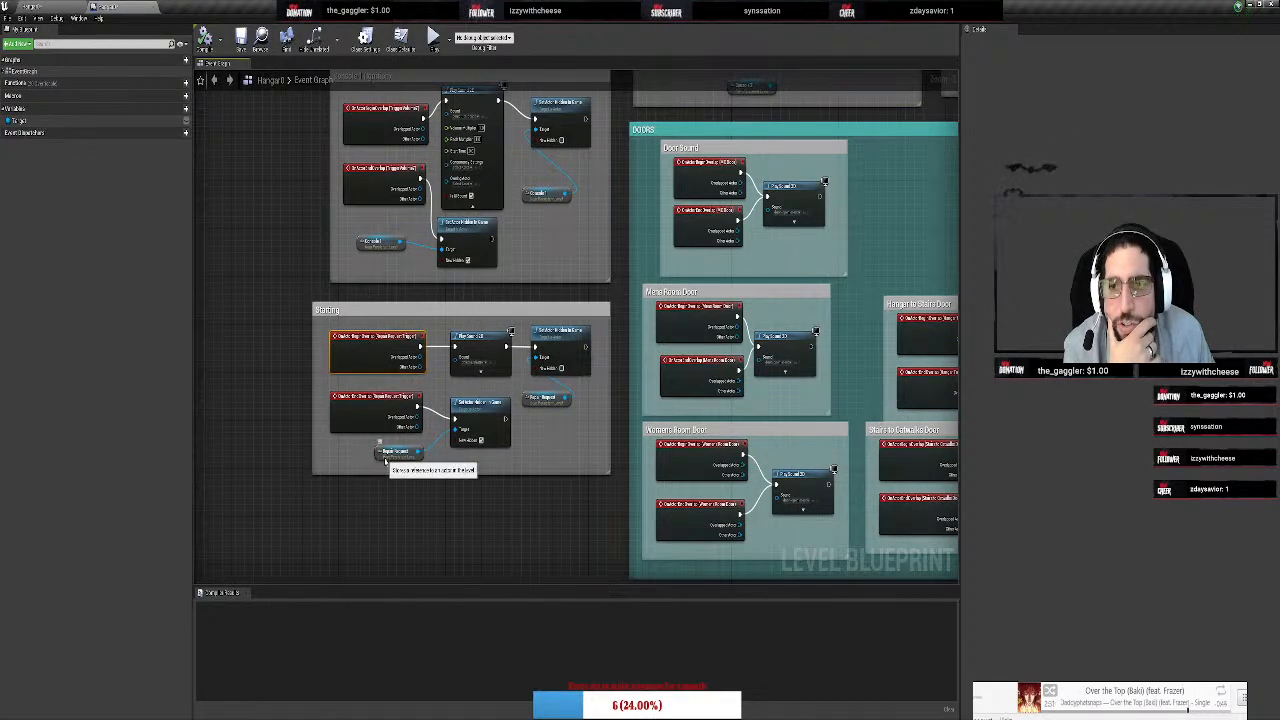
right_drag(569, 537, 429, 461)
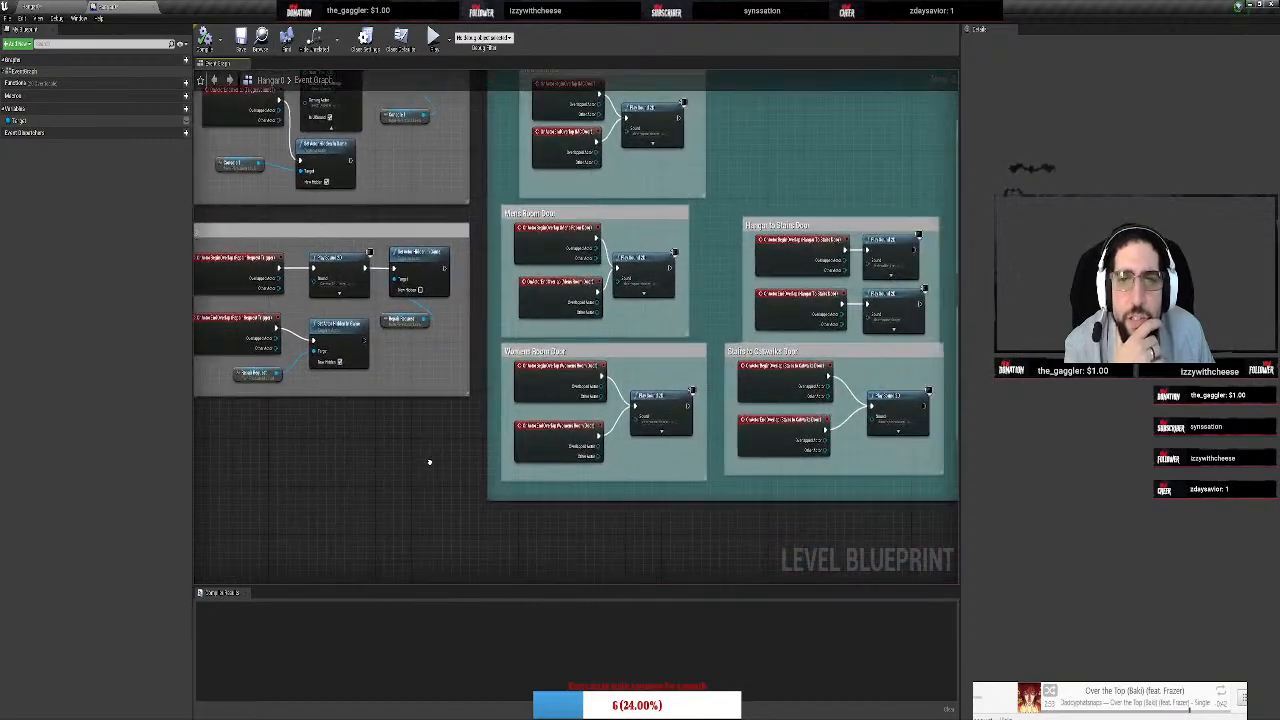
right_drag(714, 537, 509, 558)
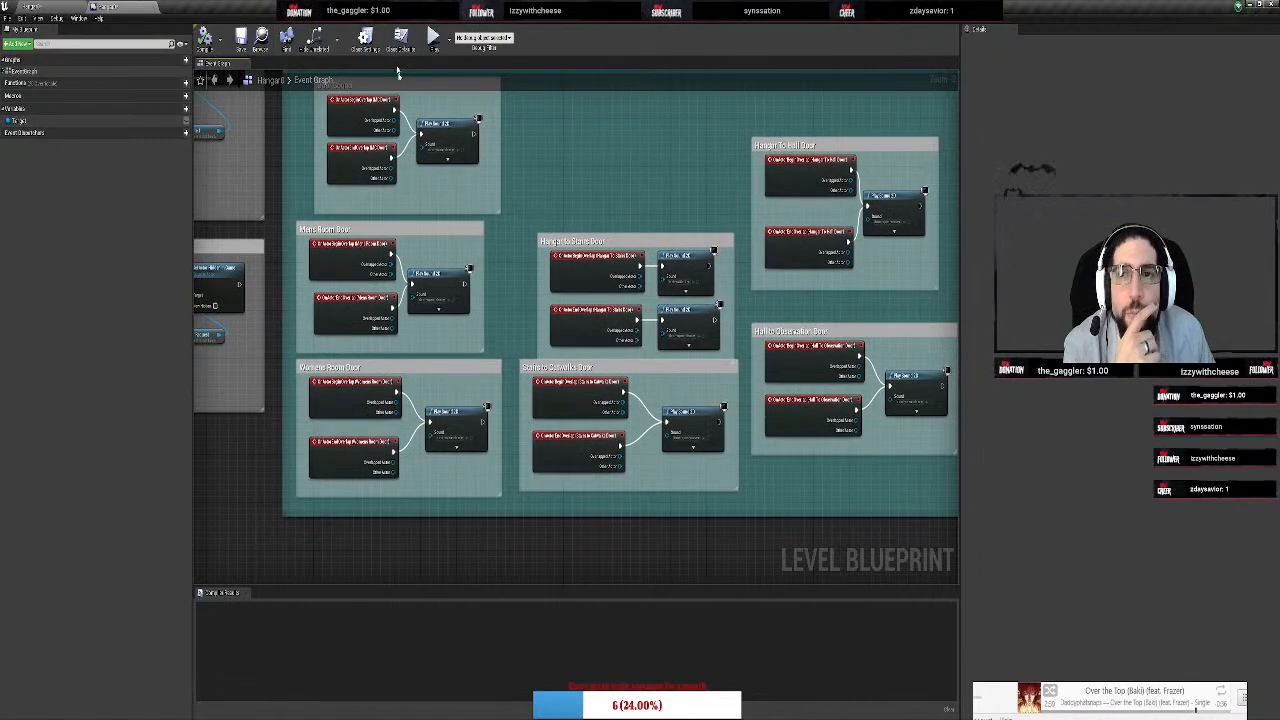
right_drag(520, 167, 340, 196)
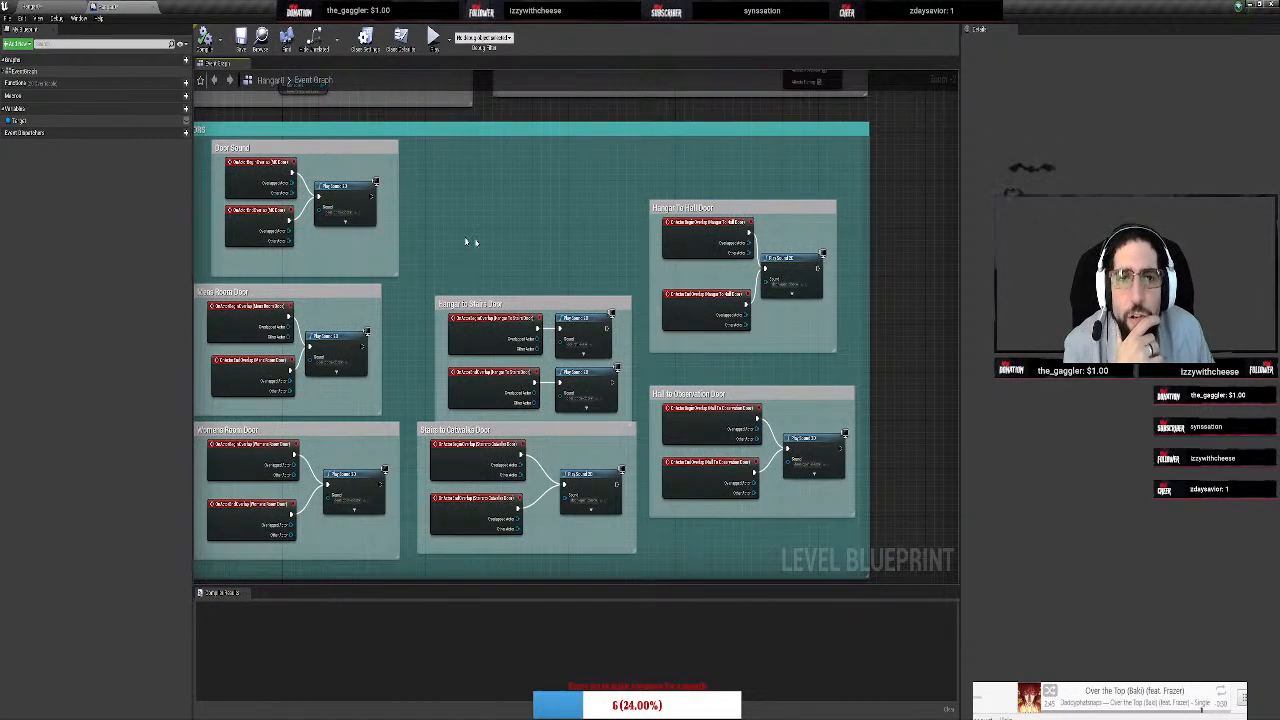
right_drag(465, 241, 503, 223)
scroll(499, 223, down, 12)
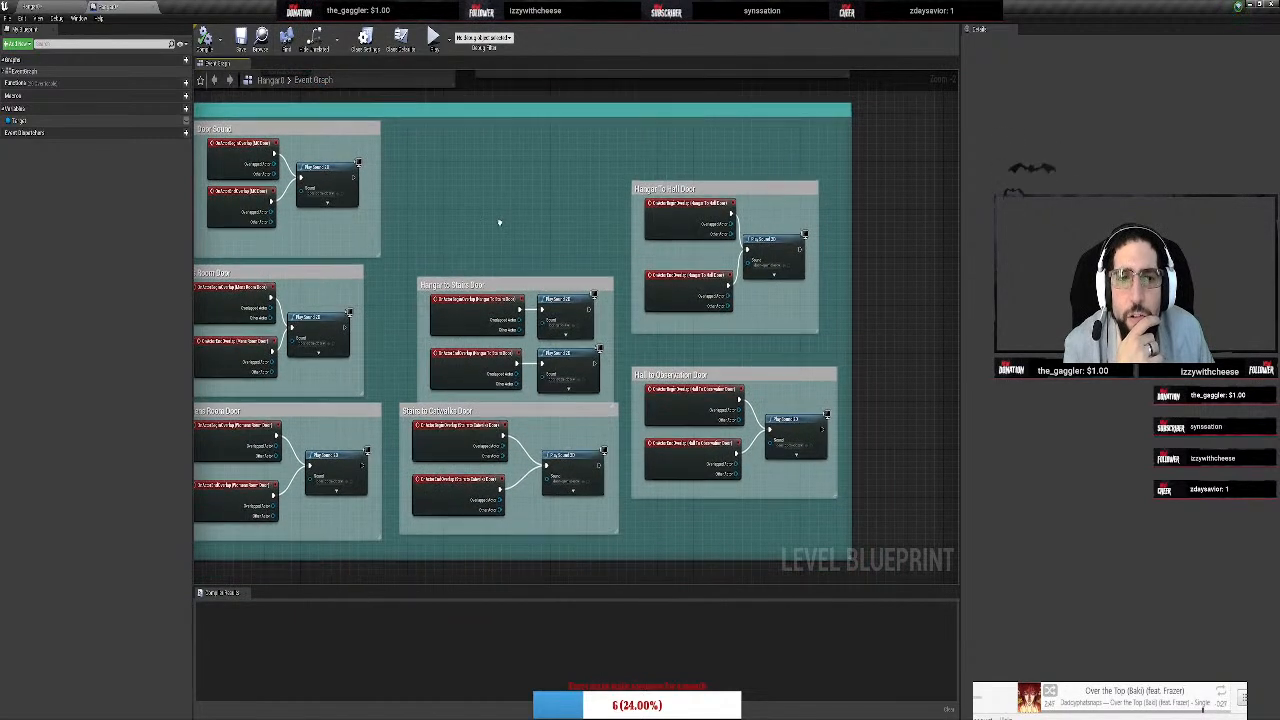
right_drag(519, 270, 677, 488)
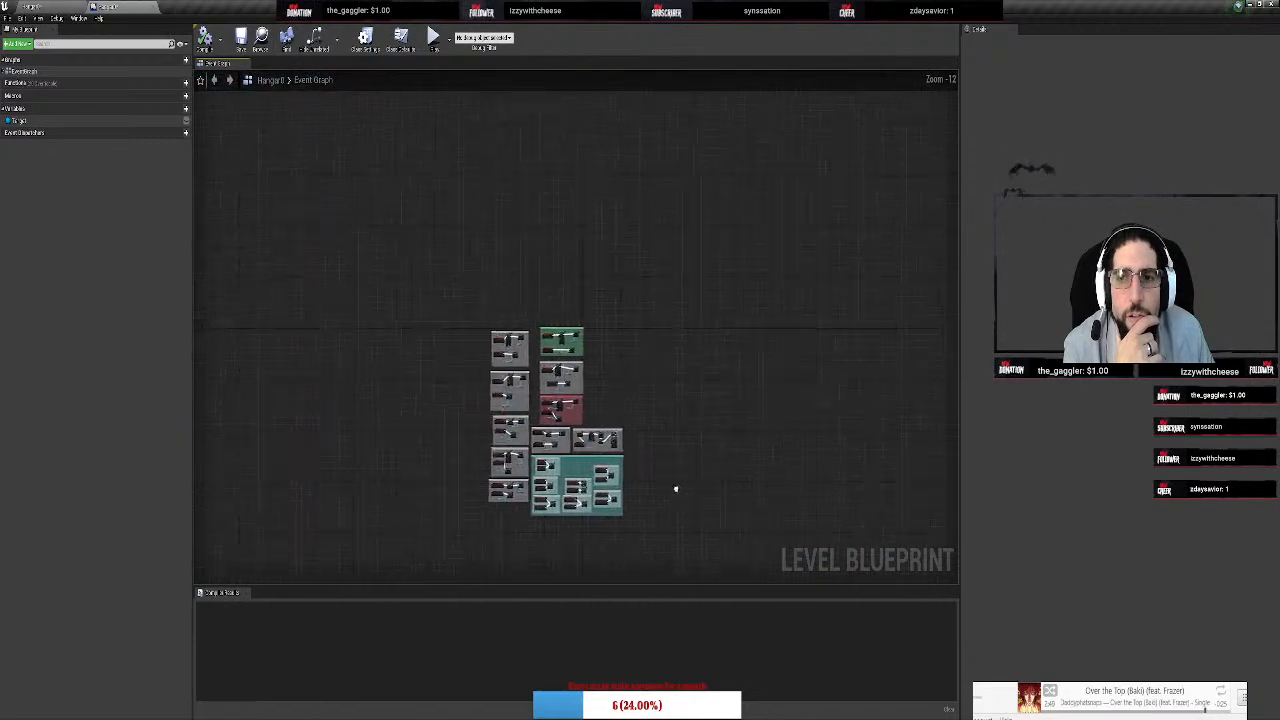
scroll(580, 402, up, 7)
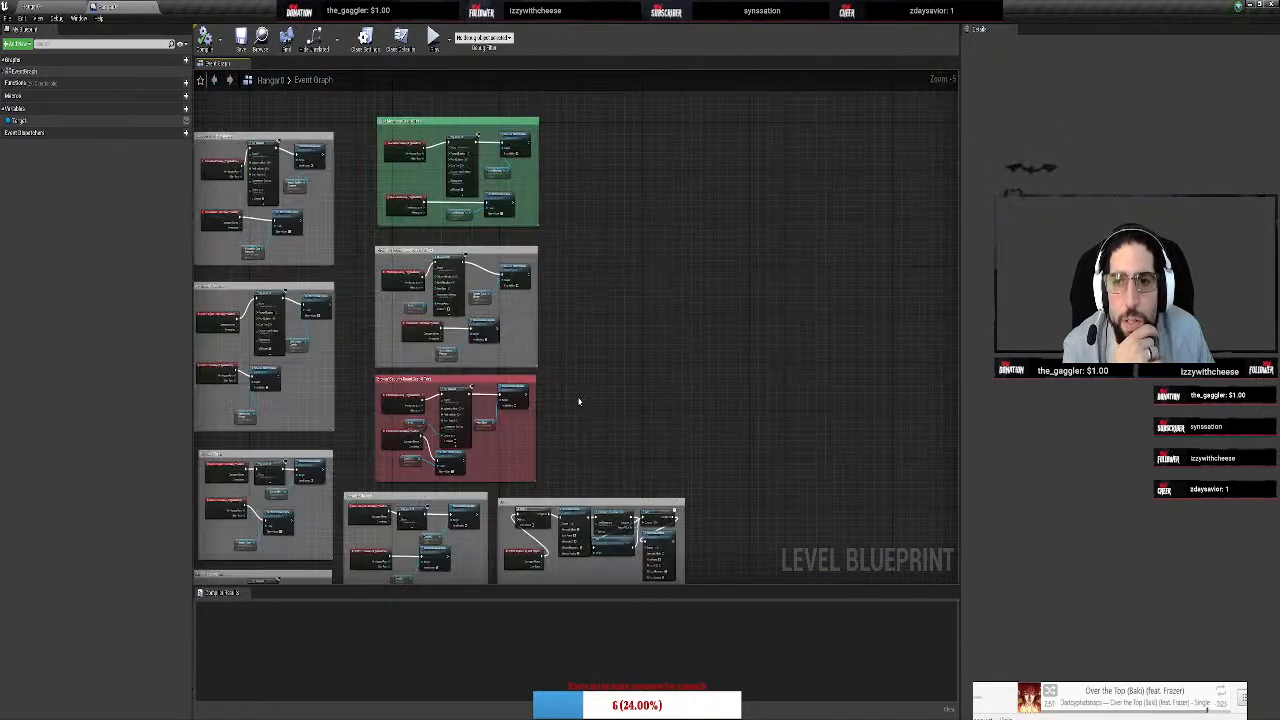
Select the doorway's trigger volume in the level and jump to its existing begin-overlap event in the level blueprint
right_drag(577, 401, 684, 211)
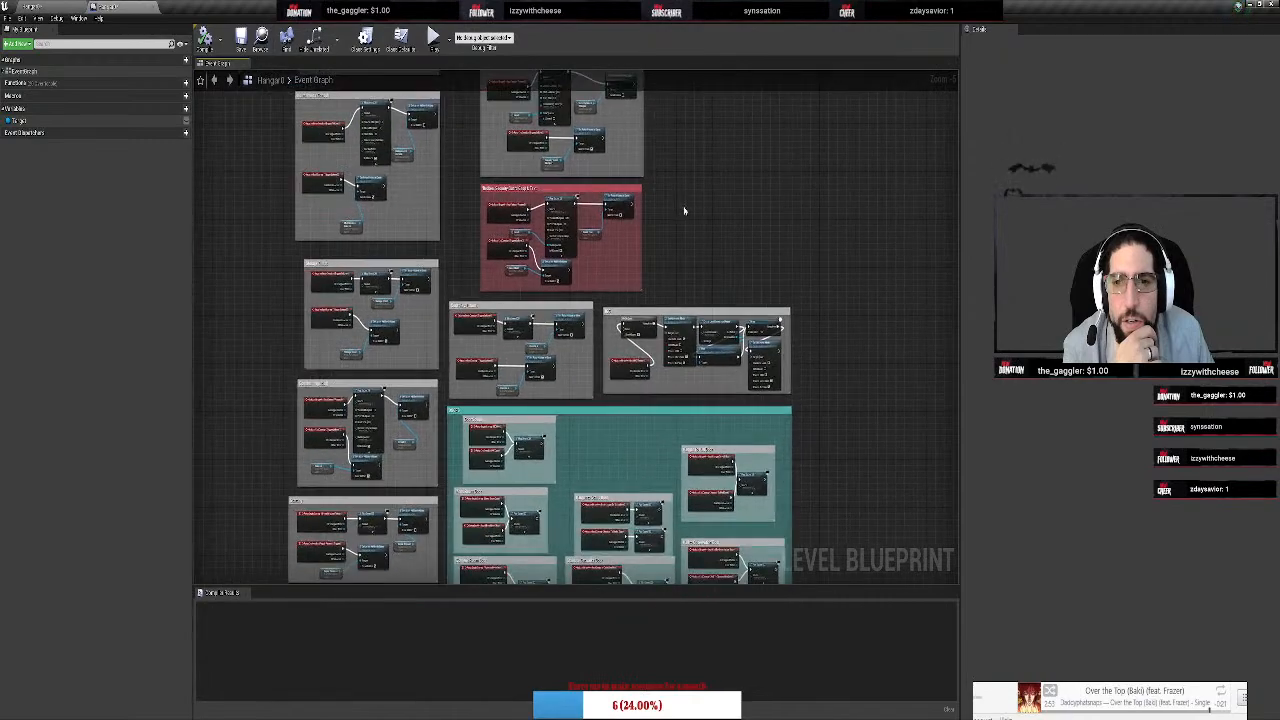
scroll(560, 356, up, 2)
right_drag(628, 447, 552, 337)
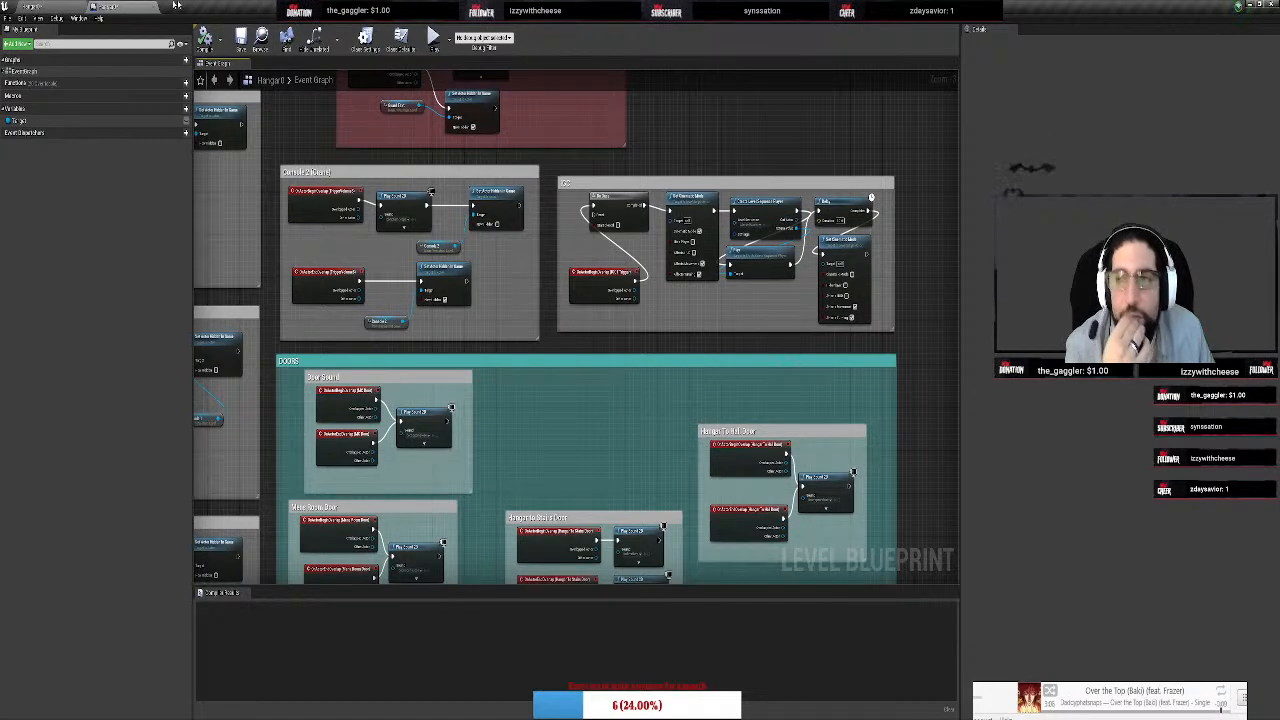
click(60, 5)
right_drag(666, 323, 629, 367)
key(w)
key(w)
click(625, 263)
key(w)
key(s)
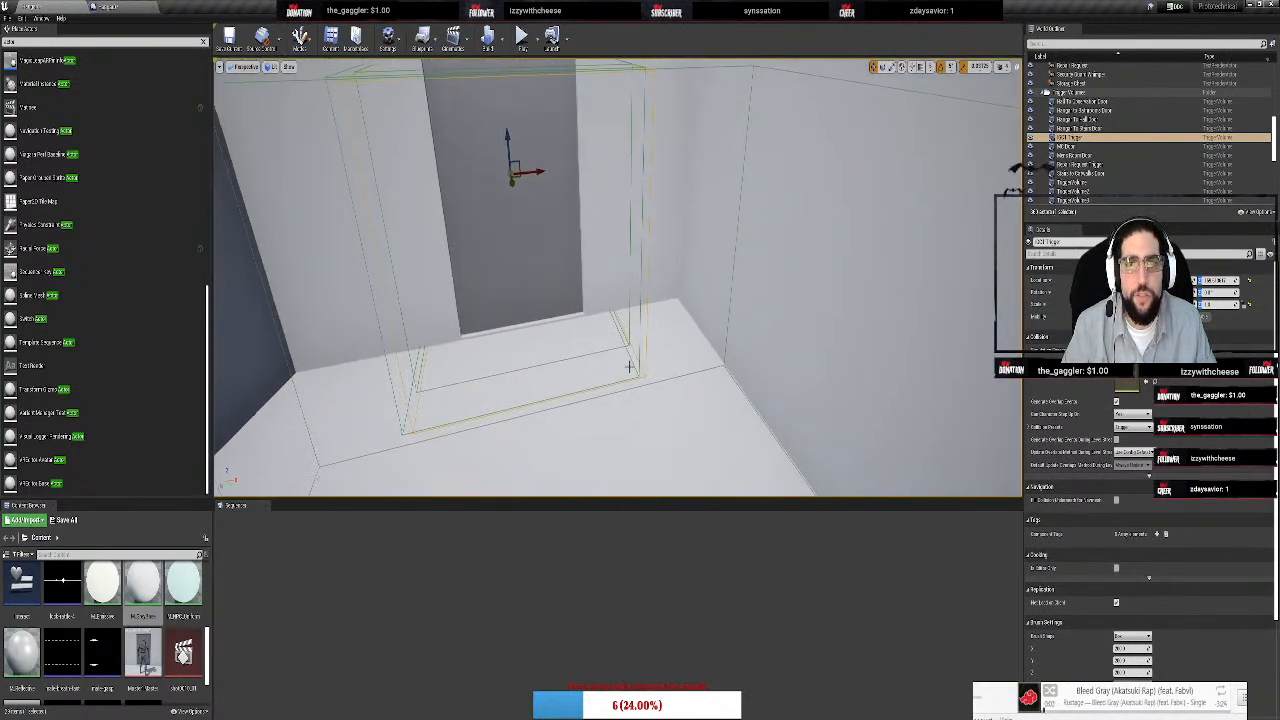
click(638, 337)
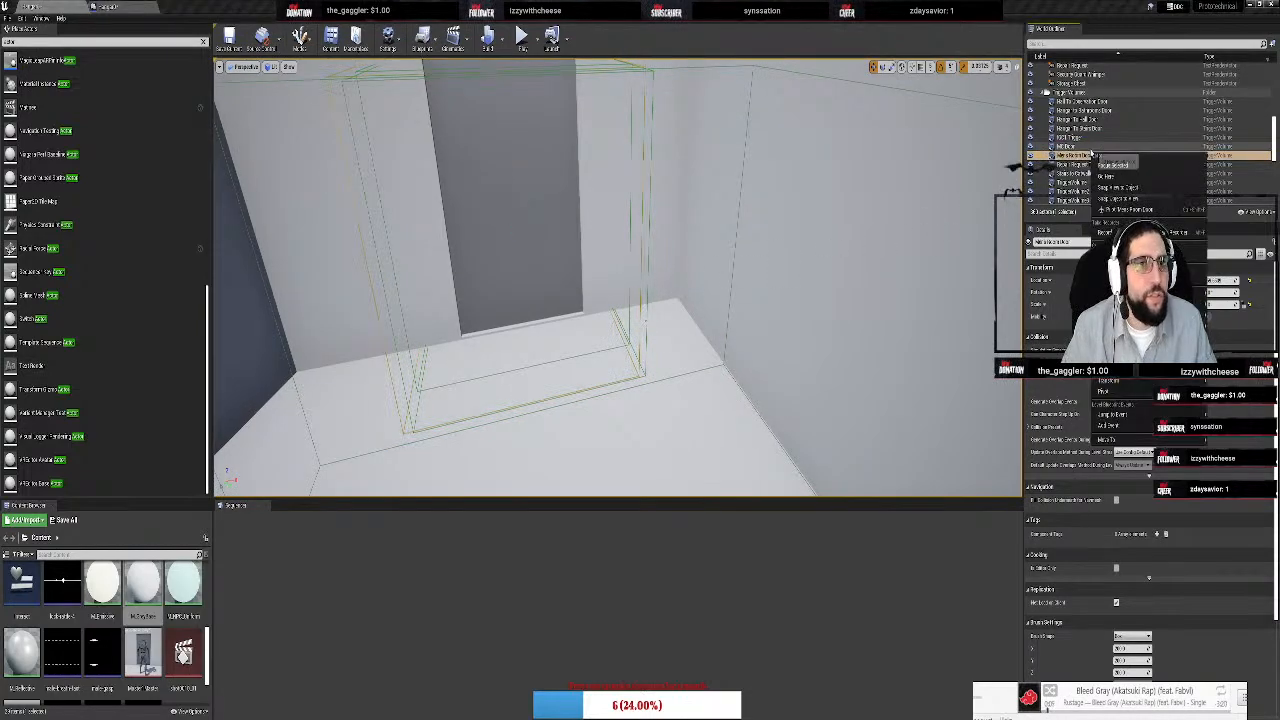
right_click(1088, 150)
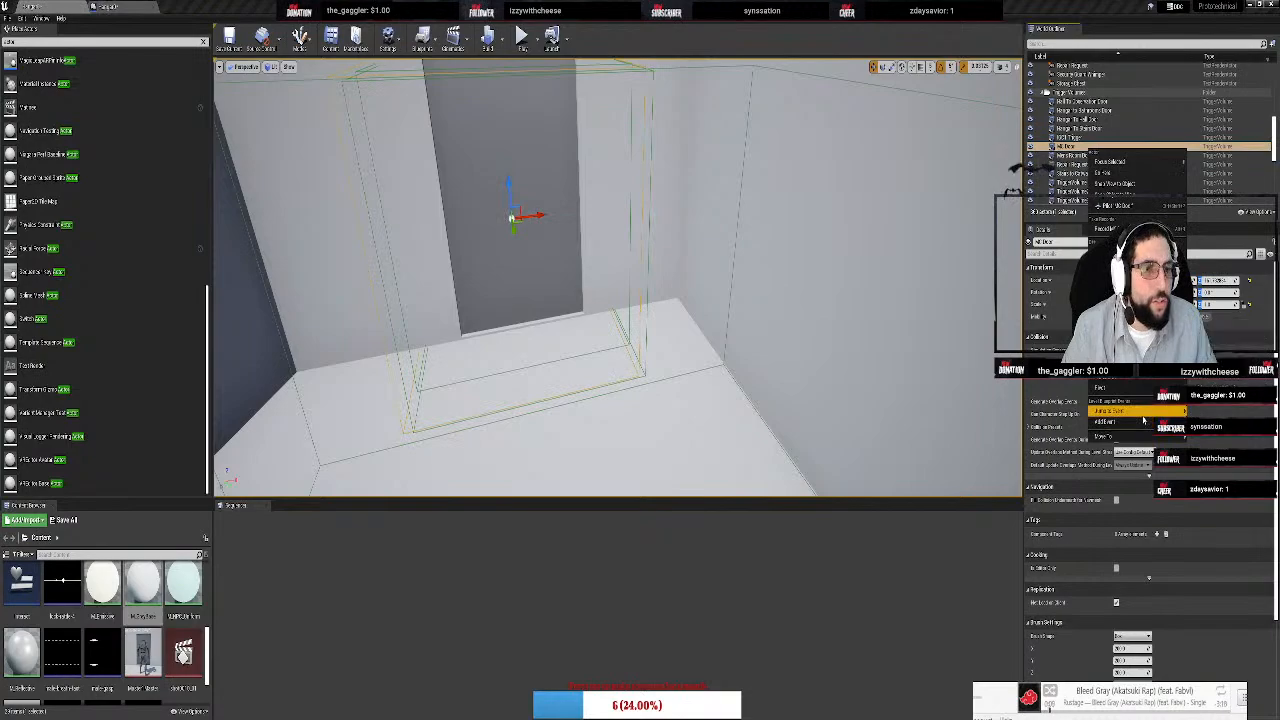
click(1140, 411)
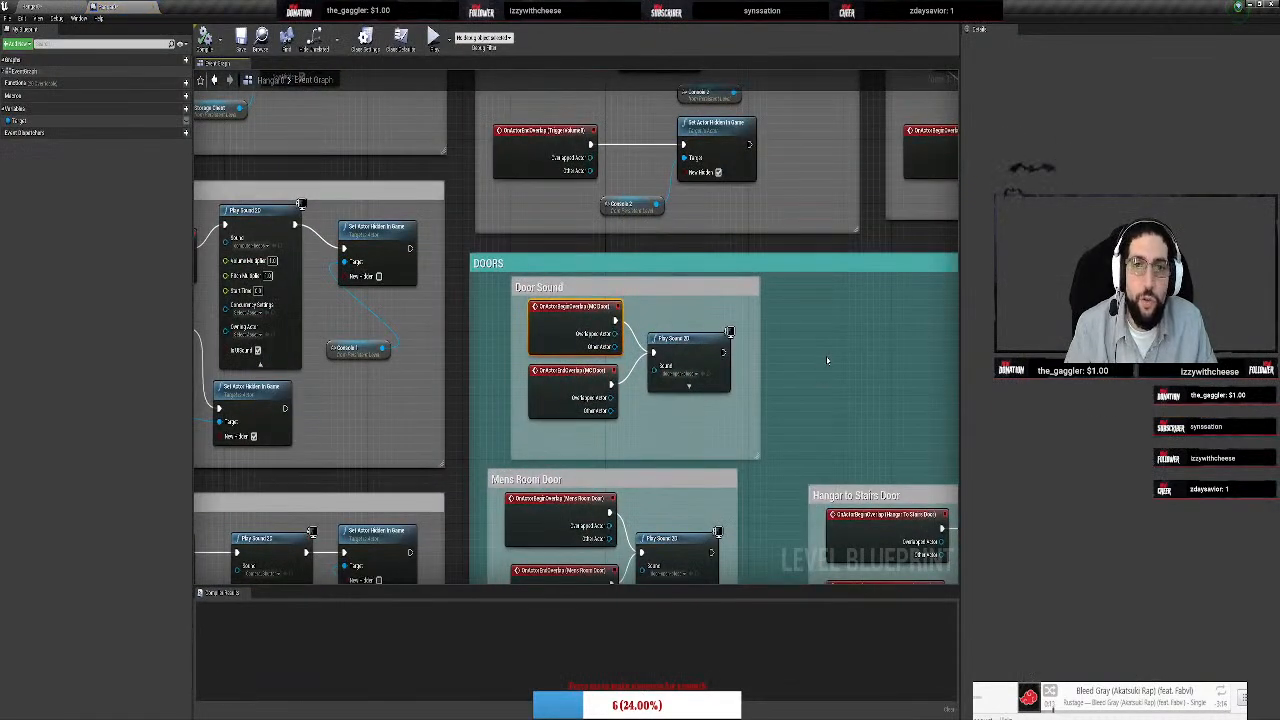
Check the doorway in the level, and widen the Door Sound comment box in the level blueprint
click(35, 6)
right_drag(586, 211, 596, 186)
click(112, 6)
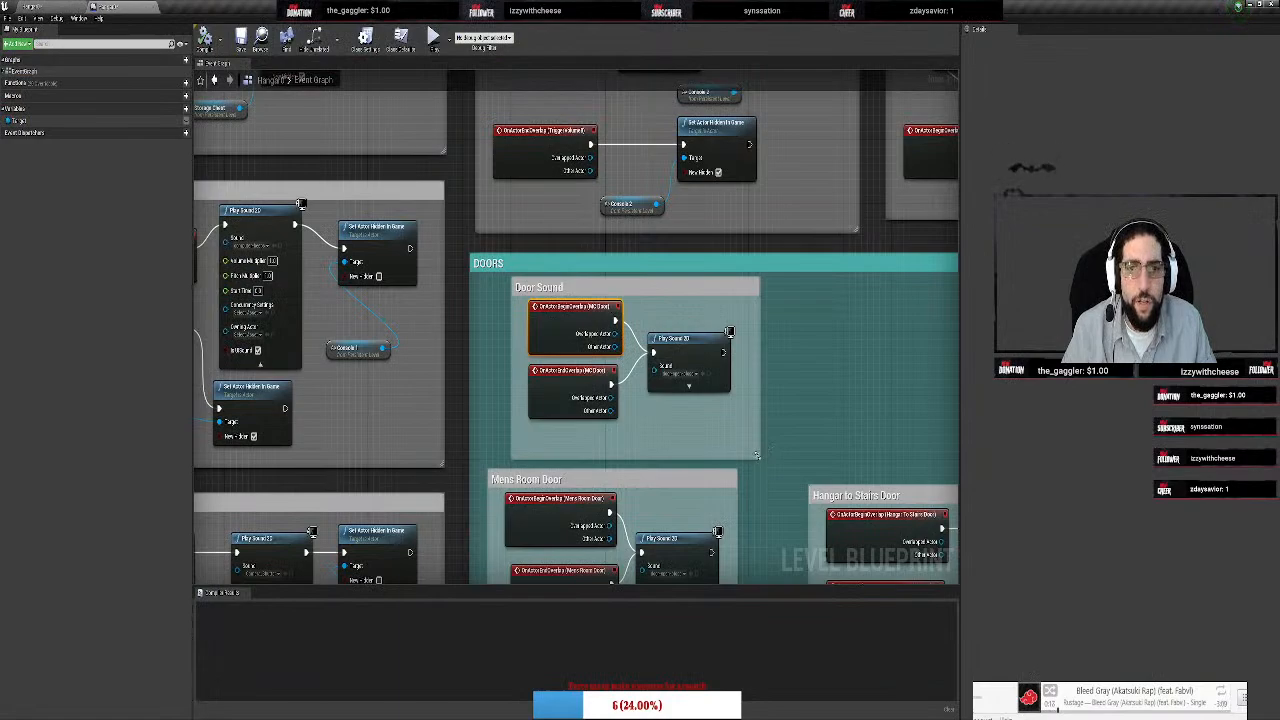
drag(760, 416, 889, 416)
Duplicate the Door Sound group's Play Sound 2D node, wire the end-overlap event to the copy, and align both sound nodes
drag(669, 337, 681, 306)
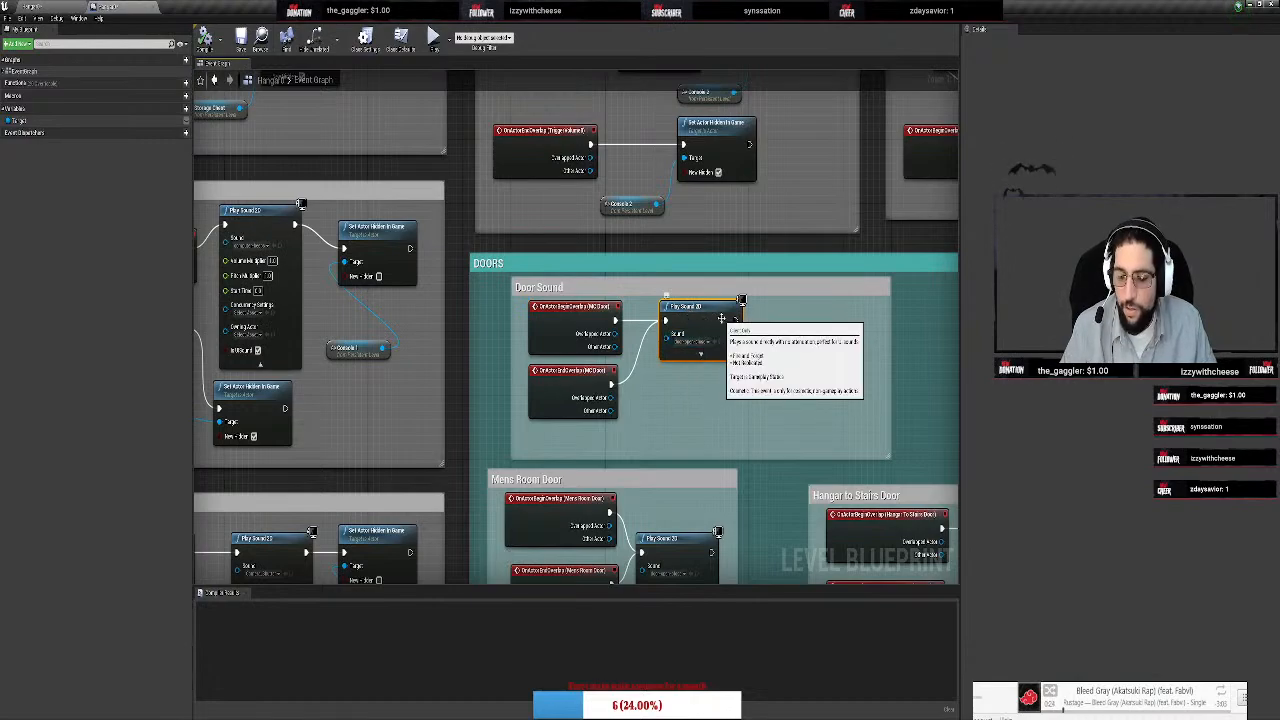
key(ctrl+c)
key(ctrl+v)
drag(750, 328, 706, 393)
drag(611, 384, 666, 392)
drag(704, 306, 697, 305)
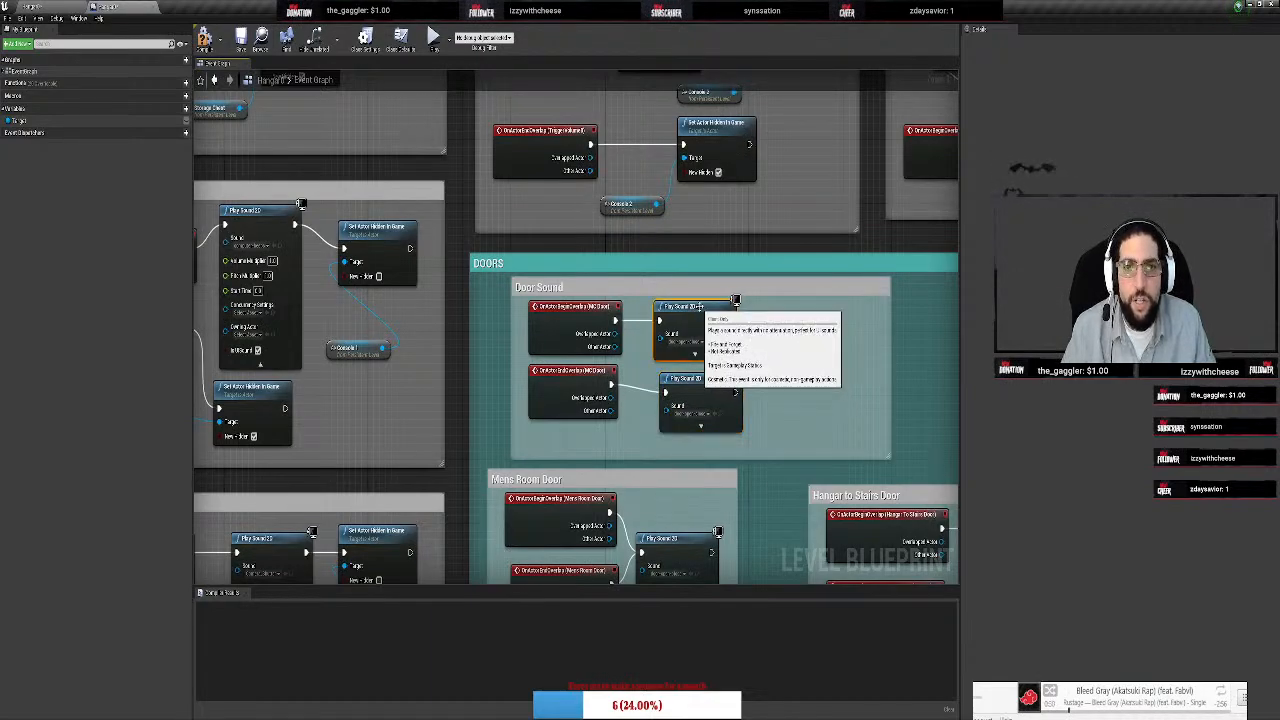
drag(689, 379, 679, 383)
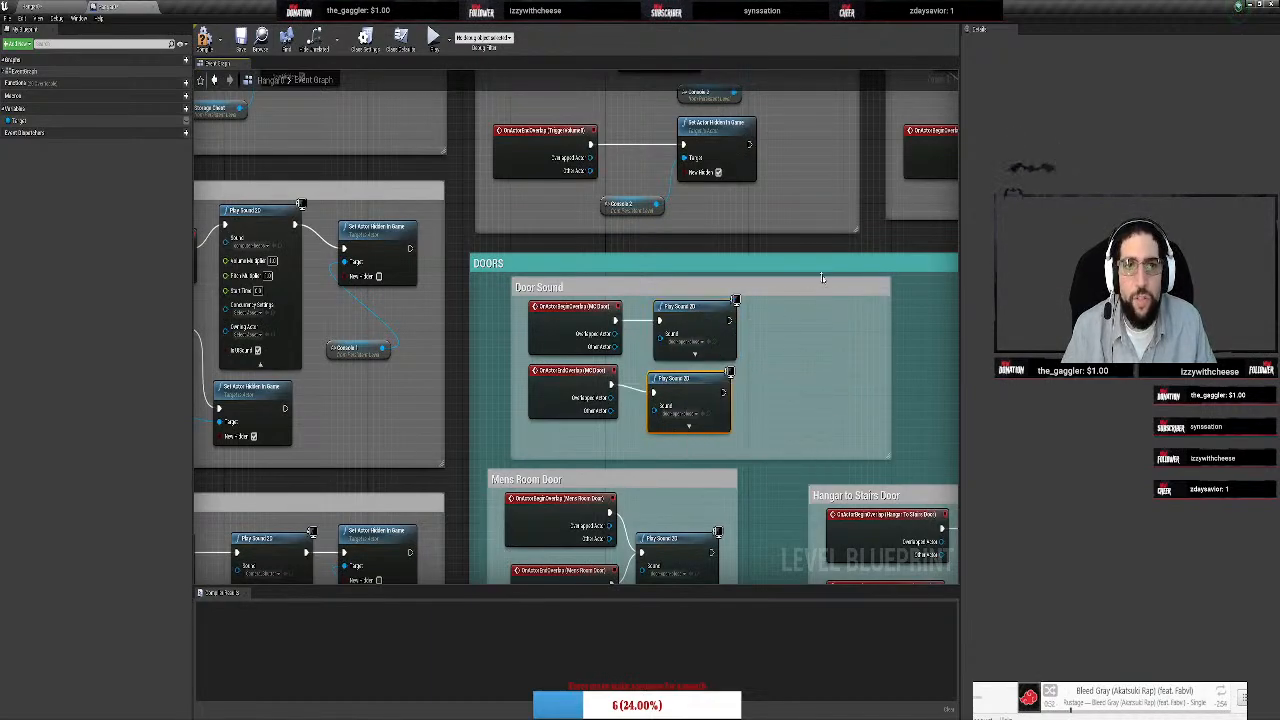
Extend the Door Sound comment box further to make room for additional nodes beside the two sound nodes
scroll(882, 234, down, 5)
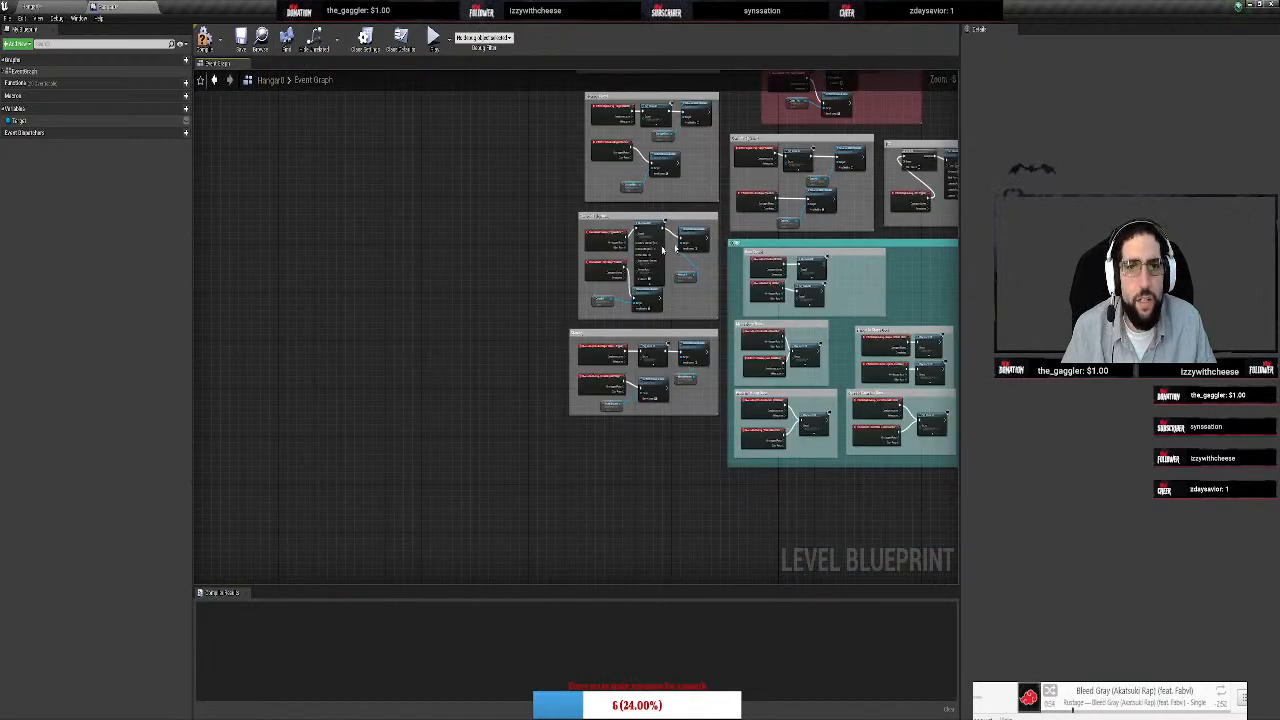
right_drag(534, 260, 465, 328)
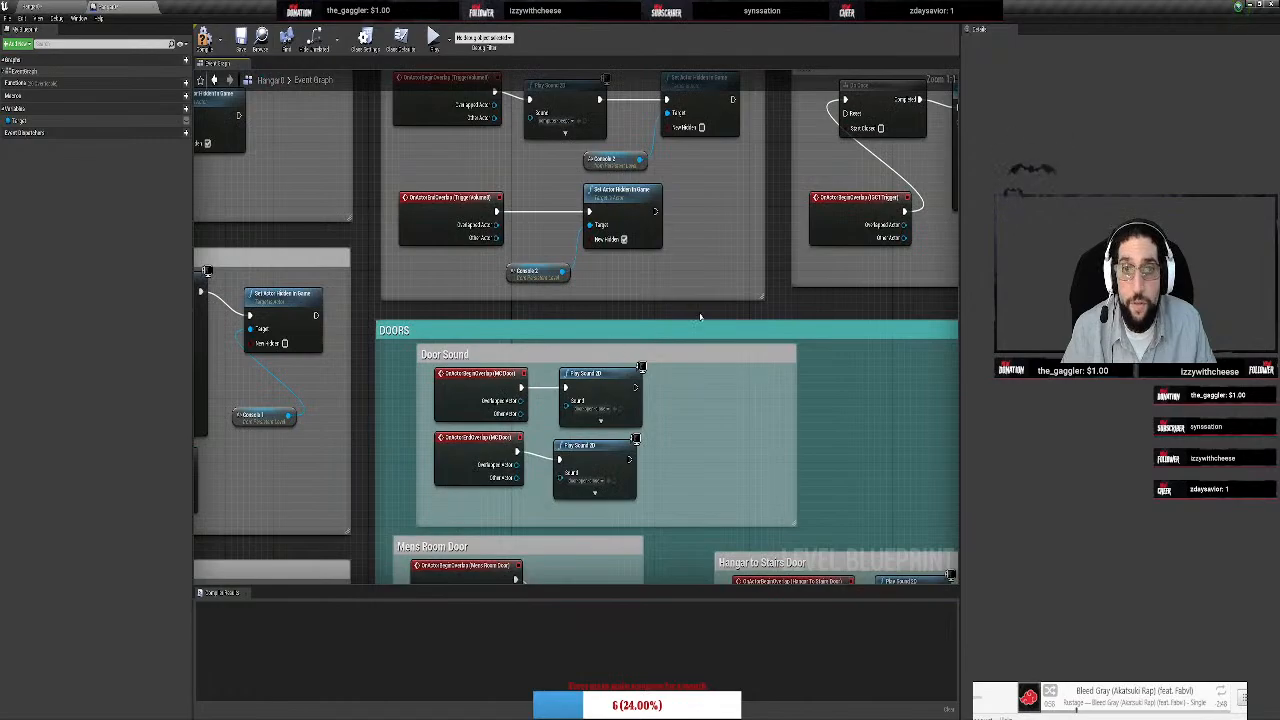
right_drag(700, 317, 603, 197)
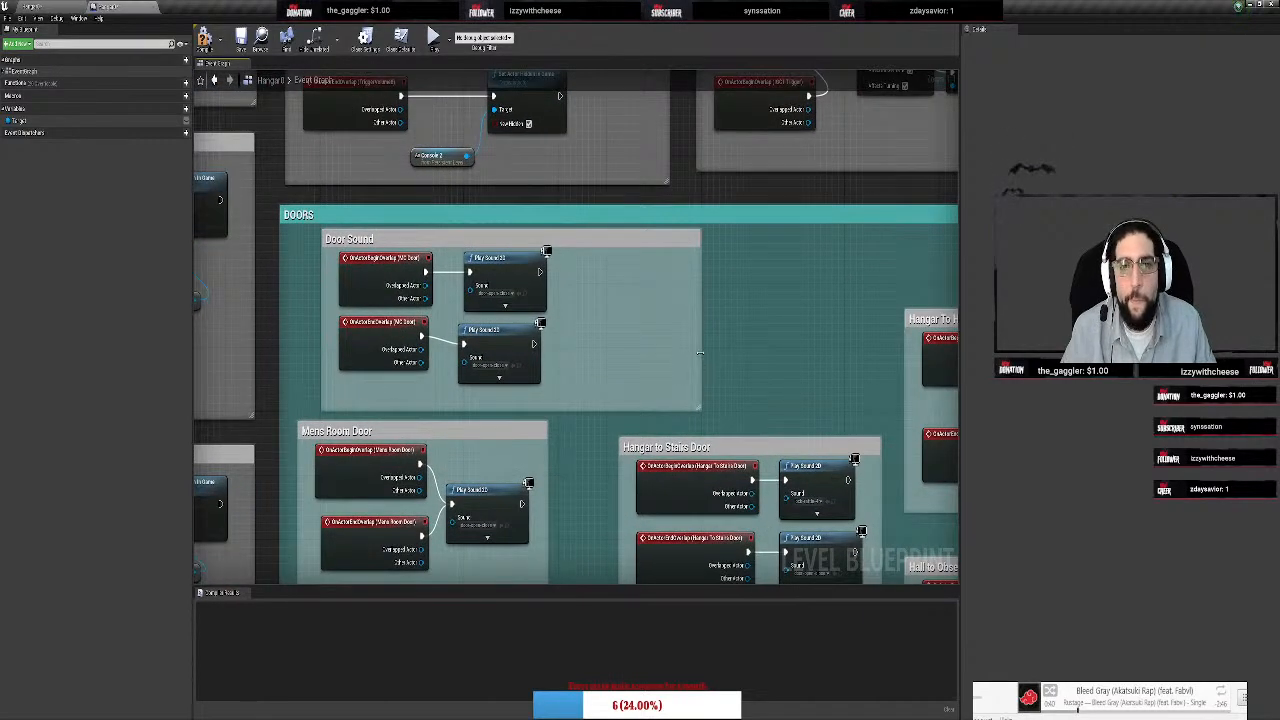
drag(700, 353, 850, 350)
Copy the Create Level Sequence Player, Play and Delay nodes from the IGC group into the Door Sound group
right_drag(853, 185, 618, 439)
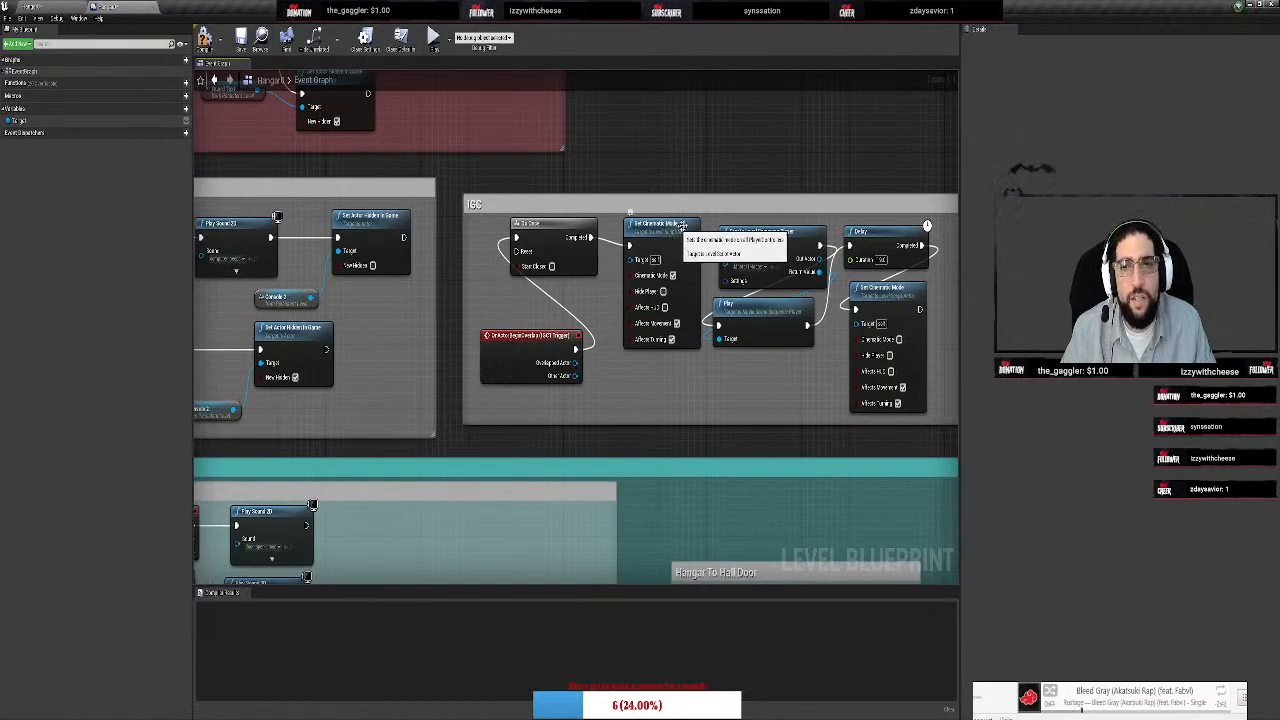
right_drag(835, 164, 771, 132)
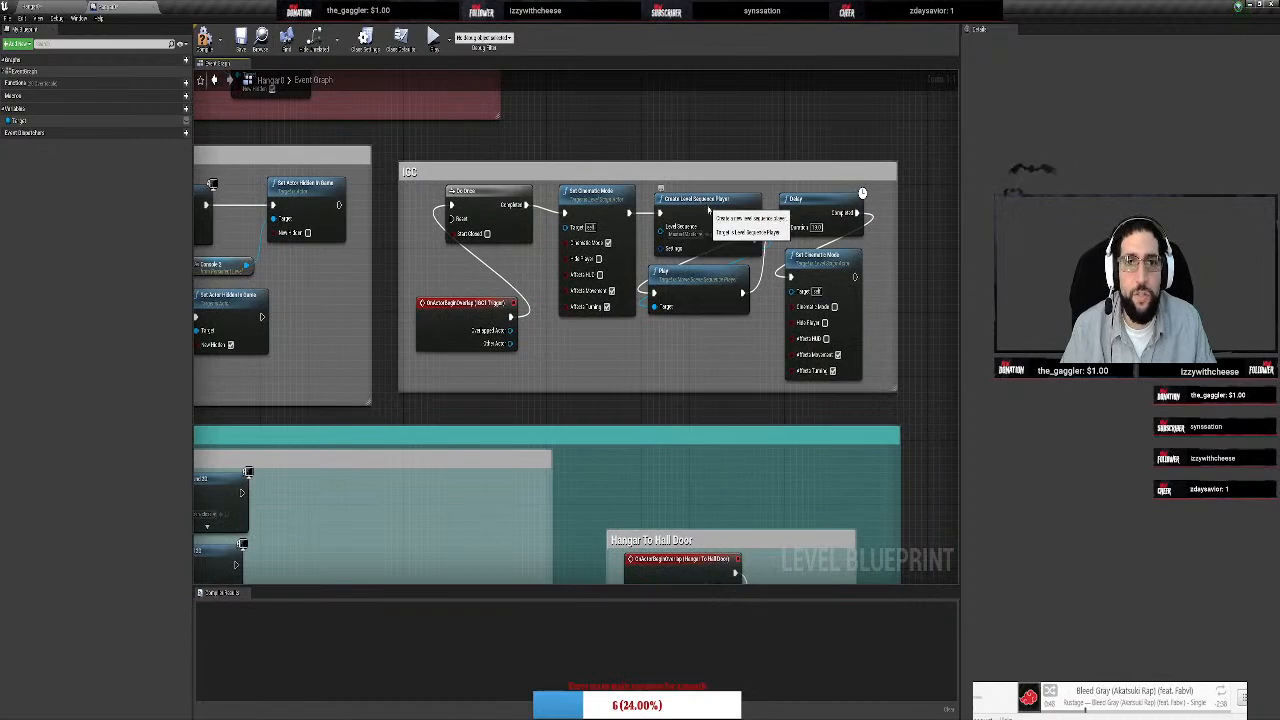
click(709, 207)
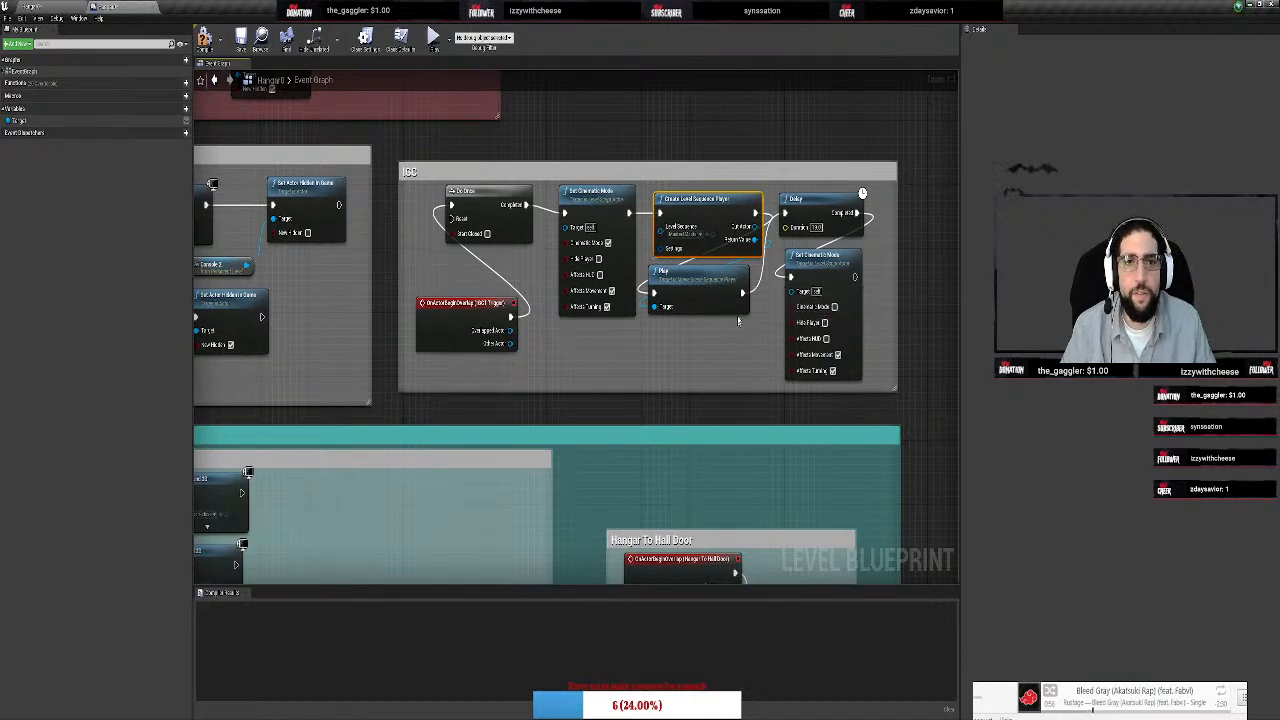
ctrl+click(720, 282)
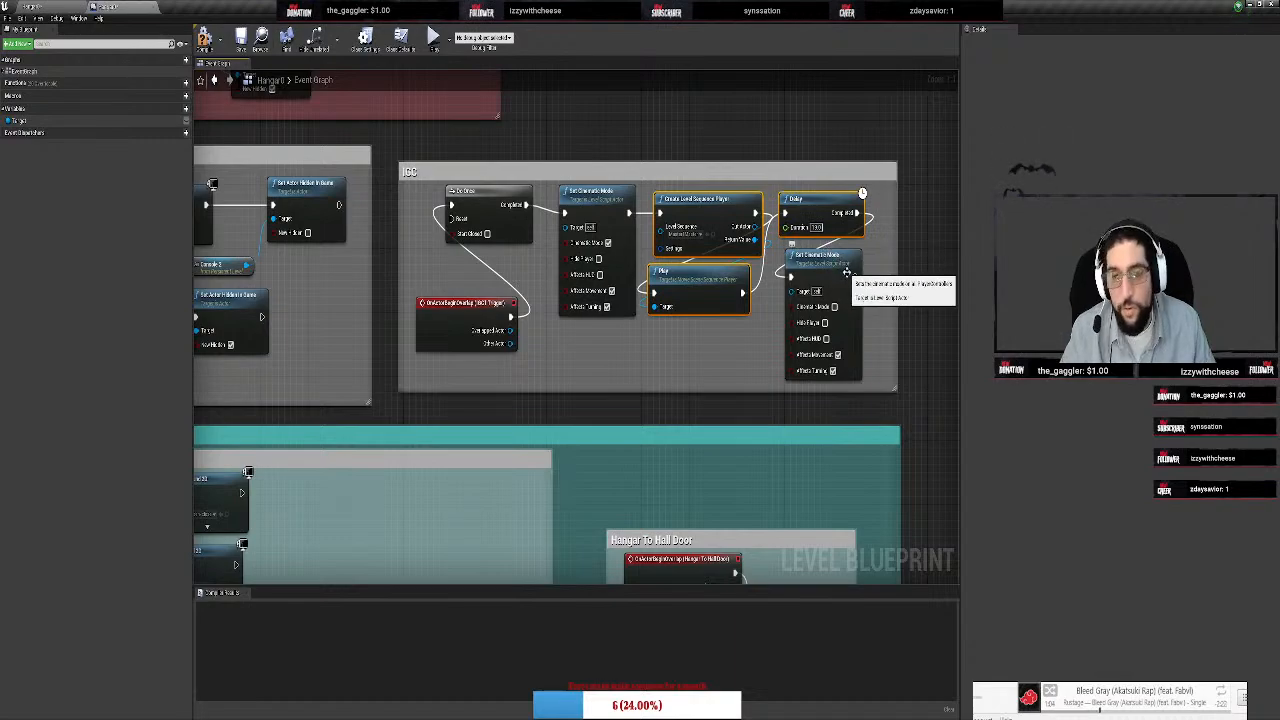
right_drag(629, 407, 821, 223)
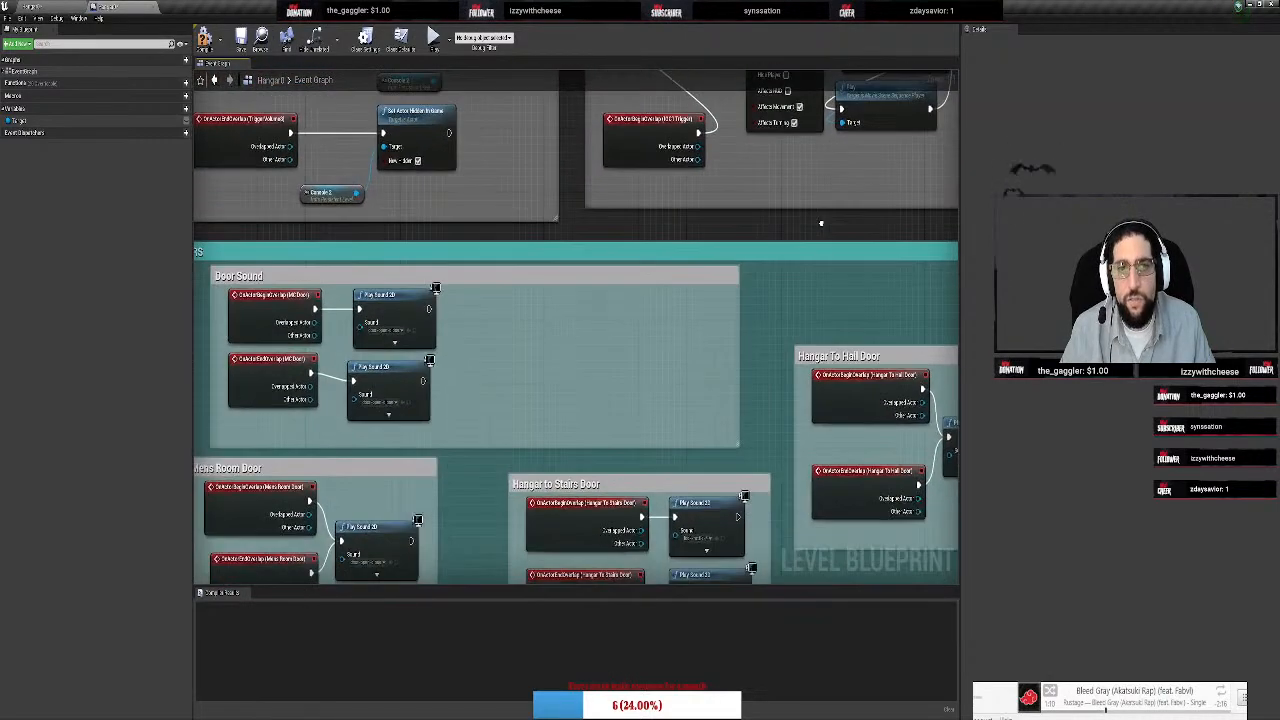
key(ctrl+v)
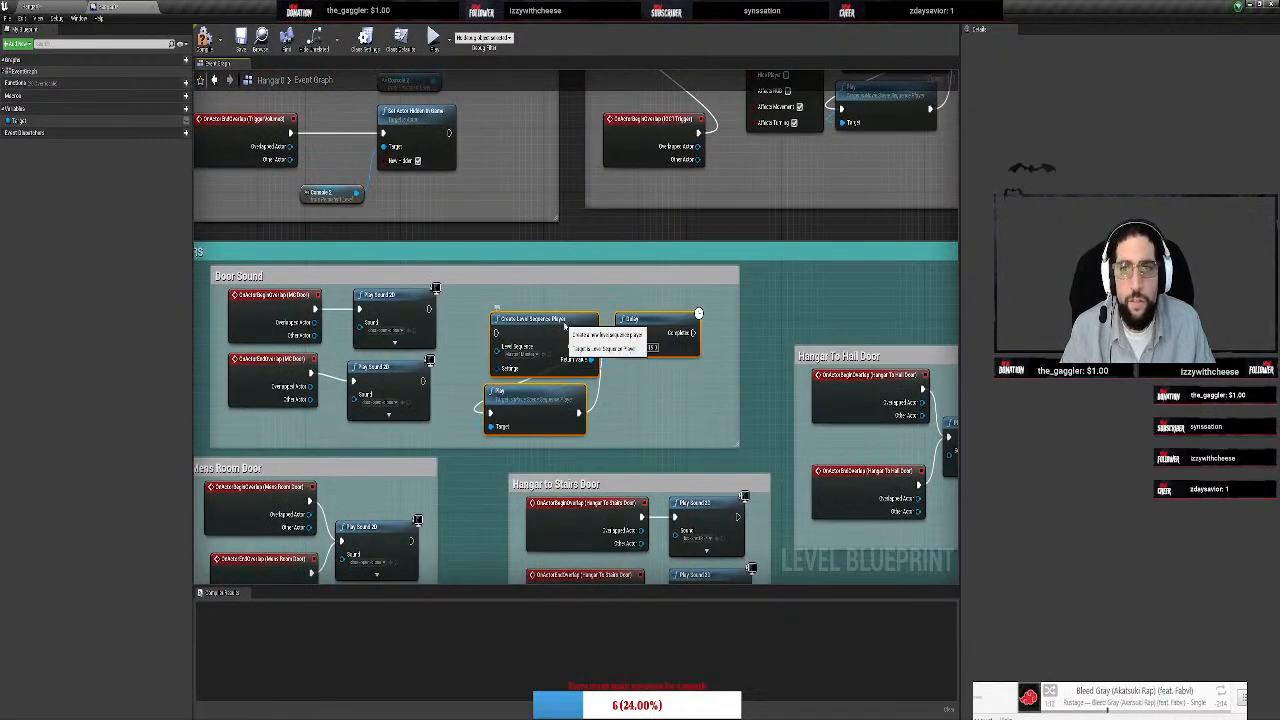
Arrange the pasted sequence player, Play and Delay nodes inside the Door Sound group and shift the end-overlap sound node closer to its event
drag(562, 328, 550, 312)
drag(650, 308, 667, 296)
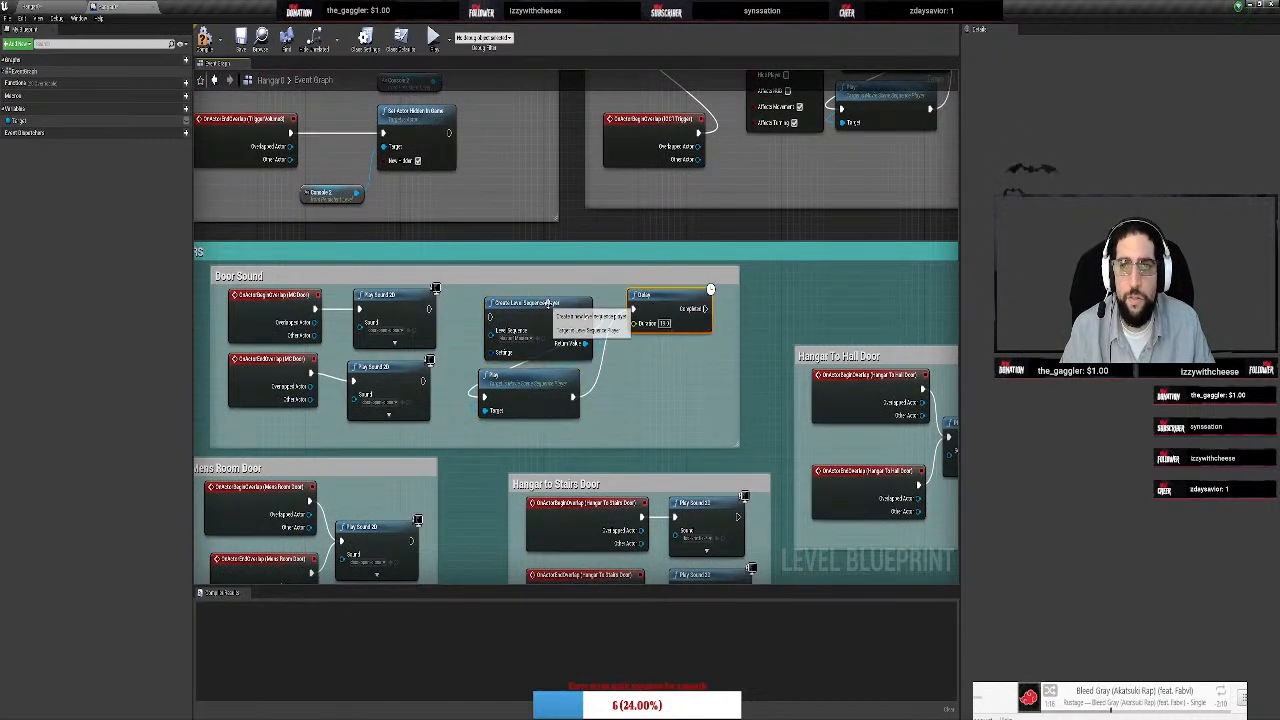
drag(550, 307, 531, 299)
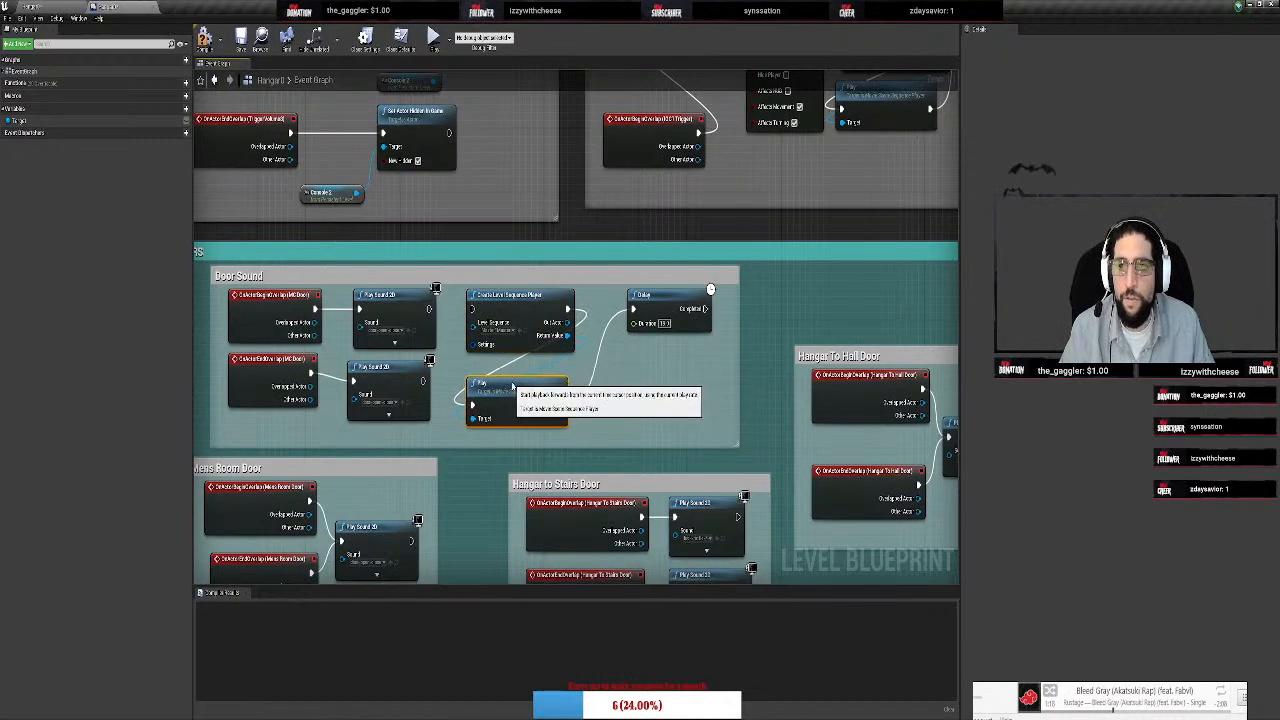
drag(511, 386, 500, 393)
click(520, 300)
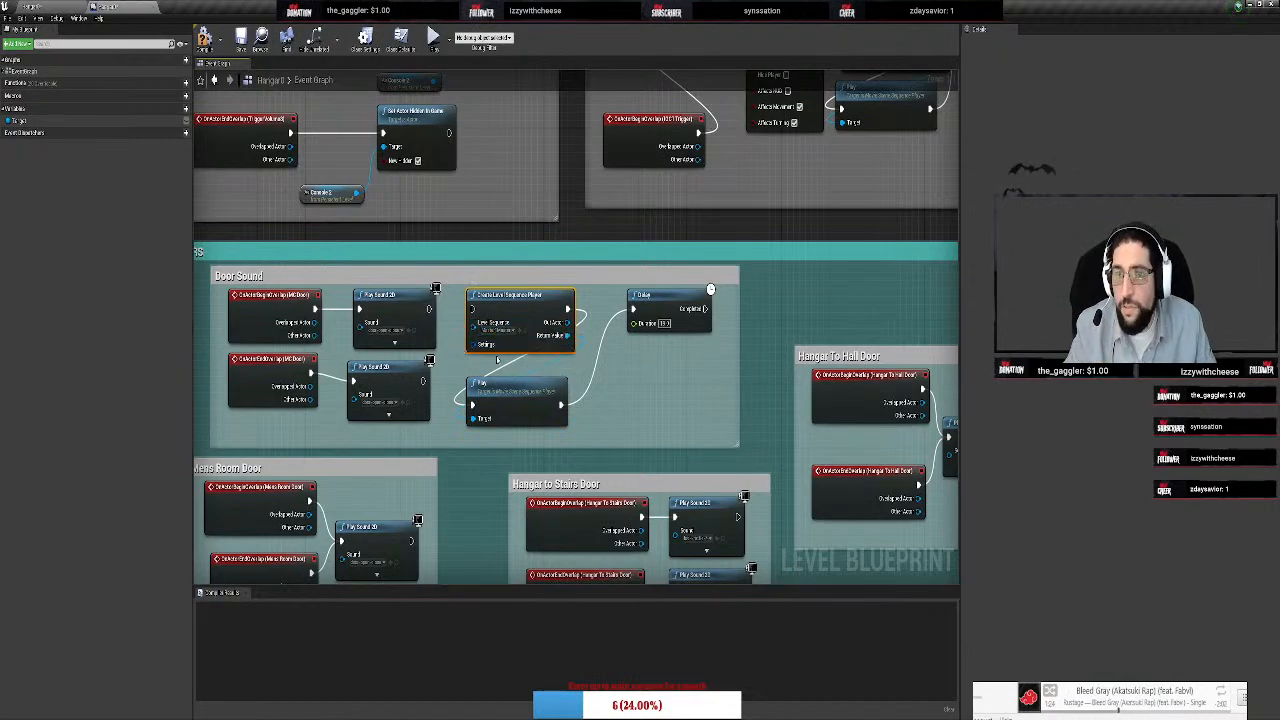
drag(510, 391, 650, 384)
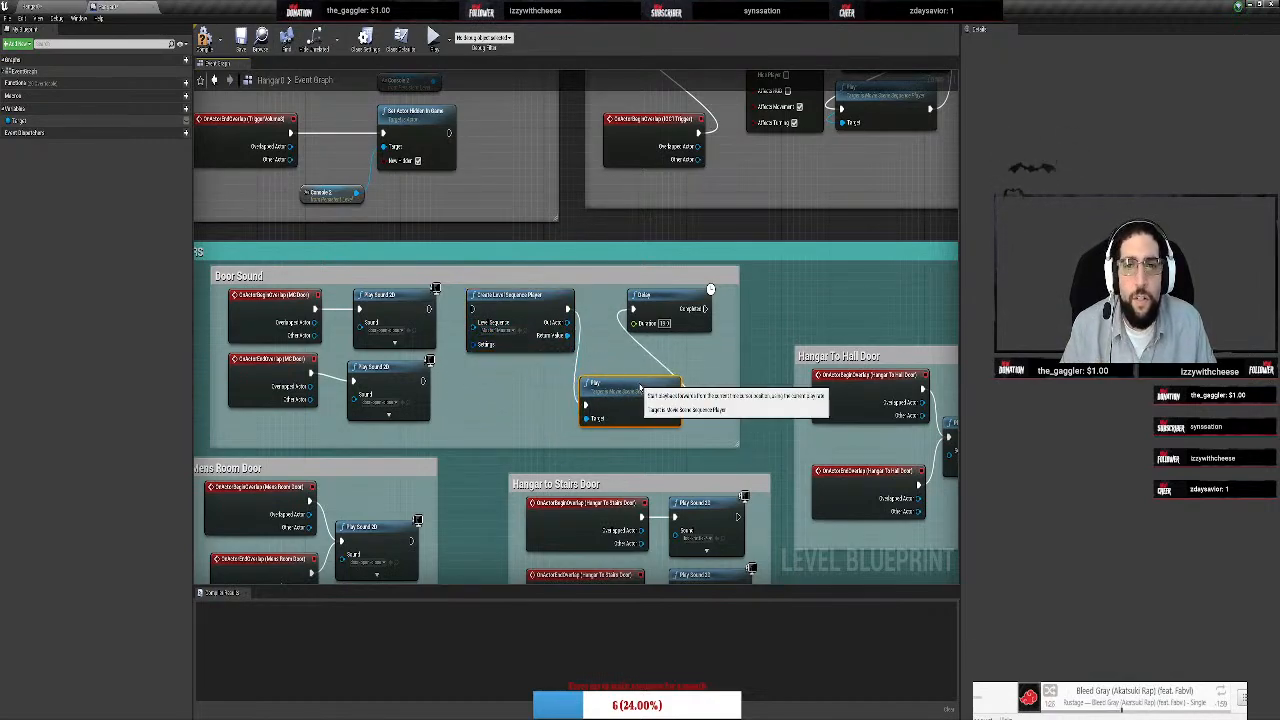
click(390, 370)
drag(390, 370, 378, 370)
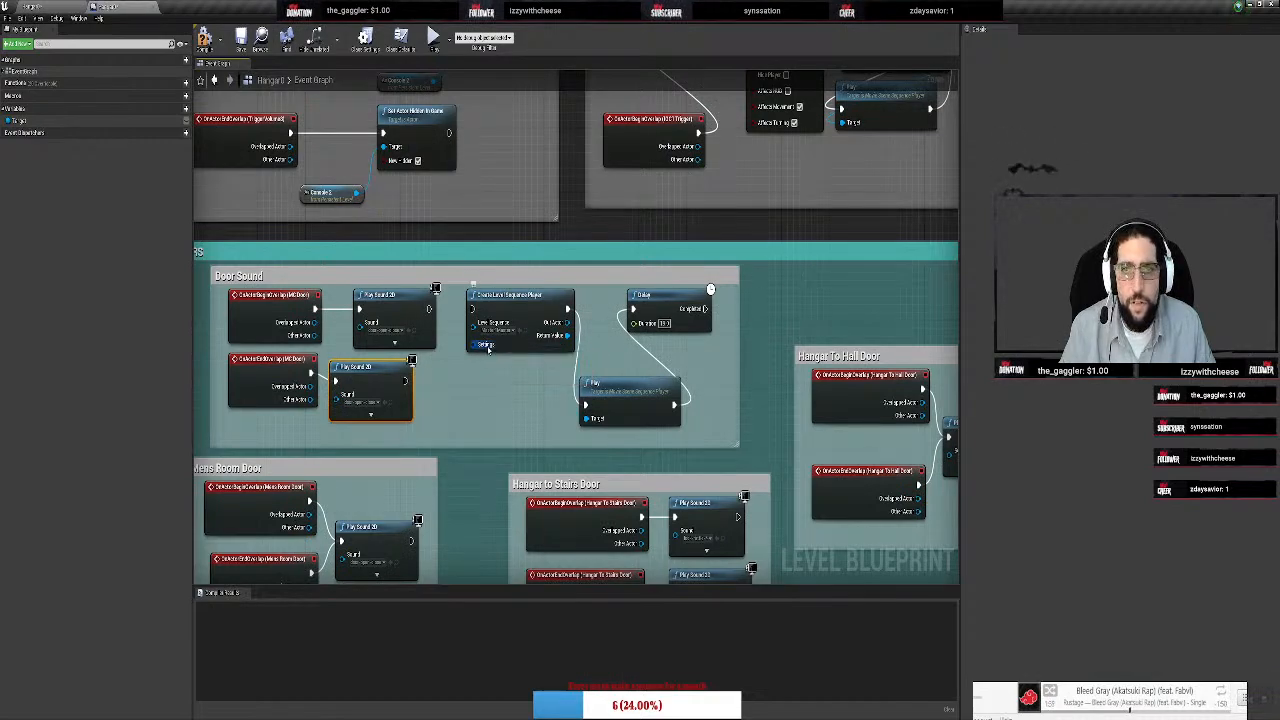
drag(486, 346, 459, 384)
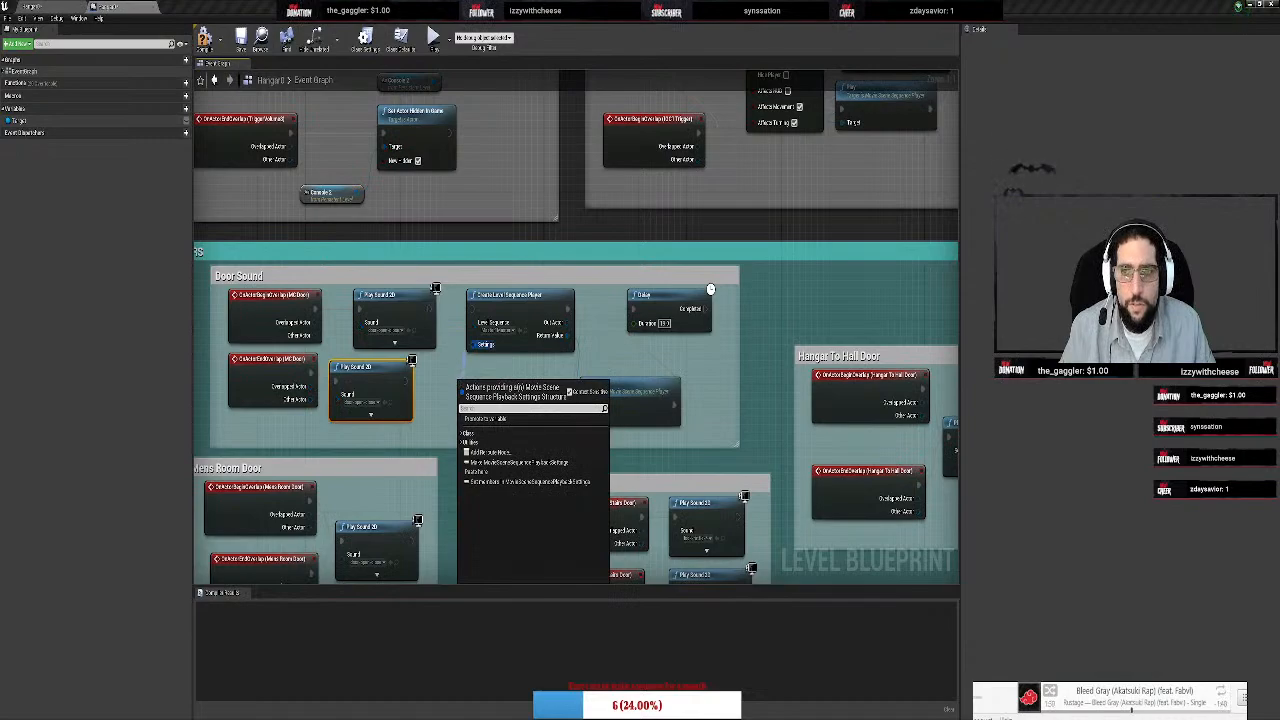
text(make)
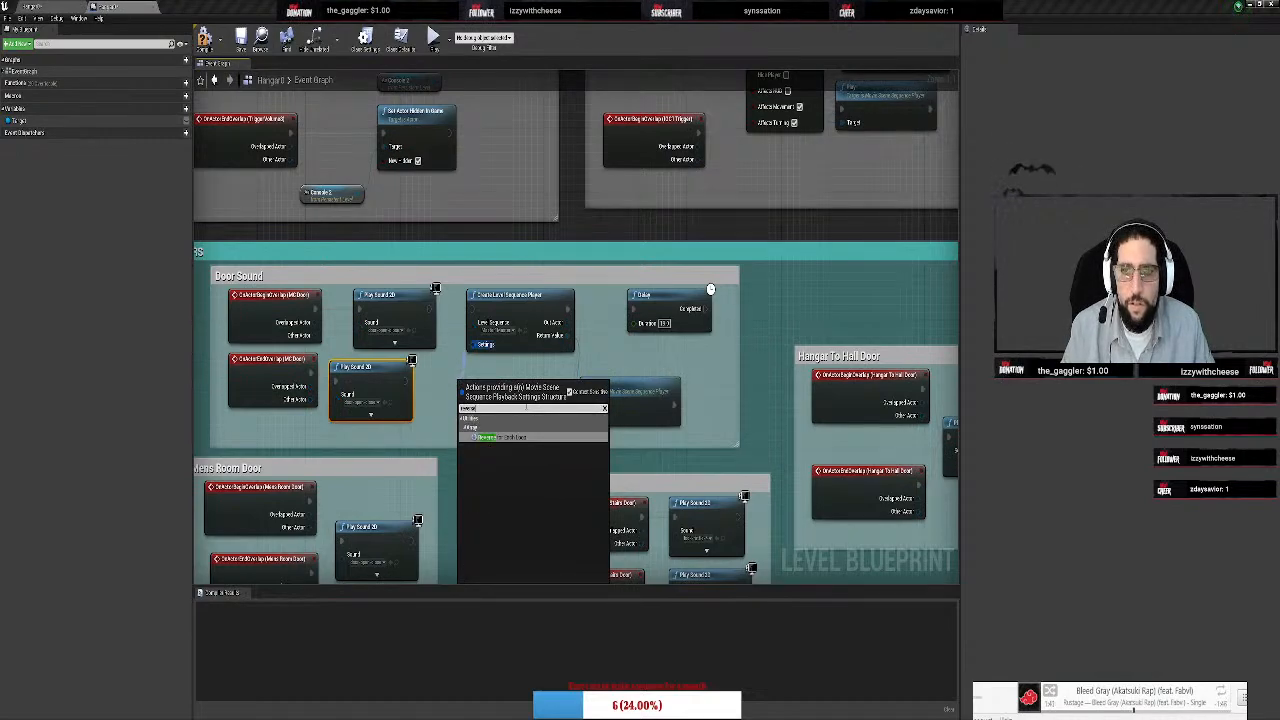
key(BackSpace)
key(BackSpace)
key(BackSpace)
key(BackSpace)
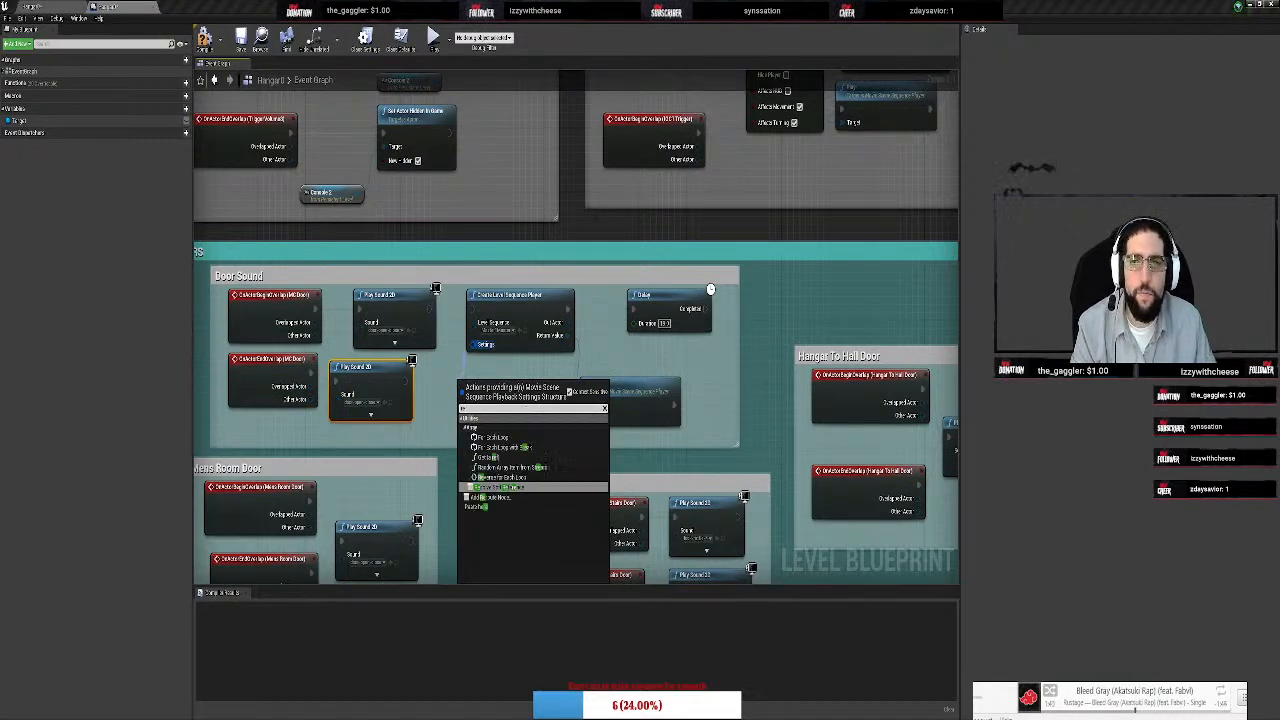
text(play)
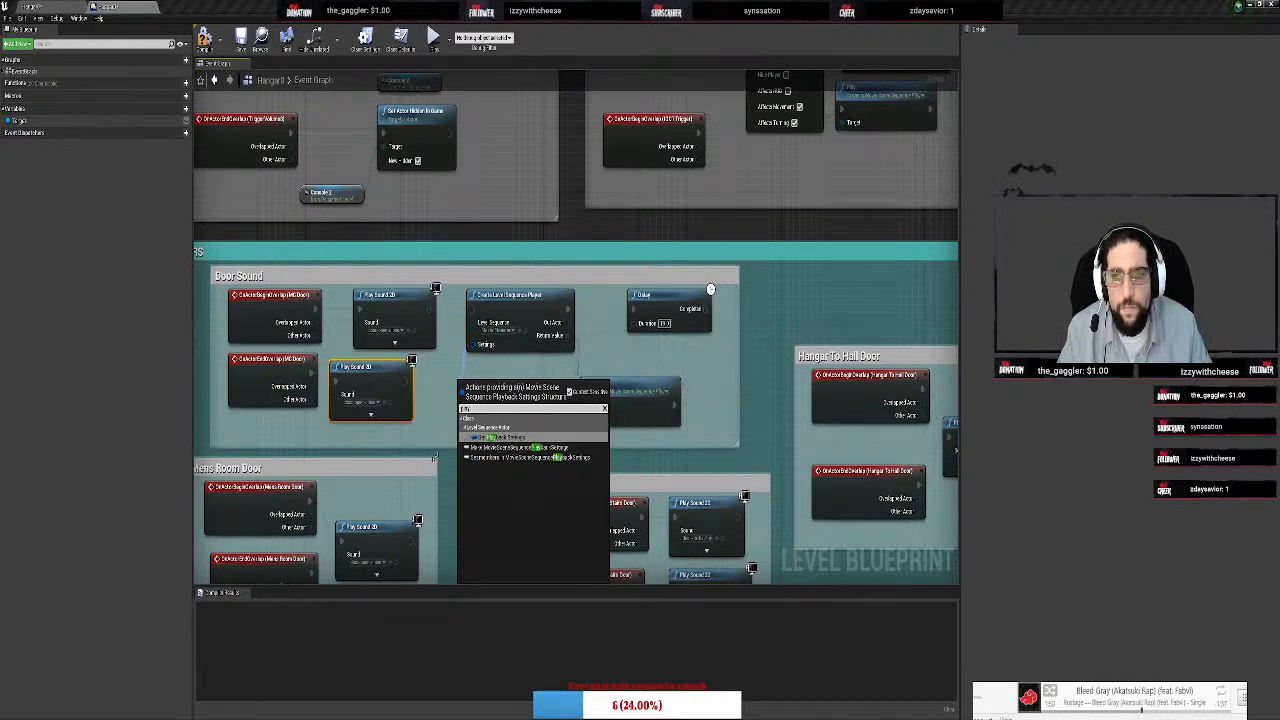
click(432, 436)
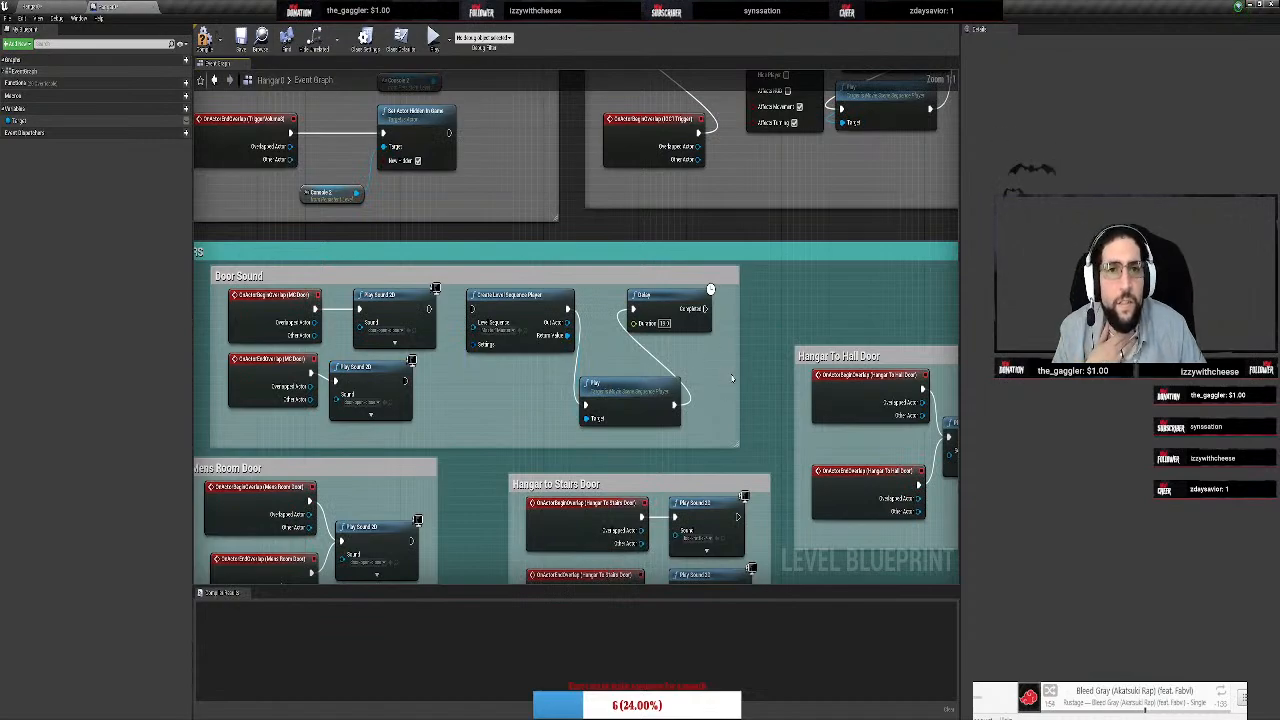
Connect the begin-overlap Play Sound 2D node's execution output to the Create Level Sequence Player node in the Door Sound group
scroll(796, 310, down, 3)
right_drag(855, 254, 771, 260)
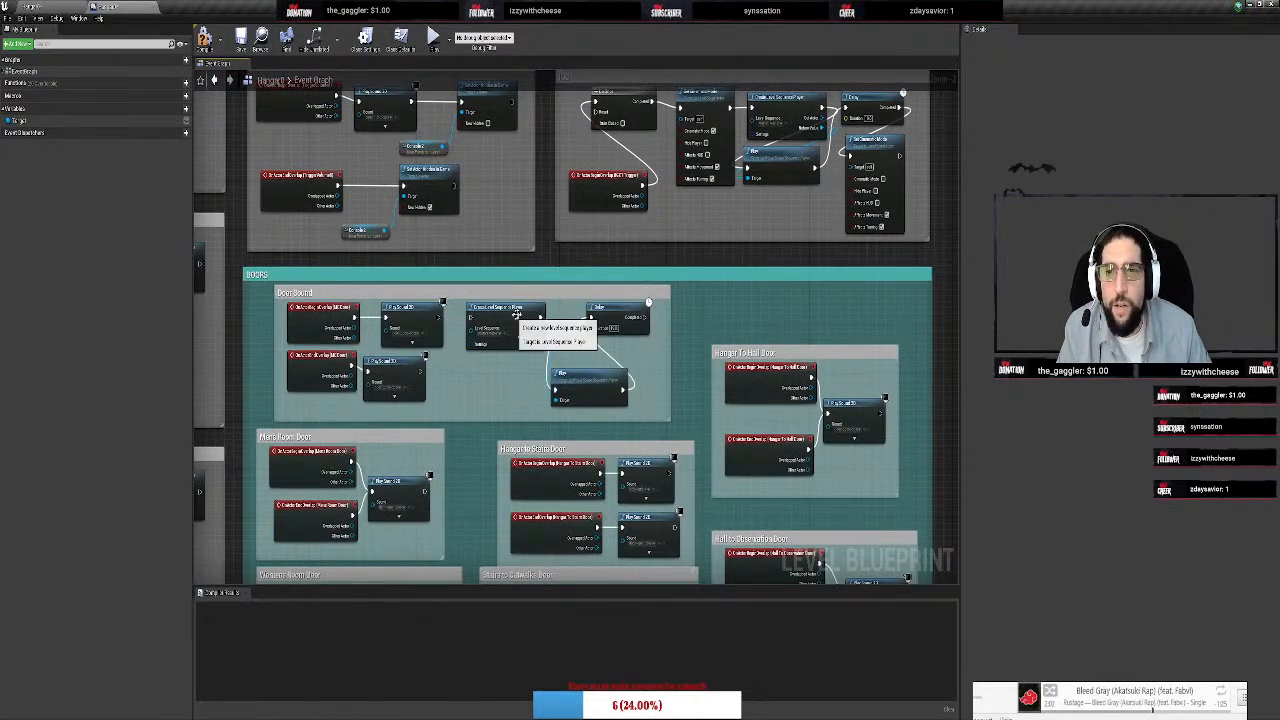
drag(527, 309, 522, 305)
drag(437, 317, 466, 310)
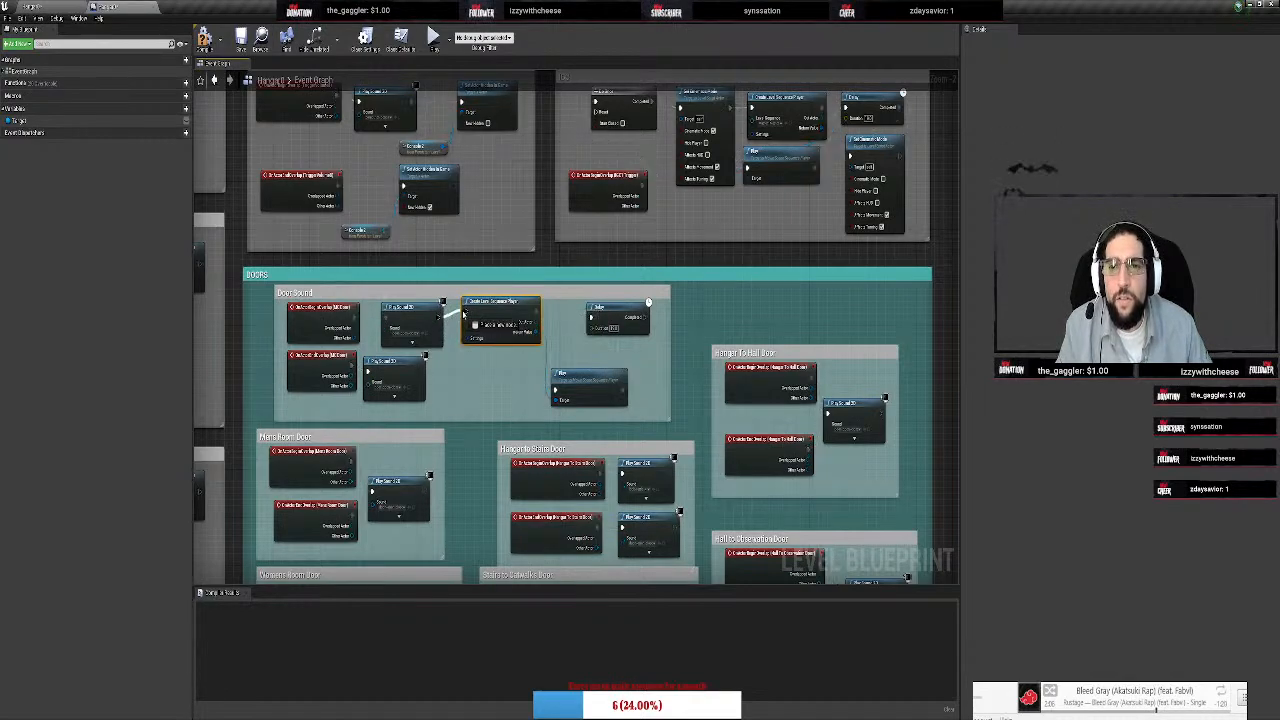
scroll(486, 356, up, 2)
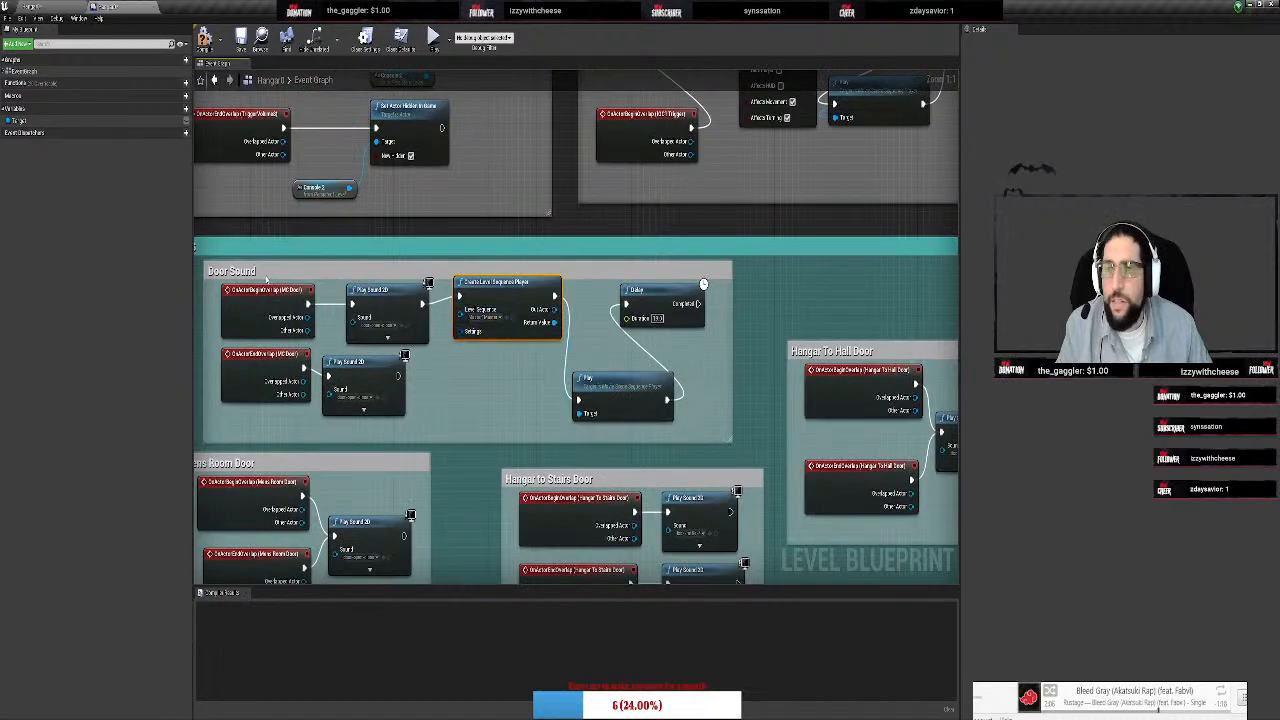
Add a new level sequence named Door1 to the hangar level and save it in the Content folder
click(58, 6)
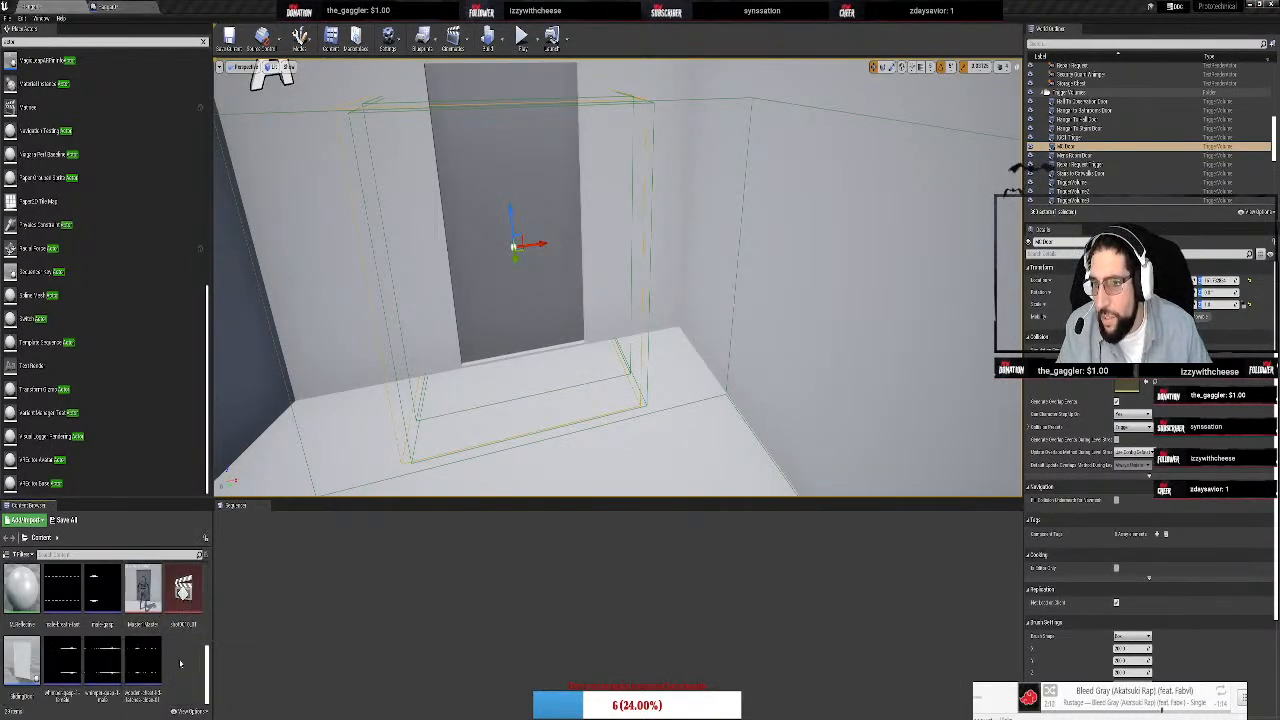
right_click(180, 590)
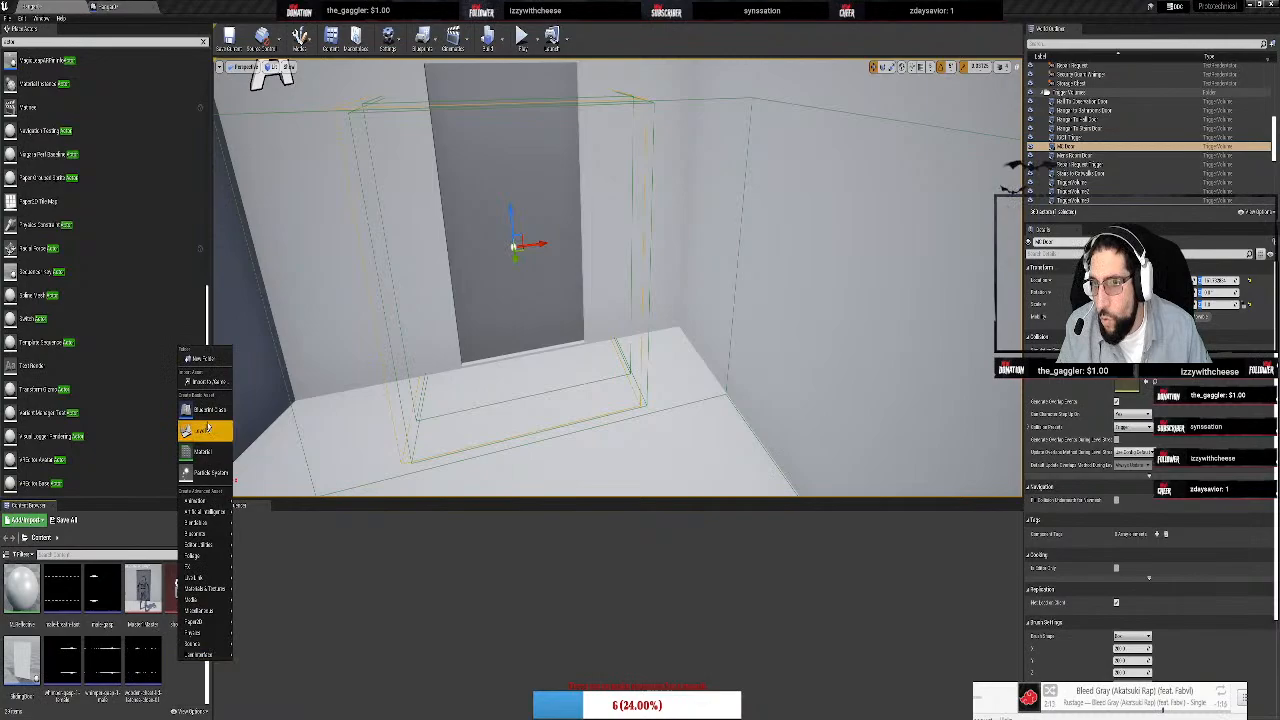
click(453, 40)
click(453, 40)
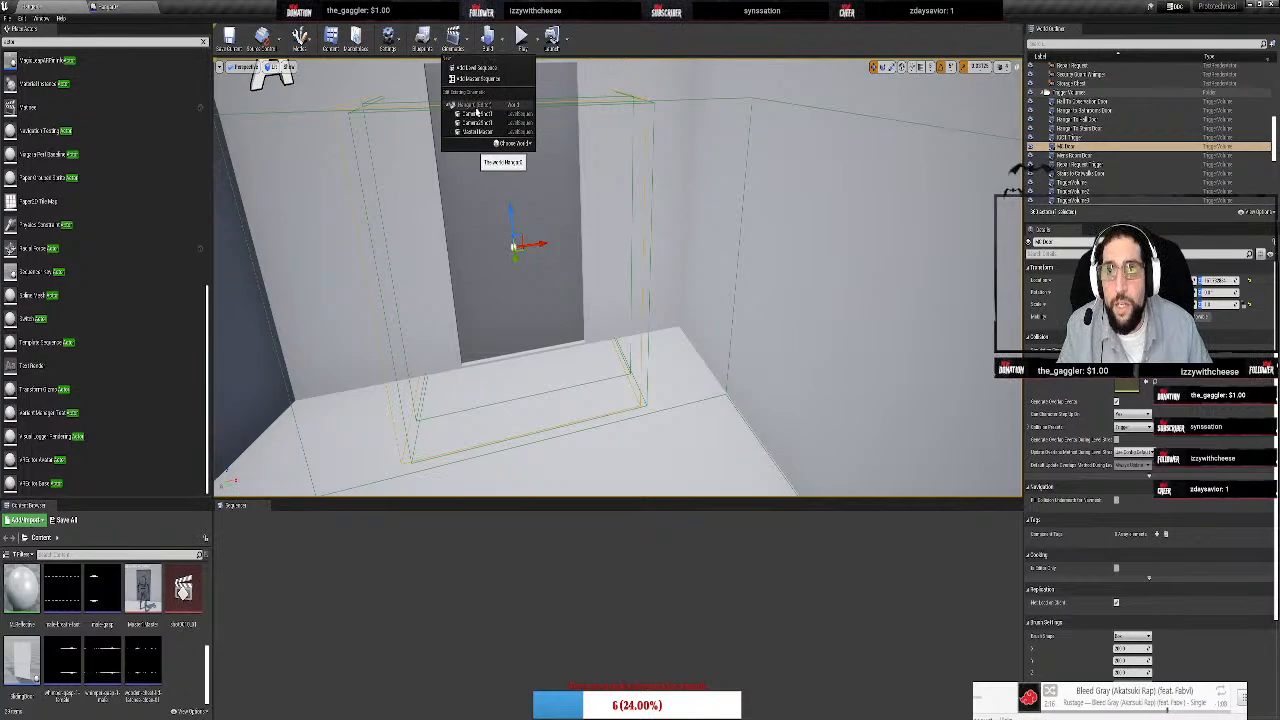
click(476, 67)
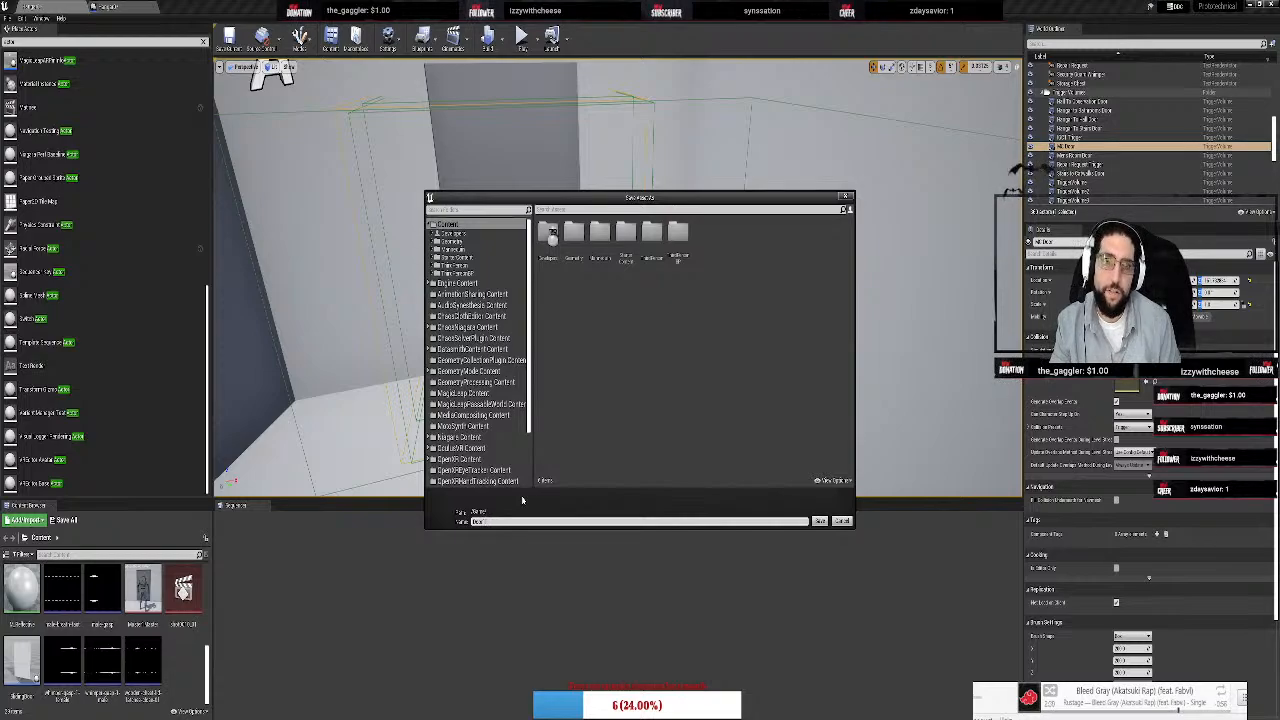
key(Return)
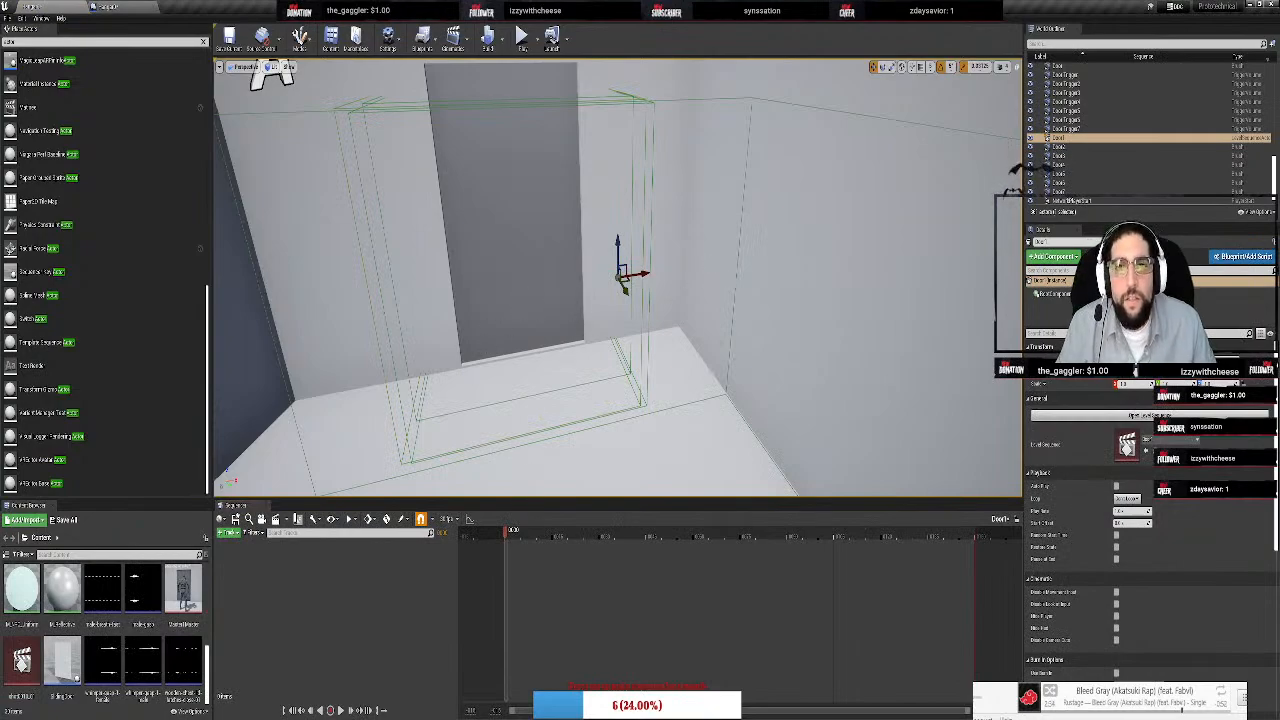
Try to bind the door brush to the Door1 sequence and add a track for it
right_drag(618, 277, 493, 272)
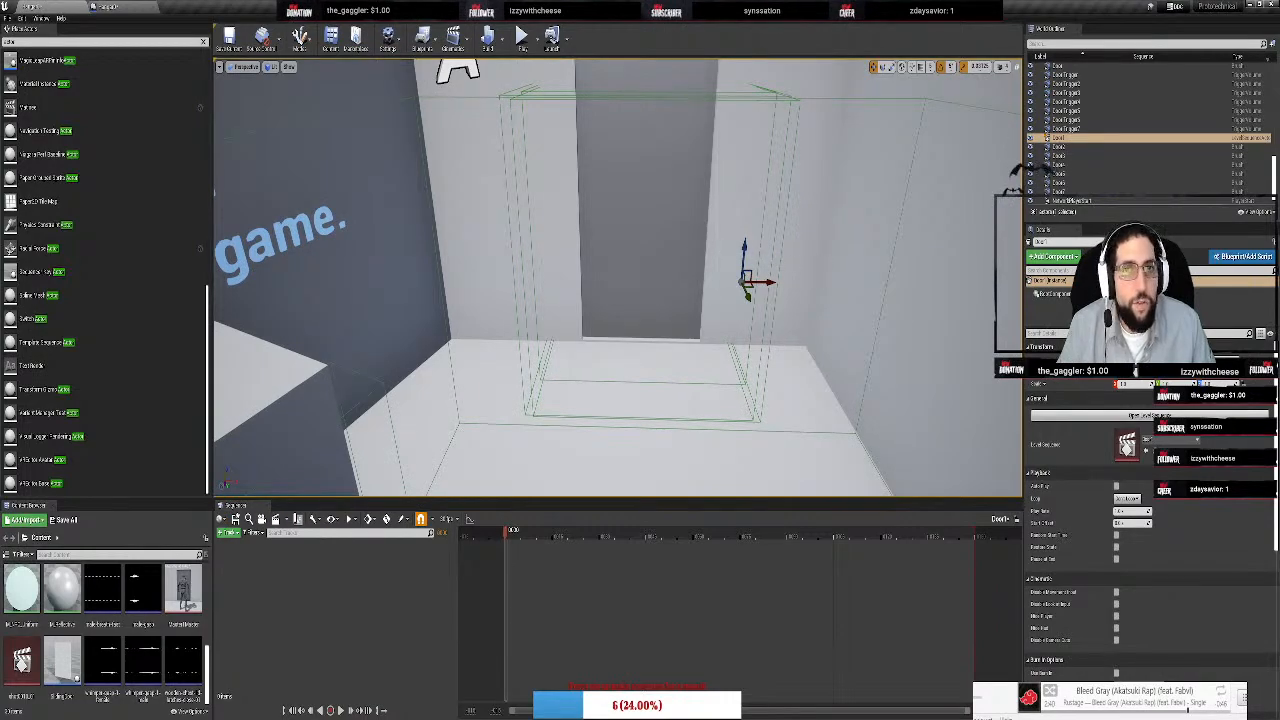
click(683, 225)
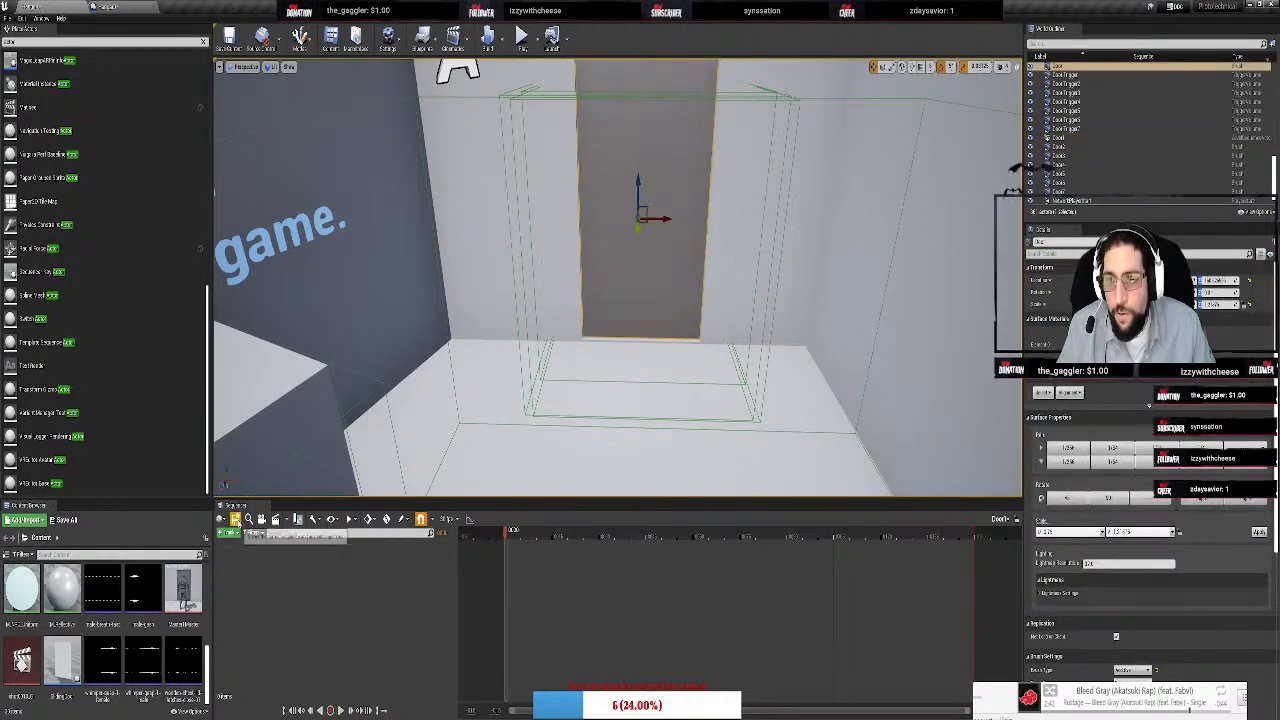
click(234, 536)
mouse_move(265, 541)
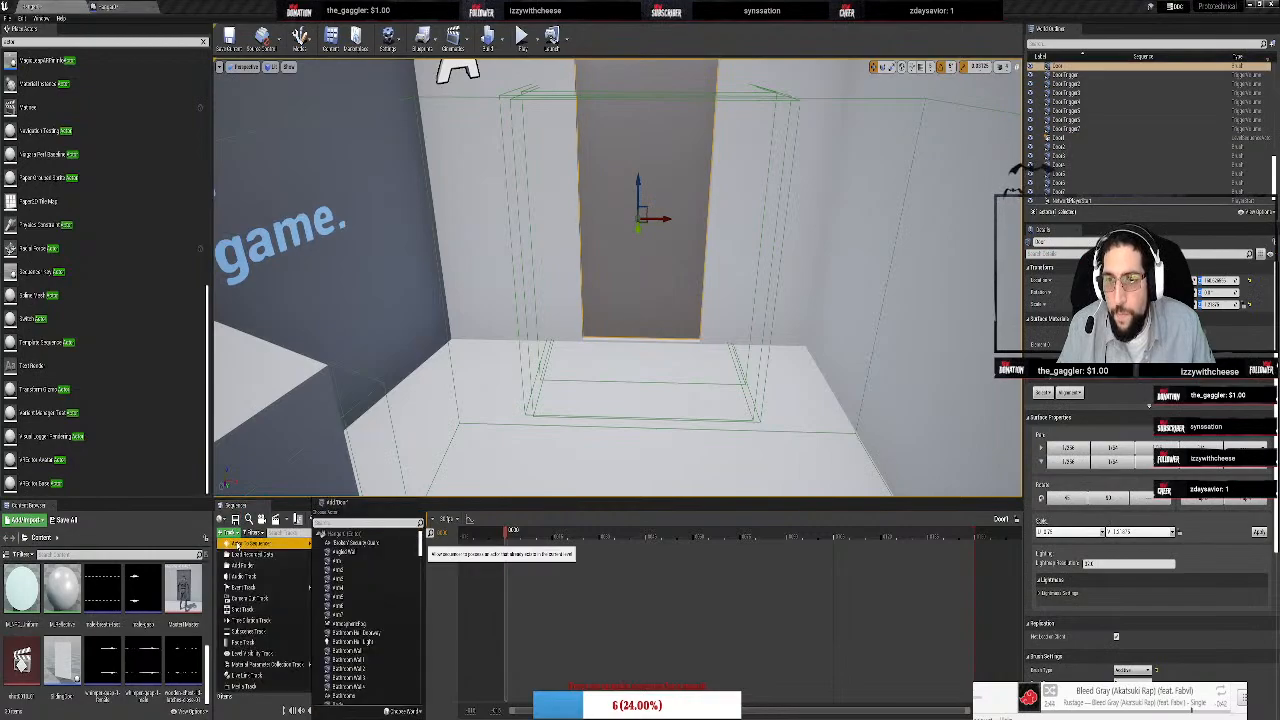
click(356, 505)
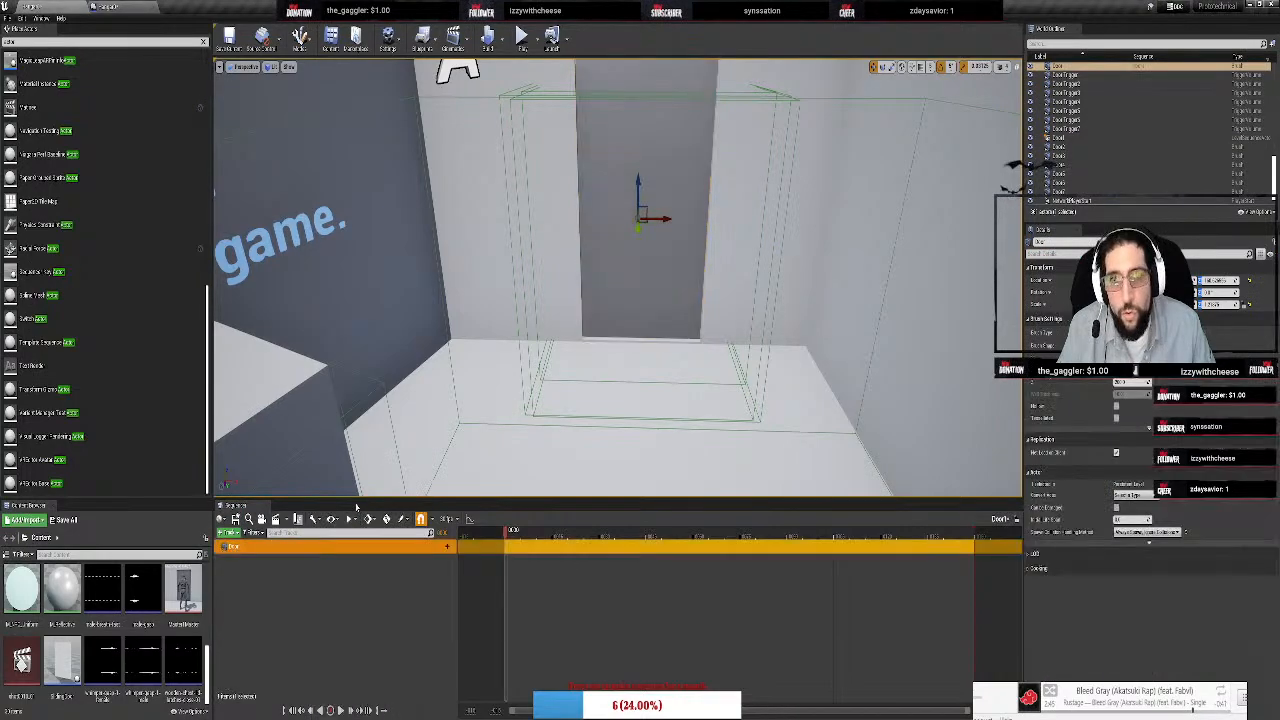
click(446, 547)
click(408, 552)
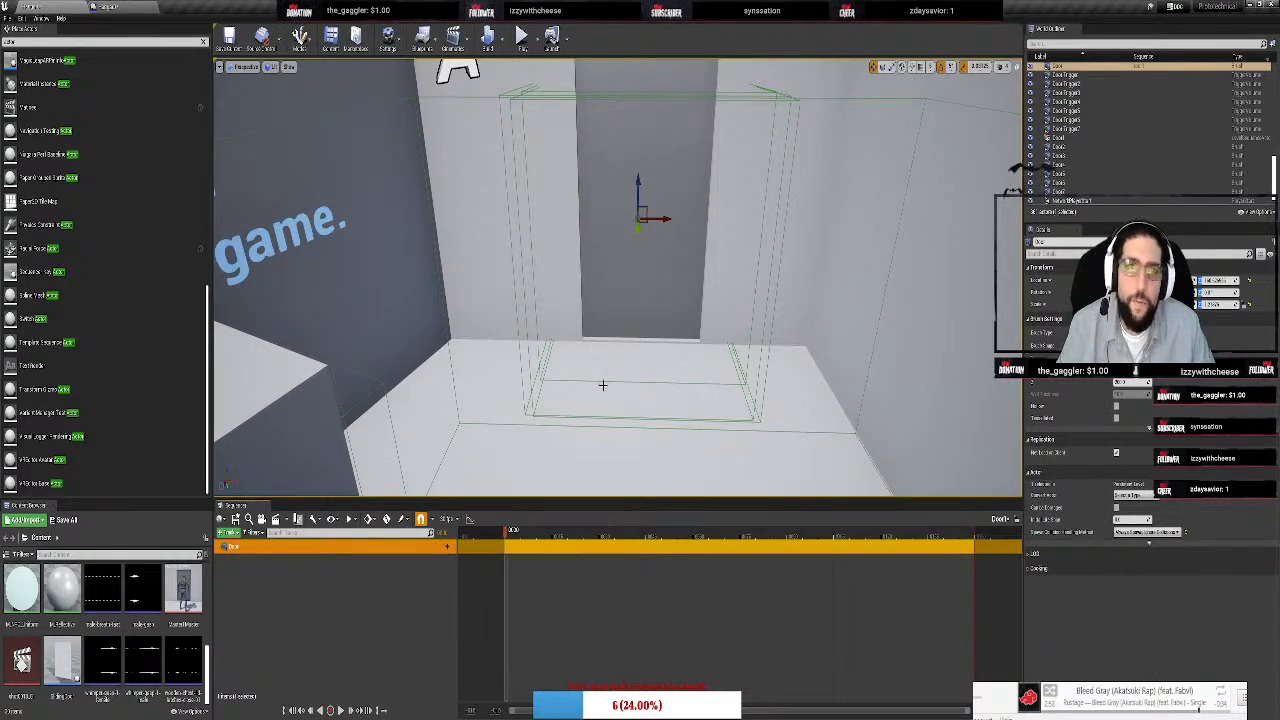
key(Delete)
key(ctrl+z)
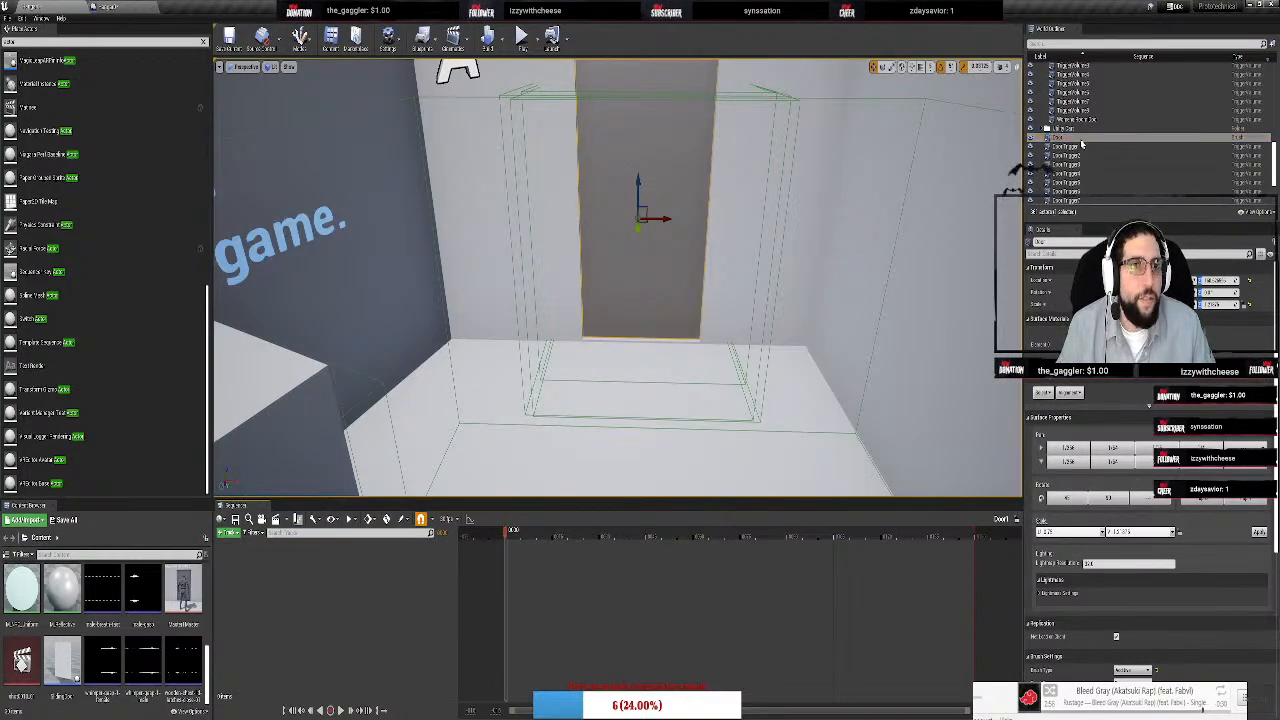
Examine the door brush and its actor options for attaching, replacing or transforming it so it can be animated
scroll(1081, 144, down, 5)
scroll(1151, 174, up, 4)
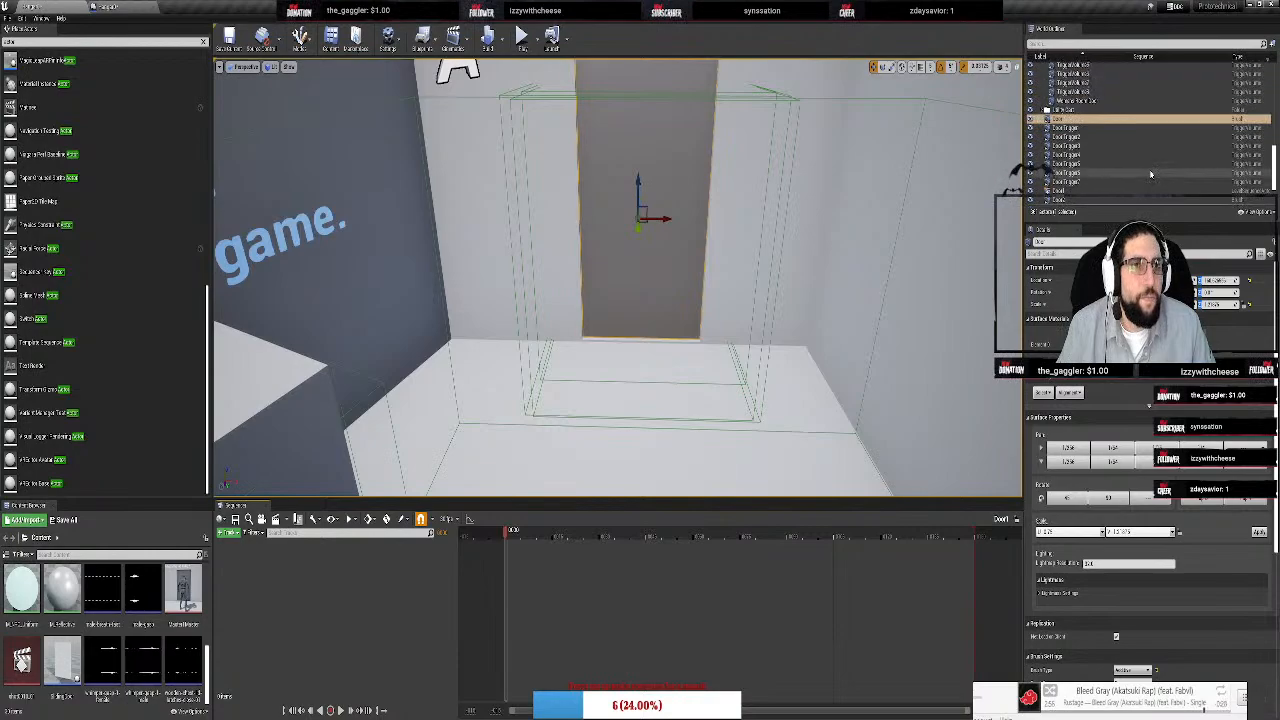
scroll(1150, 174, up, 3)
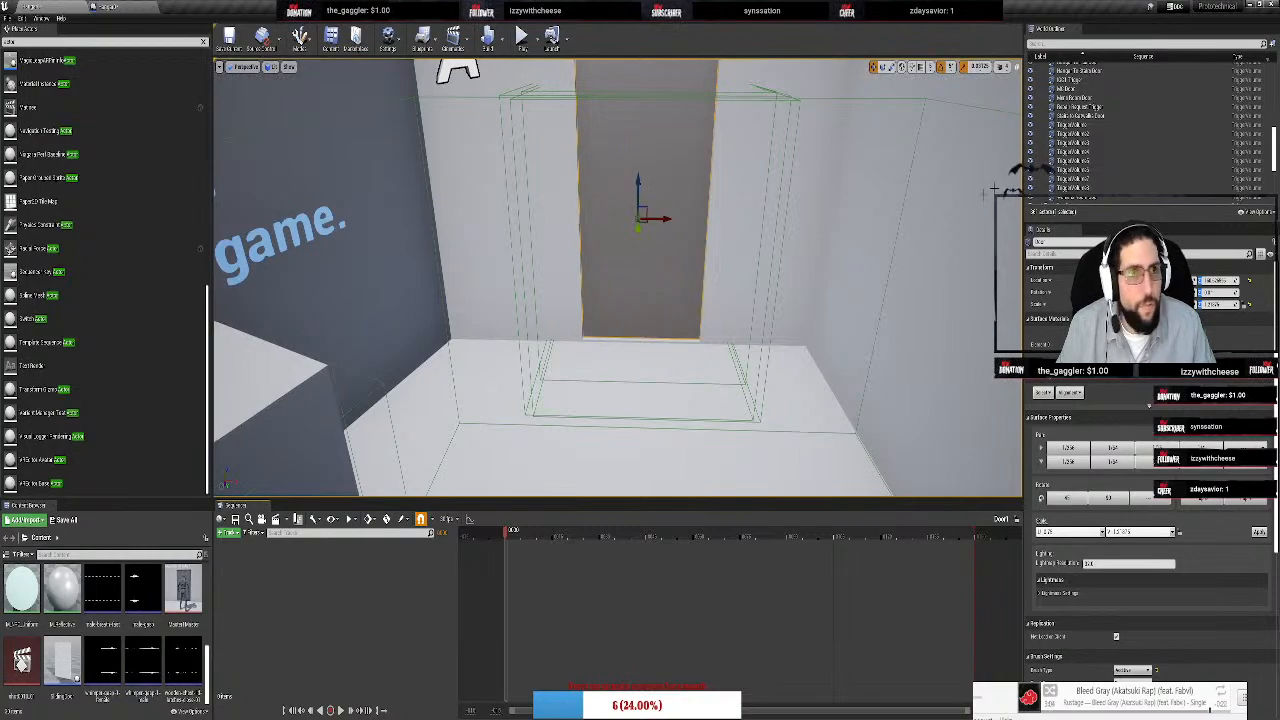
scroll(1096, 146, down, 5)
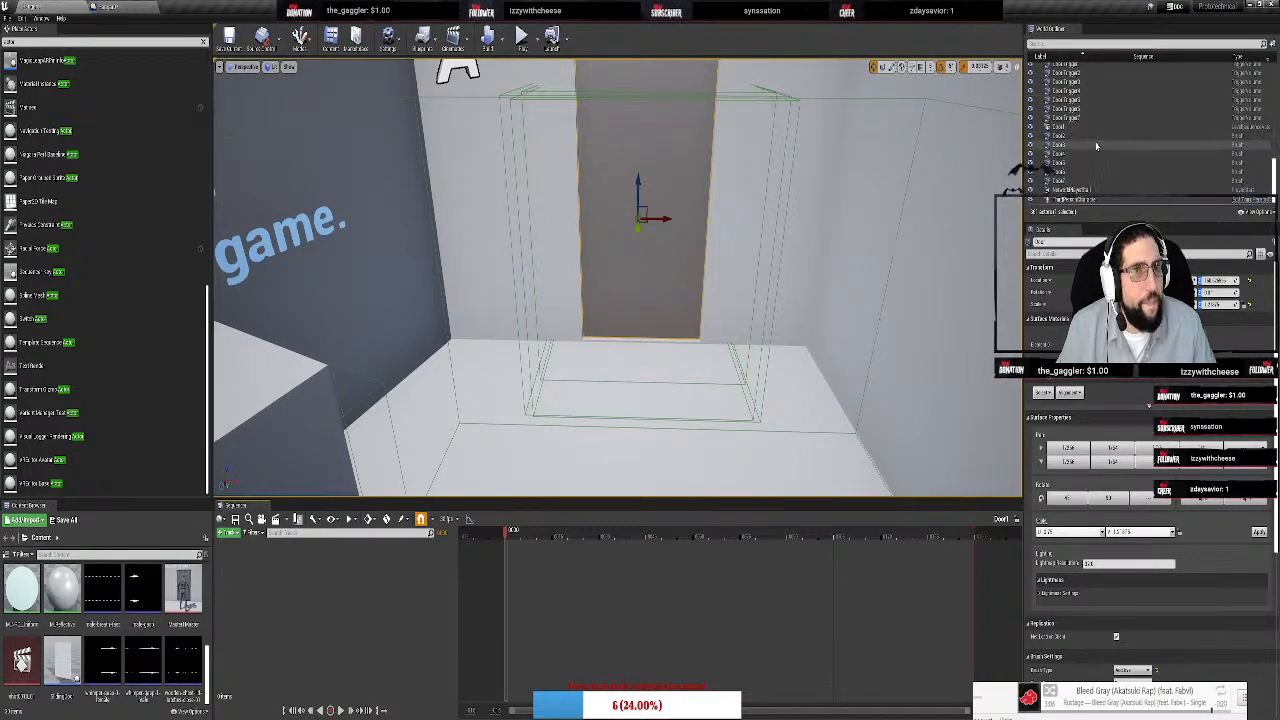
click(1108, 130)
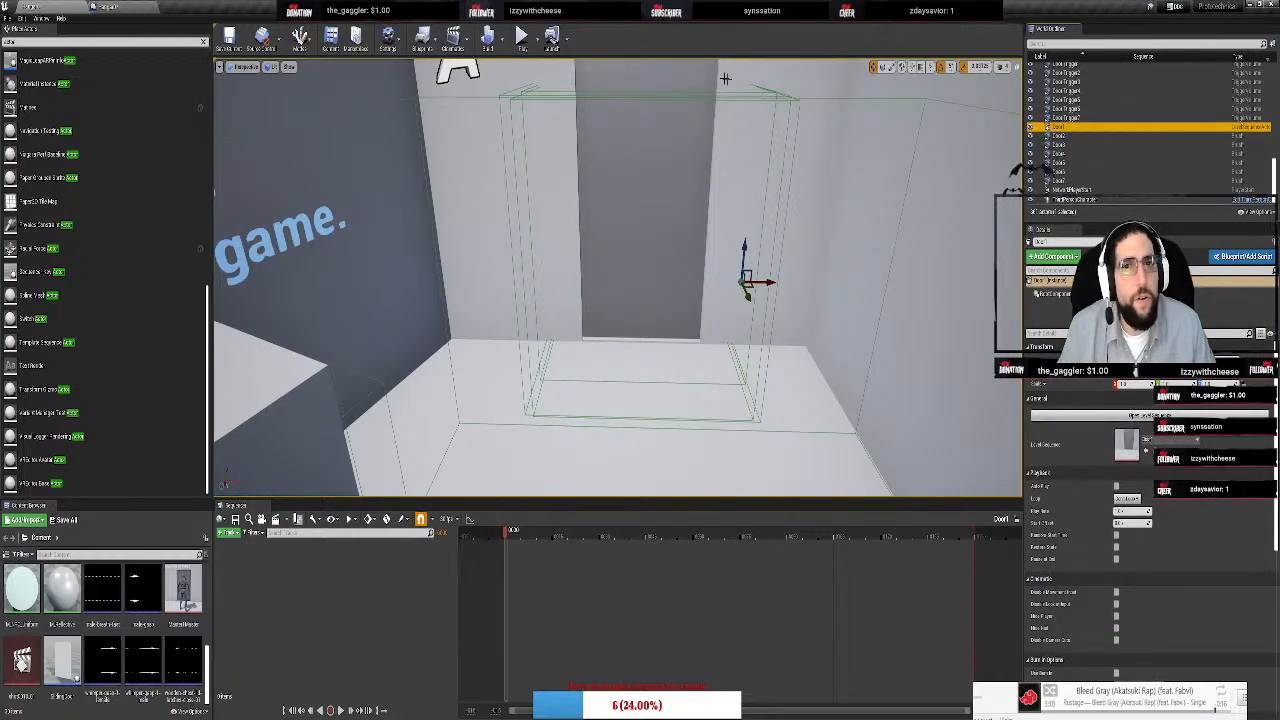
click(672, 140)
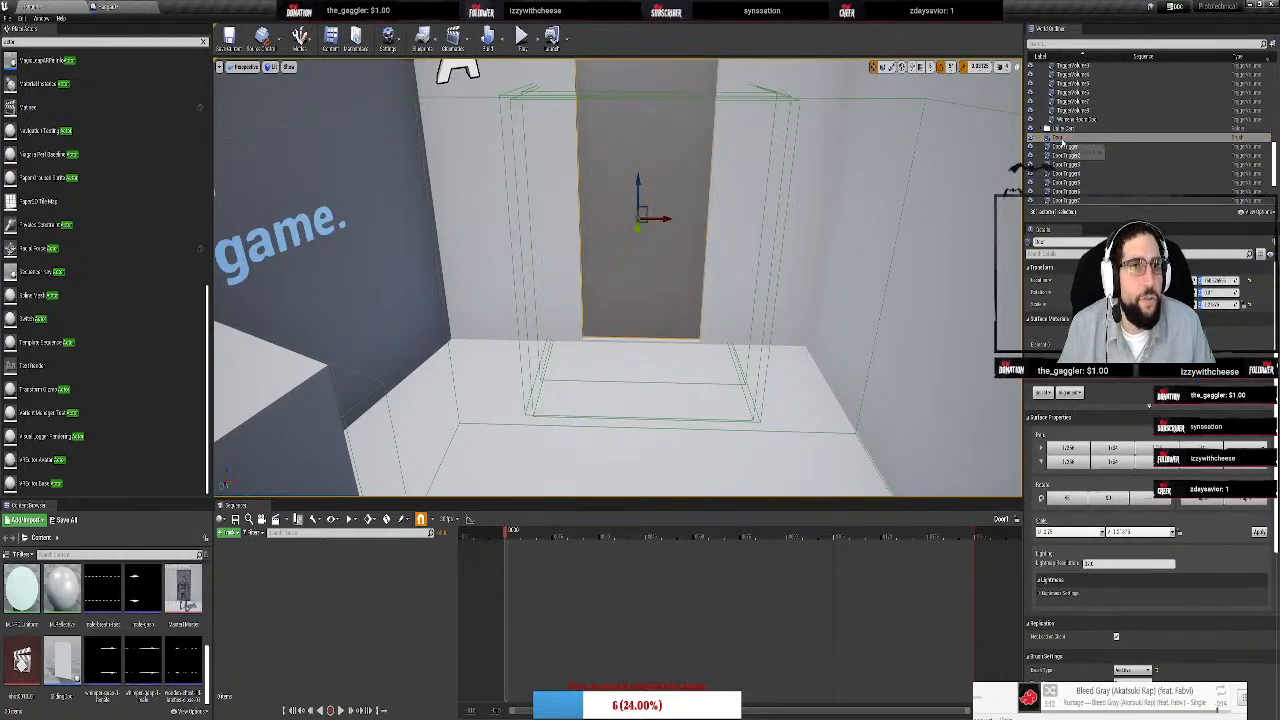
right_click(1068, 138)
mouse_move(1125, 468)
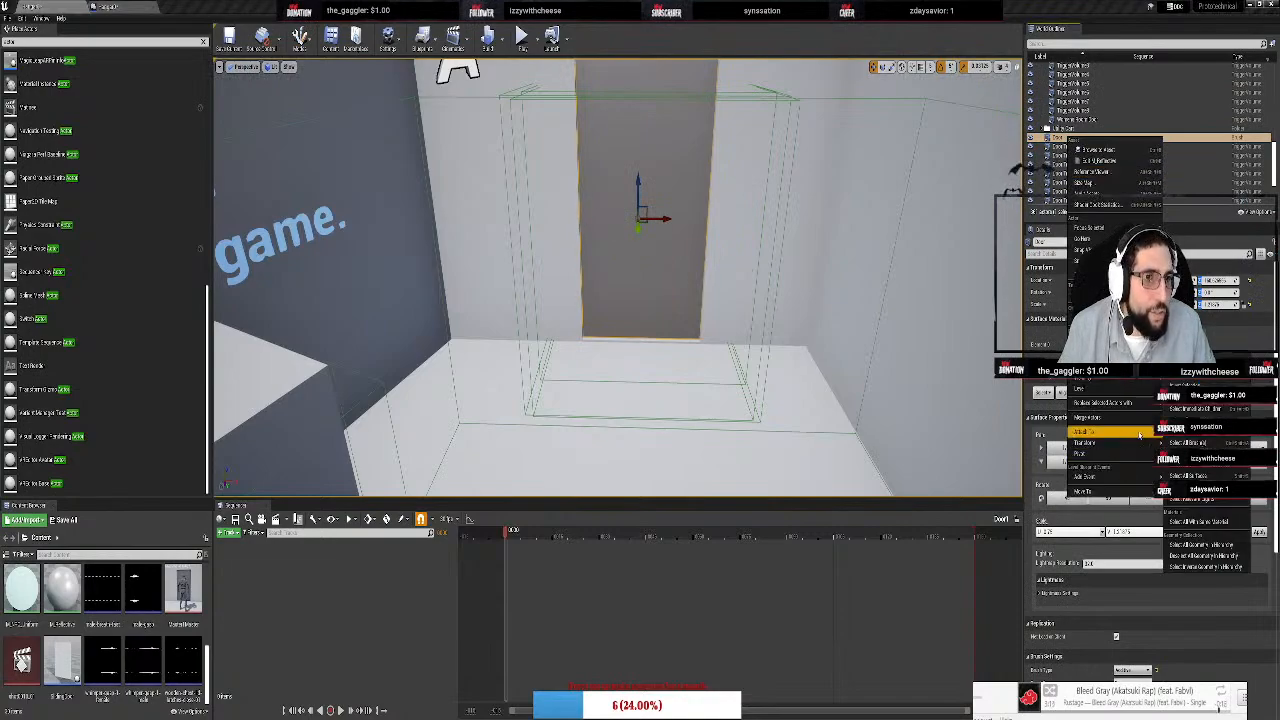
mouse_move(1139, 433)
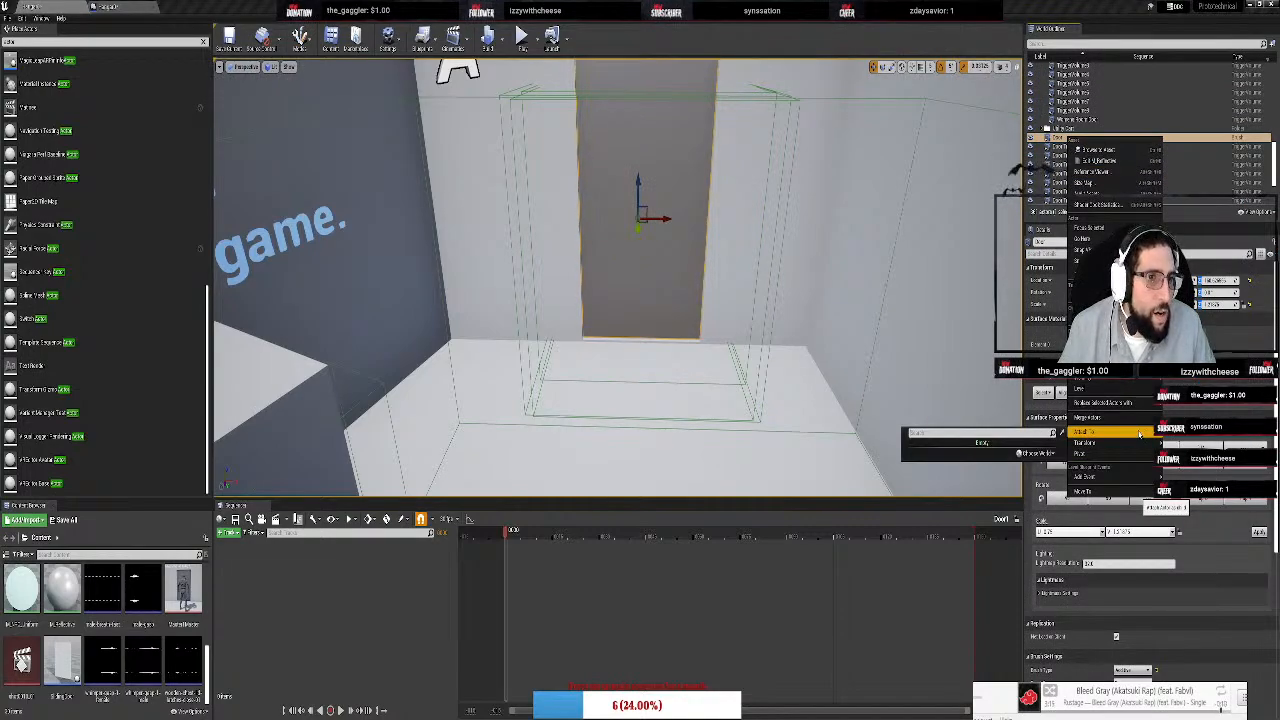
mouse_move(1150, 402)
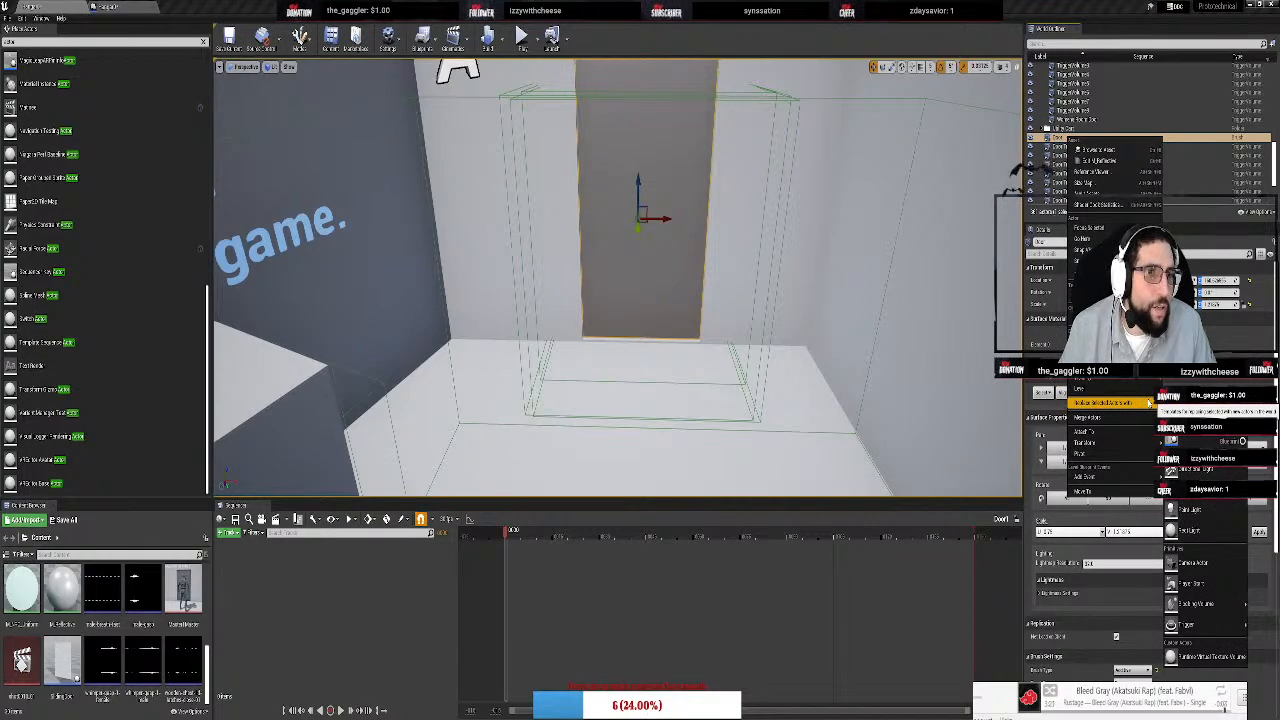
right_click(649, 83)
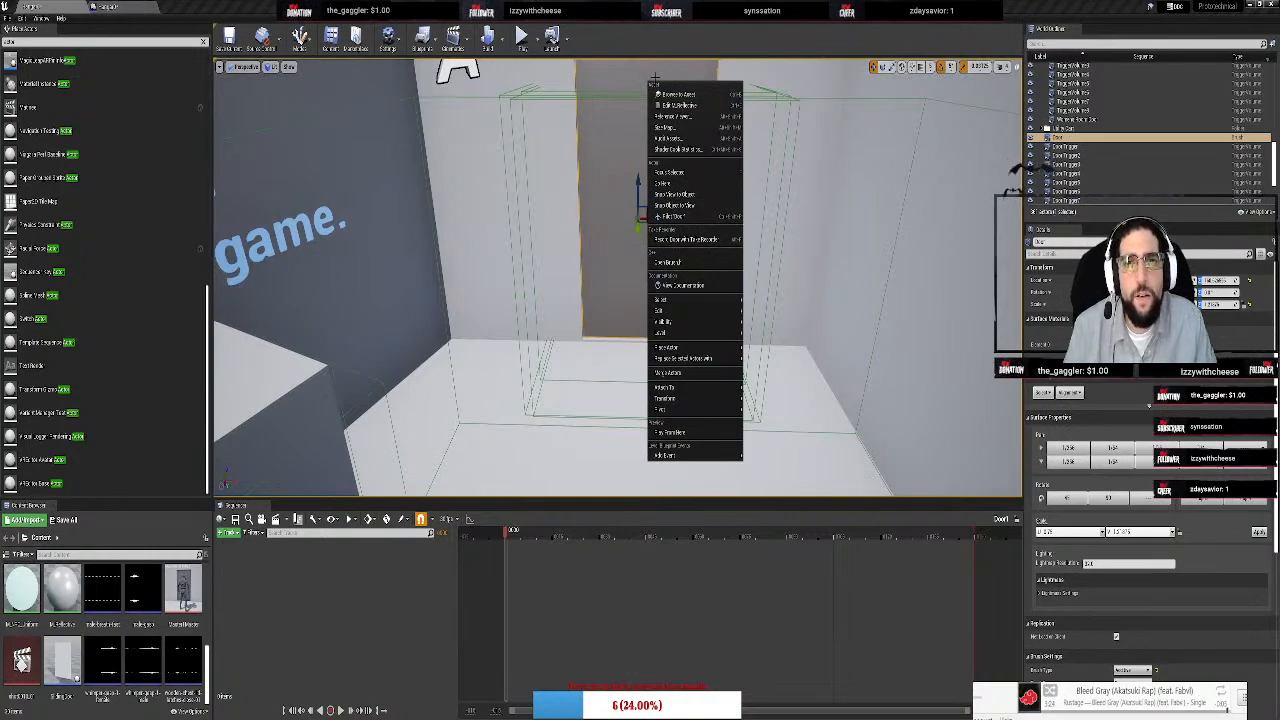
mouse_move(704, 412)
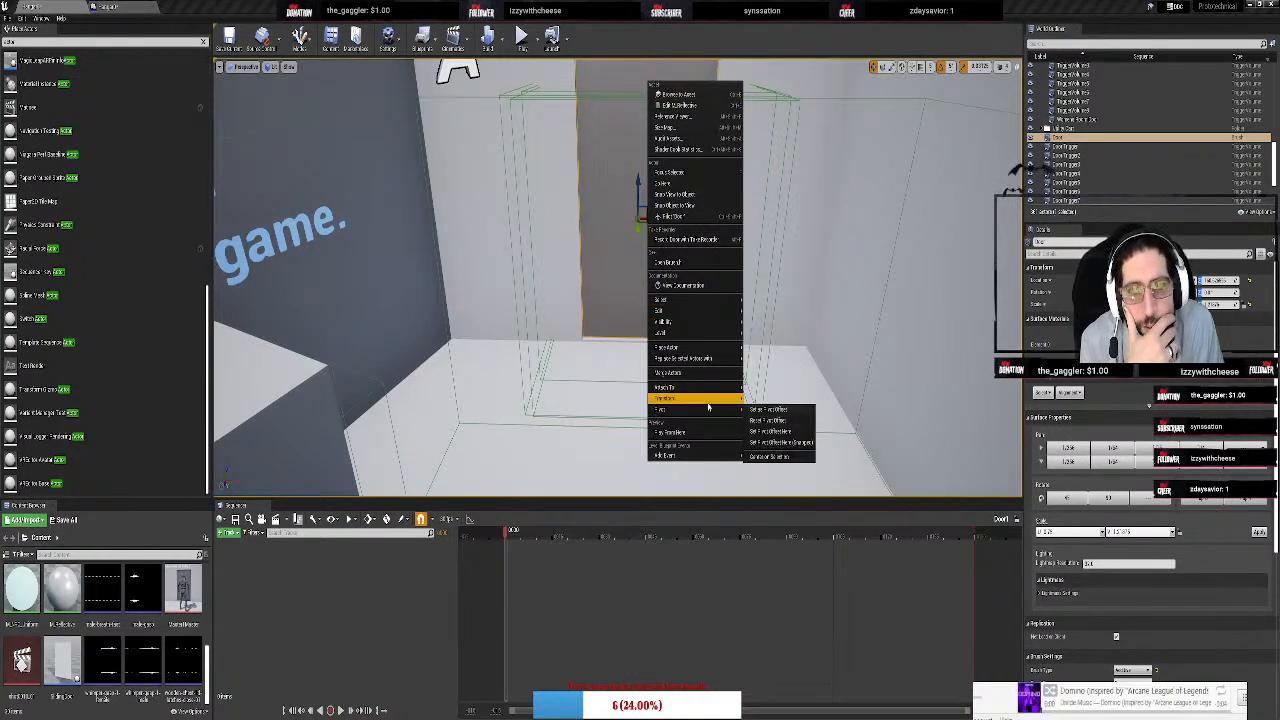
key(Escape)
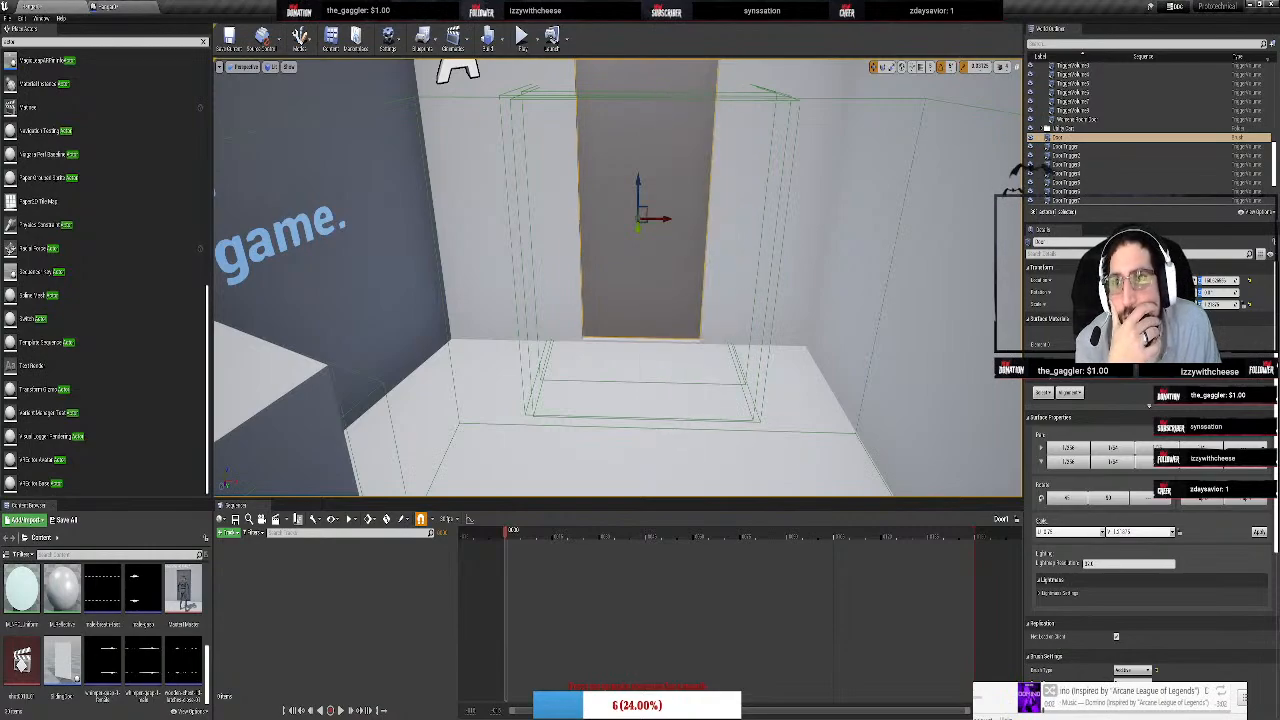
Convert the door brush into a static mesh named Door_StaticMesh, saved in the Content folder
click(389, 40)
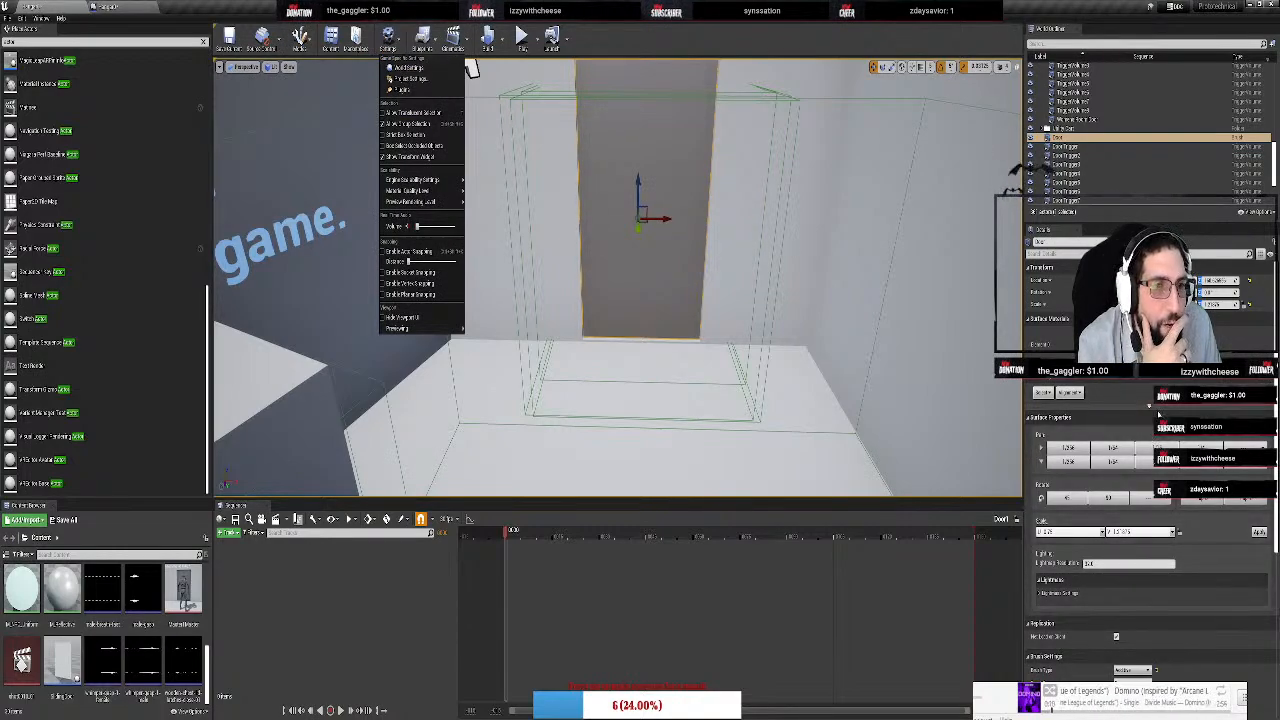
scroll(1148, 604, down, 5)
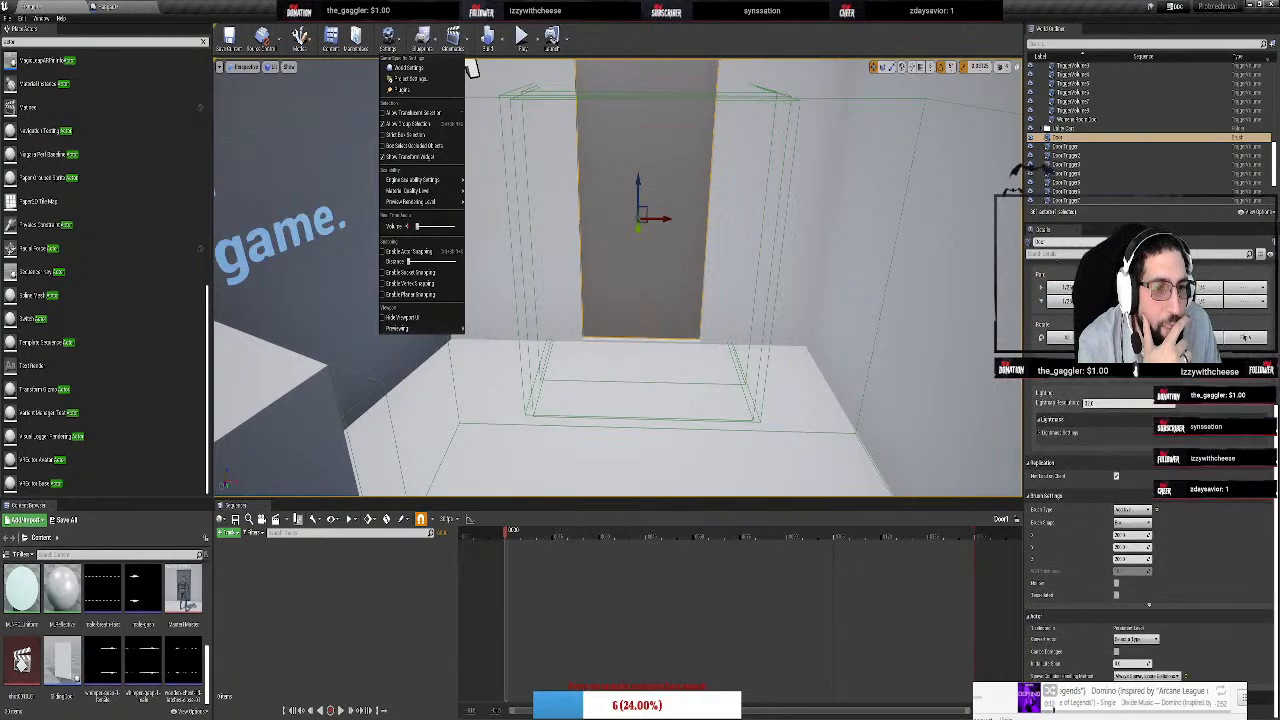
click(1150, 606)
scroll(1152, 608, down, 1)
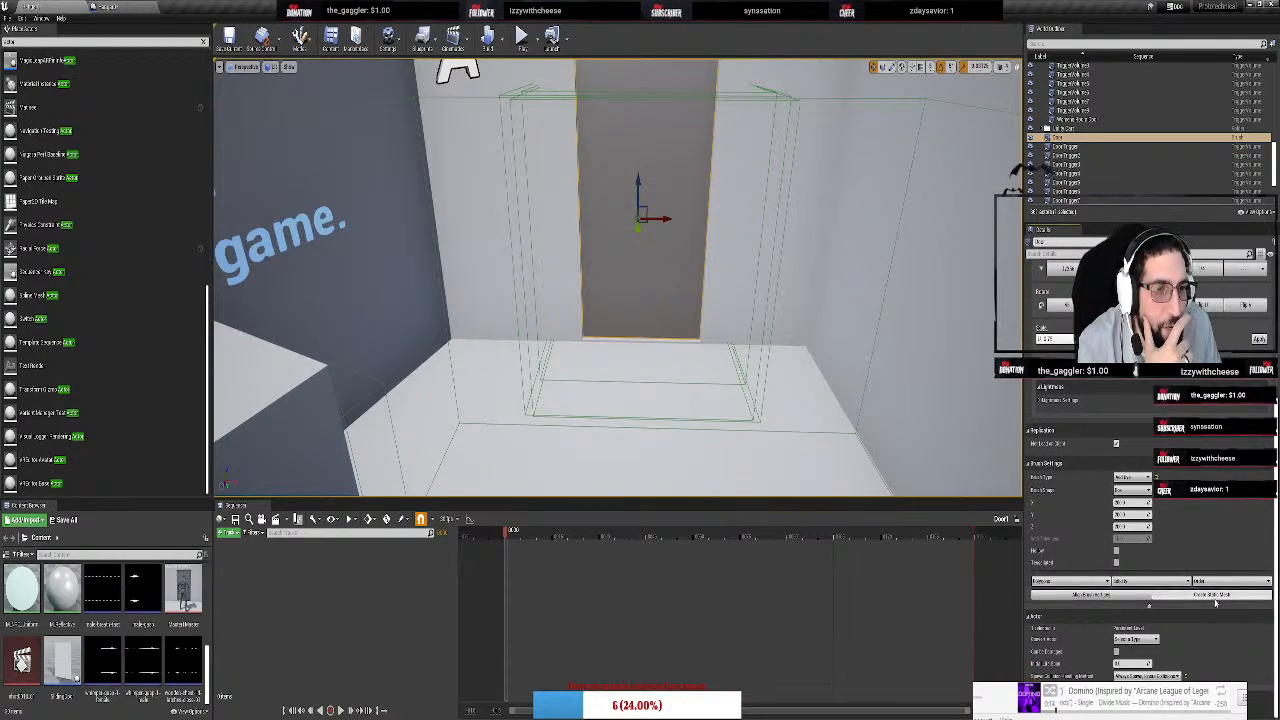
click(1216, 599)
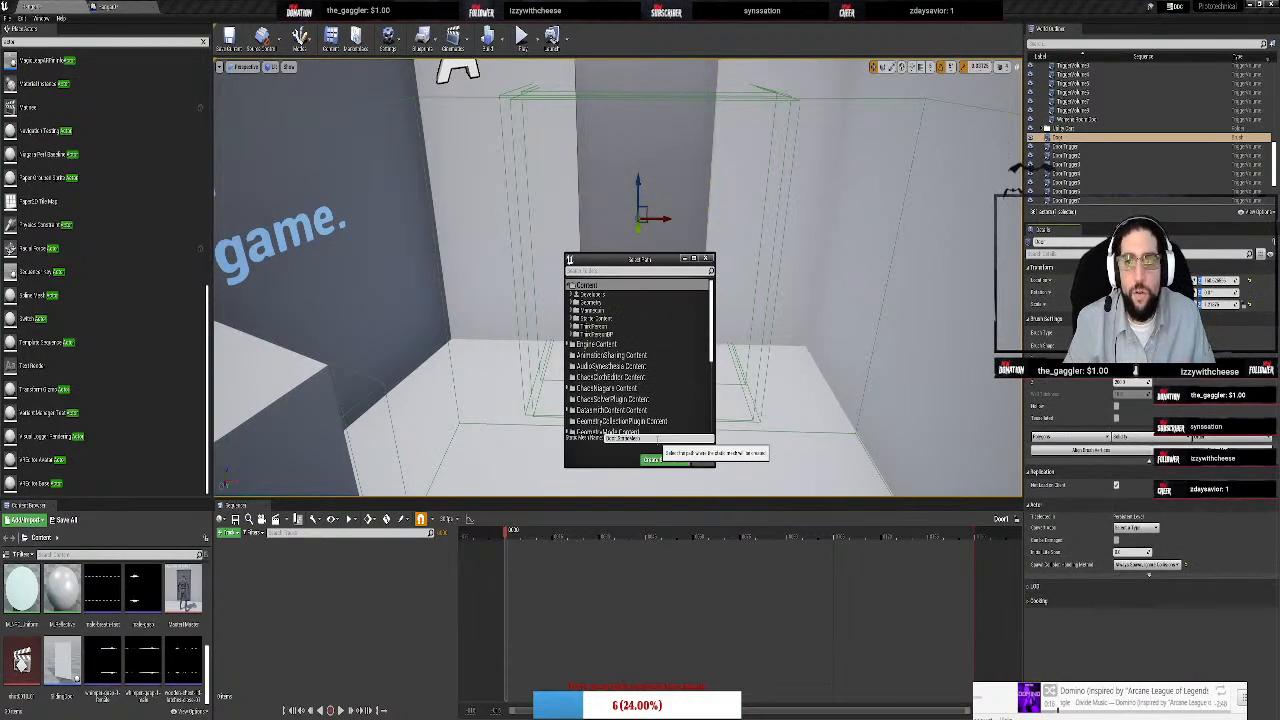
click(655, 459)
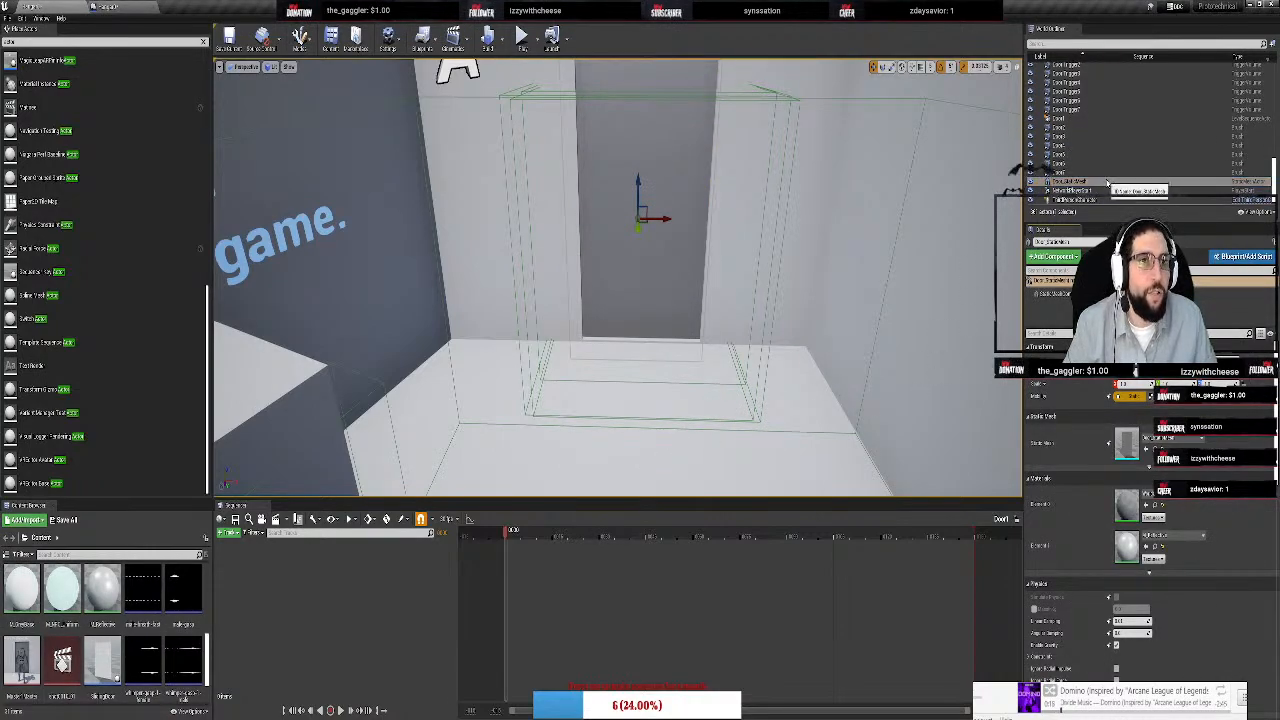
Delete the remaining door brushes Door2 through Door7 from the level
click(1079, 128)
shift+click(1185, 172)
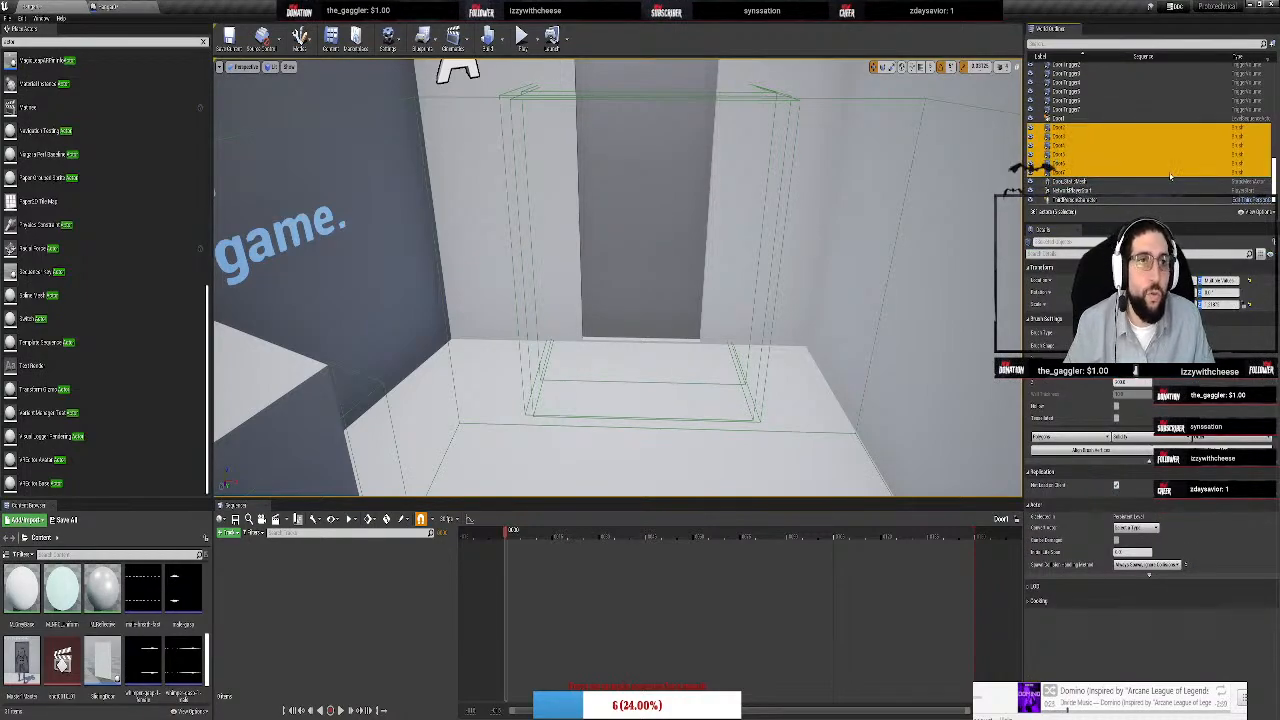
key(Delete)
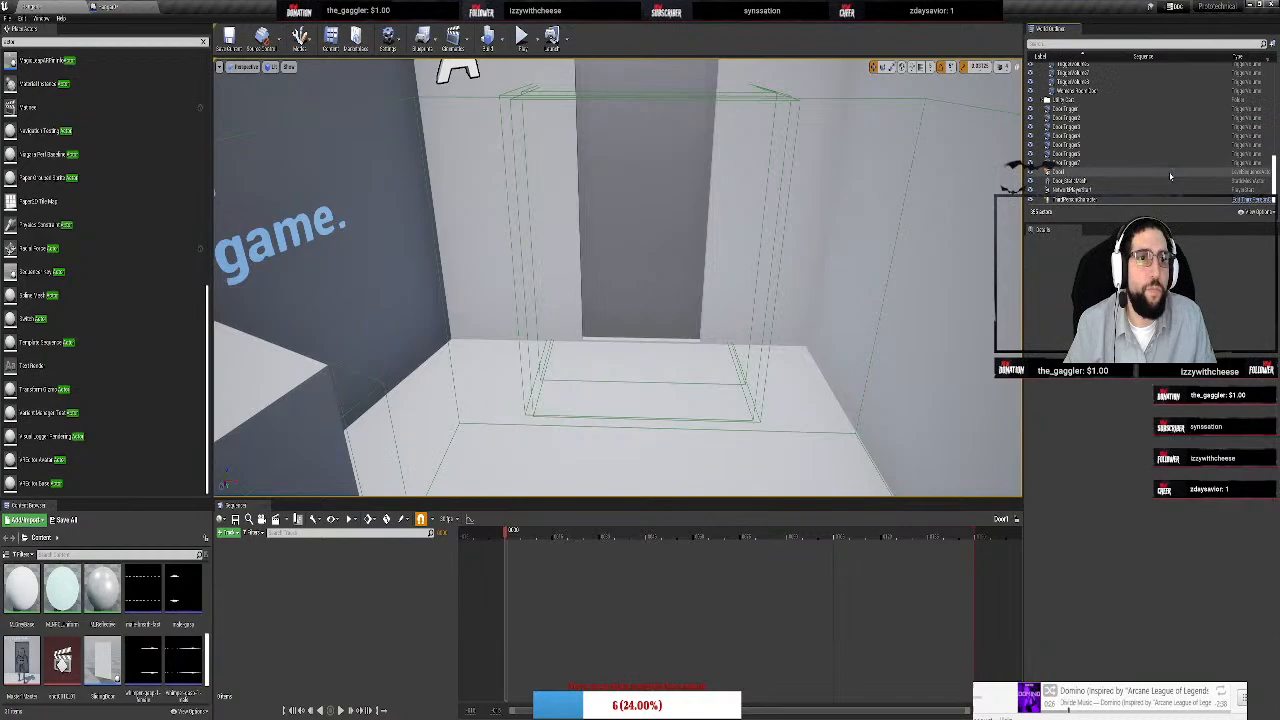
Add a Box Collision component to the Door_StaticMesh actor
click(1072, 180)
double_click(1072, 180)
right_drag(617, 277, 720, 277)
right_drag(617, 277, 660, 310)
mouse_move(602, 144)
right_down()
mouse_move(660, 155)
mouse_move(560, 170)
mouse_move(602, 144)
right_up()
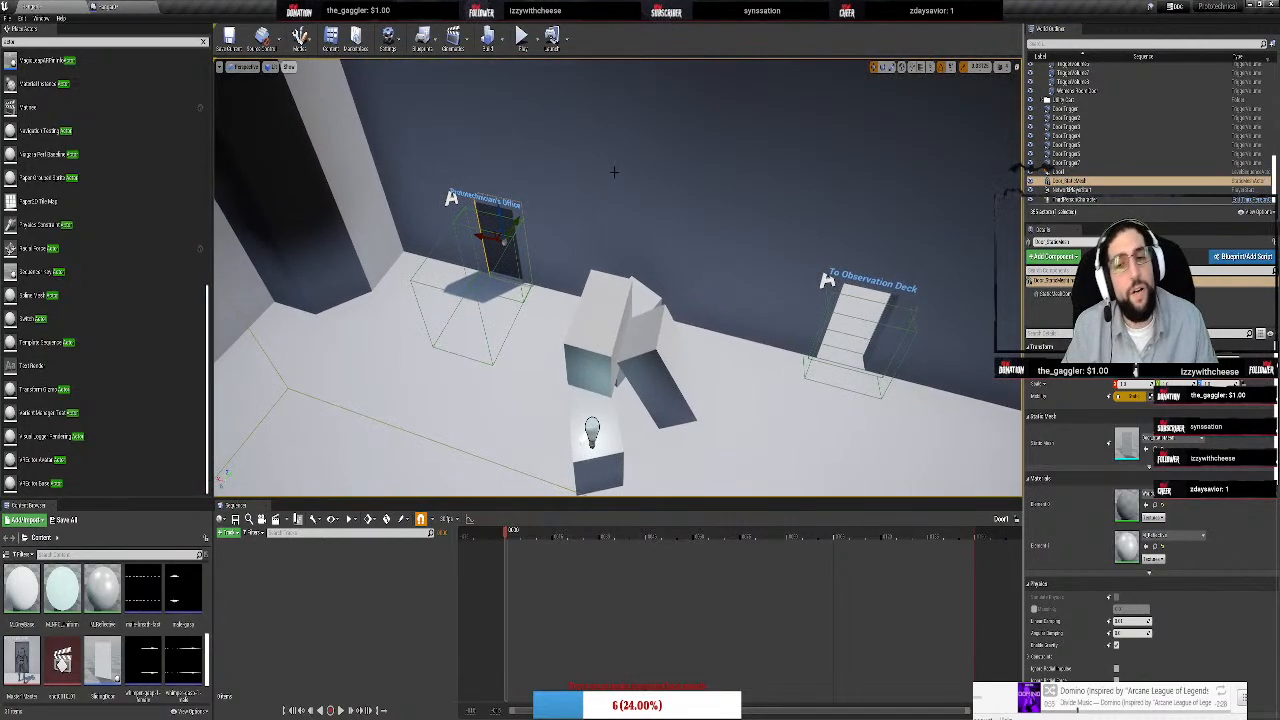
click(1060, 293)
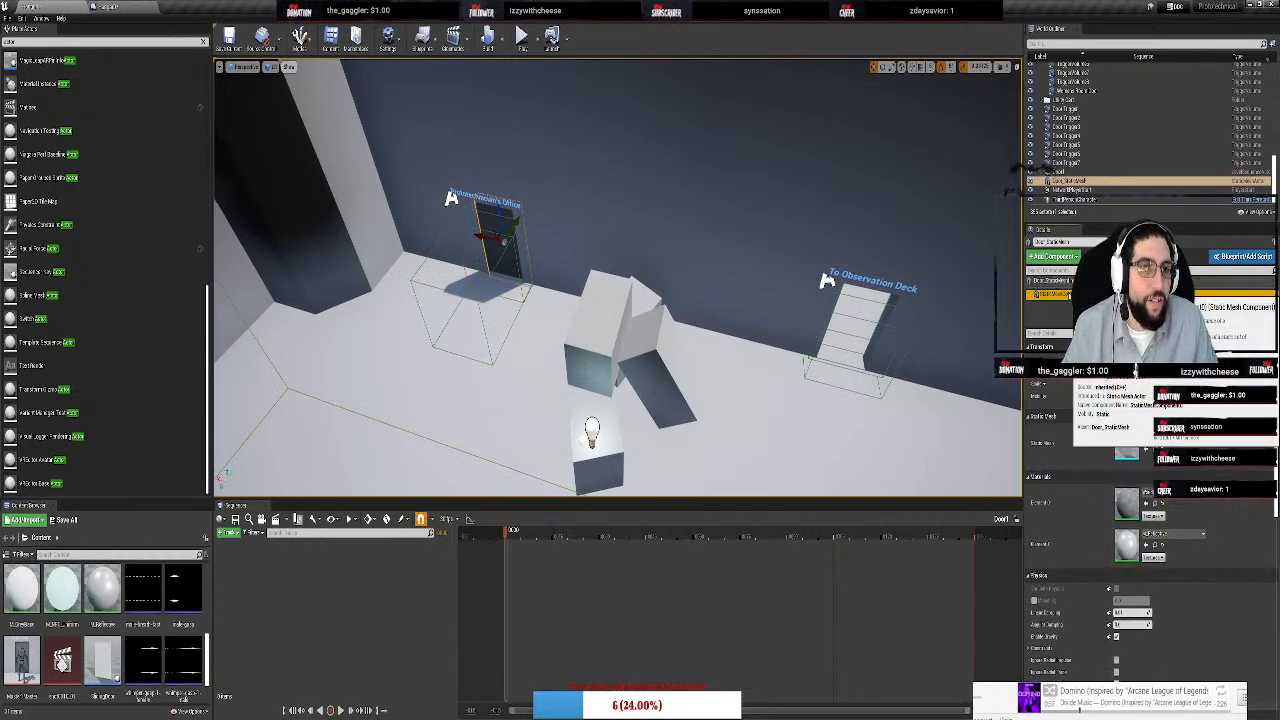
click(1068, 257)
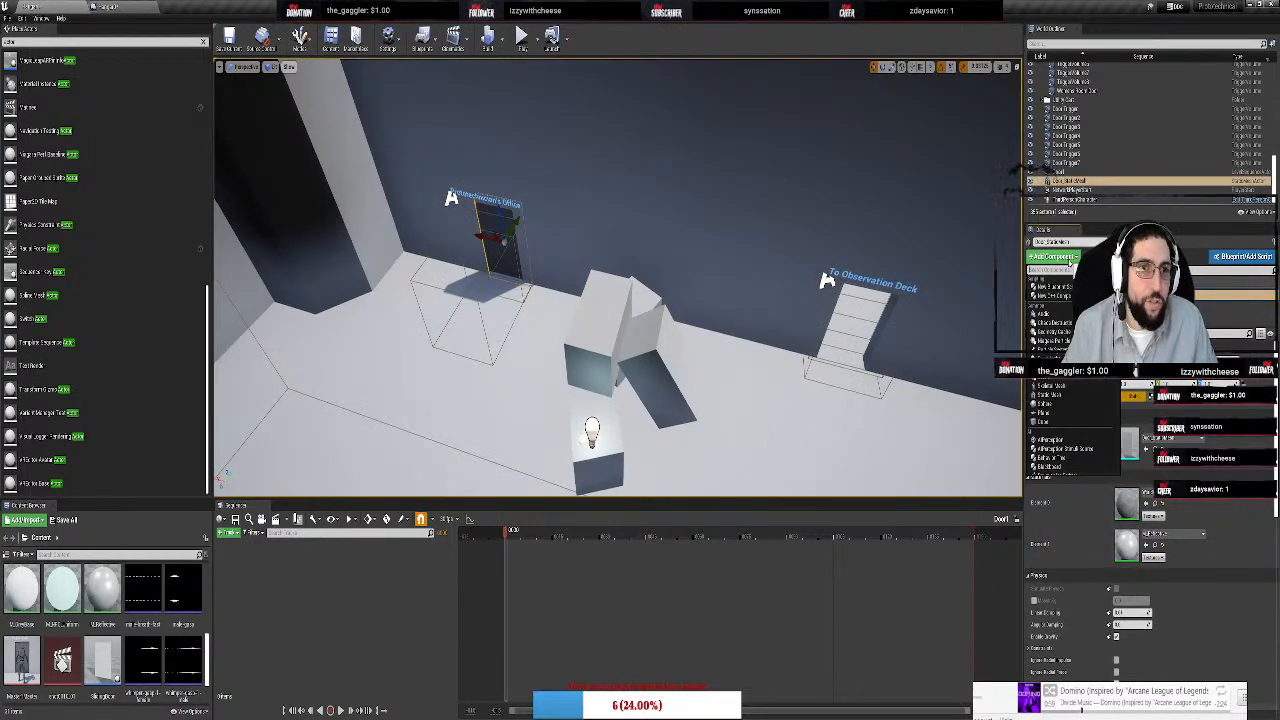
text(colli)
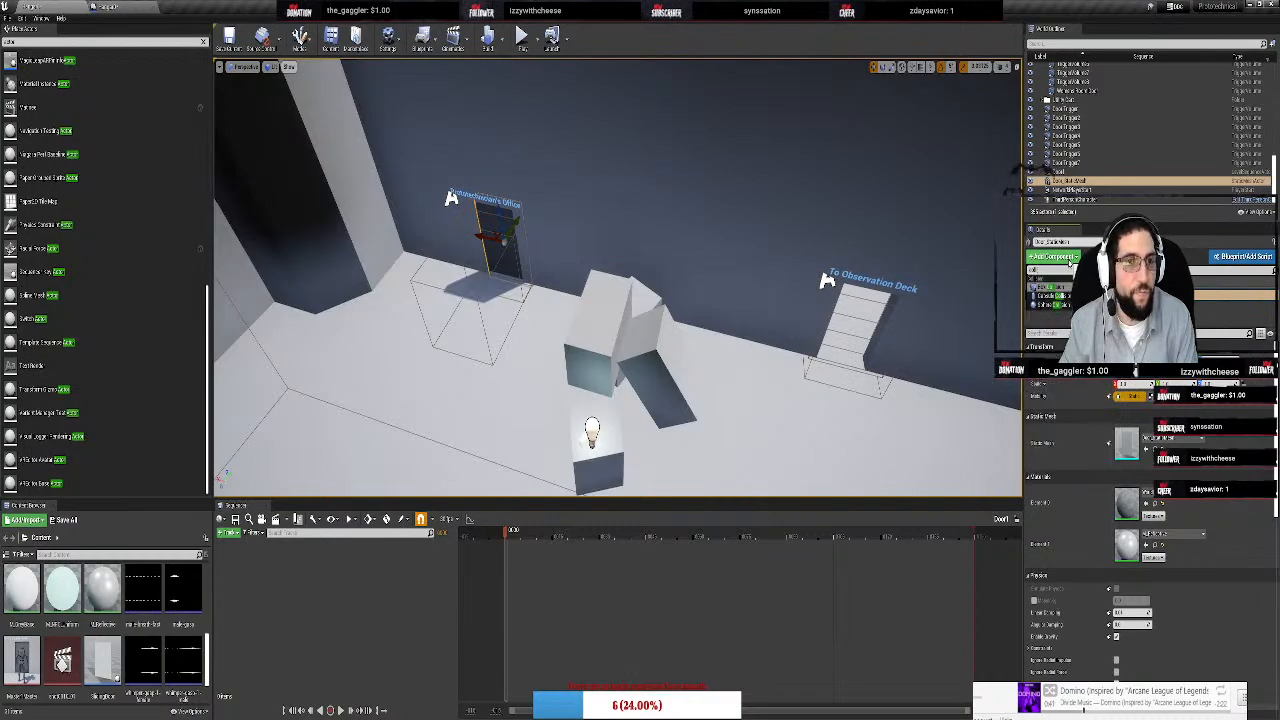
click(1061, 288)
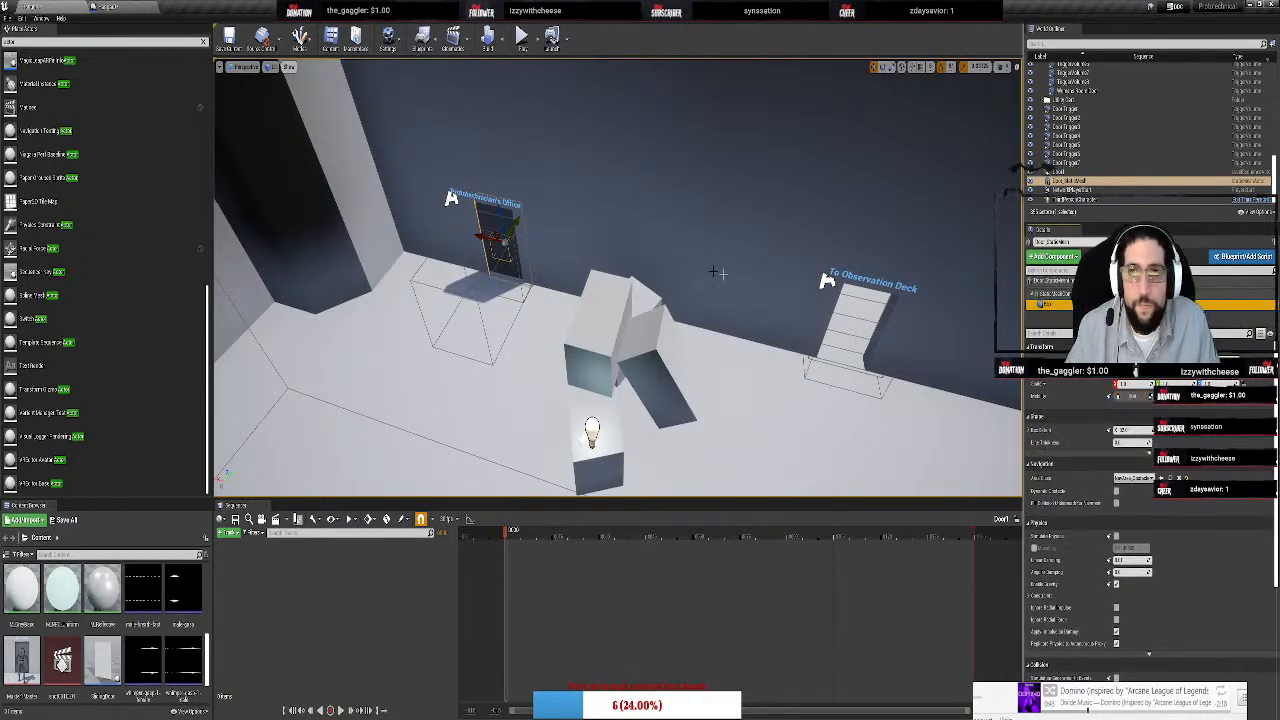
Enlarge the Box Collision of Door_StaticMesh so it extends in front of and behind the Prototechnician's Office doorway
key(w)
right_drag(610, 234, 520, 240)
key(s)
key(w)
key(s)
key(w)
key(r)
drag(622, 310, 643, 297)
right_drag(643, 297, 748, 194)
key(w)
key(s)
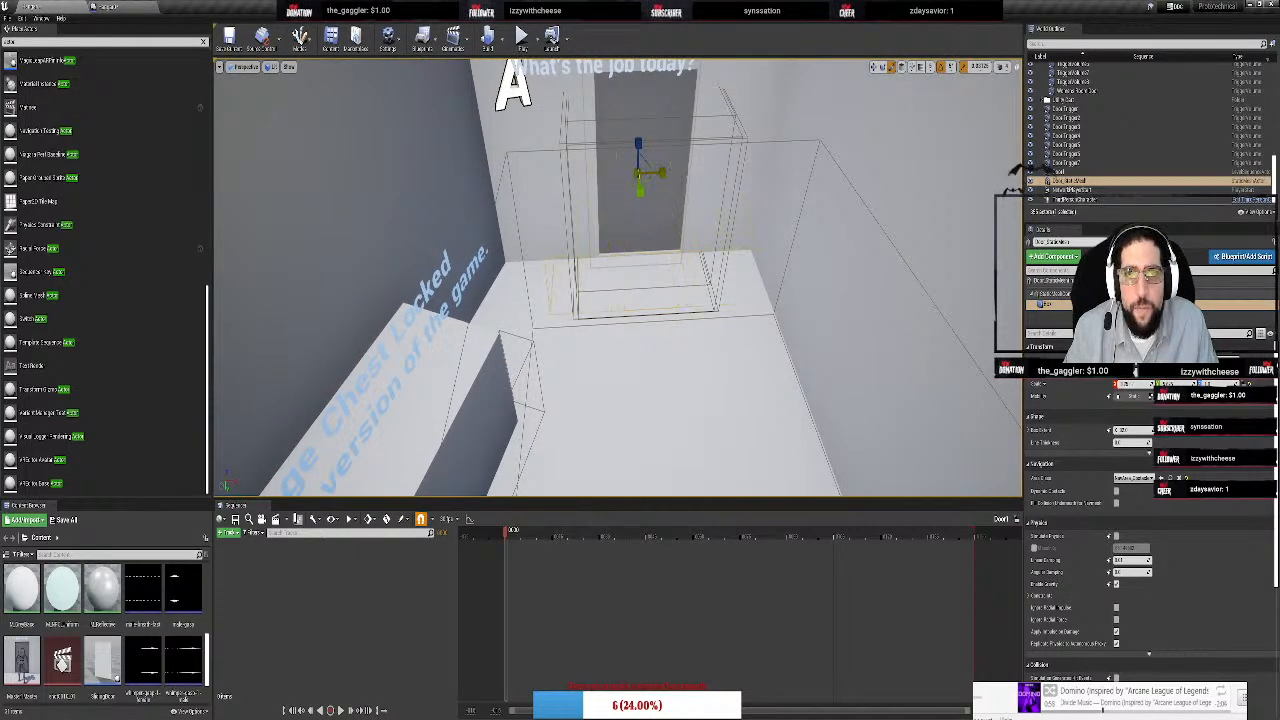
Examine the coverage of the Box Collision from both sides of the Prototechnician's Office door
right_drag(791, 92, 535, 265)
key(w)
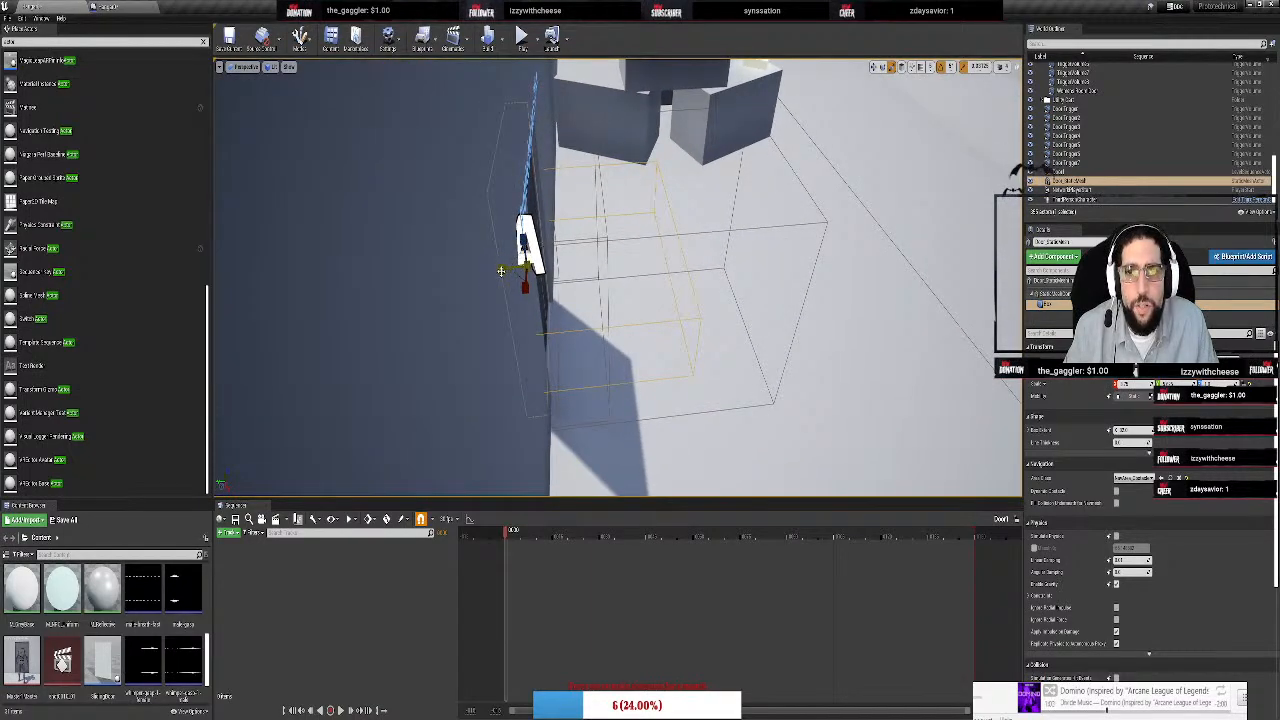
right_drag(674, 248, 518, 286)
key(w)
key(d)
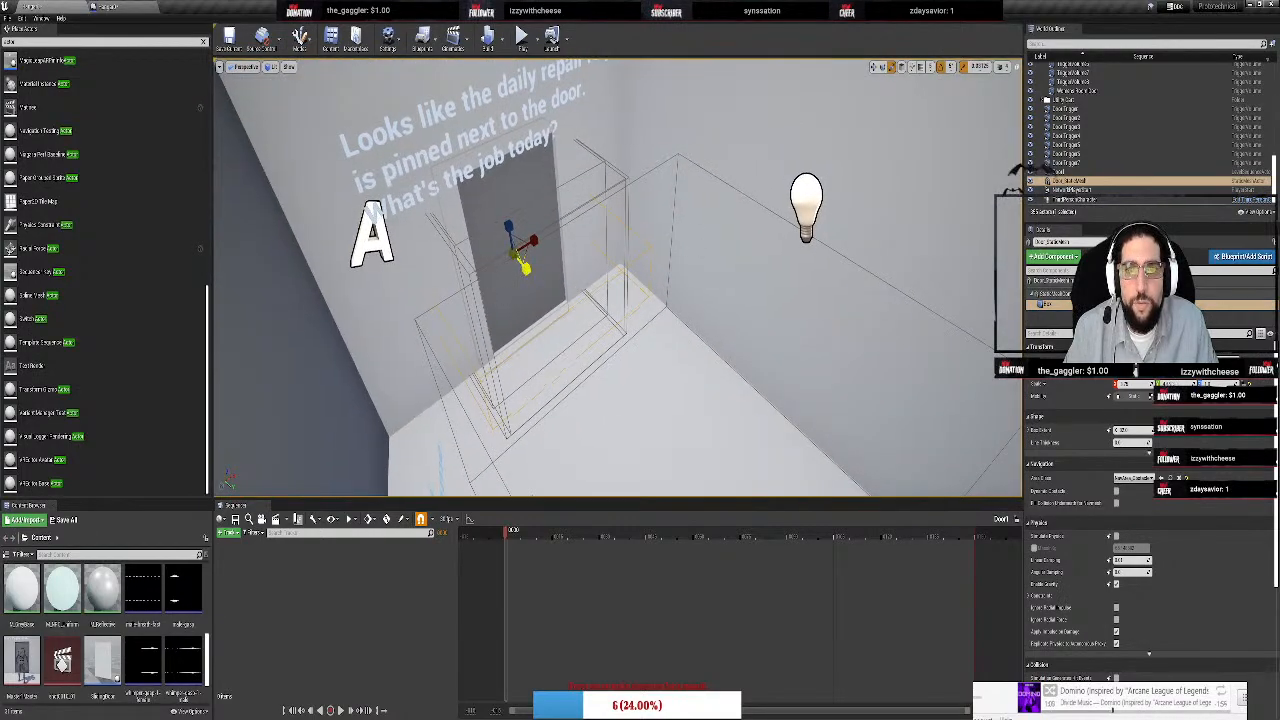
key(w)
right_drag(616, 209, 655, 217)
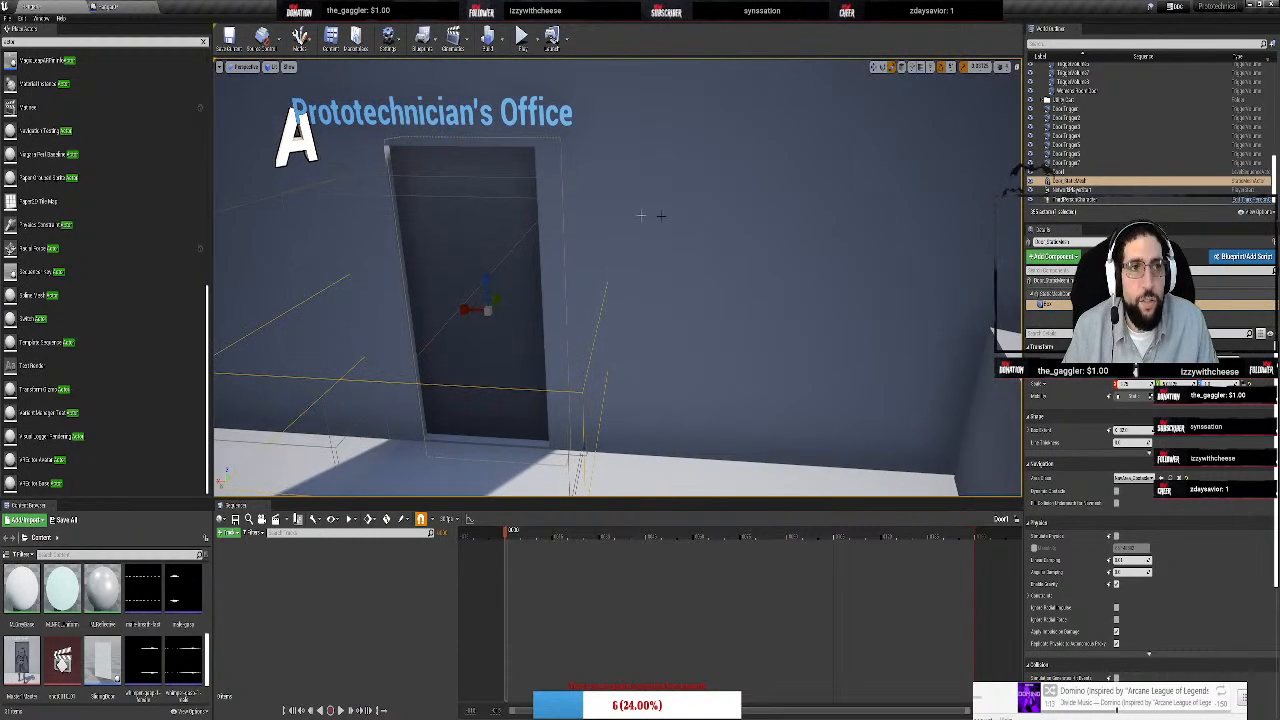
key(a)
right_drag(749, 229, 765, 290)
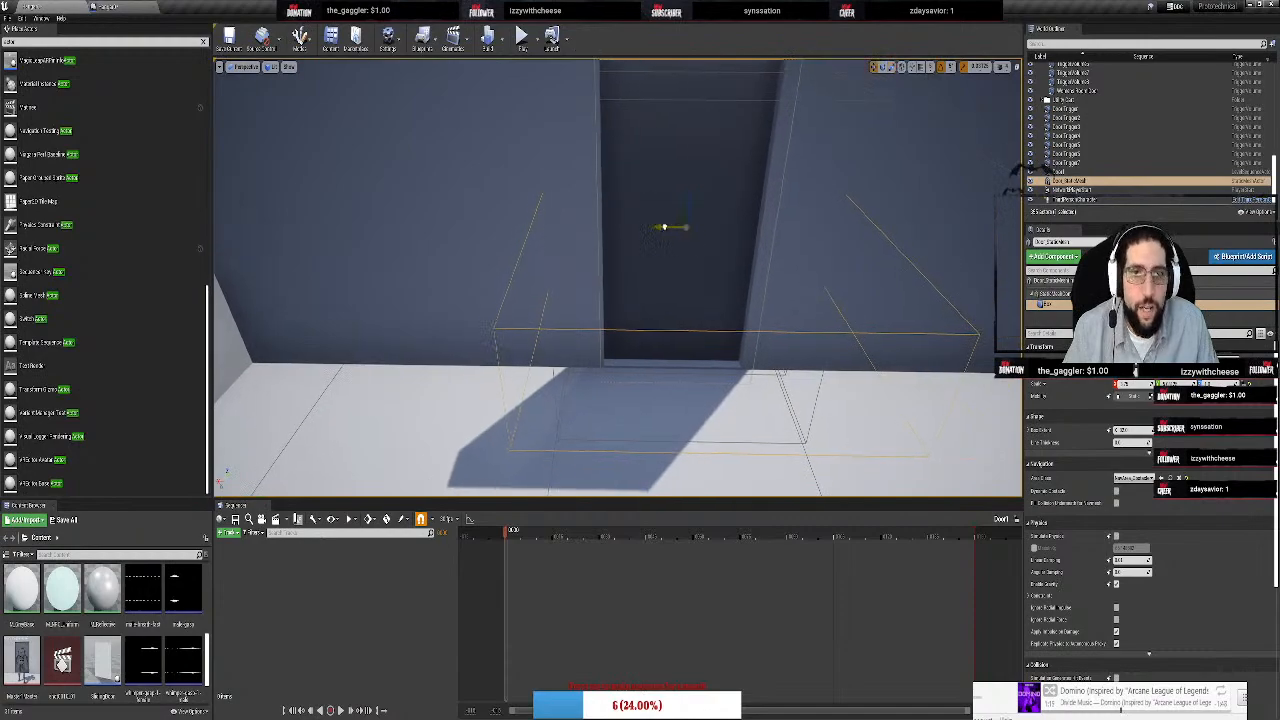
right_drag(677, 229, 831, 275)
key(s)
key(w)
key(w)
key(w)
key(w)
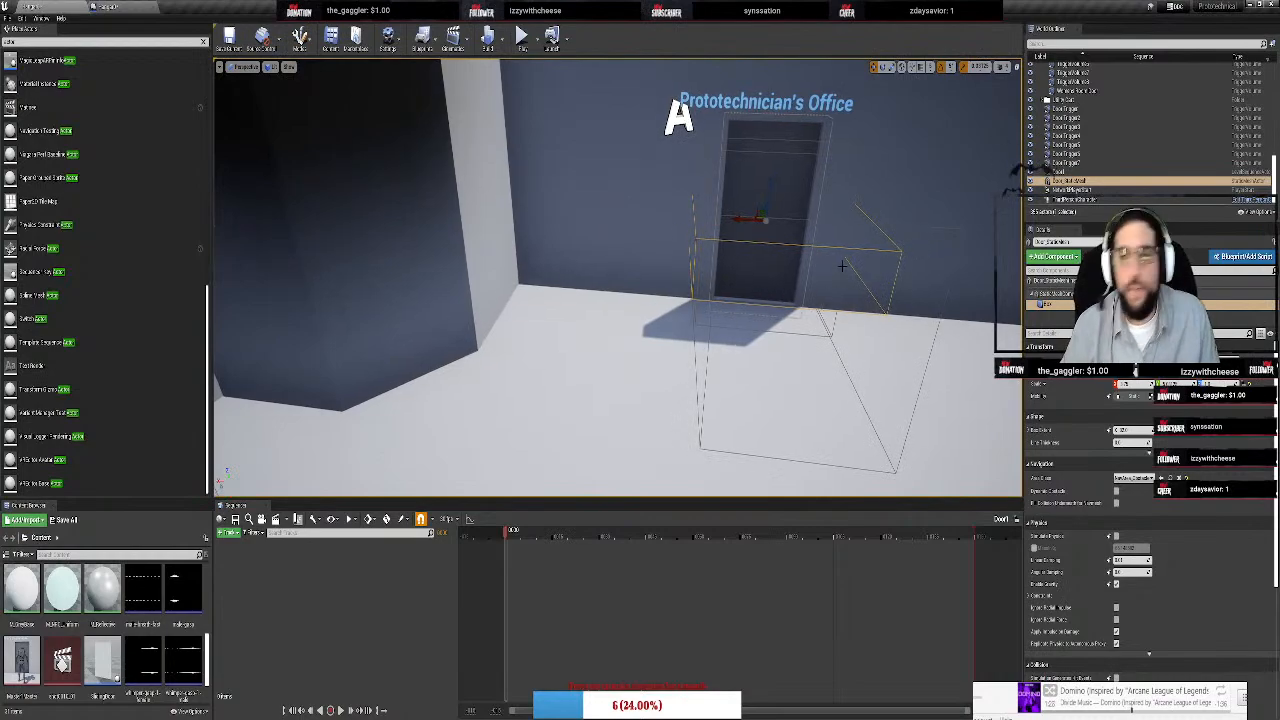
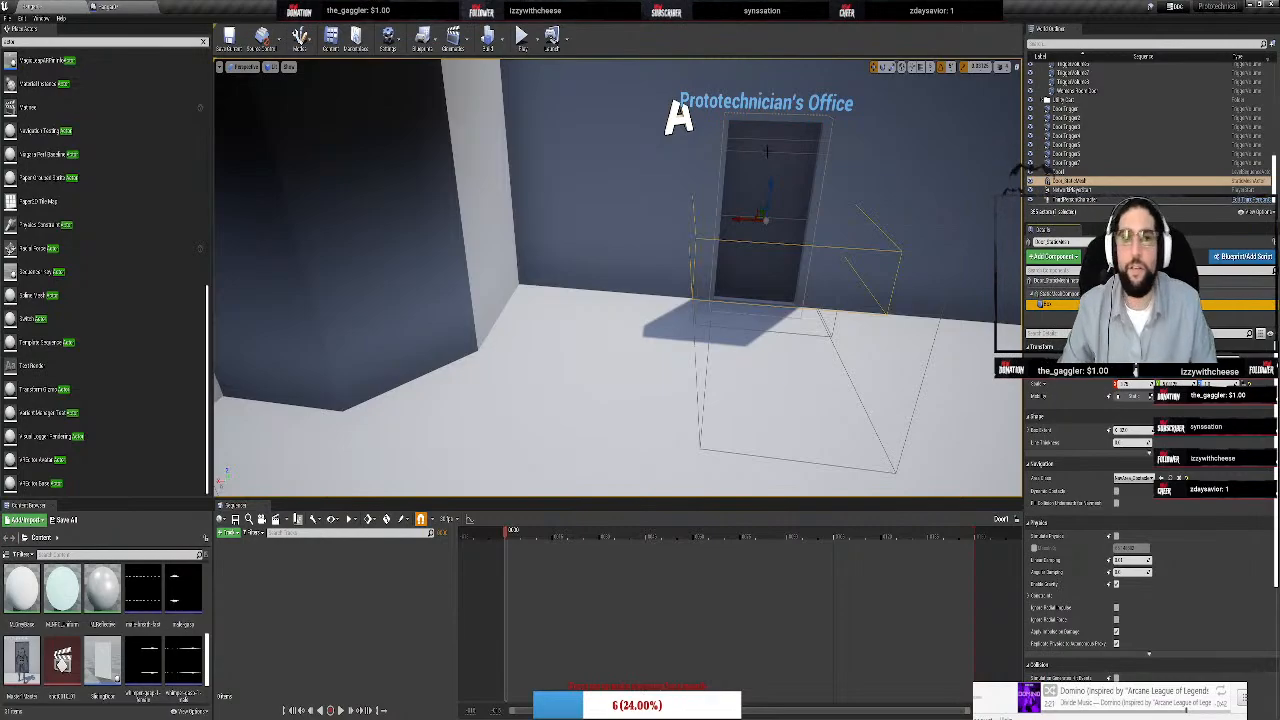
right_drag(608, 277, 900, 280)
right_drag(684, 110, 840, 270)
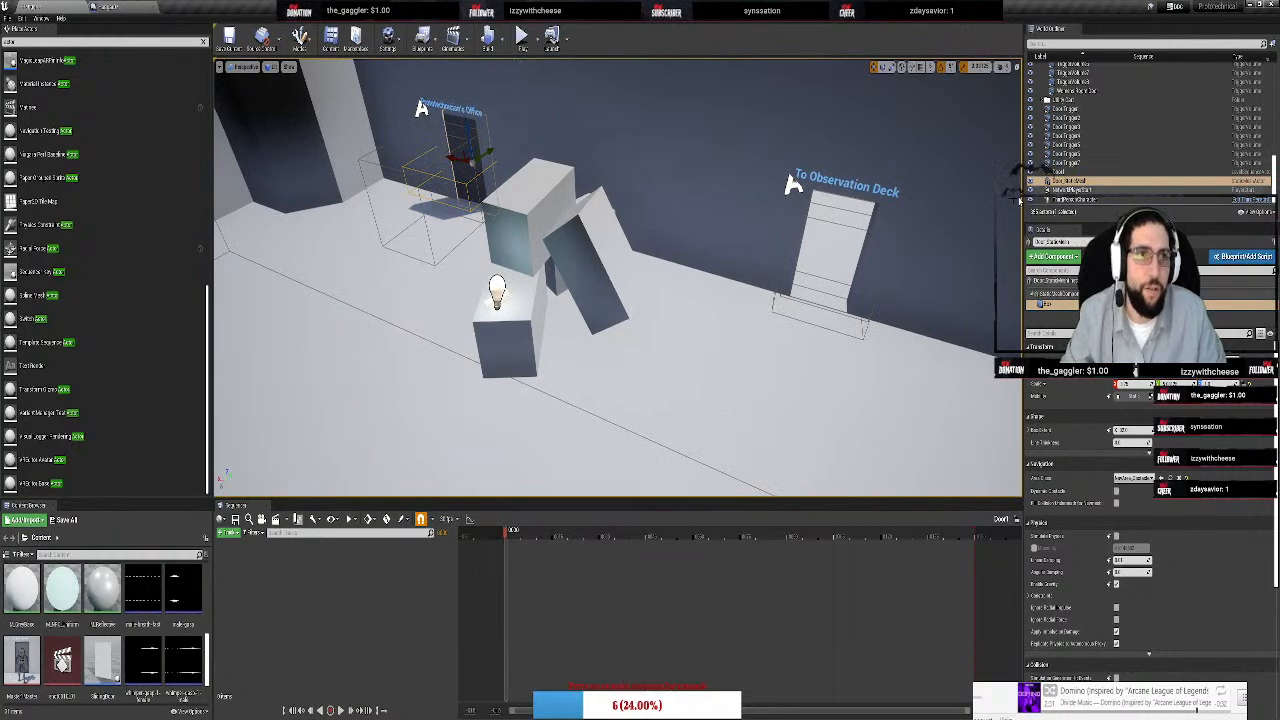
key(ctrl+w)
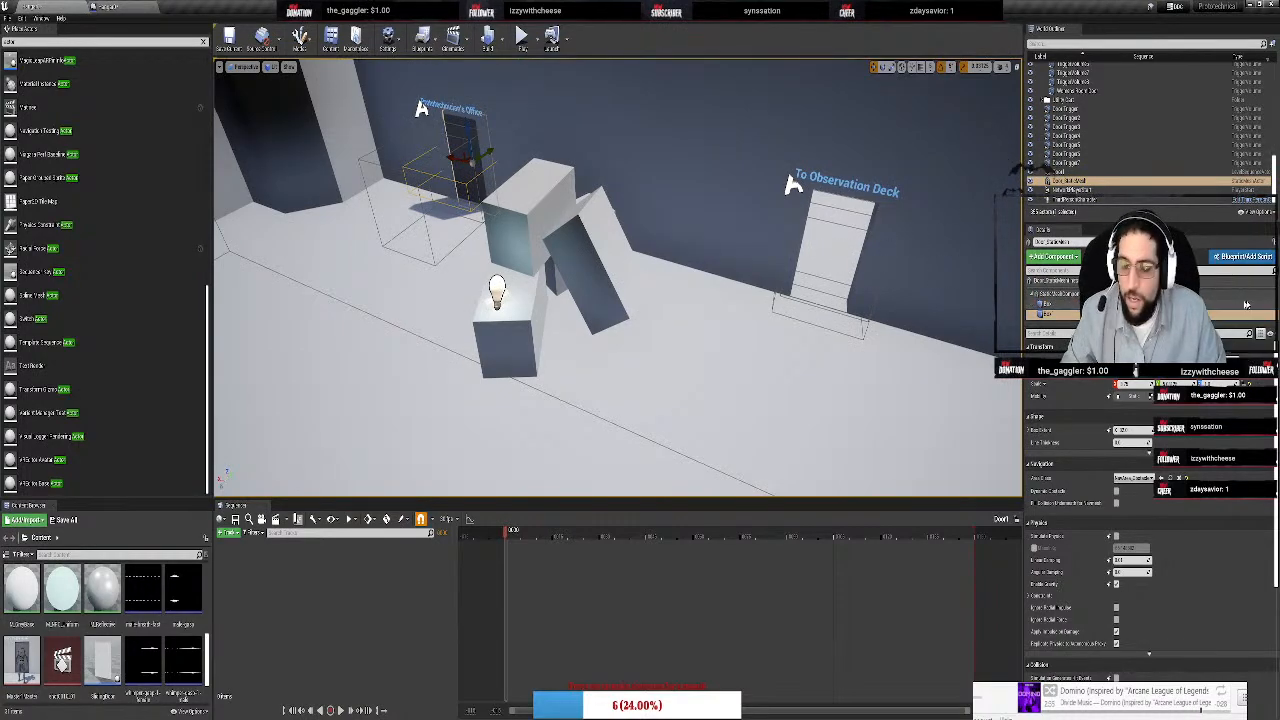
key(ctrl+z)
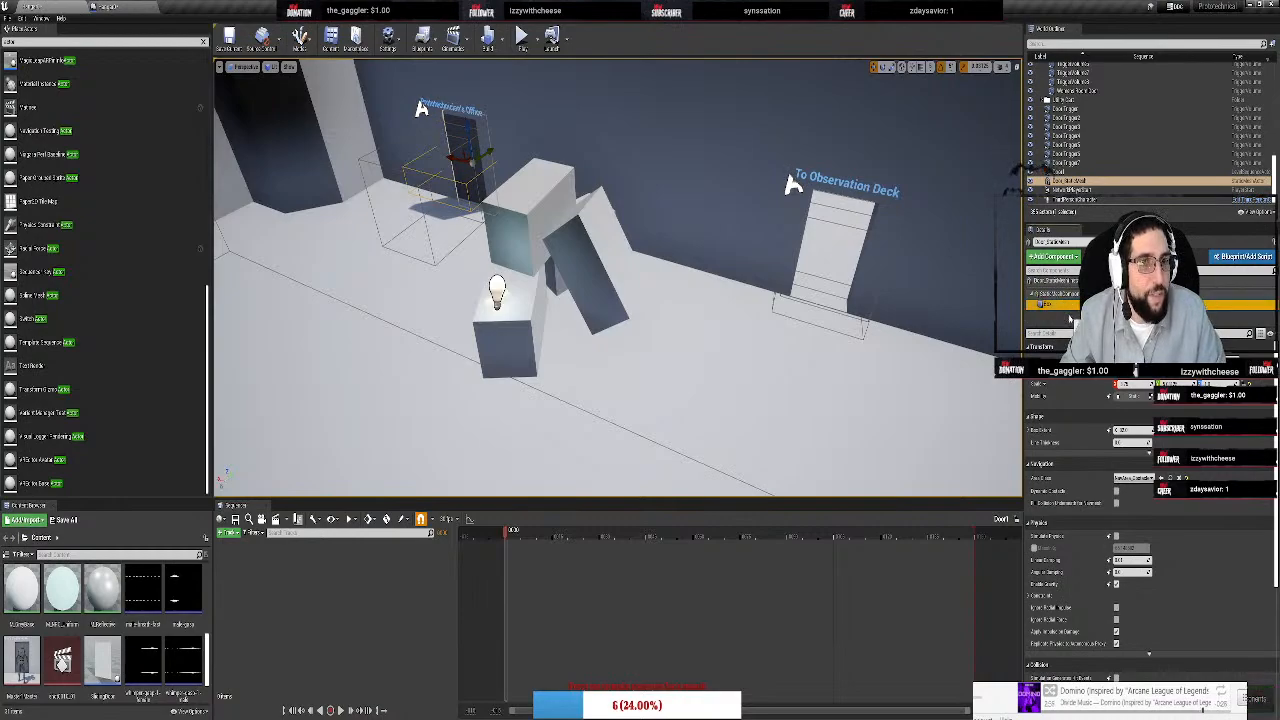
click(1062, 293)
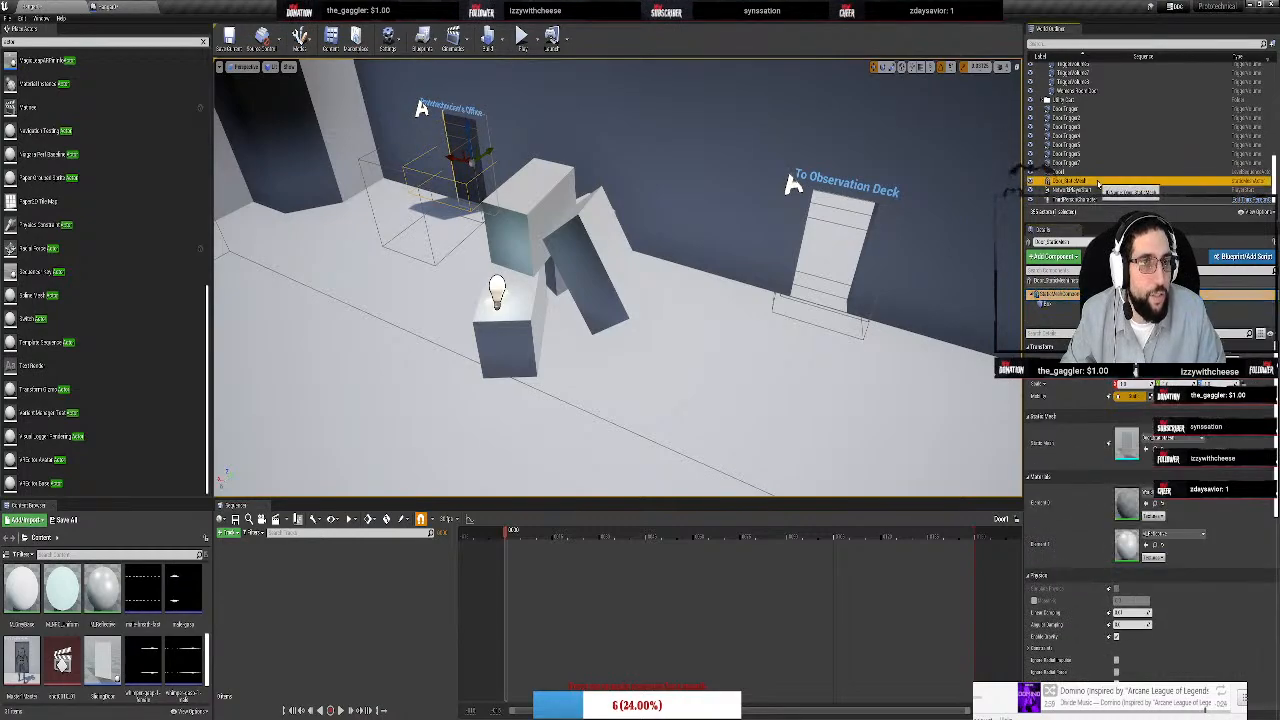
key(ctrl+w)
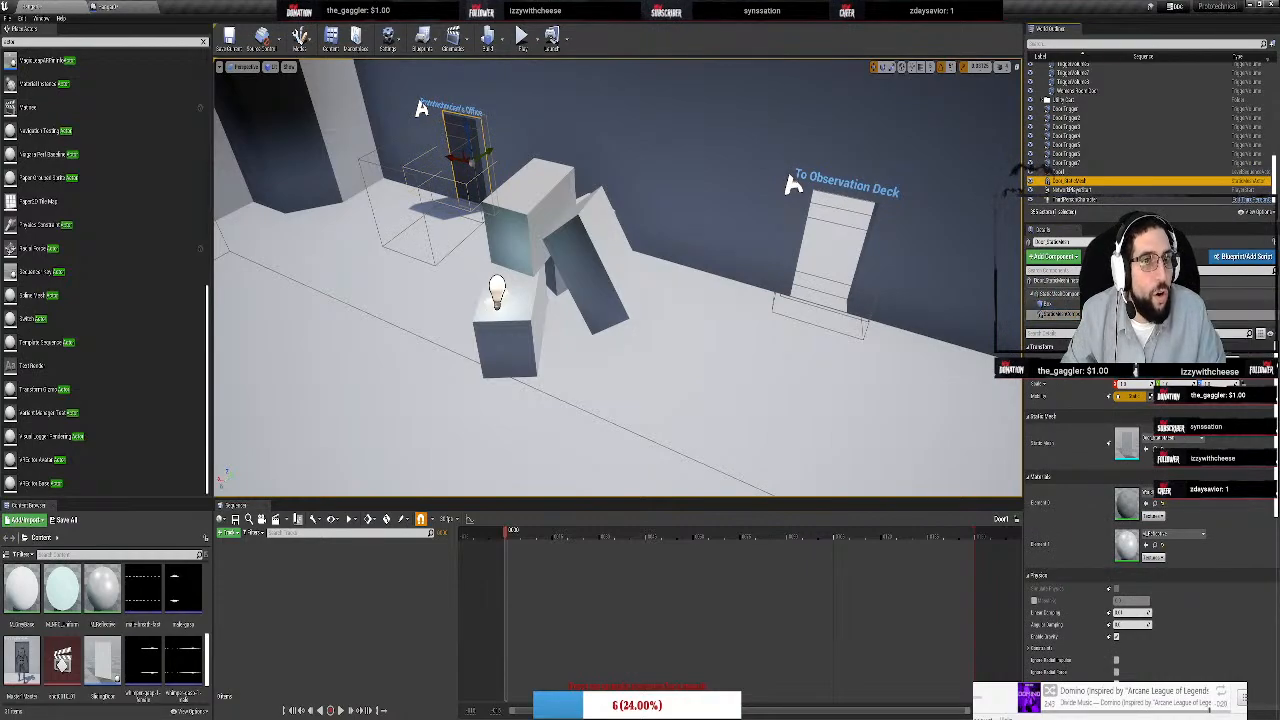
click(1075, 314)
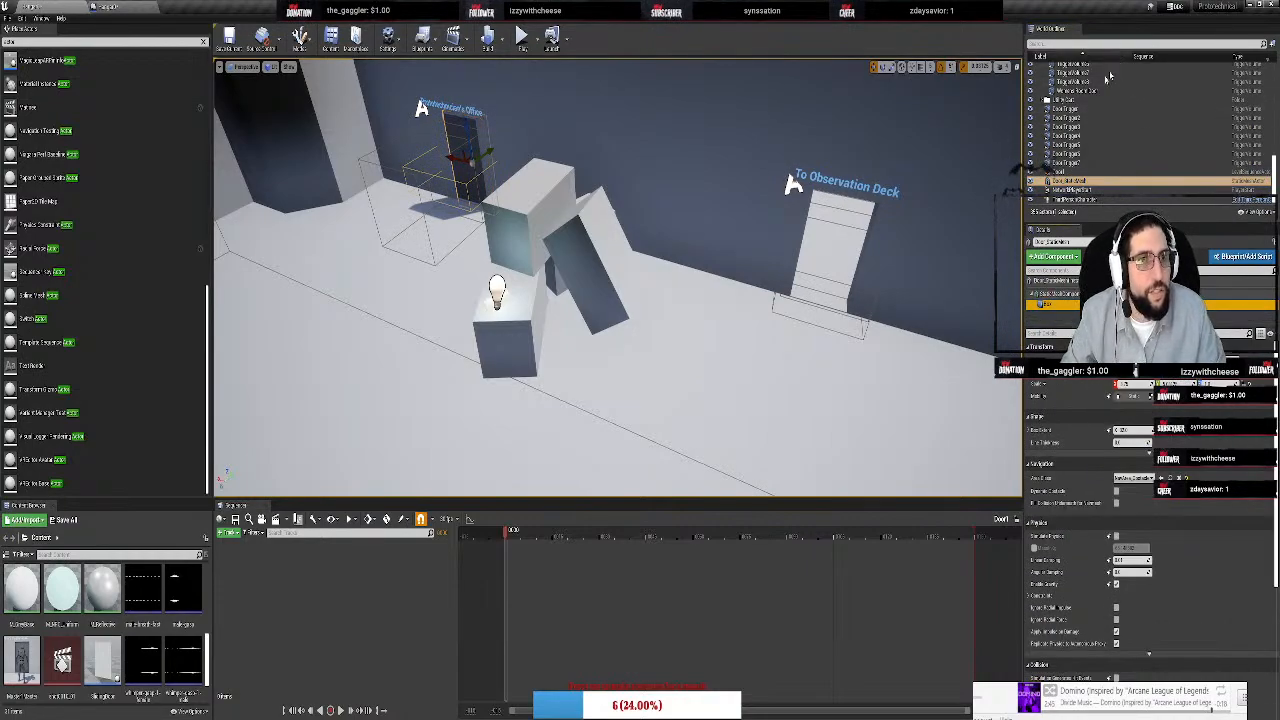
Look through the Door_StaticMesh actor's options and copy the whole actor
click(1065, 162)
click(1100, 180)
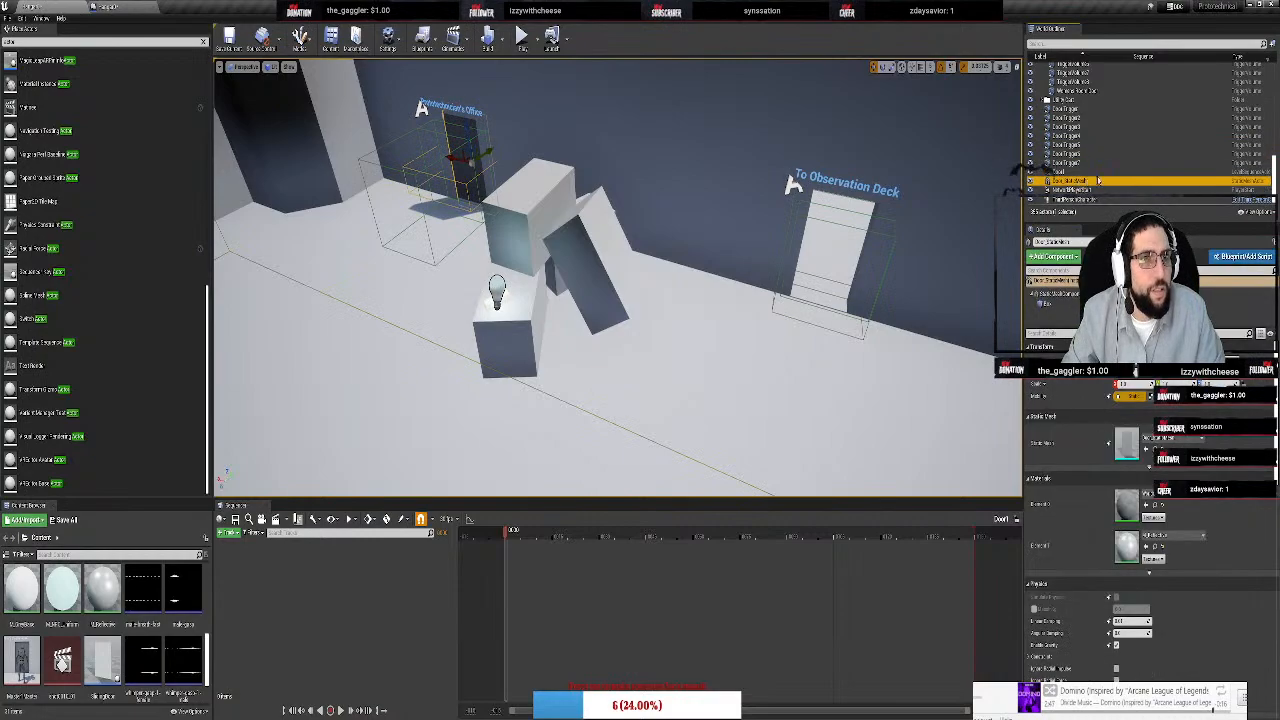
right_click(1090, 182)
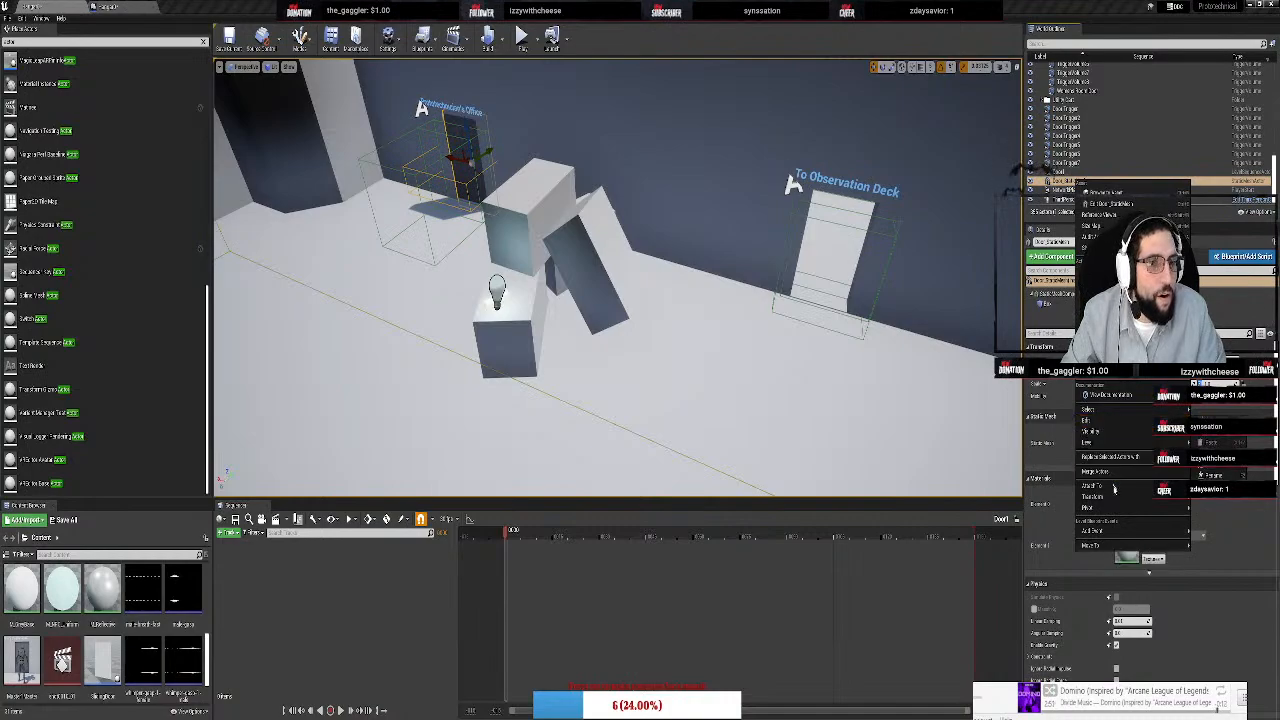
mouse_move(1110, 496)
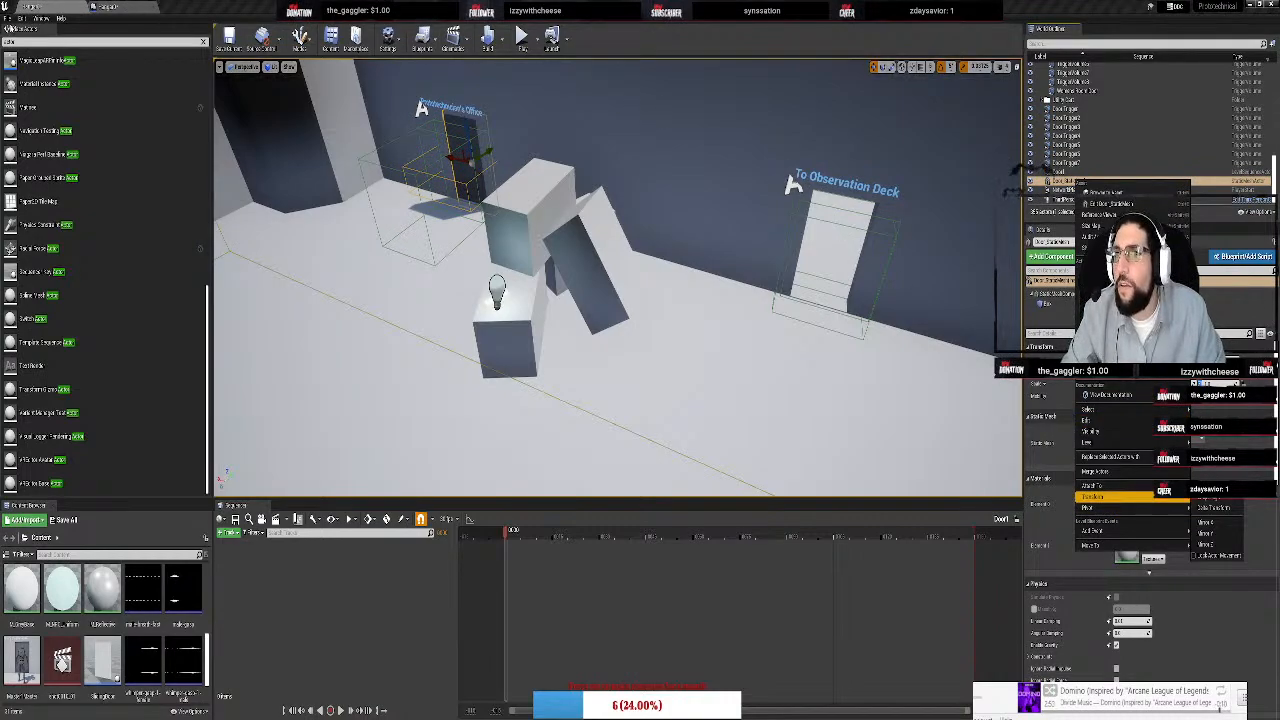
click(8, 19)
mouse_move(22, 19)
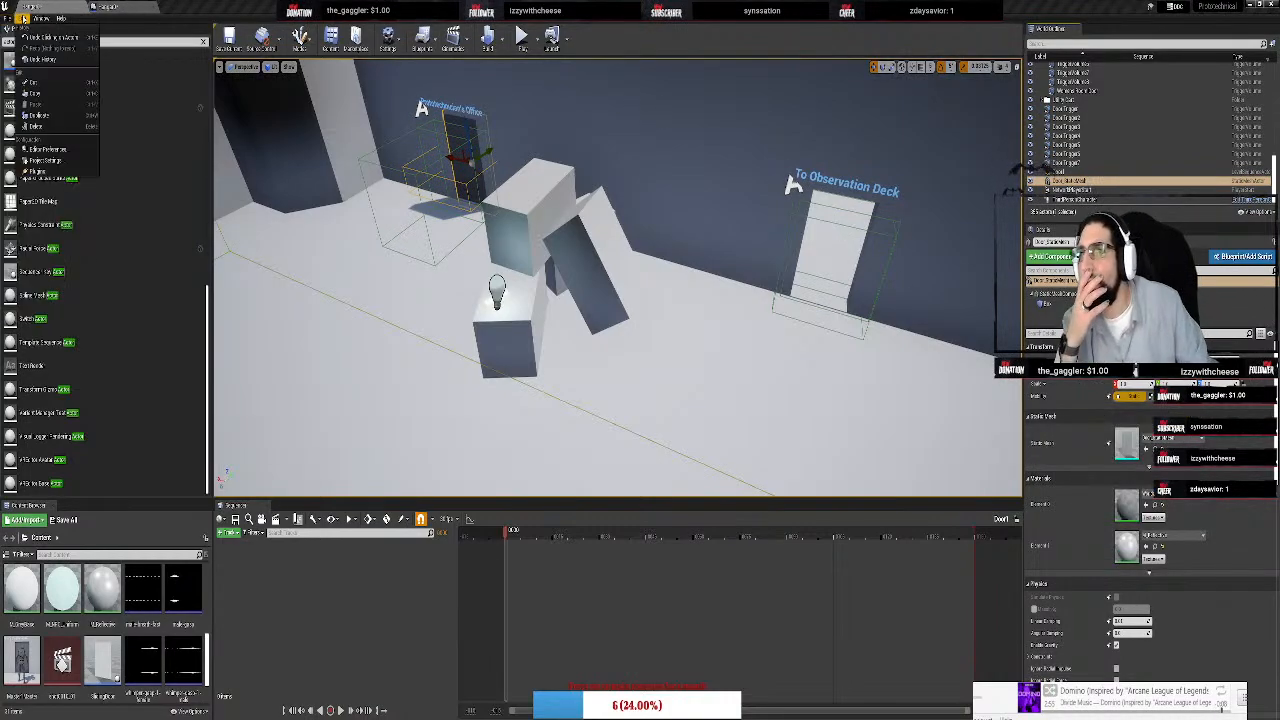
click(38, 93)
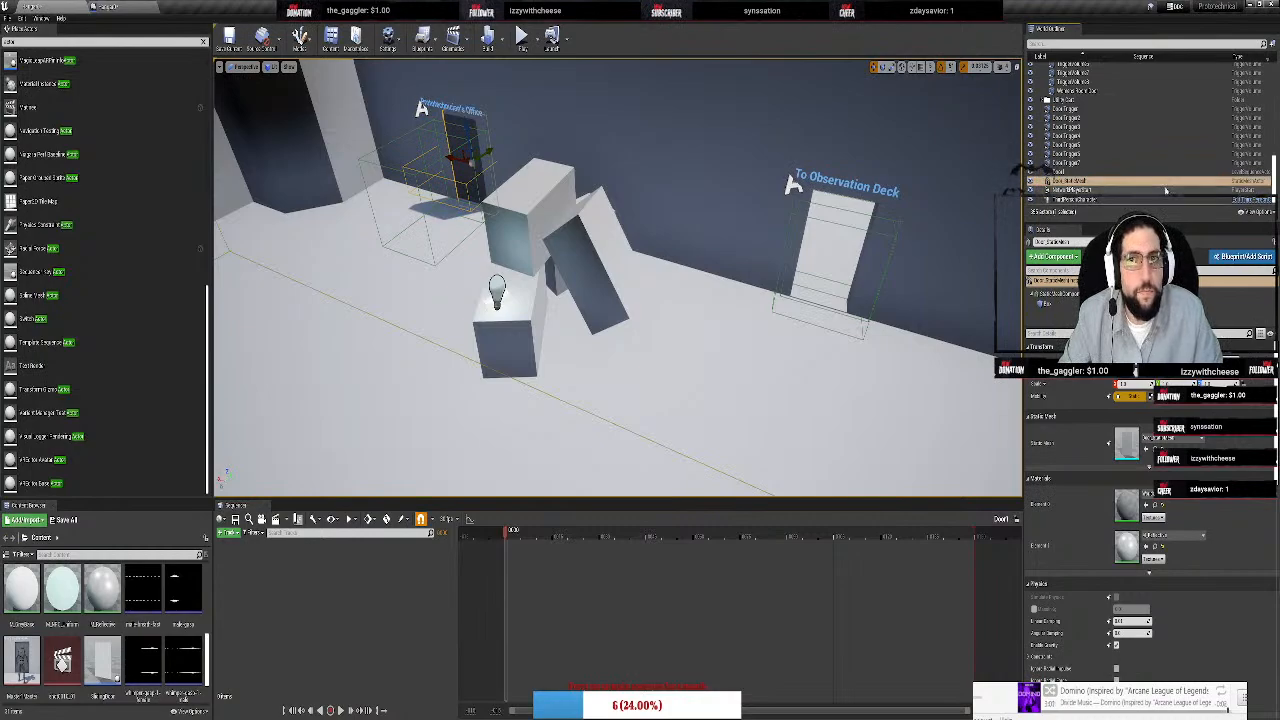
Duplicate the Door_StaticMesh actor together with its Box Collision
click(1195, 163)
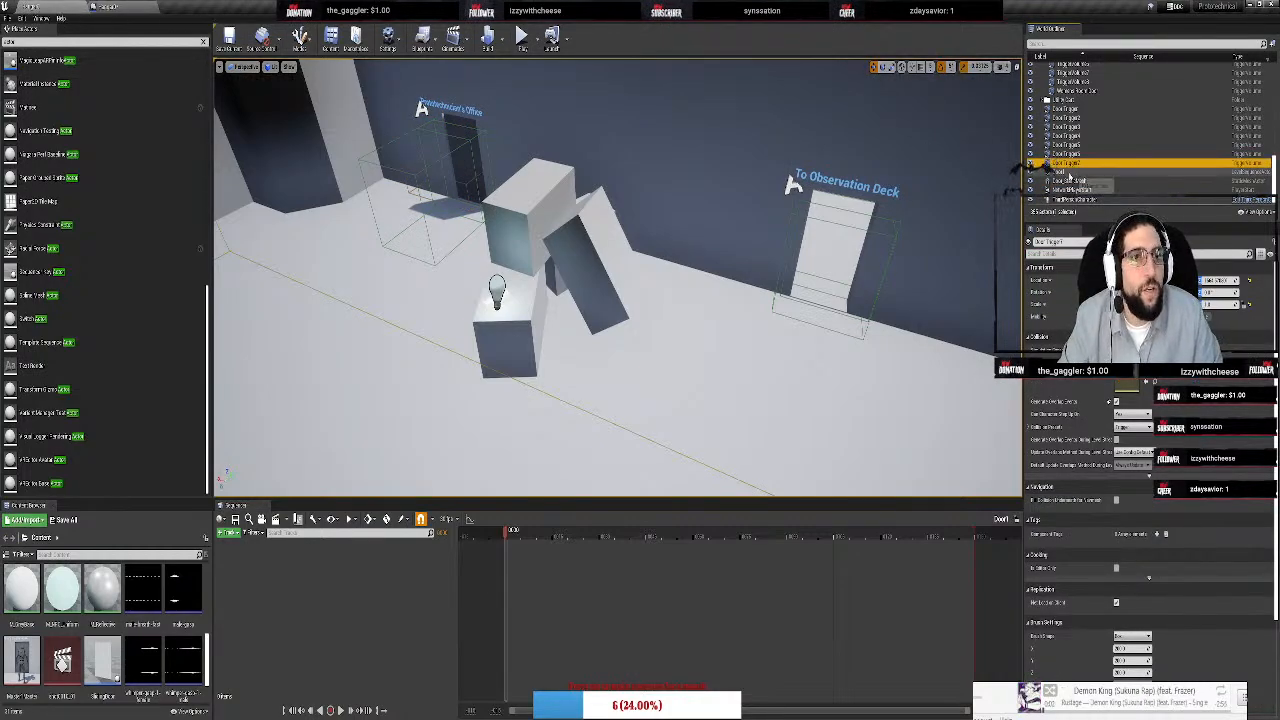
click(1085, 172)
click(1083, 190)
click(1083, 182)
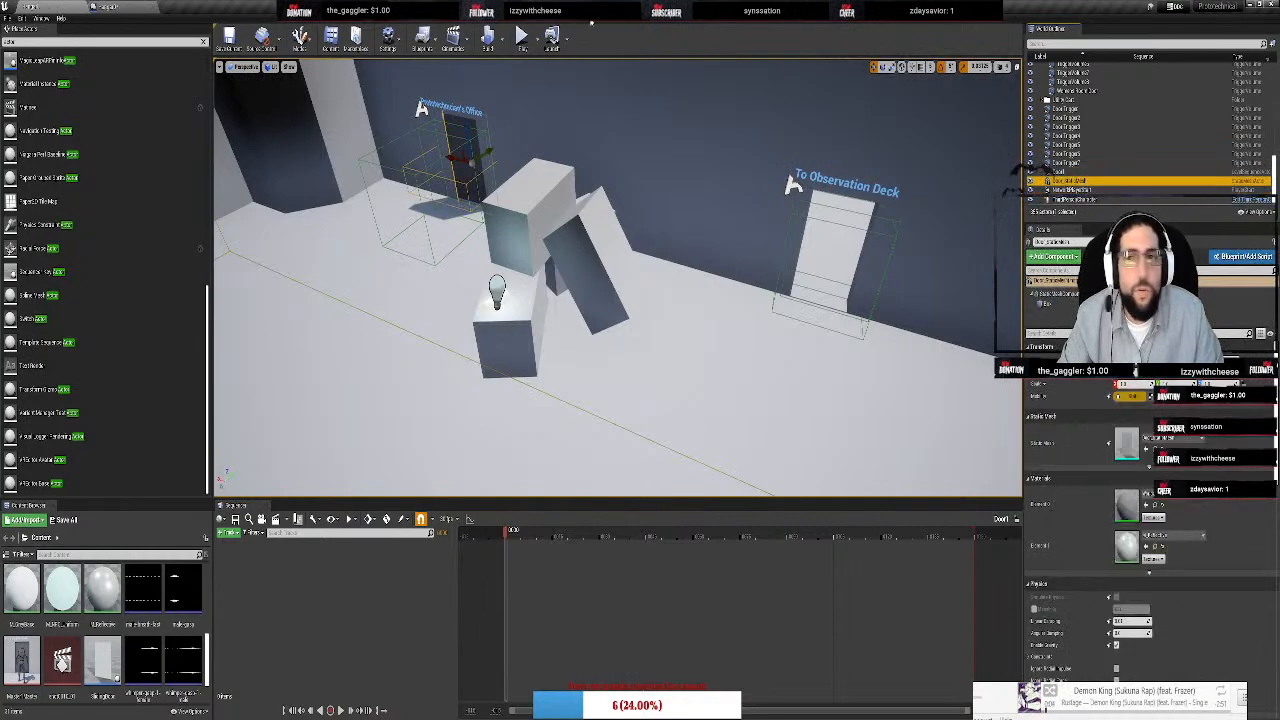
click(8, 19)
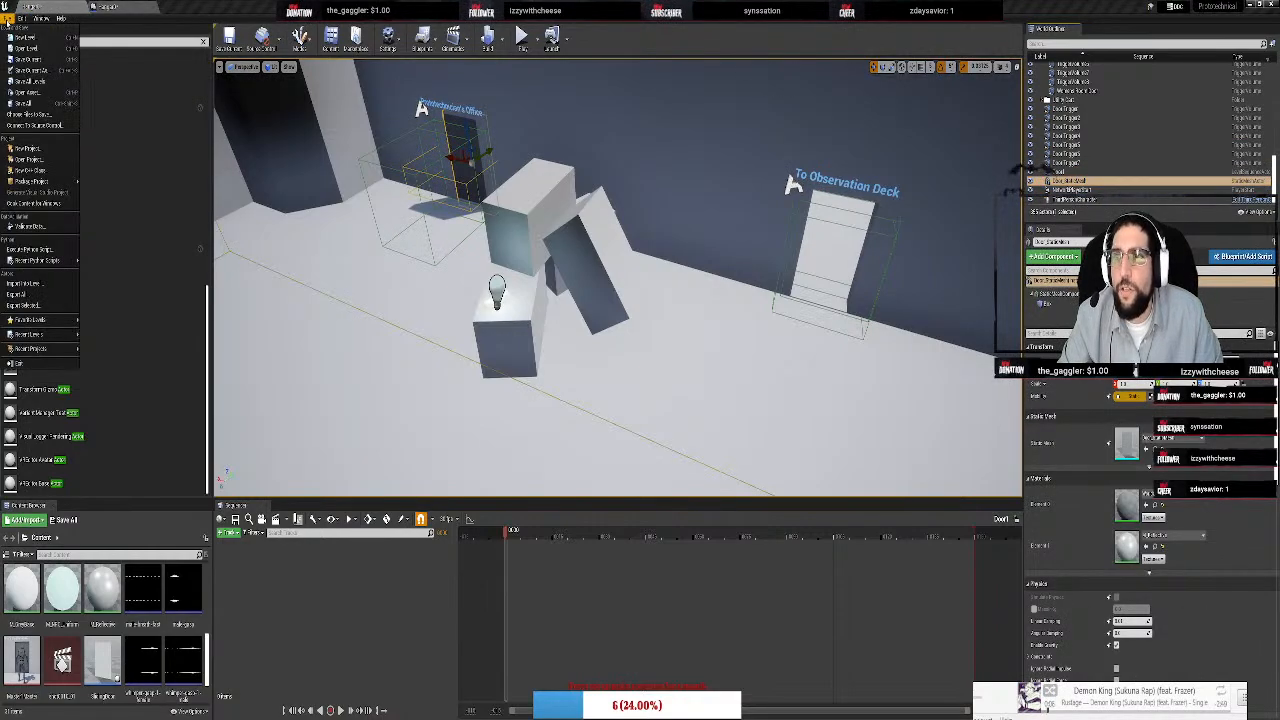
mouse_move(21, 18)
click(37, 113)
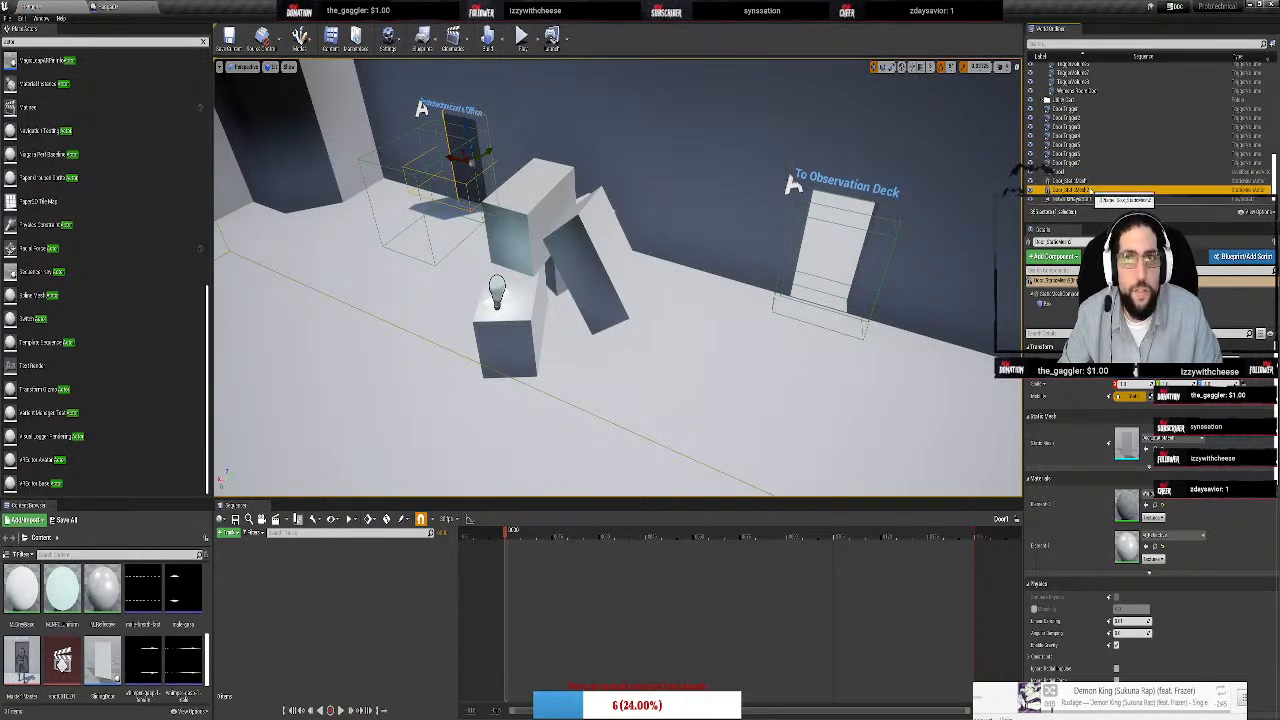
Move the duplicated door into the To Observation Deck doorway and align it with the opening
click(460, 158)
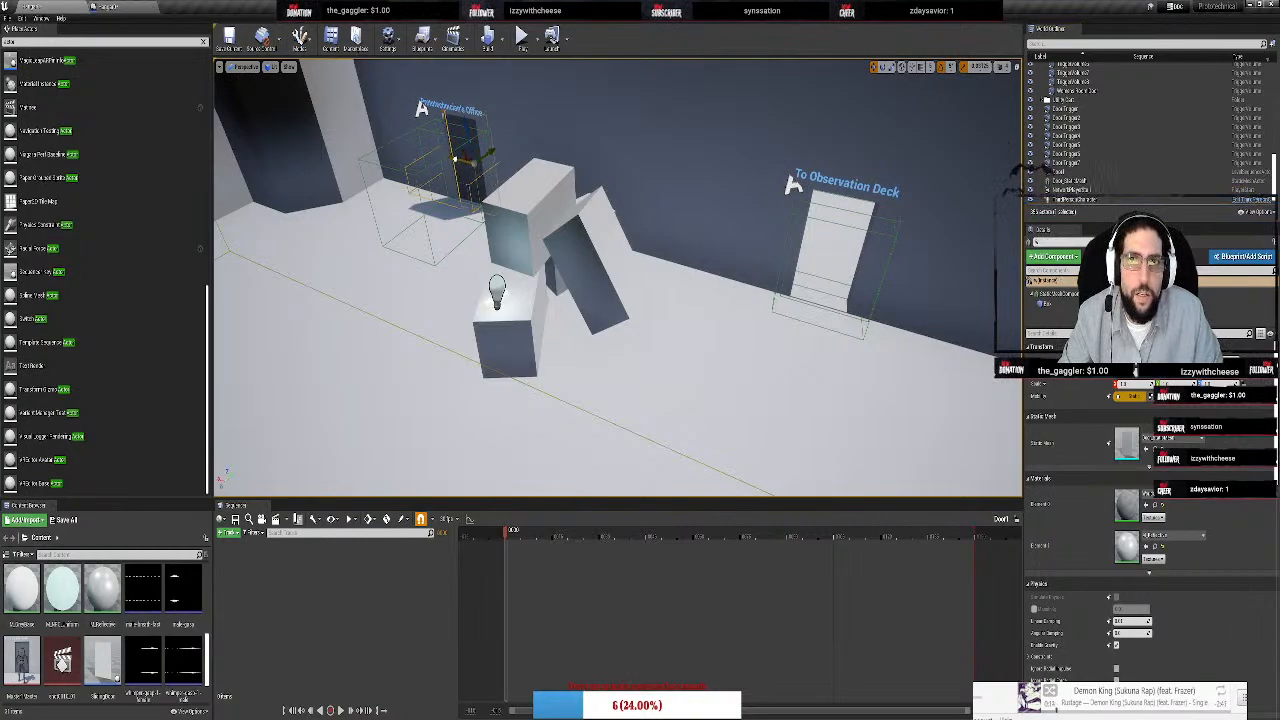
click(796, 264)
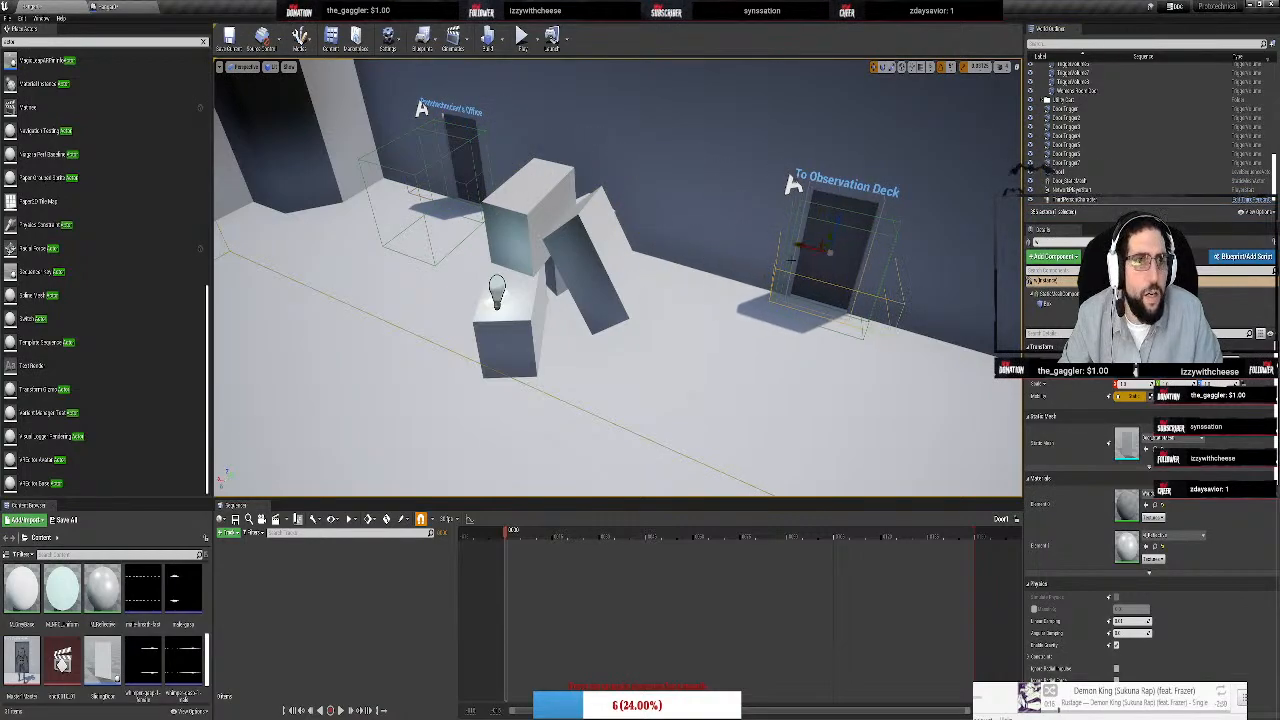
right_drag(617, 277, 477, 274)
drag(647, 269, 631, 257)
scroll(631, 257, up, 5)
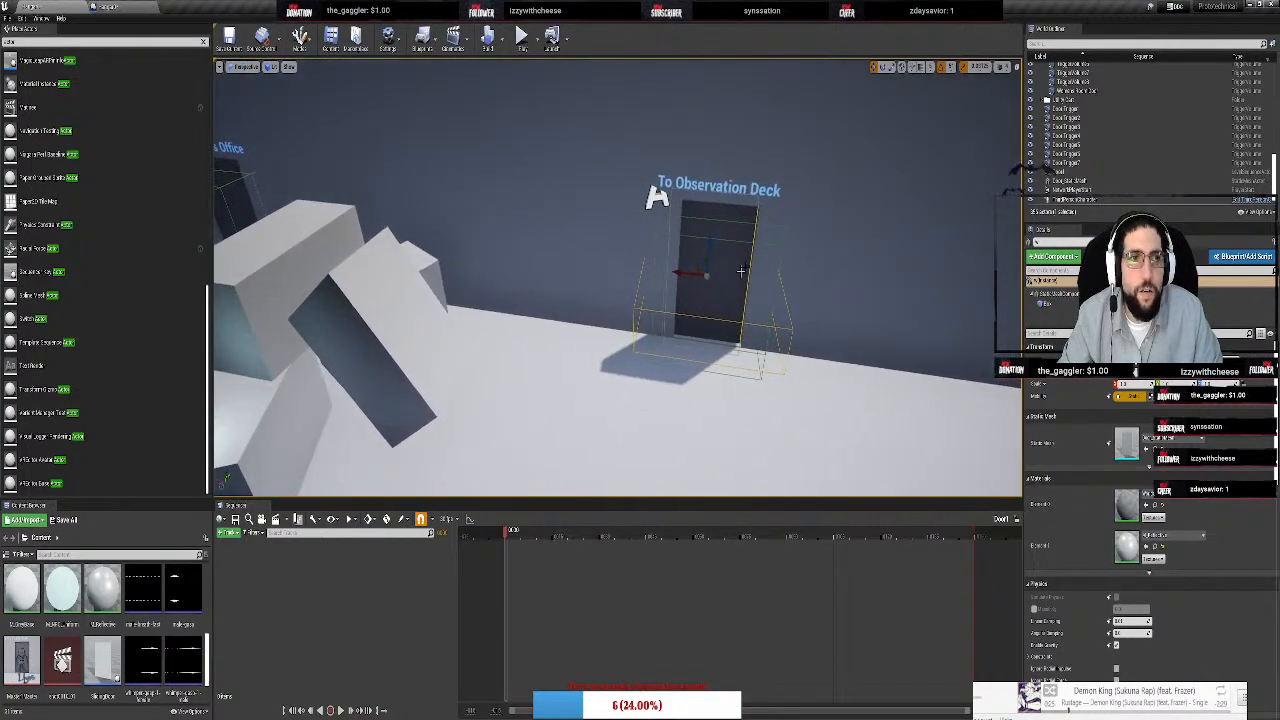
Delete the old trigger volumes DoorTrigger through DoorTrigger7 from the level
click(1068, 118)
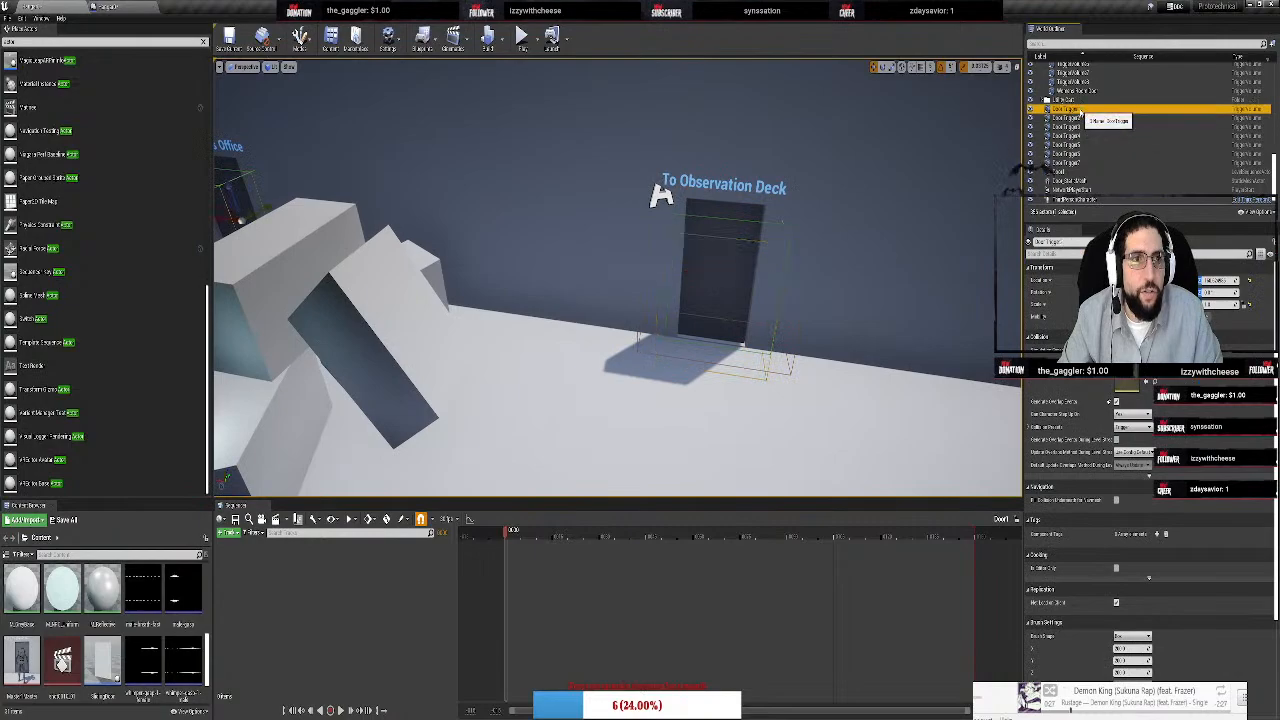
double_click(1066, 108)
shift+click(1066, 162)
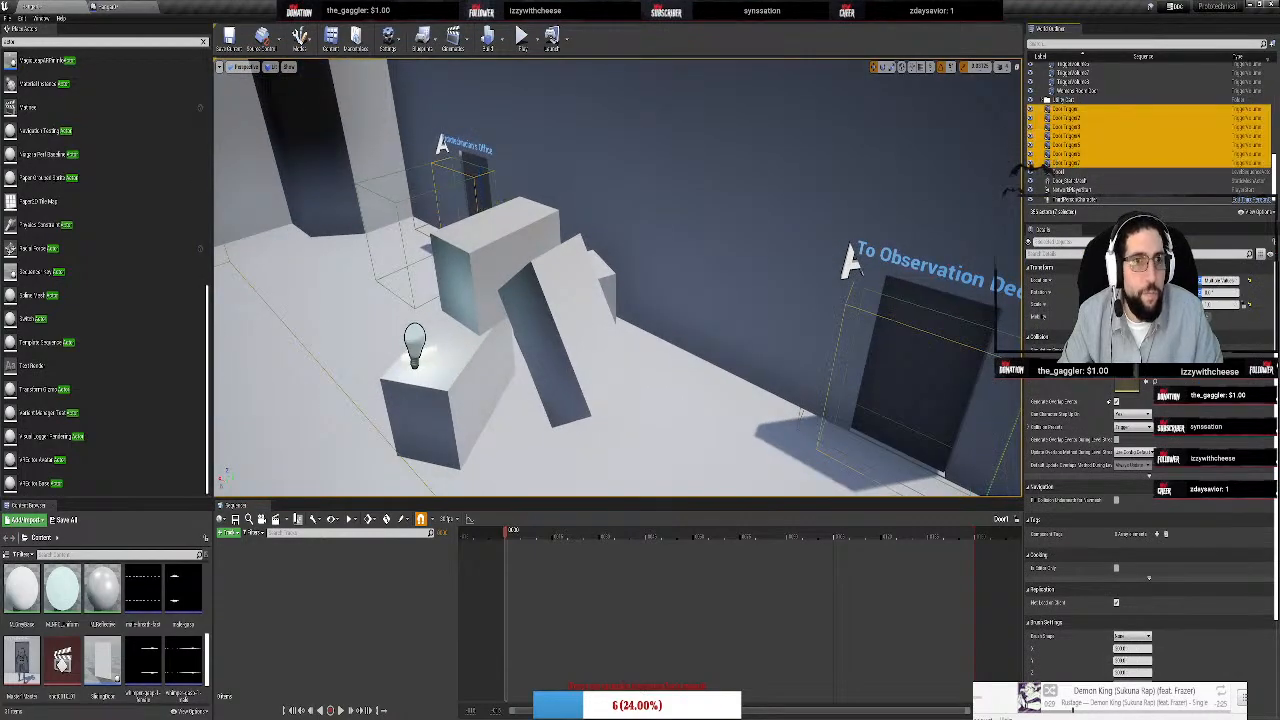
key(Delete)
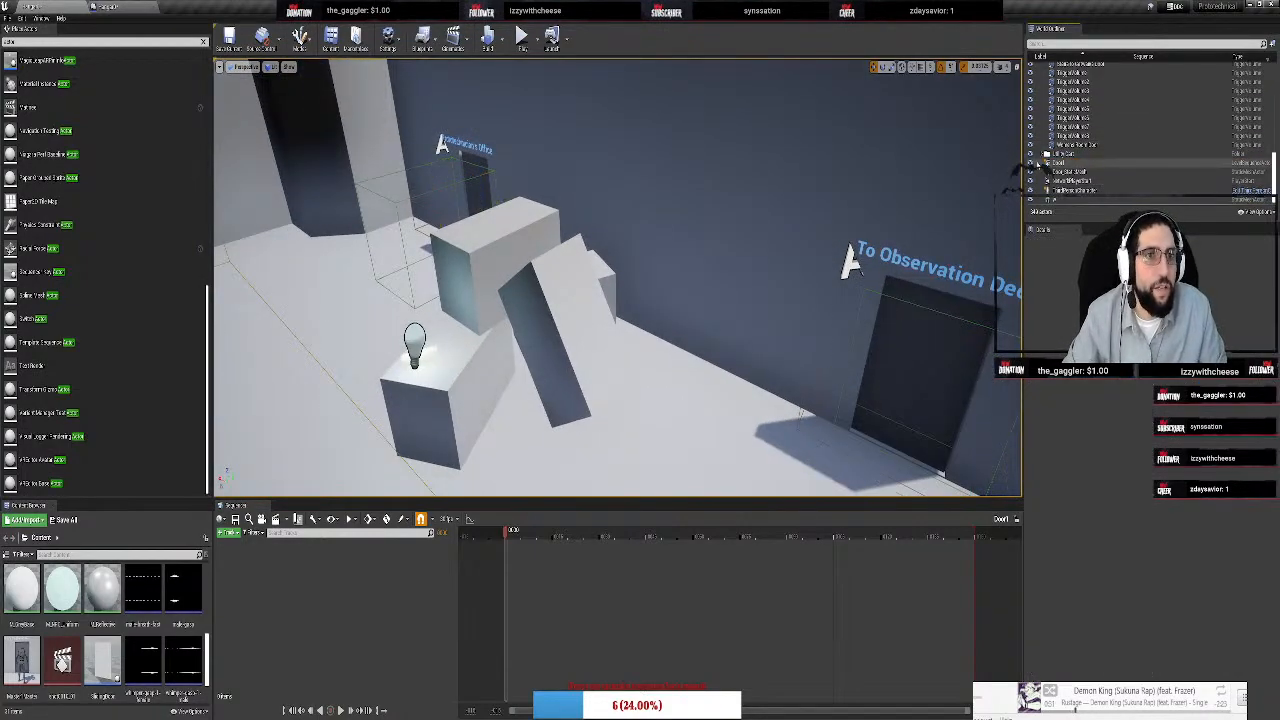
Try to place another copy of the Observation Deck door farther along the same wall
click(1050, 171)
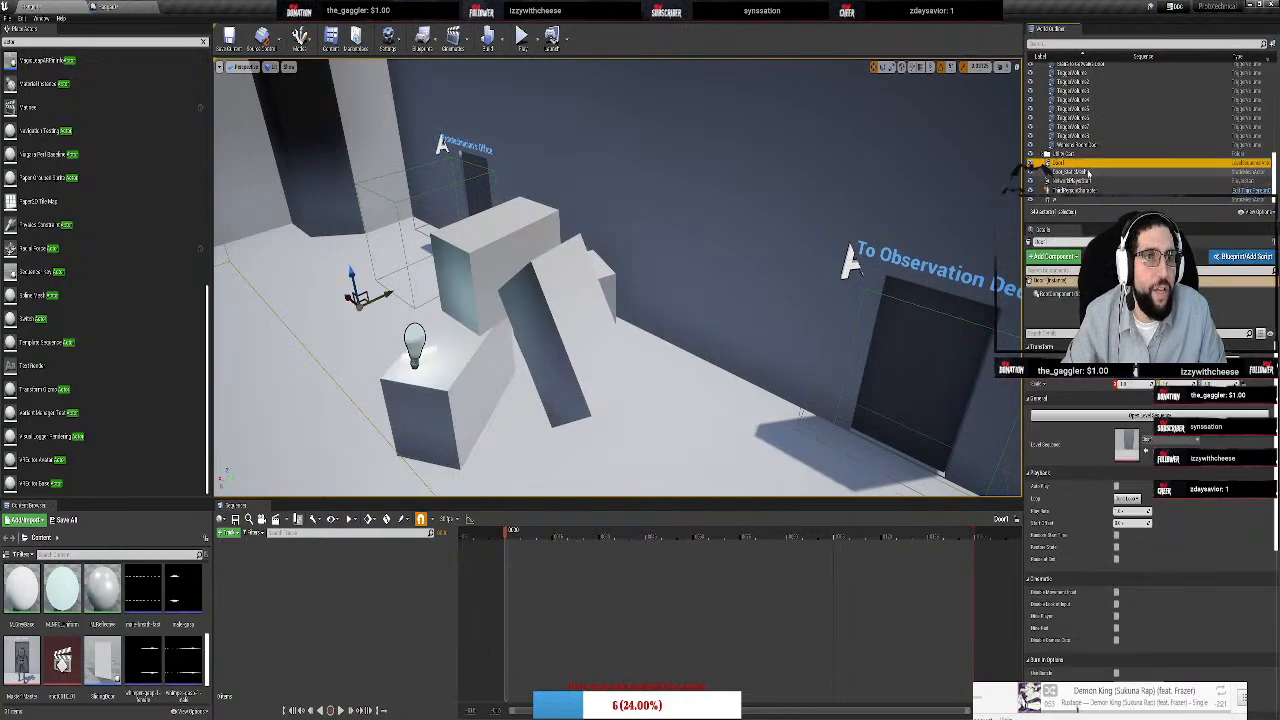
double_click(1050, 171)
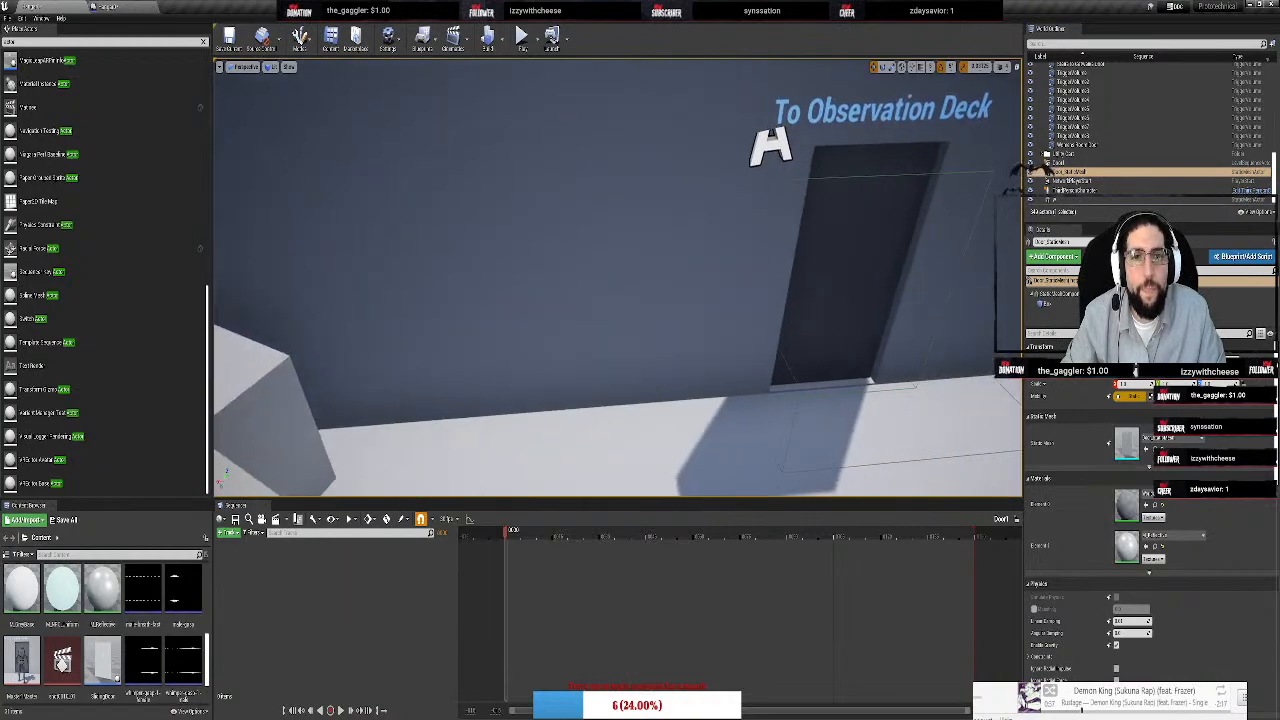
click(753, 177)
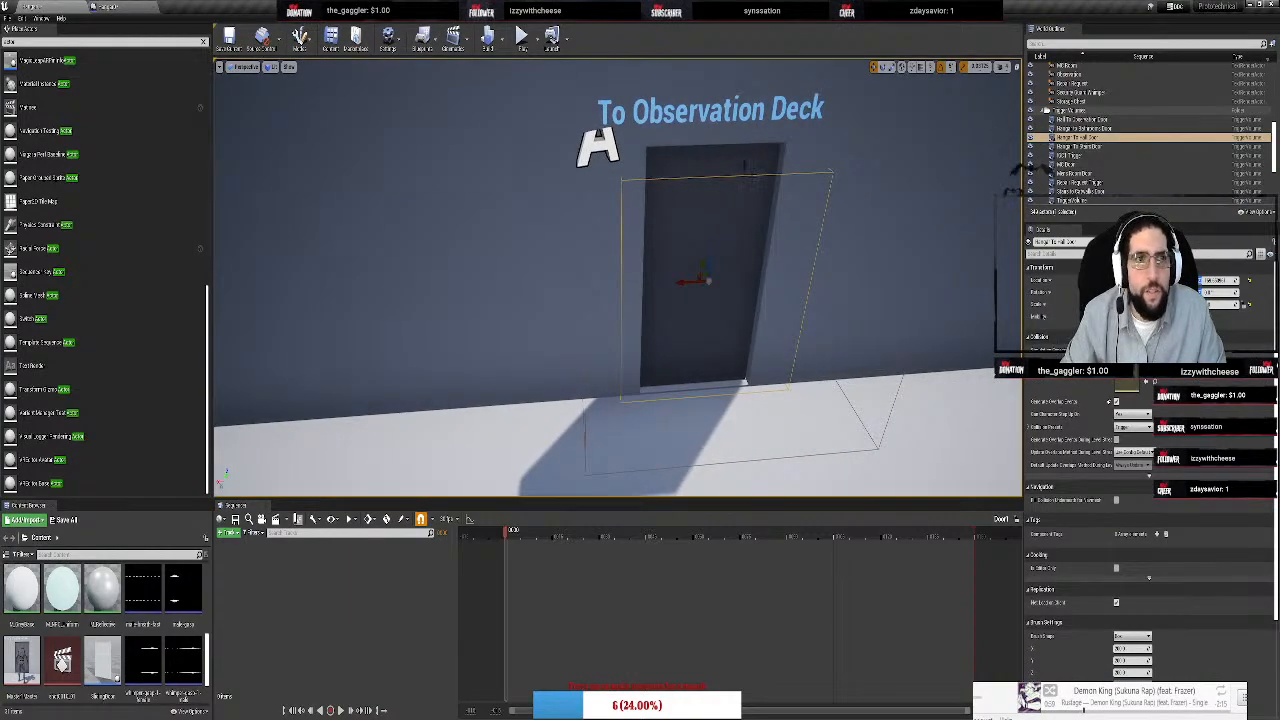
click(743, 165)
right_drag(743, 165, 780, 162)
key(d)
key(a)
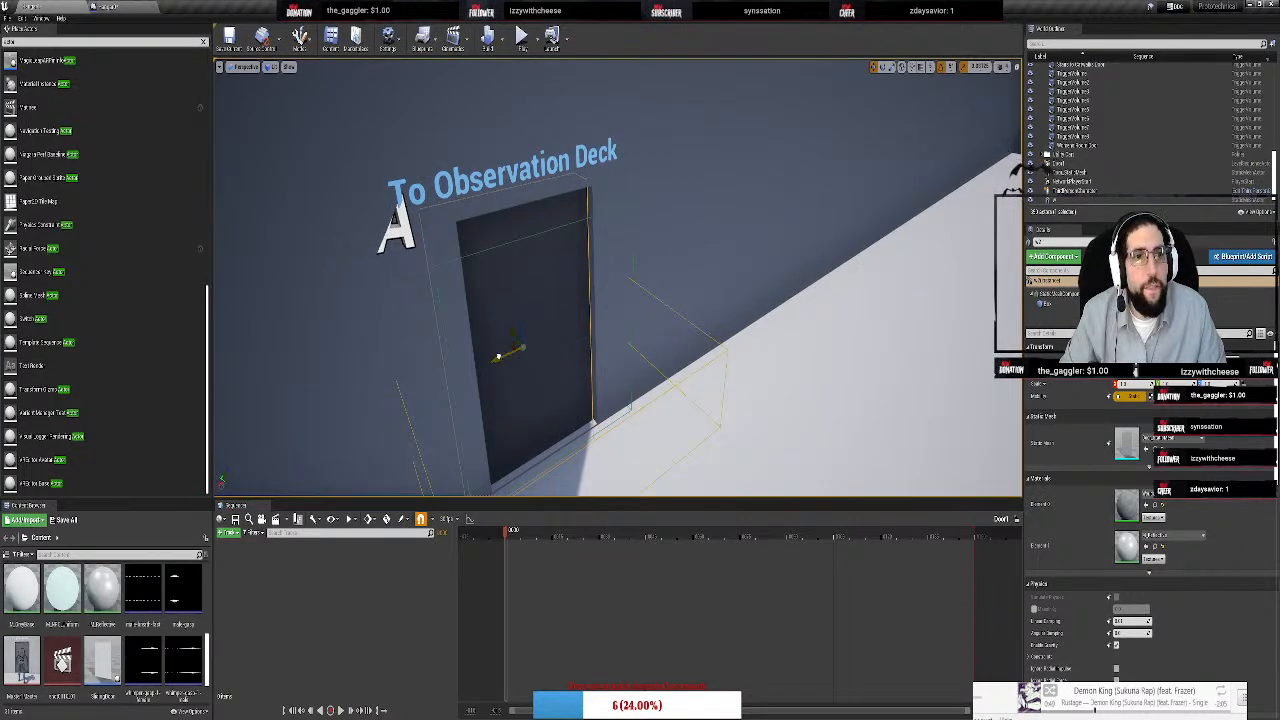
alt+drag(498, 356, 805, 268)
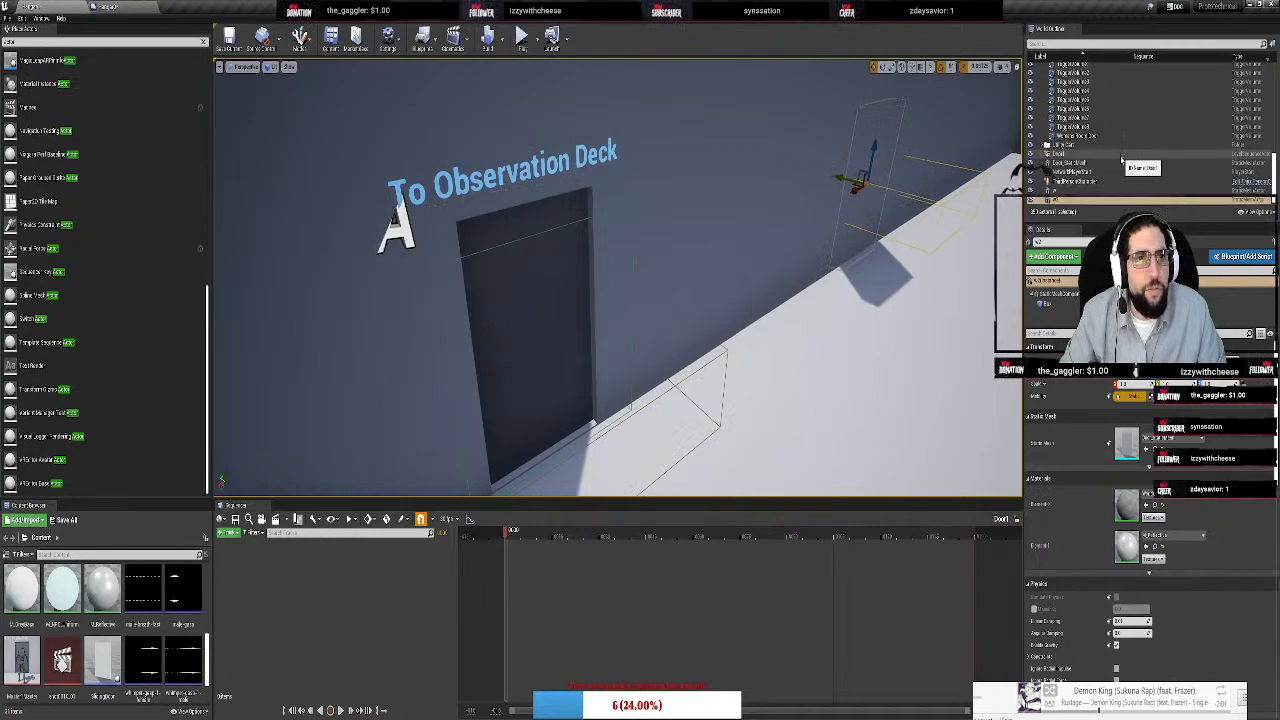
key(ctrl+z)
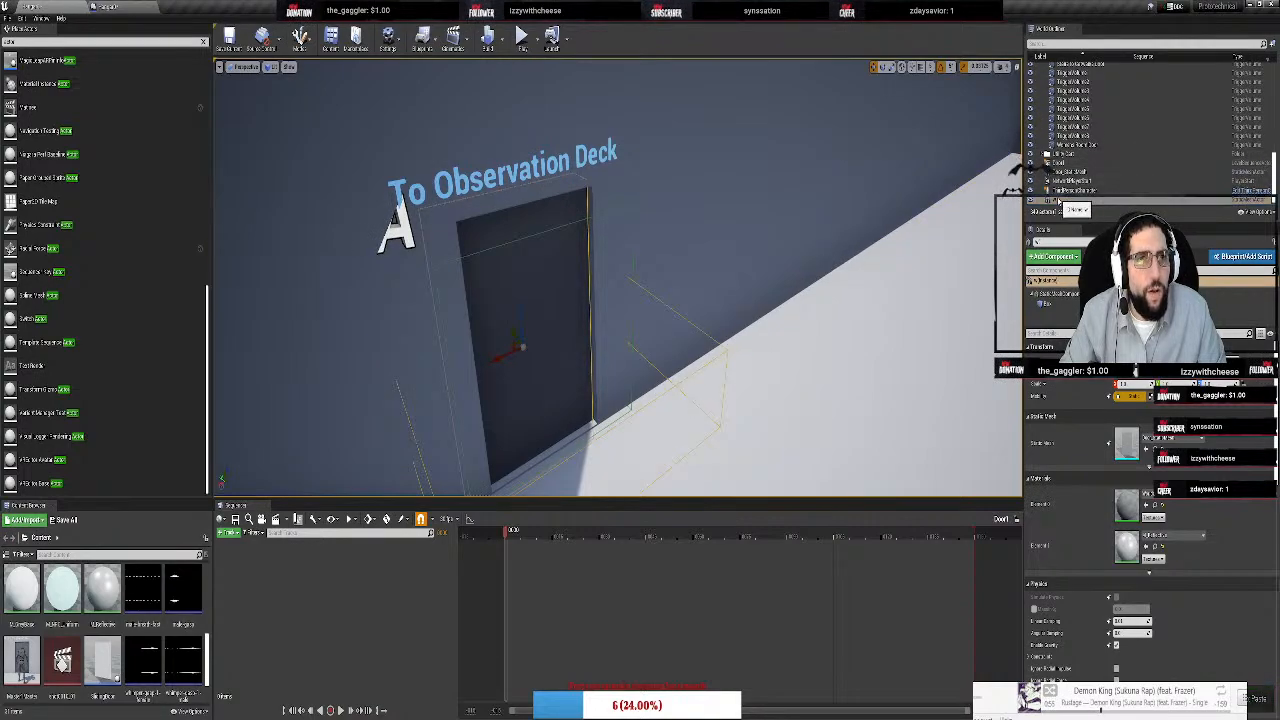
Restore the Observation Deck door actor's Door_StaticMesh name and duplicate the actor
key(f)
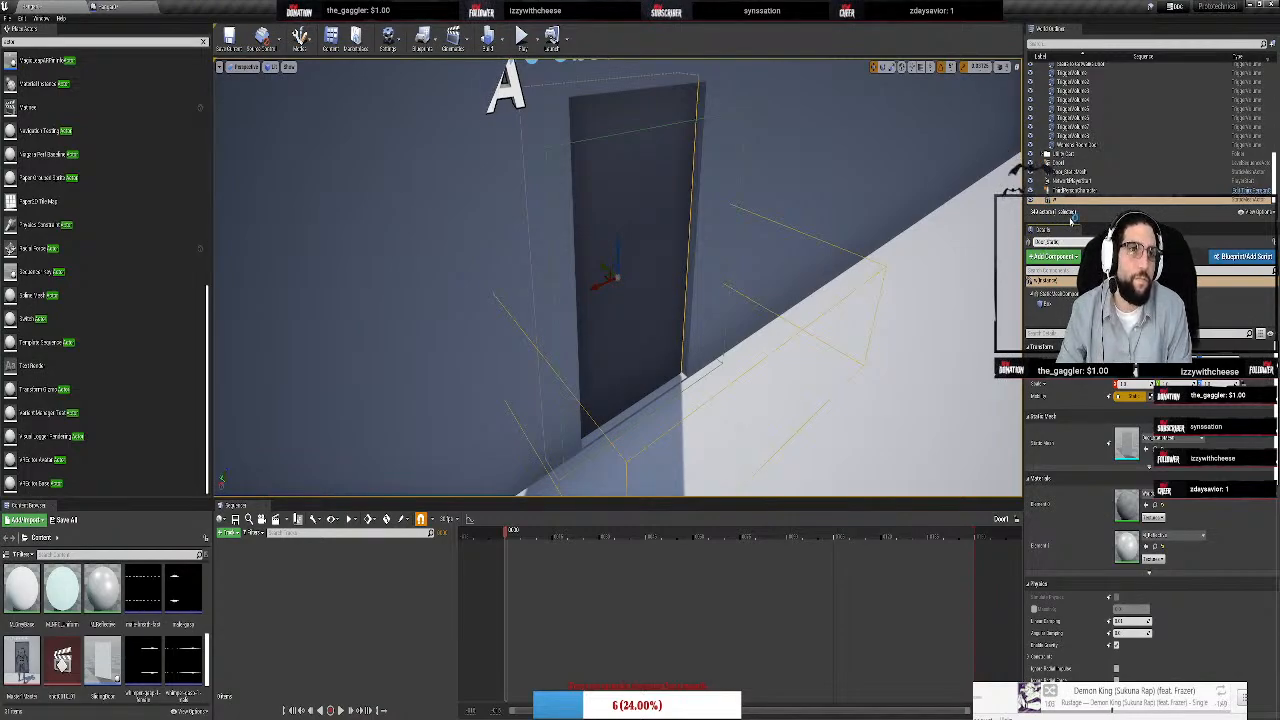
click(1070, 181)
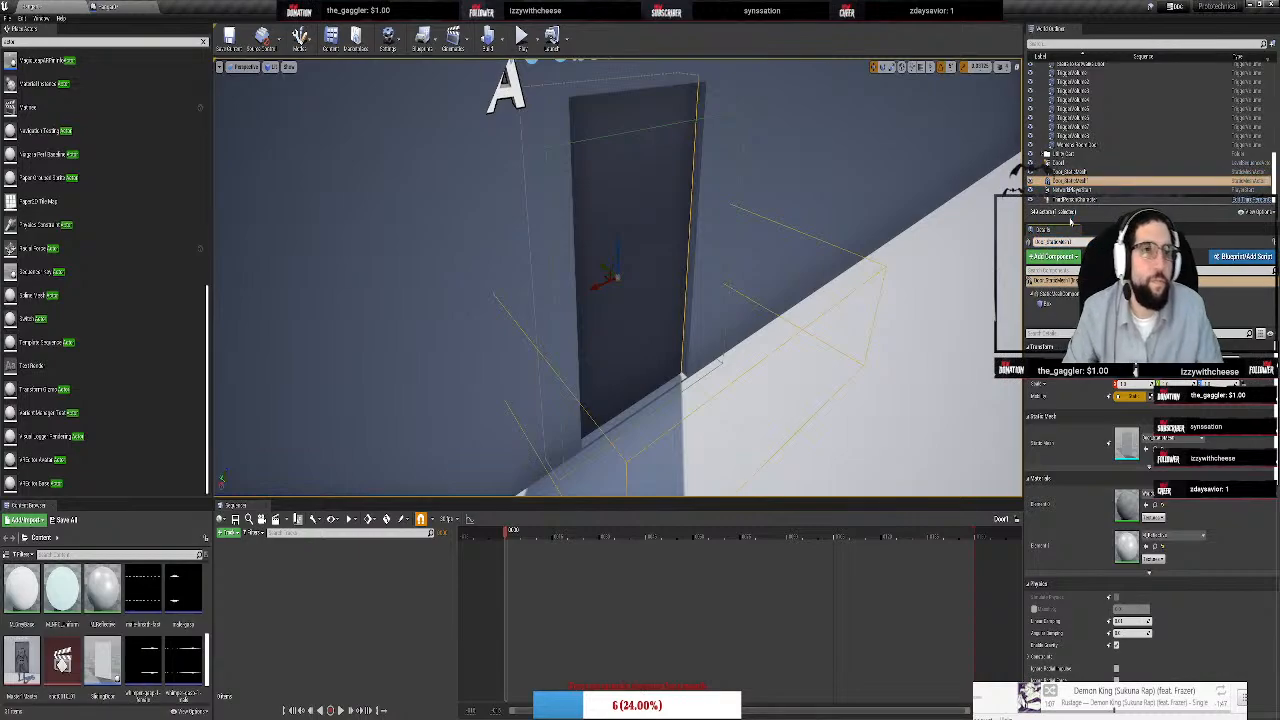
right_click(1070, 183)
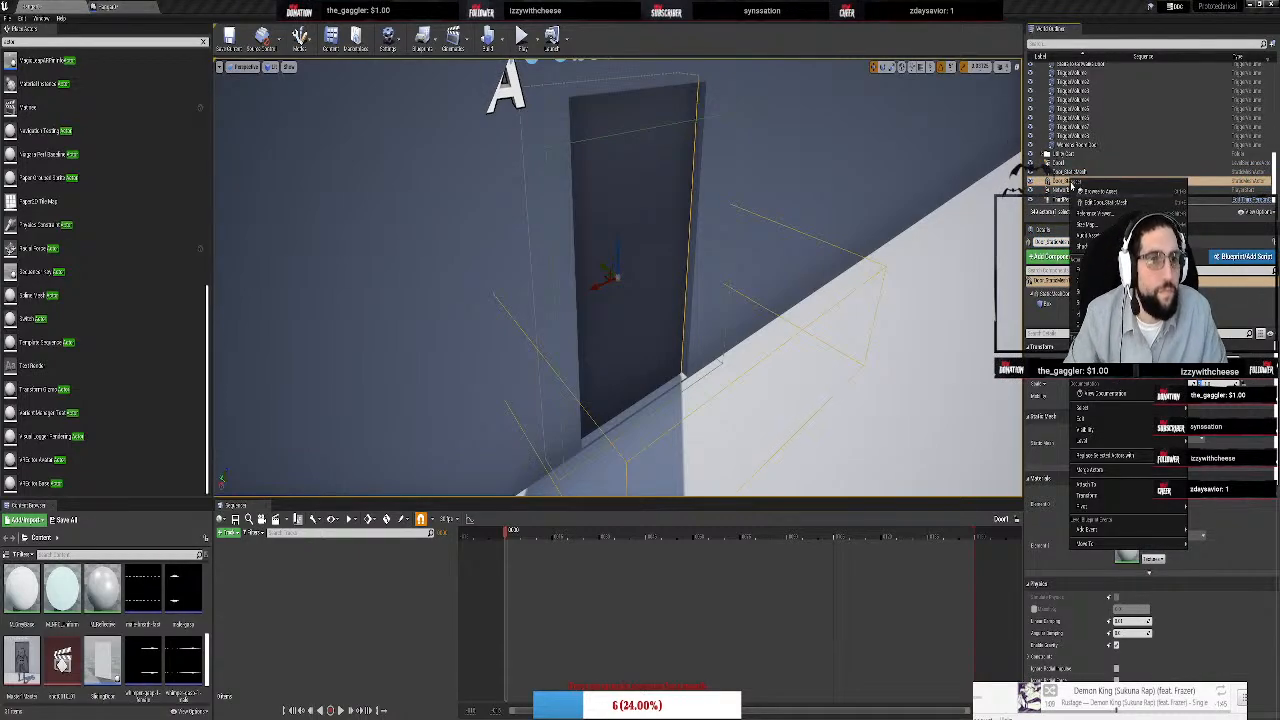
mouse_move(1110, 418)
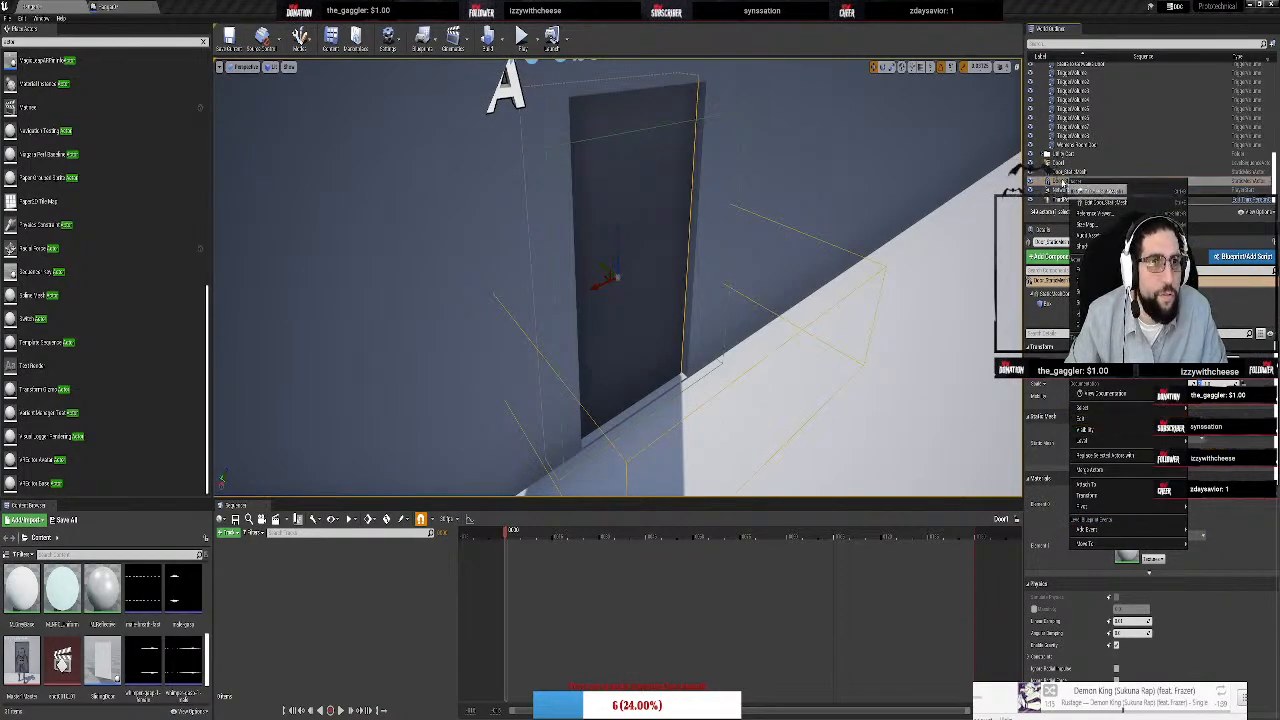
click(1115, 202)
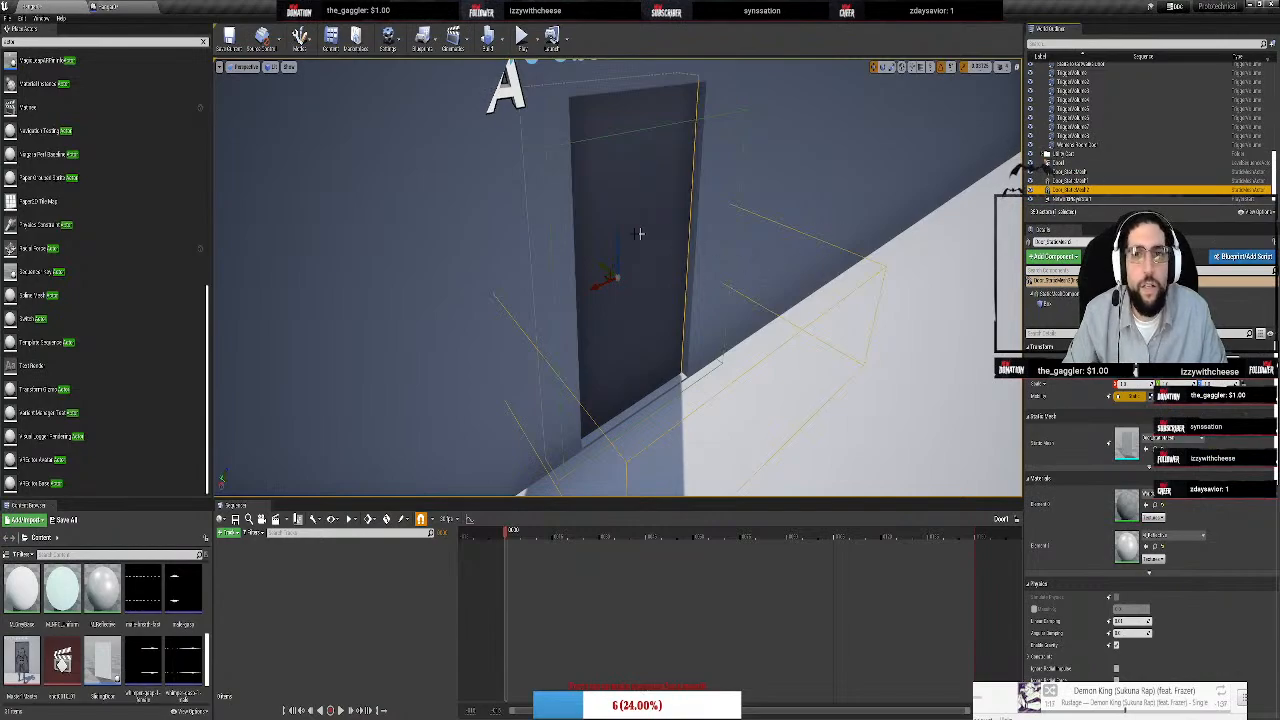
Move the duplicated door out of the Observation Deck doorway and fit it into the doorway at the top of the staircase
drag(612, 280, 1012, 112)
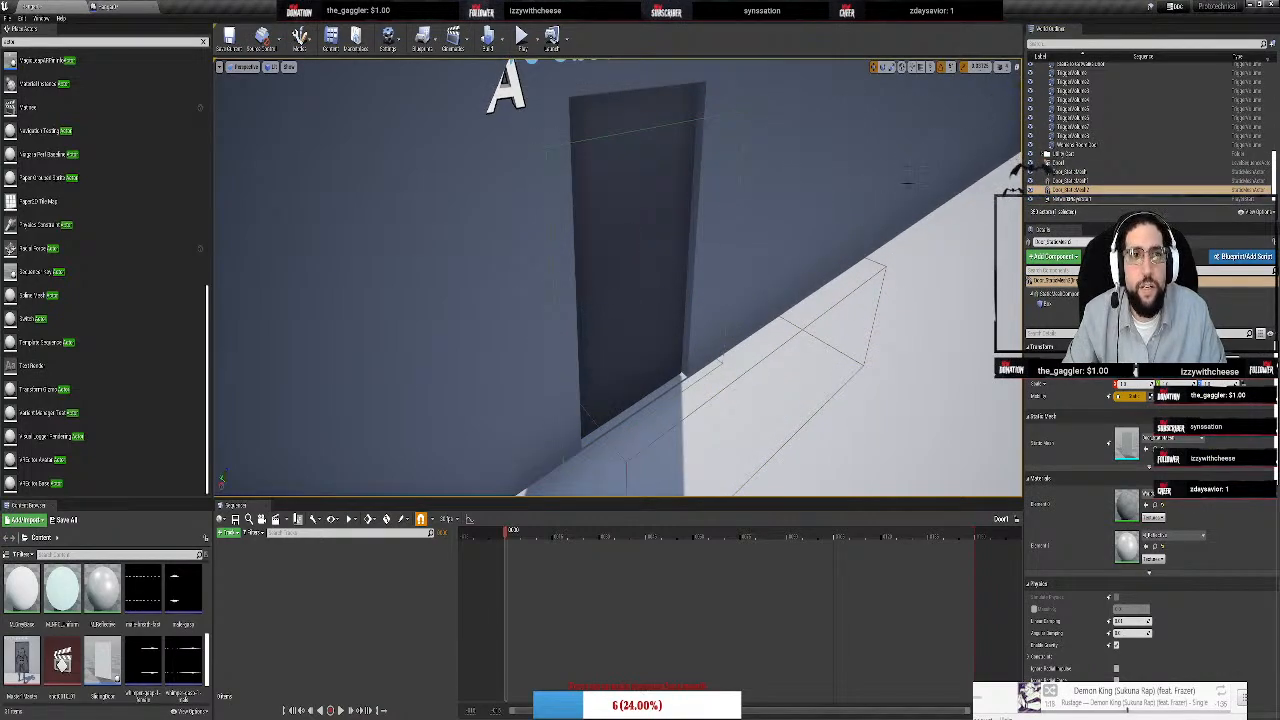
right_drag(908, 183, 970, 190)
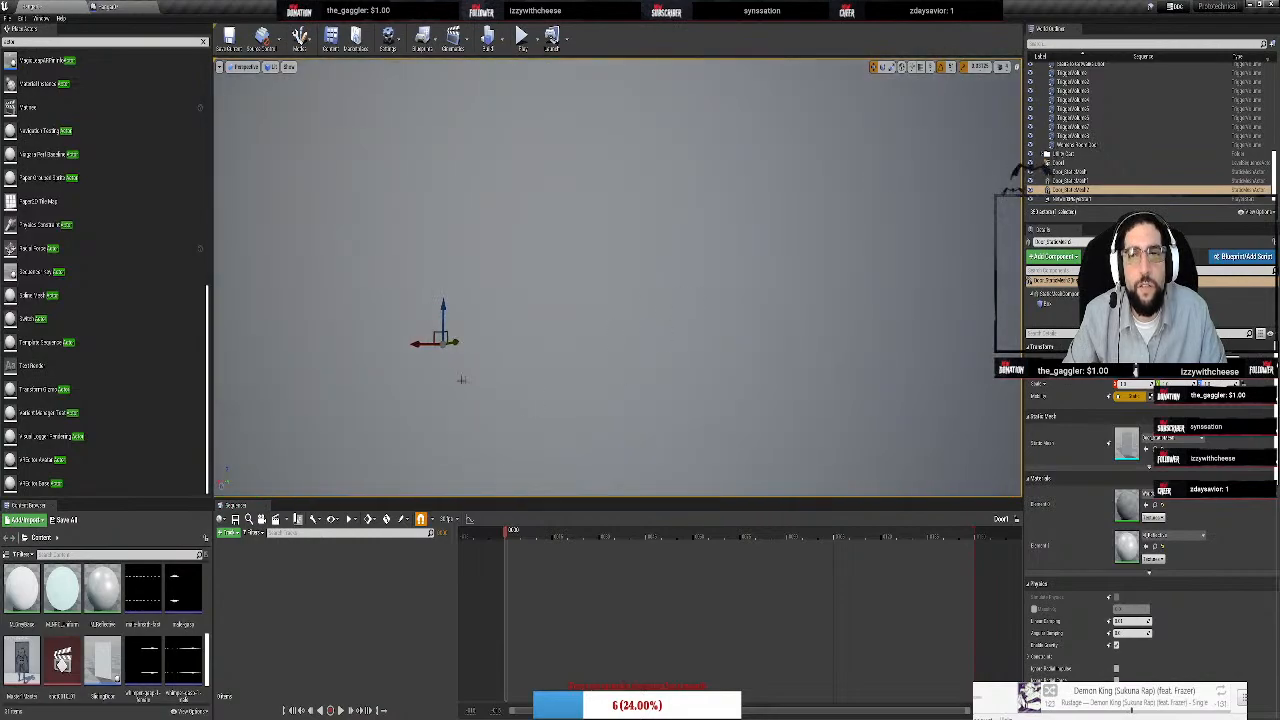
drag(420, 343, 622, 352)
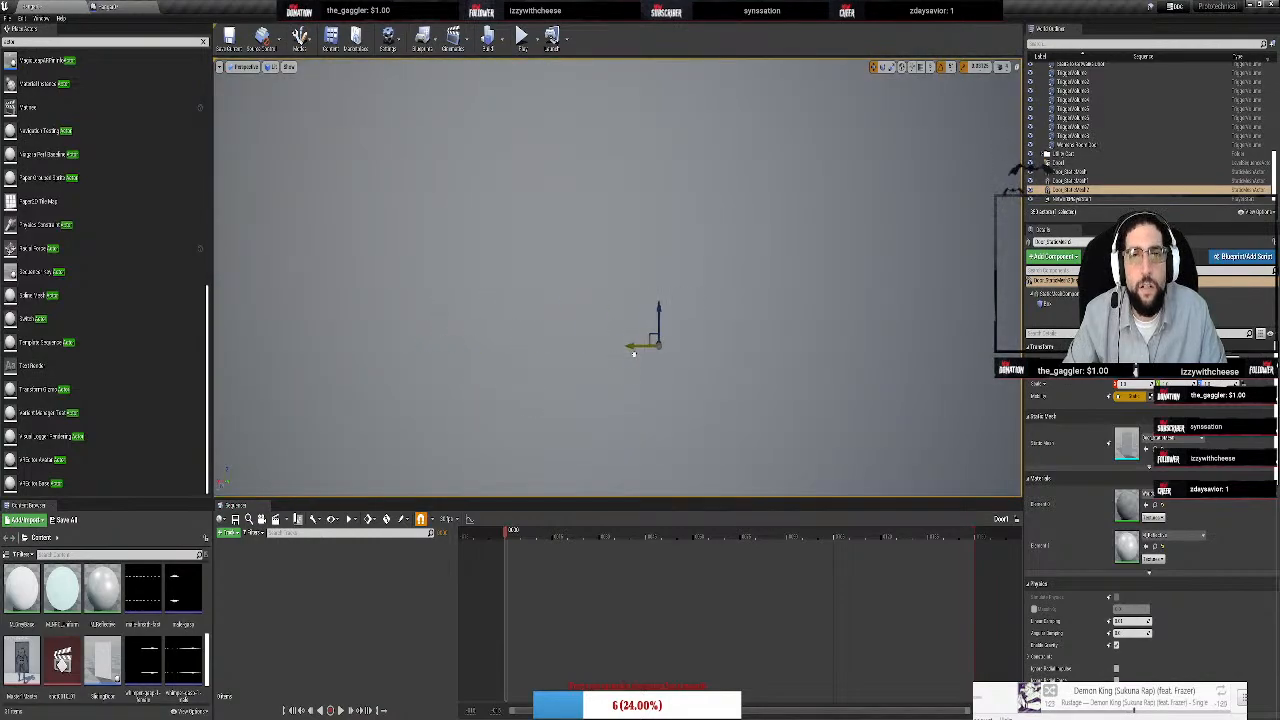
drag(658, 304, 658, 62)
right_drag(658, 80, 720, 170)
mouse_move(681, 211)
right_down()
mouse_move(650, 150)
mouse_move(670, 215)
mouse_move(690, 190)
mouse_move(681, 211)
right_up()
drag(676, 203, 676, 480)
mouse_move(676, 480)
right_down()
mouse_move(676, 492)
mouse_move(700, 480)
right_up()
right_drag(640, 261, 701, 261)
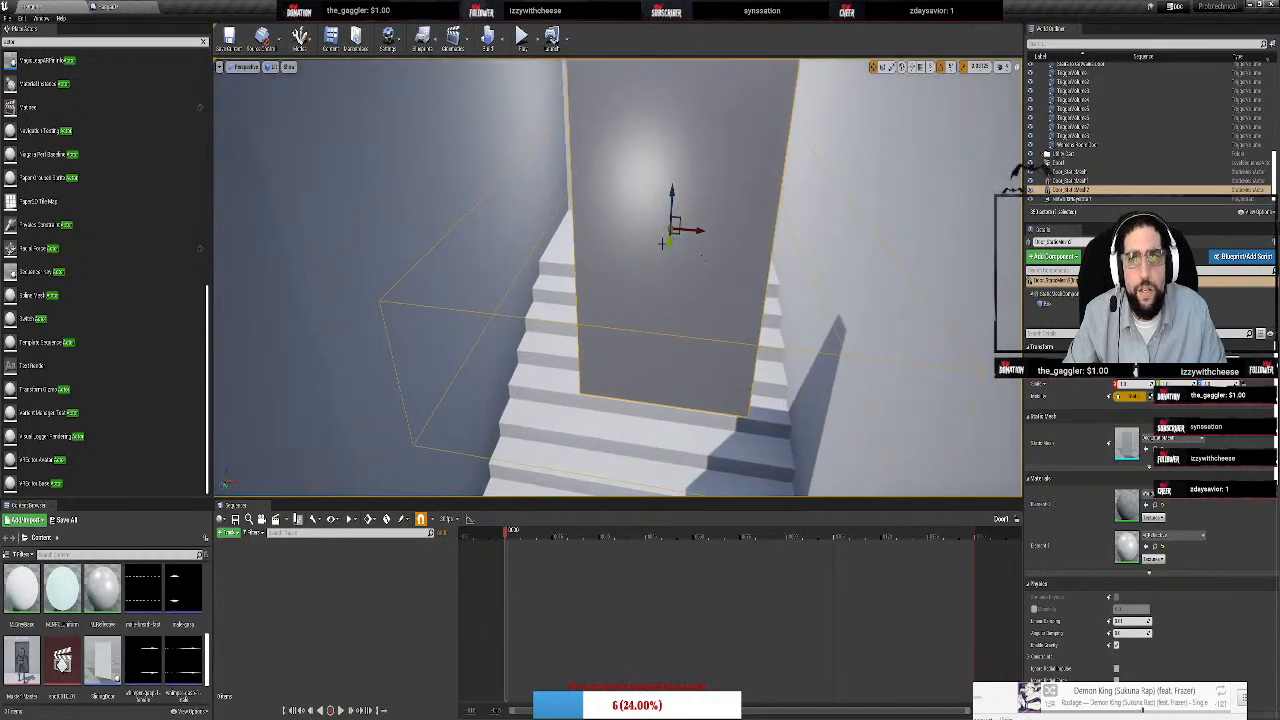
drag(668, 242, 683, 105)
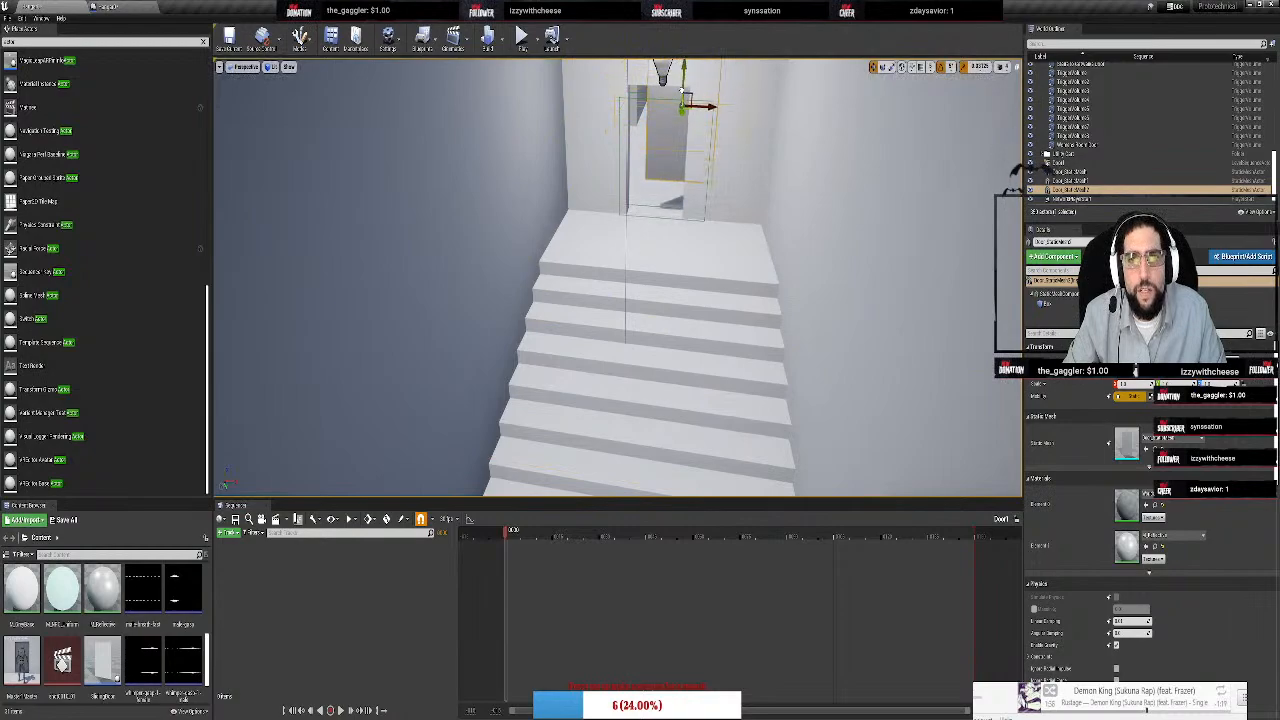
drag(680, 128, 683, 134)
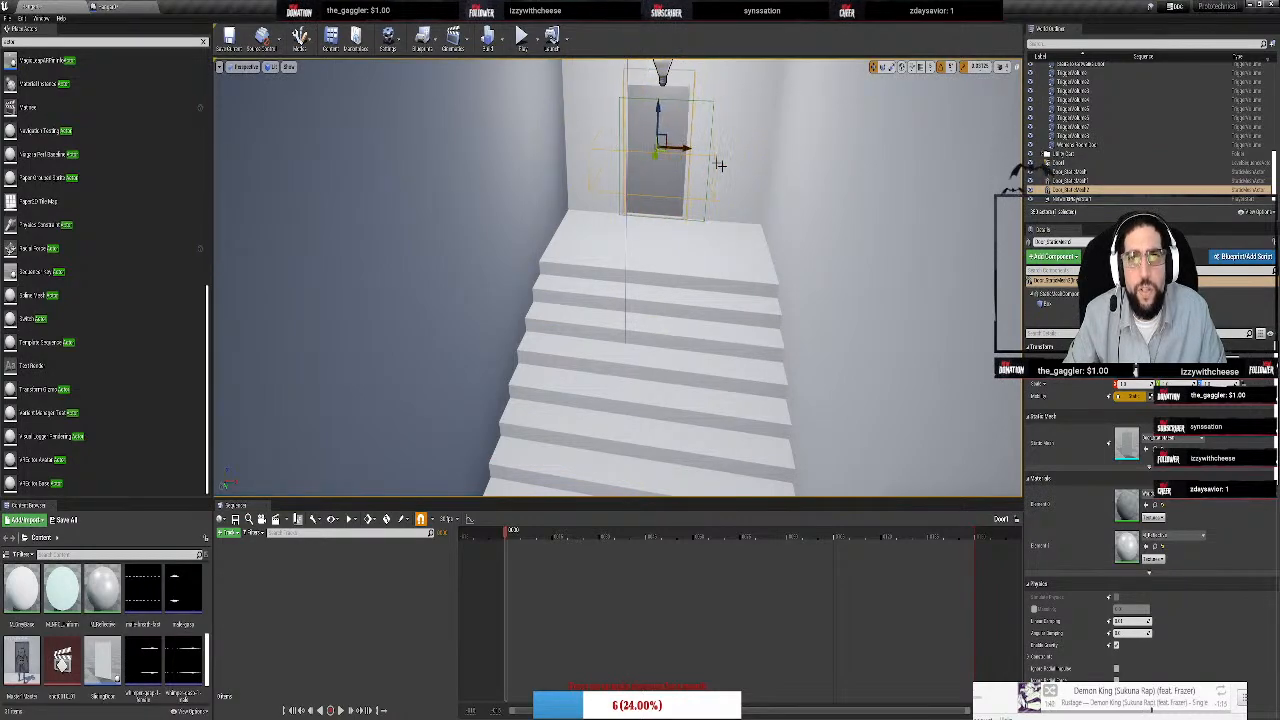
Return to the To Observation Deck doorway in the main hangar and duplicate its door
key(w)
right_drag(720, 166, 1000, 215)
key(w)
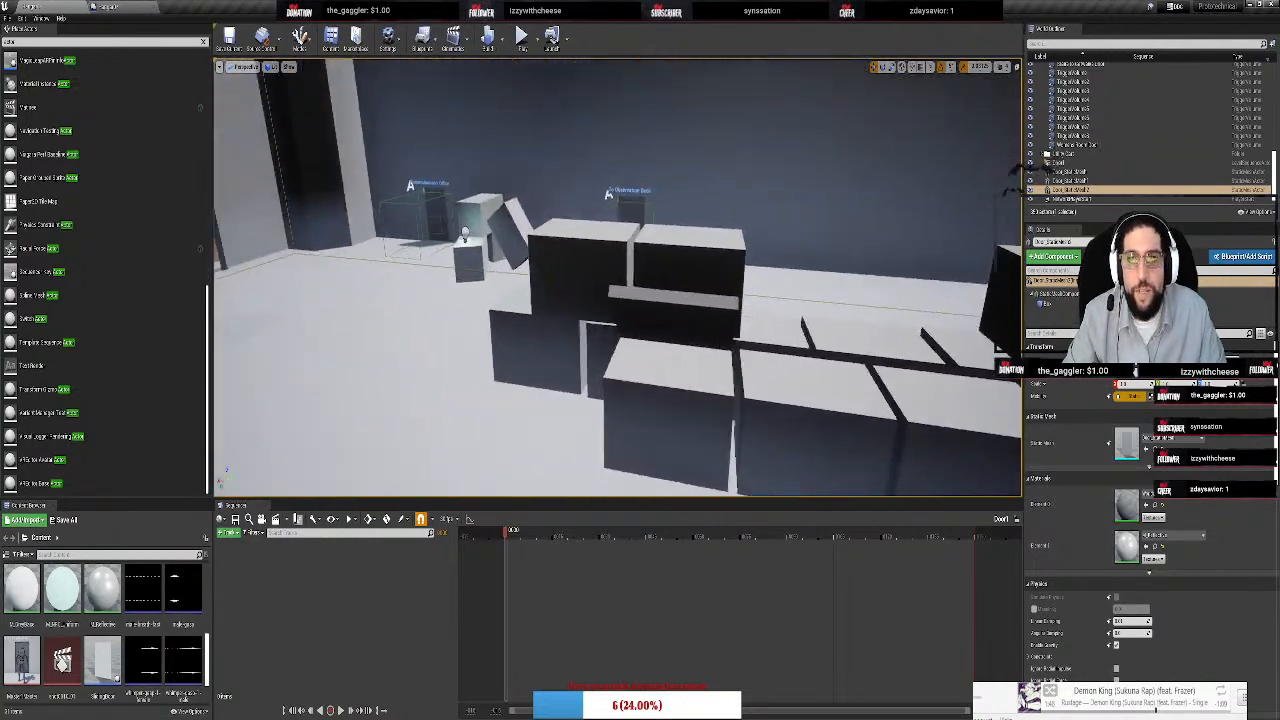
key(w)
right_drag(620, 277, 764, 217)
key(w)
key(w)
key(w)
click(764, 217)
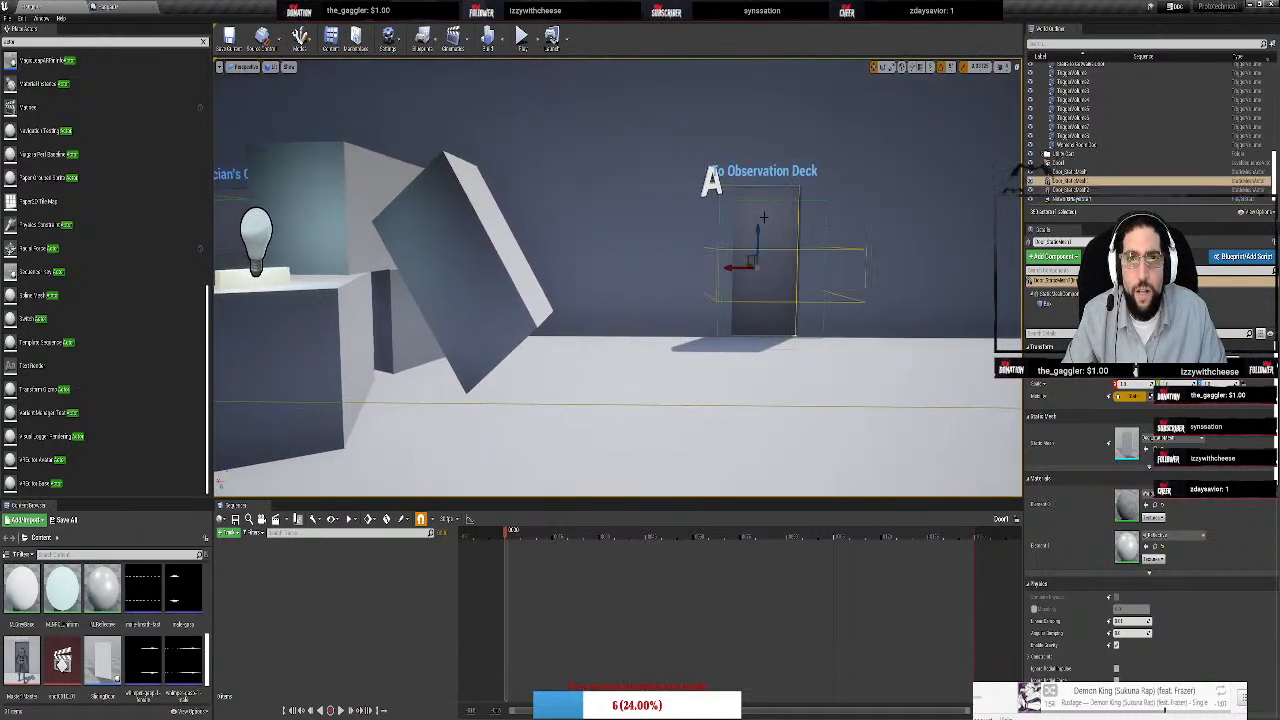
key(w)
right_drag(903, 246, 703, 253)
key(ctrl+w)
key(s)
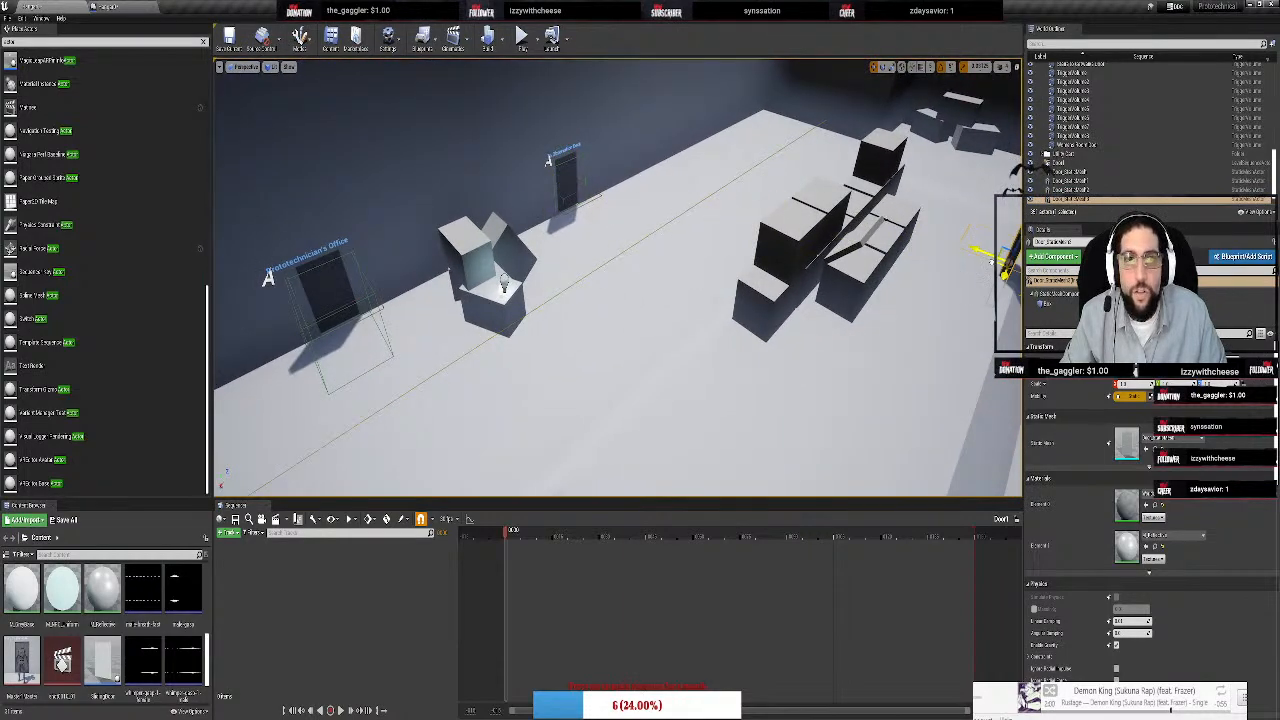
Move the new door copy across the hangar to the doorway beside the wall-mounted water fountains
key(w)
right_drag(830, 262, 913, 282)
key(d)
drag(546, 295, 1015, 327)
right_drag(1015, 327, 1252, 349)
key(w)
key(w)
drag(636, 317, 585, 215)
key(f)
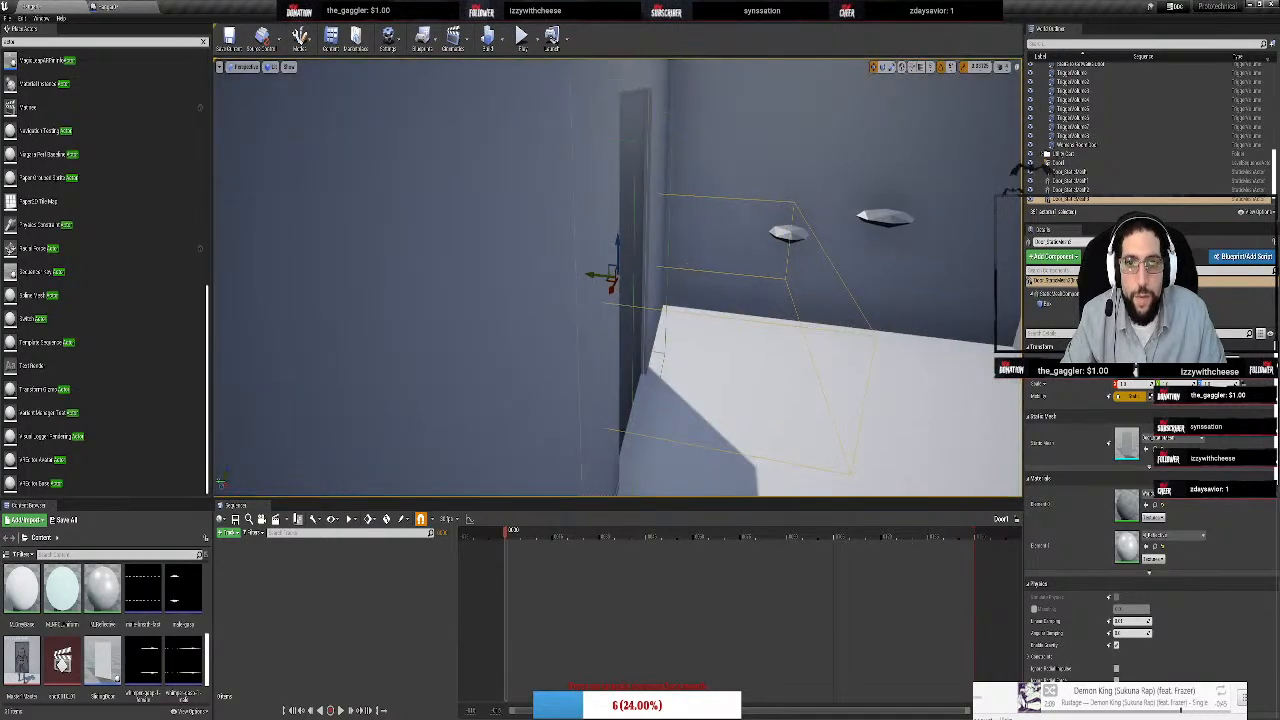
Align the door copy sideways with the opening beside the water fountains so it fills the doorway
key(d)
right_drag(636, 220, 420, 222)
key(a)
right_drag(694, 270, 694, 263)
key(d)
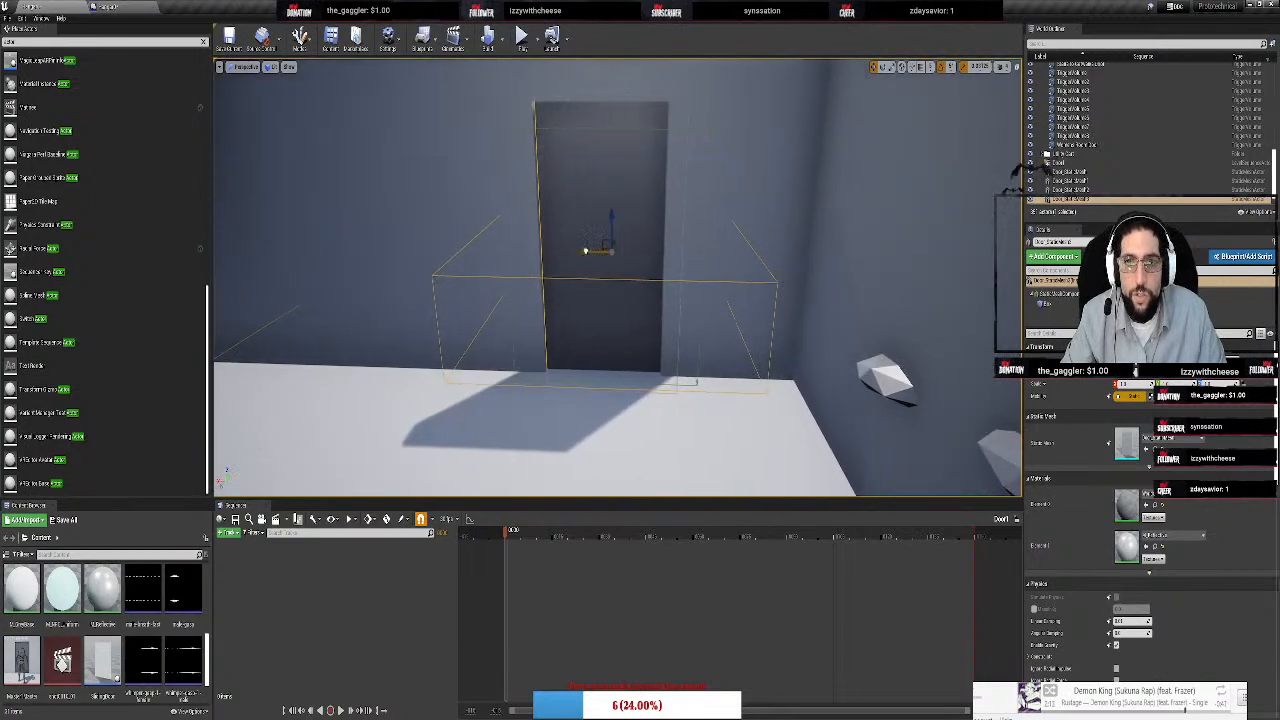
drag(586, 250, 574, 249)
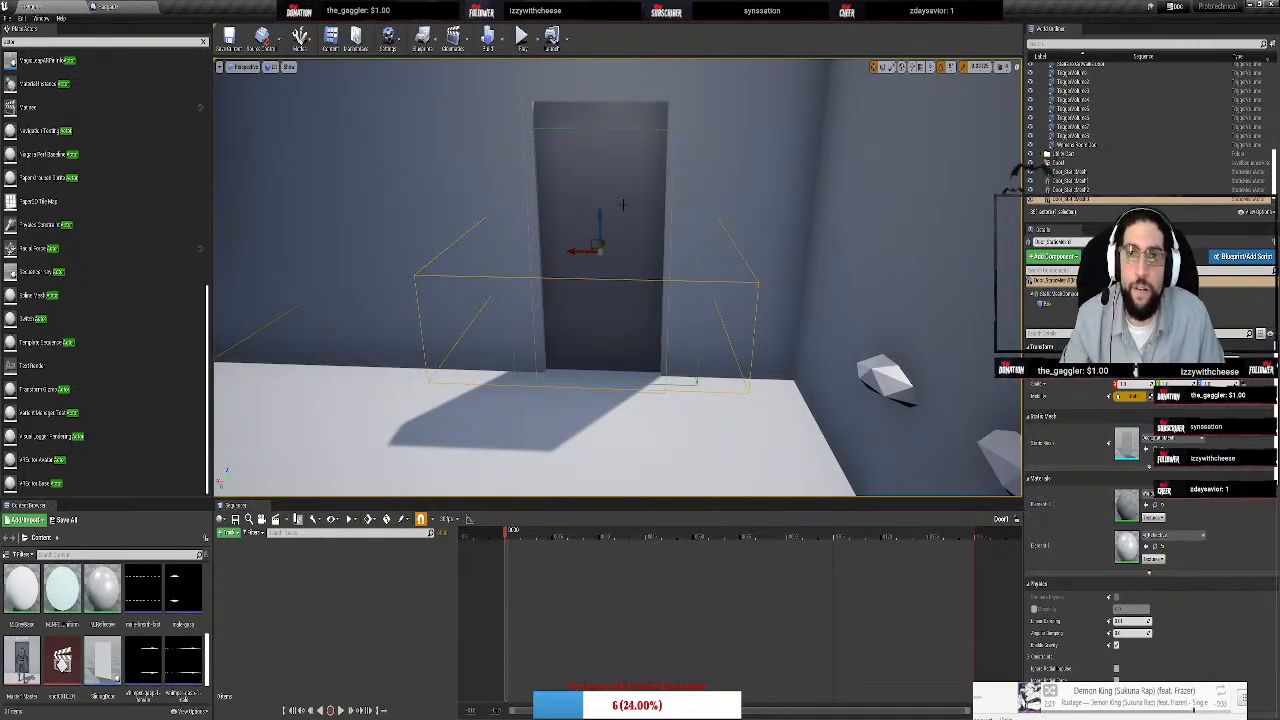
drag(598, 216, 603, 194)
right_drag(616, 187, 629, 157)
Examine the two Water Fountain brushes on the wall and the neighbouring area
click(632, 314)
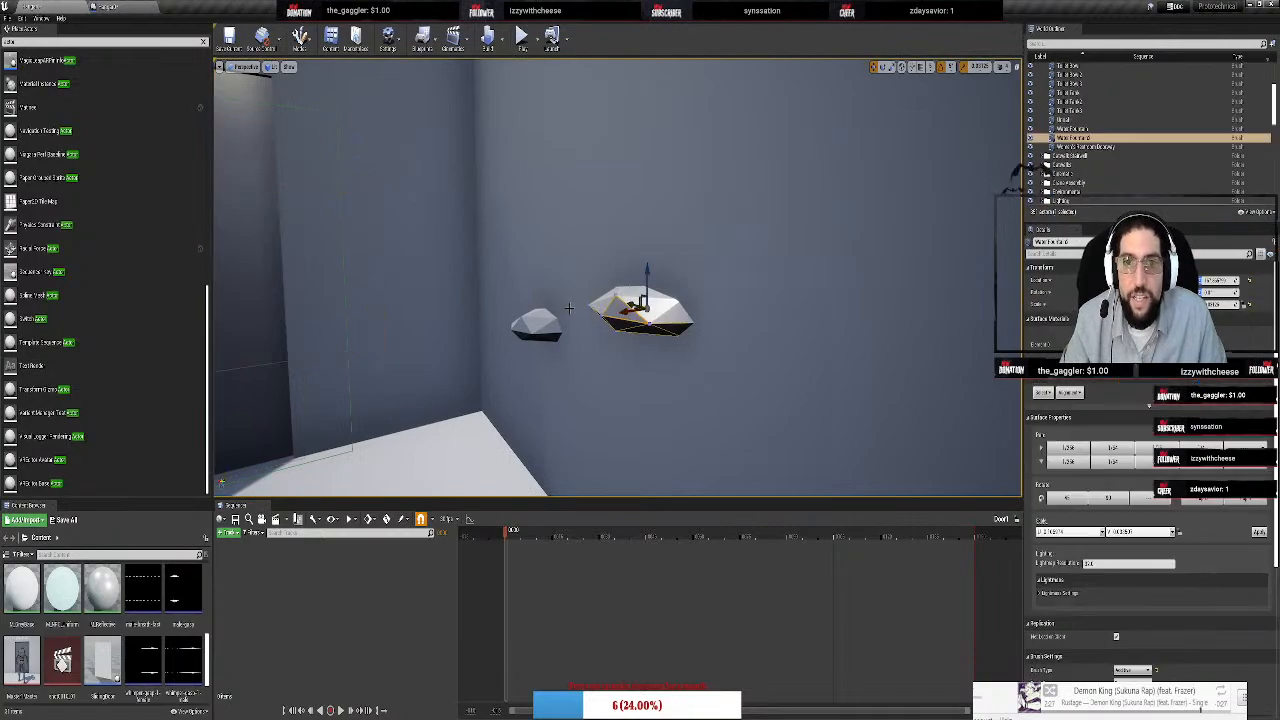
click(530, 328)
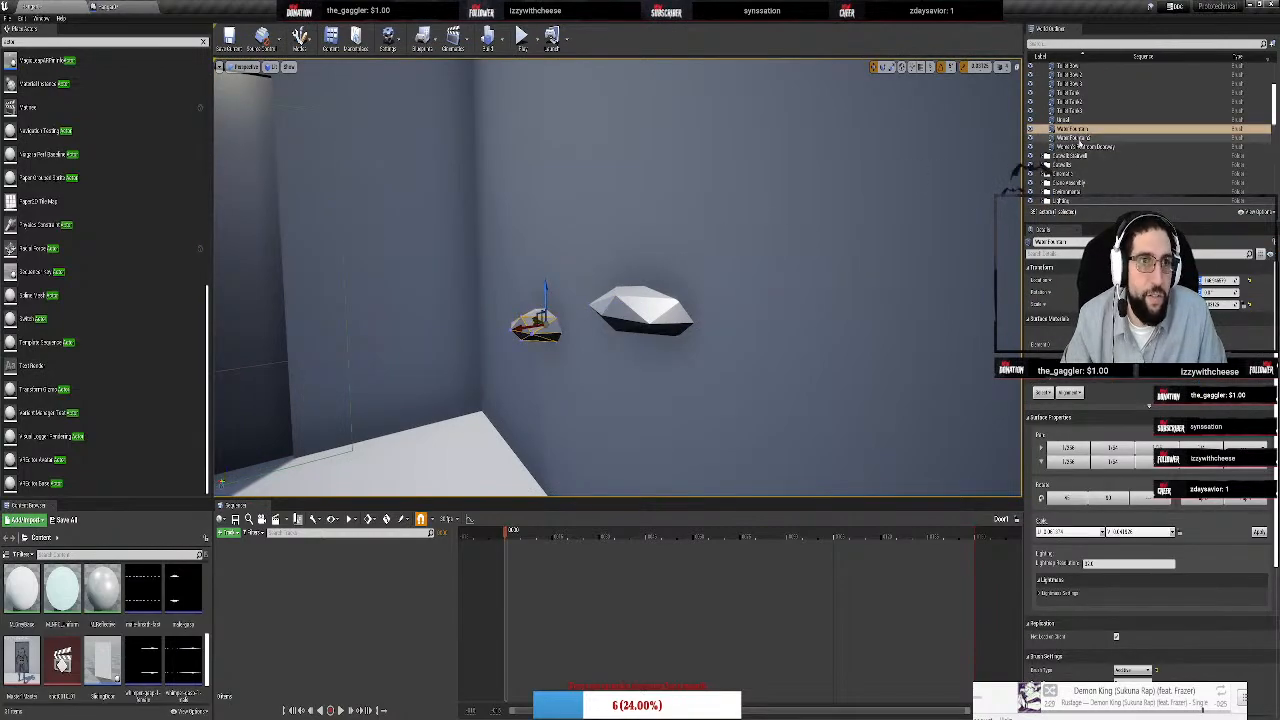
key(f)
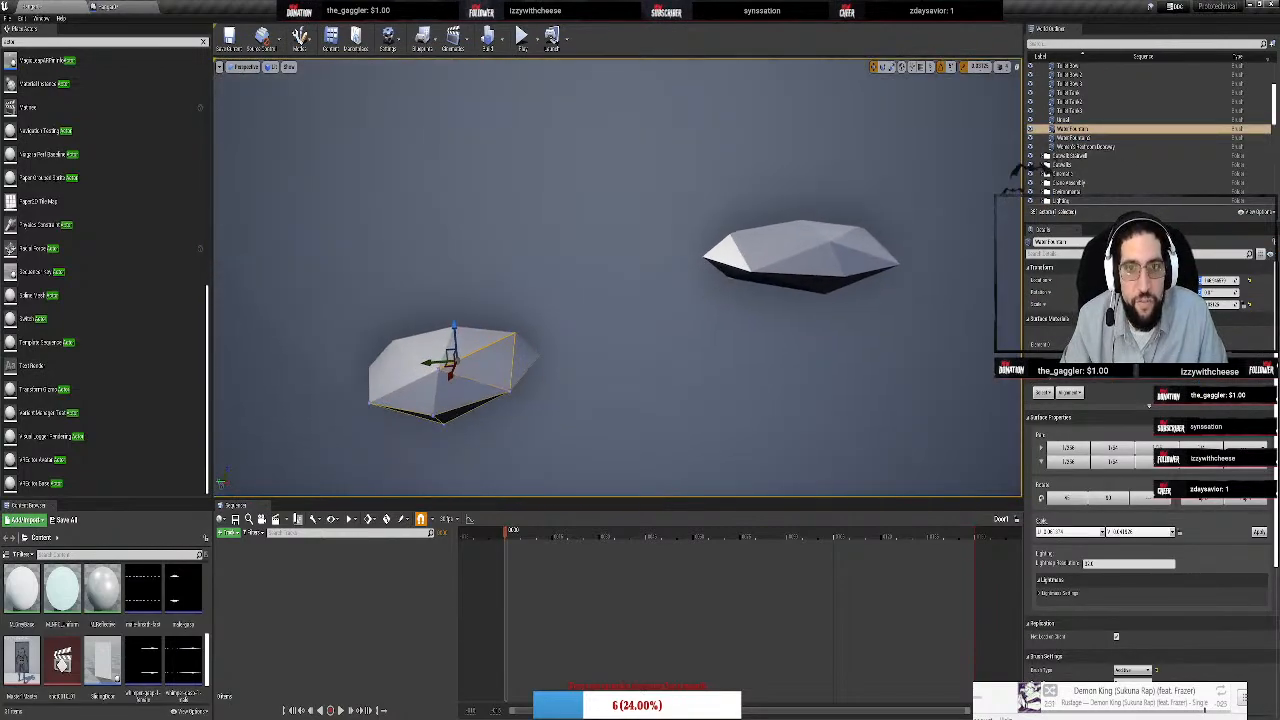
right_drag(617, 277, 860, 236)
key(s)
key(w)
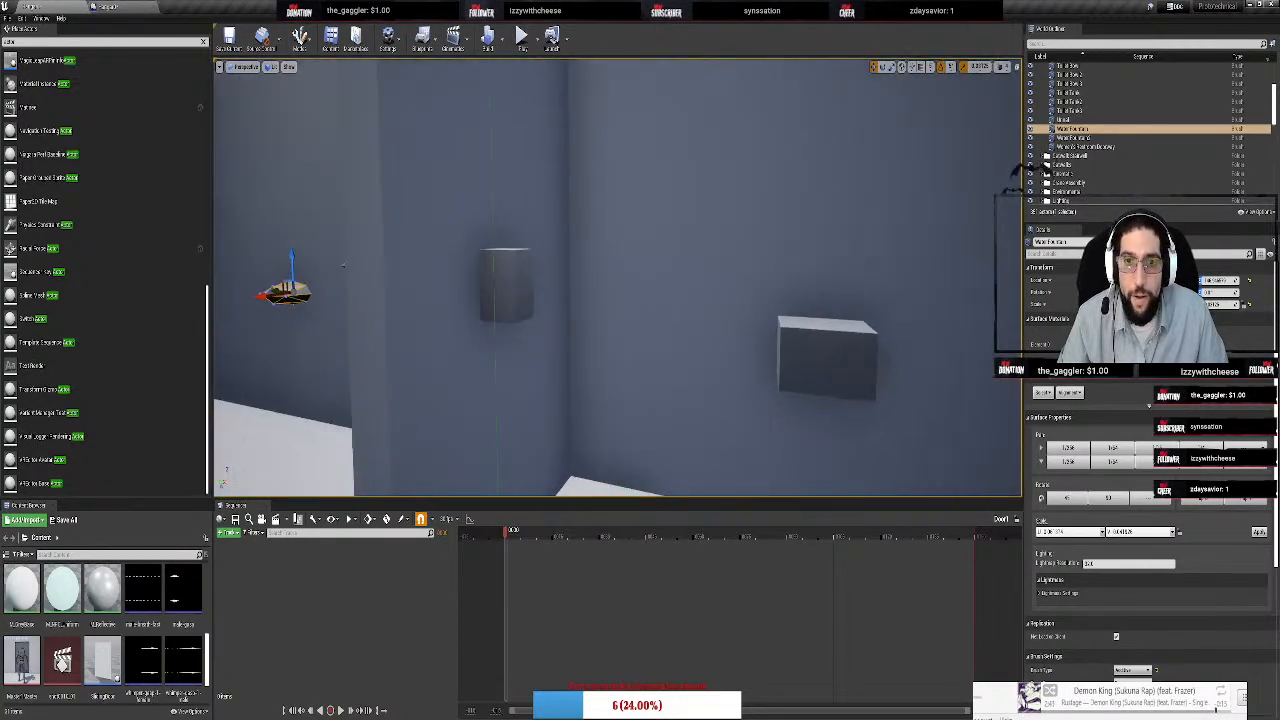
right_drag(343, 266, 511, 186)
Copy the door beside the water fountains and fit the copy into the doorway on the opposite wall
click(524, 150)
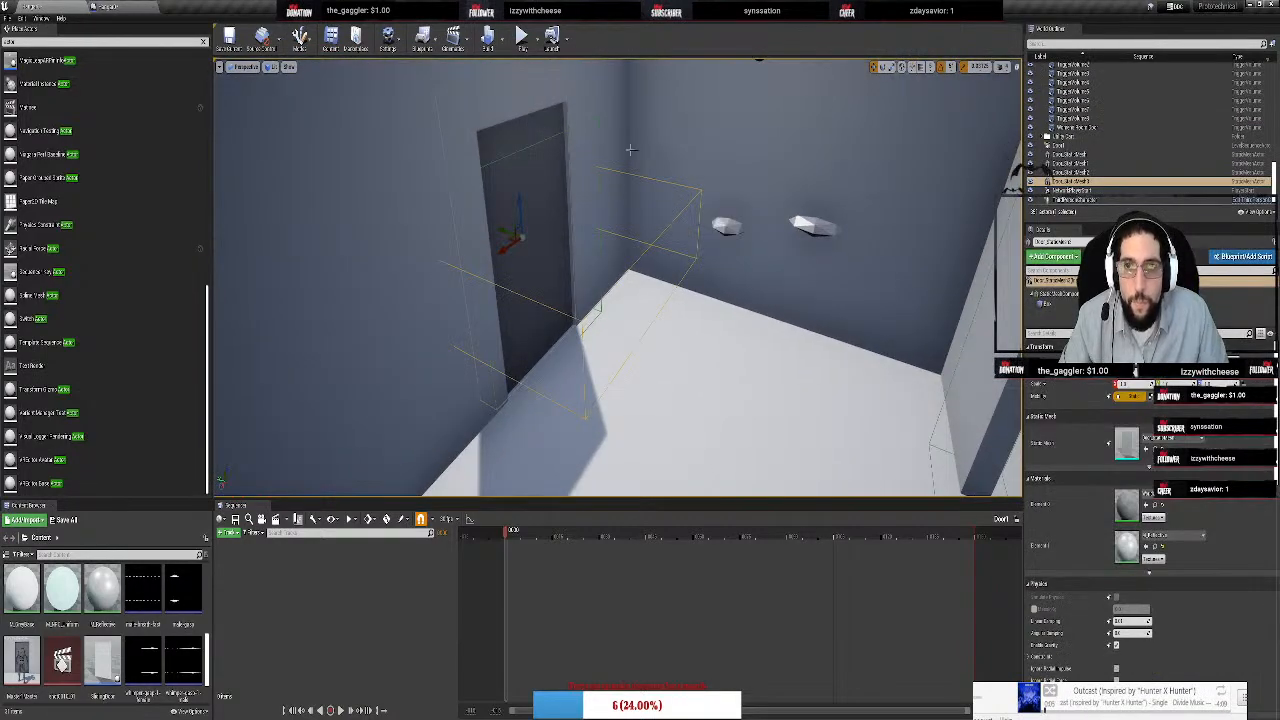
click(551, 240)
alt+drag(506, 230, 954, 386)
right_drag(774, 342, 940, 322)
key(f)
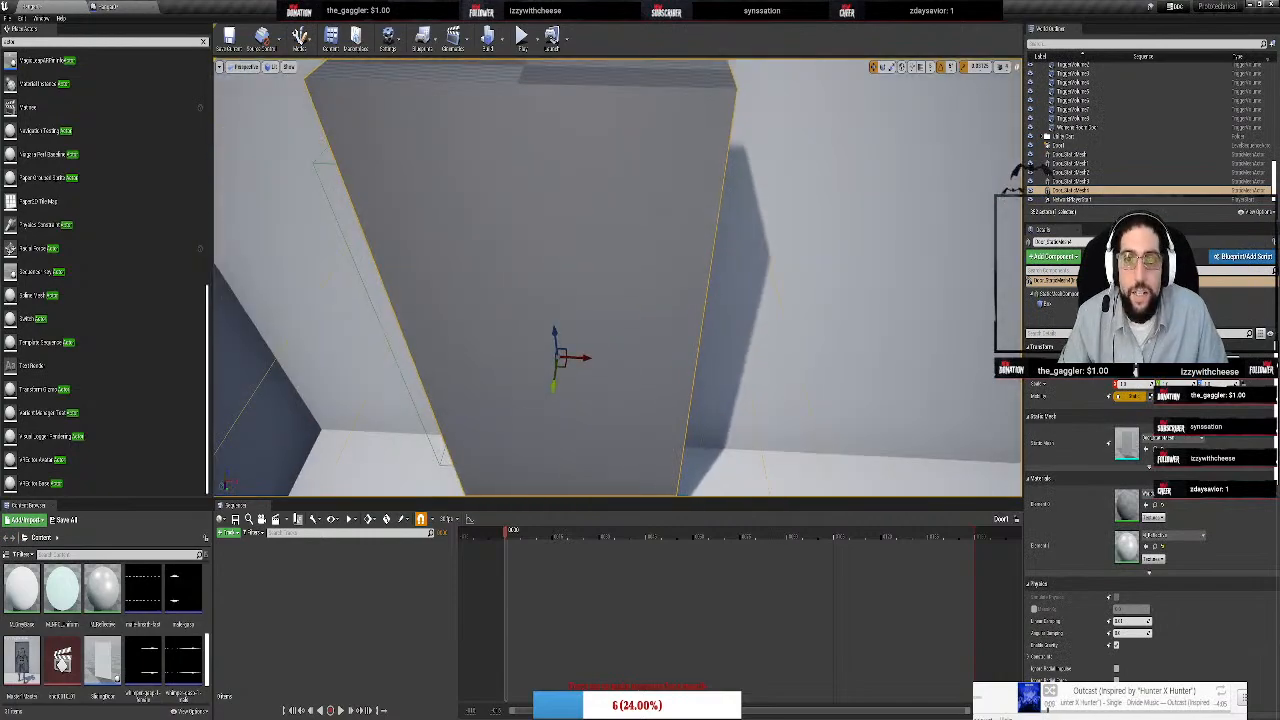
scroll(609, 300, down, 3)
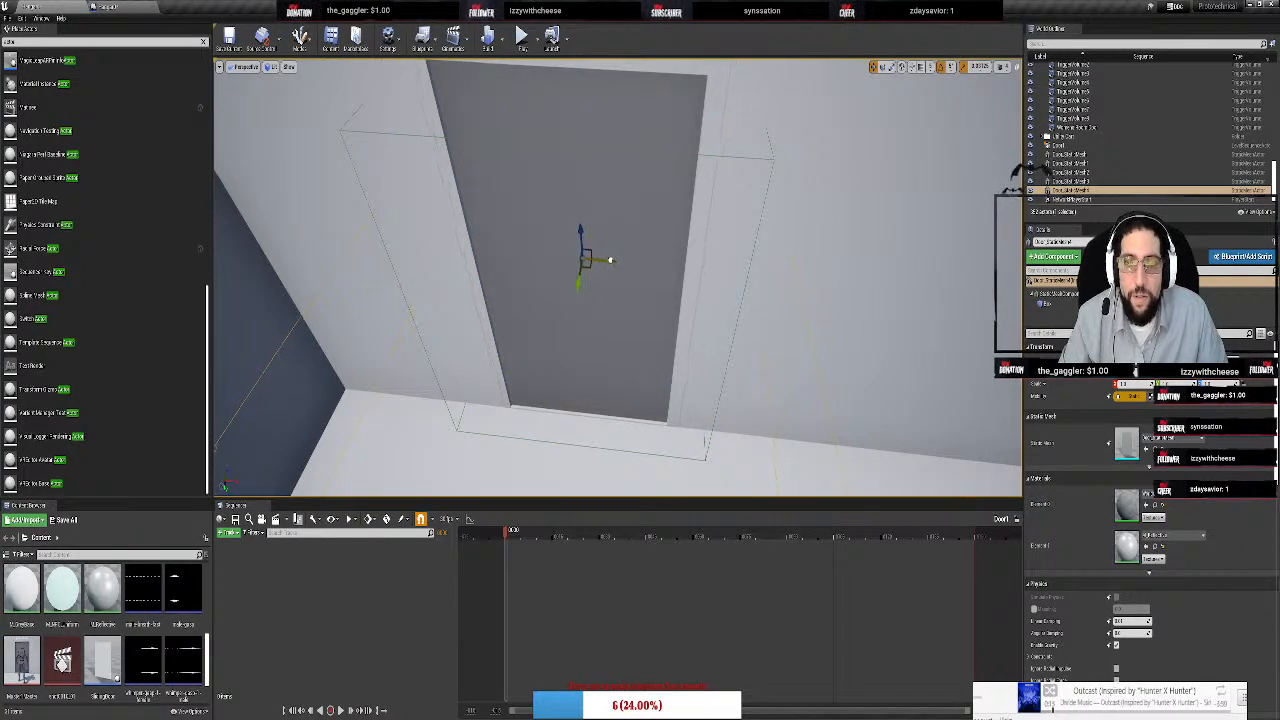
right_drag(620, 262, 630, 310)
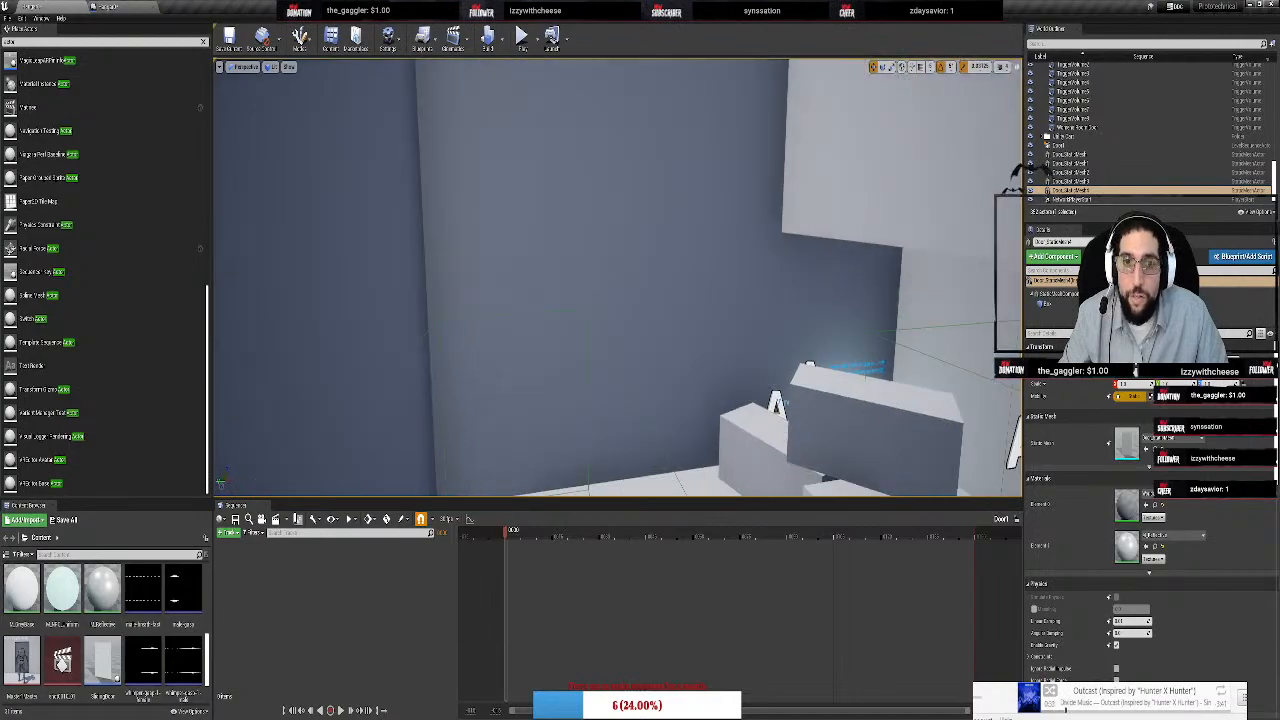
Duplicate the door just placed opposite and move the copy away across the hangar
key(w)
right_drag(617, 277, 760, 290)
key(w)
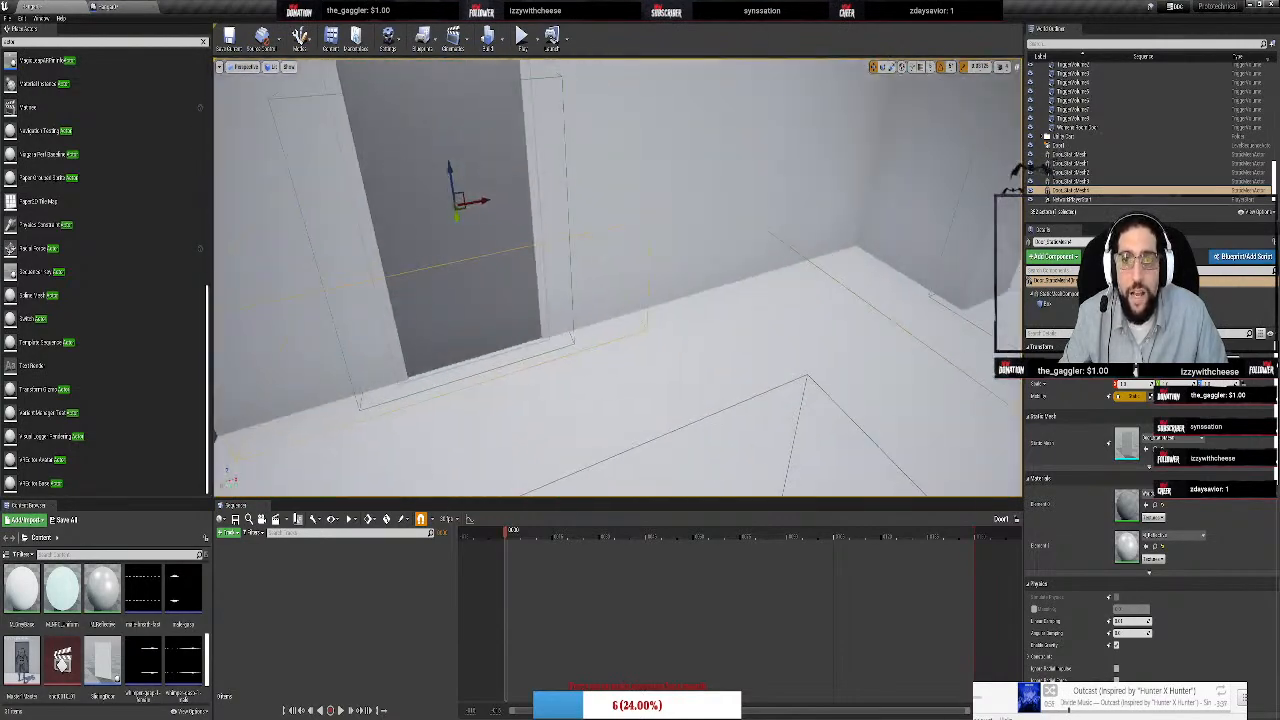
key(ctrl+w)
key(d)
right_drag(846, 206, 491, 133)
key(s)
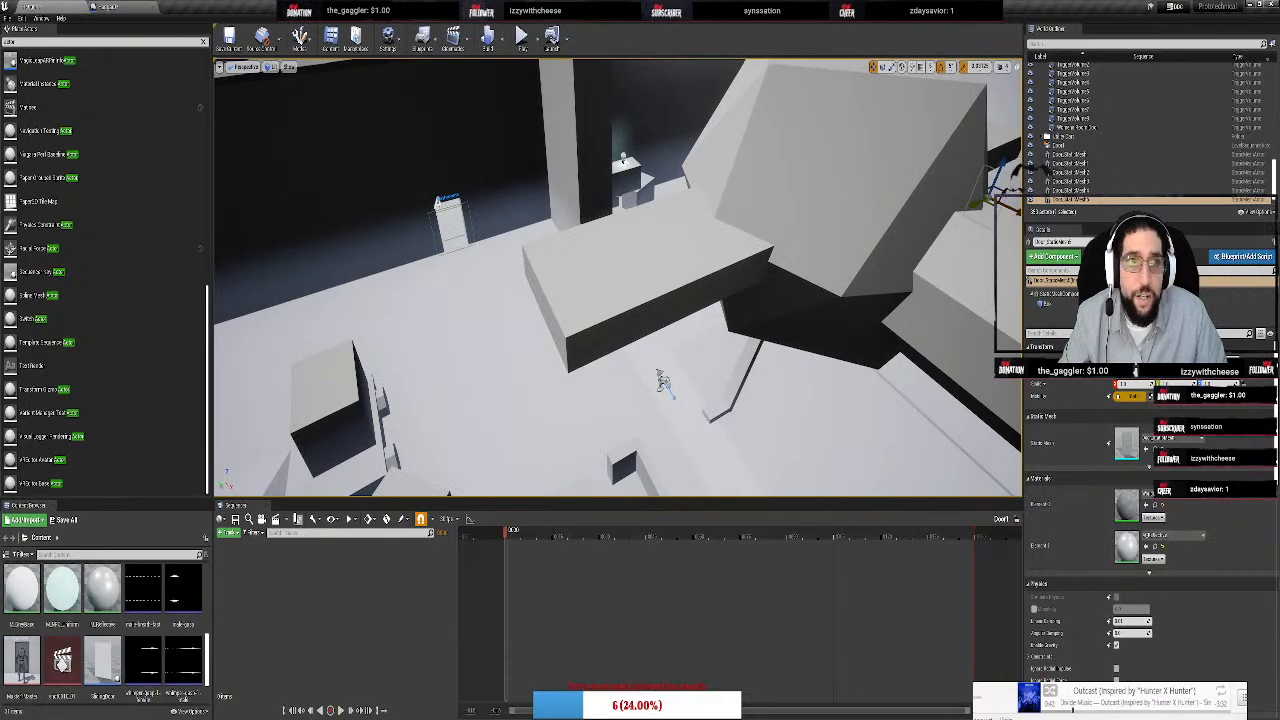
Position the new door copy in the doorway labelled "(Starts Locked) Authorized Access Only!" and align it with the opening
key(w)
right_drag(906, 248, 1010, 250)
key(f)
key(s)
mouse_move(866, 269)
right_down()
mouse_move(800, 262)
mouse_move(900, 277)
mouse_move(859, 277)
right_up()
key(s)
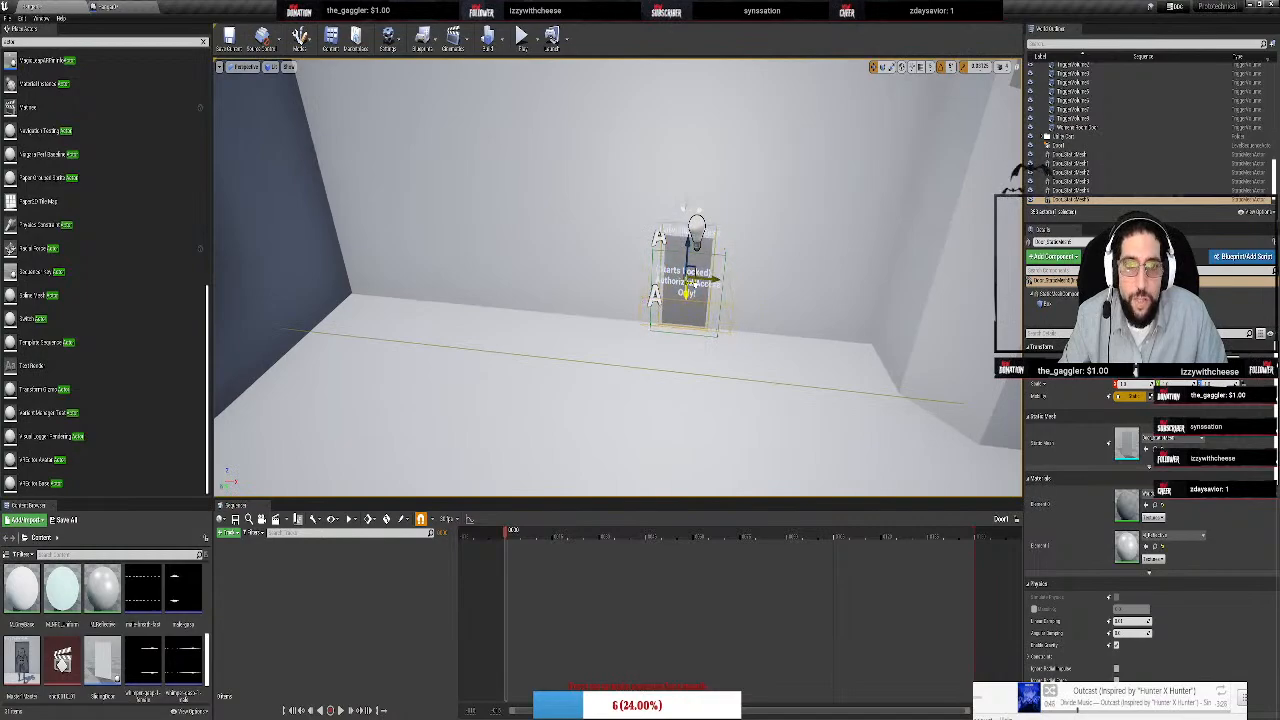
key(f)
mouse_move(797, 351)
right_down()
mouse_move(890, 345)
mouse_move(985, 300)
mouse_move(797, 318)
mouse_move(808, 345)
right_up()
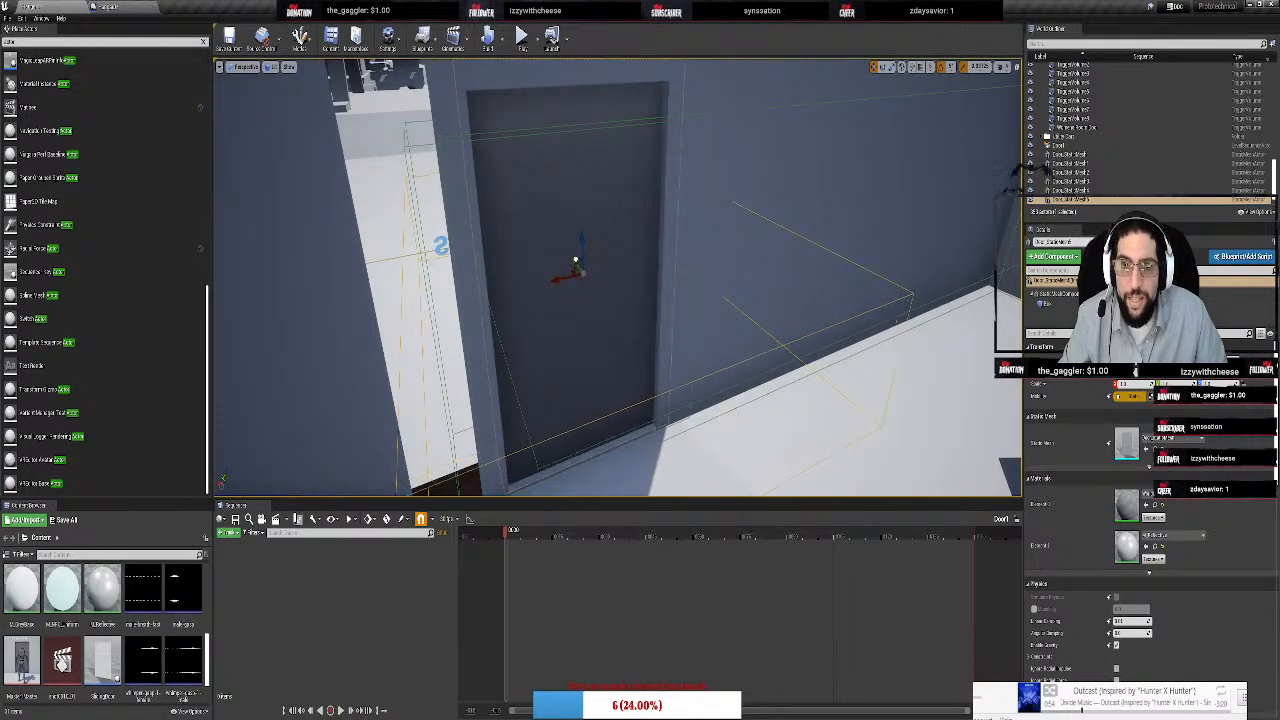
Inspect the doorways around the hangar, the water fountain area and the upper catwalk for openings without a door
right_drag(533, 250, 430, 310)
key(w)
key(w)
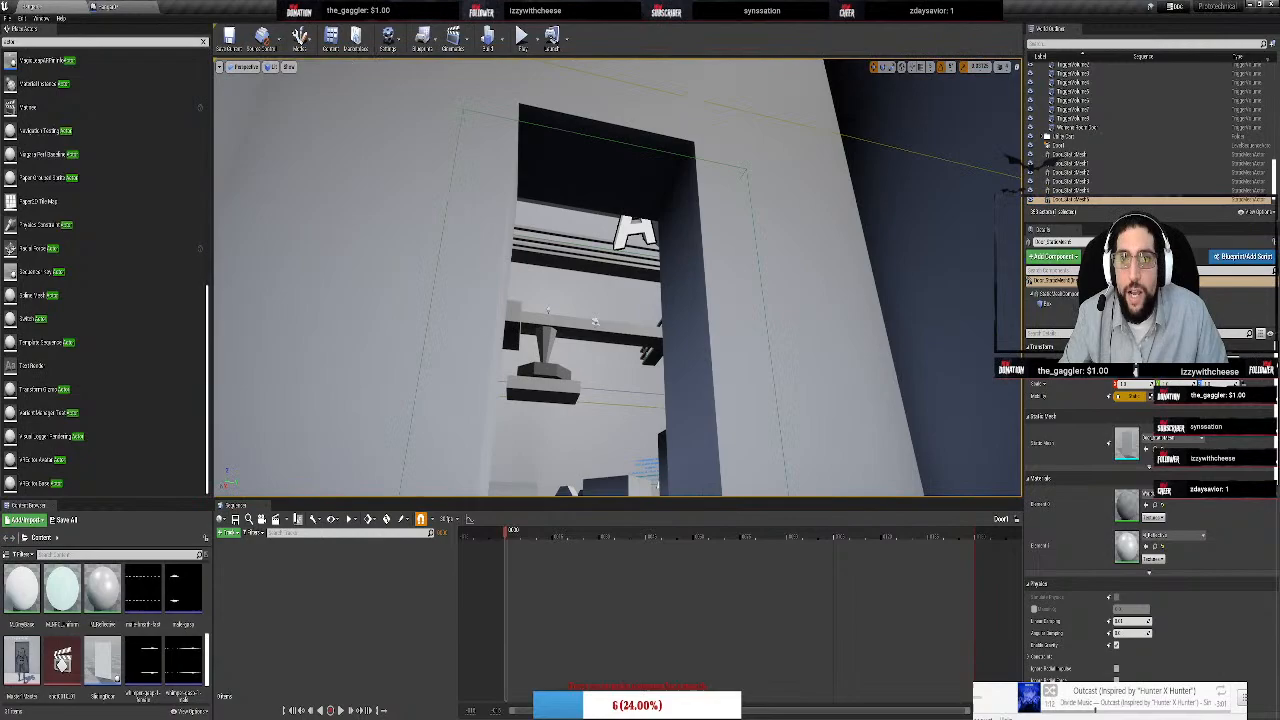
right_drag(617, 276, 617, 276)
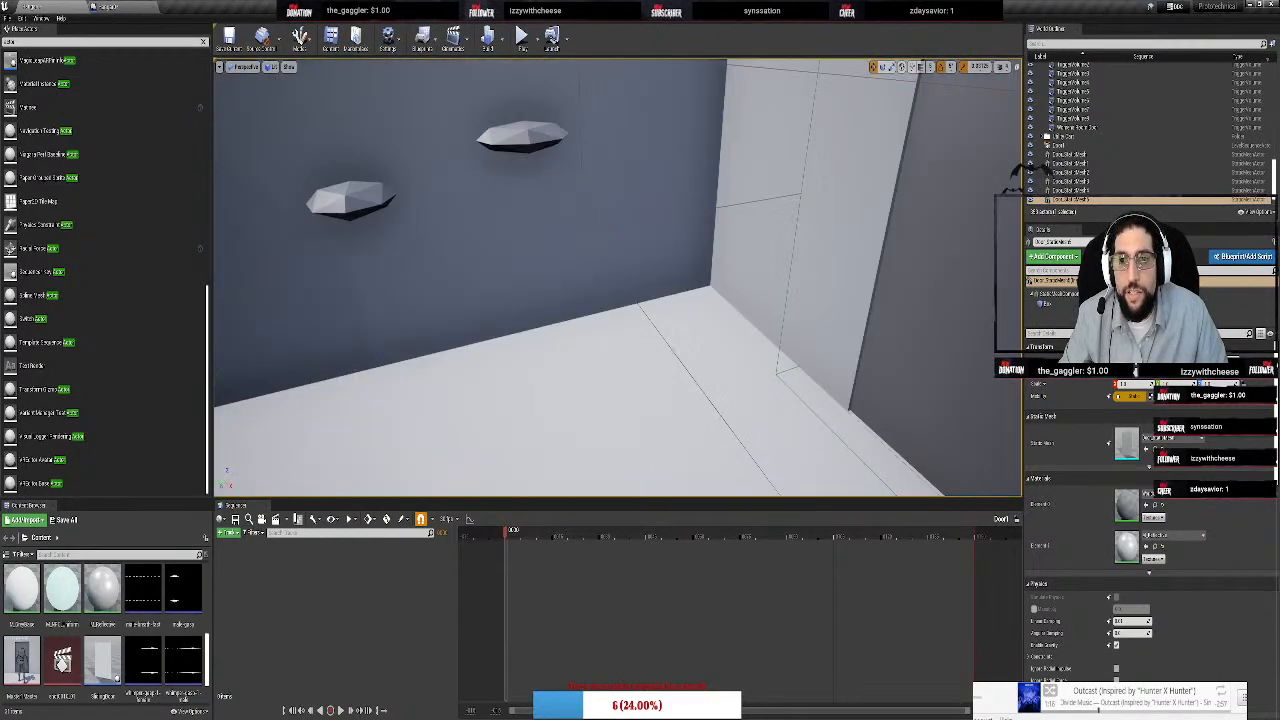
click(617, 276)
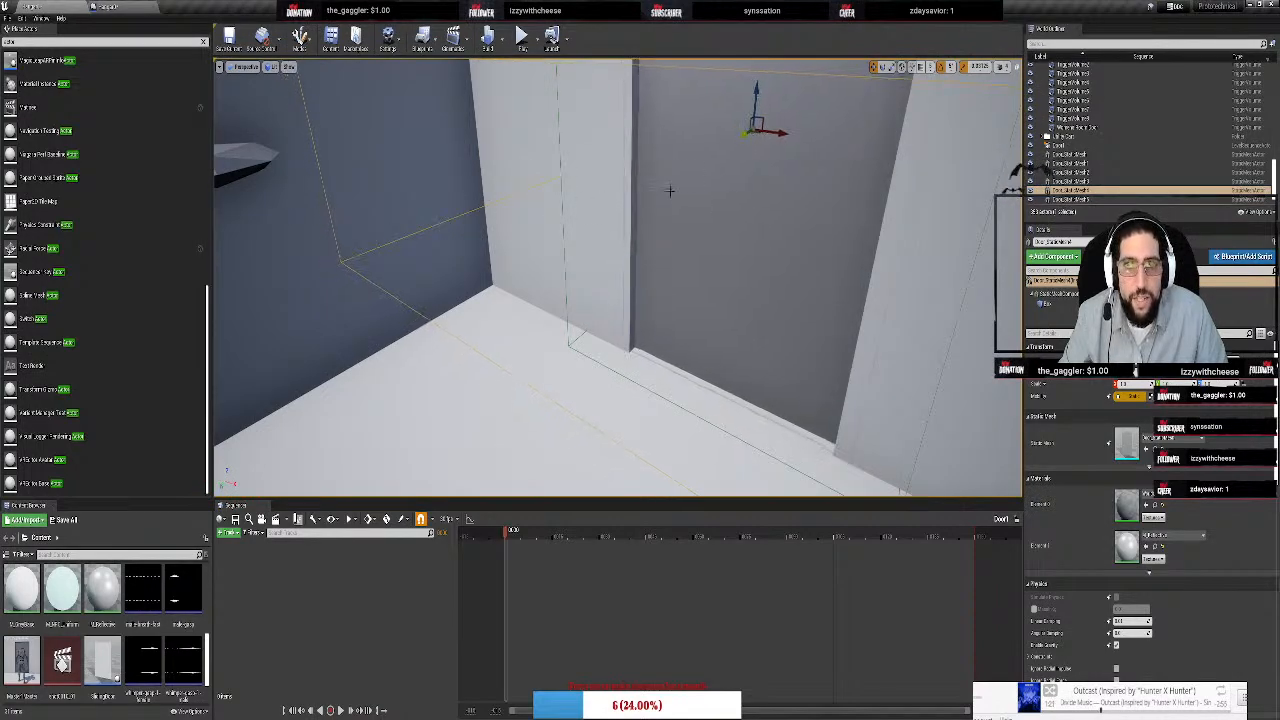
right_drag(670, 190, 670, 190)
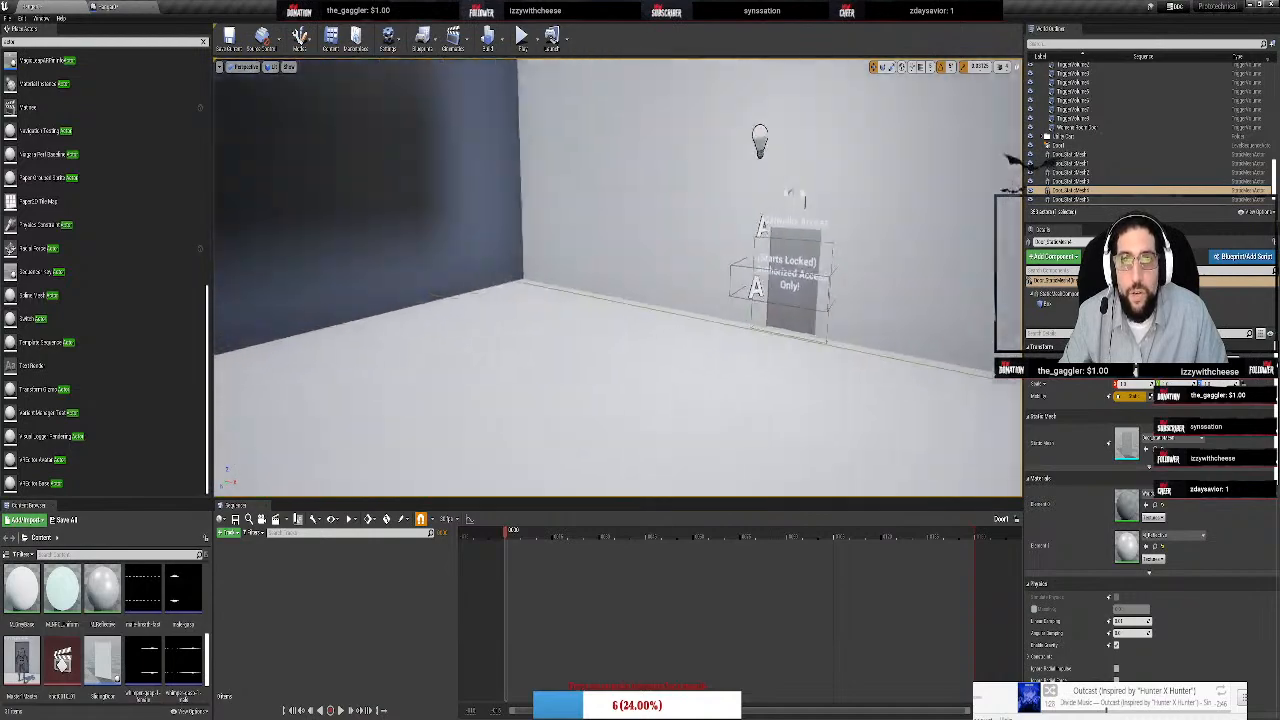
right_drag(670, 190, 670, 190)
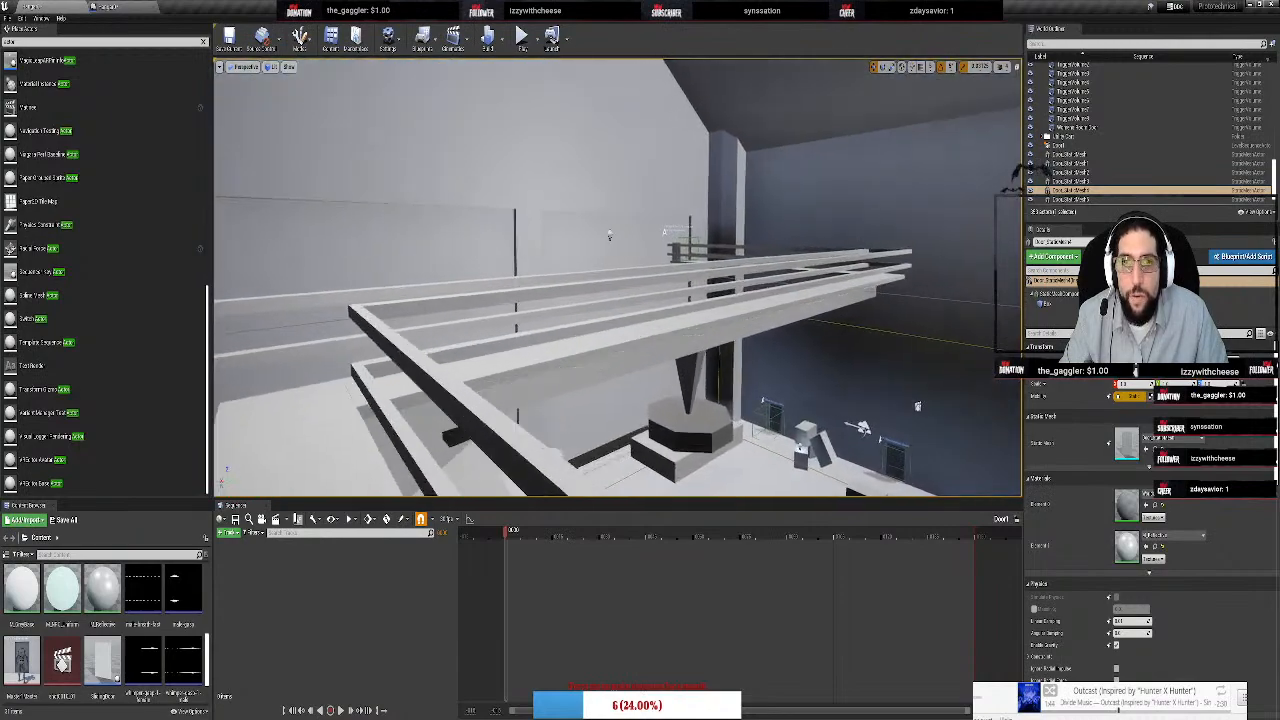
right_drag(617, 277, 850, 292)
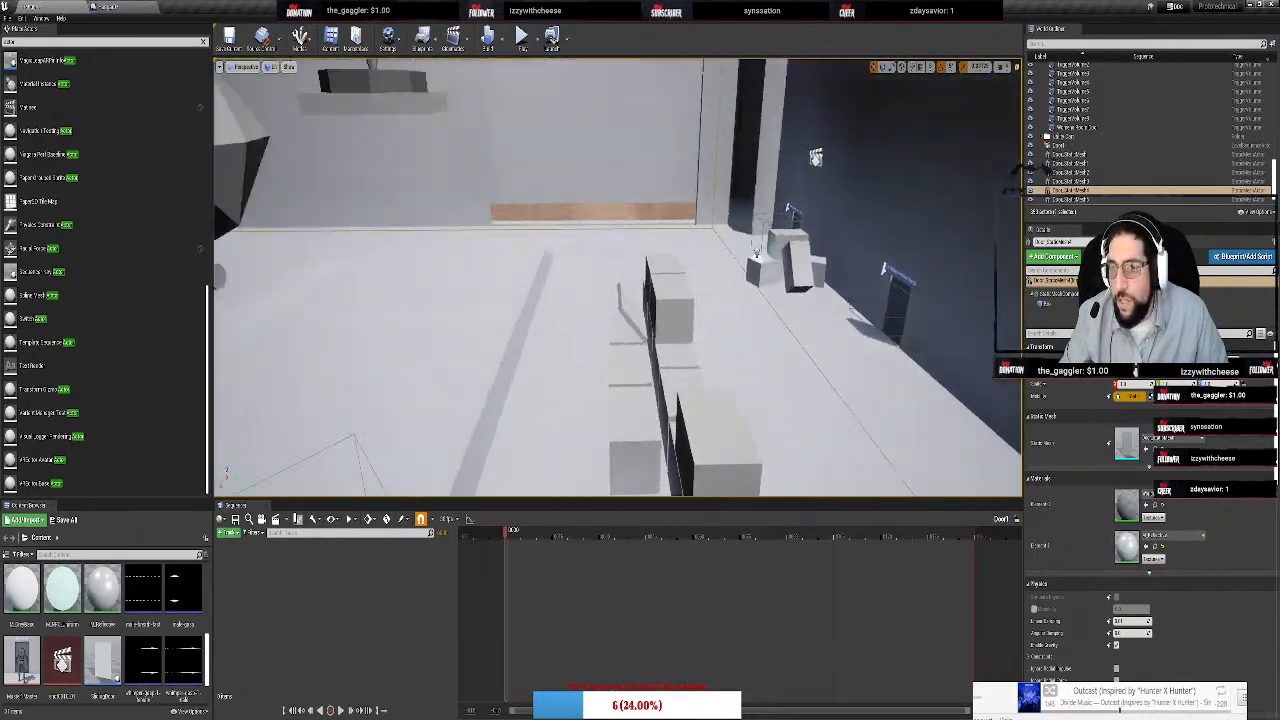
Inspect the hangar, the catwalk level and the doorway at the head of the stairs for the door placement
right_drag(617, 277, 600, 150)
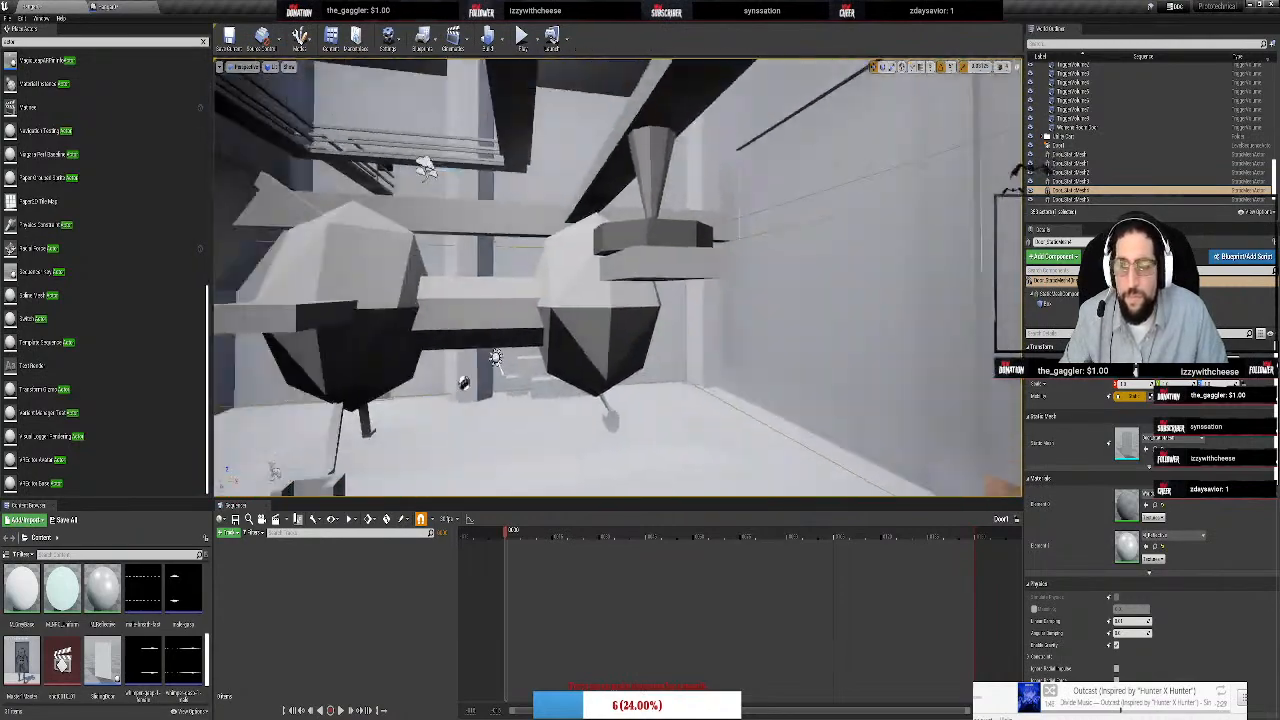
right_drag(617, 277, 465, 236)
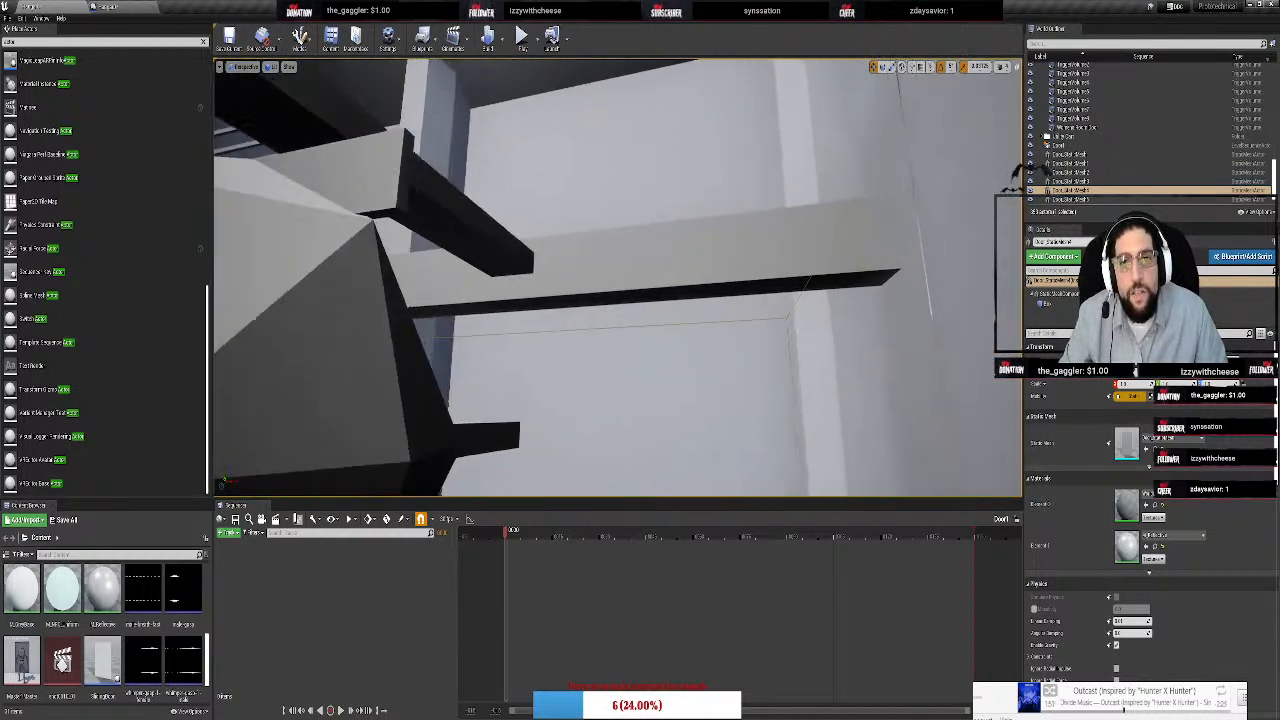
right_drag(617, 277, 400, 285)
right_drag(617, 277, 657, 277)
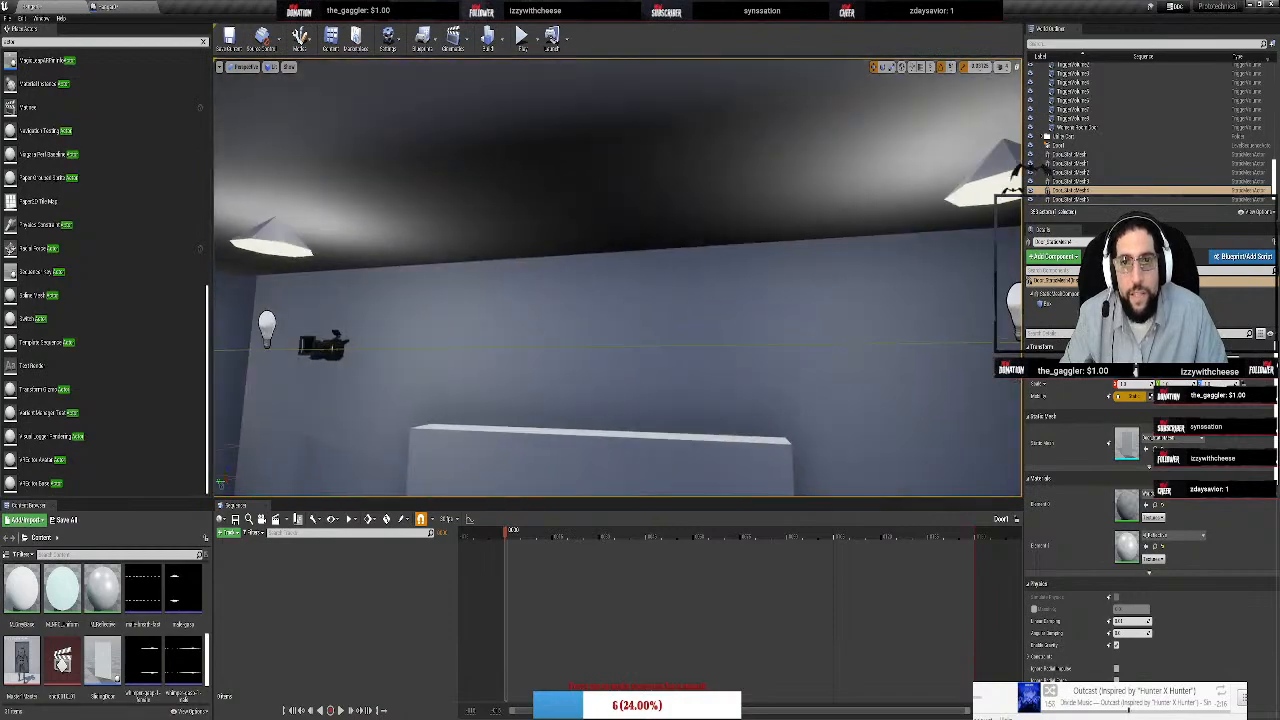
right_drag(617, 277, 420, 300)
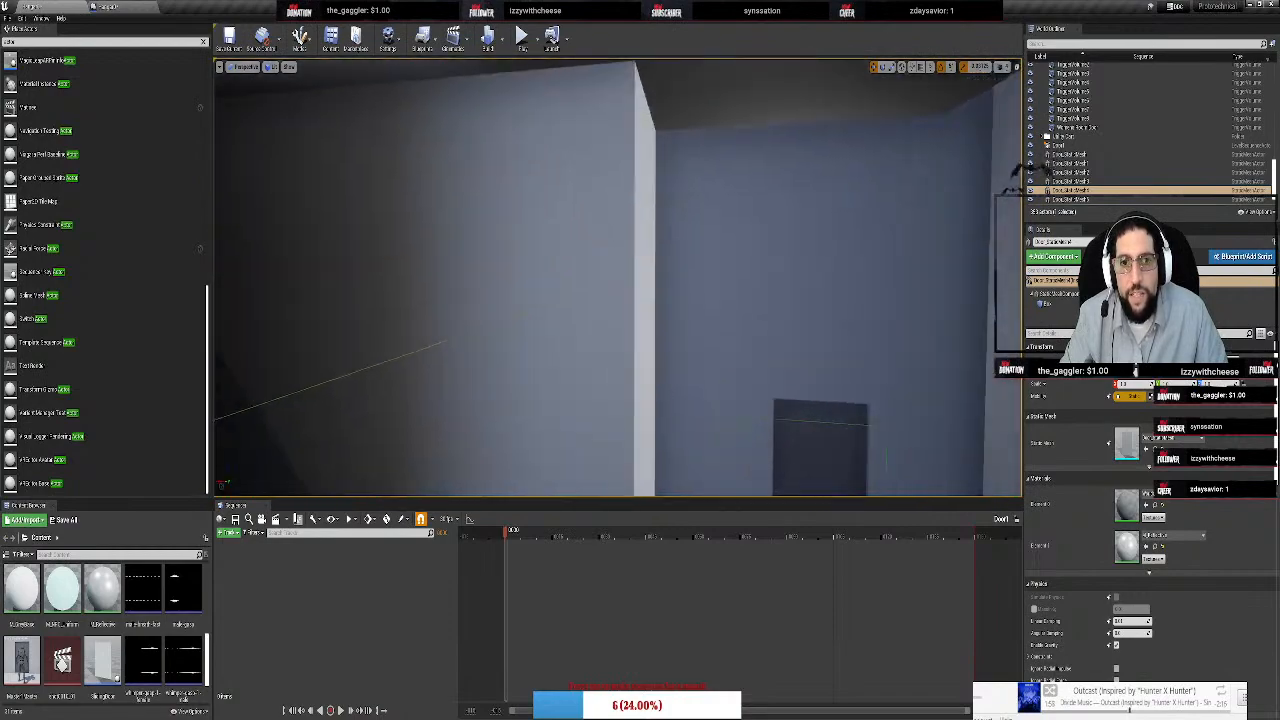
right_drag(617, 277, 700, 330)
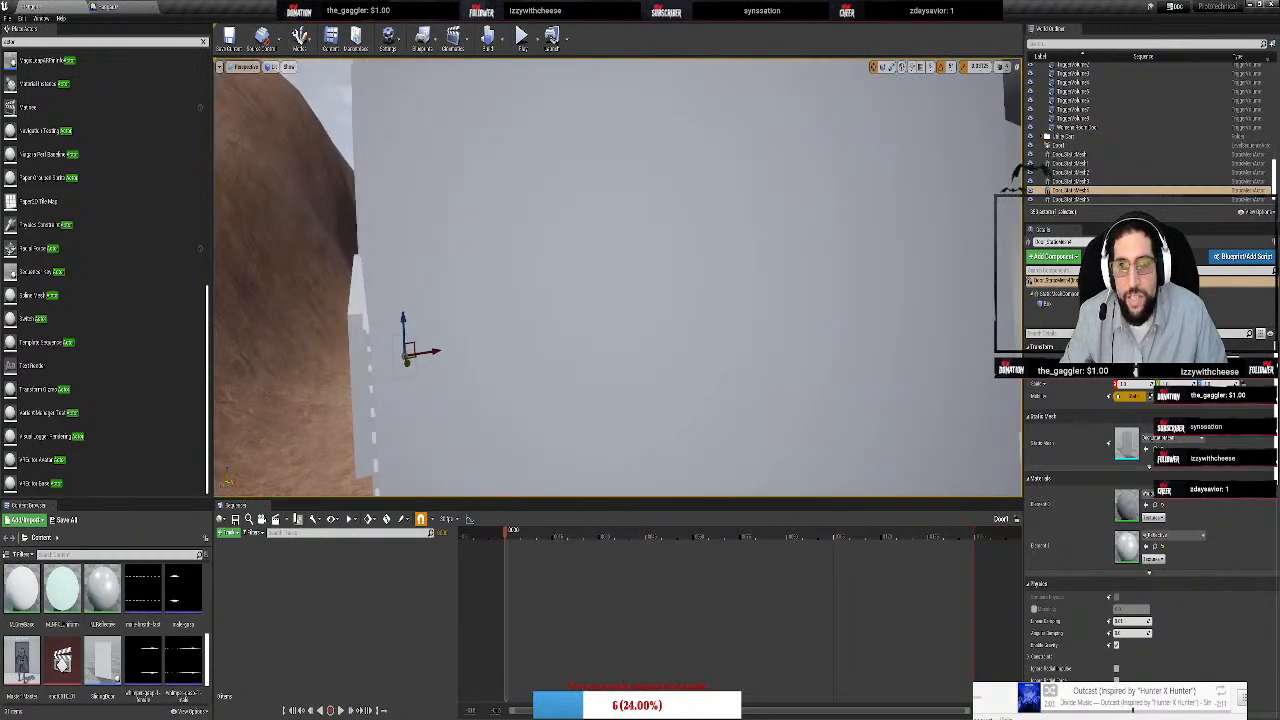
key(w)
right_drag(617, 277, 539, 332)
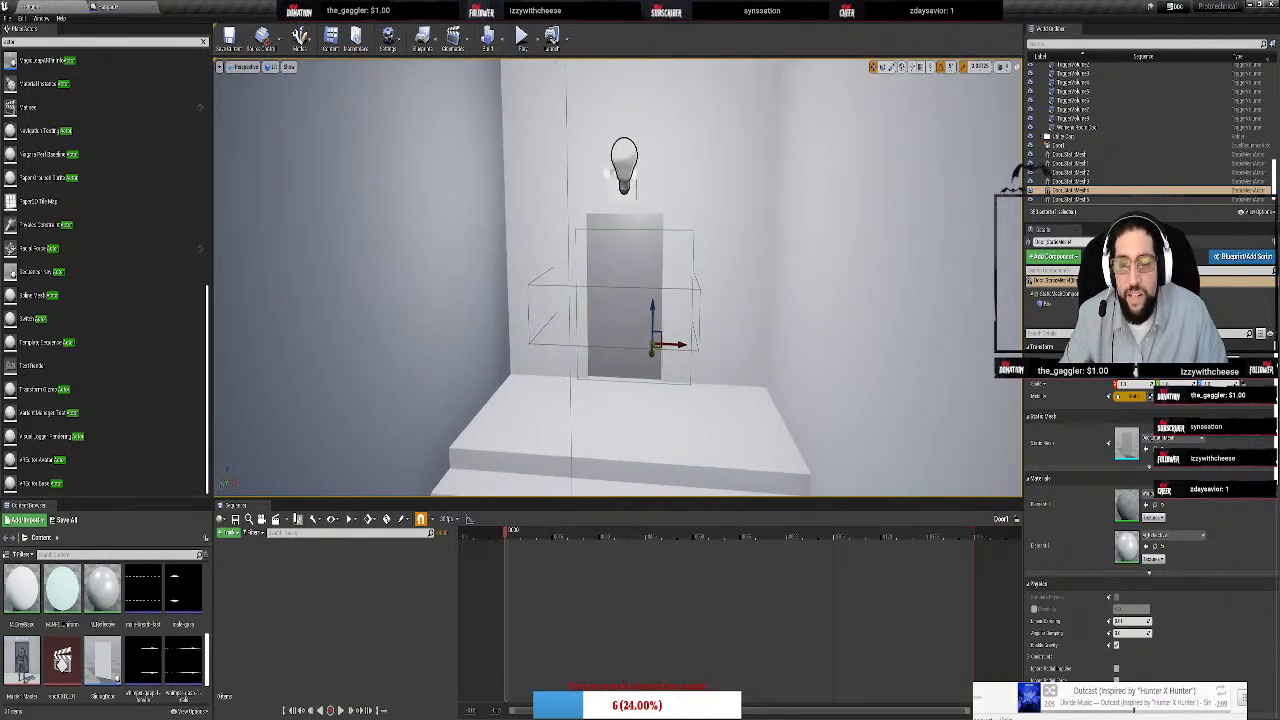
key(w)
right_drag(617, 277, 697, 272)
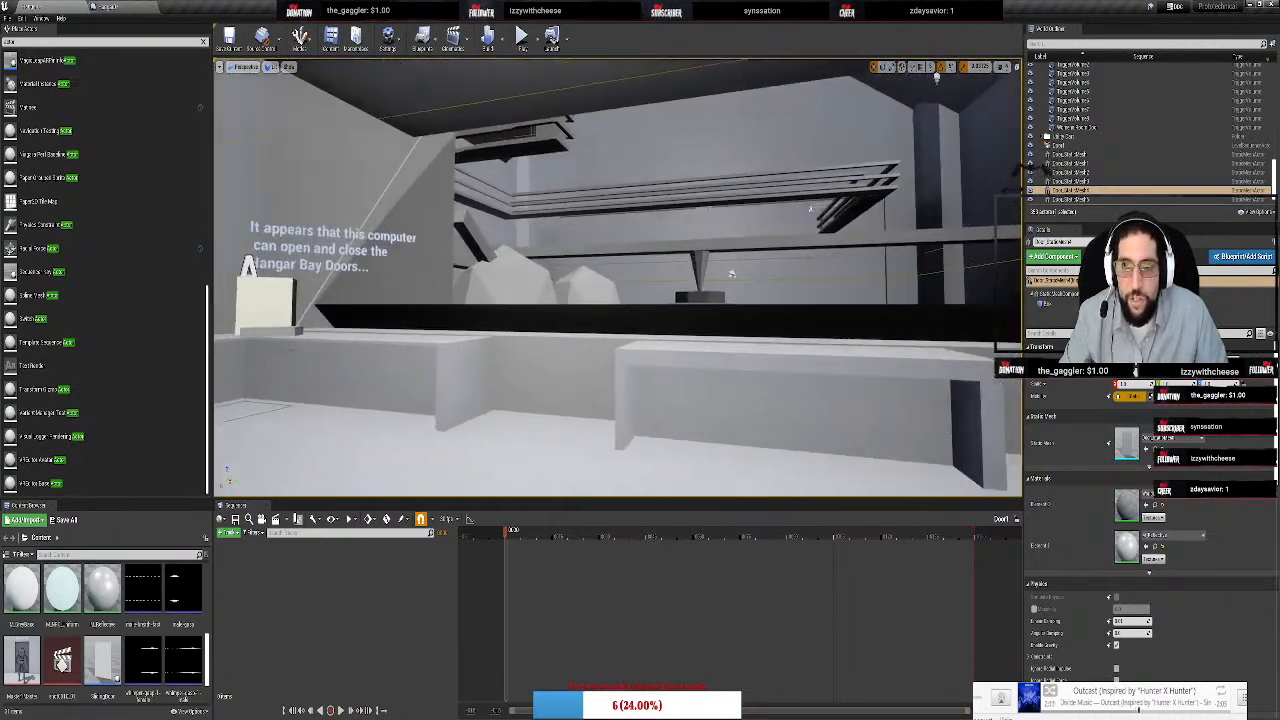
Examine the door at the head of the stairs up close to check how it sits in its opening
right_drag(617, 277, 537, 257)
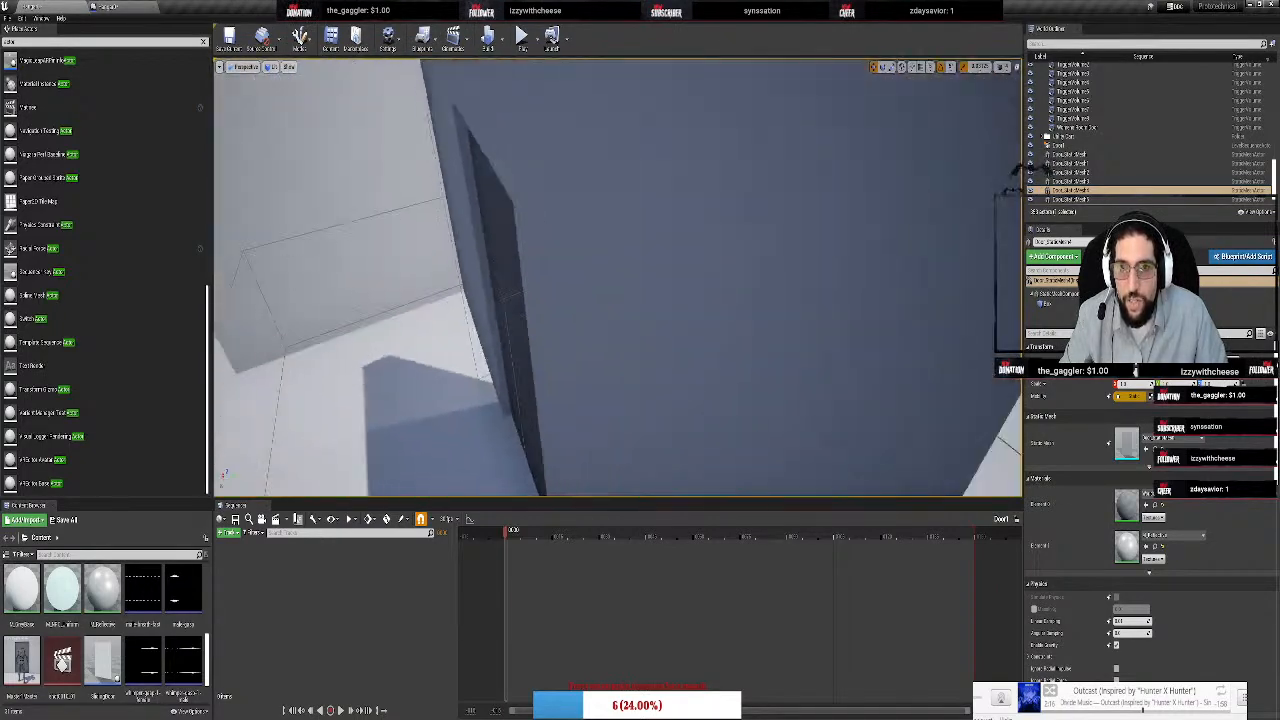
right_drag(617, 277, 537, 177)
right_drag(617, 277, 617, 420)
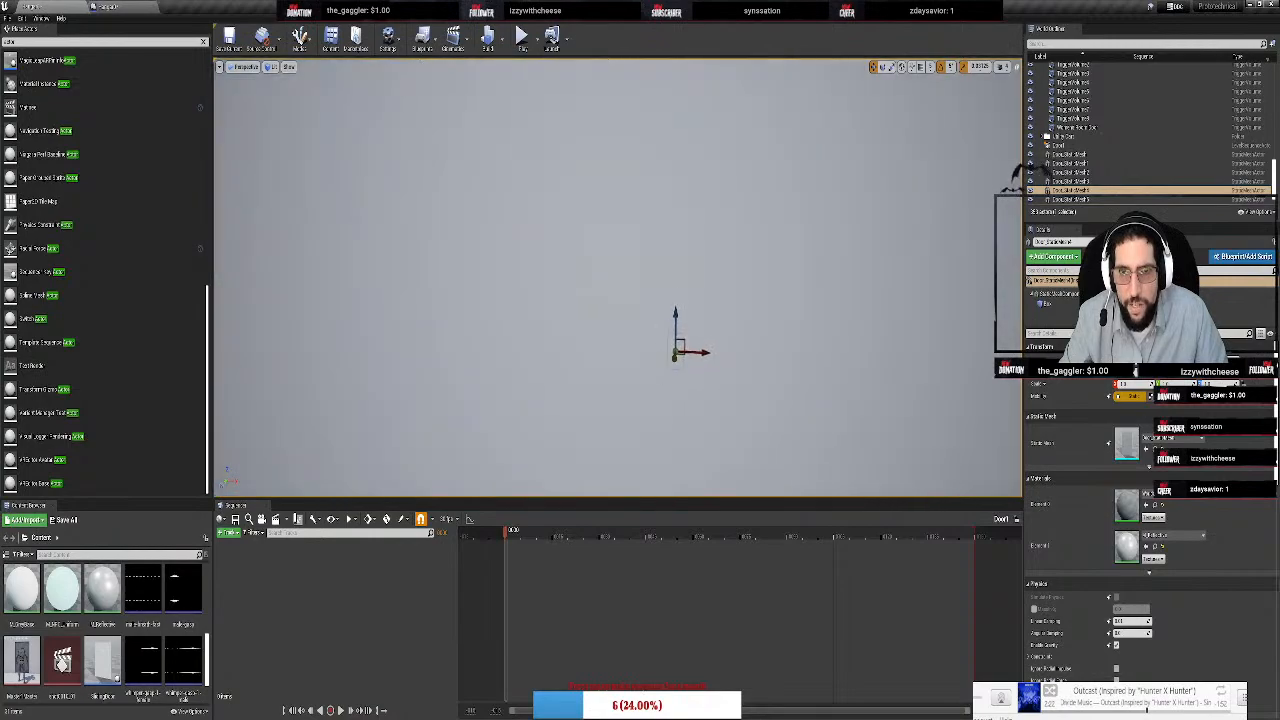
key(s)
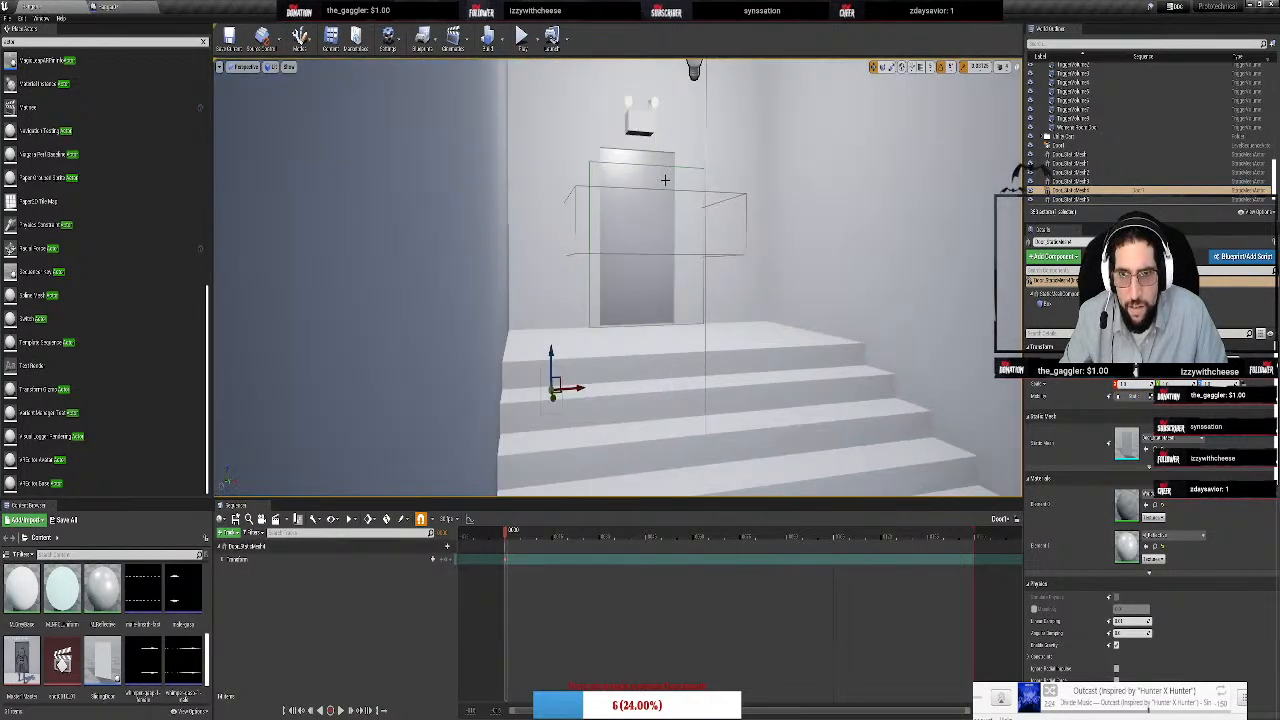
right_drag(617, 277, 500, 390)
key(w)
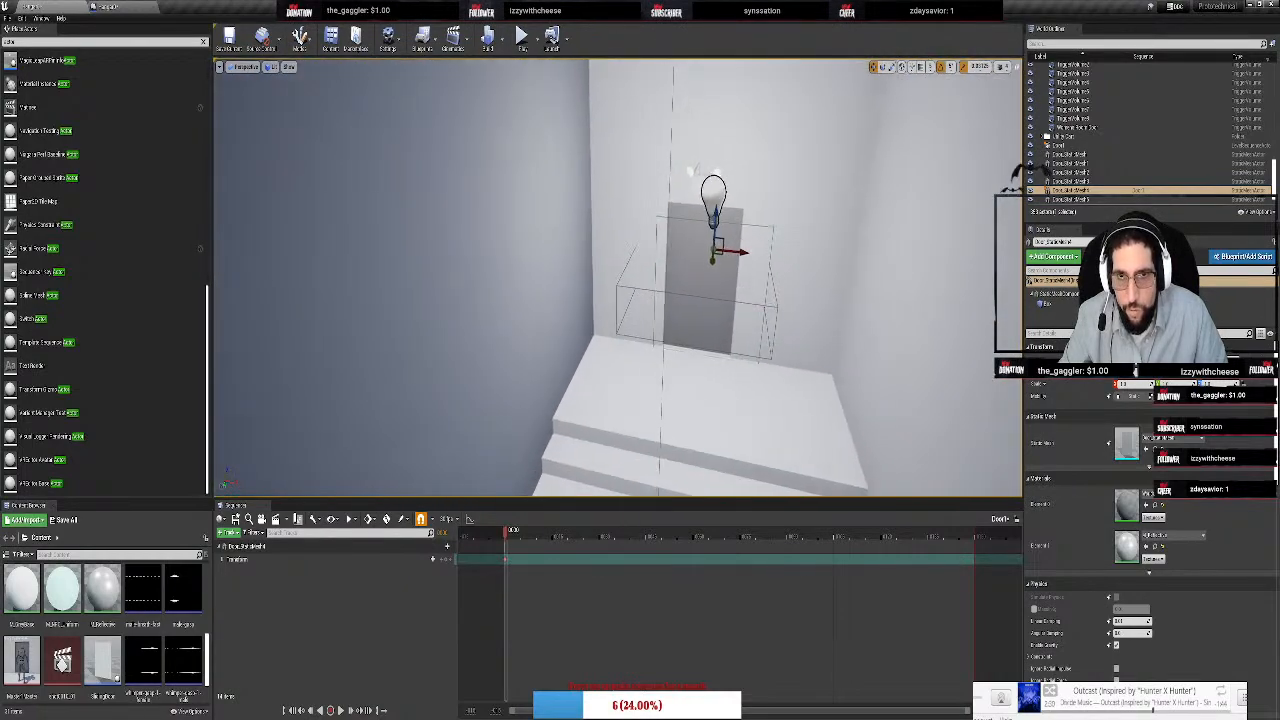
right_drag(617, 277, 617, 200)
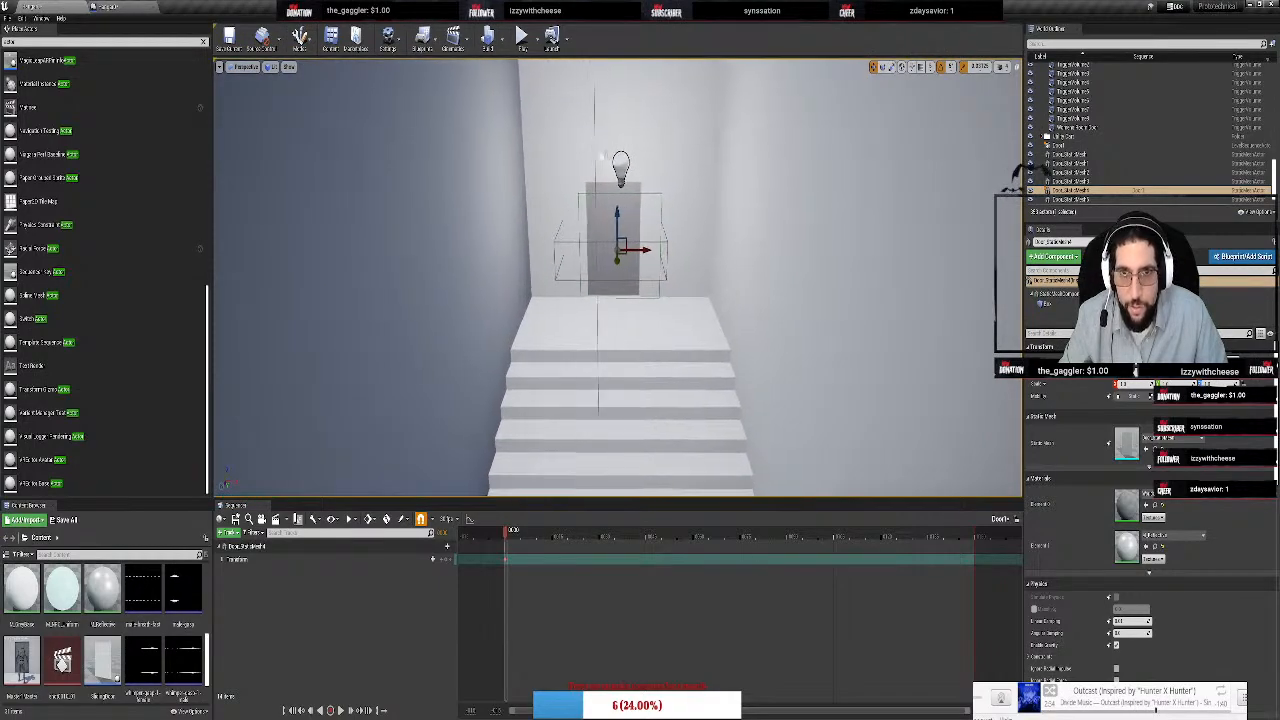
key(w)
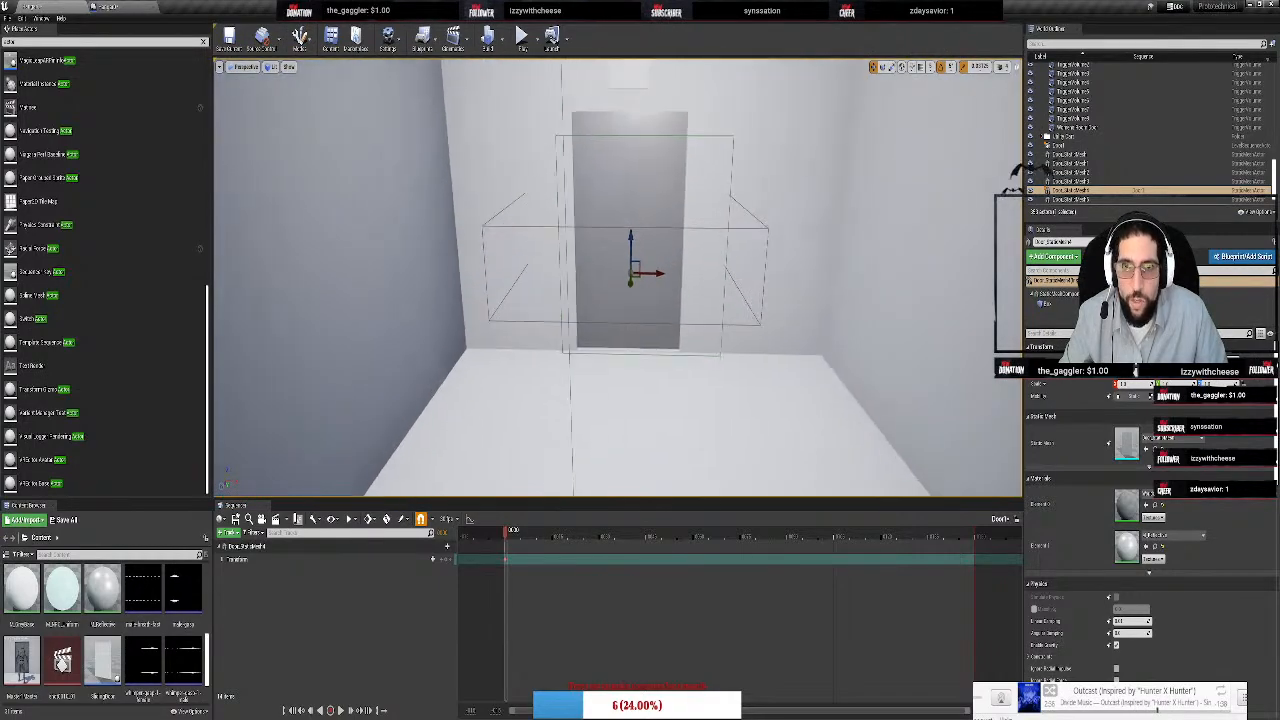
key(w)
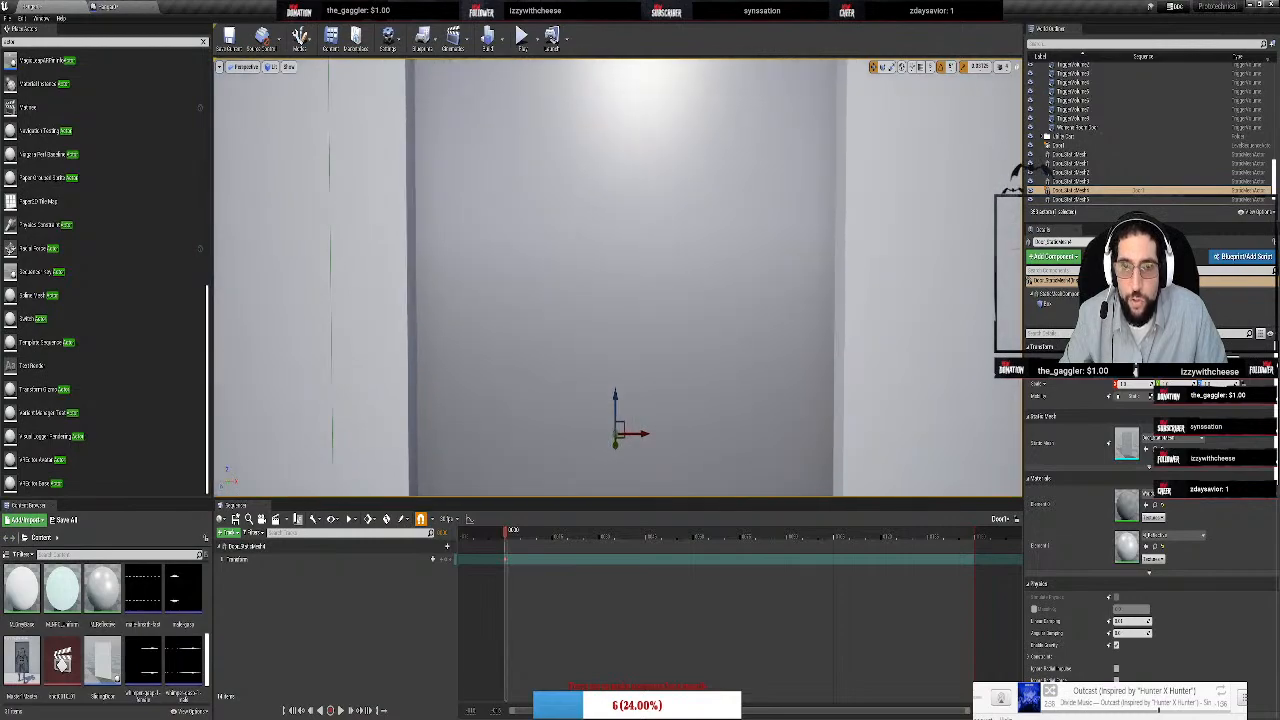
key(w)
Examine the maintenance console and the Hangar Bay Doors computer in the control room
right_drag(617, 277, 814, 138)
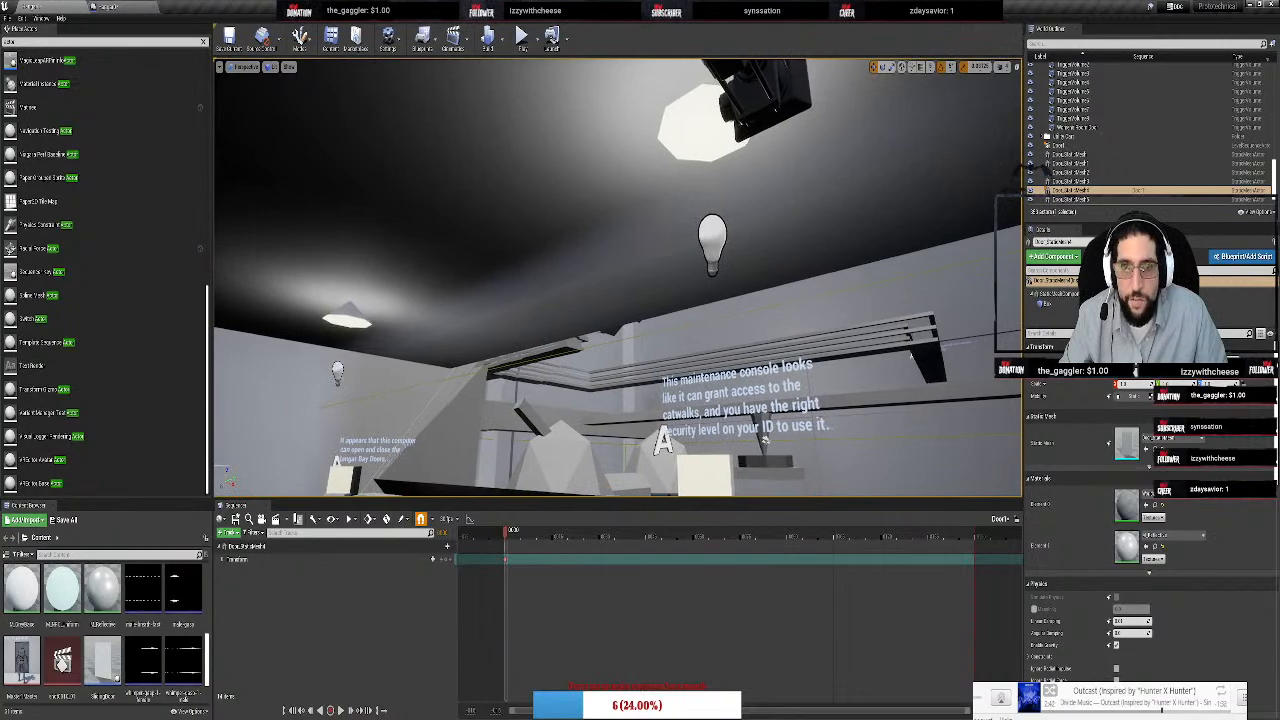
key(w)
right_drag(617, 277, 660, 395)
key(s)
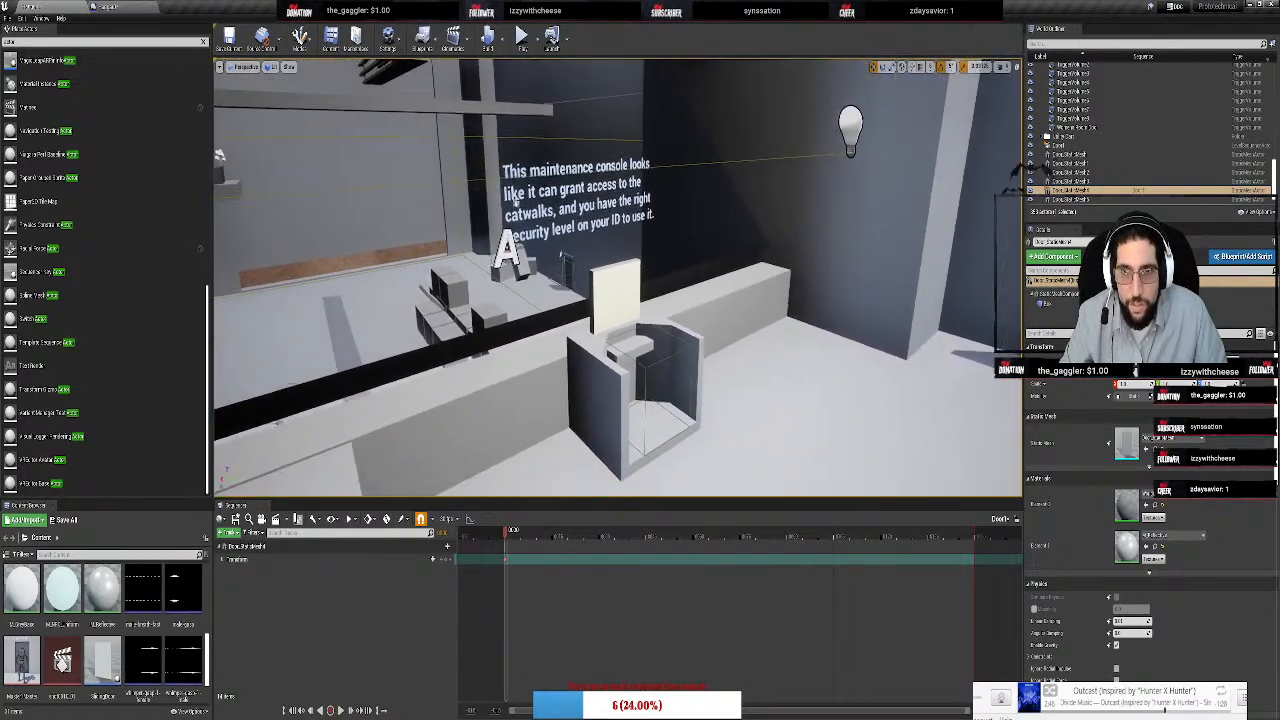
right_drag(516, 202, 973, 318)
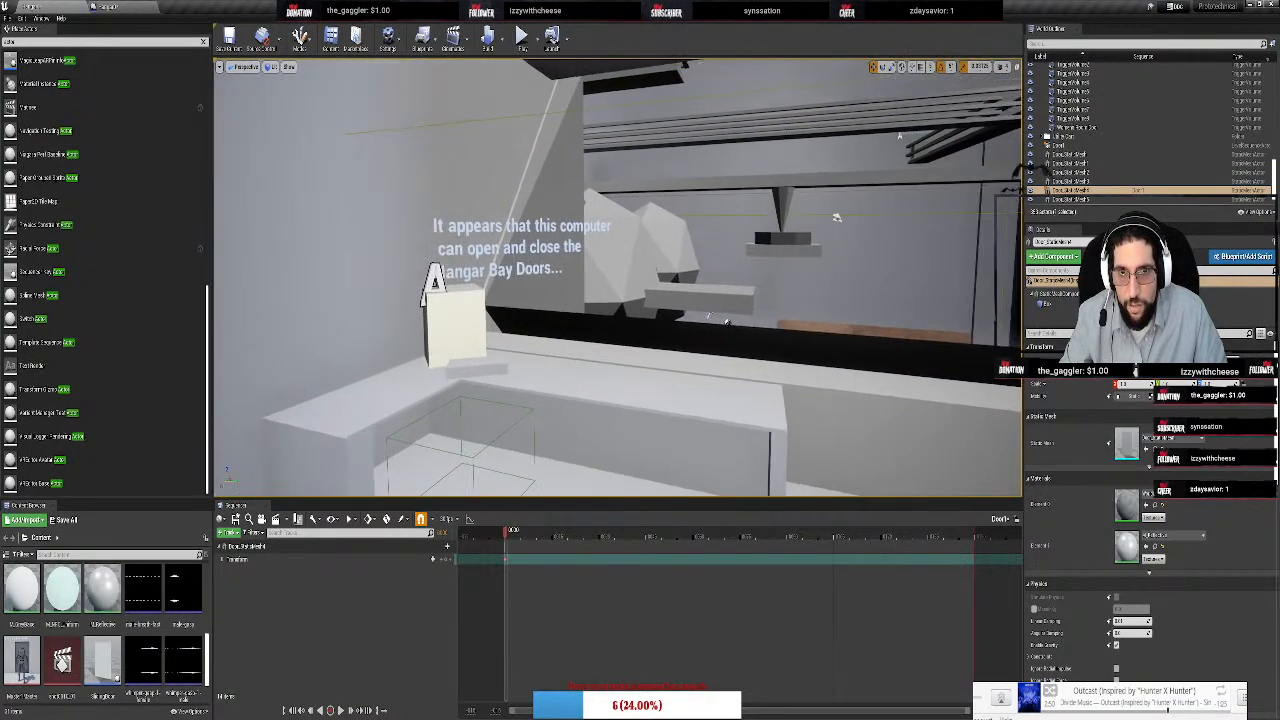
right_drag(618, 278, 690, 258)
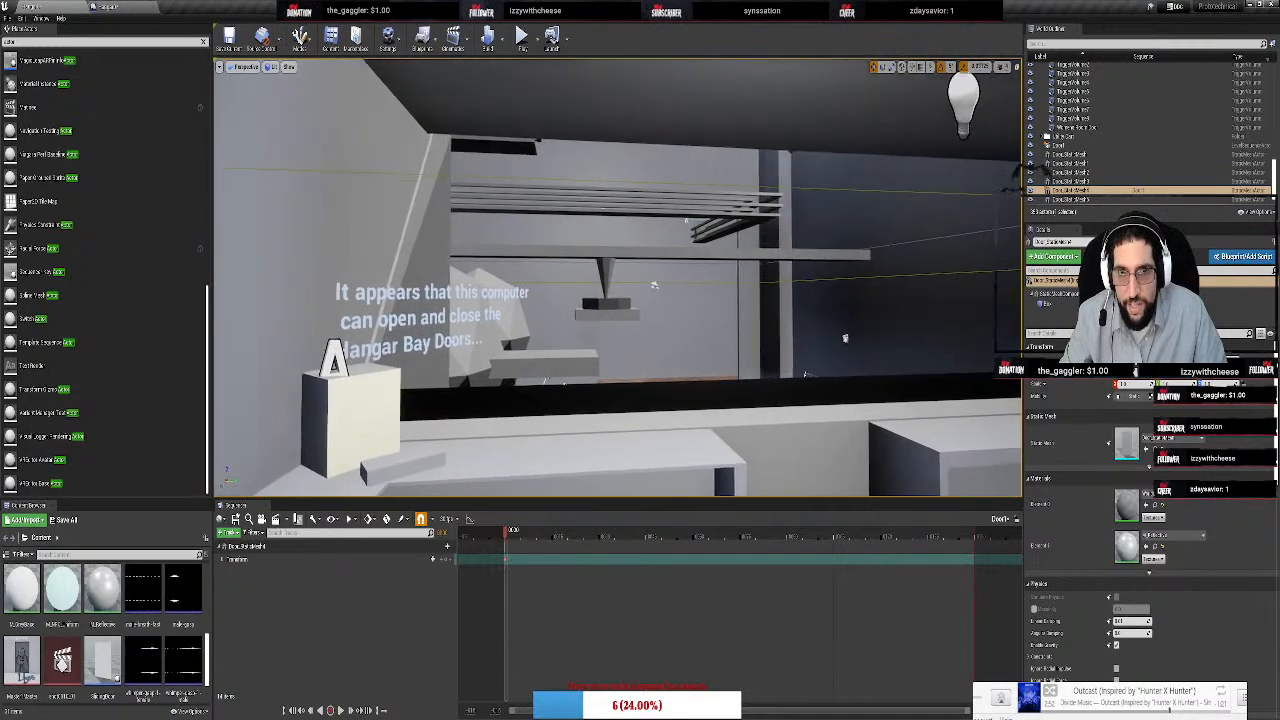
right_drag(618, 278, 556, 312)
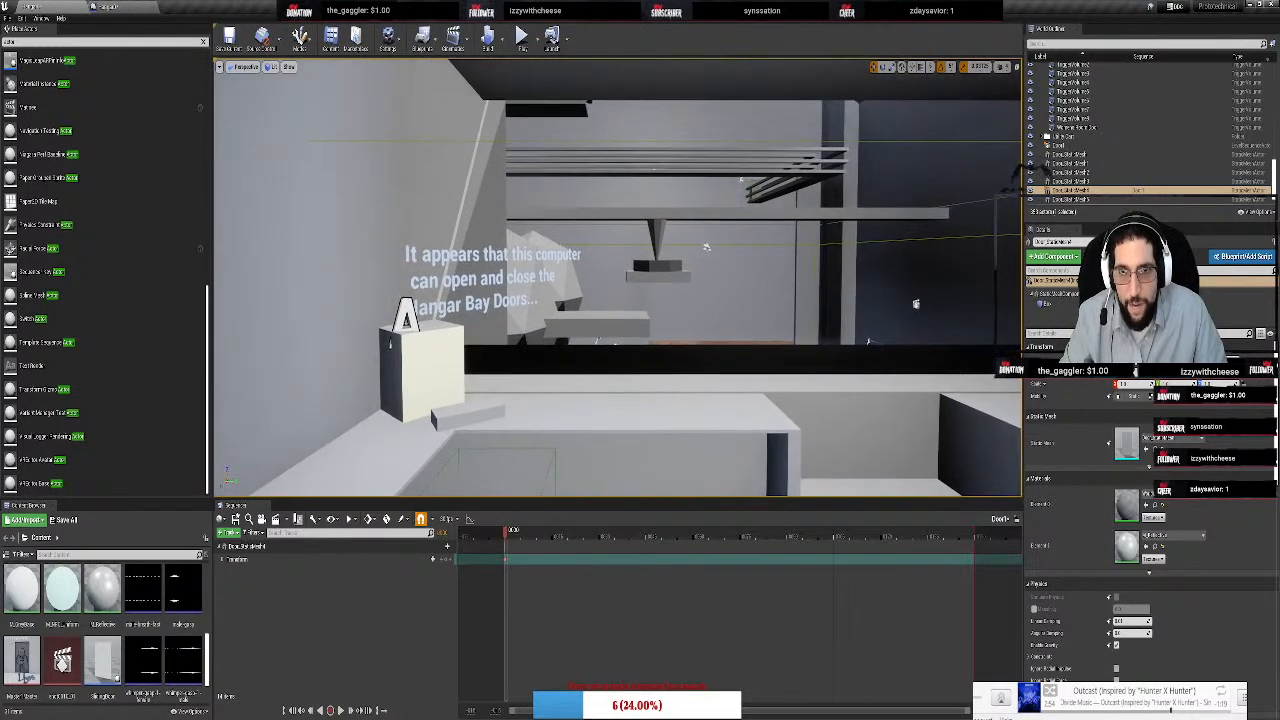
Return to the hangar floor and select the level sequence actor on the wall near the observation deck door
right_drag(660, 193, 260, 130)
key(Escape)
key(w)
right_drag(725, 220, 550, 295)
key(w)
key(w)
key(a)
click(630, 249)
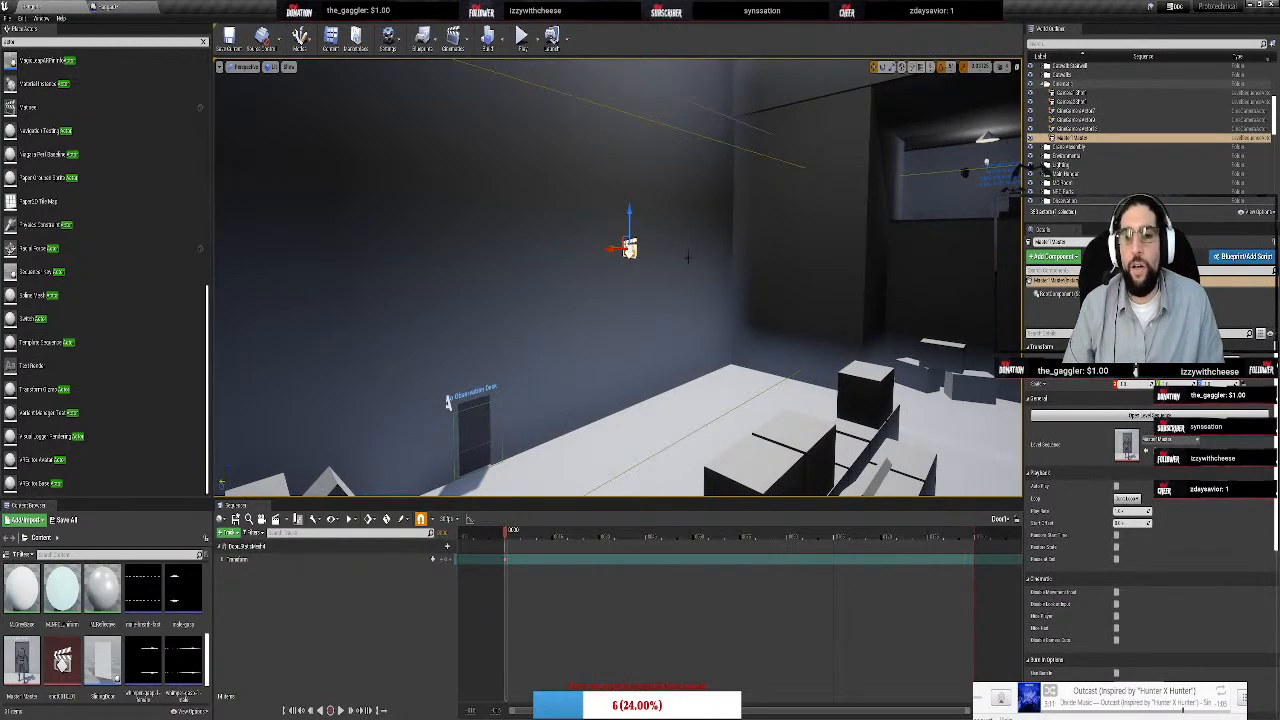
Select the trigger volume at the Prototechnician's Office doorway and look at the room behind it
right_drag(766, 223, 707, 250)
key(s)
key(w)
key(w)
key(s)
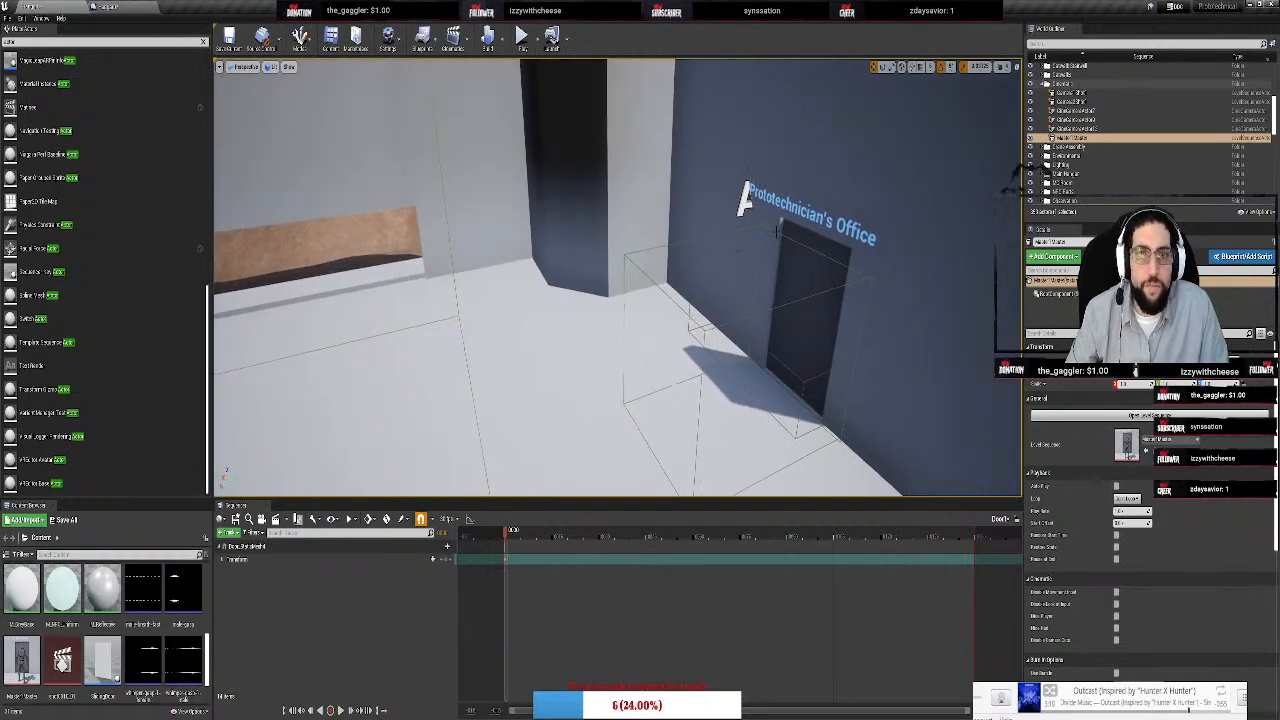
click(776, 231)
right_drag(776, 231, 652, 312)
key(w)
key(s)
key(a)
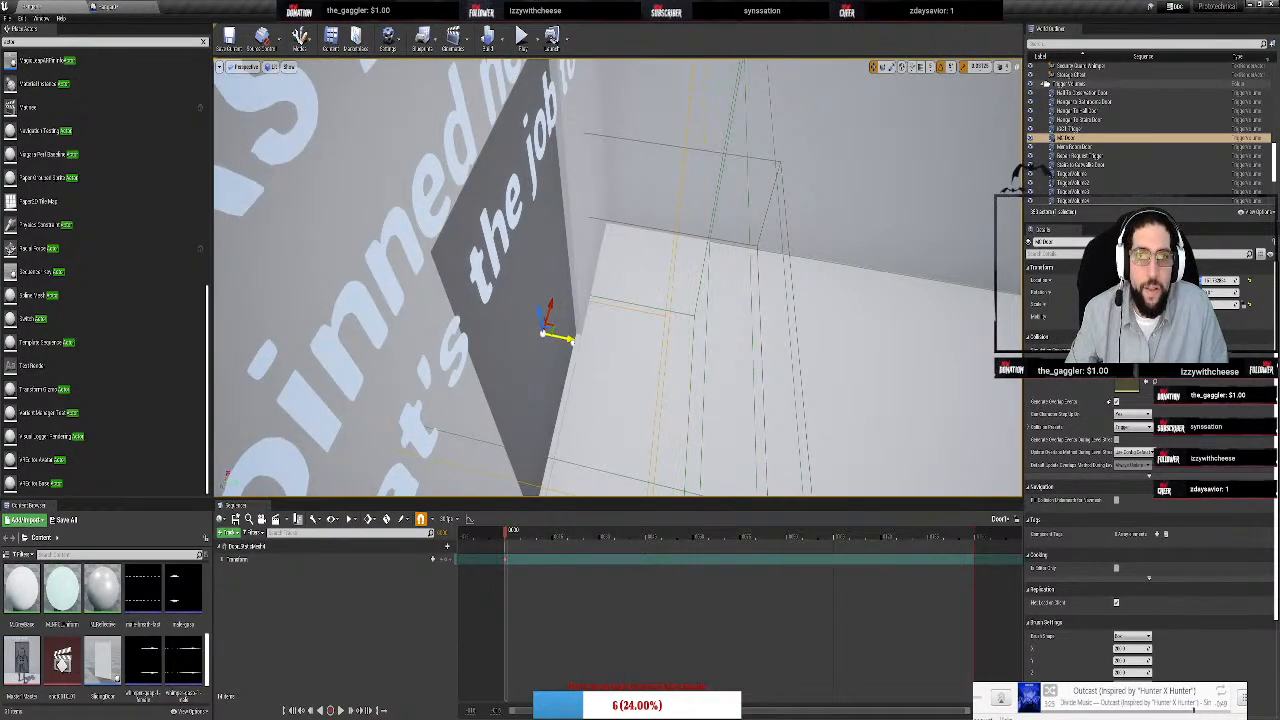
Go back outside the Prototechnician's Office and select the static mesh door in its doorway
right_drag(572, 340, 940, 265)
key(s)
key(w)
key(w)
key(w)
key(w)
key(w)
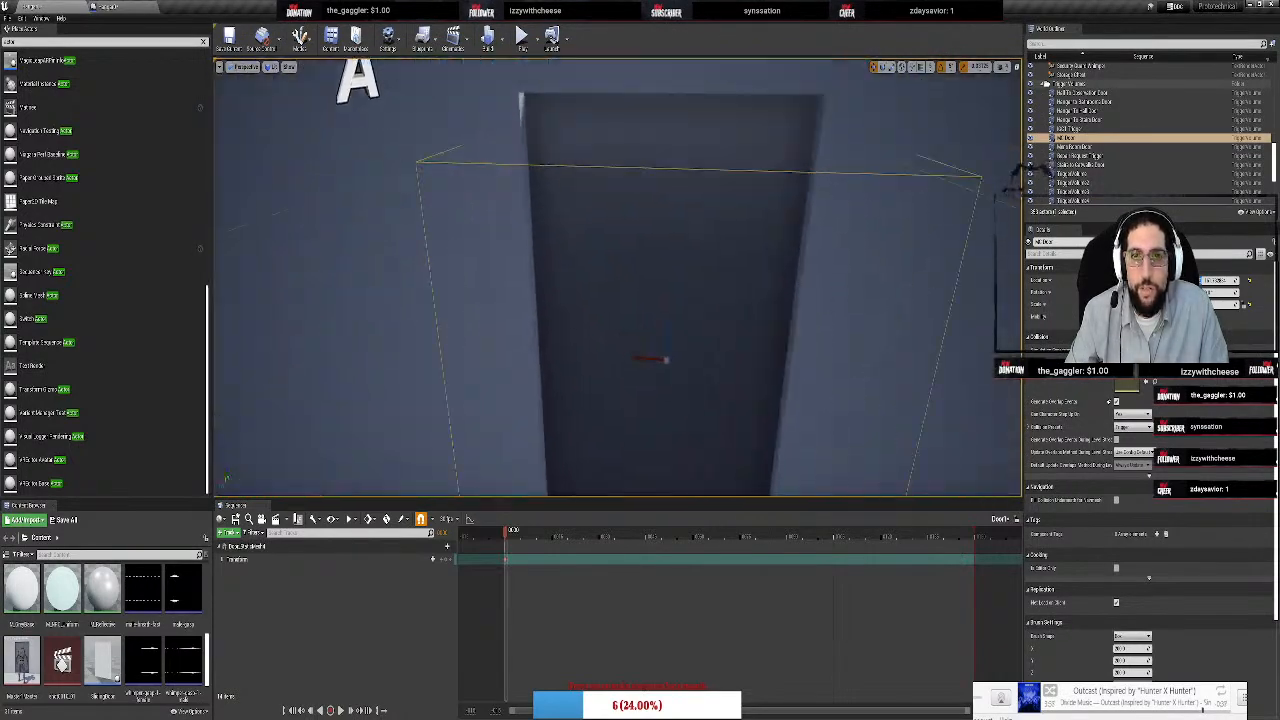
right_drag(731, 226, 731, 232)
key(s)
right_drag(656, 199, 656, 199)
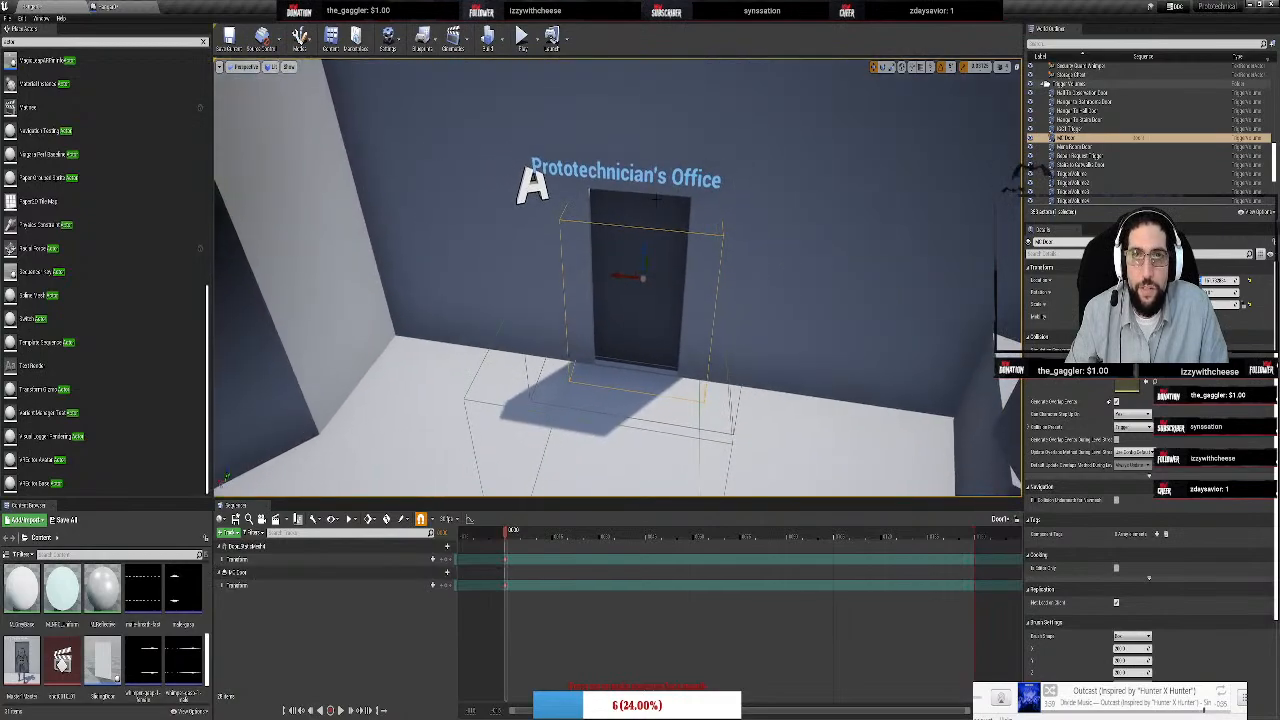
click(656, 200)
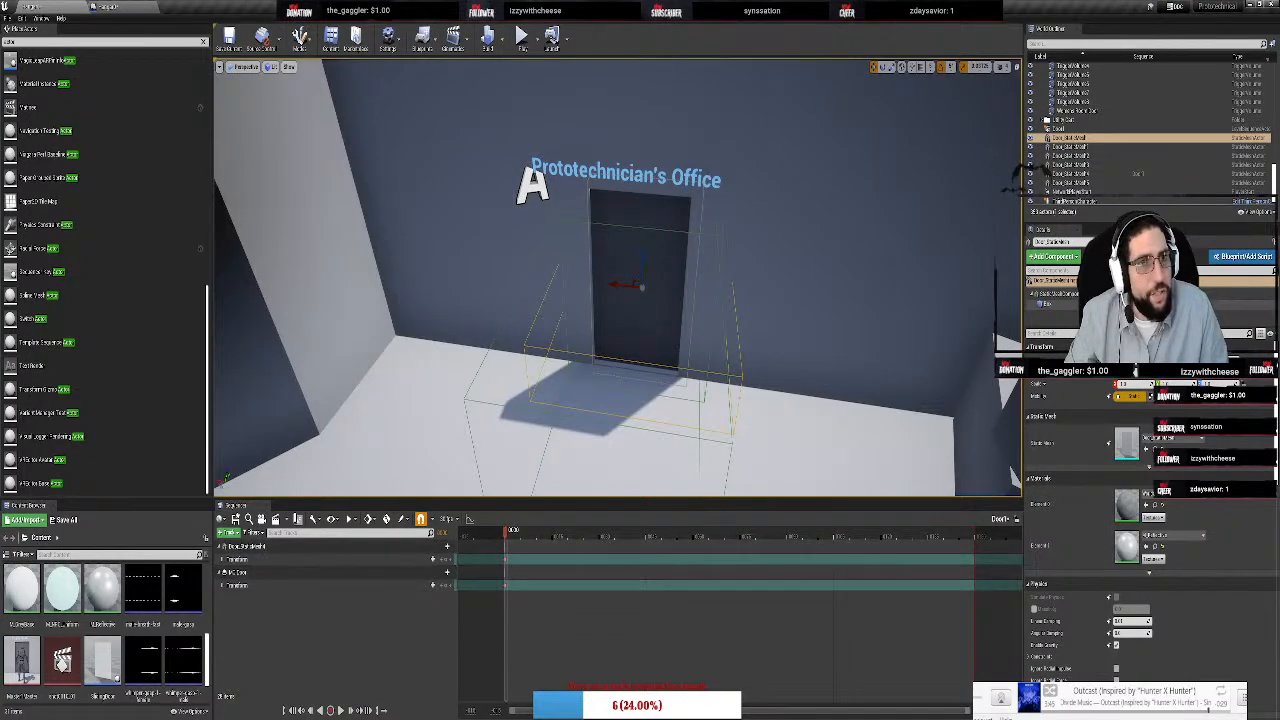
Focus on the Door1 level sequence actor and delete the static mesh door and trigger volume tracks from the sequence
click(1066, 128)
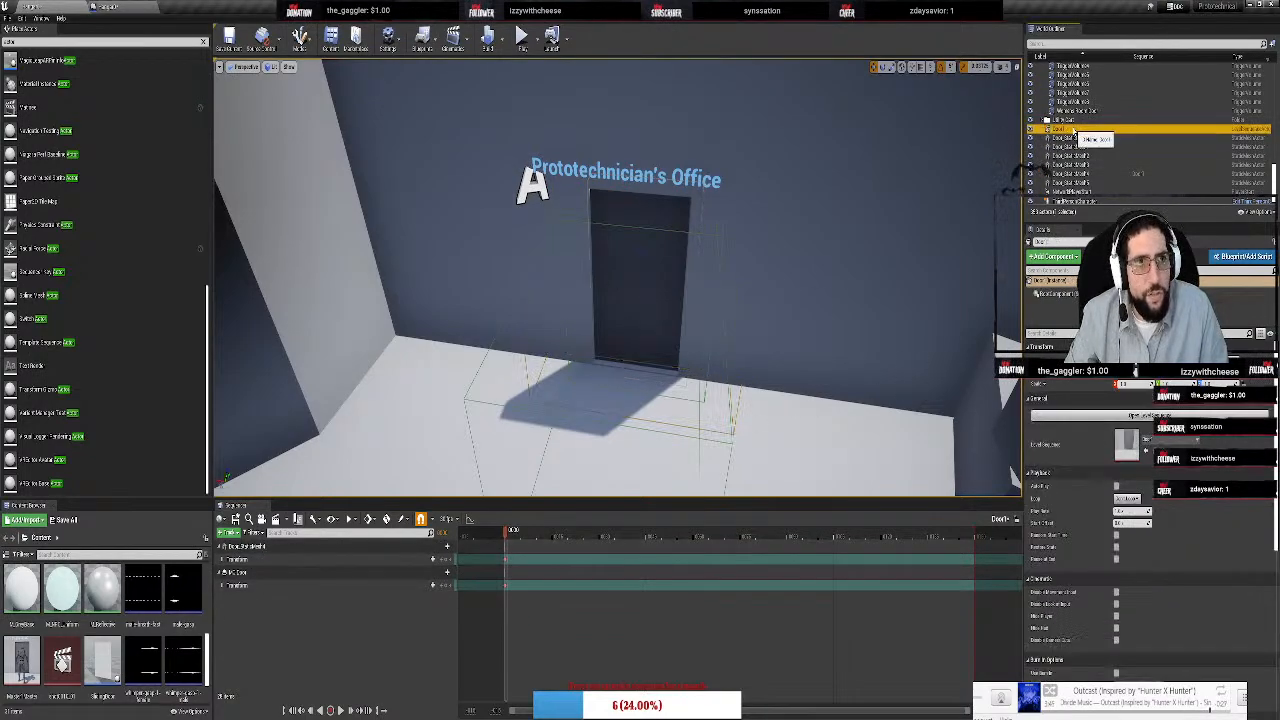
key(f)
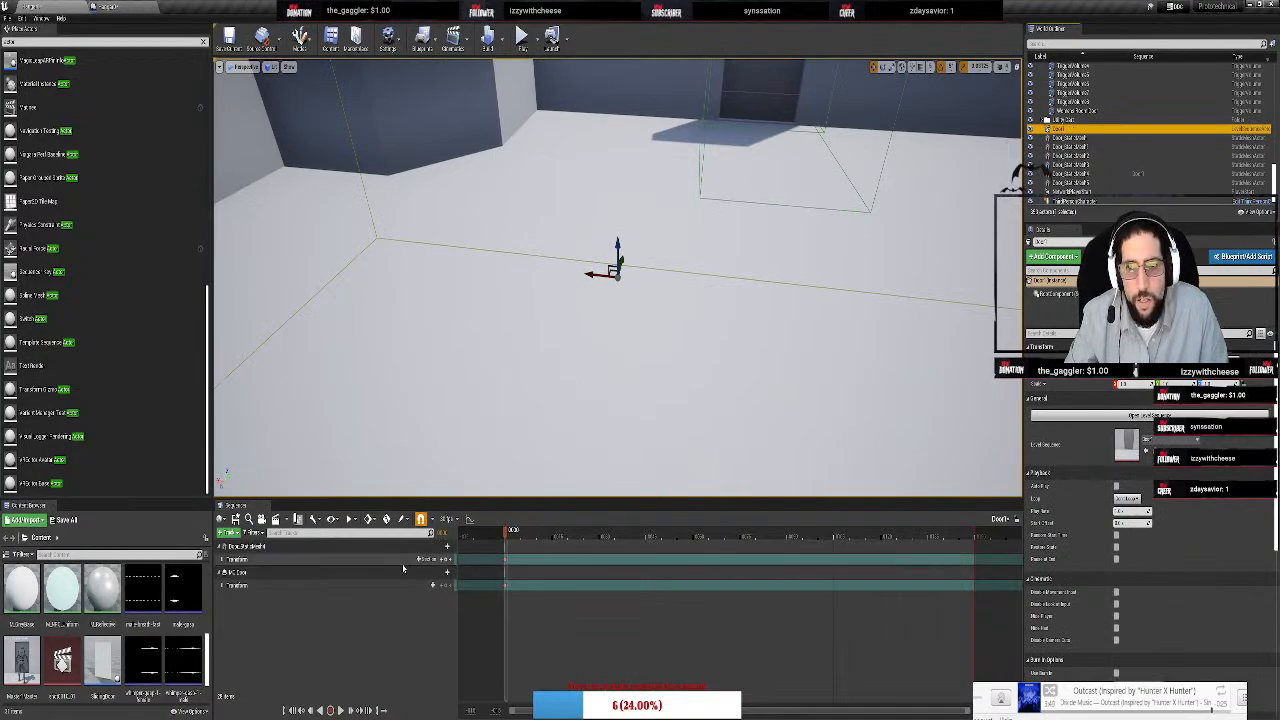
click(351, 545)
right_click(351, 545)
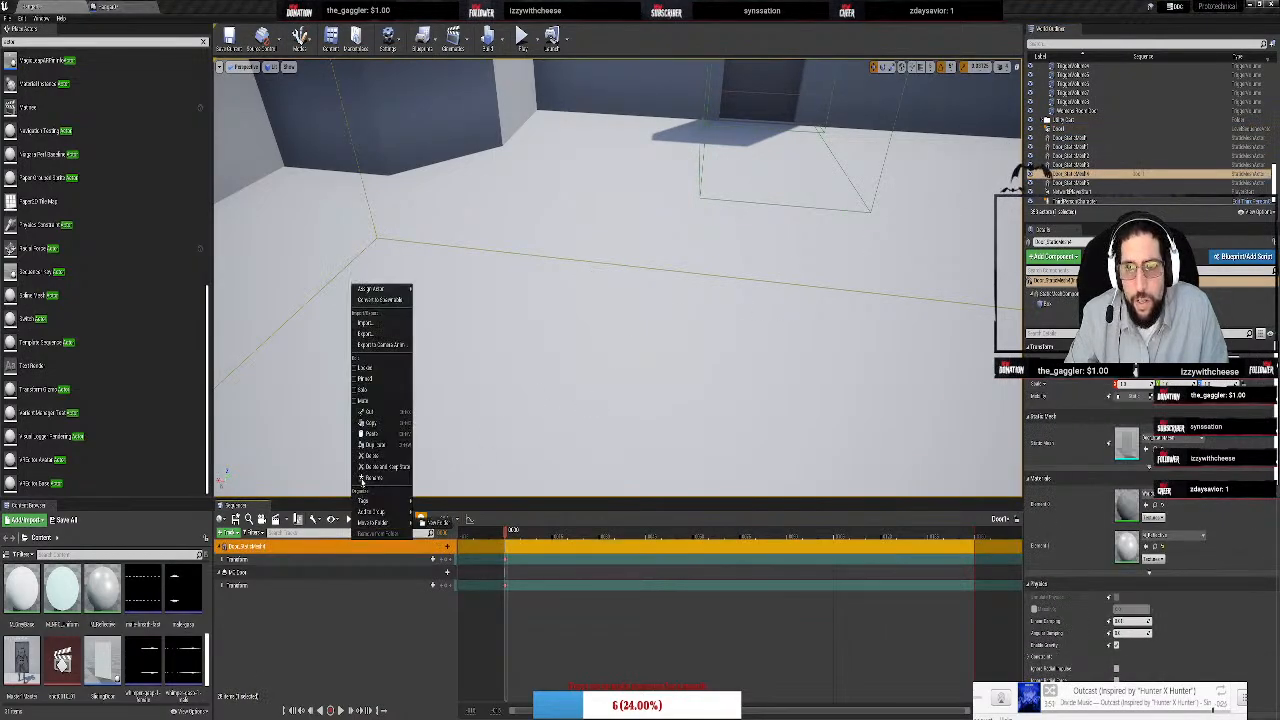
shift+click(283, 573)
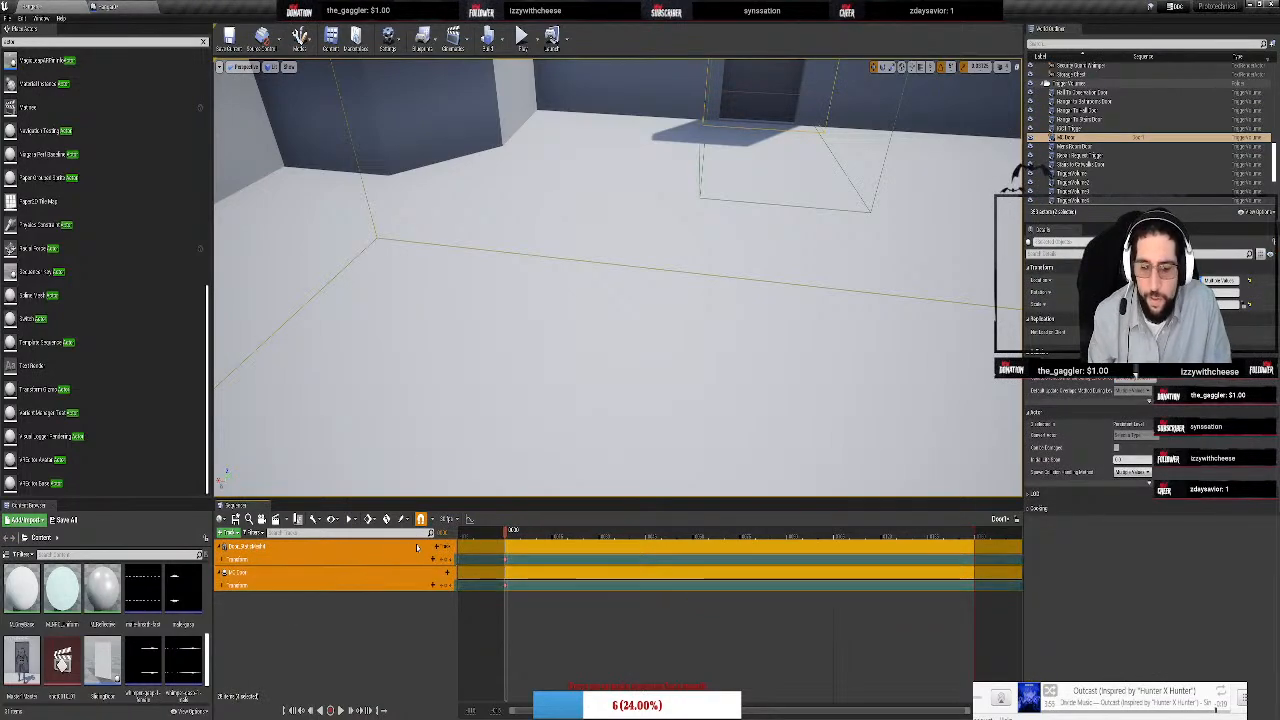
key(Delete)
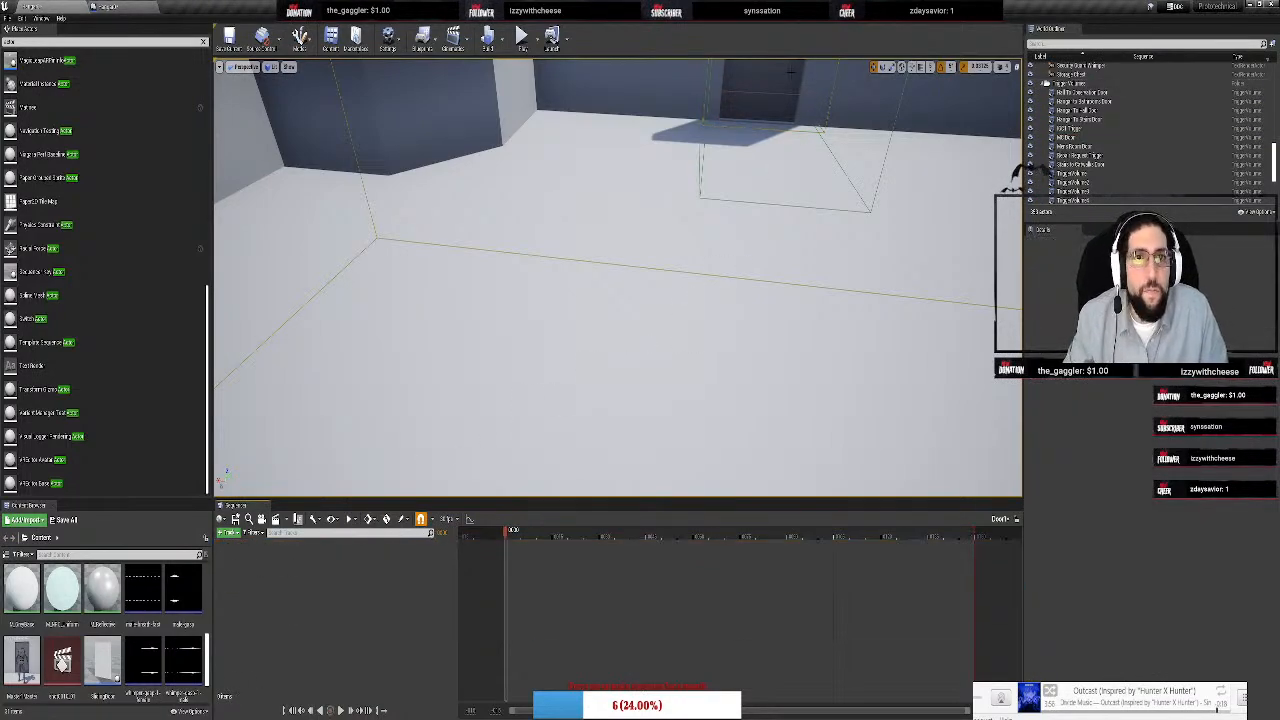
Add the static mesh door in the Prototechnician's Office doorway to the Door1 sequence
click(757, 95)
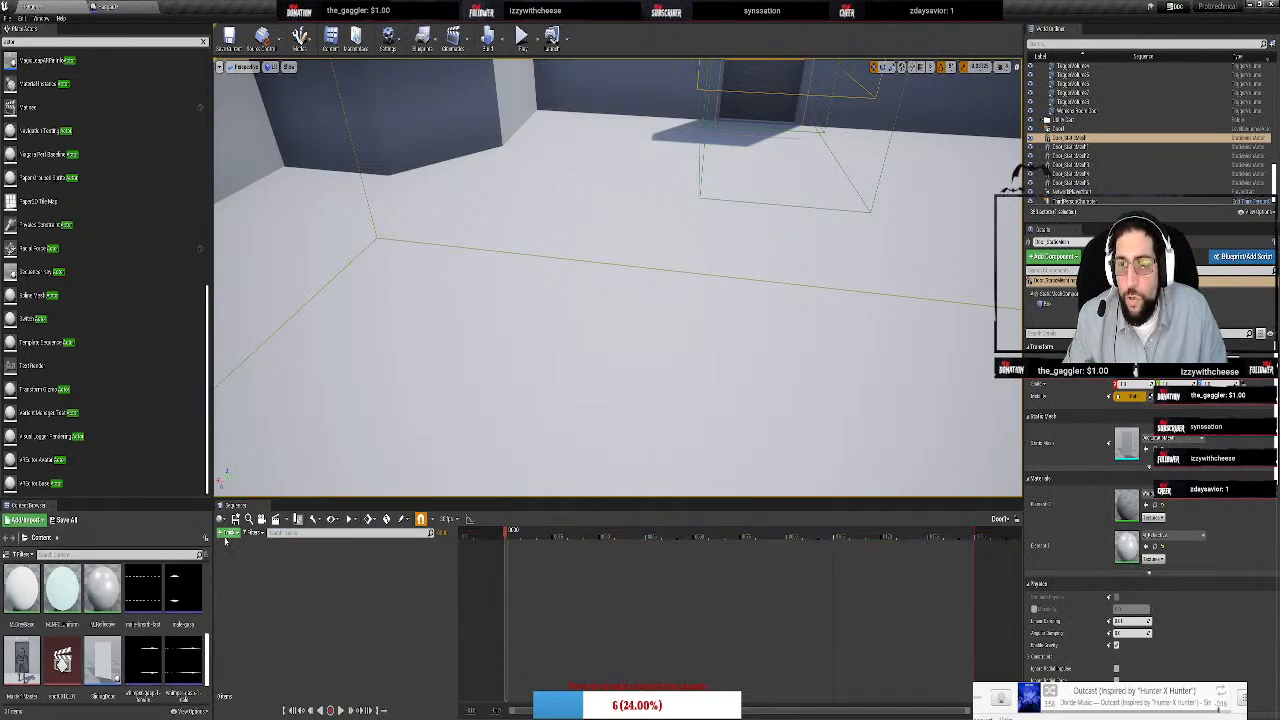
click(228, 532)
mouse_move(268, 542)
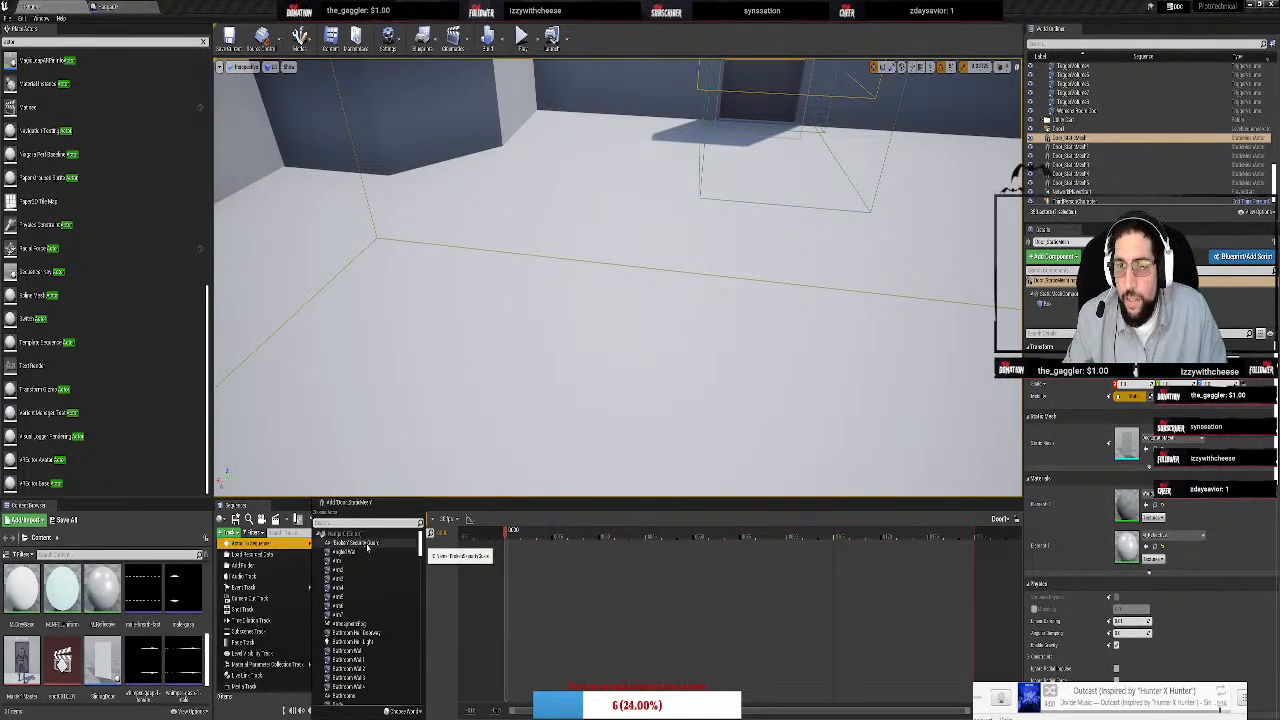
Add the selected door static mesh actor to the sequence and key its transform at the start, frame 0
click(350, 542)
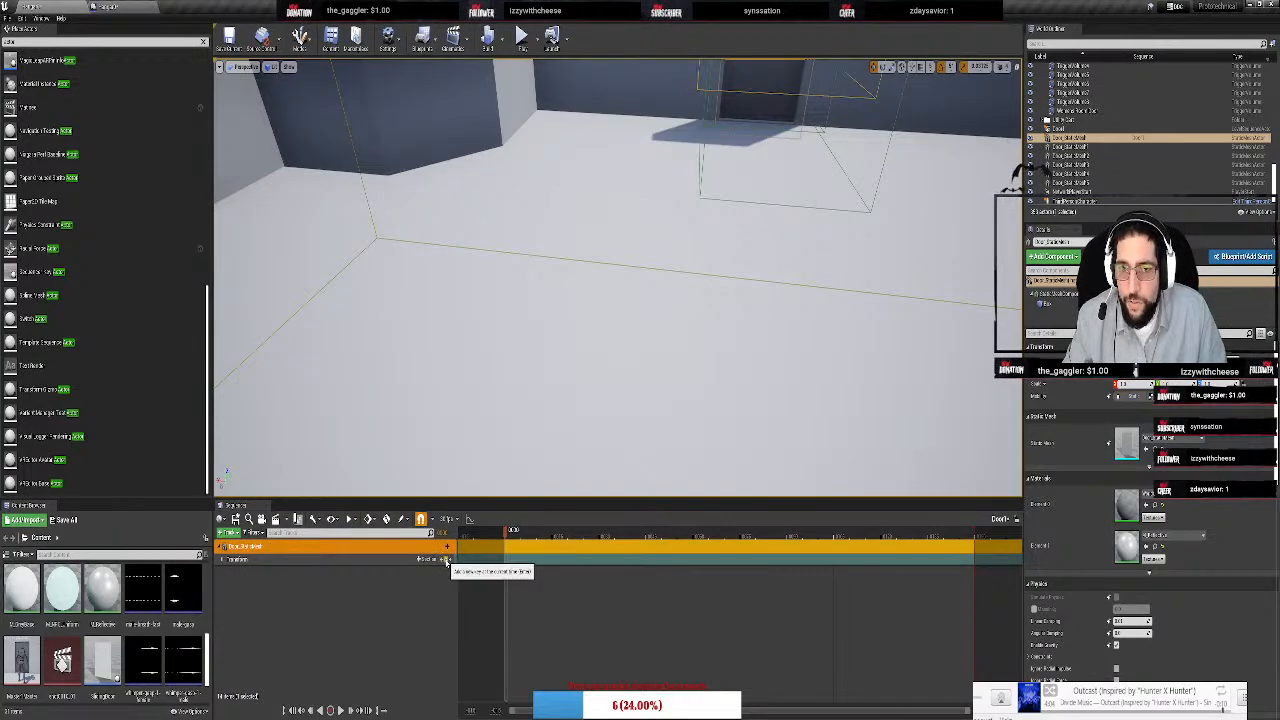
right_drag(600, 400, 870, 350)
key(w)
key(w)
key(w)
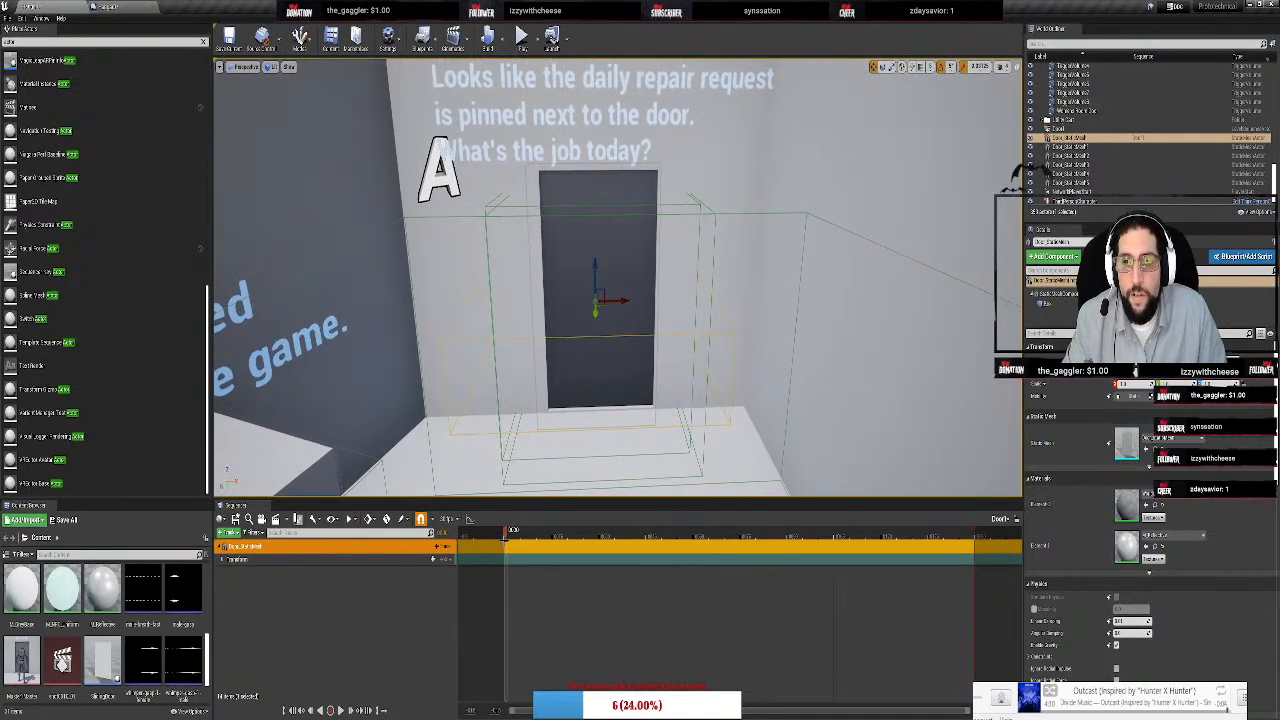
click(225, 560)
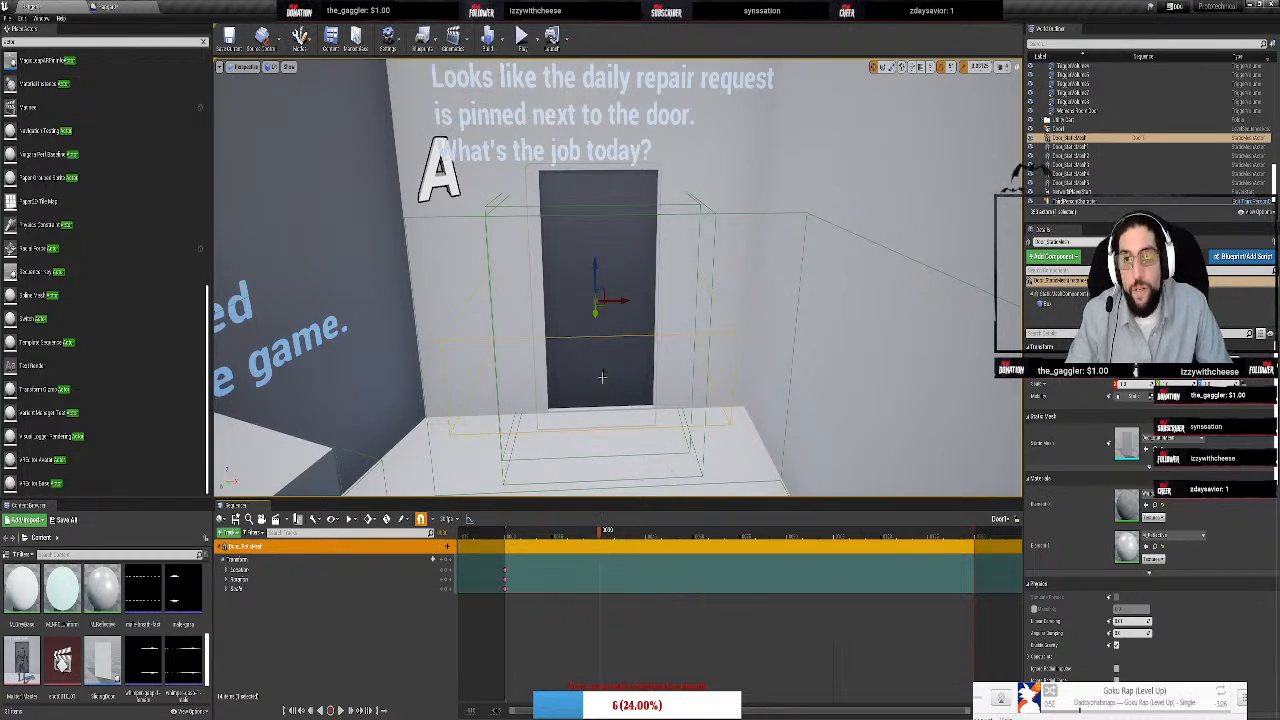
At frame 30, slide the door mesh sideways into the wall beside sign A so the doorway is open
drag(621, 302, 513, 346)
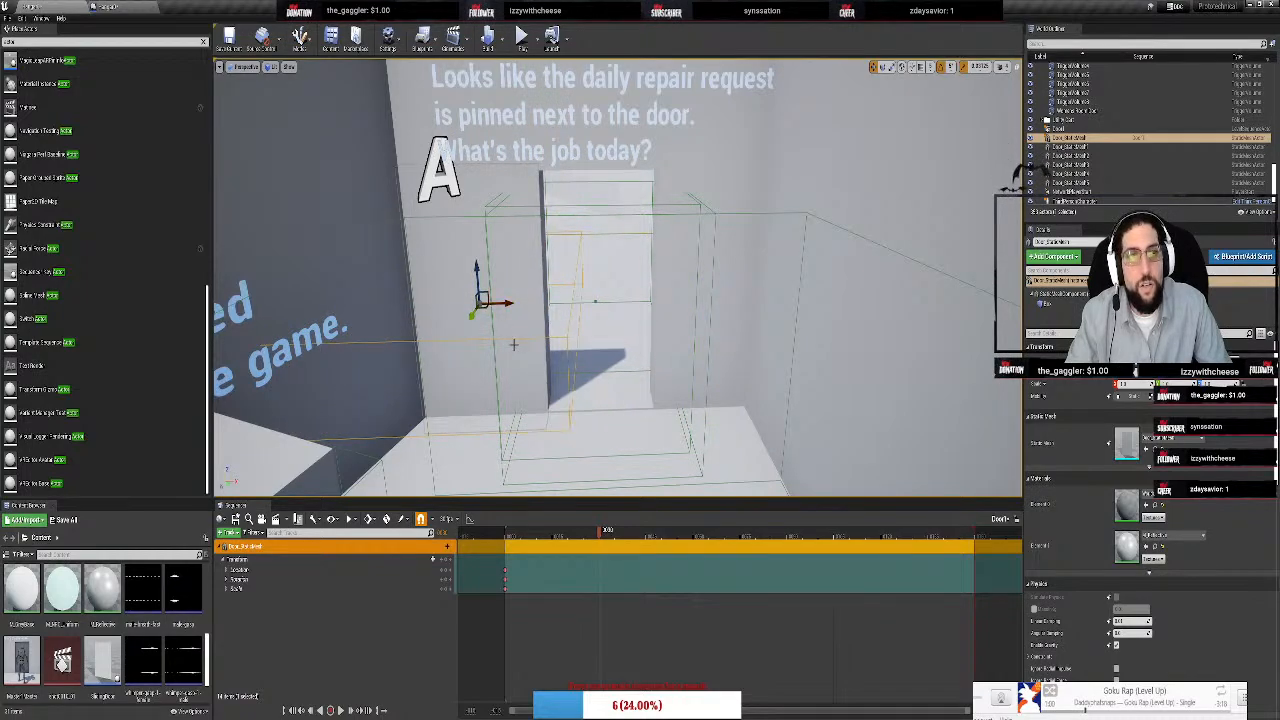
key(ctrl+z)
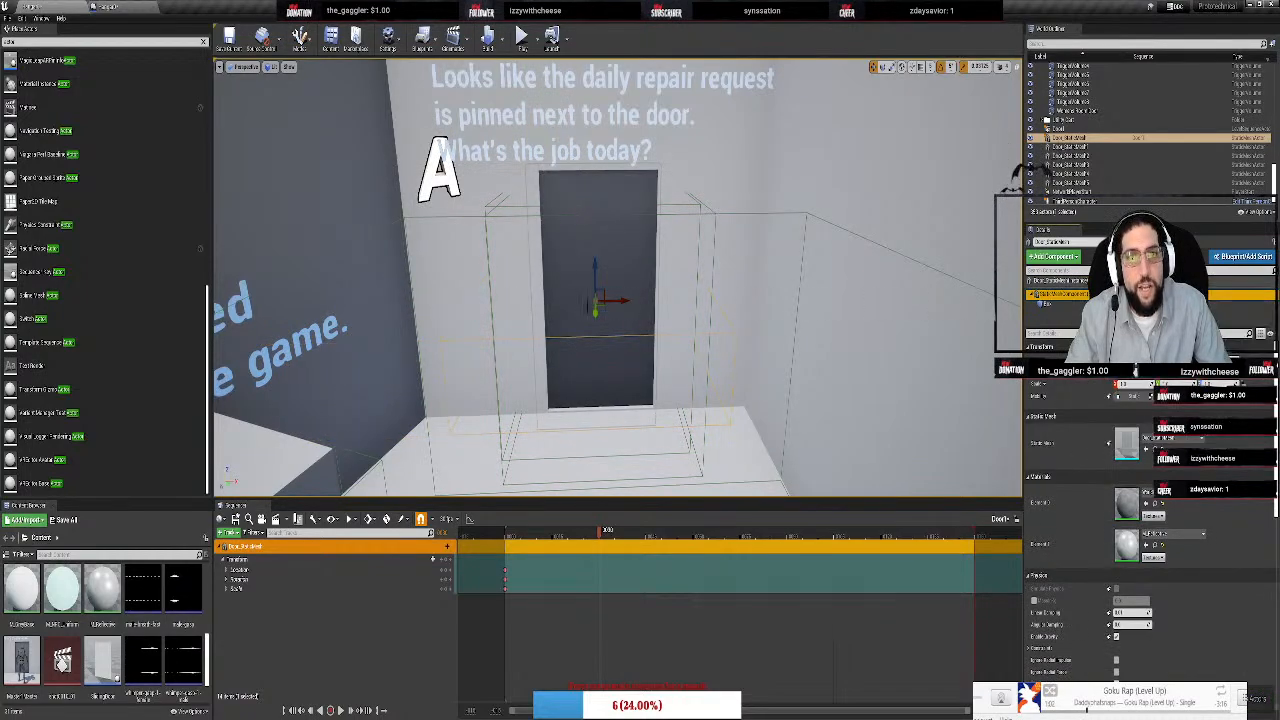
mouse_move(620, 300)
right_down()
mouse_move(432, 285)
mouse_move(669, 300)
mouse_move(618, 300)
right_up()
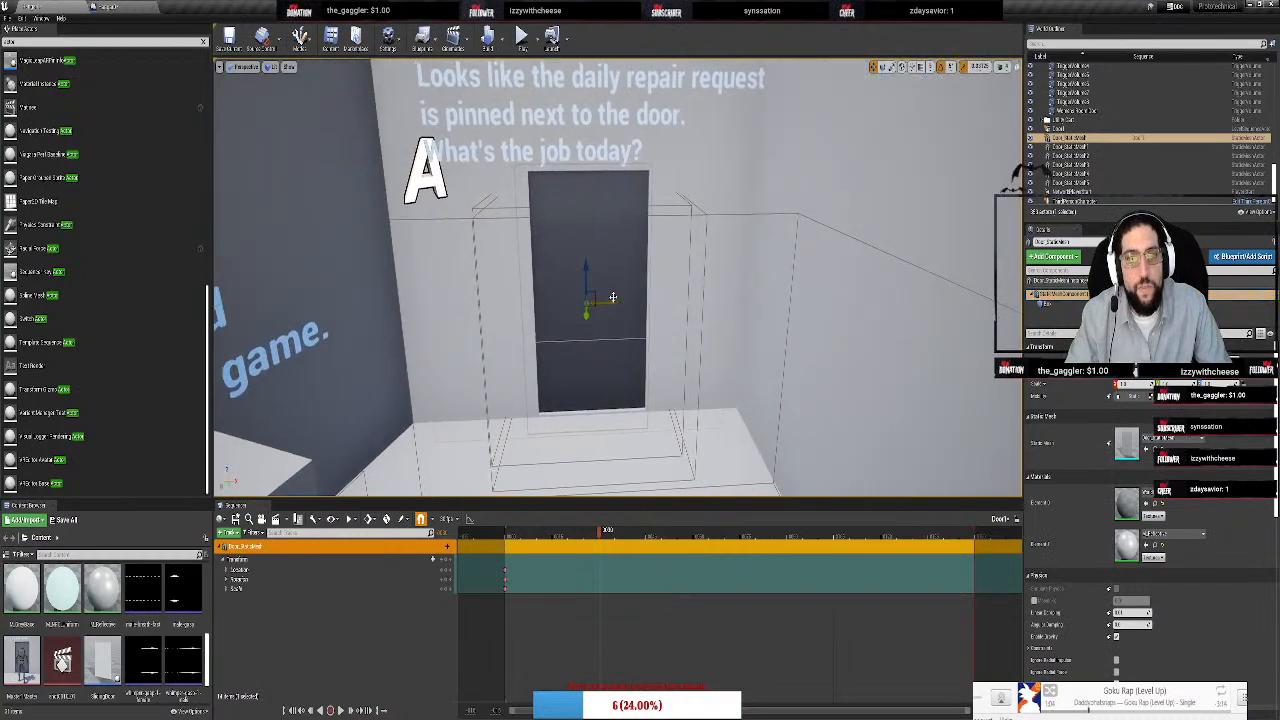
drag(616, 302, 496, 300)
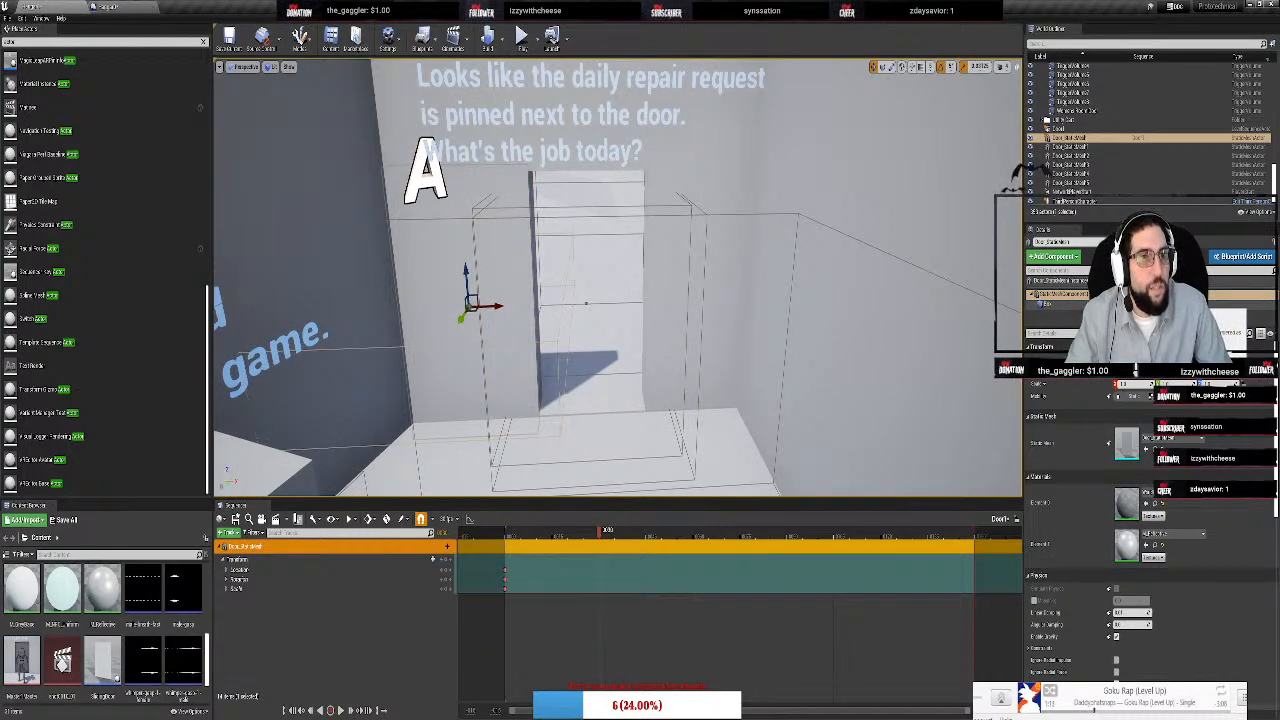
Inspect the door's static mesh component and its Box component to compare where each sits relative to the doorway
click(1048, 304)
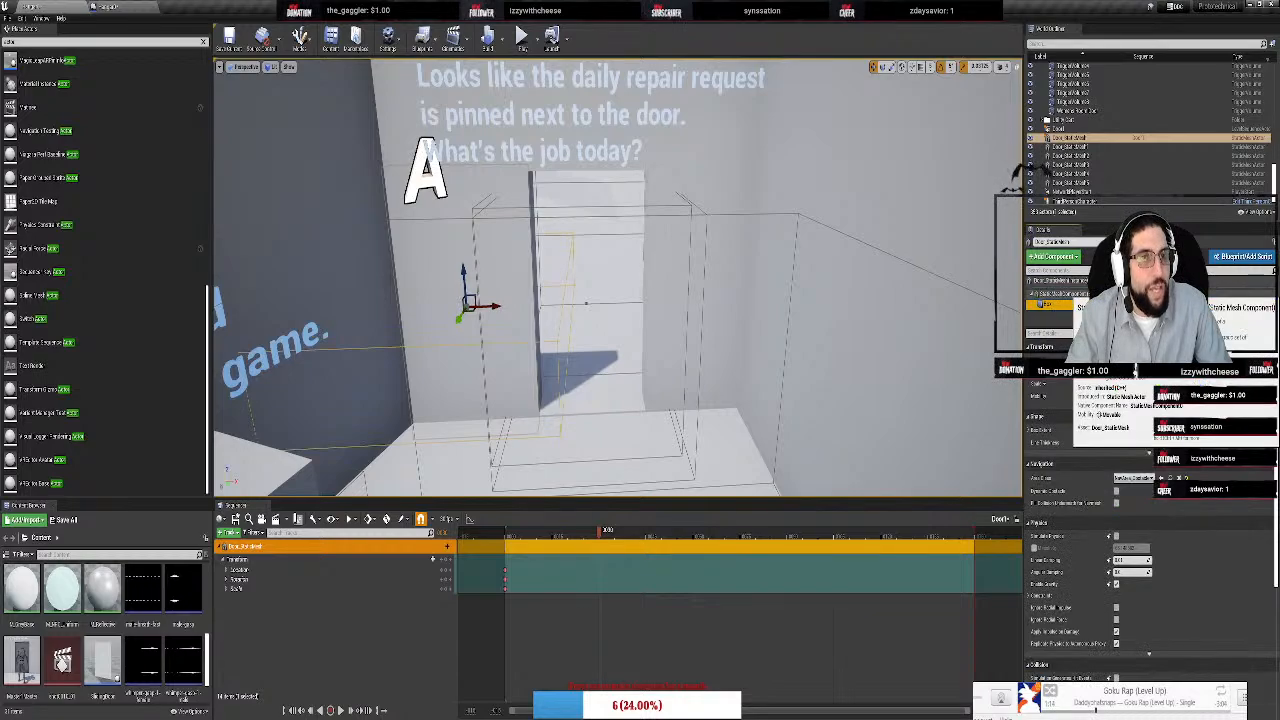
click(1056, 294)
click(1062, 304)
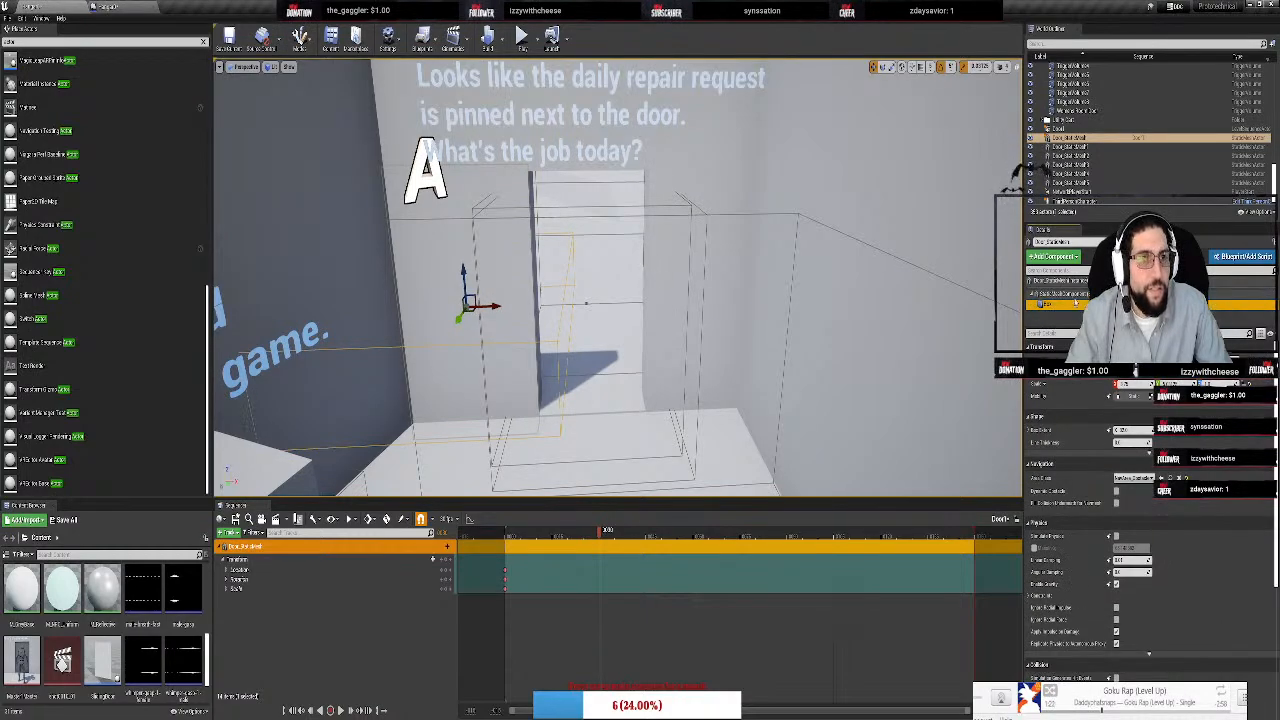
double_click(1047, 304)
click(1034, 296)
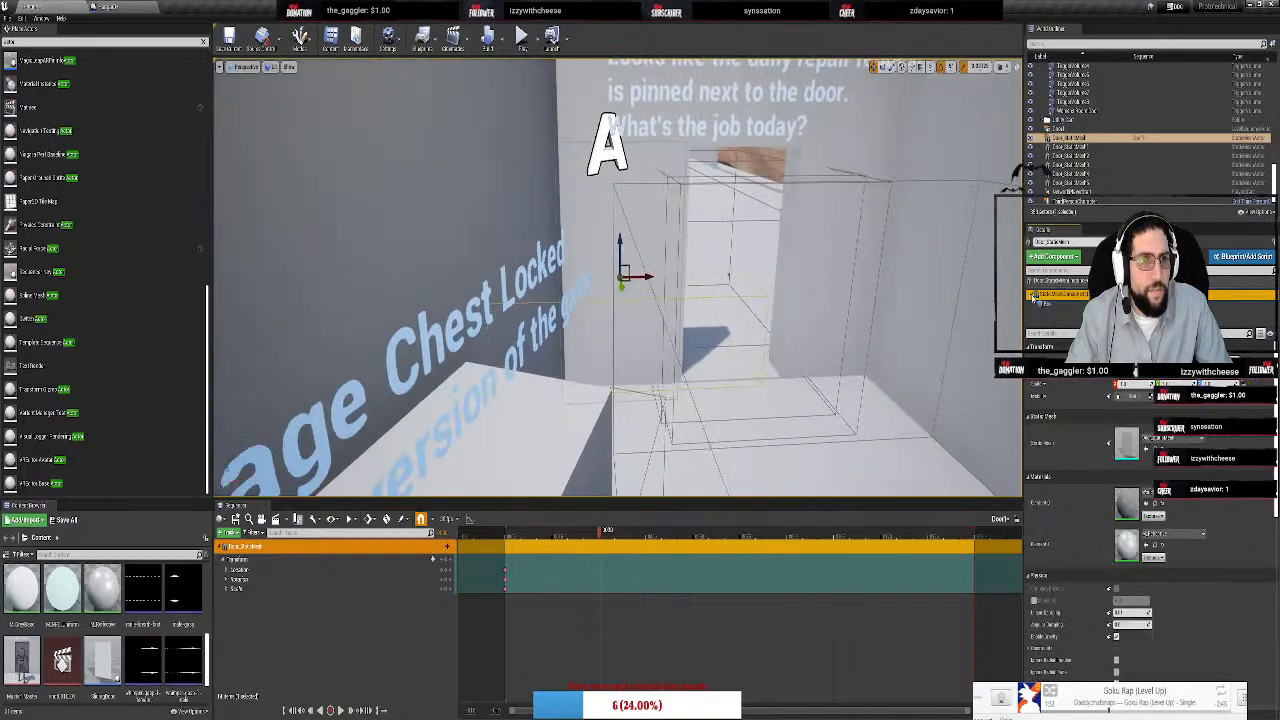
click(1041, 304)
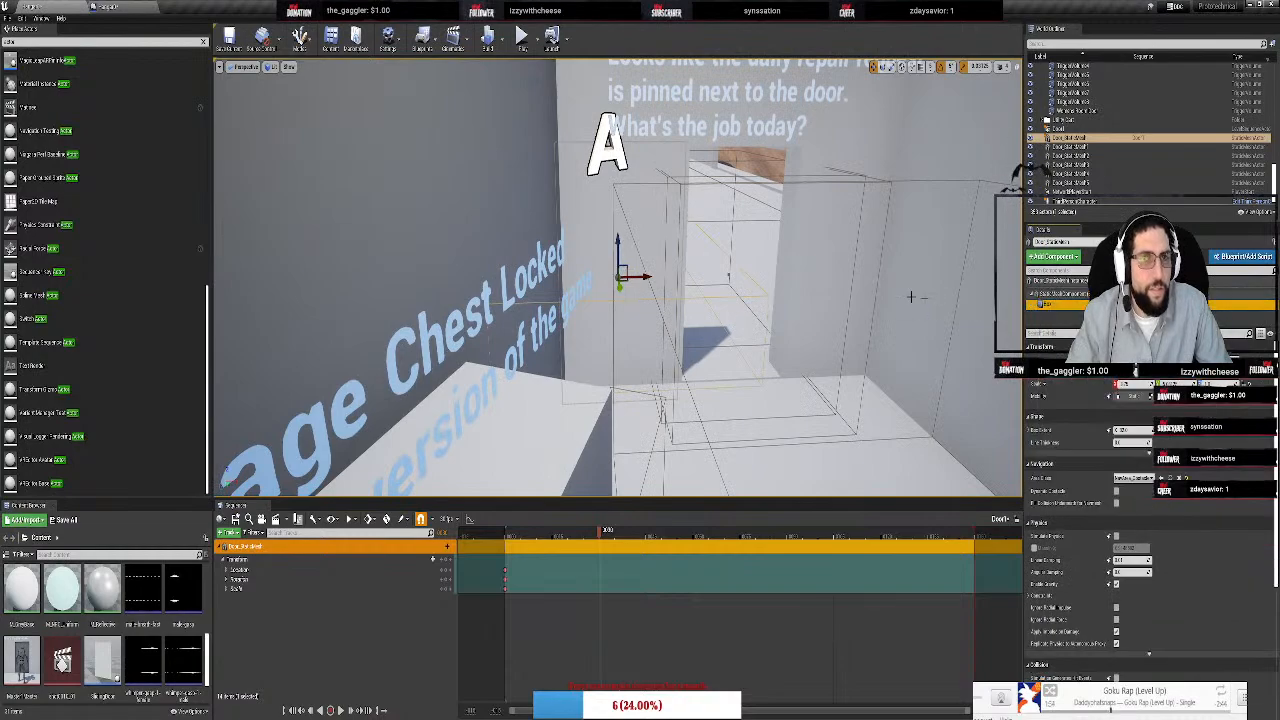
right_drag(865, 298, 735, 378)
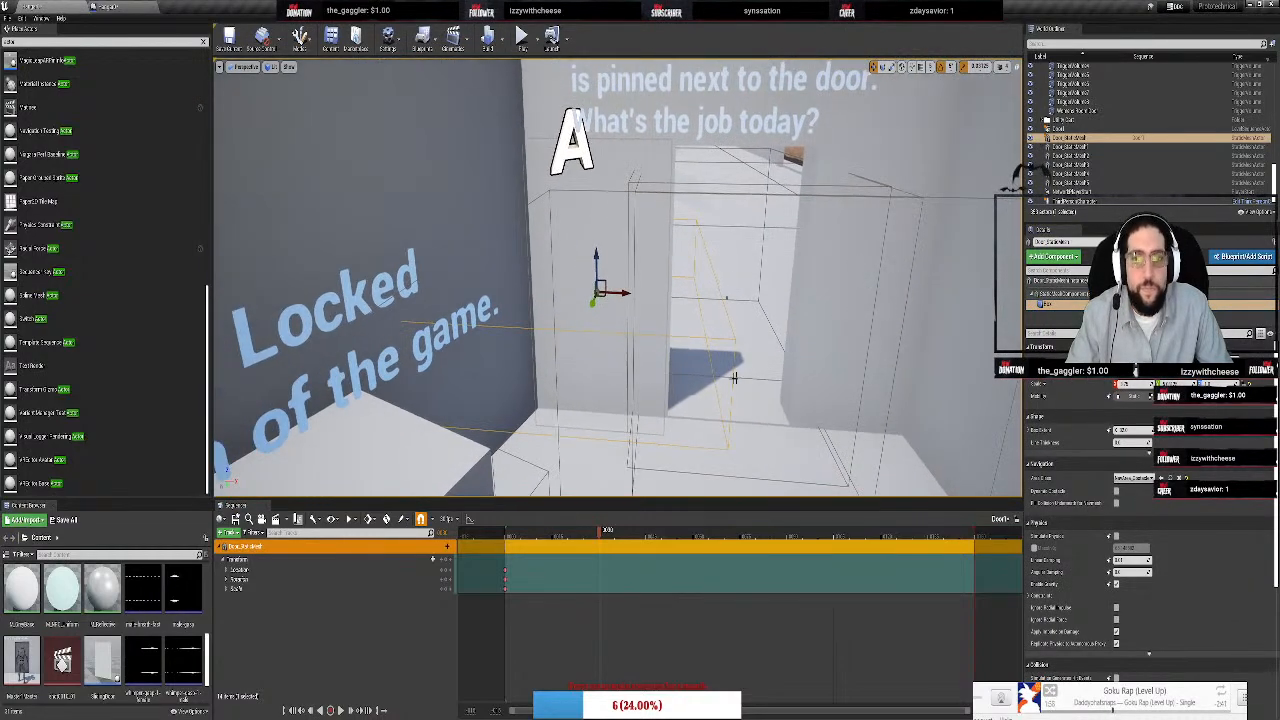
Key the door's open transform at frame 30 and again at frame 45 to hold it open
click(447, 560)
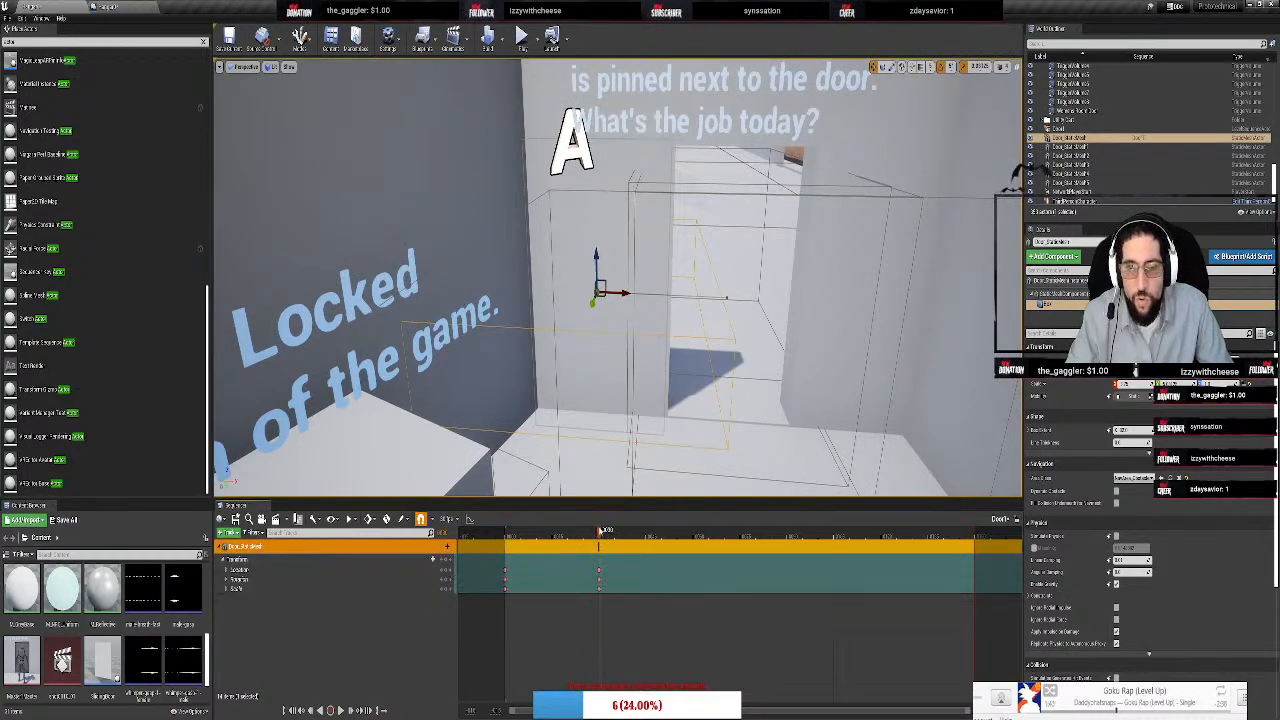
drag(602, 531, 650, 528)
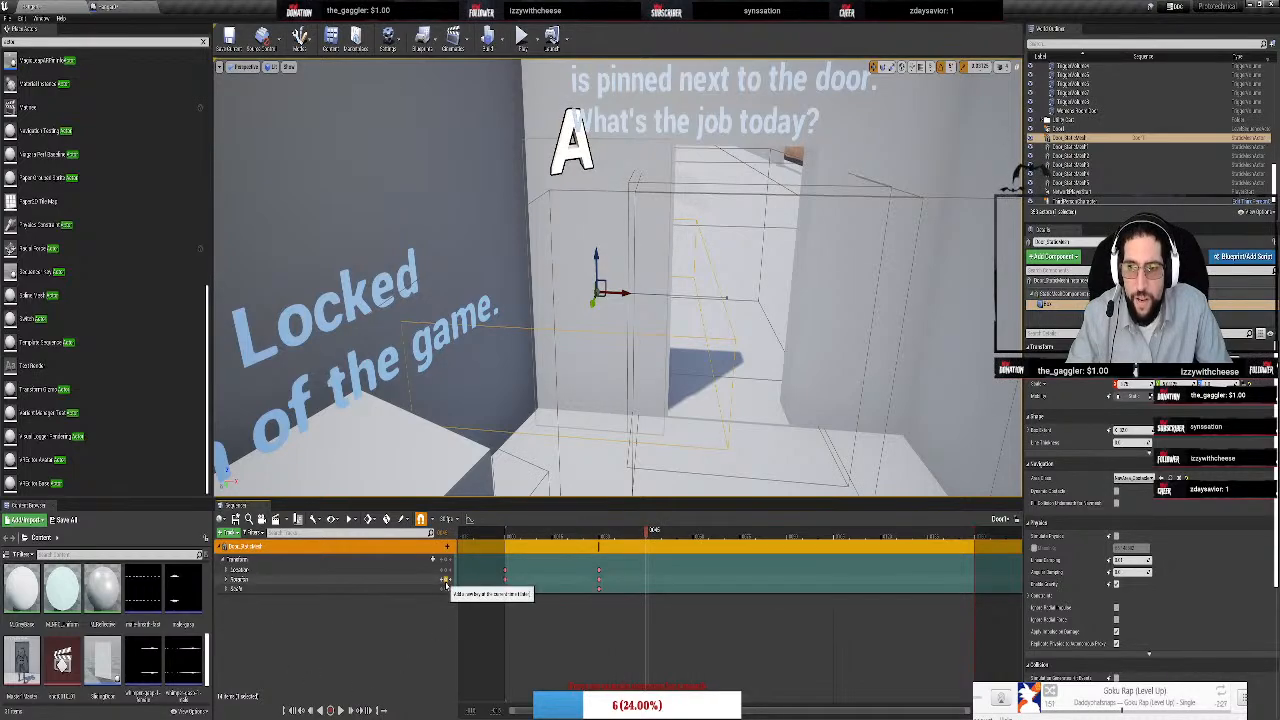
click(446, 561)
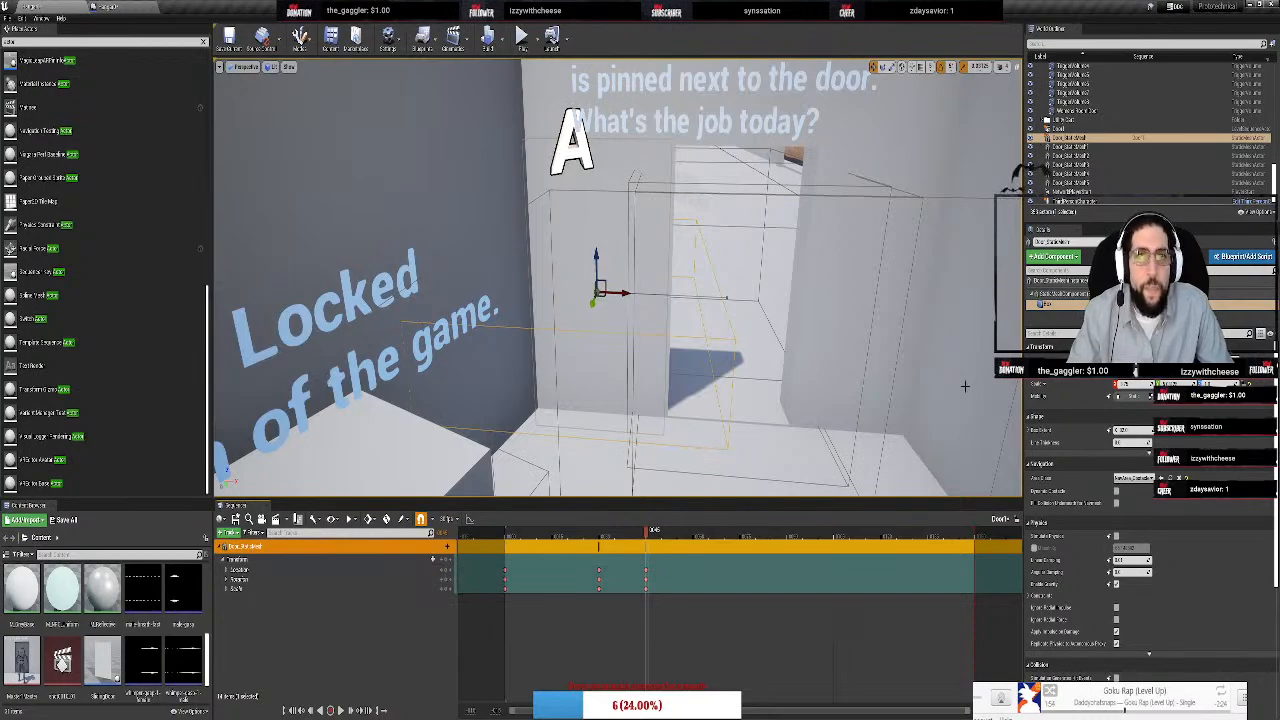
At frame 60, slide the door back into its closed position in the doorway and key its transform
mouse_move(916, 449)
right_down()
mouse_move(761, 395)
mouse_move(985, 389)
mouse_move(1003, 370)
mouse_move(891, 446)
right_up()
key(w)
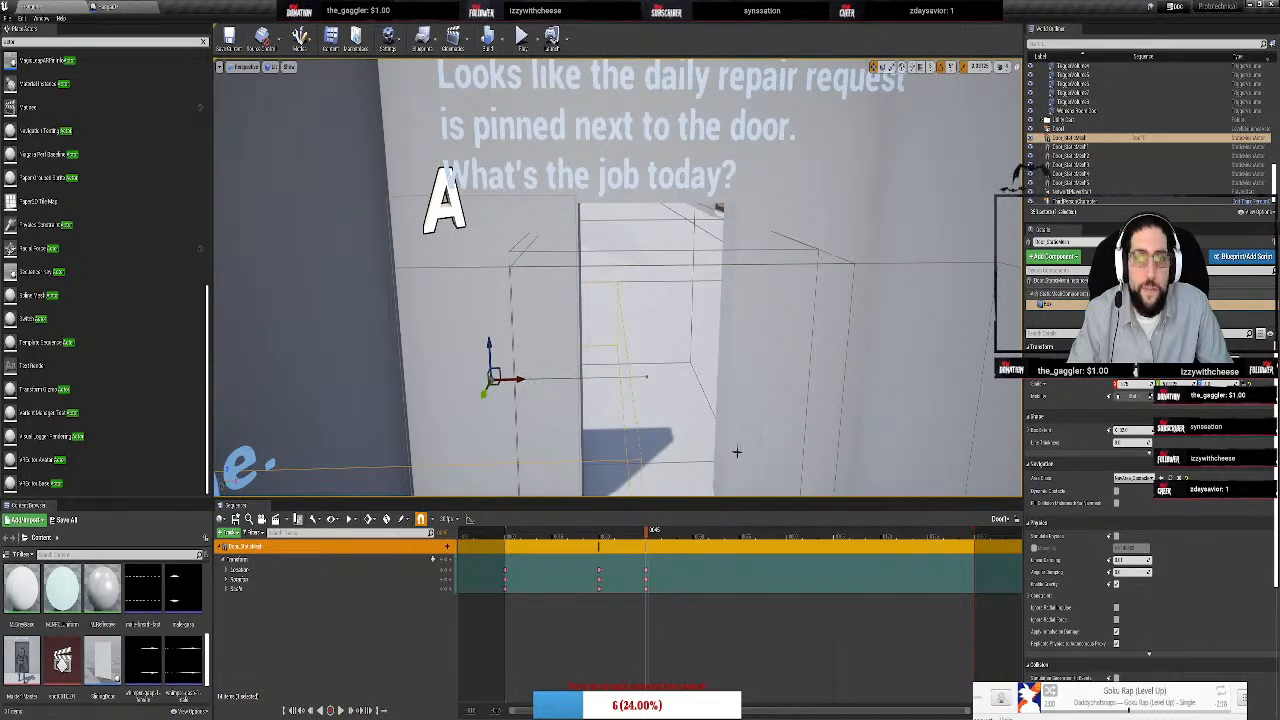
drag(647, 534, 695, 578)
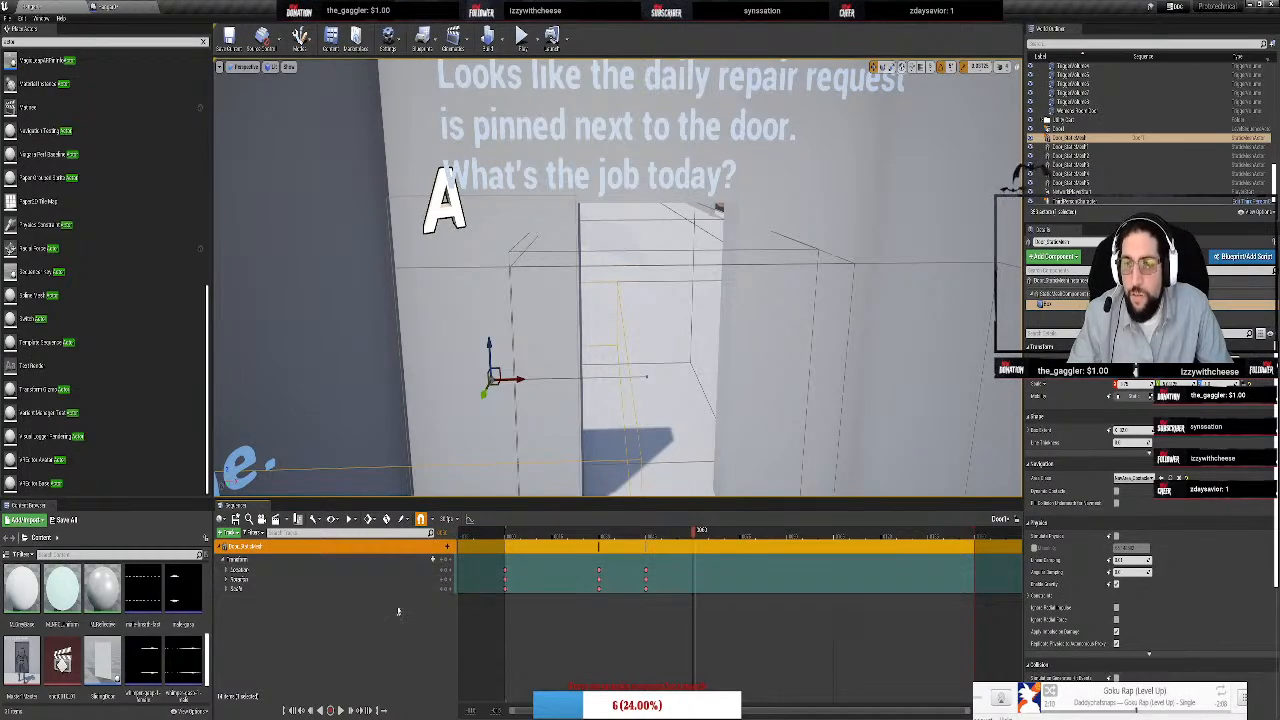
drag(522, 388, 648, 388)
key(ctrl+z)
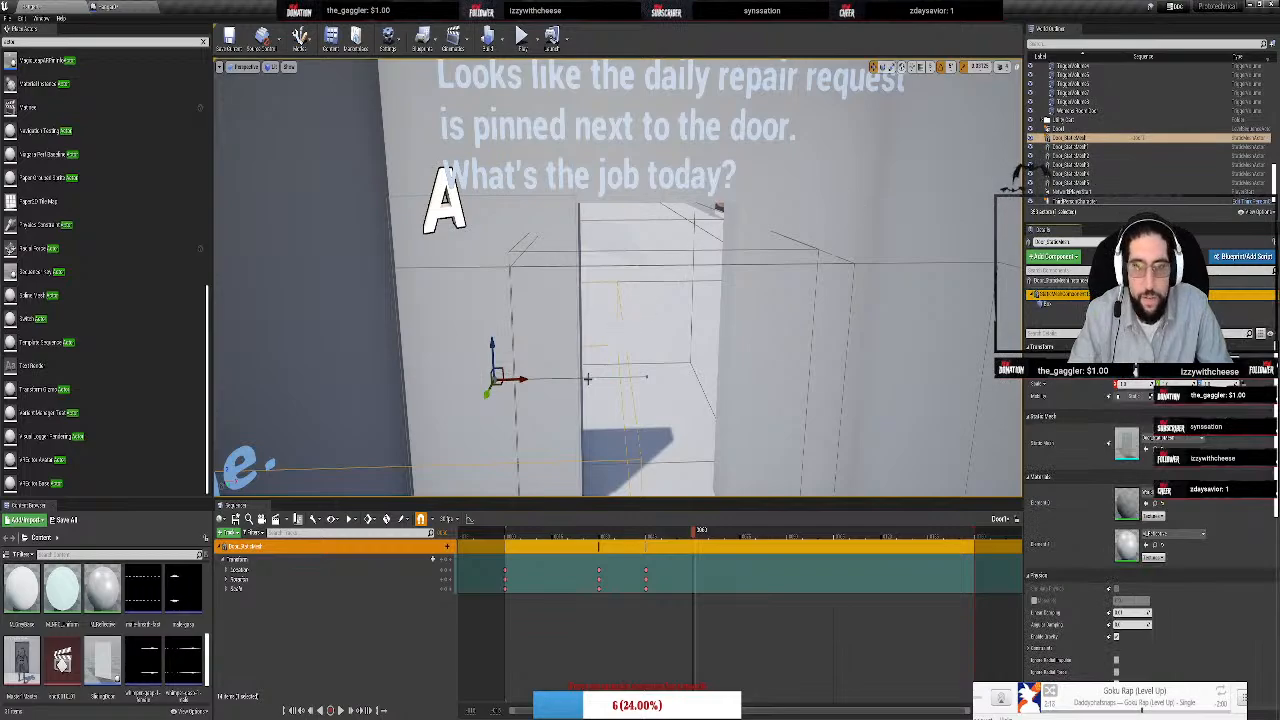
drag(522, 380, 675, 388)
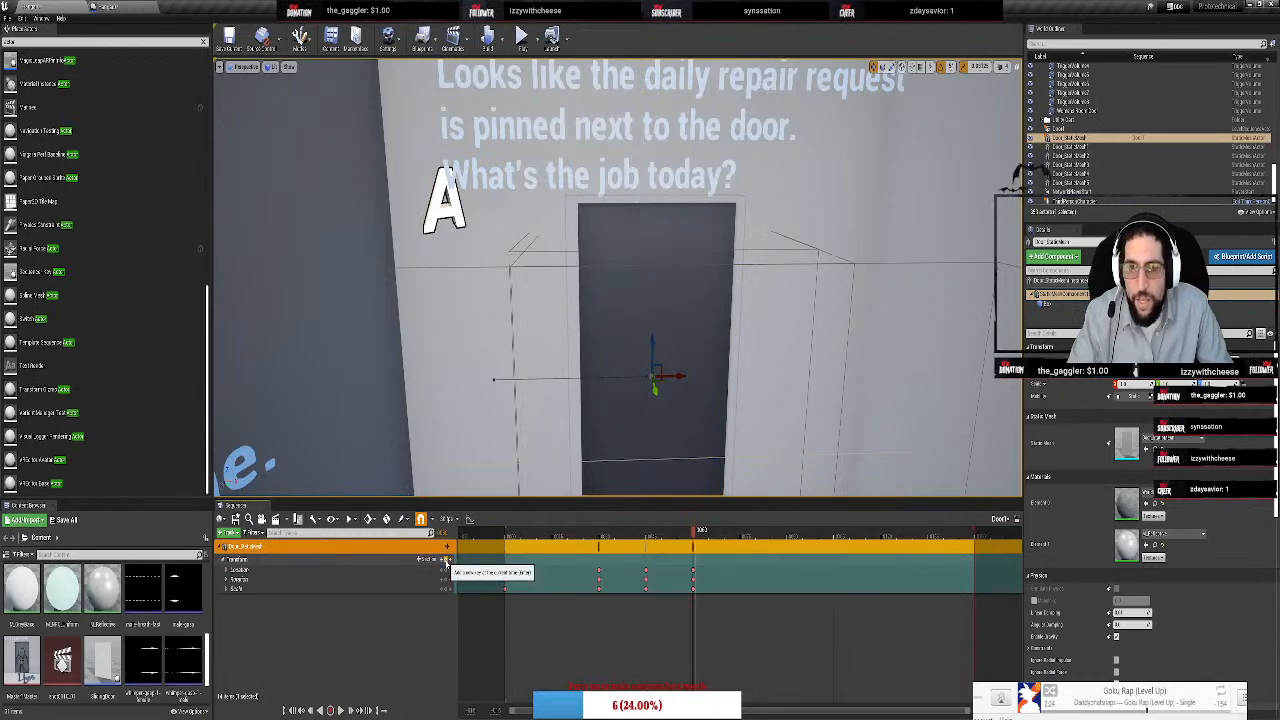
click(436, 547)
Shorten the sequence's playback range so it ends at frame 60
drag(693, 532, 694, 574)
drag(973, 533, 693, 532)
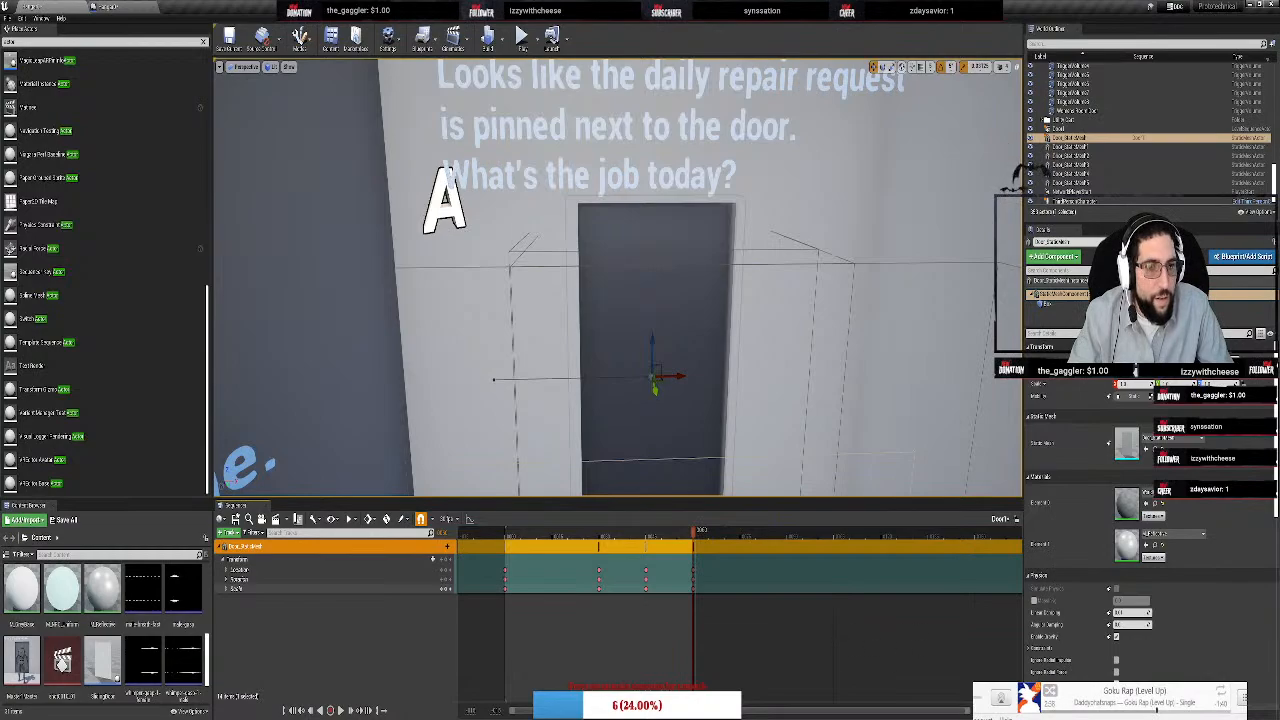
click(636, 552)
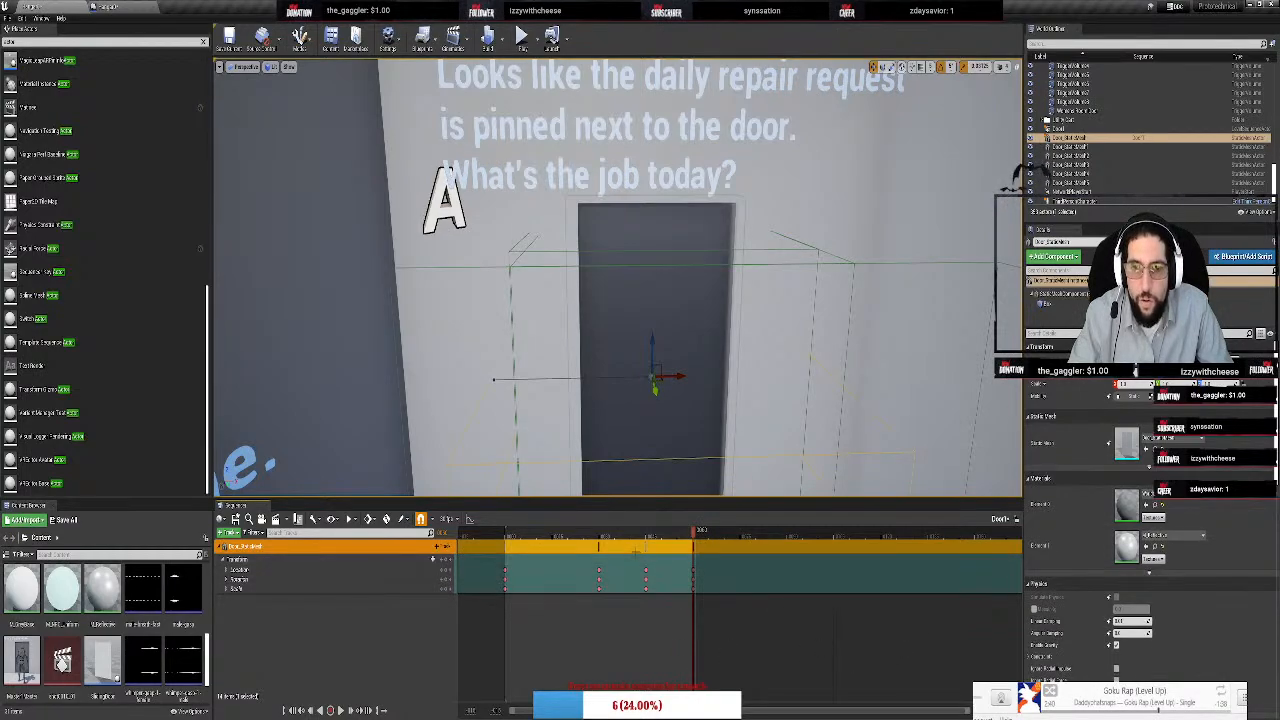
right_click(681, 540)
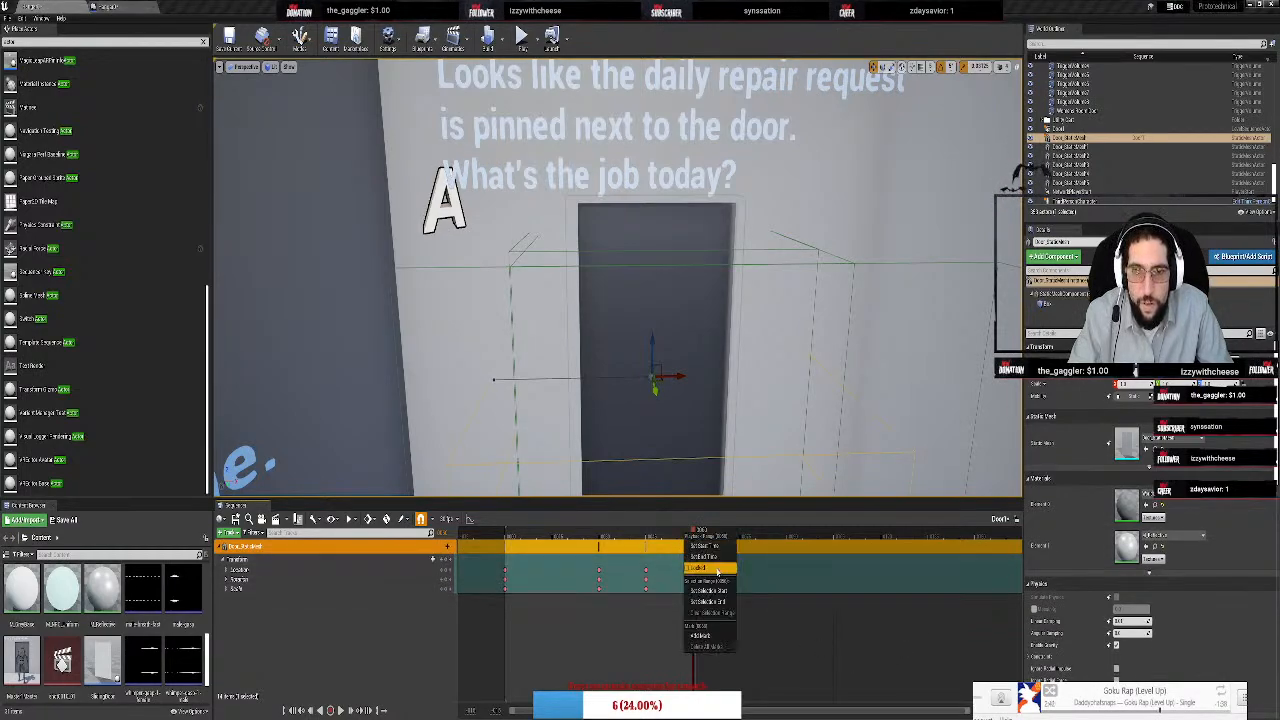
Change the When Finished setting of the door's Transform section from the project default
right_click(680, 576)
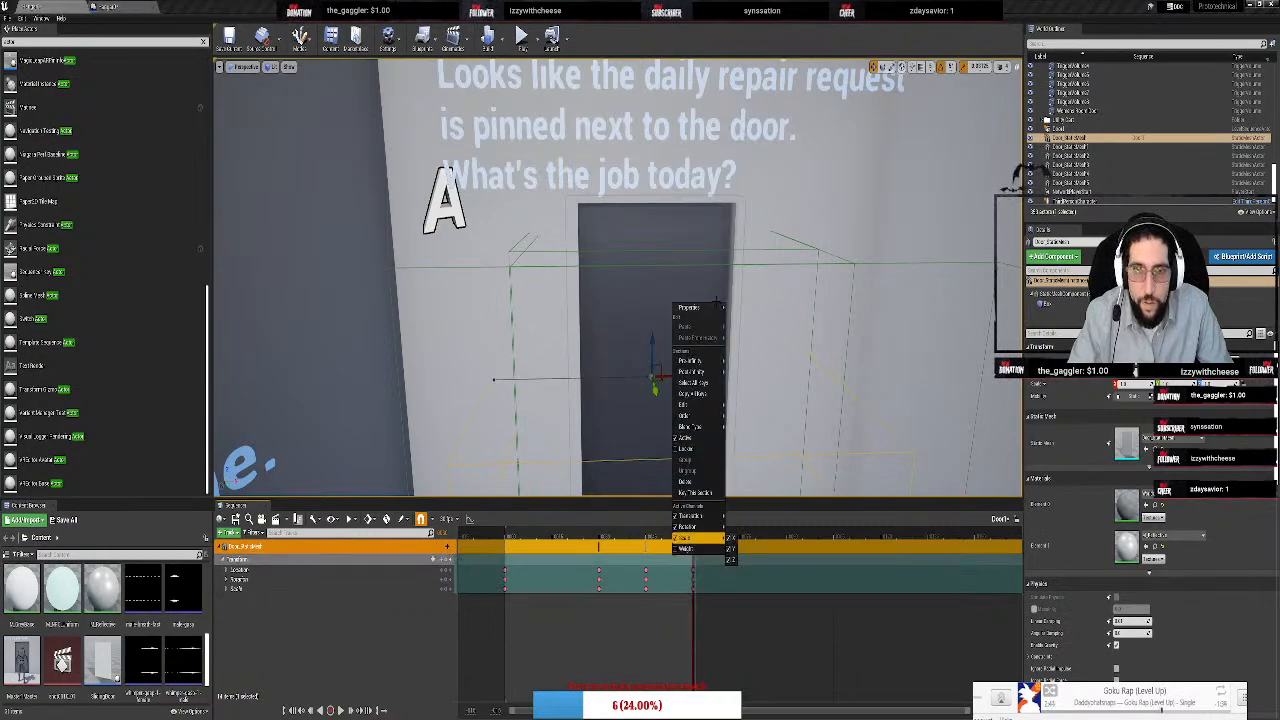
mouse_move(715, 317)
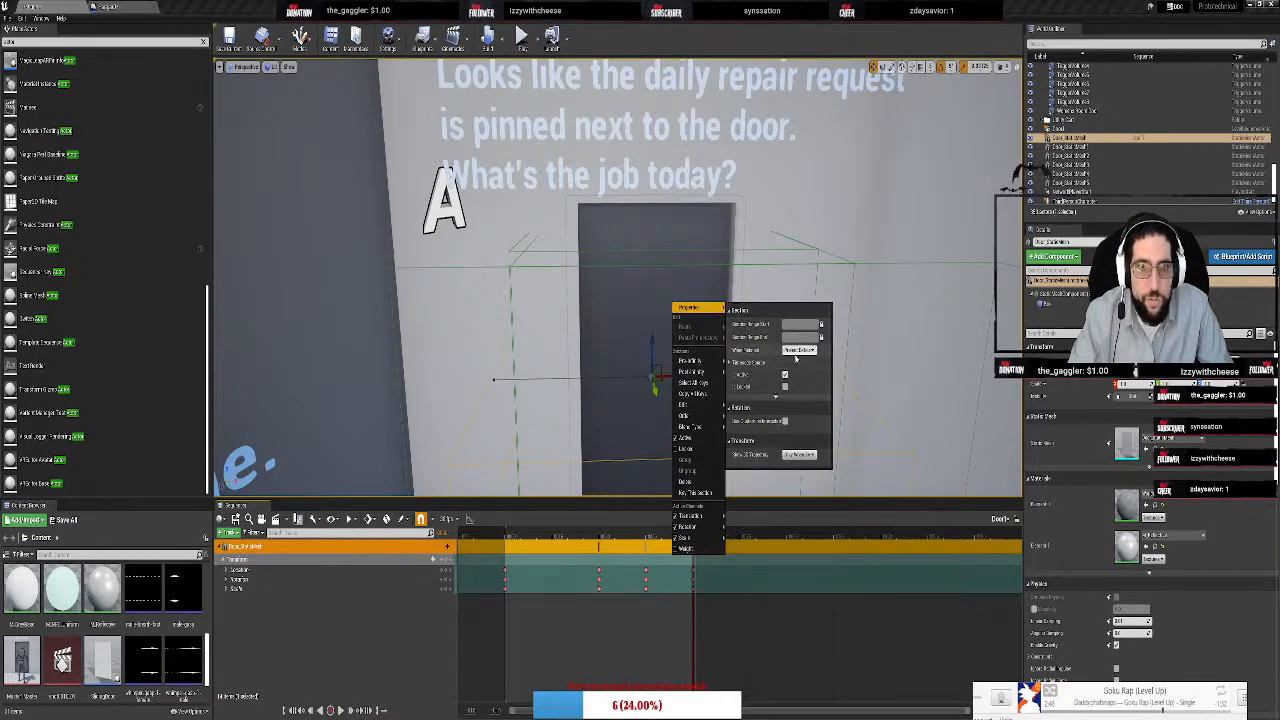
click(803, 350)
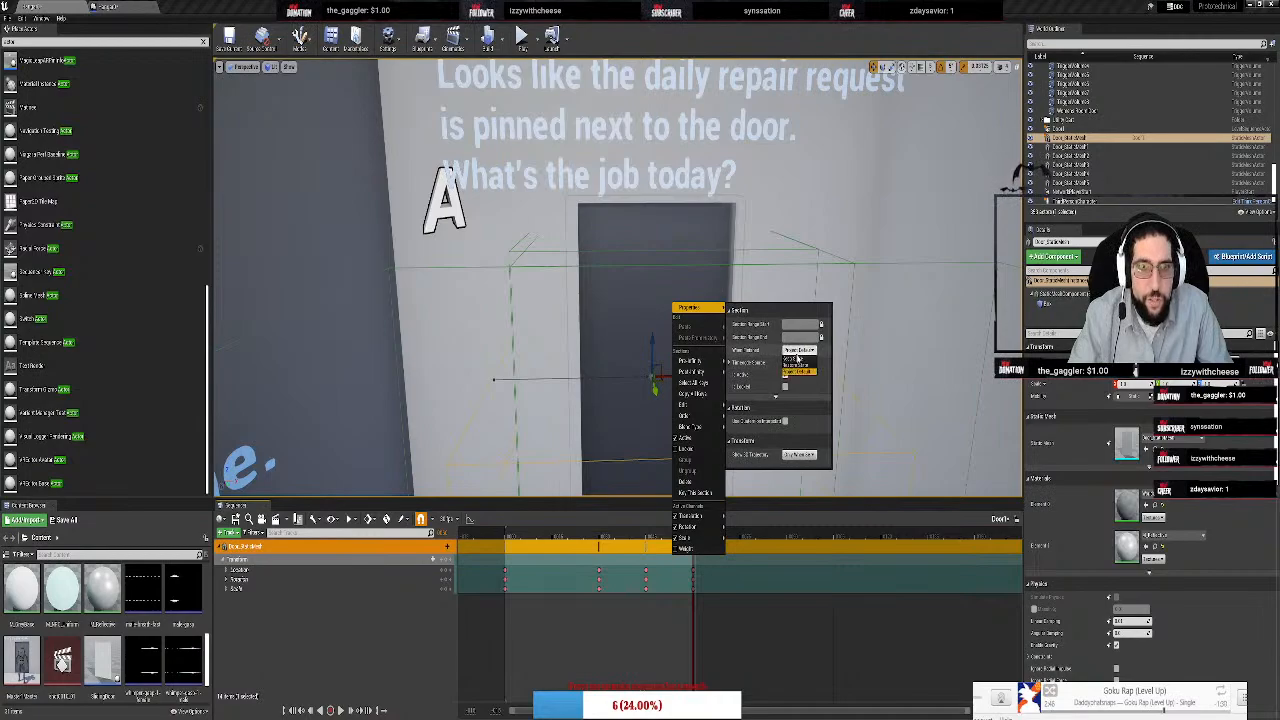
click(797, 364)
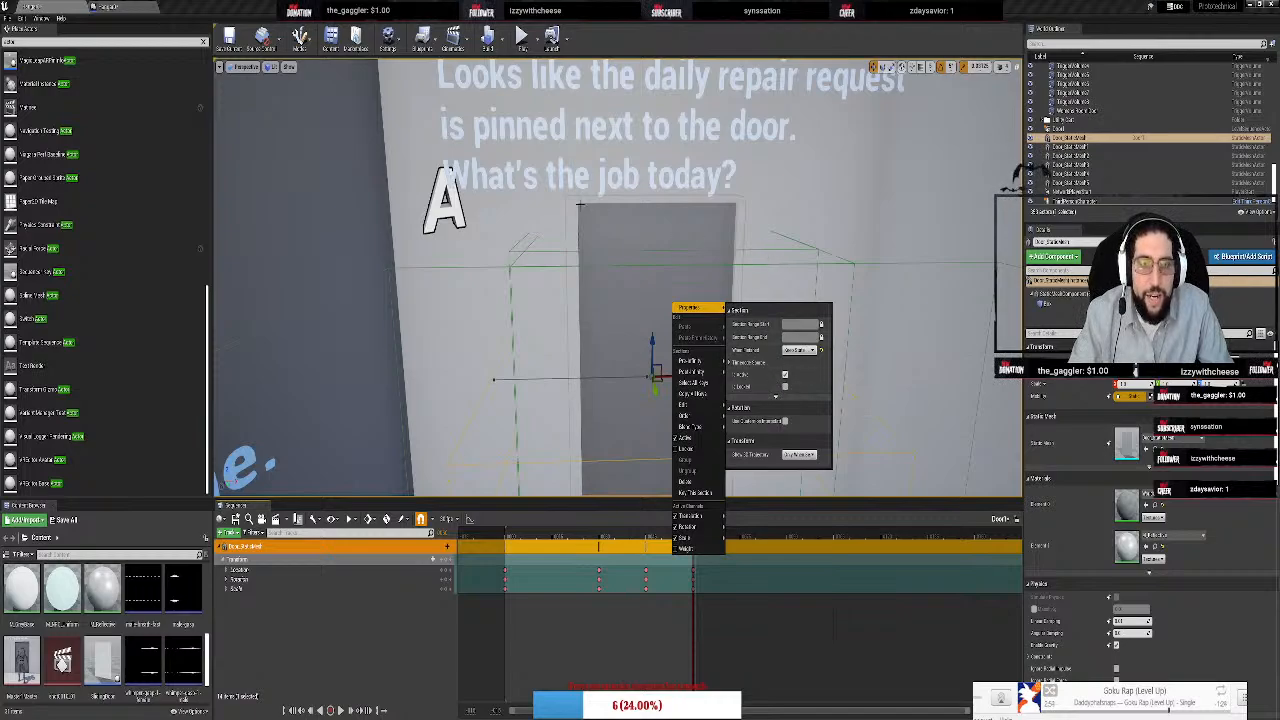
key(Escape)
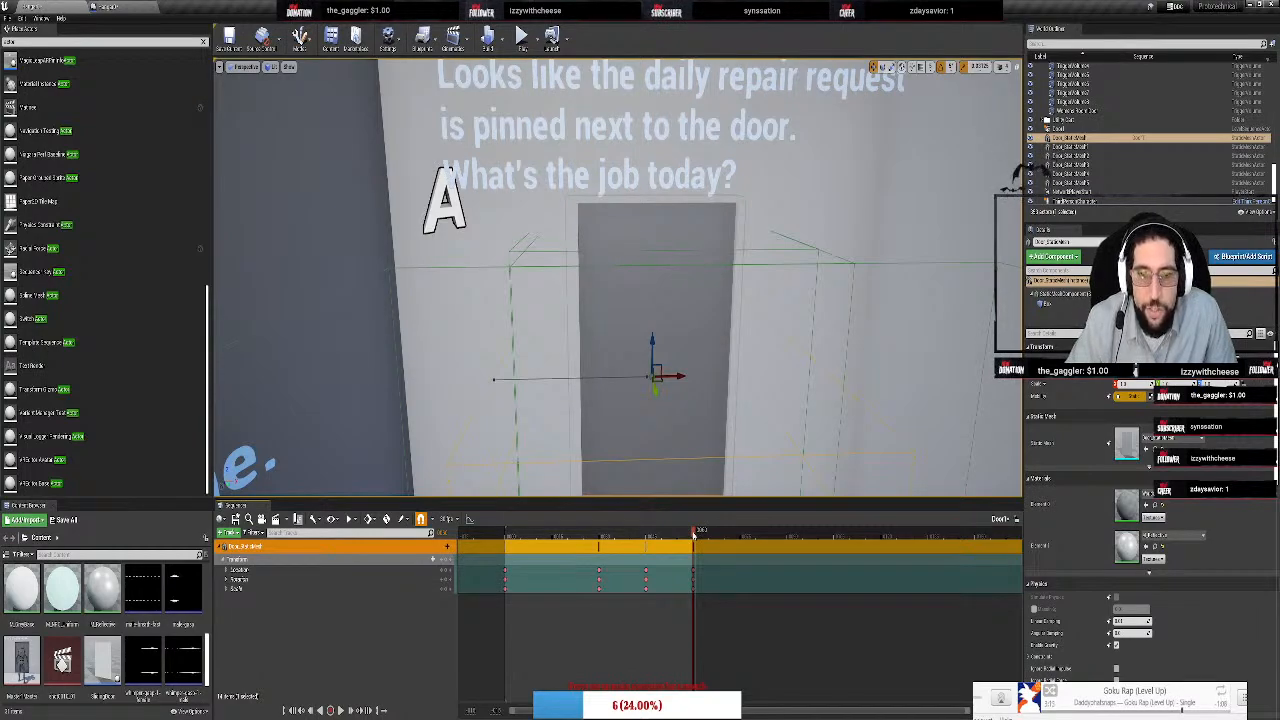
Delete the door's transform keys at frame 60 and return the playhead to frame 0
mouse_move(685, 629)
mouse_down()
mouse_move(702, 519)
mouse_move(702, 532)
mouse_up()
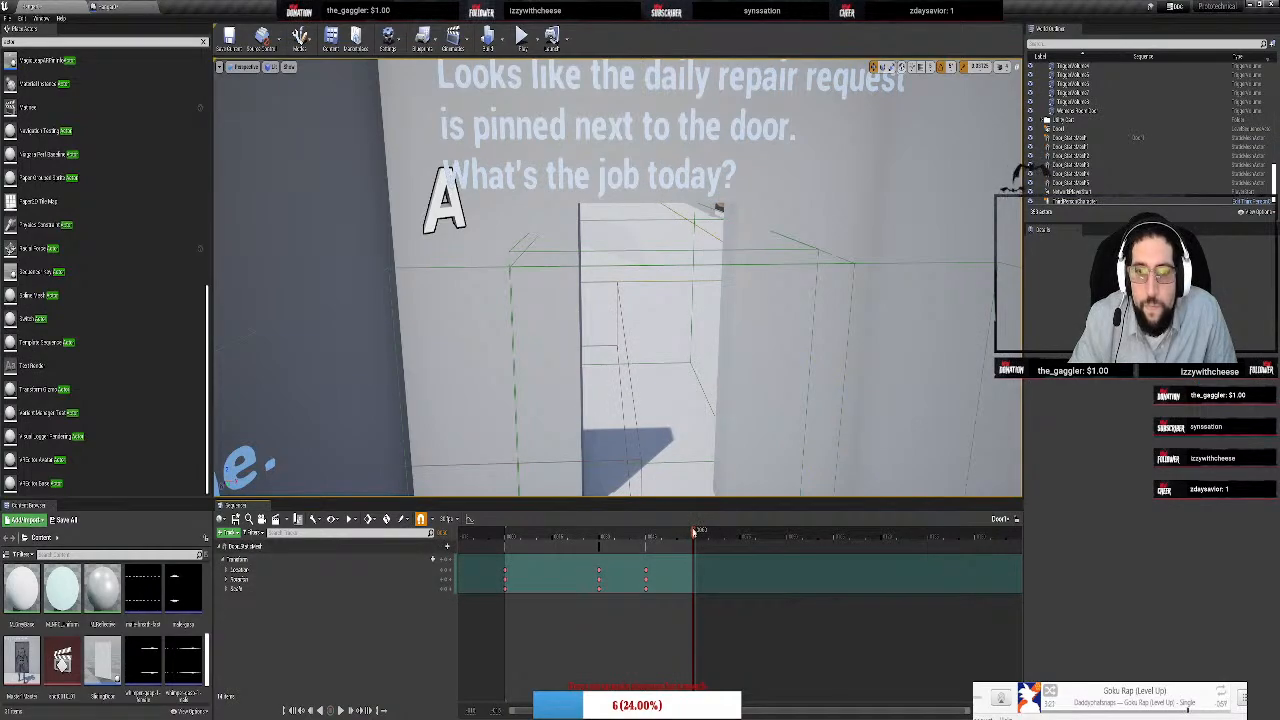
drag(694, 531, 505, 560)
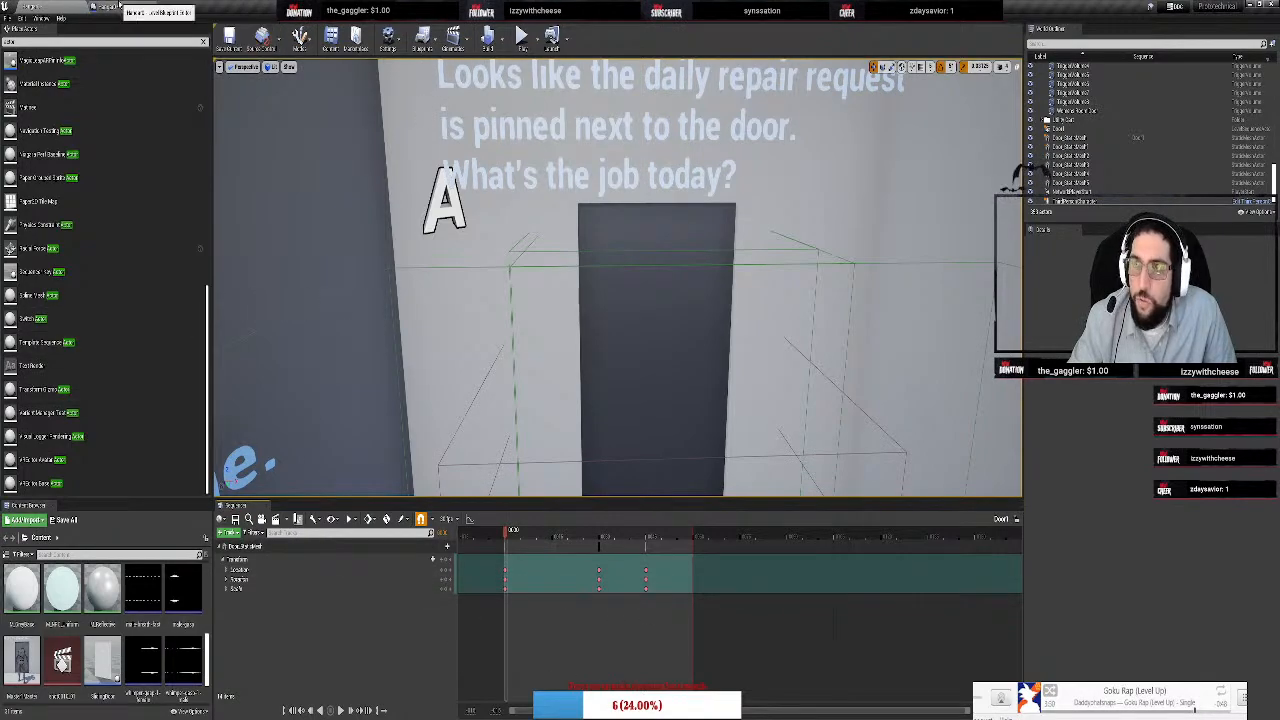
In the level blueprint's Door Sound group, align the begin-overlap event and move its Play Sound 2D node closer to it
click(116, 7)
scroll(506, 351, down, 3)
scroll(506, 351, up, 3)
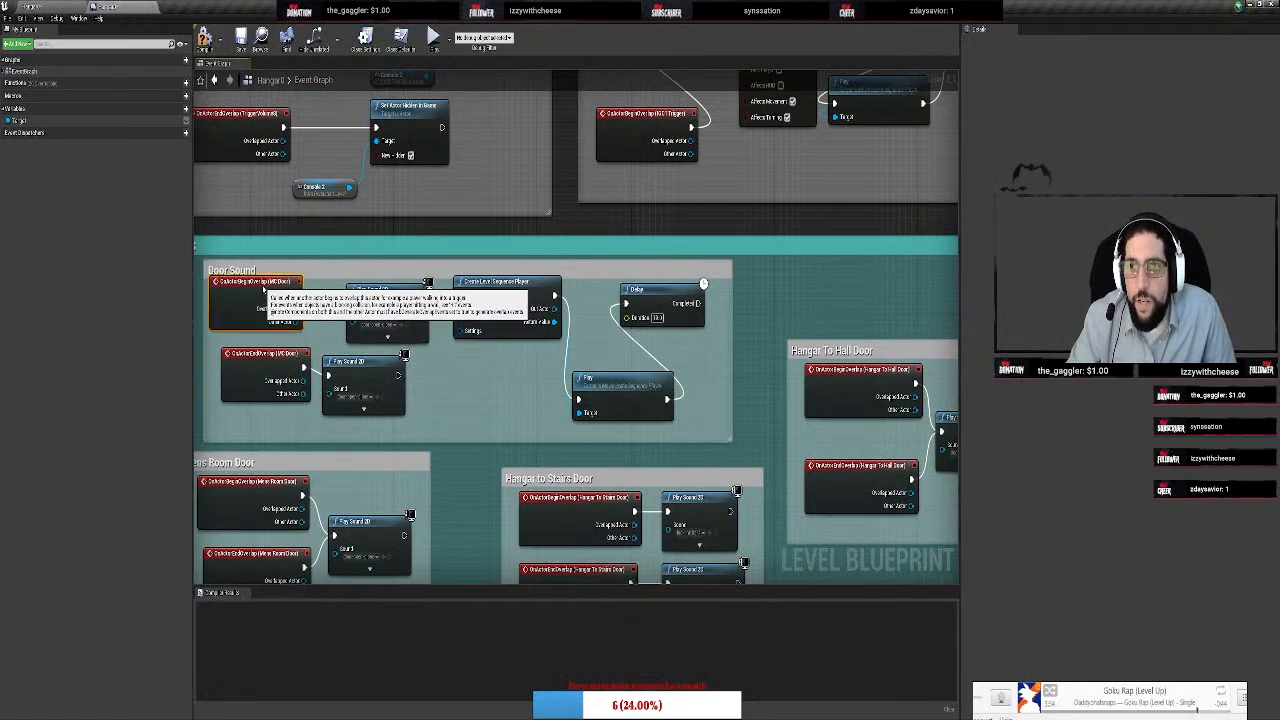
drag(268, 288, 258, 292)
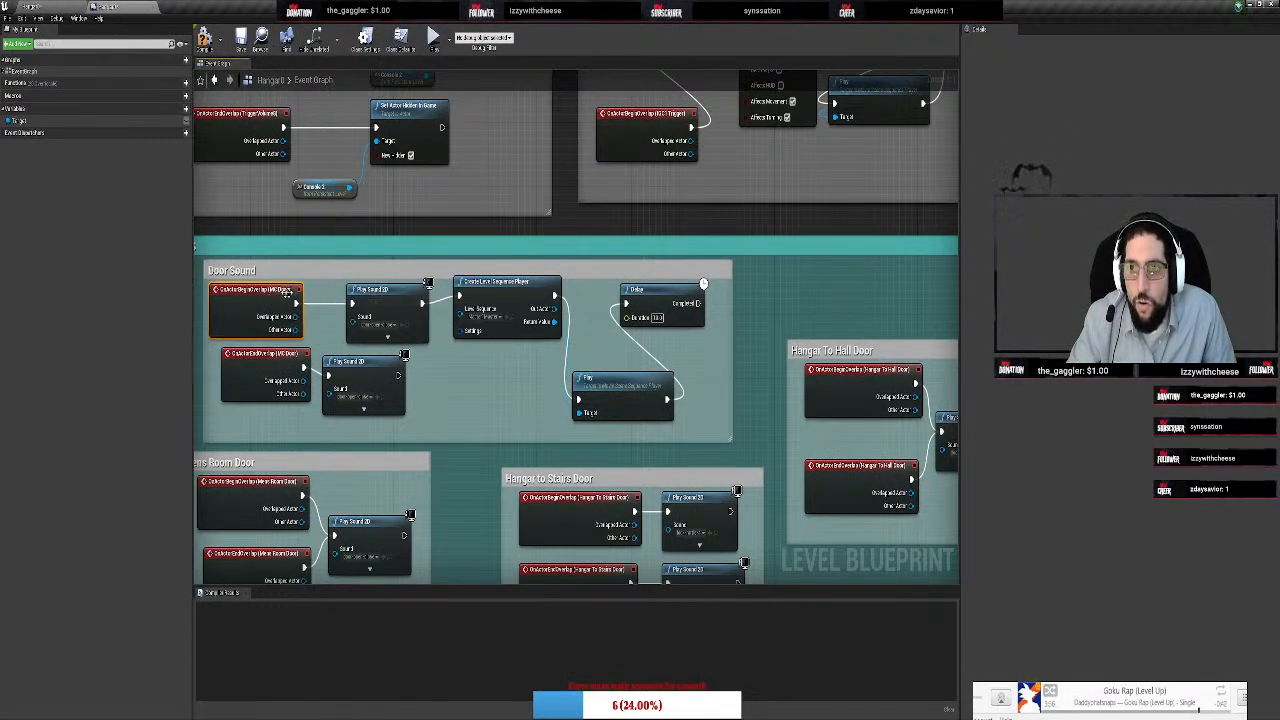
mouse_move(368, 290)
mouse_down()
mouse_move(356, 302)
mouse_move(364, 292)
mouse_up()
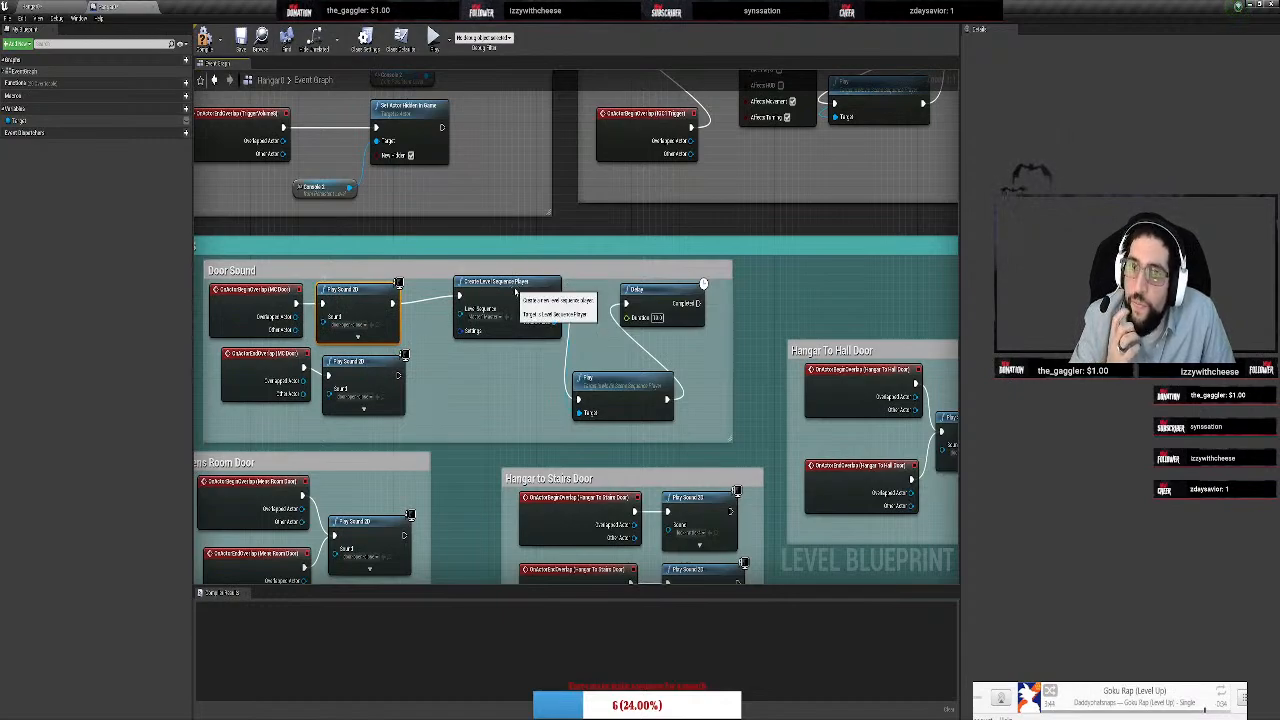
Assign the Door level sequence to the Create Level Sequence Player node and line it up with the Play node before Delay
drag(512, 288, 477, 289)
click(463, 318)
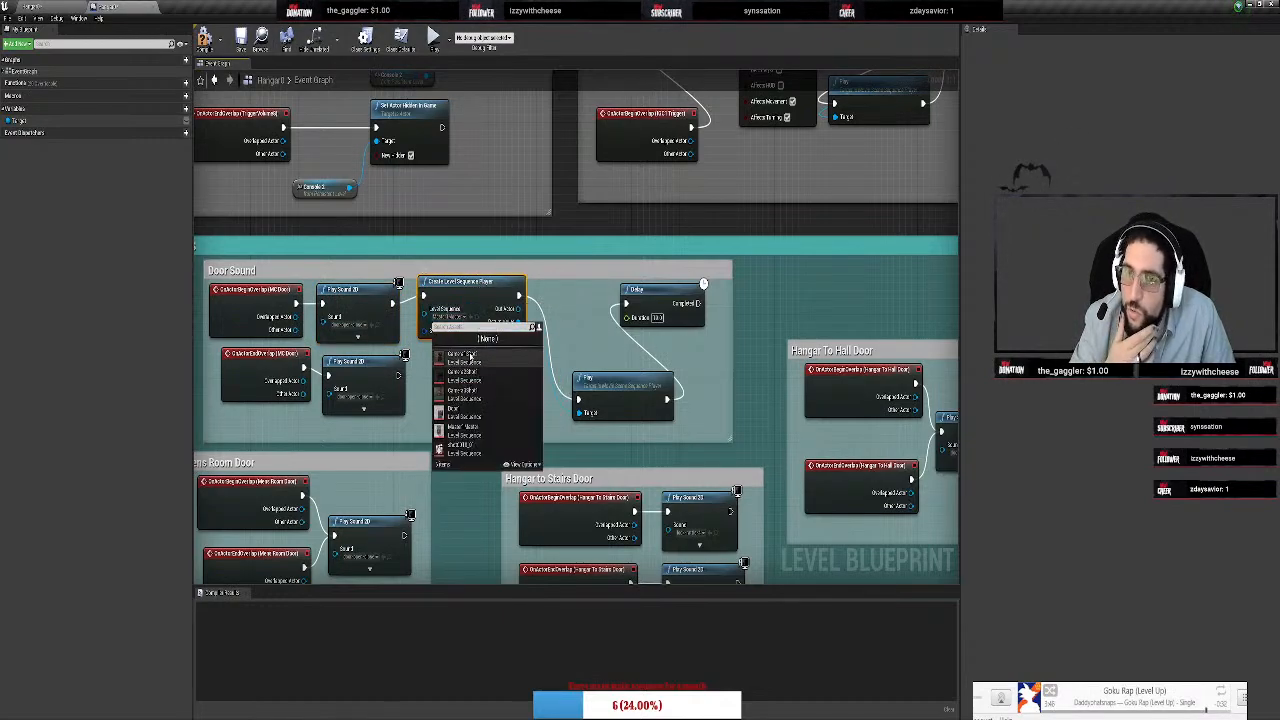
click(480, 421)
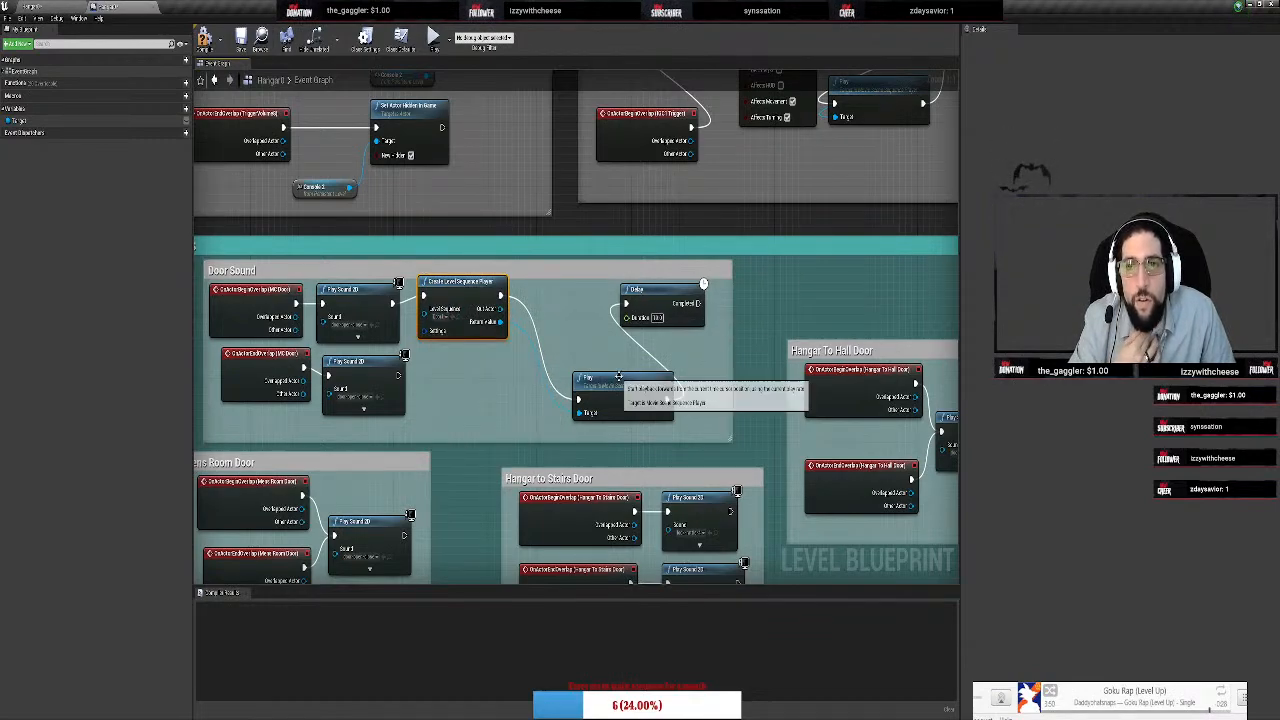
drag(616, 385, 558, 296)
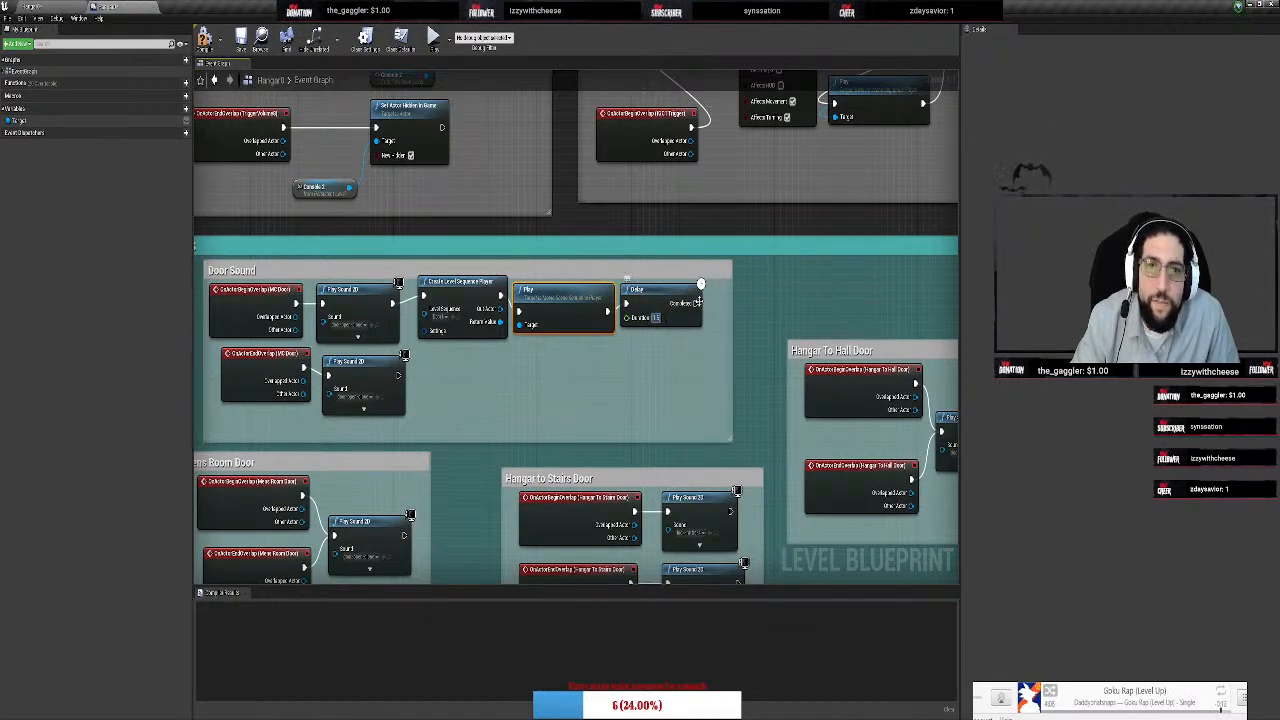
drag(697, 301, 718, 305)
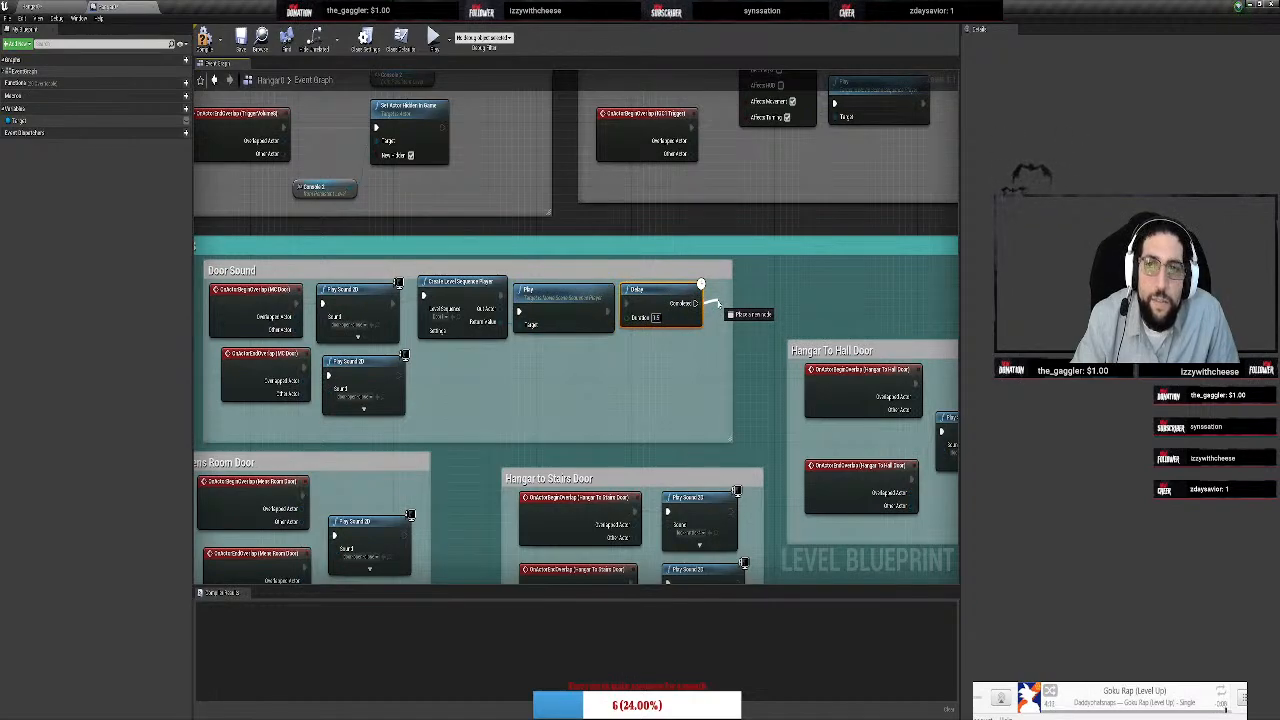
drag(718, 305, 698, 300)
click(755, 278)
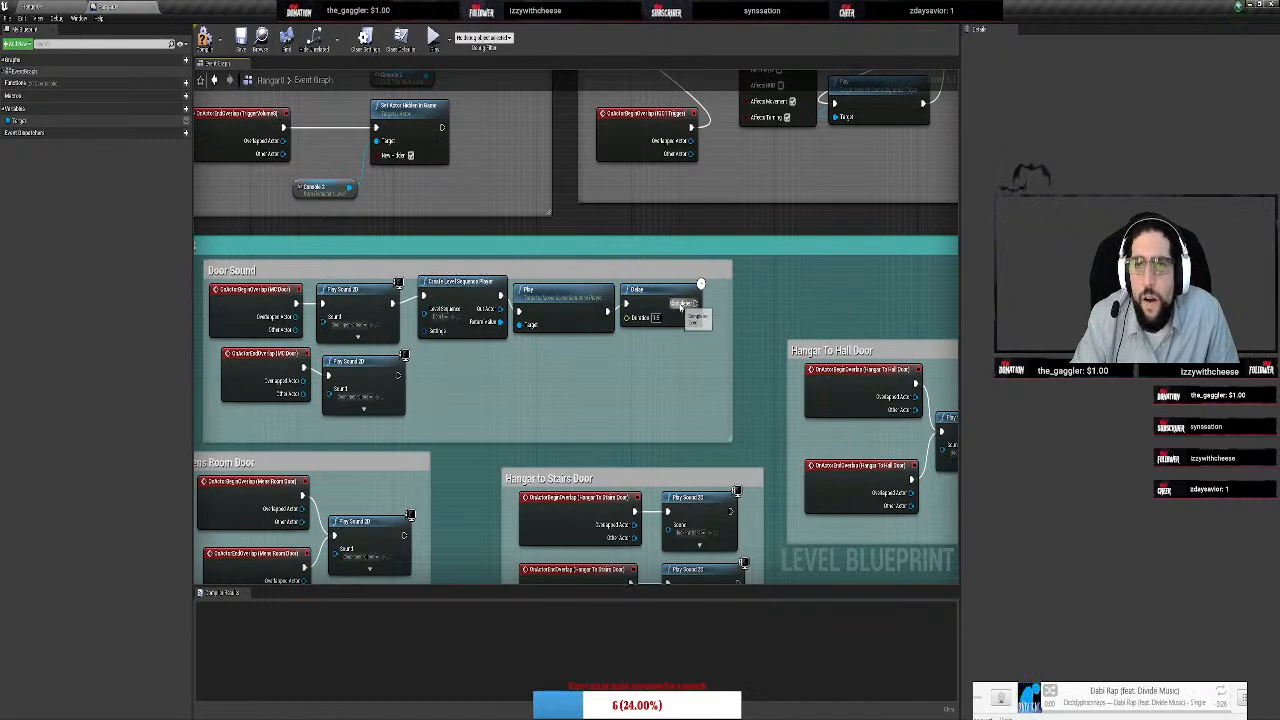
Shift the Play node in the Door Sound group and delete the Delay node that follows it
drag(651, 291, 613, 281)
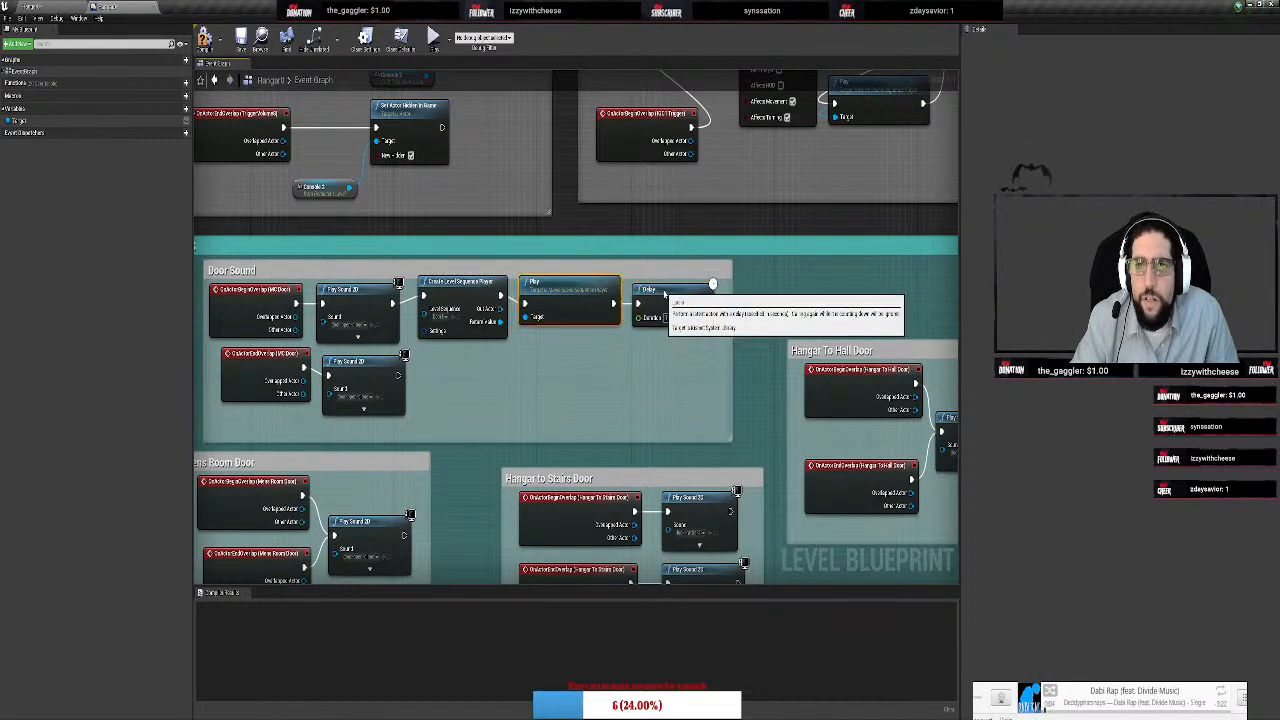
click(659, 289)
key(Delete)
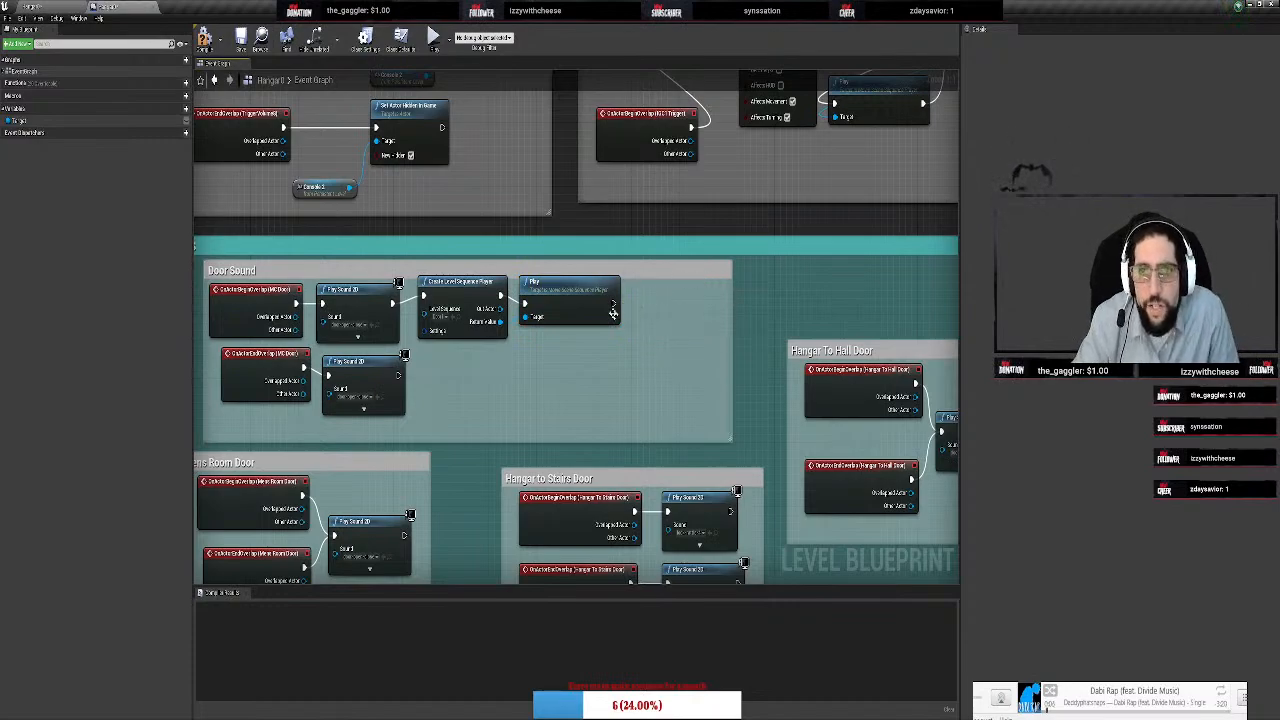
Realign the Door Sound group: space out Create Level Sequence Player and Play, and tidy the end-overlap event with its Play Sound 2D node
drag(594, 291, 621, 306)
drag(465, 281, 472, 289)
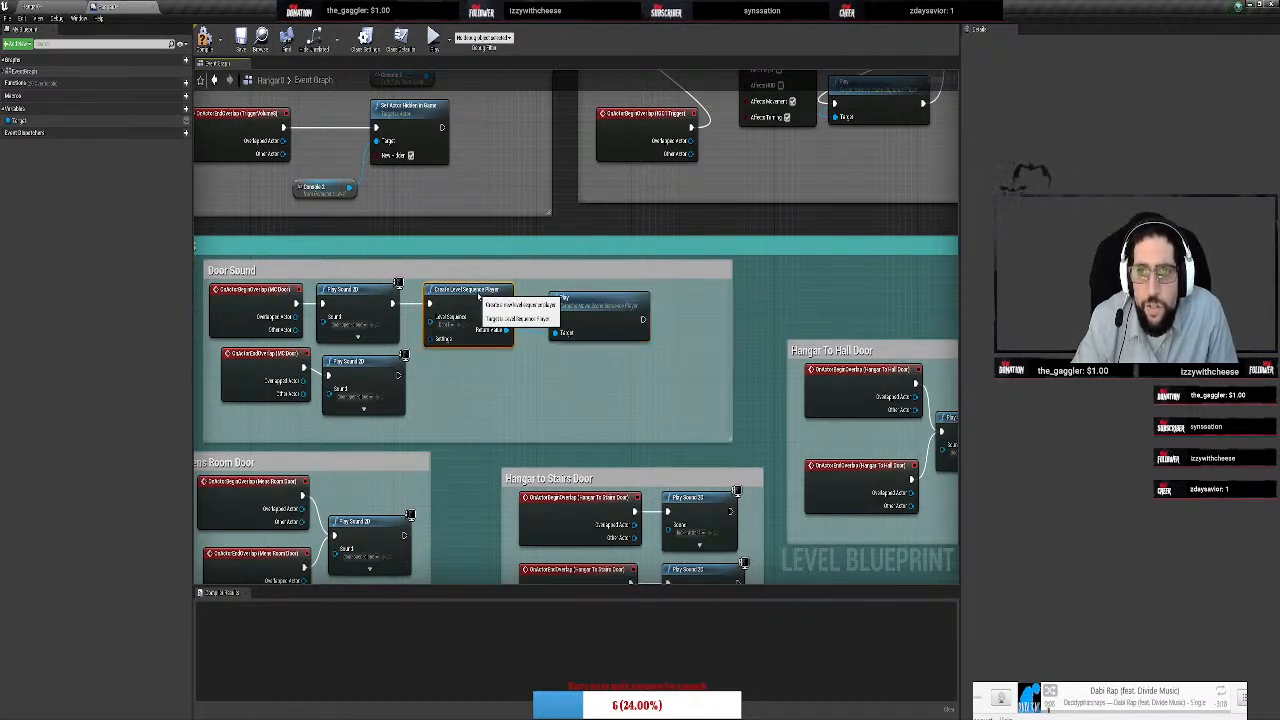
drag(273, 360, 267, 367)
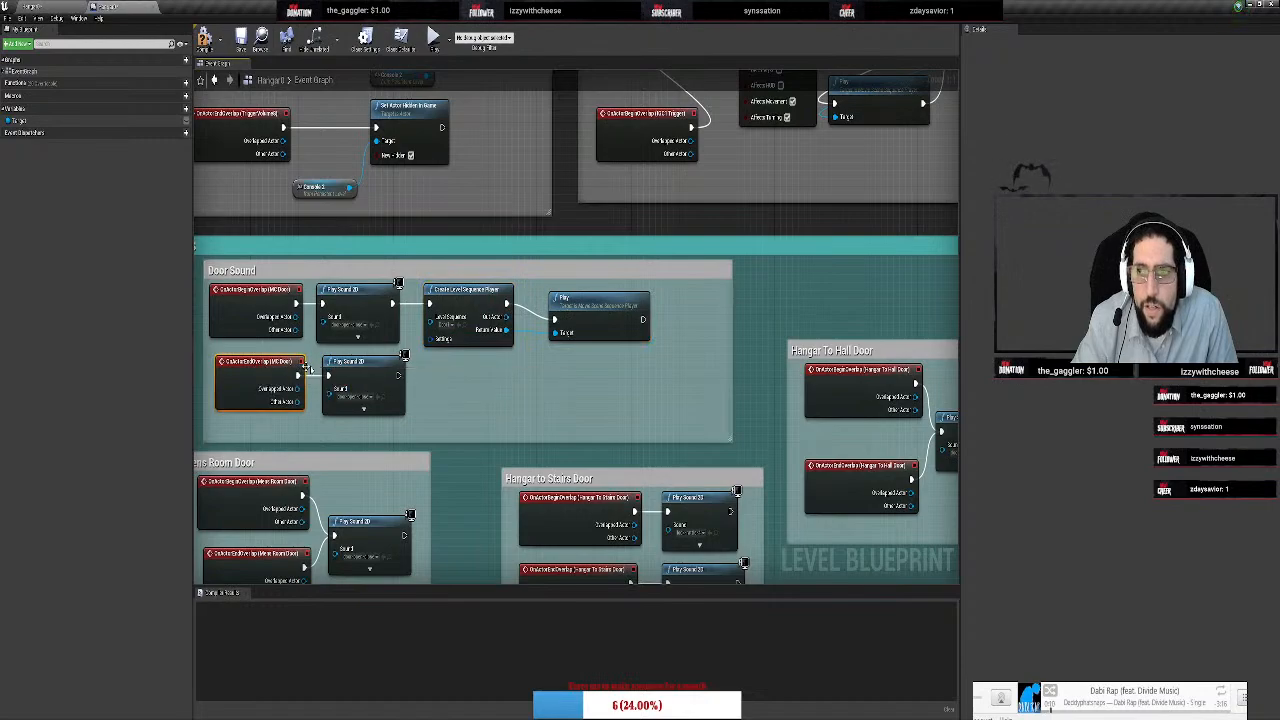
drag(368, 362, 362, 362)
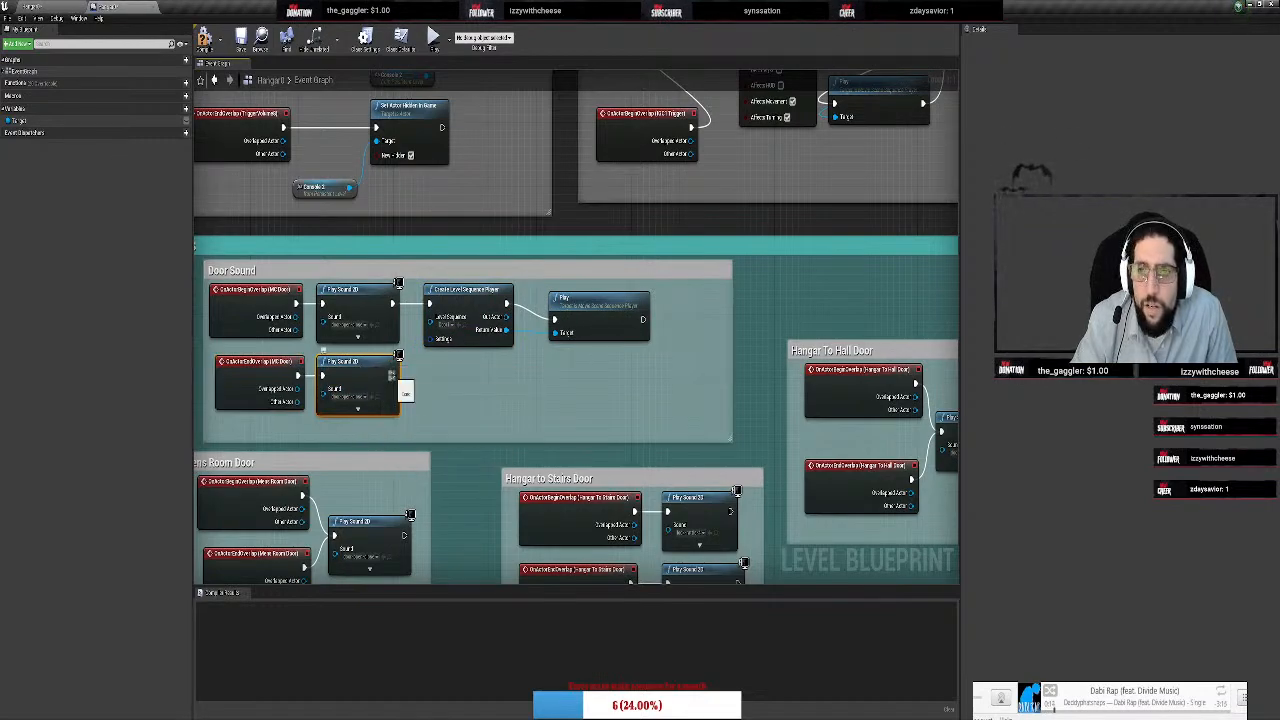
drag(393, 377, 430, 376)
text(crea)
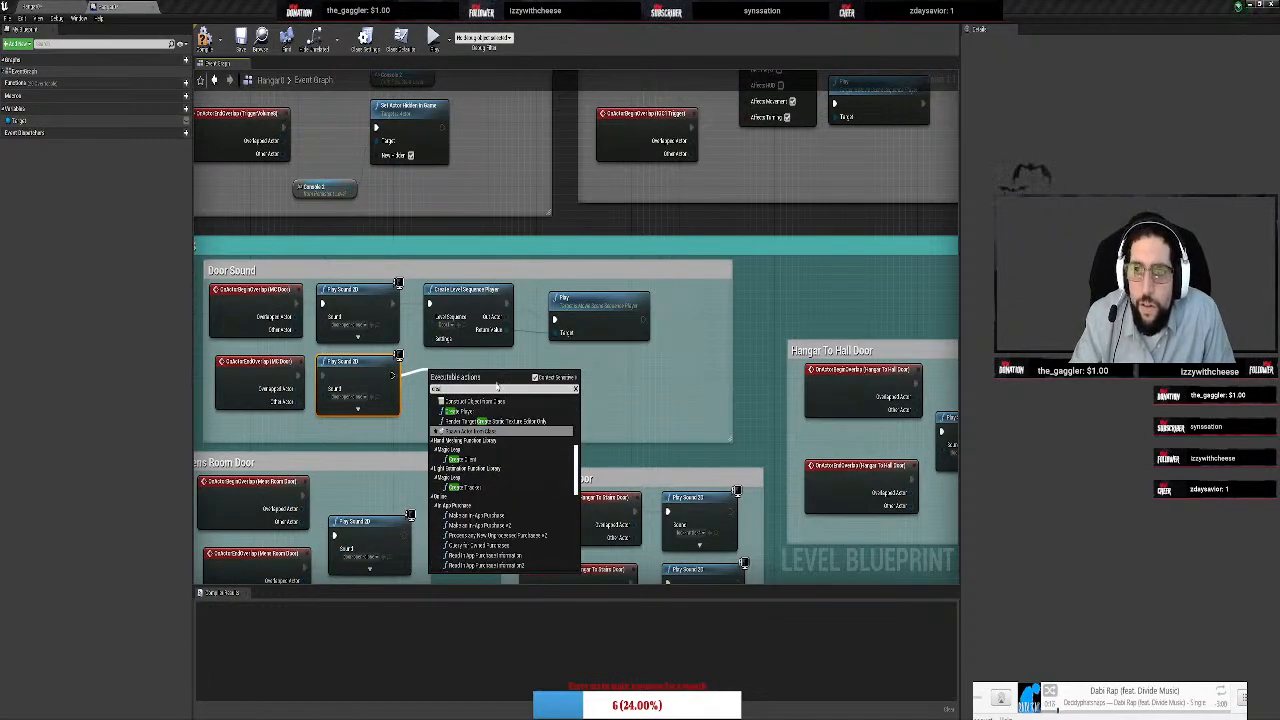
click(593, 391)
Duplicate the Create Level Sequence Player node and connect the copy after the end-overlap event's Play Sound 2D node
click(452, 295)
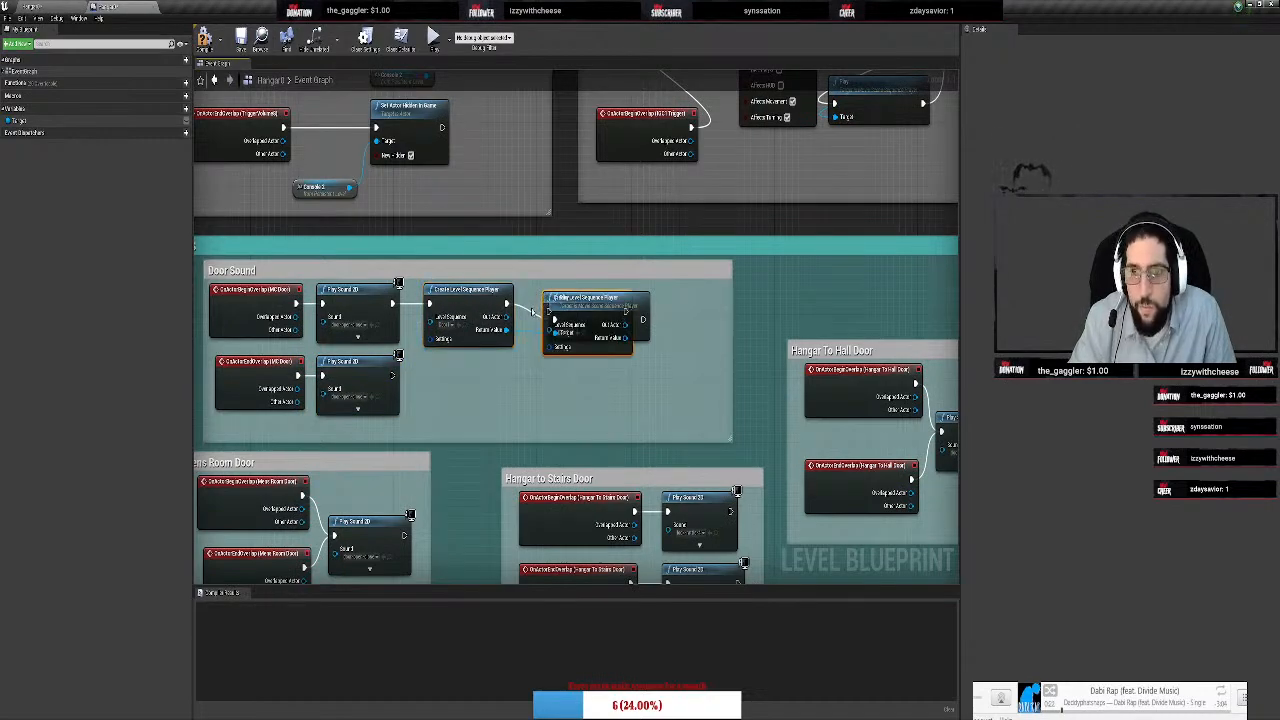
key(ctrl+c)
key(ctrl+v)
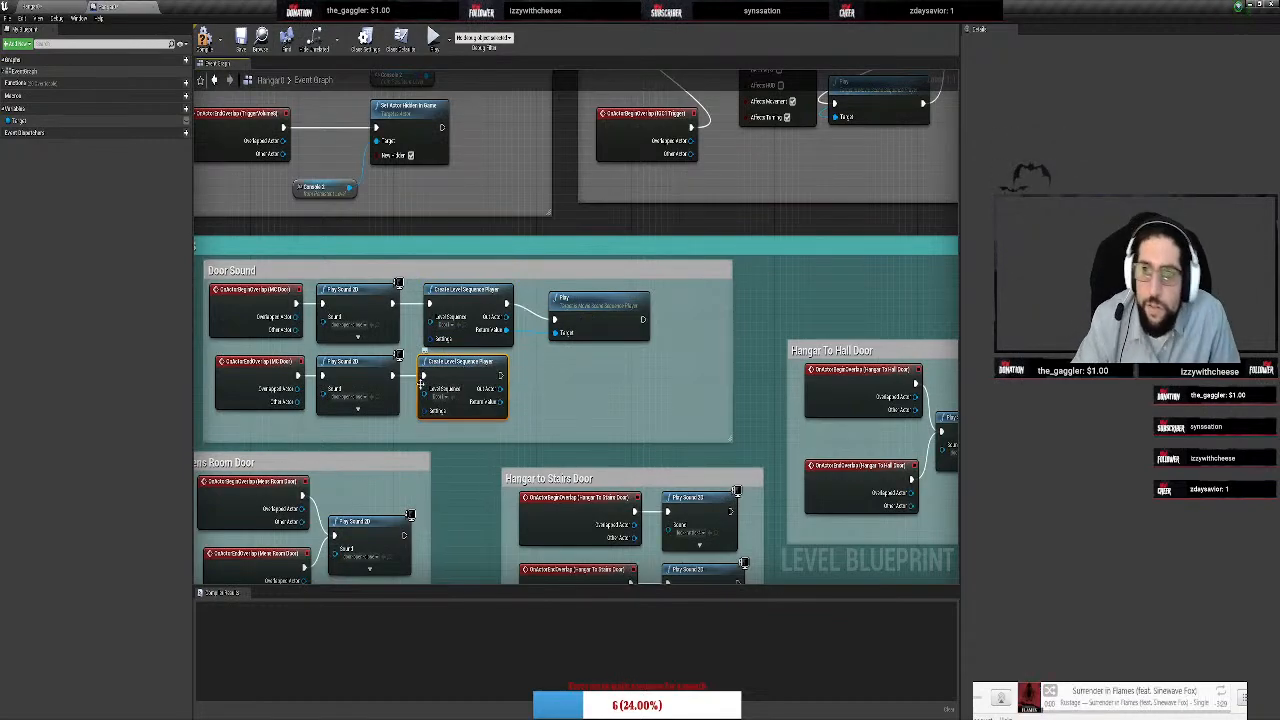
click(527, 380)
Search for "play" actions from the duplicated Create Level Sequence Player's execution output, with context sensitivity turned off
drag(500, 376, 550, 376)
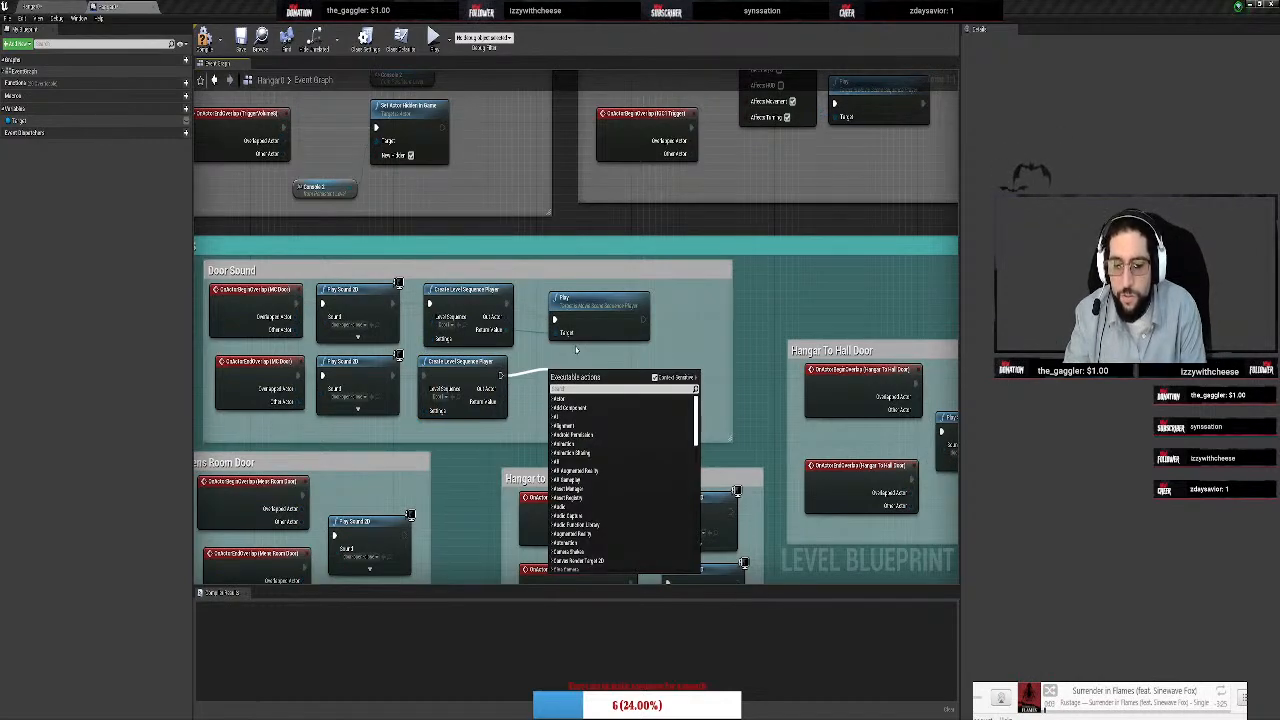
text(play)
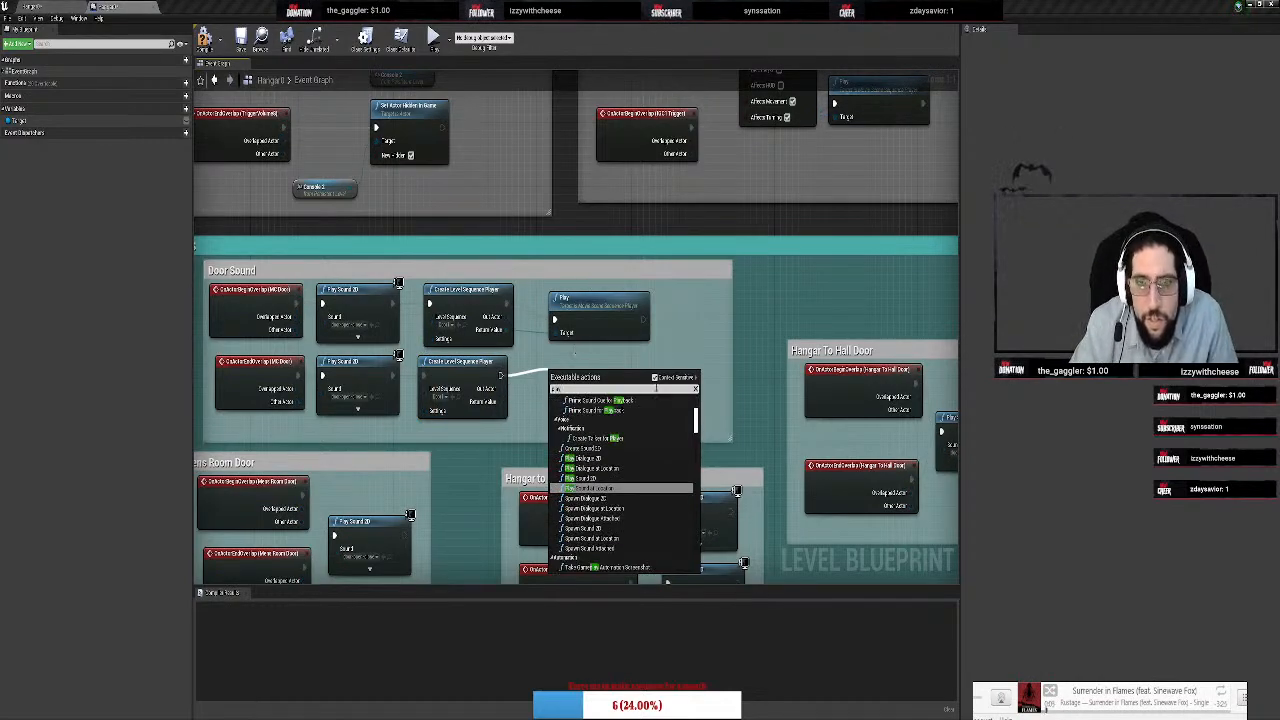
click(655, 377)
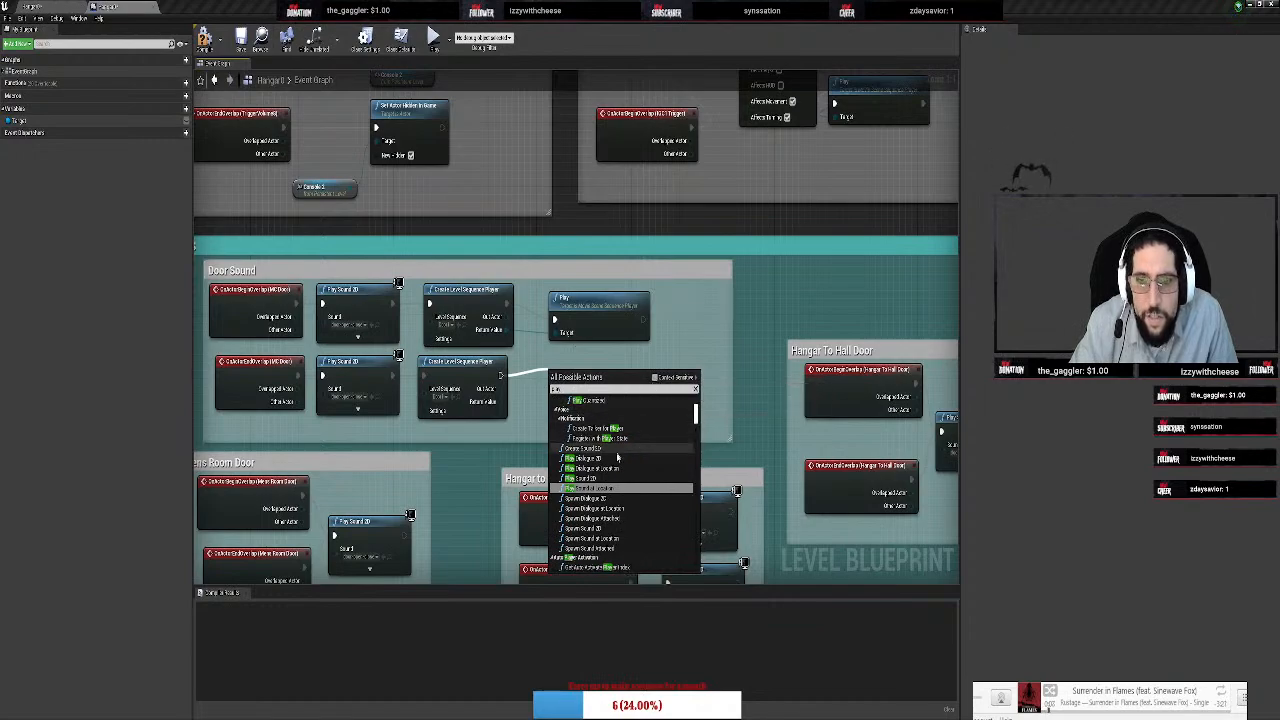
Look through the categories of the unfiltered action results for a Play function that suits the level sequence player
scroll(617, 457, up, 2)
scroll(606, 485, down, 10)
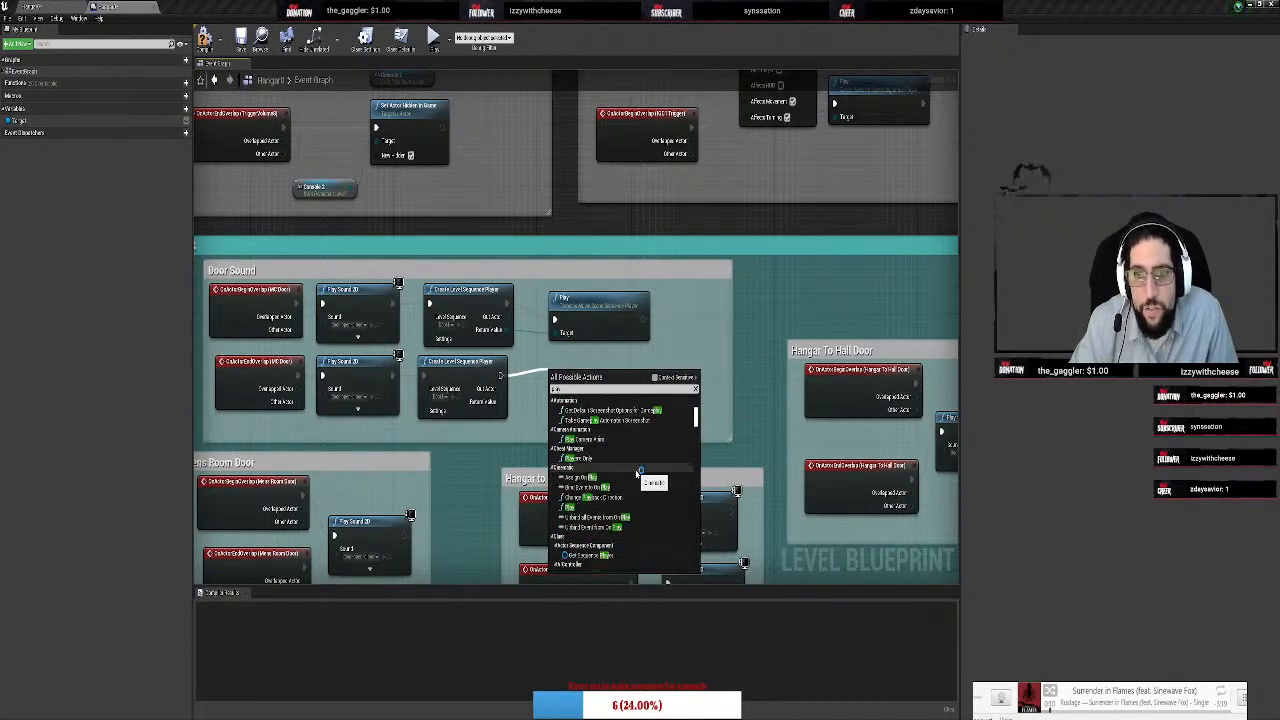
scroll(636, 472, down, 10)
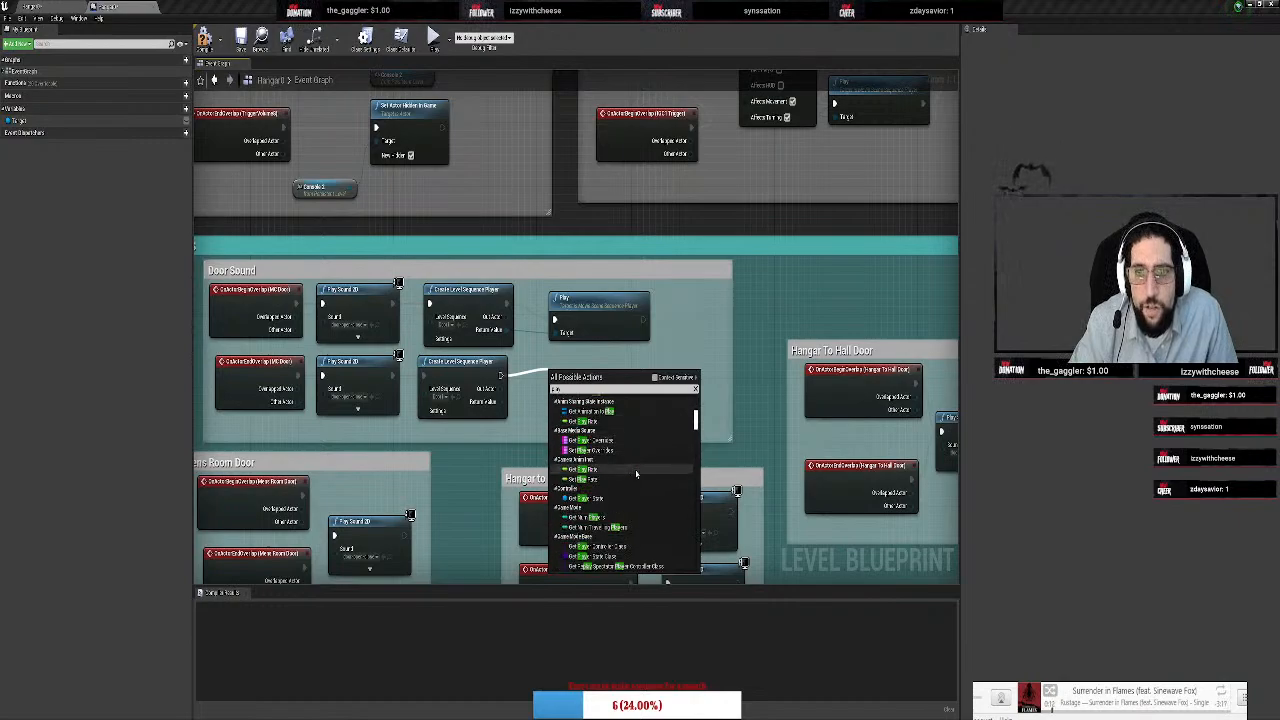
scroll(634, 473, up, 3)
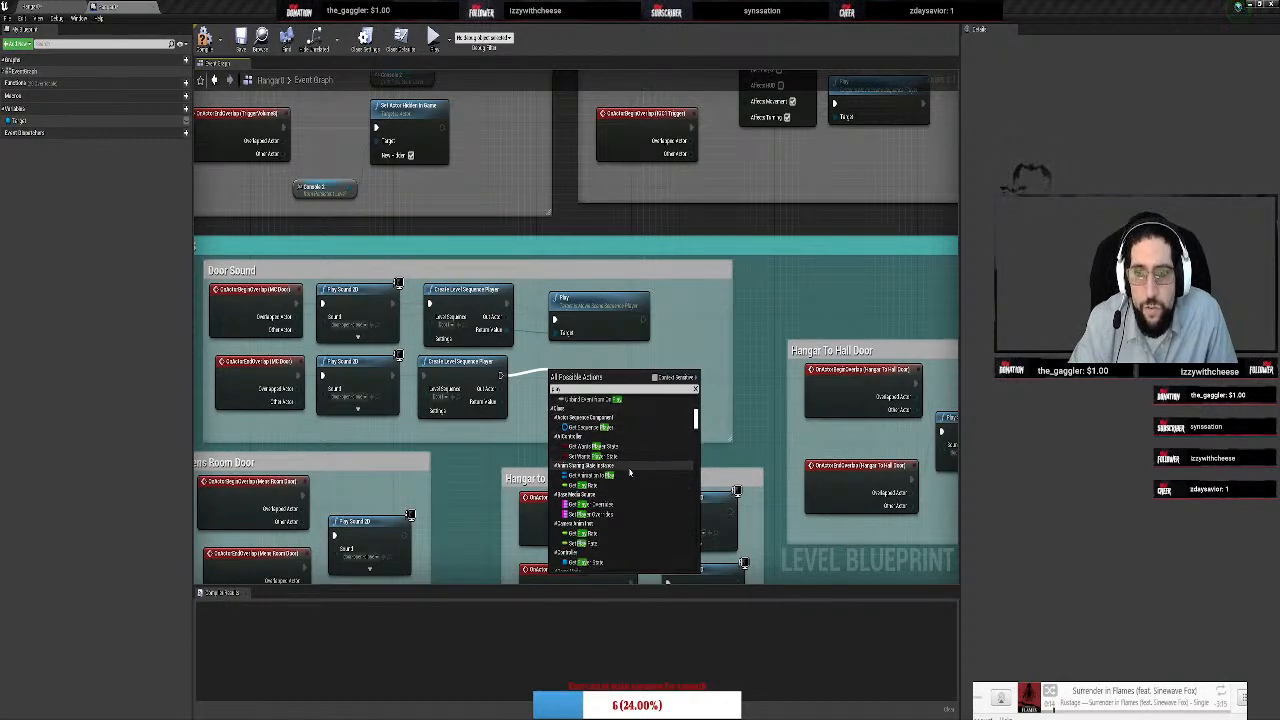
scroll(629, 472, down, 5)
scroll(629, 452, down, 3)
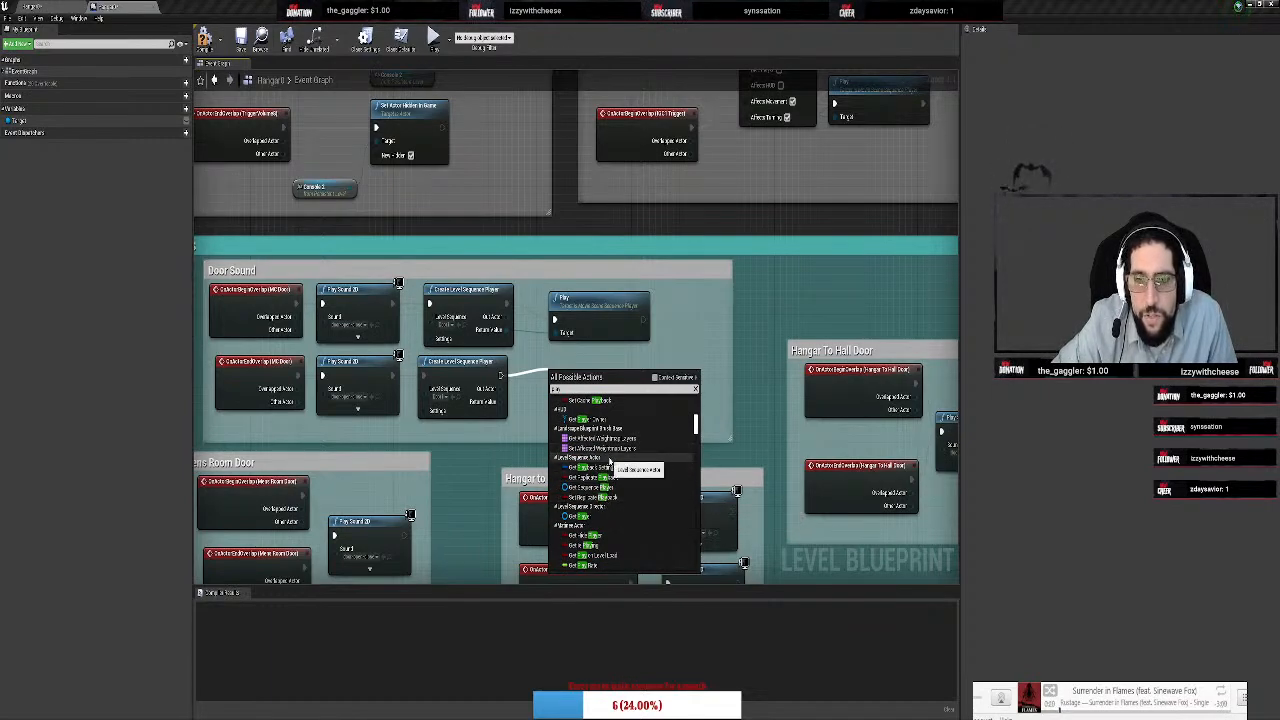
scroll(604, 520, down, 5)
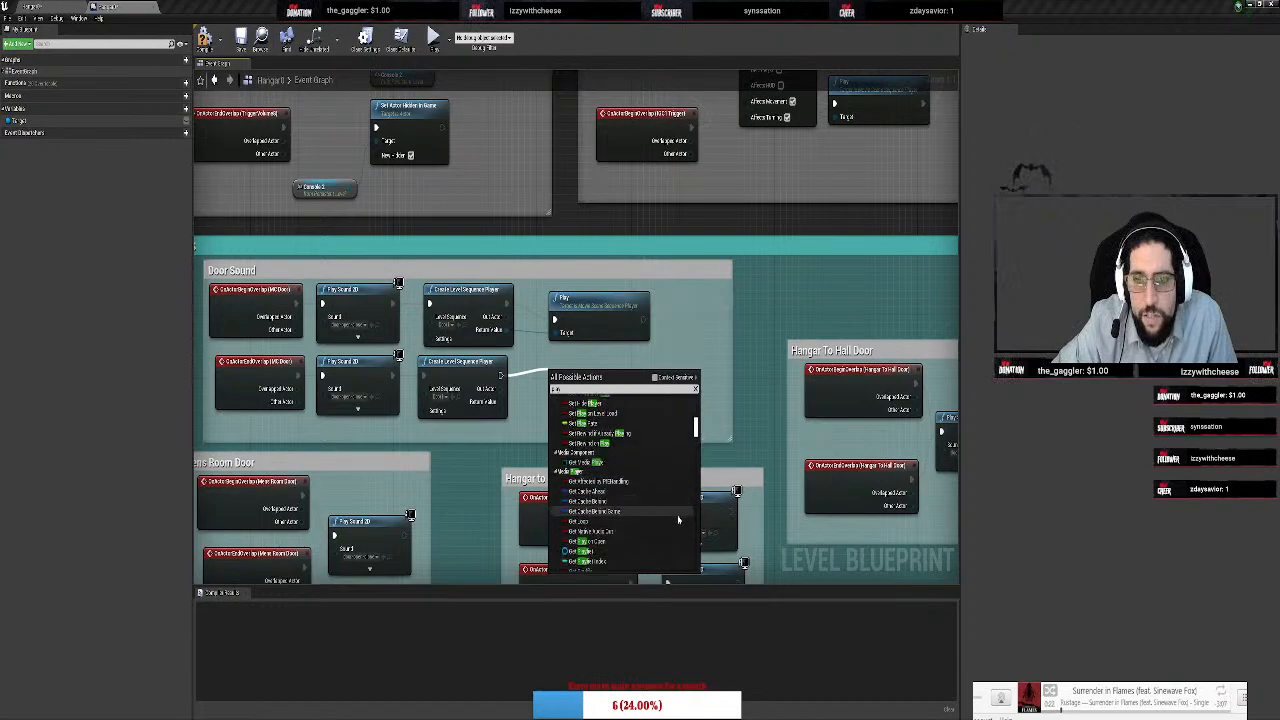
drag(696, 427, 698, 457)
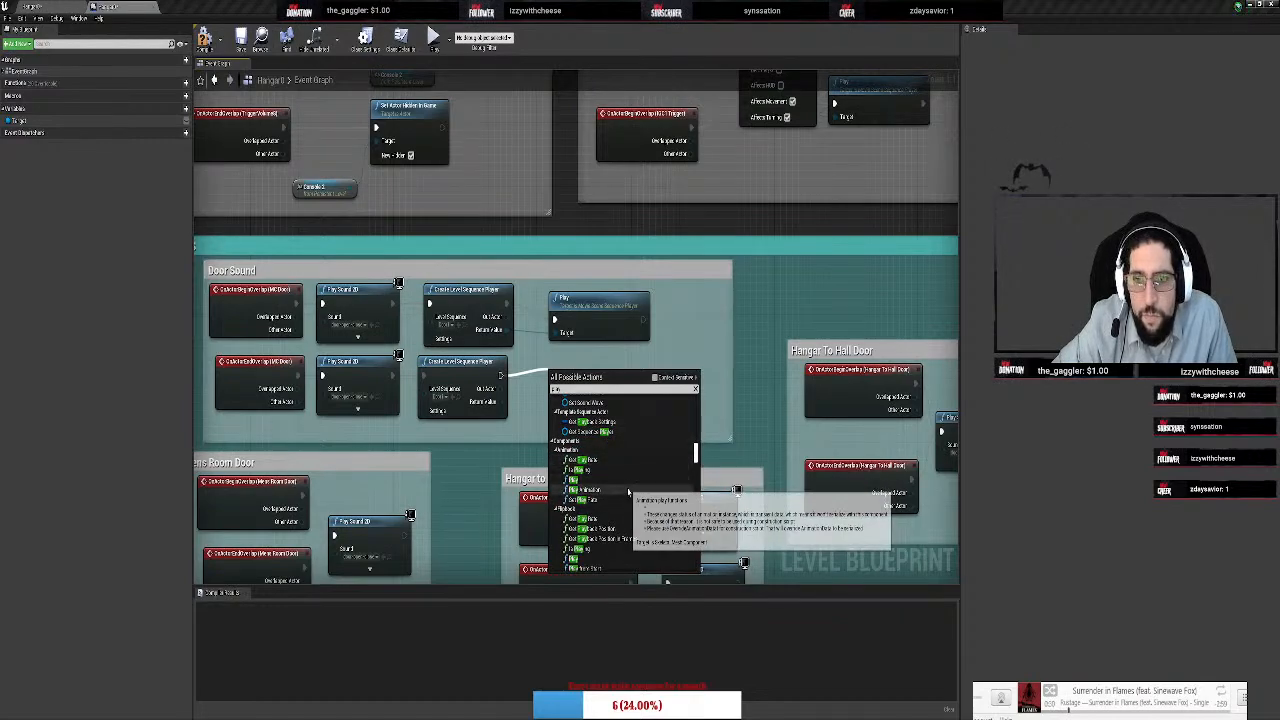
scroll(629, 492, down, 5)
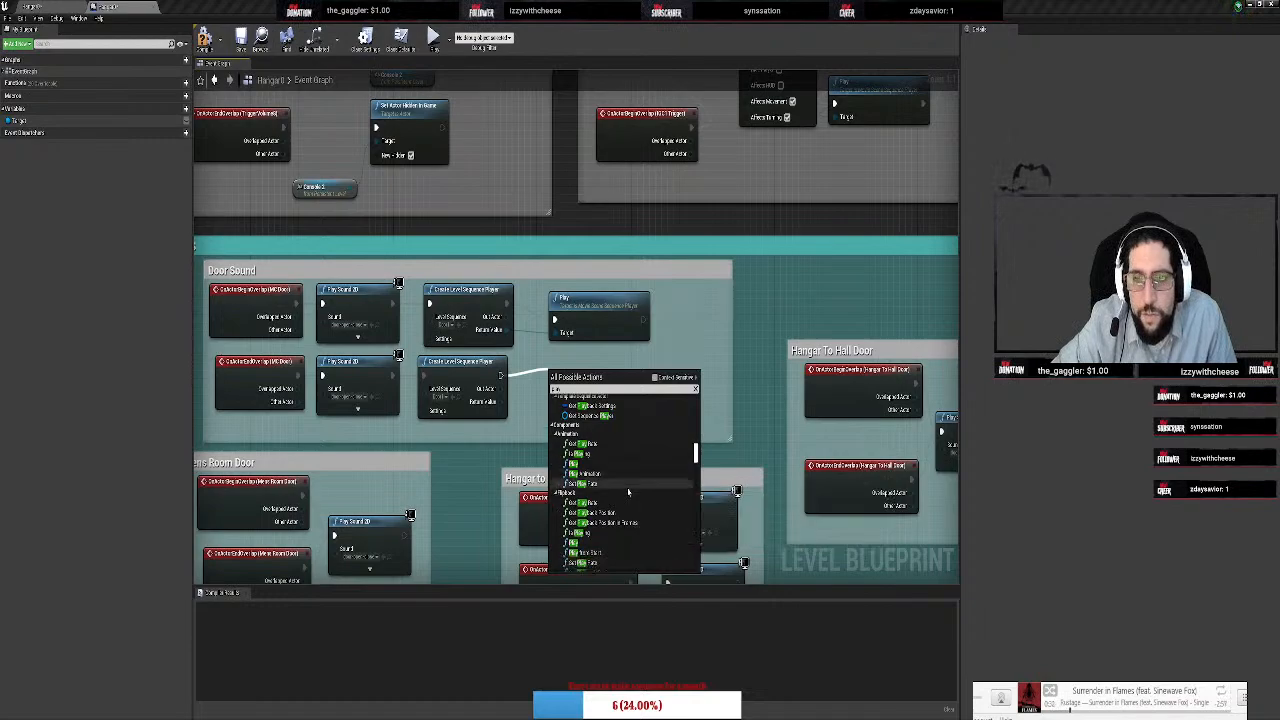
scroll(661, 480, down, 3)
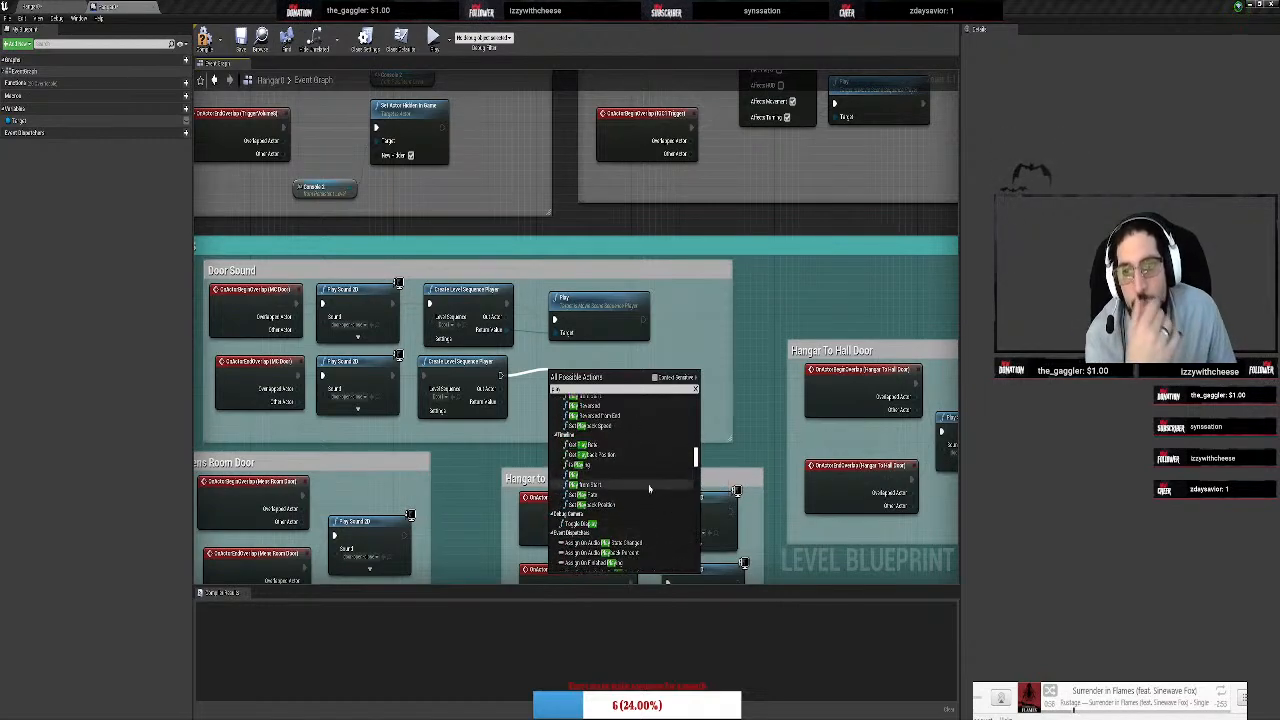
scroll(652, 492, down, 1)
scroll(652, 492, down, 5)
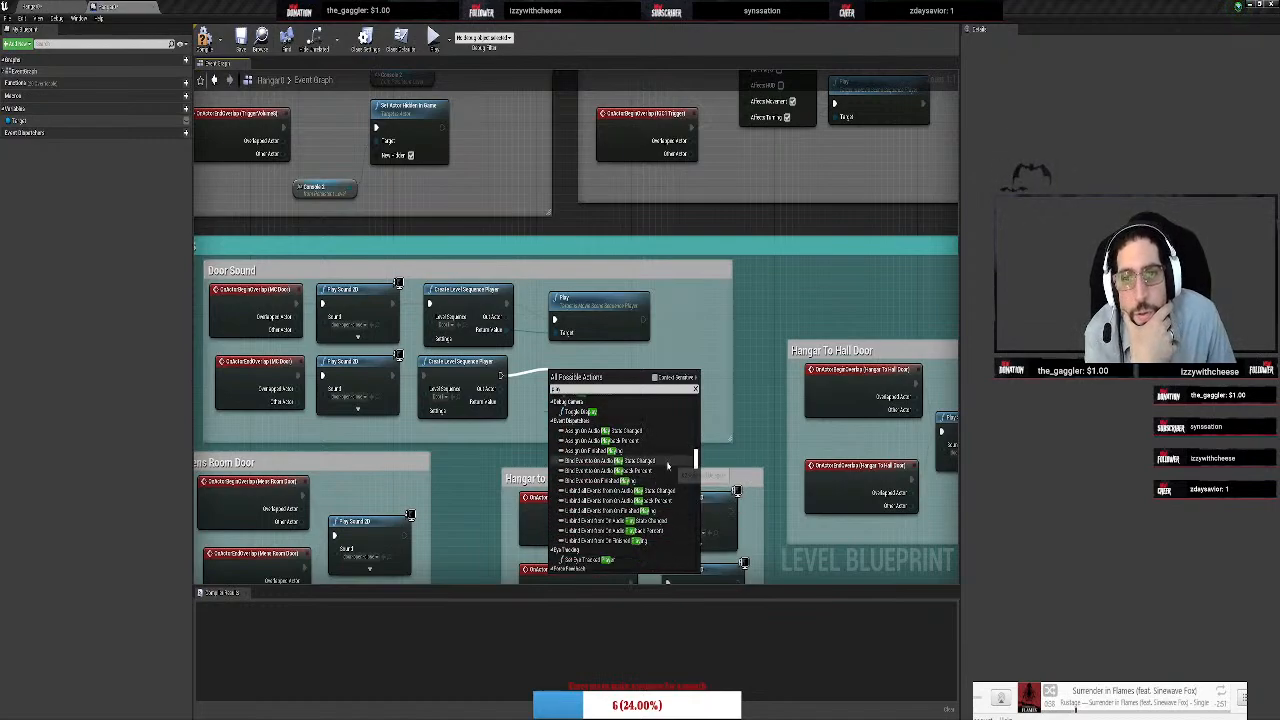
scroll(672, 466, down, 1)
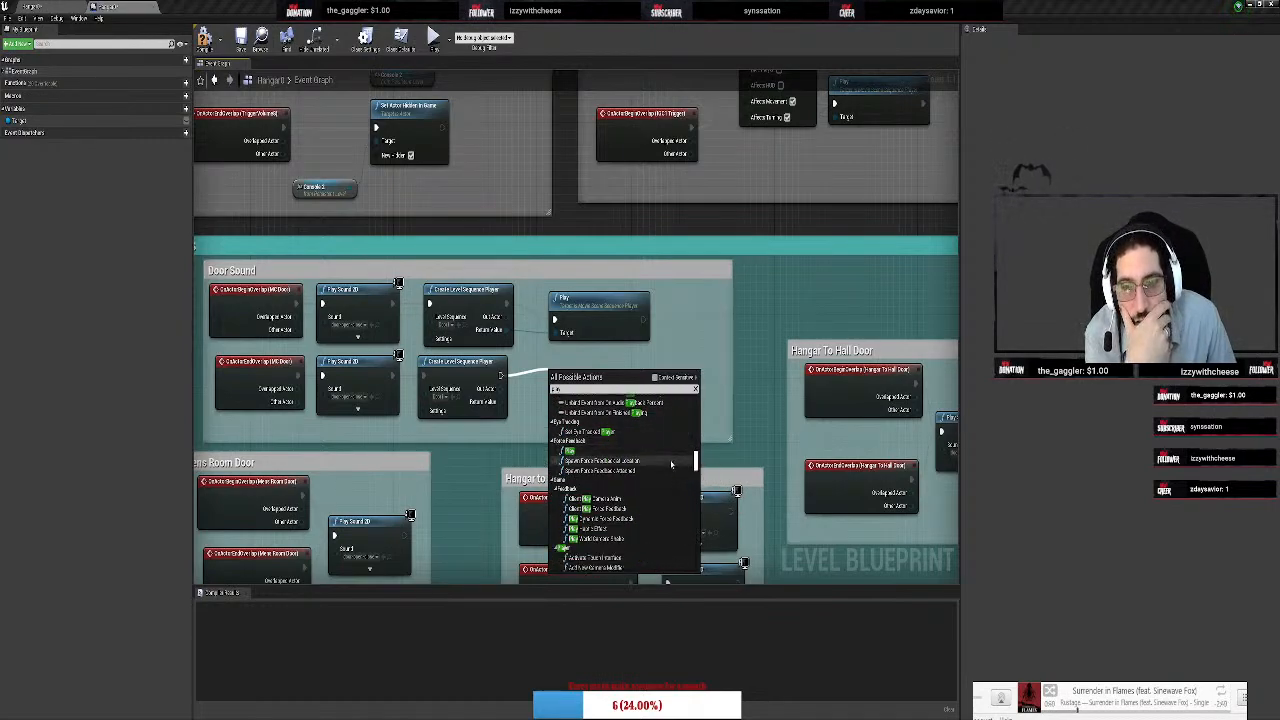
scroll(625, 475, down, 2)
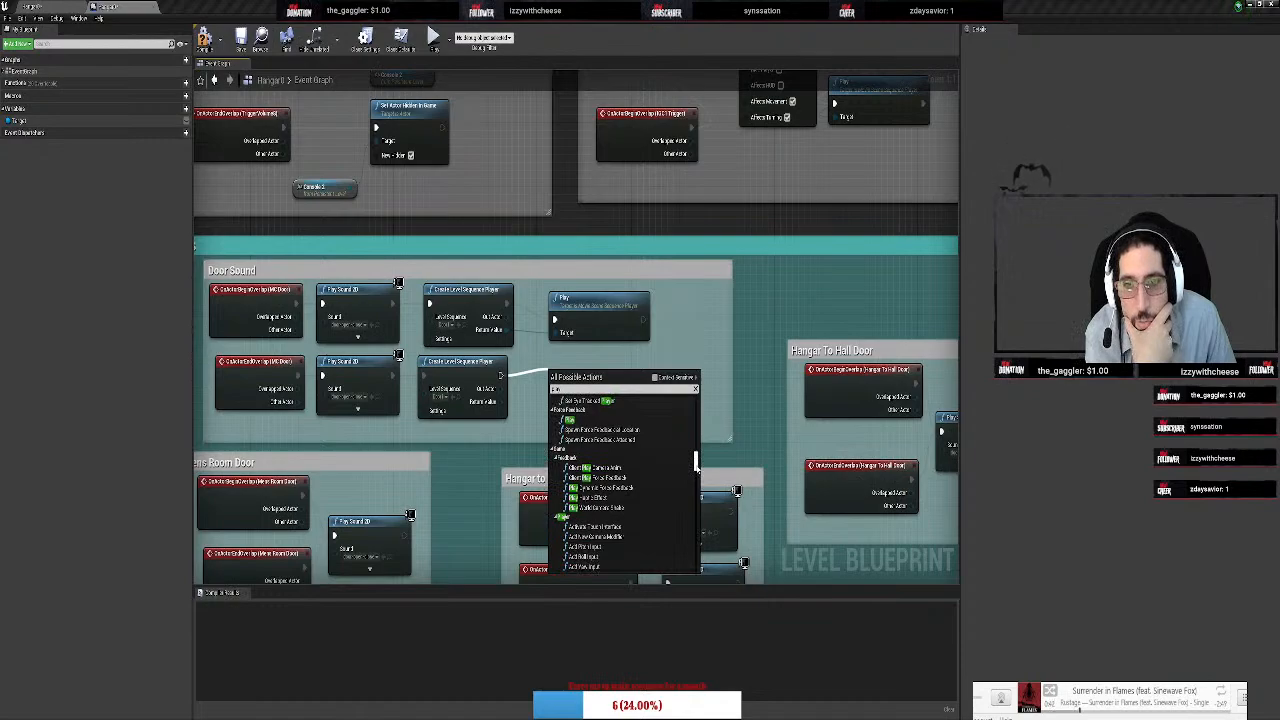
scroll(625, 480, down, 5)
scroll(697, 468, down, 5)
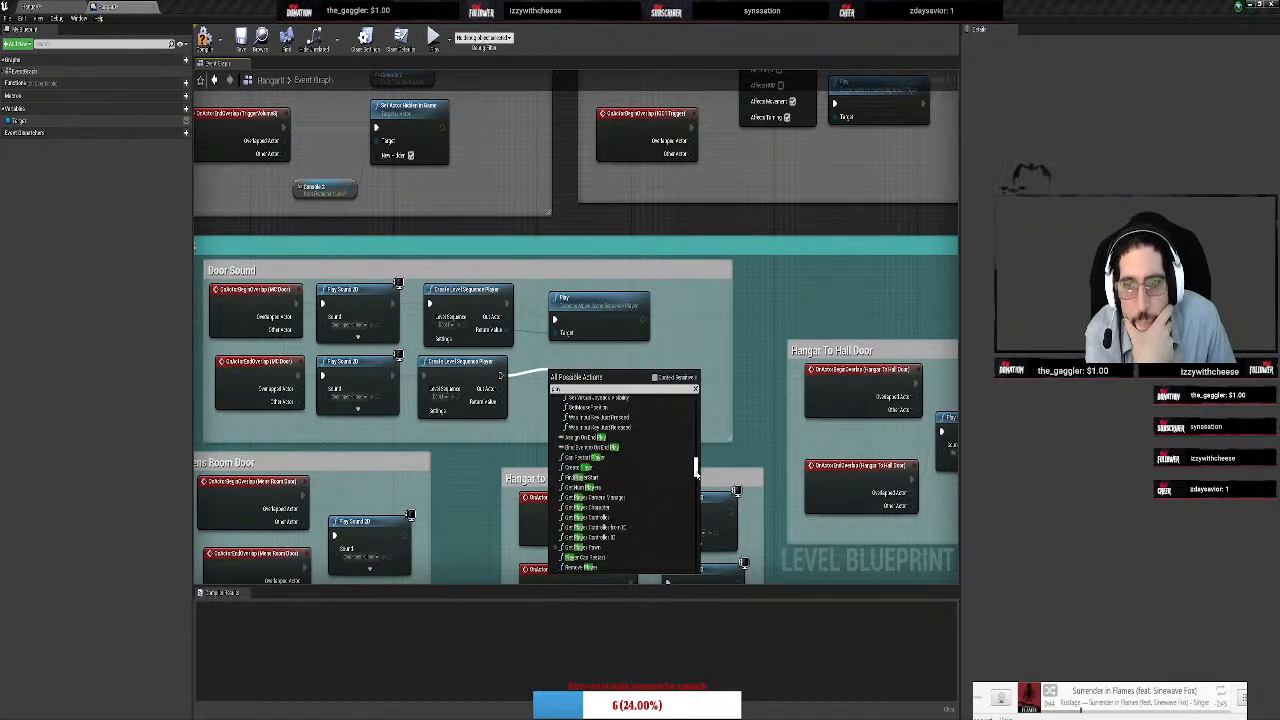
scroll(697, 468, down, 10)
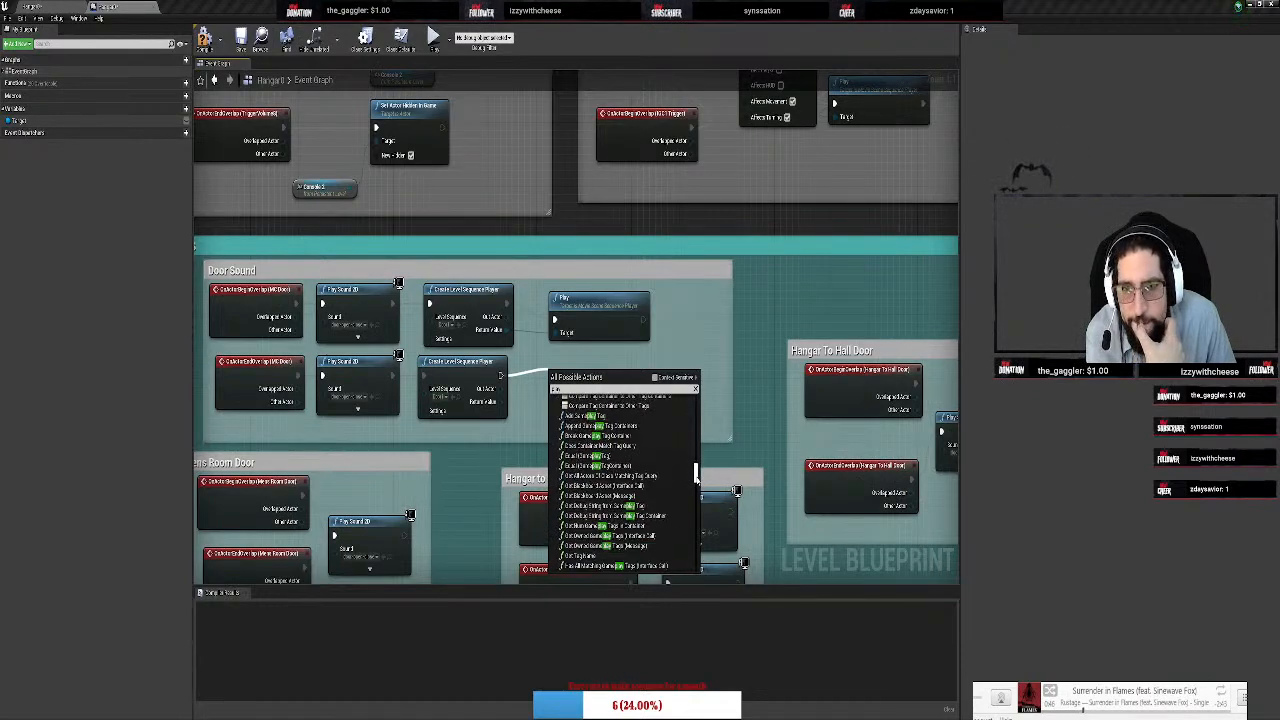
scroll(697, 470, down, 10)
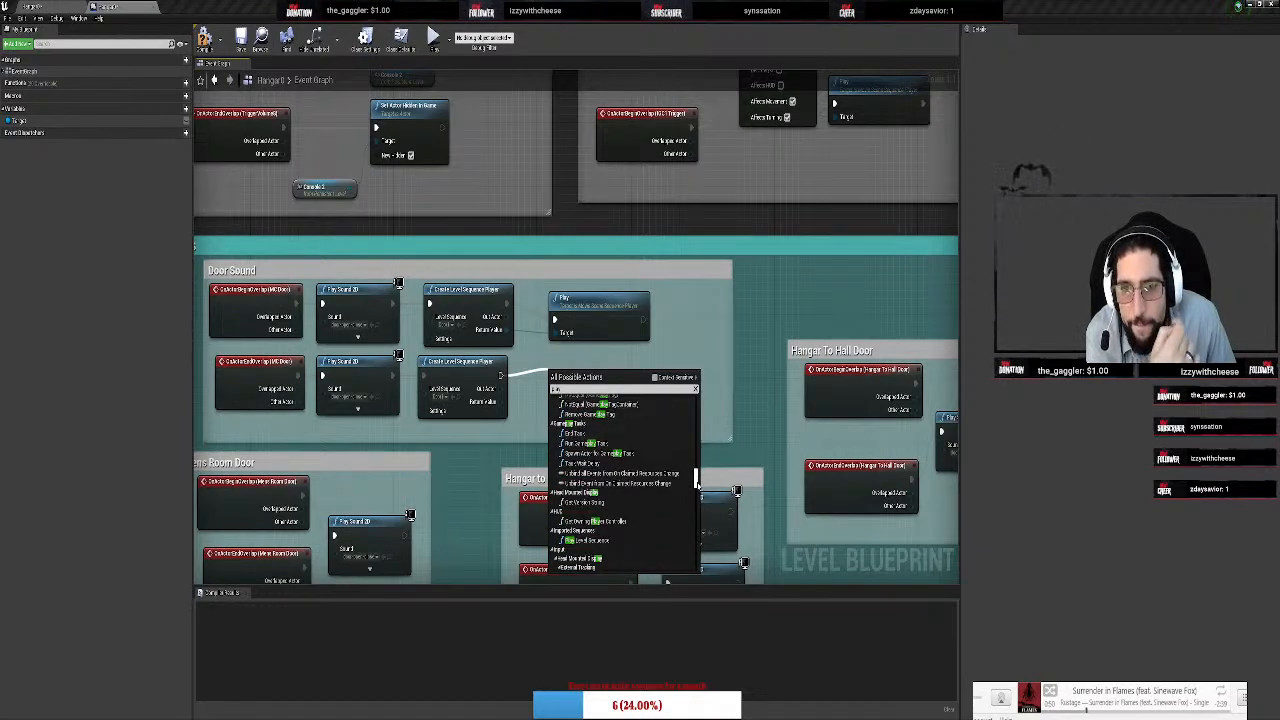
scroll(699, 485, down, 3)
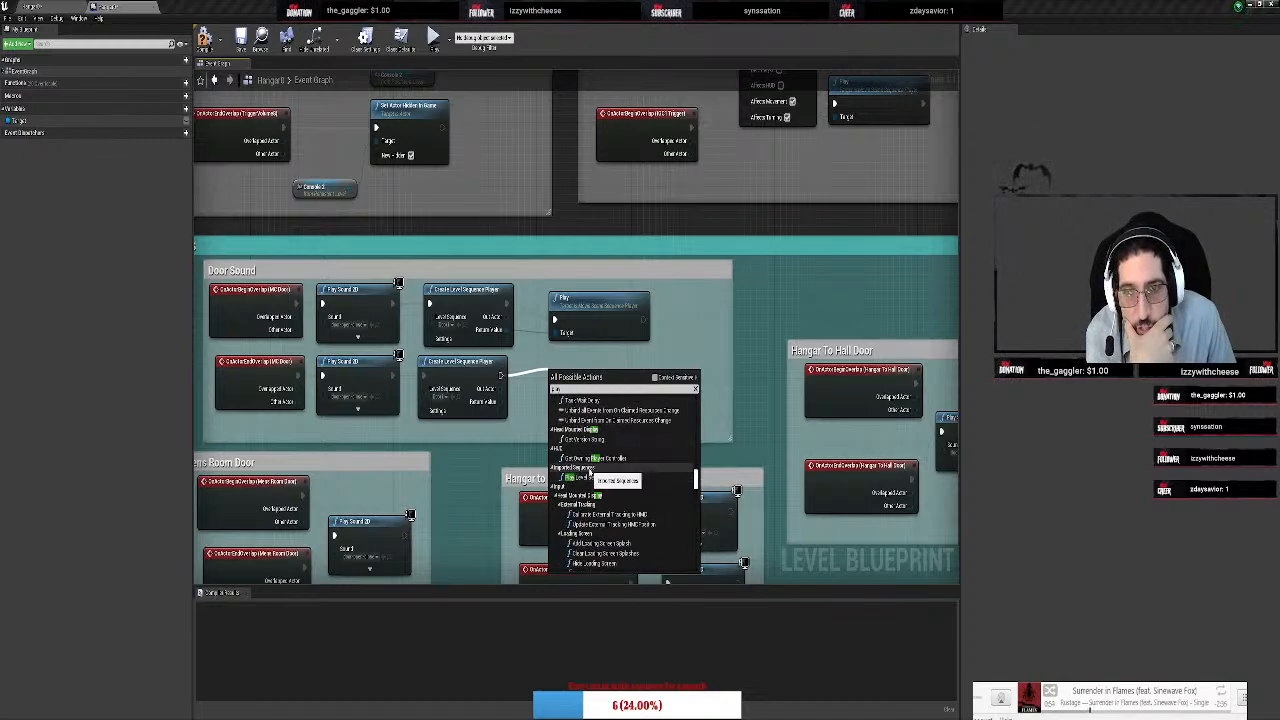
scroll(612, 480, down, 5)
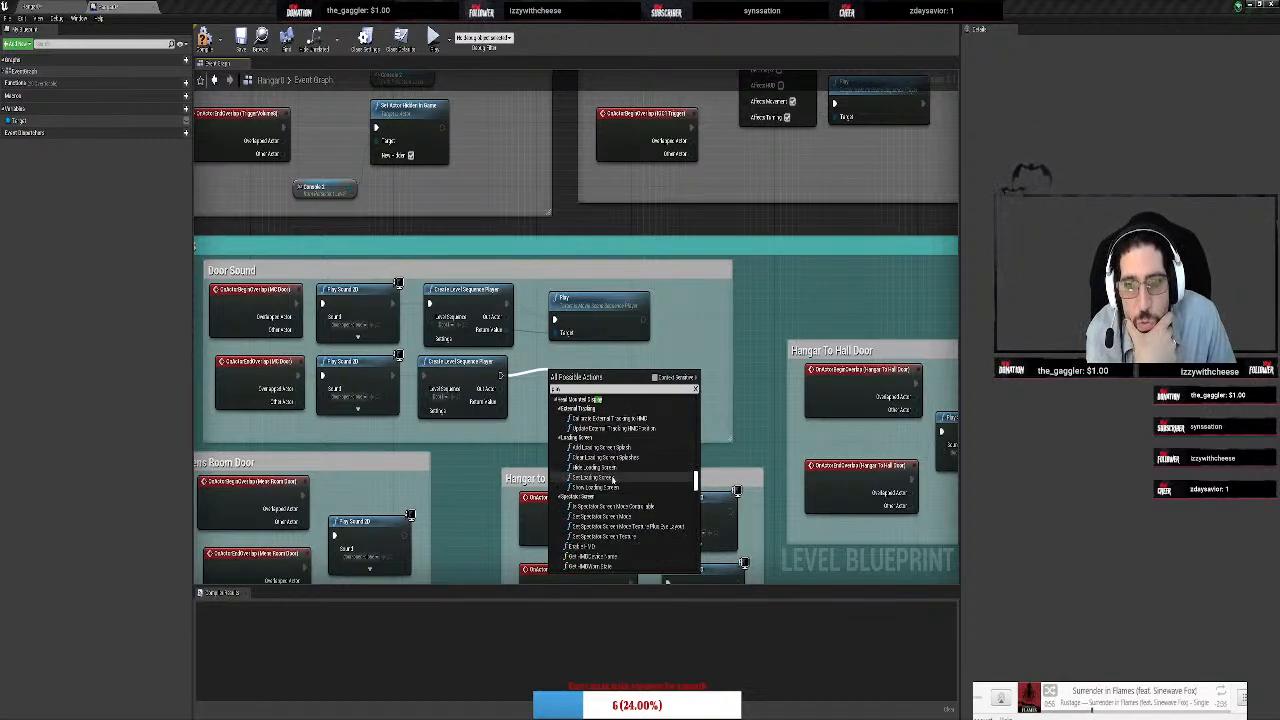
scroll(652, 477, down, 5)
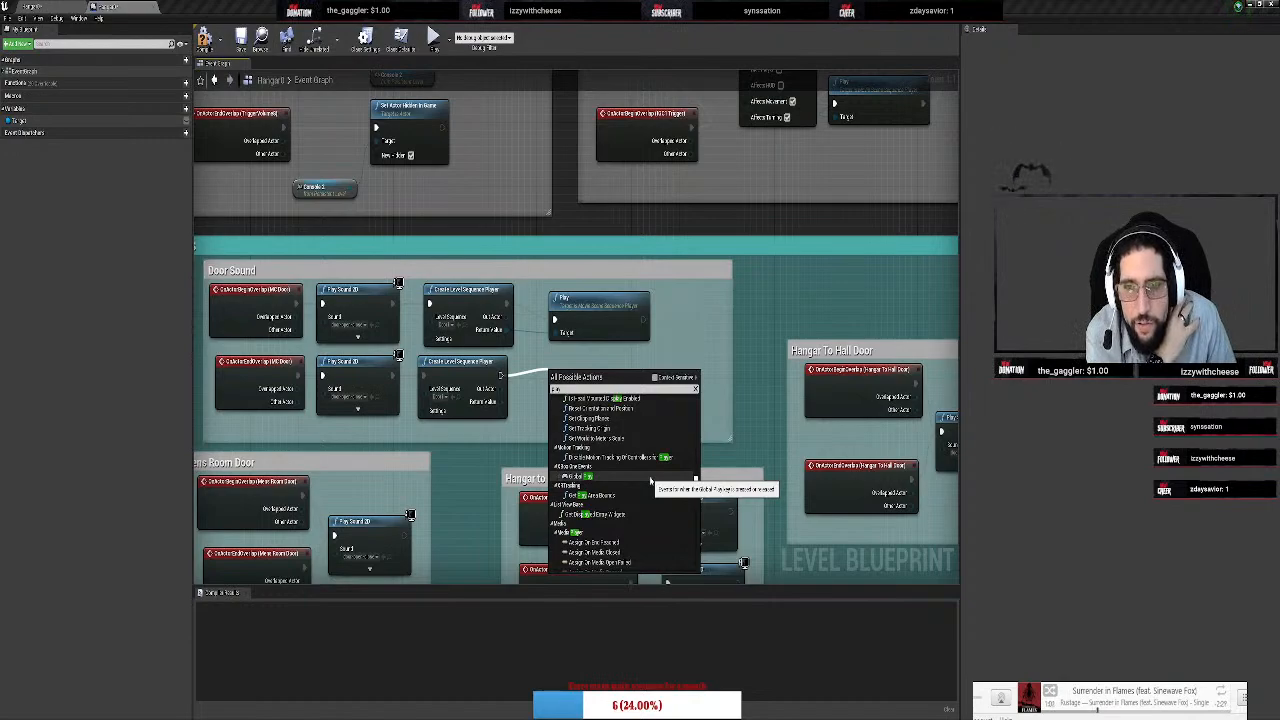
scroll(650, 482, down, 3)
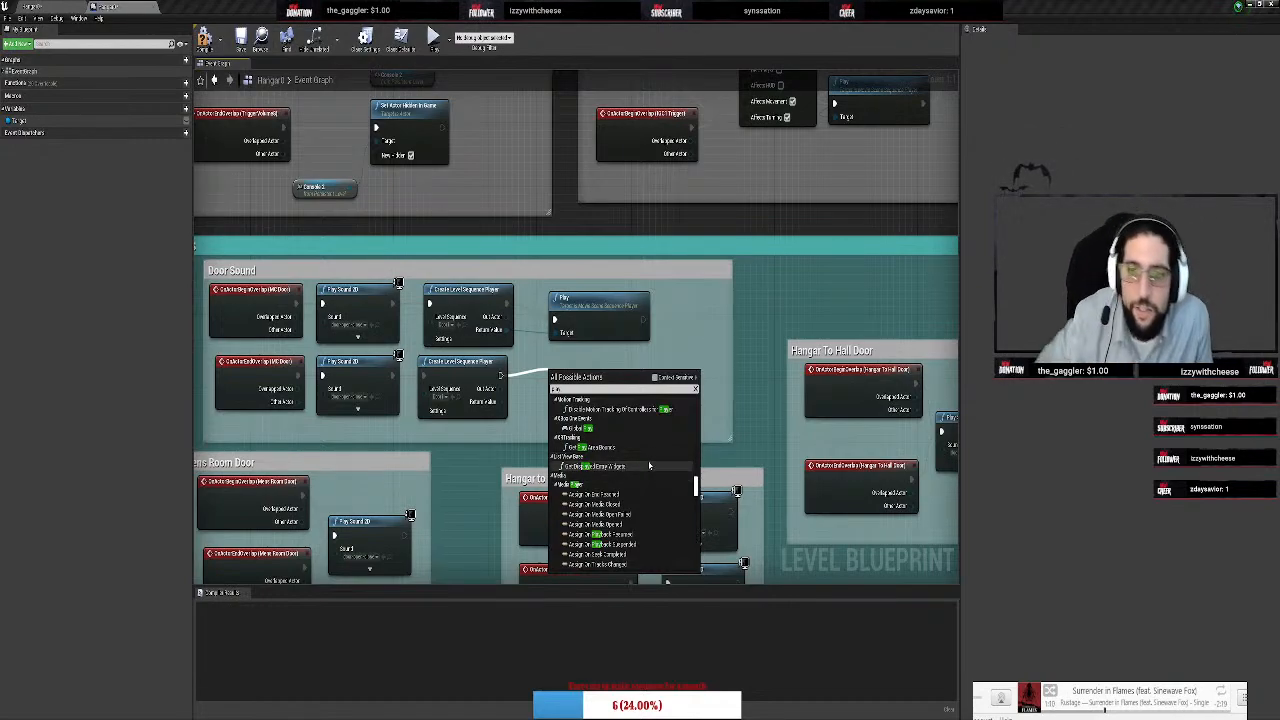
scroll(652, 455, down, 3)
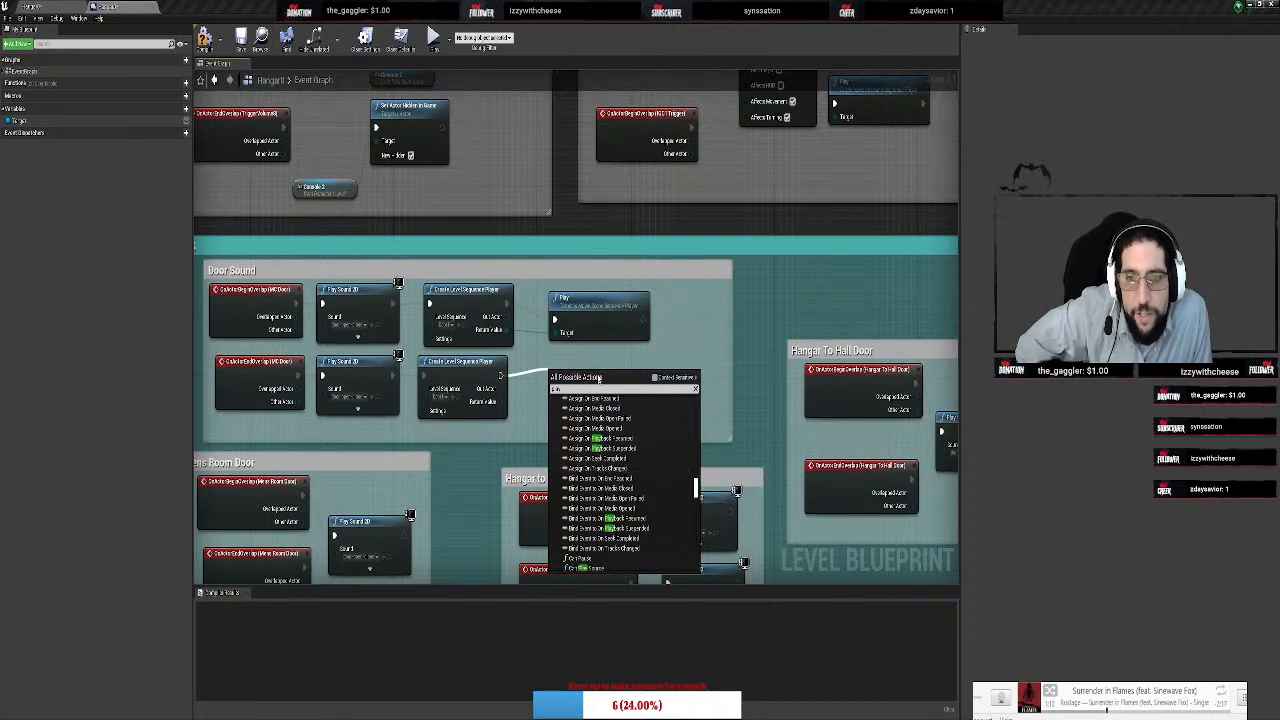
scroll(636, 470, down, 3)
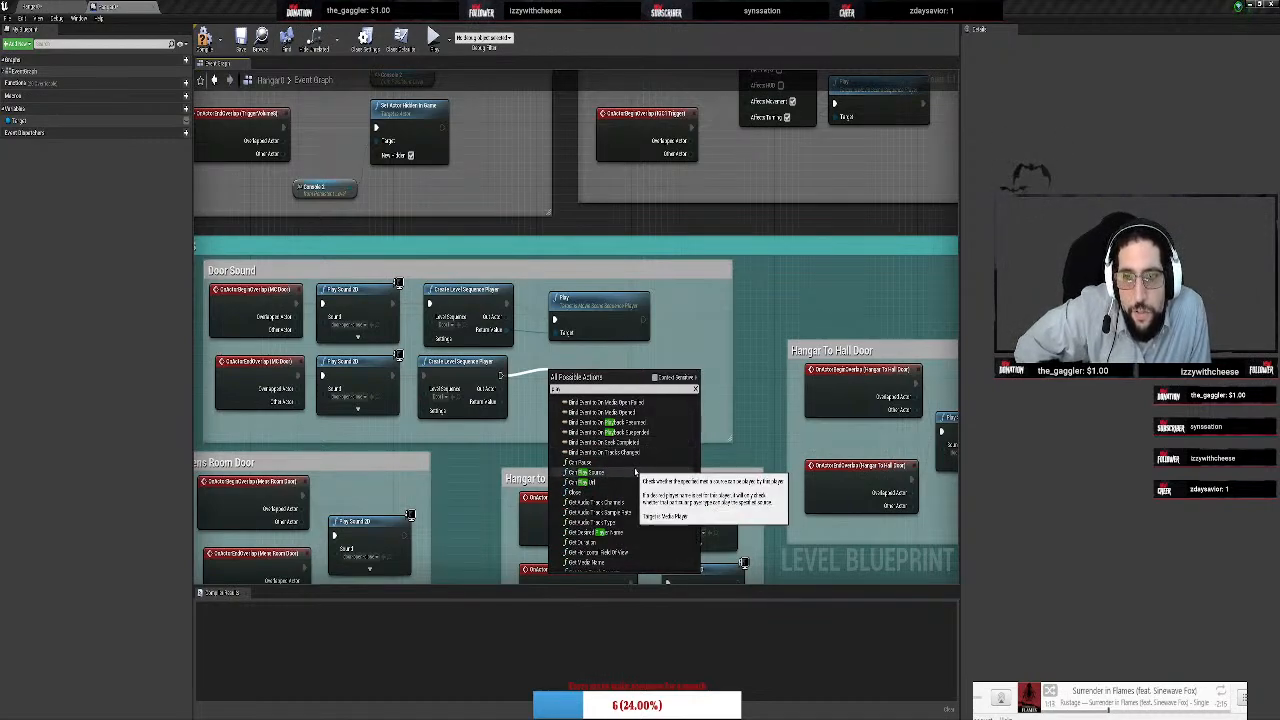
scroll(636, 470, down, 5)
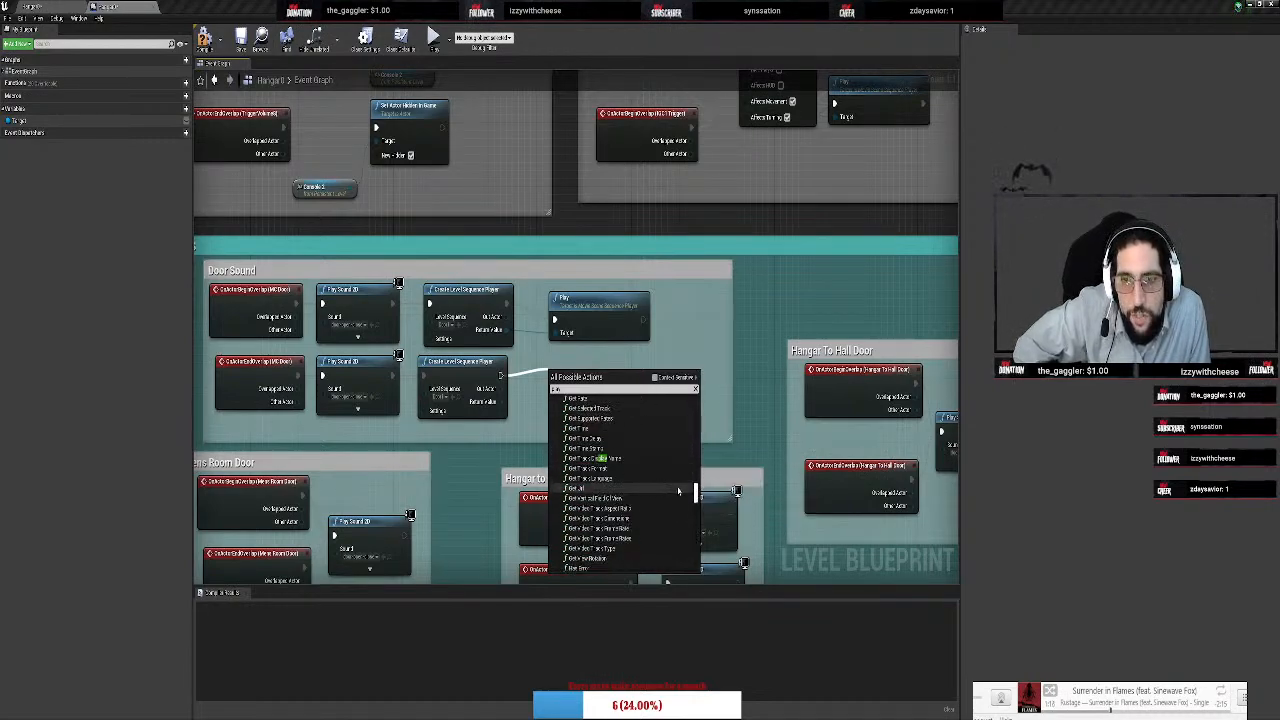
drag(695, 492, 697, 502)
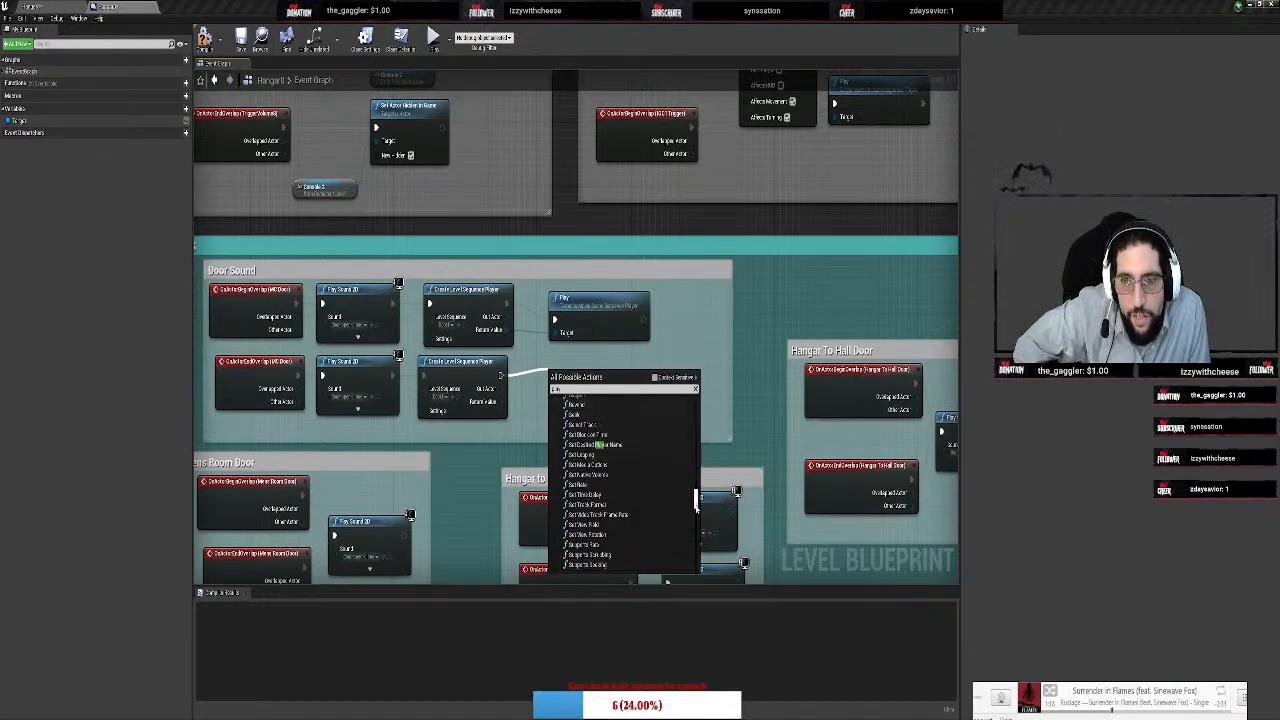
Add the sequence player's Play Reverse function after the duplicated Create Level Sequence Player node in the Door Sound group
scroll(677, 500, up, 4)
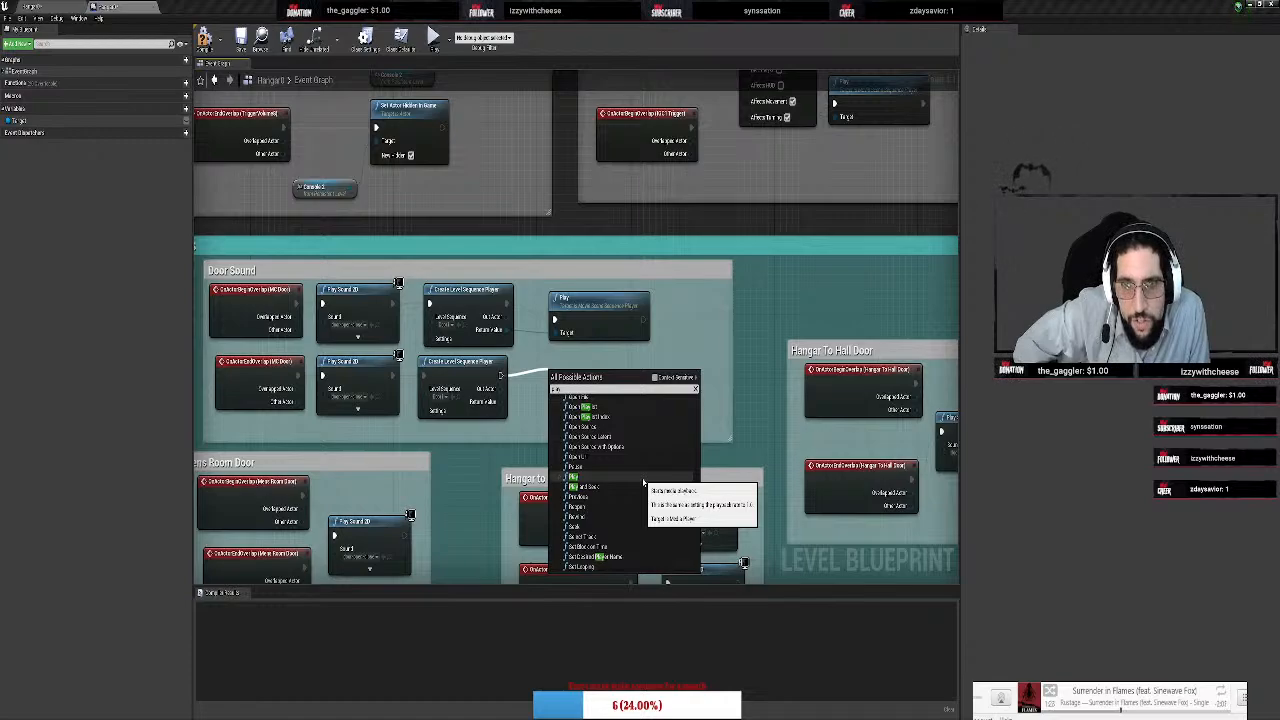
scroll(643, 484, down, 10)
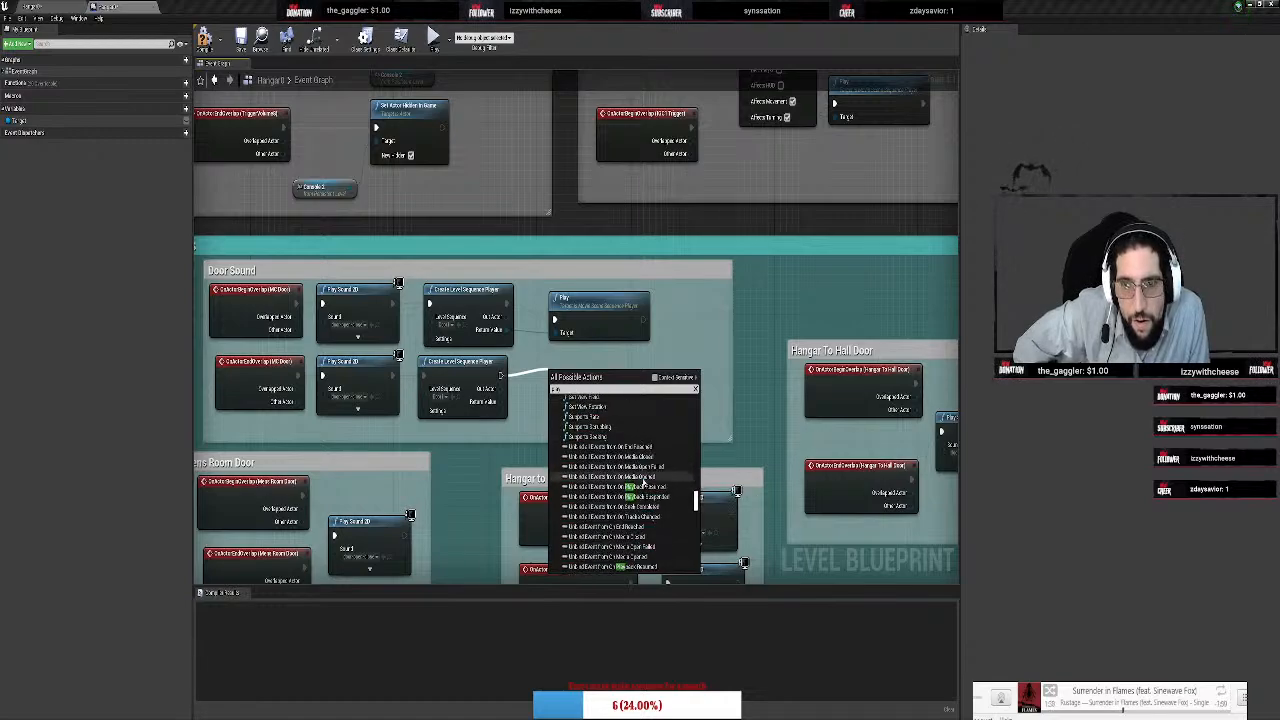
scroll(643, 484, down, 5)
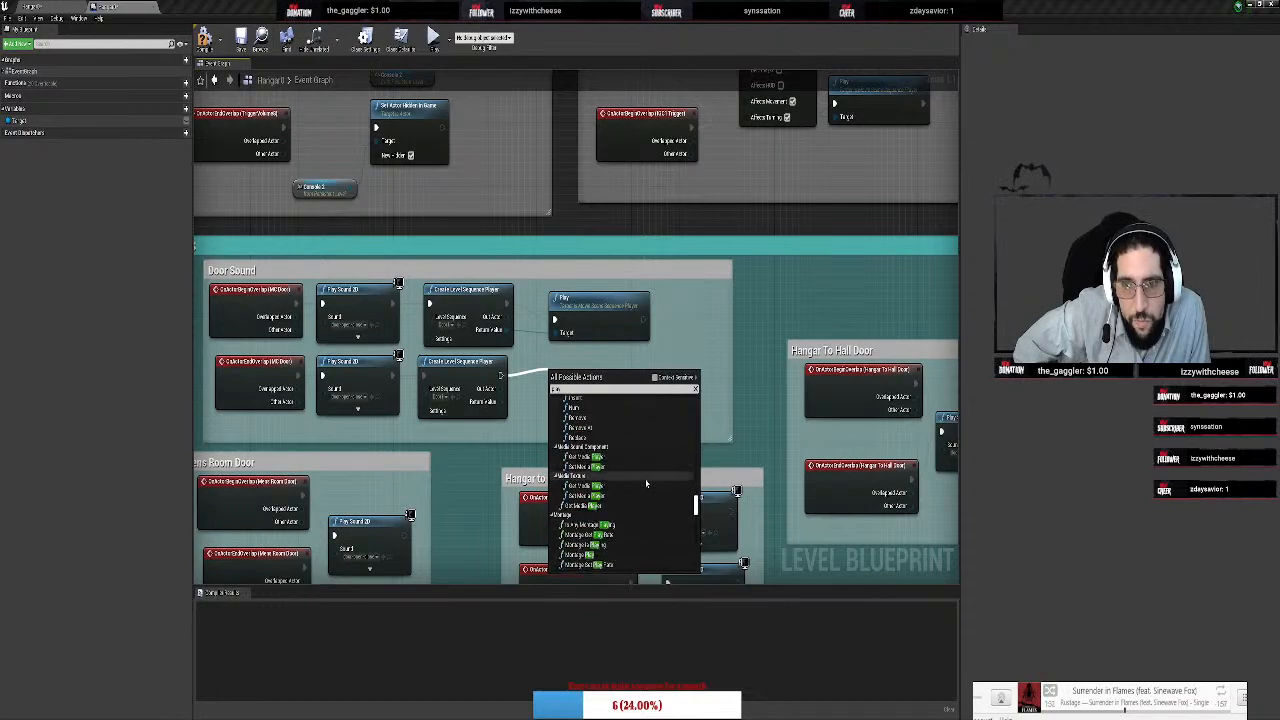
scroll(646, 484, down, 3)
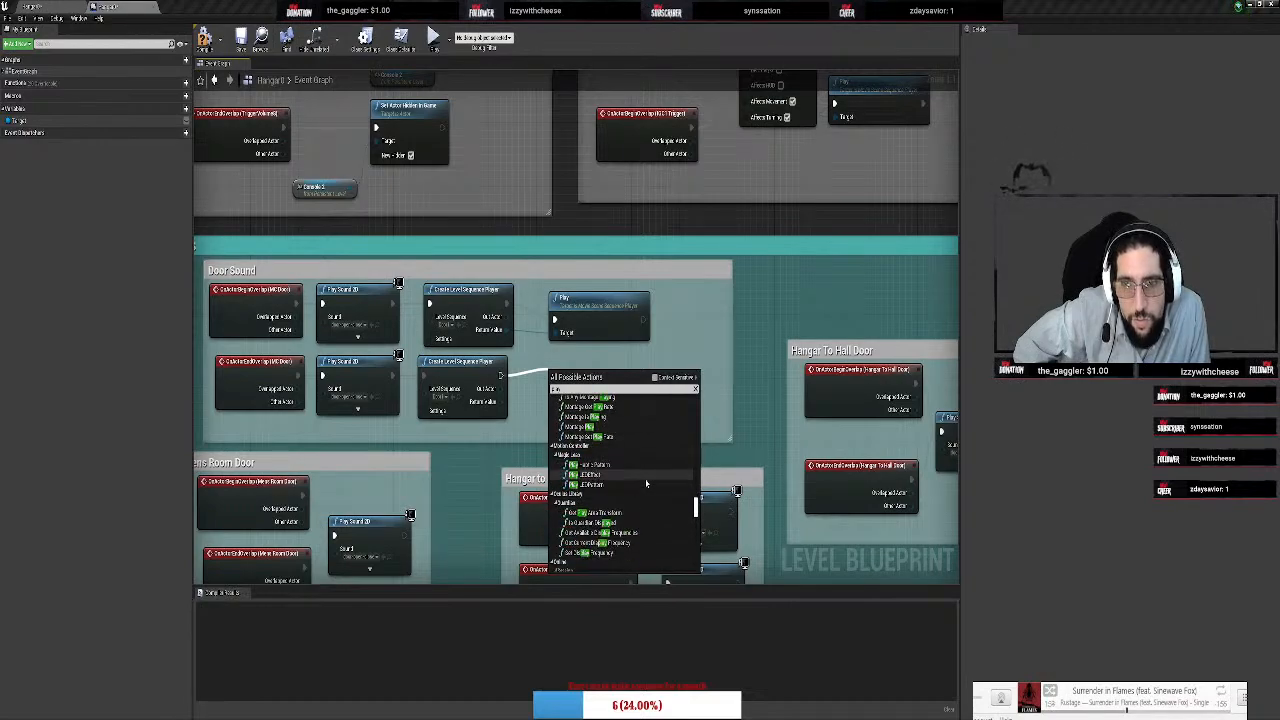
scroll(646, 484, down, 5)
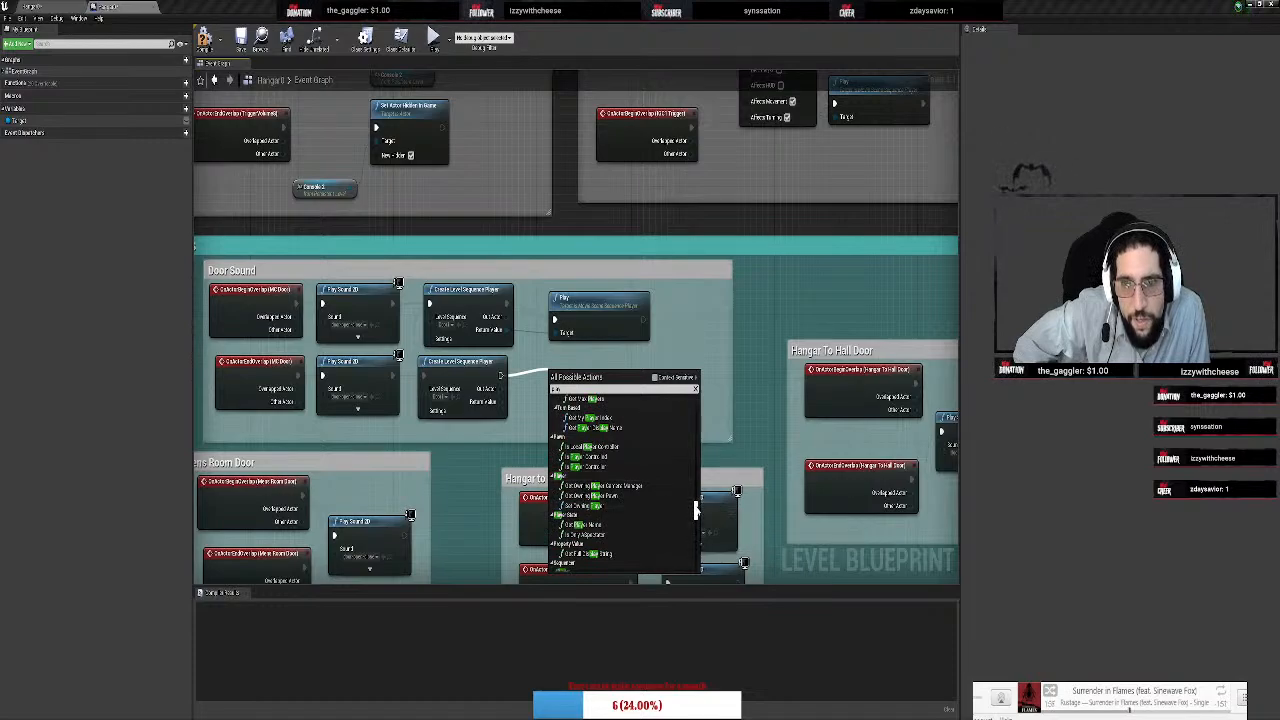
scroll(695, 510, down, 5)
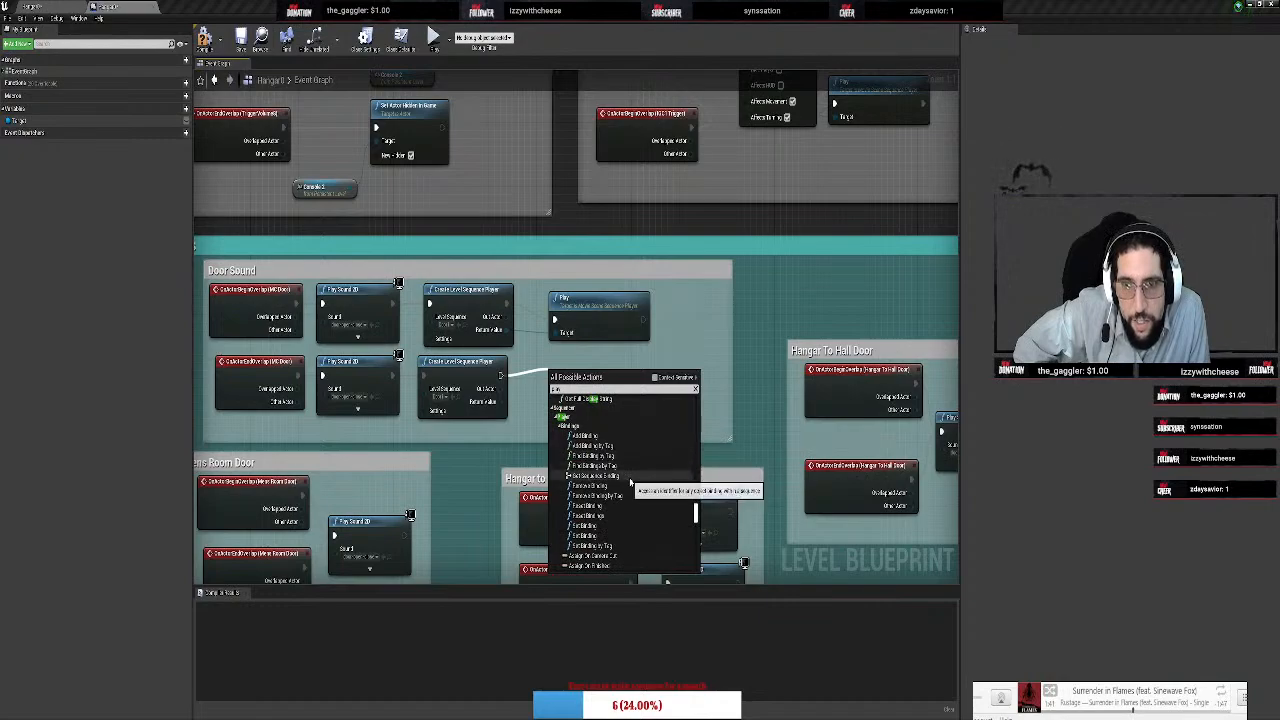
scroll(631, 518, down, 4)
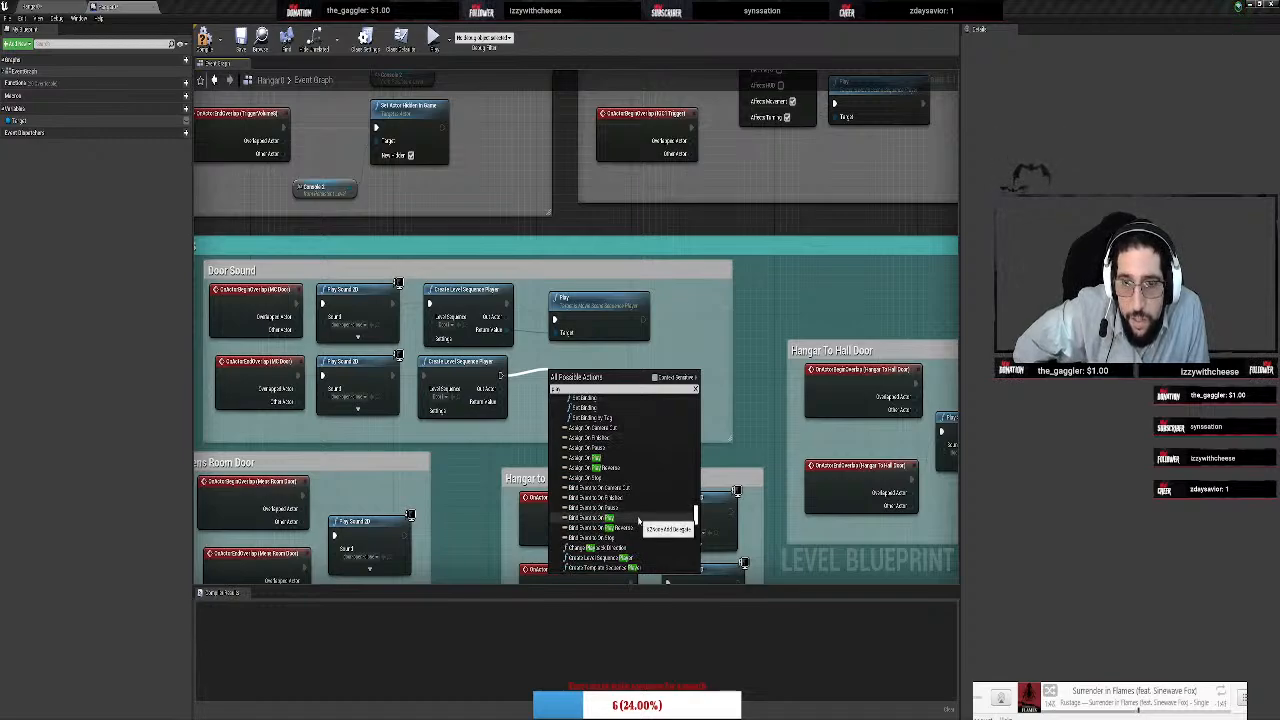
scroll(637, 528, down, 3)
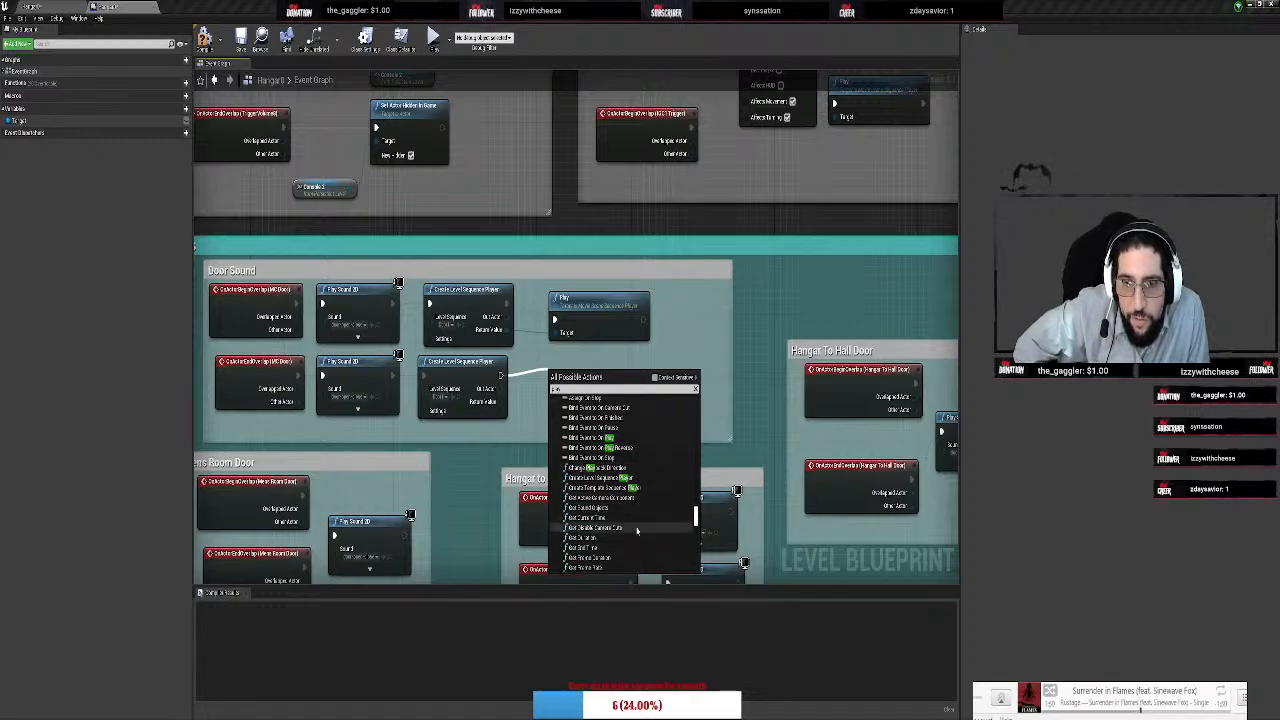
scroll(637, 530, down, 6)
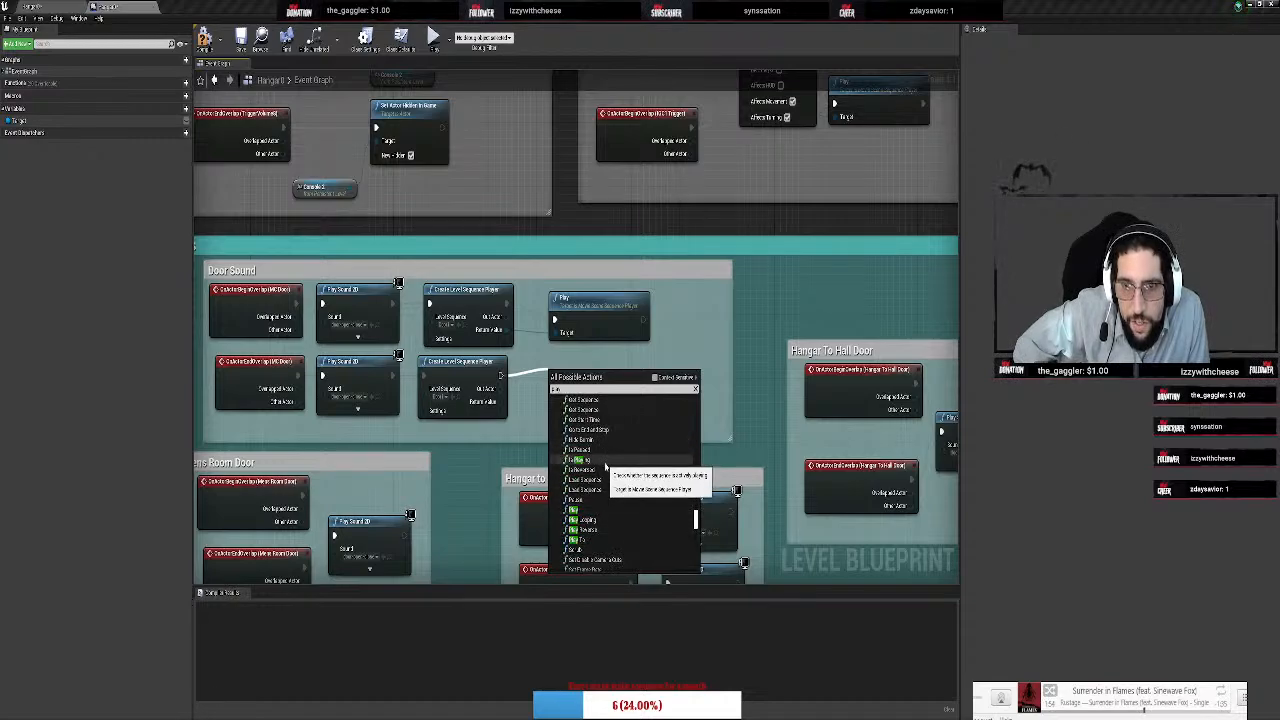
click(595, 530)
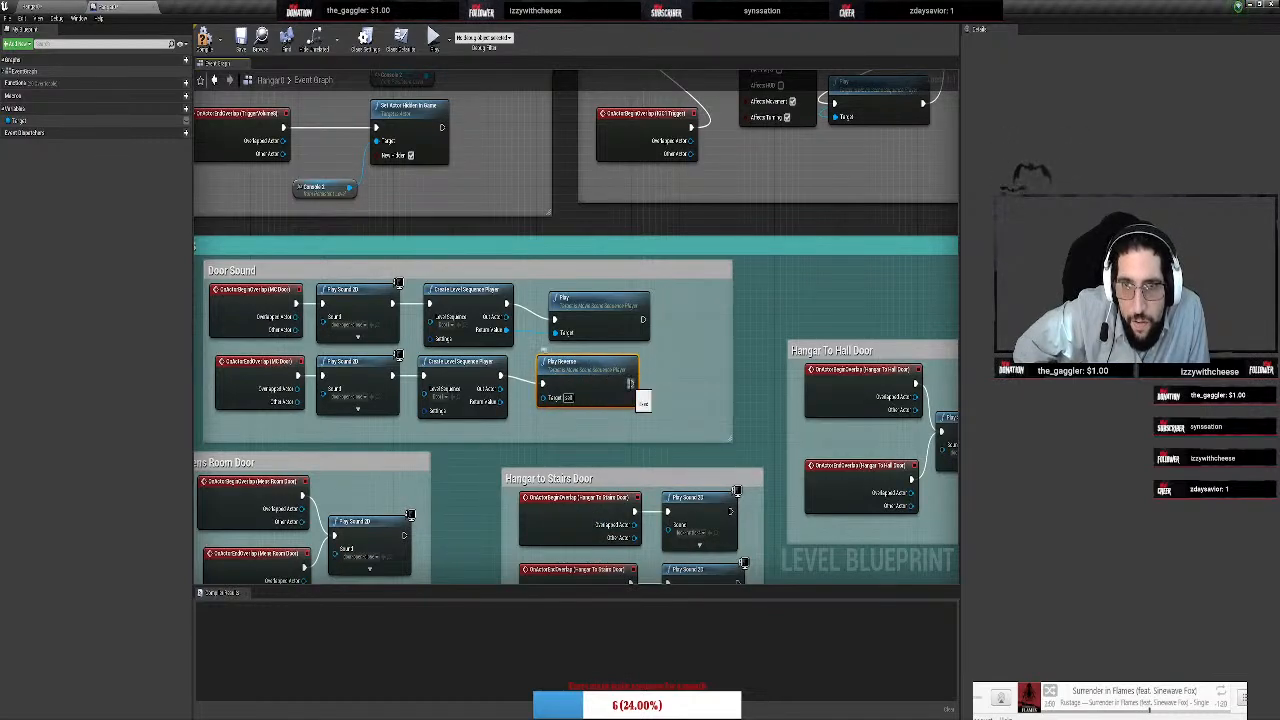
Align Play above Play Reverse, connect the duplicated player's Return Value to Play Reverse's Target, and compile the level blueprint
drag(630, 296, 618, 287)
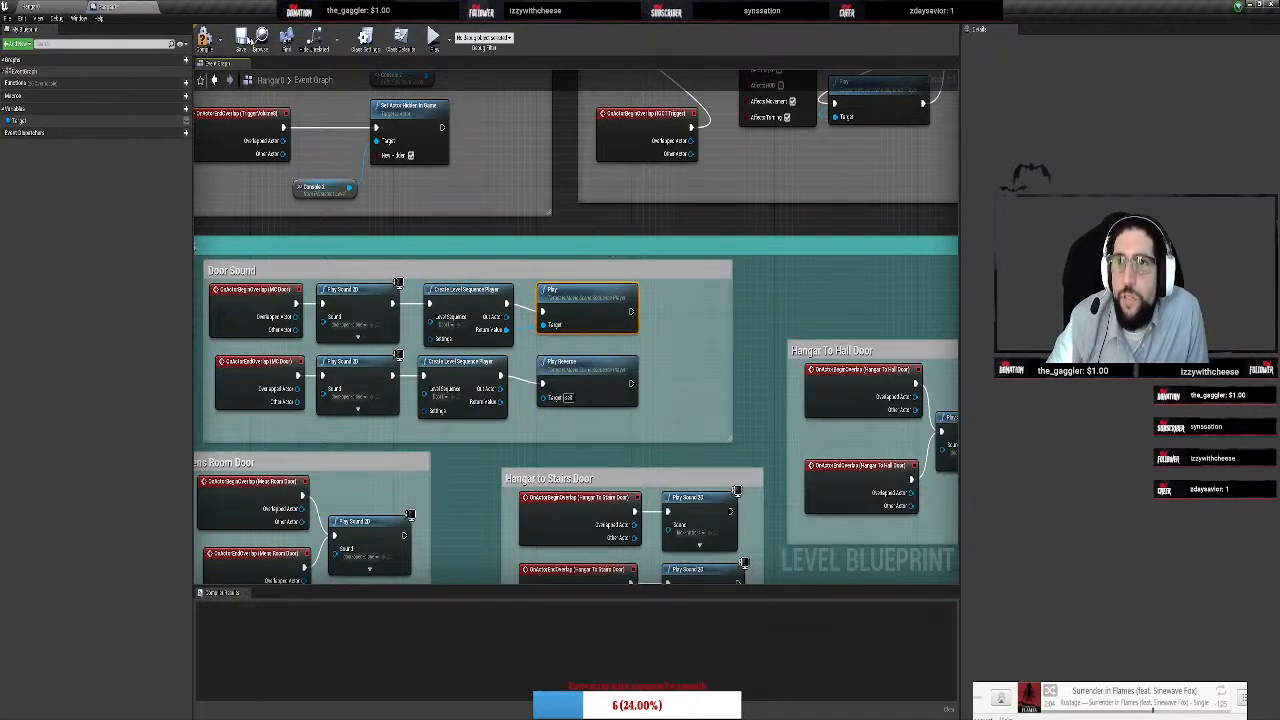
click(205, 40)
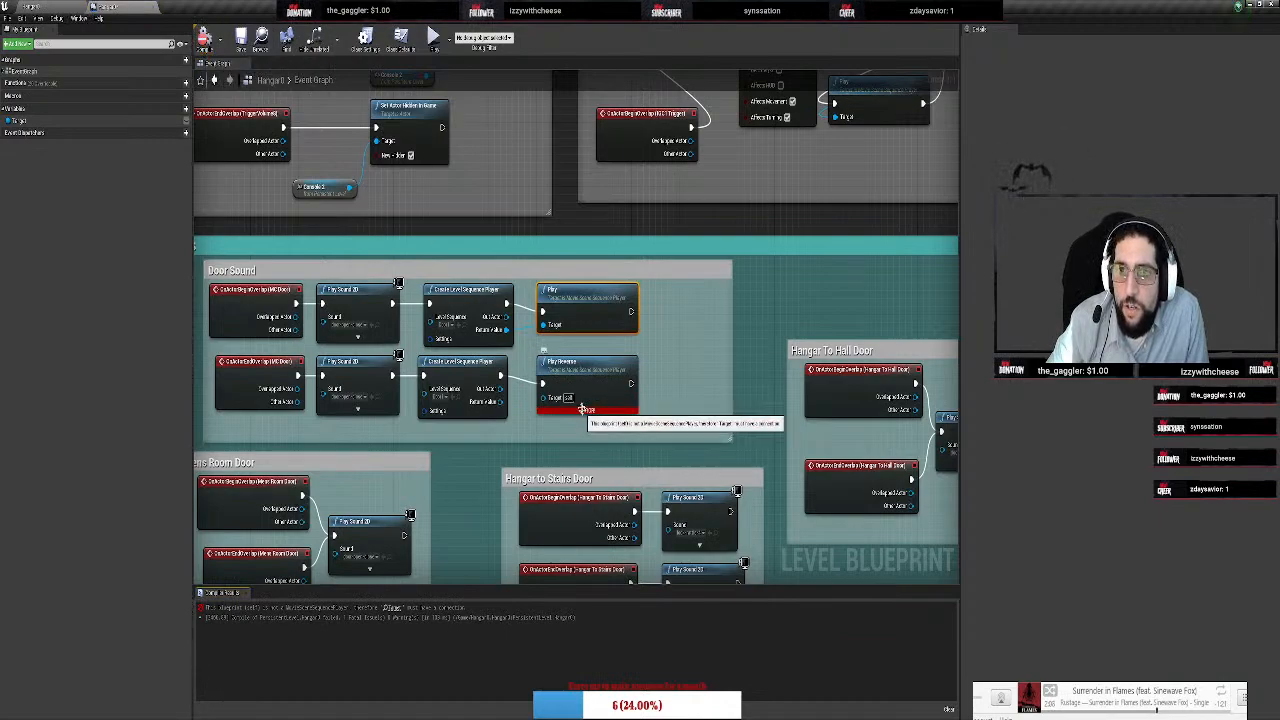
drag(501, 402, 544, 397)
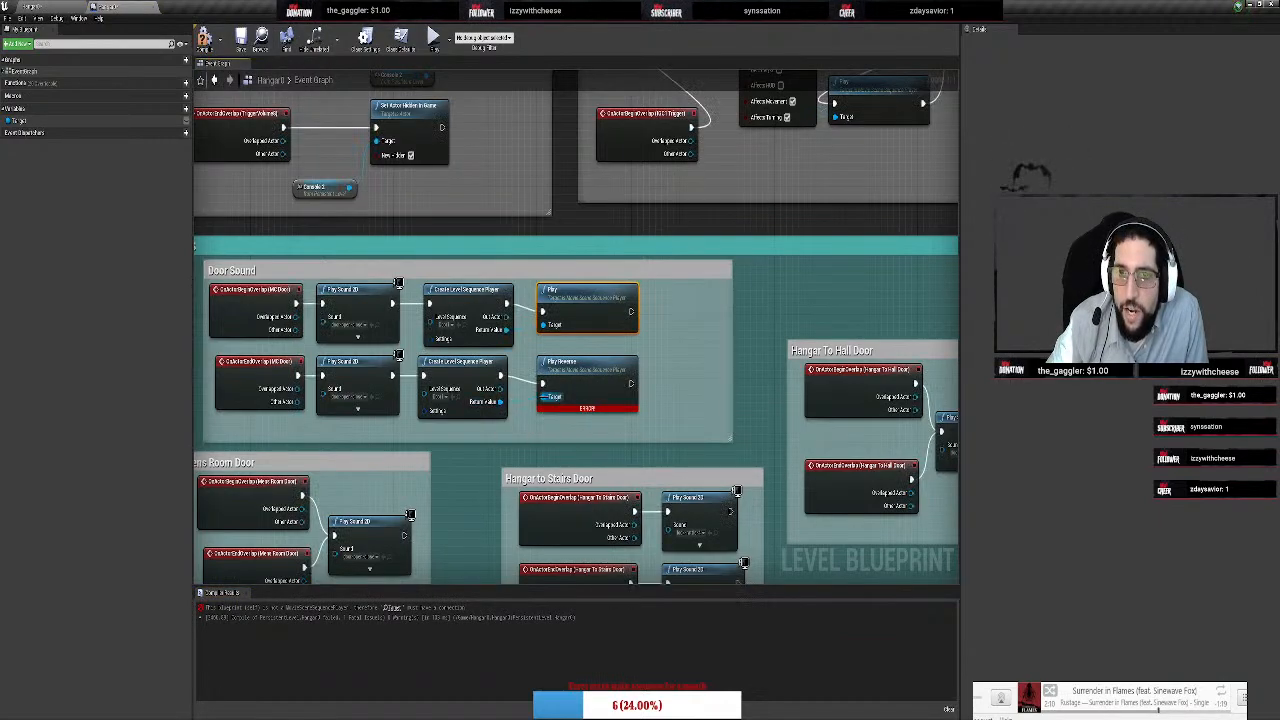
click(203, 38)
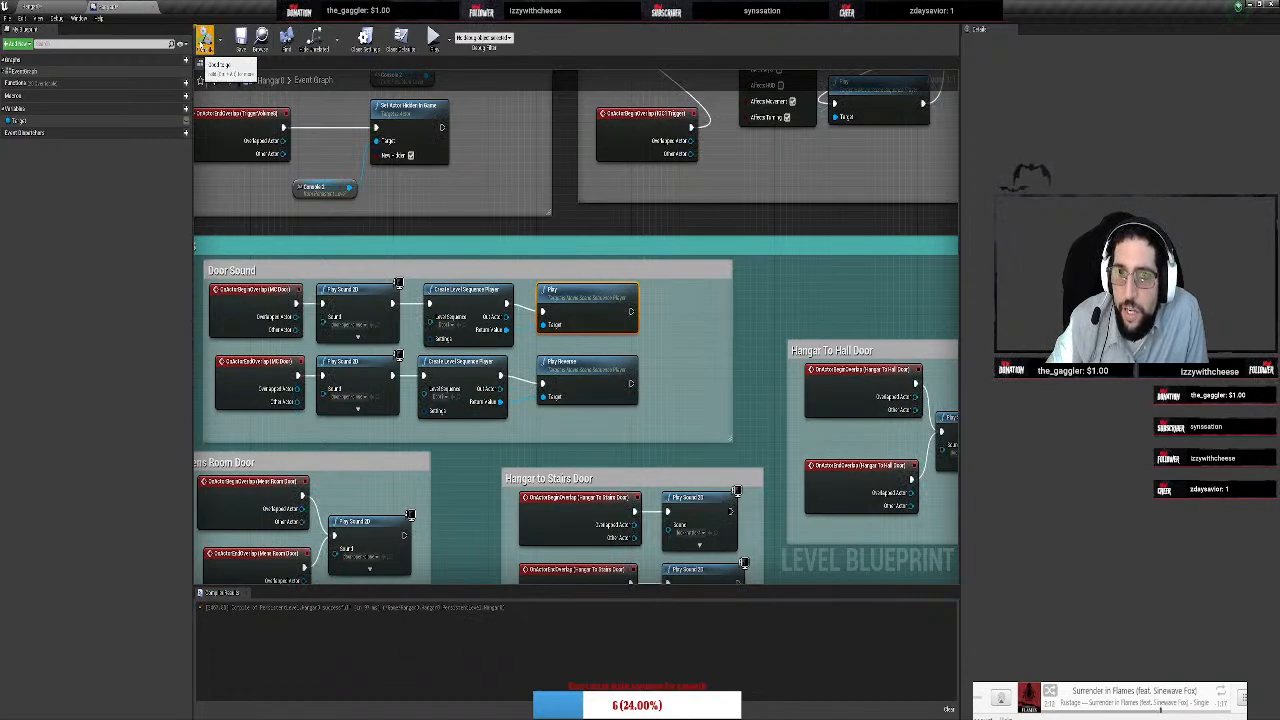
Switch to the level viewport and inspect the trigger volumes around the Prototechnician's Office door
click(31, 6)
right_drag(513, 254, 498, 308)
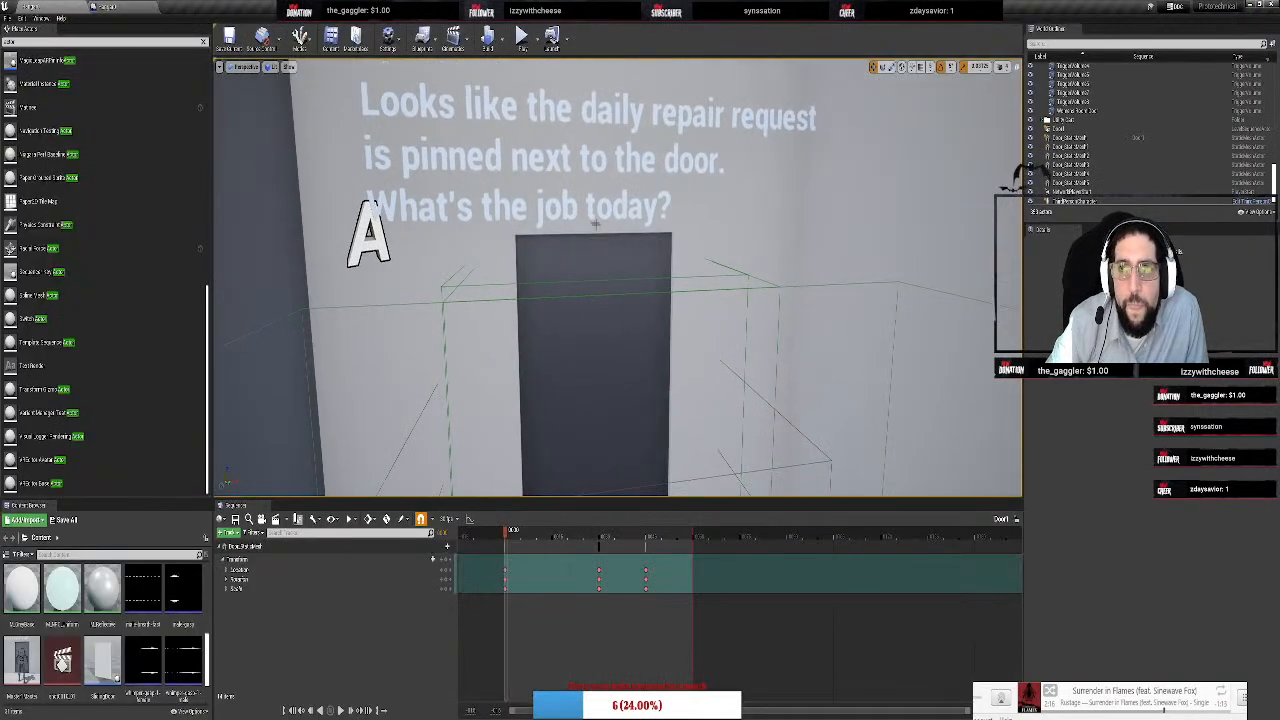
right_drag(632, 382, 320, 320)
right_drag(658, 276, 594, 302)
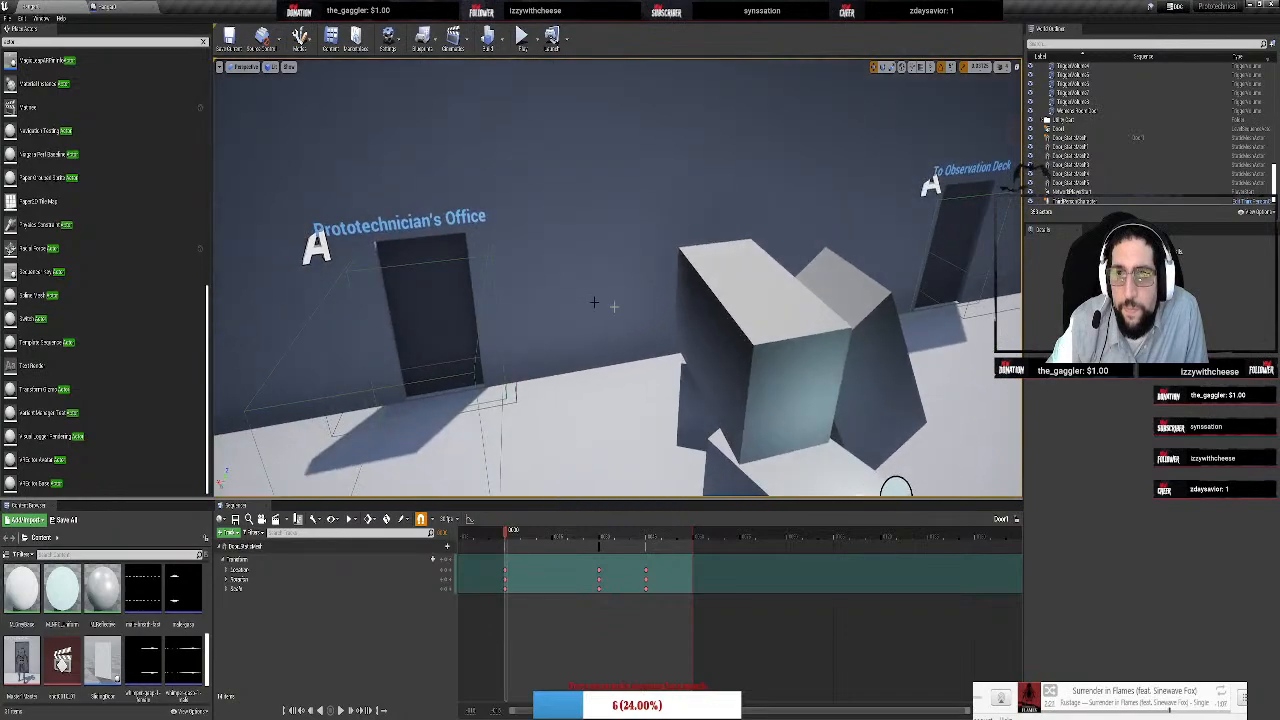
click(491, 254)
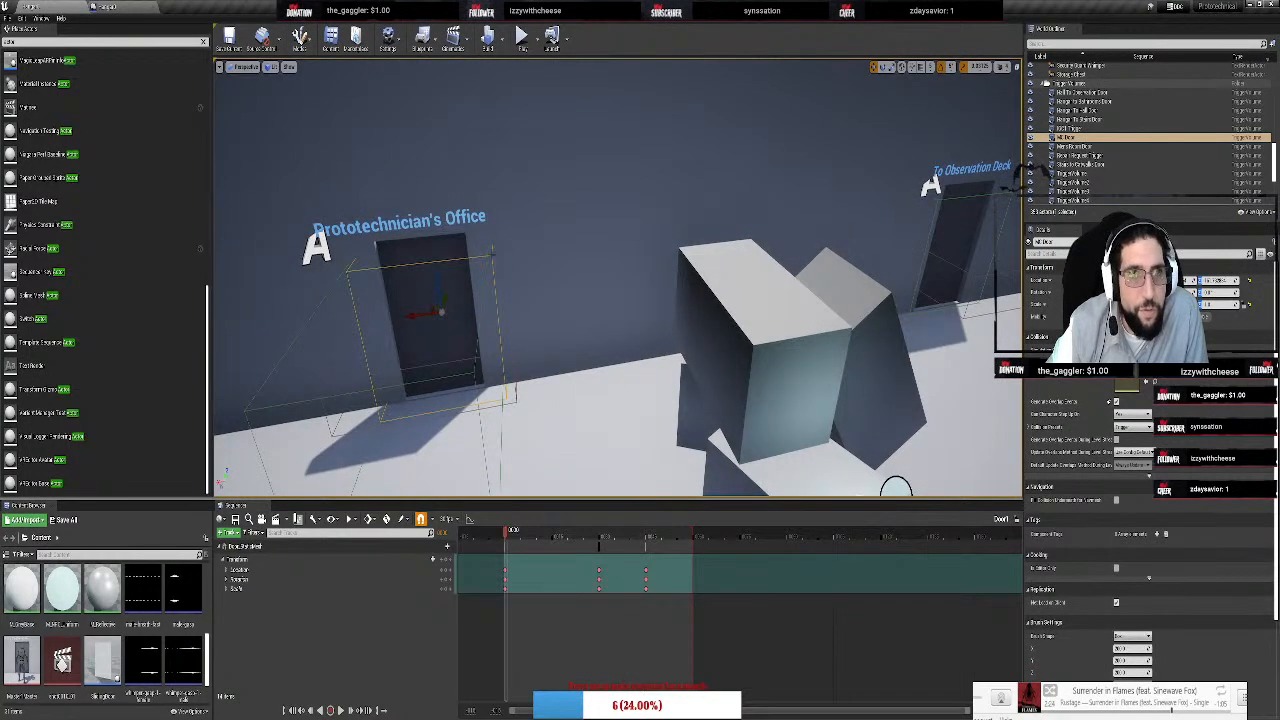
click(482, 300)
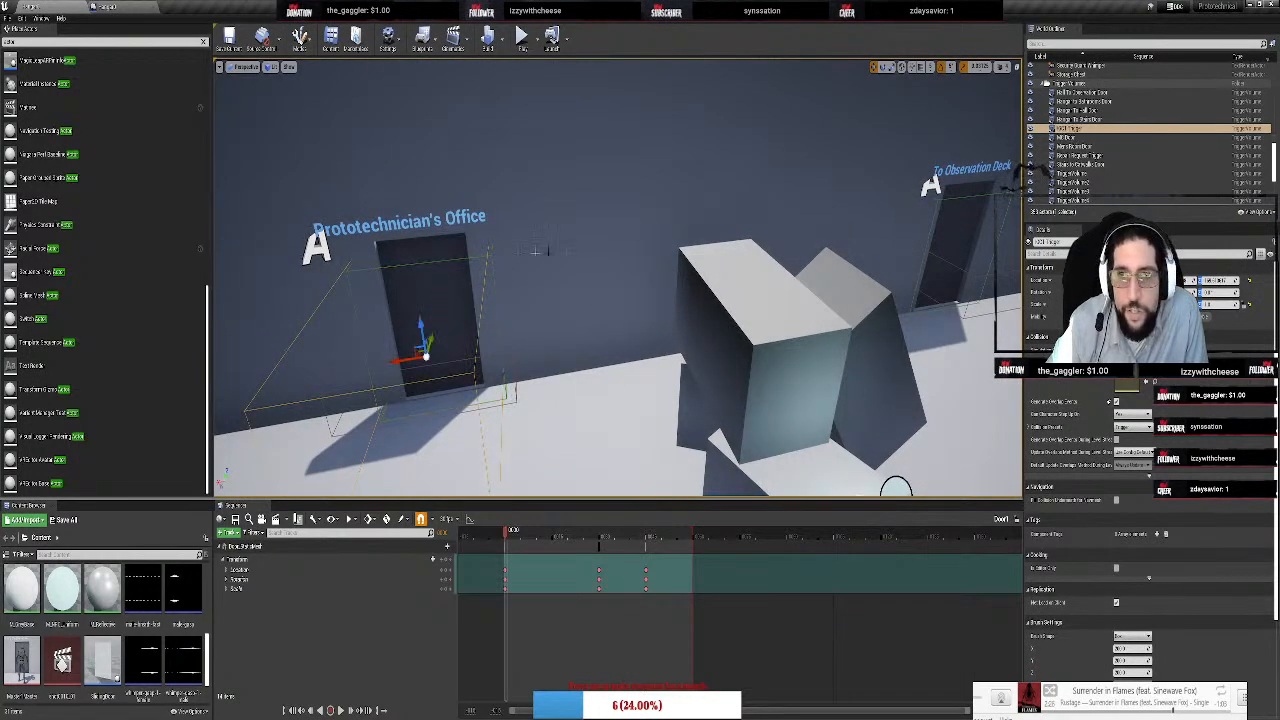
key(f)
drag(570, 262, 302, 226)
right_drag(696, 126, 626, 37)
Play the level and walk the character out through the sliding office door and back in to test its animation
click(524, 40)
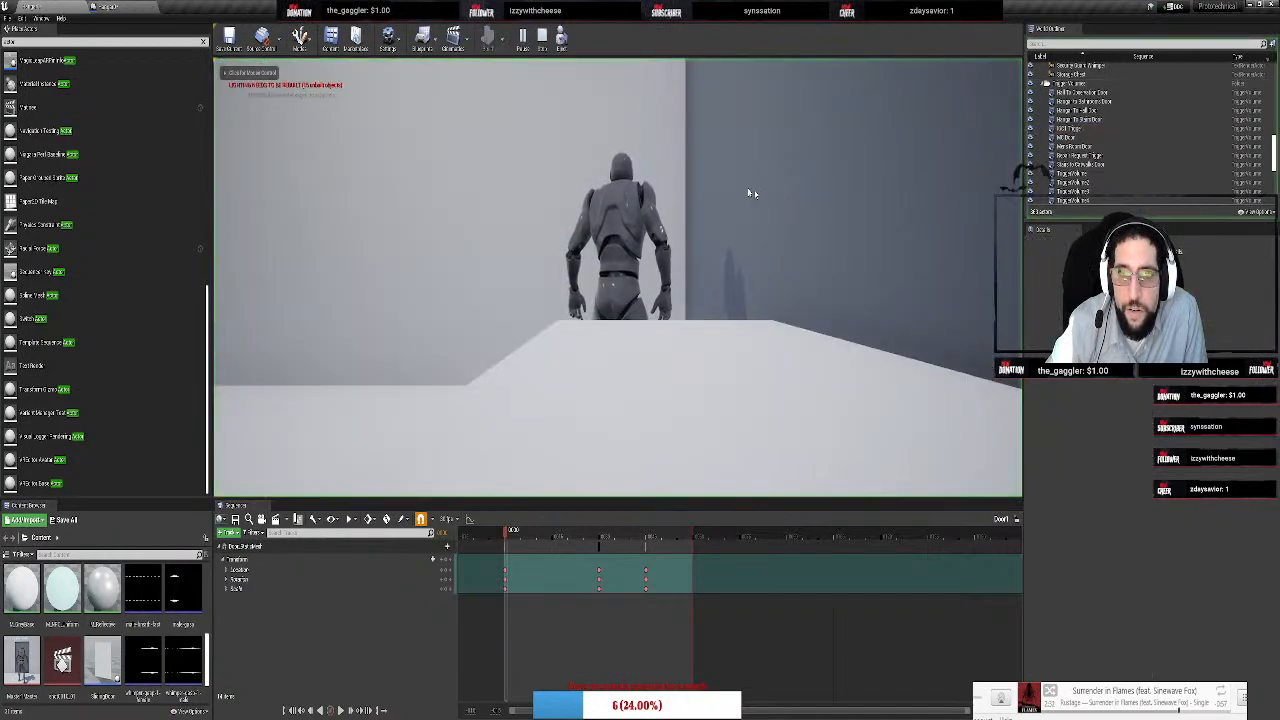
key(w)
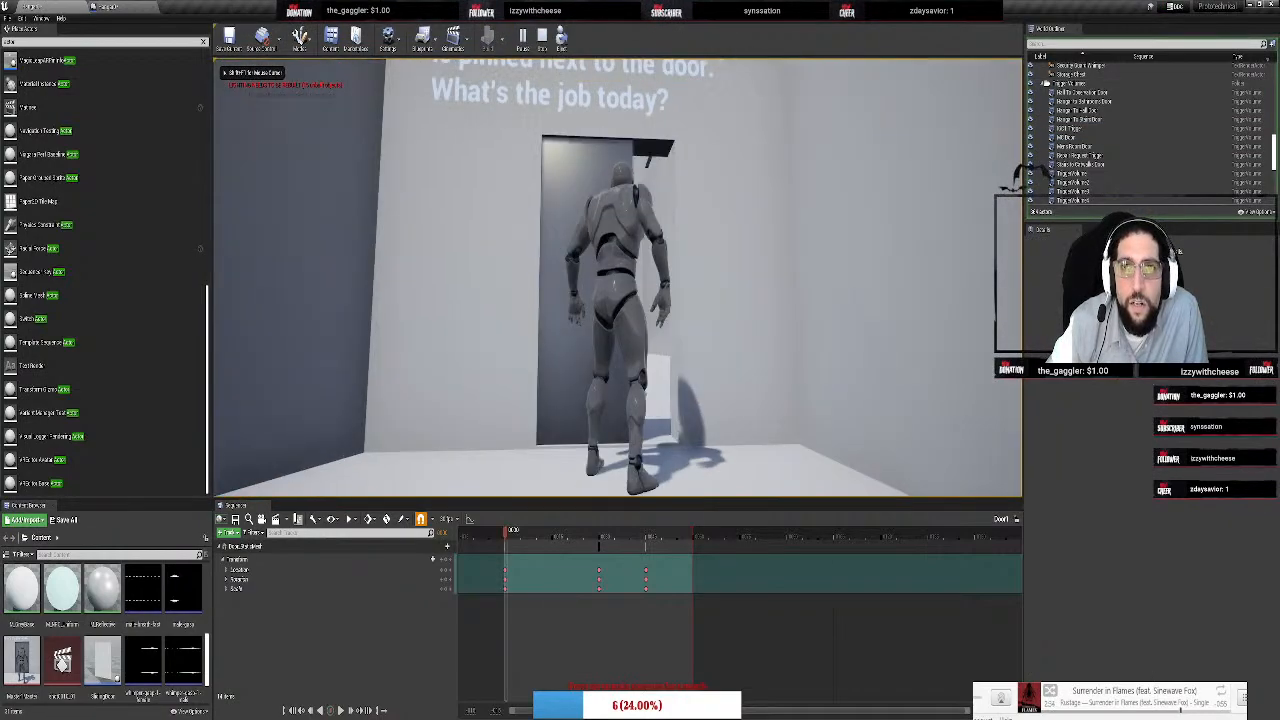
key(w)
key(w)
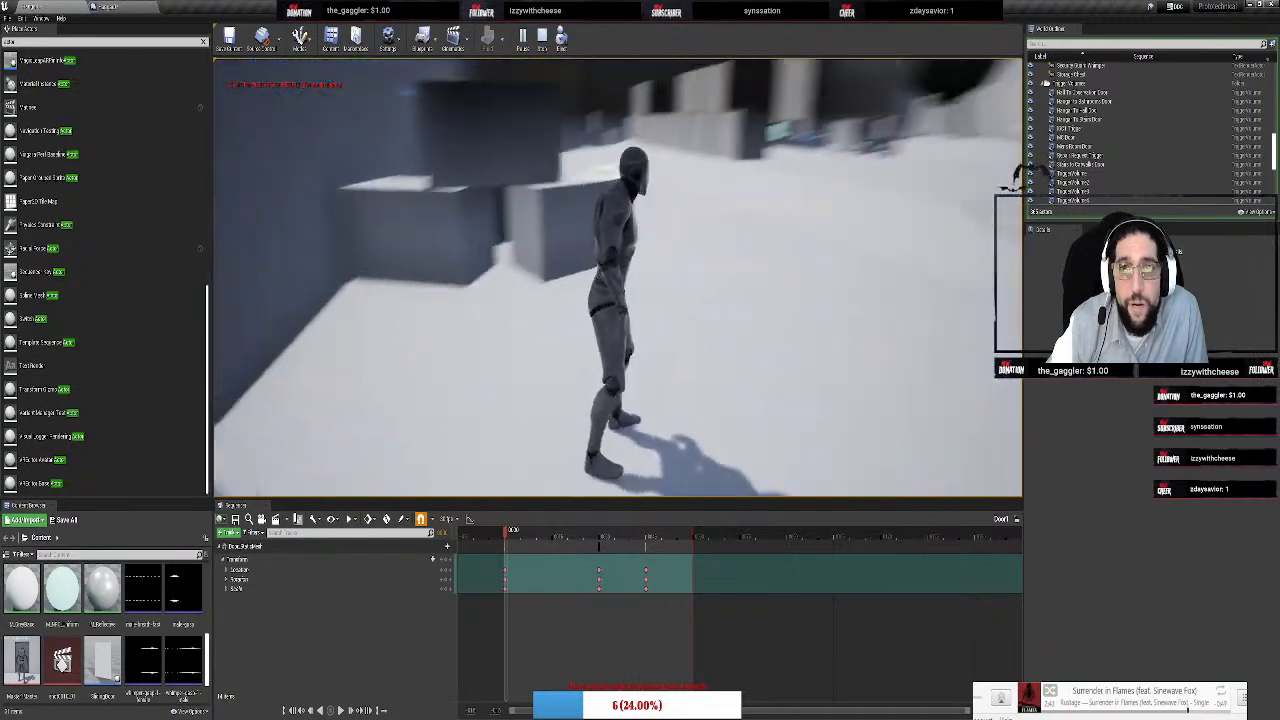
key(w)
key(a)
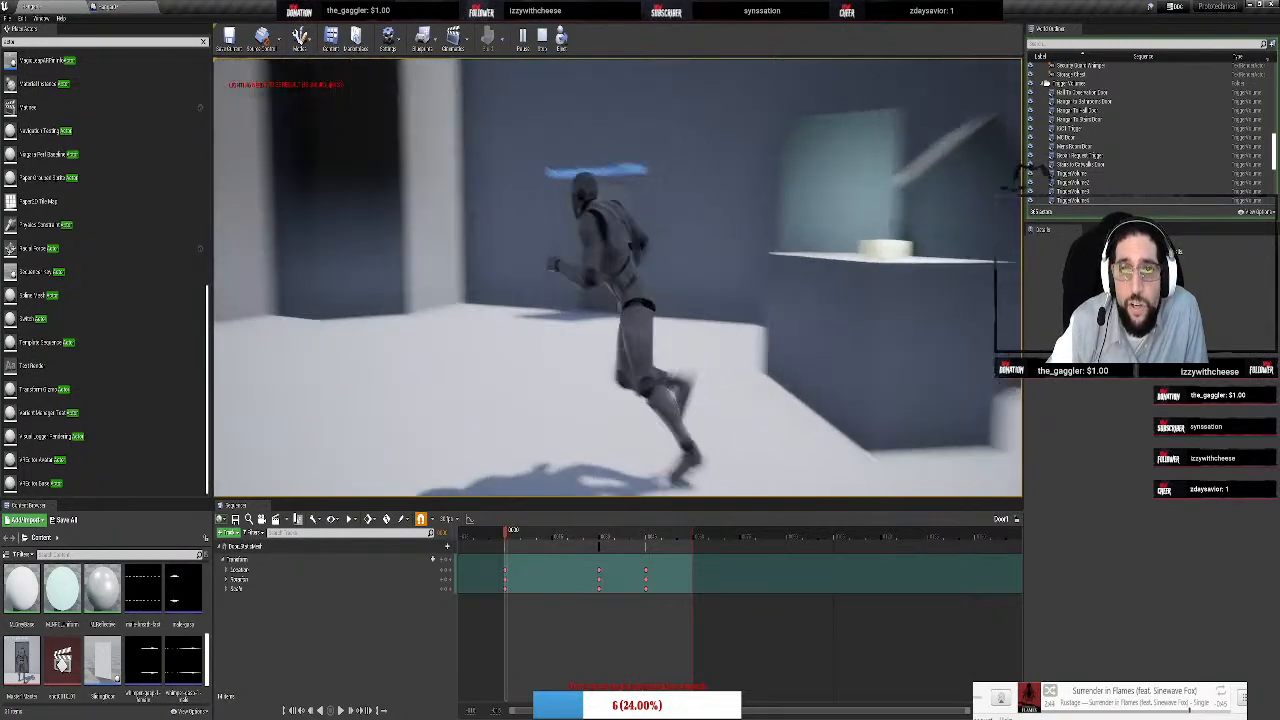
key(w)
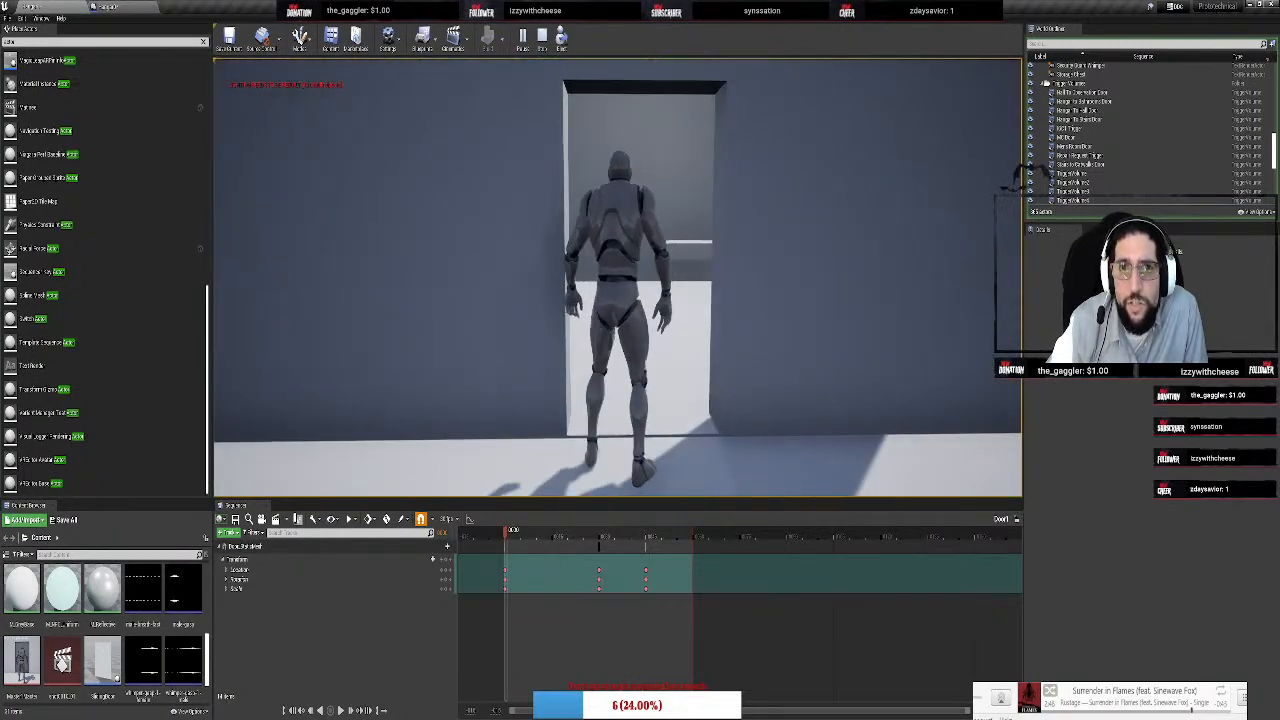
key(w)
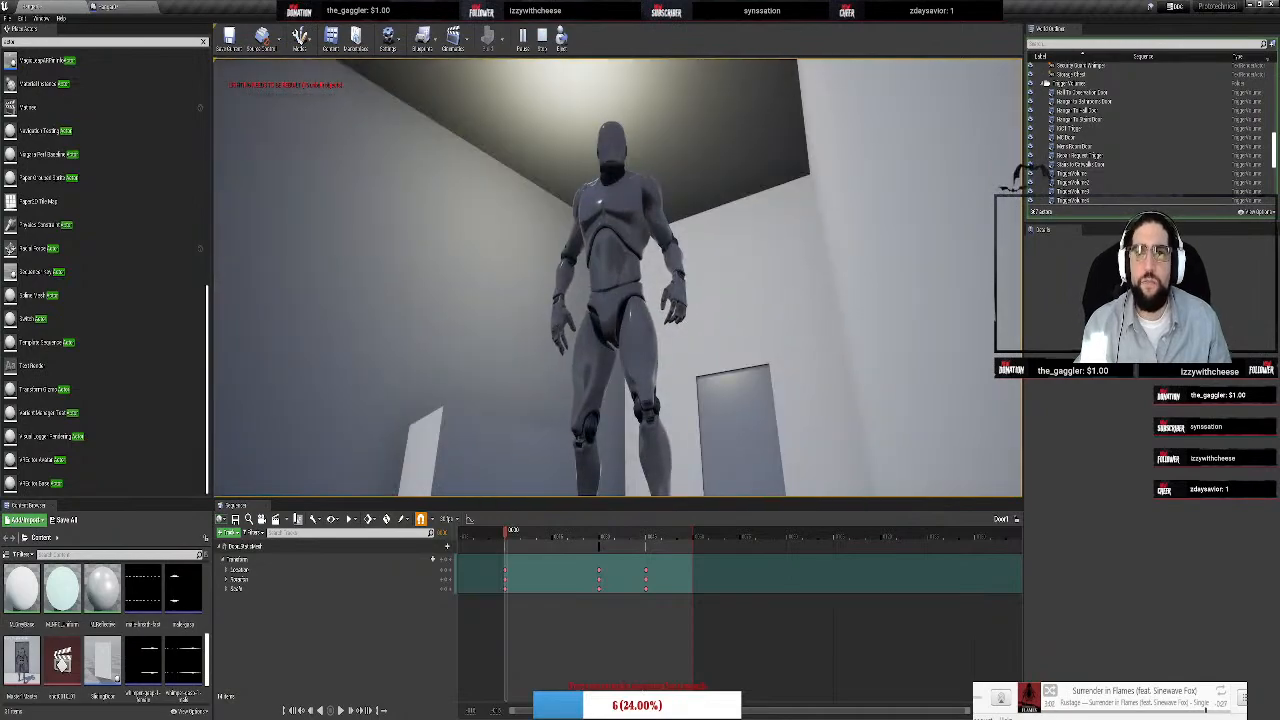
Run through the office door again into the hangar, and end the play session
key(w)
key(w)
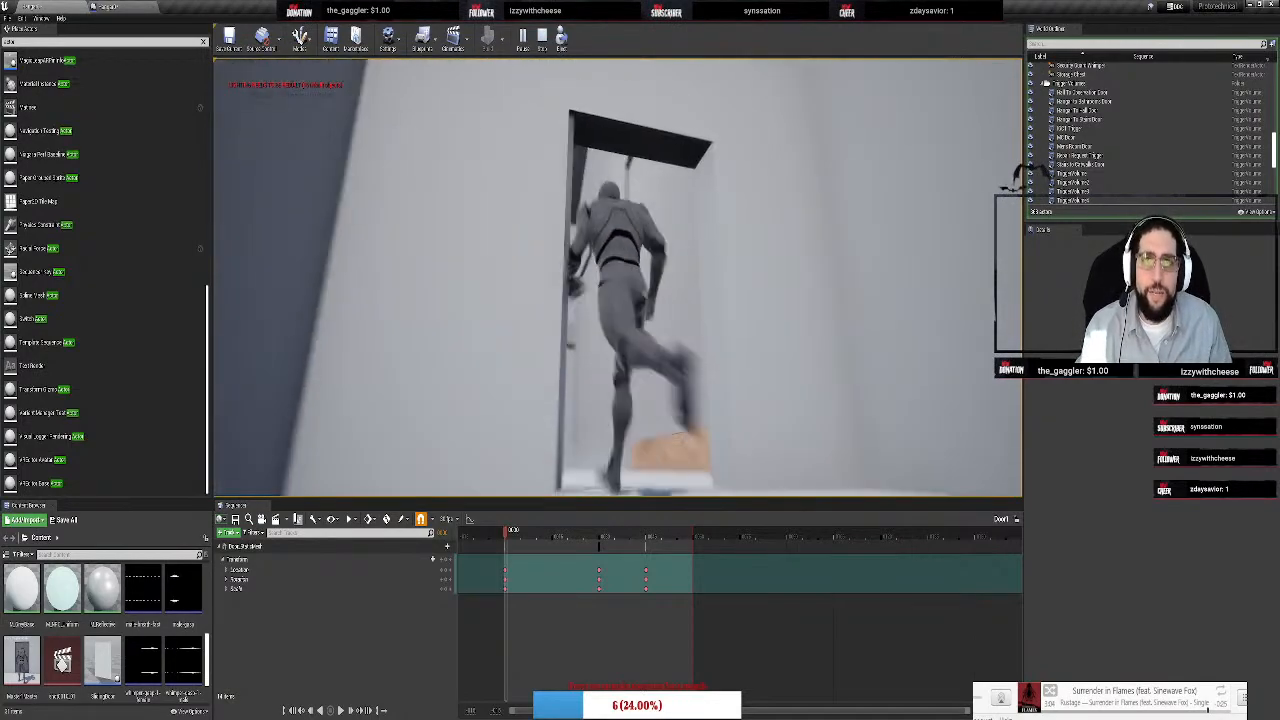
key(w)
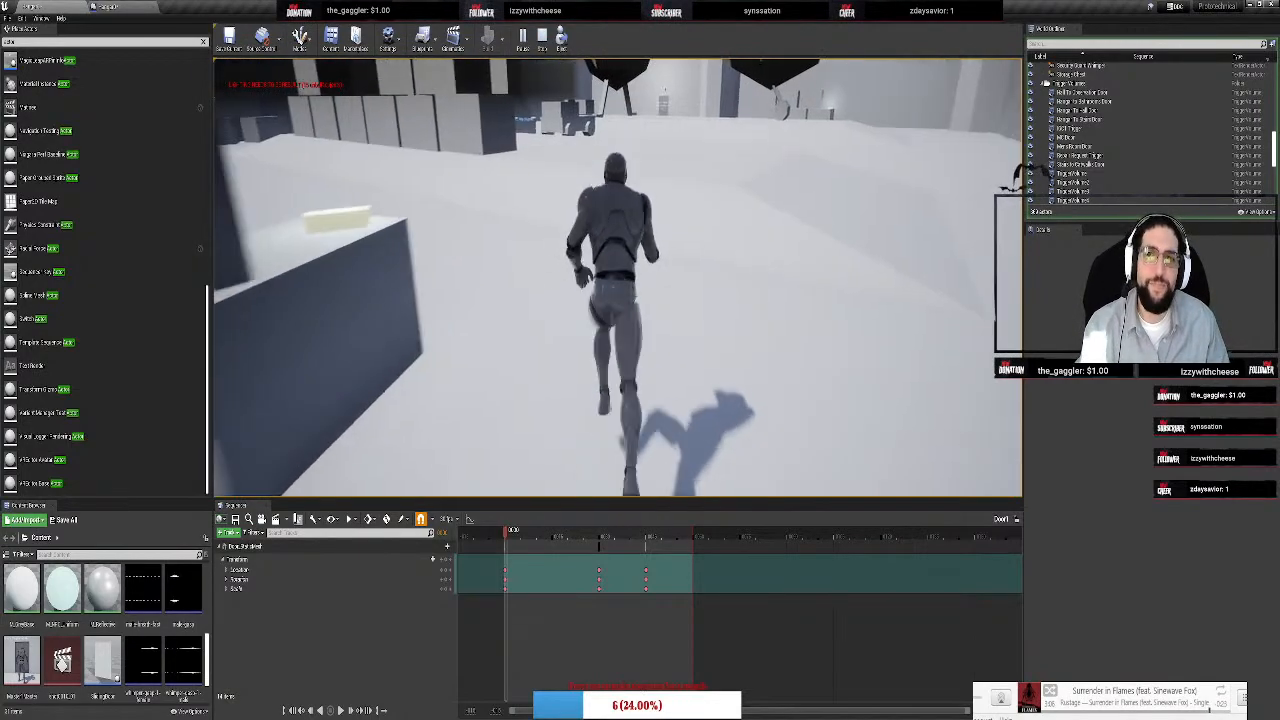
key(d)
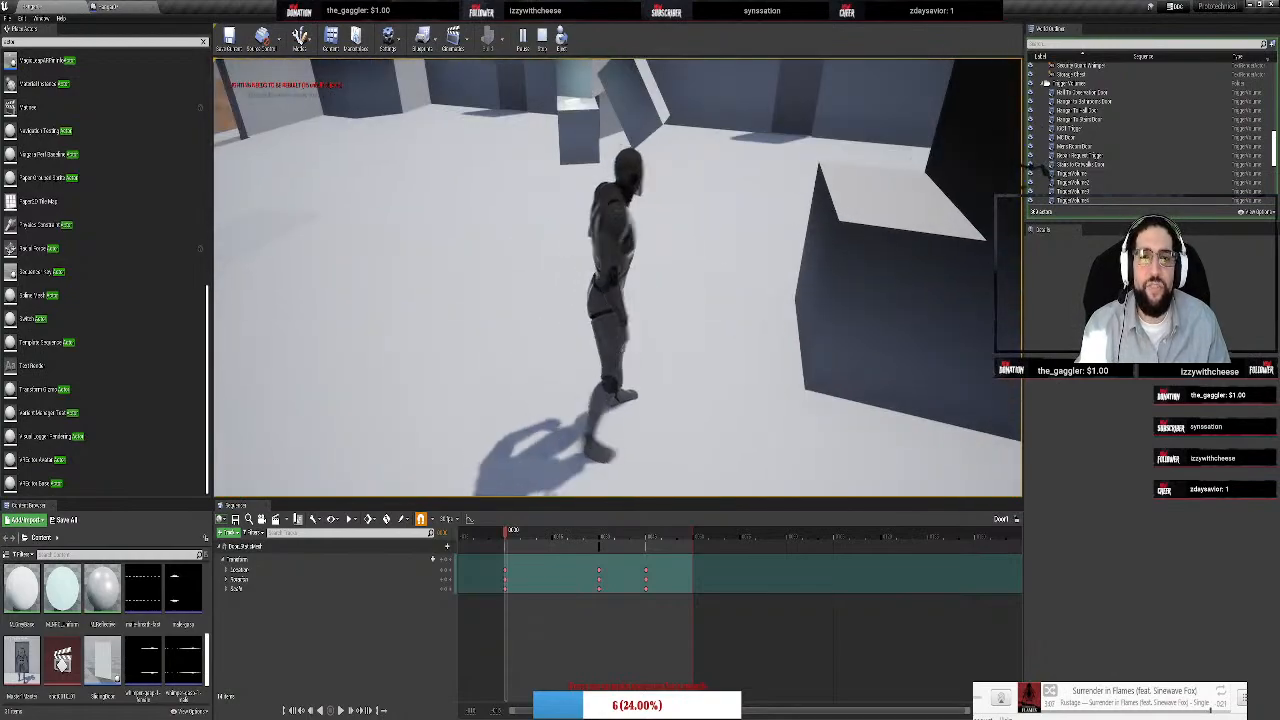
key(Escape)
Look over the hangar and its doors, including the To Observation Deck and Prototechnician's Office doors
right_drag(691, 154, 480, 100)
right_drag(618, 277, 785, 283)
key(w)
key(w)
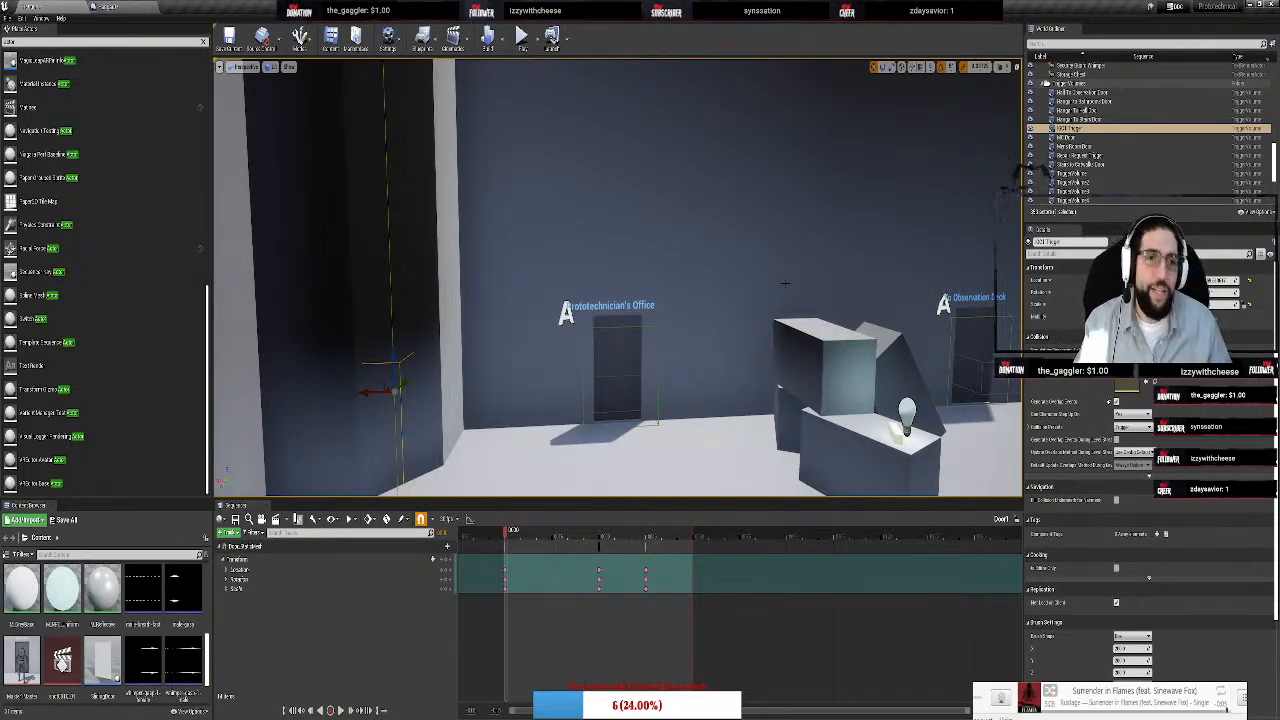
right_drag(704, 218, 494, 260)
key(w)
key(w)
key(w)
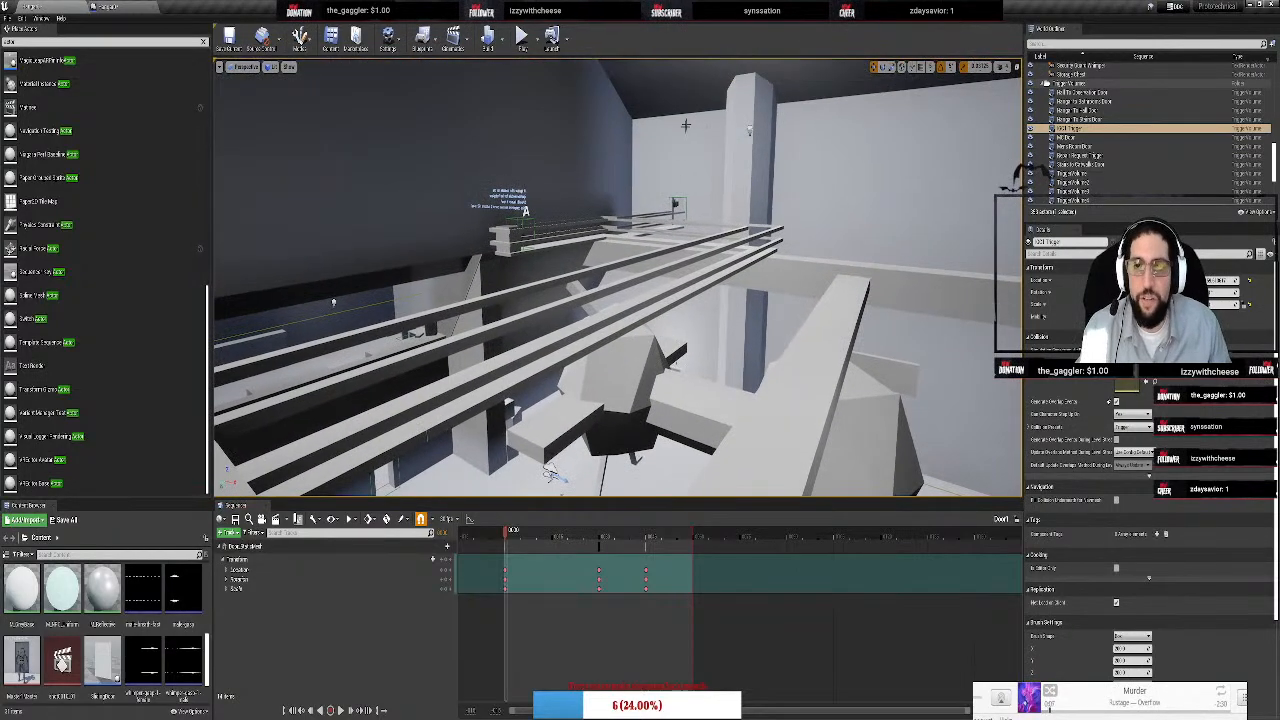
right_drag(686, 125, 290, 280)
key(w)
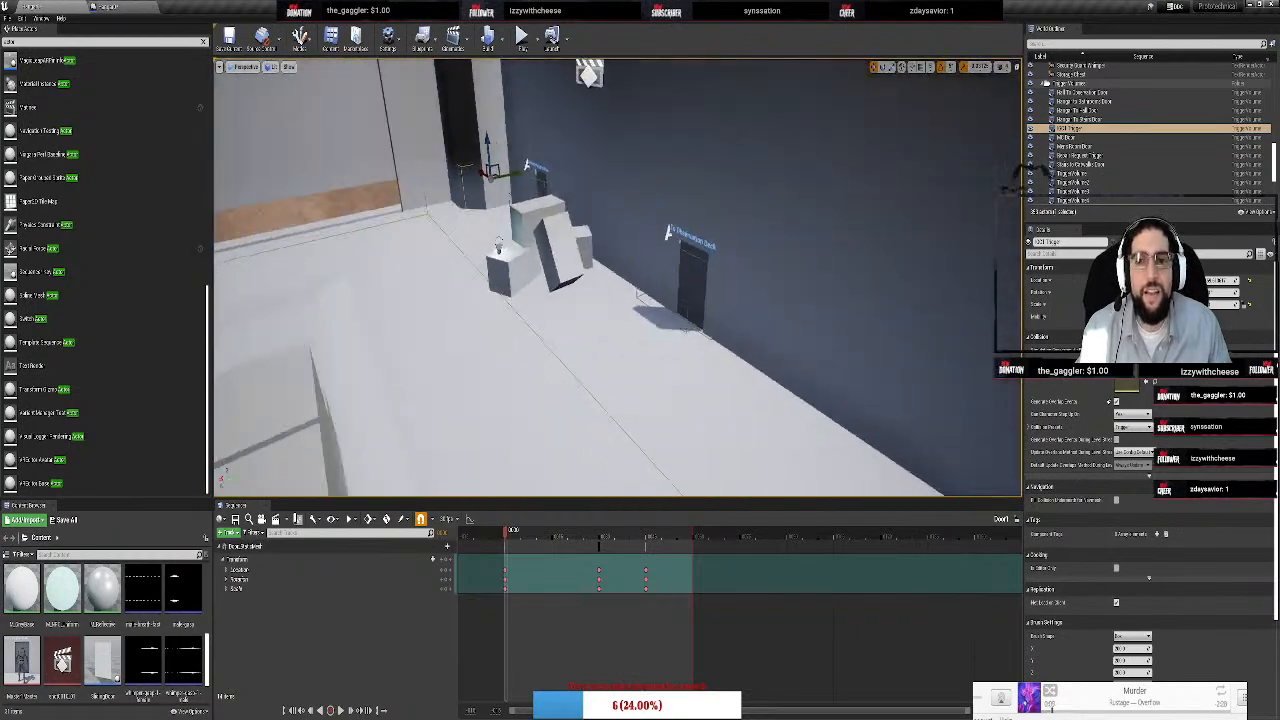
key(w)
right_drag(640, 280, 699, 231)
key(w)
key(w)
key(w)
key(w)
key(w)
key(s)
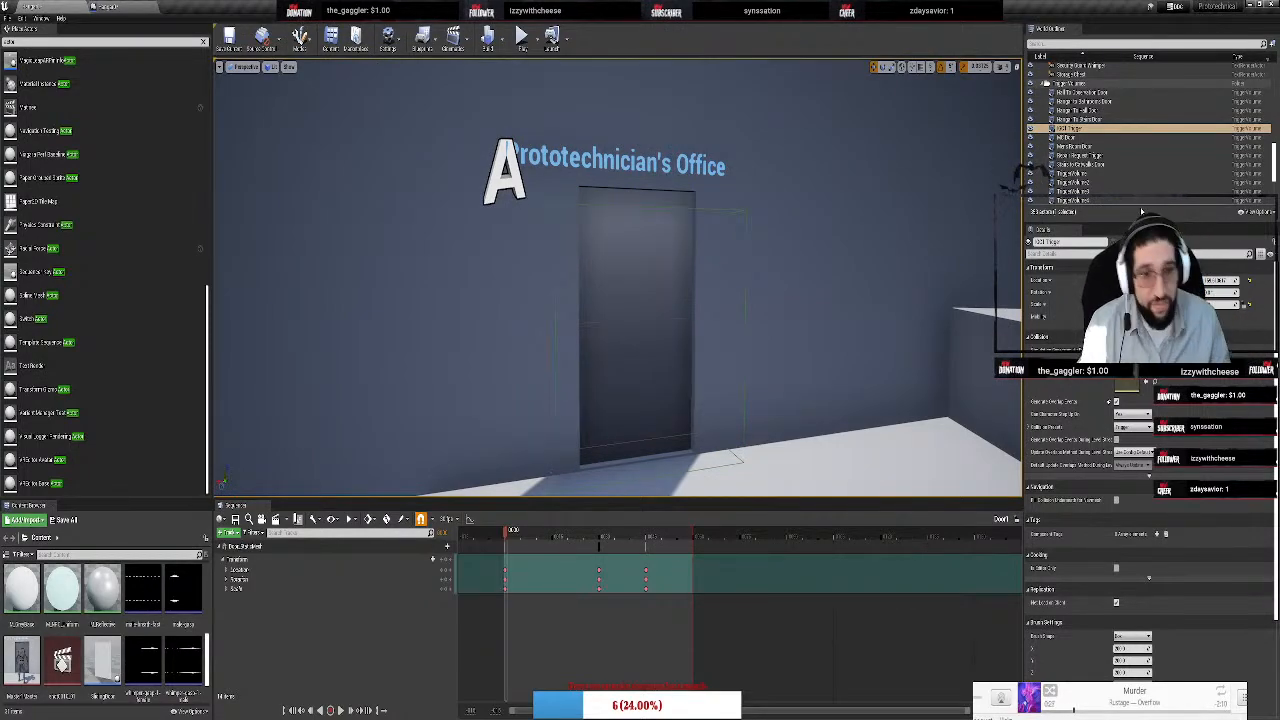
Select the static mesh of the To Observation Deck door
right_drag(862, 189, 939, 181)
click(628, 306)
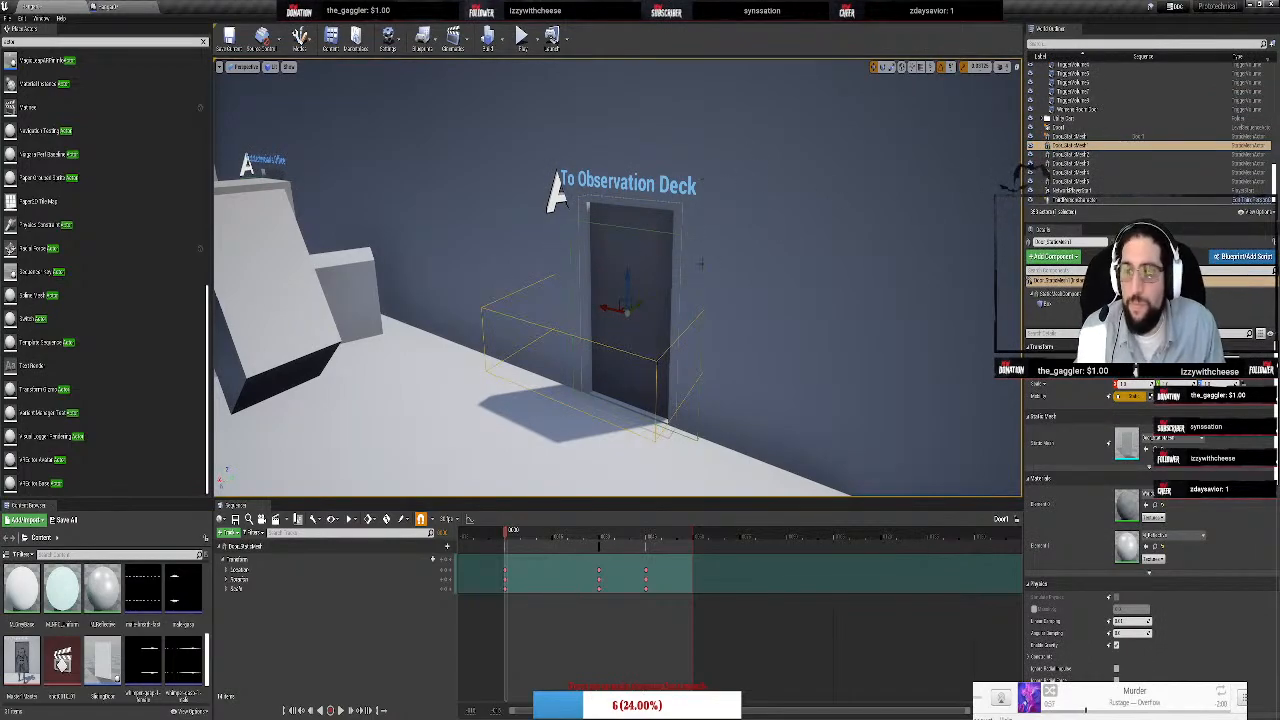
right_drag(700, 263, 700, 263)
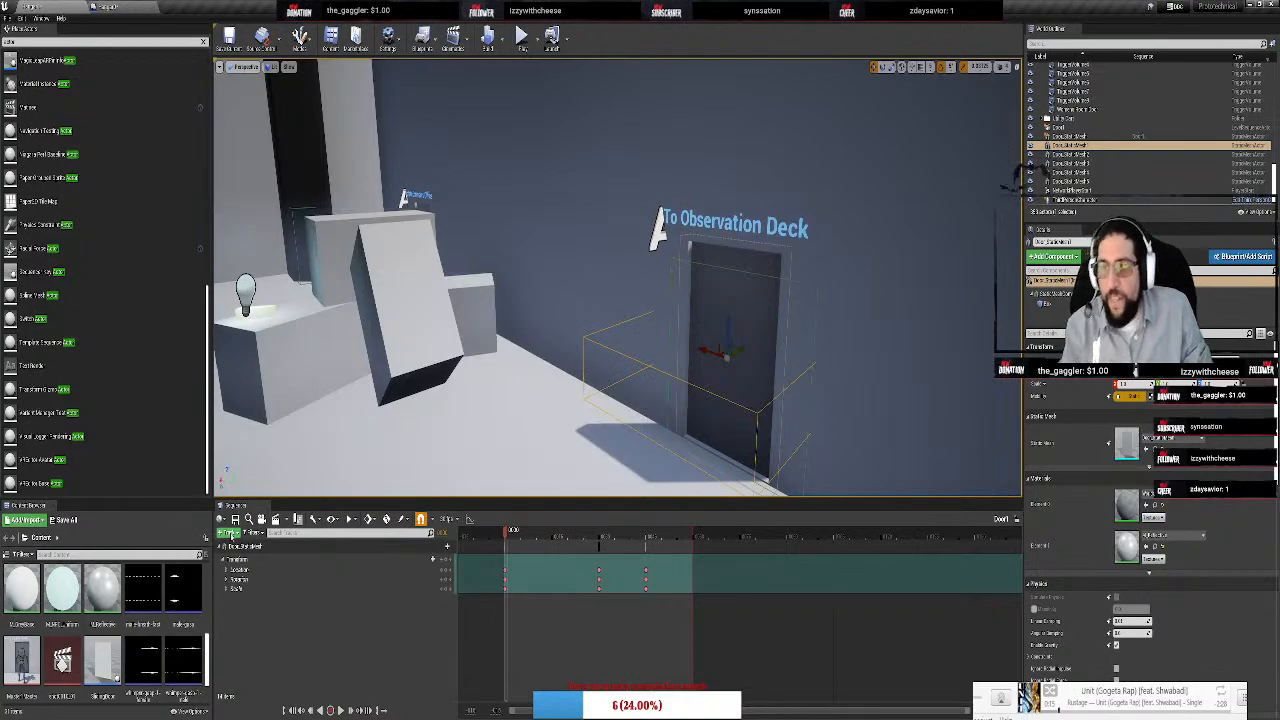
click(234, 521)
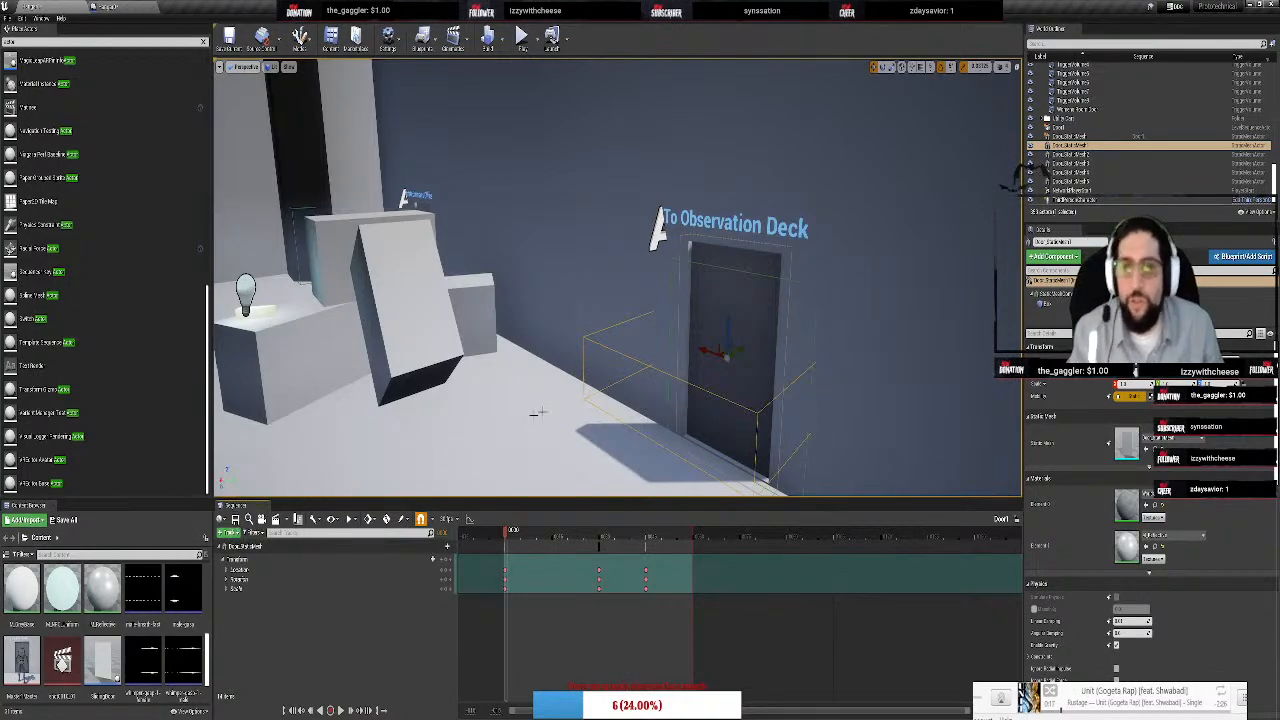
click(1100, 146)
right_drag(606, 172, 300, 172)
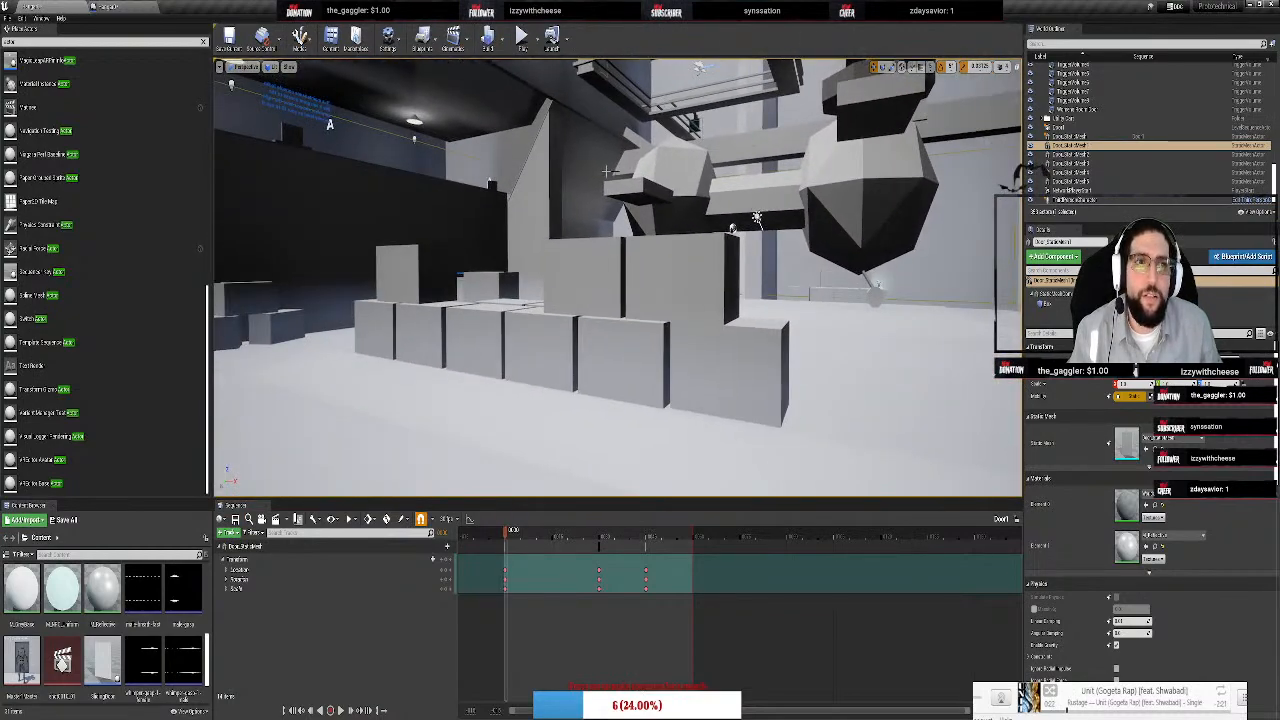
Duplicate the door mesh at the far end of the hangar and raise the copy to the upper walkway level
click(1089, 184)
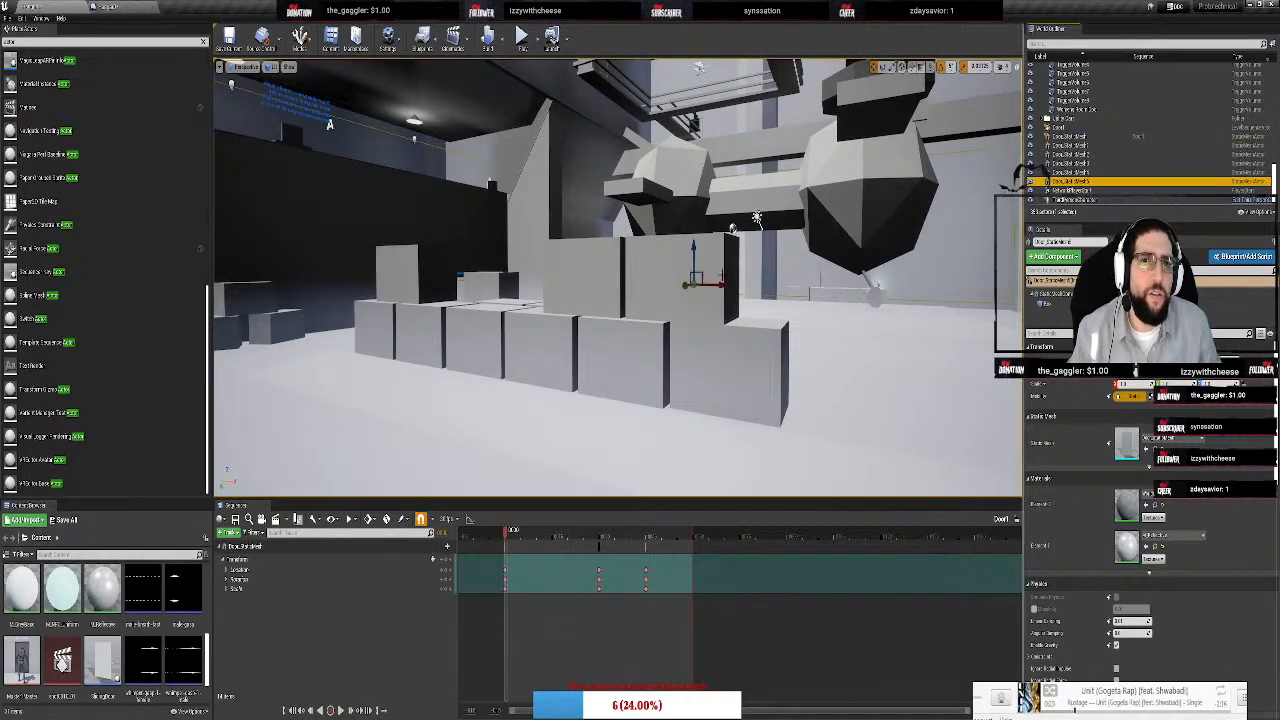
right_drag(774, 262, 740, 224)
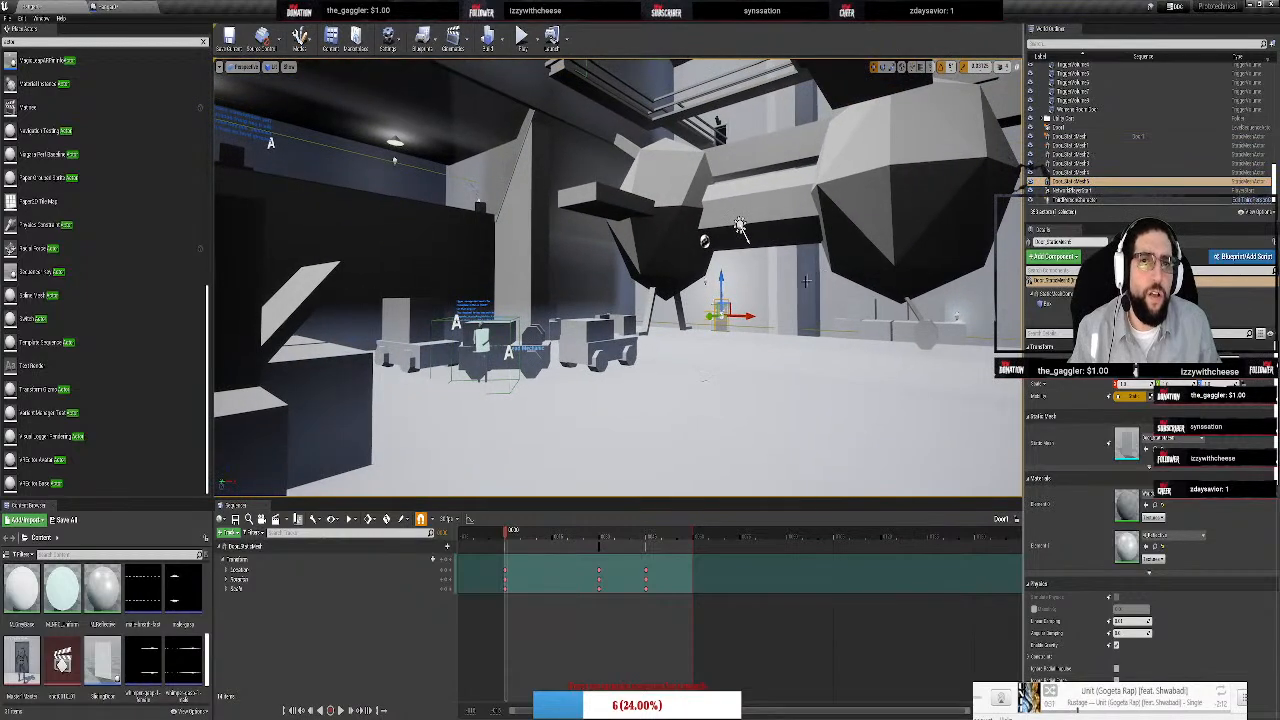
key(ctrl+w)
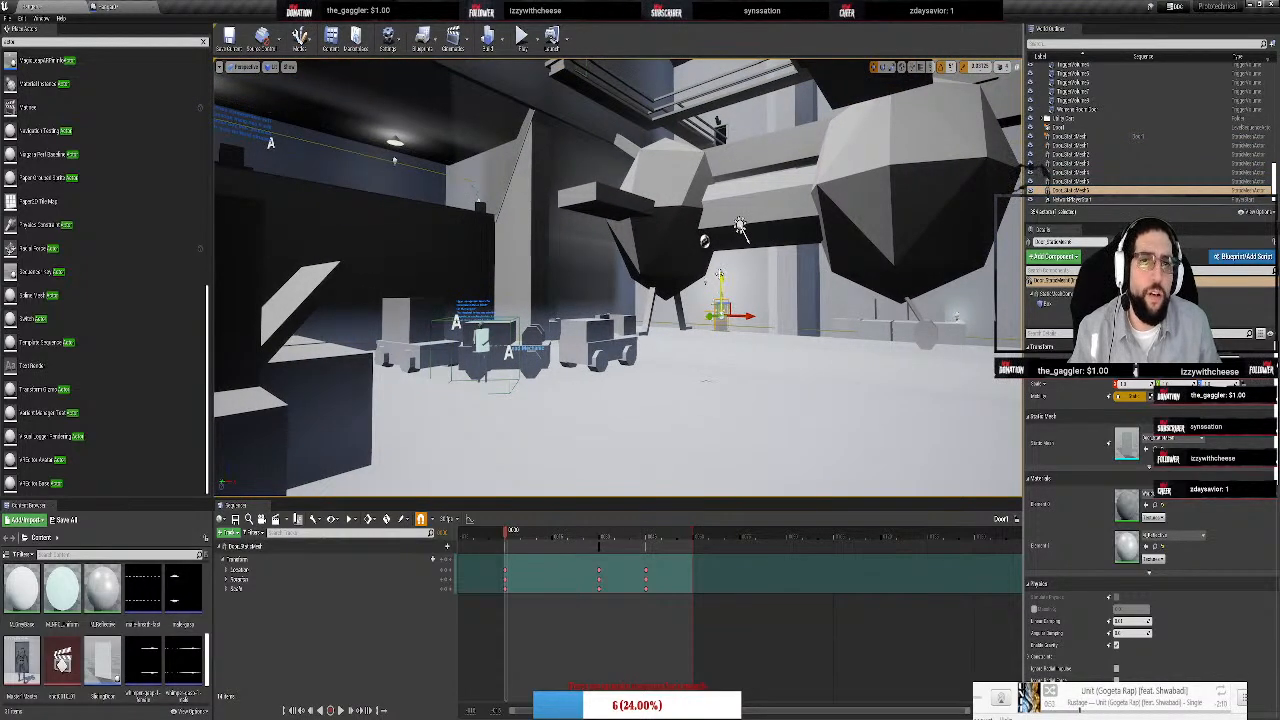
drag(727, 275, 732, 98)
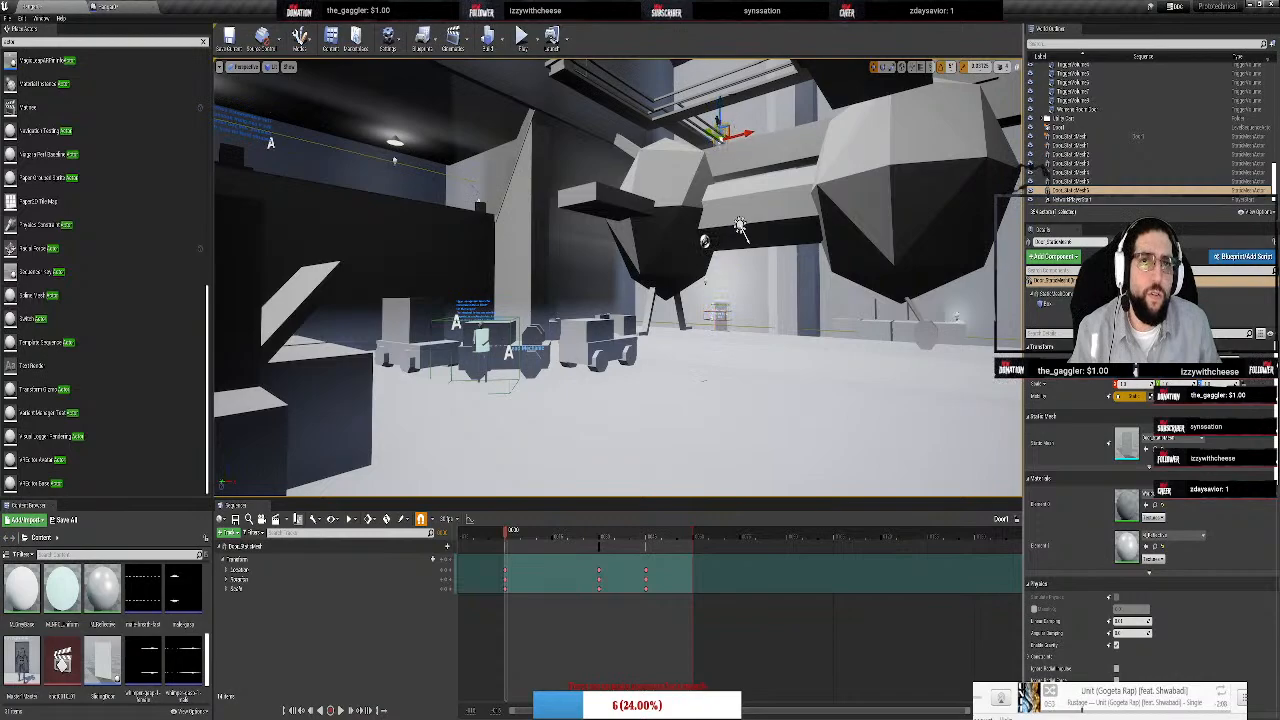
Select the To Observation Deck door mesh and clear the actor search filter
key(f)
mouse_move(763, 180)
right_down()
mouse_move(763, 240)
mouse_move(690, 240)
mouse_move(820, 260)
mouse_move(900, 240)
mouse_move(960, 300)
mouse_move(990, 290)
mouse_move(771, 178)
right_up()
key(w)
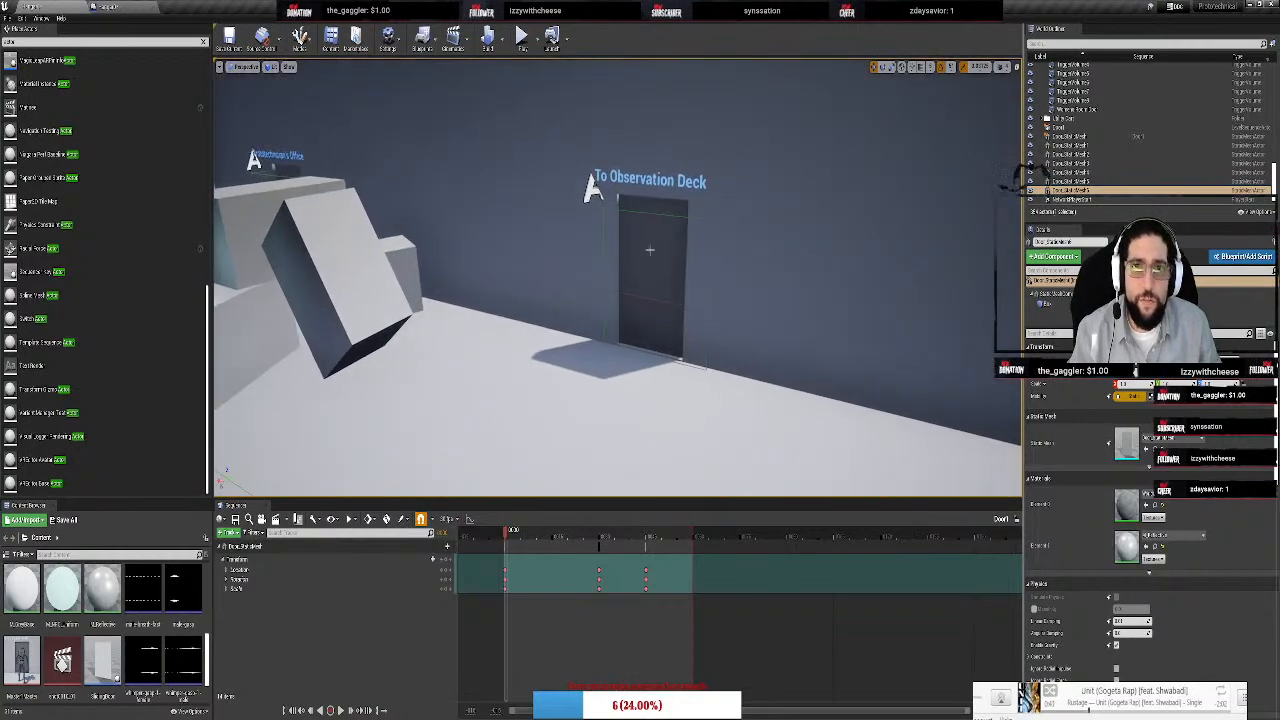
click(650, 250)
drag(784, 217, 814, 206)
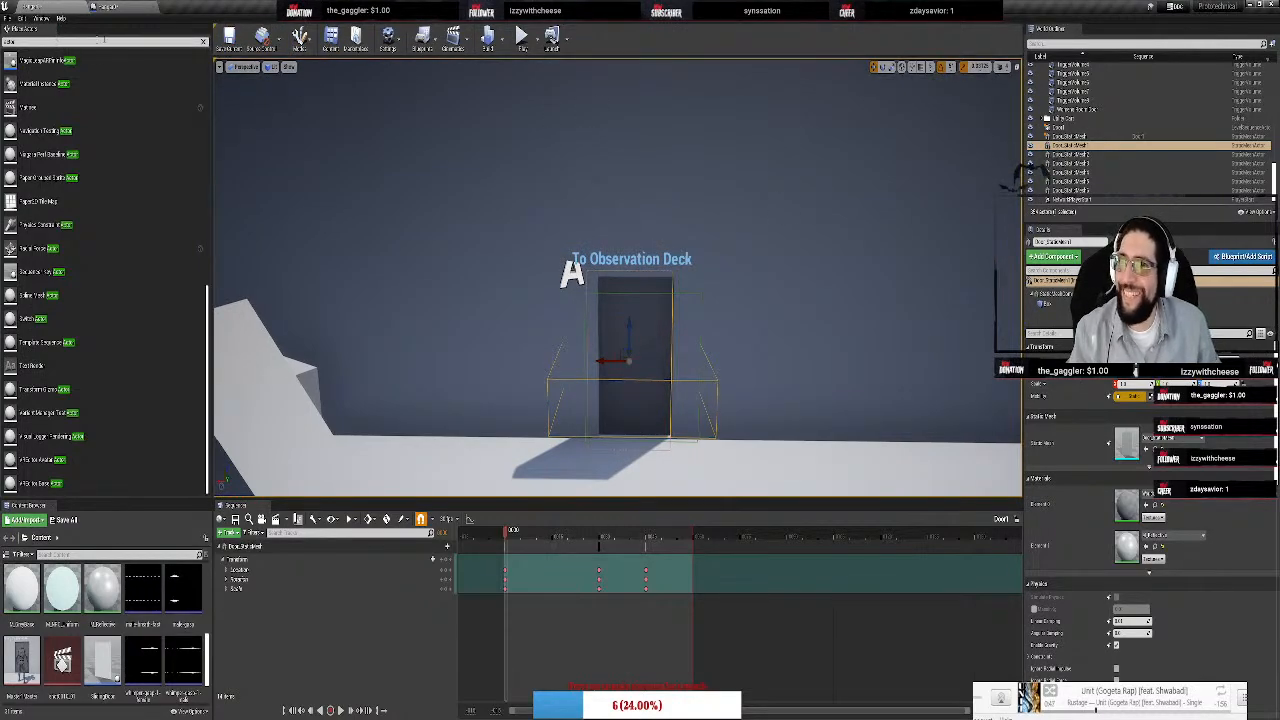
click(204, 42)
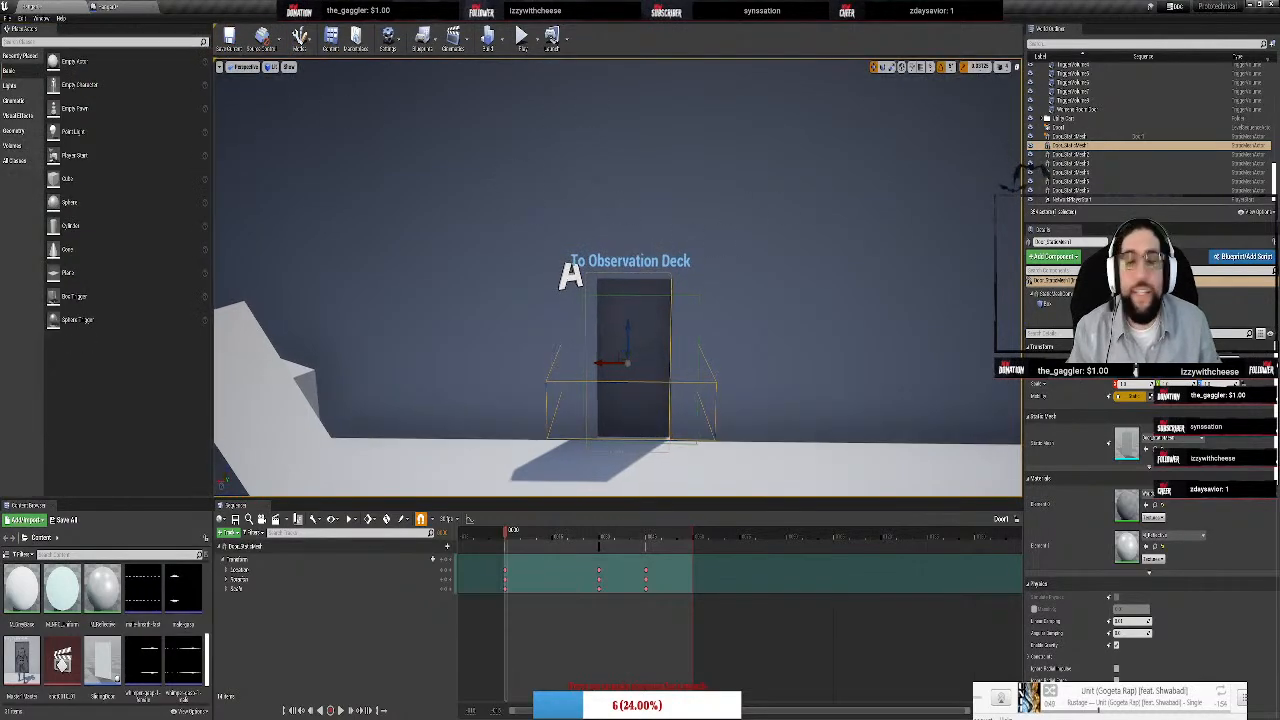
Examine the Prototechnician's Office and To Observation Deck doors from the hangar, and the office interior around its doorway
right_drag(617, 277, 960, 235)
right_drag(617, 277, 720, 460)
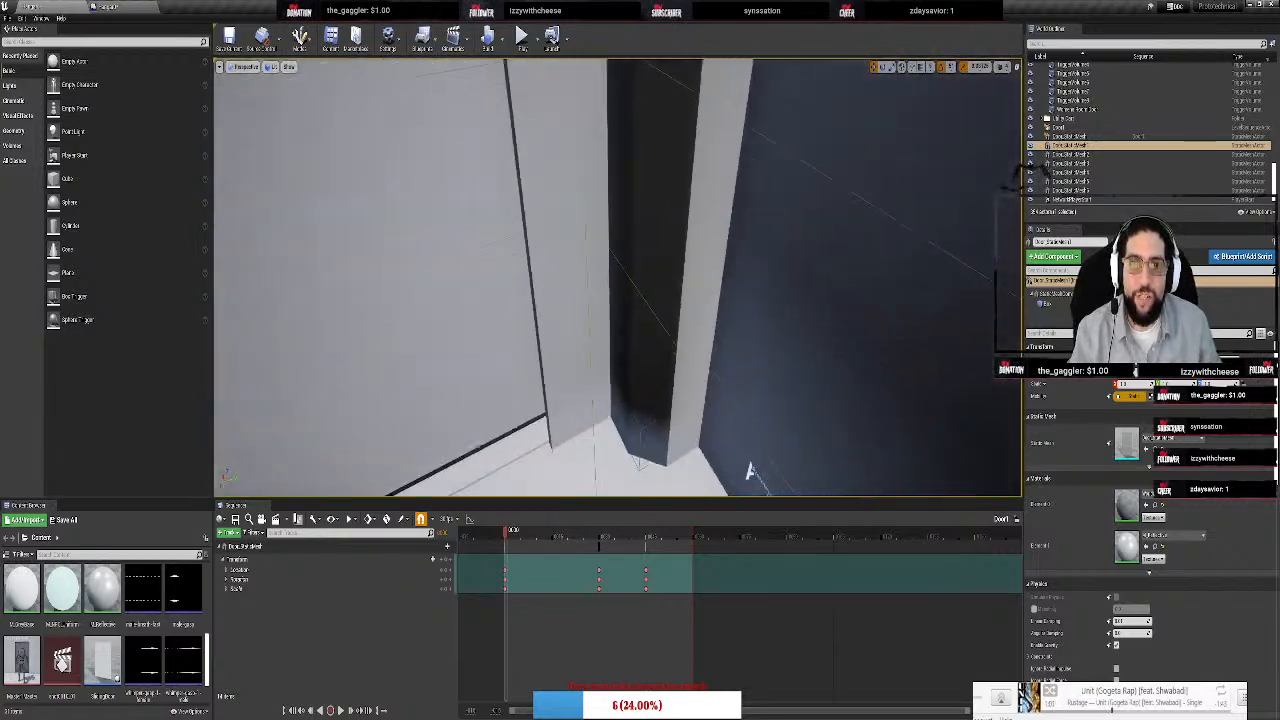
right_drag(595, 155, 540, 370)
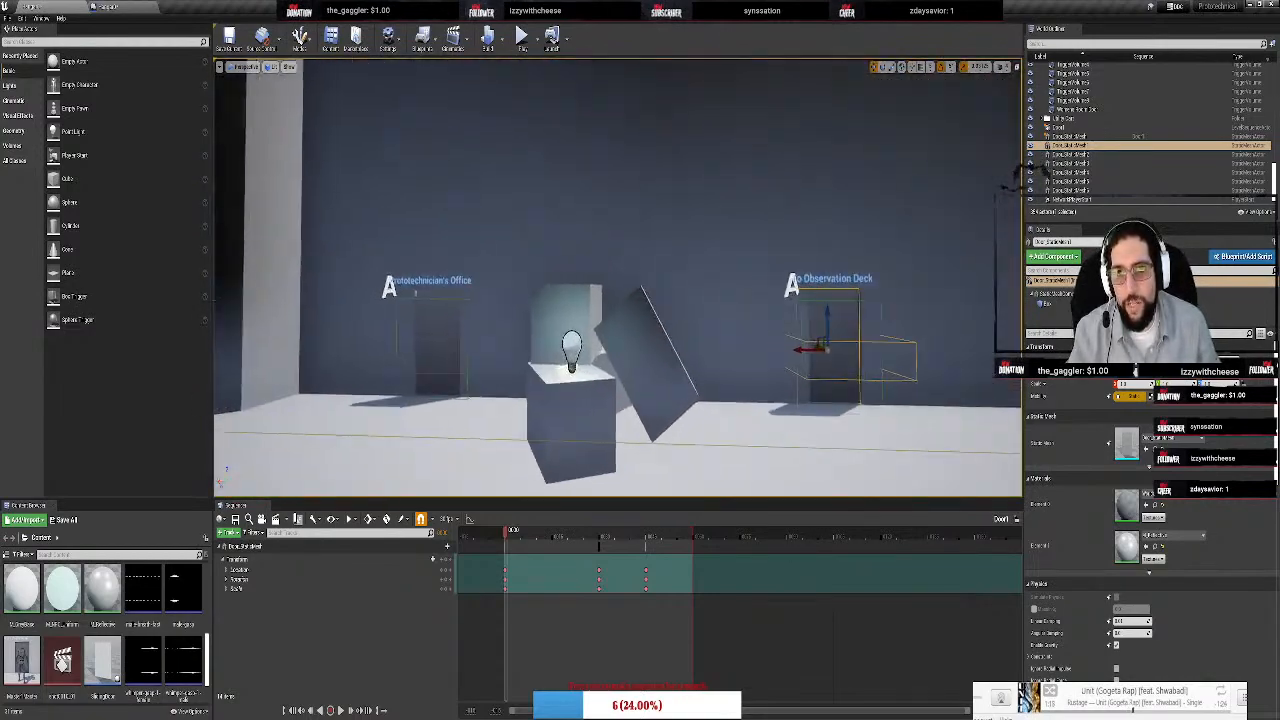
key(f)
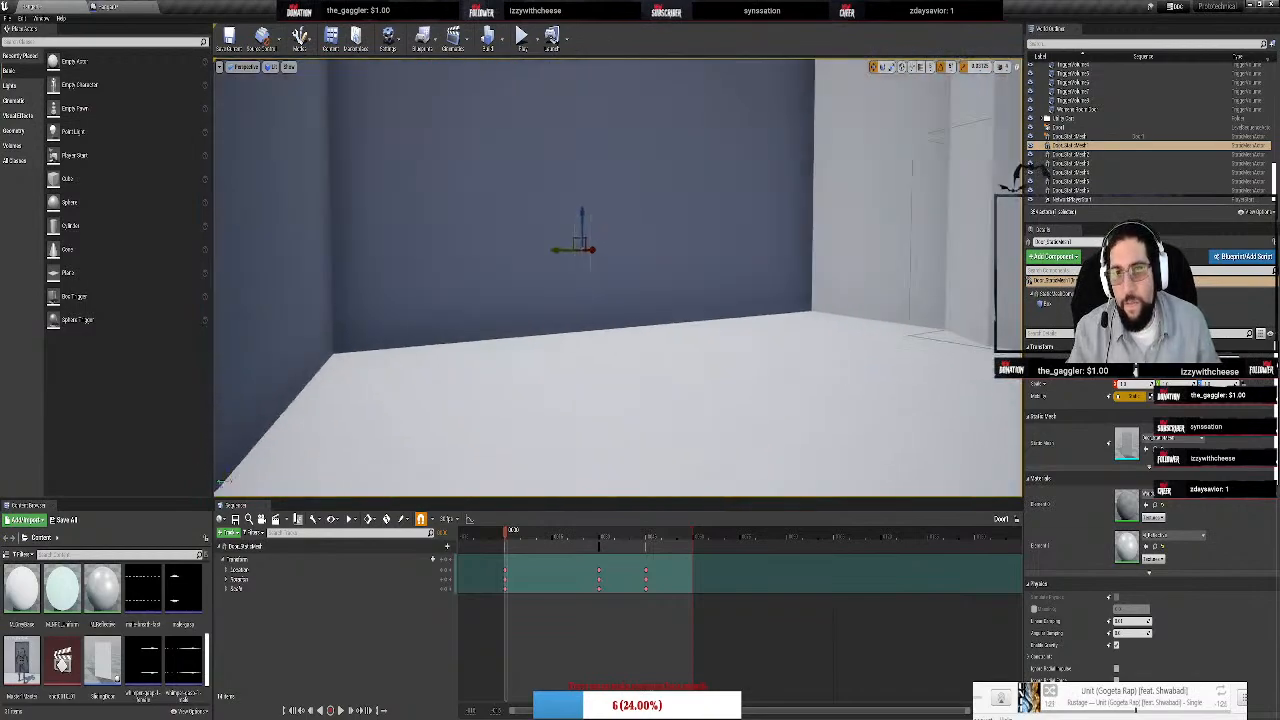
right_drag(618, 300, 720, 300)
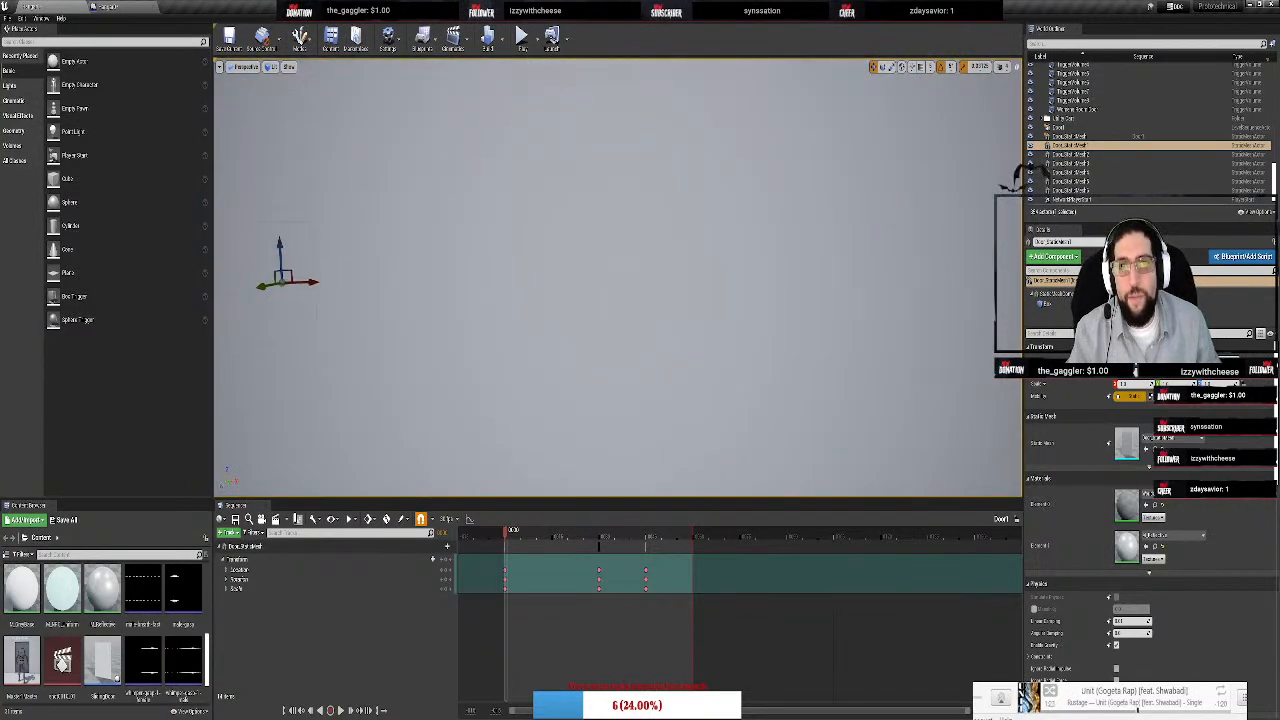
right_drag(617, 300, 720, 300)
right_drag(617, 300, 680, 350)
right_drag(736, 213, 960, 180)
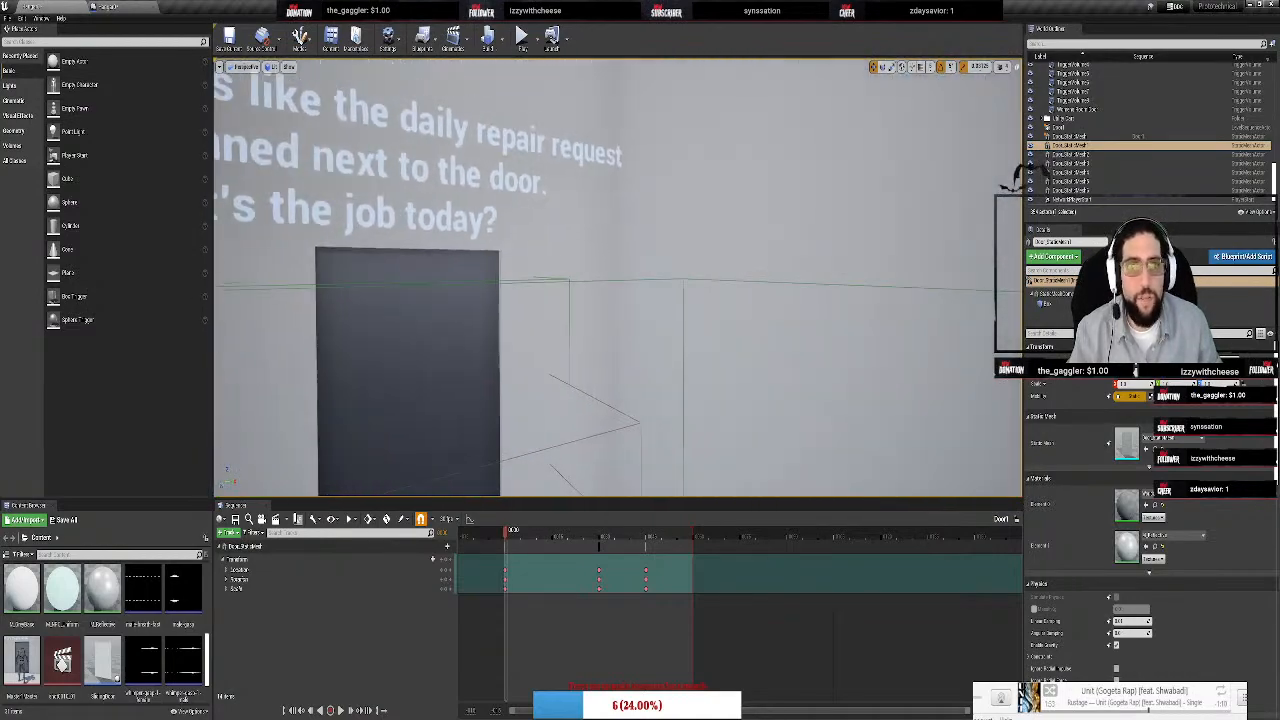
right_drag(617, 277, 695, 448)
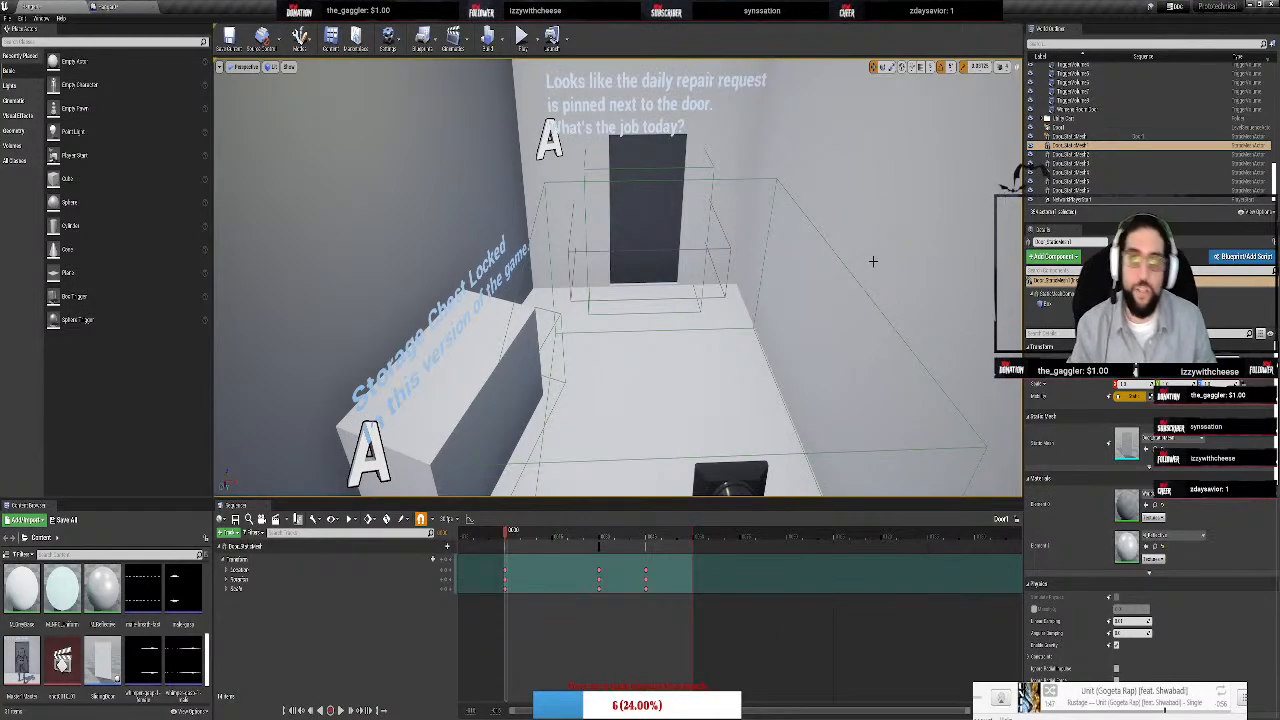
Look over the hangar, the Lead Mechanic's trigger area and the To Observation Deck door
right_drag(857, 312, 846, 256)
key(w)
key(w)
key(s)
key(w)
key(s)
key(w)
key(w)
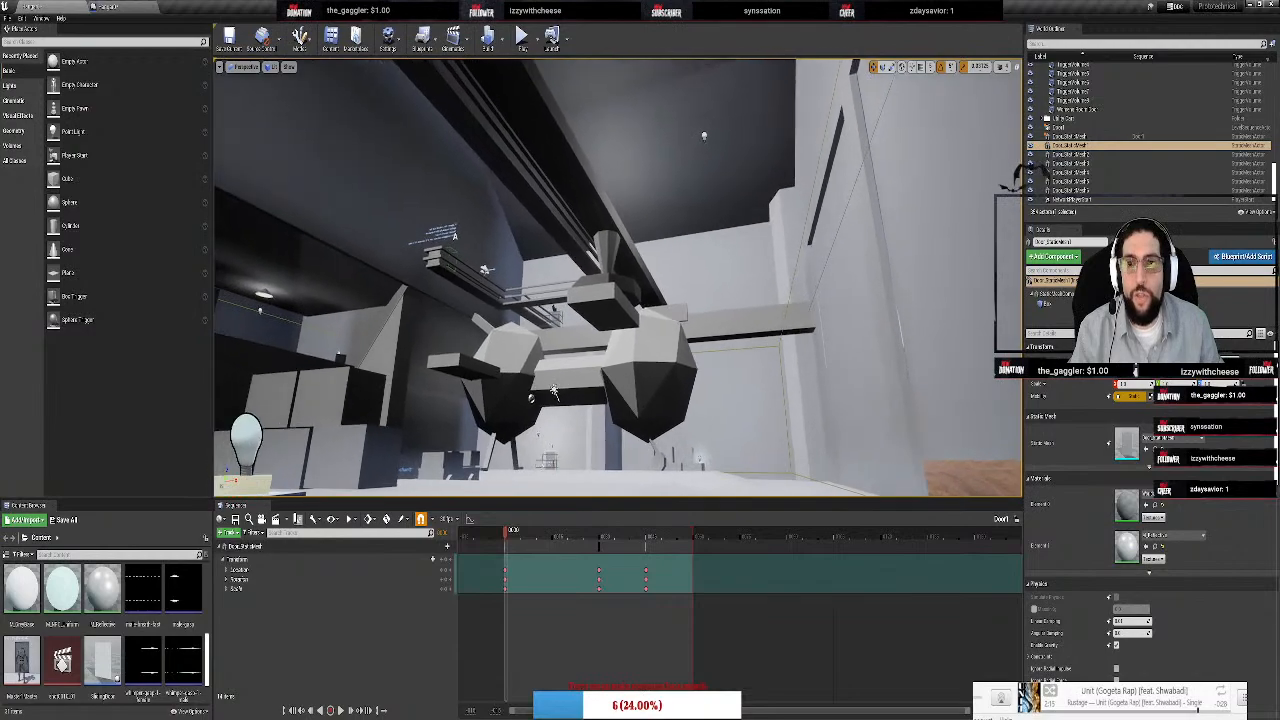
right_drag(554, 392, 978, 415)
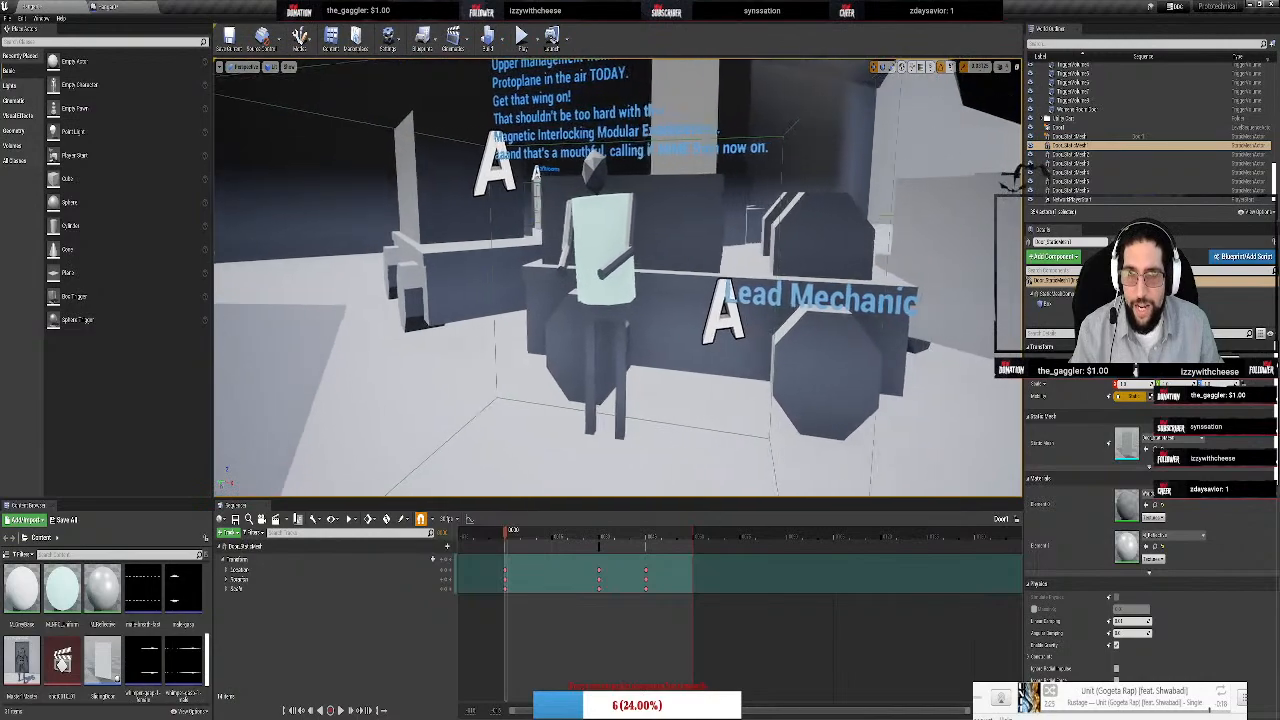
right_drag(978, 415, 978, 415)
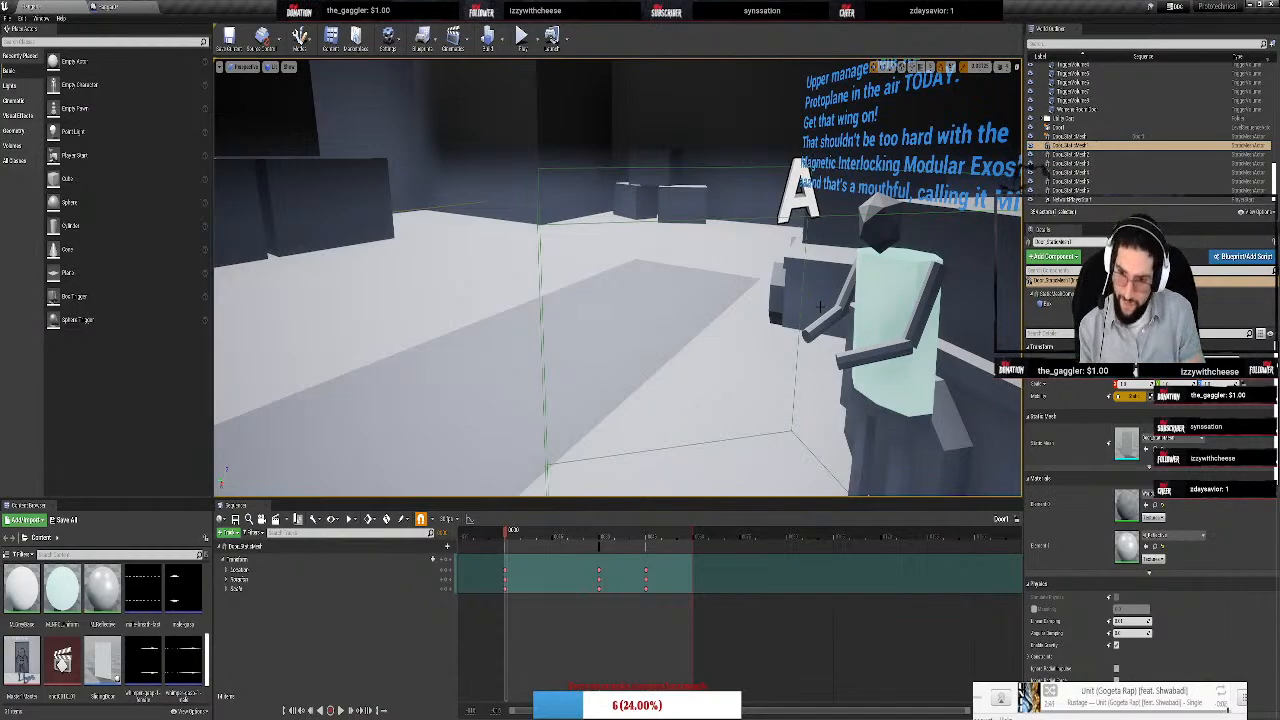
right_drag(978, 415, 978, 415)
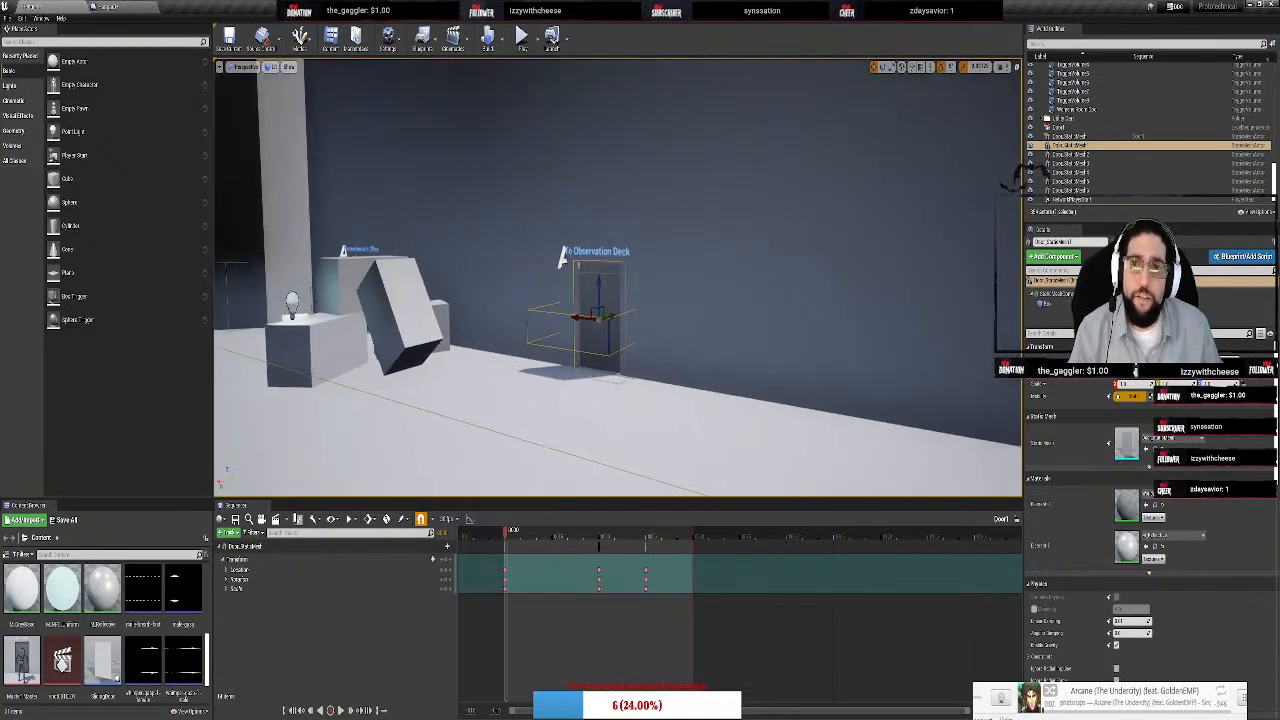
key(f)
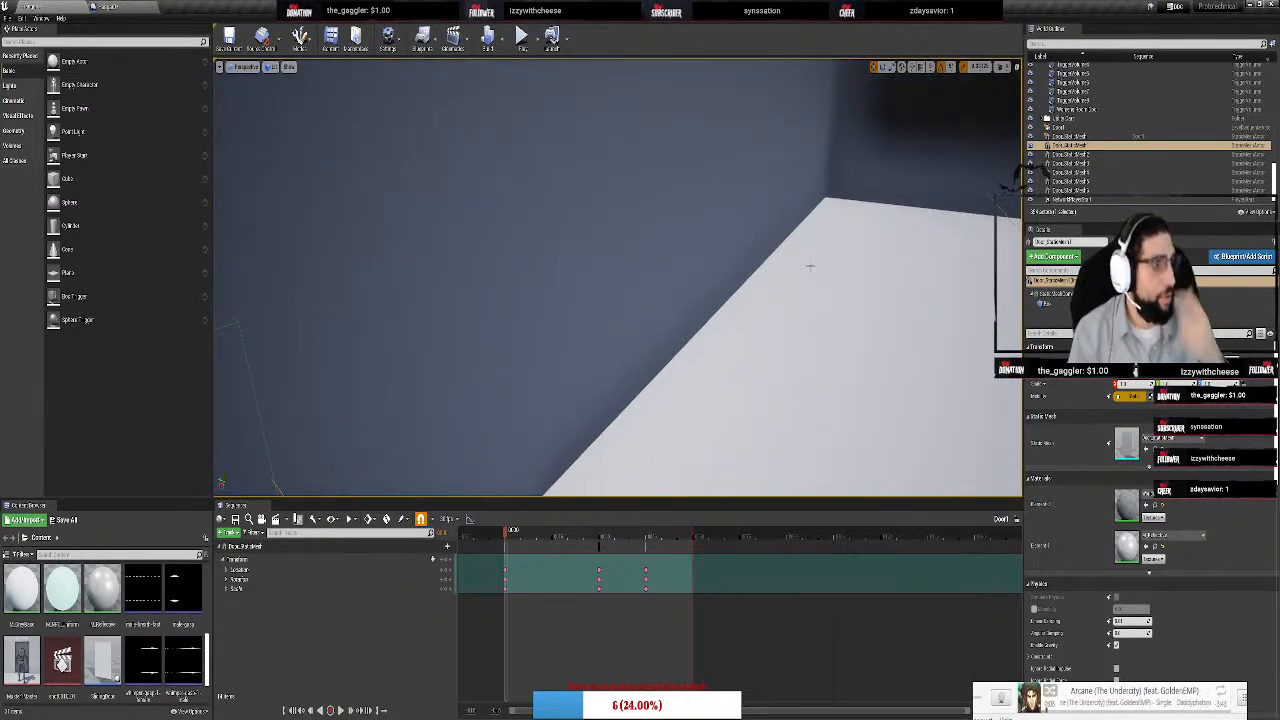
right_drag(797, 222, 904, 226)
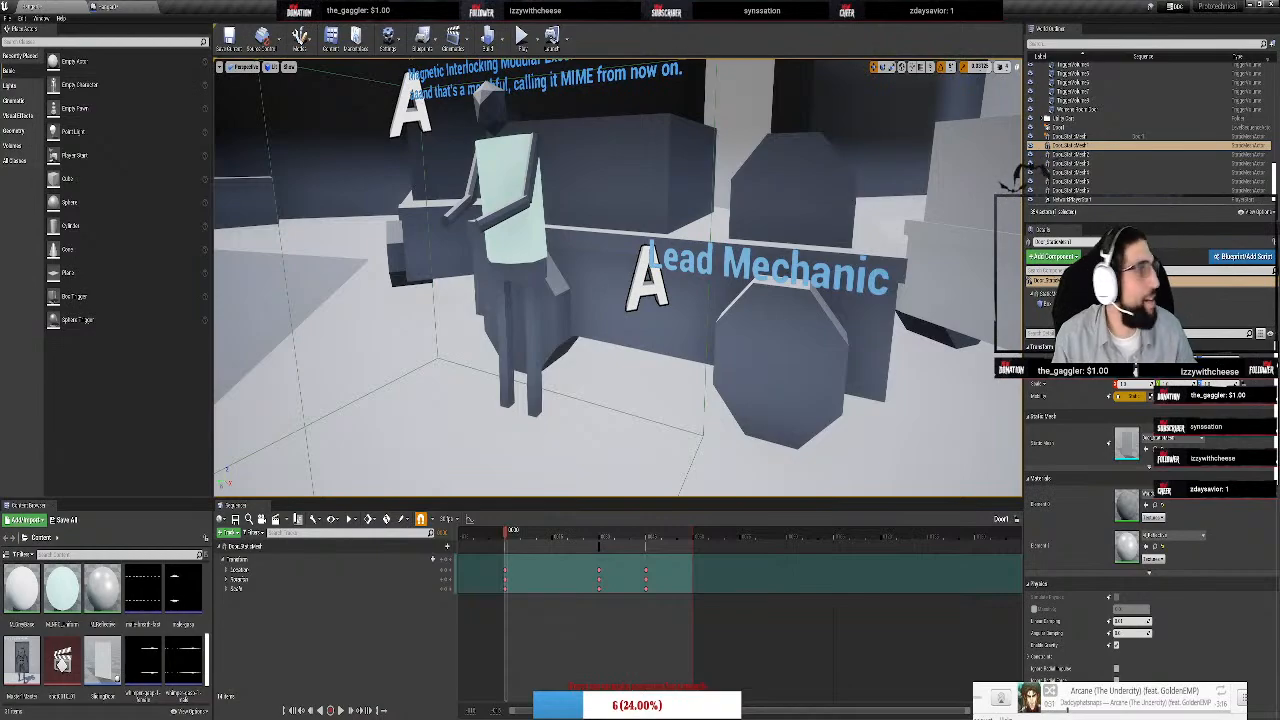
Move the cutscene trigger volume in front of the Prototechnician's Office door
right_drag(617, 277, 729, 293)
key(w)
key(w)
key(s)
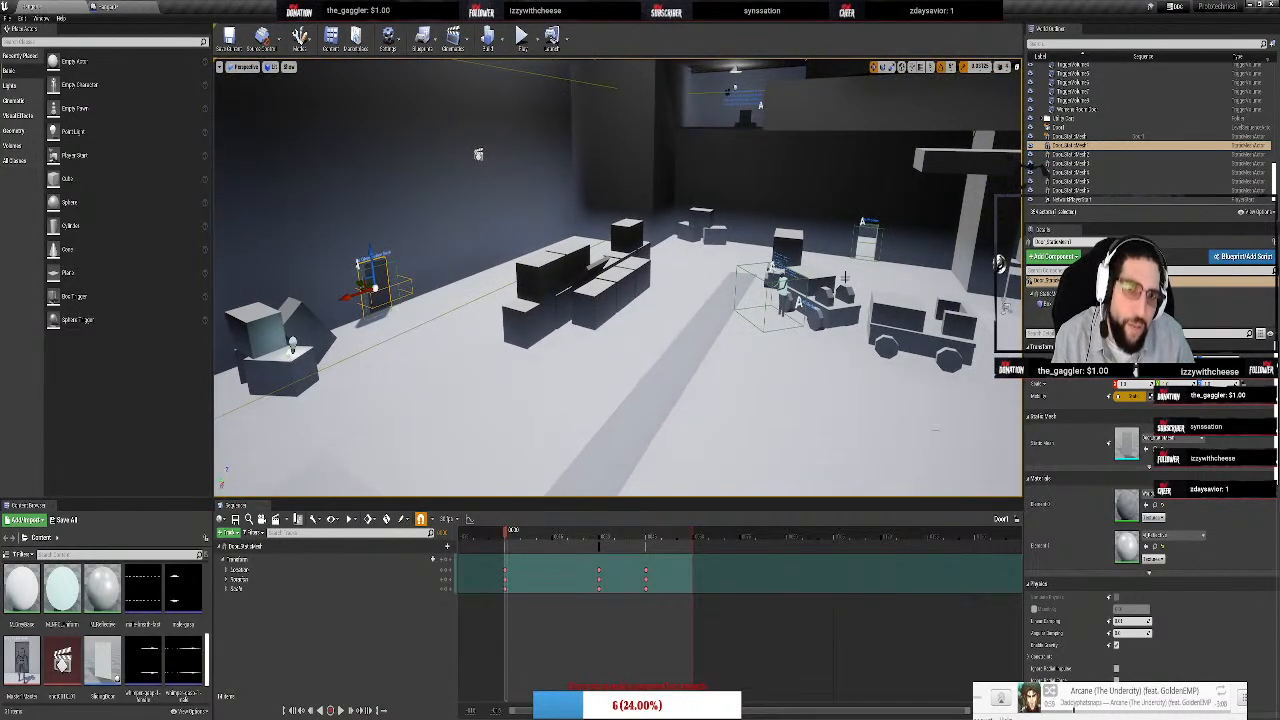
right_drag(608, 117, 420, 125)
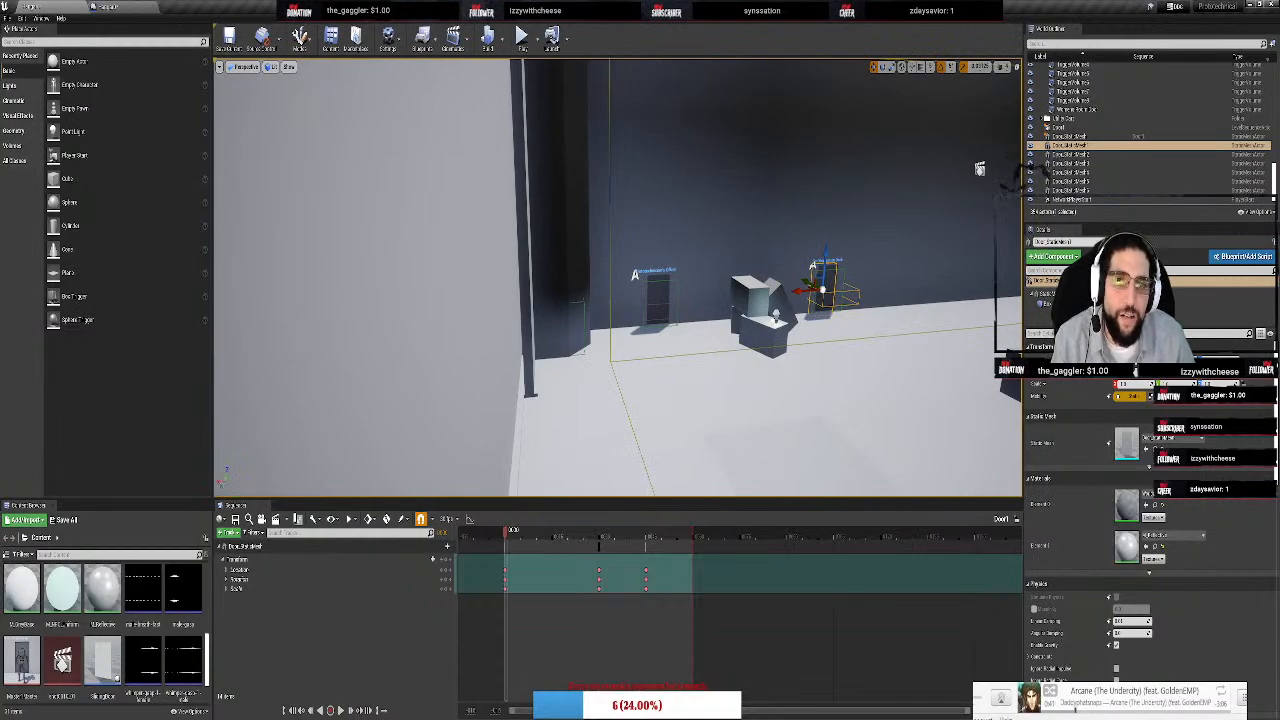
click(561, 302)
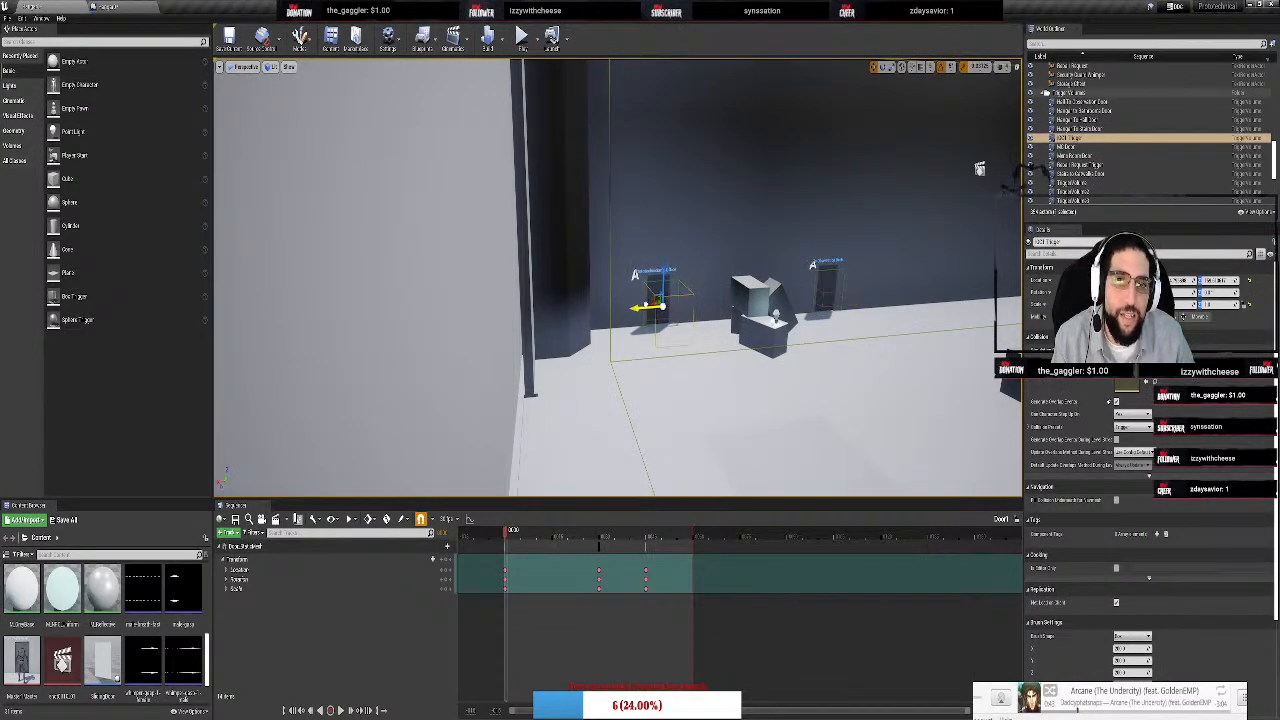
Play the level, walk the character up to the office door to test it, and end the play session
click(522, 40)
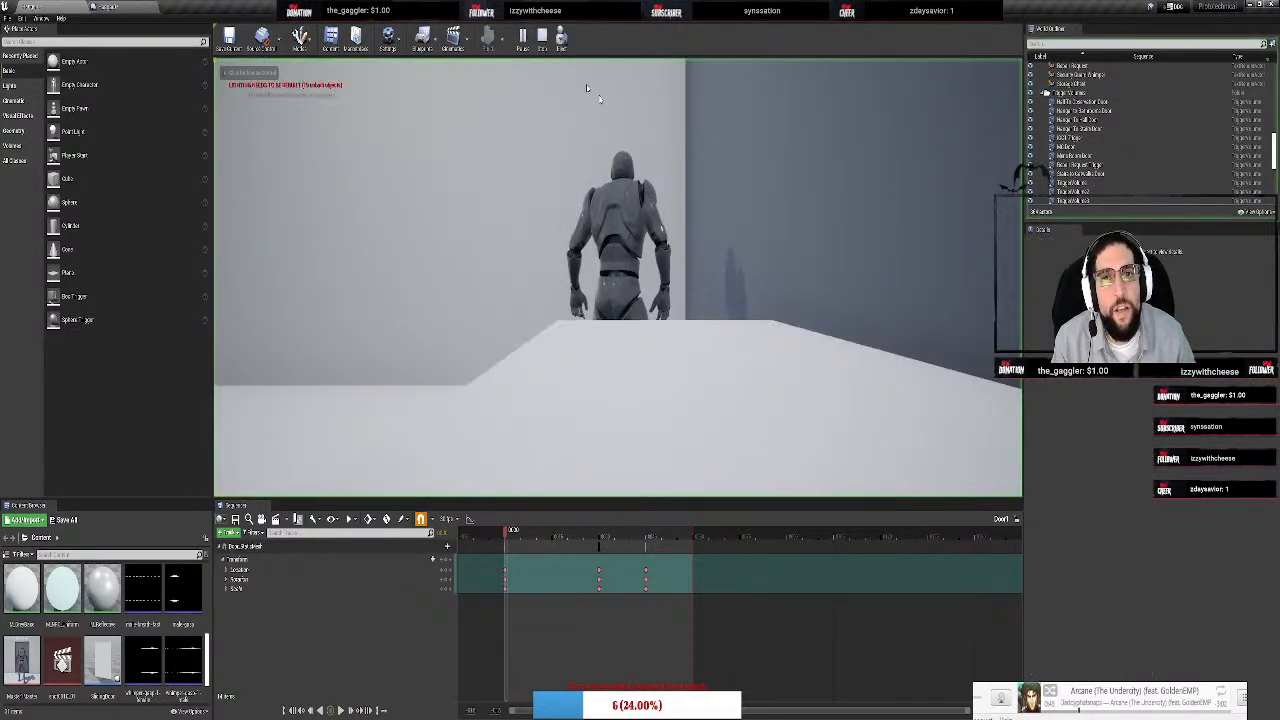
key(w)
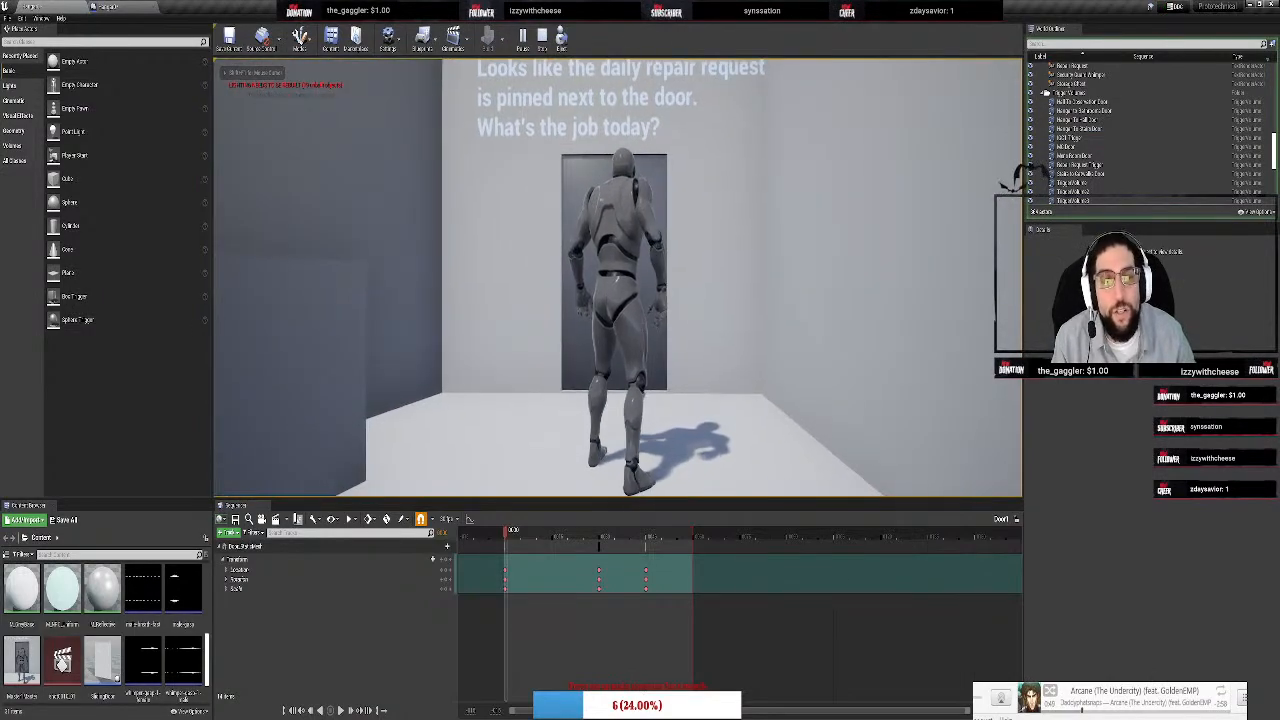
key(w)
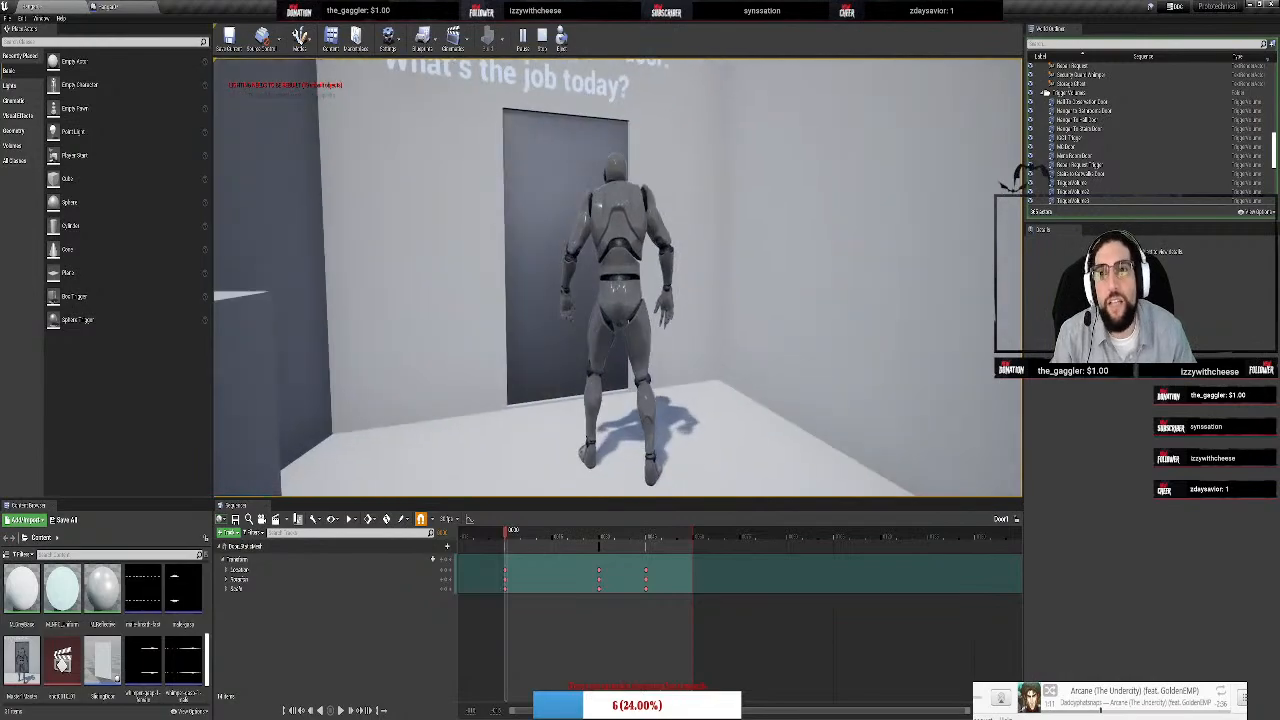
key(w)
key(Escape)
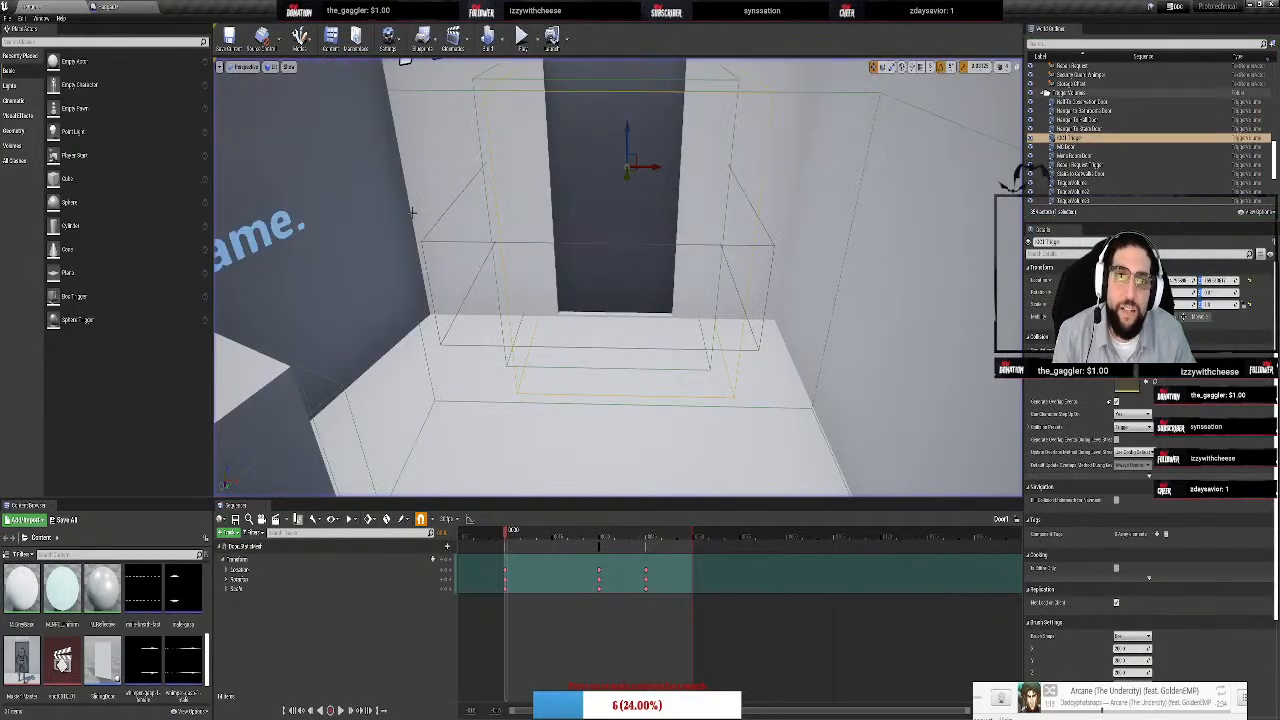
key(Escape)
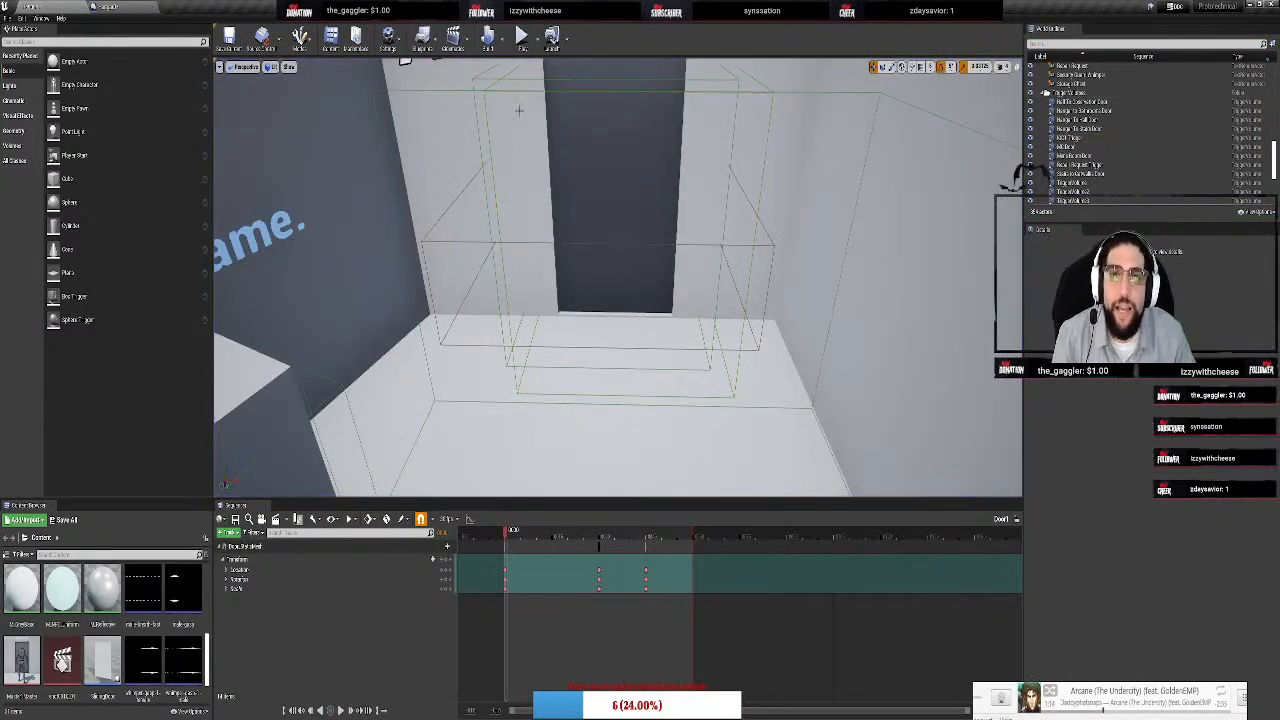
click(522, 39)
key(Escape)
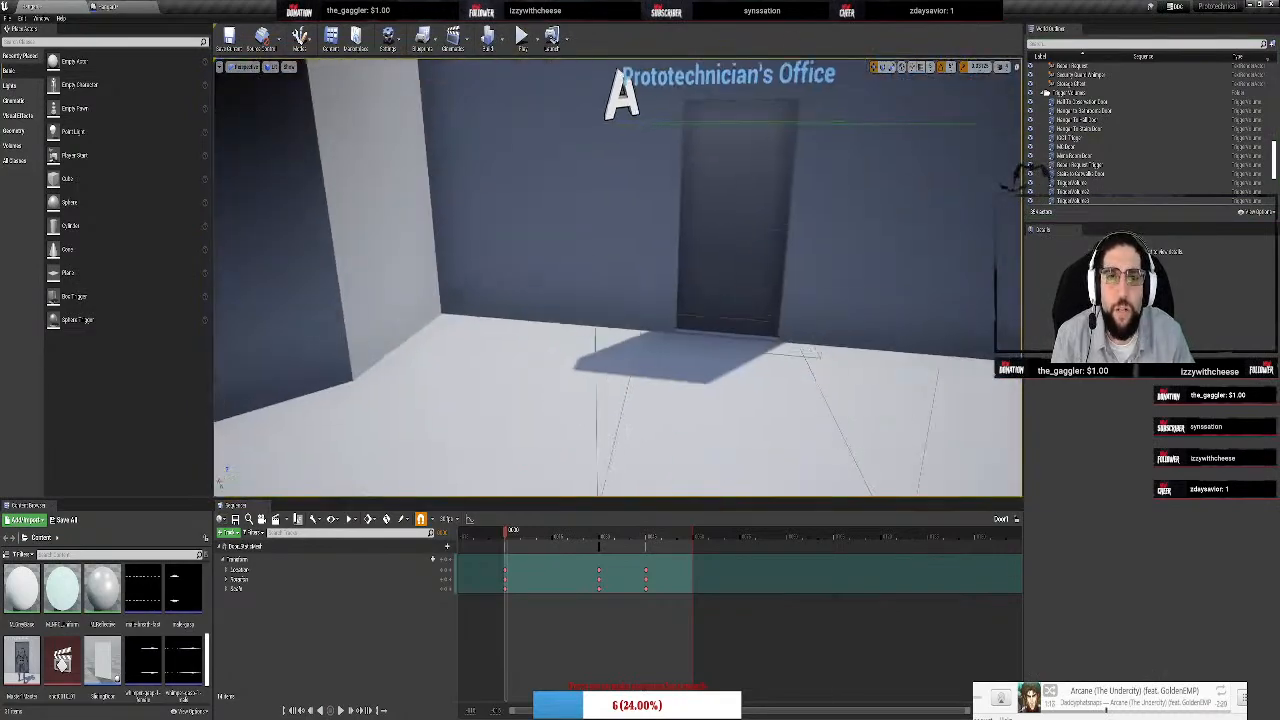
Slide the cutscene trigger volume sideways, clear of the Prototechnician's Office door
key(s)
right_drag(600, 304, 630, 304)
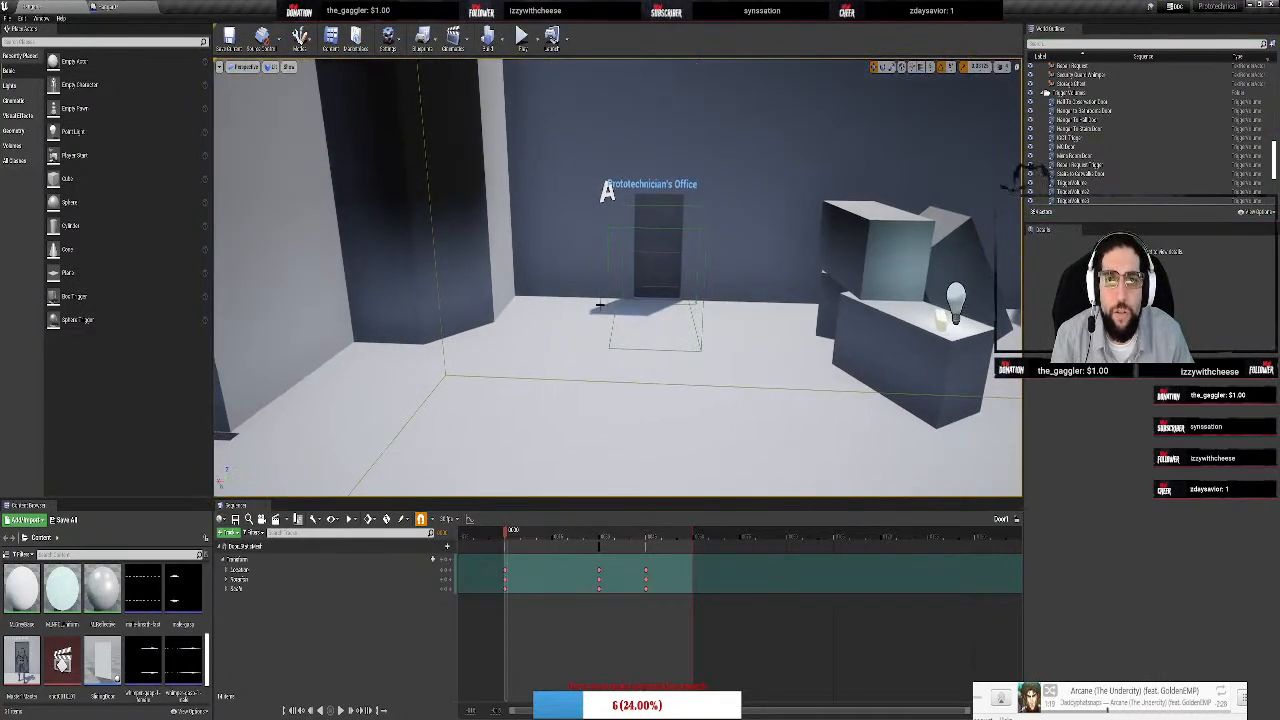
click(608, 314)
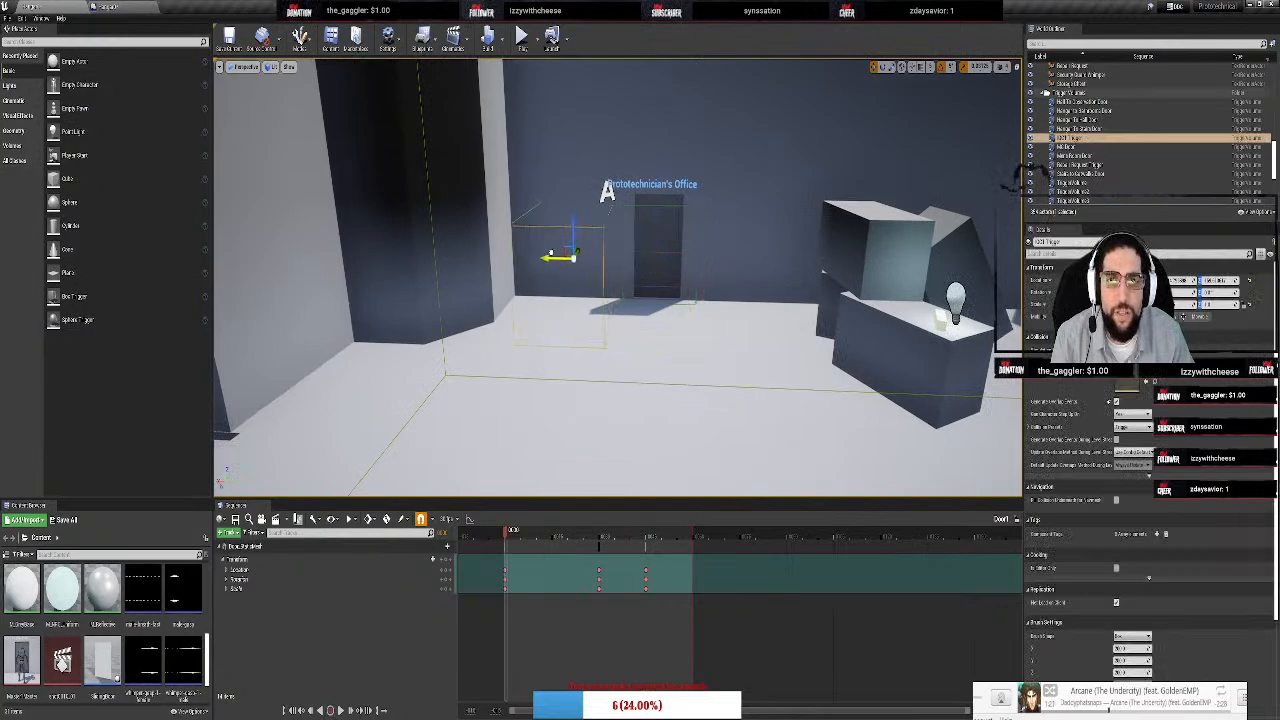
Play the level again, walk the character out through the sliding office door into the cutscene trigger, and end play
click(521, 38)
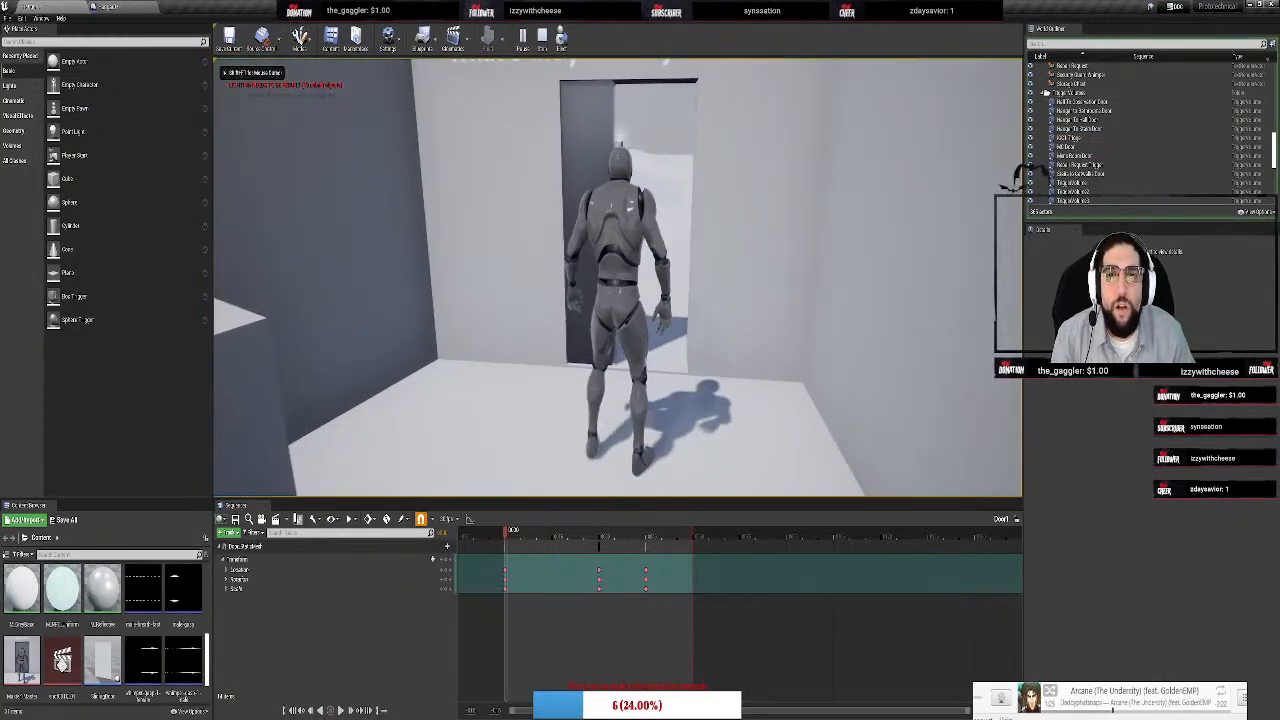
key(d)
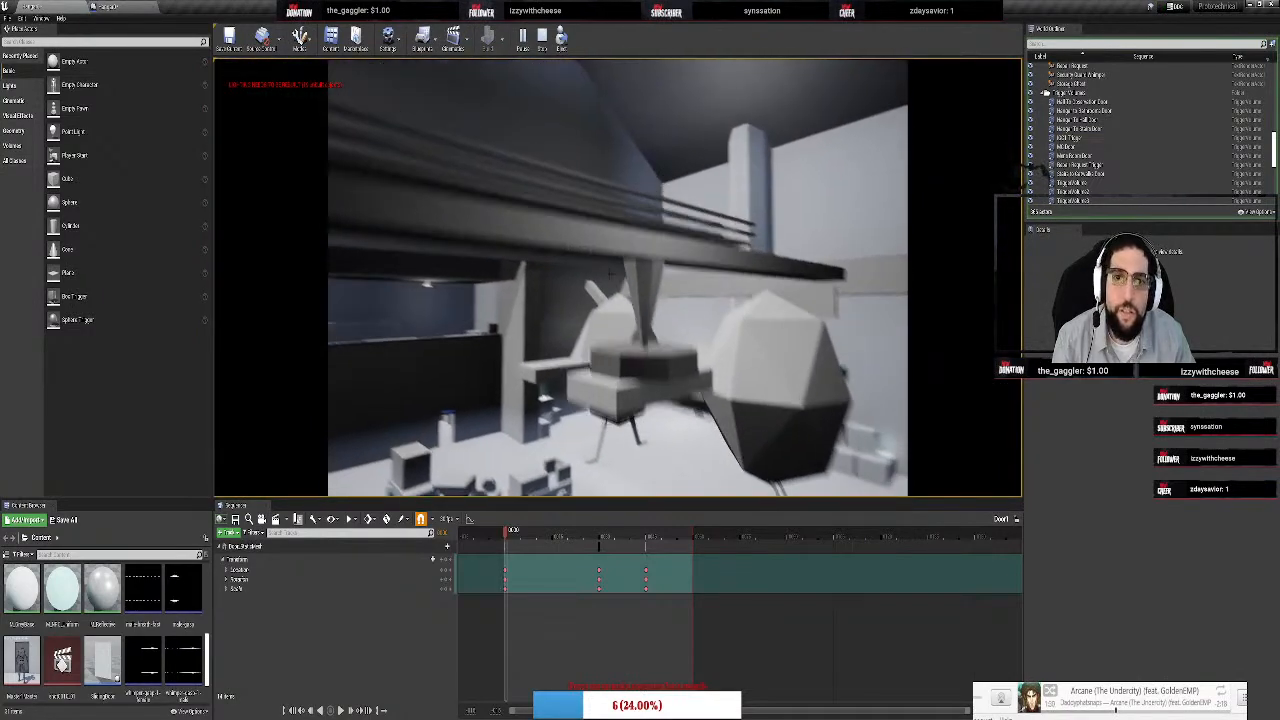
key(Escape)
Examine the cutscene trigger volume and the floor around the office door
right_drag(617, 277, 520, 300)
key(w)
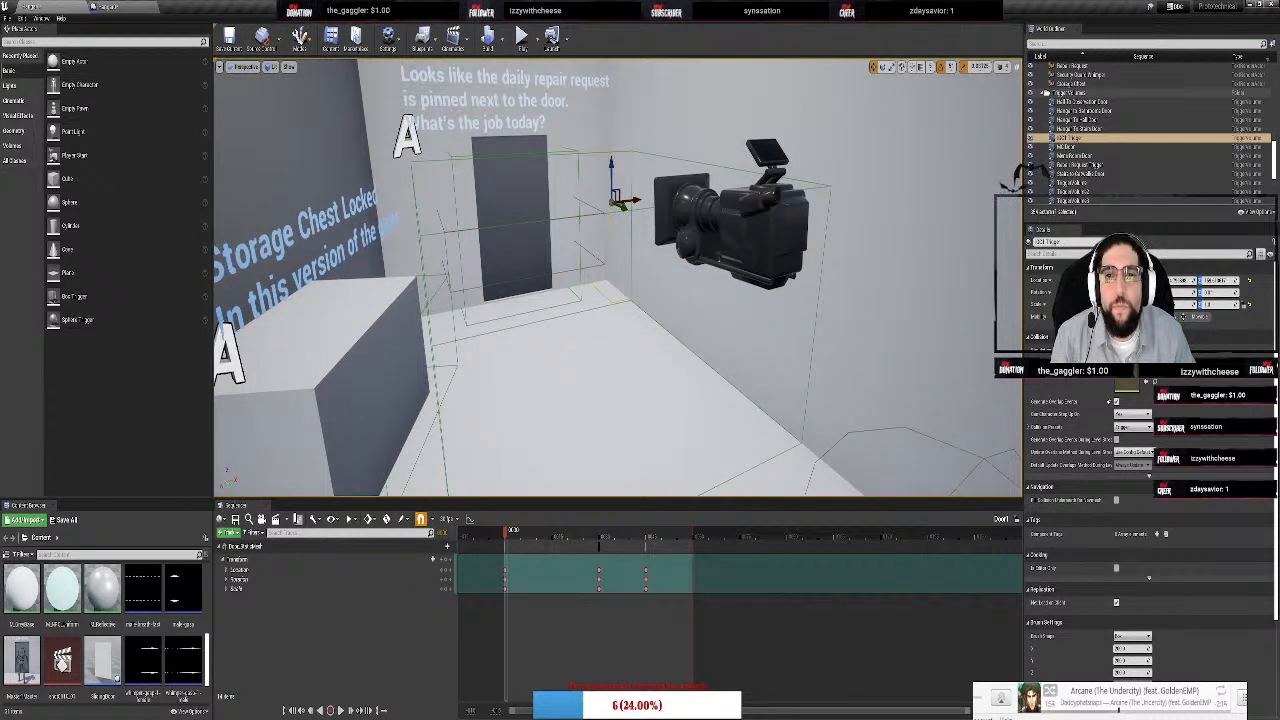
key(w)
right_drag(617, 277, 693, 307)
key(w)
key(s)
right_drag(531, 250, 536, 255)
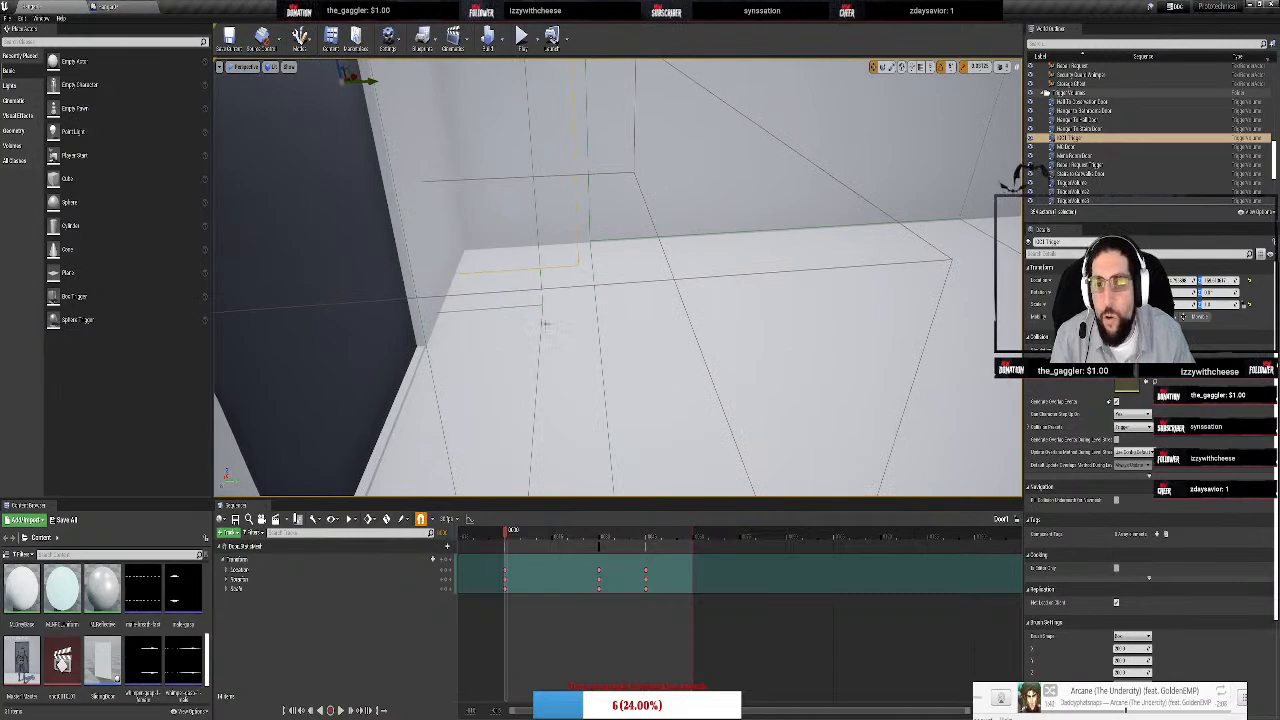
right_click(703, 326)
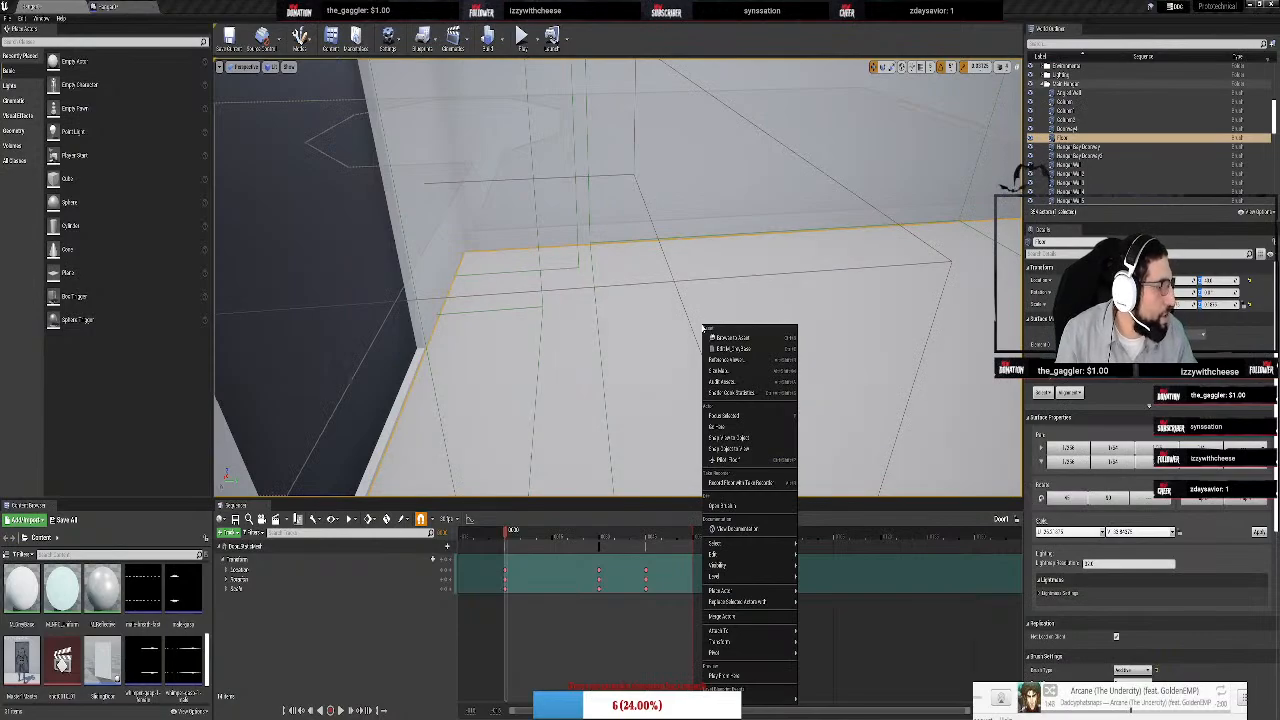
key(Escape)
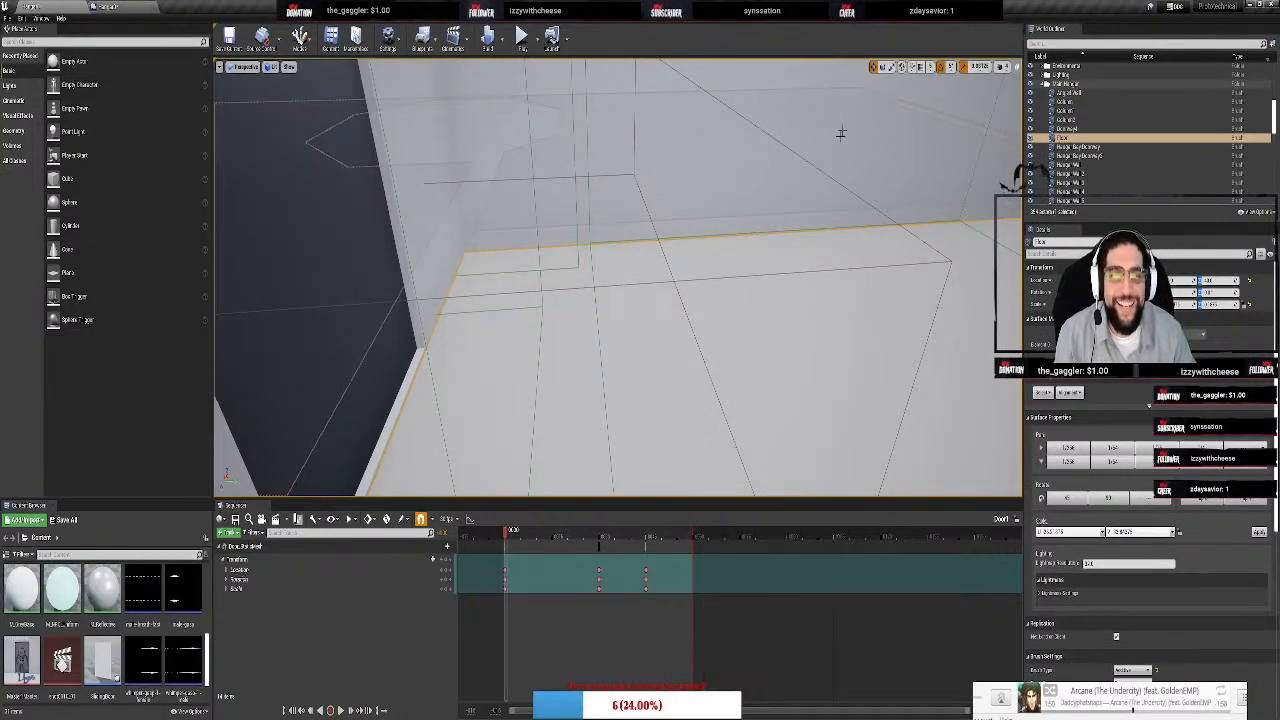
Find the To Observation Deck door across the hangar, then select and frame its trigger volume
right_drag(810, 264, 655, 230)
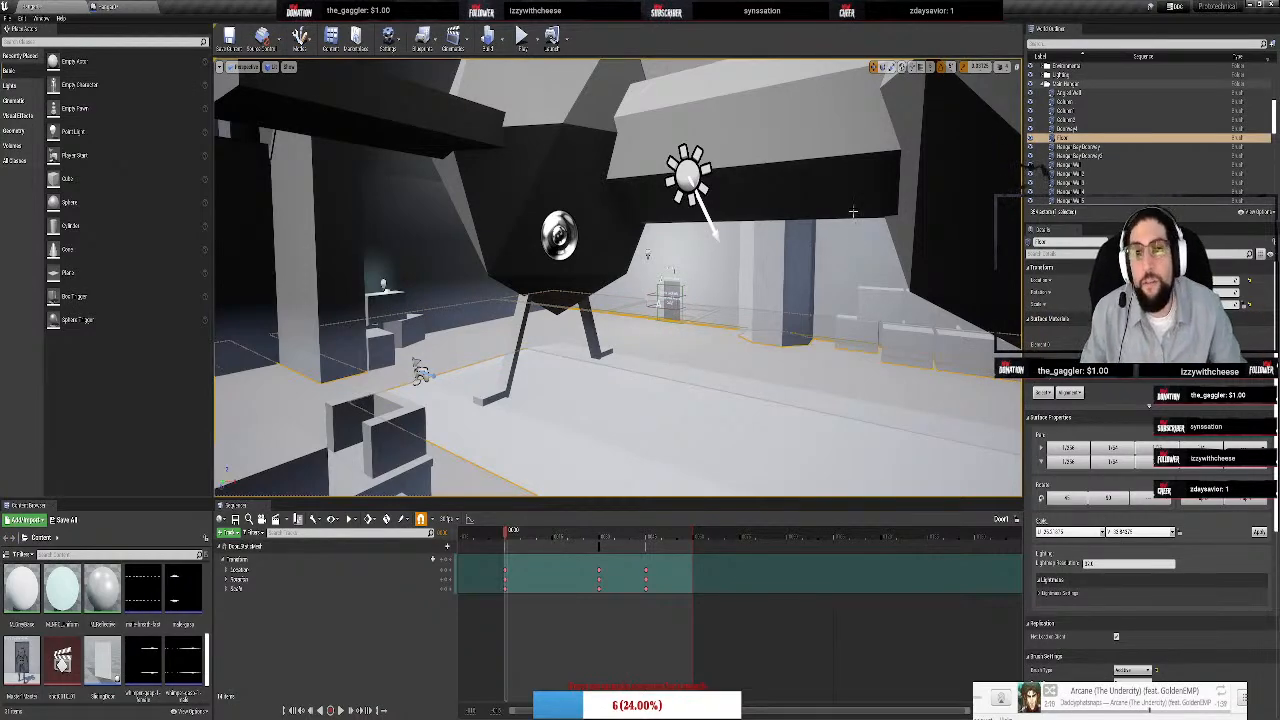
right_drag(746, 274, 643, 305)
key(w)
key(w)
key(w)
key(s)
key(w)
key(w)
key(w)
key(w)
click(543, 305)
right_drag(543, 305, 440, 400)
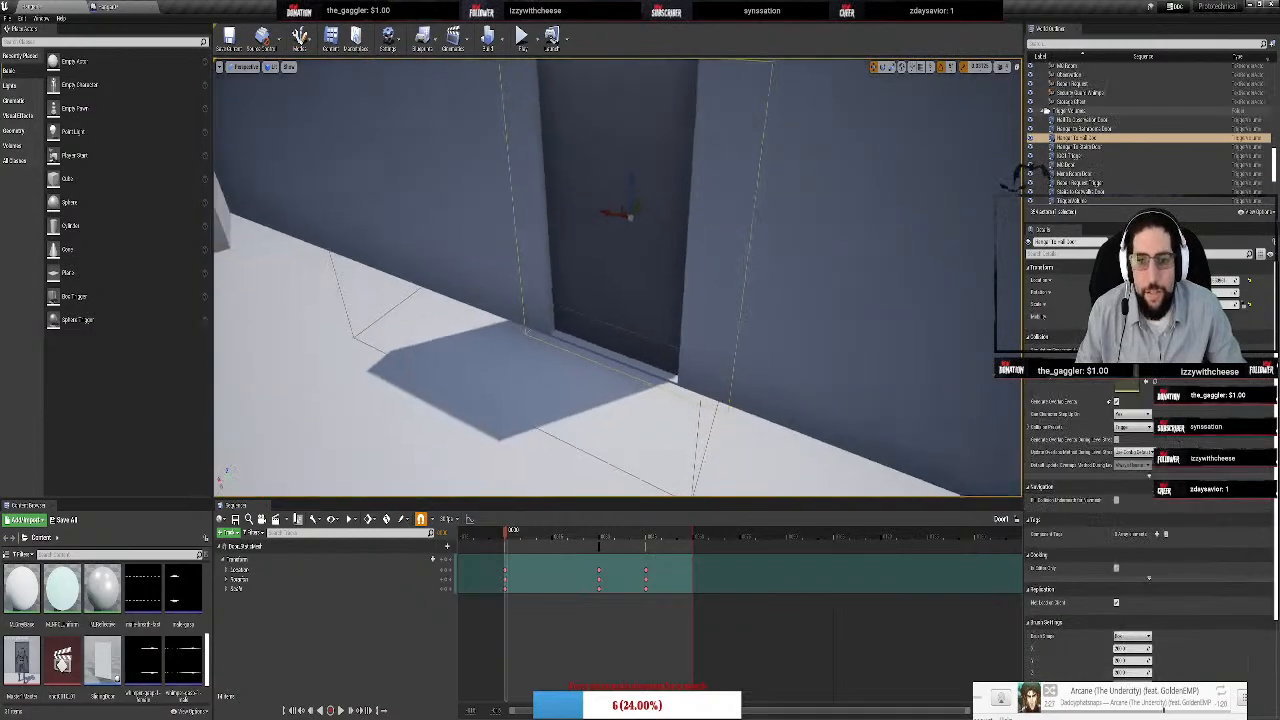
key(f)
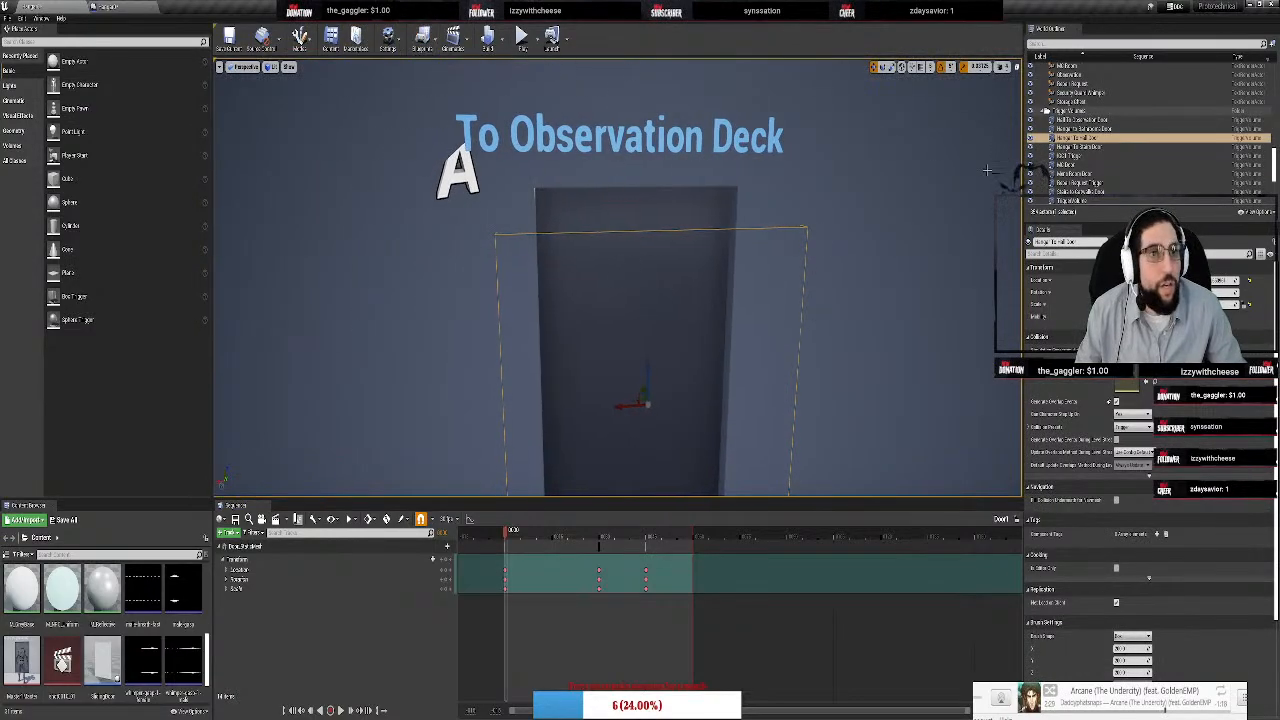
Collapse the trigger volumes folder in the level's actor list and create a new level sequence named Door
scroll(1124, 162, down, 5)
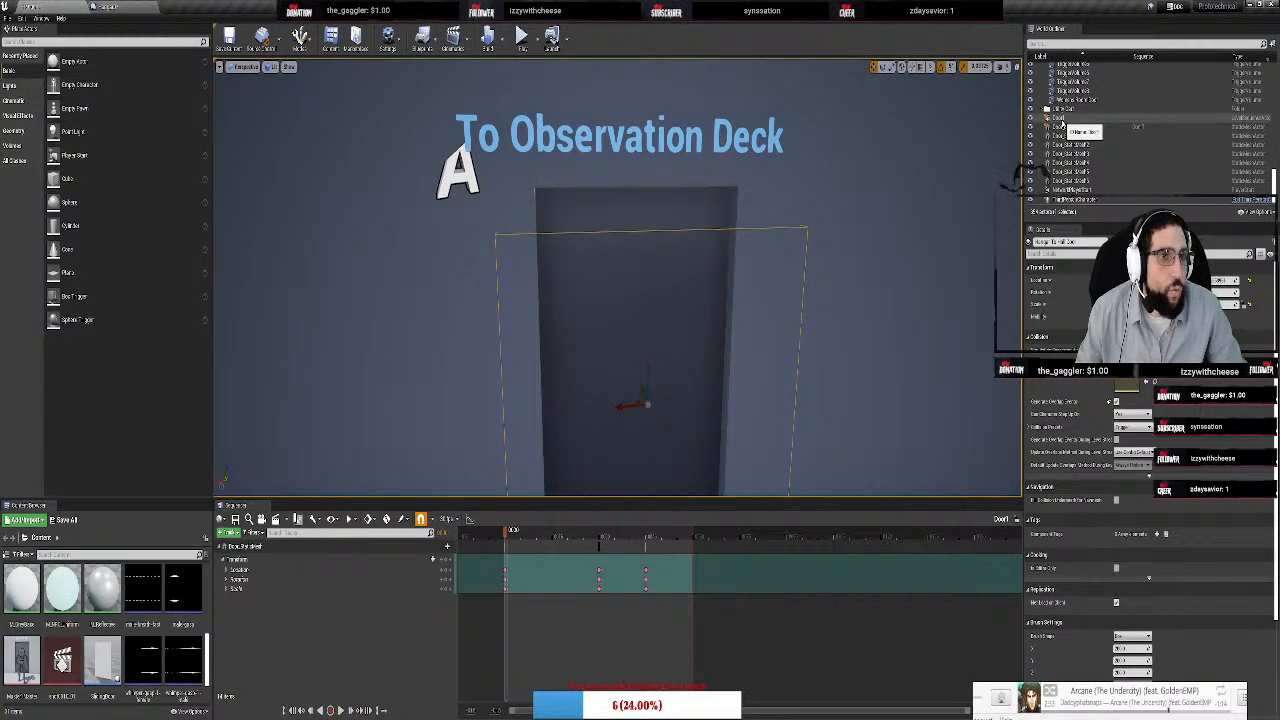
scroll(1062, 123, up, 6)
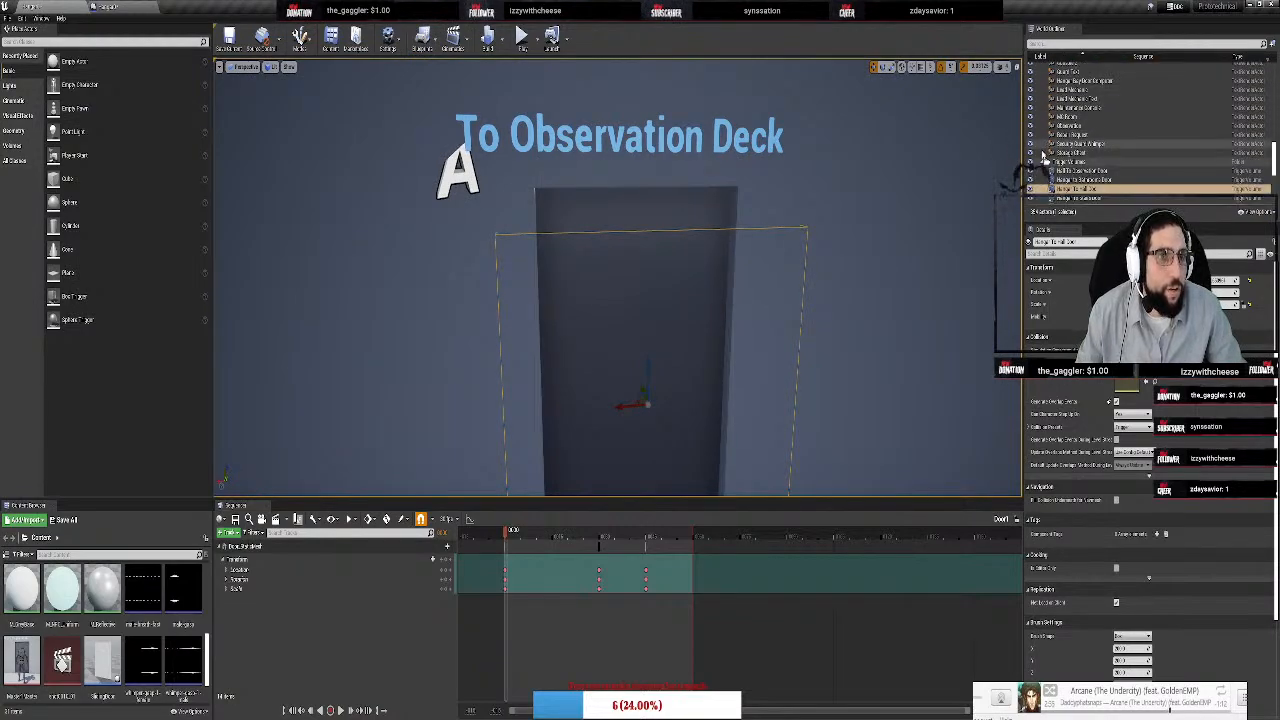
click(1043, 161)
scroll(1111, 181, down, 3)
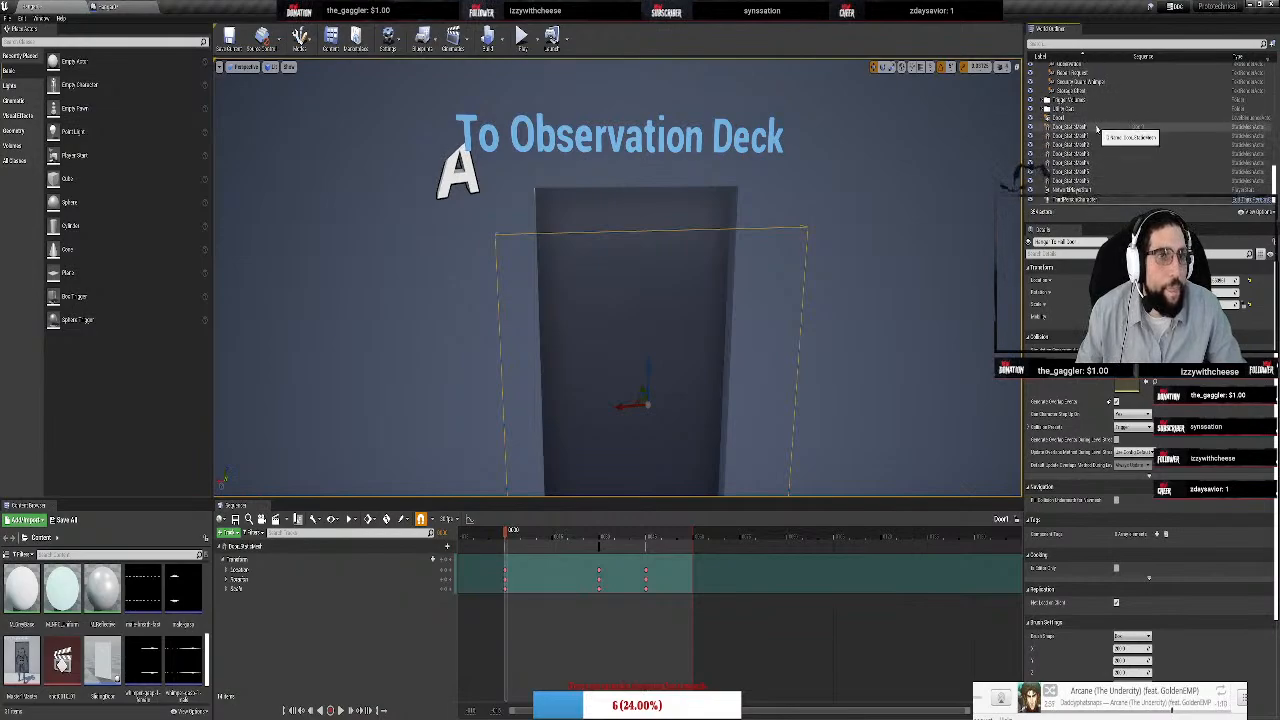
click(457, 42)
click(503, 72)
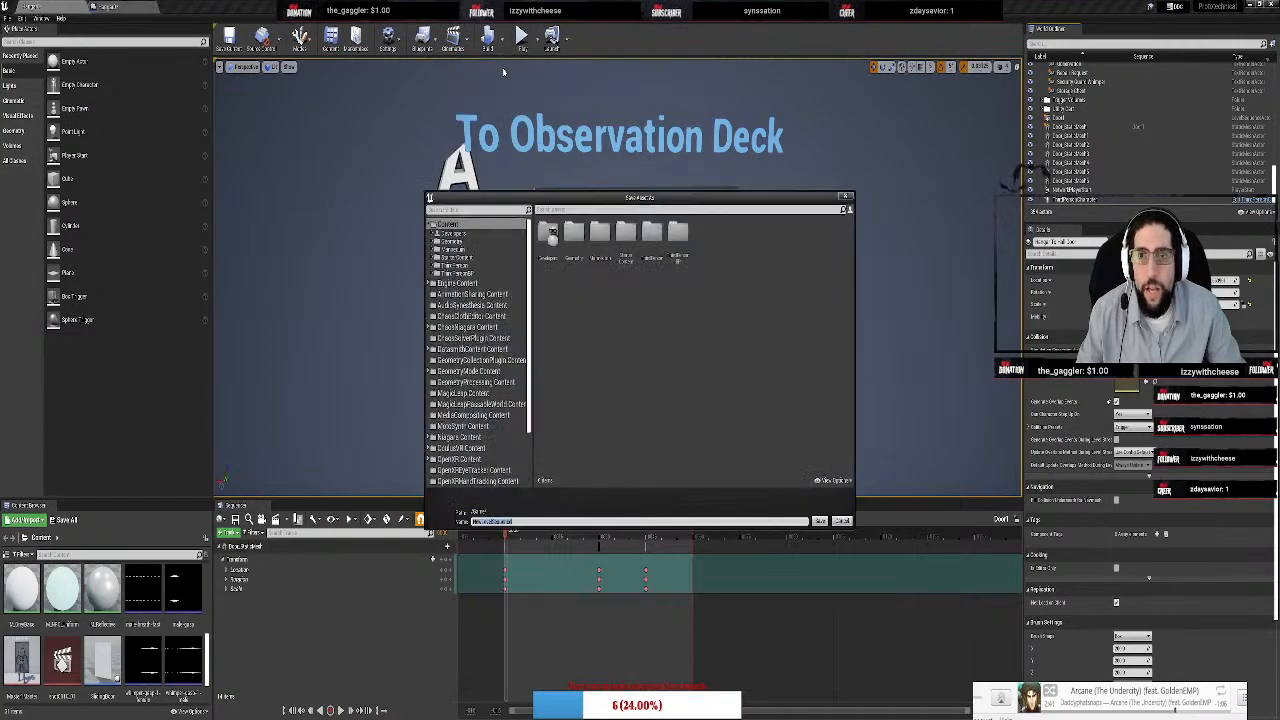
text(Door)
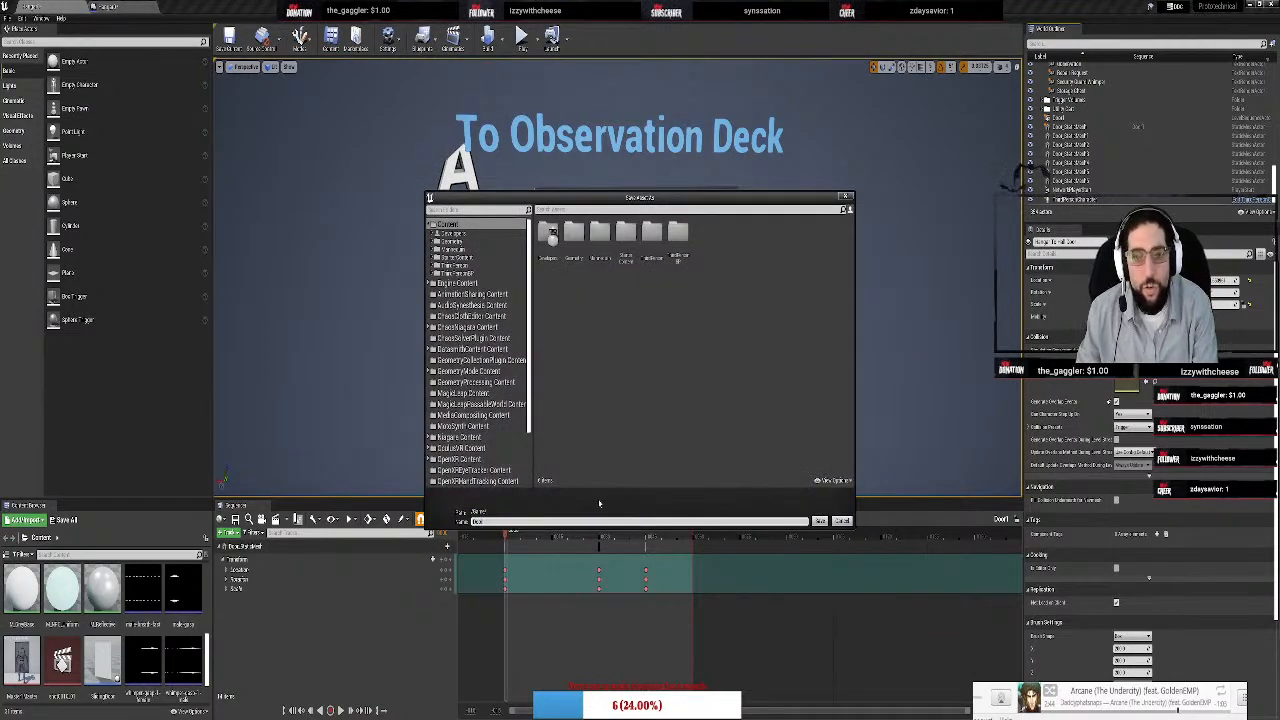
key(Return)
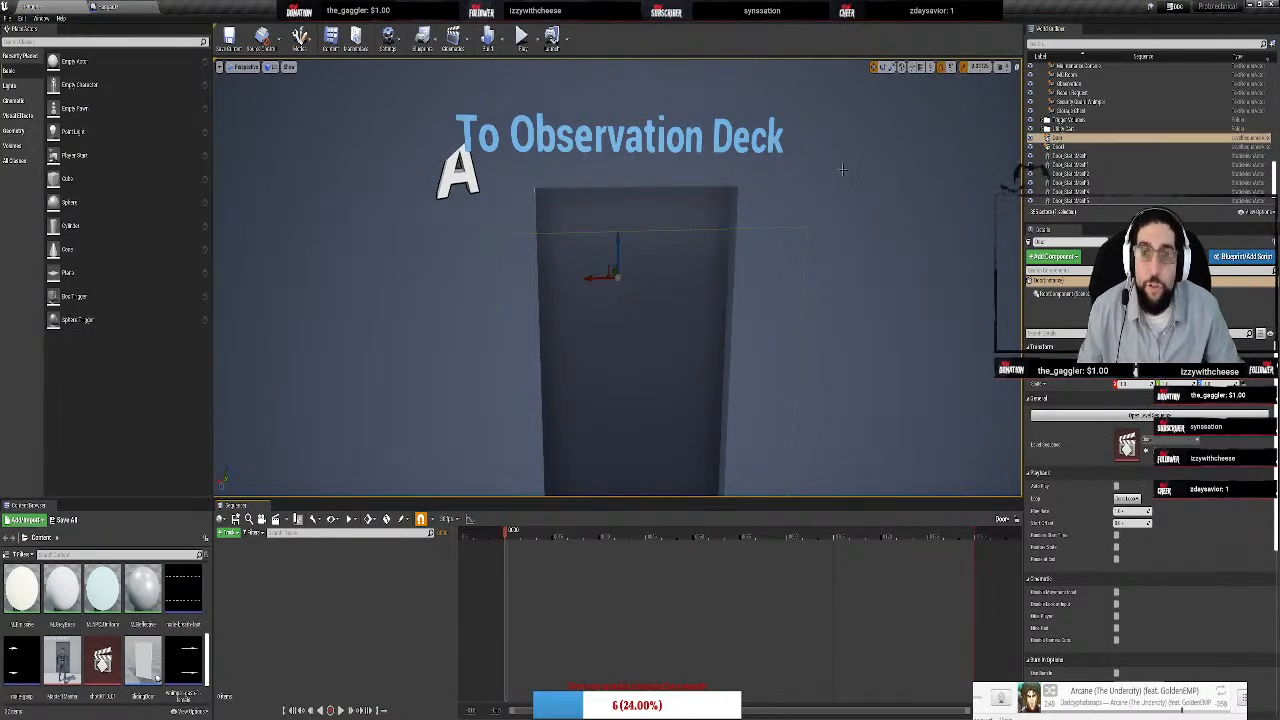
Add the Observation Deck door's static mesh actor to the new level sequence
right_drag(843, 172, 630, 326)
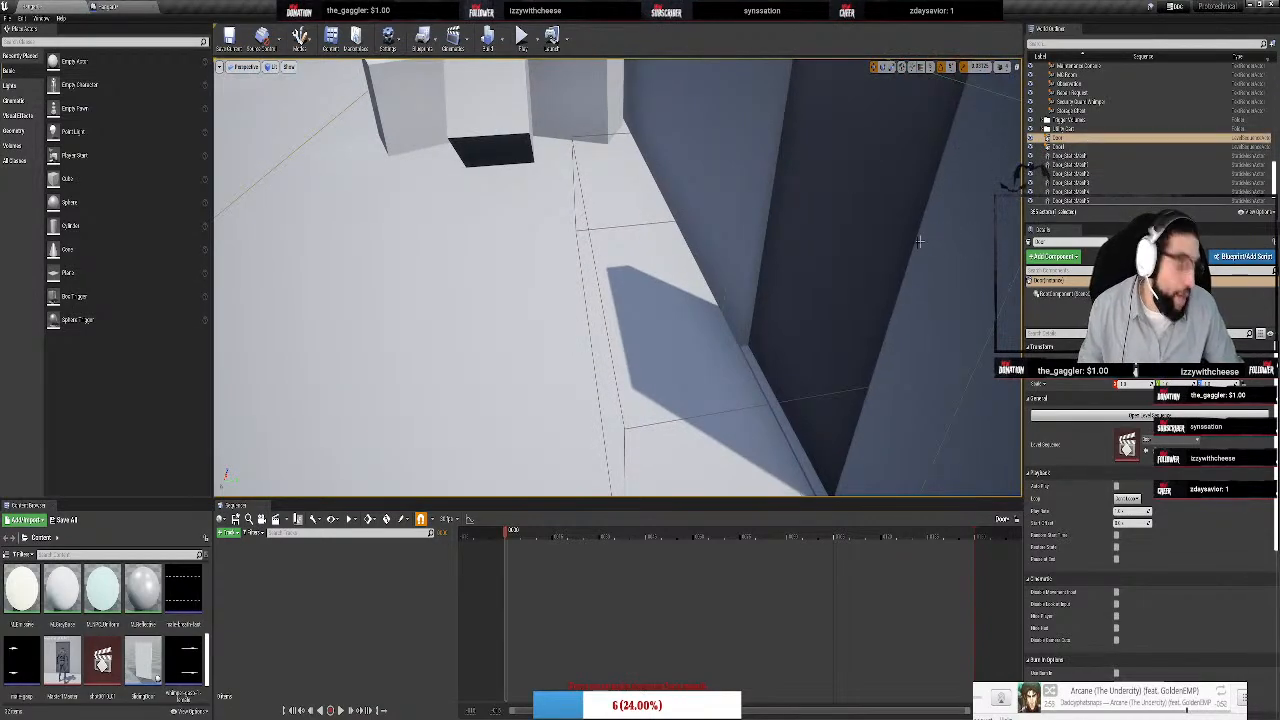
right_drag(920, 241, 894, 217)
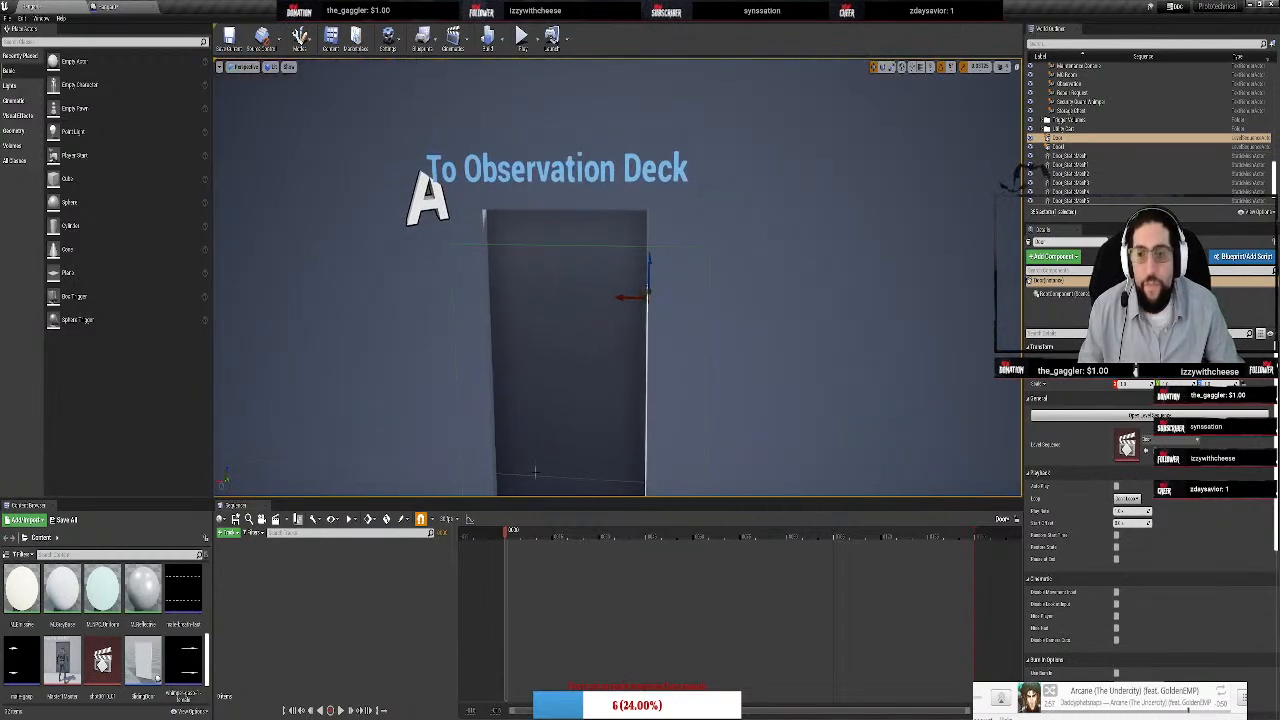
click(1060, 164)
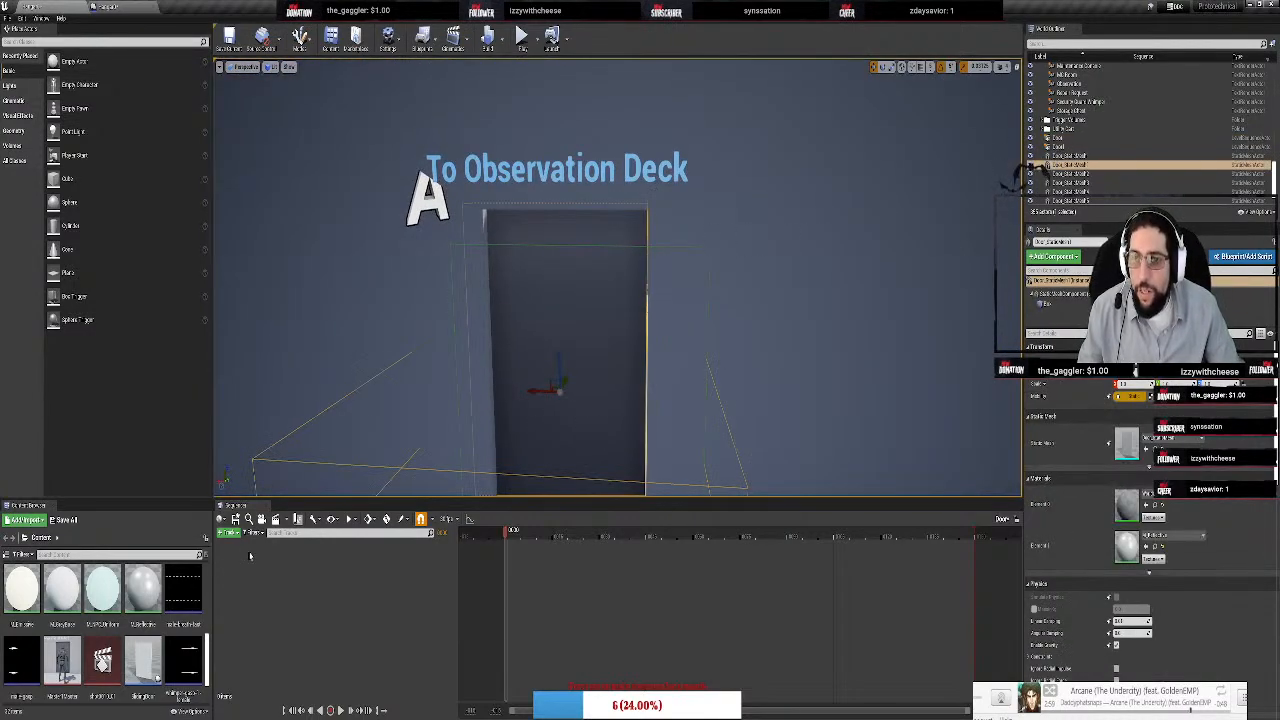
click(232, 537)
mouse_move(262, 543)
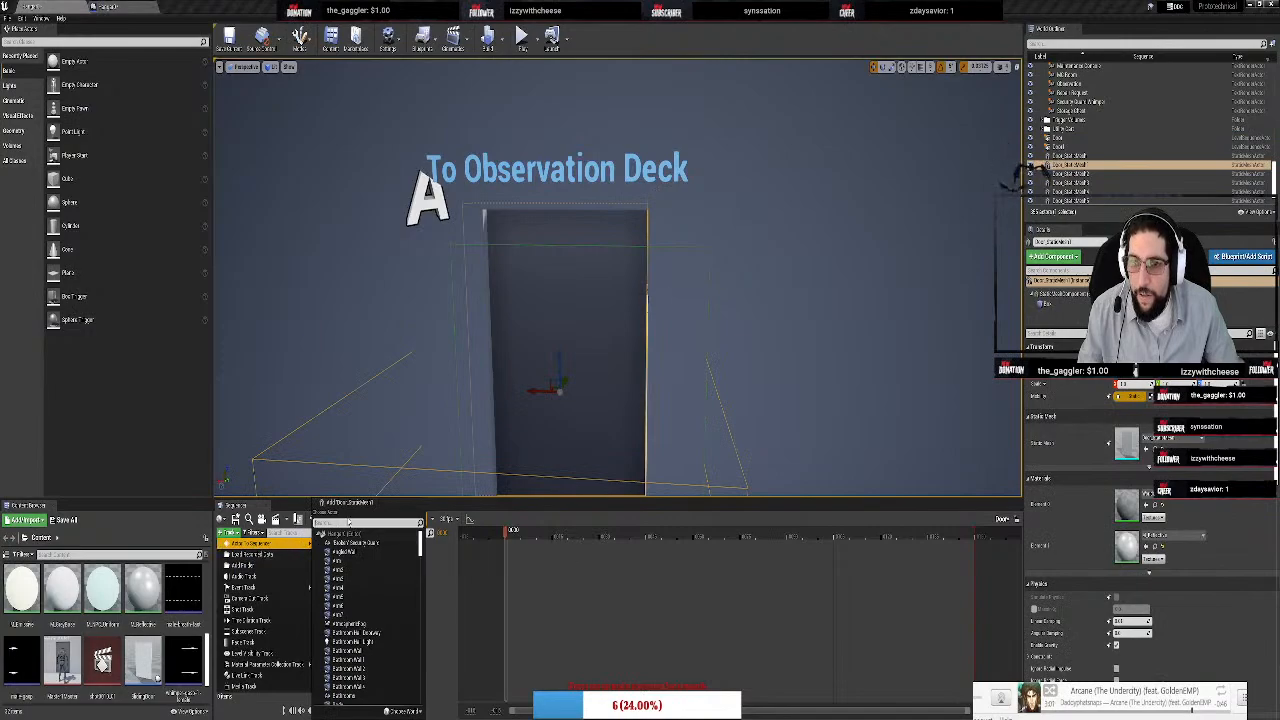
click(371, 504)
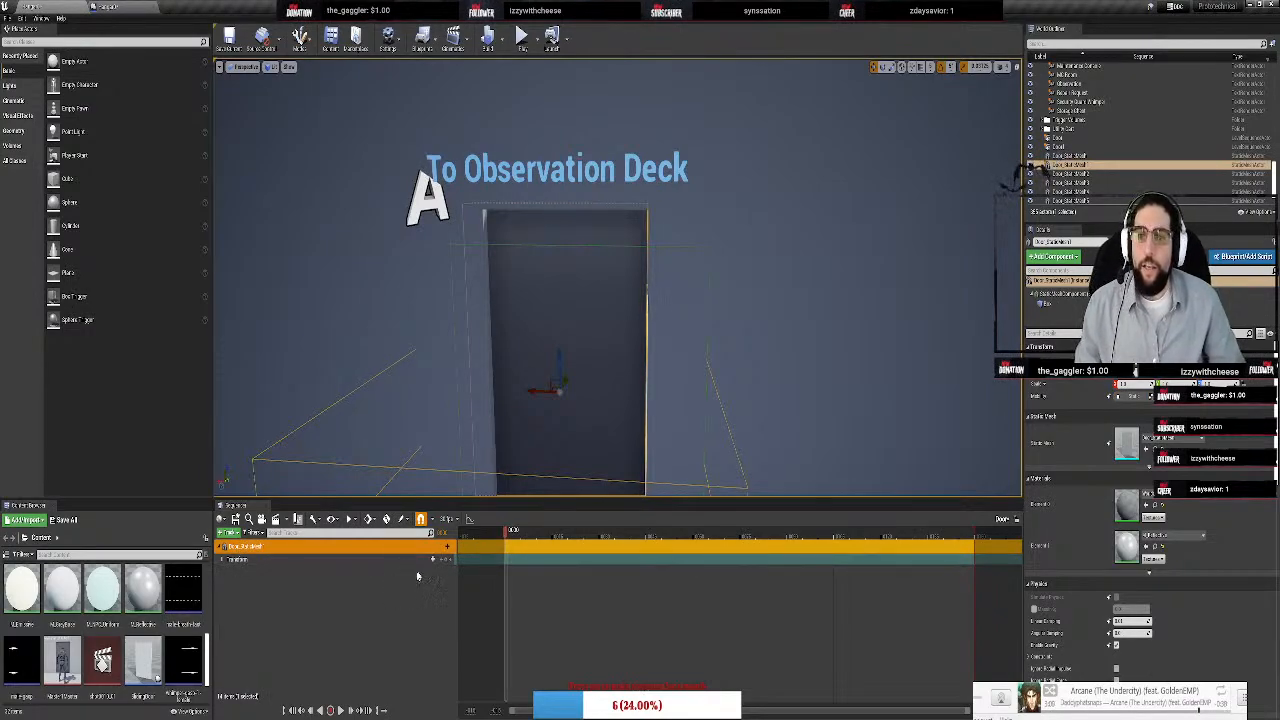
Key the closed door's transform at the start of the sequence and review its location, rotation and scale channels
click(224, 559)
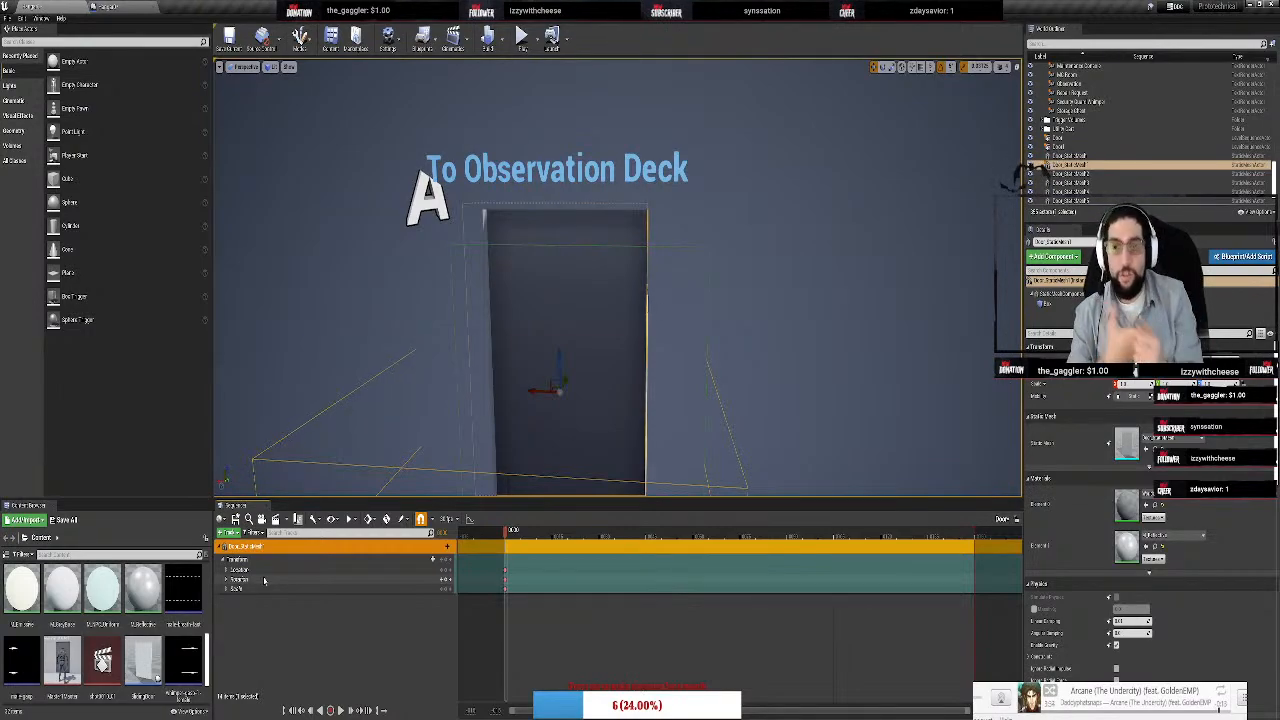
click(228, 571)
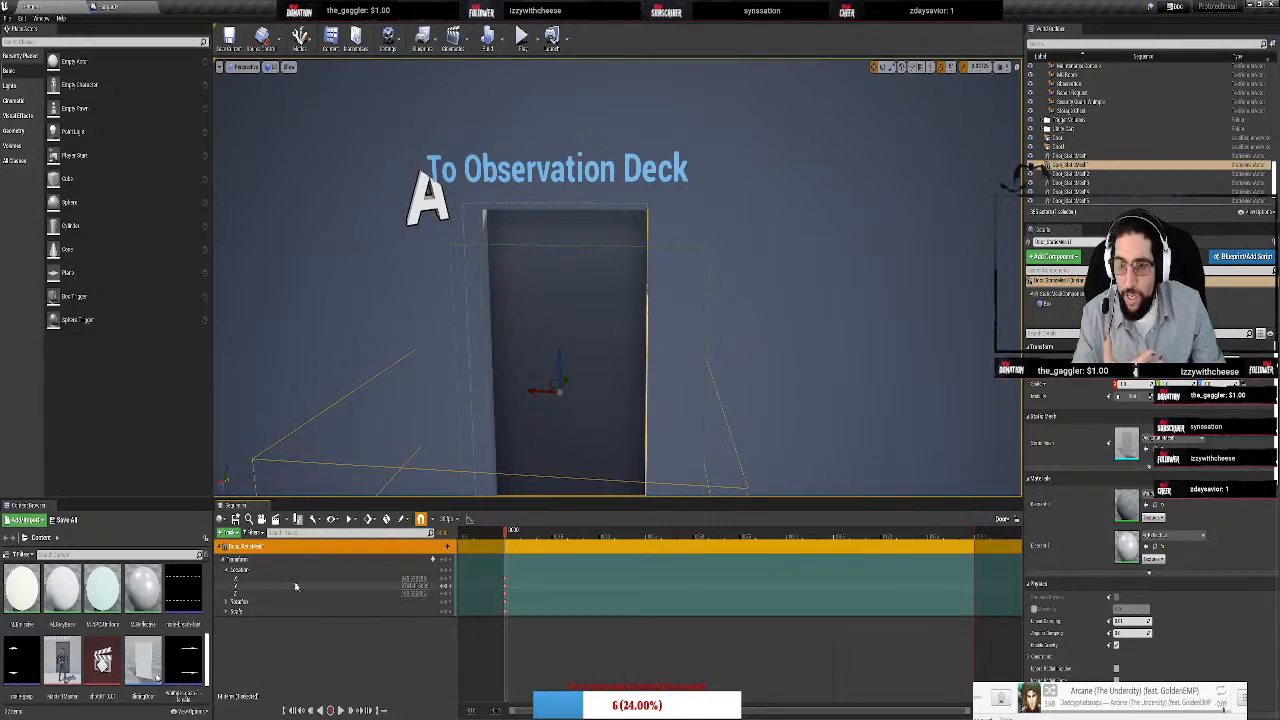
click(227, 577)
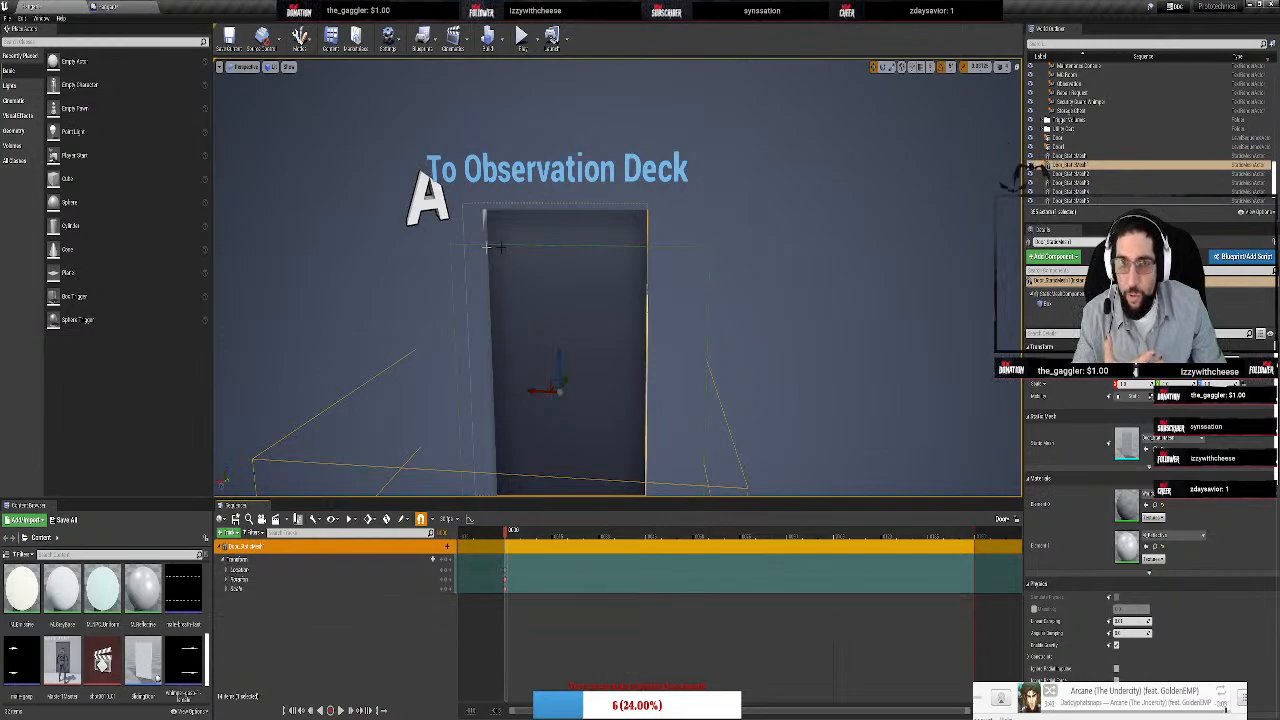
click(226, 581)
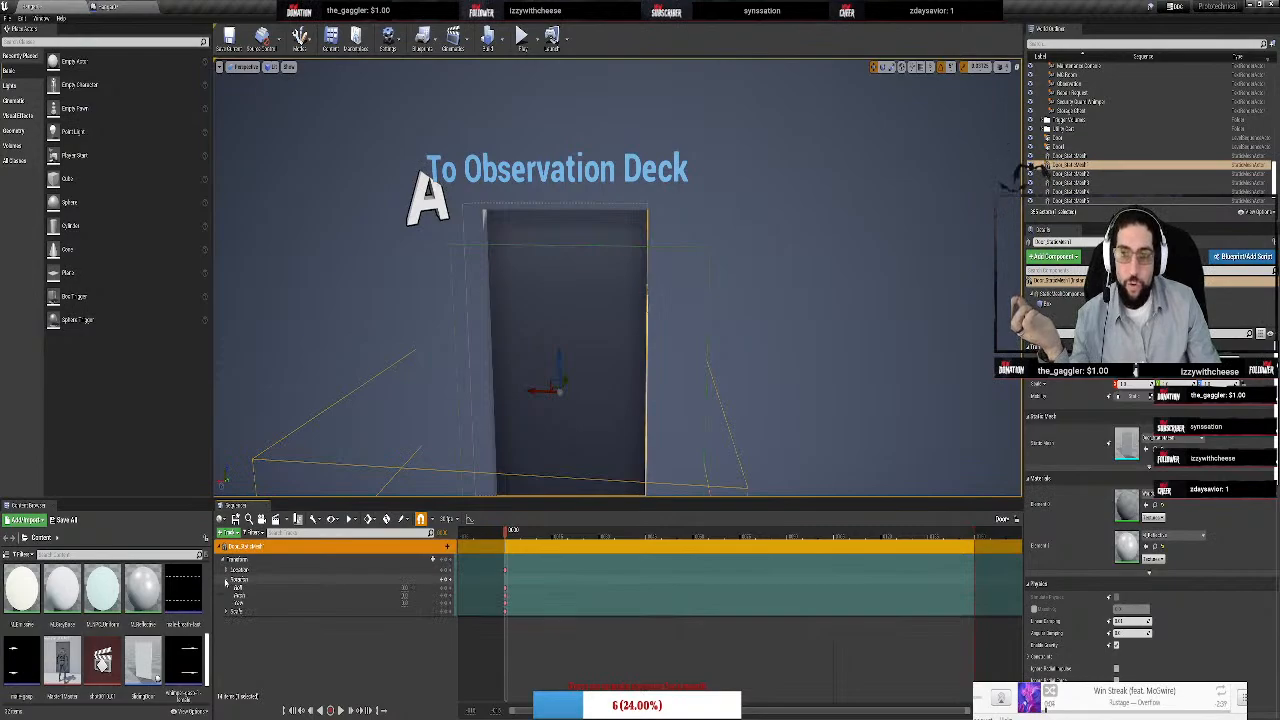
click(226, 581)
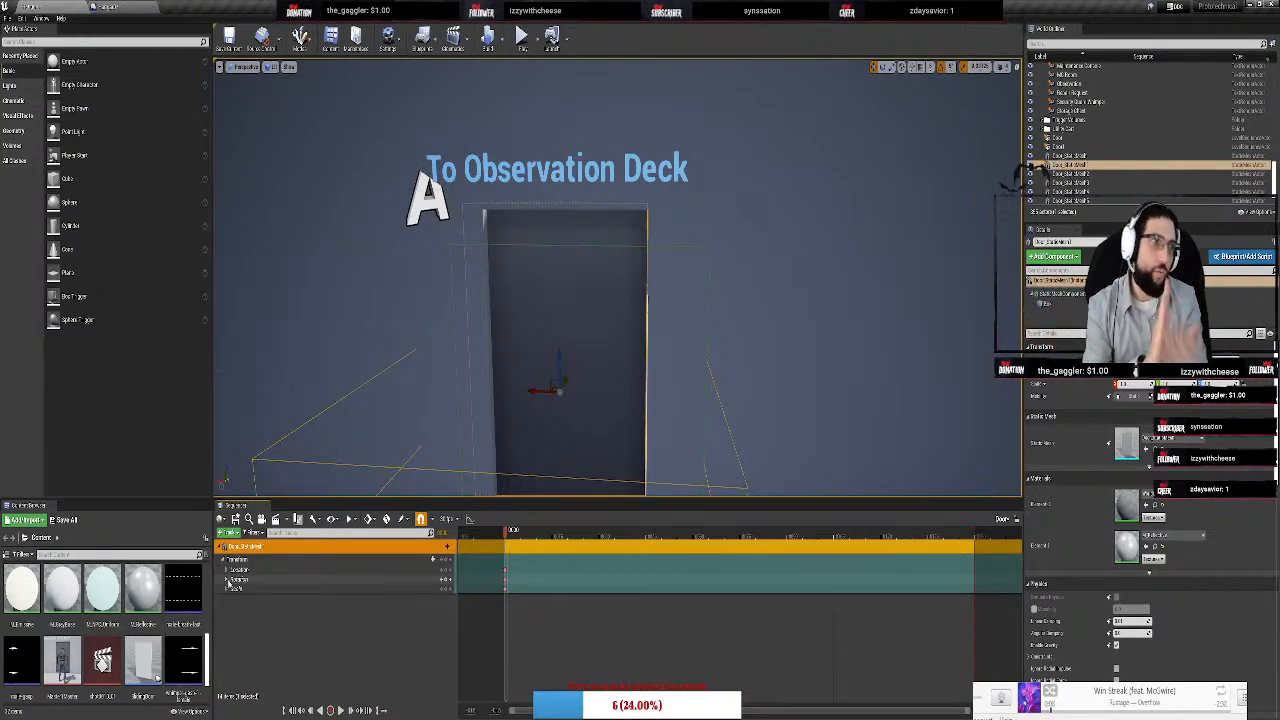
right_drag(511, 290, 641, 213)
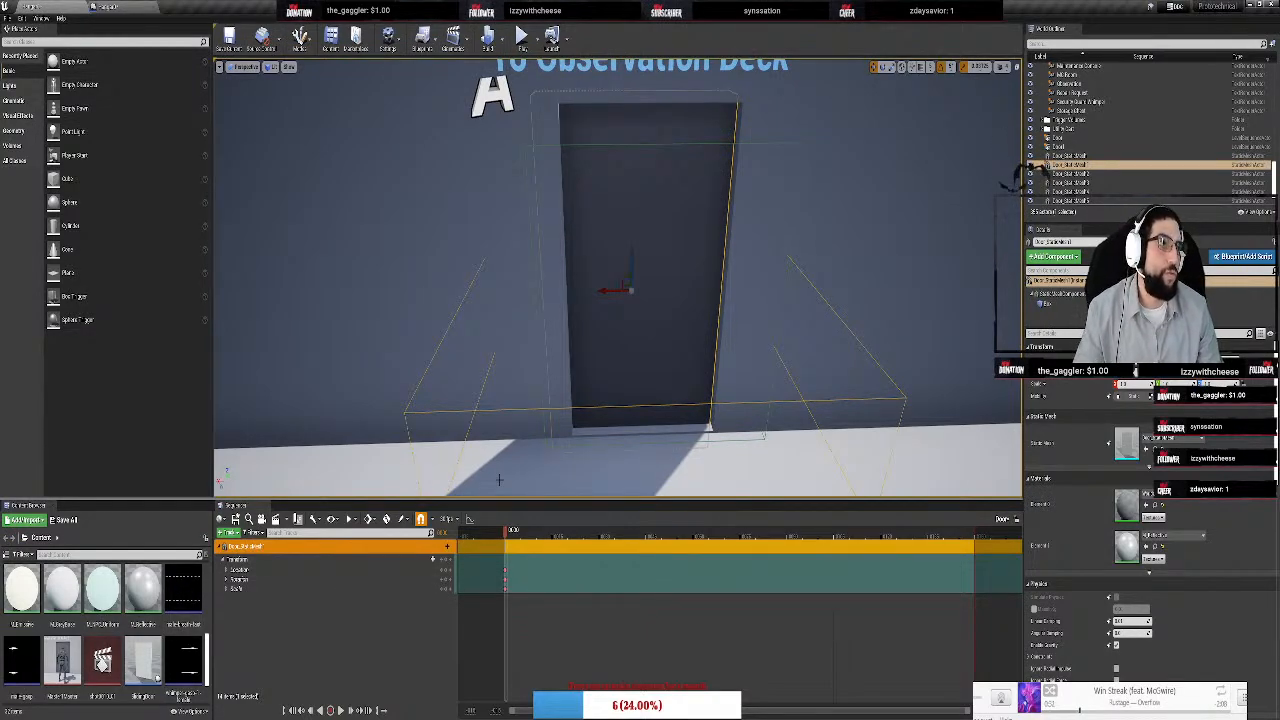
right_drag(413, 386, 330, 390)
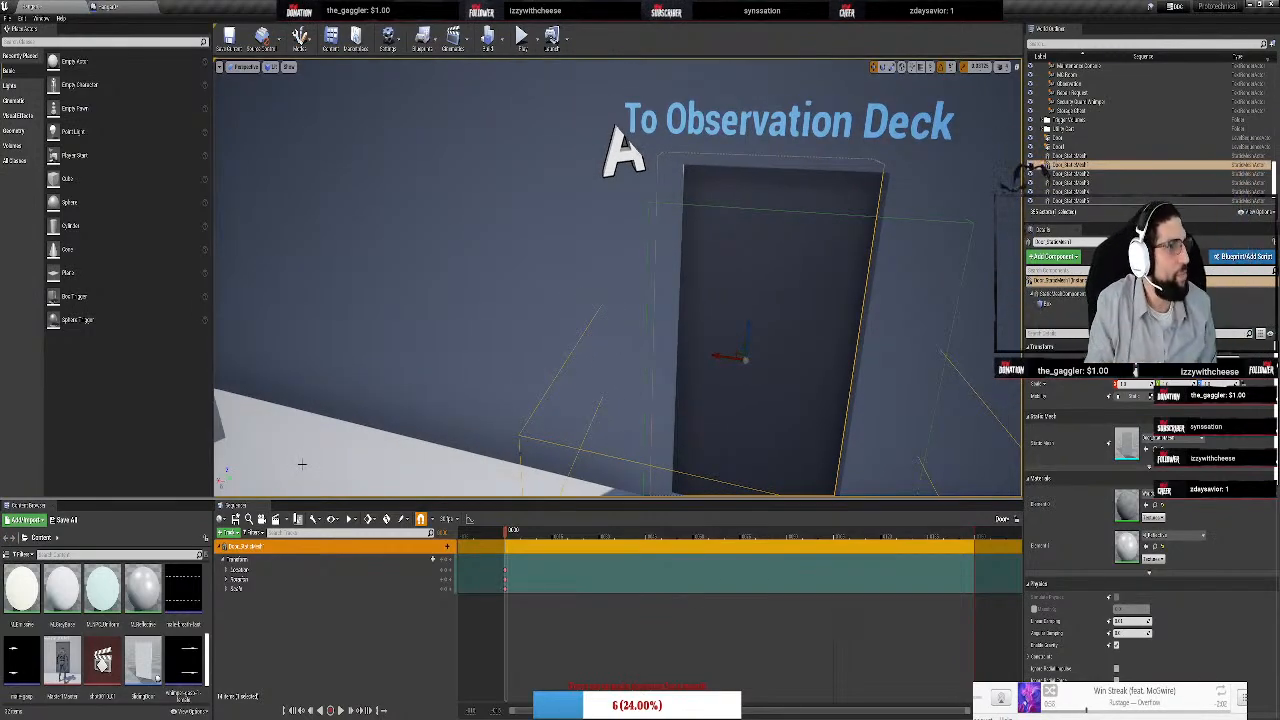
click(223, 562)
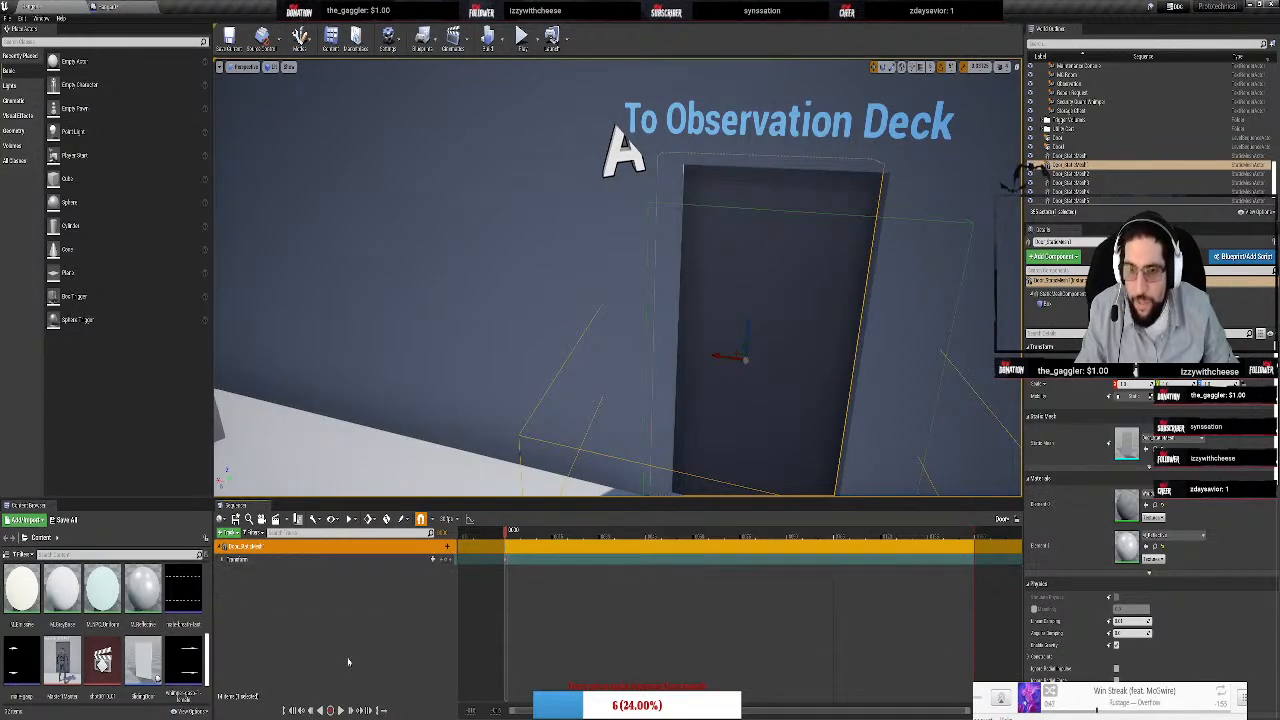
click(224, 563)
click(226, 589)
click(226, 590)
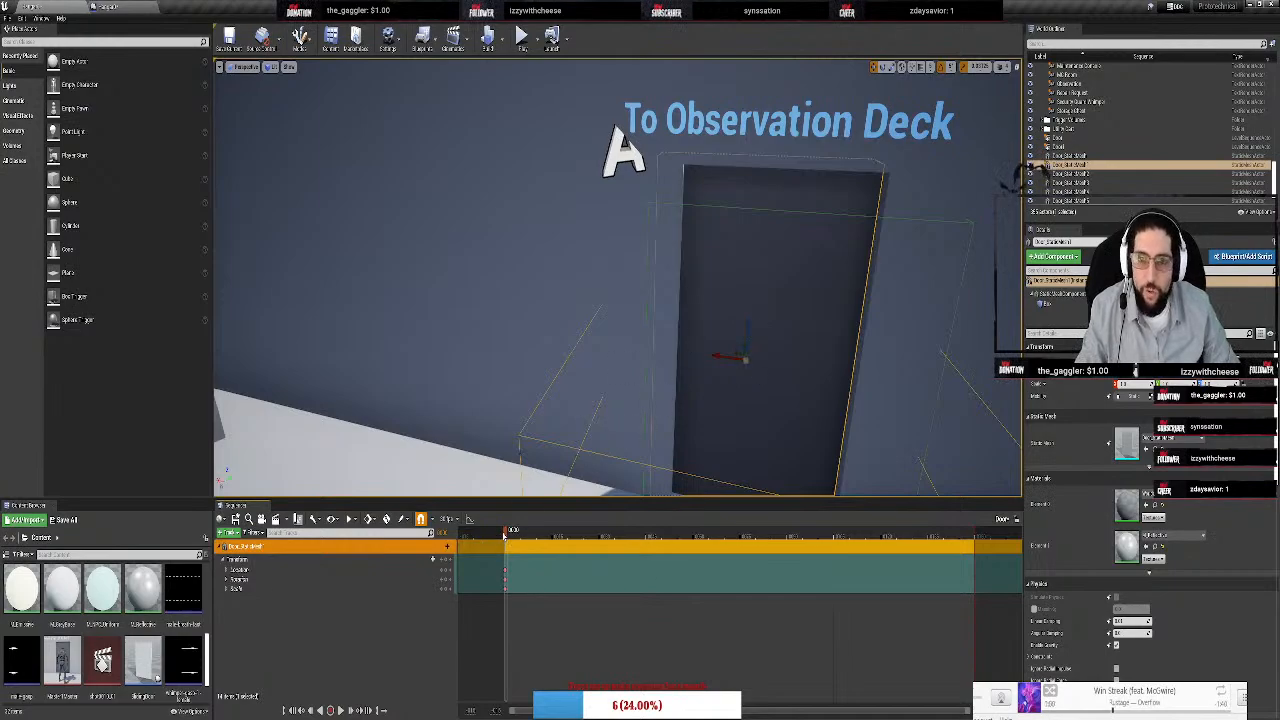
At about frame 30, slide the Observation Deck door sideways out of its opening and key its transform
drag(507, 535, 606, 535)
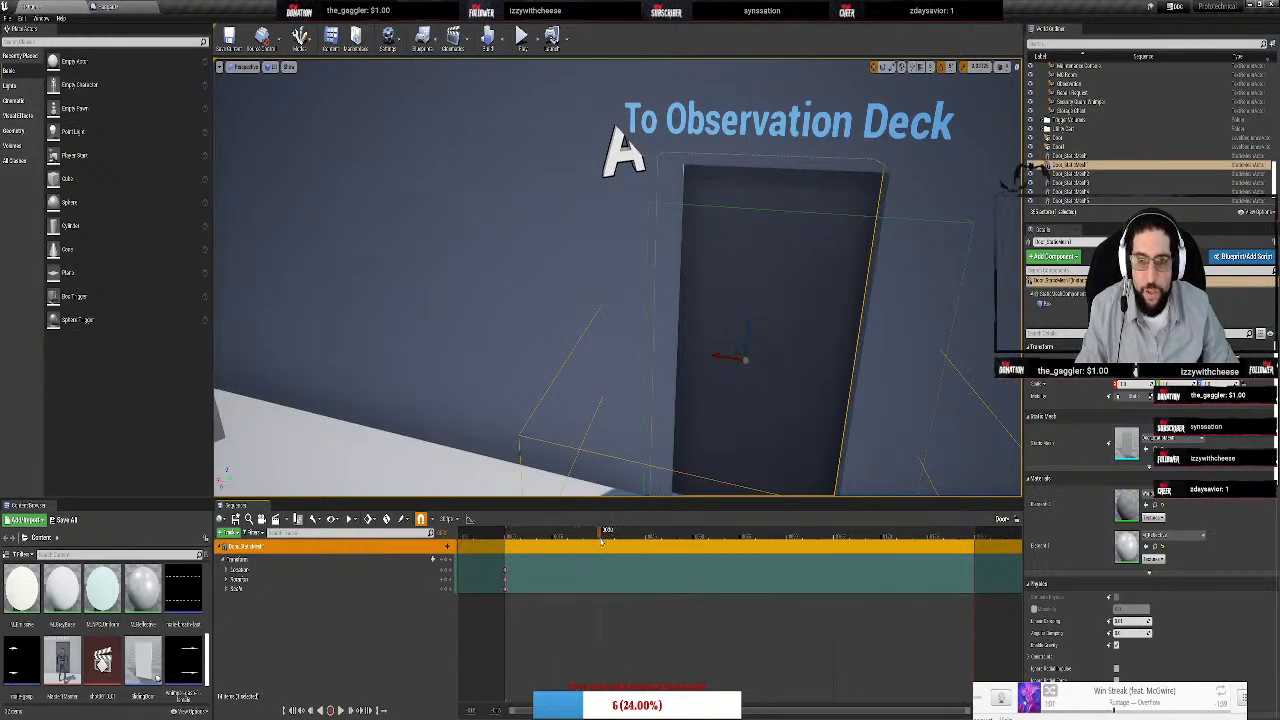
right_drag(493, 468, 434, 437)
key(s)
key(w)
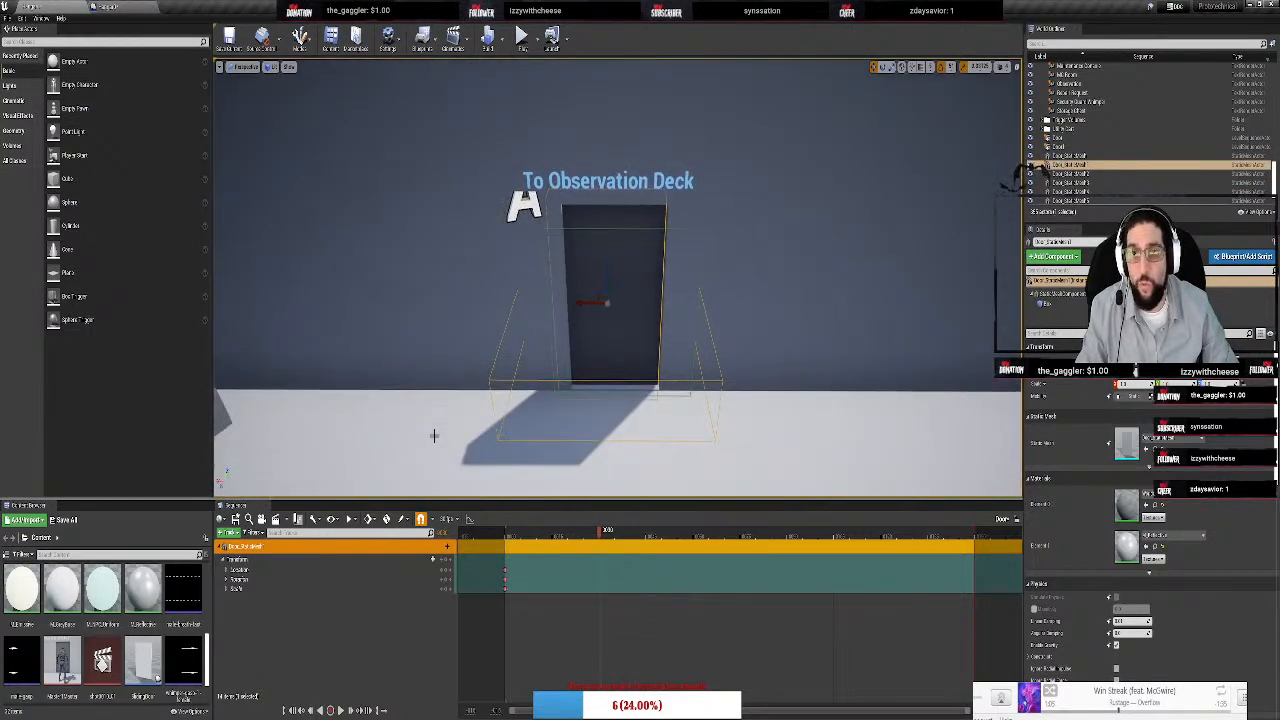
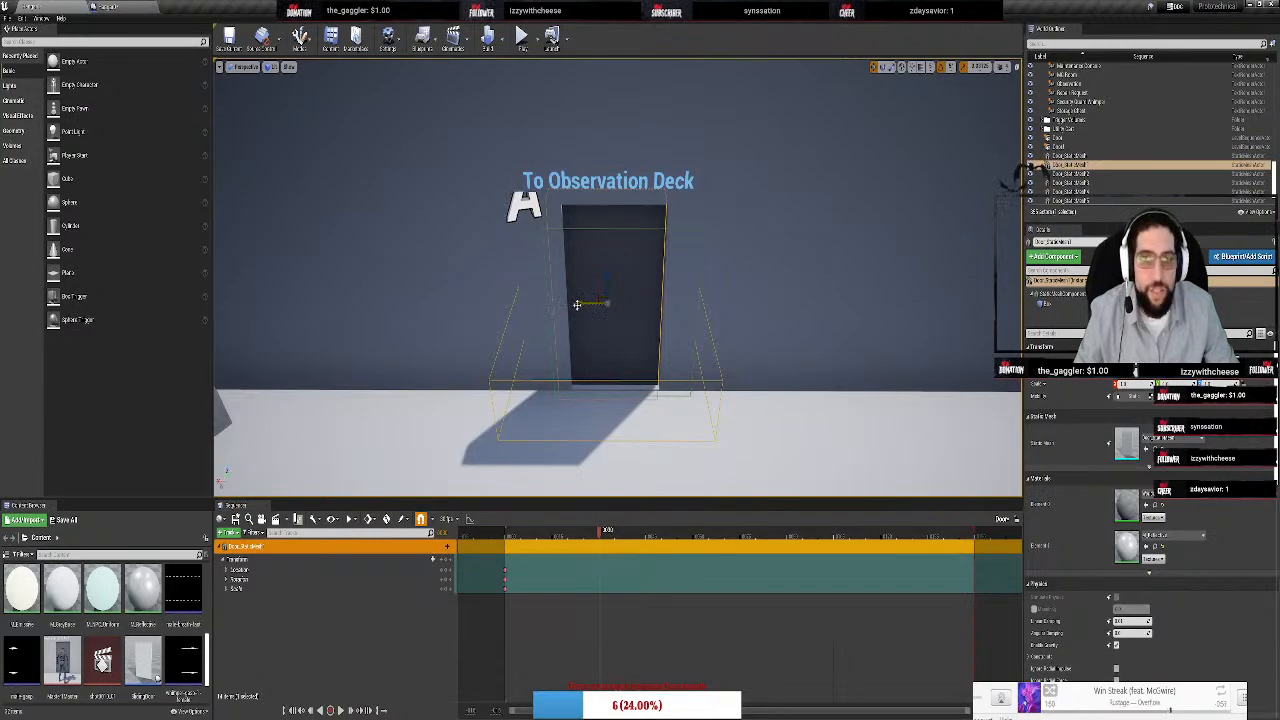
drag(577, 304, 490, 323)
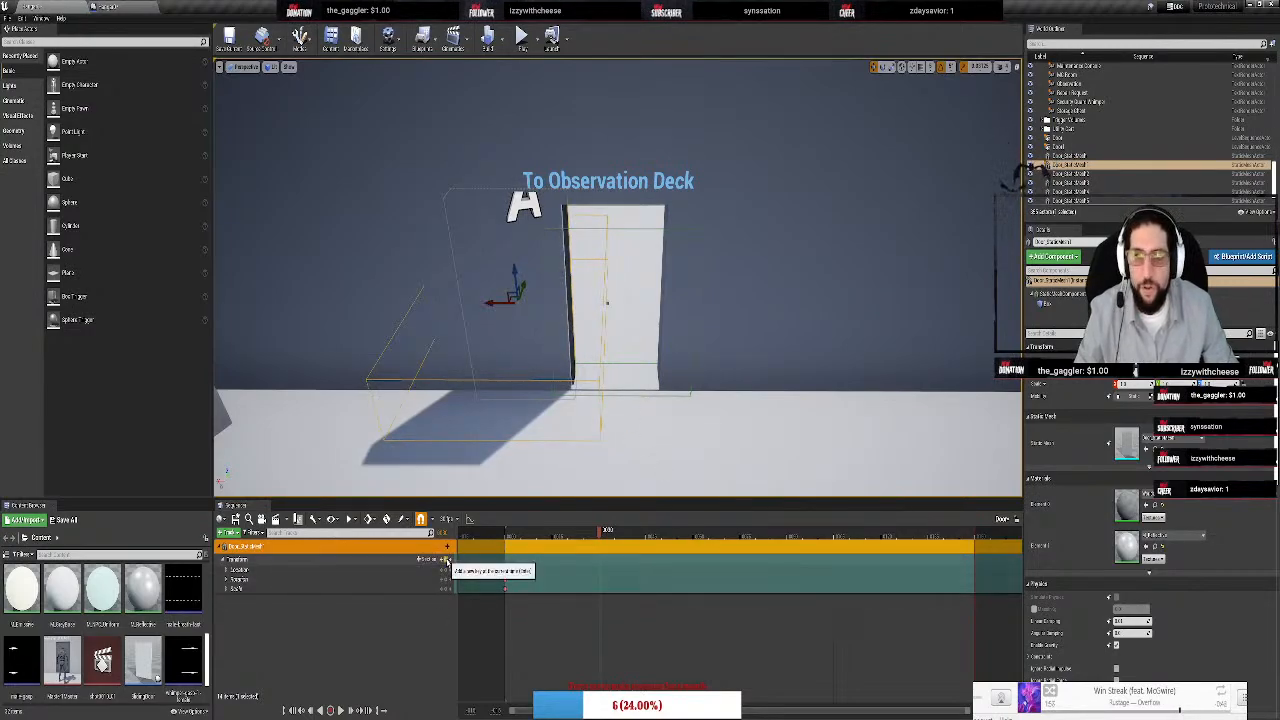
click(433, 560)
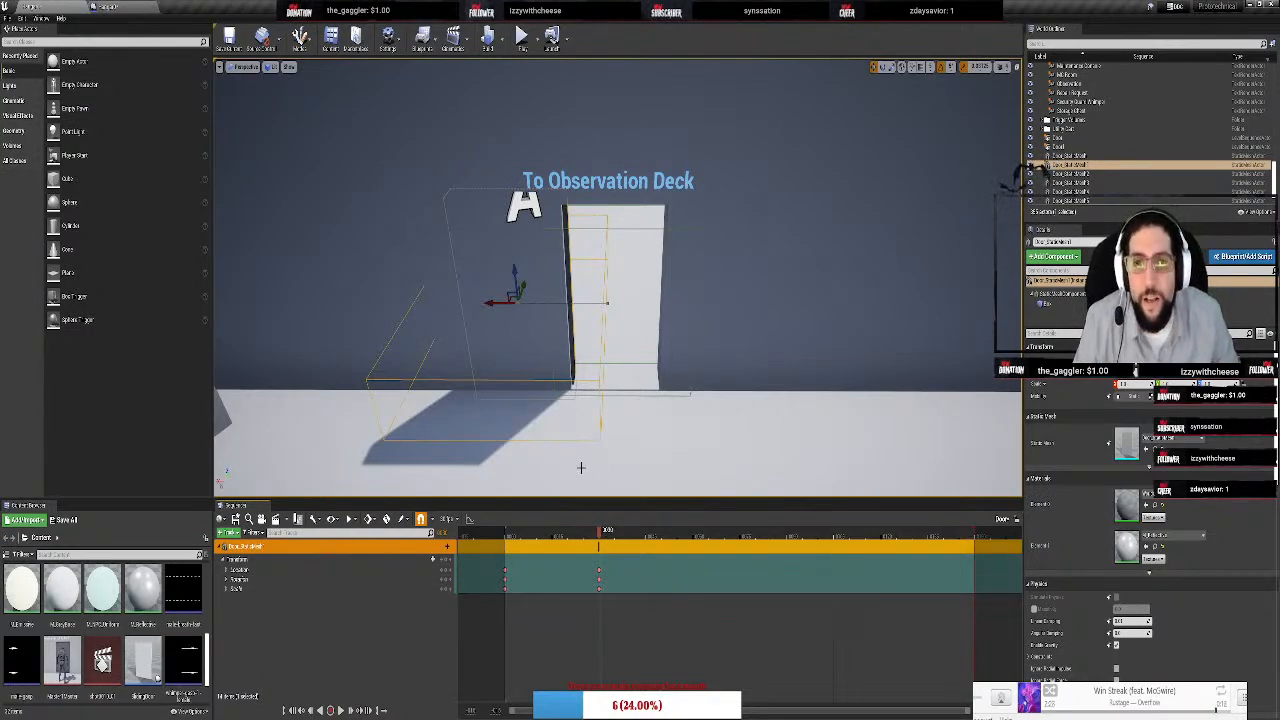
right_drag(771, 481, 740, 470)
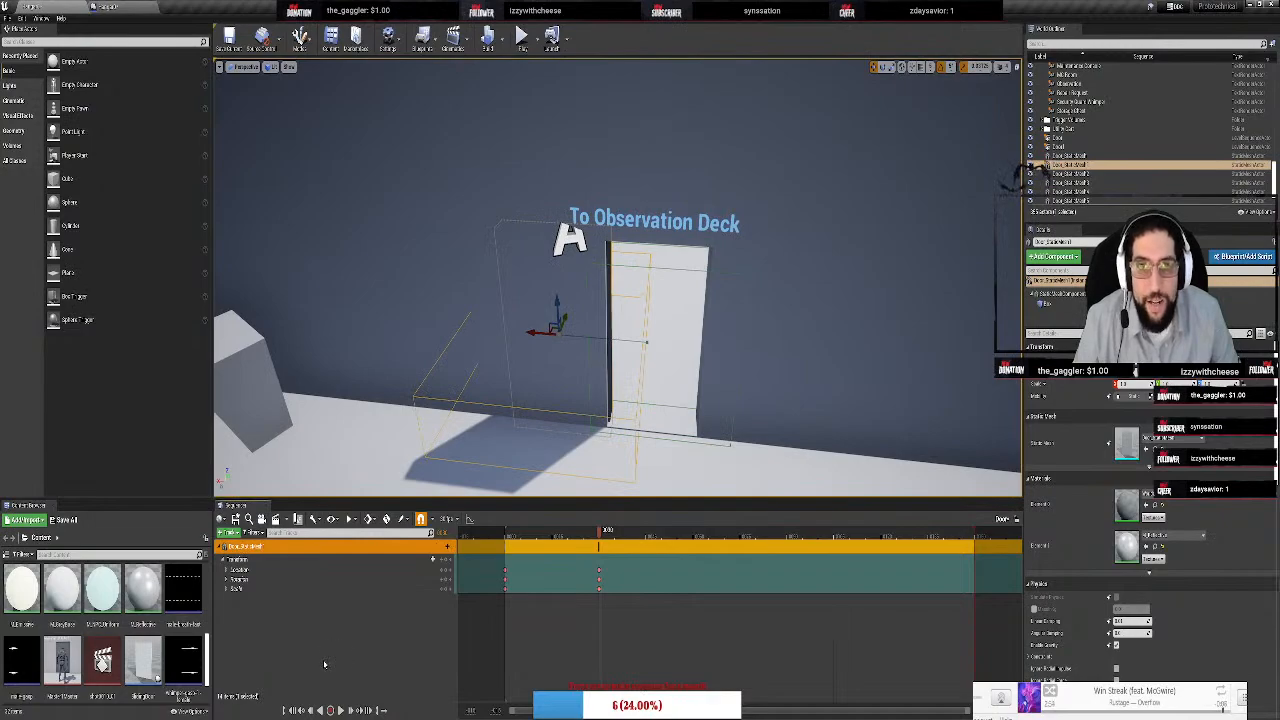
right_click(324, 662)
click(372, 622)
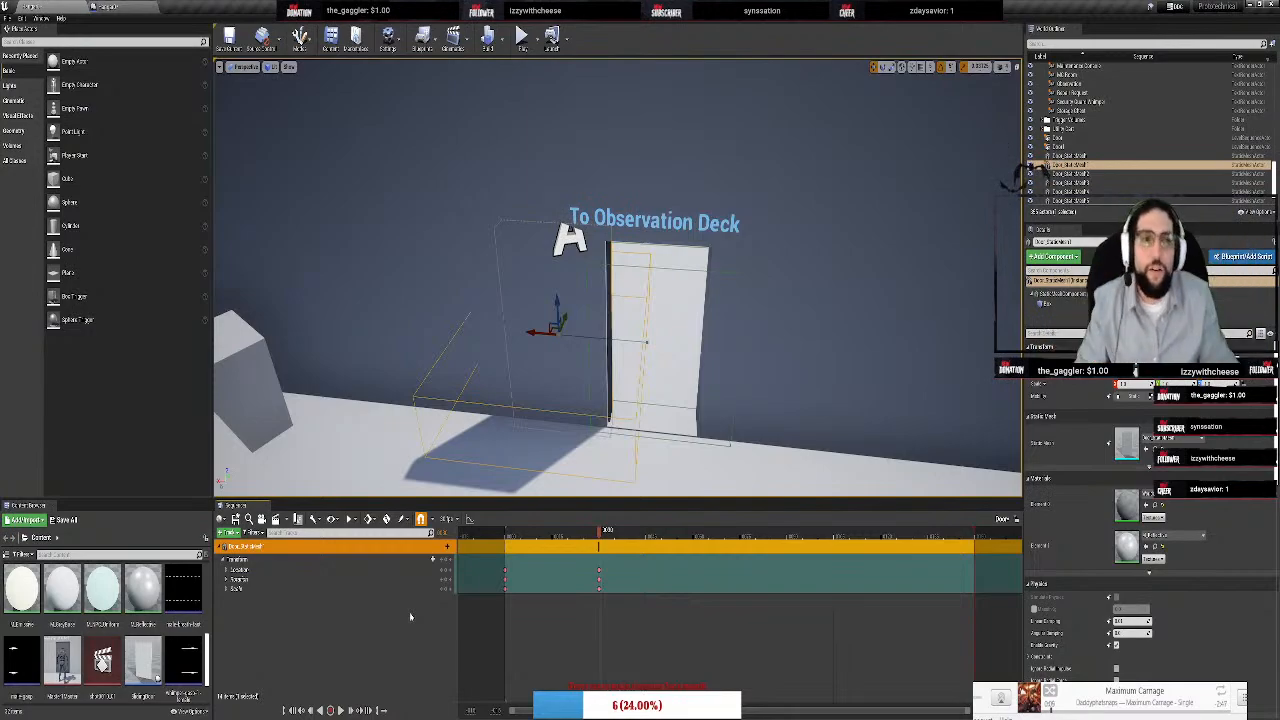
mouse_move(717, 286)
right_down()
mouse_move(694, 294)
mouse_move(724, 277)
right_up()
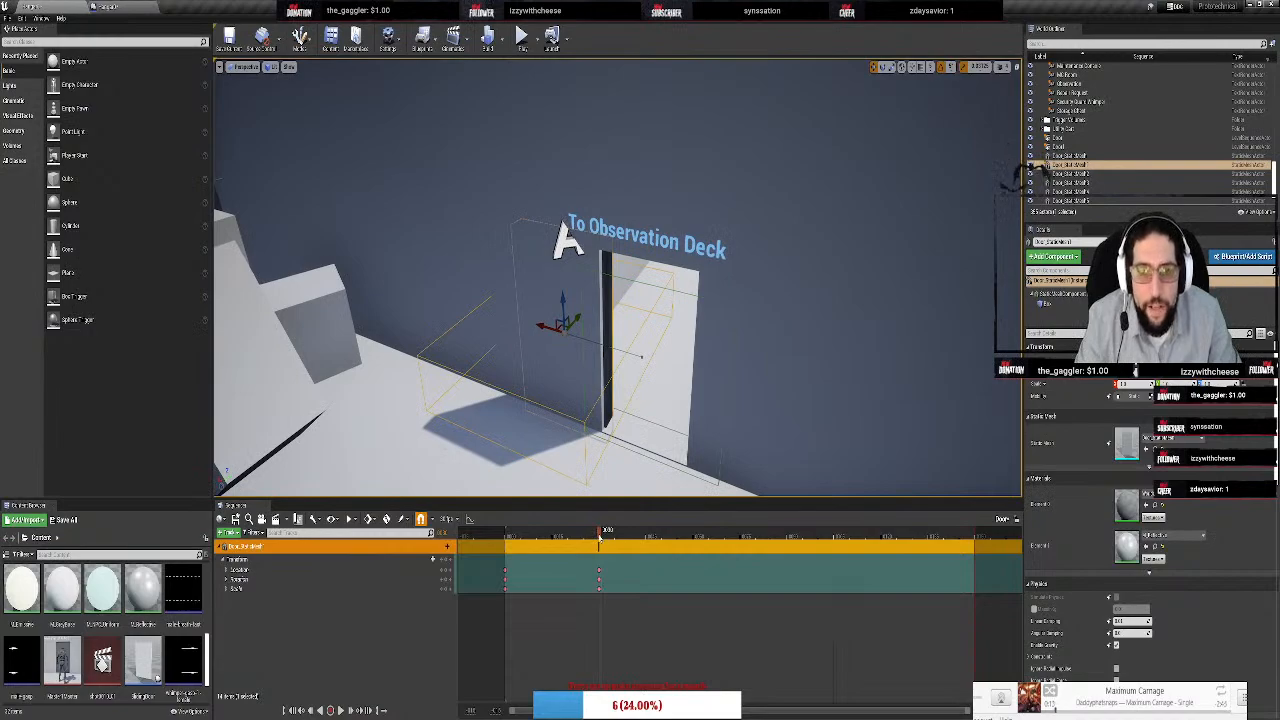
Key the open Observation Deck door's transform again at frame 45 of the sequence
drag(600, 540, 648, 545)
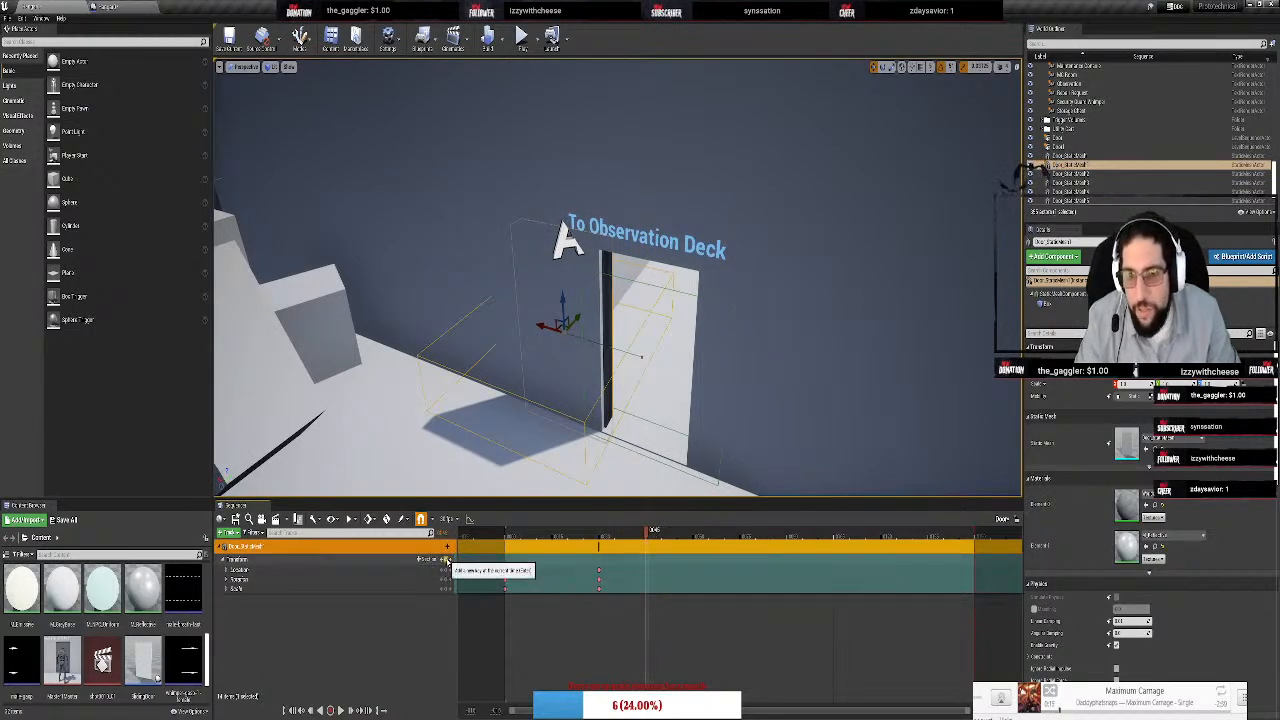
click(447, 560)
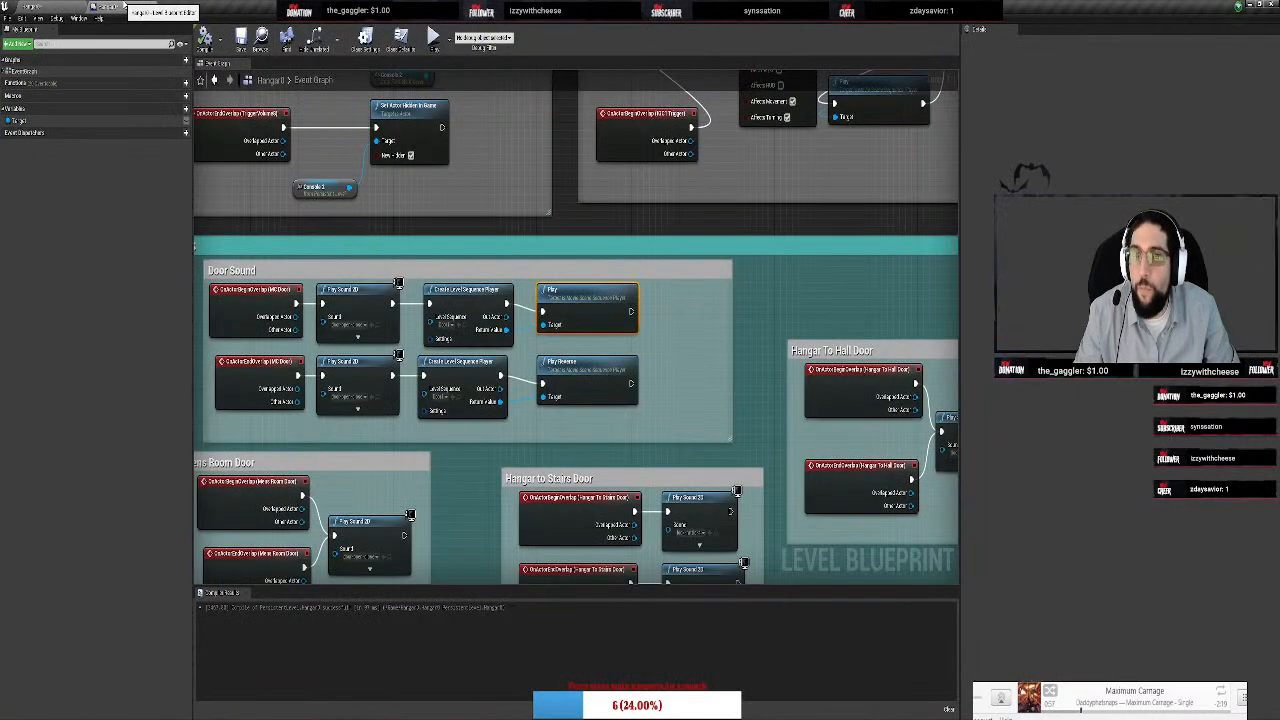
Review the Door Sound group in the level blueprint, selecting its Create Level Sequence Player, Play and Play Reverse nodes
click(160, 8)
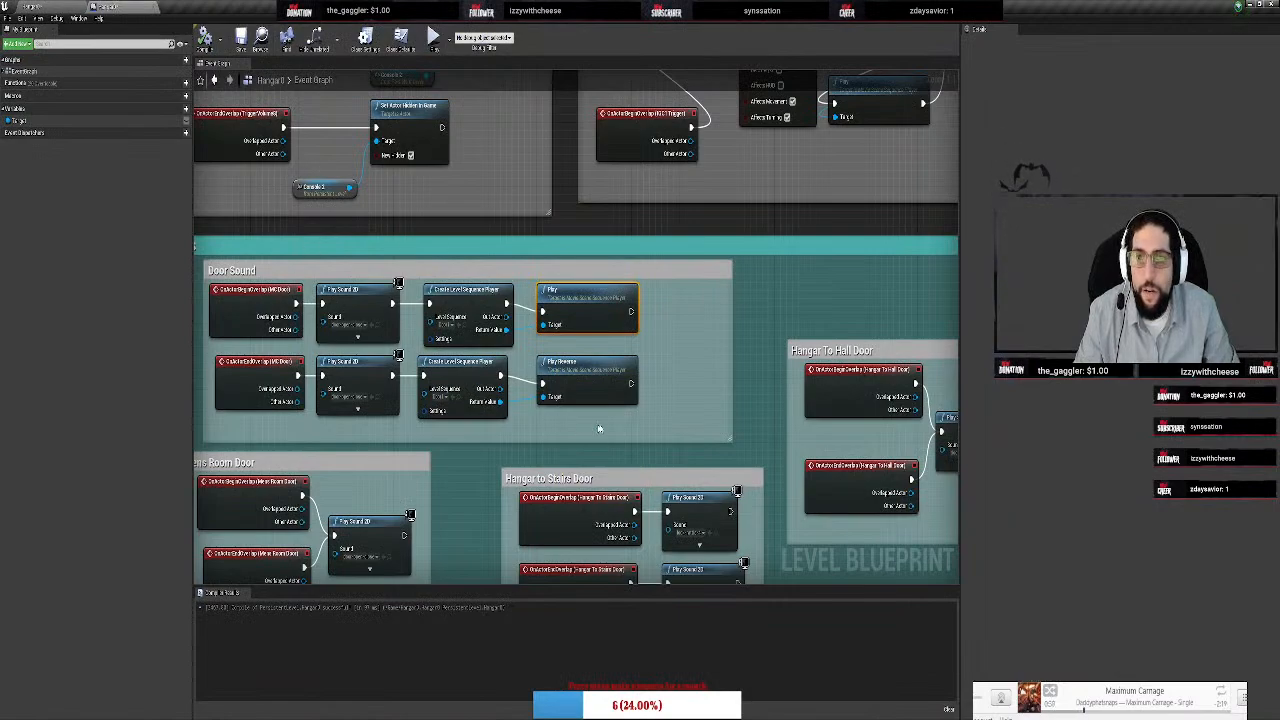
drag(655, 433, 333, 289)
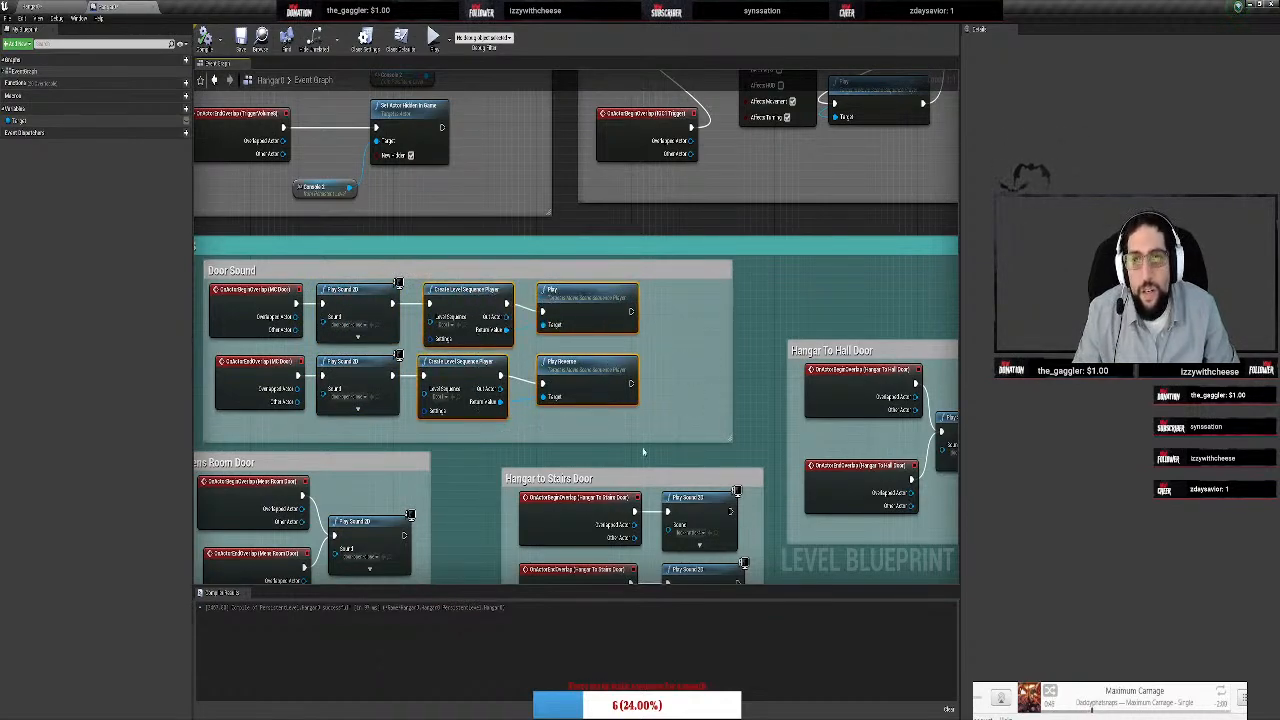
right_drag(643, 452, 715, 411)
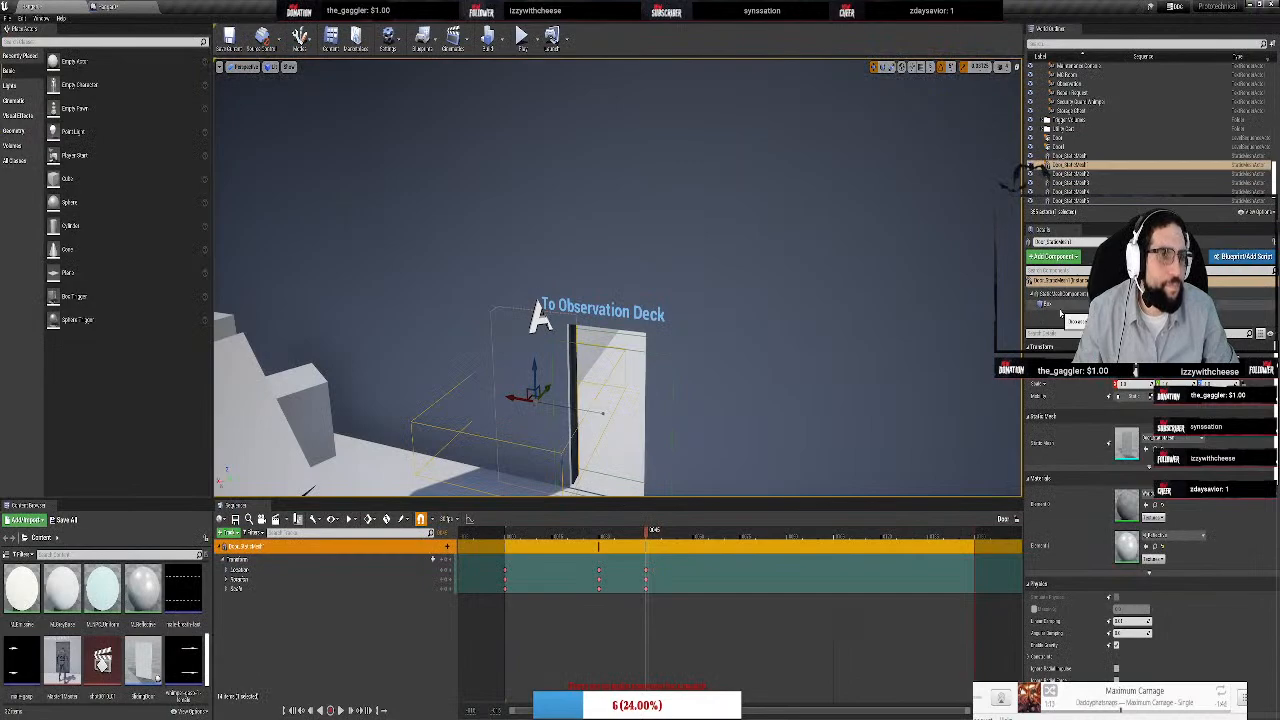
Examine the Observation Deck door's Box component for its shape, navigation area class, physics and collision settings
click(1058, 304)
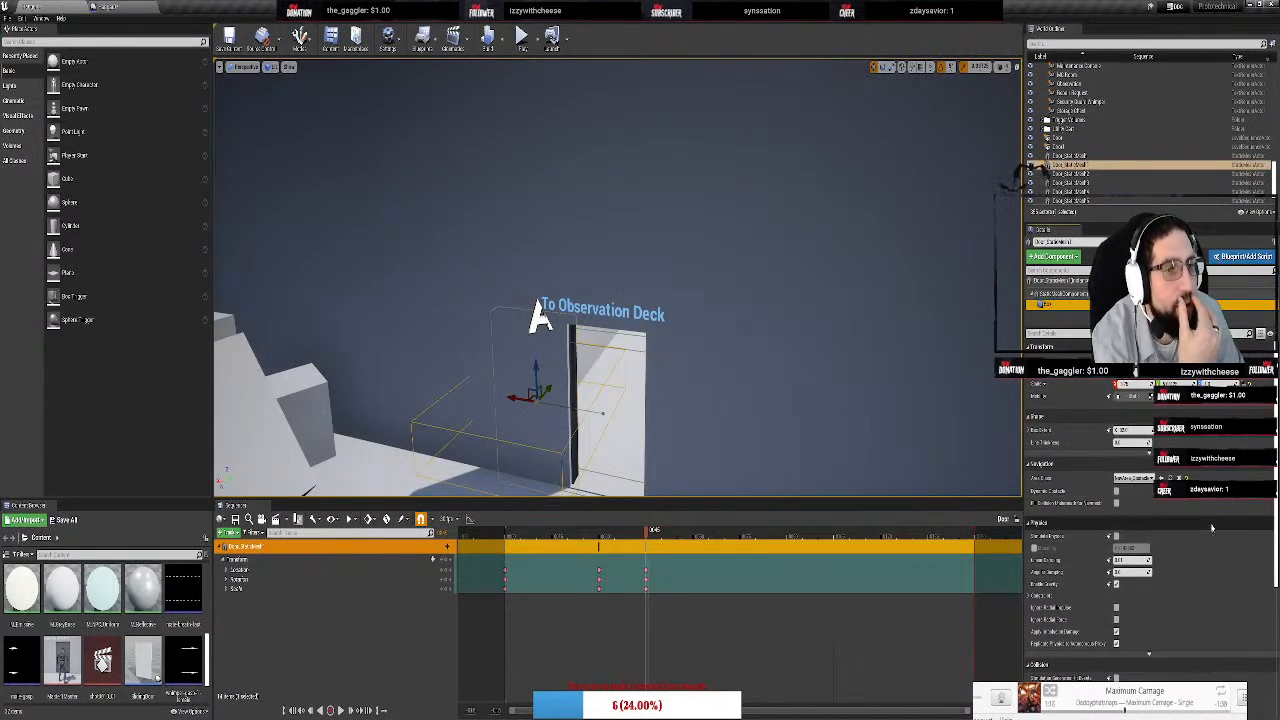
click(1136, 478)
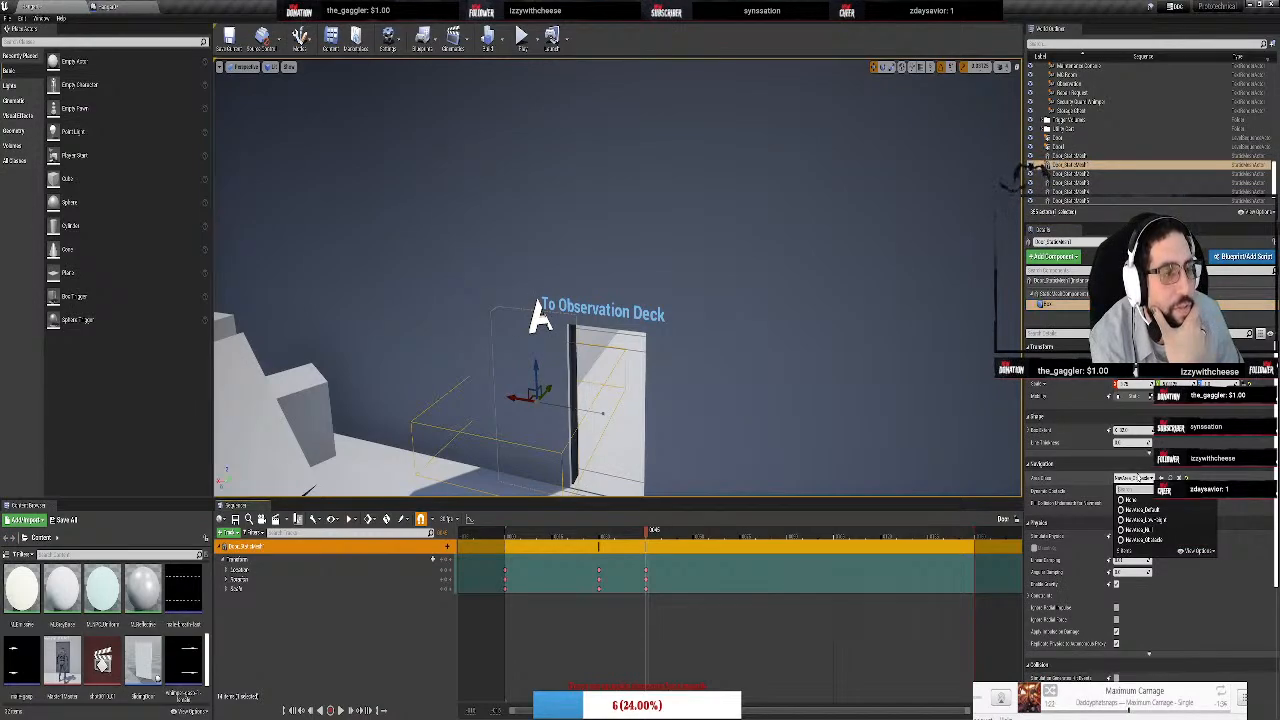
click(1138, 478)
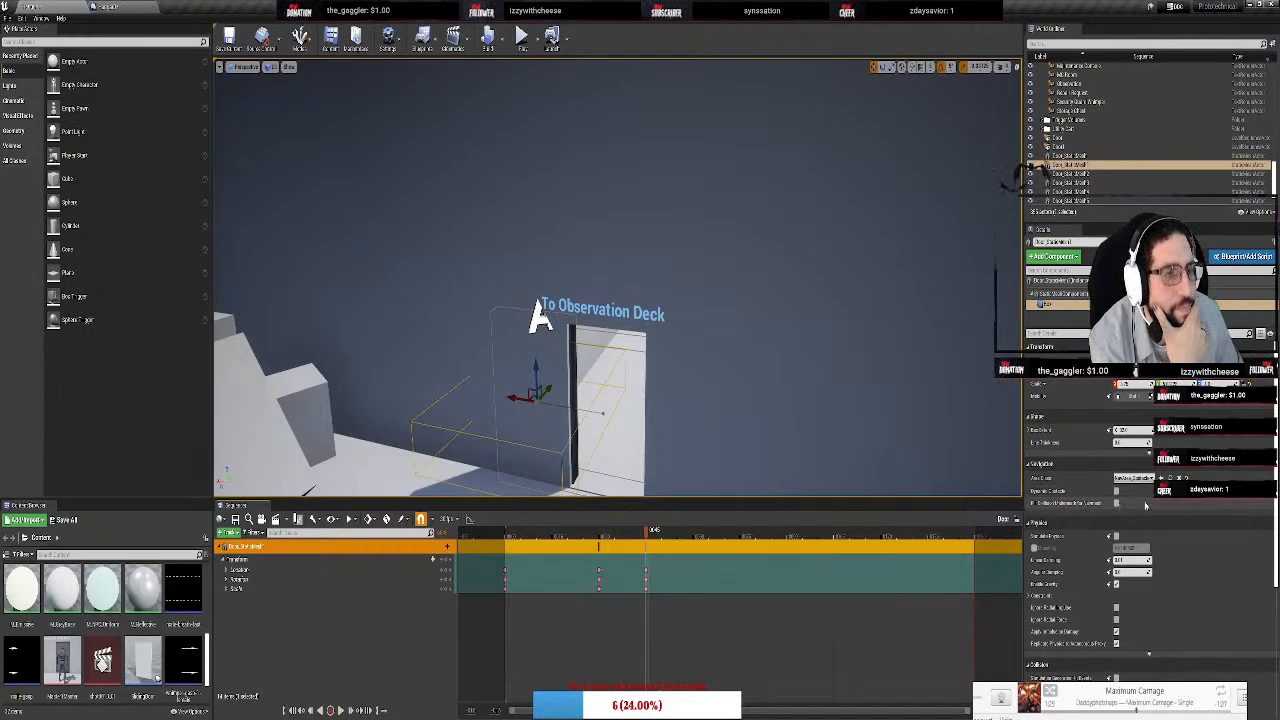
scroll(1147, 505, down, 1)
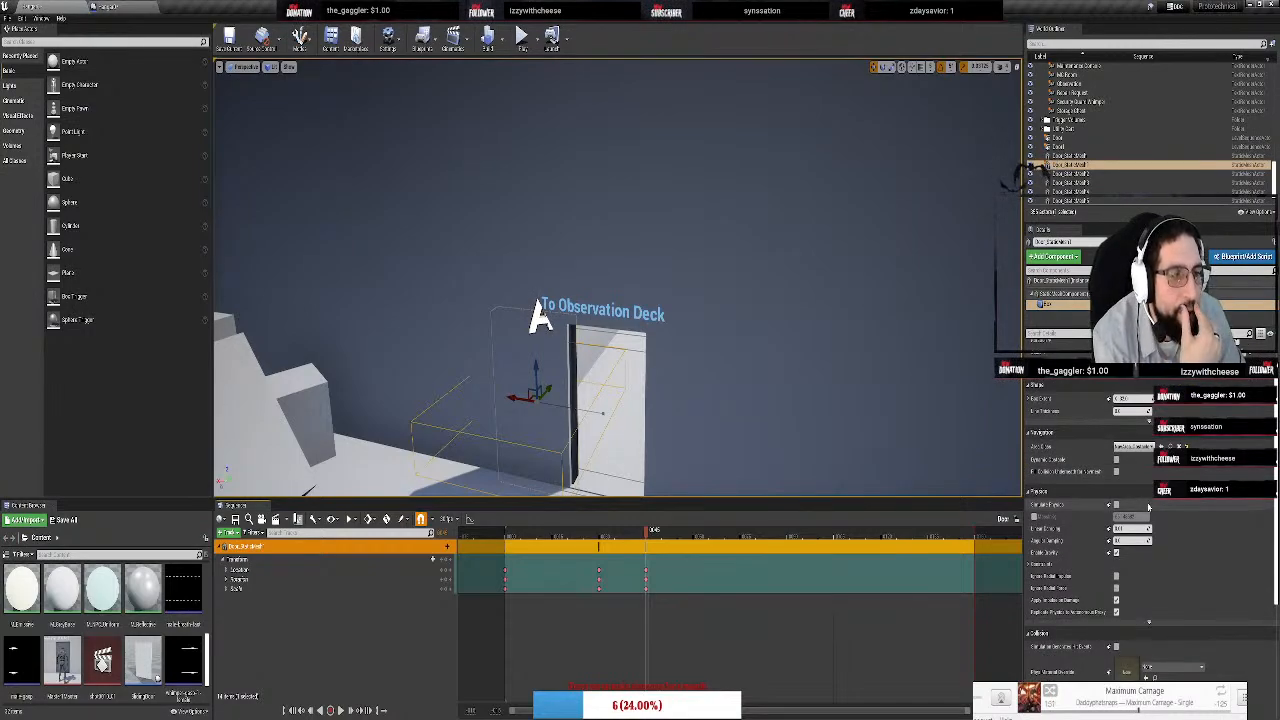
scroll(1147, 505, down, 2)
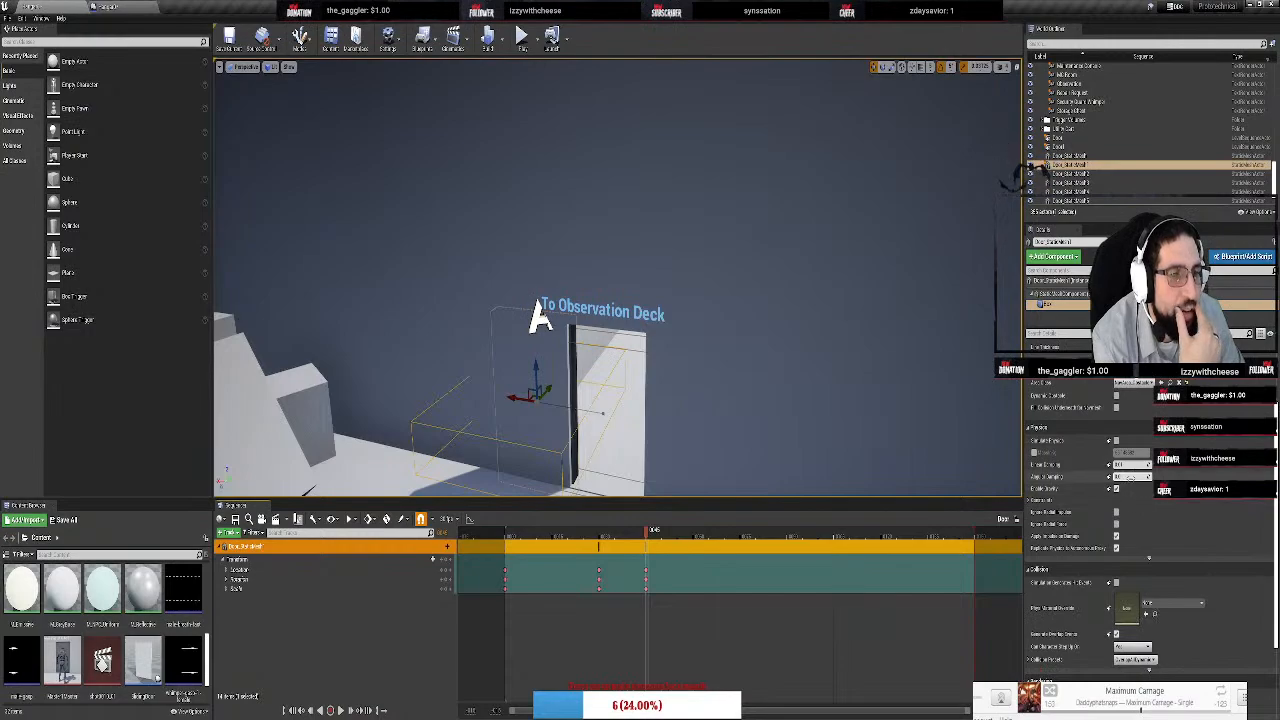
scroll(1143, 537, down, 2)
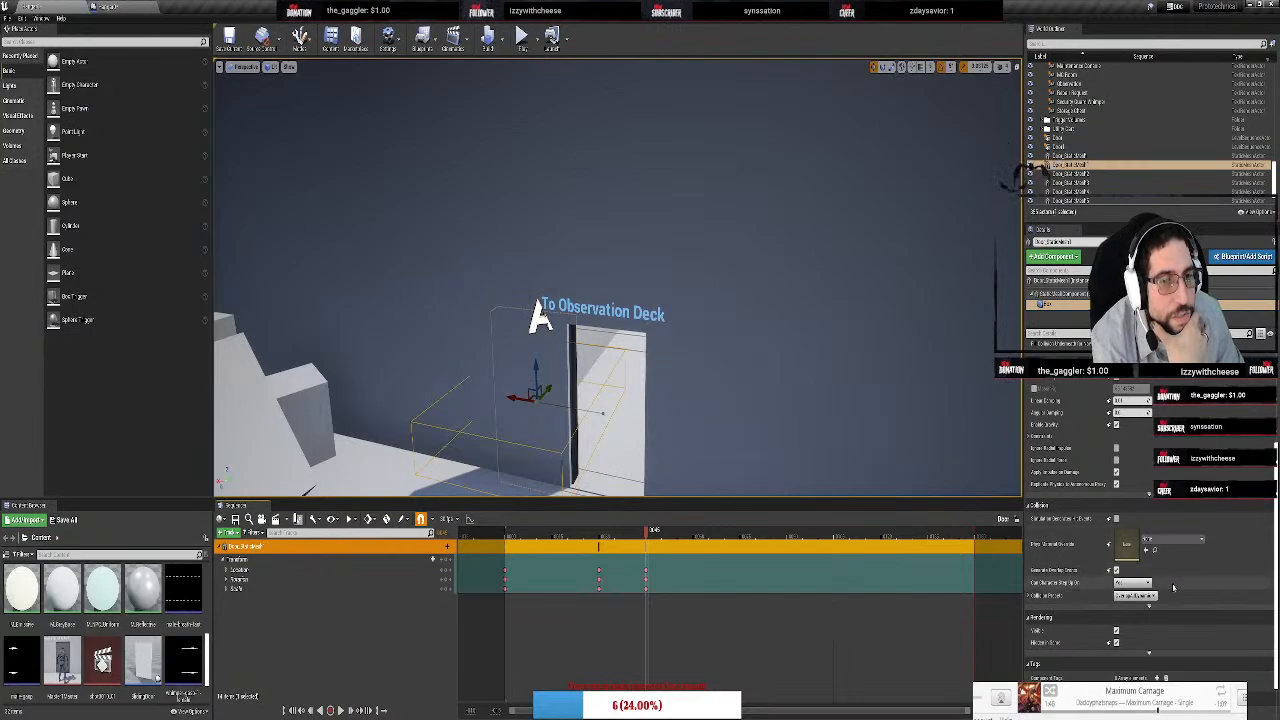
scroll(1174, 593, down, 2)
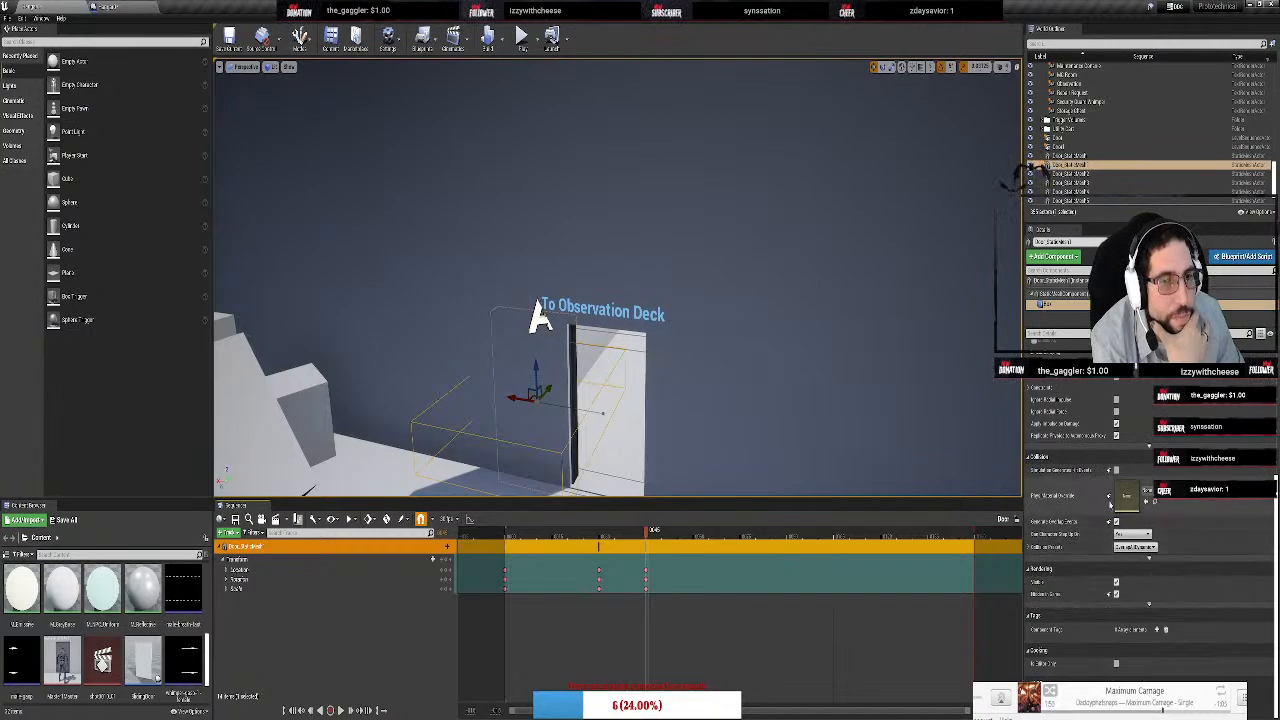
scroll(1101, 507, up, 4)
scroll(1101, 507, up, 5)
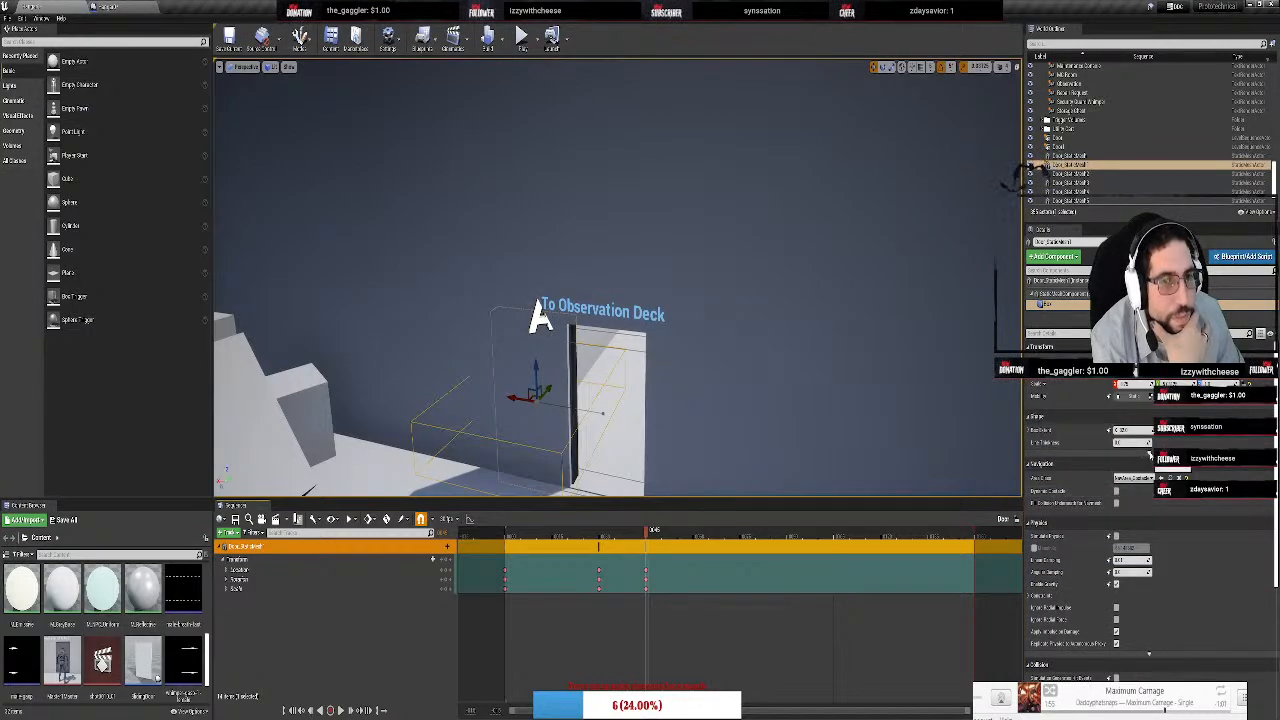
click(1148, 452)
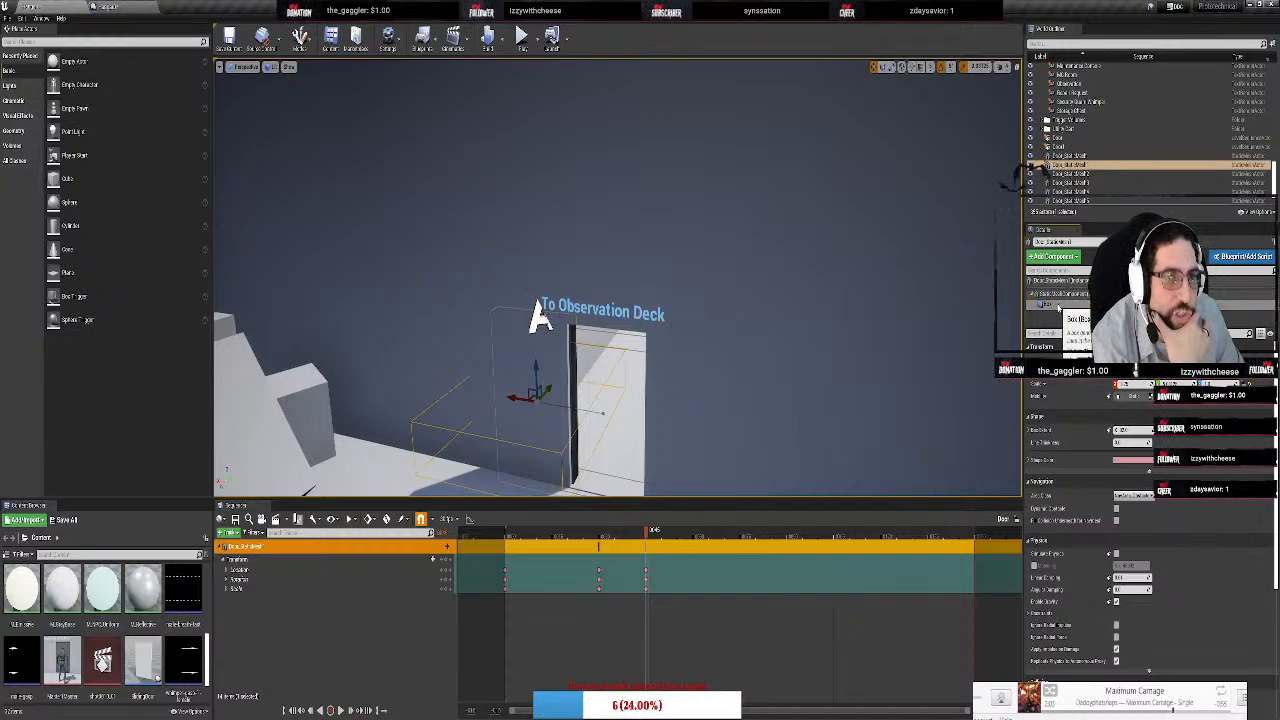
click(1058, 305)
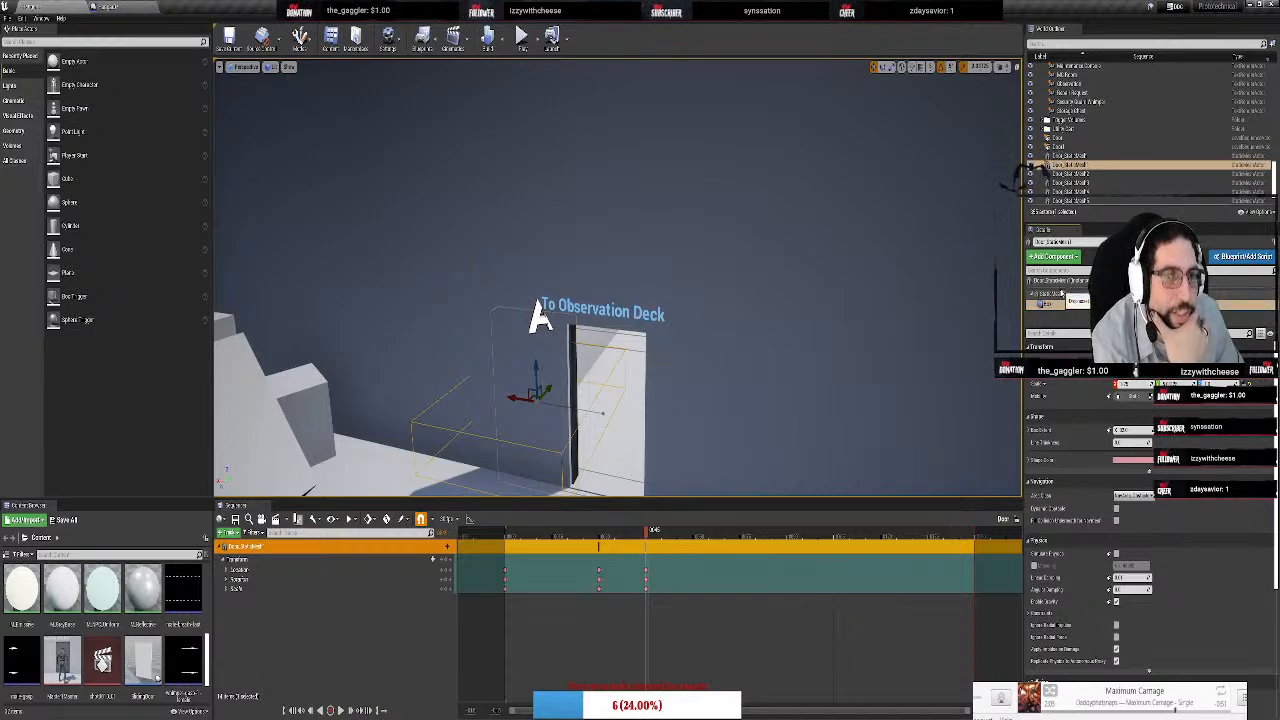
click(1062, 294)
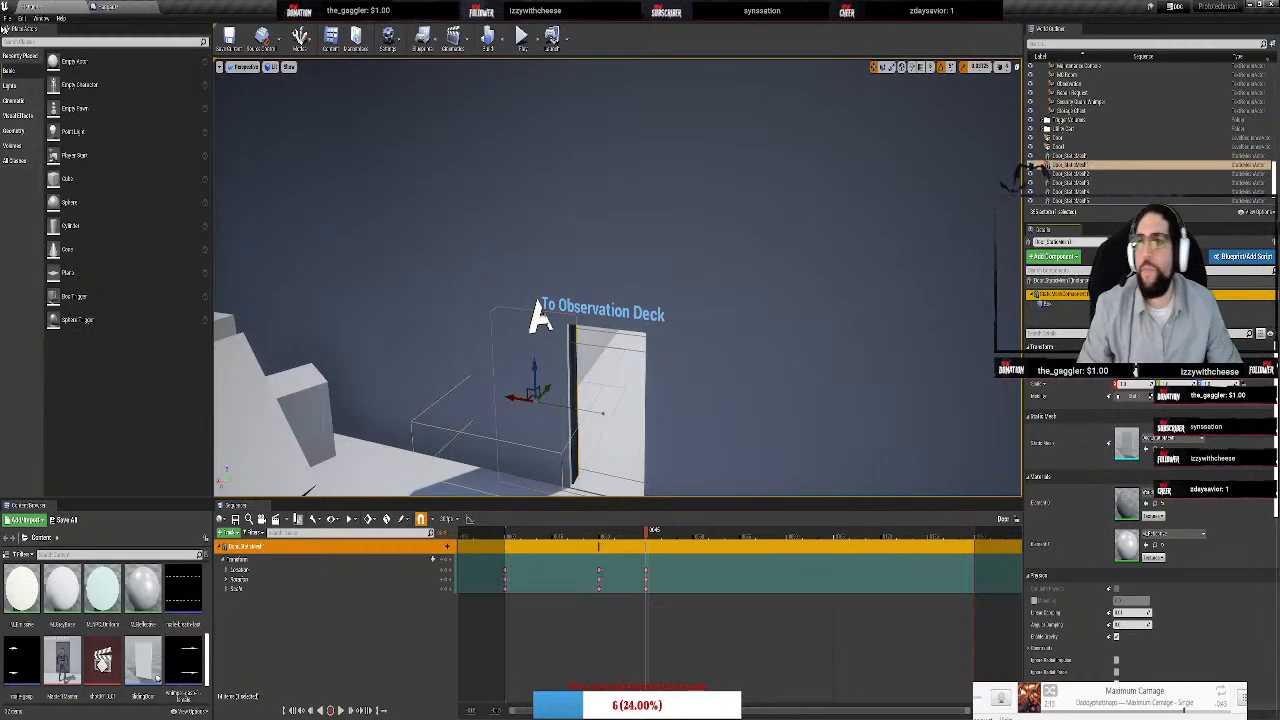
Play the level in the editor and run the character through the doors into the hangar to test them
click(110, 6)
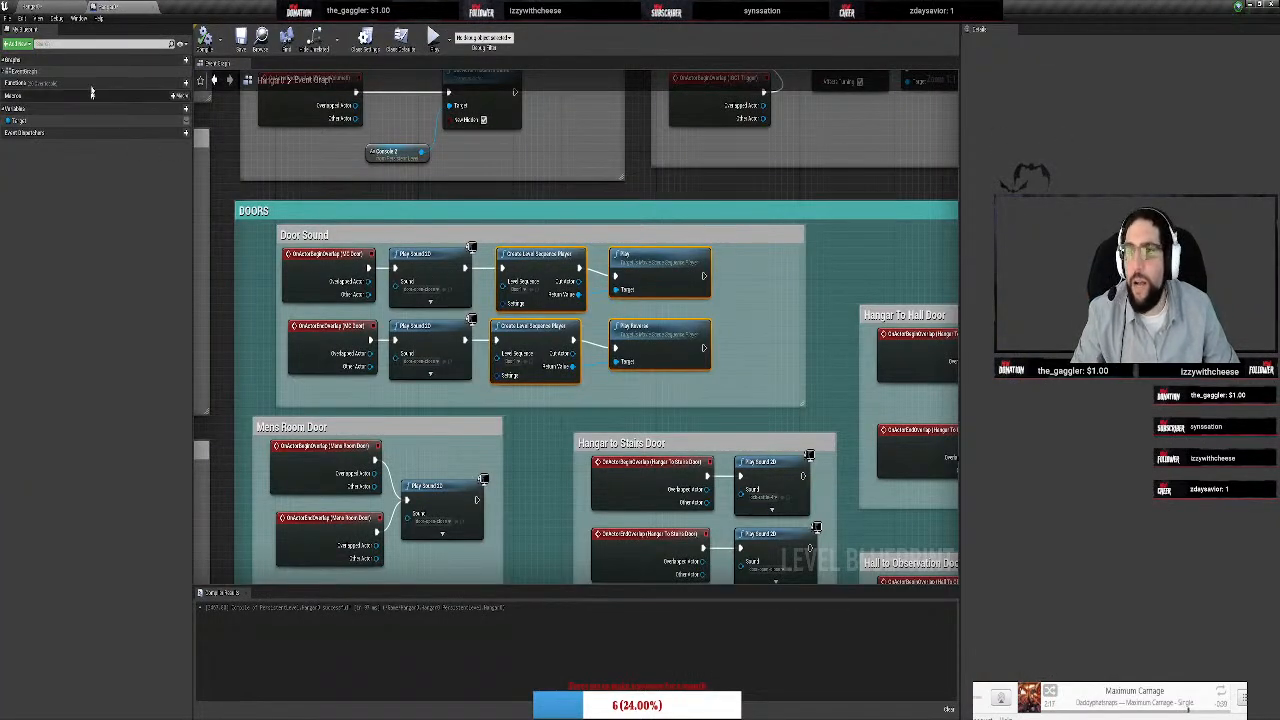
click(58, 5)
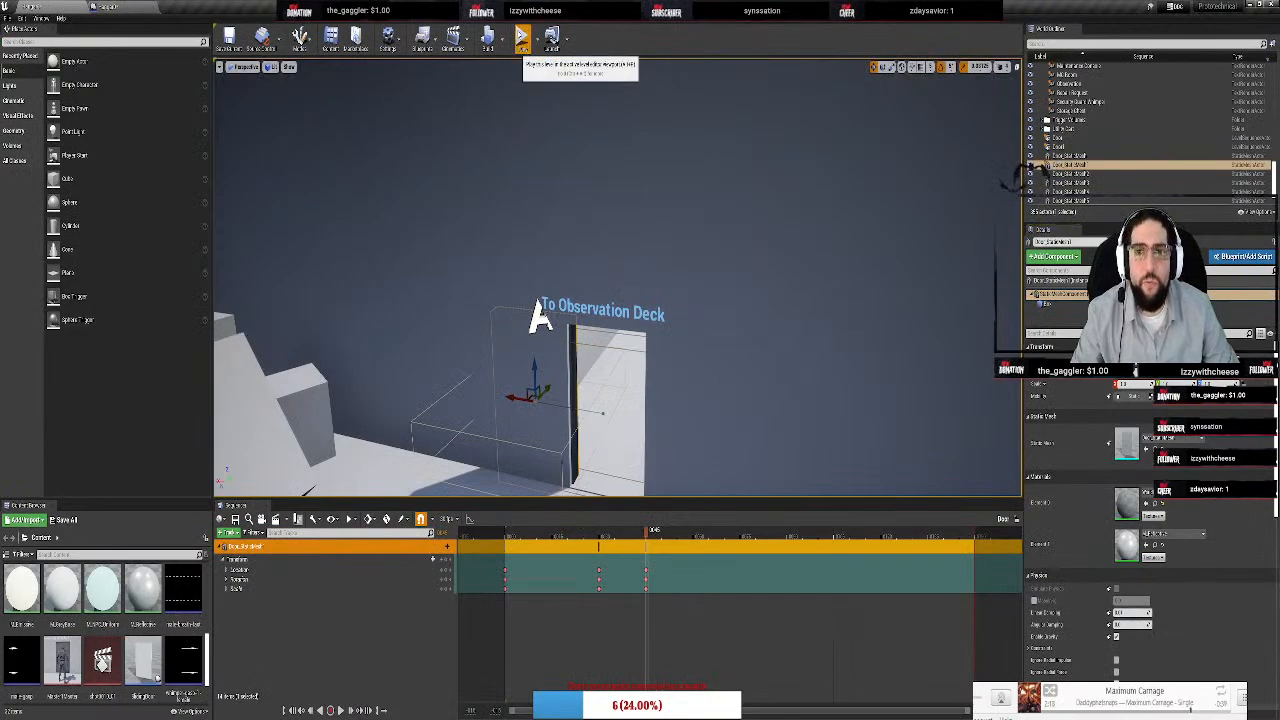
click(521, 38)
click(715, 308)
key(w)
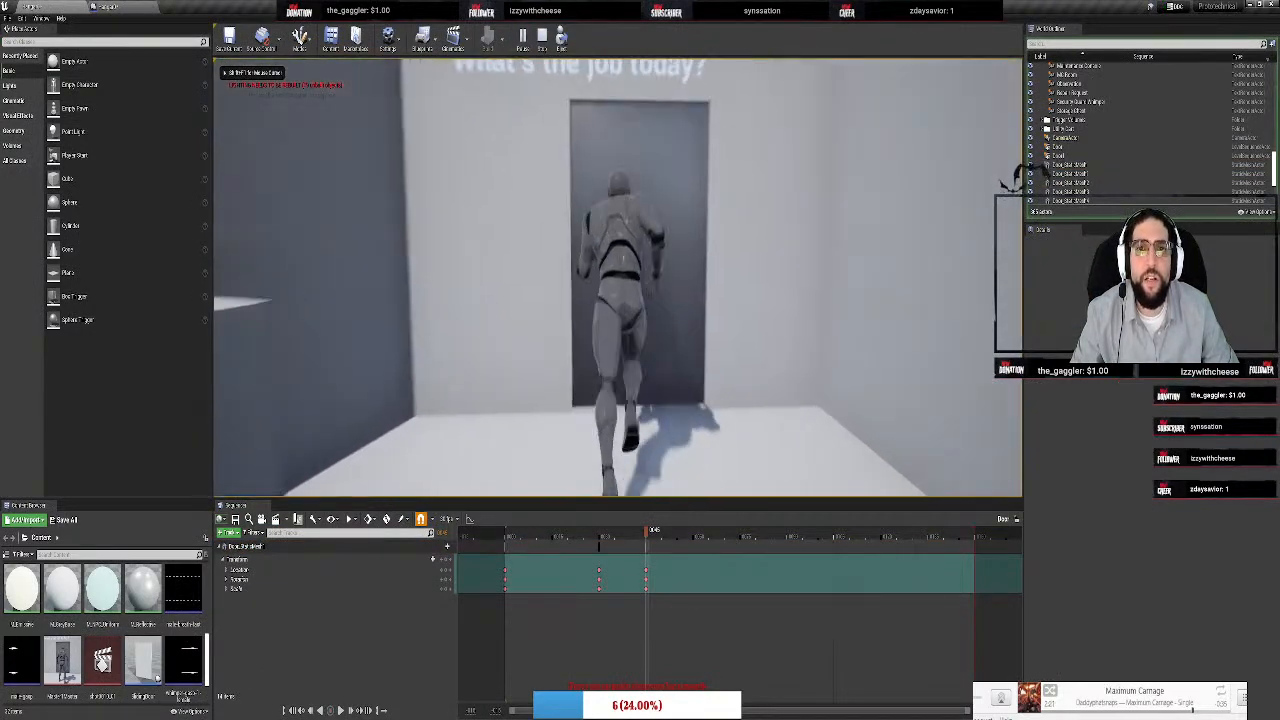
key(w)
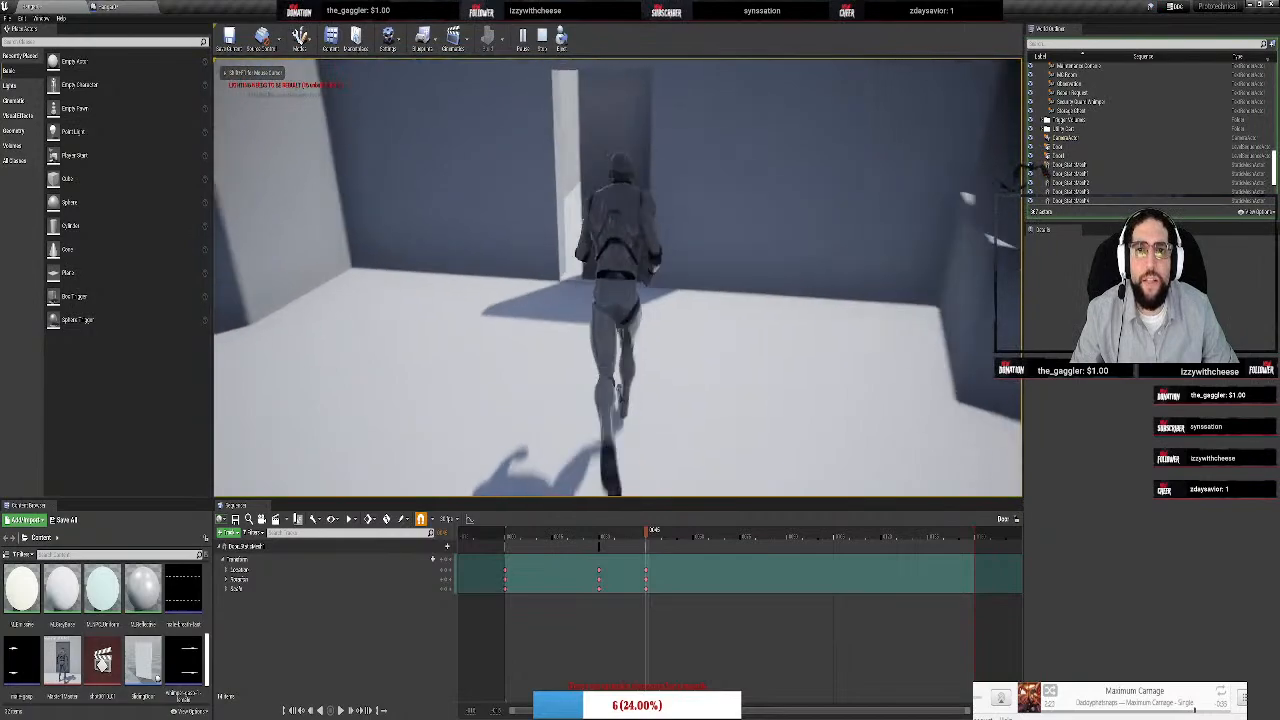
key(w)
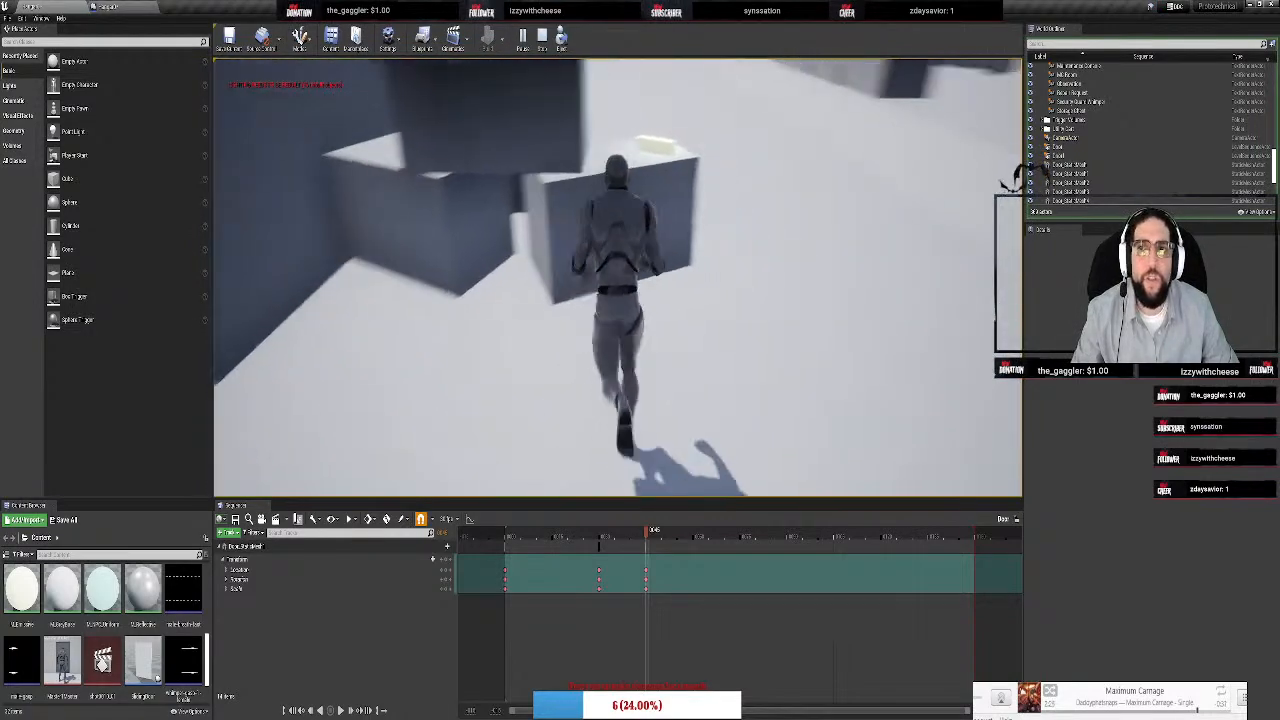
key(Escape)
key(f)
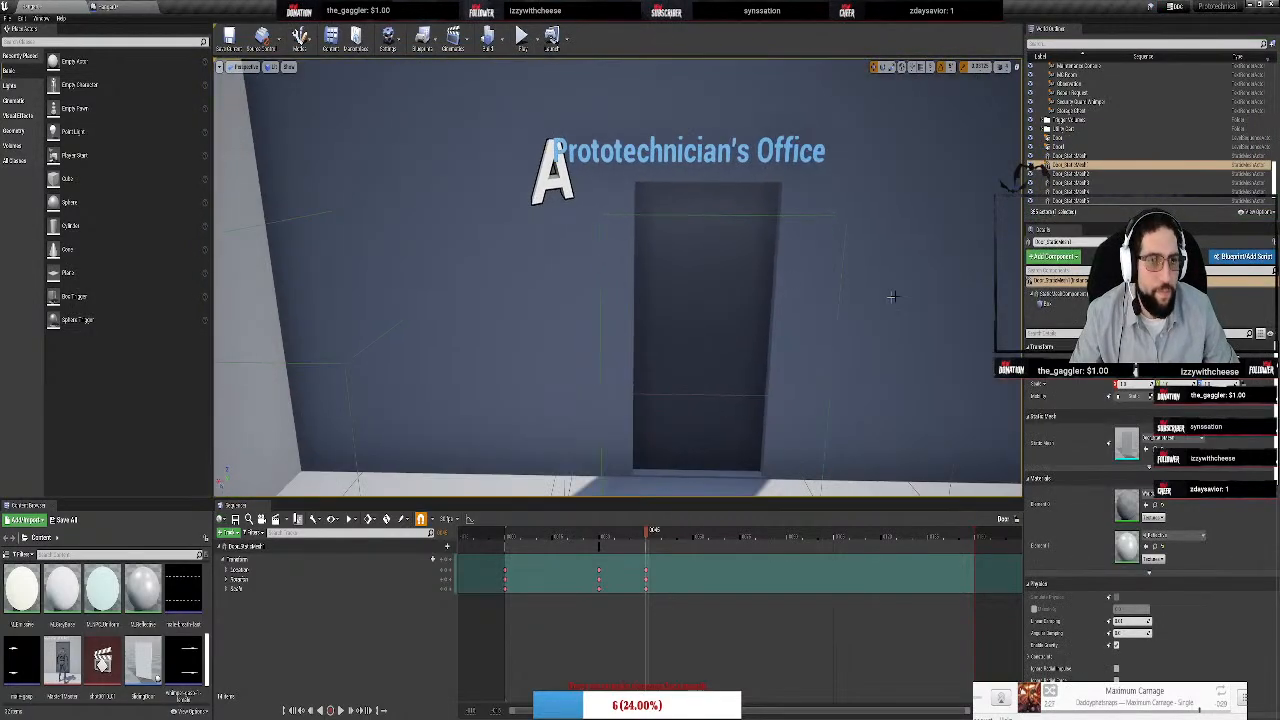
Select the Prototechnician's Office door, frame it in the view and inspect its static mesh component
click(1070, 156)
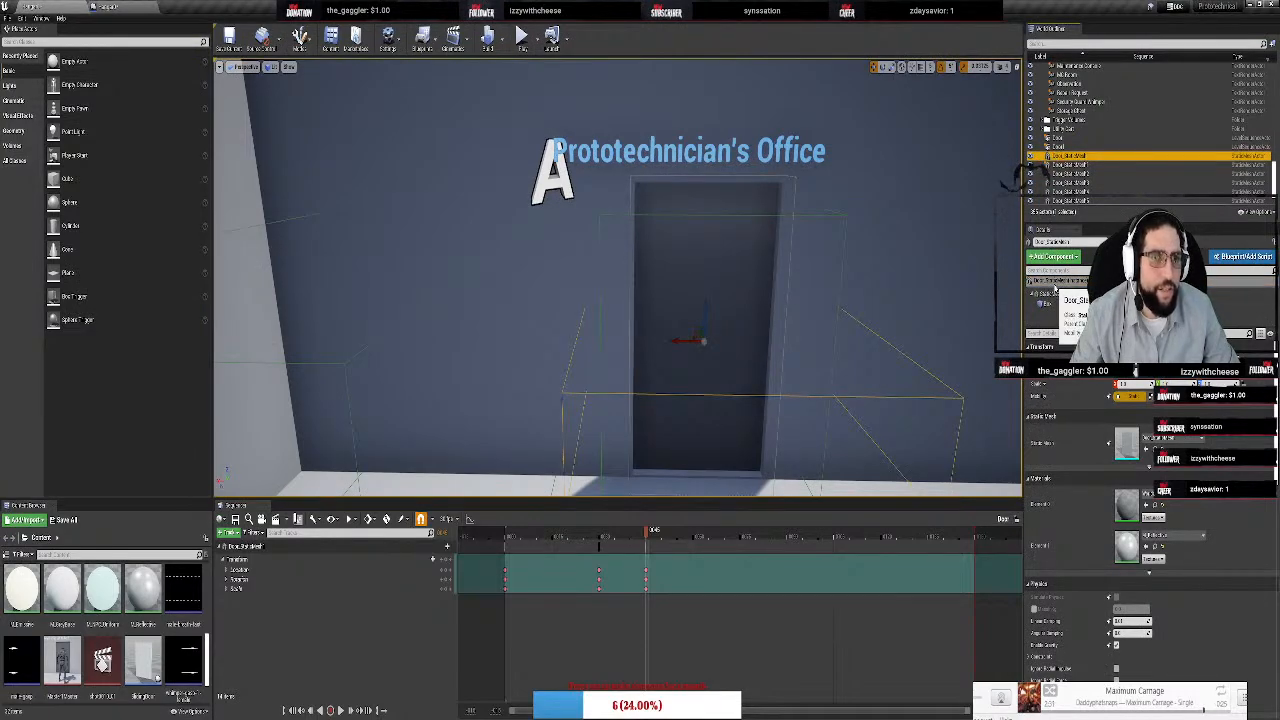
click(1058, 283)
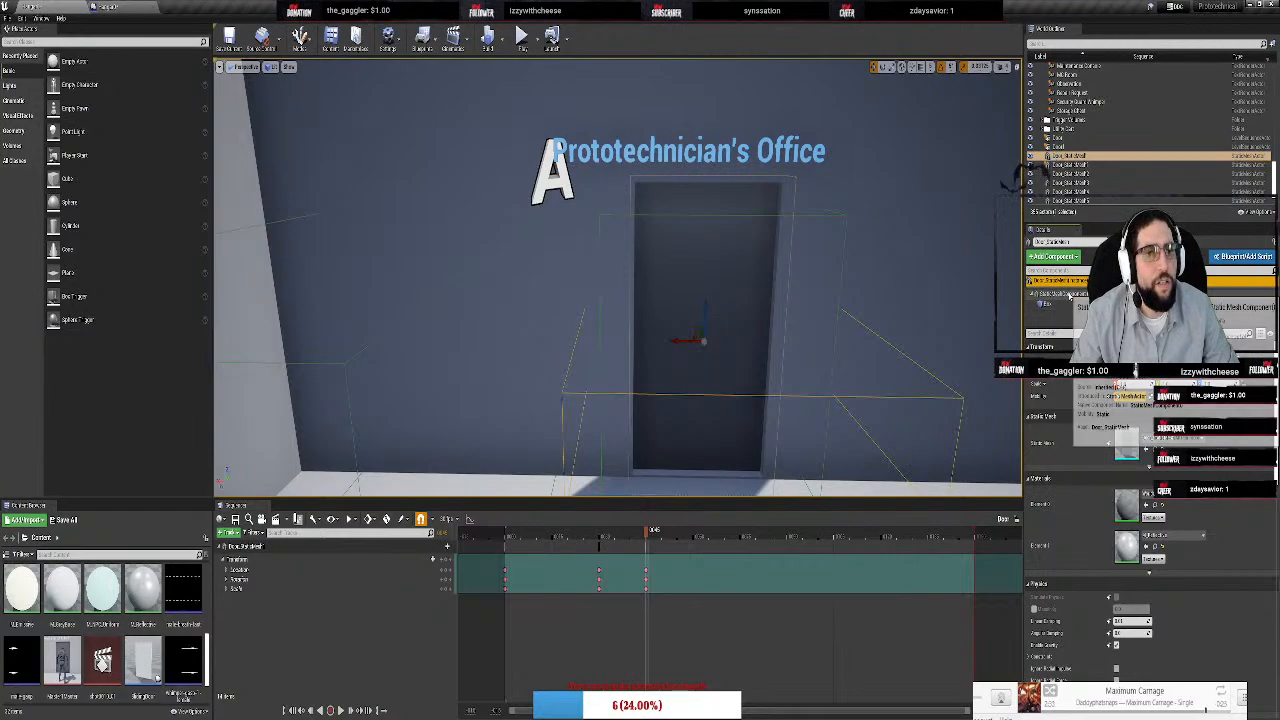
double_click(1069, 295)
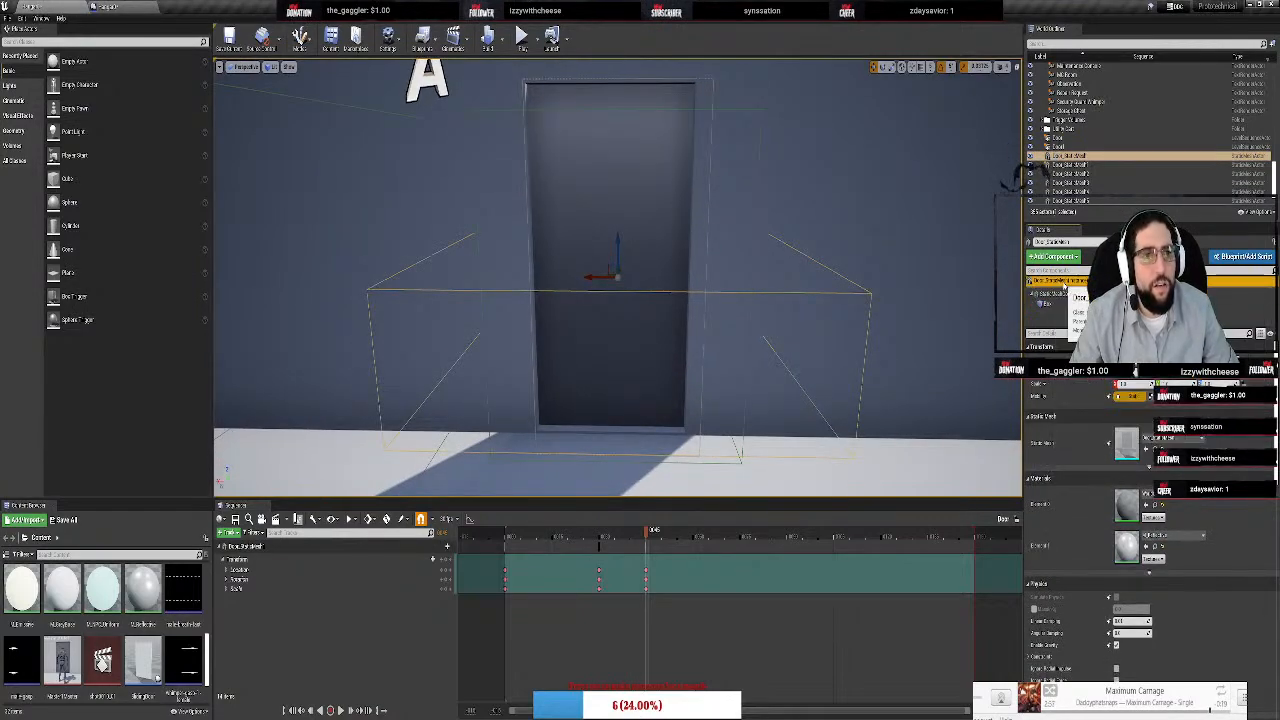
click(1075, 157)
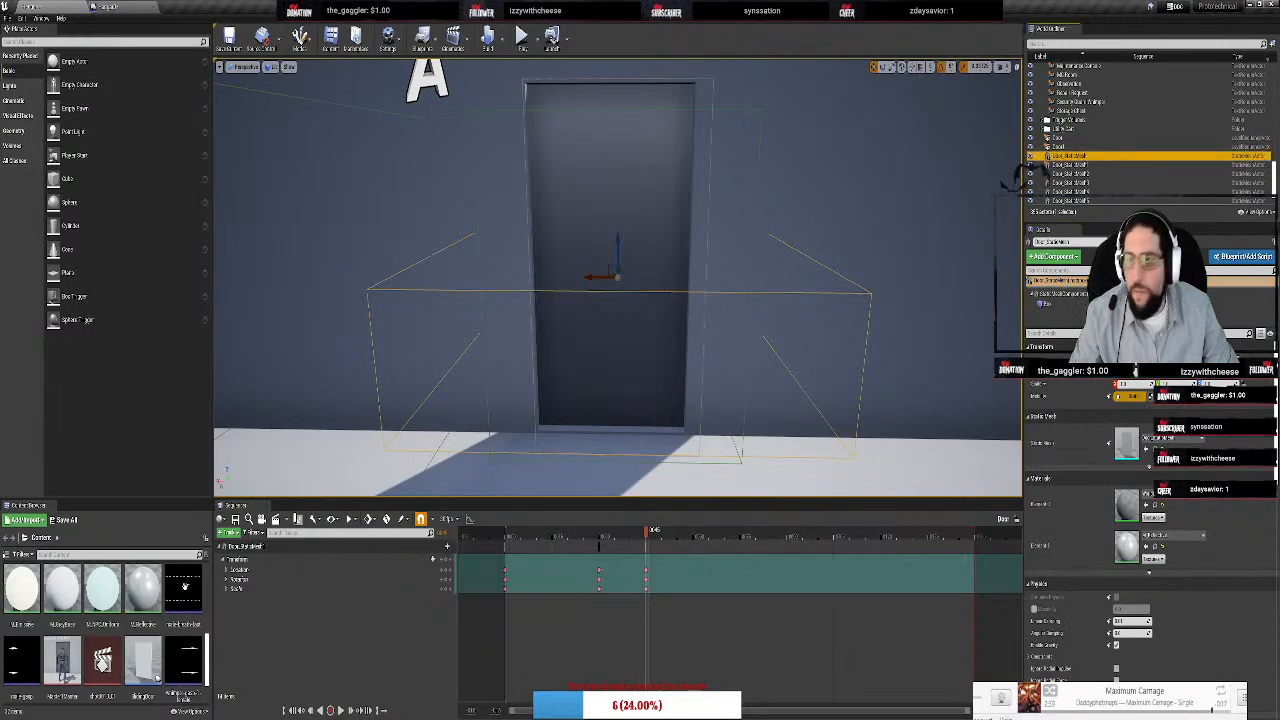
Find the Door_StaticMesh asset in the project content and open it for editing
scroll(184, 586, down, 1)
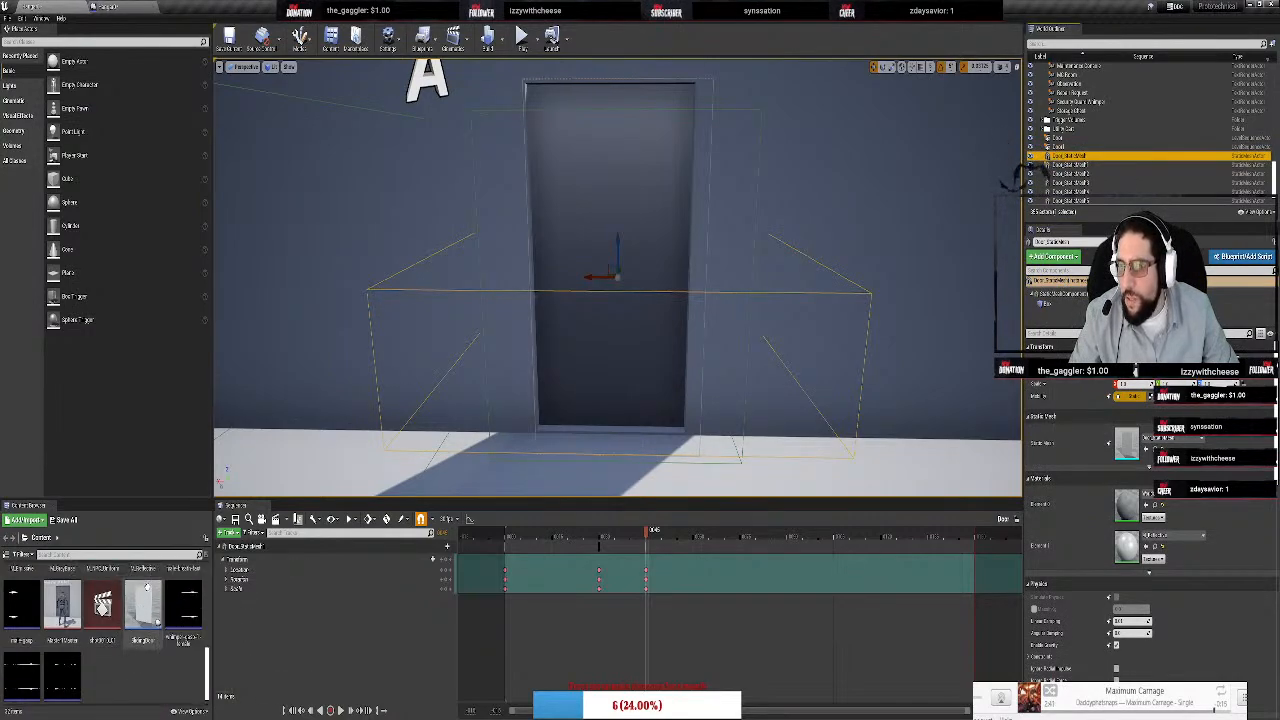
scroll(146, 588, up, 2)
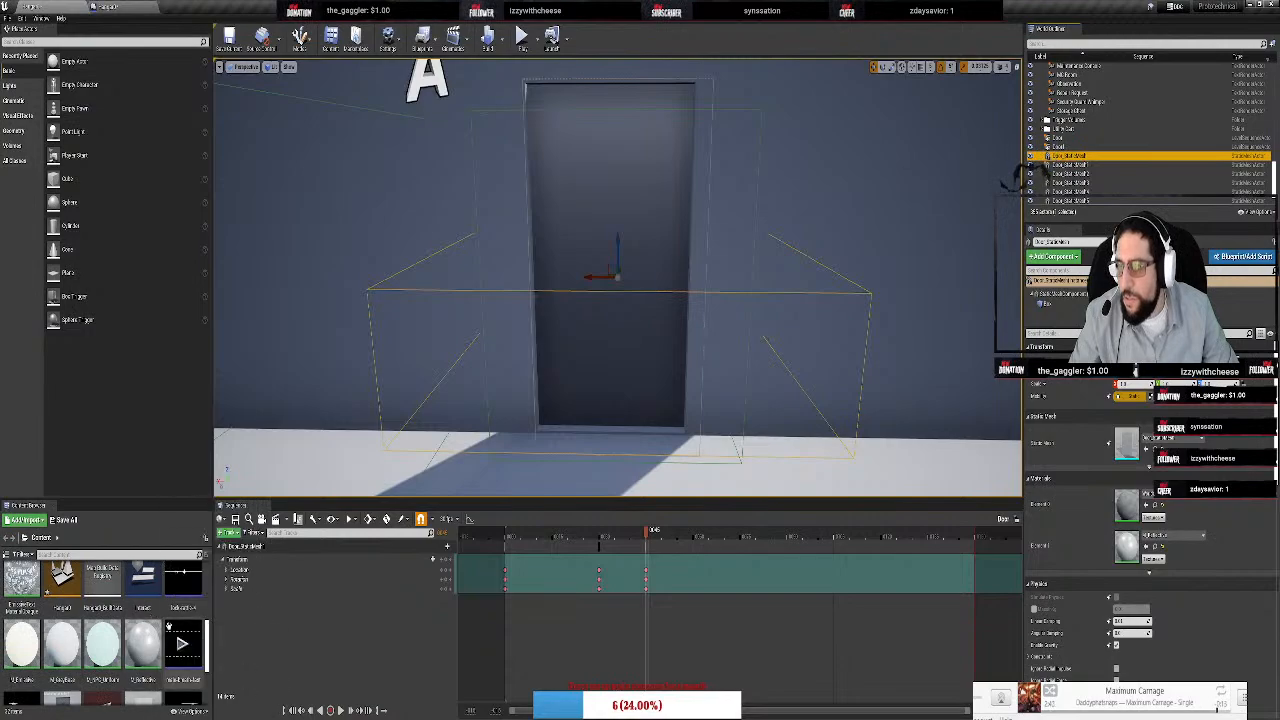
scroll(168, 628, up, 2)
scroll(170, 628, up, 3)
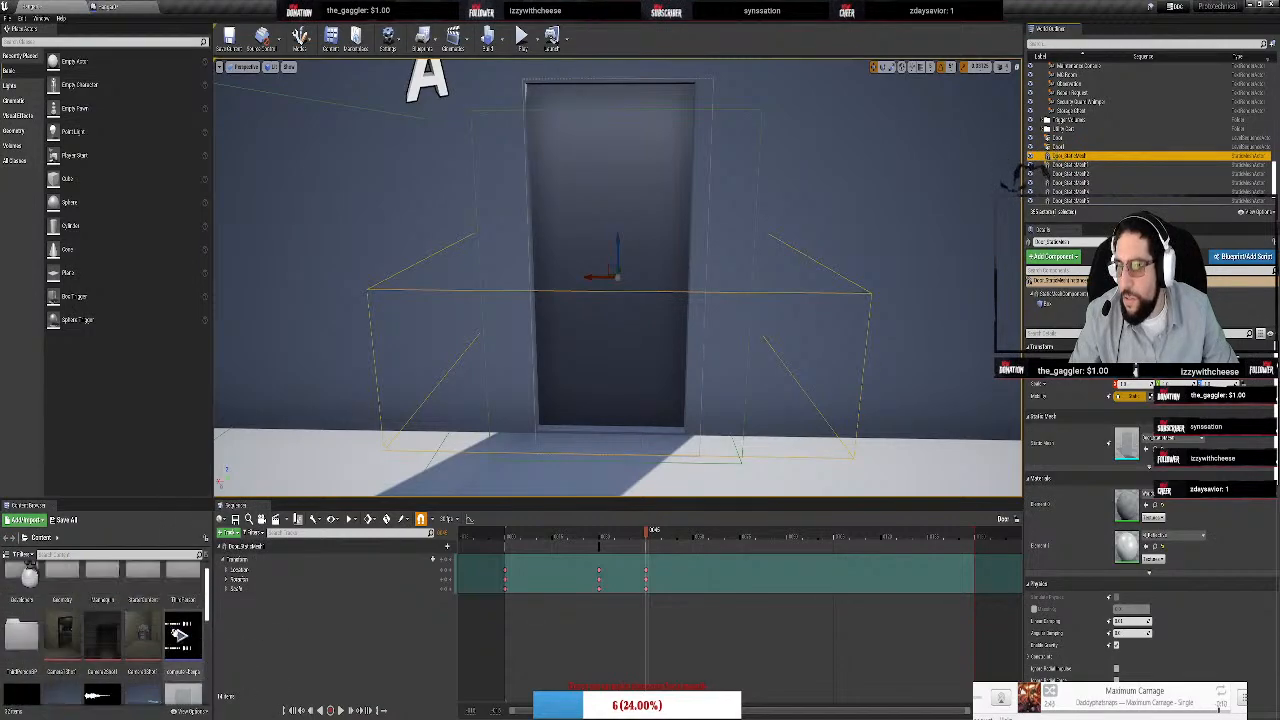
scroll(188, 624, down, 2)
scroll(190, 624, down, 1)
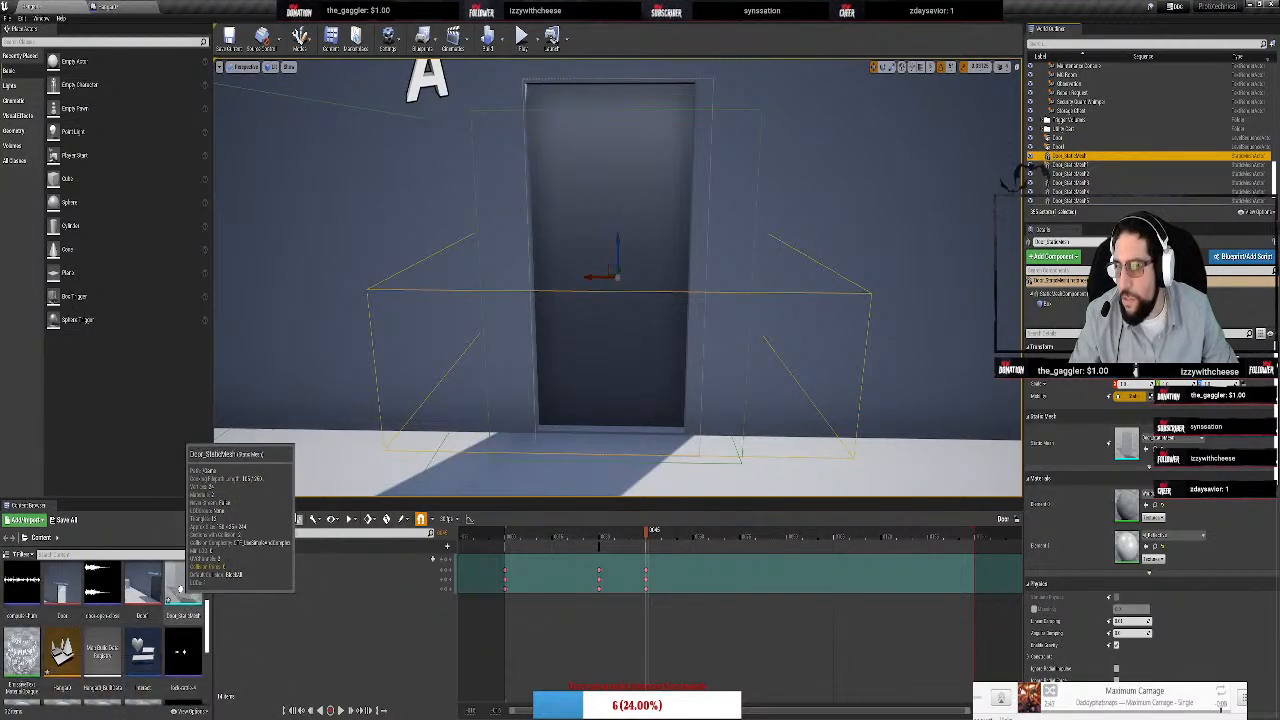
click(195, 578)
double_click(196, 578)
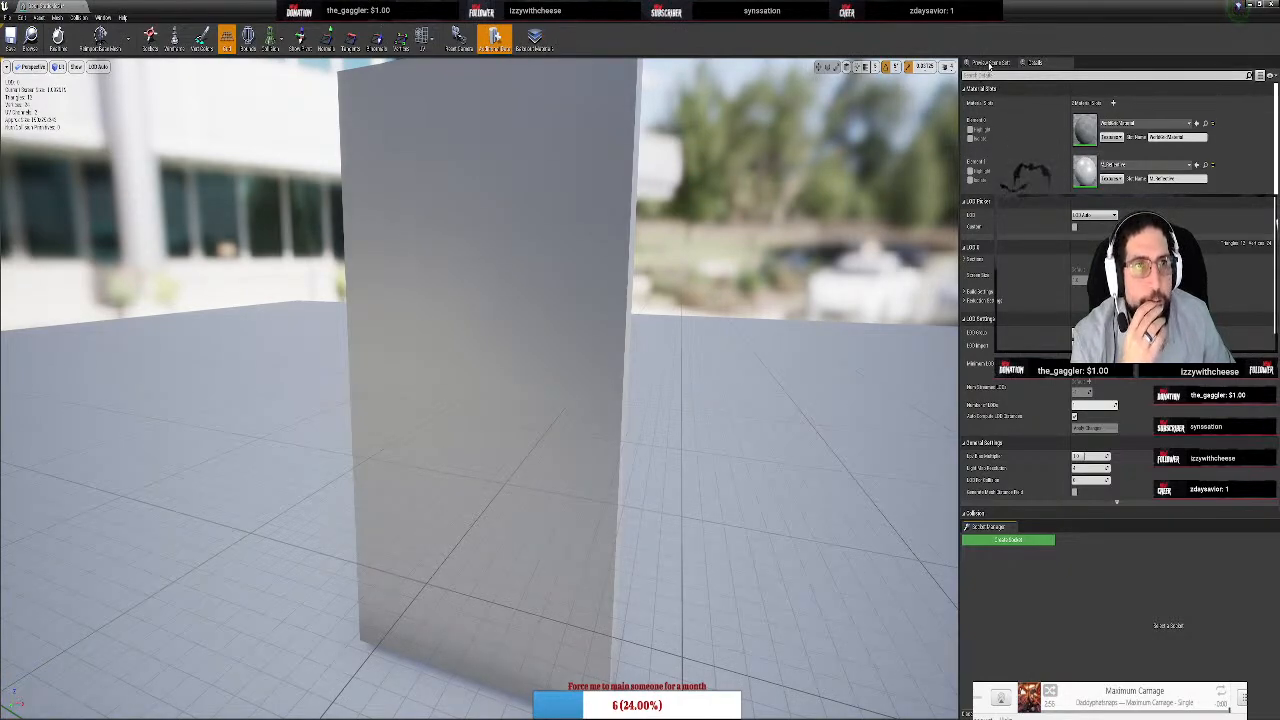
Set the door mesh's simple collision physical material to DefaultPhysicalMaterial
click(988, 62)
click(1036, 62)
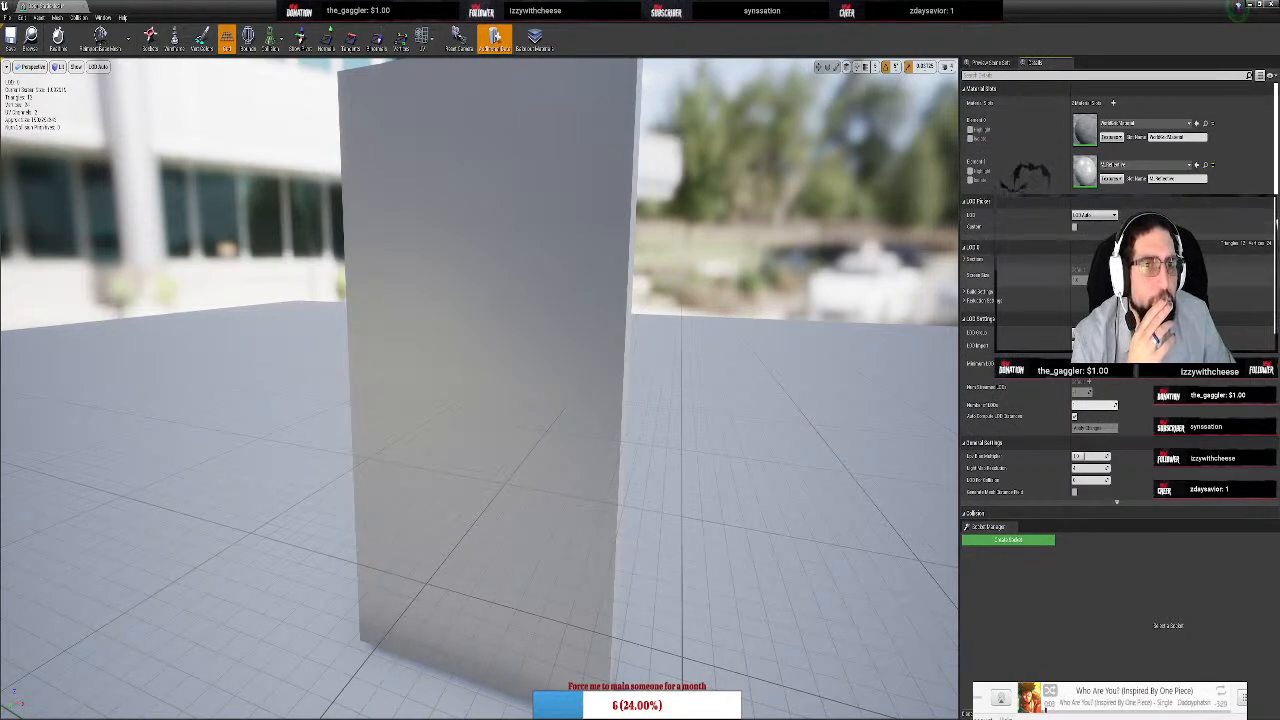
scroll(973, 513, down, 5)
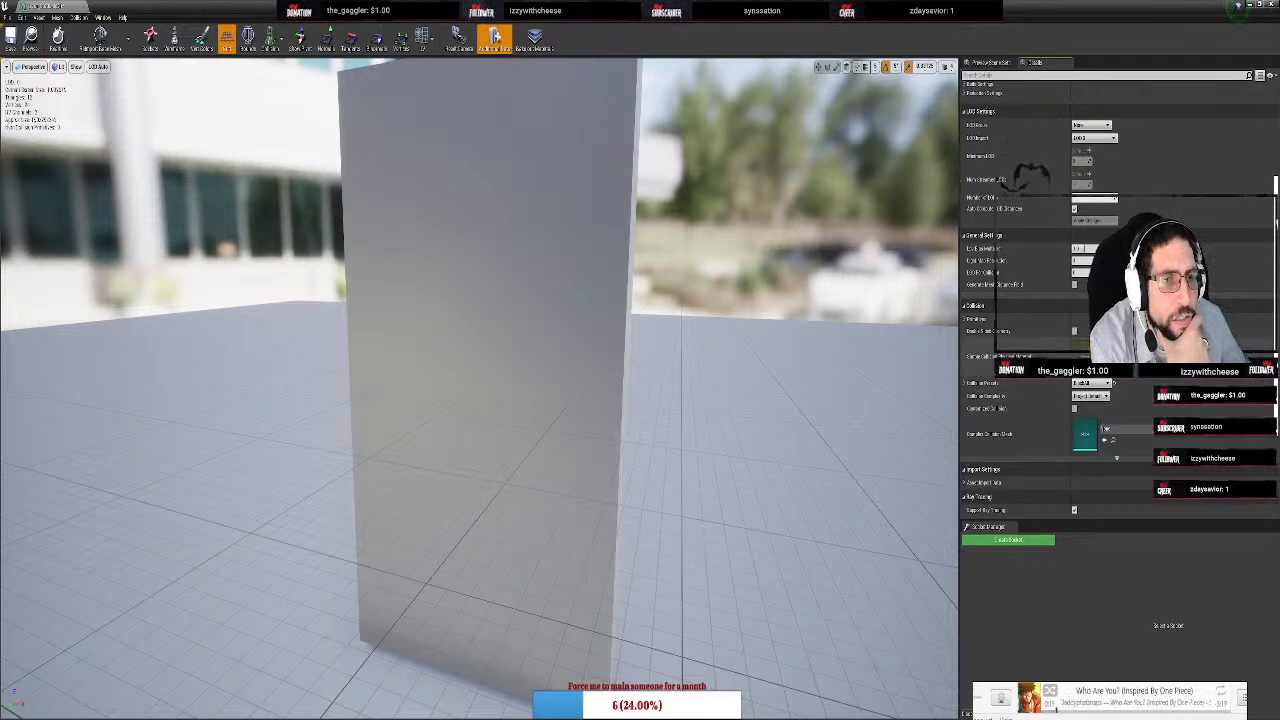
click(1106, 430)
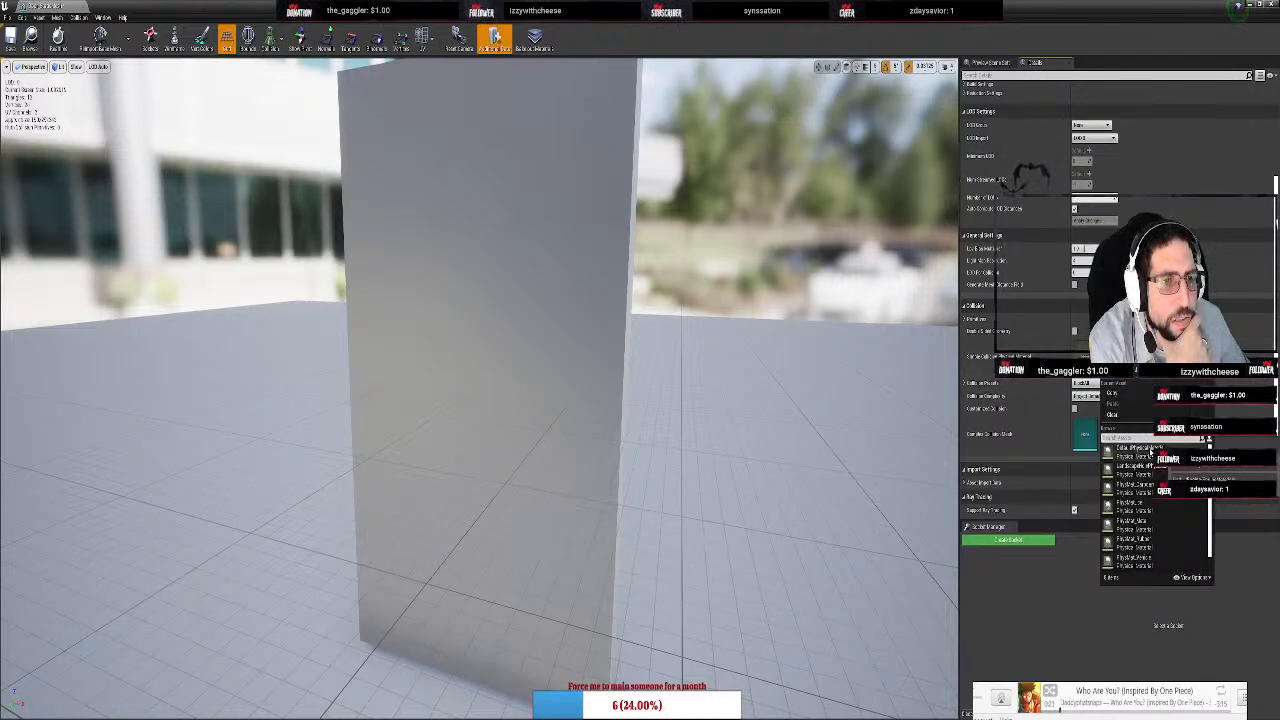
click(1150, 450)
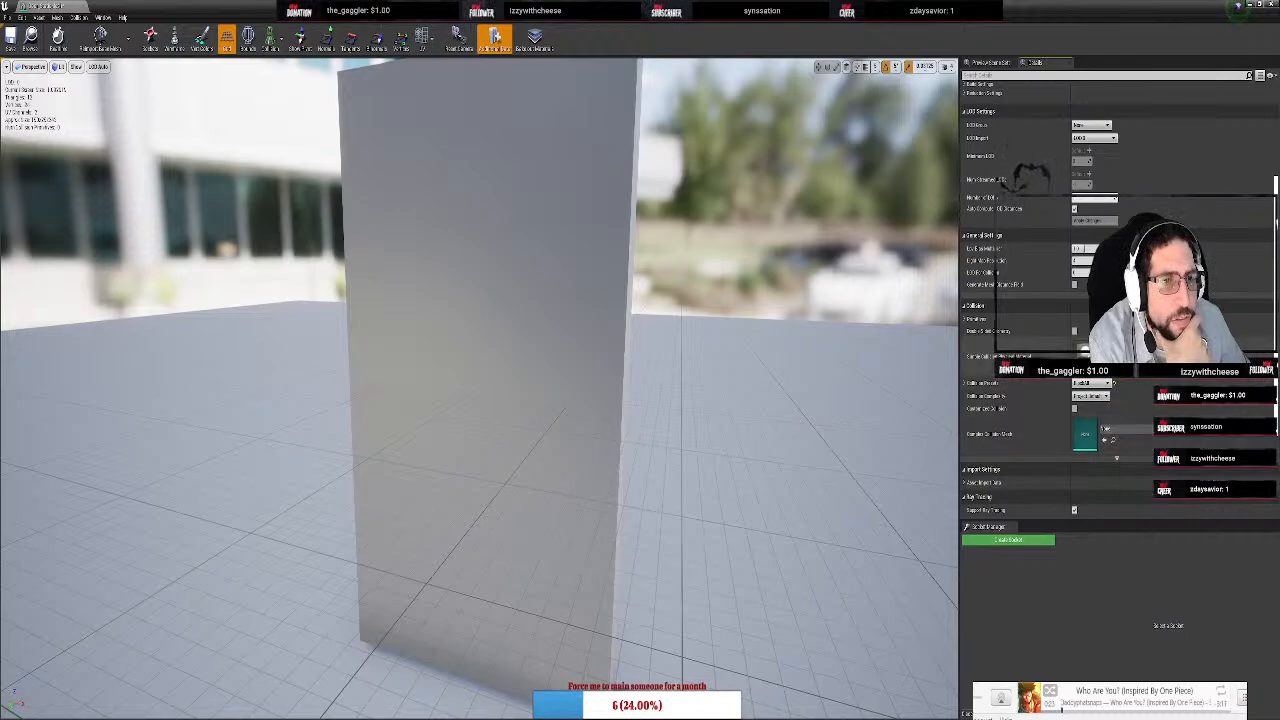
Reselect the default physical material for the door mesh's simple collision and close the mesh editor
click(1106, 430)
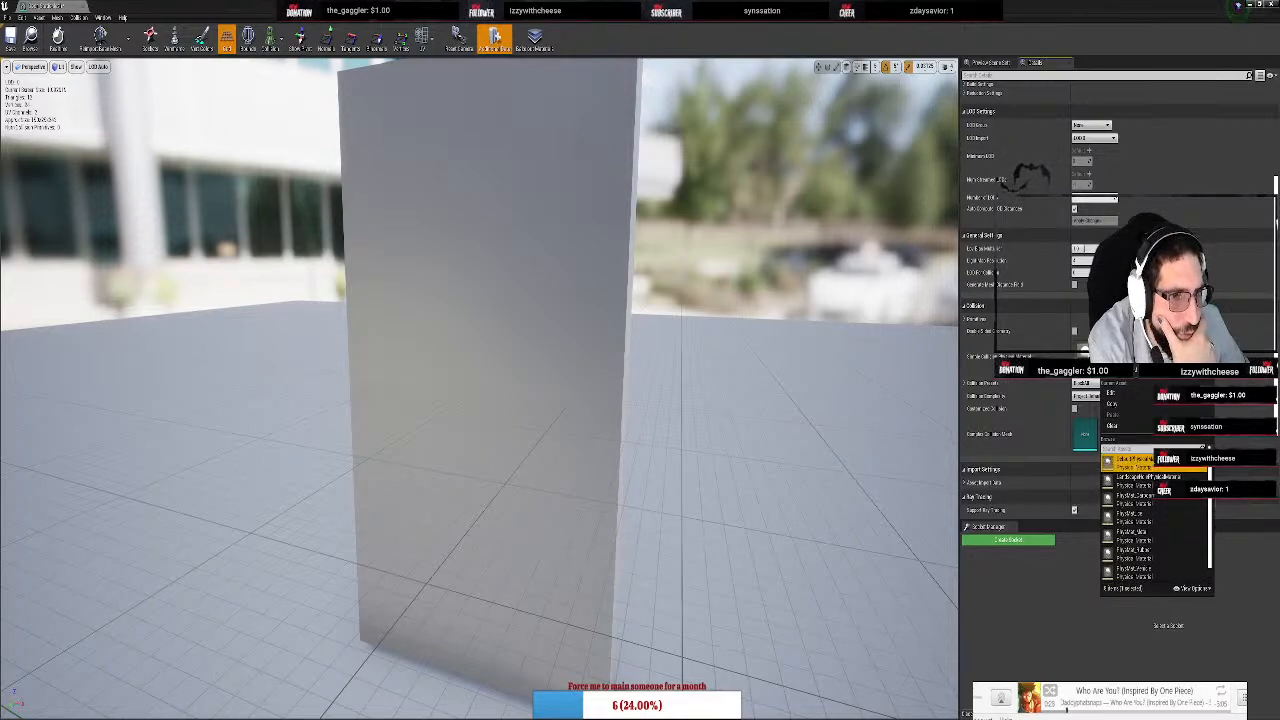
click(1178, 466)
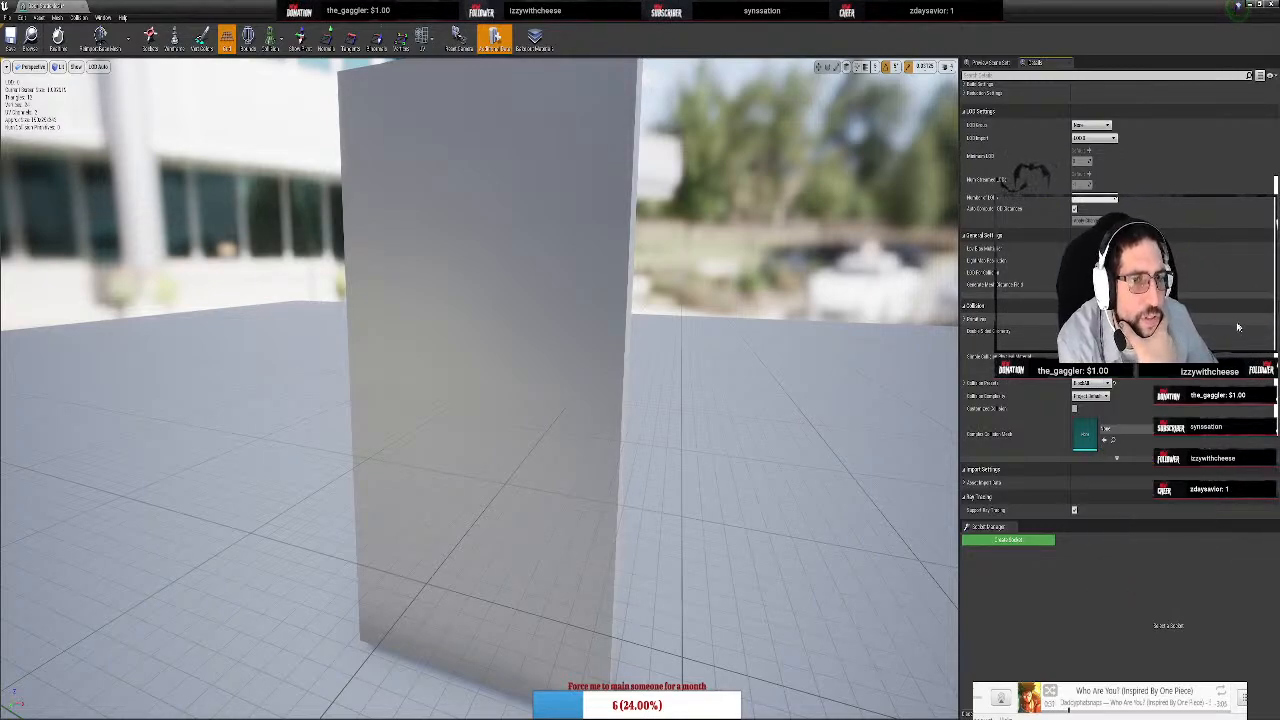
scroll(1110, 300, up, 2)
scroll(1110, 300, up, 3)
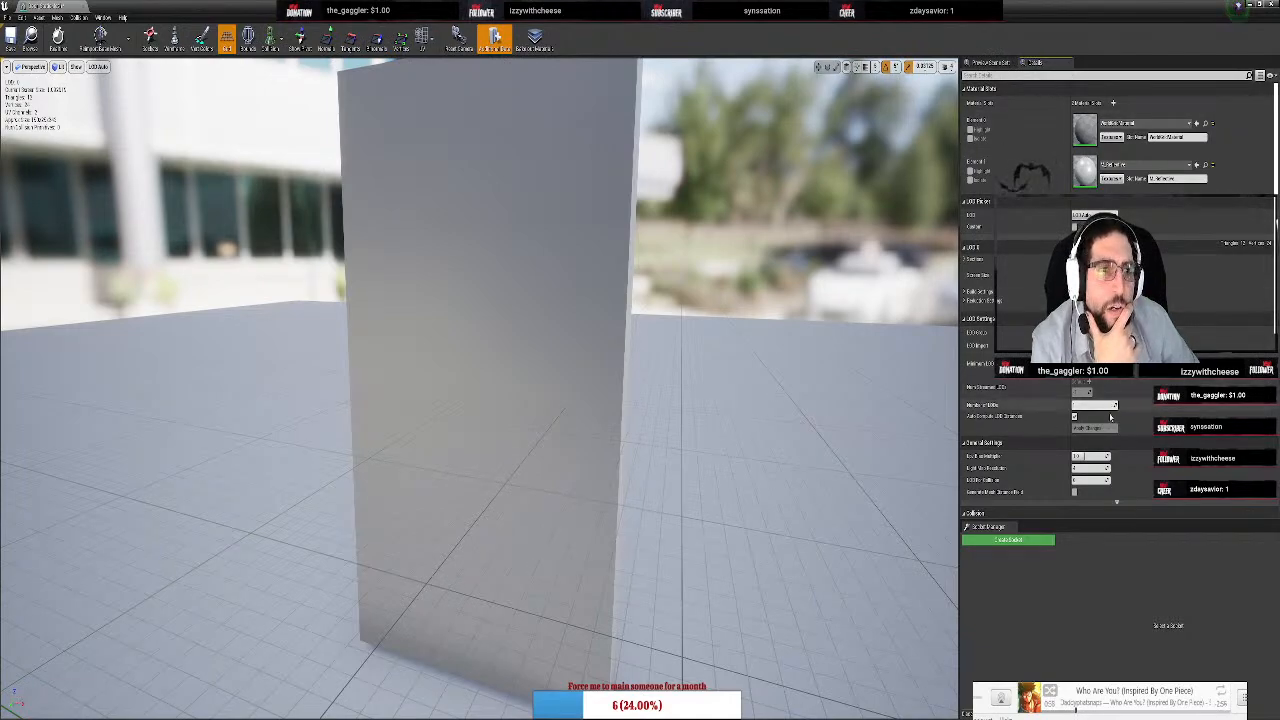
scroll(1135, 372, down, 5)
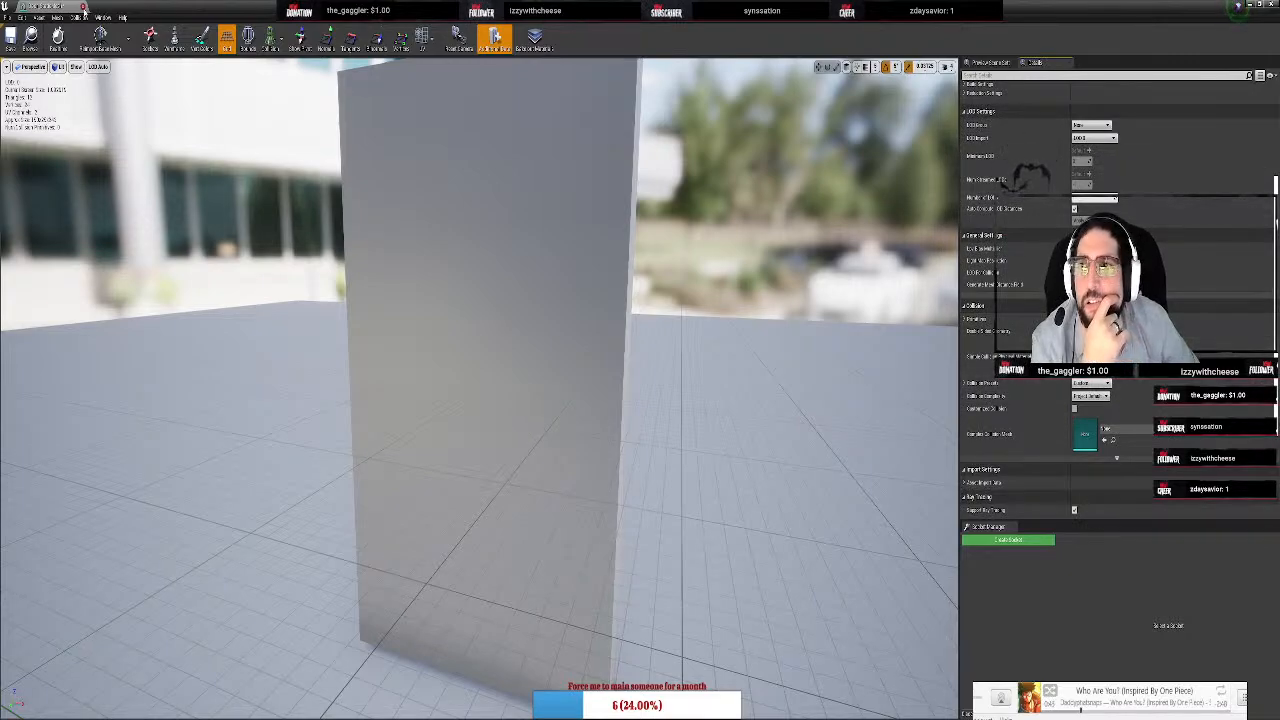
click(84, 8)
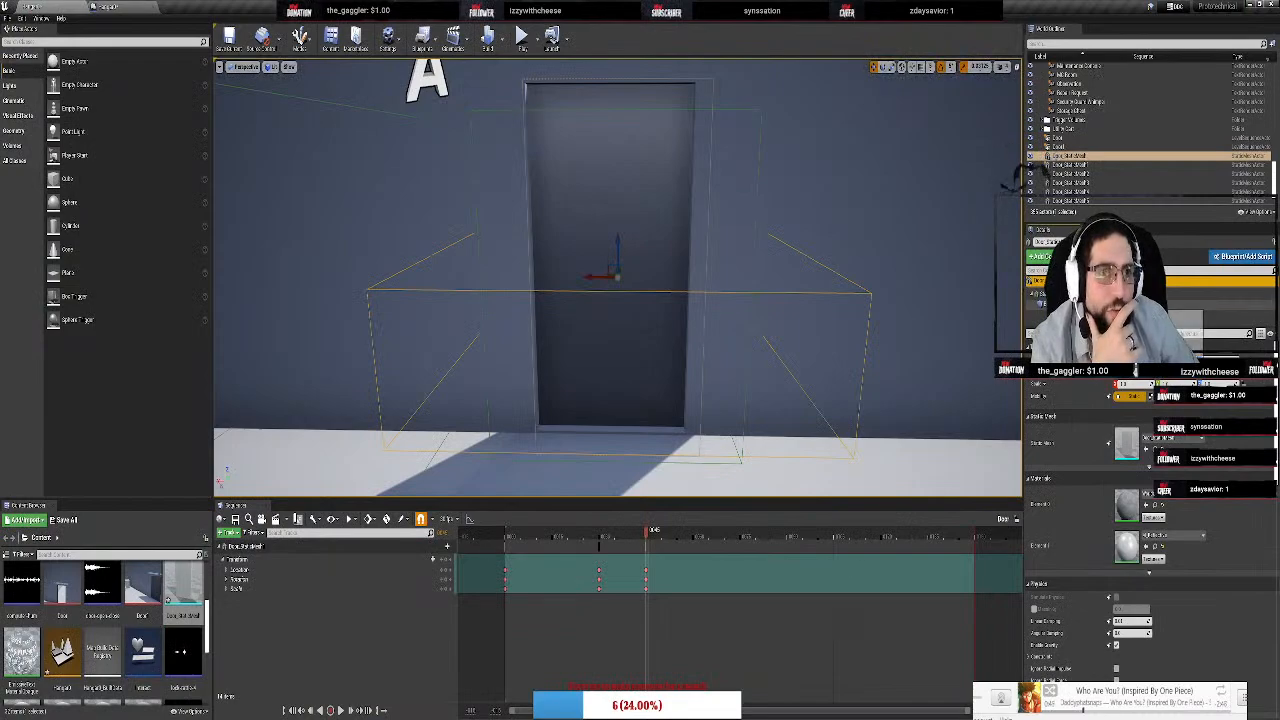
Inspect the box collision and static mesh components of the Prototechnician's Office door
click(1060, 304)
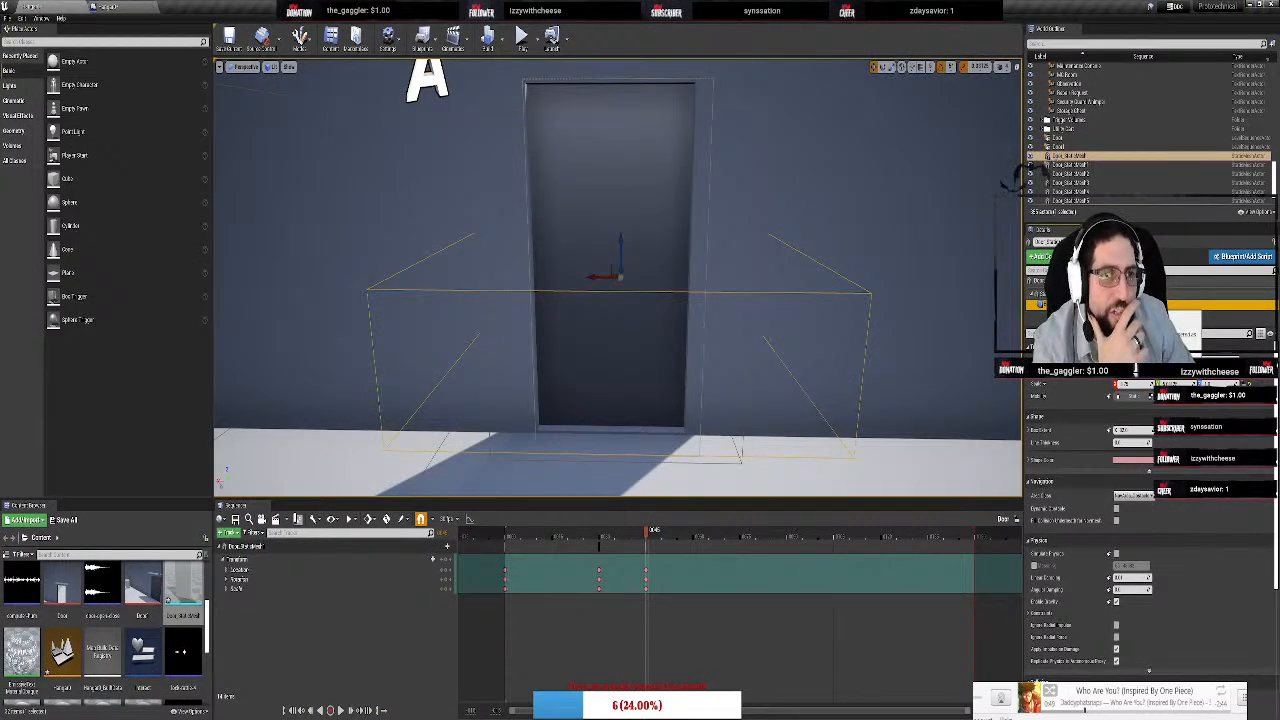
click(1060, 294)
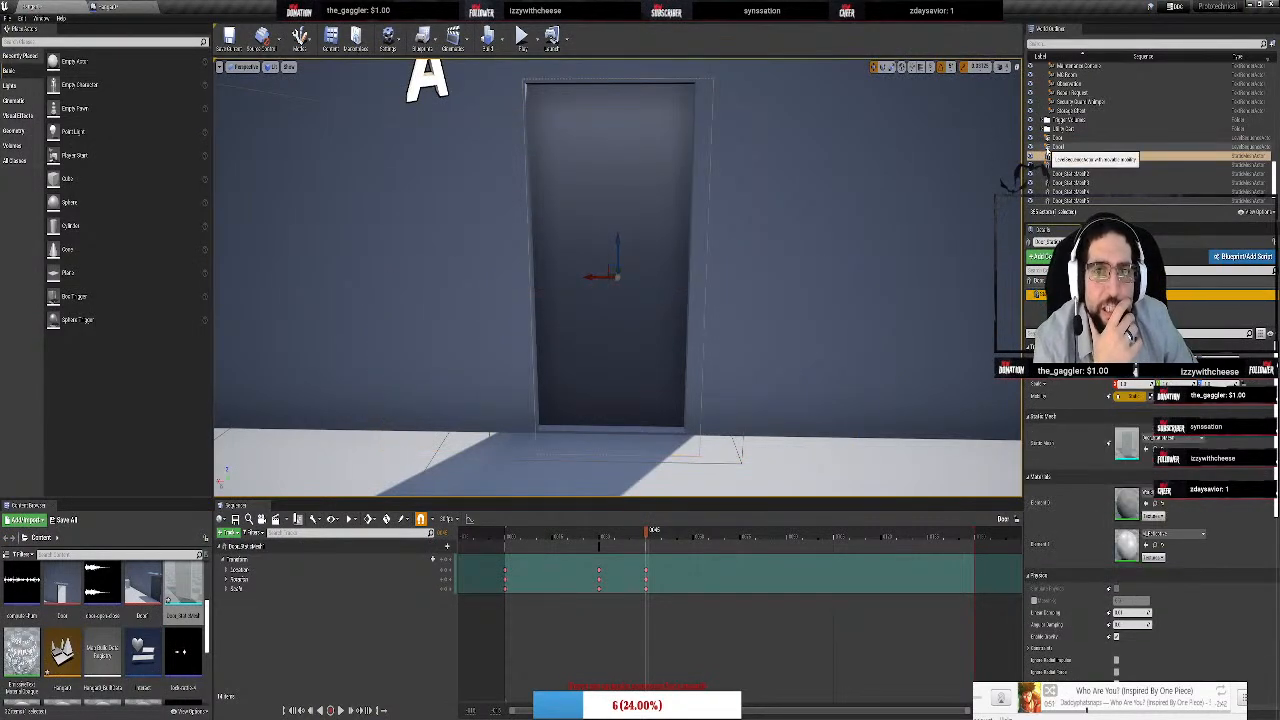
right_drag(617, 275, 585, 284)
click(1045, 304)
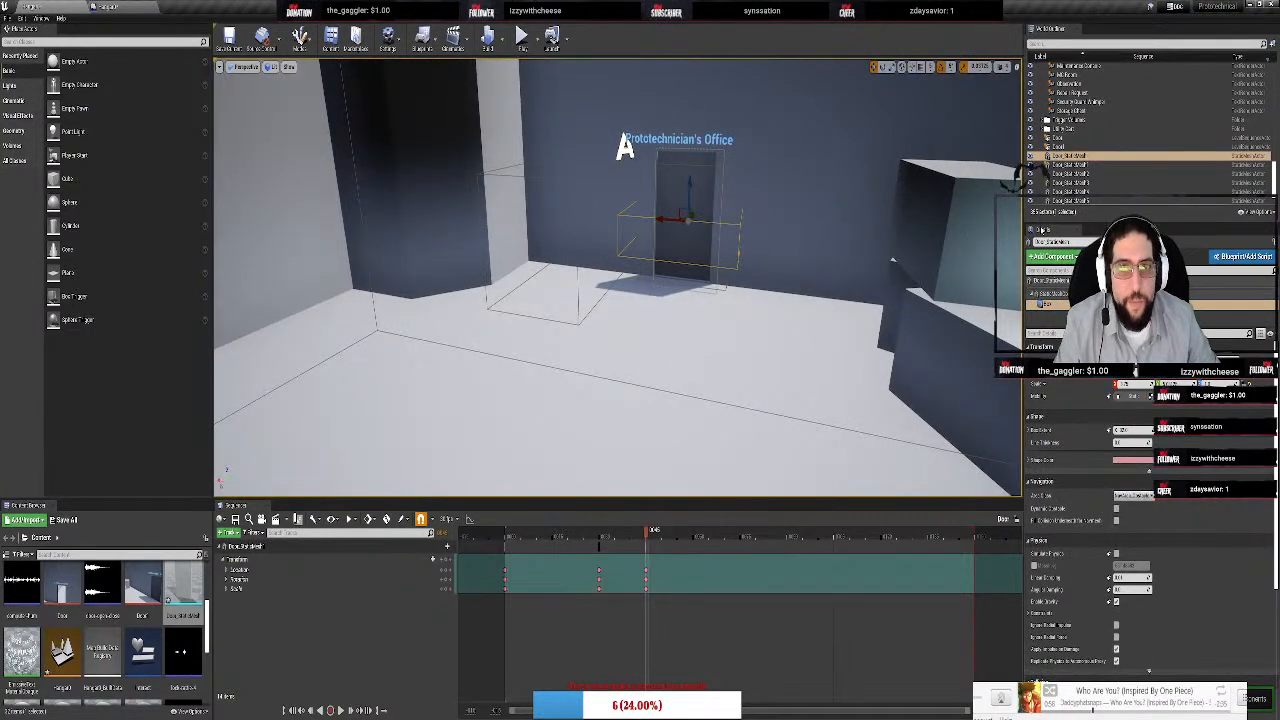
Select the sliding door mesh at the To Observation Deck doorway and frame it in the view
right_drag(895, 226, 756, 277)
click(686, 300)
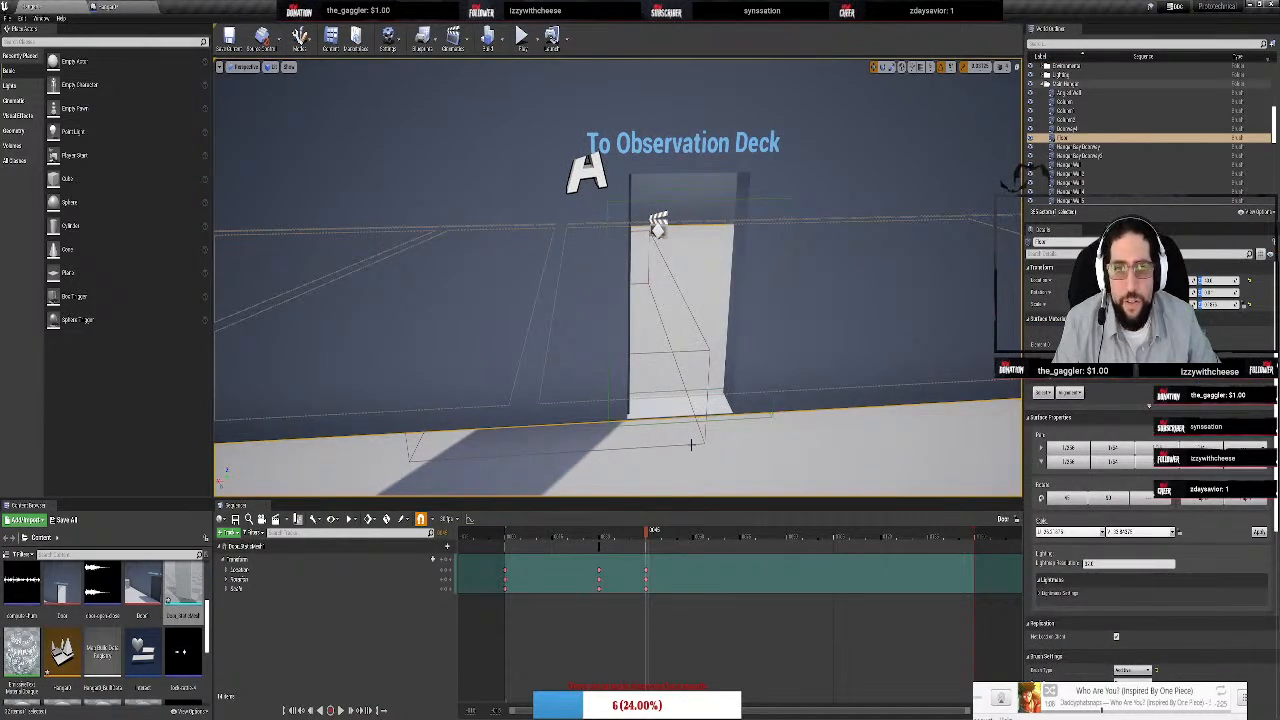
click(708, 349)
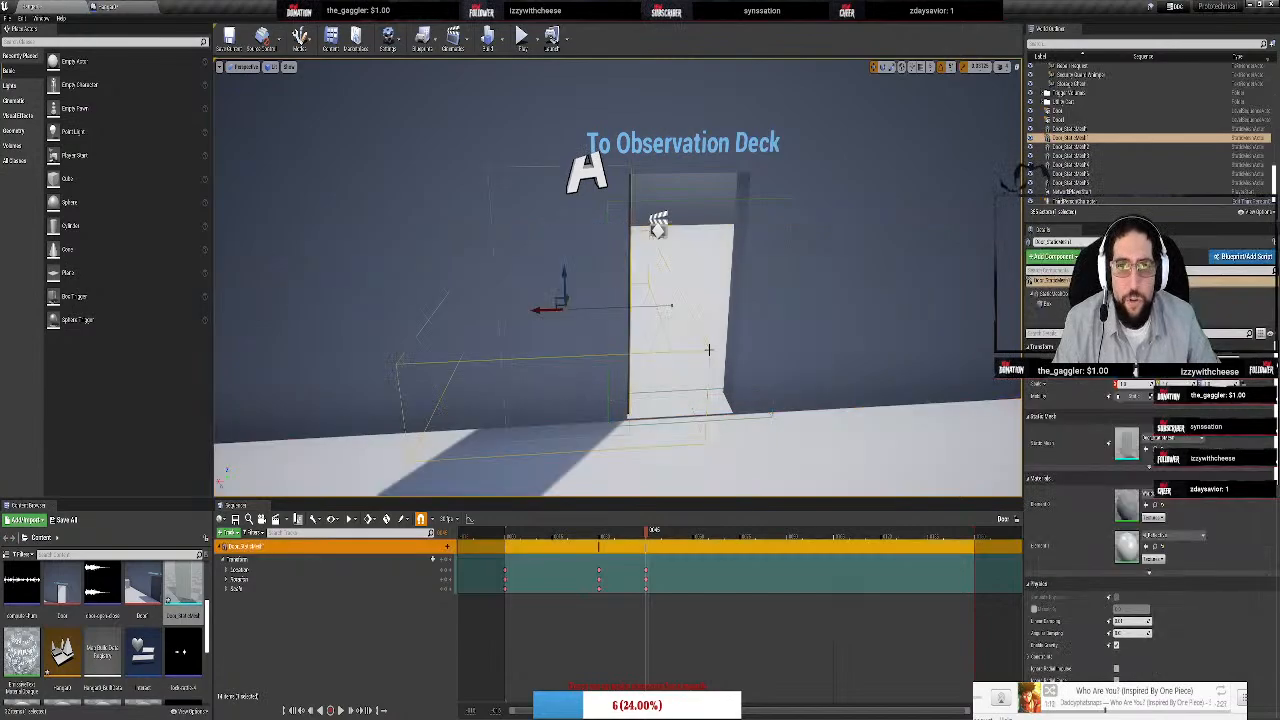
right_drag(708, 349, 675, 335)
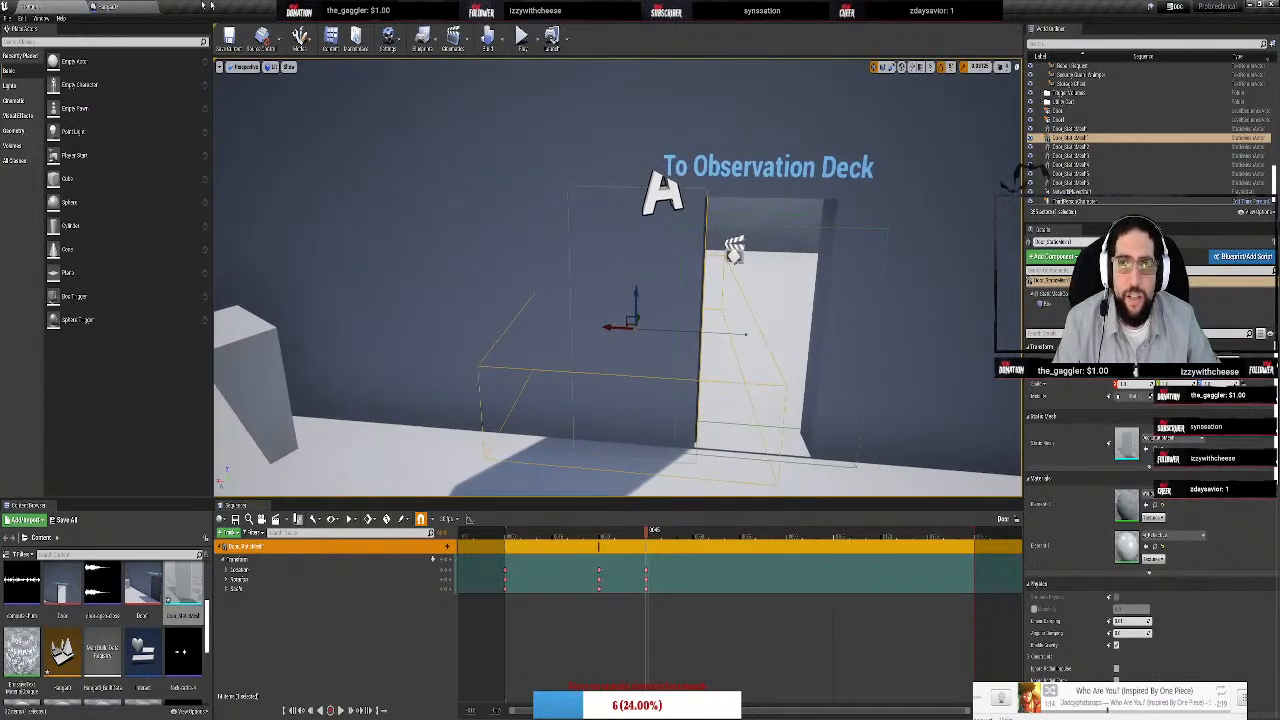
Examine the overlap event groups inside the DOORS comment of the level blueprint
click(100, 6)
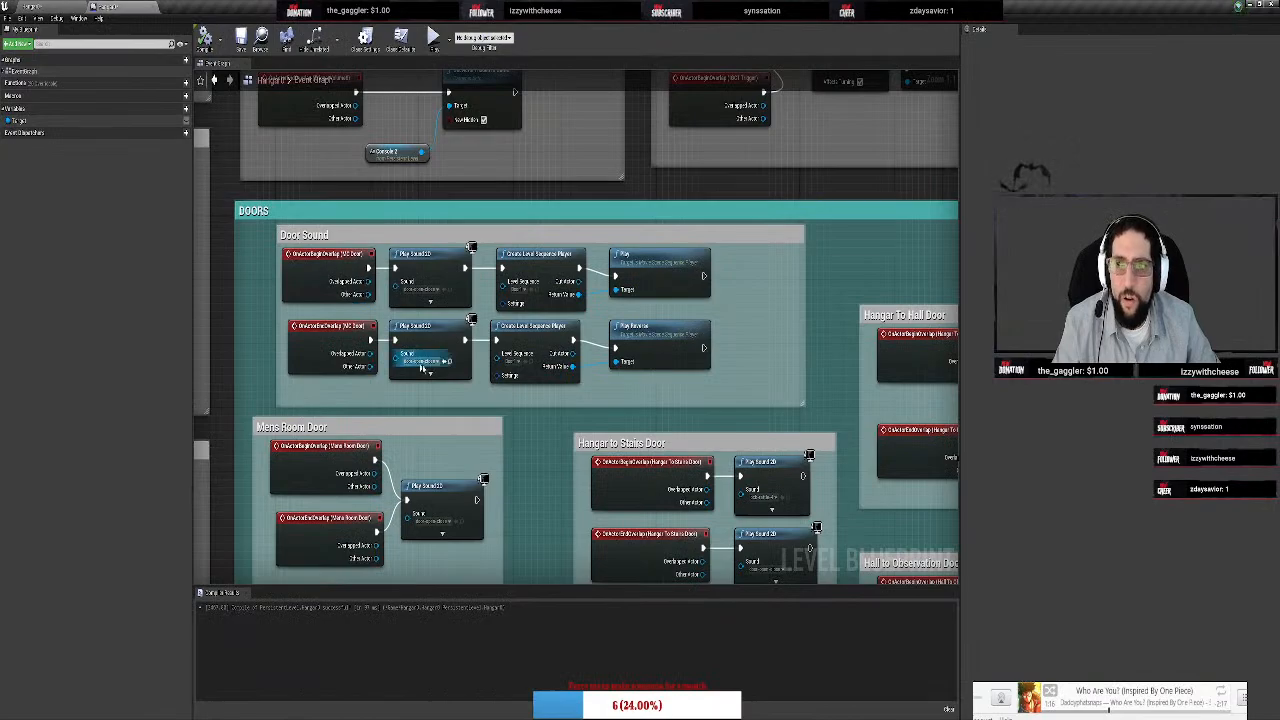
scroll(422, 368, down, 5)
scroll(912, 330, up, 5)
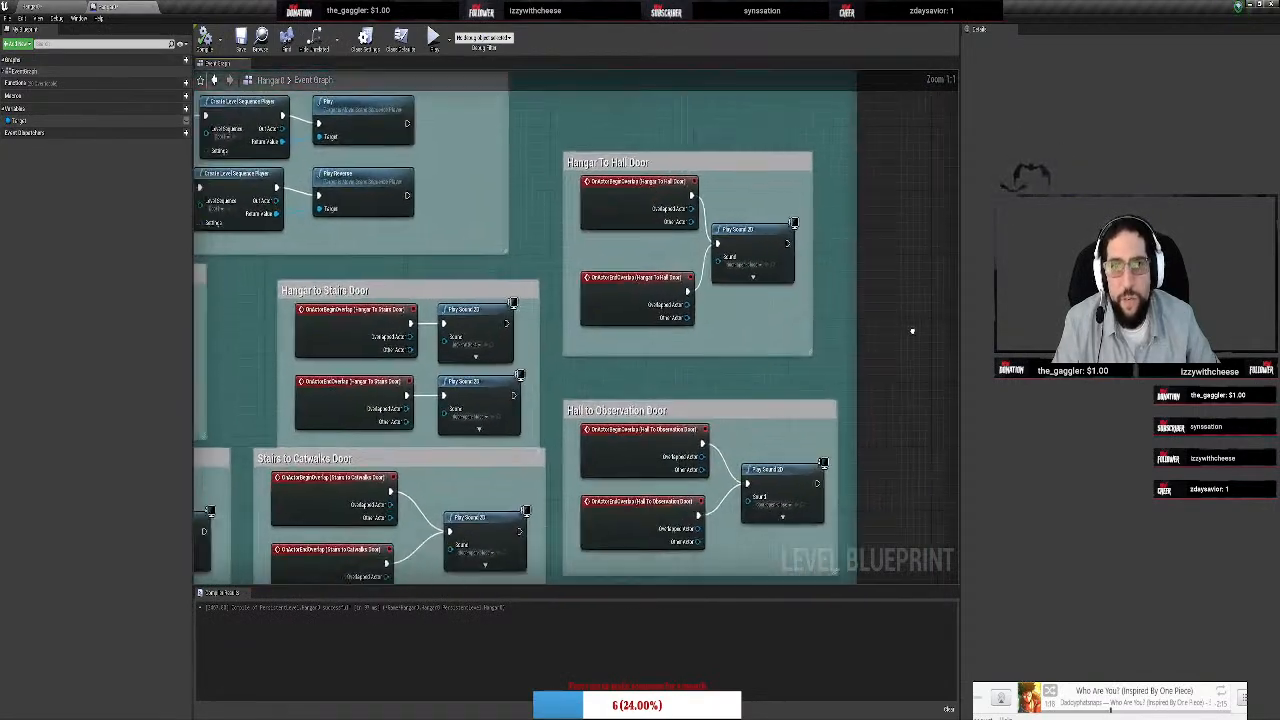
scroll(912, 330, down, 4)
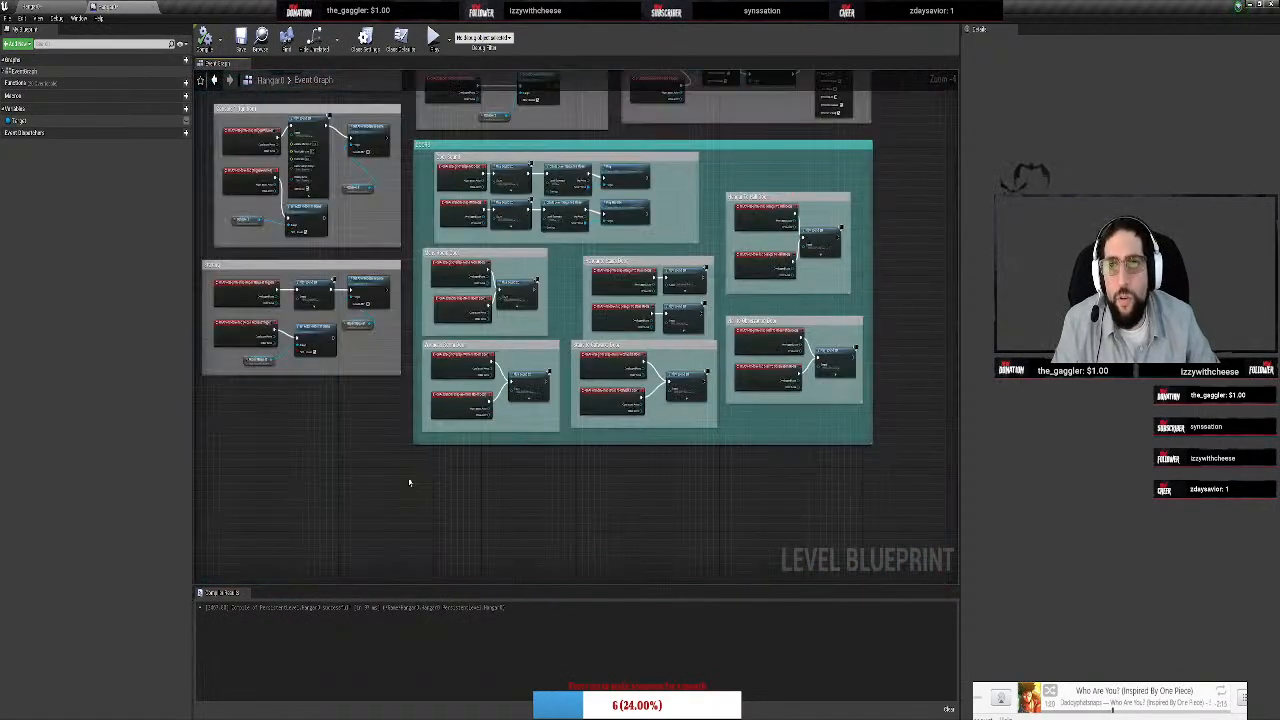
right_drag(395, 478, 712, 361)
scroll(285, 358, up, 4)
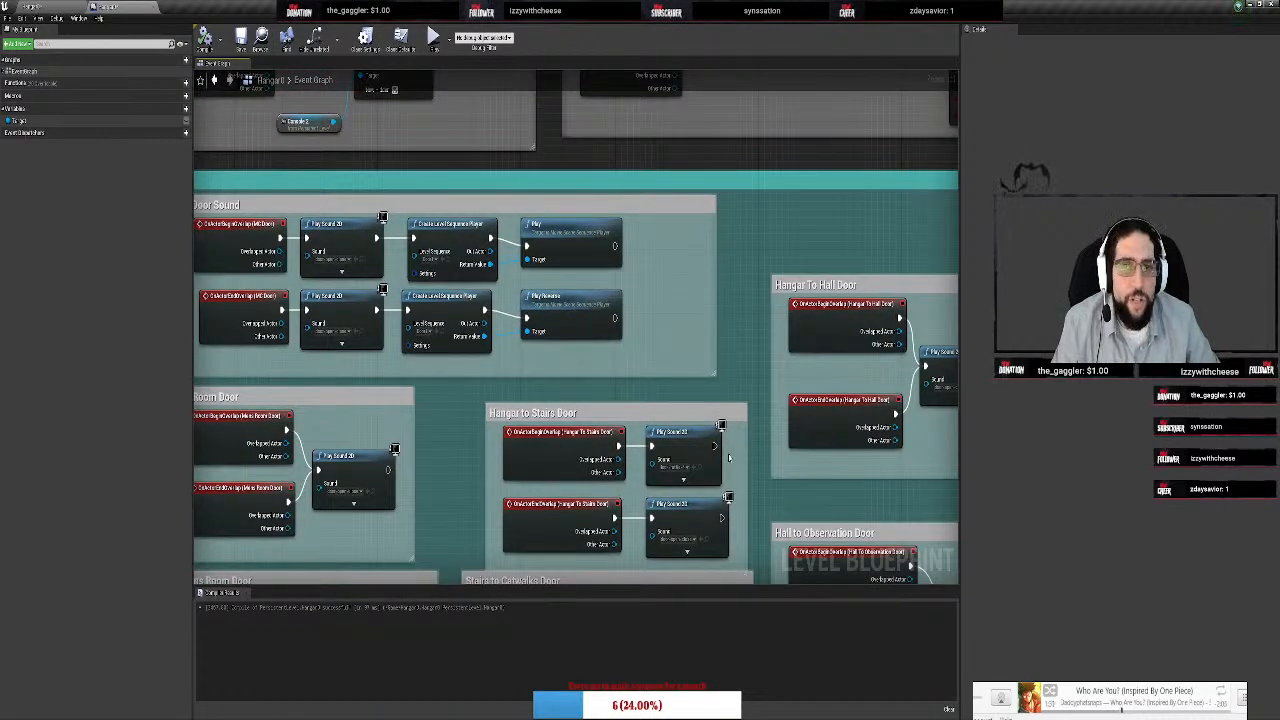
scroll(729, 458, down, 3)
right_drag(875, 494, 843, 237)
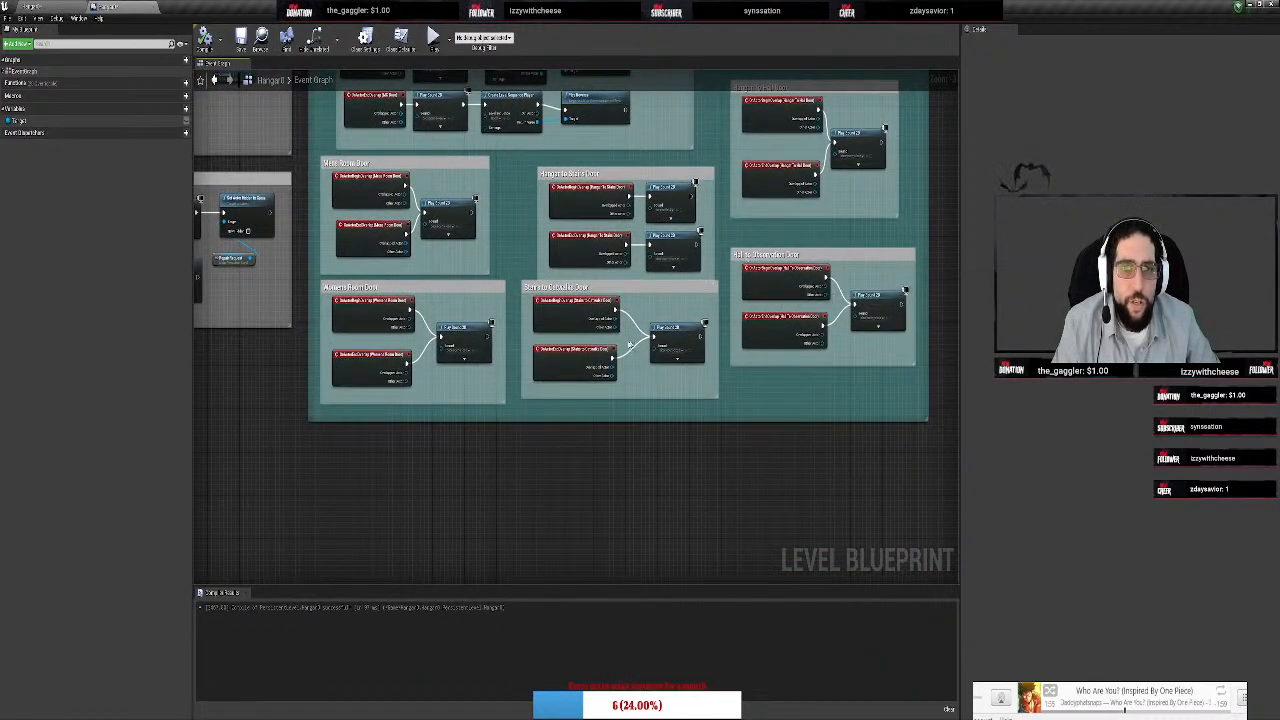
right_drag(473, 352, 205, 568)
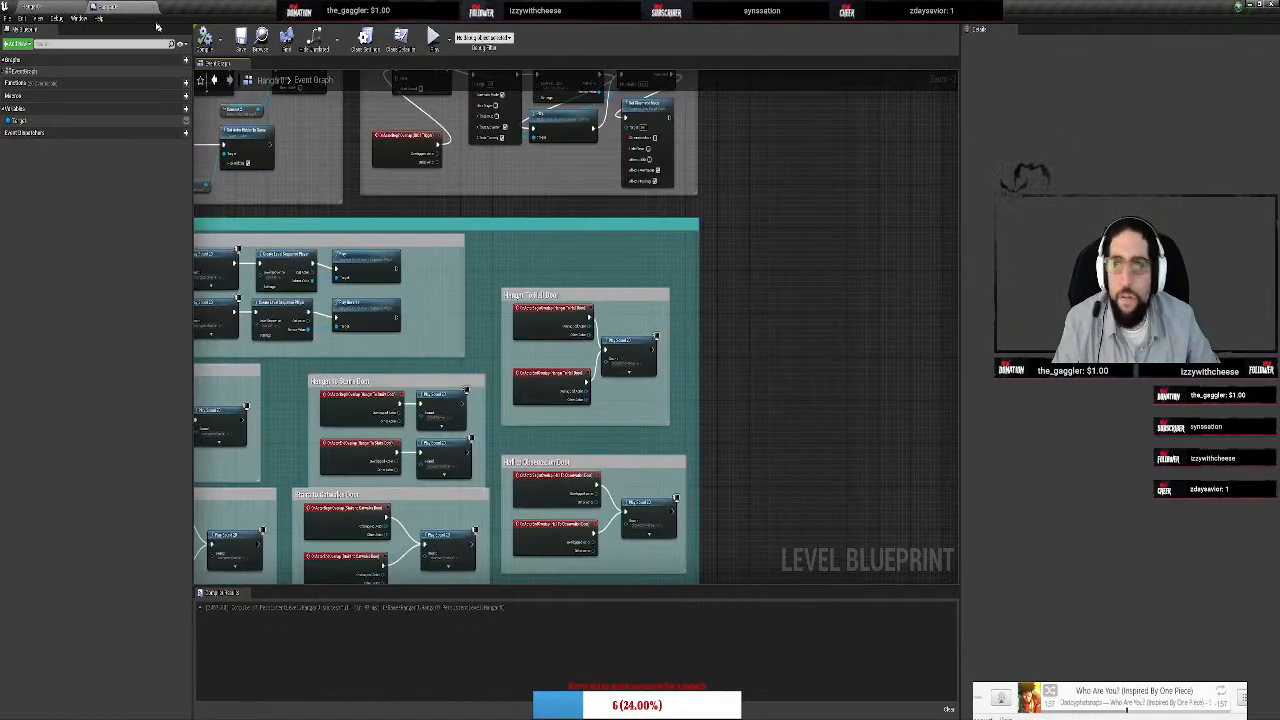
Add an OnActorBeginOverlap event for the Observation Deck door to the level blueprint and place it below the DOORS comment
click(45, 7)
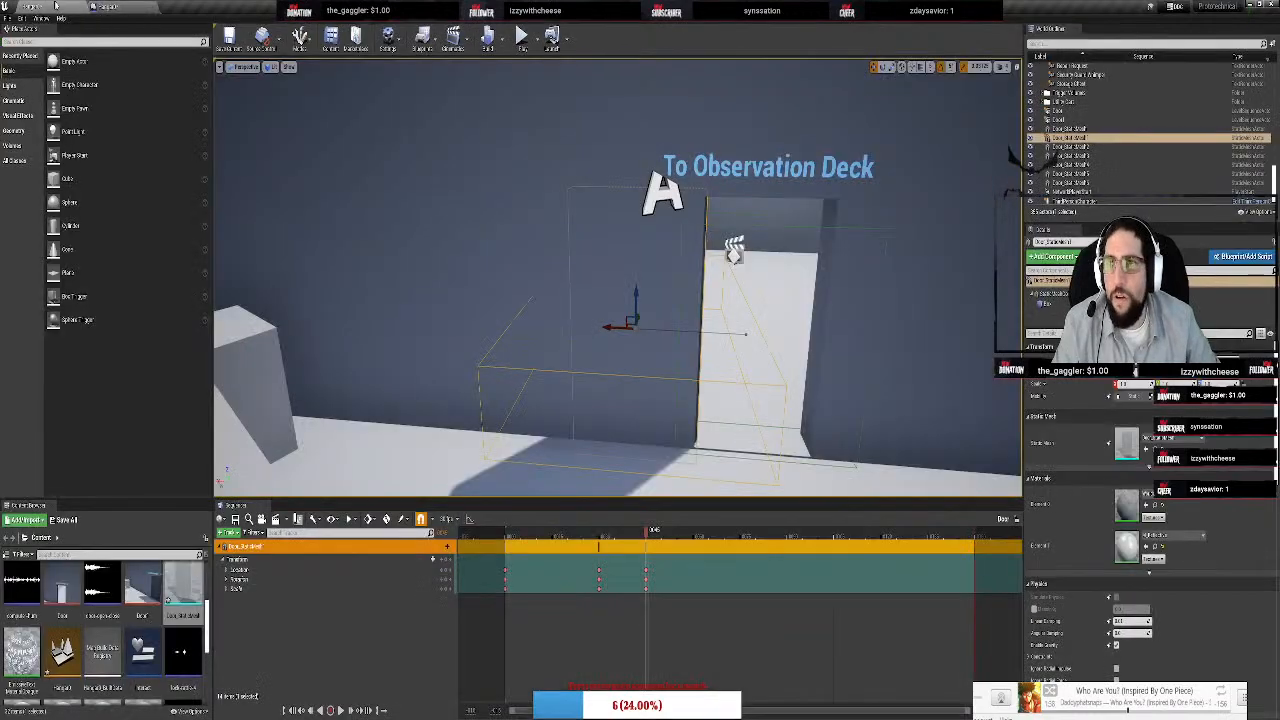
click(1087, 139)
right_click(1087, 139)
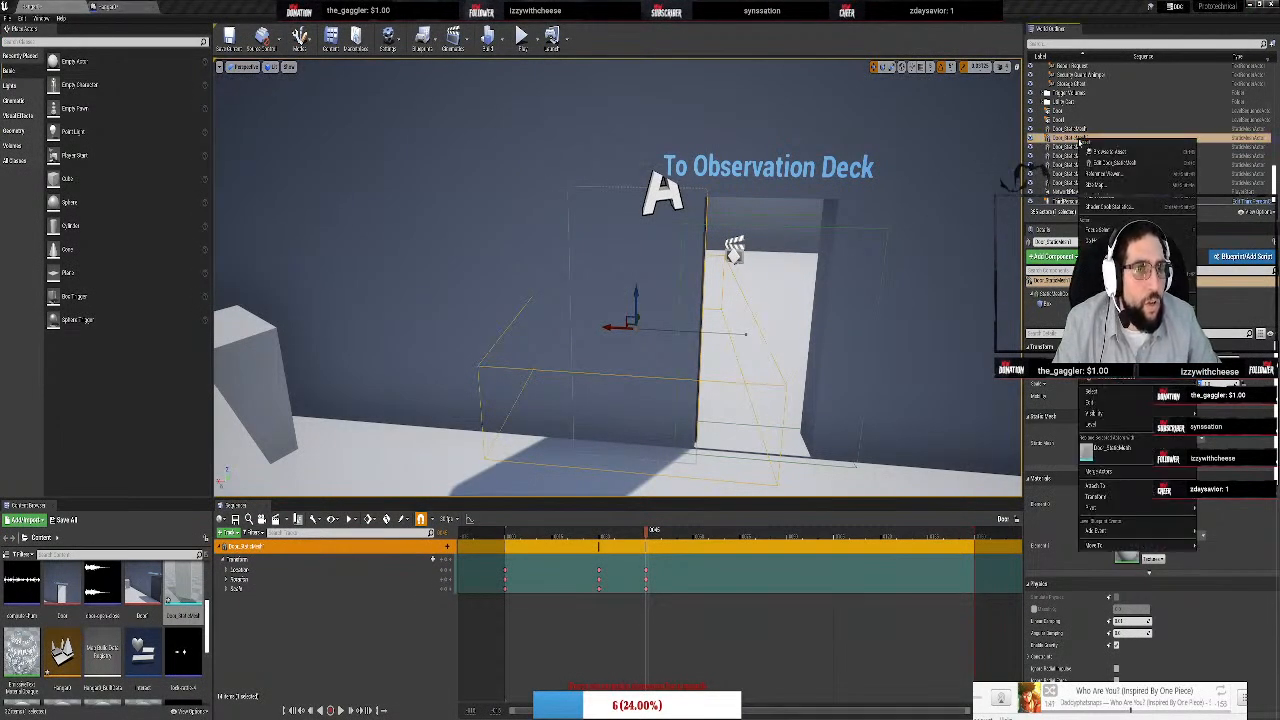
mouse_move(1151, 544)
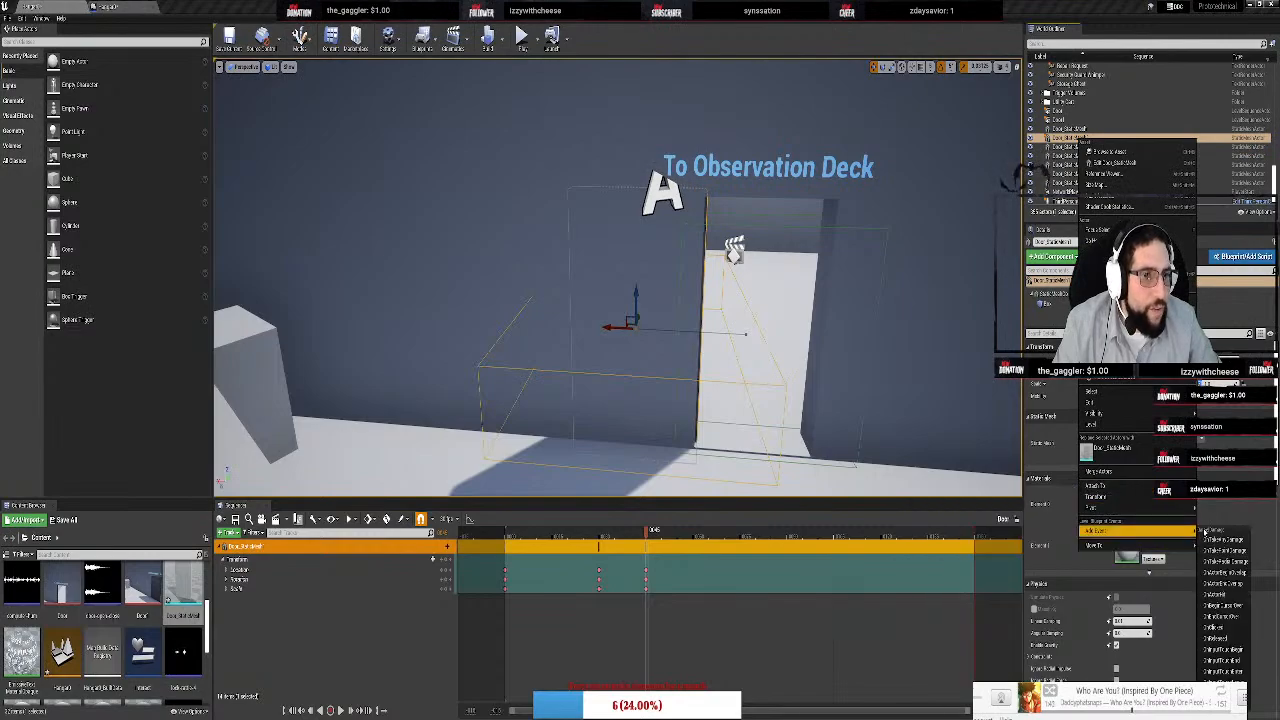
click(1232, 573)
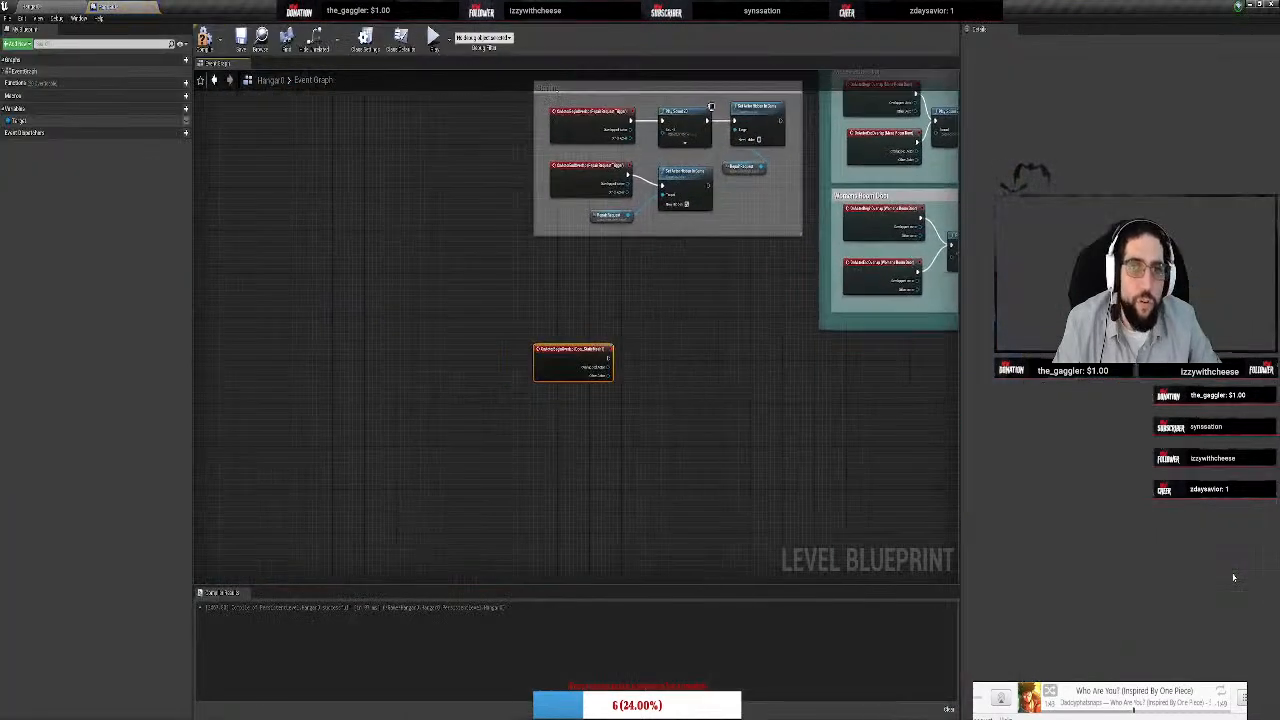
scroll(562, 385, down, 8)
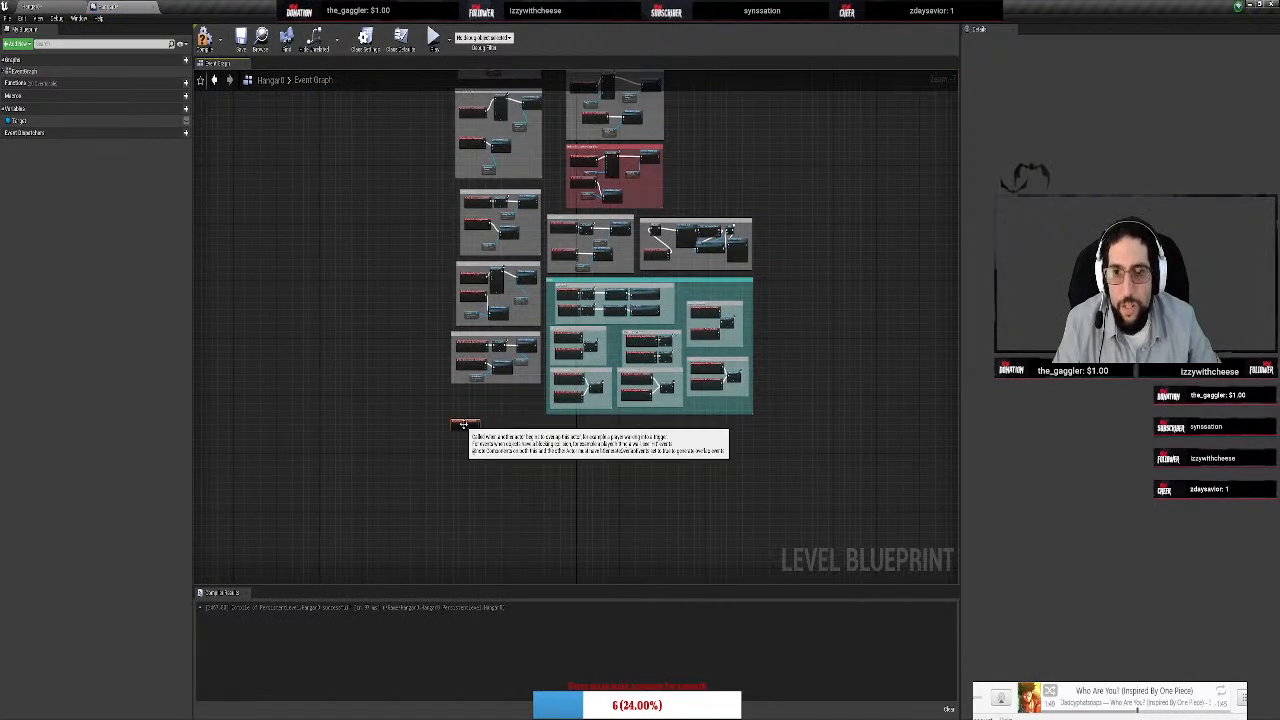
drag(468, 423, 557, 441)
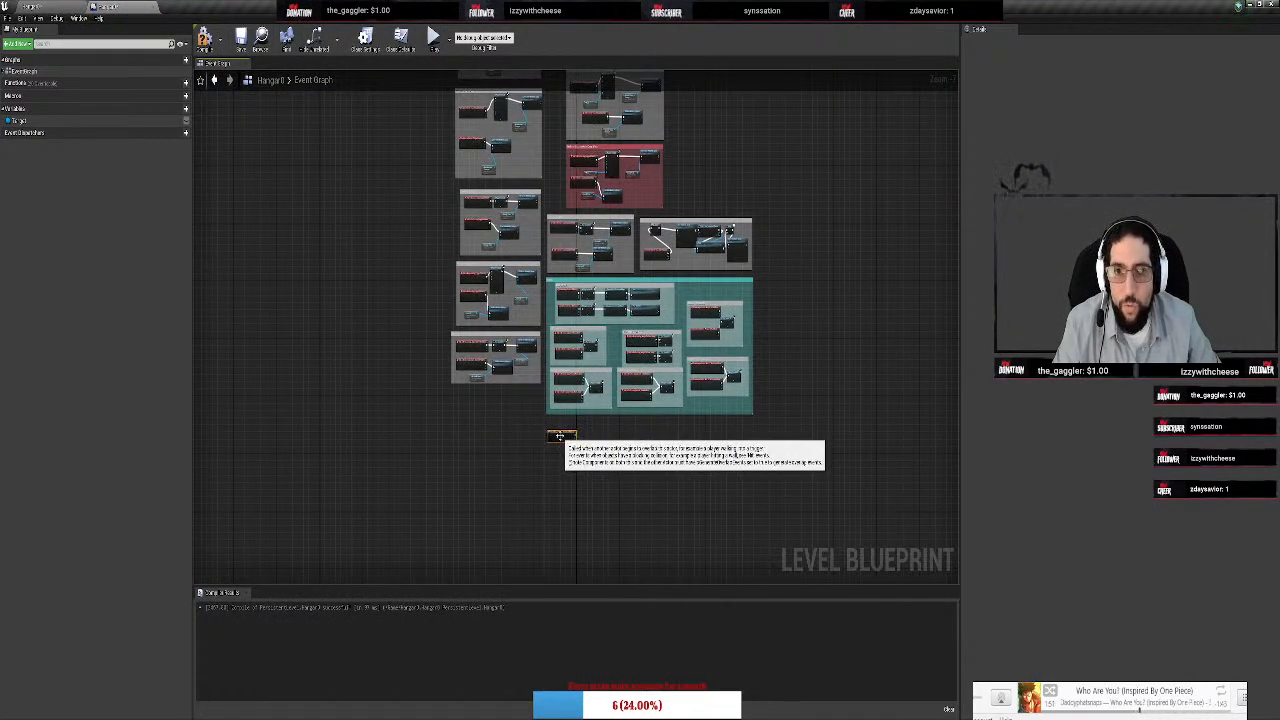
Copy the Door Sound group's Play Sound 2D, Create Level Sequence Player, Play and Play Reverse nodes beside the new begin-overlap event
scroll(557, 441, up, 8)
scroll(604, 396, down, 6)
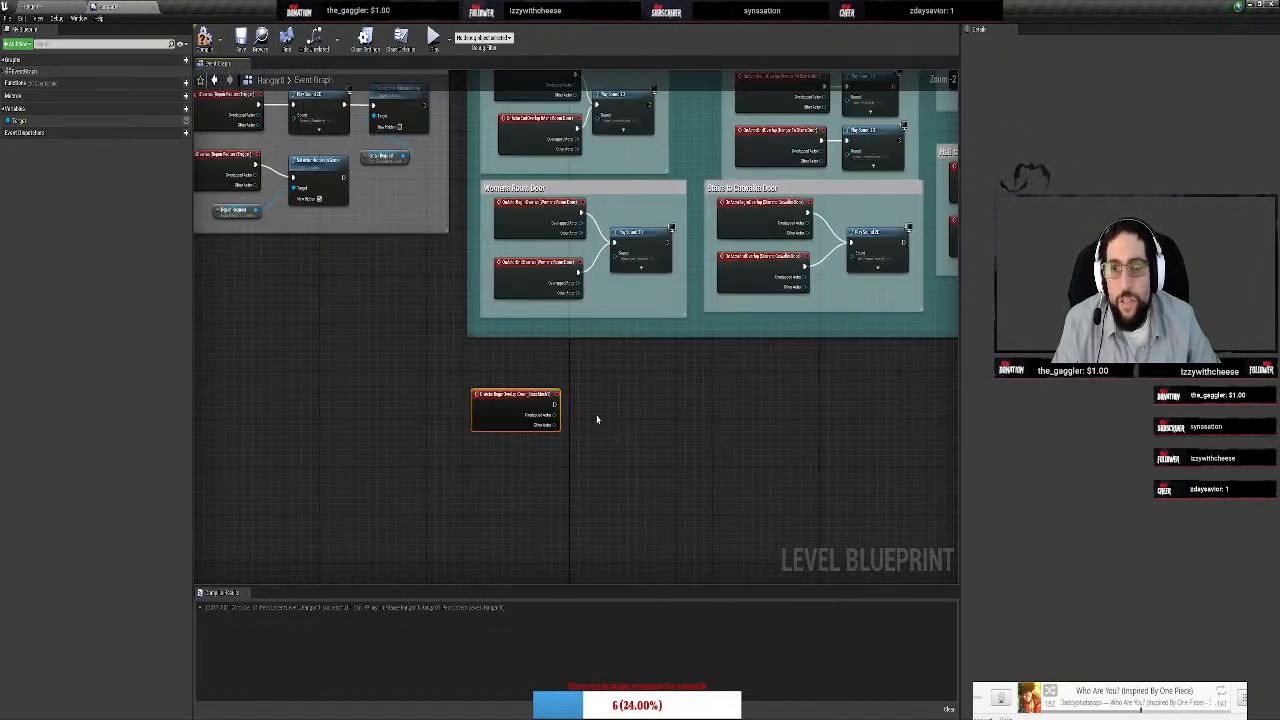
scroll(618, 340, up, 2)
scroll(583, 222, down, 2)
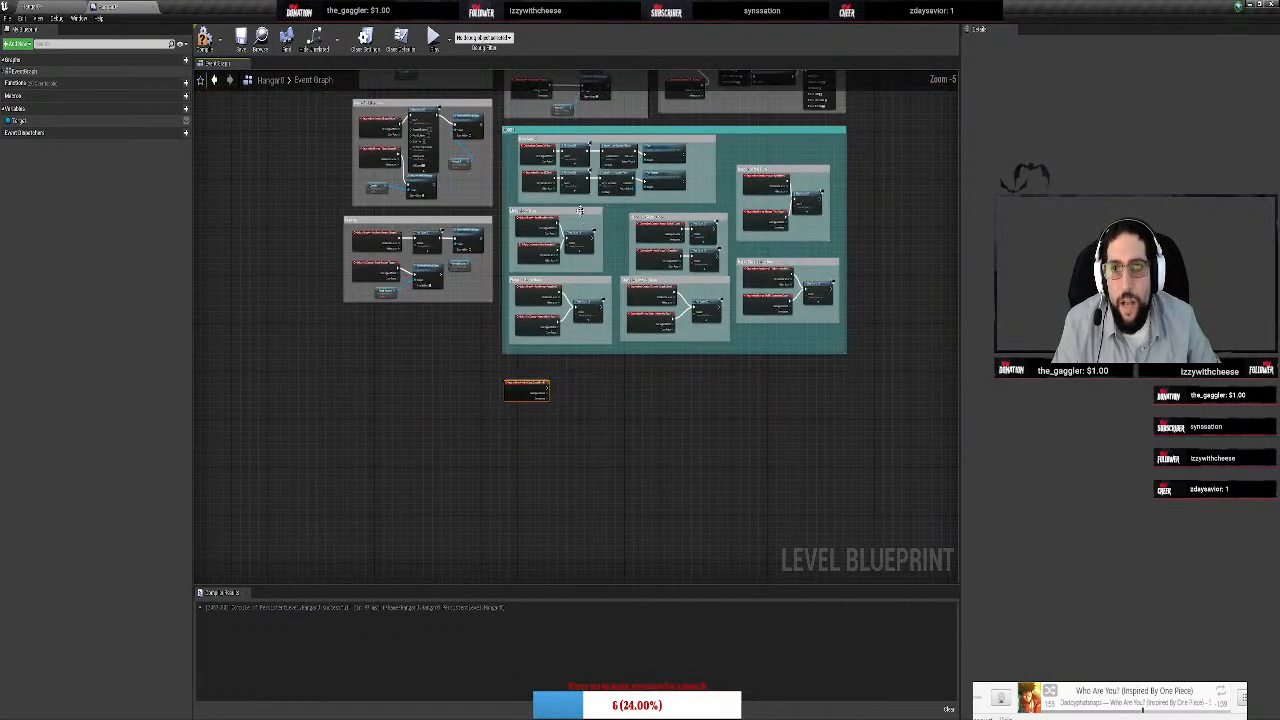
drag(580, 195, 667, 157)
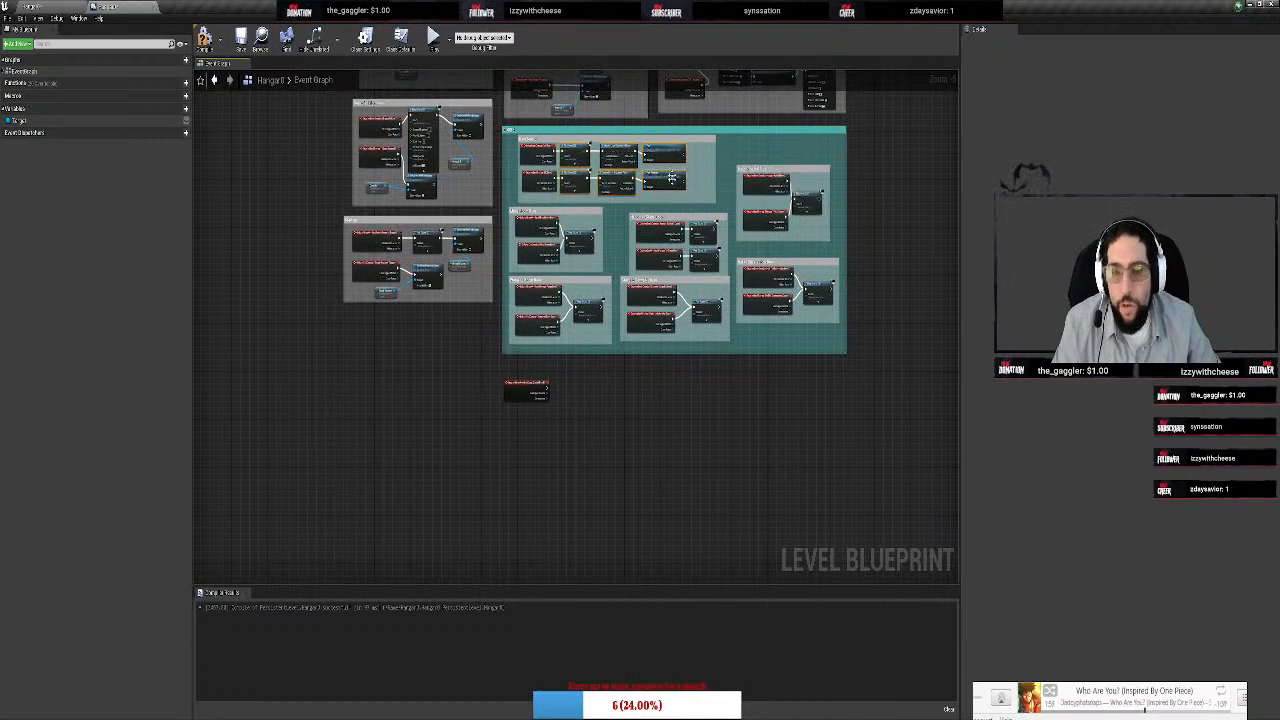
key(ctrl+c)
key(ctrl+v)
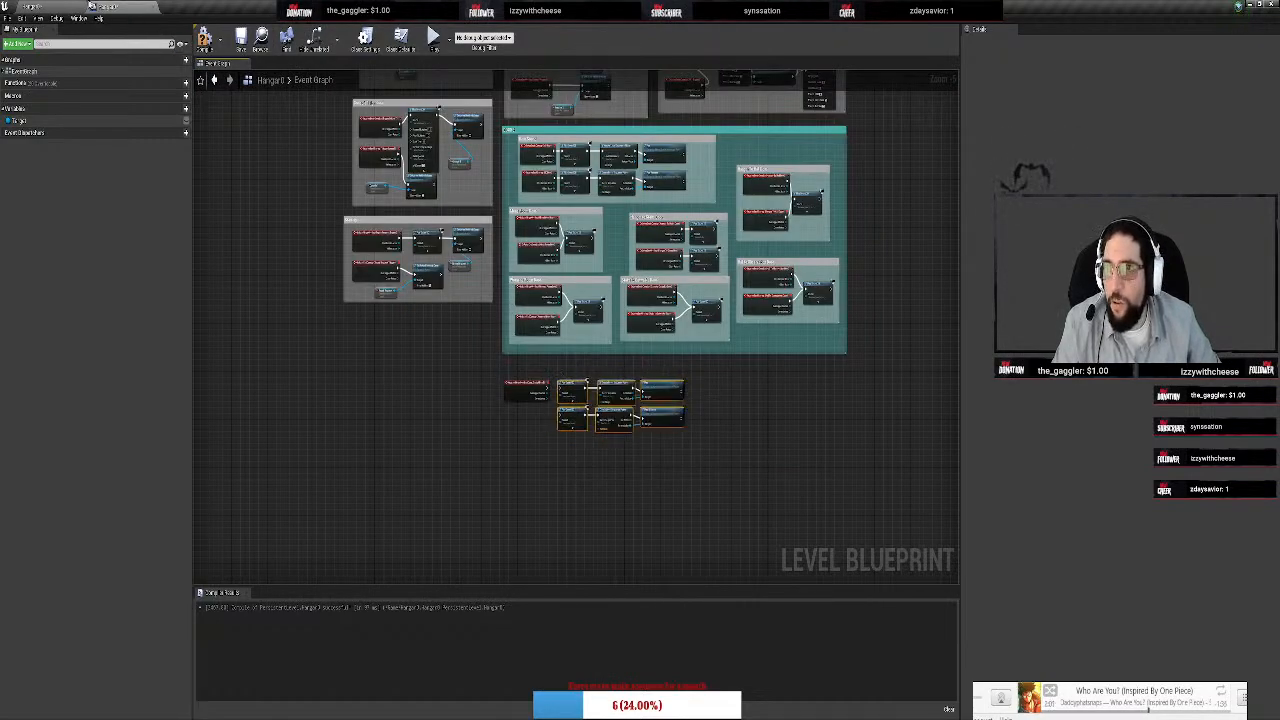
Add an OnActorEndOverlap event for the Observation Deck door and place it under its begin-overlap event
click(46, 9)
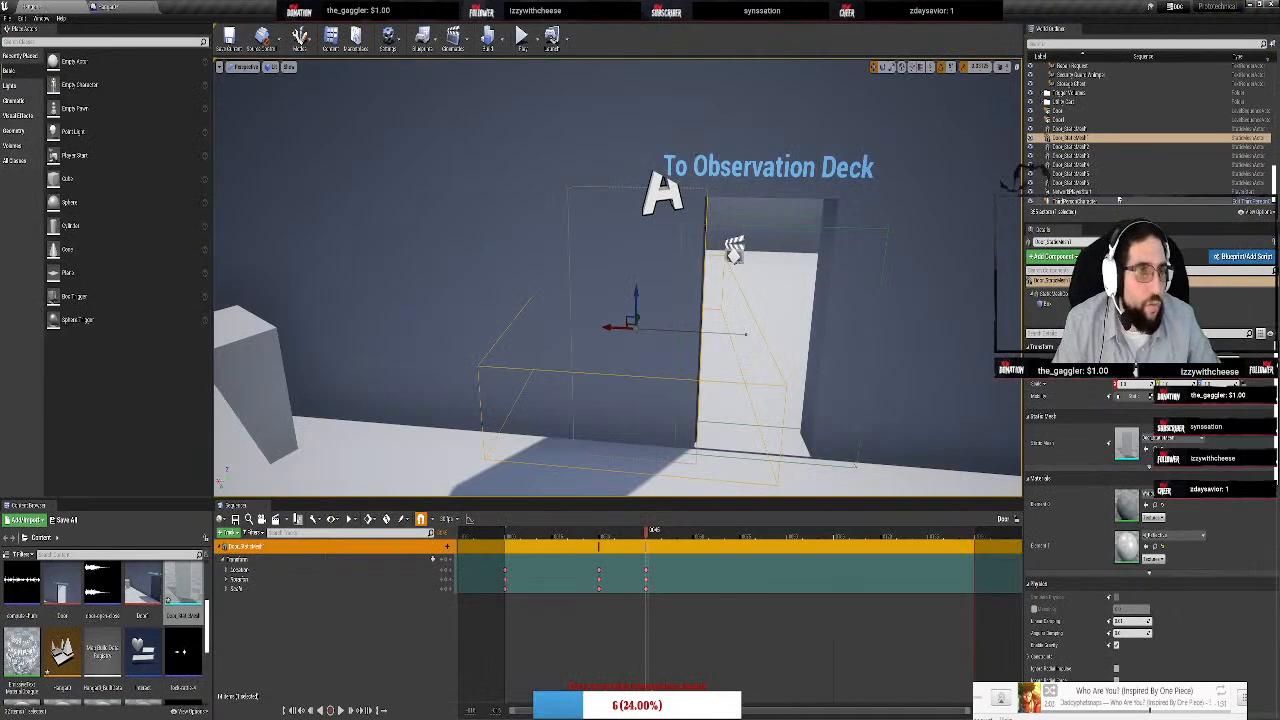
right_click(1088, 147)
mouse_move(1130, 543)
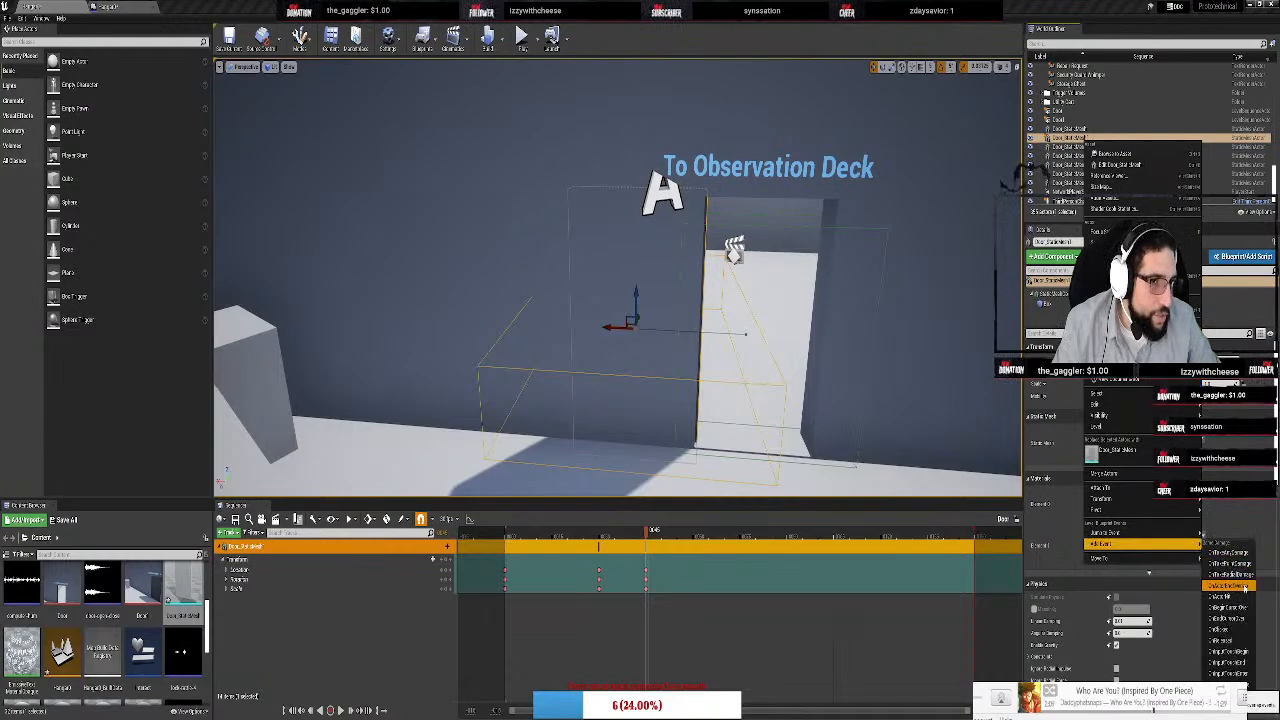
click(1240, 587)
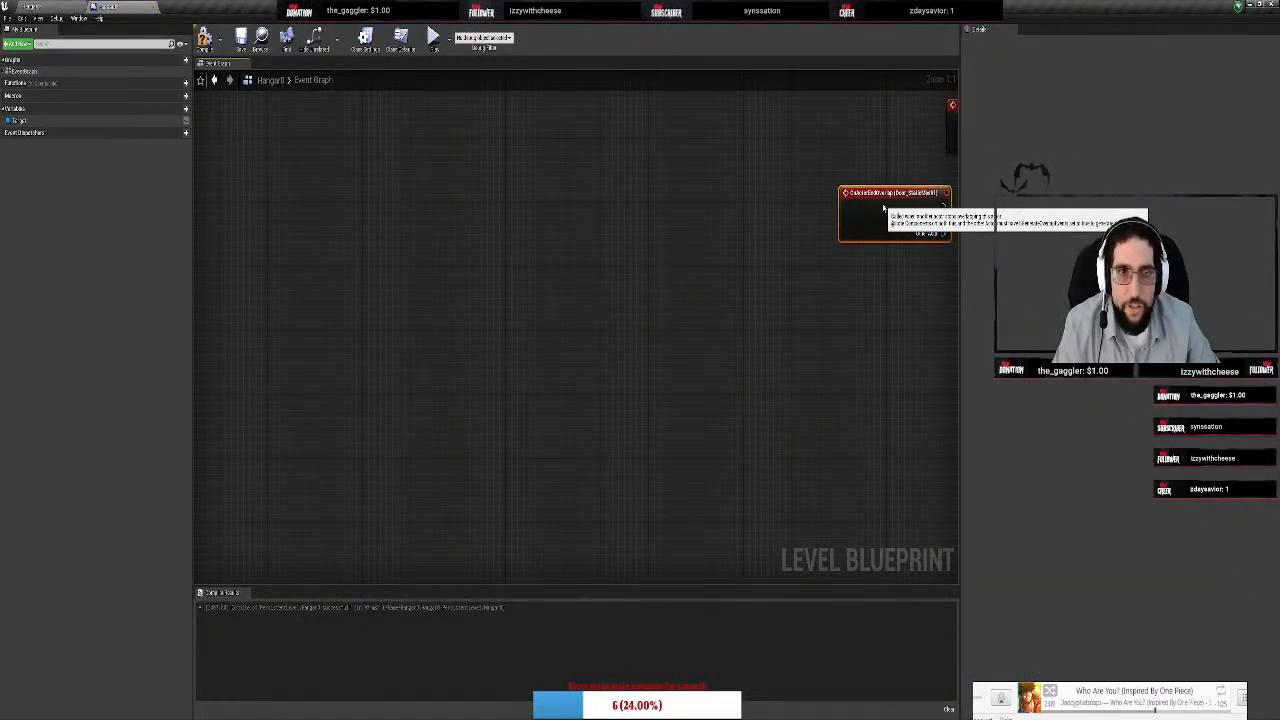
right_drag(870, 347, 512, 400)
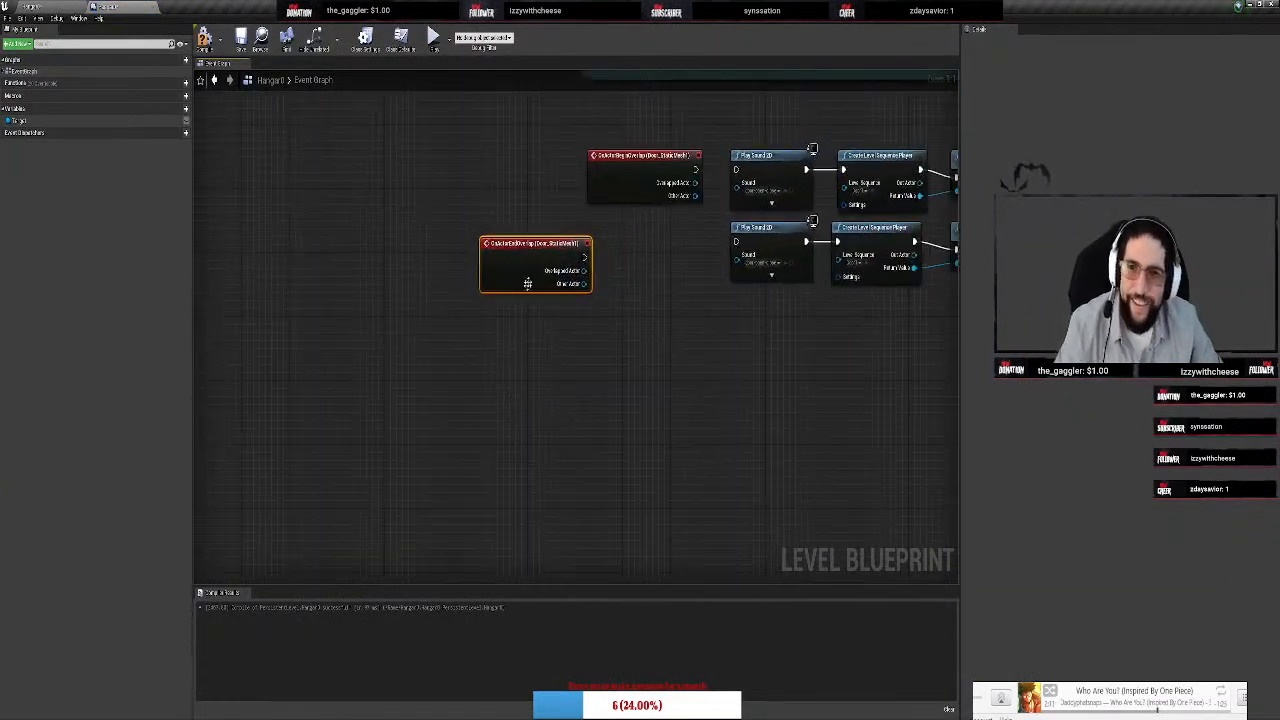
drag(544, 245, 657, 240)
Connect the begin- and end-overlap events to their copied Play Sound 2D nodes and return to the level editor
click(700, 314)
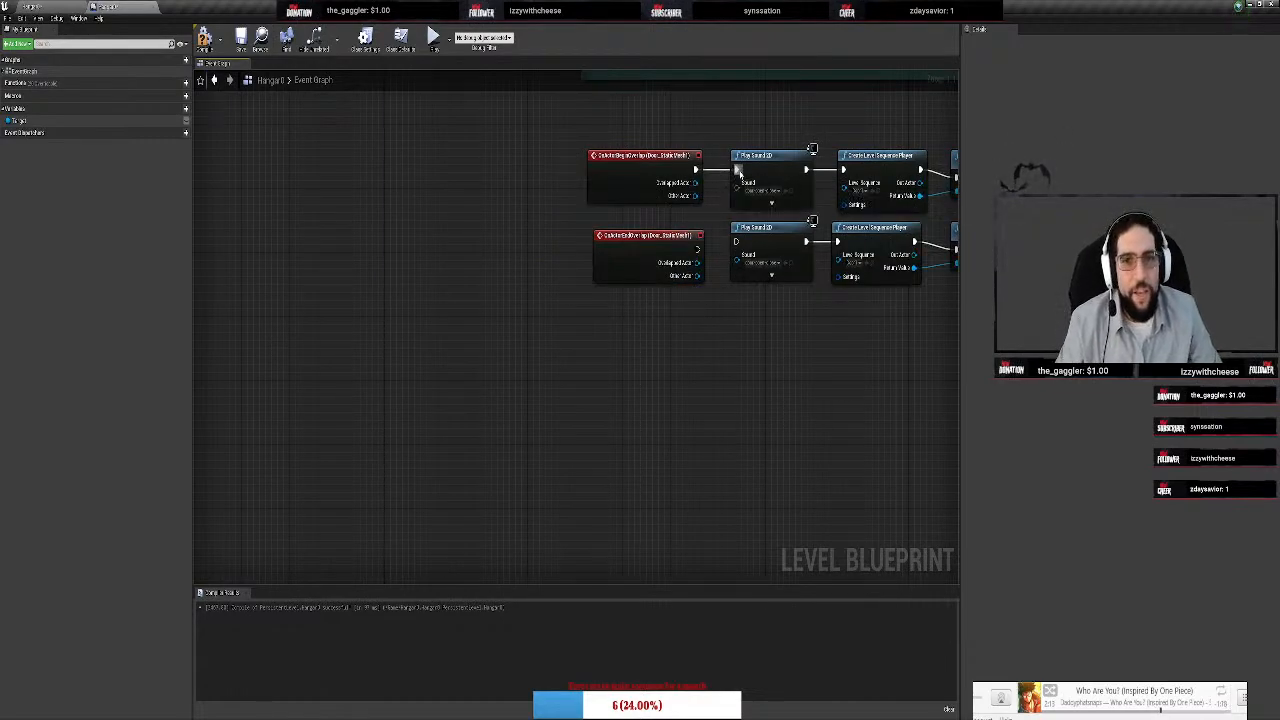
click(673, 232)
right_drag(757, 326, 497, 398)
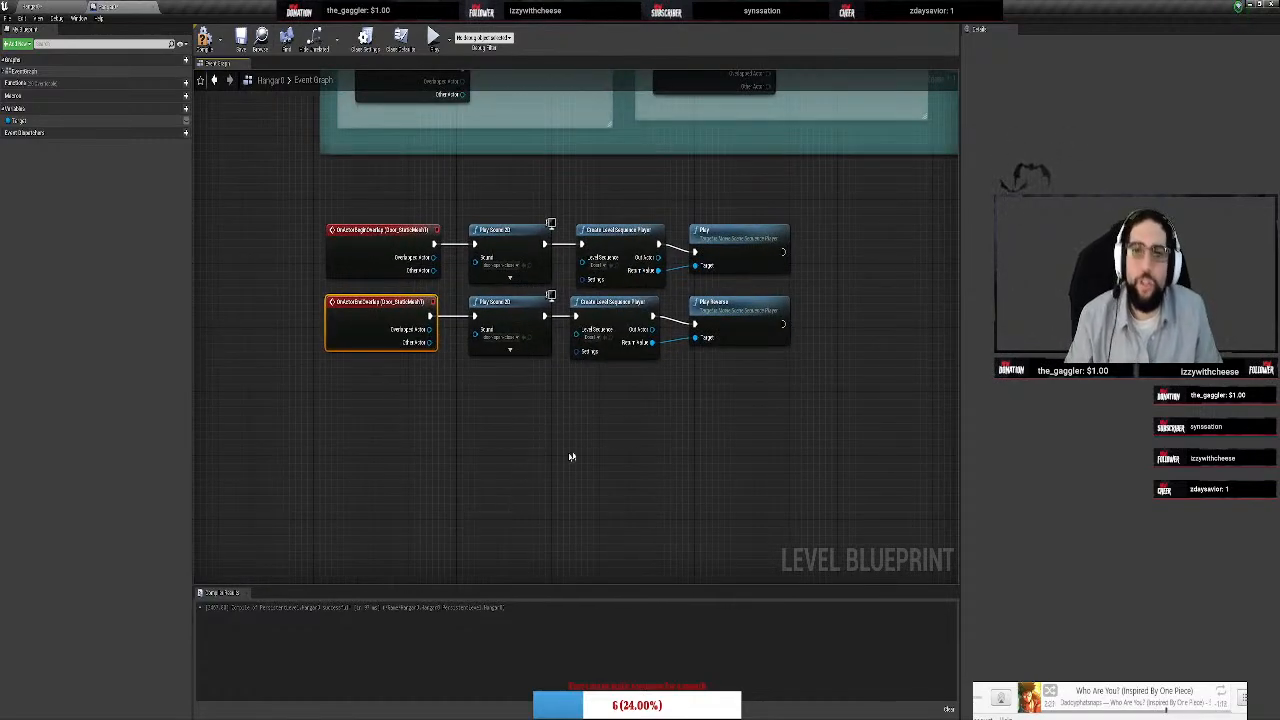
right_drag(651, 424, 591, 481)
scroll(806, 397, down, 2)
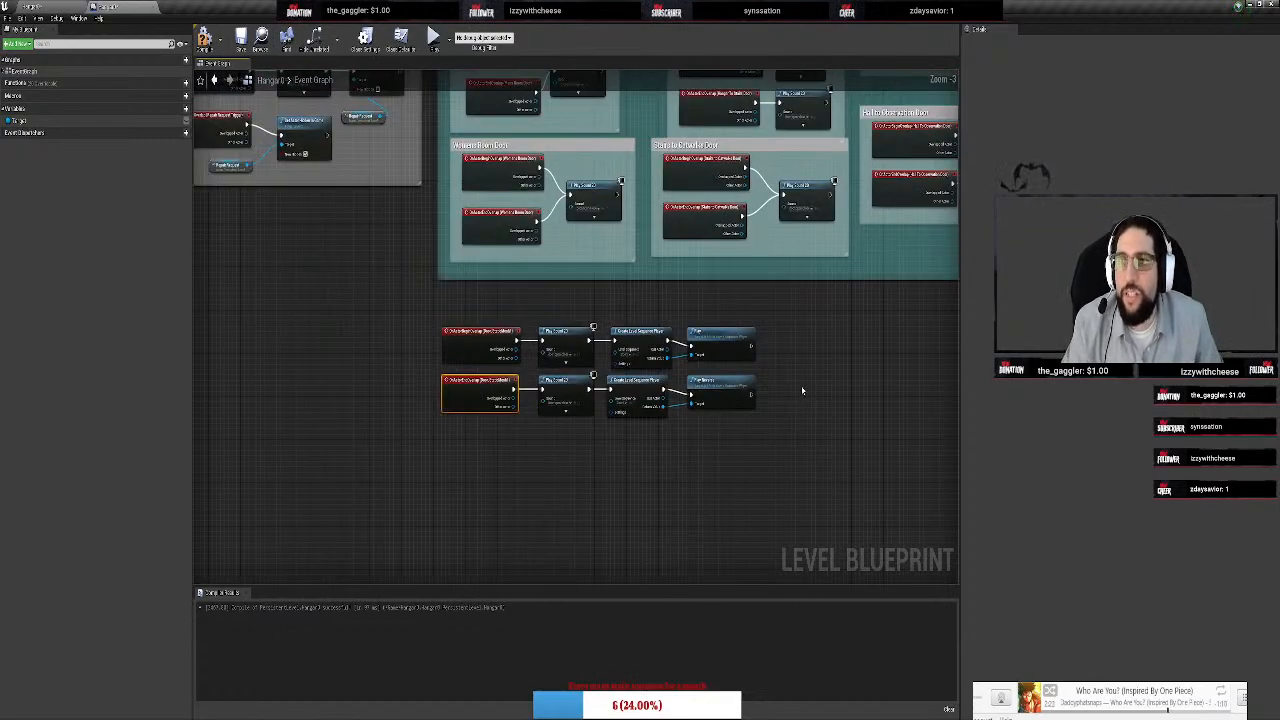
right_drag(803, 391, 797, 425)
click(55, 6)
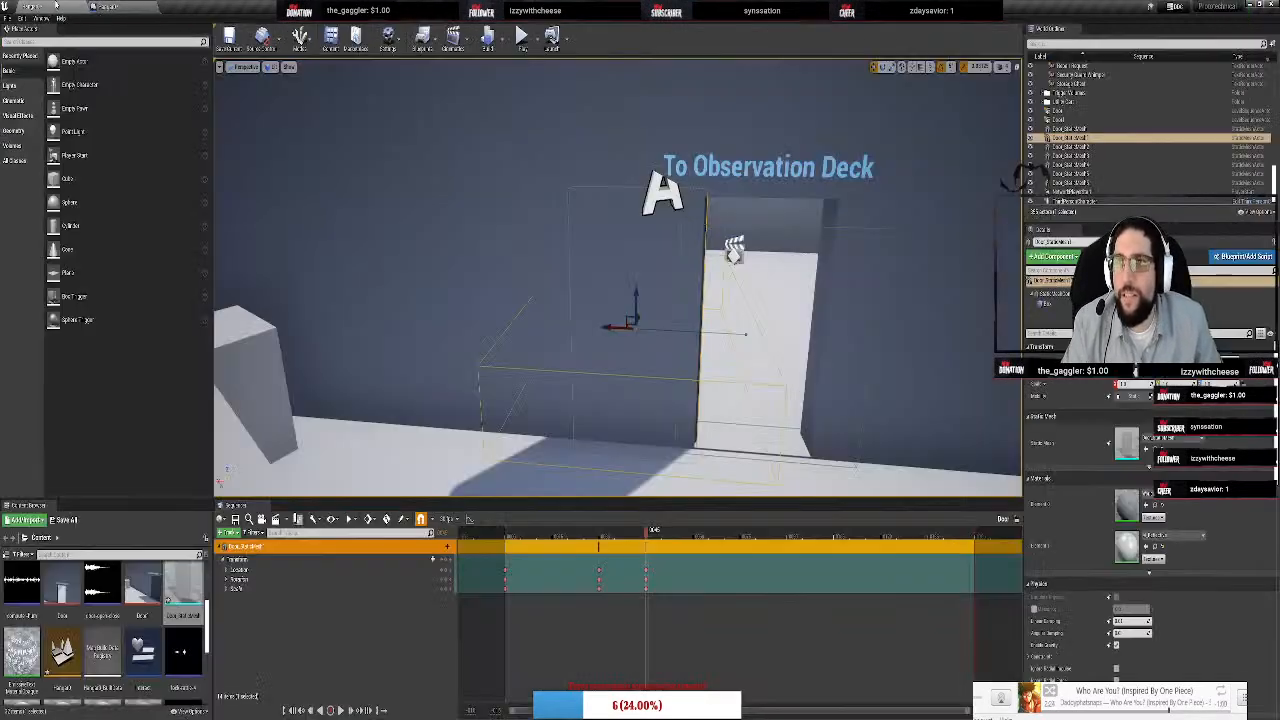
Play-test the level, running the character out of the starting room toward the Observation Deck door, and stop the session
click(101, 6)
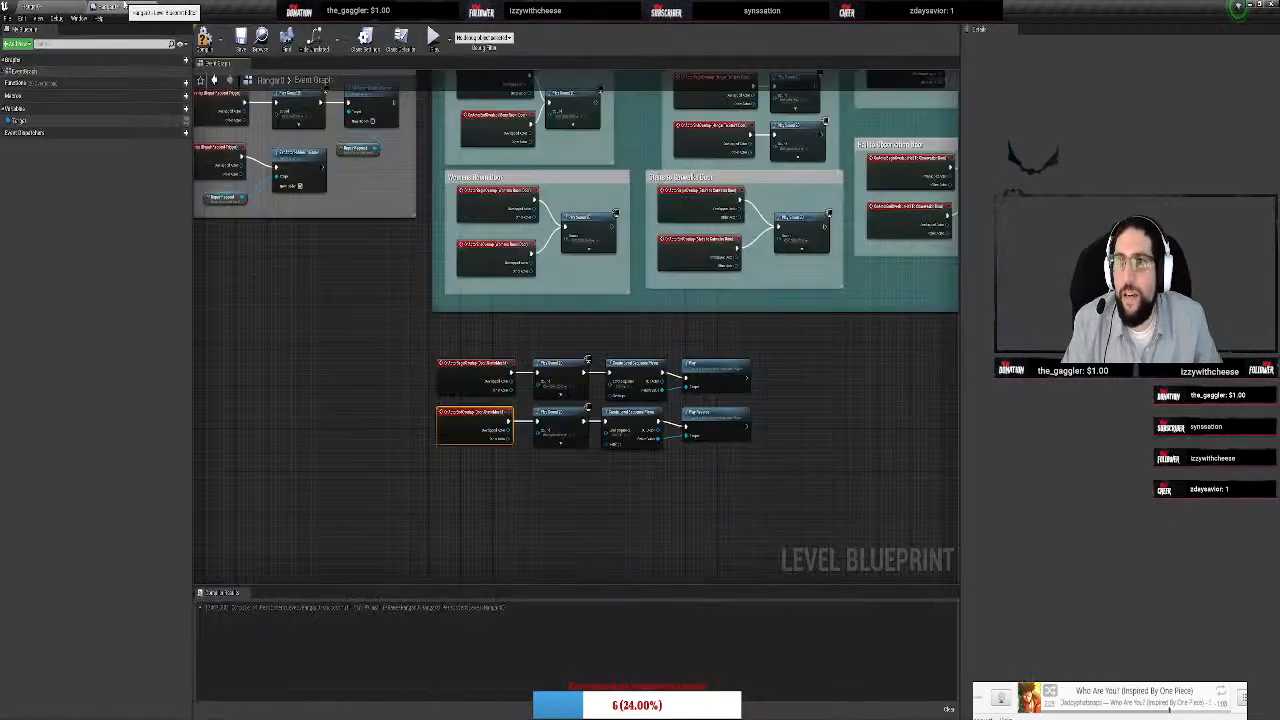
click(55, 6)
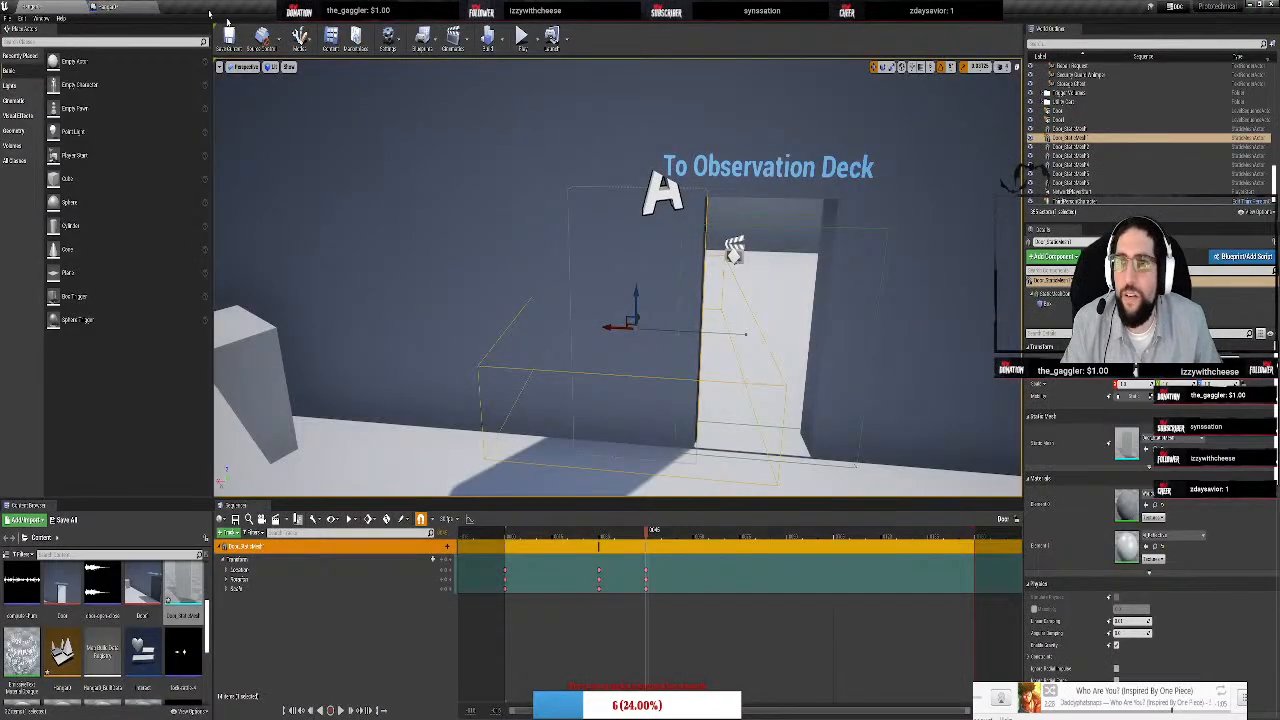
click(522, 40)
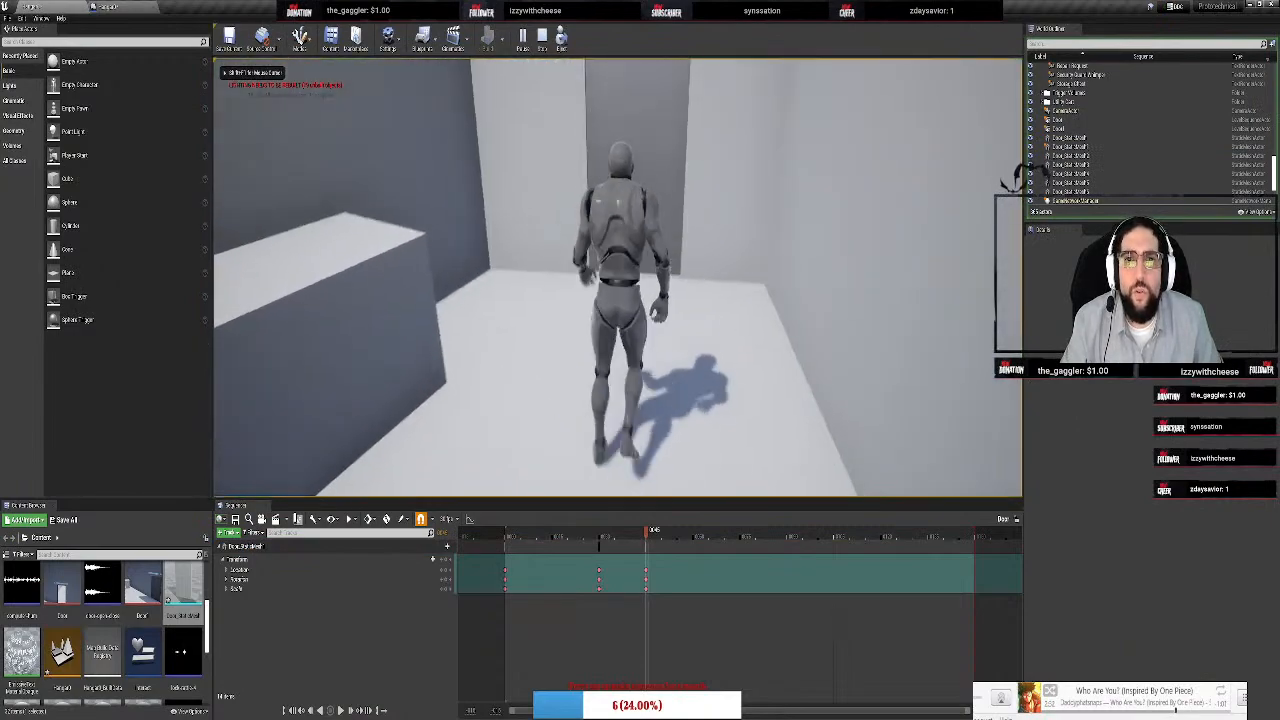
key(w)
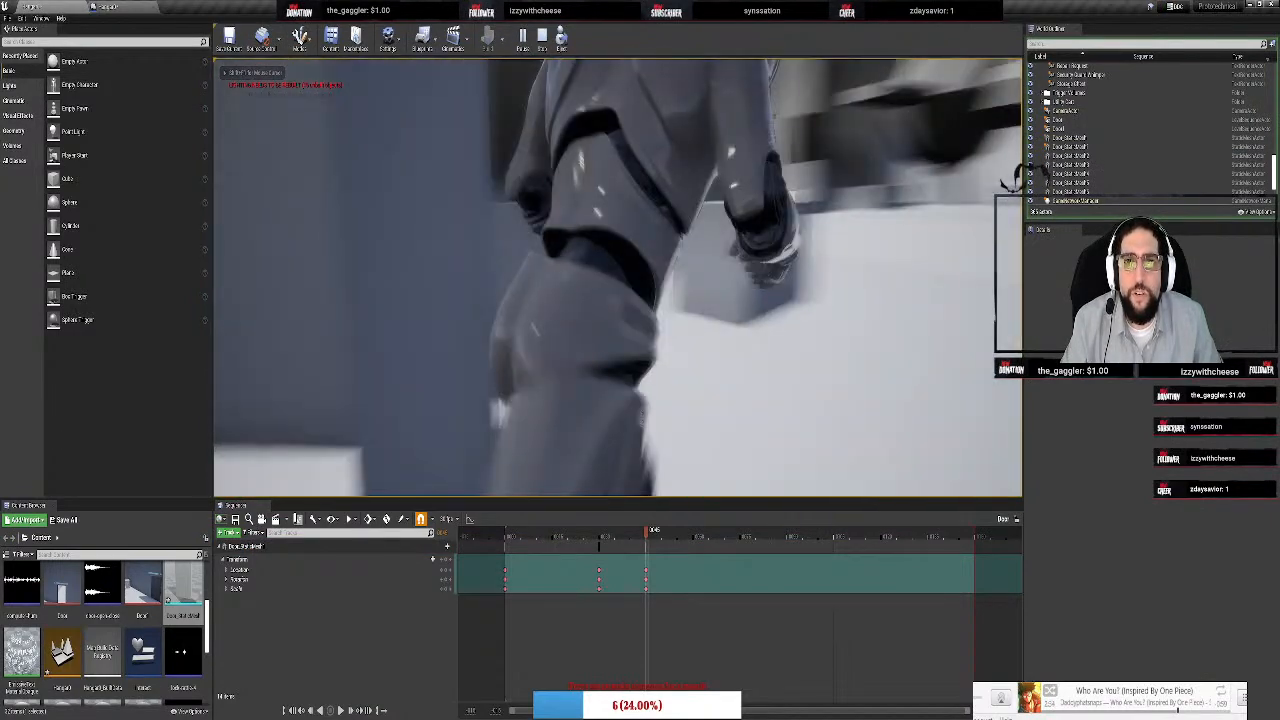
key(s)
key(d)
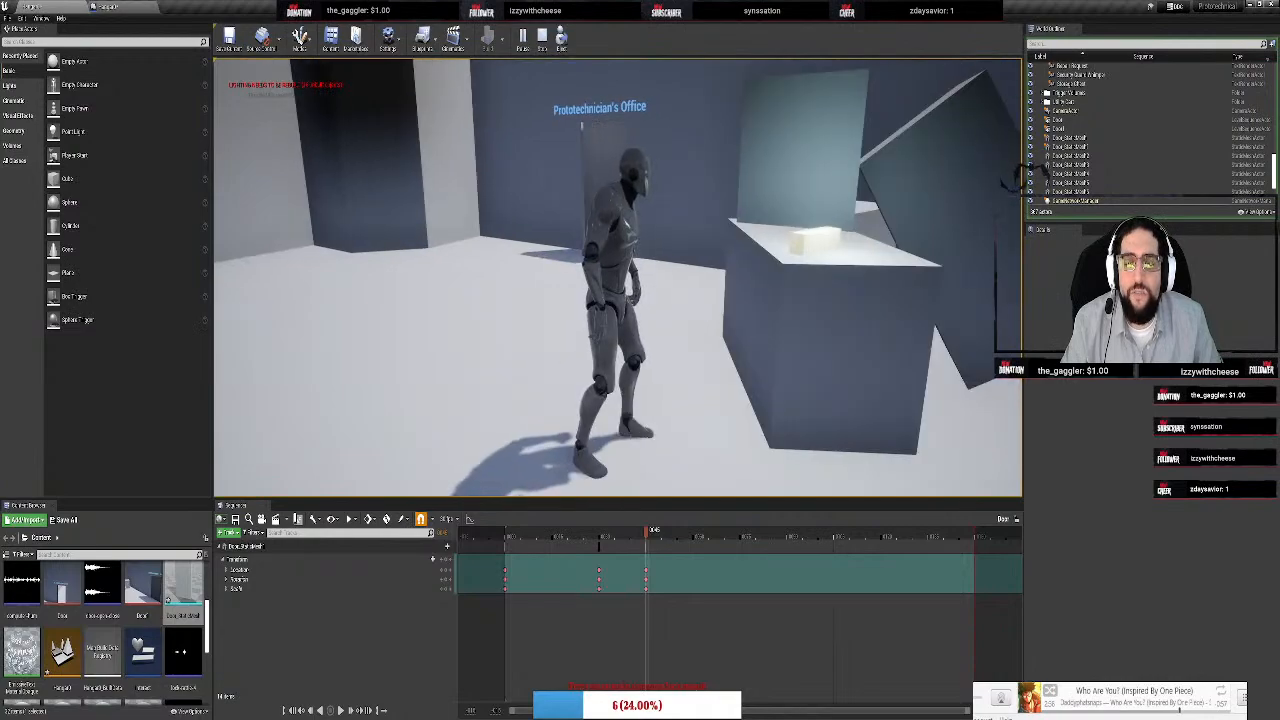
key(w)
key(d)
key(s)
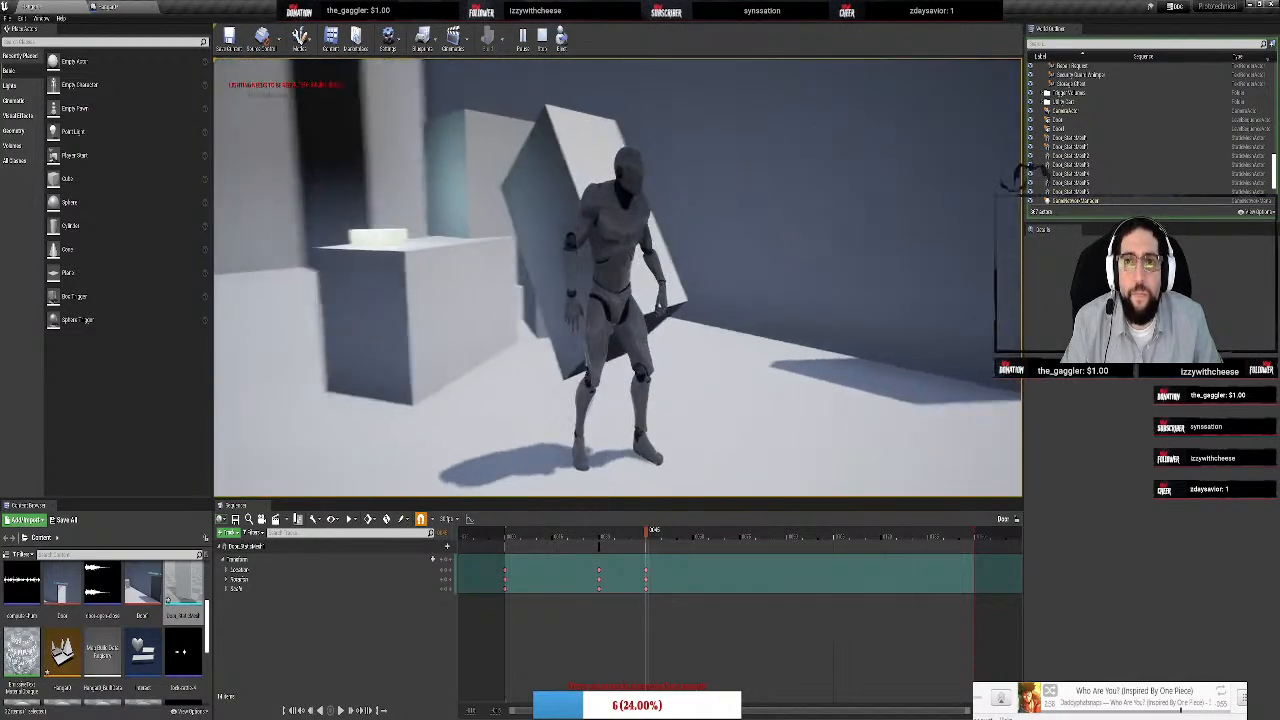
key(d)
key(w)
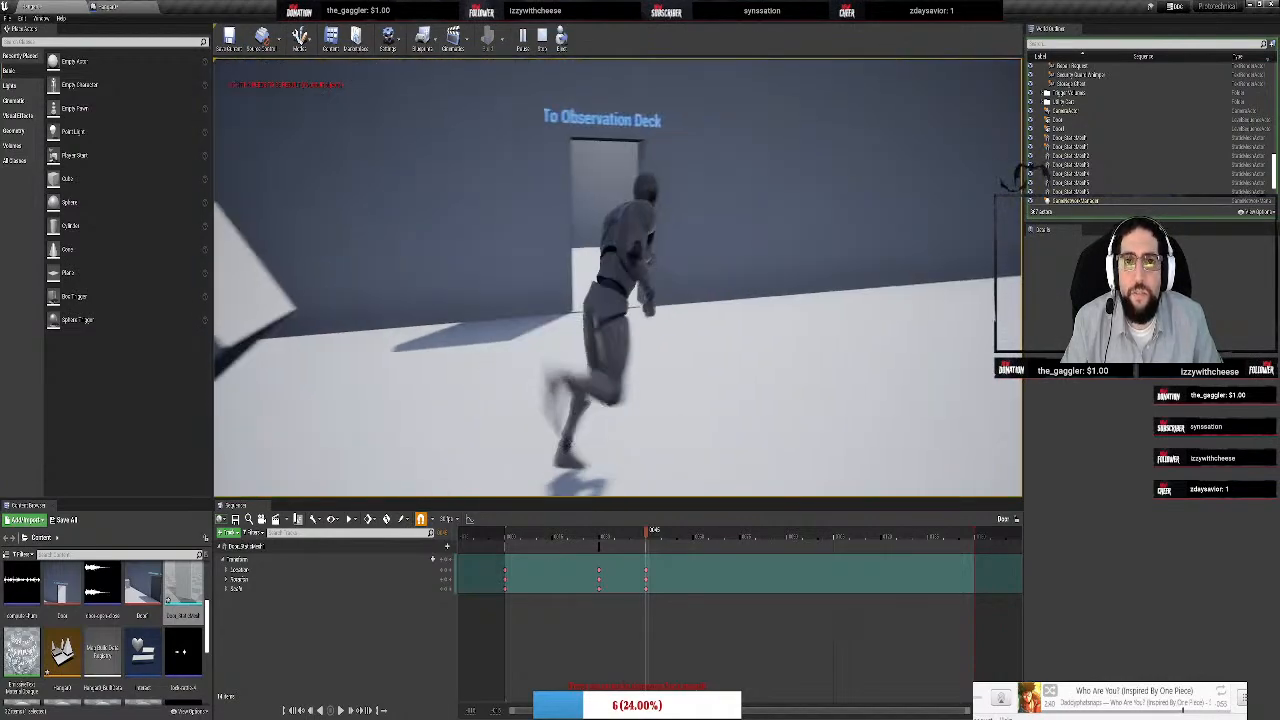
key(Escape)
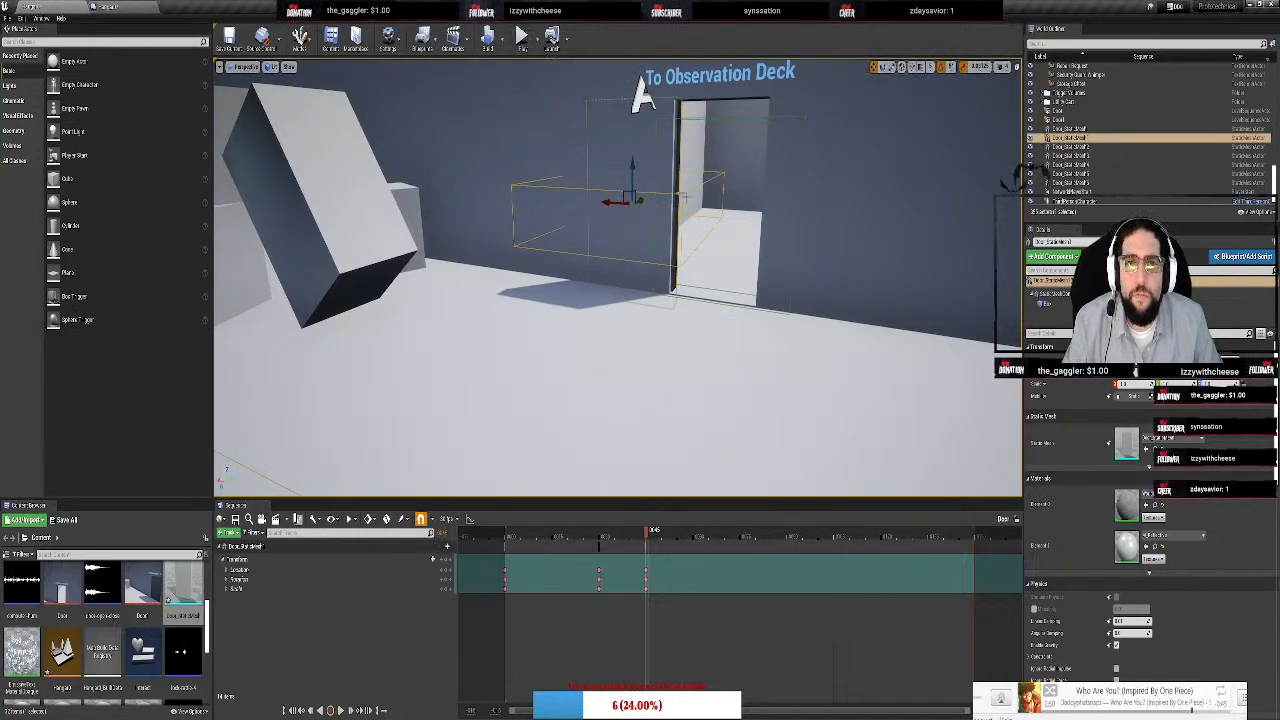
Shorten the door sequence's playback range to end at its last keyframe and return the playhead to the start
right_drag(685, 197, 766, 407)
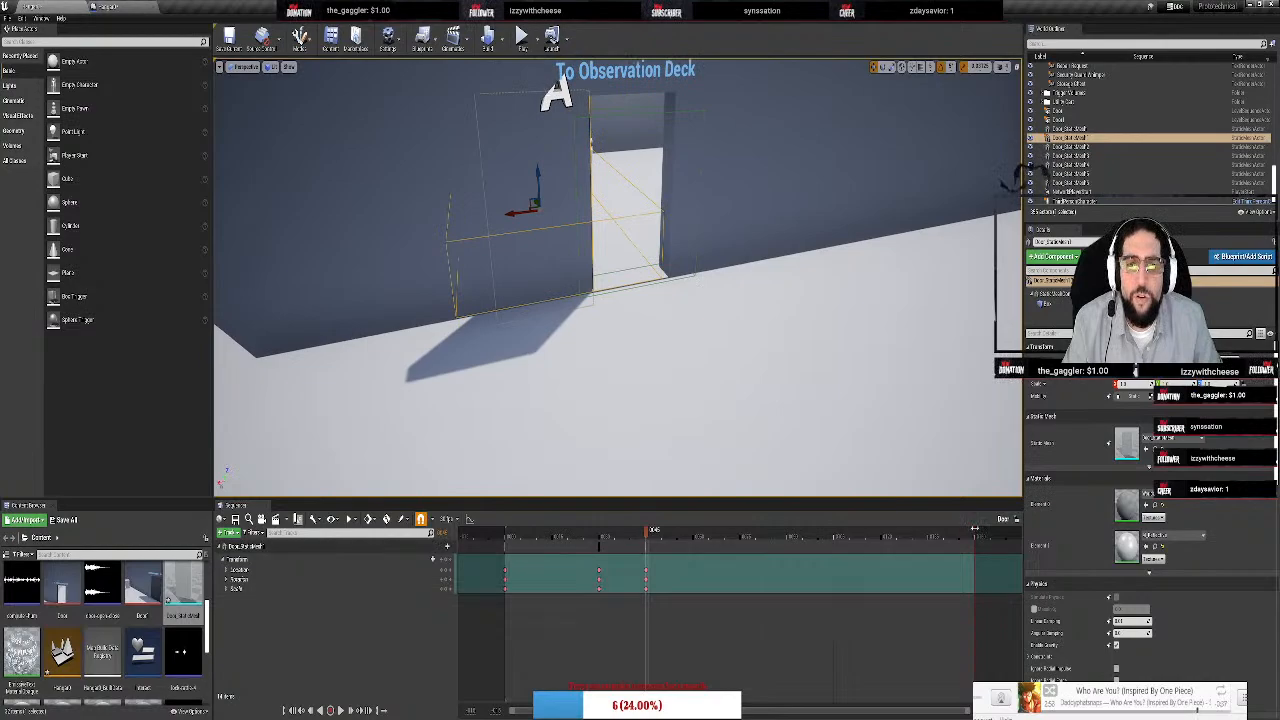
mouse_move(974, 538)
mouse_down()
mouse_move(649, 511)
mouse_move(603, 537)
mouse_move(507, 535)
mouse_up()
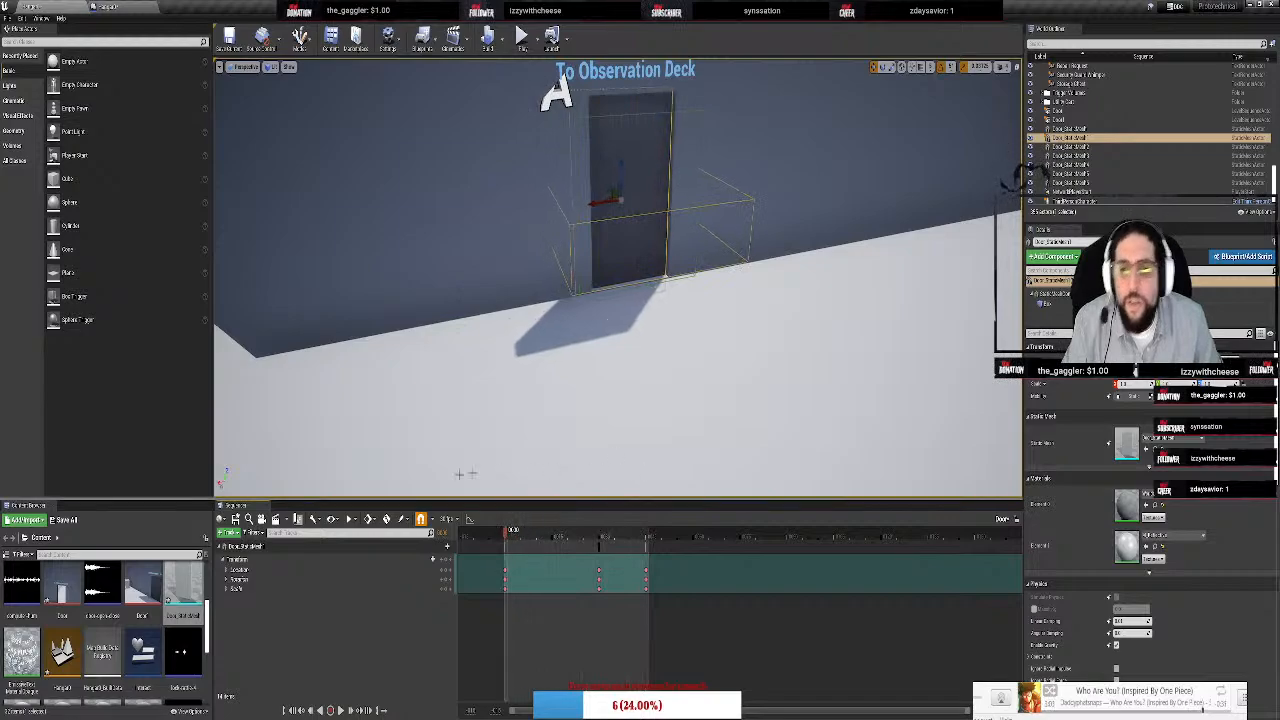
drag(508, 533, 515, 567)
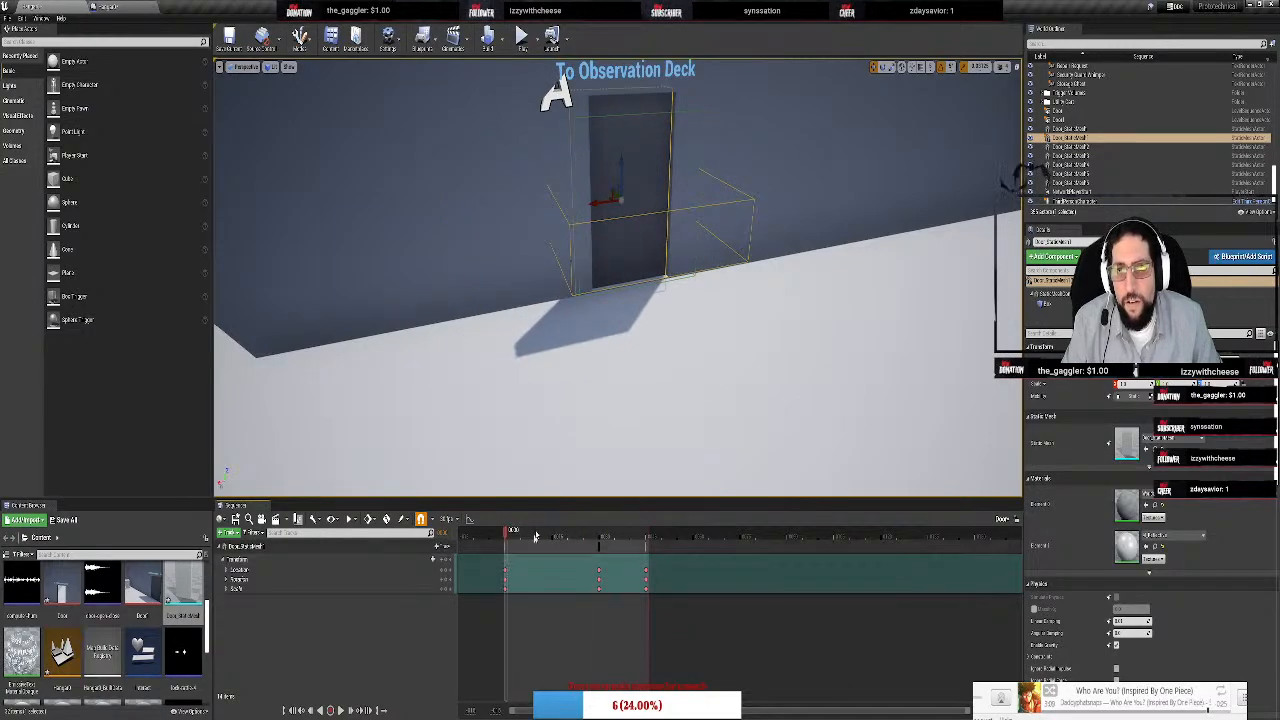
right_drag(626, 409, 648, 389)
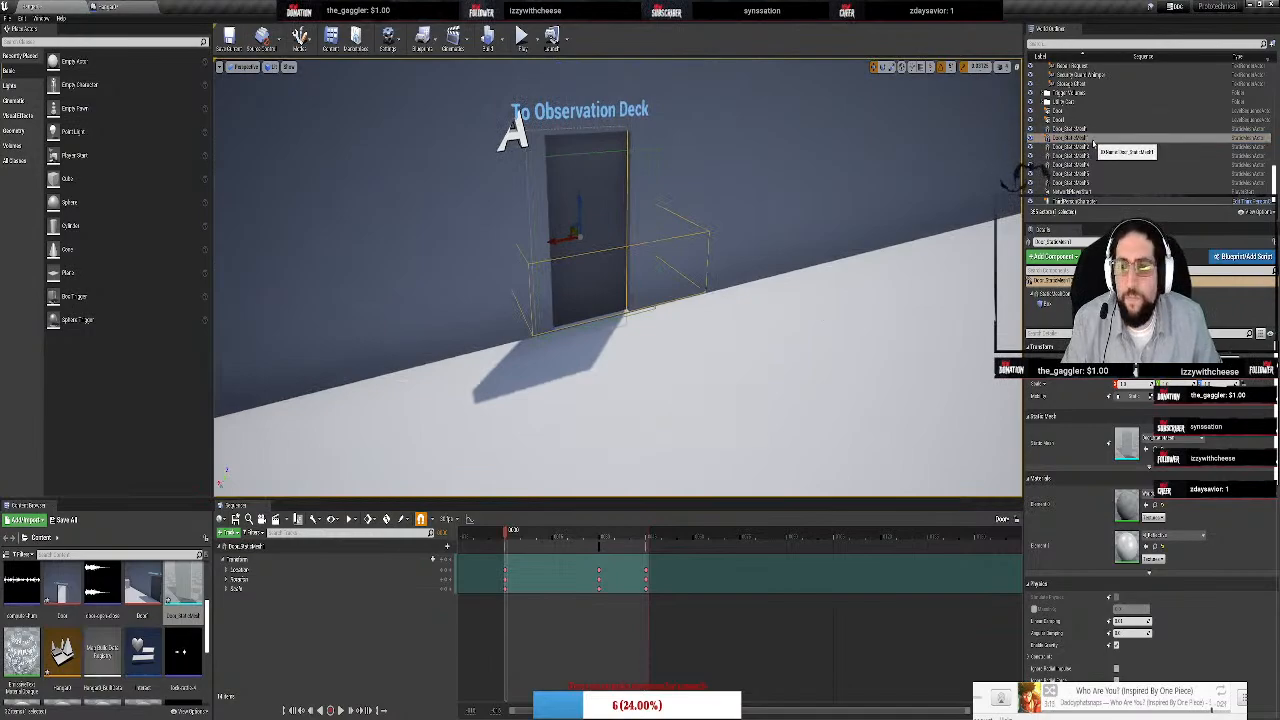
Assign the Door level sequence to both Create Level Sequence Player nodes of the Observation Deck door in the level blueprint
click(111, 5)
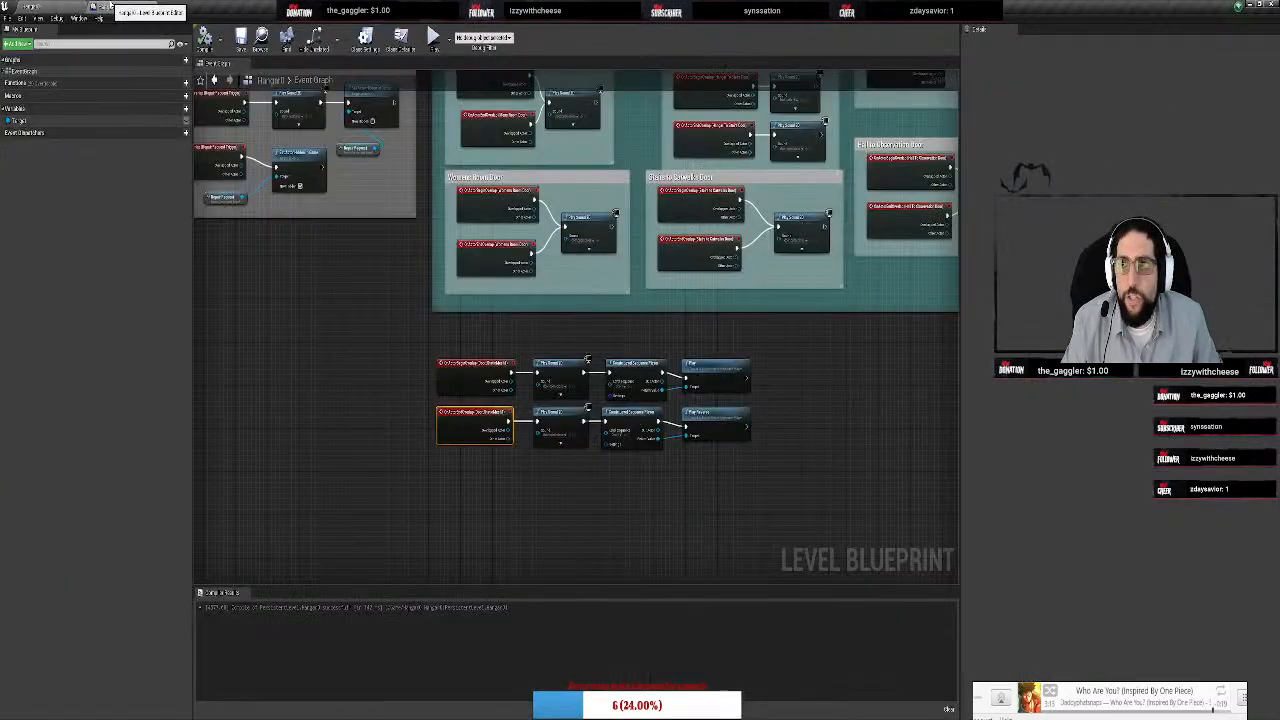
scroll(617, 431, up, 2)
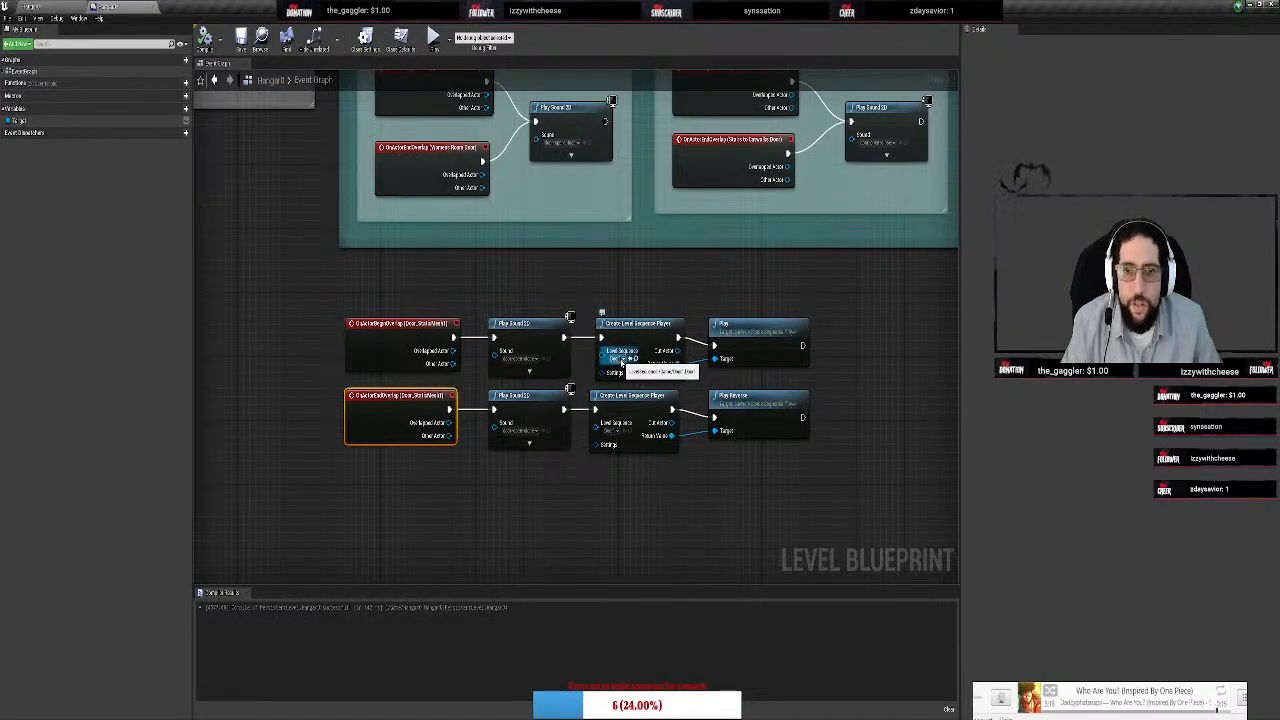
click(622, 359)
click(621, 437)
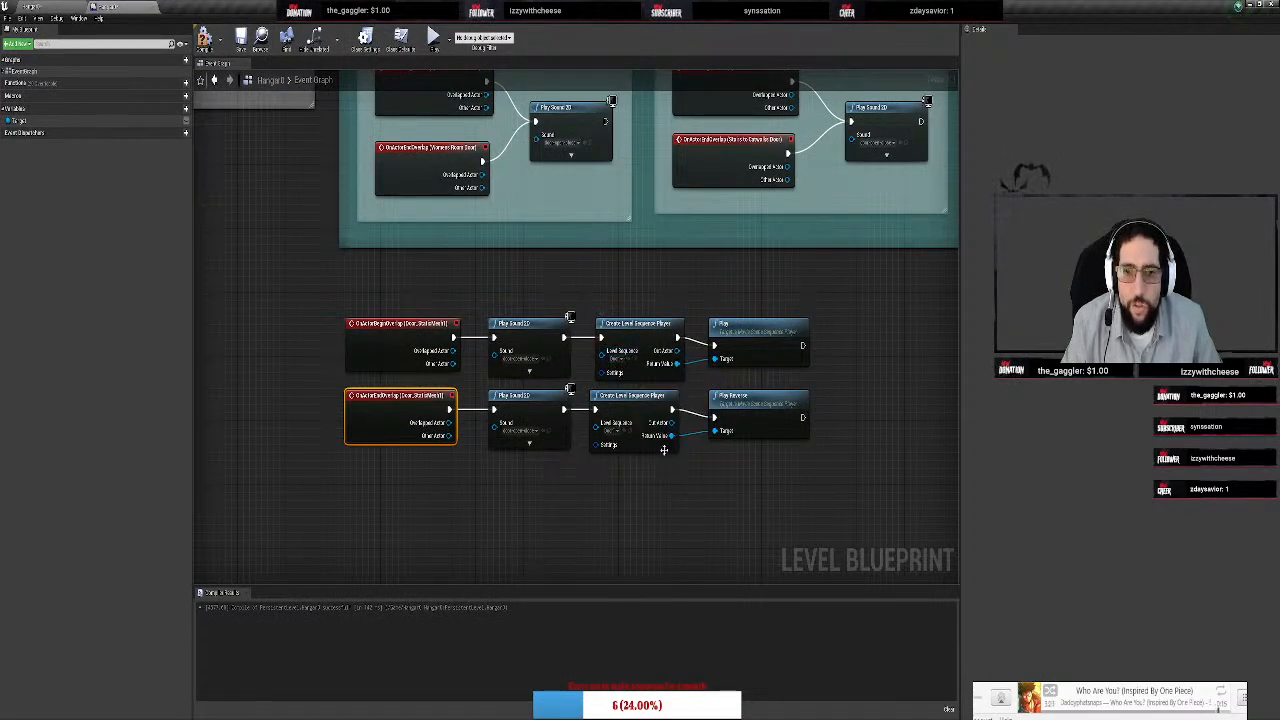
click(620, 436)
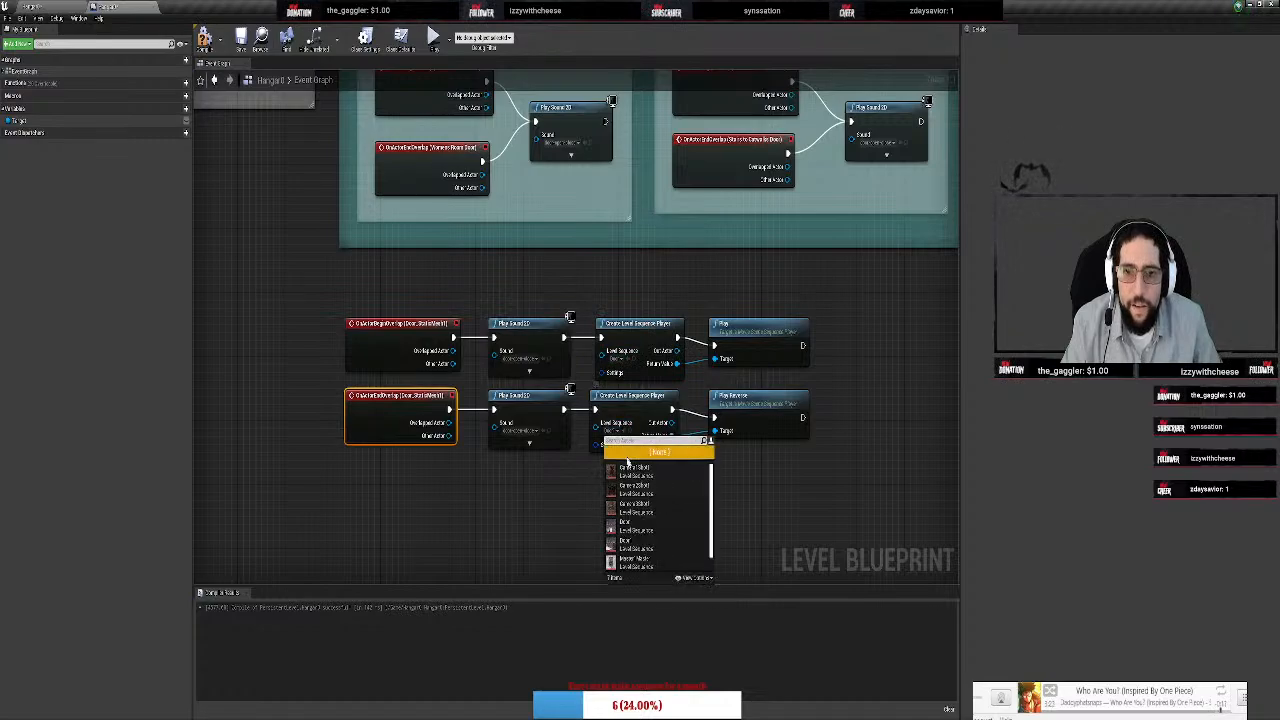
click(630, 520)
Examine the advanced settings of both Play Sound 2D nodes, including the concurrency options, and collapse and realign the nodes
click(529, 443)
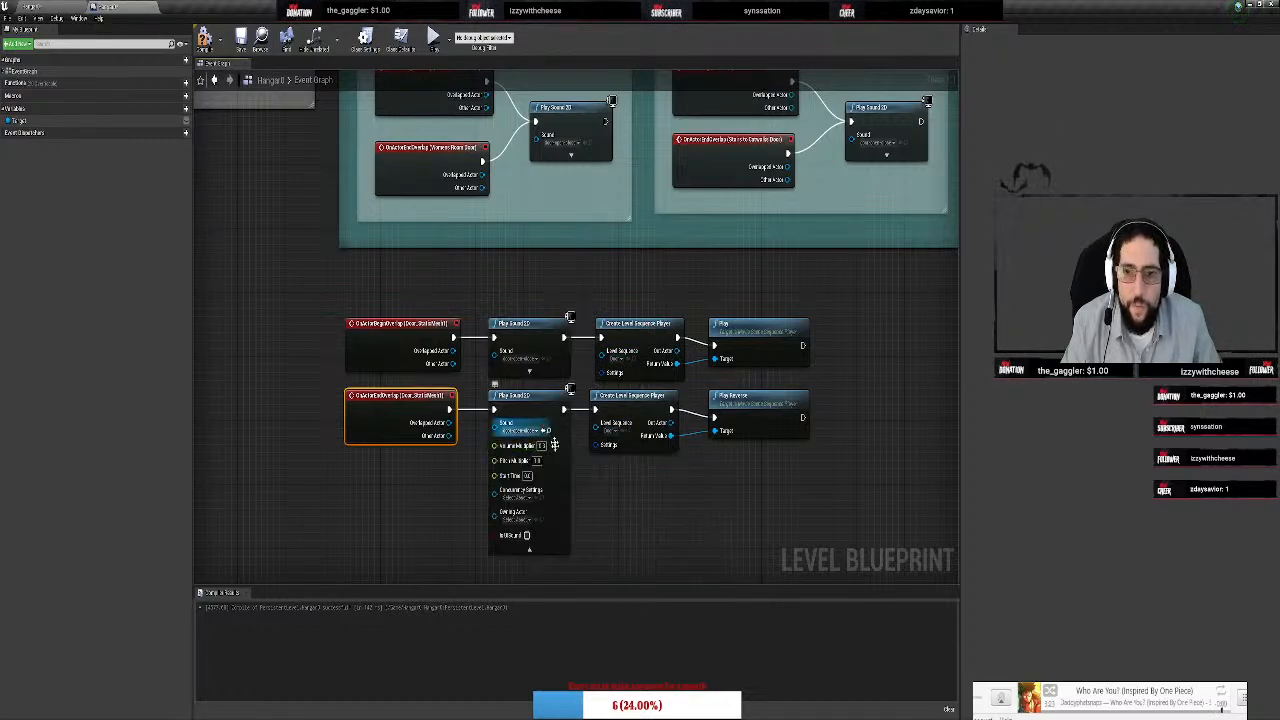
click(530, 373)
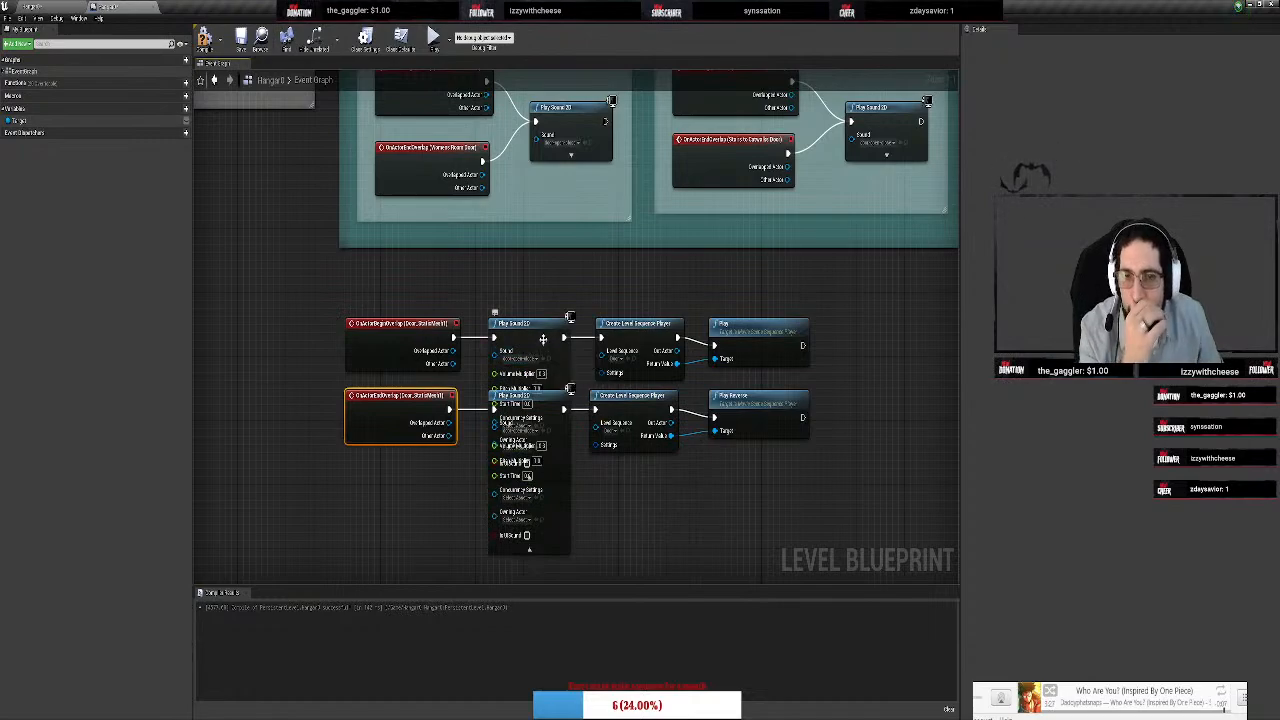
drag(542, 340, 547, 252)
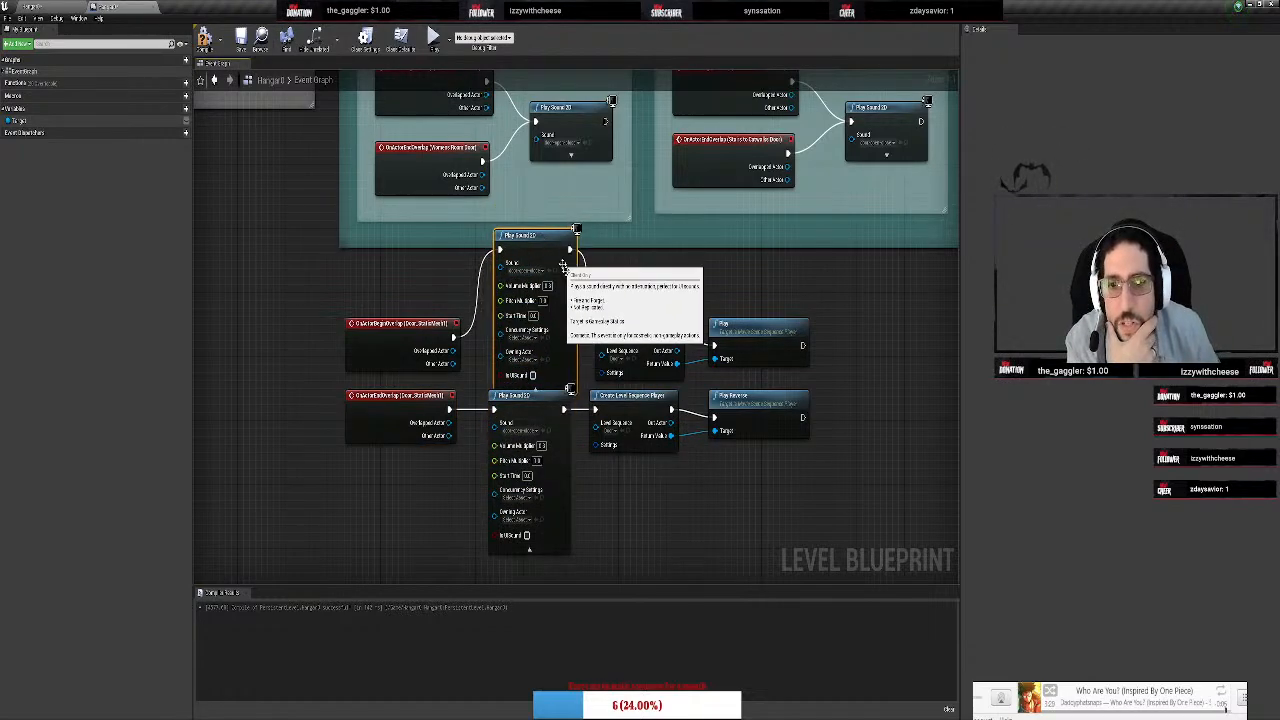
drag(537, 407, 537, 415)
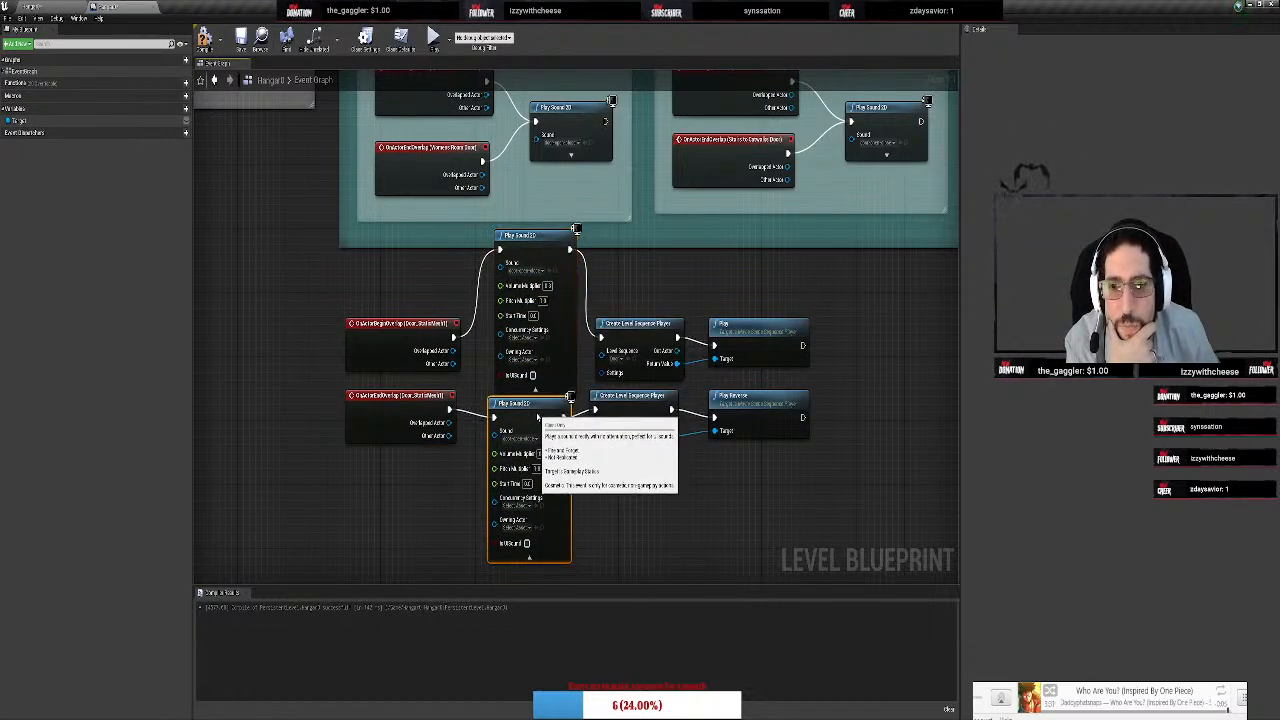
click(530, 338)
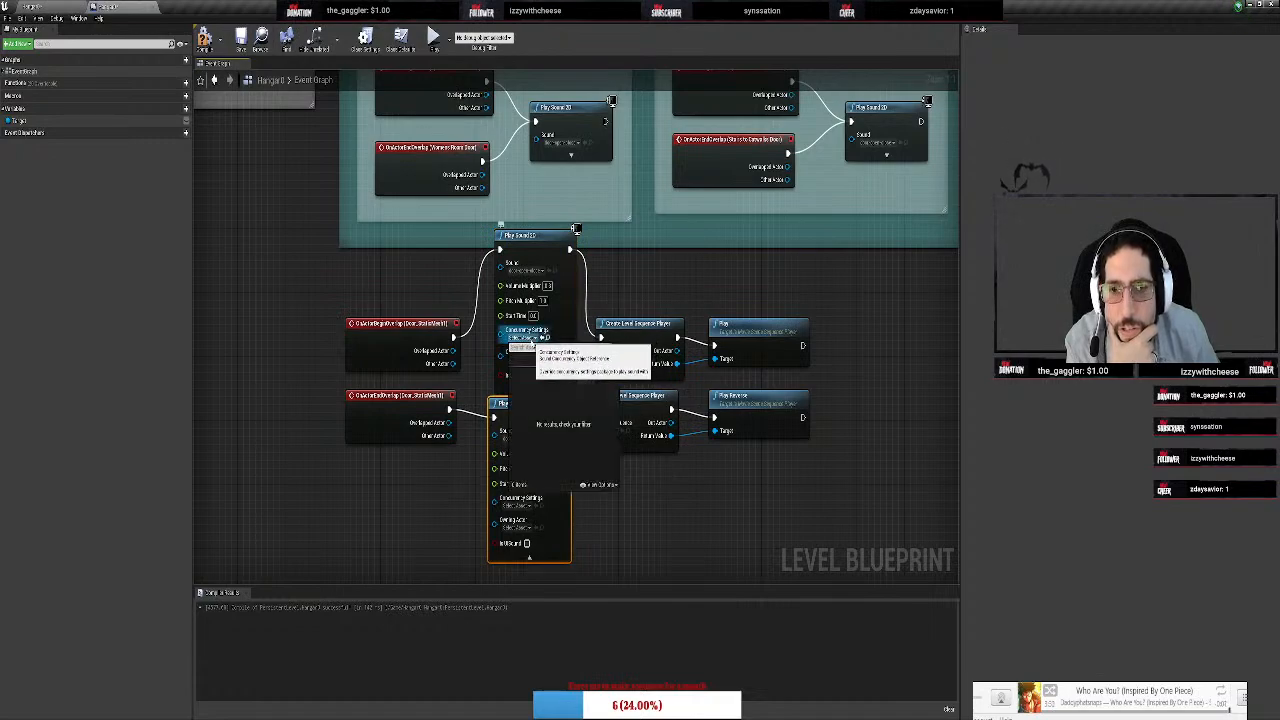
click(530, 338)
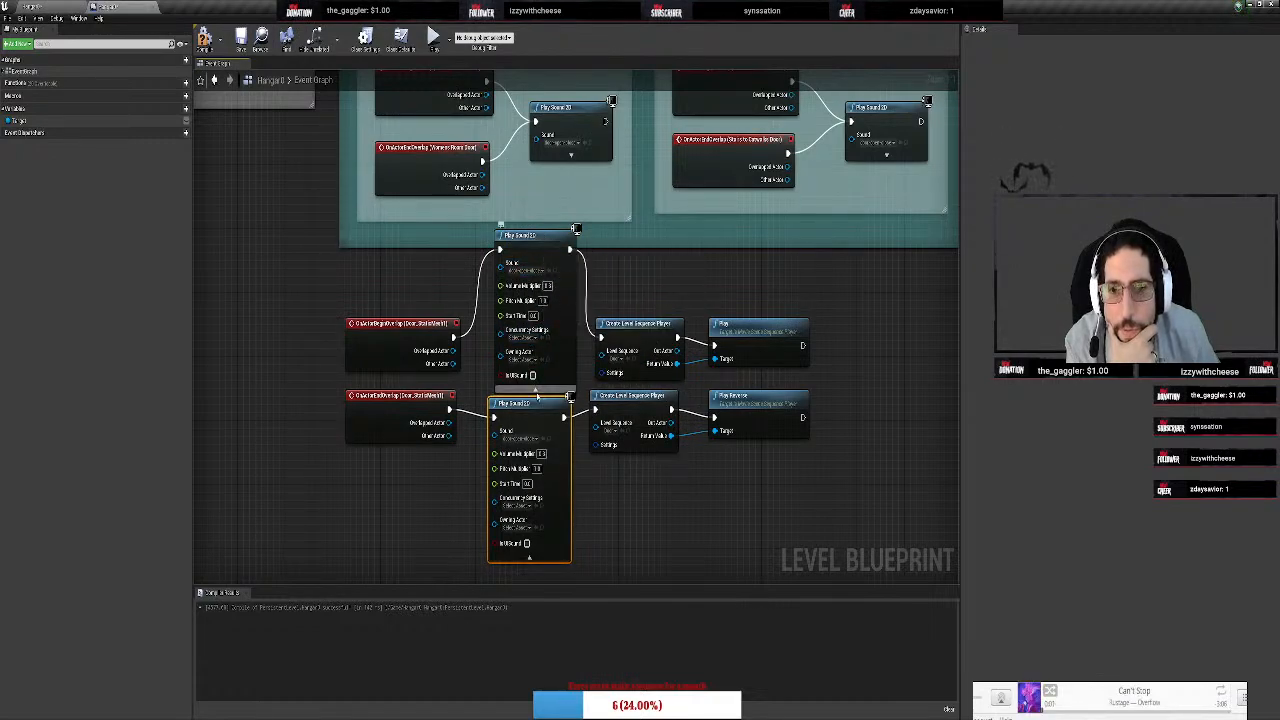
click(533, 387)
click(529, 557)
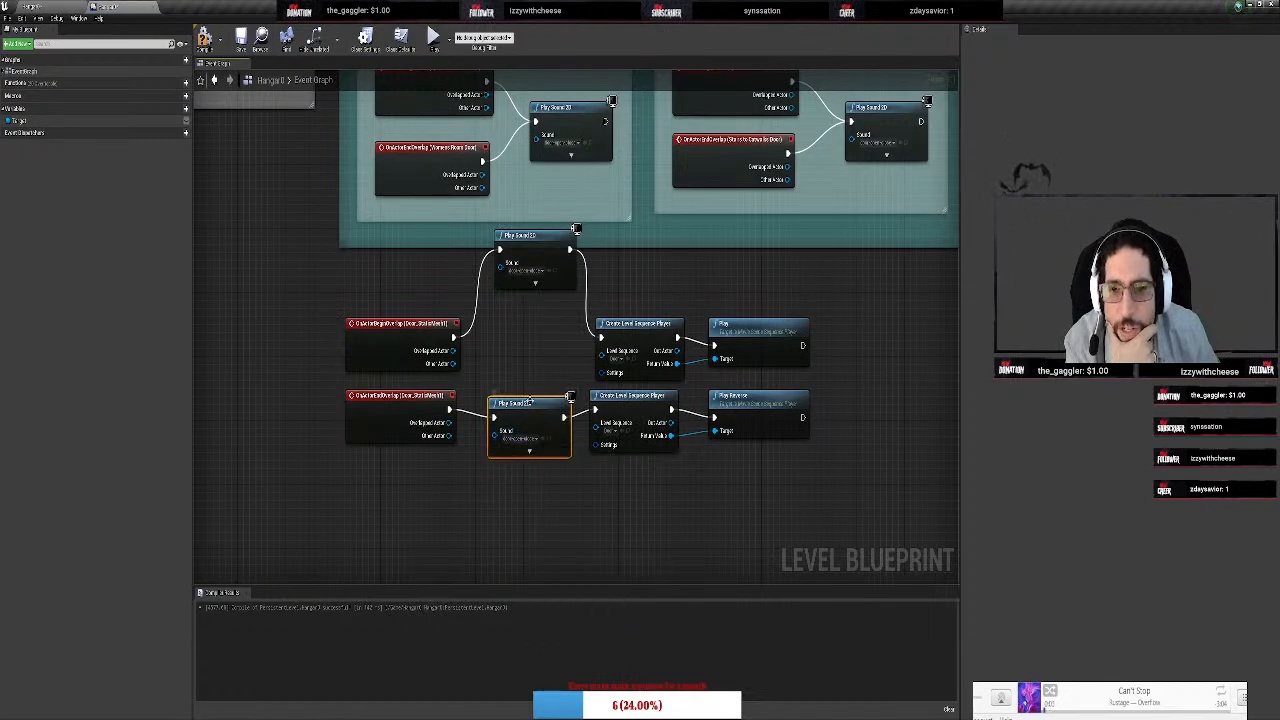
drag(538, 237, 535, 323)
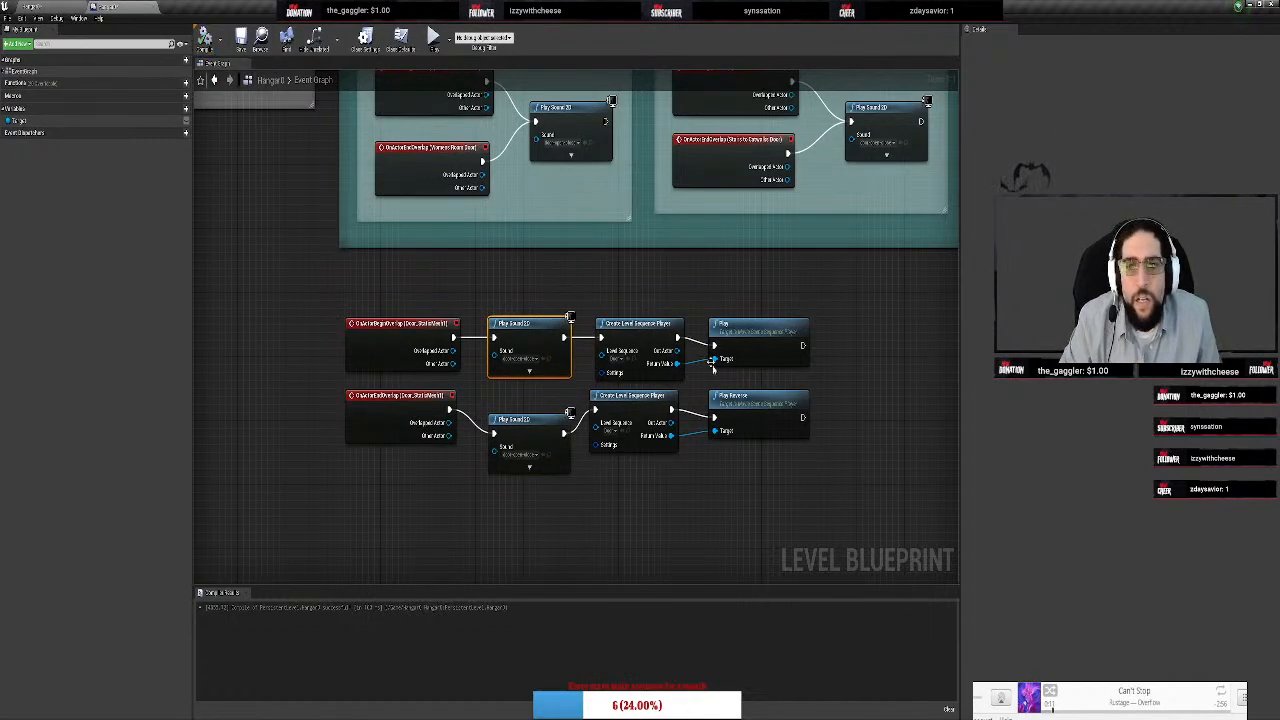
Run another play test in the level, checking how the Observation Deck door behaves as the character approaches, and stop it
click(53, 5)
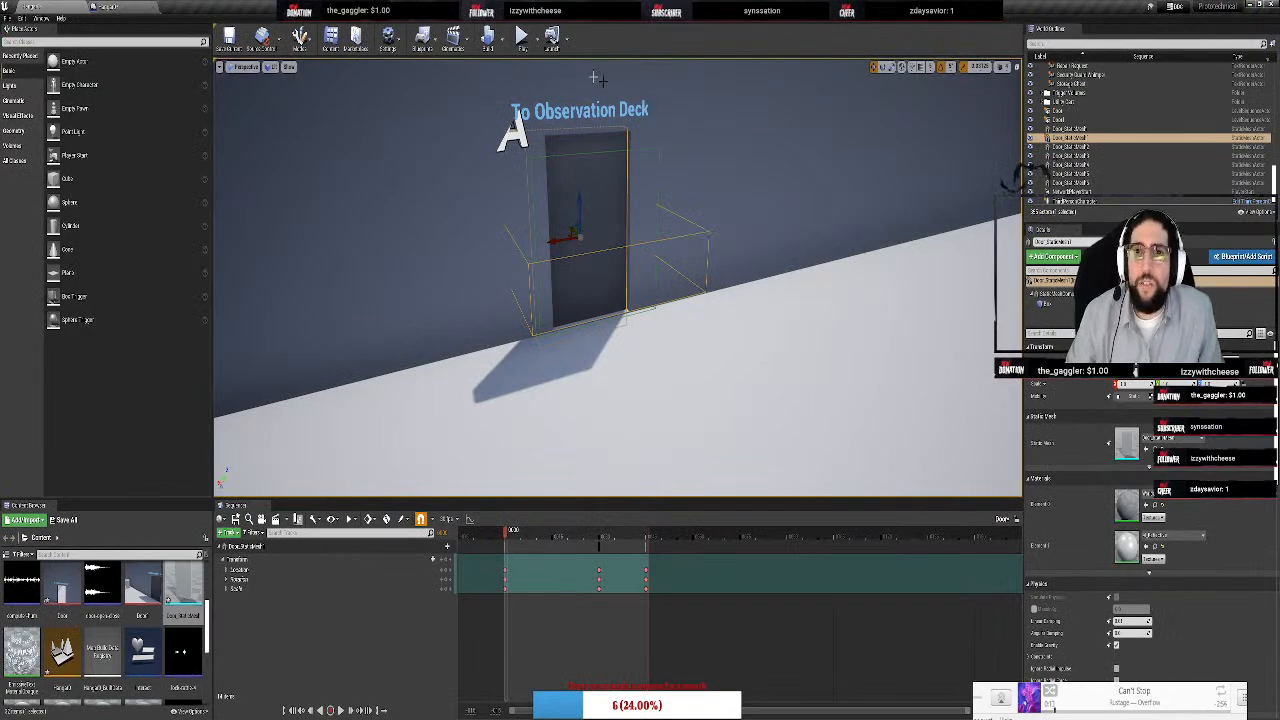
right_drag(634, 136, 400, 115)
click(521, 38)
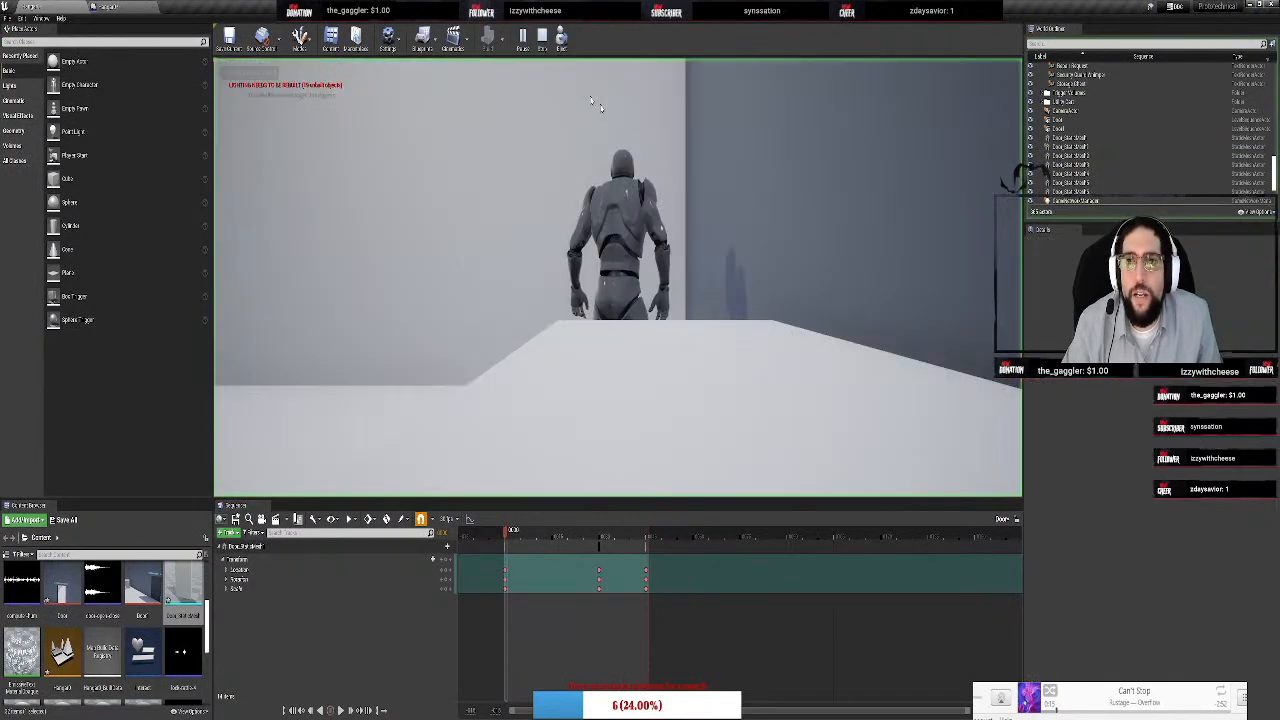
click(596, 104)
key(w)
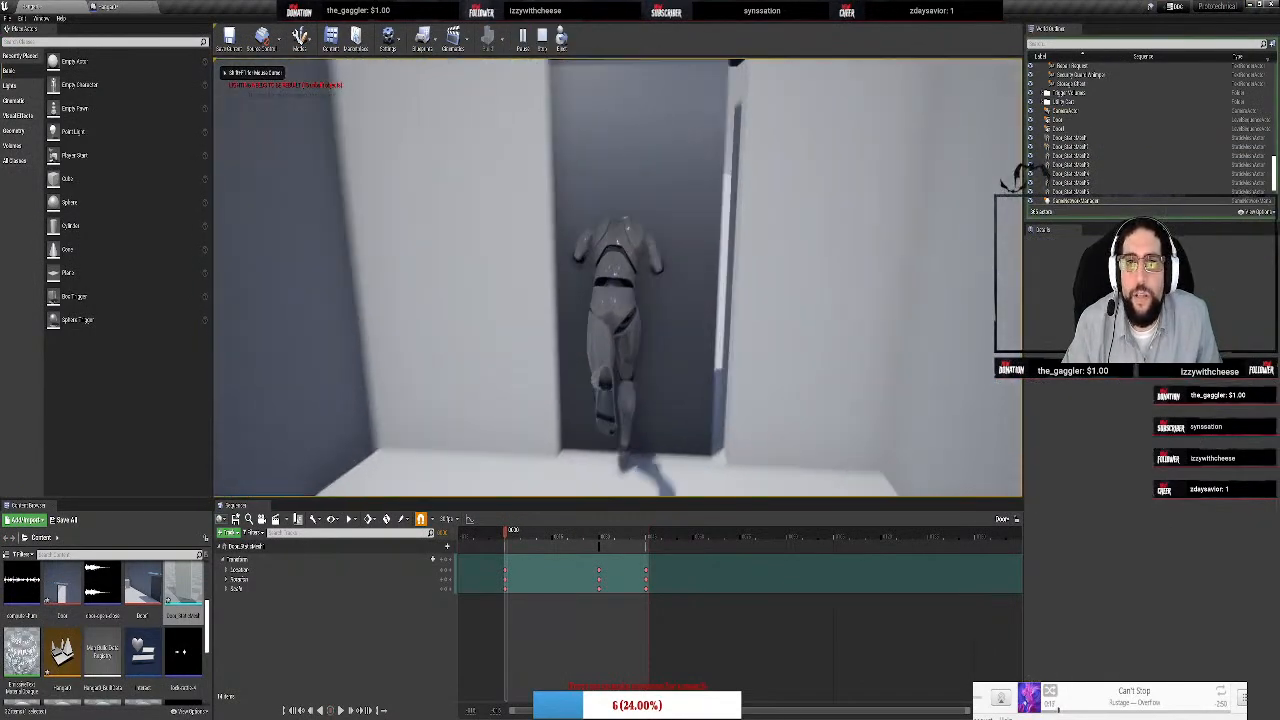
key(w)
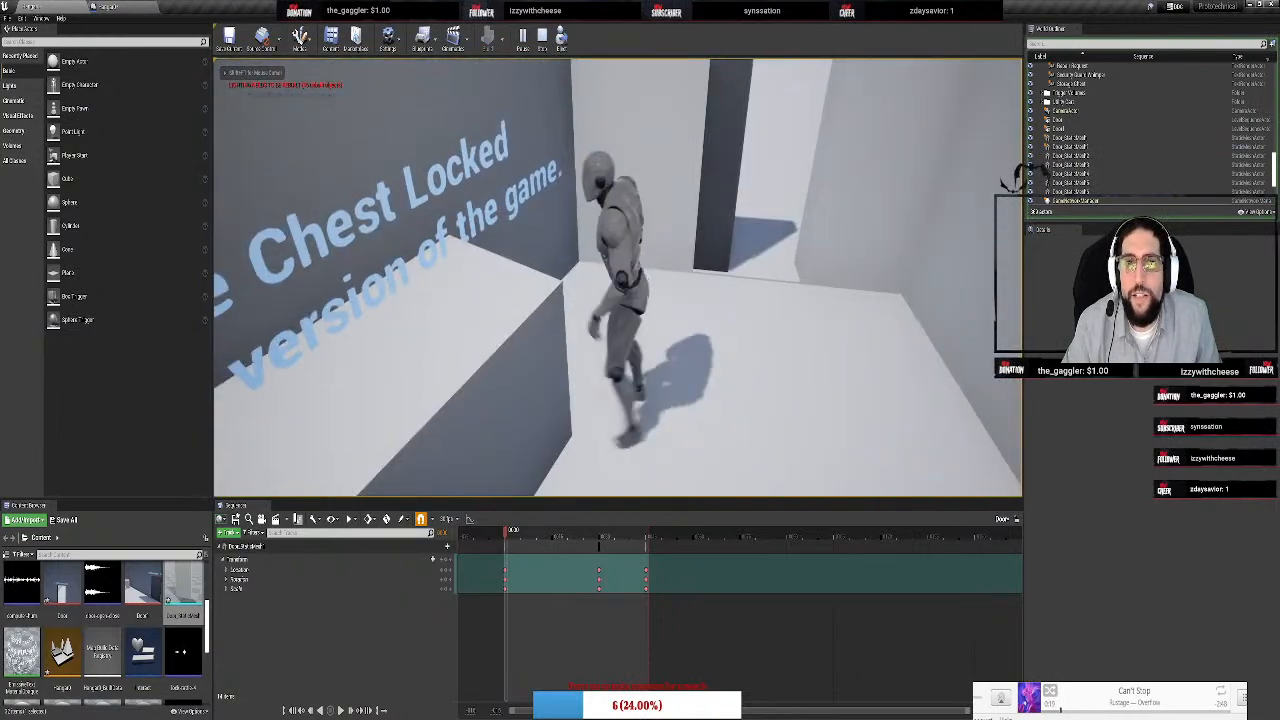
key(w)
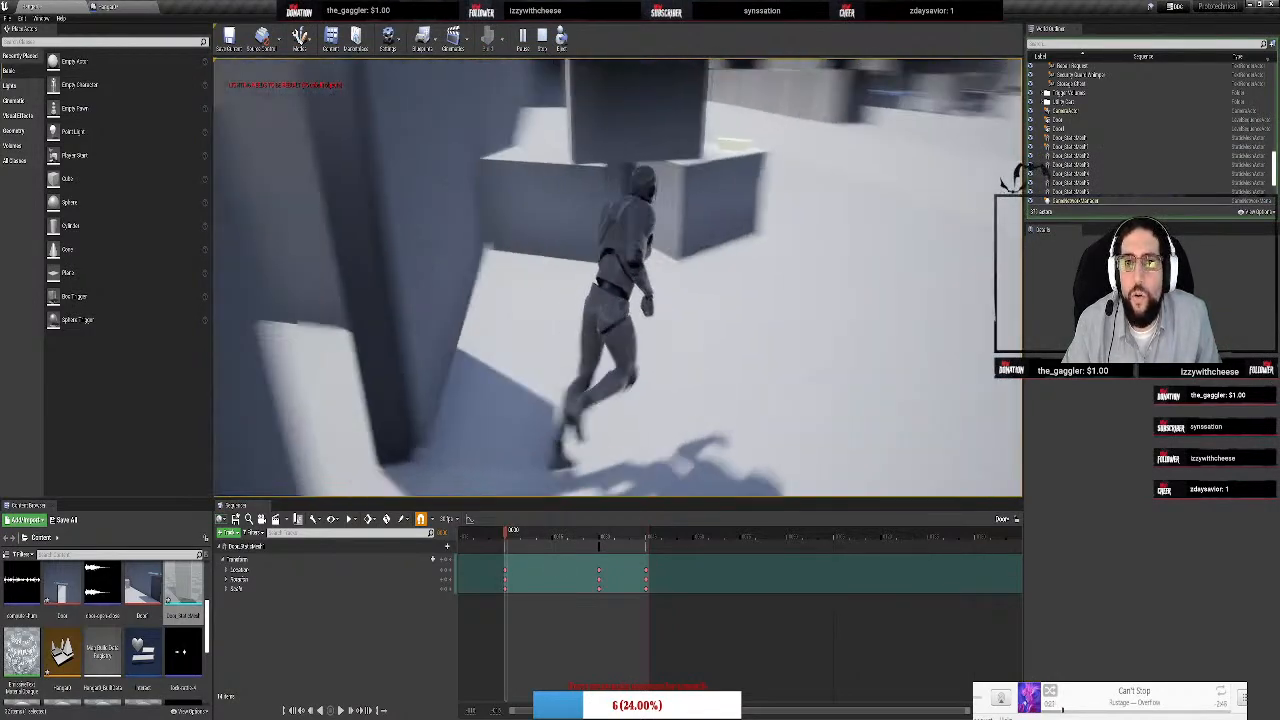
key(w)
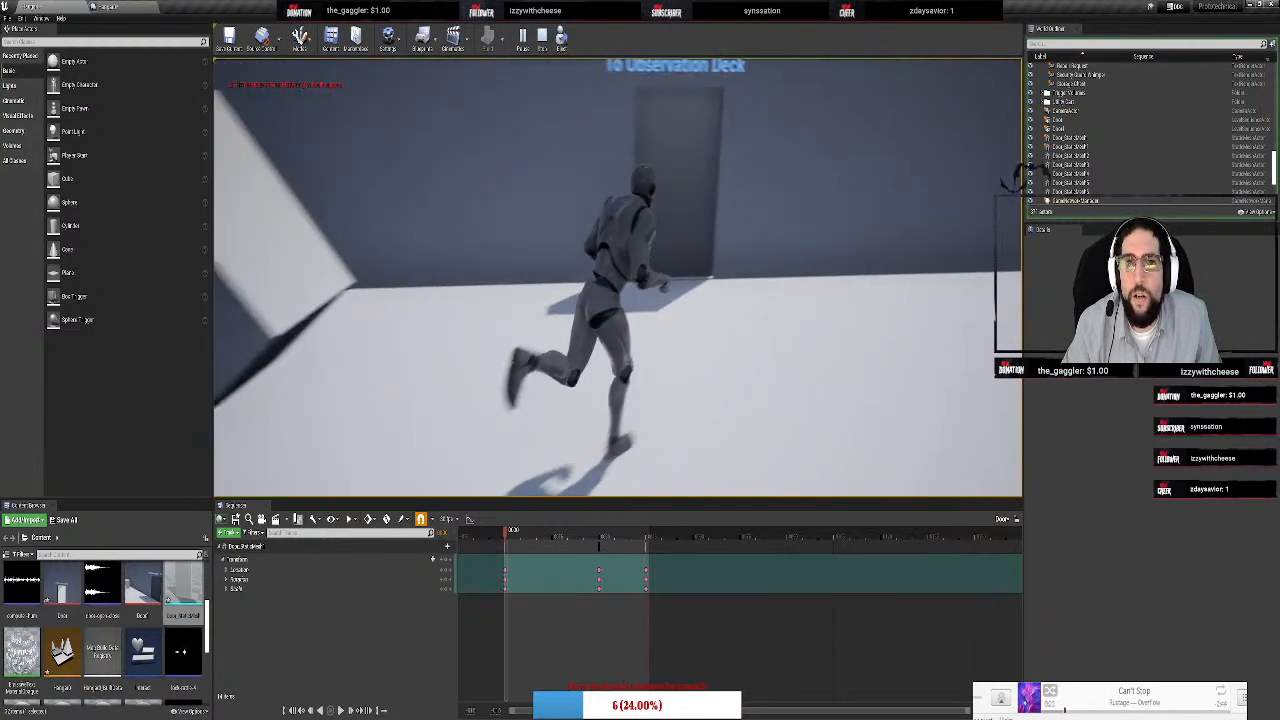
key(Escape)
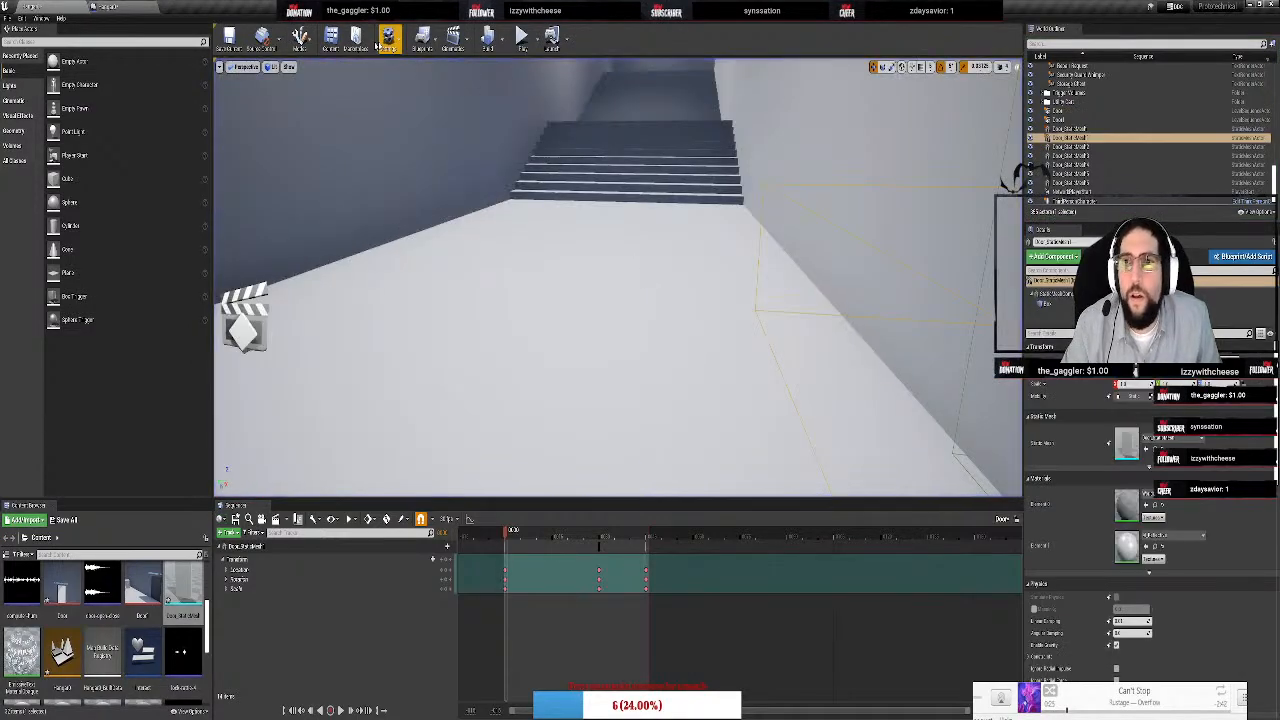
Align the end-overlap Play Sound 2D node, move the whole Observation Deck door node group closer to the DOORS comment, and return to the level editor
click(95, 7)
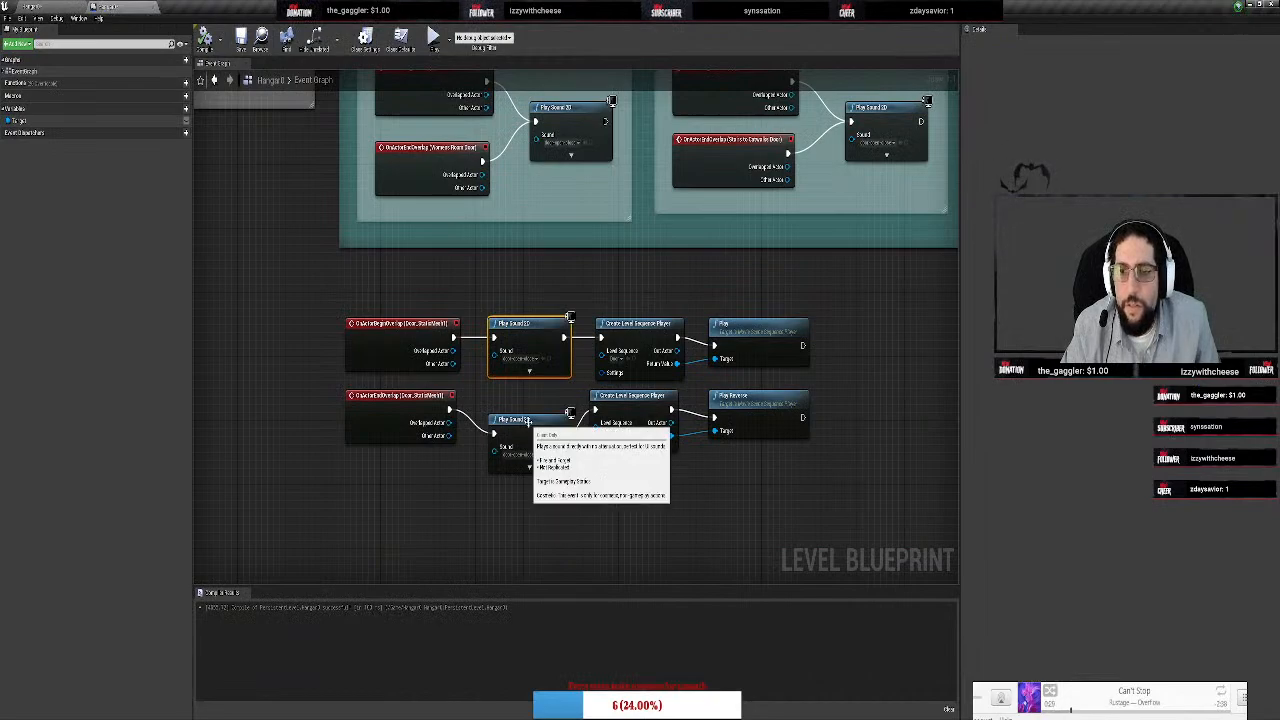
drag(515, 422, 508, 406)
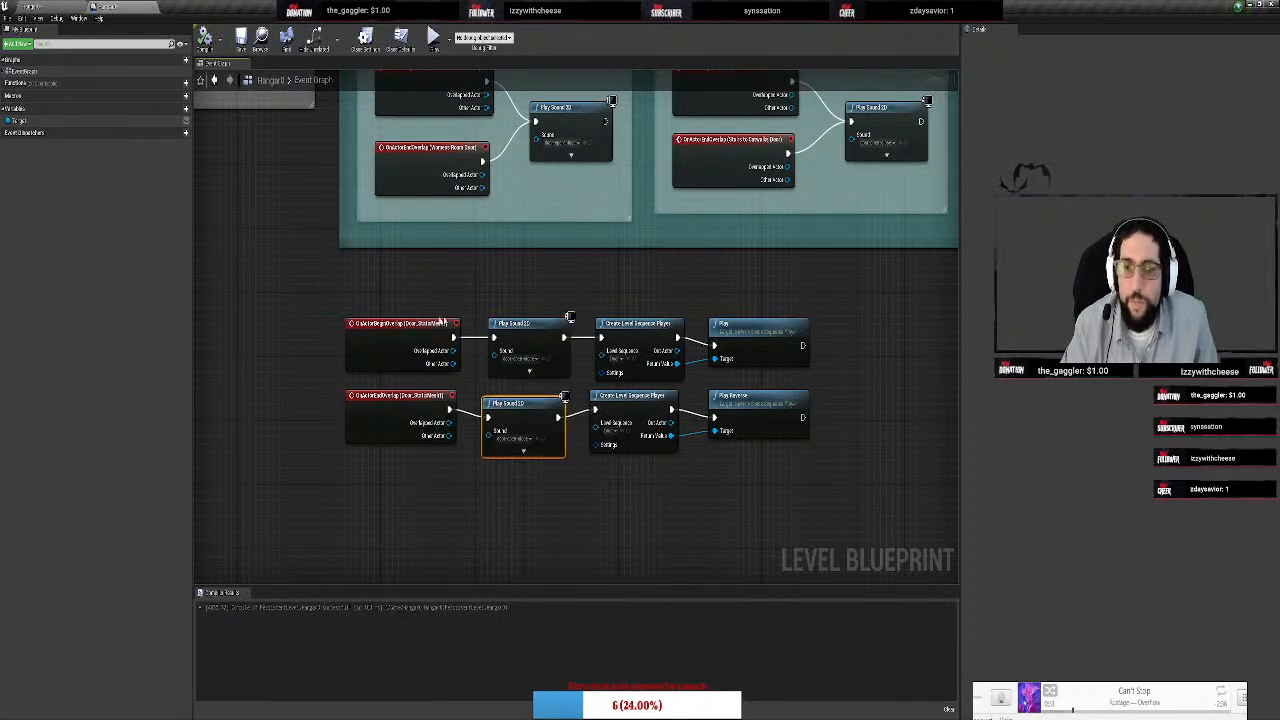
drag(286, 277, 935, 520)
drag(543, 333, 551, 284)
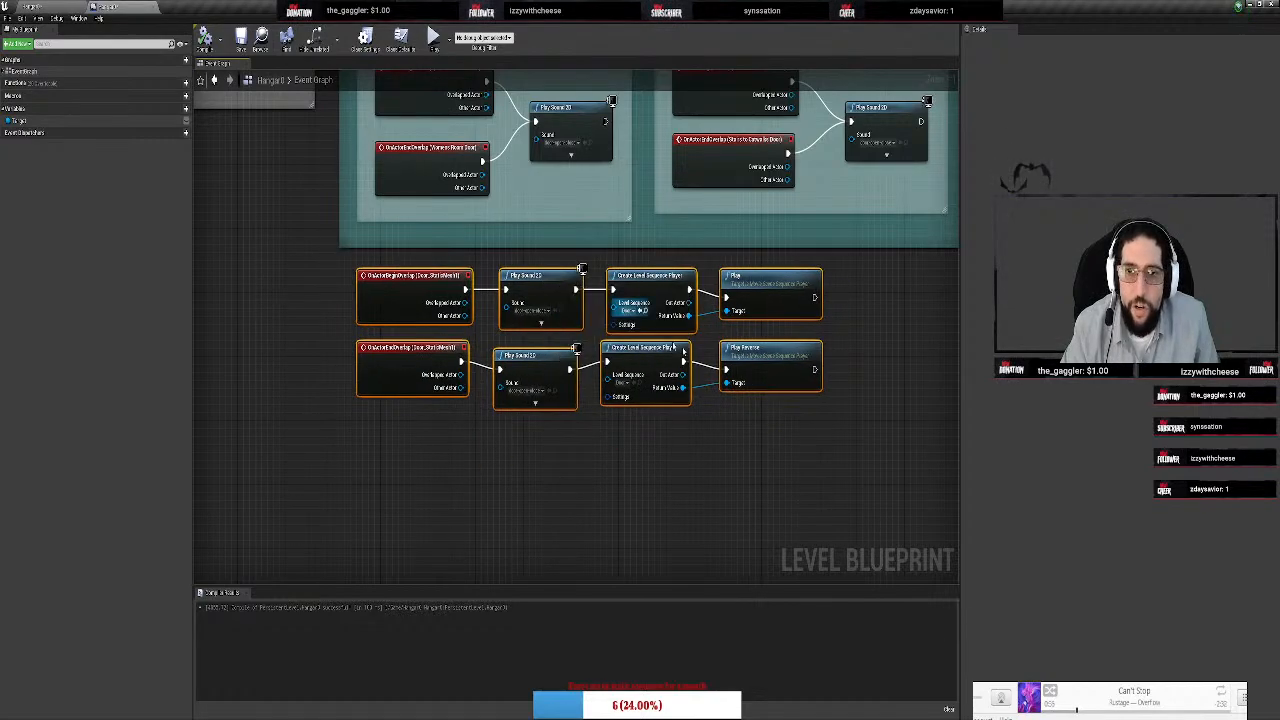
click(105, 6)
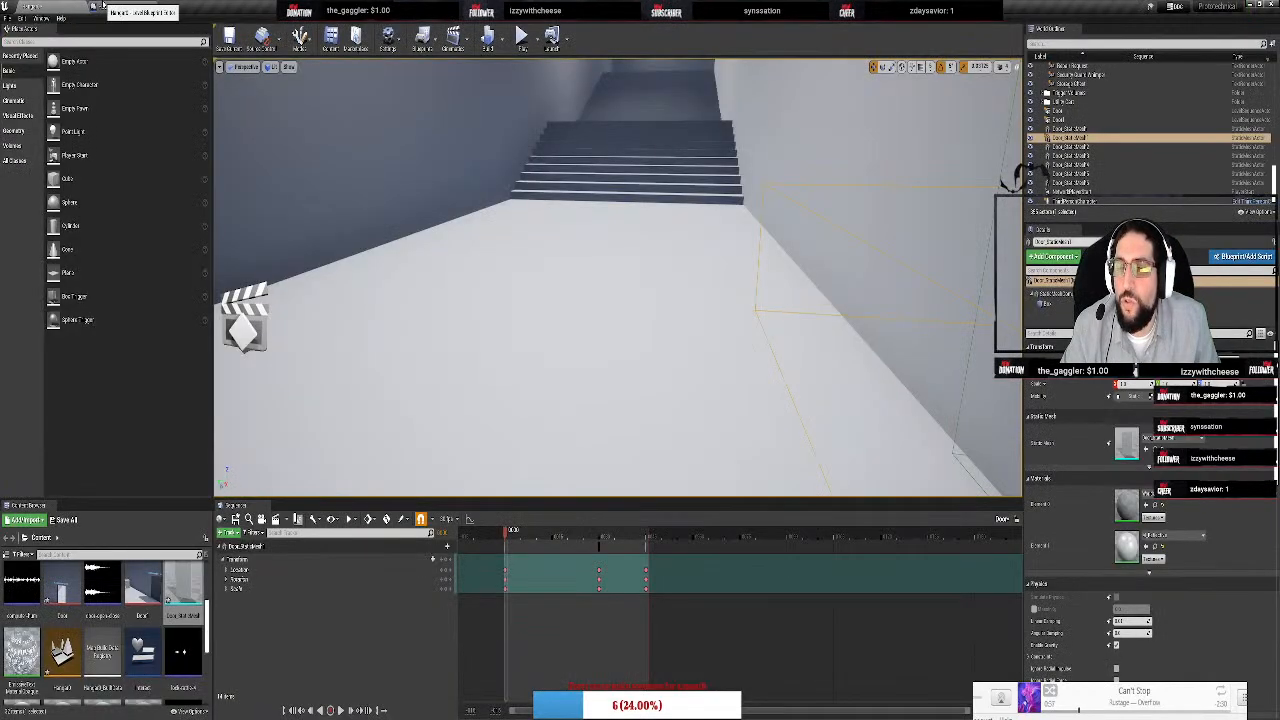
Check the door's static mesh asset, then play-test the level by running toward the Observation Deck door, and stop the test
double_click(186, 590)
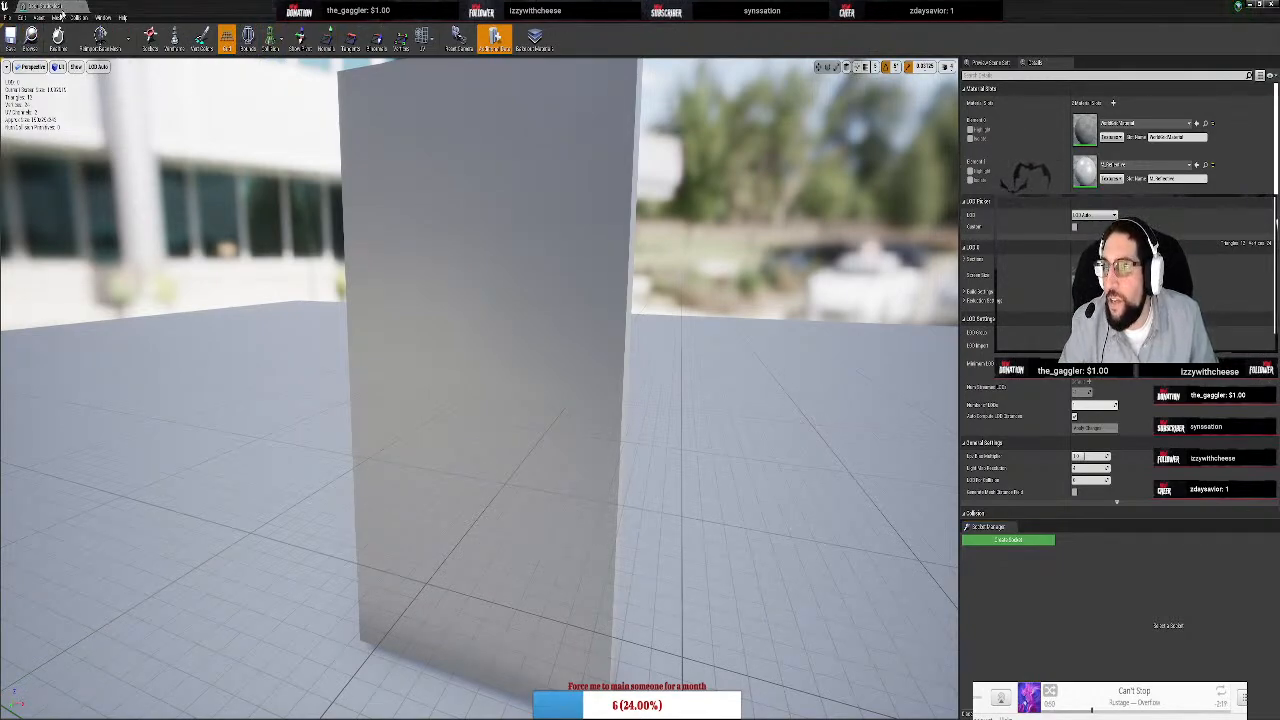
click(84, 8)
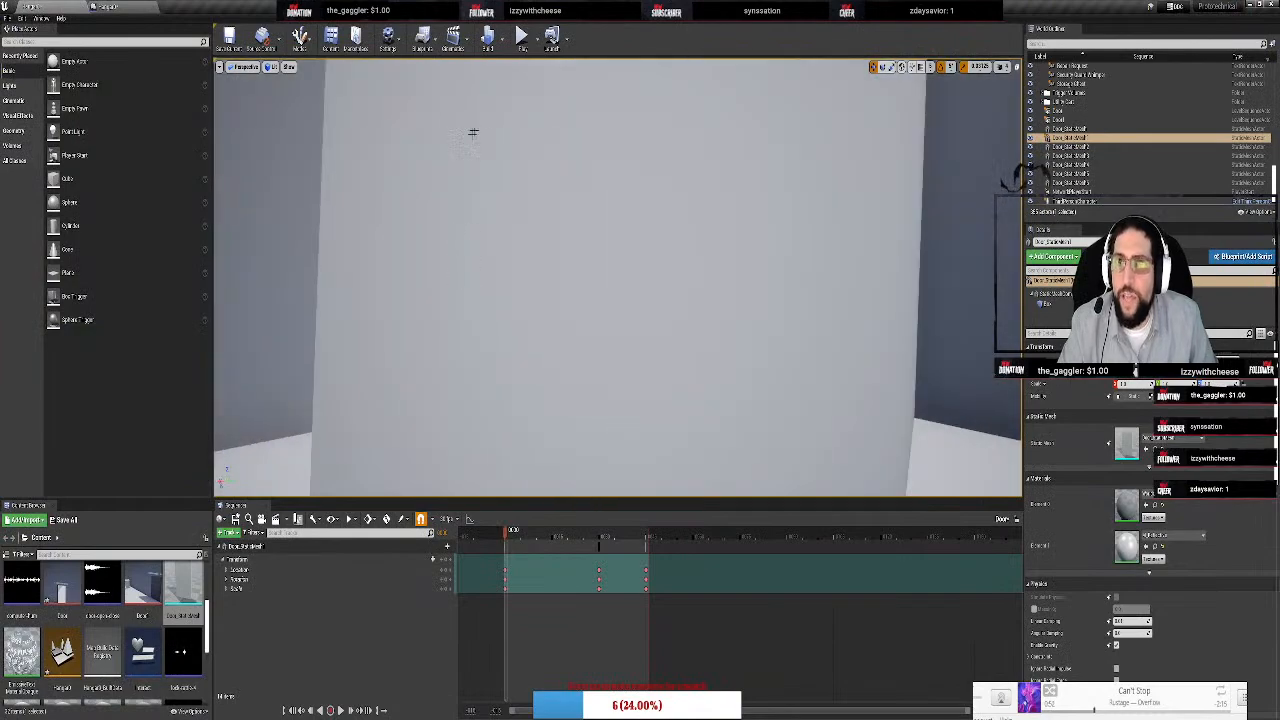
click(522, 42)
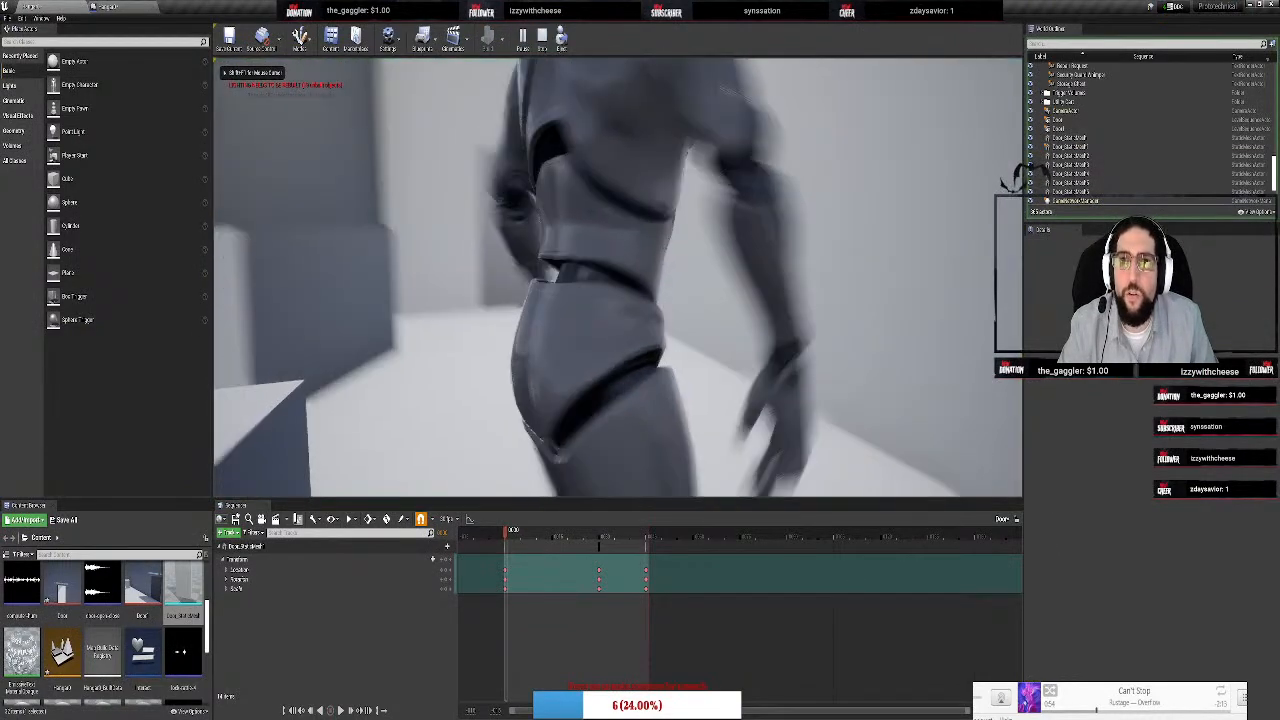
key(w)
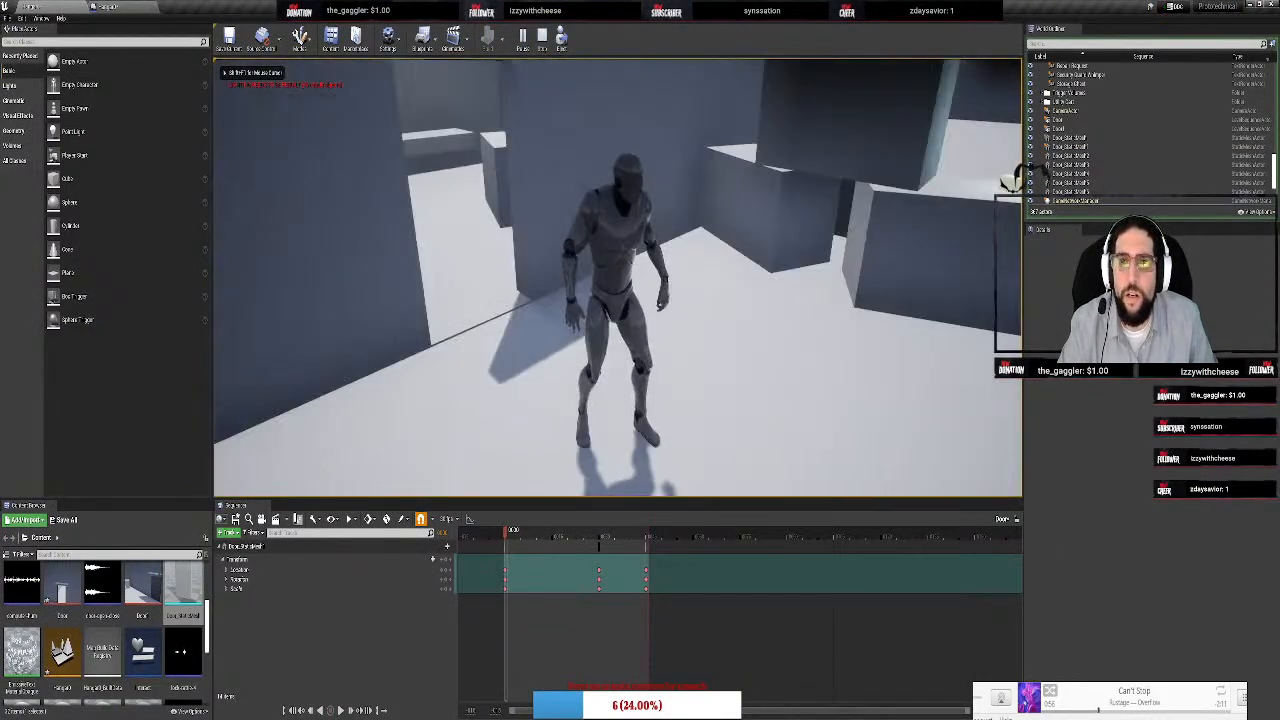
key(w)
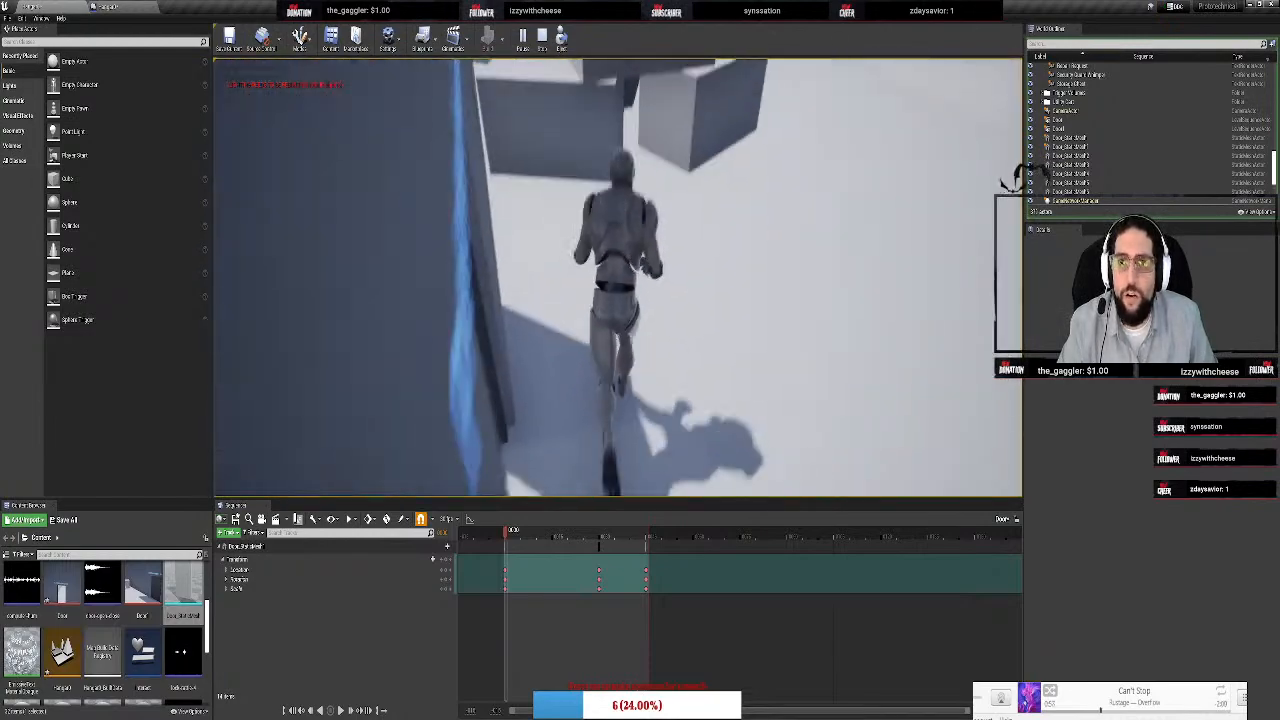
key(w)
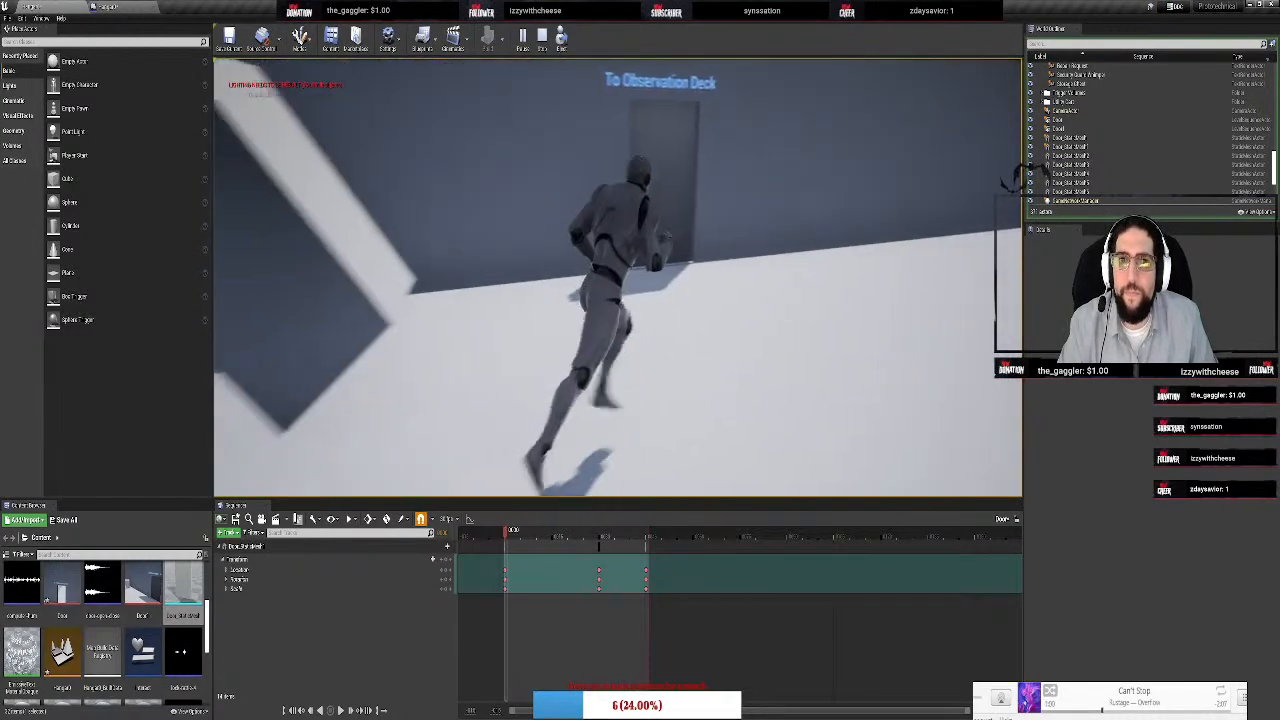
key(w)
key(Escape)
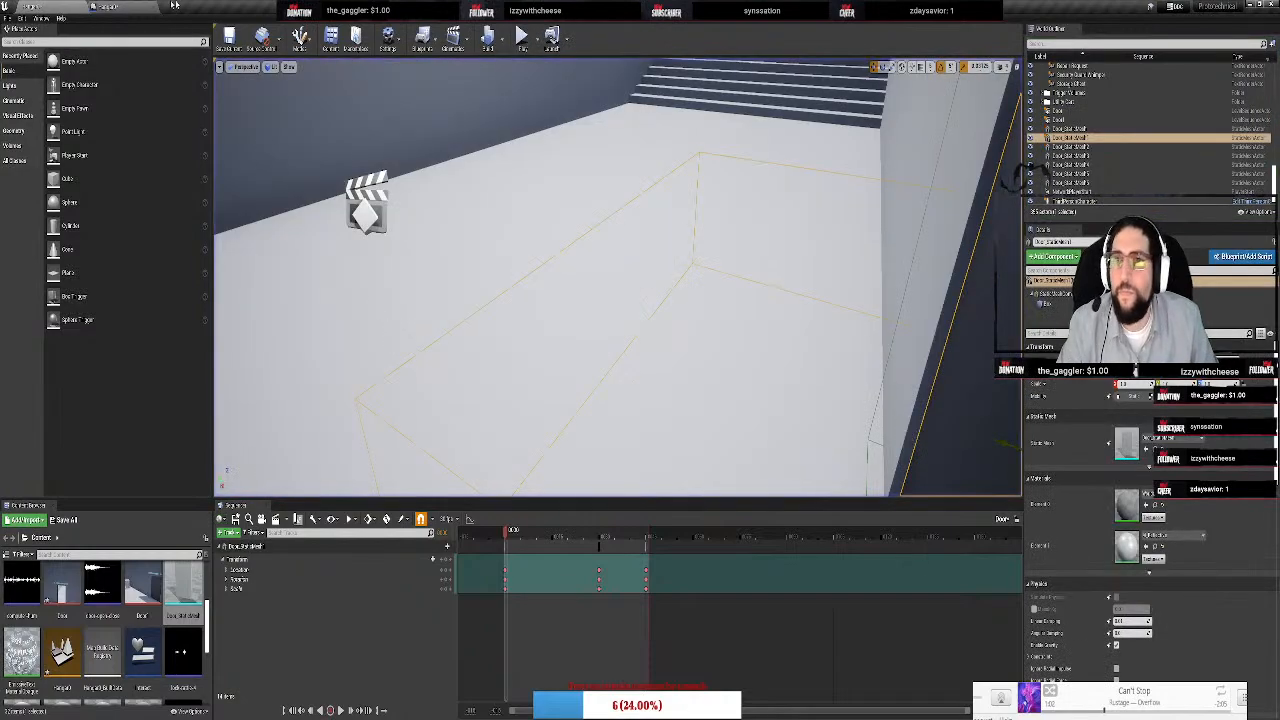
Check the door nodes in the level blueprint, then examine the door static mesh's collision display options, side faces and preview scene settings
click(112, 8)
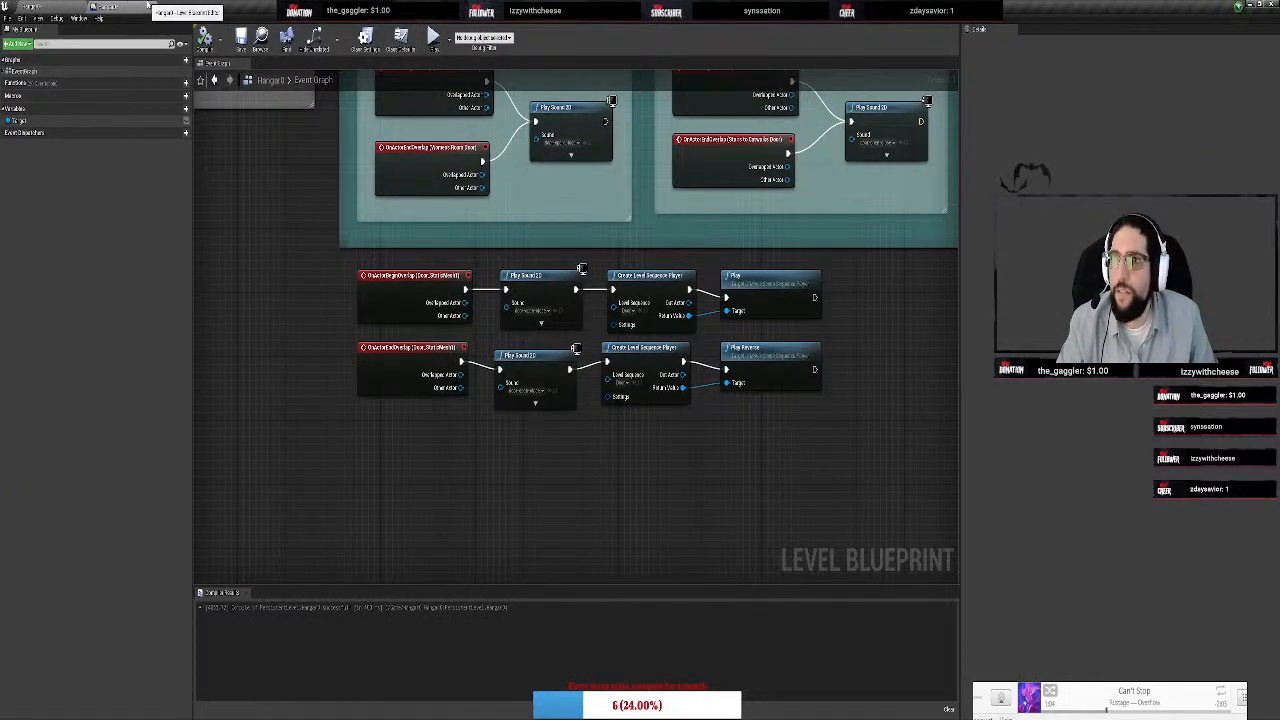
click(55, 6)
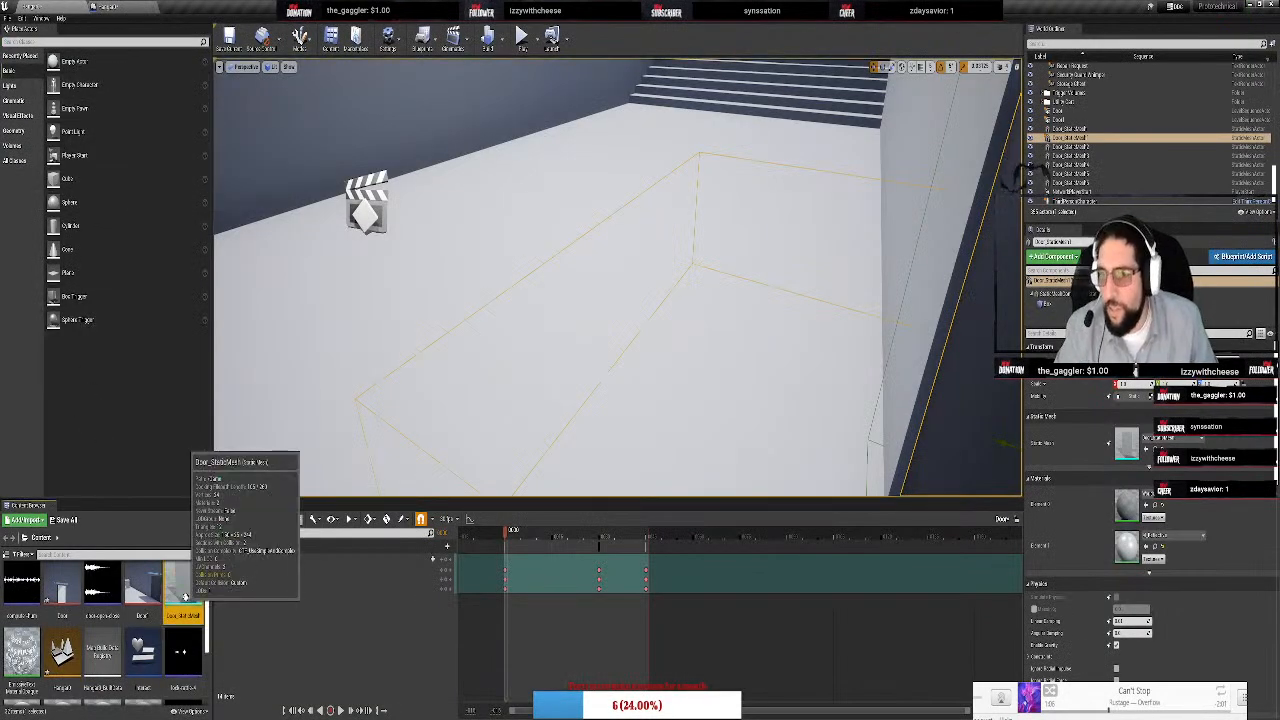
double_click(185, 592)
drag(804, 260, 830, 400)
right_drag(804, 260, 804, 200)
click(270, 40)
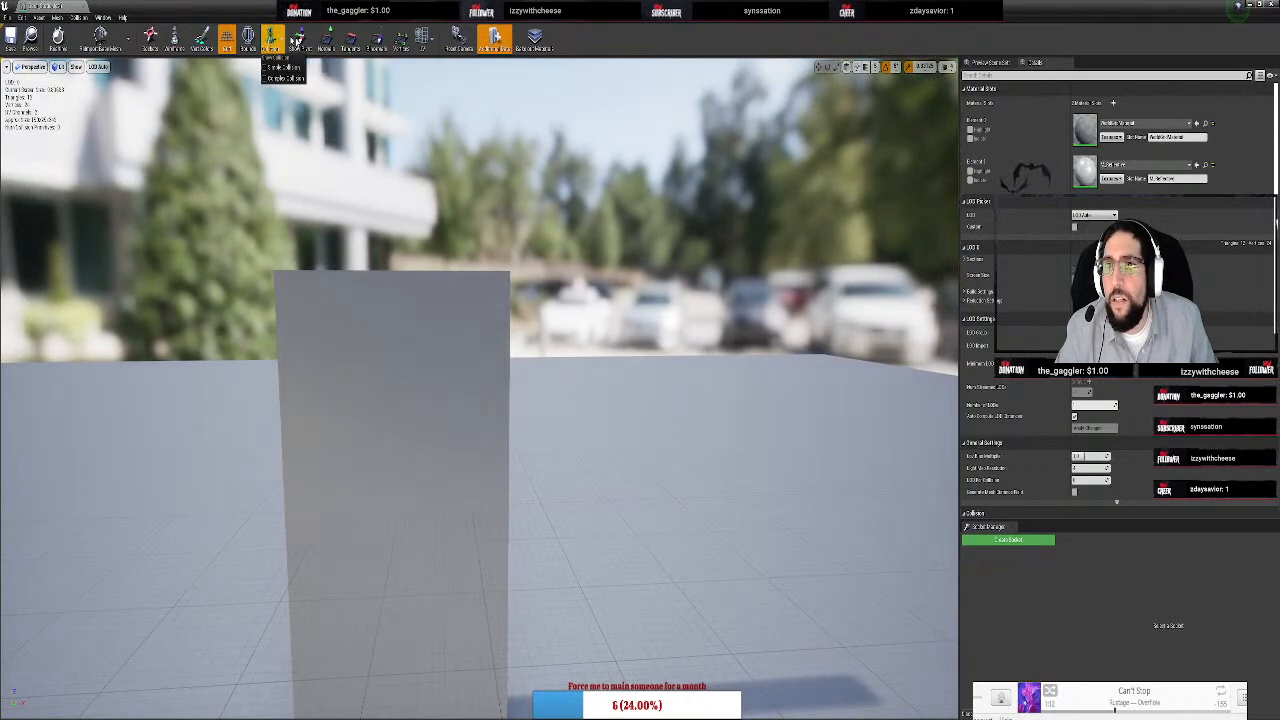
click(370, 280)
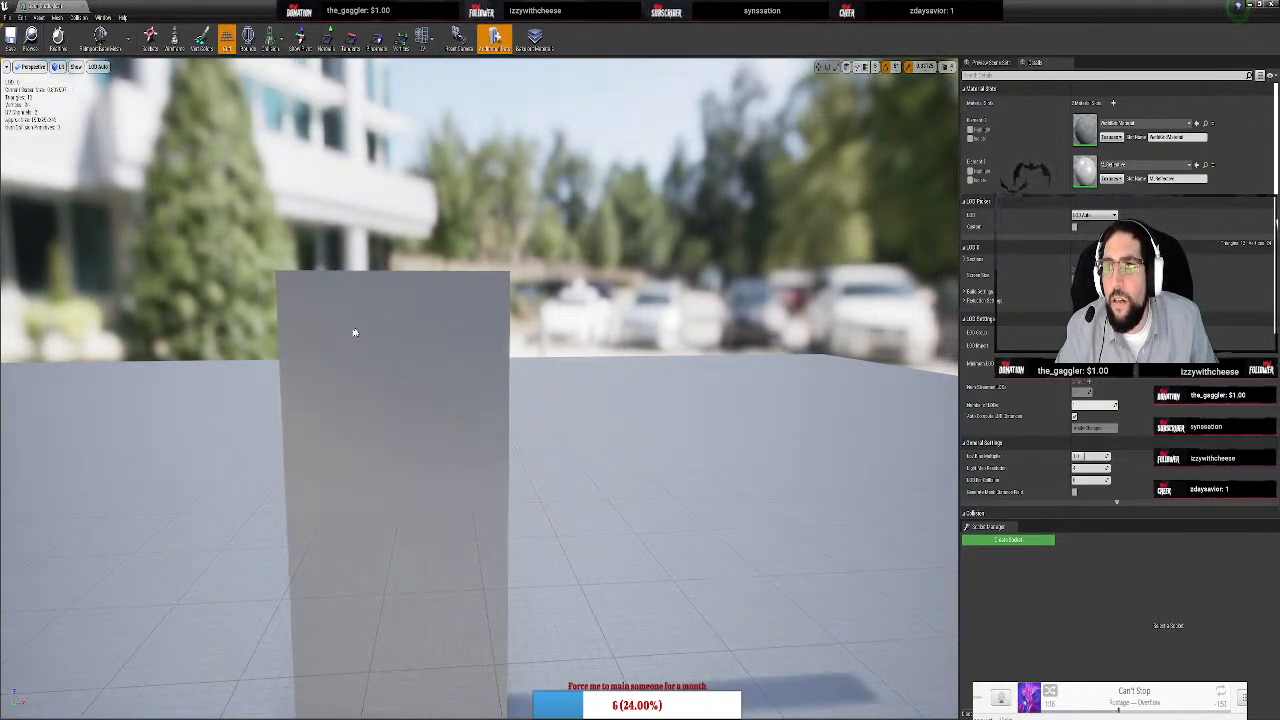
drag(354, 332, 511, 279)
scroll(511, 279, down, 4)
scroll(511, 279, up, 4)
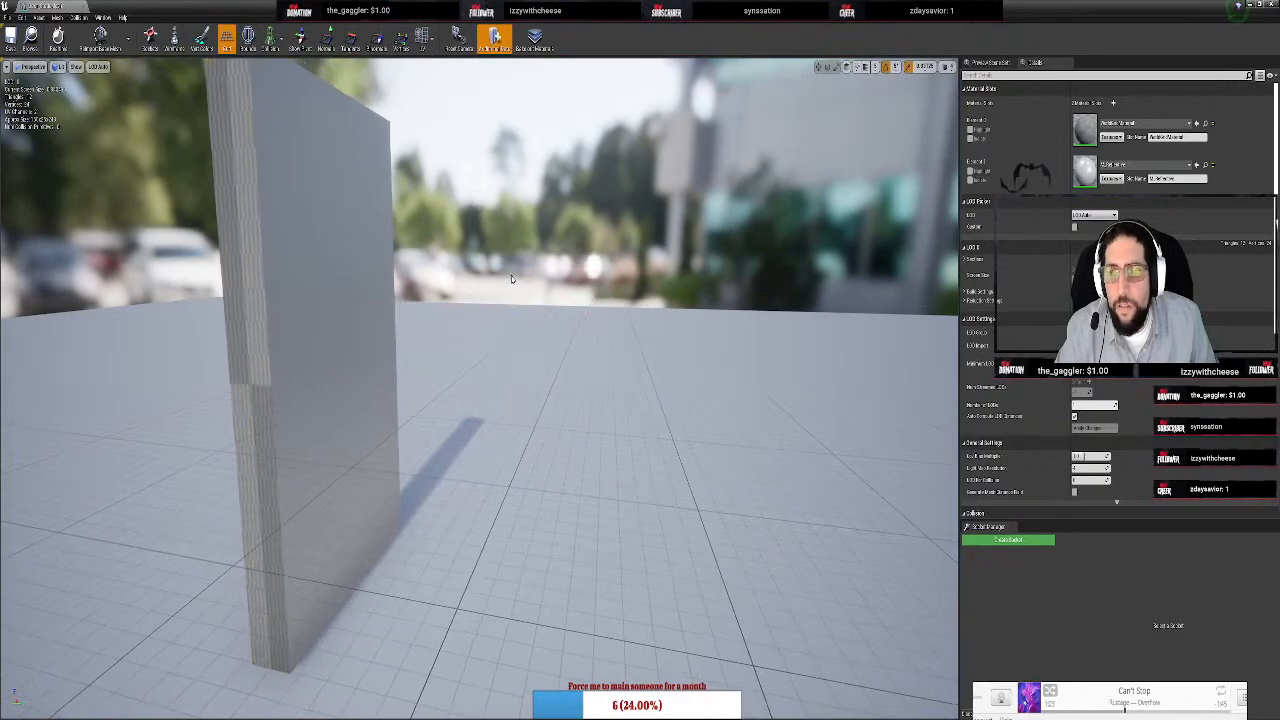
click(981, 62)
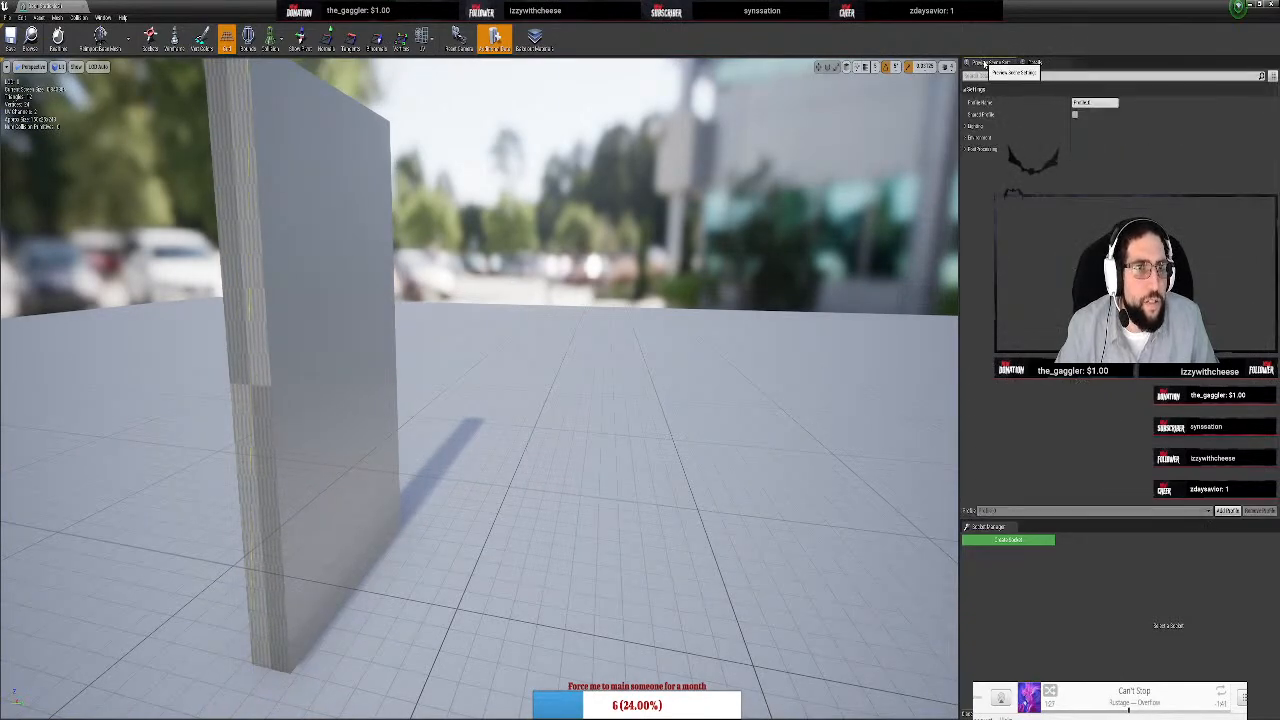
click(1036, 62)
Assign the second slot's material to the door mesh's first material slot as well, and close the mesh editor
click(1151, 124)
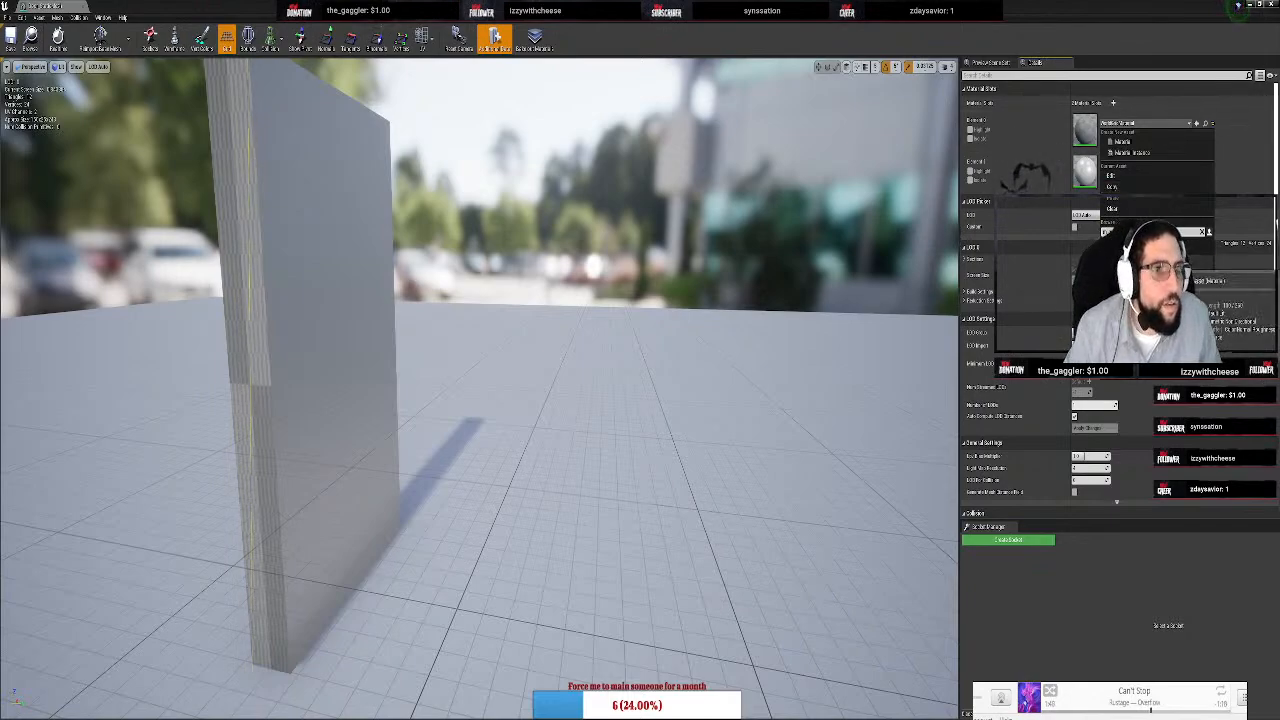
click(1140, 262)
right_drag(821, 209, 1005, 180)
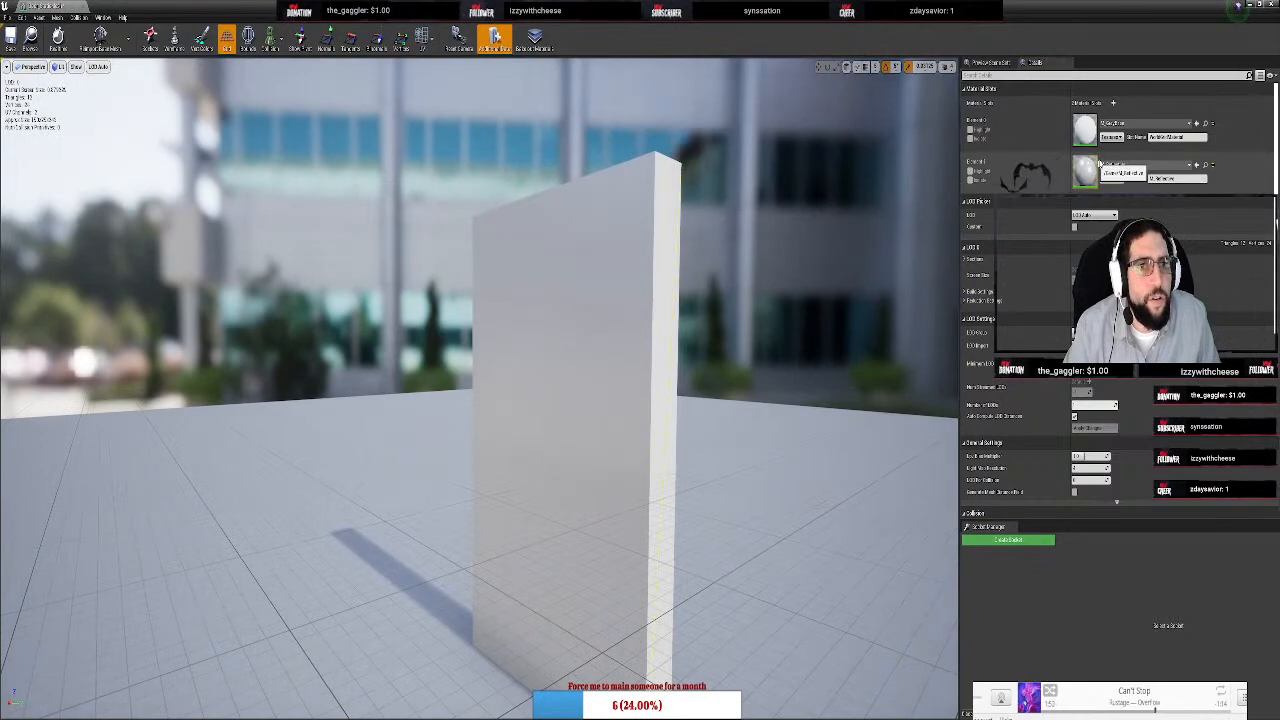
click(1128, 124)
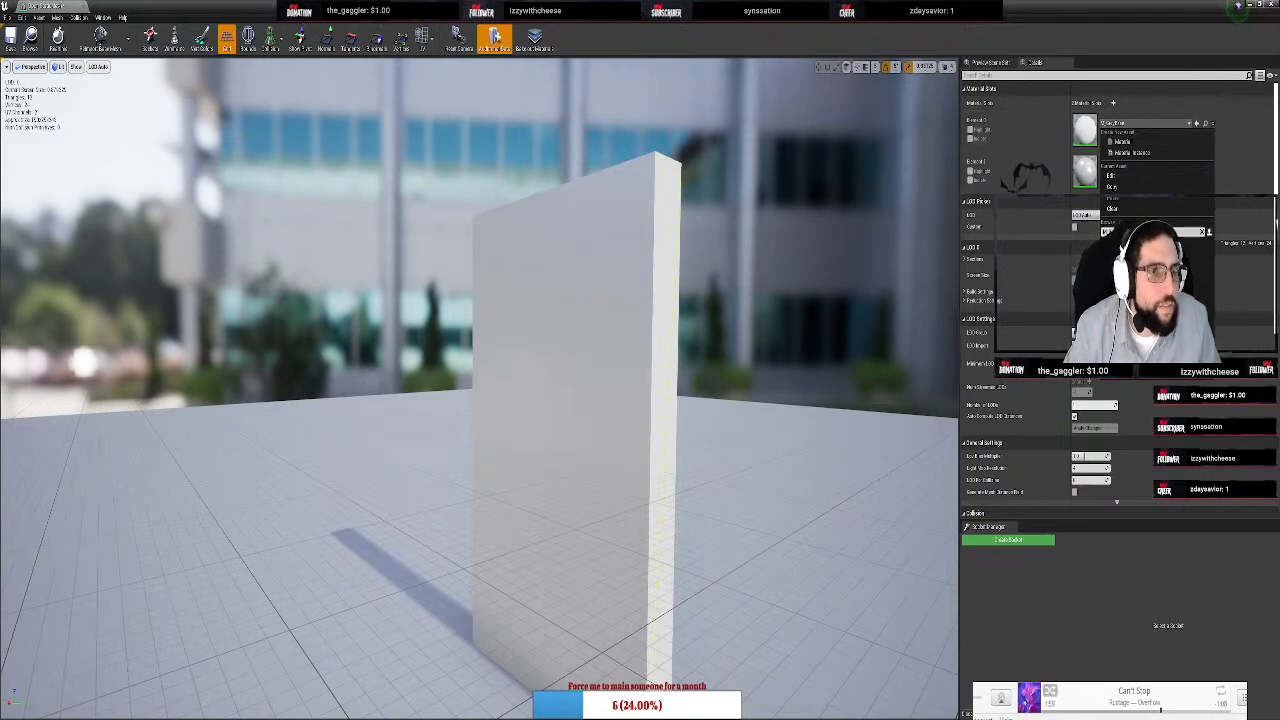
click(1140, 262)
right_drag(729, 314, 690, 314)
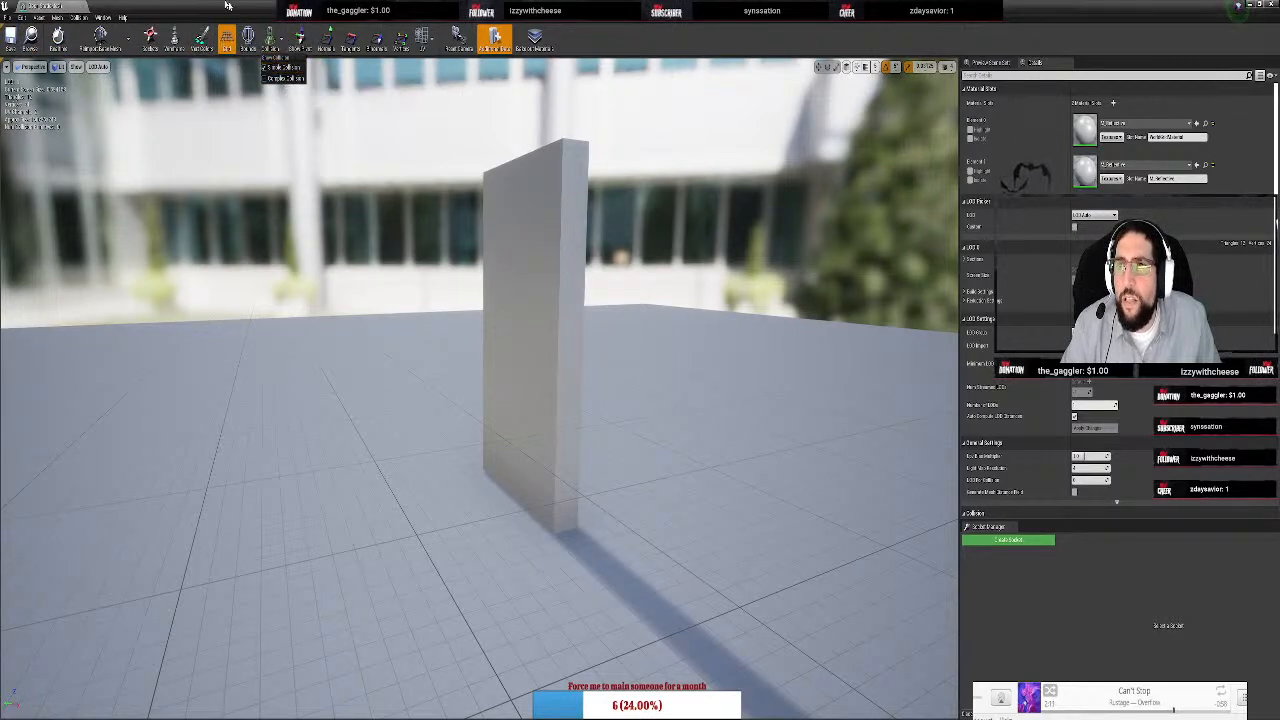
click(84, 7)
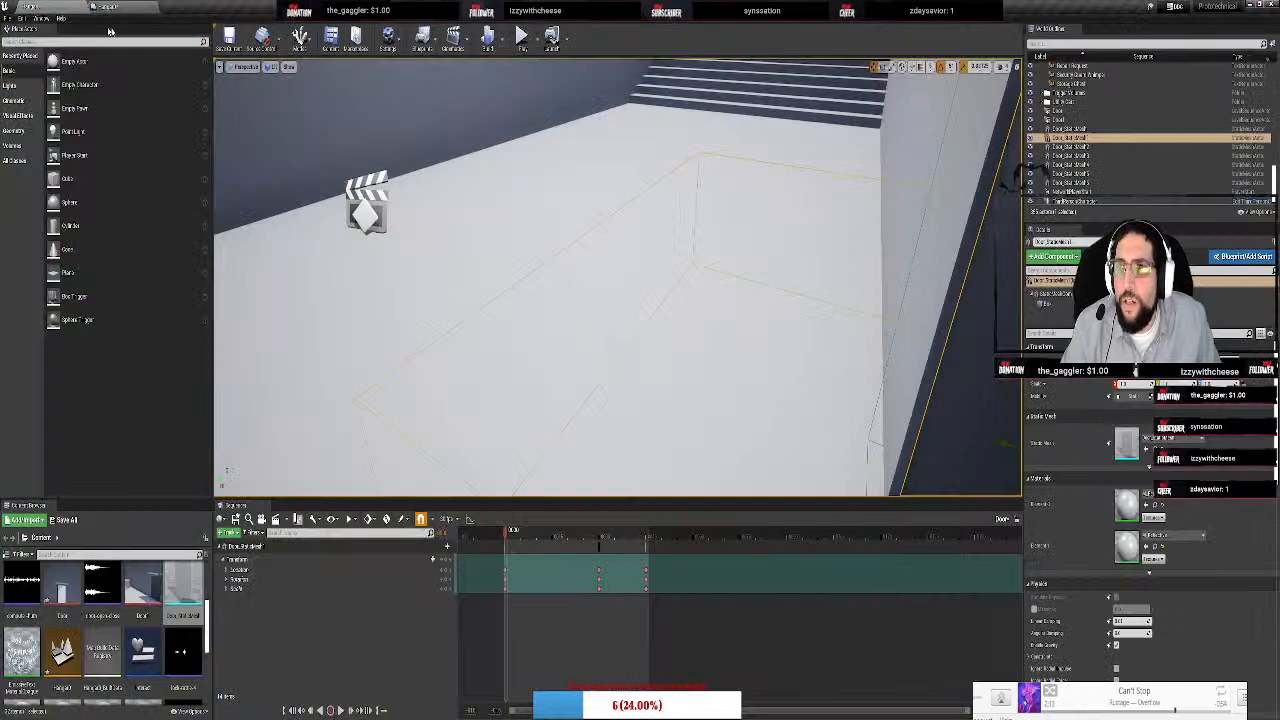
Reopen the door static mesh and inspect its simple collision, bounds, wireframe and pivot displays with the grid hidden
double_click(183, 655)
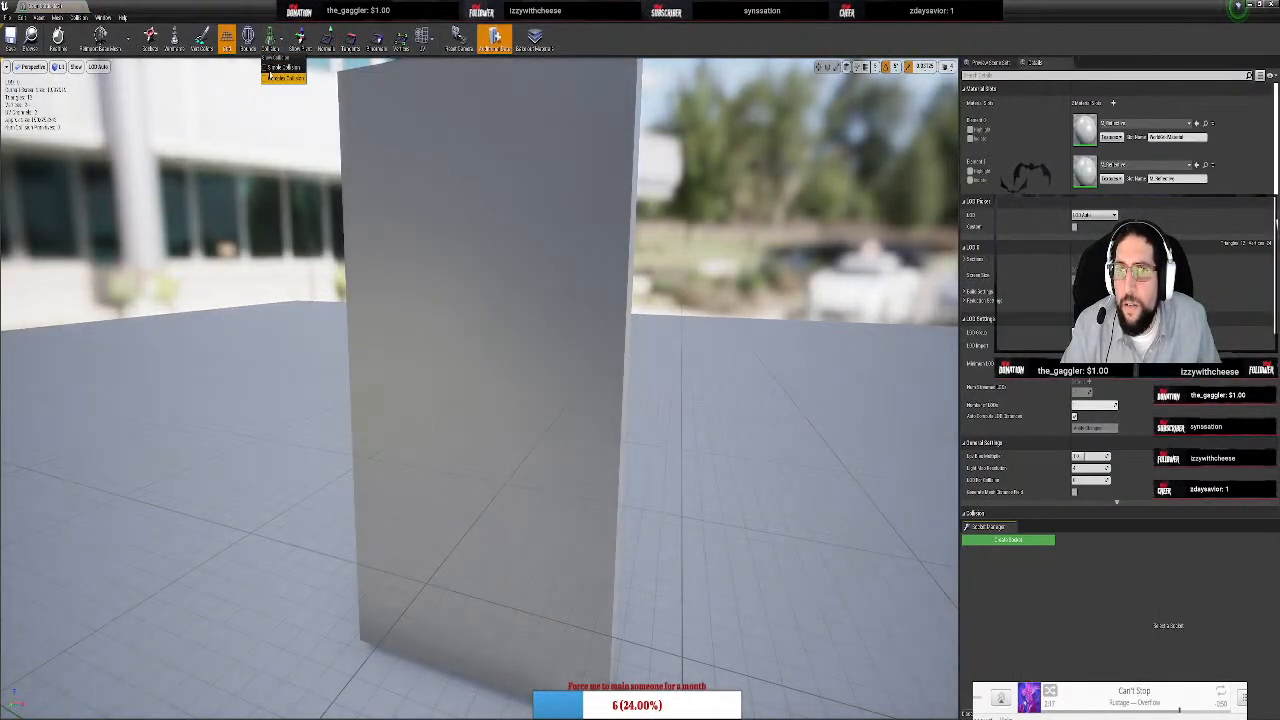
click(271, 68)
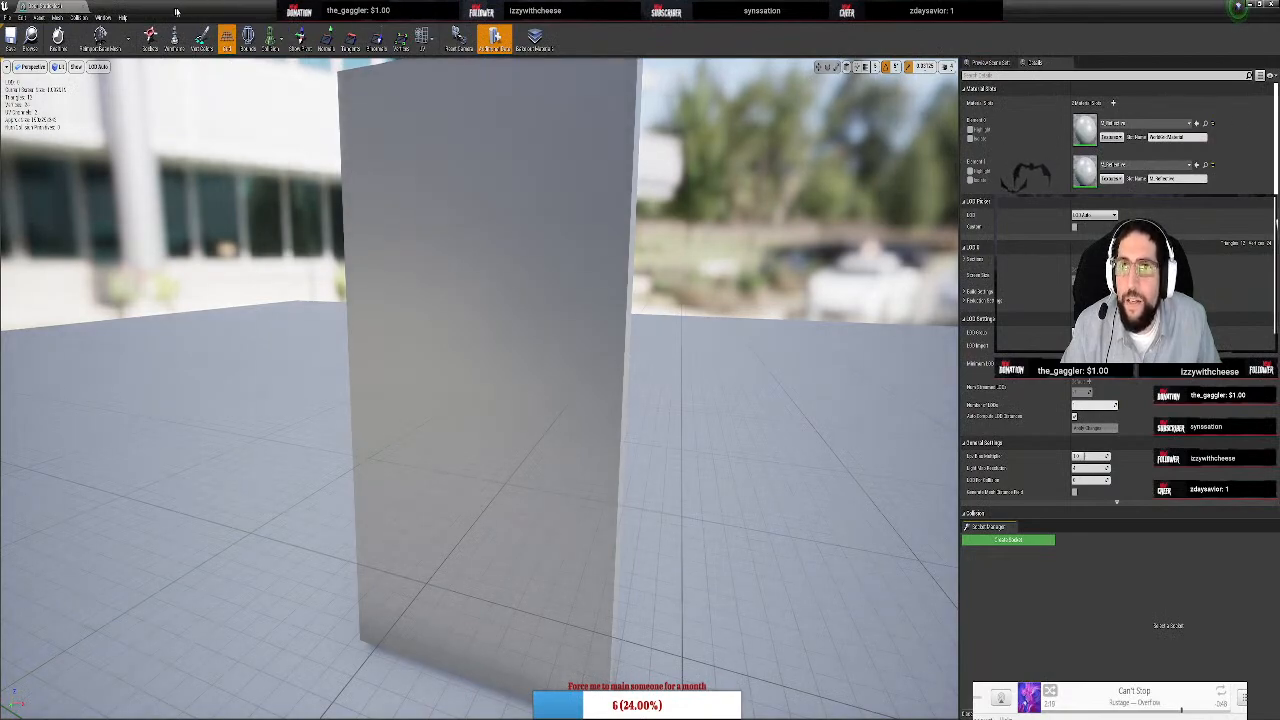
click(227, 38)
click(248, 38)
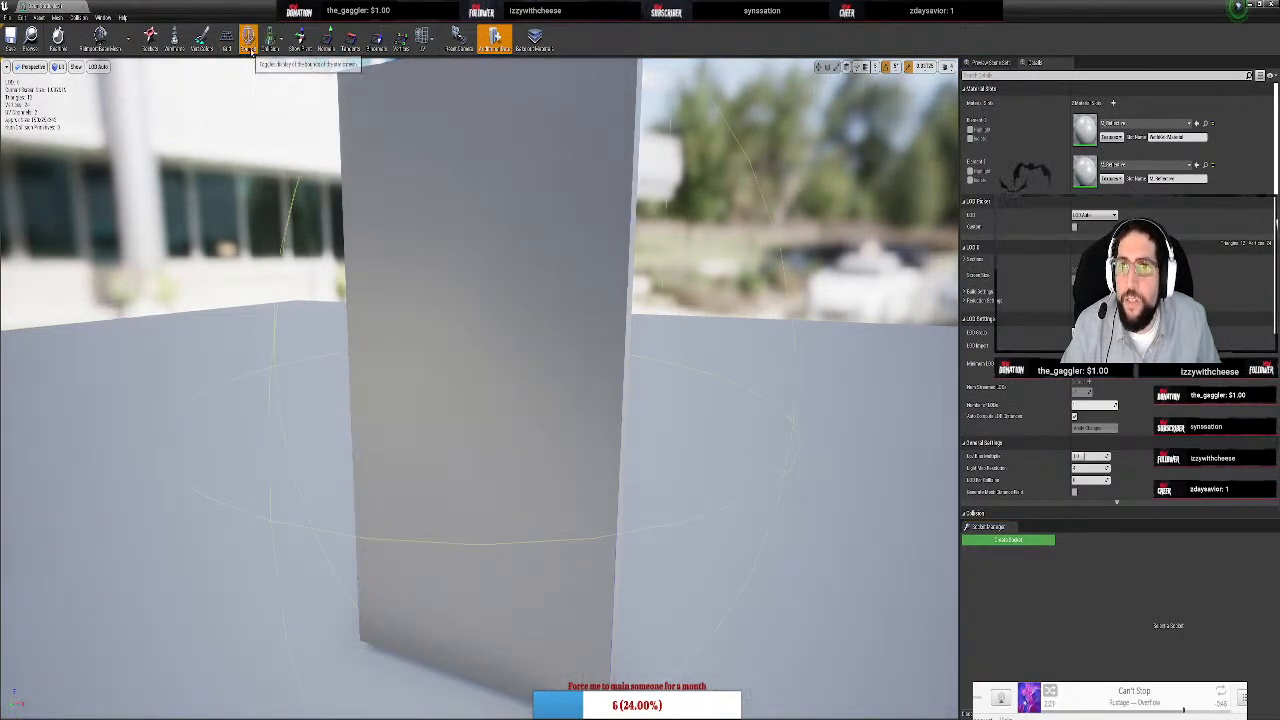
click(271, 40)
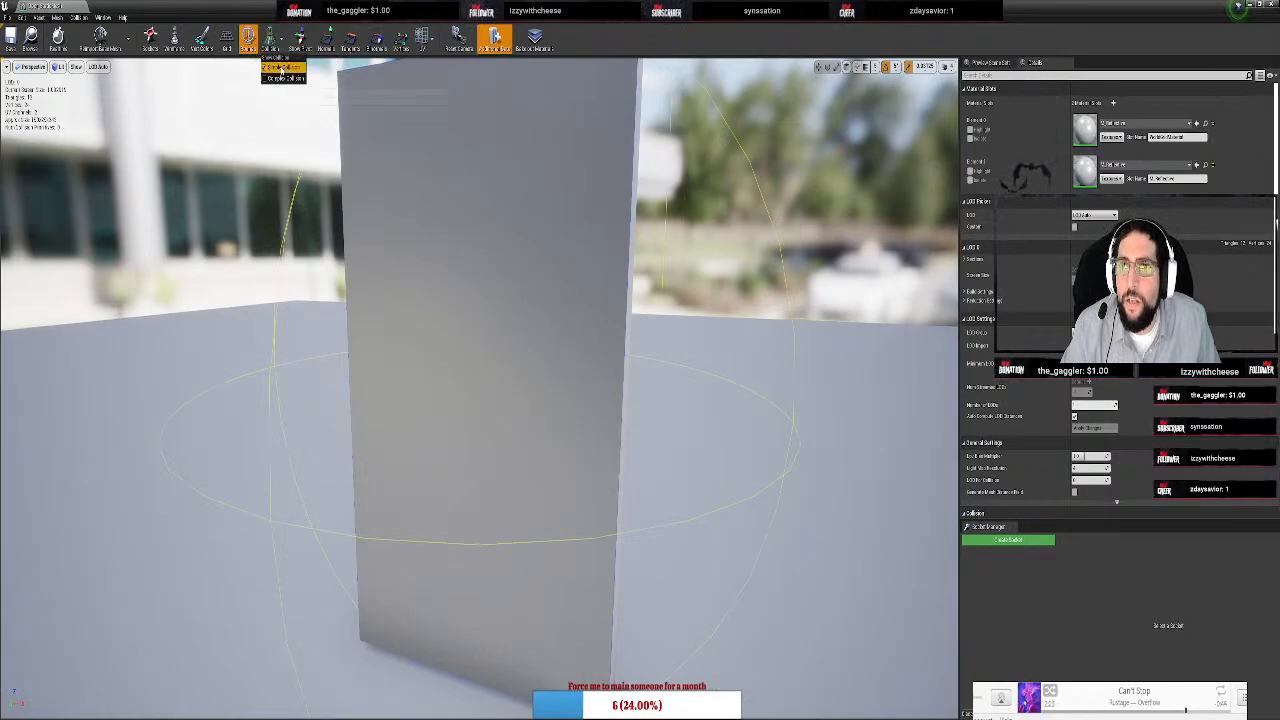
click(248, 40)
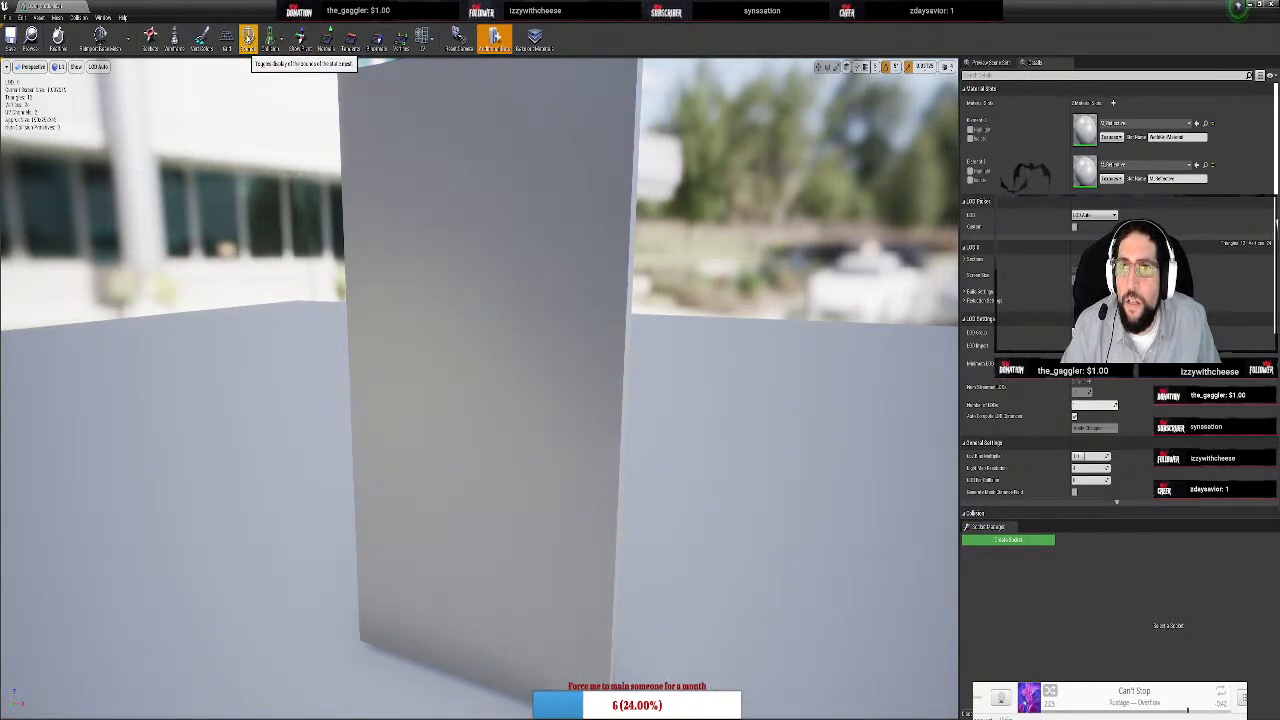
click(280, 39)
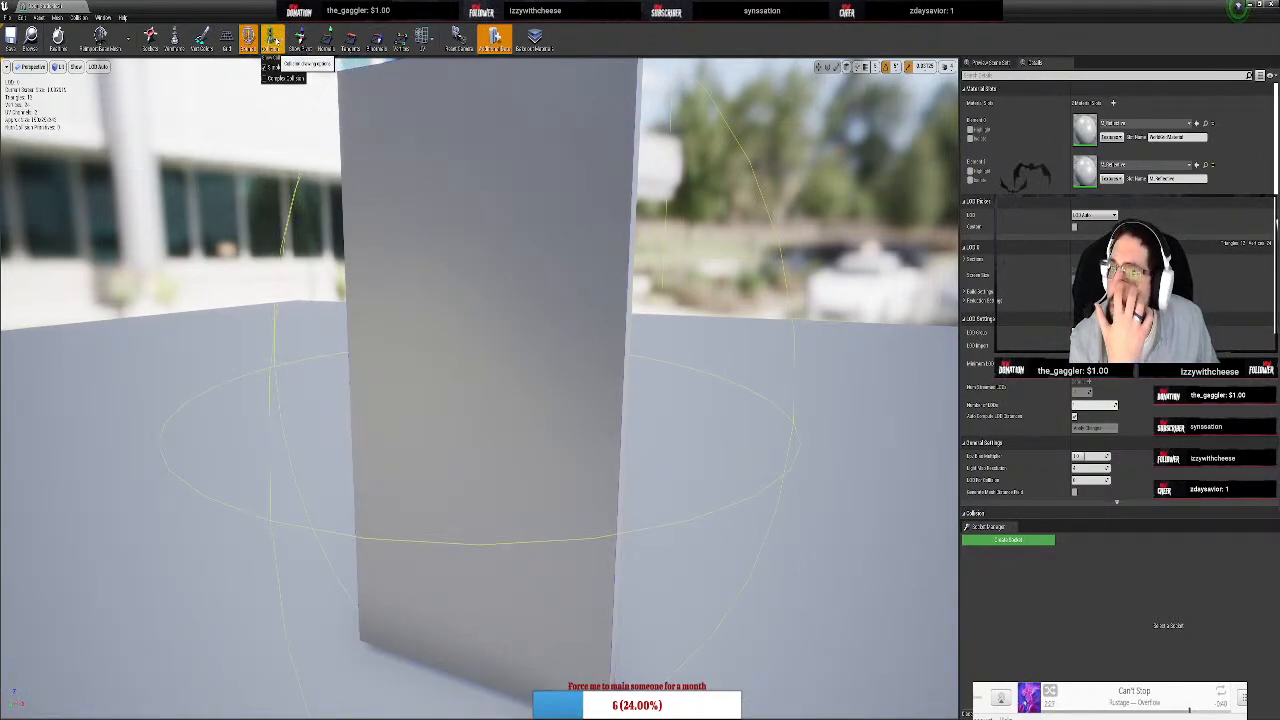
click(174, 38)
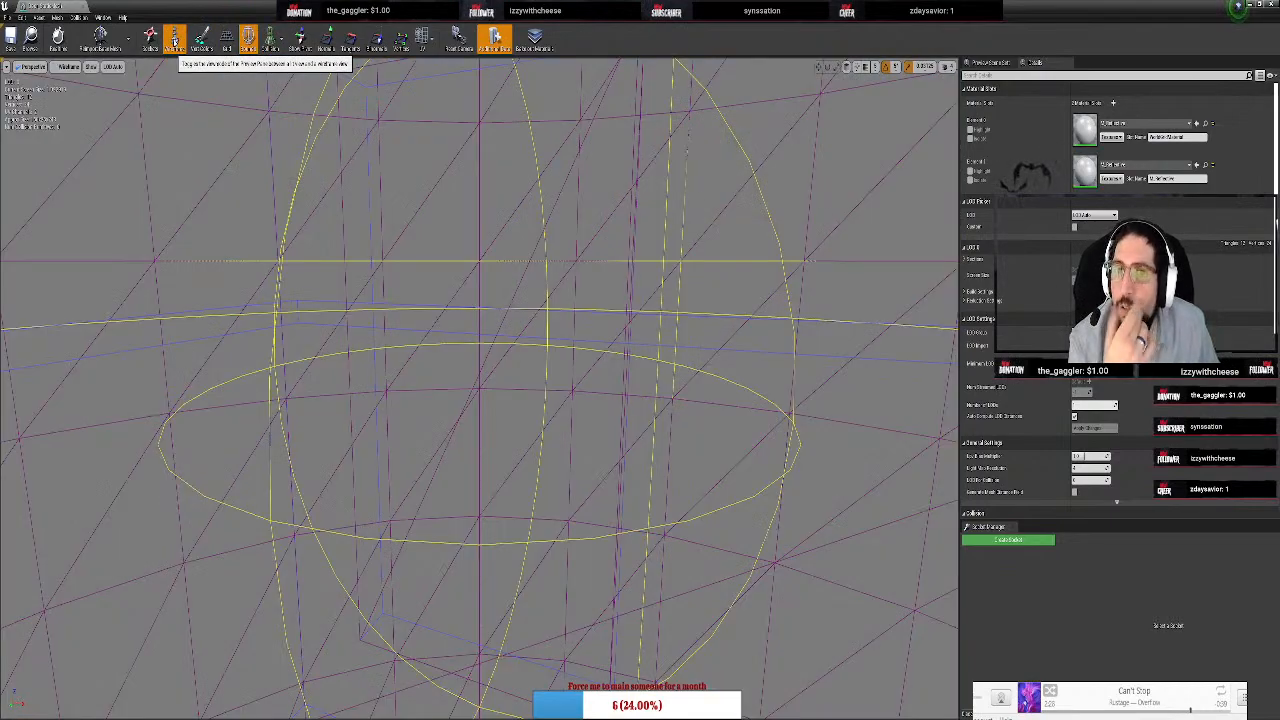
click(174, 38)
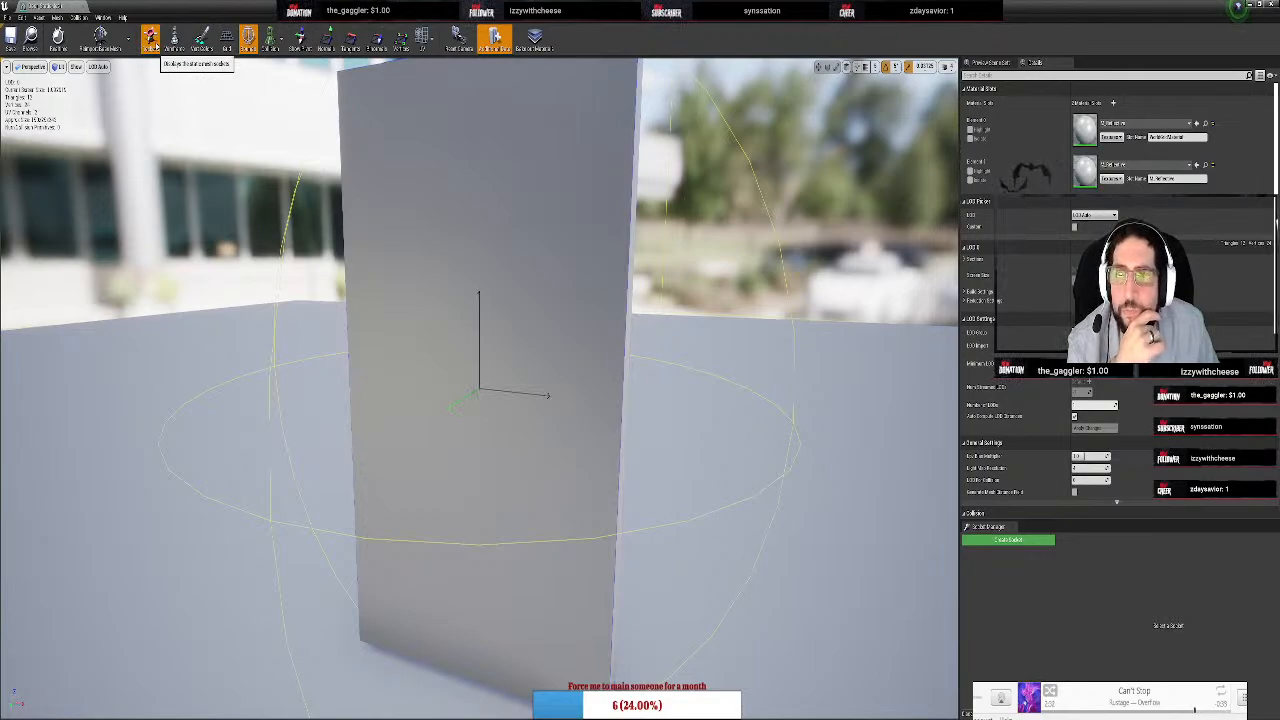
click(129, 38)
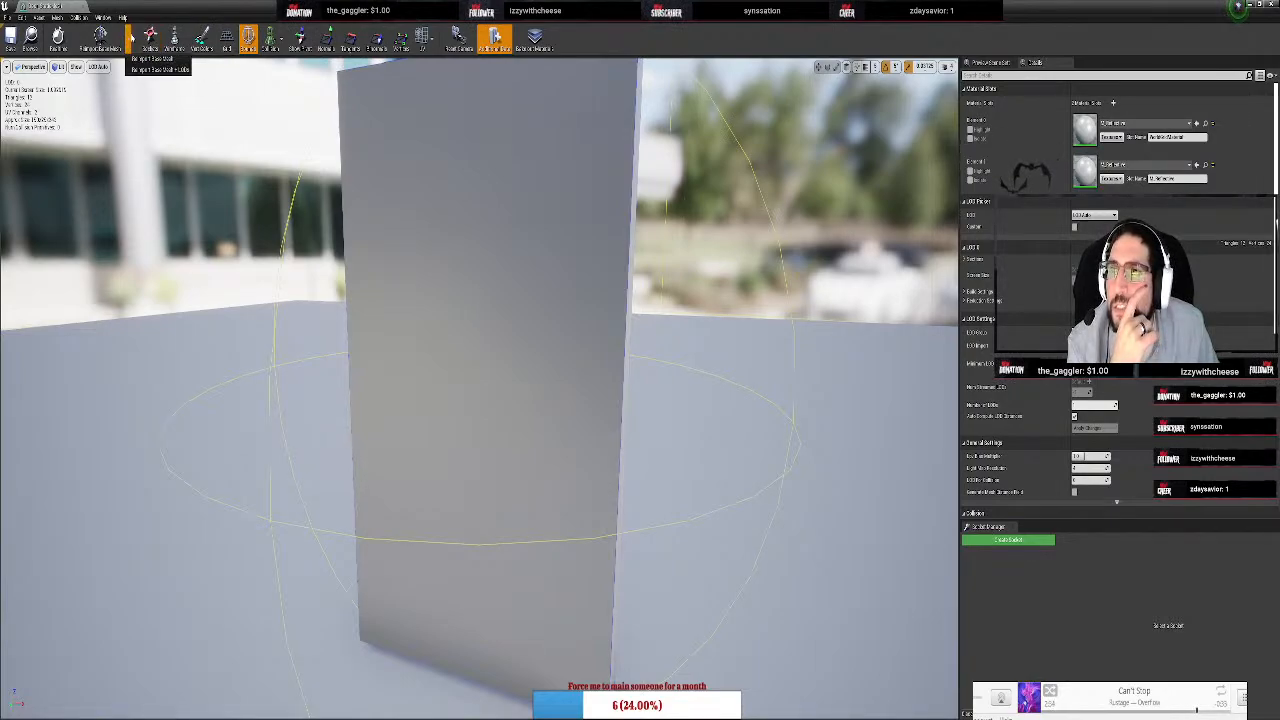
click(131, 38)
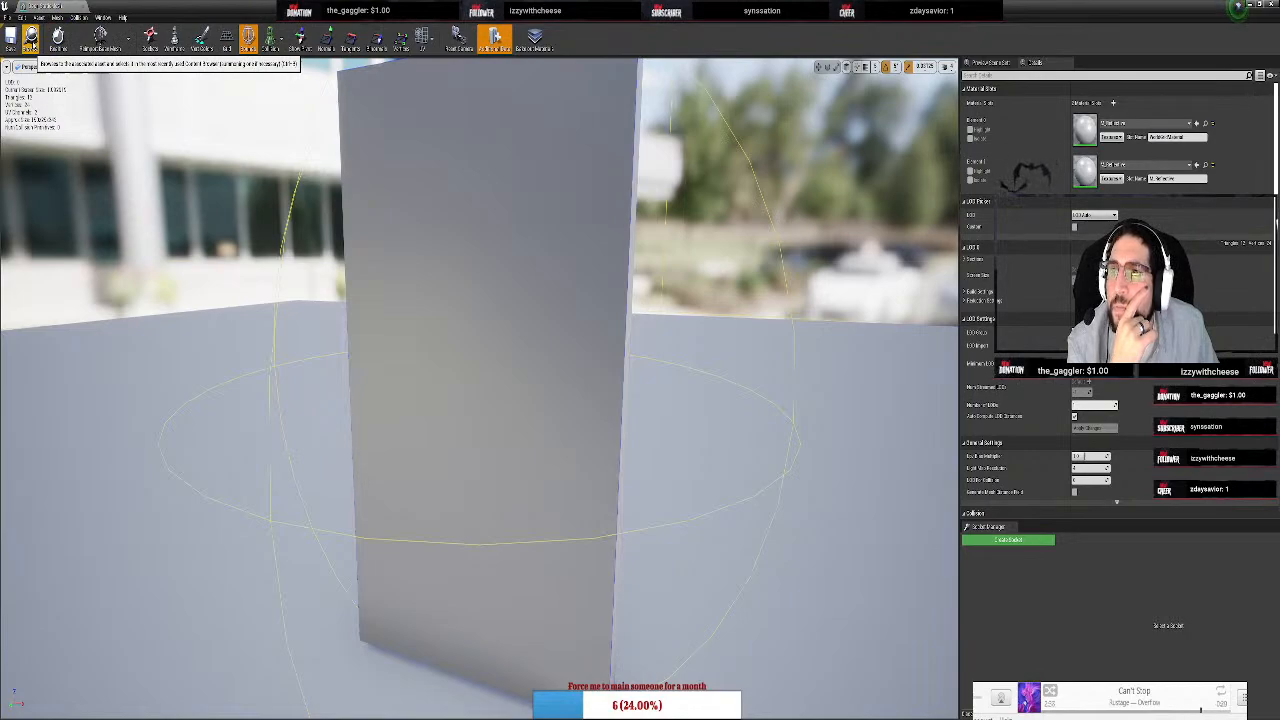
Add a box simplified collision to the door static mesh and close the mesh editor
click(38, 18)
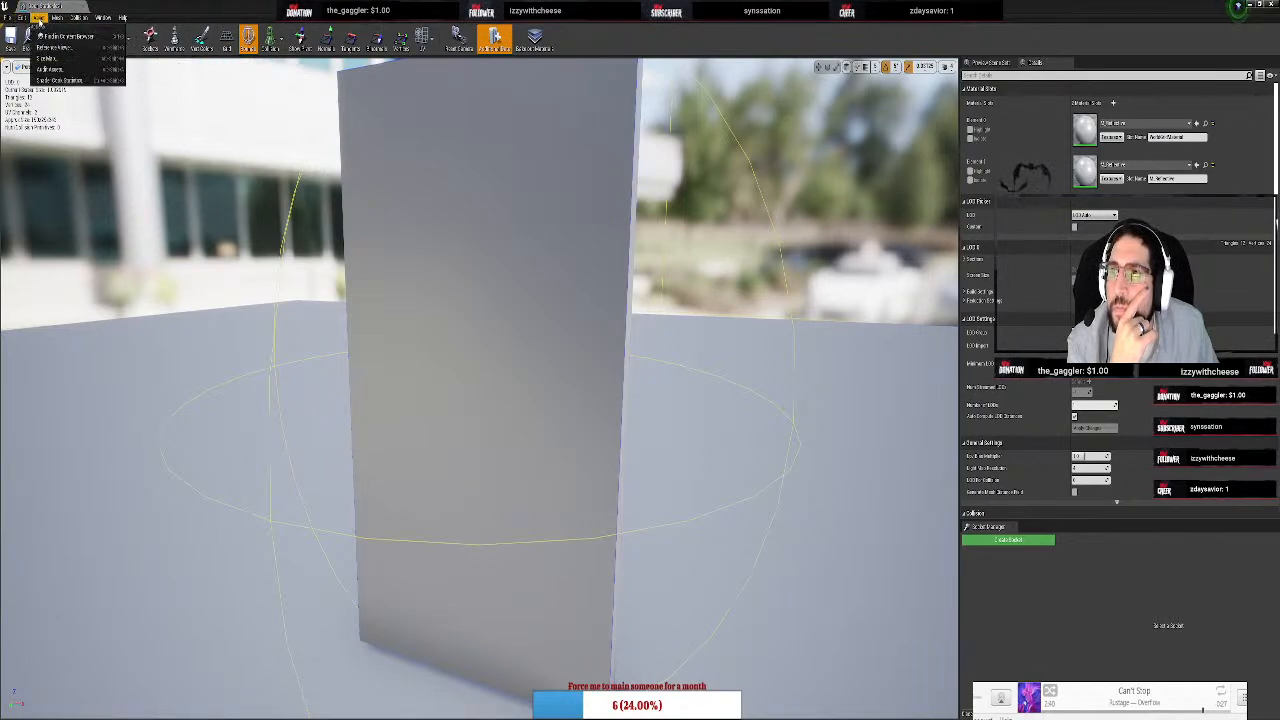
mouse_move(8, 18)
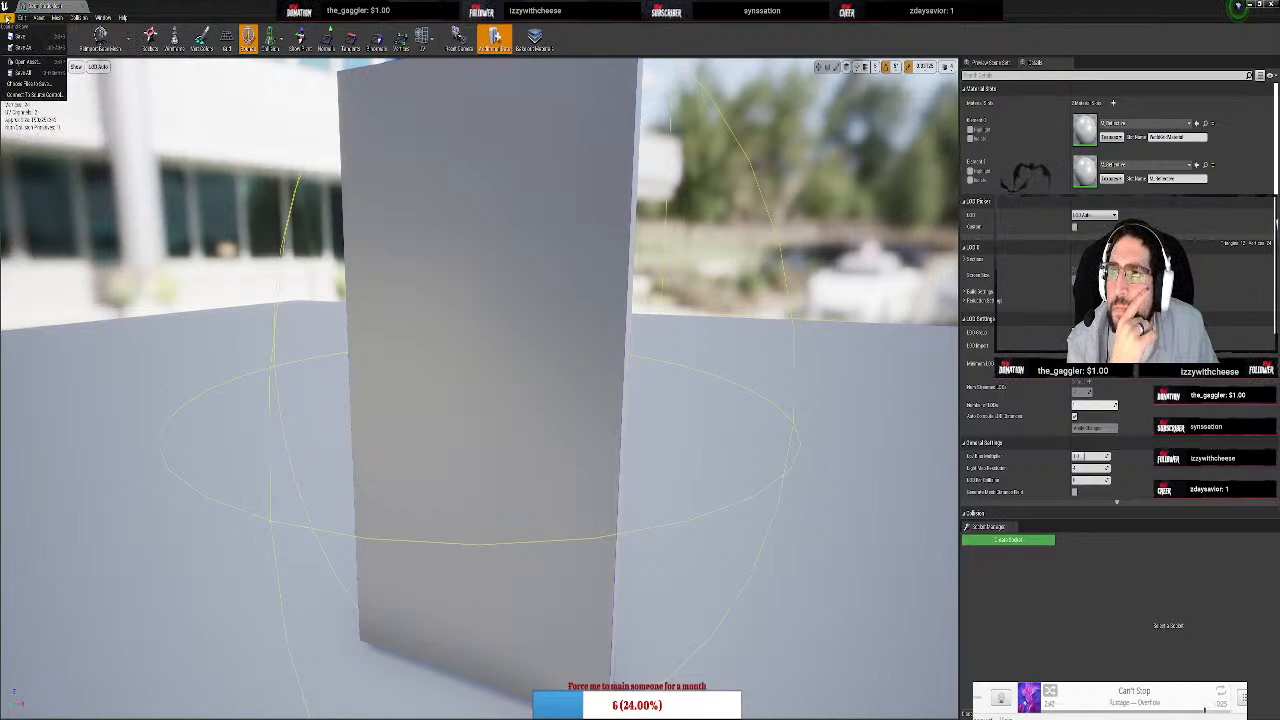
click(80, 18)
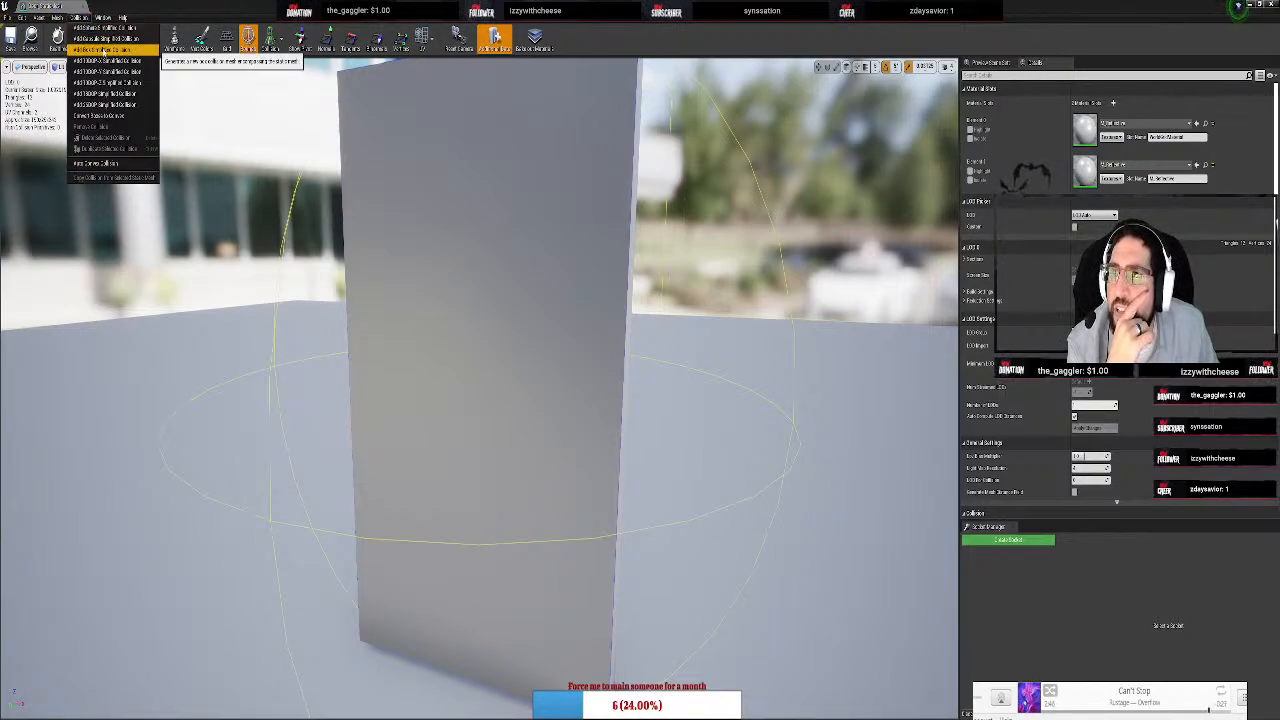
click(104, 49)
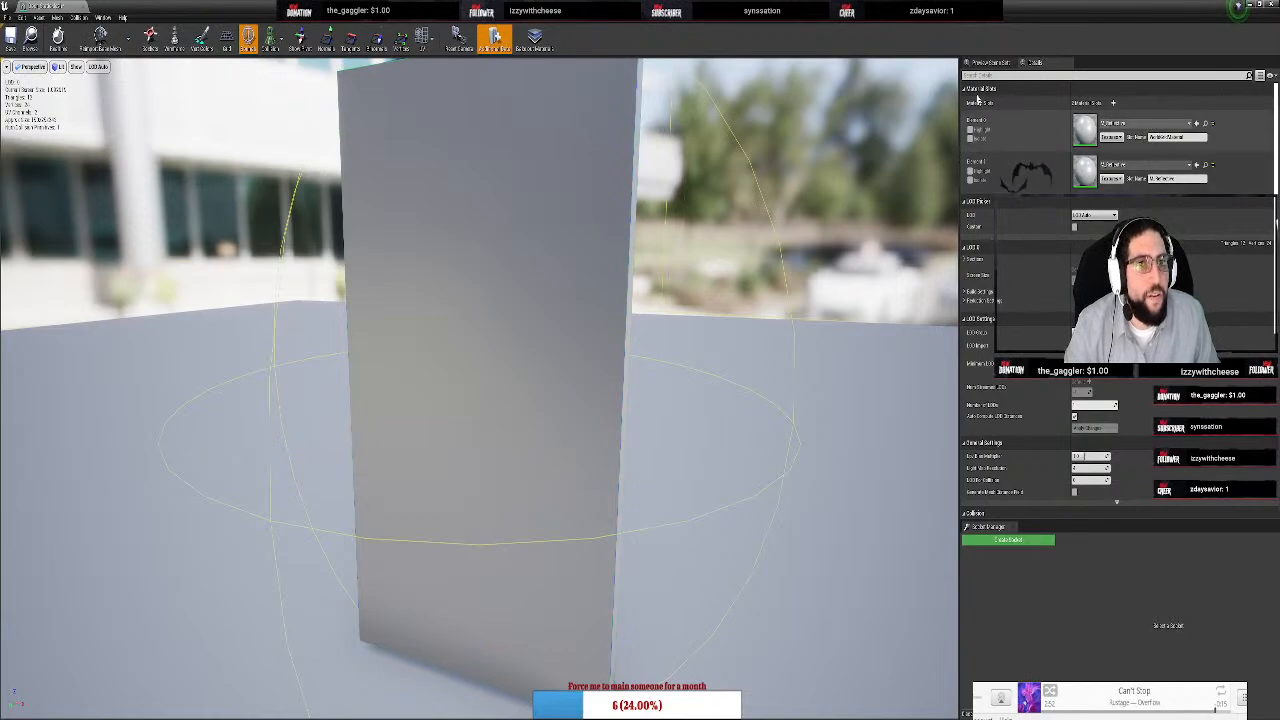
click(990, 63)
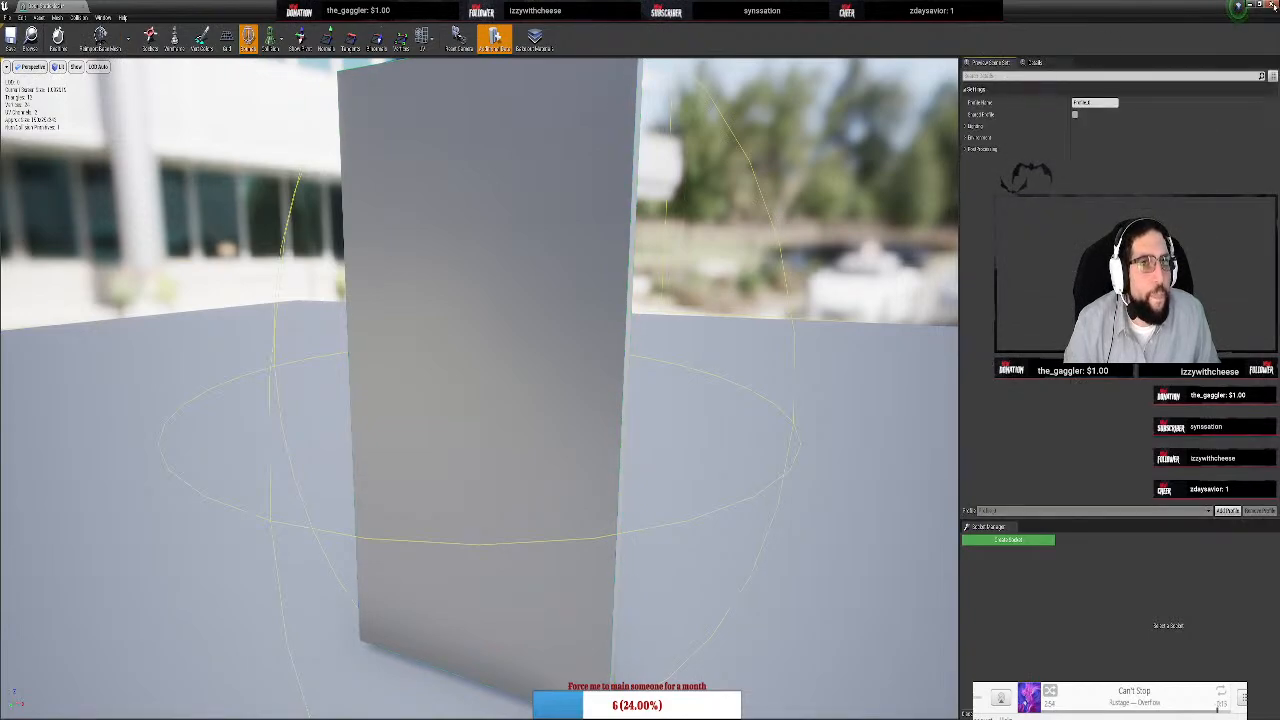
click(1272, 5)
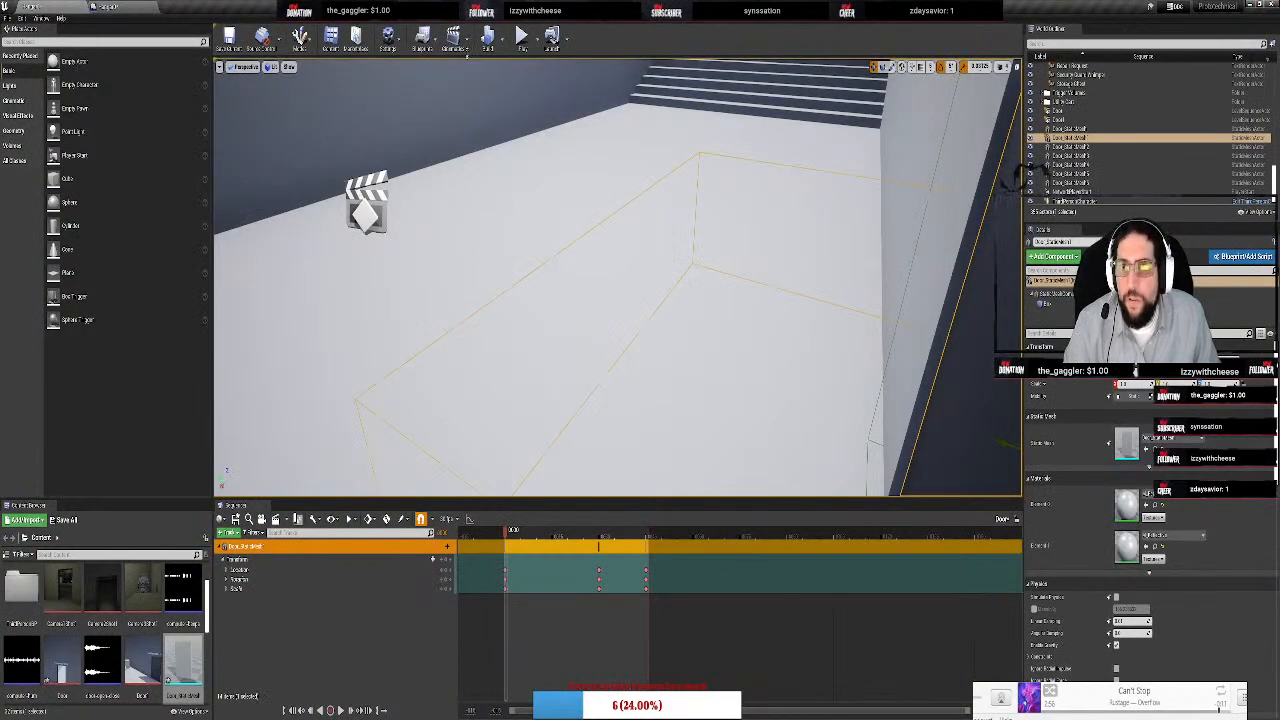
Playtest the level by running the character through the doorways to check the door behaviour, and stop the session
click(521, 36)
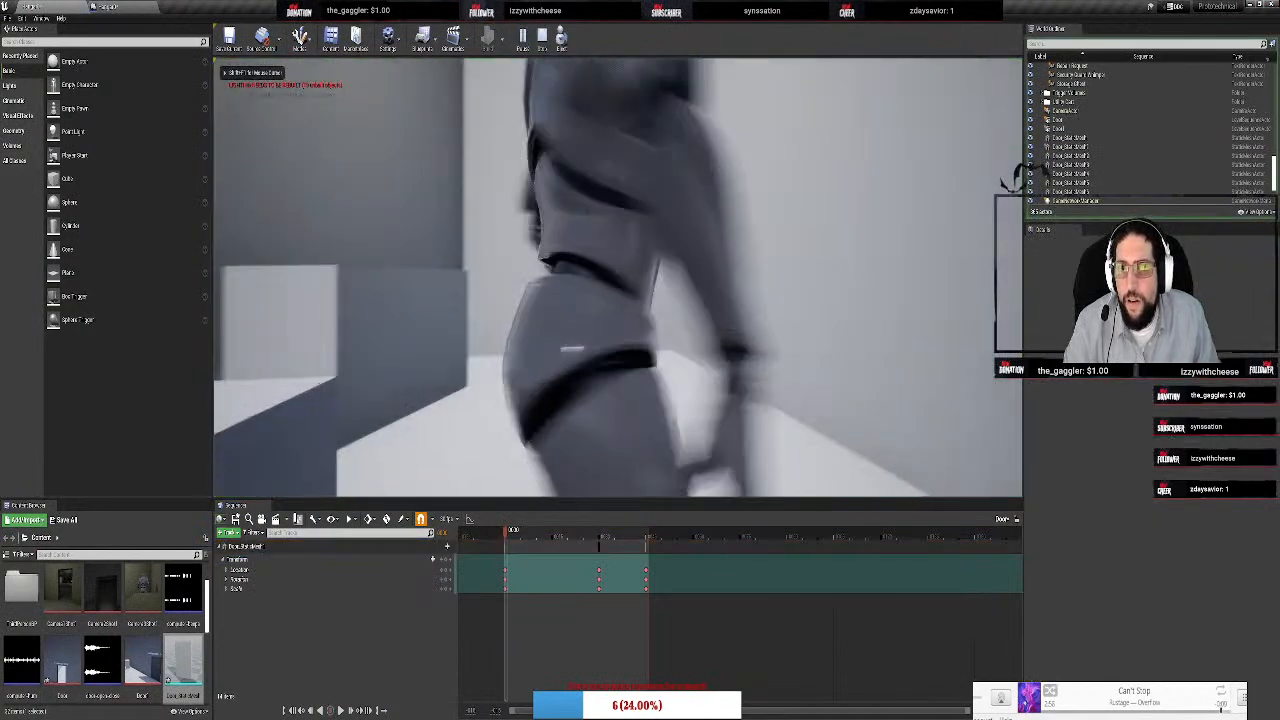
key(w)
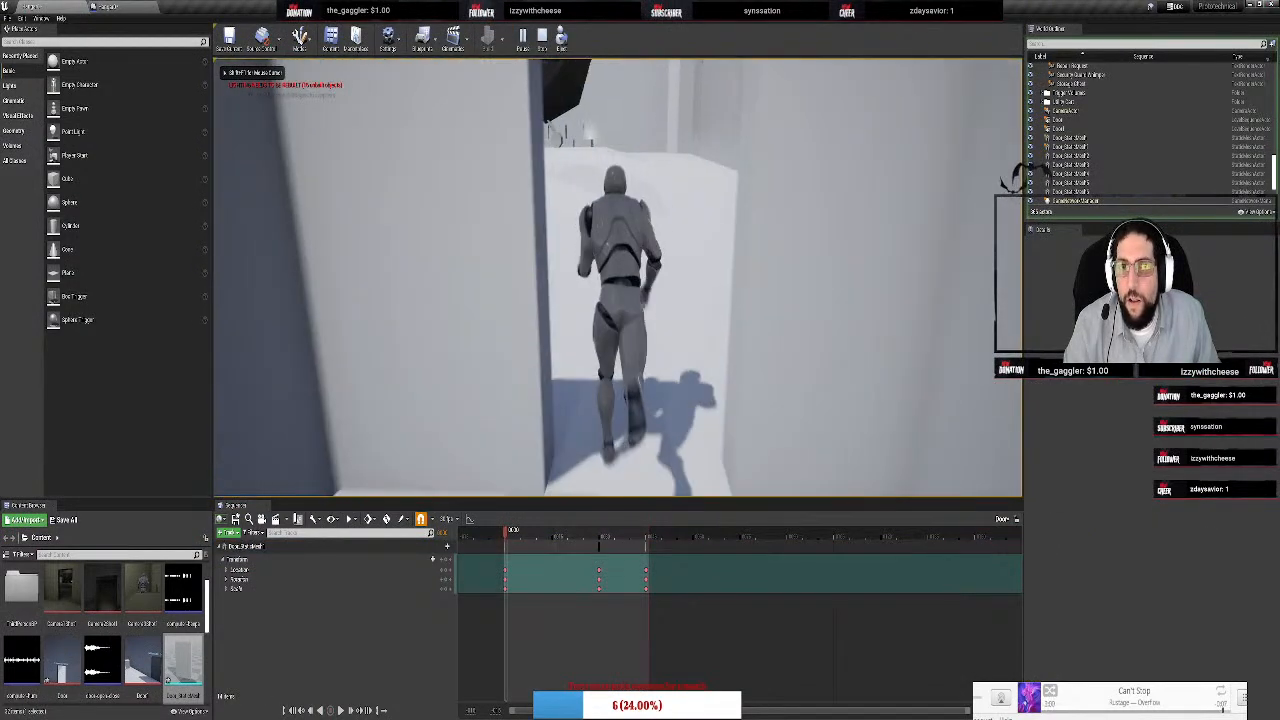
key(w)
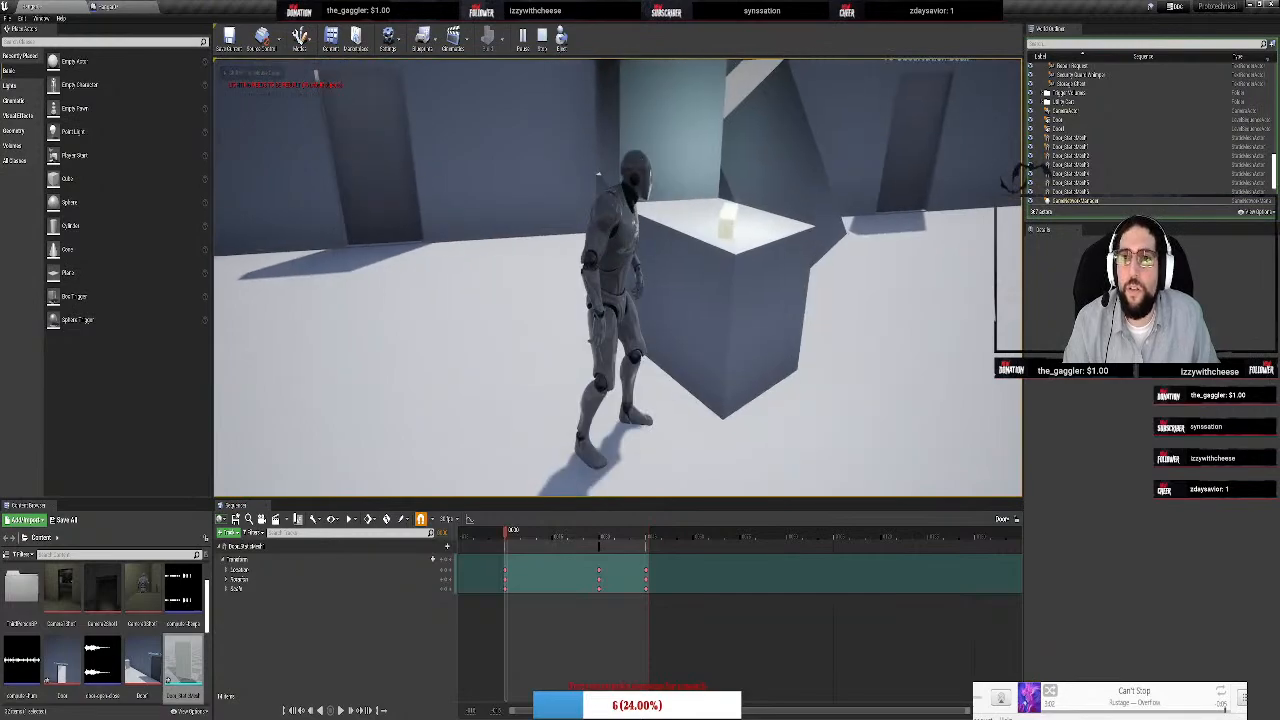
key(w)
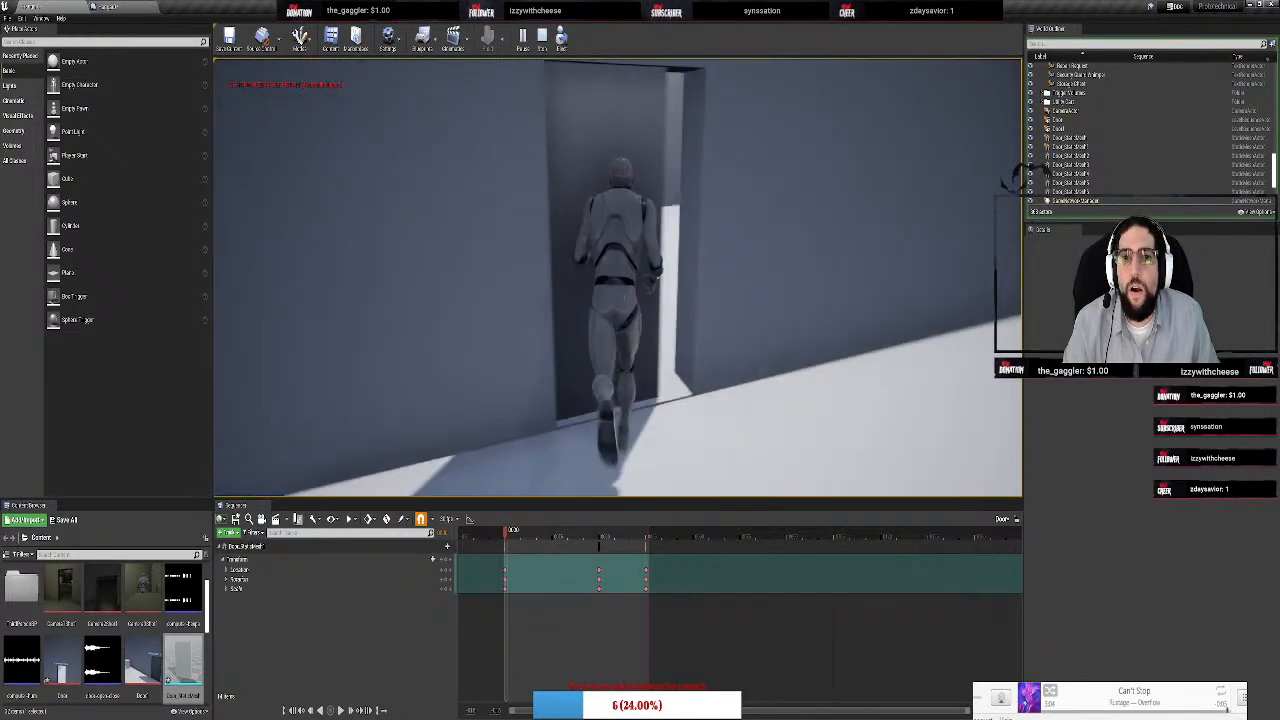
key(w)
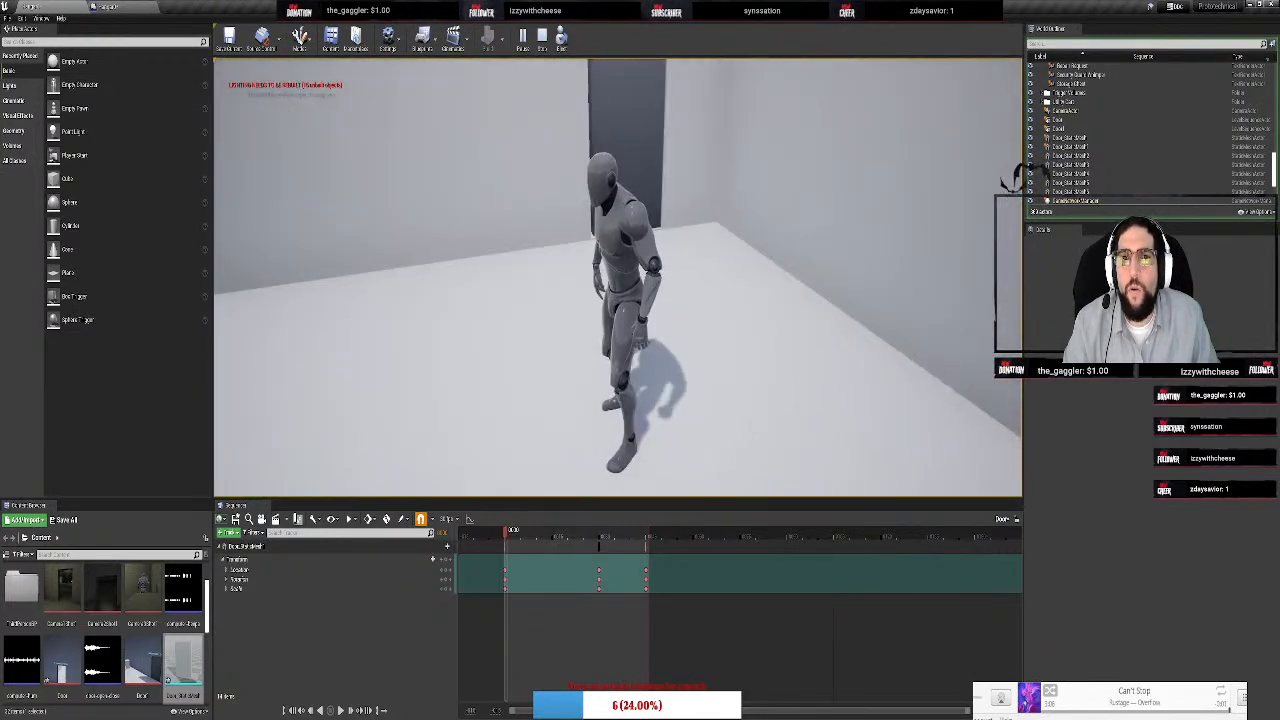
key(Escape)
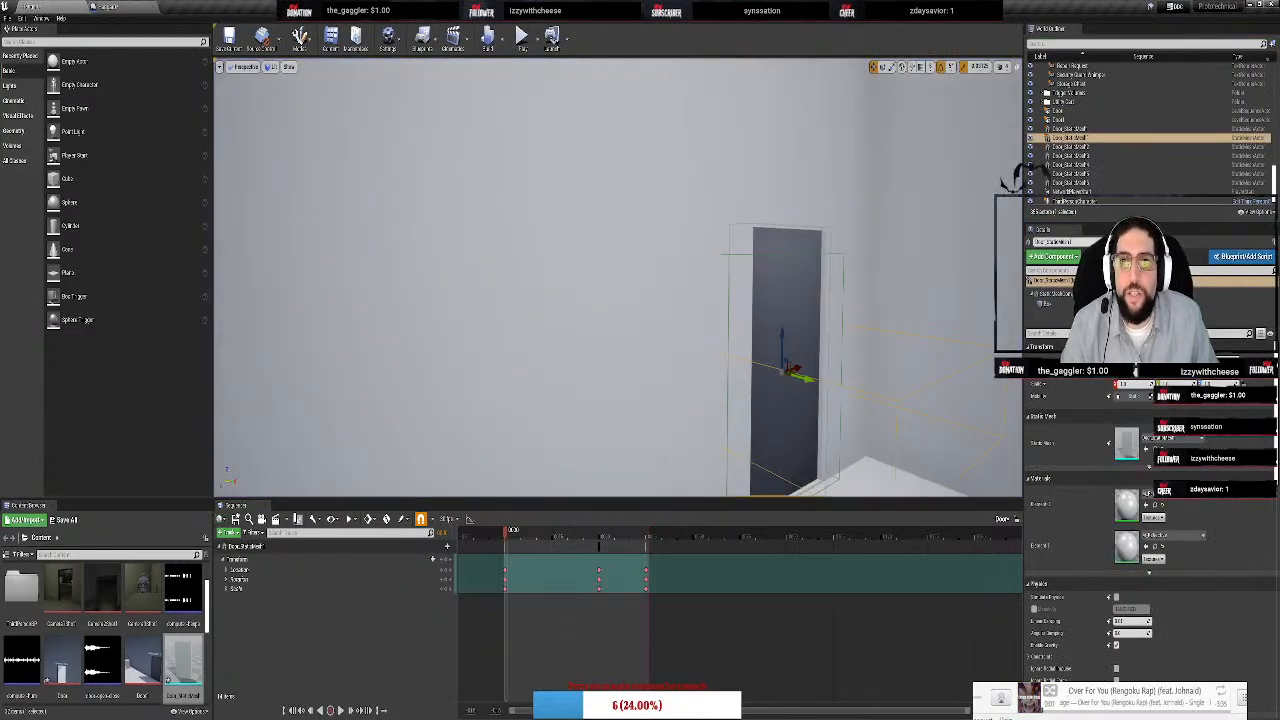
Examine the Hangar To Hall Door trigger volume and the surrounding wall from both sides of the doorway
right_drag(820, 251, 727, 270)
click(837, 254)
right_drag(837, 254, 882, 273)
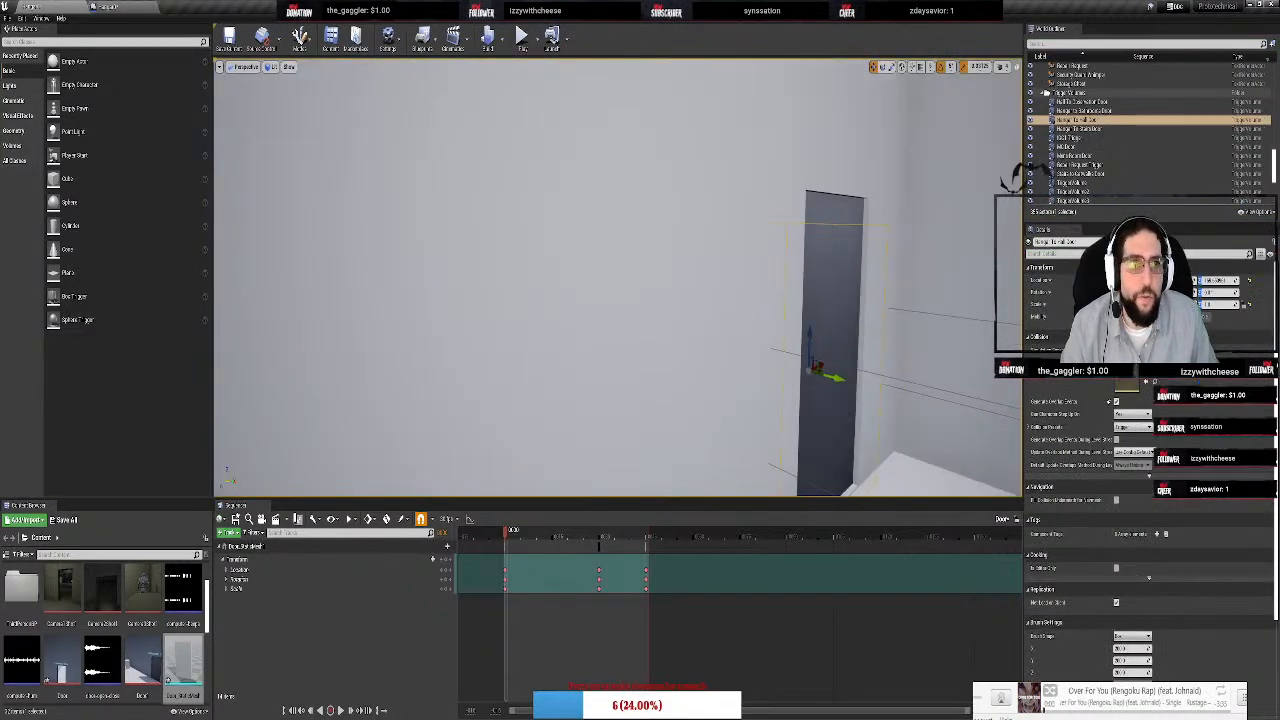
key(f)
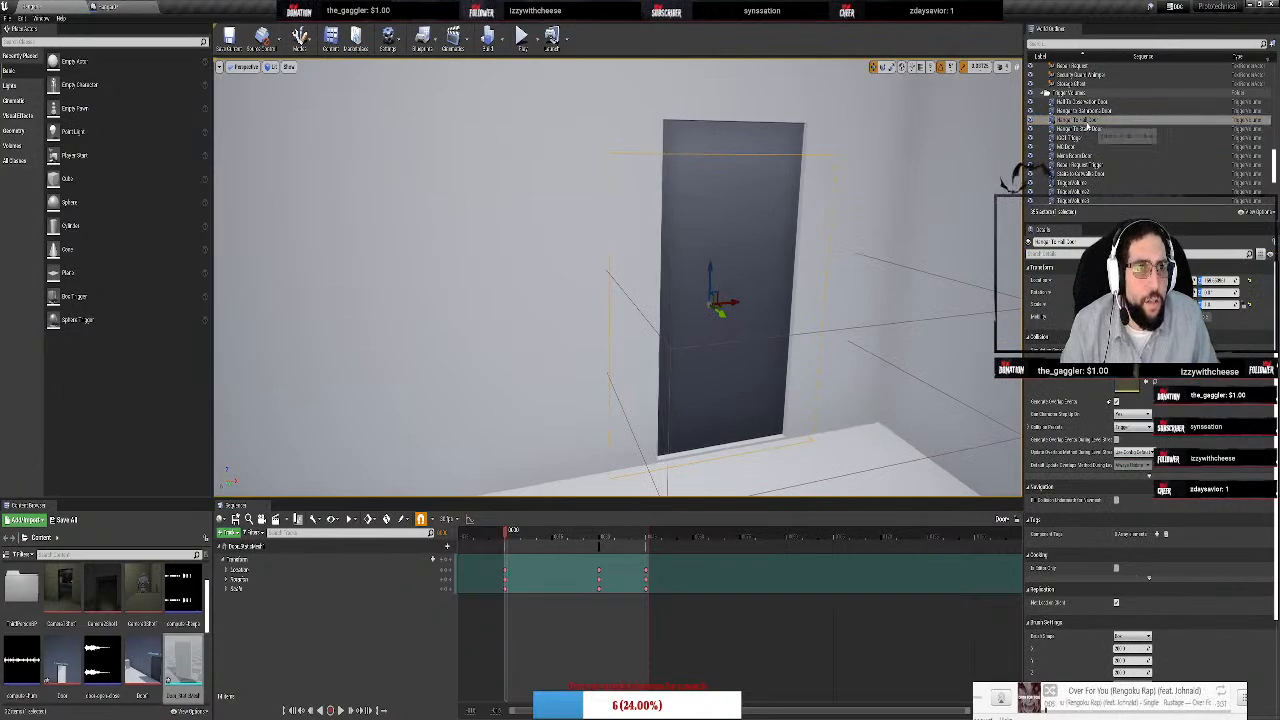
click(1087, 121)
double_click(1088, 121)
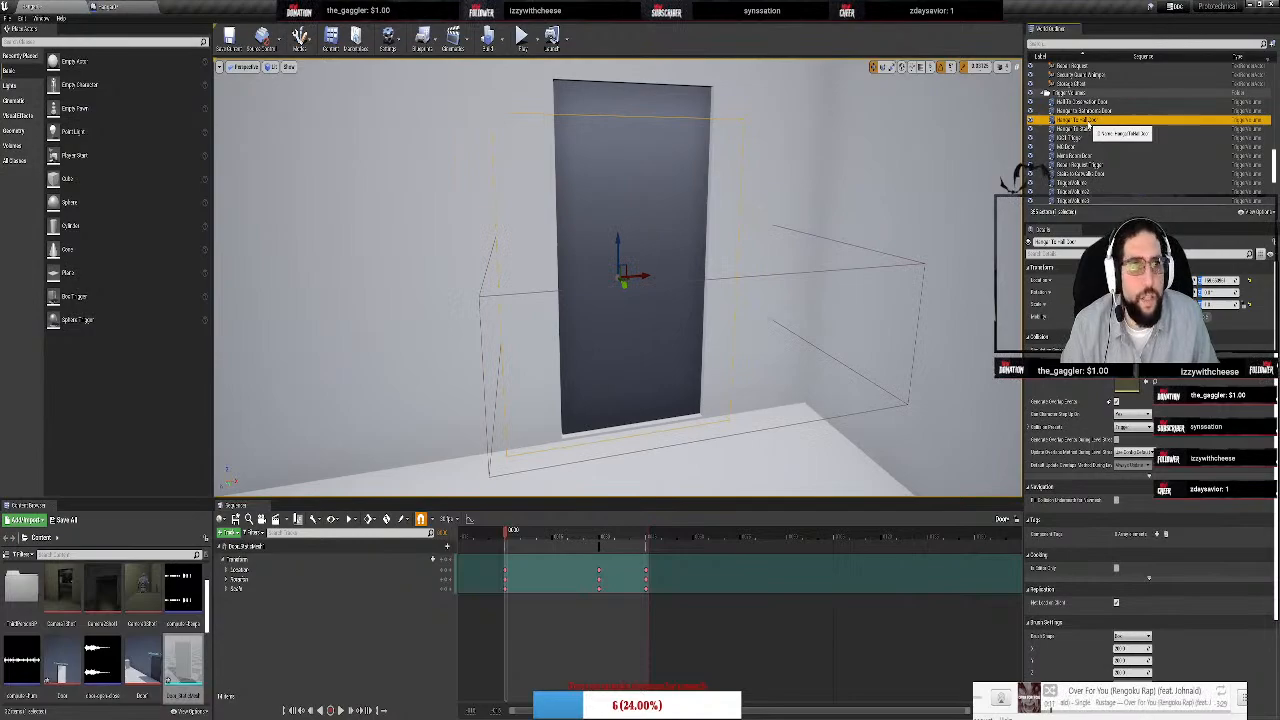
right_drag(674, 172, 672, 126)
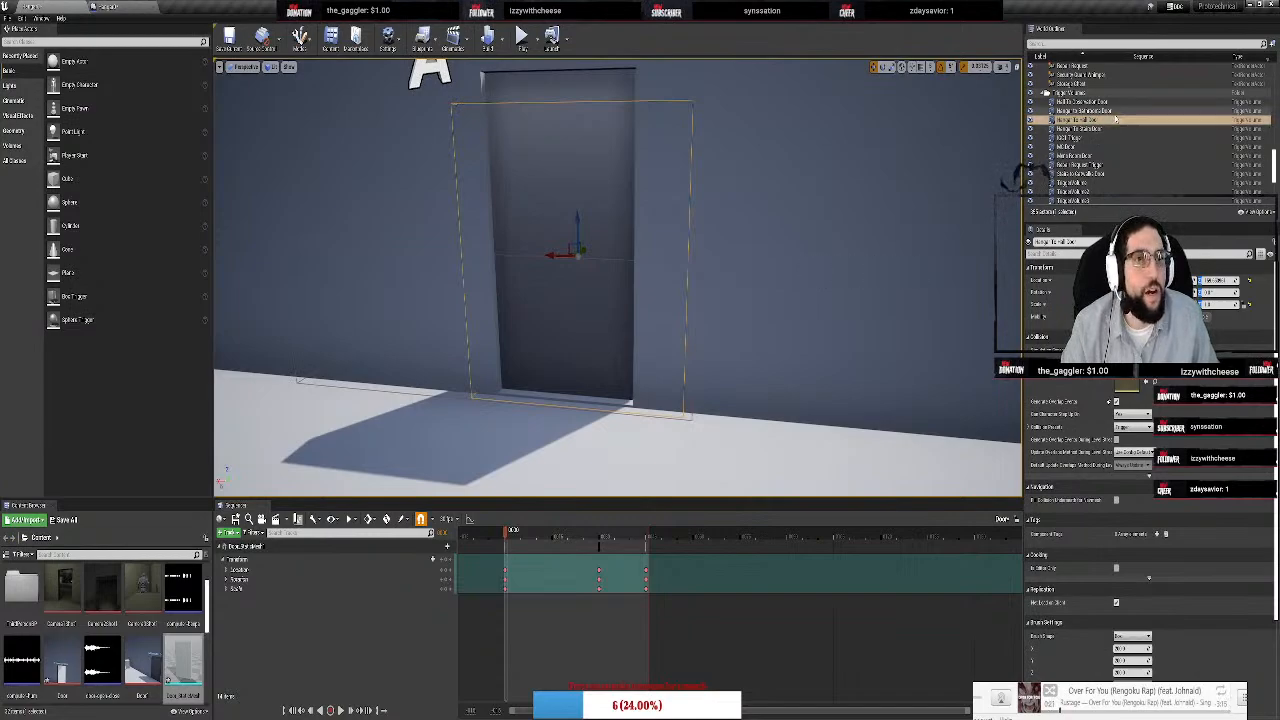
click(431, 251)
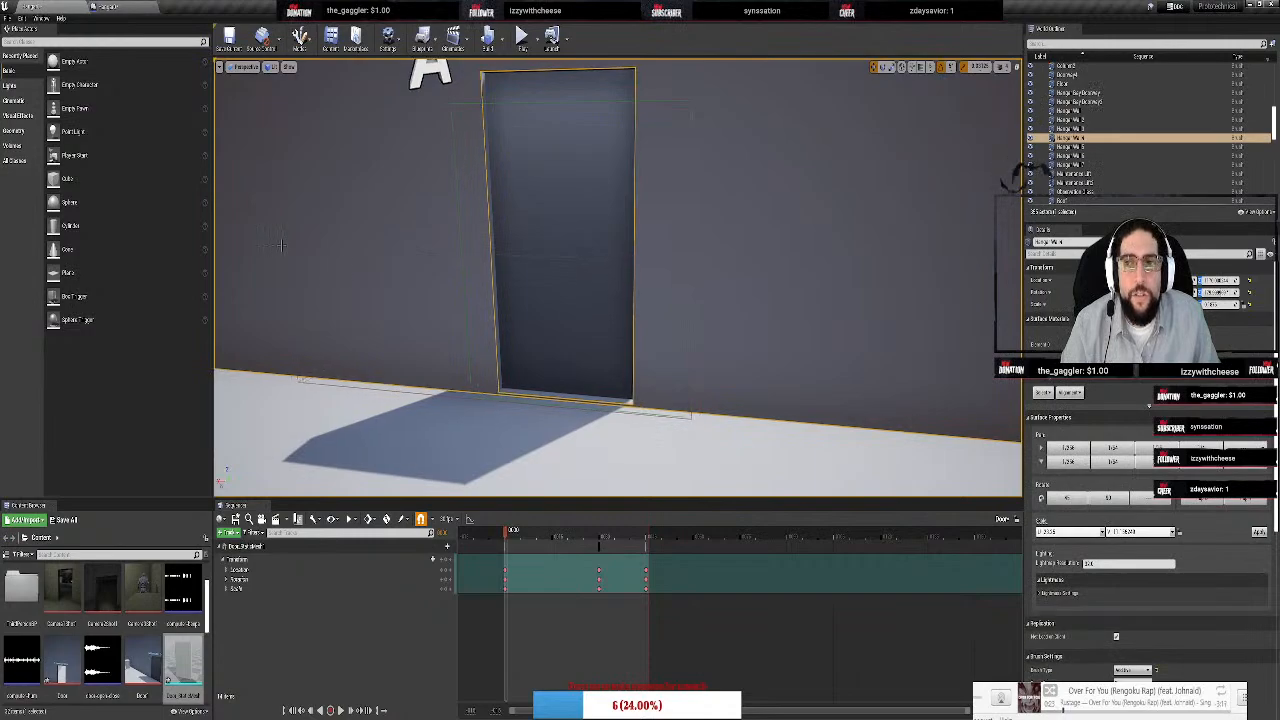
alt+drag(282, 246, 20, 250)
click(570, 265)
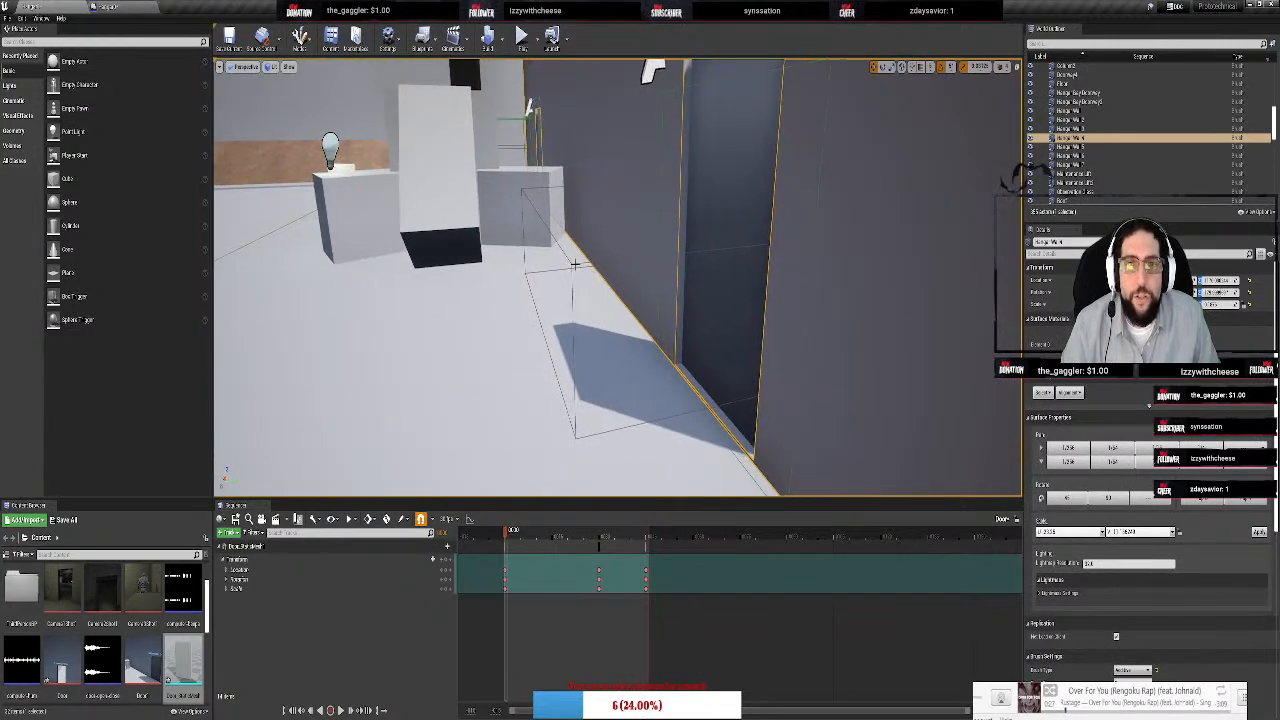
Find the hangar door static mesh's begin and end overlap events in the level blueprint and delete both
click(667, 219)
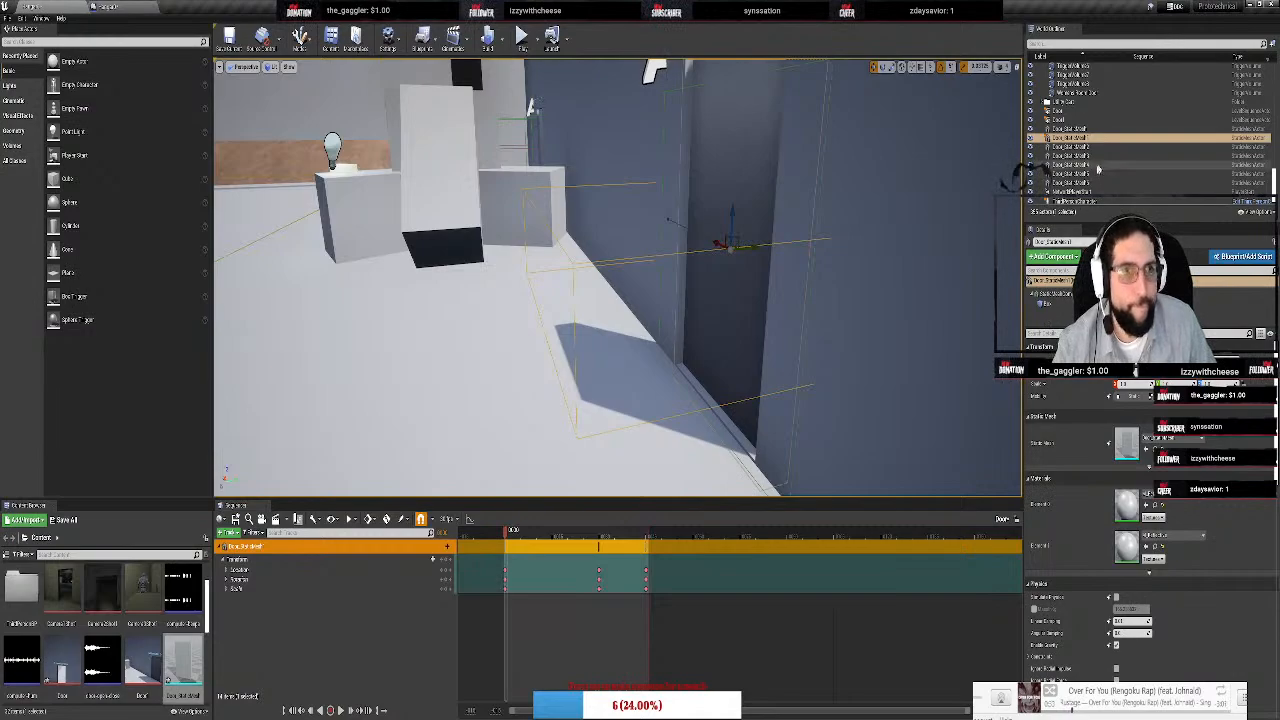
right_click(1118, 138)
mouse_move(1149, 531)
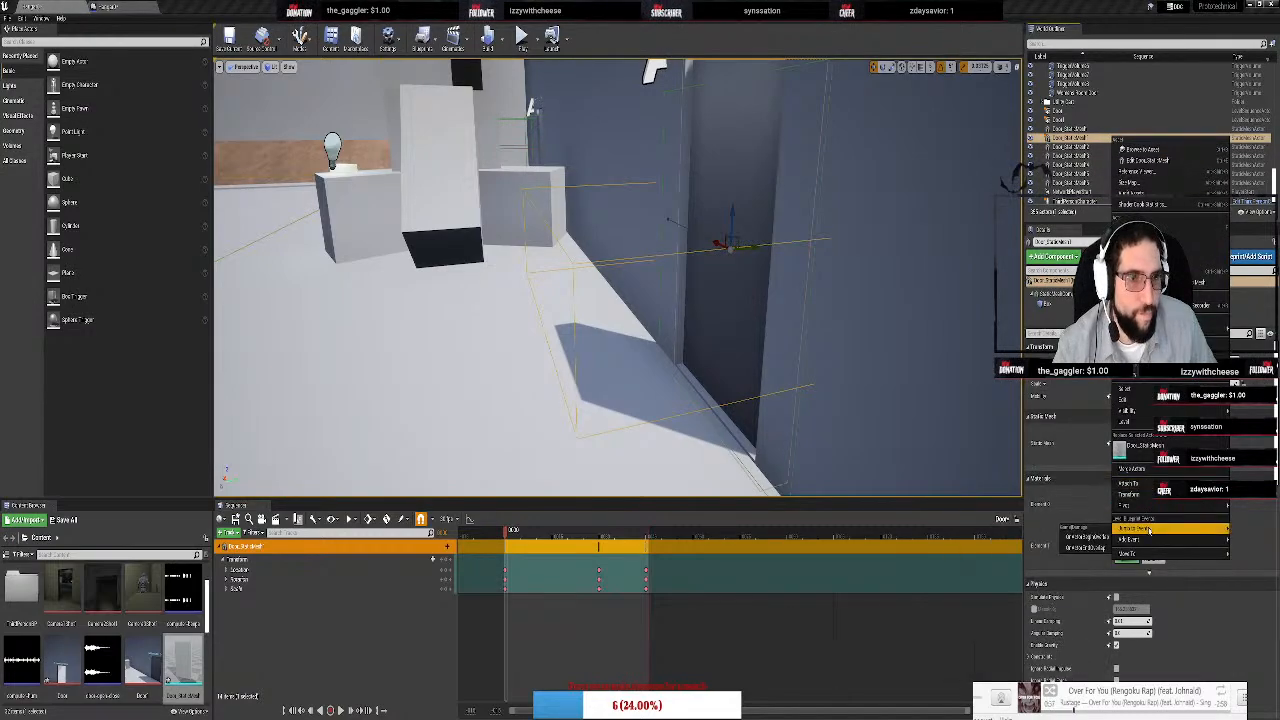
click(1085, 537)
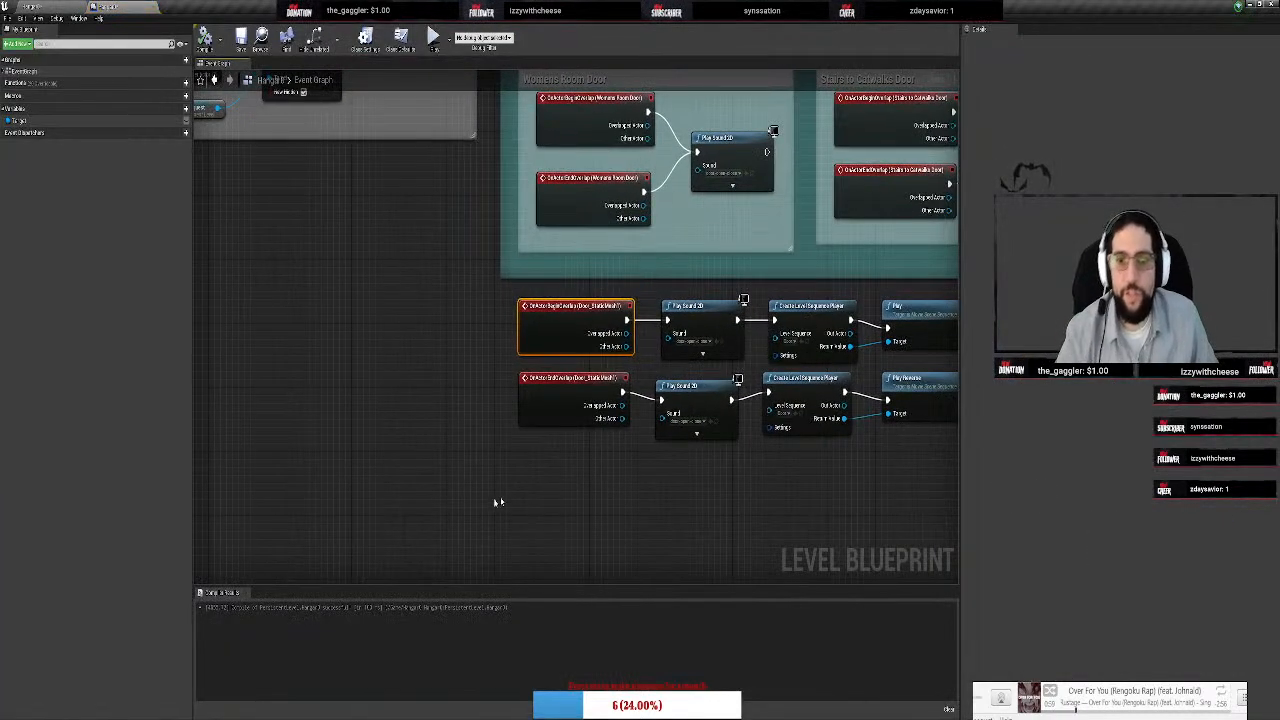
drag(462, 495, 540, 332)
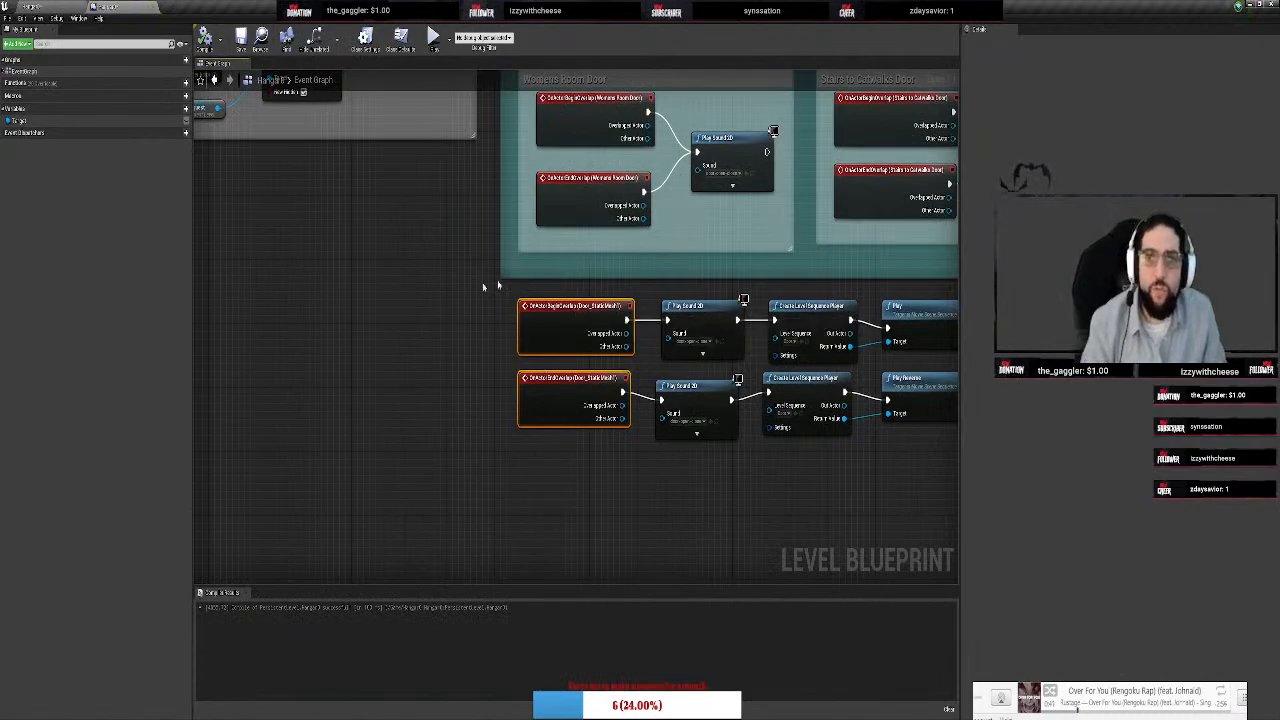
key(Delete)
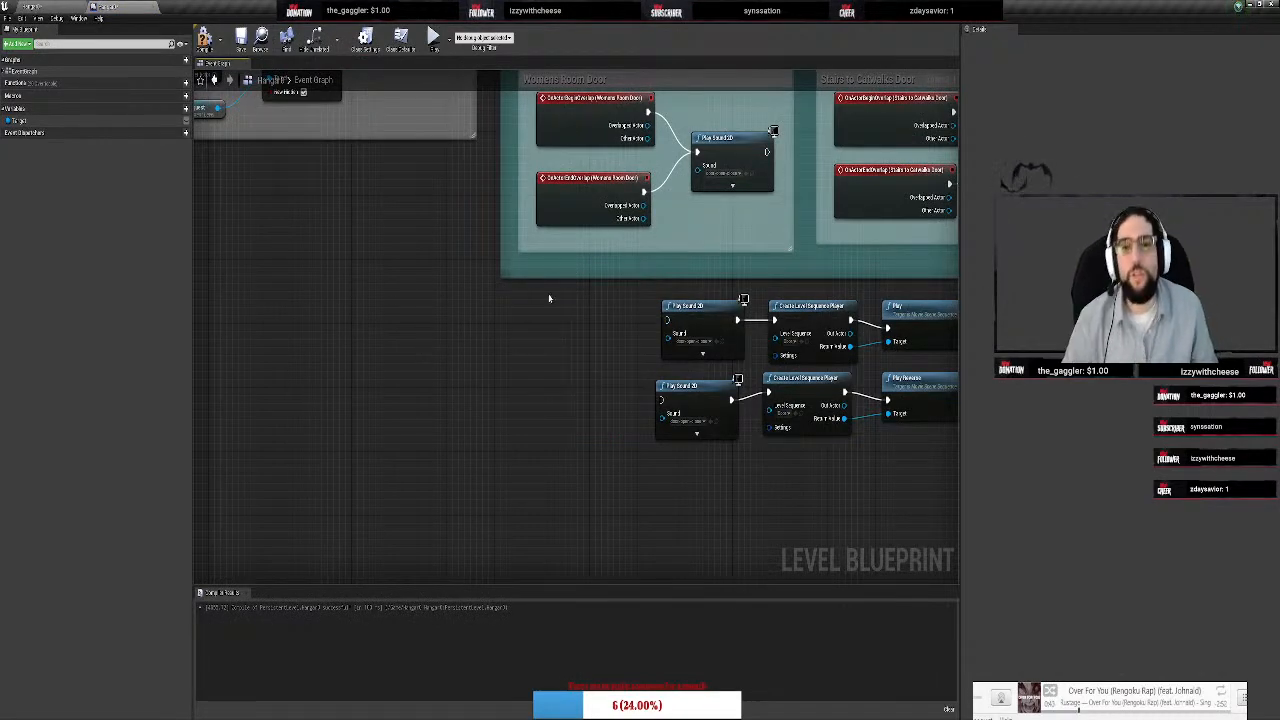
Move the Hangar To Hall Door comment group slightly up and delete its Play Sound 2D node
scroll(400, 477, down, 5)
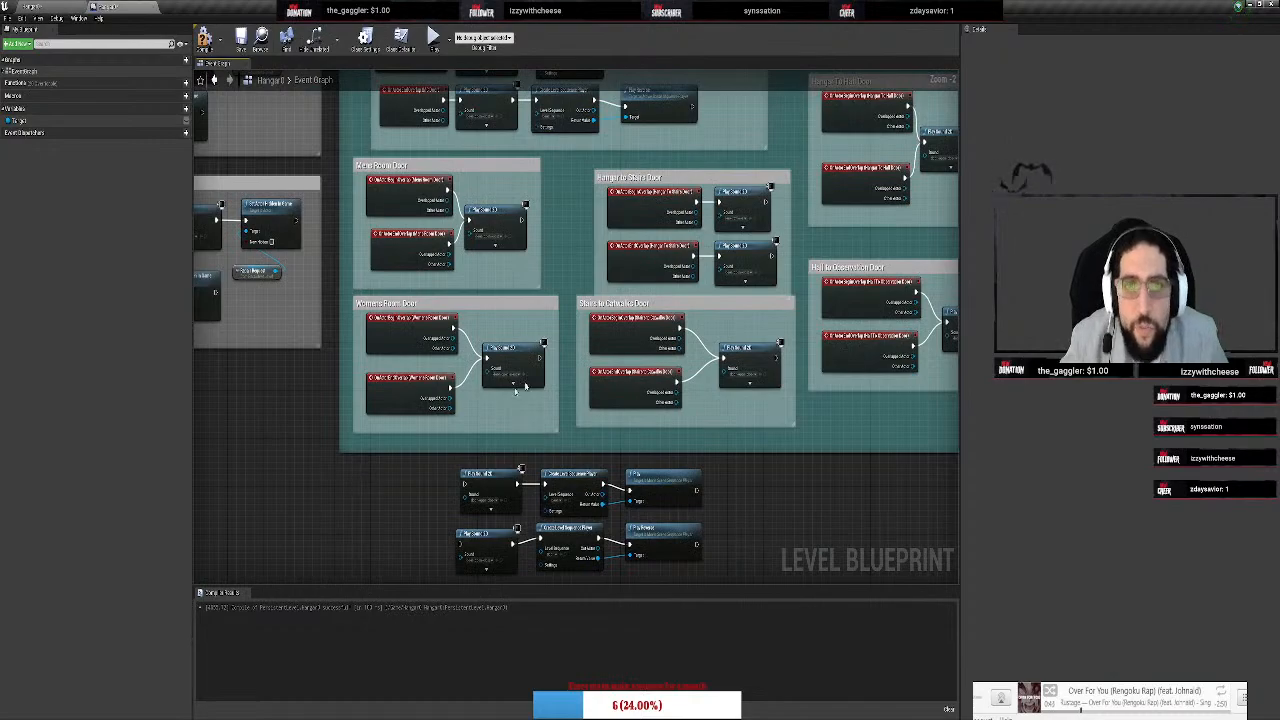
right_drag(727, 402, 677, 524)
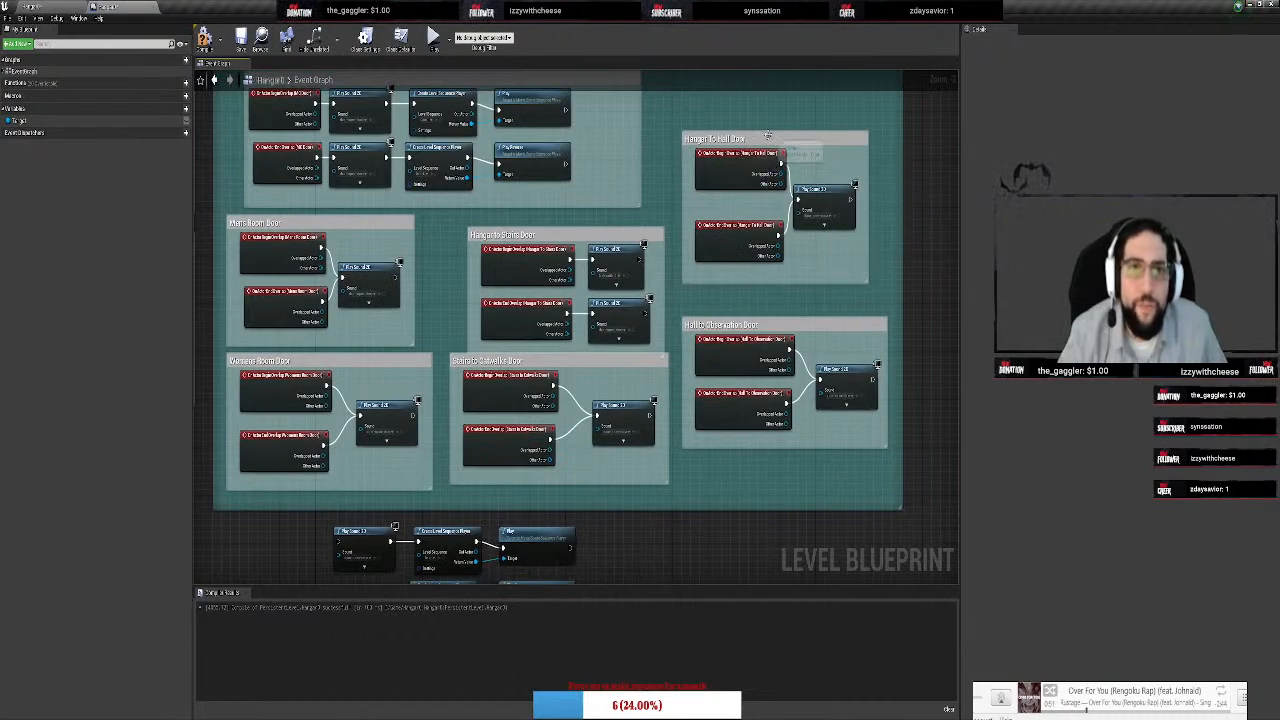
drag(767, 134, 767, 116)
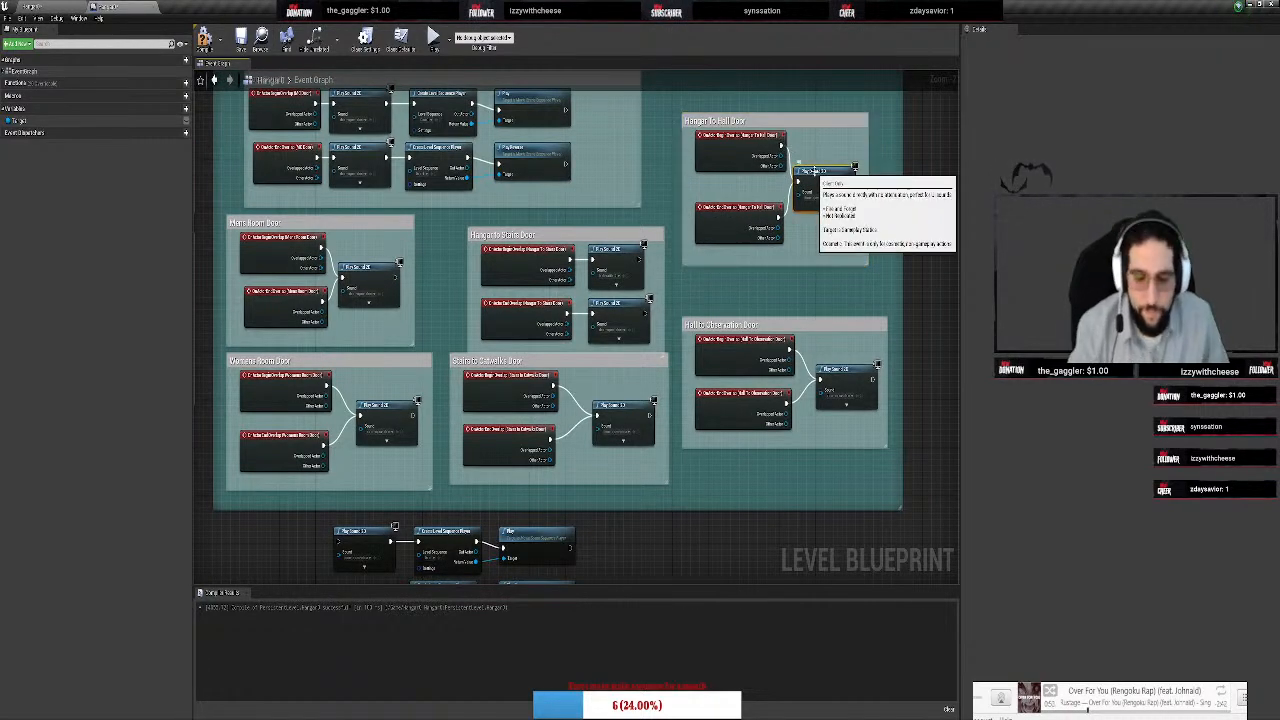
scroll(869, 383, down, 5)
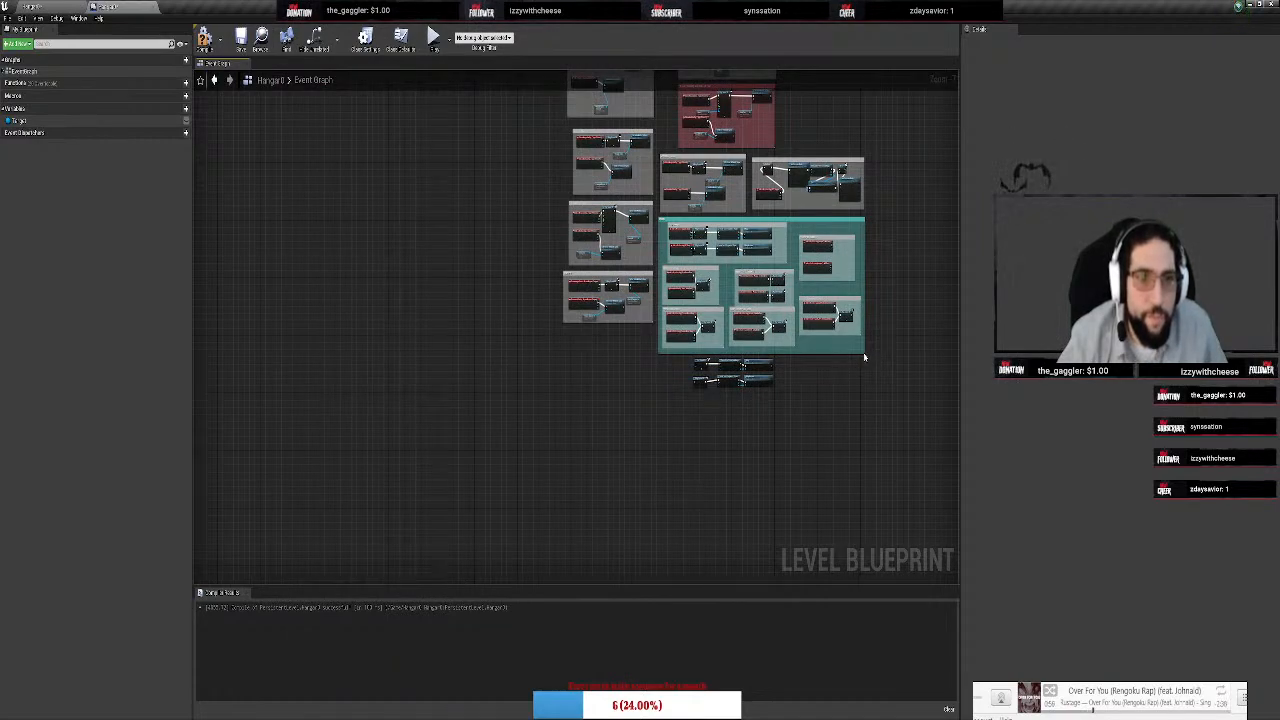
Enlarge the teal doors comment and the Hangar To Hall Door comment to enclose the loose sound and sequence chains, placed beside its overlap events
drag(864, 353, 941, 399)
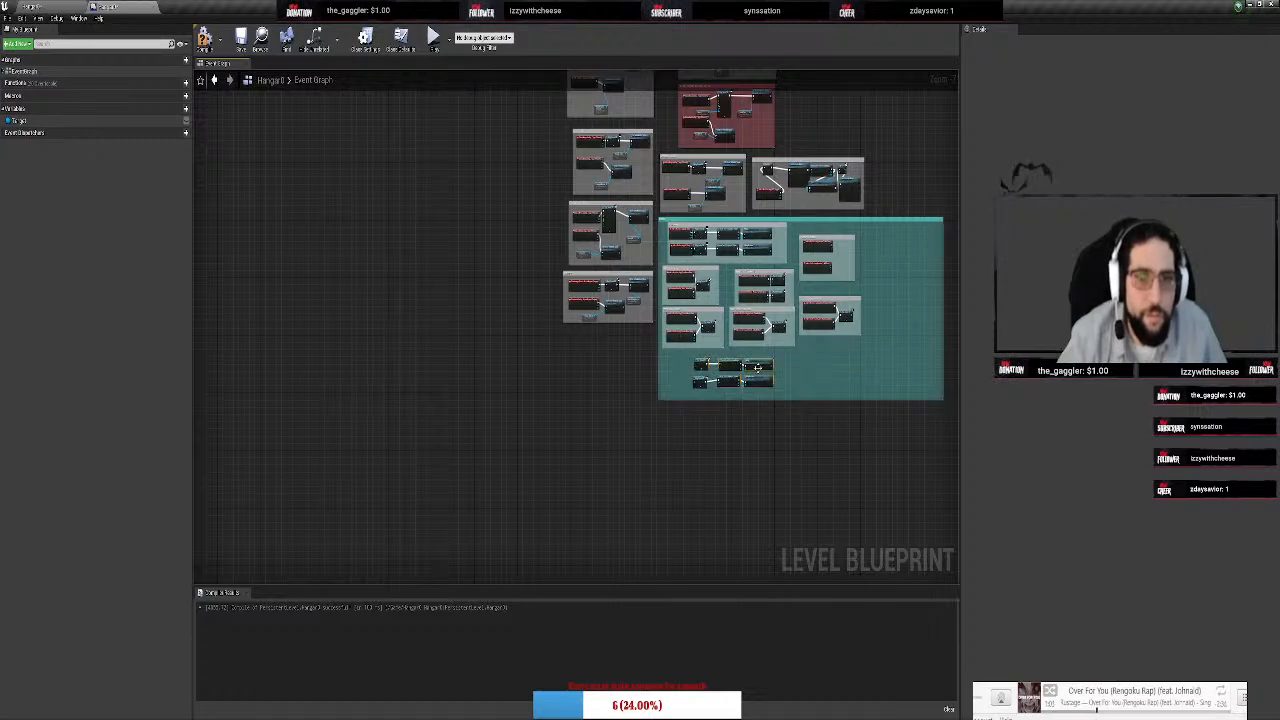
drag(759, 368, 902, 258)
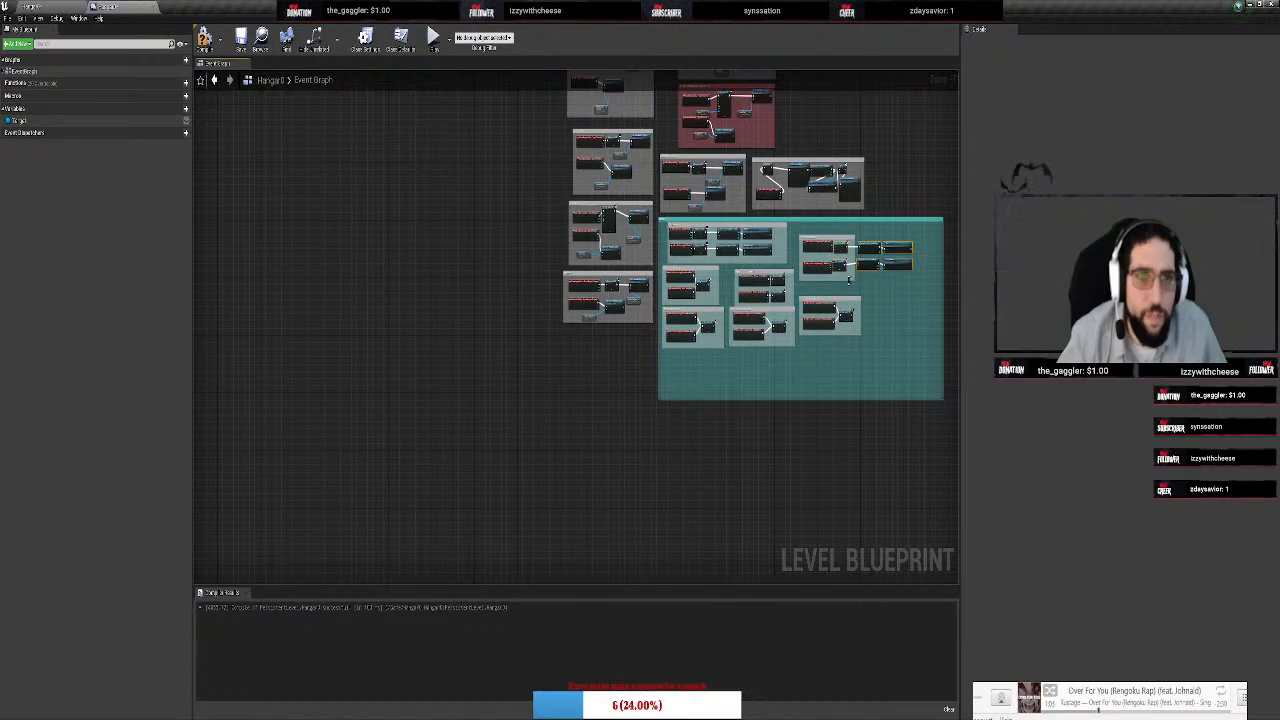
drag(800, 234, 916, 277)
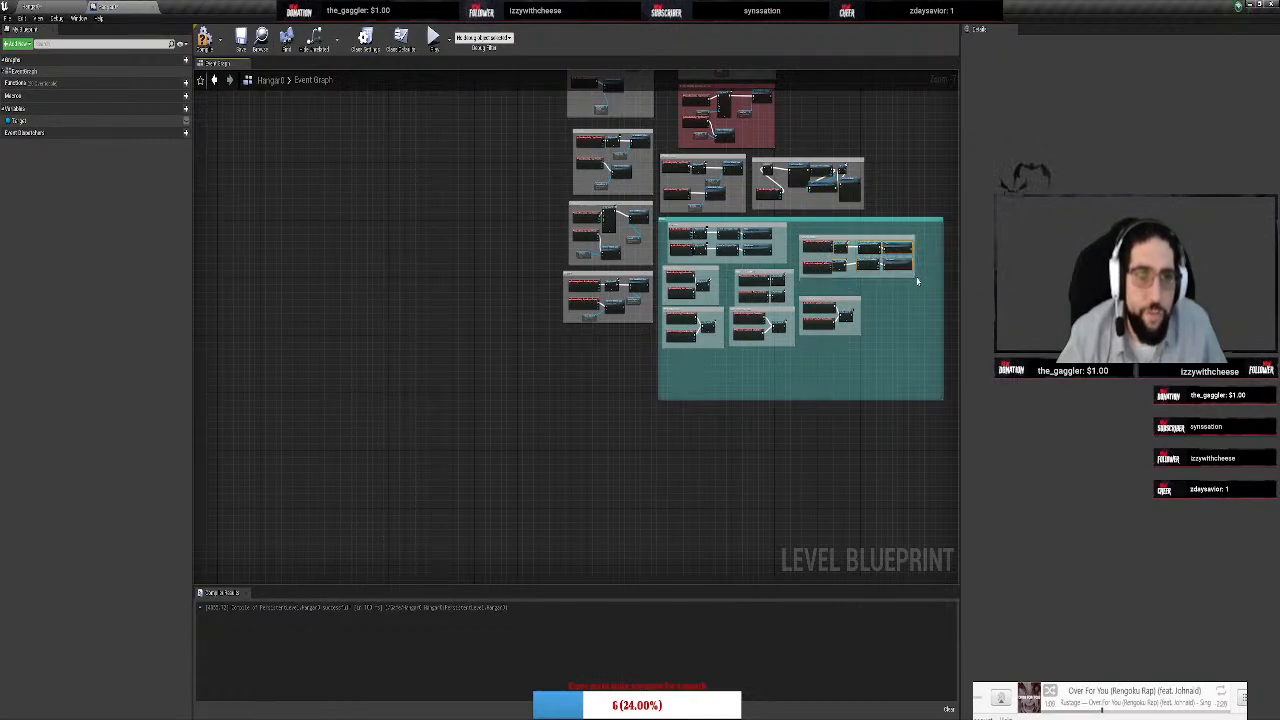
scroll(903, 286, up, 5)
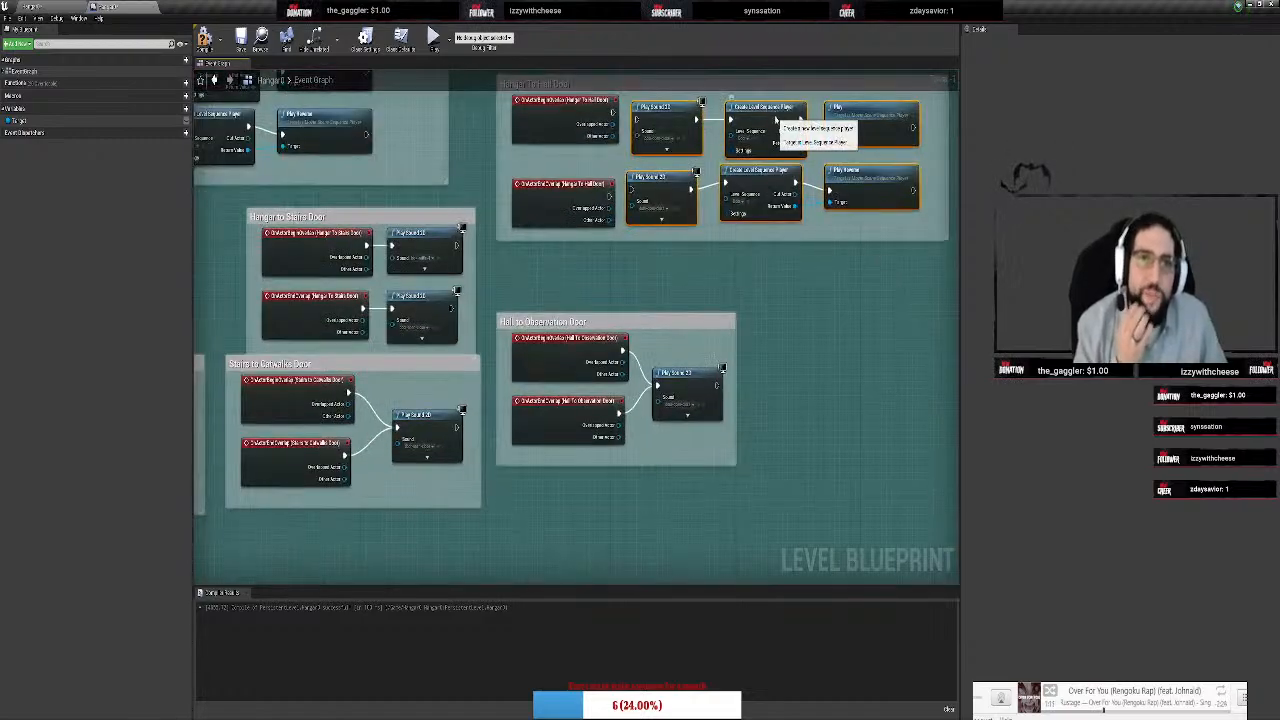
drag(776, 119, 795, 123)
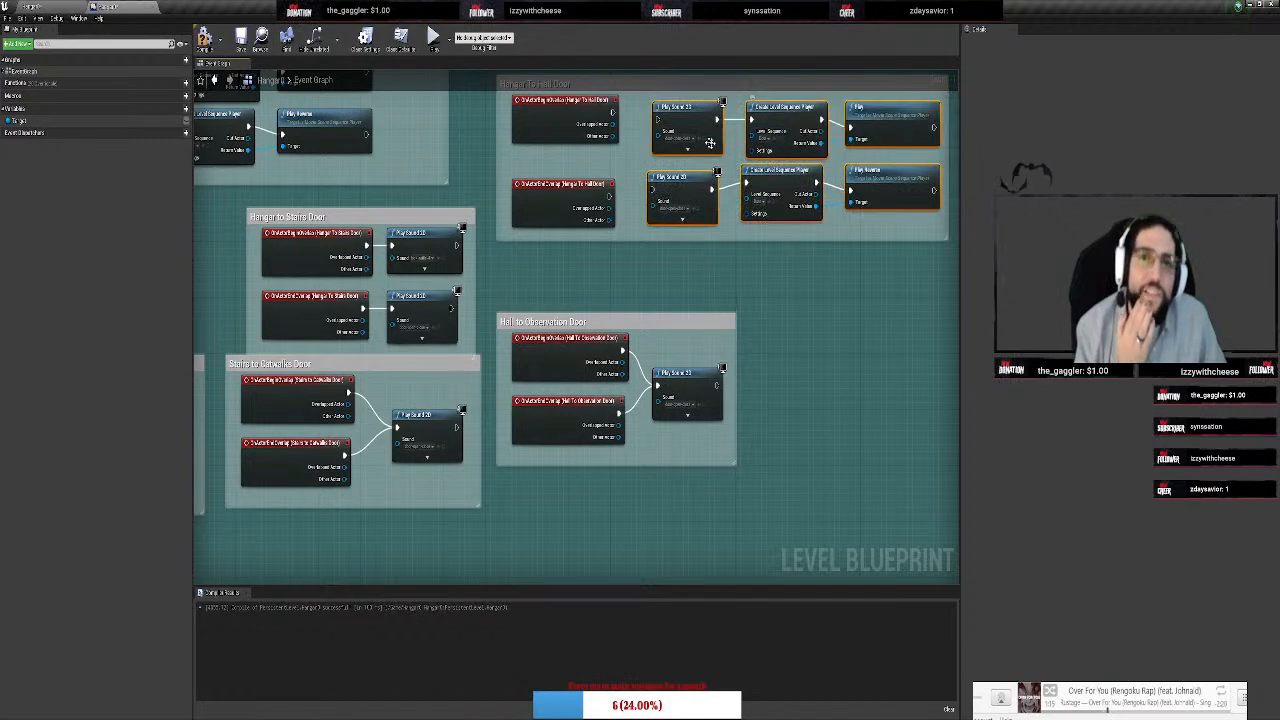
Connect the Hanger To Hall Door begin and end overlap events to their respective Play Sound 2D nodes
drag(613, 112, 657, 119)
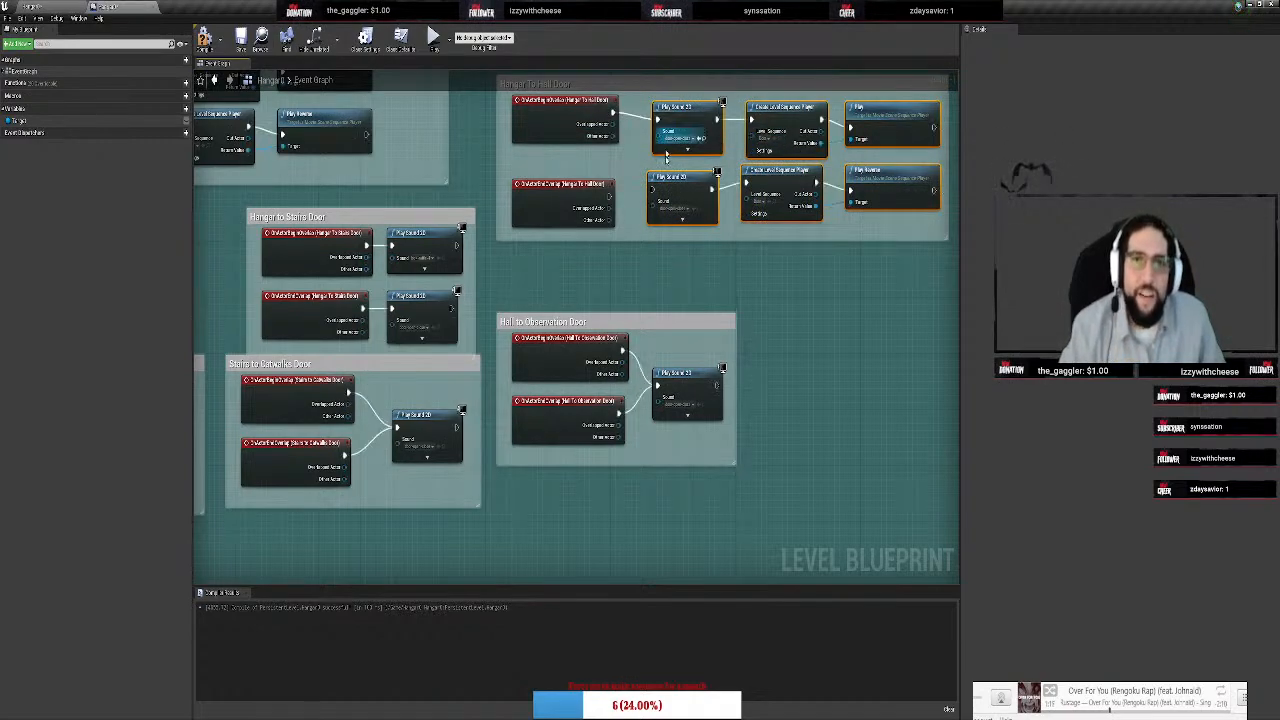
drag(611, 193, 657, 190)
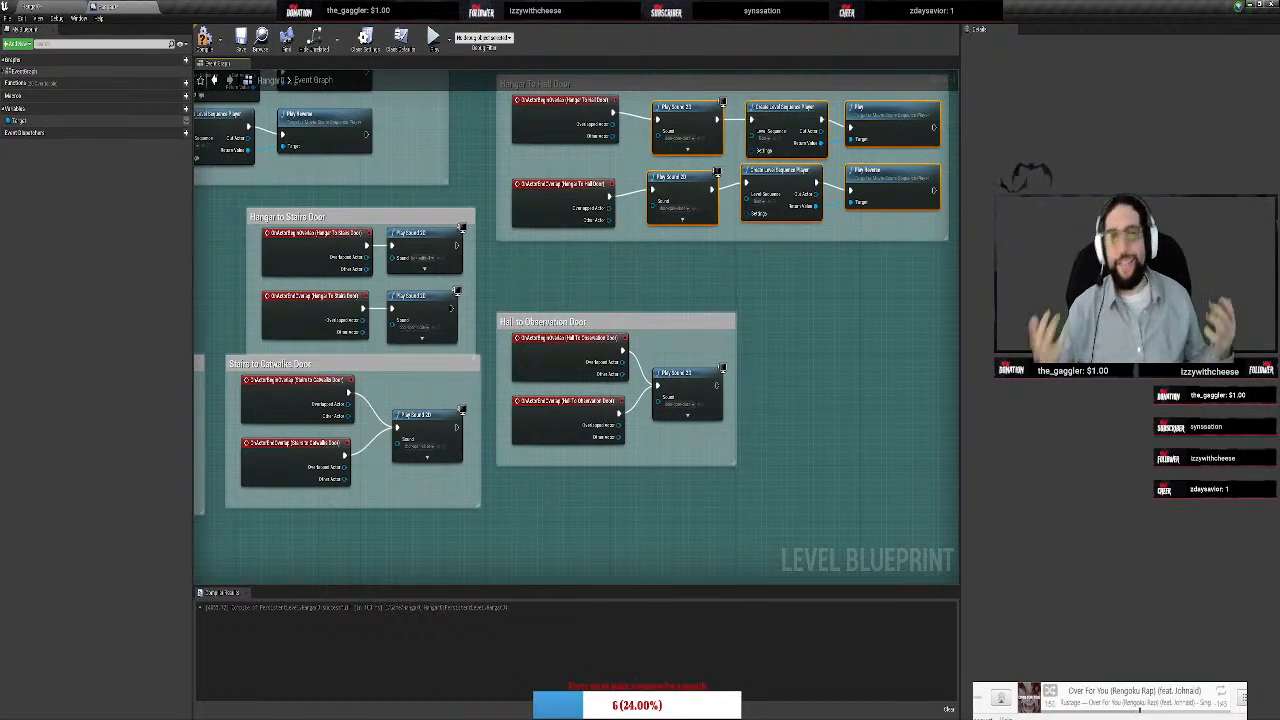
right_drag(830, 299, 749, 412)
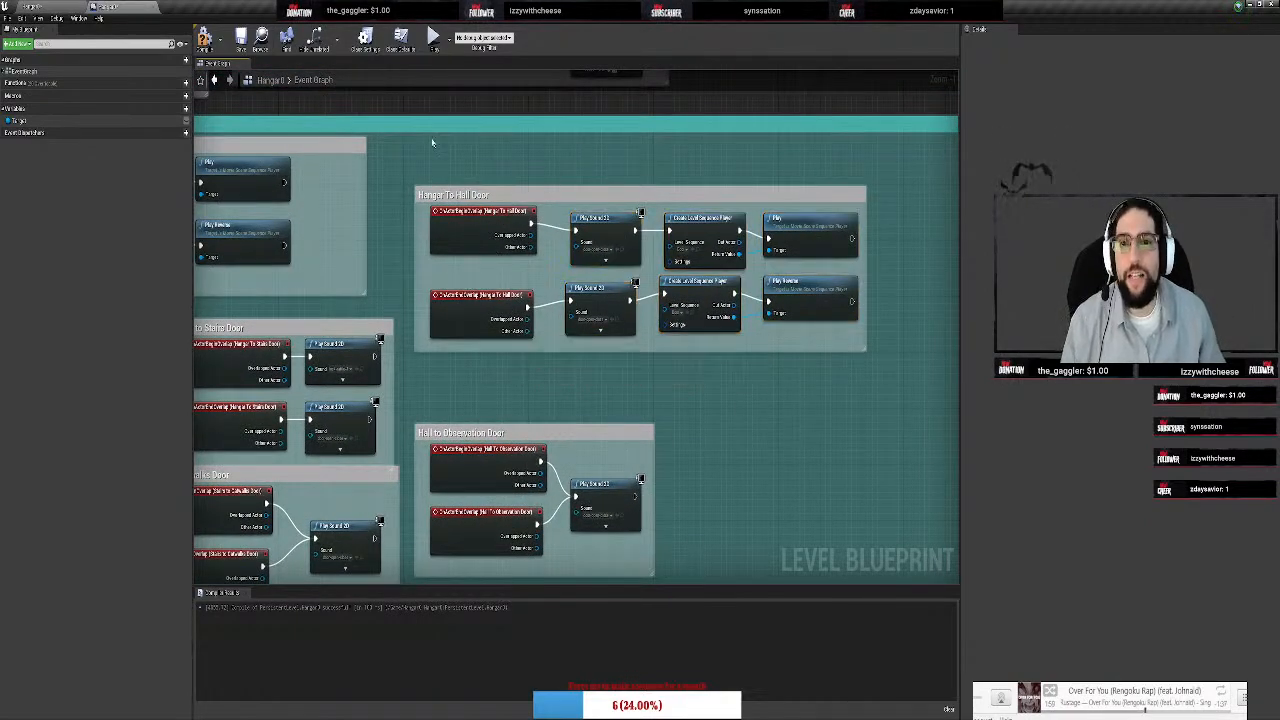
Play-test the level by running the character through the hangar doors, including the one to the Observation Deck
click(38, 7)
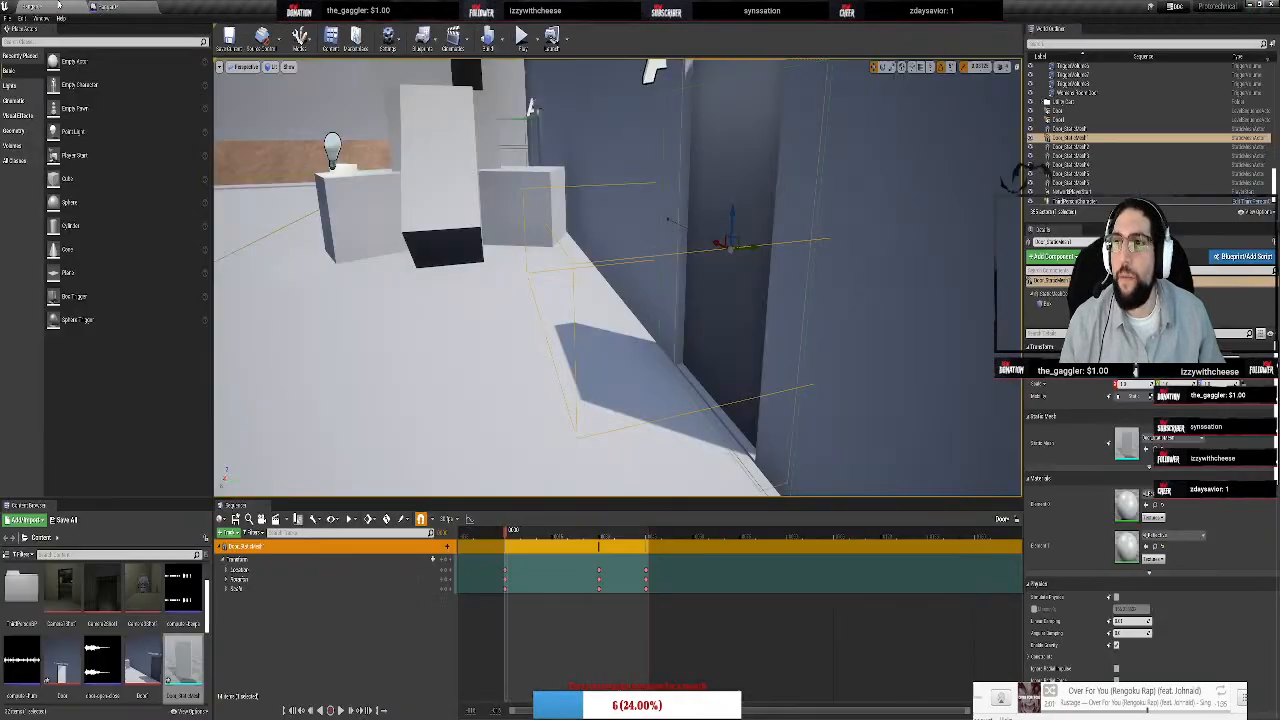
click(521, 37)
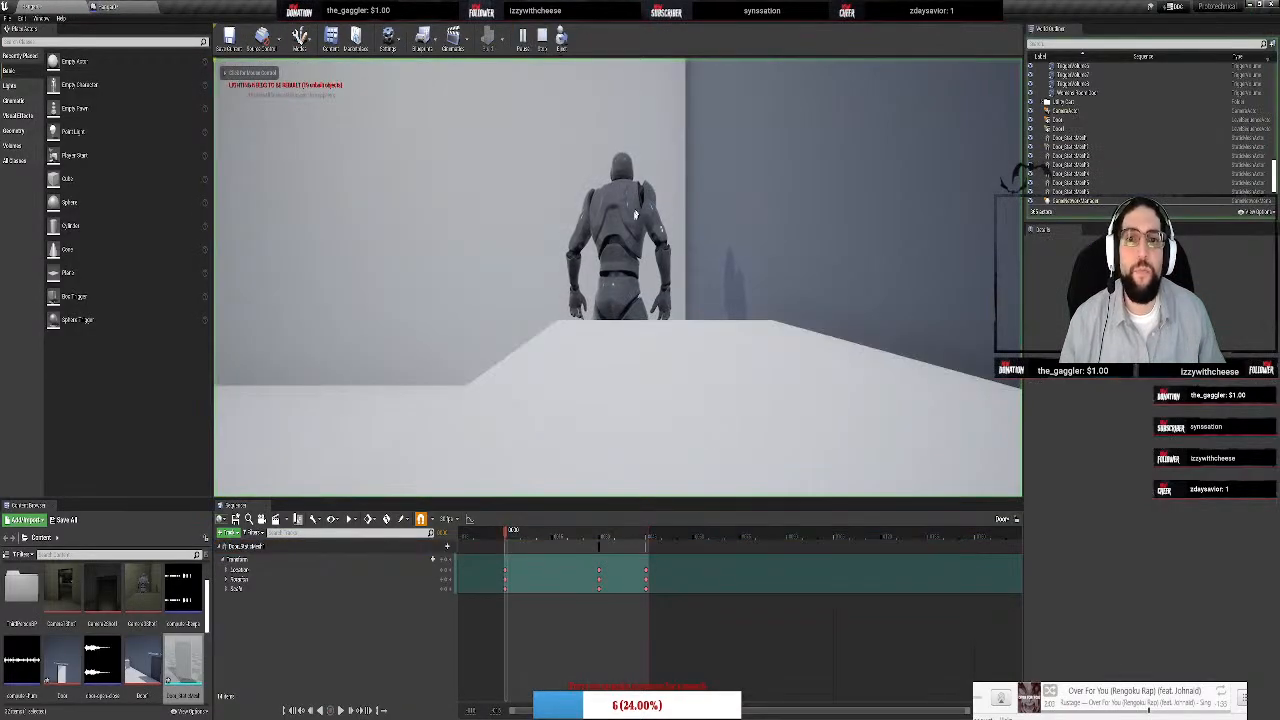
key(w)
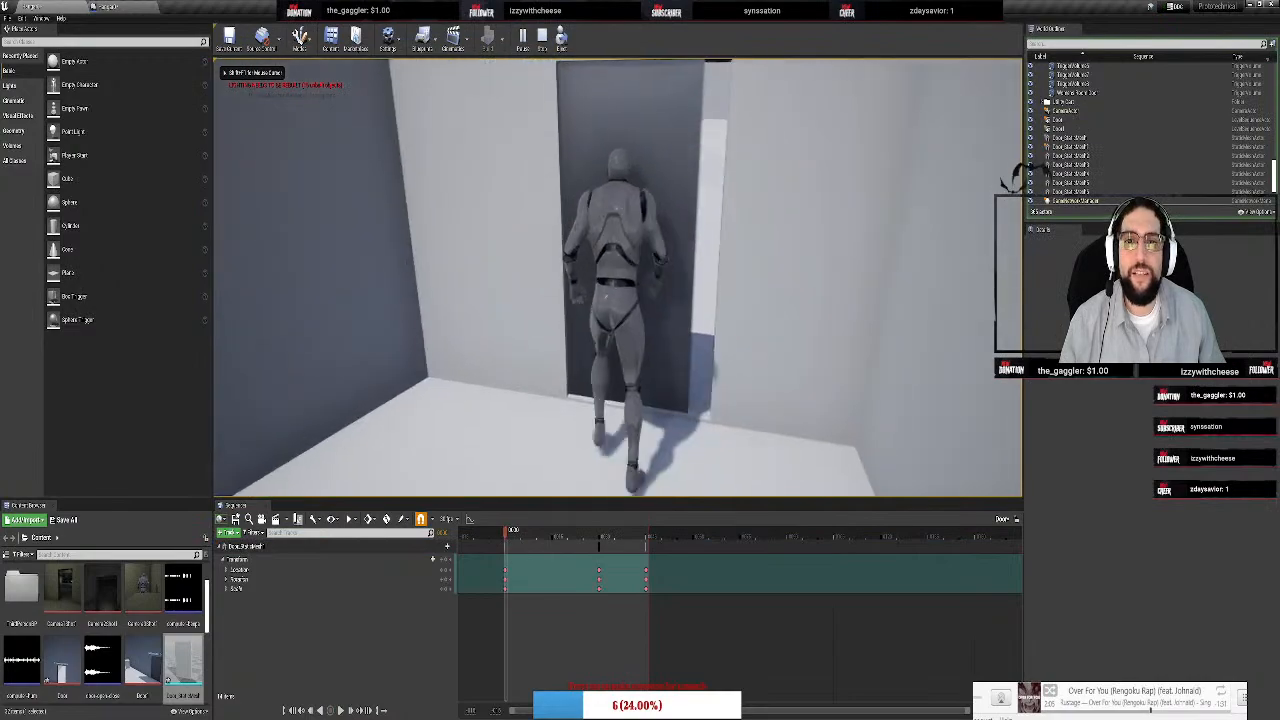
key(s)
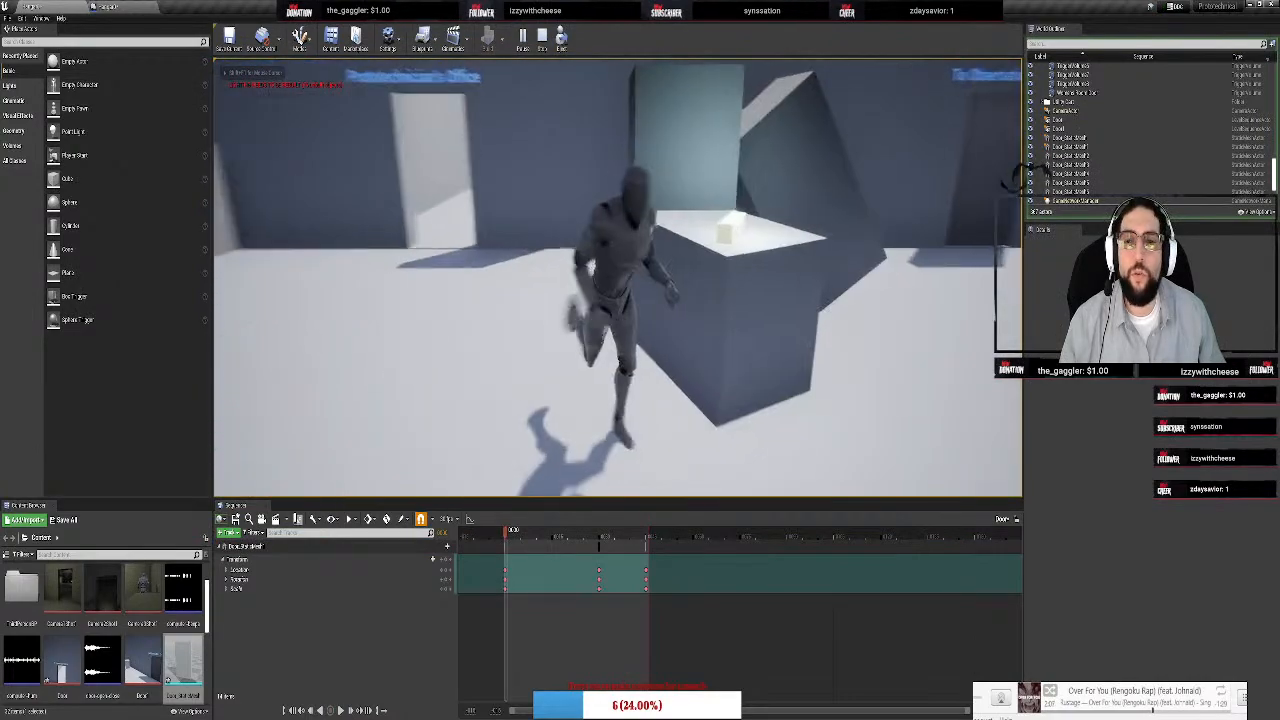
key(w)
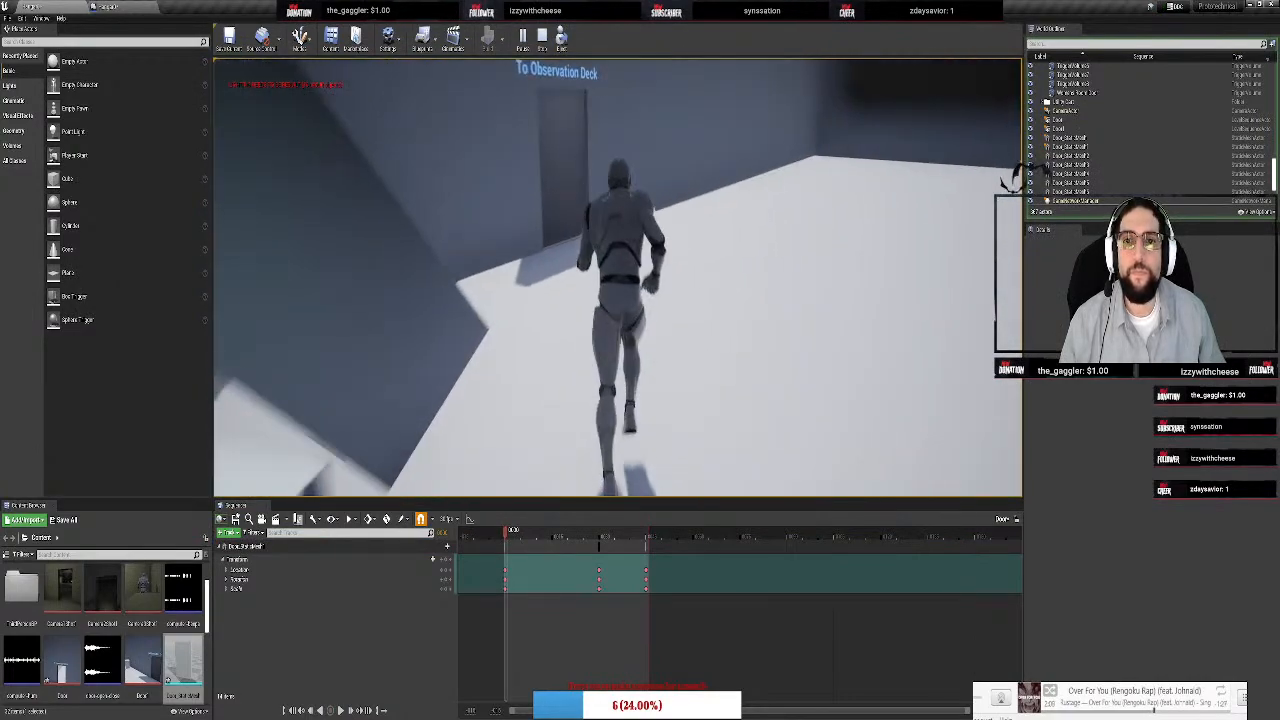
key(w)
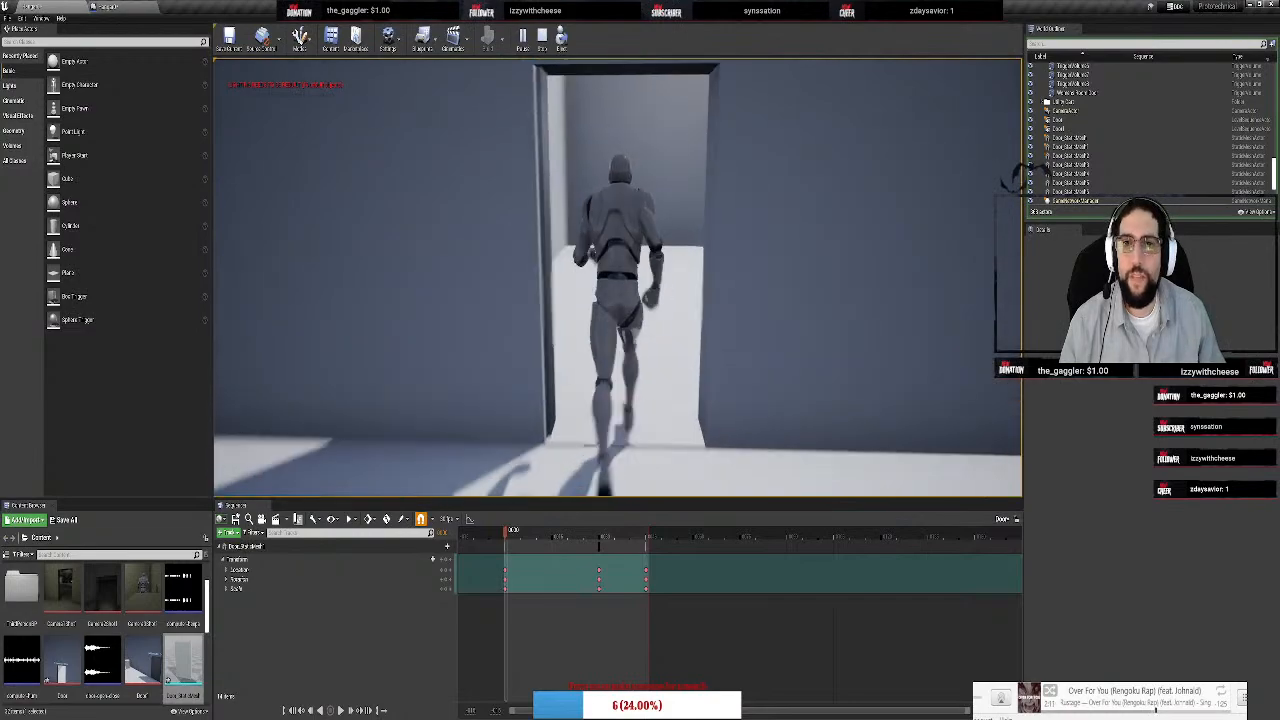
key(w)
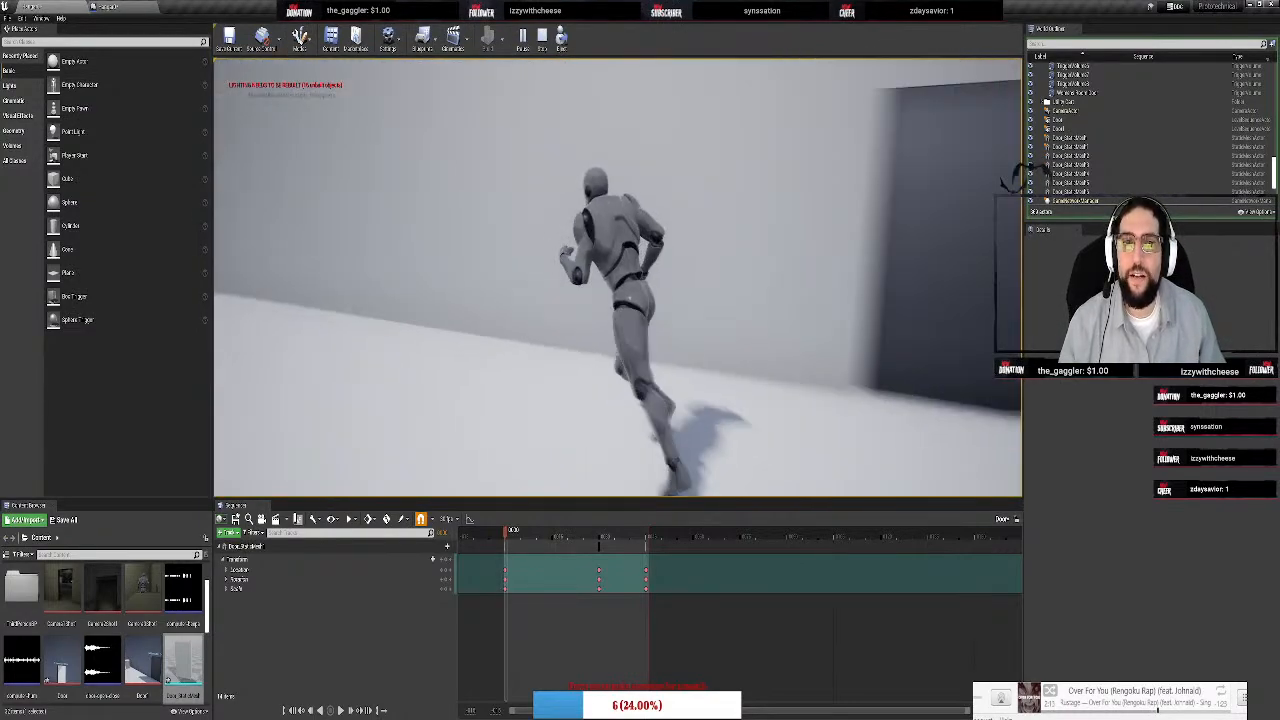
key(Escape)
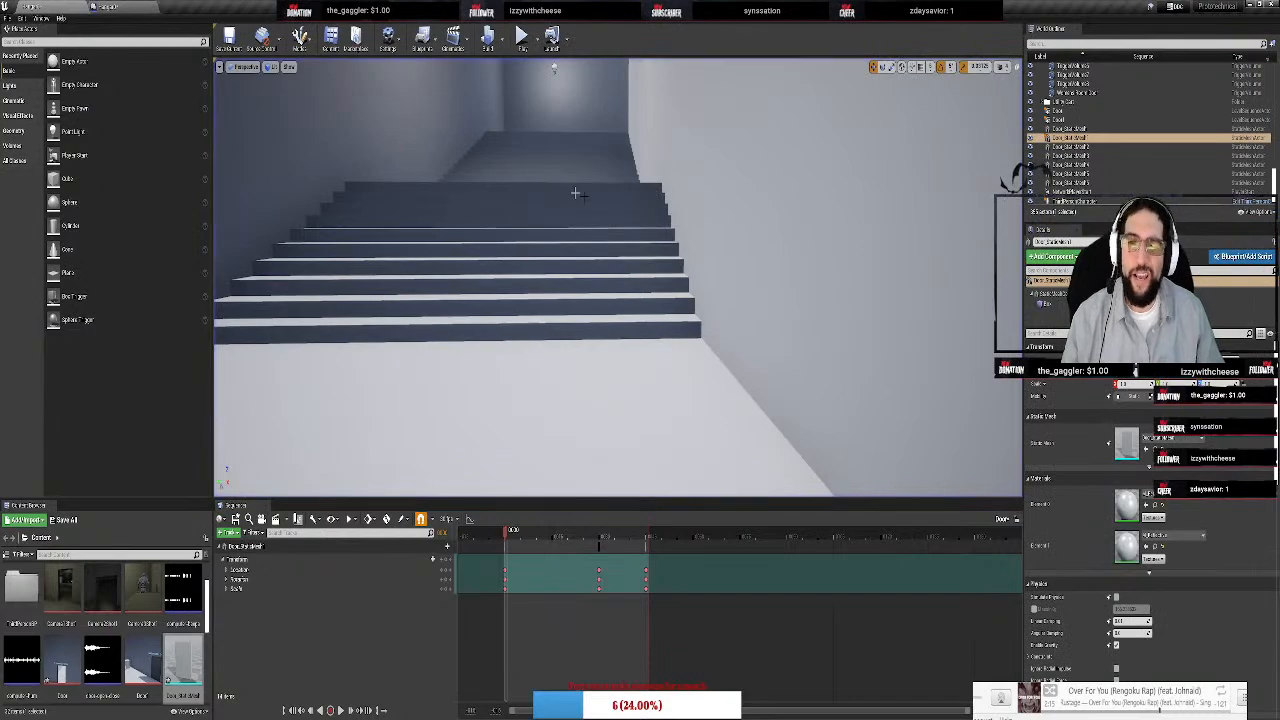
Remove the Box component from the Door_StaticMesh actors, going through them one after another
right_drag(565, 112, 830, 230)
key(w)
key(w)
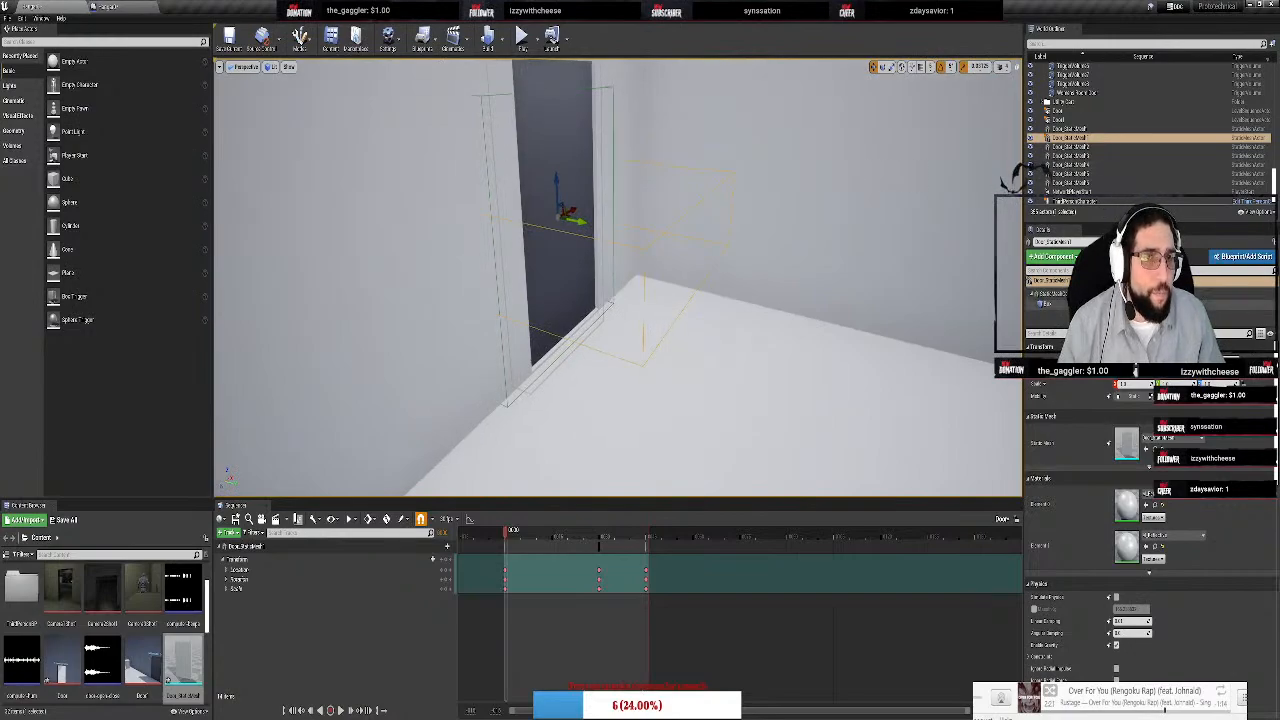
click(1090, 304)
click(1065, 147)
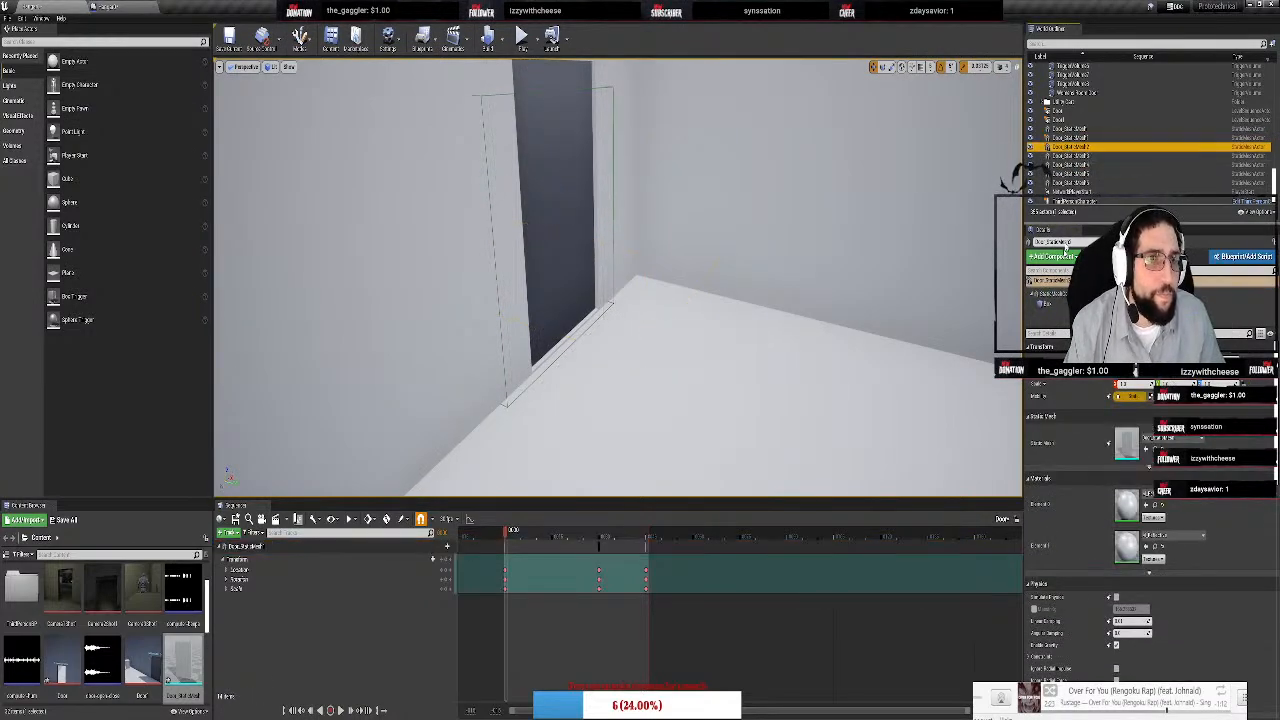
click(1057, 304)
click(1068, 156)
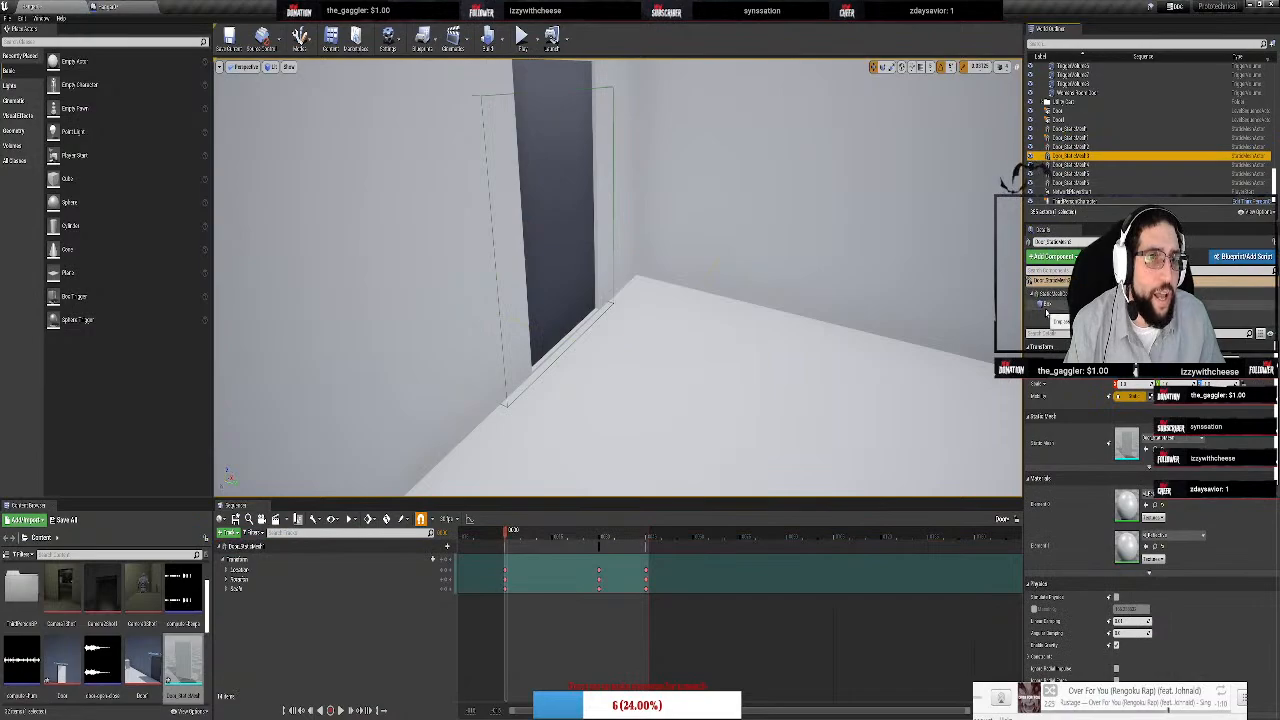
click(1050, 304)
click(1068, 164)
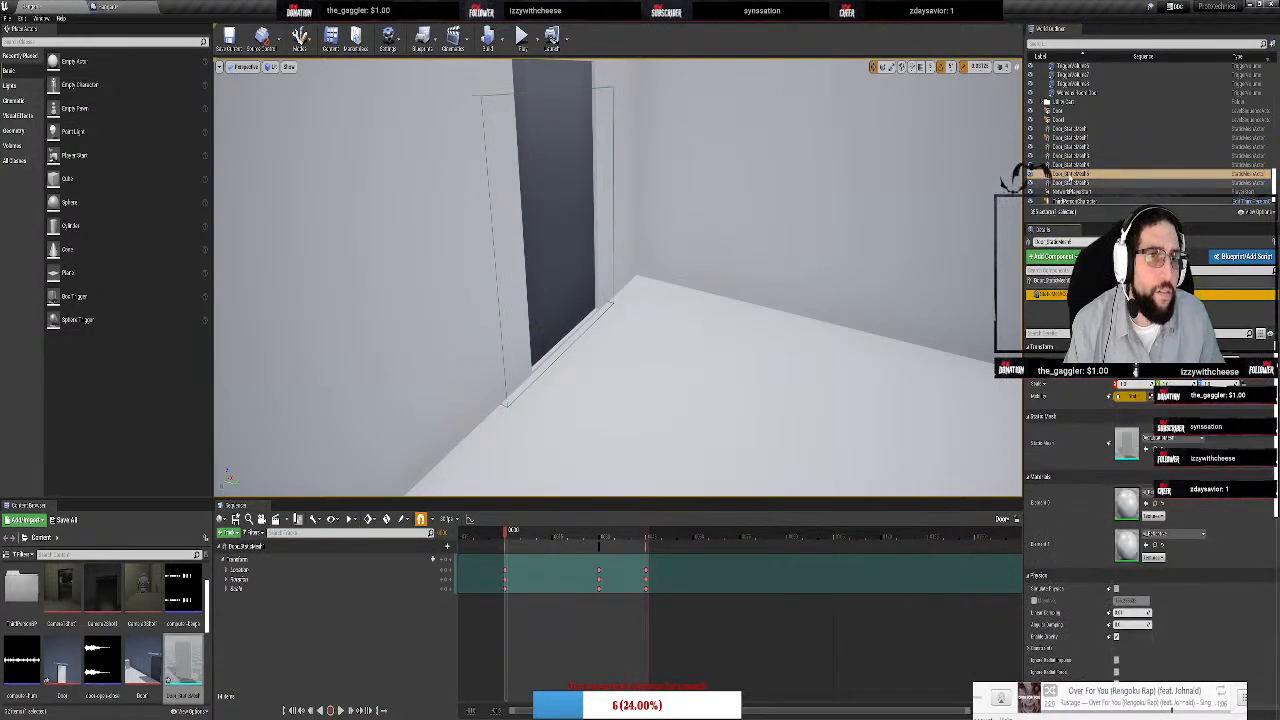
click(1070, 183)
click(1050, 295)
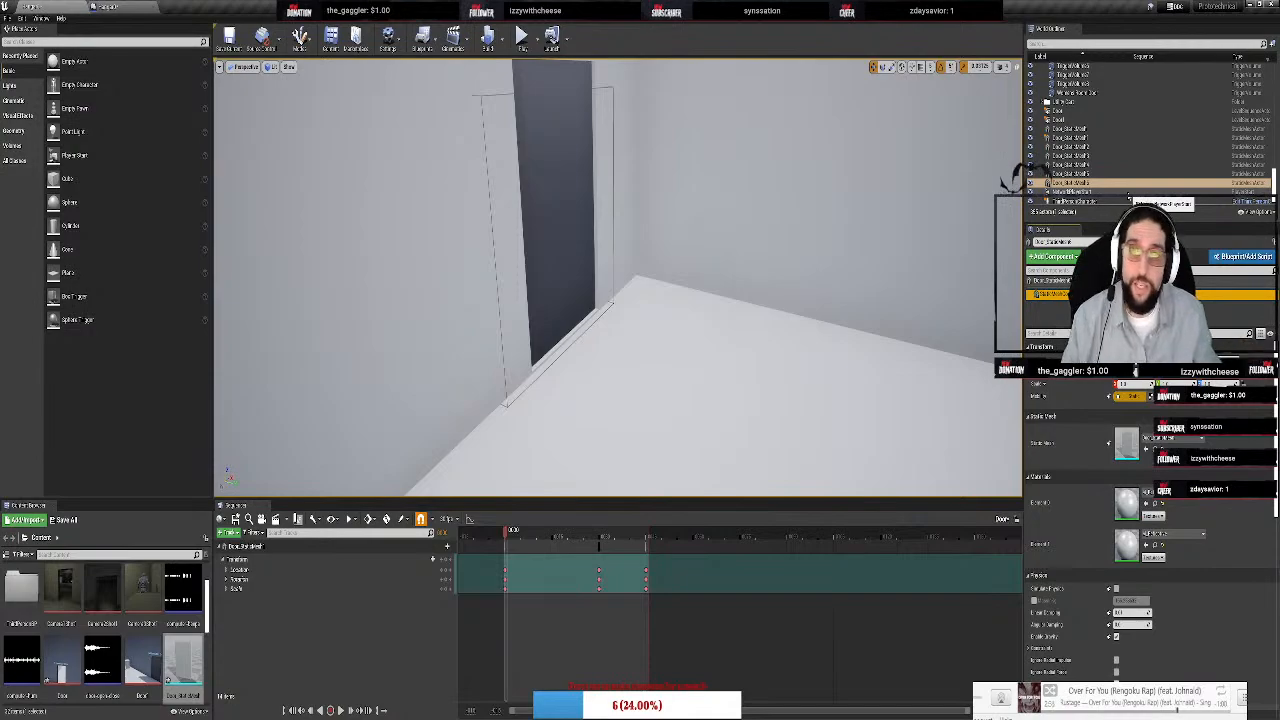
Scale the Hanger To Hall Door and Hall To Observation Door trigger volumes so they reach farther out from their doorways
key(f)
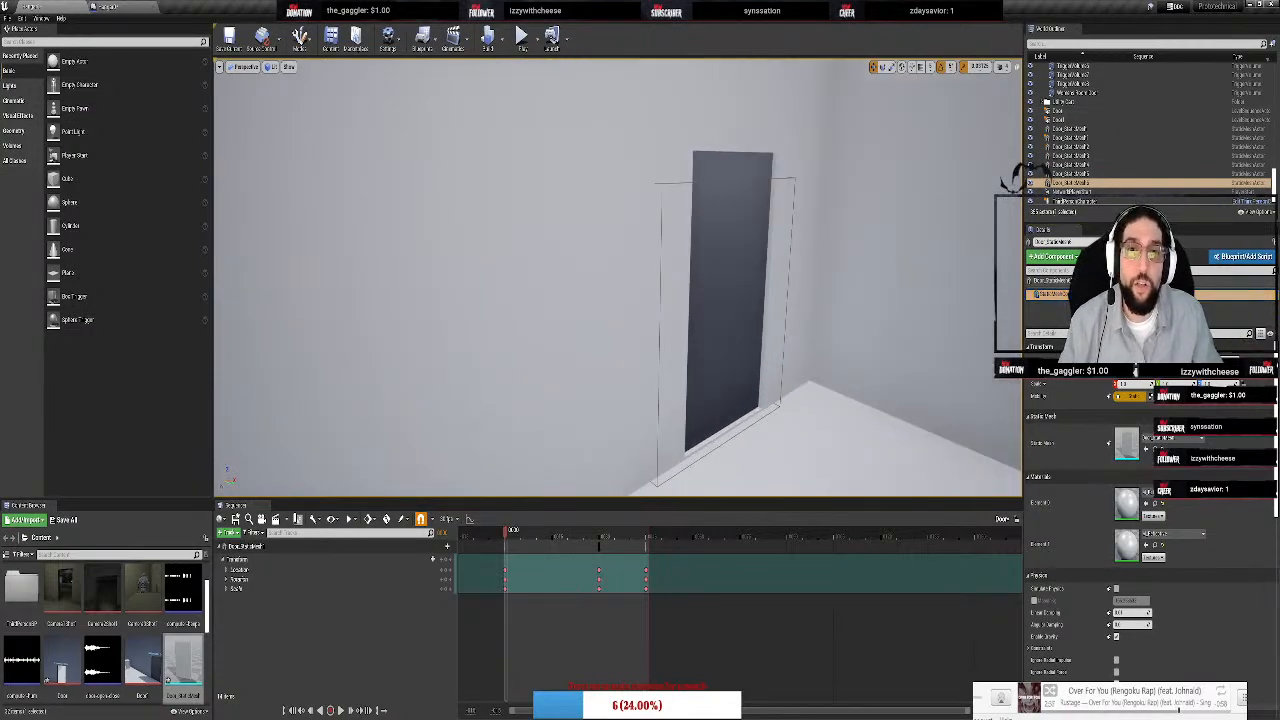
alt+drag(618, 300, 832, 201)
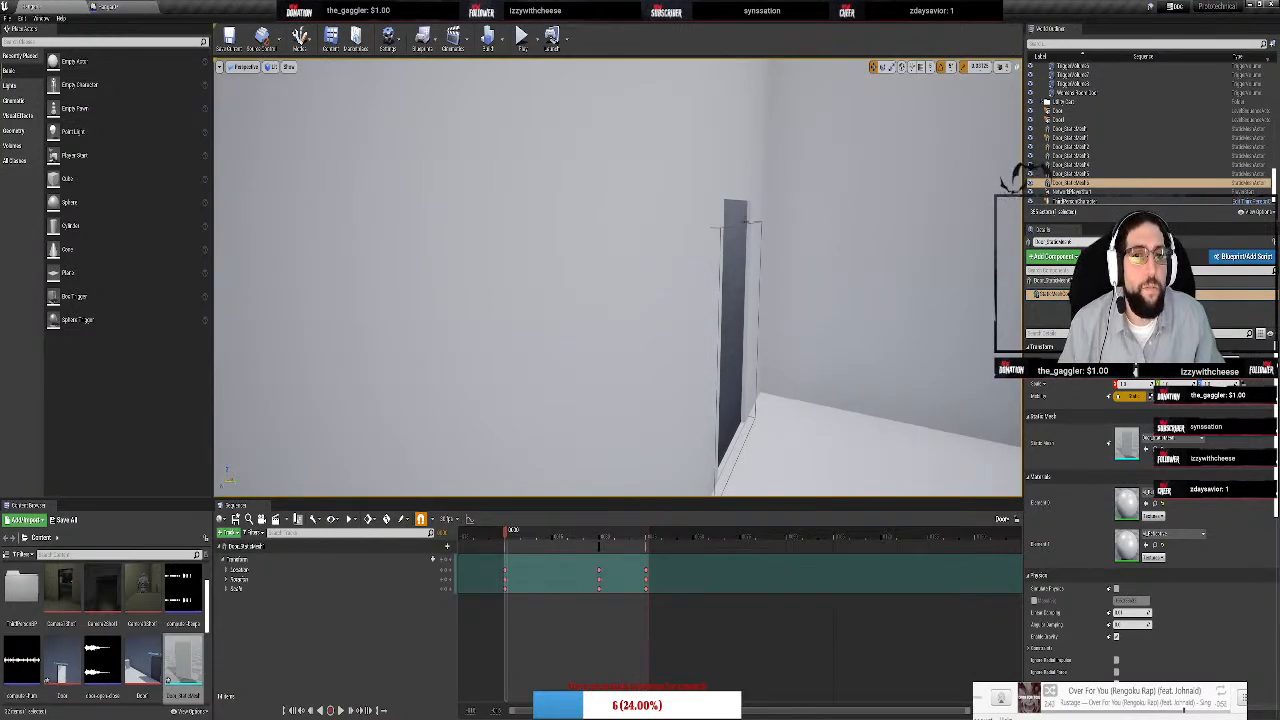
click(745, 223)
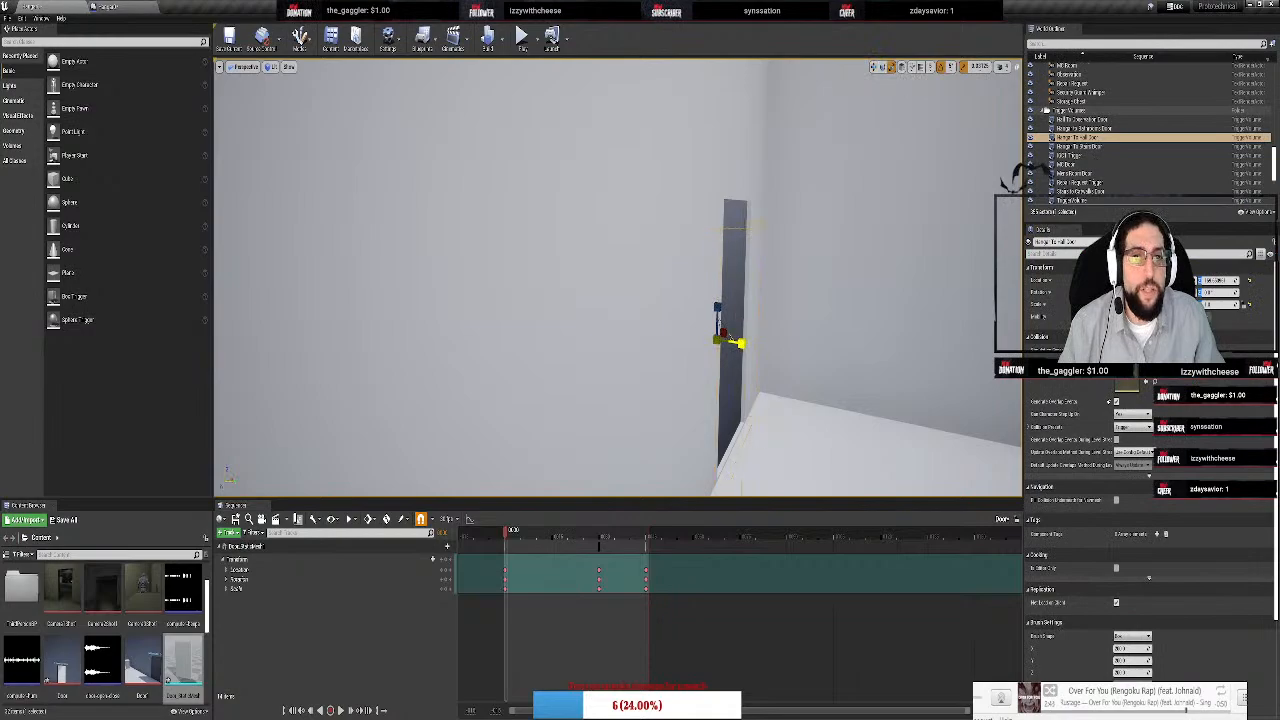
right_drag(764, 294, 683, 283)
click(657, 280)
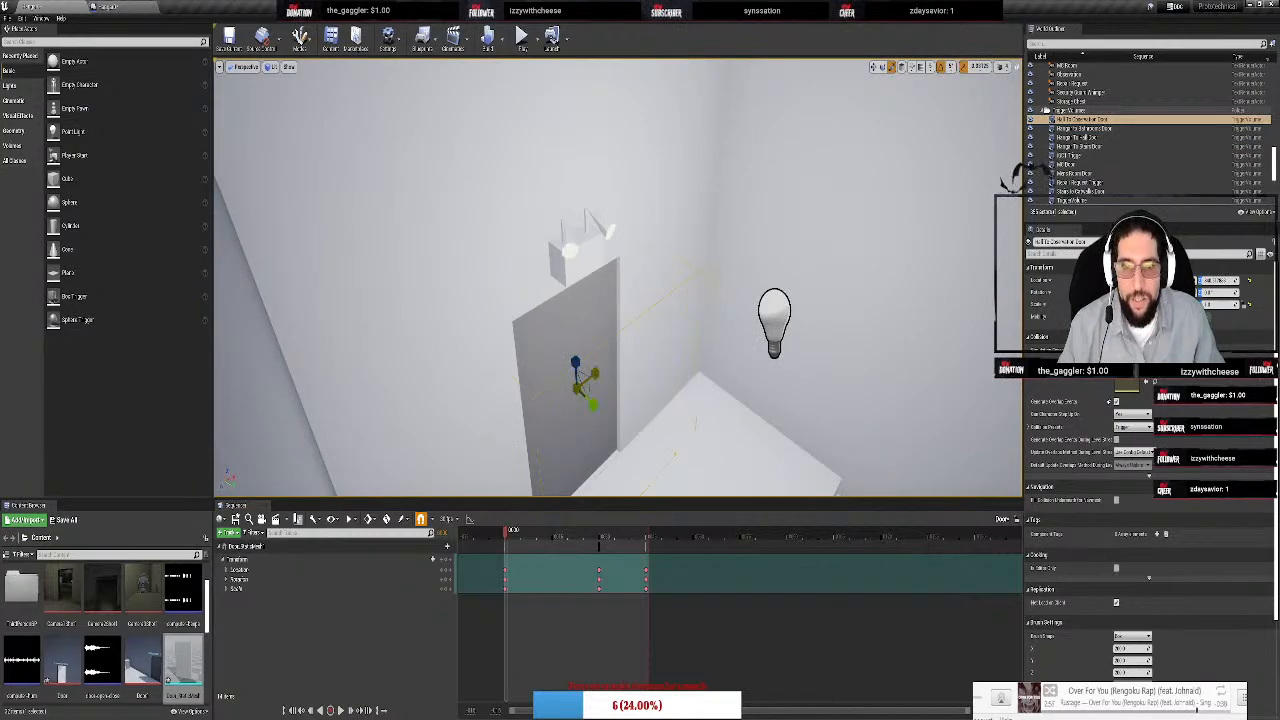
Scale the Mens Room Door and Womens Room Door trigger volumes so they reach farther out from their doorways
right_drag(626, 286, 690, 285)
right_click(699, 281)
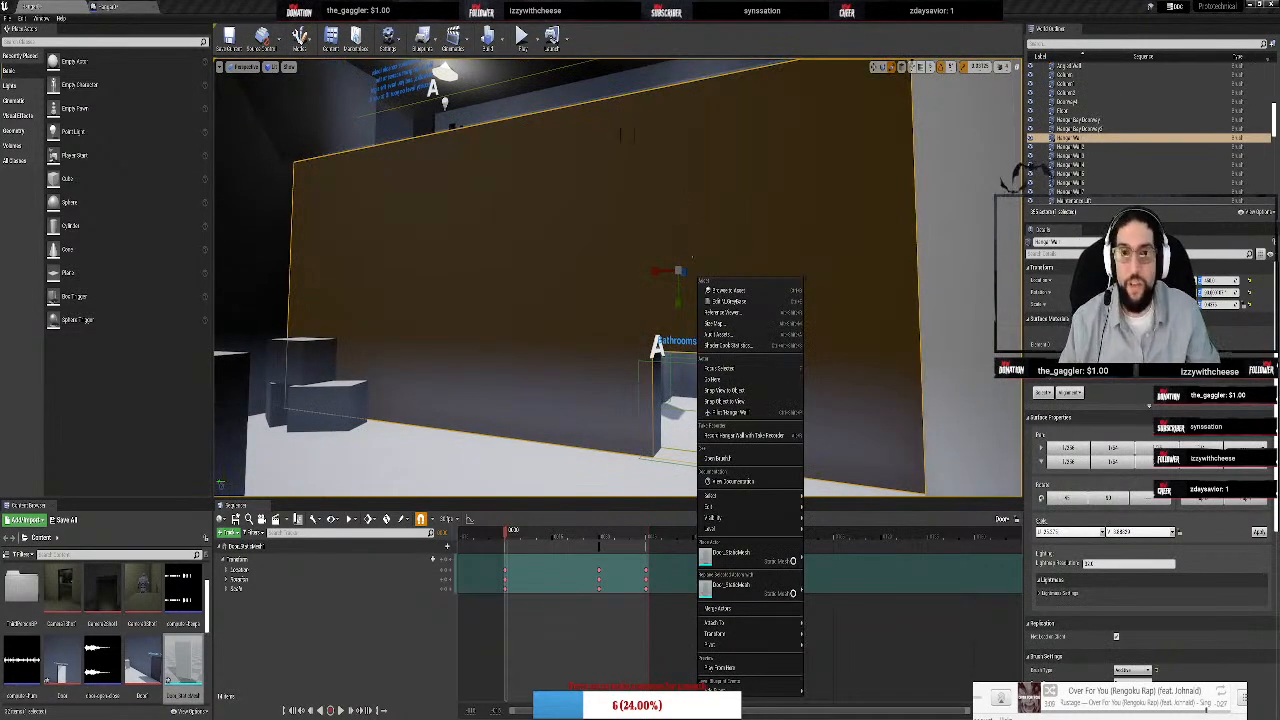
right_drag(692, 258, 601, 195)
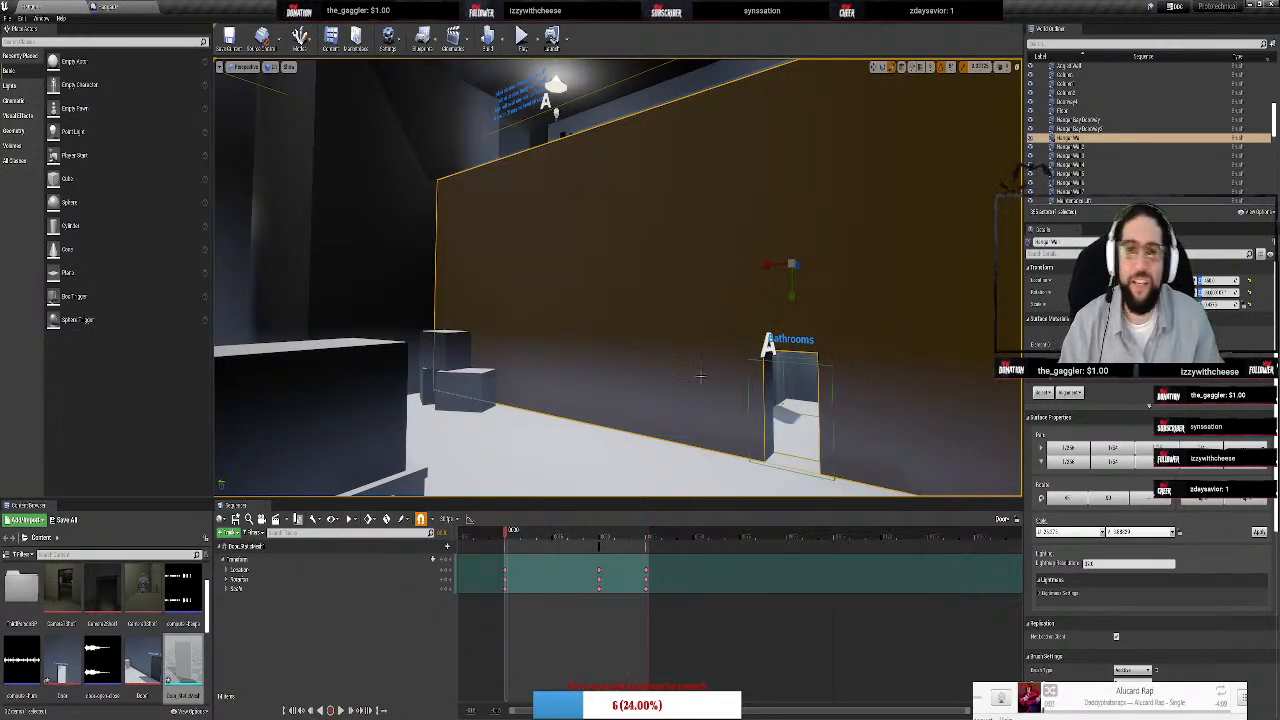
key(w)
right_drag(697, 281, 250, 290)
key(Escape)
key(w)
right_drag(757, 227, 620, 320)
key(w)
key(w)
key(w)
key(w)
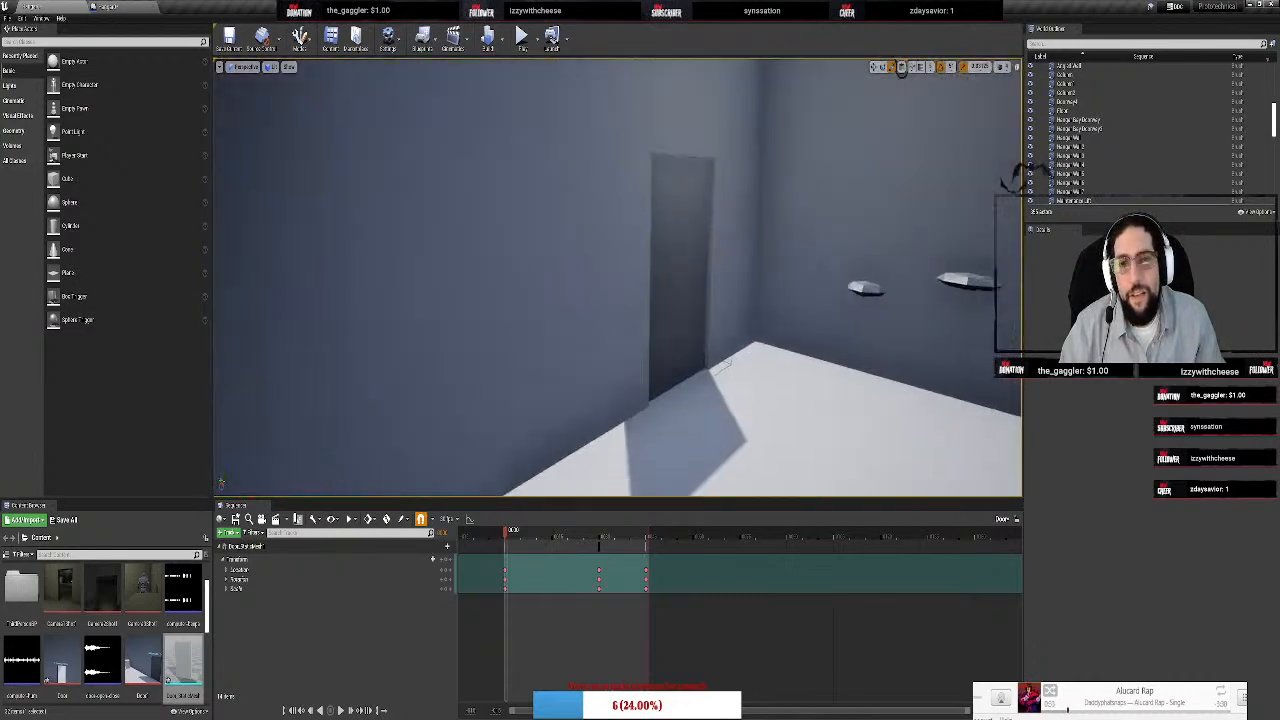
click(743, 163)
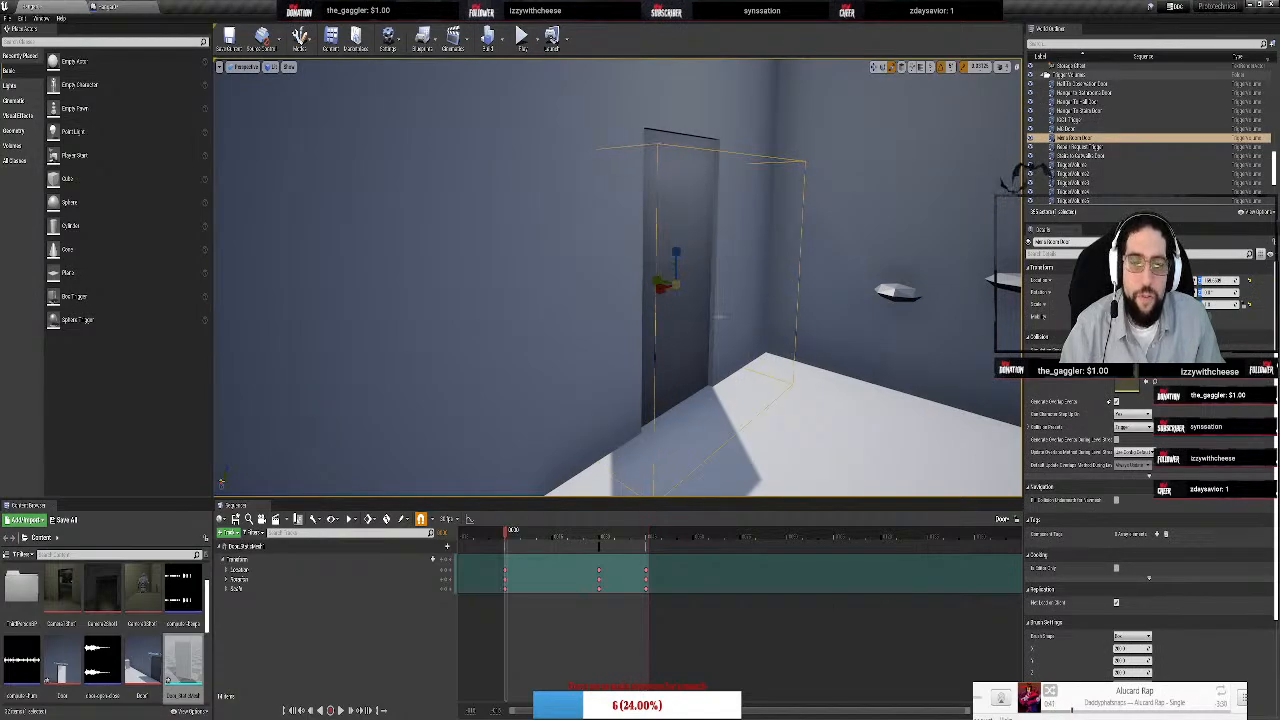
right_drag(719, 316, 784, 157)
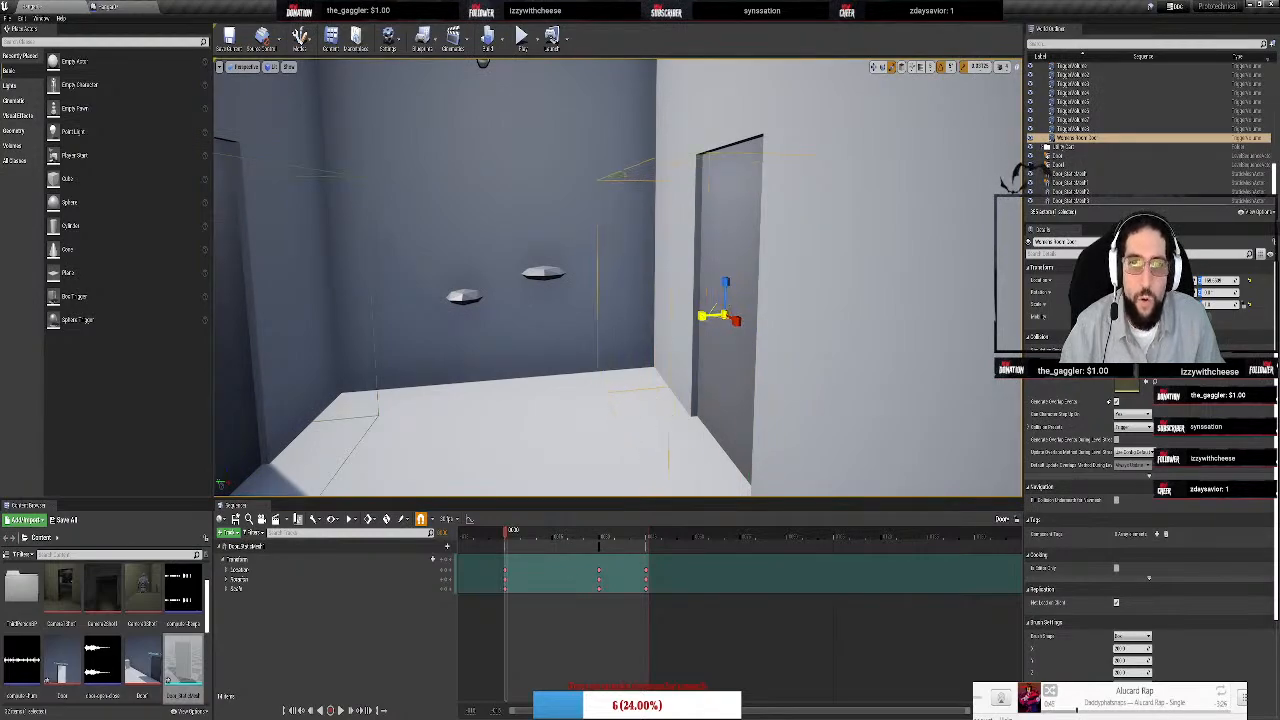
Adjust the scale of the Hanger To Stairs Door and Stairs To Catwalks Door trigger volumes around their doorways
right_drag(719, 316, 645, 327)
click(645, 327)
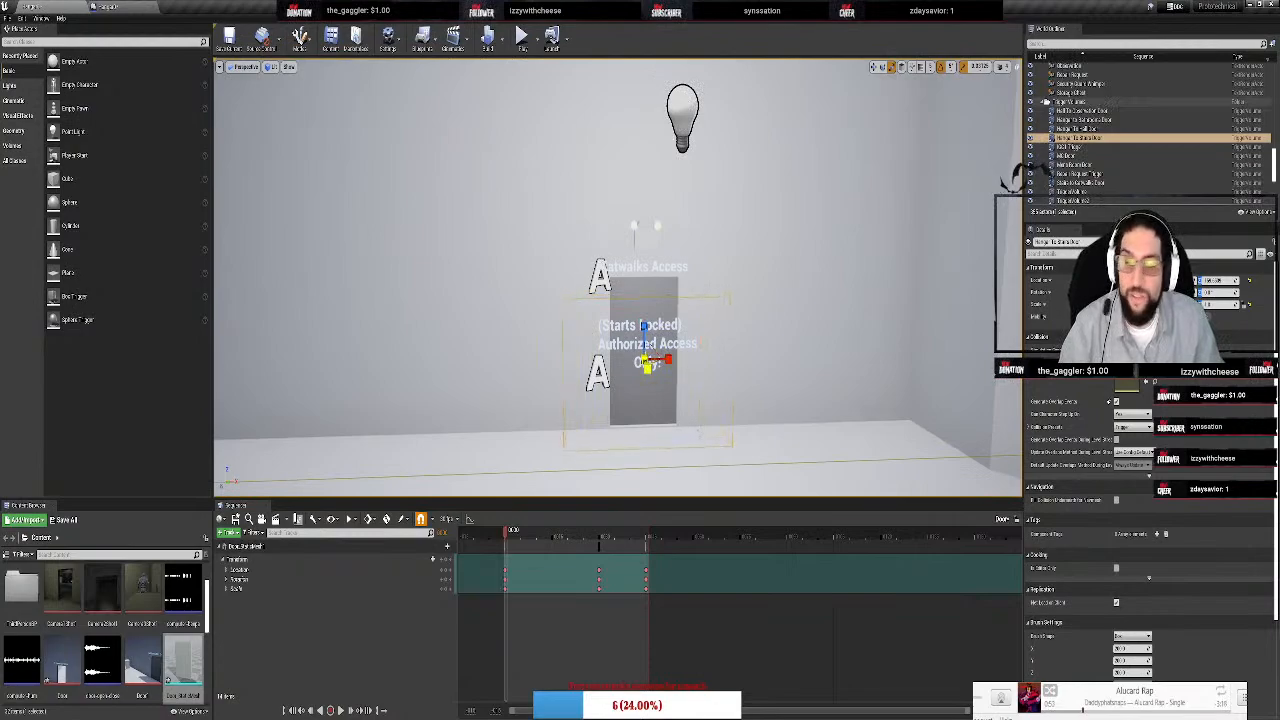
right_drag(645, 327, 631, 234)
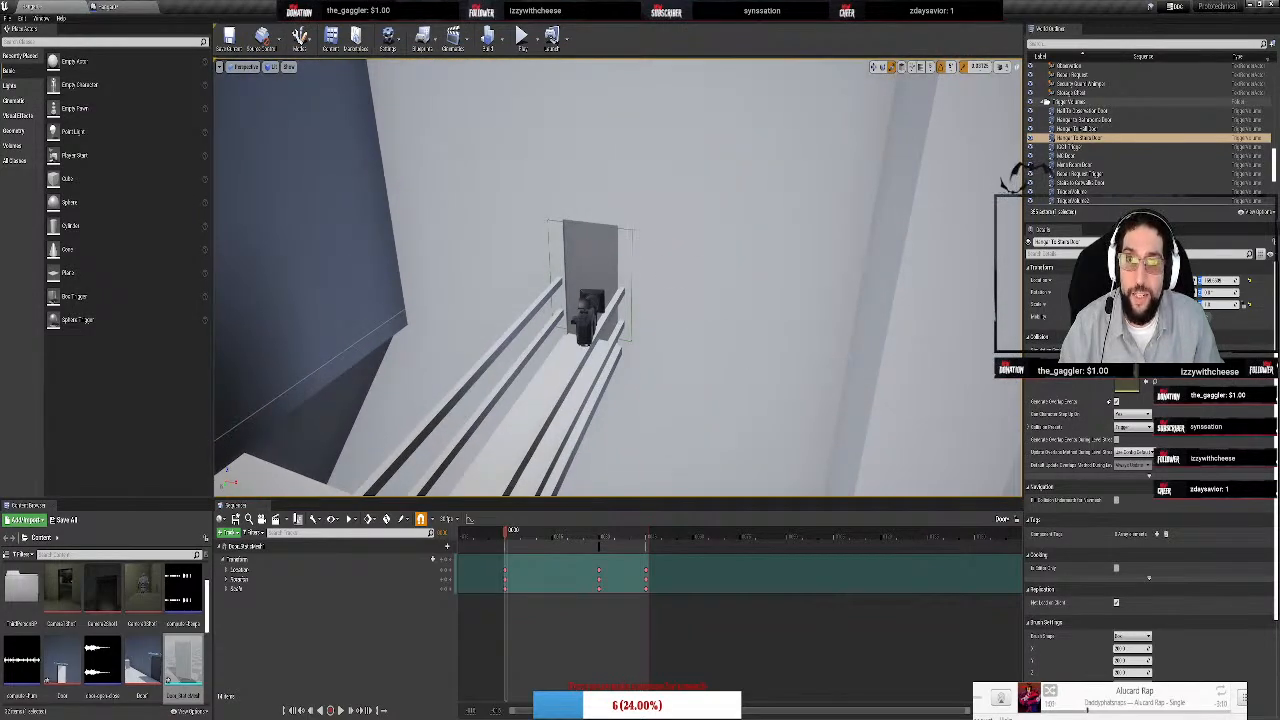
click(631, 232)
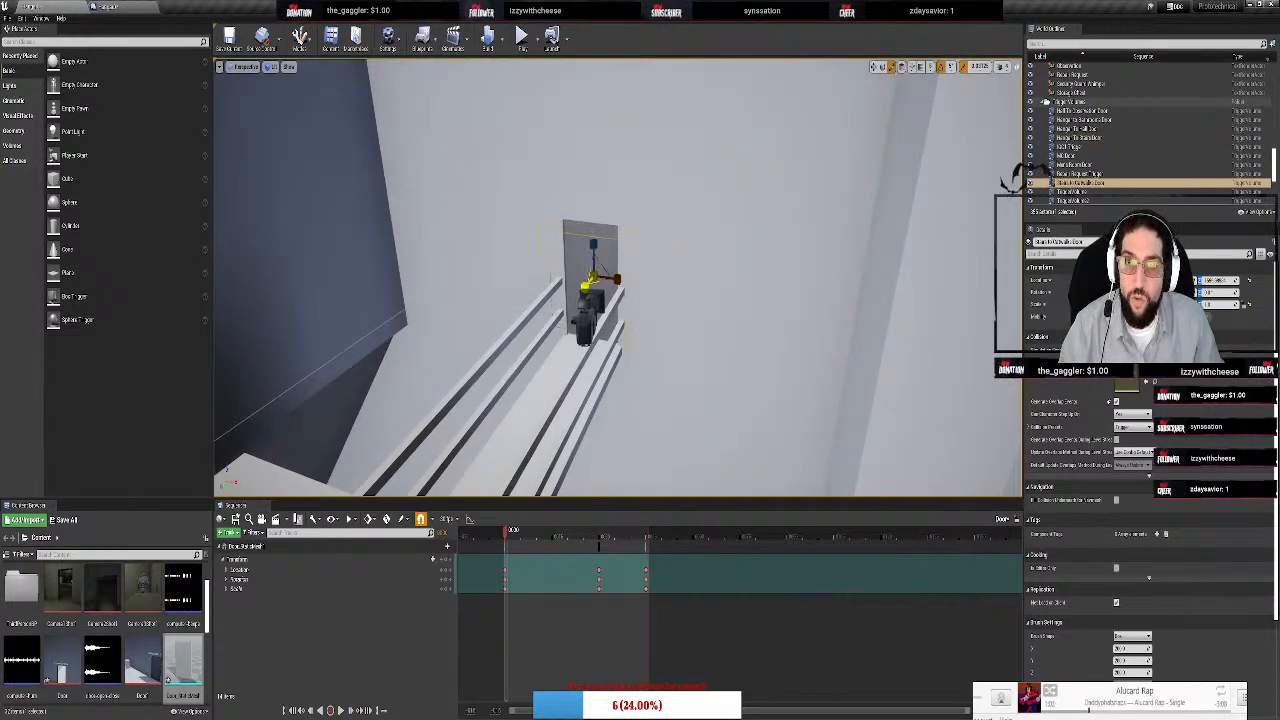
Move the upper catwalk stair brush off the landing and out of the stairwell
right_drag(631, 234, 490, 286)
click(604, 187)
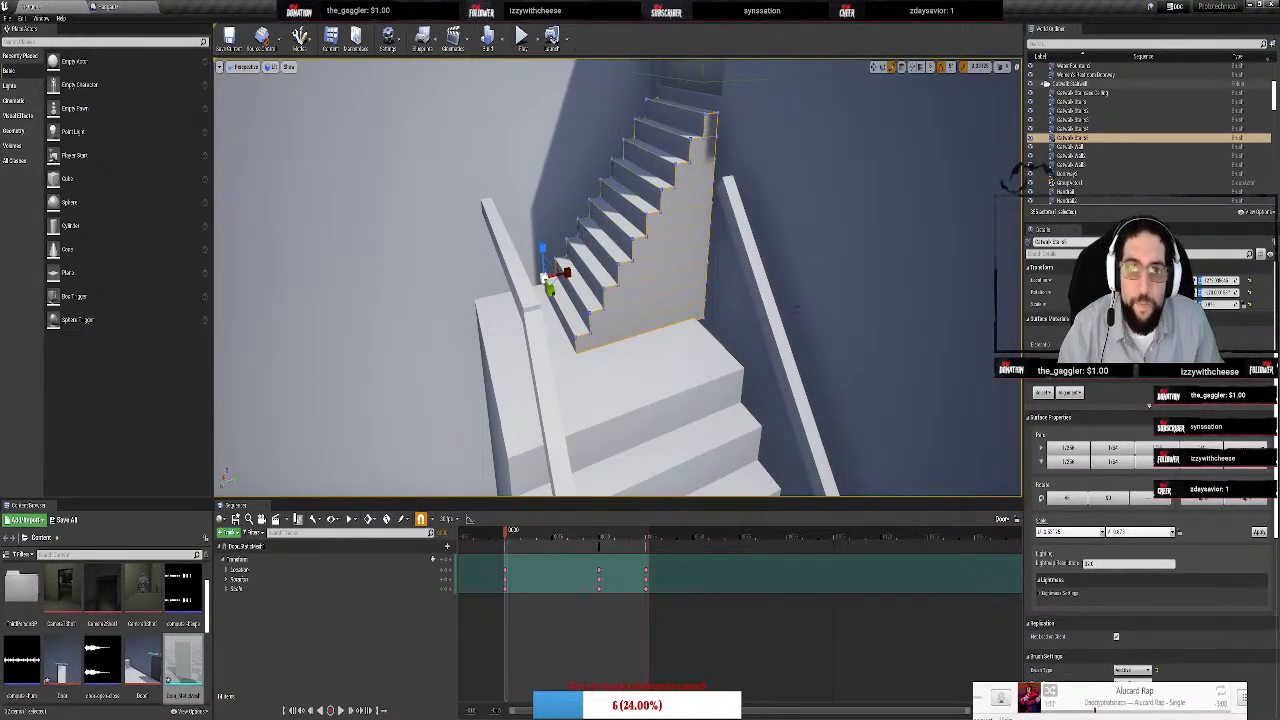
alt+drag(565, 272, 230, 345)
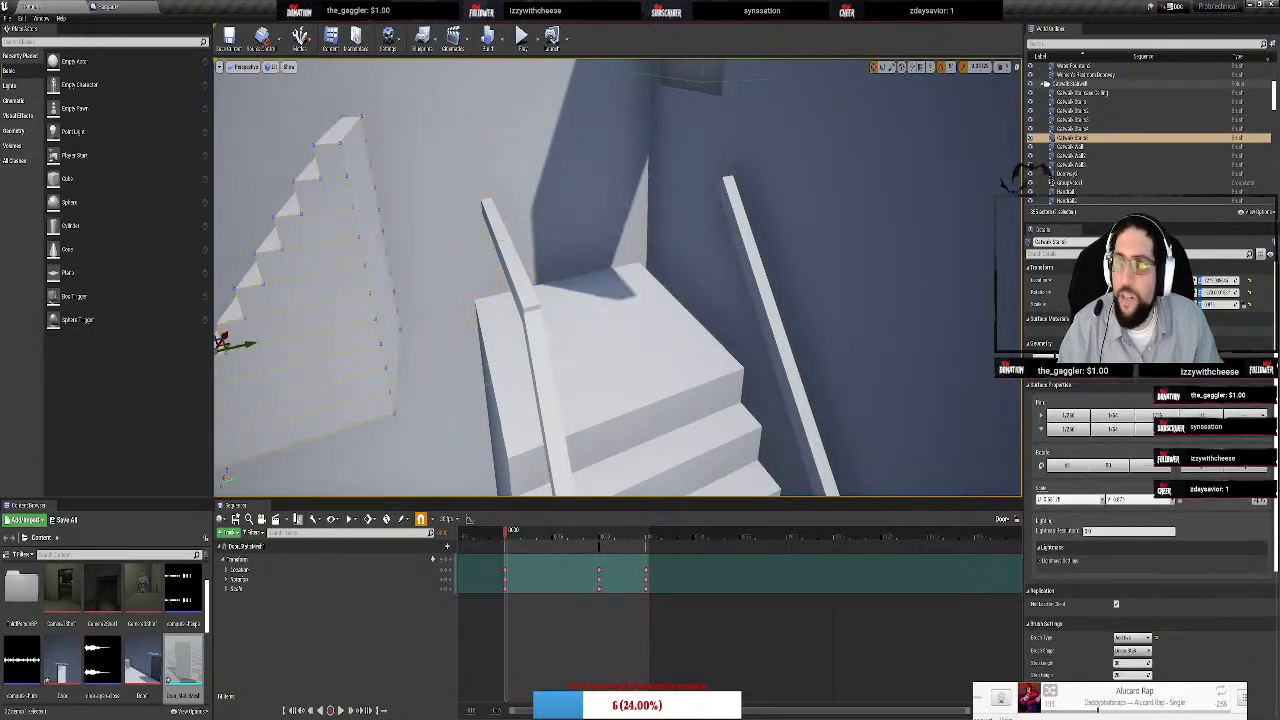
Place a Curved Stair geometry brush at the stairwell landing
click(27, 133)
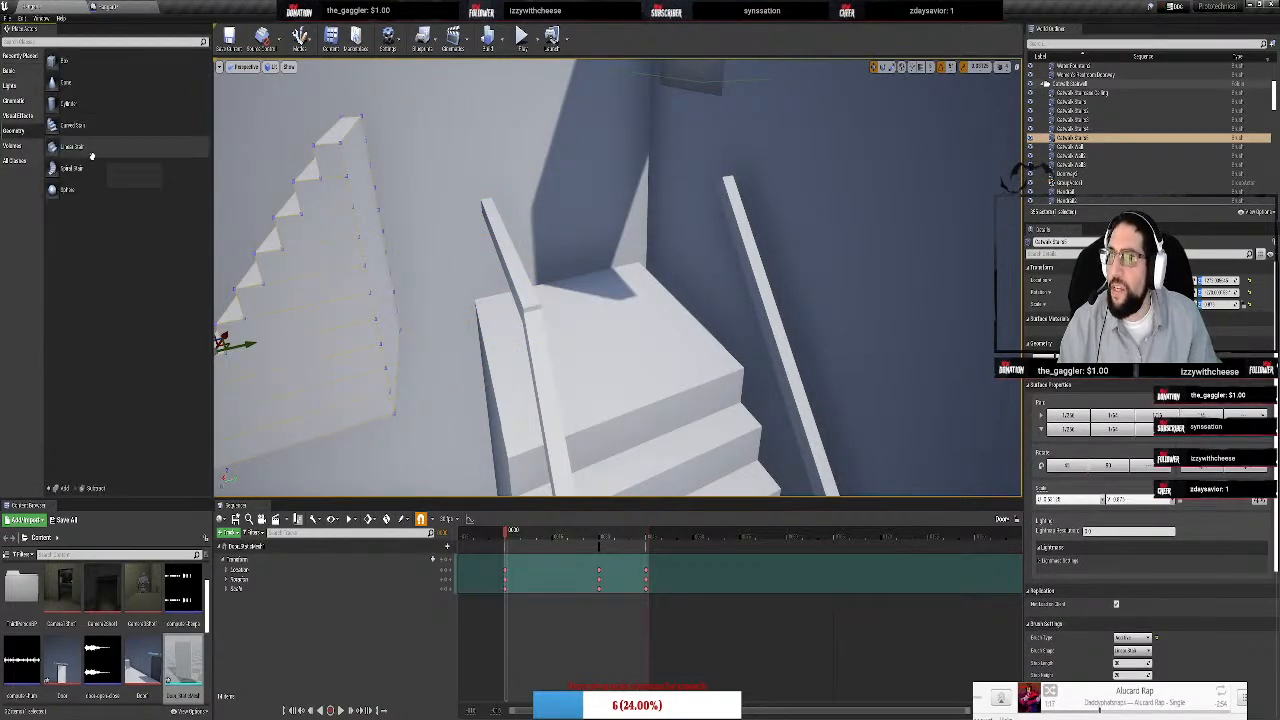
drag(91, 126, 455, 314)
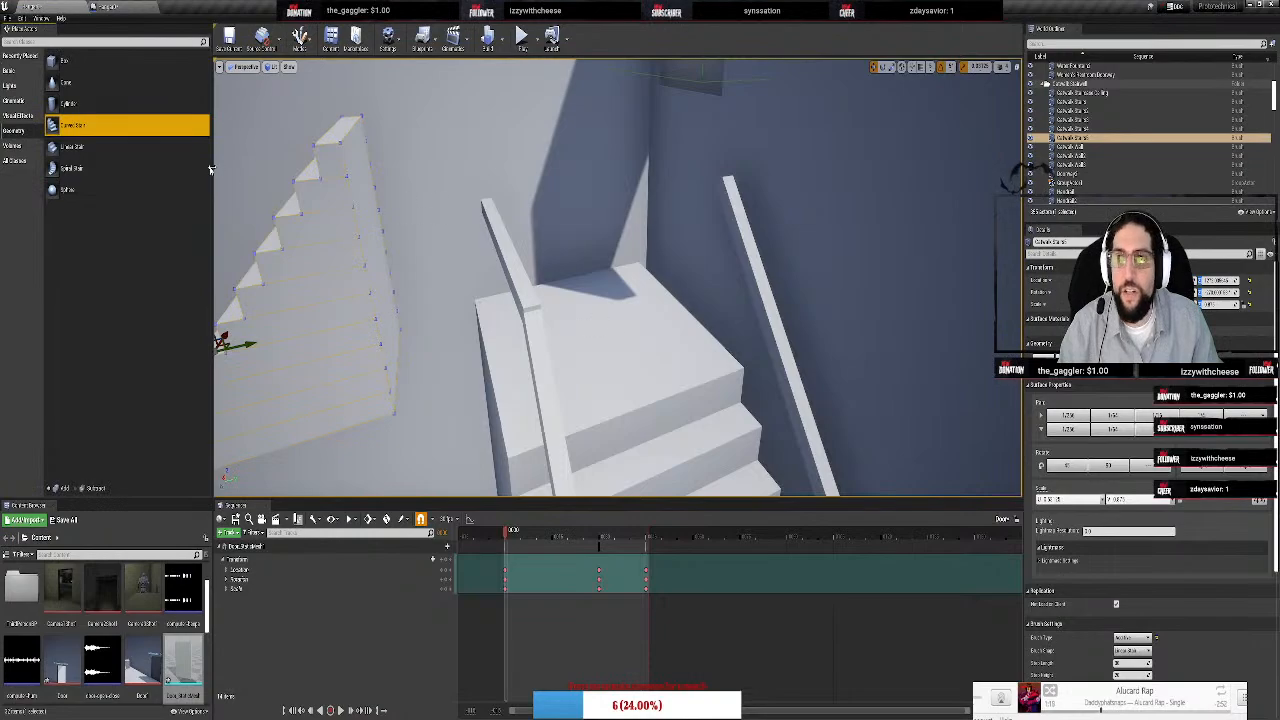
drag(151, 131, 635, 177)
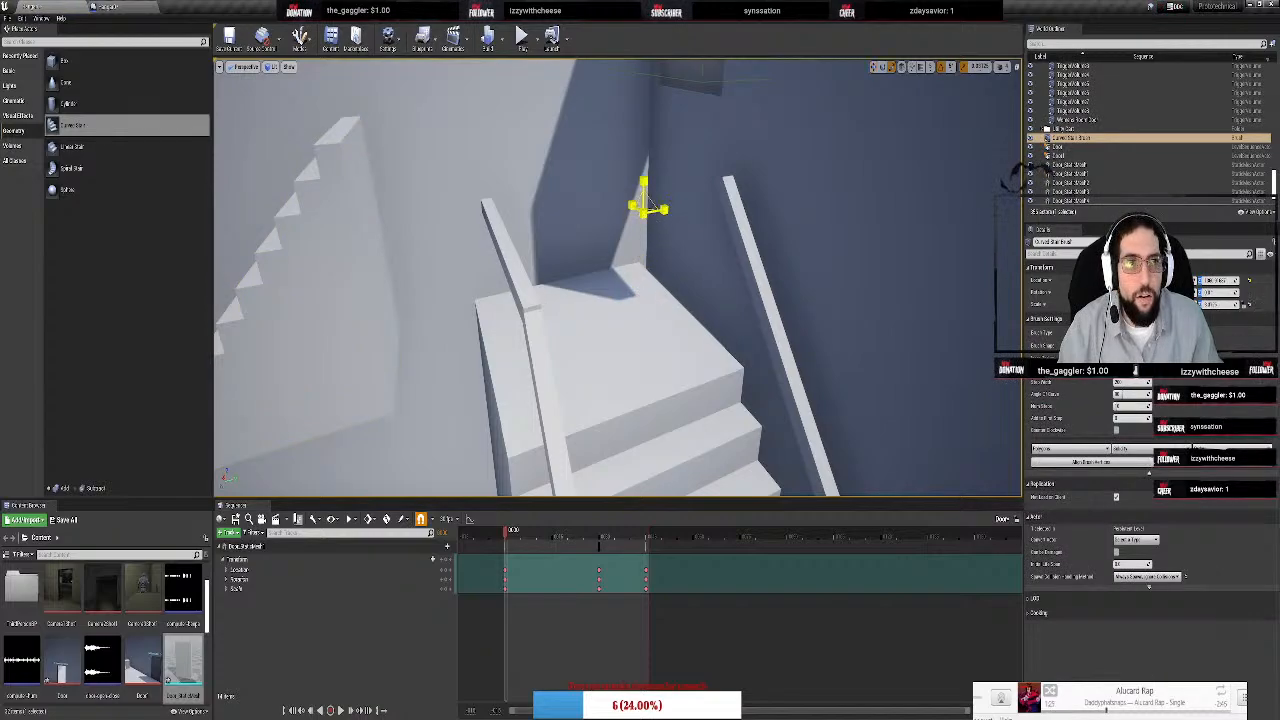
Move the curved stair brush onto the open ground outside the building and switch to scaling it
right_drag(729, 260, 667, 369)
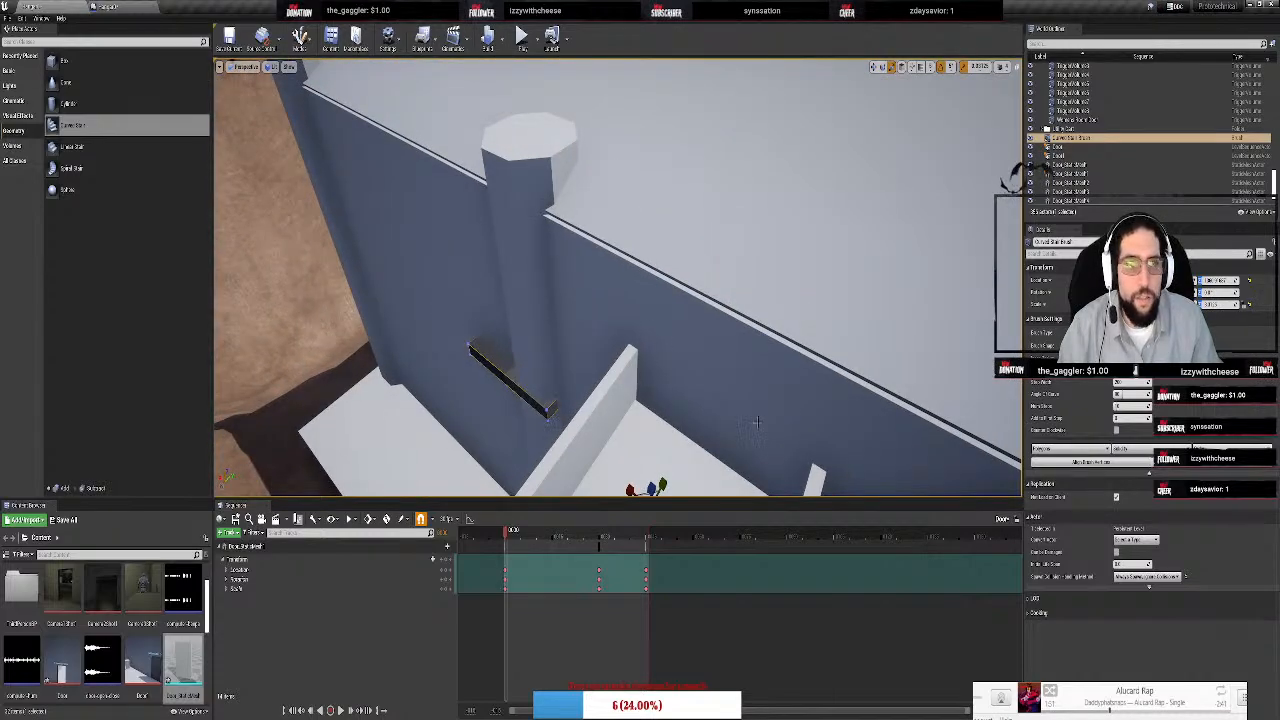
right_drag(710, 442, 665, 480)
mouse_move(754, 330)
mouse_down()
mouse_move(356, 384)
mouse_move(242, 470)
mouse_move(251, 452)
mouse_up()
key(r)
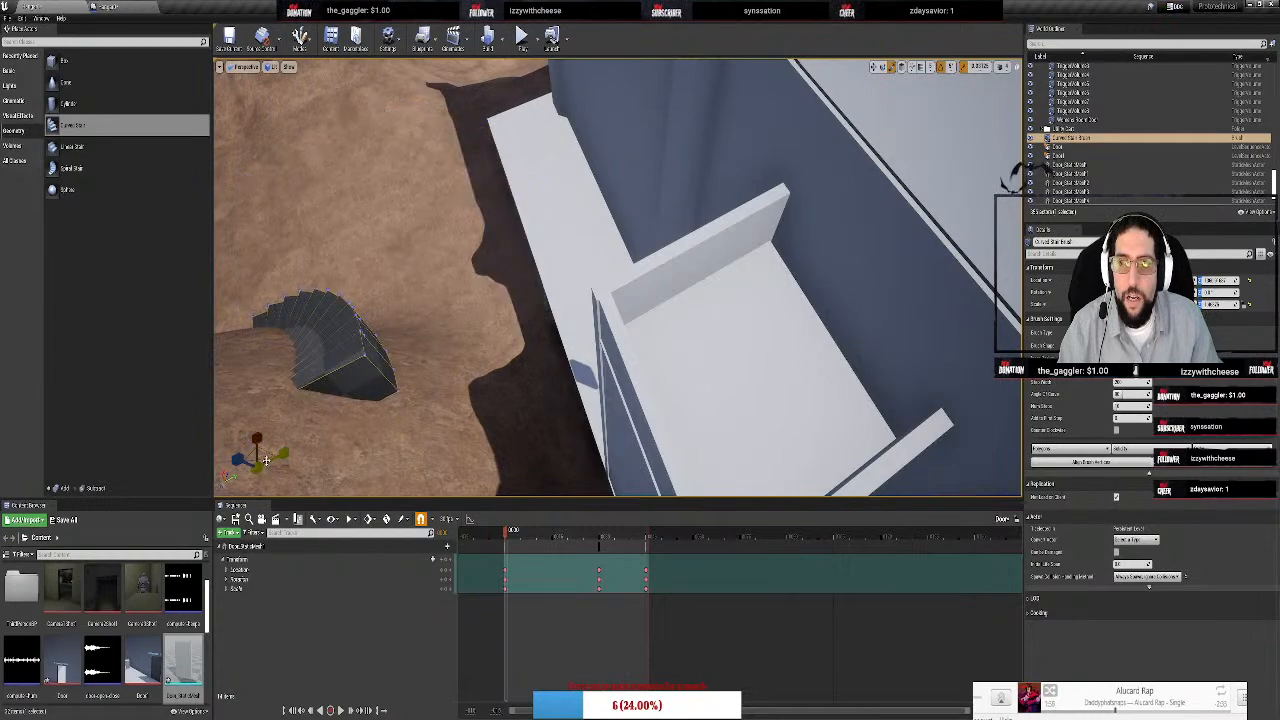
Move the curved stair brush from the open ground back inside the building's stairwell
key(w)
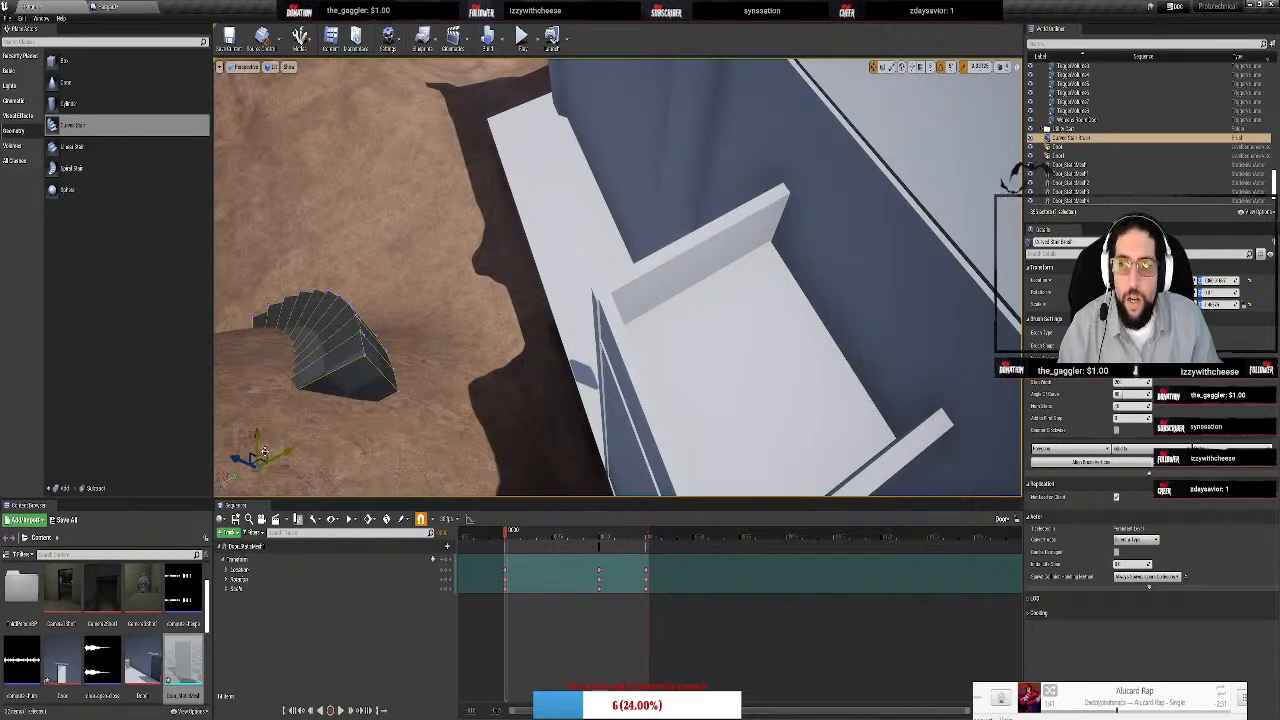
right_drag(262, 450, 417, 450)
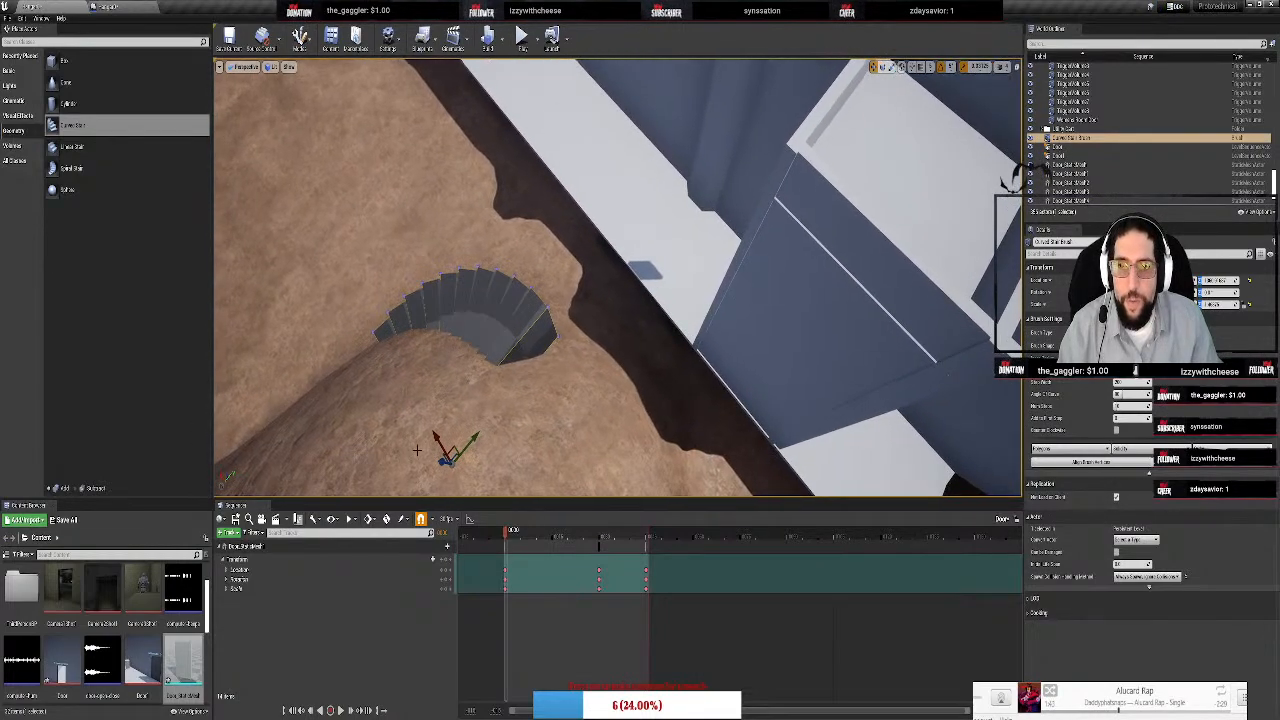
mouse_move(453, 447)
mouse_down()
mouse_move(749, 303)
mouse_move(853, 303)
mouse_move(878, 324)
mouse_up()
key(f)
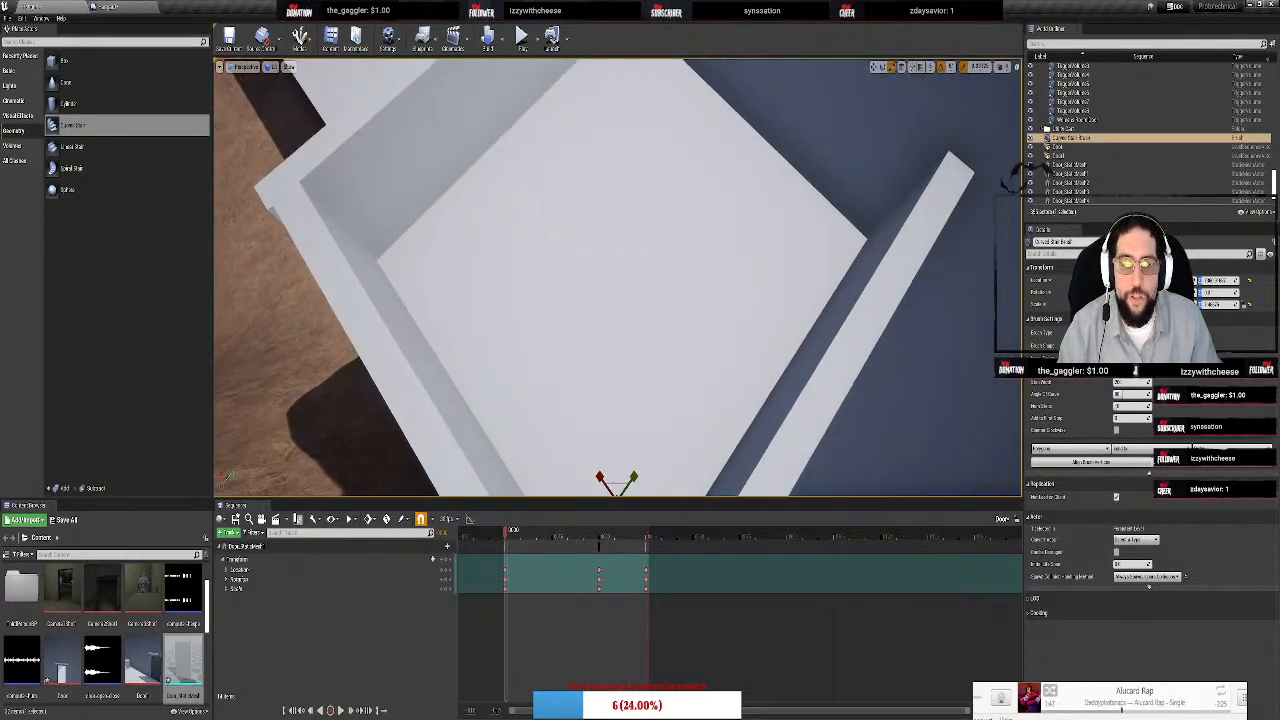
mouse_move(752, 395)
right_down()
mouse_move(752, 420)
mouse_move(752, 350)
mouse_move(790, 350)
mouse_move(790, 280)
mouse_move(700, 280)
mouse_move(780, 310)
mouse_move(597, 486)
right_up()
right_drag(646, 379, 680, 455)
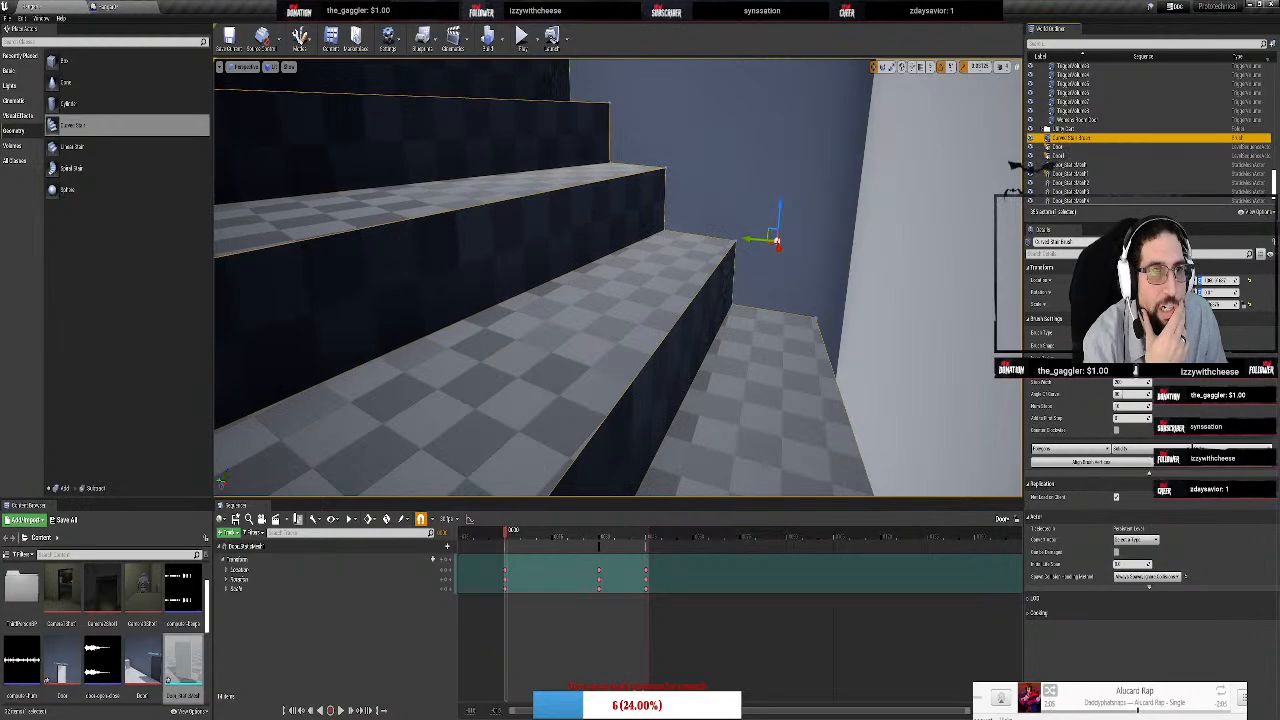
right_click(1082, 138)
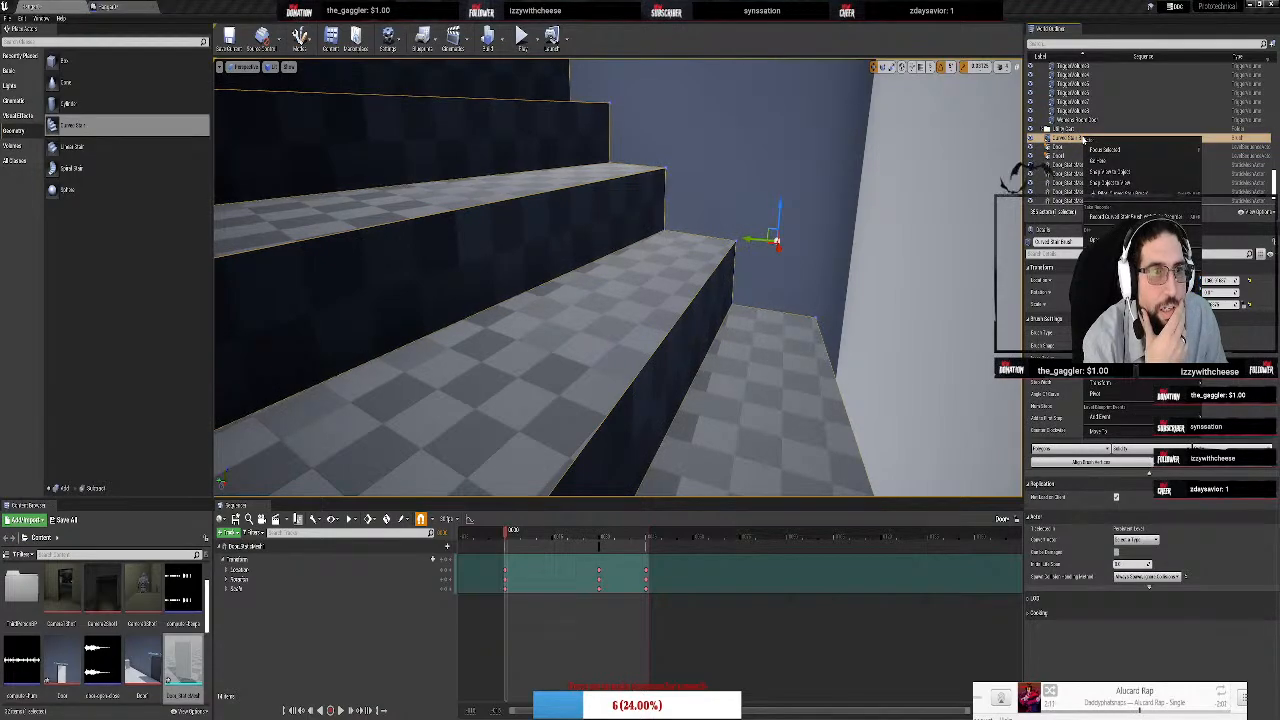
mouse_move(1134, 382)
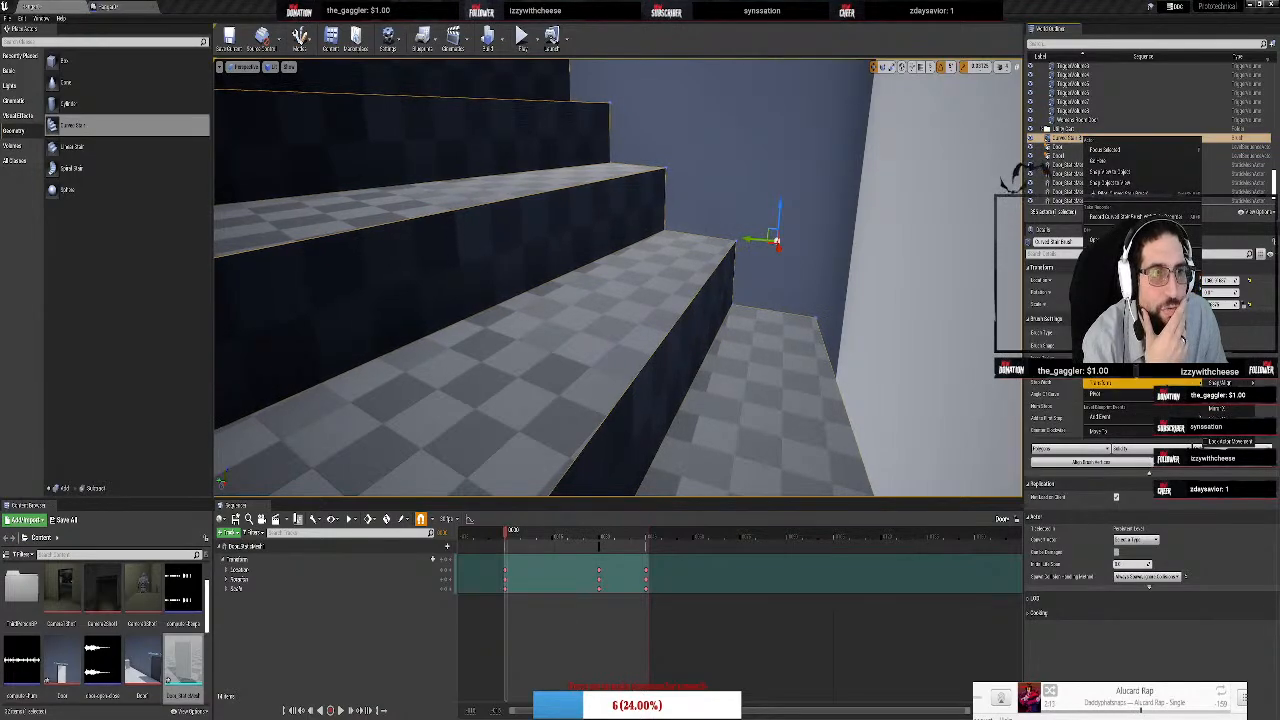
mouse_move(1134, 424)
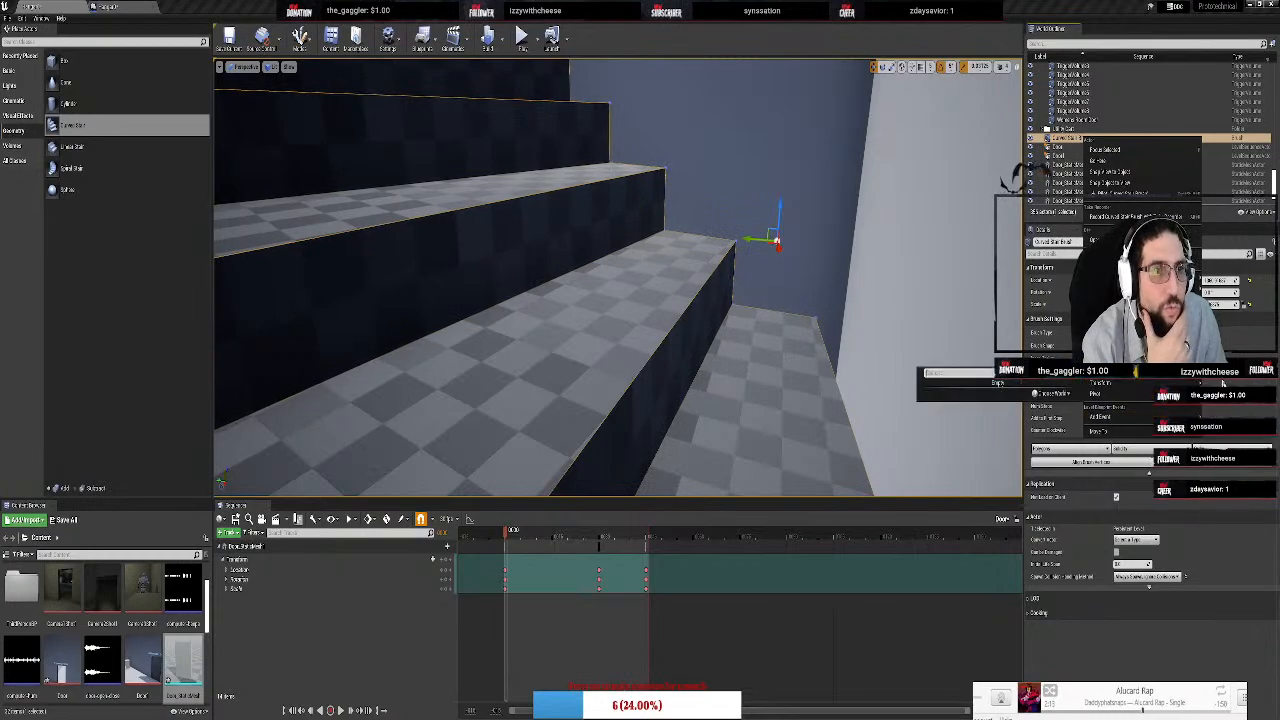
click(1213, 651)
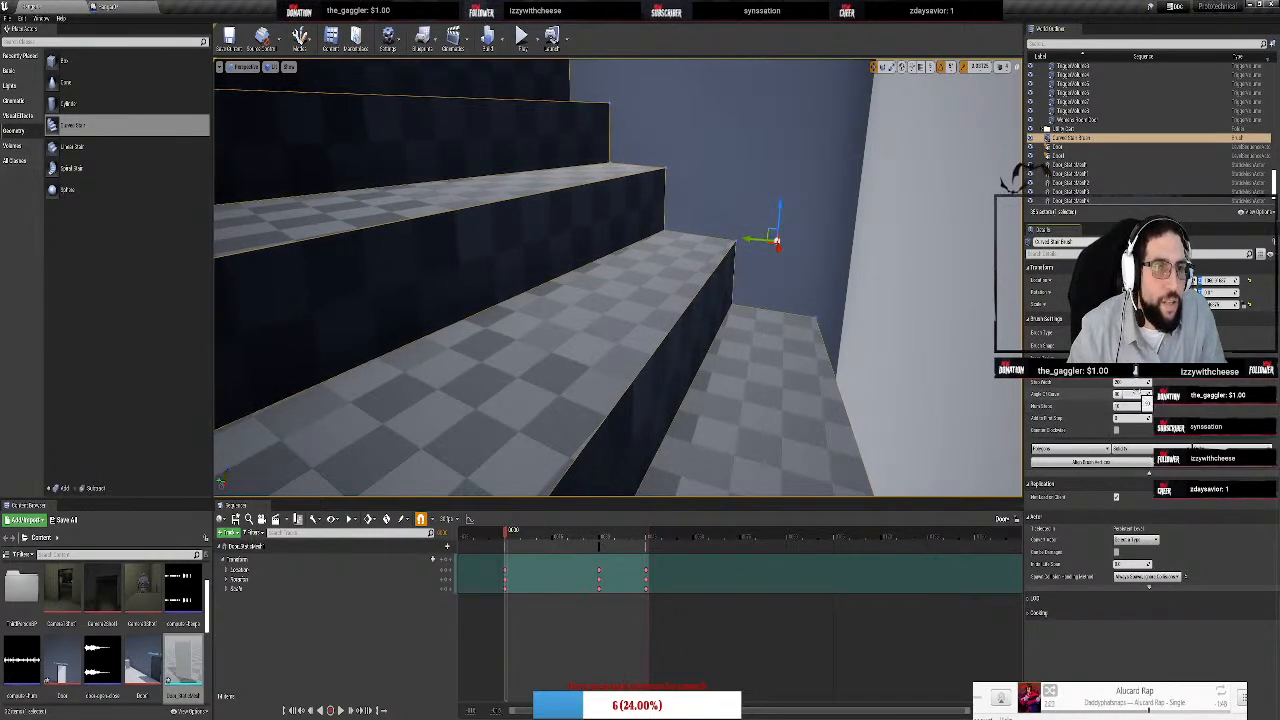
Scale the curved stair brush up slightly within the stairwell
right_drag(896, 211, 889, 263)
key(r)
drag(864, 308, 832, 334)
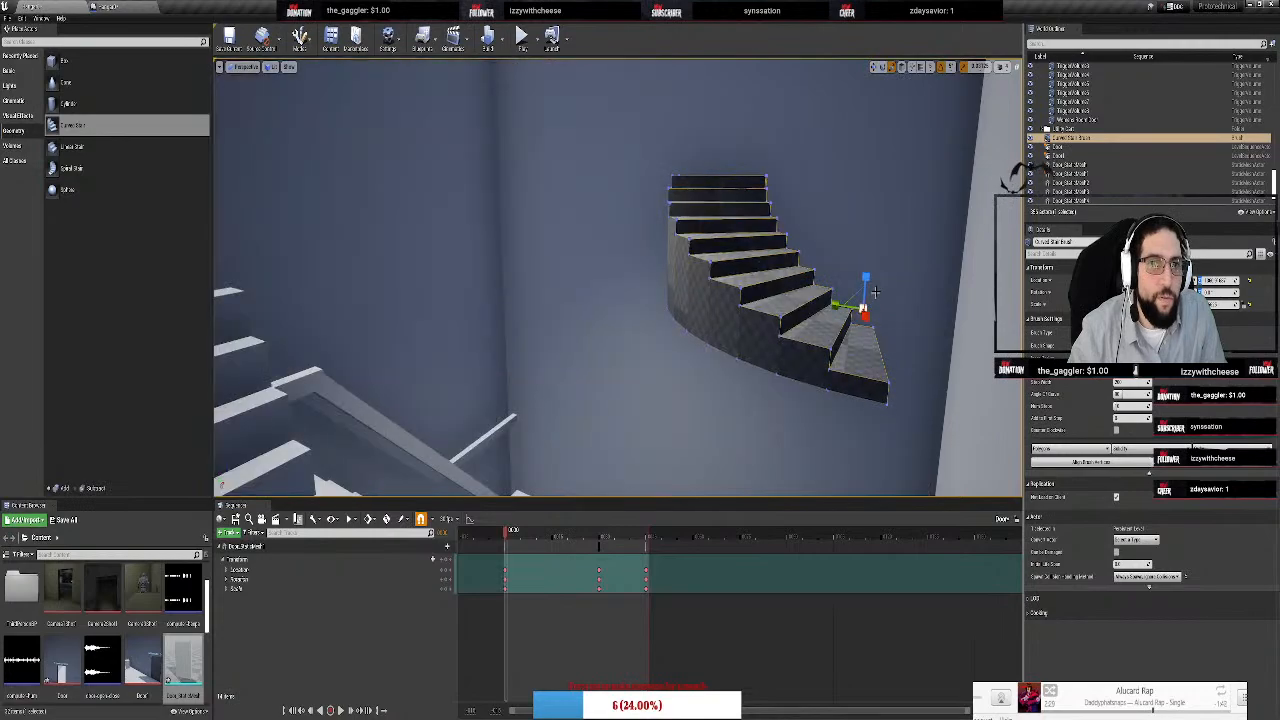
mouse_move(832, 334)
right_down()
mouse_move(740, 365)
mouse_move(840, 360)
mouse_move(820, 345)
mouse_move(880, 365)
mouse_move(800, 360)
mouse_move(870, 362)
right_up()
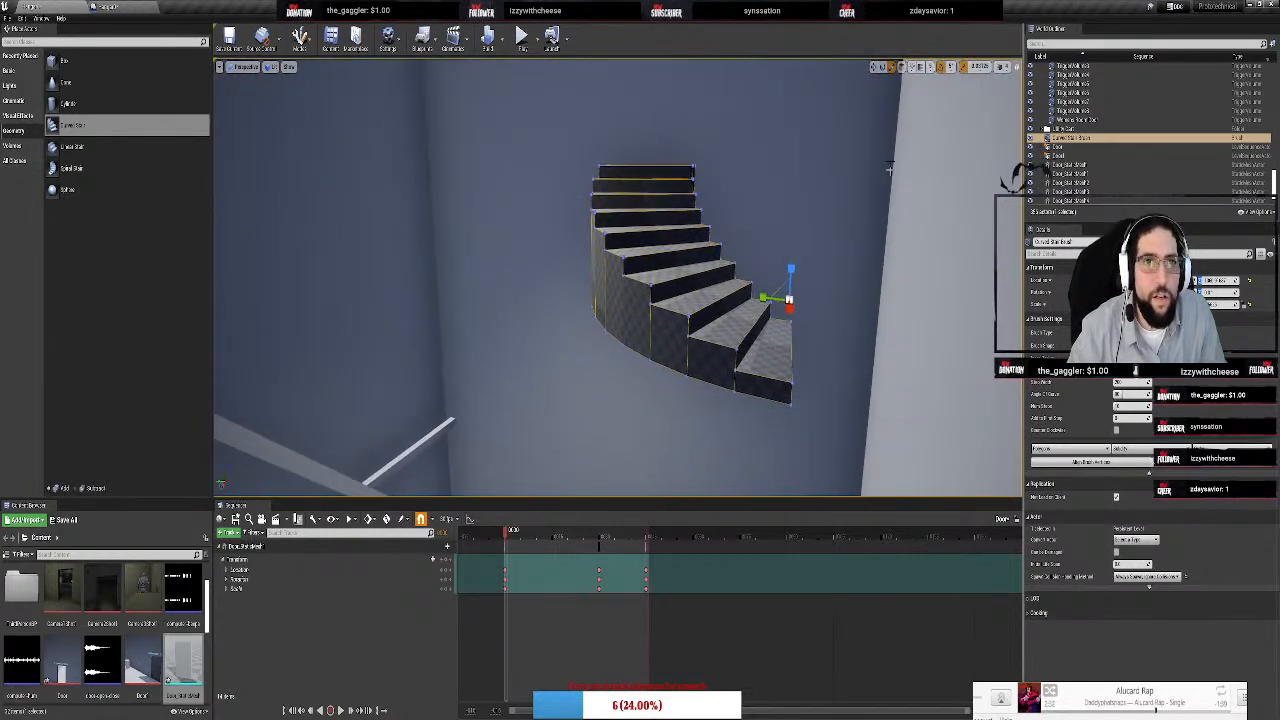
click(912, 67)
click(912, 67)
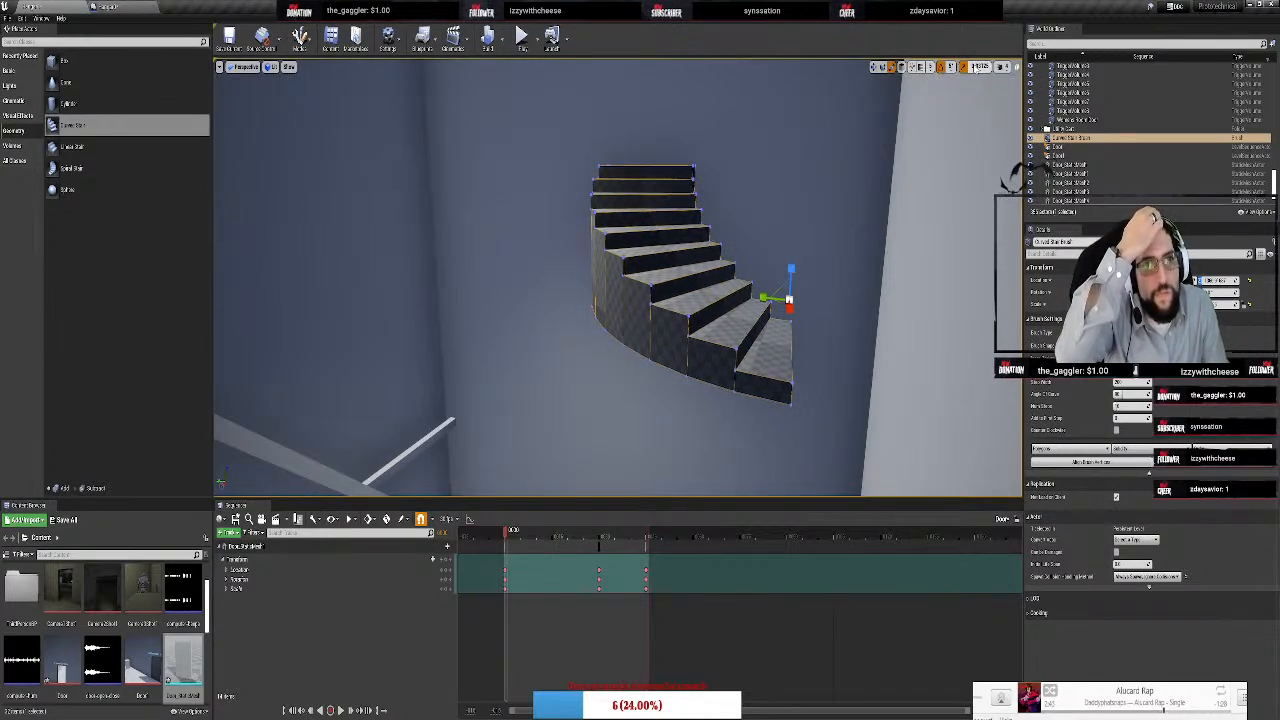
mouse_move(839, 221)
right_down()
mouse_move(794, 221)
mouse_move(744, 196)
mouse_move(834, 266)
mouse_move(790, 262)
right_up()
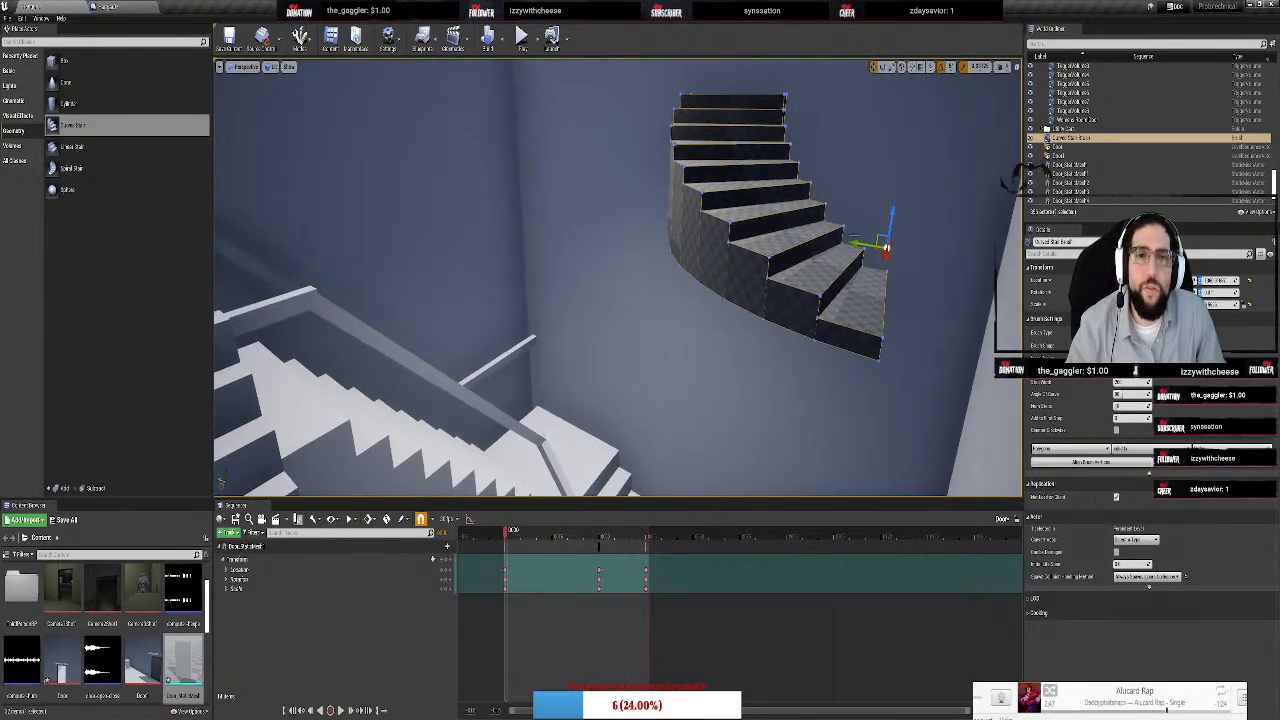
Move the curved stair brush across the stairwell to above the landing of the lower stairs
mouse_move(852, 250)
mouse_down()
mouse_move(541, 212)
mouse_move(573, 250)
mouse_up()
mouse_move(572, 205)
mouse_down()
mouse_move(257, 300)
mouse_move(229, 371)
mouse_up()
right_drag(229, 371, 220, 378)
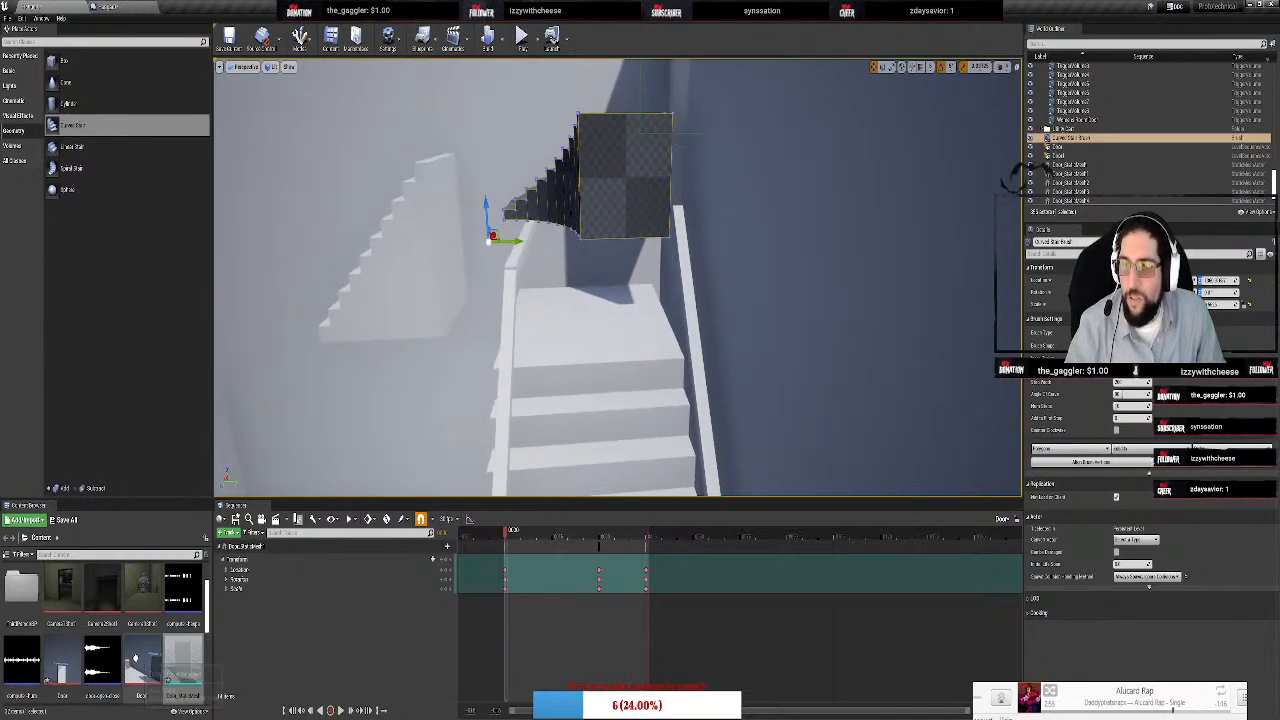
Apply the plain light-coloured material from the project content to the curved stair brush's surfaces
scroll(165, 612, down, 3)
scroll(165, 612, down, 2)
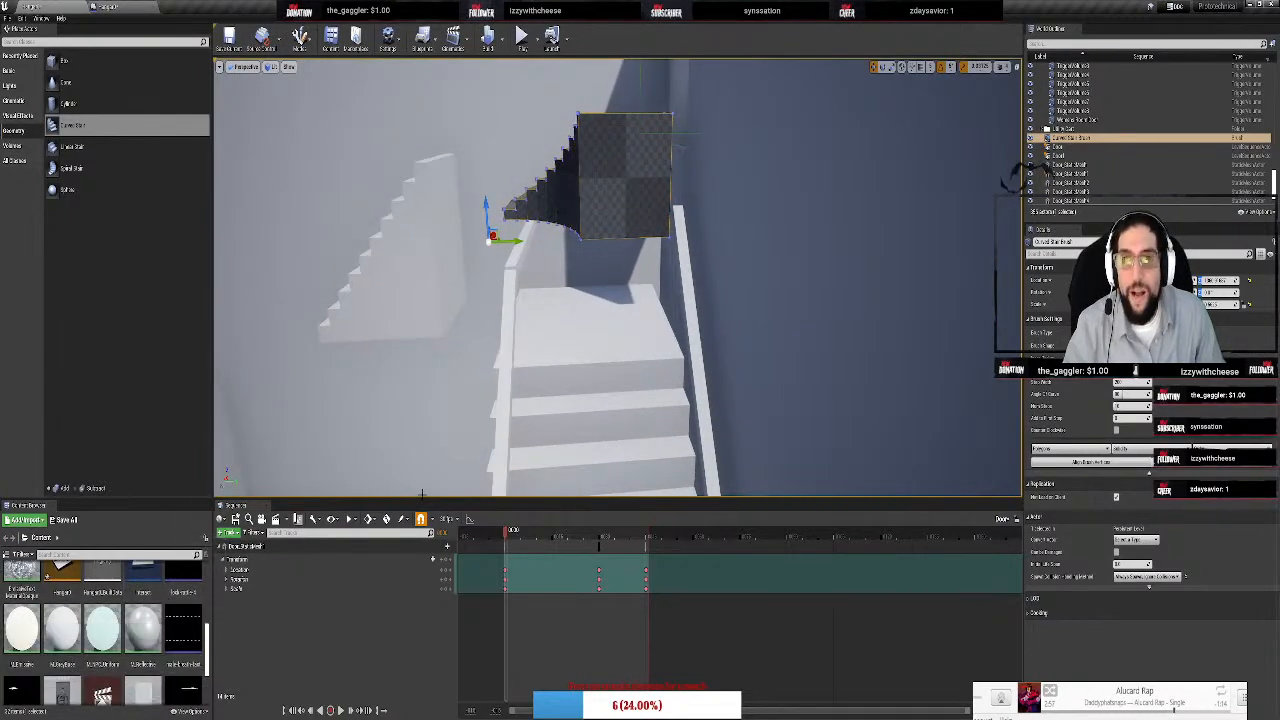
click(617, 183)
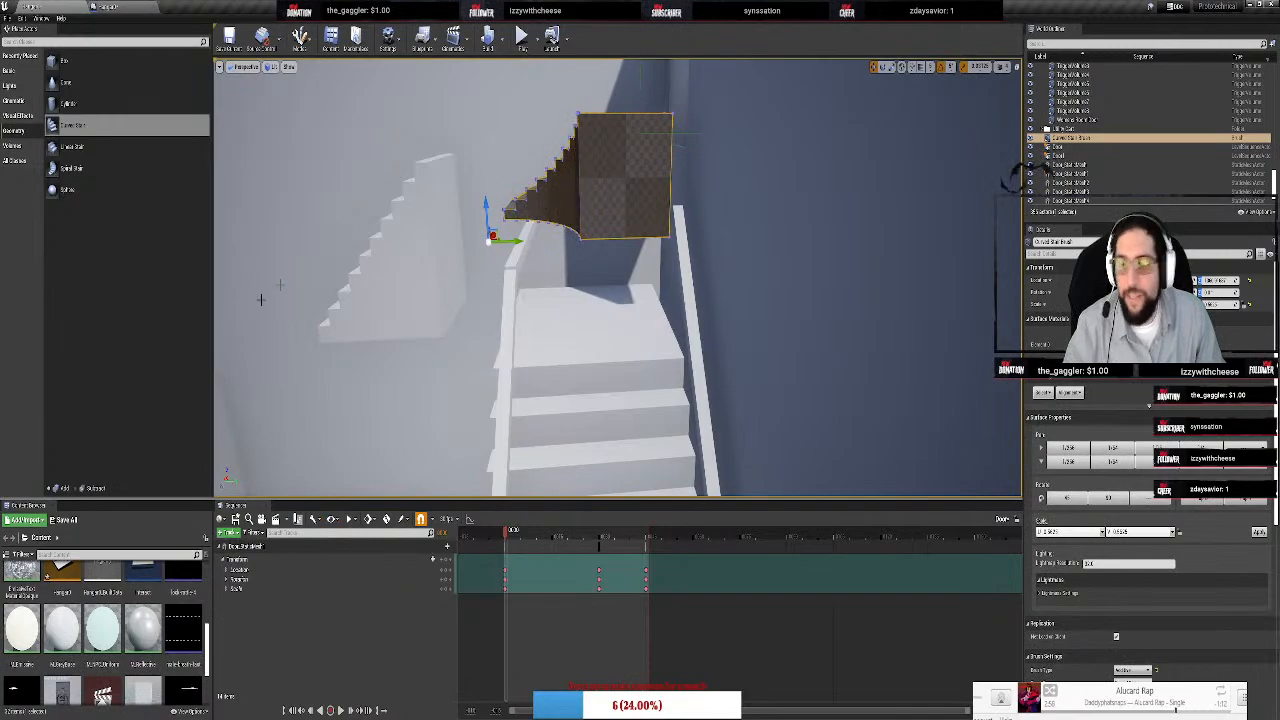
mouse_move(62, 628)
mouse_down()
mouse_move(590, 295)
mouse_move(590, 170)
mouse_up()
Lower the curved stair brush onto the landing and rotate it so its steps climb from the lower flight
key(e)
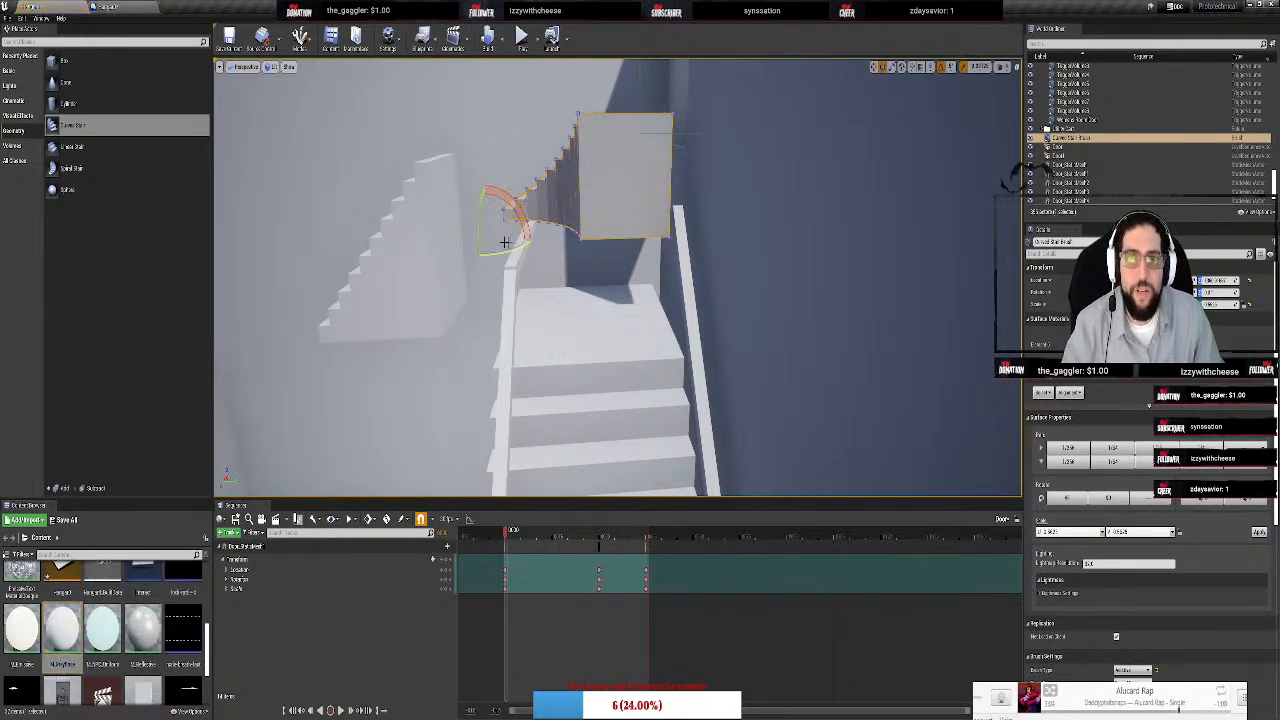
drag(496, 252, 701, 334)
key(w)
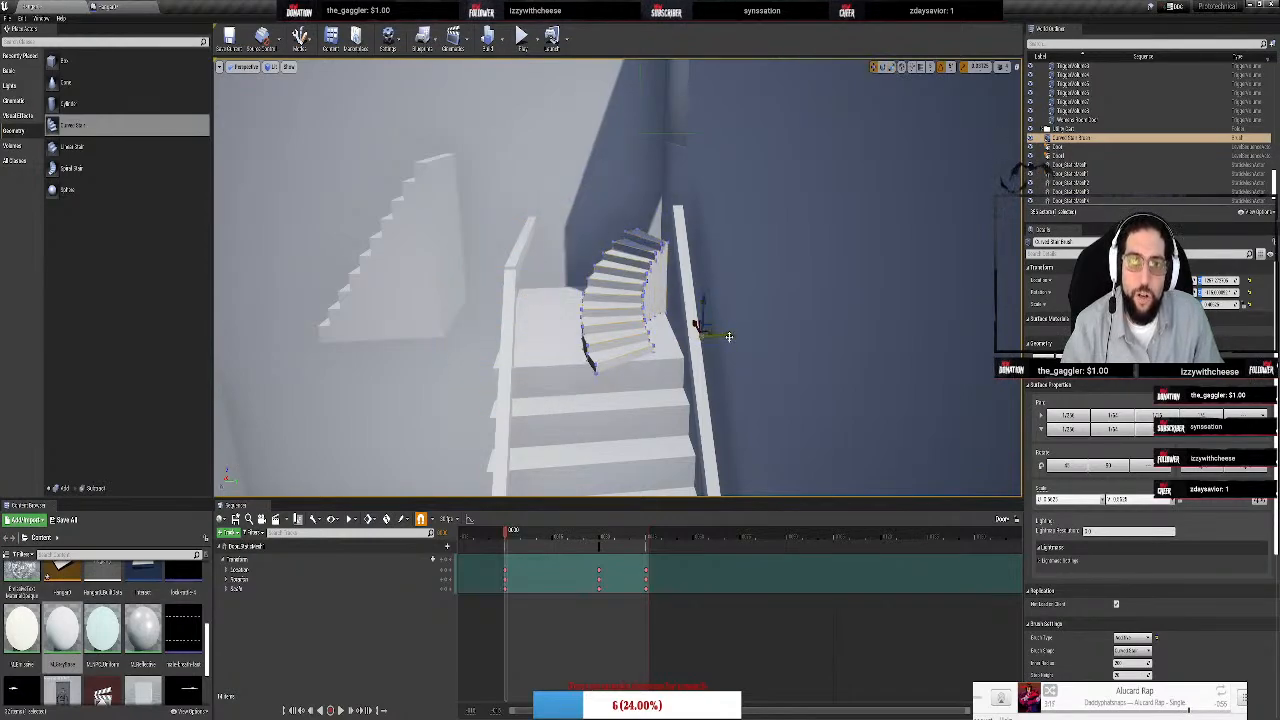
key(e)
drag(700, 354, 663, 360)
Enlarge the curved stair brush to the flight's width and position it on the landing between the handrails
key(w)
key(e)
key(w)
key(e)
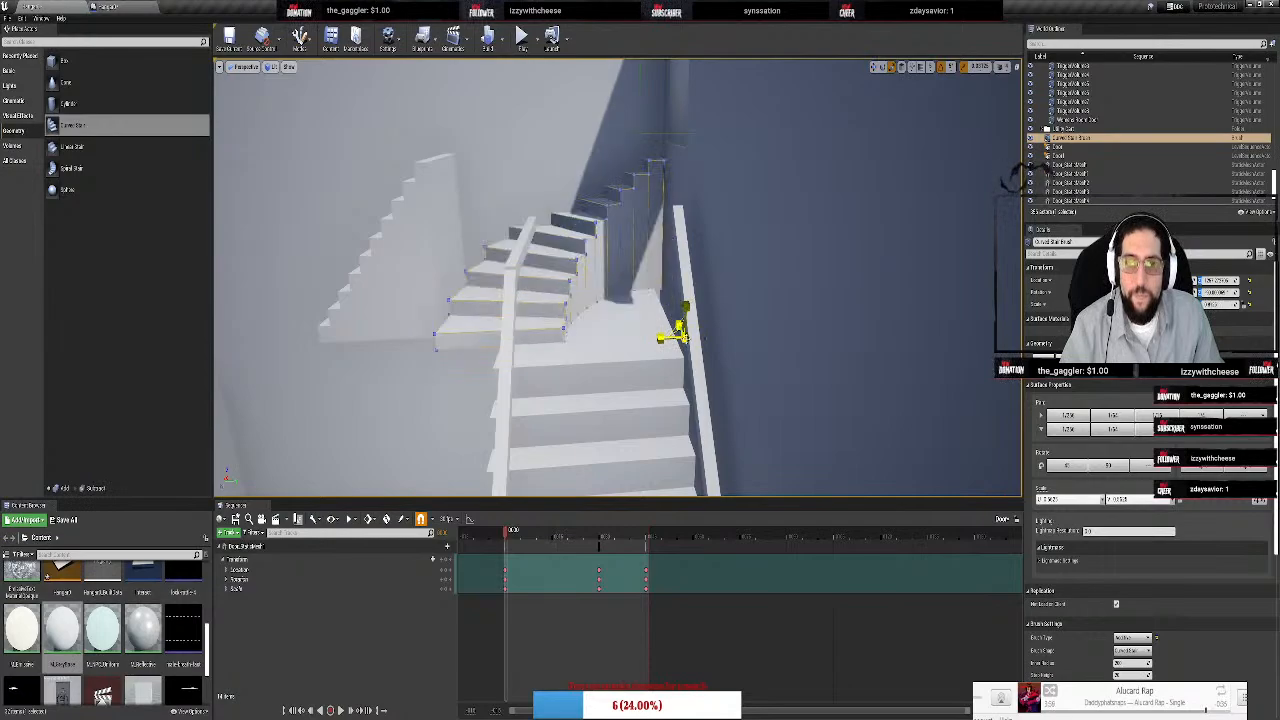
drag(675, 340, 772, 340)
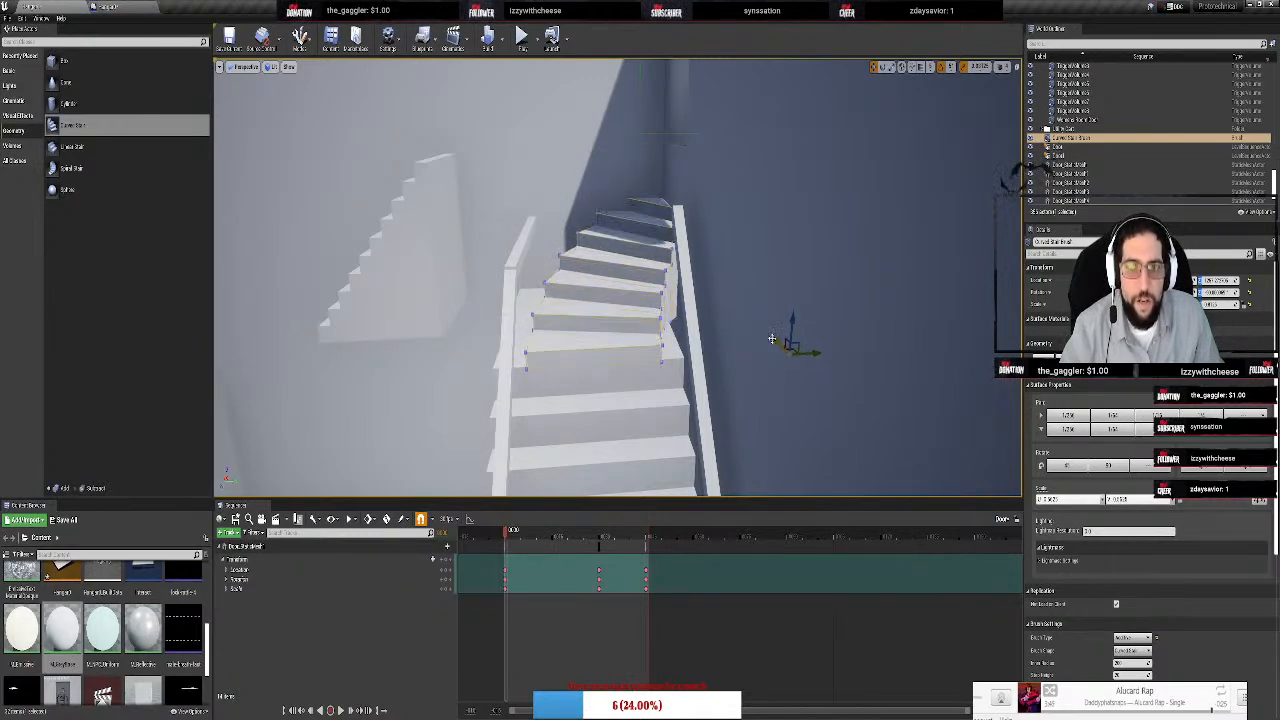
drag(773, 337, 798, 355)
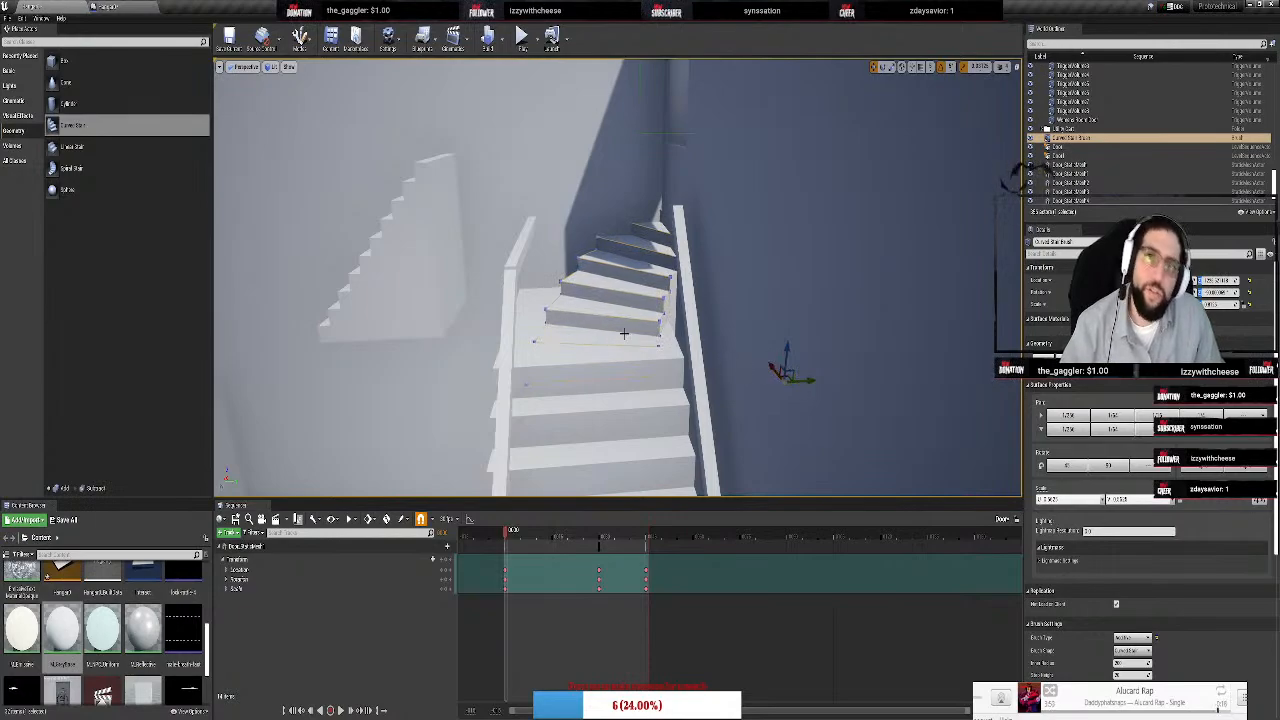
Look through the curved stair's brush settings and toggle its Counter Clockwise option on and back off
scroll(1130, 668, down, 2)
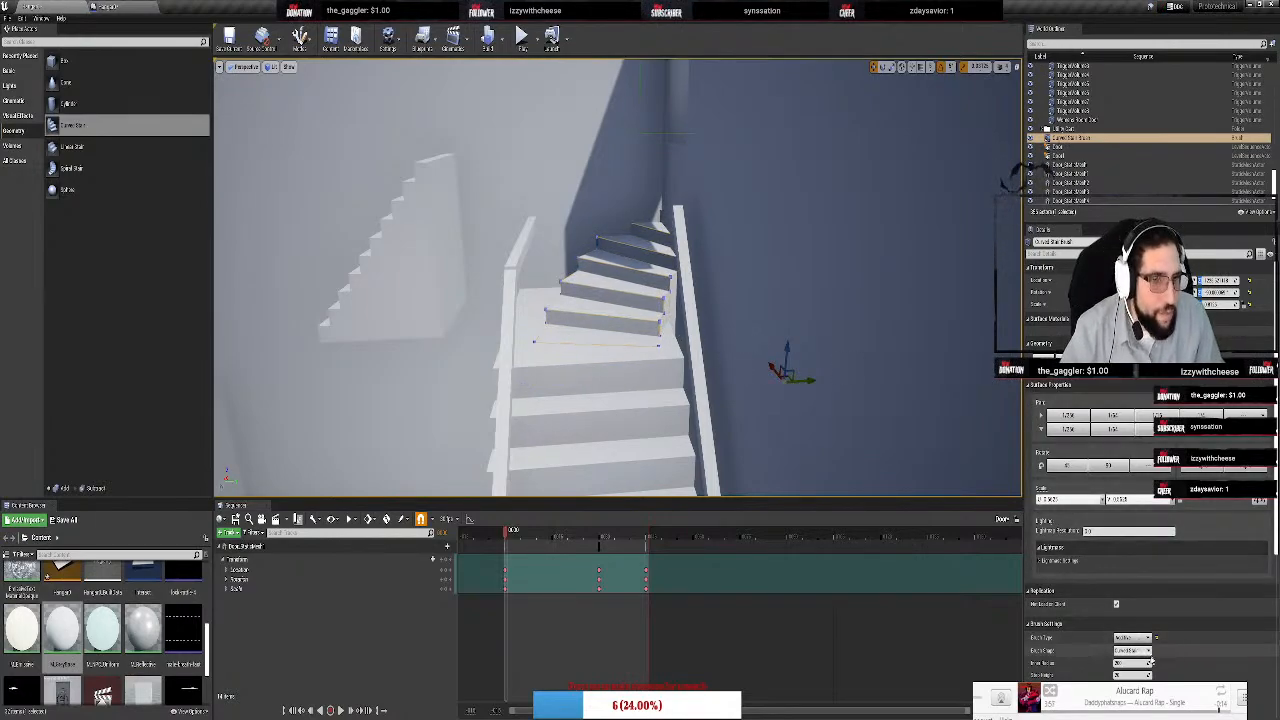
drag(1130, 668, 1112, 686)
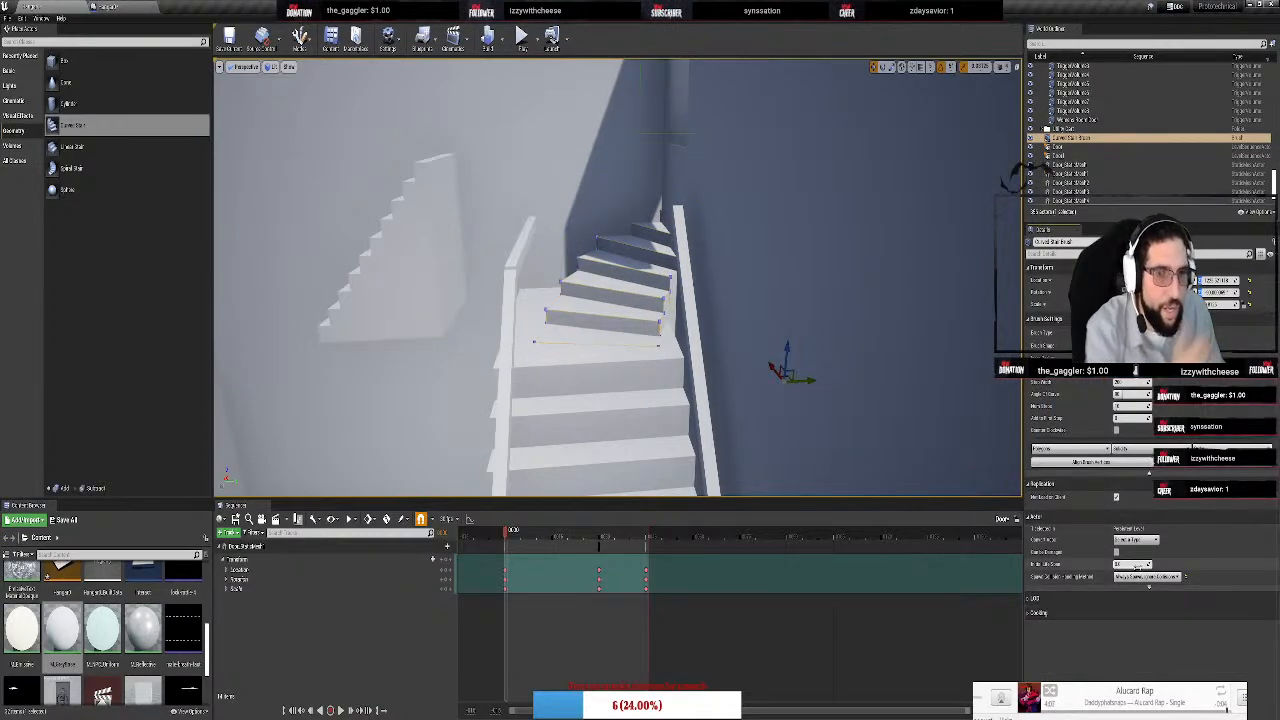
click(1117, 497)
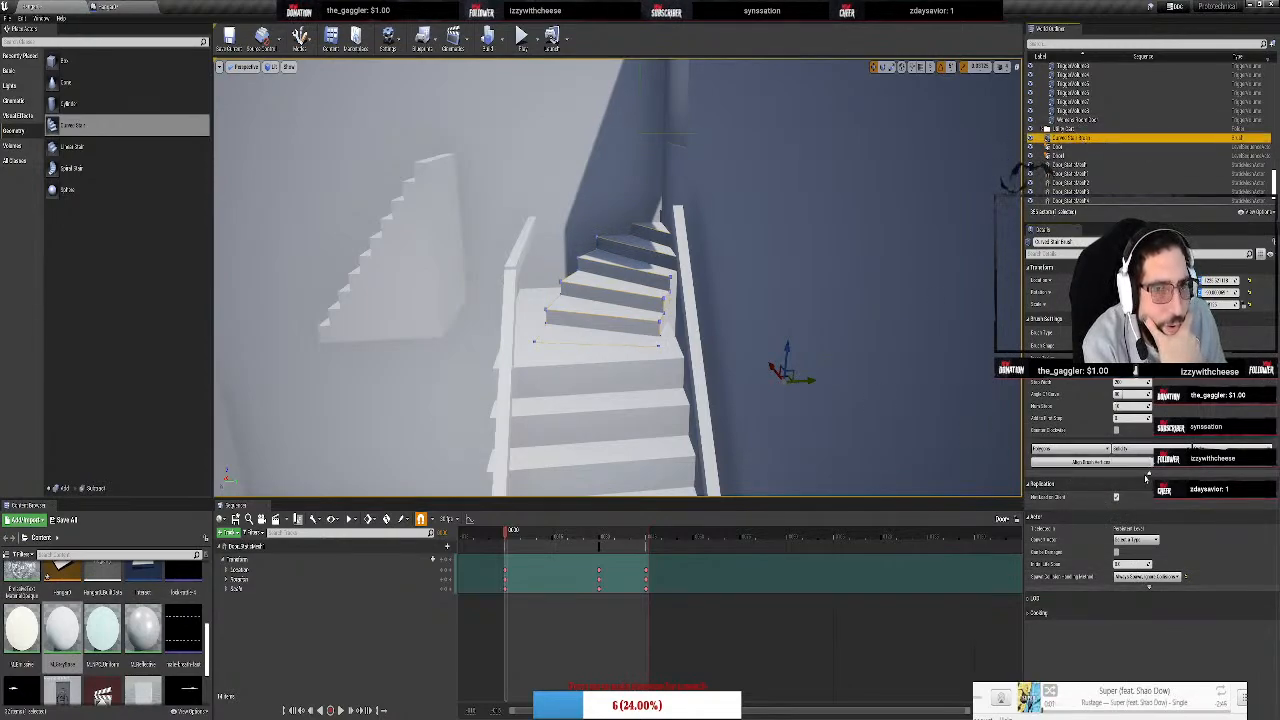
click(1149, 474)
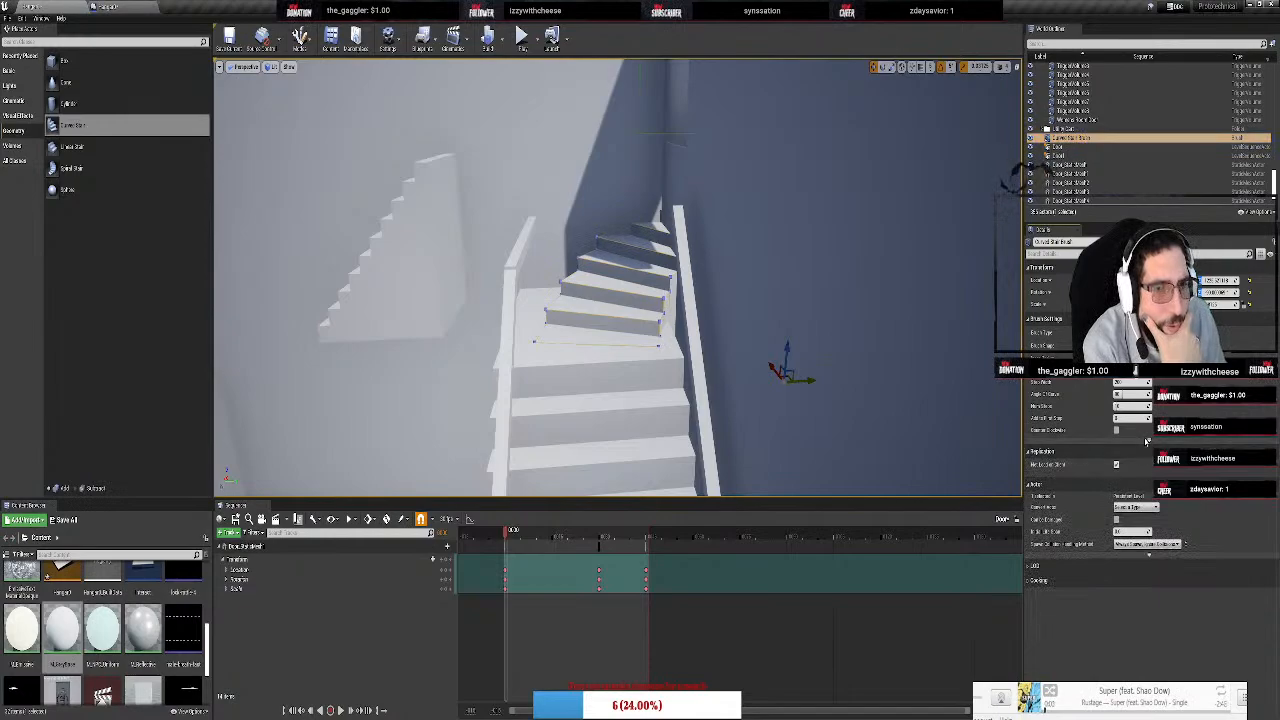
click(1150, 442)
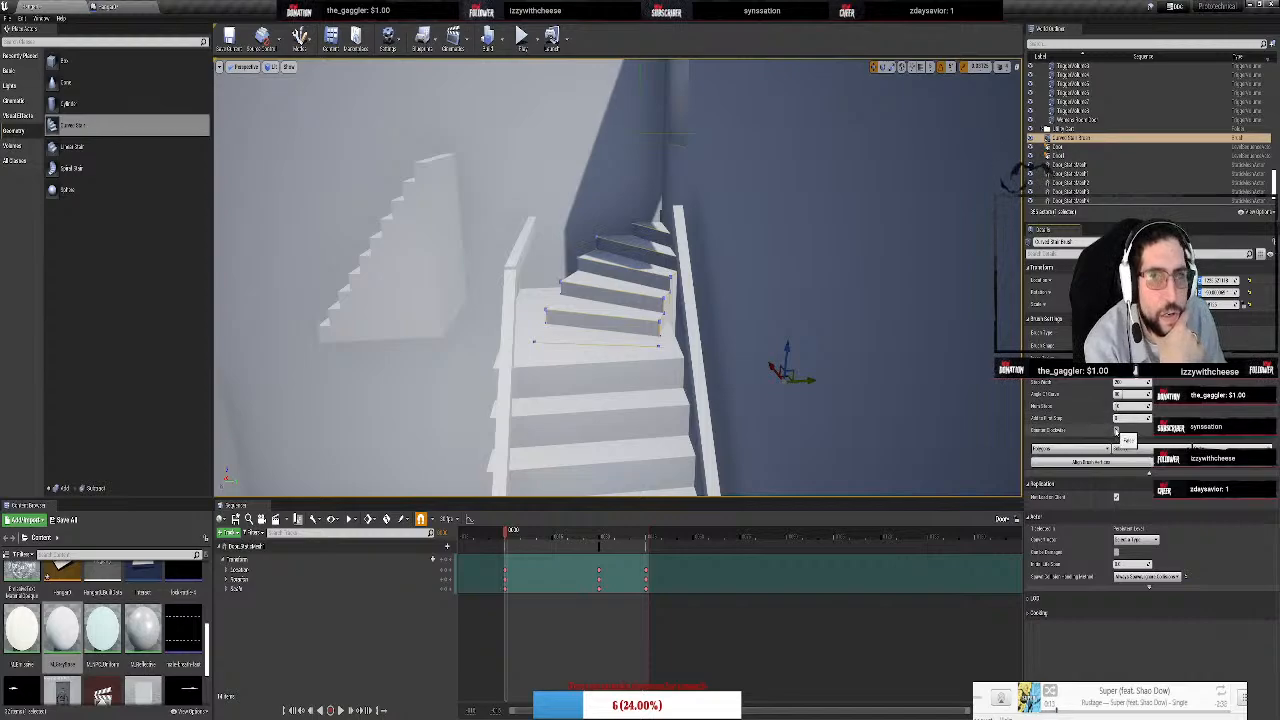
click(1116, 430)
click(1117, 431)
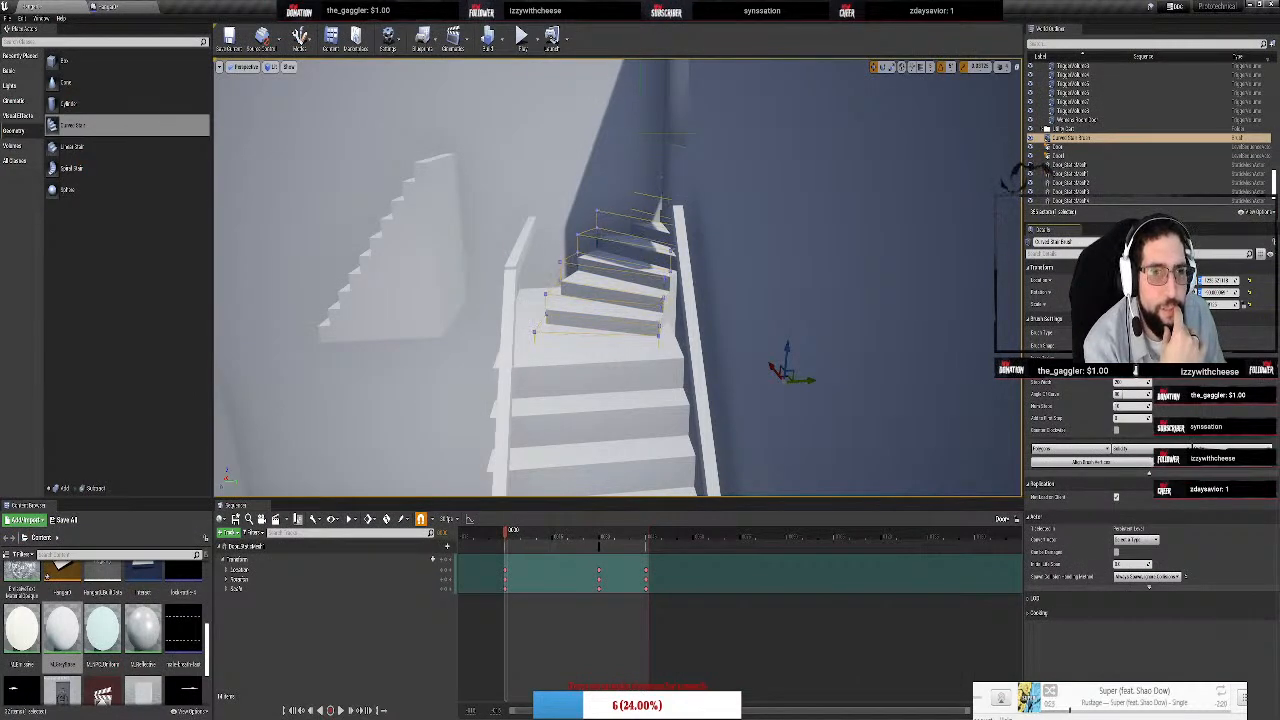
Switch the viewport to Brush Wireframe and hide the landscape around the stairwell
click(269, 67)
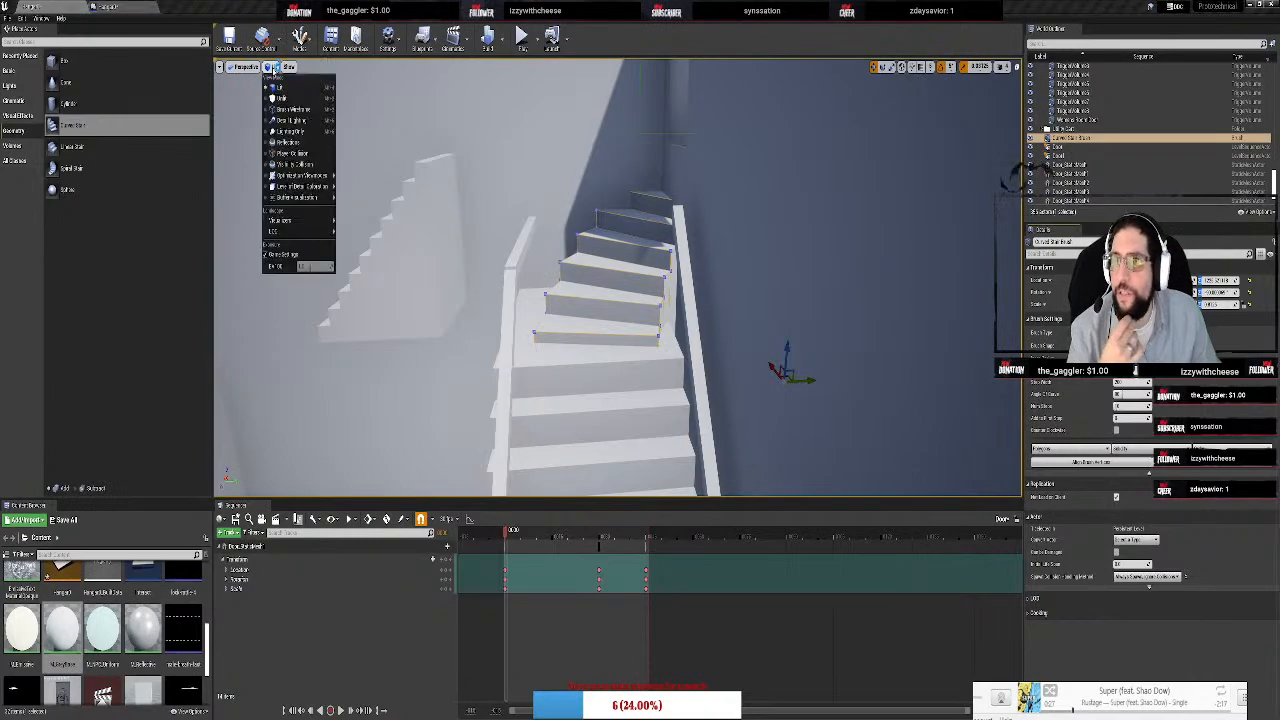
click(298, 110)
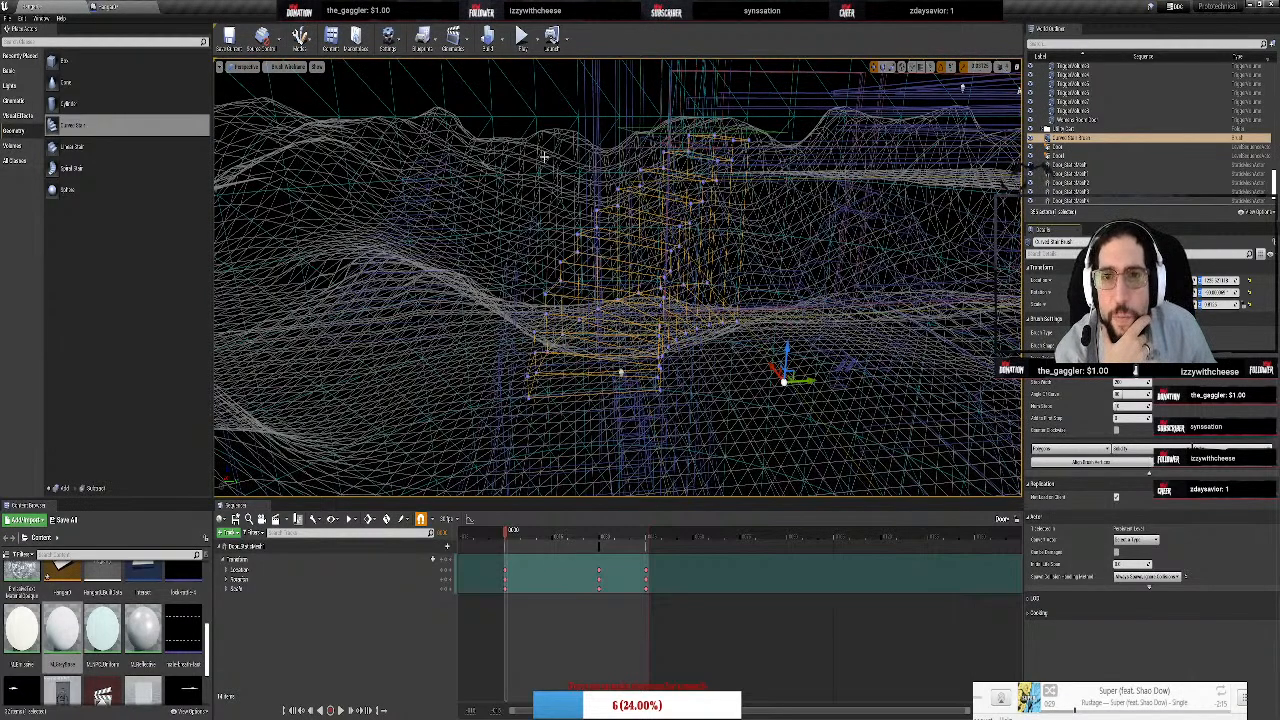
click(621, 372)
key(Delete)
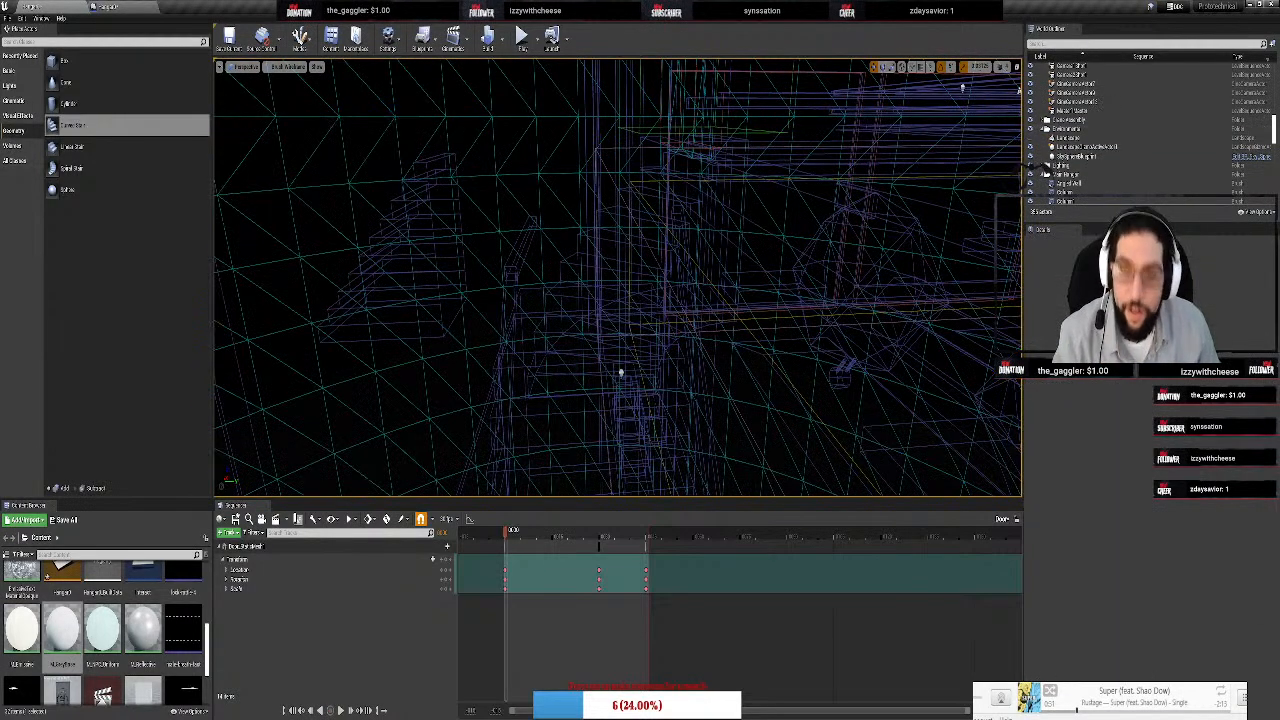
click(537, 114)
key(h)
Select the curved stair brush and adjust its scale so the top step fits the upper doorway
right_drag(537, 114, 551, 45)
right_drag(617, 277, 579, 213)
click(590, 282)
mouse_move(590, 282)
right_down()
mouse_move(566, 282)
mouse_move(575, 262)
mouse_move(650, 290)
mouse_move(740, 250)
mouse_move(728, 180)
mouse_move(625, 172)
mouse_move(705, 175)
mouse_move(680, 165)
mouse_move(680, 210)
mouse_move(578, 206)
right_up()
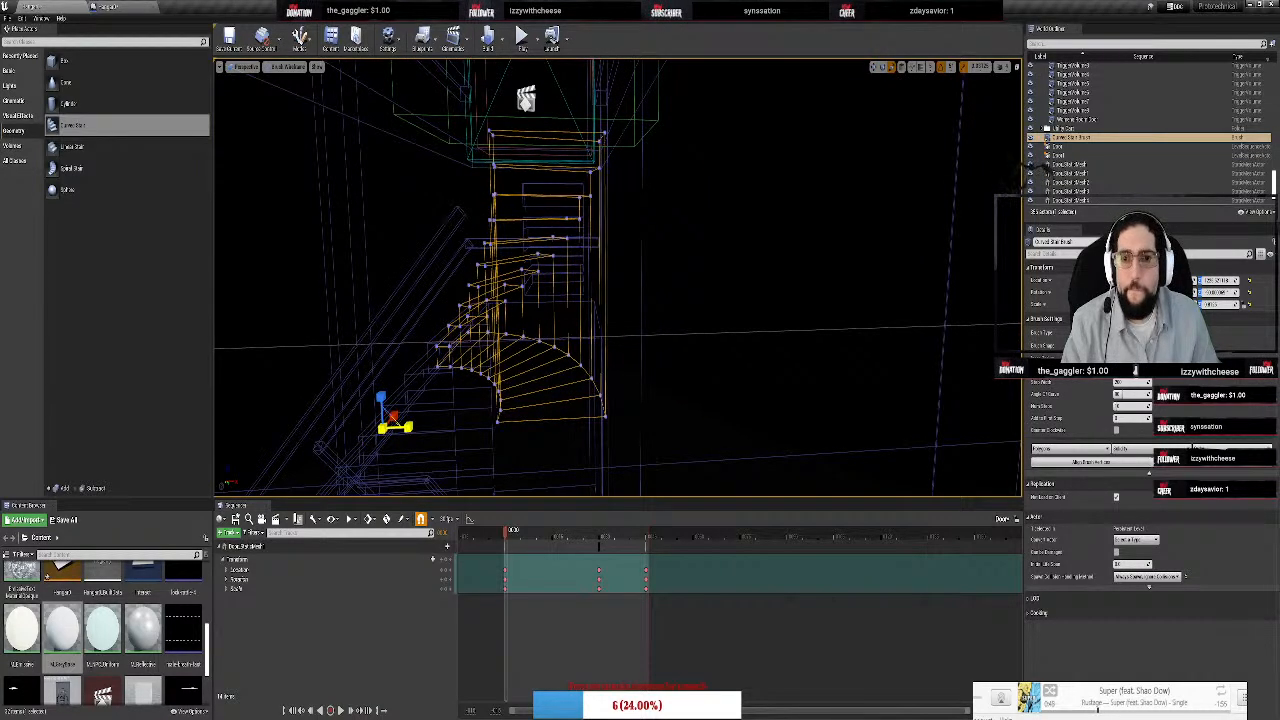
right_drag(470, 374, 499, 300)
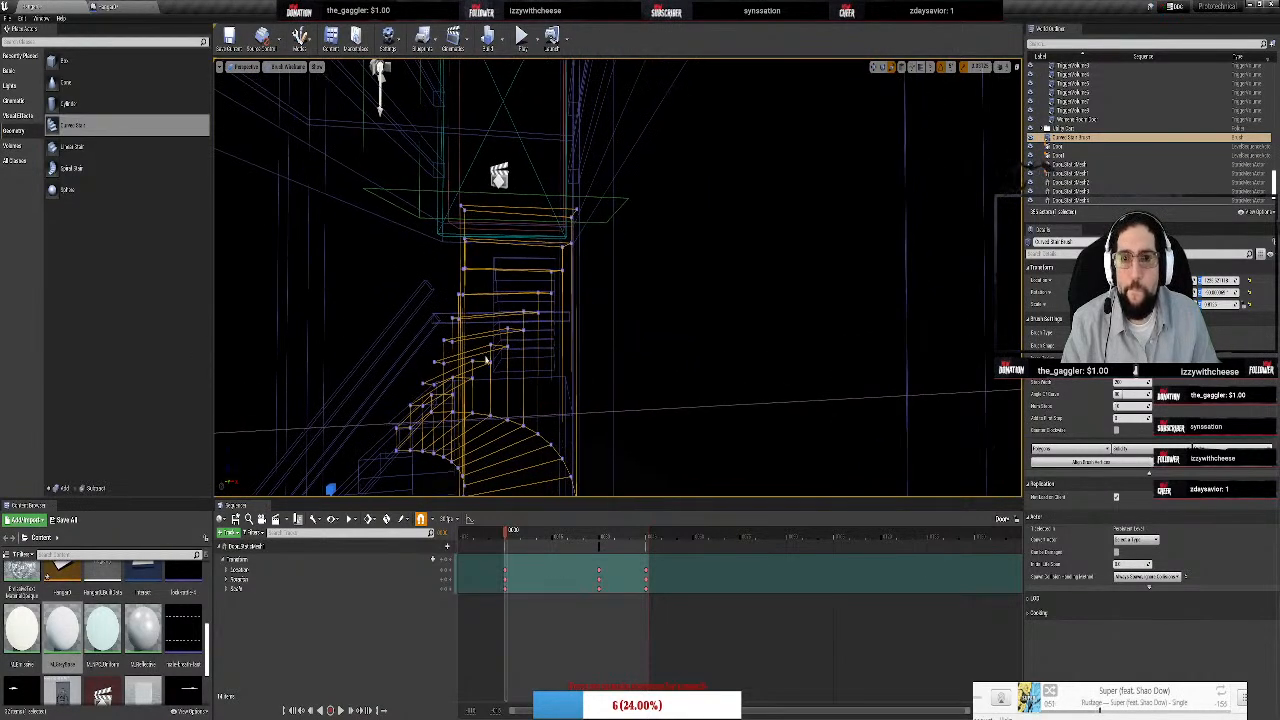
right_drag(486, 360, 462, 336)
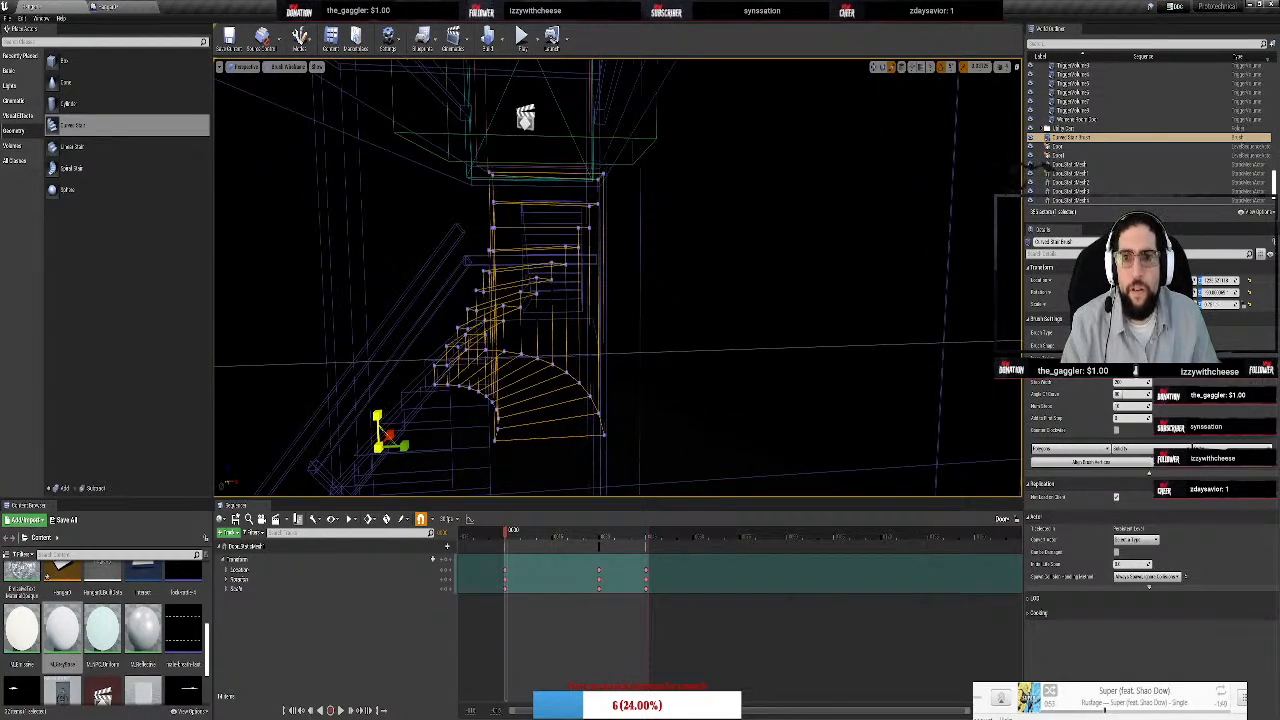
right_drag(392, 413, 456, 346)
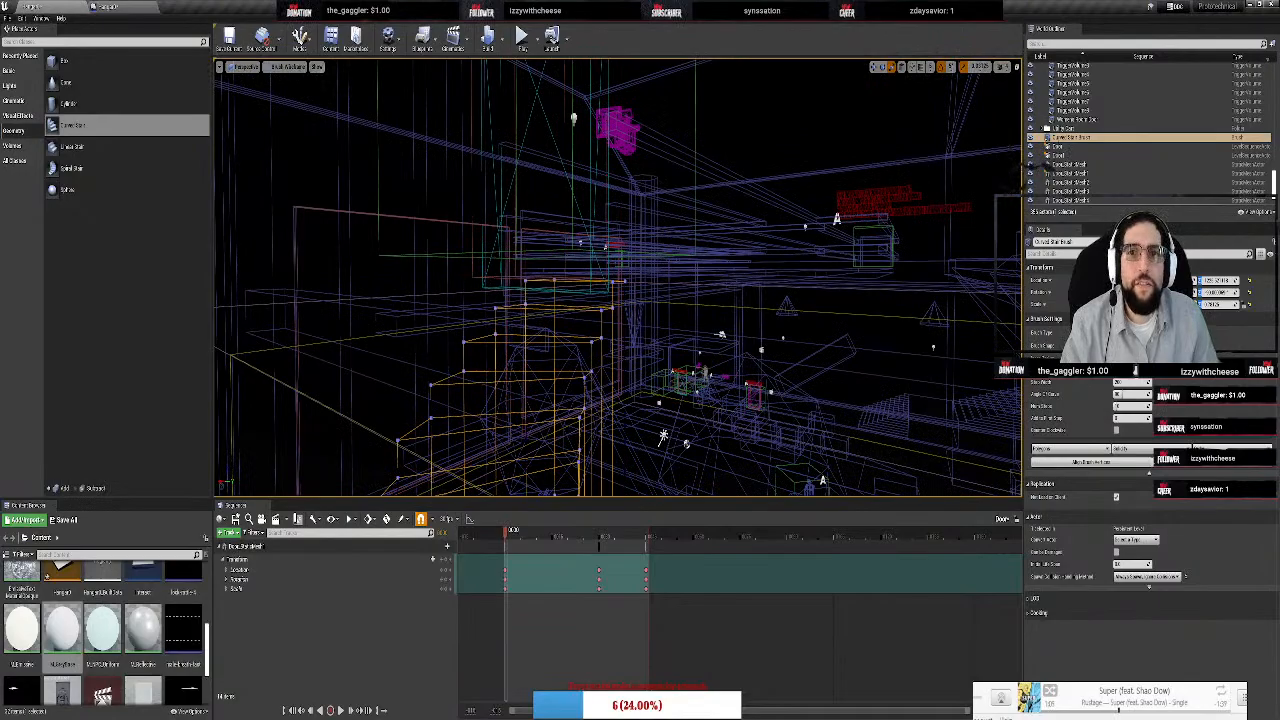
right_drag(890, 246, 735, 292)
key(f)
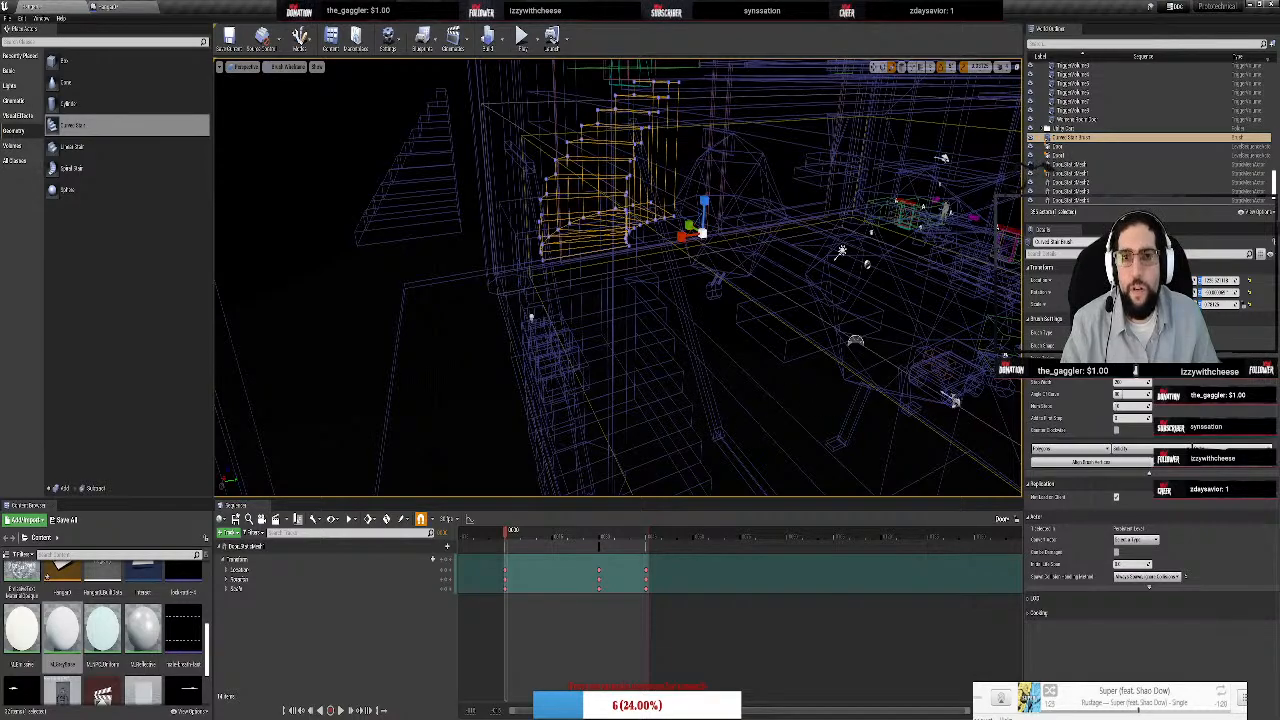
mouse_move(744, 419)
right_down()
mouse_move(744, 490)
mouse_move(744, 360)
mouse_move(744, 400)
mouse_move(700, 450)
mouse_move(690, 440)
right_up()
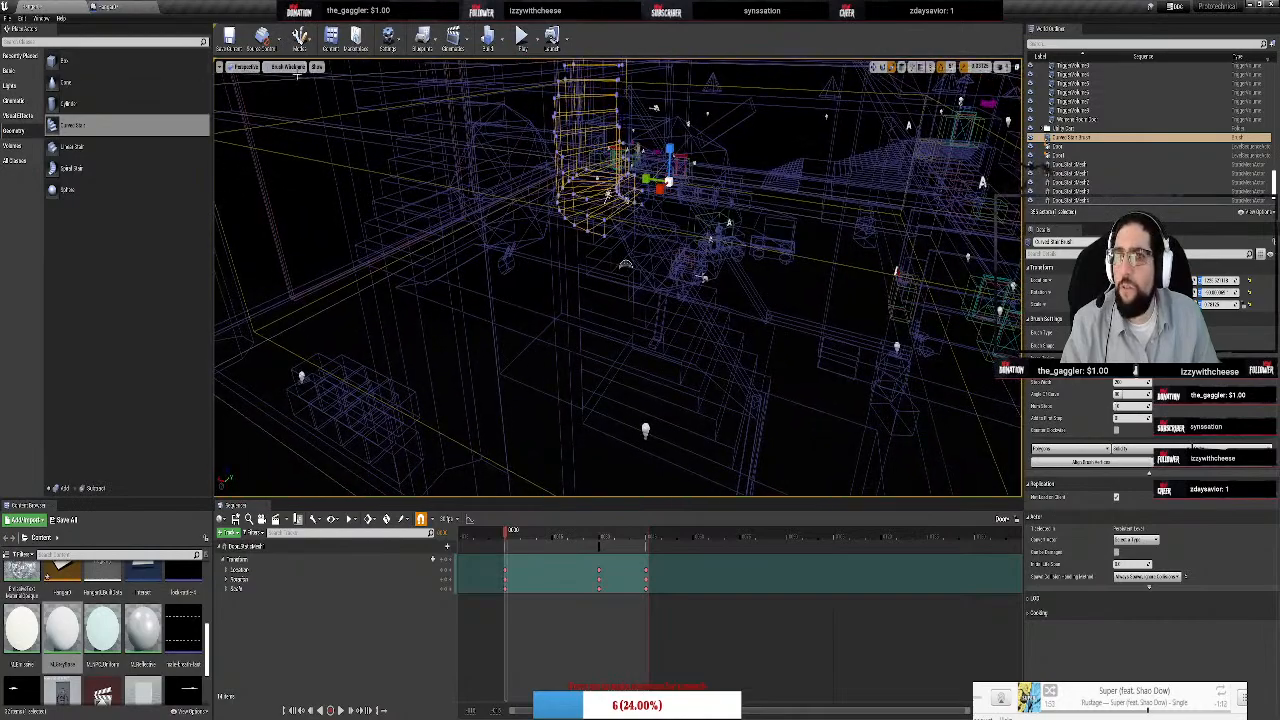
Switch the viewport back to Lit mode and delete the curved stair brush from the landing
click(287, 67)
click(283, 90)
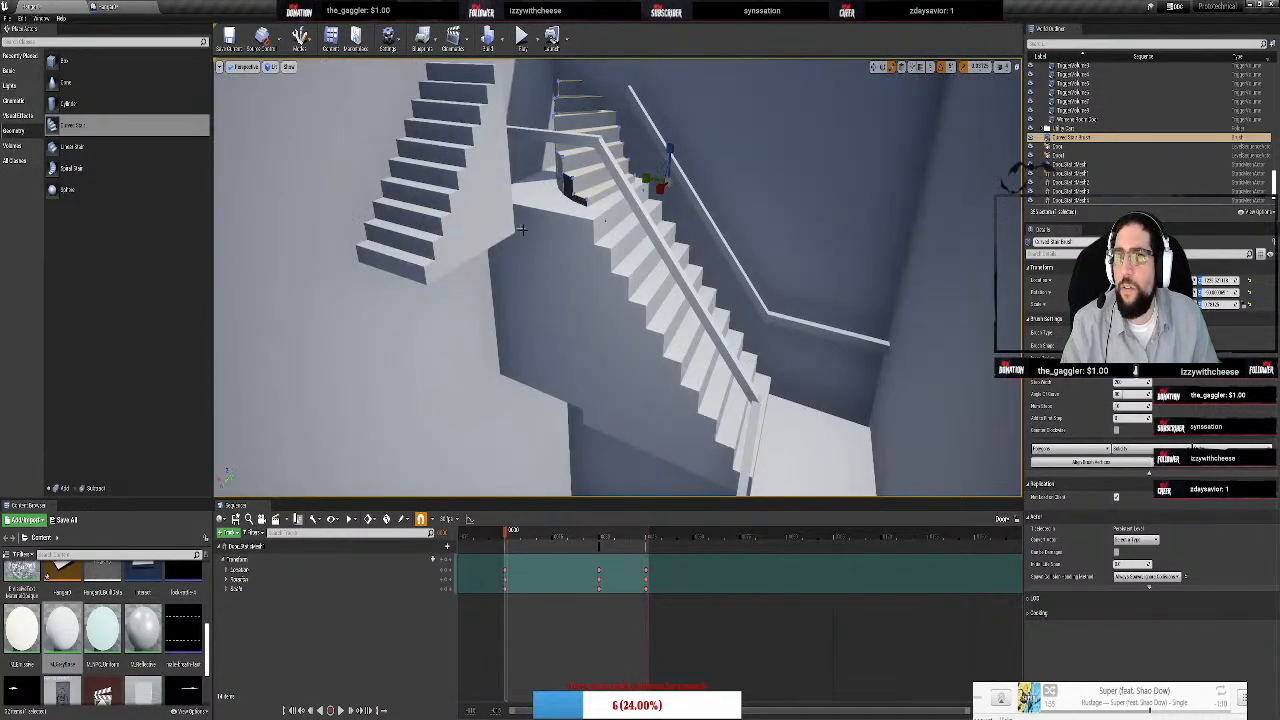
mouse_move(522, 229)
right_down()
mouse_move(440, 229)
mouse_move(470, 330)
mouse_move(470, 250)
mouse_move(480, 300)
mouse_move(500, 320)
mouse_move(490, 330)
mouse_move(560, 250)
mouse_move(500, 320)
mouse_move(570, 290)
mouse_move(630, 300)
mouse_move(540, 310)
mouse_move(600, 270)
mouse_move(550, 290)
mouse_move(518, 220)
right_up()
key(Delete)
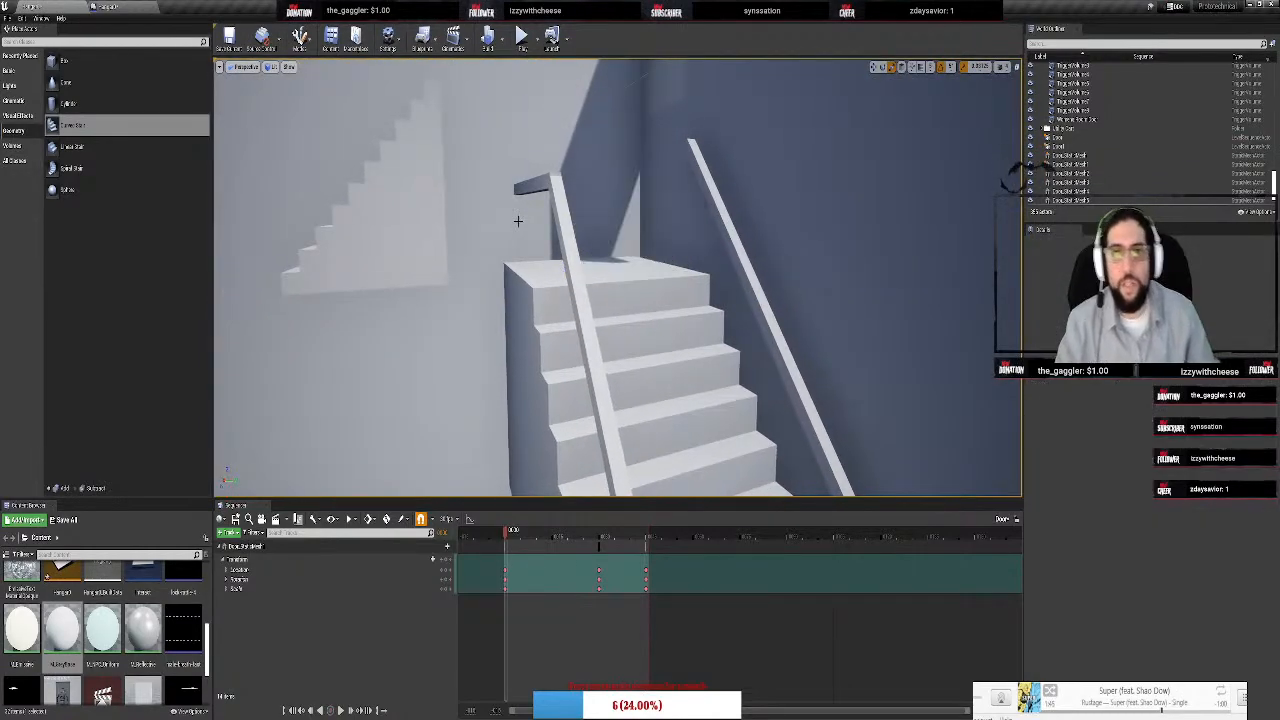
Select the Catwalk Staircase Ceiling brush and lower it from the top of the shaft into the stairwell
click(385, 214)
mouse_move(506, 206)
right_down()
mouse_move(600, 320)
mouse_move(560, 330)
mouse_move(540, 280)
mouse_move(546, 200)
right_up()
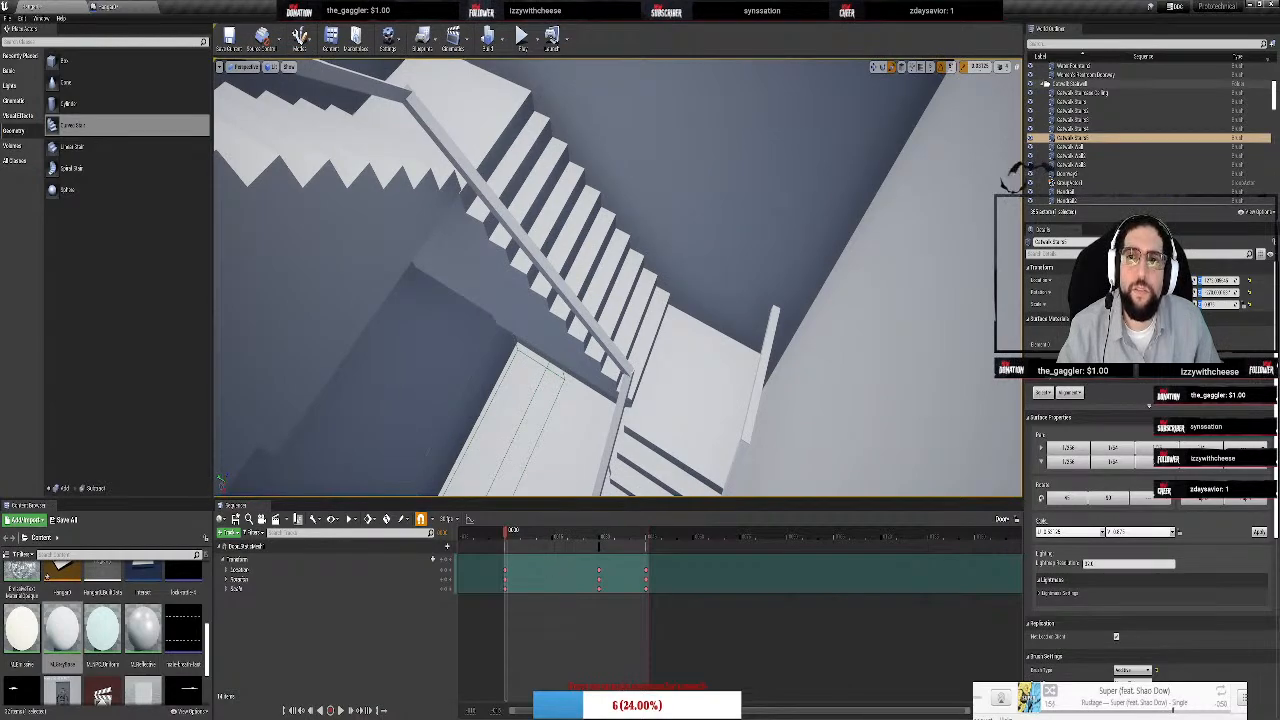
right_drag(546, 200, 430, 178)
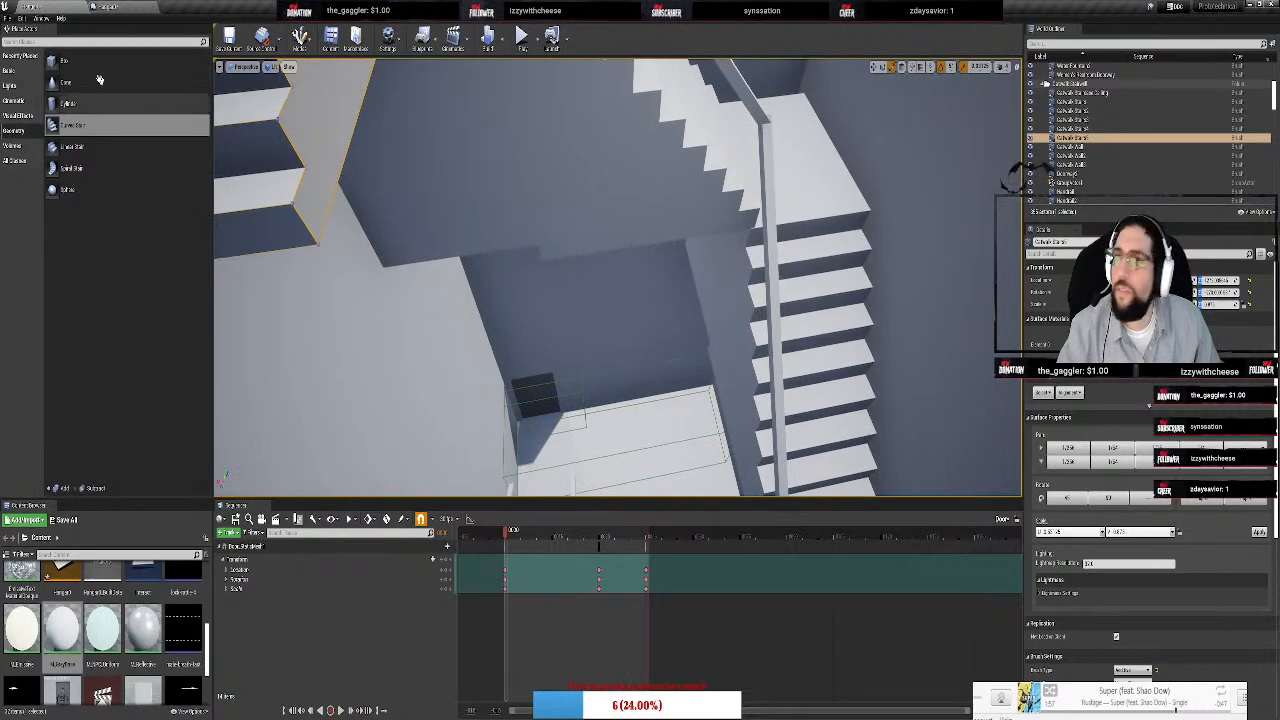
right_drag(515, 239, 510, 85)
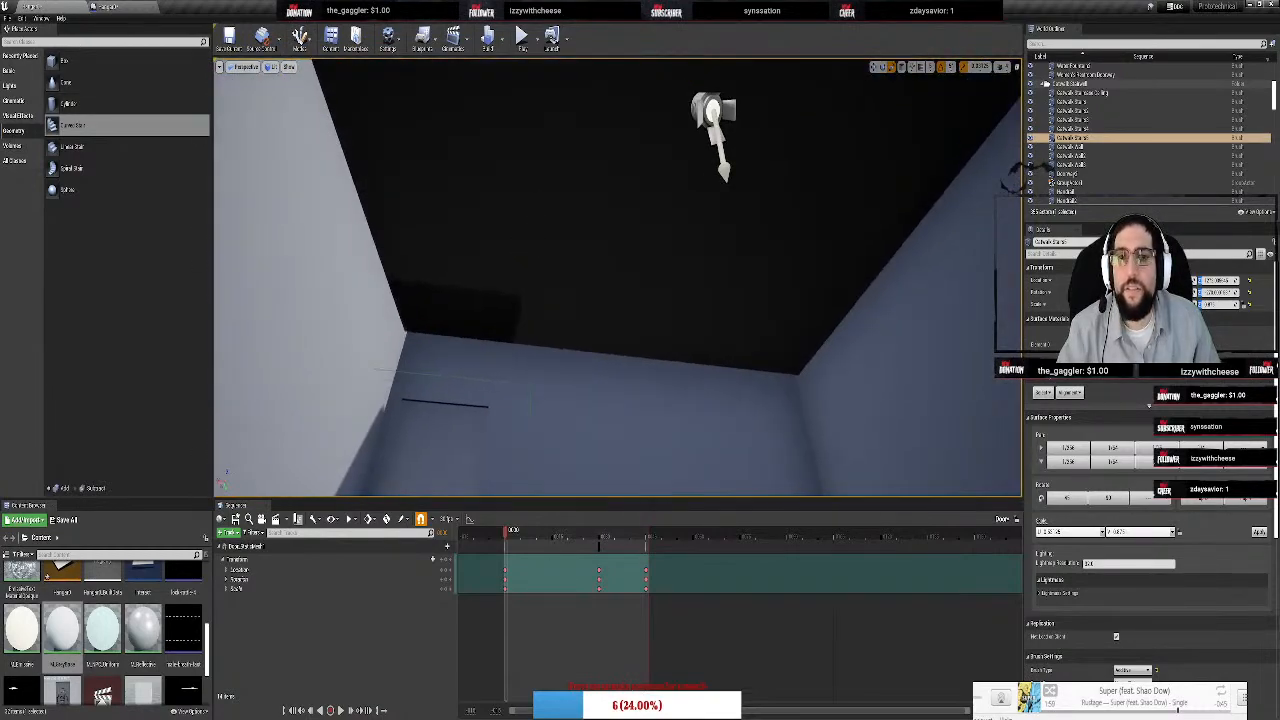
click(545, 221)
right_drag(560, 228, 593, 240)
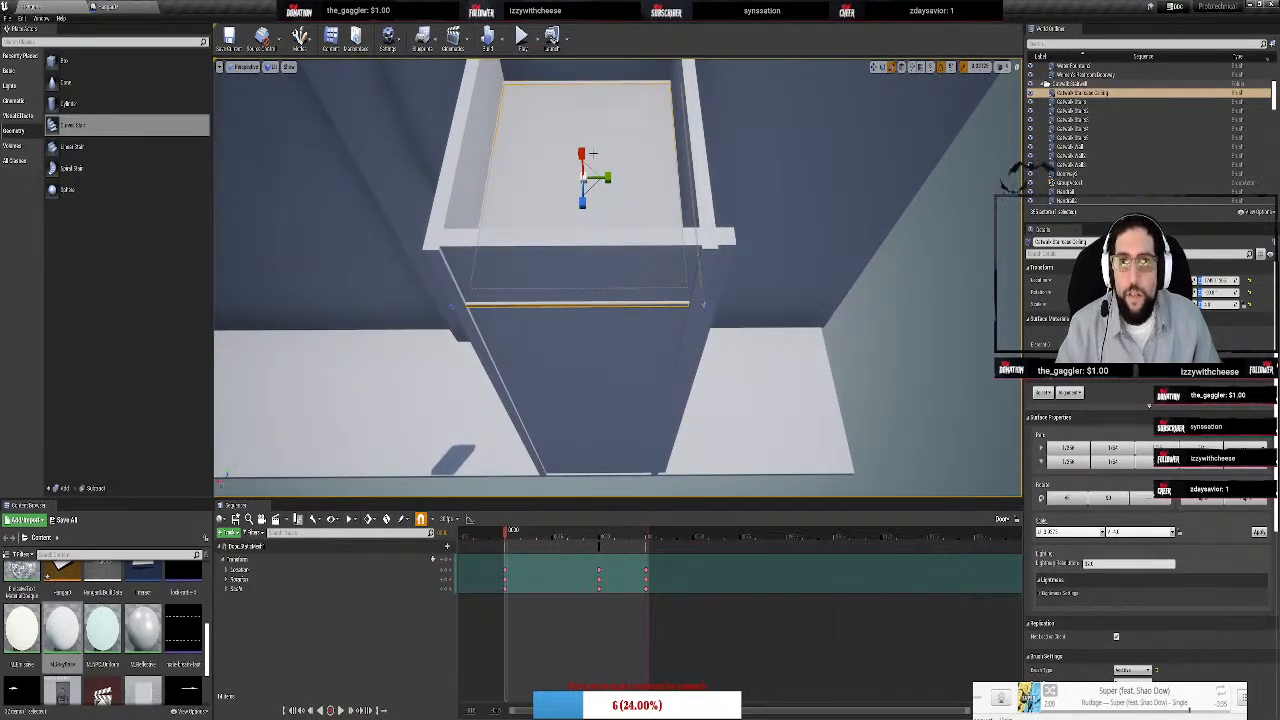
key(ctrl+grave)
drag(581, 152, 590, 242)
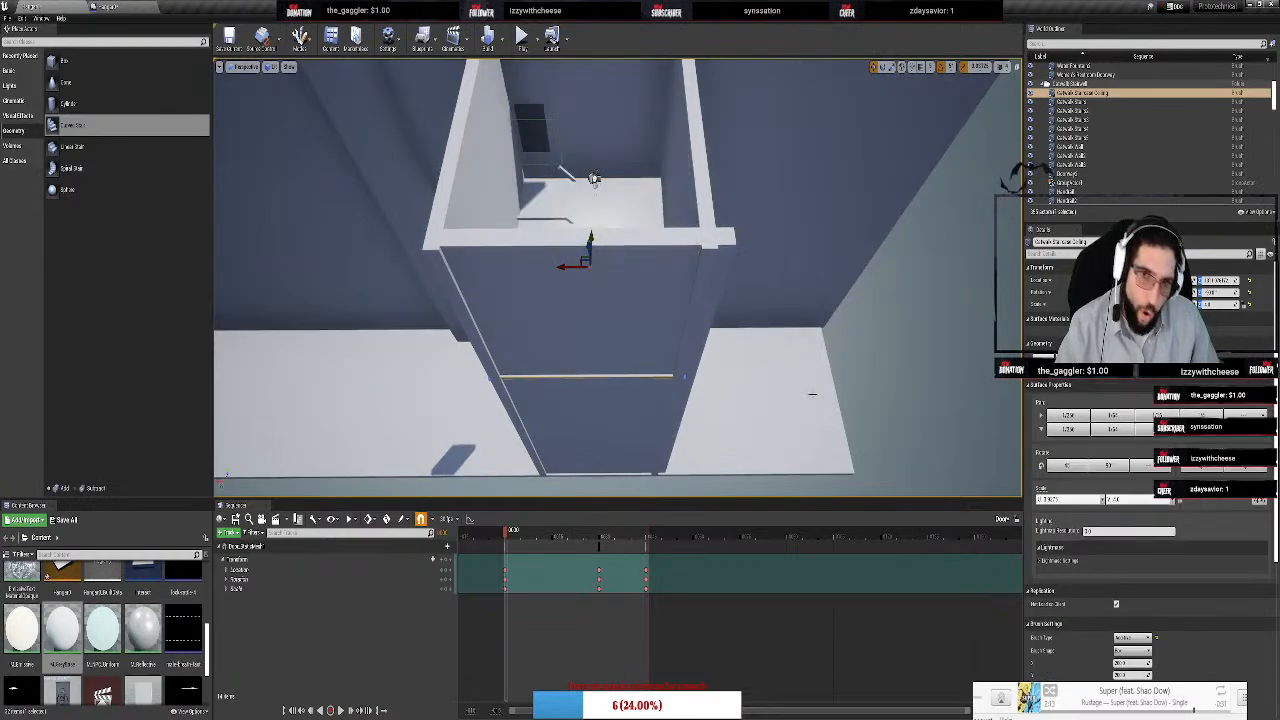
Scale the lowered ceiling slab down horizontally
right_drag(693, 400, 706, 249)
key(r)
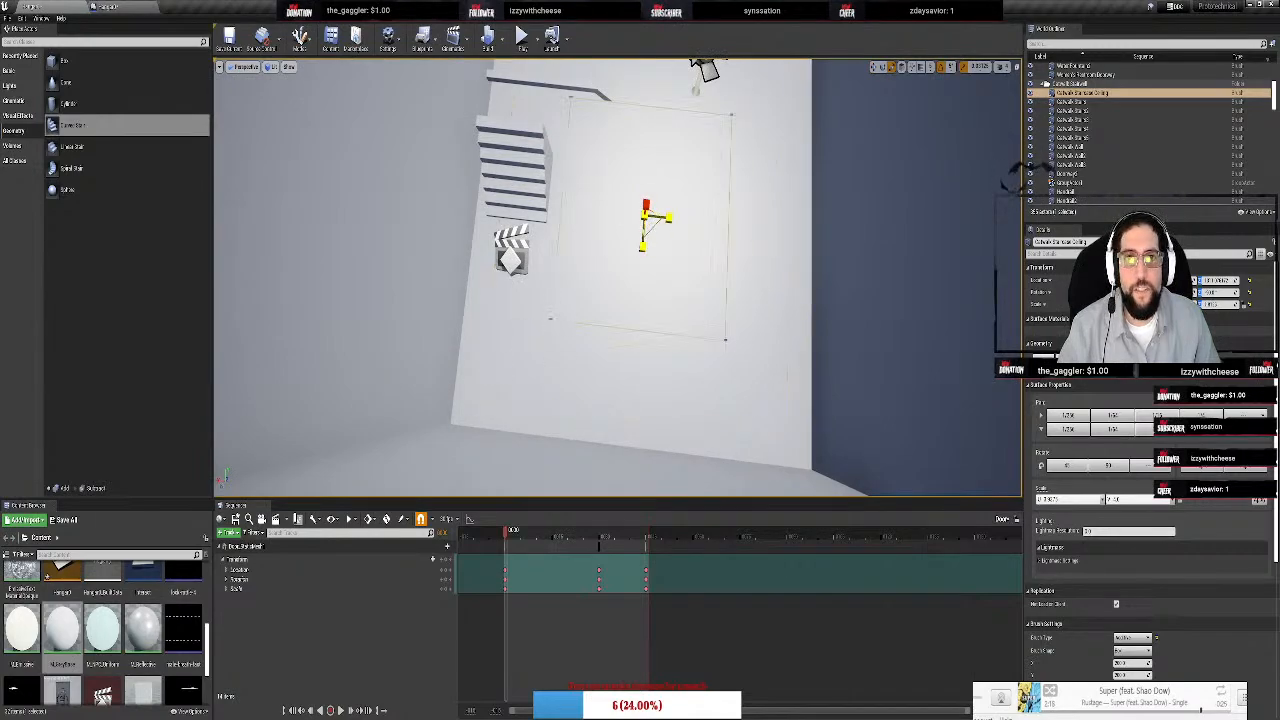
drag(657, 228, 708, 237)
Lower the slab further between the stair flights and shift it sideways against the stairwell wall
key(w)
mouse_move(708, 237)
right_down()
mouse_move(722, 200)
mouse_move(780, 190)
mouse_move(696, 264)
right_up()
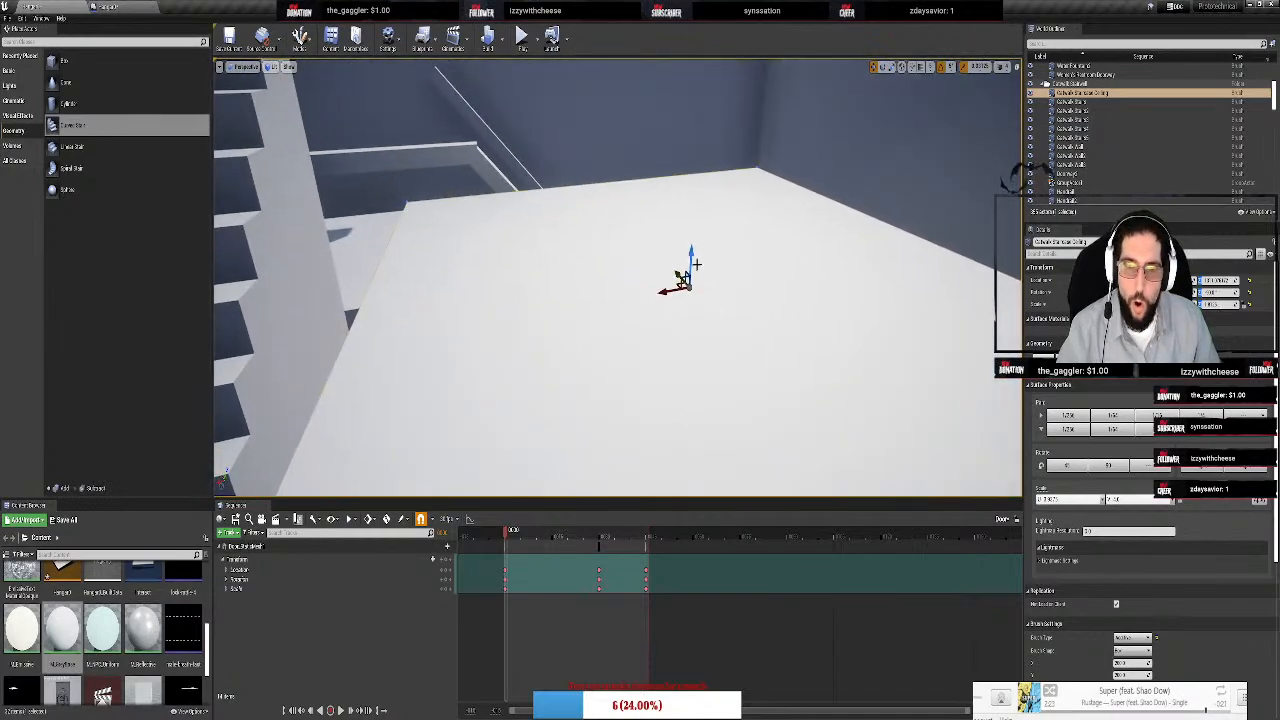
drag(695, 262, 698, 412)
mouse_move(698, 412)
right_down()
mouse_move(698, 398)
mouse_move(760, 430)
mouse_move(690, 425)
mouse_move(698, 400)
mouse_move(759, 363)
right_up()
drag(731, 258, 738, 483)
right_drag(746, 464, 710, 505)
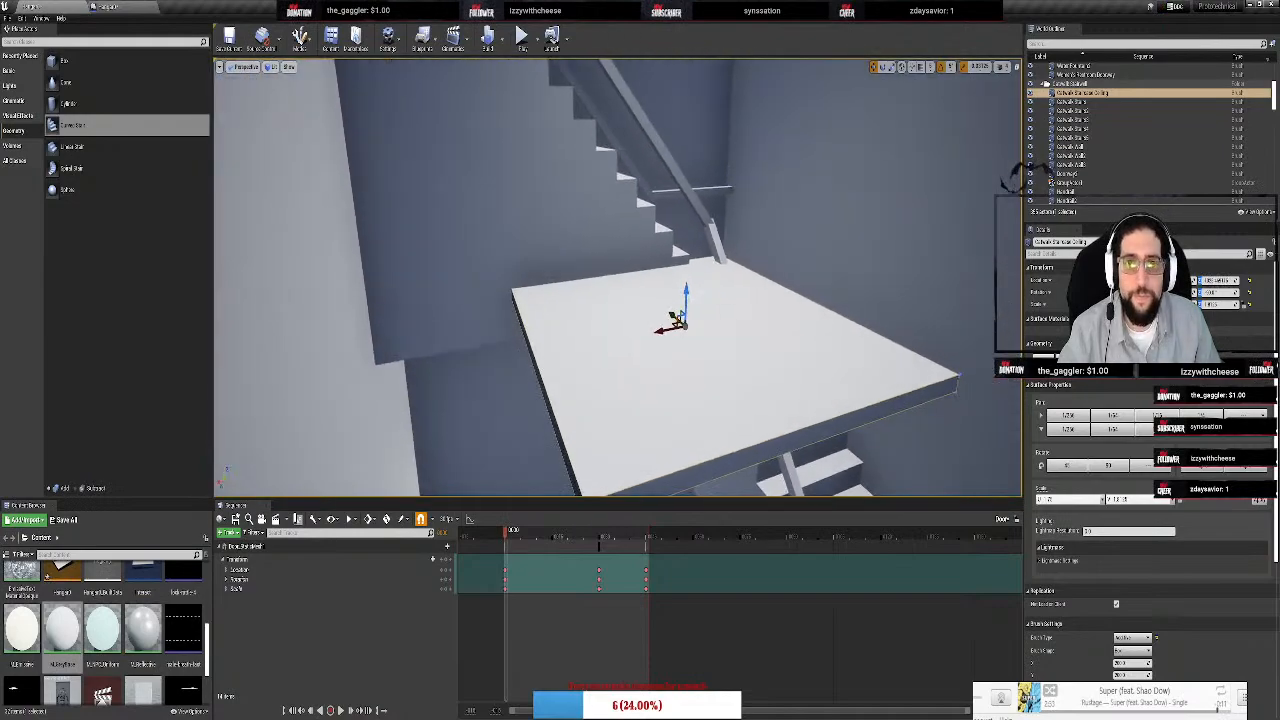
drag(668, 326, 504, 401)
mouse_move(586, 280)
right_down()
mouse_move(630, 300)
mouse_move(560, 270)
mouse_move(580, 330)
mouse_move(560, 300)
mouse_move(609, 277)
right_up()
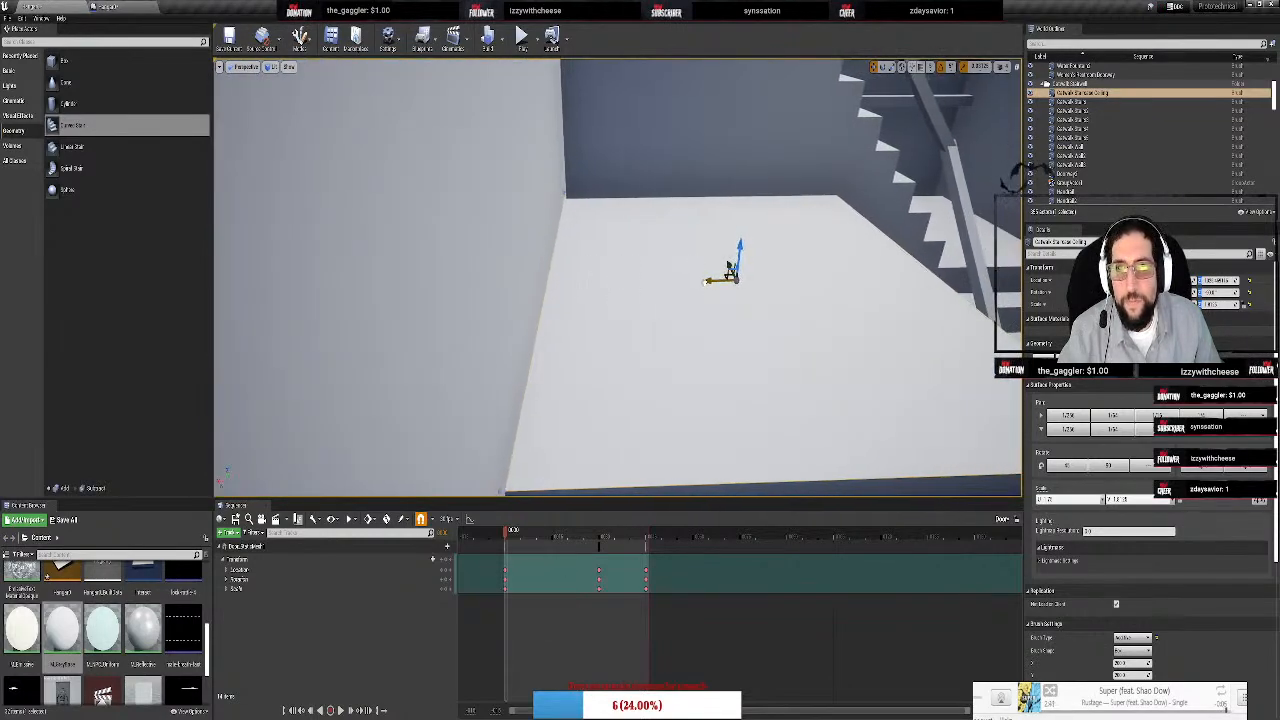
Enlarge the slab horizontally to fill more of the open space beside the stairs
right_drag(609, 277, 670, 346)
key(r)
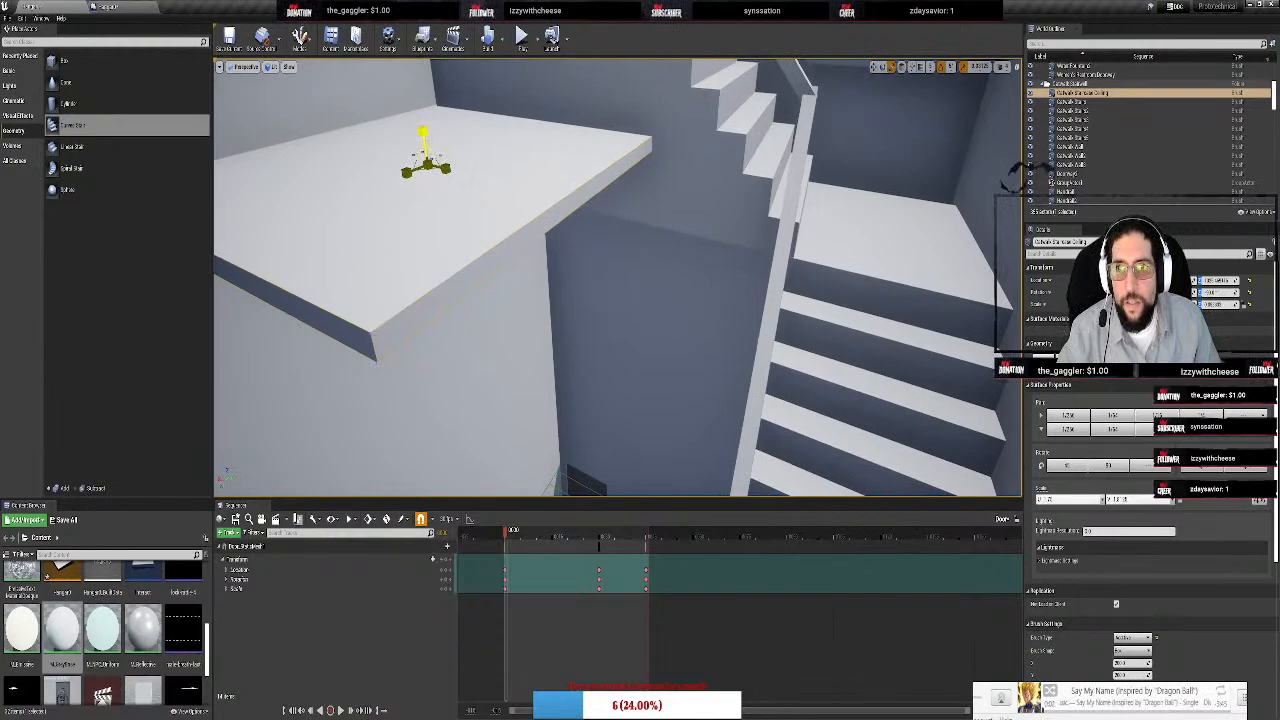
key(ctrl+z)
key(ctrl+y)
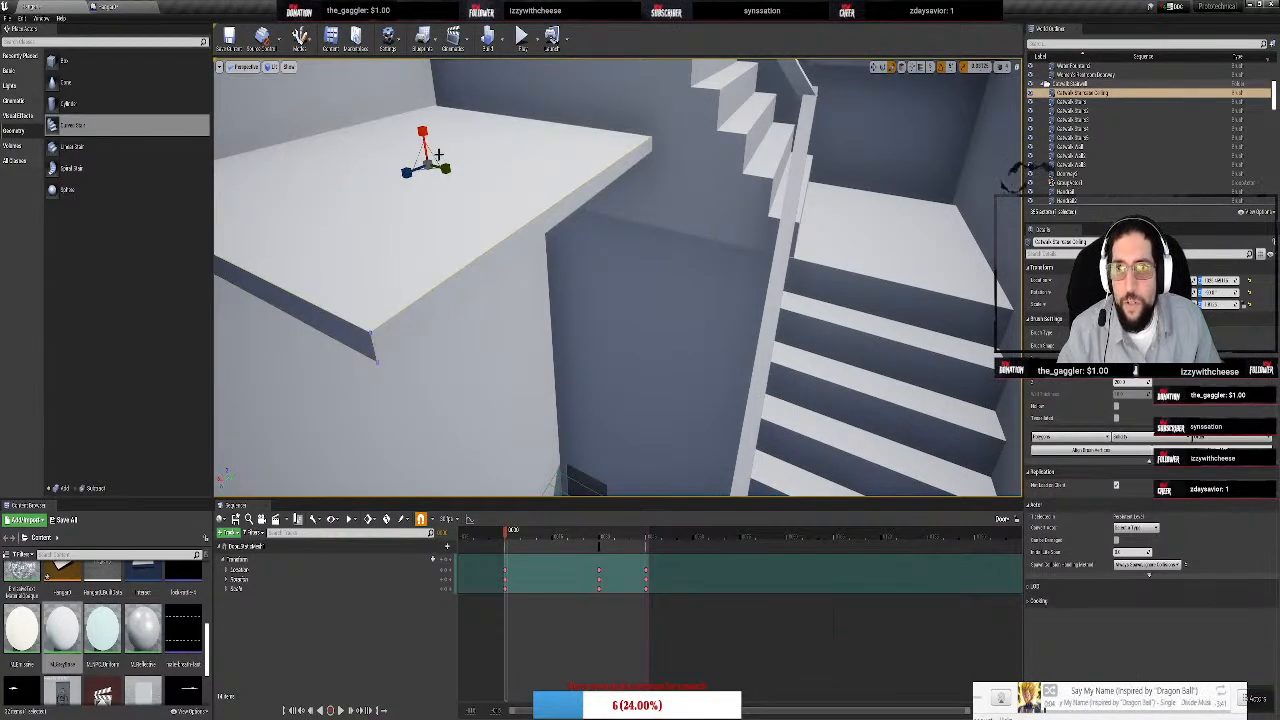
click(423, 170)
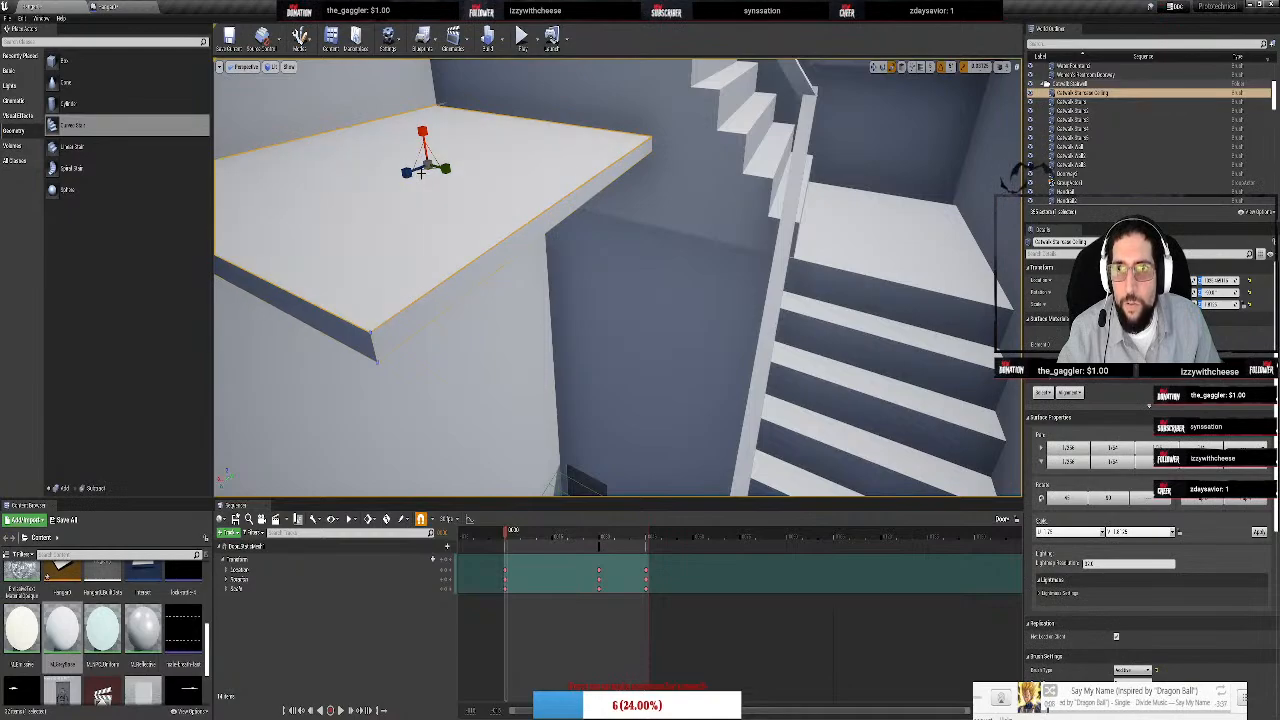
mouse_move(493, 170)
right_down()
mouse_move(470, 250)
mouse_move(493, 170)
right_up()
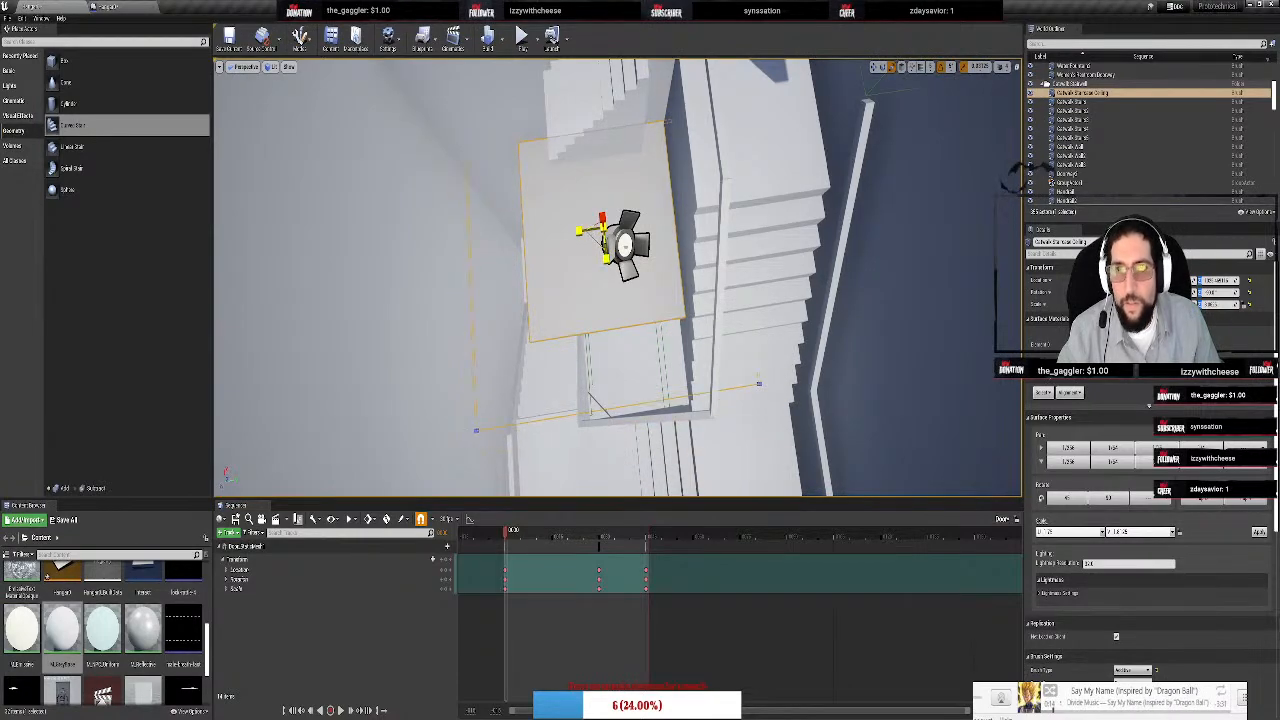
Move the enlarged slab toward the end wall and adjust its position within the stairwell
right_drag(594, 240, 640, 182)
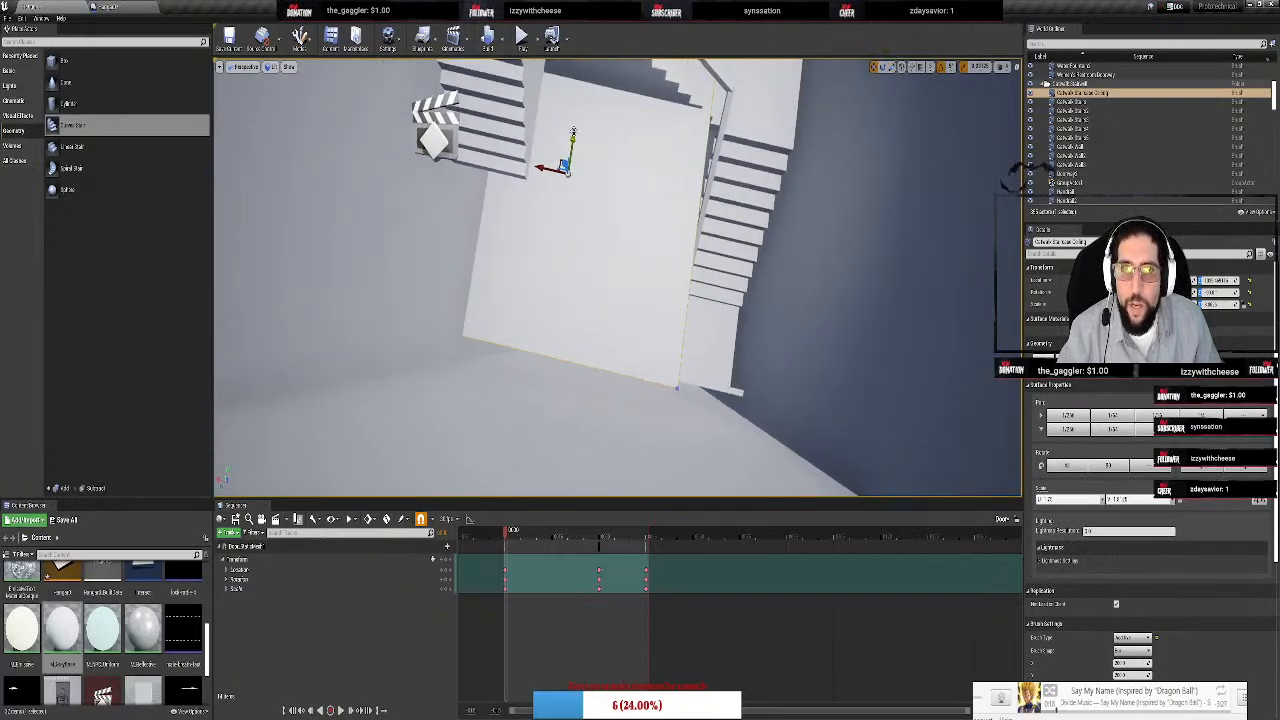
drag(573, 131, 567, 163)
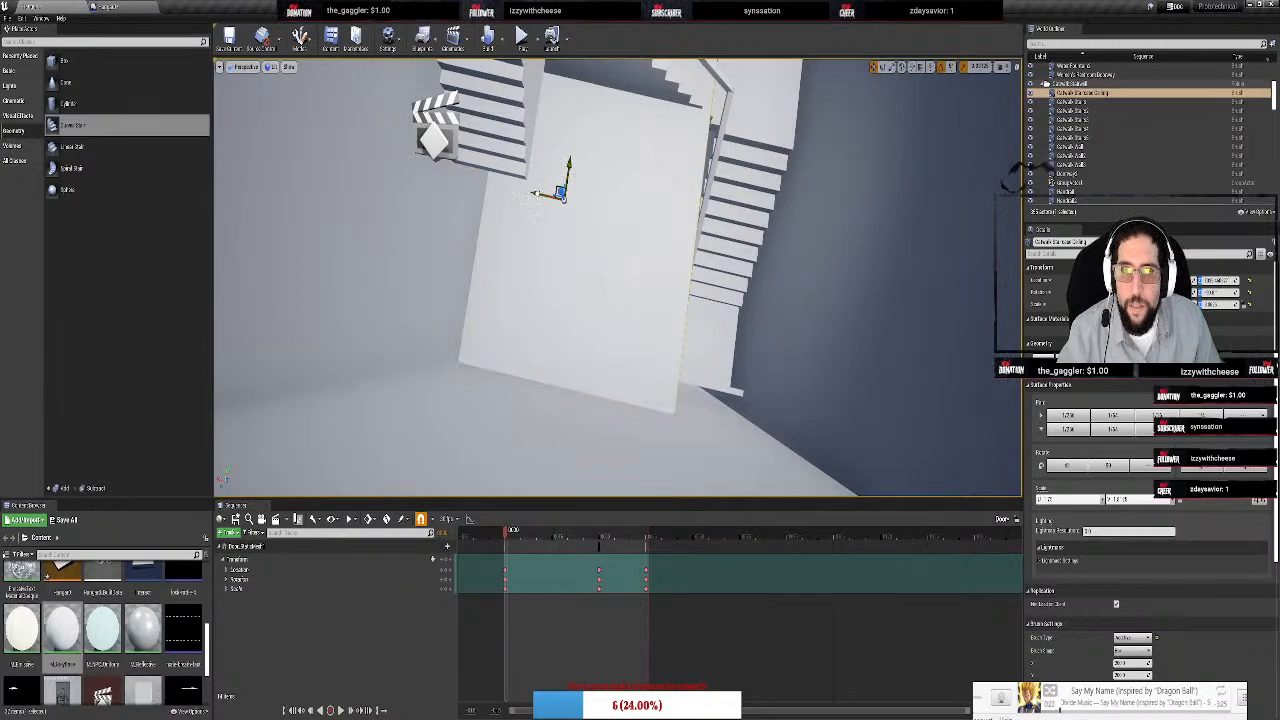
right_drag(600, 200, 605, 226)
drag(534, 88, 538, 168)
right_drag(594, 182, 594, 182)
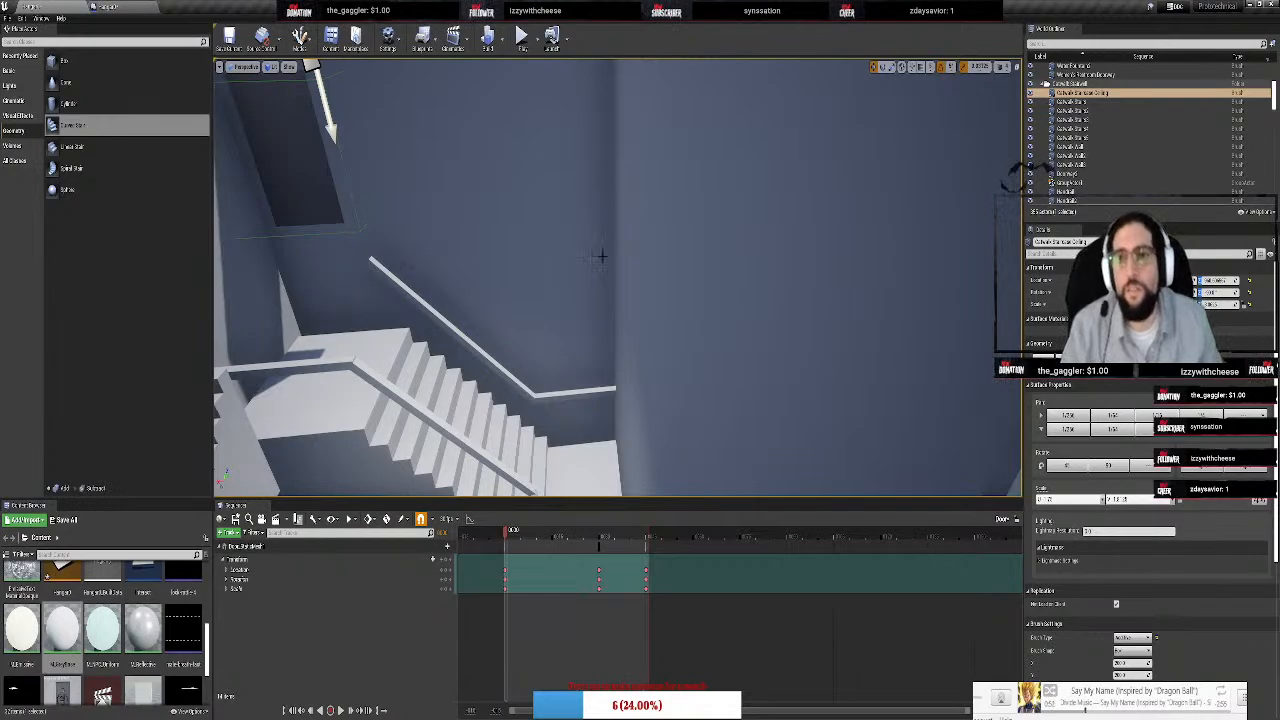
Move the separate upper stair flight onto the landing, widen it between the handrails and shift it toward the doorway wall
mouse_move(602, 256)
right_down()
mouse_move(700, 256)
mouse_move(640, 200)
mouse_move(560, 330)
mouse_move(500, 310)
mouse_move(495, 335)
mouse_move(420, 300)
mouse_move(370, 310)
mouse_move(605, 257)
right_up()
click(515, 355)
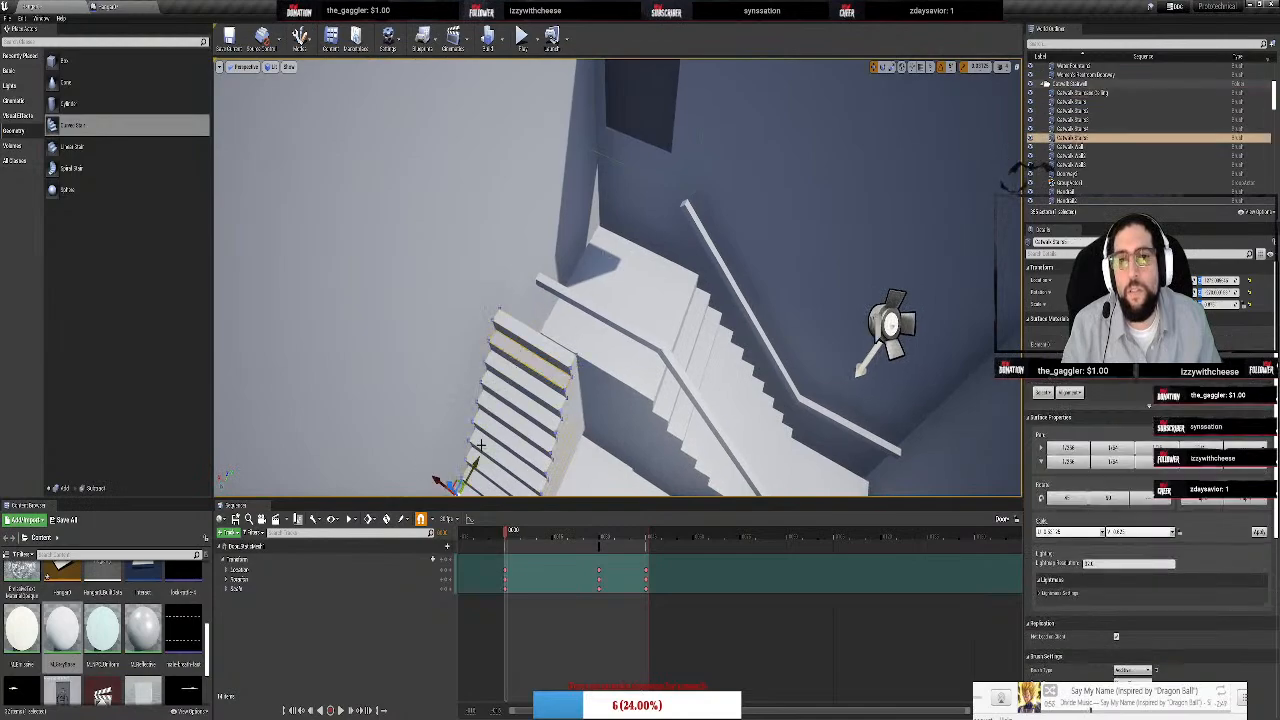
right_drag(546, 448, 440, 430)
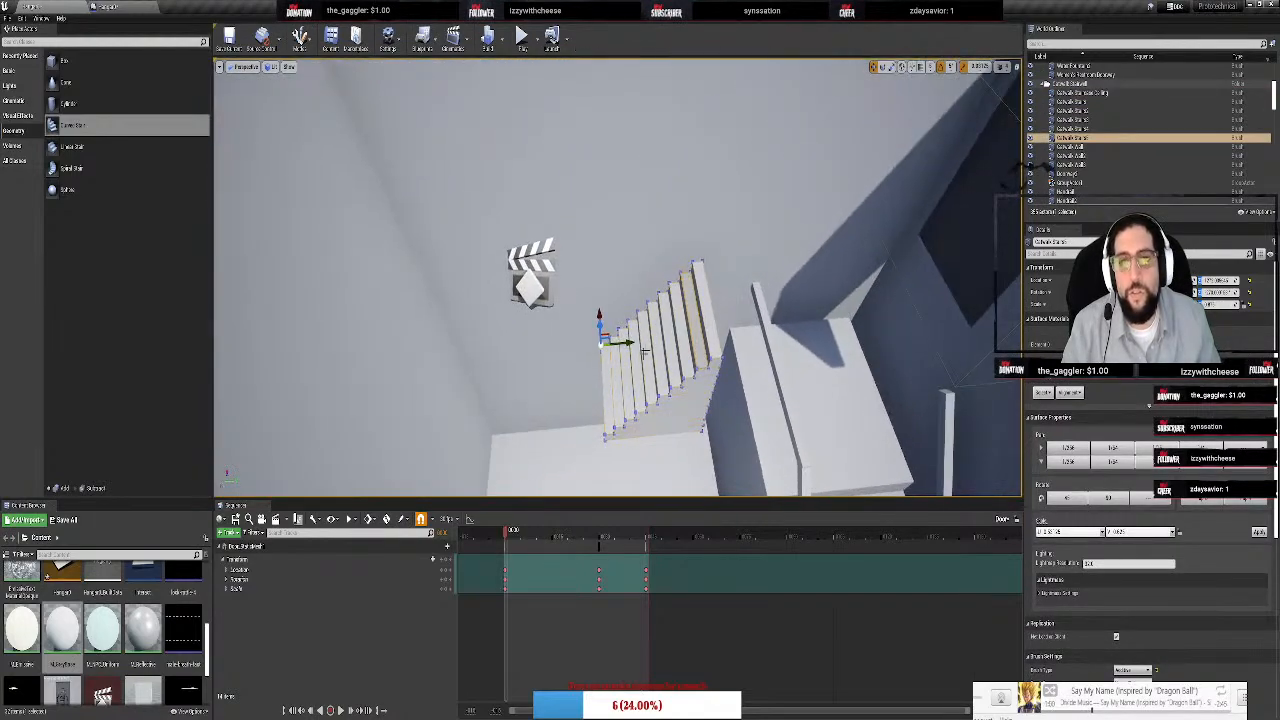
alt+drag(628, 343, 805, 317)
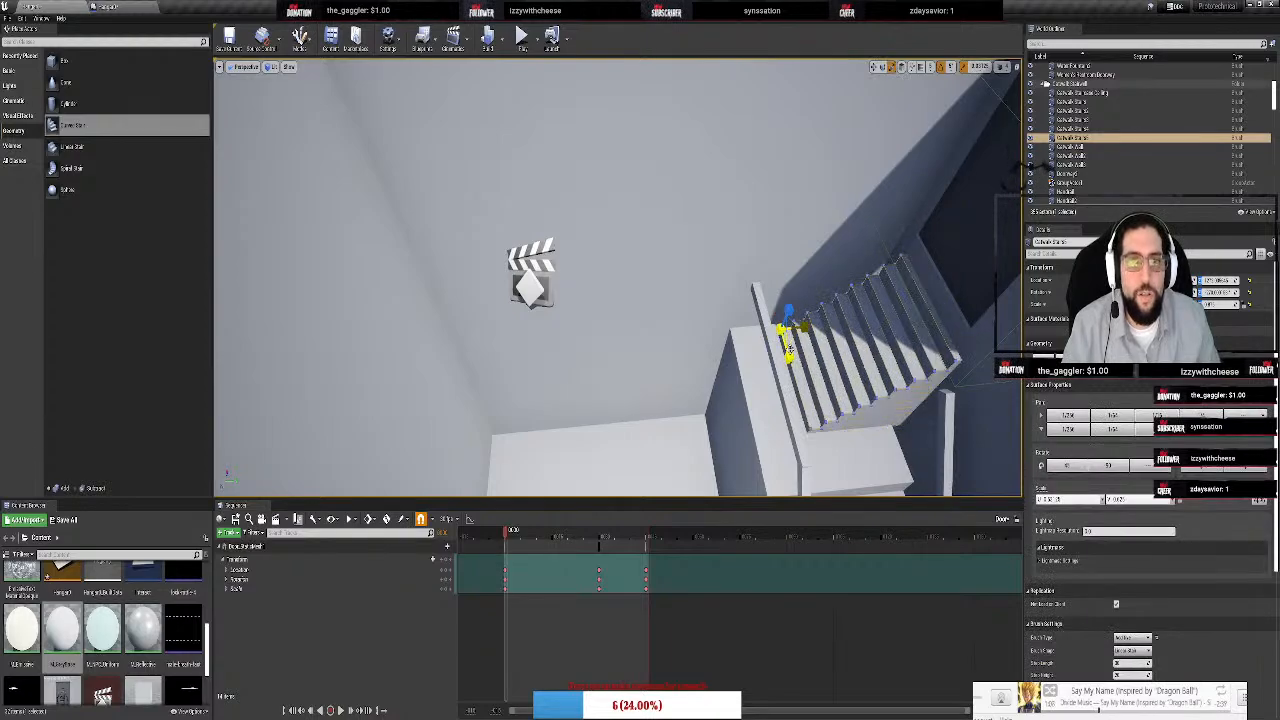
drag(787, 352, 800, 396)
key(w)
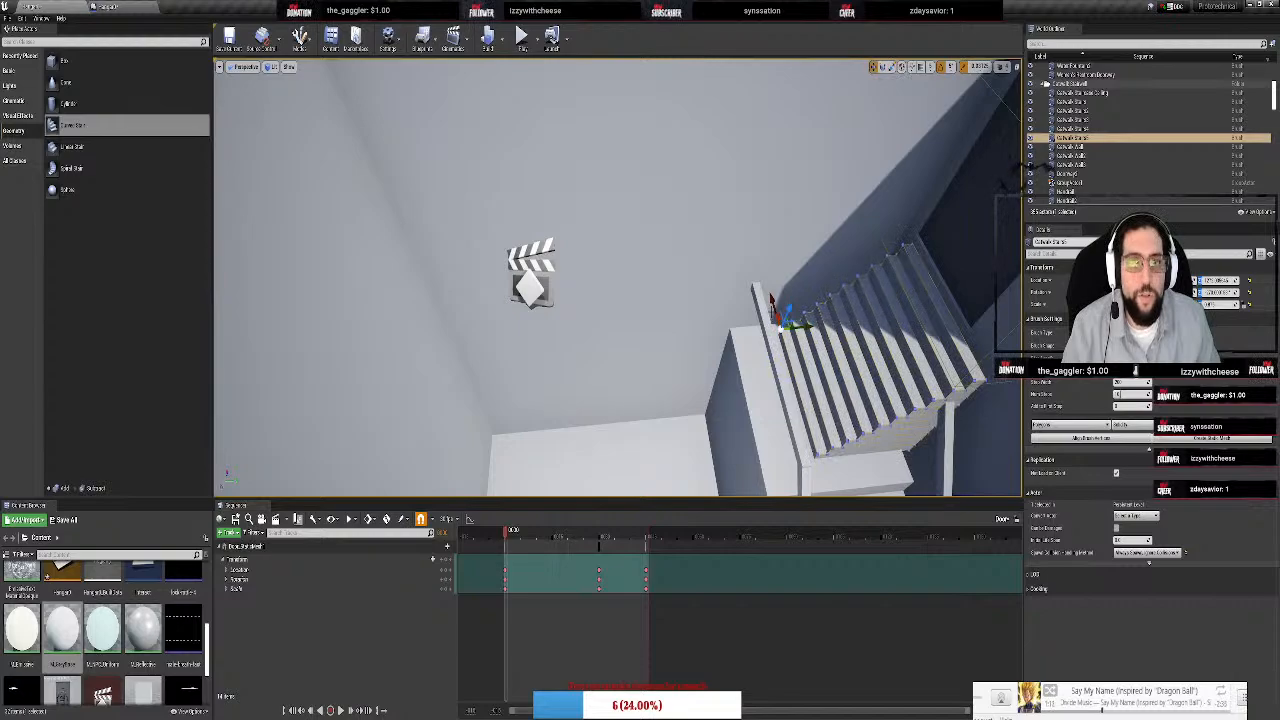
drag(771, 298, 762, 275)
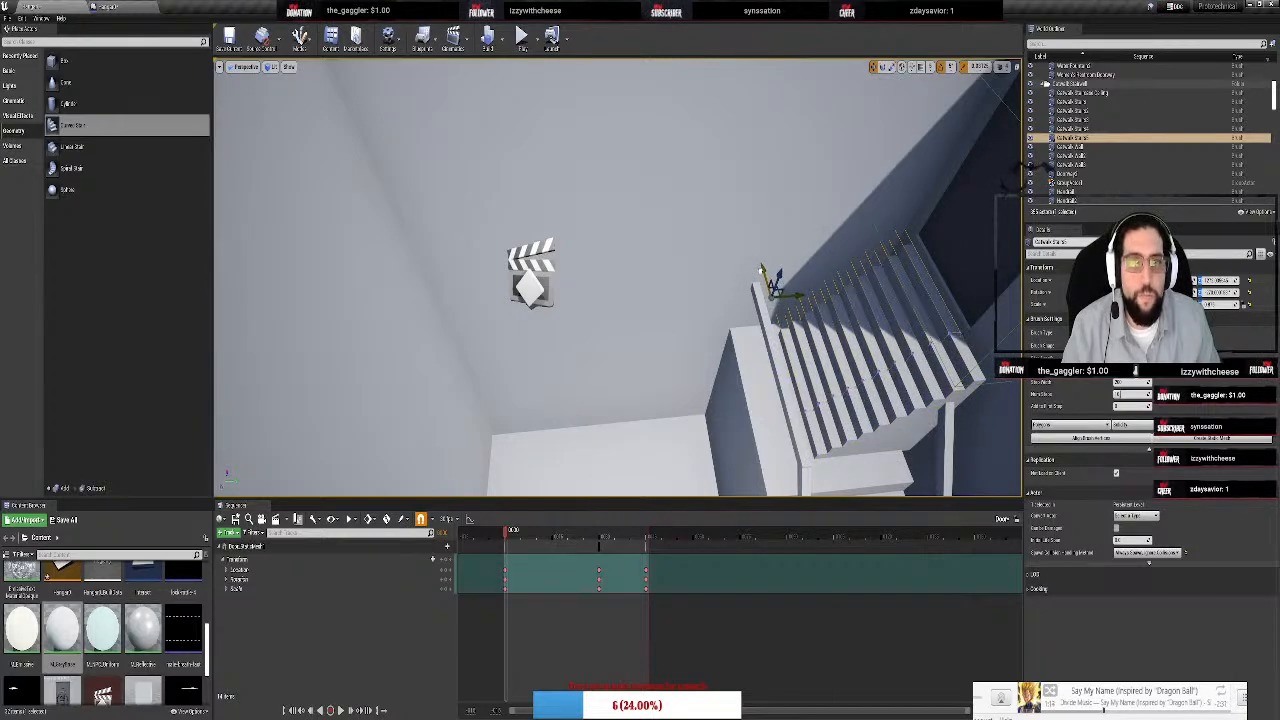
alt+drag(762, 273, 980, 273)
right_drag(617, 277, 737, 263)
Select the Catwalk Staircase Ceiling slab again and reposition it across the stairwell opening beside the flights
click(736, 263)
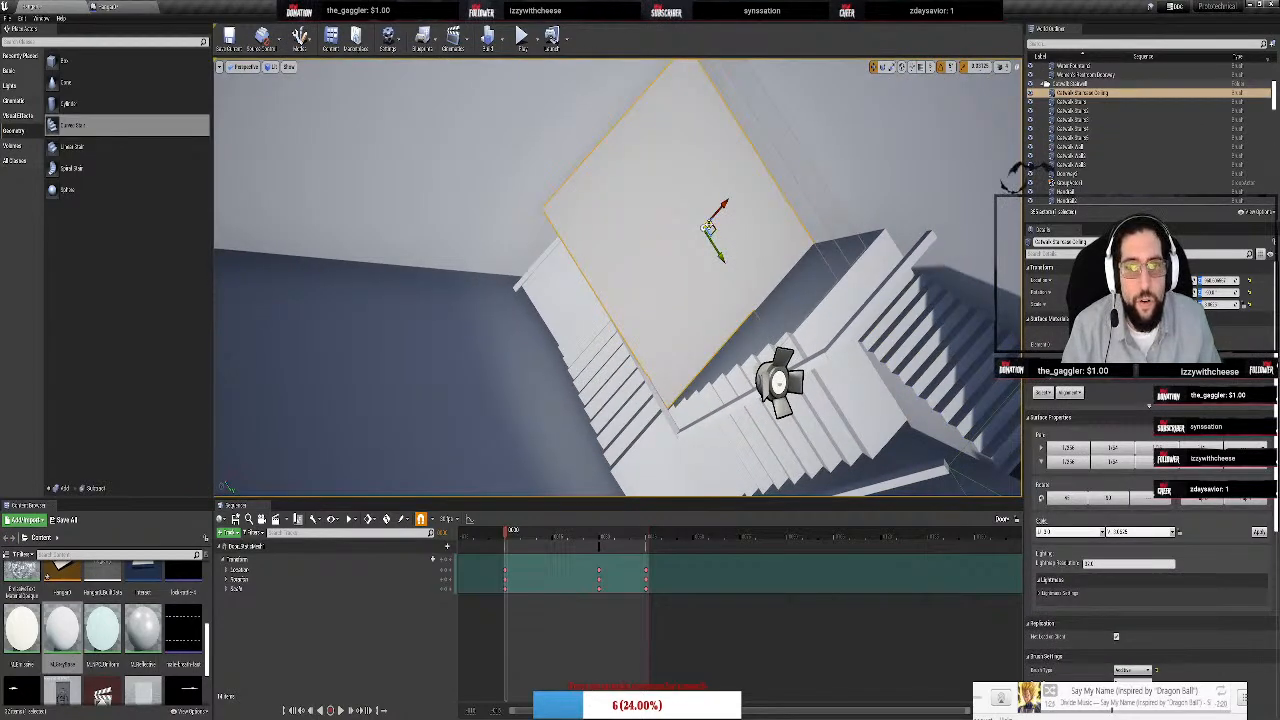
mouse_move(708, 228)
mouse_down()
mouse_move(818, 149)
mouse_move(762, 188)
mouse_up()
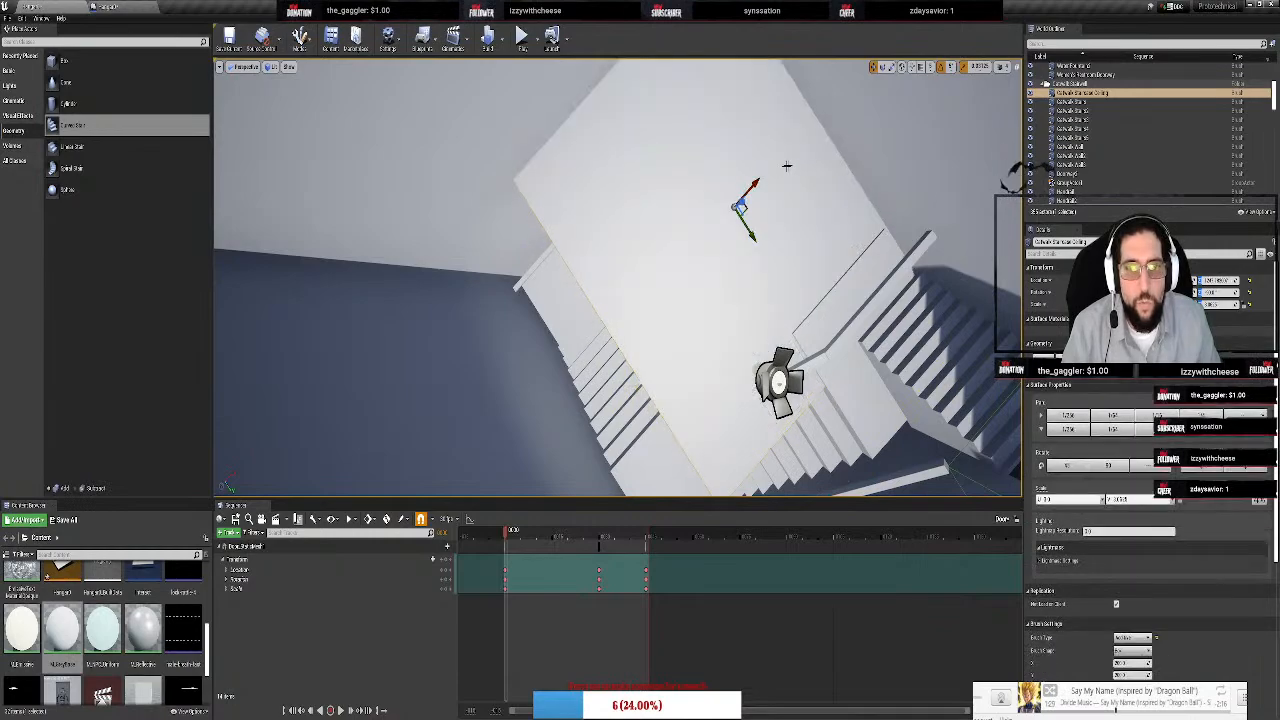
mouse_move(787, 166)
right_down()
mouse_move(840, 166)
mouse_move(820, 120)
mouse_move(850, 140)
mouse_move(810, 180)
mouse_move(750, 200)
mouse_move(720, 160)
mouse_move(660, 130)
mouse_move(625, 140)
right_up()
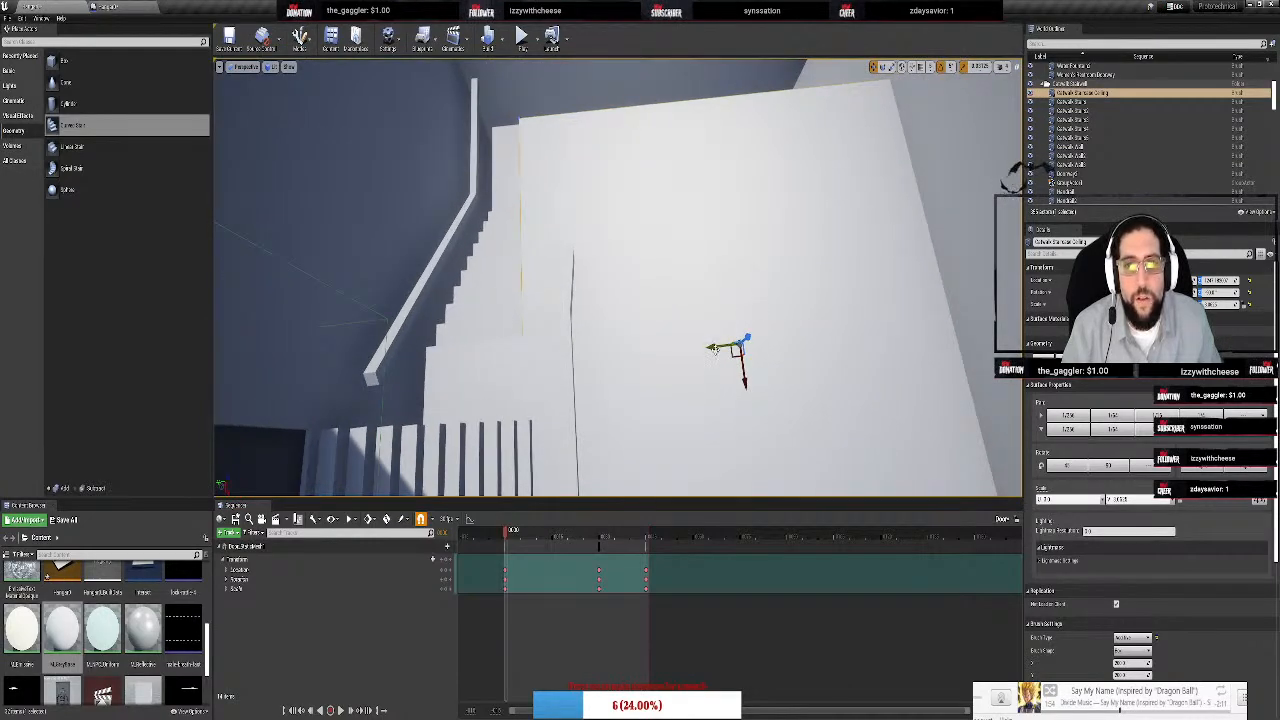
mouse_move(714, 349)
mouse_down()
mouse_move(688, 352)
mouse_move(713, 360)
mouse_up()
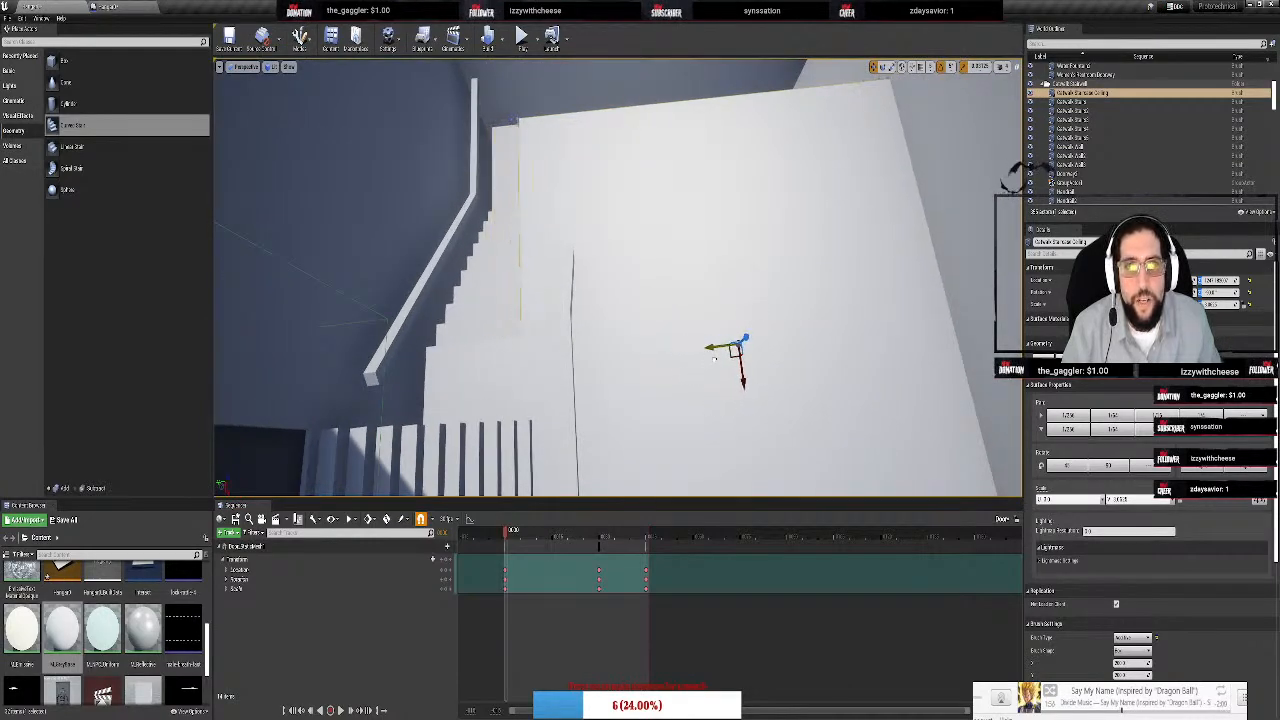
Narrow the slab and shift it in small increments until its edge lines up with the inner handrail
key(r)
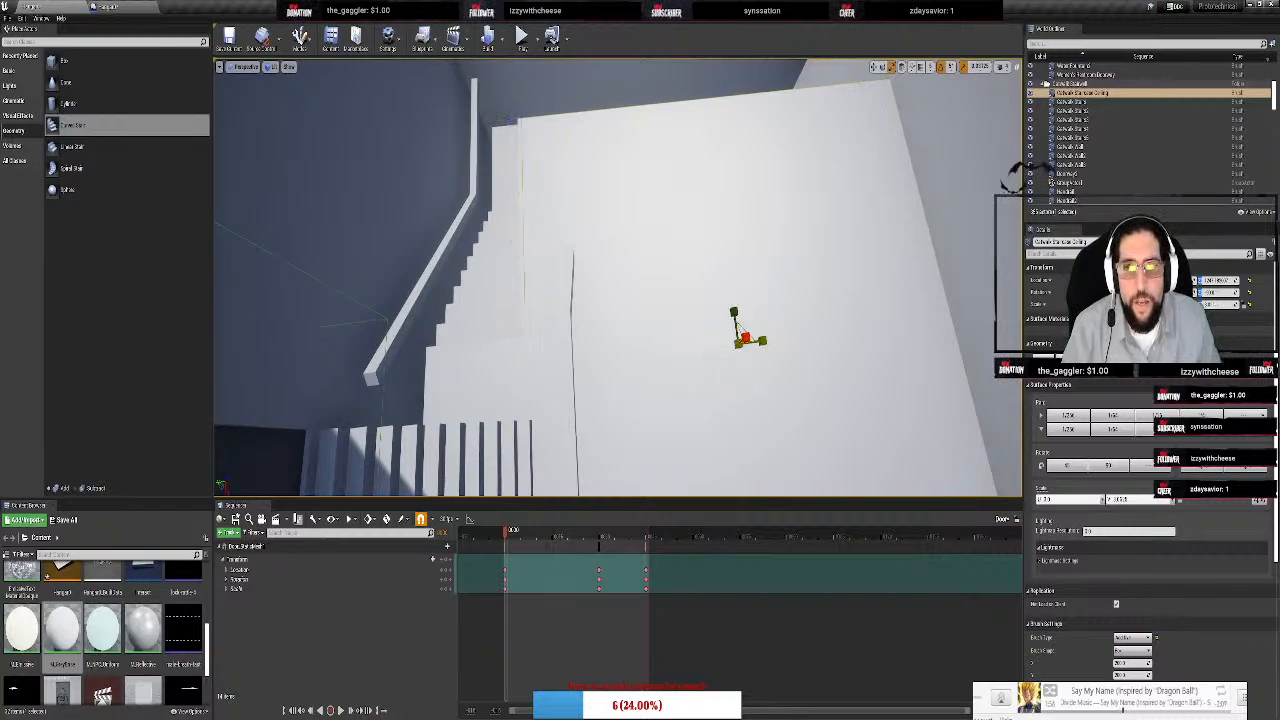
key(w)
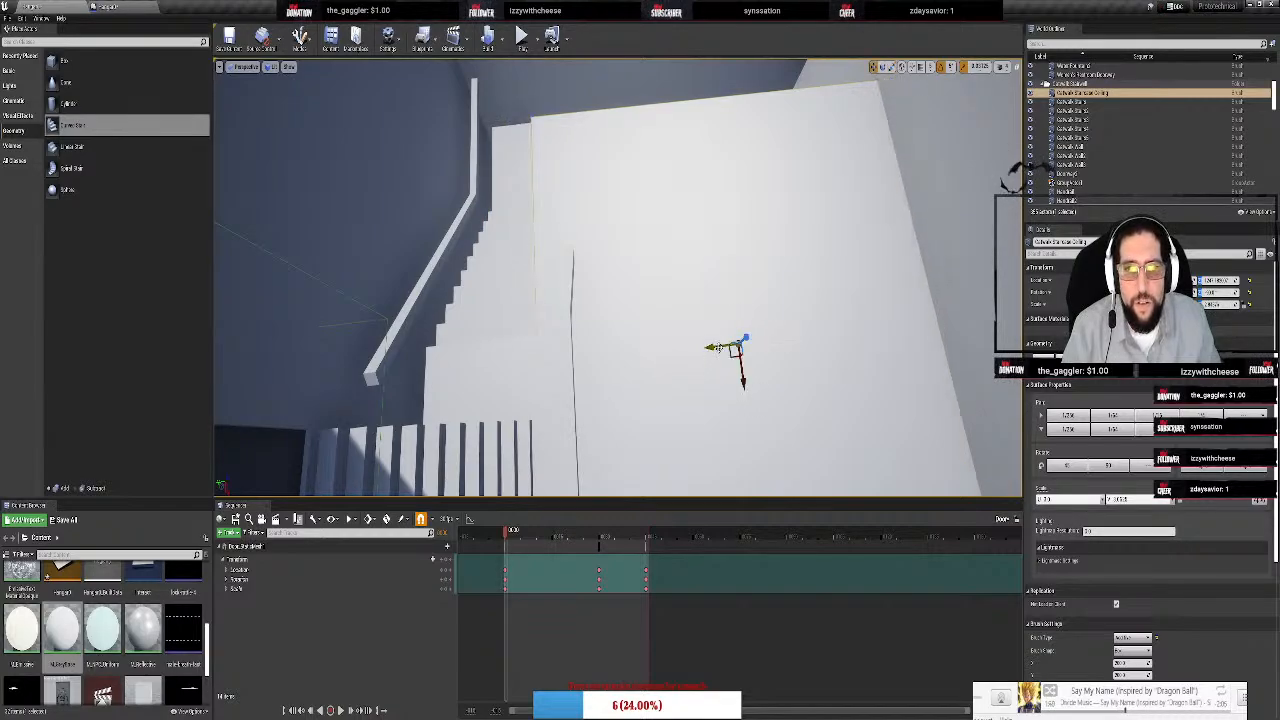
drag(718, 347, 732, 345)
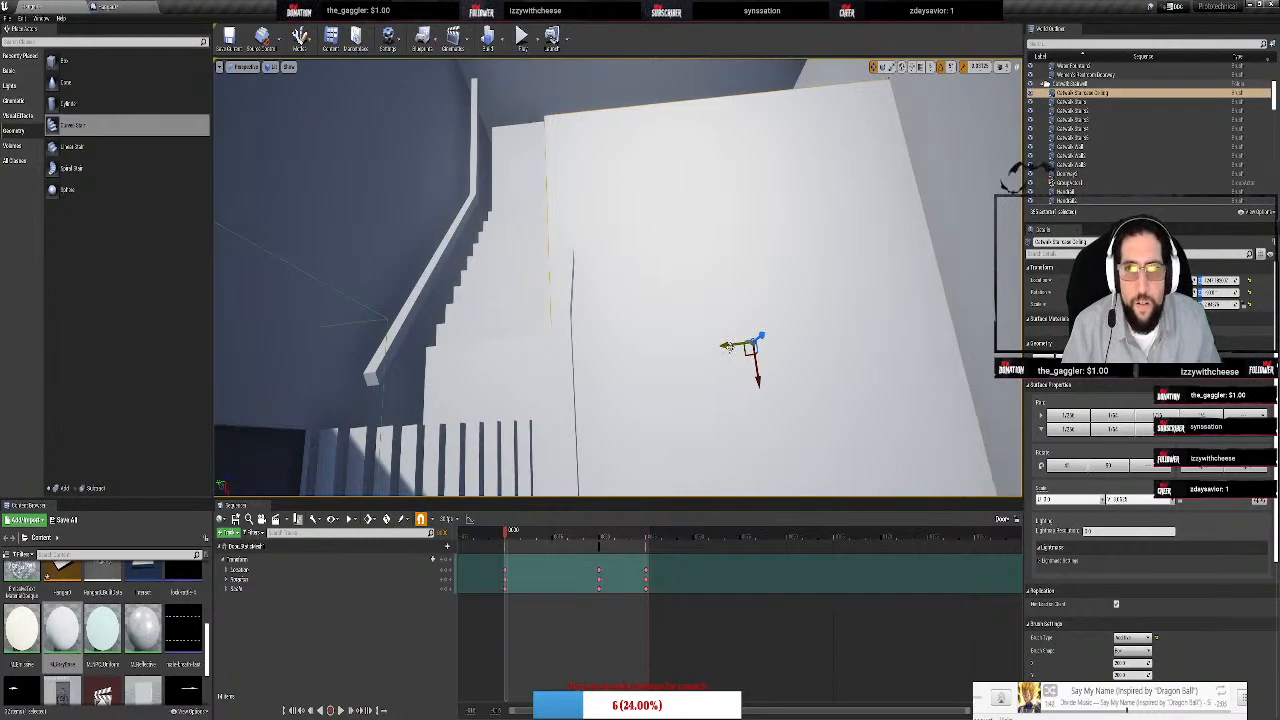
key(r)
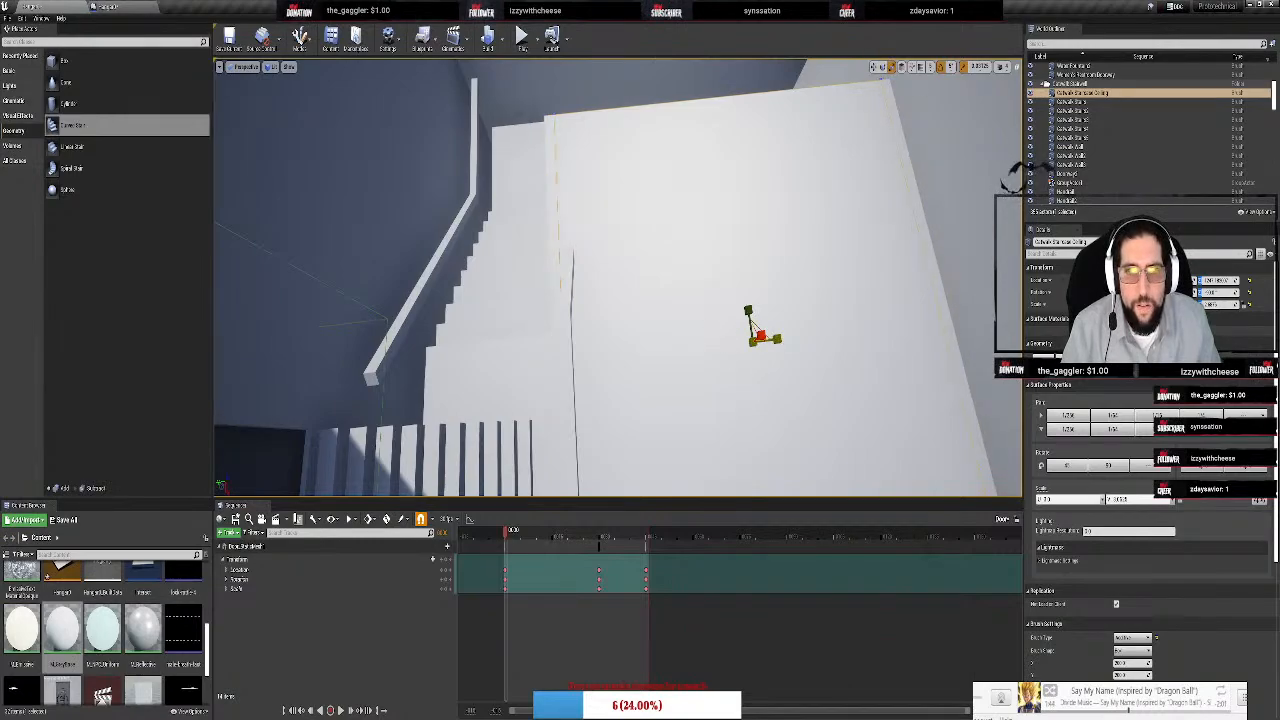
key(w)
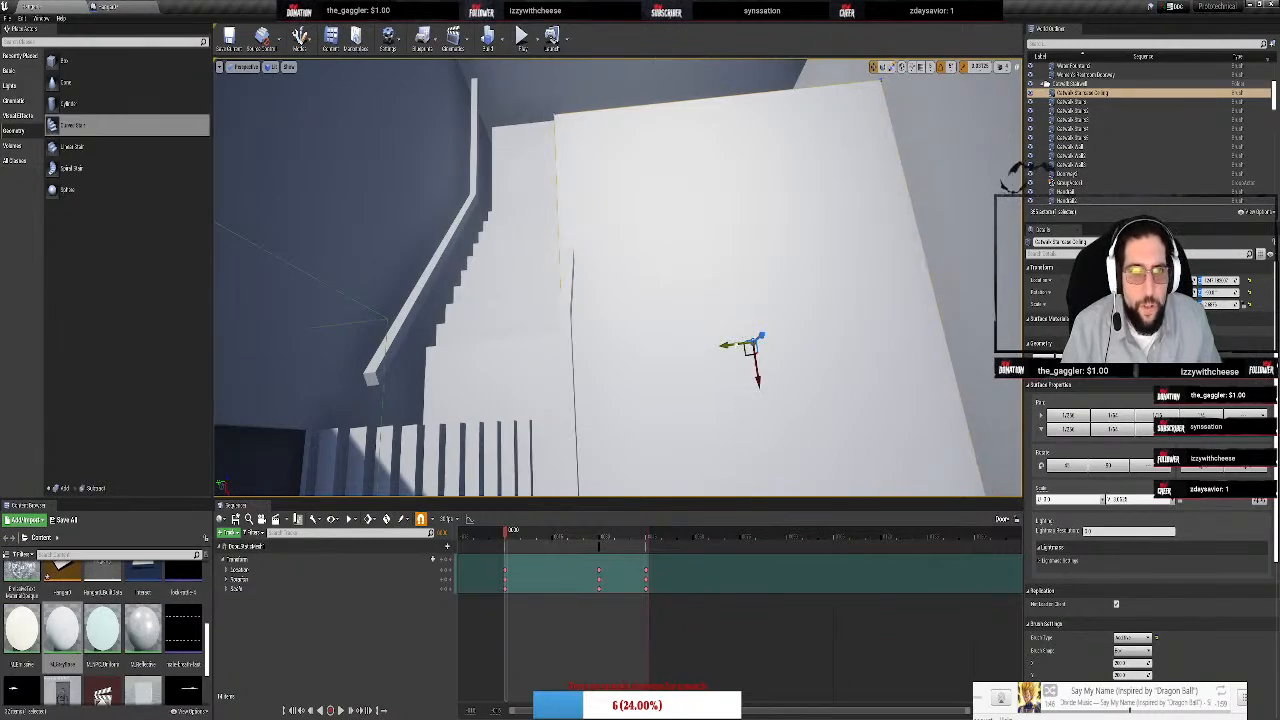
drag(720, 346, 728, 344)
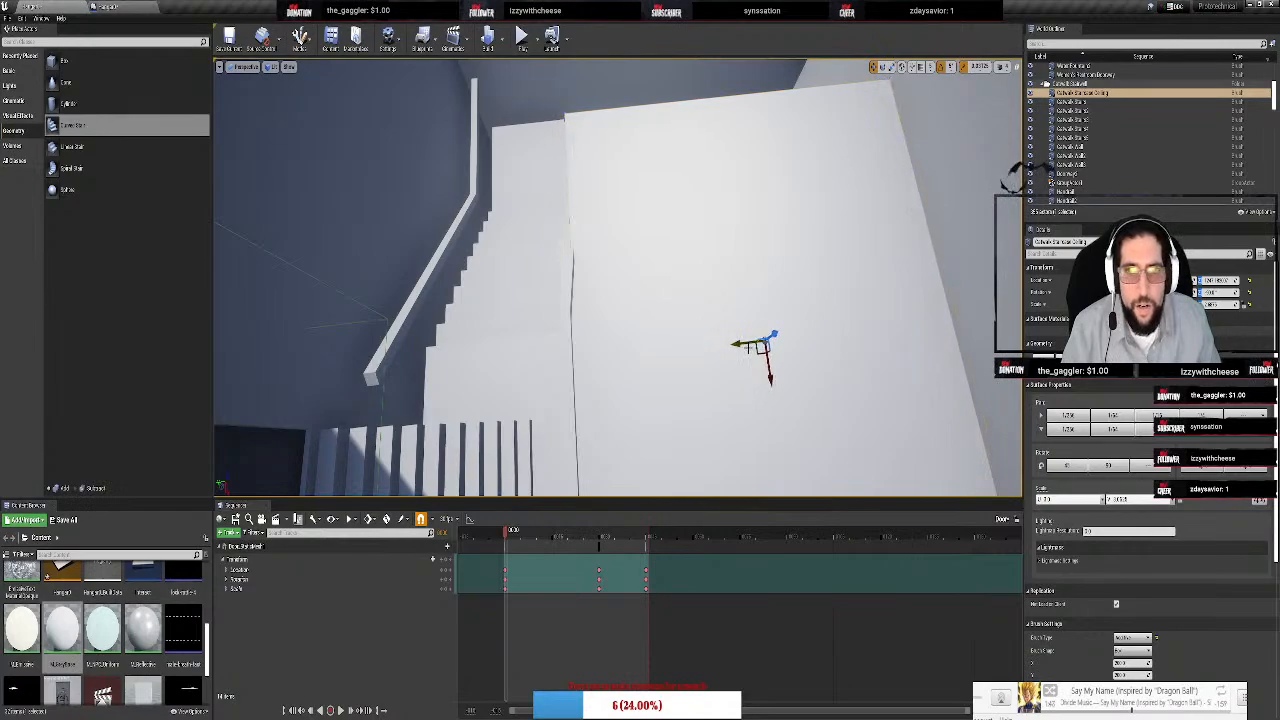
Shift the Catwalk Staircase Ceiling slab sideways relative to the stairwell's outer wall
mouse_move(645, 268)
right_down()
mouse_move(700, 290)
mouse_move(760, 230)
mouse_move(870, 320)
mouse_move(870, 280)
mouse_move(800, 250)
mouse_move(820, 230)
mouse_move(850, 270)
mouse_move(633, 275)
right_up()
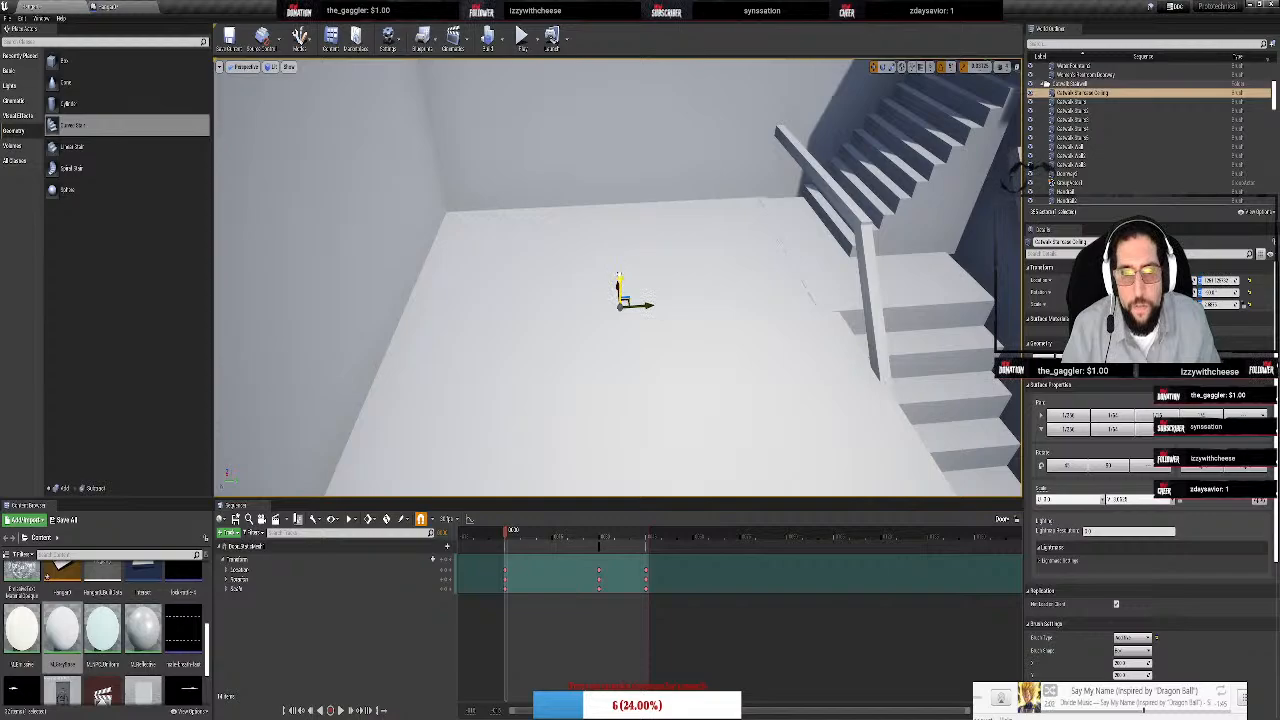
right_drag(705, 271, 605, 250)
key(w)
key(s)
key(w)
key(w)
key(s)
key(d)
key(w)
right_drag(698, 248, 684, 241)
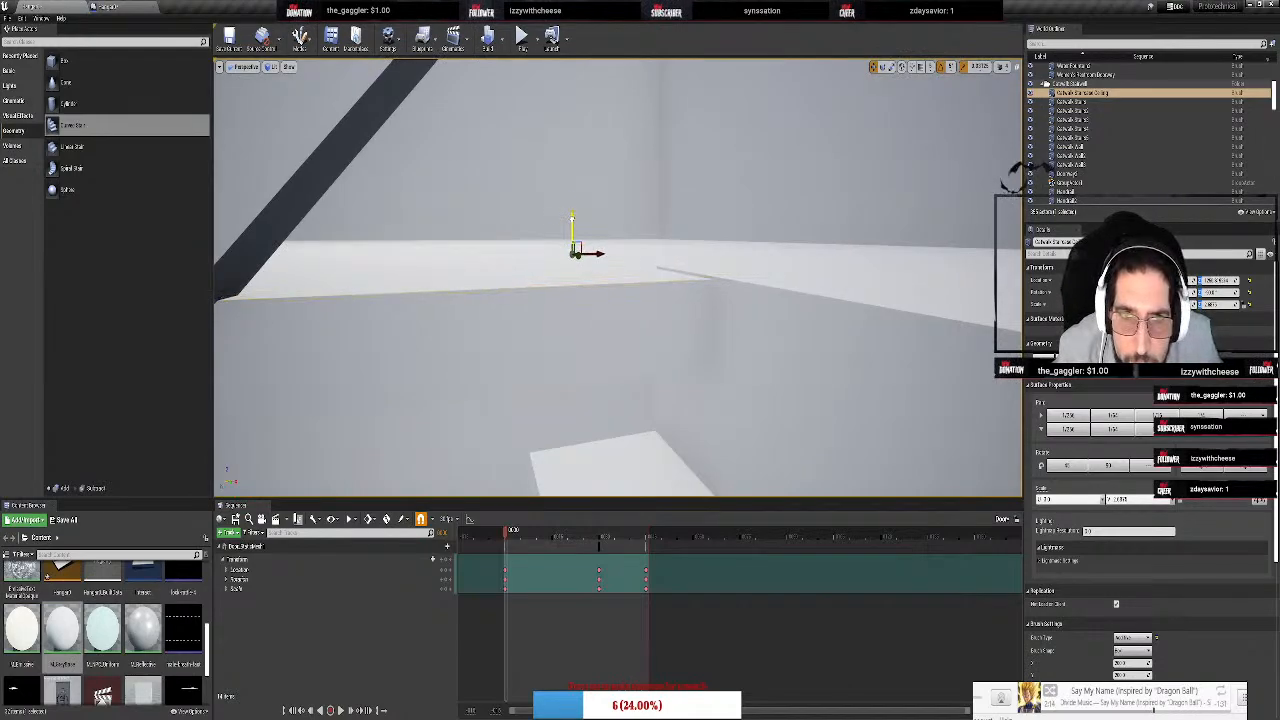
right_drag(575, 217, 635, 264)
drag(468, 182, 421, 178)
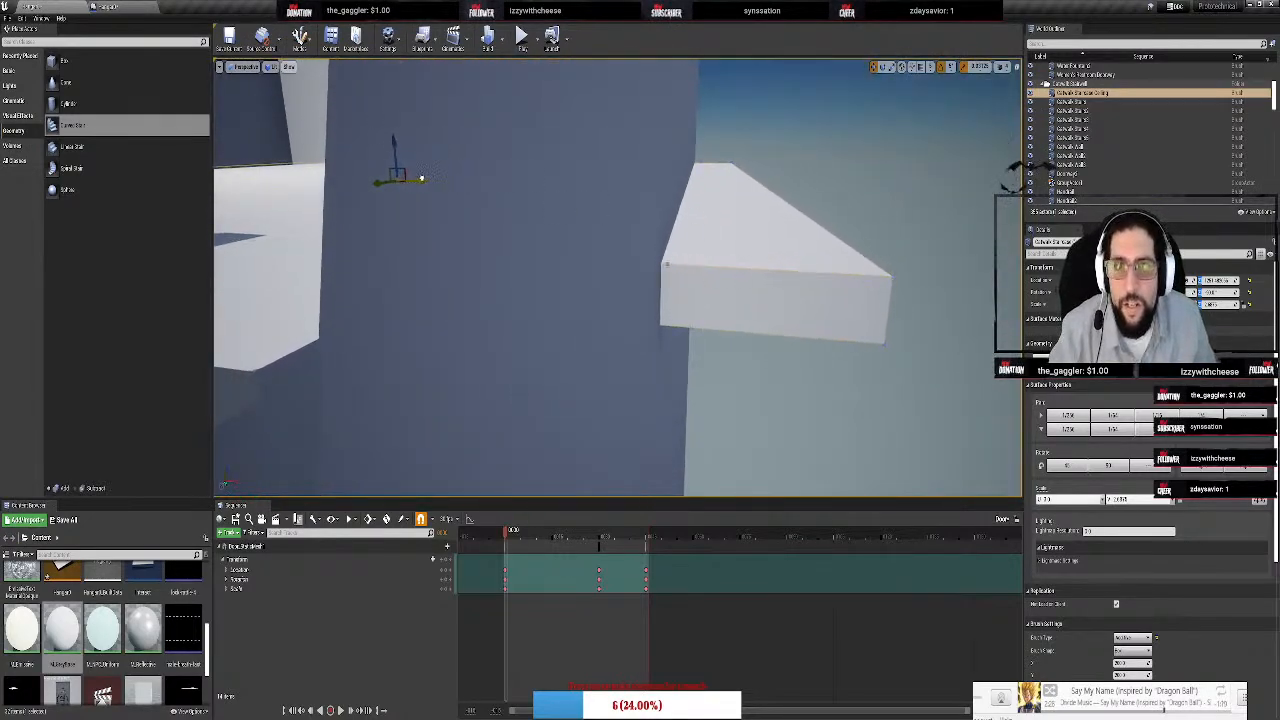
Stretch the slab and reposition it so it fills the floor area between the stair flights and the end walls
right_drag(418, 177, 513, 145)
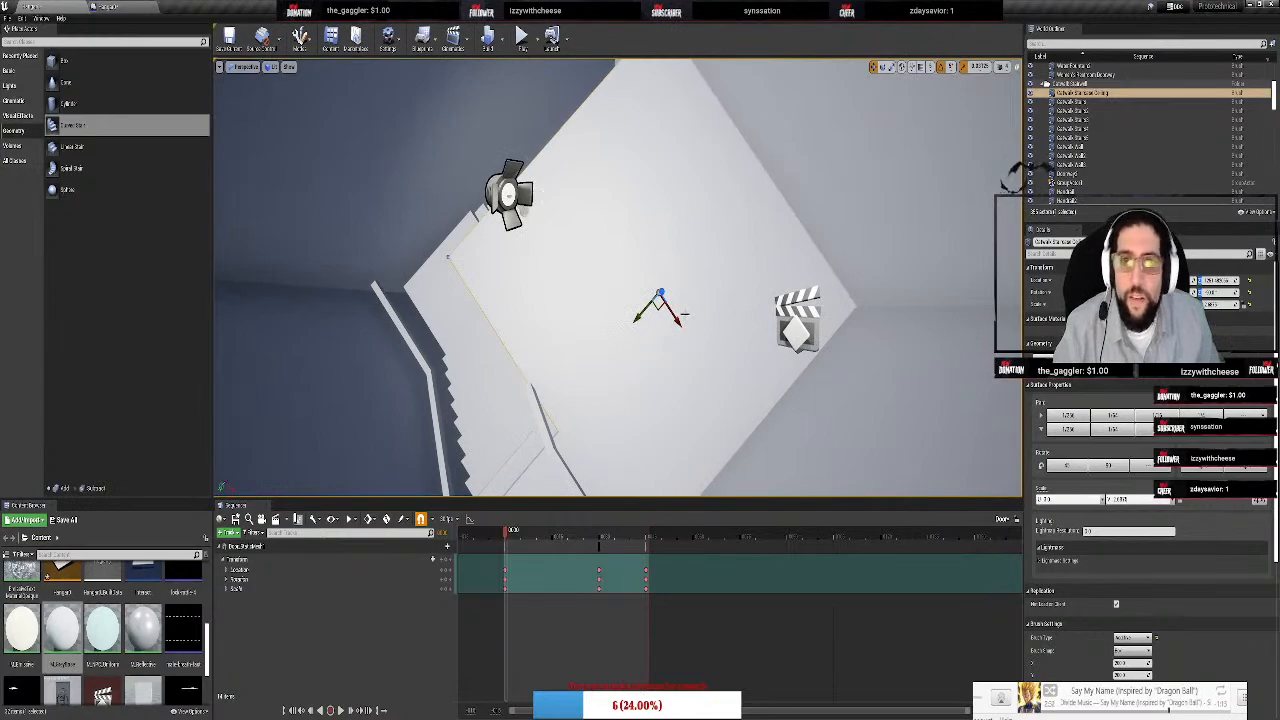
drag(676, 320, 650, 290)
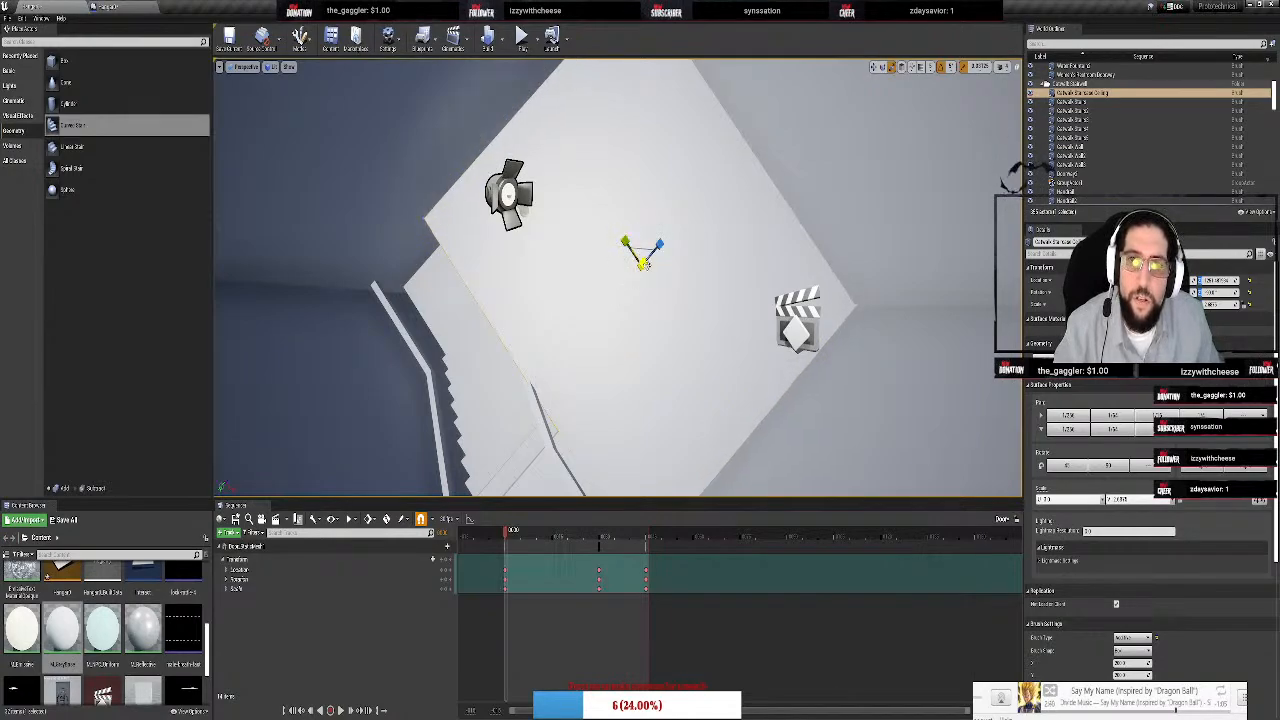
mouse_move(644, 263)
mouse_down()
mouse_move(656, 293)
mouse_move(631, 258)
mouse_up()
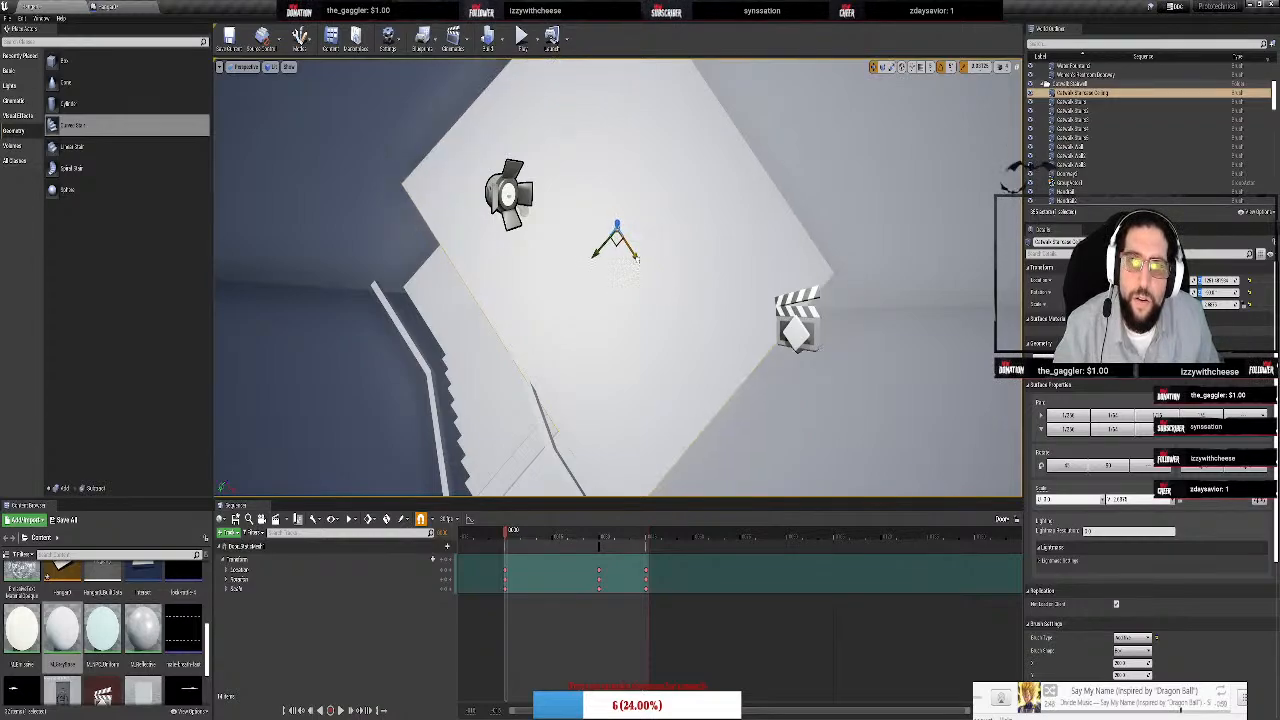
key(r)
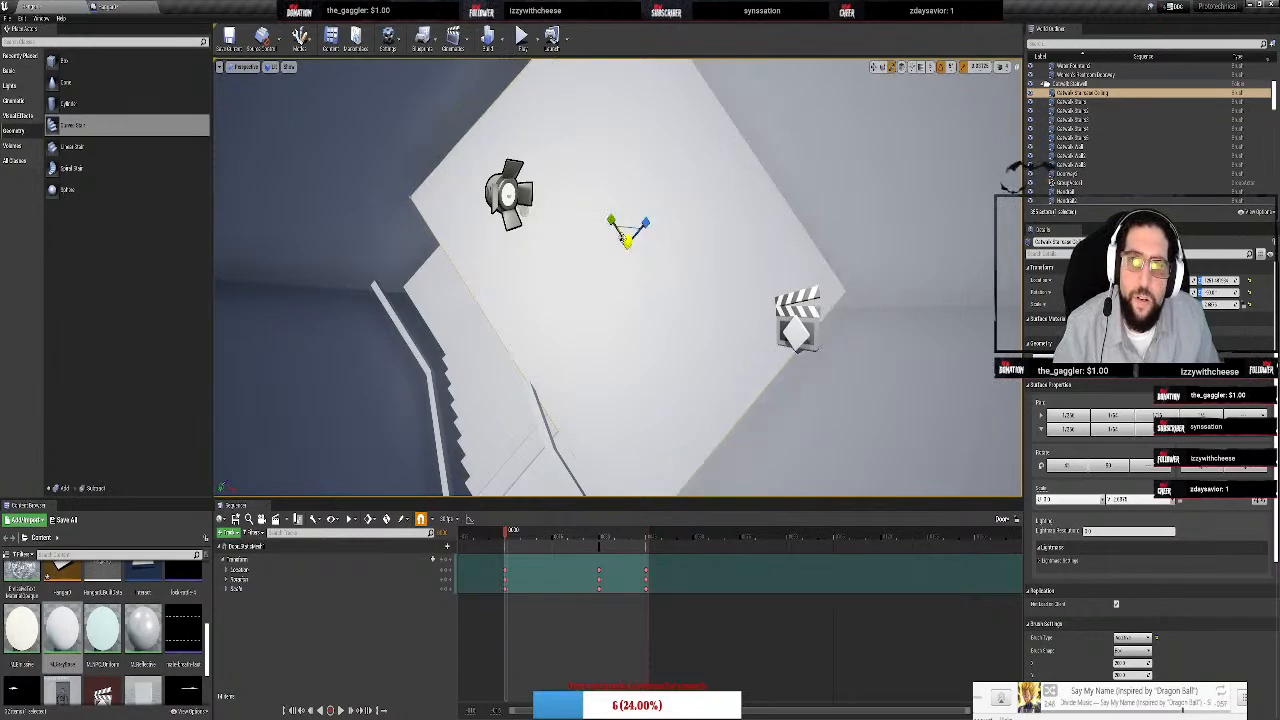
drag(610, 218, 607, 215)
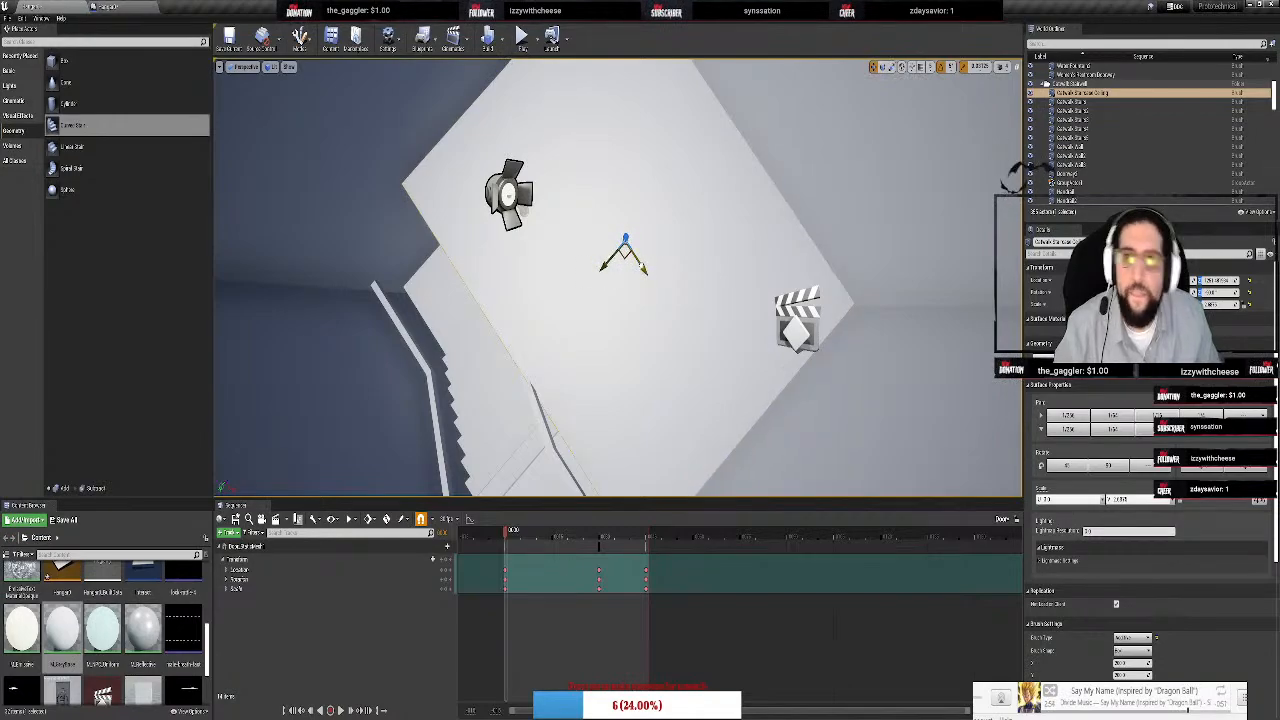
right_drag(641, 266, 800, 215)
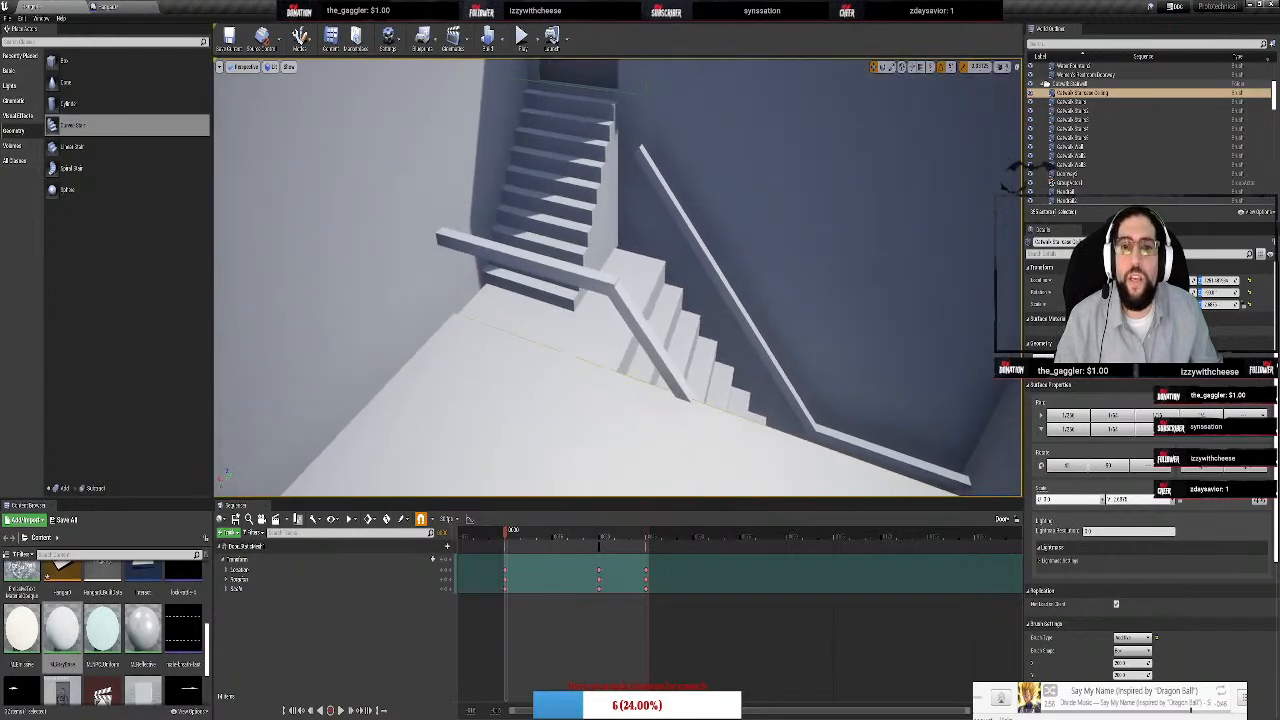
Delete the straight handrail piece that crosses the foot of the upper stair flight
click(601, 276)
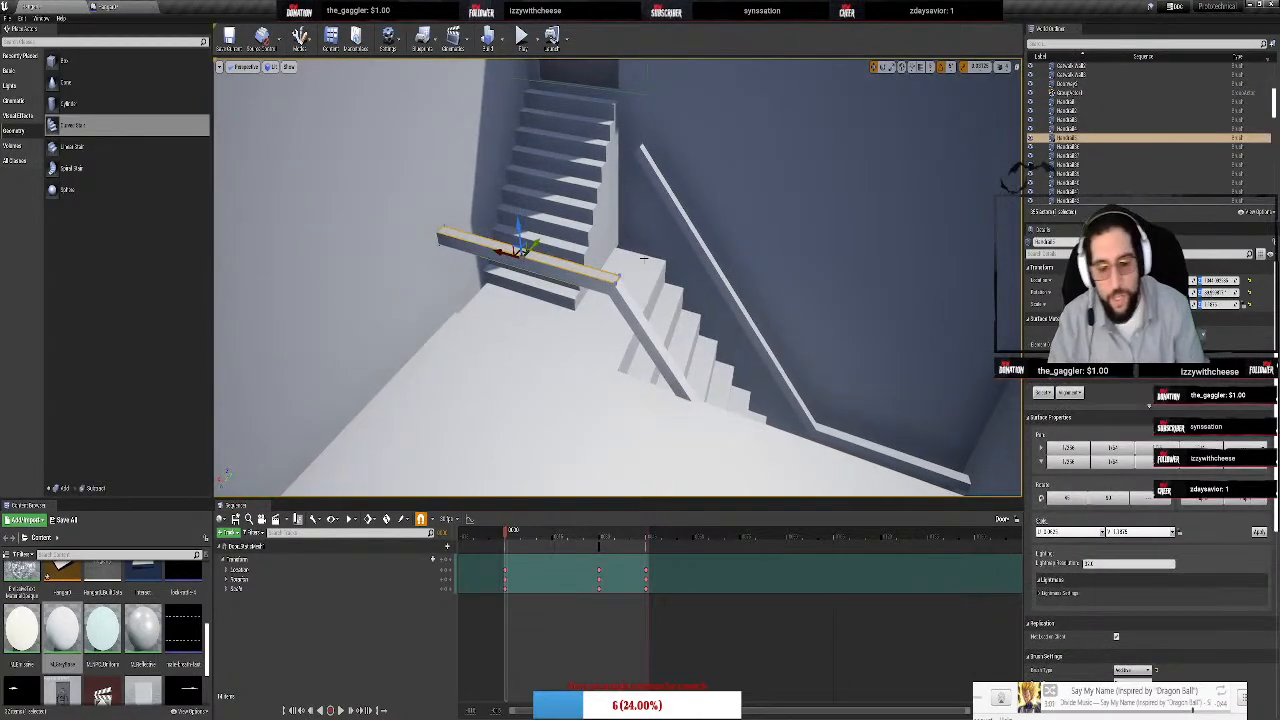
key(Delete)
mouse_move(714, 223)
right_down()
mouse_move(650, 200)
mouse_move(590, 215)
mouse_move(520, 270)
mouse_move(790, 225)
mouse_move(560, 230)
mouse_move(620, 240)
mouse_move(640, 360)
mouse_move(680, 370)
mouse_move(716, 225)
right_up()
Resize the adjoining sloped handrail and slide it down along its own length using local axes
click(600, 305)
right_drag(600, 305, 560, 400)
key(r)
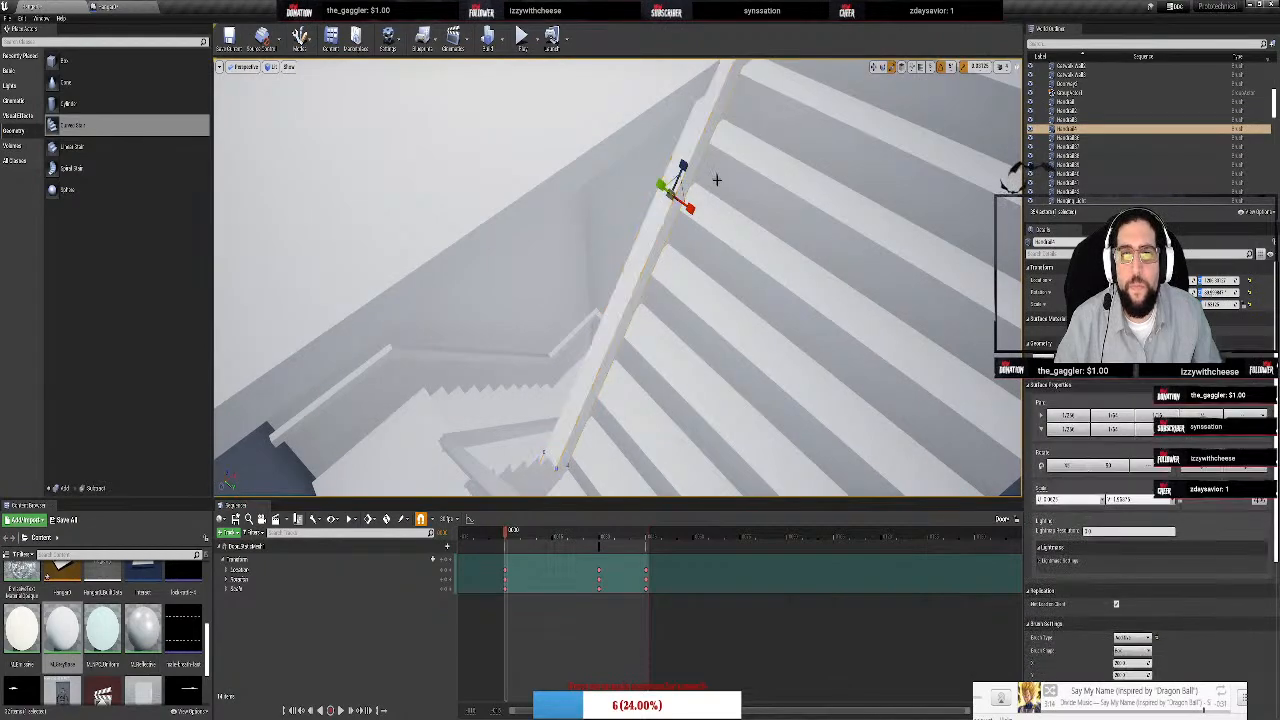
right_drag(560, 400, 580, 360)
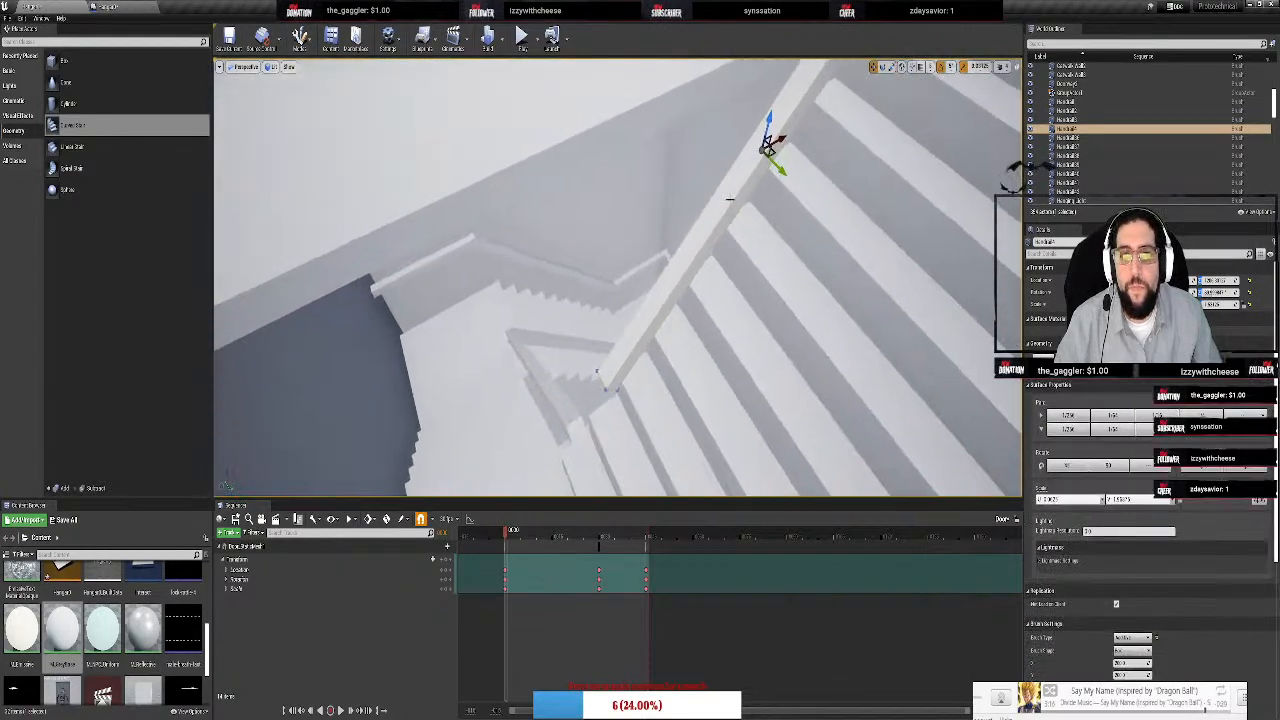
click(901, 67)
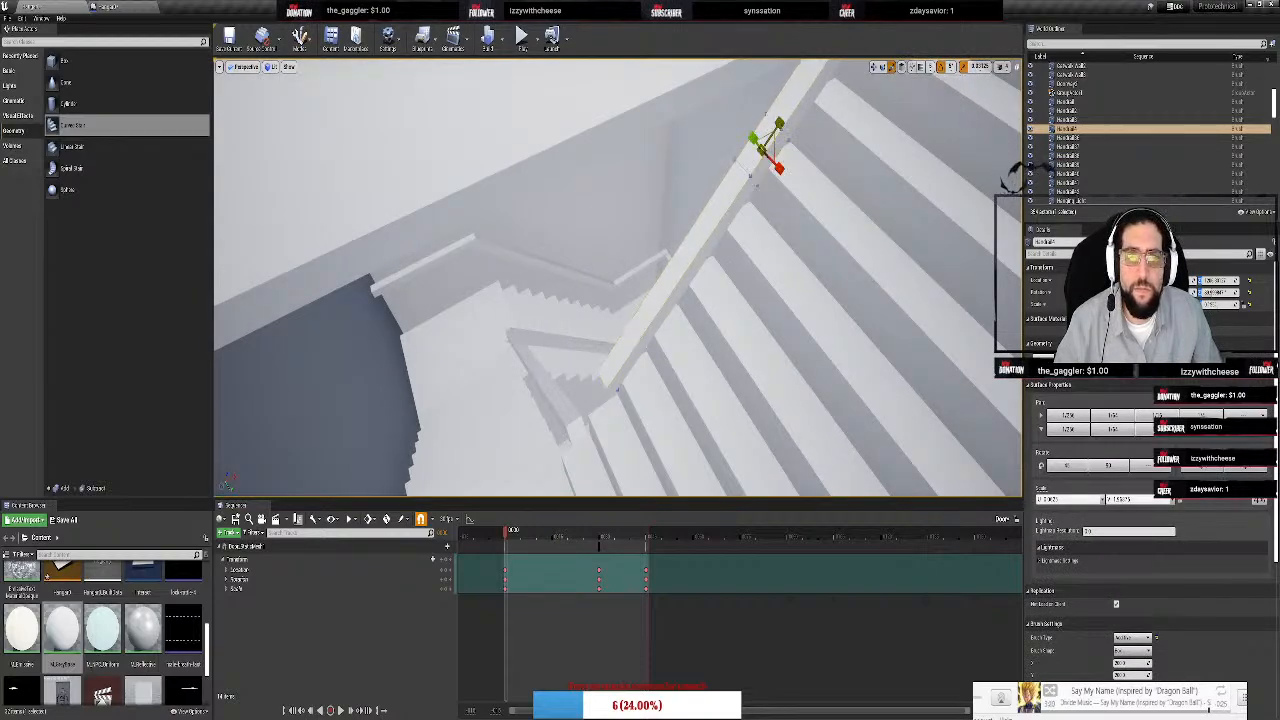
click(596, 371)
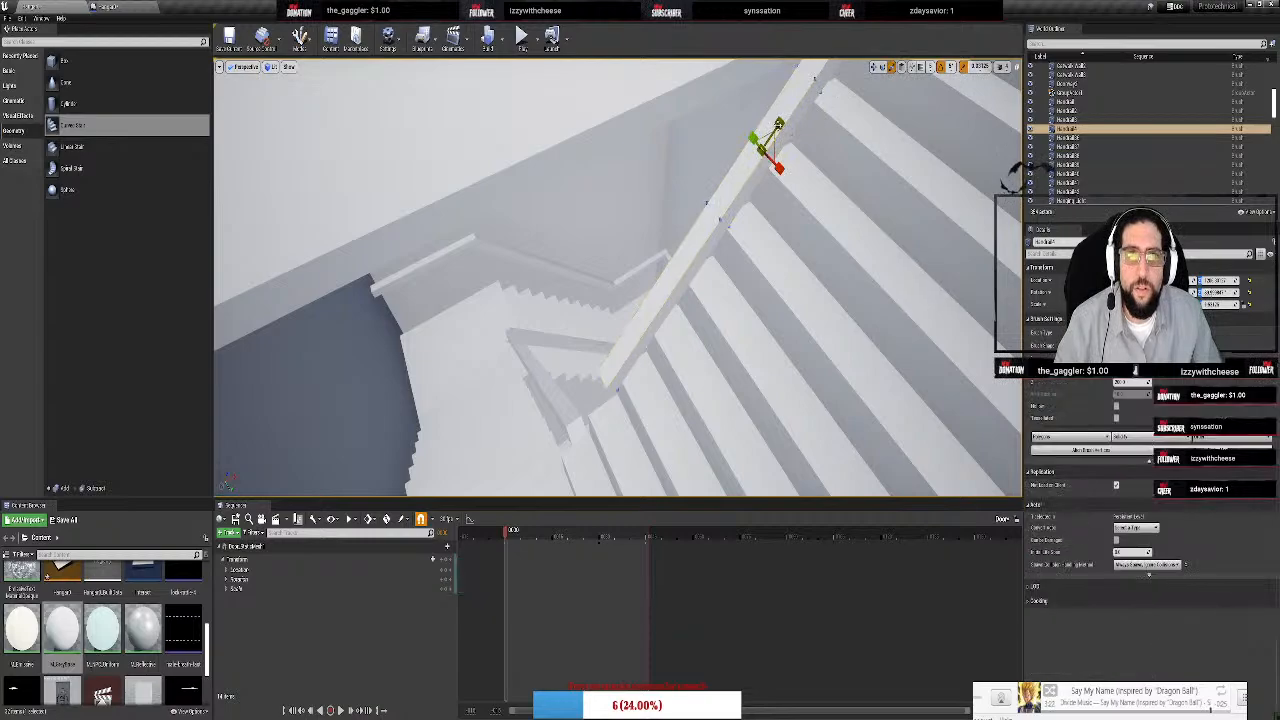
key(w)
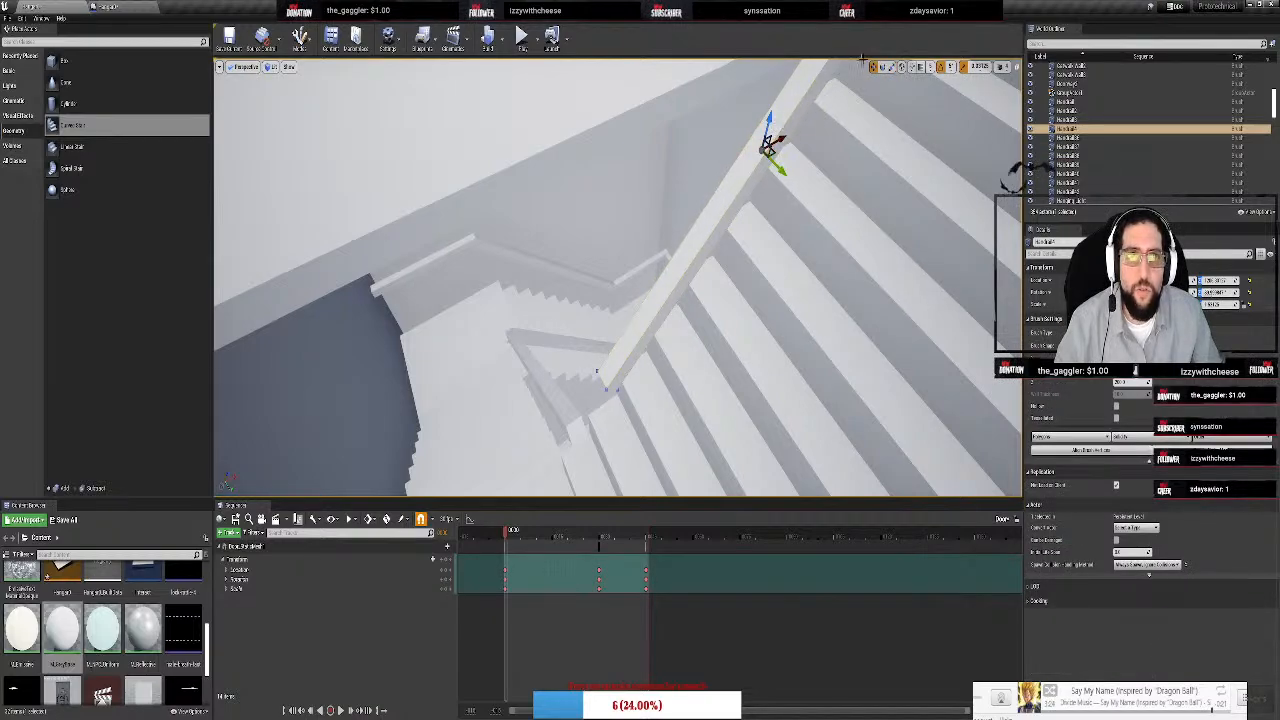
click(875, 67)
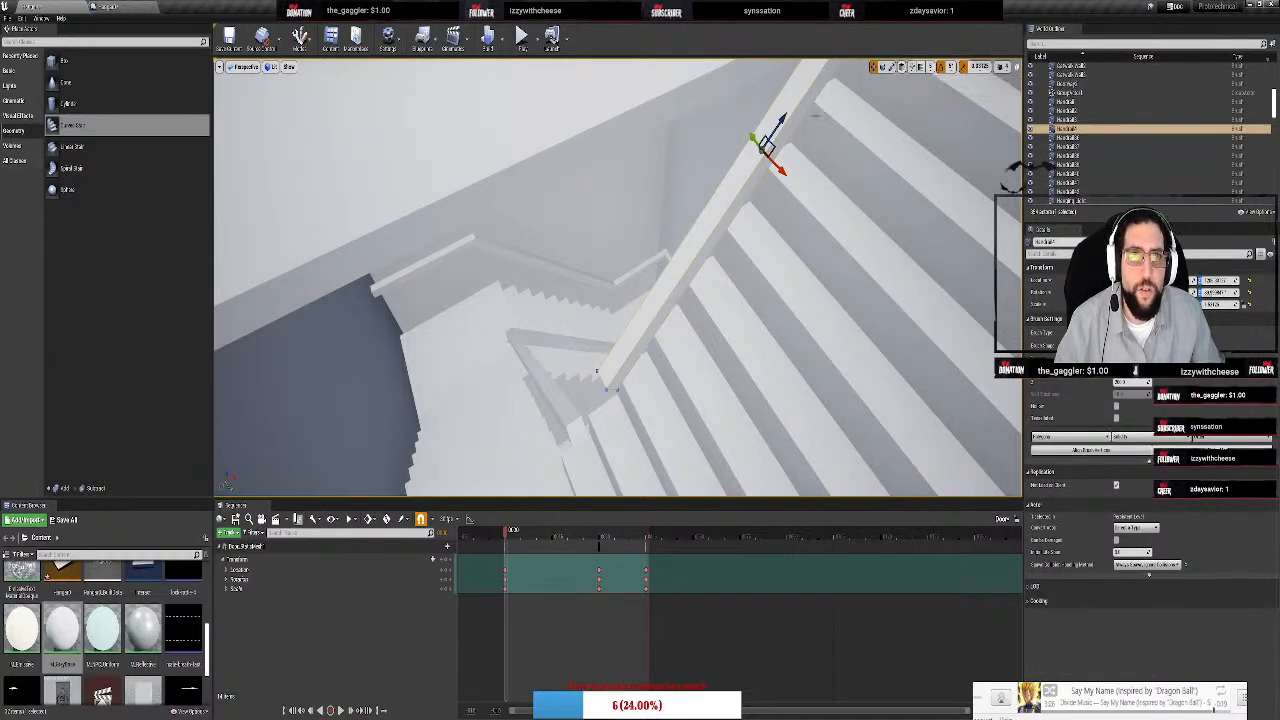
drag(784, 119, 736, 187)
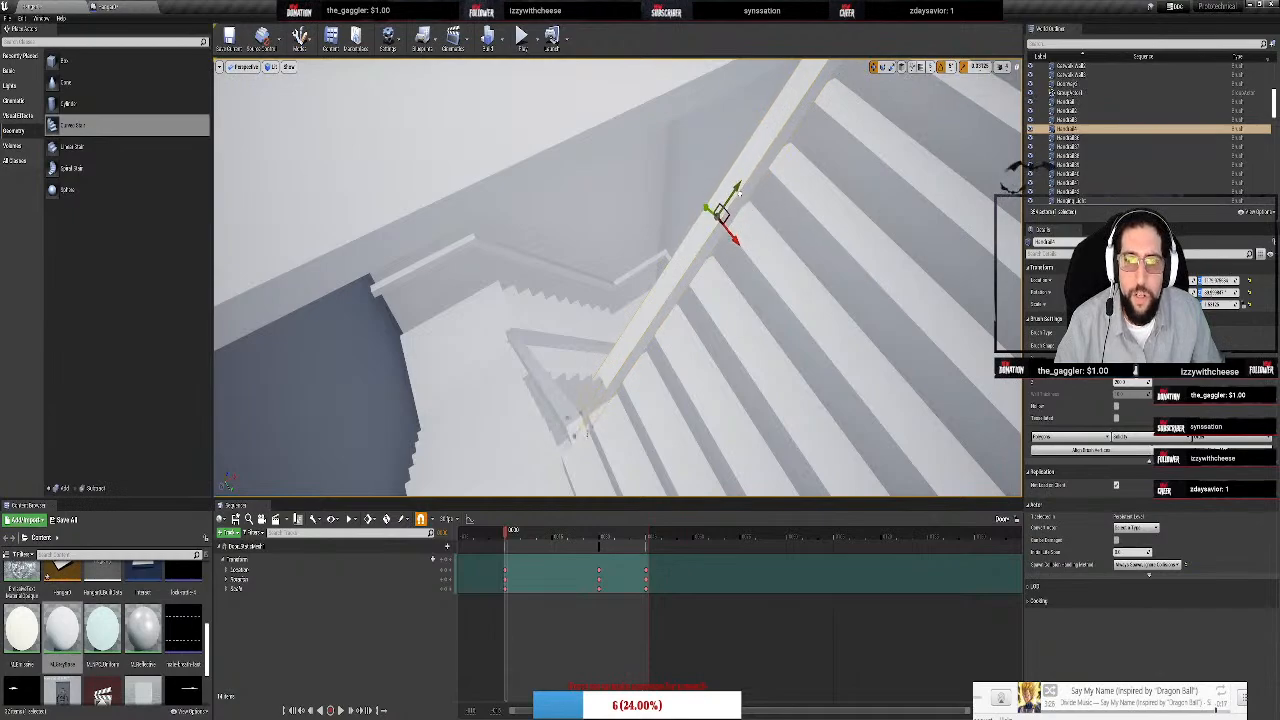
Shorten the sloped handrail and slide it further down the flight to fit its upper end to the slab edge
right_drag(739, 200, 740, 170)
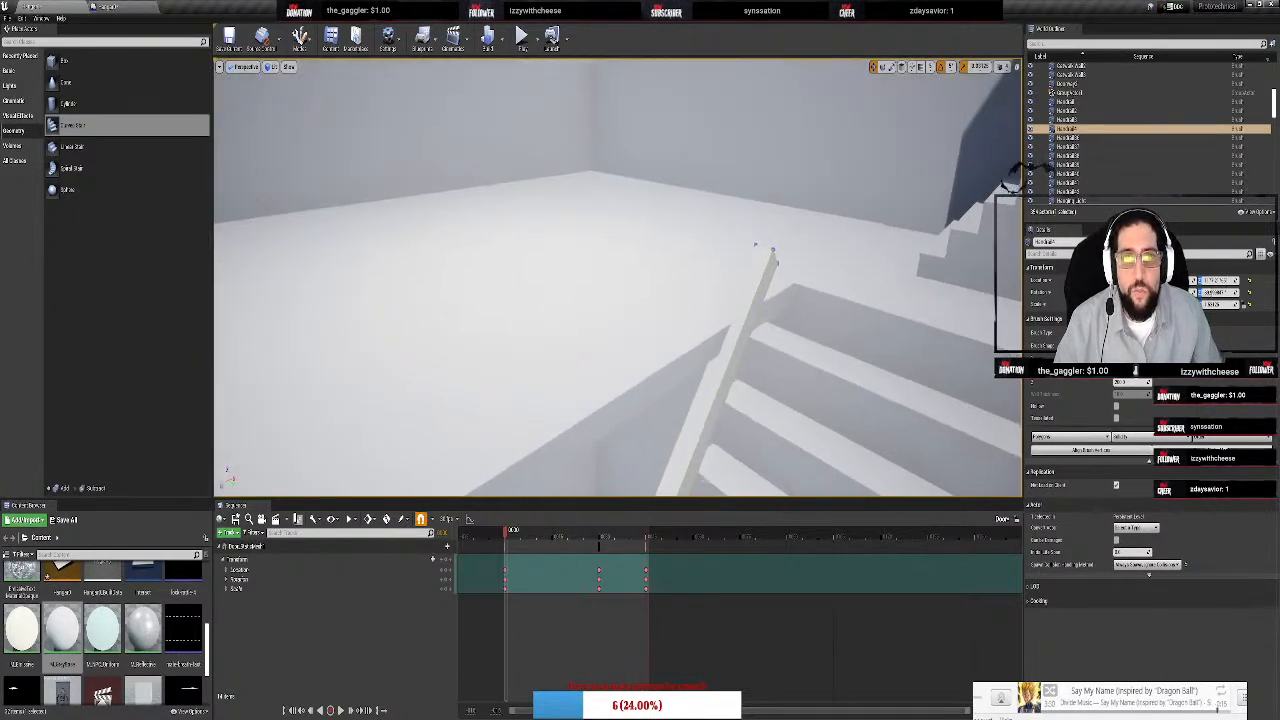
right_drag(871, 144, 725, 323)
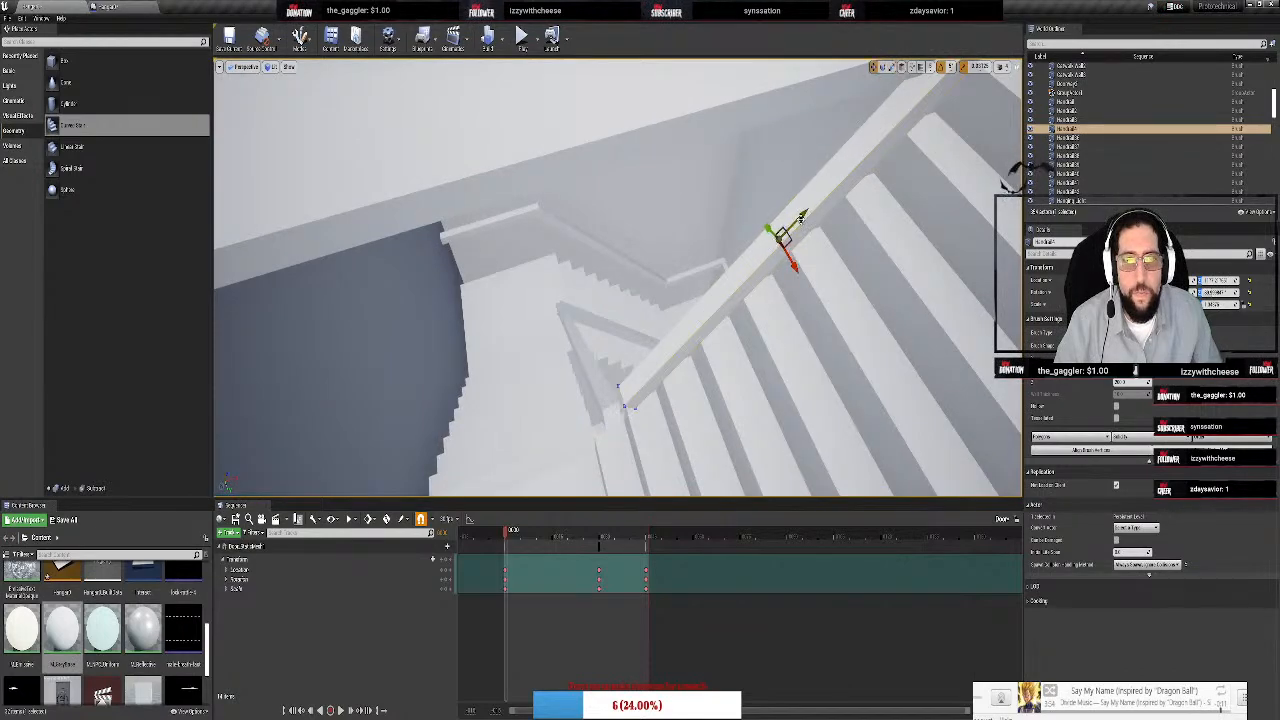
drag(802, 214, 778, 253)
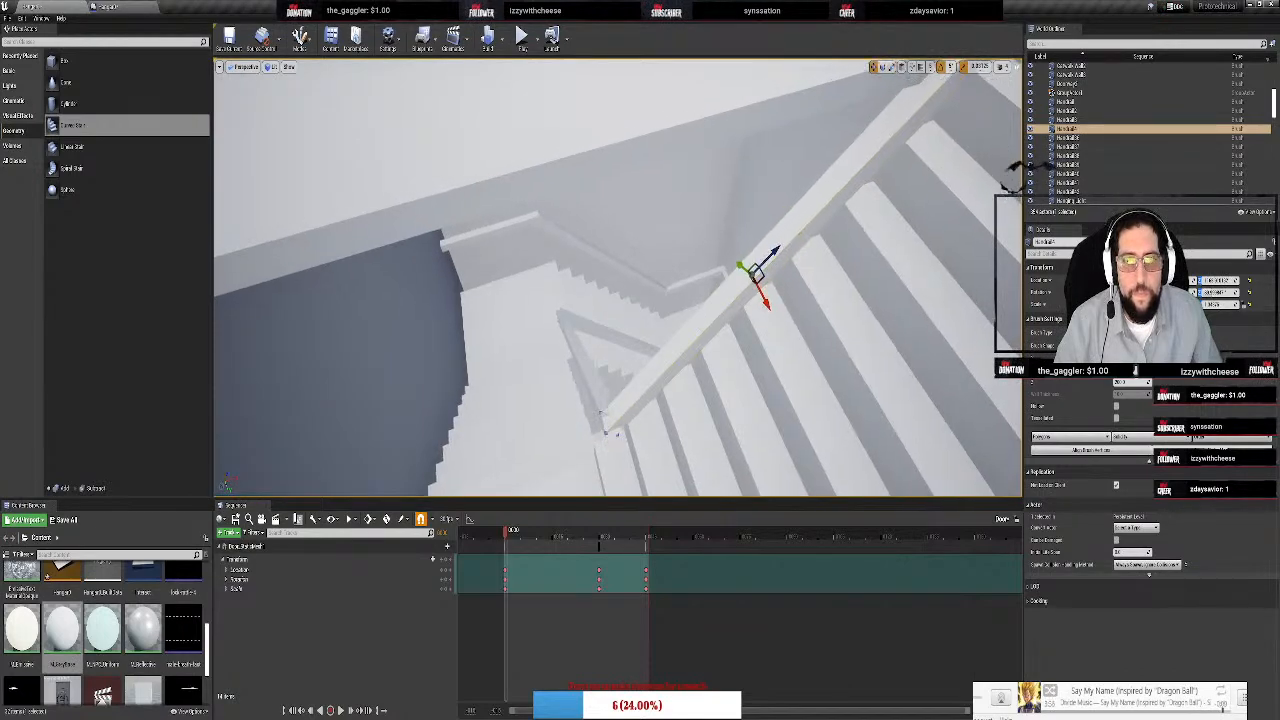
right_drag(777, 258, 775, 205)
right_drag(779, 254, 791, 325)
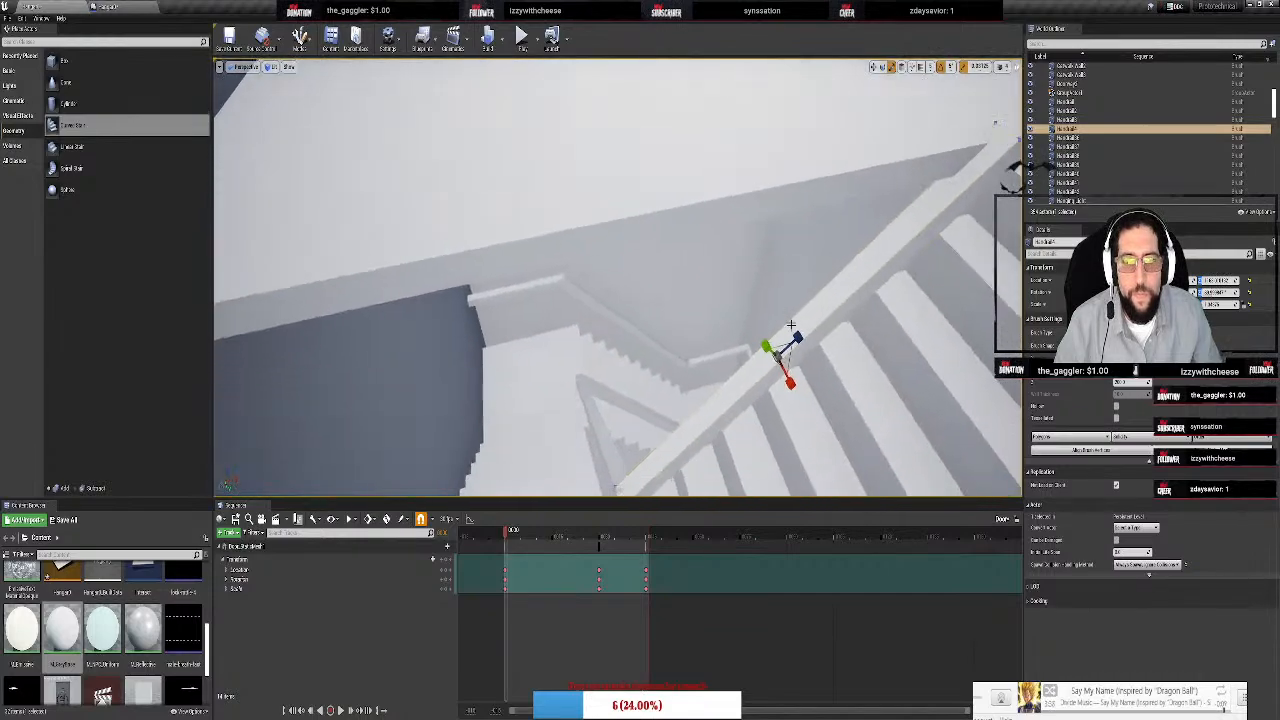
key(w)
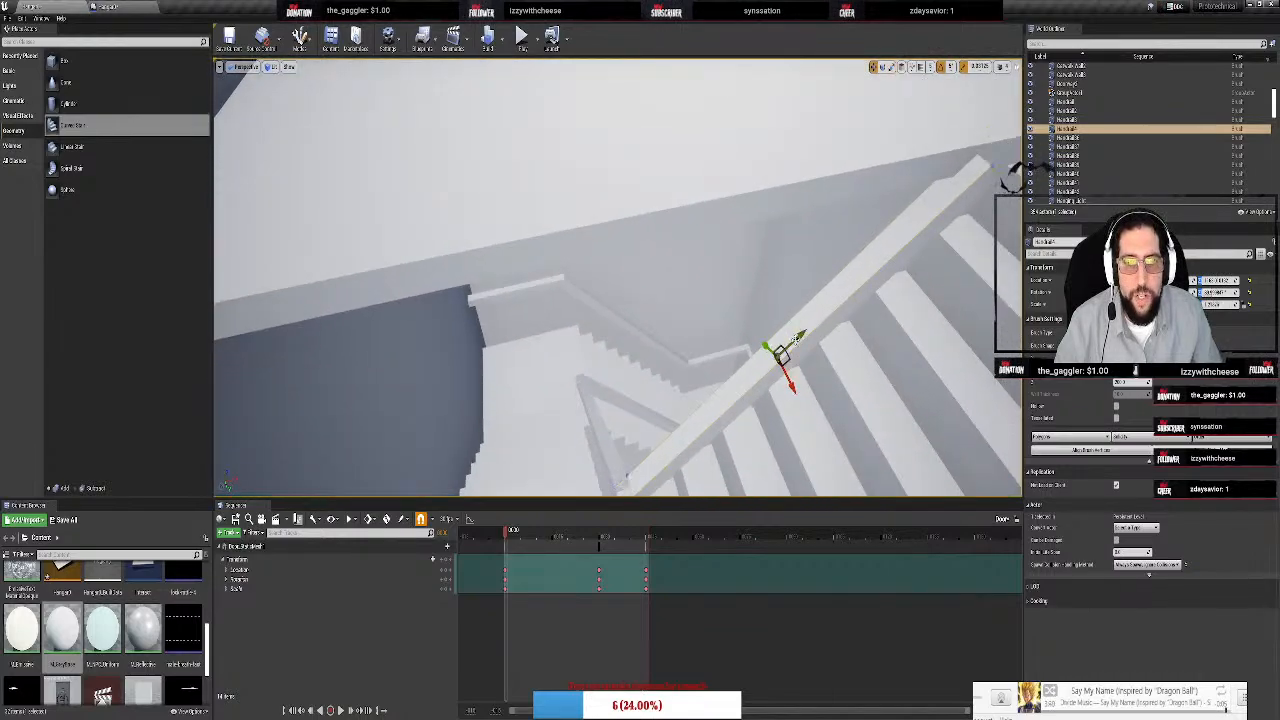
drag(777, 357, 768, 365)
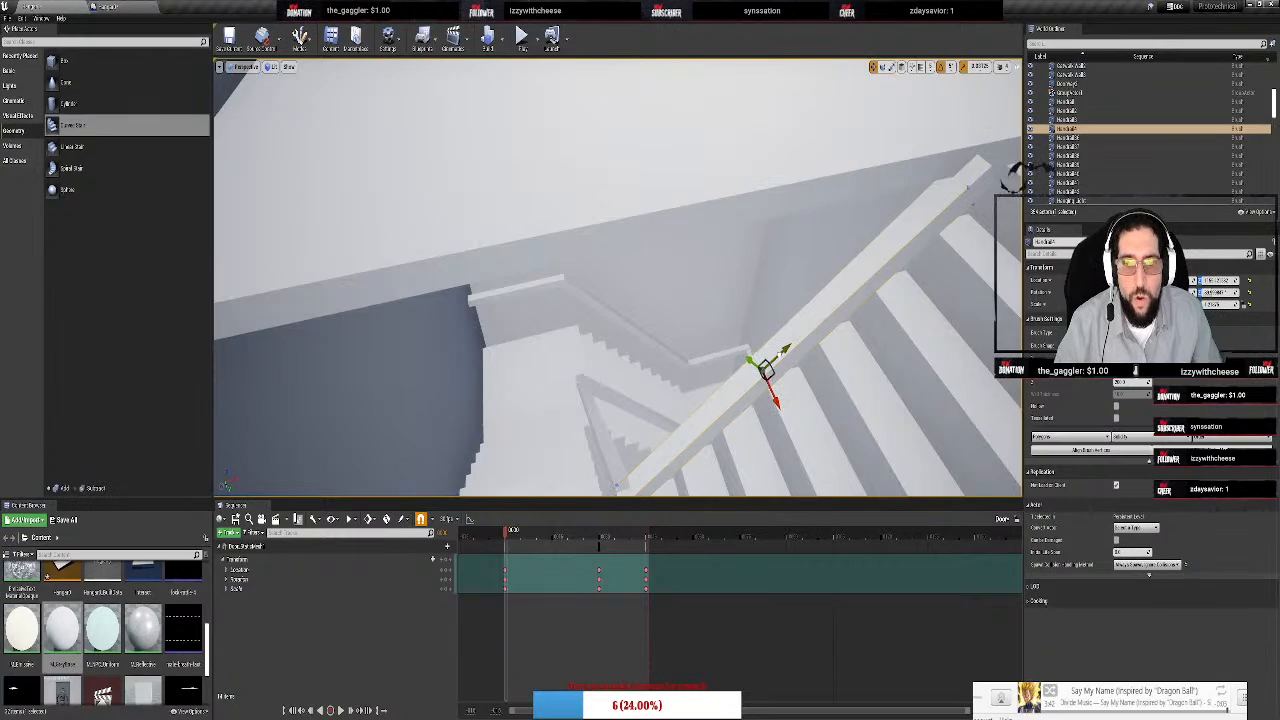
right_drag(780, 350, 812, 308)
click(901, 67)
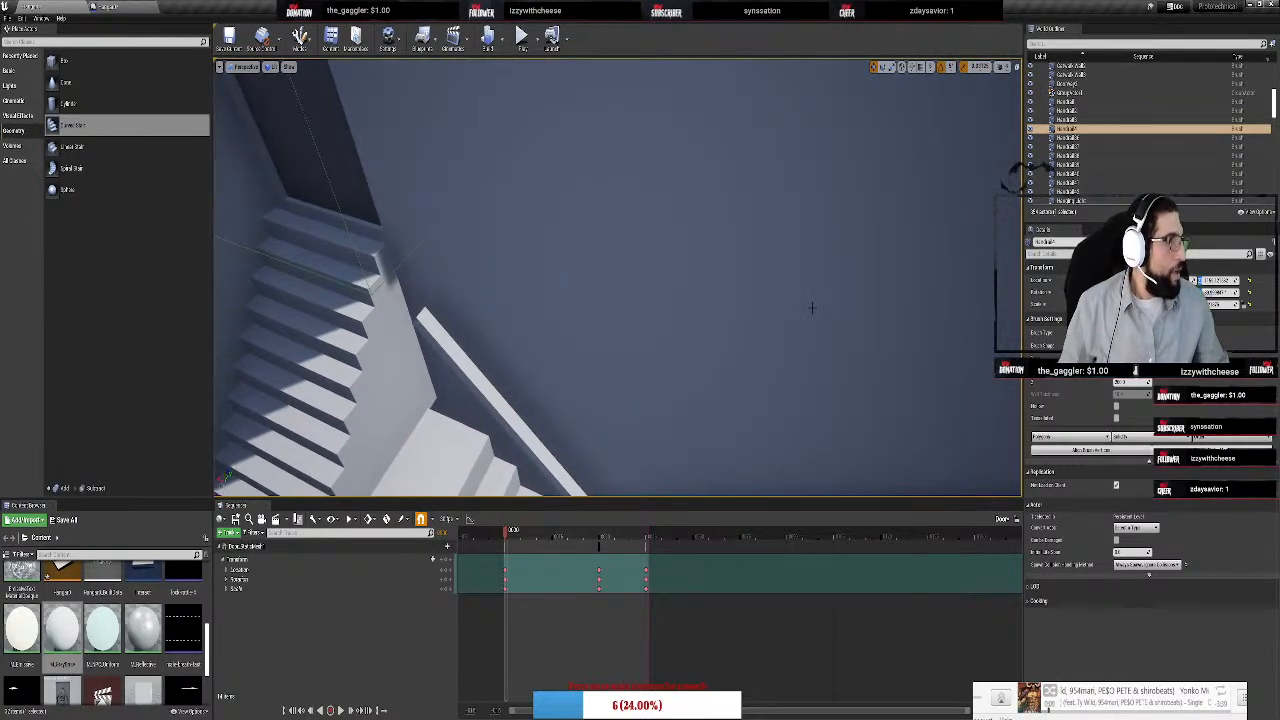
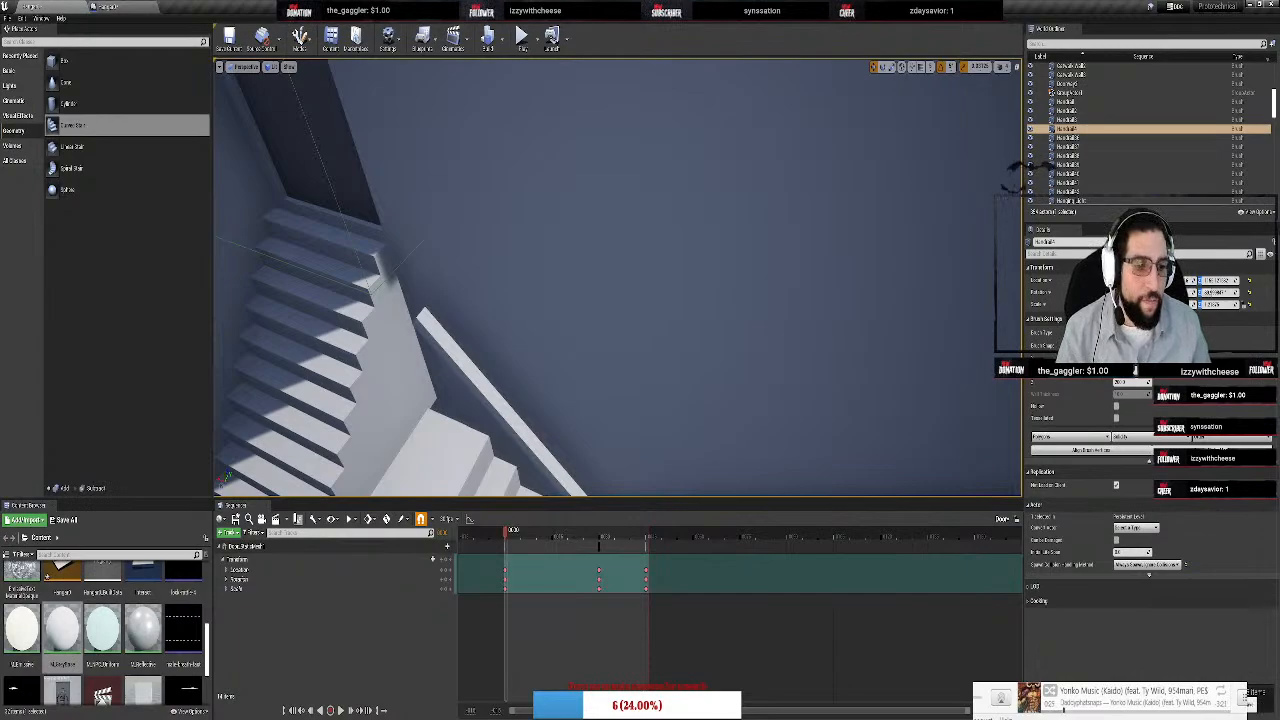
Go to the single grey door beneath the twin emergency light and select its mesh
right_drag(705, 371, 670, 280)
key(w)
key(w)
key(w)
key(w)
key(w)
key(w)
key(w)
key(w)
key(w)
key(w)
key(w)
click(630, 361)
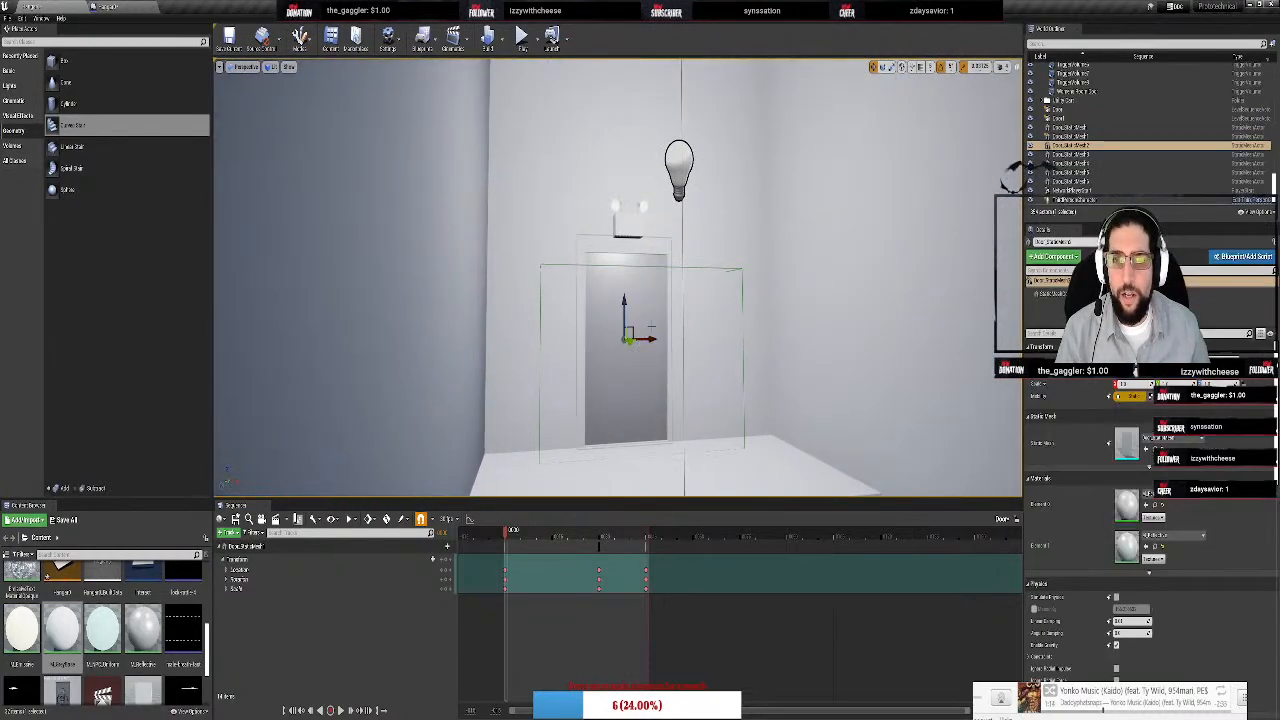
right_drag(630, 361, 560, 380)
key(w)
key(f)
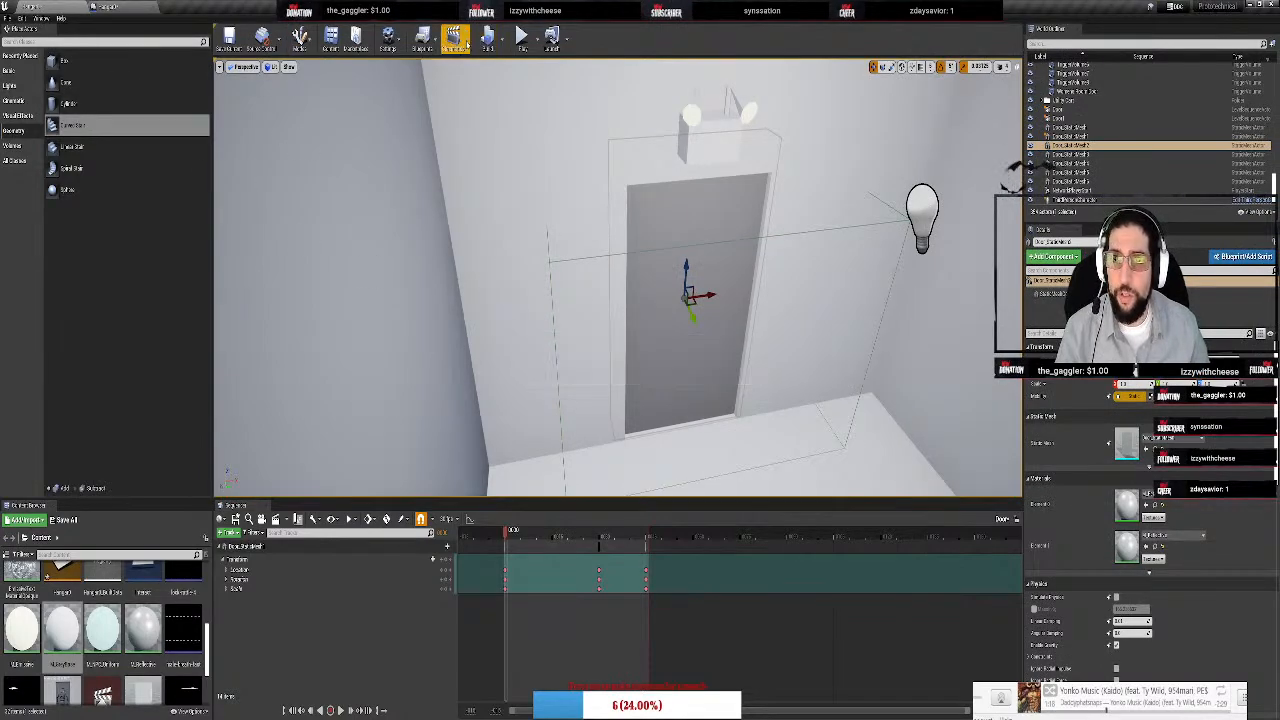
click(467, 43)
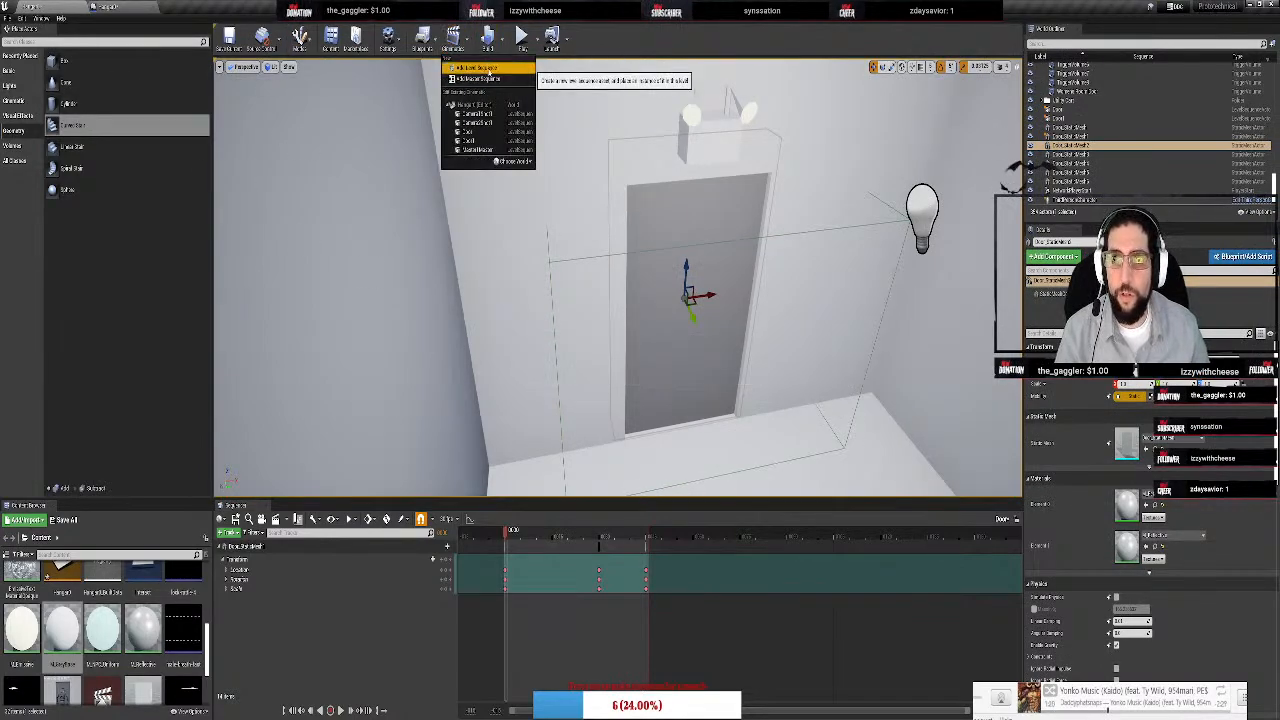
click(488, 70)
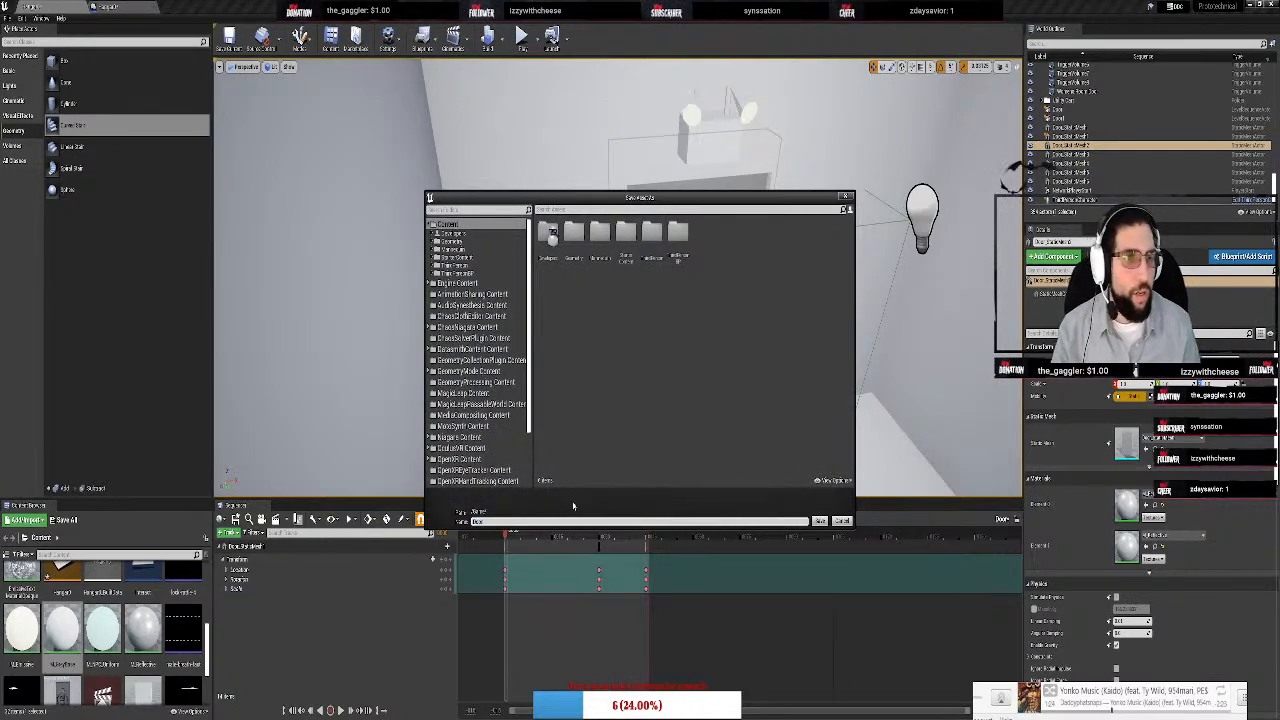
key(Return)
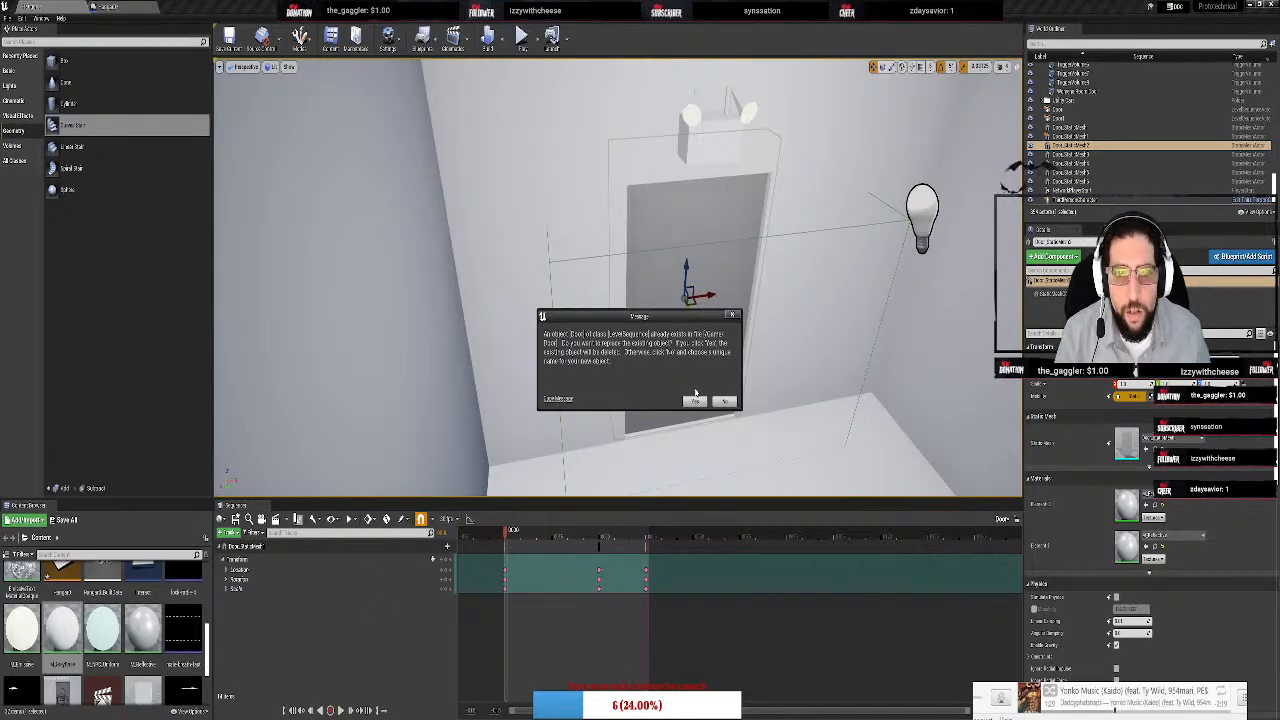
click(726, 402)
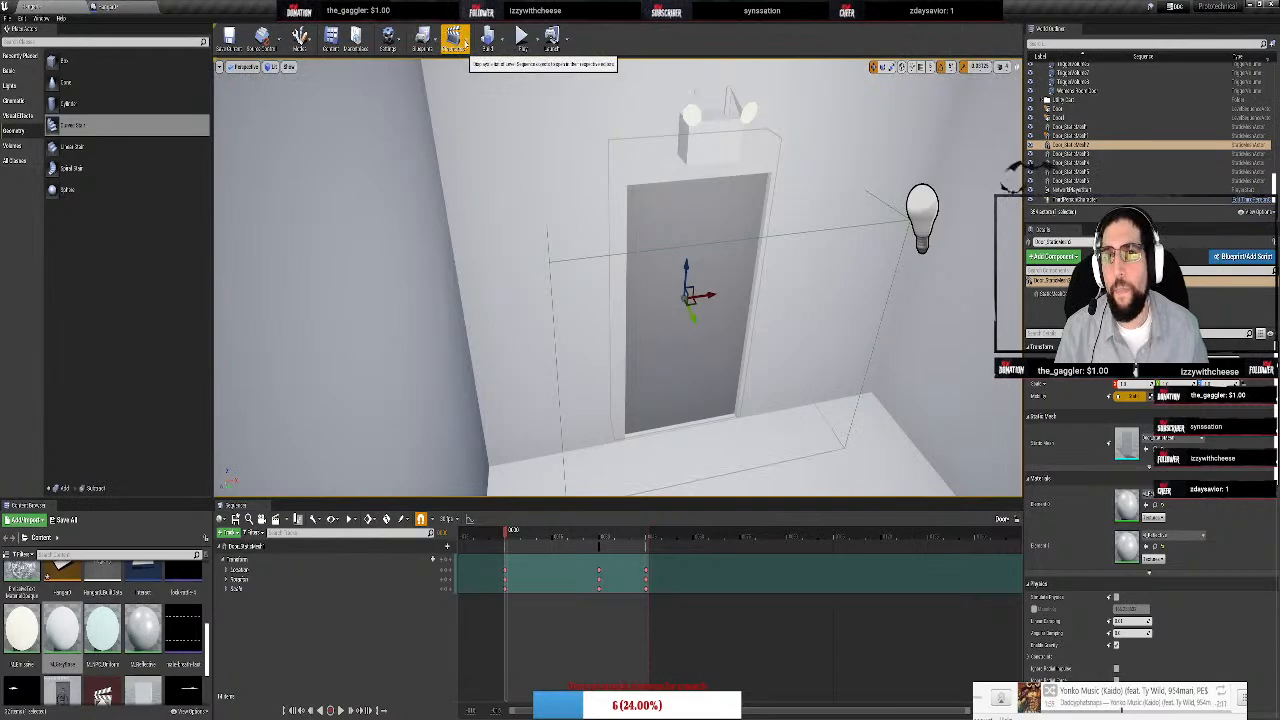
Create a new level sequence under an unused numbered Door name and reselect the mesh of the door beneath the emergency light
click(455, 37)
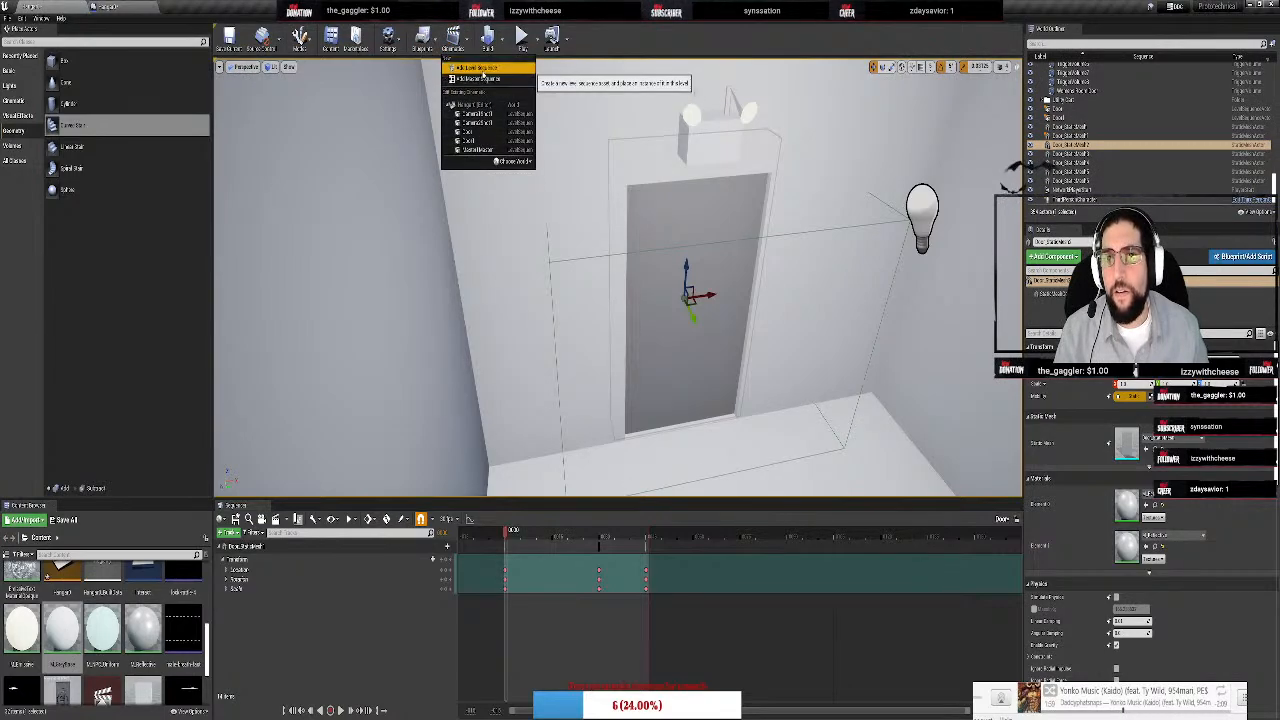
click(472, 68)
text(Door)
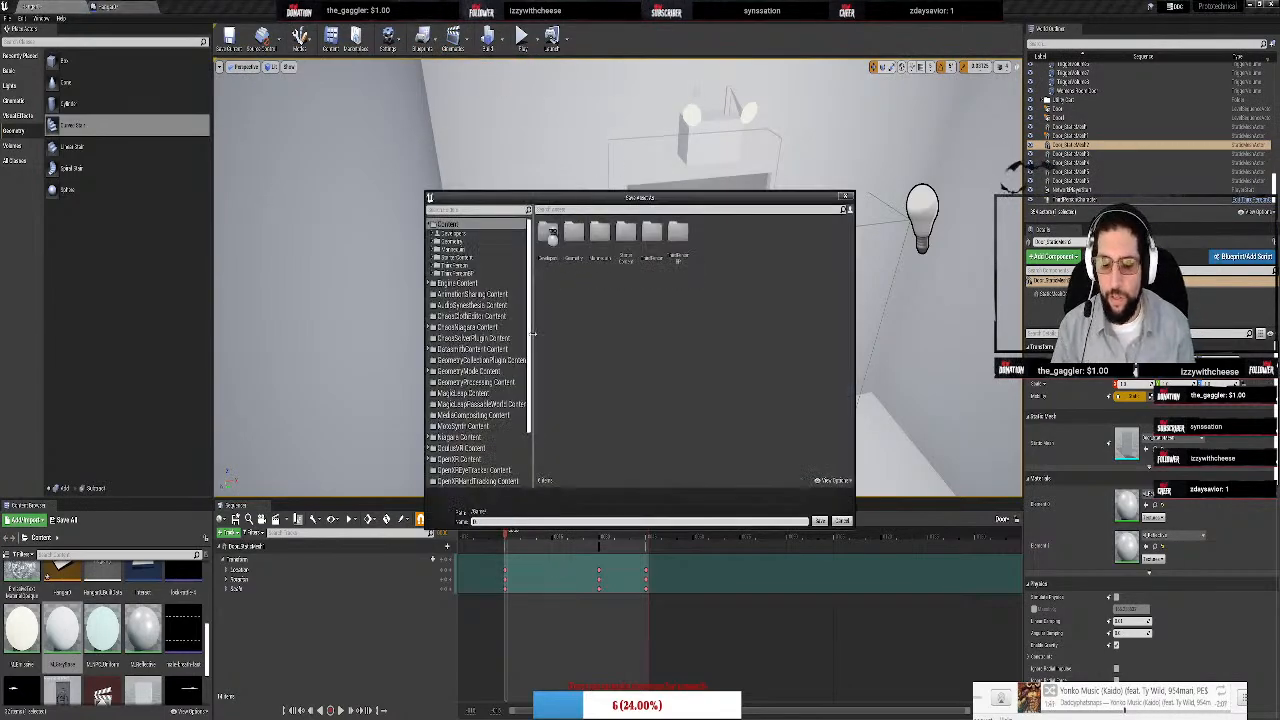
key(Return)
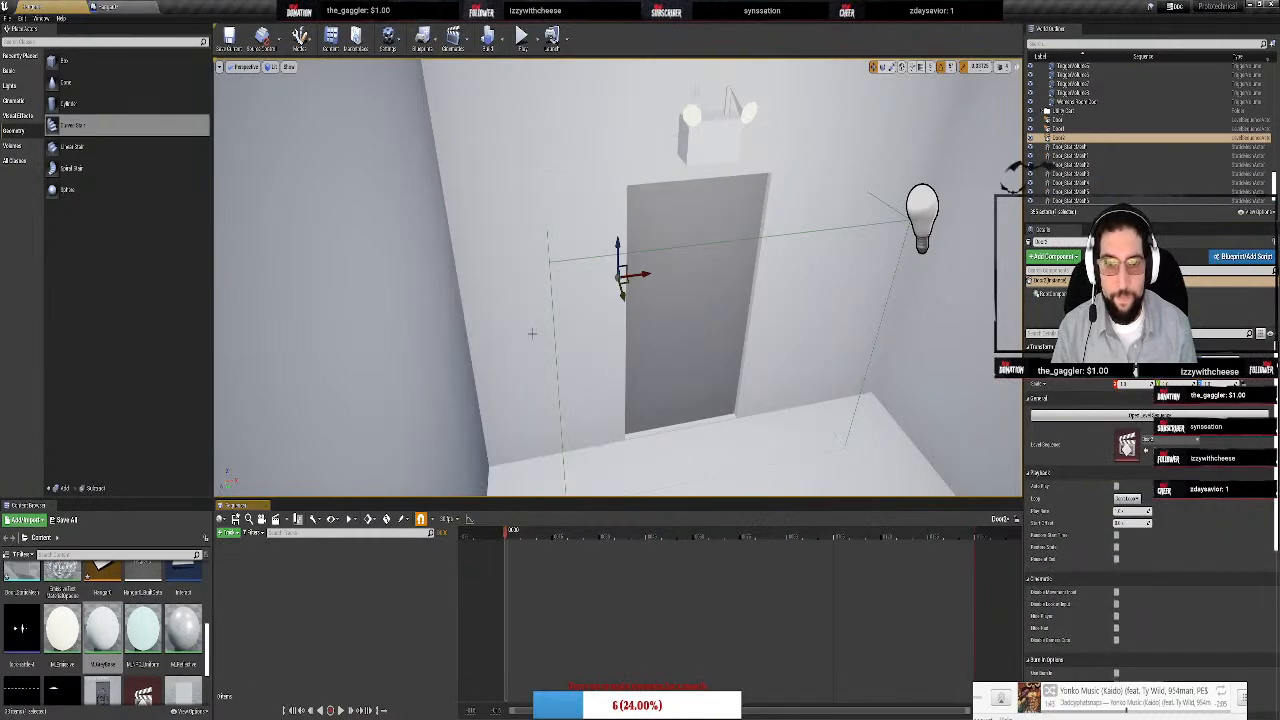
click(1088, 164)
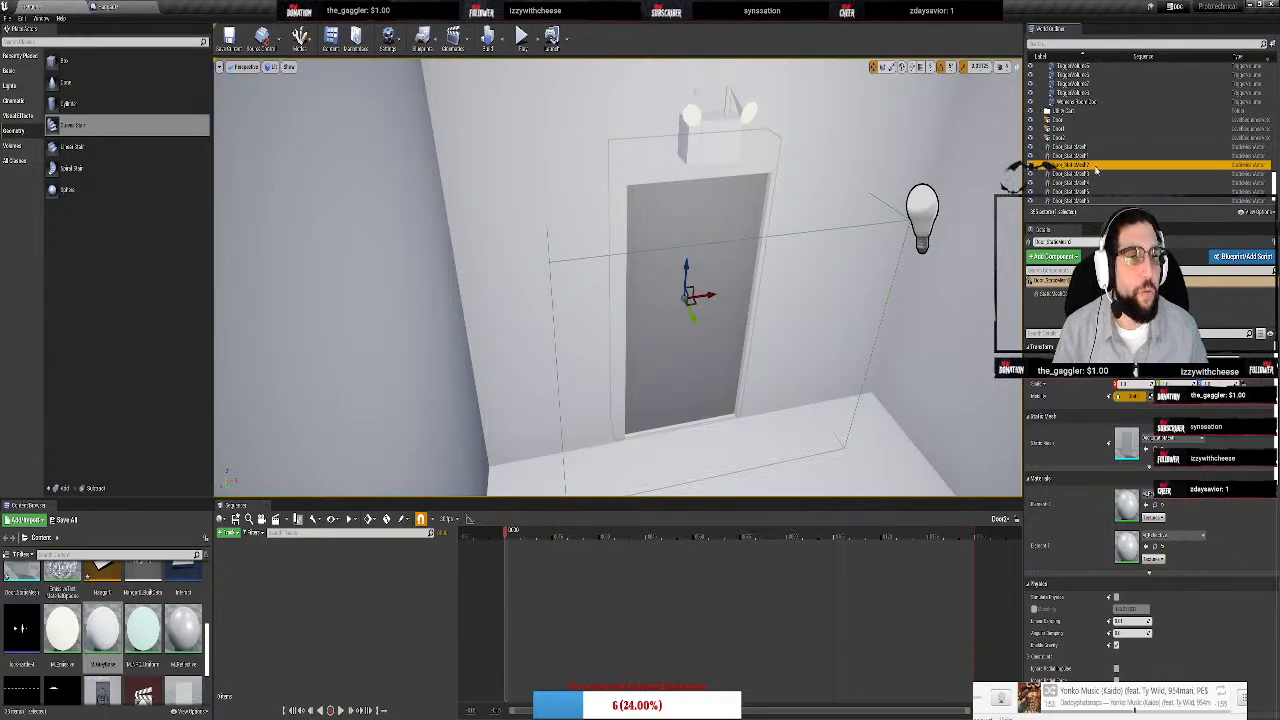
Add the mesh of the door beneath the emergency light to its new level sequence as an actor track
click(1070, 138)
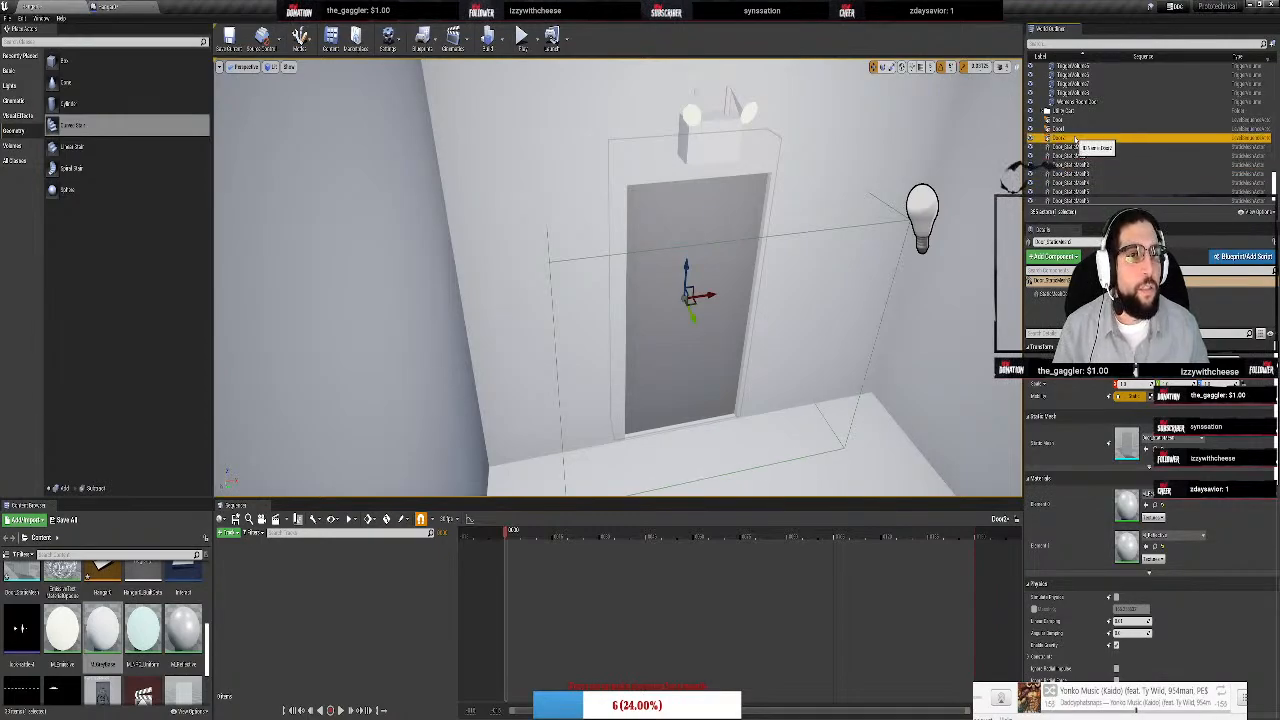
double_click(1072, 139)
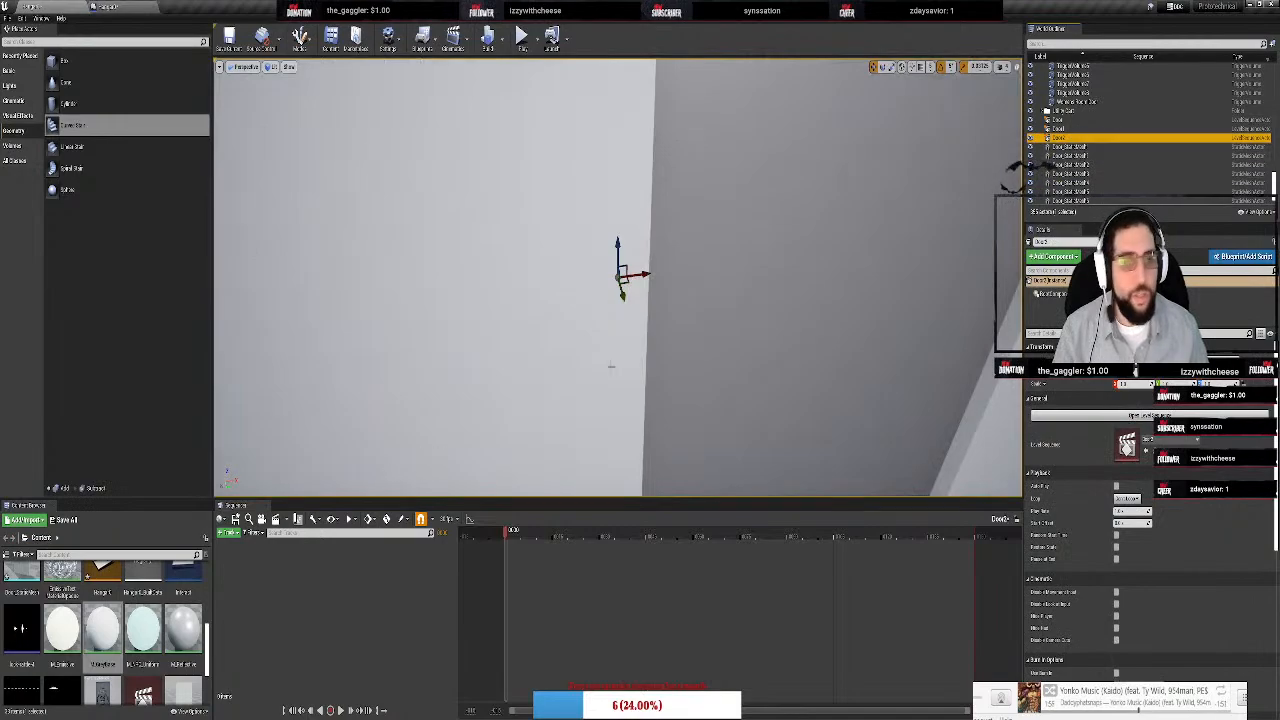
click(1090, 165)
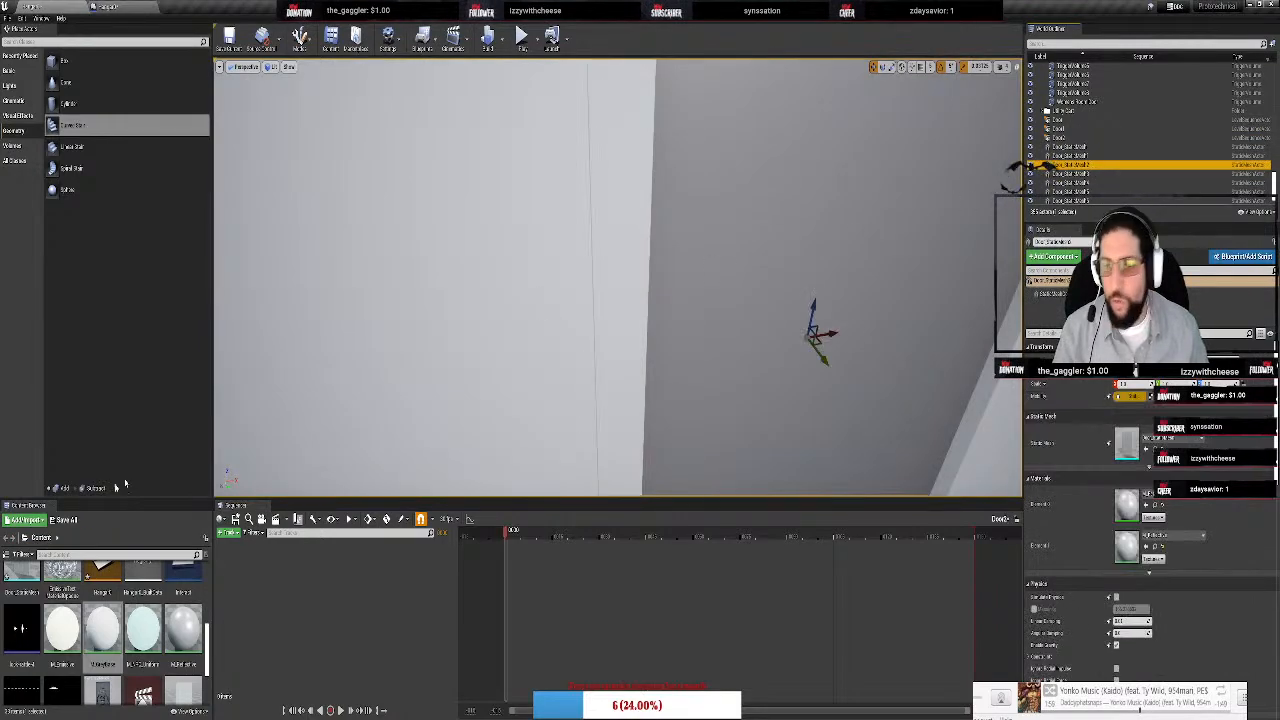
click(229, 532)
mouse_move(264, 545)
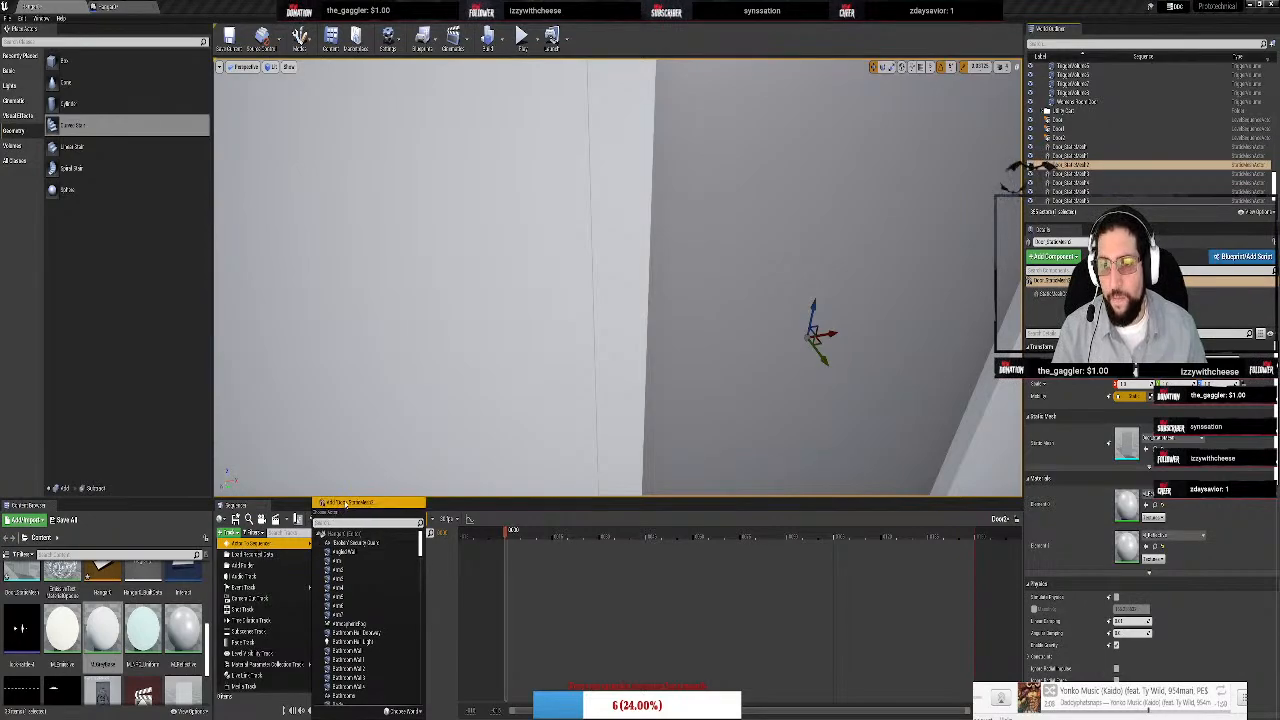
click(343, 504)
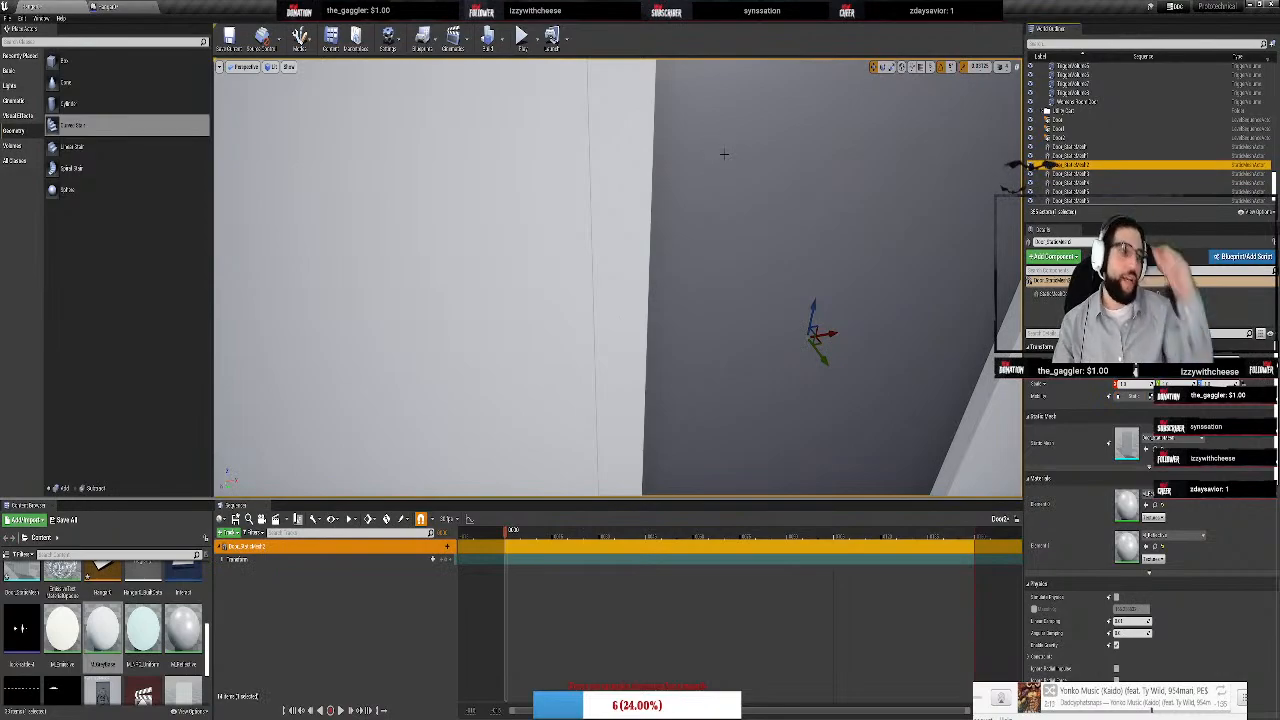
Key the door's closed position at the start of its Transform track and undo the trial sideways slide
right_drag(724, 154, 701, 131)
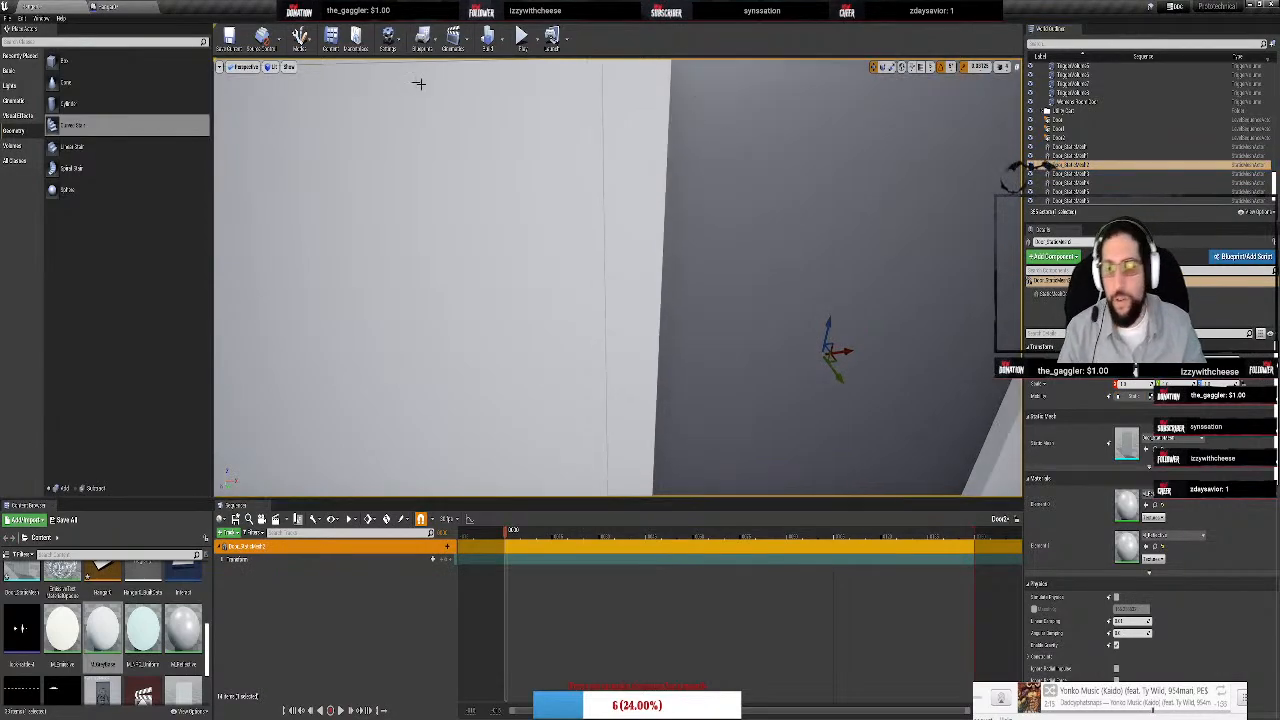
click(300, 559)
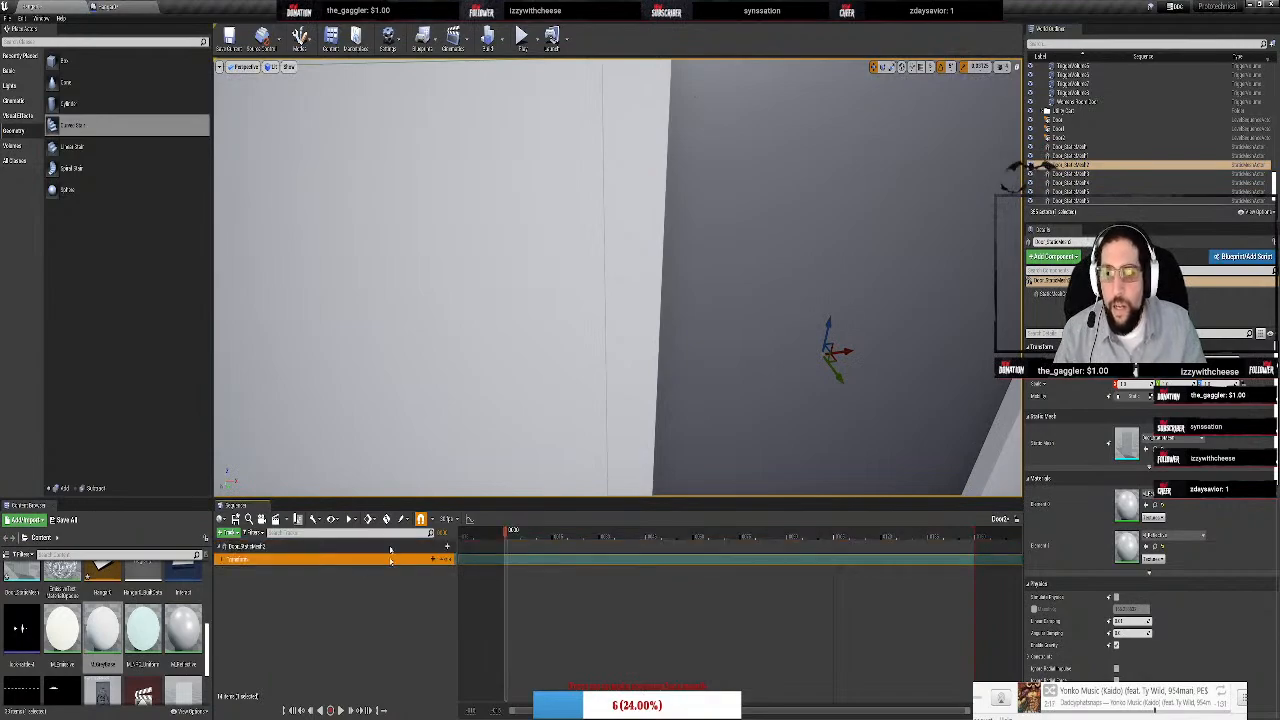
right_drag(678, 332, 705, 260)
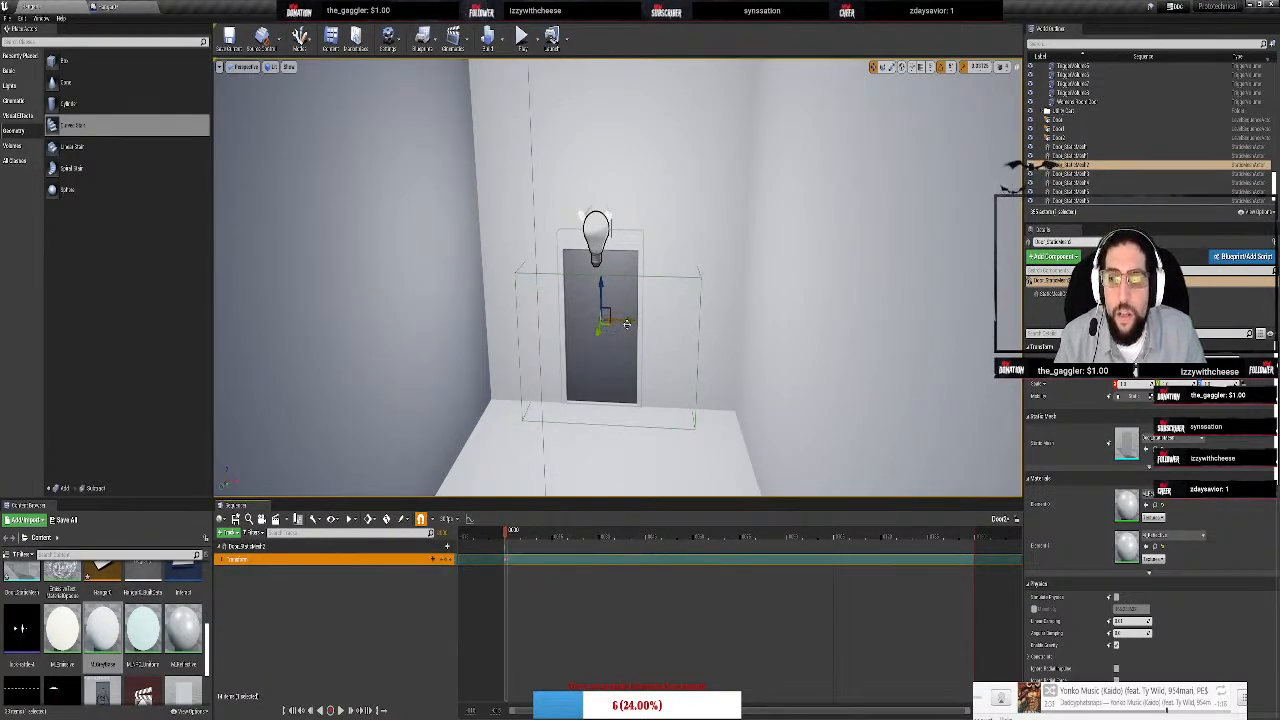
drag(627, 321, 665, 335)
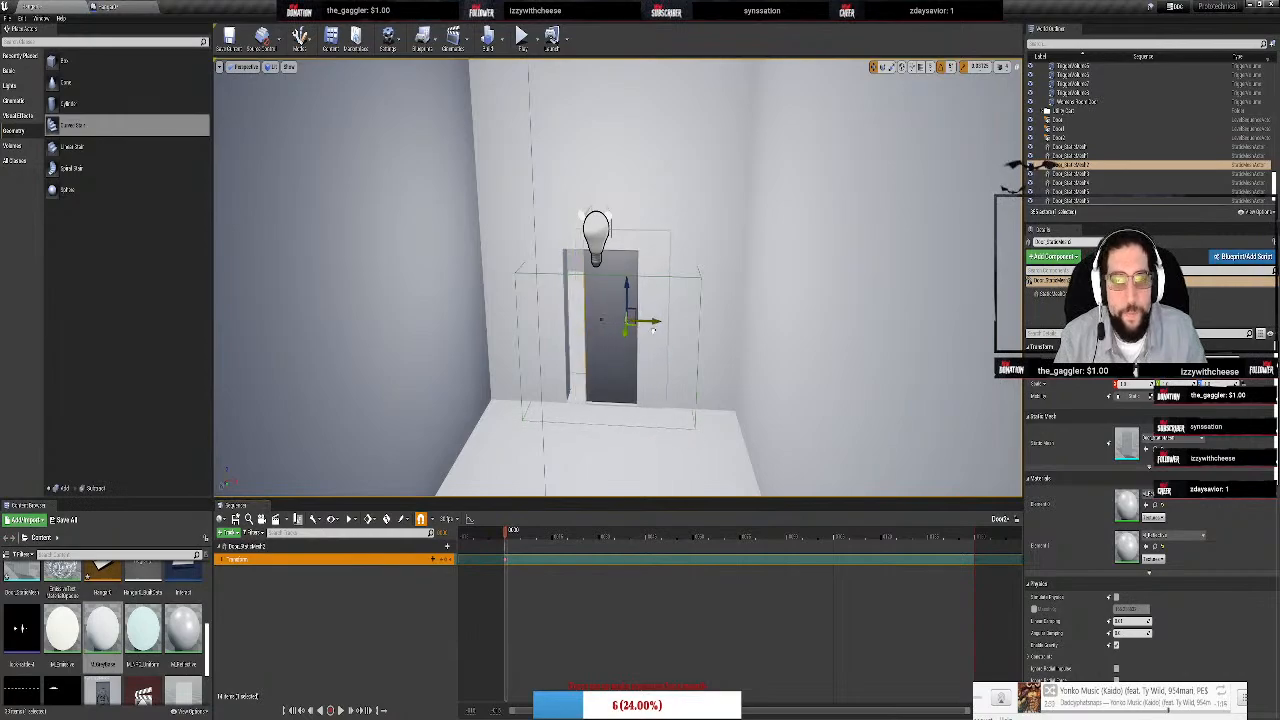
key(ctrl+z)
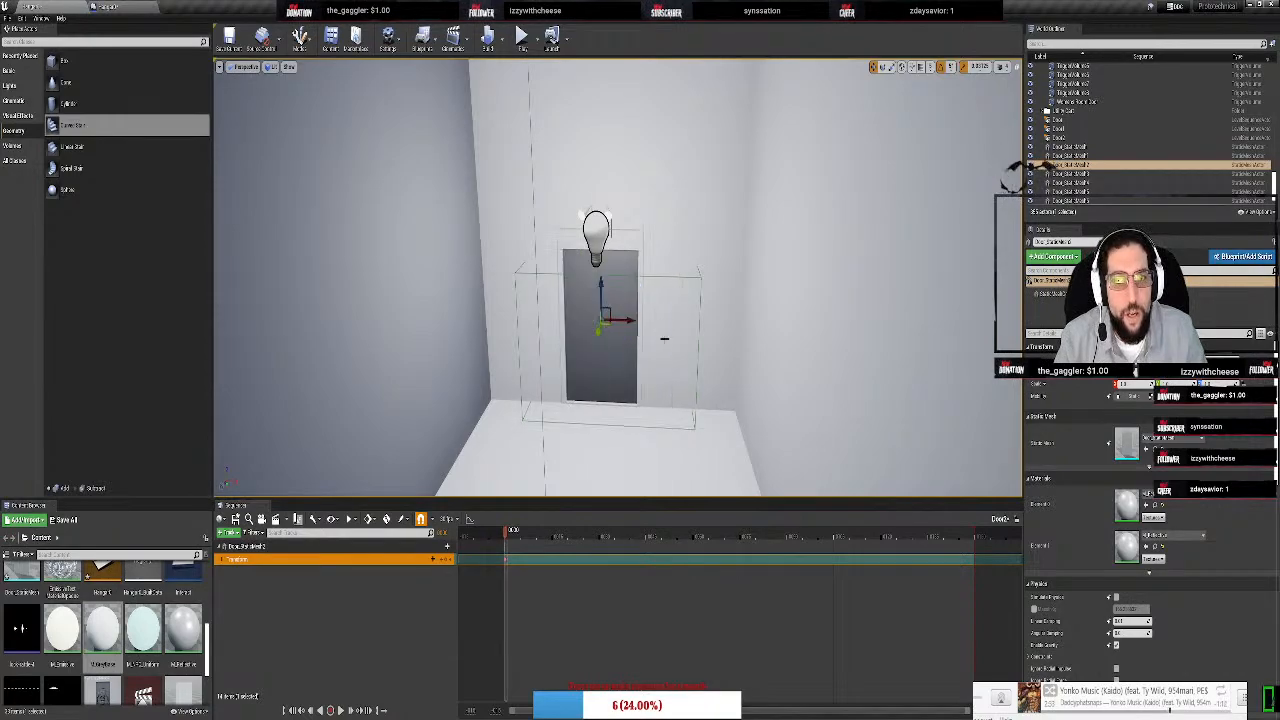
At frame 15, slide the door sideways into the wall until the doorway is clear and key its Transform
drag(507, 531, 603, 541)
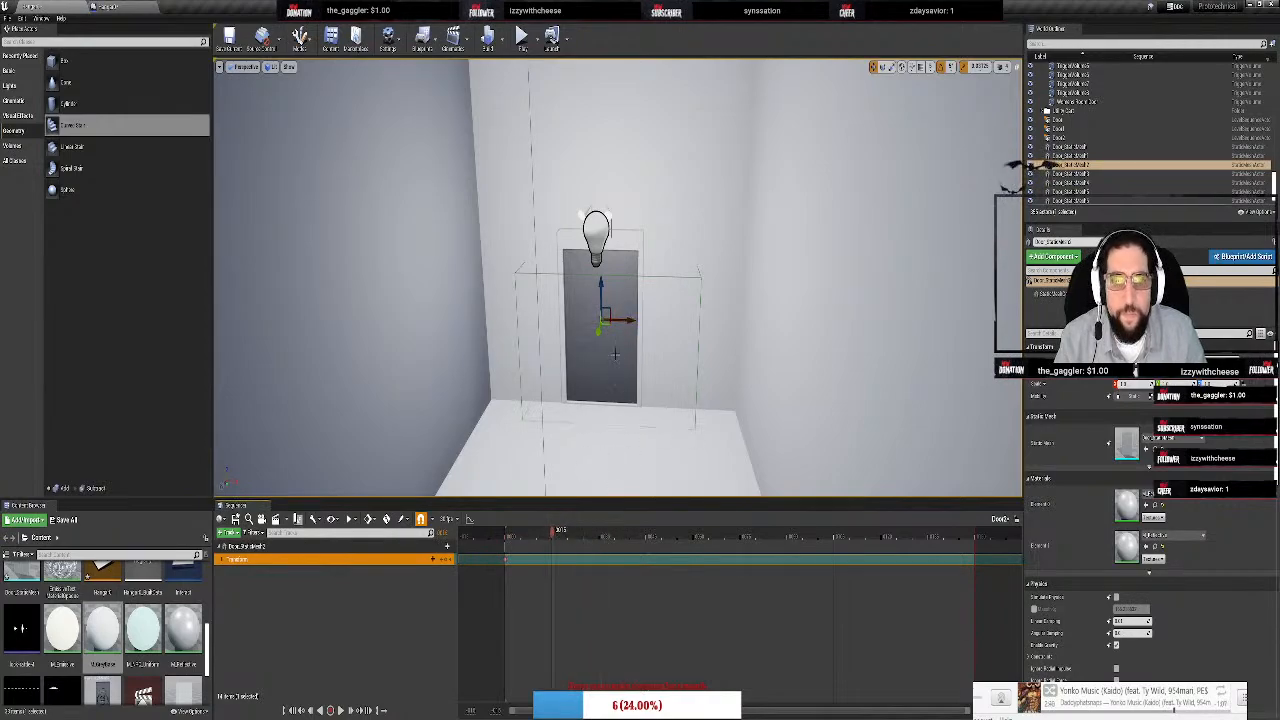
drag(628, 321, 703, 339)
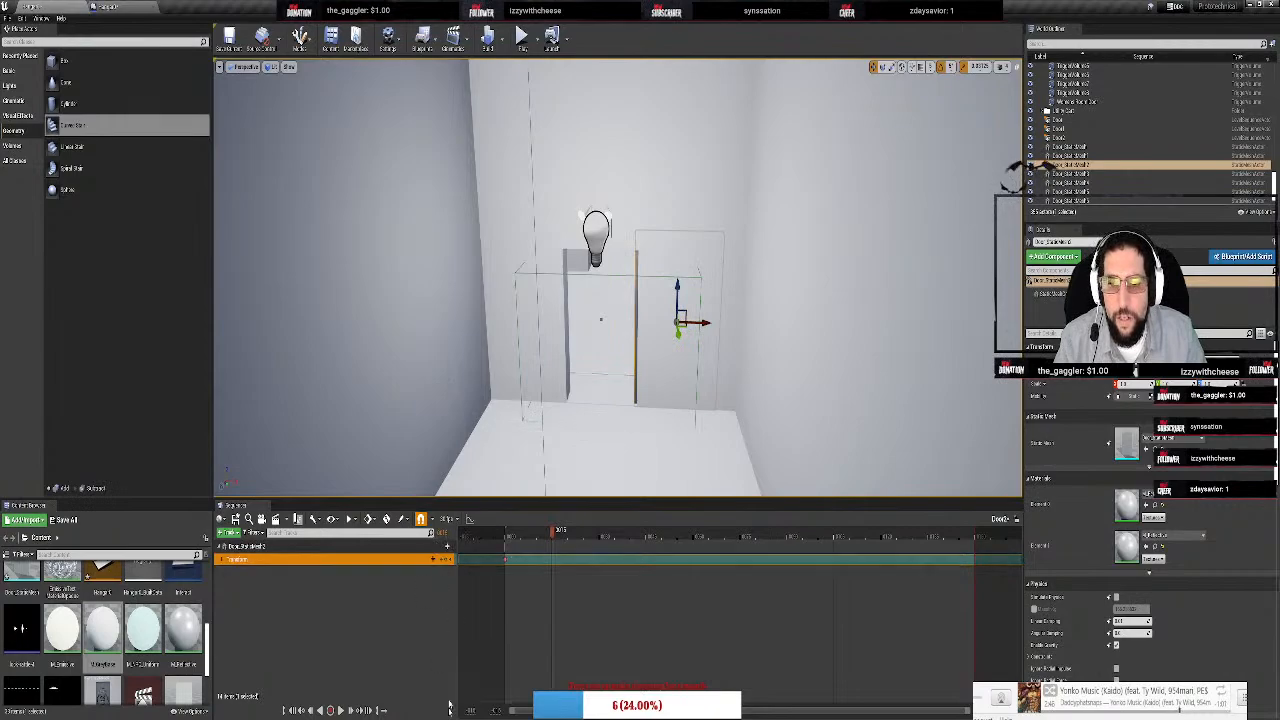
click(445, 559)
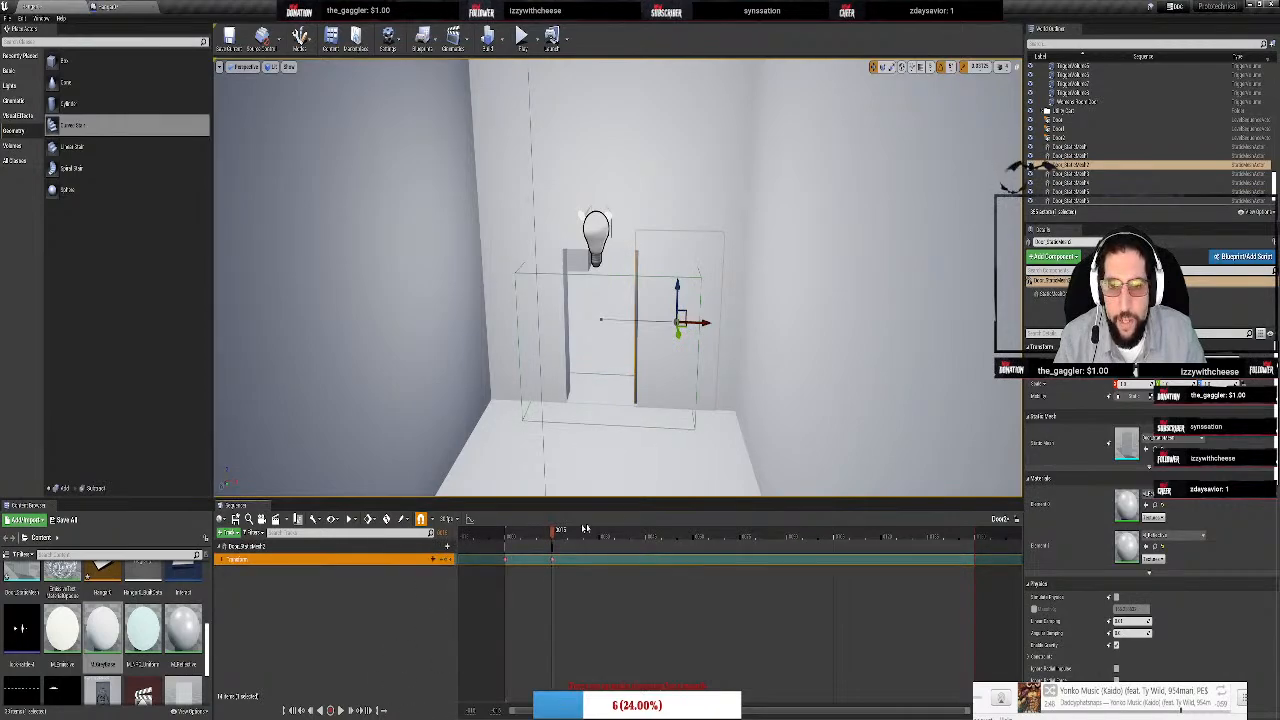
Key the same open position again at frame 30 and return the sequence to its start
drag(554, 537, 601, 533)
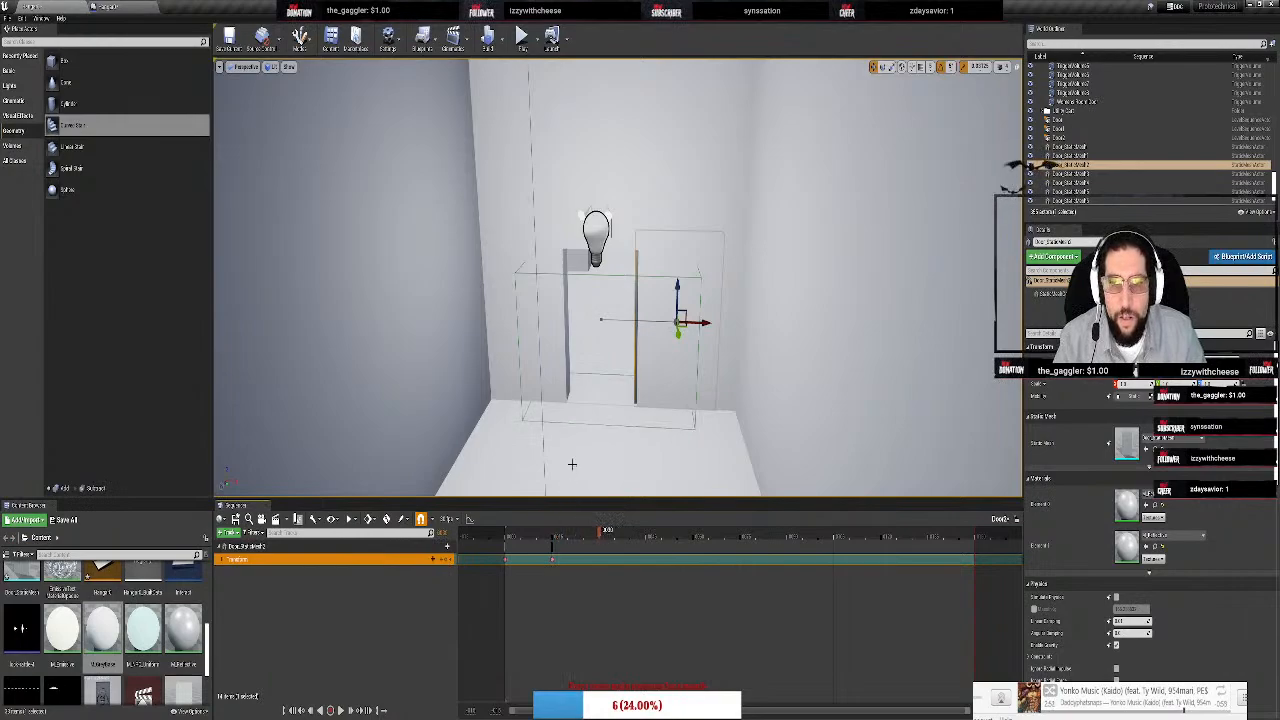
click(445, 559)
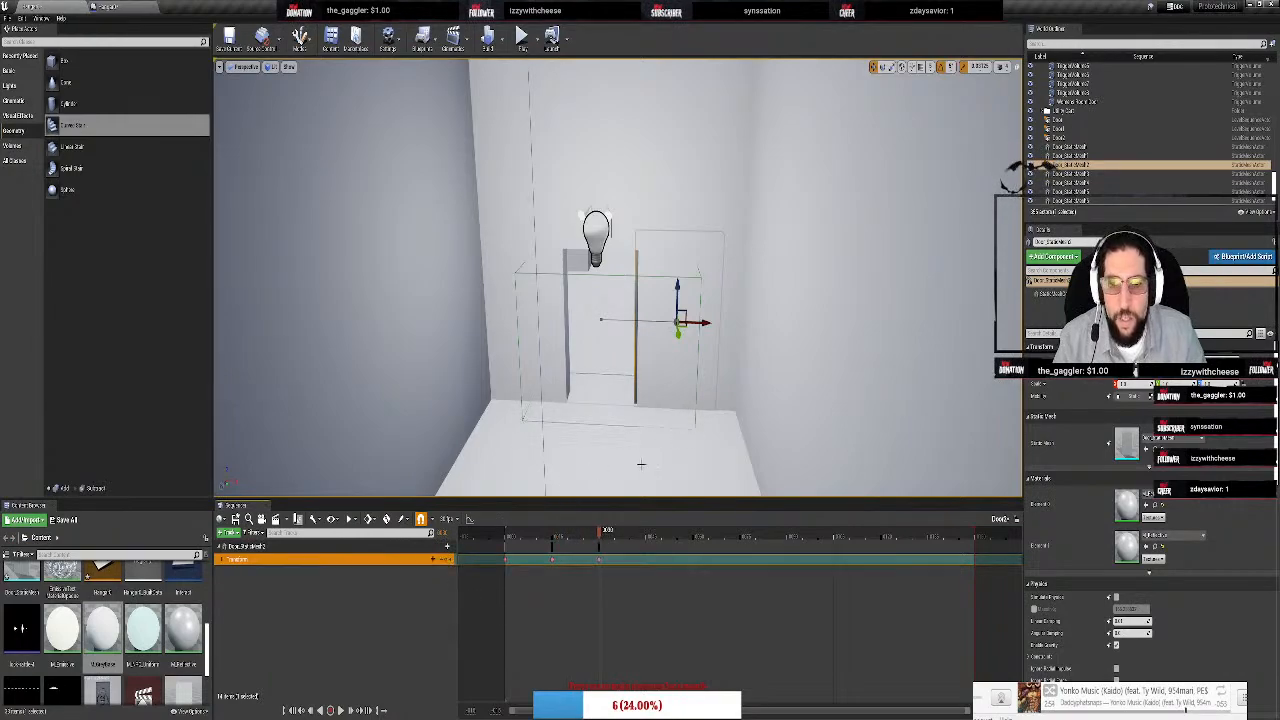
scroll(618, 276, down, 2)
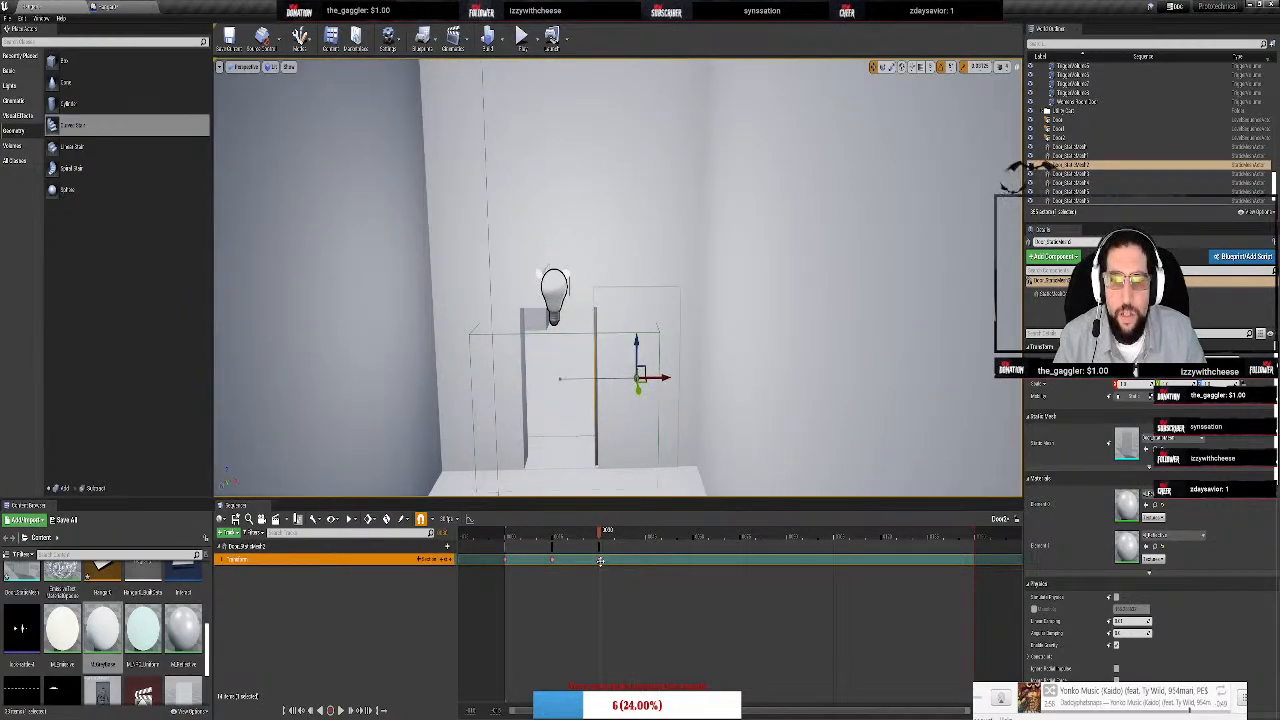
right_drag(600, 400, 490, 340)
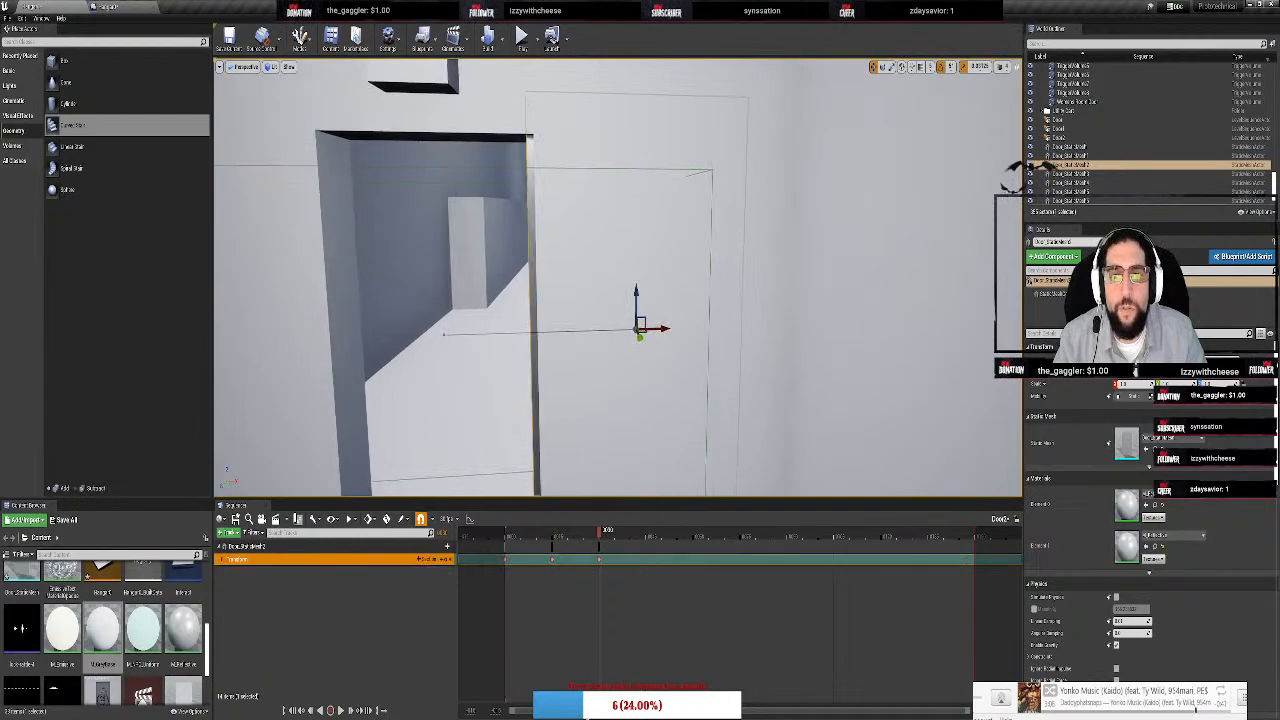
drag(577, 543, 512, 552)
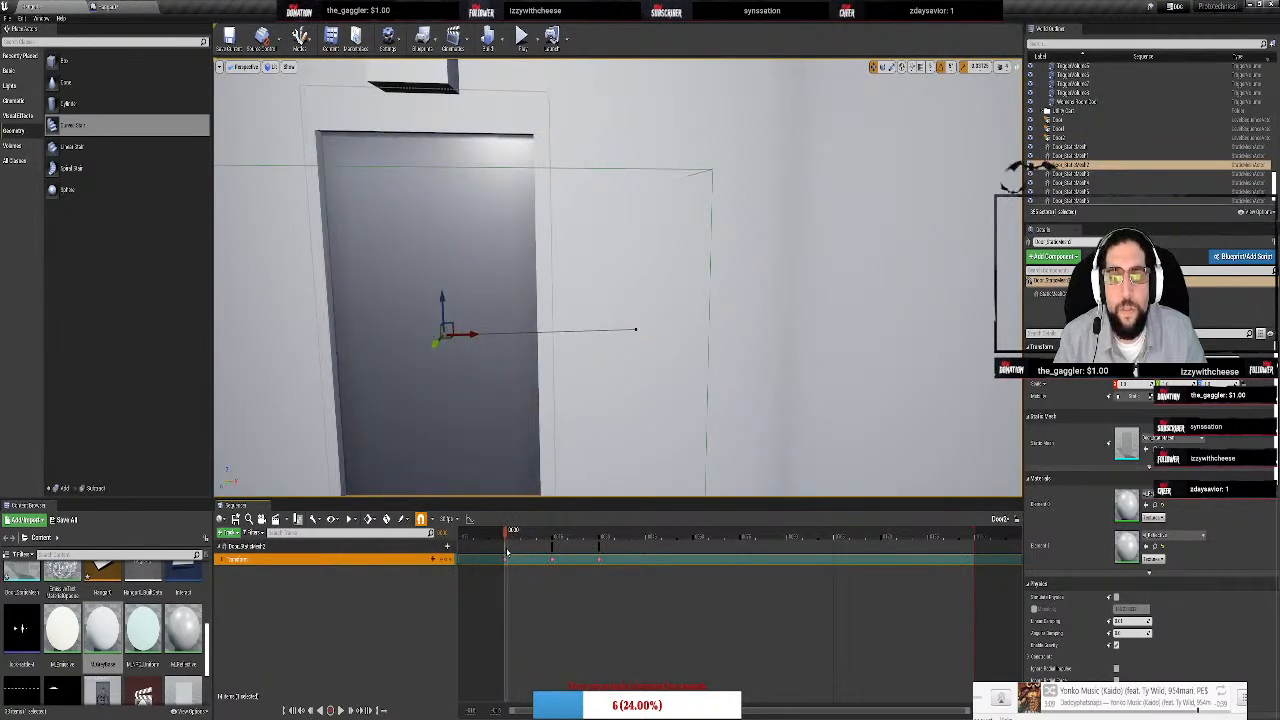
Play-test the level, running through the working doors and up the stairs to the door beneath the emergency light
click(522, 40)
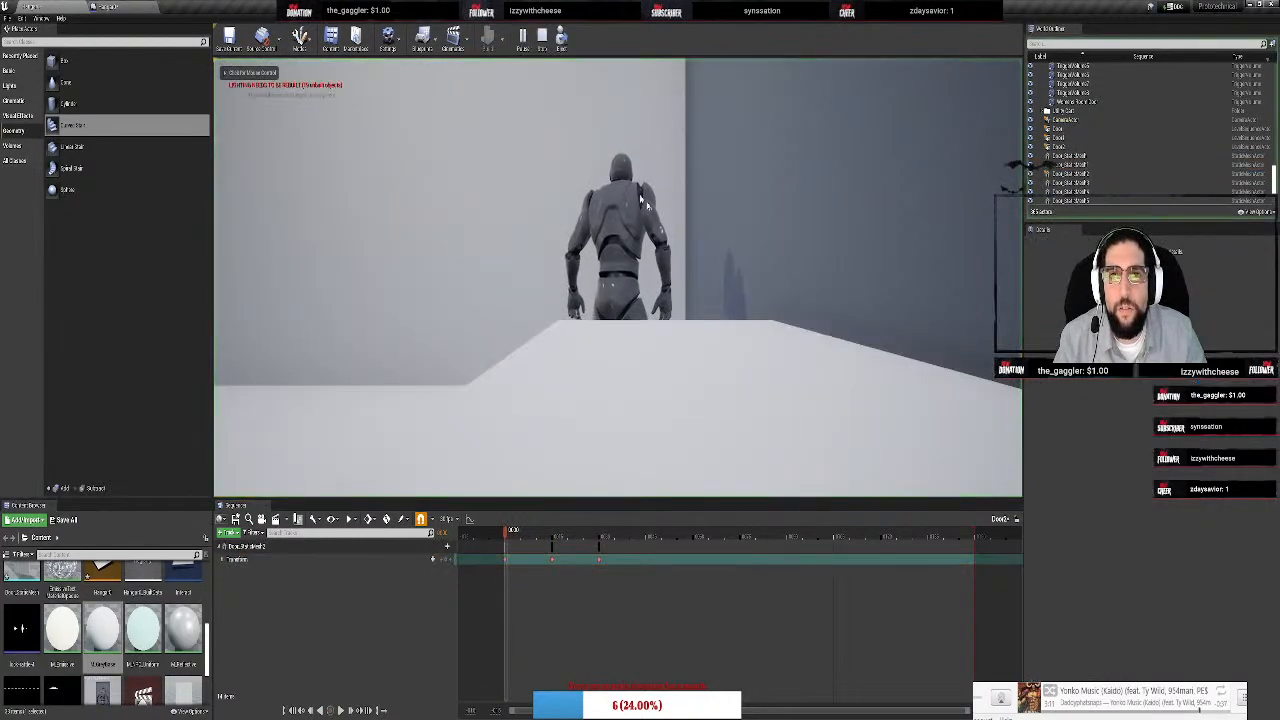
key(w)
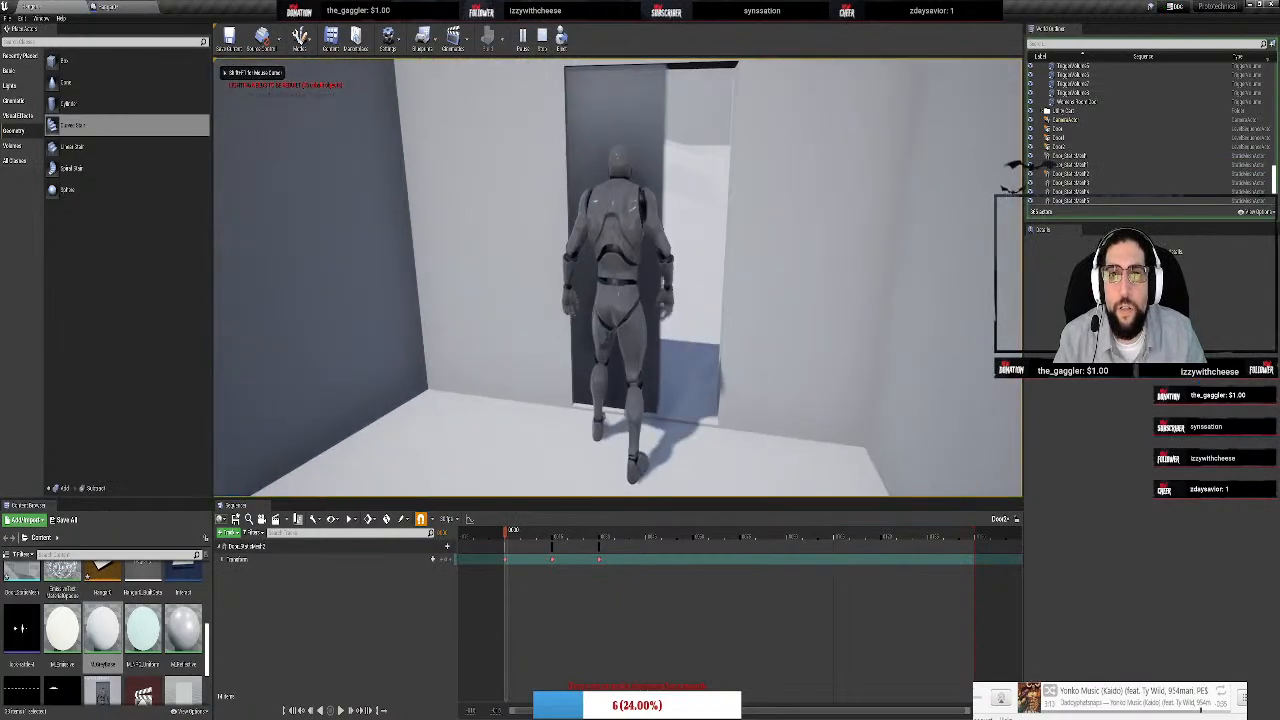
key(w)
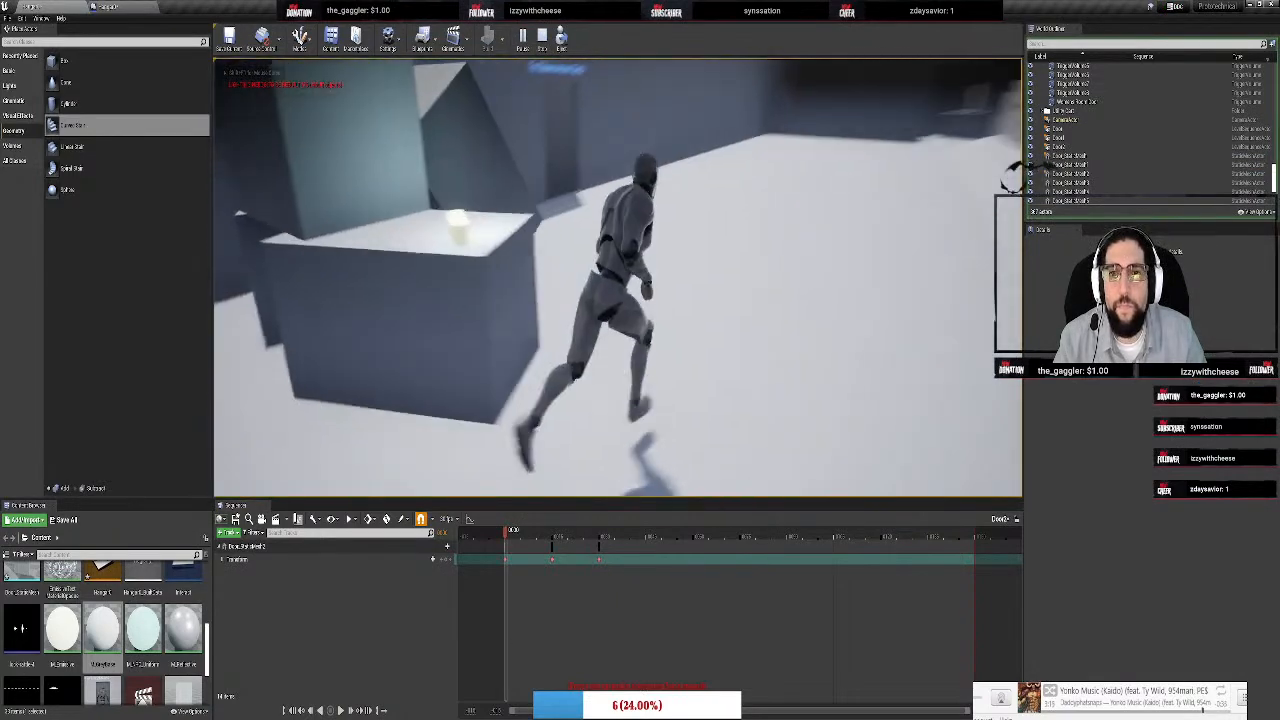
key(w)
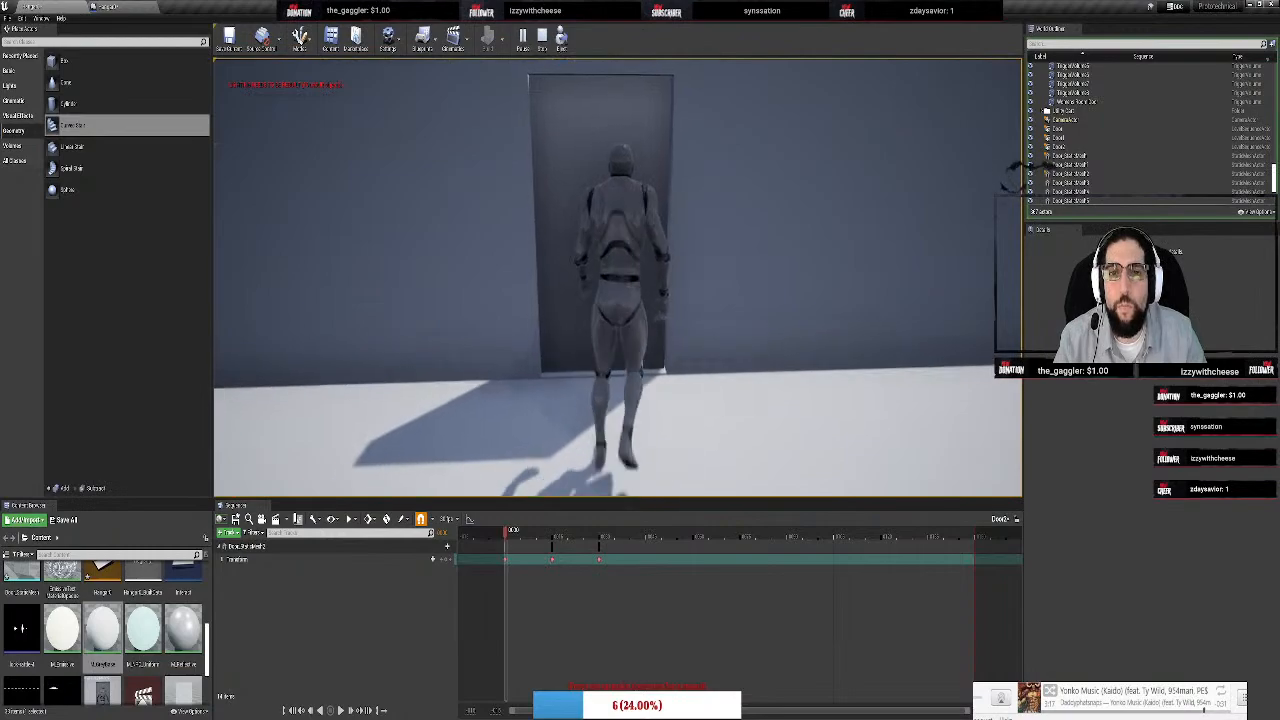
key(w)
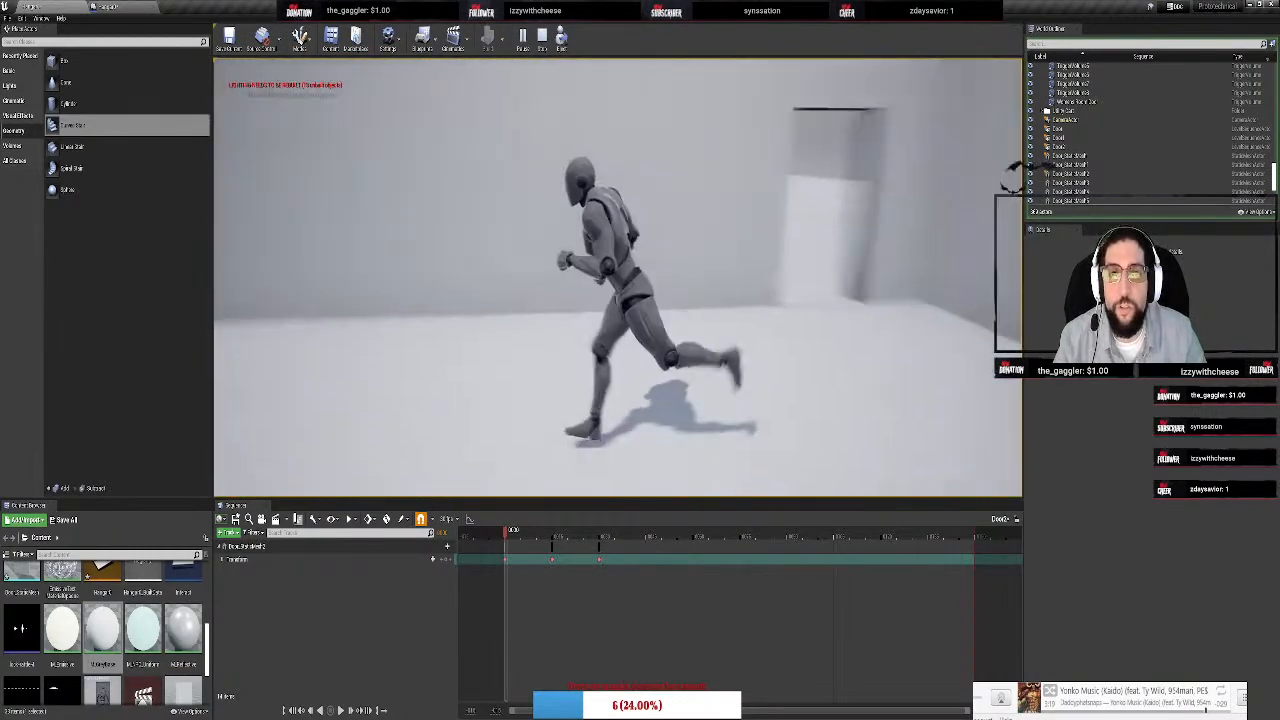
key(w)
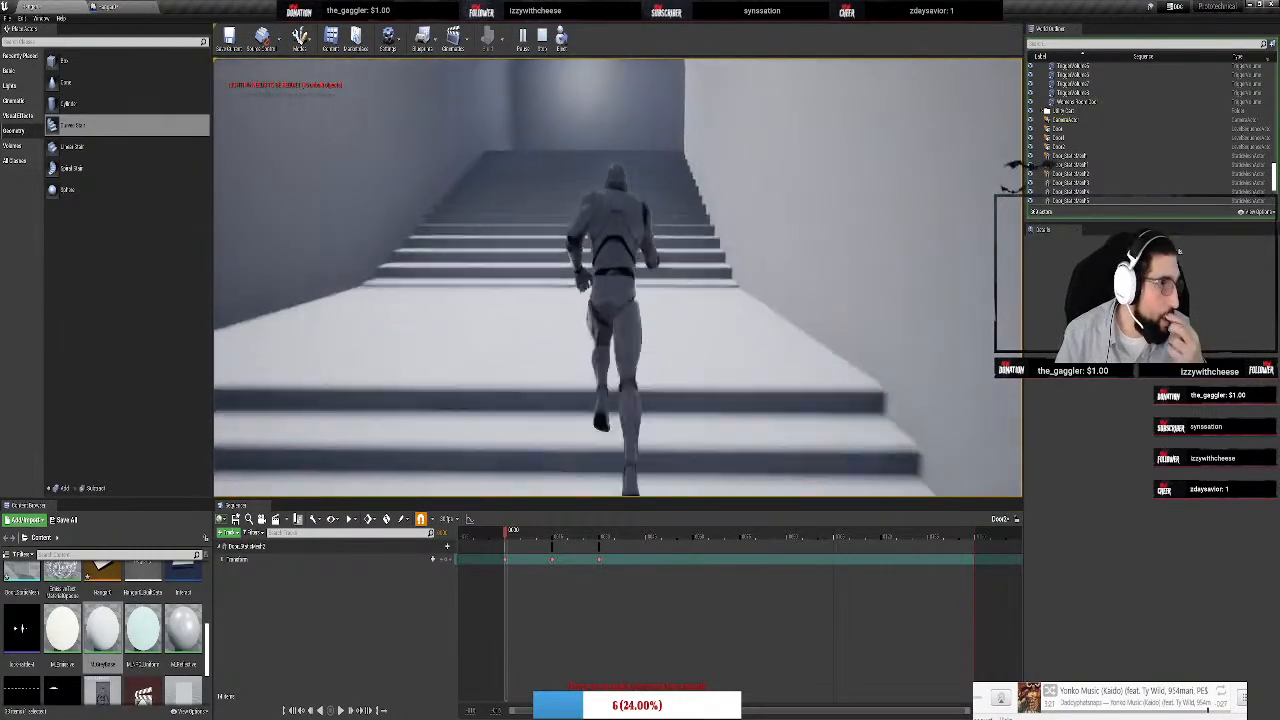
key(w)
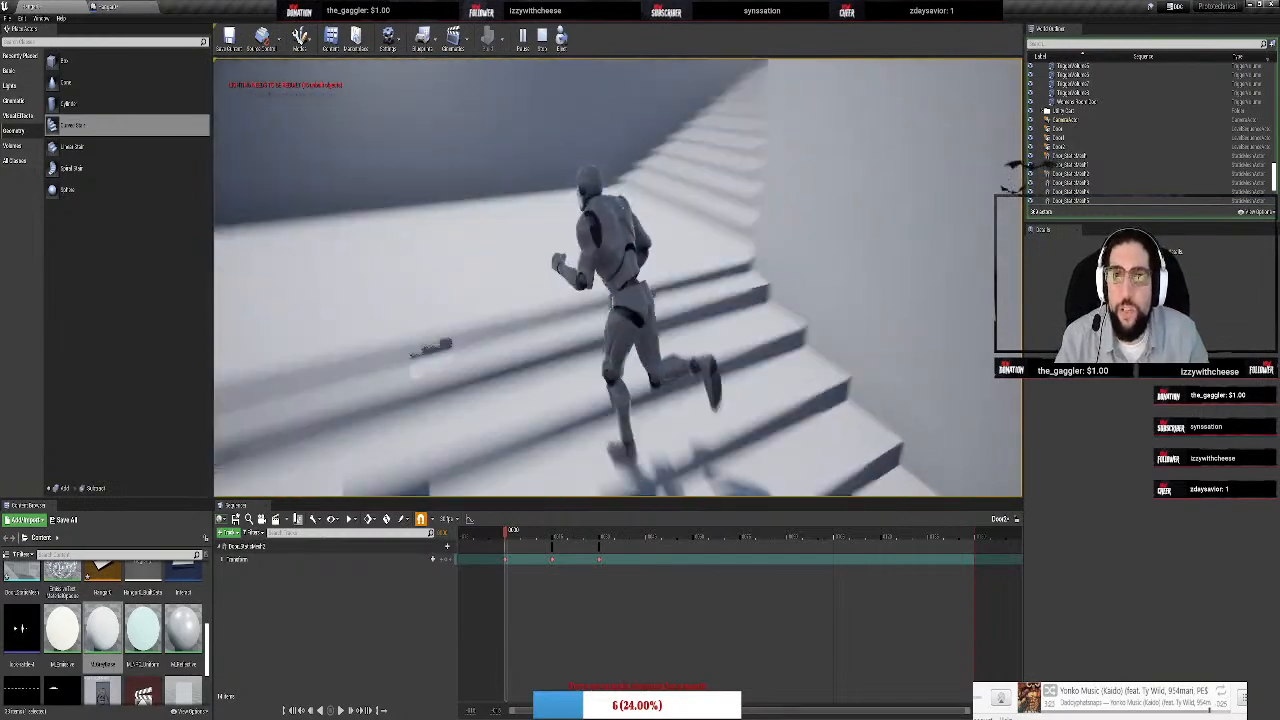
key(w)
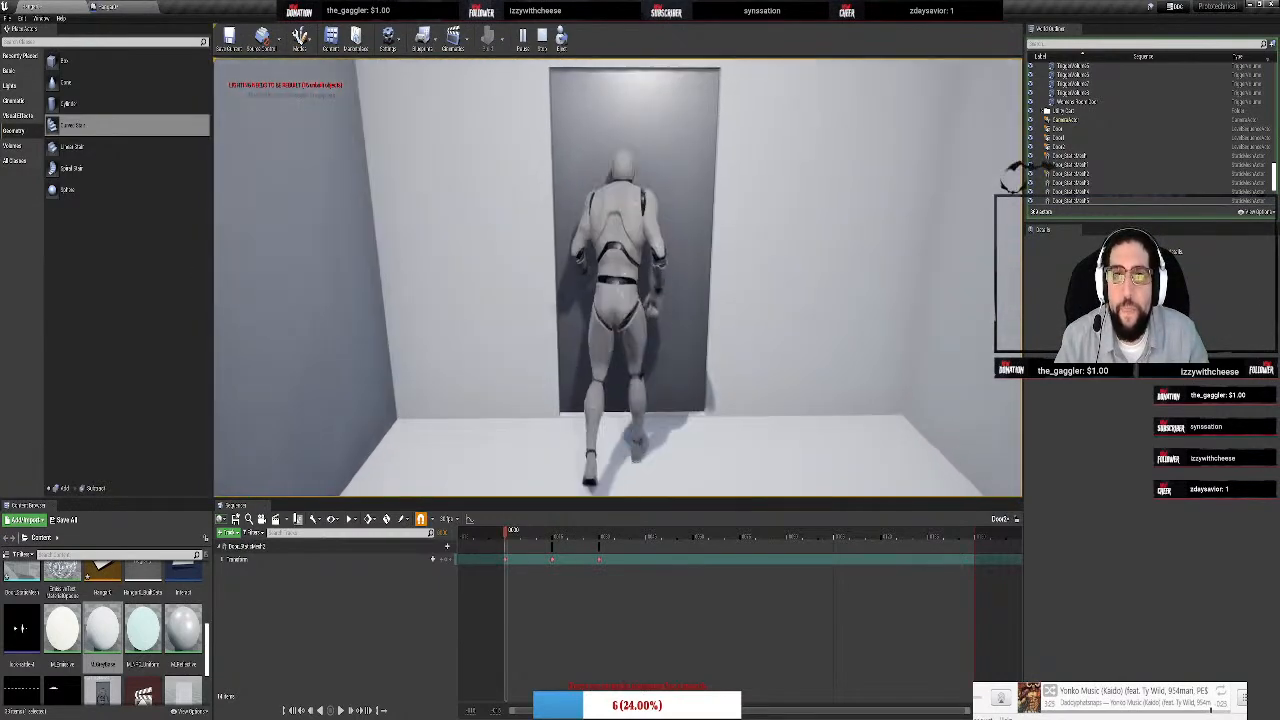
Check the door at the stair top in play, run back down the stairs and end the play test
key(d)
key(a)
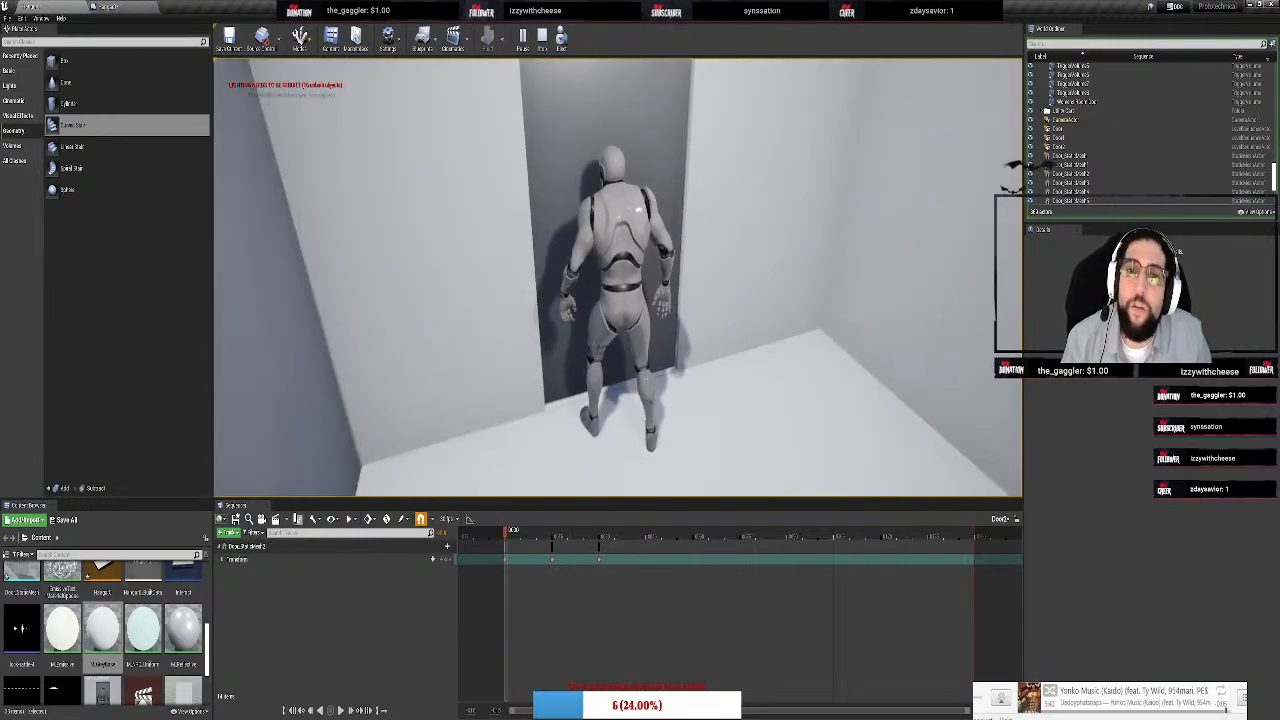
key(d)
key(w)
key(a)
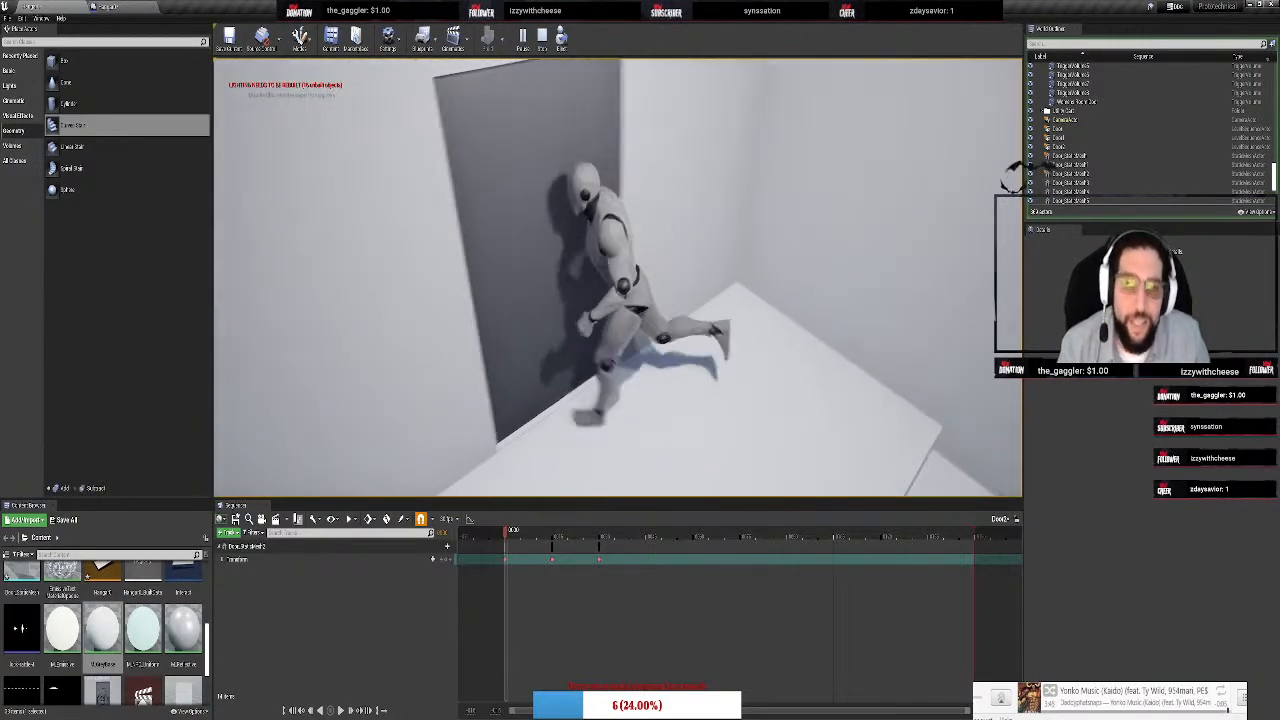
key(w)
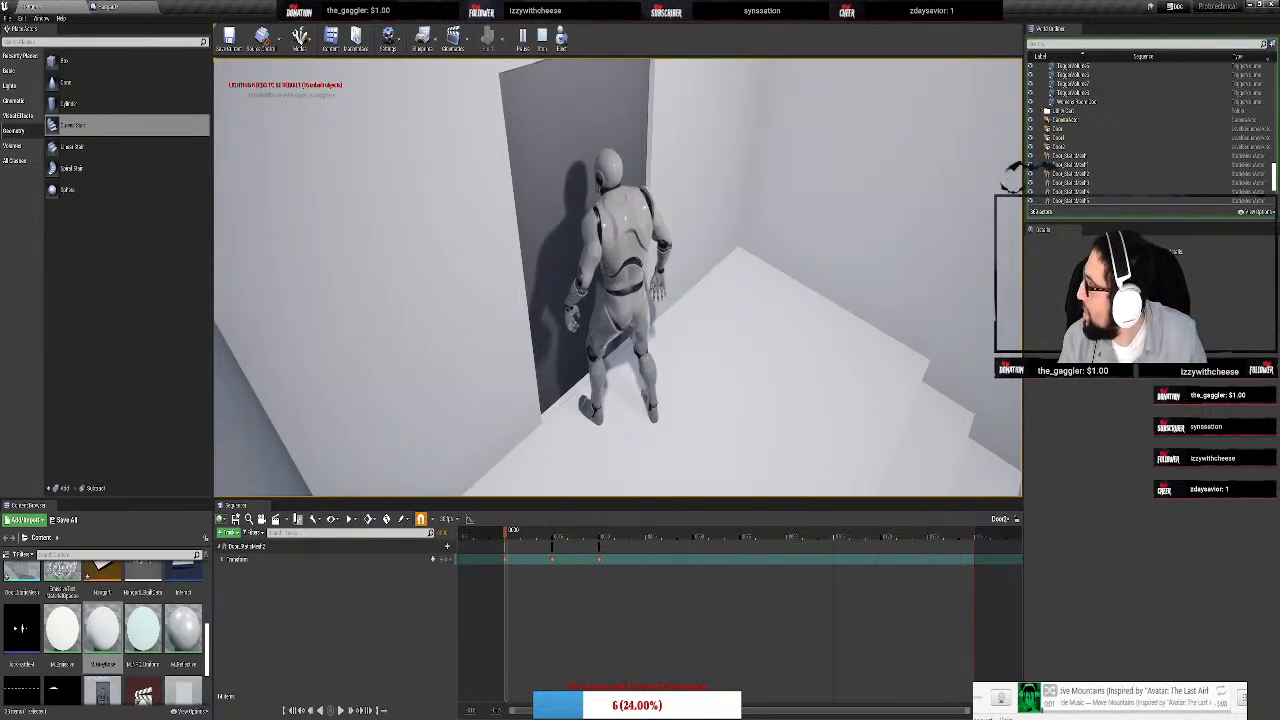
key(w)
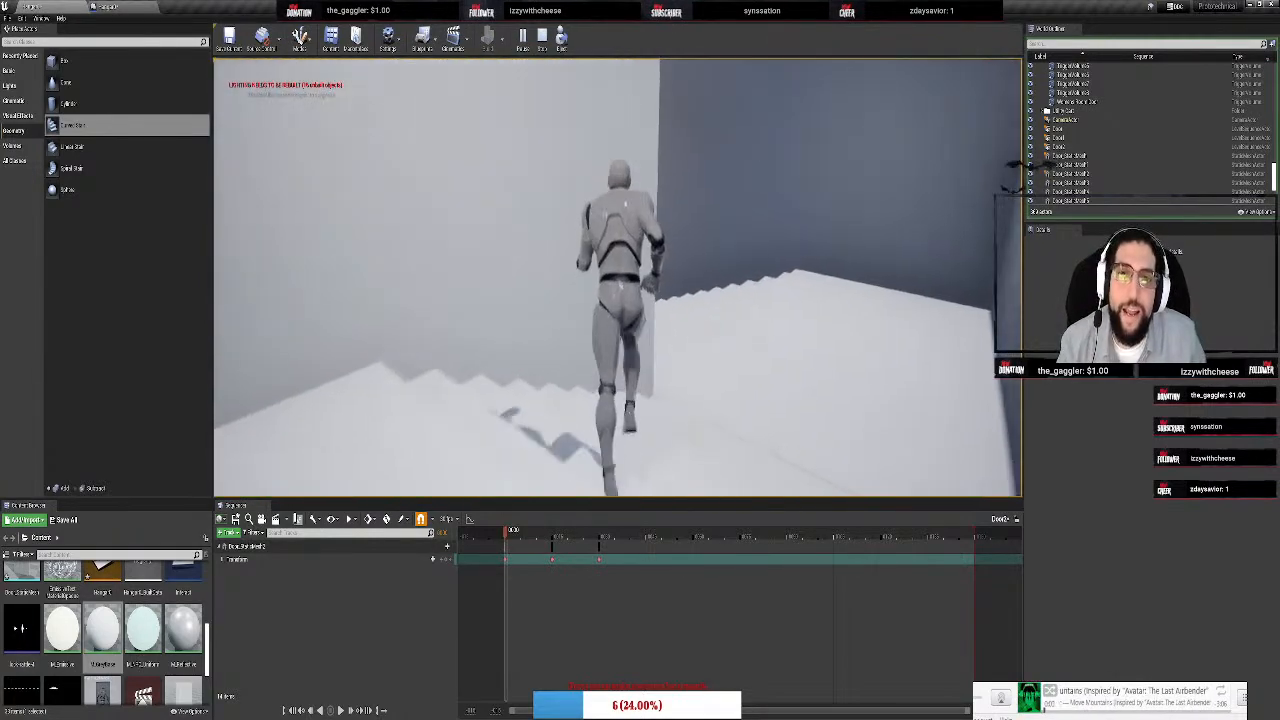
key(d)
key(w)
key(a)
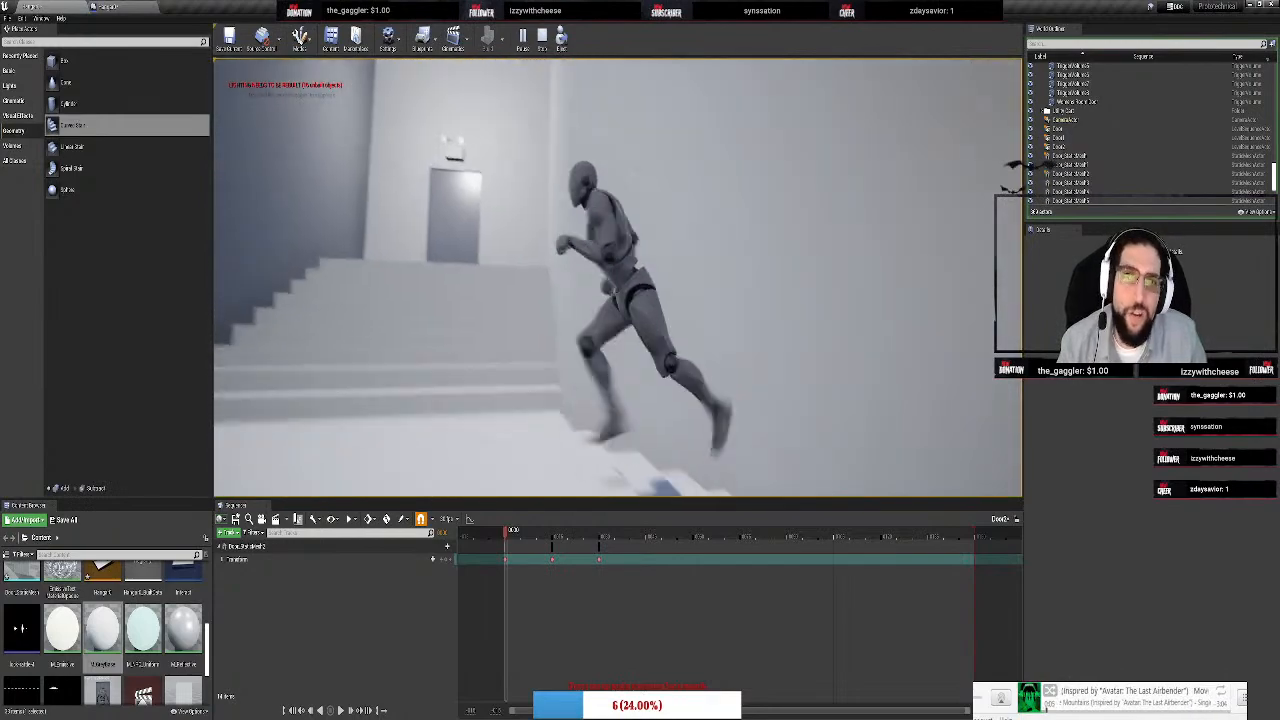
key(w)
key(Escape)
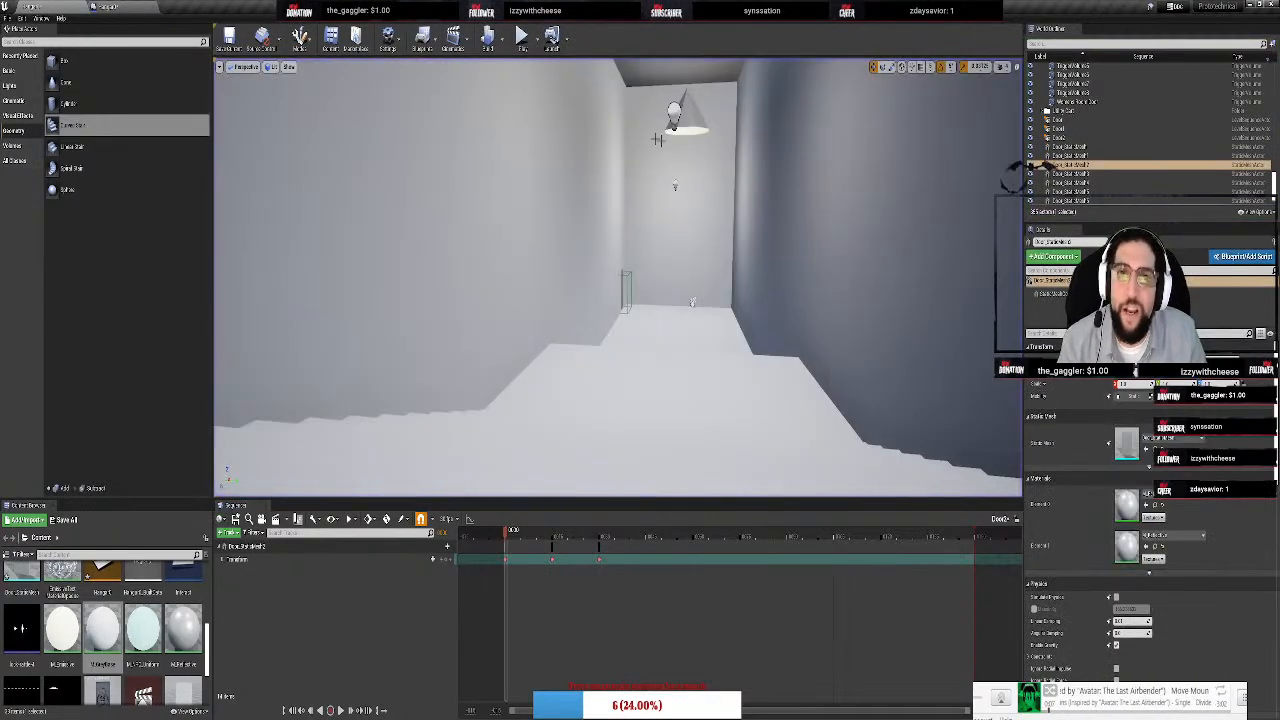
In the level blueprint, copy the sound, Create Level Sequence Player, Play and Play Reverse nodes of the Hangar To Hall Door group
right_drag(658, 139, 870, 110)
key(w)
key(w)
key(s)
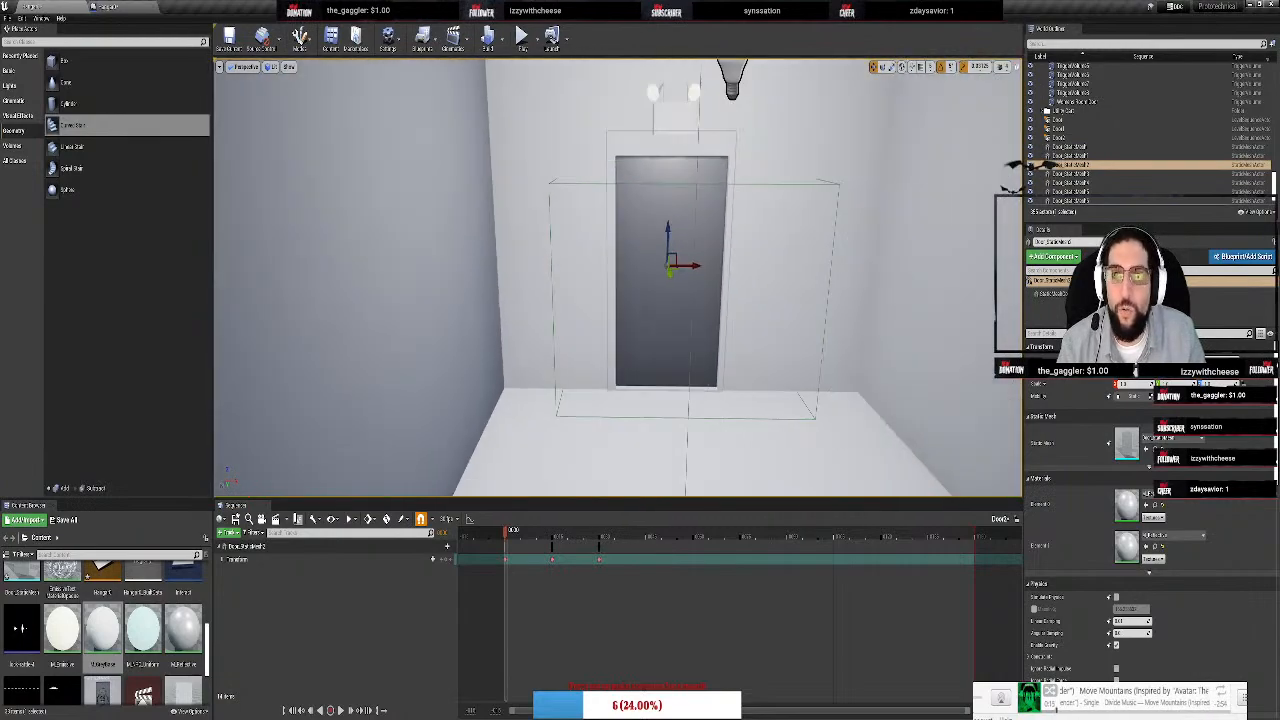
click(117, 6)
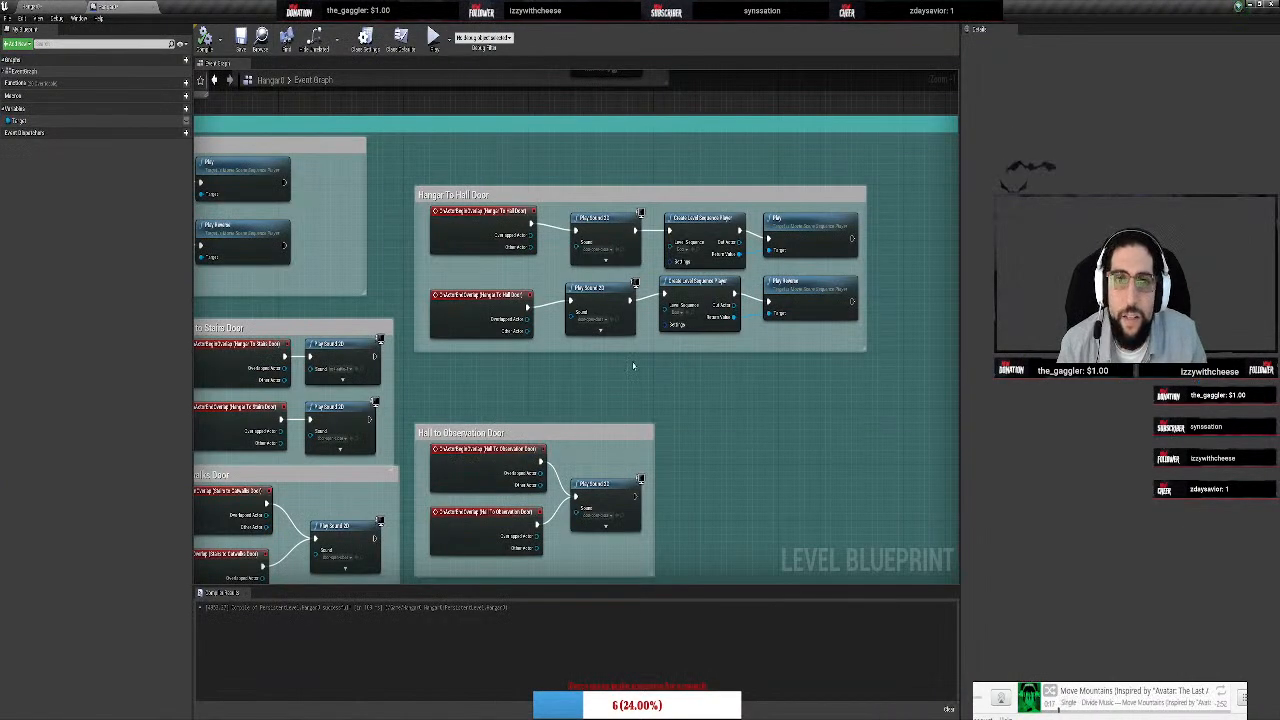
drag(589, 386, 846, 218)
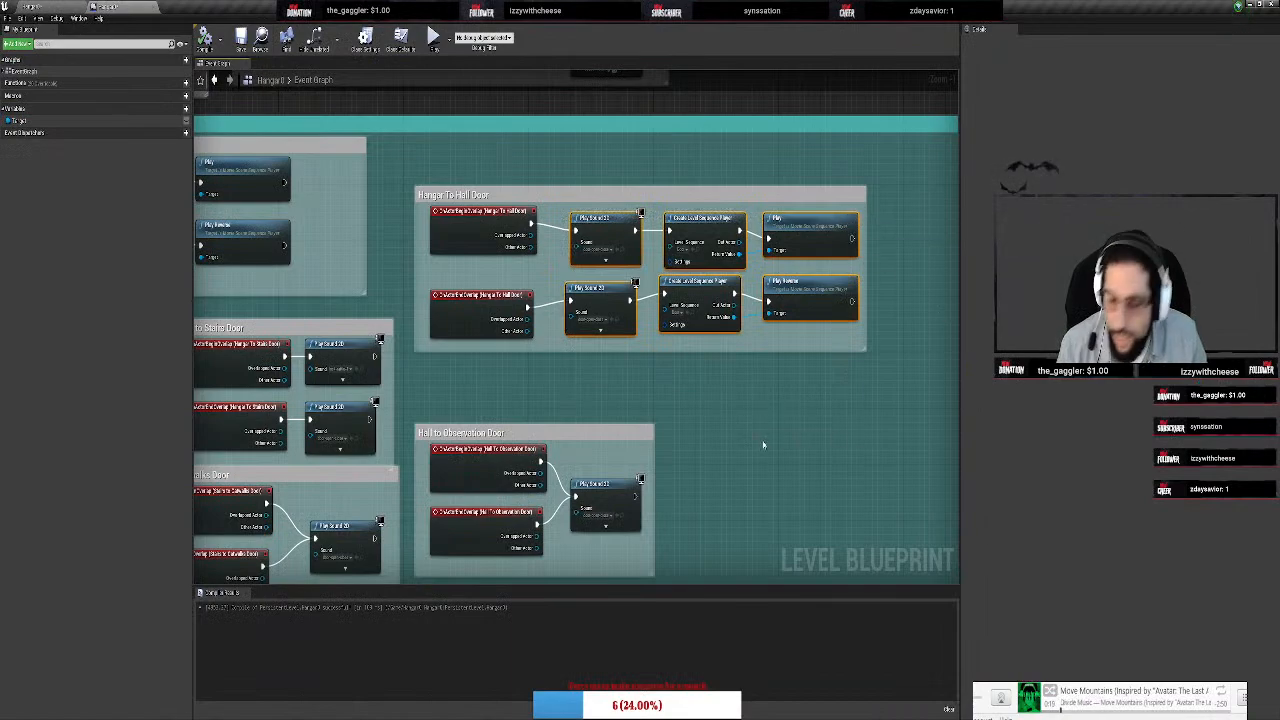
right_drag(727, 492, 715, 270)
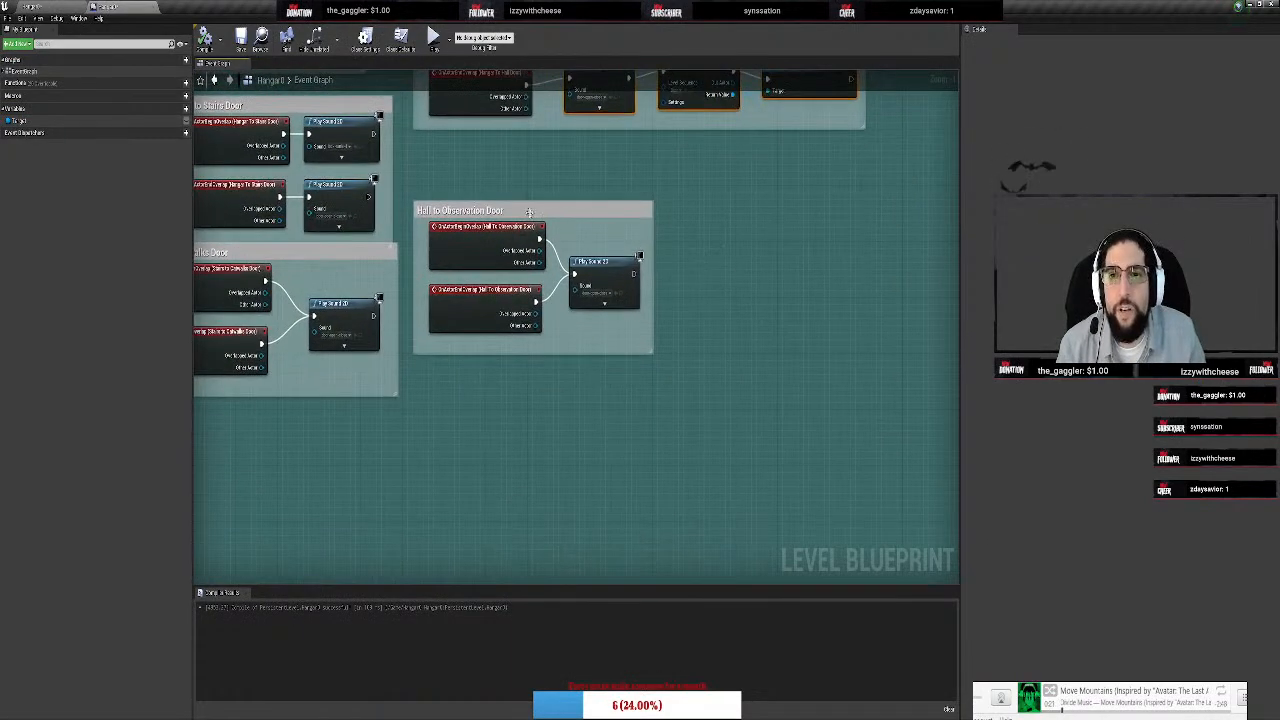
Shift the two overlap events toward the edge of the Hall to Observation Door comment and delete its Play Sound 2D node
click(531, 208)
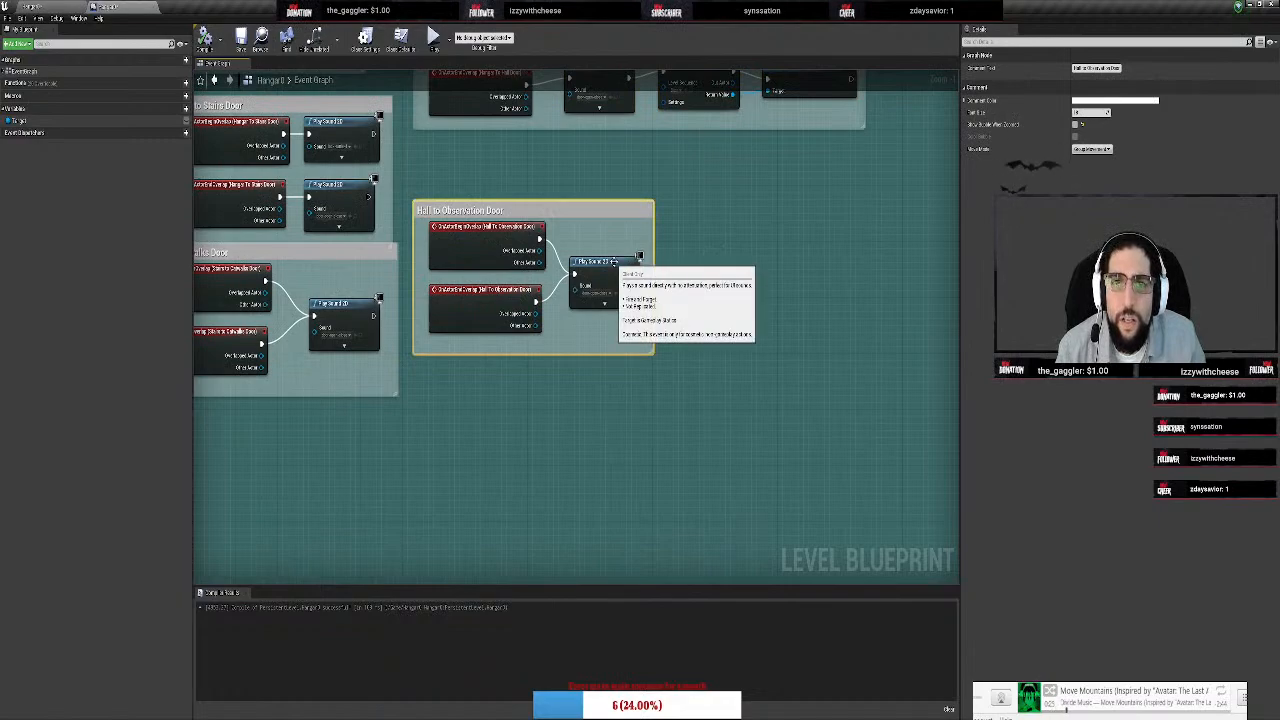
drag(618, 265, 609, 251)
drag(494, 226, 481, 226)
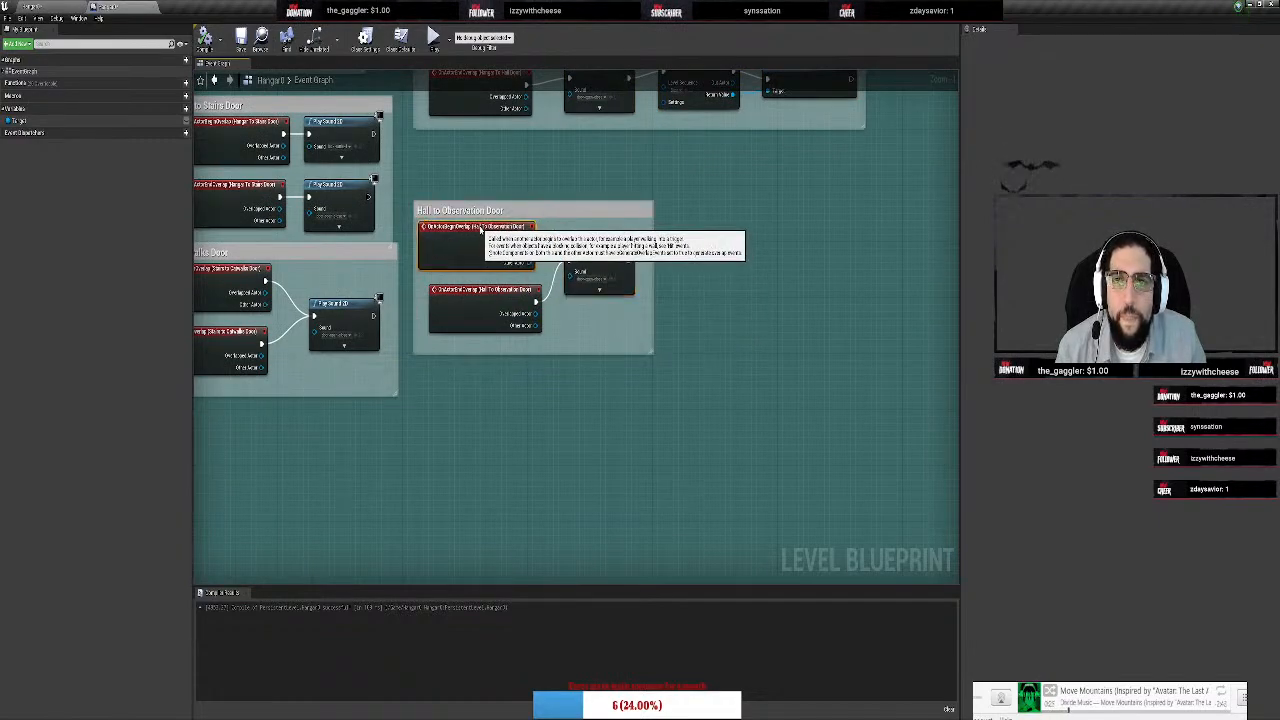
drag(495, 289, 487, 281)
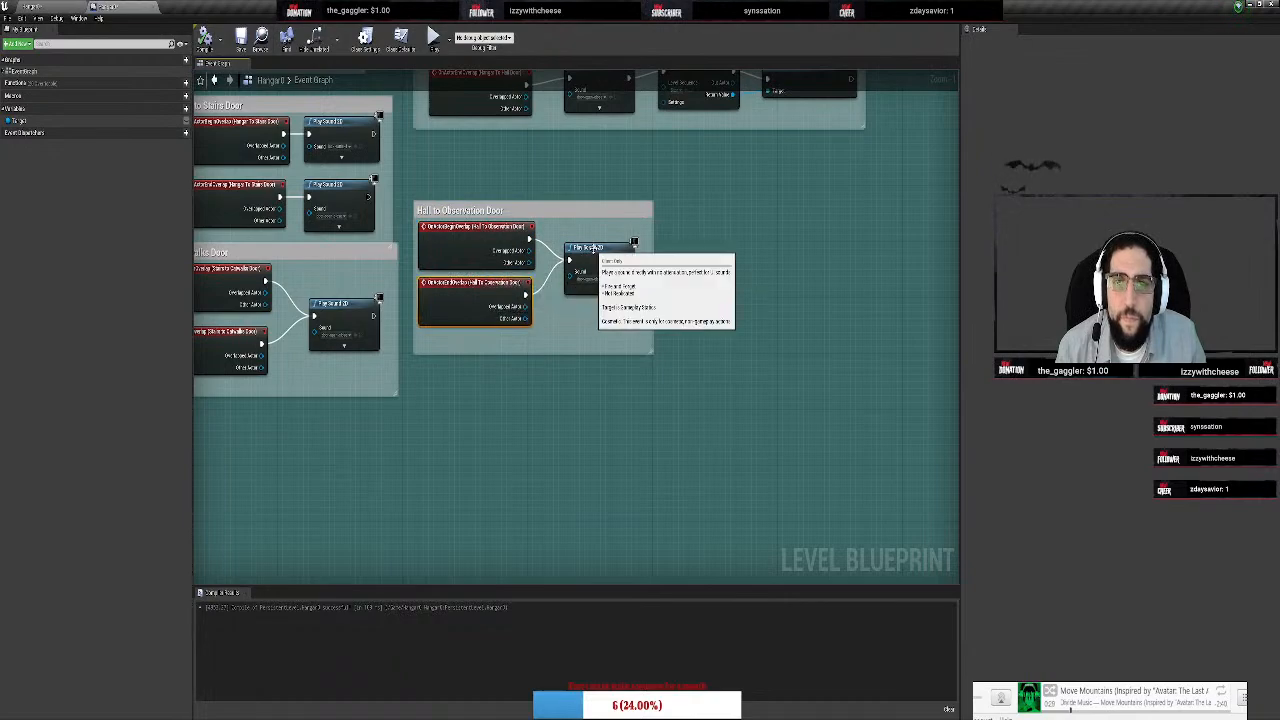
click(633, 236)
key(Delete)
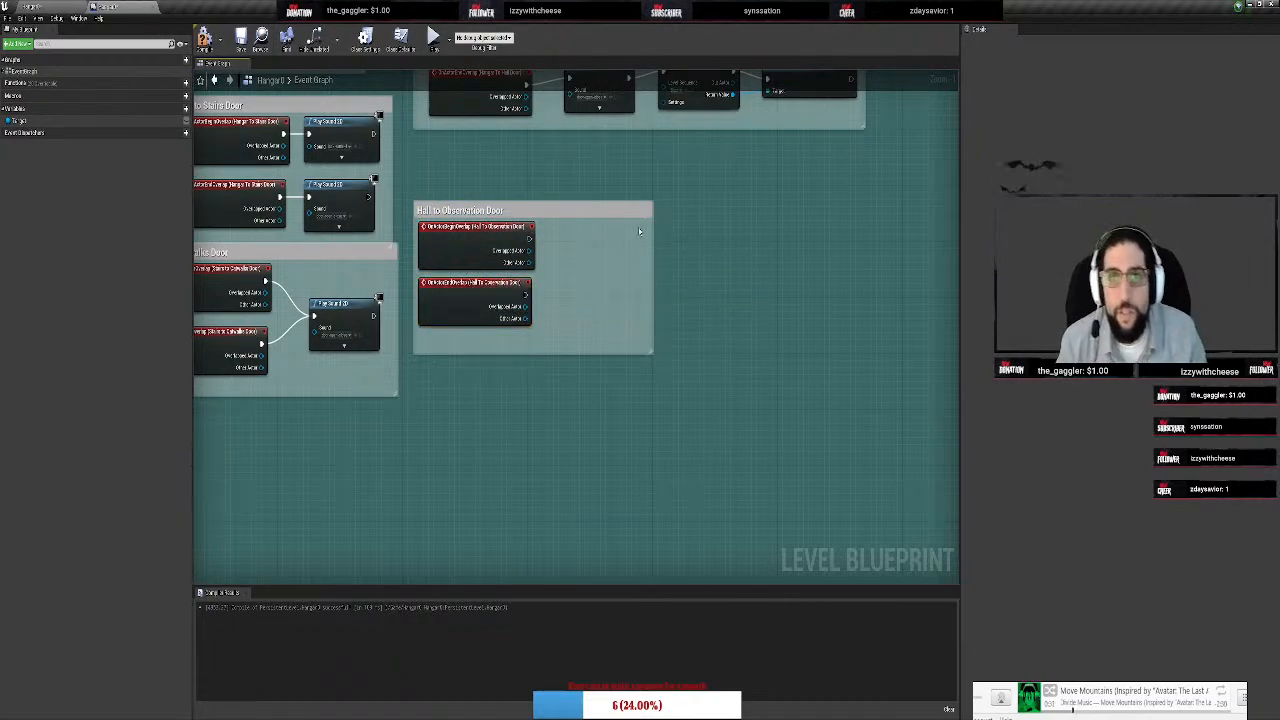
Paste the copied nodes into the Hall to Observation Door comment, widened to fit, and wire them to its two overlap events
key(ctrl+v)
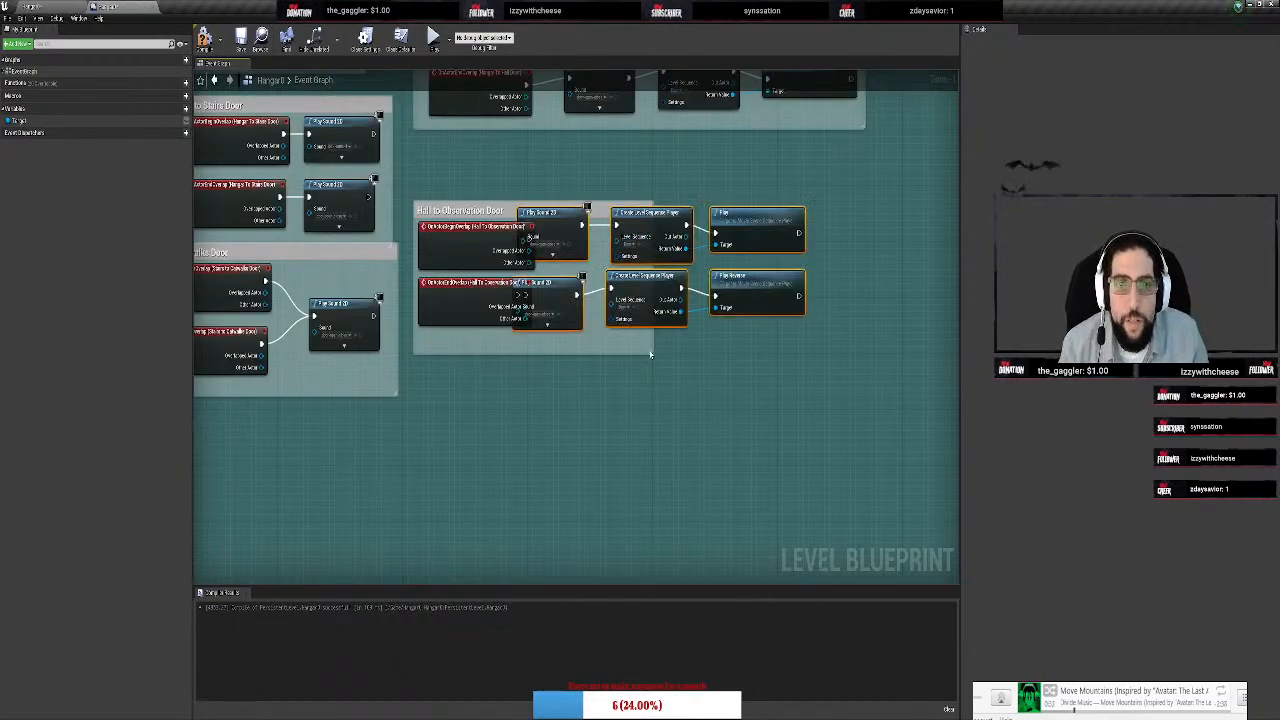
drag(650, 354, 874, 342)
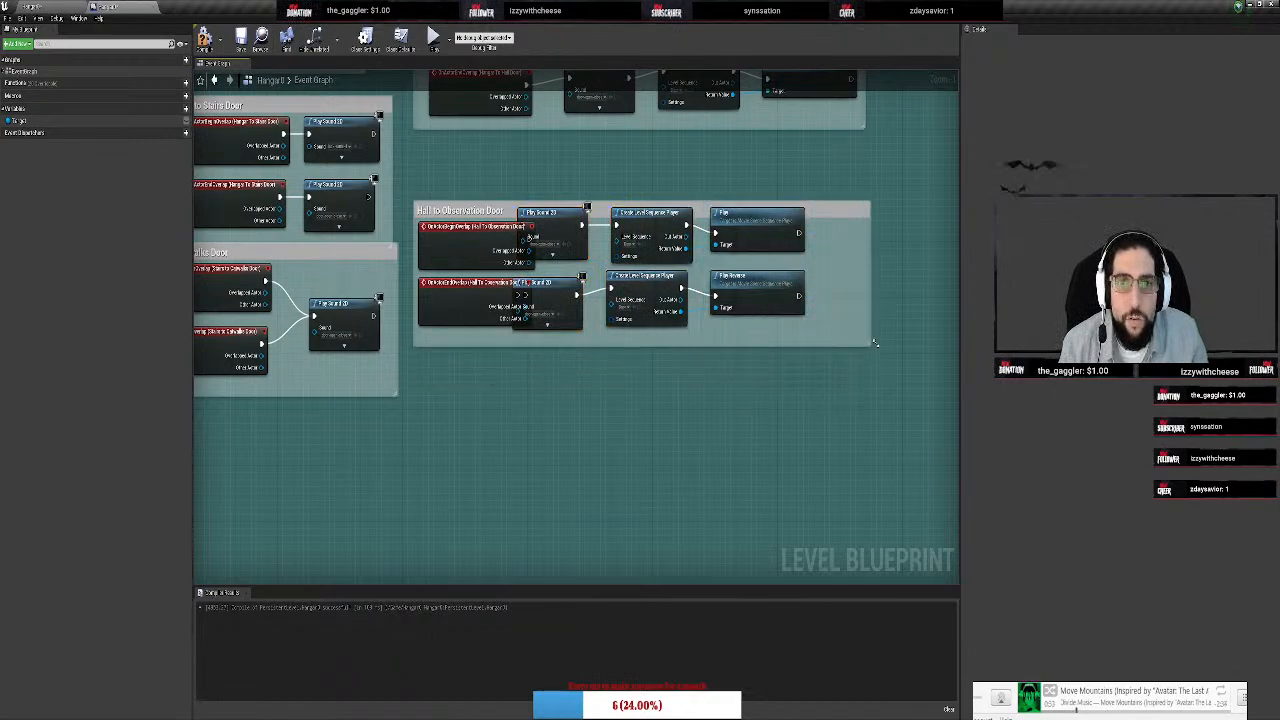
drag(649, 233, 762, 213)
ctrl+click(839, 207)
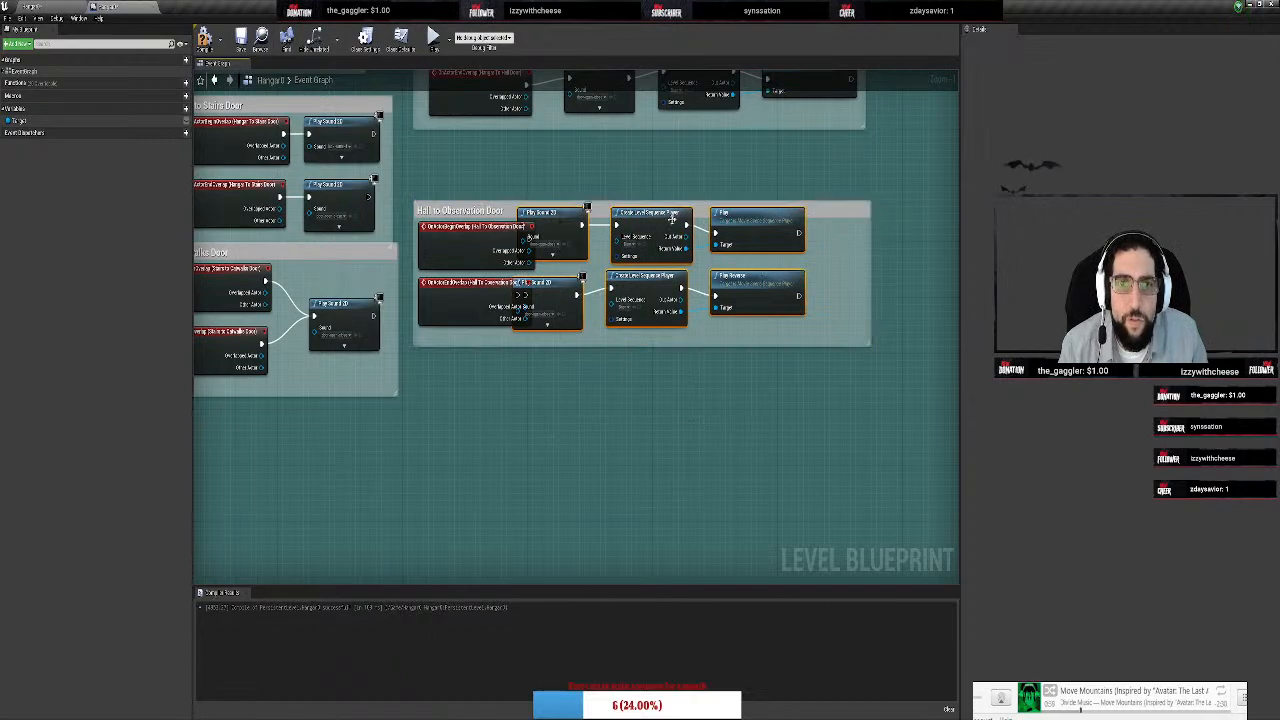
drag(672, 220, 714, 227)
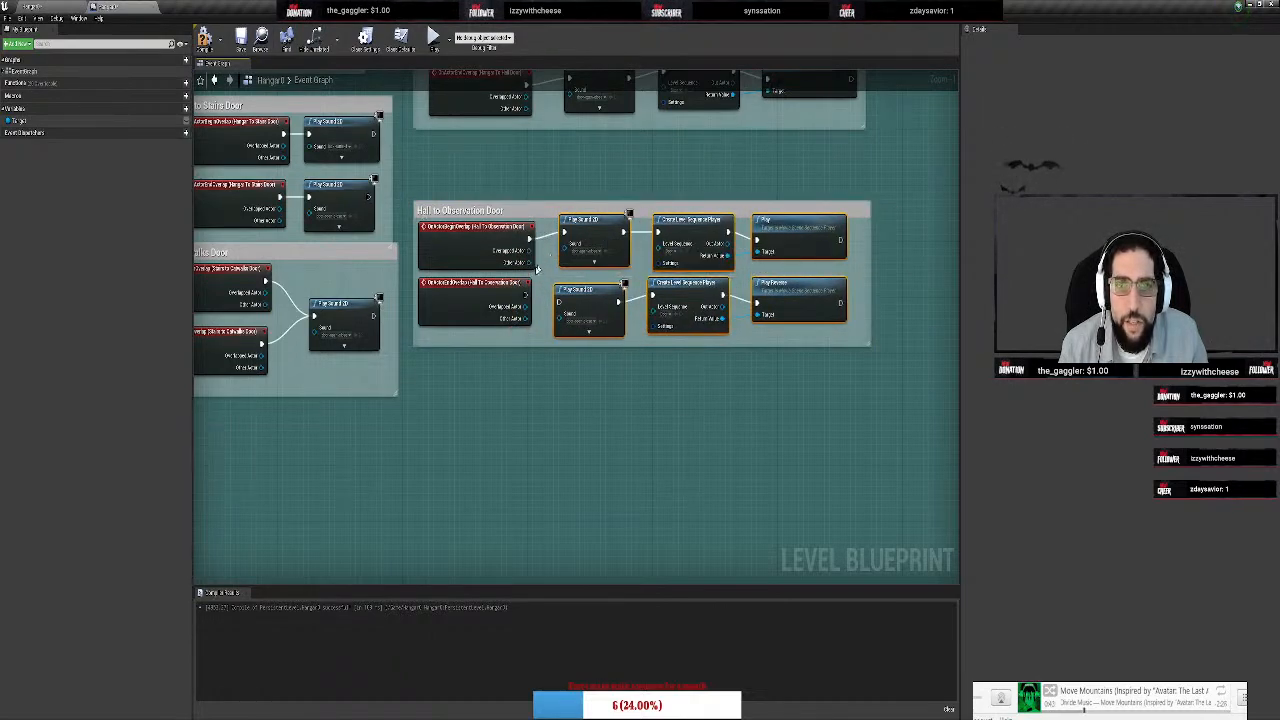
Set the level sequence of both Hall to Observation Door sequence players to Door2 and compile the blueprint
click(681, 256)
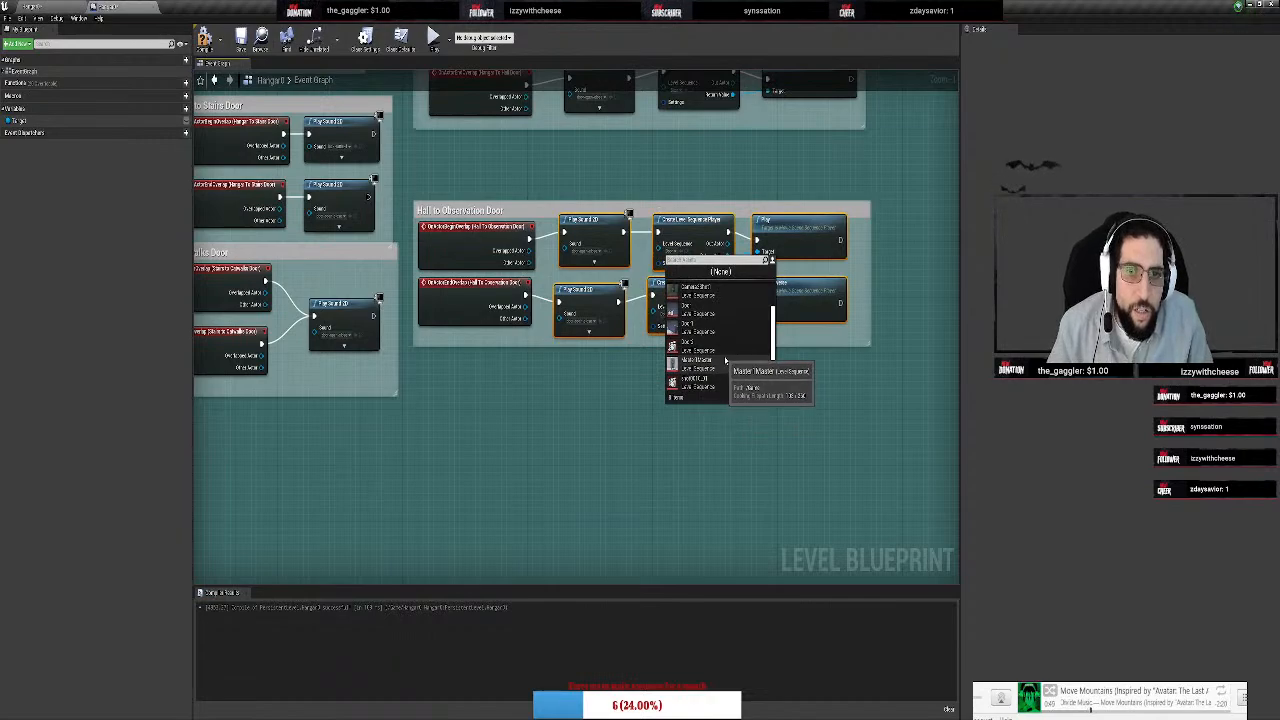
click(715, 348)
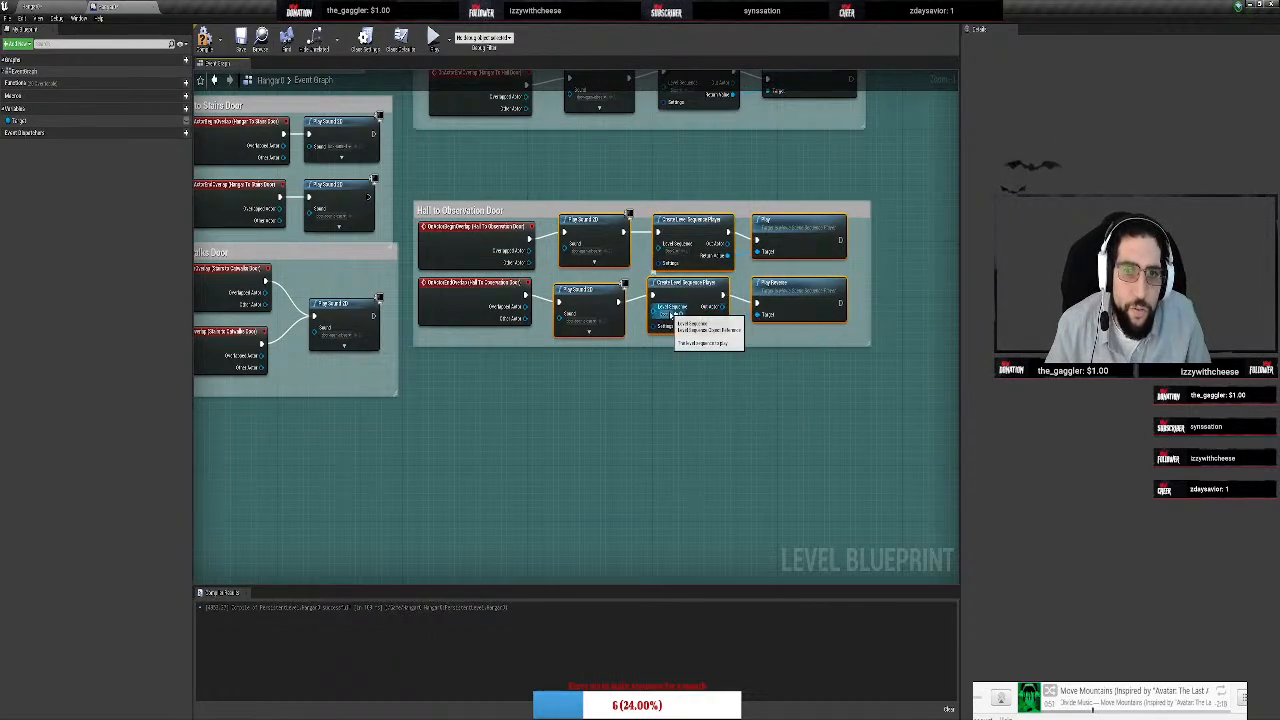
click(699, 306)
click(697, 424)
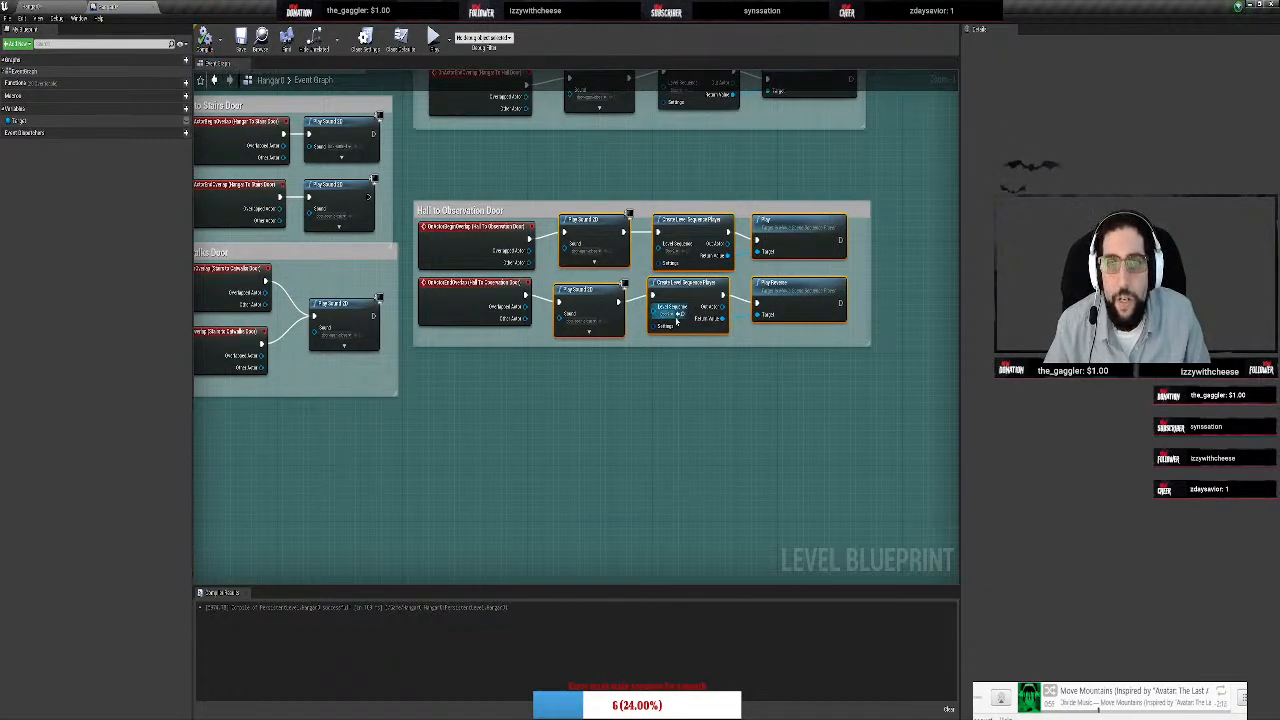
Check the door's open sequence in the level against the level sequence choices of the exit-overlap player node
click(66, 5)
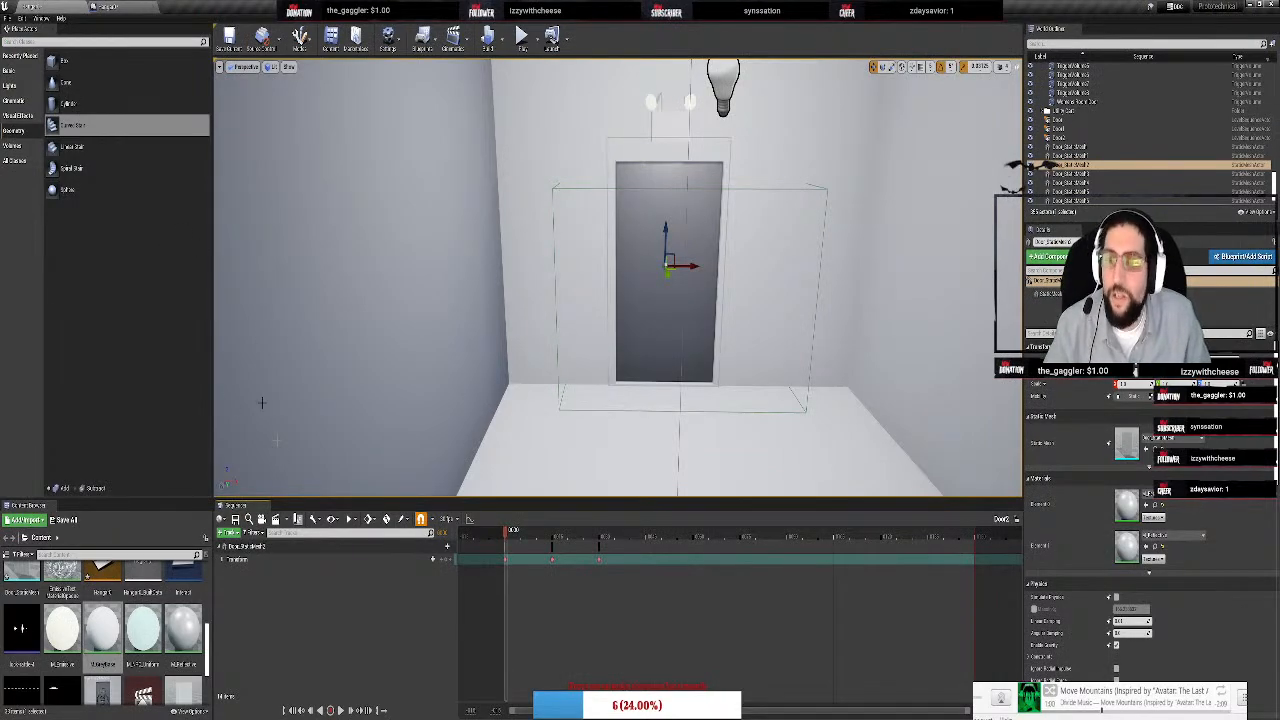
click(108, 6)
click(672, 314)
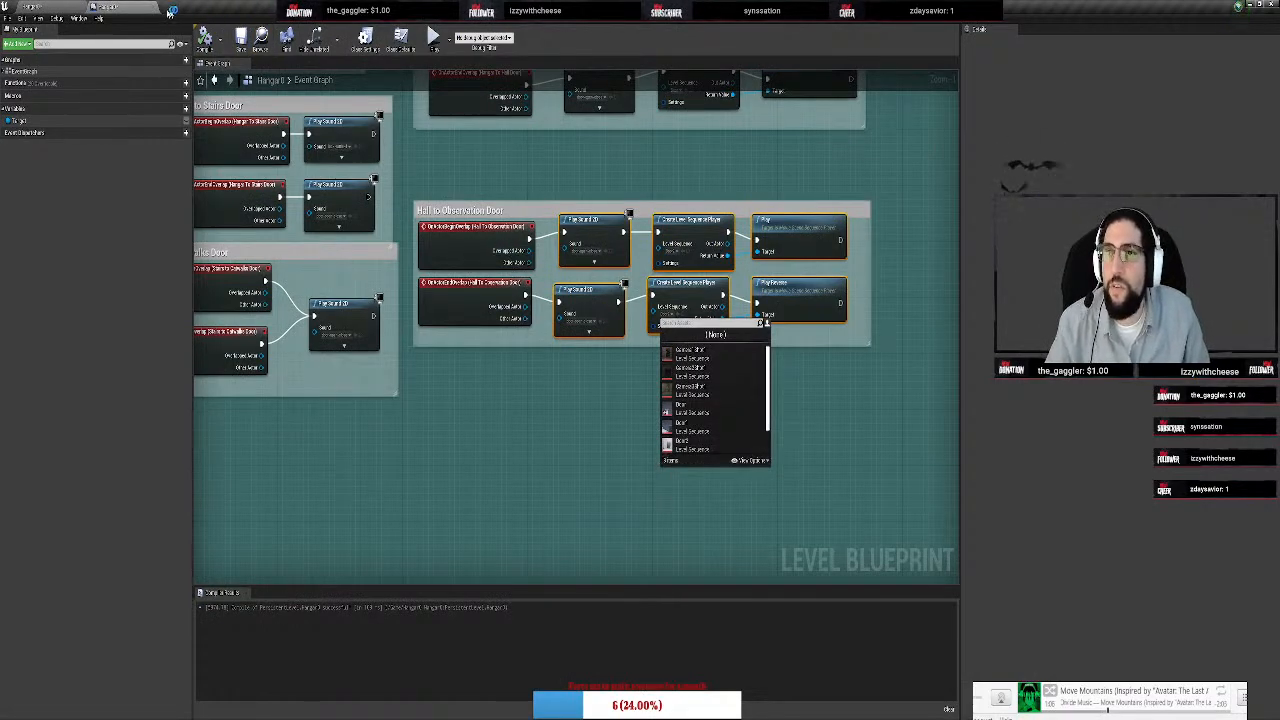
click(59, 5)
click(106, 6)
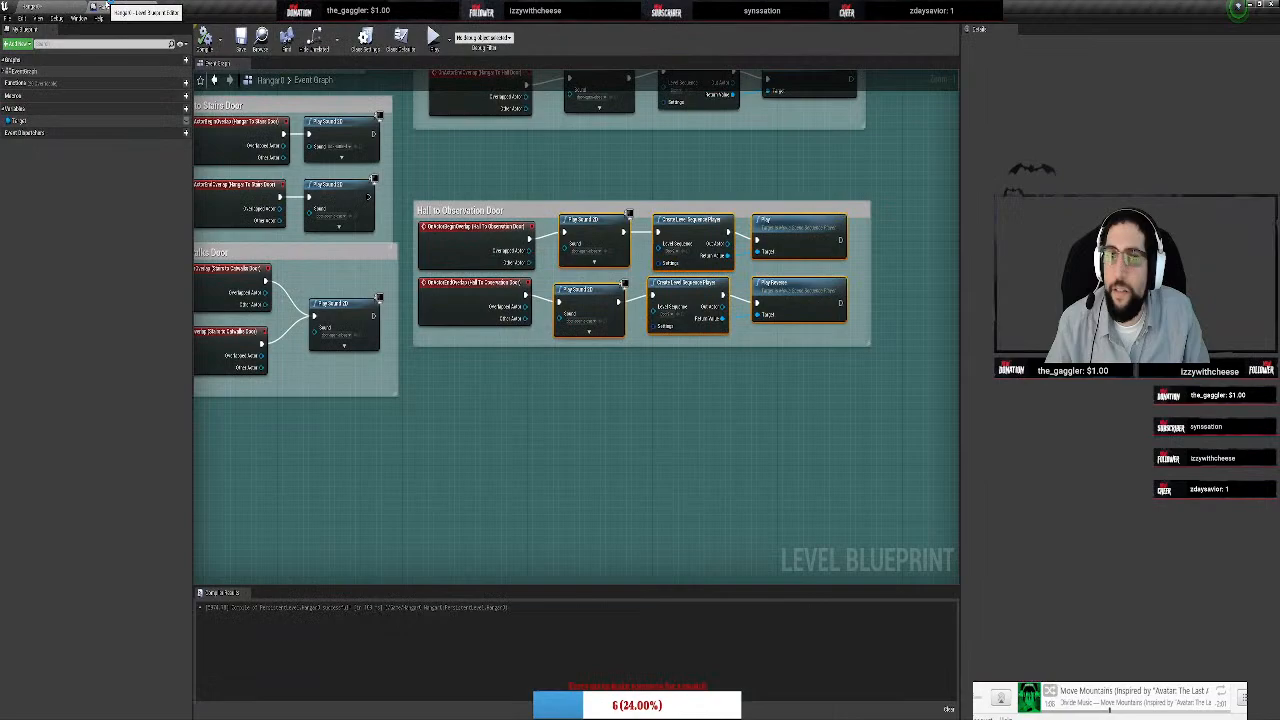
Play-test the level, running through the hangar and up the stairs to the observation room door
click(37, 5)
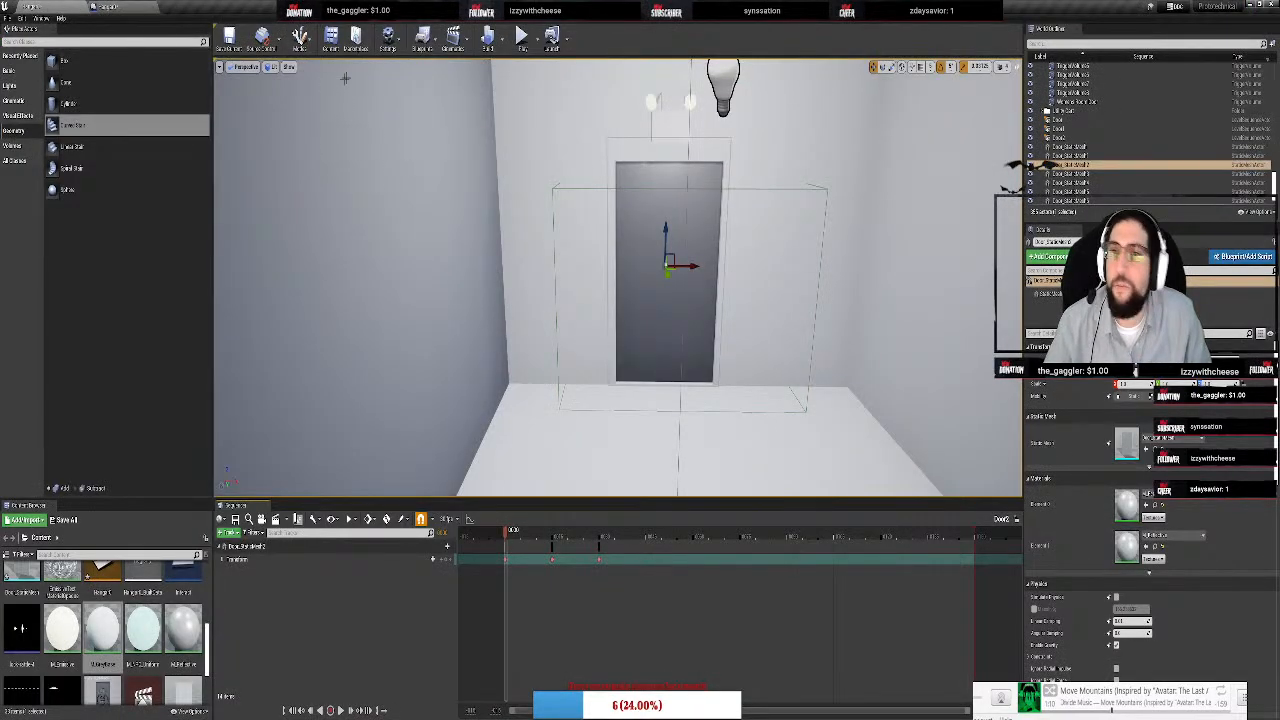
click(521, 42)
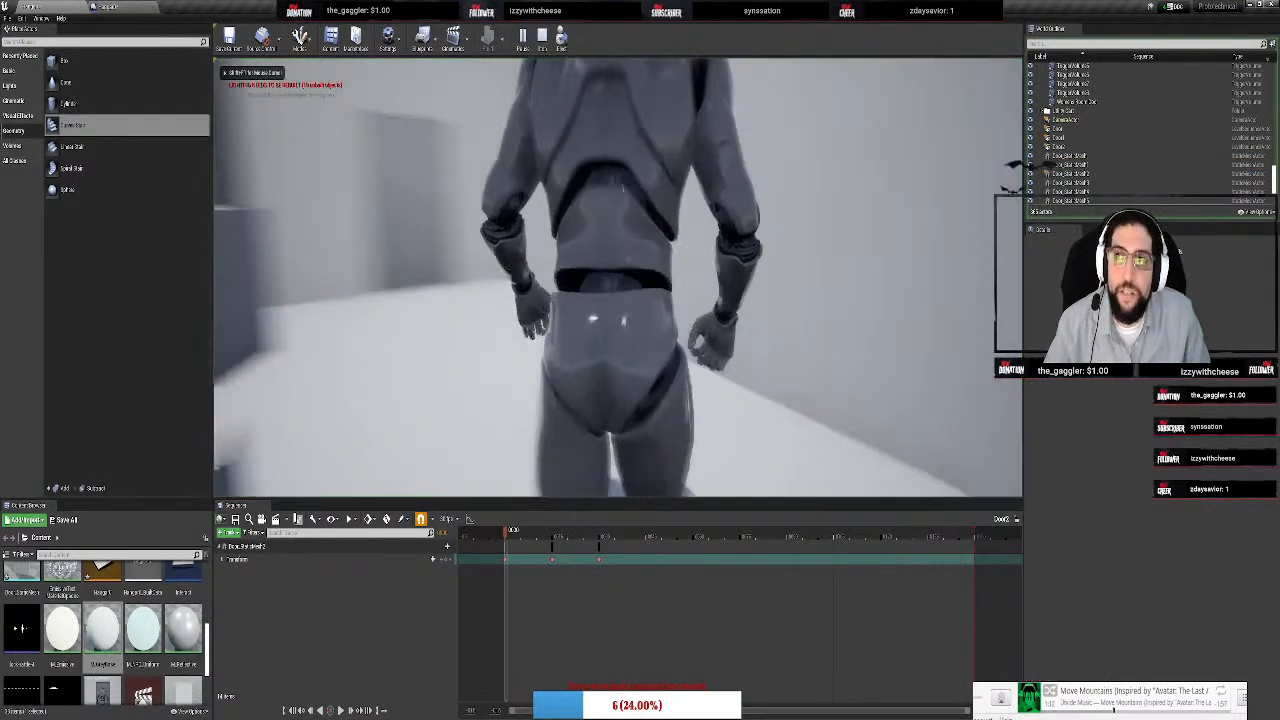
key(w)
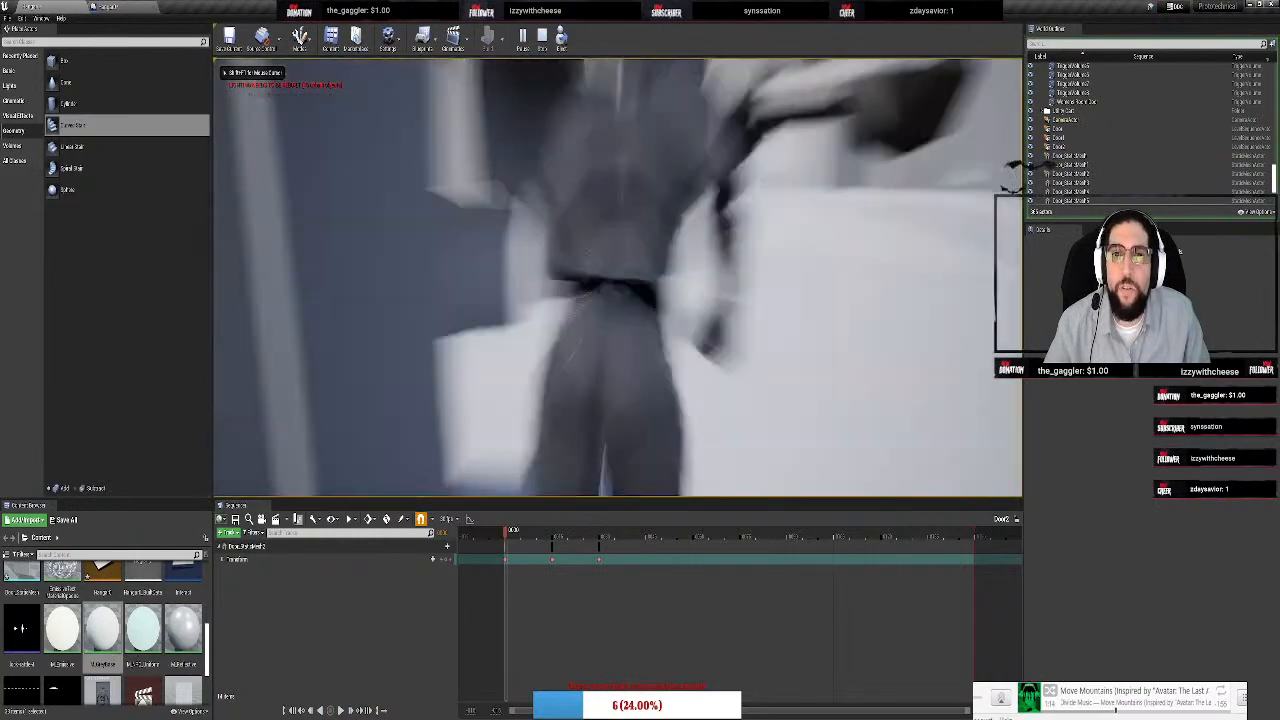
key(w)
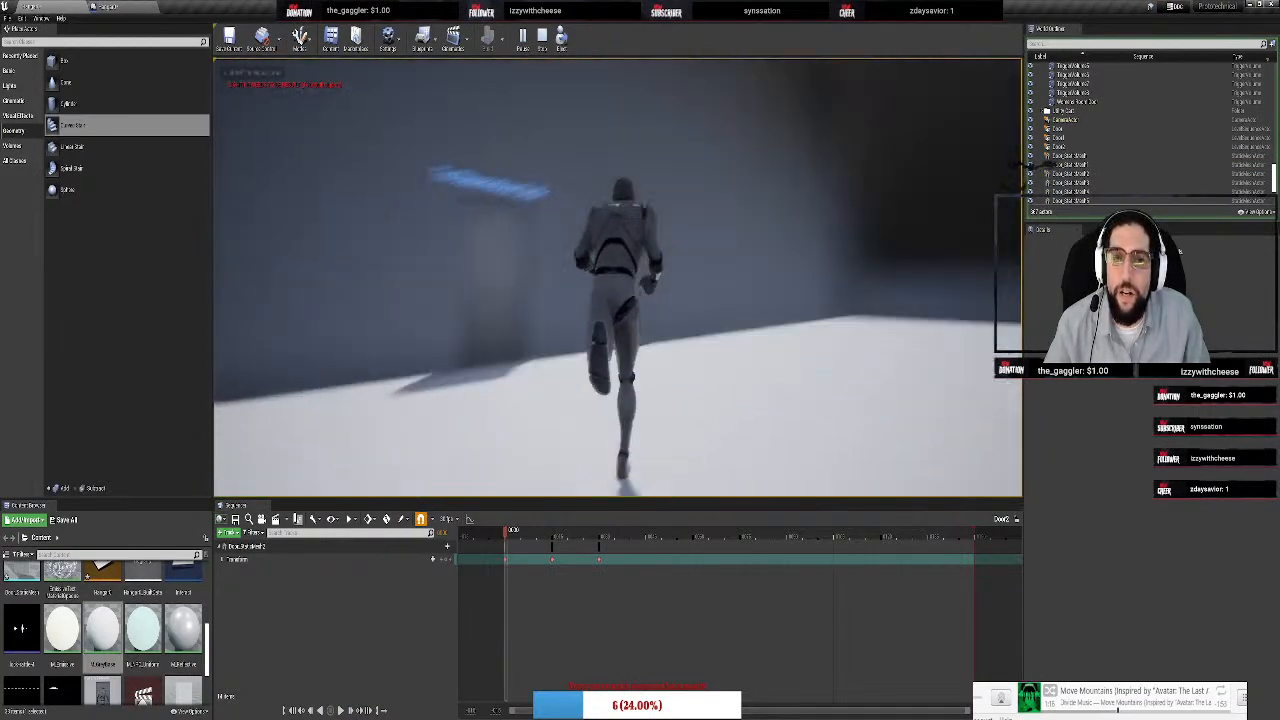
key(w)
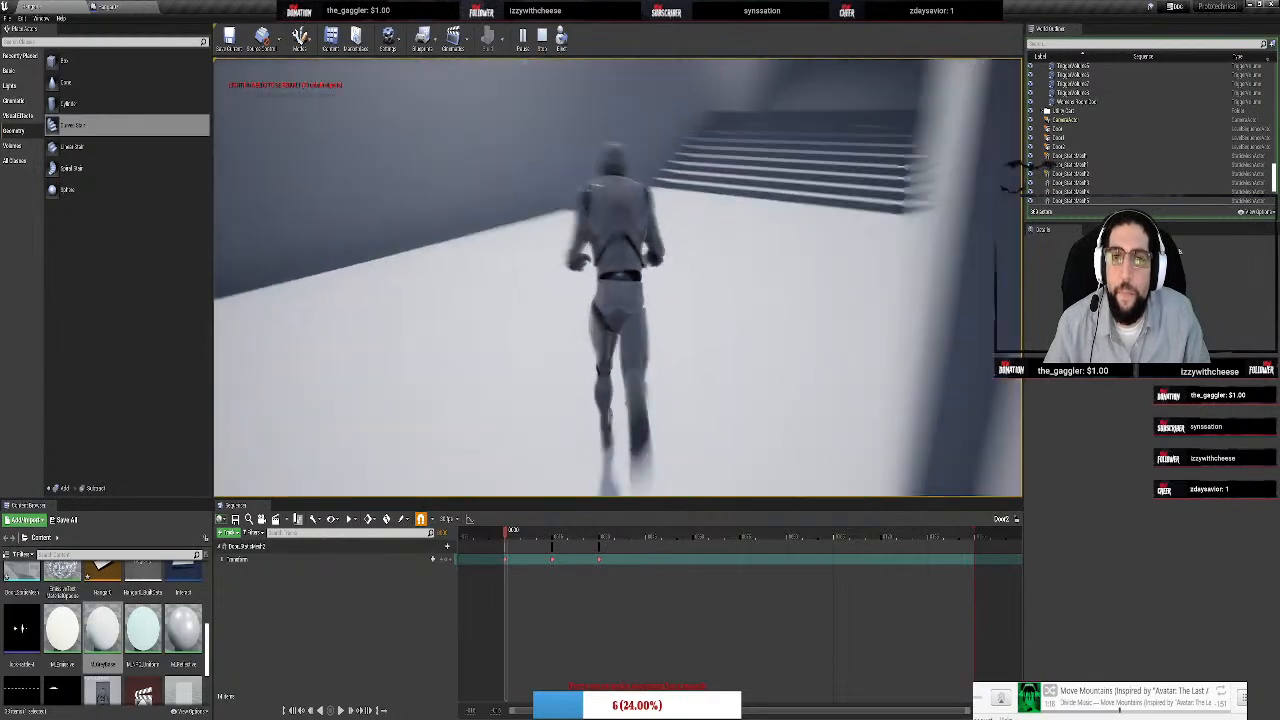
key(w)
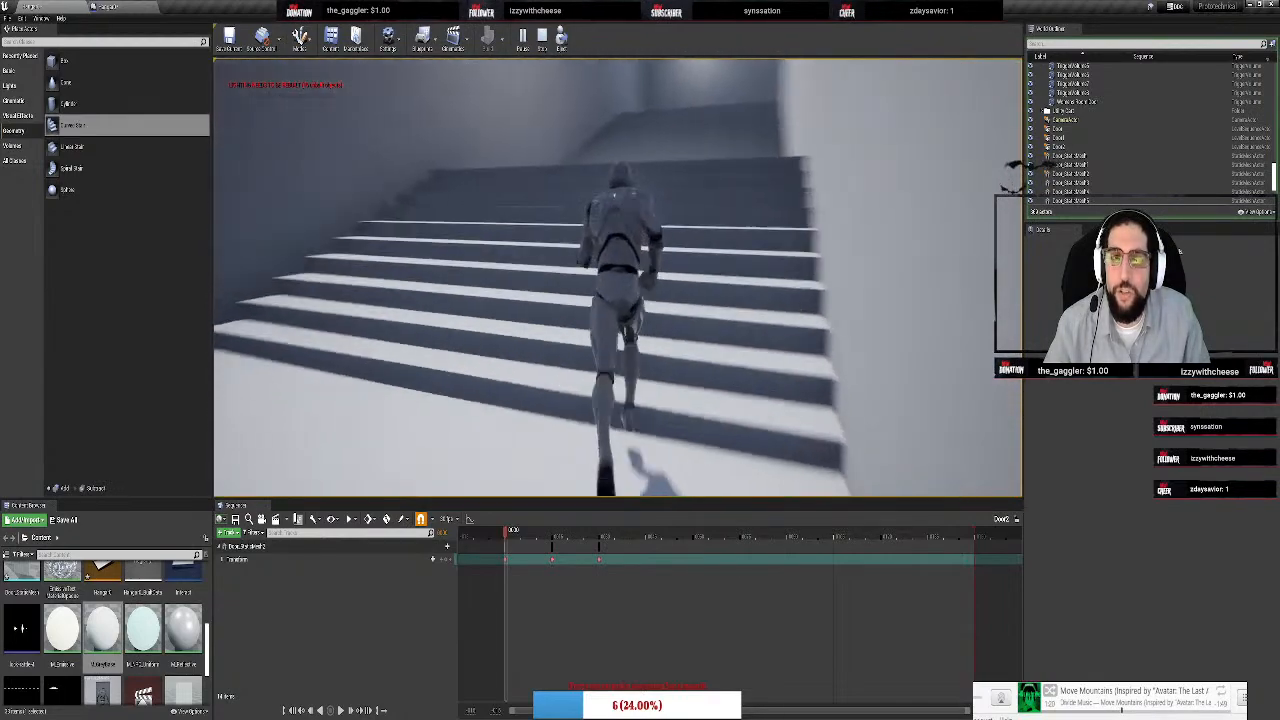
key(w)
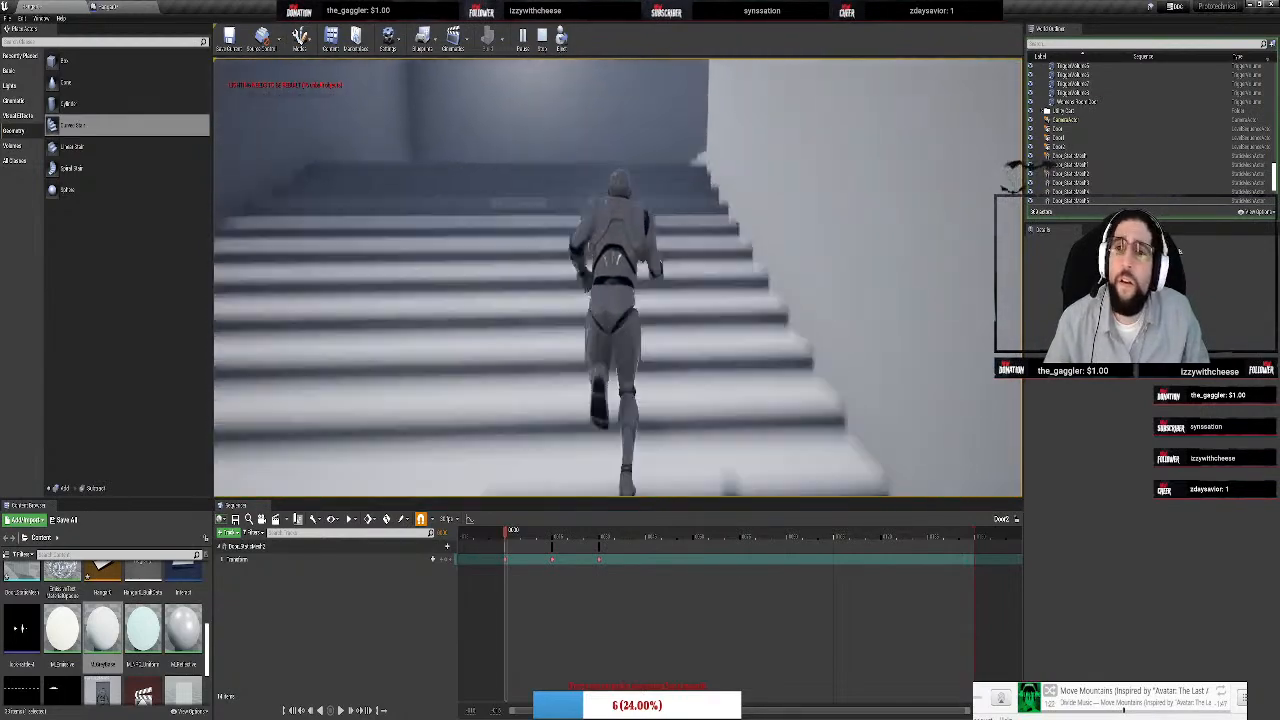
key(w)
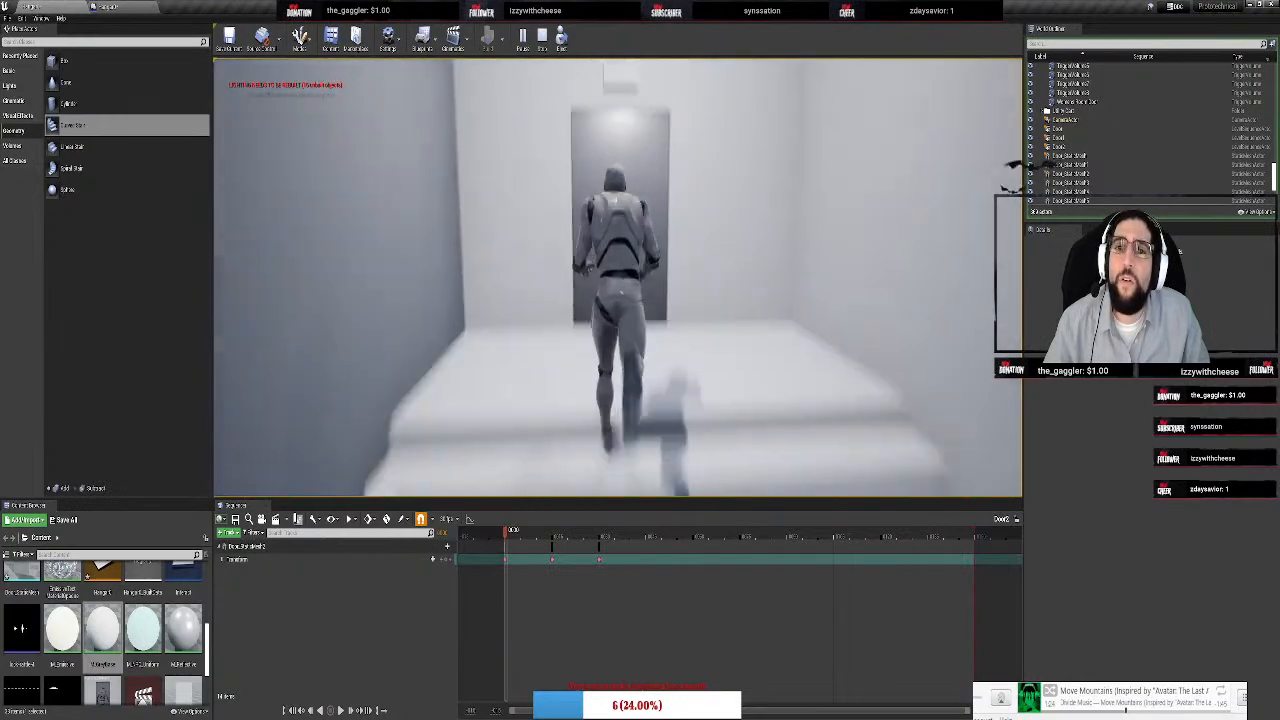
key(w)
Run through the observation room in play, test the door at its far end and end the play test
key(s)
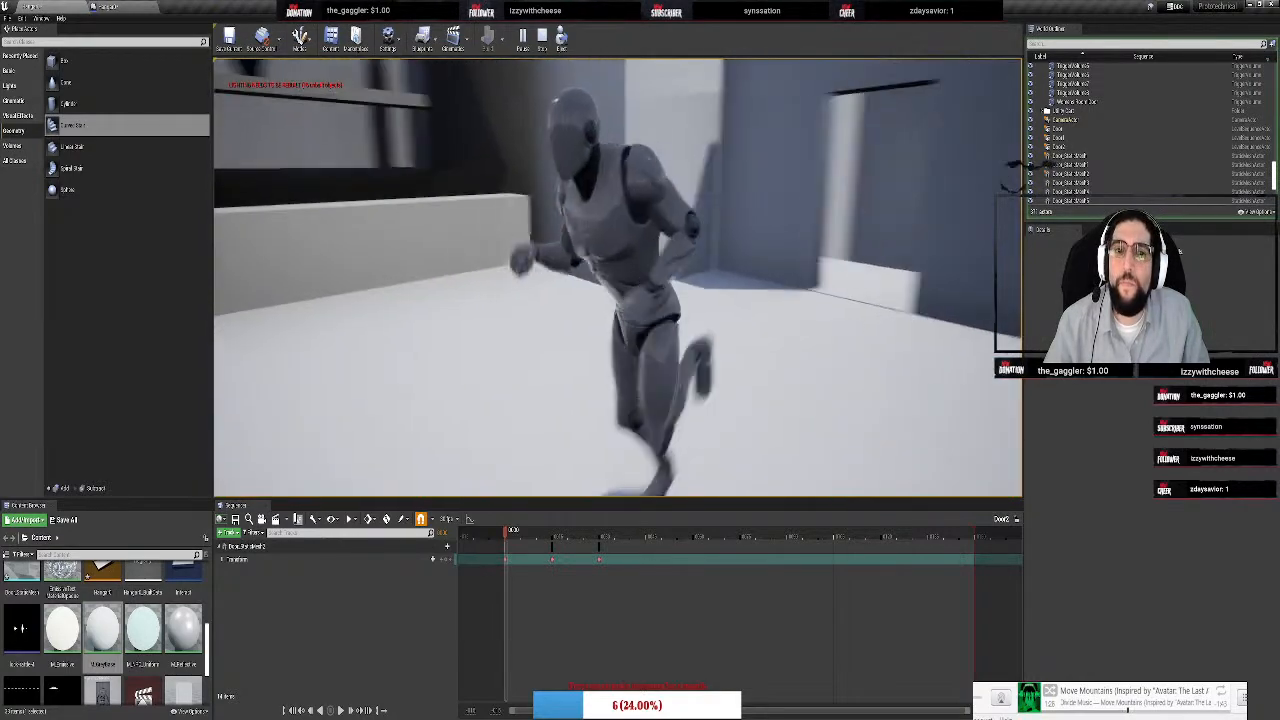
key(w)
key(w)
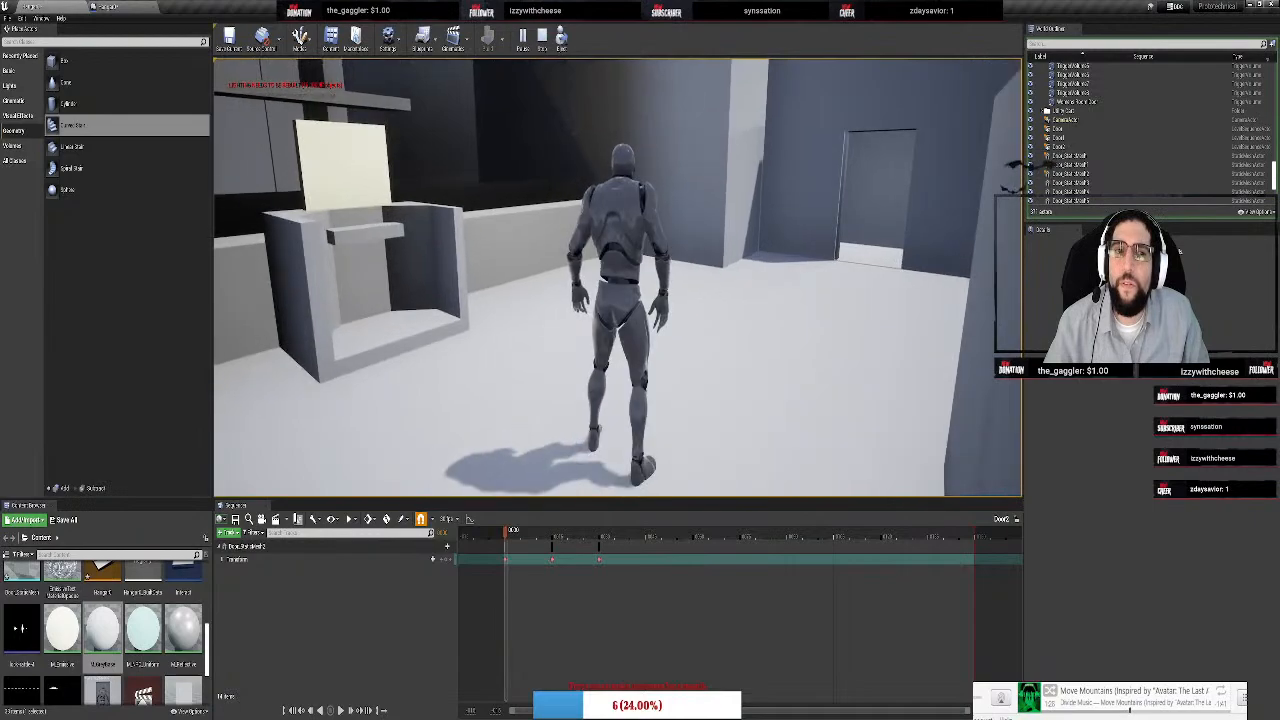
key(w)
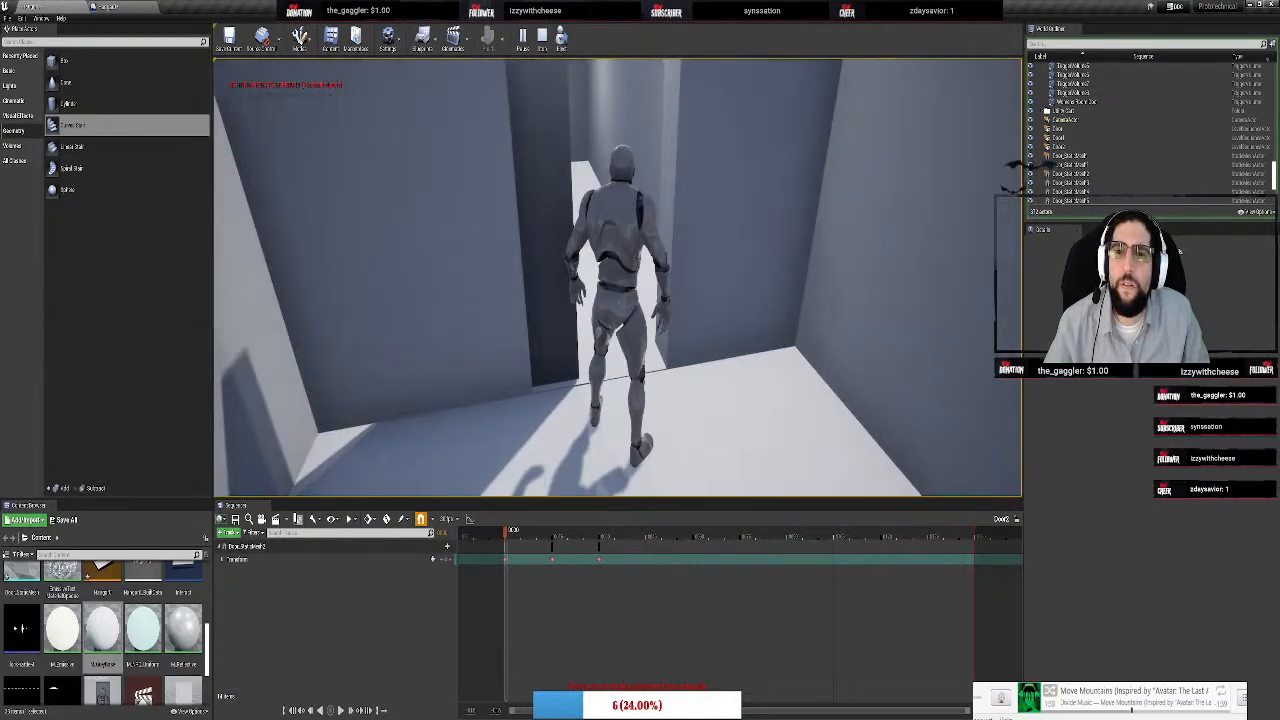
key(w)
key(s)
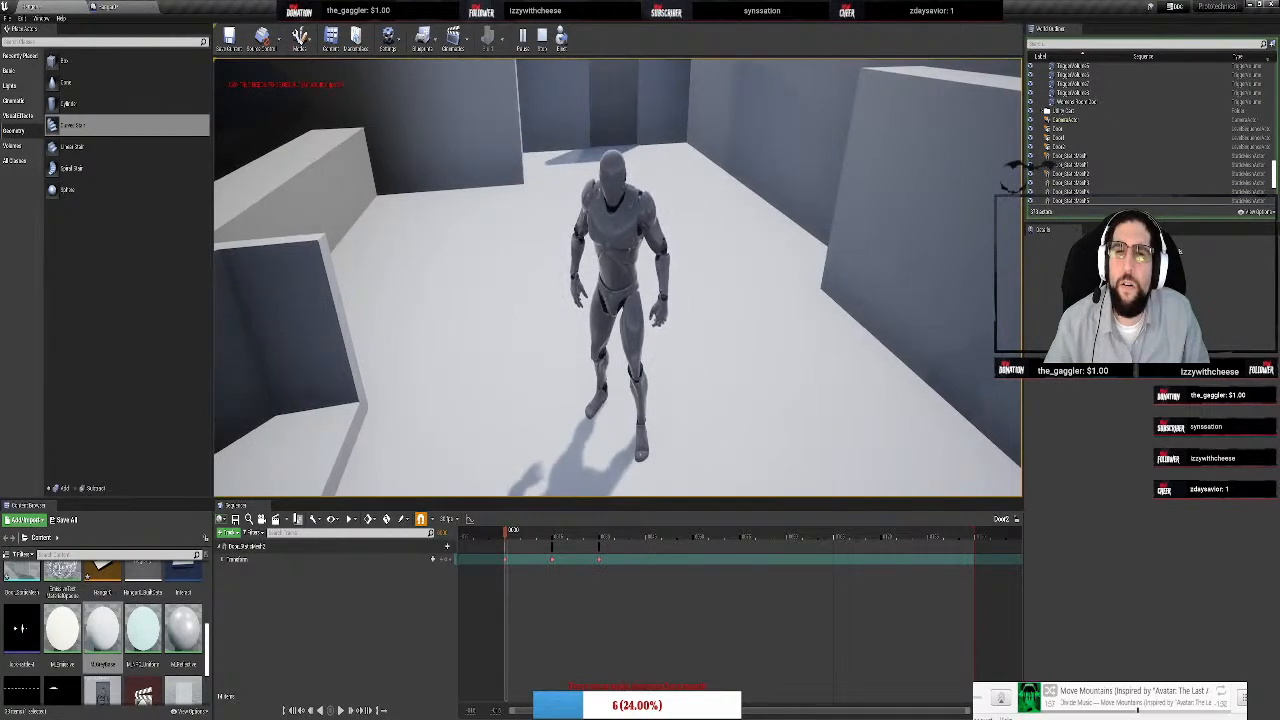
key(Escape)
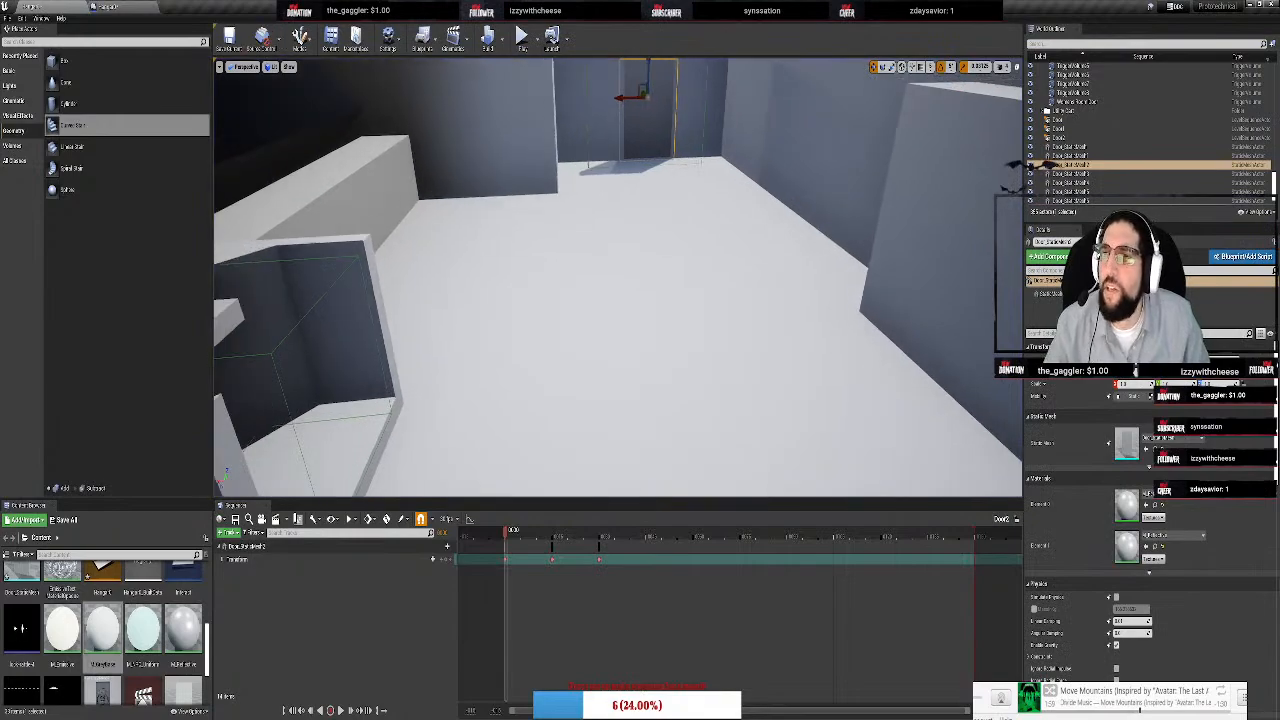
Inspect the door sequence actors and their assigned level sequences to find the one driving the stairs-side door
click(118, 7)
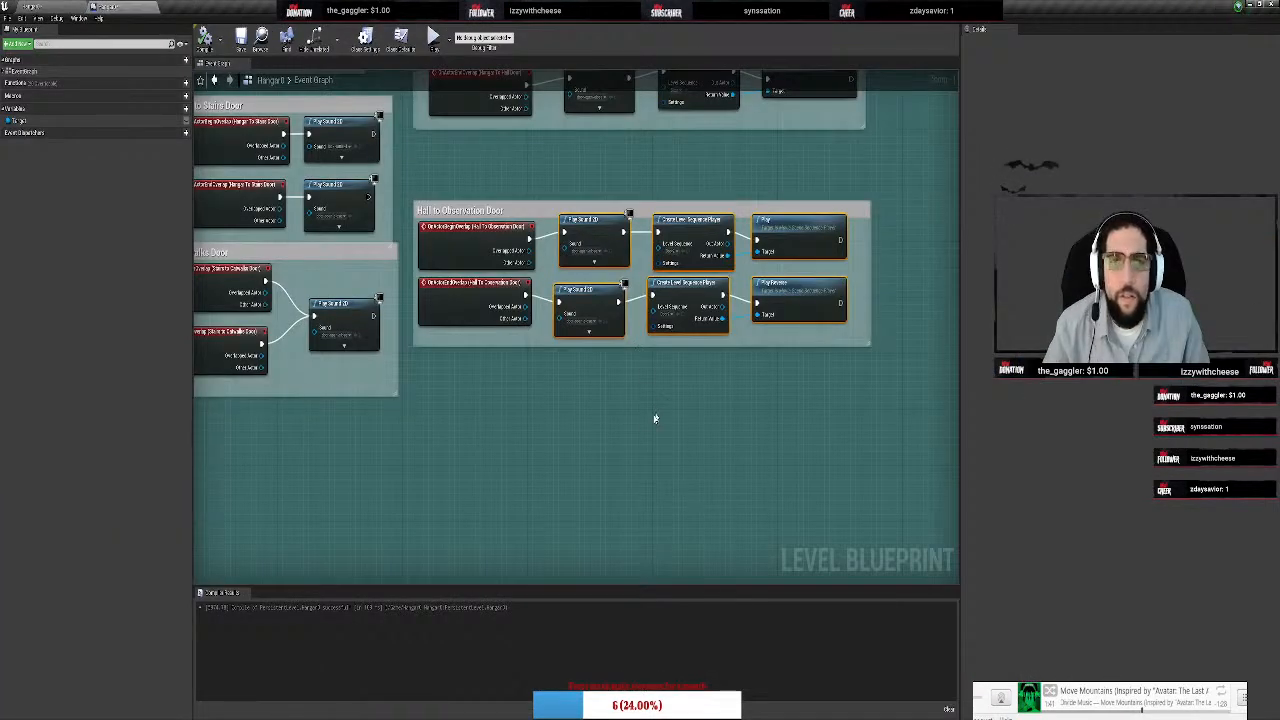
click(52, 5)
right_drag(523, 334, 765, 315)
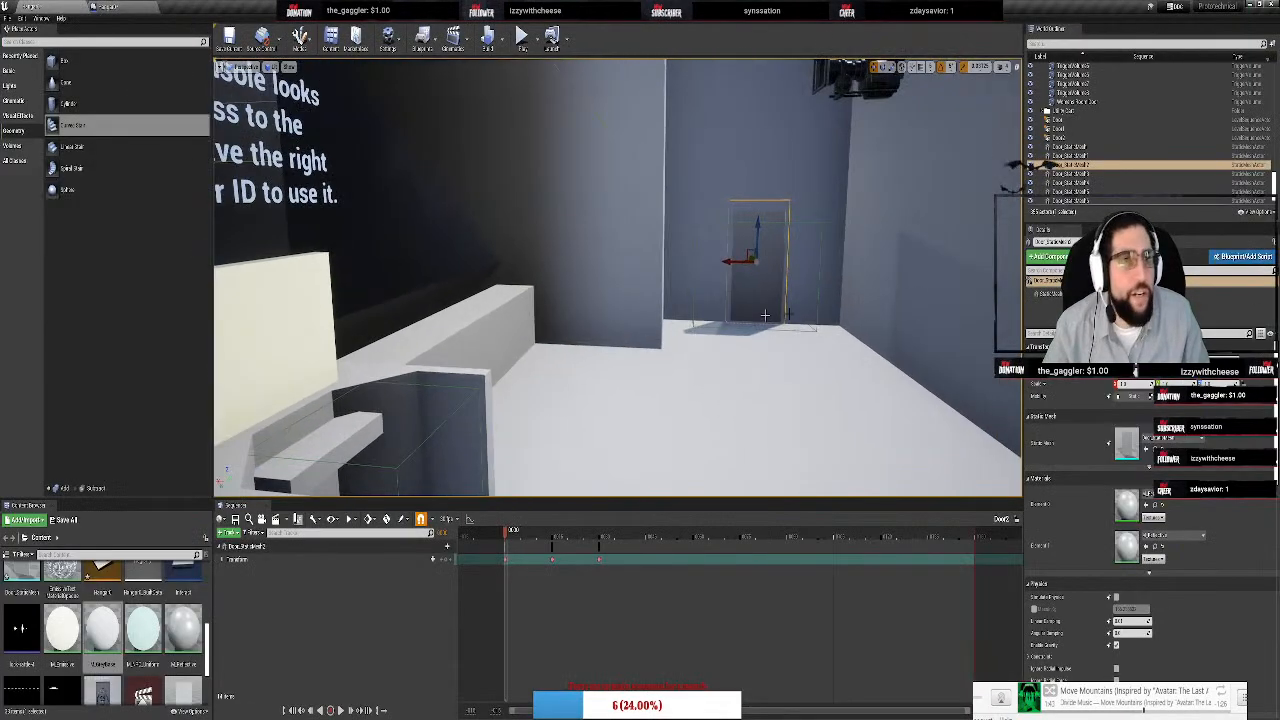
double_click(1065, 119)
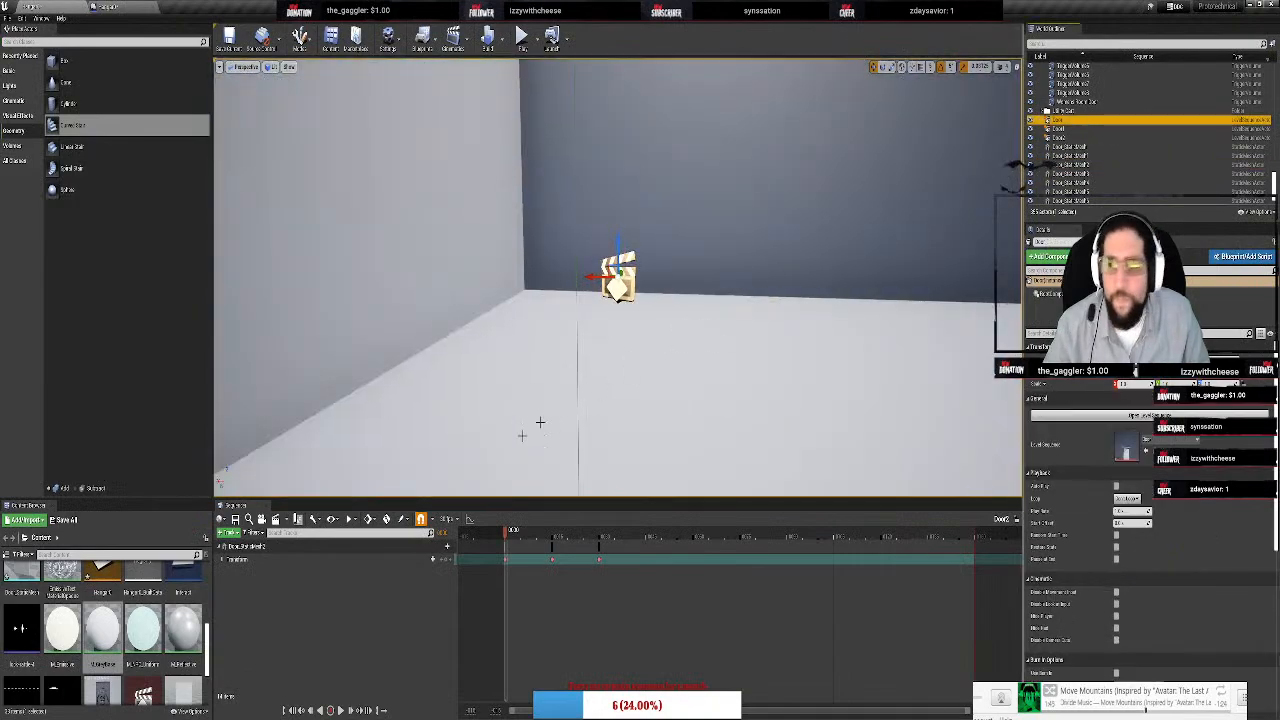
click(313, 560)
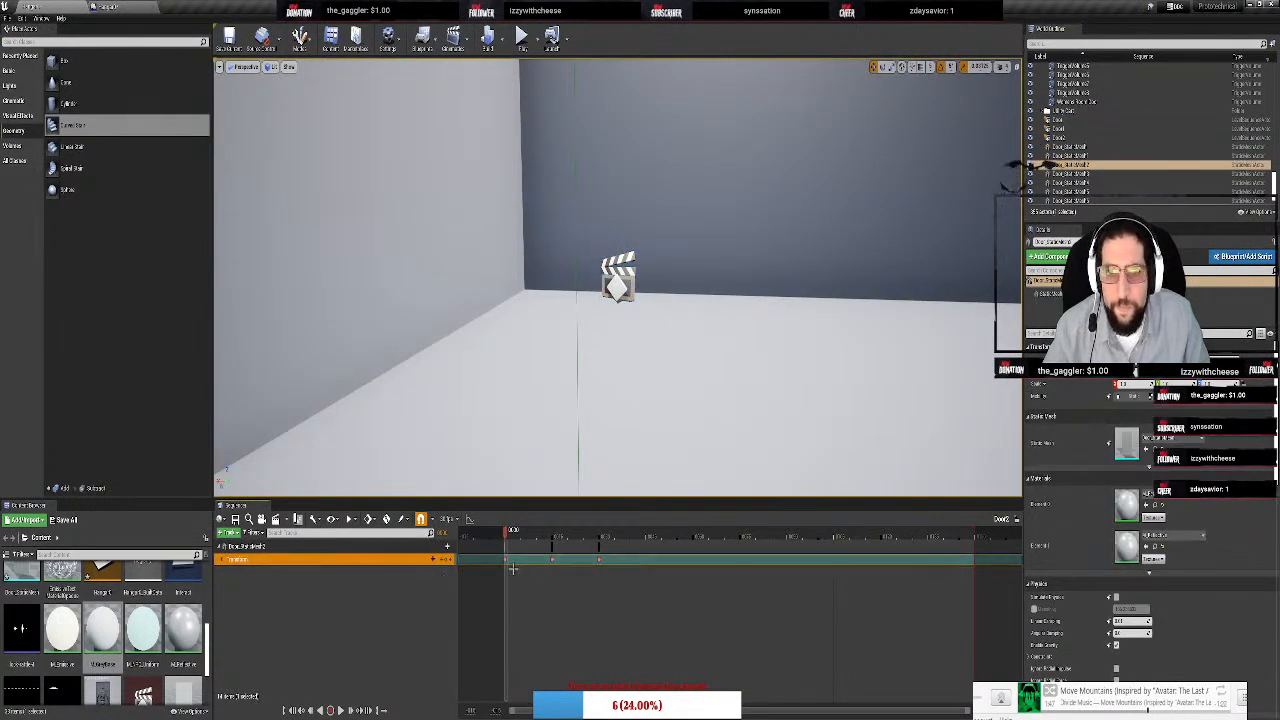
right_drag(529, 455, 490, 455)
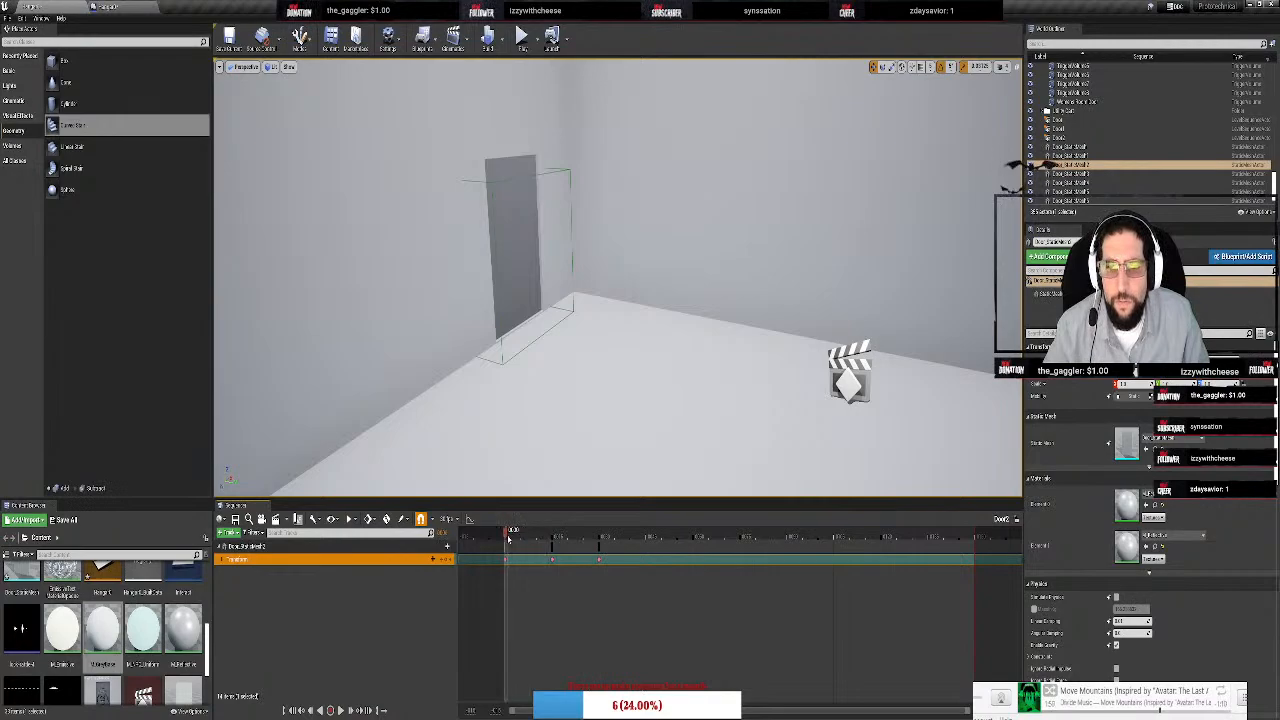
right_drag(604, 423, 570, 460)
click(1070, 129)
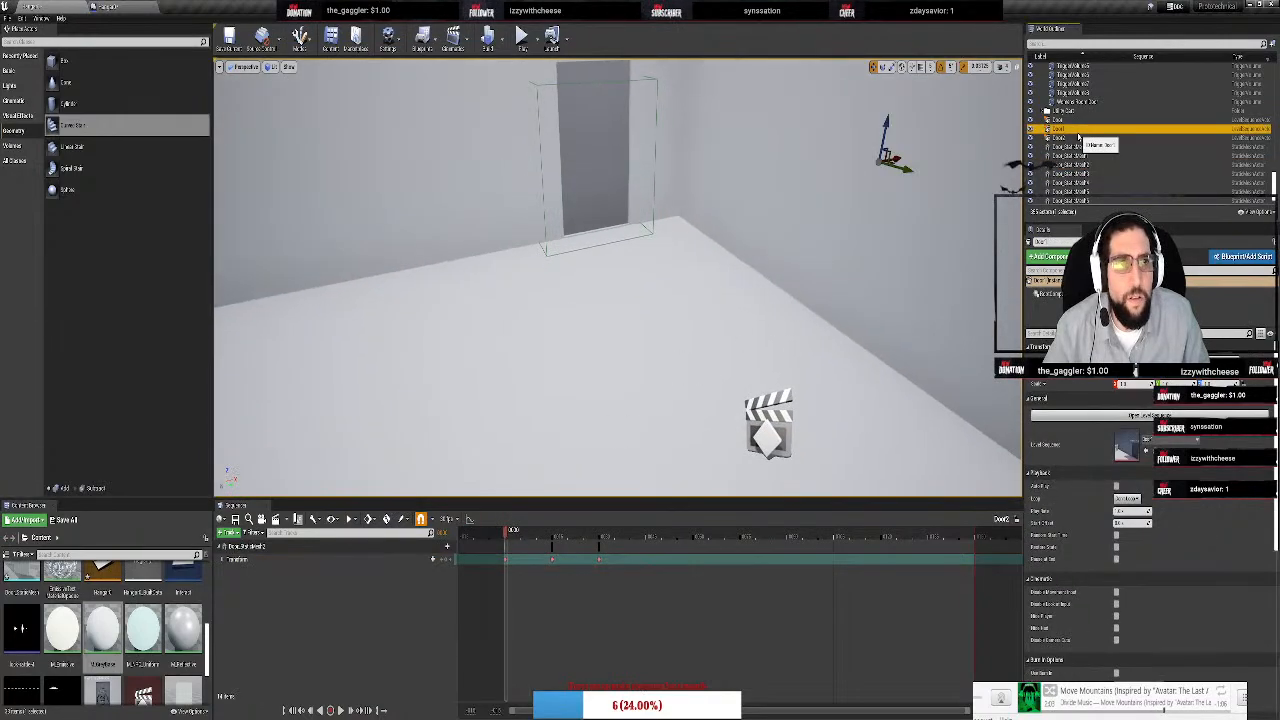
click(1068, 138)
click(1066, 119)
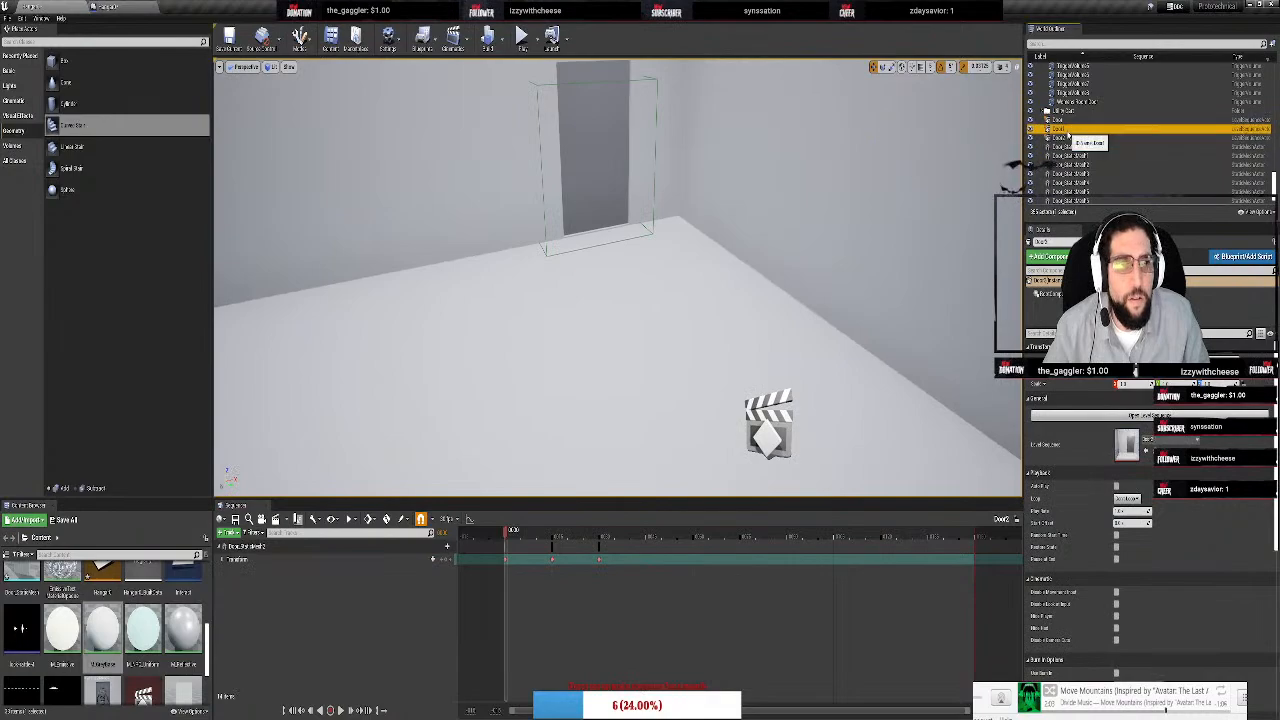
right_drag(854, 231, 984, 242)
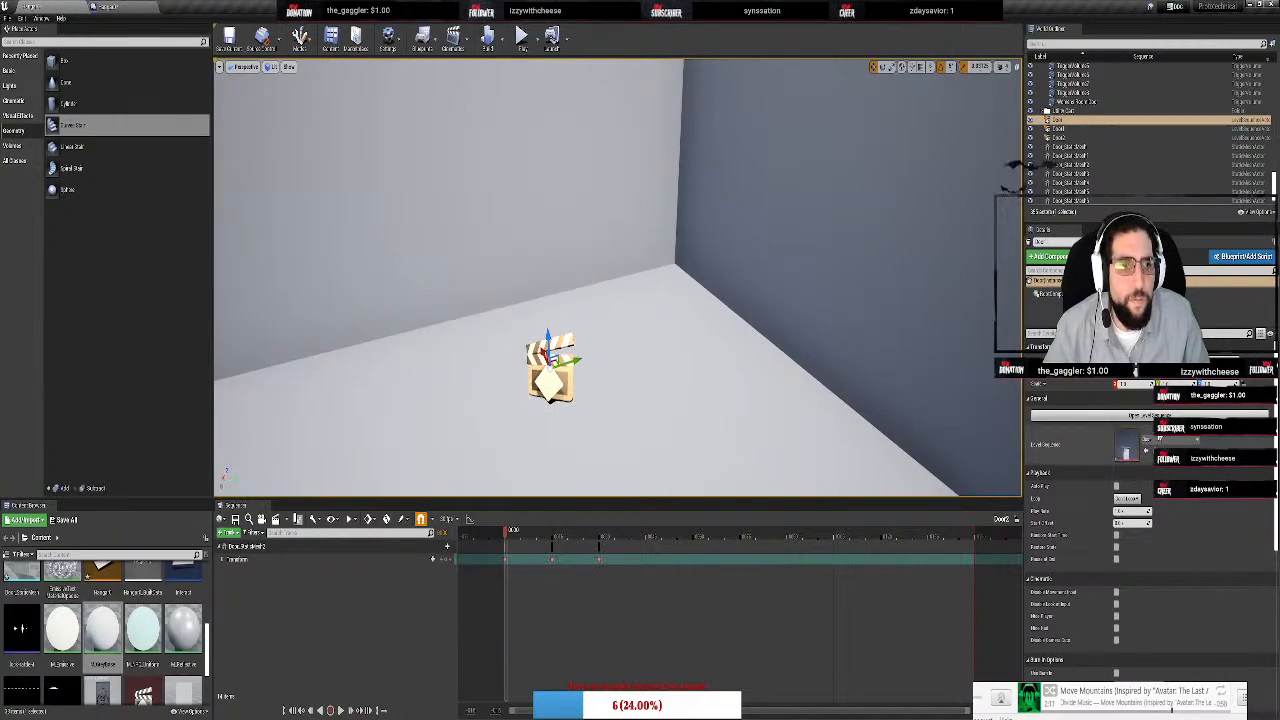
Open the Door level sequence and move the door's middle transform keys to frame 15
click(1178, 416)
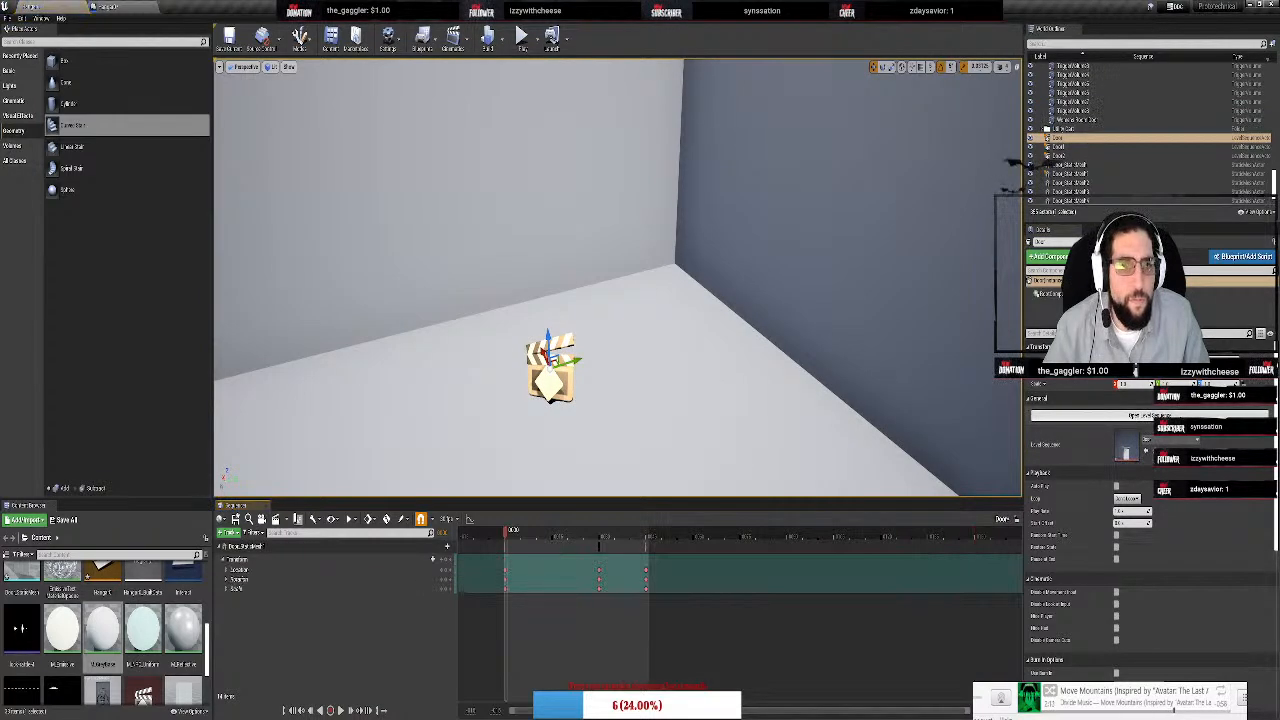
right_drag(523, 490, 296, 495)
right_drag(617, 462, 568, 392)
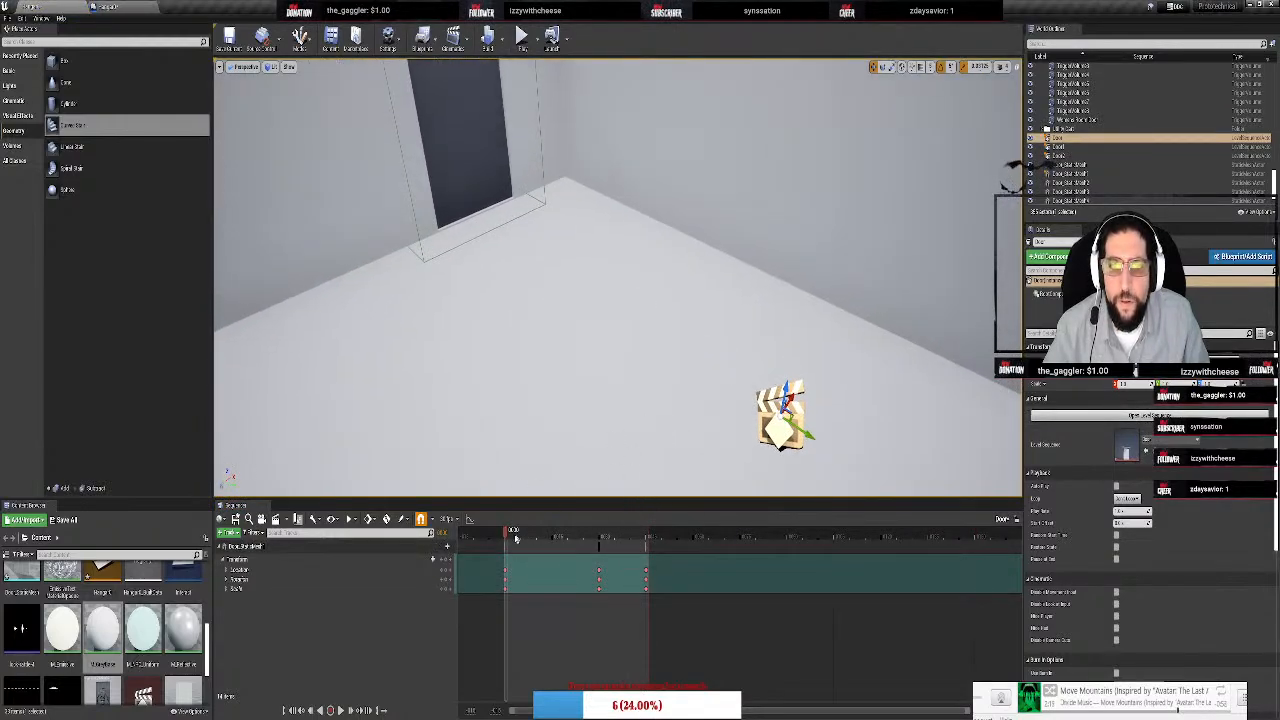
drag(505, 537, 607, 547)
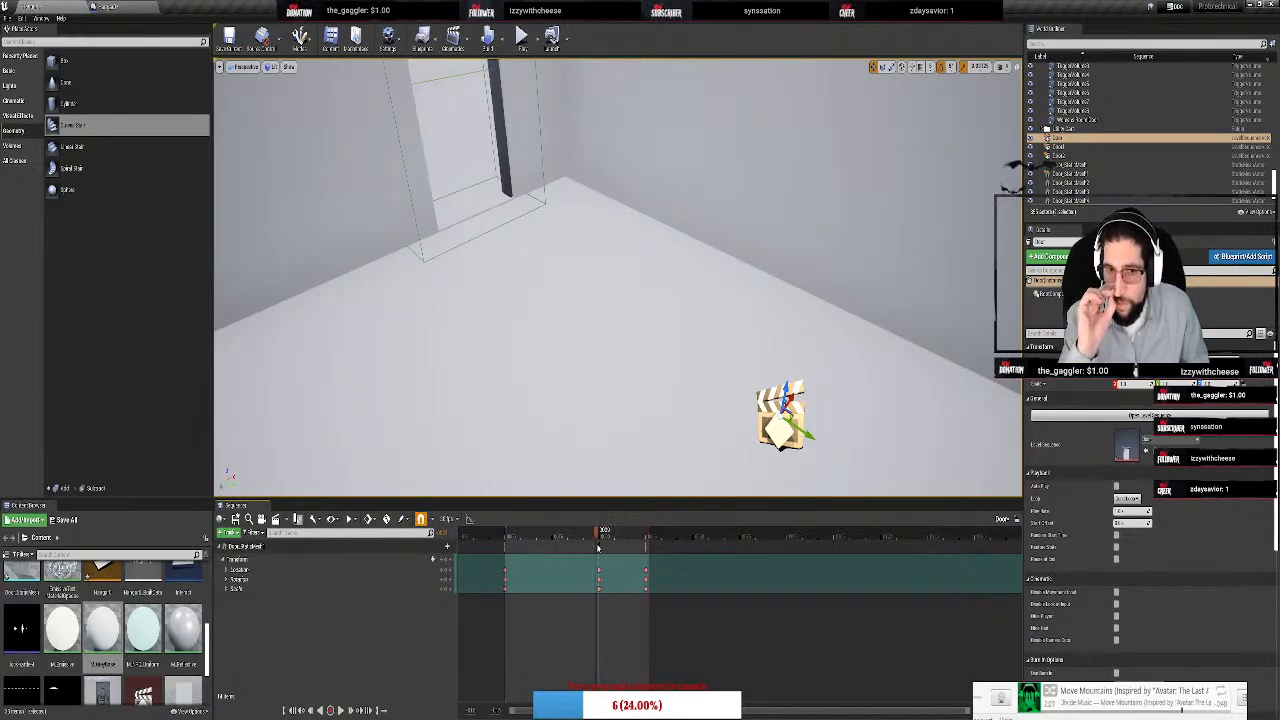
click(599, 575)
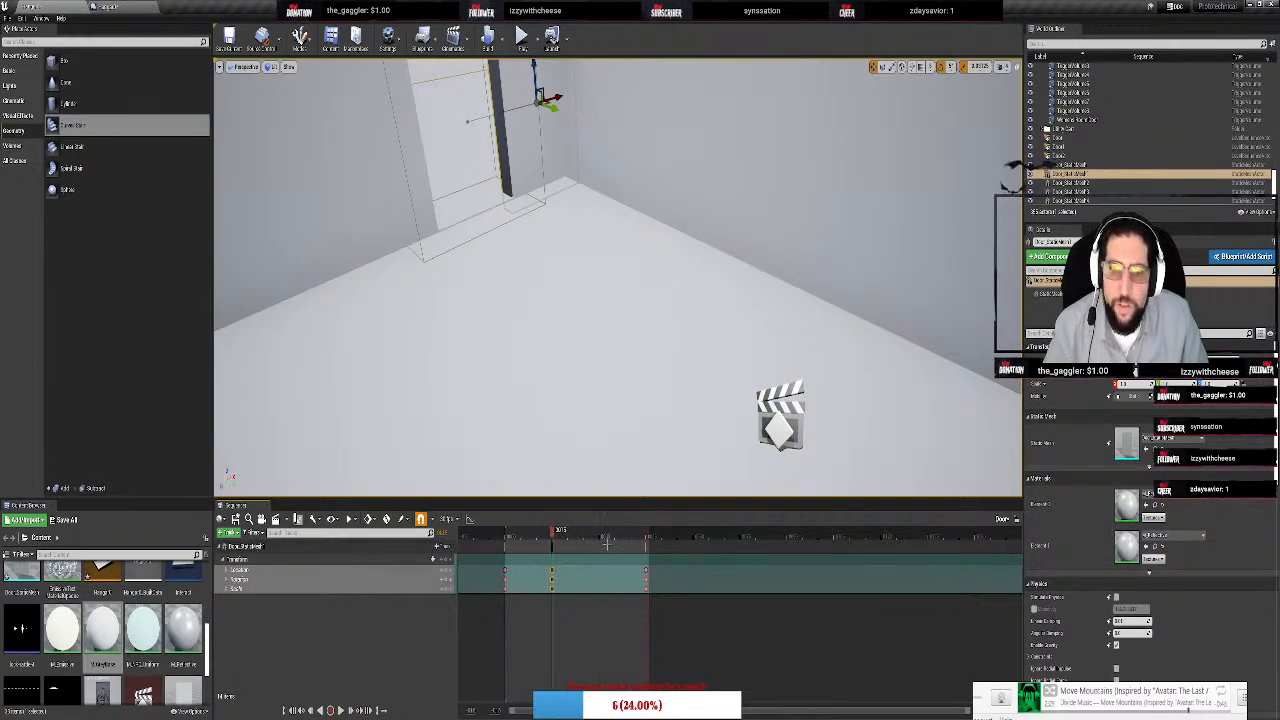
mouse_move(553, 538)
mouse_down()
mouse_move(512, 541)
mouse_move(554, 545)
mouse_up()
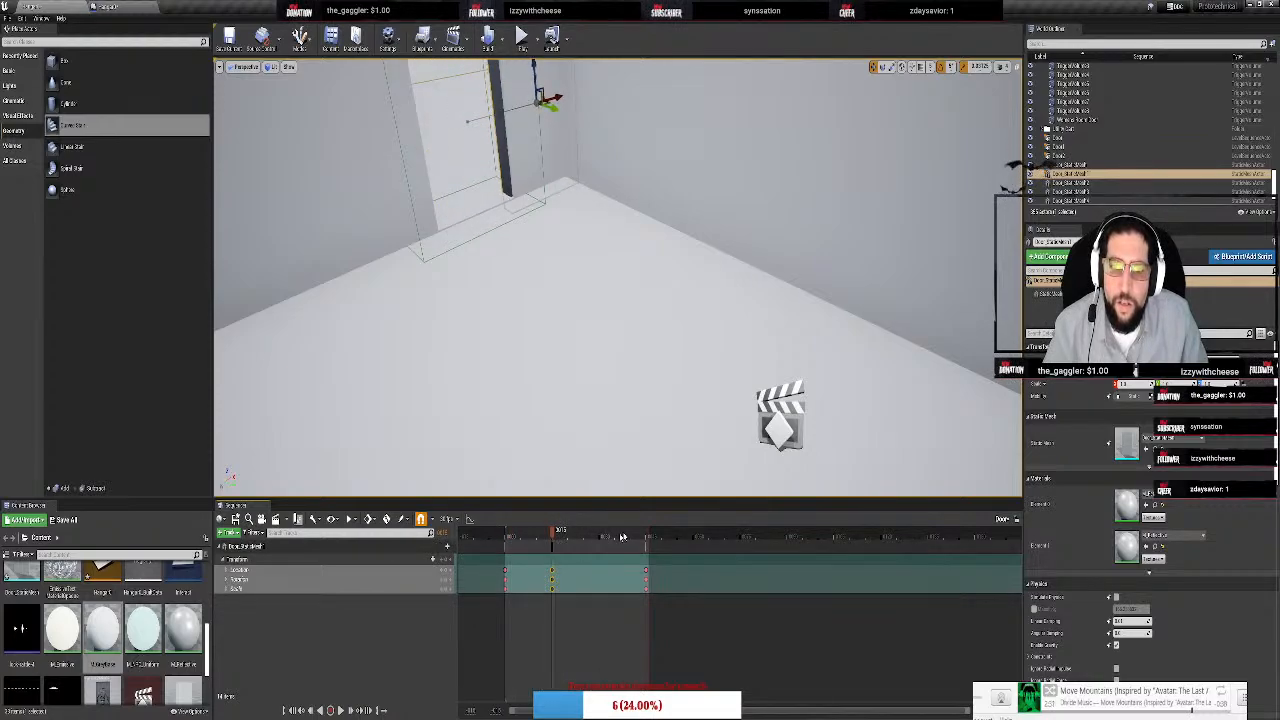
Shorten the sequence's playback range to end at frame 15 and delete the leftover transform keys beyond it
drag(645, 530, 552, 531)
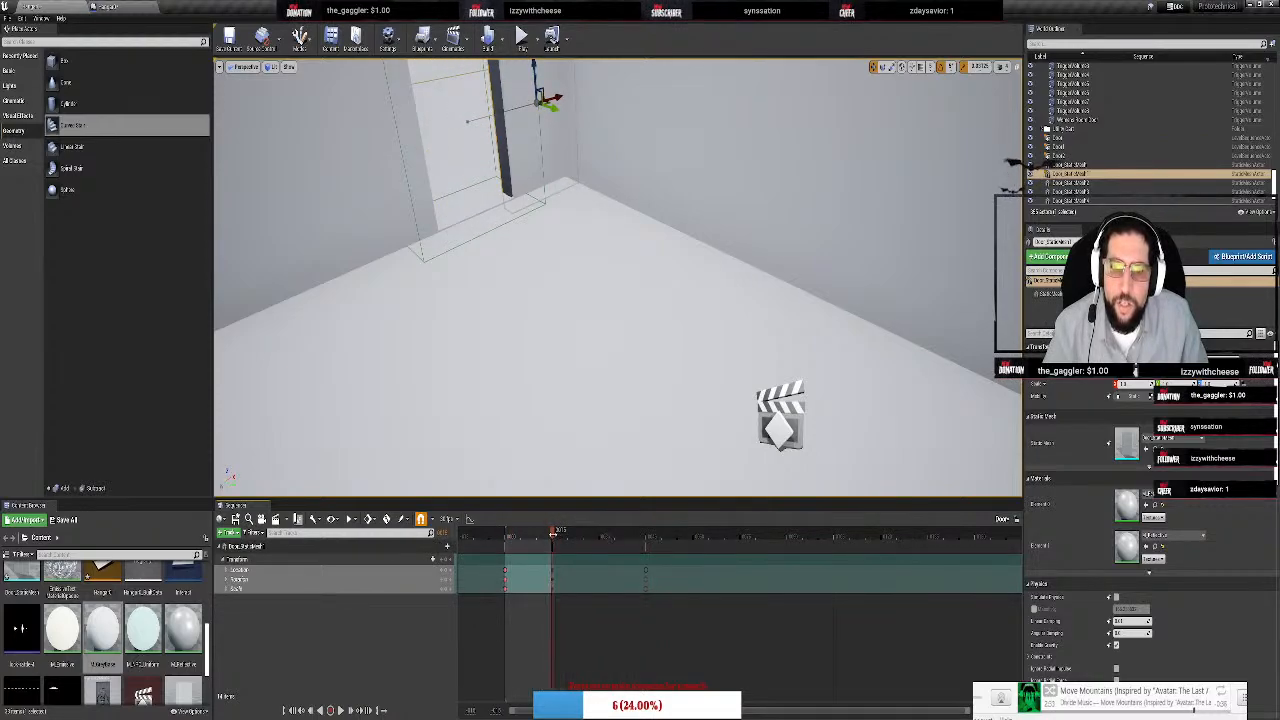
click(645, 578)
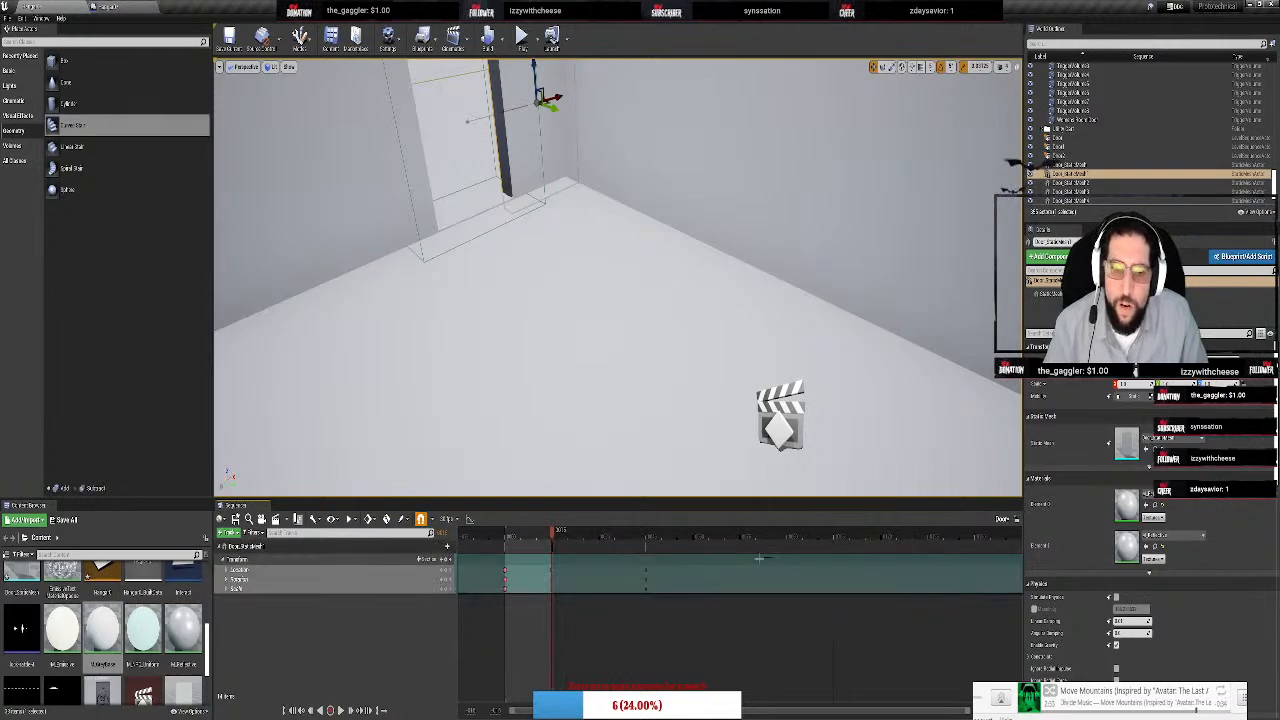
key(Delete)
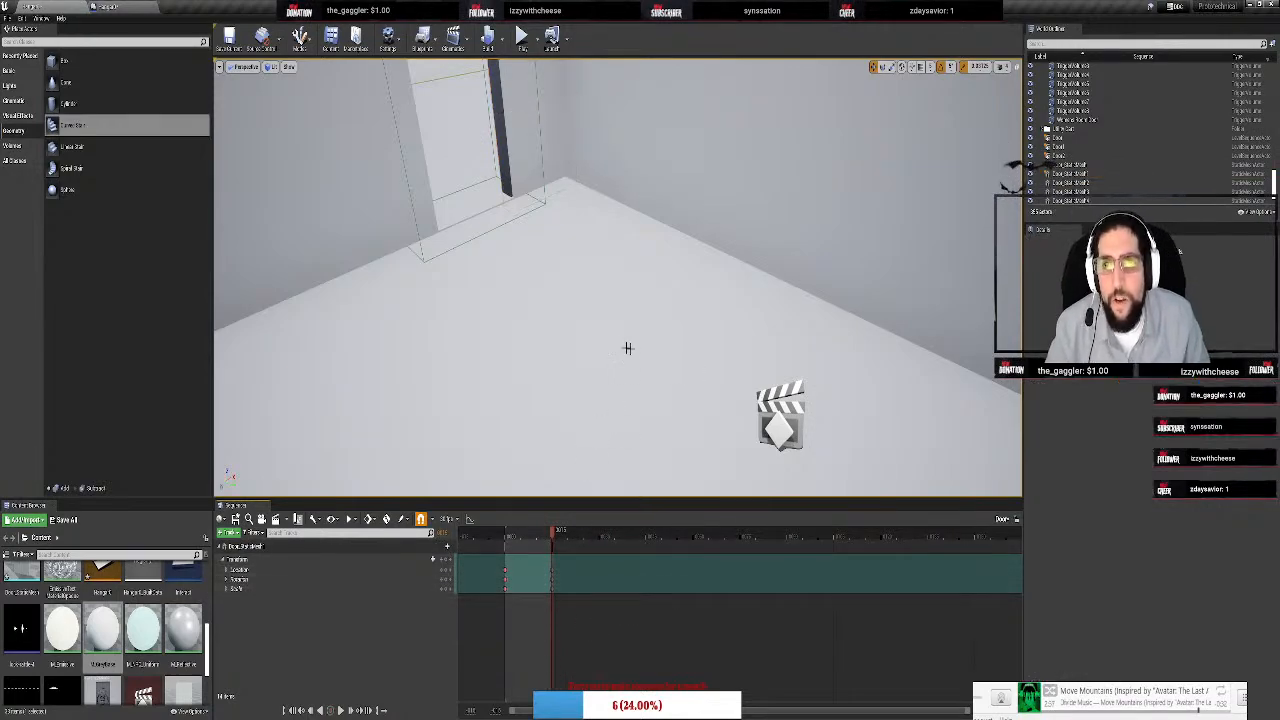
right_drag(630, 348, 575, 352)
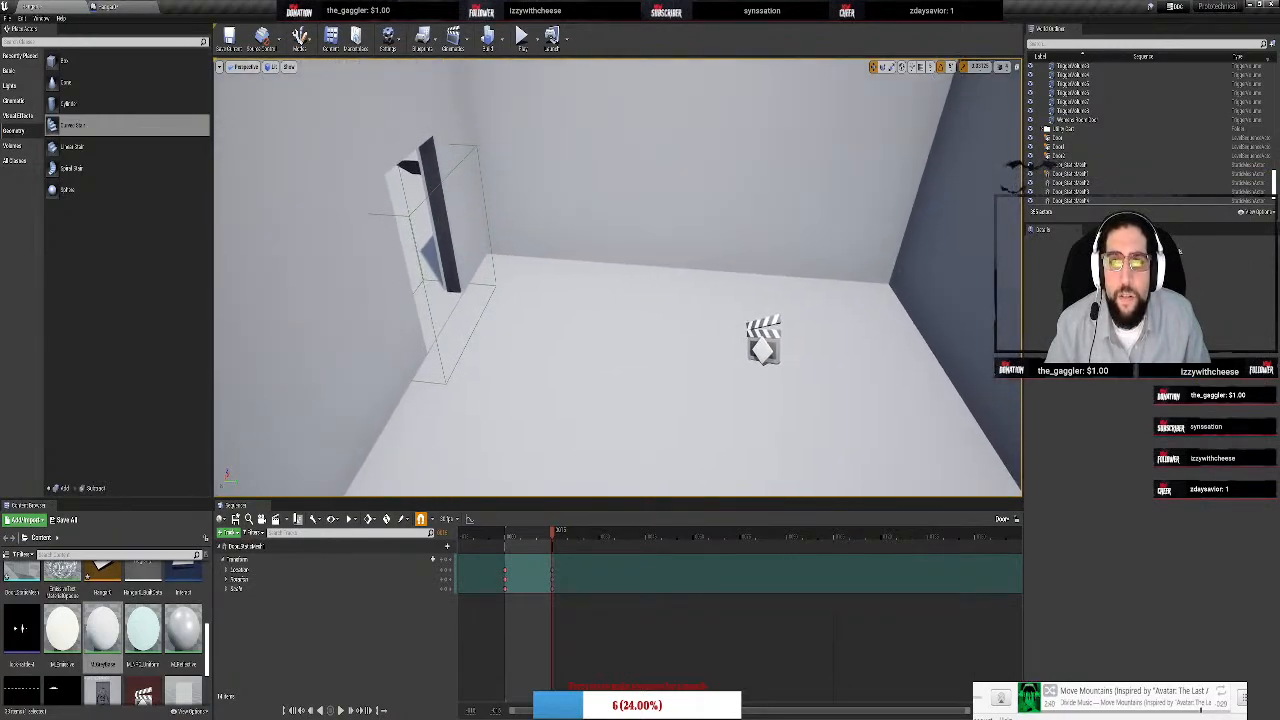
mouse_move(554, 533)
mouse_down()
mouse_move(506, 533)
mouse_move(552, 551)
mouse_up()
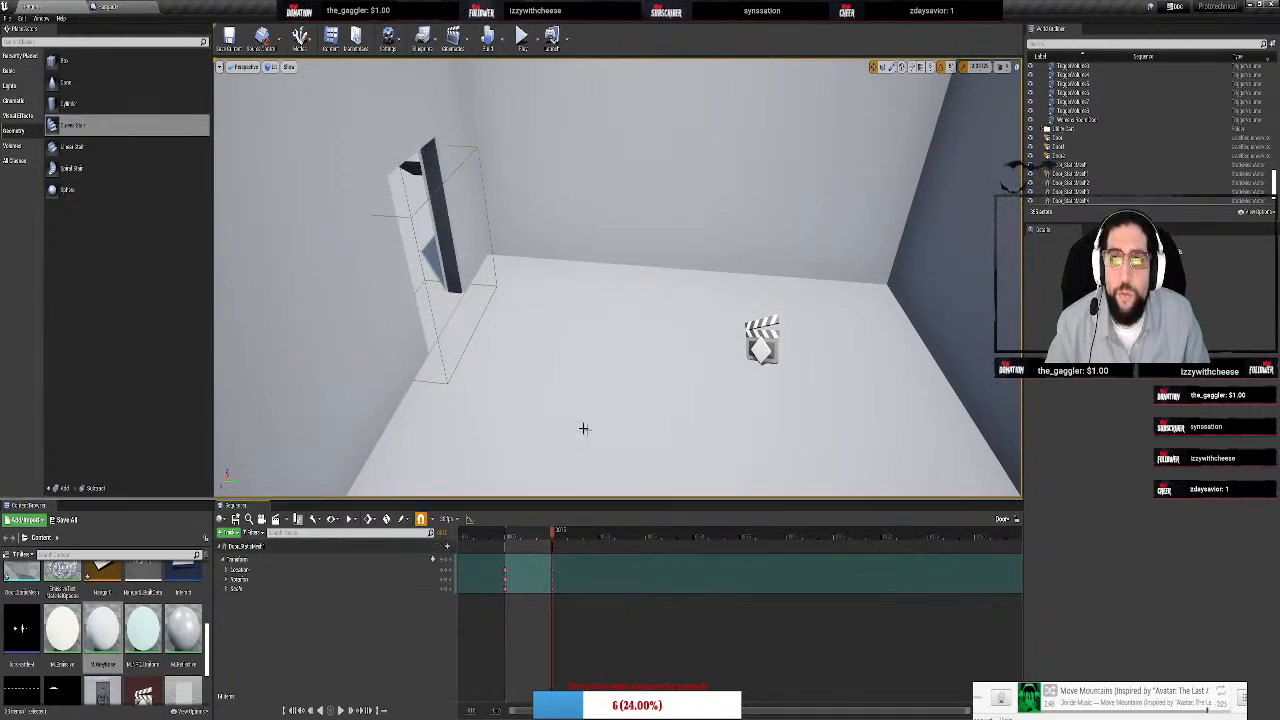
Adjust the scale of the Hangar To Hall Door trigger volume around the observation deck doorway
right_drag(543, 298, 569, 287)
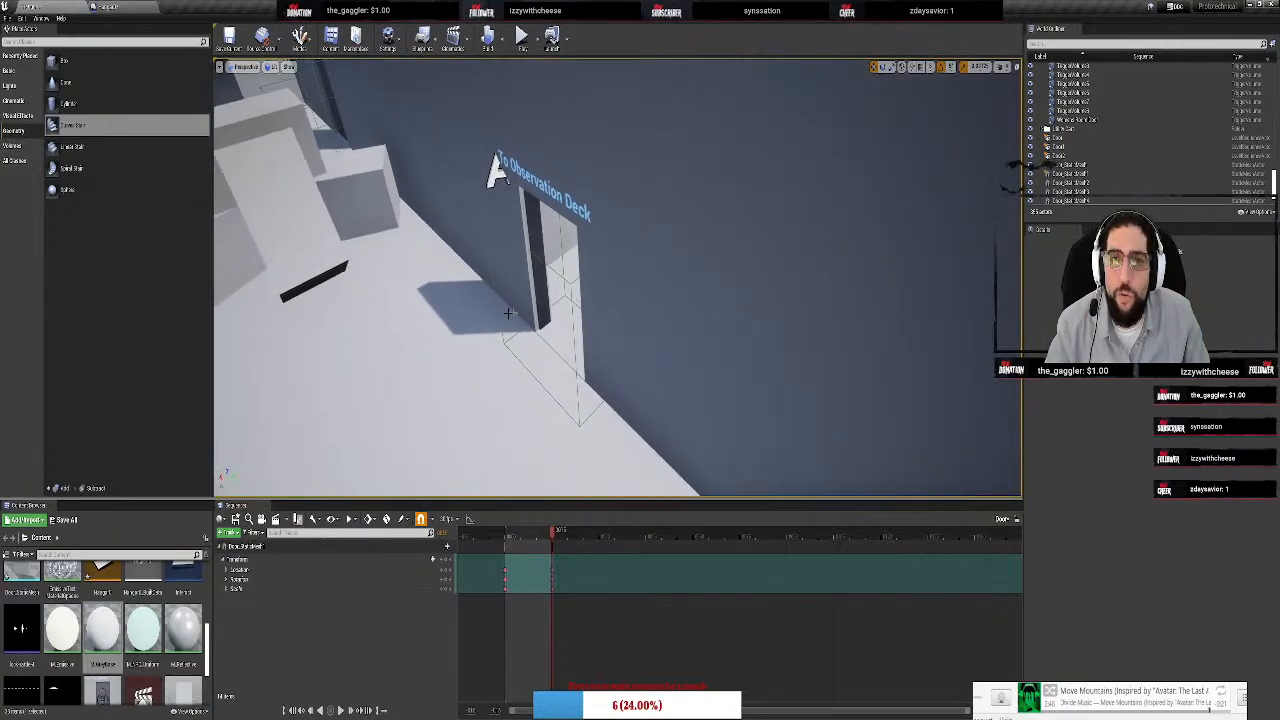
click(569, 287)
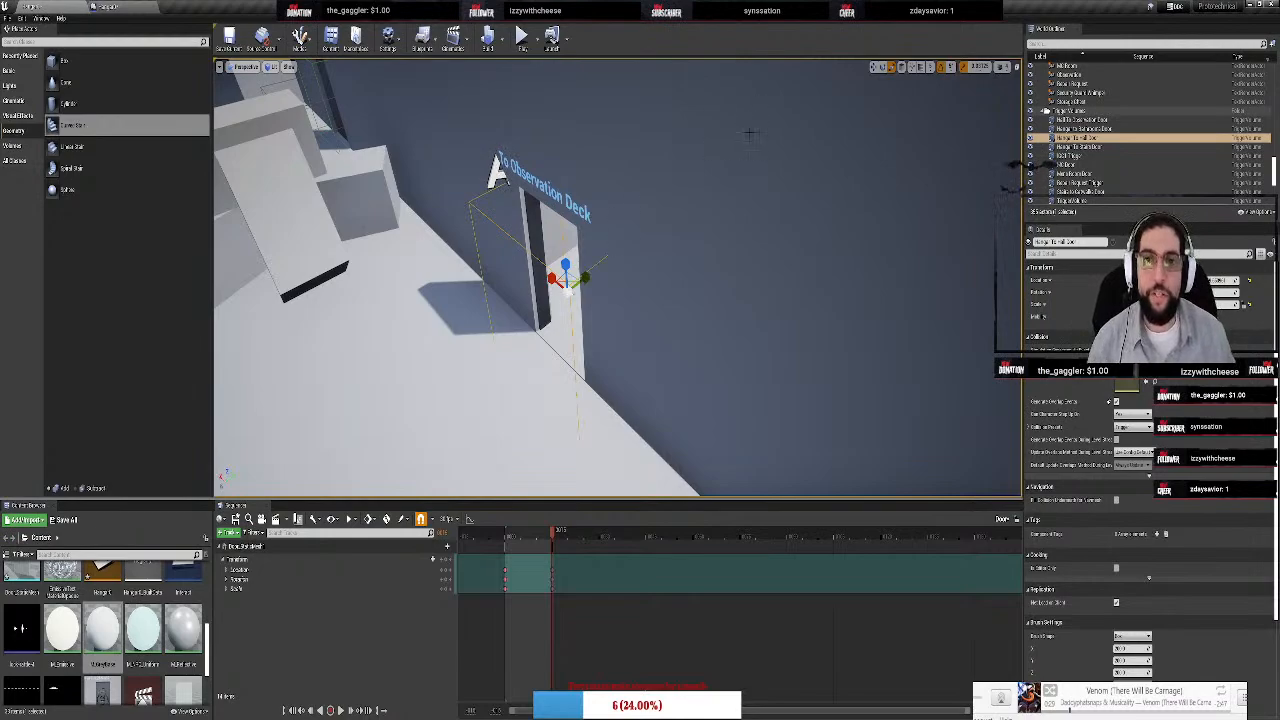
right_drag(750, 135, 930, 90)
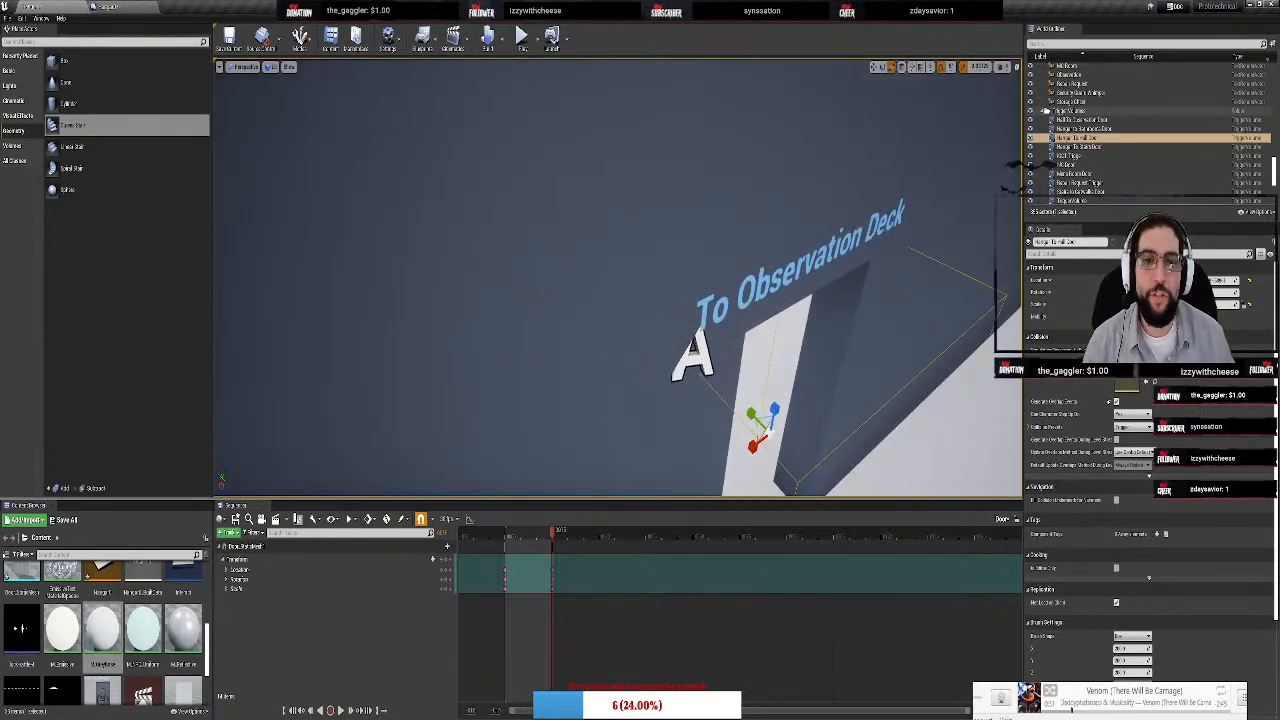
key(f)
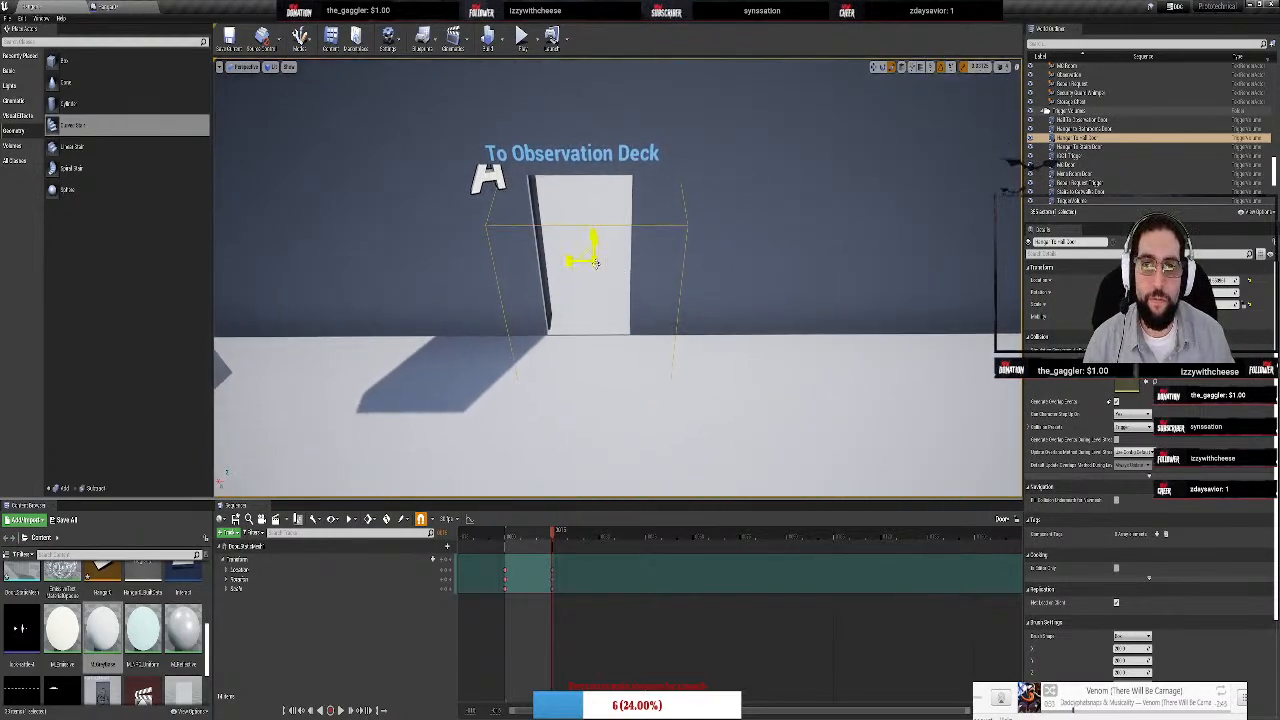
drag(595, 263, 640, 258)
Adjust the scale of the trigger volume at the Prototechnician's Office door
right_drag(686, 266, 560, 275)
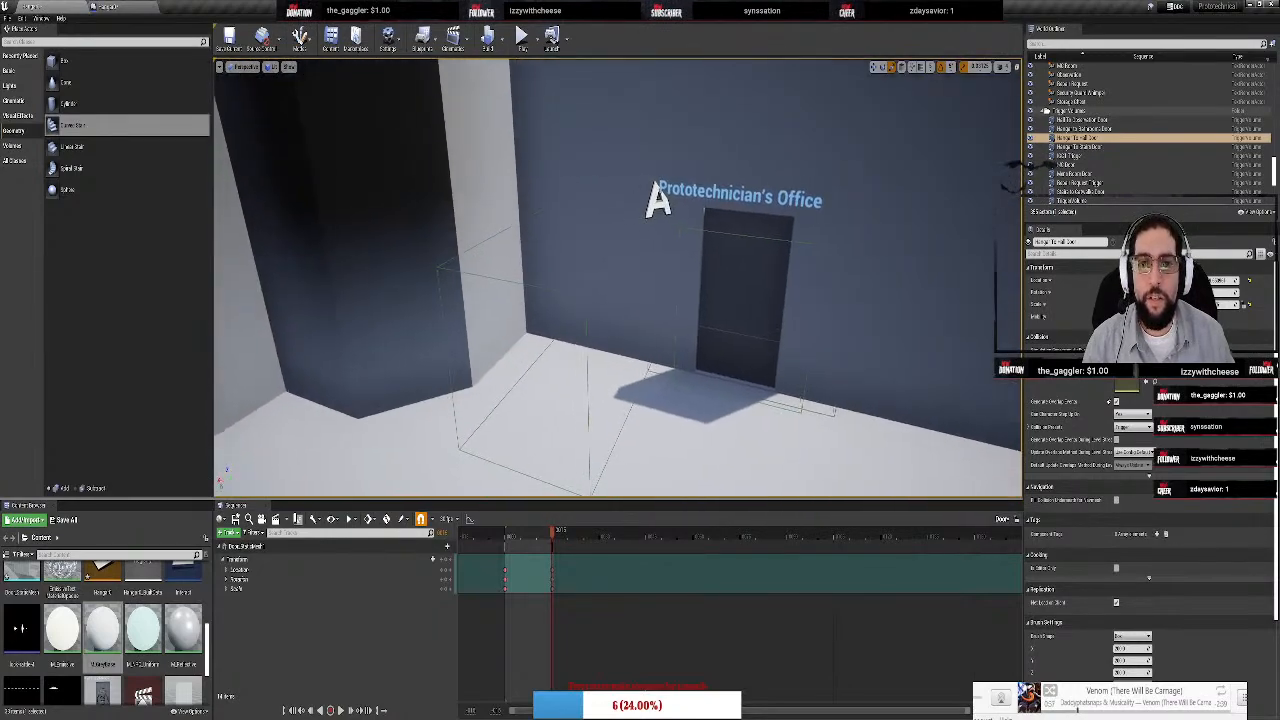
right_drag(852, 248, 846, 248)
click(828, 243)
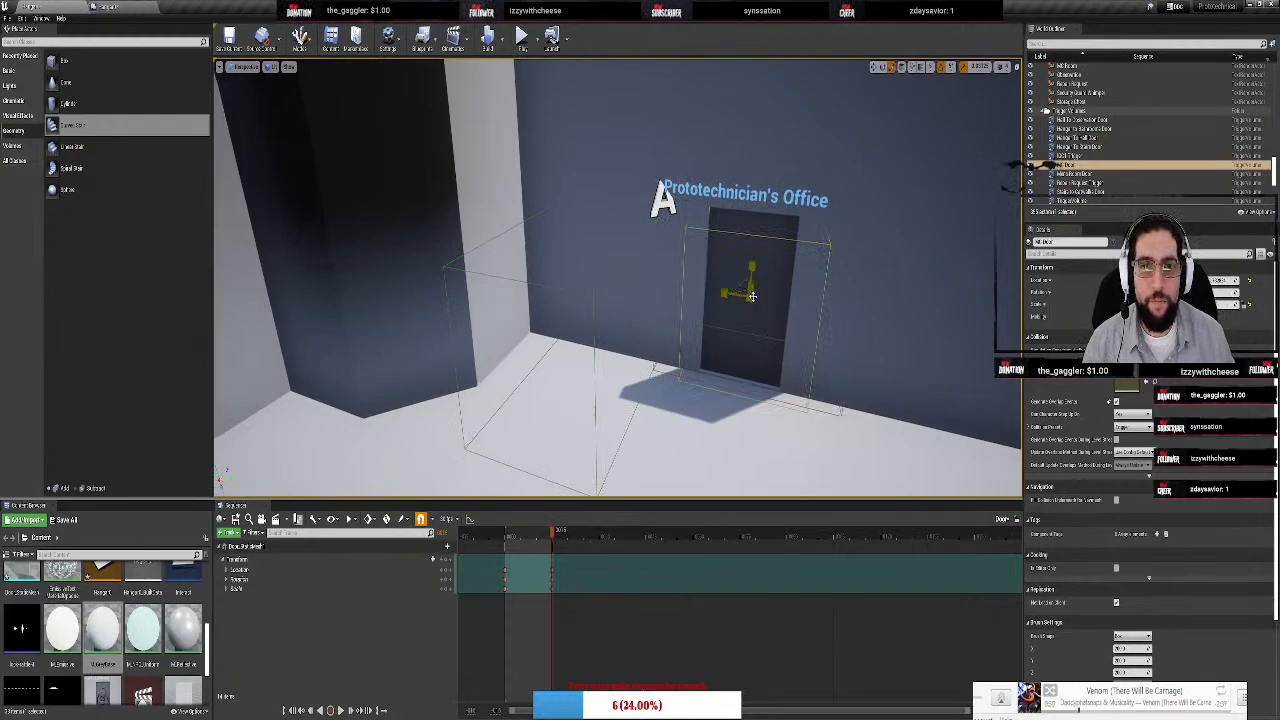
mouse_move(748, 295)
mouse_down()
mouse_move(805, 270)
mouse_move(754, 298)
mouse_up()
Delete the box component from the first door static mesh actor, keeping its static mesh component
right_drag(754, 288, 470, 350)
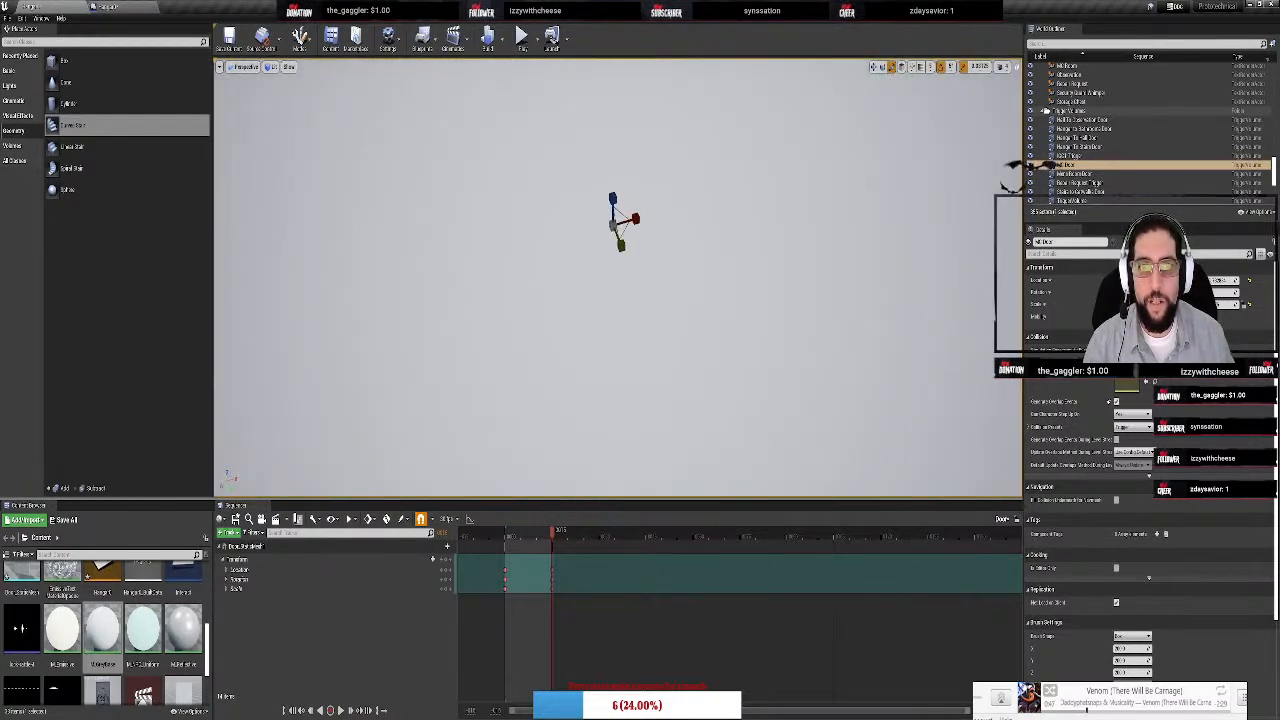
mouse_move(786, 236)
right_down()
mouse_move(730, 210)
mouse_move(786, 236)
right_up()
click(773, 240)
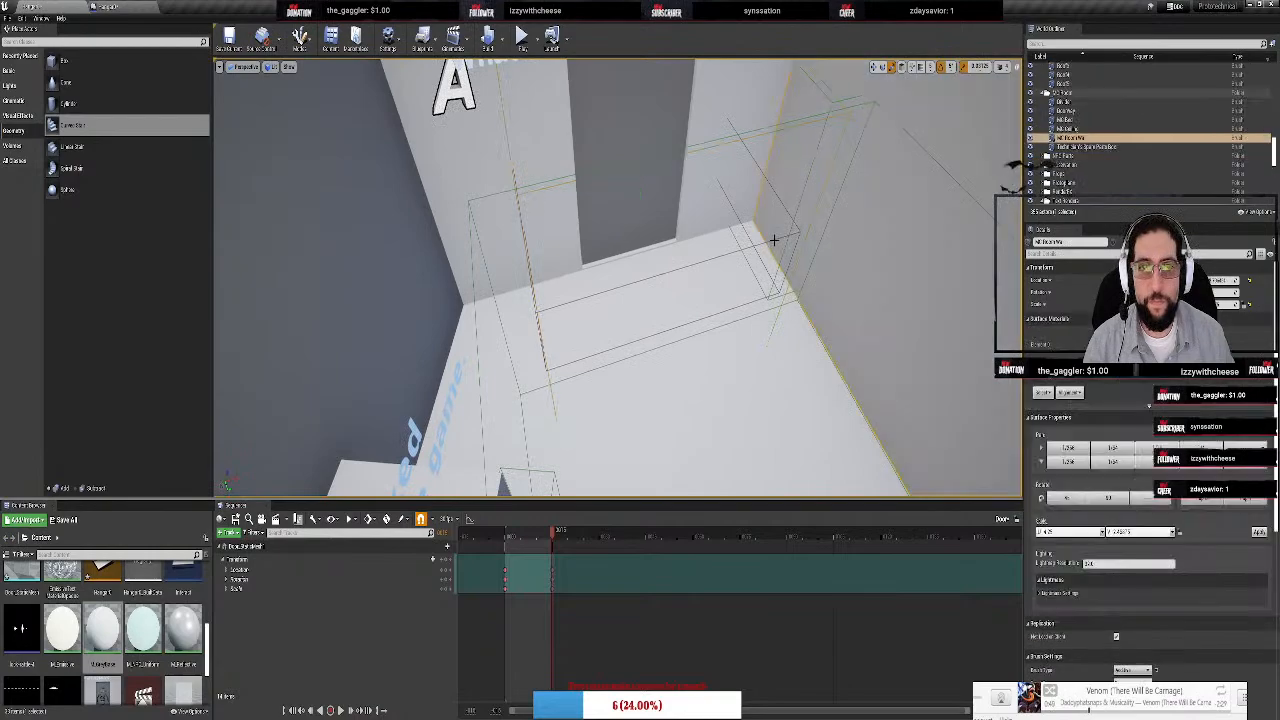
scroll(1074, 173, down, 8)
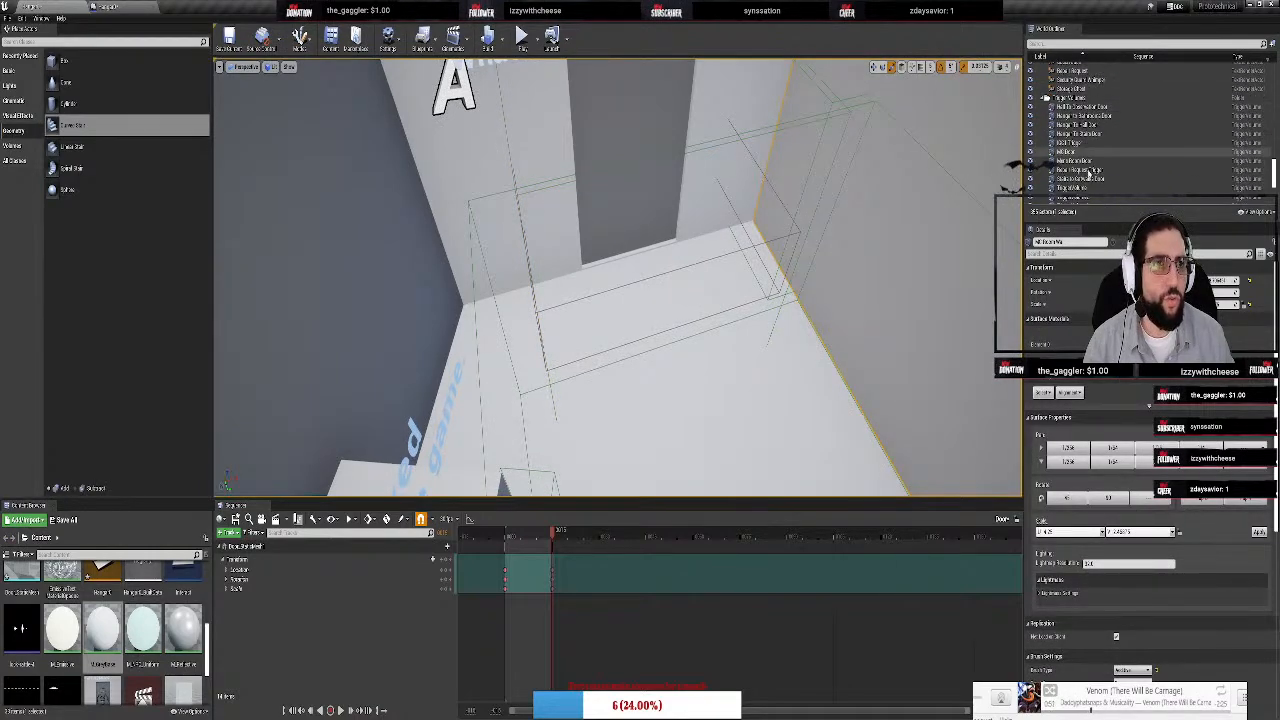
click(1068, 127)
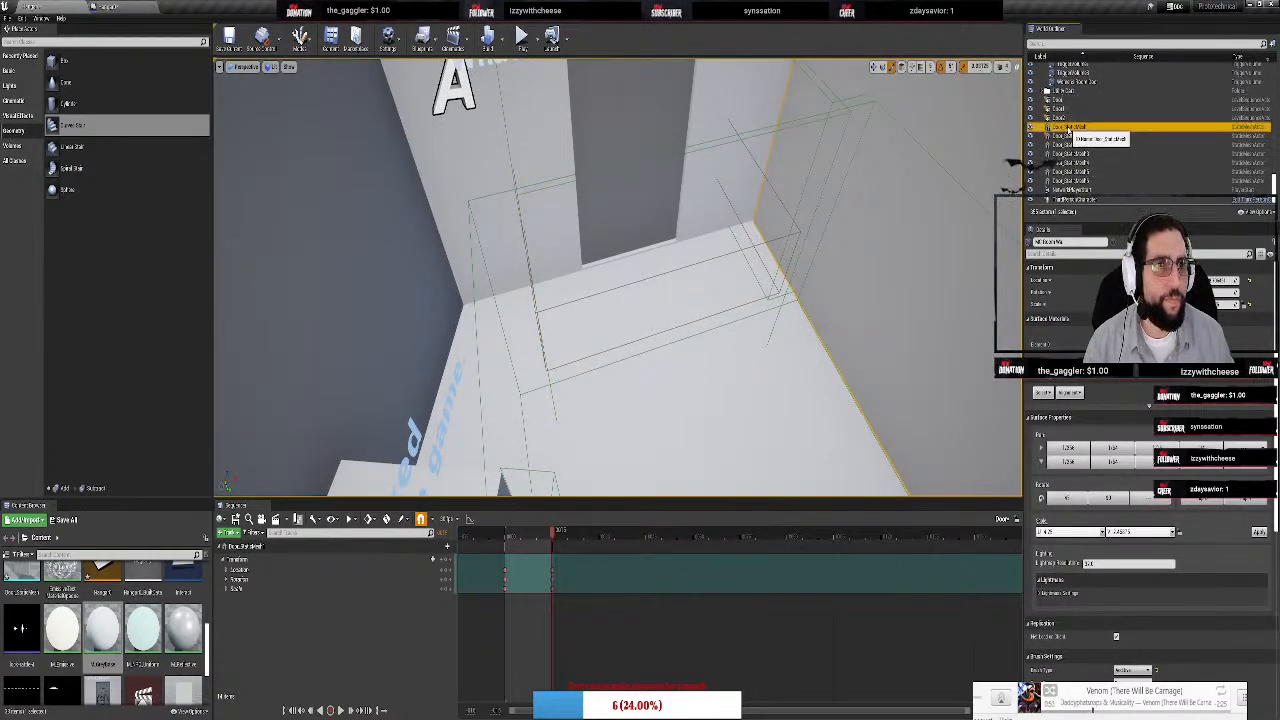
click(1060, 305)
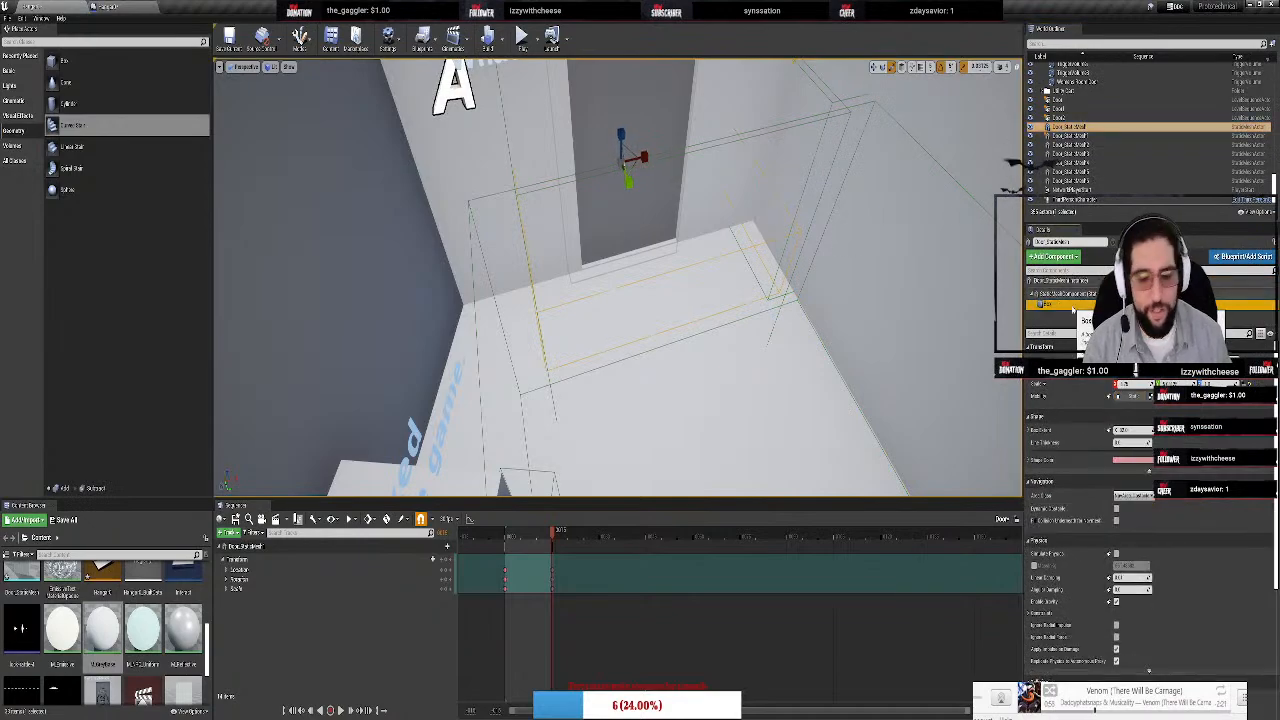
click(1066, 294)
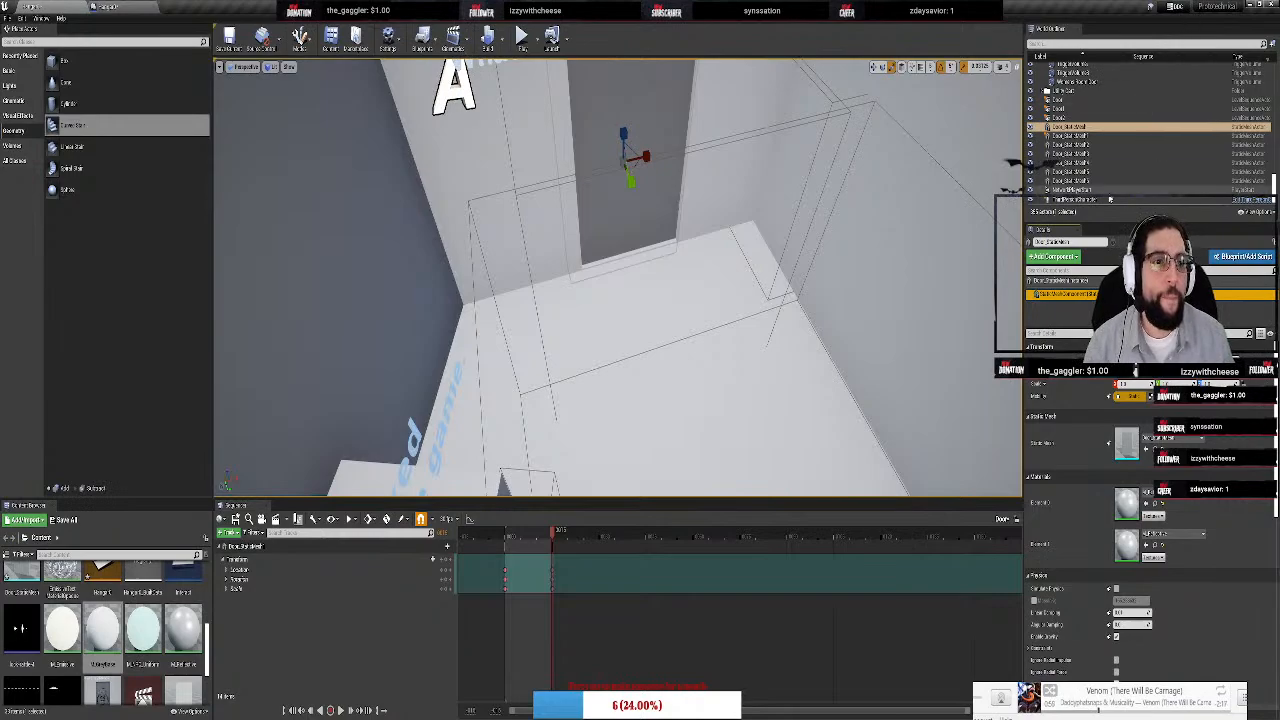
Shift the Hall To Observation Door trigger volume sideways along the wall in front of the door
right_drag(810, 210, 728, 225)
click(728, 225)
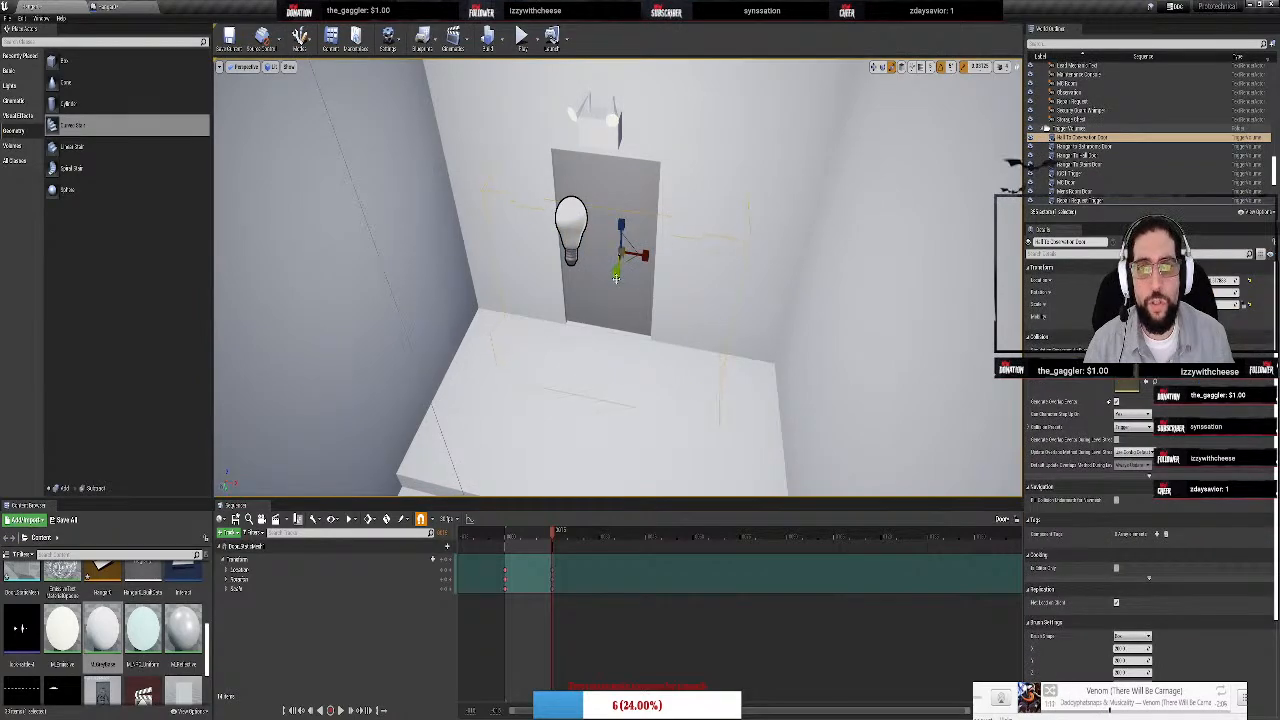
drag(650, 253, 632, 252)
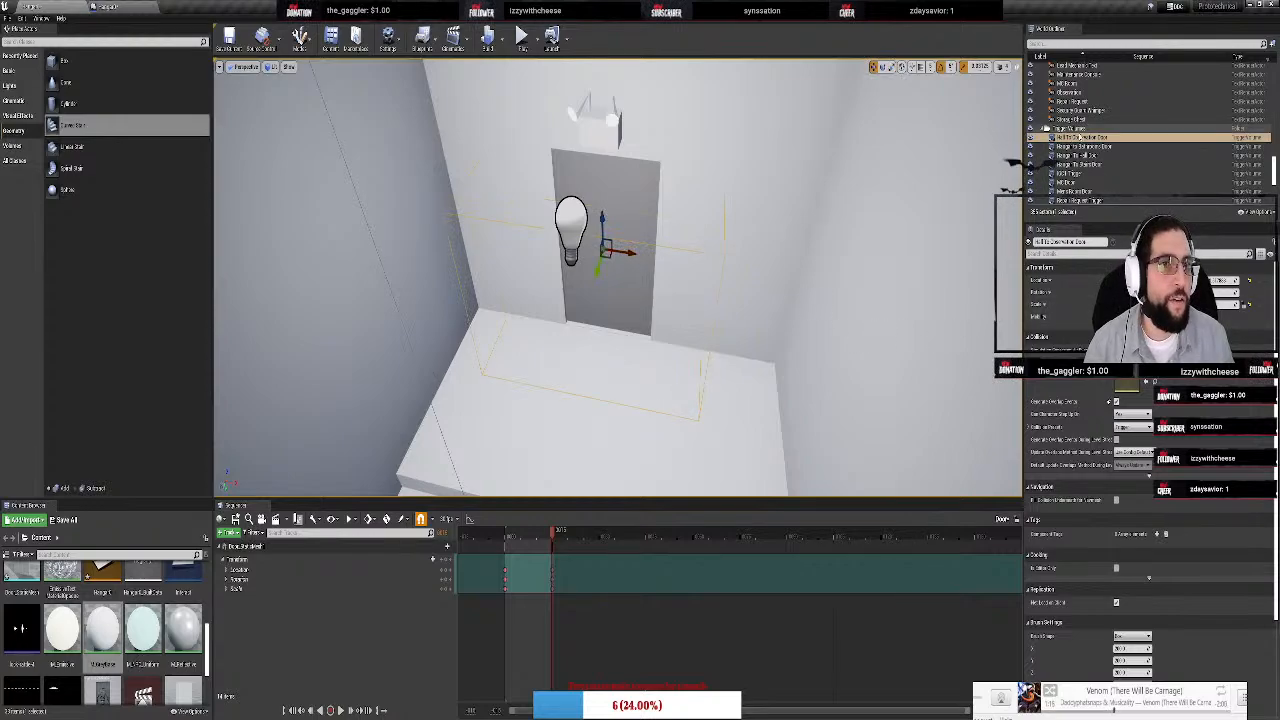
Open the level sequence assigned to the Door sequence actor
scroll(1090, 140, down, 3)
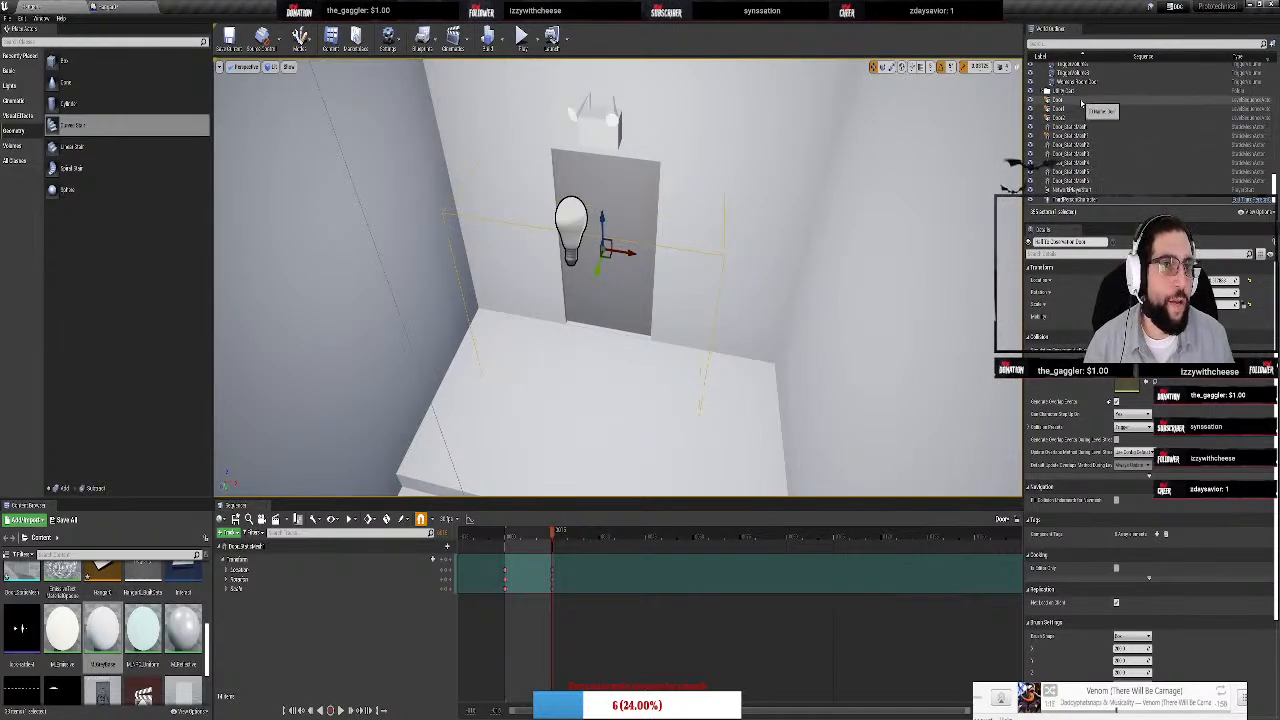
click(1082, 101)
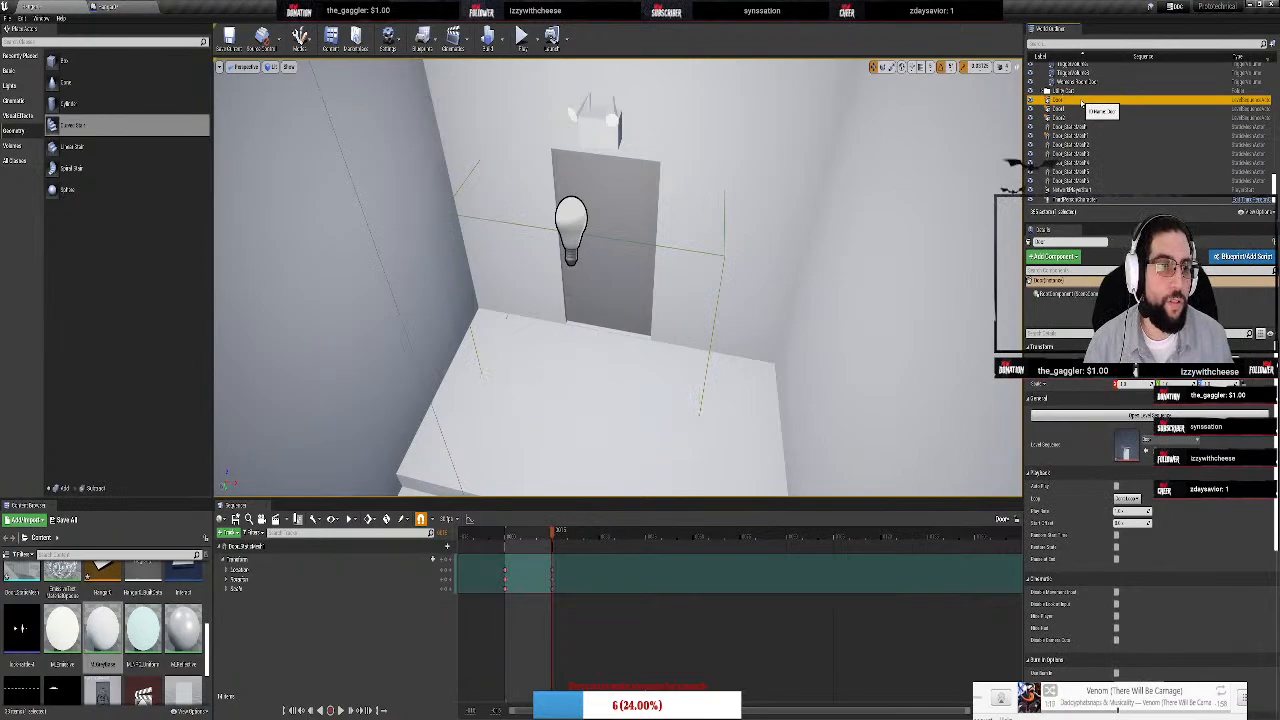
click(1113, 419)
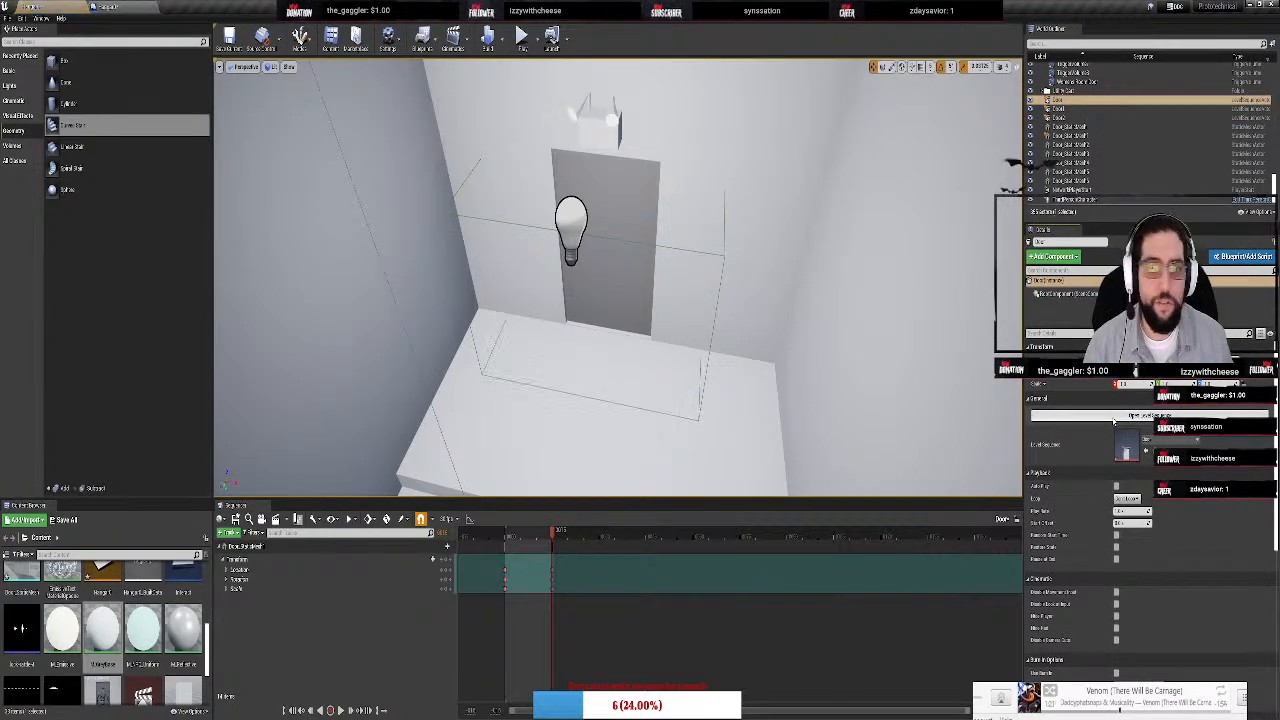
Shift the open keyframes in the Door1 level sequence earlier and shorten its playback range to end at frame 30
key(f)
mouse_move(733, 247)
right_down()
mouse_move(800, 215)
mouse_move(760, 260)
mouse_move(770, 190)
mouse_move(850, 215)
mouse_move(940, 200)
mouse_move(870, 240)
mouse_move(760, 260)
mouse_move(729, 251)
right_up()
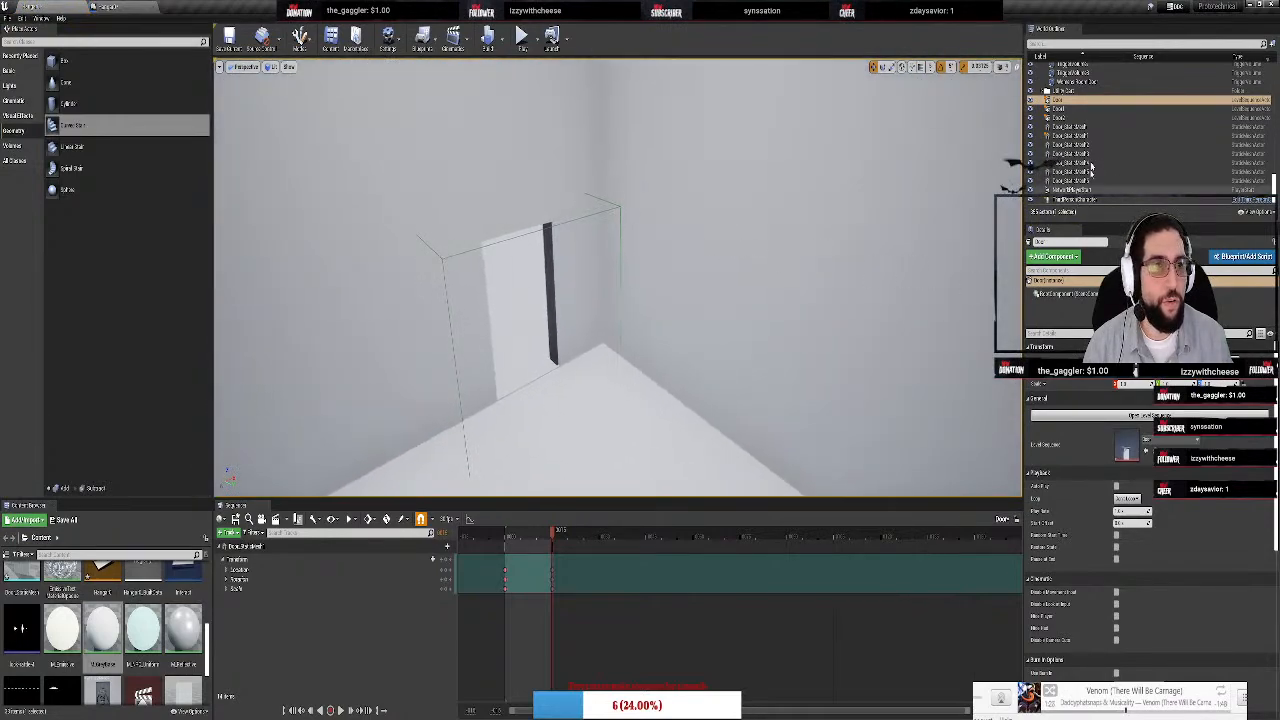
click(1110, 108)
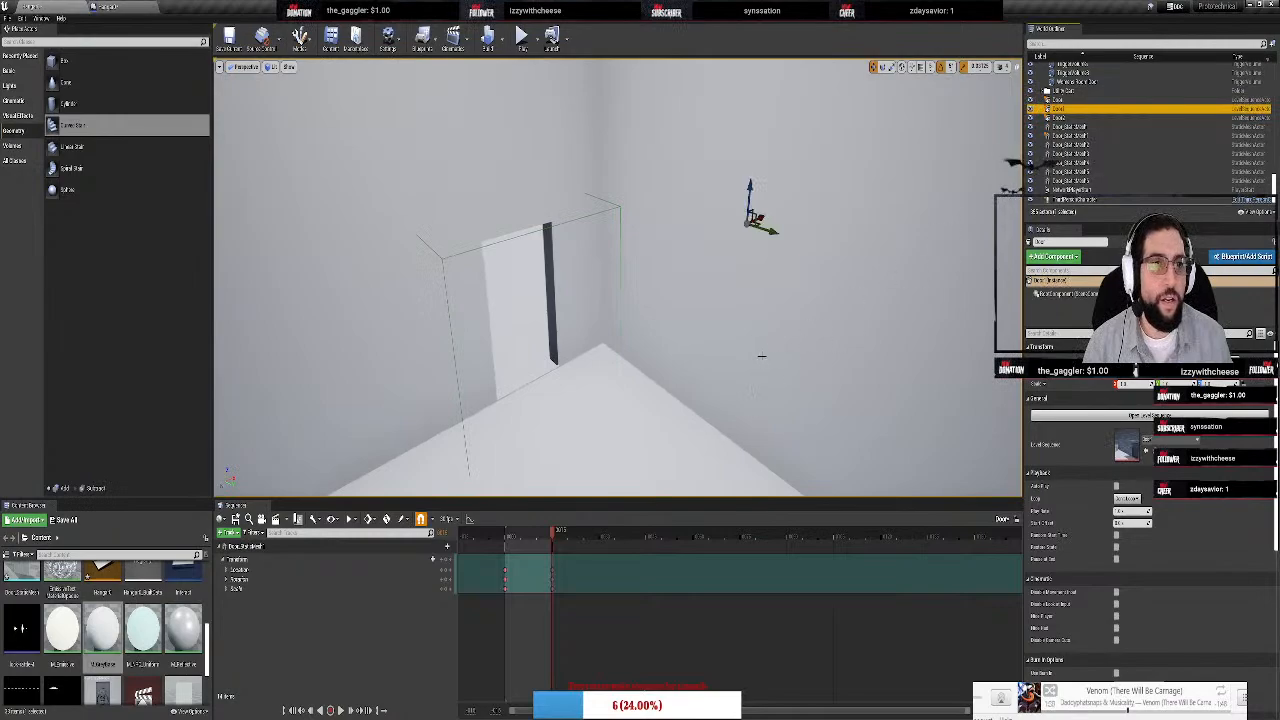
key(f)
right_drag(694, 300, 560, 290)
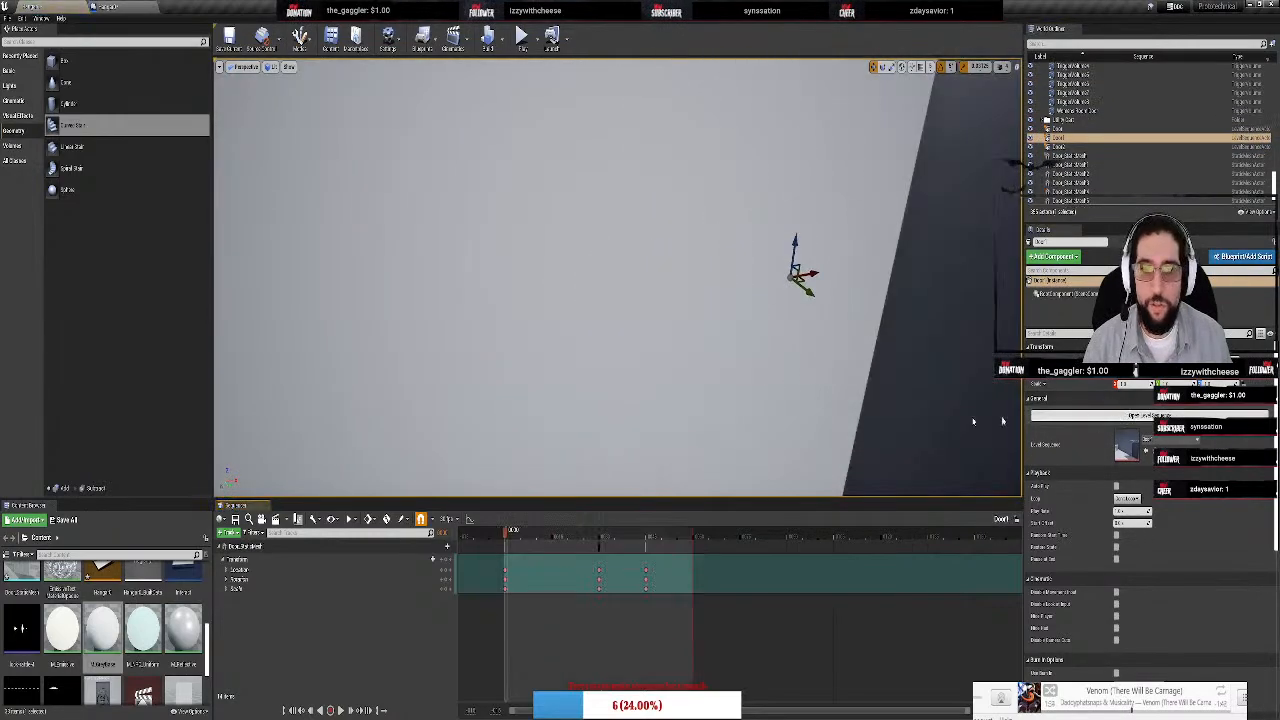
right_drag(623, 462, 674, 387)
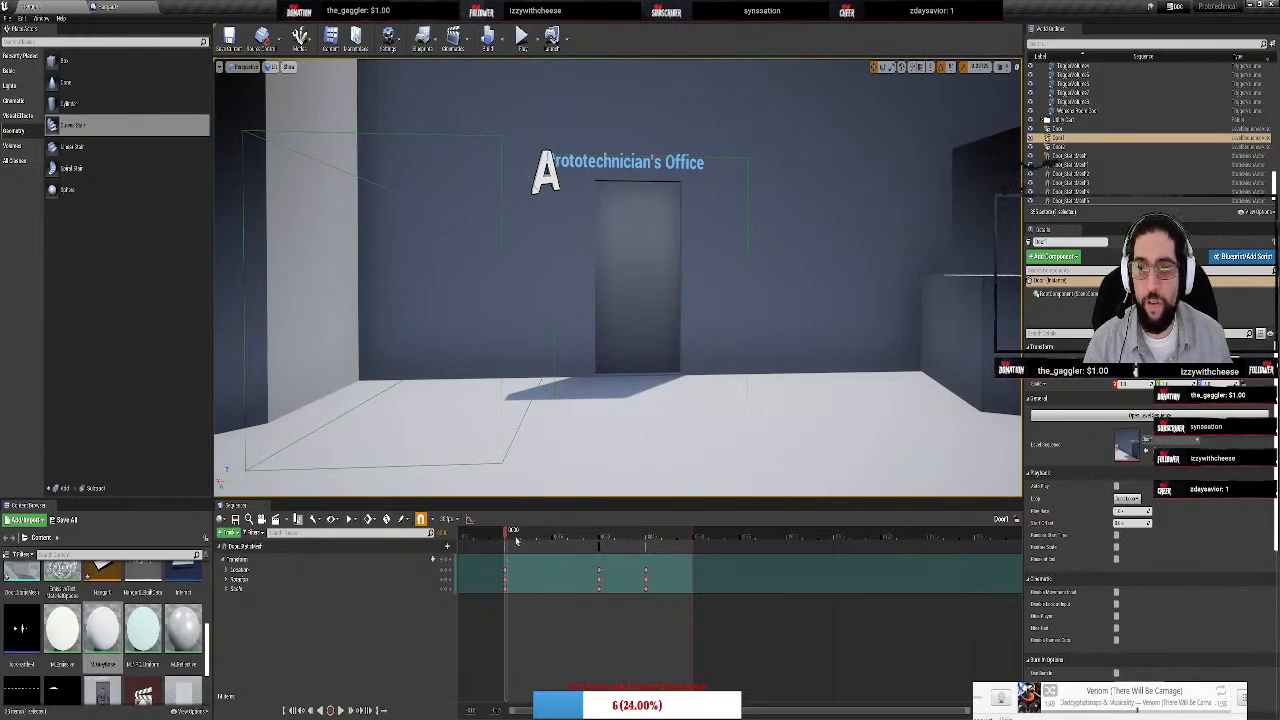
drag(507, 533, 695, 562)
drag(588, 605, 598, 572)
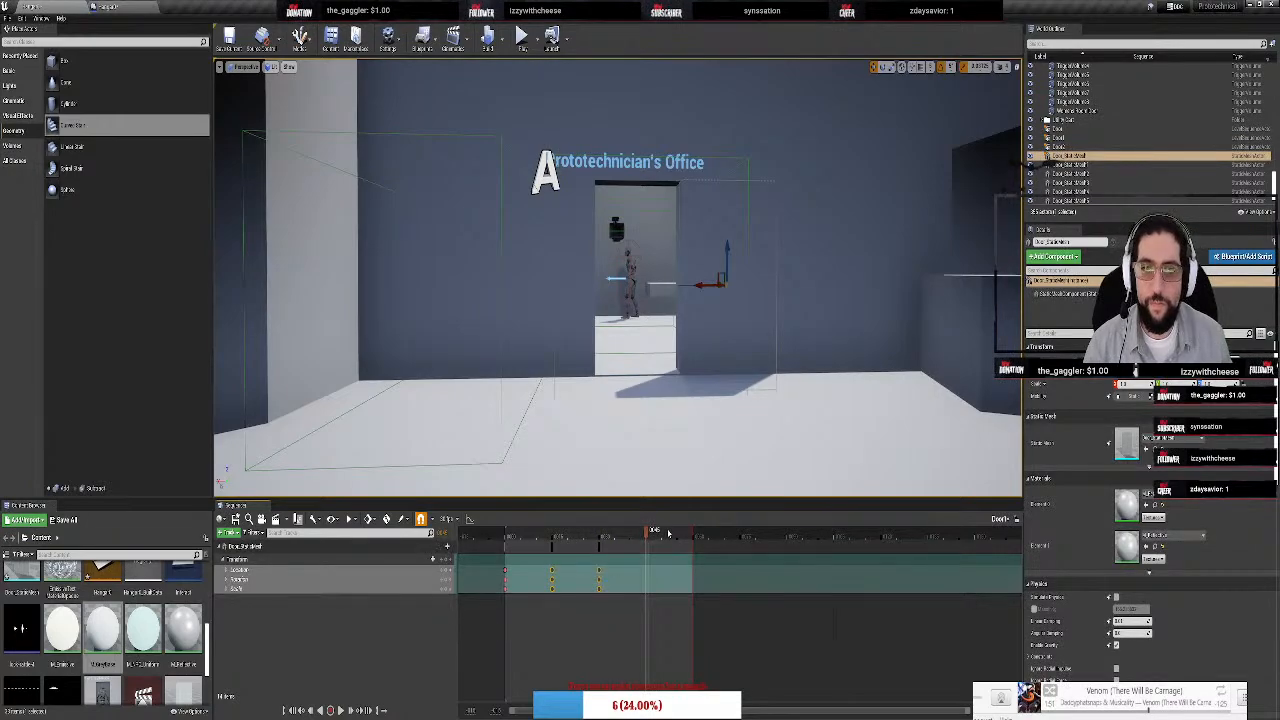
mouse_move(693, 531)
mouse_down()
mouse_move(507, 537)
mouse_move(599, 550)
mouse_up()
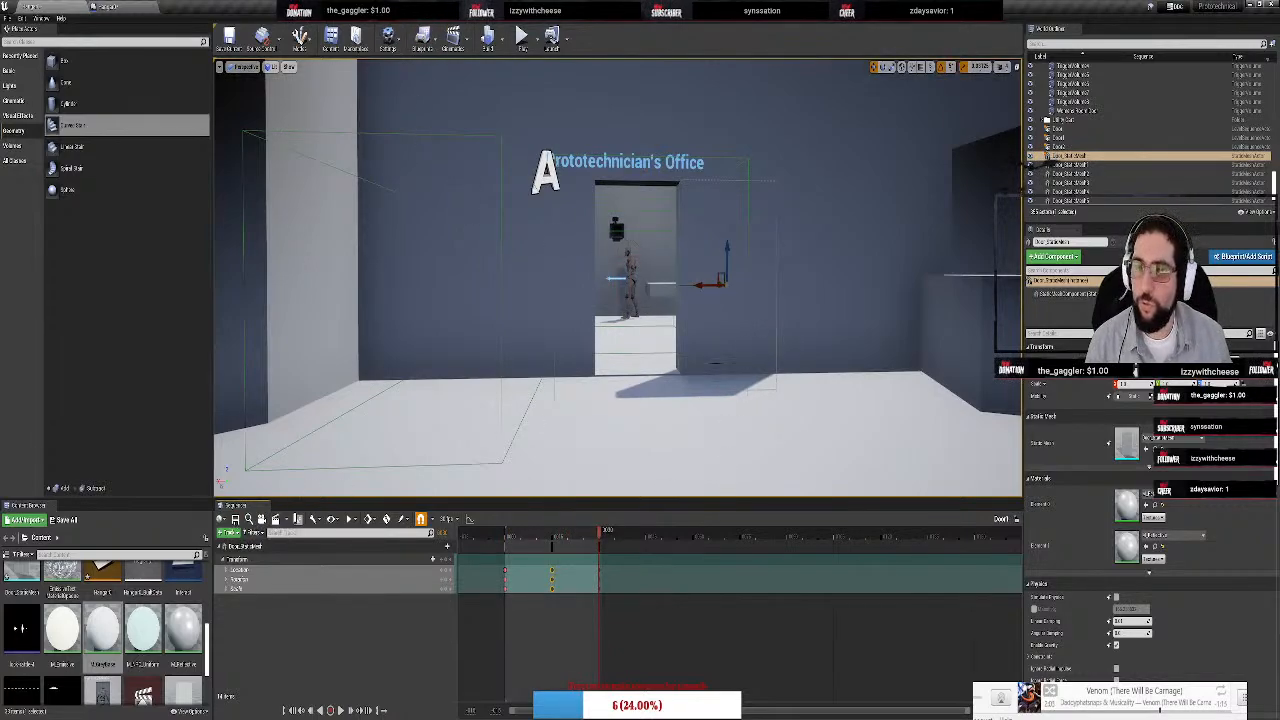
Delete the final keyframes from the Door1 level sequence and shorten its playback range to match the Door sequence's length
click(1062, 129)
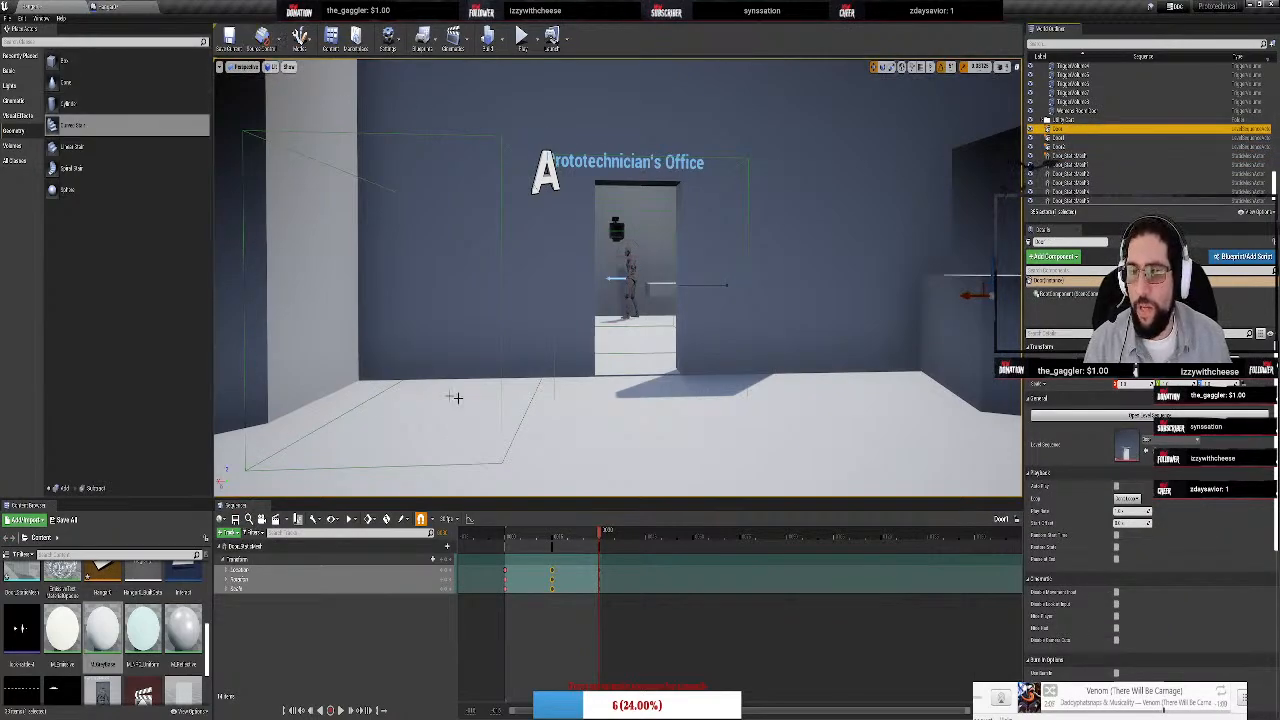
click(1149, 415)
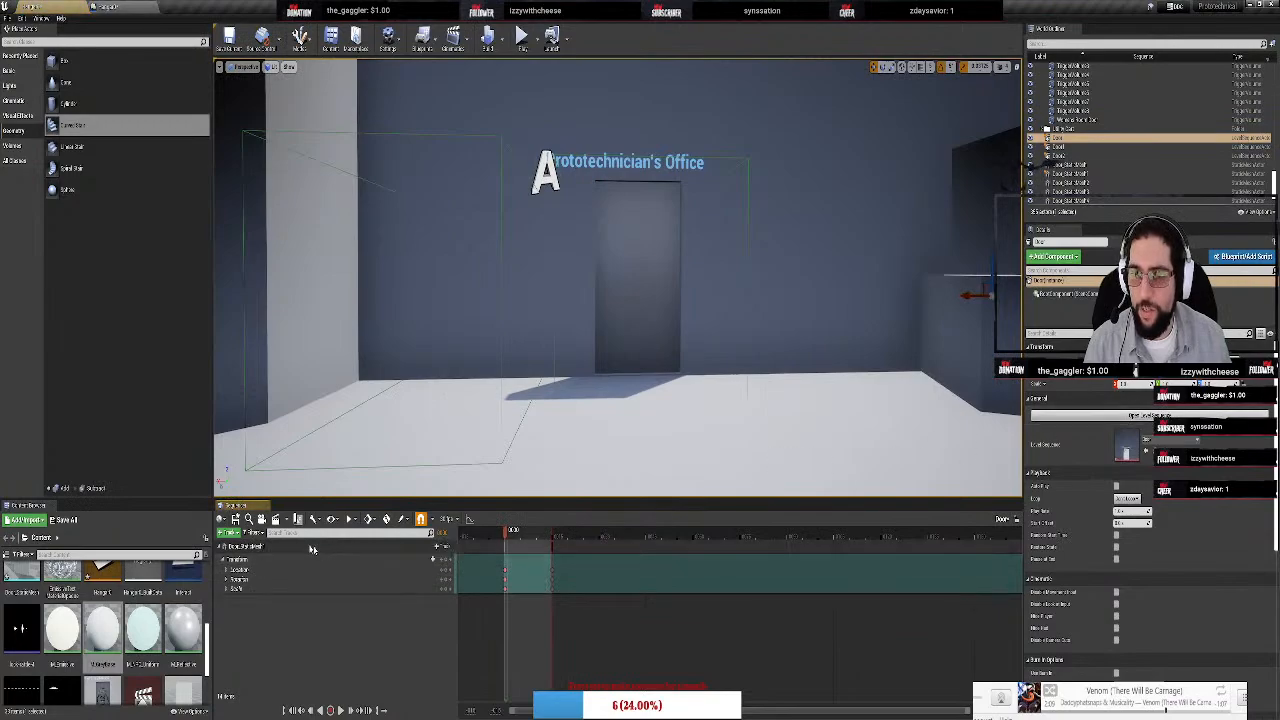
click(1081, 147)
click(1149, 415)
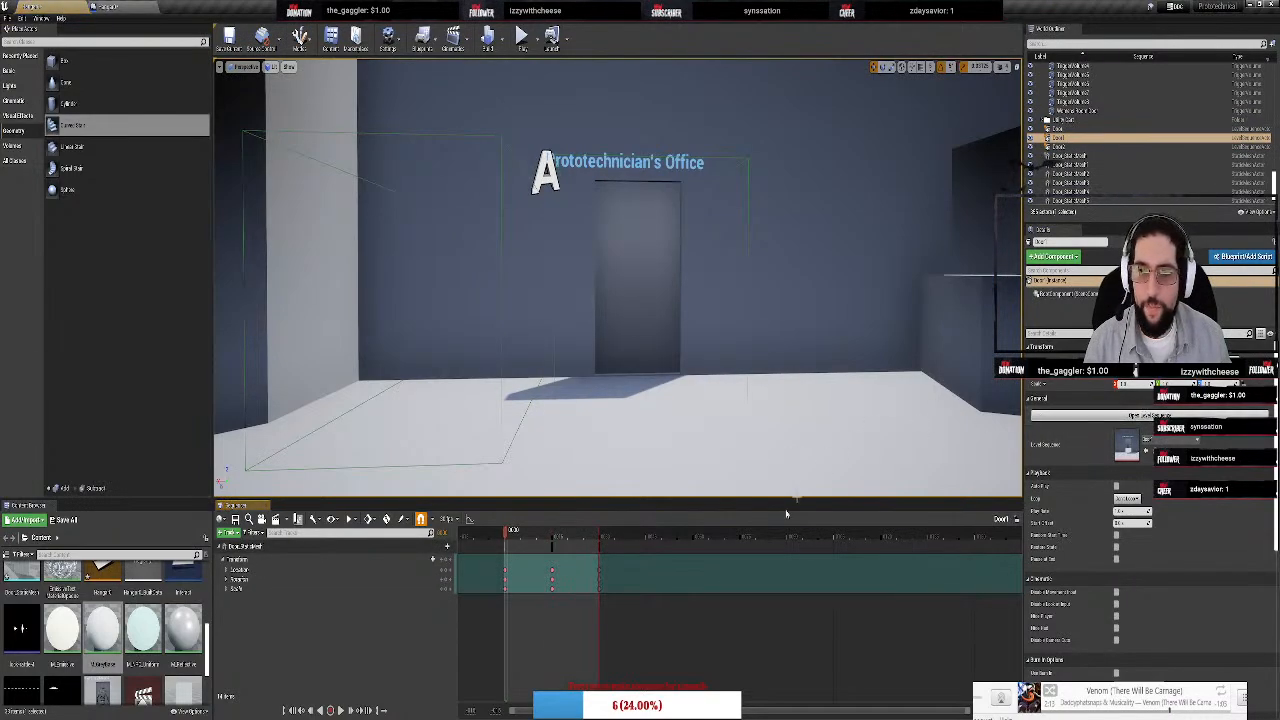
mouse_move(583, 610)
mouse_down()
mouse_move(630, 540)
mouse_move(553, 535)
mouse_up()
key(Delete)
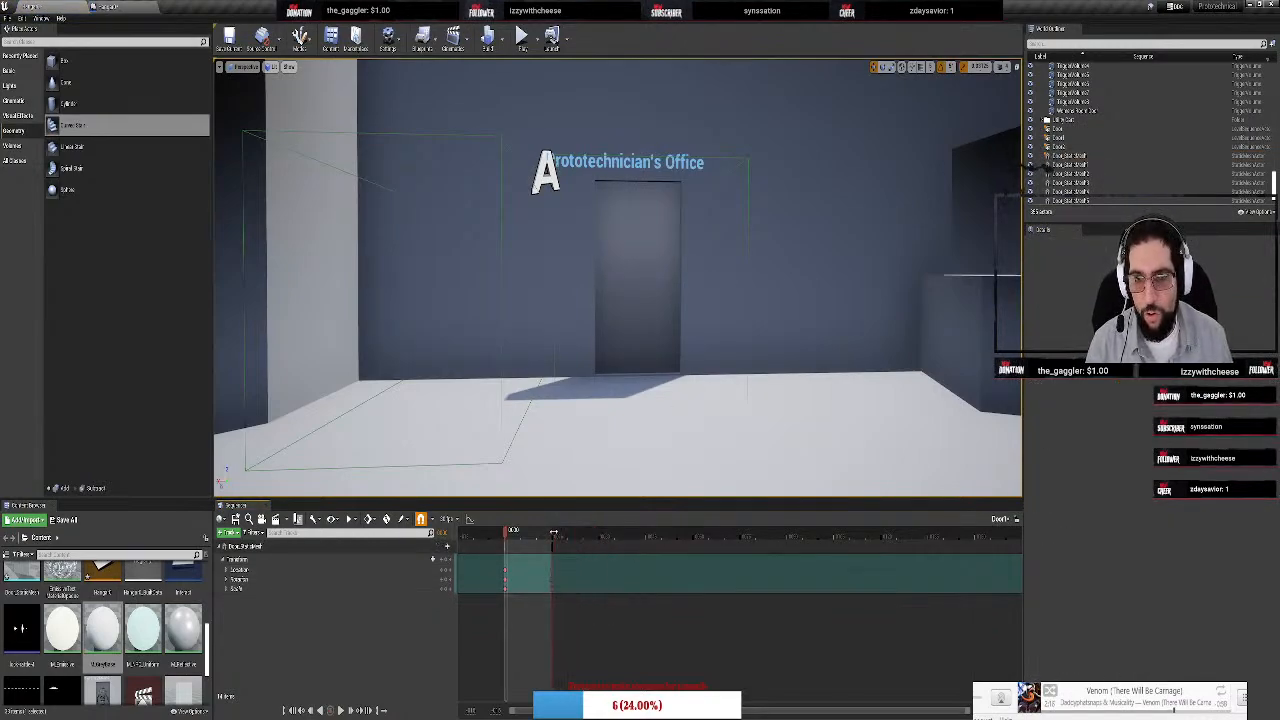
Play-test the level by running the character through the Prototechnician's Office door and back to check its sliding animation
click(522, 40)
key(w)
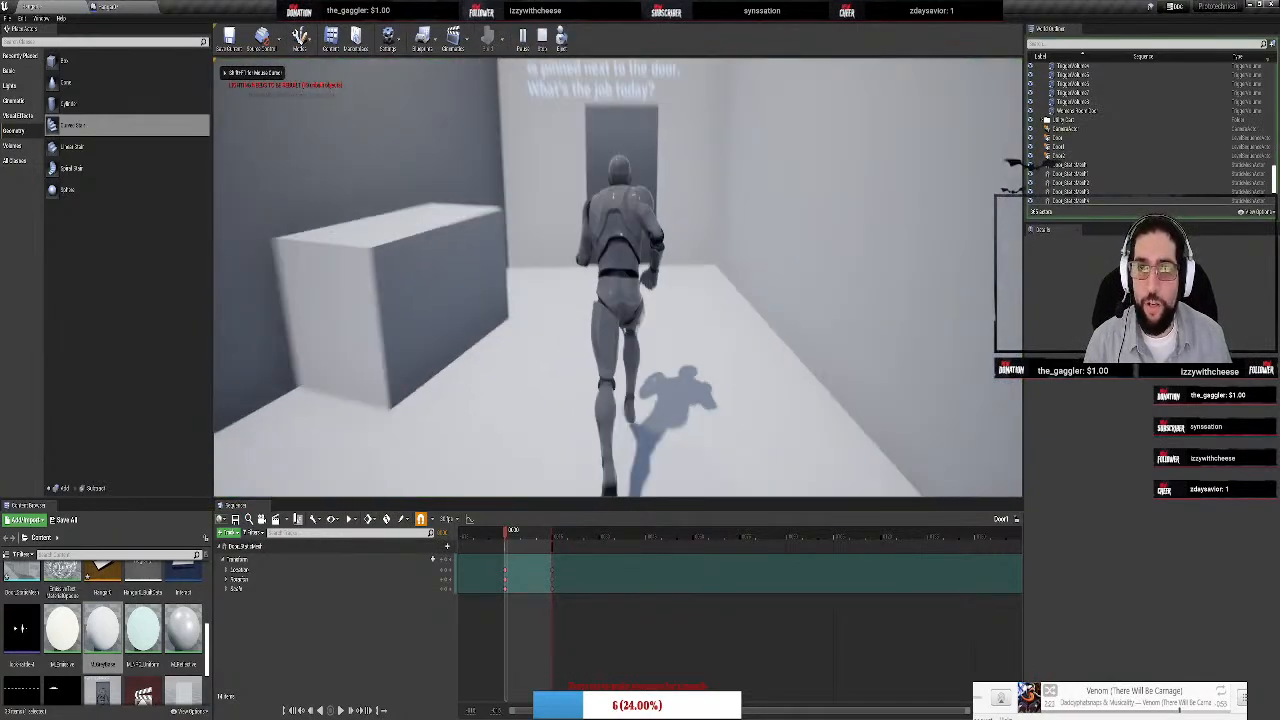
key(w)
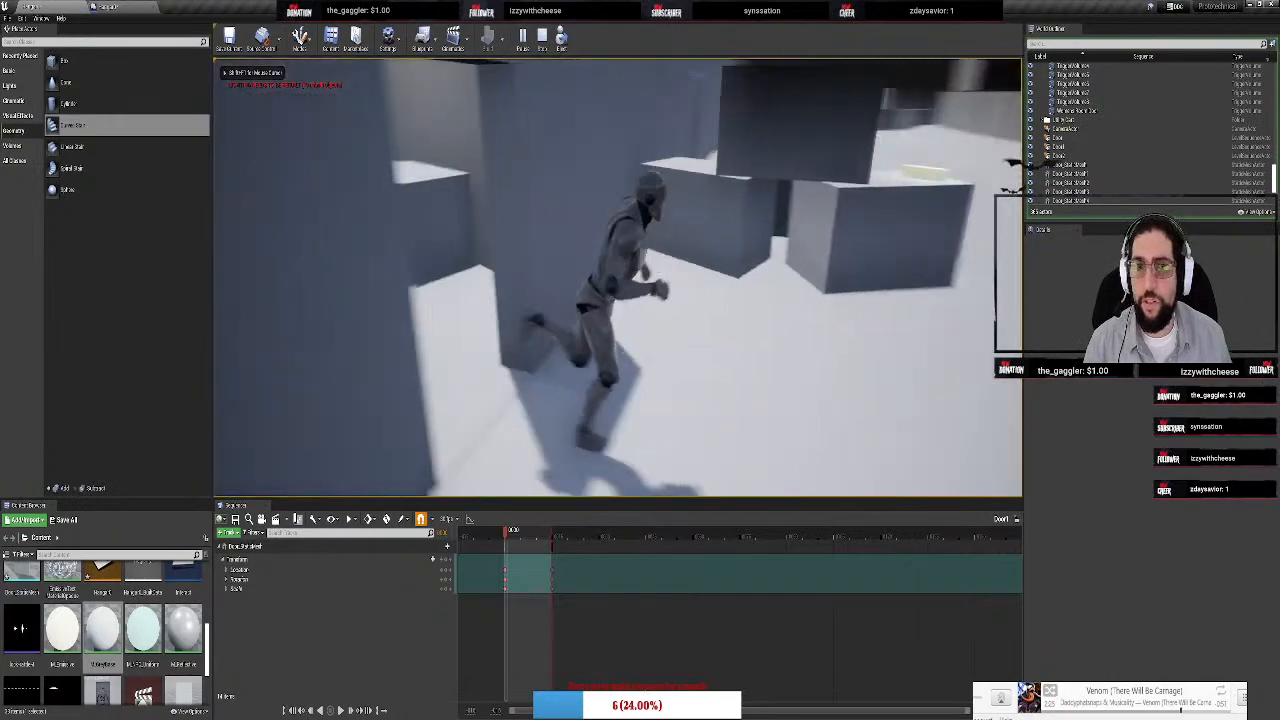
key(s)
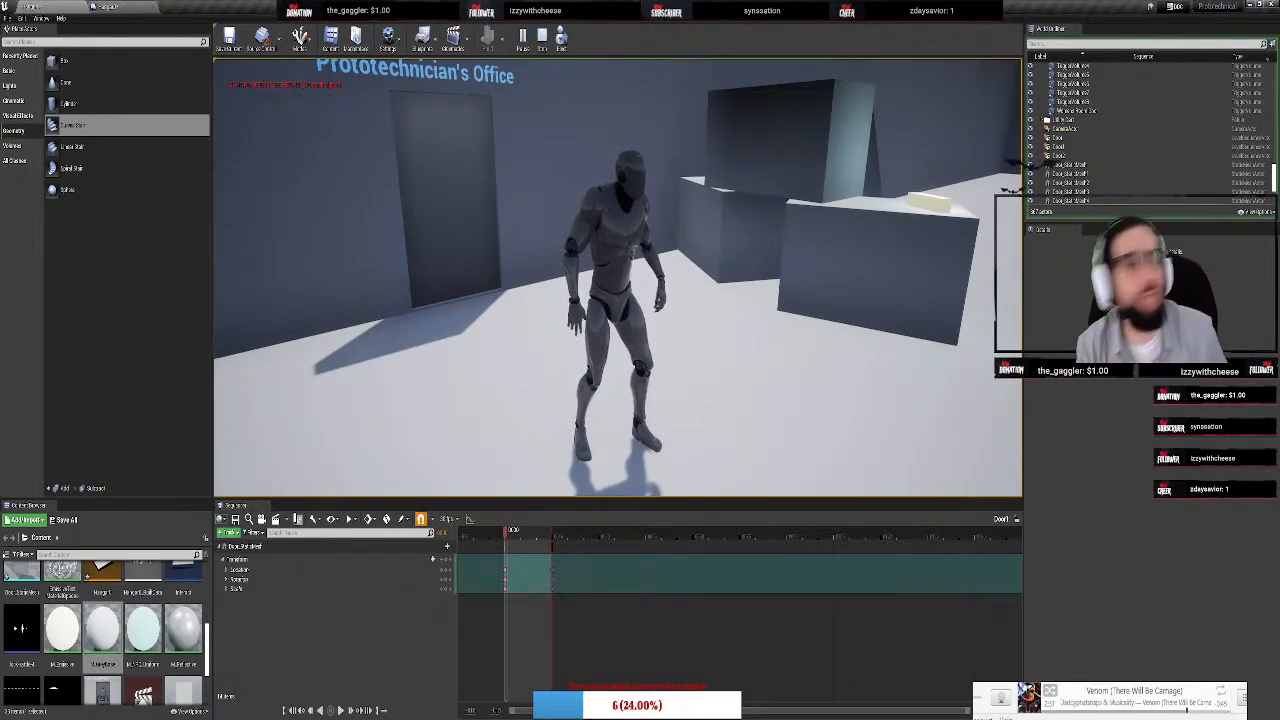
key(w)
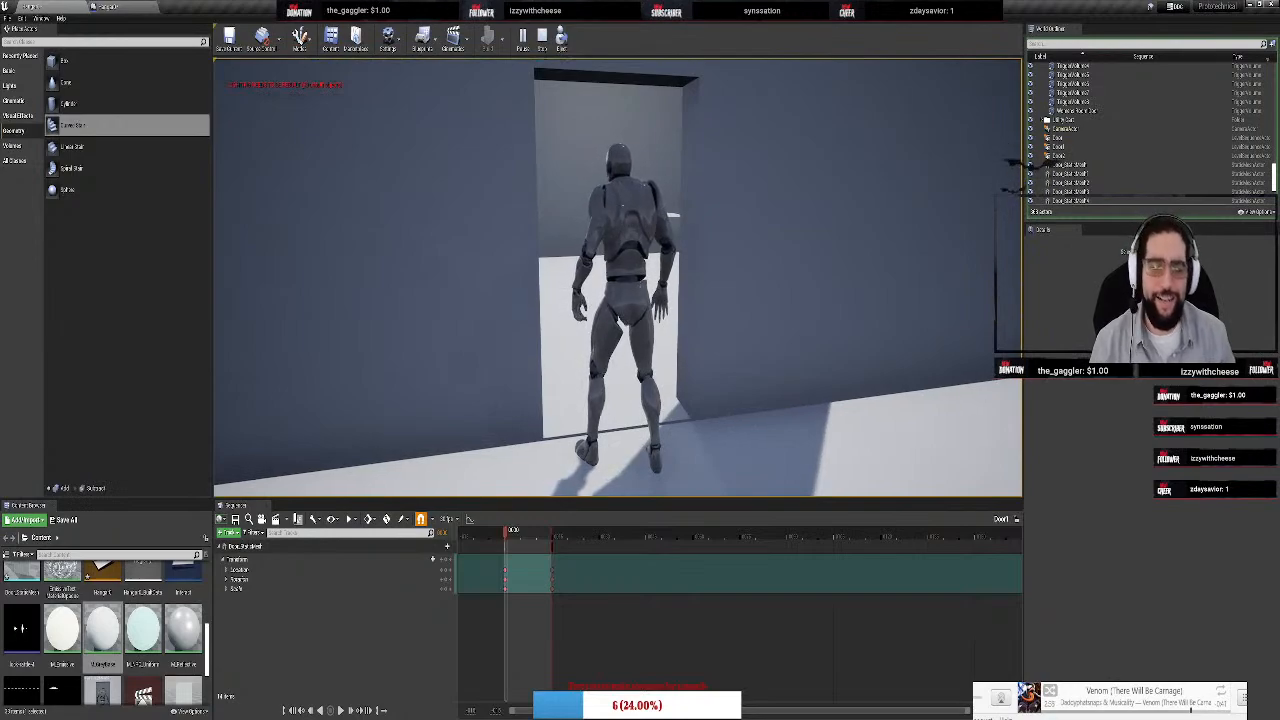
key(s)
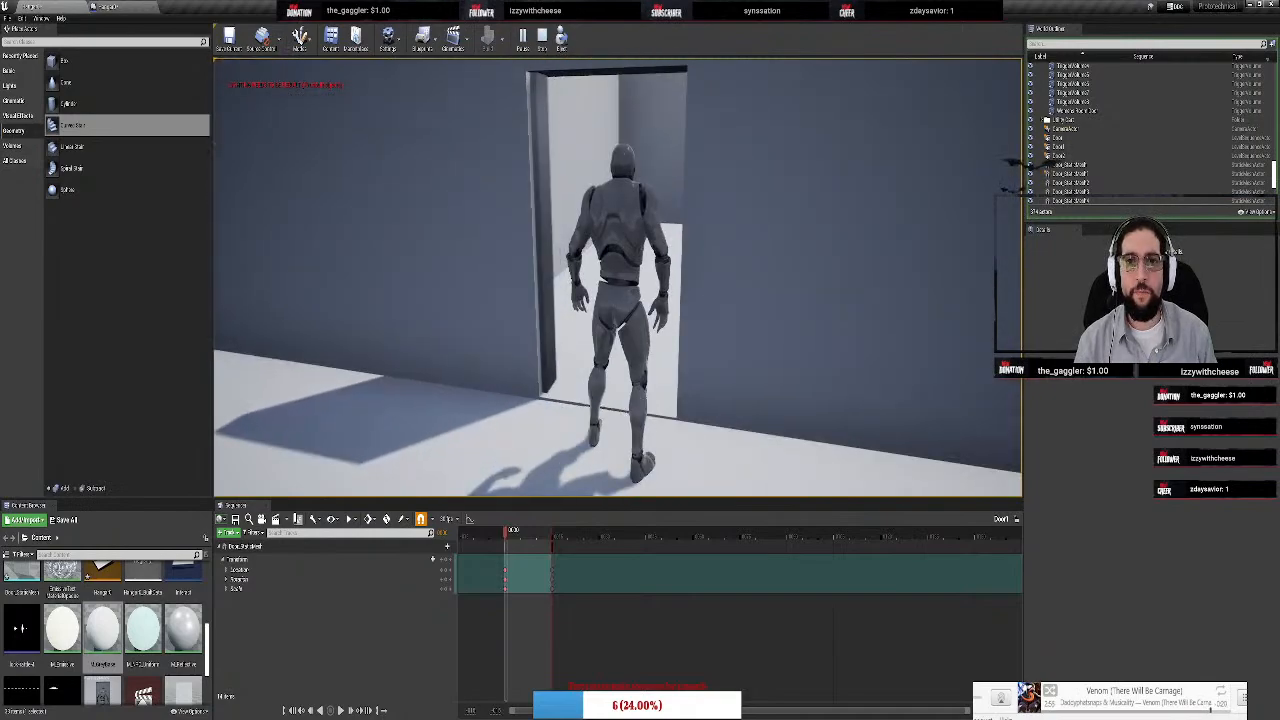
key(Escape)
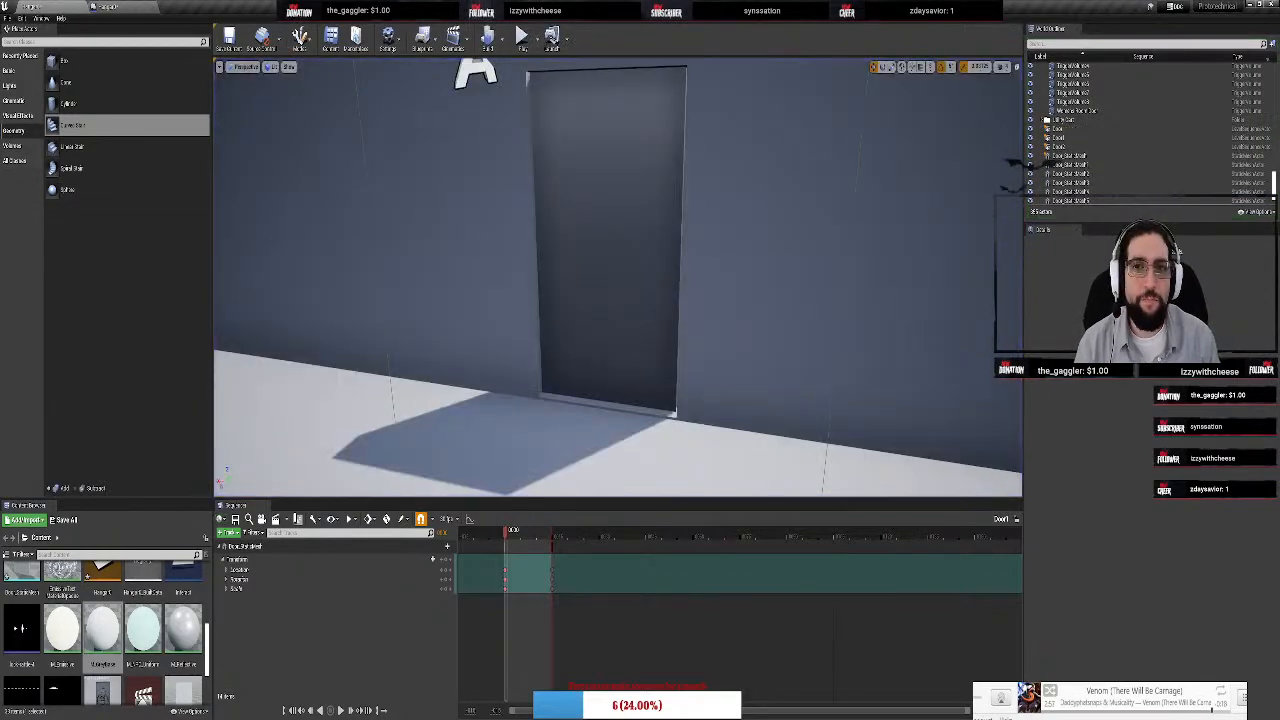
Inspect the Observation Deck door mesh's options and review the Hall to Observation Door nodes in the level blueprint
double_click(1070, 164)
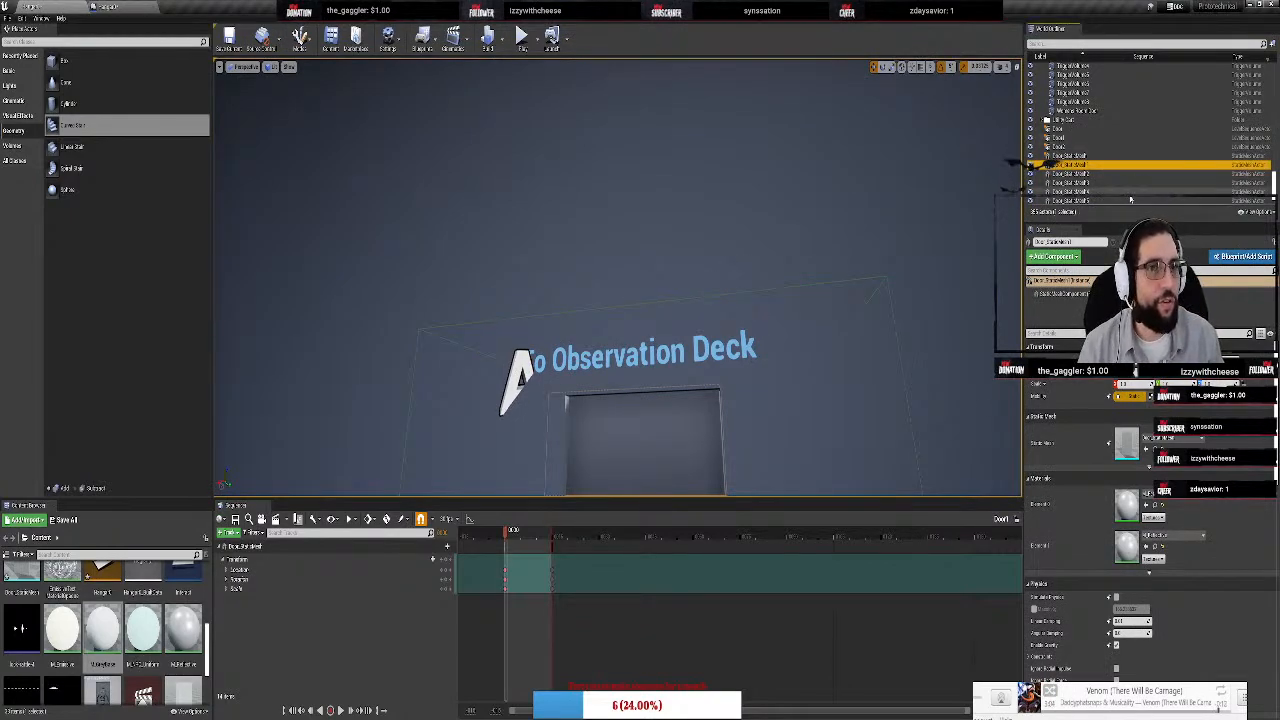
right_click(1127, 165)
mouse_move(1182, 515)
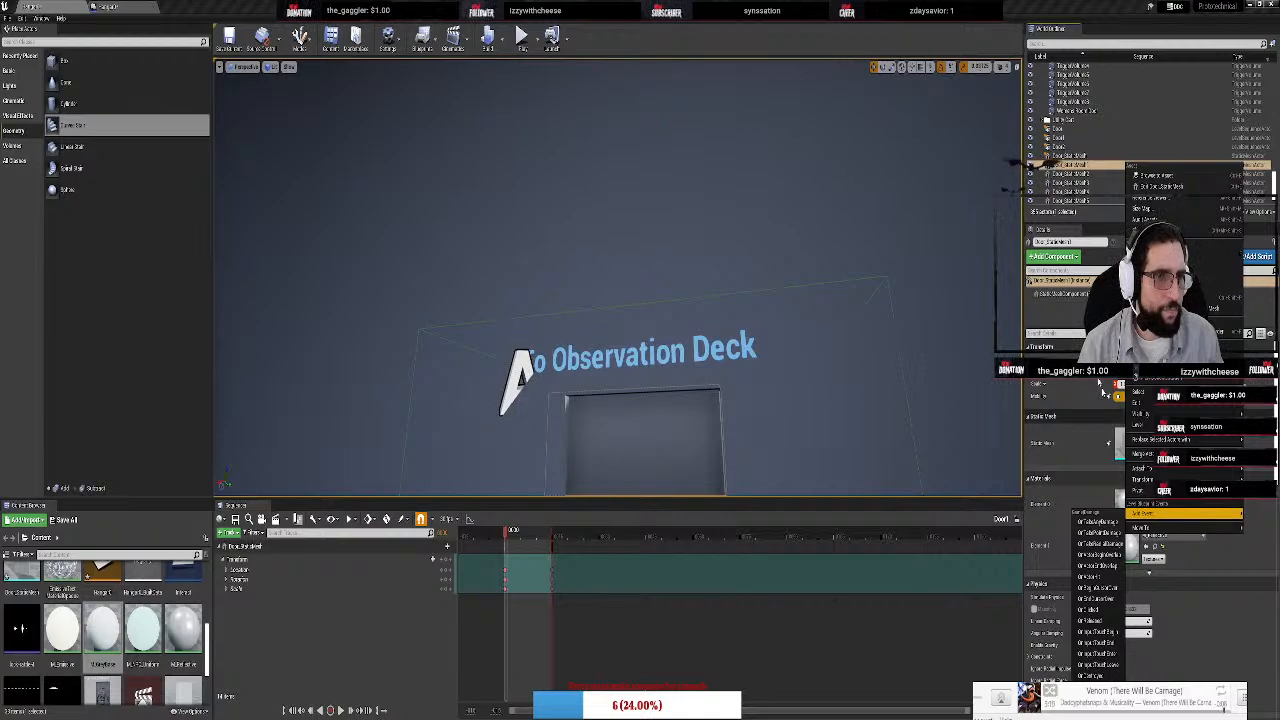
click(1103, 392)
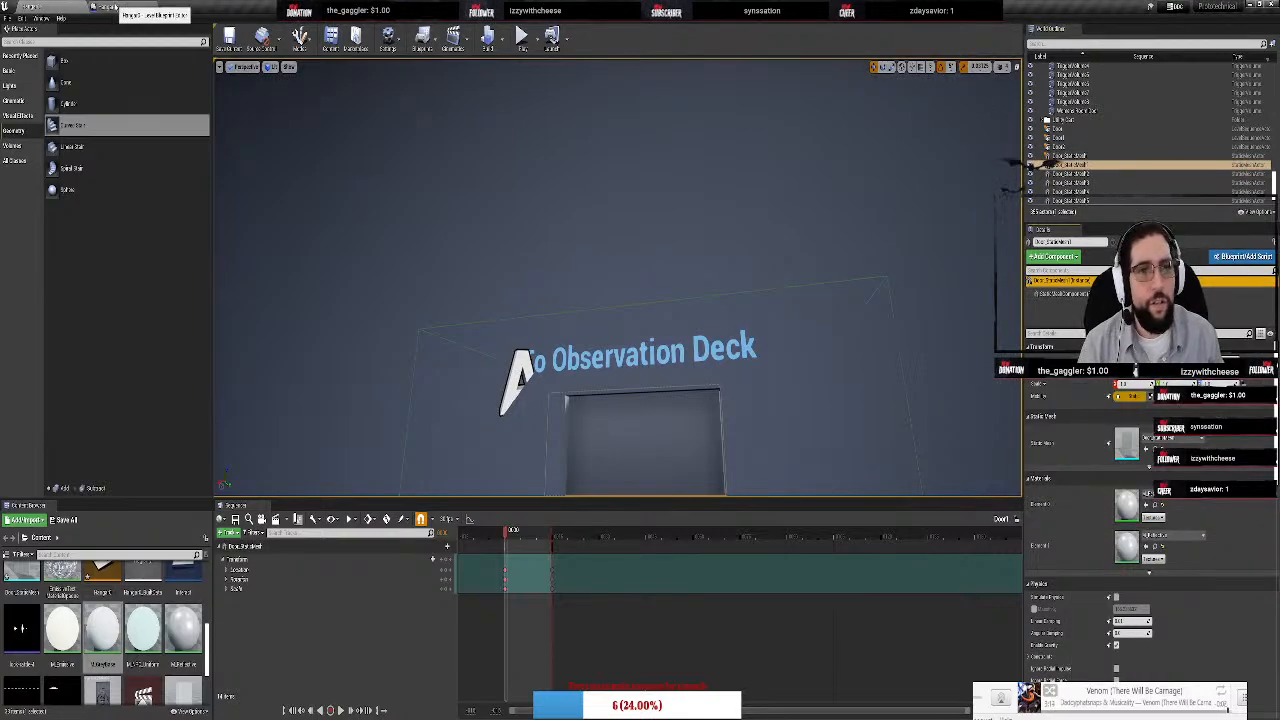
click(110, 7)
right_drag(617, 473, 554, 406)
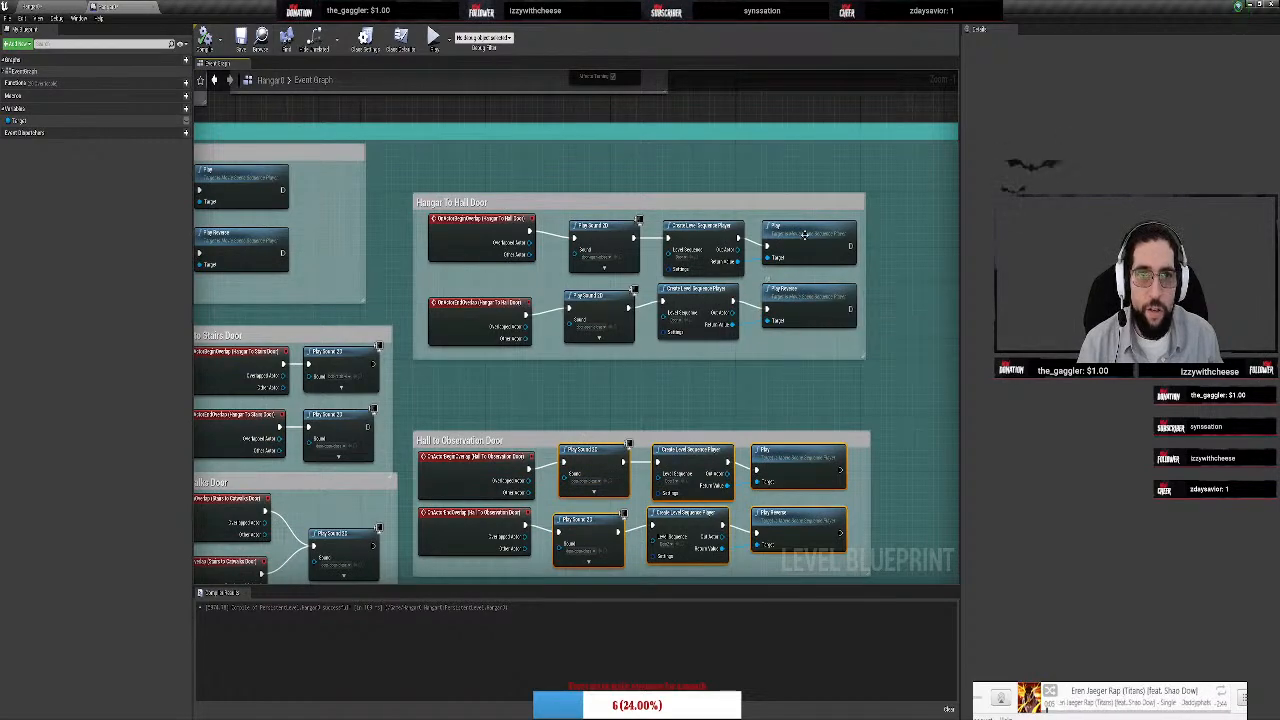
click(74, 5)
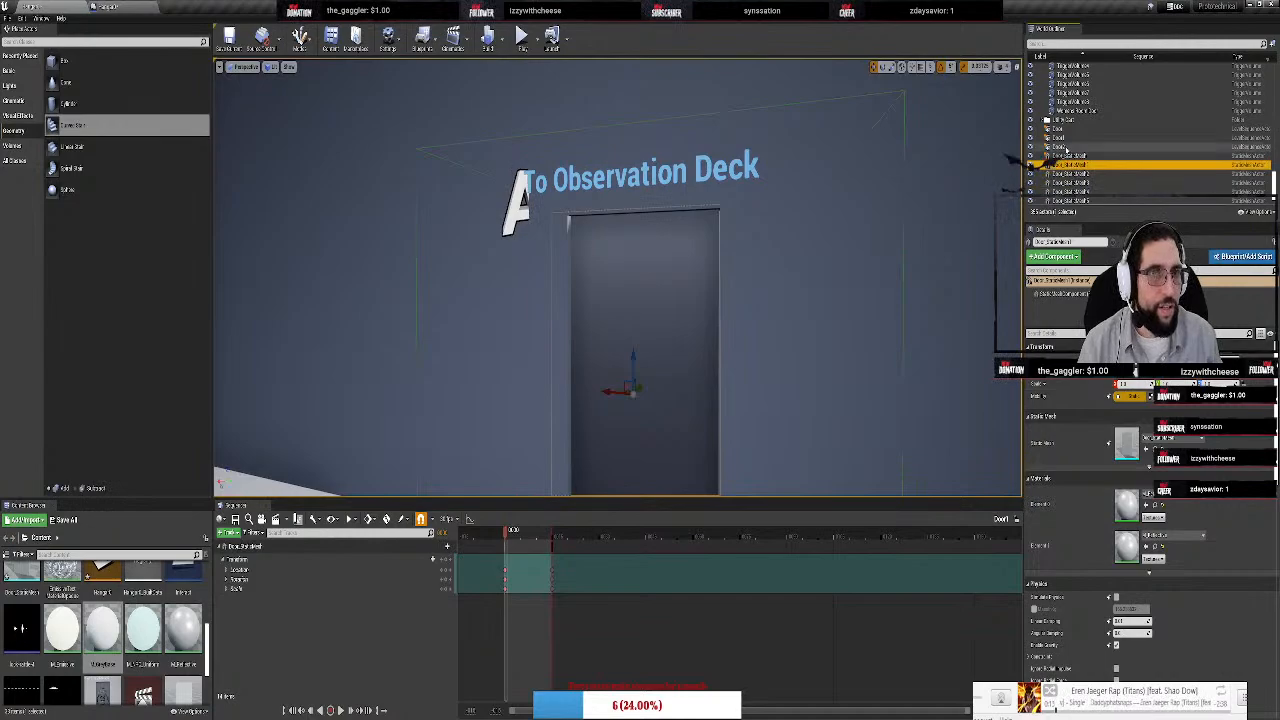
Review the transform section's options in the Door level sequence and save the sequence
click(1070, 138)
click(1106, 130)
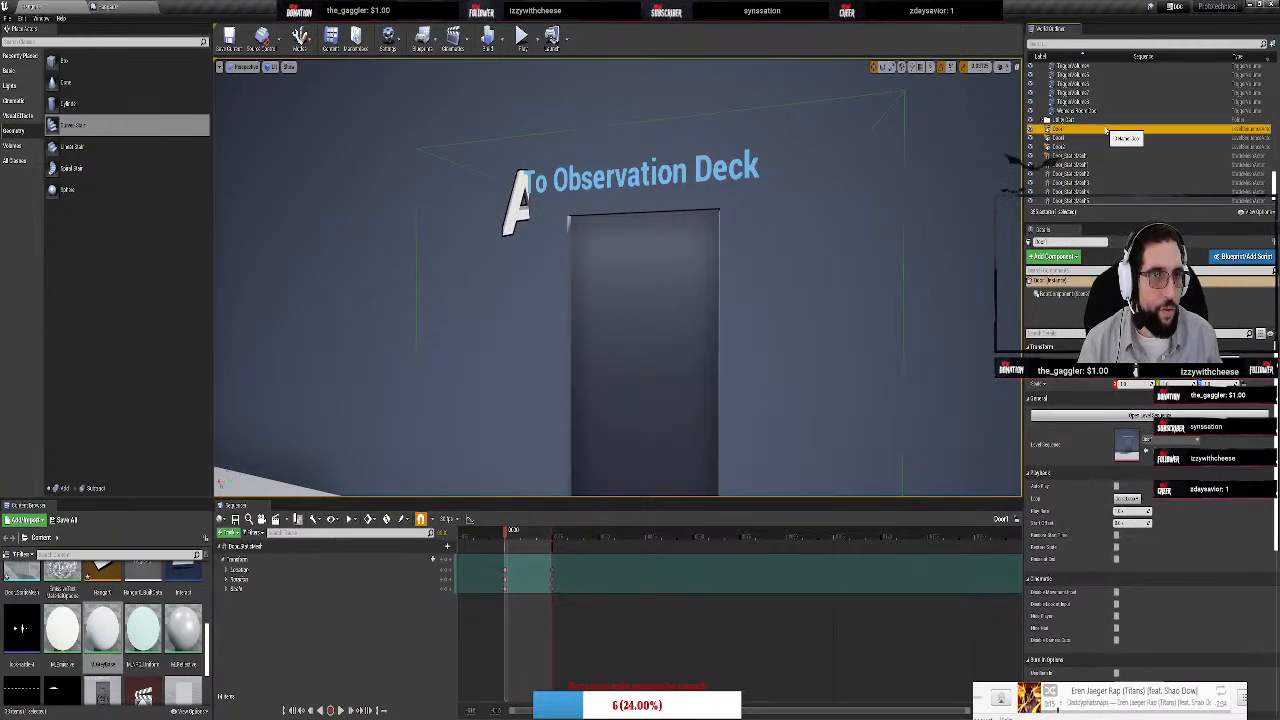
click(1137, 417)
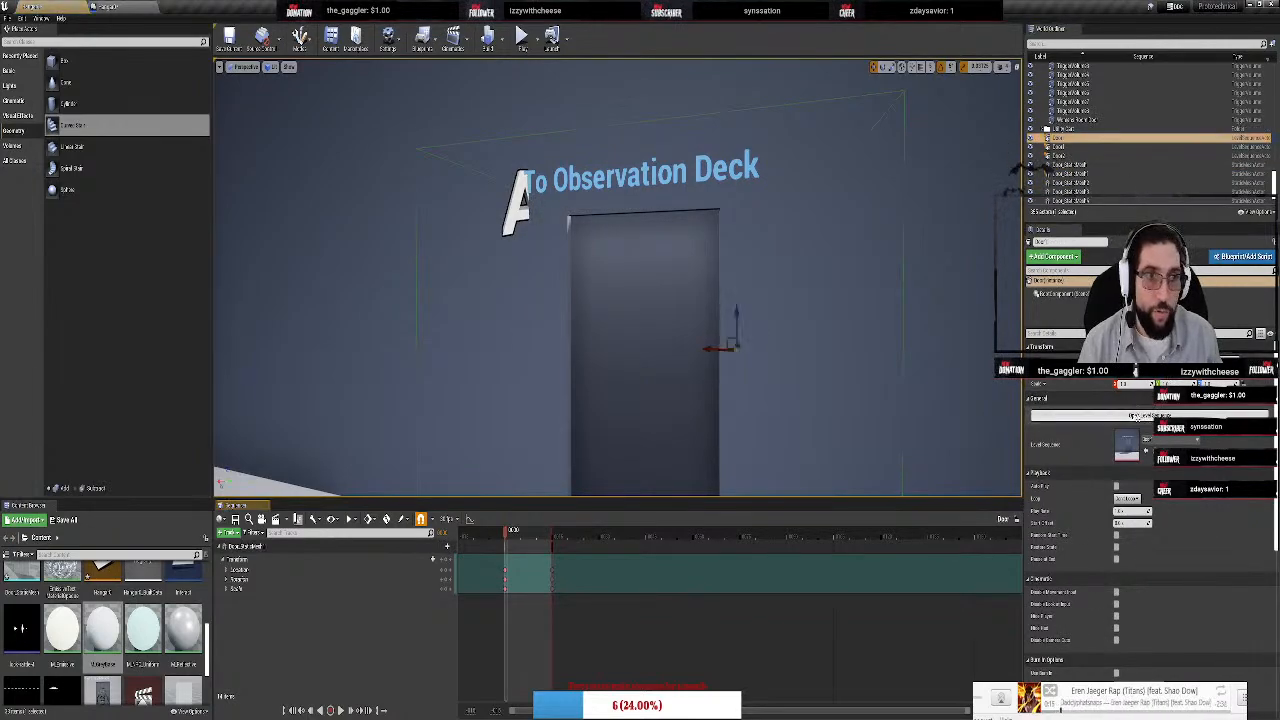
click(533, 550)
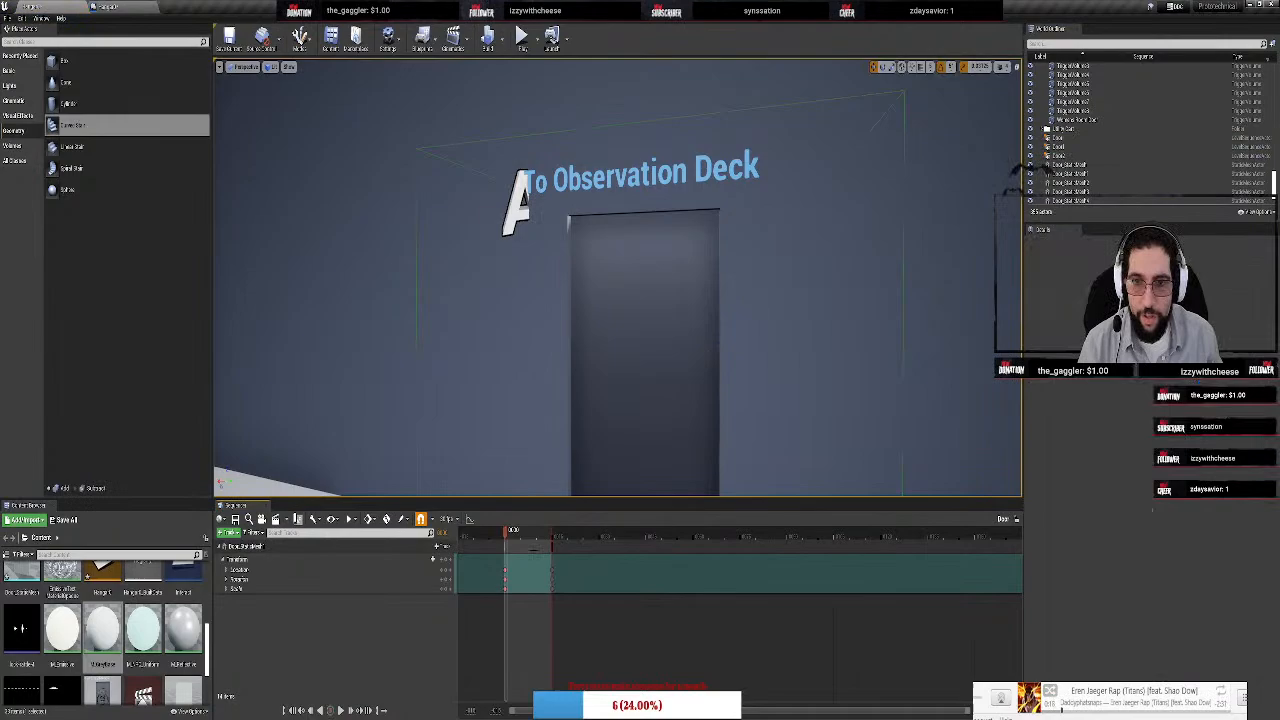
right_click(529, 571)
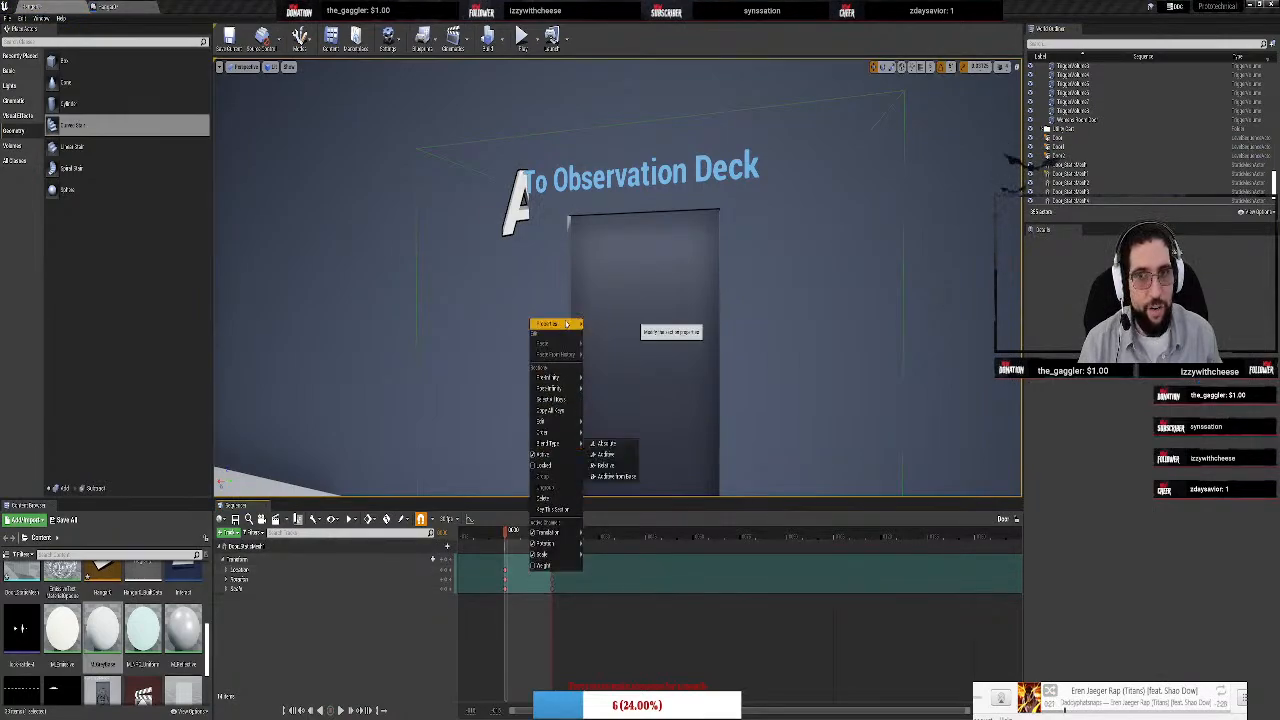
mouse_move(566, 324)
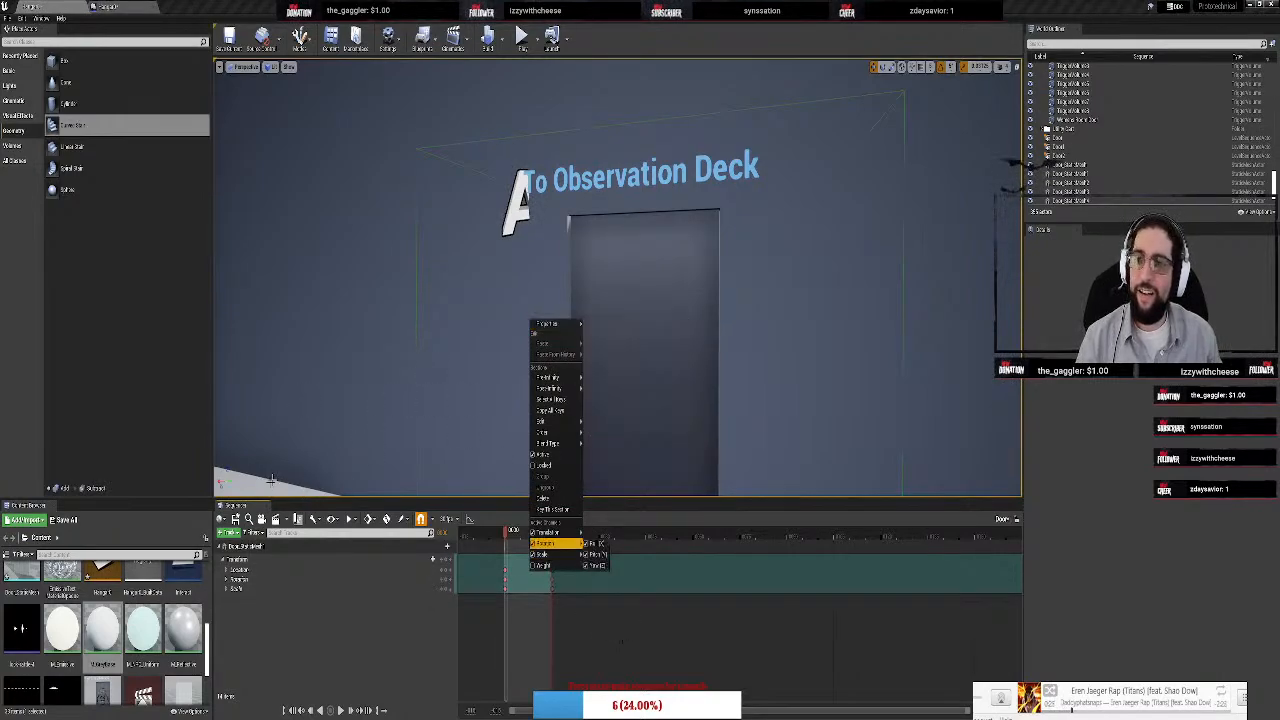
click(235, 519)
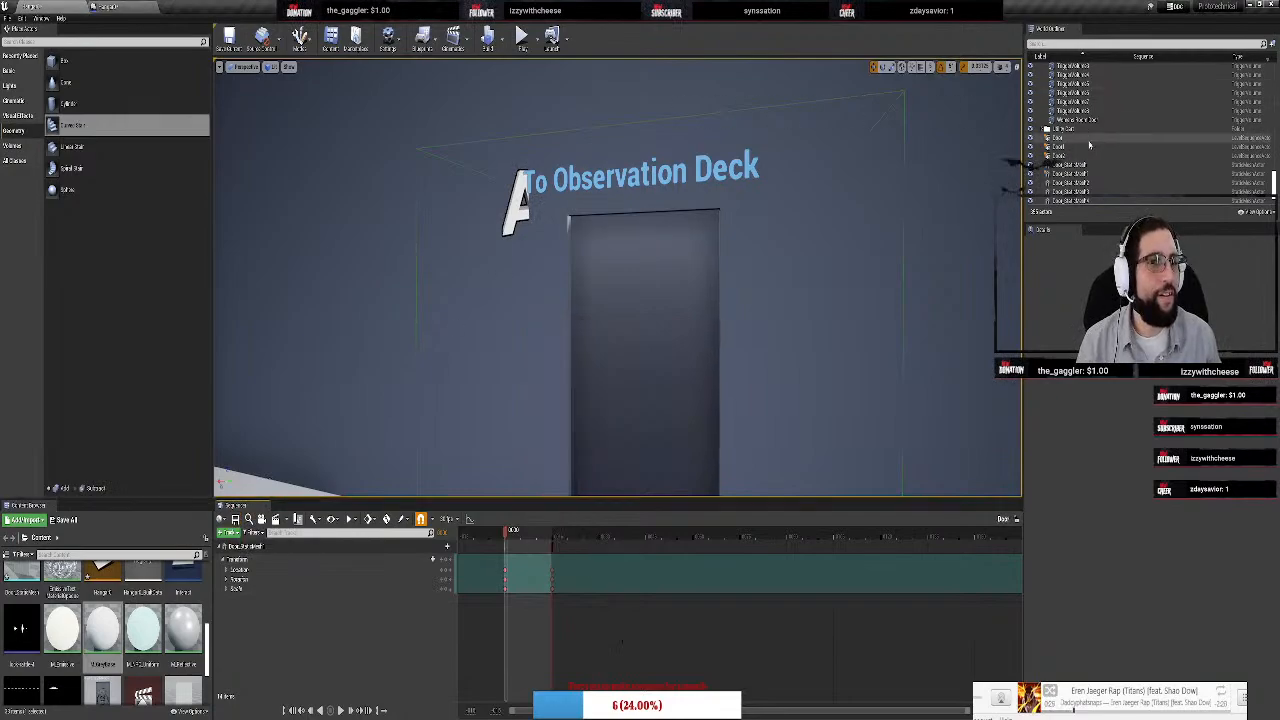
Delete the last keyframe from the Door2 level sequence, end its playback range at the second keyframe, and save it
click(1066, 158)
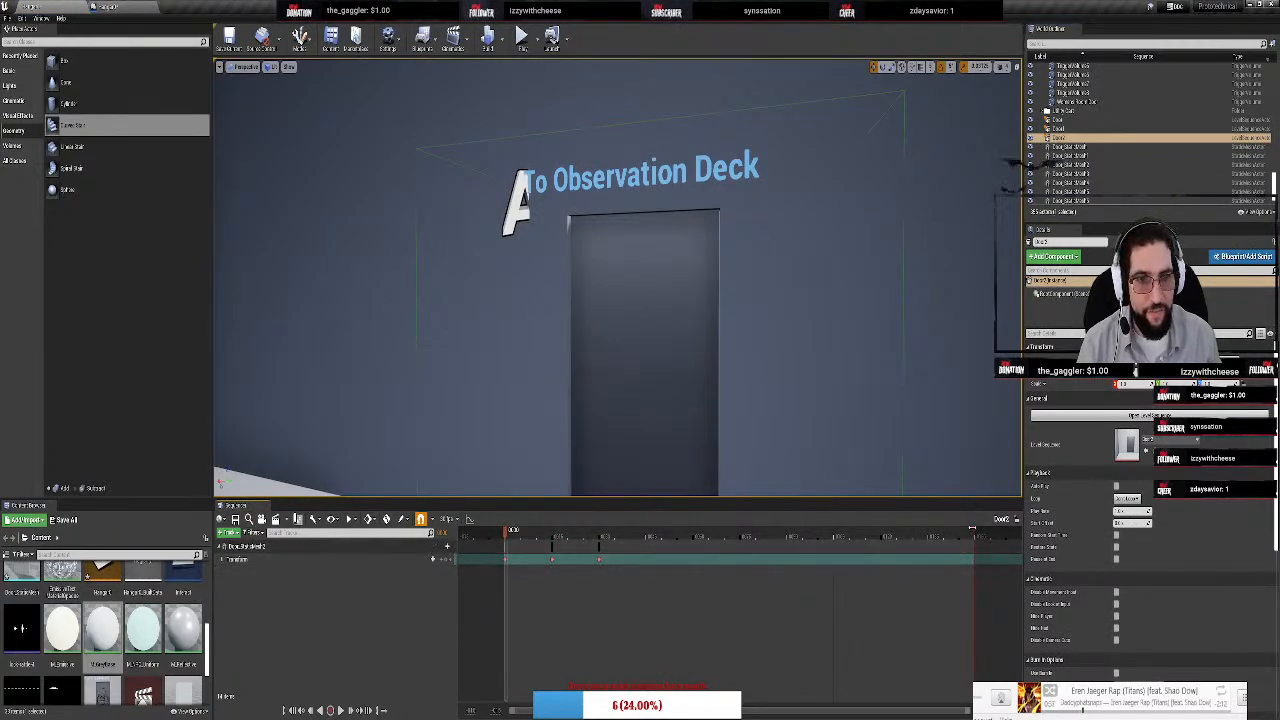
mouse_move(976, 529)
mouse_down()
mouse_move(672, 535)
mouse_move(609, 557)
mouse_move(607, 572)
mouse_move(561, 536)
mouse_up()
key(Delete)
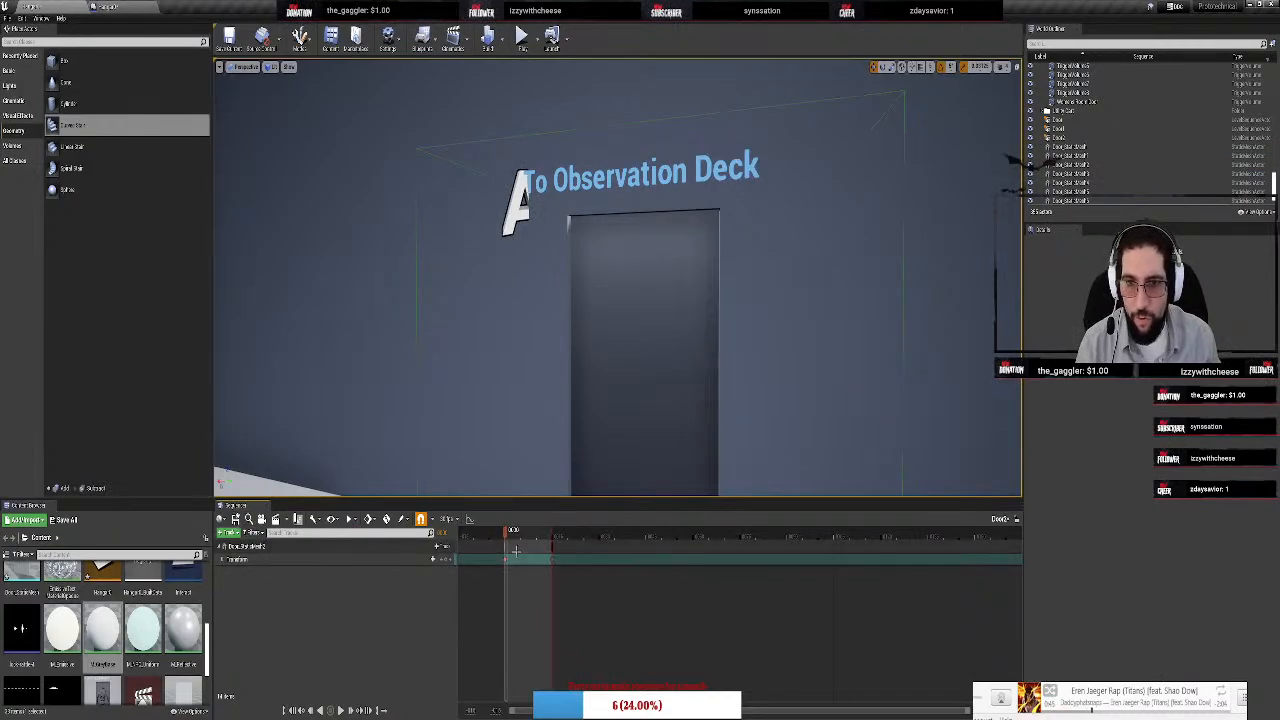
right_click(530, 559)
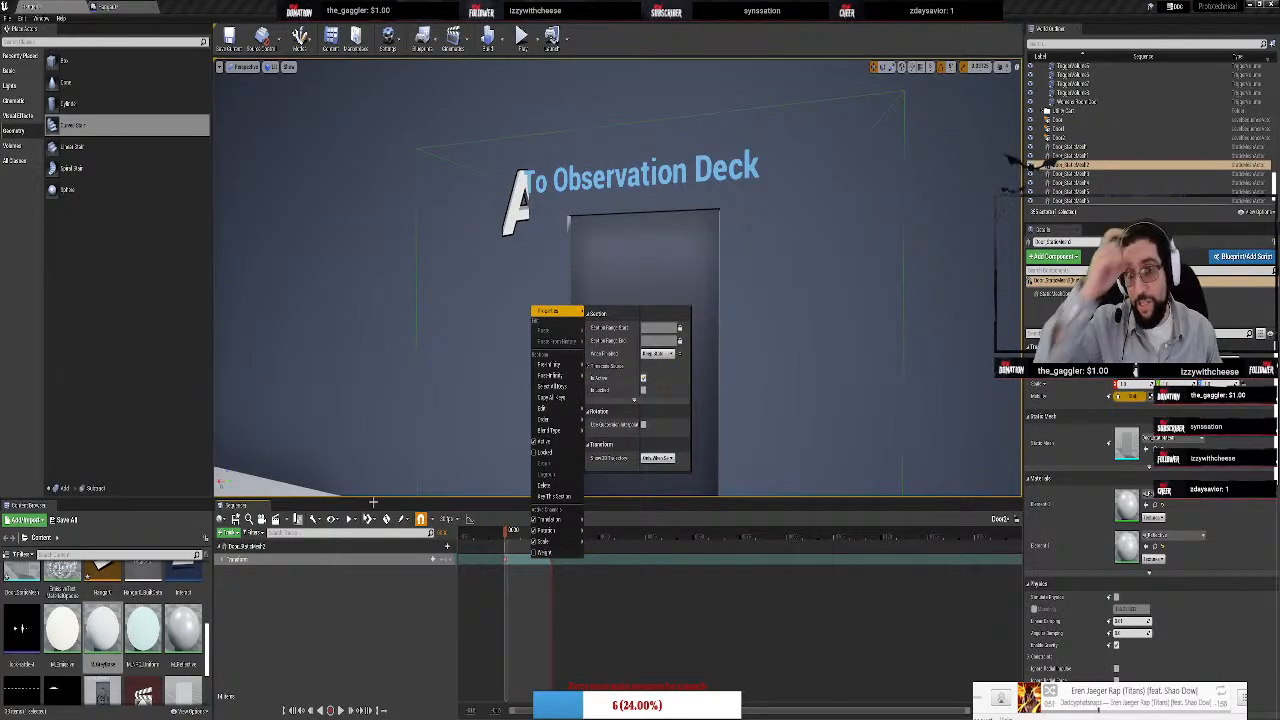
click(237, 521)
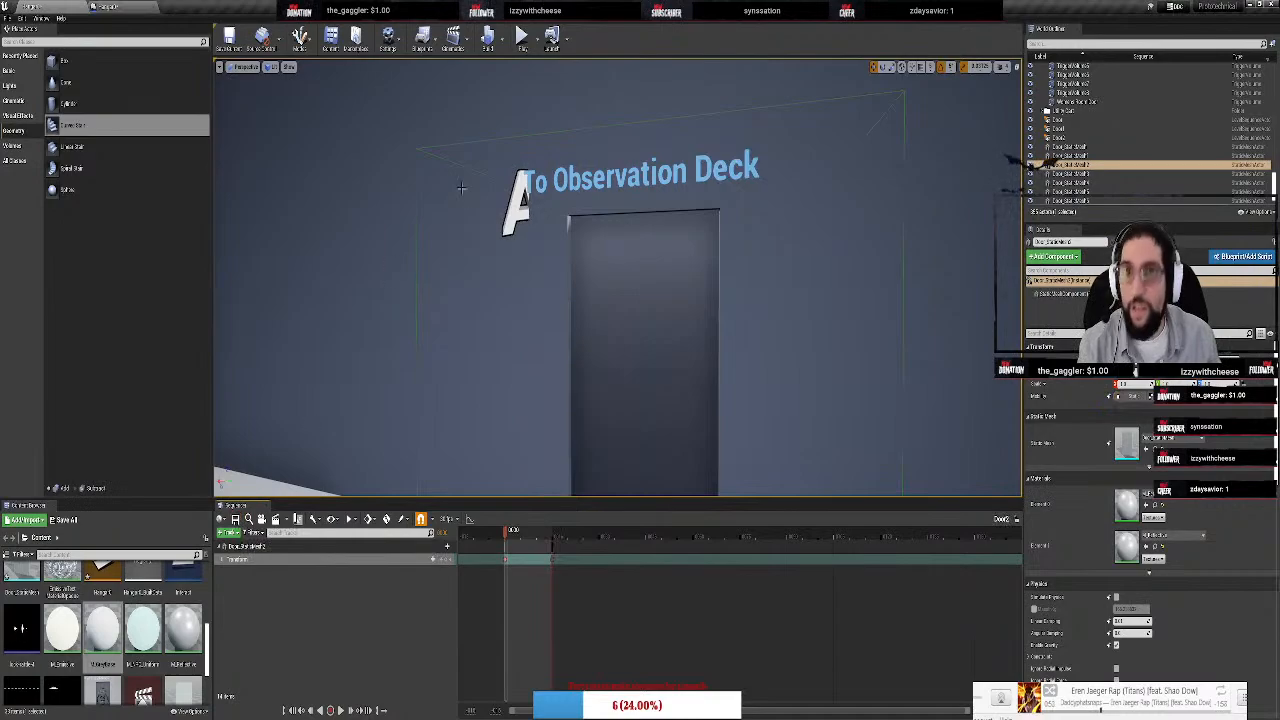
Reopen the Door level sequence and check the properties of its transform section
click(1113, 121)
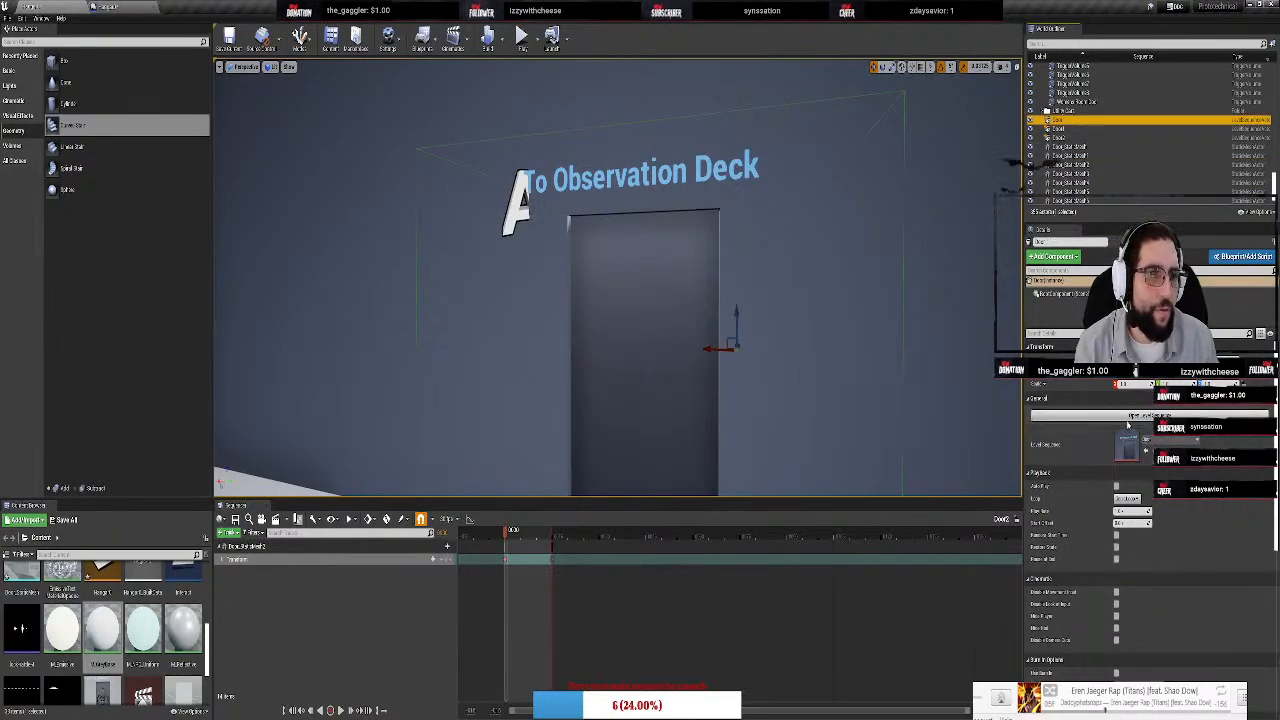
click(1069, 416)
right_click(528, 567)
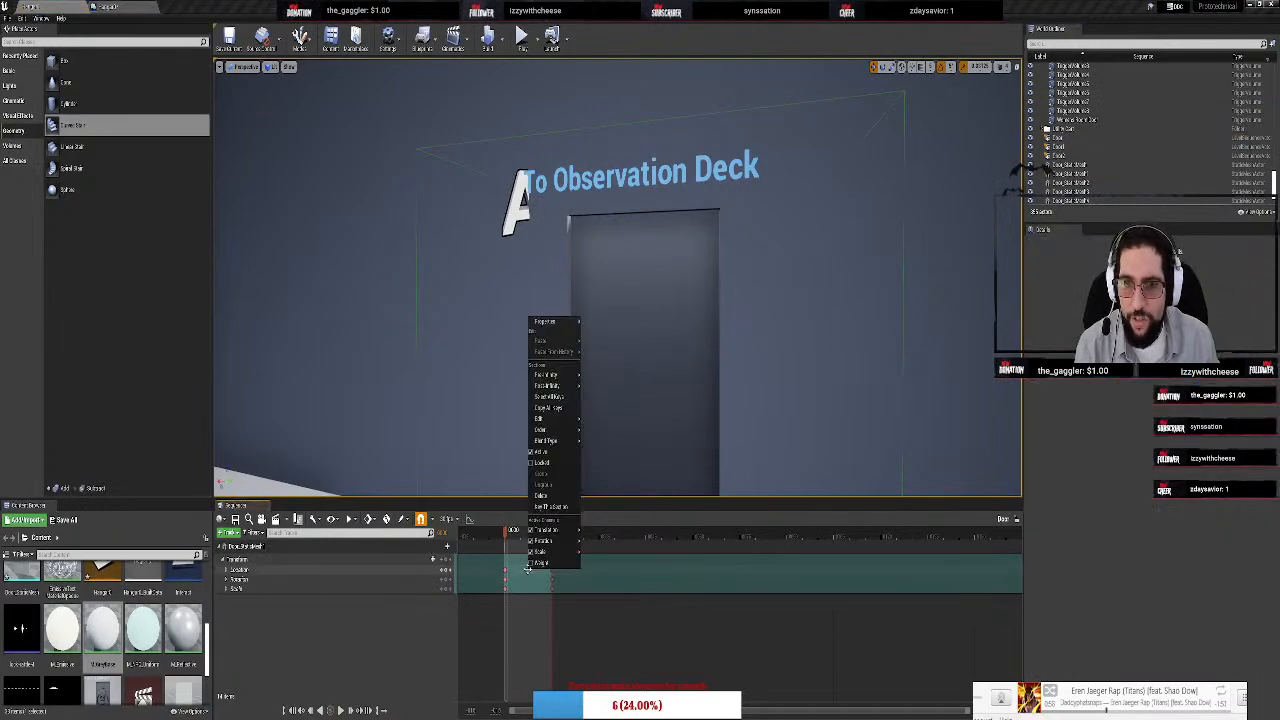
click(561, 324)
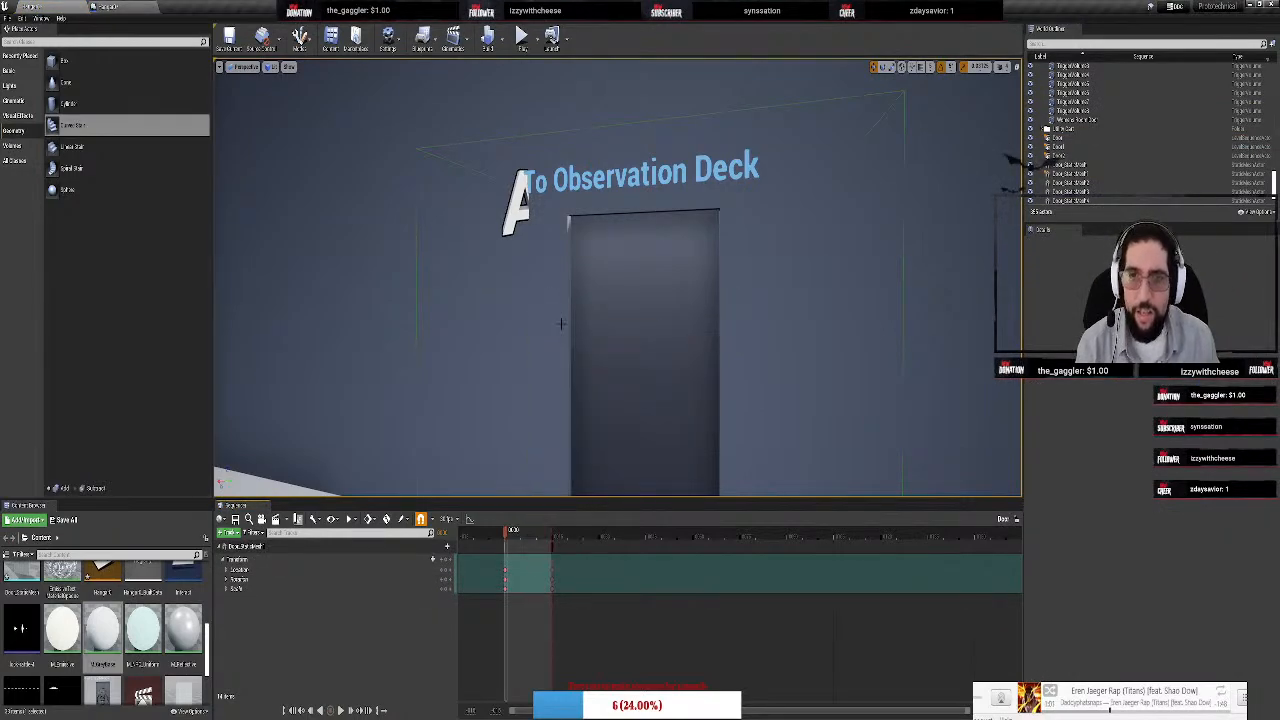
Play-test the level, walking the character from the storage chest room out into the hangar
click(522, 42)
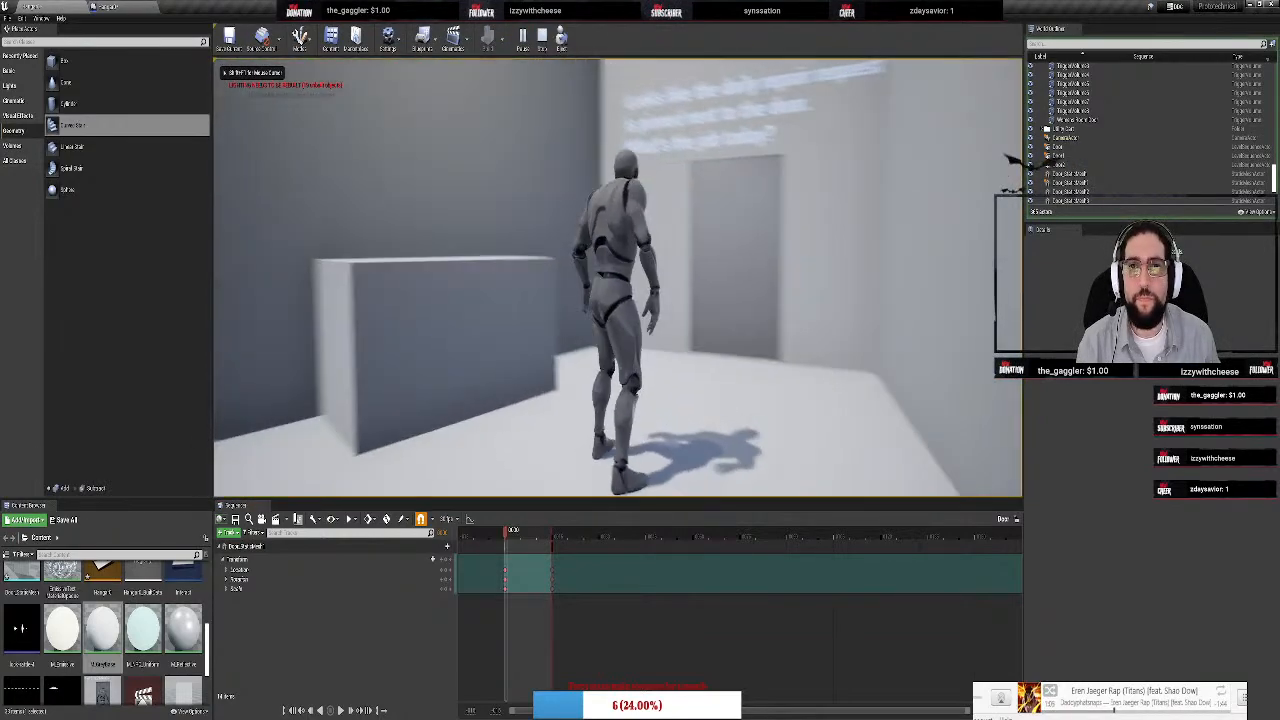
key(w)
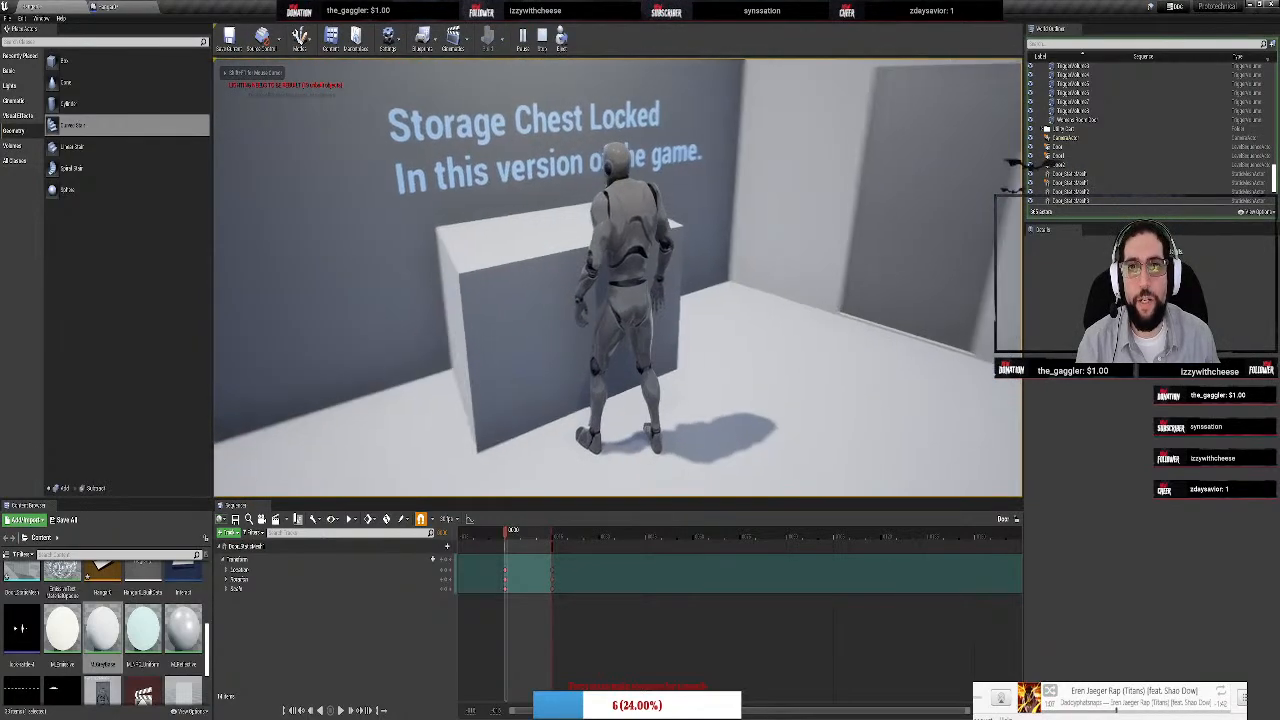
key(w)
key(w)
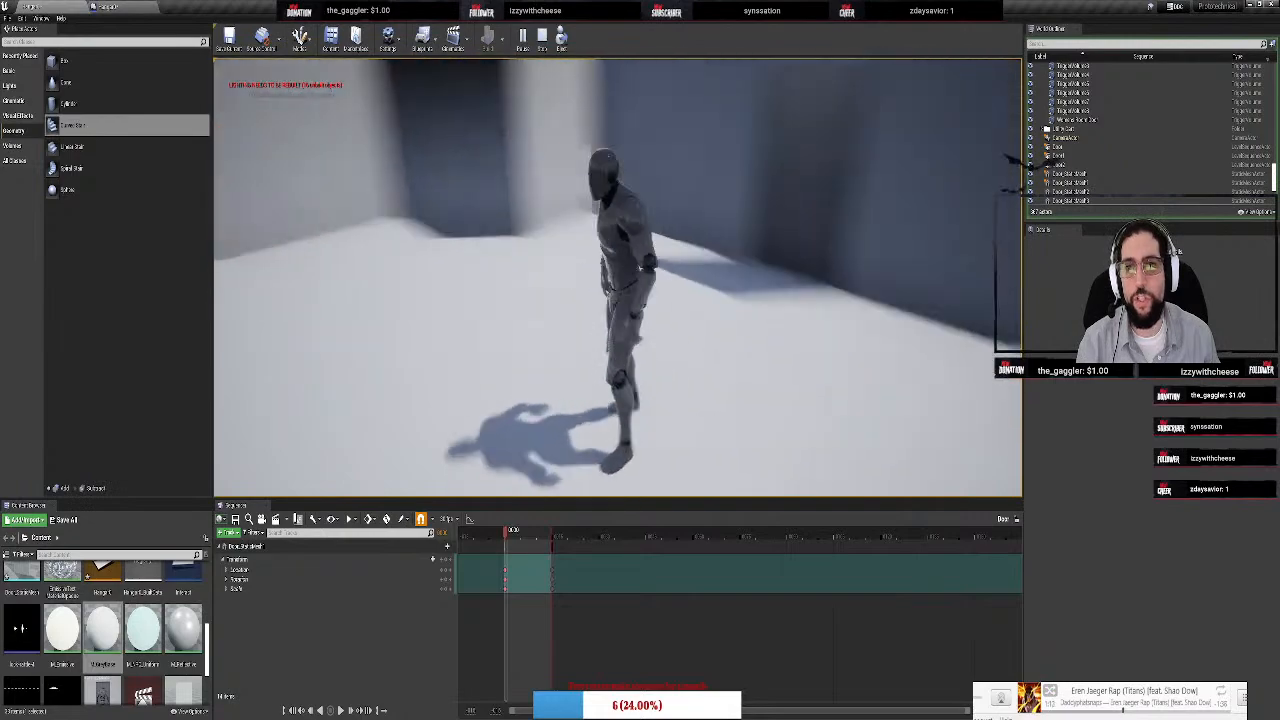
key(w)
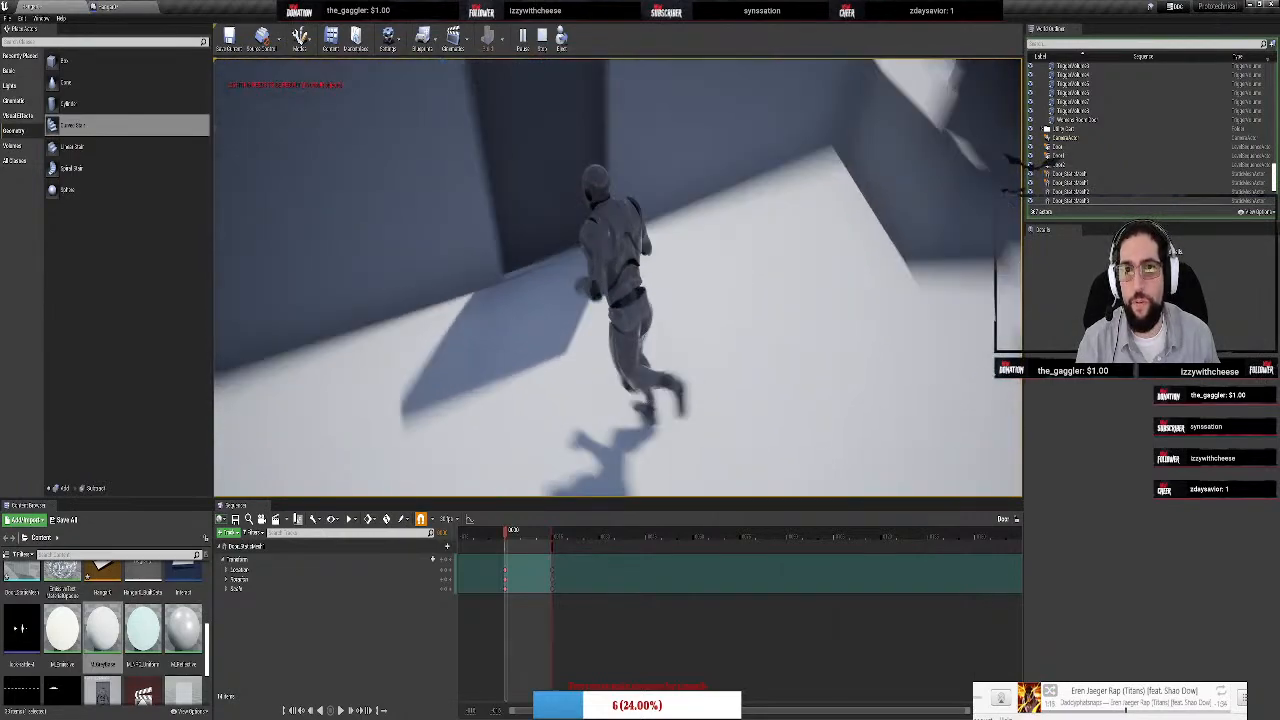
key(w)
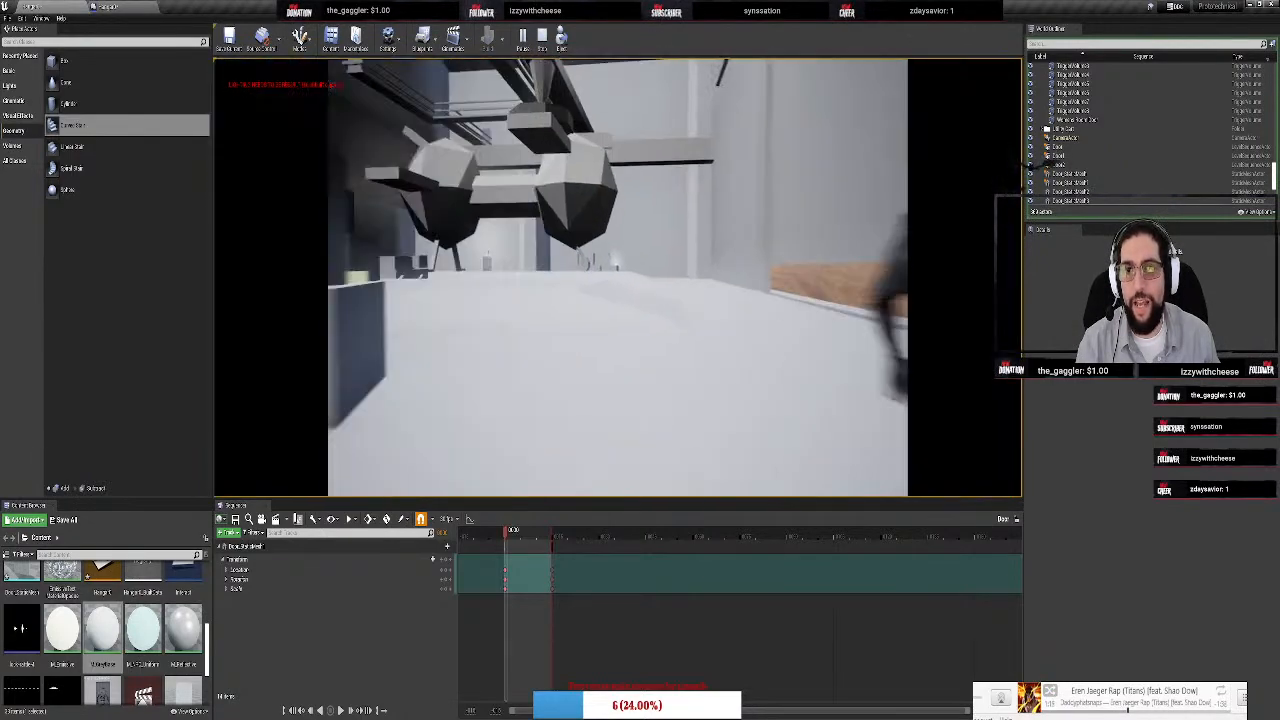
key(w)
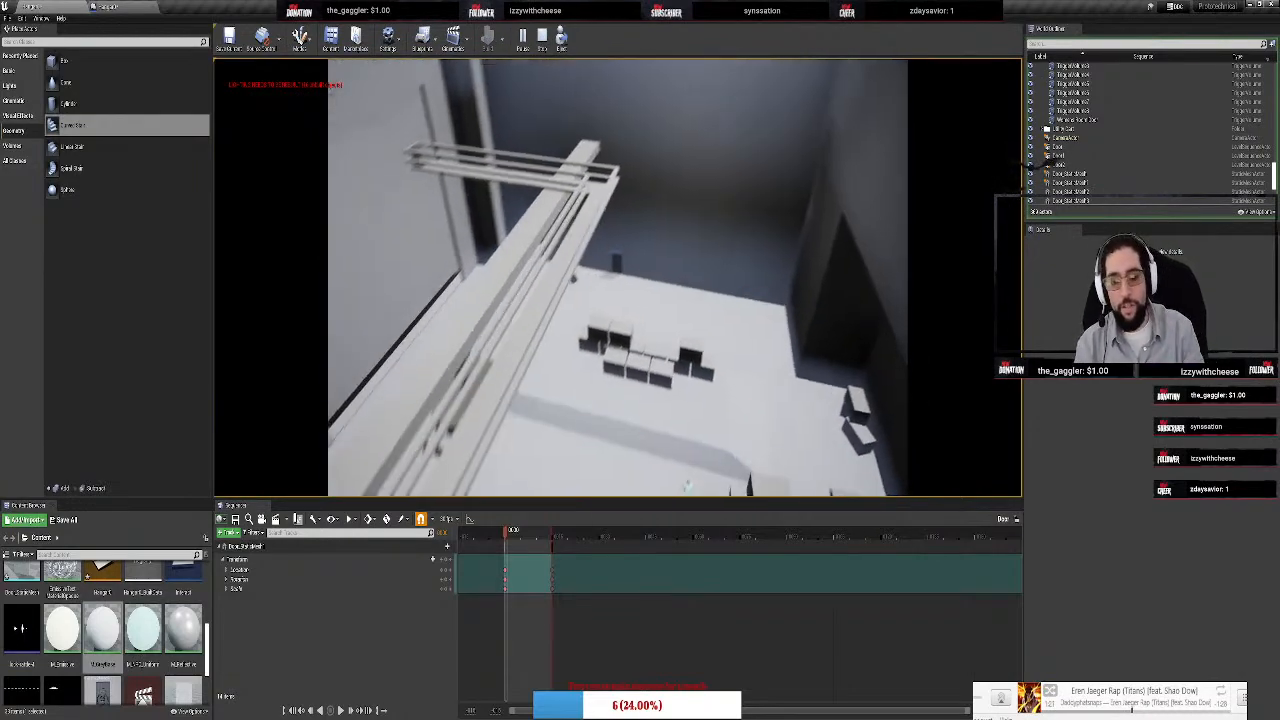
Switch the play view to full screen and watch the cutscene flying through the stairs, observation deck and hangar
key(F11)
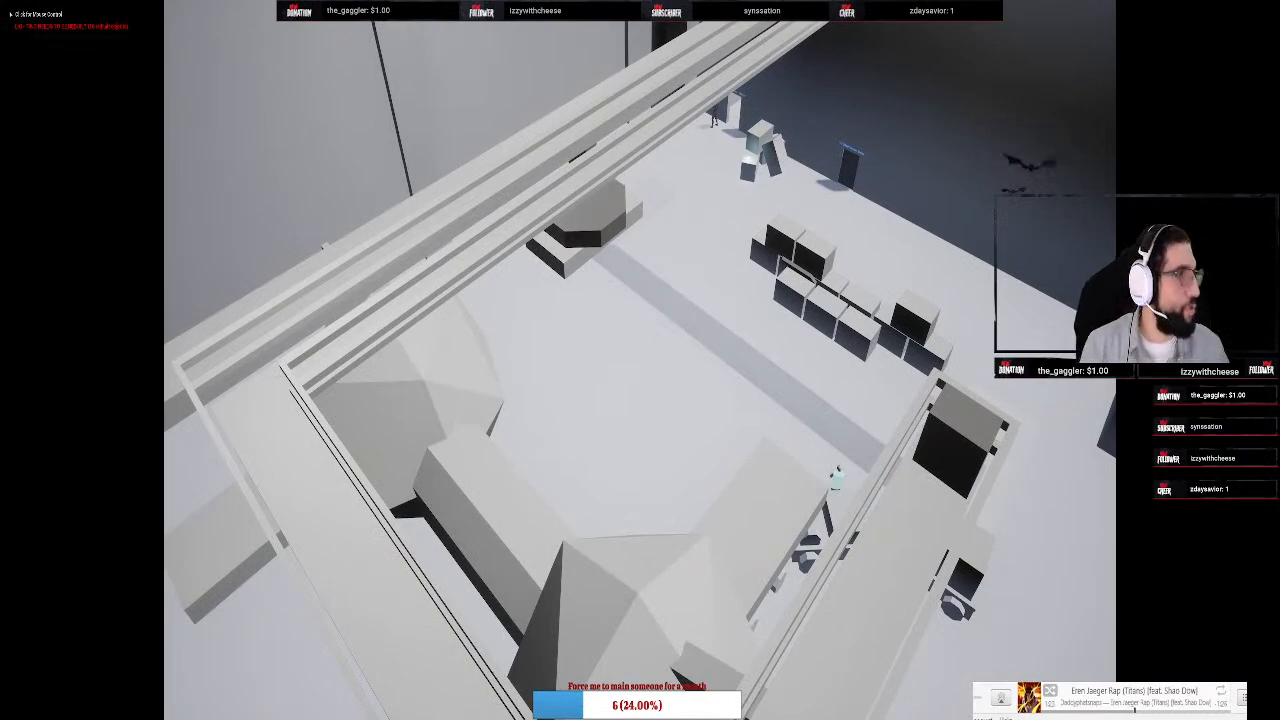
key(w)
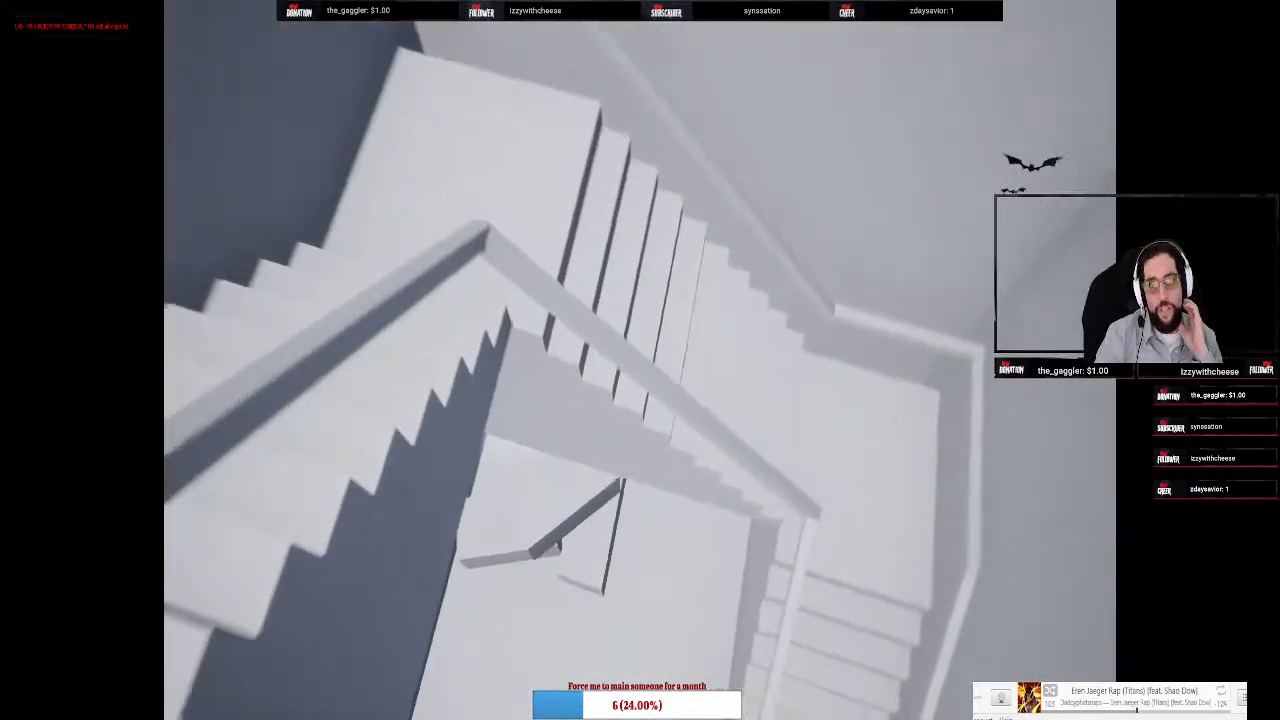
key(w)
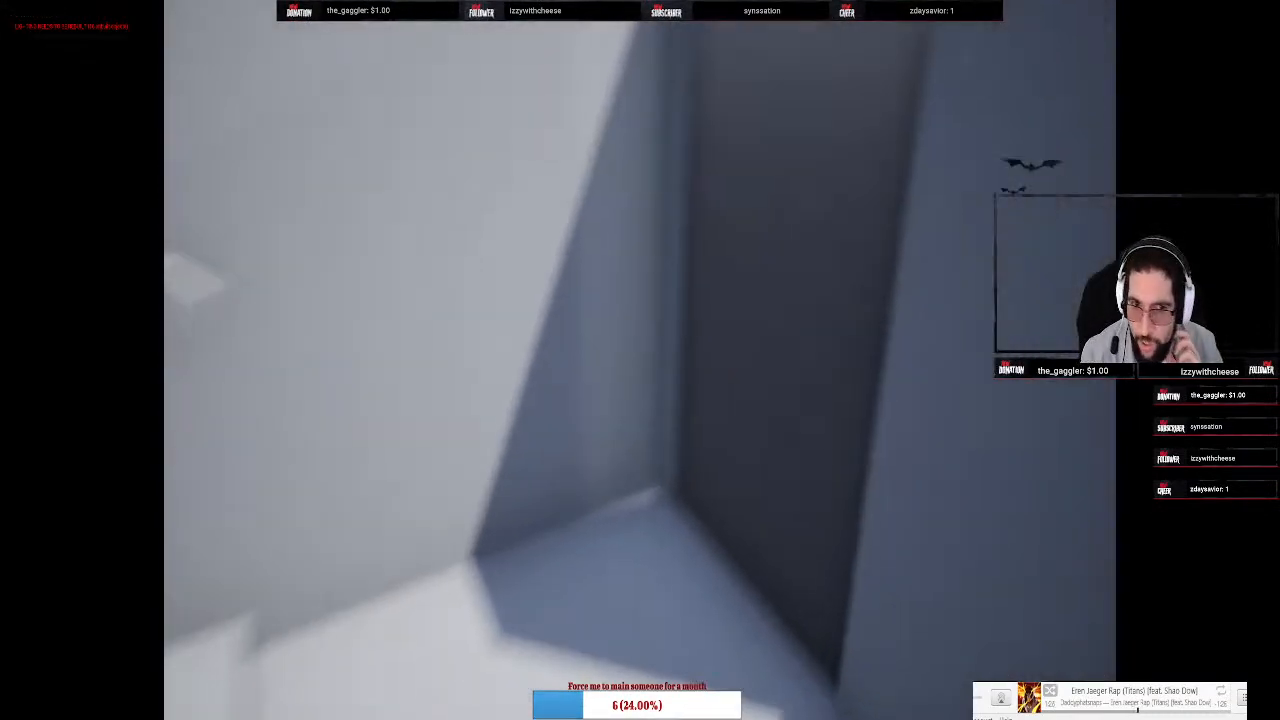
key(w)
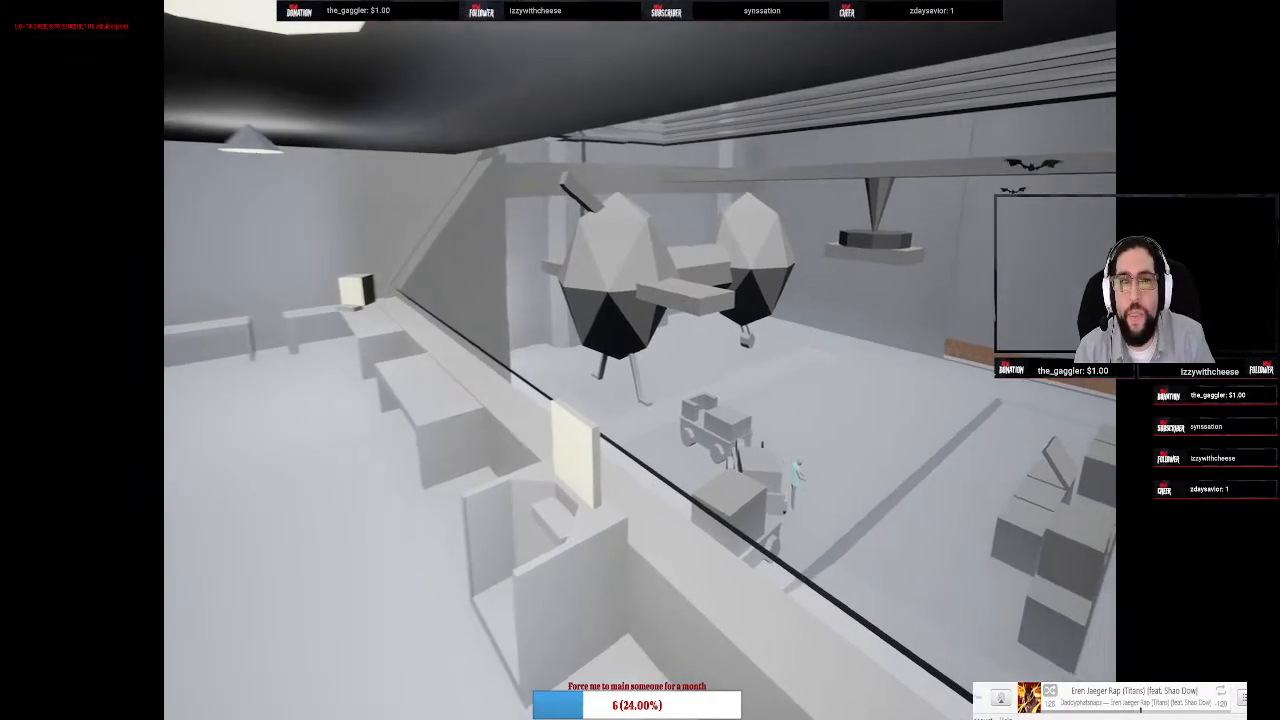
key(w)
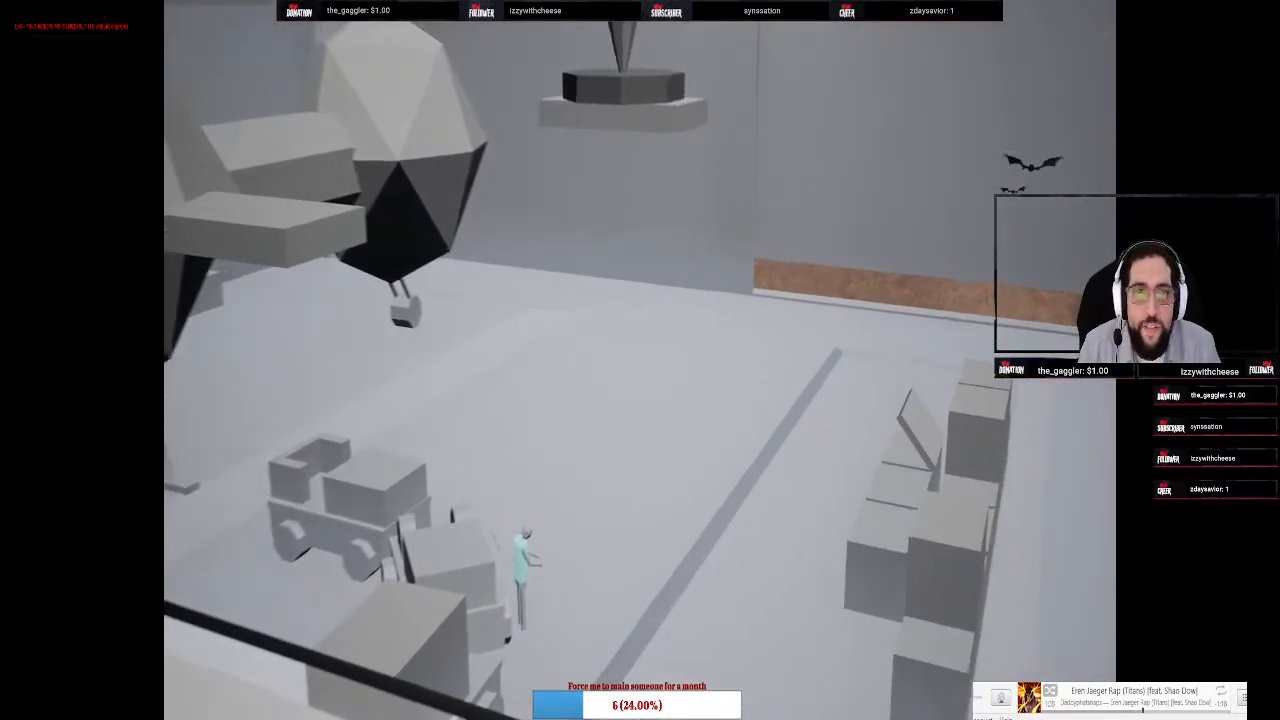
key(w)
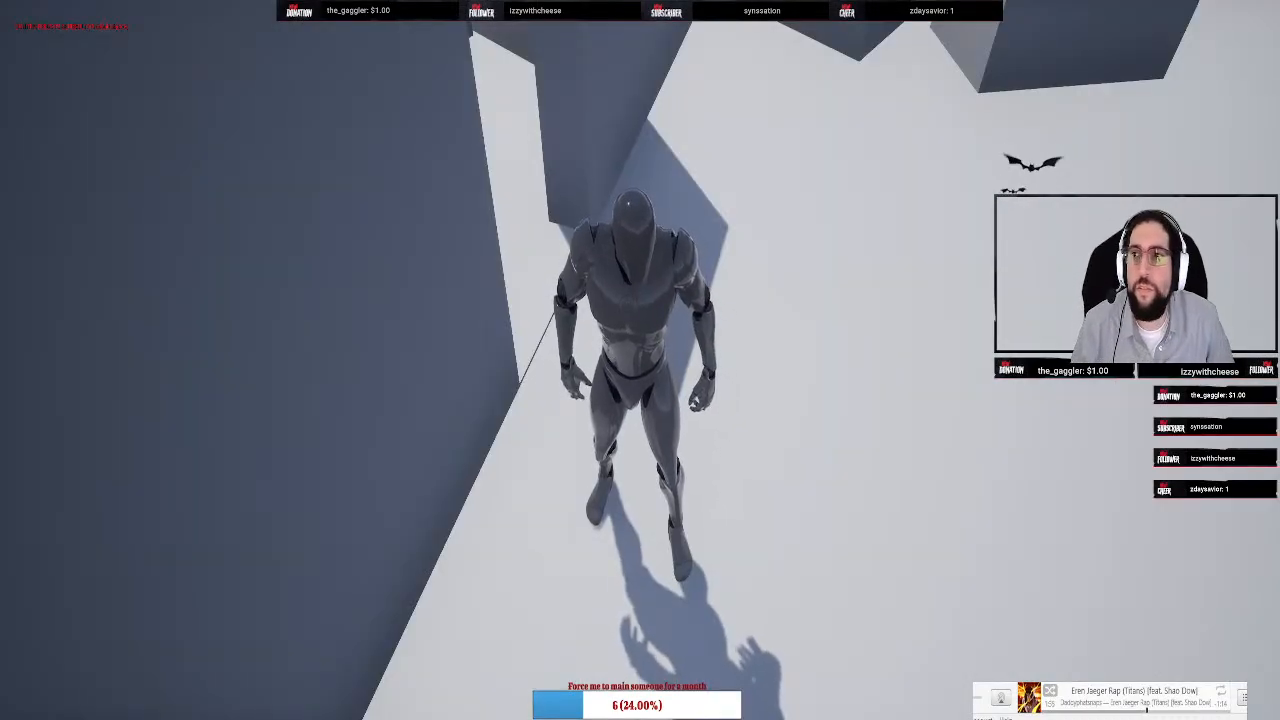
Run the character around the hangar floor to check the area by the Prototechnician's Office door
key(w)
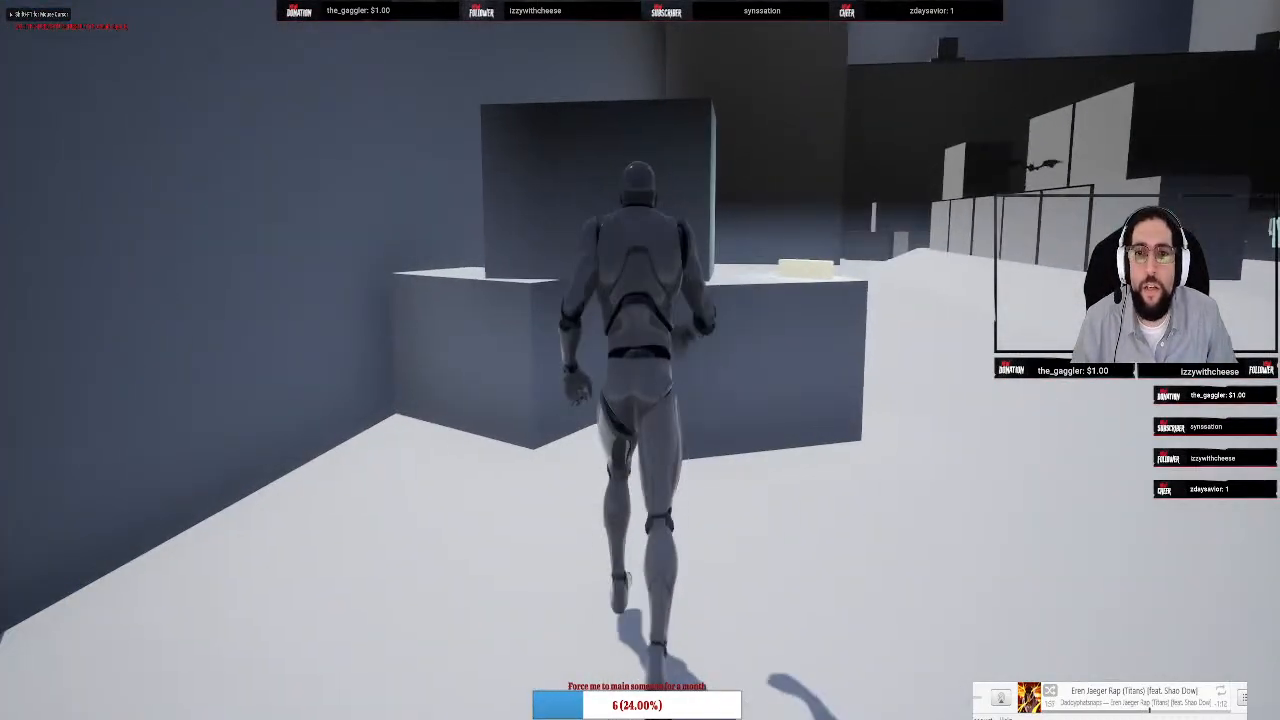
key(d)
key(s)
key(d)
key(w)
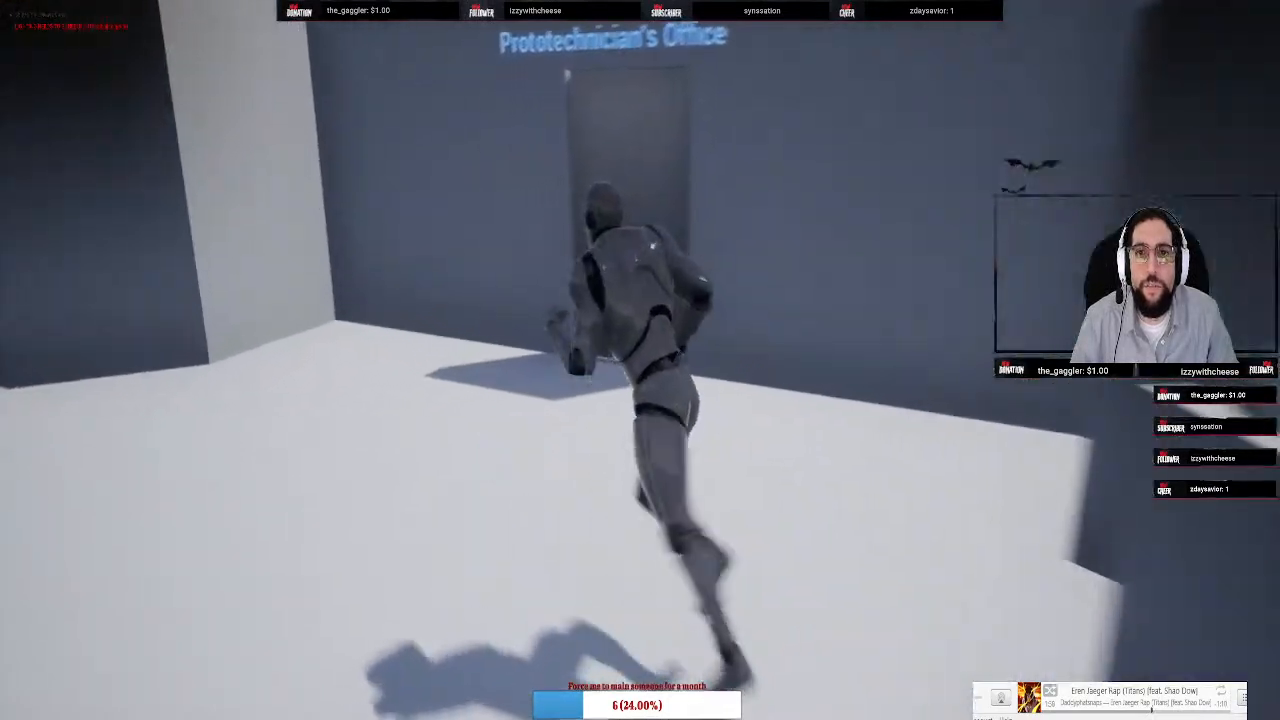
key(s)
key(a)
key(w)
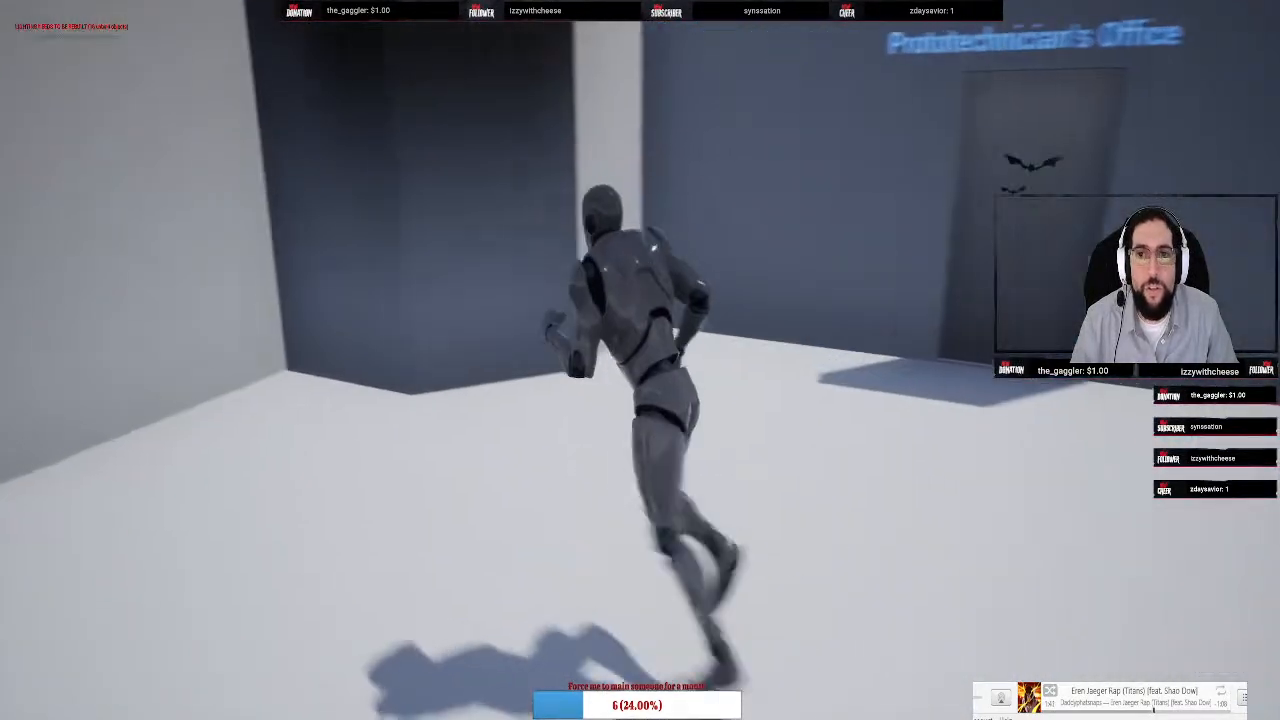
key(d)
key(a)
key(w)
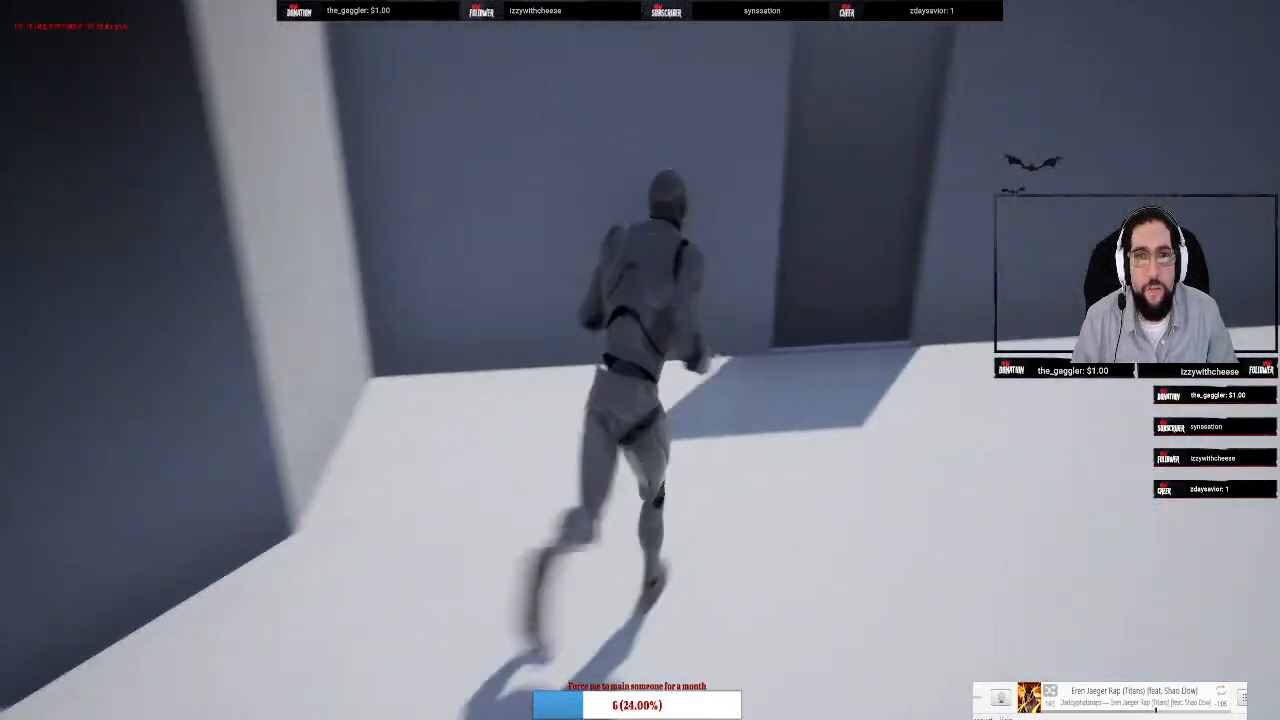
key(a)
key(w)
key(s)
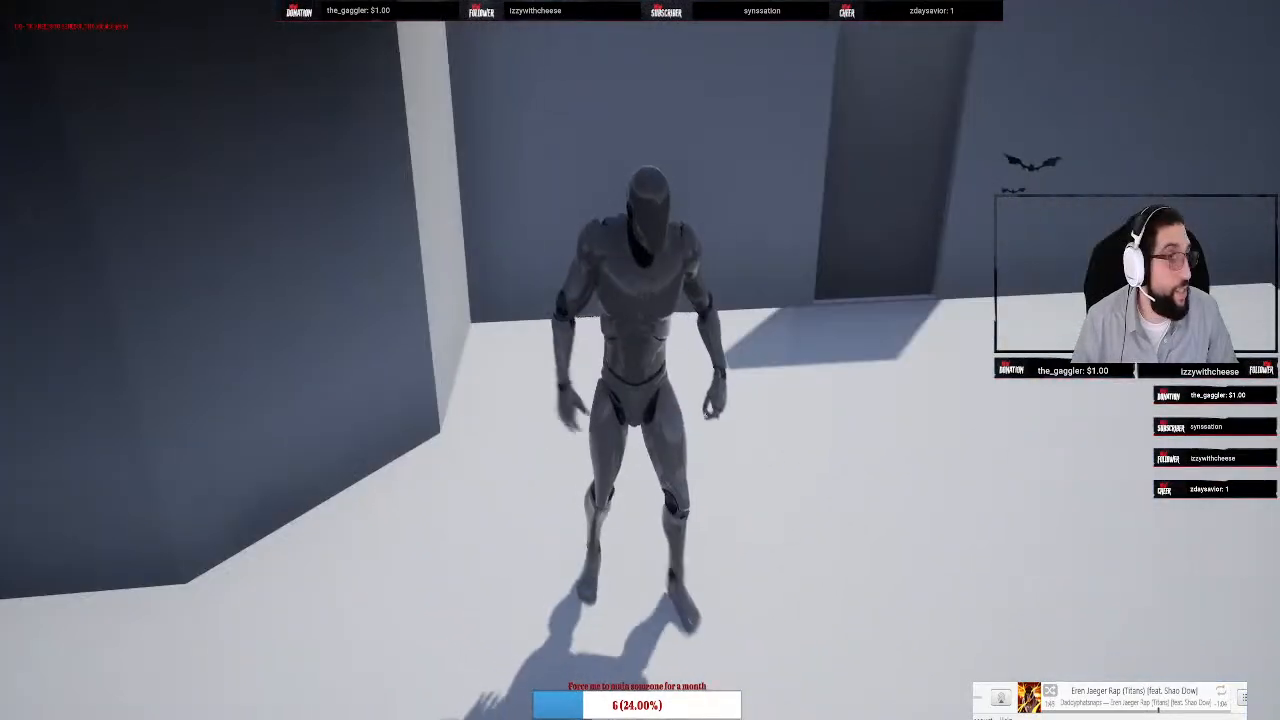
Test the hangar doors by running up to them and on through the To Observation Deck door
key(a)
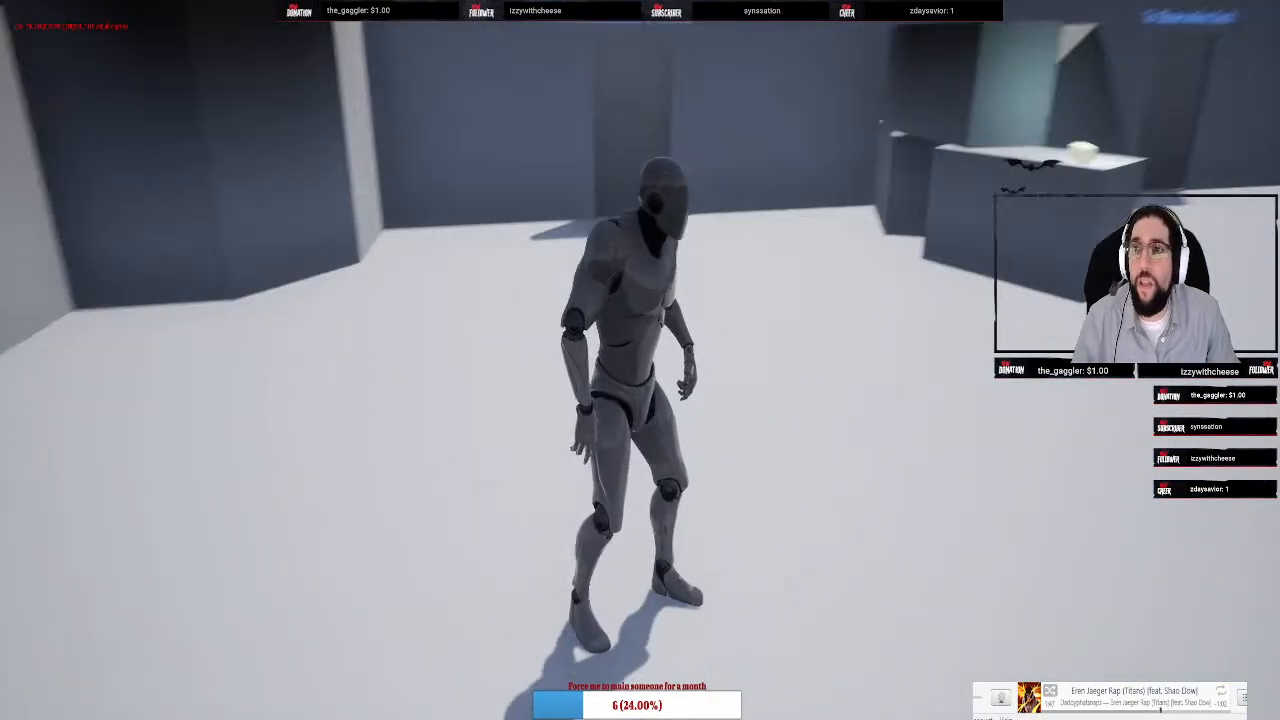
key(w)
key(w)
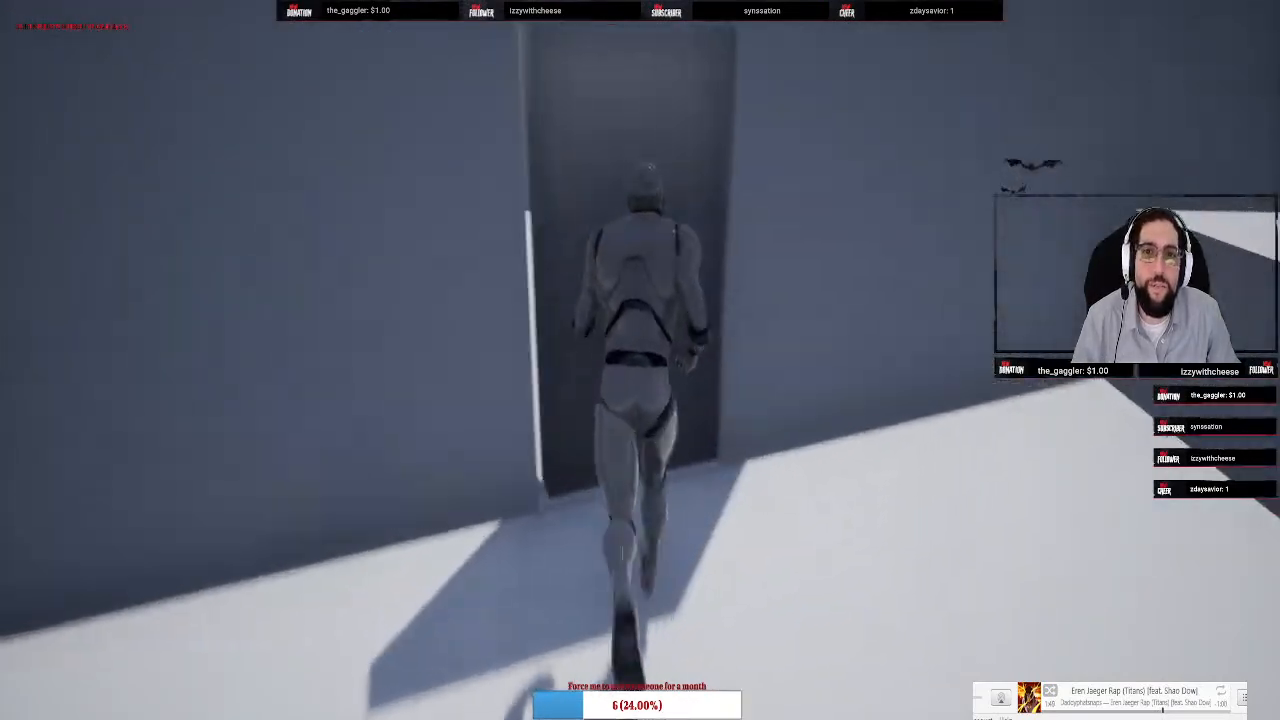
key(w)
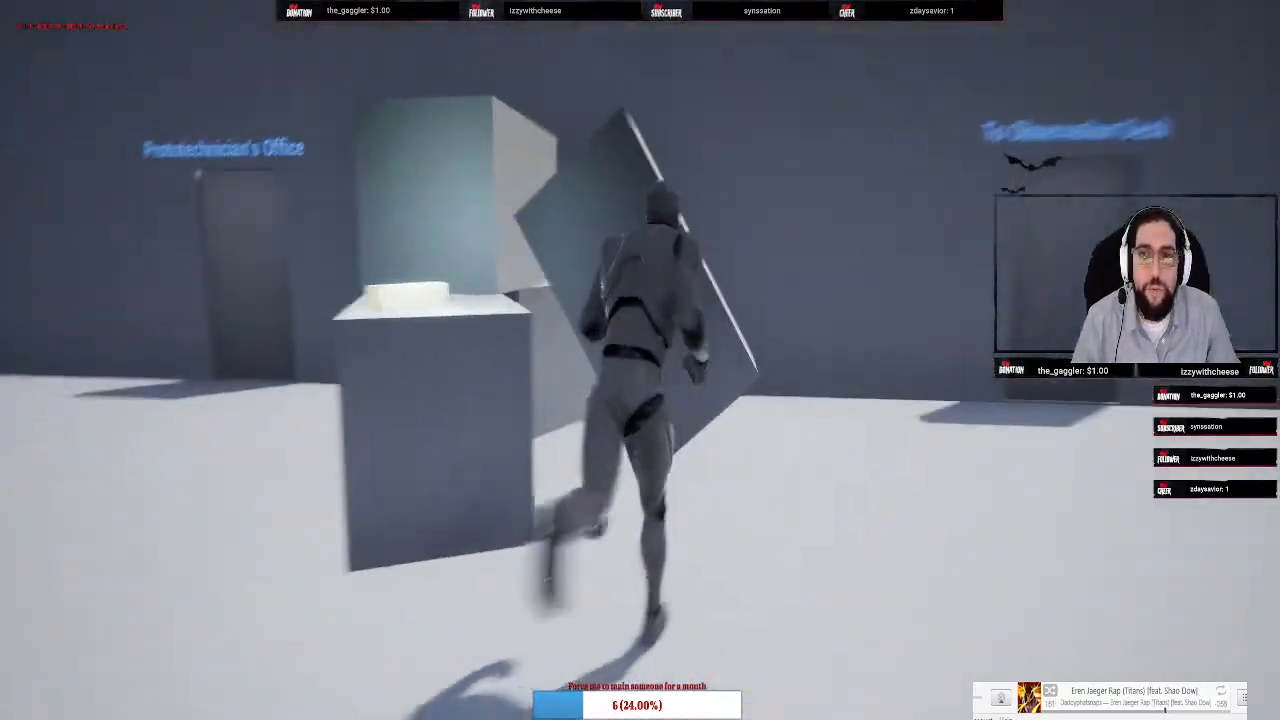
key(w)
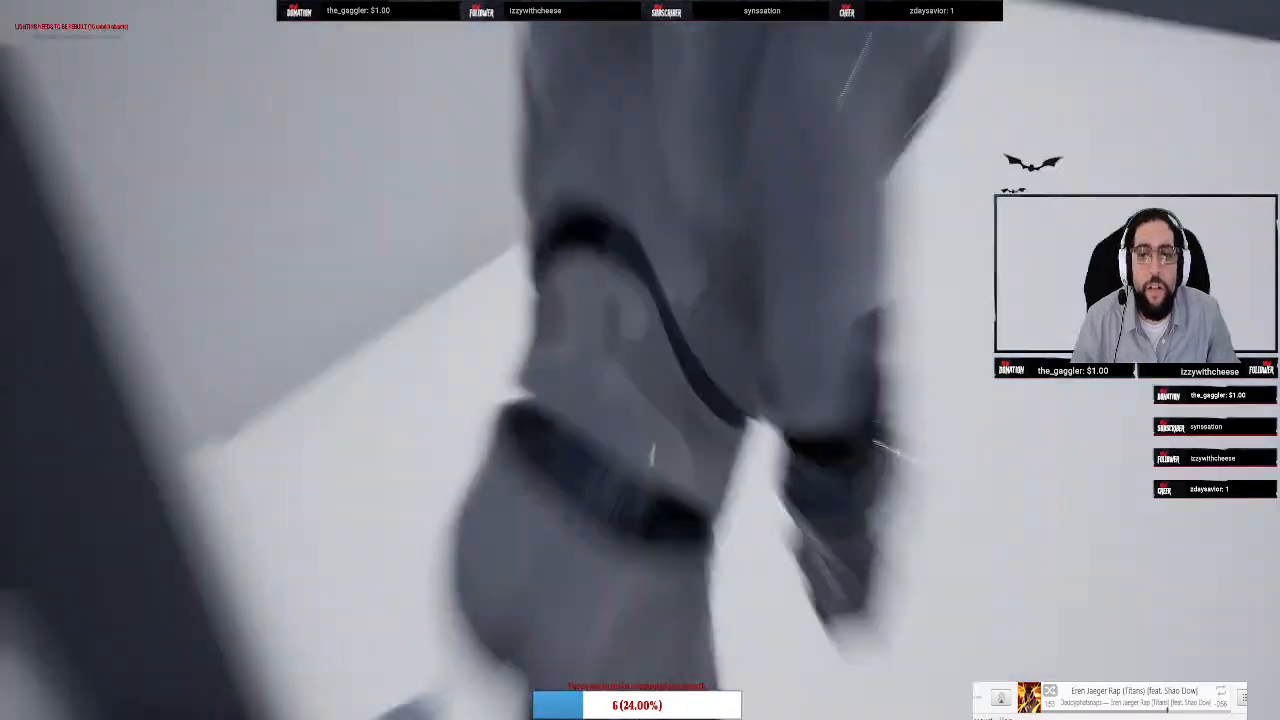
key(a)
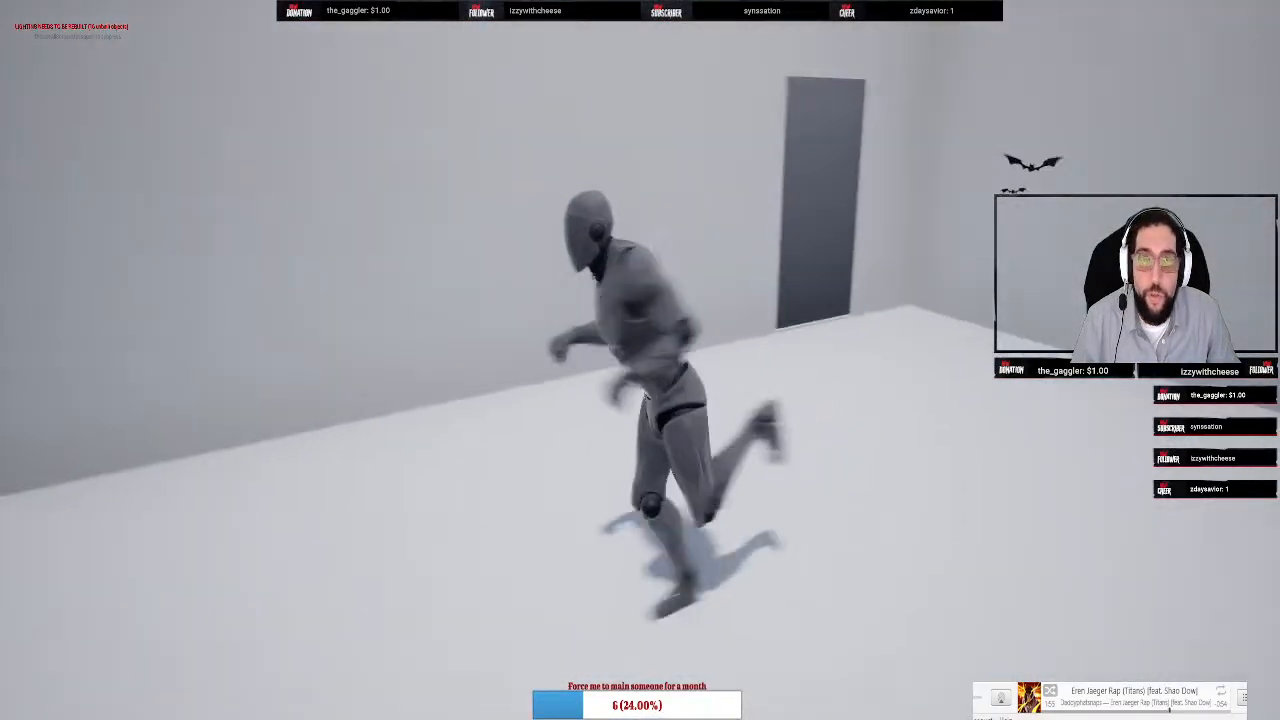
Run up the stairs and through the upper door into the observation deck, and end the play test
key(w)
key(w)
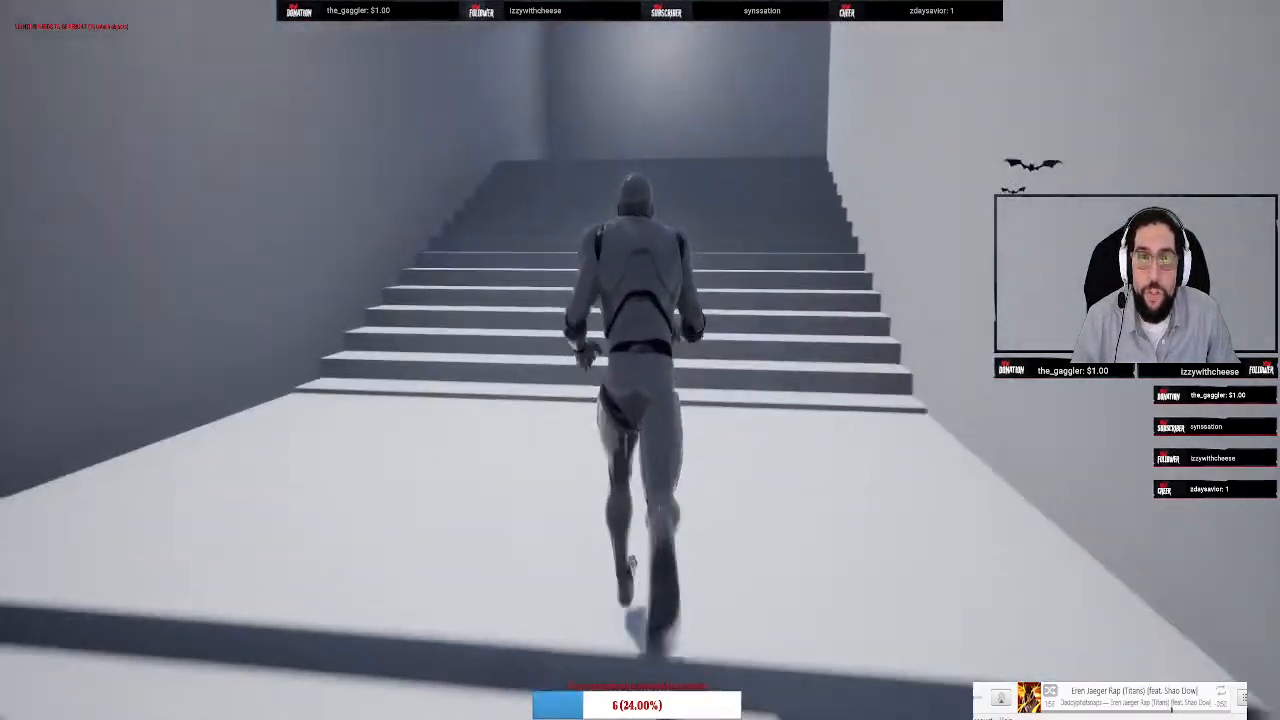
key(w)
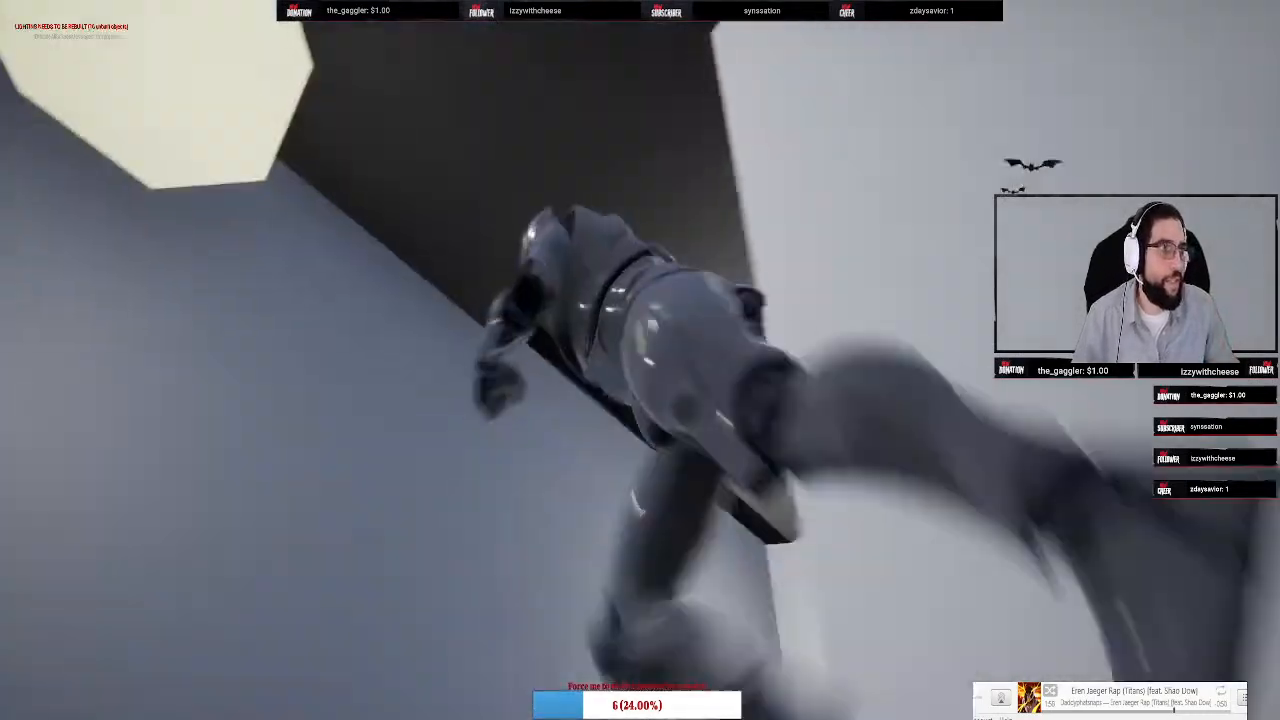
key(w)
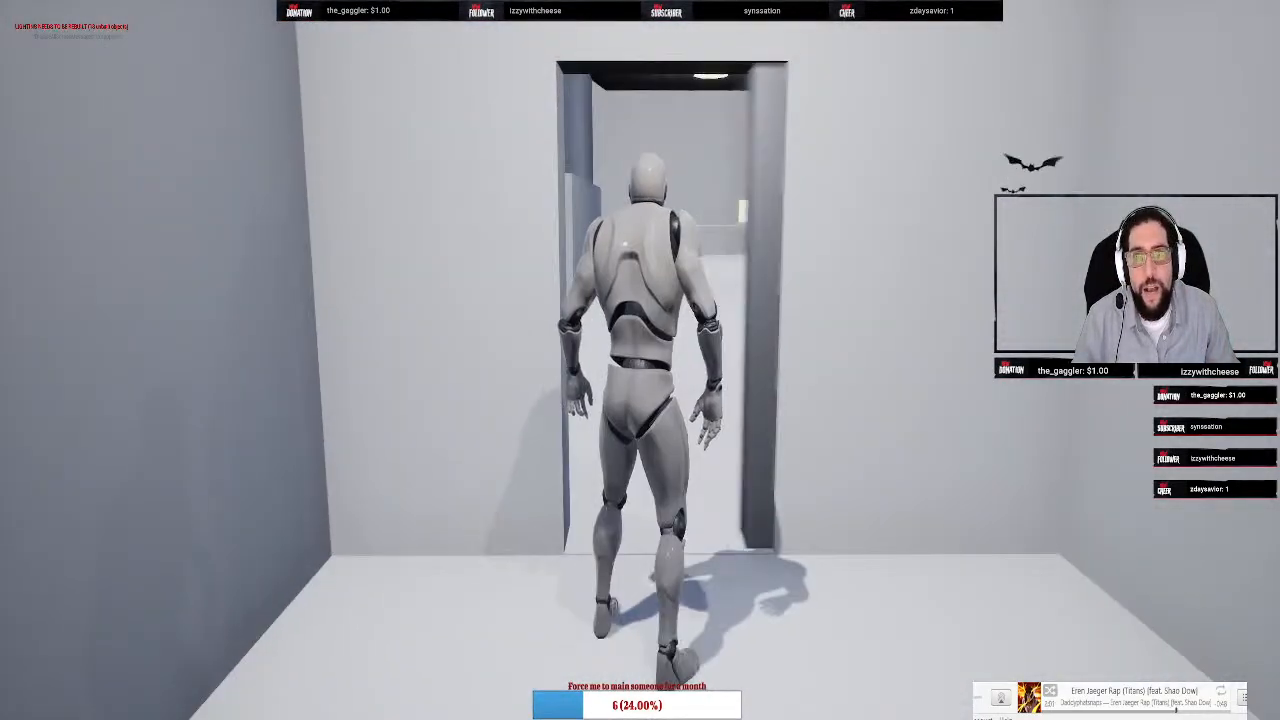
key(w)
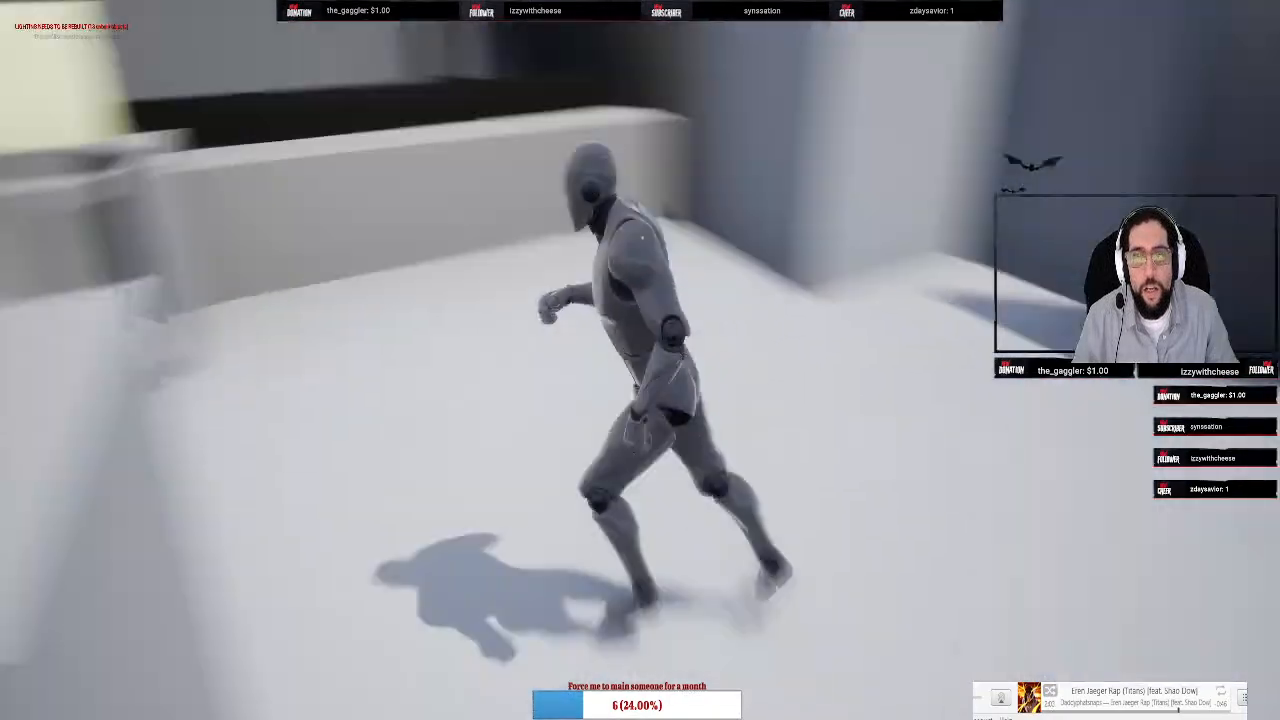
key(Escape)
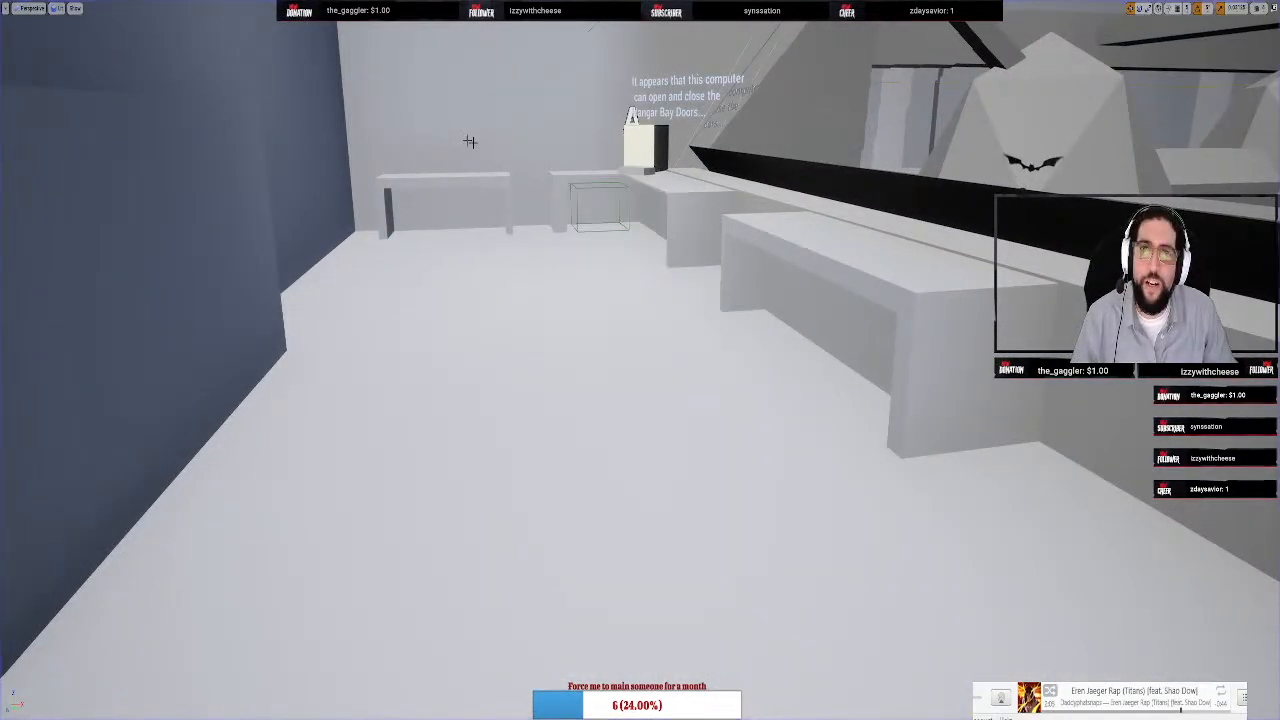
Leave full screen and play-test from the observation deck view across the hangar to the Catwalks Access door, and end the test
key(w)
right_drag(470, 141, 833, 134)
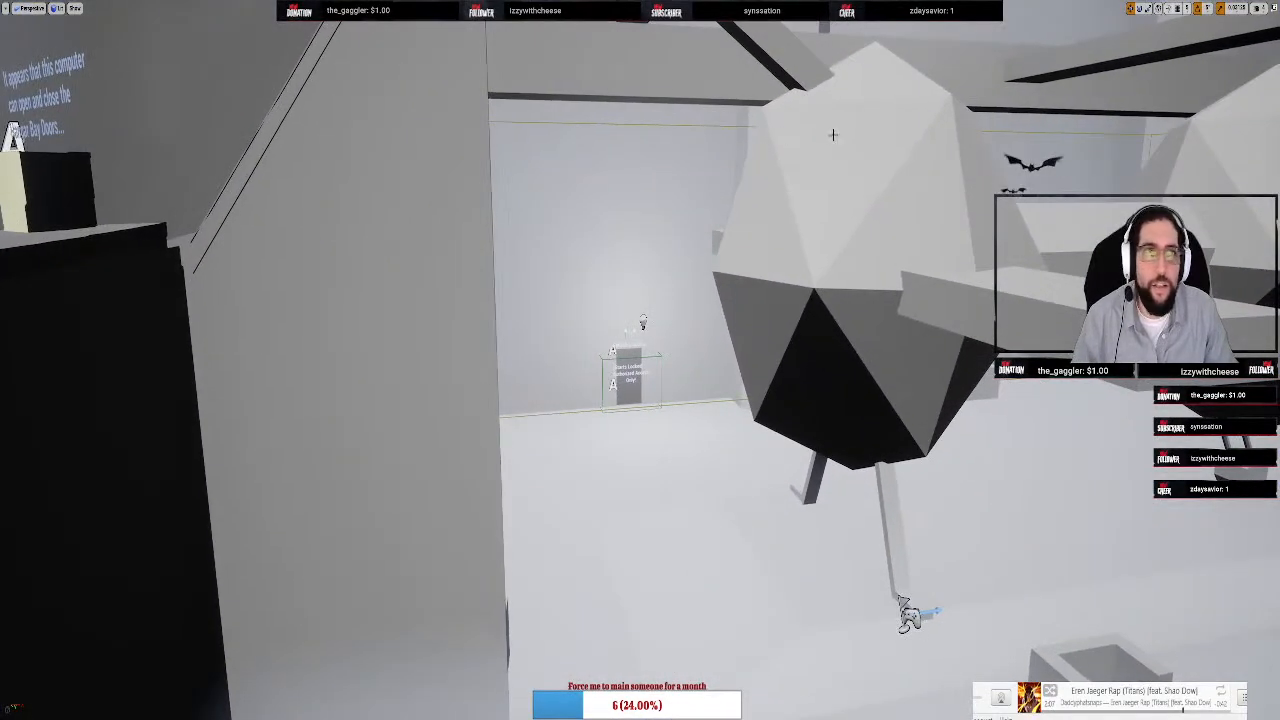
key(F11)
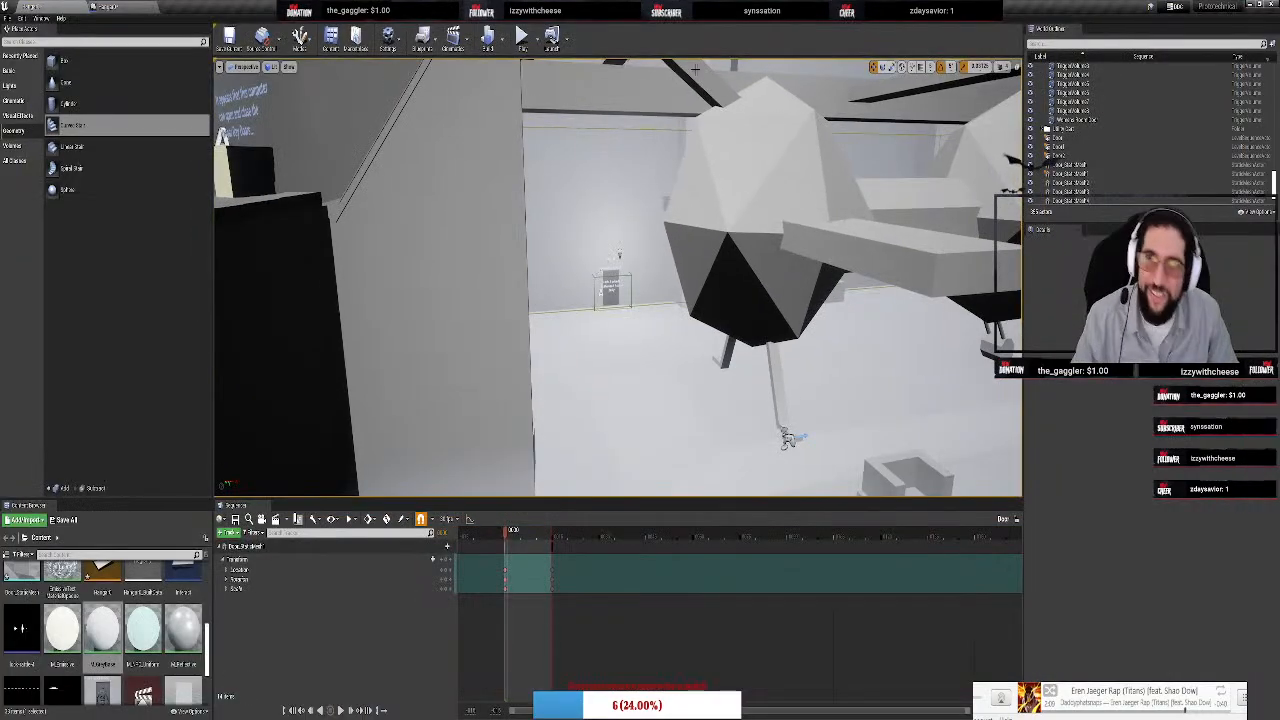
click(522, 40)
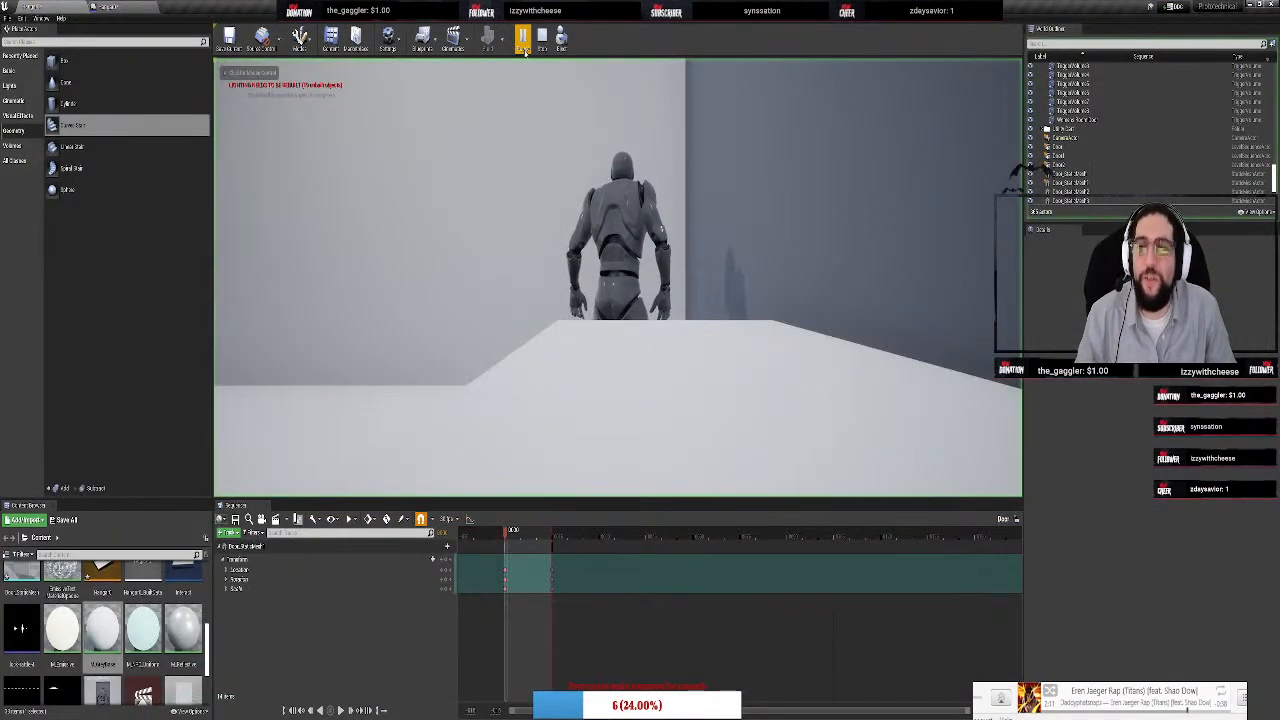
click(829, 126)
key(w)
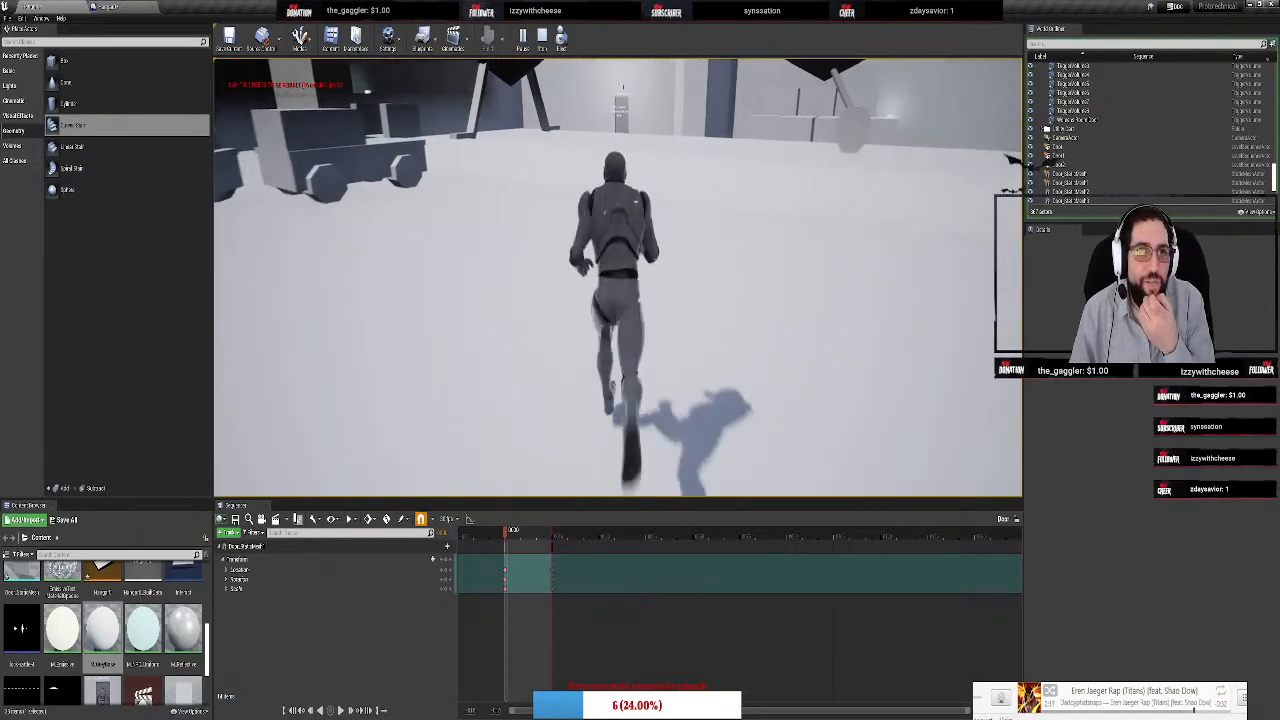
key(a)
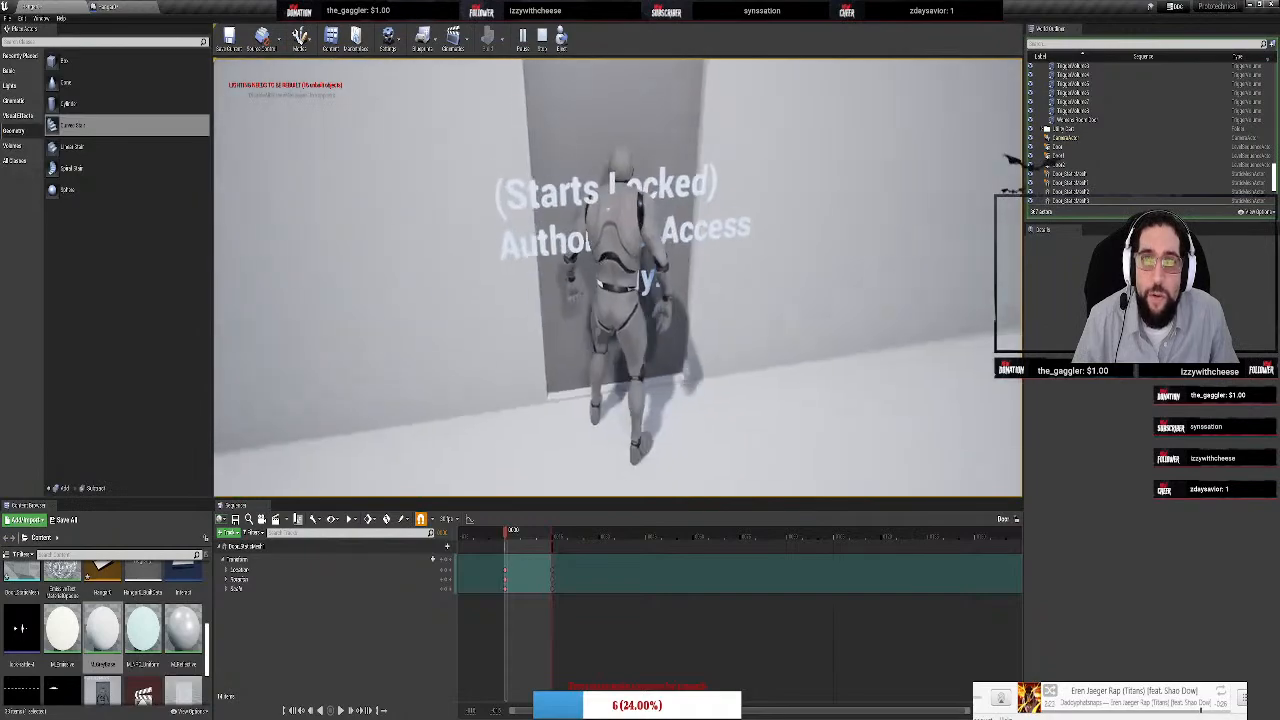
key(Escape)
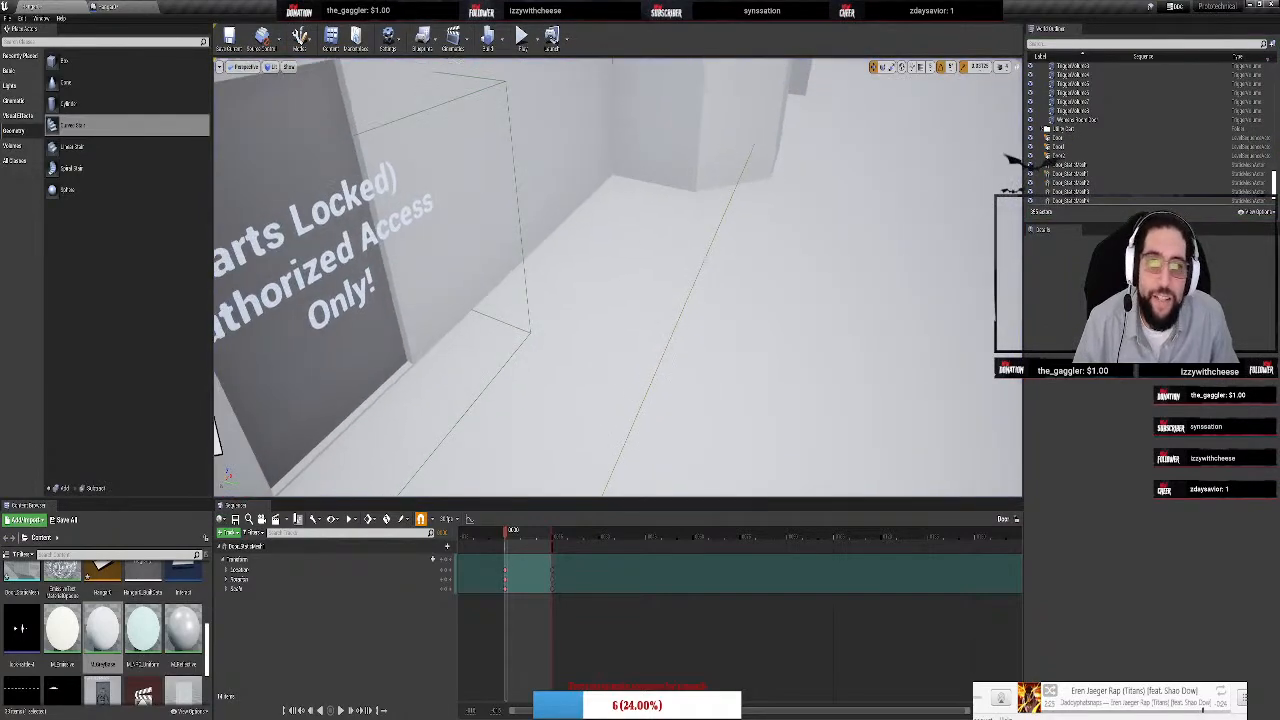
Create and save a new level sequence in the Content folder for the Catwalks Access door
right_drag(852, 280, 620, 244)
key(s)
click(676, 300)
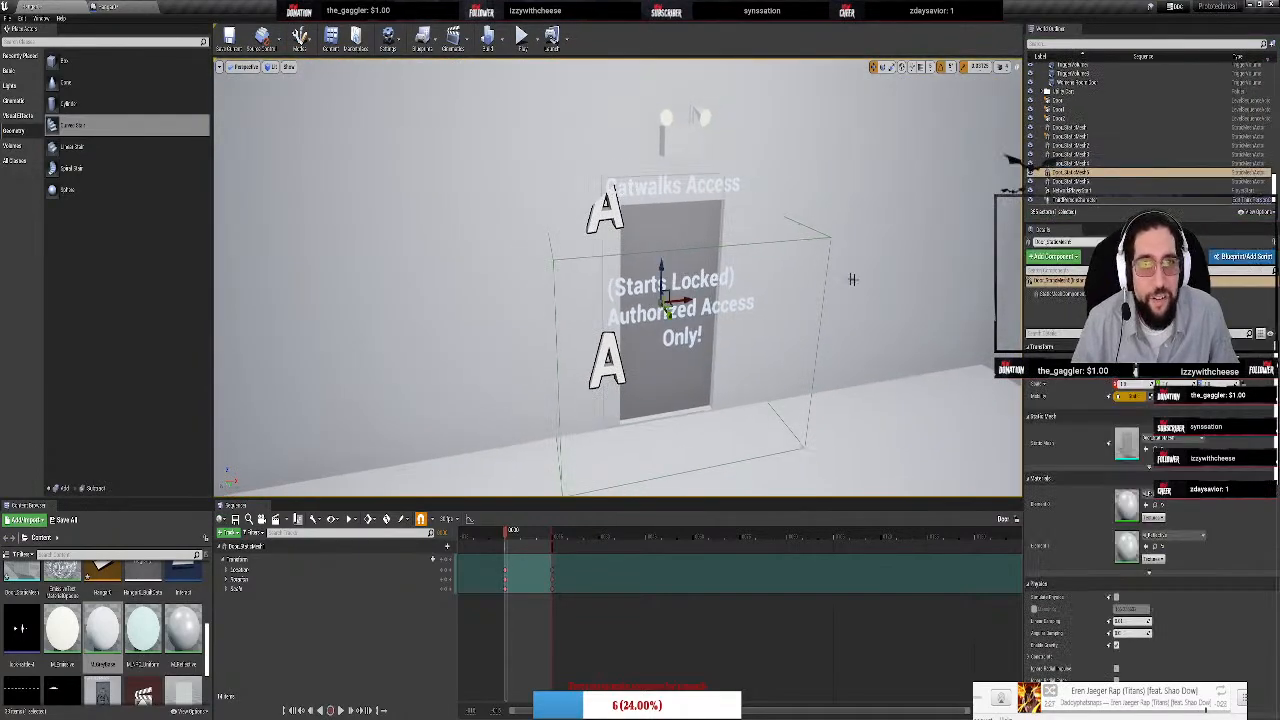
right_drag(852, 280, 755, 275)
click(466, 46)
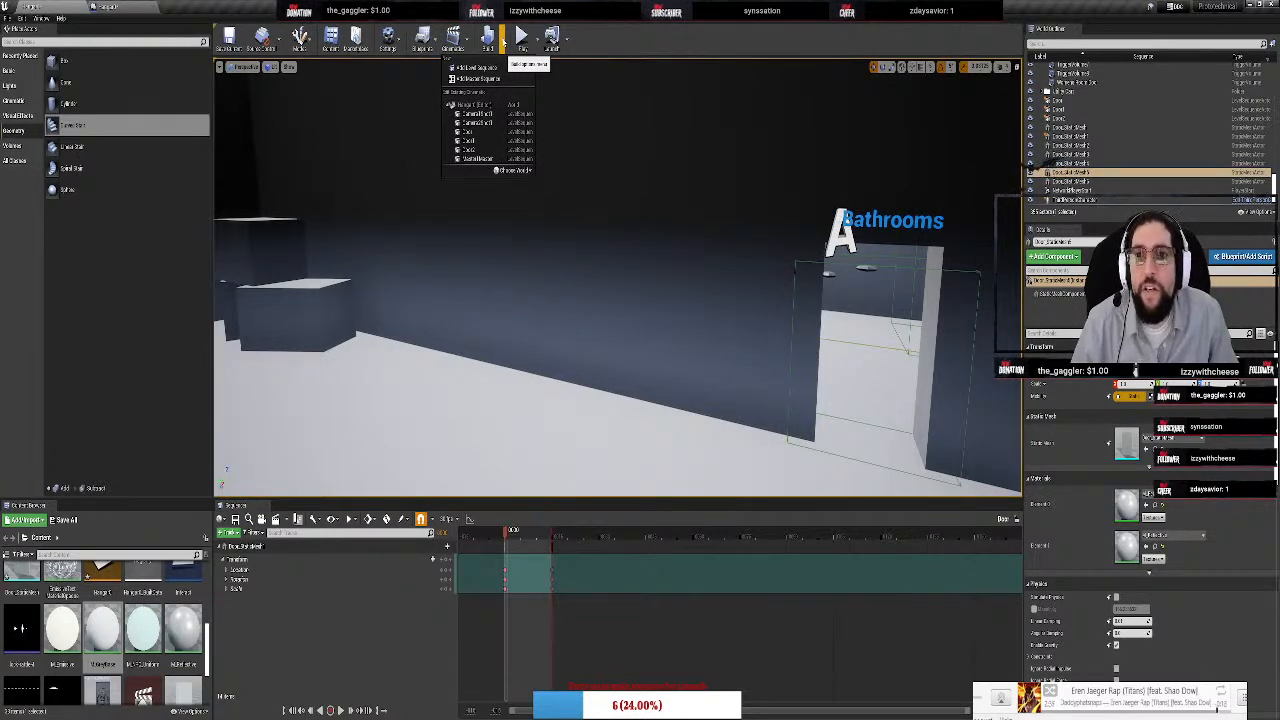
click(470, 40)
click(470, 40)
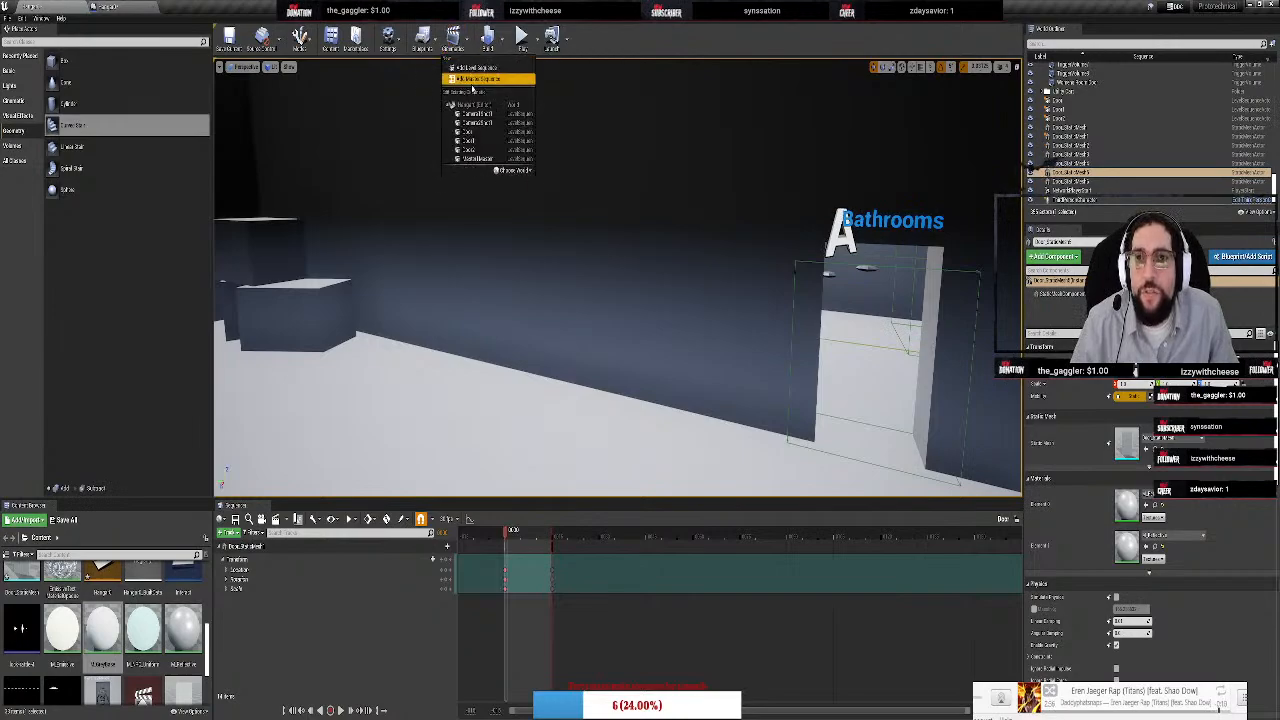
click(477, 68)
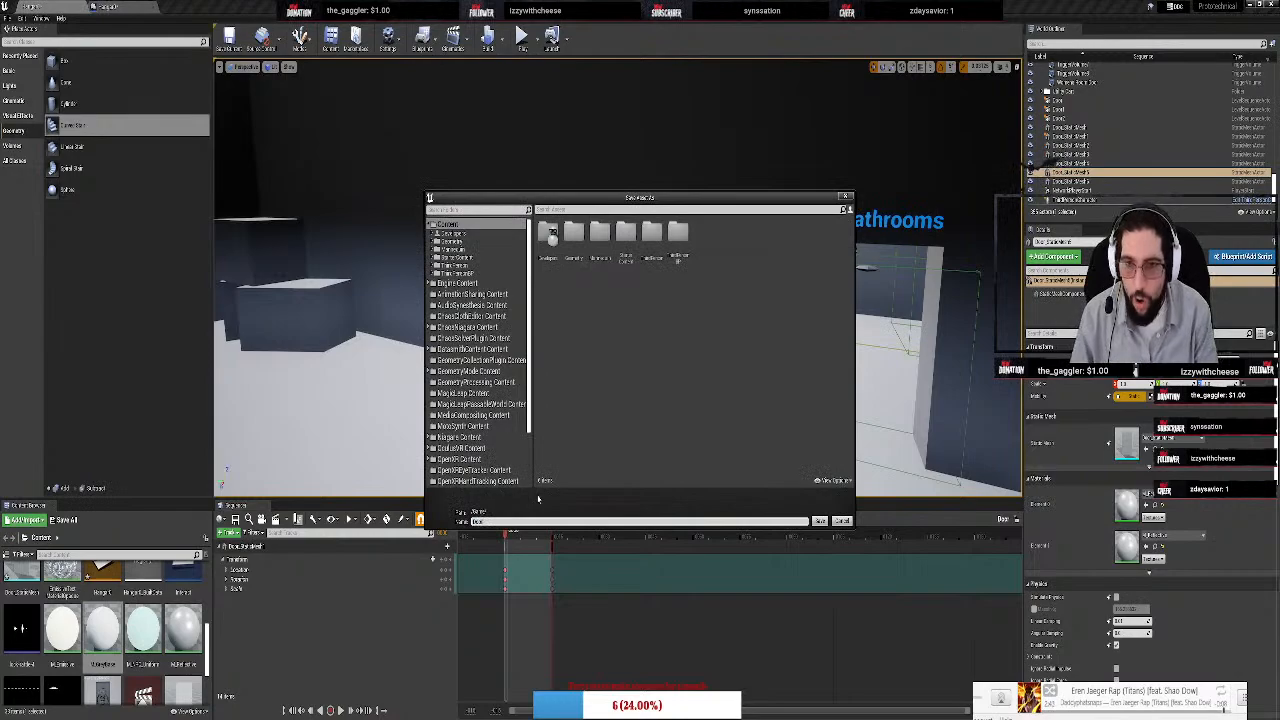
key(Return)
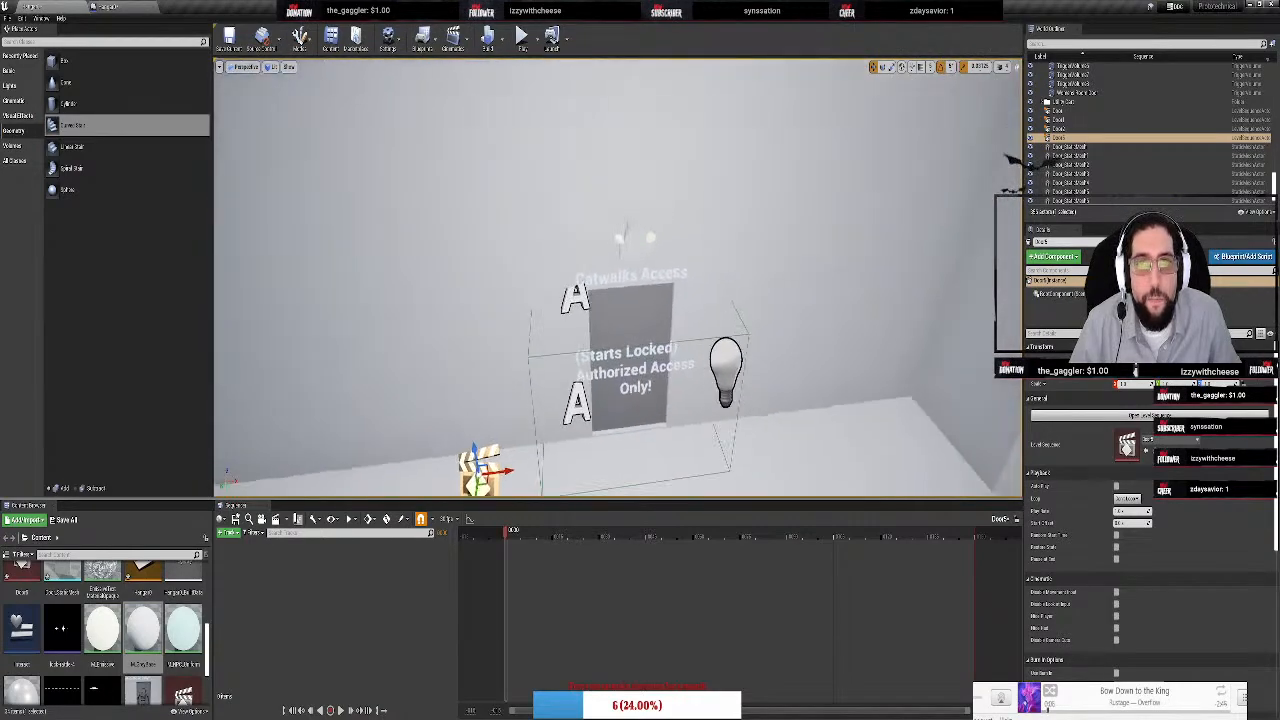
Add the Catwalks Access door mesh to the new level sequence as an actor track
click(737, 135)
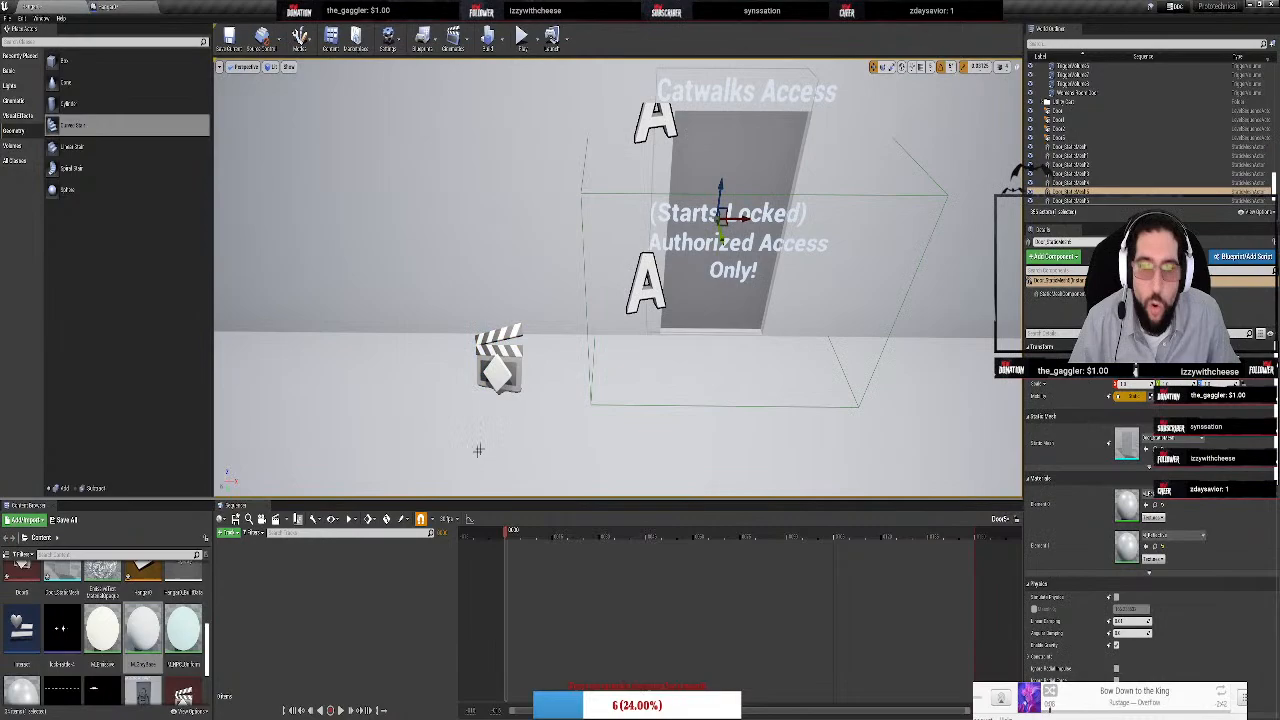
click(238, 533)
mouse_move(258, 543)
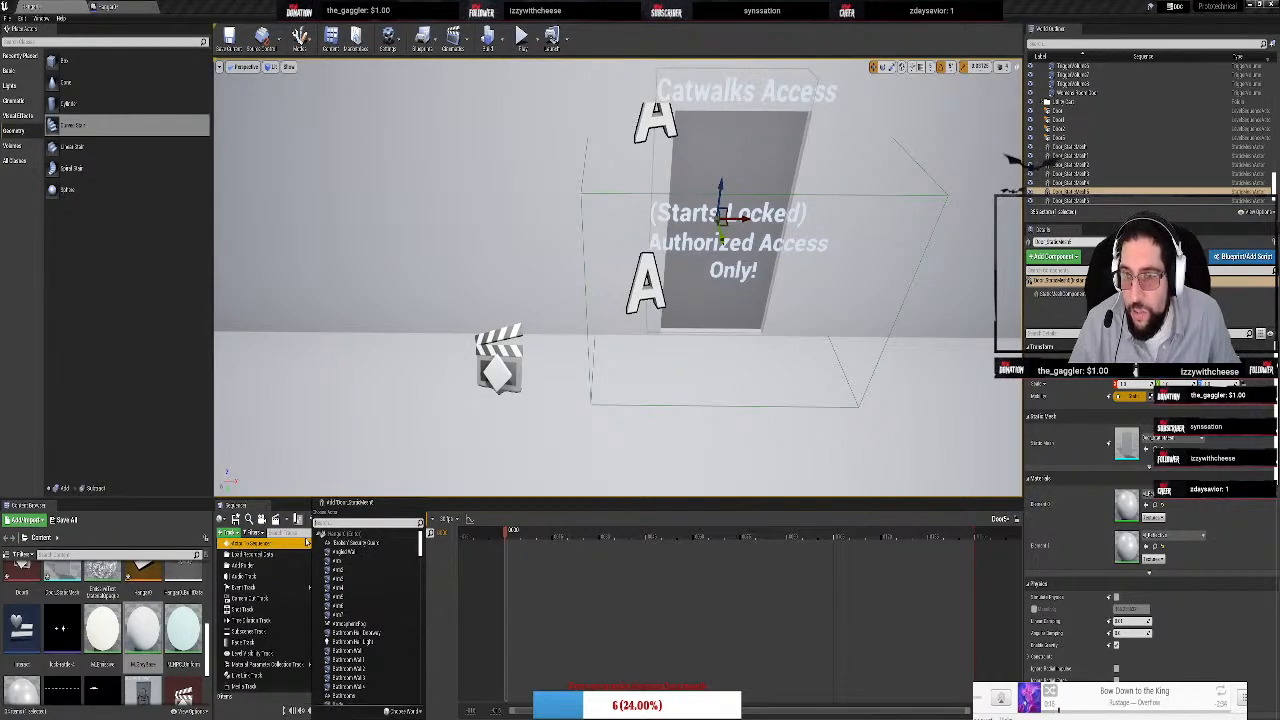
click(340, 504)
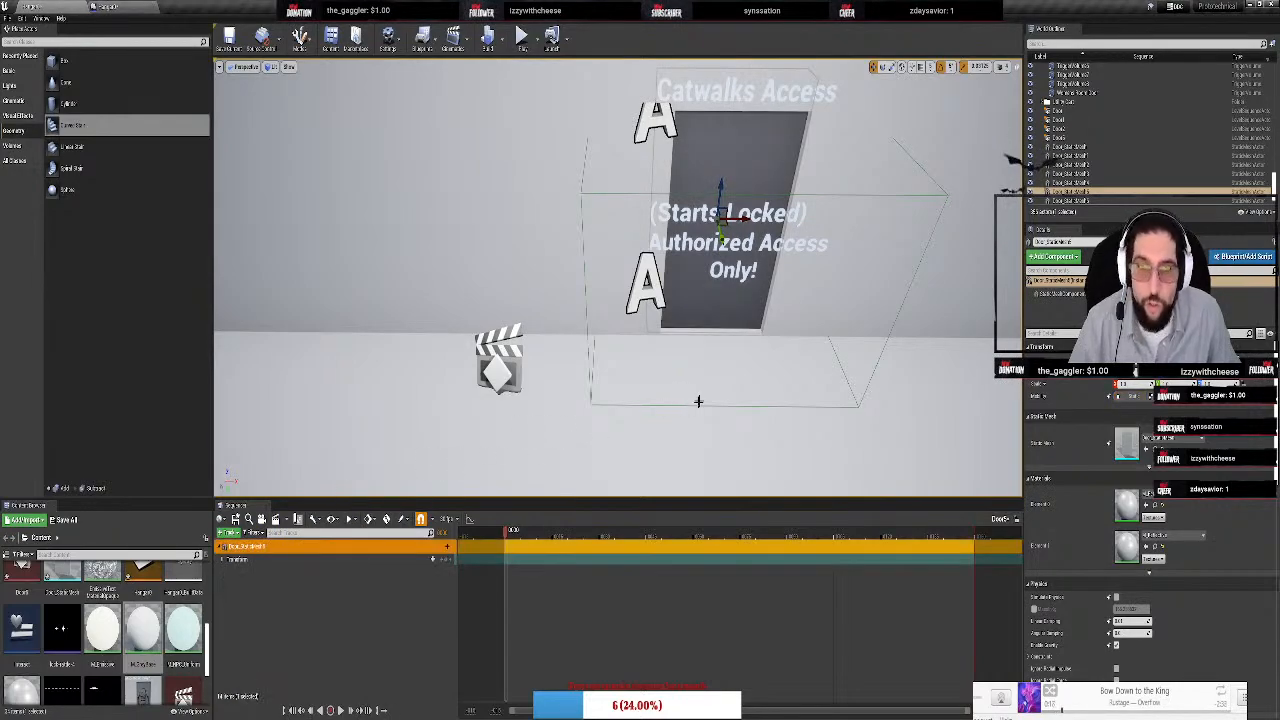
alt+drag(698, 401, 726, 301)
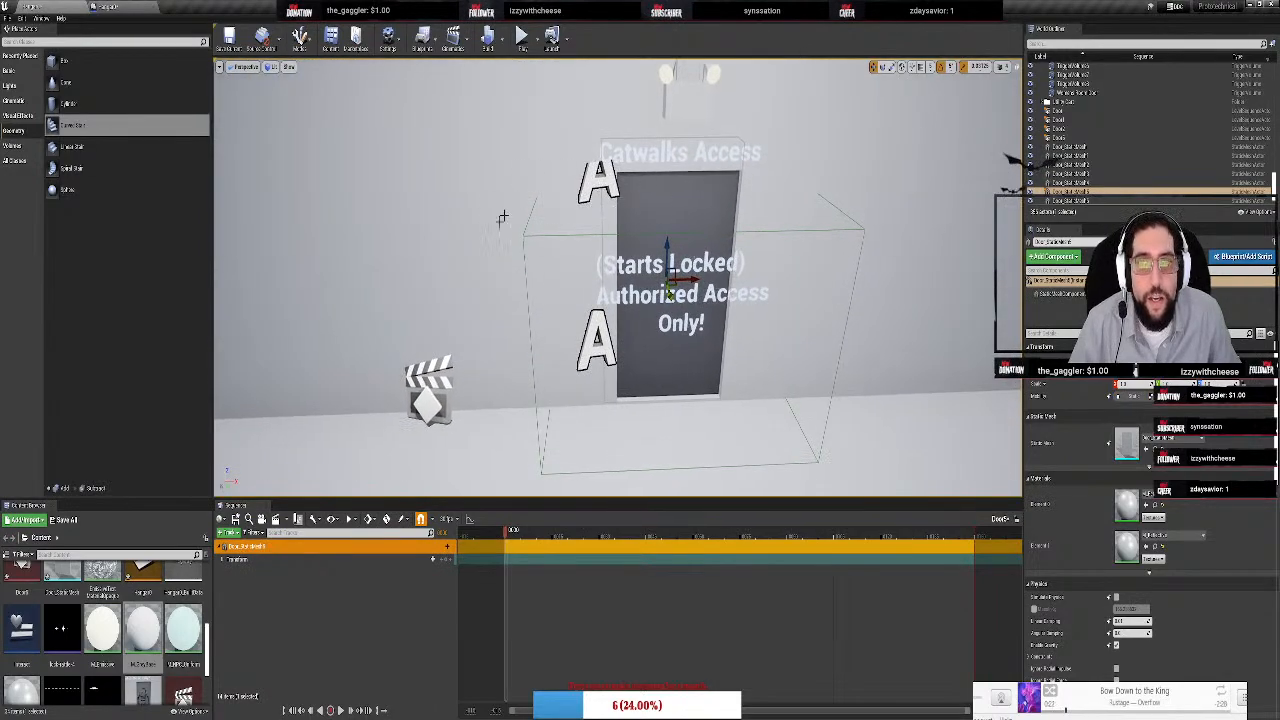
Key the Catwalks Access door at frame 15, slid sideways clear of its doorway
click(1068, 137)
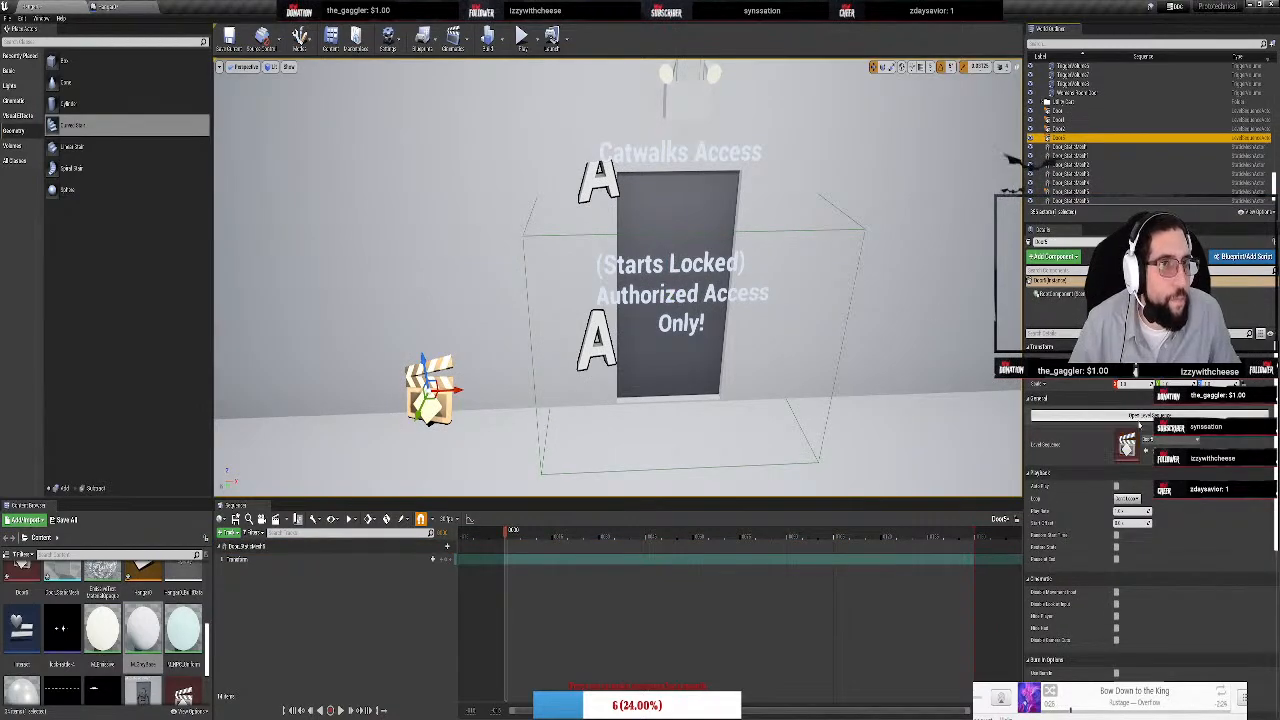
click(1137, 420)
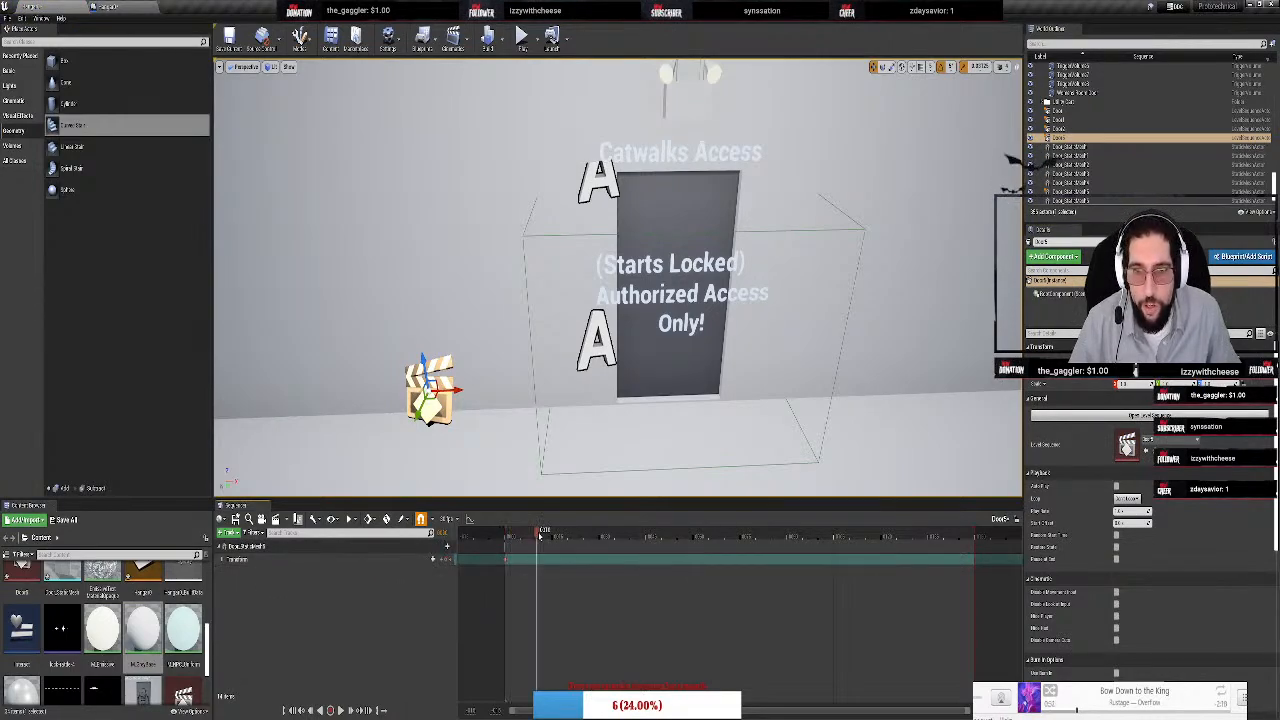
drag(540, 537, 551, 539)
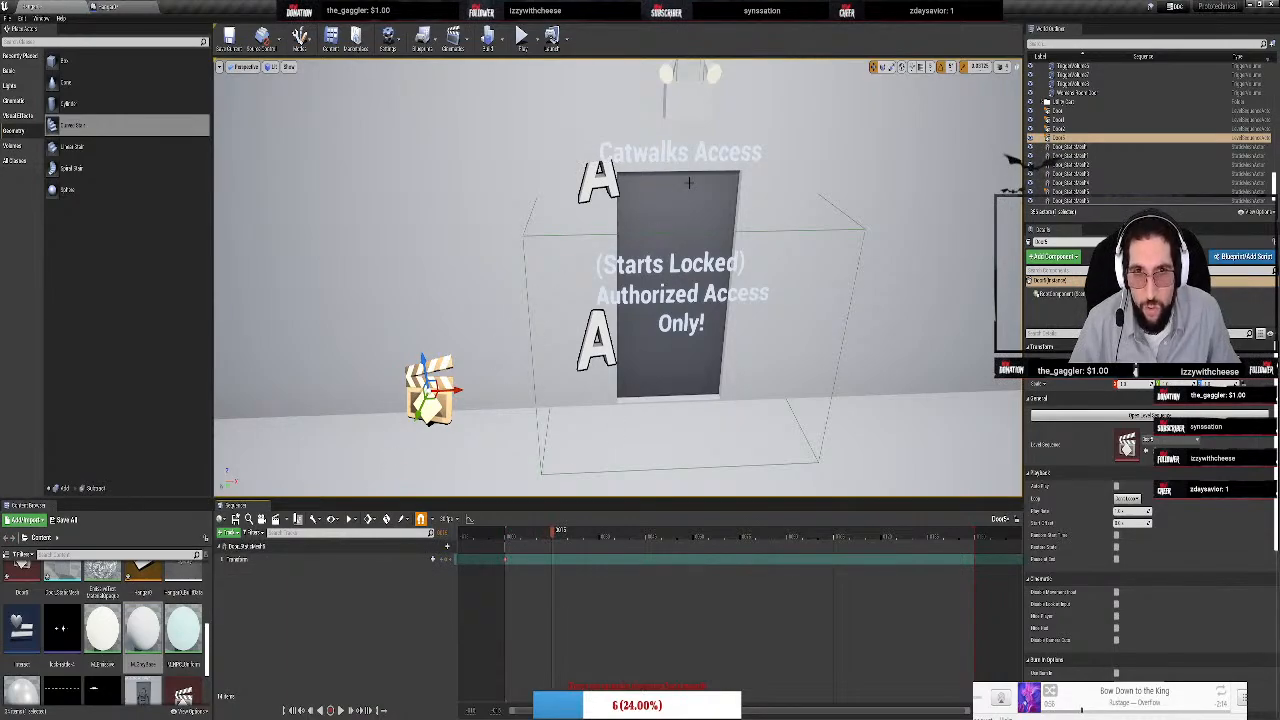
click(688, 234)
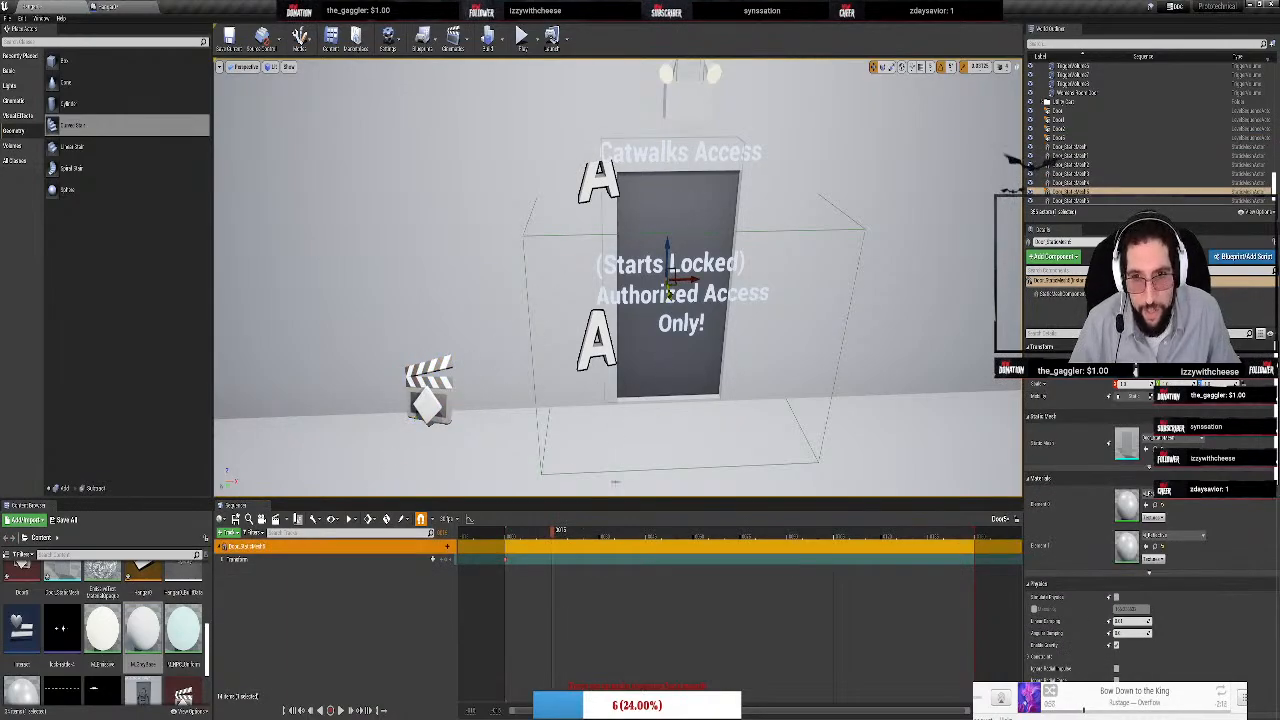
right_drag(668, 198, 670, 198)
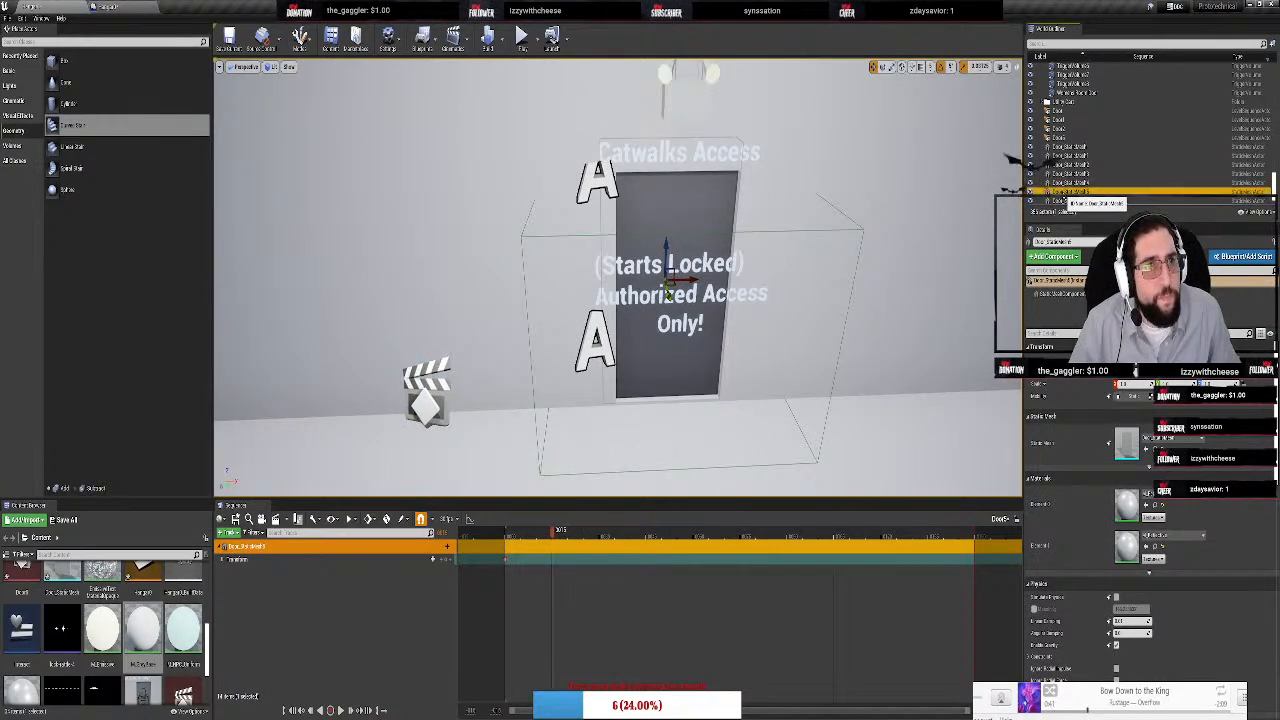
drag(693, 282, 581, 285)
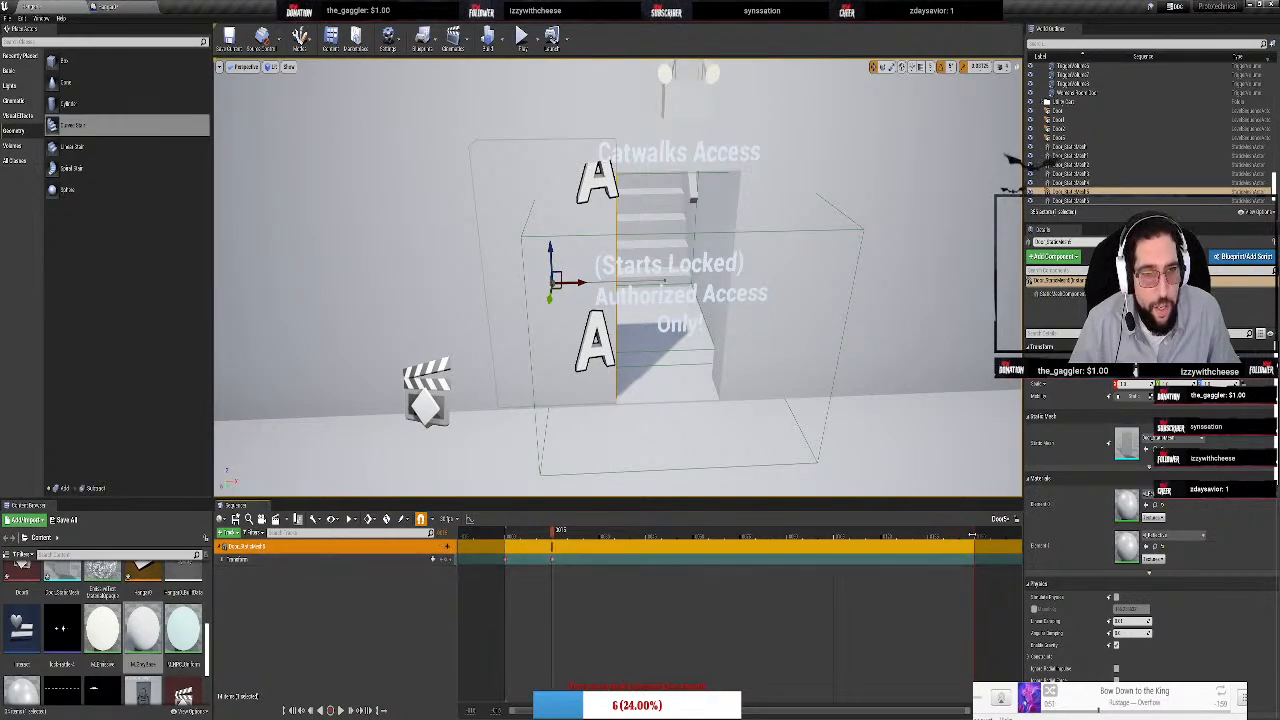
Shorten the sequence's playback range to end at frame 15 and return the playhead to the start
drag(971, 535, 555, 545)
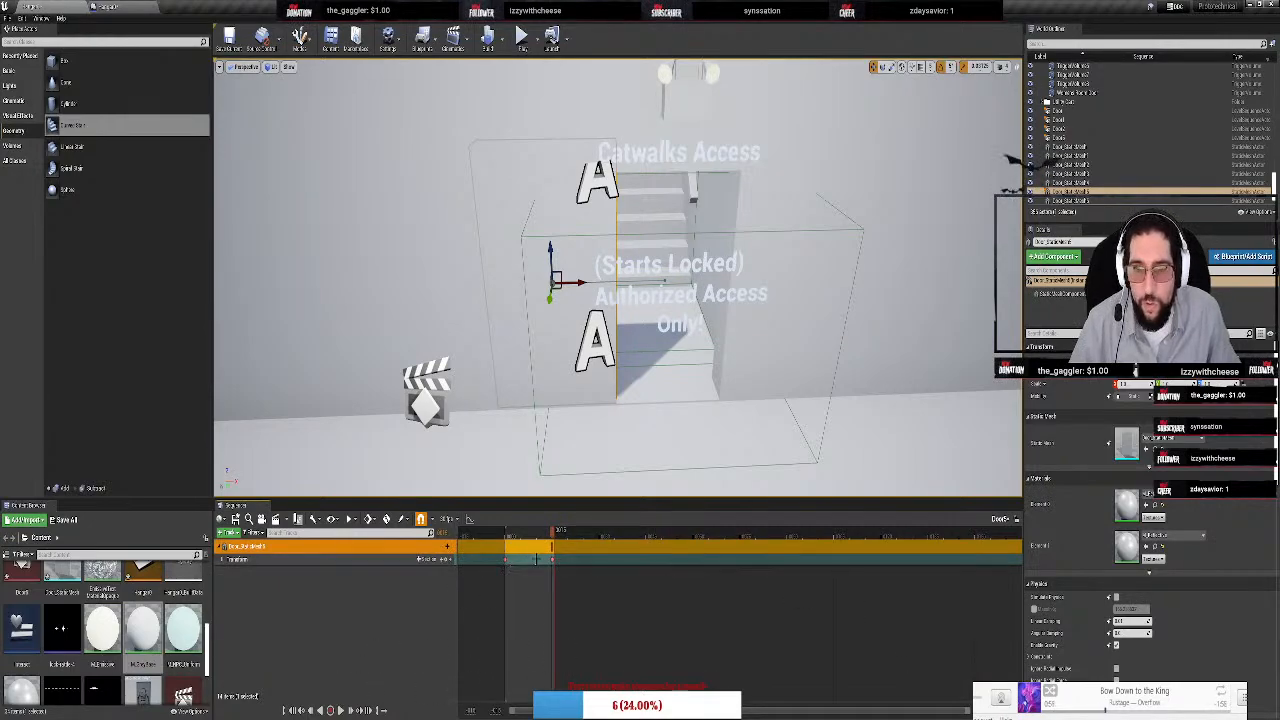
drag(553, 537, 507, 549)
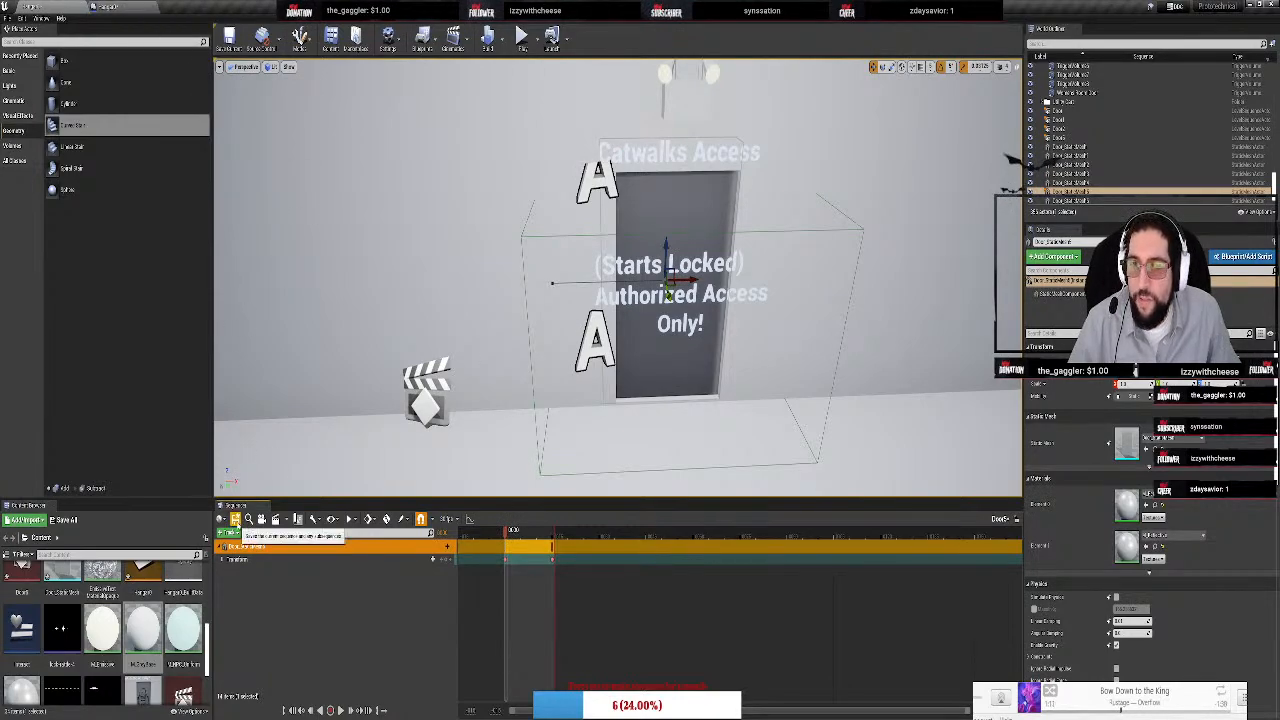
Set the door's transform section to Keep State when finished and save the level sequence
right_click(522, 558)
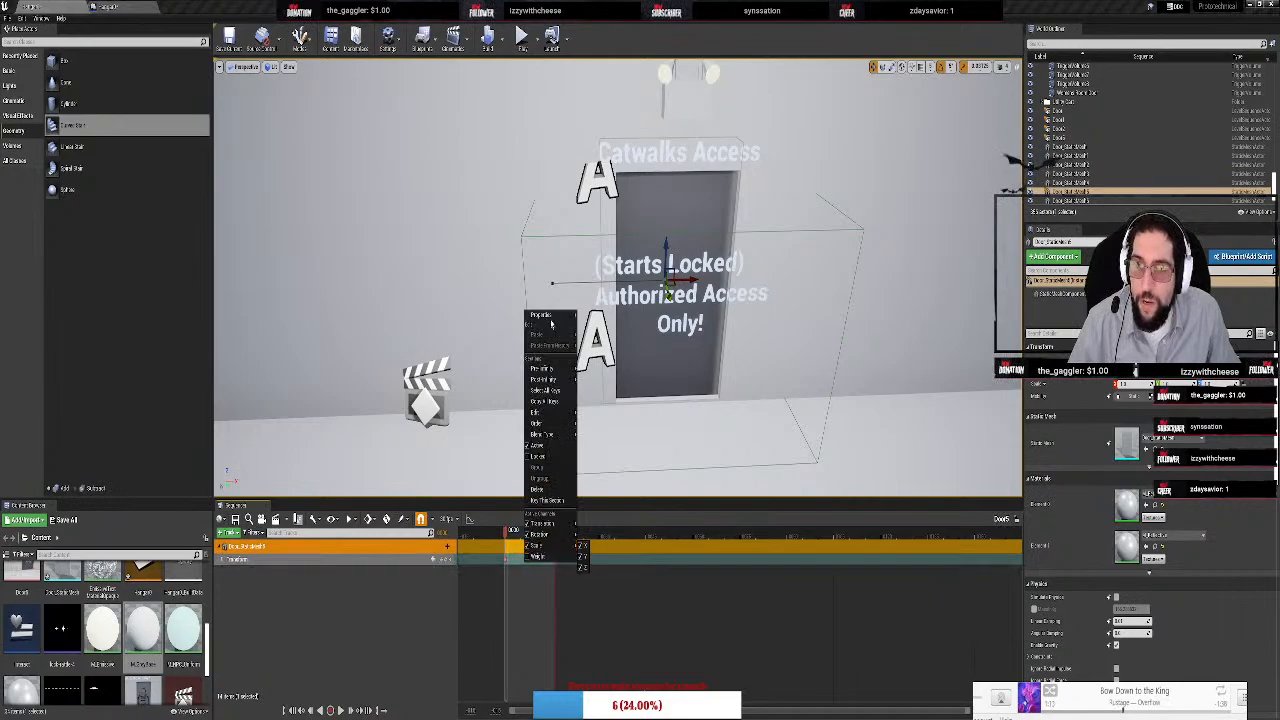
mouse_move(555, 316)
click(640, 357)
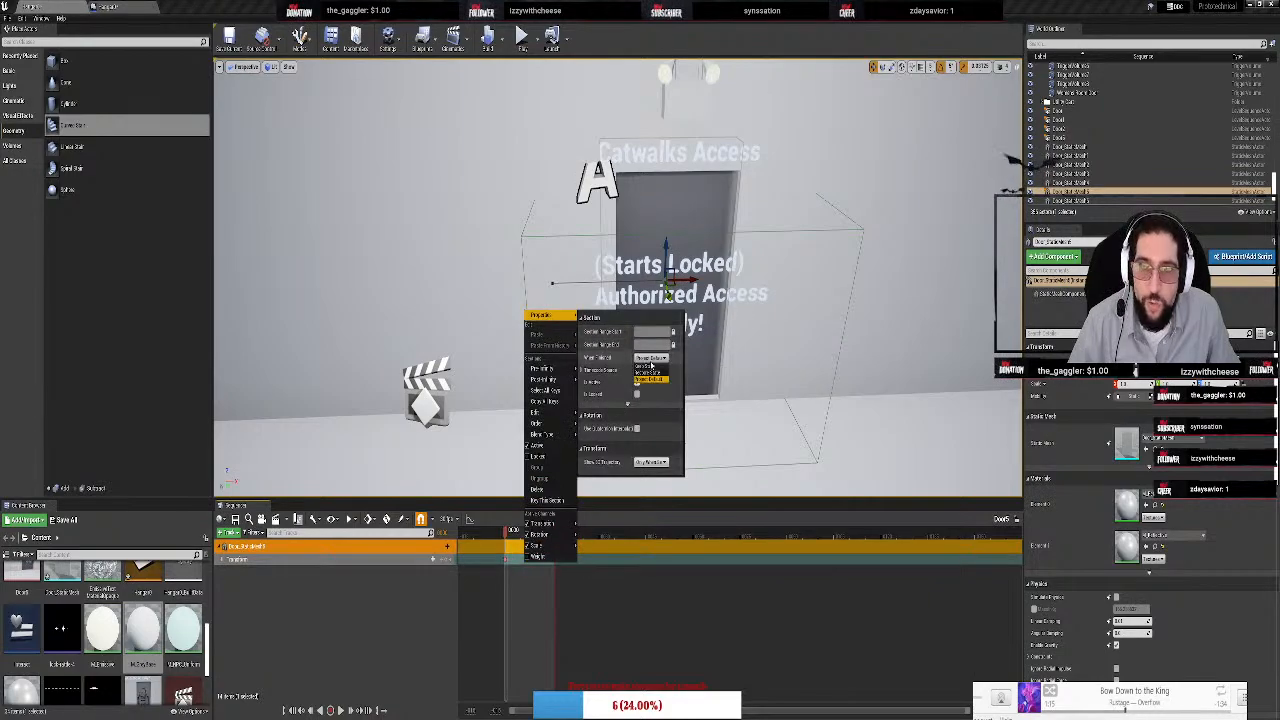
click(651, 371)
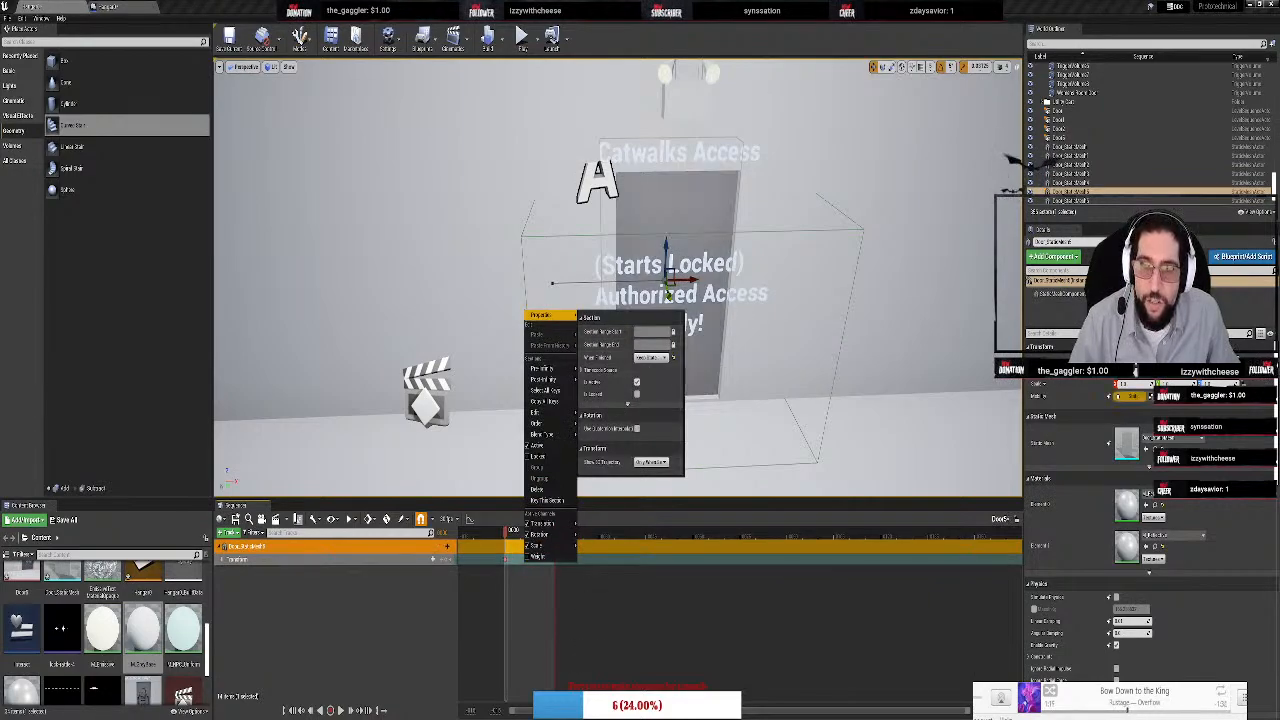
click(515, 648)
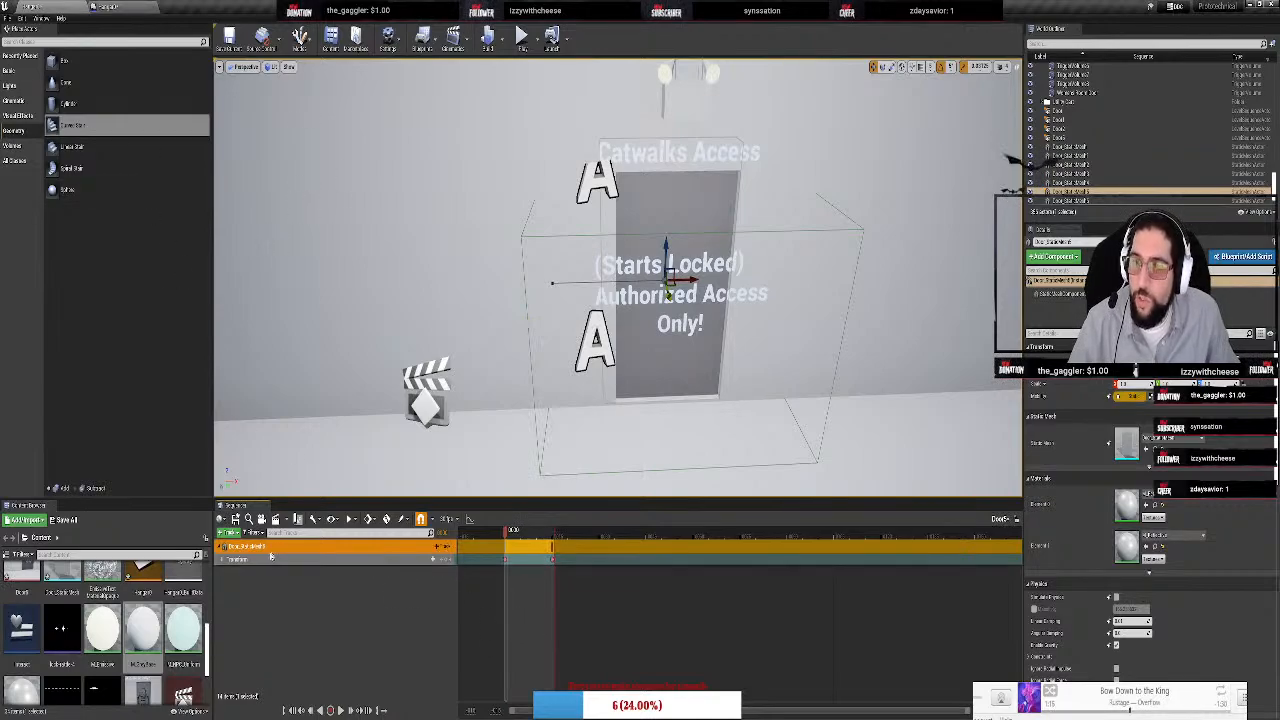
click(235, 518)
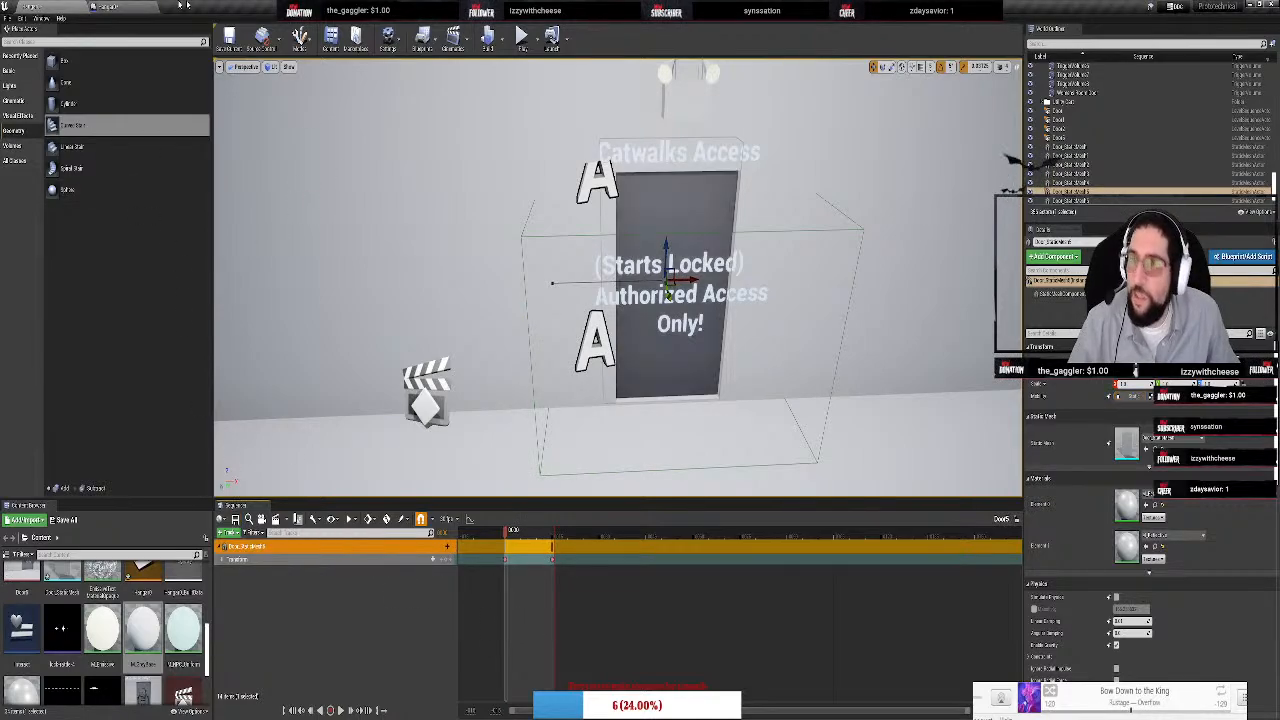
In the Level Blueprint, copy the sound, Create Level Sequence Player, Play and Play Reverse nodes from the Hangar To Hall Door group
click(117, 5)
scroll(428, 255, down, 4)
scroll(508, 304, up, 3)
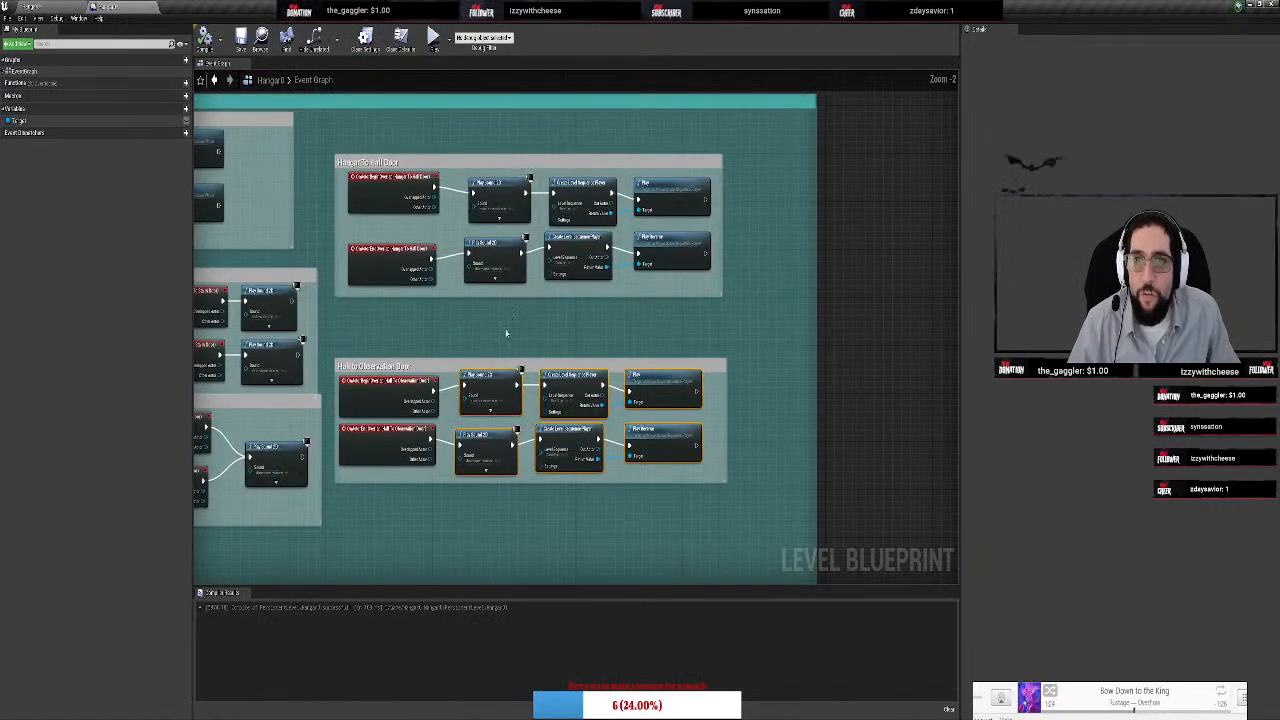
drag(506, 333, 712, 185)
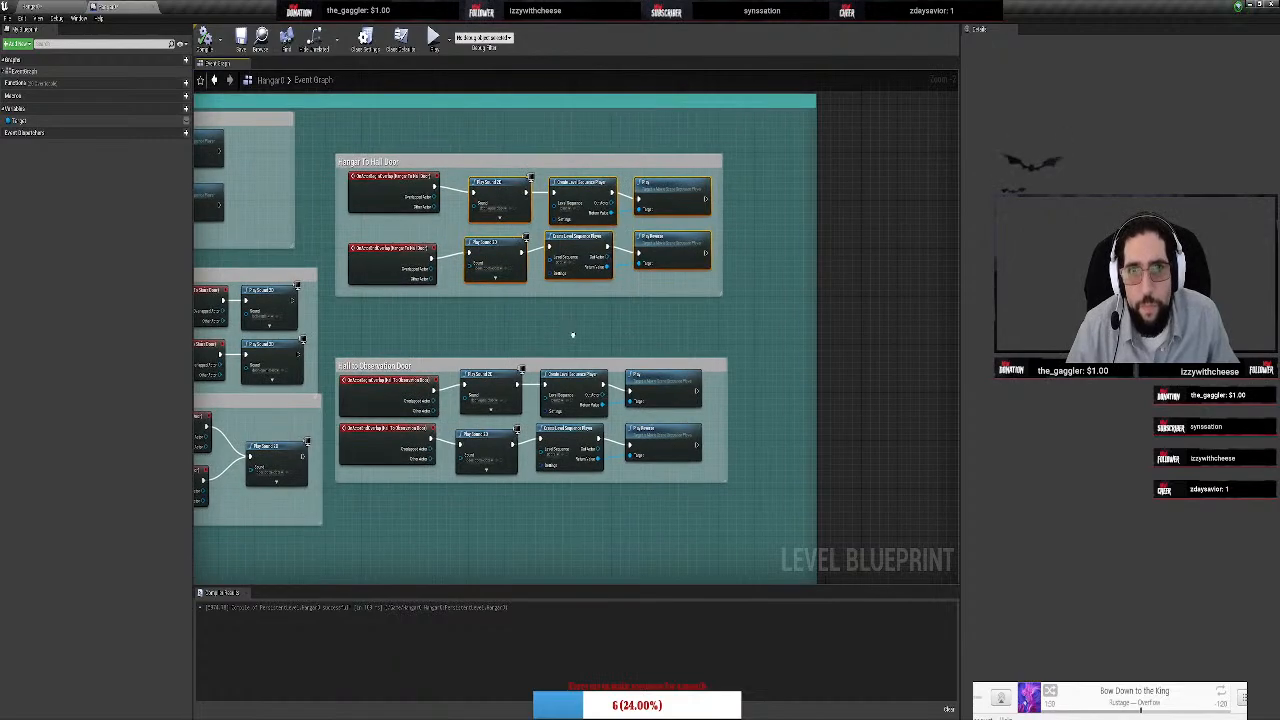
Move the Hangar to Stairs Door group below Womens Room Door and the Stairs to Catwalks Door group beside Mens Room Door
mouse_move(573, 340)
right_down()
mouse_move(843, 337)
mouse_move(877, 356)
mouse_move(813, 305)
mouse_move(846, 277)
mouse_move(952, 263)
right_up()
mouse_move(534, 529)
right_down()
mouse_move(670, 582)
mouse_move(530, 545)
mouse_move(574, 500)
mouse_move(578, 513)
right_up()
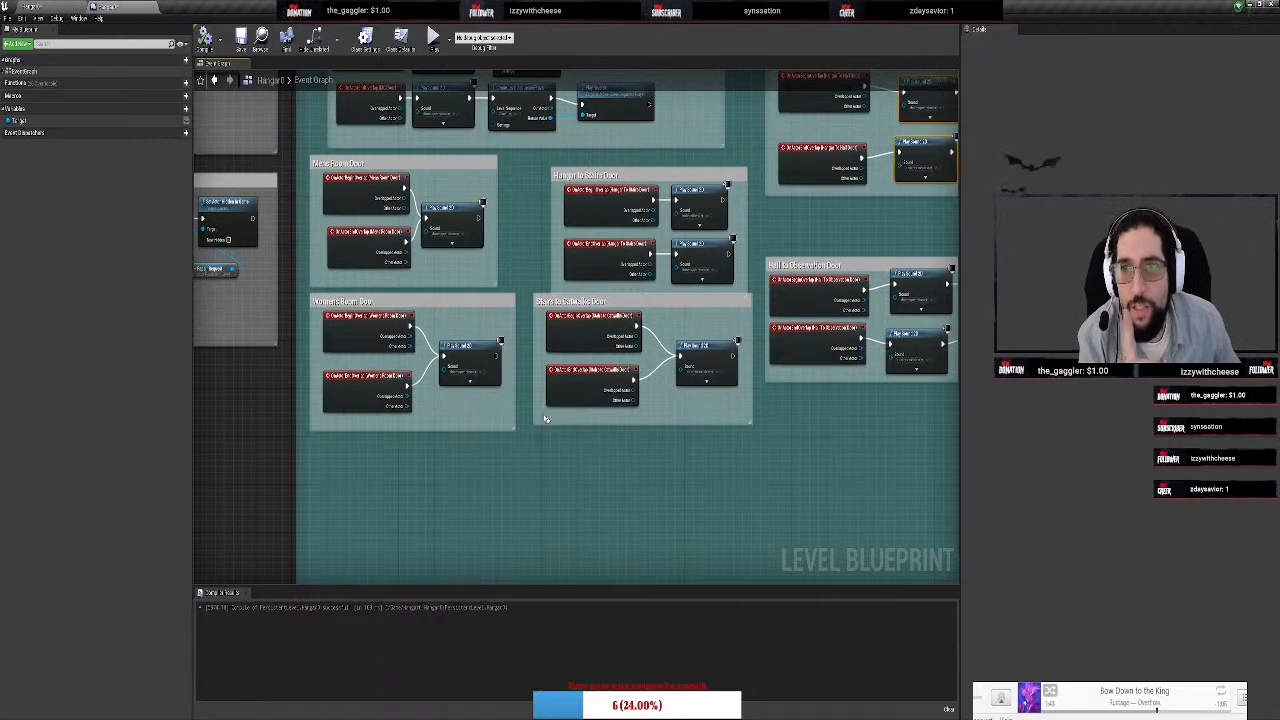
right_drag(530, 207, 542, 385)
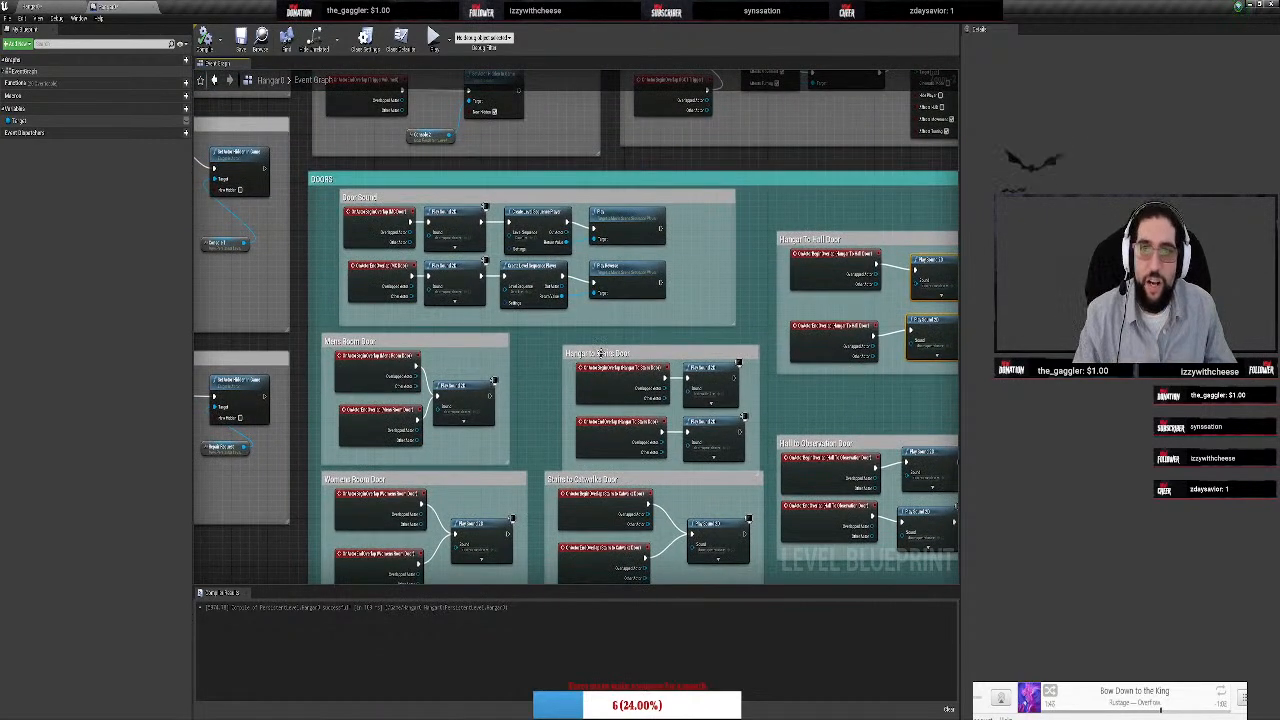
right_drag(791, 403, 763, 226)
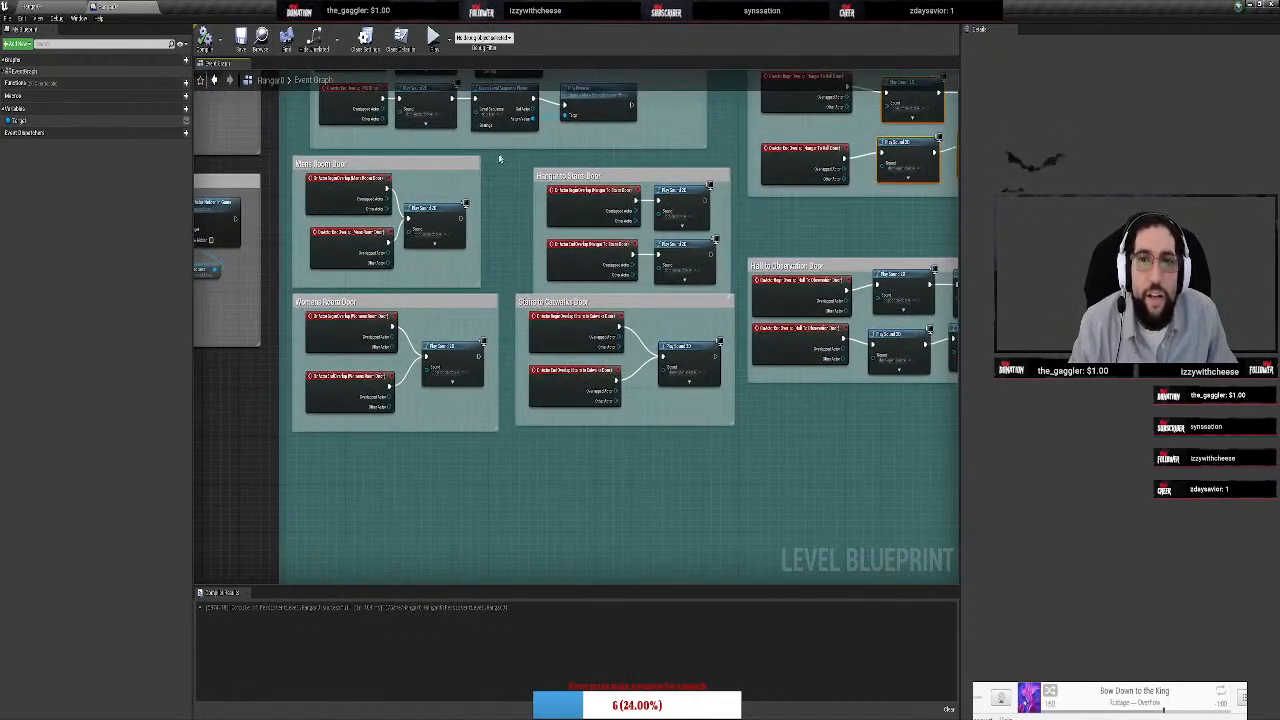
drag(514, 160, 740, 268)
drag(647, 178, 406, 443)
drag(530, 483, 617, 158)
click(520, 471)
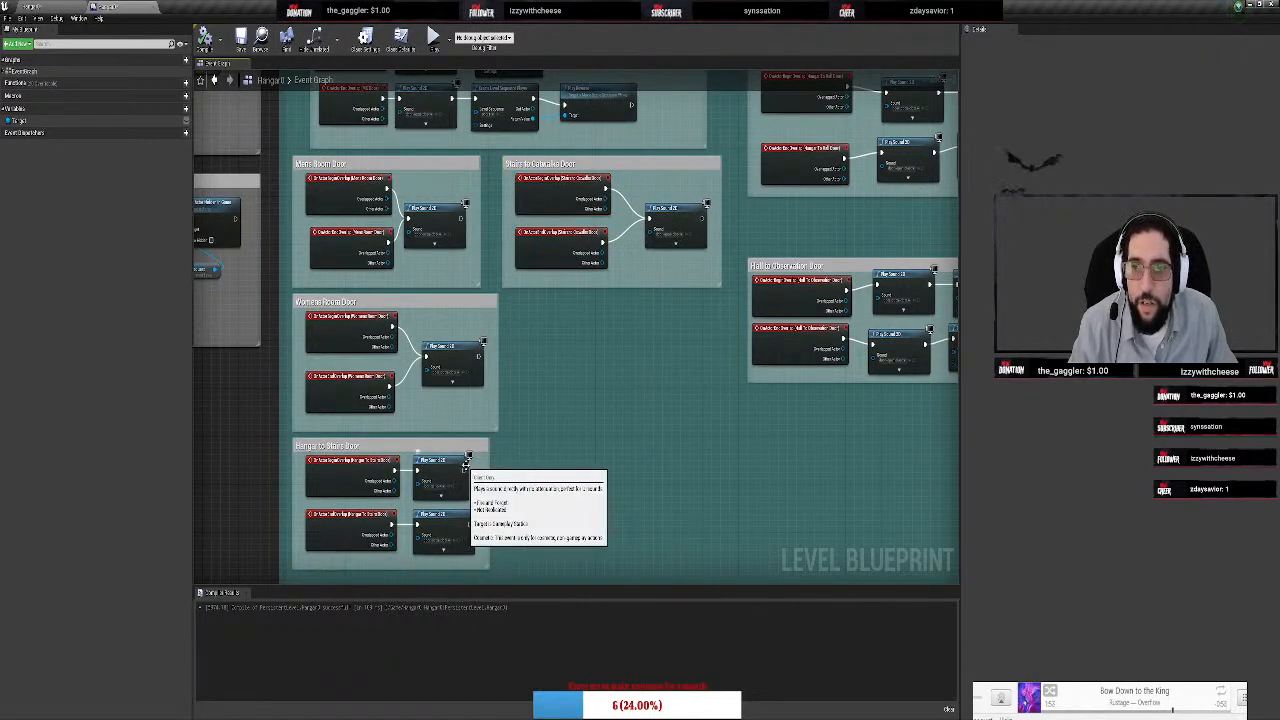
Paste the copied nodes beside the Hangar to Stairs Door group, delete both pasted Play Sound 2D nodes, and select the remaining four
click(460, 472)
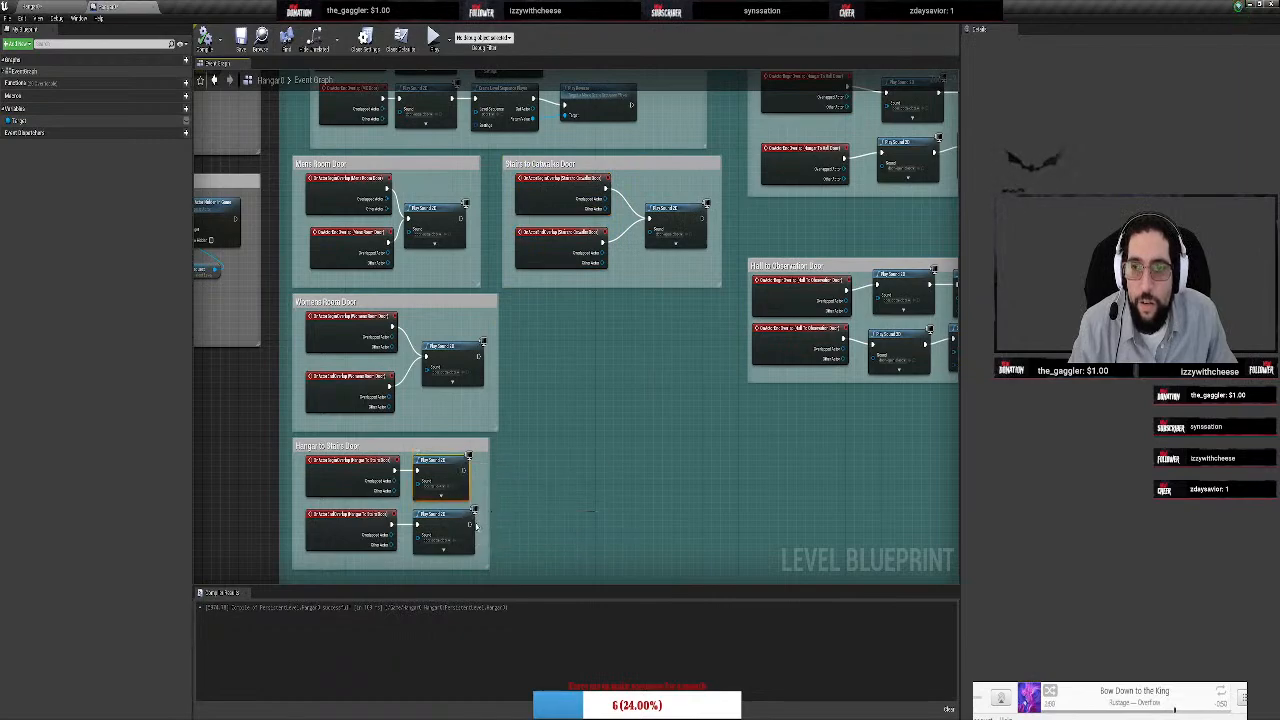
scroll(531, 526, up, 2)
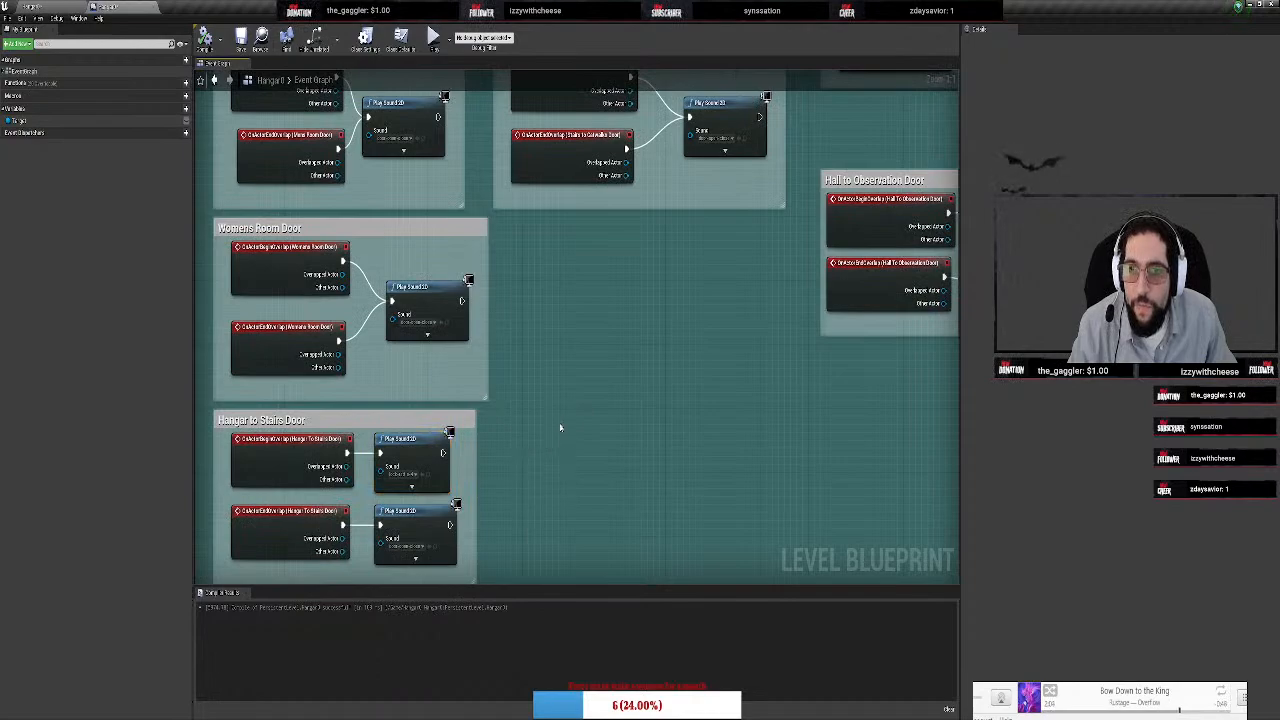
key(ctrl+v)
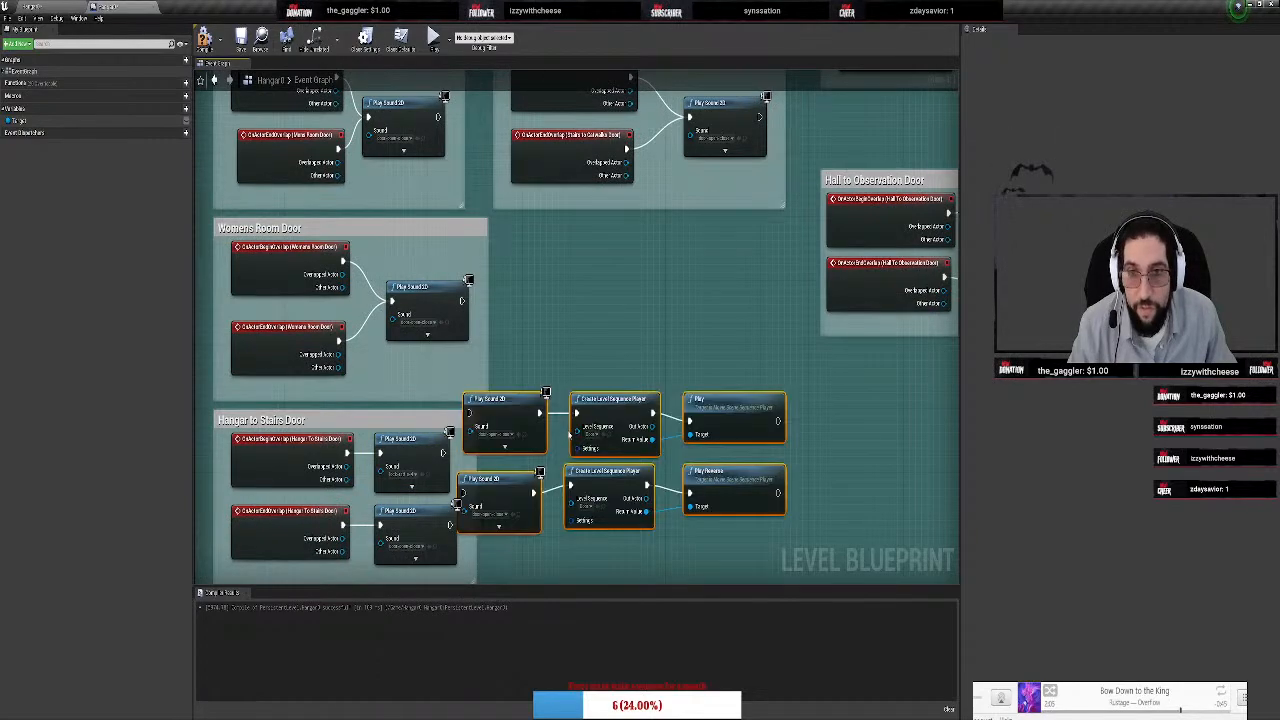
click(490, 436)
key(Delete)
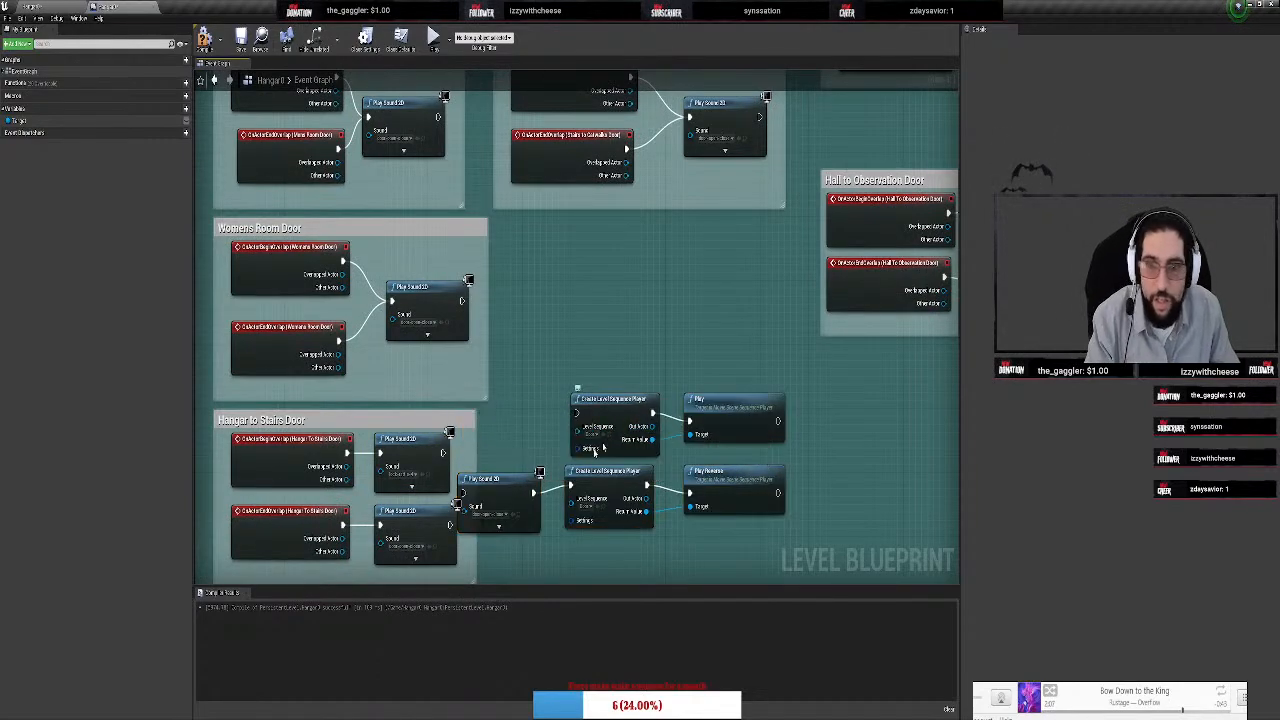
click(500, 481)
key(Delete)
drag(542, 372, 822, 534)
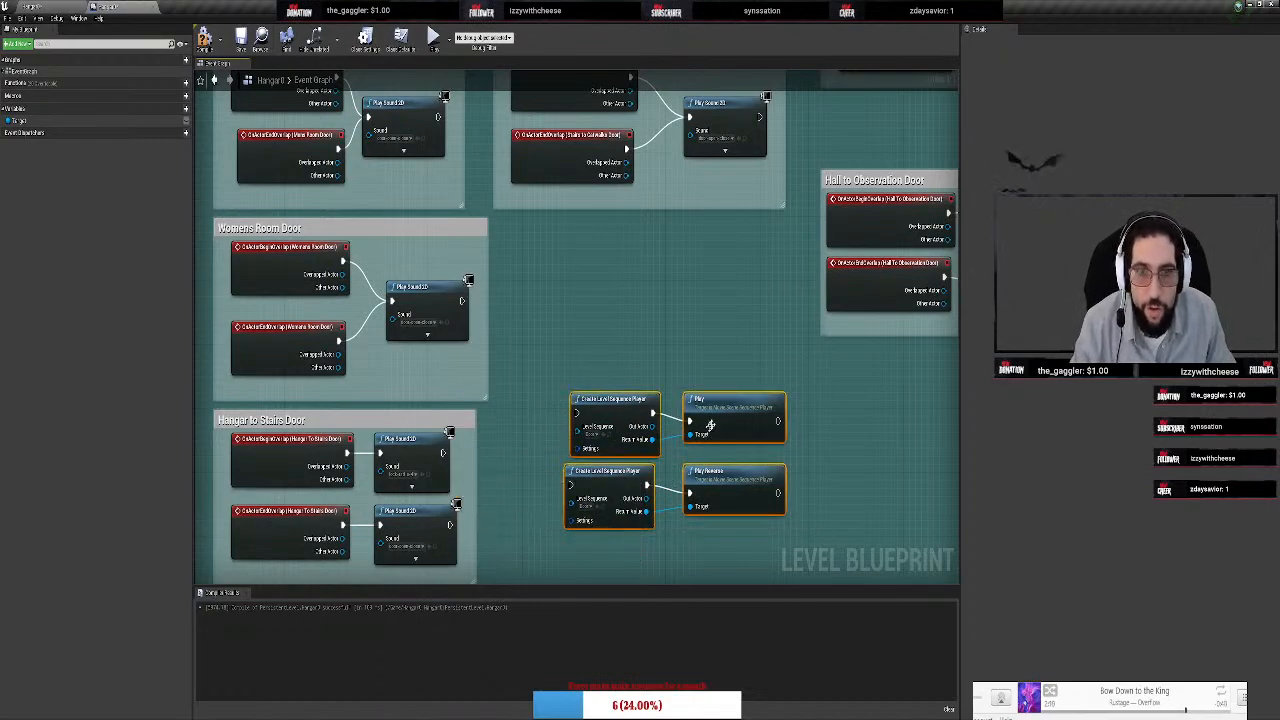
Move the four sequence player nodes beside the Hangar to Stairs Door logic and connect each Play Sound 2D output to its Create Level Sequence Player
drag(709, 425, 608, 465)
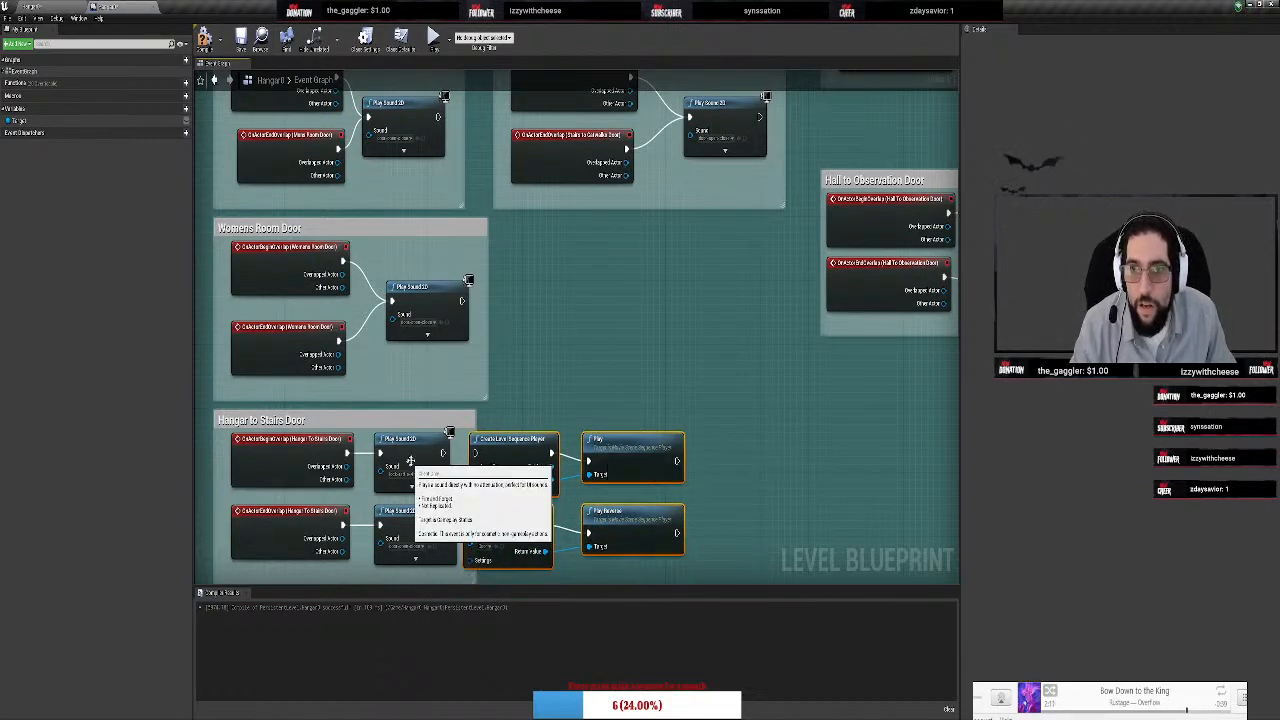
drag(443, 453, 475, 453)
drag(449, 525, 476, 536)
Assign the Door5 level sequence to both Create Level Sequence Player nodes and widen the Hangar to Stairs Door comment box around them
right_drag(655, 405, 575, 225)
click(446, 262)
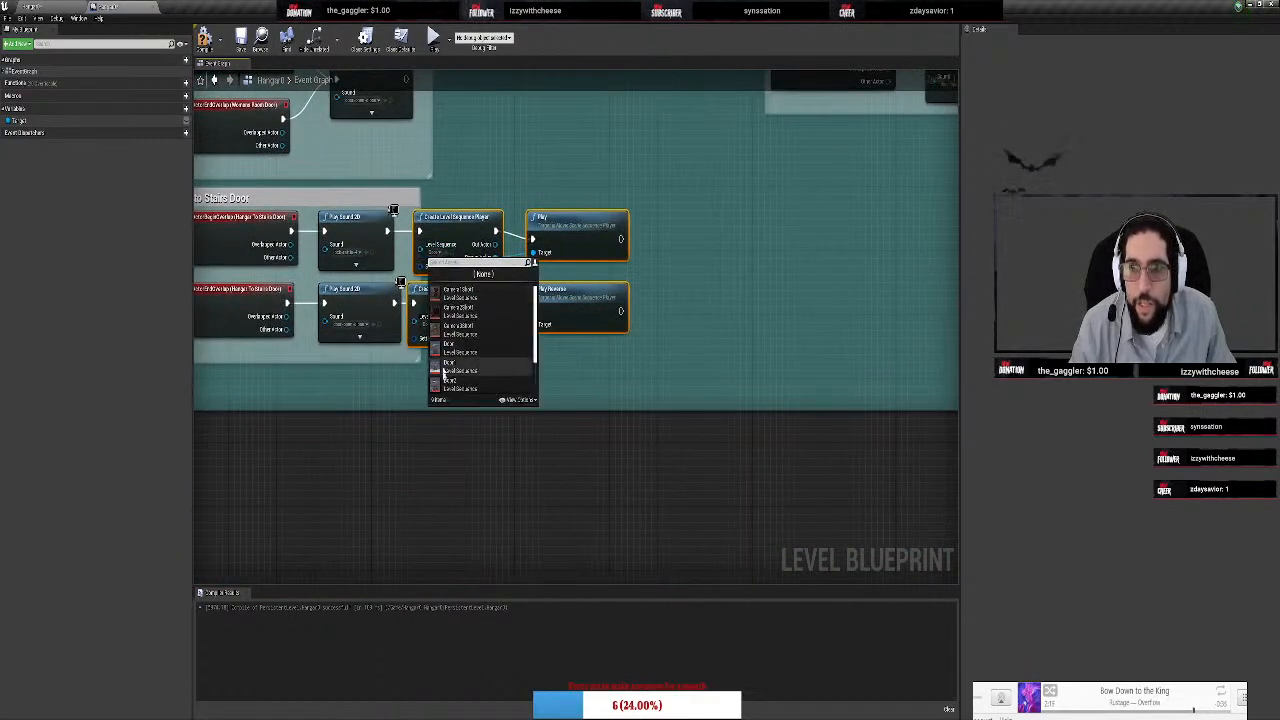
click(487, 354)
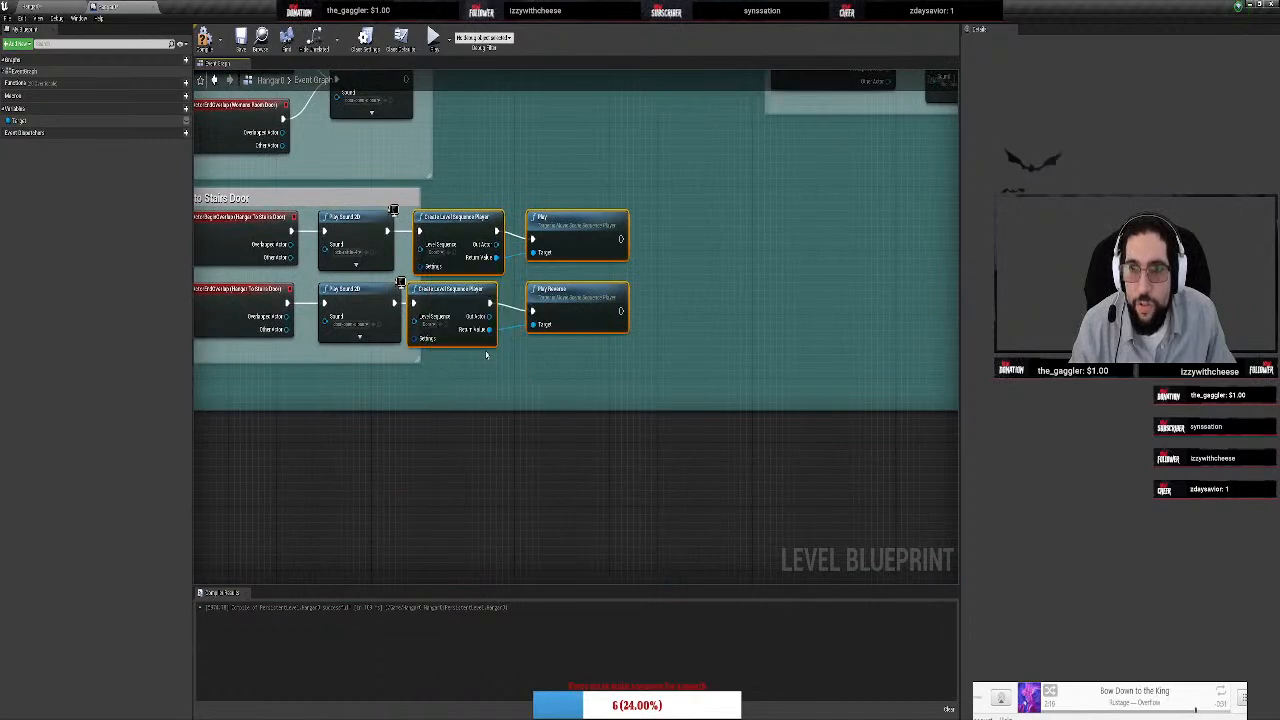
click(441, 333)
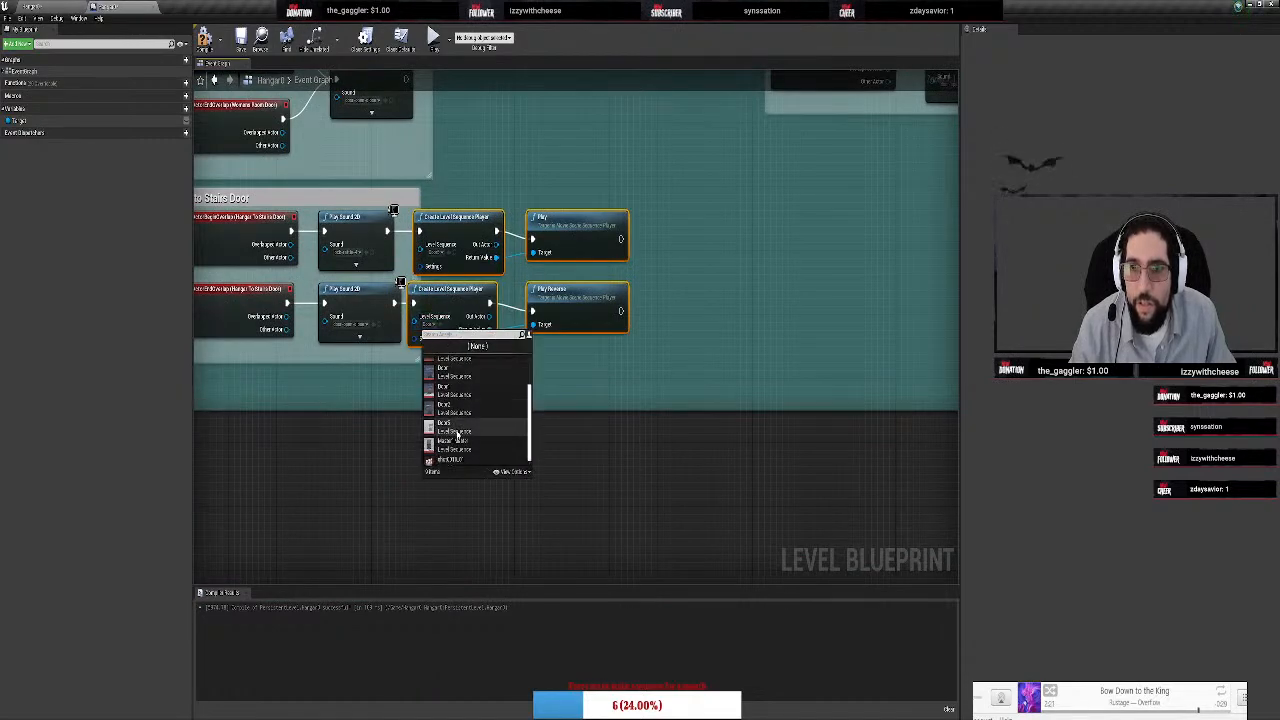
click(478, 425)
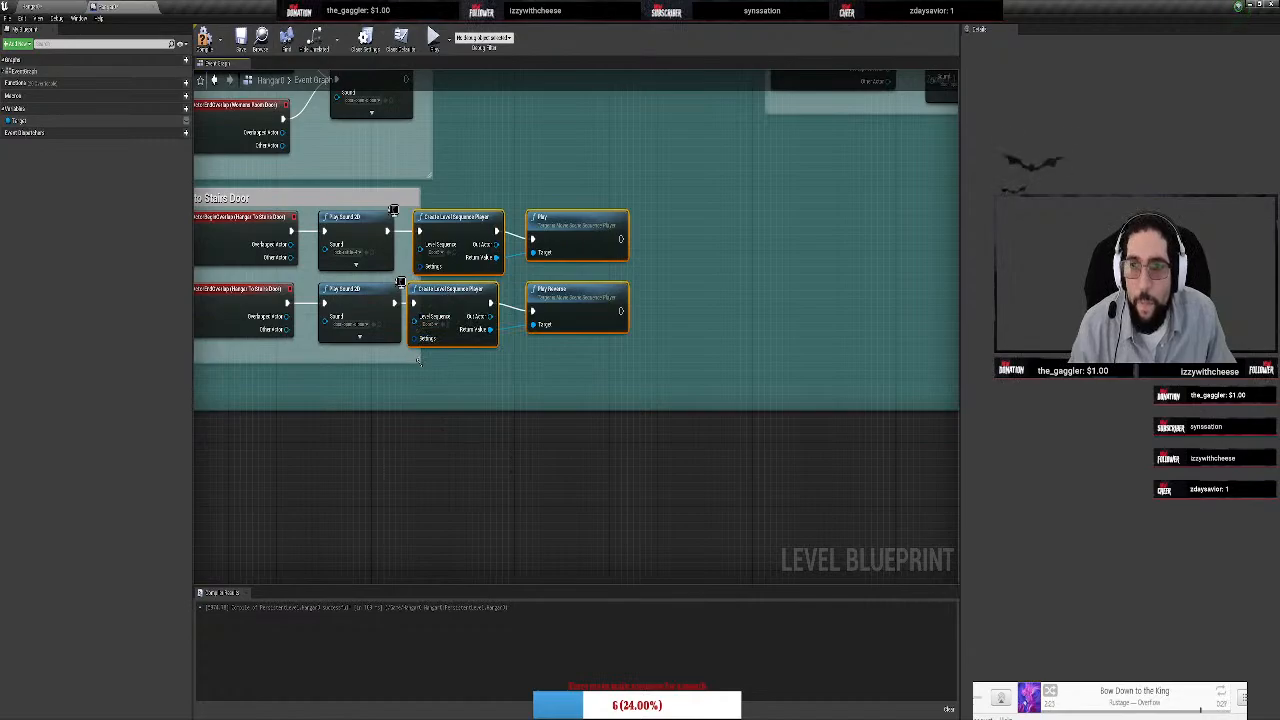
drag(419, 362, 660, 361)
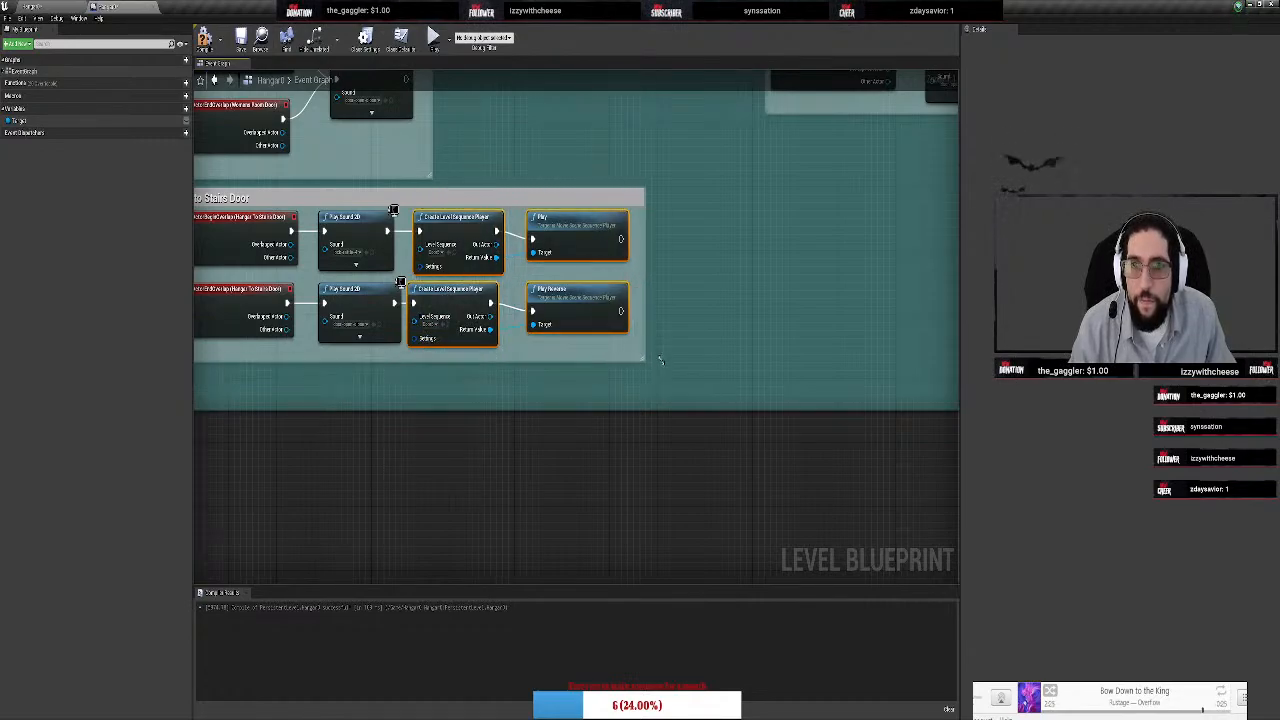
scroll(669, 361, down, 7)
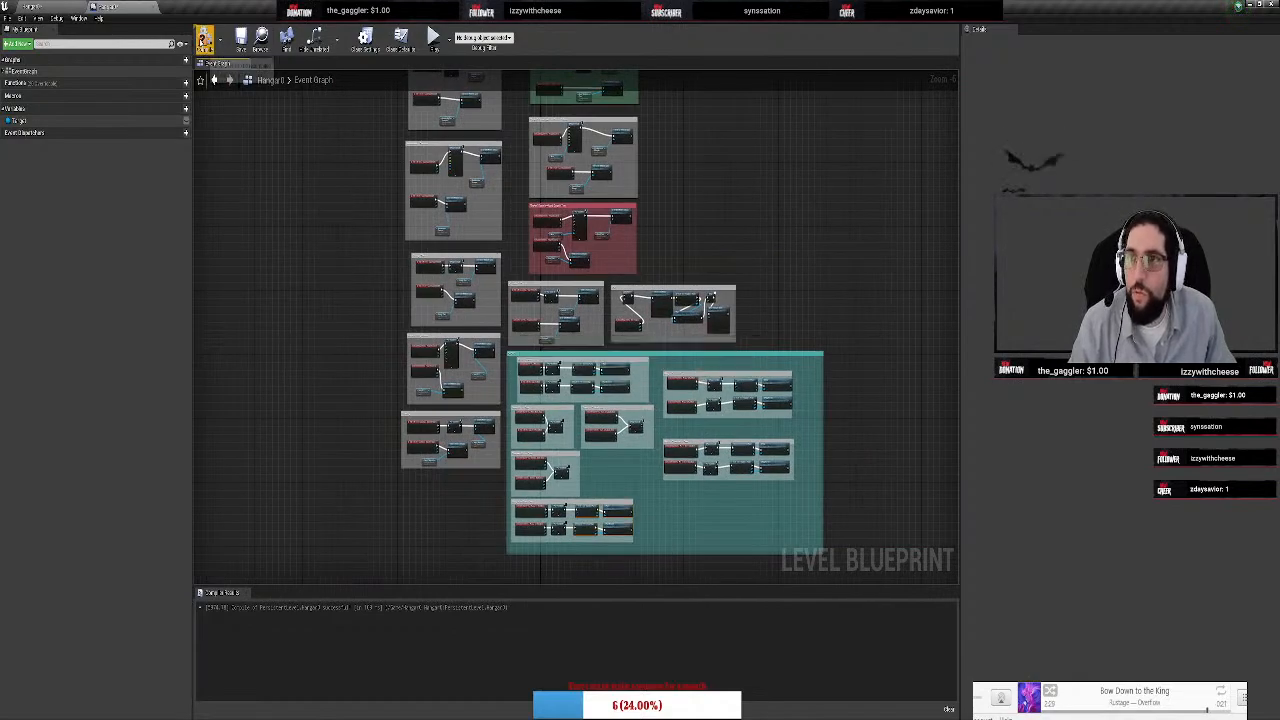
Play-test the level and run the character through the hangar to the Catwalks Access door to check its opening
click(66, 6)
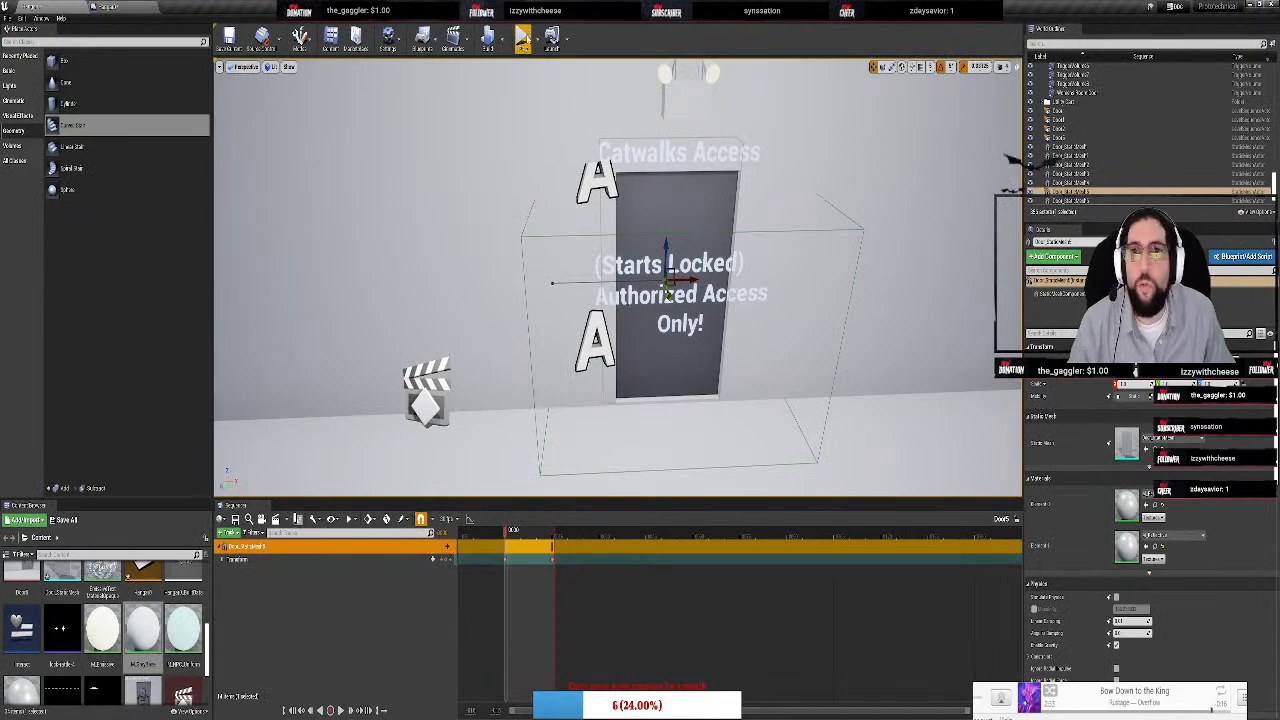
click(524, 40)
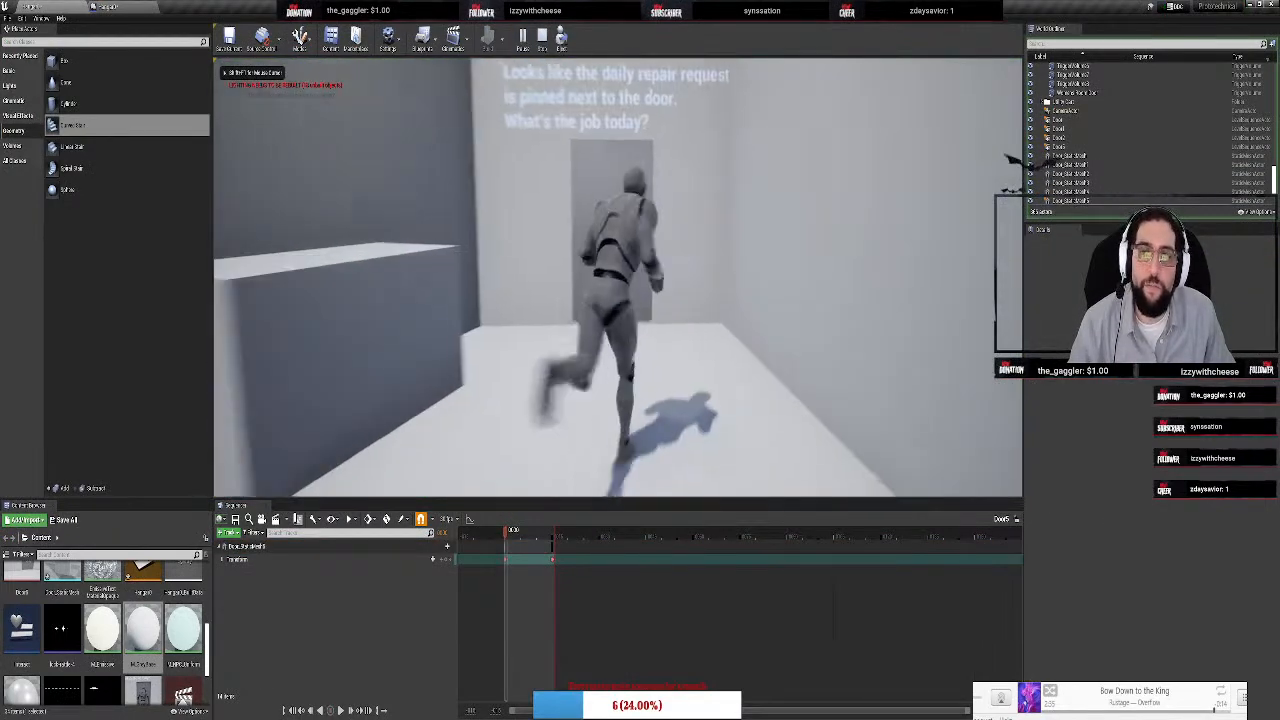
key(w)
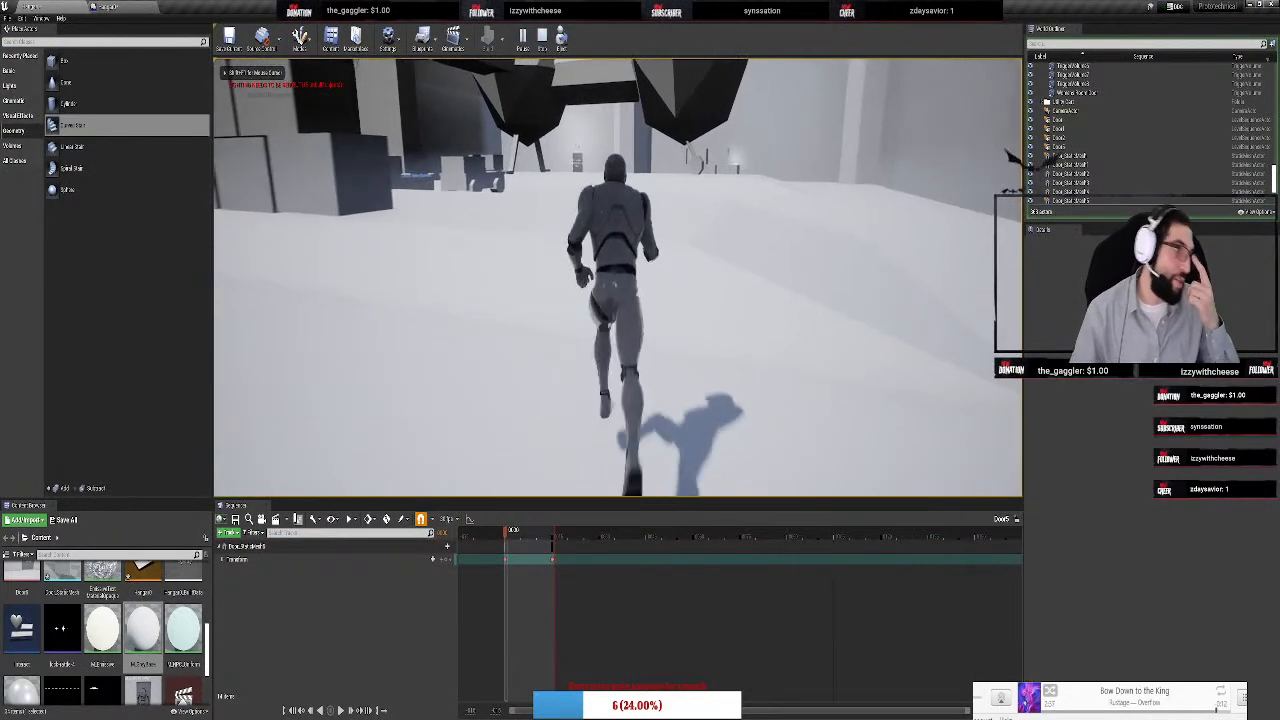
key(w)
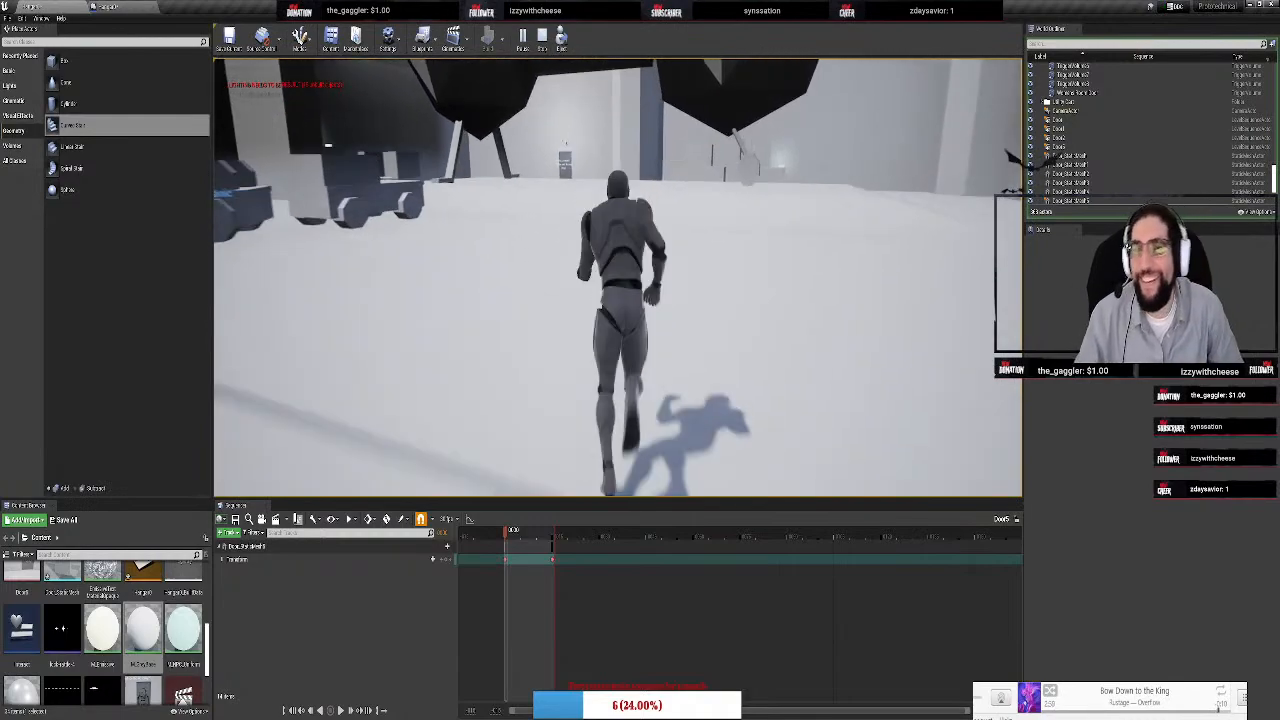
key(w)
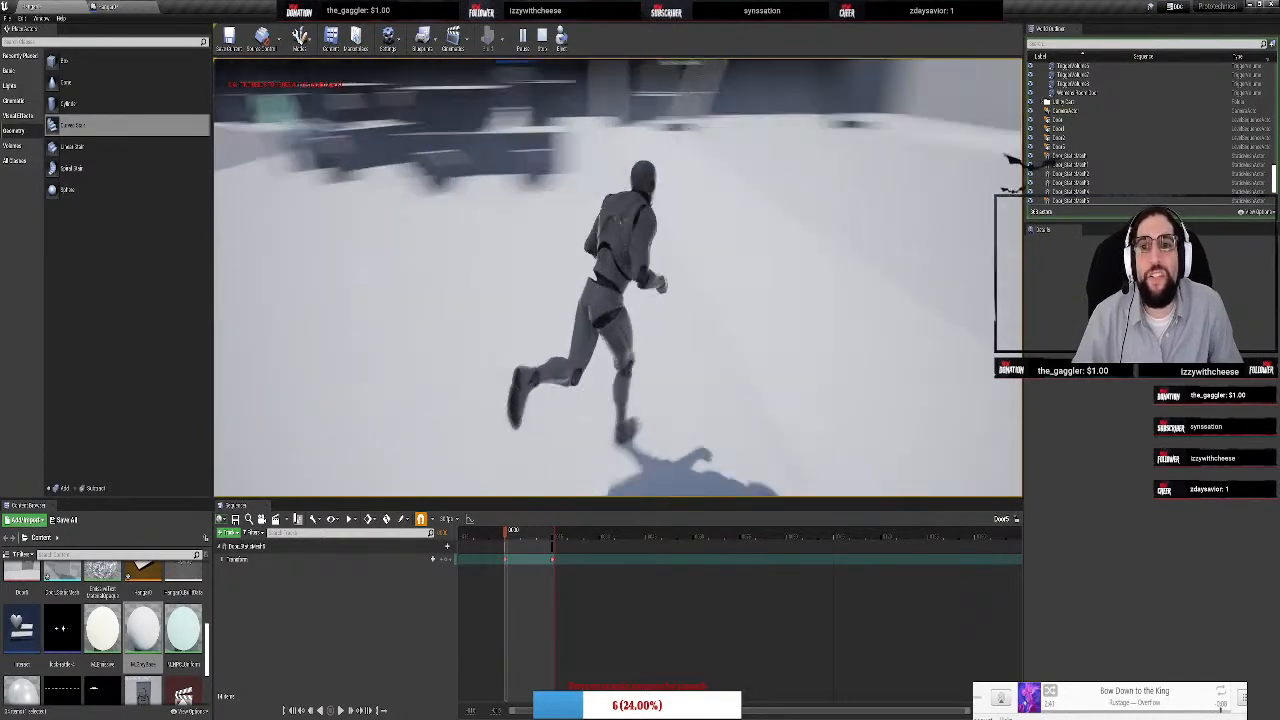
key(w)
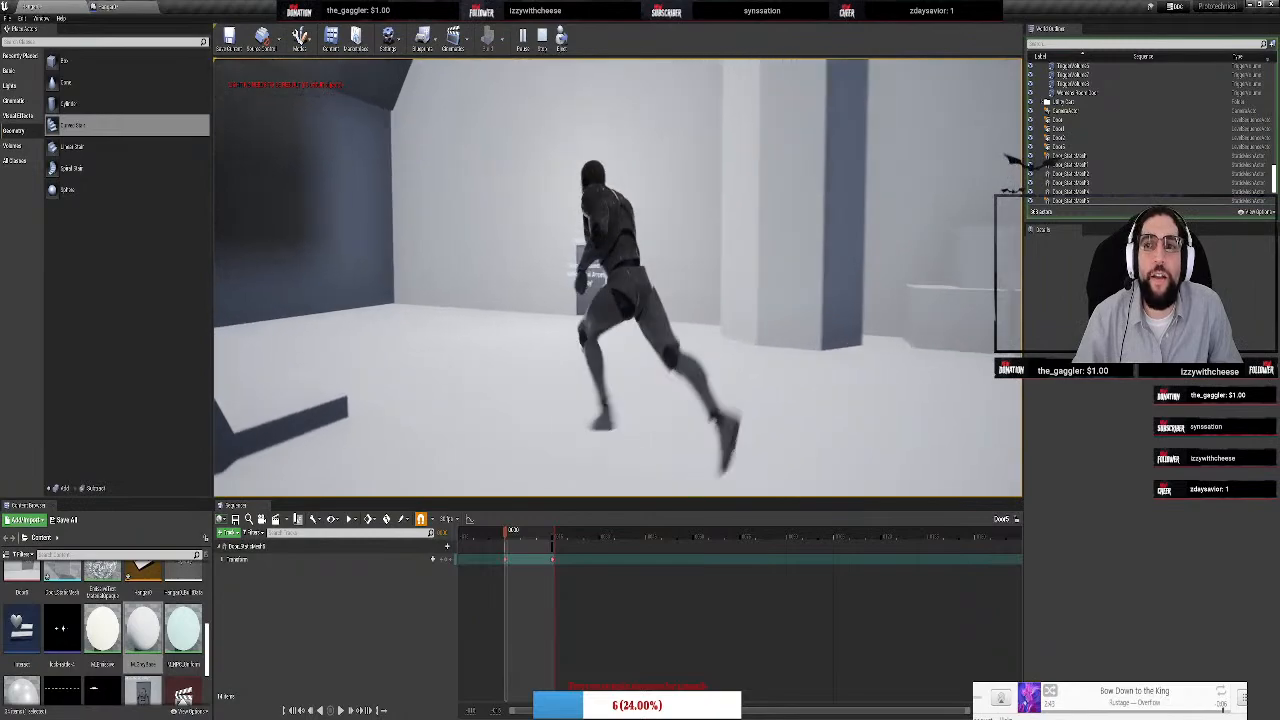
key(w)
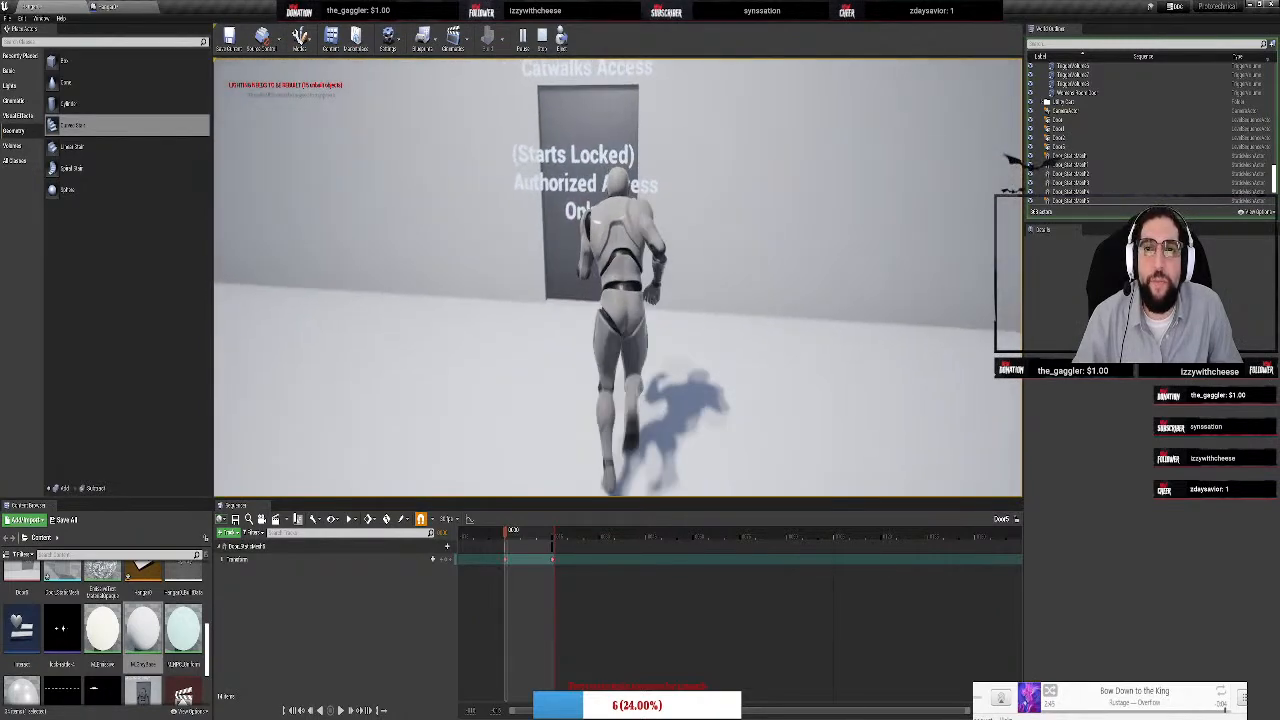
key(w)
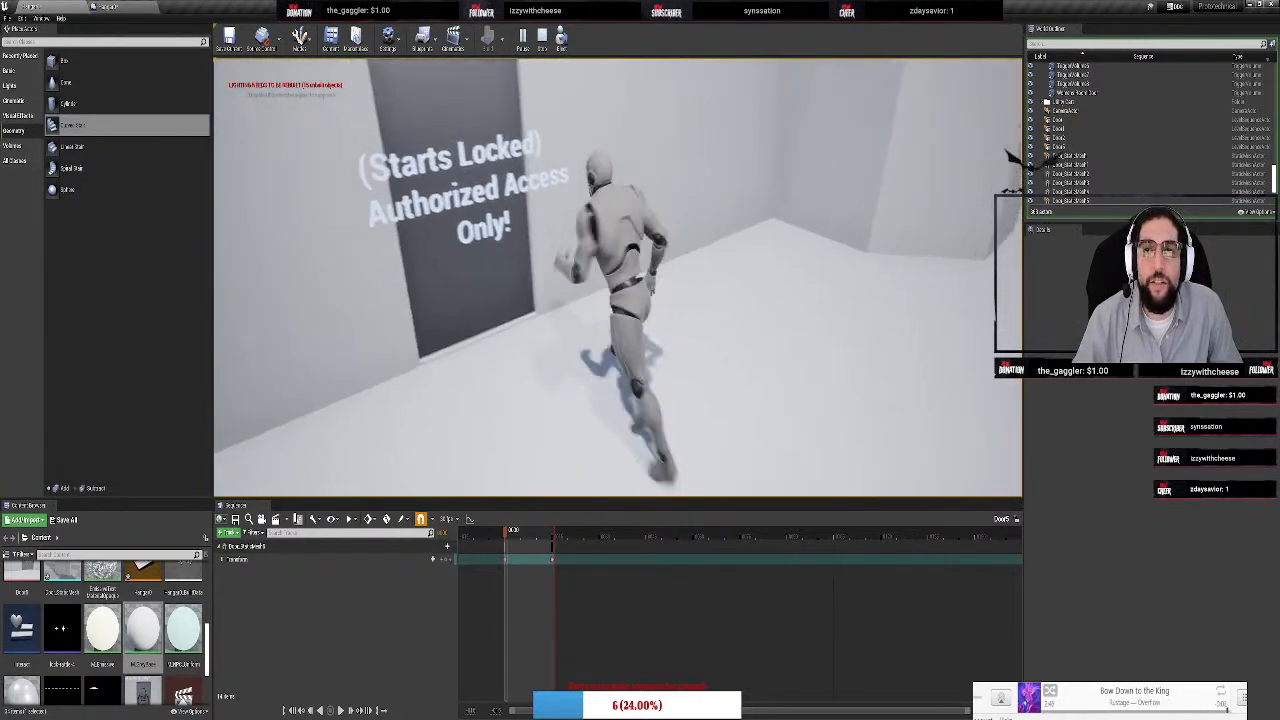
key(w)
key(w)
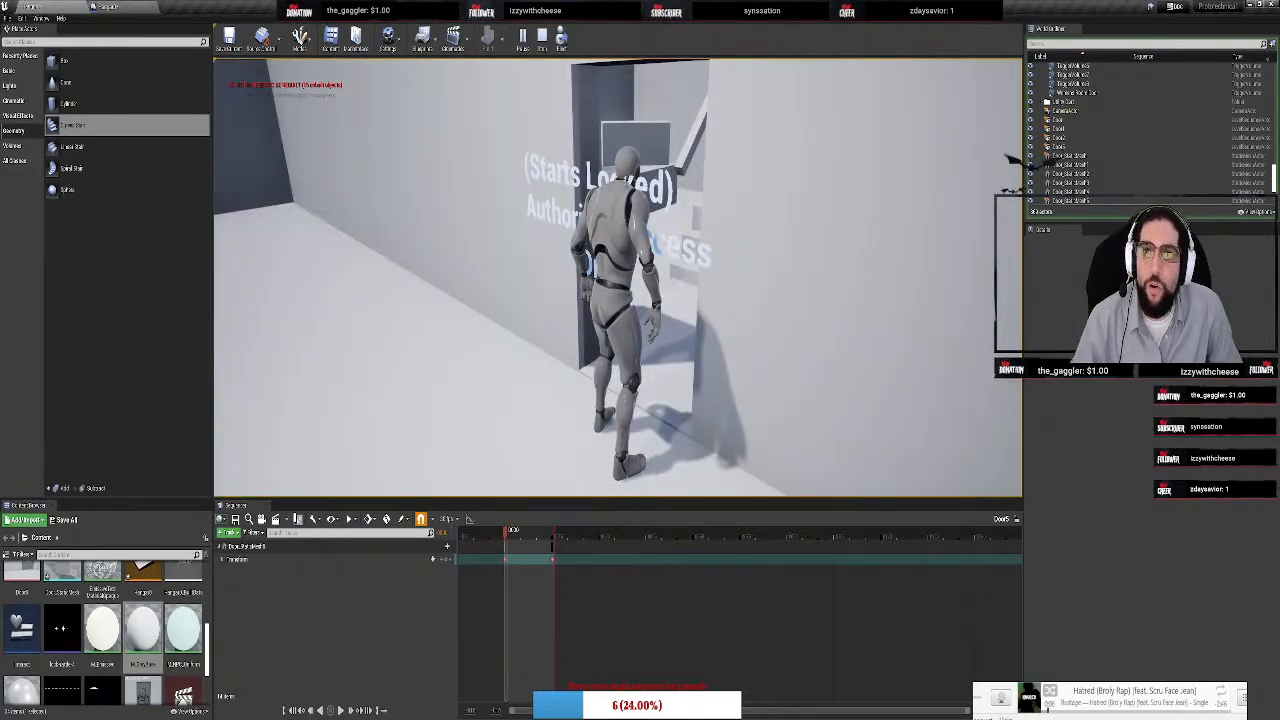
Pass through the Catwalks Access door in both directions and inspect the ground floor of the stairwell behind it
key(w)
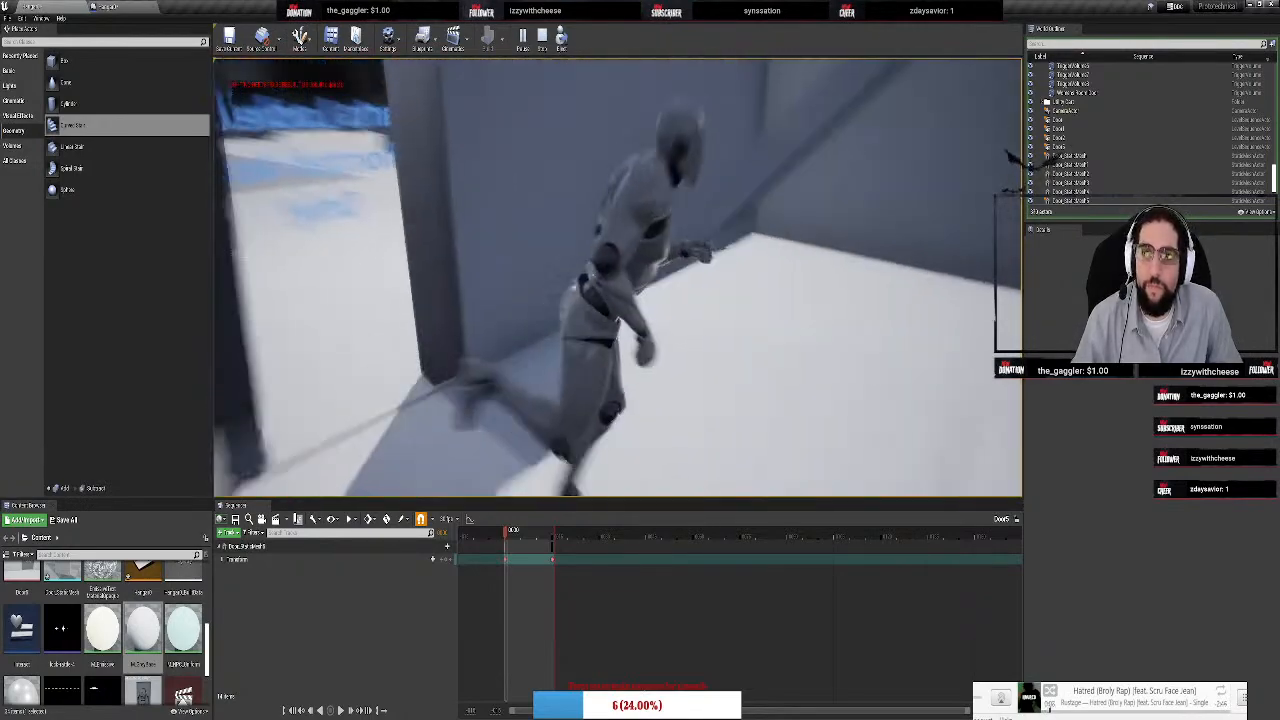
key(a)
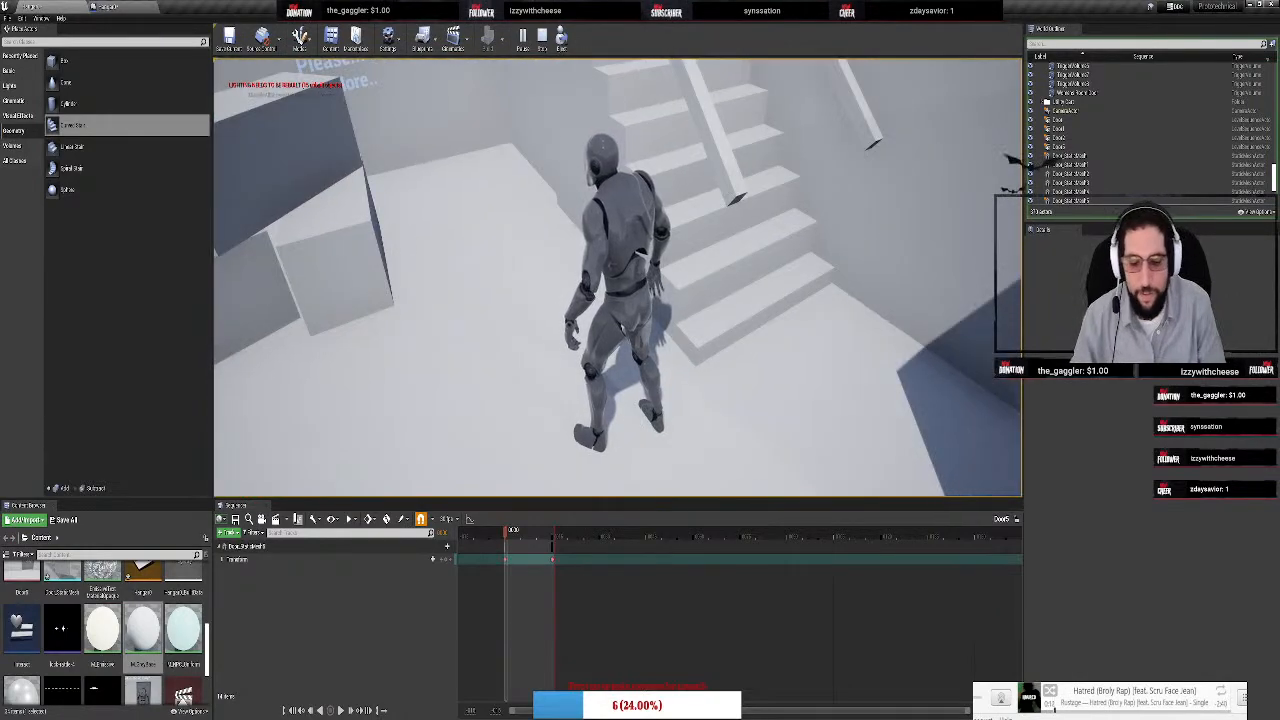
key(w)
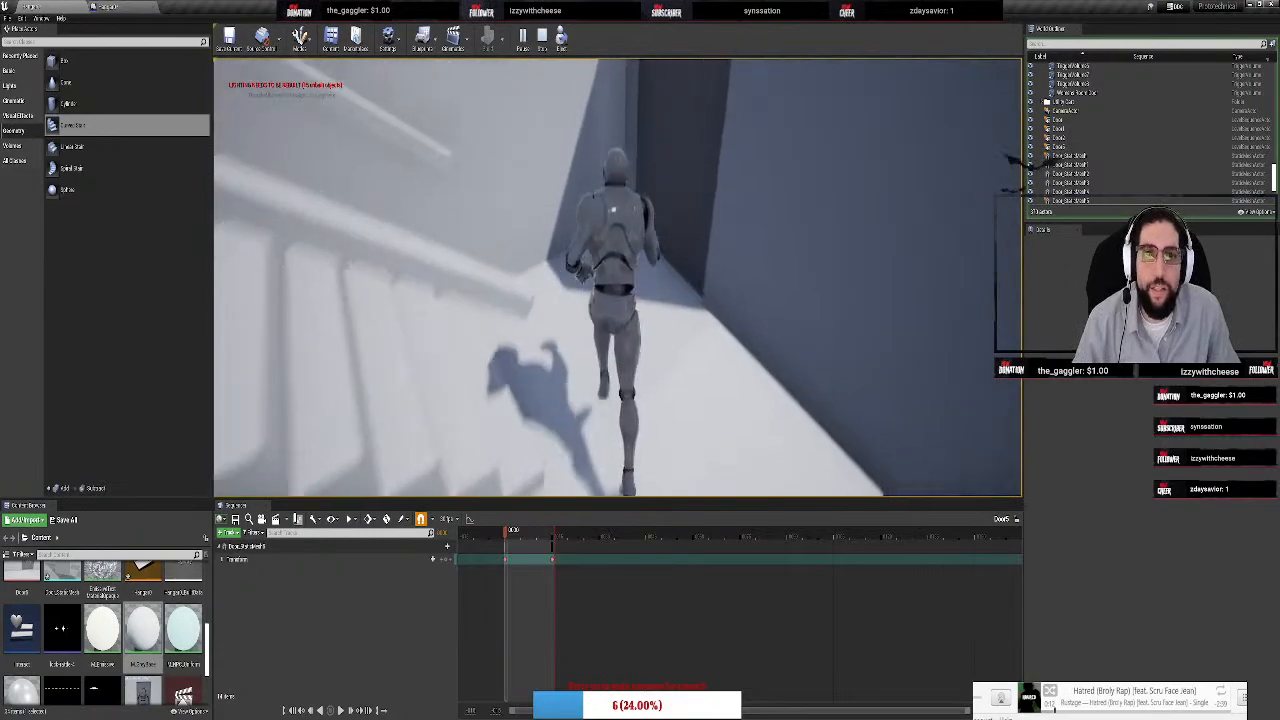
key(a)
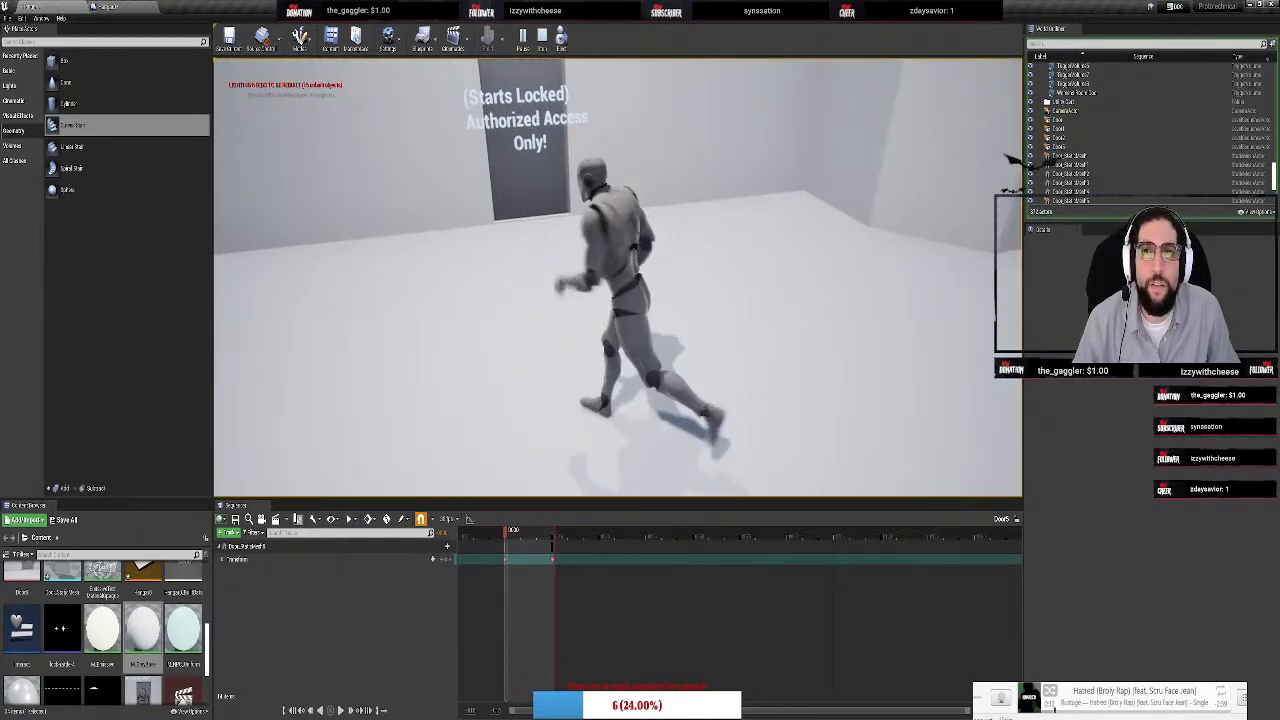
key(w)
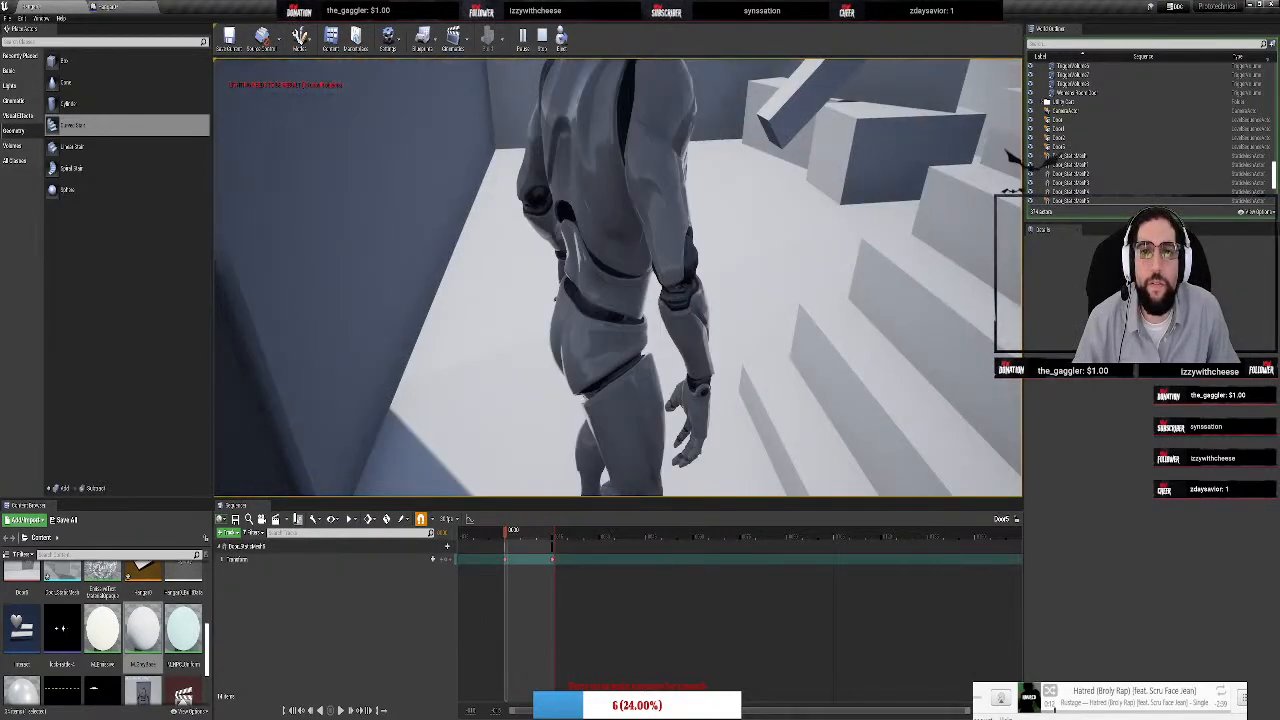
key(w)
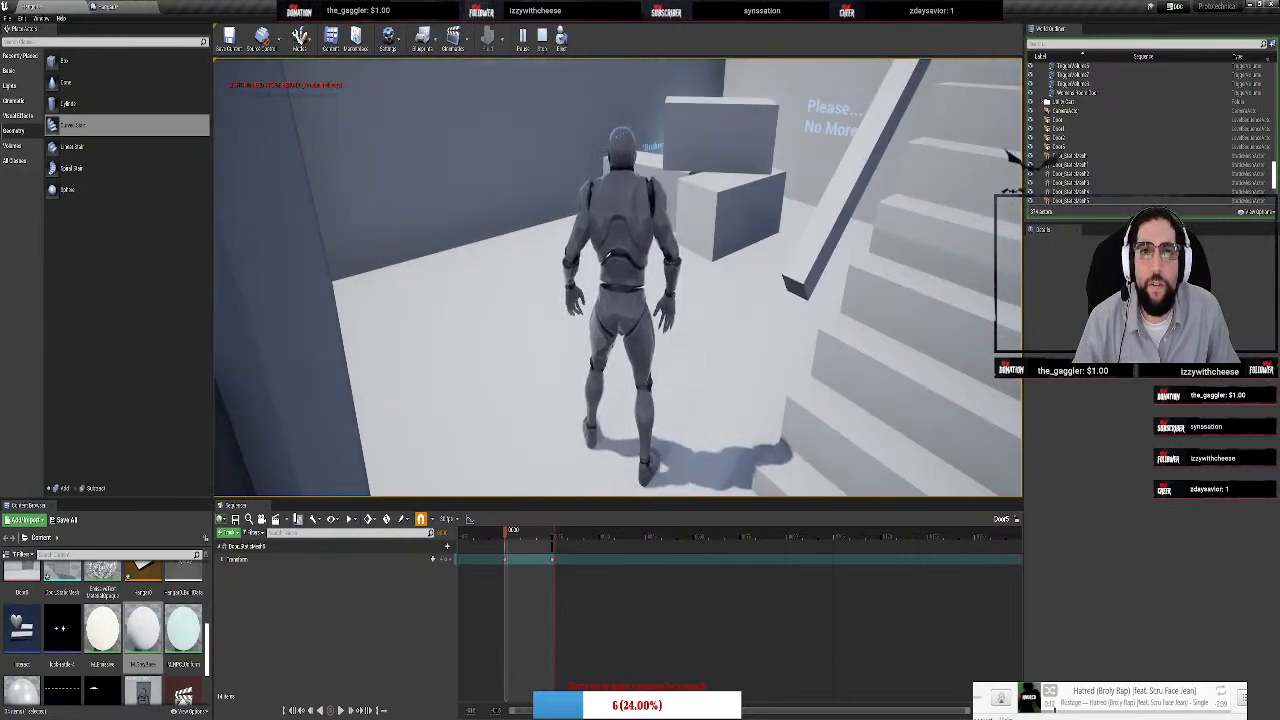
key(w)
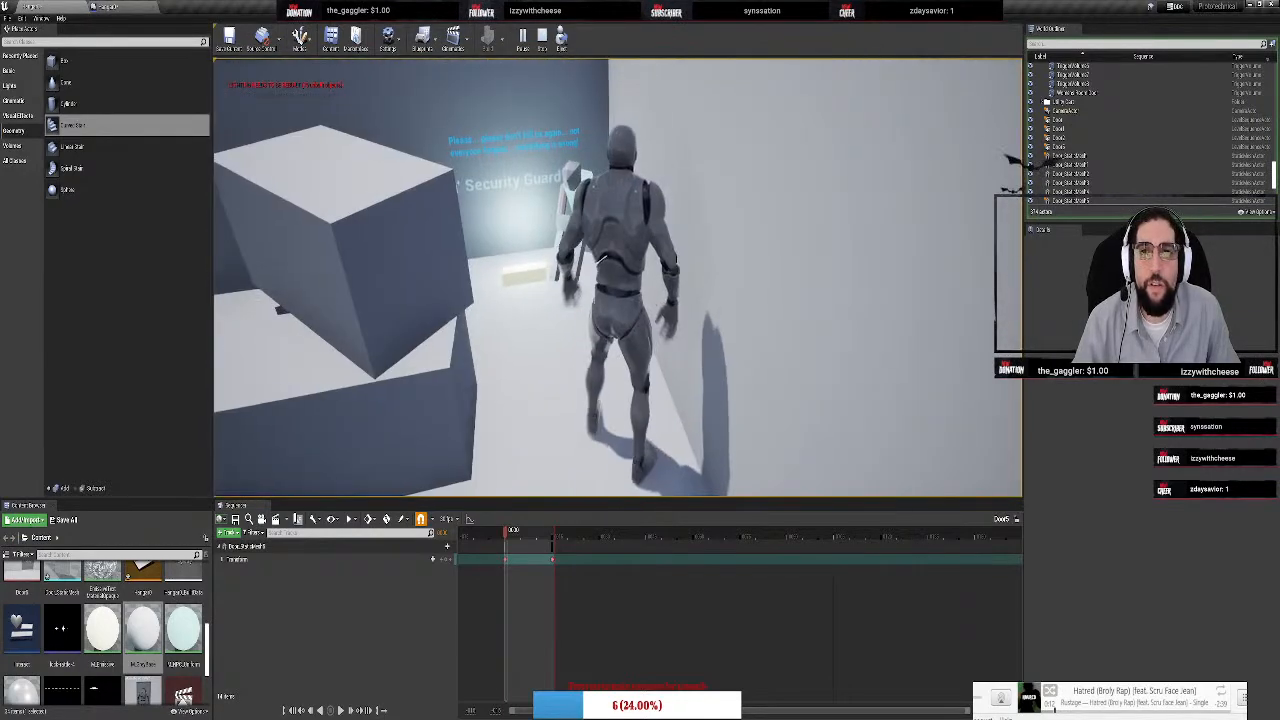
Run the character up the stairwell flights and landings to check the stairs and railings in play
key(w)
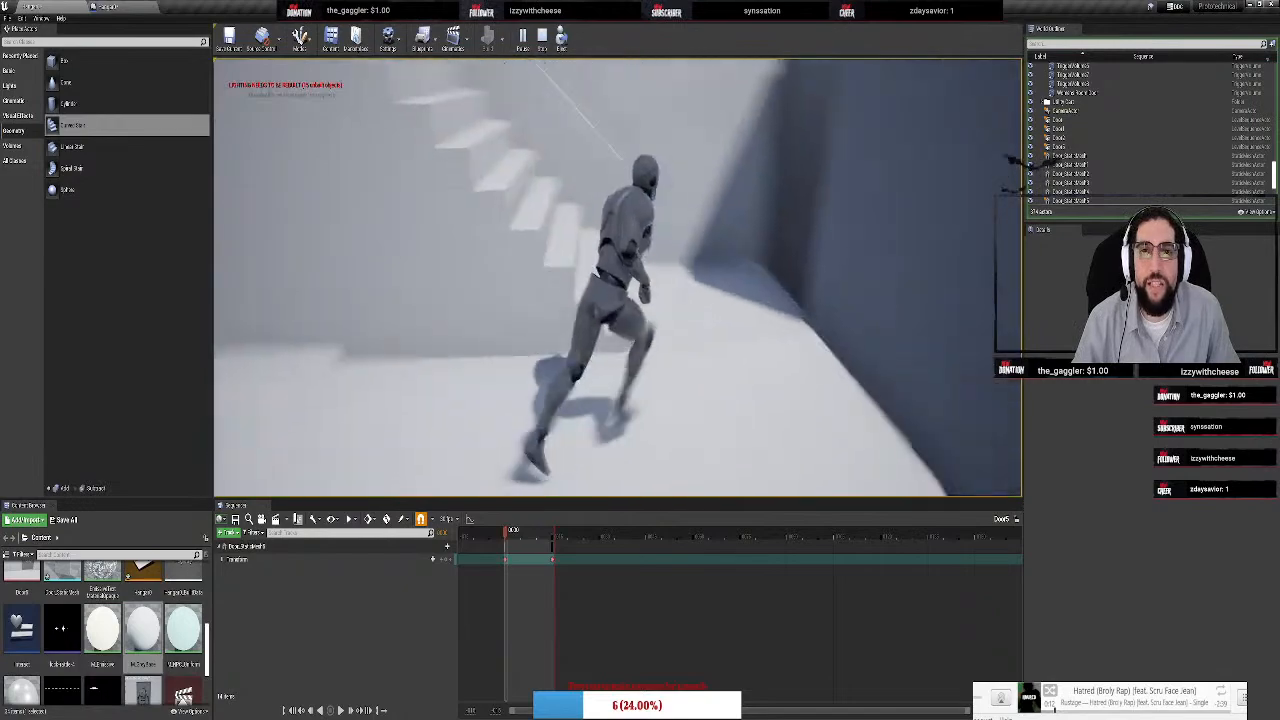
key(w)
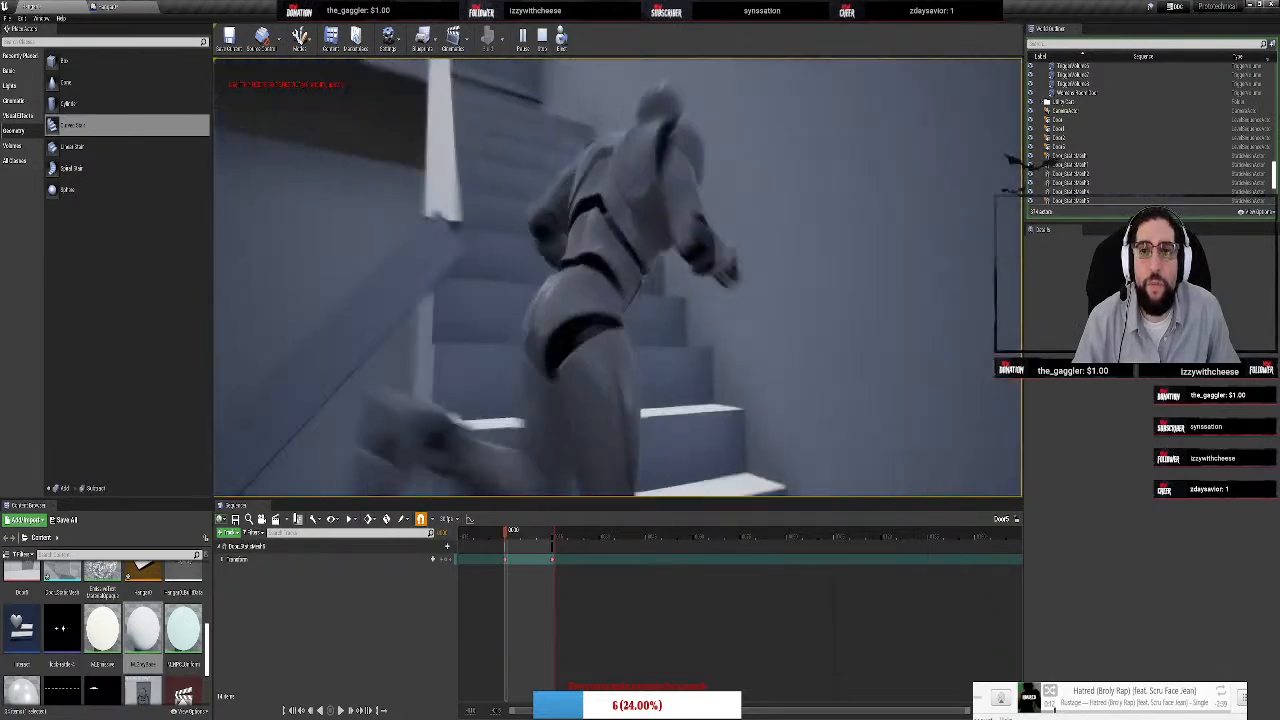
key(w)
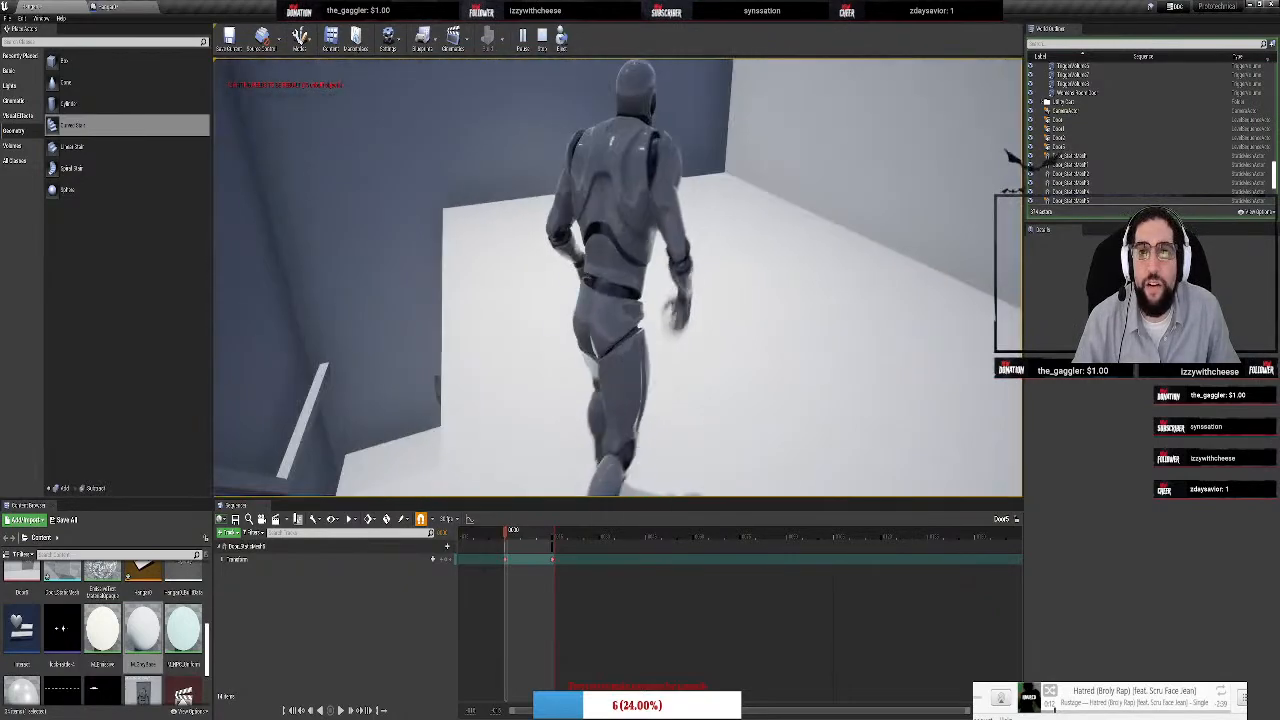
key(w)
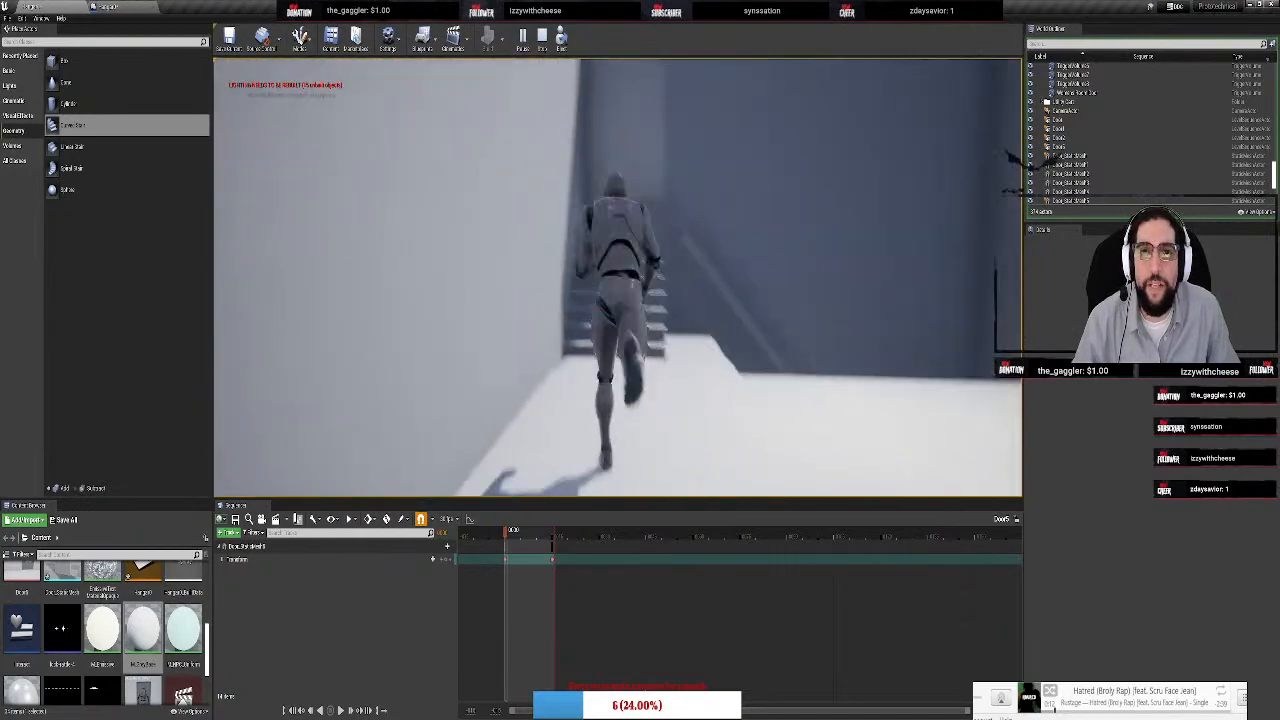
key(w)
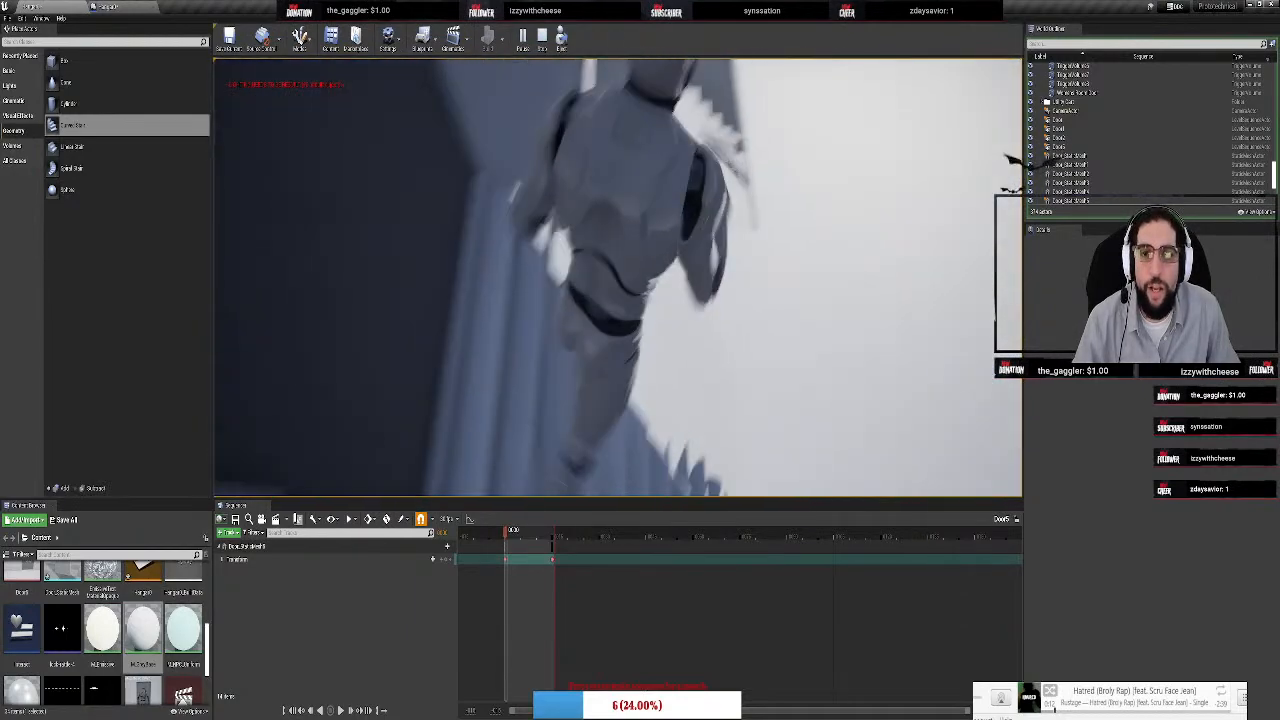
key(w)
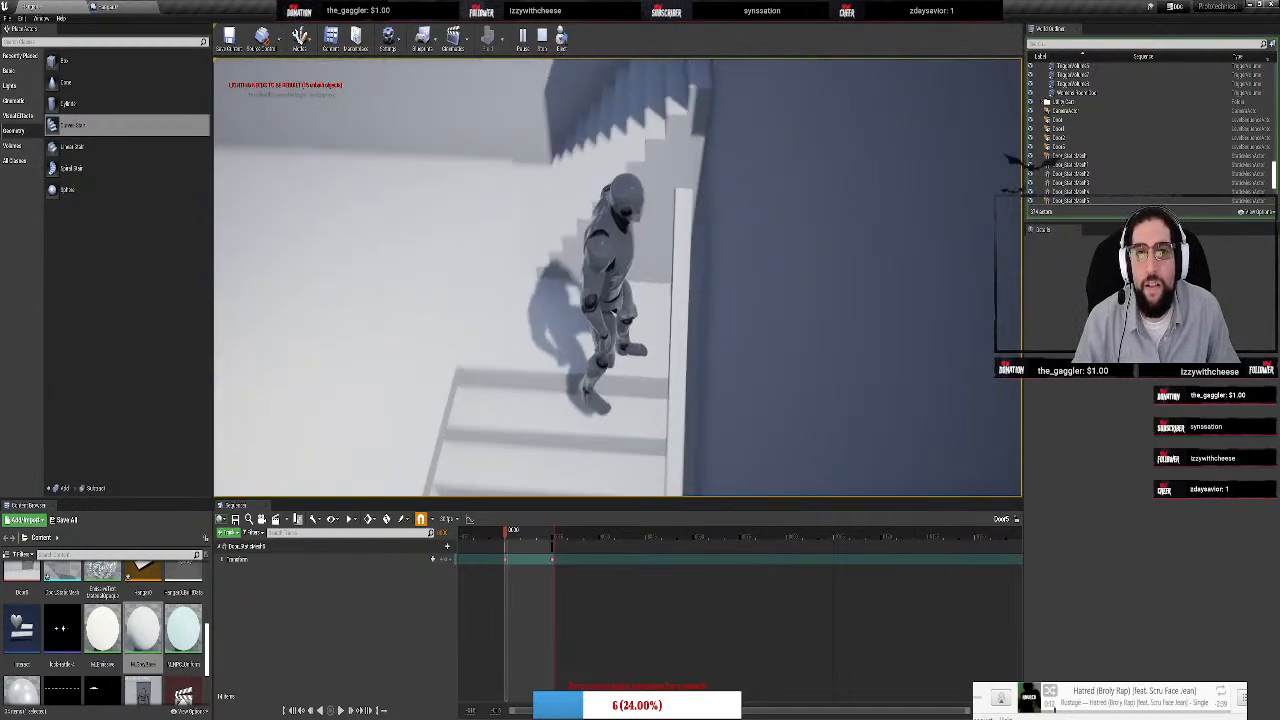
key(w)
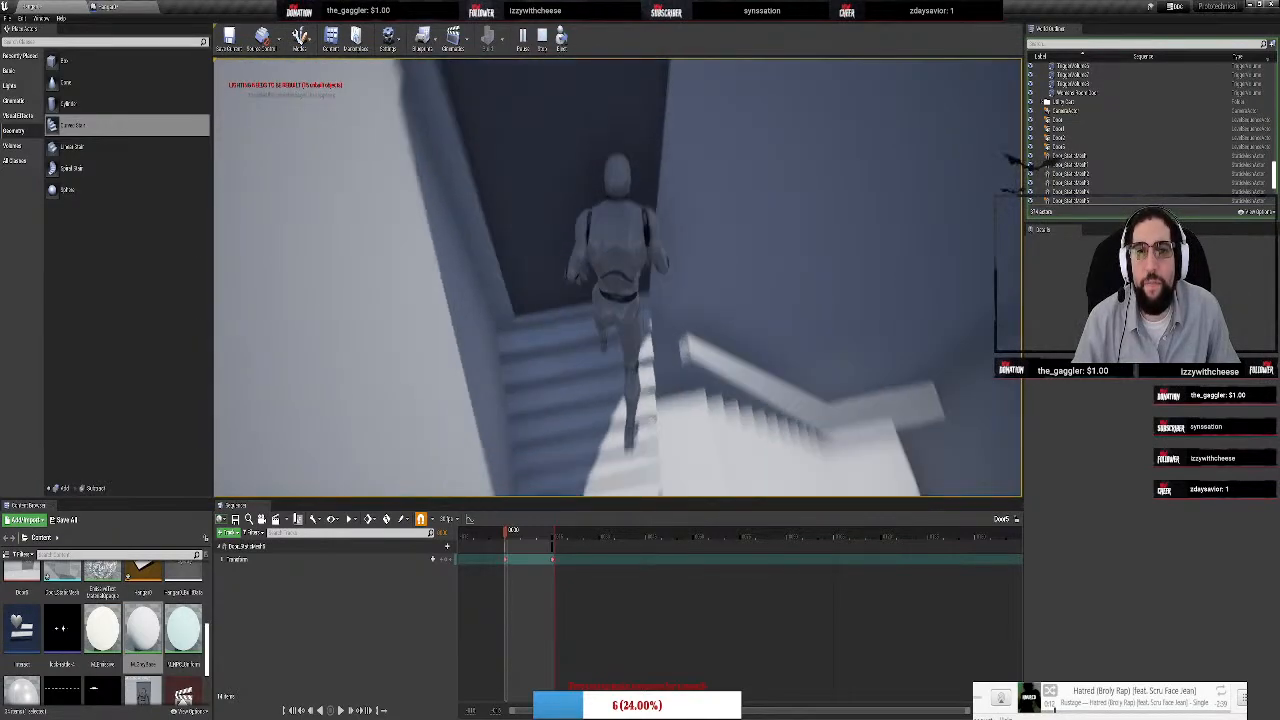
key(w)
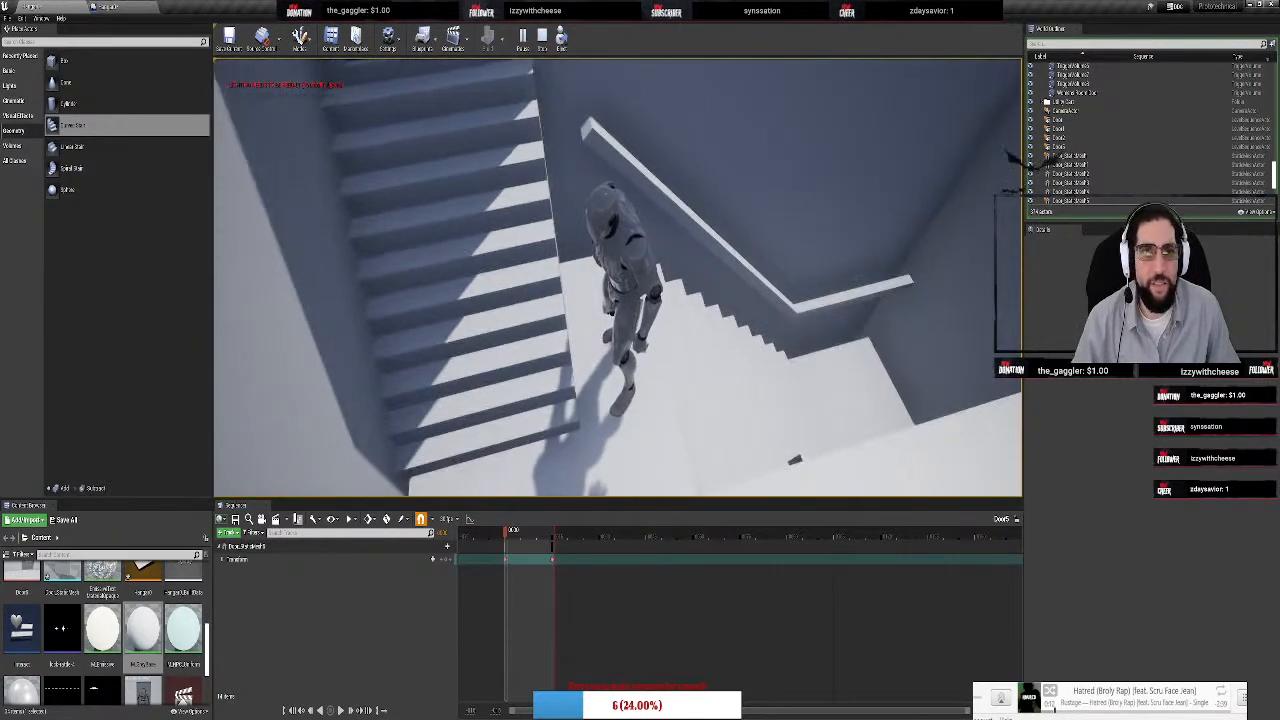
key(w)
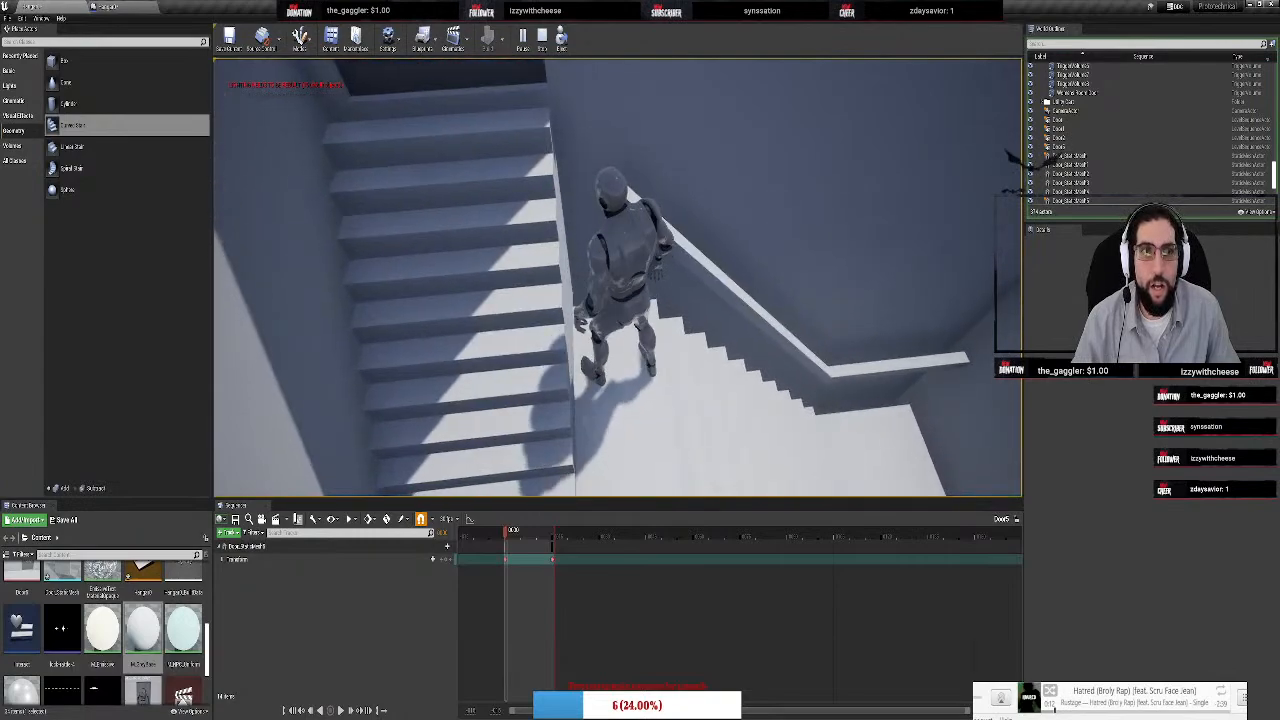
key(w)
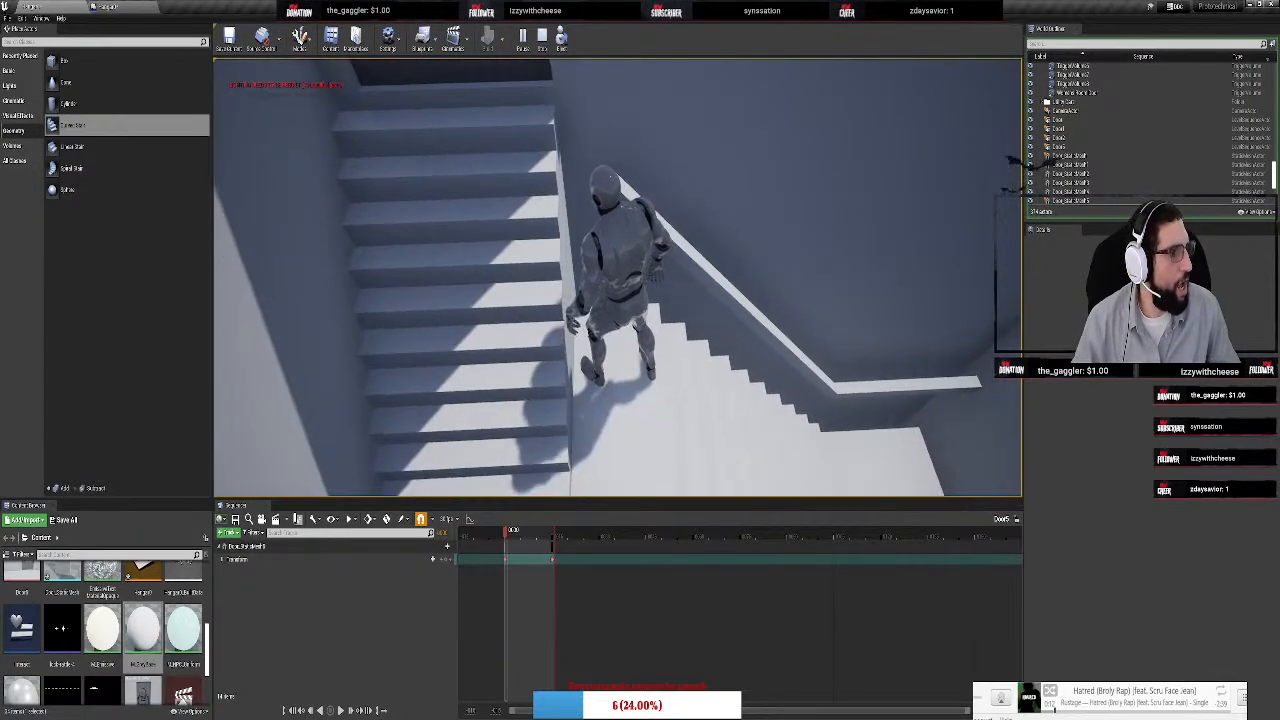
key(w)
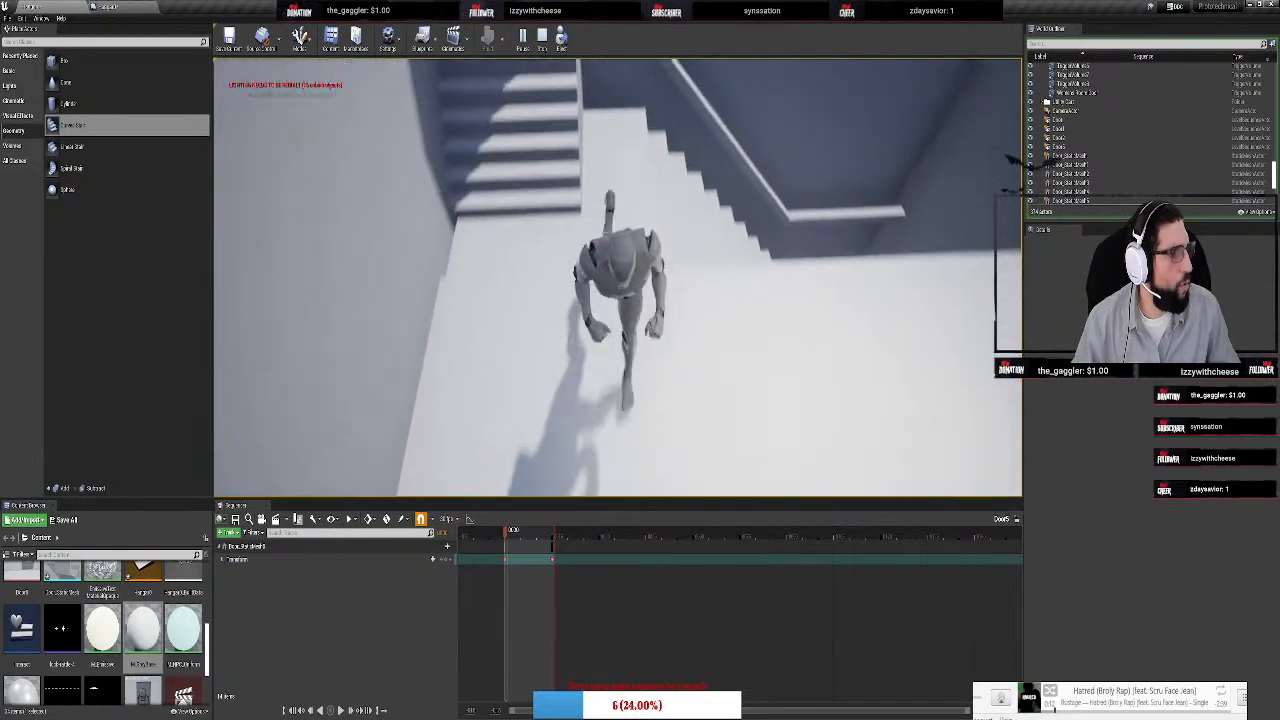
key(w)
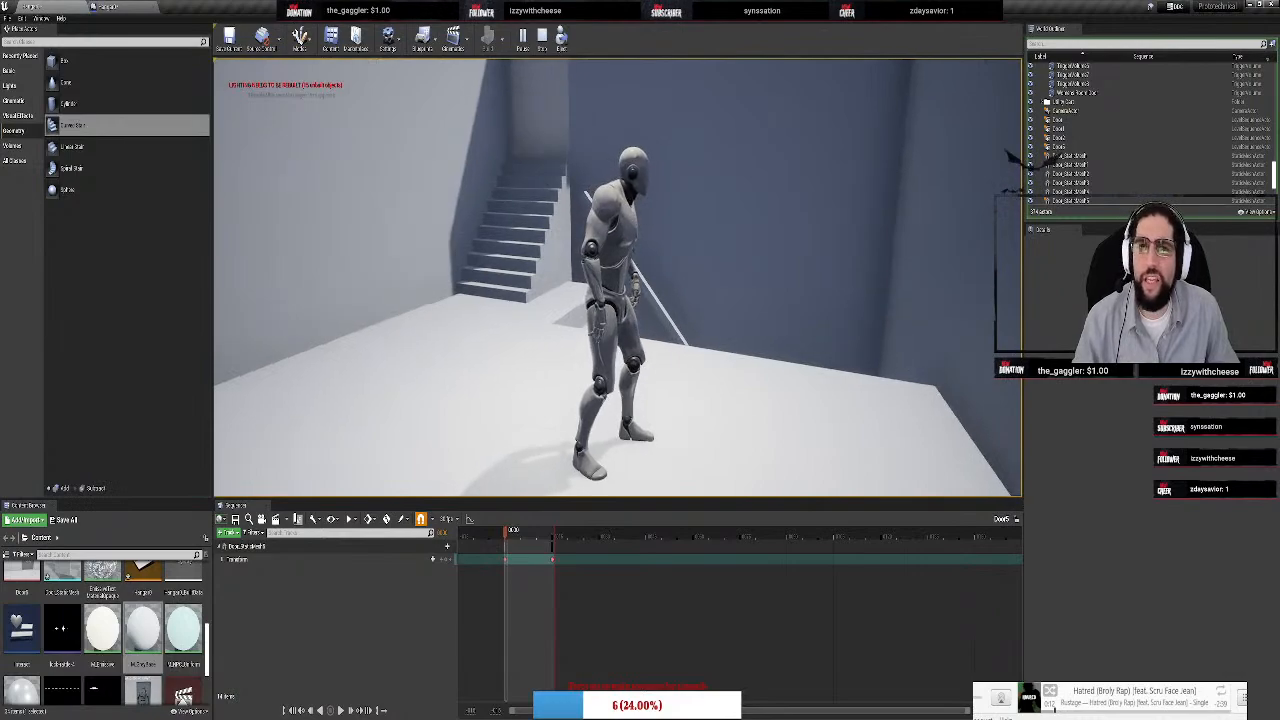
Stop the play test, inspect the doorway at the top of the stairs, and select the trigger volume there
key(Escape)
right_drag(617, 277, 567, 127)
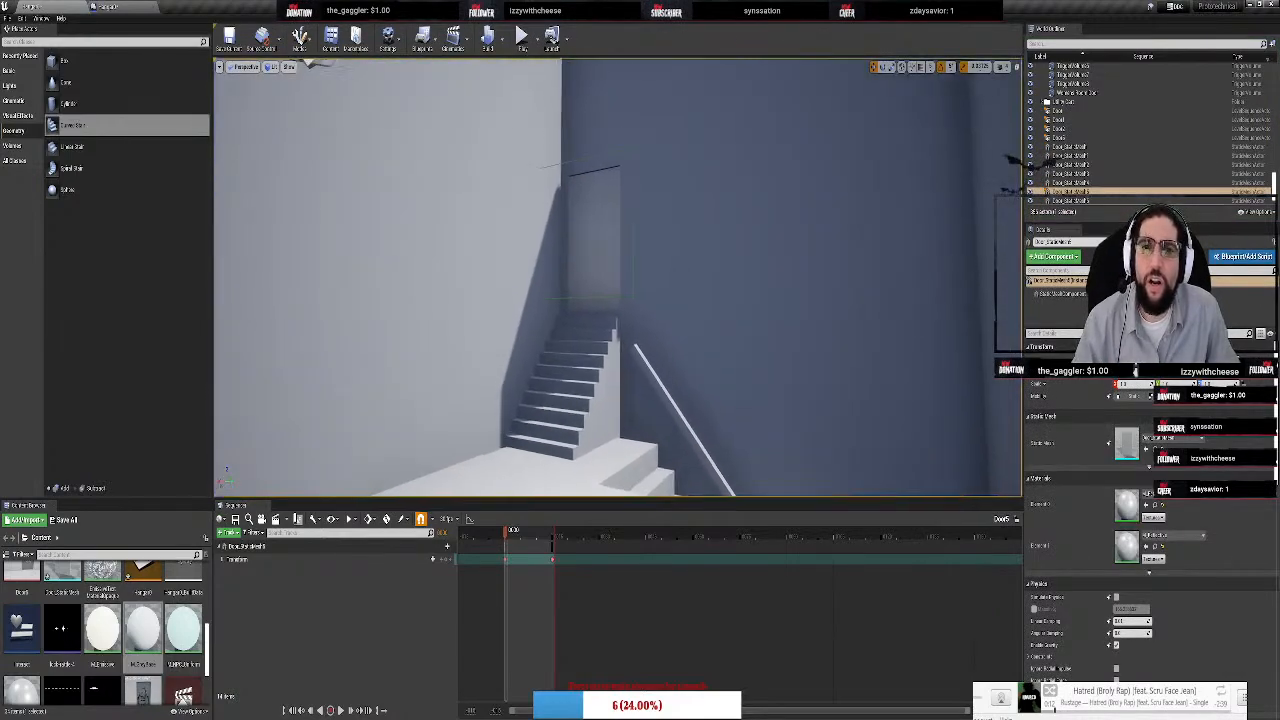
key(w)
right_drag(617, 277, 590, 370)
key(s)
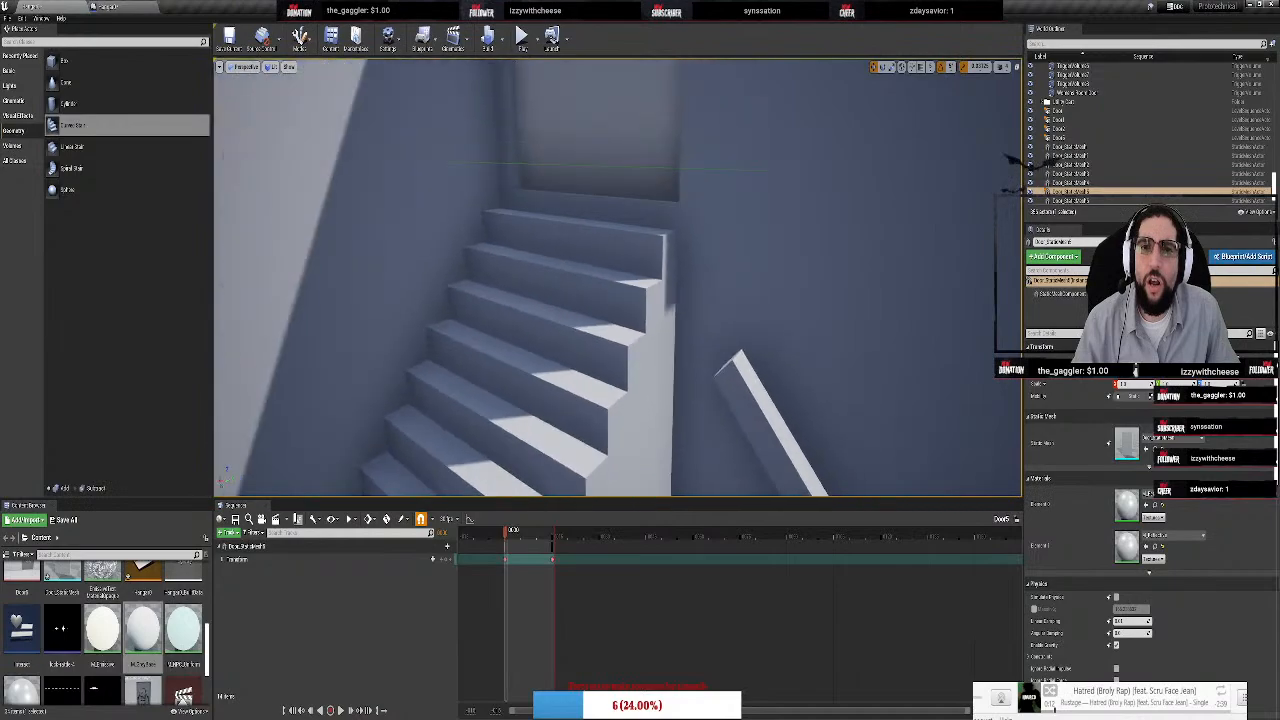
key(s)
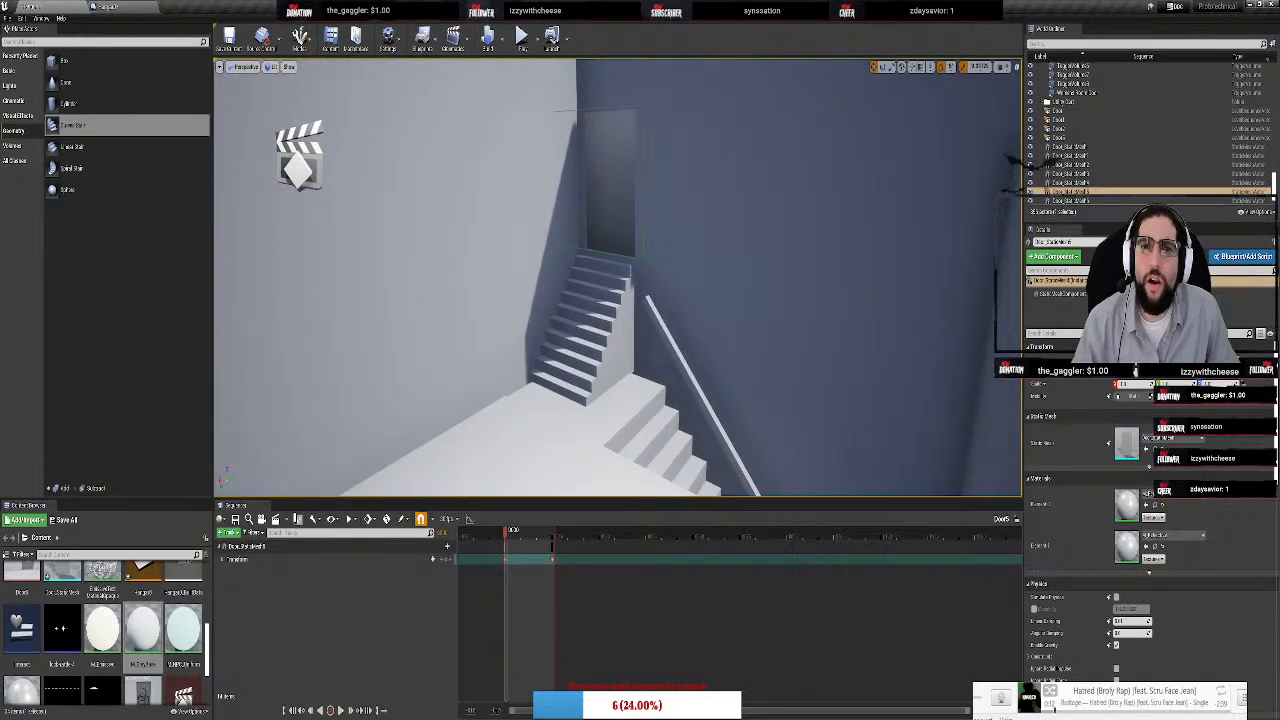
right_drag(590, 370, 705, 310)
key(a)
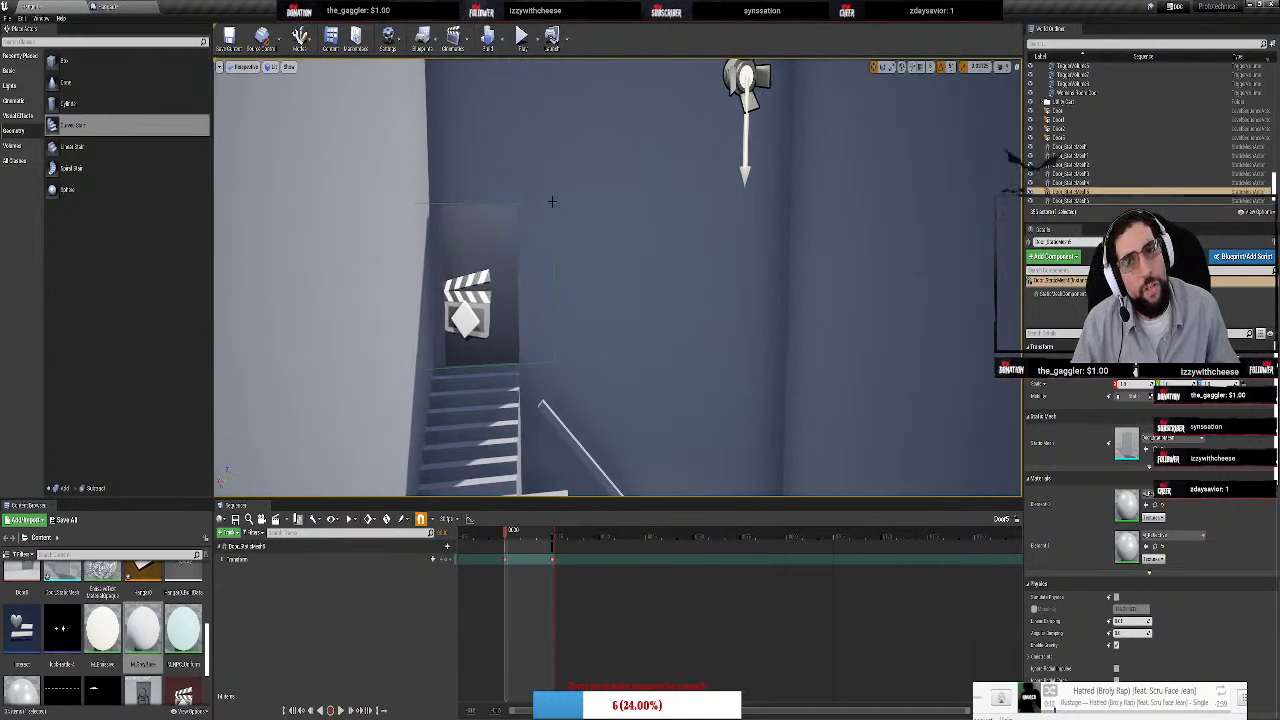
click(551, 201)
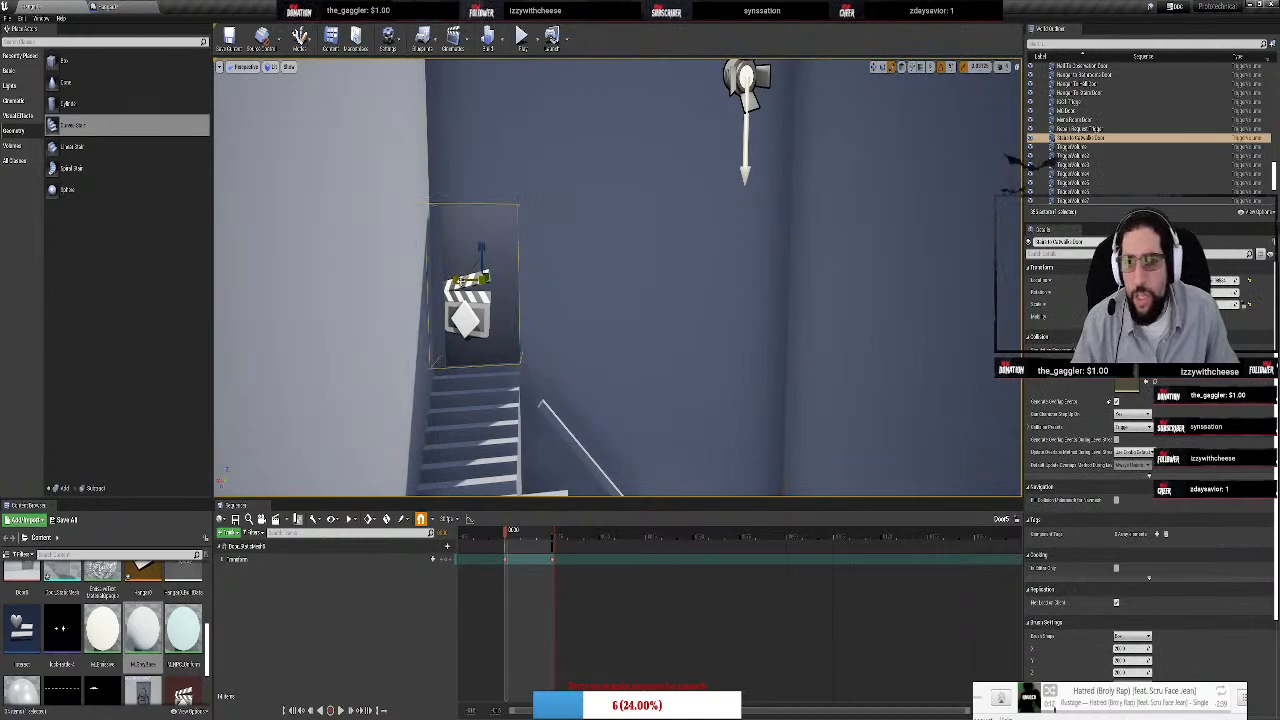
Examine the stairwell's flights and landings in the viewport and select the railed stair flight's brush
key(d)
right_drag(601, 242, 520, 387)
key(w)
key(s)
key(w)
key(s)
key(w)
key(s)
key(a)
click(470, 315)
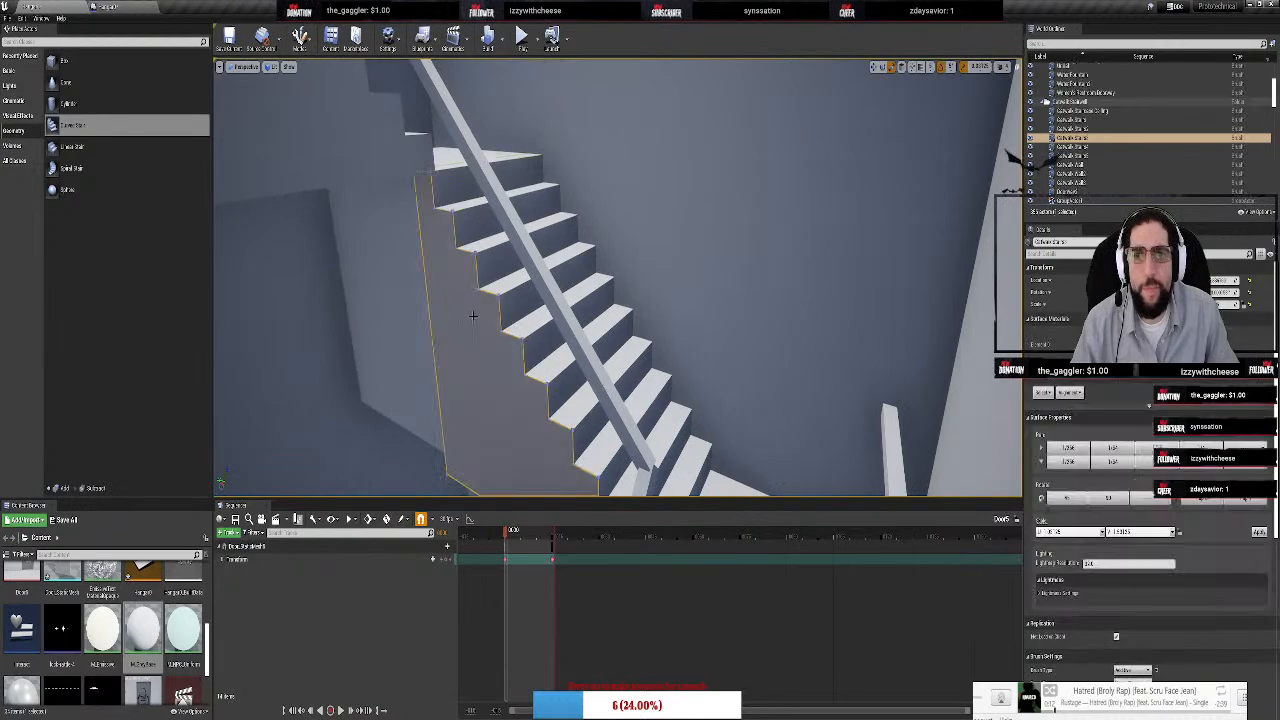
Try a greater step height and a higher number of steps on the selected stair flight, undoing both changes
right_drag(622, 220, 660, 238)
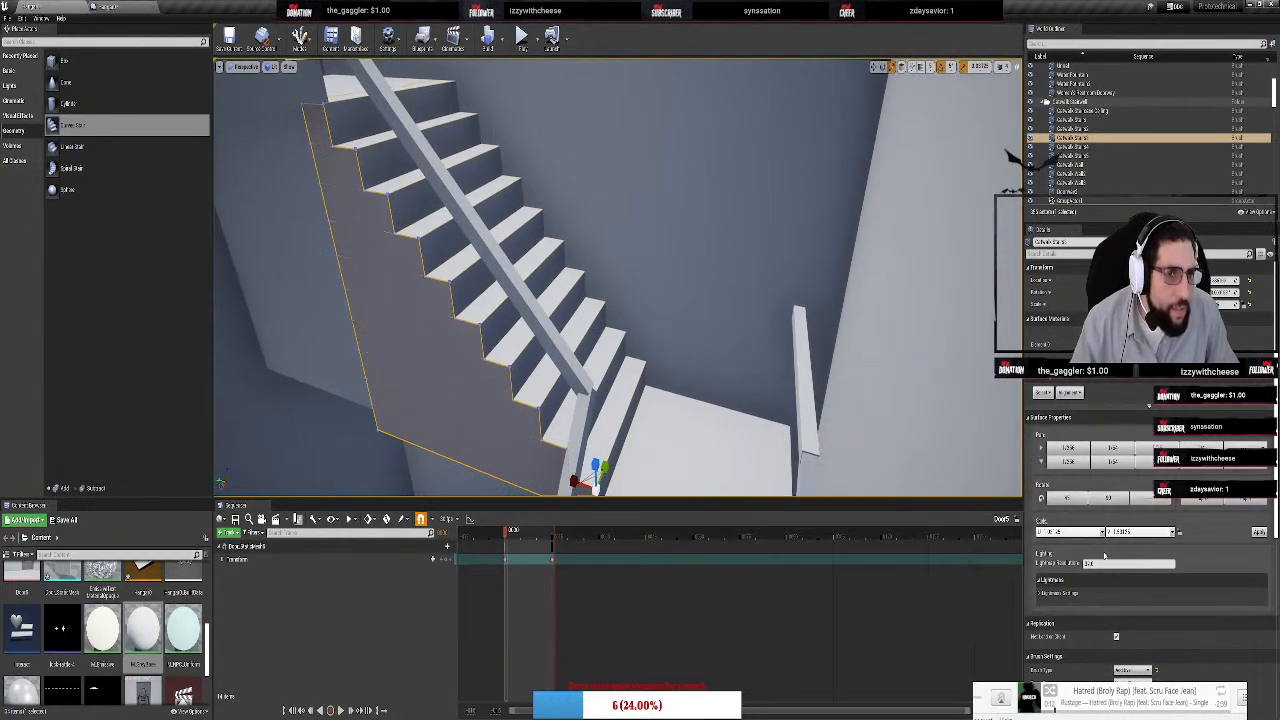
scroll(1053, 556, down, 3)
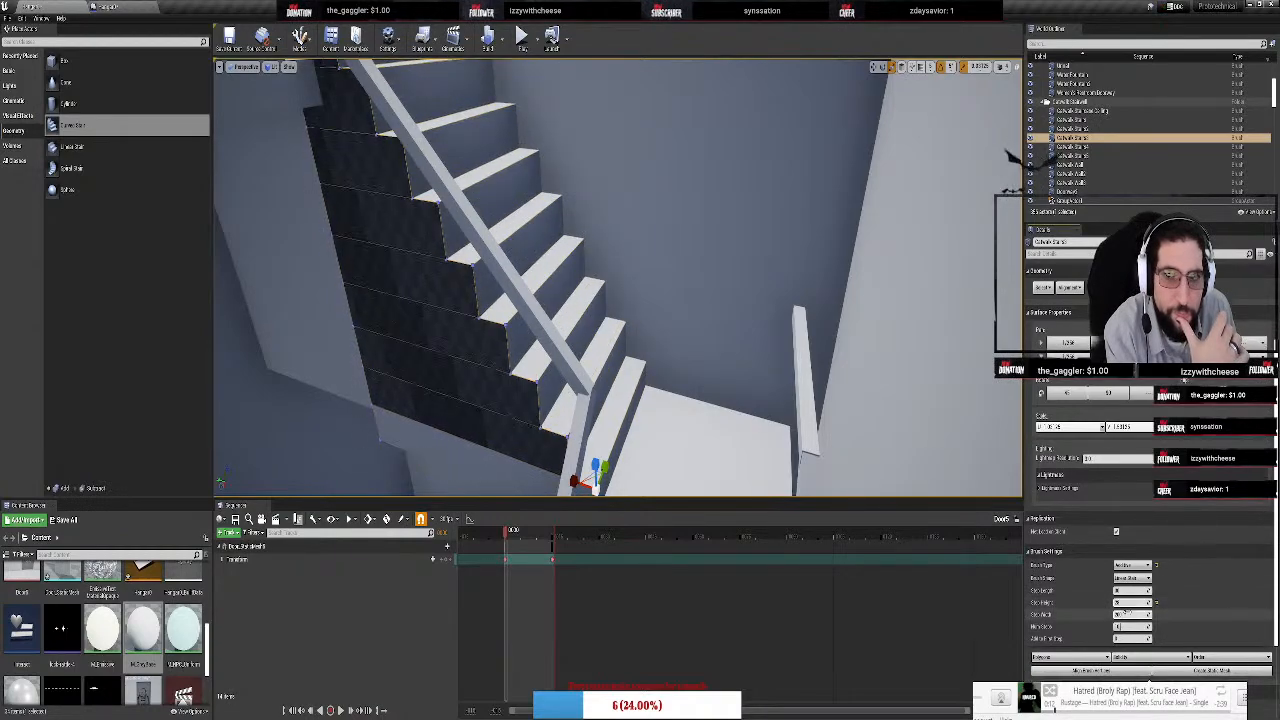
right_drag(694, 356, 650, 332)
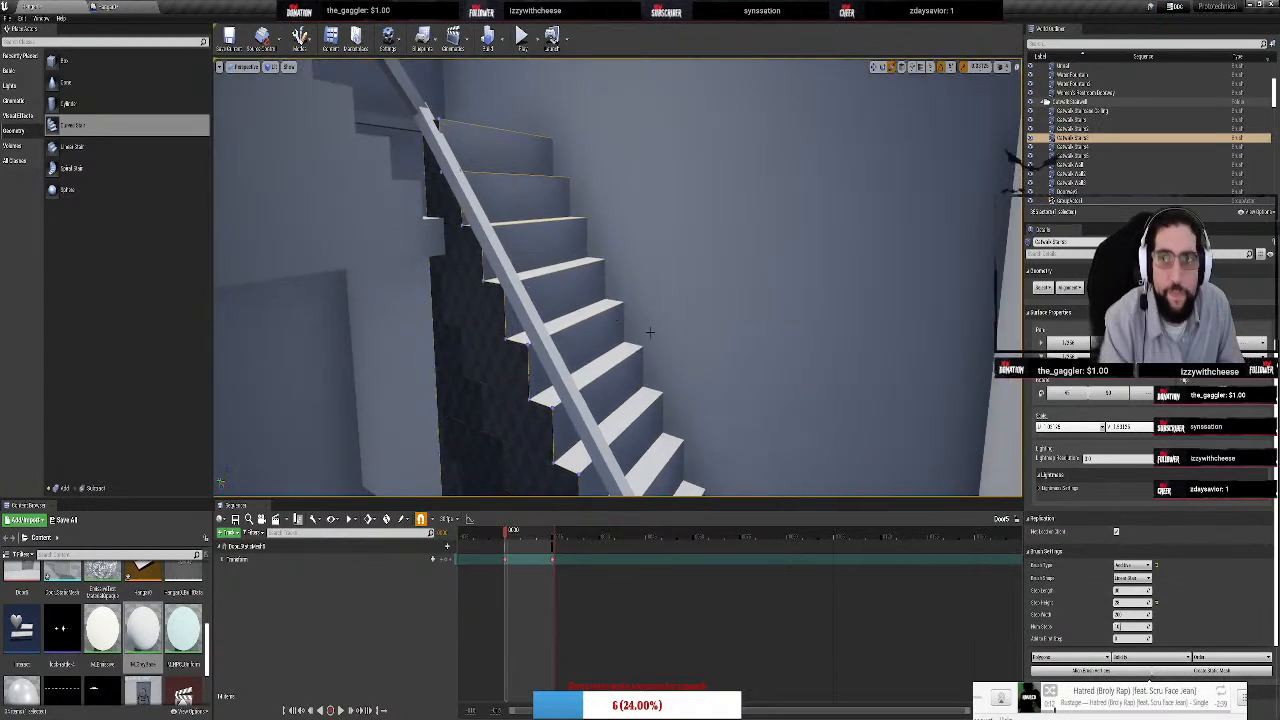
key(ctrl+z)
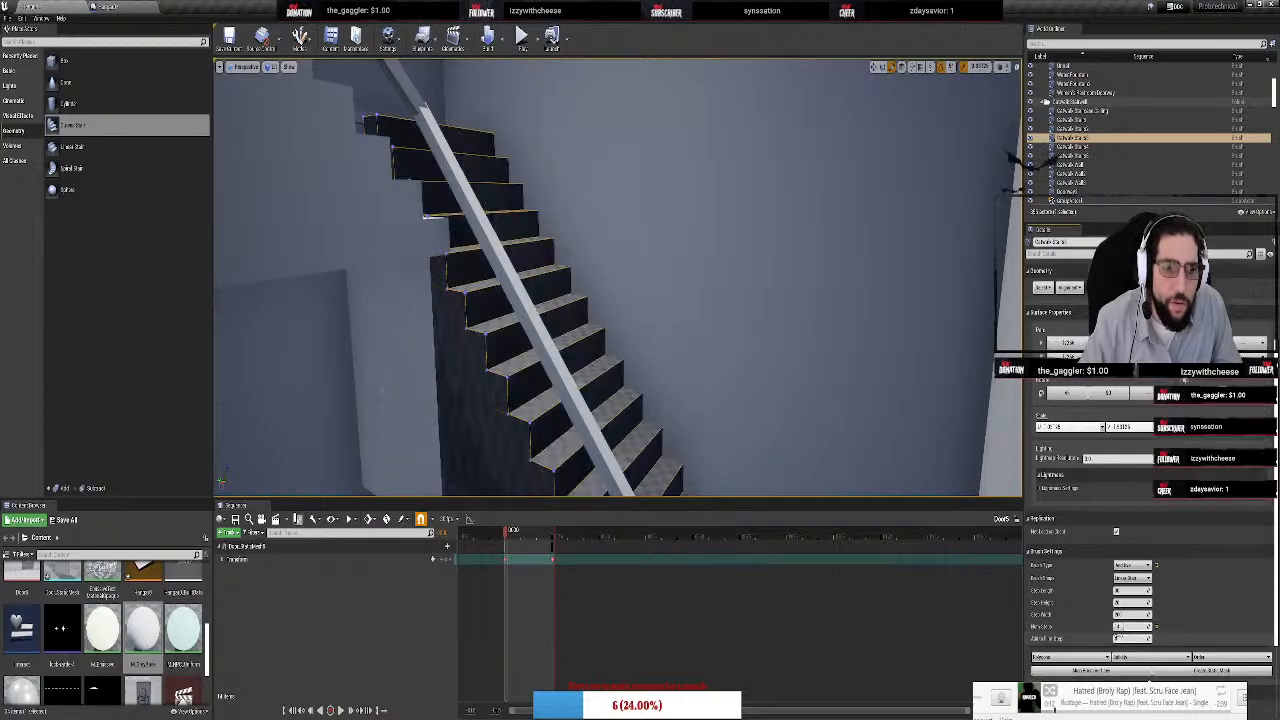
key(ctrl+z)
Increase the selected stair flight's number of steps and its step height in the brush settings
right_drag(617, 276, 617, 430)
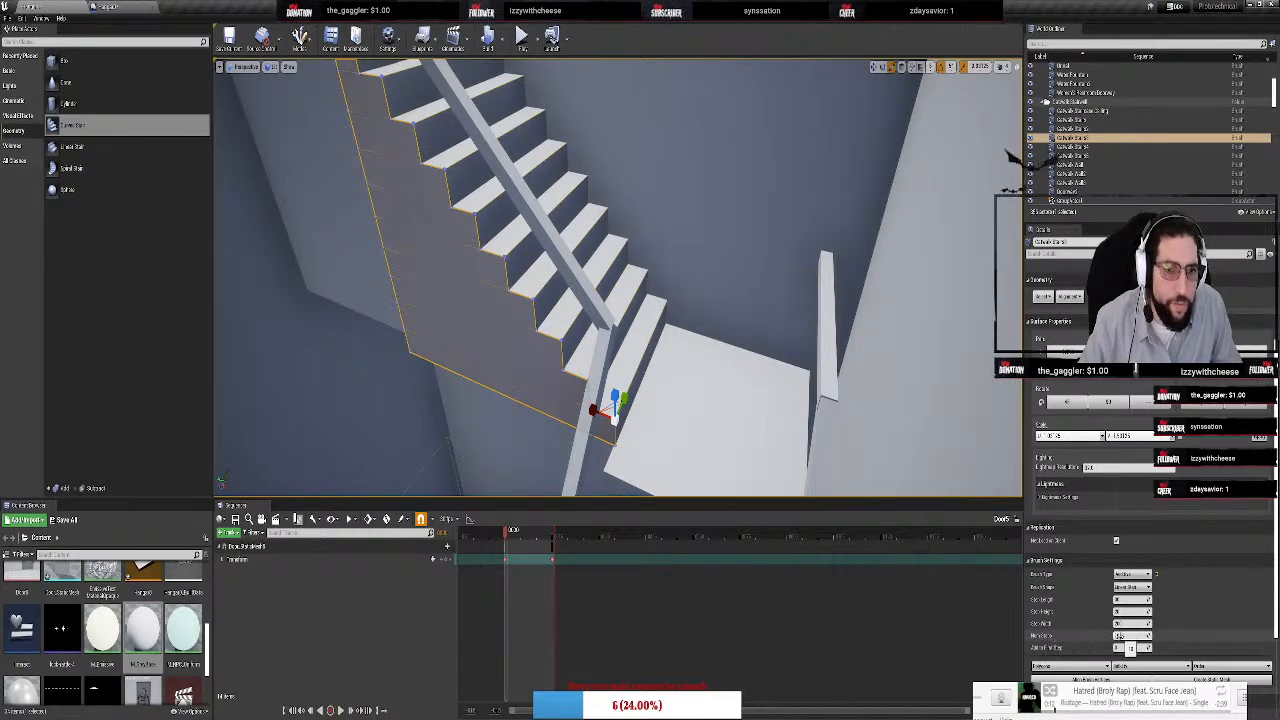
key(Return)
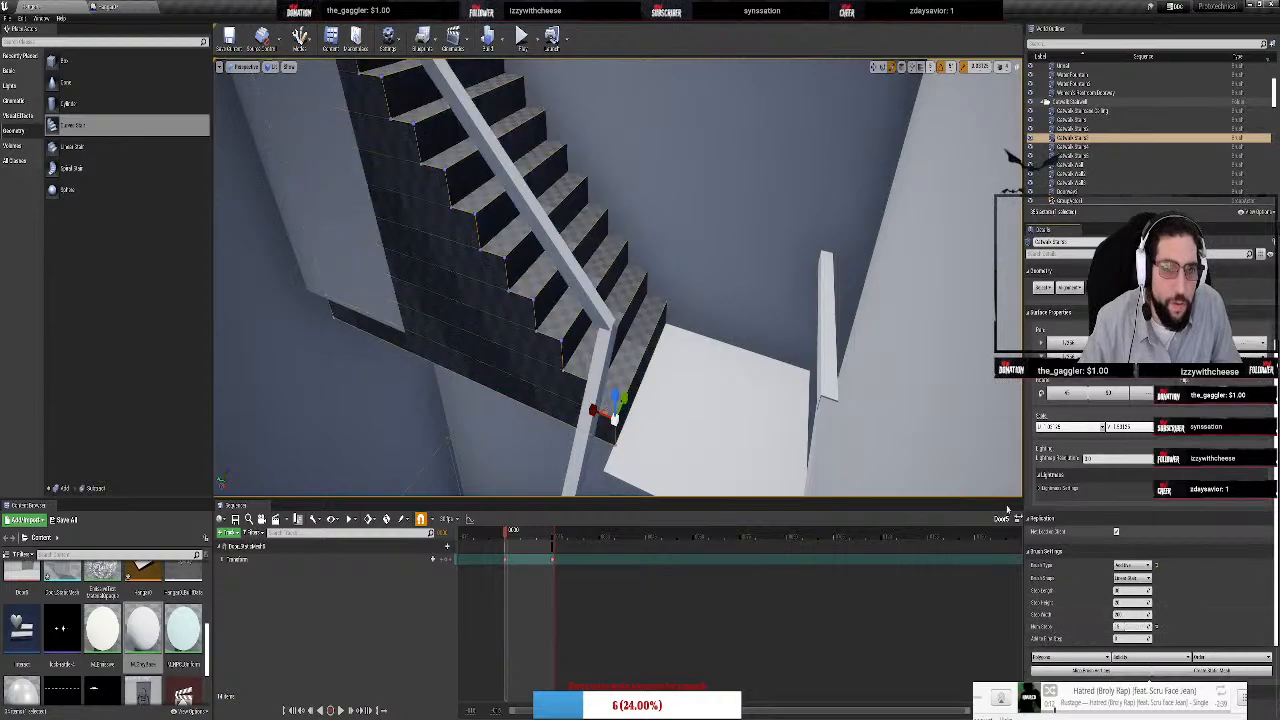
right_drag(640, 300, 640, 190)
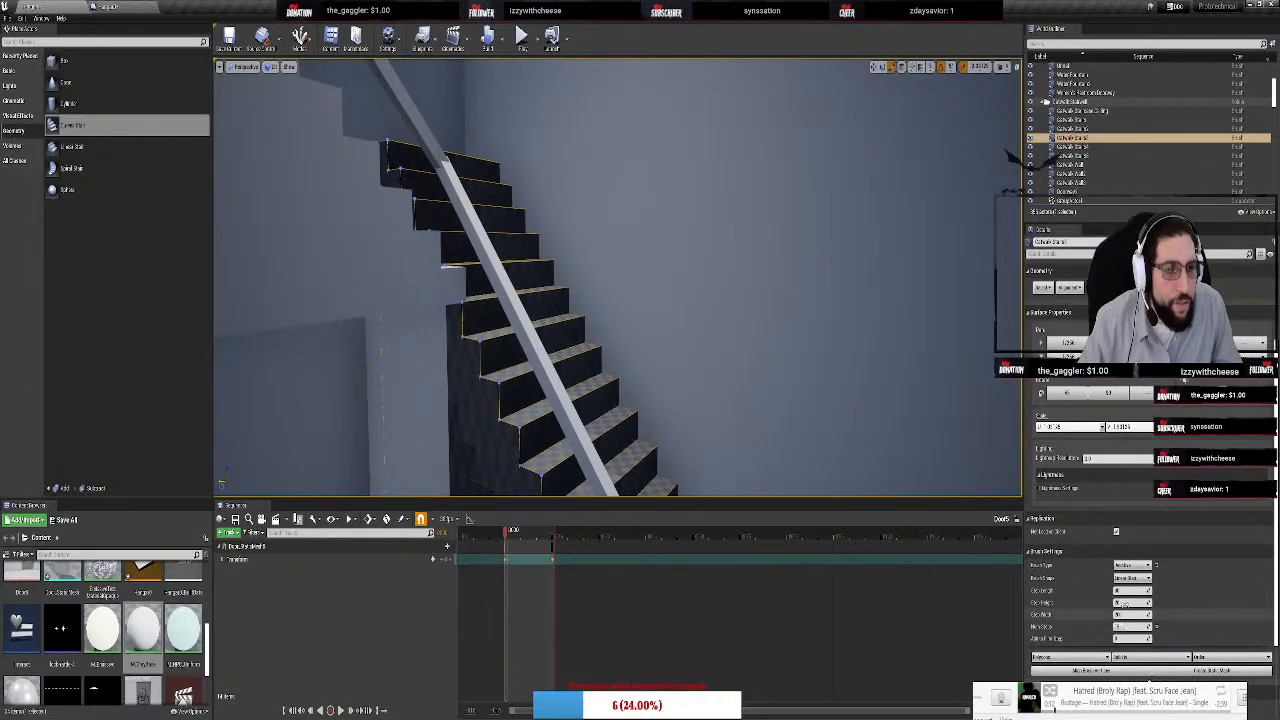
drag(1122, 601, 1174, 601)
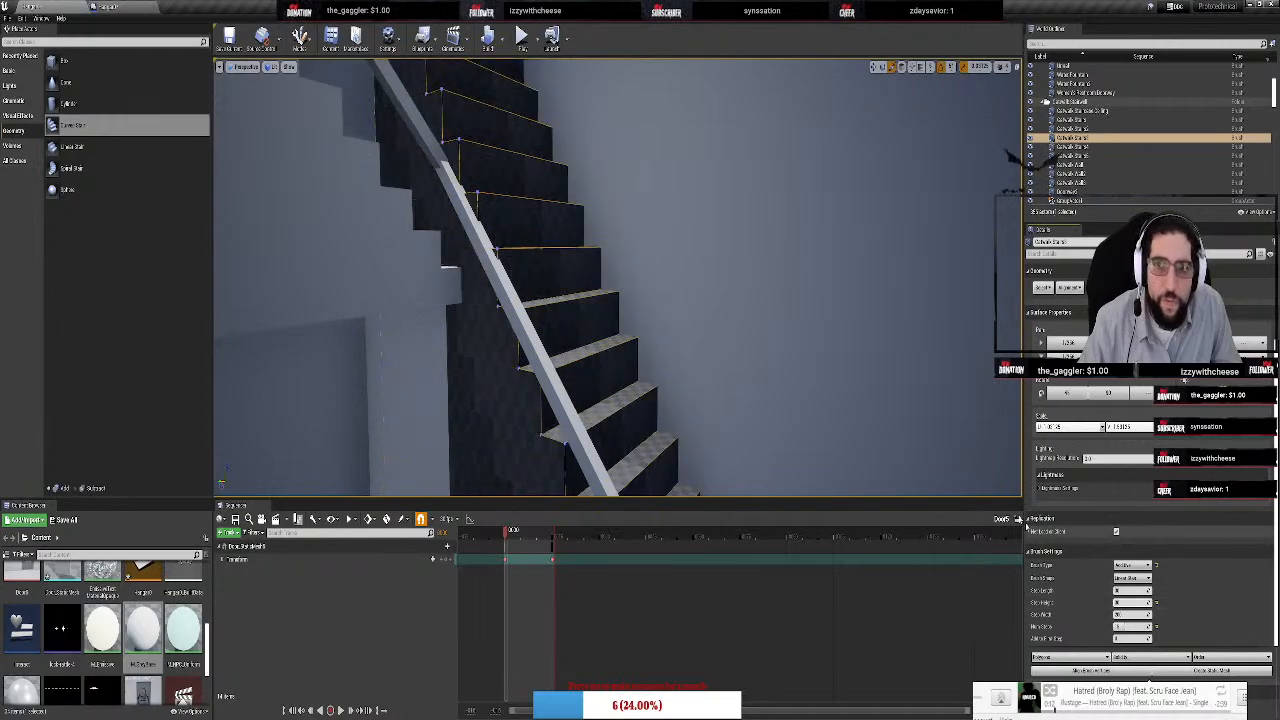
Check the taller flight against the stairwell ceiling, reselect its brush, and adjust its number of steps
mouse_move(700, 380)
right_down()
mouse_move(600, 370)
mouse_move(640, 310)
mouse_move(640, 255)
mouse_move(680, 175)
mouse_move(743, 163)
right_up()
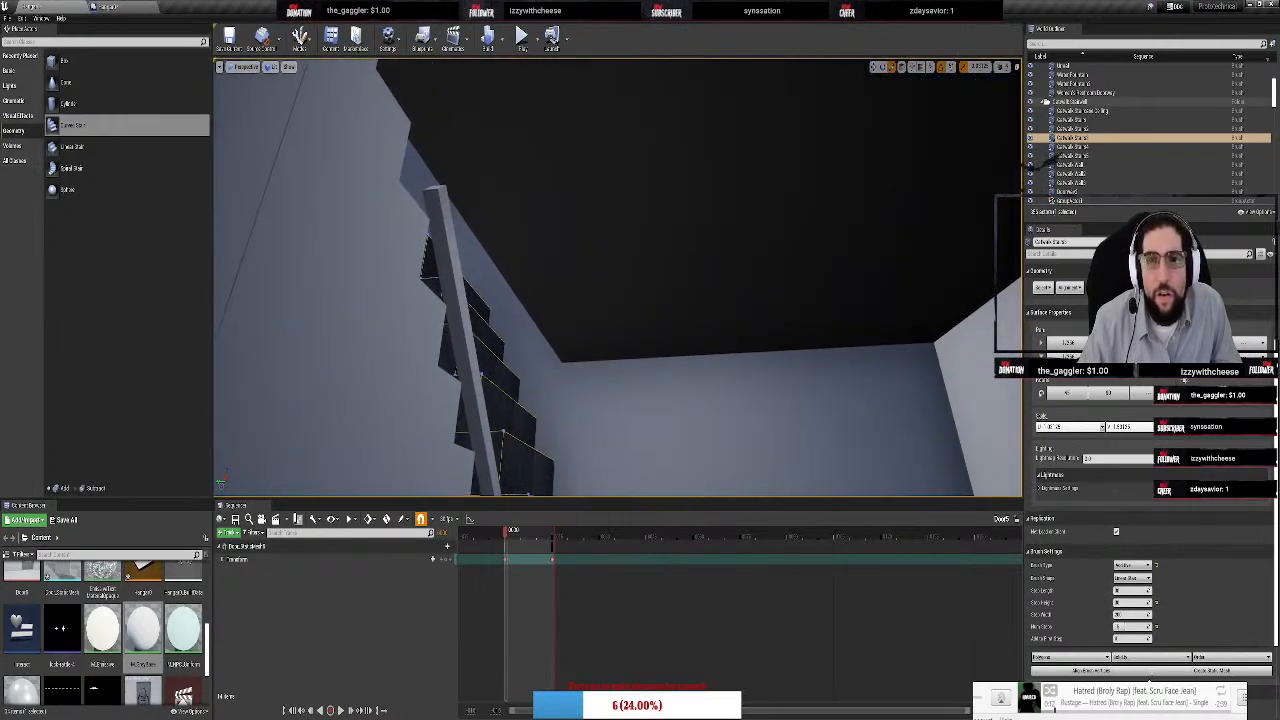
click(700, 277)
mouse_move(700, 277)
right_down()
mouse_move(680, 270)
mouse_move(620, 340)
mouse_move(642, 352)
mouse_move(610, 400)
mouse_move(603, 270)
right_up()
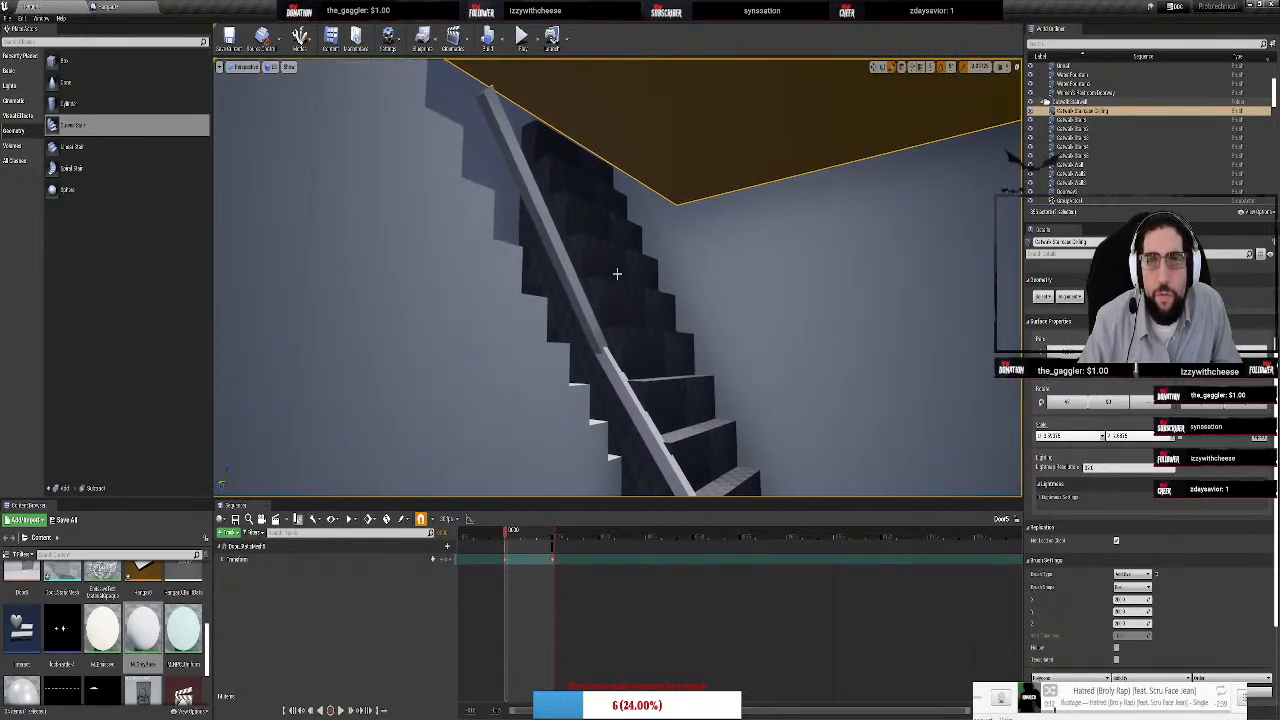
click(603, 270)
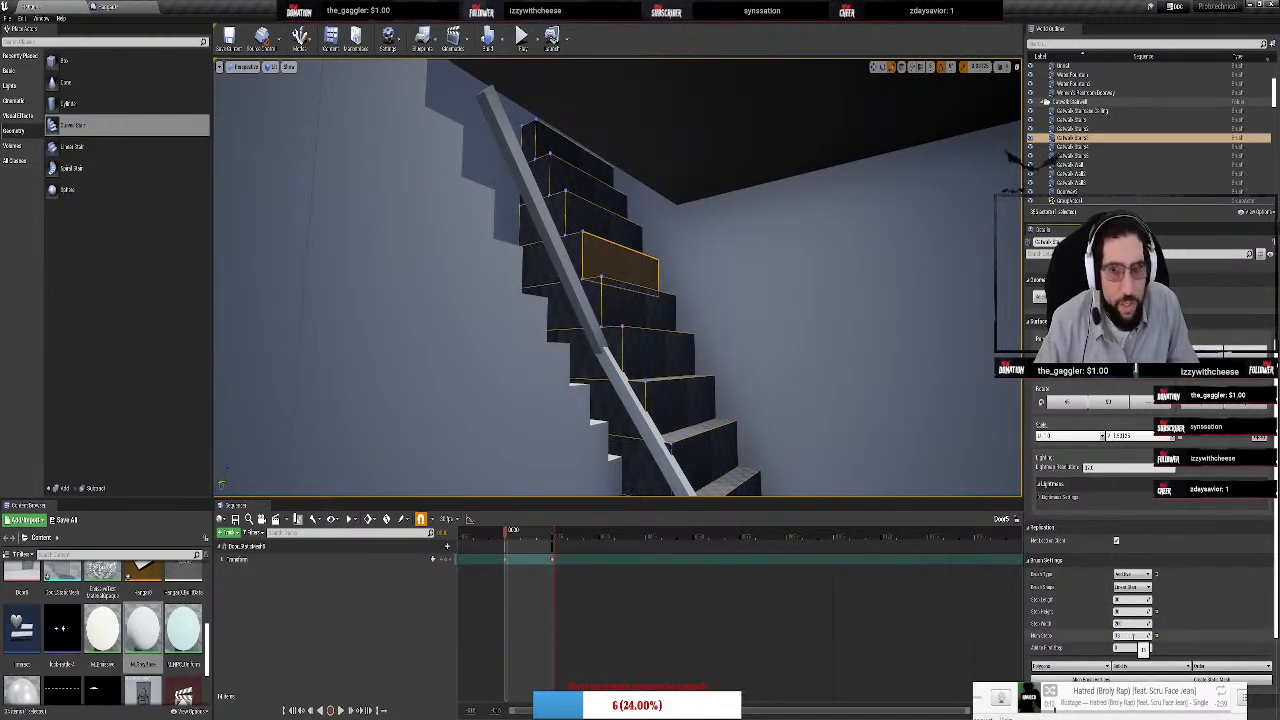
key(Return)
right_drag(874, 347, 725, 345)
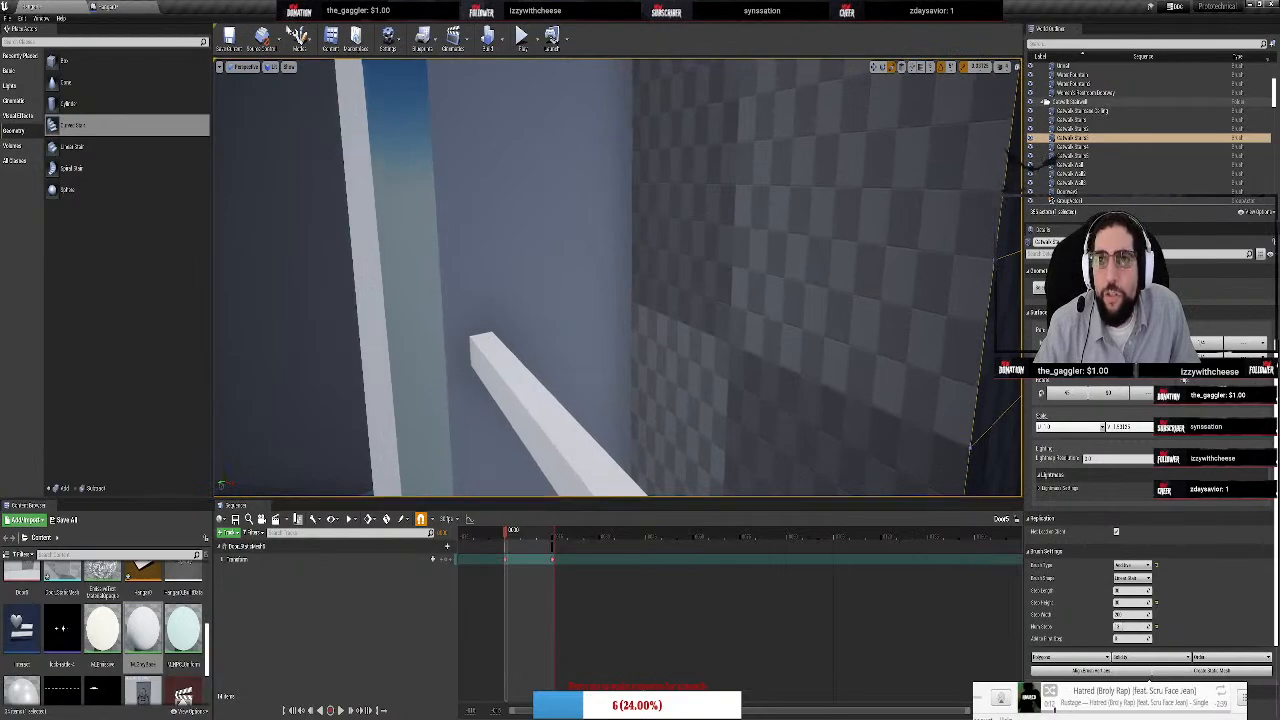
Try reshaping the stair flight in brush editing: undo its sideways shift and select its back face
click(316, 115)
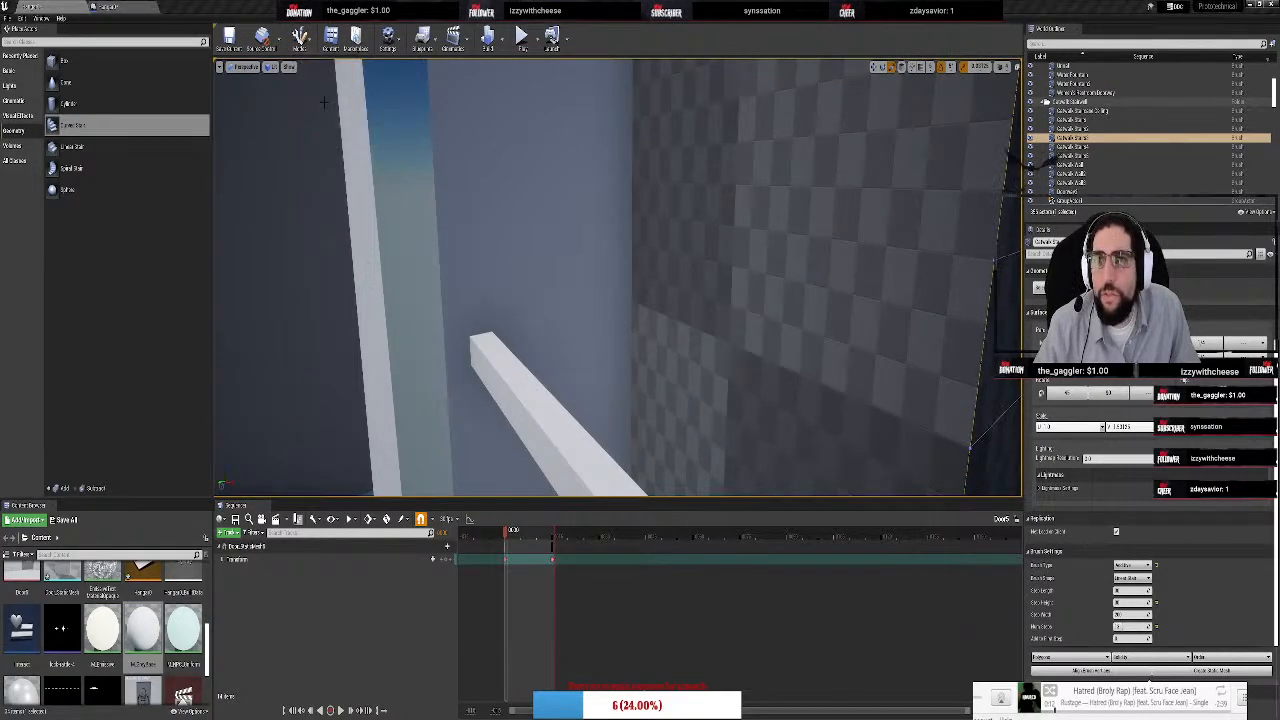
mouse_move(837, 274)
right_down()
mouse_move(800, 274)
mouse_move(820, 250)
mouse_move(837, 274)
mouse_move(837, 350)
mouse_move(790, 340)
mouse_move(760, 300)
mouse_move(700, 330)
mouse_move(720, 340)
right_up()
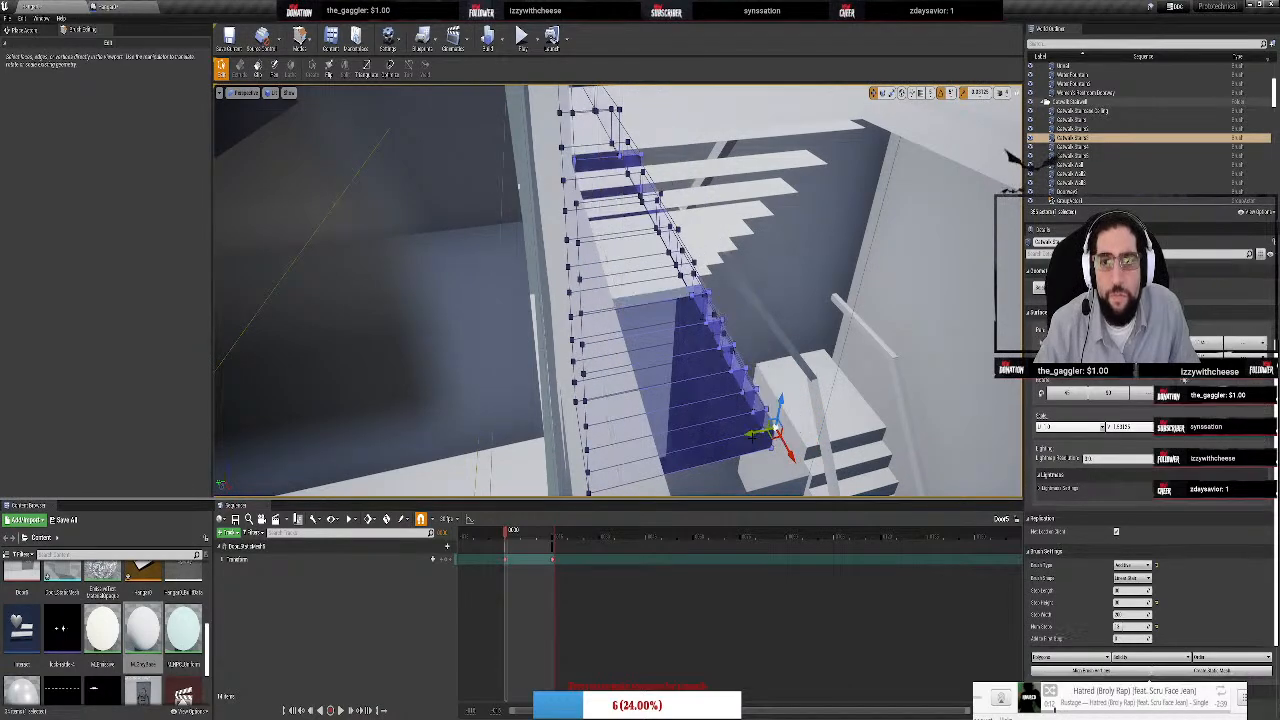
key(ctrl+z)
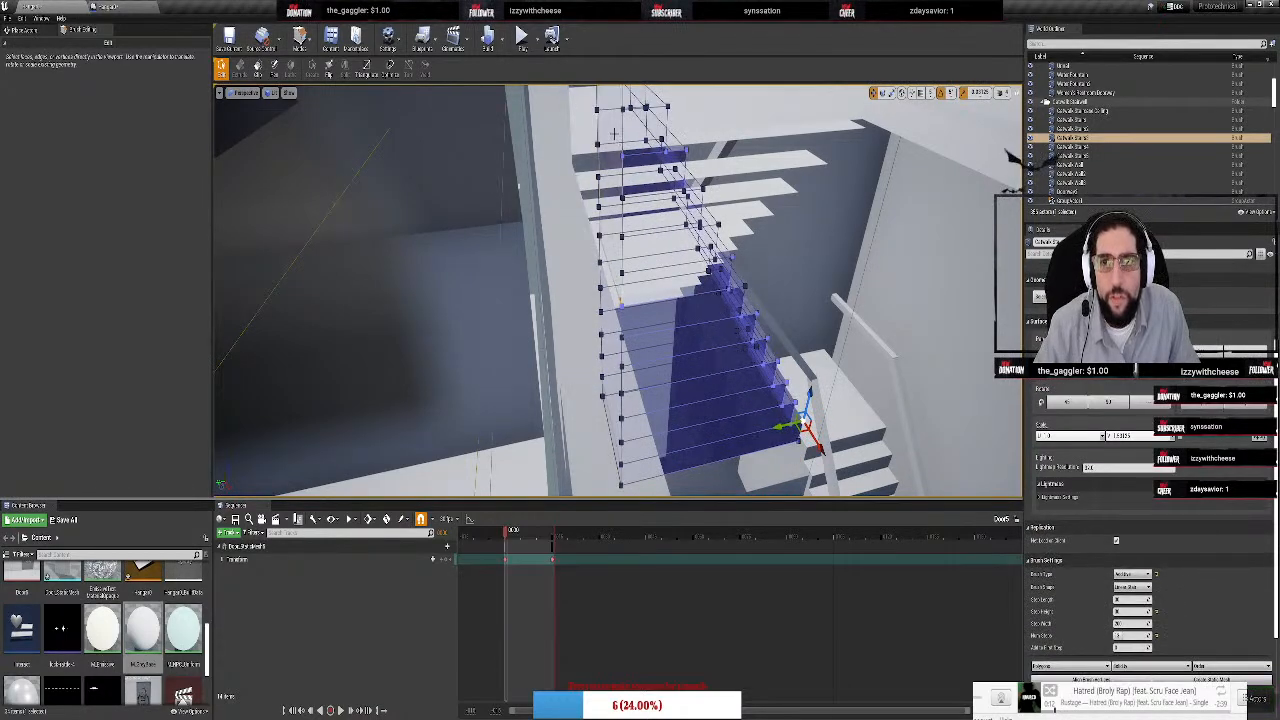
click(614, 134)
mouse_move(614, 134)
right_down()
mouse_move(680, 150)
mouse_move(770, 145)
right_up()
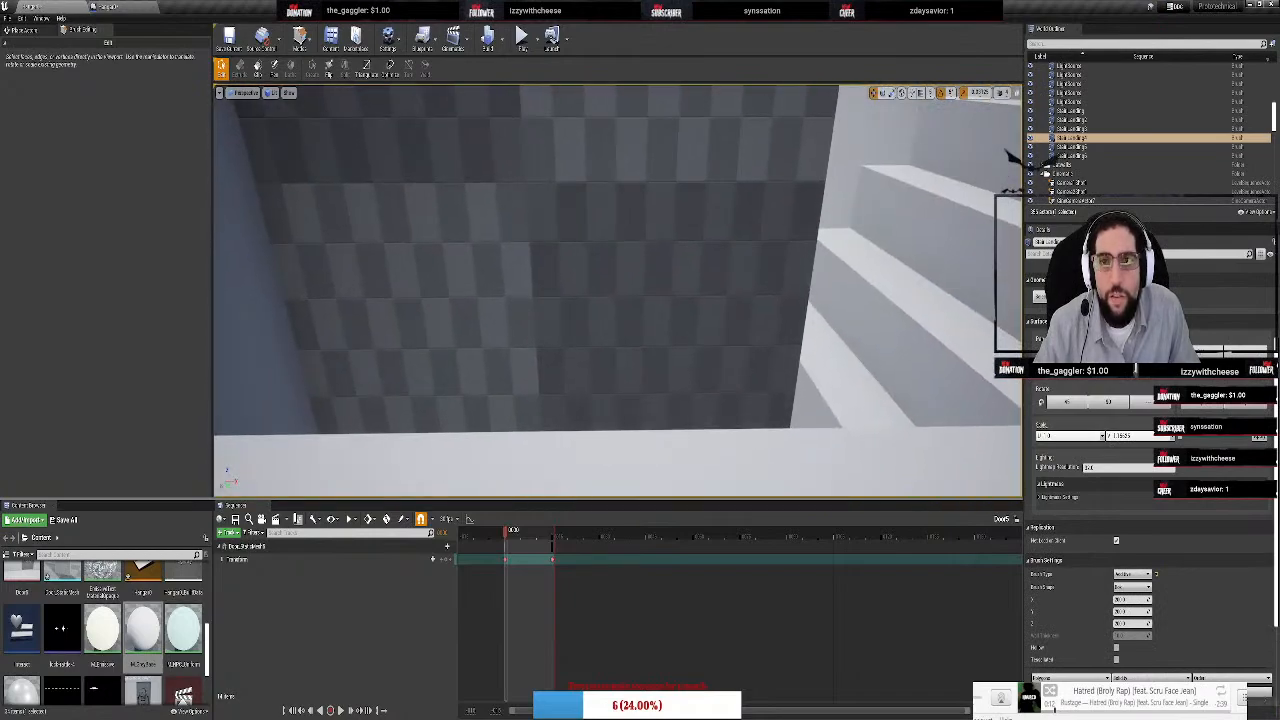
click(648, 228)
right_drag(648, 228, 540, 130)
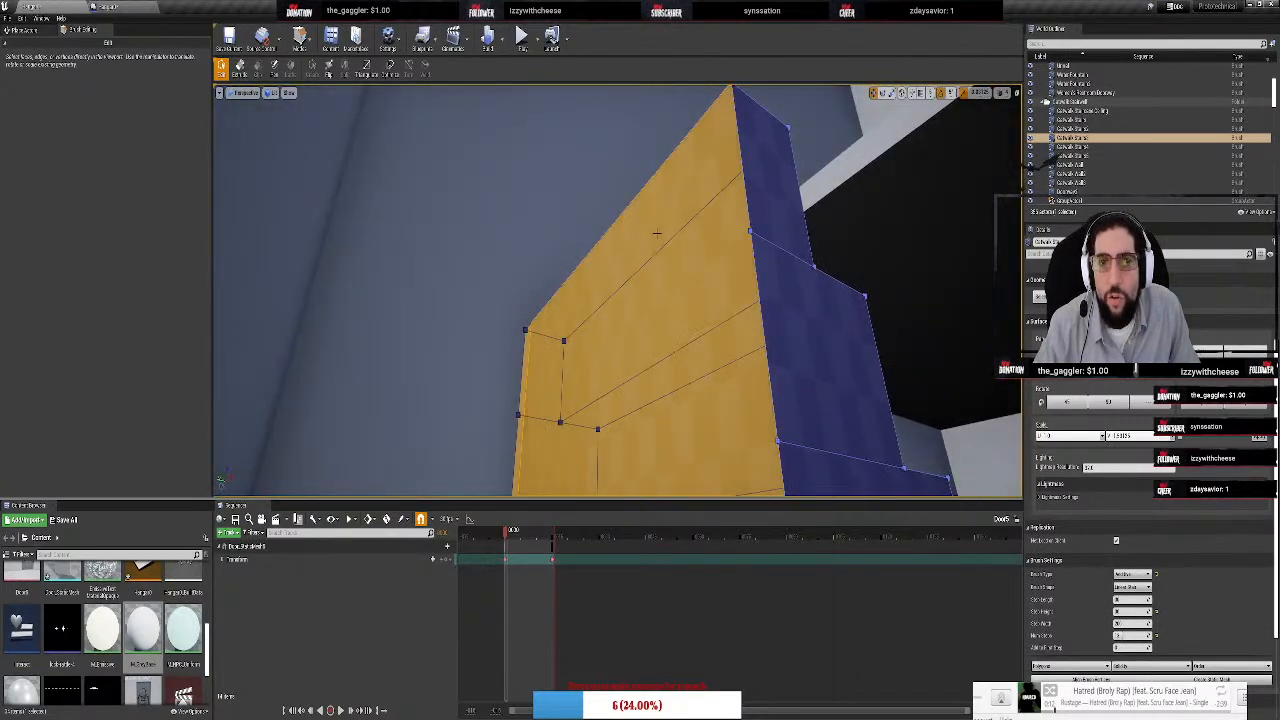
mouse_move(657, 233)
right_down()
mouse_move(740, 250)
mouse_move(740, 320)
mouse_move(627, 264)
right_up()
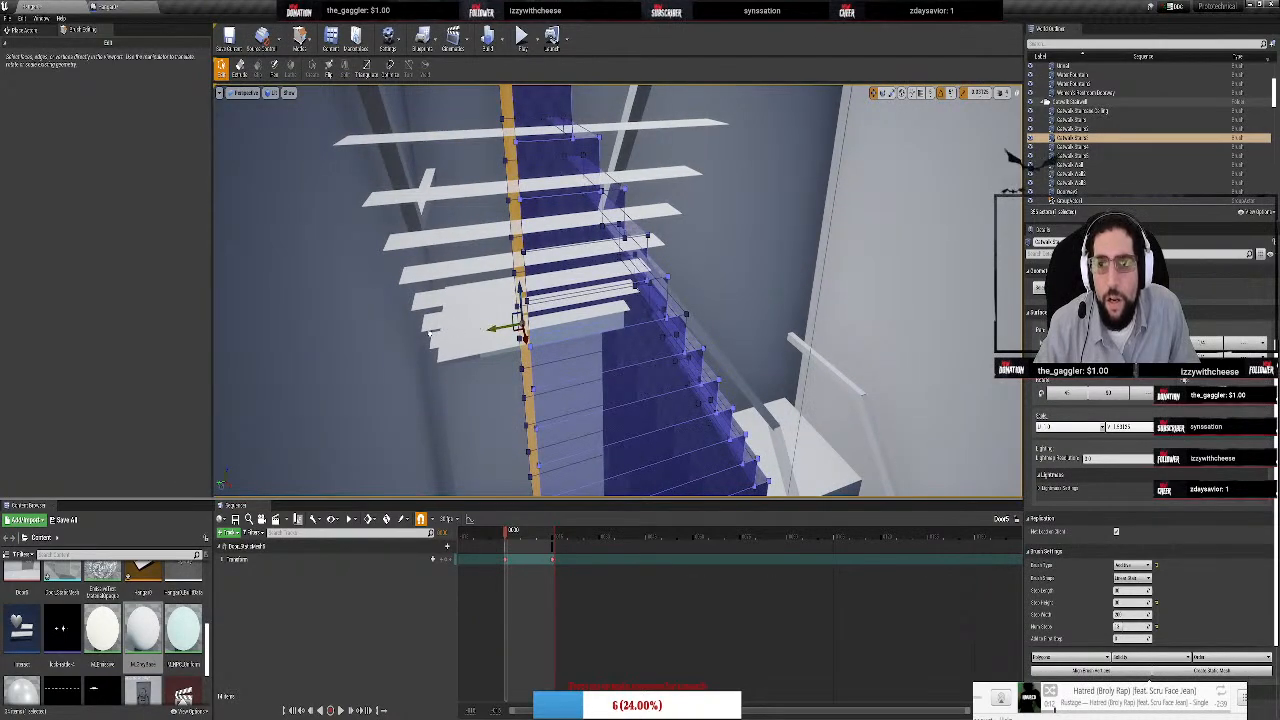
mouse_move(627, 264)
right_down()
mouse_move(480, 275)
mouse_move(505, 240)
mouse_move(470, 250)
mouse_move(540, 250)
mouse_move(571, 300)
mouse_move(574, 289)
right_up()
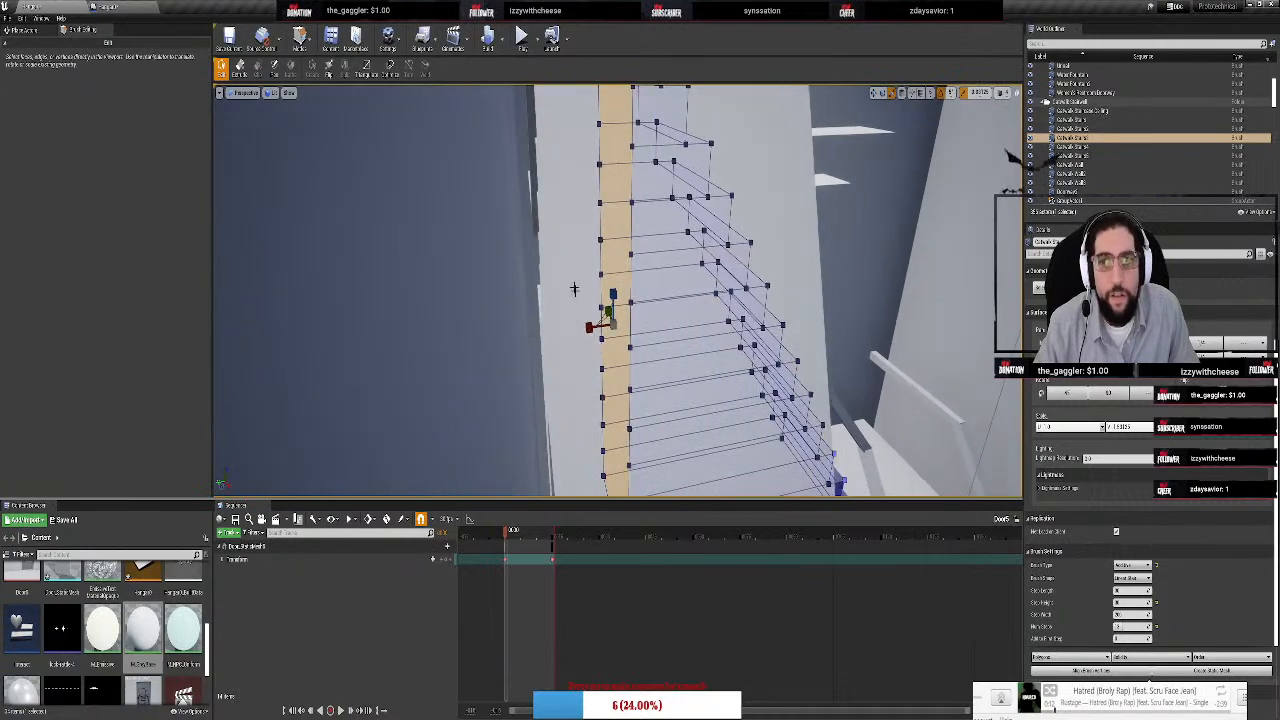
Change the stair flight's step length and inspect its fit between the landing and the ceiling
mouse_move(655, 326)
right_down()
mouse_move(590, 300)
mouse_move(578, 324)
mouse_move(590, 290)
mouse_move(640, 262)
mouse_move(606, 290)
mouse_move(630, 300)
mouse_move(628, 322)
mouse_move(650, 340)
mouse_move(679, 457)
right_up()
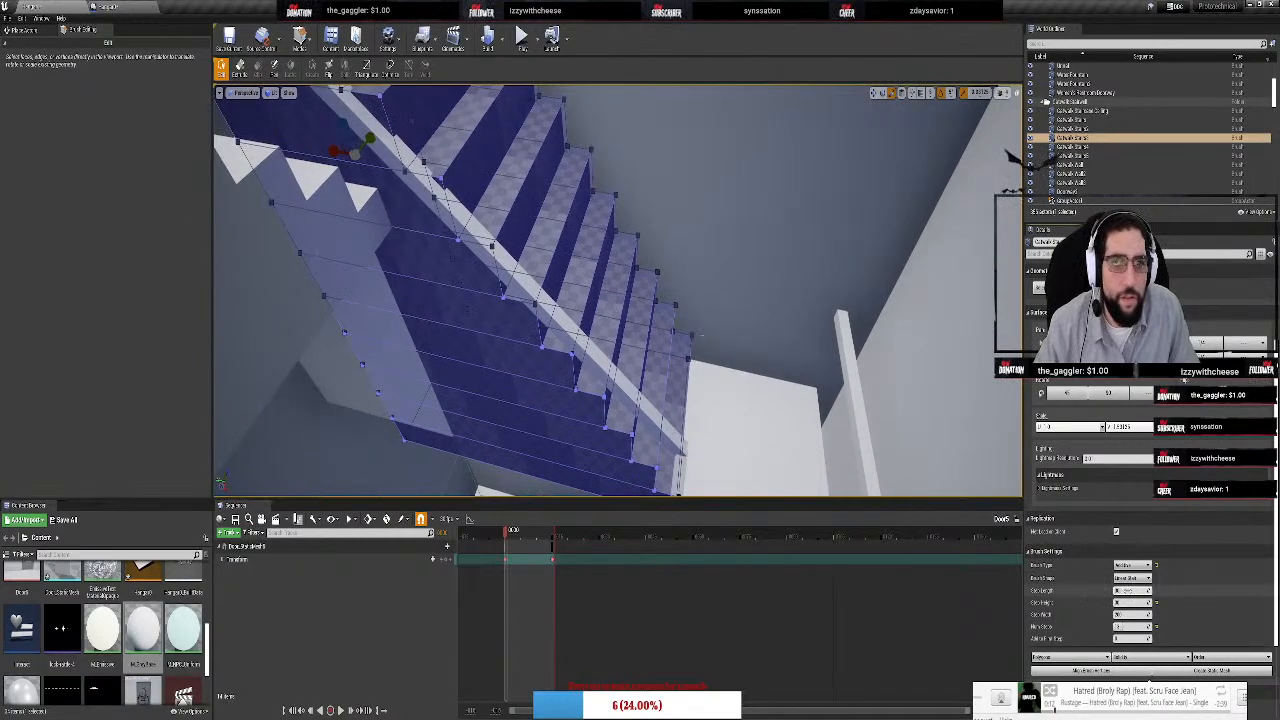
right_drag(679, 466, 679, 466)
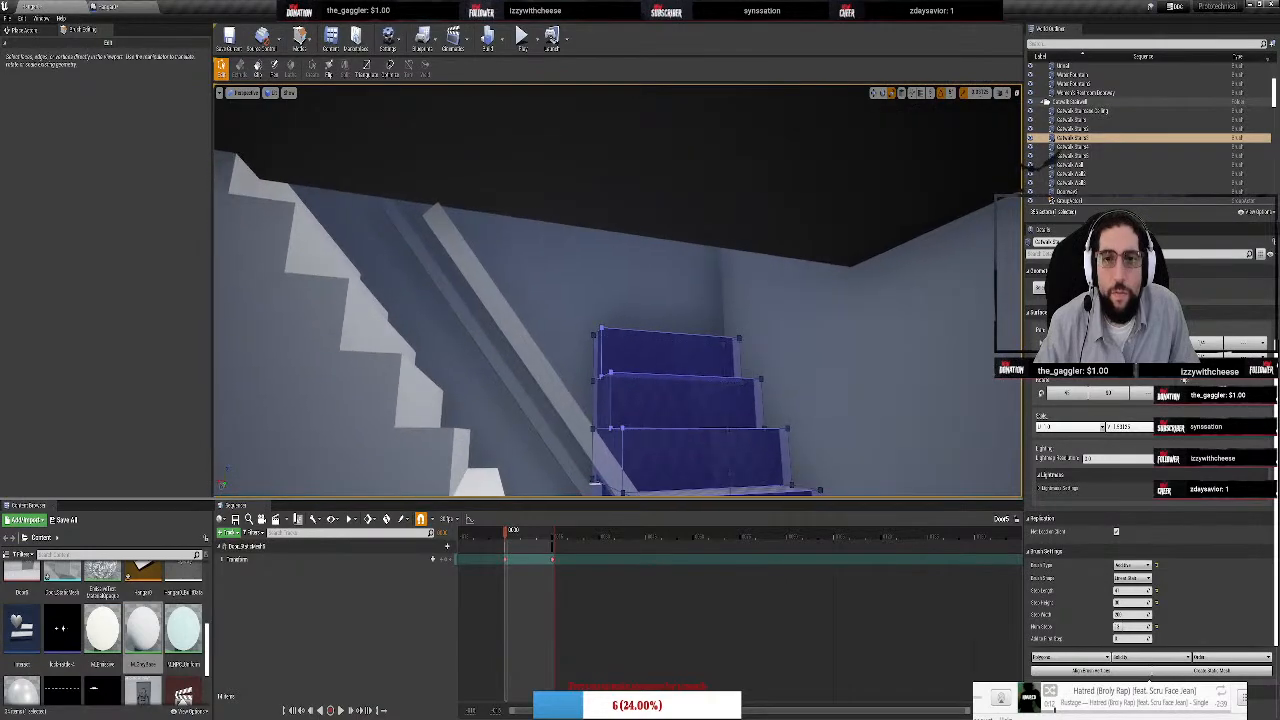
right_drag(679, 466, 679, 466)
right_drag(640, 300, 869, 414)
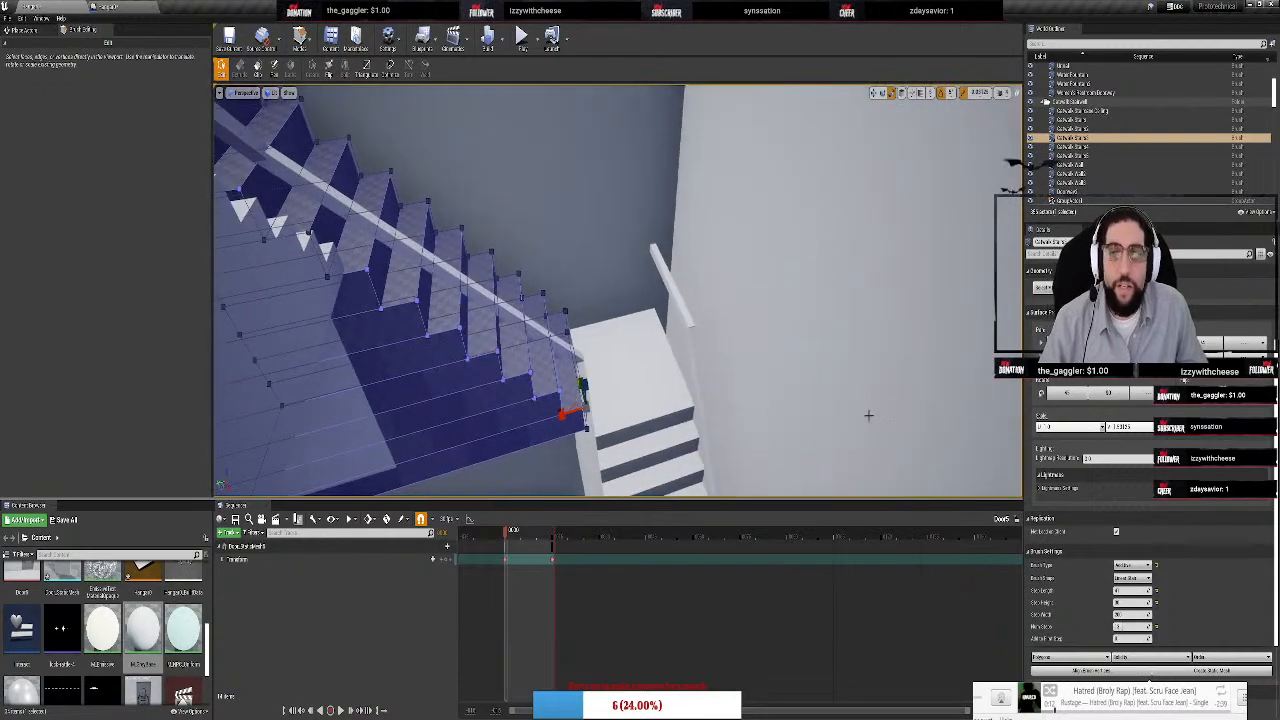
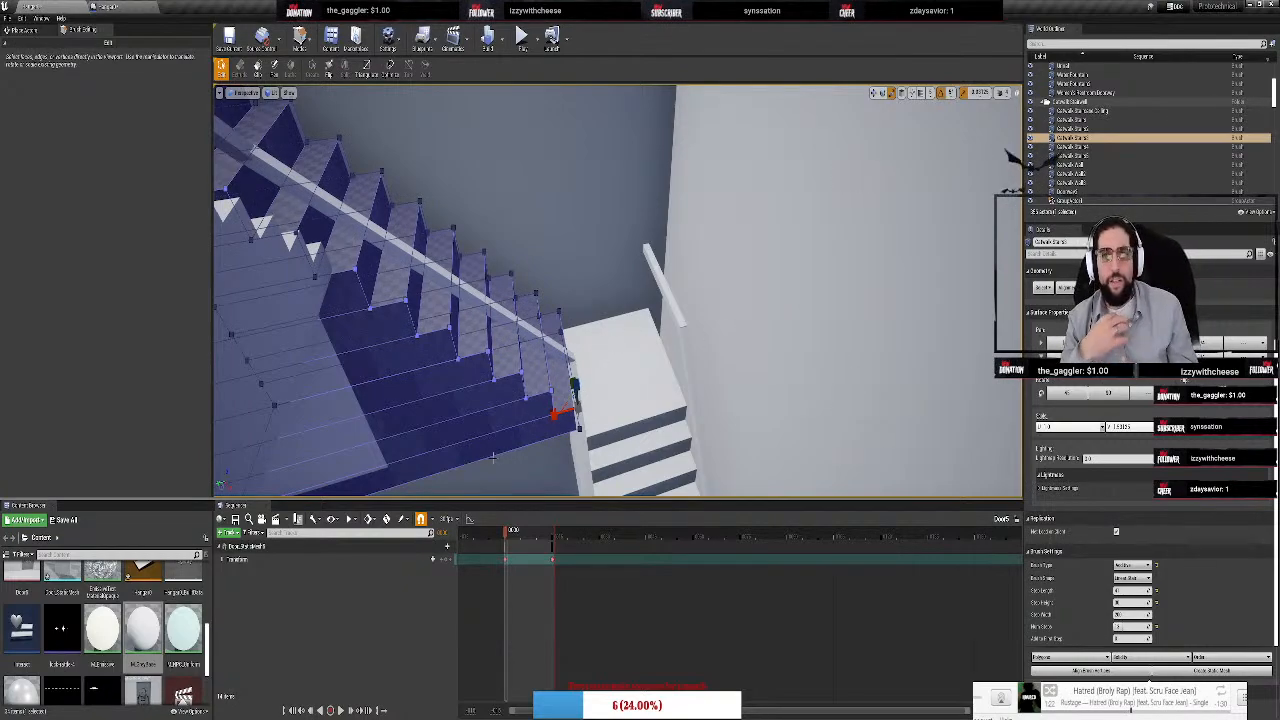
Place a Curved Stair brush on the landing at the foot of the flight and enable its counterclockwise option
mouse_move(575, 390)
right_down()
mouse_move(575, 300)
mouse_move(520, 300)
mouse_move(520, 330)
mouse_move(580, 360)
mouse_move(580, 410)
mouse_move(560, 420)
mouse_move(610, 470)
mouse_move(590, 350)
mouse_move(590, 450)
mouse_move(560, 480)
mouse_move(620, 430)
mouse_move(630, 370)
mouse_move(560, 440)
mouse_move(590, 350)
mouse_move(620, 420)
mouse_move(650, 440)
mouse_move(610, 420)
mouse_move(590, 480)
mouse_move(650, 410)
mouse_move(630, 420)
right_up()
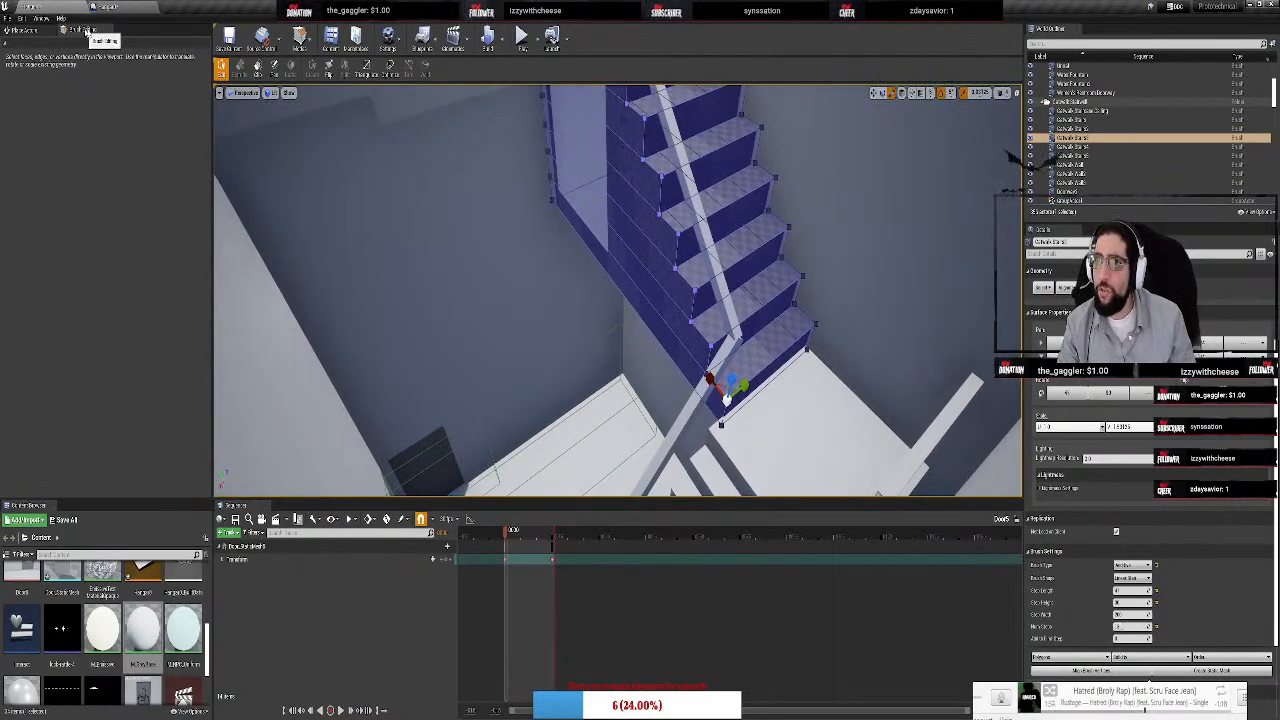
click(24, 29)
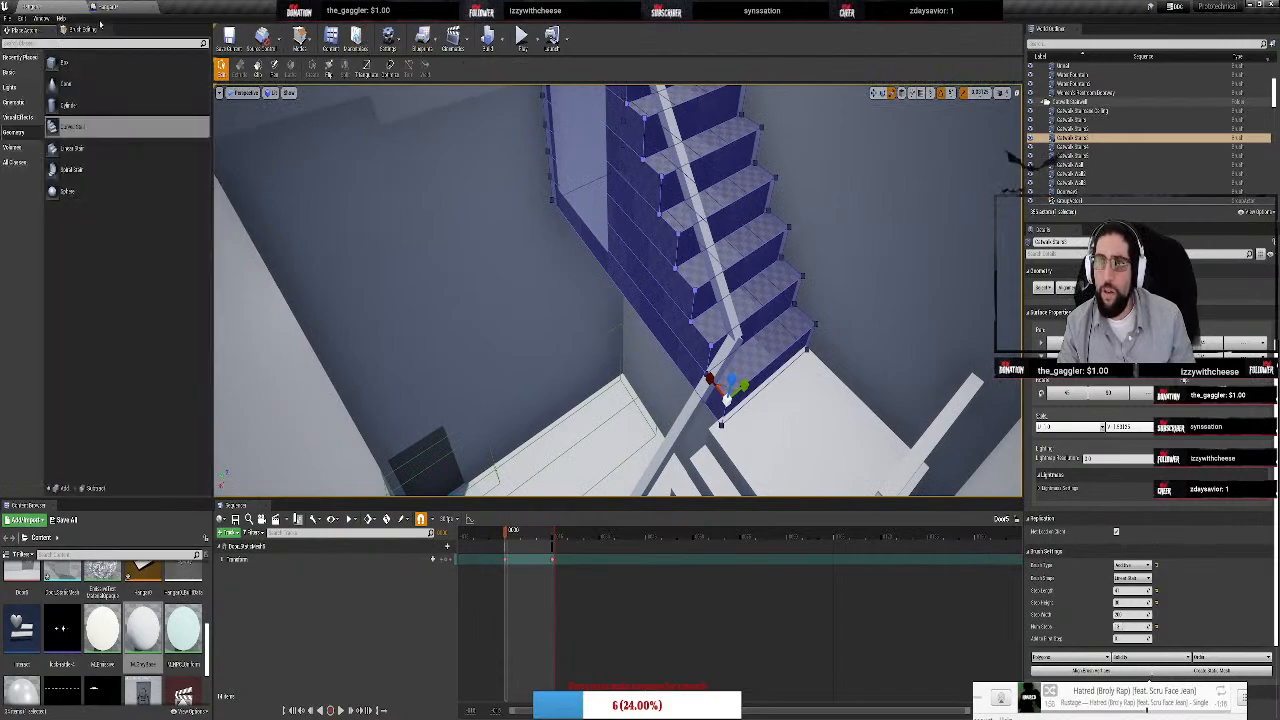
mouse_move(82, 134)
mouse_down()
mouse_move(480, 366)
mouse_move(651, 391)
mouse_up()
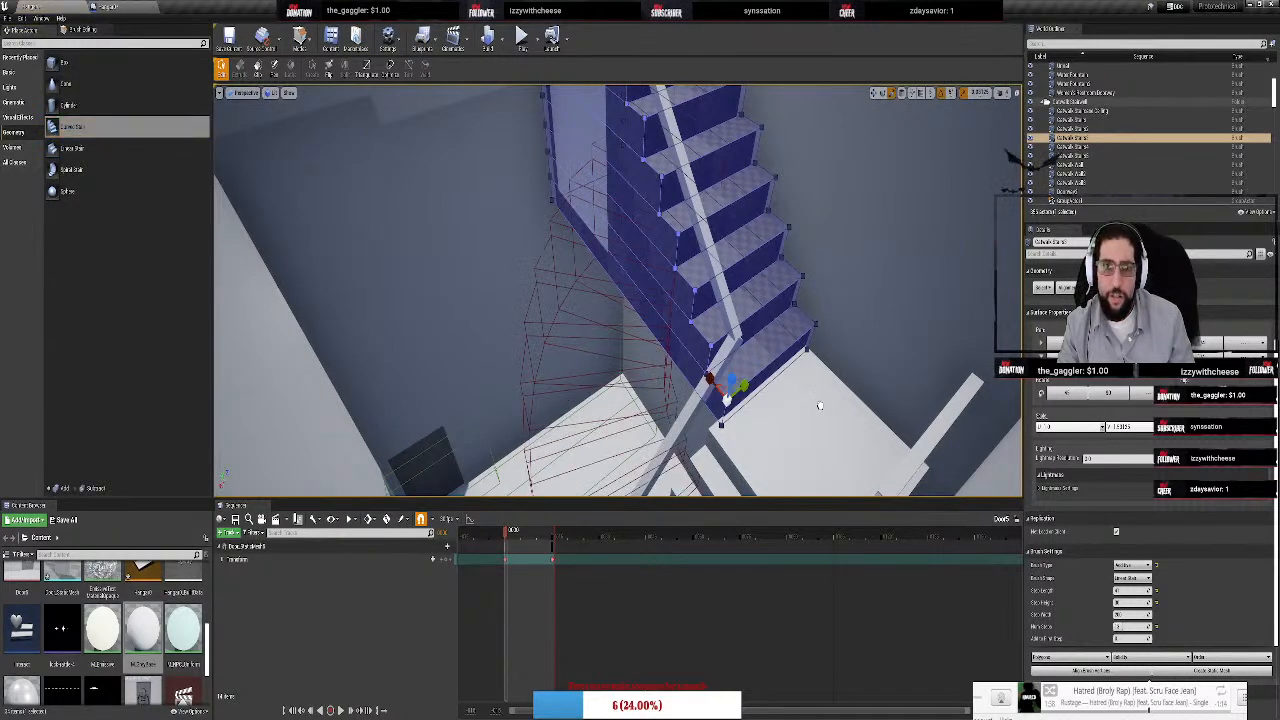
drag(799, 446, 810, 418)
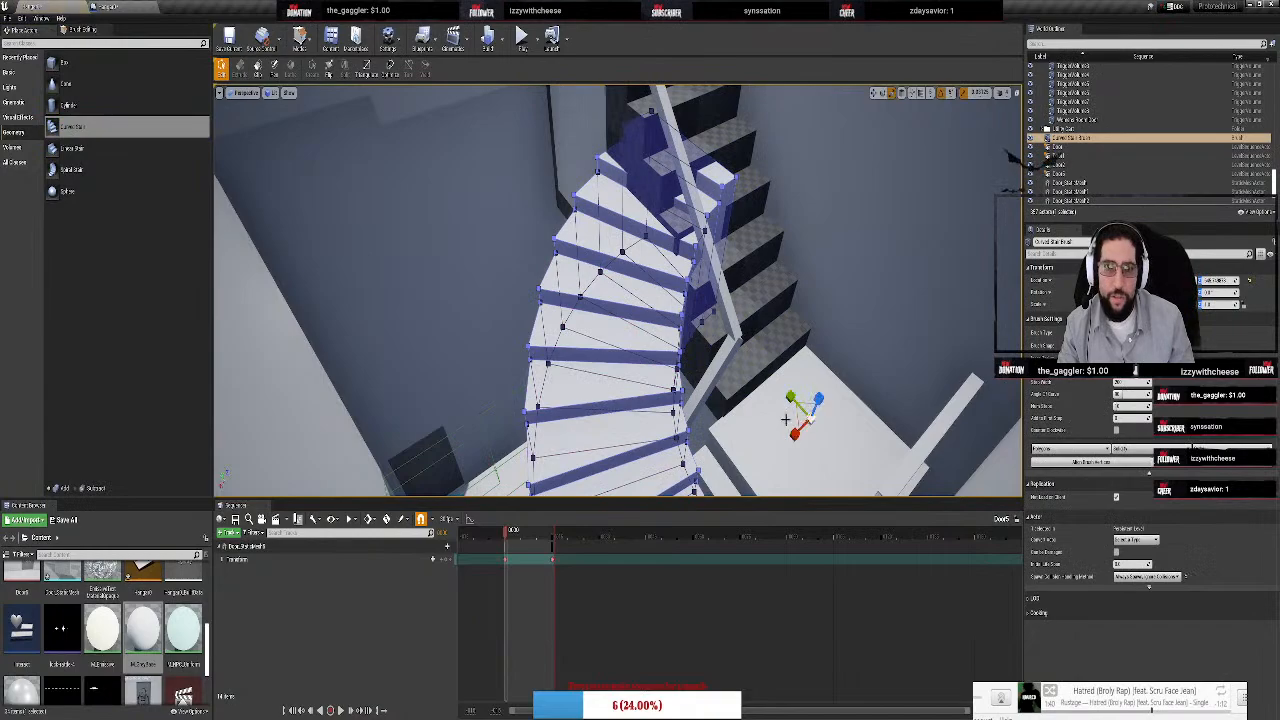
click(1116, 430)
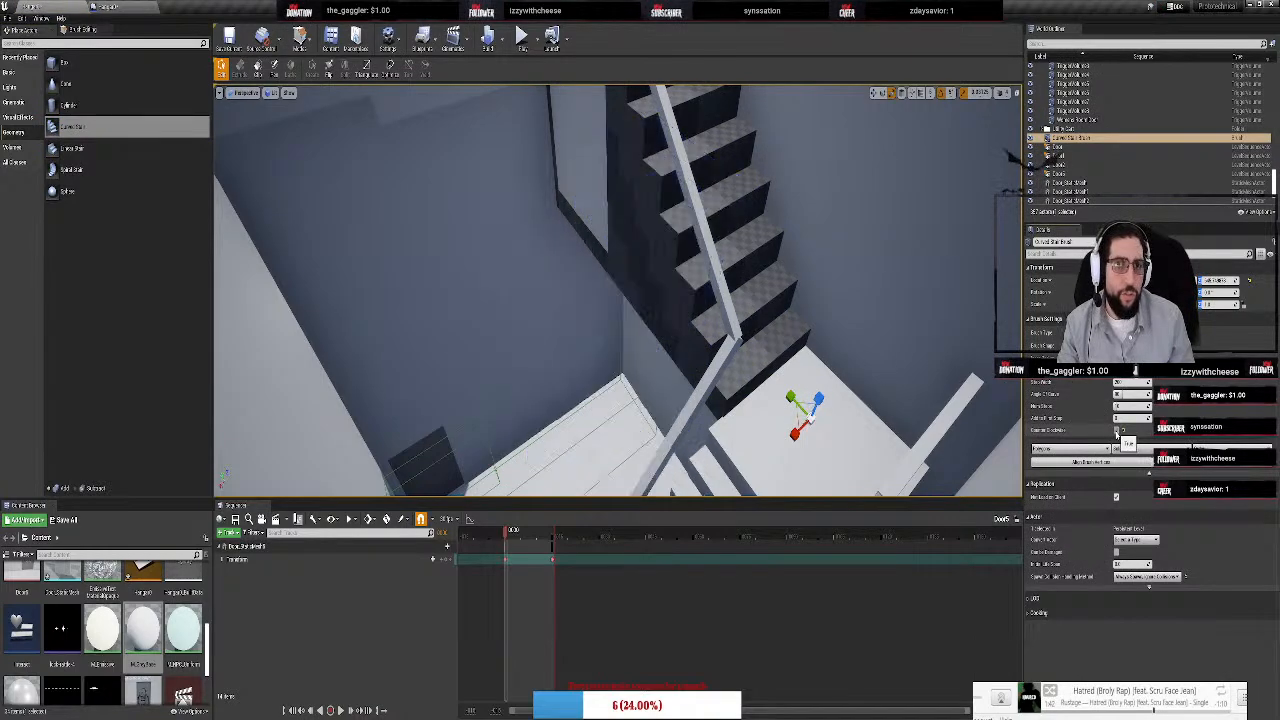
right_drag(871, 415, 1000, 470)
mouse_move(700, 400)
right_down()
mouse_move(660, 250)
mouse_move(610, 300)
mouse_move(570, 140)
mouse_move(418, 329)
right_up()
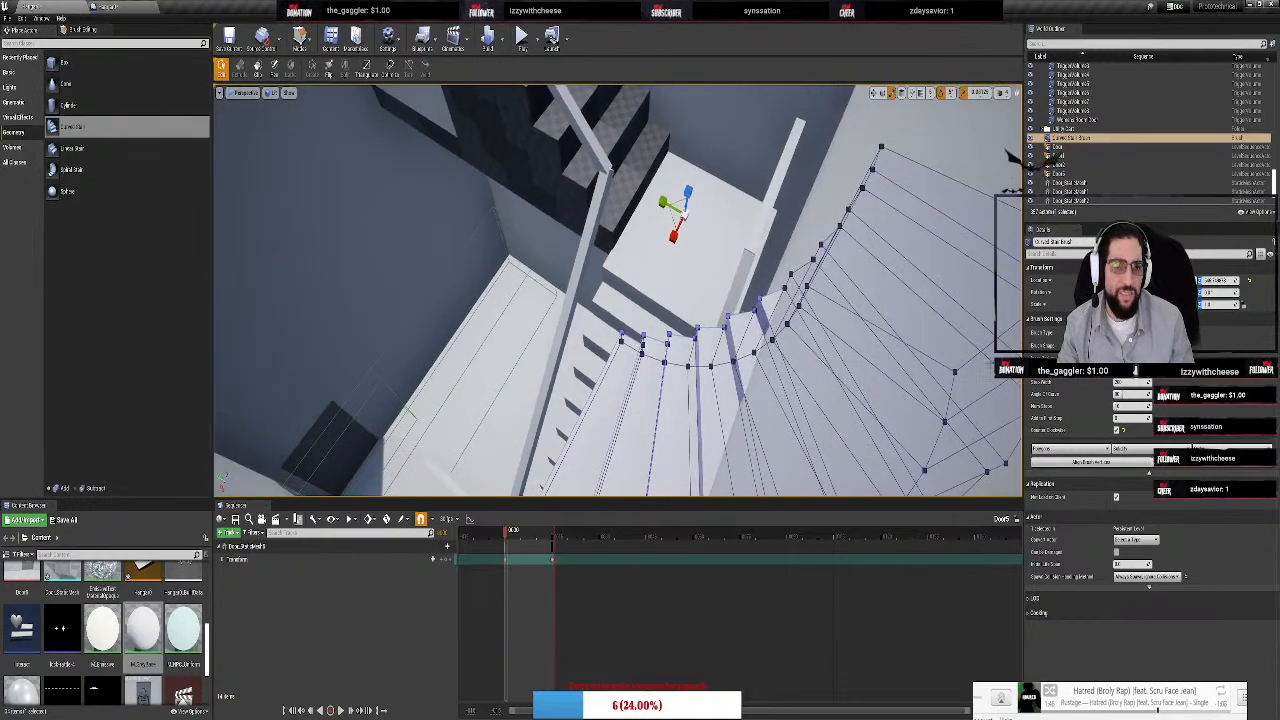
Try turning off the curved stair's counterclockwise option and changing its angle of curve, then undo the angle change
click(1116, 431)
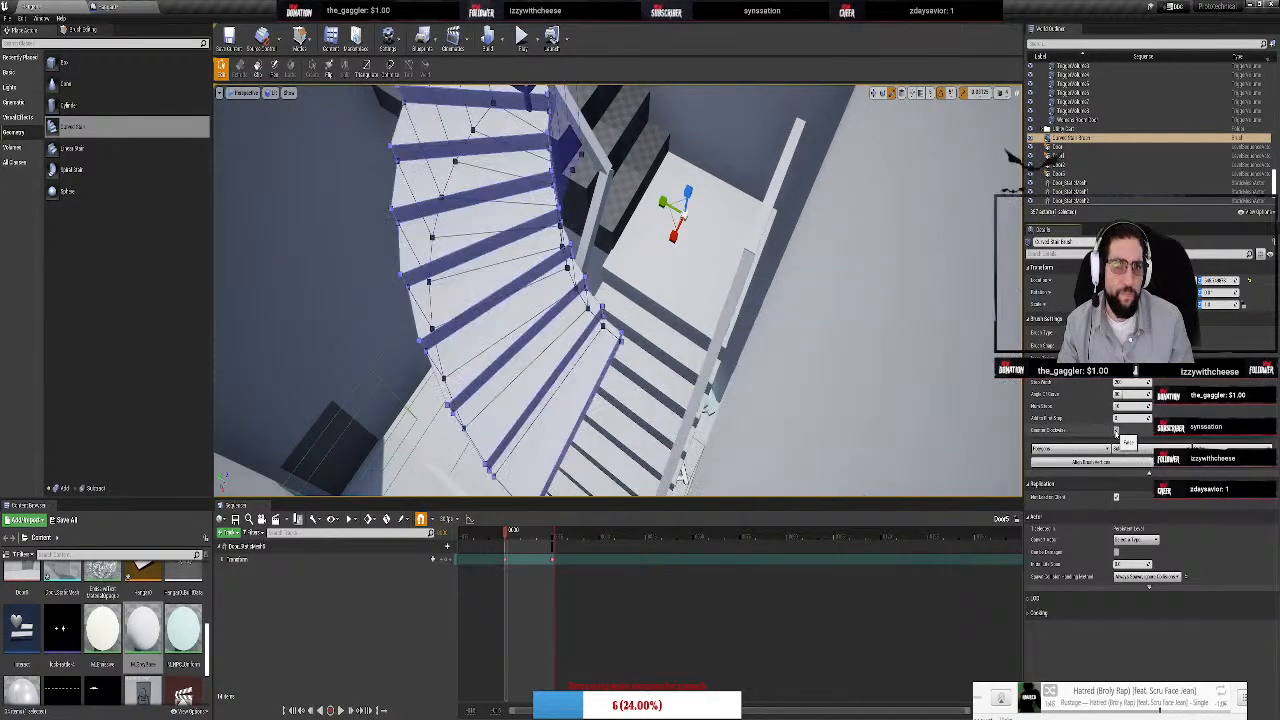
right_drag(697, 225, 609, 178)
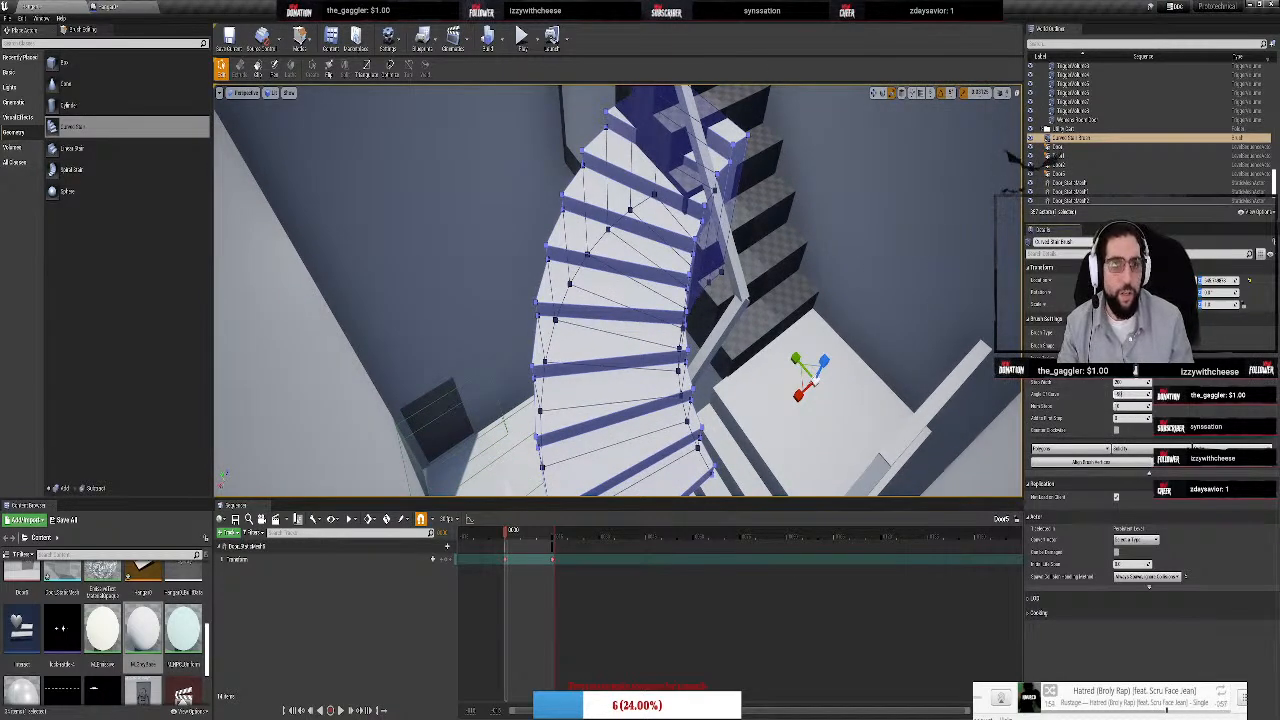
key(Return)
right_drag(617, 290, 326, 318)
key(ctrl+z)
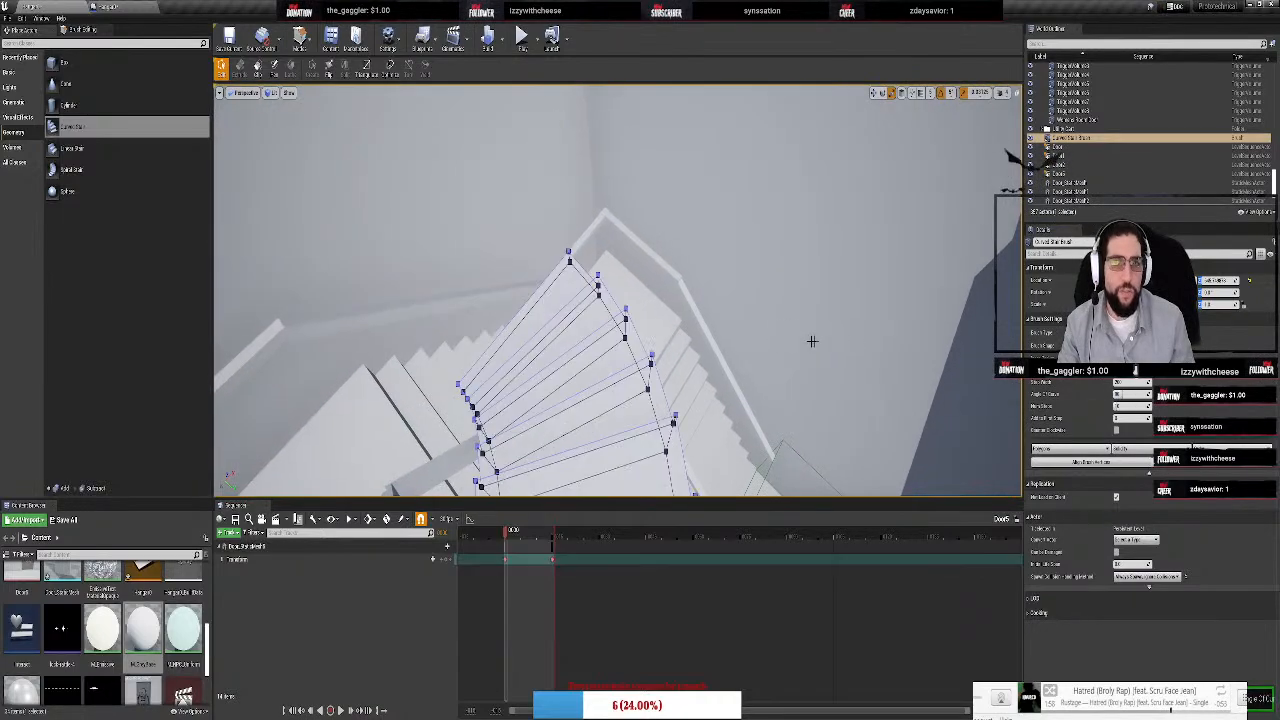
mouse_move(768, 337)
right_down()
mouse_move(782, 325)
mouse_move(640, 380)
mouse_move(620, 330)
right_up()
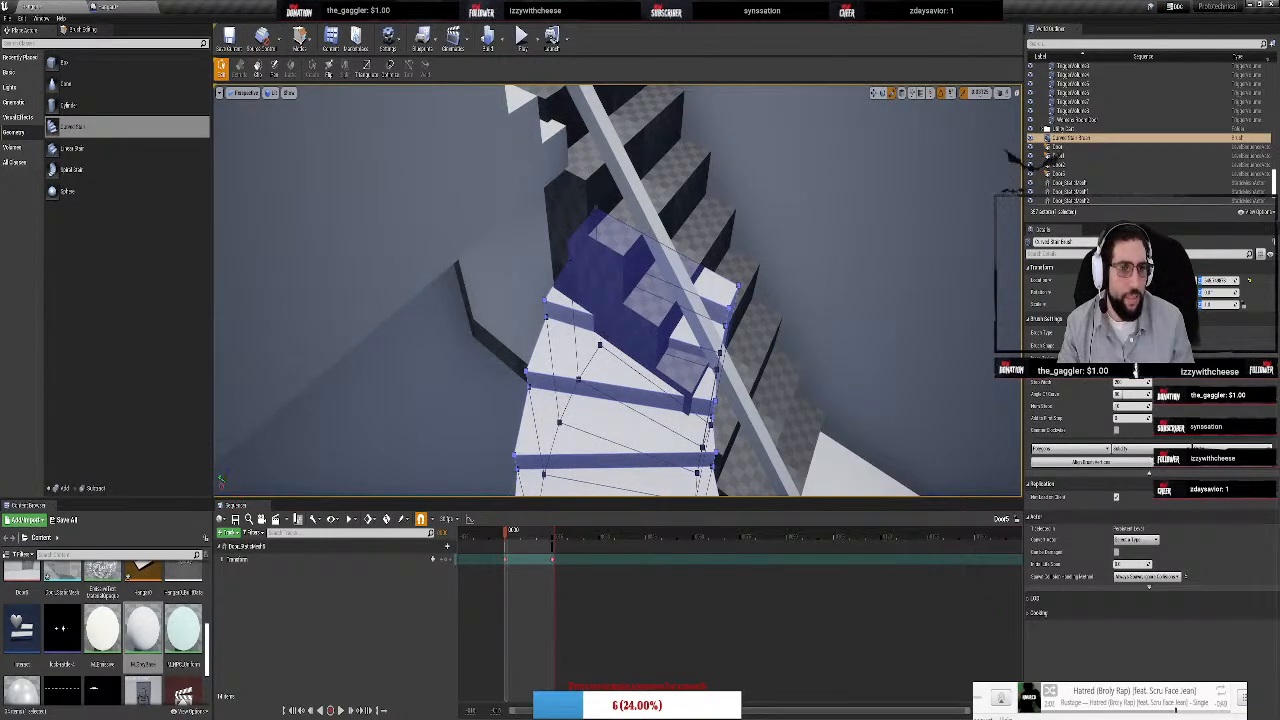
drag(1131, 358, 1157, 358)
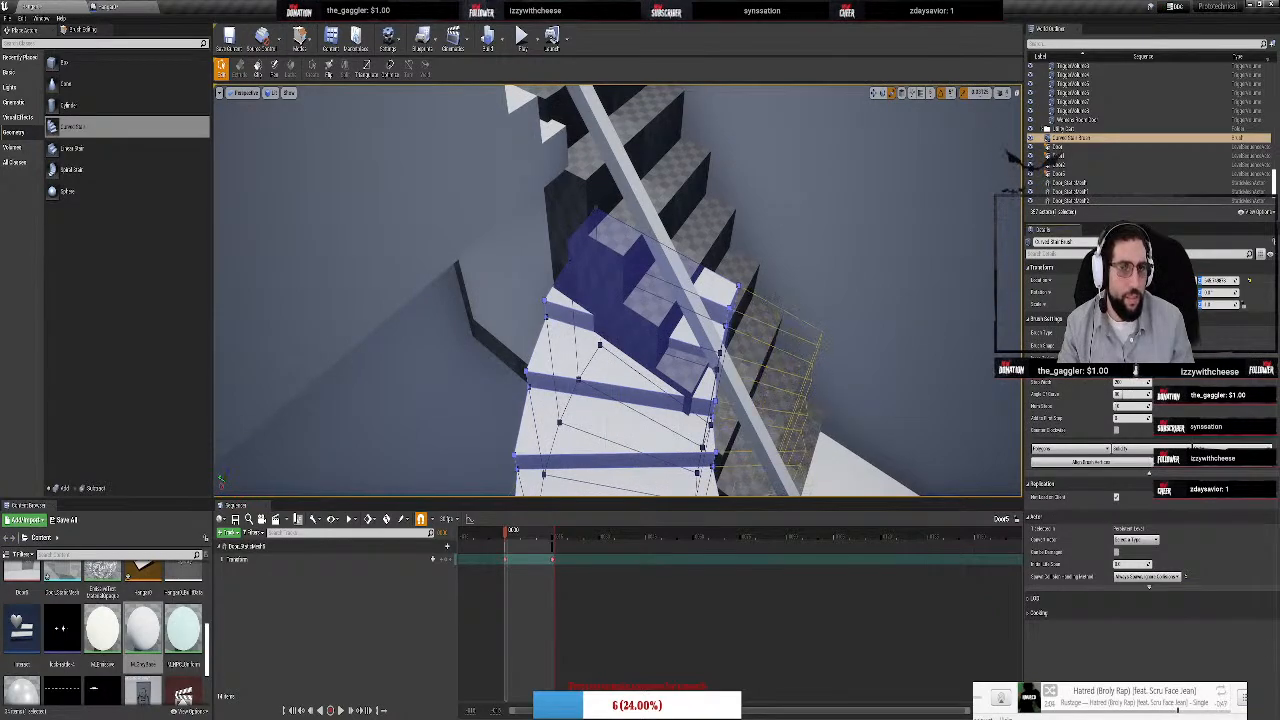
mouse_move(640, 330)
right_down()
mouse_move(640, 410)
mouse_move(720, 442)
mouse_move(708, 308)
right_up()
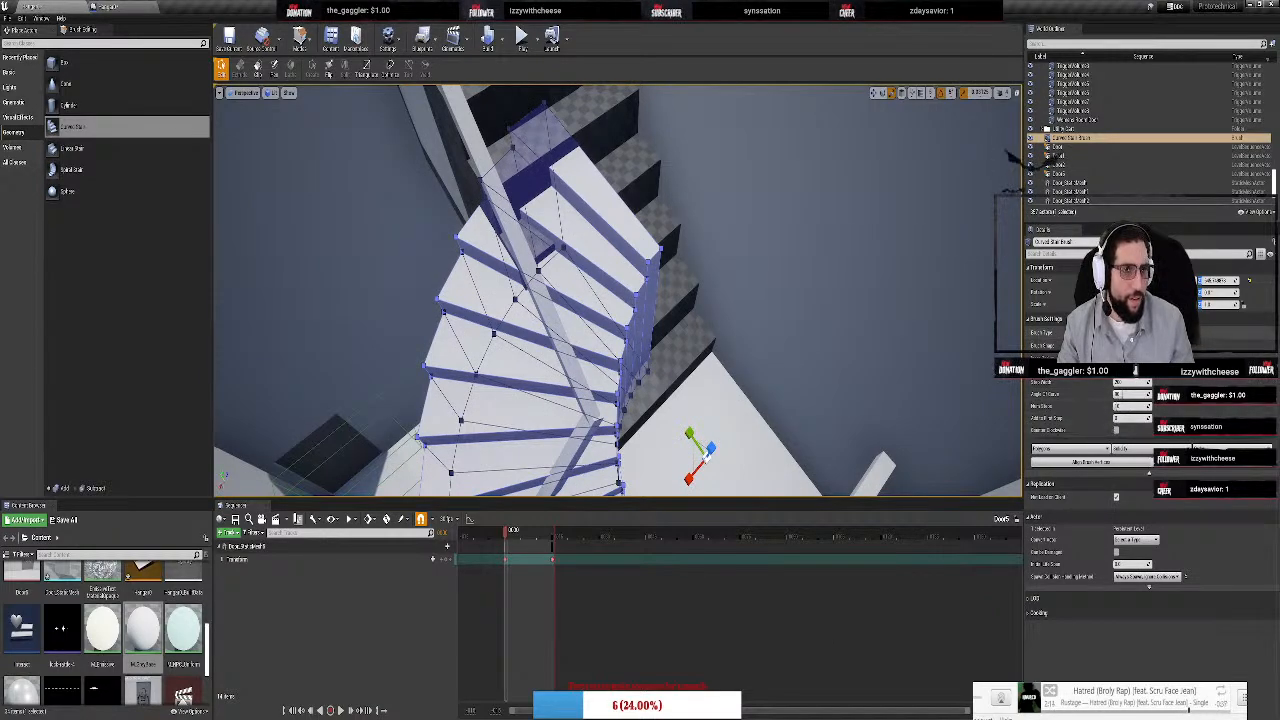
click(1136, 345)
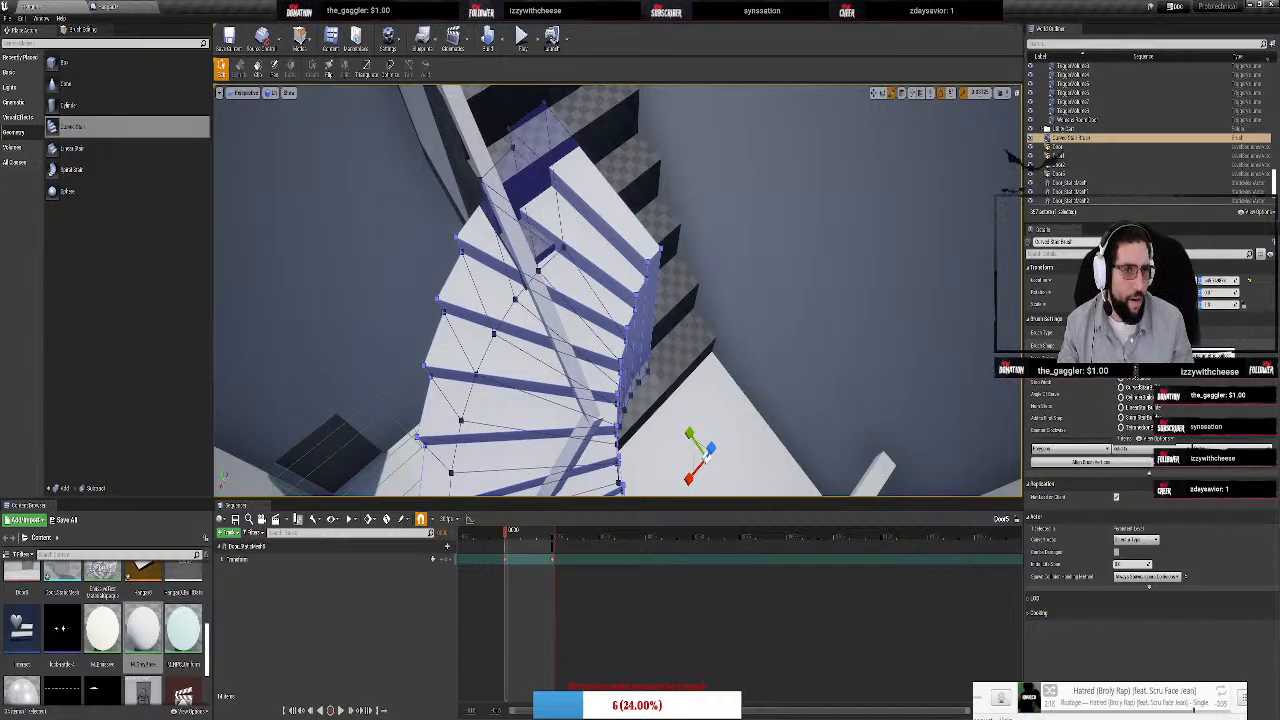
click(1136, 345)
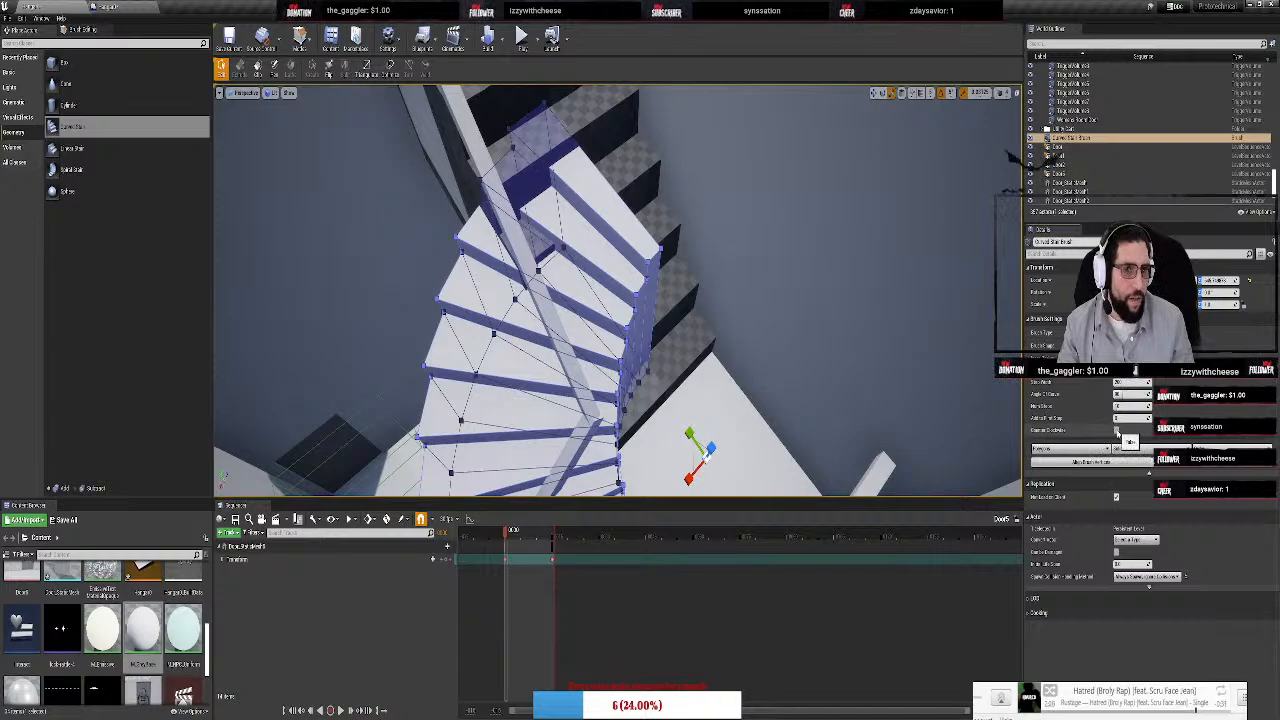
Re-enable the curved stair's counterclockwise option and rotate the brush half a turn about the vertical axis
click(1117, 430)
mouse_move(918, 410)
right_down()
mouse_move(918, 480)
mouse_move(880, 440)
mouse_move(850, 360)
mouse_move(882, 420)
mouse_move(882, 402)
right_up()
key(e)
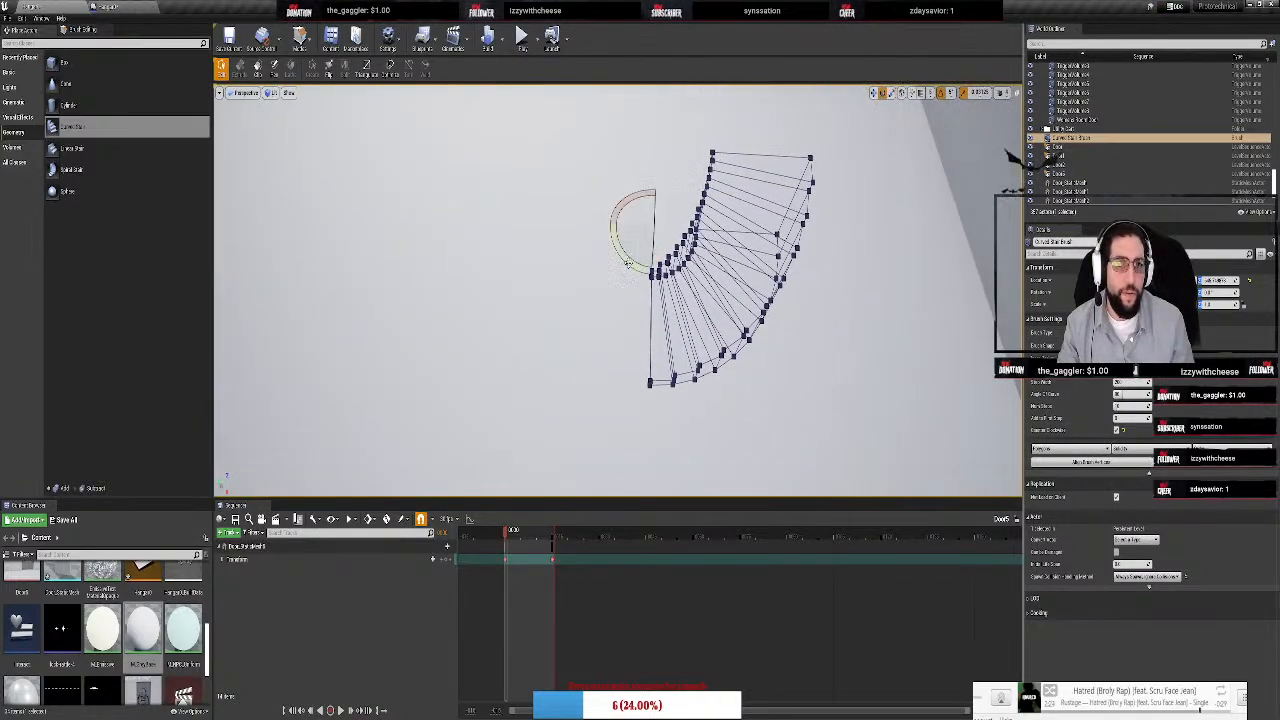
mouse_move(627, 263)
mouse_down()
mouse_move(690, 245)
mouse_move(652, 176)
mouse_up()
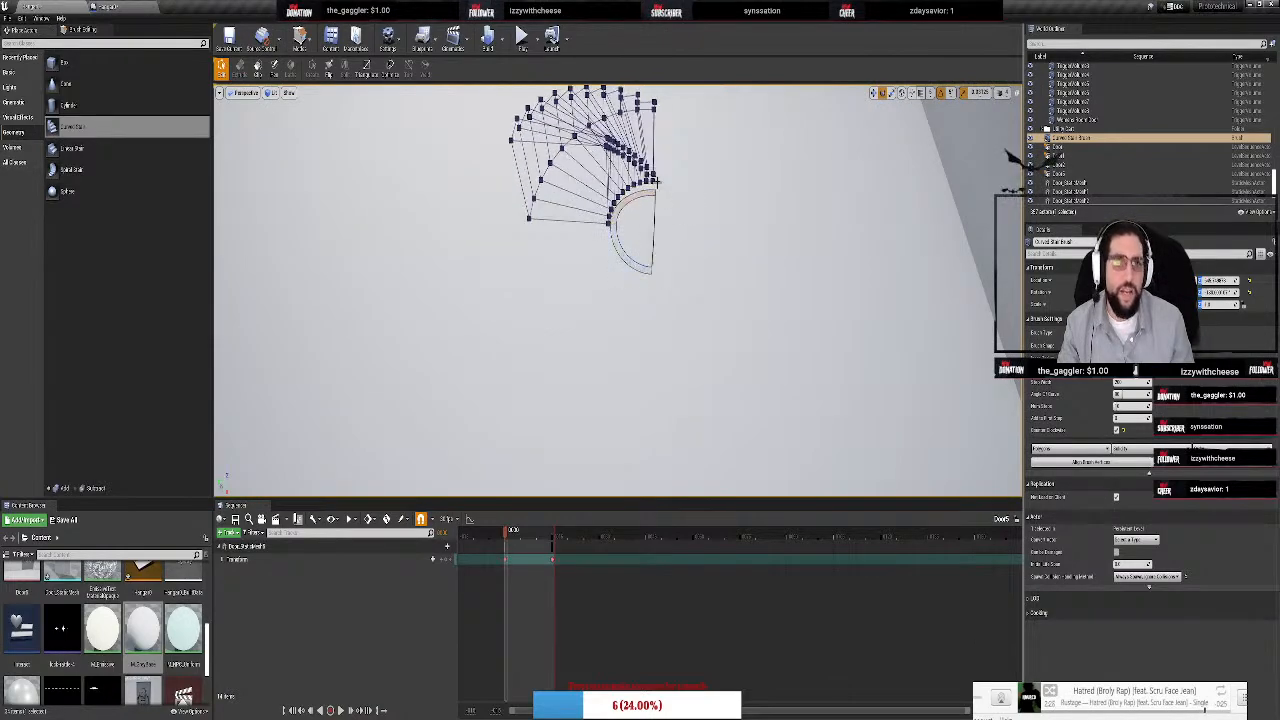
Move the curved stair across the stairwell so its bottom step sits against the landing's edge
right_drag(654, 180, 628, 138)
key(w)
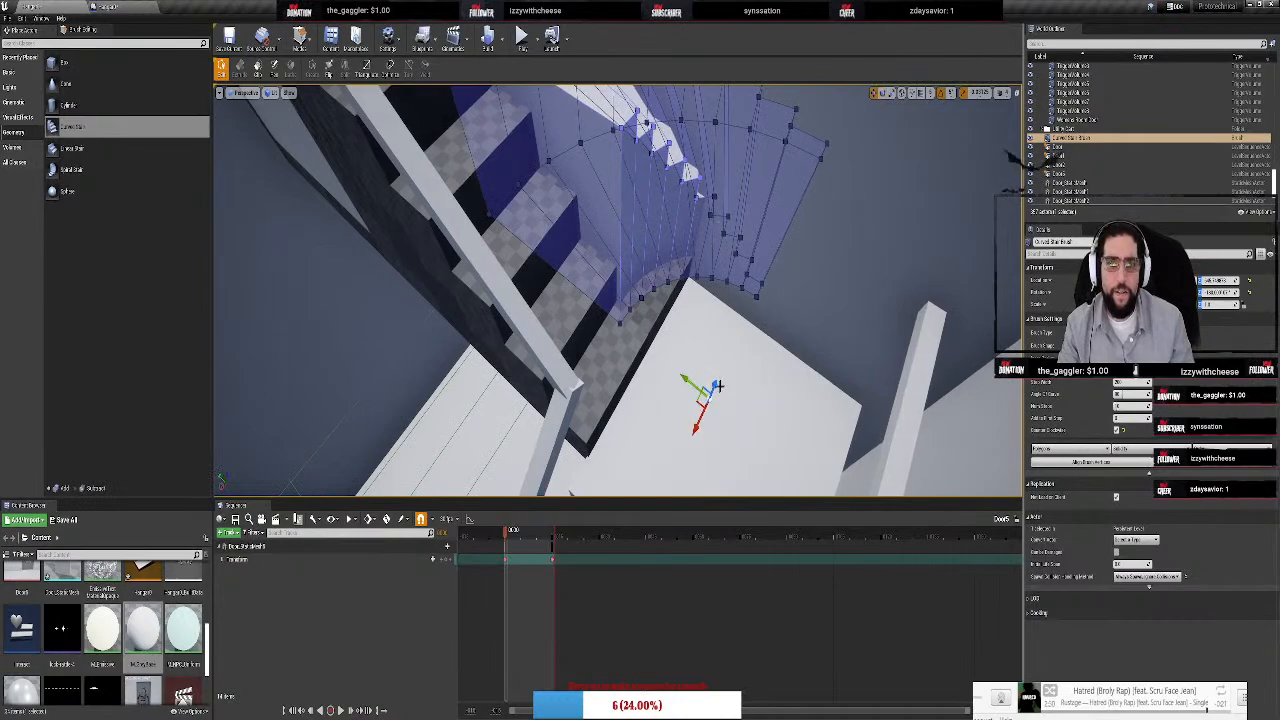
mouse_move(700, 398)
mouse_down()
mouse_move(543, 468)
mouse_move(508, 540)
mouse_move(517, 533)
mouse_up()
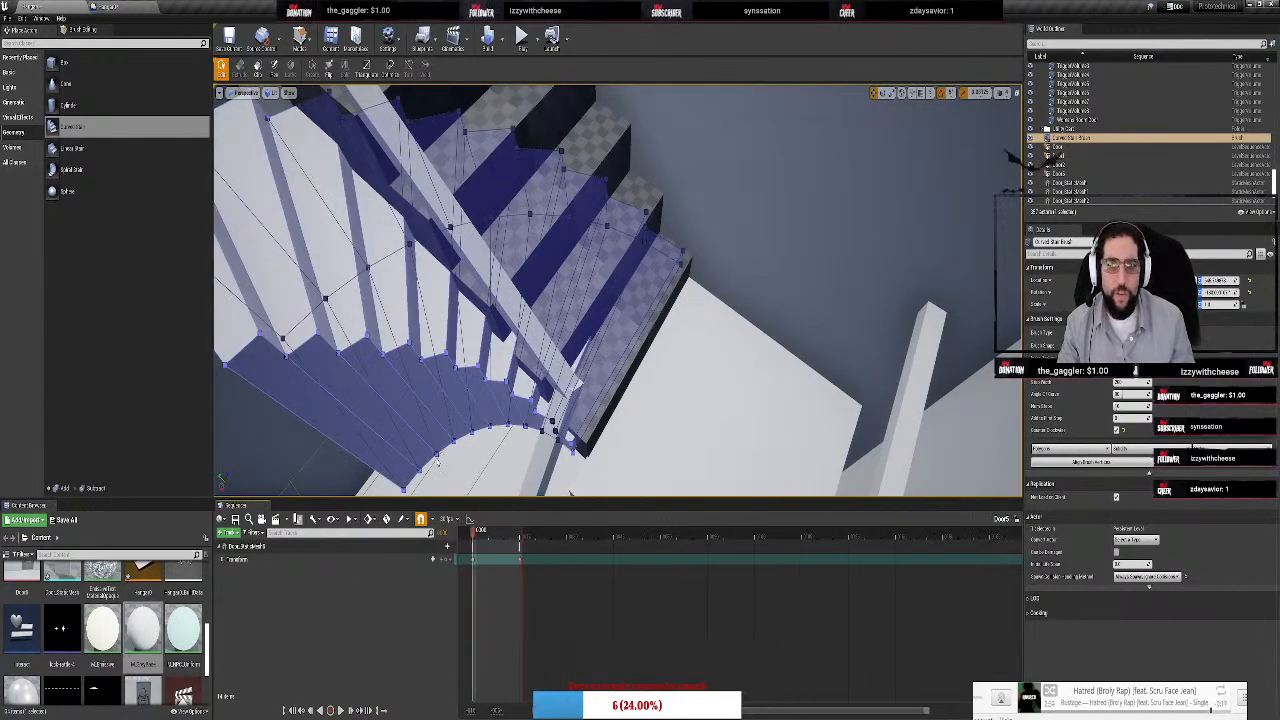
mouse_move(695, 394)
right_down()
mouse_move(650, 370)
mouse_move(620, 320)
mouse_move(700, 305)
mouse_move(665, 328)
right_up()
mouse_move(510, 428)
mouse_down()
mouse_move(512, 498)
mouse_move(511, 486)
mouse_up()
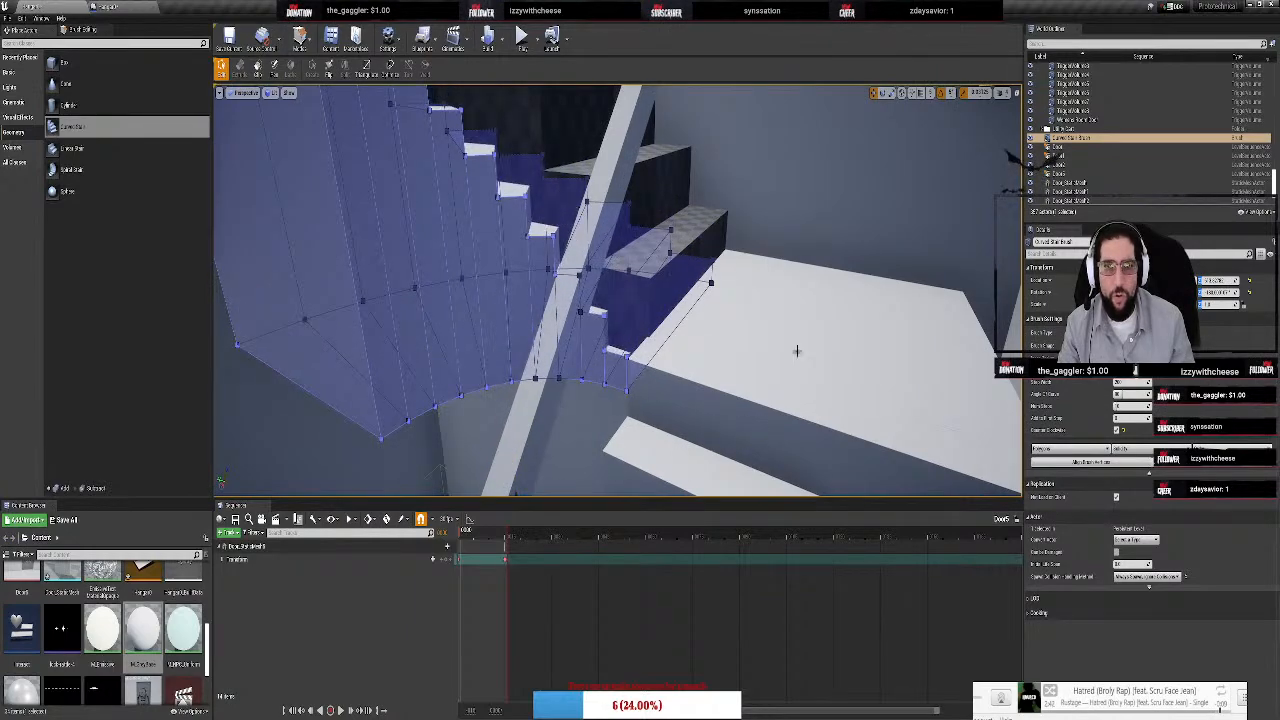
mouse_move(665, 328)
right_down()
mouse_move(640, 345)
mouse_move(655, 330)
mouse_move(737, 420)
right_up()
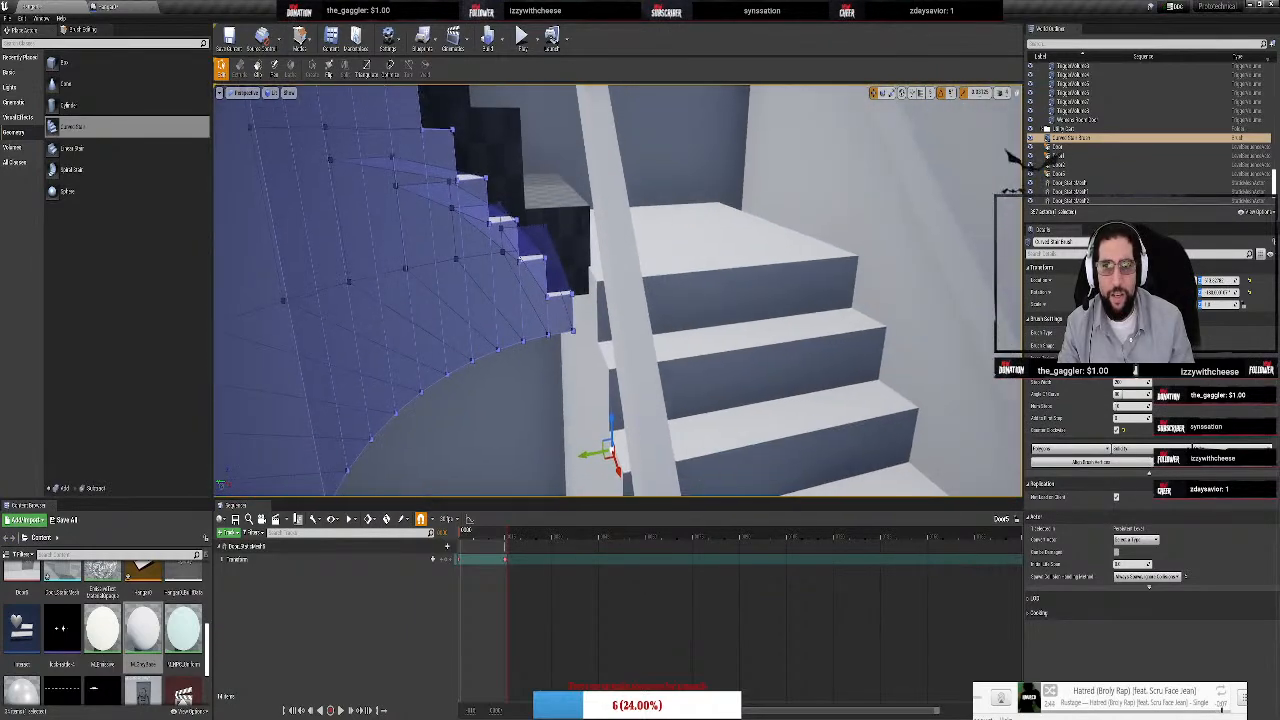
mouse_move(598, 452)
mouse_down()
mouse_move(671, 452)
mouse_move(631, 484)
mouse_up()
mouse_move(661, 330)
right_down()
mouse_move(730, 350)
mouse_move(682, 332)
right_up()
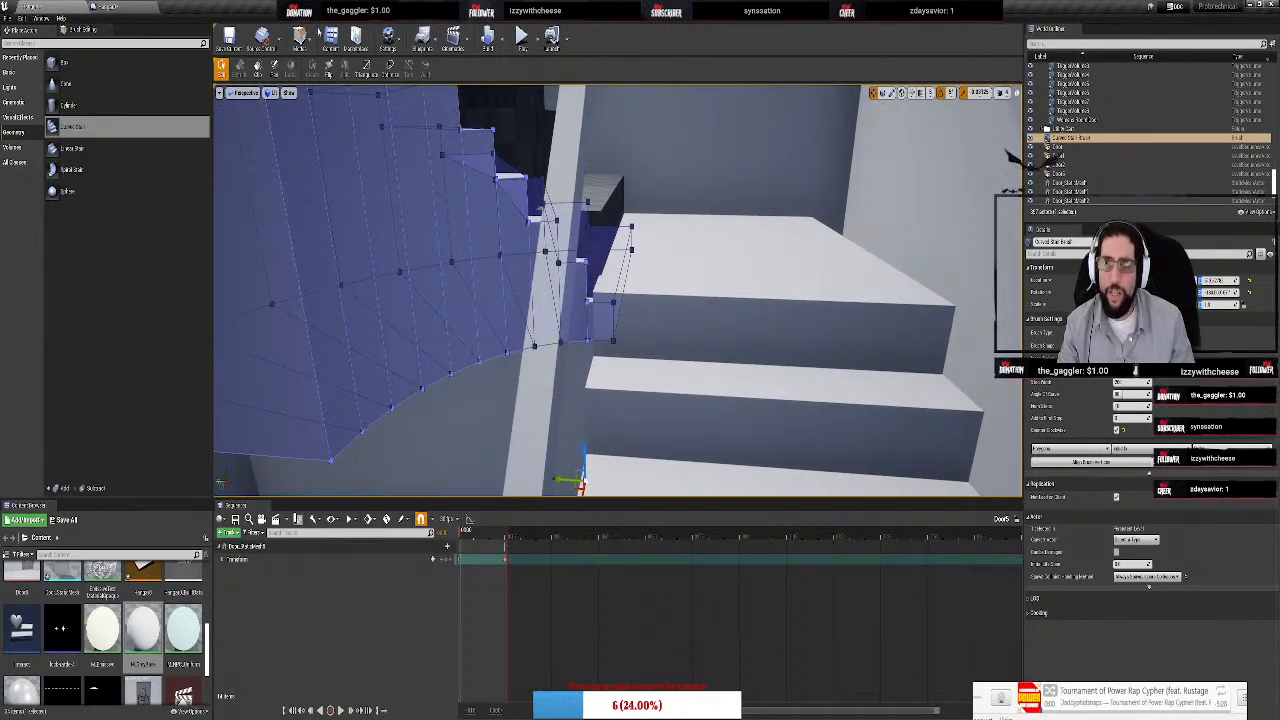
Leave brush editing for Select mode and shift the curved stair horizontally toward the landing's corner
click(300, 38)
click(316, 70)
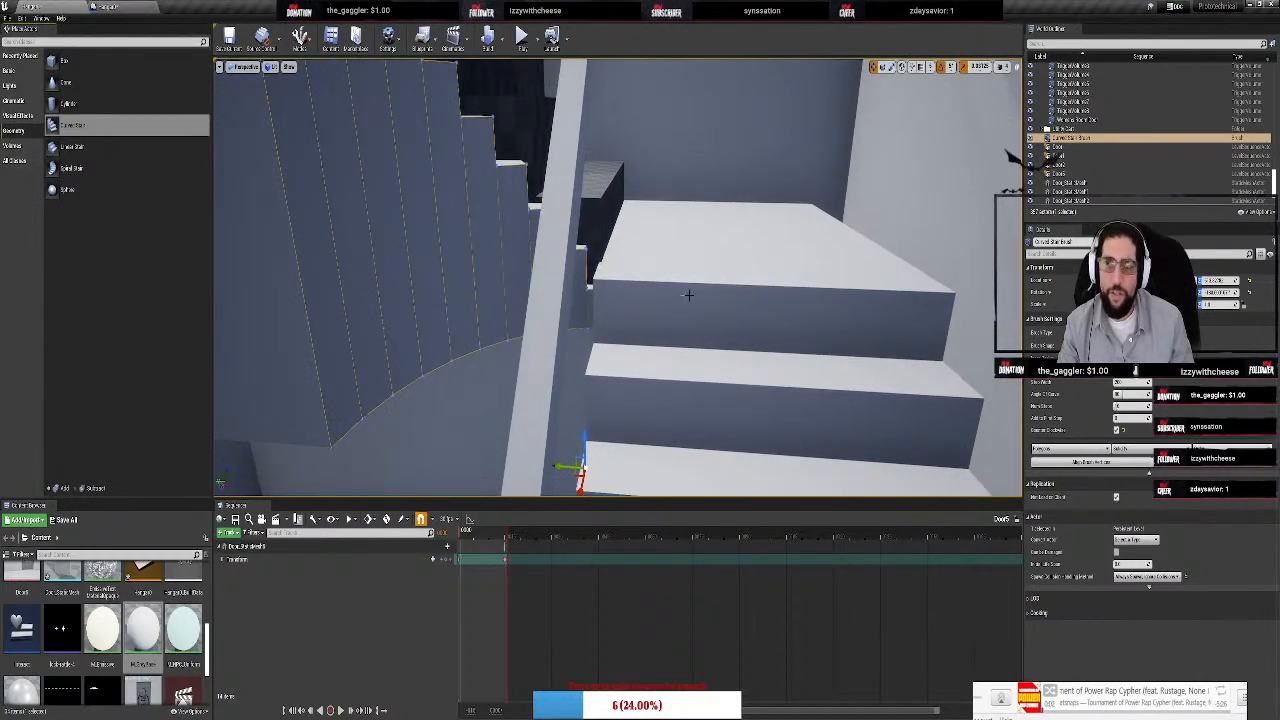
mouse_move(689, 294)
right_down()
mouse_move(610, 298)
mouse_move(724, 318)
right_up()
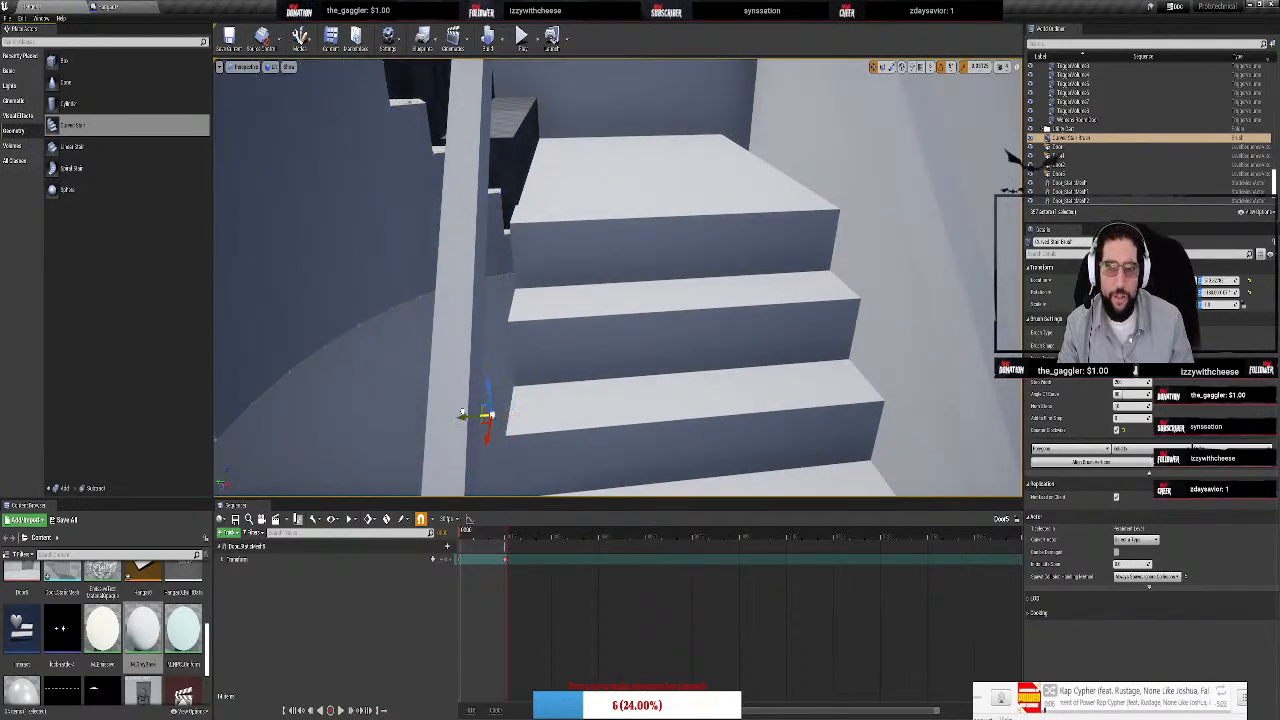
right_drag(560, 314, 609, 376)
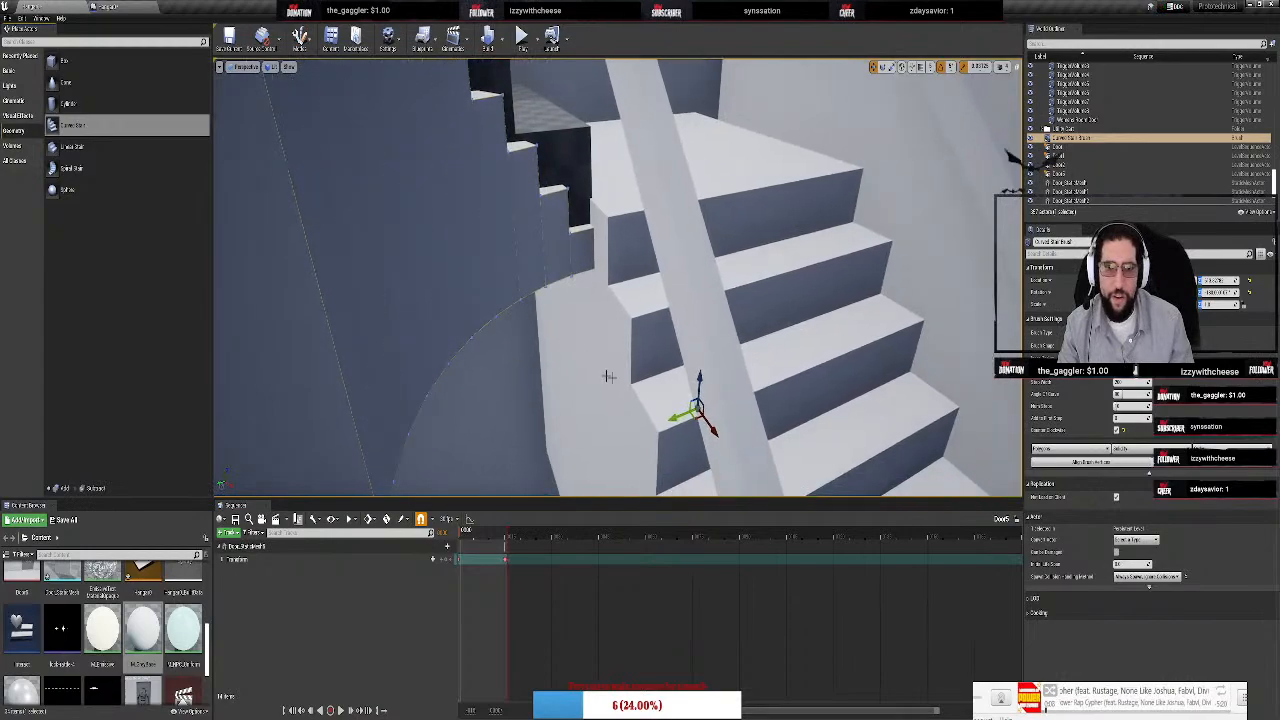
drag(709, 429, 732, 494)
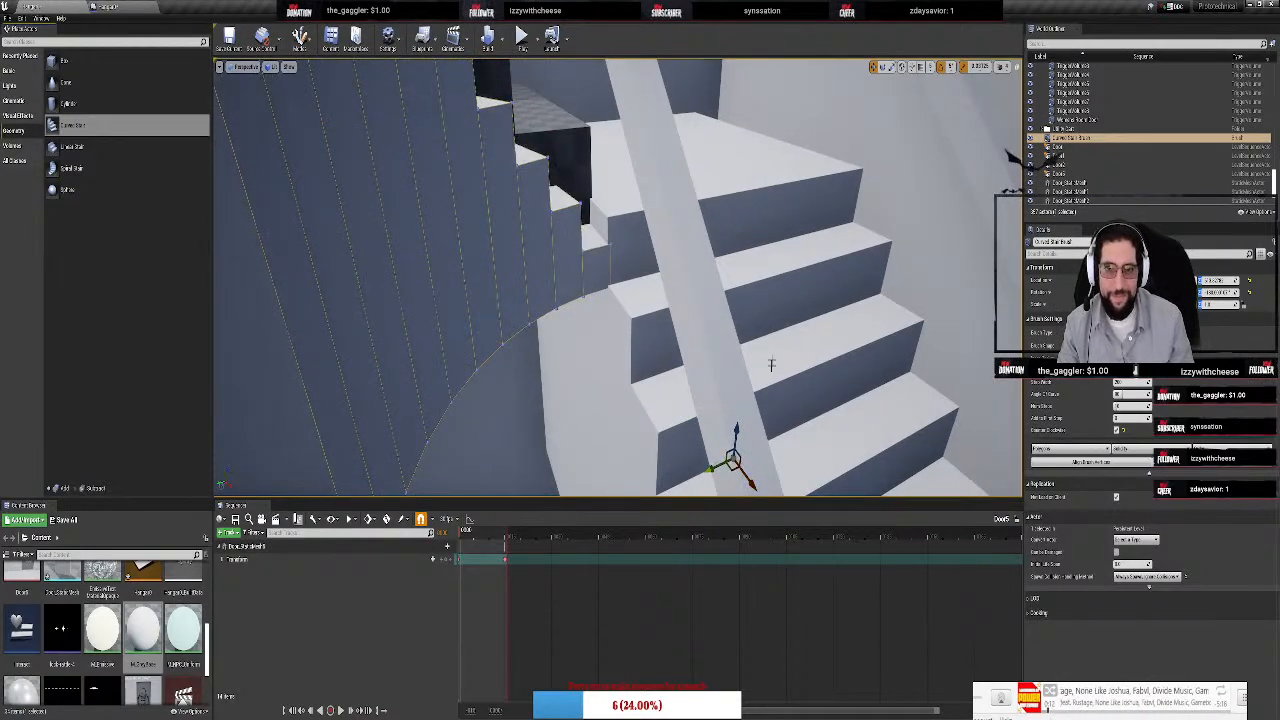
Adjust the curved stair's height to line its lowest step up with the landing, checking the joint from below and the side
key(w)
mouse_move(771, 362)
right_down()
mouse_move(700, 300)
mouse_move(705, 380)
mouse_move(700, 300)
mouse_move(720, 400)
mouse_move(660, 360)
mouse_move(630, 240)
mouse_move(650, 250)
mouse_move(640, 310)
mouse_move(670, 240)
mouse_move(800, 330)
mouse_move(790, 290)
mouse_move(790, 350)
mouse_move(808, 276)
right_up()
key(w)
key(w)
key(s)
key(s)
key(s)
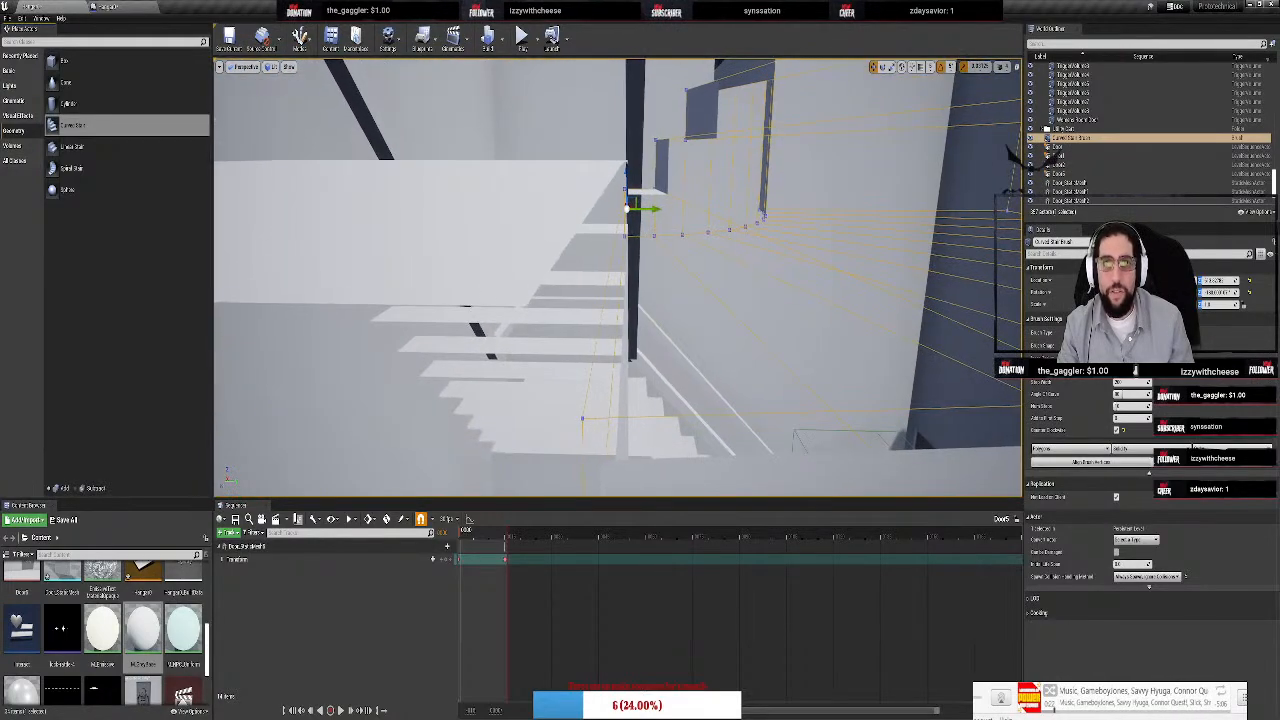
mouse_move(630, 170)
mouse_down()
mouse_move(631, 129)
mouse_move(626, 163)
mouse_move(629, 153)
mouse_up()
mouse_move(629, 153)
right_down()
mouse_move(660, 115)
mouse_move(690, 140)
mouse_move(775, 130)
mouse_move(680, 110)
mouse_move(640, 150)
mouse_move(519, 180)
right_up()
key(w)
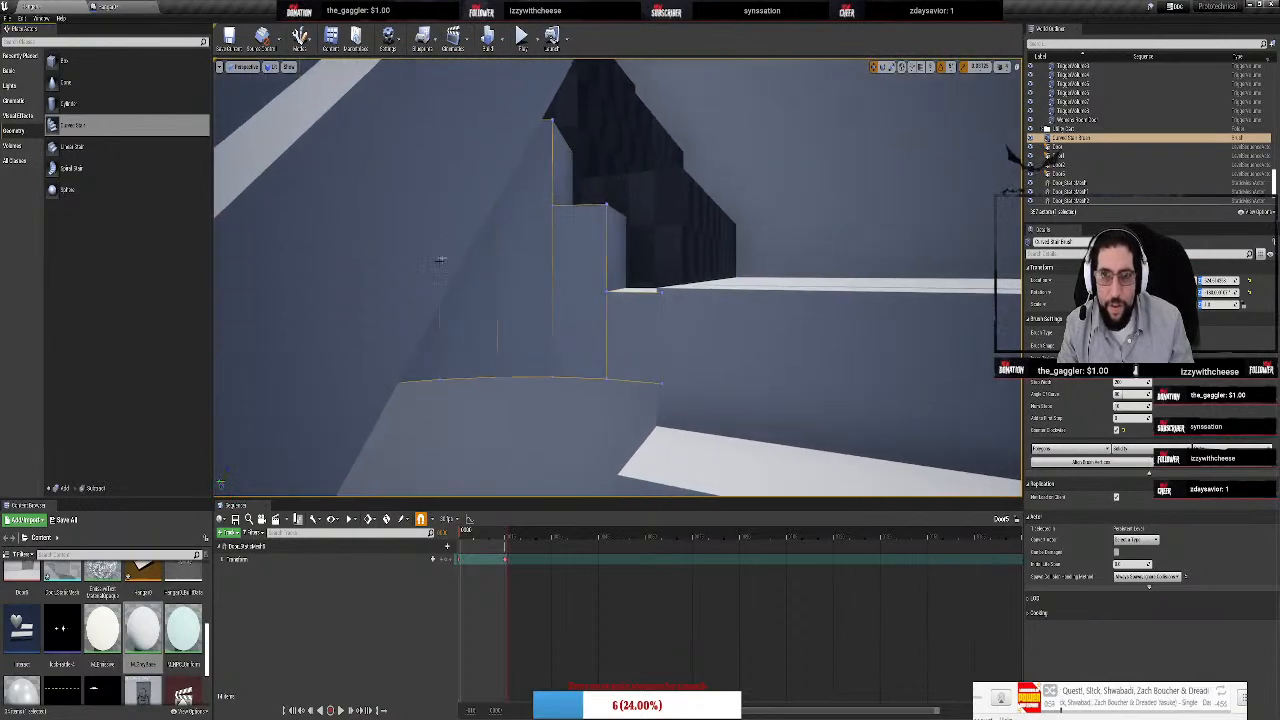
right_drag(440, 260, 493, 296)
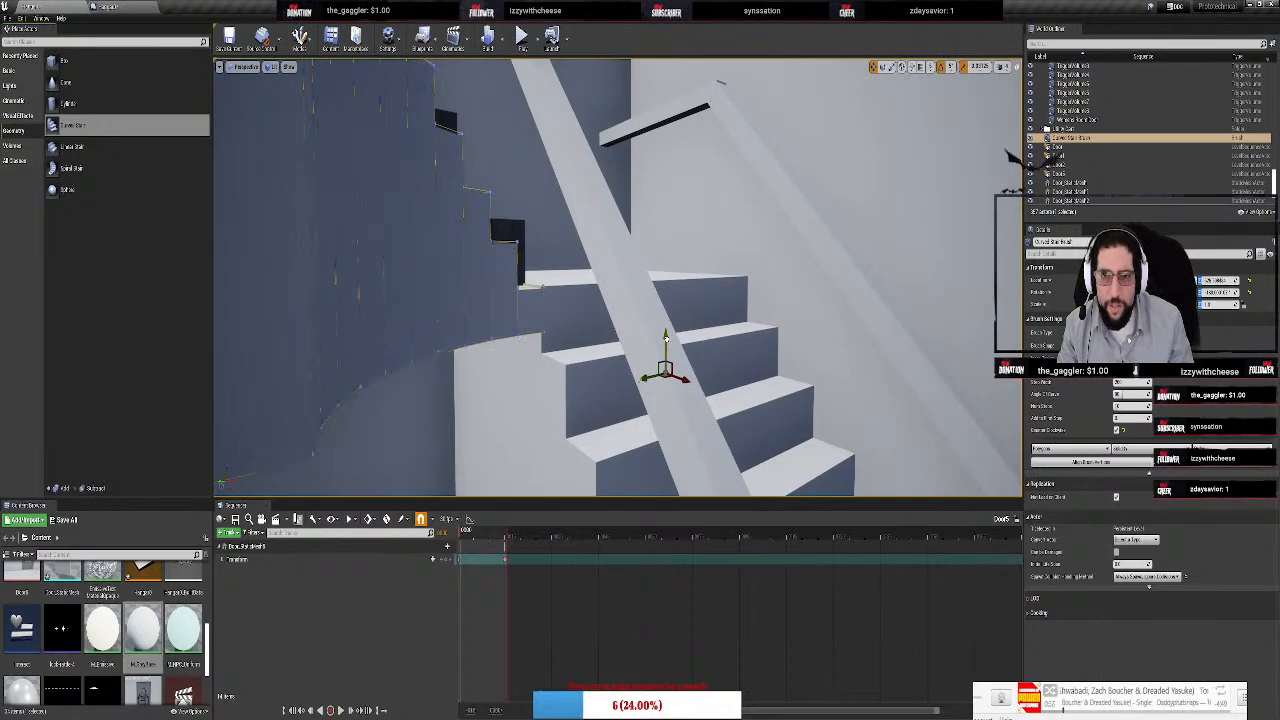
Hide the old straight stair flight above the landing and reselect the curved stair brush
right_drag(695, 270, 503, 249)
click(503, 249)
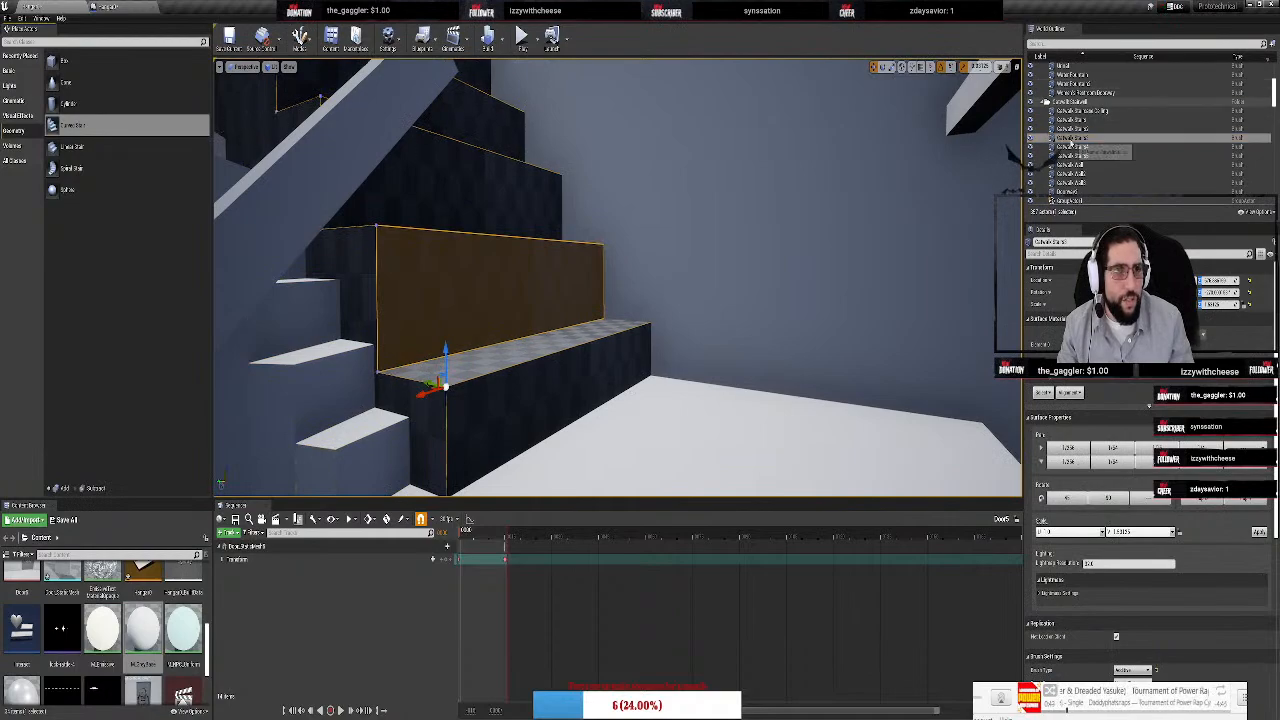
right_click(1072, 140)
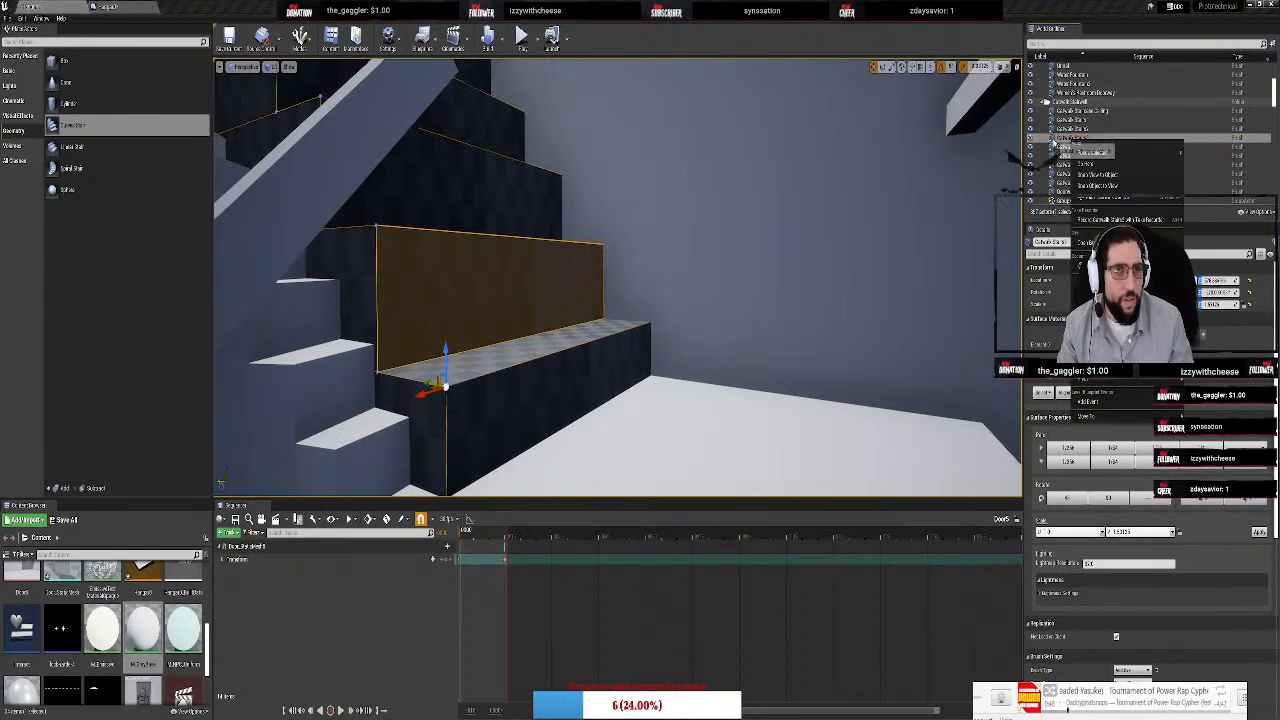
click(1057, 140)
click(1030, 138)
mouse_move(617, 277)
right_down()
mouse_move(540, 277)
mouse_move(620, 283)
right_up()
click(552, 187)
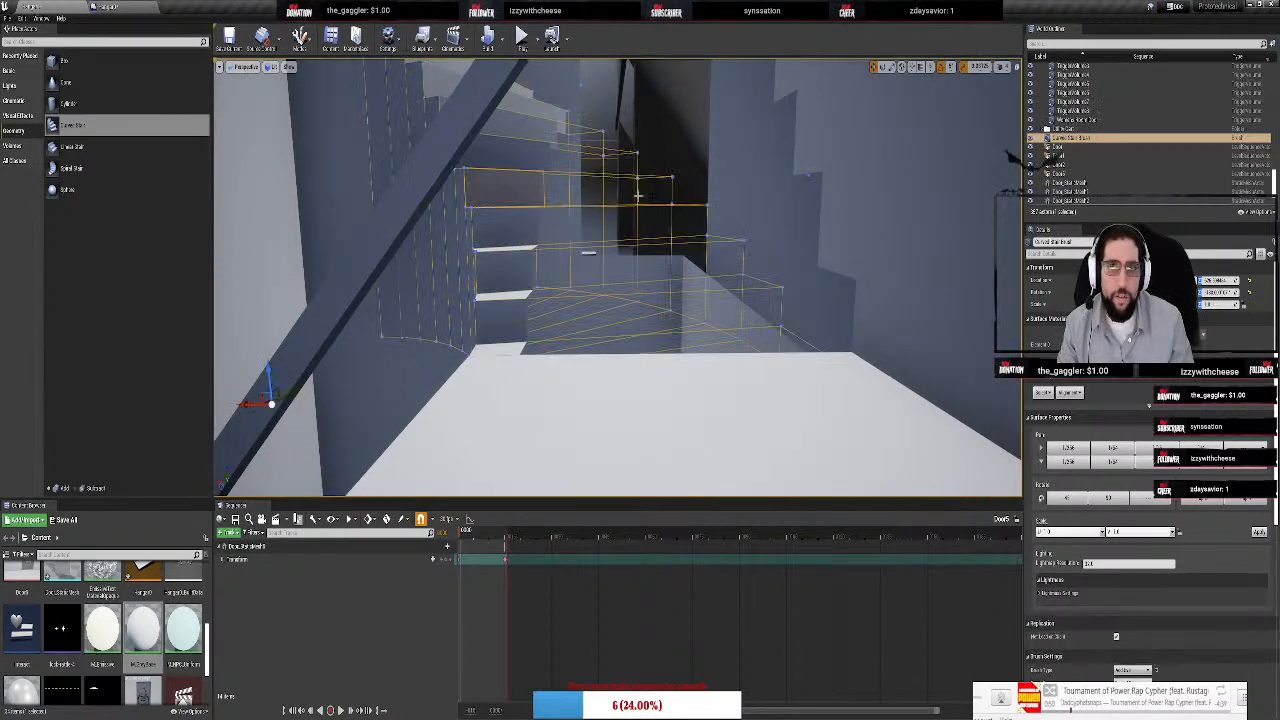
Widen the curved stair's steps toward the stairwell's side wall and check the gap beside them
right_drag(638, 194, 632, 64)
mouse_move(617, 277)
right_down()
mouse_move(617, 252)
mouse_move(617, 272)
mouse_move(570, 300)
mouse_move(560, 360)
mouse_move(617, 200)
mouse_move(570, 230)
mouse_move(590, 330)
mouse_move(640, 300)
mouse_move(636, 262)
mouse_move(574, 236)
right_up()
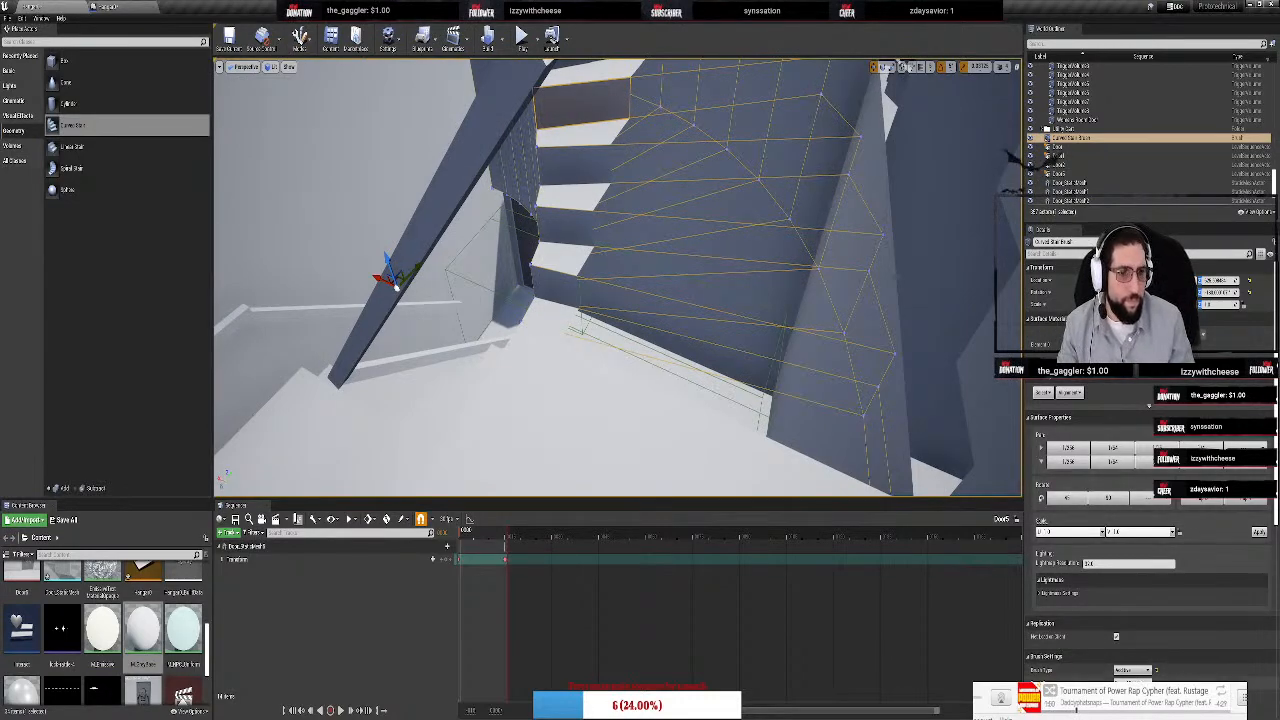
scroll(1152, 580, down, 5)
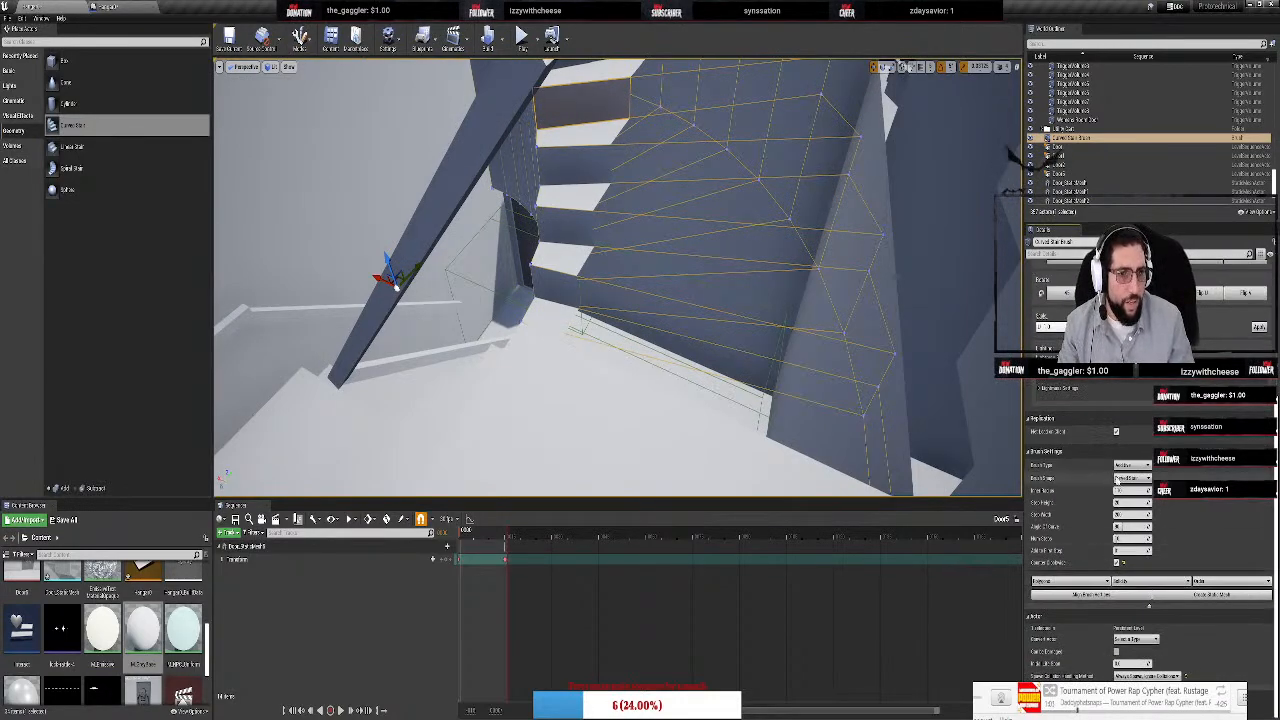
drag(1133, 492, 1182, 492)
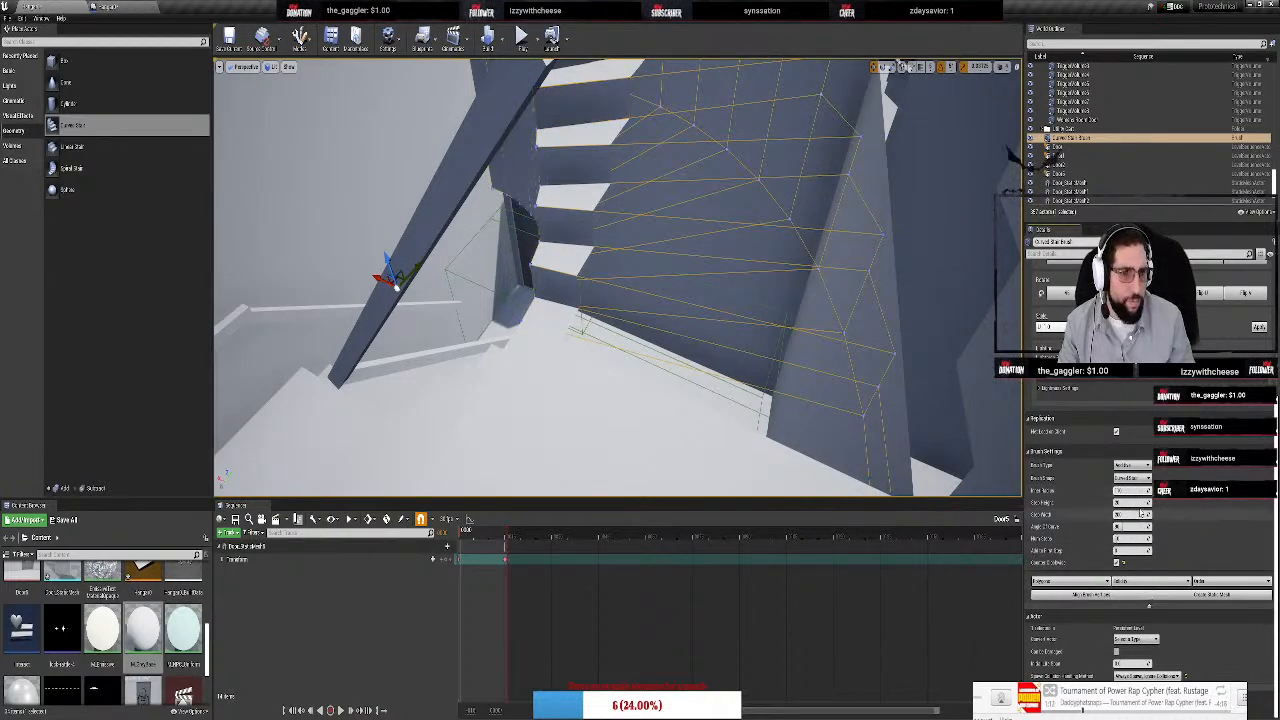
drag(1134, 514, 1142, 514)
right_drag(991, 451, 723, 380)
Fine-tune the curved stair's step width, trying 216 and 220, and inspect the outer step corner against the wall
click(1137, 515)
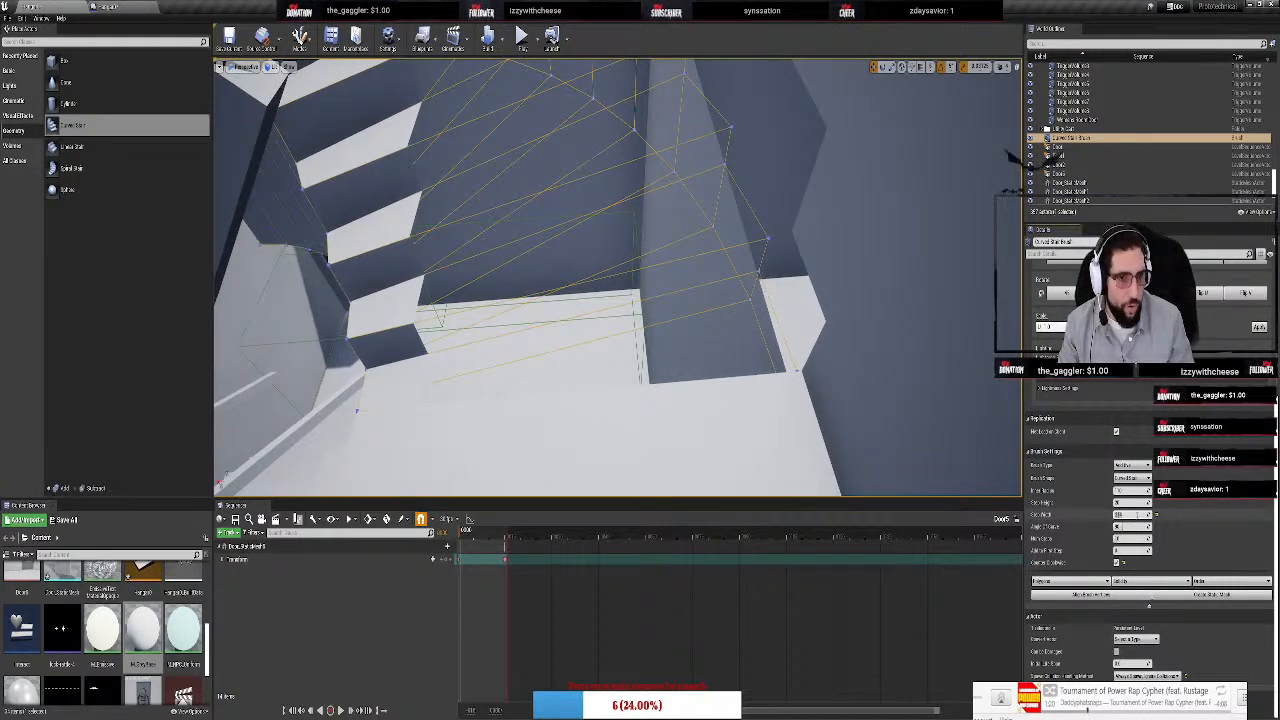
text(216)
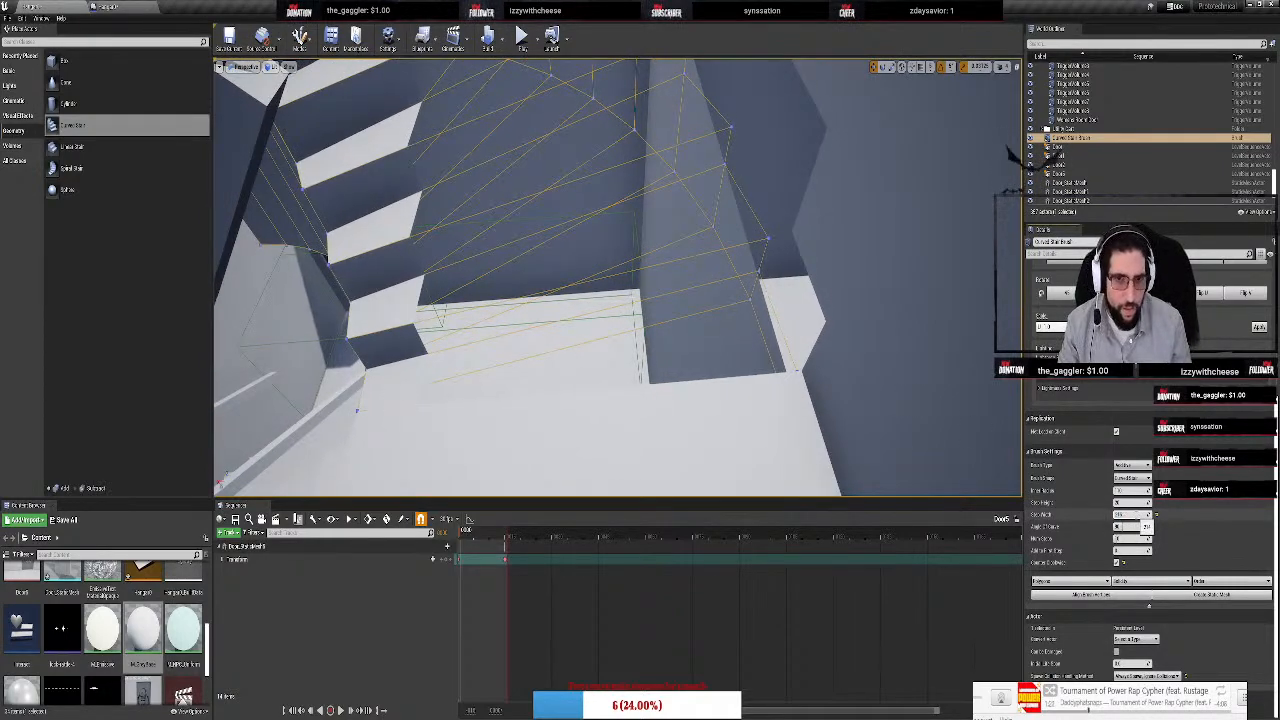
key(Return)
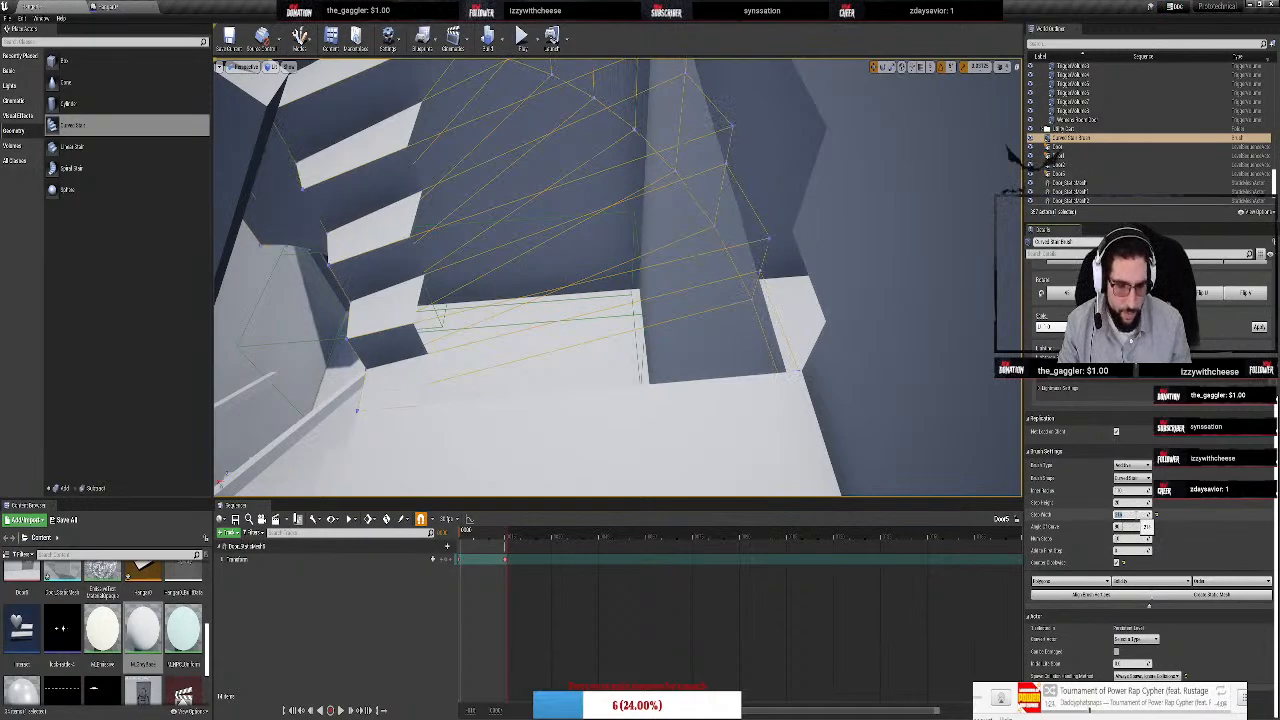
text(220)
key(Return)
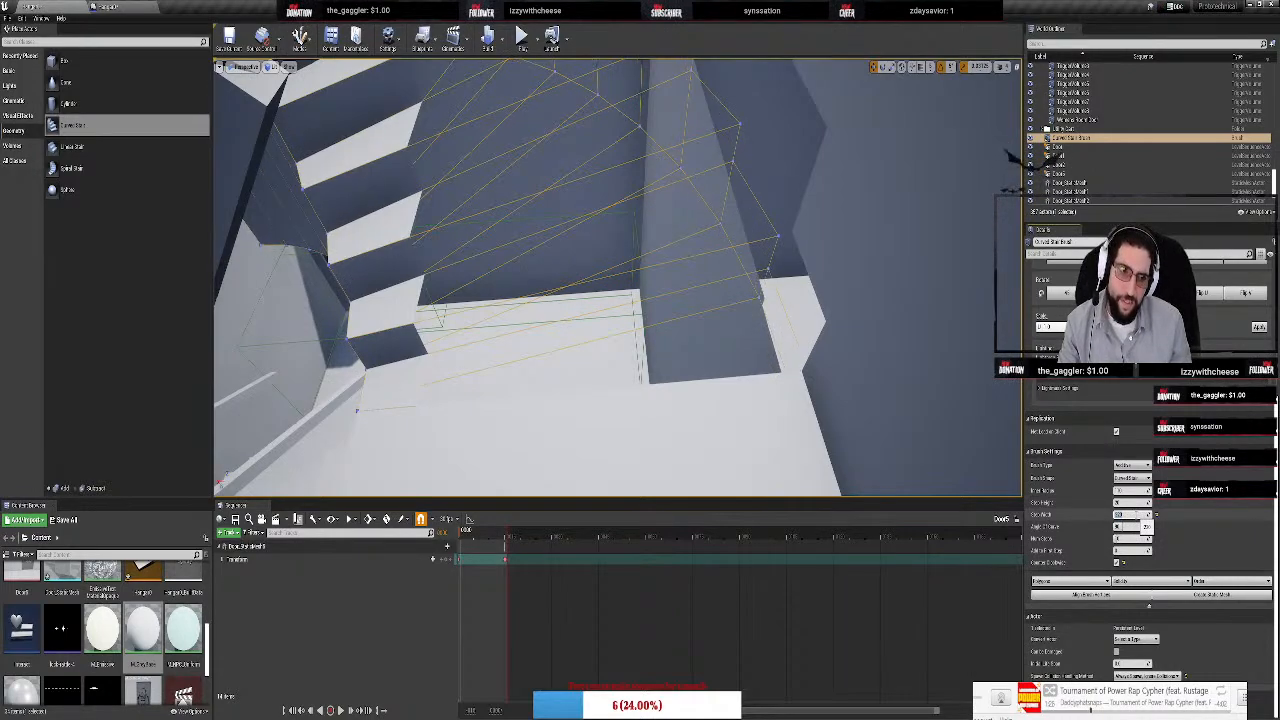
key(Return)
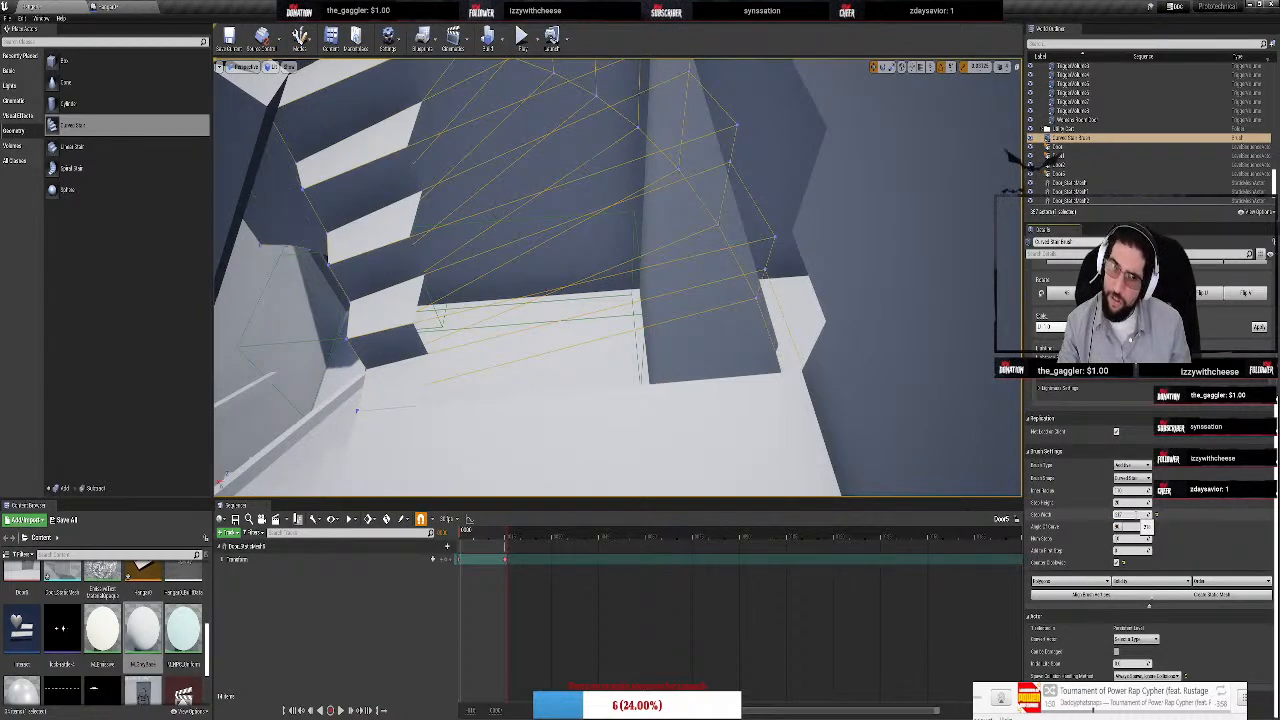
key(Return)
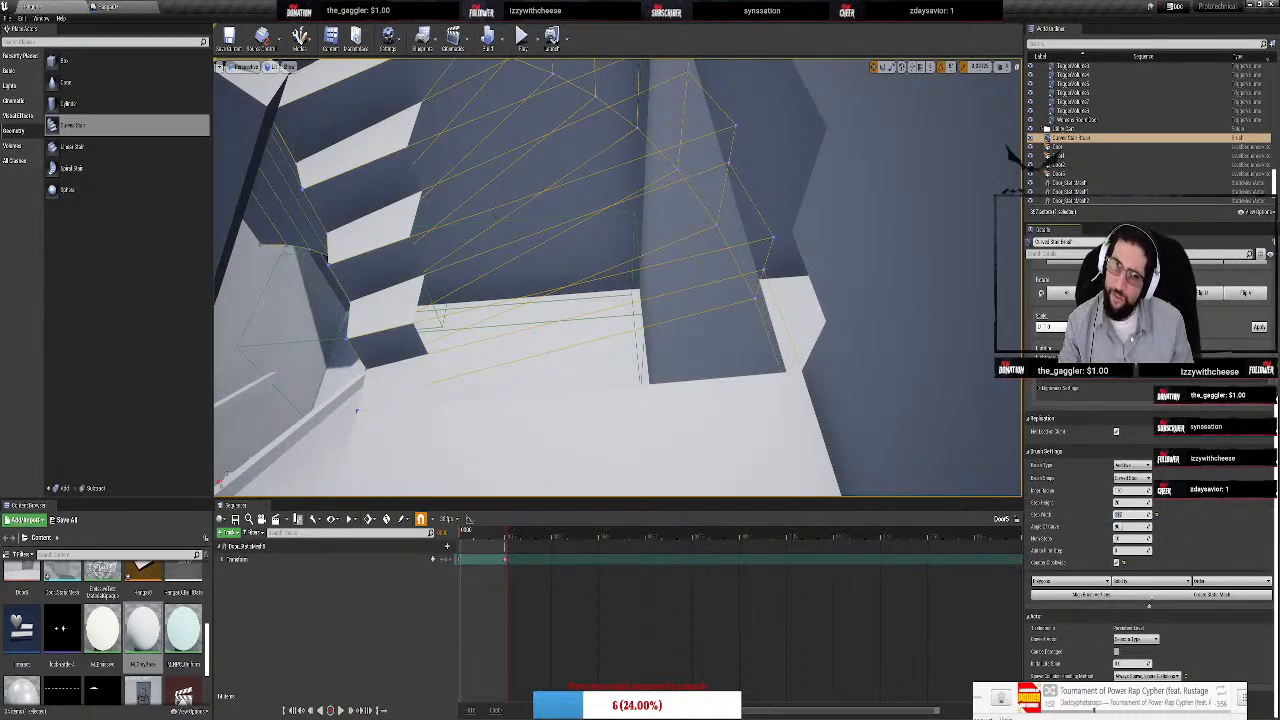
mouse_move(617, 277)
right_down()
mouse_move(760, 420)
mouse_move(680, 330)
mouse_move(740, 370)
mouse_move(690, 285)
mouse_move(662, 298)
mouse_move(740, 310)
mouse_move(690, 260)
mouse_move(600, 300)
right_up()
right_drag(937, 402, 937, 406)
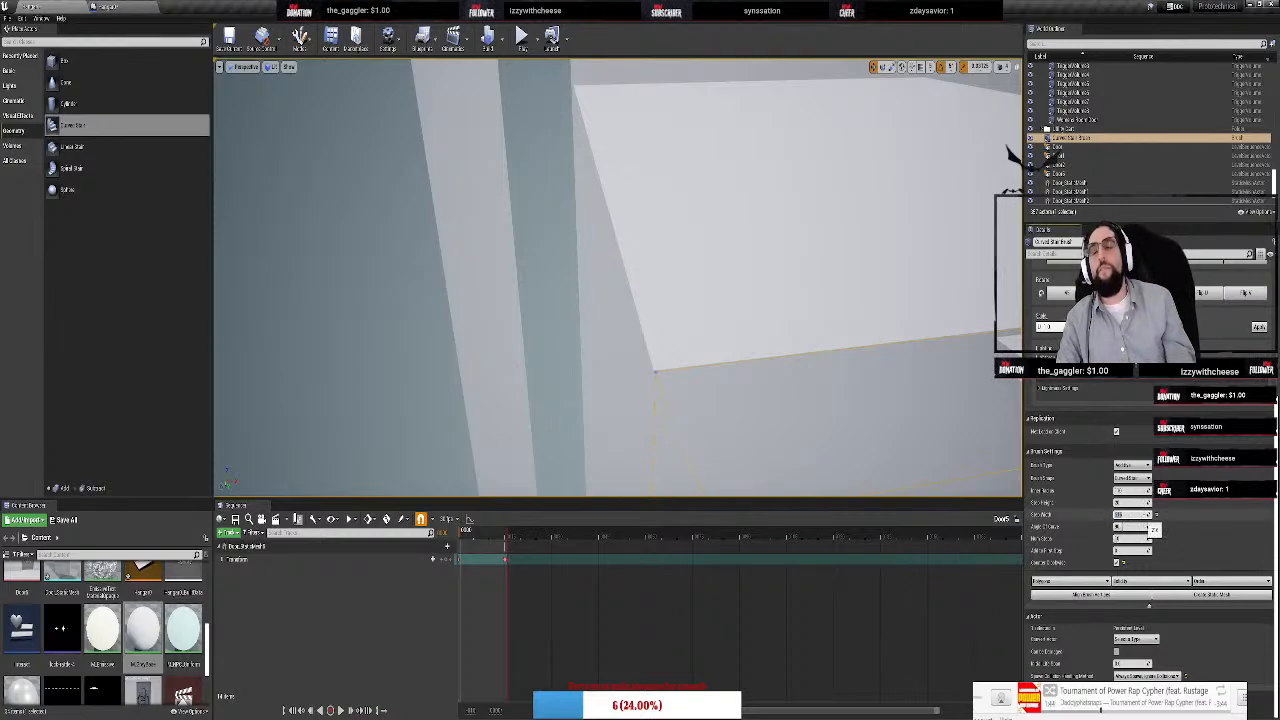
Select the catwalk stairwell's ceiling brush and shift it over the open stairwell between the two side walls
right_drag(868, 246, 874, 197)
click(715, 325)
mouse_move(715, 325)
right_down()
mouse_move(690, 250)
mouse_move(760, 340)
mouse_move(684, 402)
right_up()
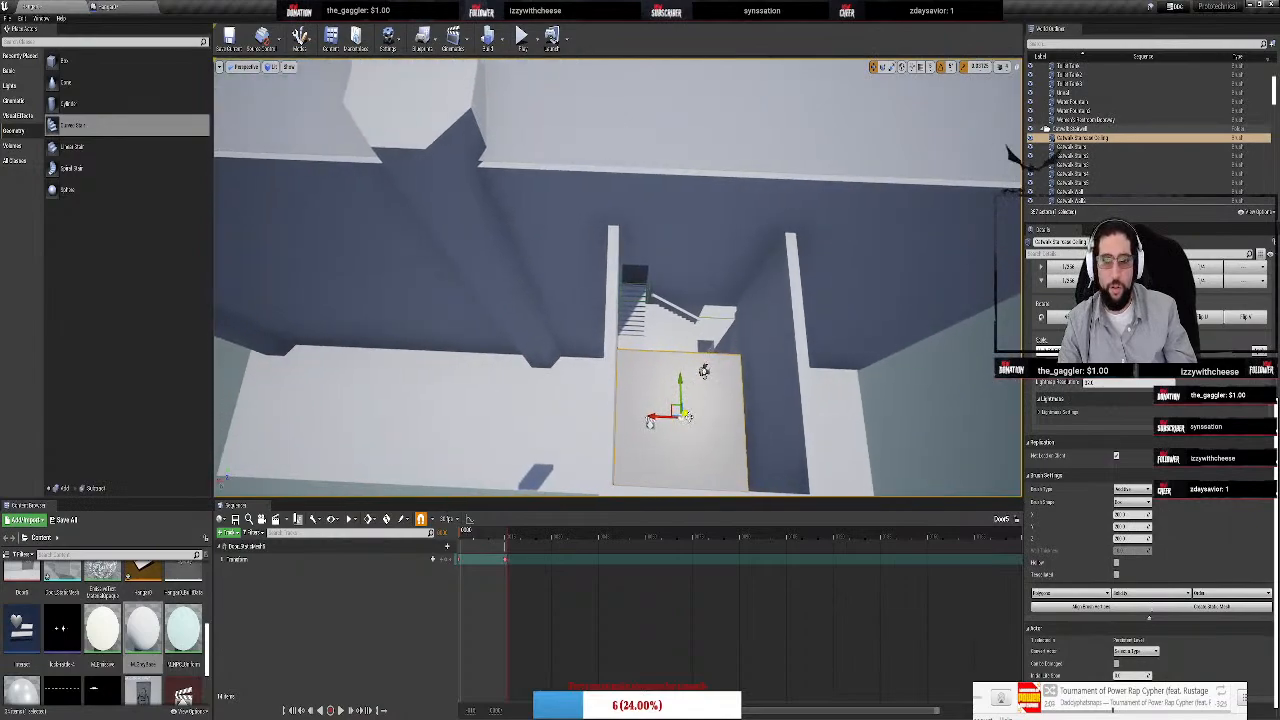
click(704, 371)
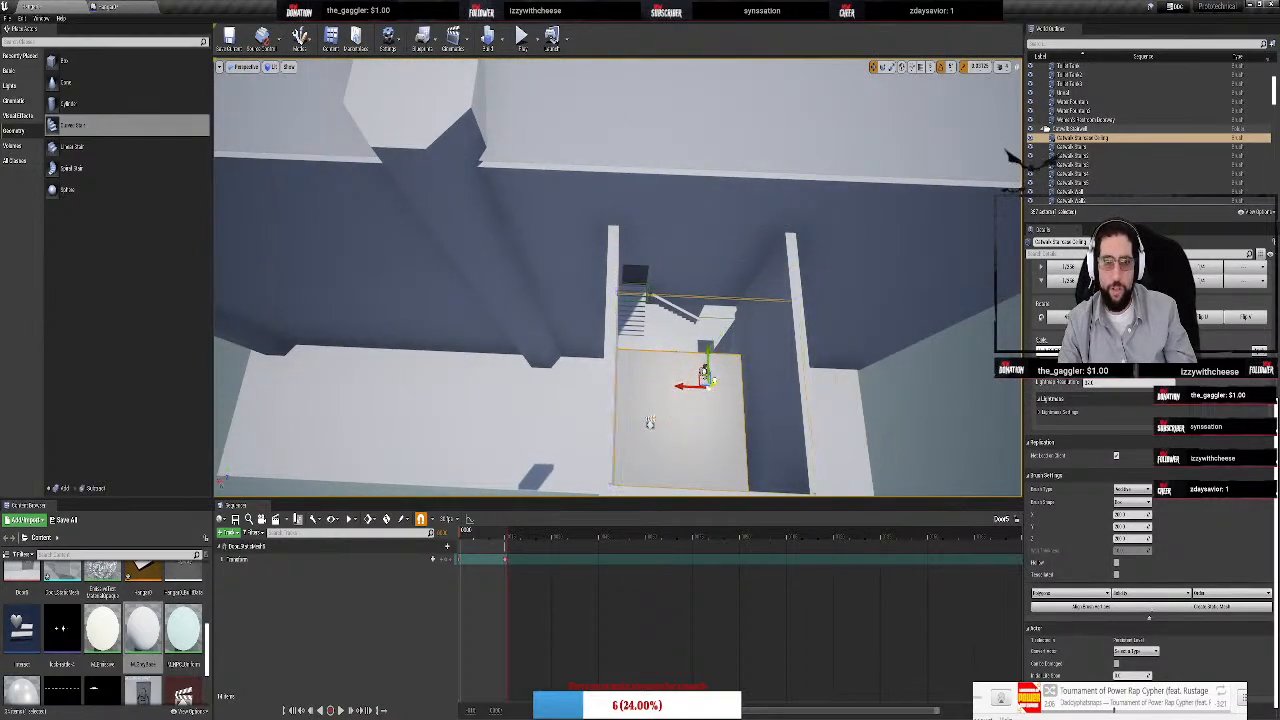
drag(650, 422, 650, 418)
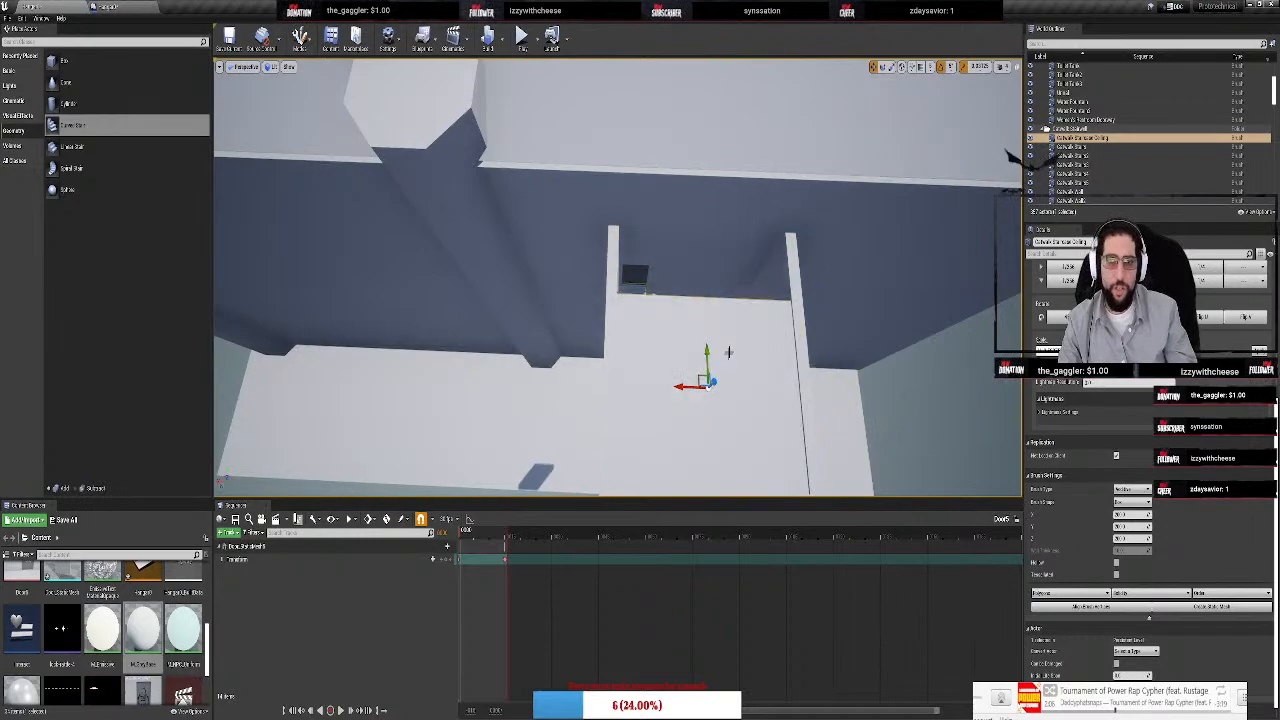
right_drag(729, 354, 614, 235)
Stretch the stairwell ceiling brush along one axis and shift it toward the main wall to cover the stairwell
key(r)
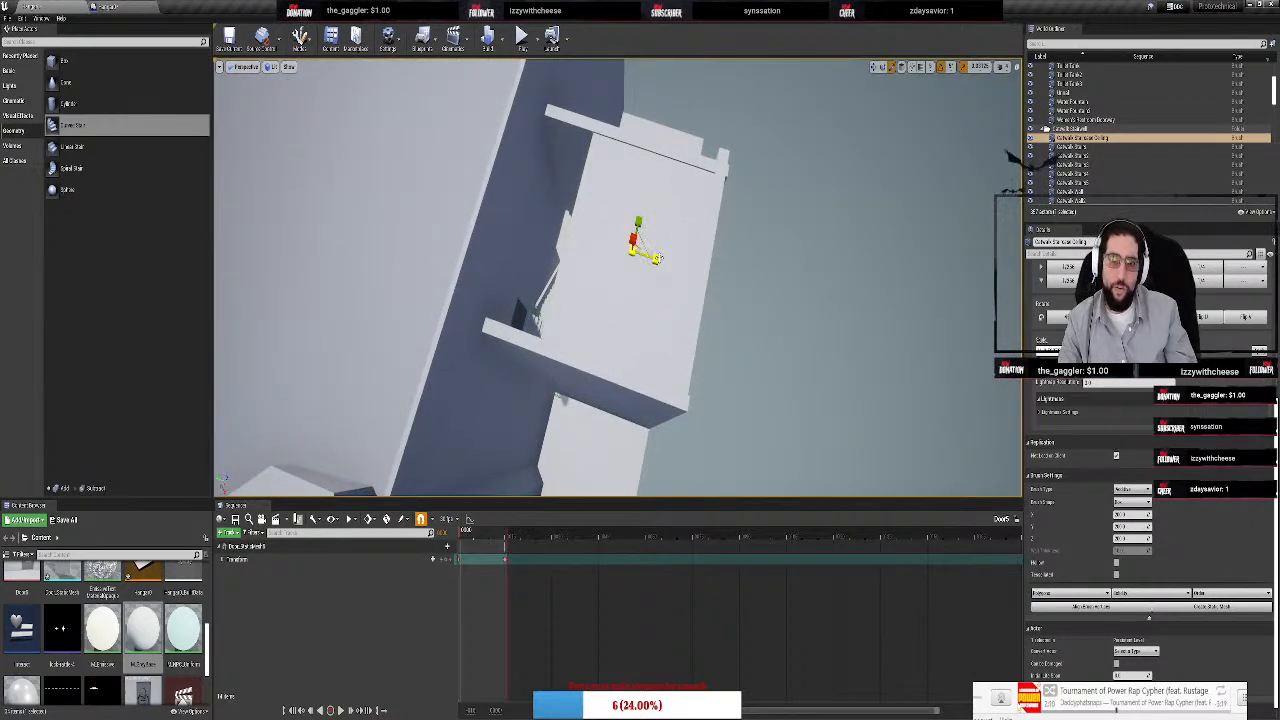
drag(656, 259, 676, 265)
key(w)
drag(608, 243, 580, 233)
mouse_move(694, 249)
right_down()
mouse_move(705, 300)
mouse_move(590, 350)
mouse_move(600, 420)
mouse_move(640, 450)
mouse_move(610, 390)
mouse_move(560, 410)
mouse_move(640, 370)
mouse_move(590, 420)
mouse_move(620, 350)
mouse_move(610, 270)
mouse_move(630, 320)
mouse_move(600, 360)
mouse_move(673, 335)
right_up()
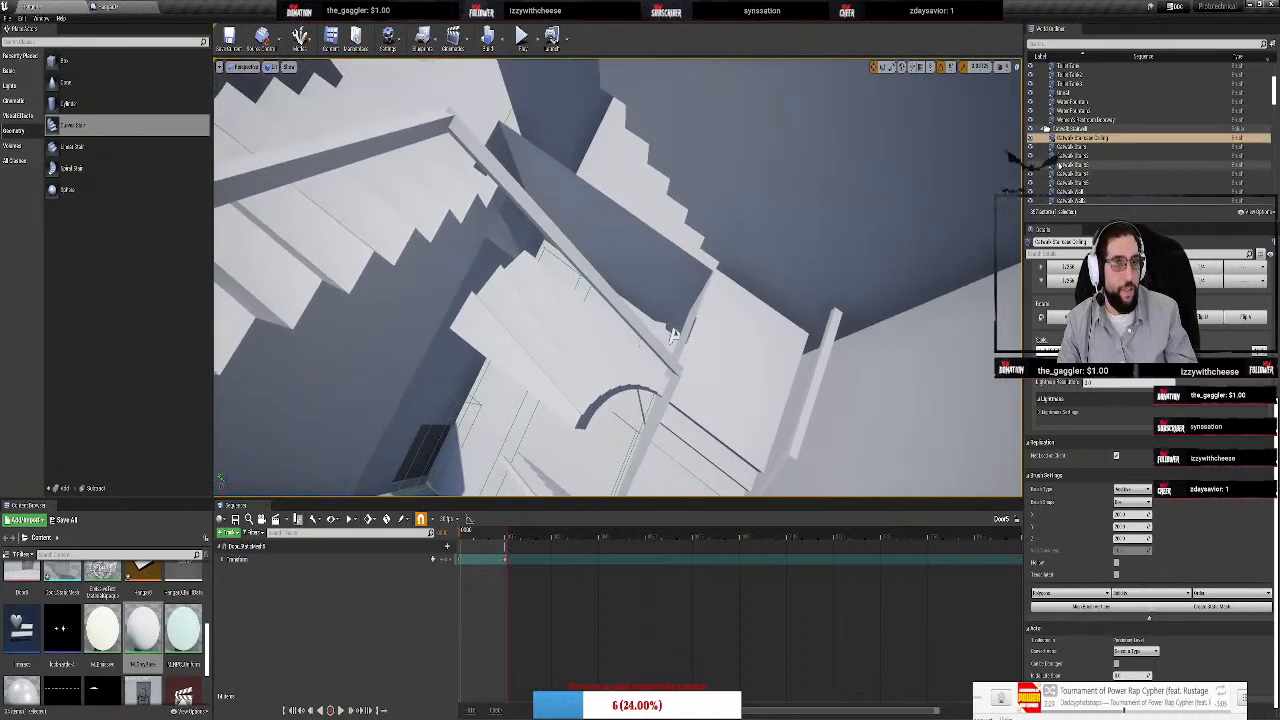
Delete the old straight stair flight overlapping the curved stair and inspect the opened stairwell from above
click(1075, 164)
key(Delete)
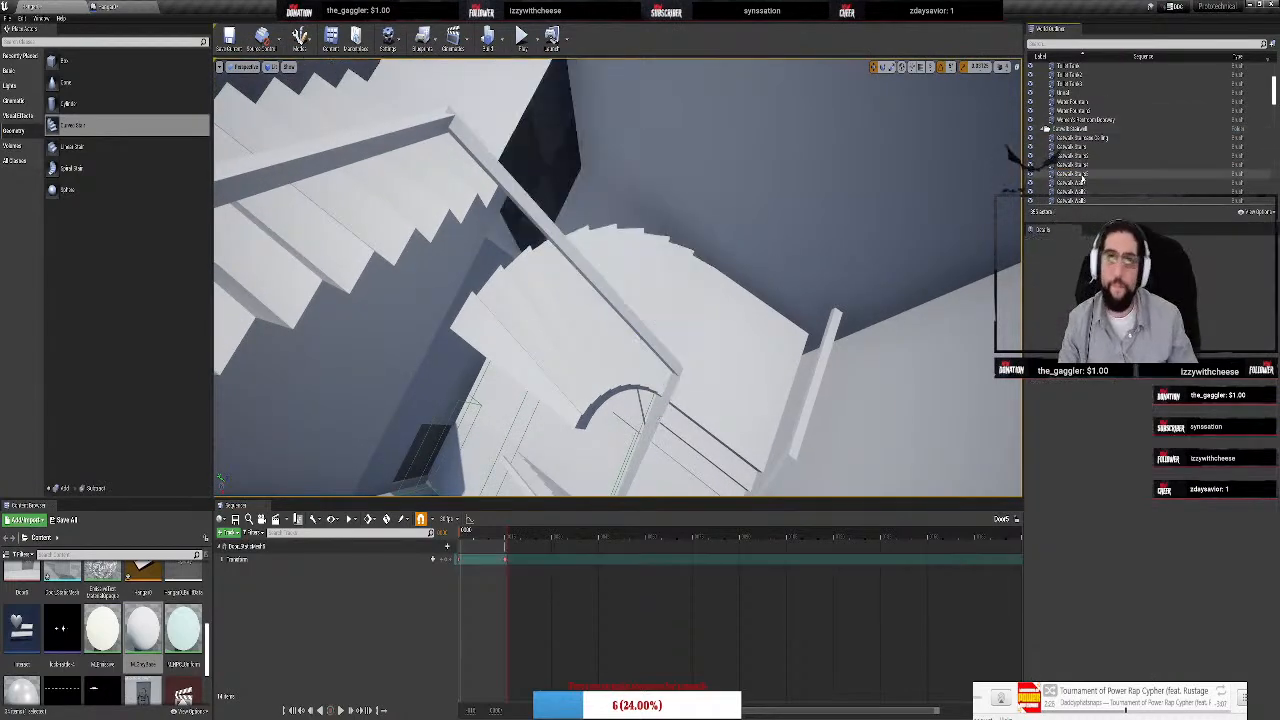
mouse_move(814, 223)
right_down()
mouse_move(830, 170)
mouse_move(780, 150)
mouse_move(740, 200)
mouse_move(640, 260)
mouse_move(655, 400)
mouse_move(620, 330)
mouse_move(665, 440)
mouse_move(610, 360)
right_up()
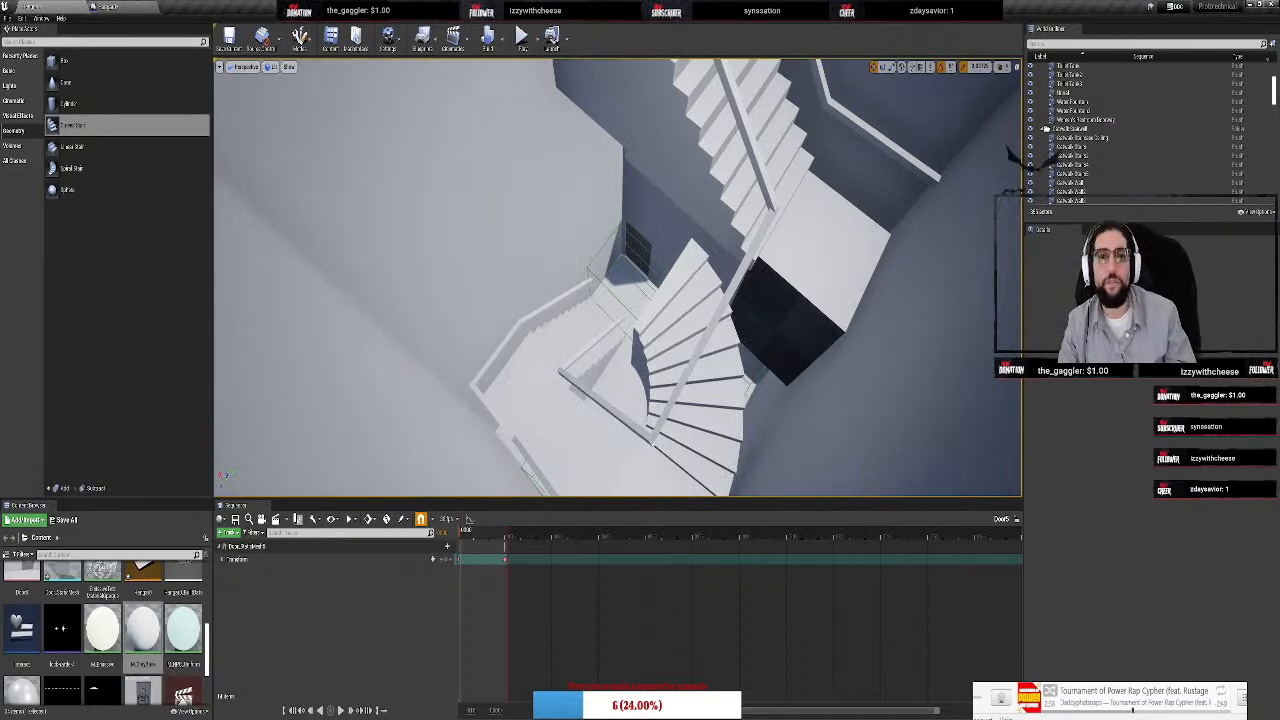
right_drag(610, 360, 646, 416)
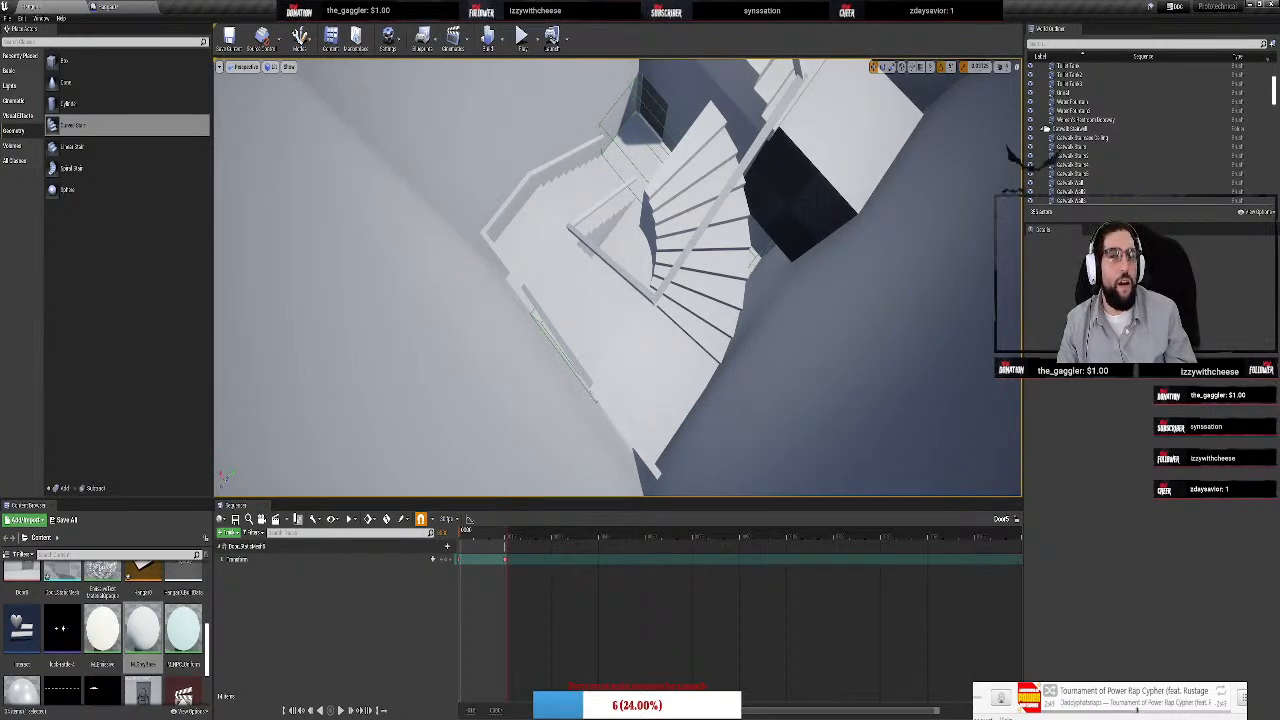
right_drag(646, 416, 656, 470)
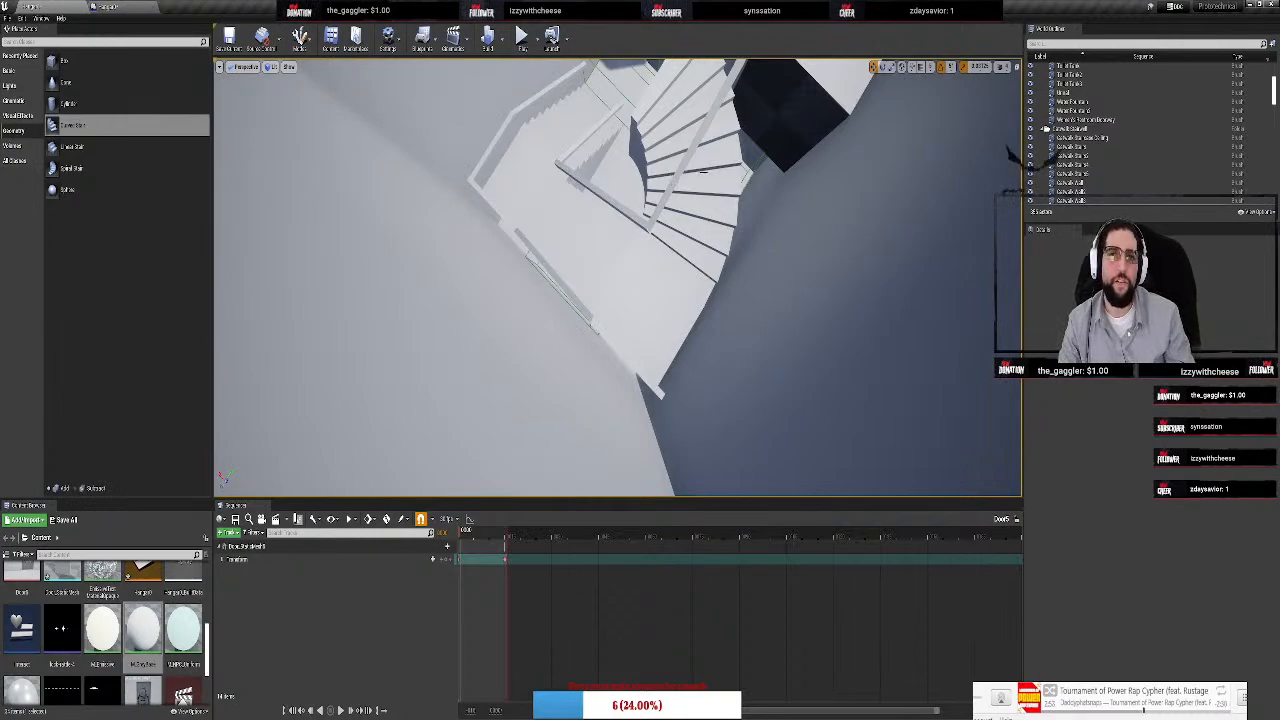
Add a second curved stair brush curving counter-clockwise and position it on the lower landing against the straight flight
click(601, 101)
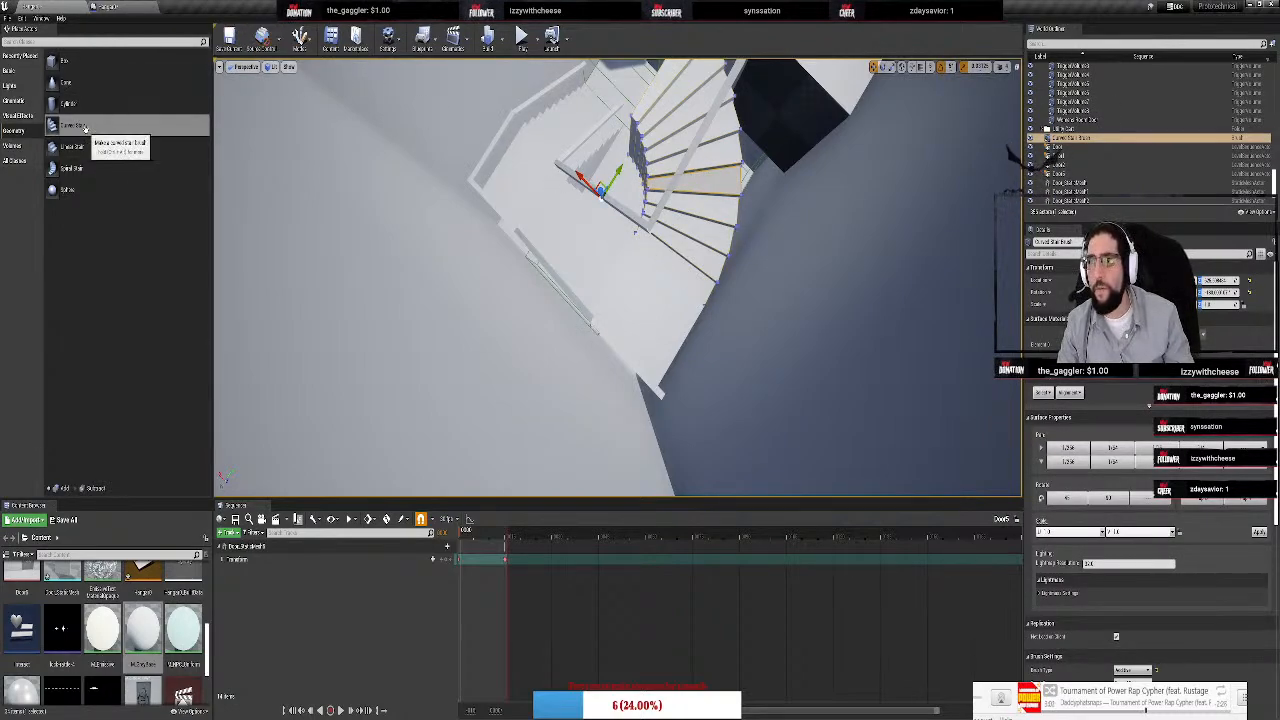
mouse_move(85, 128)
mouse_down()
mouse_move(663, 298)
mouse_move(620, 176)
mouse_up()
mouse_move(620, 176)
right_down()
mouse_move(700, 200)
mouse_move(684, 200)
right_up()
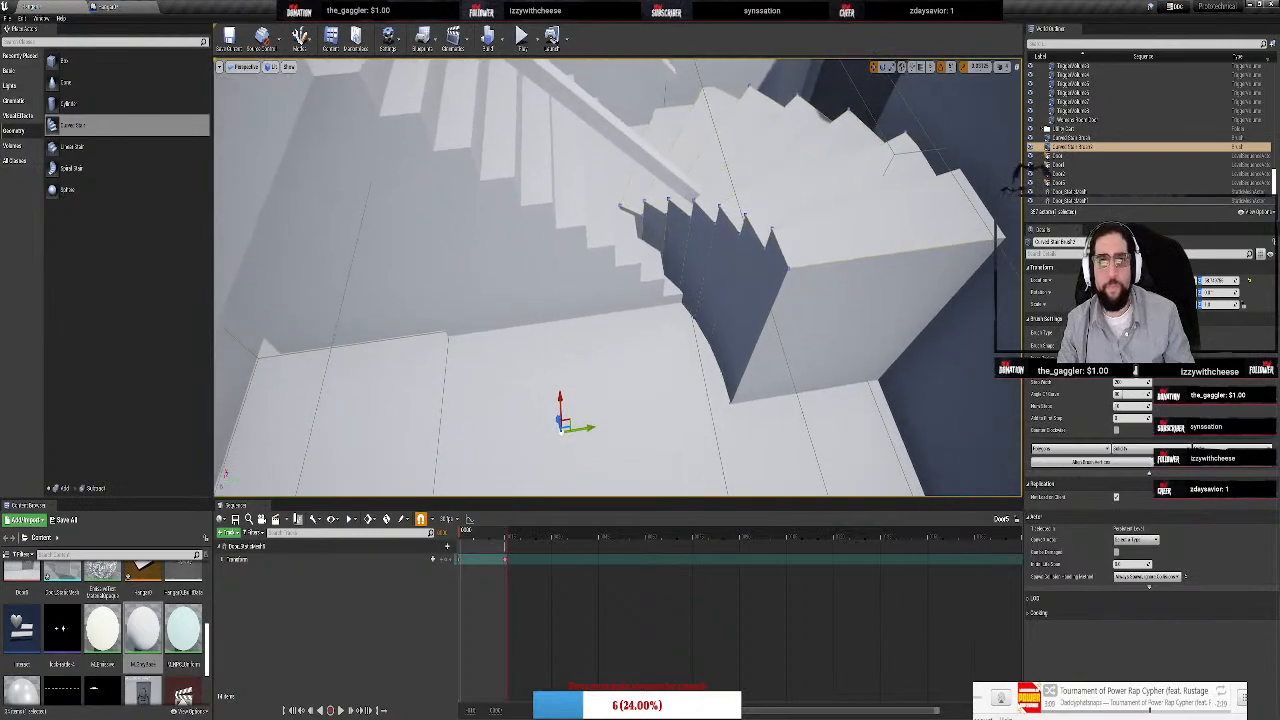
click(1117, 430)
right_drag(707, 292, 660, 340)
mouse_move(476, 351)
mouse_down()
mouse_move(572, 524)
mouse_move(530, 528)
mouse_move(525, 488)
mouse_move(552, 462)
mouse_up()
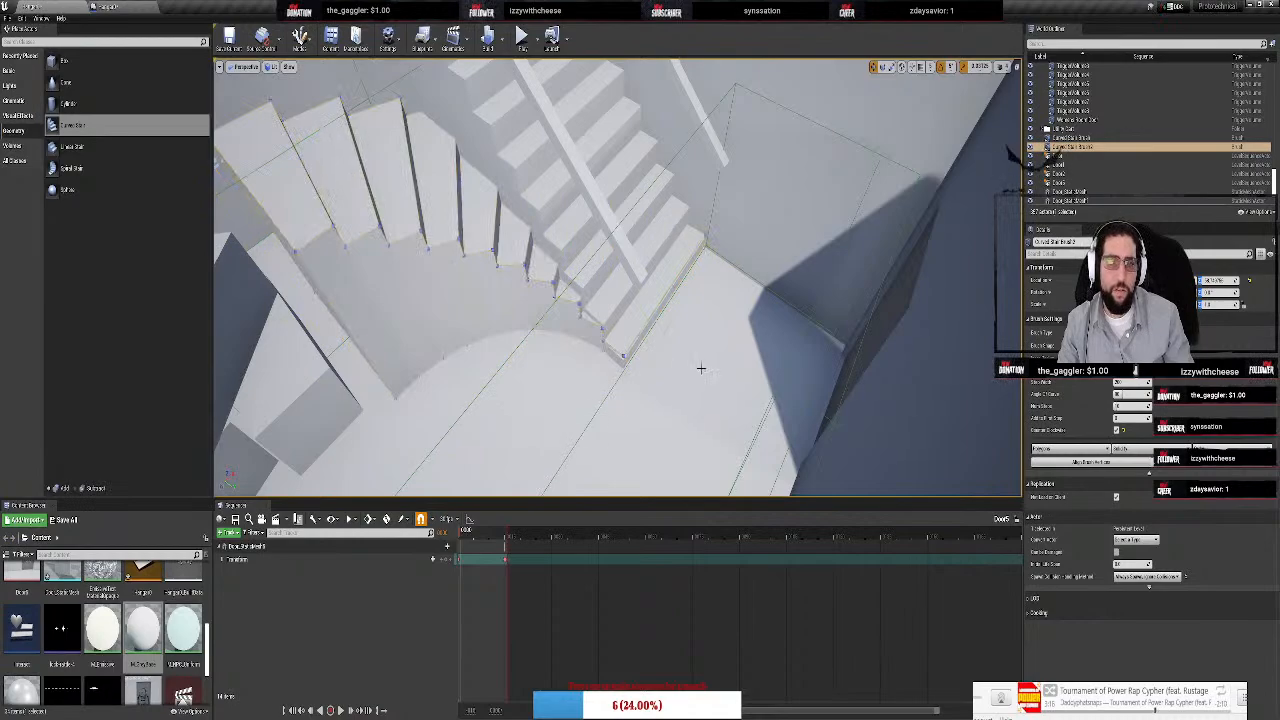
Increase the second curved stair's number of steps so it climbs higher beside the straight flight
right_drag(701, 368, 499, 271)
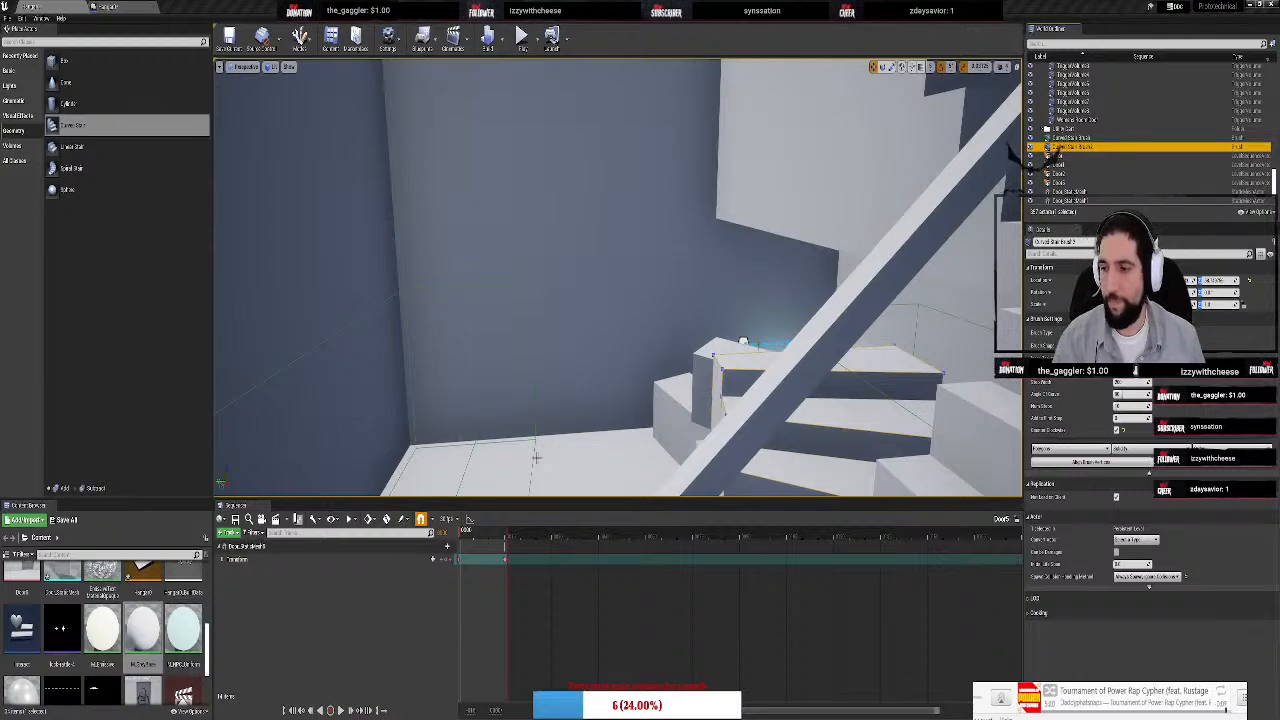
right_drag(617, 277, 597, 199)
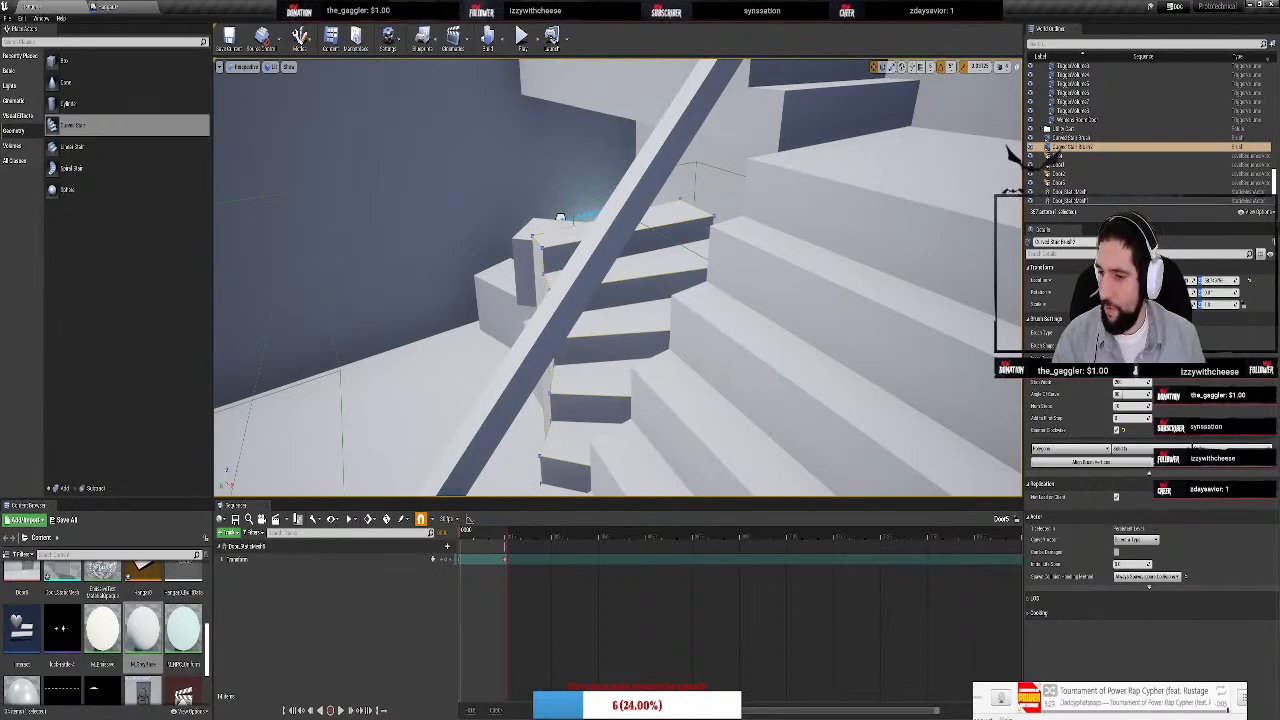
right_drag(516, 367, 712, 250)
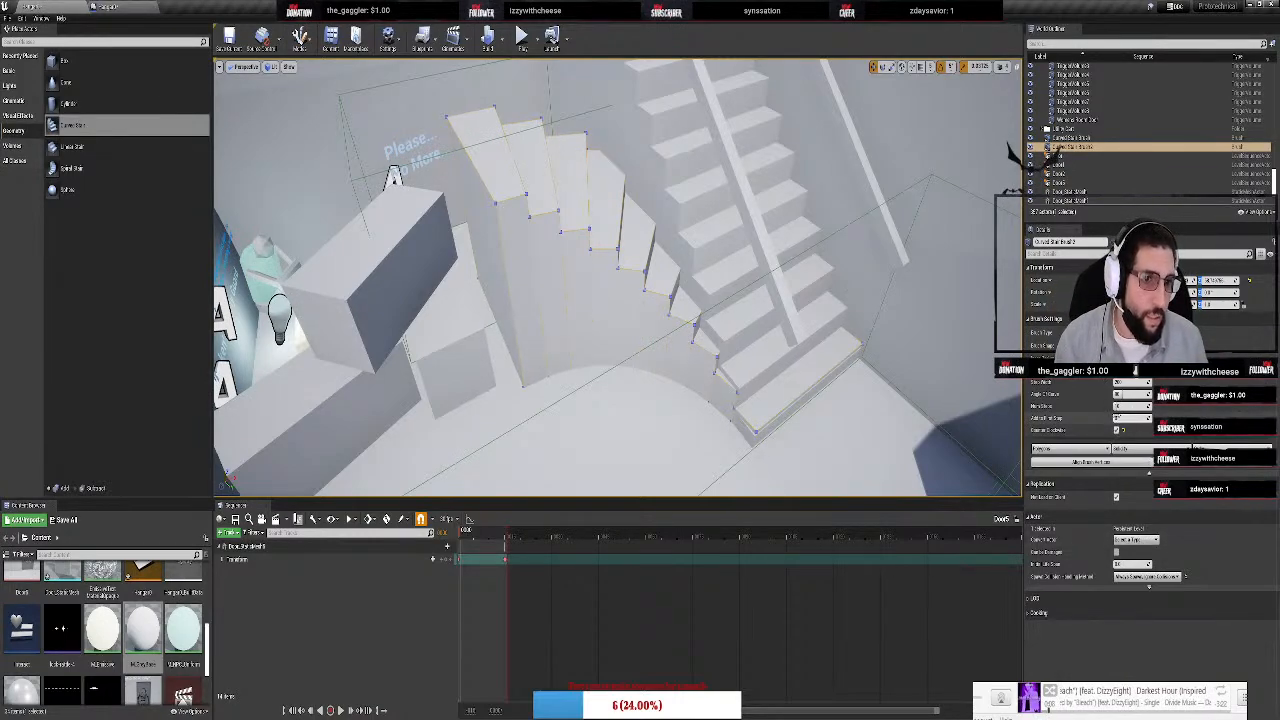
drag(1119, 406, 1128, 406)
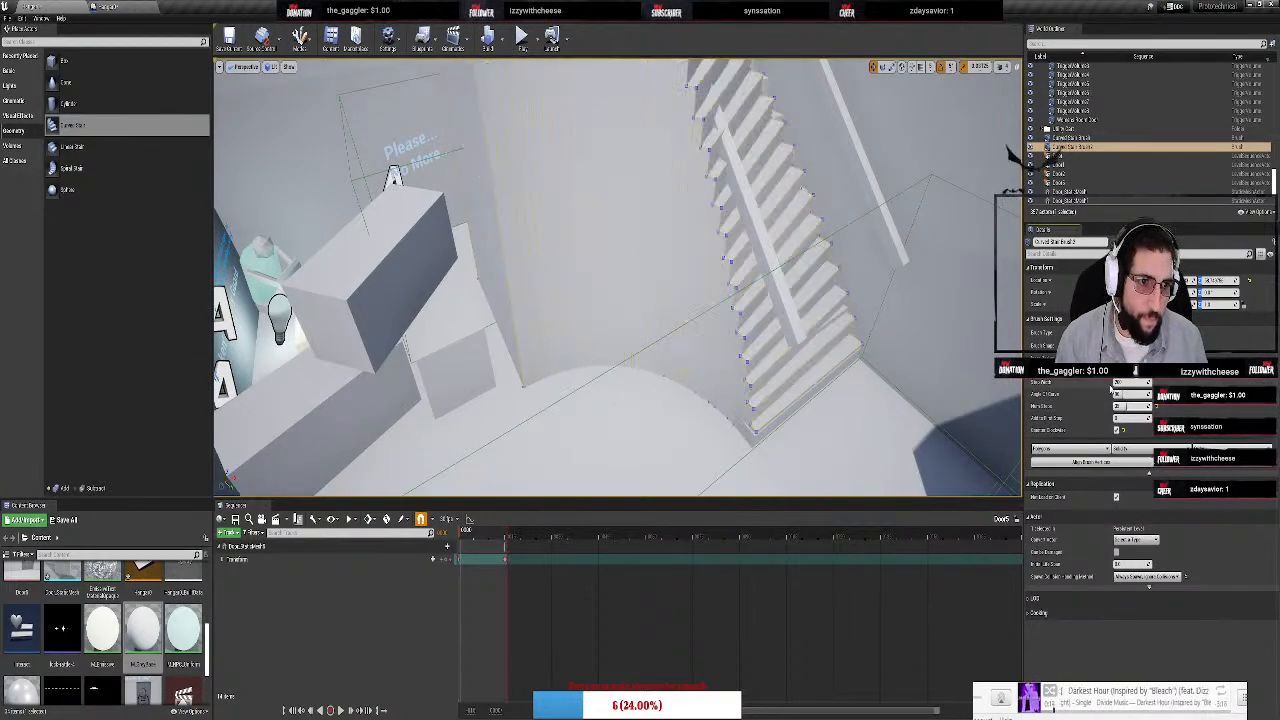
mouse_move(800, 350)
right_down()
mouse_move(790, 280)
mouse_move(740, 150)
mouse_move(690, 170)
mouse_move(620, 300)
mouse_move(640, 430)
mouse_move(690, 390)
mouse_move(700, 320)
mouse_move(903, 354)
right_up()
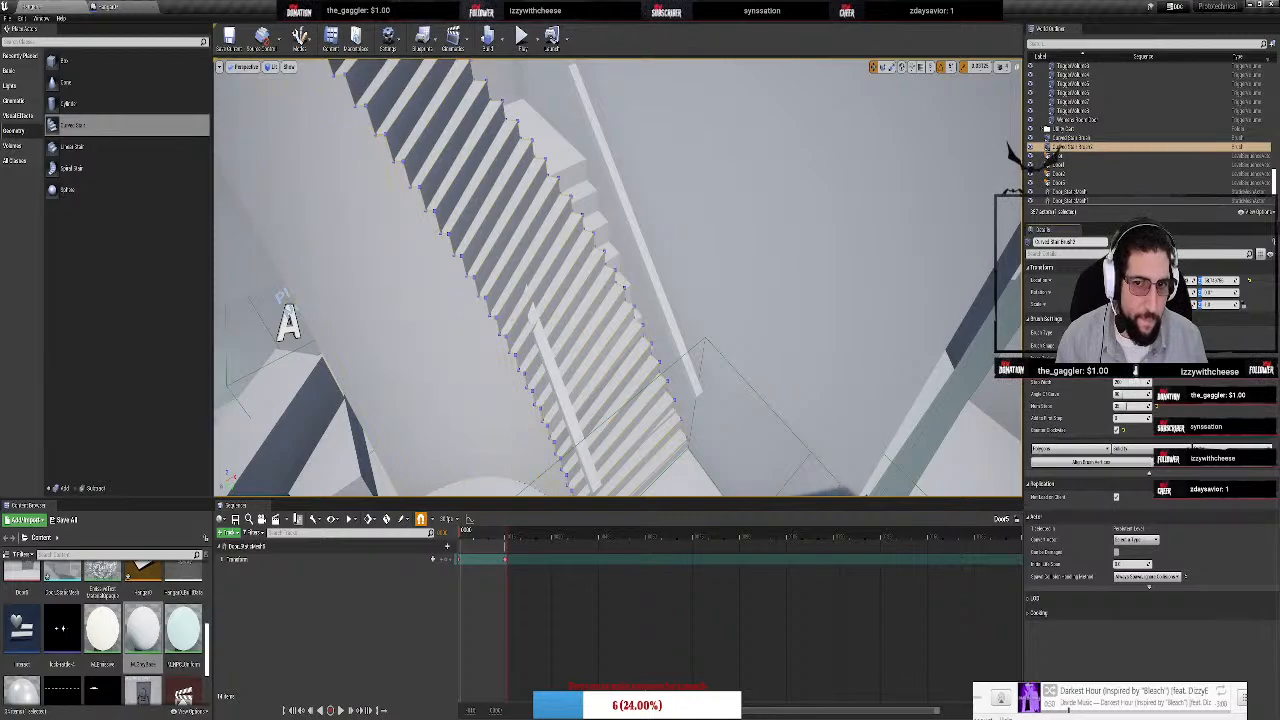
Widen the second curved stair's steps toward the neighbouring straight flight and fine-tune the width from several angles
drag(1130, 371, 1141, 384)
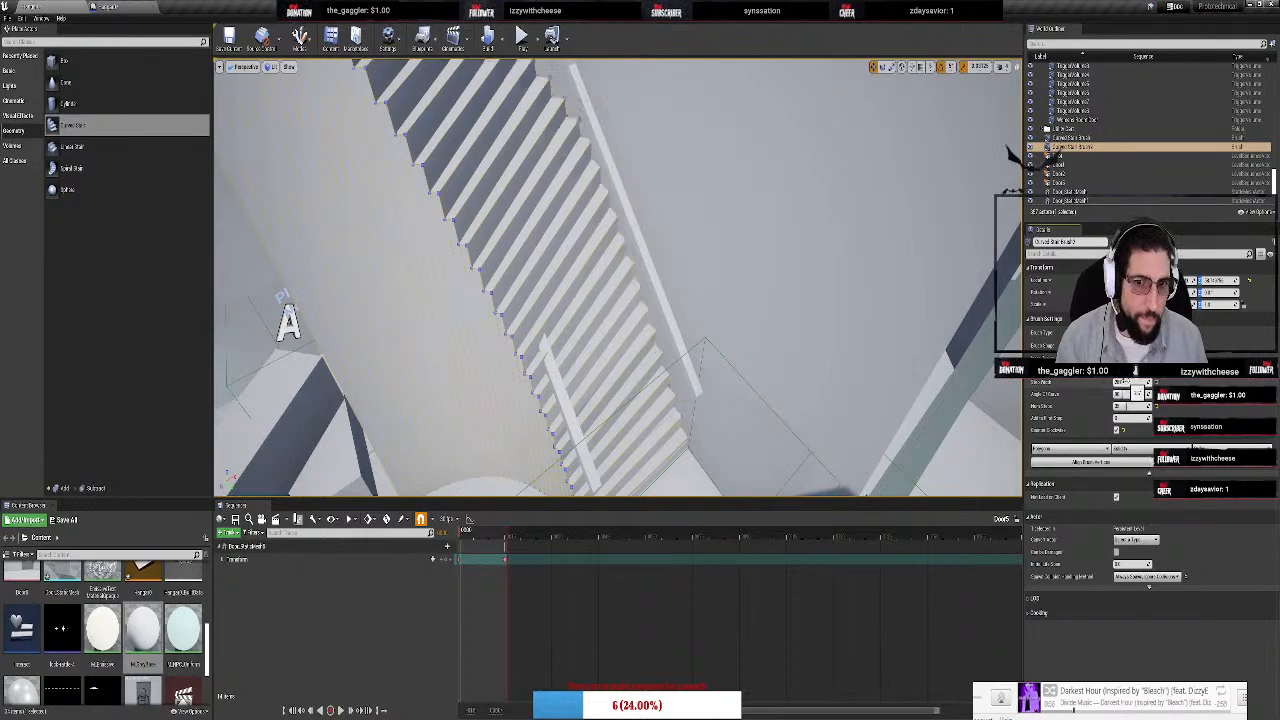
drag(1125, 382, 1151, 382)
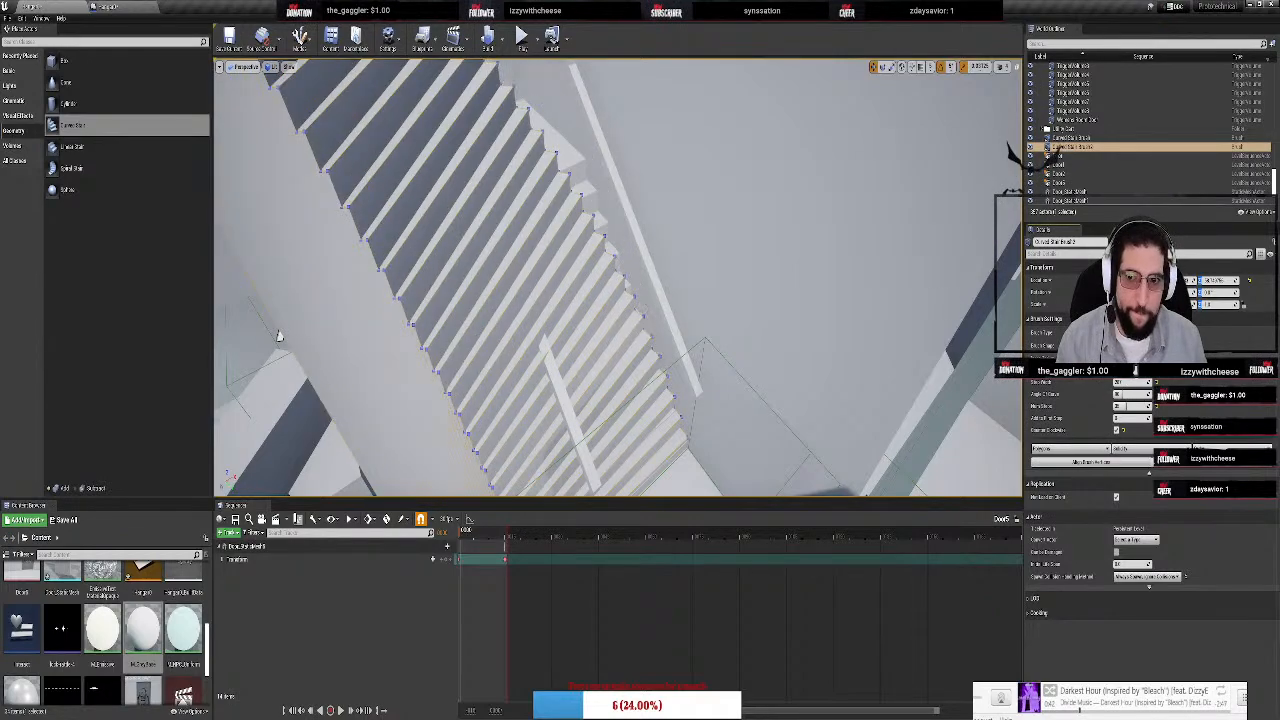
right_drag(618, 277, 618, 240)
right_drag(290, 360, 949, 262)
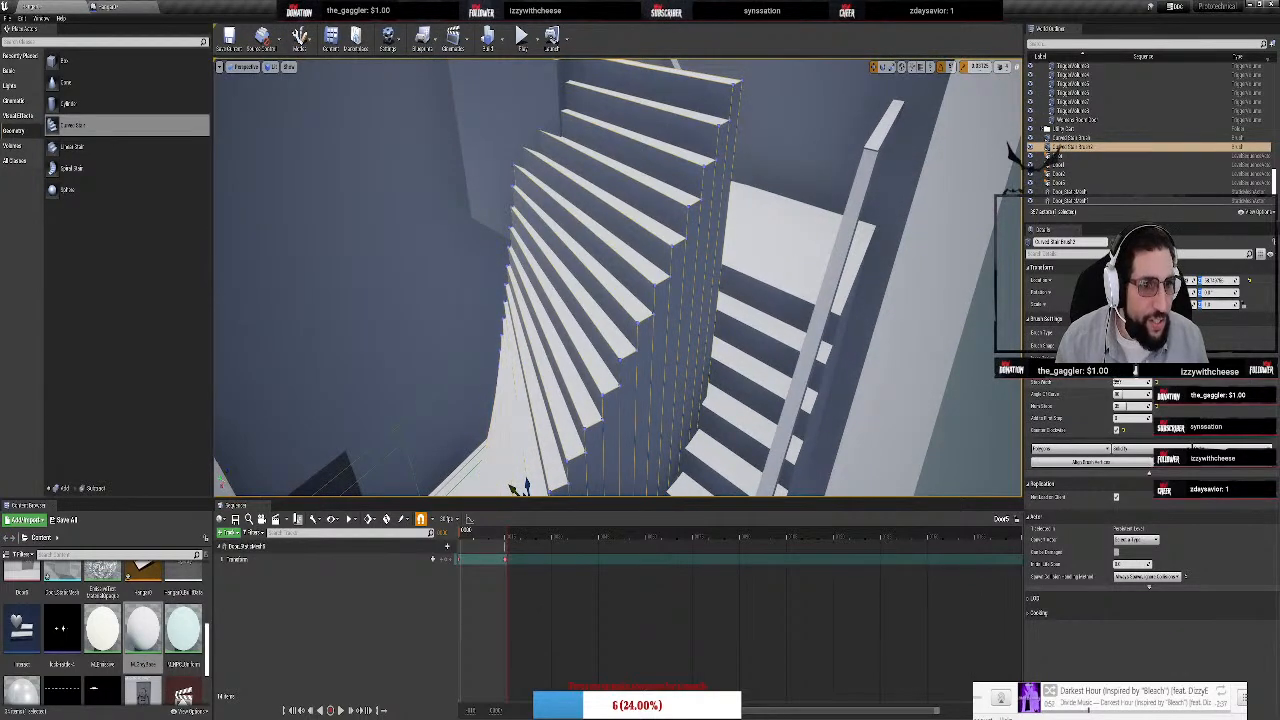
drag(1124, 383, 1130, 383)
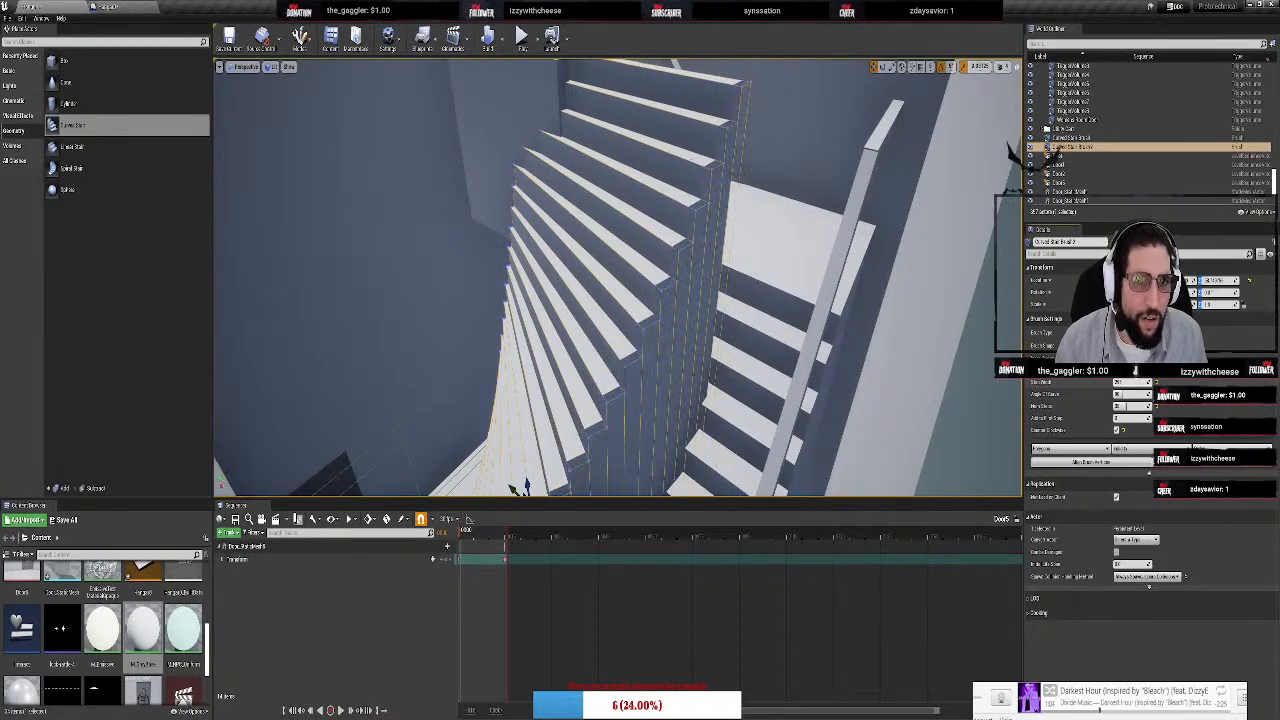
drag(1137, 383, 1127, 383)
mouse_move(860, 380)
right_down()
mouse_move(860, 220)
mouse_move(860, 300)
mouse_move(740, 310)
mouse_move(700, 370)
mouse_move(580, 350)
mouse_move(500, 420)
mouse_move(560, 400)
mouse_move(680, 460)
mouse_move(860, 330)
mouse_move(931, 299)
right_up()
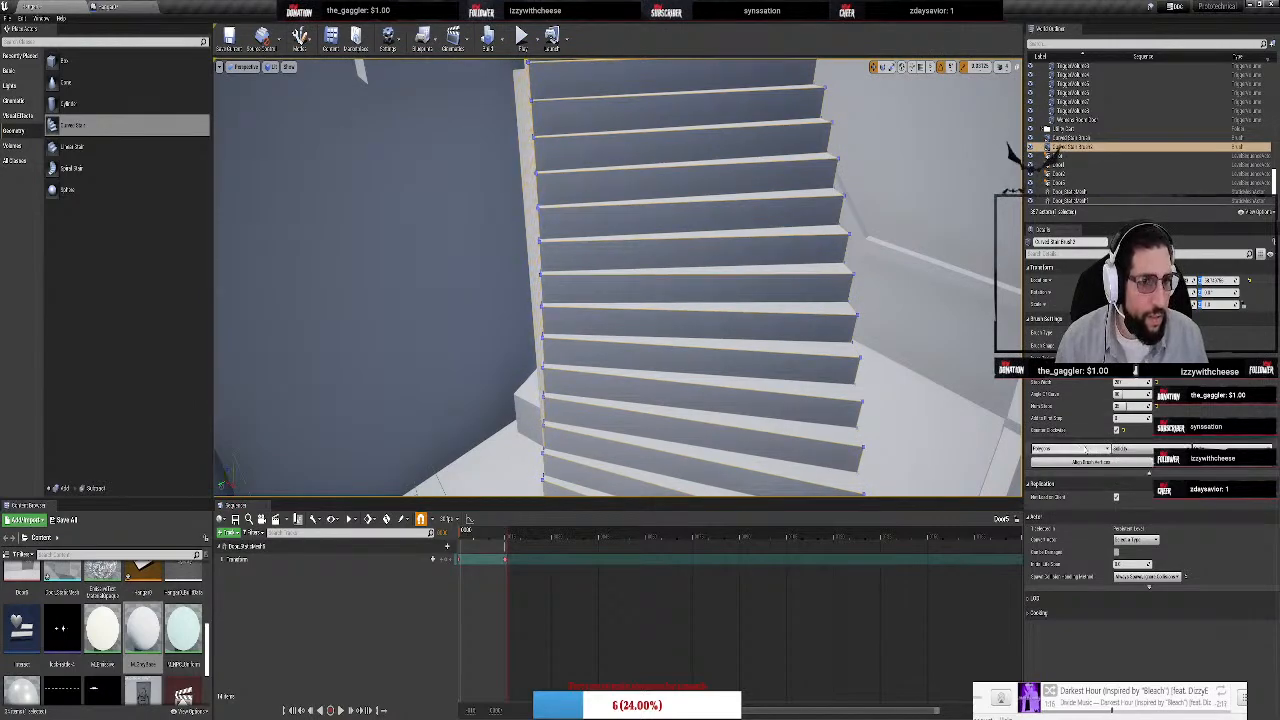
click(1085, 449)
click(1085, 449)
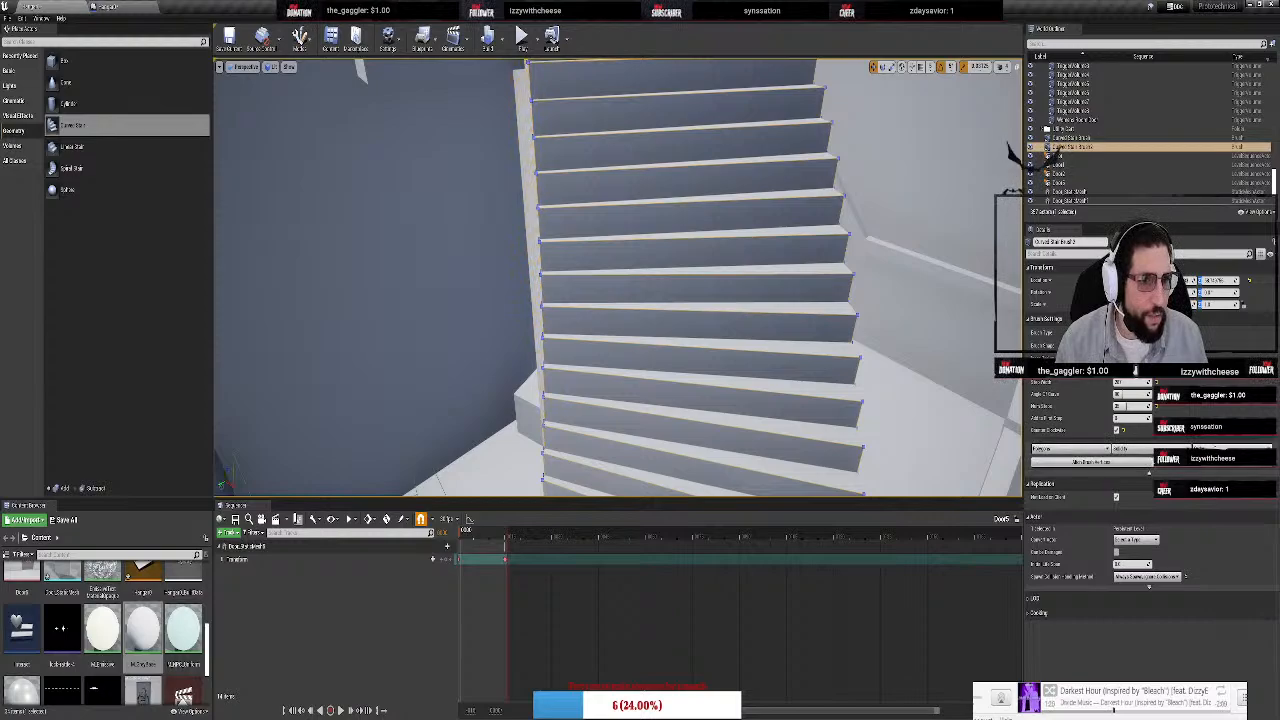
click(1230, 448)
click(1230, 448)
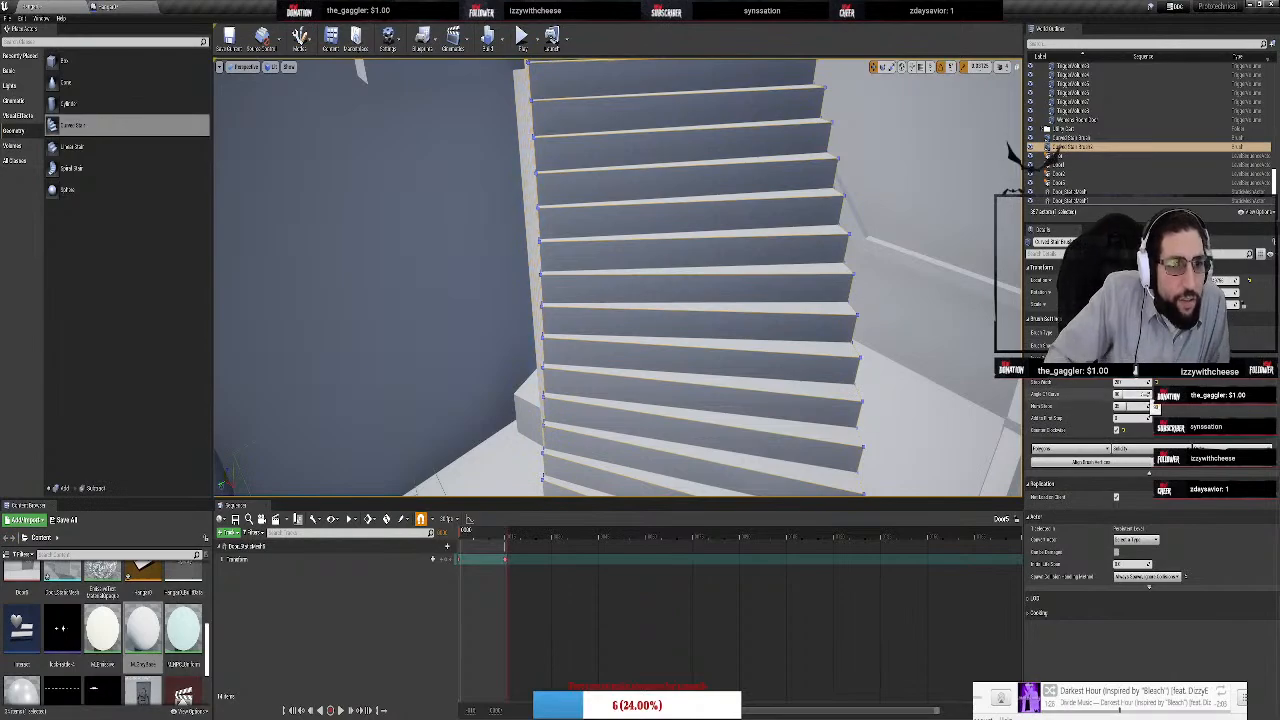
Increase the second curved stair's angle of curve so its steps sweep farther around the central well
drag(1123, 394, 1127, 394)
mouse_move(934, 346)
right_down()
mouse_move(700, 300)
mouse_move(780, 290)
mouse_move(850, 330)
mouse_move(920, 320)
mouse_move(870, 290)
mouse_move(680, 310)
mouse_move(620, 290)
mouse_move(760, 300)
mouse_move(780, 330)
mouse_move(700, 360)
mouse_move(740, 350)
mouse_move(700, 340)
right_up()
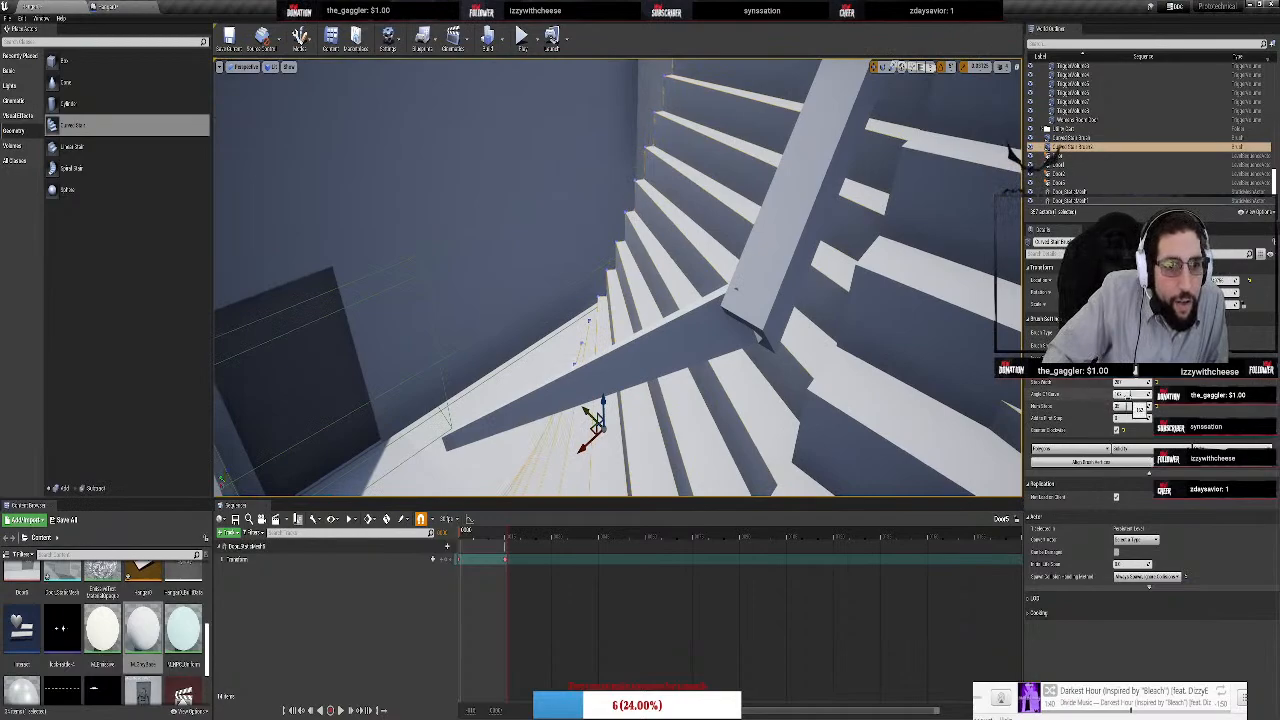
click(1128, 395)
text(18)
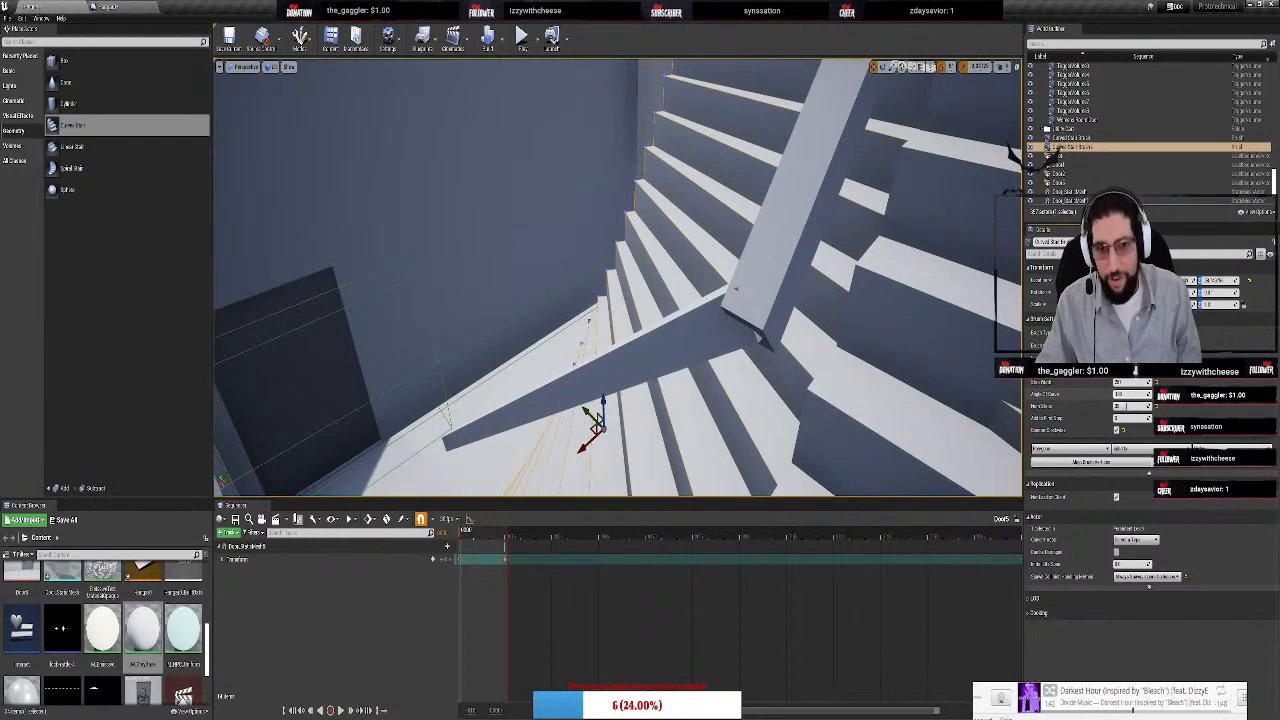
key(Return)
right_drag(640, 300, 680, 305)
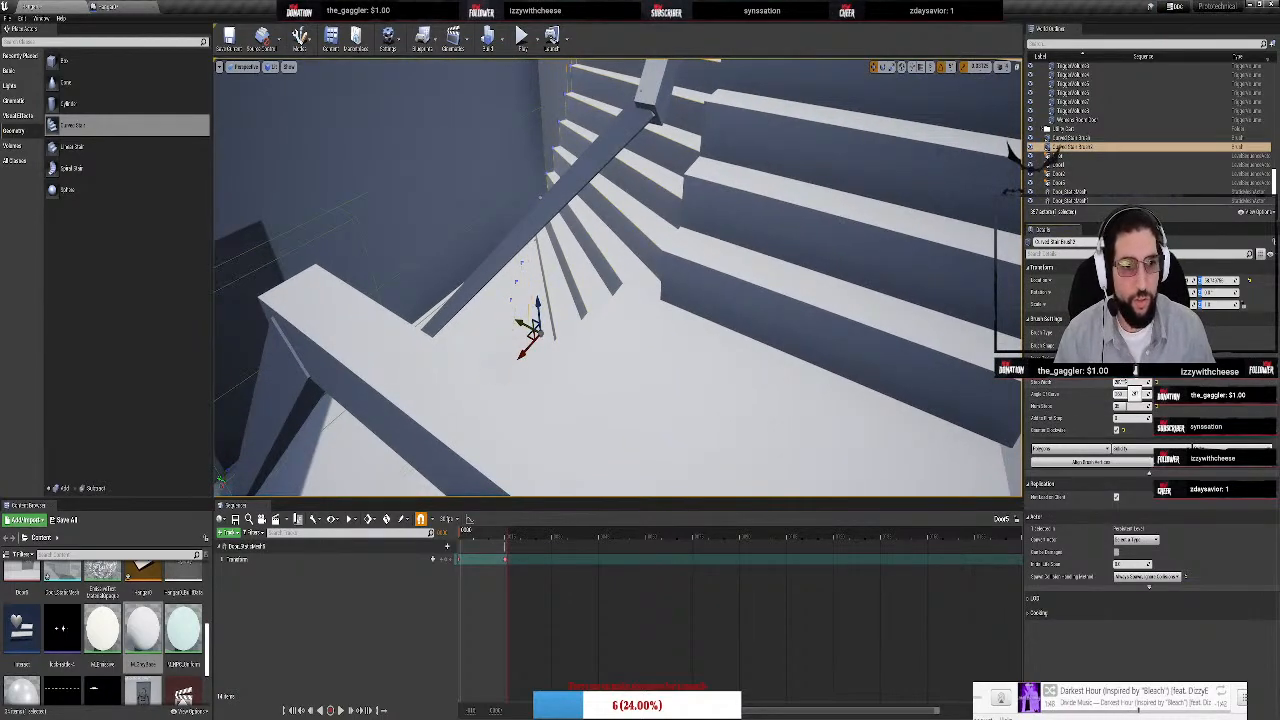
key(Return)
Adjust the second curved stair's angle of curve and step count, checking its fit at the central well and below the upper stair
right_drag(617, 276, 608, 322)
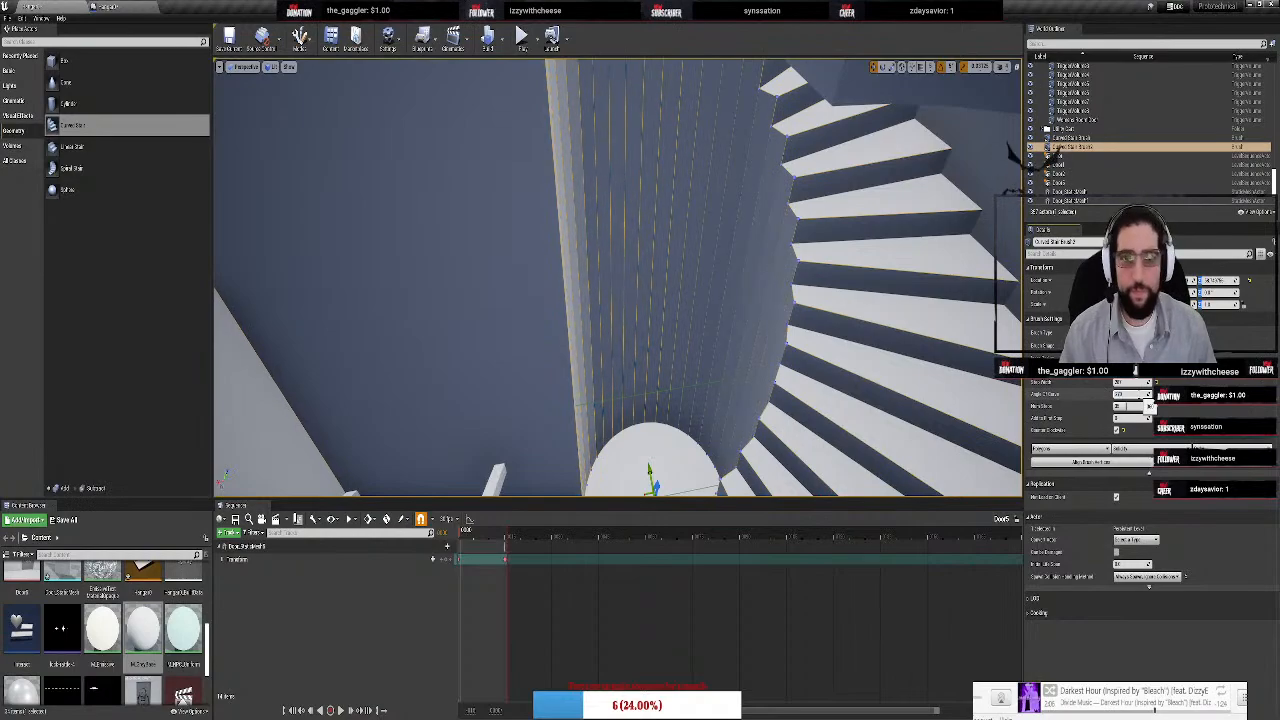
right_drag(617, 277, 617, 277)
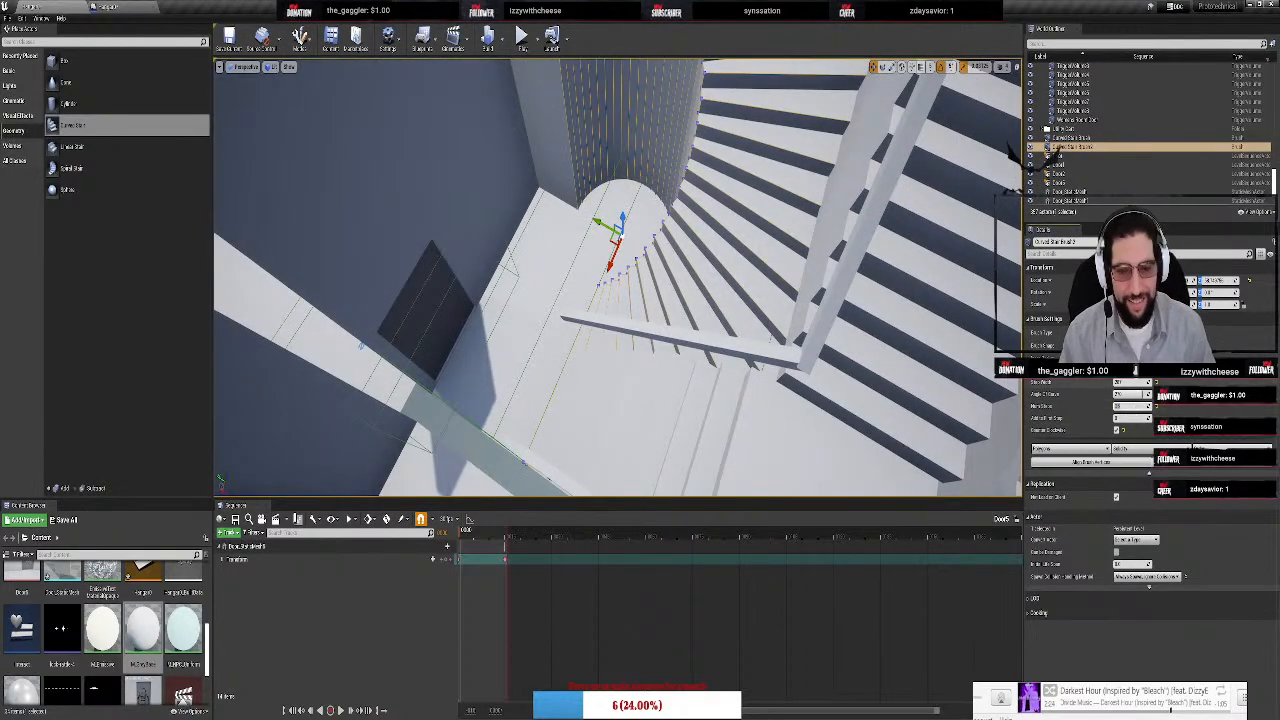
right_drag(617, 277, 617, 277)
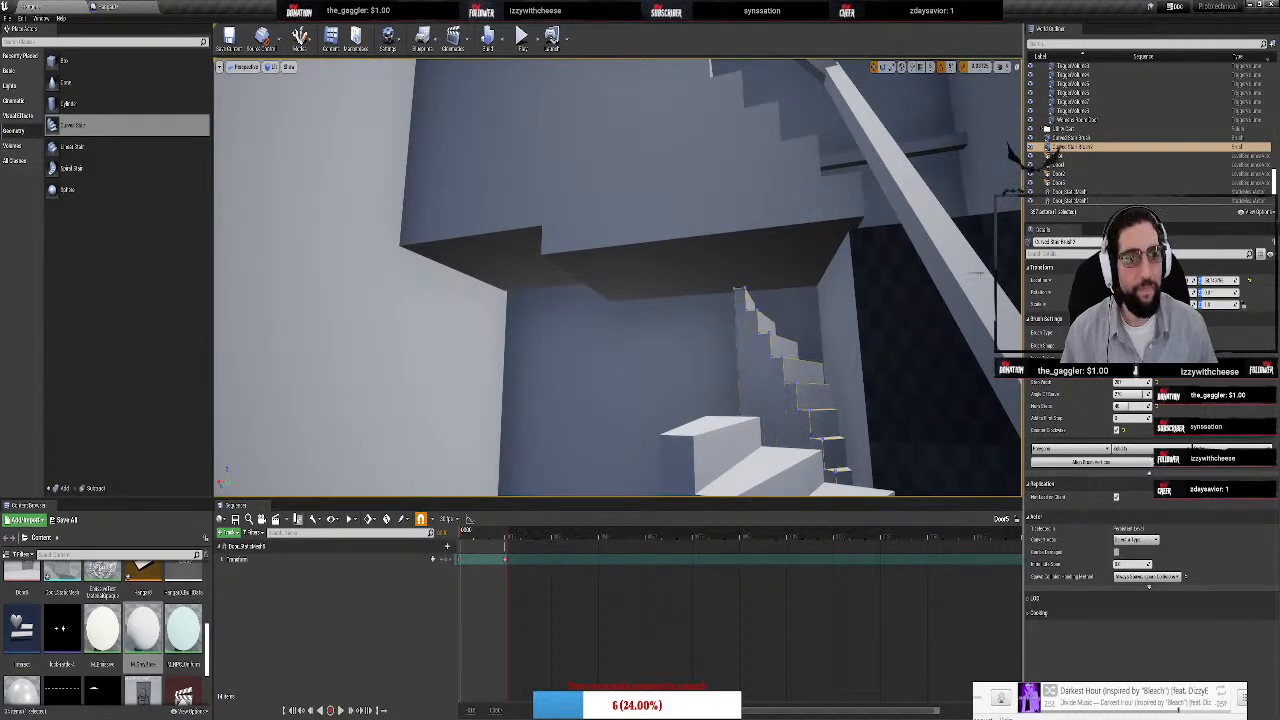
right_drag(617, 277, 617, 277)
right_drag(708, 358, 708, 358)
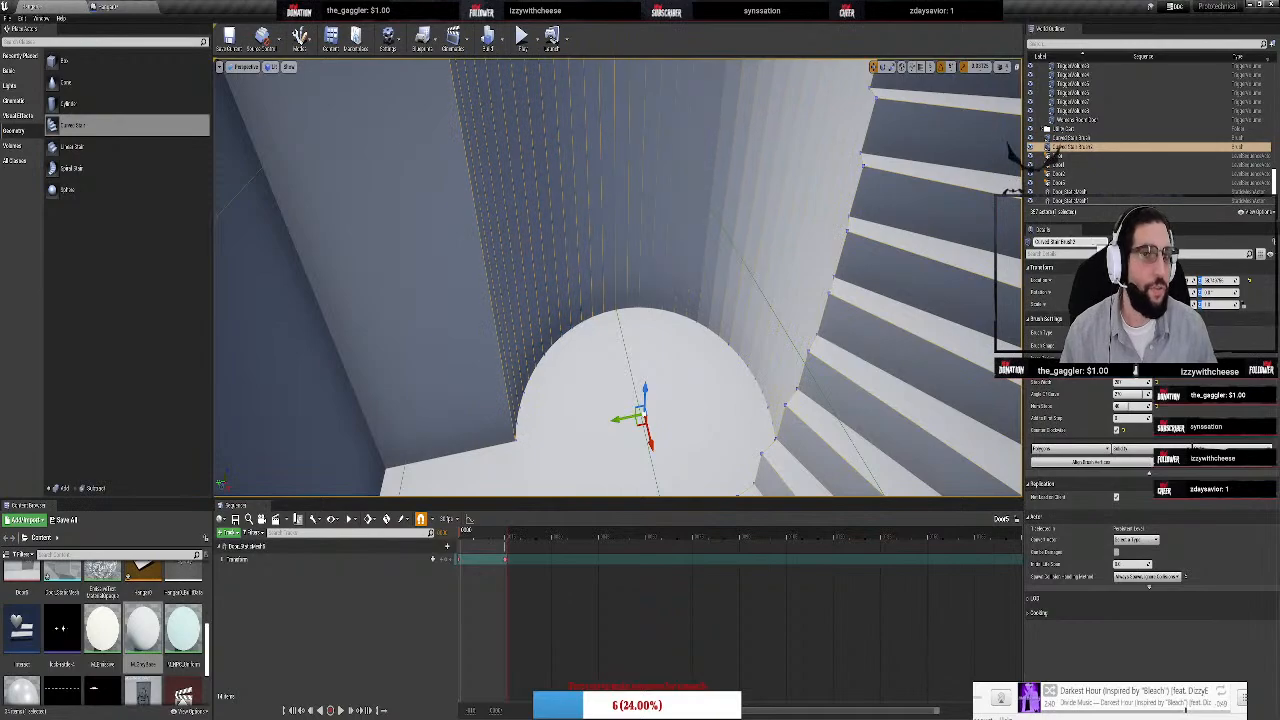
right_drag(911, 243, 911, 243)
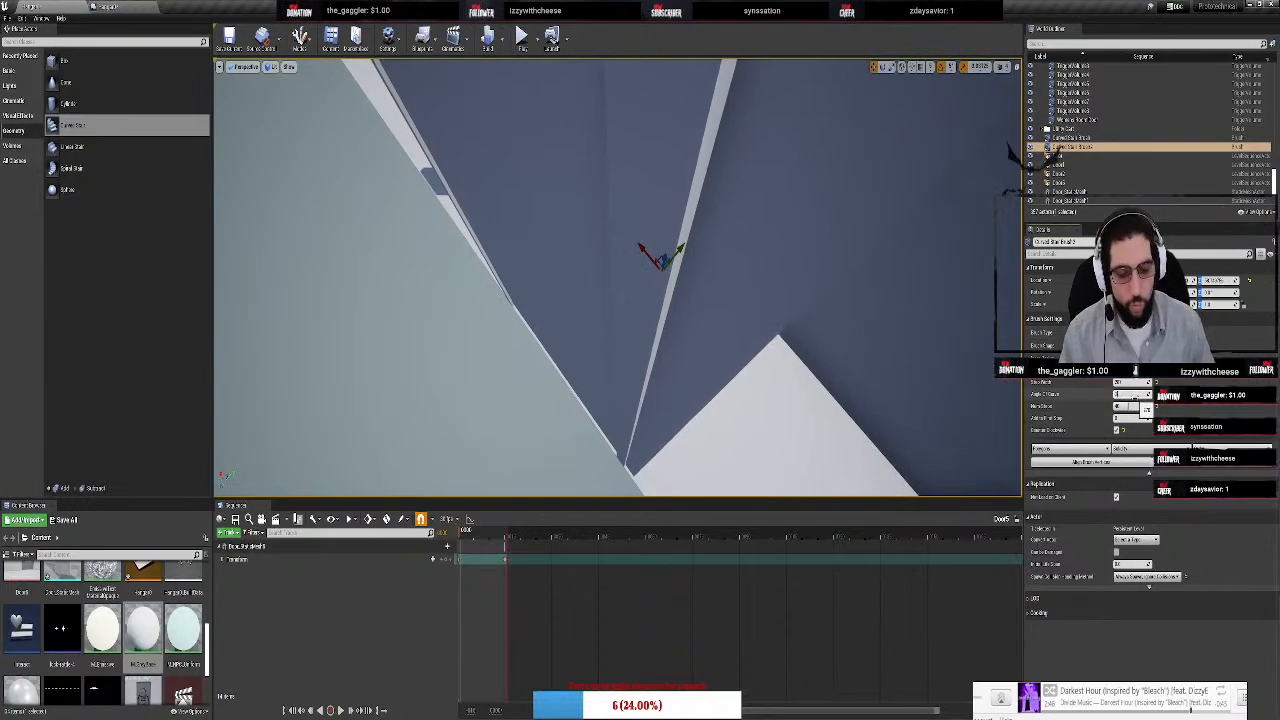
right_drag(937, 191, 937, 191)
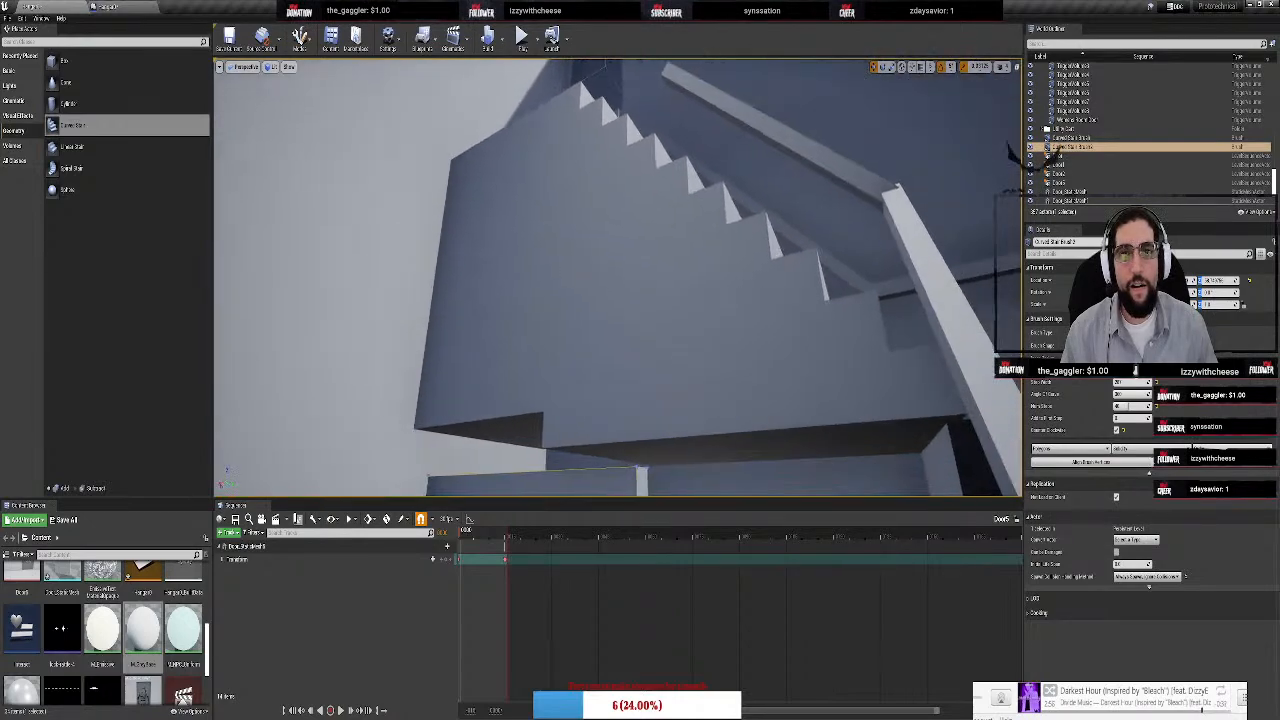
Rotate the remaining straight stair flight roughly a quarter turn about its lower end, away from the second curved stair
click(666, 194)
right_drag(666, 194, 666, 194)
right_drag(825, 245, 825, 245)
key(e)
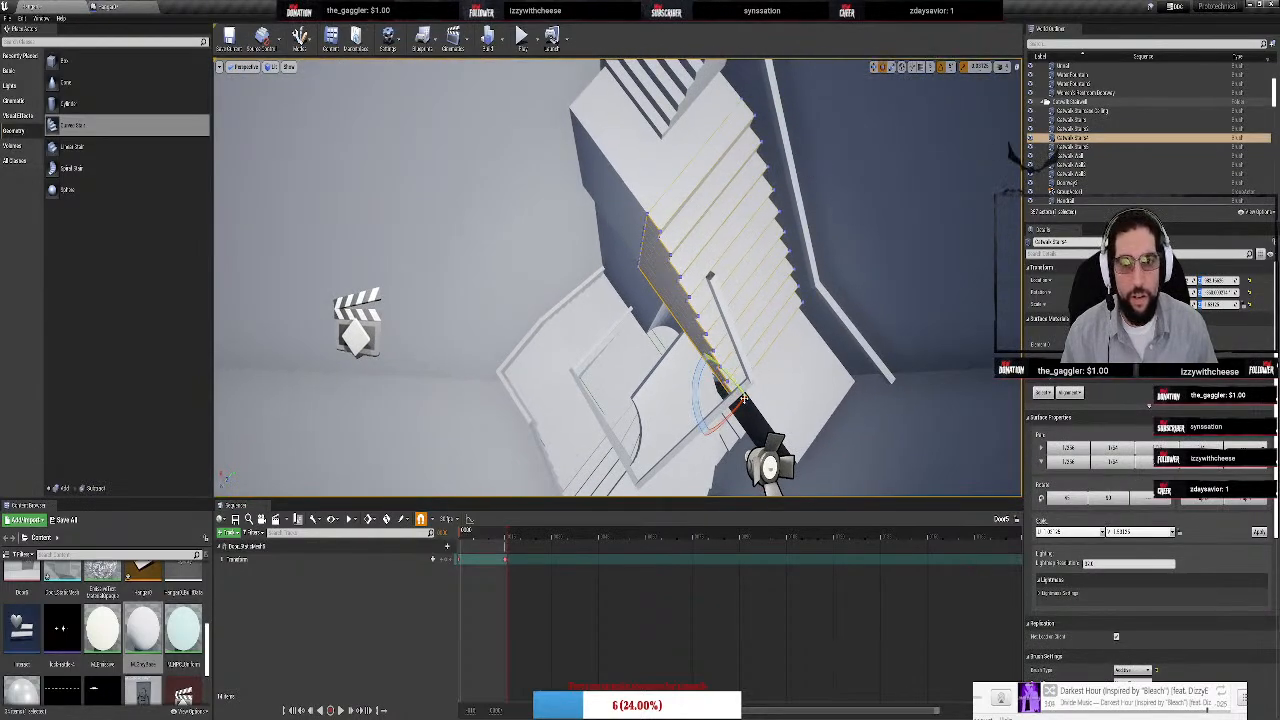
drag(697, 393, 831, 397)
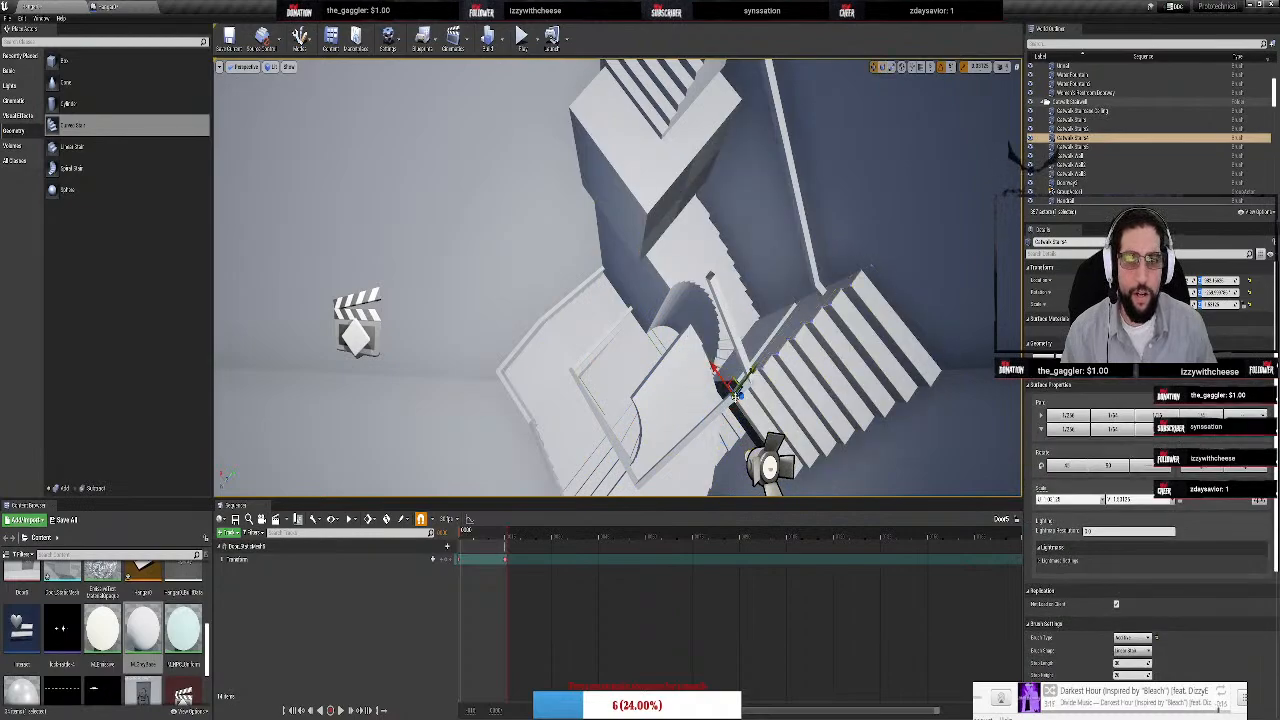
Move the rotated straight flight up beneath the large landing on the opposite side of the stairwell and scale it to fit there
drag(730, 380, 481, 286)
key(r)
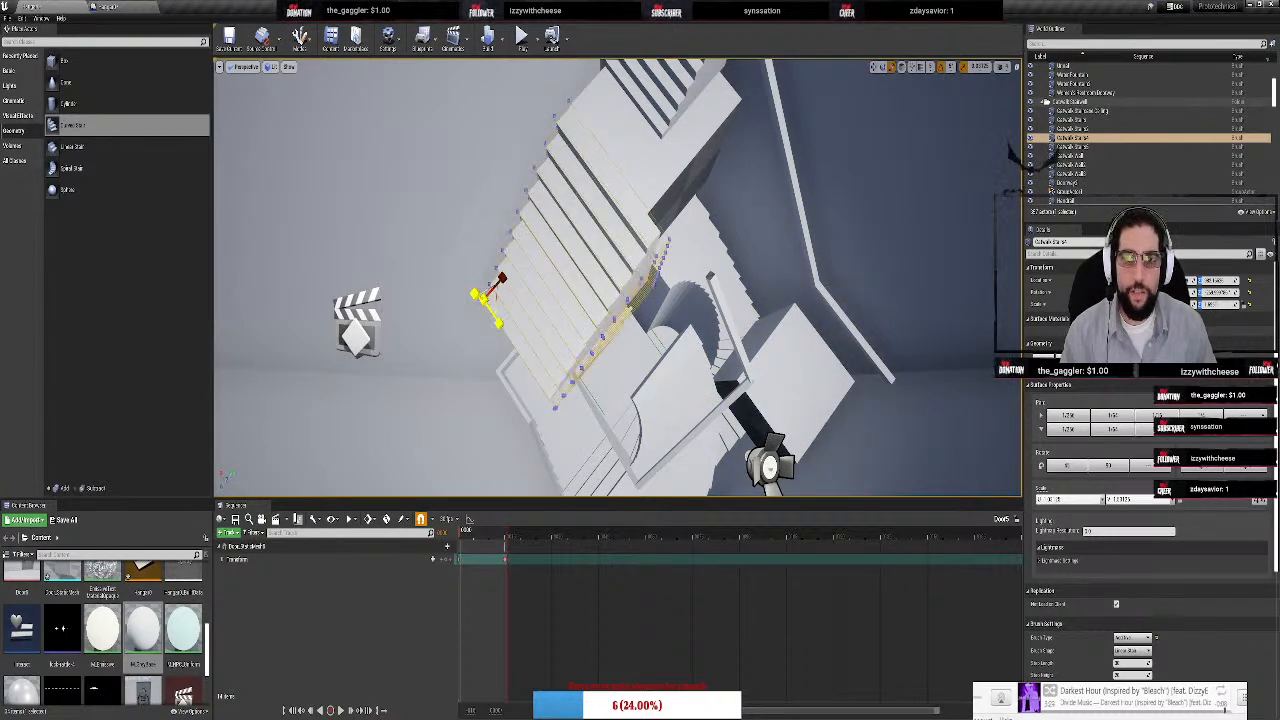
drag(491, 314, 491, 314)
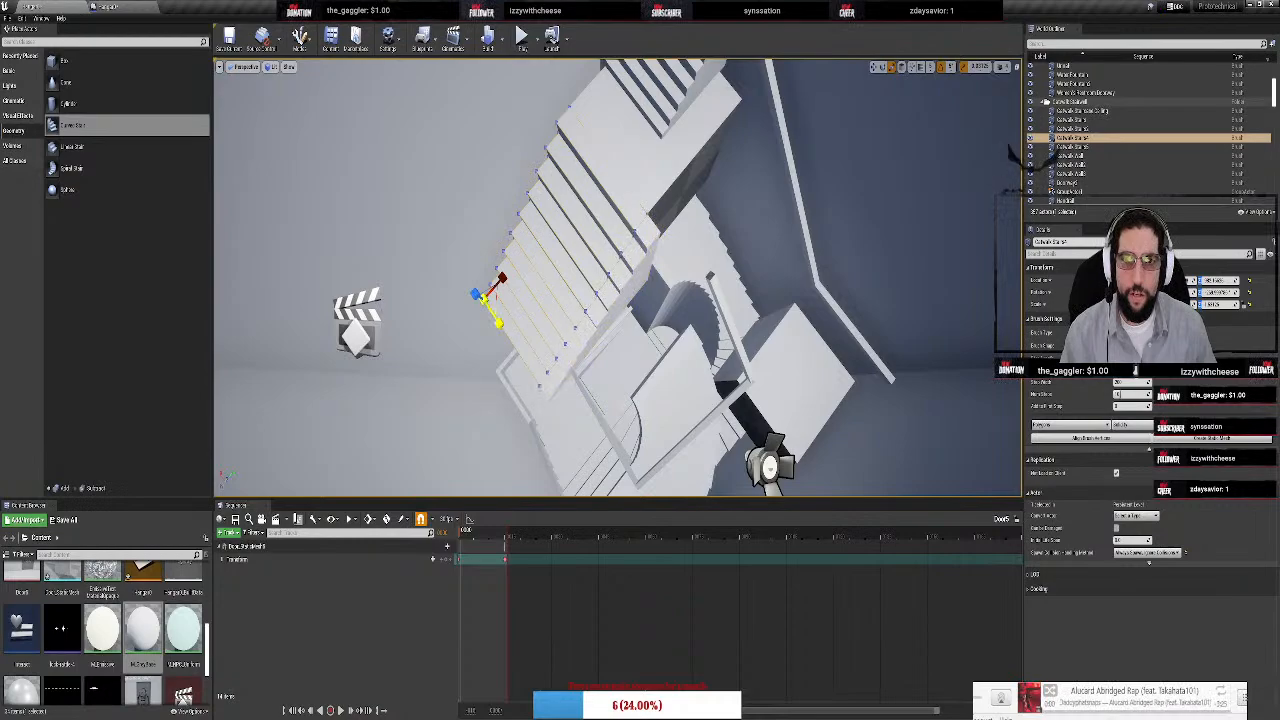
right_drag(692, 273, 760, 246)
Move the long handrail off the second curved stair and across to the inner edge of the relocated straight flight
click(738, 243)
click(588, 376)
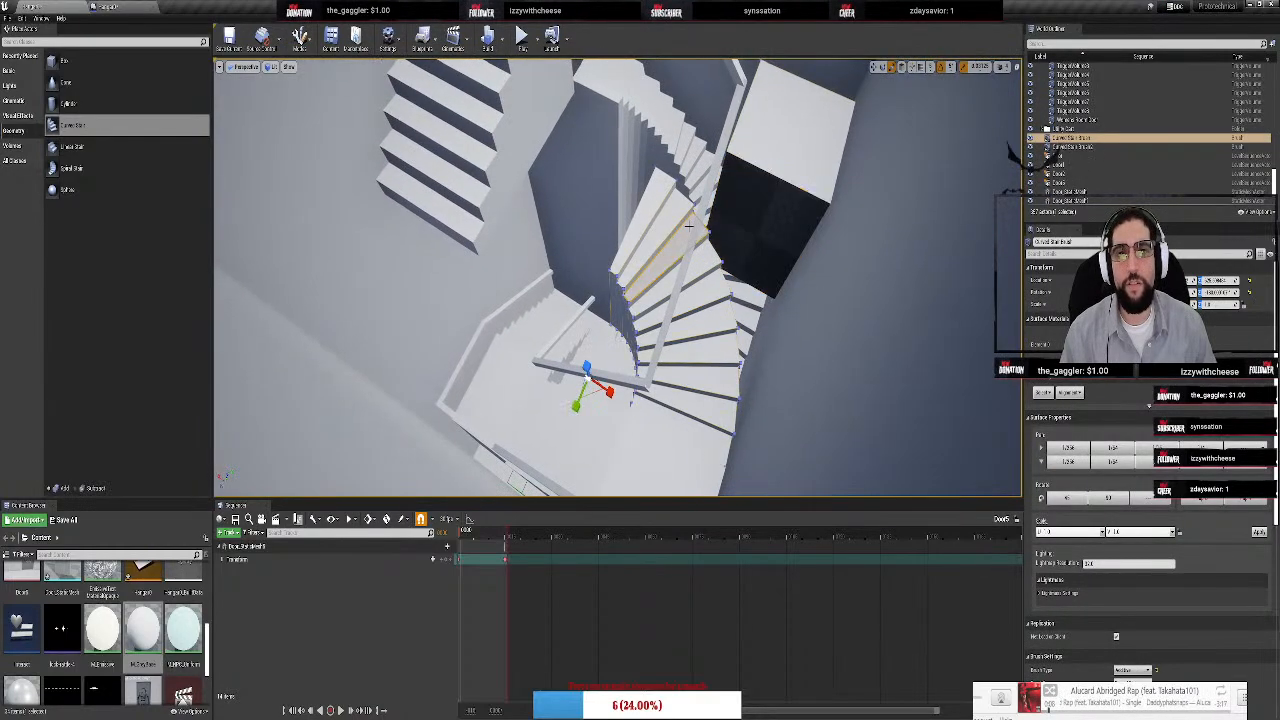
click(694, 232)
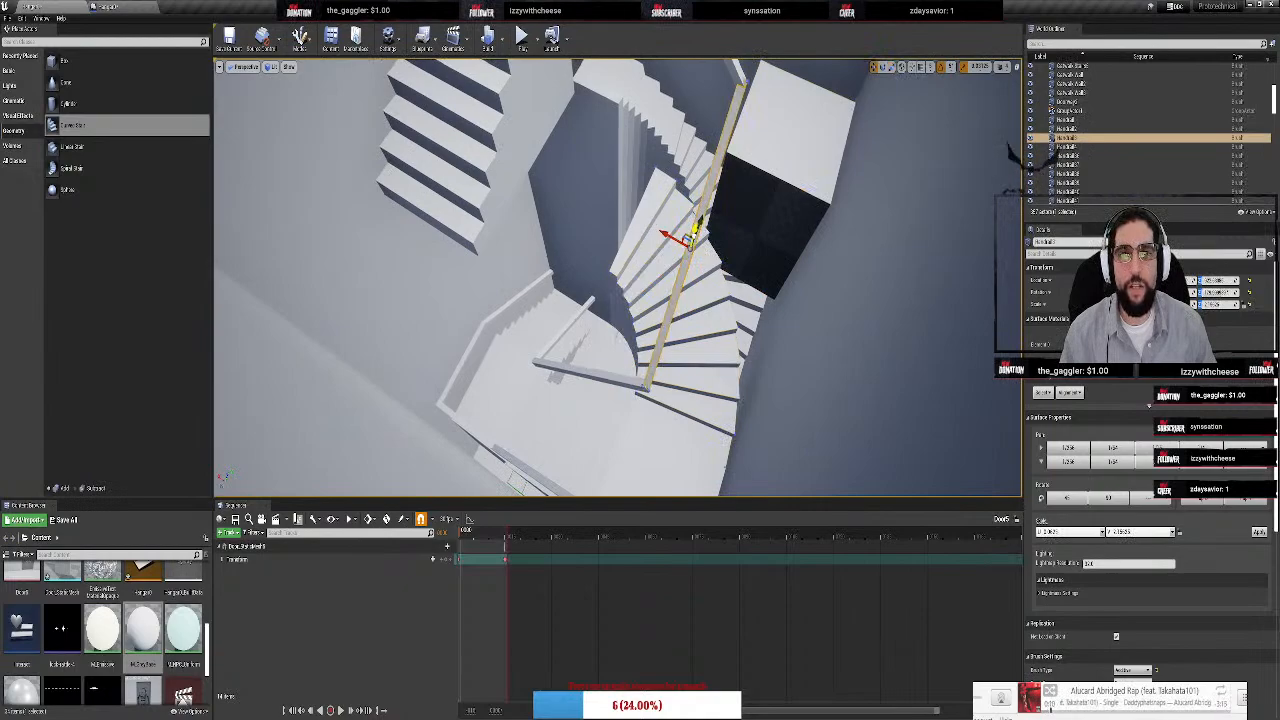
drag(704, 80, 713, 62)
right_drag(713, 62, 630, 70)
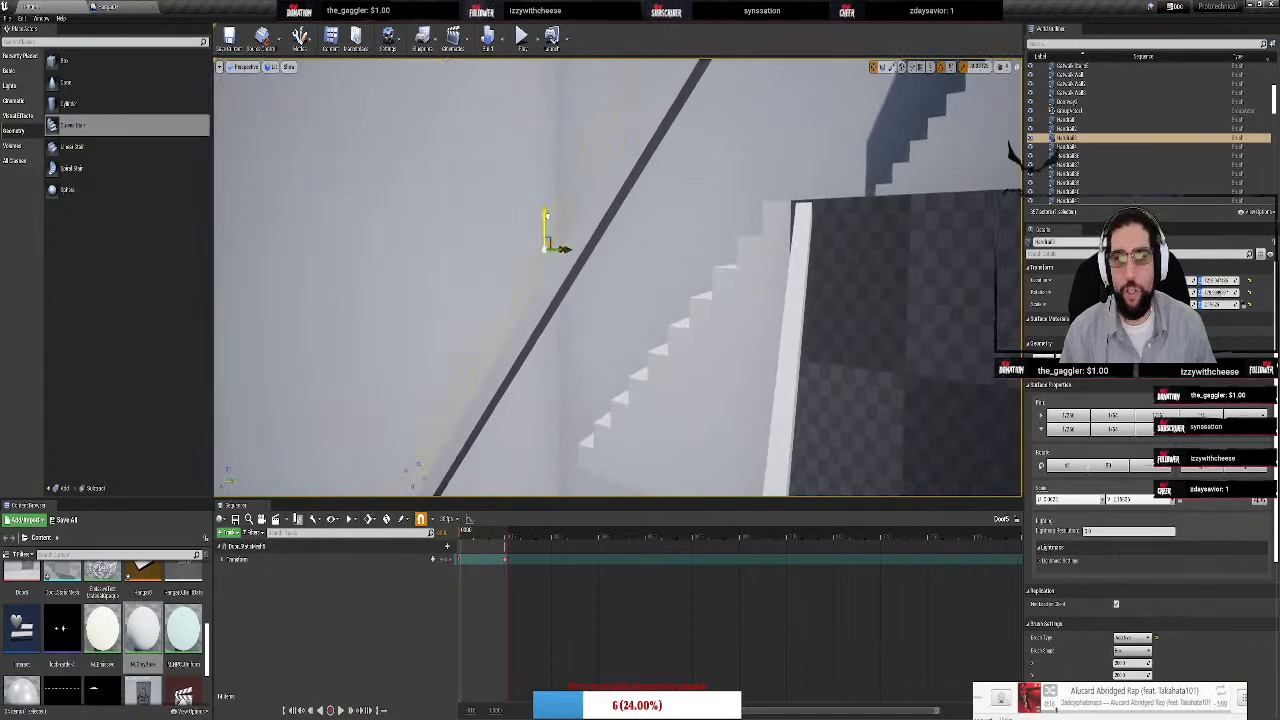
right_drag(564, 135, 761, 161)
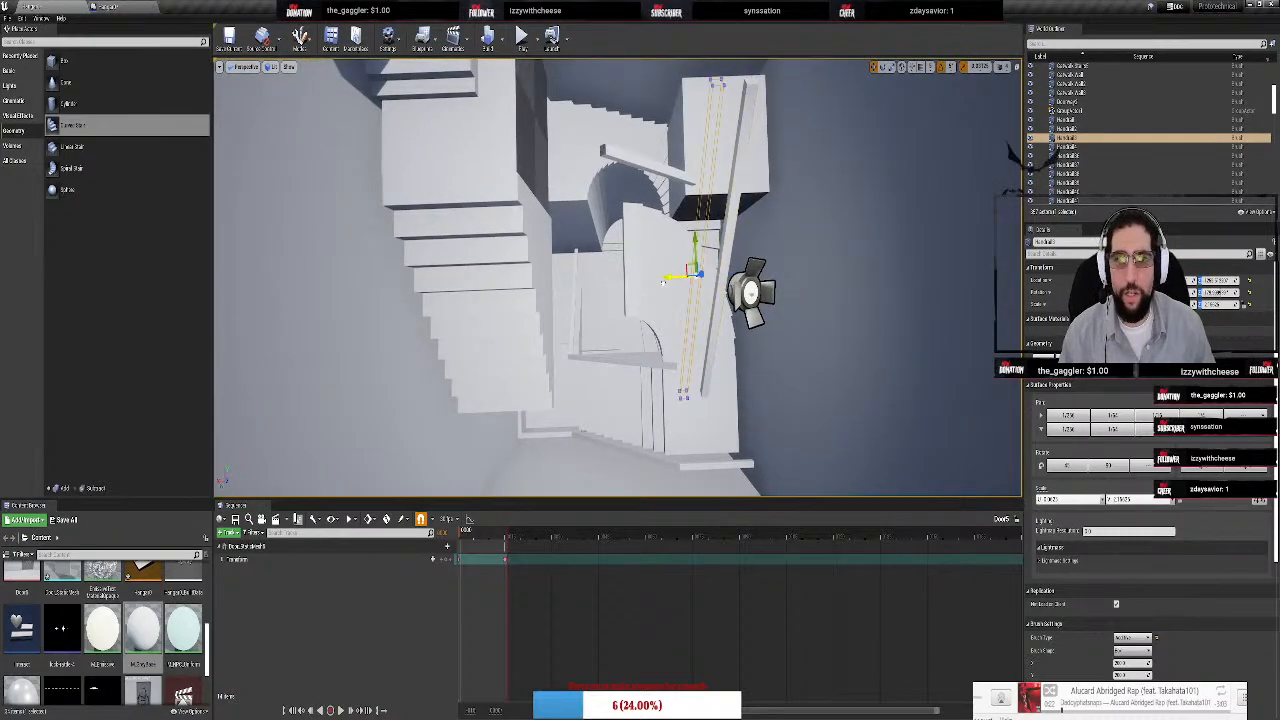
drag(662, 283, 481, 279)
mouse_move(578, 182)
right_down()
mouse_move(640, 185)
mouse_move(650, 130)
mouse_move(700, 150)
mouse_move(580, 174)
right_up()
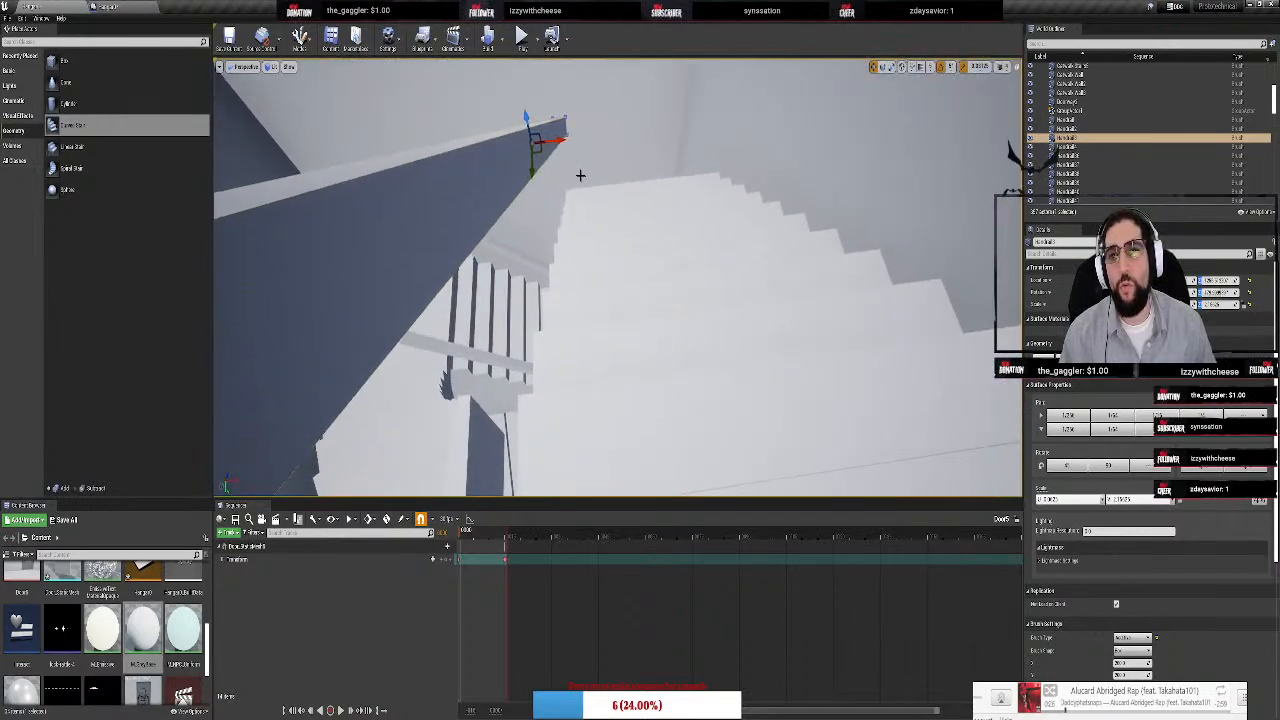
drag(550, 142, 531, 142)
Fine-tune the long handrail's height and sideways offset so it runs parallel above the straight flight's inner edge
right_drag(531, 142, 620, 160)
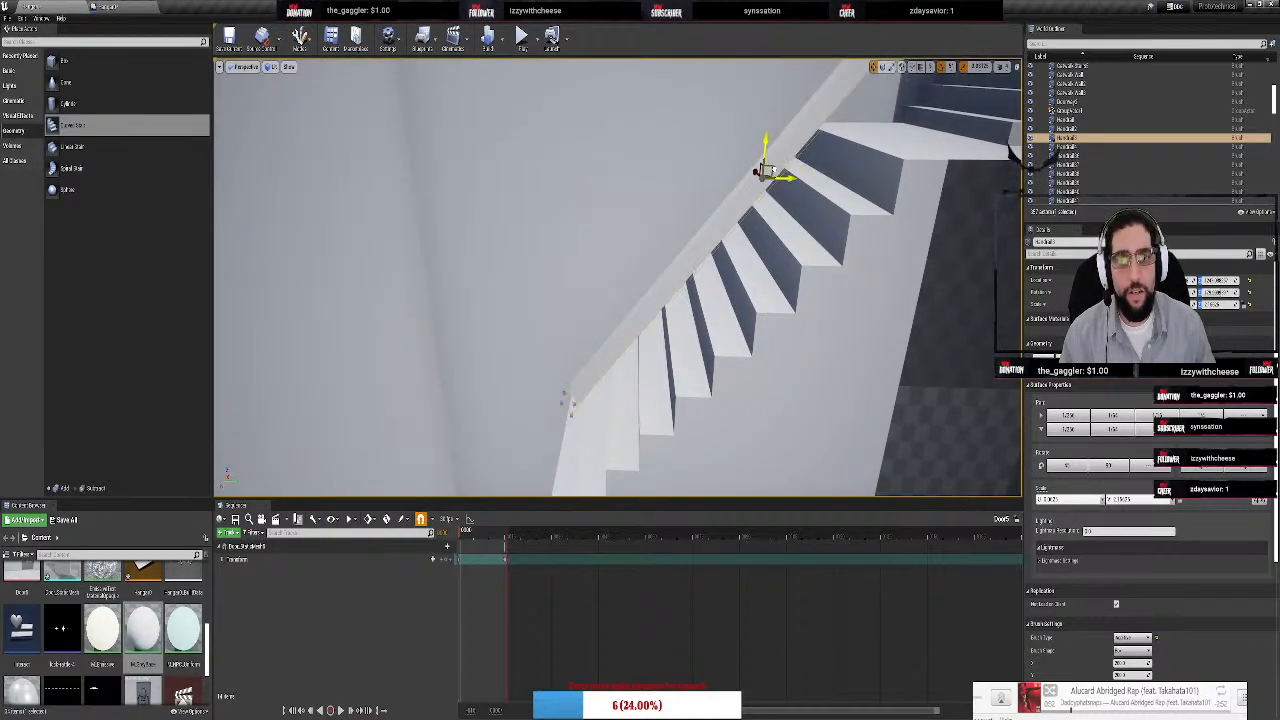
drag(726, 222, 712, 252)
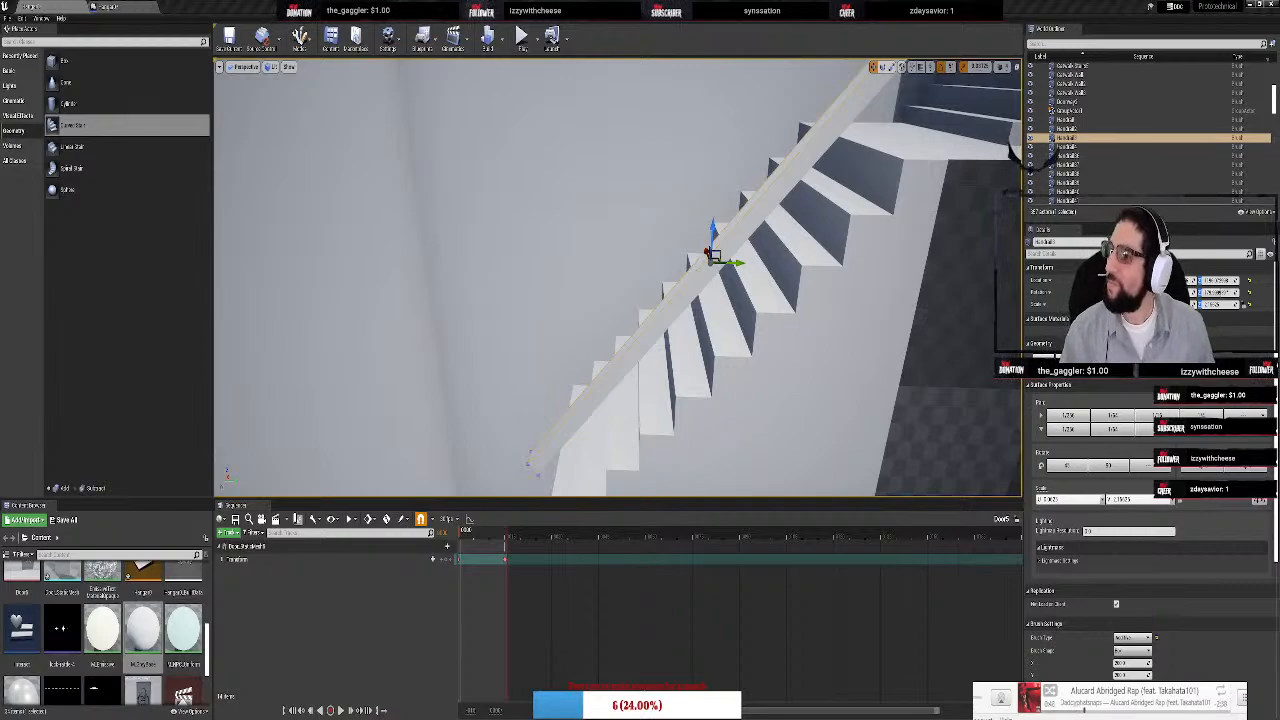
right_drag(679, 204, 626, 135)
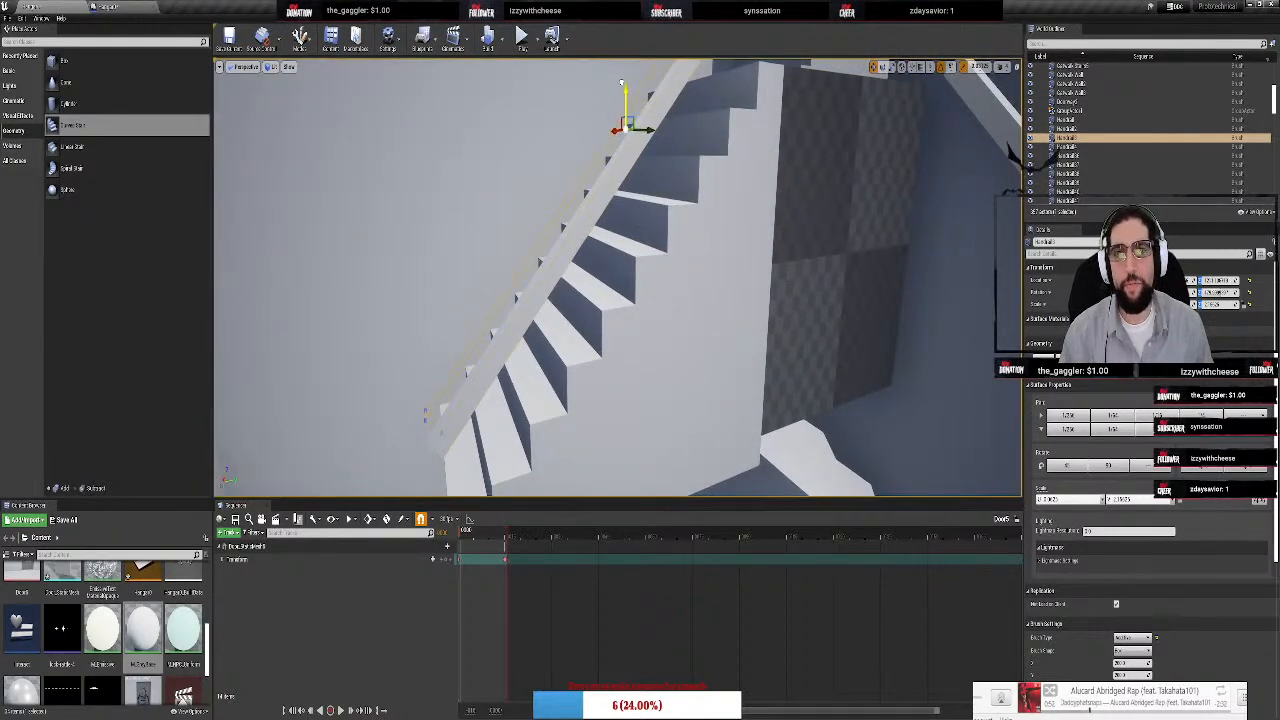
drag(622, 76, 622, 74)
drag(632, 130, 606, 139)
right_drag(606, 139, 602, 188)
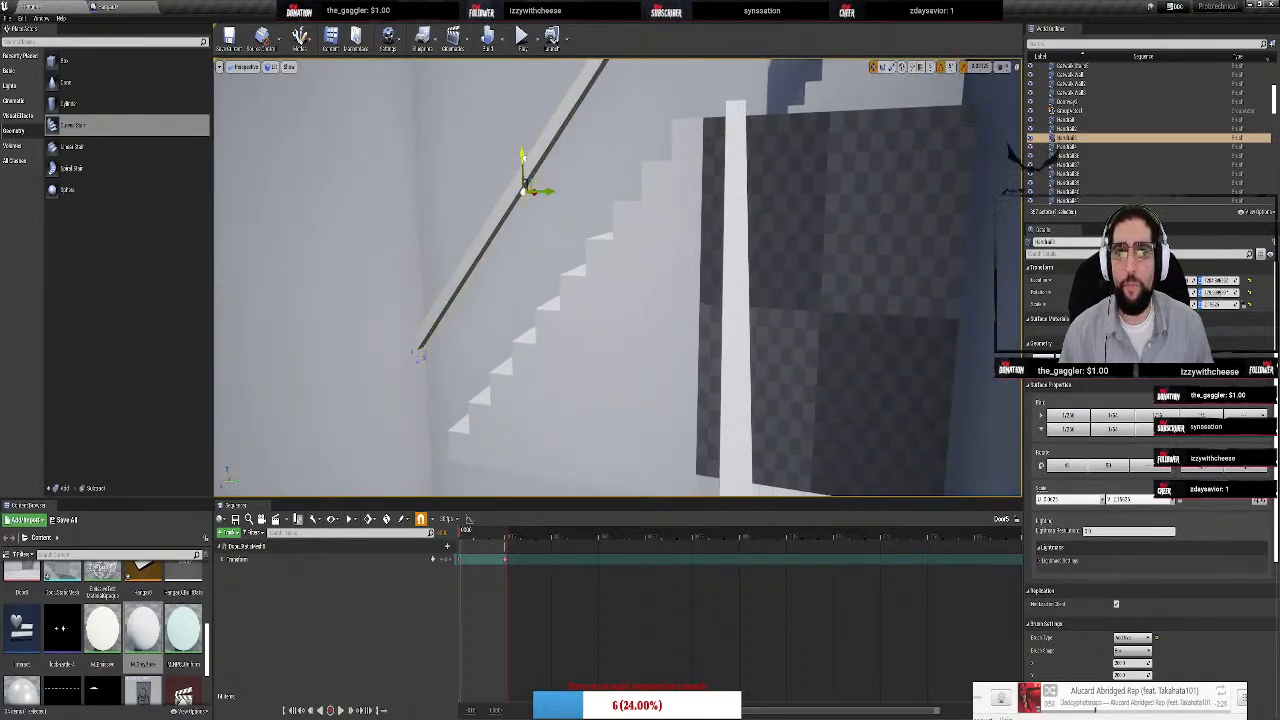
drag(523, 166, 540, 176)
right_drag(654, 203, 620, 175)
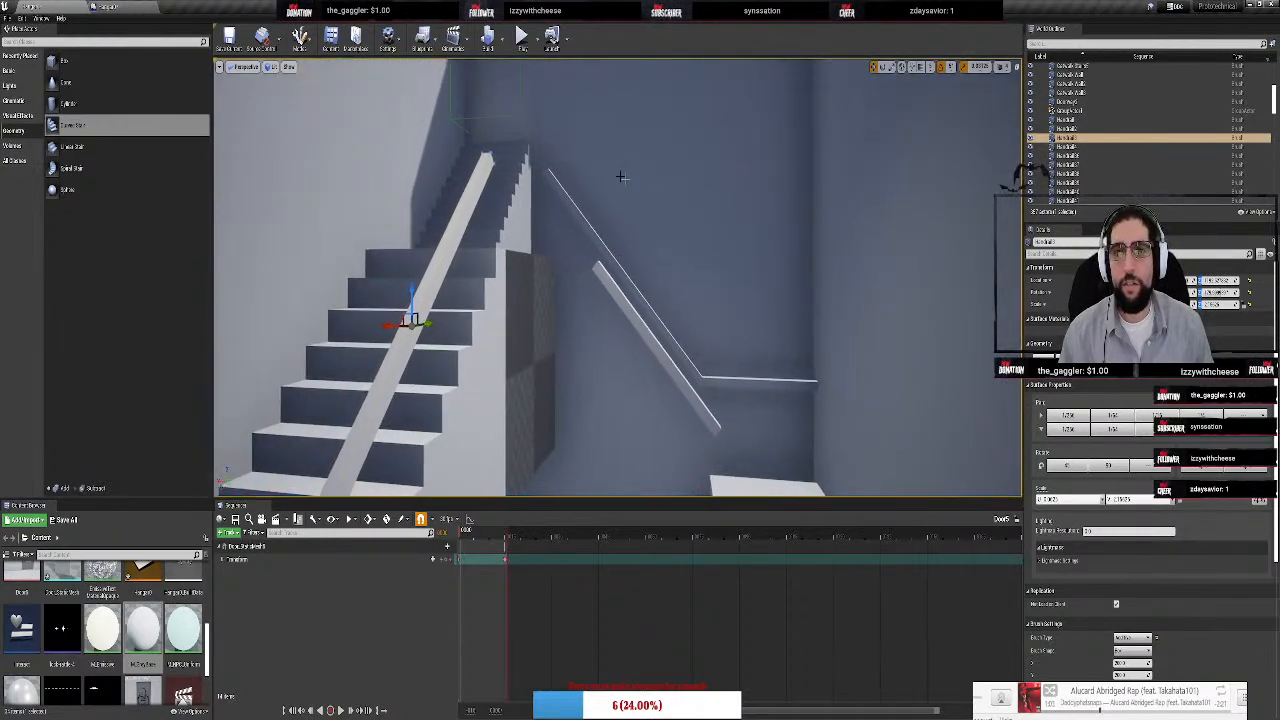
Rotate the sloped wall handrail roughly a quarter turn and move it across toward the relocated straight flight
click(556, 184)
right_drag(685, 275, 720, 220)
key(e)
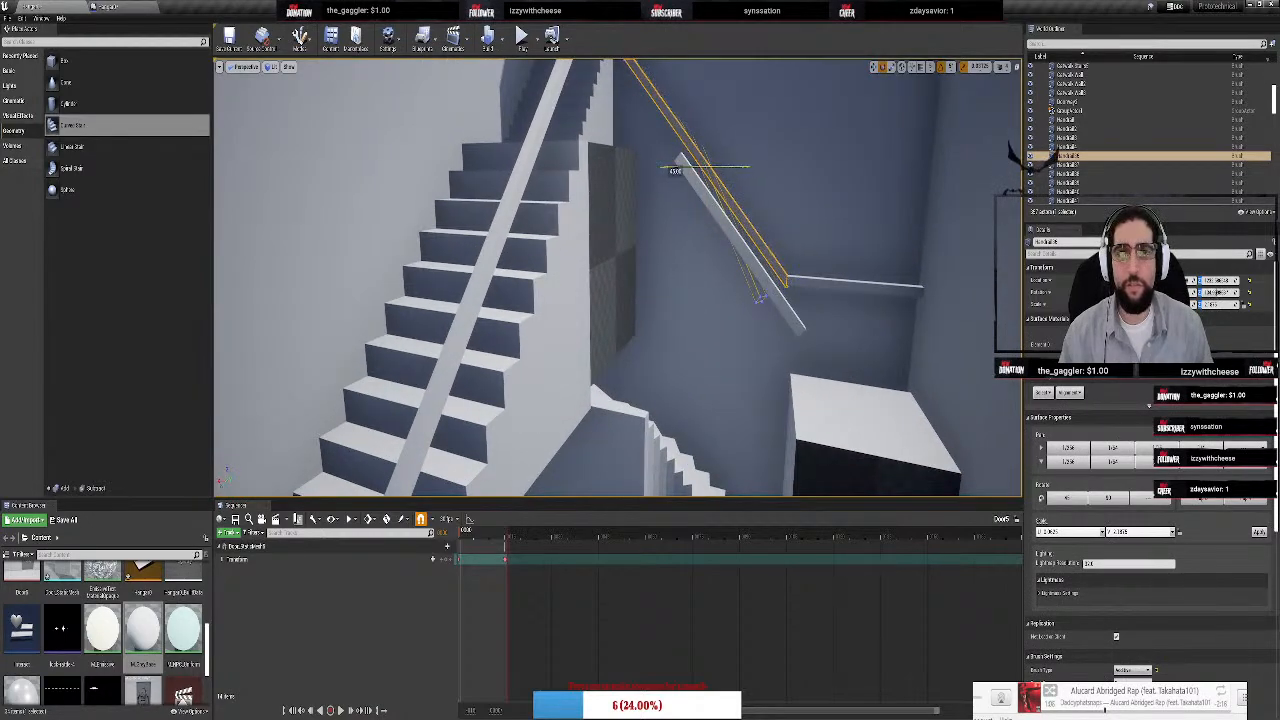
key(w)
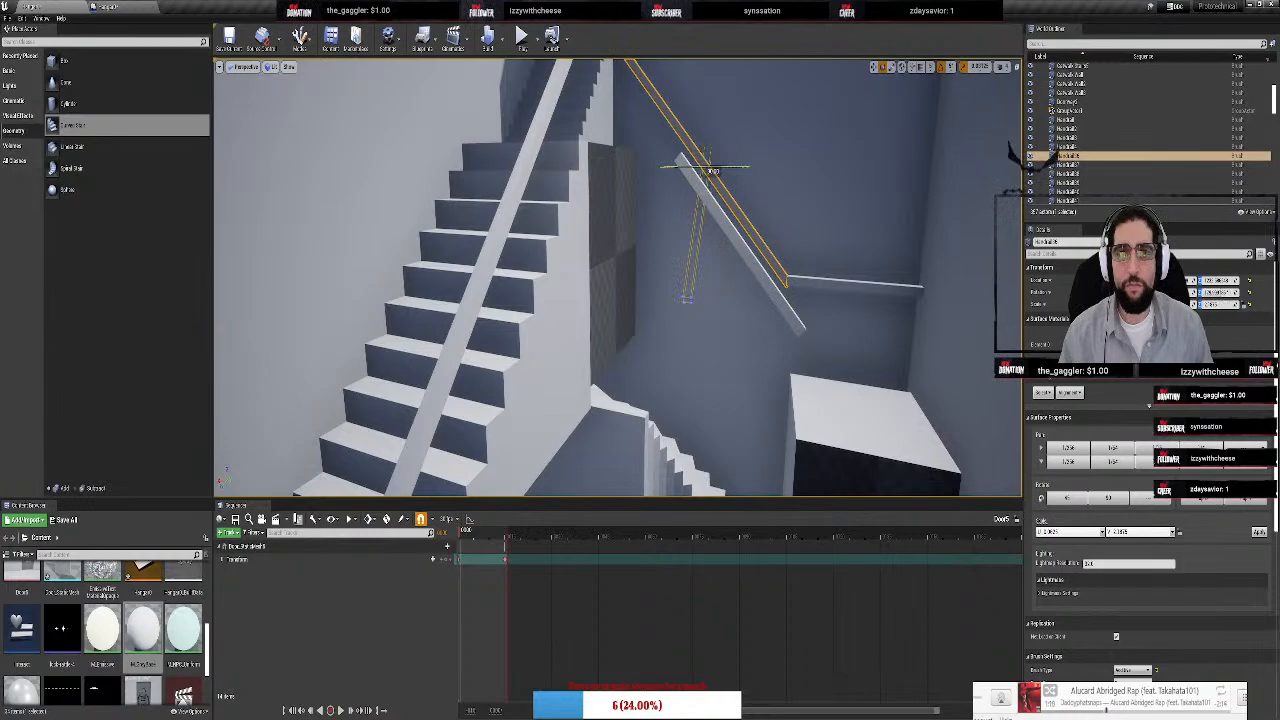
click(712, 170)
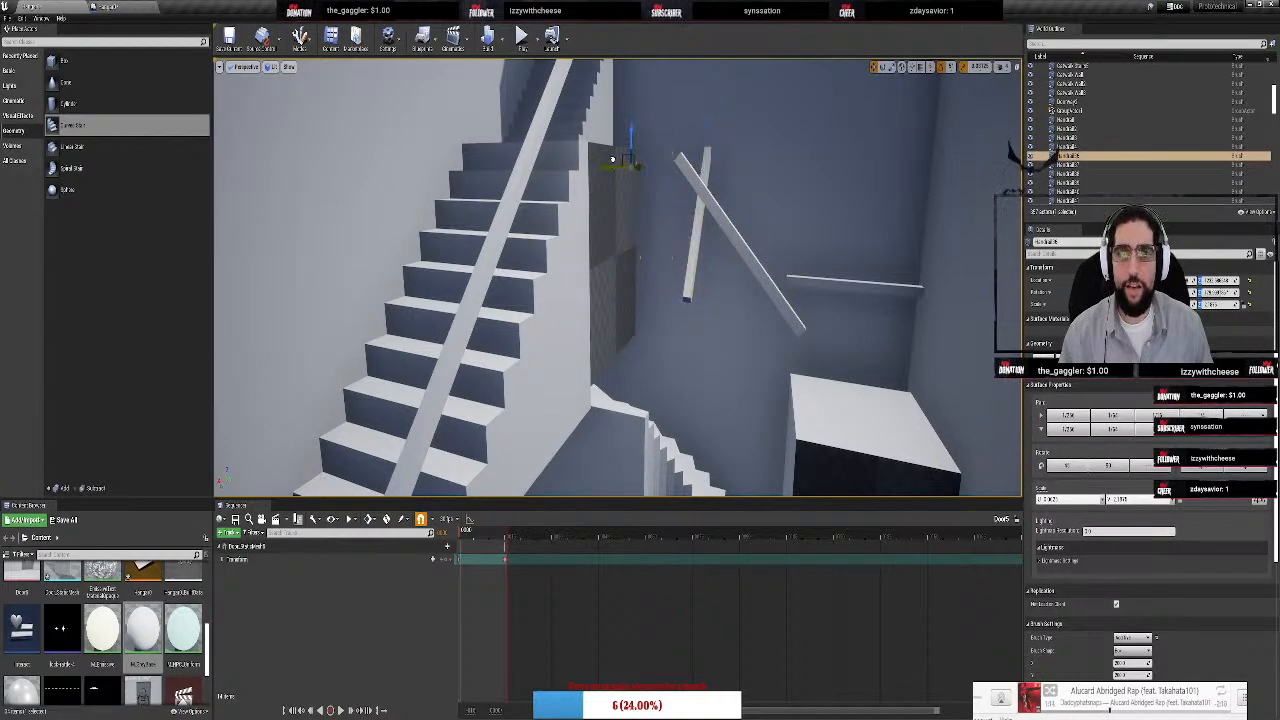
mouse_move(609, 159)
mouse_down()
mouse_move(636, 168)
mouse_move(419, 156)
mouse_up()
Position the rotated wall handrail along the straight flight's wall side and match its height to the inner handrail
right_drag(460, 200, 330, 110)
right_drag(640, 280, 600, 470)
key(d)
right_drag(560, 312, 442, 312)
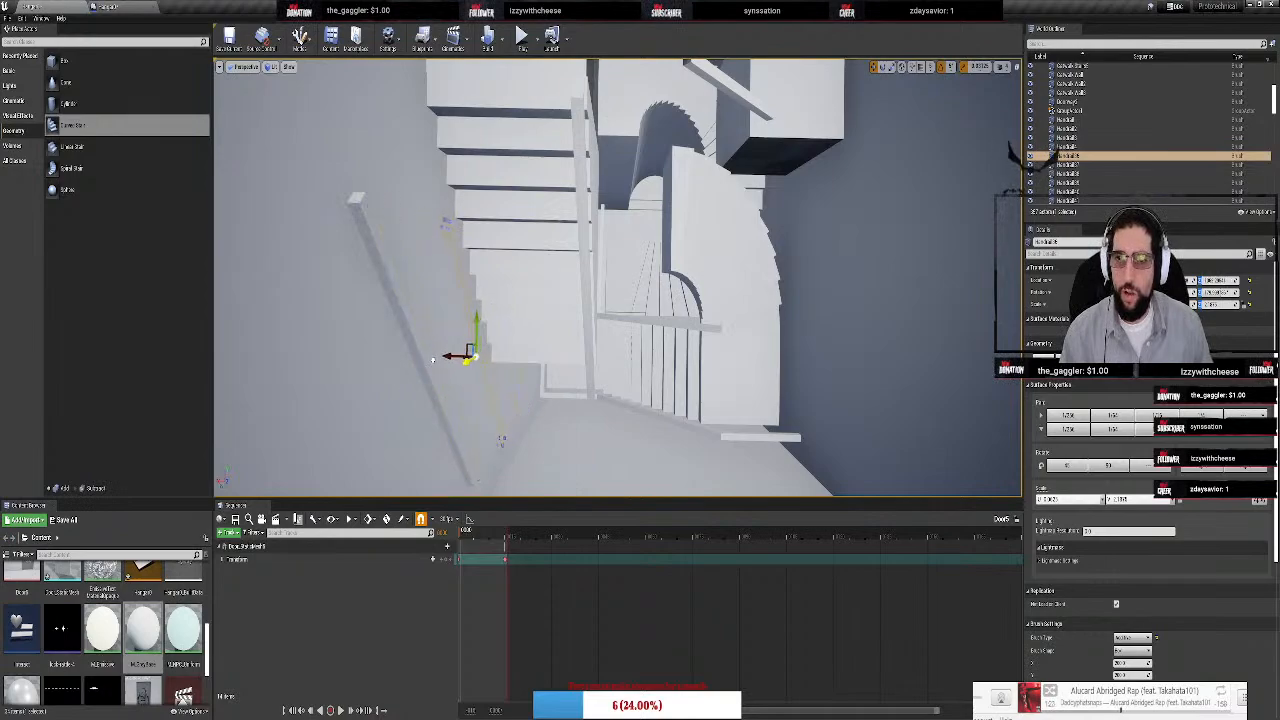
drag(425, 368, 436, 365)
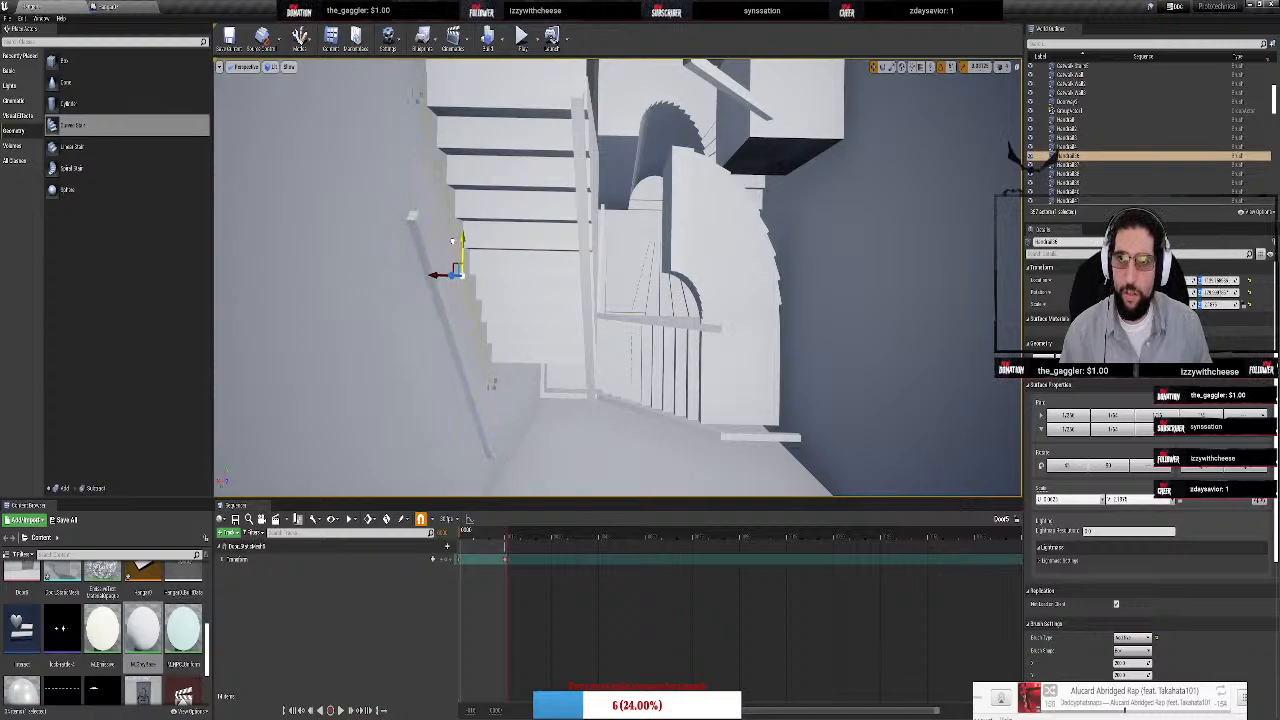
right_drag(449, 252, 632, 318)
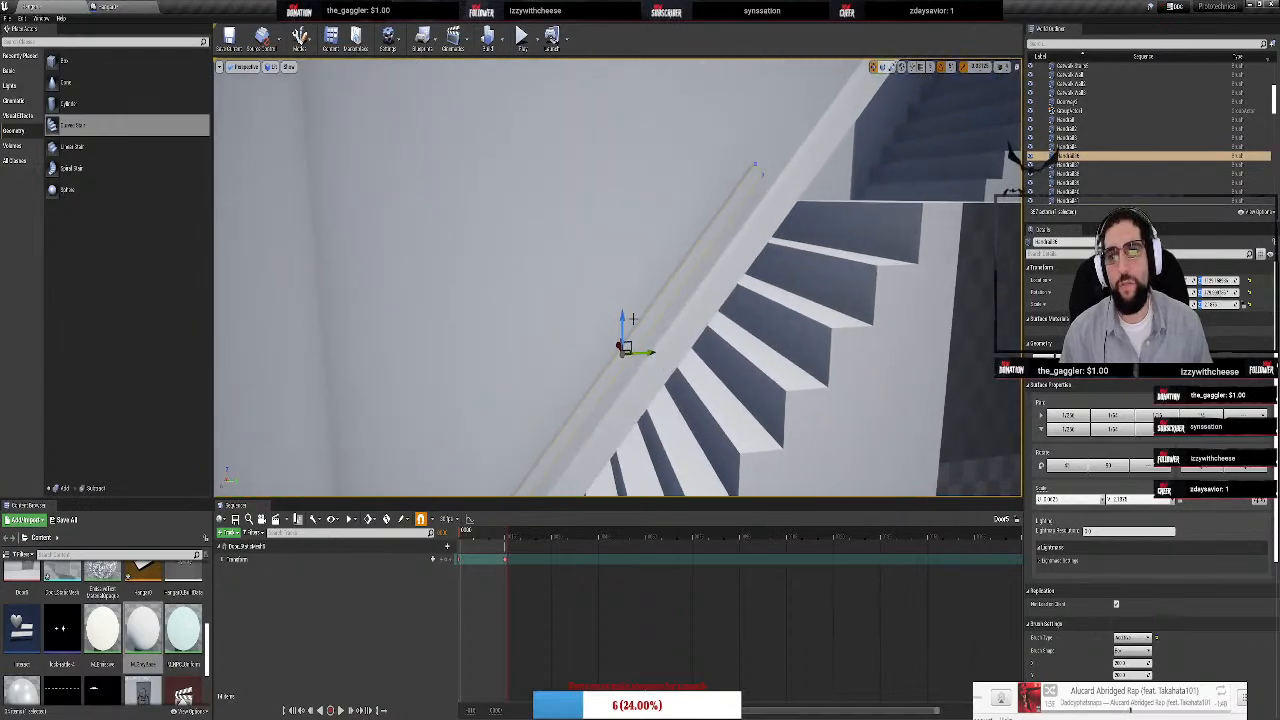
right_drag(607, 269, 601, 275)
right_drag(618, 276, 618, 276)
right_drag(720, 220, 720, 220)
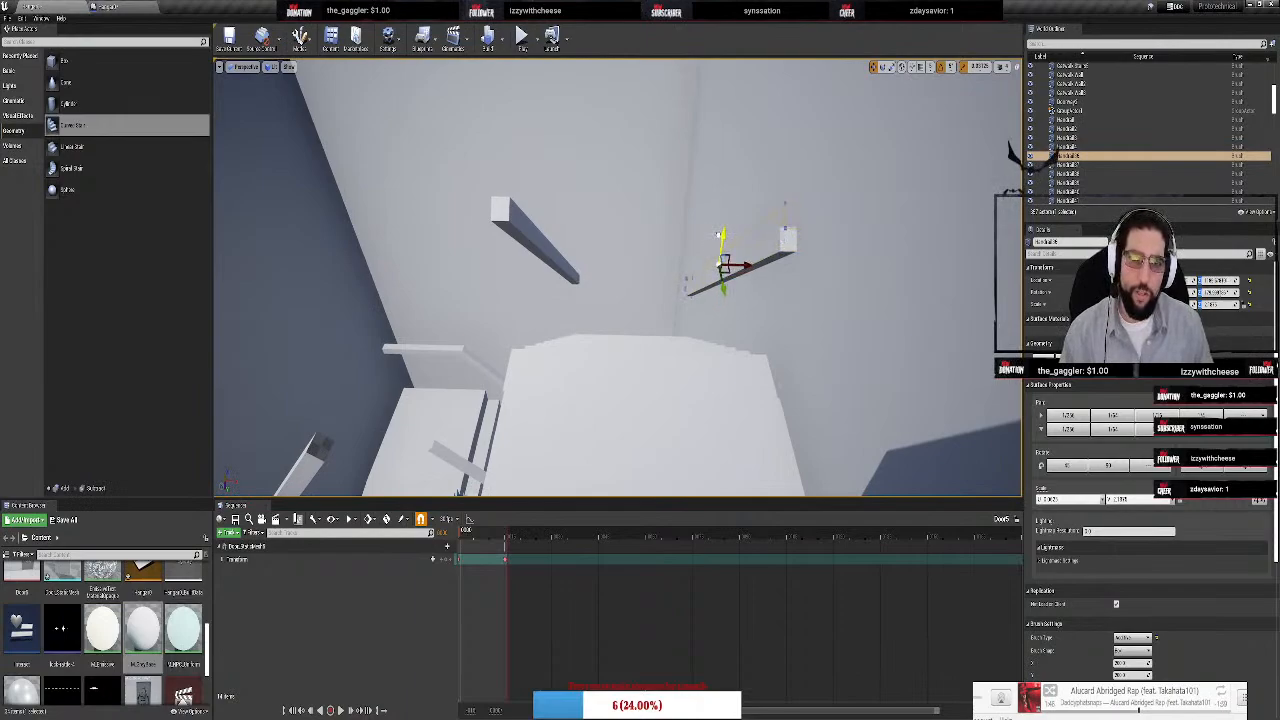
drag(719, 236, 719, 234)
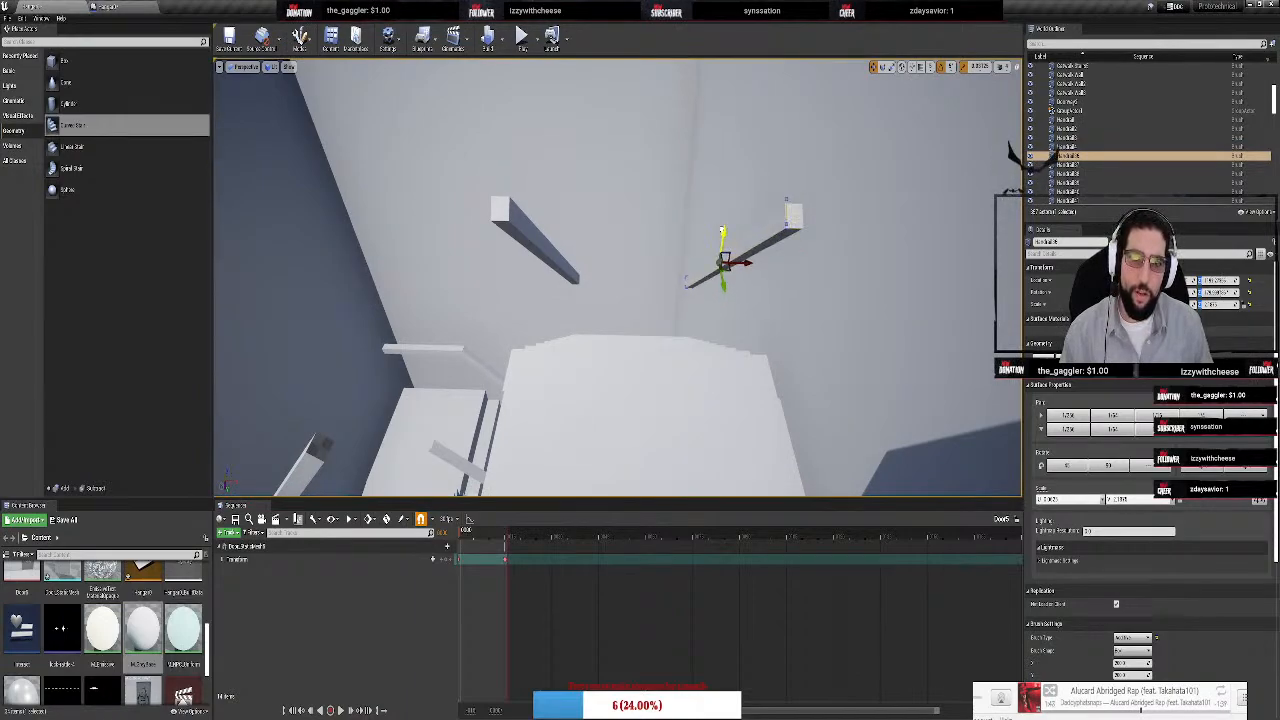
right_drag(720, 240, 720, 240)
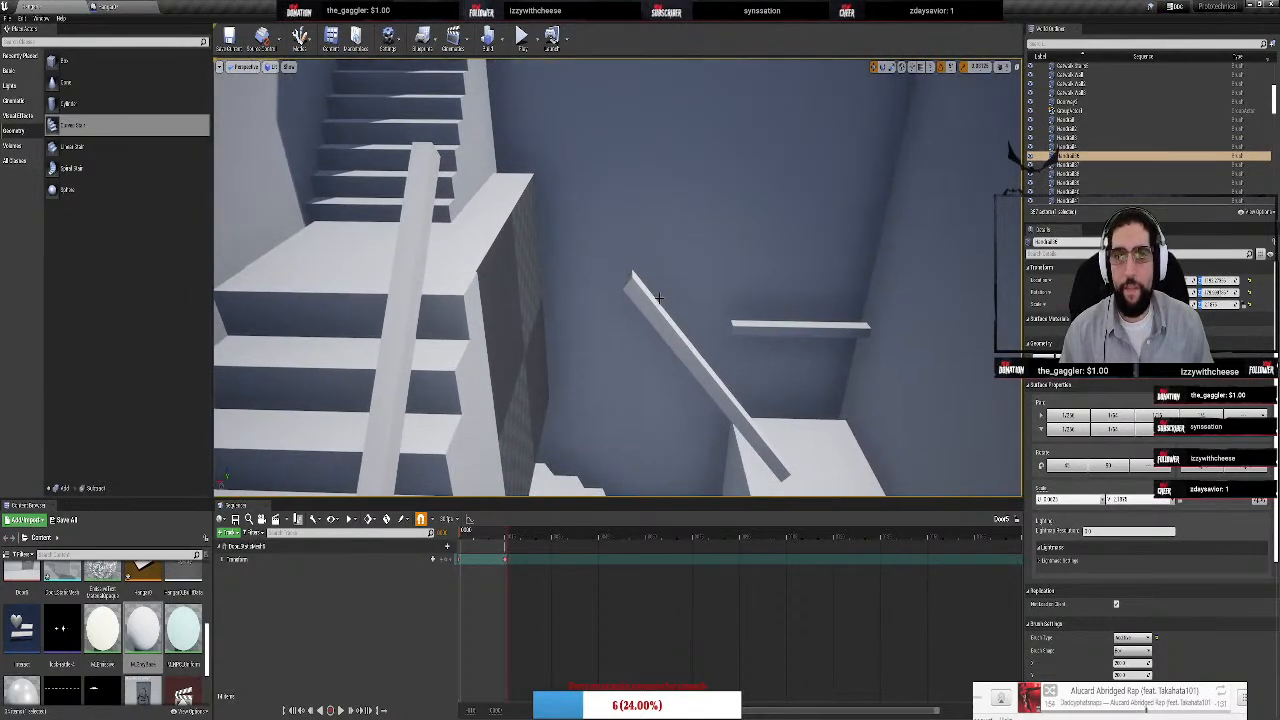
Move the short sloped handrail up to the large landing, rotate it, and line it up with the handrail along the landing's inner edge
click(645, 307)
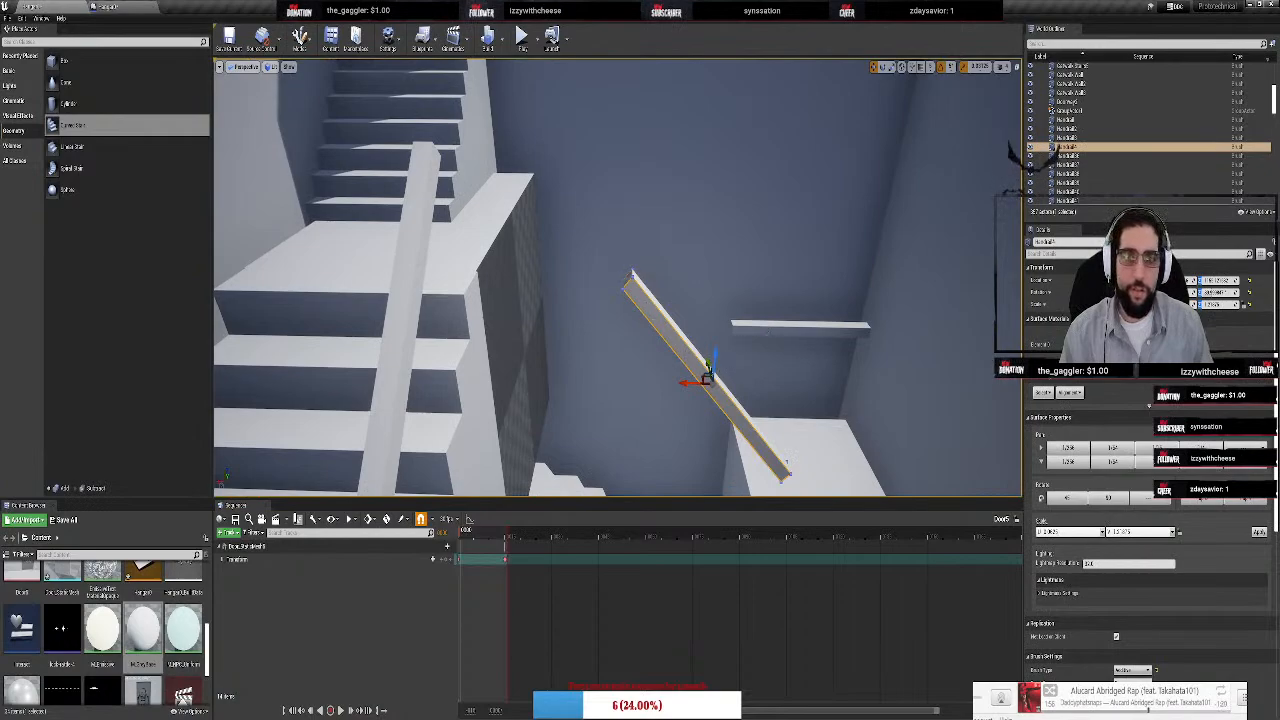
click(772, 330)
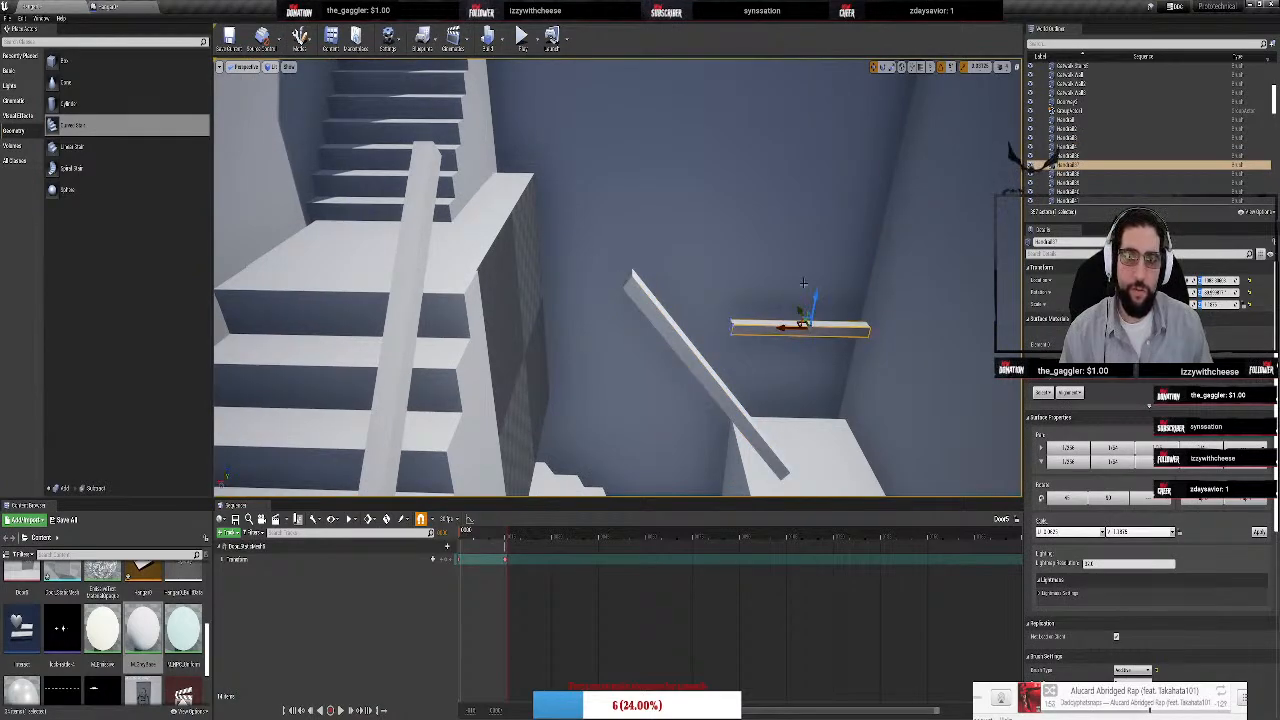
click(697, 362)
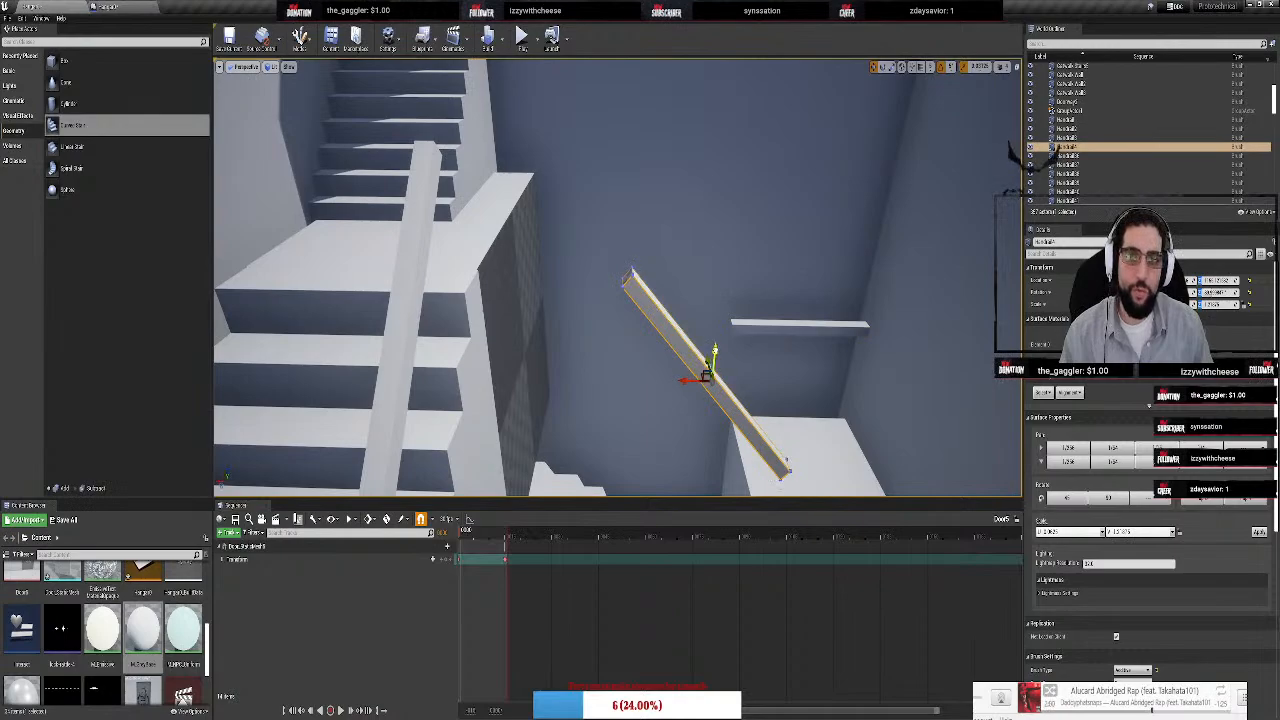
drag(714, 352, 445, 122)
key(e)
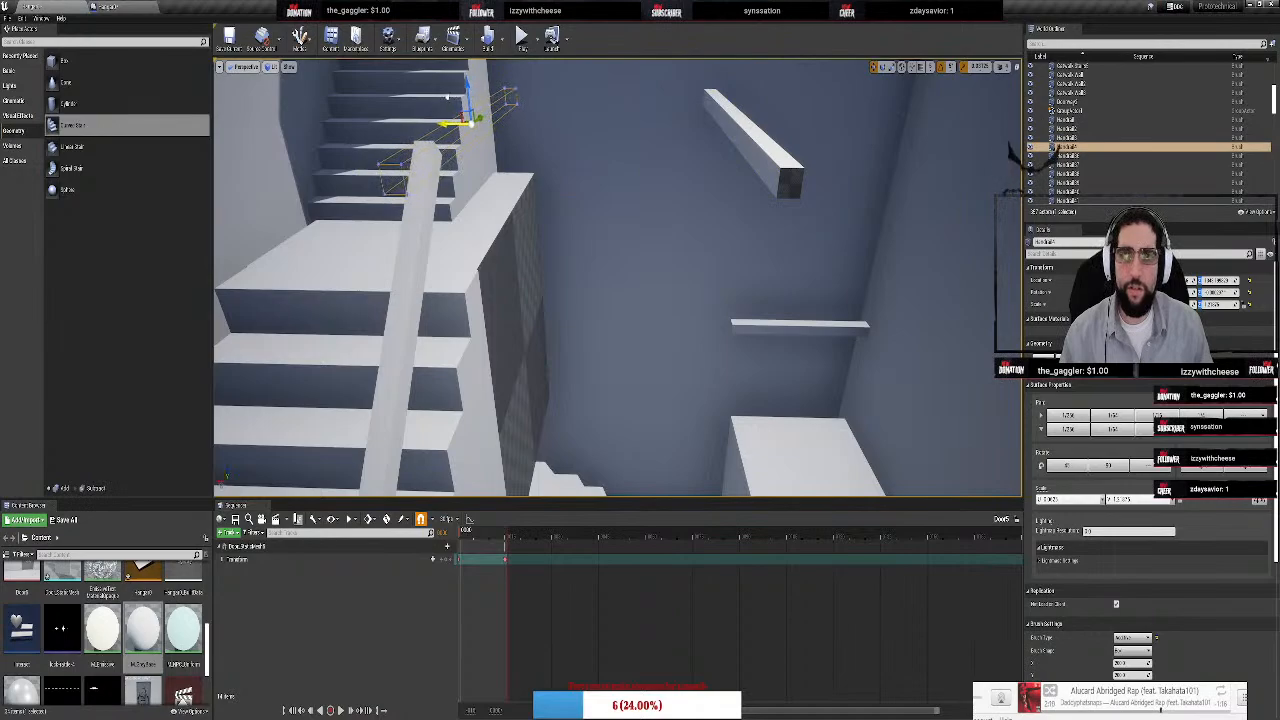
right_drag(445, 97, 529, 201)
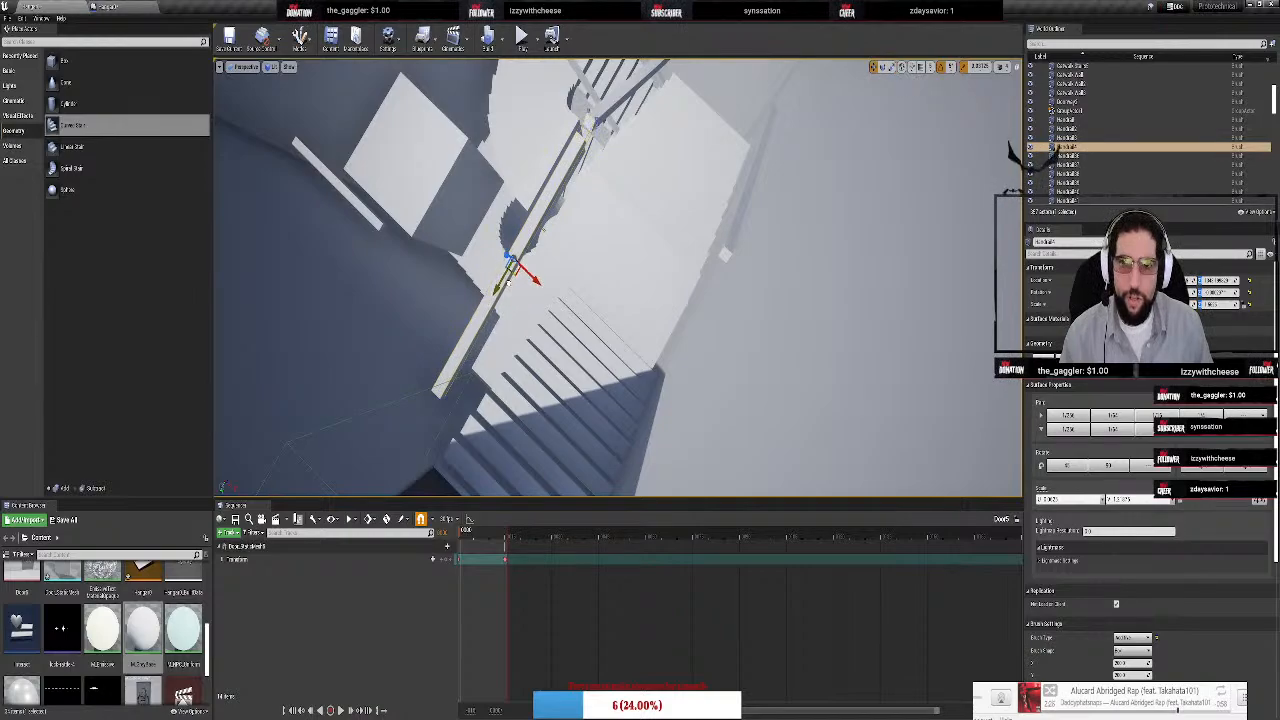
mouse_move(508, 283)
right_down()
mouse_move(508, 330)
mouse_move(560, 340)
mouse_move(620, 300)
mouse_move(660, 300)
mouse_move(560, 350)
mouse_move(560, 300)
mouse_move(580, 280)
mouse_move(510, 300)
mouse_move(490, 240)
mouse_move(515, 365)
mouse_move(600, 285)
mouse_move(585, 300)
mouse_move(454, 217)
right_up()
Apply the plain wall material to all surfaces of the two checkered stair landings
click(560, 177)
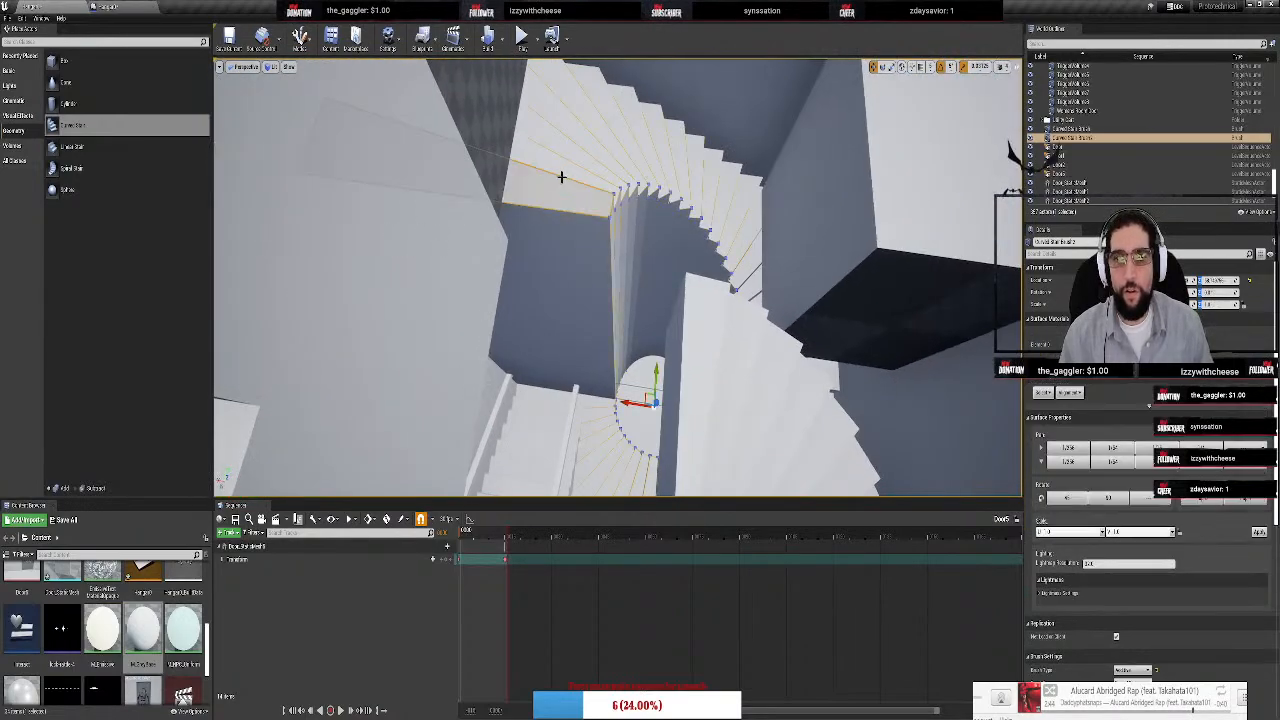
mouse_move(560, 177)
right_down()
mouse_move(560, 150)
mouse_move(565, 240)
mouse_move(610, 300)
mouse_move(610, 220)
mouse_move(600, 290)
mouse_move(630, 270)
mouse_move(630, 170)
mouse_move(640, 280)
mouse_move(615, 265)
mouse_move(600, 200)
mouse_move(620, 280)
mouse_move(640, 250)
mouse_move(660, 260)
mouse_move(640, 280)
mouse_move(720, 305)
right_up()
click(683, 208)
right_drag(683, 208, 683, 130)
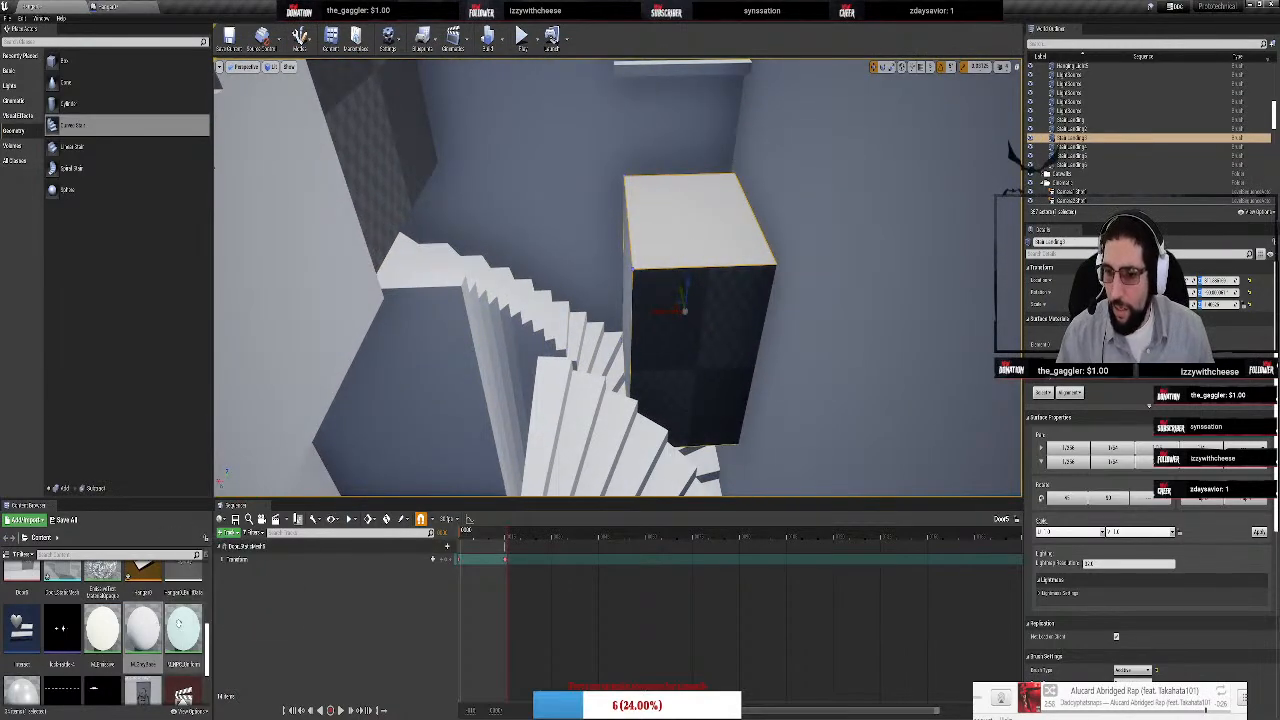
key(shift+b)
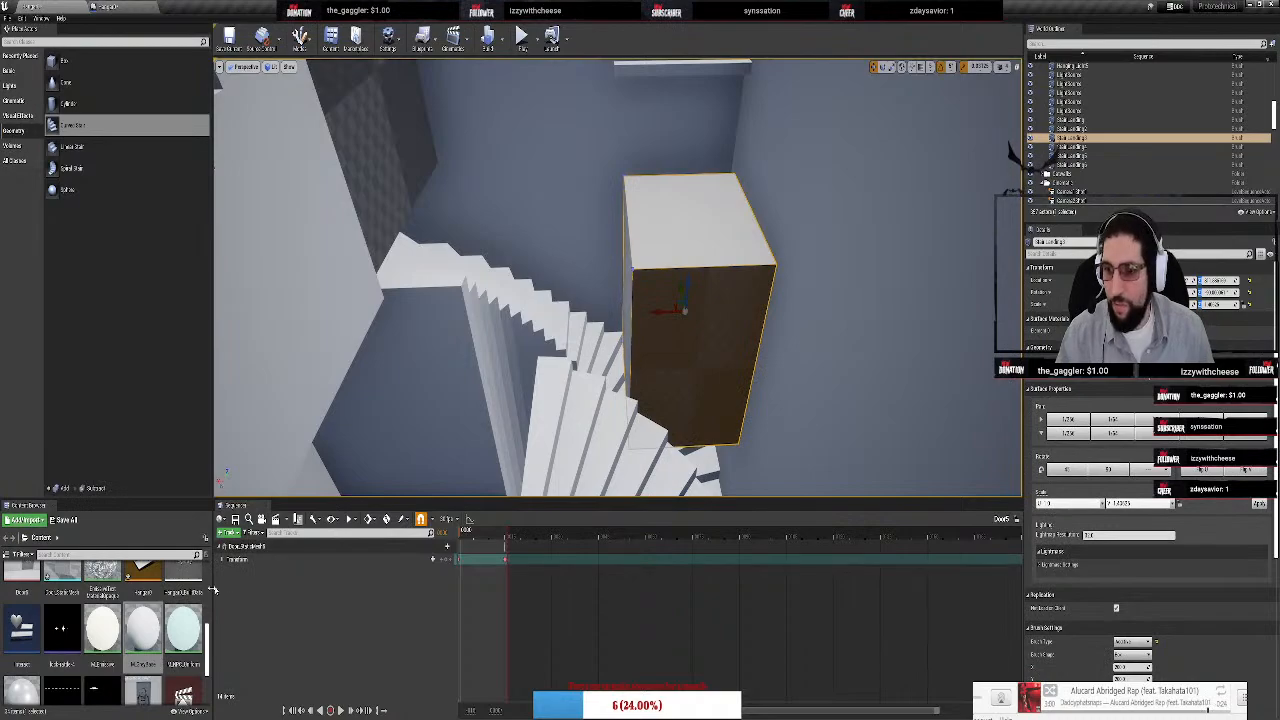
drag(143, 628, 659, 293)
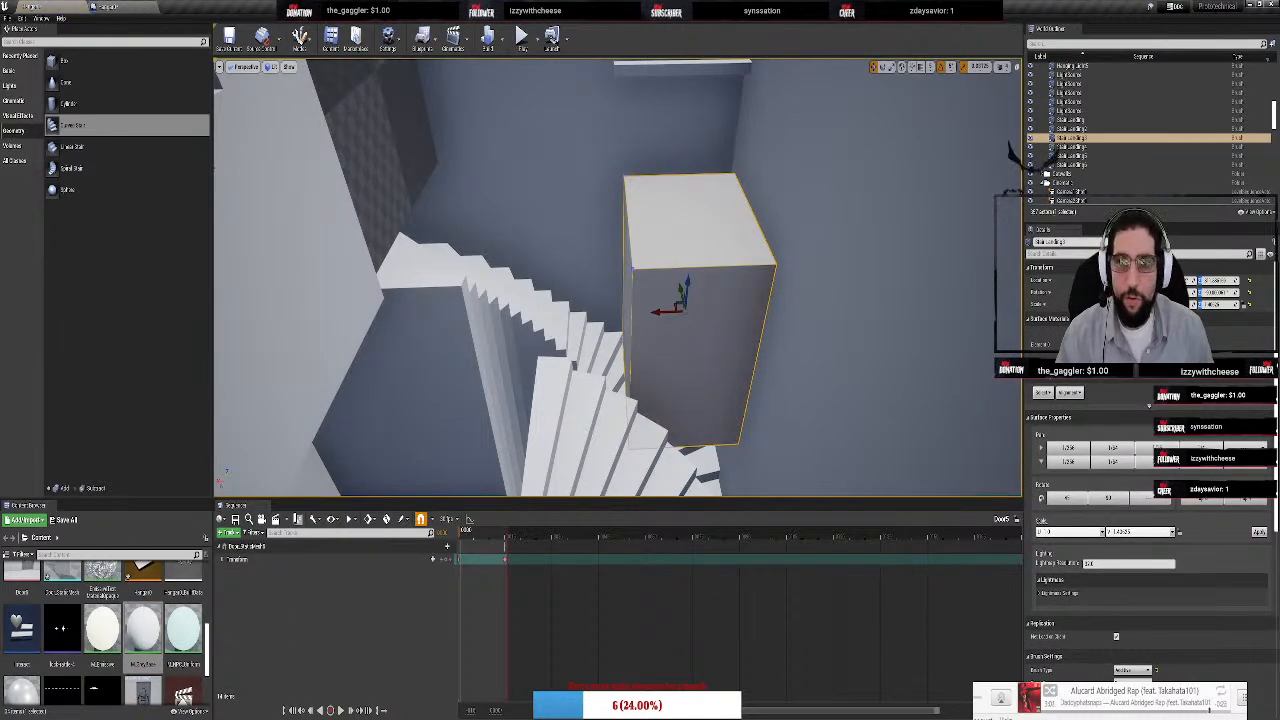
click(386, 162)
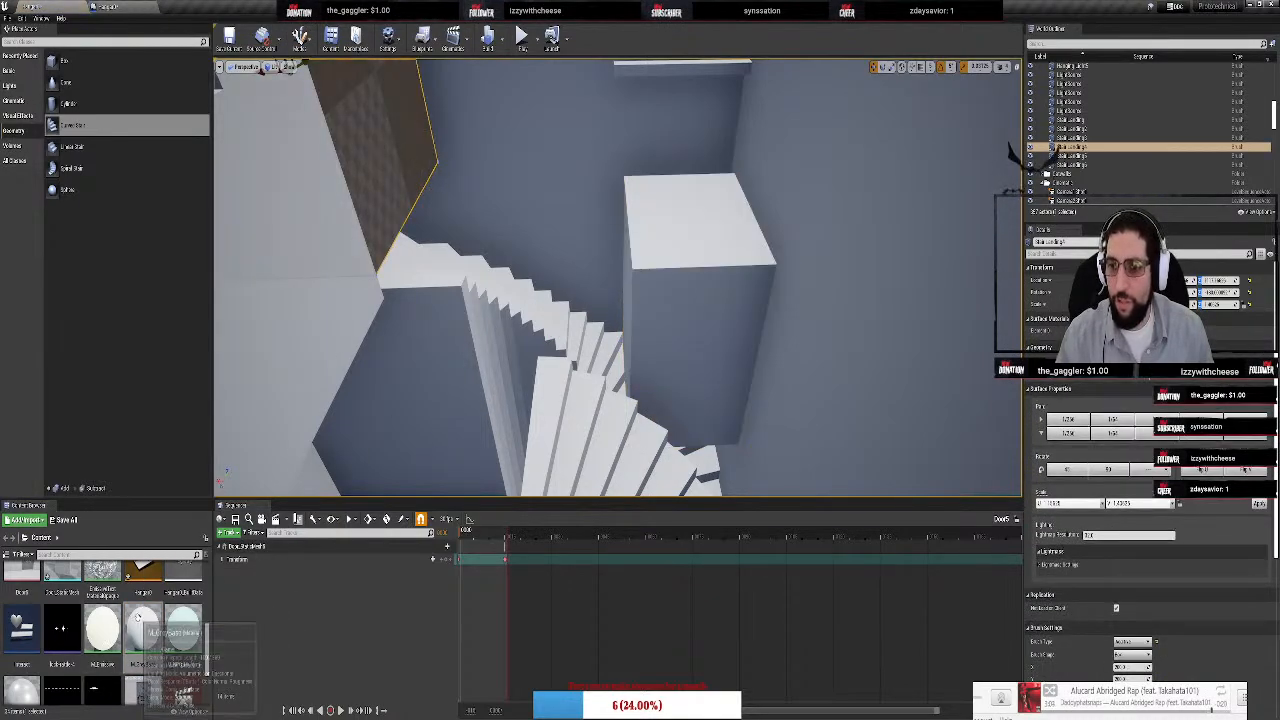
drag(138, 617, 391, 92)
Nudge the landing beside the curved stairs slightly toward the central well and save the map
mouse_move(480, 214)
right_down()
mouse_move(480, 330)
mouse_move(600, 280)
mouse_move(500, 246)
right_up()
click(481, 246)
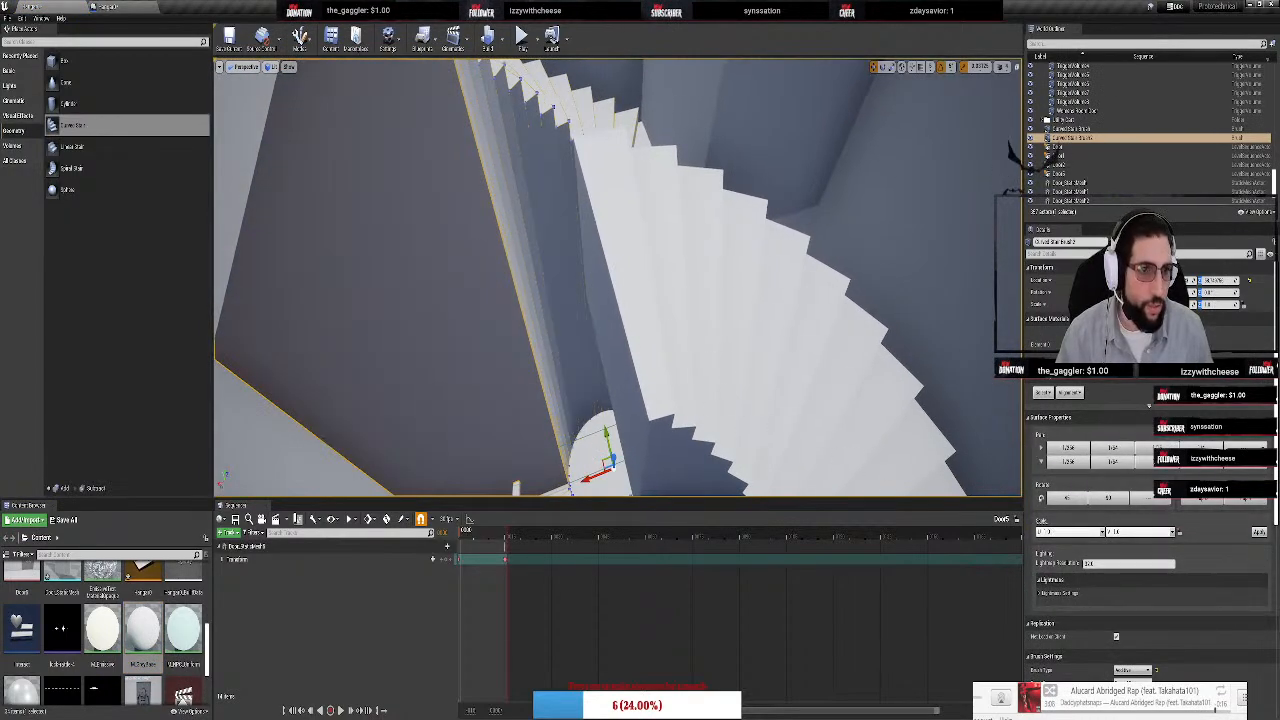
right_drag(778, 375, 680, 300)
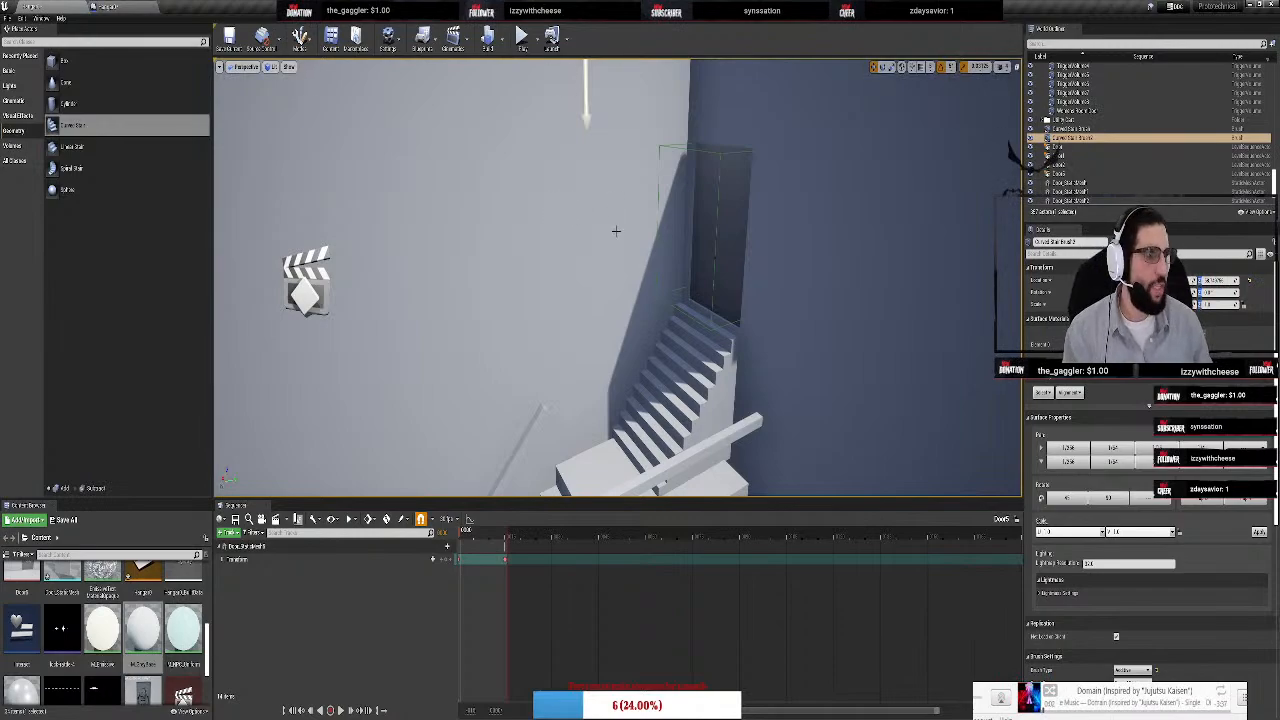
key(w)
right_drag(548, 234, 690, 171)
key(s)
click(626, 194)
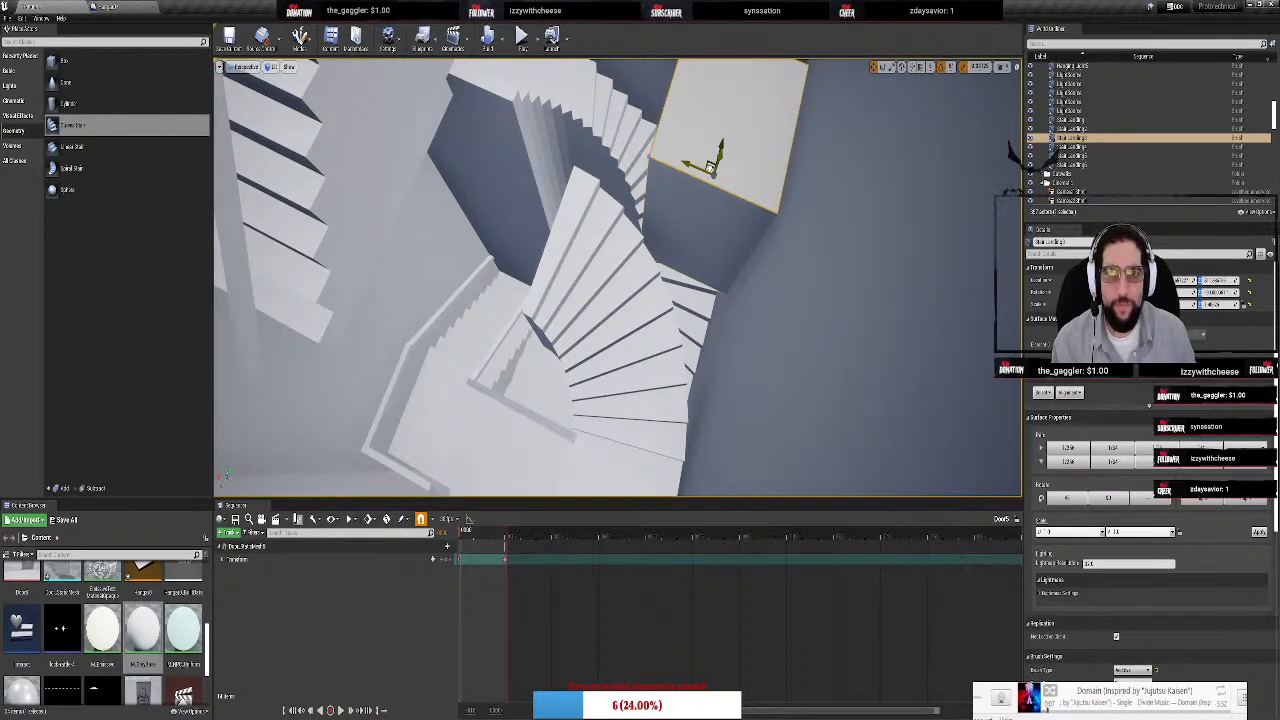
key(ctrl+s)
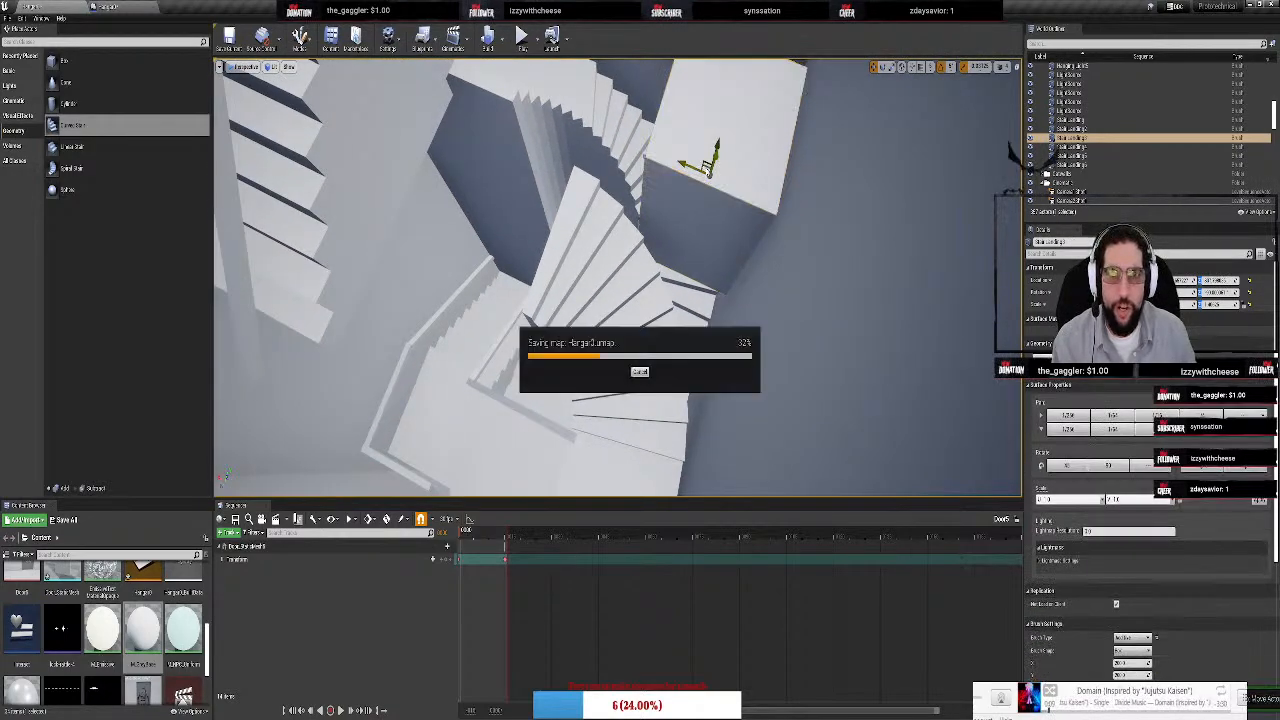
Shift the small square landing toward the foot of the straight flight in the stairwell corner
right_drag(708, 172, 900, 200)
right_drag(545, 234, 560, 230)
middle_drag(520, 262, 868, 226)
right_drag(866, 220, 930, 255)
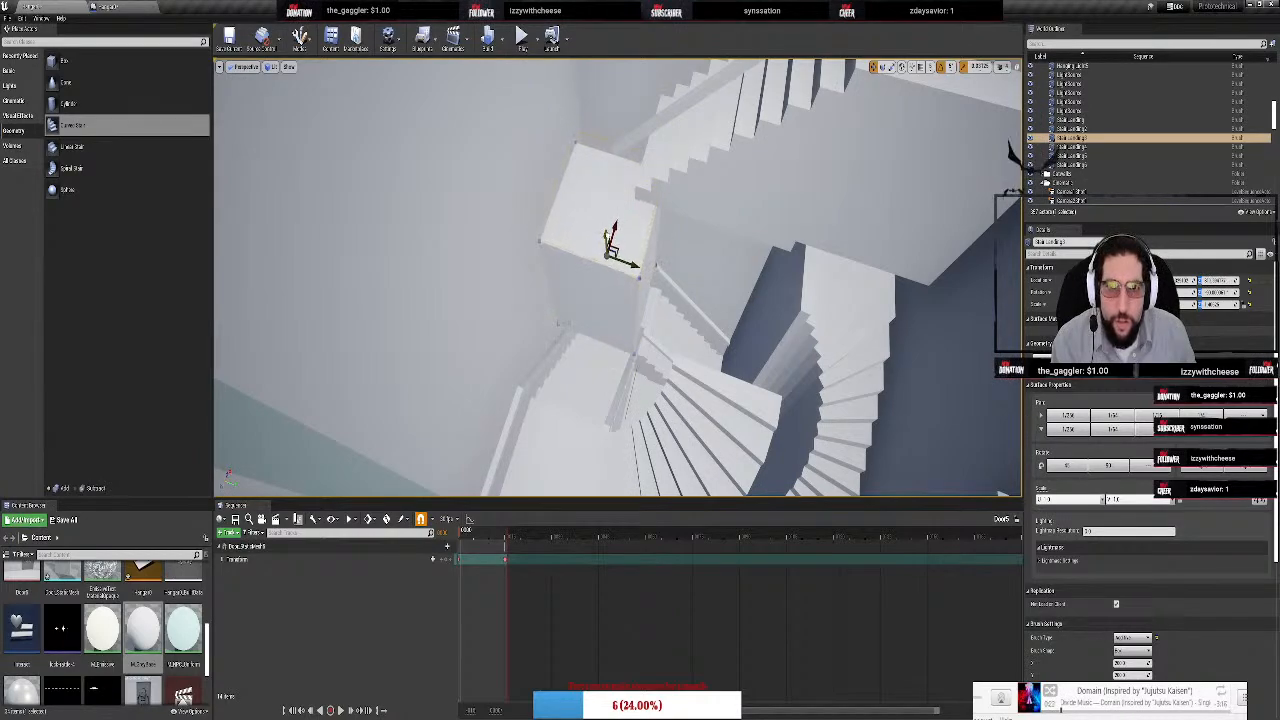
right_drag(930, 255, 870, 290)
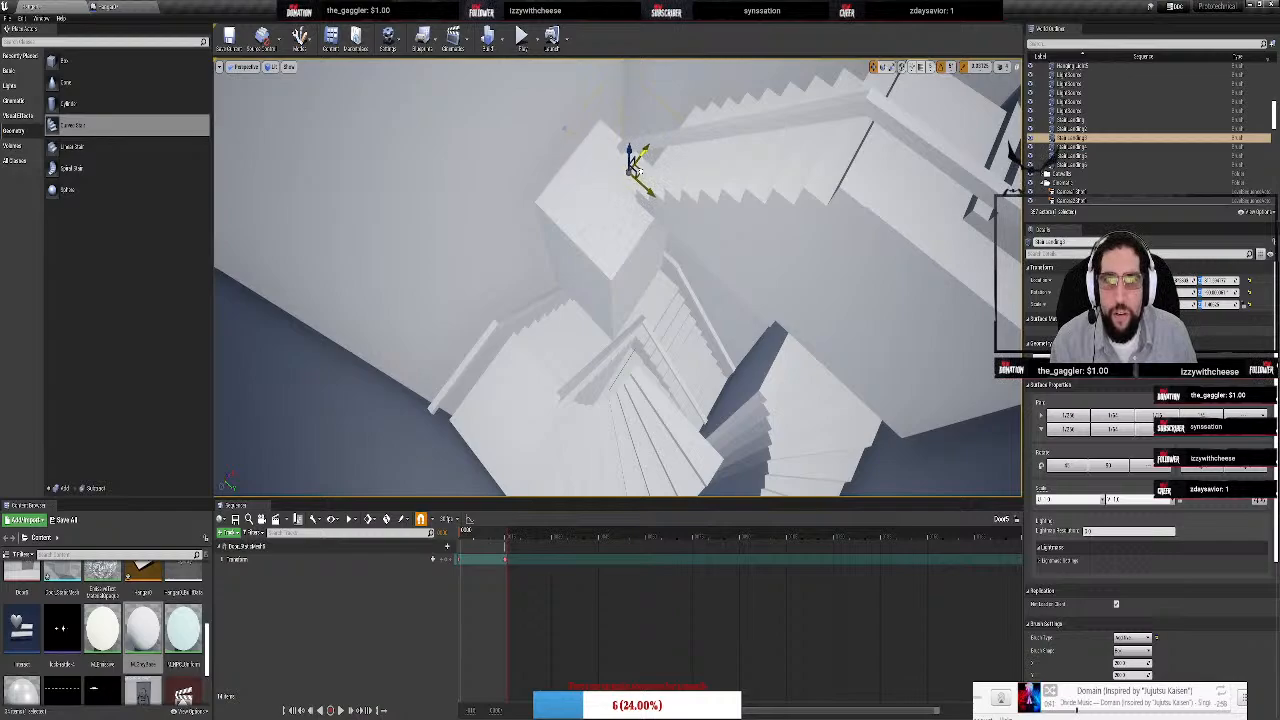
drag(636, 168, 636, 165)
right_drag(636, 165, 690, 95)
Scale the small landing slightly and nudge it so its front edge lines up with the straight flight's side
key(w)
mouse_move(592, 360)
right_down()
mouse_move(540, 400)
mouse_move(640, 350)
mouse_move(592, 360)
right_up()
key(s)
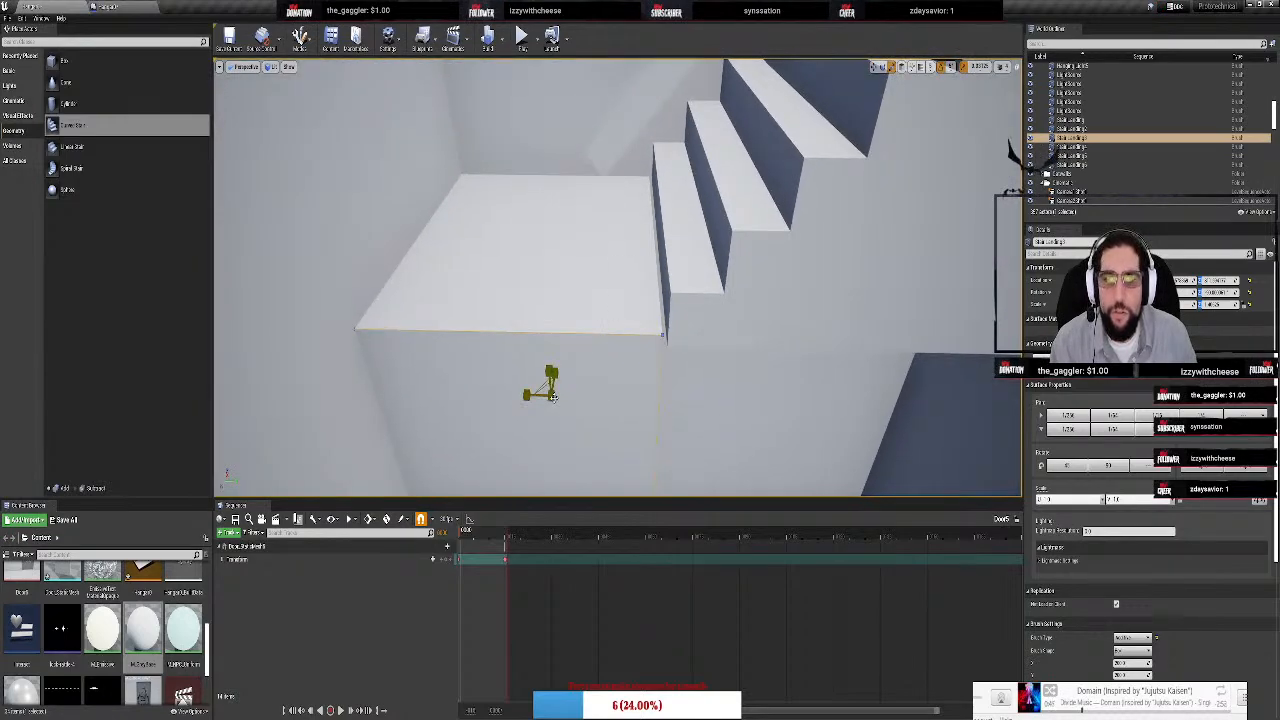
drag(551, 395, 555, 398)
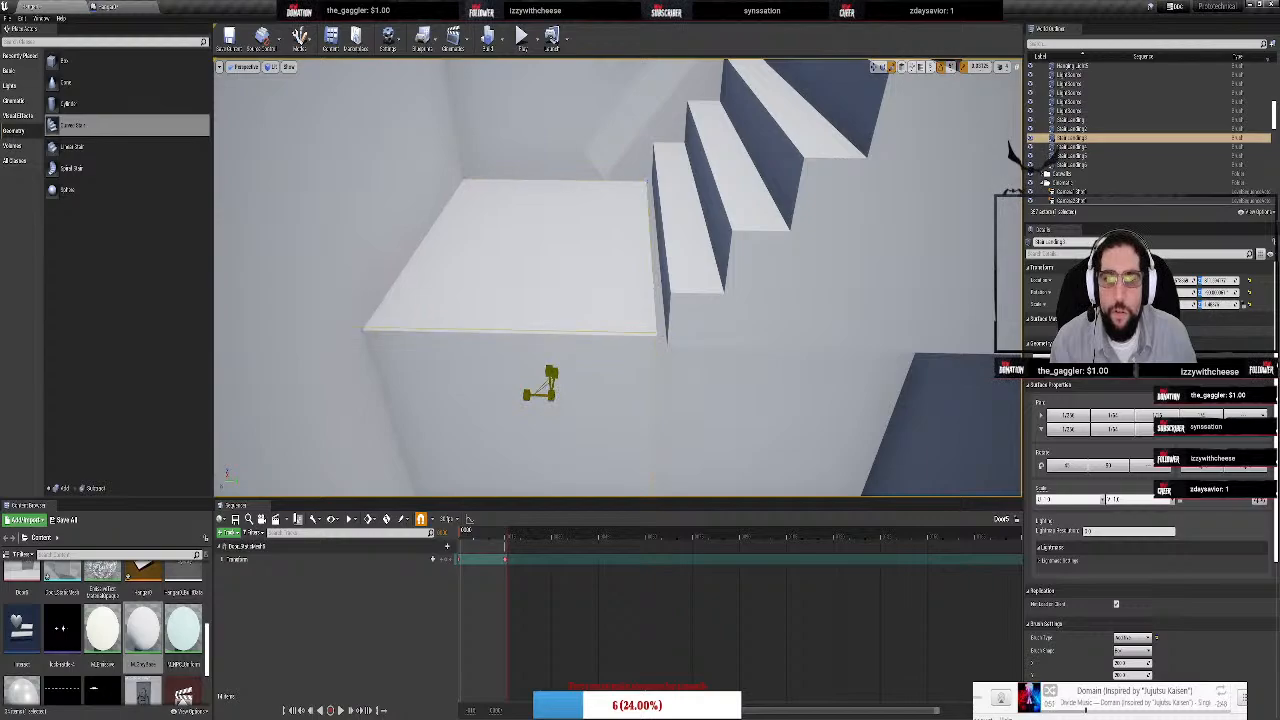
drag(551, 395, 553, 397)
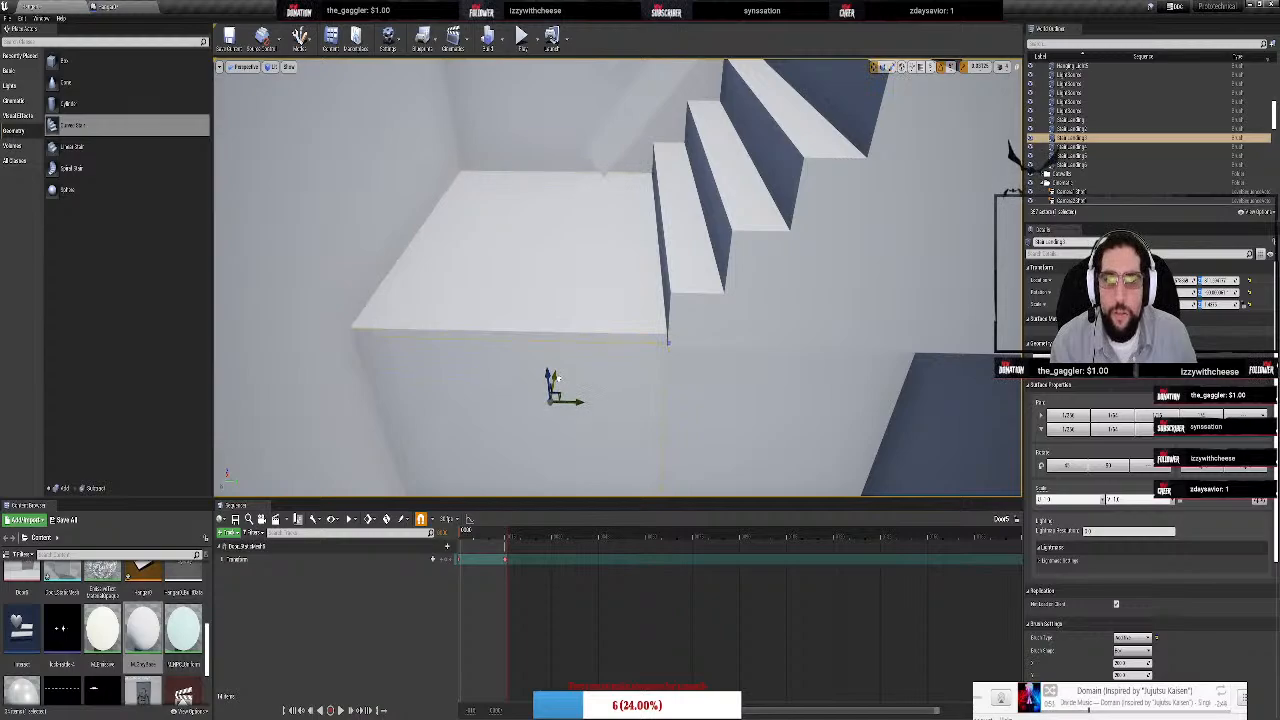
drag(553, 380, 552, 353)
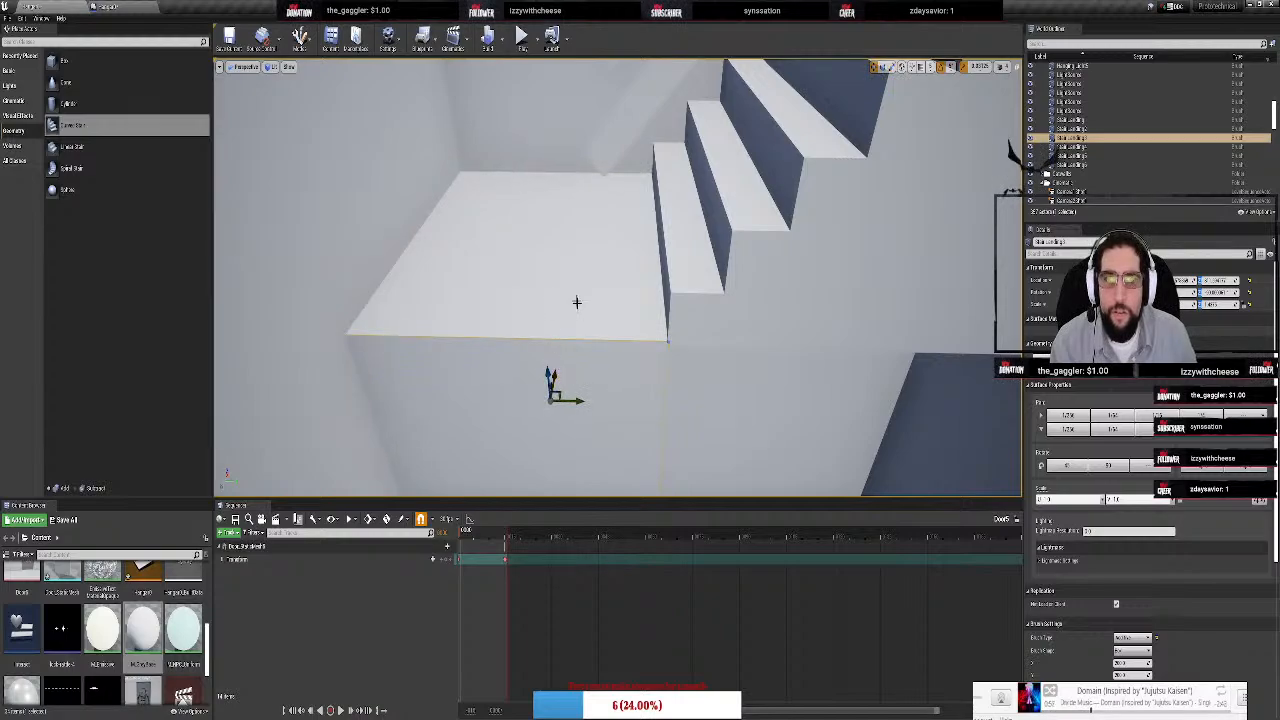
Move the landing at the top of the straight flight to close its gap, and nudge the landing at the flight's foot flush
right_drag(585, 307, 533, 279)
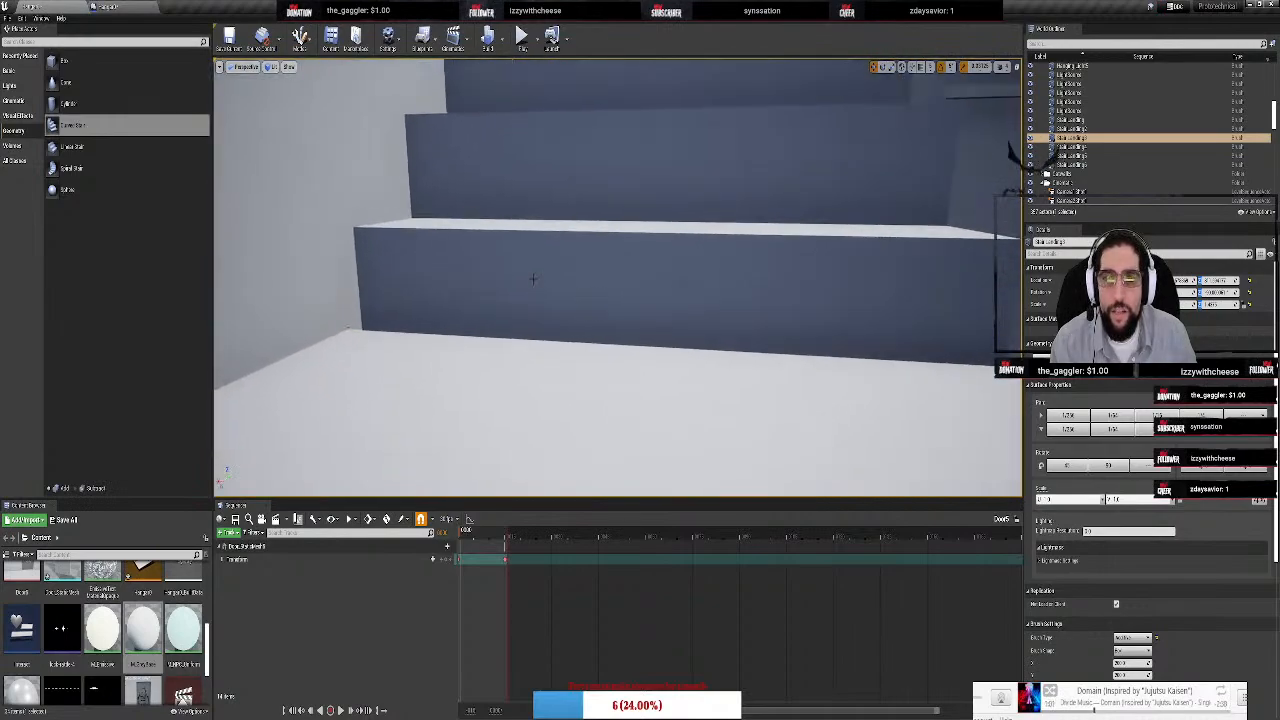
click(534, 278)
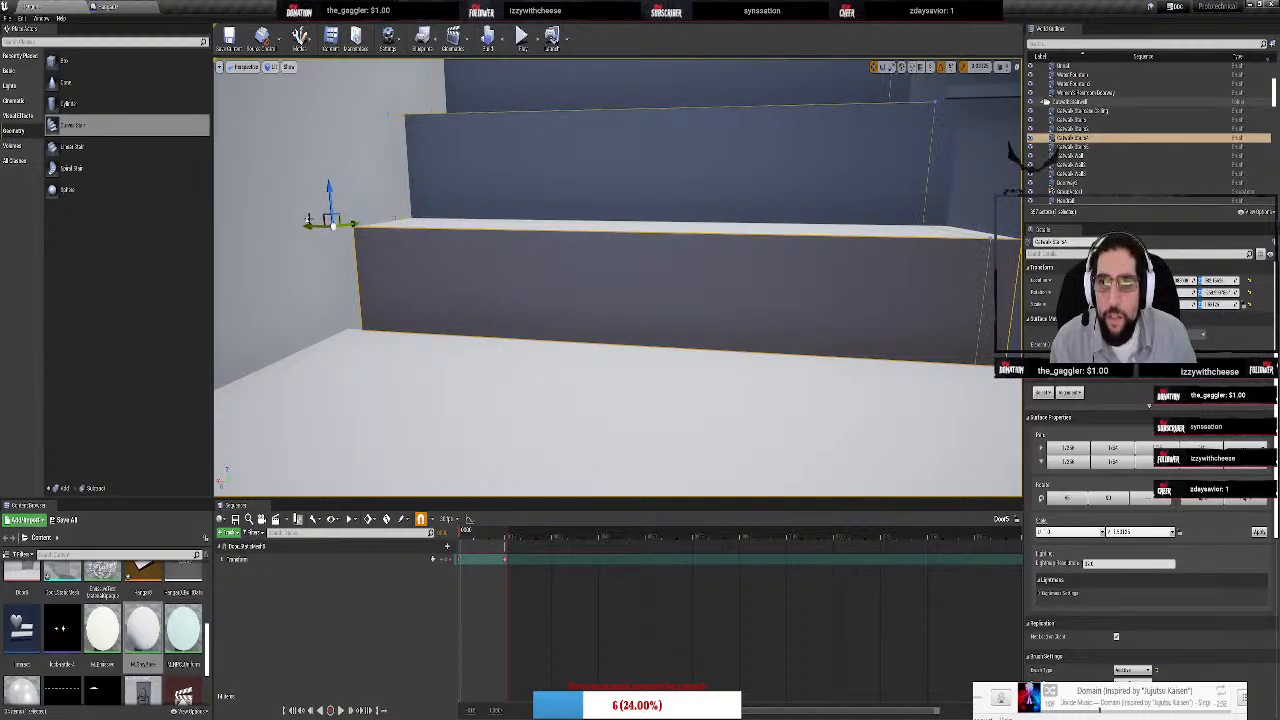
mouse_move(603, 276)
right_down()
mouse_move(590, 215)
mouse_move(650, 250)
mouse_move(603, 276)
right_up()
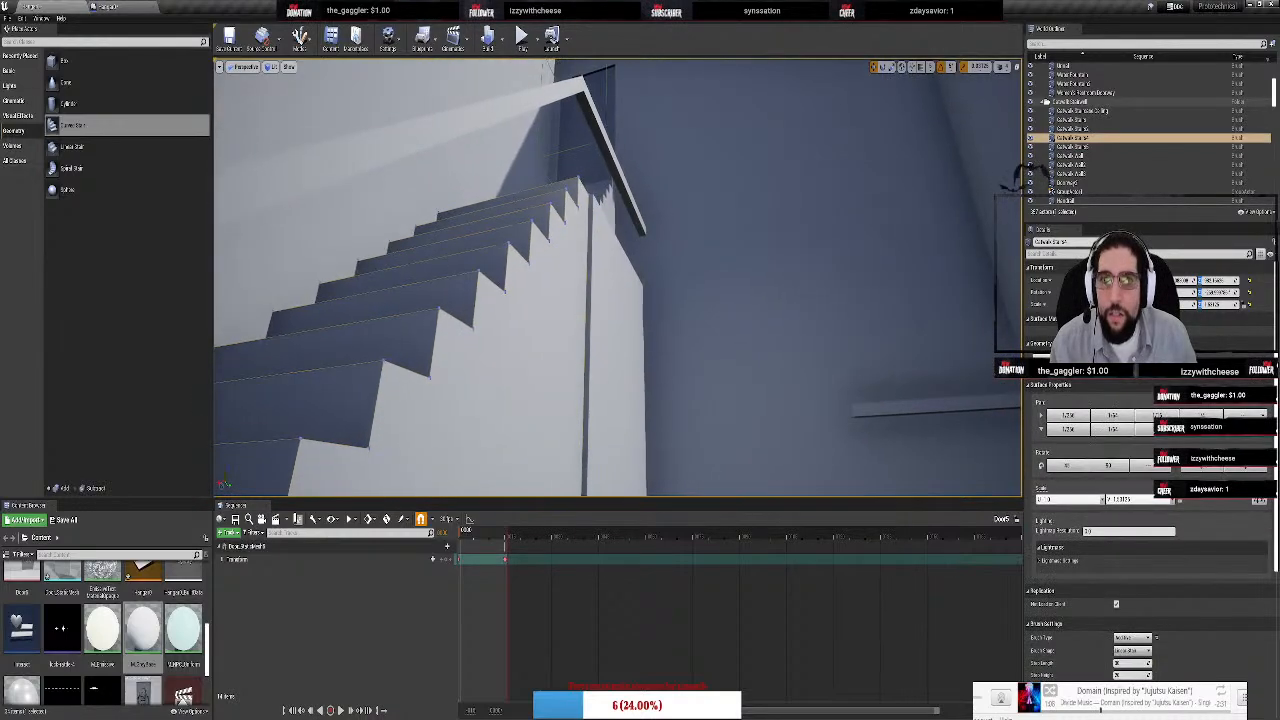
click(603, 276)
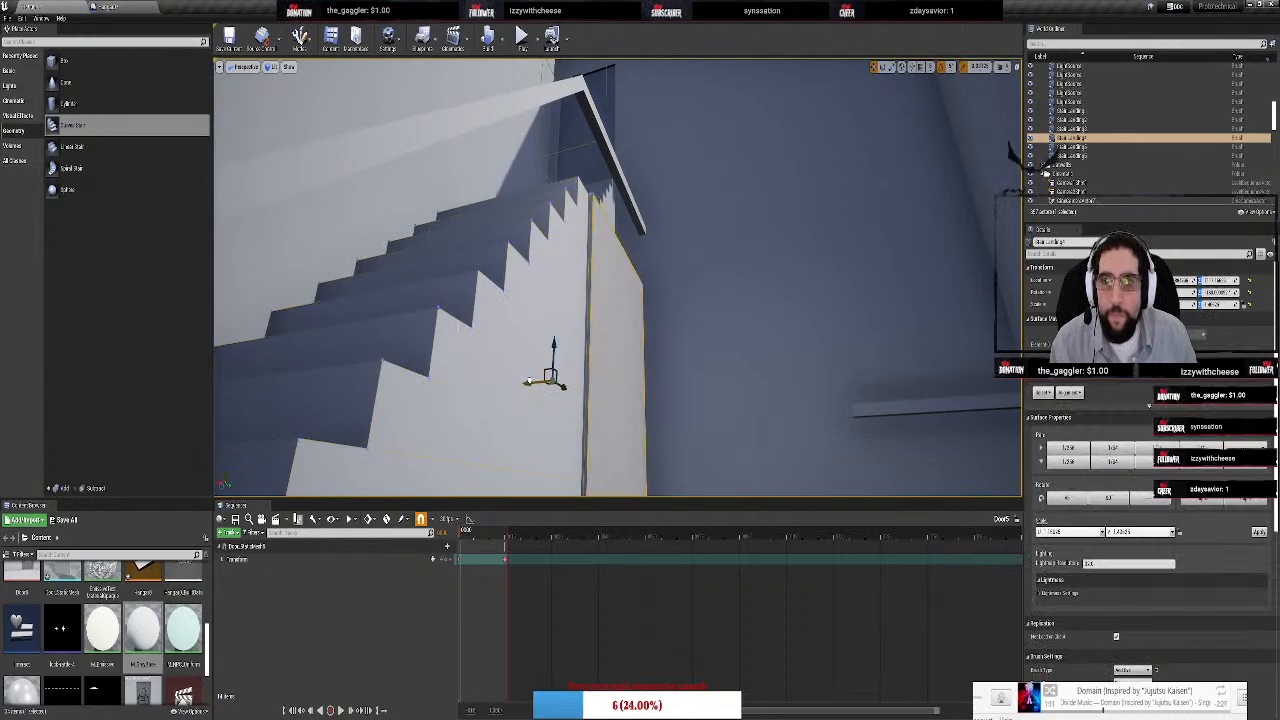
drag(528, 380, 532, 378)
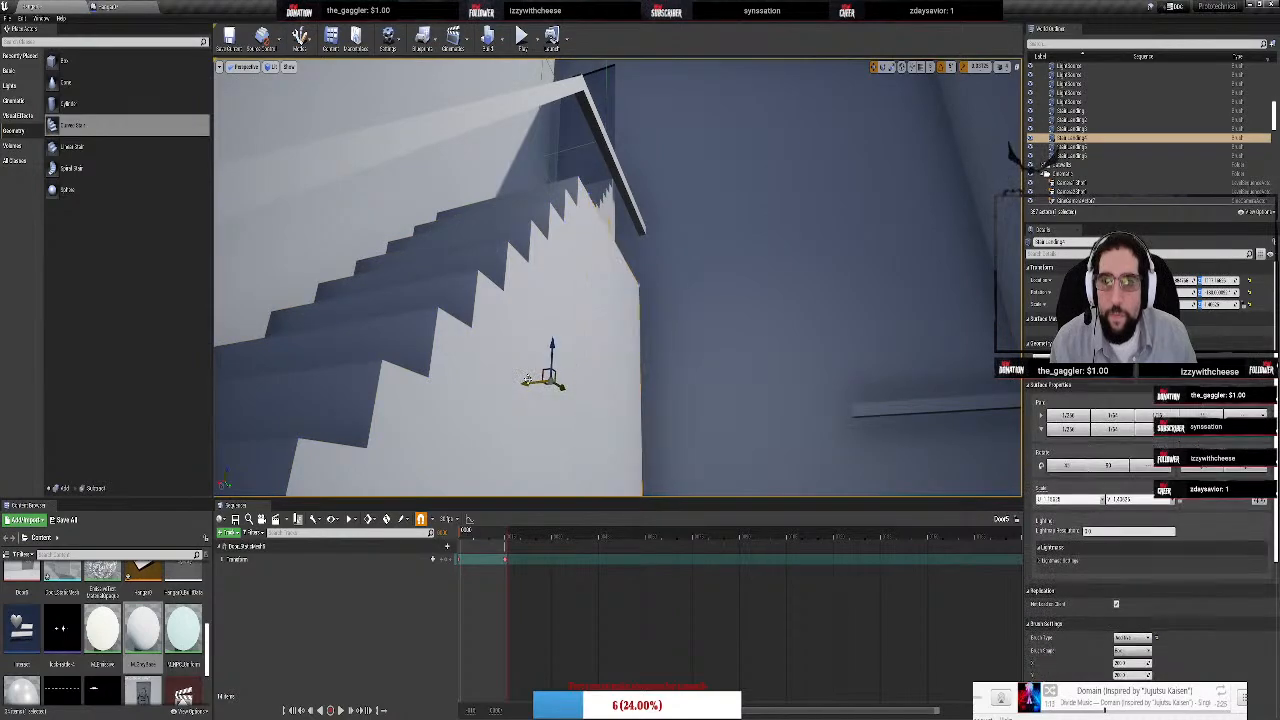
mouse_move(532, 378)
right_down()
mouse_move(510, 440)
mouse_move(480, 460)
mouse_move(430, 455)
right_up()
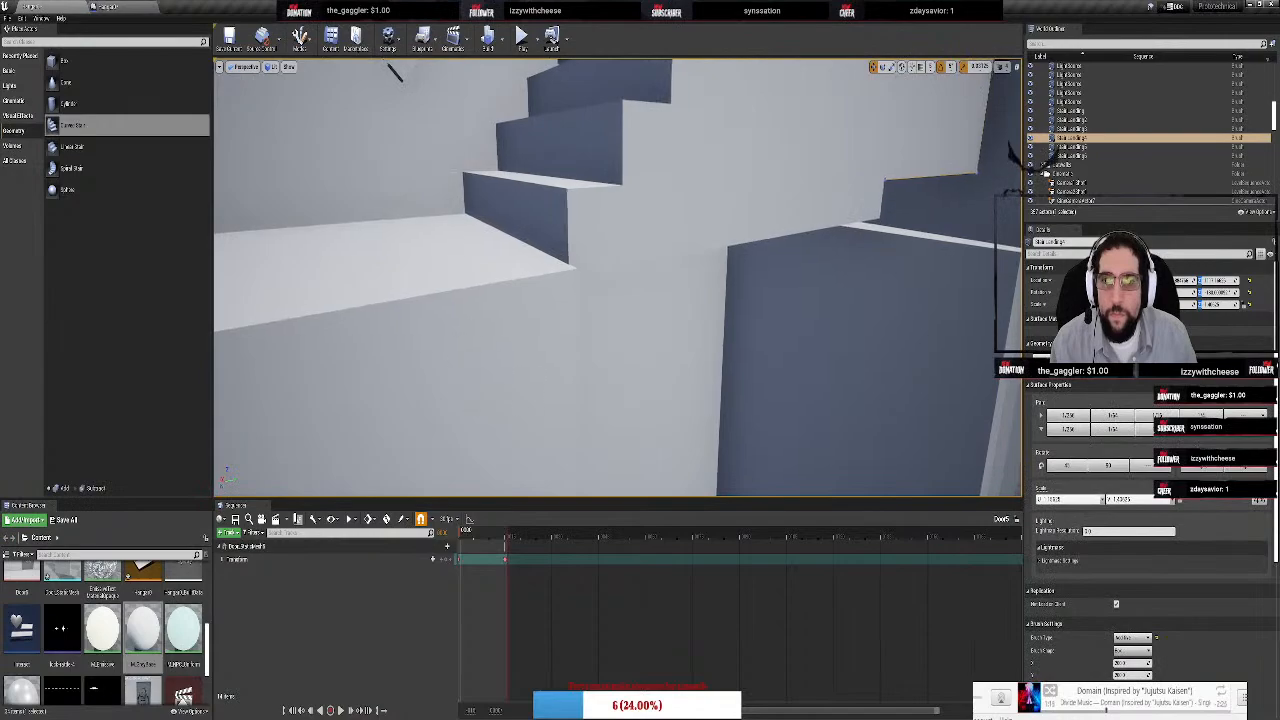
click(483, 343)
mouse_move(483, 343)
right_down()
mouse_move(430, 360)
mouse_move(500, 350)
mouse_move(566, 364)
right_up()
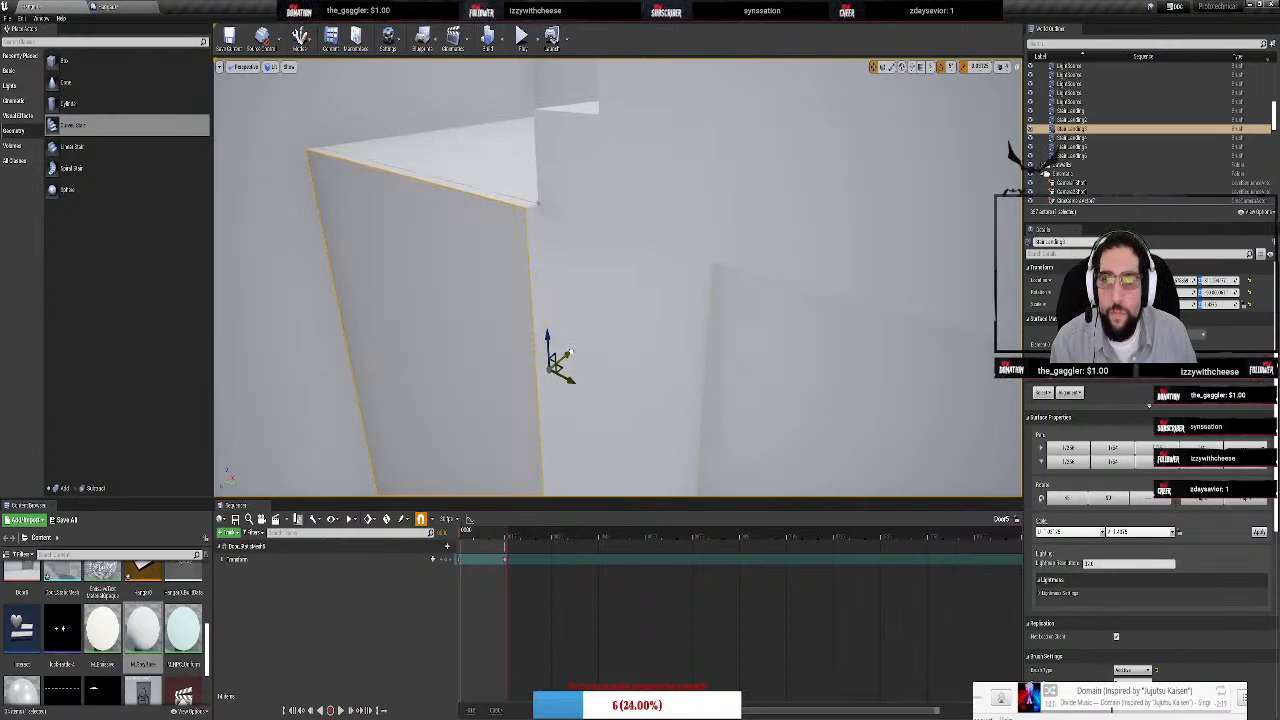
drag(571, 352, 586, 340)
Place a subtractive box brush on the stairwell floor beneath the curved stairs
mouse_move(586, 246)
right_down()
mouse_move(640, 262)
mouse_move(770, 250)
mouse_move(750, 300)
mouse_move(740, 280)
mouse_move(760, 300)
mouse_move(760, 260)
mouse_move(740, 290)
mouse_move(750, 285)
mouse_move(710, 275)
mouse_move(690, 240)
mouse_move(700, 290)
mouse_move(690, 240)
mouse_move(720, 300)
mouse_move(730, 280)
right_up()
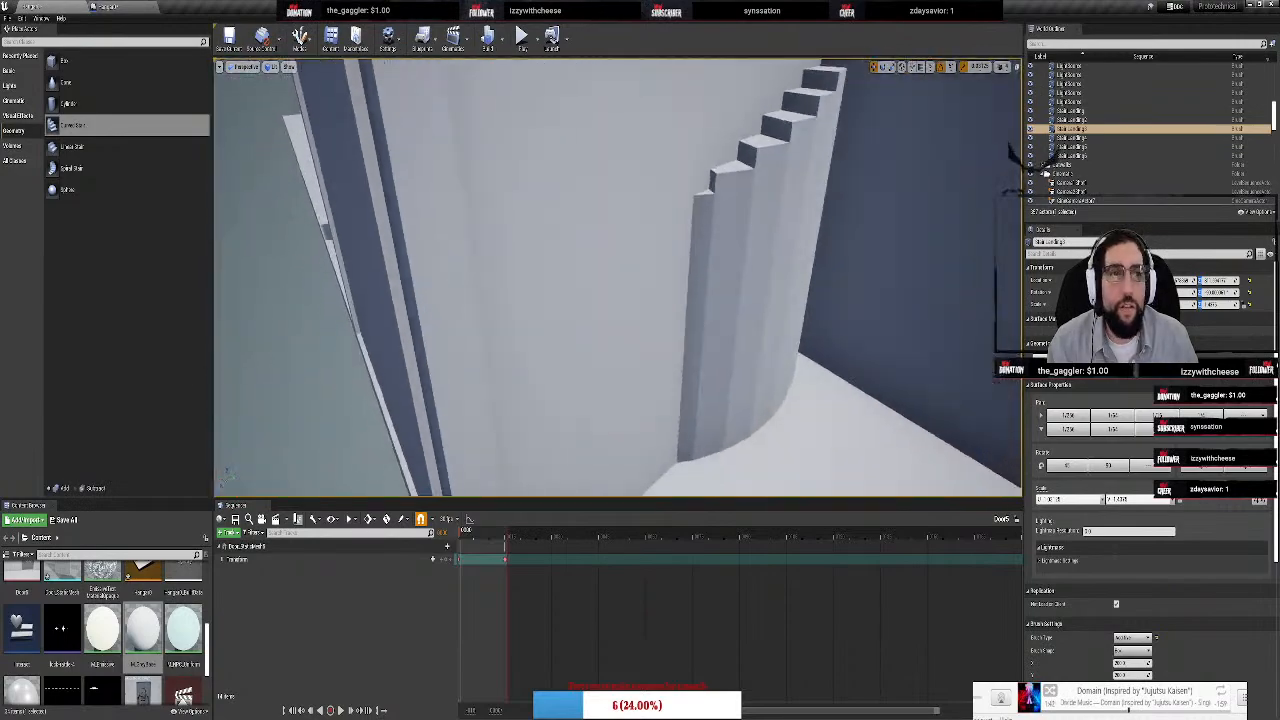
mouse_move(1012, 181)
right_down()
mouse_move(1010, 152)
mouse_move(1013, 178)
right_up()
click(596, 216)
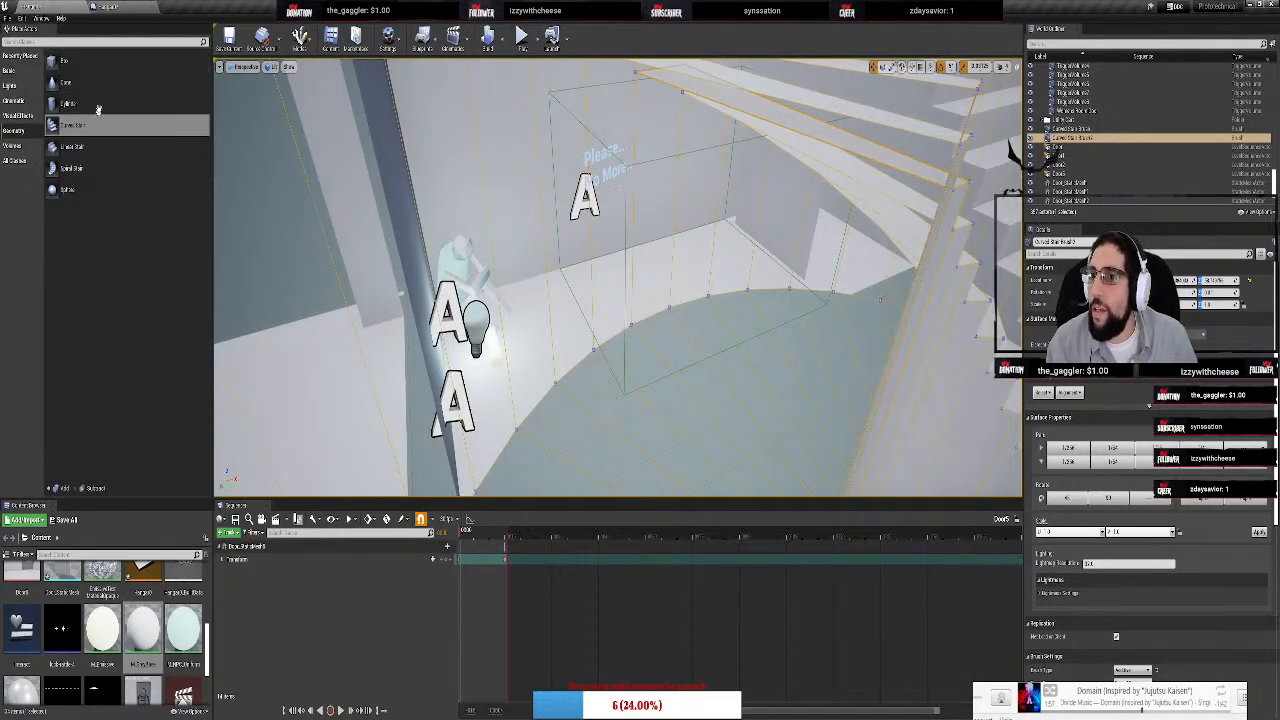
click(101, 67)
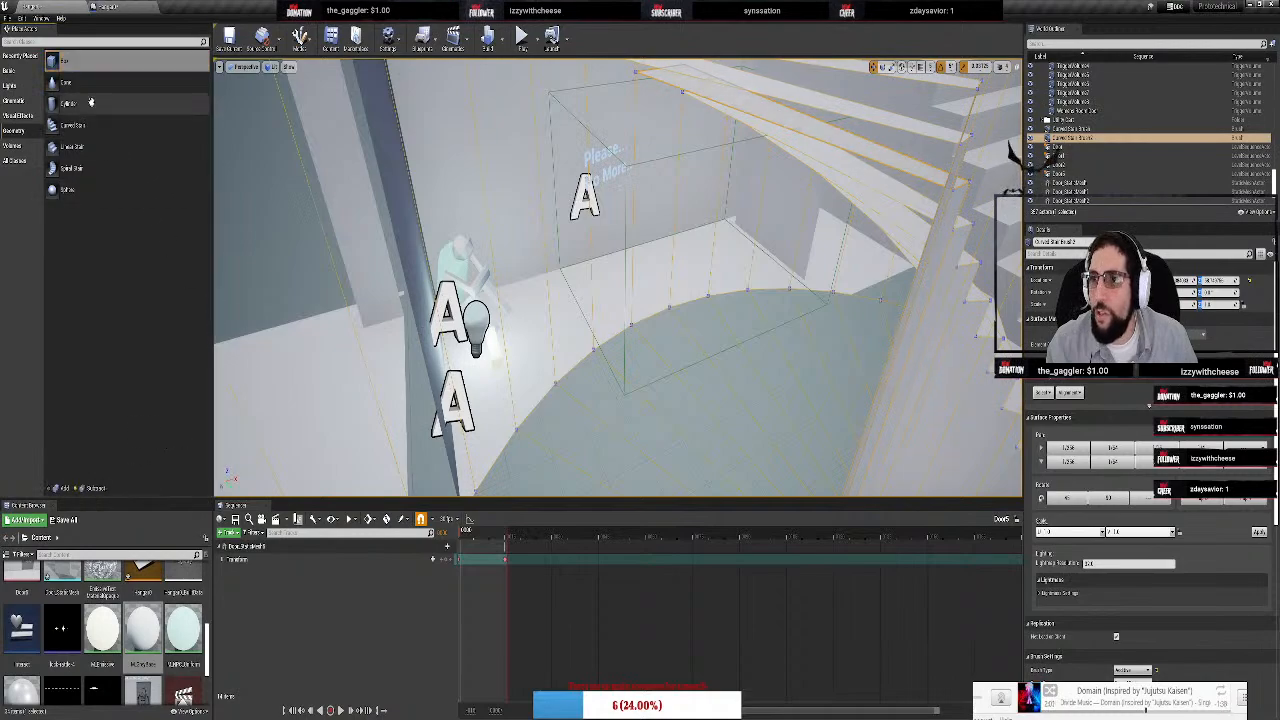
drag(100, 62, 756, 305)
drag(837, 363, 800, 334)
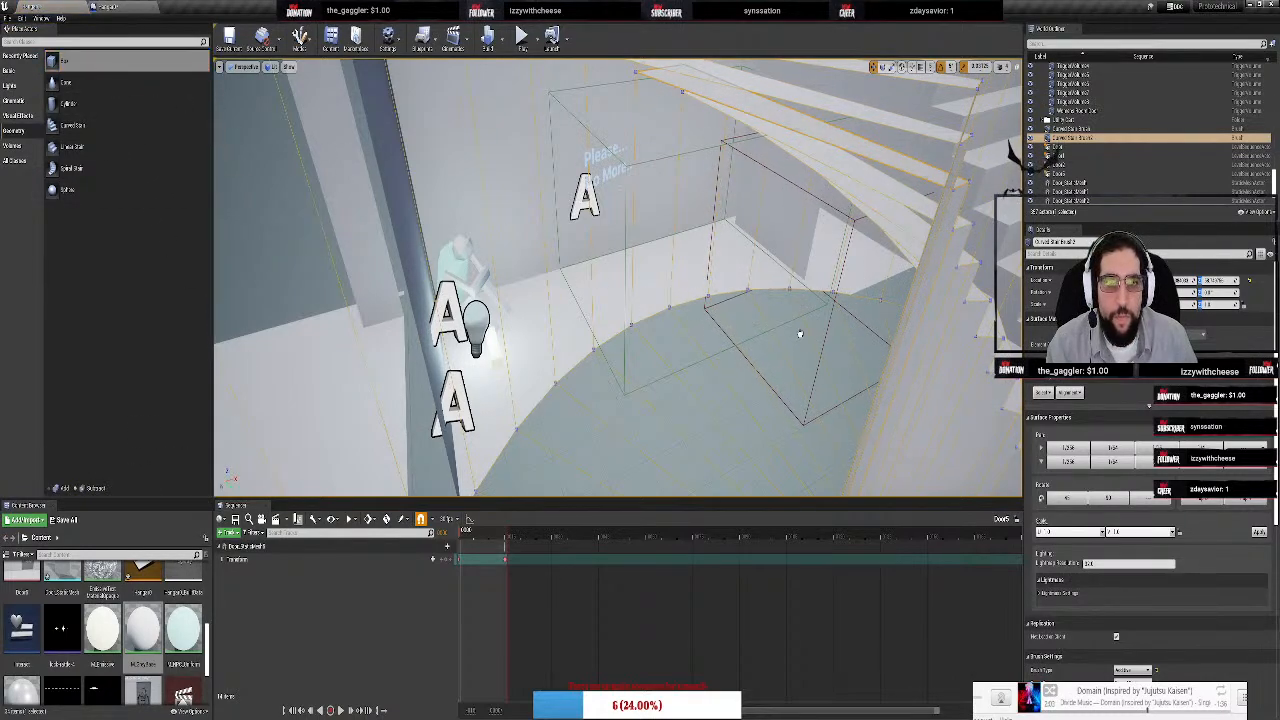
drag(735, 277, 718, 279)
Position the box brush on the ground floor between the curved stairs and the security guard's area
mouse_move(754, 286)
right_down()
mouse_move(850, 280)
mouse_move(740, 310)
mouse_move(840, 285)
right_up()
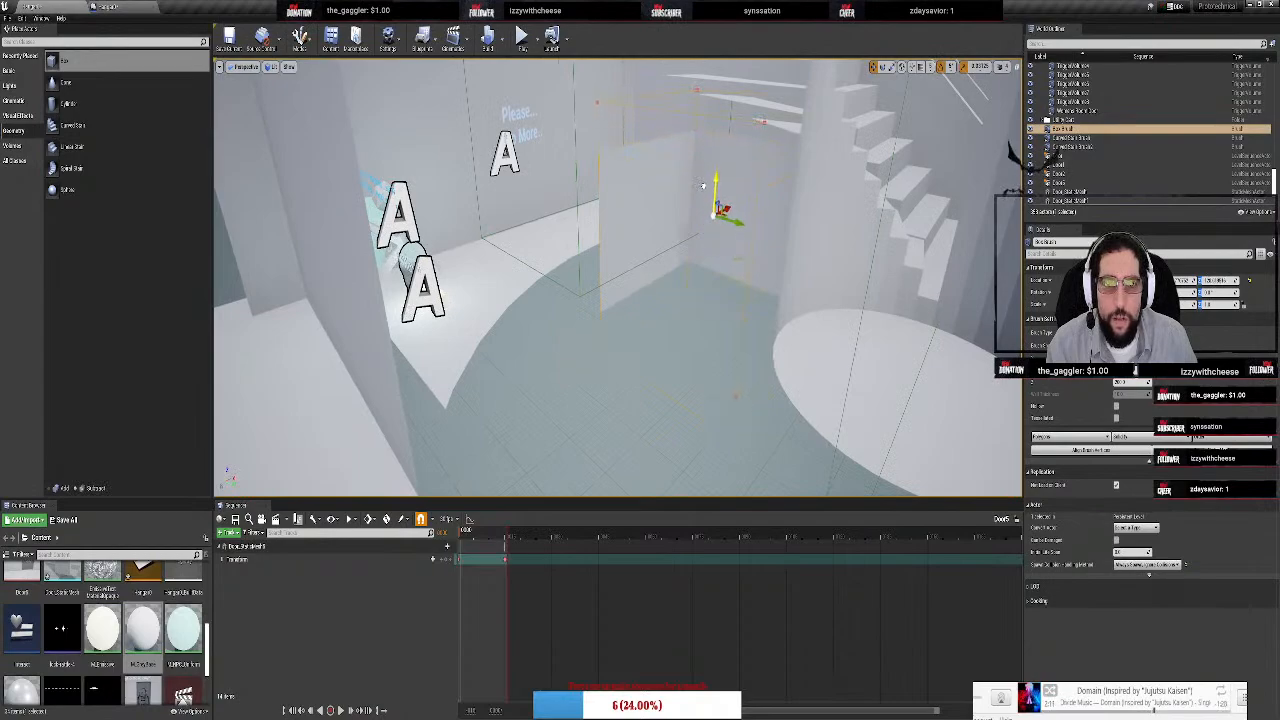
mouse_move(706, 184)
right_down()
mouse_move(680, 200)
mouse_move(720, 260)
right_up()
mouse_move(644, 301)
right_down()
mouse_move(560, 295)
mouse_move(650, 280)
mouse_move(620, 310)
mouse_move(644, 301)
right_up()
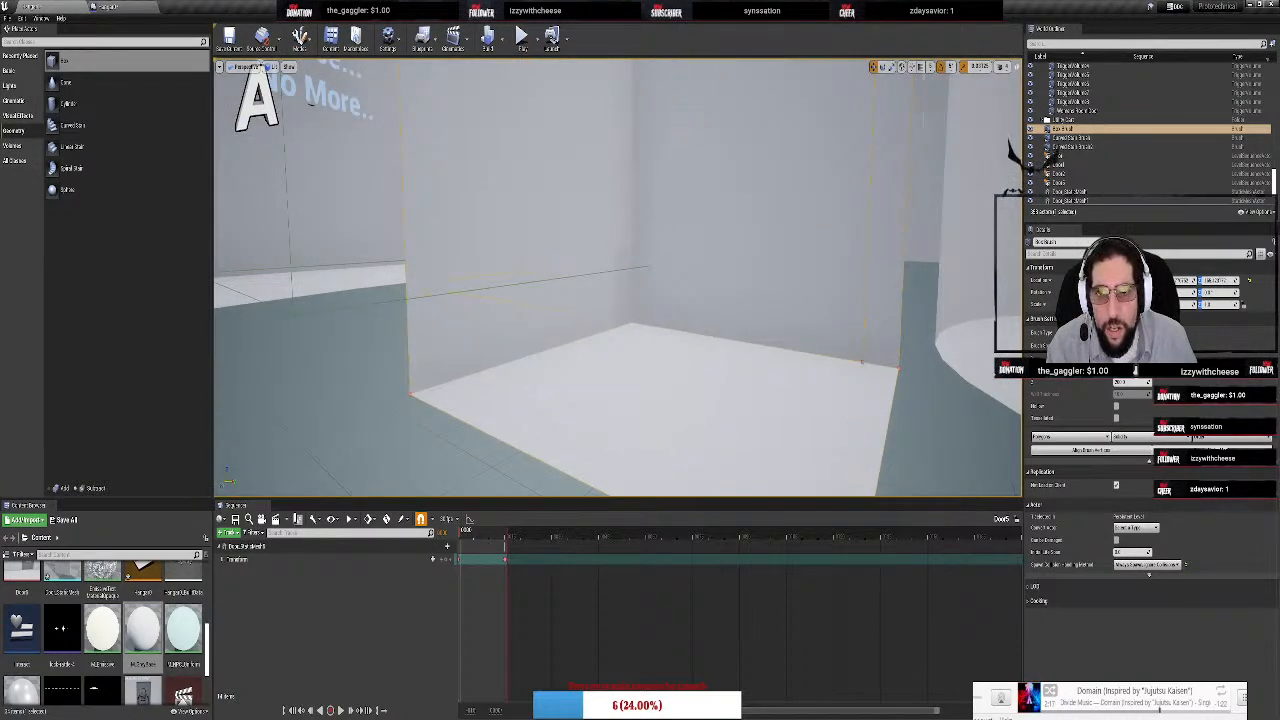
right_drag(664, 100, 664, 100)
right_drag(688, 275, 688, 275)
right_drag(676, 194, 676, 194)
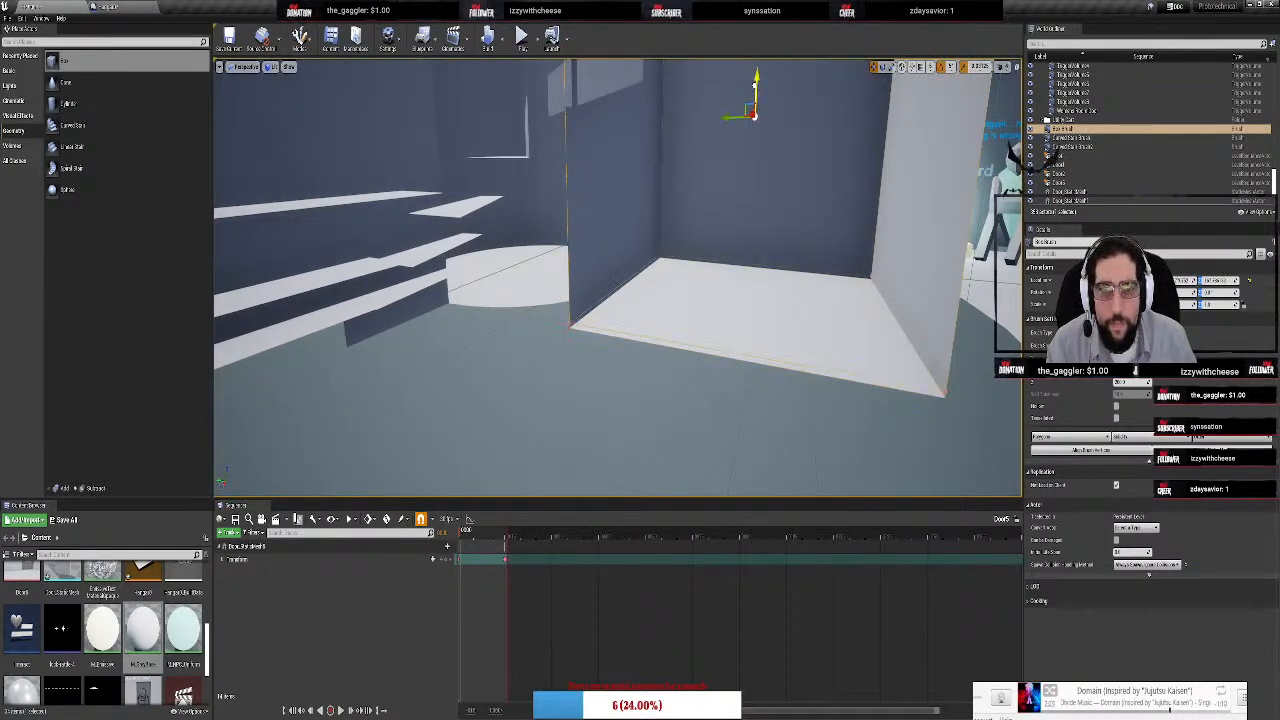
drag(610, 122, 610, 122)
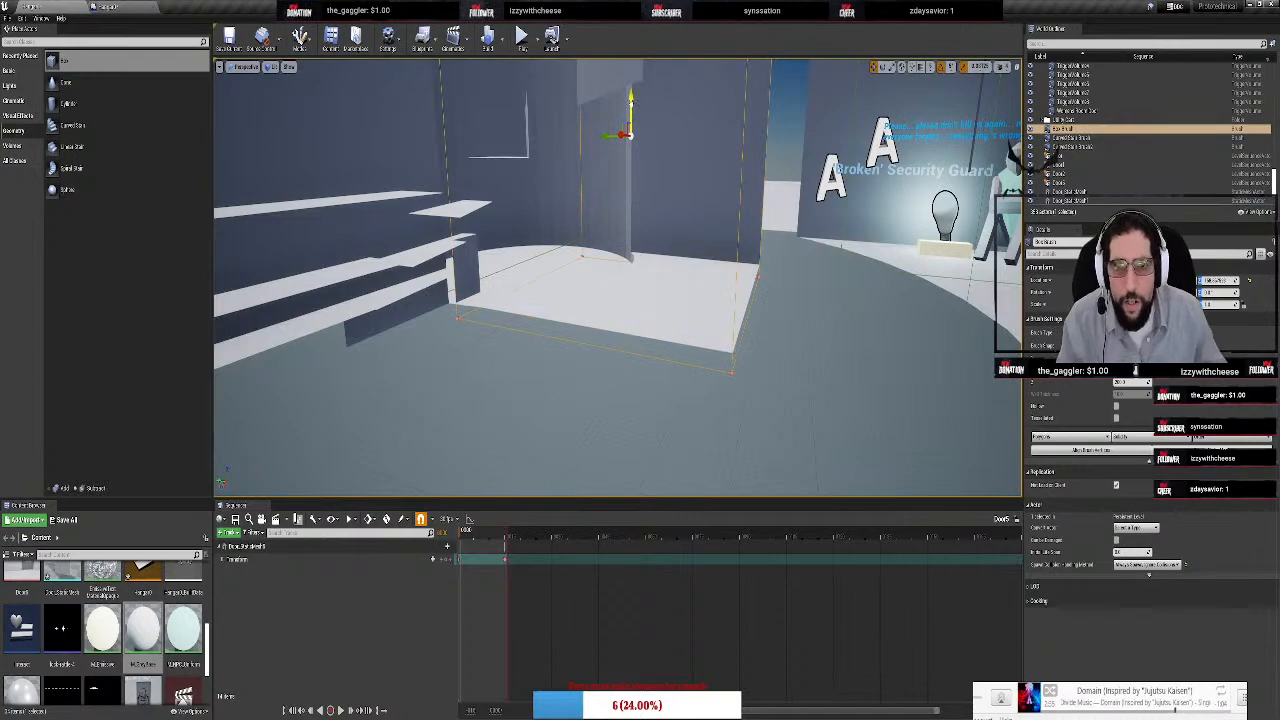
drag(630, 104, 630, 104)
Enlarge the box brush across the base of the stairwell and set its brush order to first
key(w)
mouse_move(630, 104)
right_down()
mouse_move(540, 104)
mouse_move(640, 104)
mouse_move(640, 200)
mouse_move(700, 200)
mouse_move(560, 280)
mouse_move(530, 270)
mouse_move(620, 290)
mouse_move(680, 230)
mouse_move(680, 75)
mouse_move(640, 310)
right_up()
key(s)
key(w)
key(s)
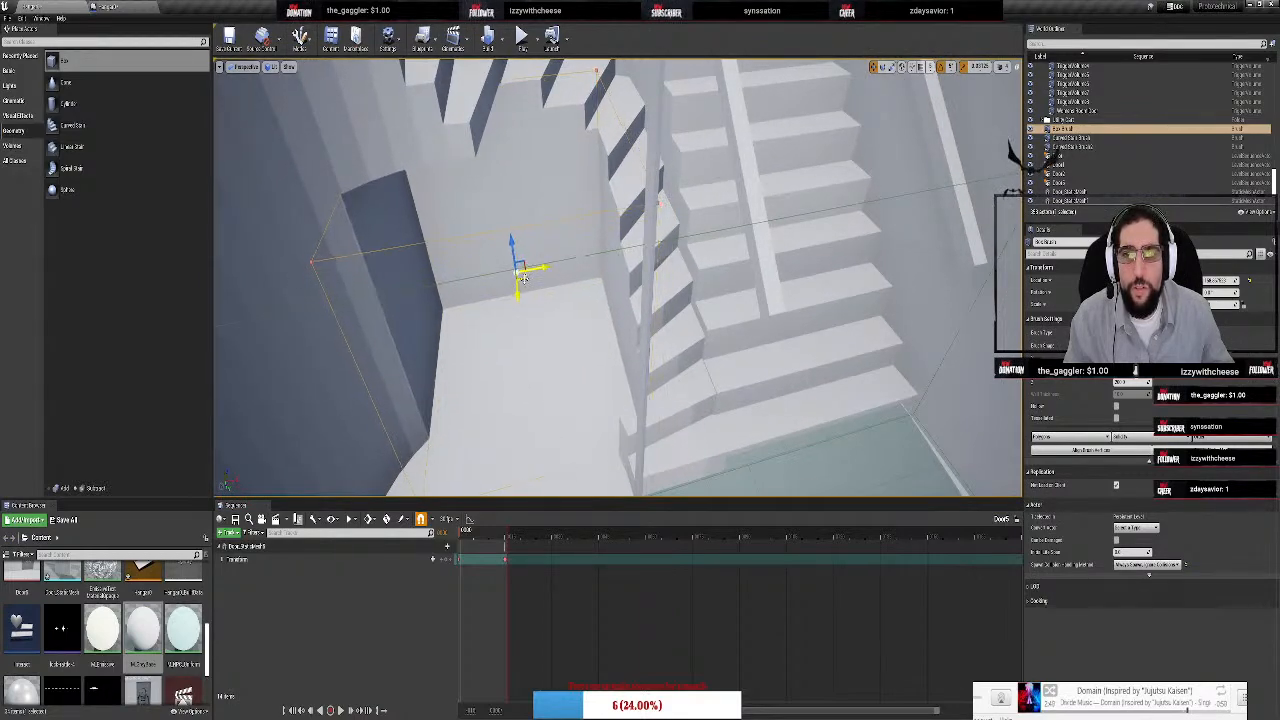
key(w)
mouse_move(520, 272)
right_down()
mouse_move(500, 240)
mouse_move(510, 180)
mouse_move(440, 155)
mouse_move(540, 140)
mouse_move(795, 145)
mouse_move(760, 135)
mouse_move(750, 110)
mouse_move(730, 140)
mouse_move(640, 158)
right_up()
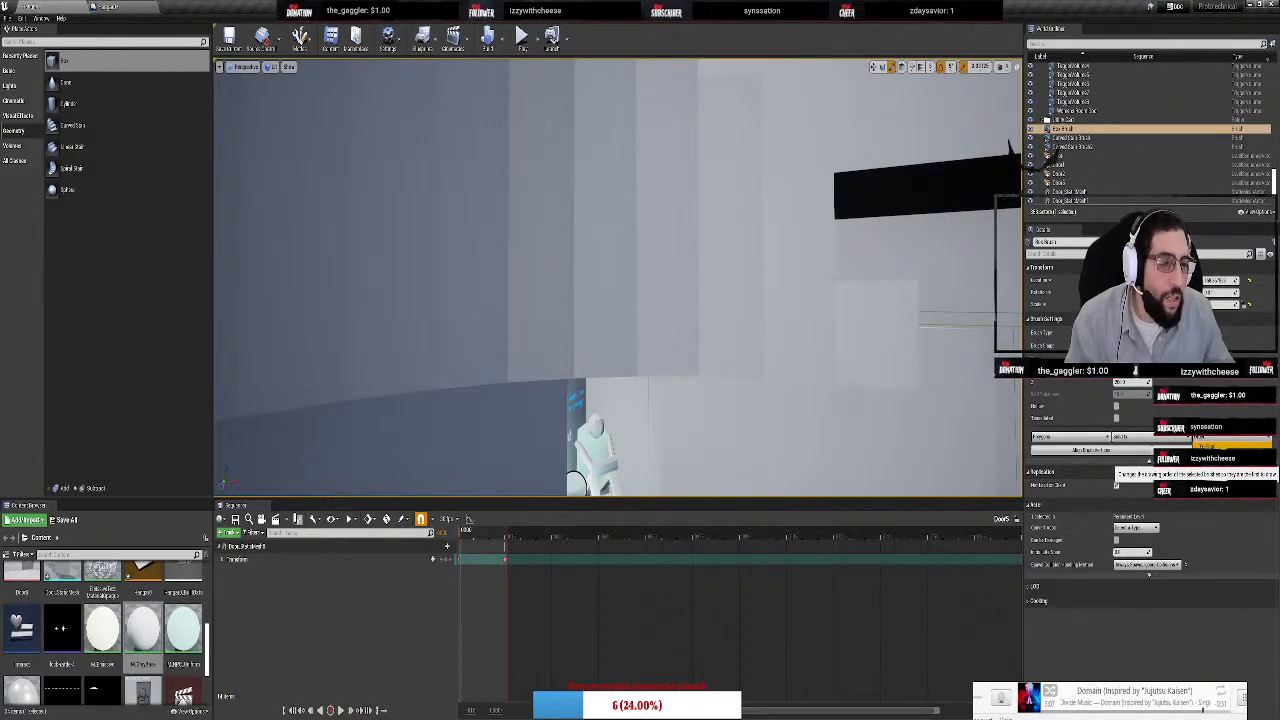
click(1207, 446)
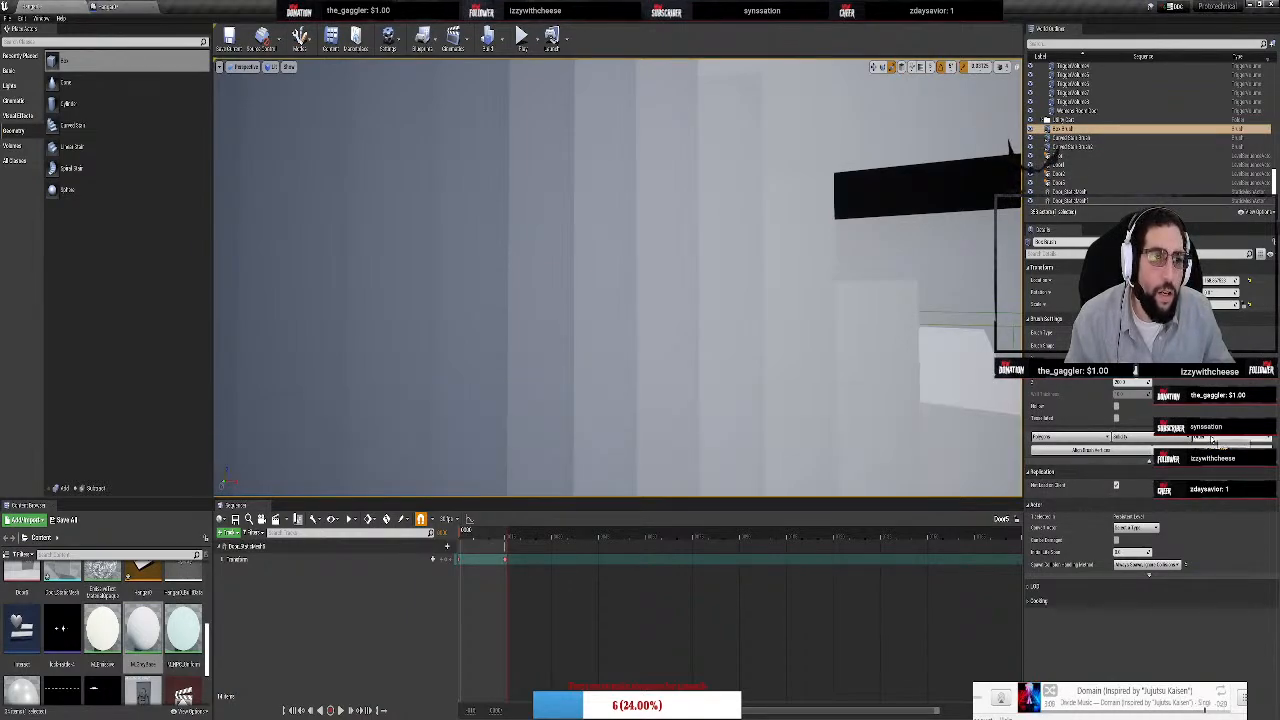
mouse_move(617, 277)
right_down()
mouse_move(760, 310)
mouse_move(560, 310)
mouse_move(600, 390)
mouse_move(640, 330)
mouse_move(630, 300)
mouse_move(570, 330)
mouse_move(450, 310)
mouse_move(455, 240)
mouse_move(460, 300)
mouse_move(530, 330)
mouse_move(590, 280)
mouse_move(620, 300)
mouse_move(560, 340)
mouse_move(620, 310)
mouse_move(620, 350)
mouse_move(670, 300)
mouse_move(510, 305)
mouse_move(540, 315)
mouse_move(590, 260)
mouse_move(570, 300)
mouse_move(530, 270)
mouse_move(590, 250)
mouse_move(560, 290)
mouse_move(610, 330)
mouse_move(590, 350)
mouse_move(625, 420)
mouse_move(640, 380)
mouse_move(620, 400)
mouse_move(650, 340)
mouse_move(590, 360)
mouse_move(600, 340)
right_up()
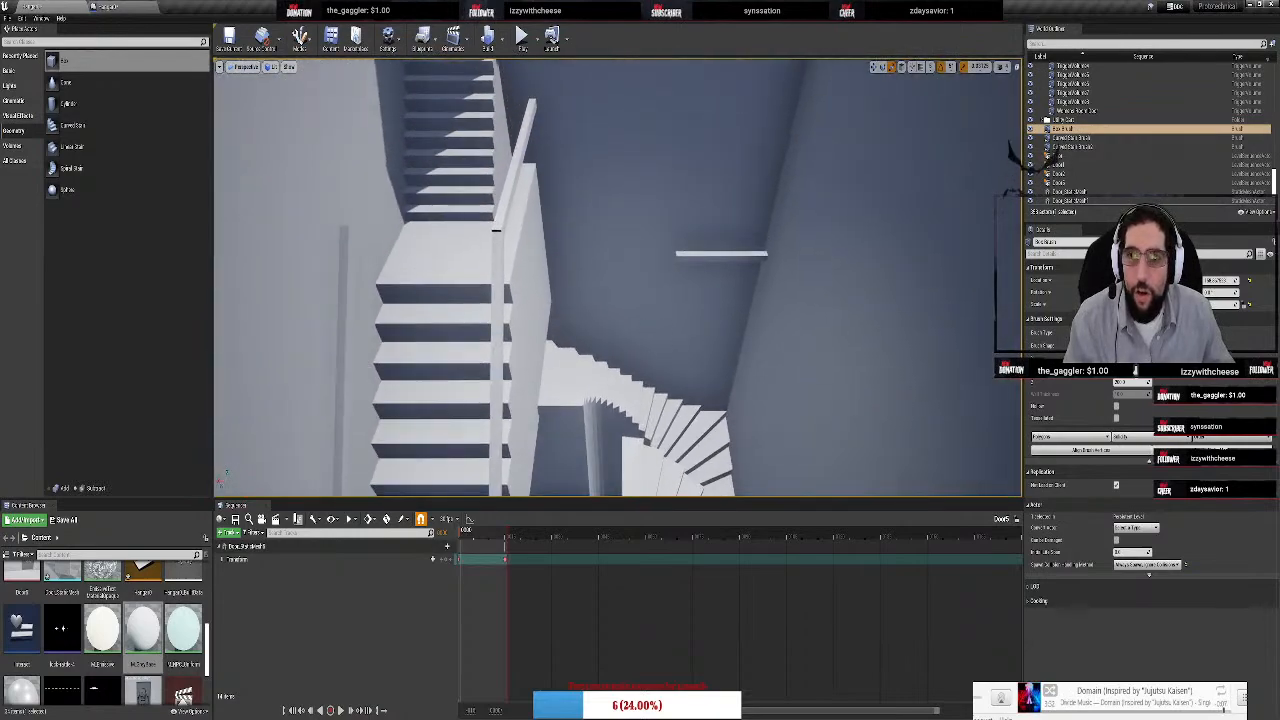
Undo the last edit and delete the box brush at the base of the stairwell
key(ctrl+z)
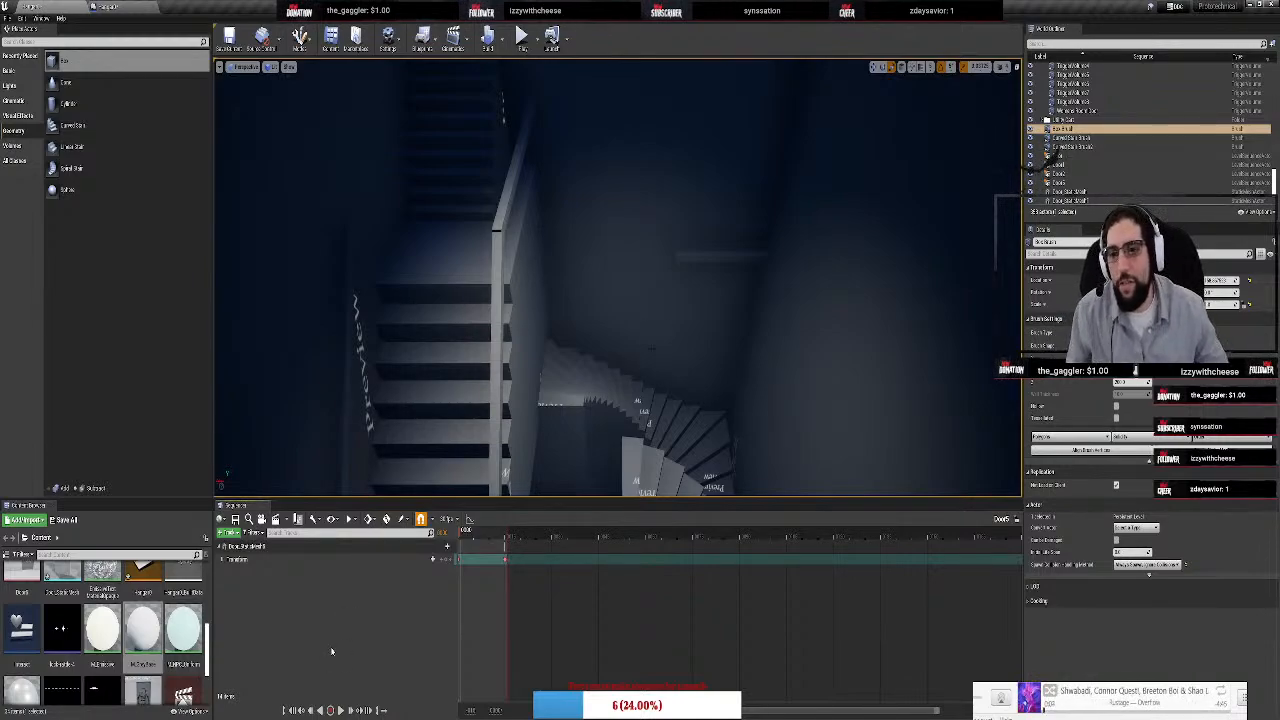
right_drag(653, 391, 610, 460)
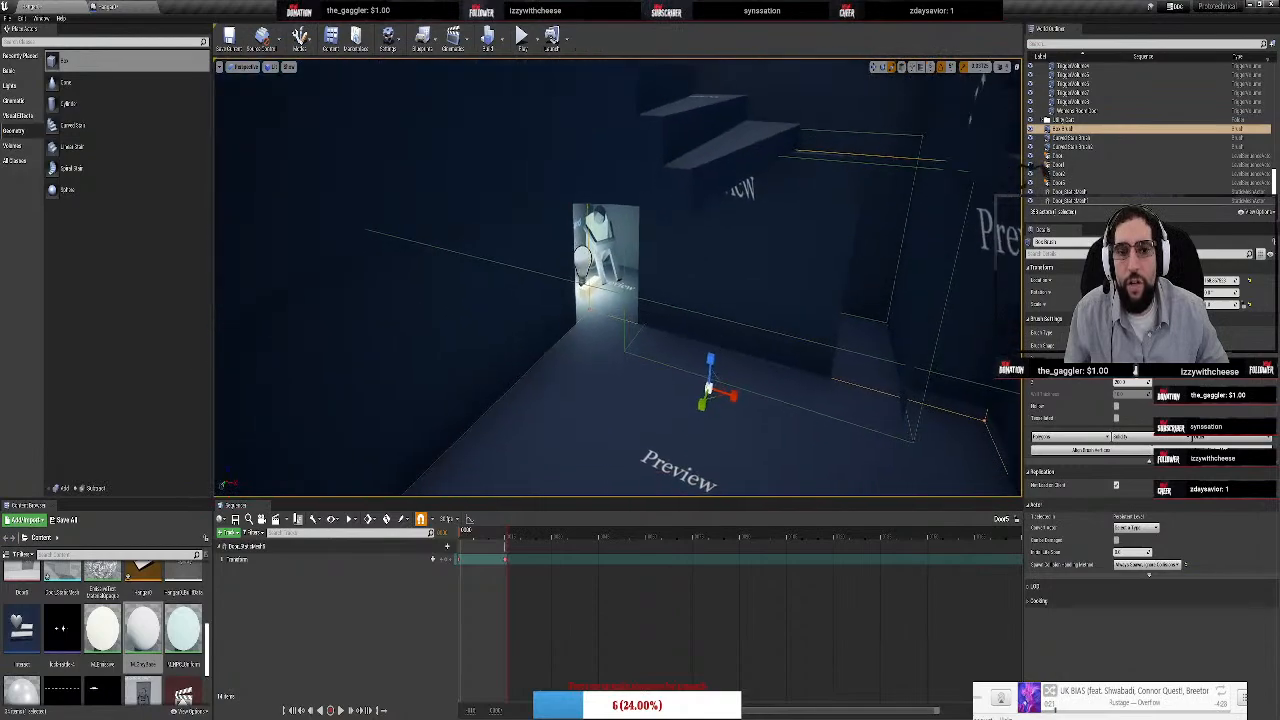
click(707, 388)
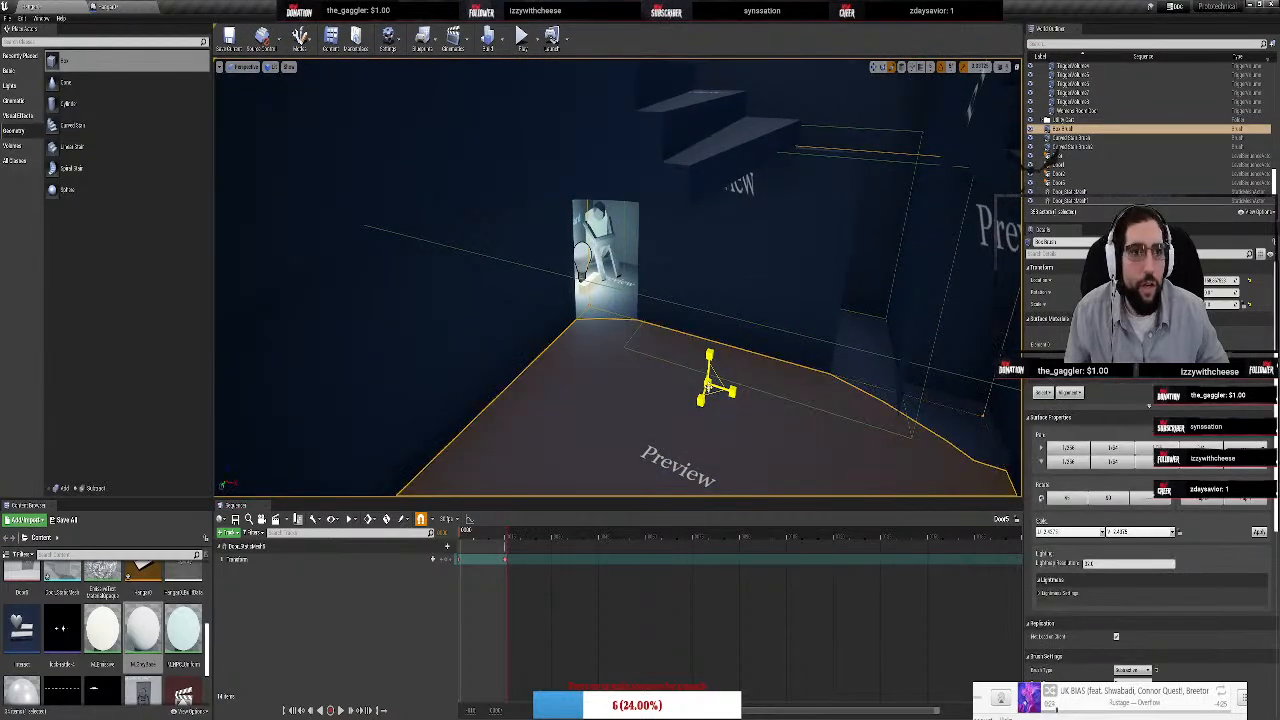
key(Delete)
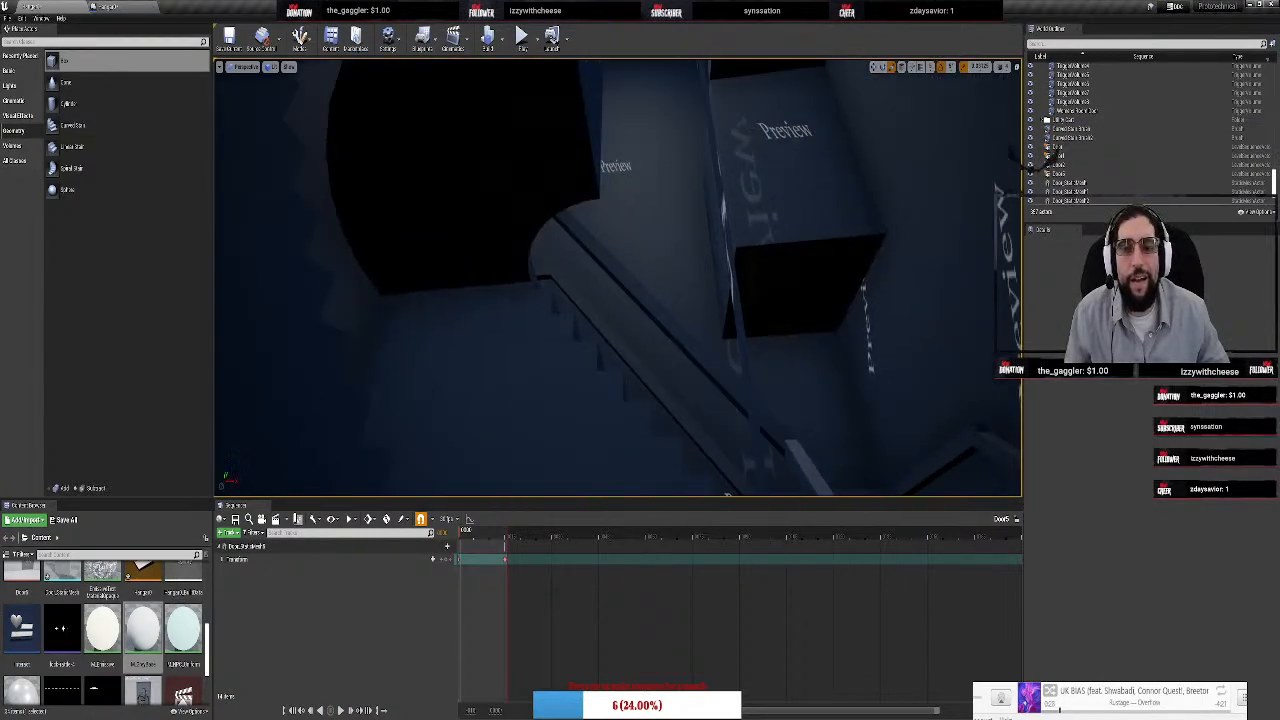
Rotate the straight catwalk flight about its end point at the landing above the curved stairs
right_drag(610, 300, 575, 296)
click(584, 316)
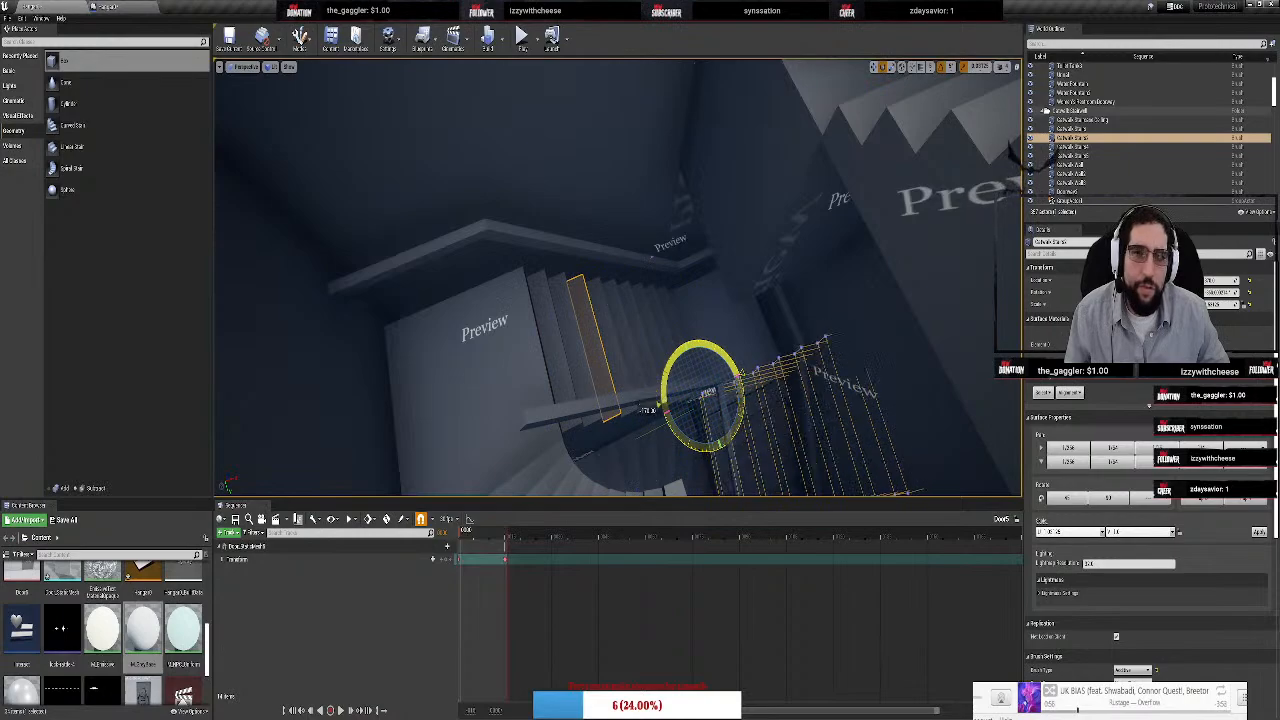
drag(662, 416, 690, 442)
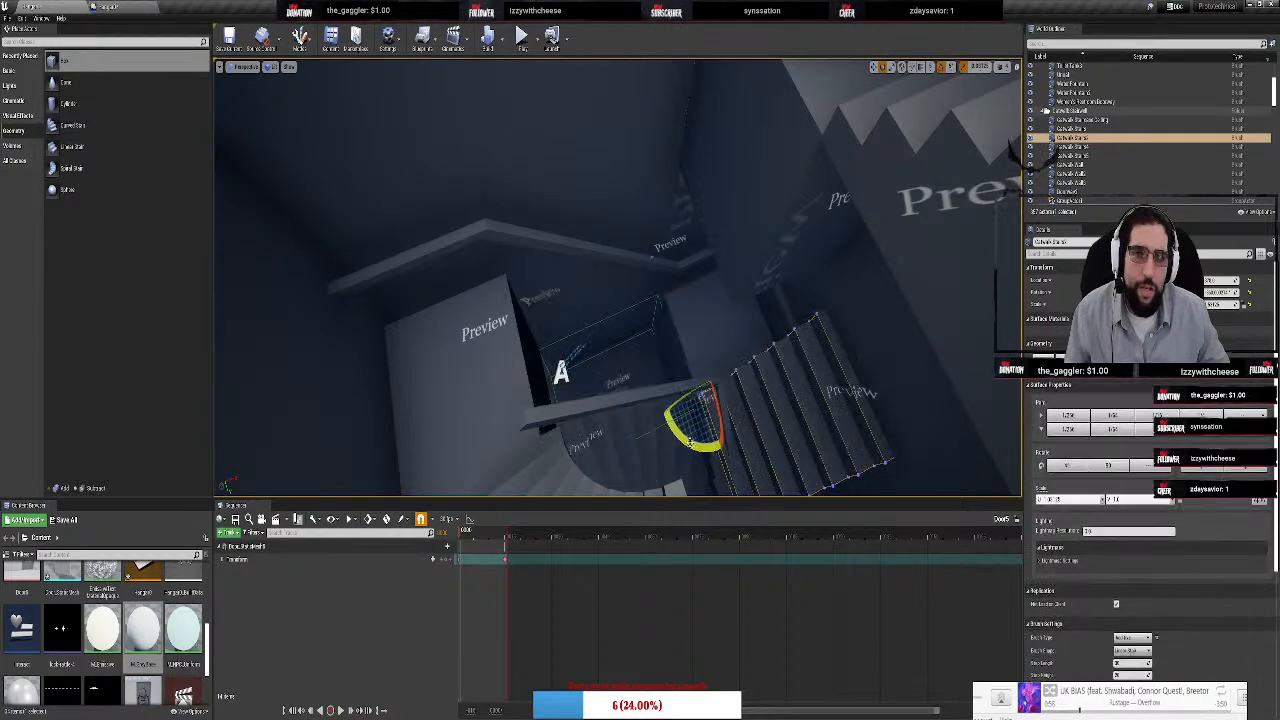
Move the rotated straight flight across the stairwell and lower it into place against the upper landing
click(727, 420)
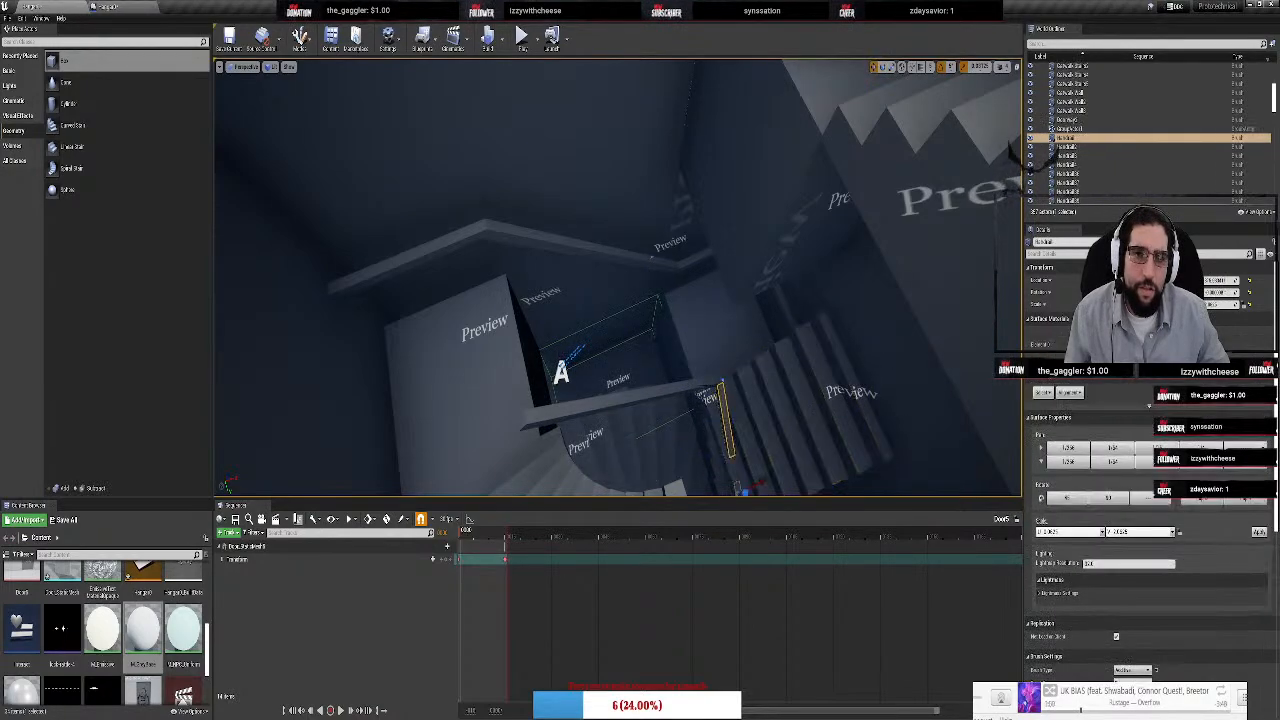
click(794, 408)
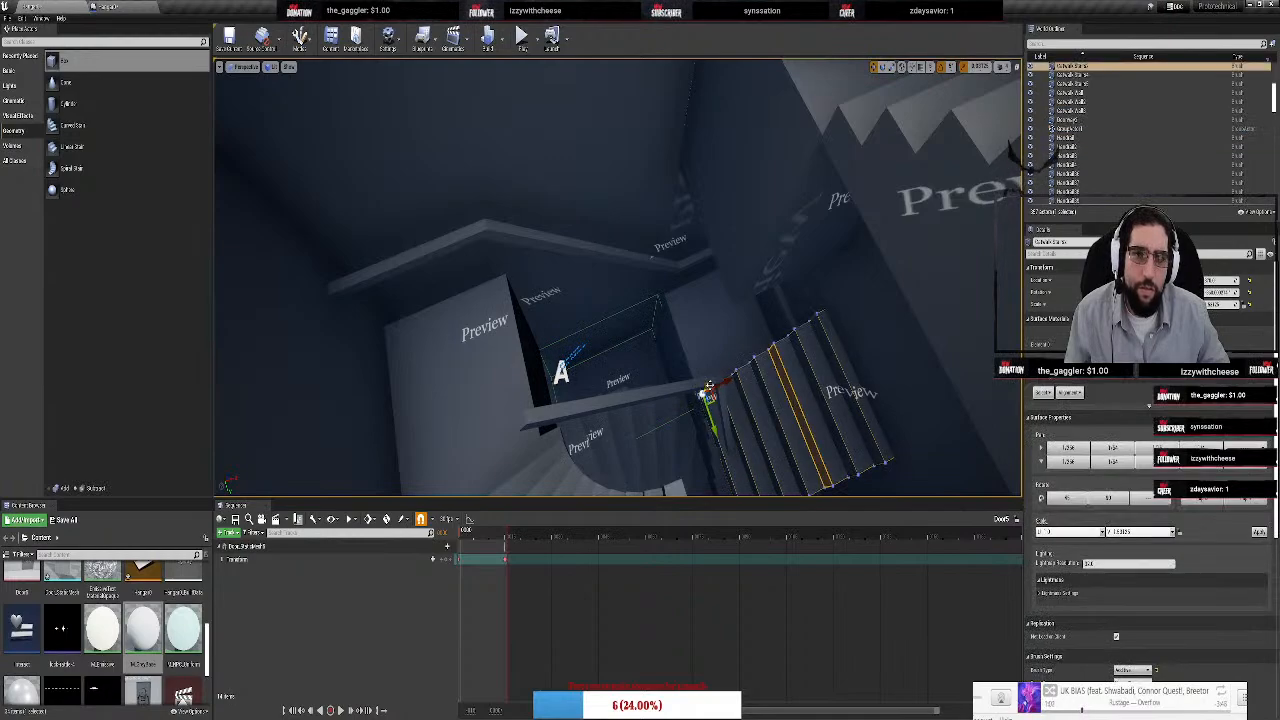
mouse_move(708, 386)
mouse_down()
mouse_move(829, 206)
mouse_move(778, 282)
mouse_move(643, 271)
mouse_move(523, 200)
mouse_move(503, 166)
mouse_move(497, 183)
mouse_move(487, 176)
mouse_up()
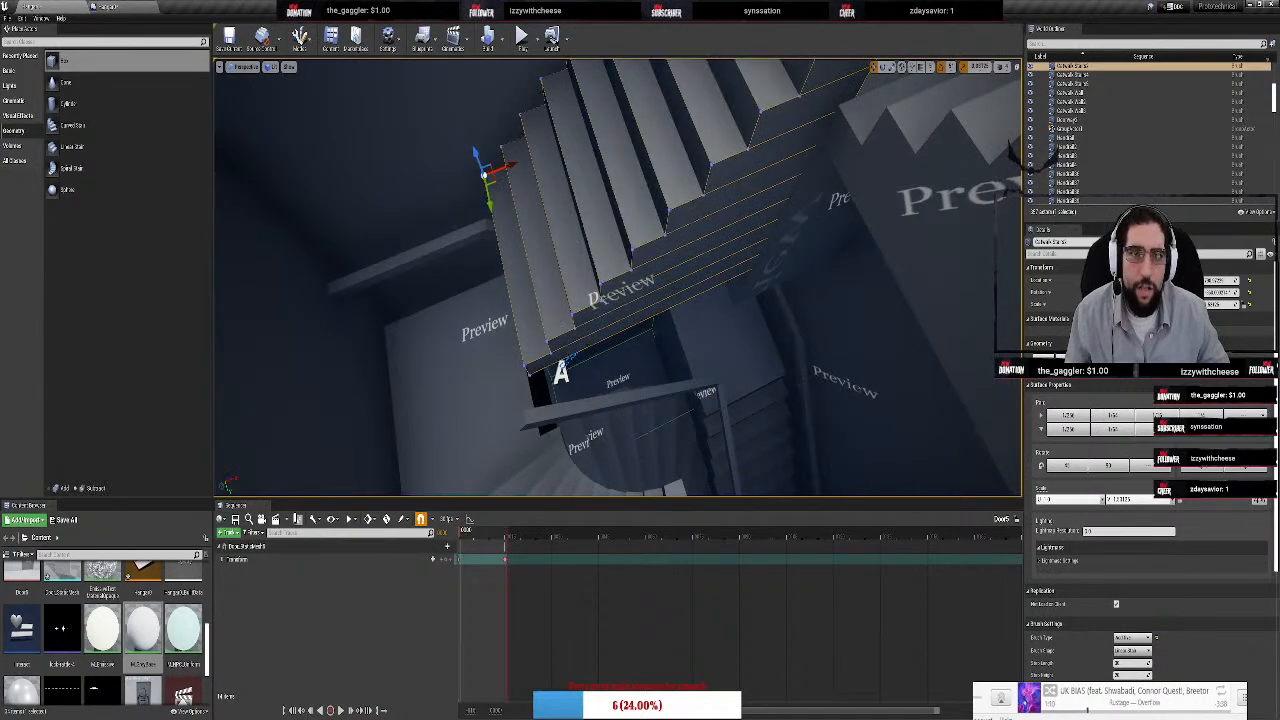
right_drag(487, 176, 430, 135)
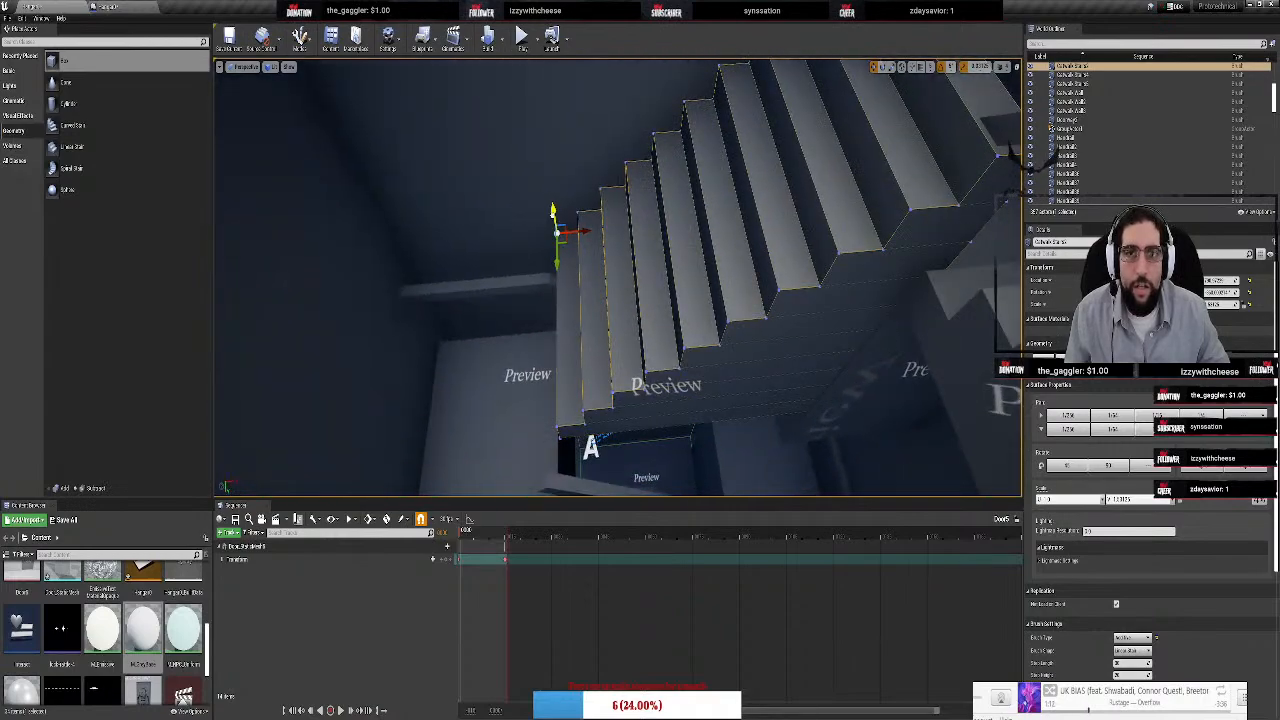
drag(552, 212, 553, 265)
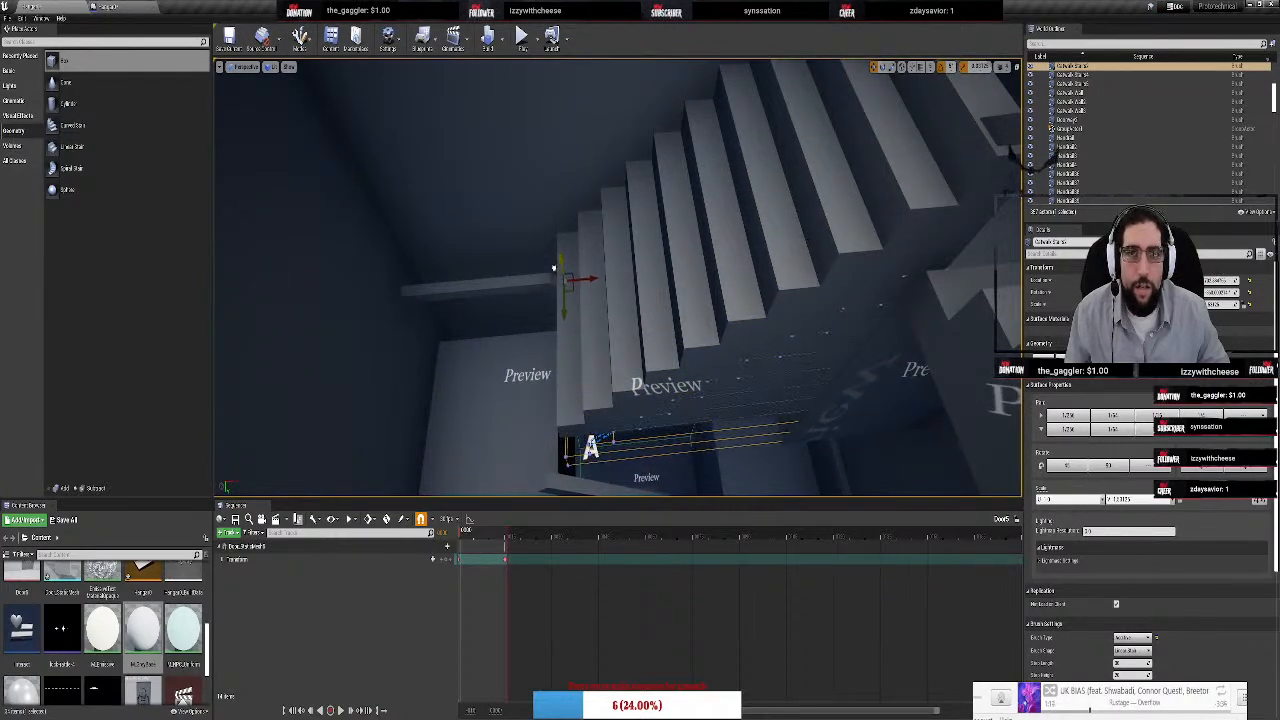
right_drag(557, 267, 568, 272)
key(f)
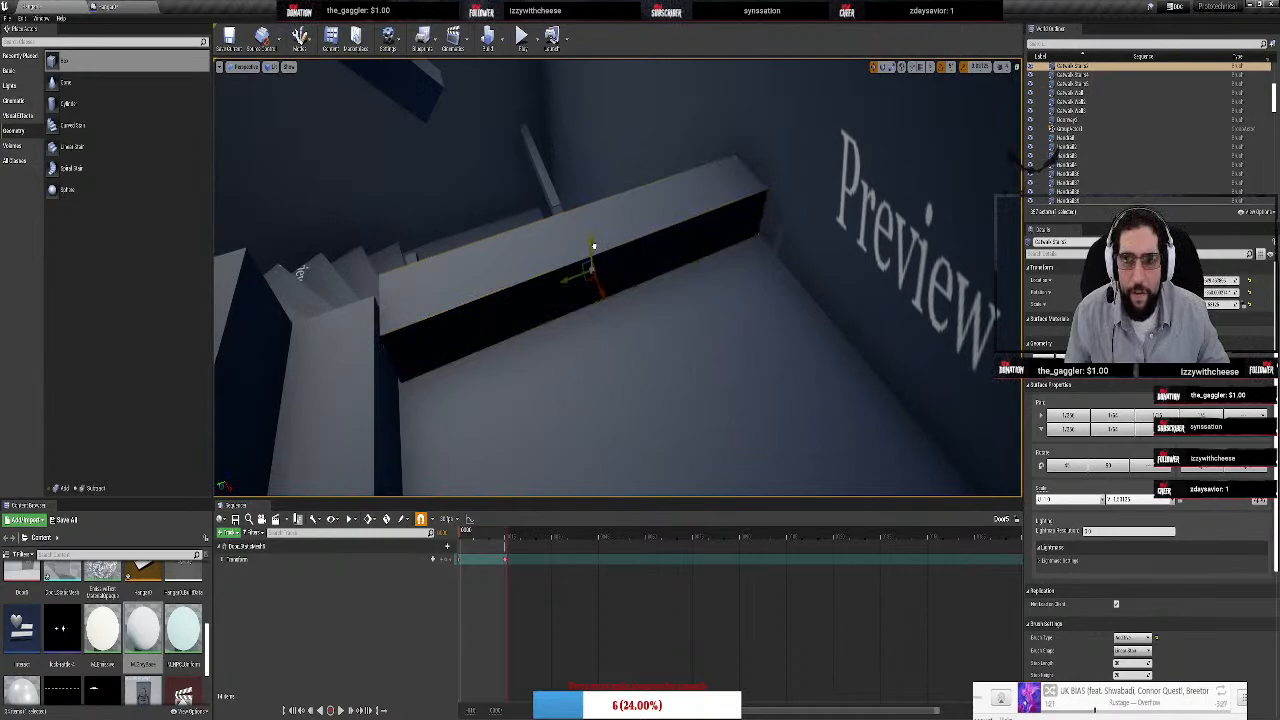
right_drag(594, 246, 610, 484)
Change the number of steps of the curved stairs beneath the landing
click(749, 266)
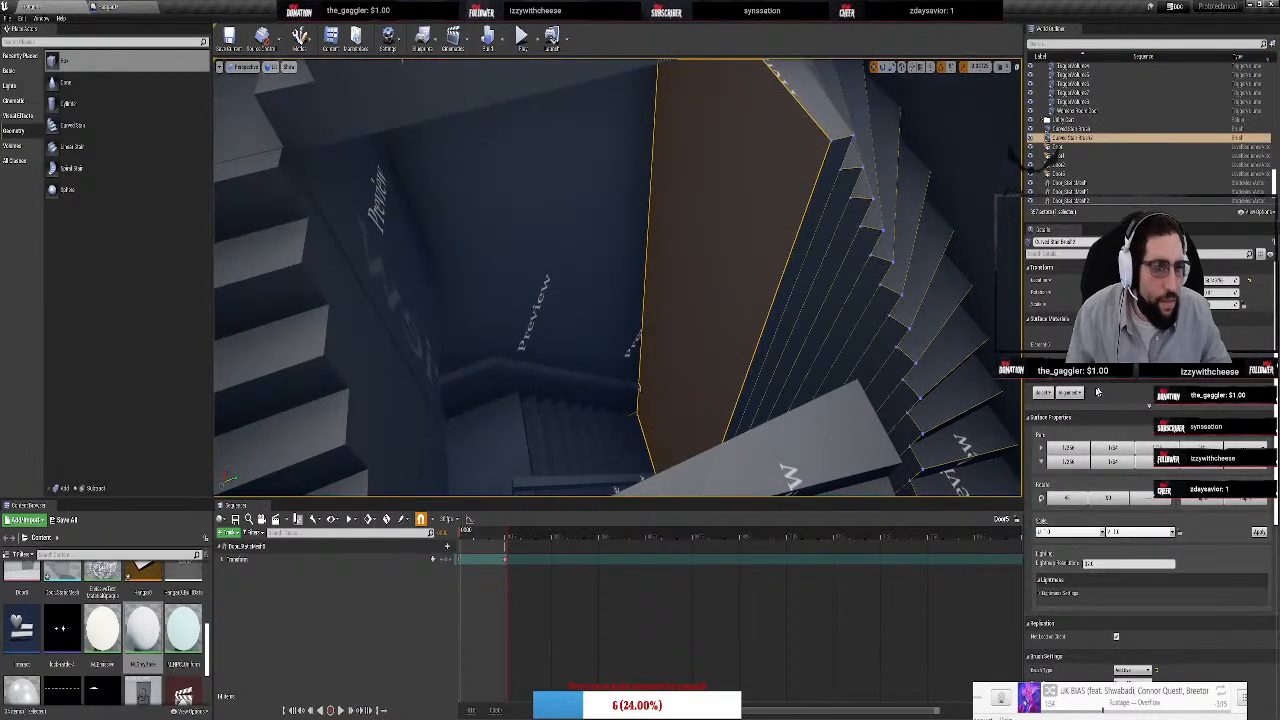
scroll(1052, 677, down, 3)
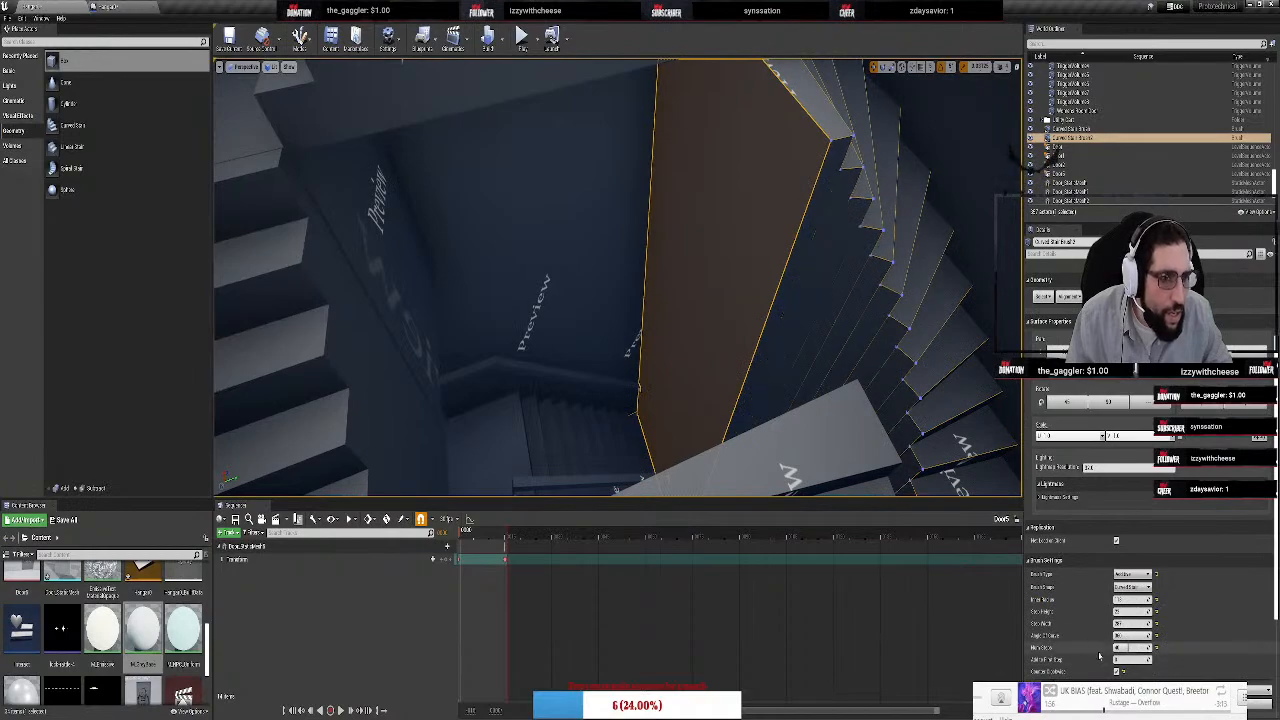
drag(1127, 647, 1131, 647)
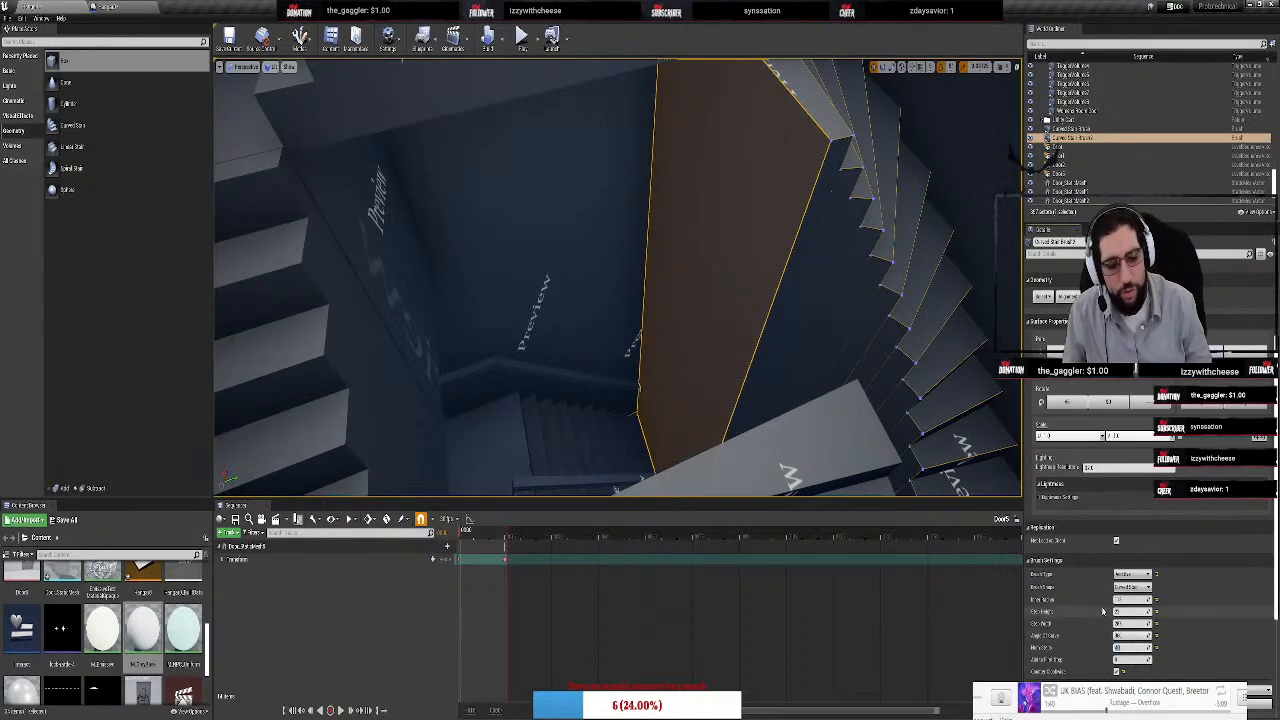
right_drag(650, 300, 620, 310)
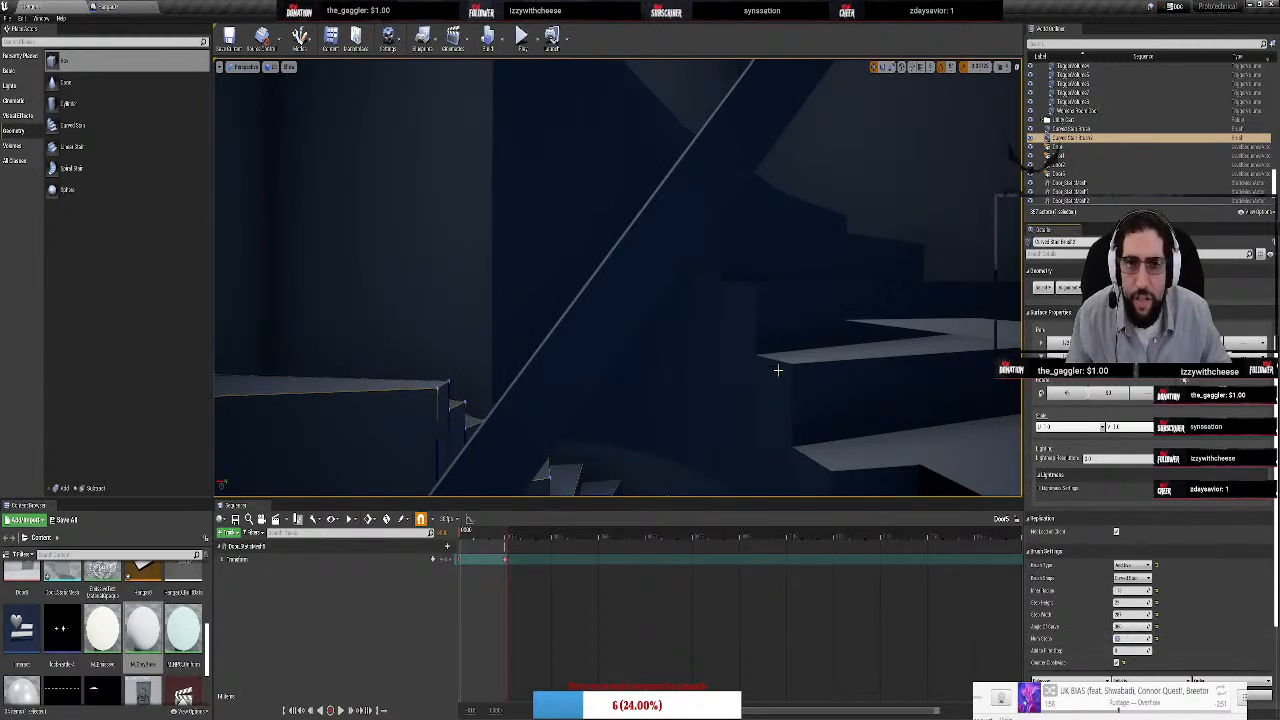
right_drag(778, 370, 762, 370)
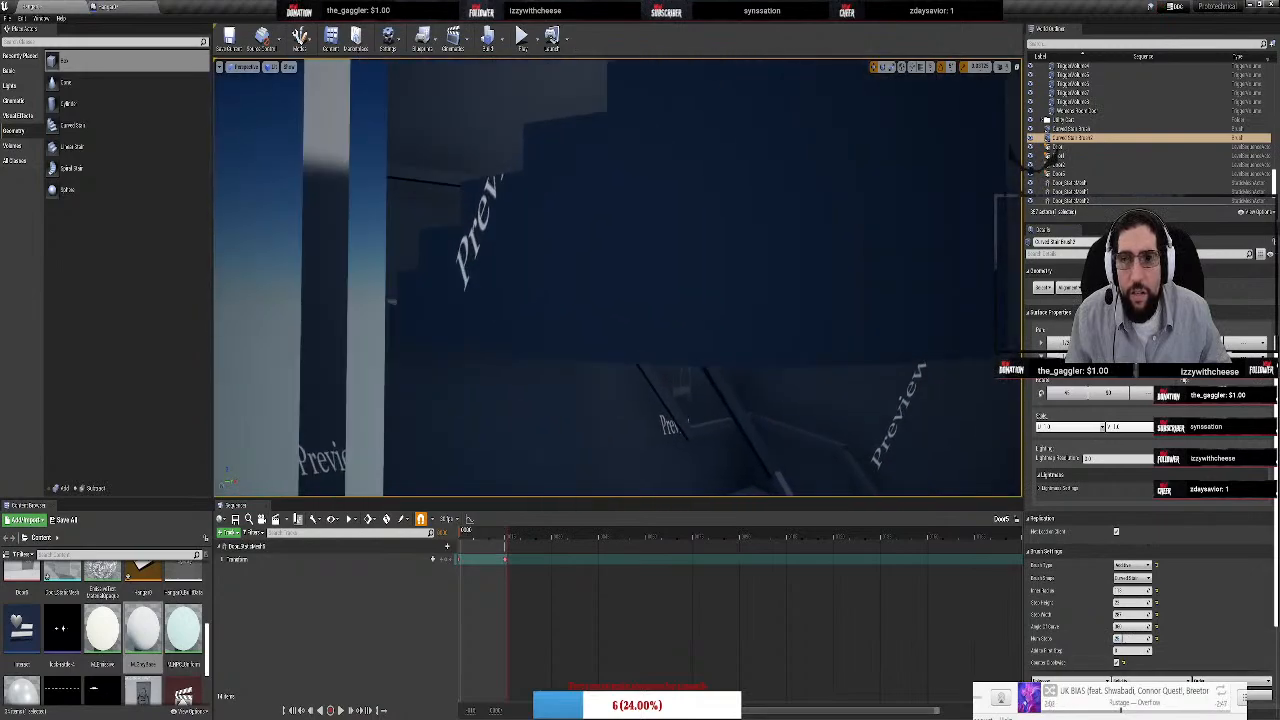
Delete the other curved stairs brush so only one curved staircase is left in the stairwell
mouse_move(636, 283)
right_down()
mouse_move(660, 250)
mouse_move(617, 277)
mouse_move(656, 250)
right_up()
click(651, 260)
key(Delete)
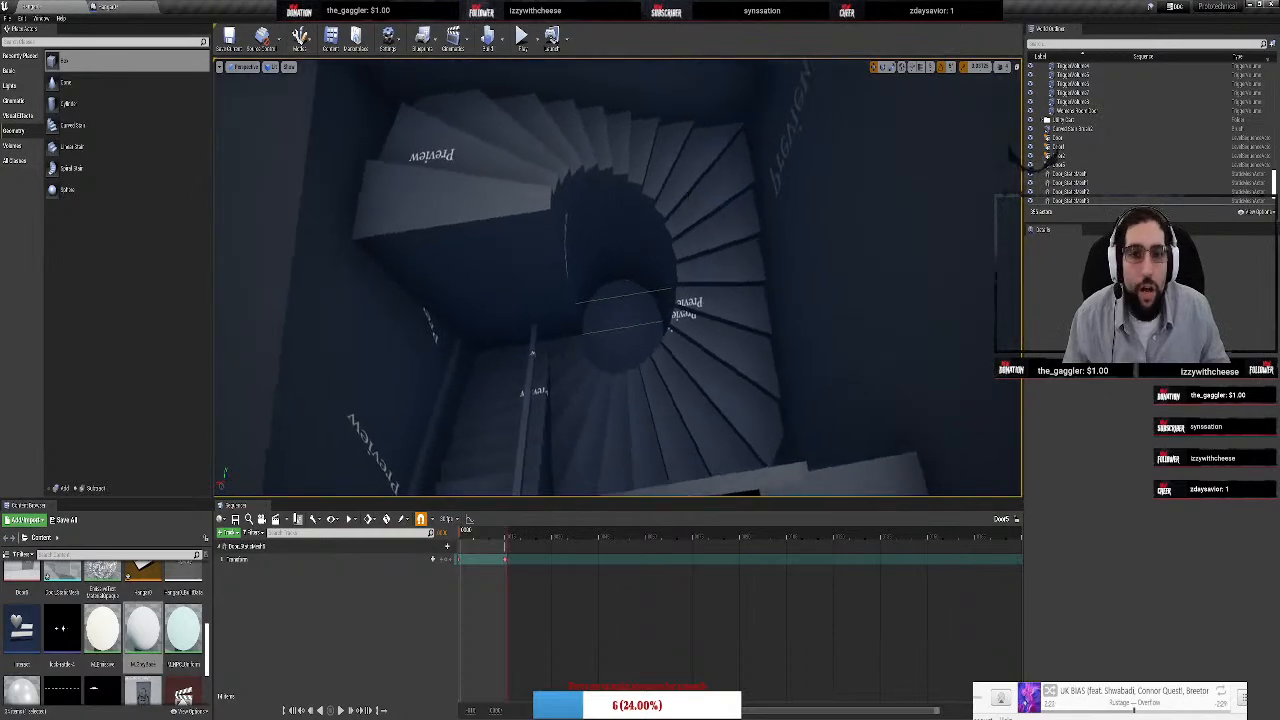
Reduce the step width of the remaining curved stairs and shift the staircase toward the straight flight
click(531, 352)
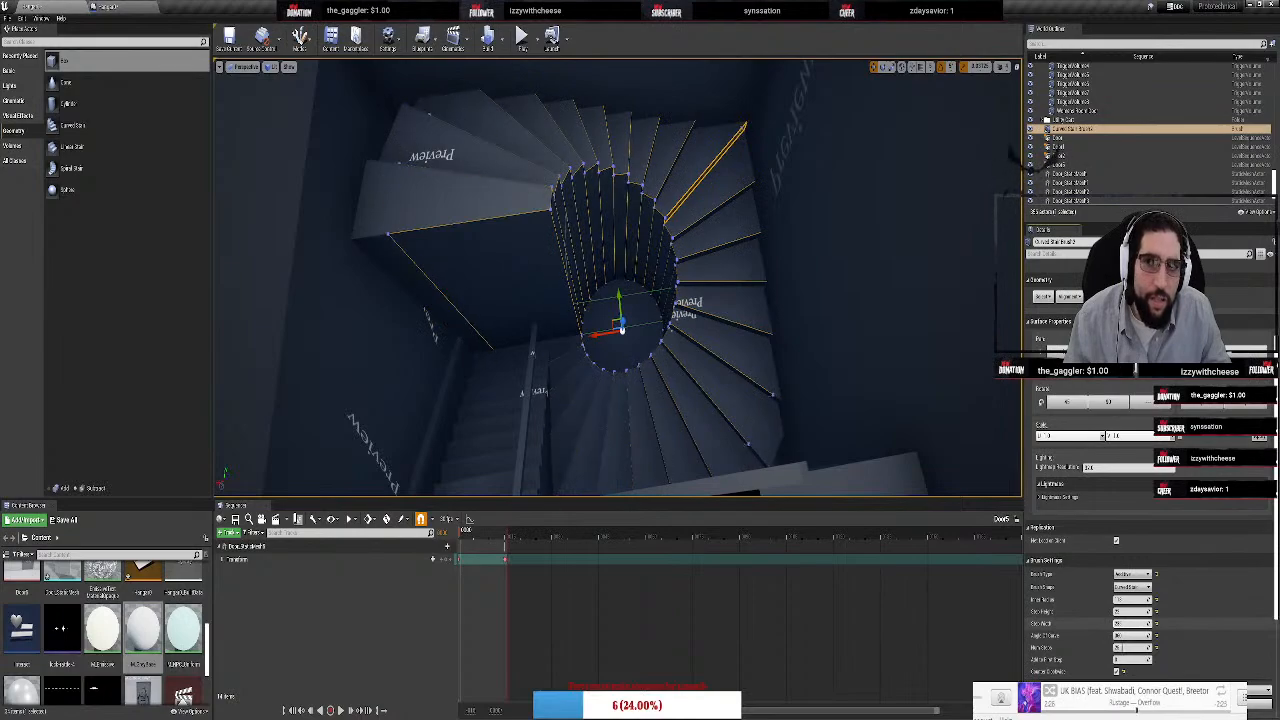
drag(1125, 623, 1125, 624)
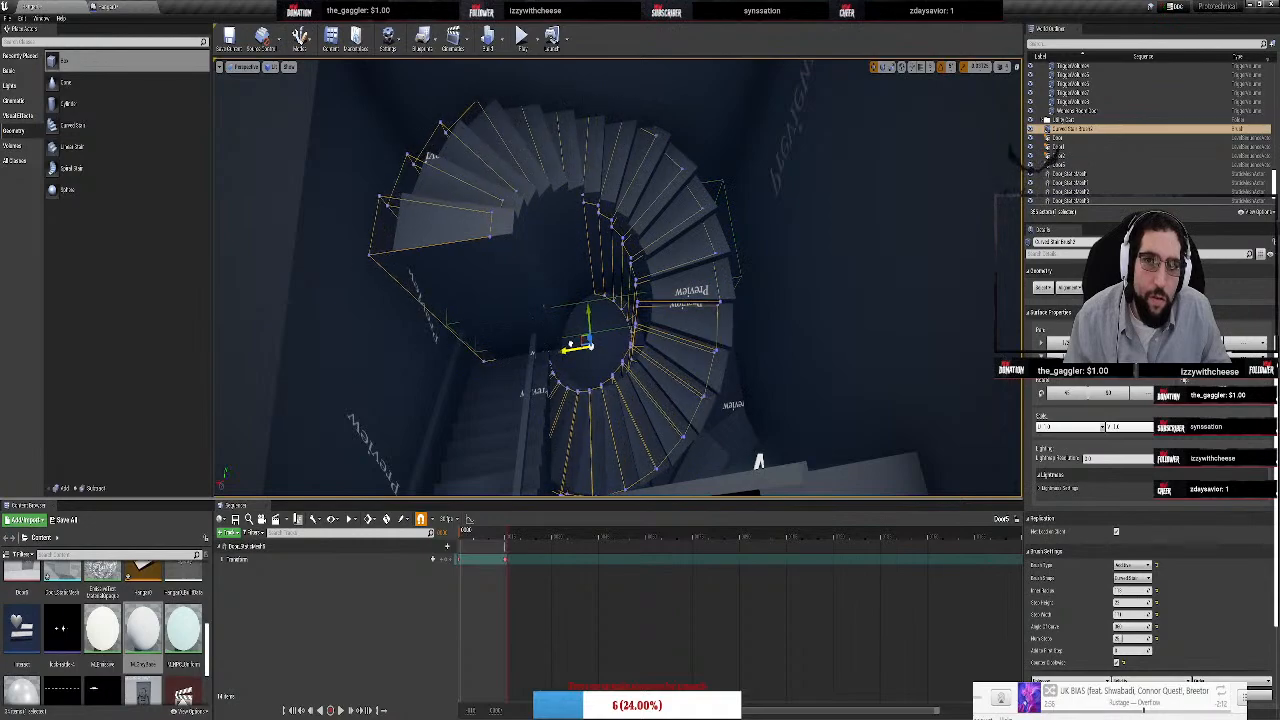
Place a box brush in the stairwell and flatten it into a thin slab
mouse_move(722, 251)
right_down()
mouse_move(704, 224)
mouse_move(812, 252)
mouse_move(900, 200)
mouse_move(840, 170)
mouse_move(700, 230)
mouse_move(790, 260)
mouse_move(730, 245)
mouse_move(830, 258)
mouse_move(868, 246)
mouse_move(818, 240)
right_up()
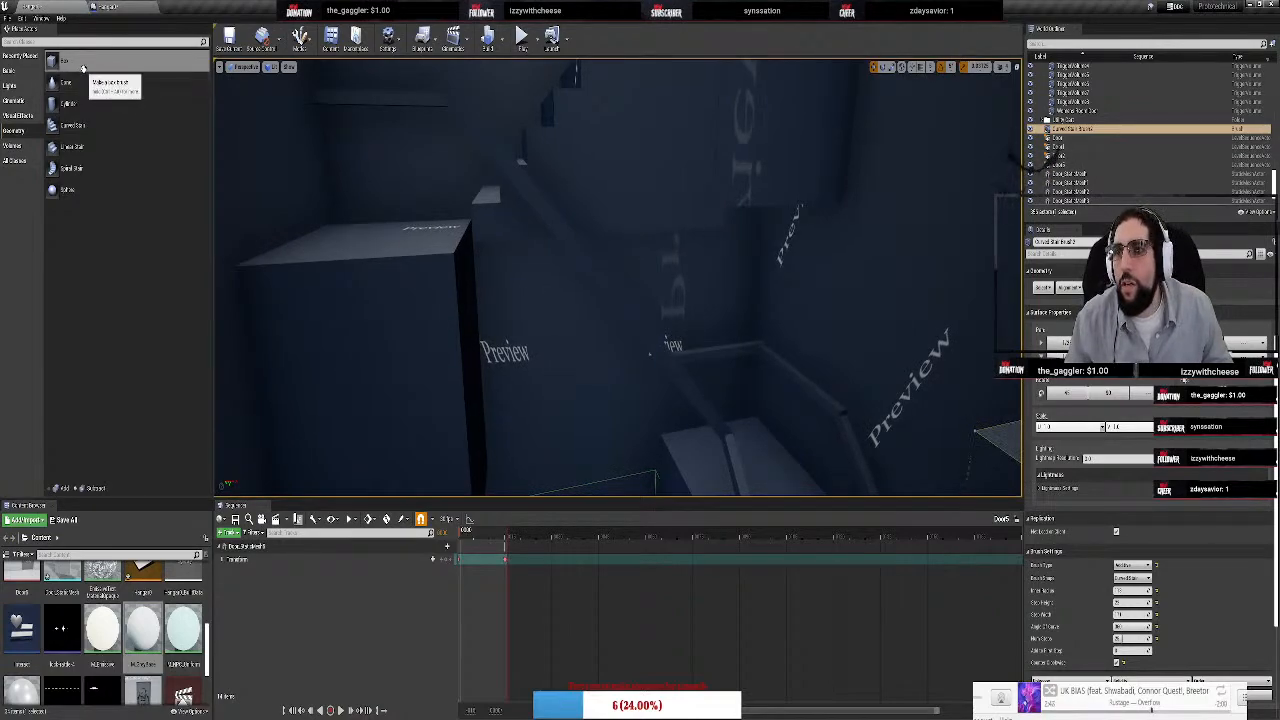
mouse_move(78, 72)
mouse_down()
mouse_move(357, 314)
mouse_move(457, 285)
mouse_up()
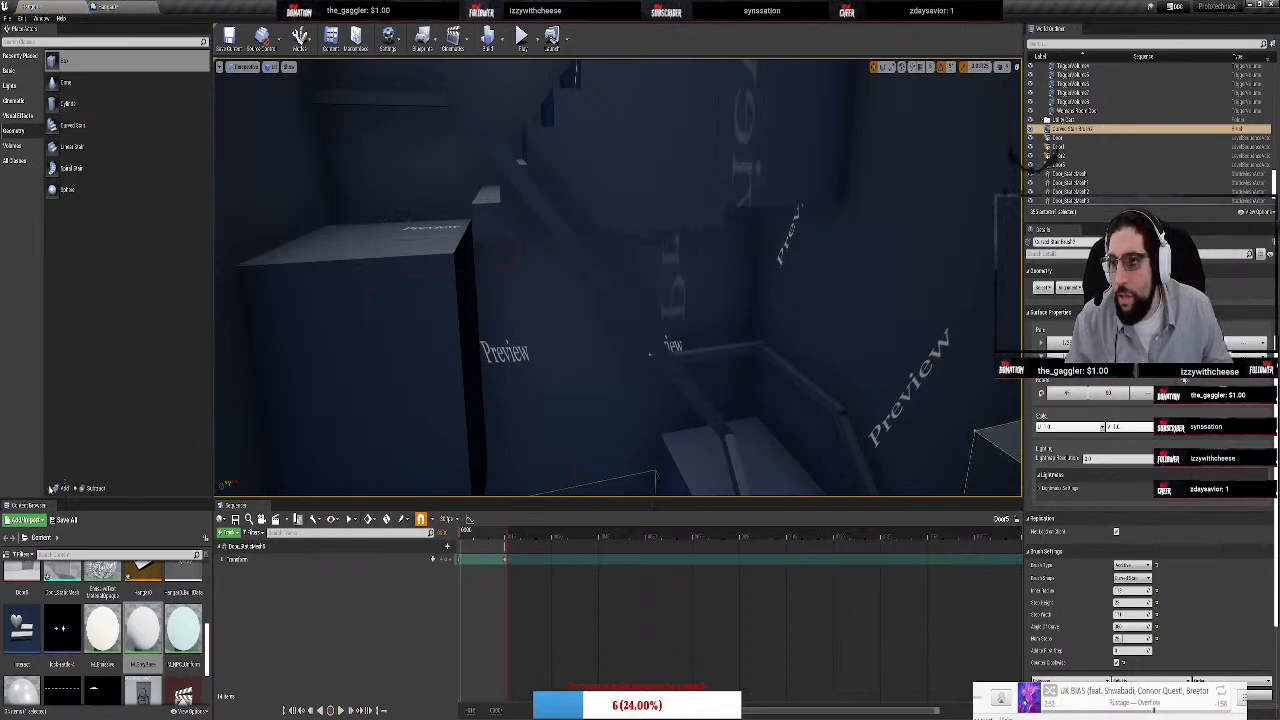
drag(70, 62, 373, 226)
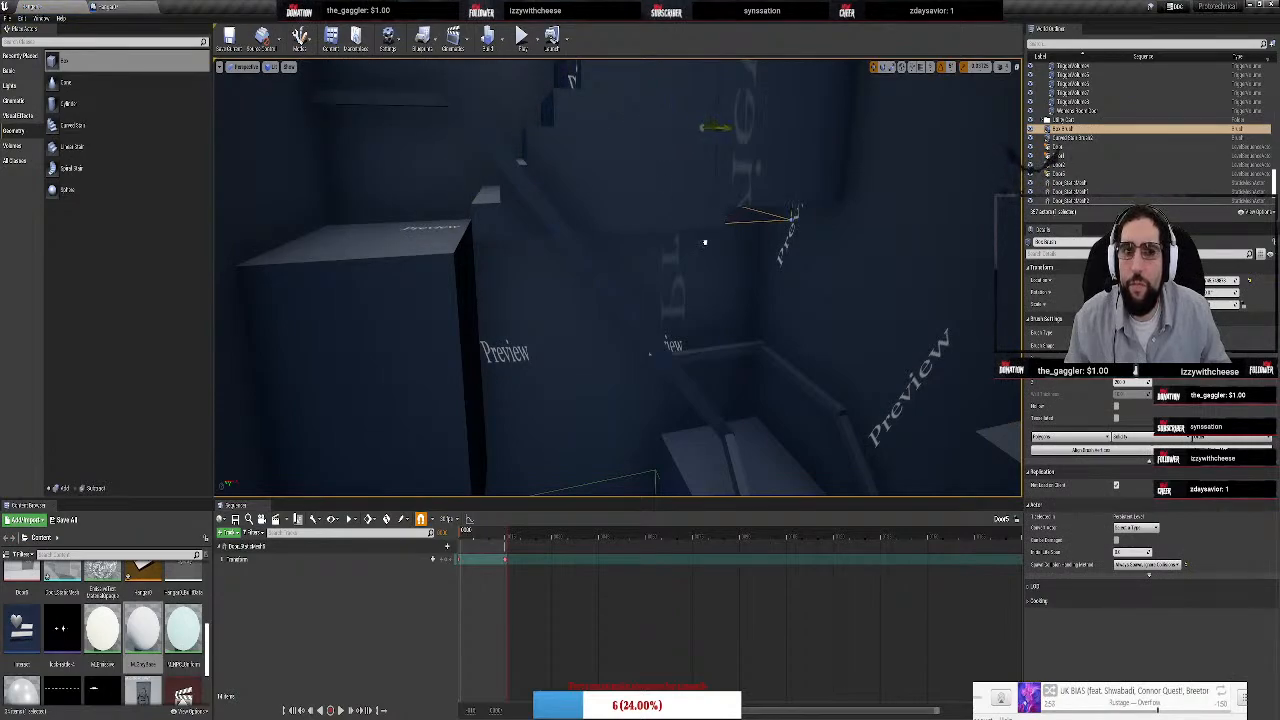
mouse_move(714, 127)
mouse_down()
mouse_move(808, 126)
mouse_move(818, 258)
mouse_move(806, 280)
mouse_up()
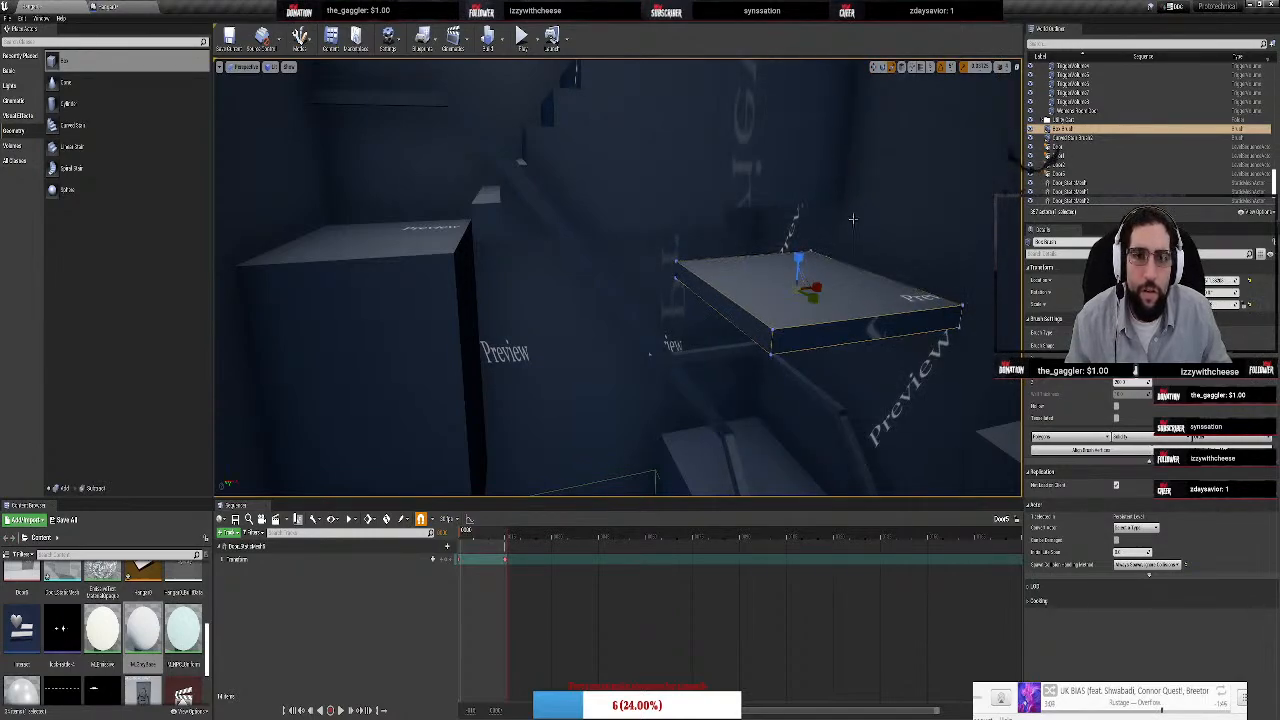
Widen the slab into a landing between the straight flight and the curved stairs, and align its edge with the handrail
right_drag(851, 217, 869, 338)
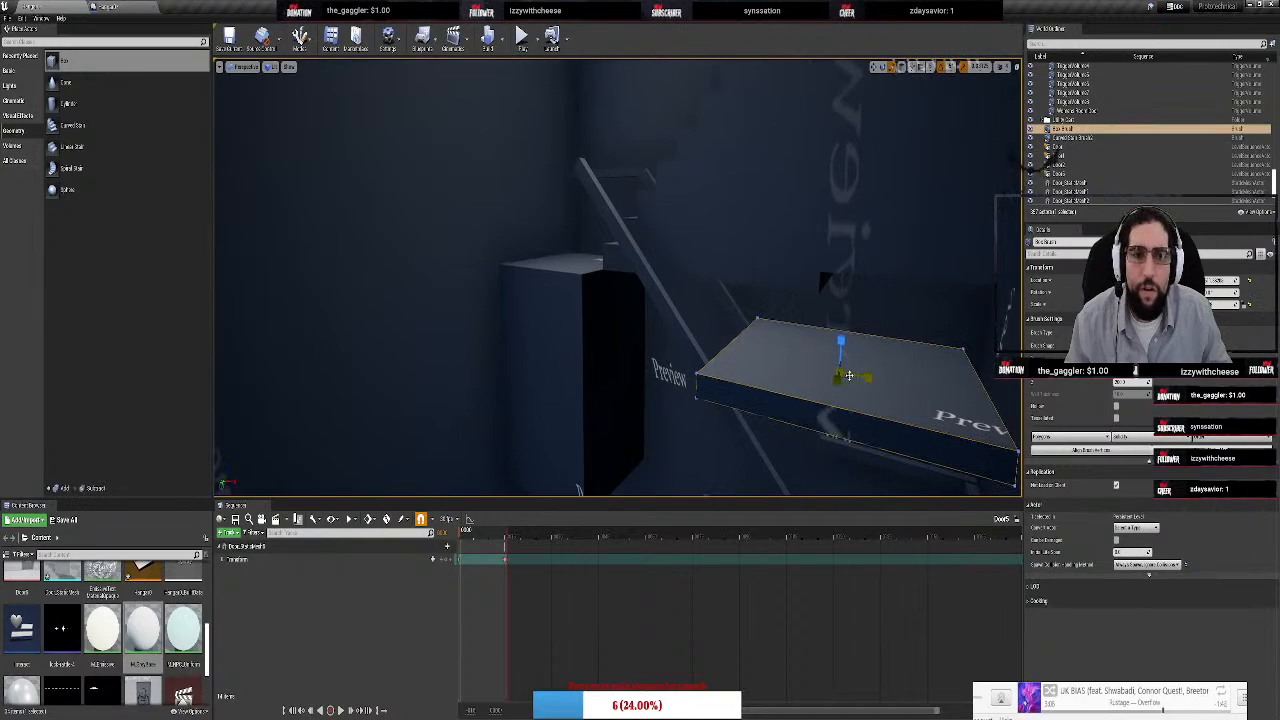
mouse_move(850, 376)
mouse_down()
mouse_move(571, 323)
mouse_move(591, 336)
mouse_move(590, 268)
mouse_up()
mouse_move(744, 226)
right_down()
mouse_move(744, 180)
mouse_move(744, 300)
mouse_move(730, 305)
mouse_move(800, 310)
mouse_move(720, 240)
mouse_move(640, 250)
mouse_move(600, 330)
mouse_move(540, 370)
mouse_move(725, 232)
right_up()
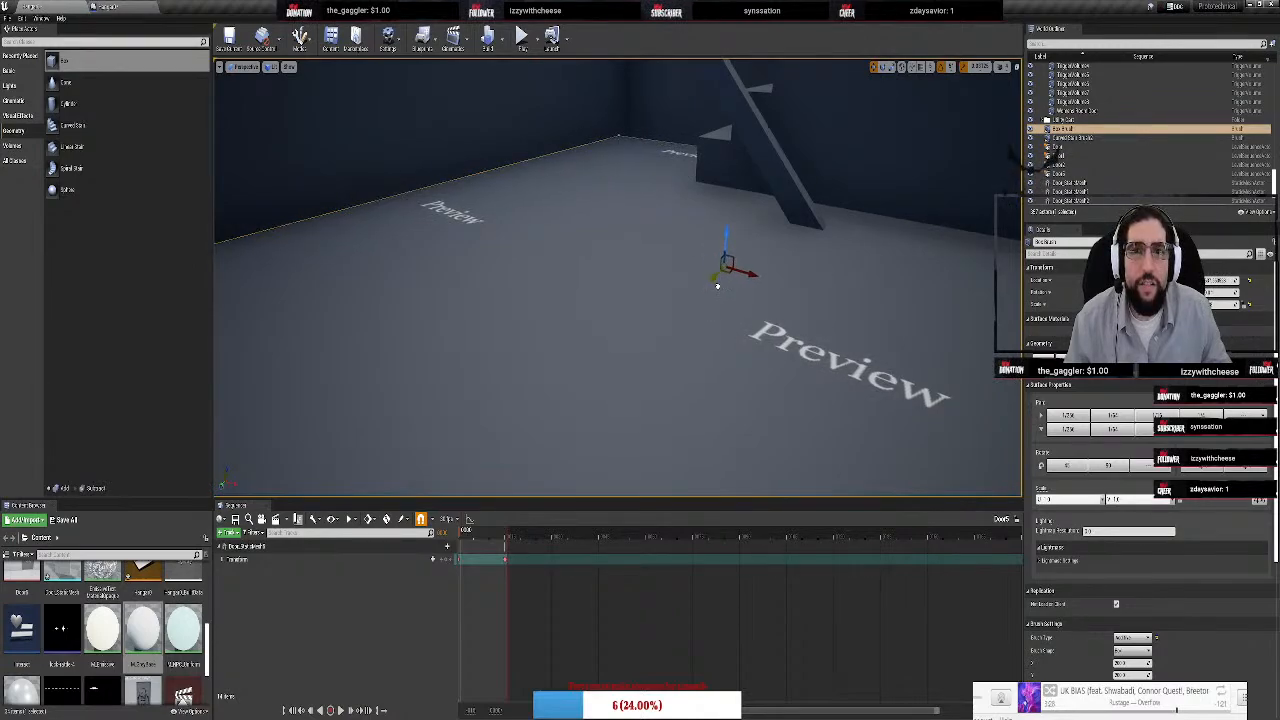
right_drag(717, 271, 630, 310)
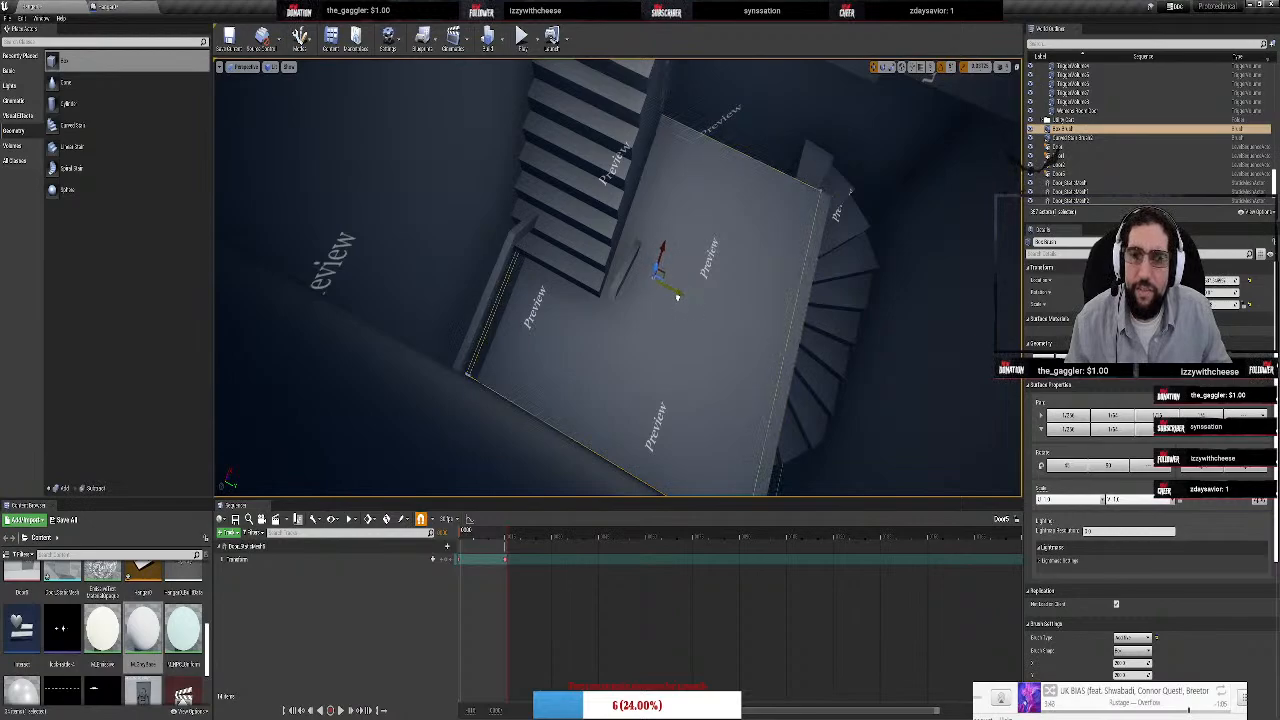
drag(672, 294, 673, 294)
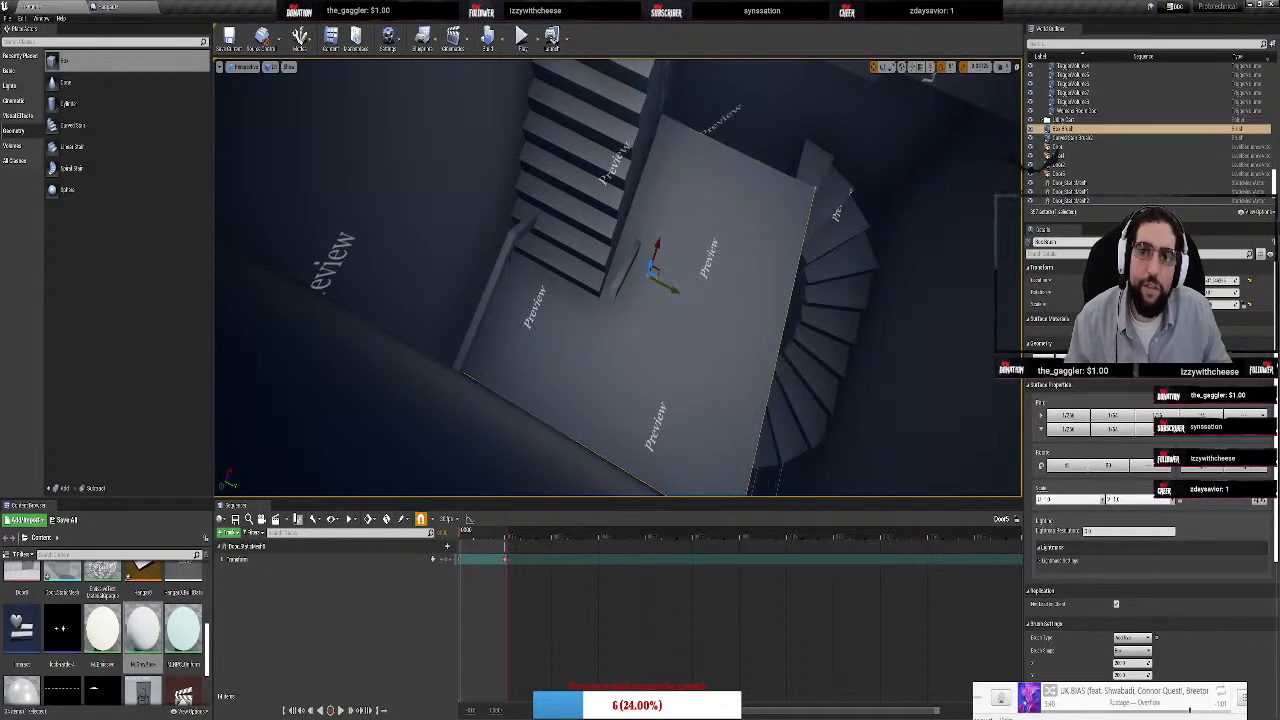
Shift the handrail at the foot of the straight flight outward, off the edge of the slab
click(503, 255)
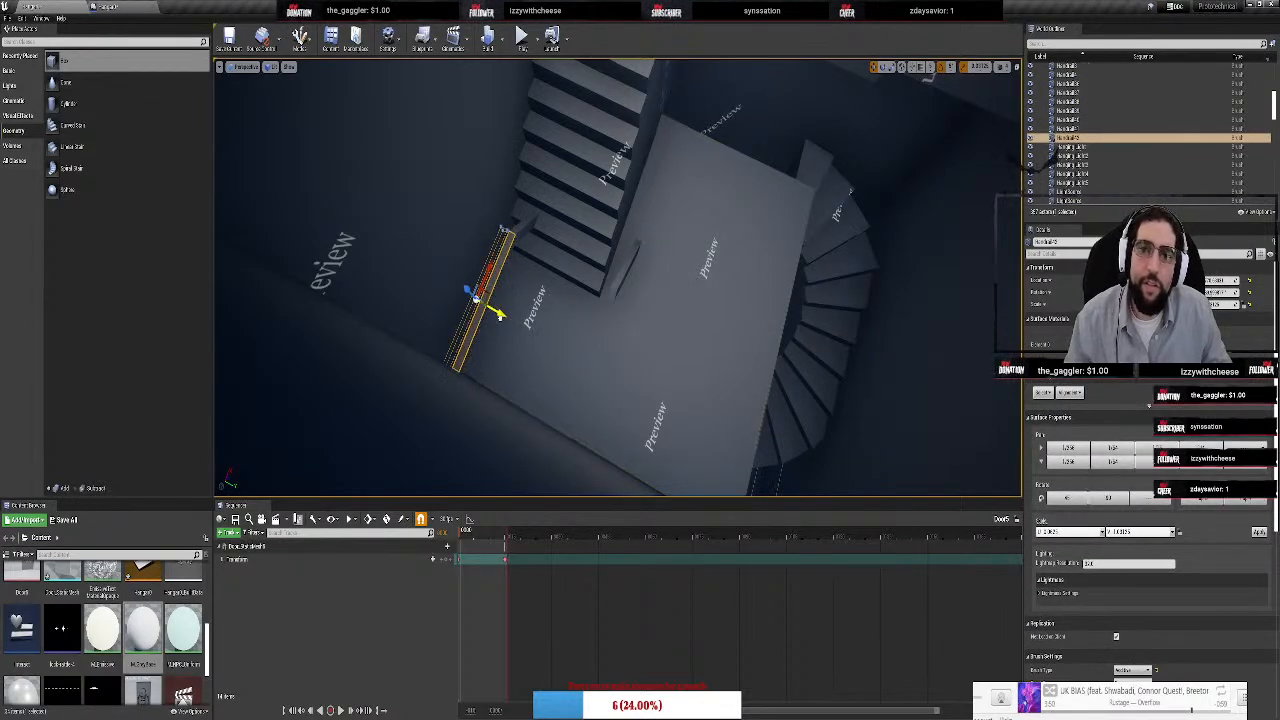
drag(490, 314, 491, 313)
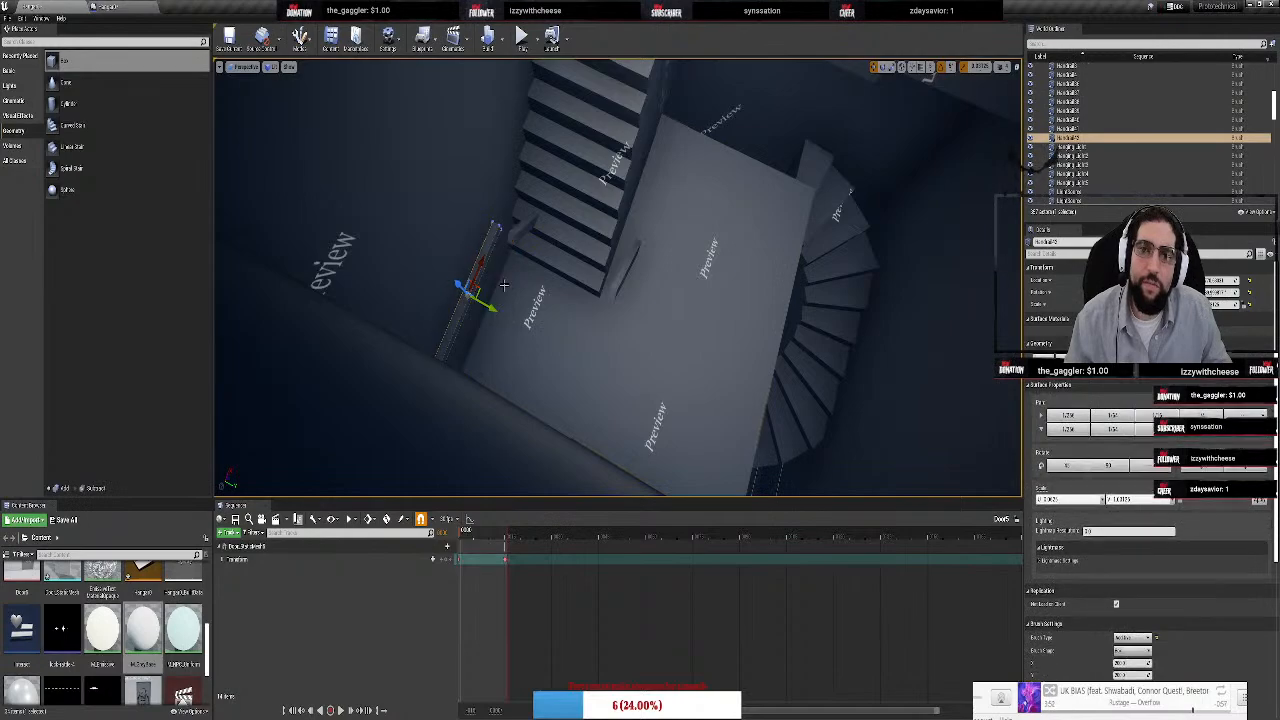
Enlarge the slab to span the stairwell, trim the corner protruding through the outer walls, and nudge it into position
click(633, 292)
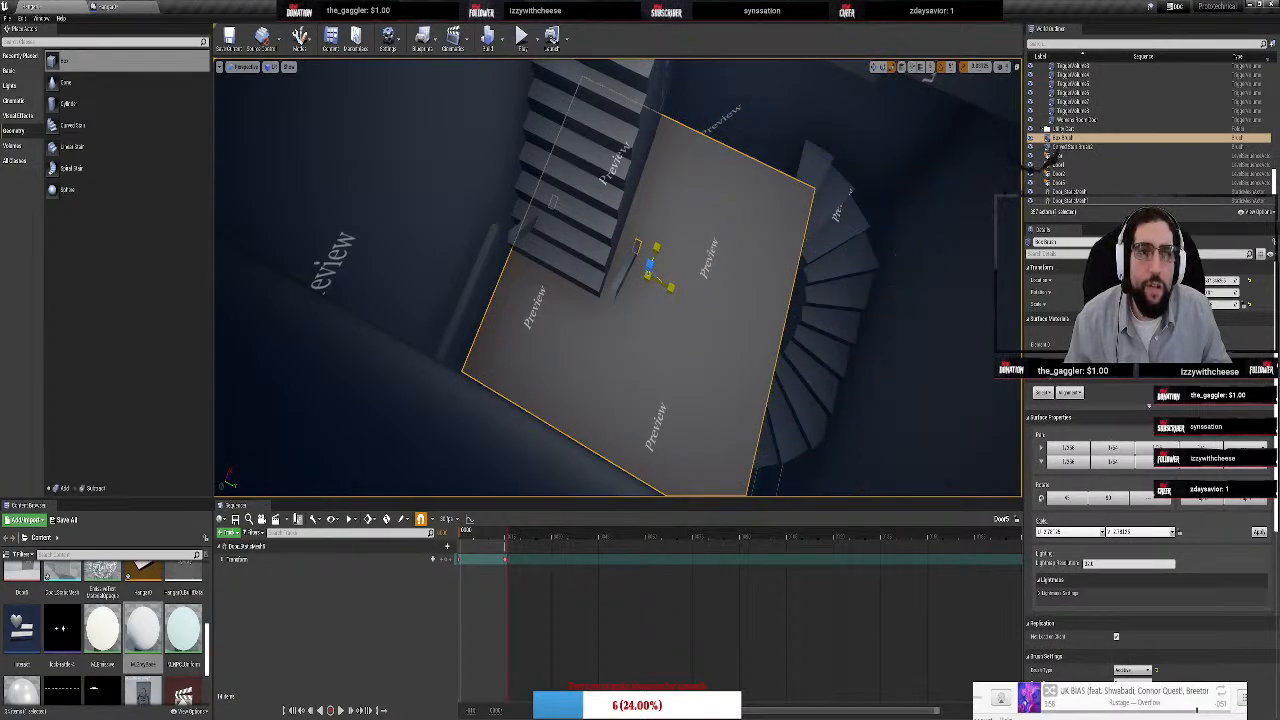
drag(636, 245, 657, 263)
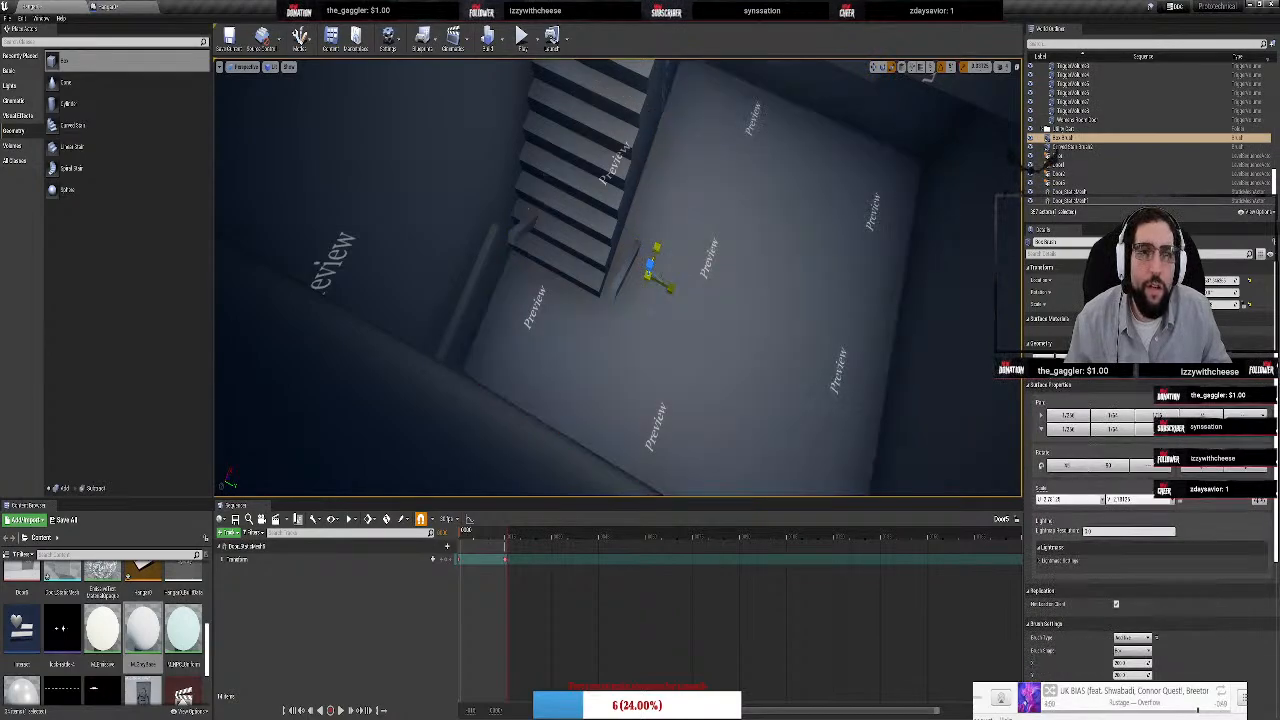
right_drag(661, 201, 722, 176)
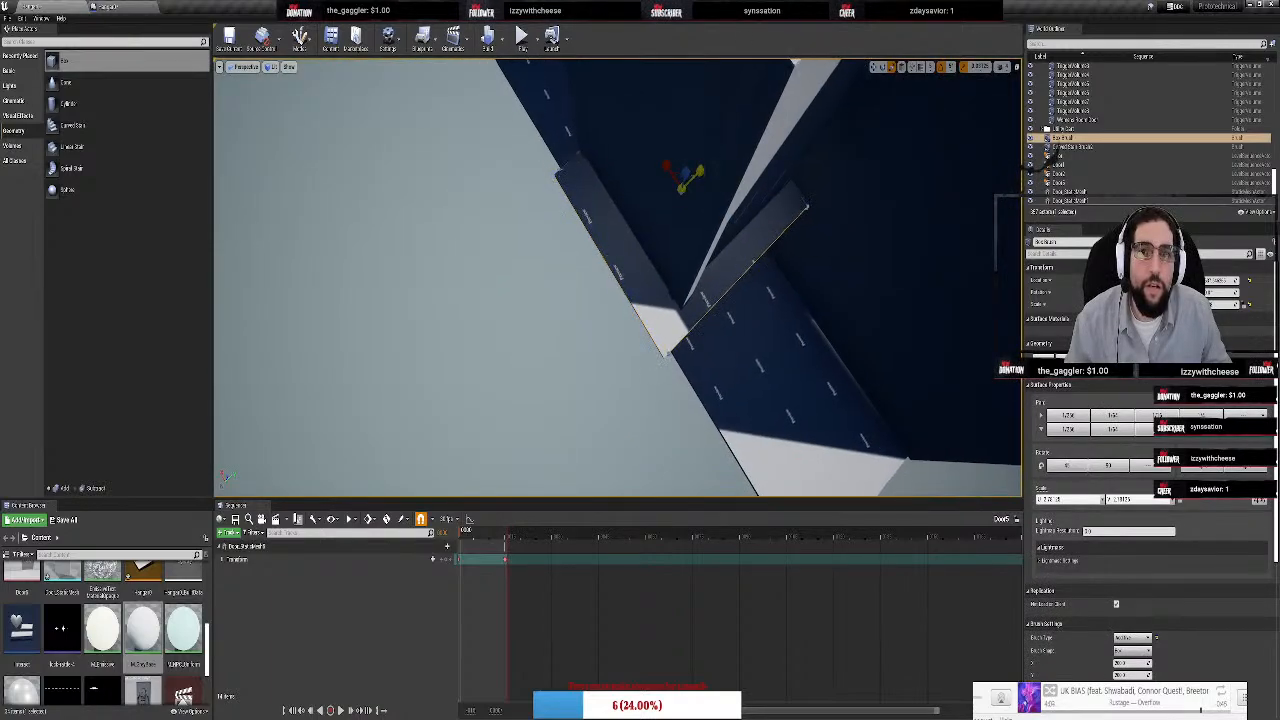
drag(700, 172, 698, 178)
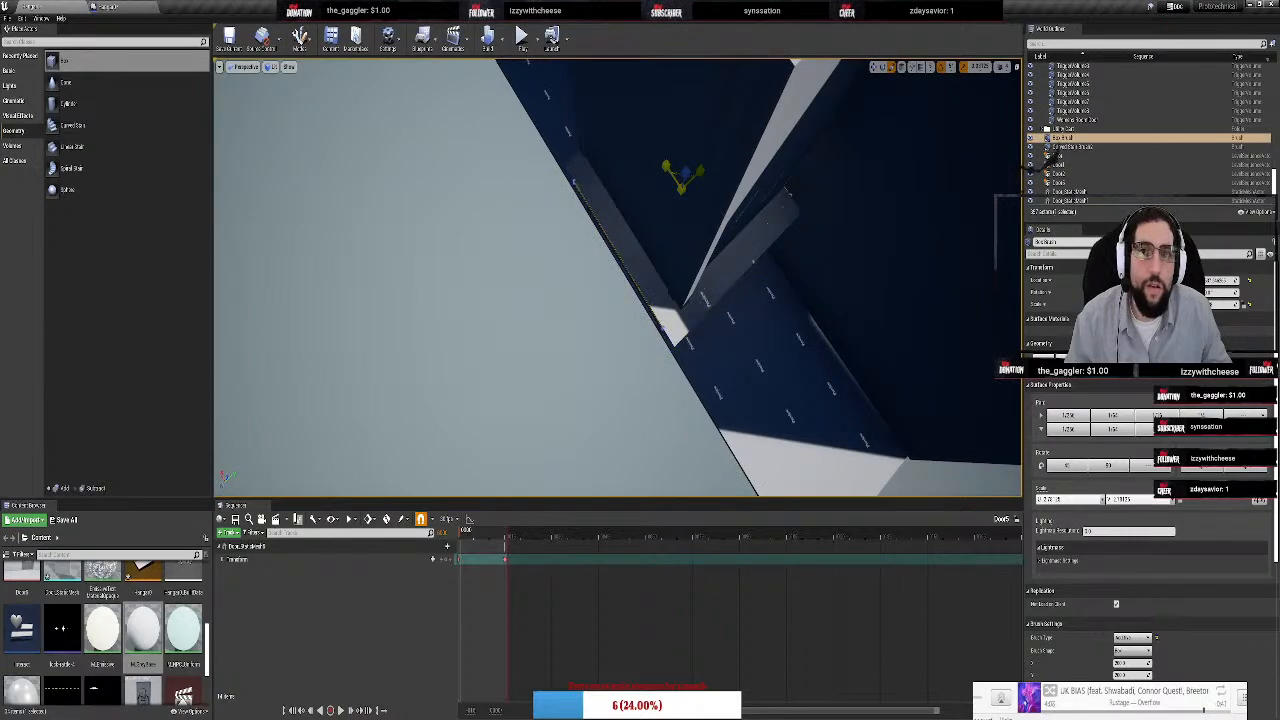
drag(666, 165, 667, 168)
right_drag(671, 169, 710, 168)
key(w)
mouse_move(648, 204)
mouse_down()
mouse_move(675, 201)
mouse_move(676, 260)
mouse_up()
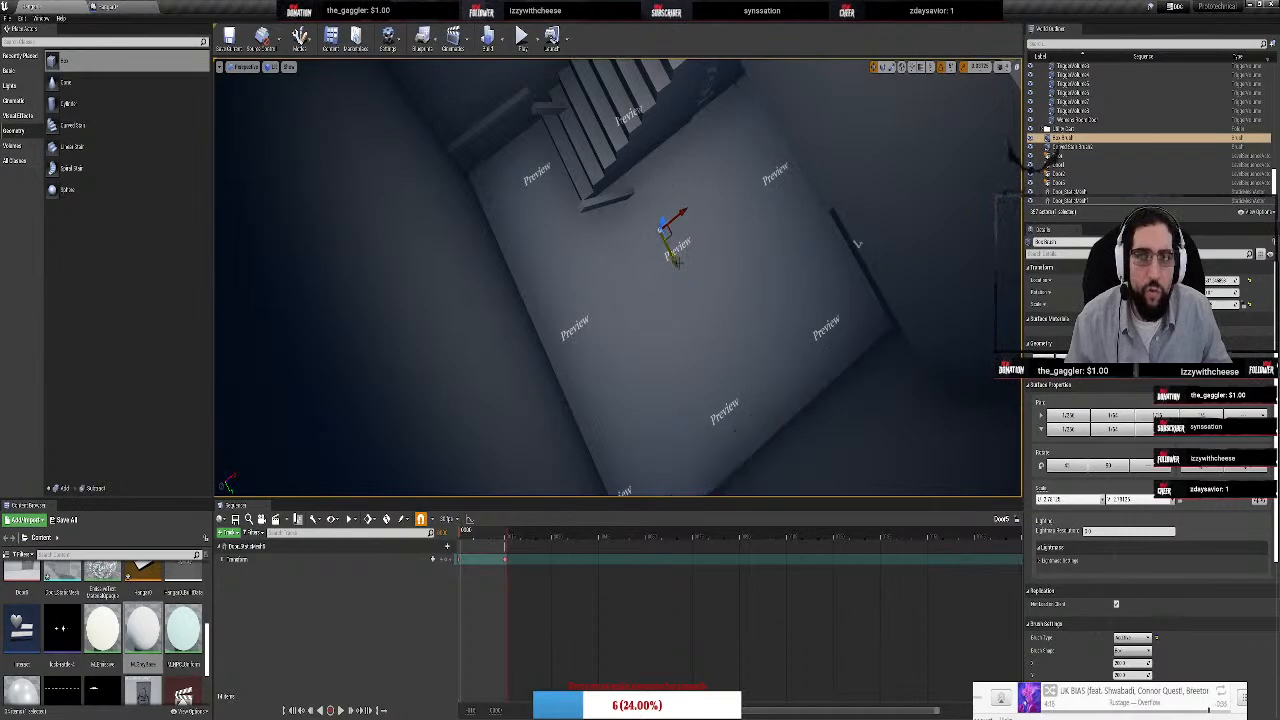
Increase the number of steps of the curved stairs to raise their top
right_drag(744, 247, 772, 238)
key(w)
key(s)
key(s)
click(760, 325)
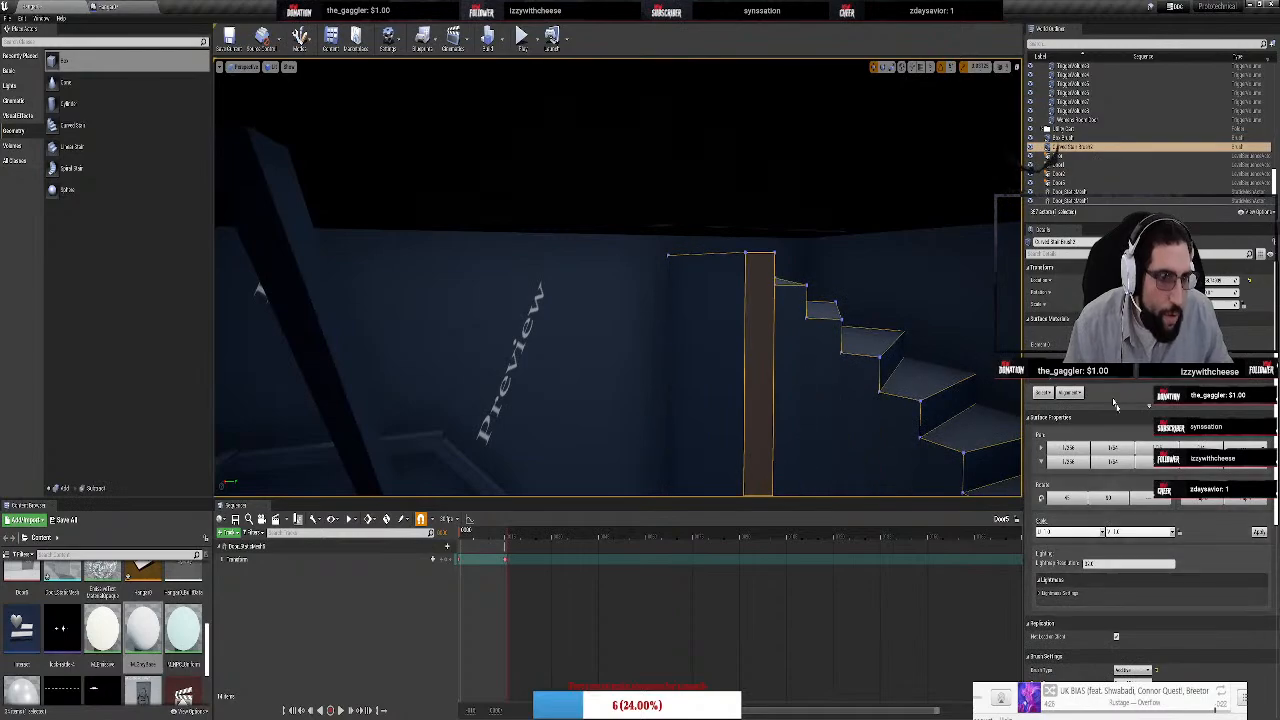
scroll(1113, 607, down, 1)
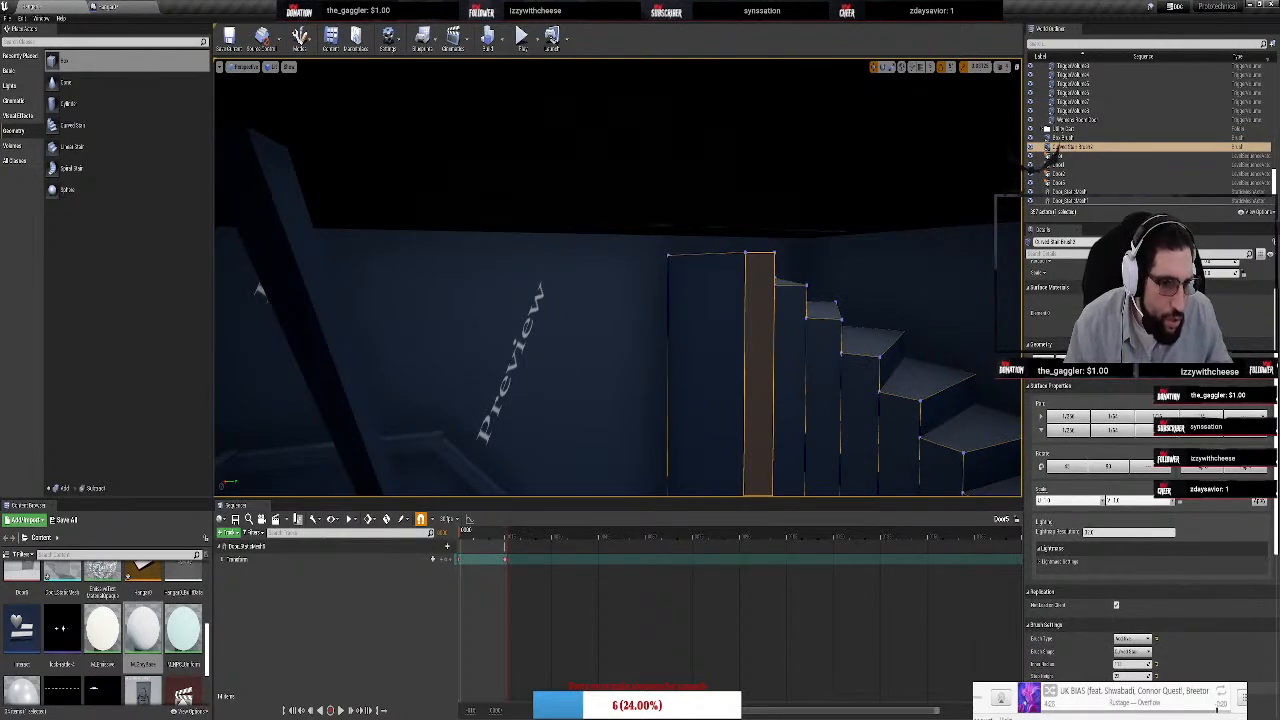
scroll(1113, 607, down, 1)
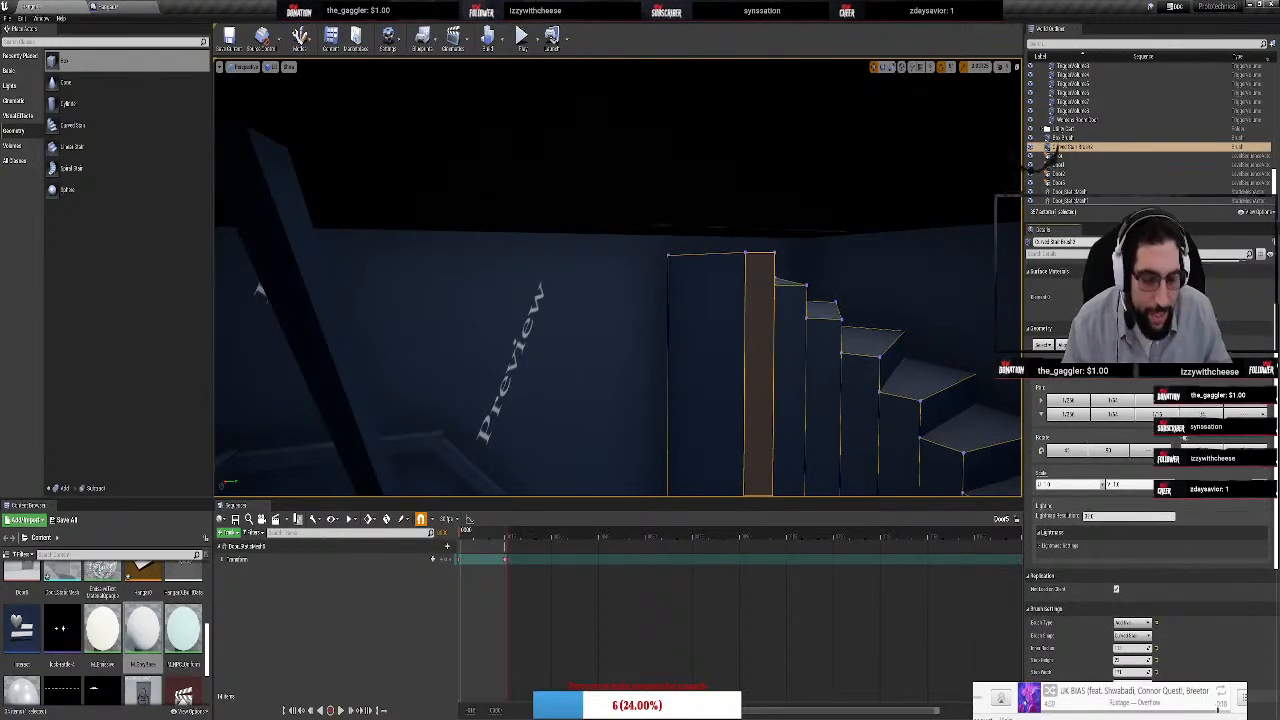
key(Return)
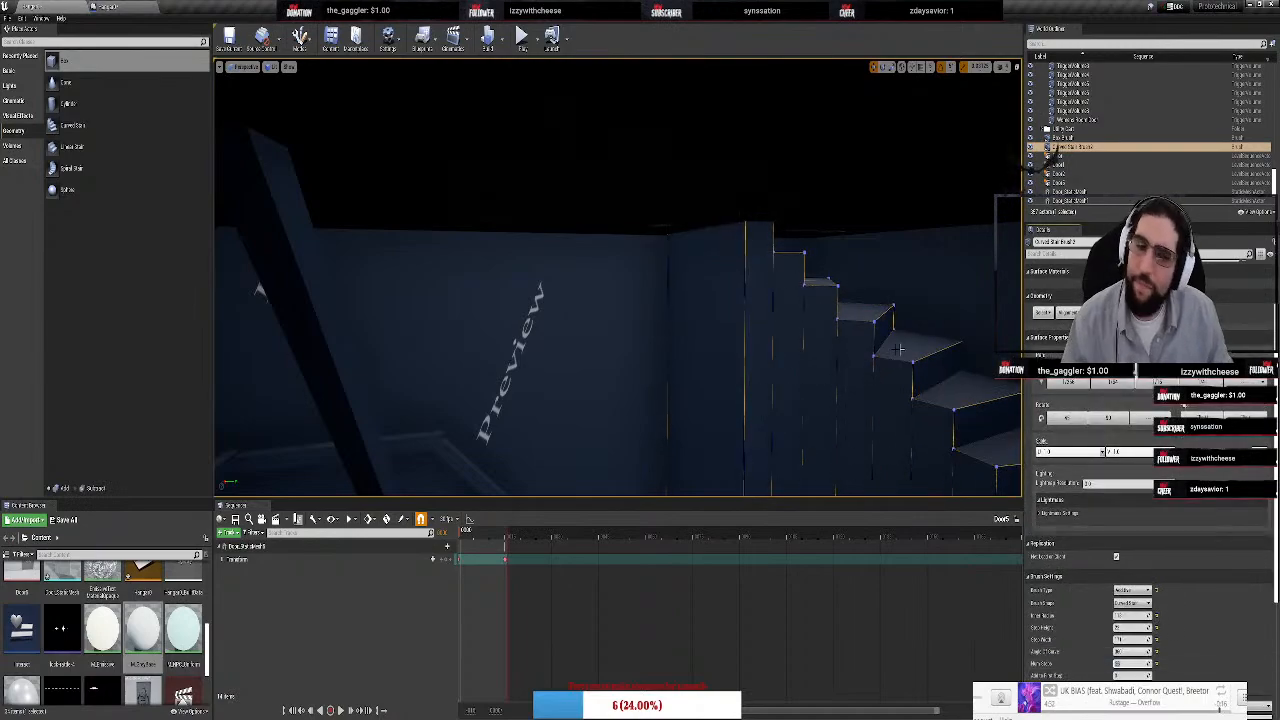
Place a subtractive box brush at the level of the upper floor and scale it to cut an opening above the curved stairs
right_drag(898, 349, 840, 445)
right_drag(618, 277, 758, 327)
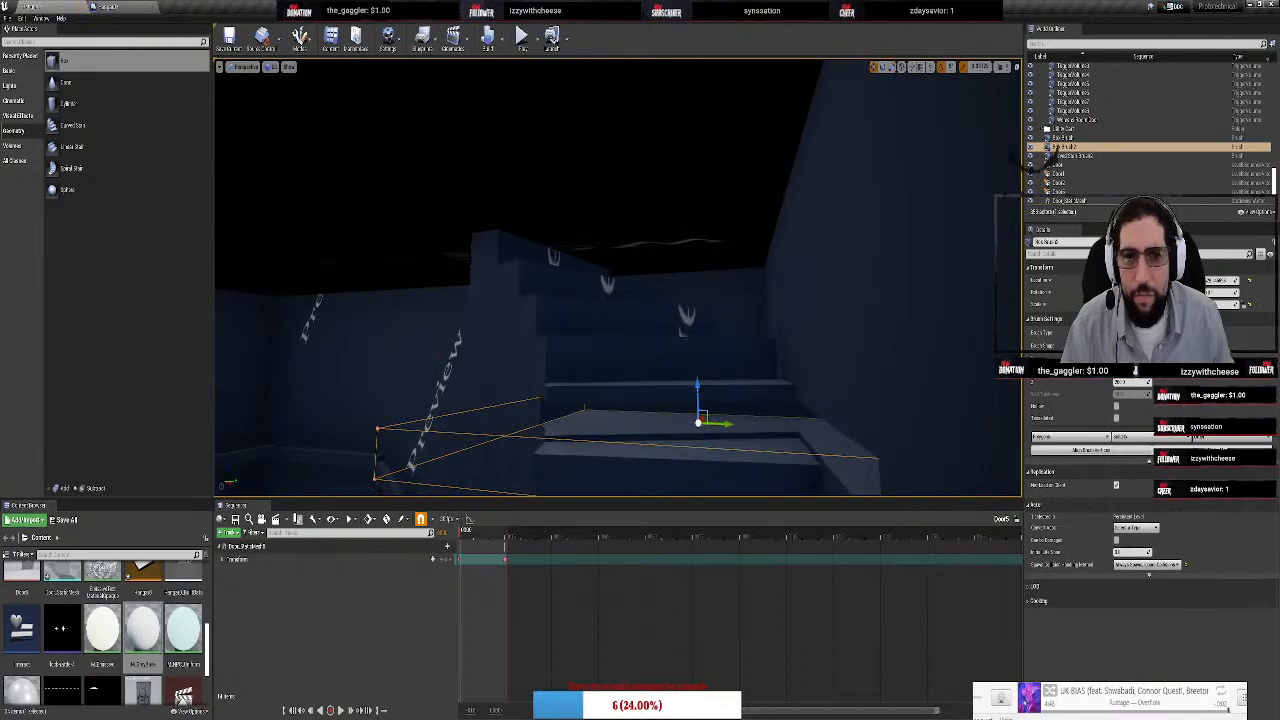
mouse_move(697, 390)
mouse_down()
mouse_move(692, 152)
mouse_move(693, 178)
mouse_up()
mouse_move(723, 235)
right_down()
mouse_move(700, 190)
mouse_move(740, 150)
mouse_move(723, 235)
right_up()
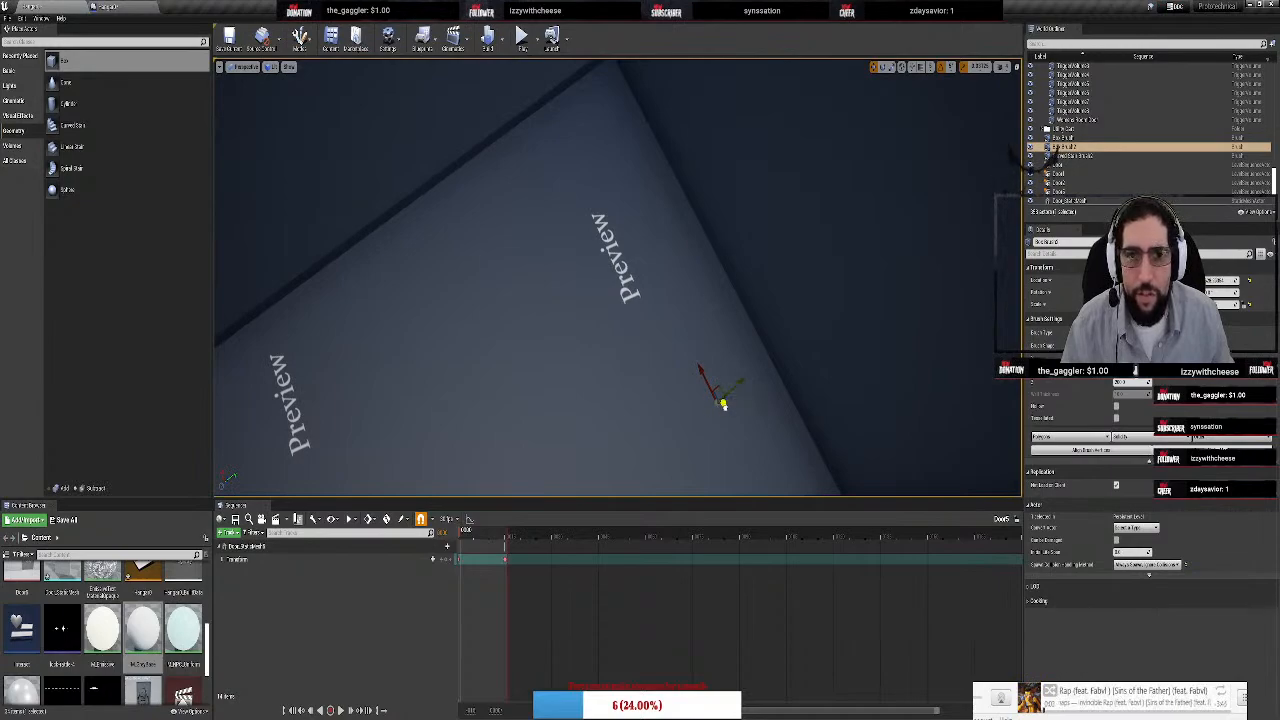
click(727, 397)
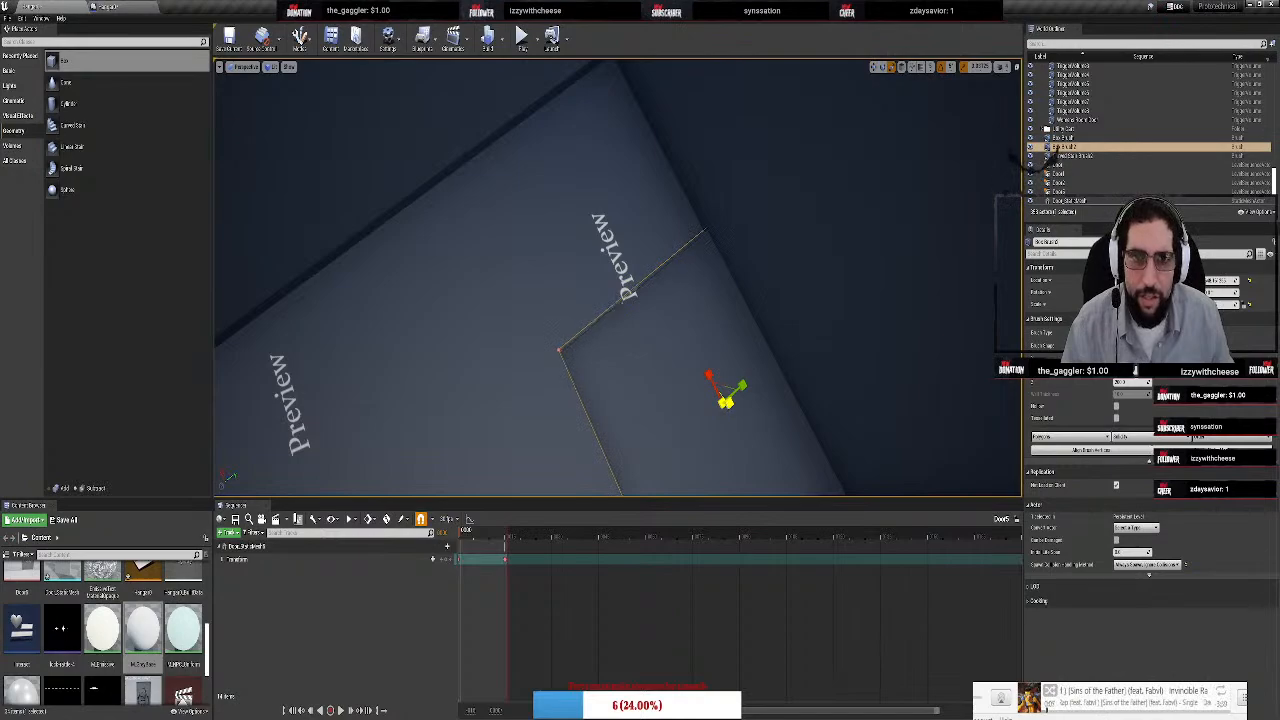
mouse_move(727, 400)
alt+mouse_down()
mouse_move(850, 302)
mouse_move(766, 349)
alt+mouse_up()
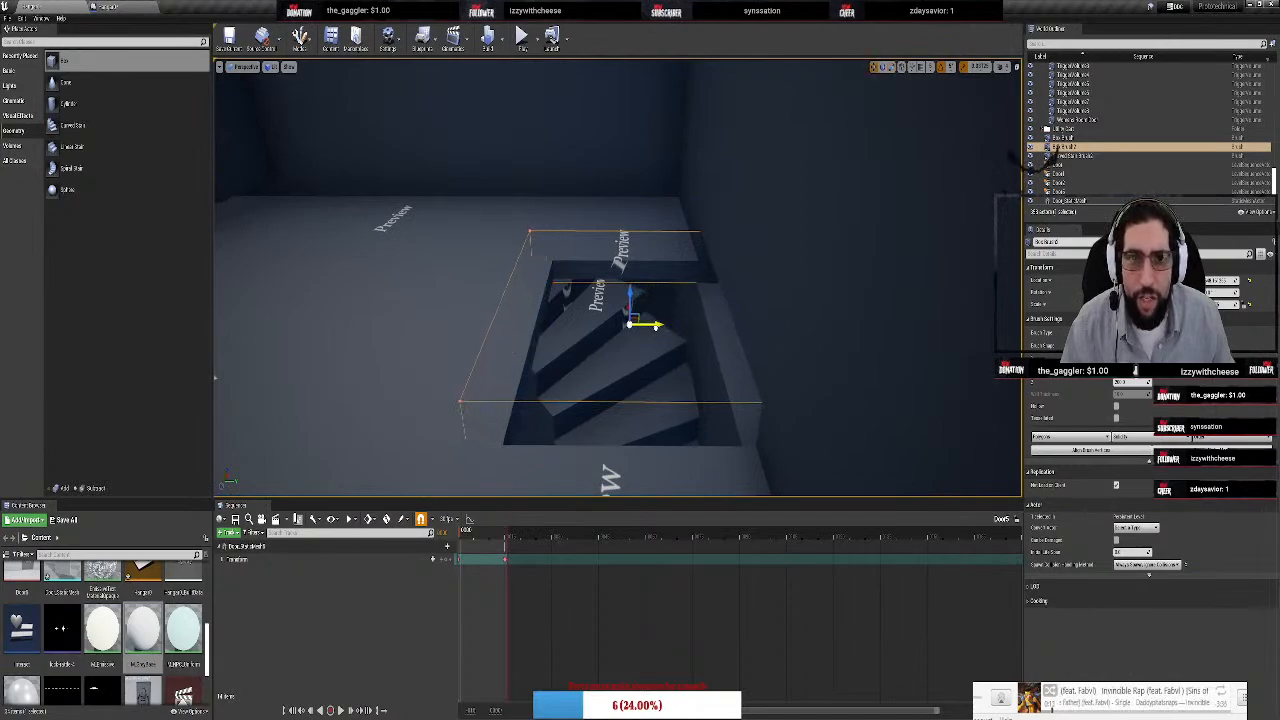
Reposition and widen the subtractive box so the floor opening exposes the upper steps of the curved stairs
drag(650, 325, 622, 330)
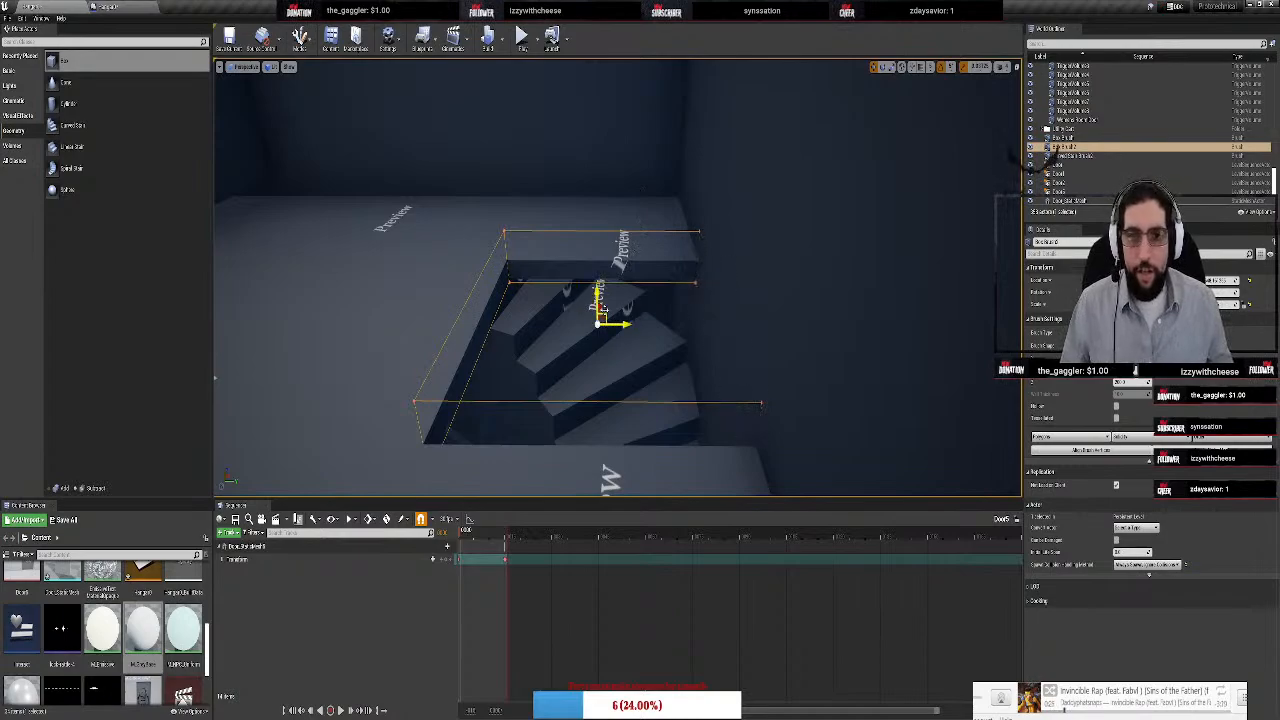
drag(597, 305, 597, 222)
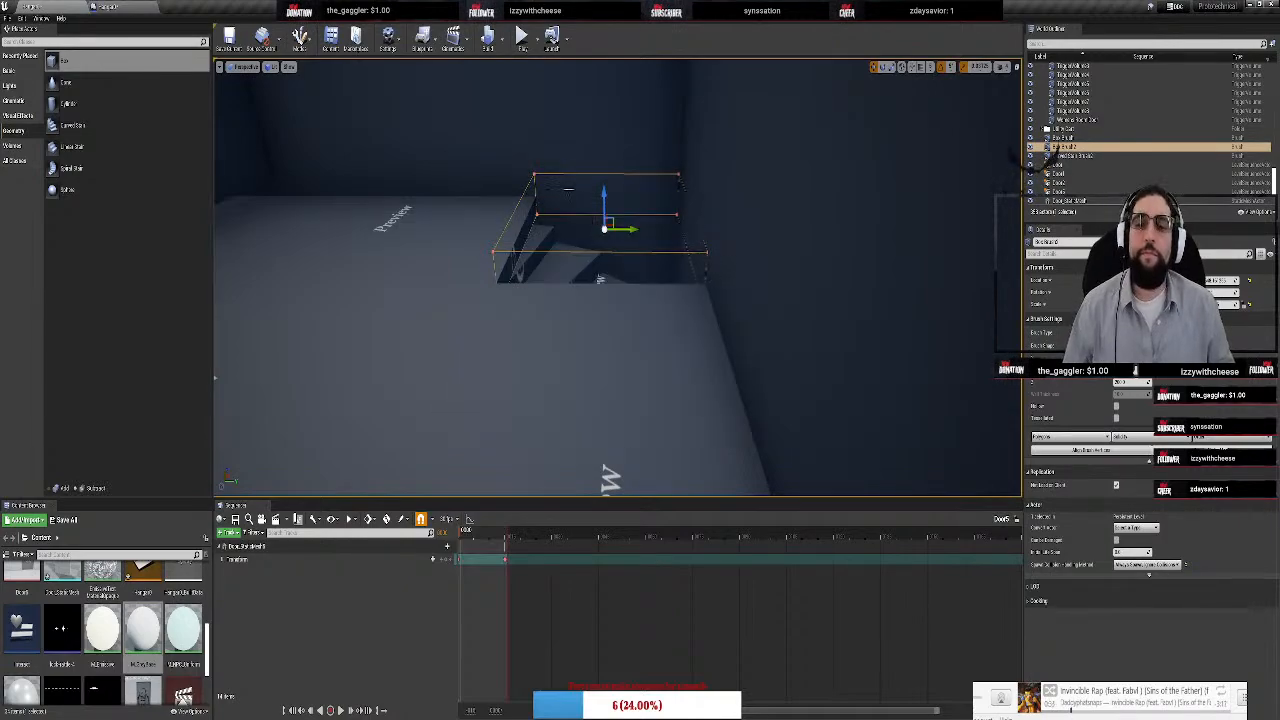
mouse_move(617, 277)
right_down()
mouse_move(530, 280)
mouse_move(590, 360)
mouse_move(600, 320)
mouse_move(560, 330)
mouse_move(620, 300)
mouse_move(640, 380)
mouse_move(670, 335)
mouse_move(600, 390)
right_up()
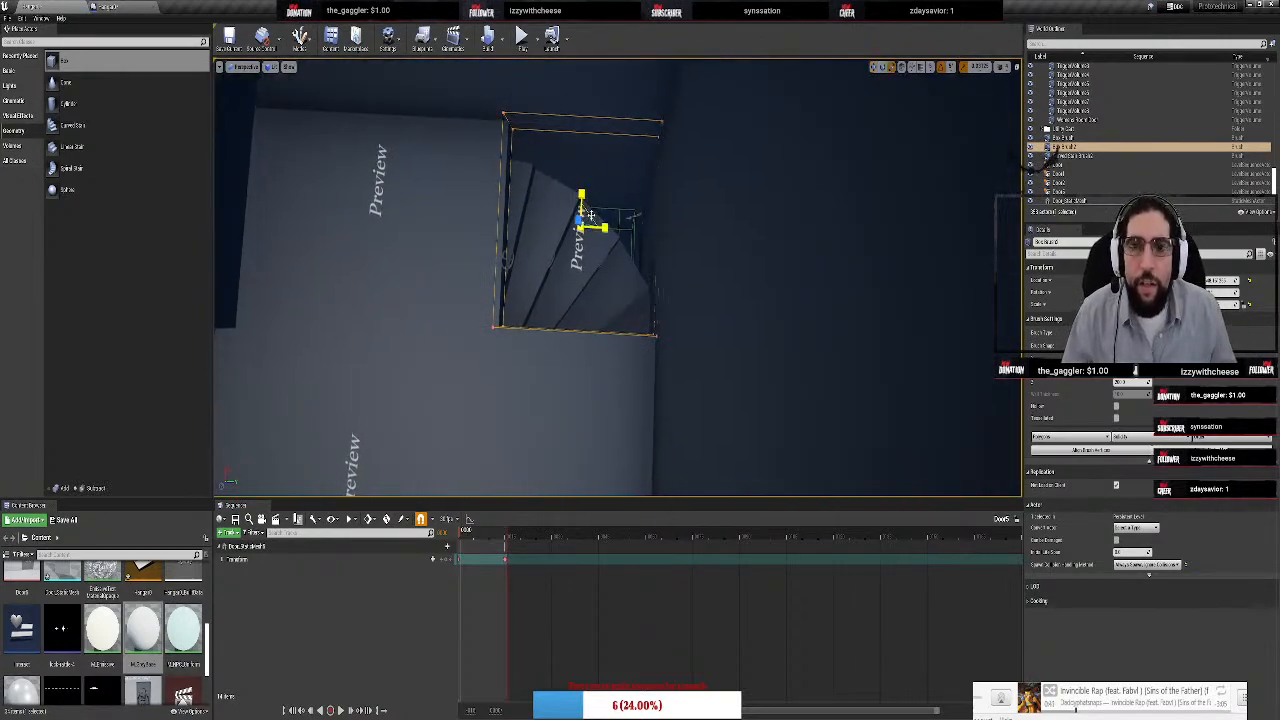
mouse_move(590, 216)
mouse_down()
mouse_move(600, 206)
mouse_move(563, 226)
mouse_move(572, 233)
mouse_up()
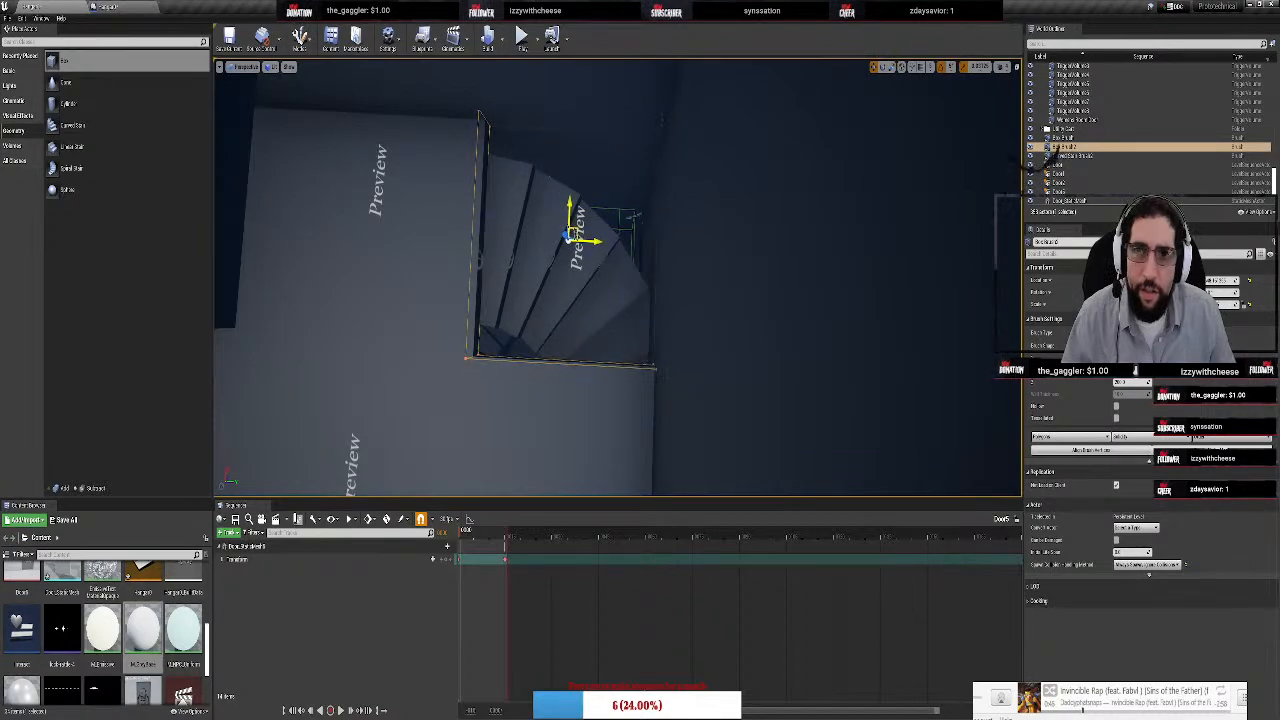
Fine-tune the subtractive box so the opening's edges line up with the stairs and the adjoining wall
right_drag(572, 233, 735, 95)
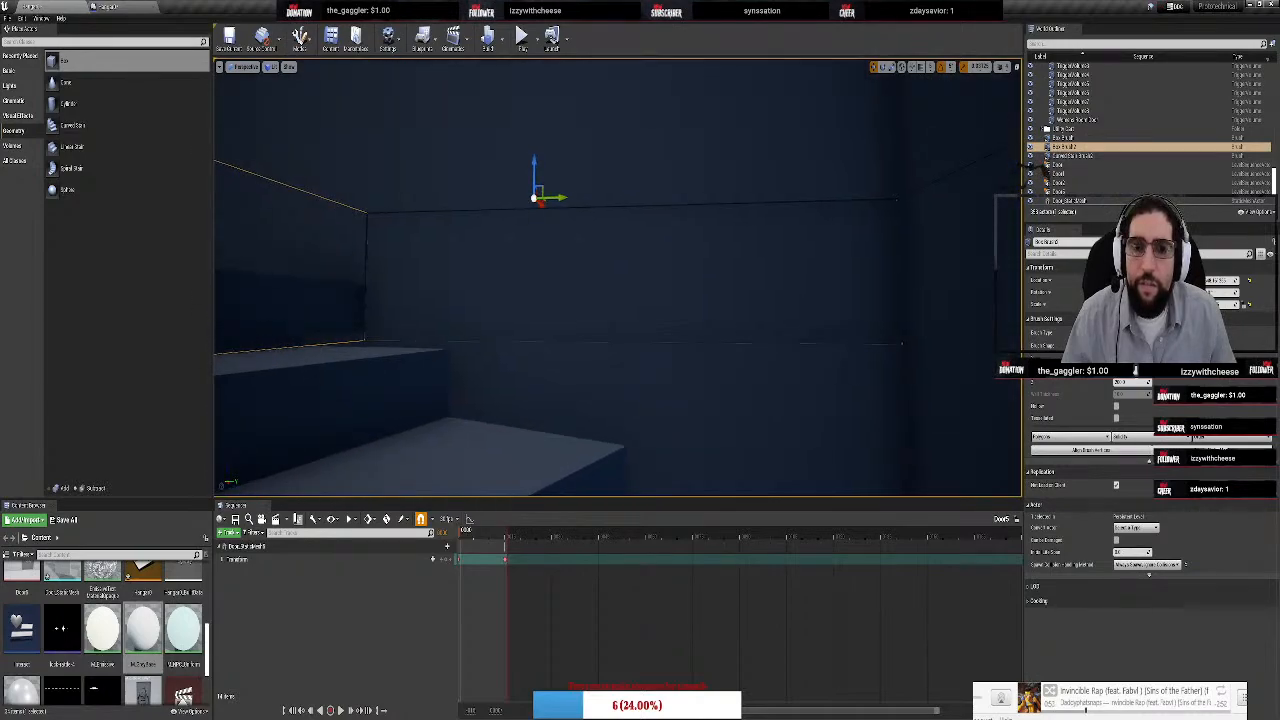
click(539, 208)
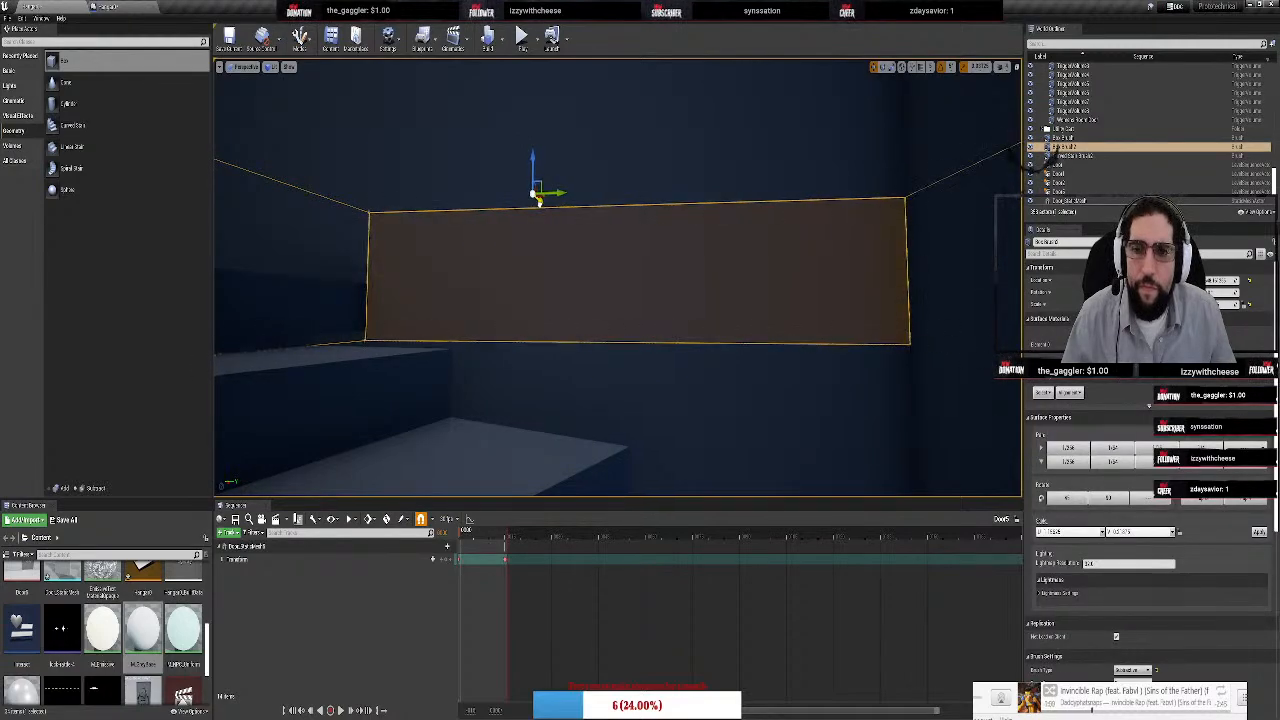
click(539, 203)
mouse_move(539, 203)
right_down()
mouse_move(640, 203)
mouse_move(740, 260)
mouse_move(640, 330)
mouse_move(840, 330)
mouse_move(900, 310)
mouse_move(940, 260)
mouse_move(900, 240)
mouse_move(840, 320)
mouse_move(780, 340)
mouse_move(740, 320)
right_up()
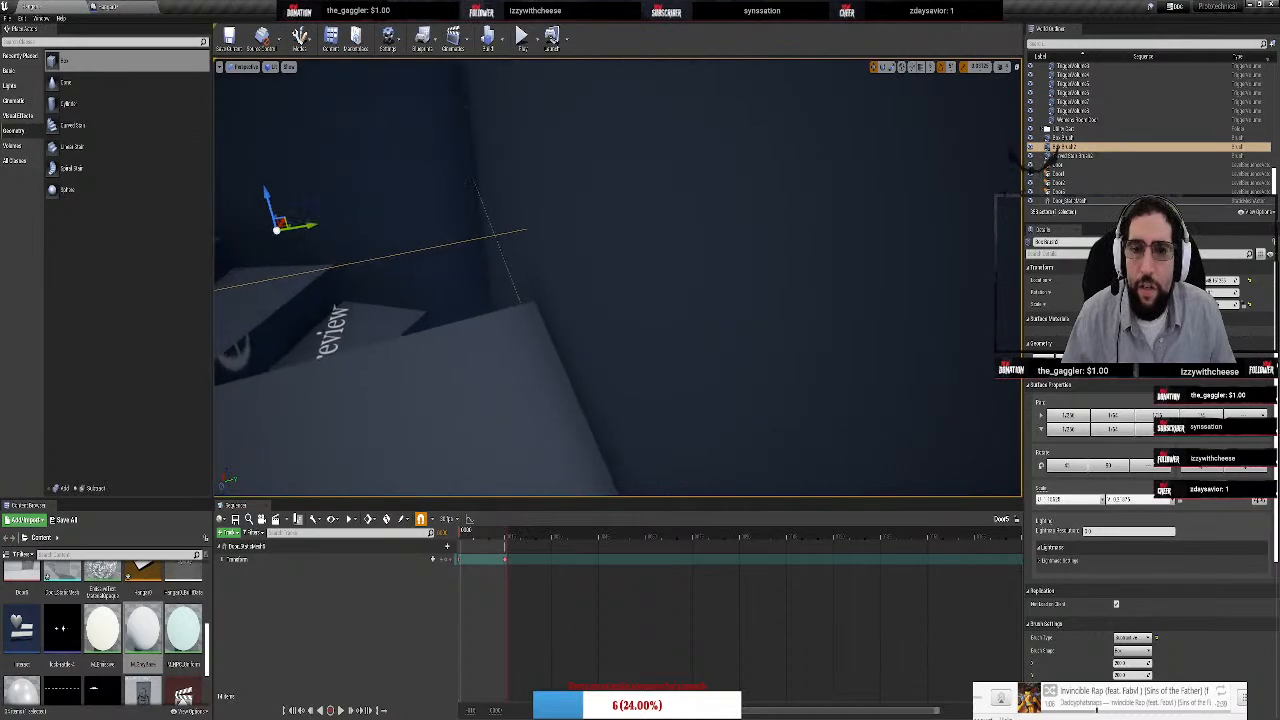
mouse_move(370, 201)
right_down()
mouse_move(470, 200)
mouse_move(430, 190)
mouse_move(480, 180)
mouse_move(540, 200)
mouse_move(520, 230)
mouse_move(420, 220)
mouse_move(470, 205)
mouse_move(550, 225)
mouse_move(541, 268)
right_up()
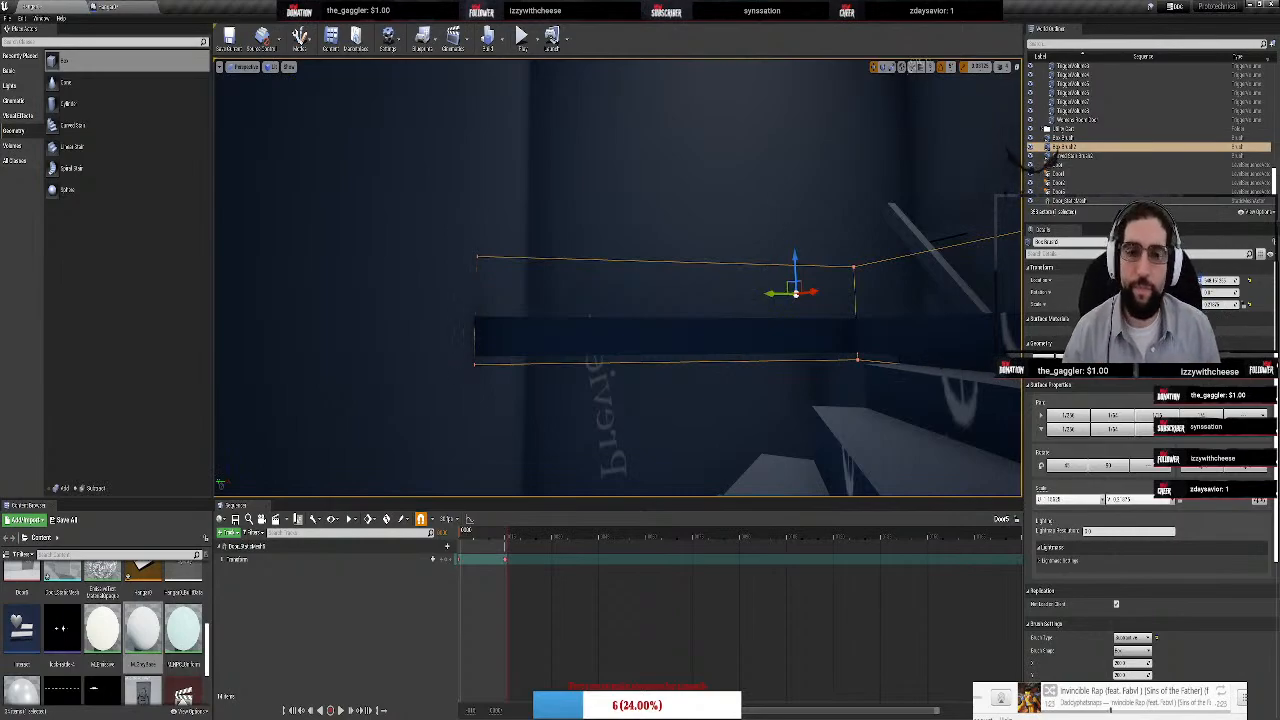
Inspect the curved stairs where they meet the subtractive box and change their brush order to To Last
mouse_move(617, 277)
right_down()
mouse_move(690, 305)
mouse_move(600, 290)
mouse_move(650, 370)
mouse_move(760, 280)
mouse_move(640, 320)
mouse_move(643, 153)
right_up()
click(638, 188)
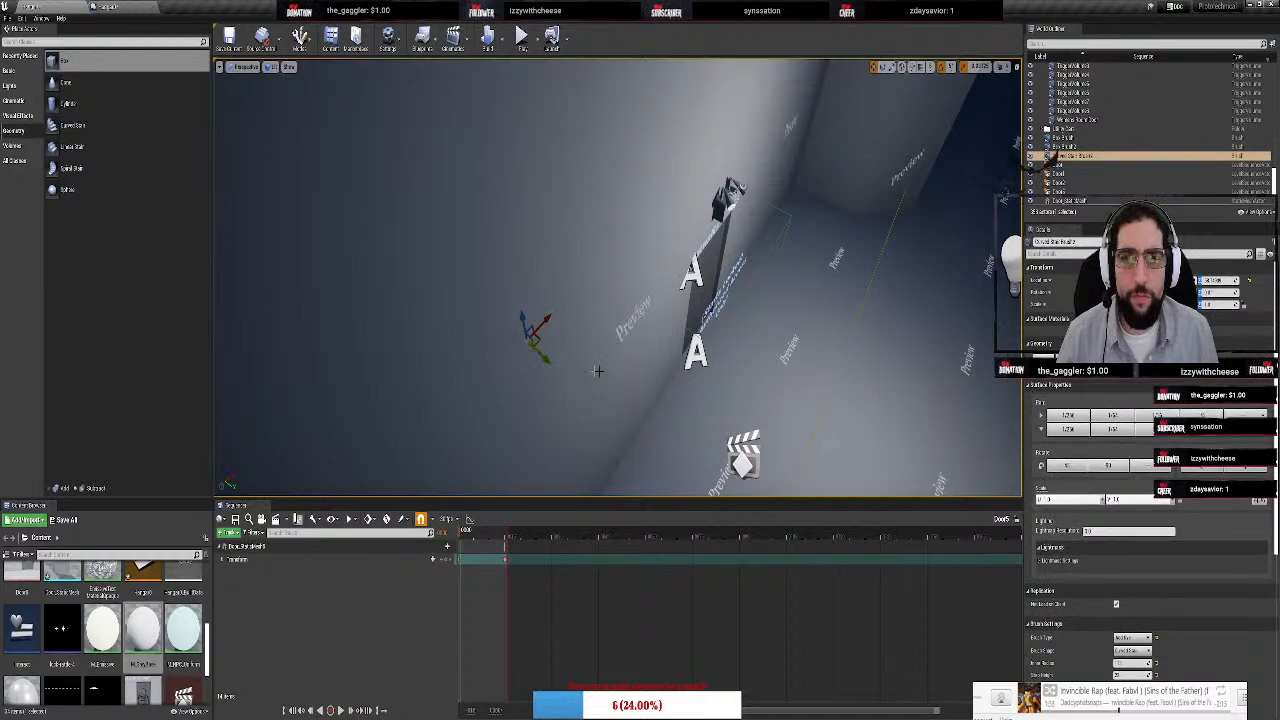
right_drag(597, 371, 670, 330)
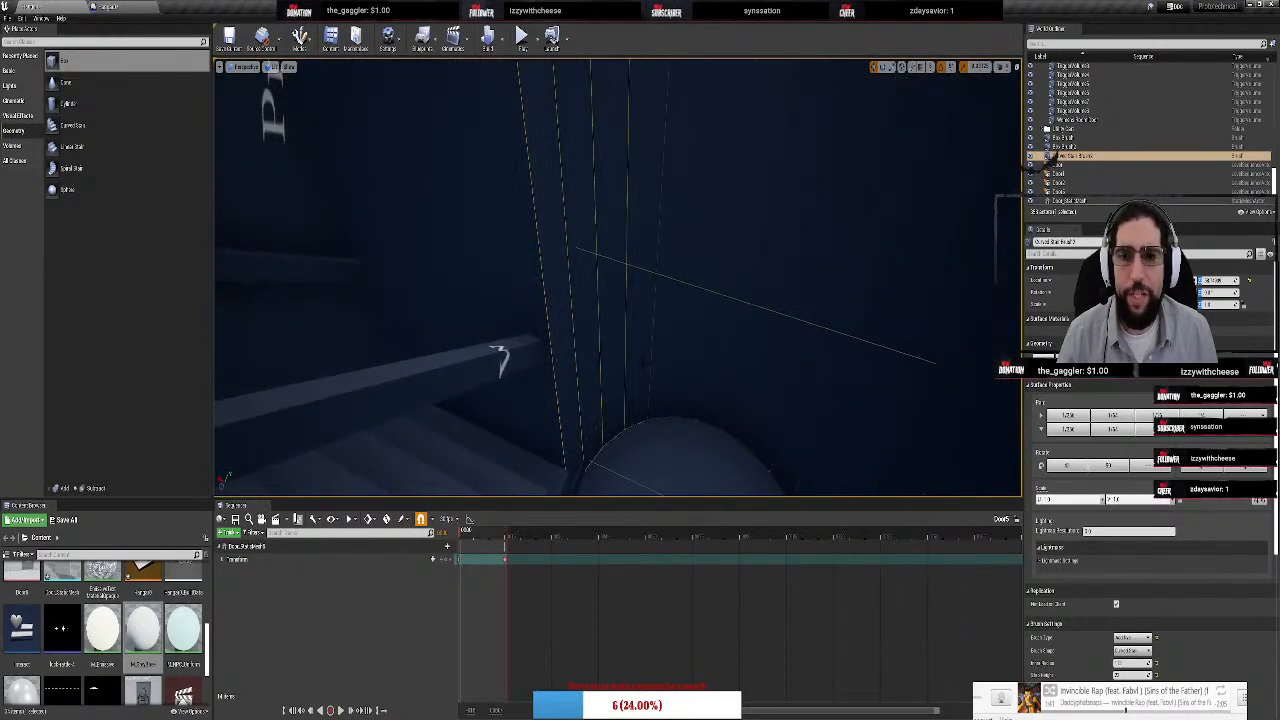
right_drag(657, 394, 710, 445)
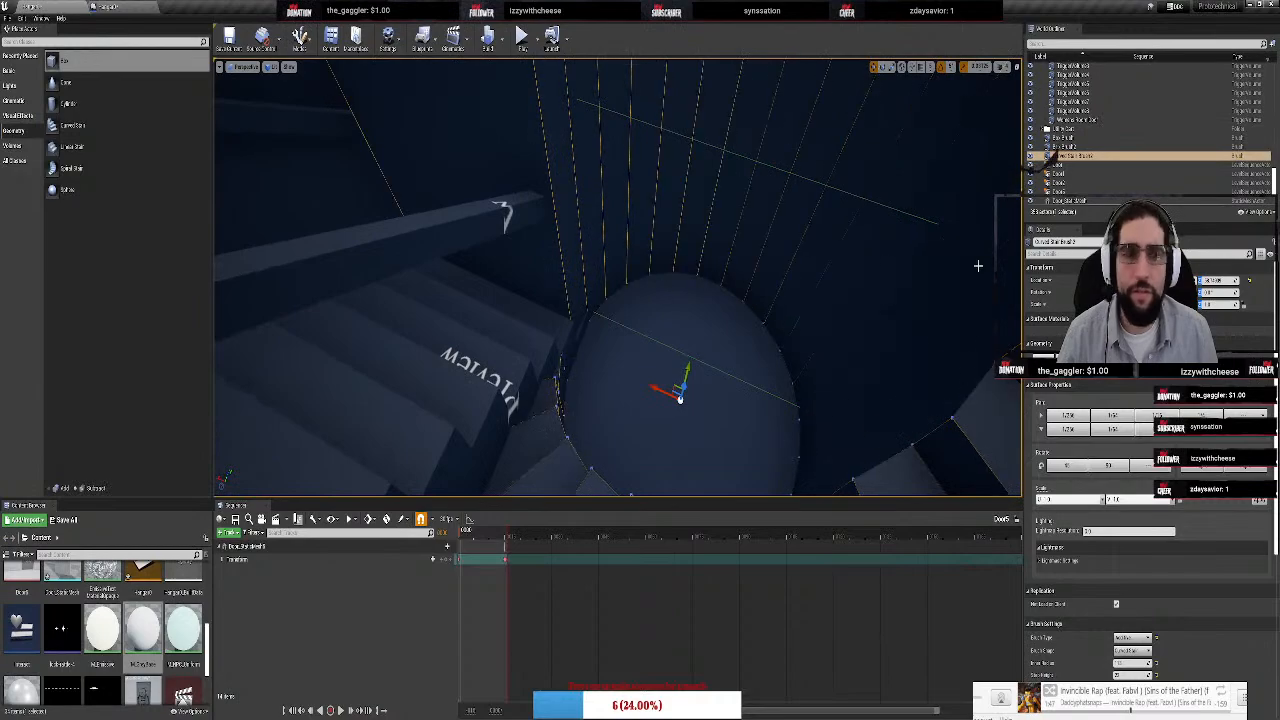
click(1068, 147)
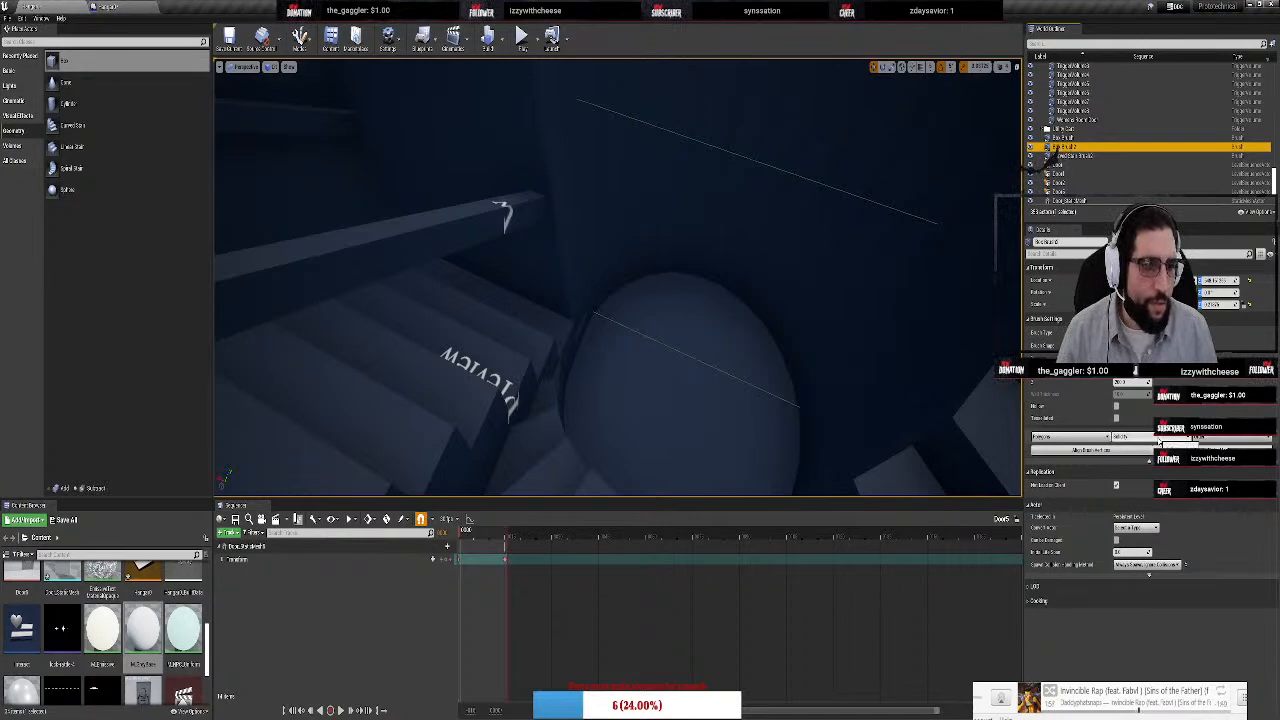
right_drag(640, 300, 490, 335)
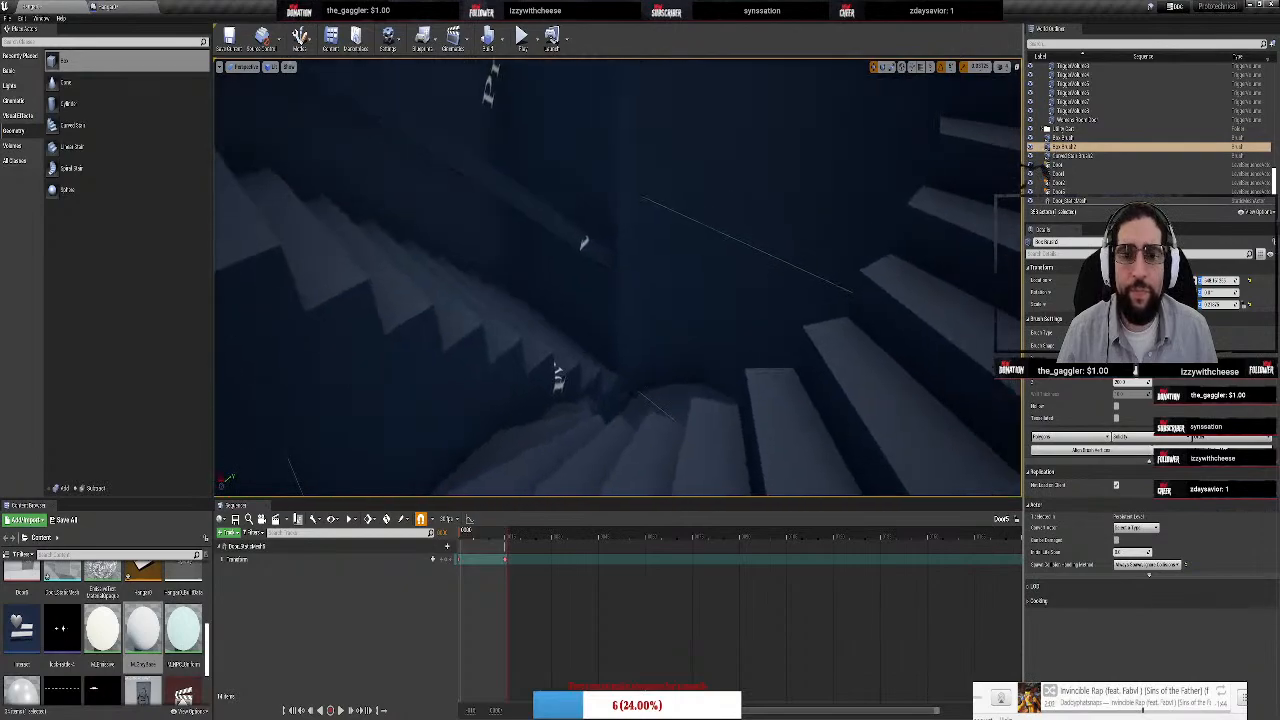
click(685, 123)
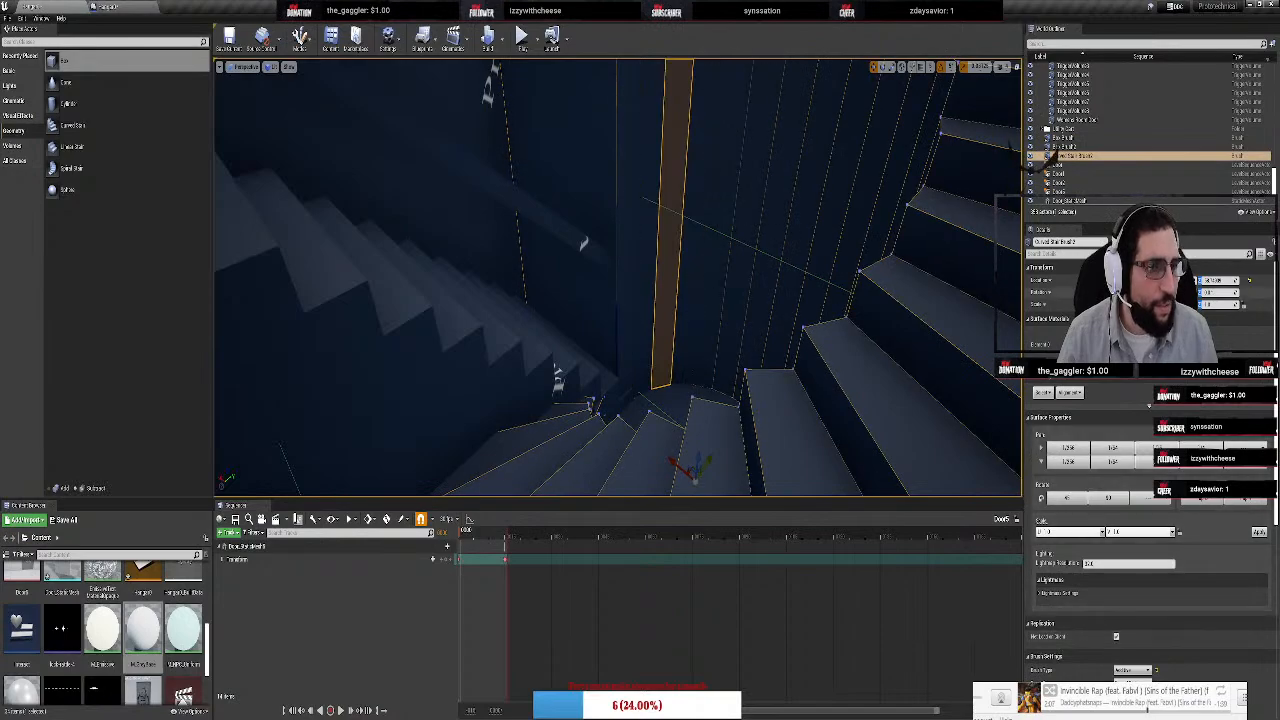
scroll(1131, 410, down, 4)
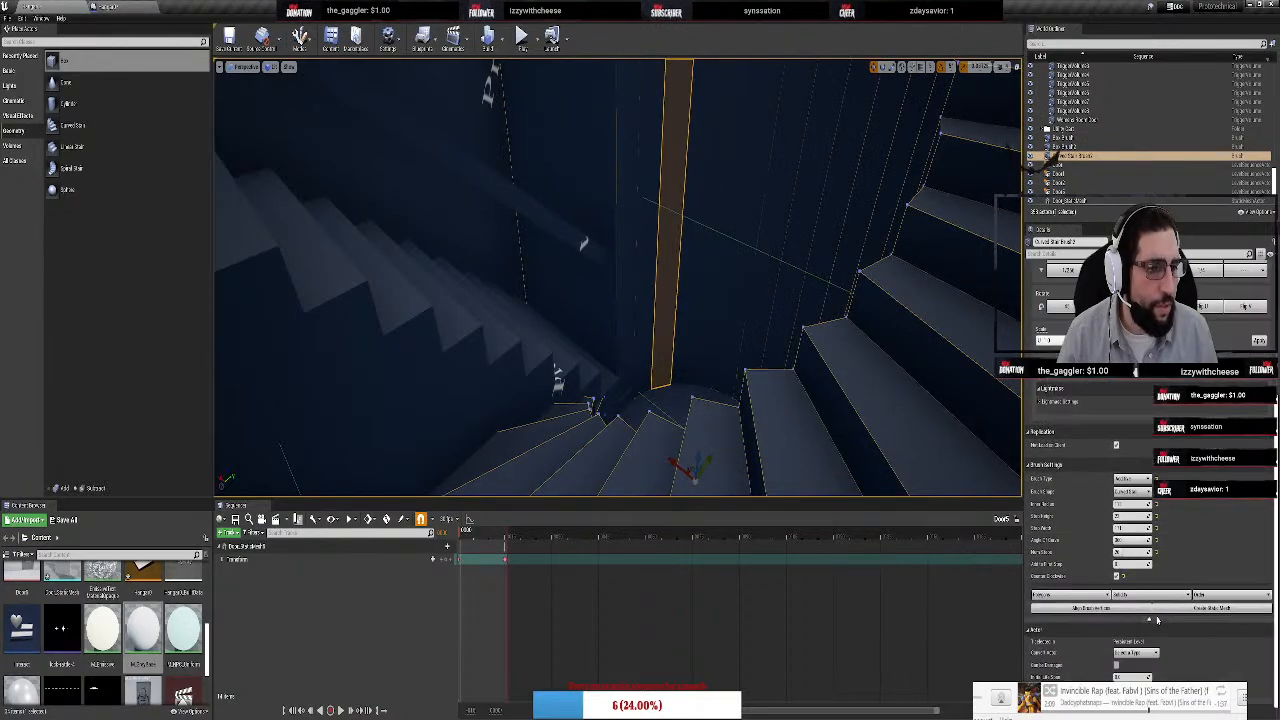
click(1093, 596)
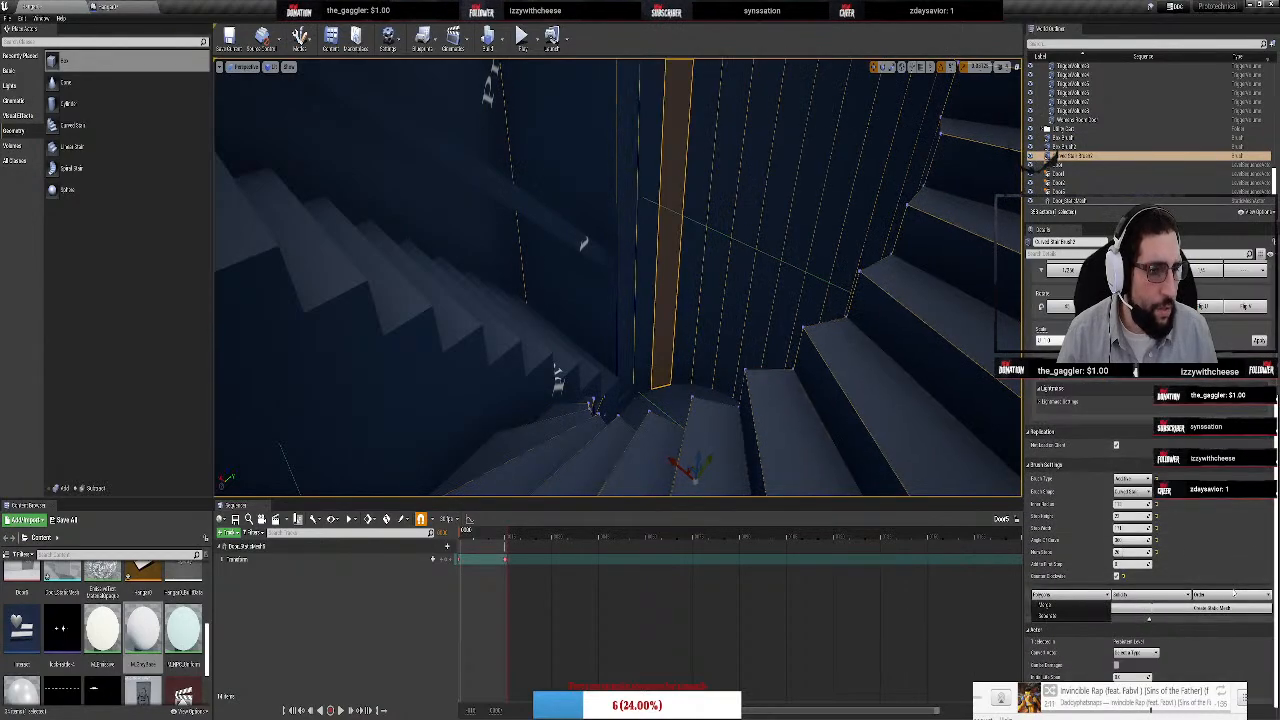
click(1233, 593)
click(1219, 617)
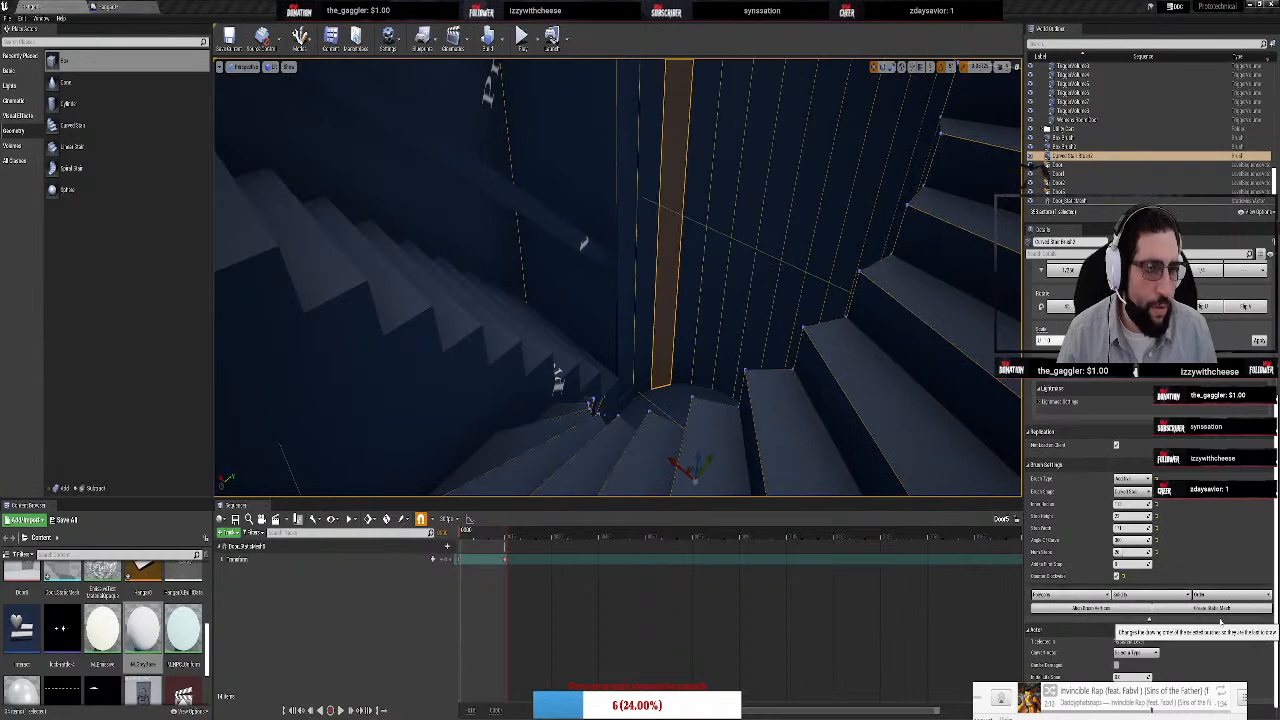
click(1215, 594)
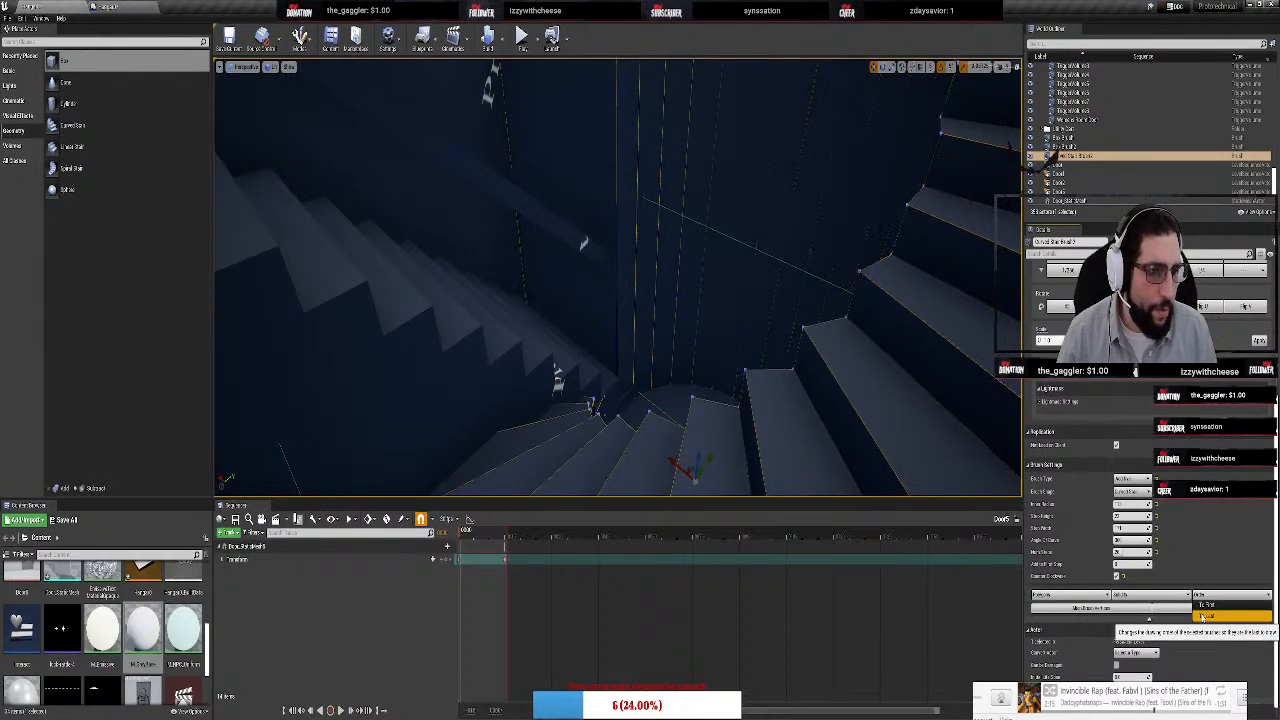
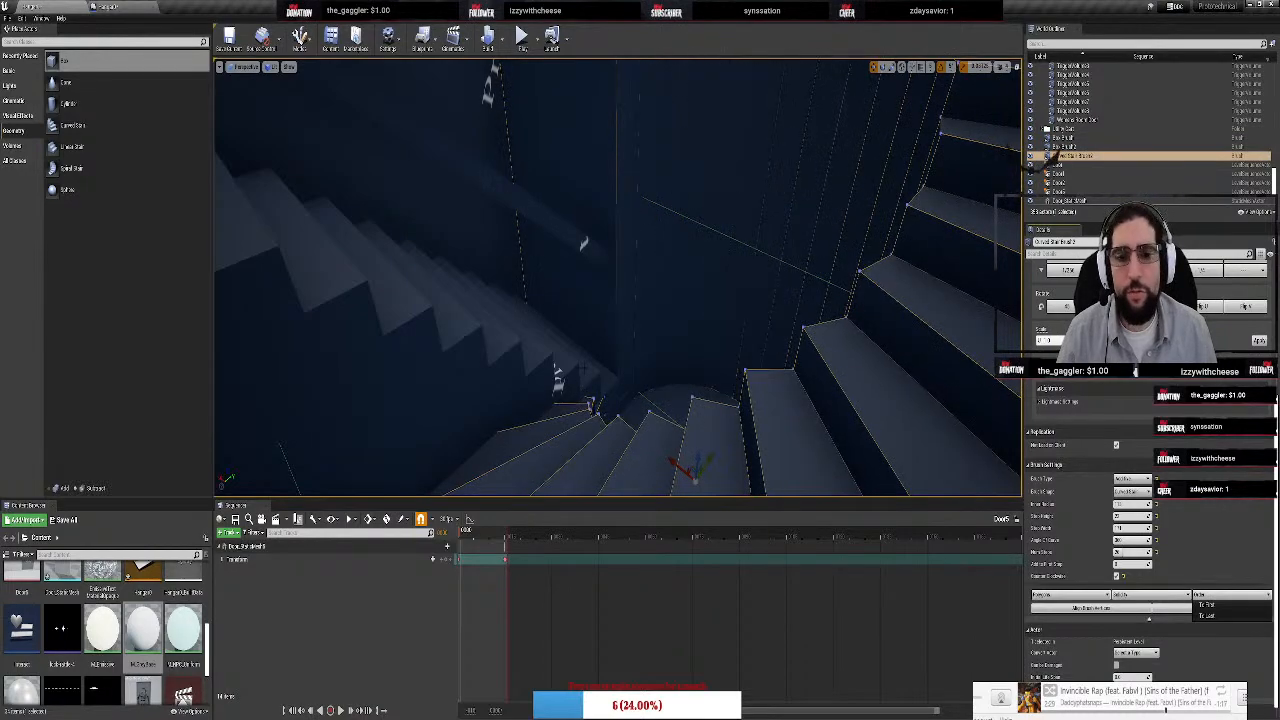
Delete the old straight flight together with its landing block and the handrails around it
click(582, 368)
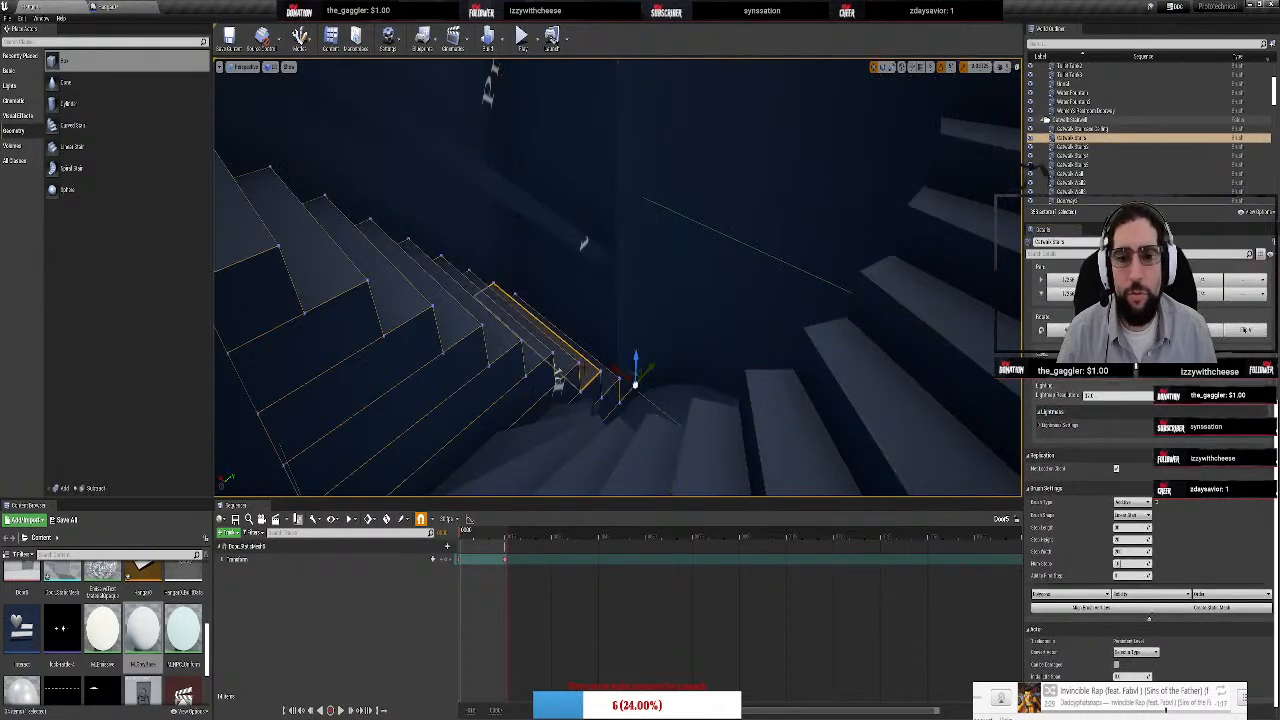
click(1225, 606)
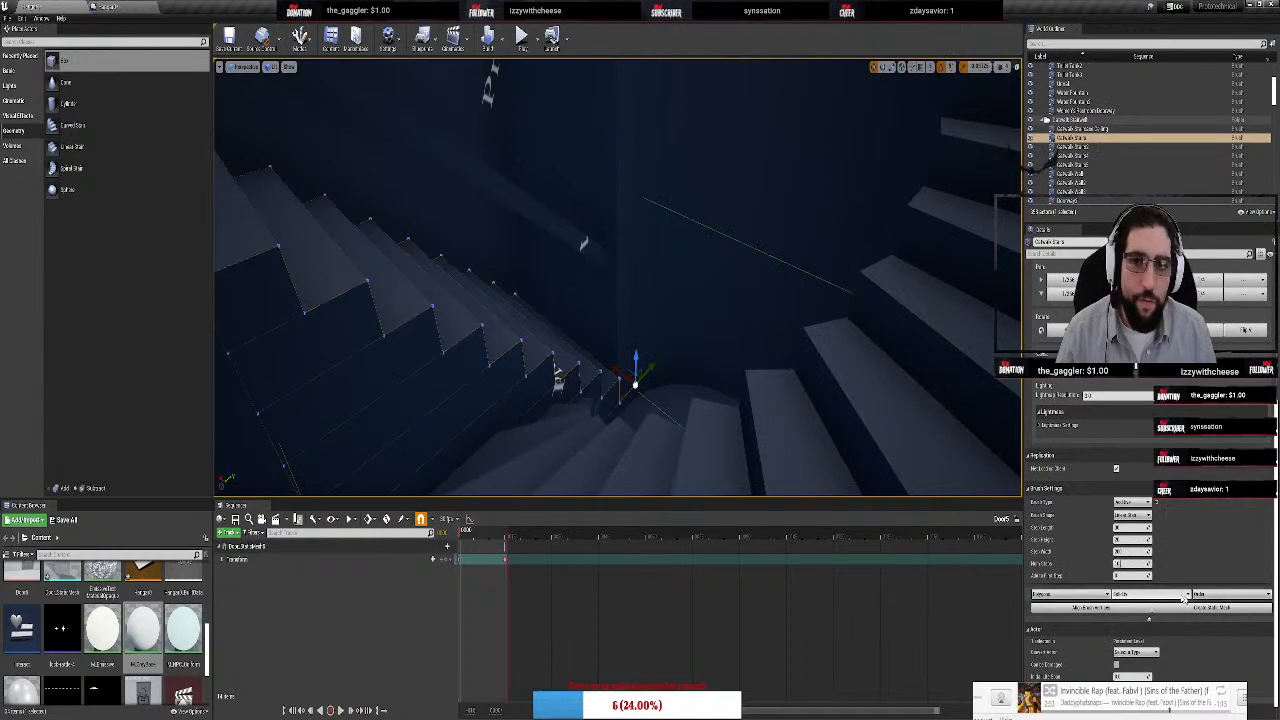
mouse_move(617, 277)
right_down()
mouse_move(420, 250)
mouse_move(400, 160)
mouse_move(540, 290)
mouse_move(456, 286)
right_up()
click(456, 286)
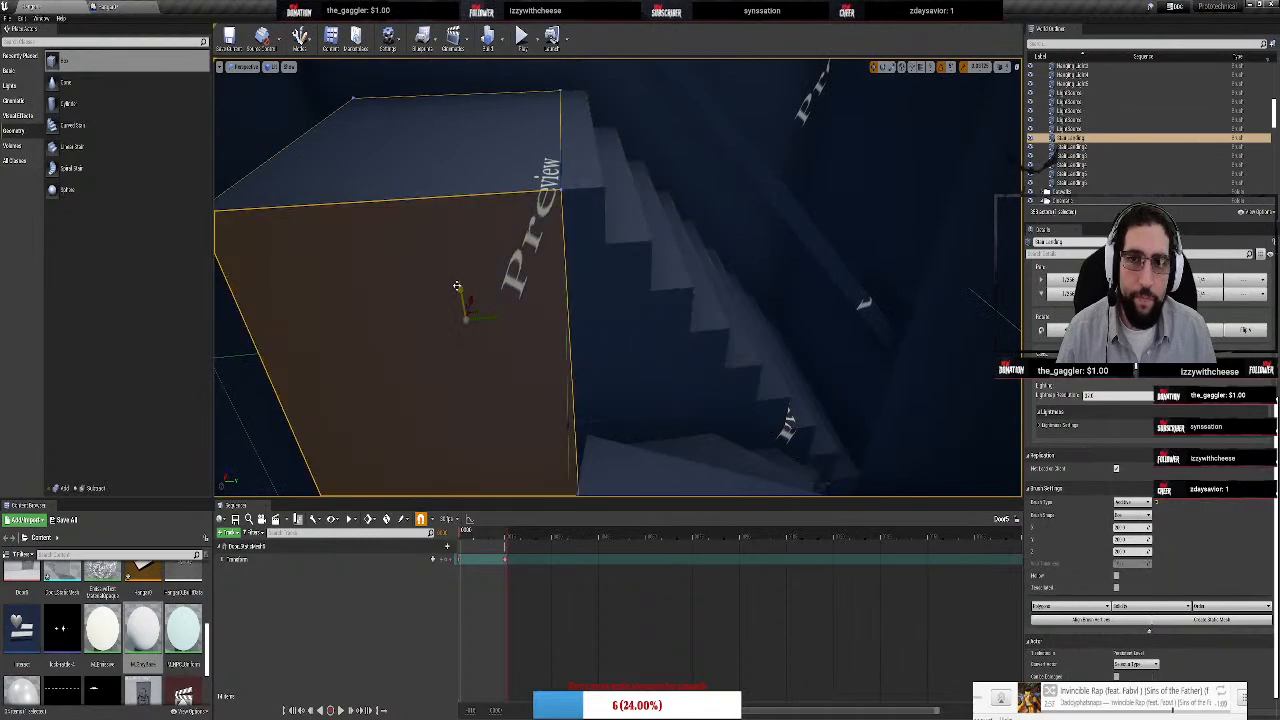
ctrl+click(622, 303)
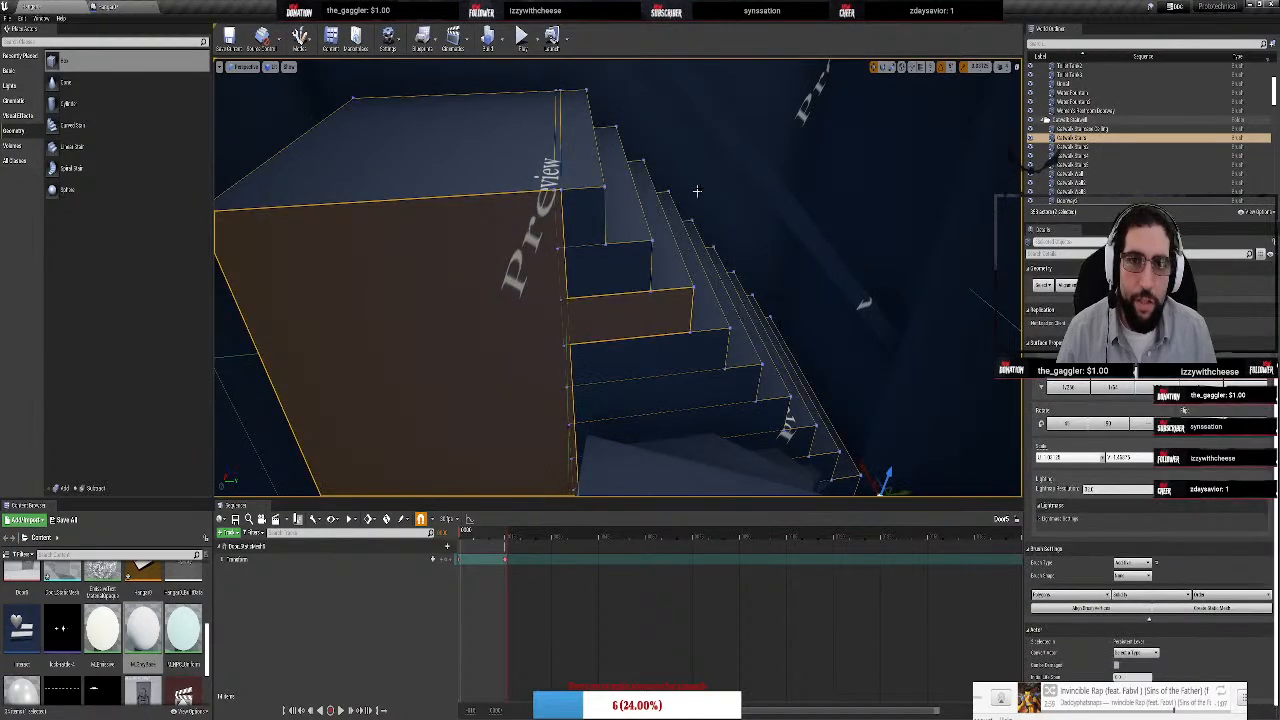
ctrl+click(738, 150)
mouse_move(734, 200)
right_down()
mouse_move(840, 140)
mouse_move(890, 185)
mouse_move(740, 149)
right_up()
click(740, 147)
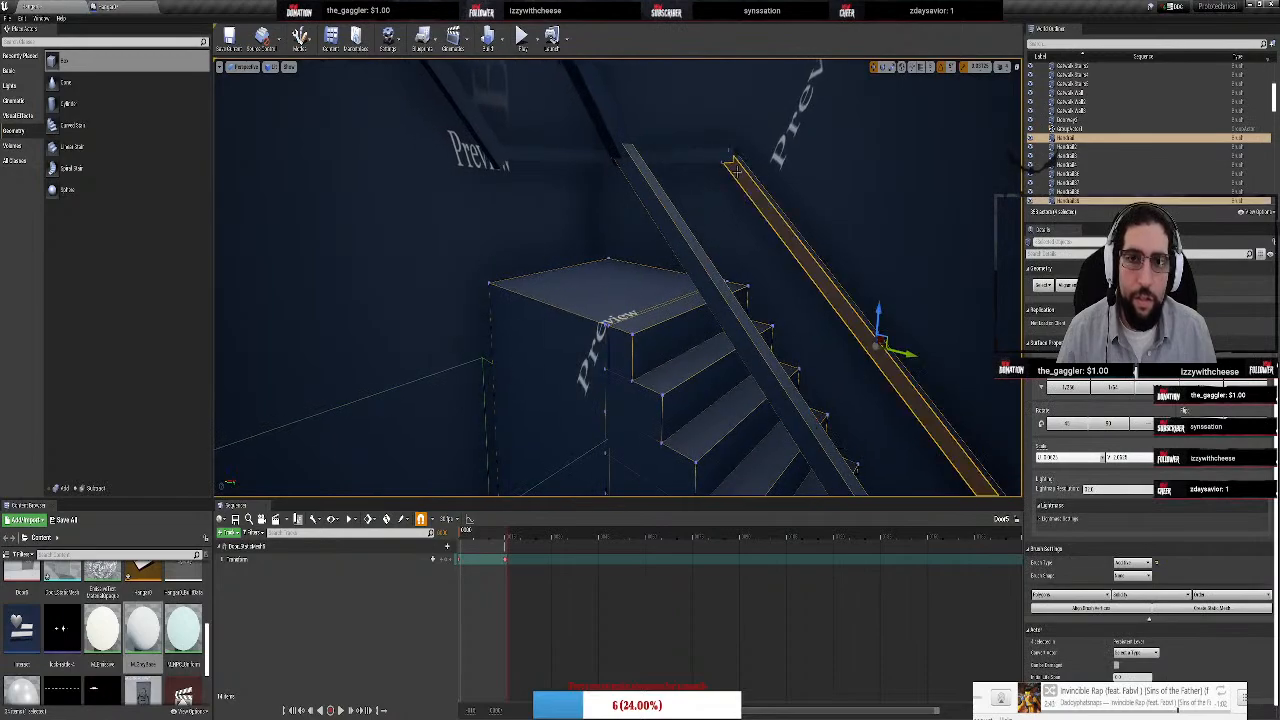
ctrl+click(557, 159)
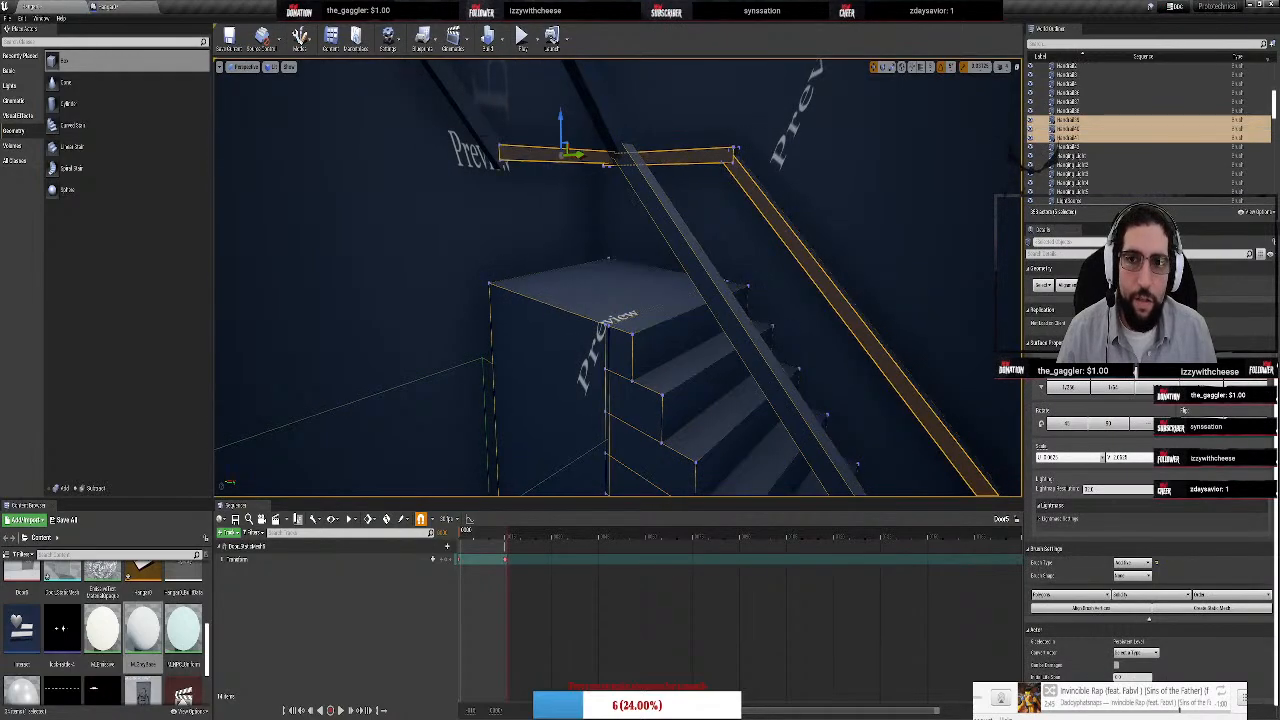
ctrl+click(490, 132)
ctrl+click(591, 108)
mouse_move(591, 108)
right_down()
mouse_move(591, 62)
mouse_move(640, 160)
mouse_move(682, 137)
mouse_move(640, 220)
mouse_move(630, 200)
mouse_move(690, 130)
mouse_move(650, 190)
mouse_move(640, 300)
mouse_move(760, 250)
mouse_move(790, 280)
mouse_move(740, 230)
mouse_move(700, 270)
mouse_move(715, 253)
right_up()
key(Delete)
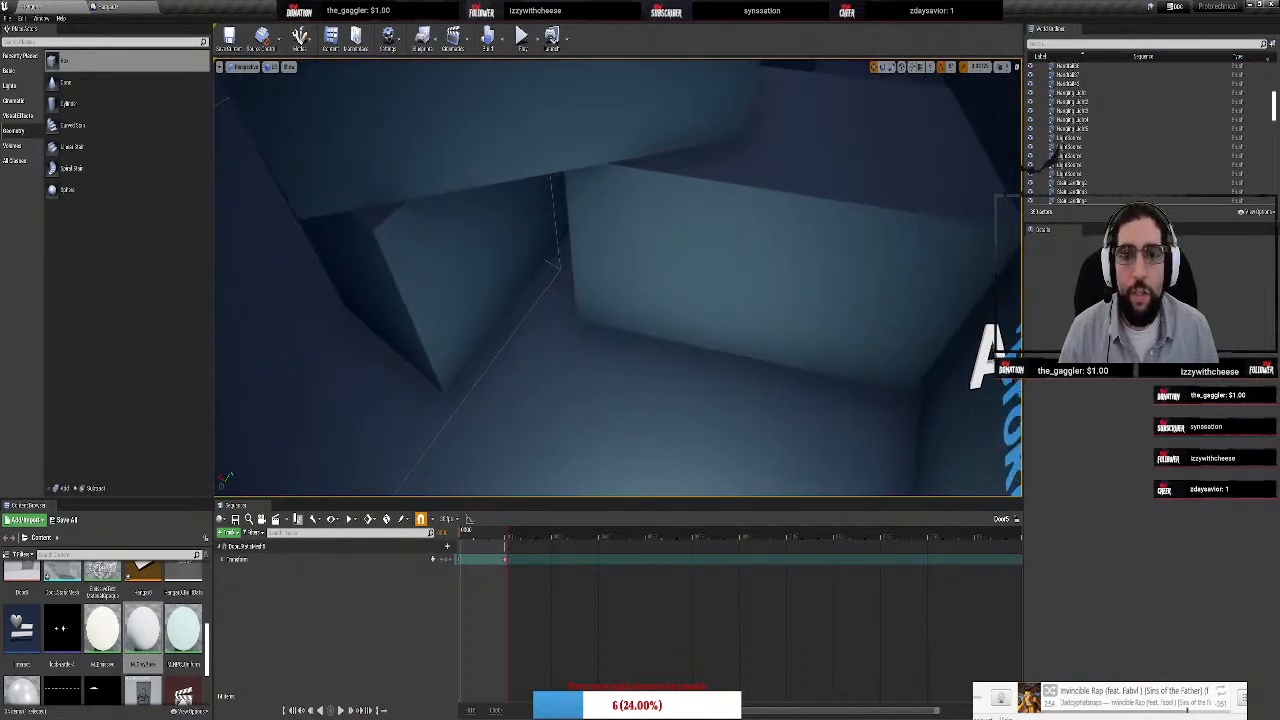
Select the three stacked crates beneath the curved stairs and move them onto the floor near the foot of the straight stairs
click(715, 253)
click(485, 122)
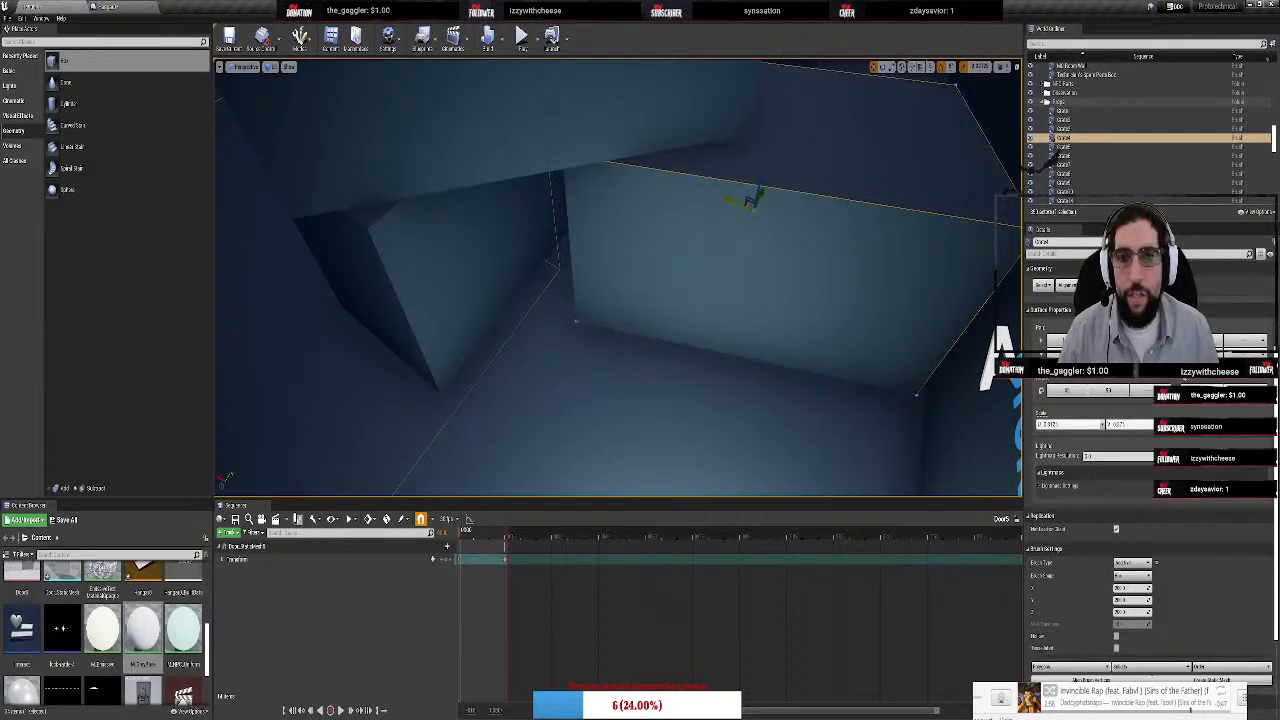
ctrl+click(485, 122)
right_drag(485, 122, 540, 230)
key(f)
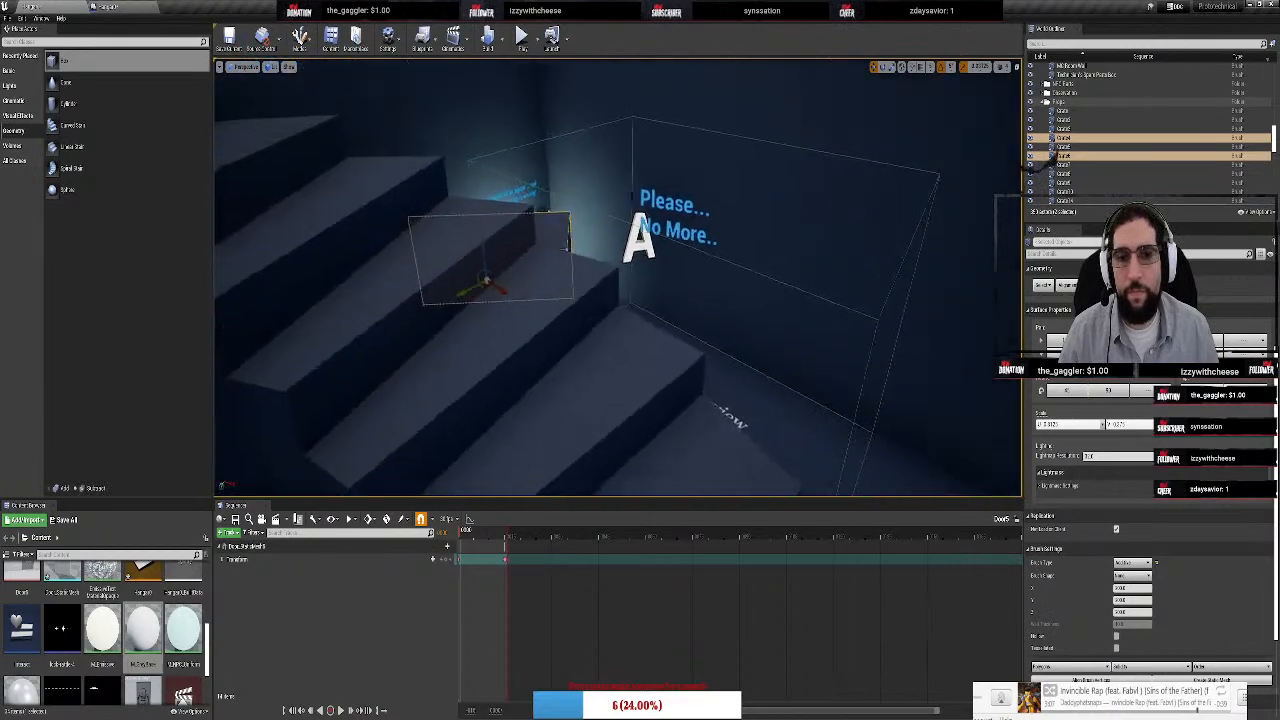
right_drag(562, 369, 562, 369)
right_drag(565, 320, 565, 320)
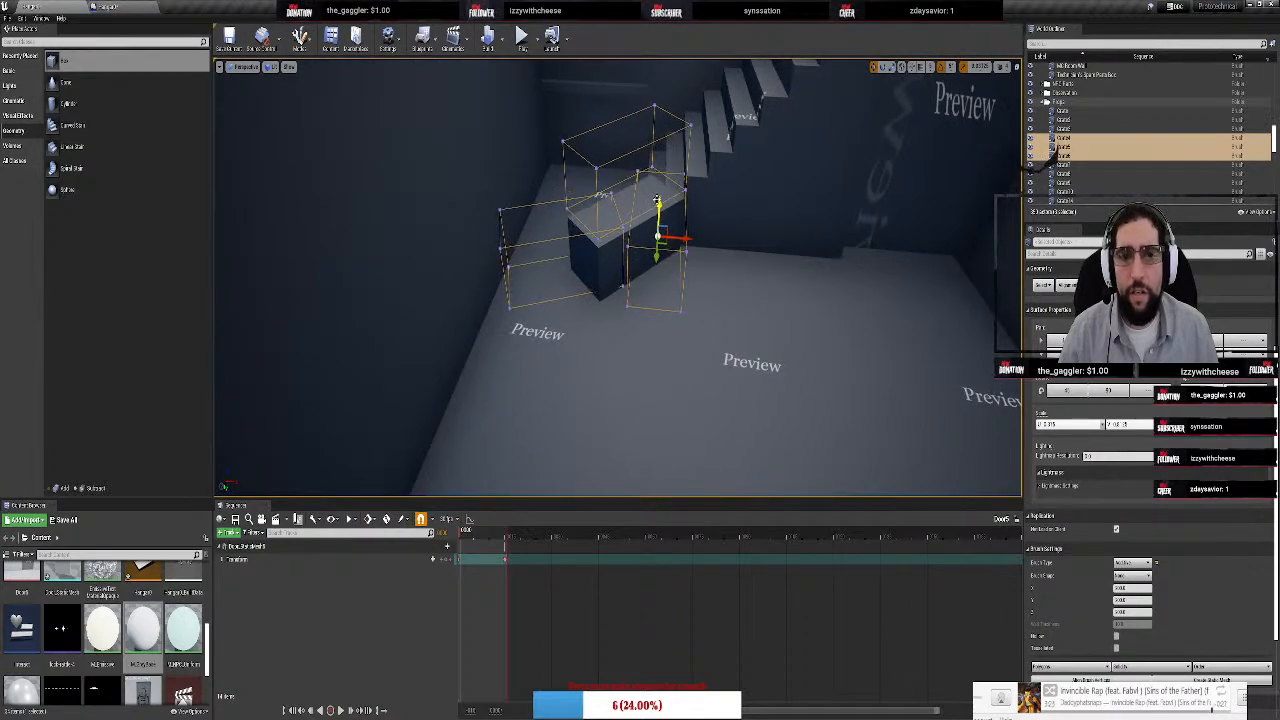
Rotate the three crates as a group about the vertical axis and place them in the open corner beside the straight stairs
key(e)
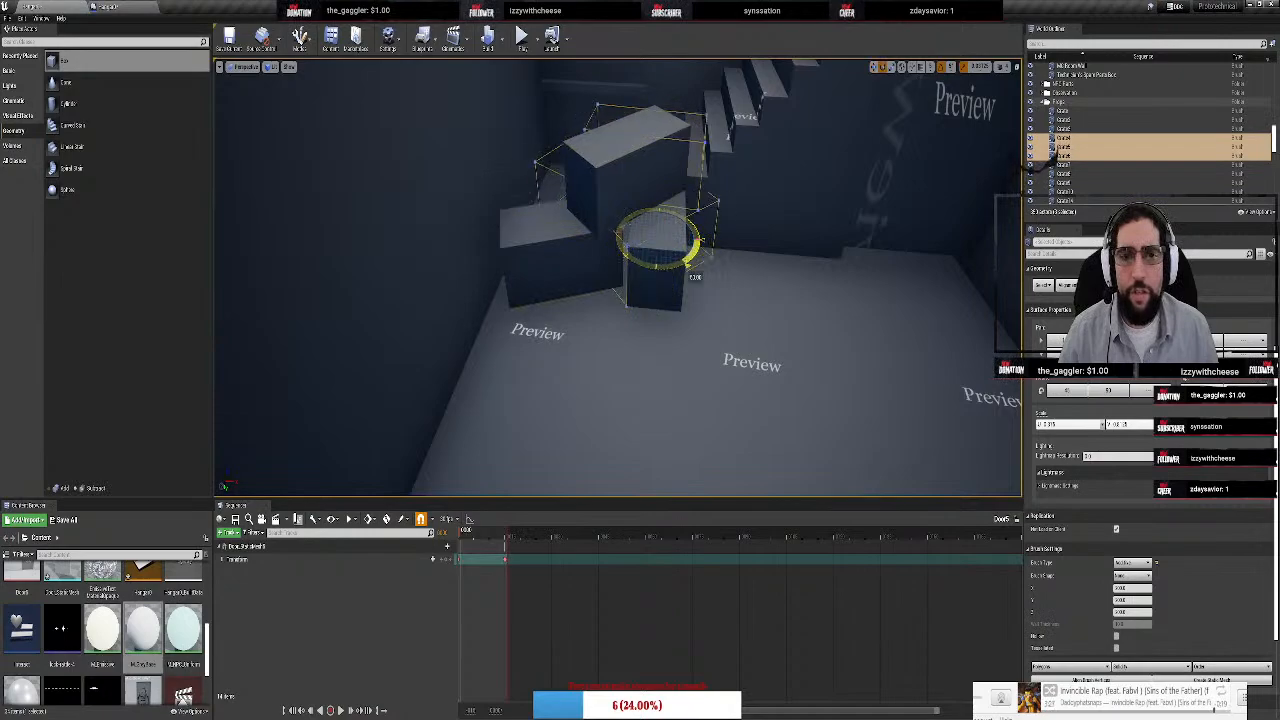
mouse_move(686, 281)
mouse_down()
mouse_move(705, 236)
mouse_move(953, 368)
mouse_move(928, 362)
mouse_up()
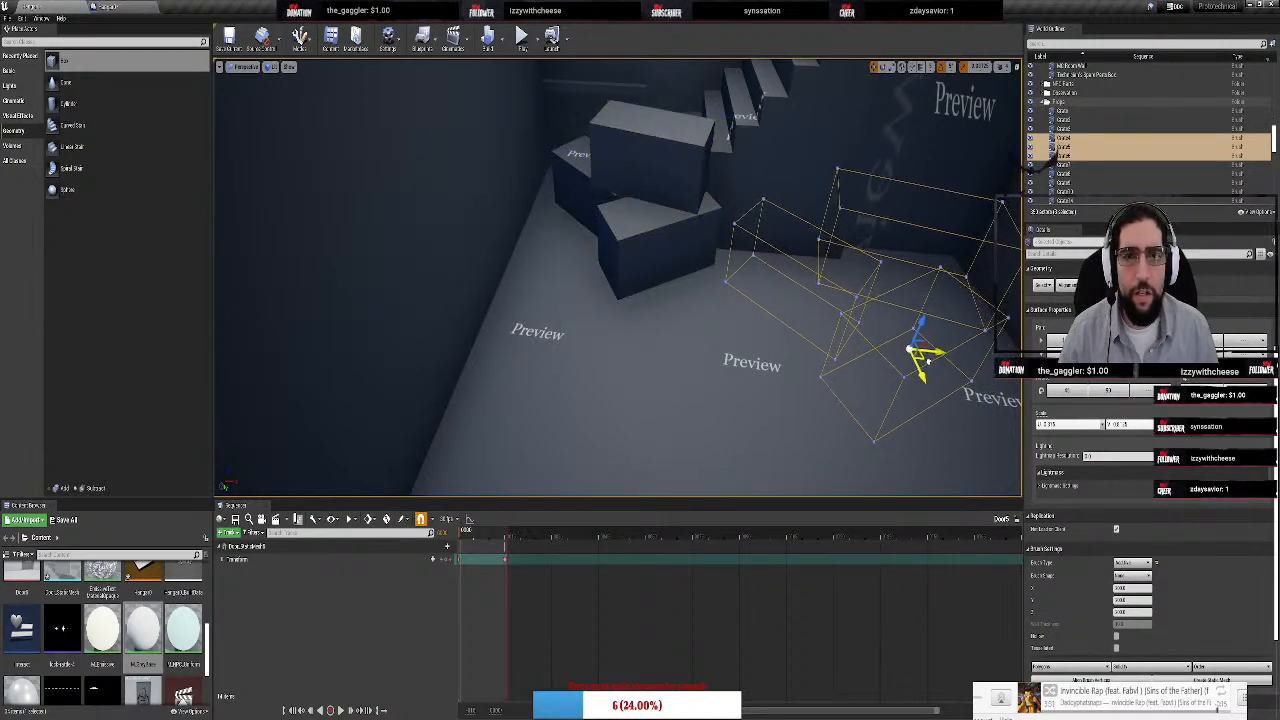
right_drag(928, 362, 807, 227)
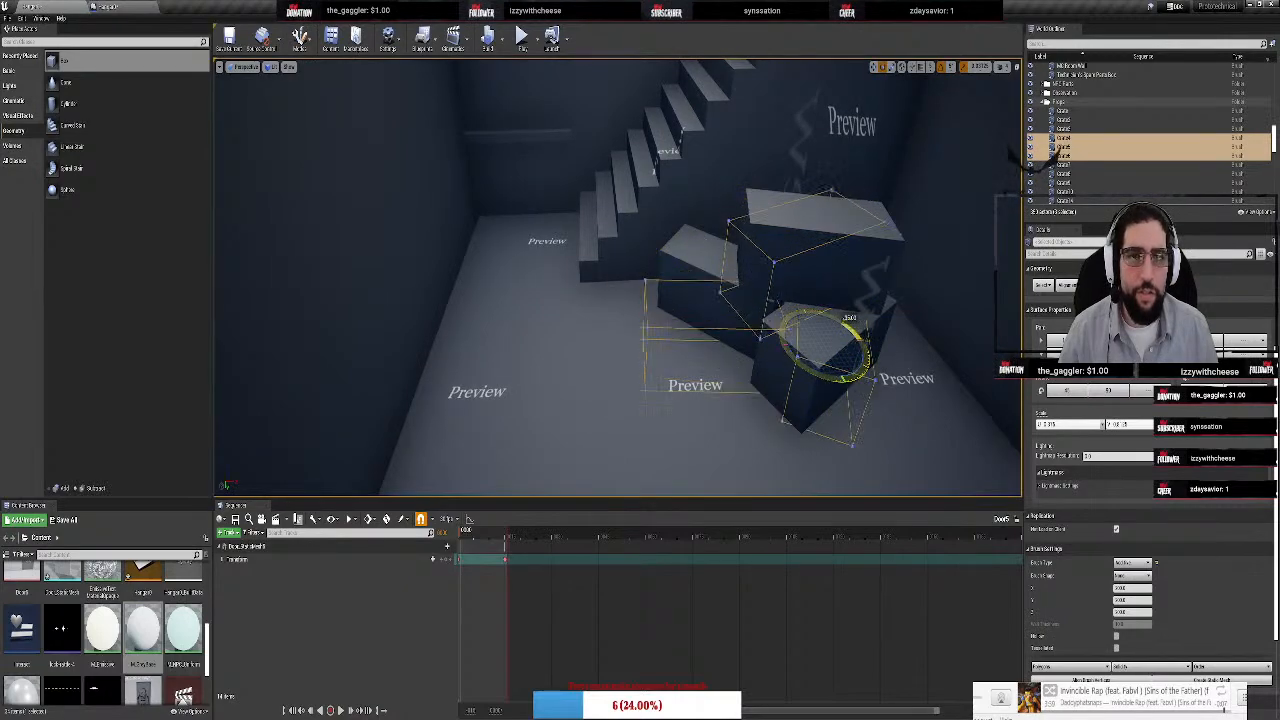
drag(843, 379, 833, 381)
key(w)
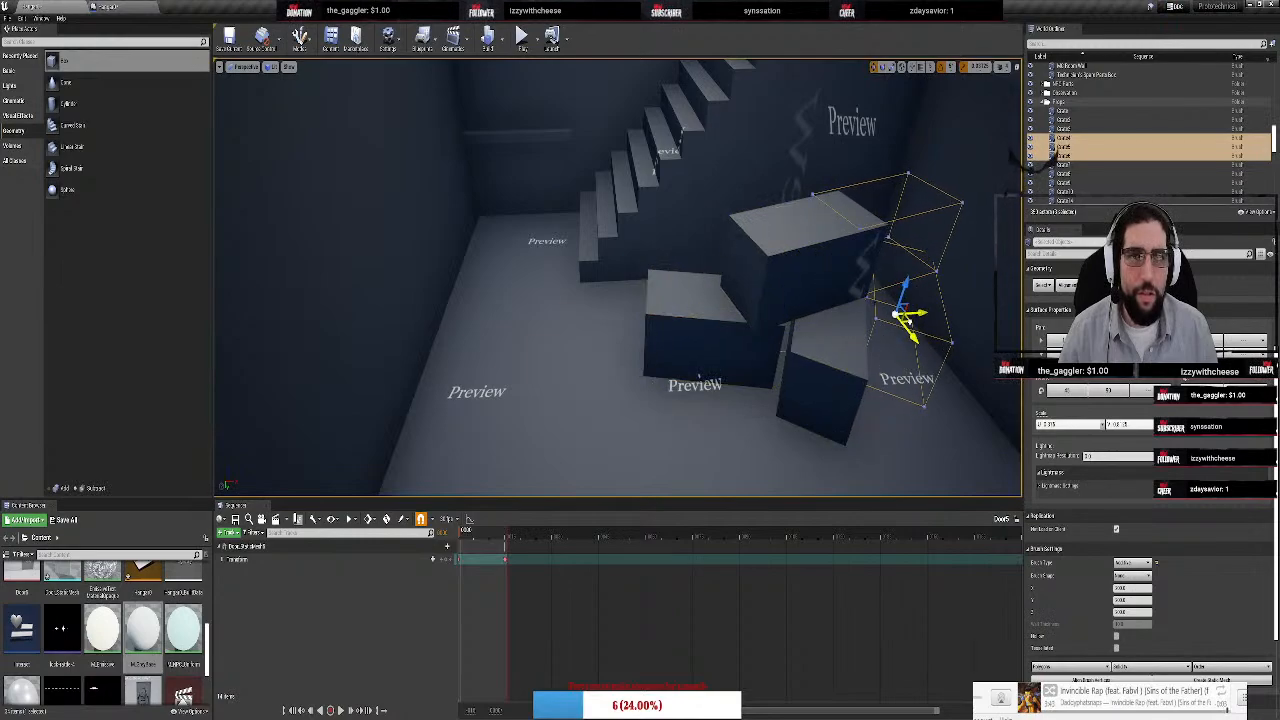
drag(899, 320, 903, 318)
Reduce the stair landing block's height from below so a gap opens underneath it beside the straight stairs
right_drag(903, 318, 990, 295)
key(w)
right_drag(640, 300, 600, 330)
mouse_move(687, 190)
right_down()
mouse_move(570, 195)
mouse_move(687, 190)
mouse_move(623, 277)
mouse_move(570, 248)
mouse_move(550, 215)
right_up()
click(687, 190)
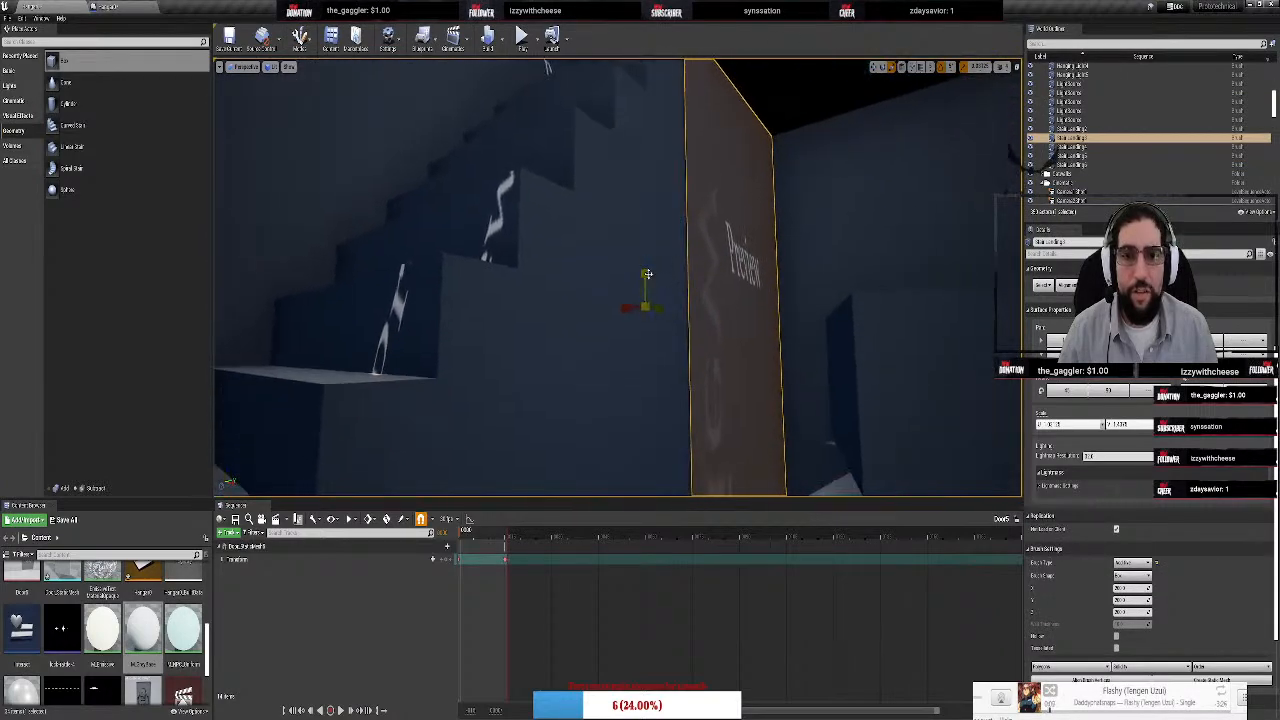
key(Delete)
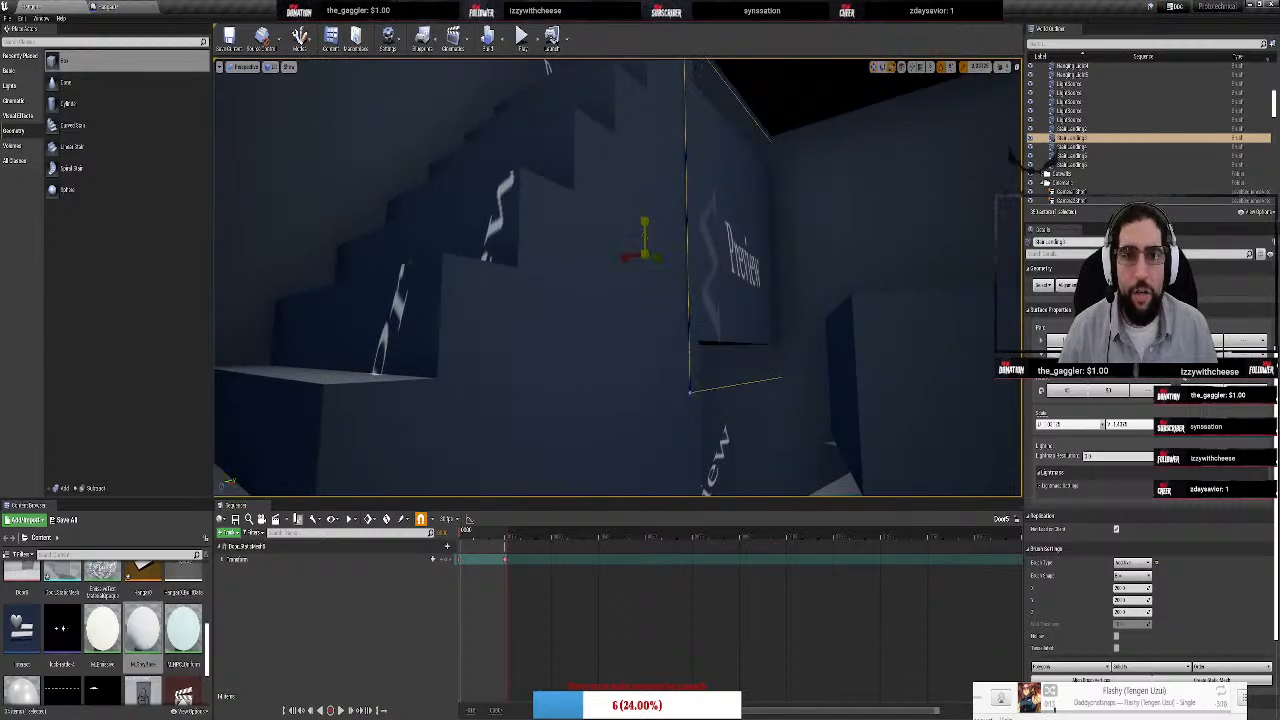
right_drag(659, 218, 568, 181)
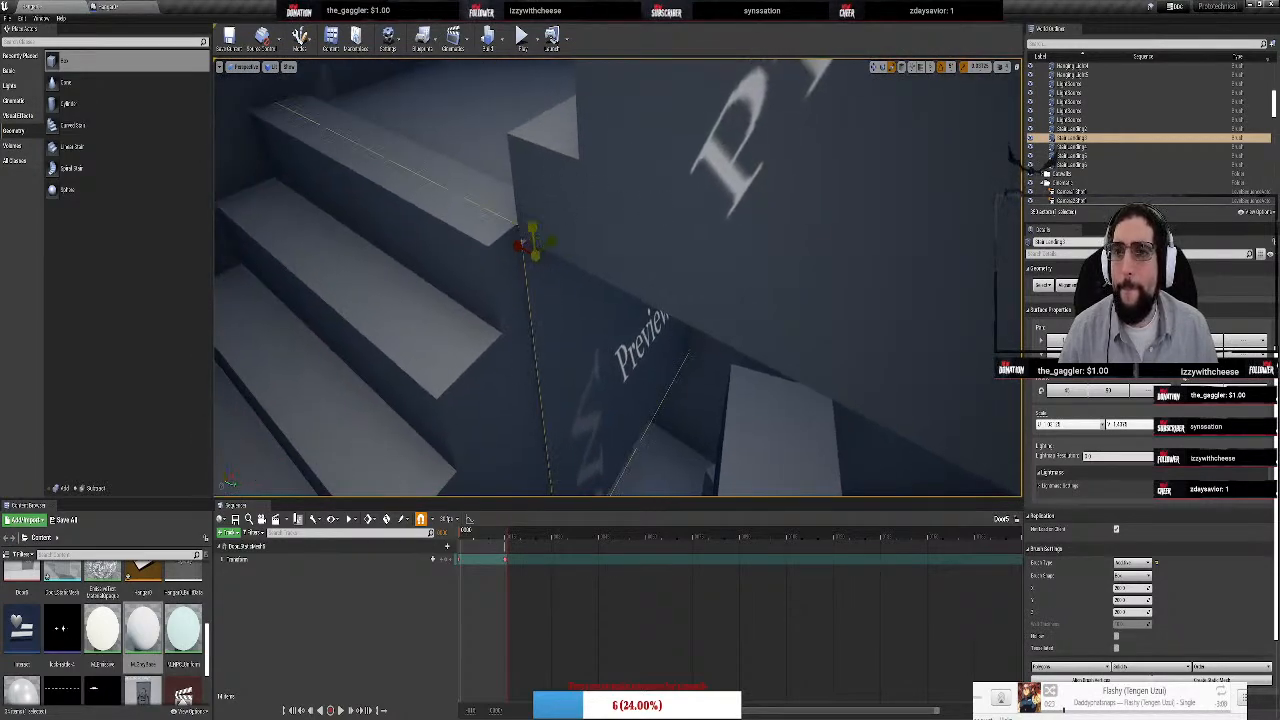
right_drag(530, 243, 577, 272)
Select the glowing block with its point light and all body parts of the 'Broken' Security Guard figure
click(562, 236)
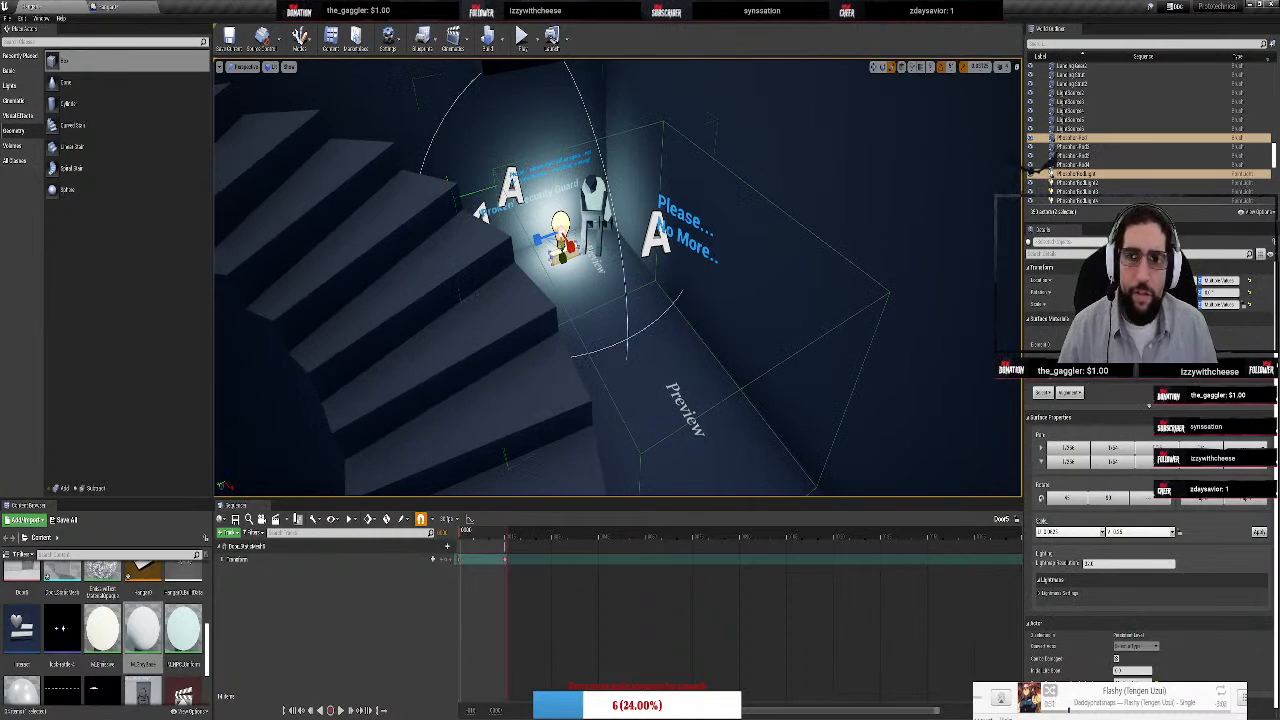
mouse_move(666, 164)
right_down()
mouse_move(720, 120)
mouse_move(660, 180)
mouse_move(666, 170)
right_up()
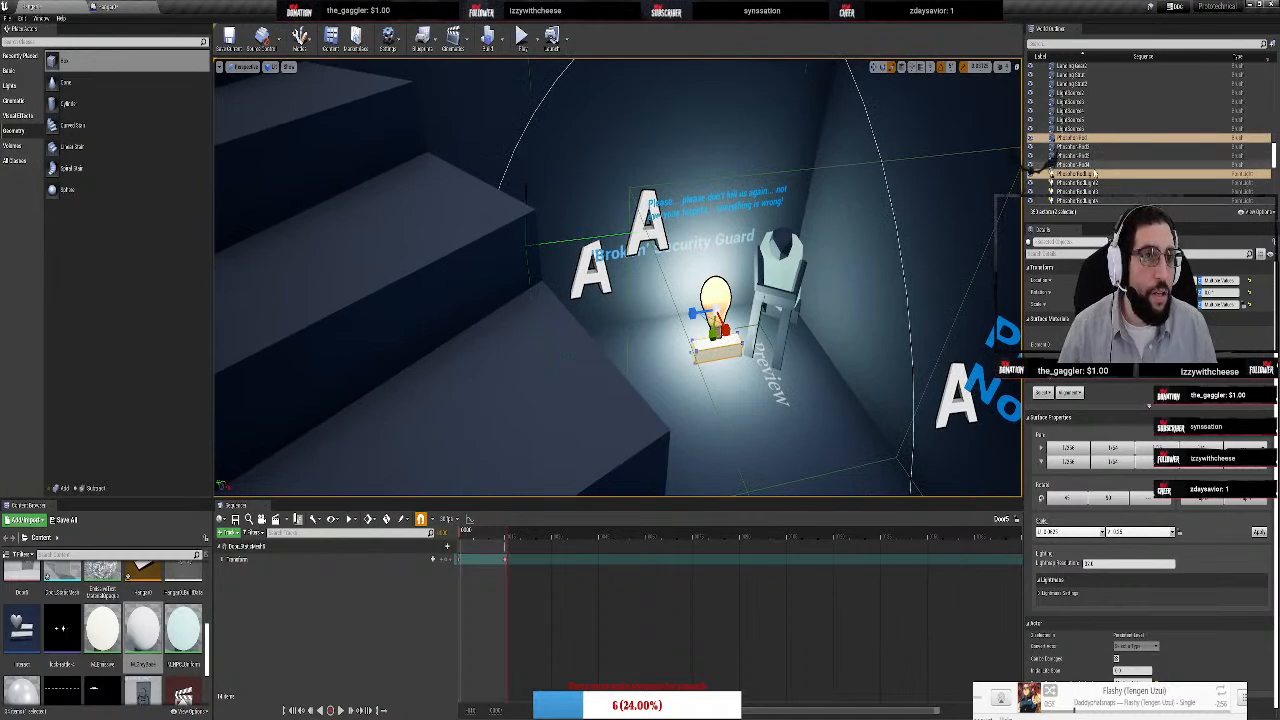
double_click(1045, 174)
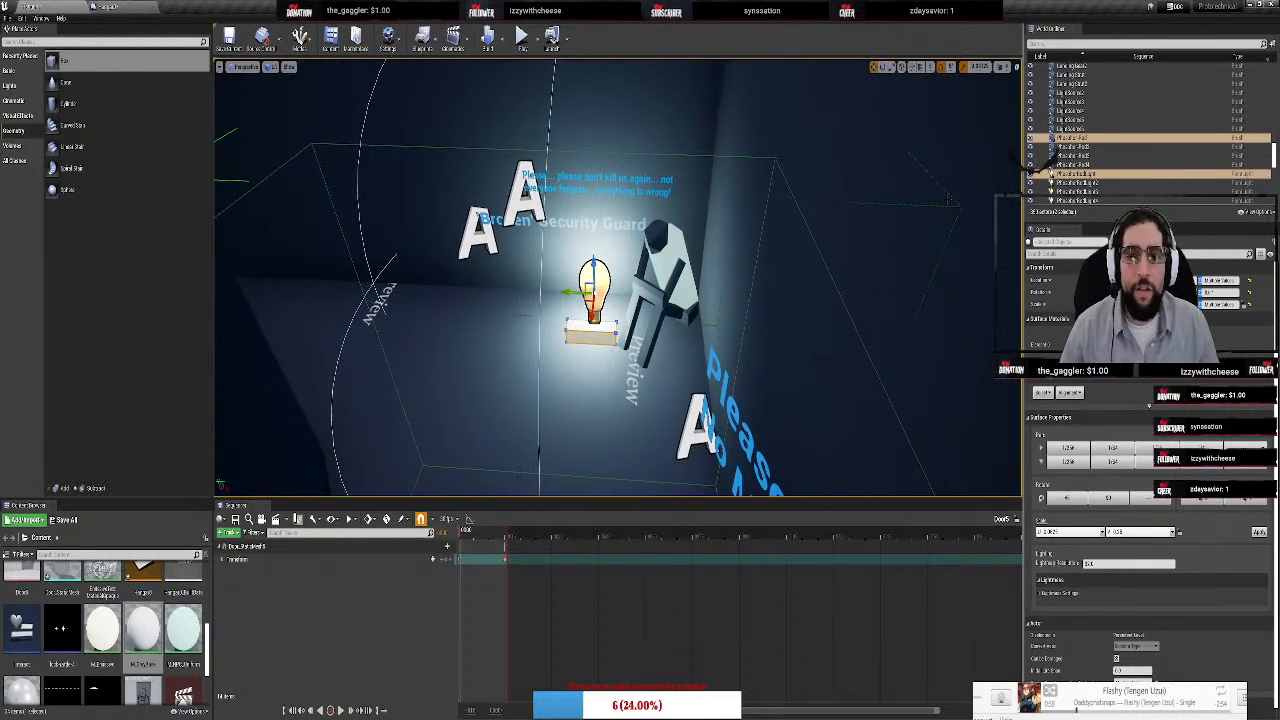
key(Escape)
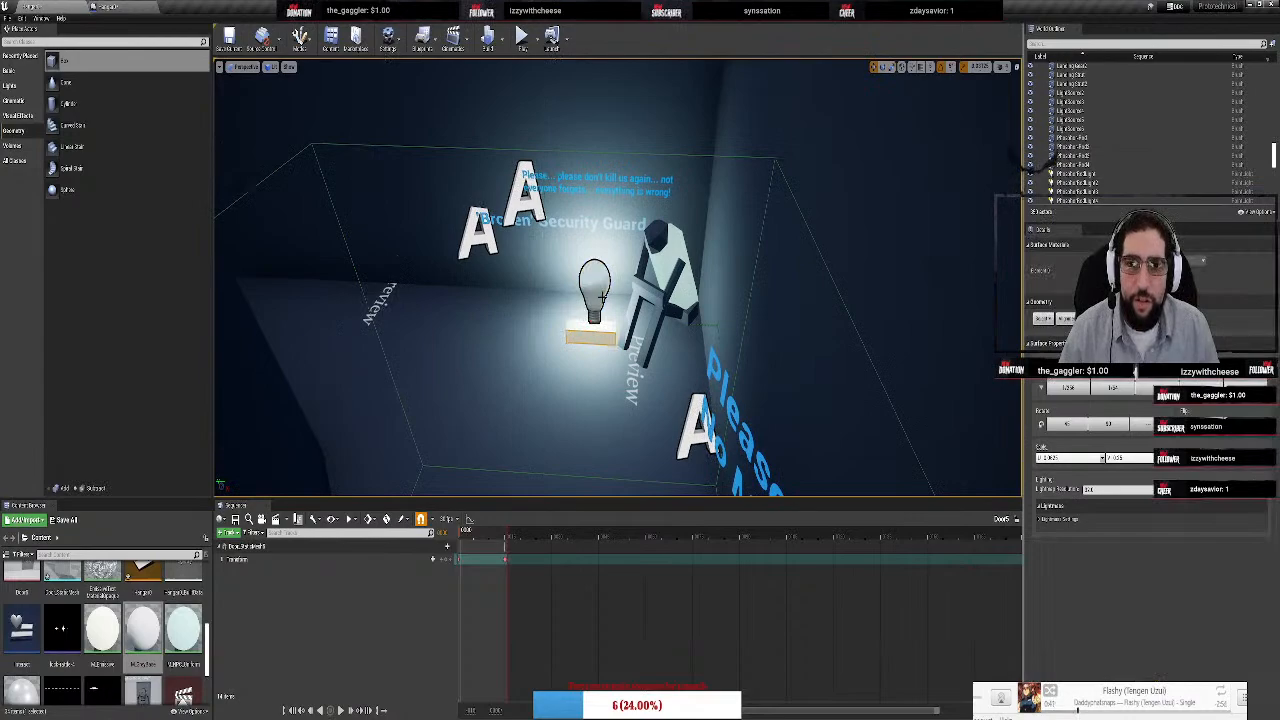
click(603, 297)
click(676, 265)
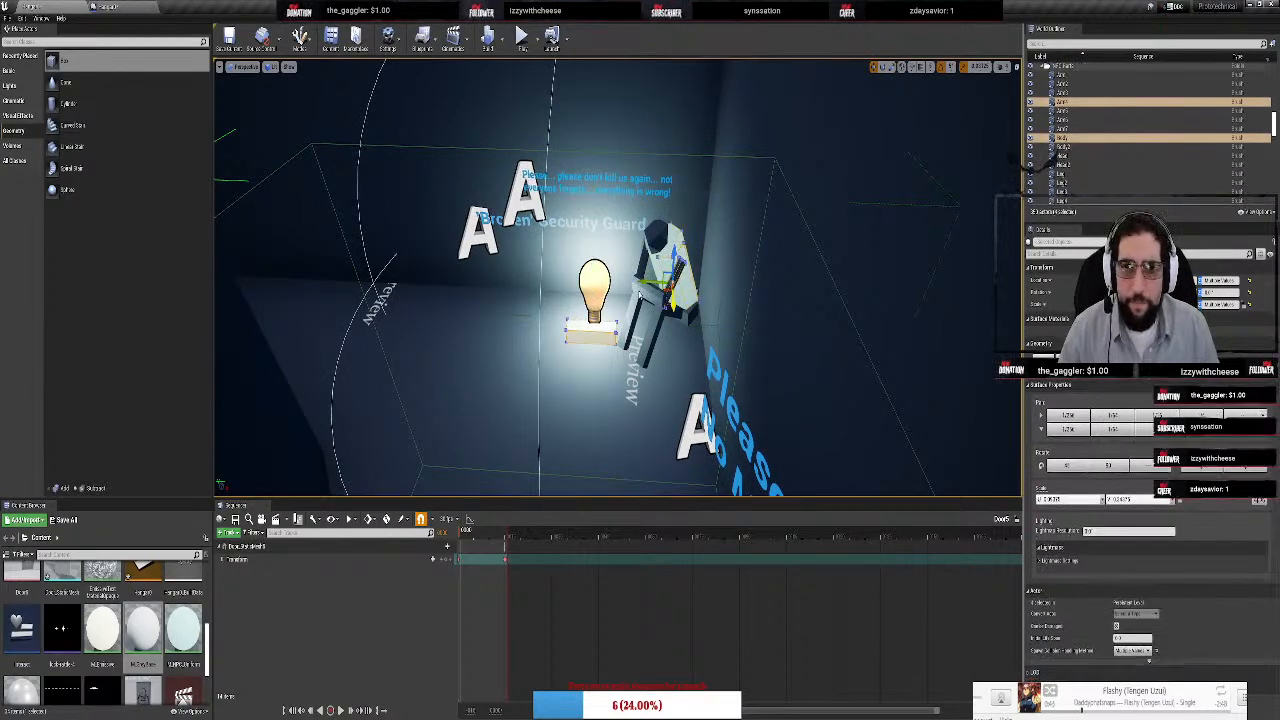
ctrl+click(639, 295)
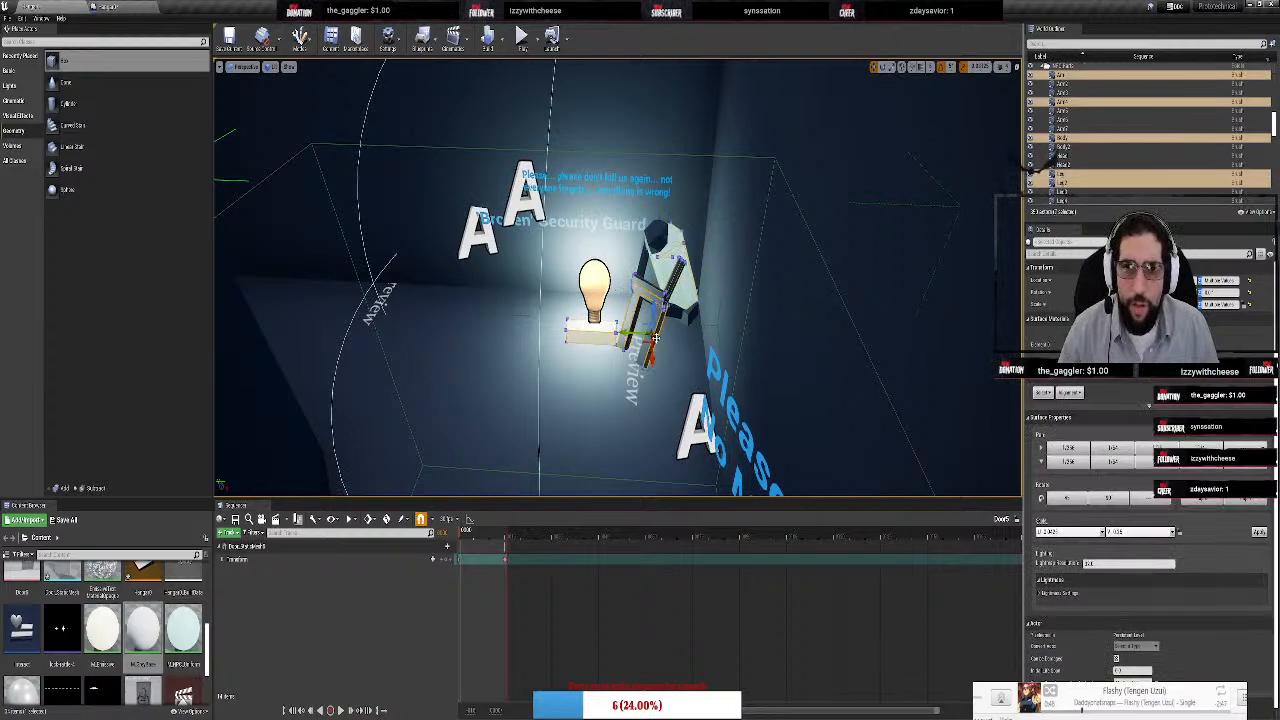
ctrl+click(674, 312)
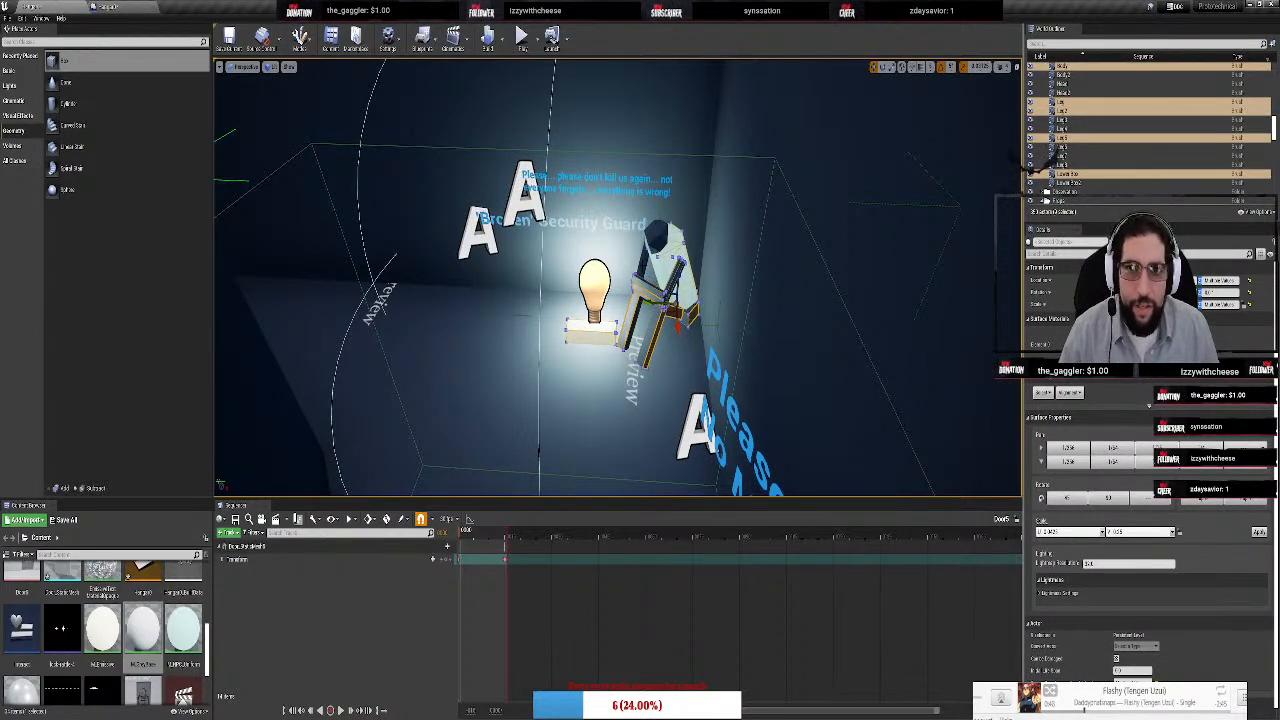
ctrl+click(650, 244)
key(f)
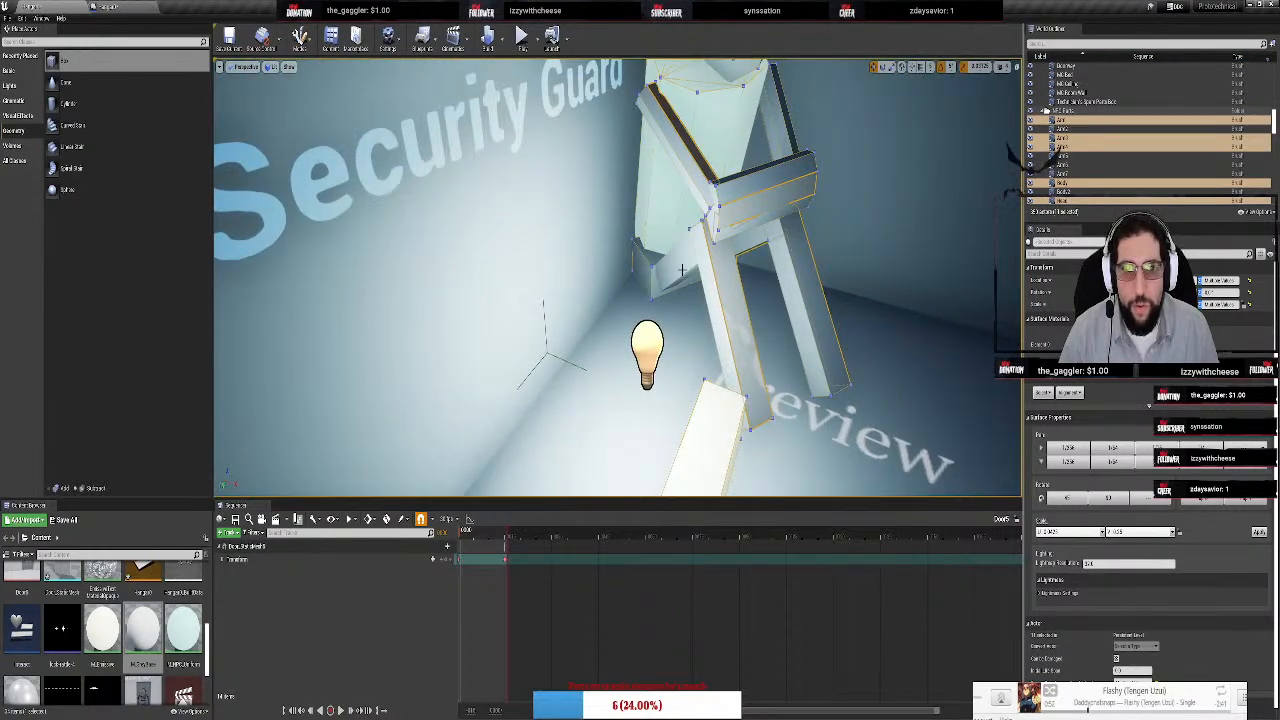
ctrl+click(682, 270)
Add the 'Broken' Security Guard label and the guard's dialogue text to the selection
mouse_move(682, 270)
right_down()
mouse_move(400, 266)
mouse_move(389, 230)
right_up()
key(d)
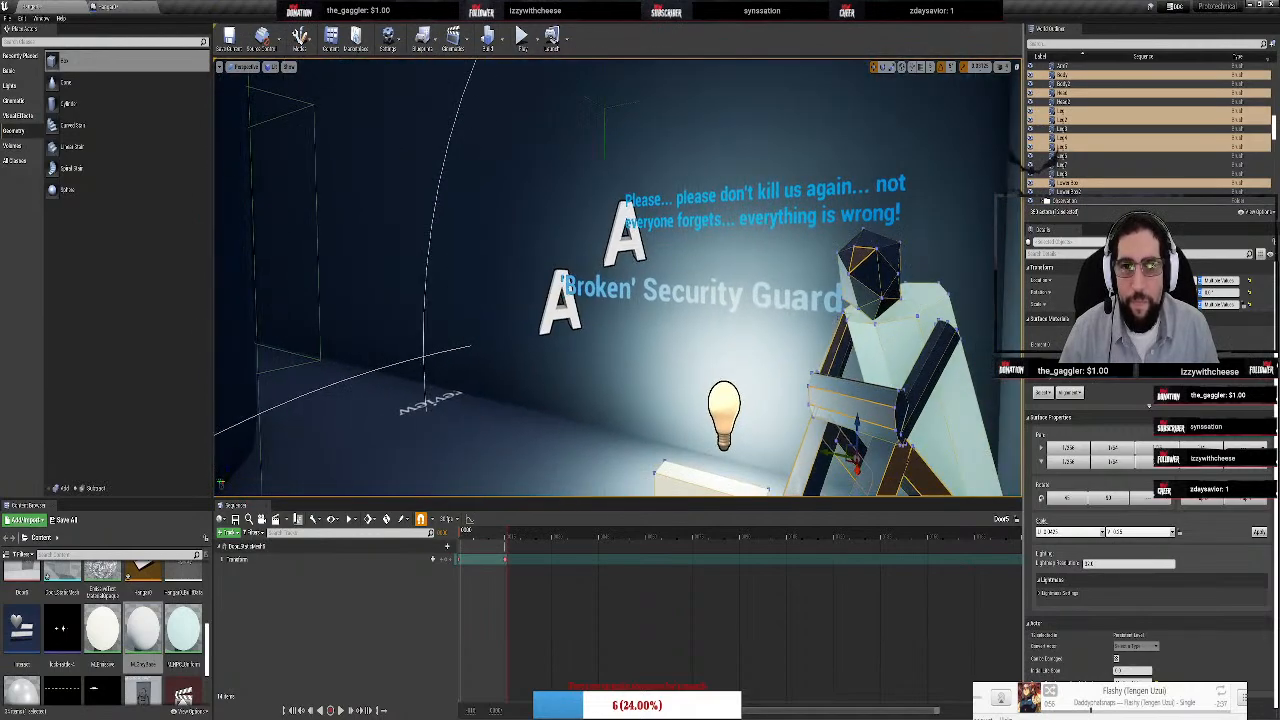
click(628, 228)
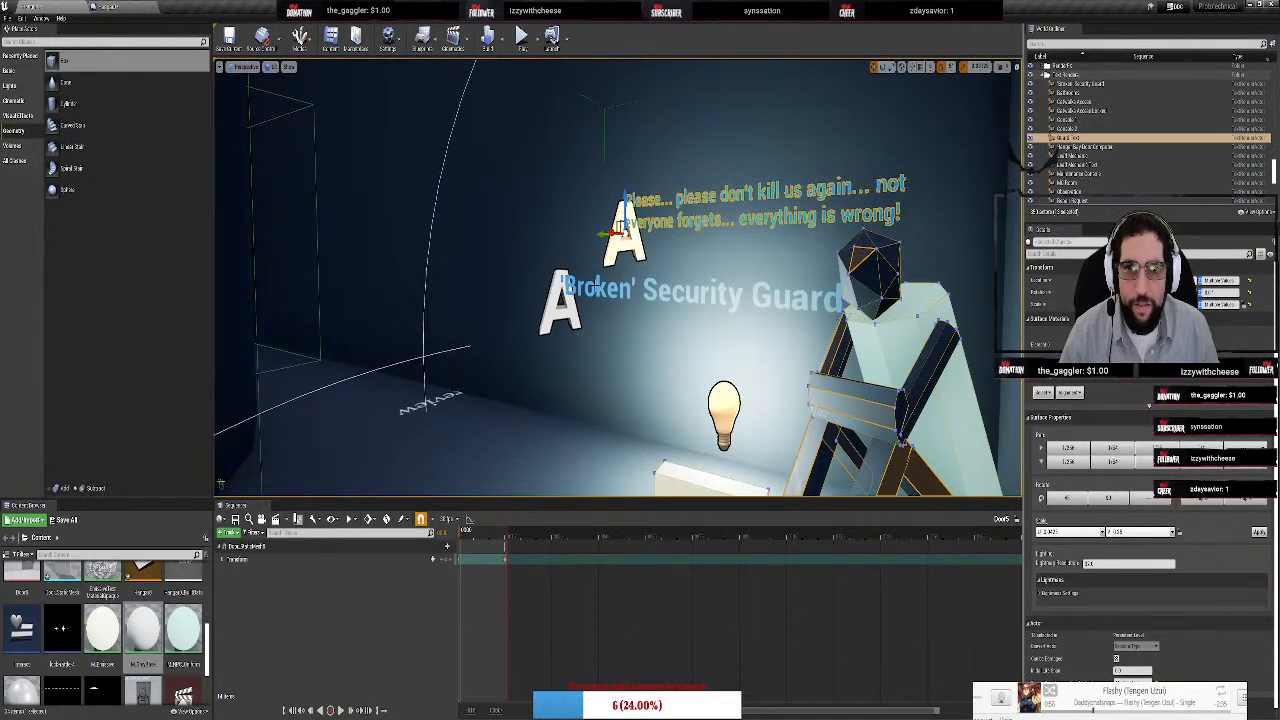
ctrl+click(560, 285)
right_drag(709, 326, 705, 362)
key(s)
key(f)
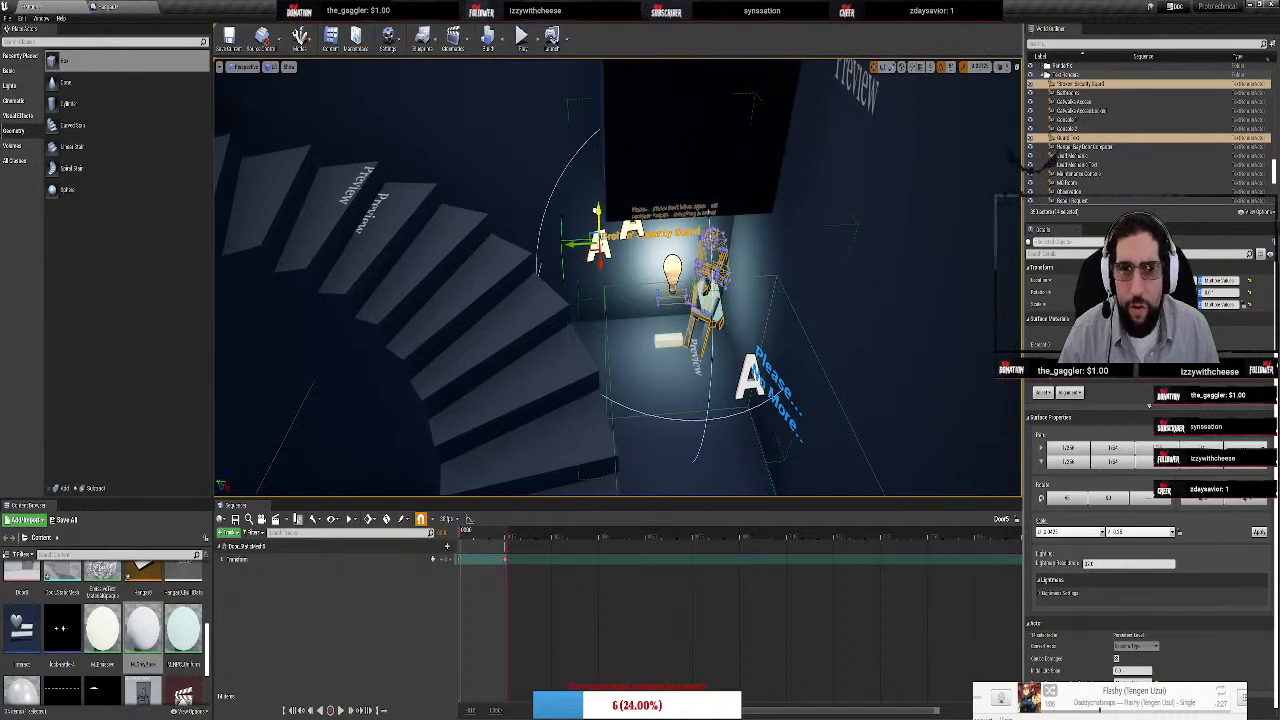
Move the selected guard group from beside the curved stairs across to the crate corner past the straight stairs
right_drag(798, 314, 751, 293)
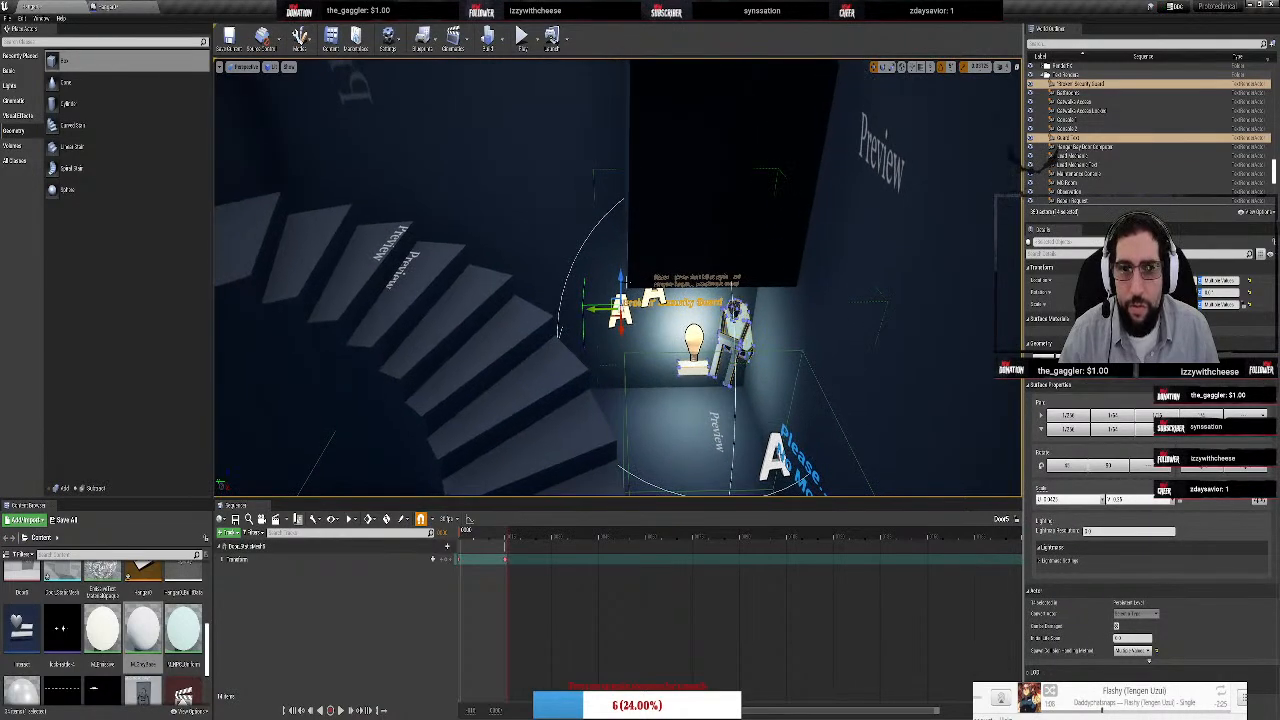
drag(636, 137, 632, 62)
mouse_move(714, 189)
right_down()
mouse_move(690, 100)
mouse_move(656, 275)
mouse_move(640, 250)
mouse_move(630, 320)
mouse_move(590, 400)
right_up()
key(w)
right_drag(617, 277, 710, 282)
key(w)
key(w)
key(w)
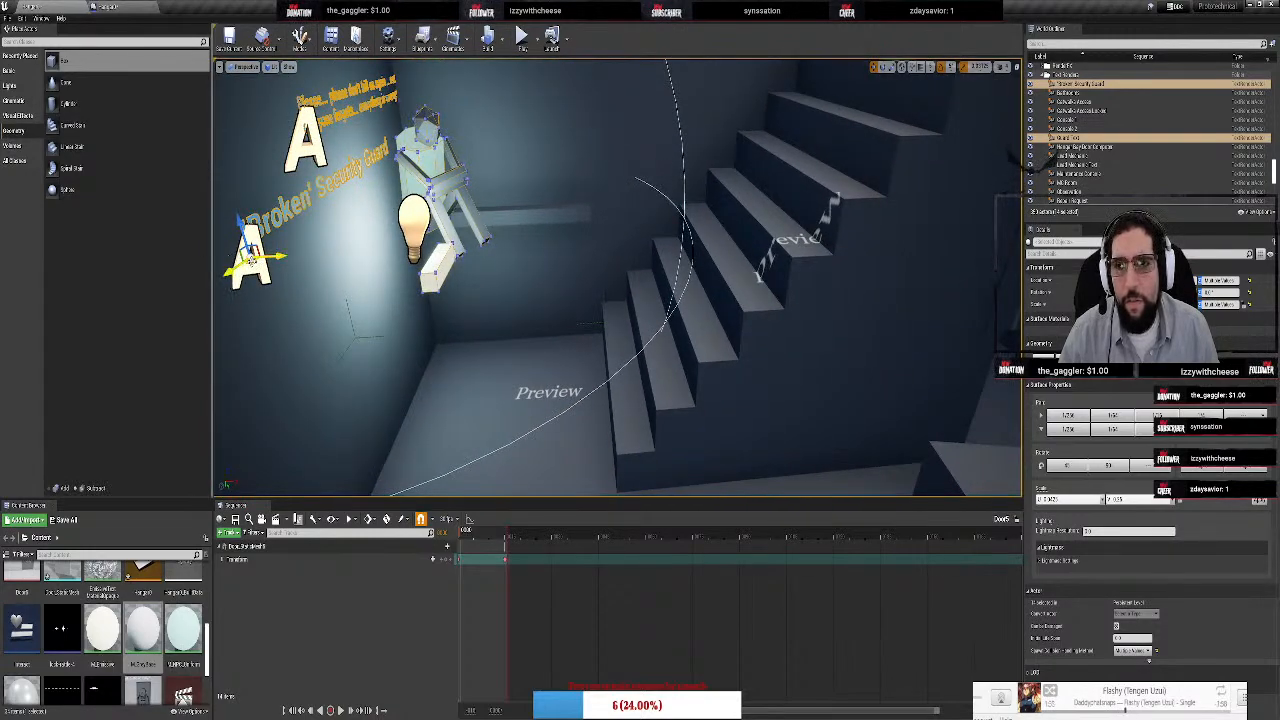
drag(251, 259, 1050, 235)
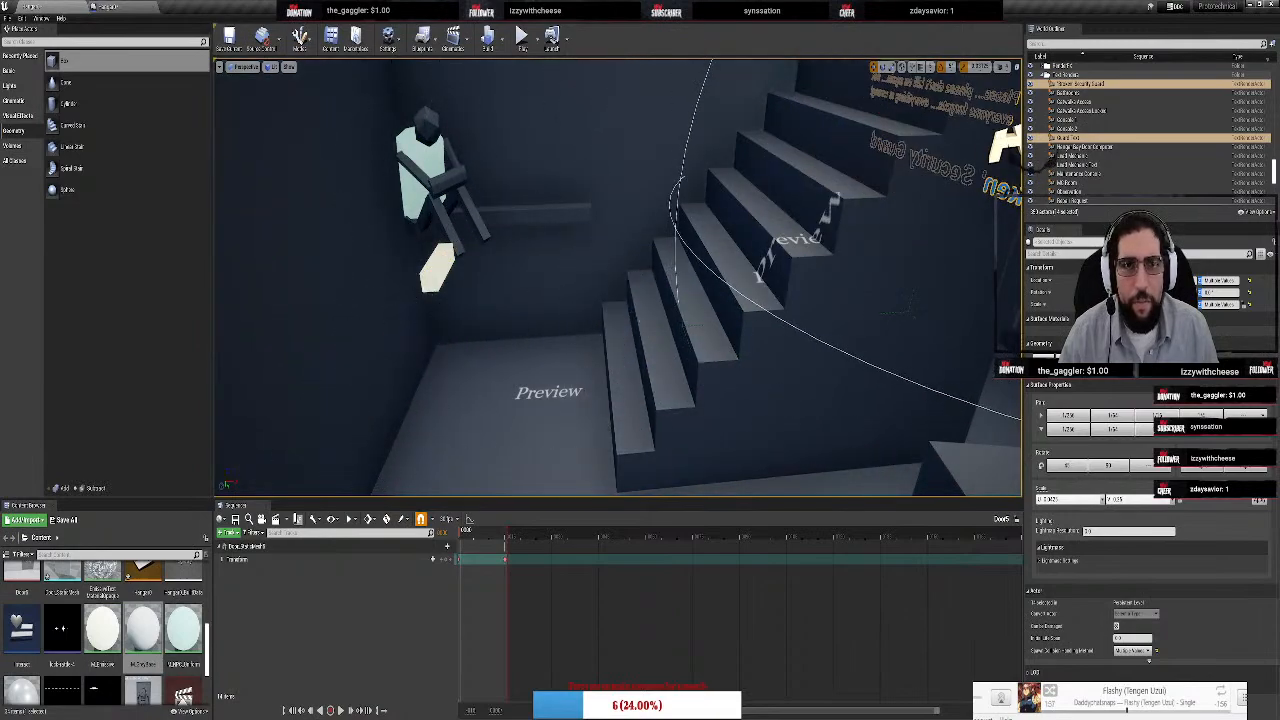
Rotate the guard group about the vertical axis so its labels read toward the room
right_drag(620, 280, 625, 163)
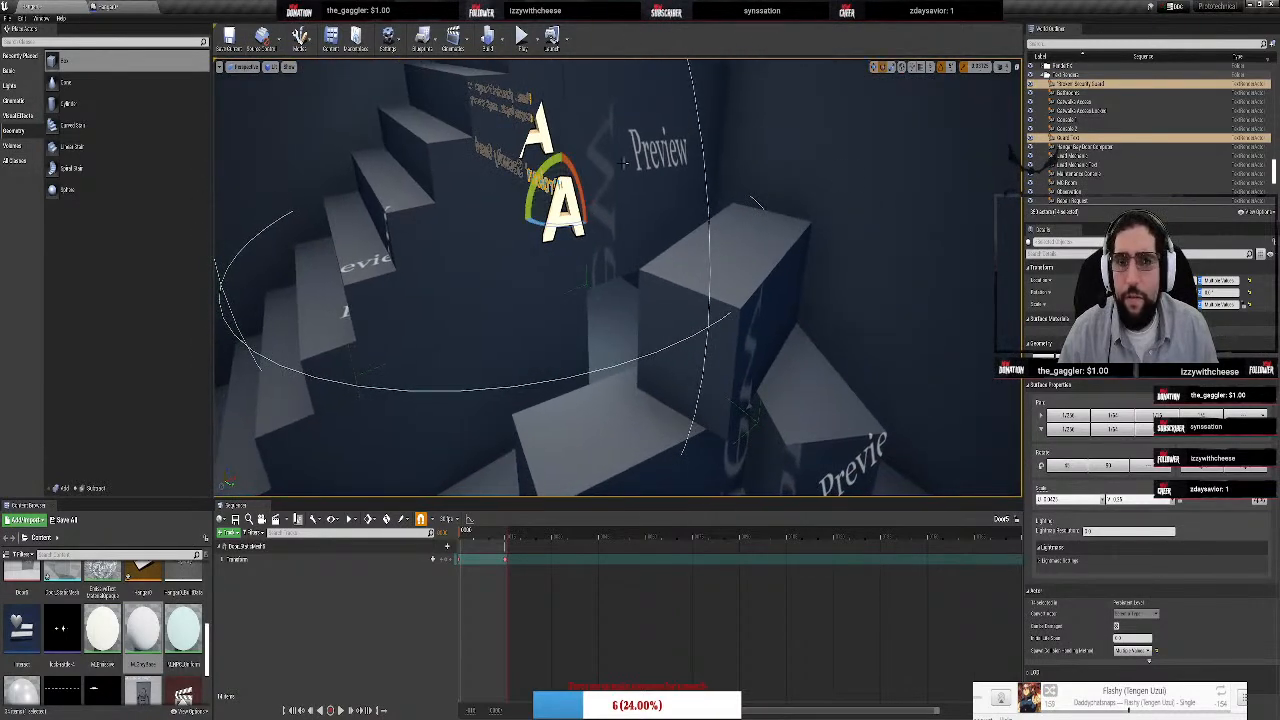
drag(568, 226, 483, 226)
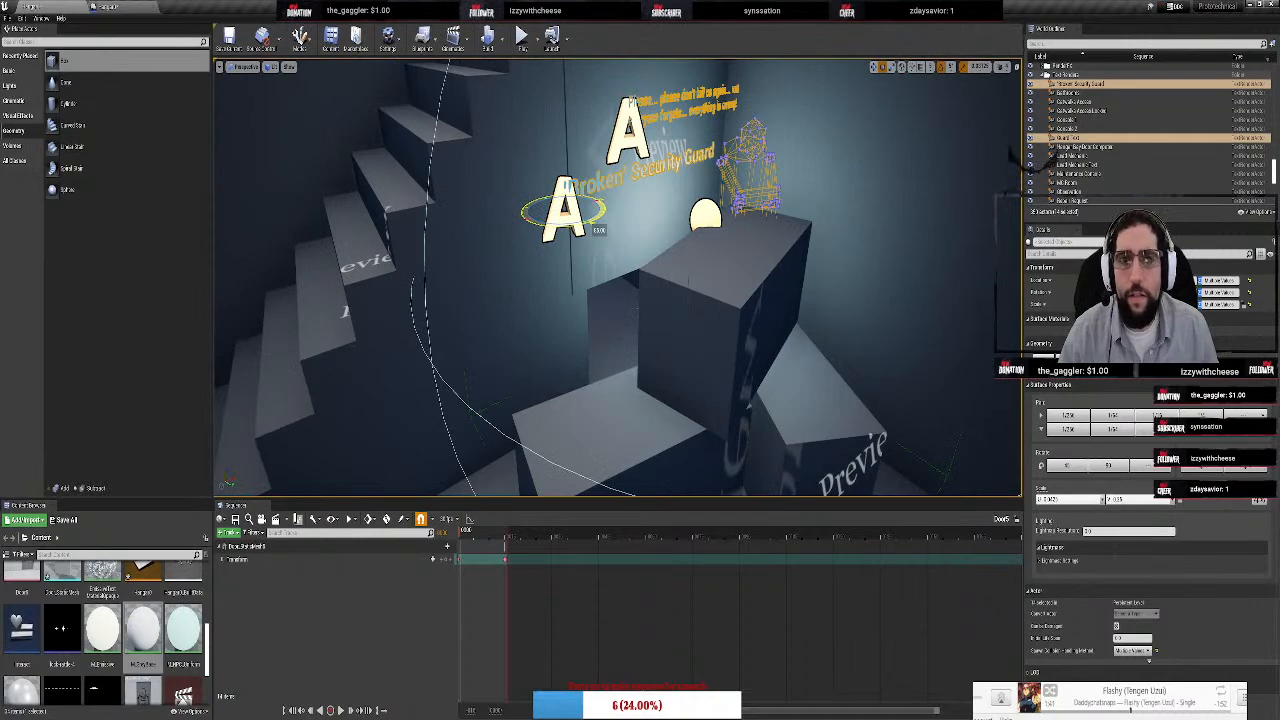
drag(590, 228, 511, 226)
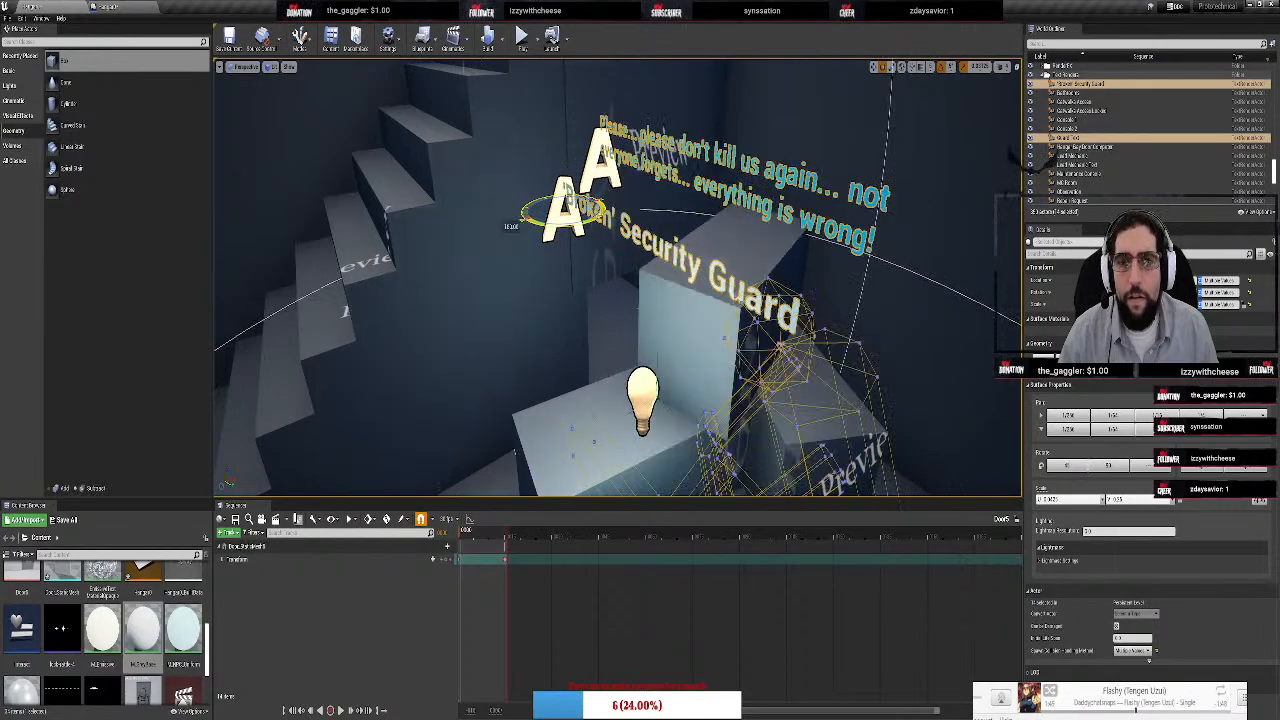
Lower the guard group so the figure and glowing block sit on the floor beside the relocated crates
right_drag(567, 227, 458, 145)
key(w)
key(s)
key(w)
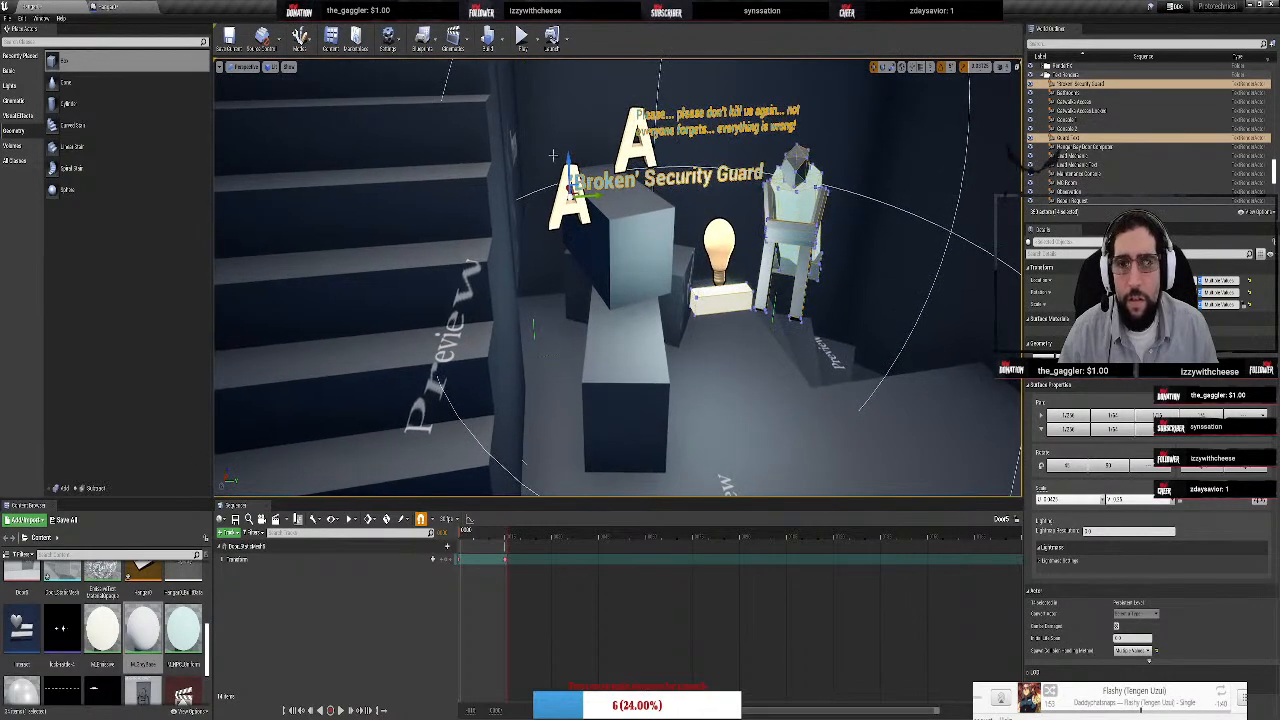
drag(569, 163, 580, 330)
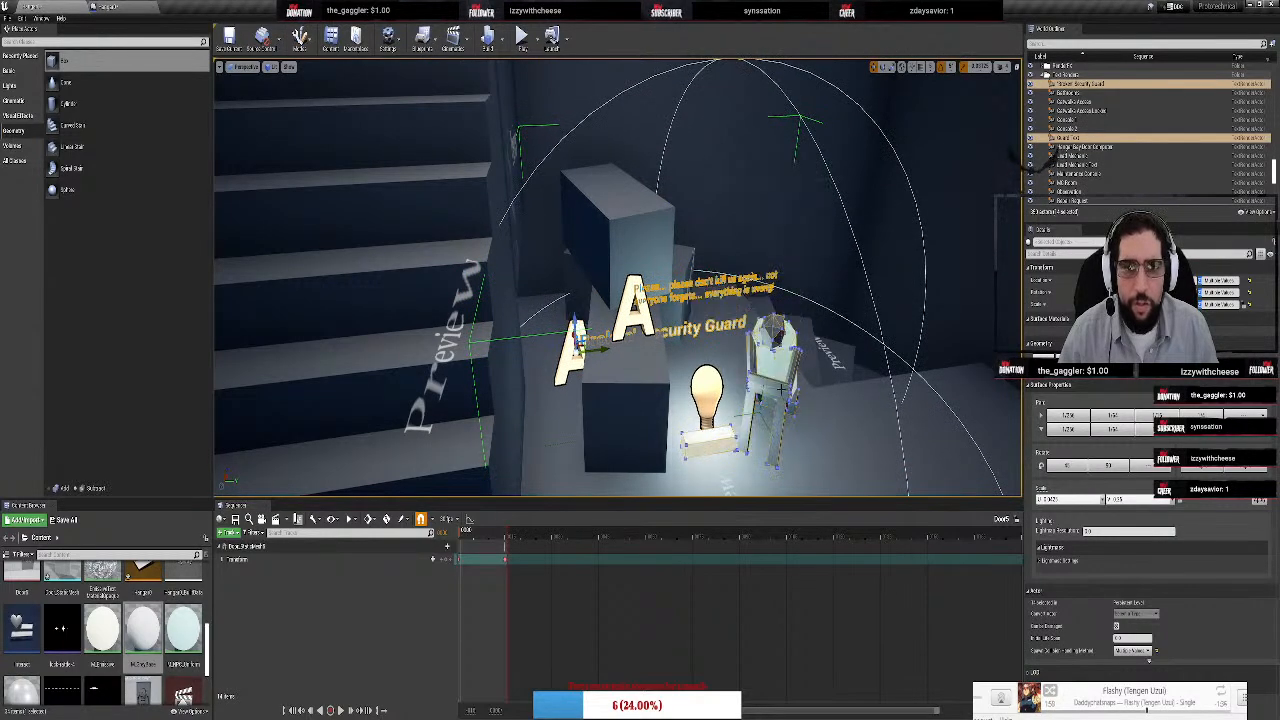
Move the guard group behind the crates into the hollow space beneath the stair landing
key(d)
mouse_move(580, 330)
right_down()
mouse_move(440, 336)
mouse_move(452, 380)
mouse_move(600, 340)
mouse_move(760, 420)
mouse_move(863, 408)
right_up()
key(a)
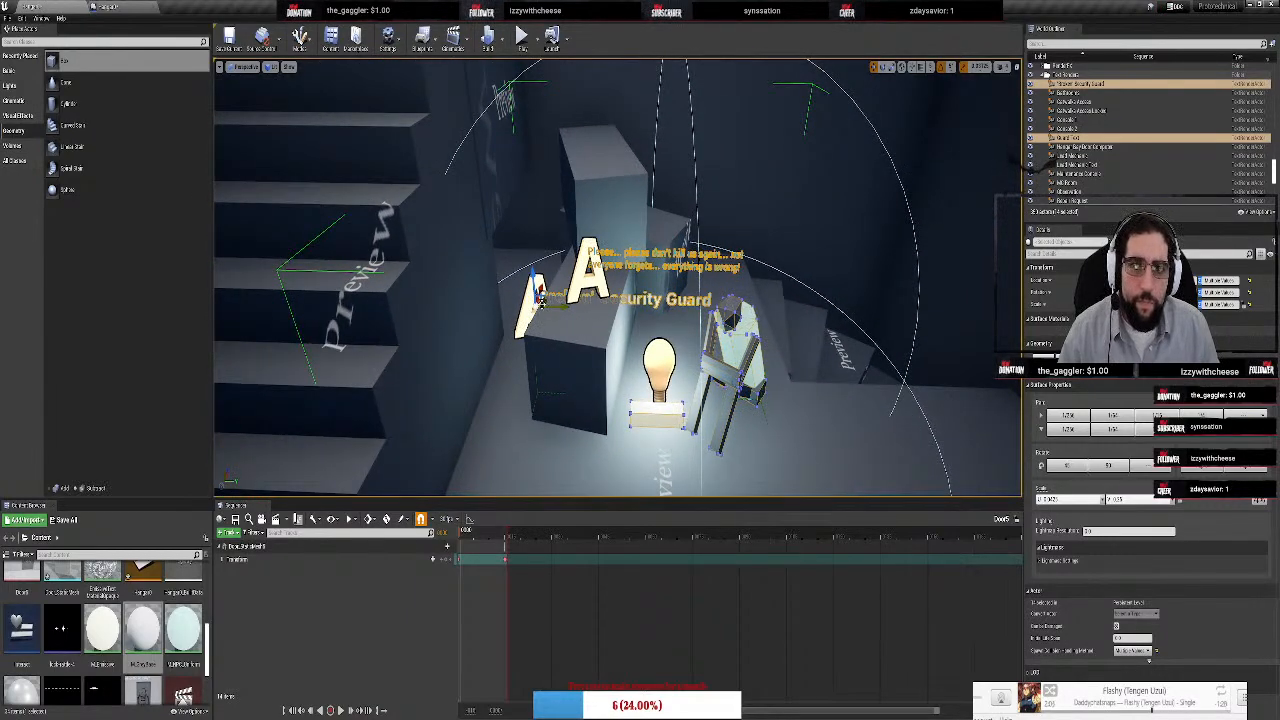
key(d)
right_drag(543, 298, 543, 319)
drag(550, 335, 545, 243)
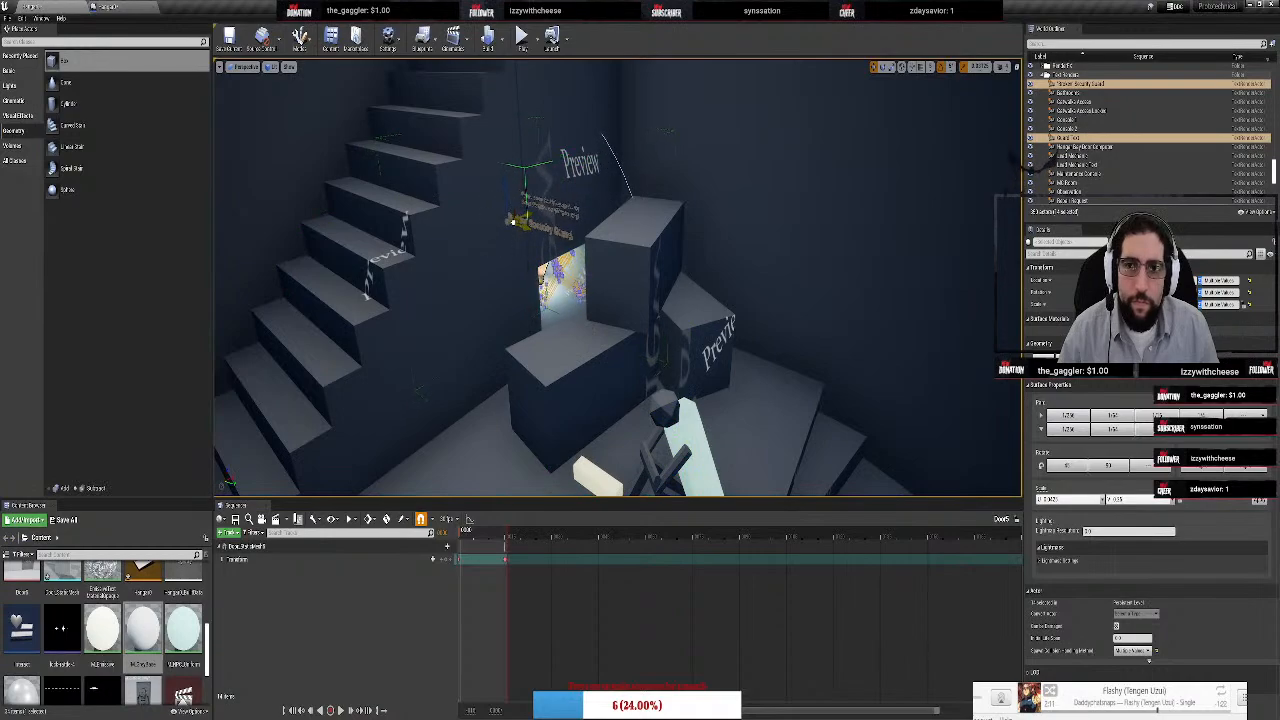
Shorten the wall panel beneath the stair landing from below, leaving a taller opening into the guard's alcove
key(f)
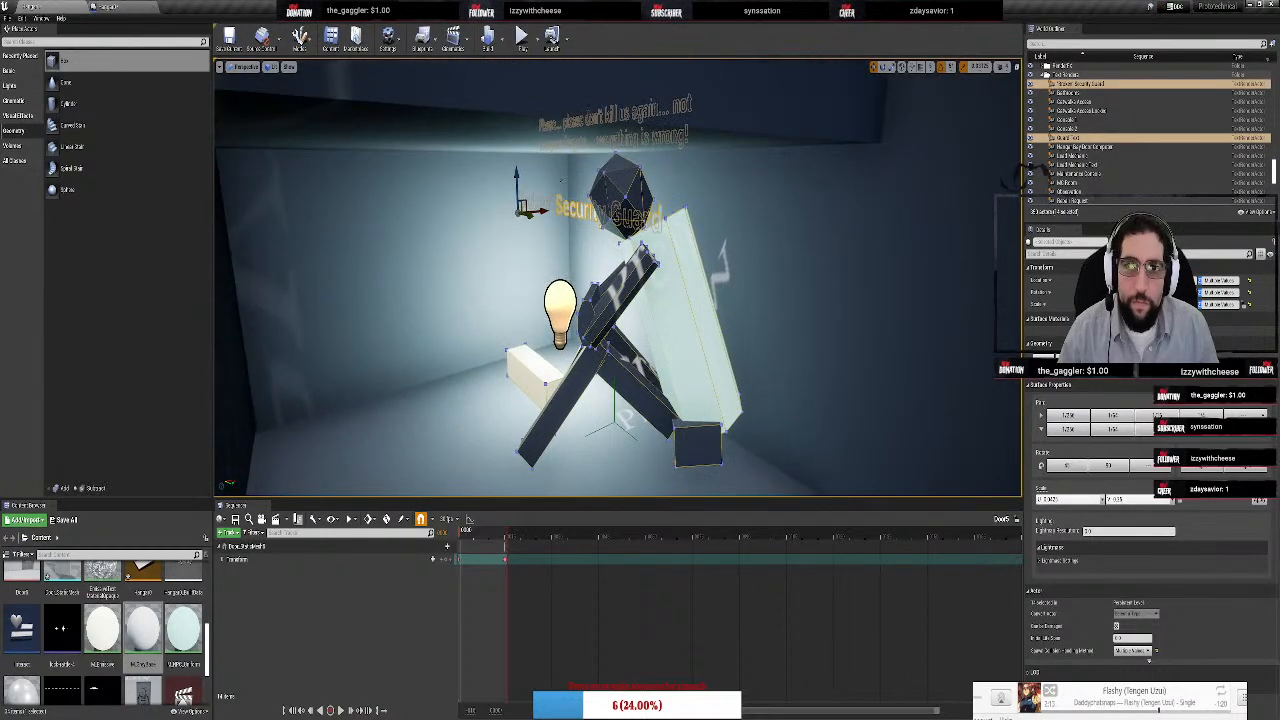
key(w)
mouse_move(560, 180)
right_down()
mouse_move(640, 160)
mouse_move(720, 185)
mouse_move(800, 175)
mouse_move(690, 225)
mouse_move(648, 217)
right_up()
key(s)
key(w)
key(s)
key(w)
click(627, 259)
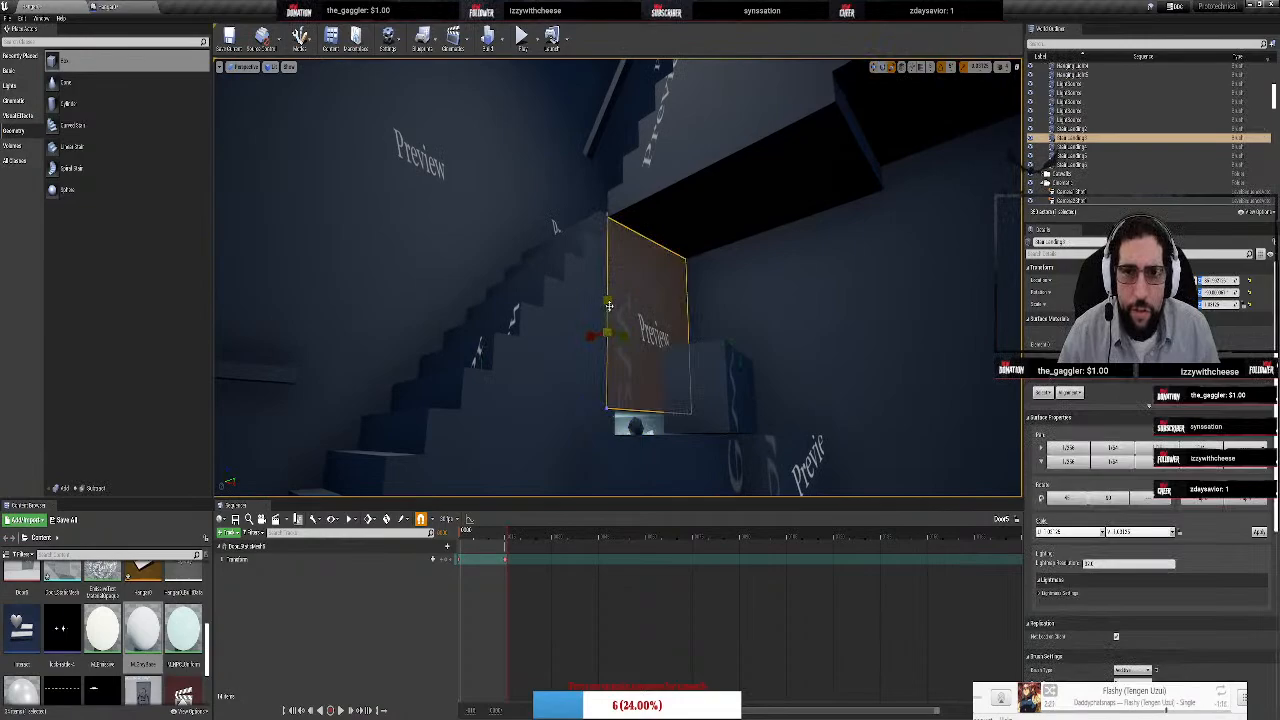
drag(607, 300, 608, 306)
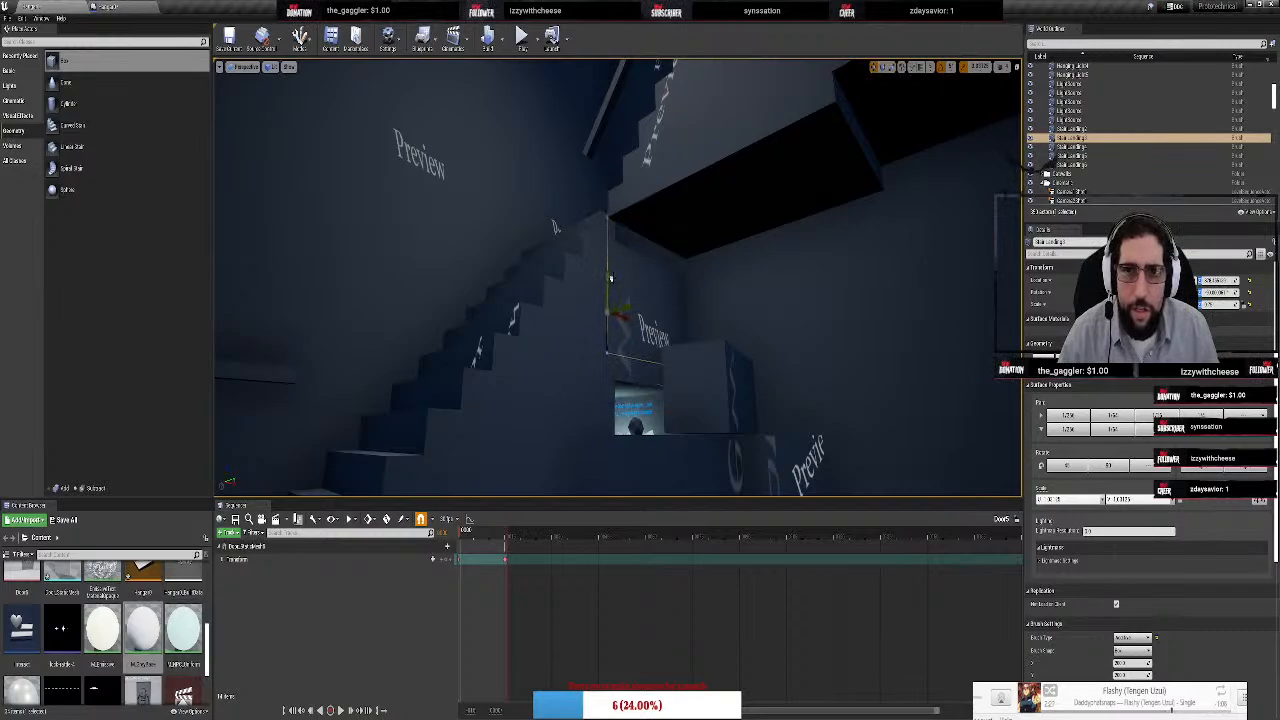
key(w)
right_drag(610, 278, 600, 335)
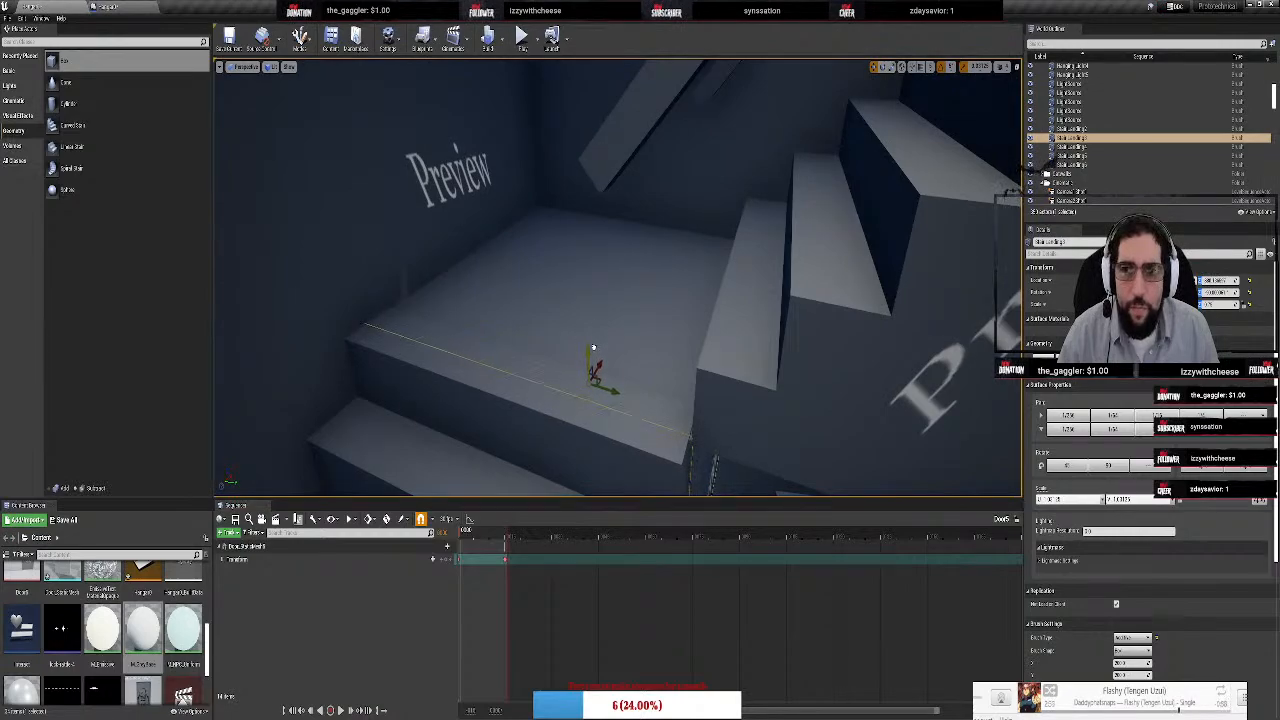
Shift the guard's "Please... please don't kill us again" text sideways toward the figure and raise it higher above the head
key(w)
right_drag(620, 341, 240, 360)
scroll(600, 210, down, 15)
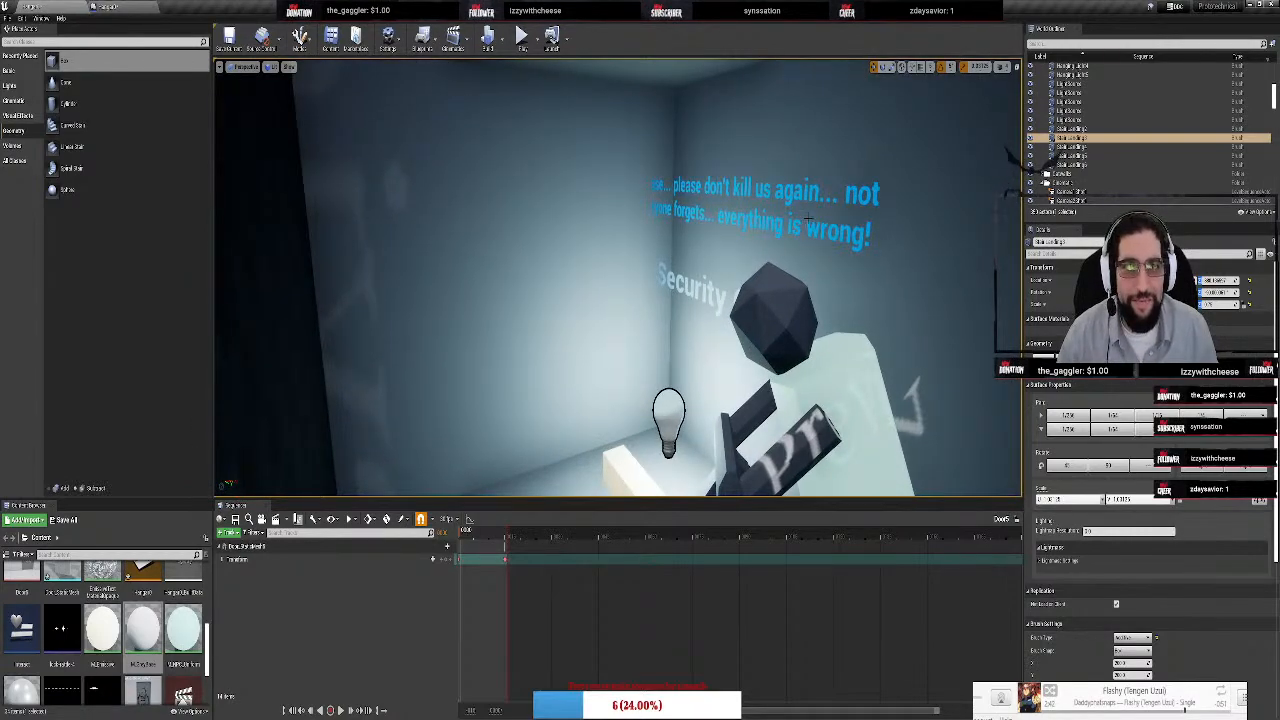
click(804, 216)
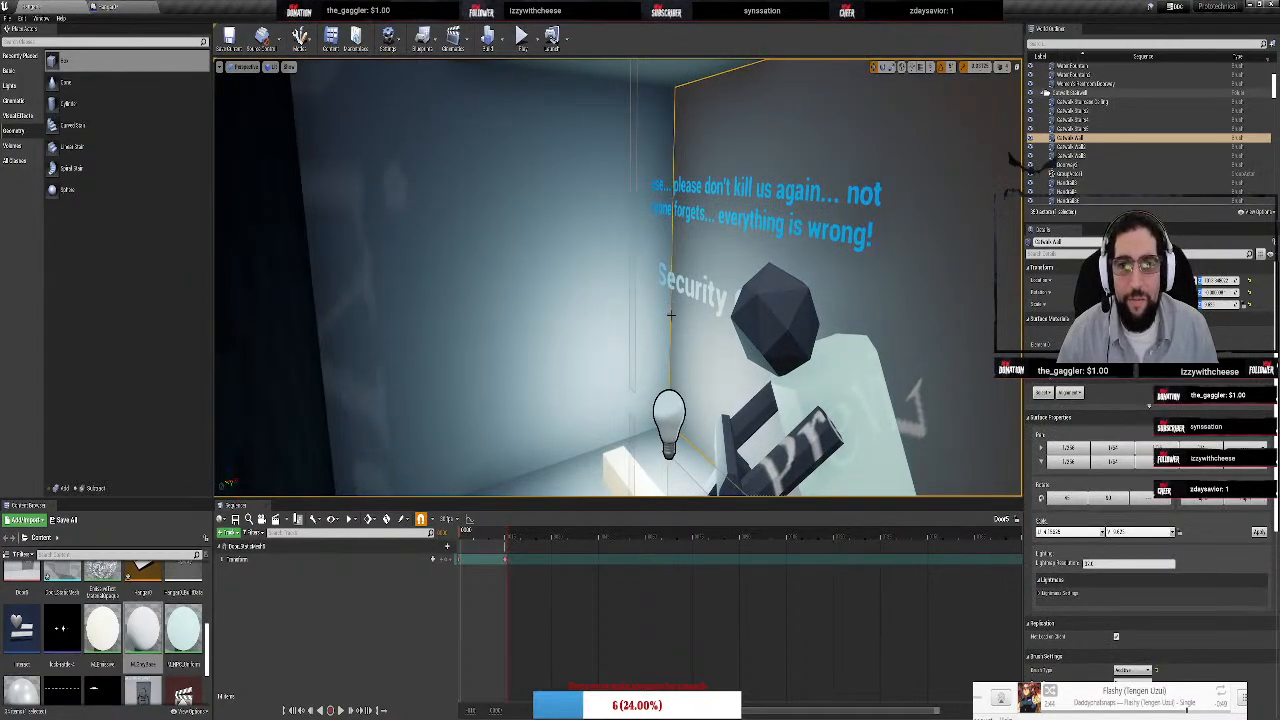
right_drag(671, 314, 645, 201)
click(645, 195)
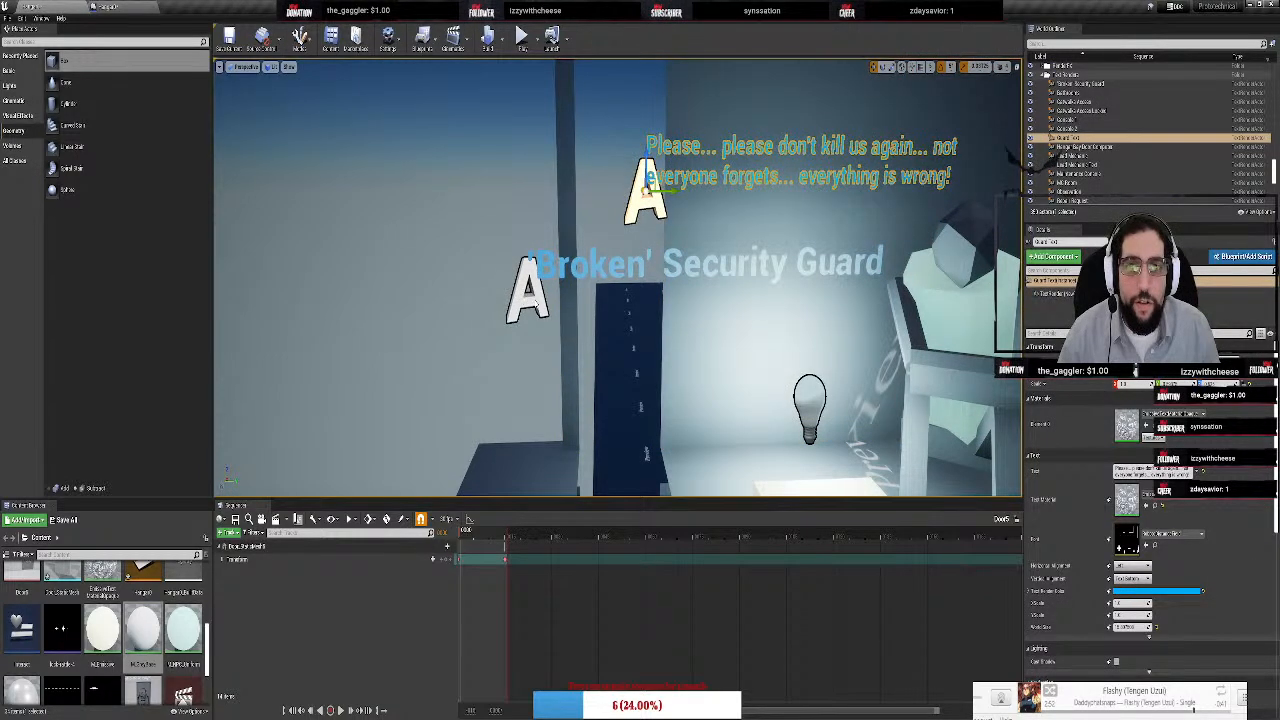
drag(670, 190, 758, 190)
right_drag(758, 190, 900, 120)
right_drag(820, 200, 799, 218)
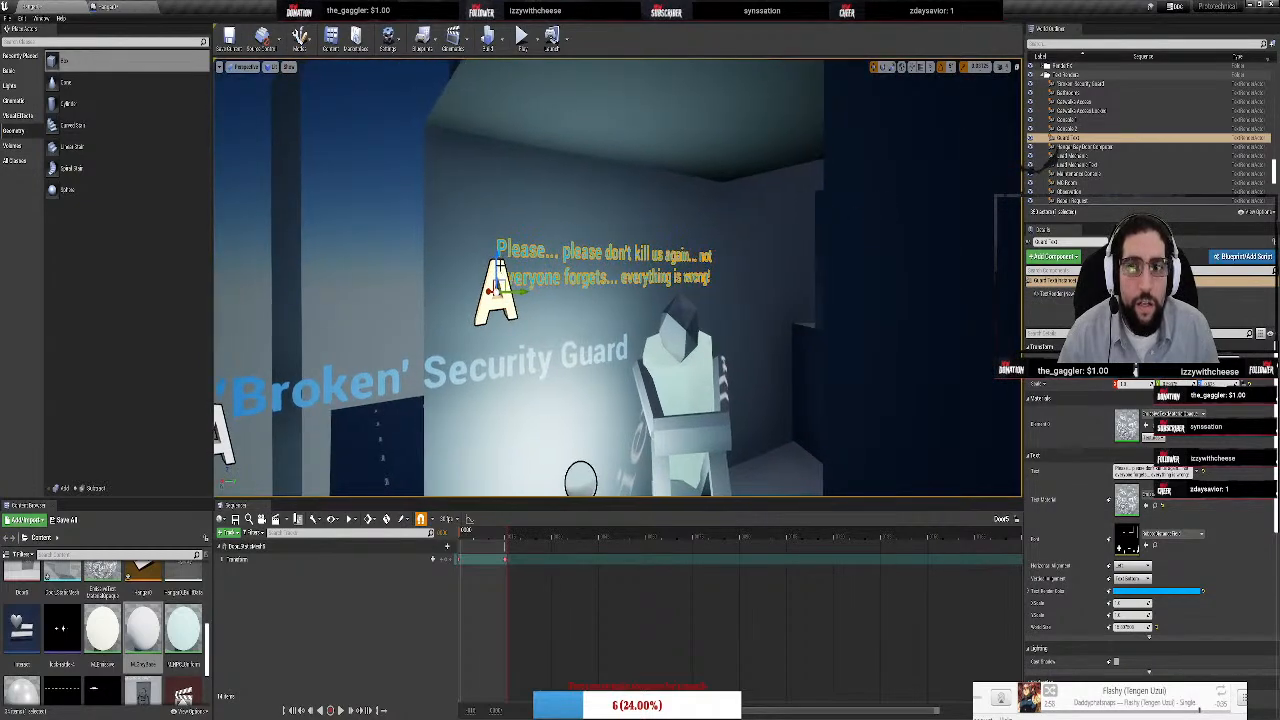
drag(502, 268, 498, 208)
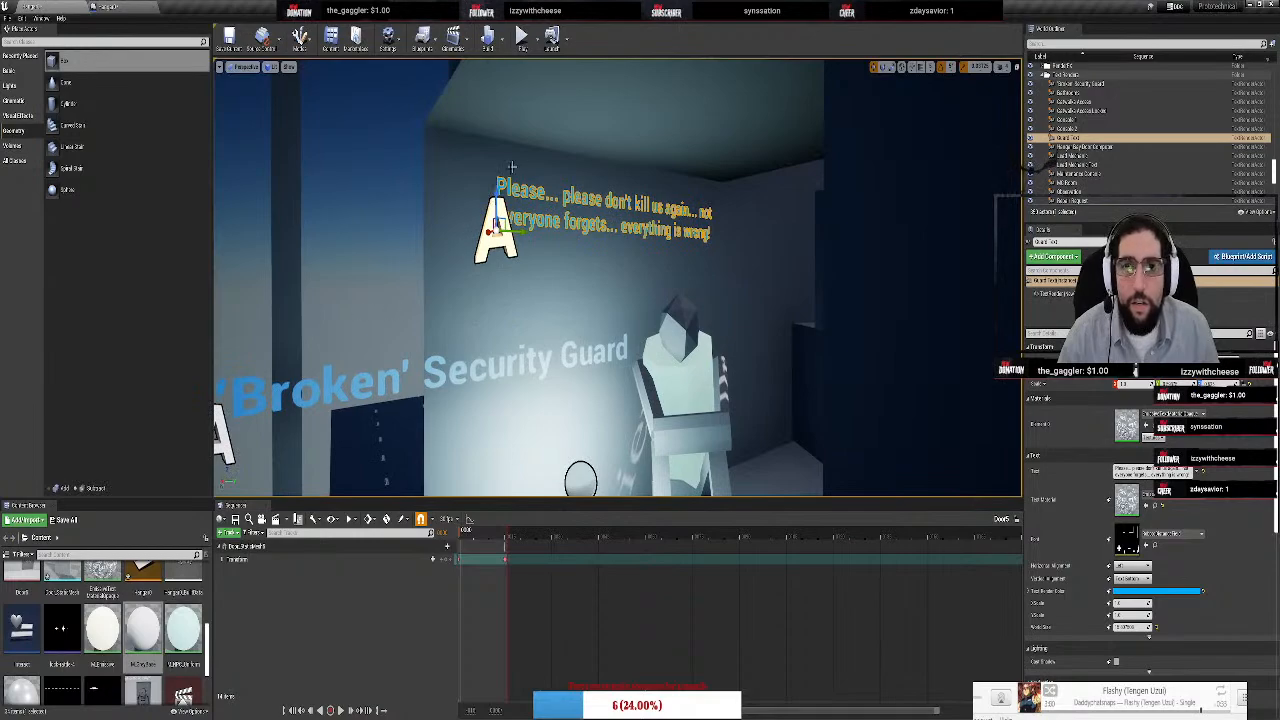
Move the 'Broken' Security Guard label up above the figure's head, directly beneath the guard's speech text
right_drag(440, 270, 427, 287)
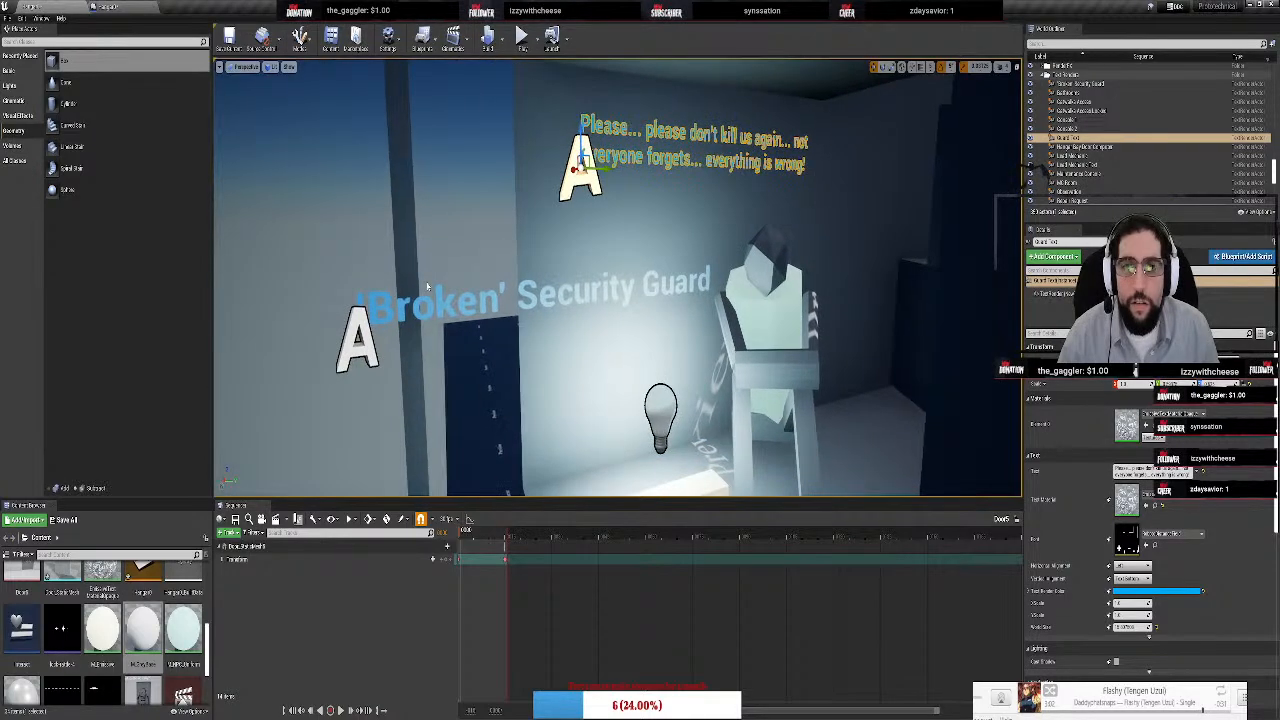
click(357, 340)
drag(360, 336, 696, 206)
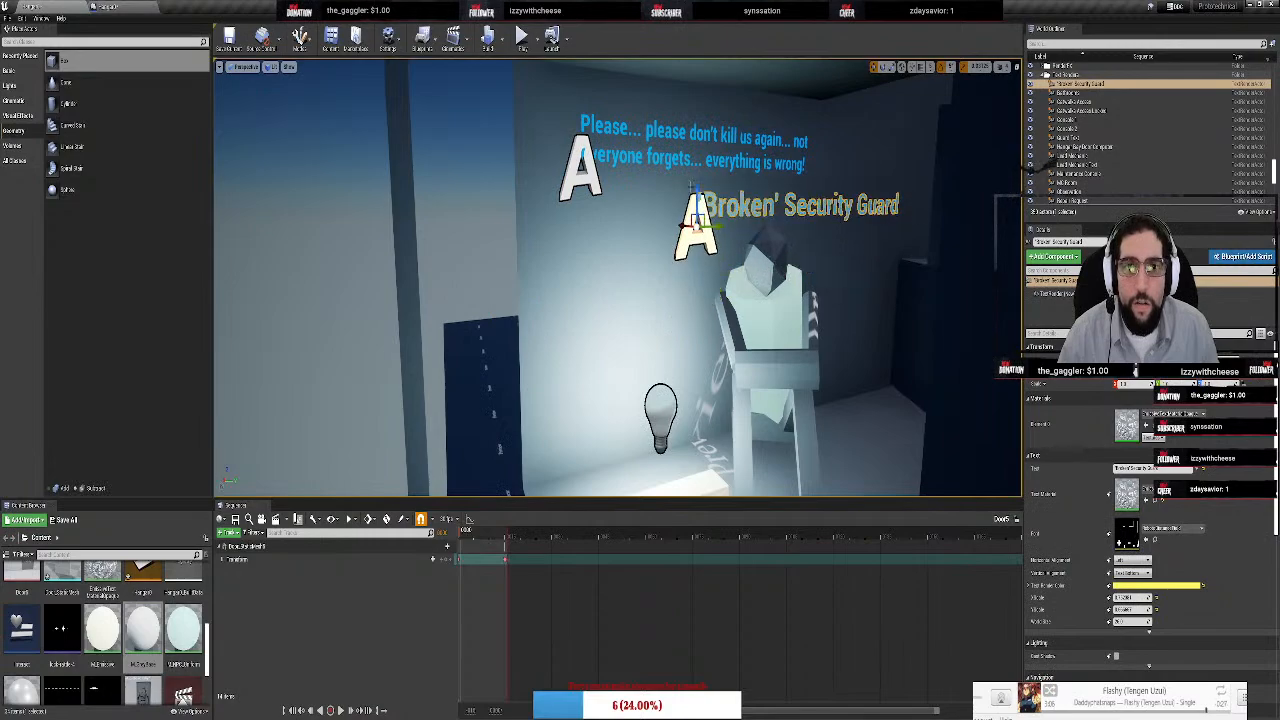
right_drag(693, 187, 590, 250)
drag(598, 279, 504, 283)
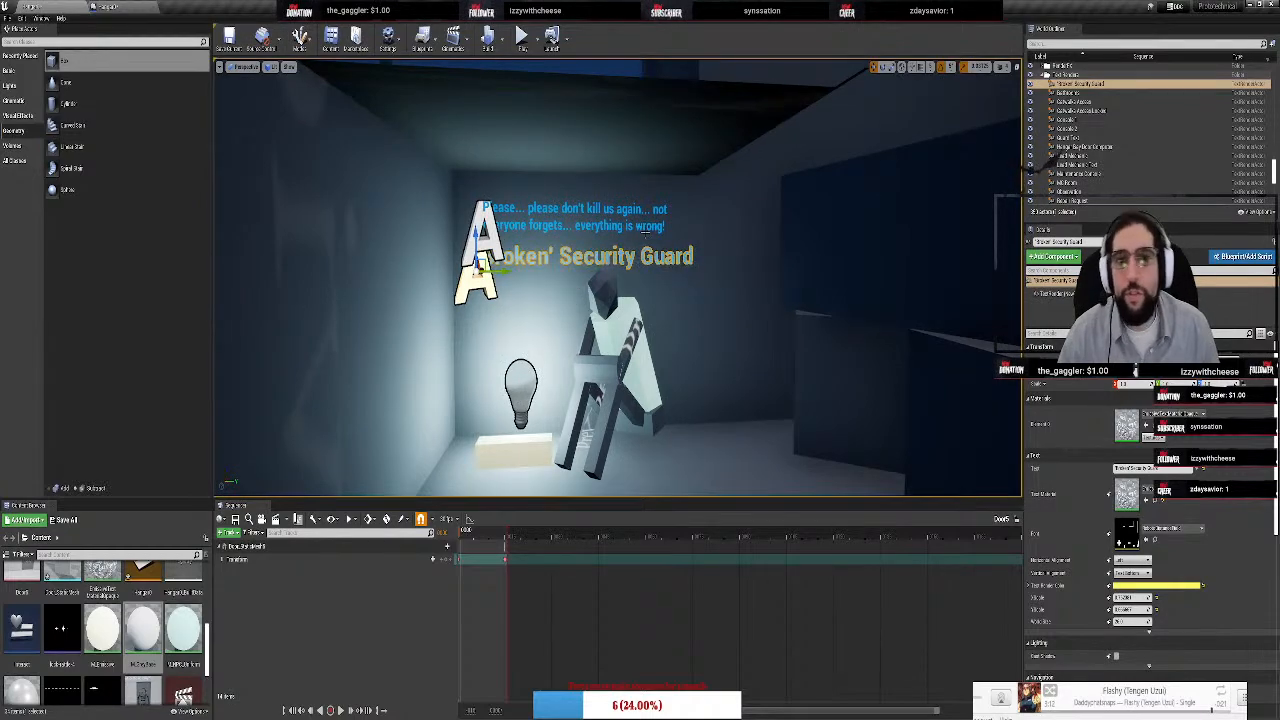
Change the text render color of the guard's speech text to white
click(575, 212)
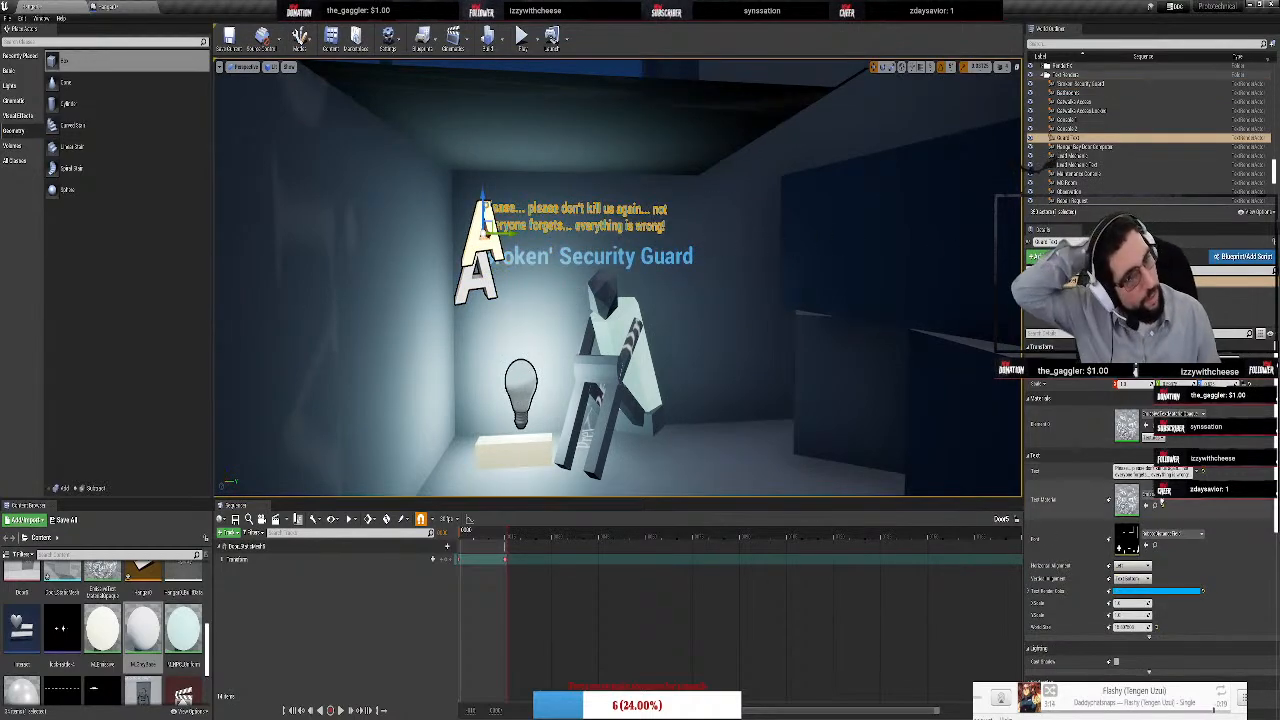
click(1180, 590)
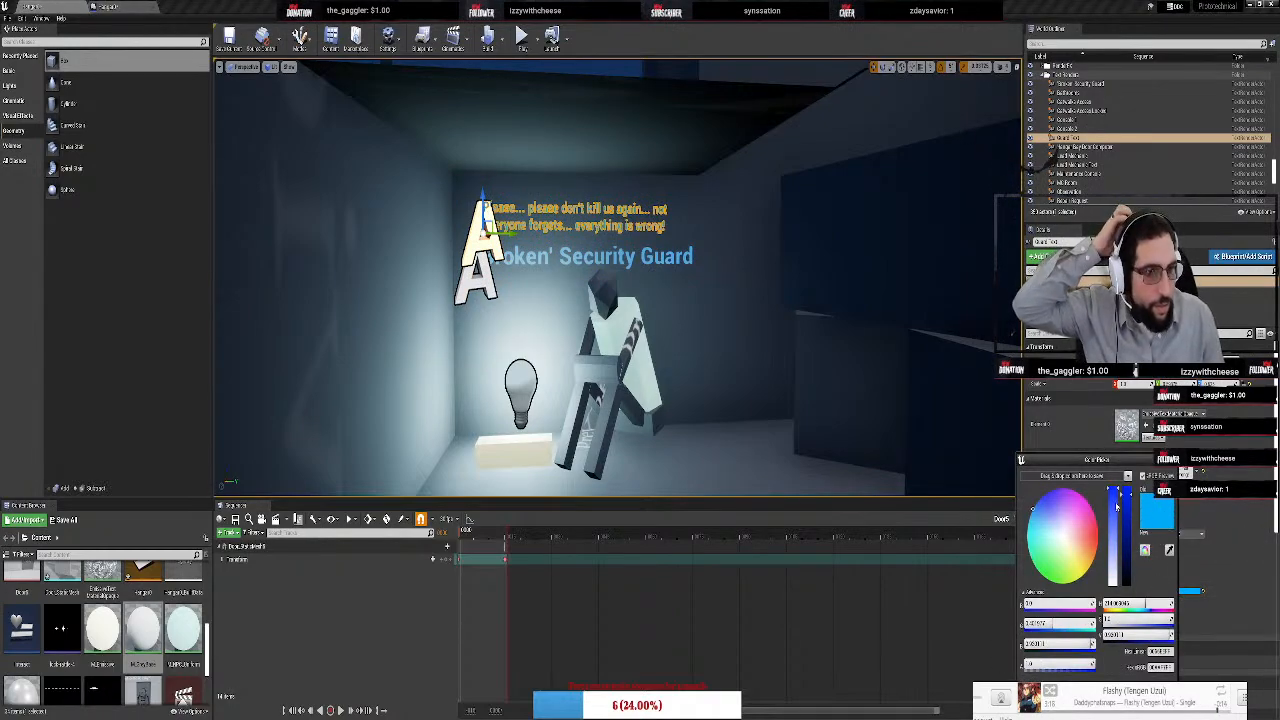
drag(1117, 568, 1117, 620)
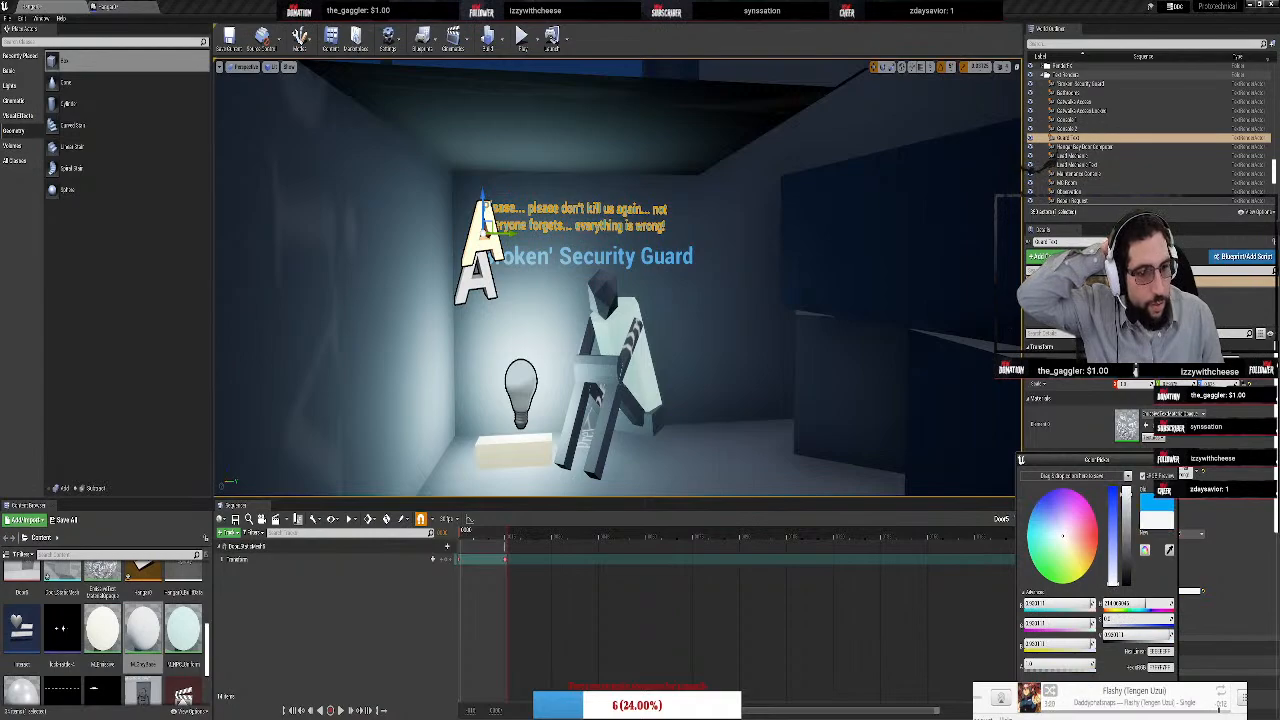
click(1150, 662)
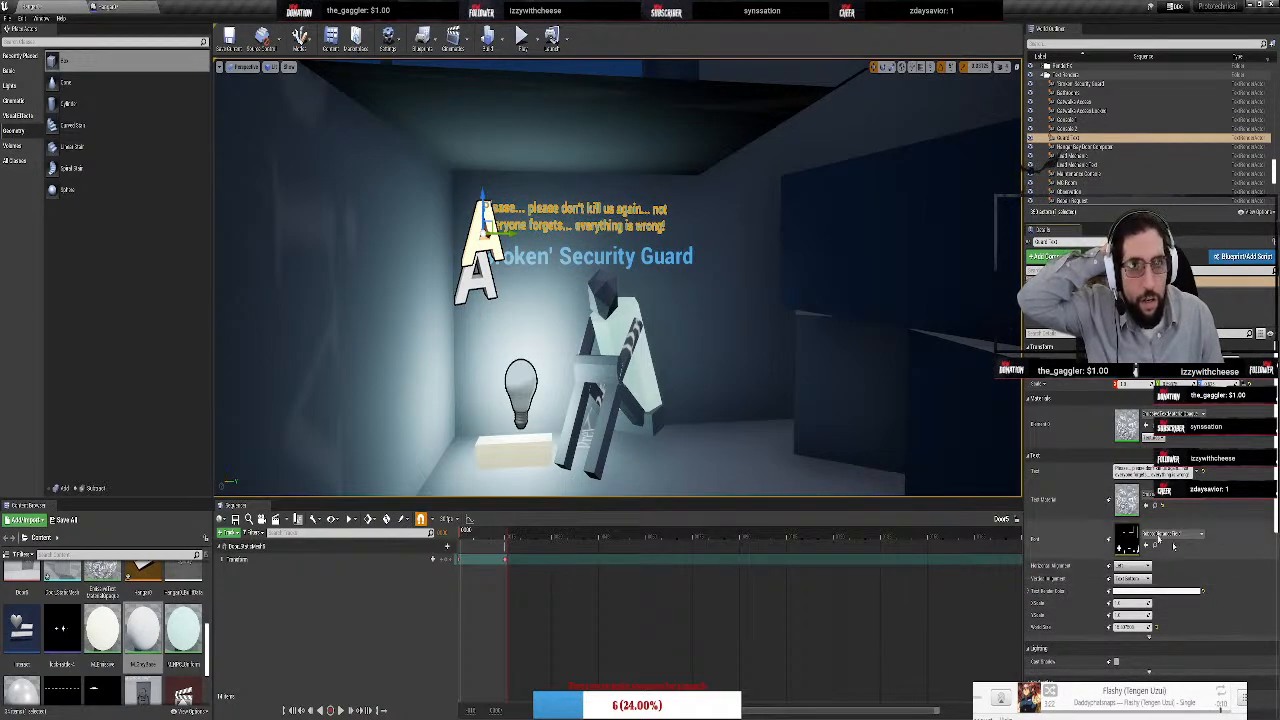
Try the default text material on the guard's speech text and compare it with the 'Broken' Security Guard label
click(668, 330)
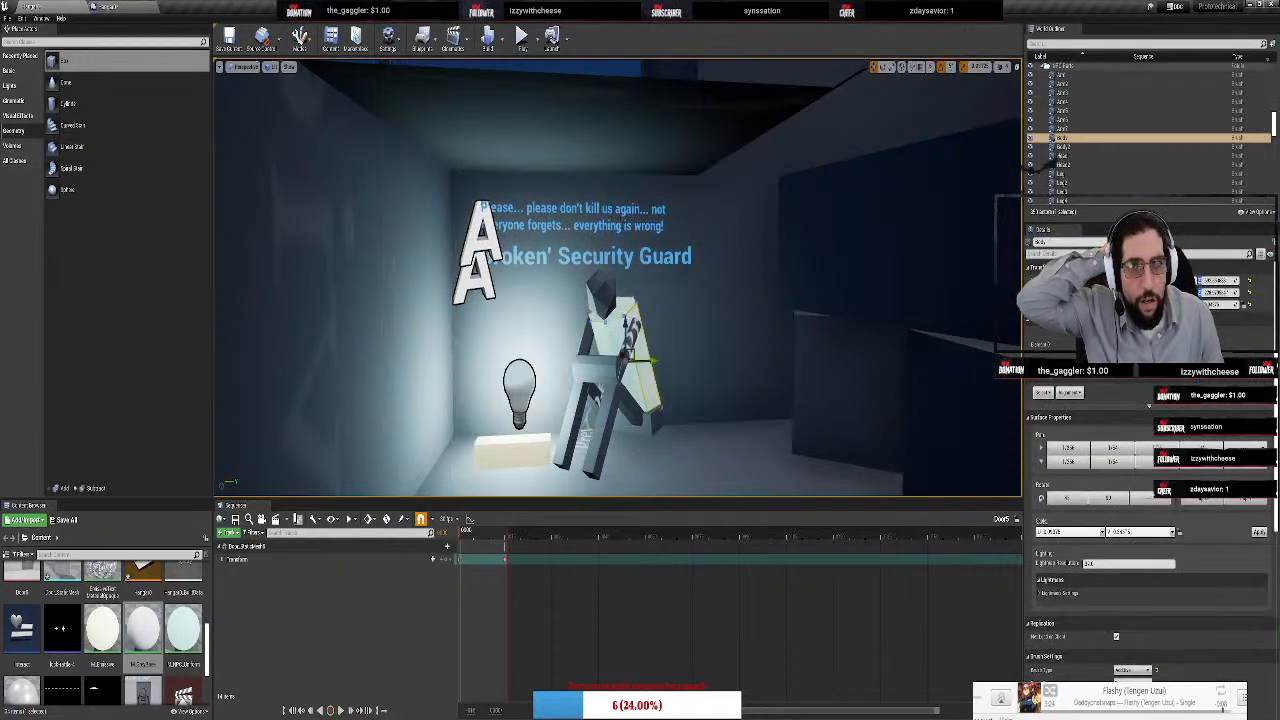
click(626, 396)
click(626, 396)
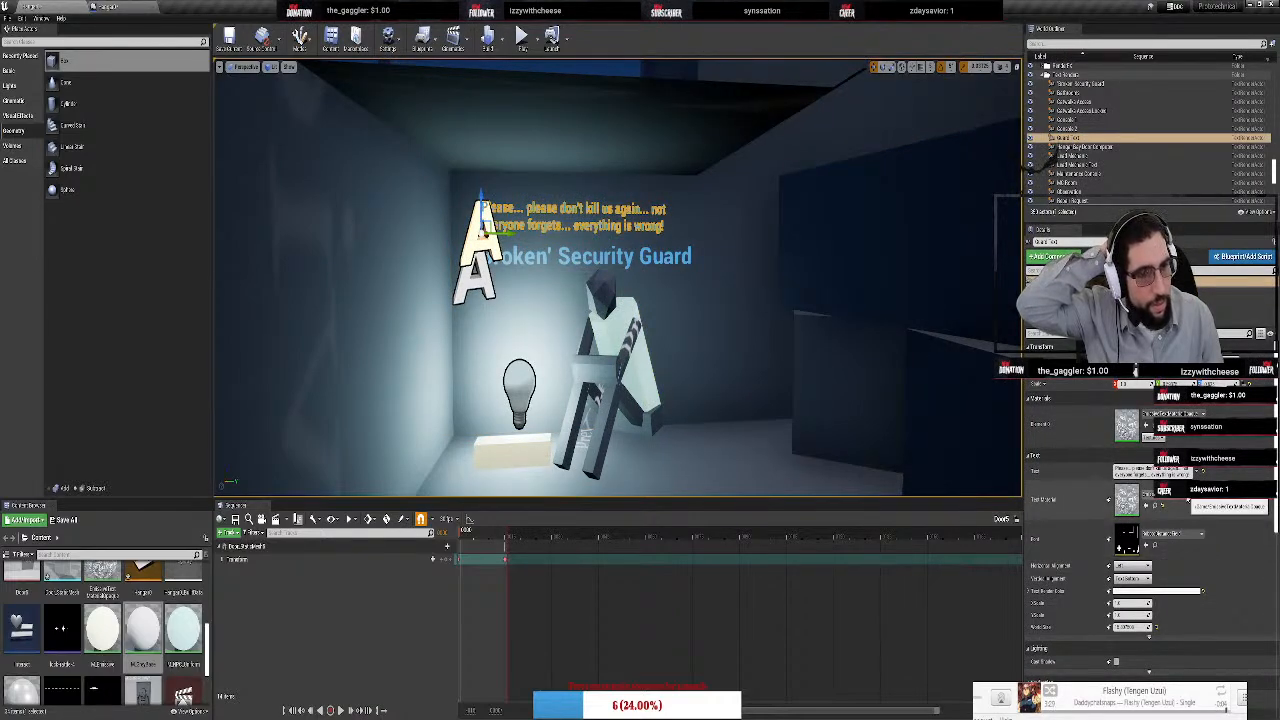
click(1188, 500)
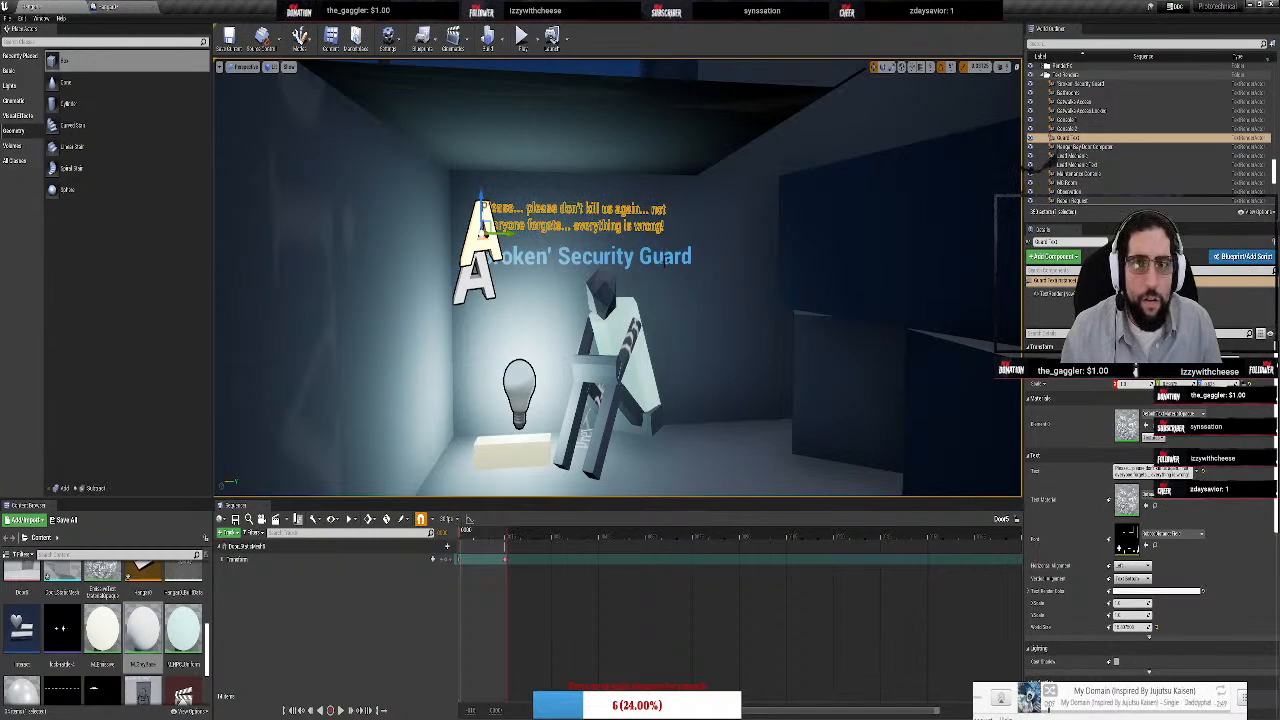
click(661, 258)
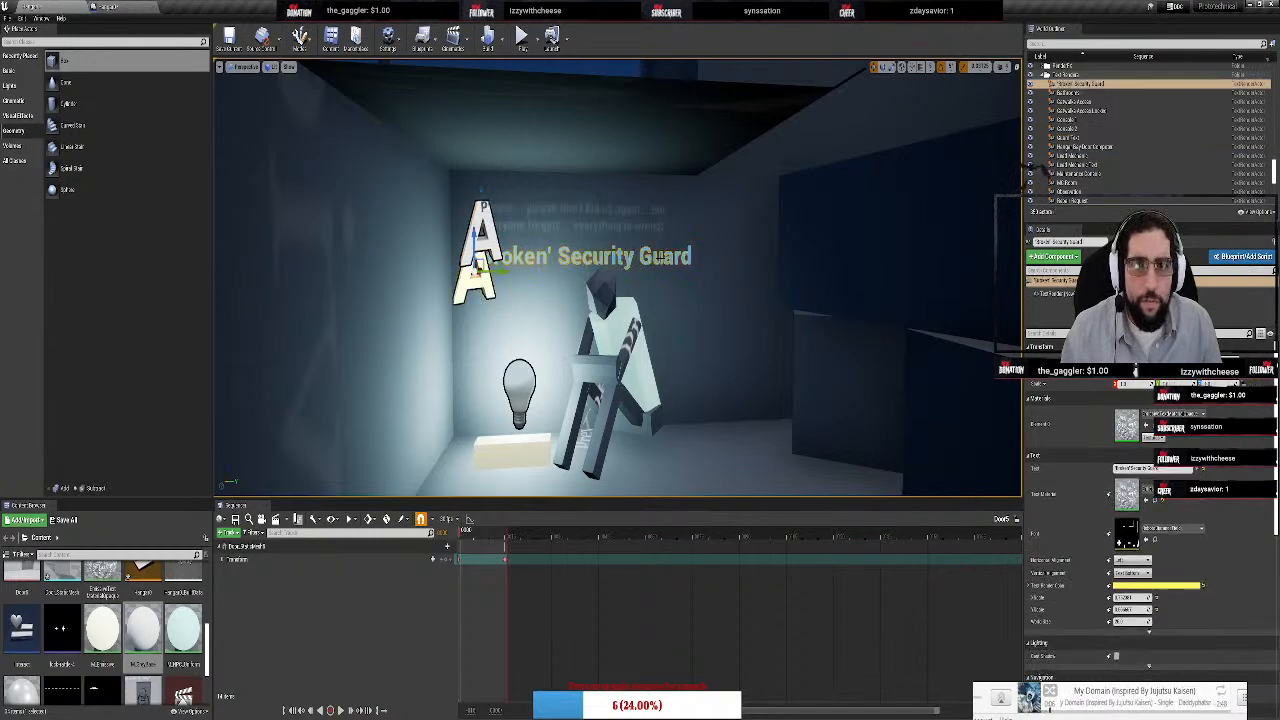
click(638, 224)
click(637, 227)
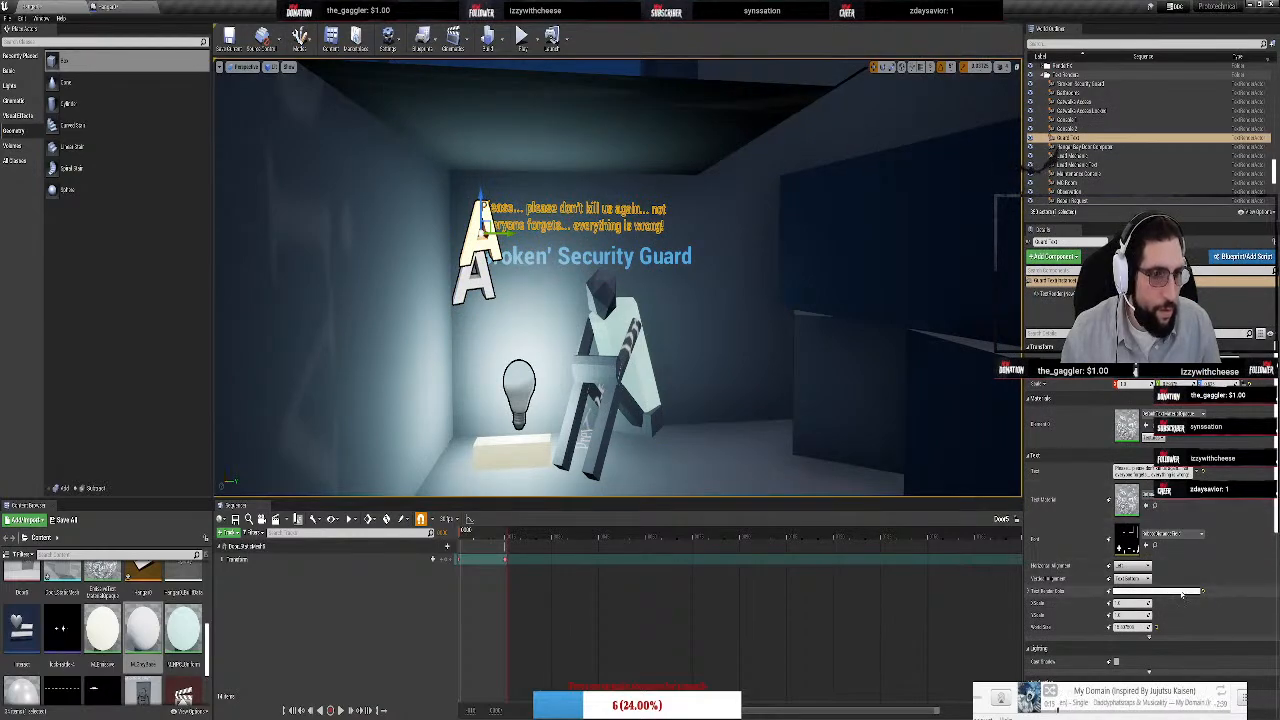
click(1181, 592)
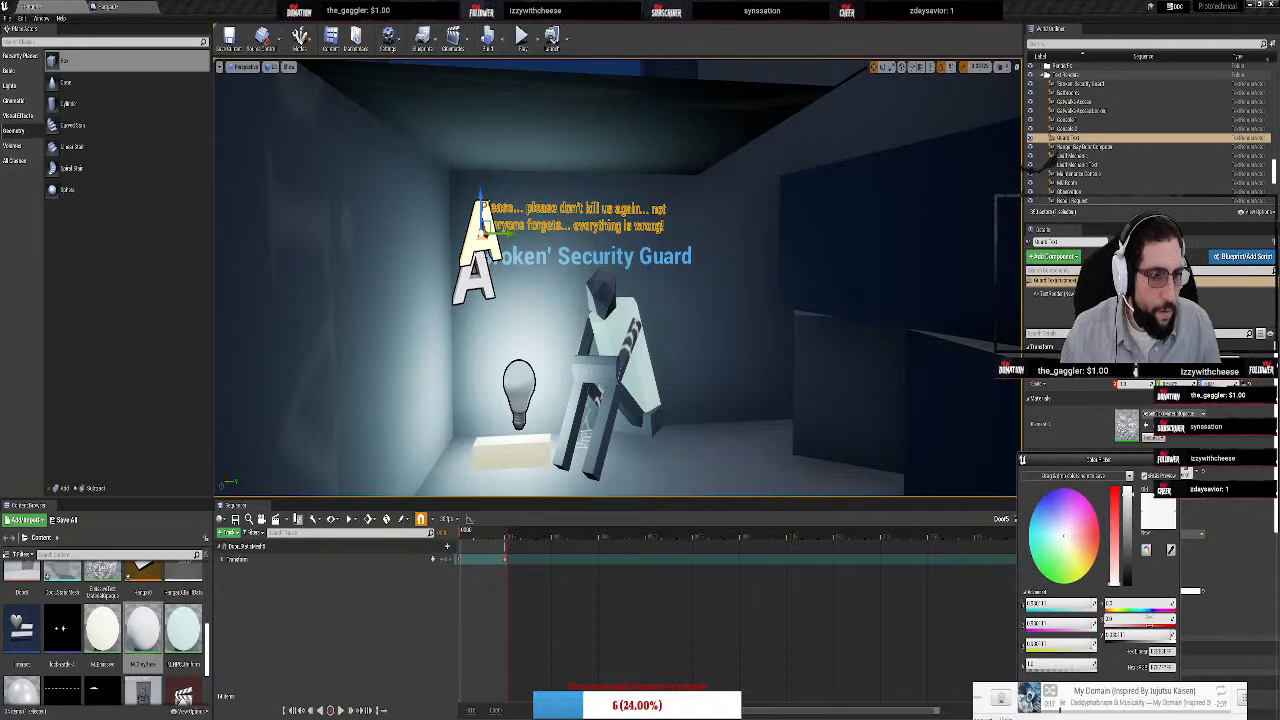
key(Escape)
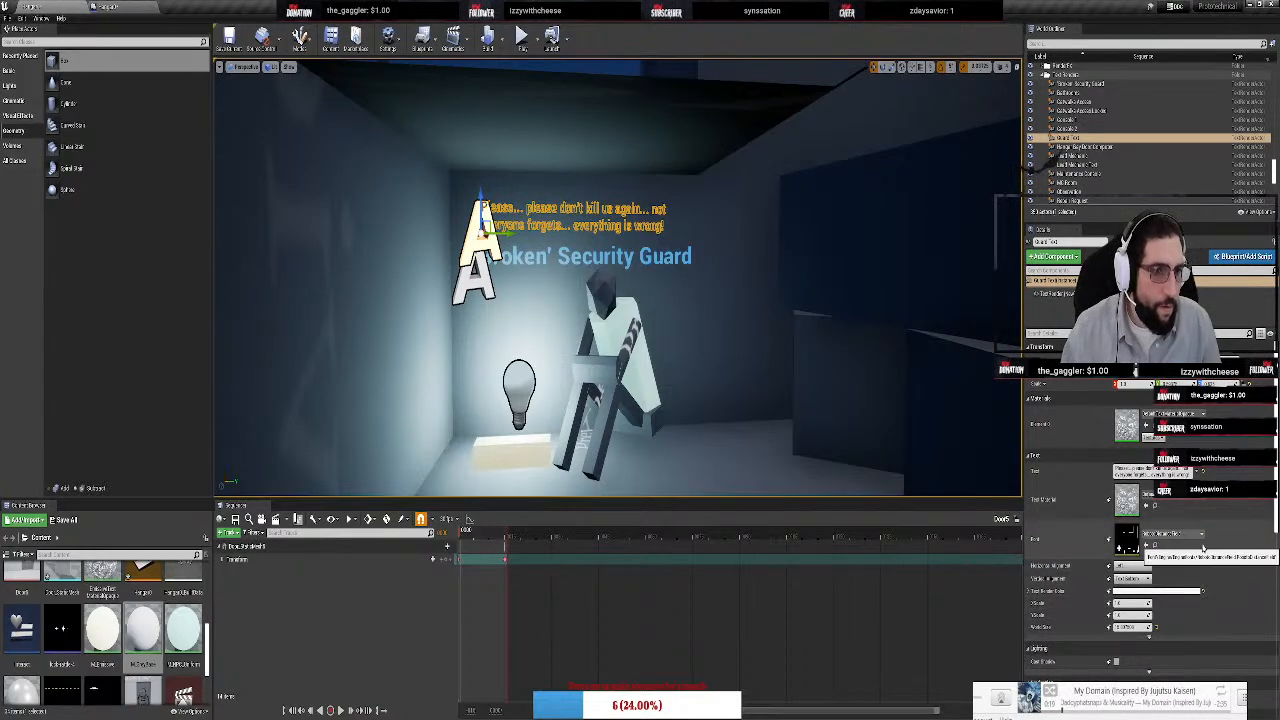
key(ctrl+z)
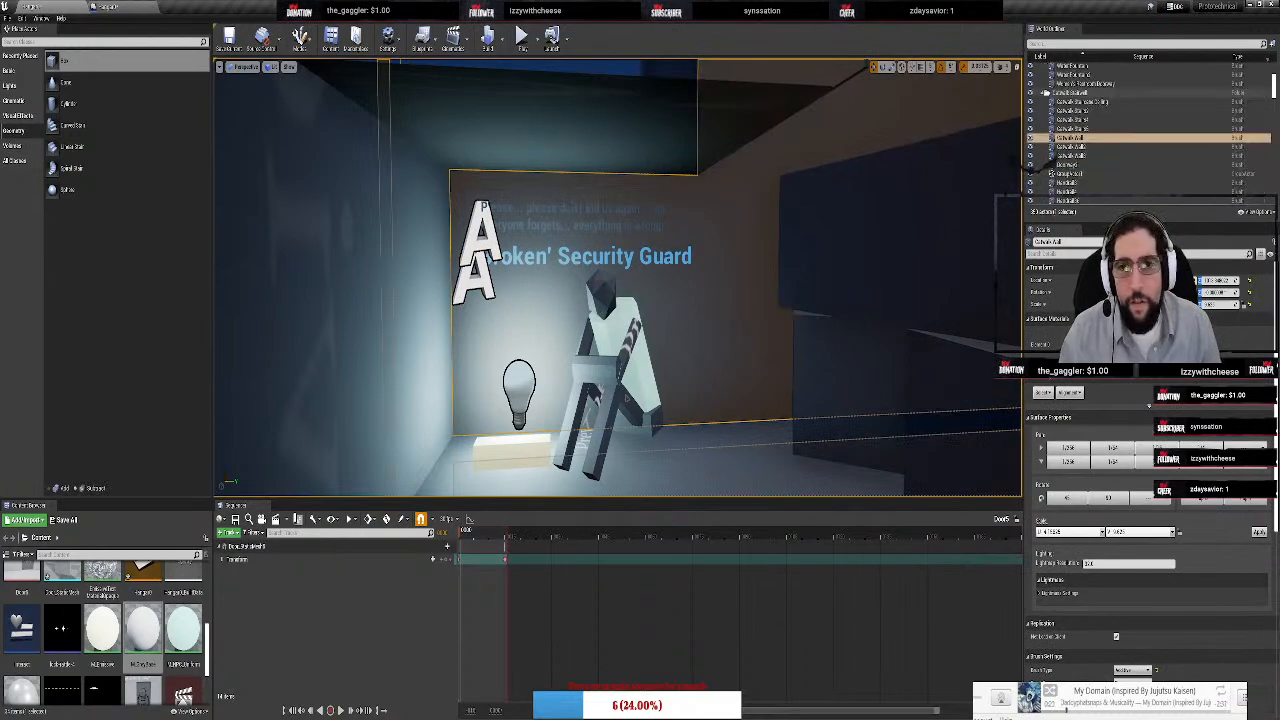
Search the materials for "text" and assign EmissiveTextMaterialOpaque to the guard's speech text
click(710, 238)
click(1173, 413)
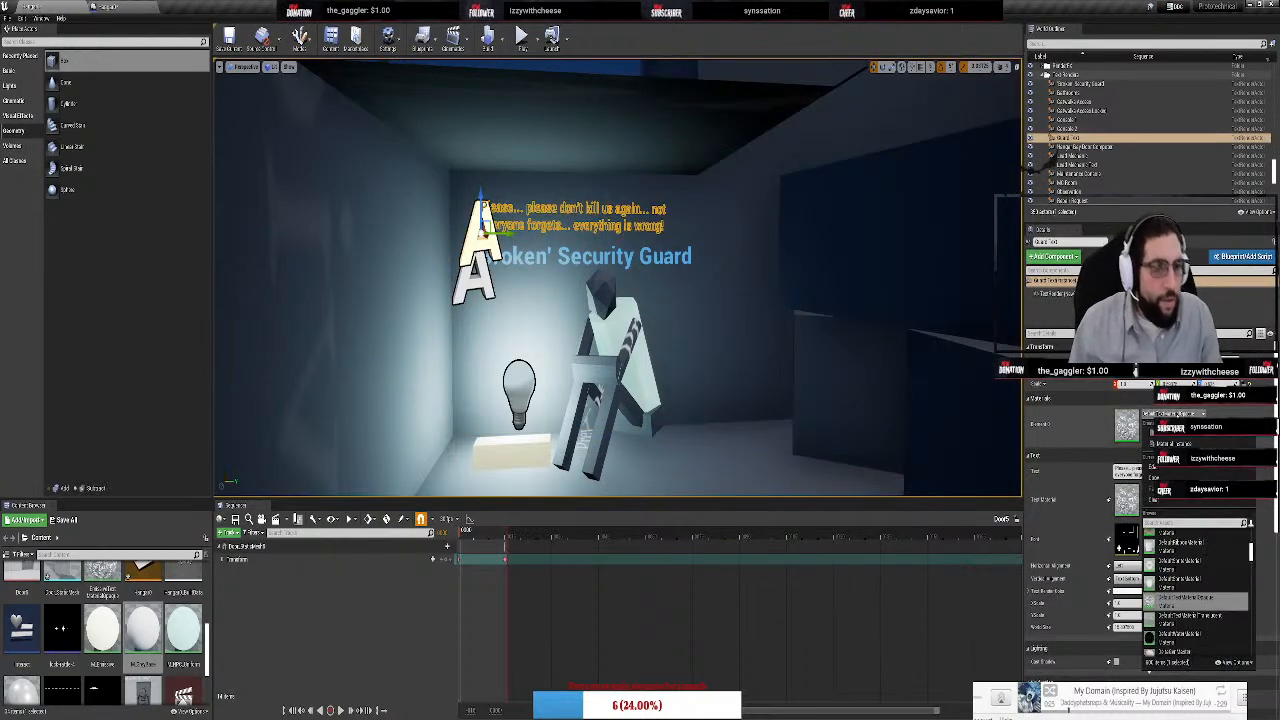
text(text)
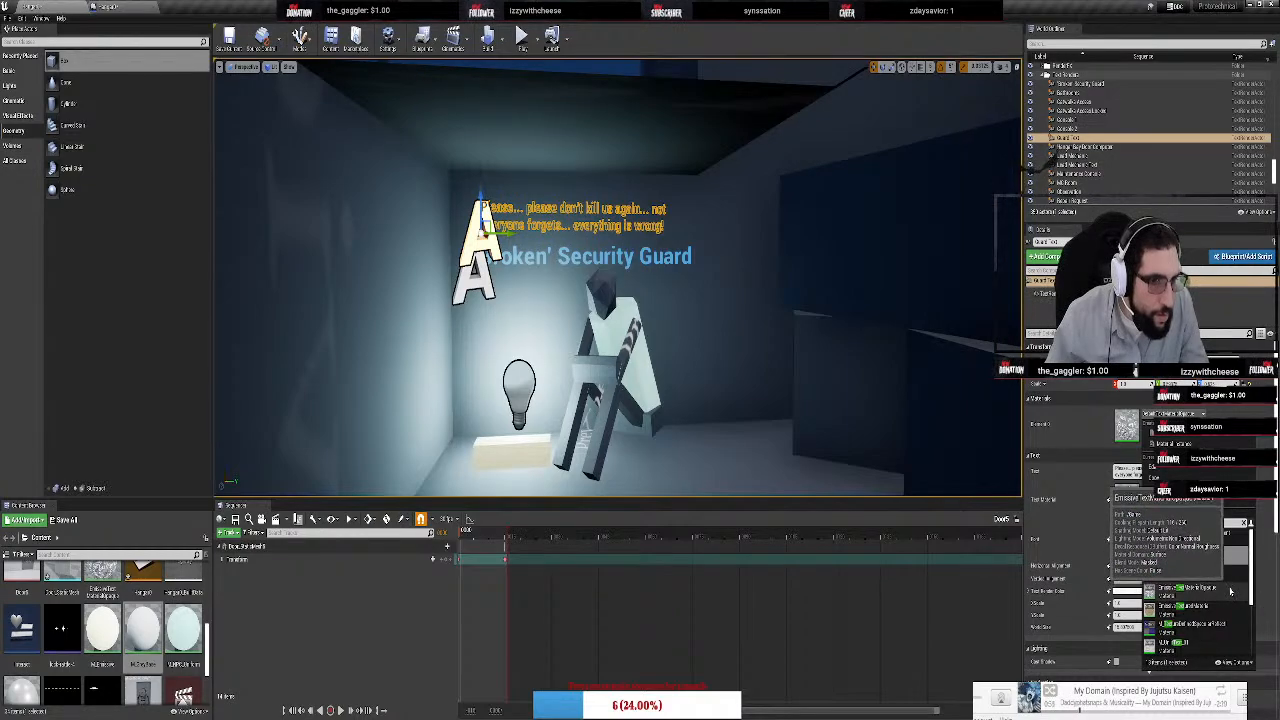
scroll(1231, 586, down, 2)
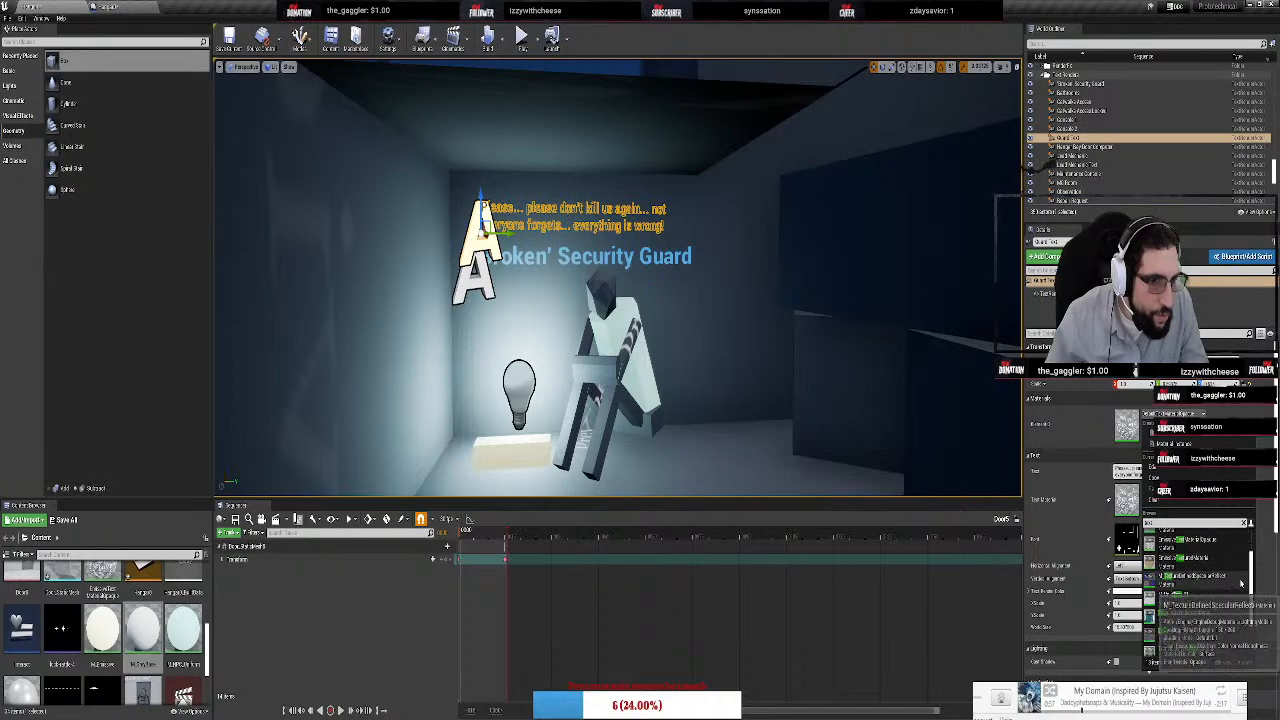
scroll(1231, 586, down, 3)
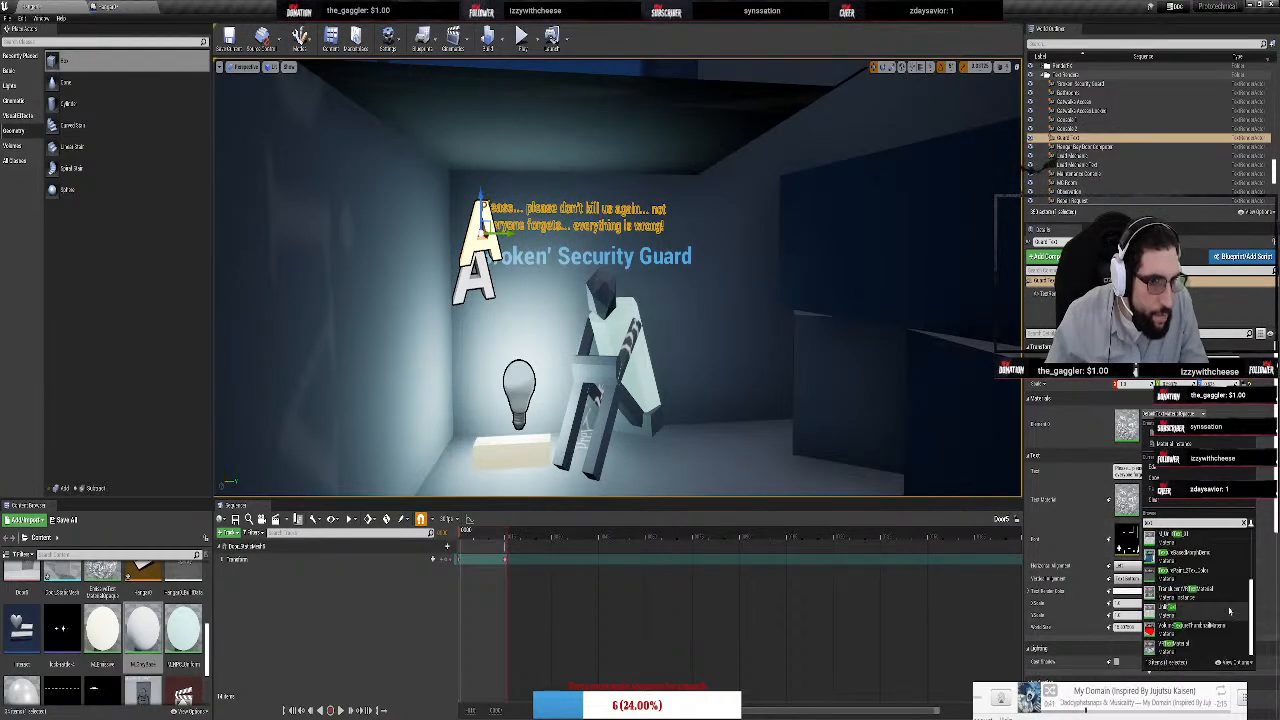
scroll(1222, 590, up, 3)
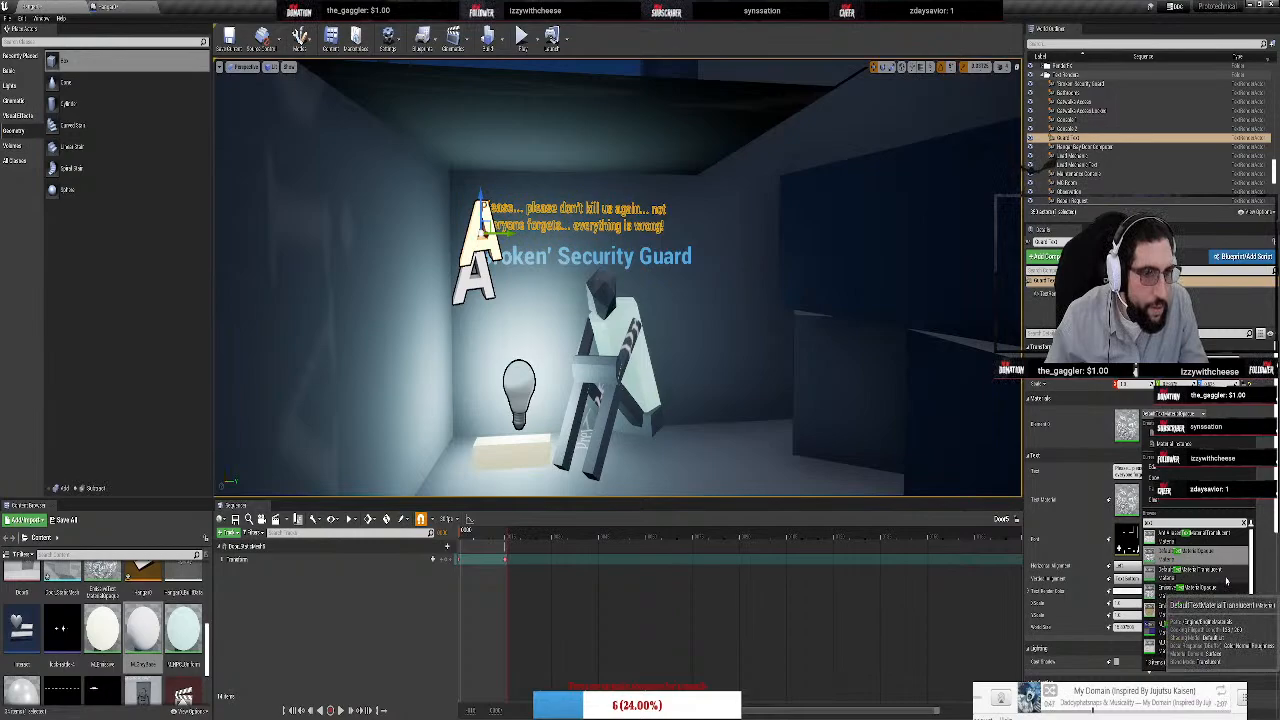
click(1221, 595)
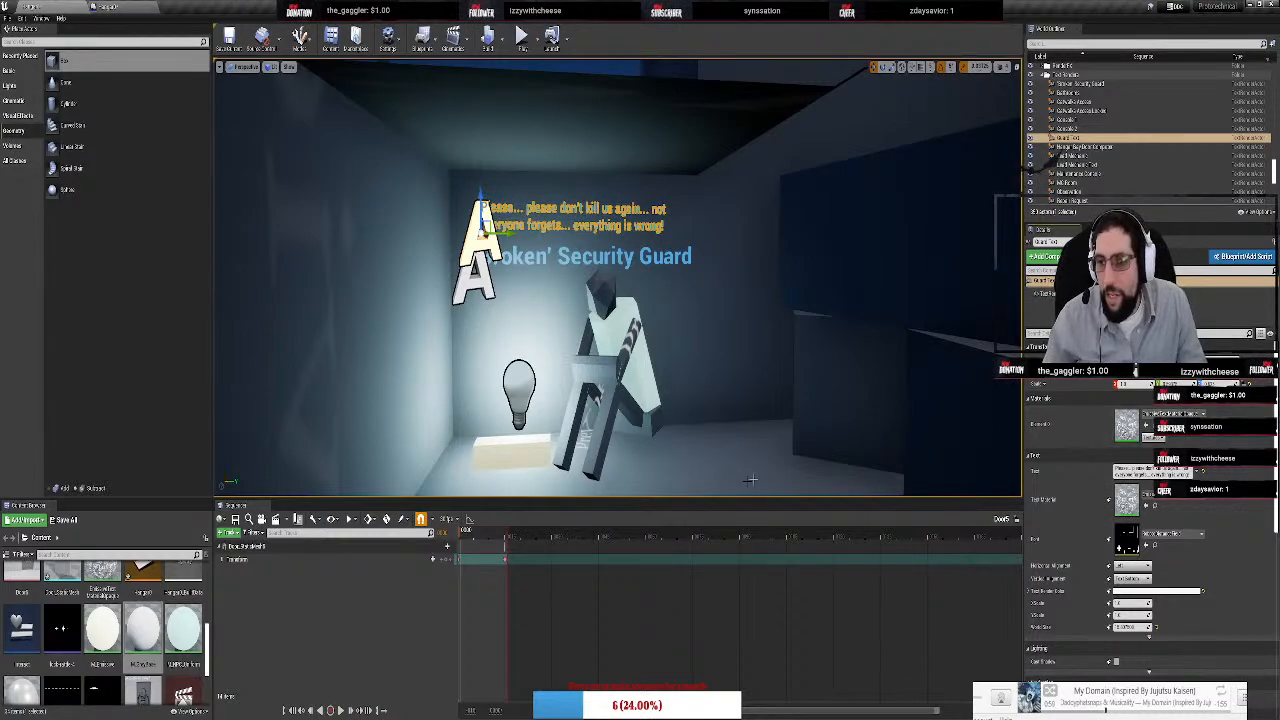
Rename the EmissiveTextMaterialOpaque asset with a name beginning "EmissiveImportantText"
scroll(103, 580, up, 1)
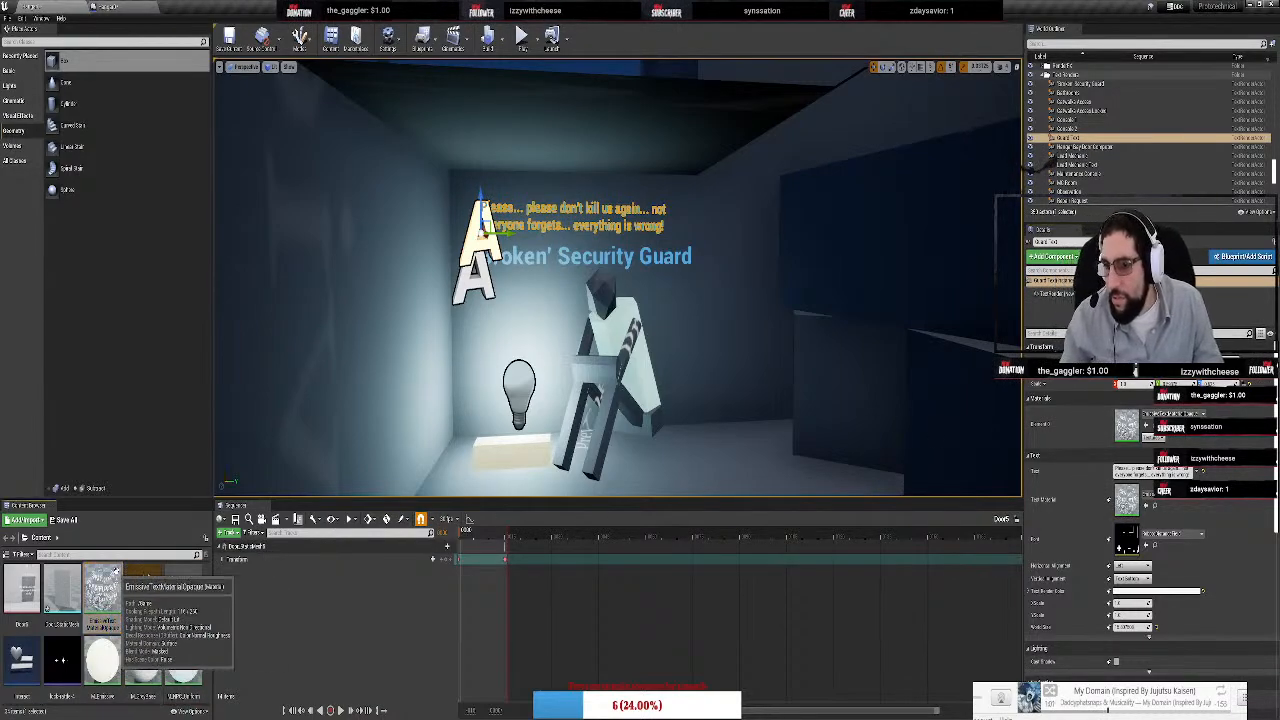
right_click(140, 585)
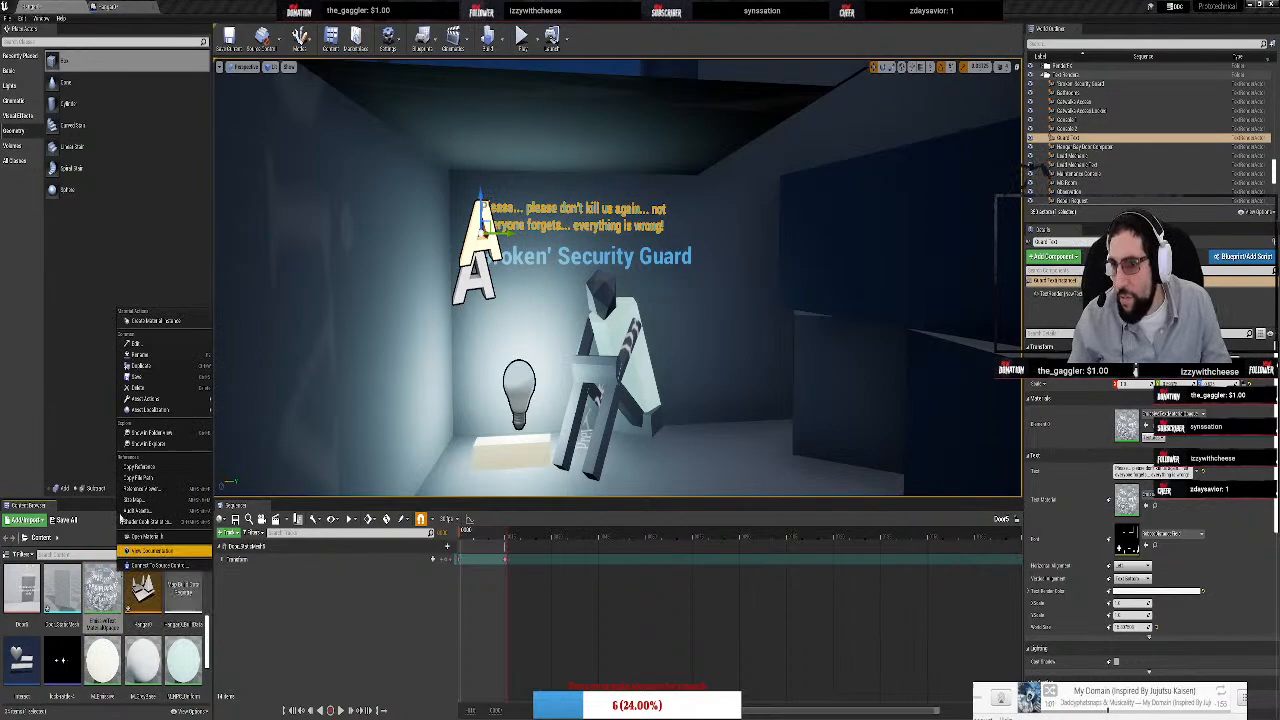
click(148, 356)
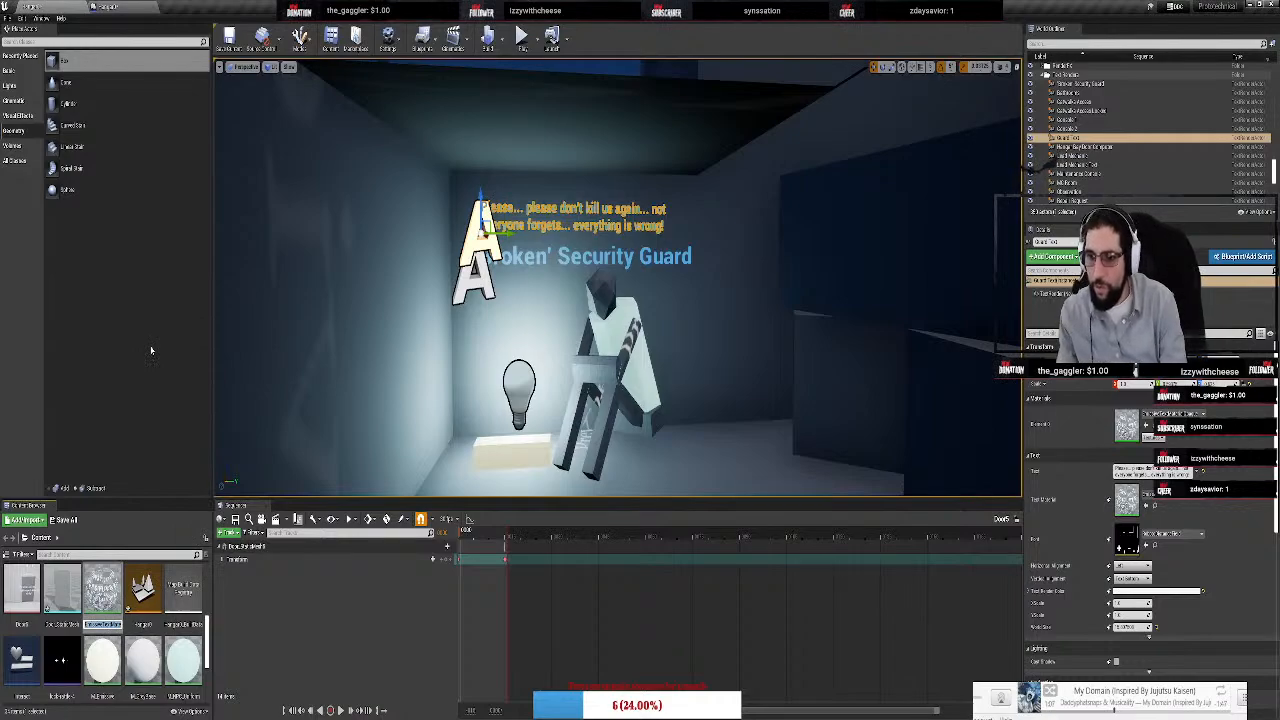
text(Em)
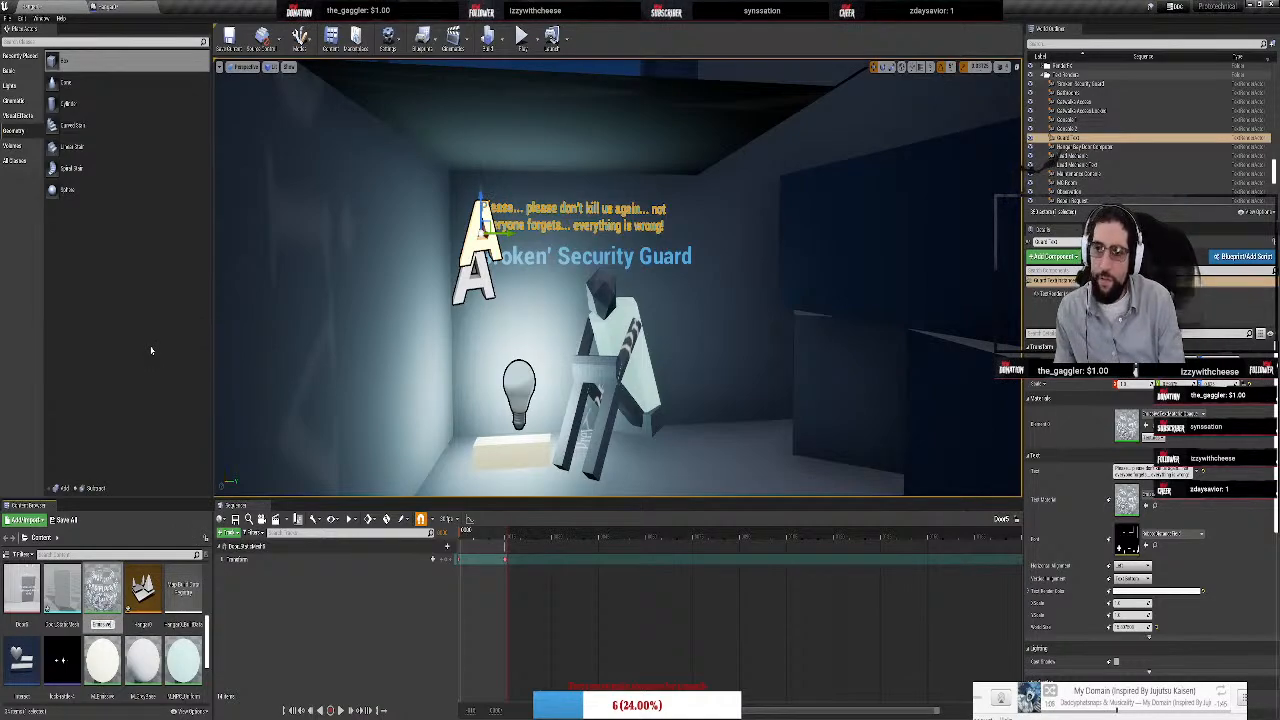
text(issiveT)
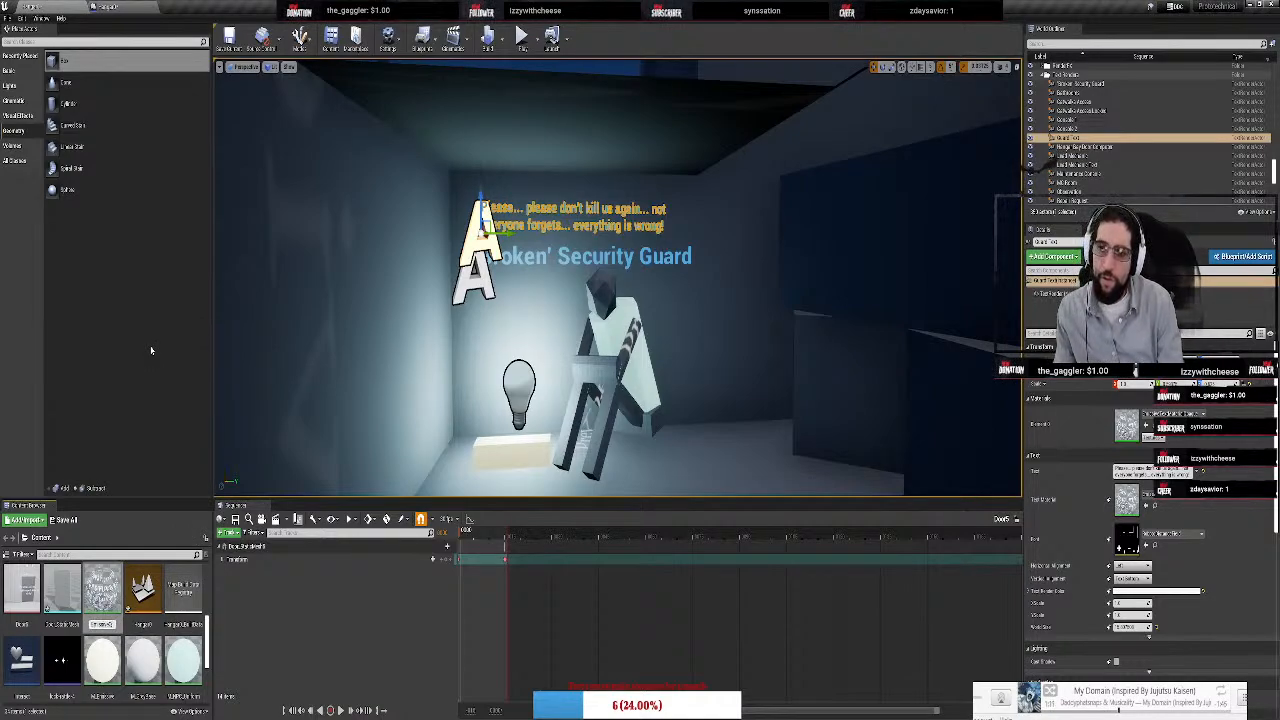
text(mportantT)
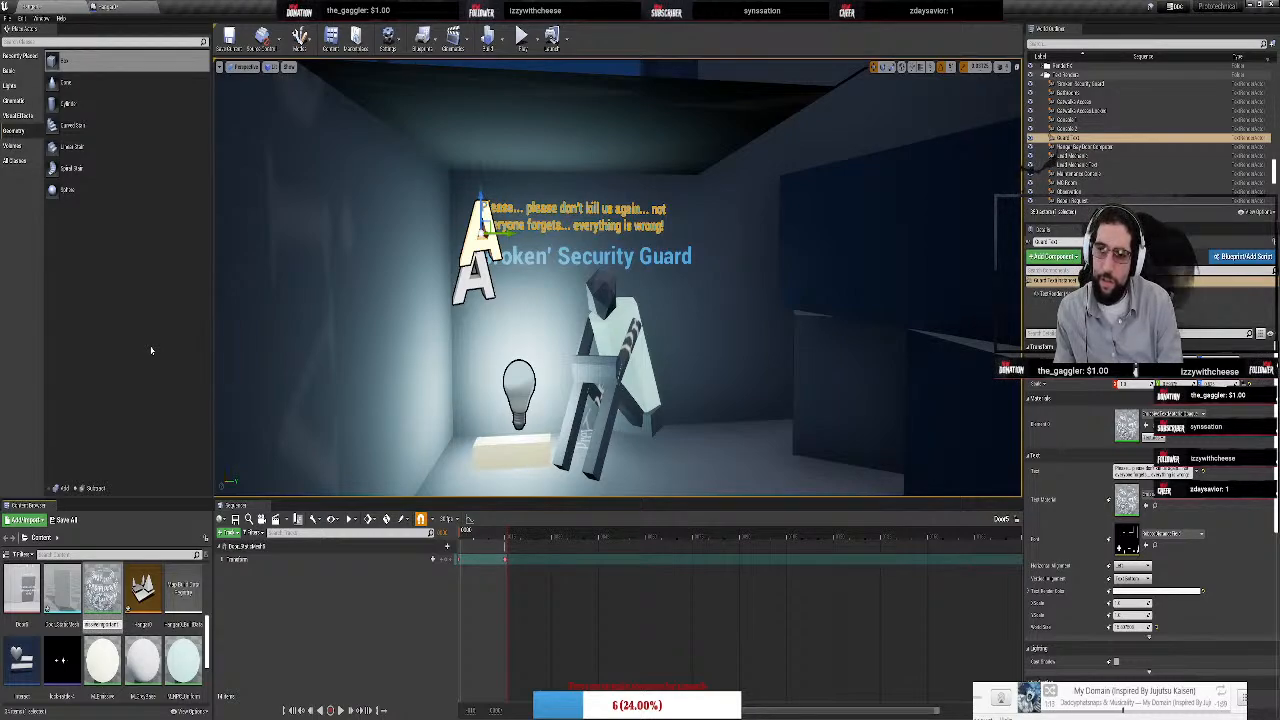
text(e)
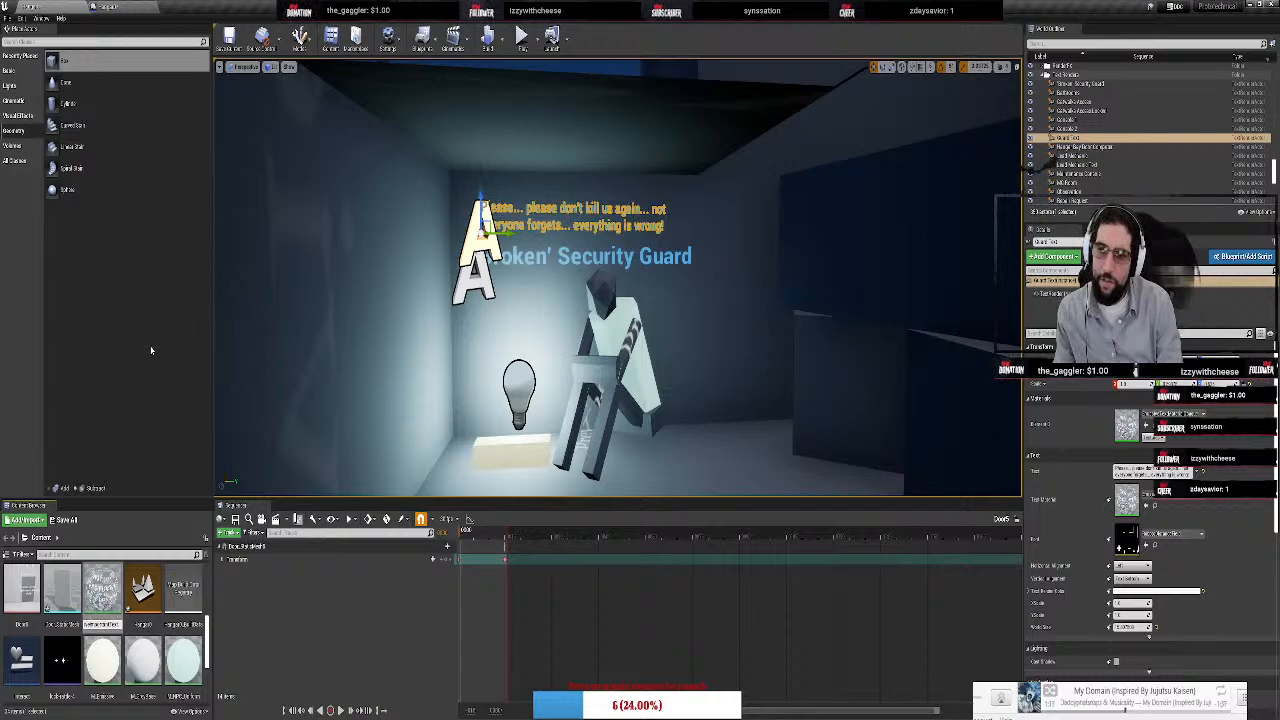
Duplicate the EmissiveImportantText material and name the copy EmissiveLoreText
key(Return)
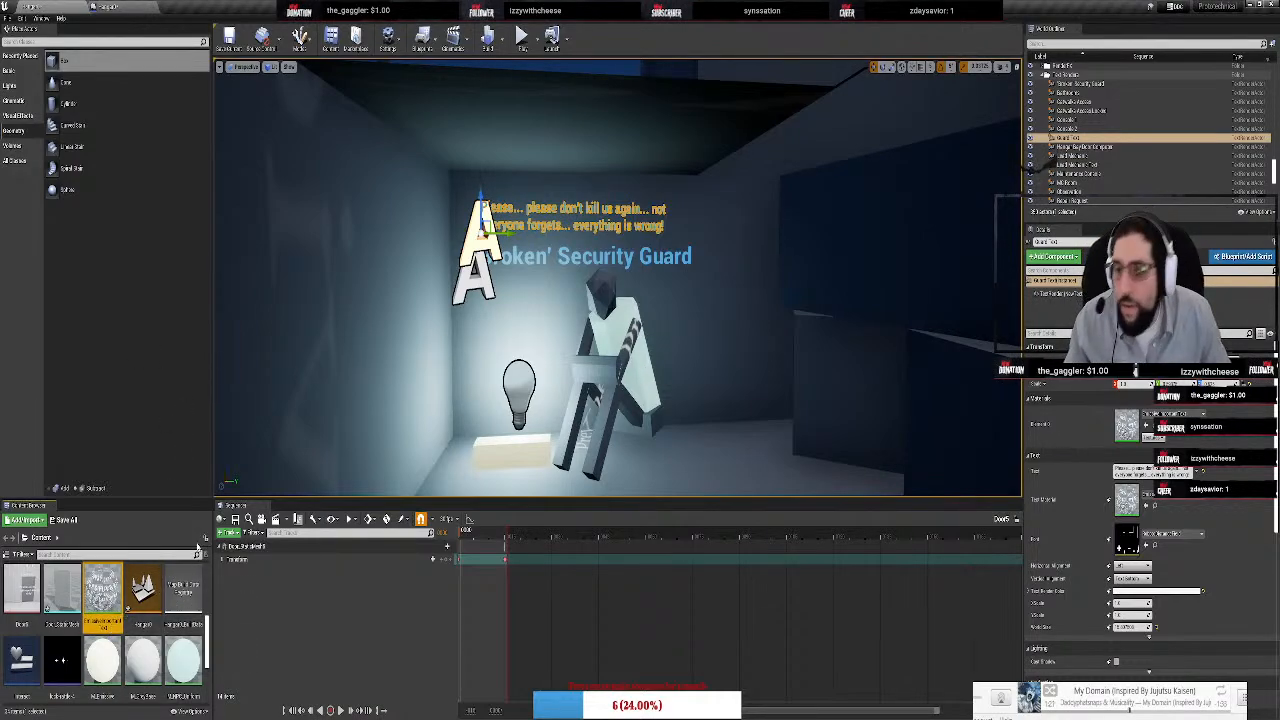
right_click(115, 588)
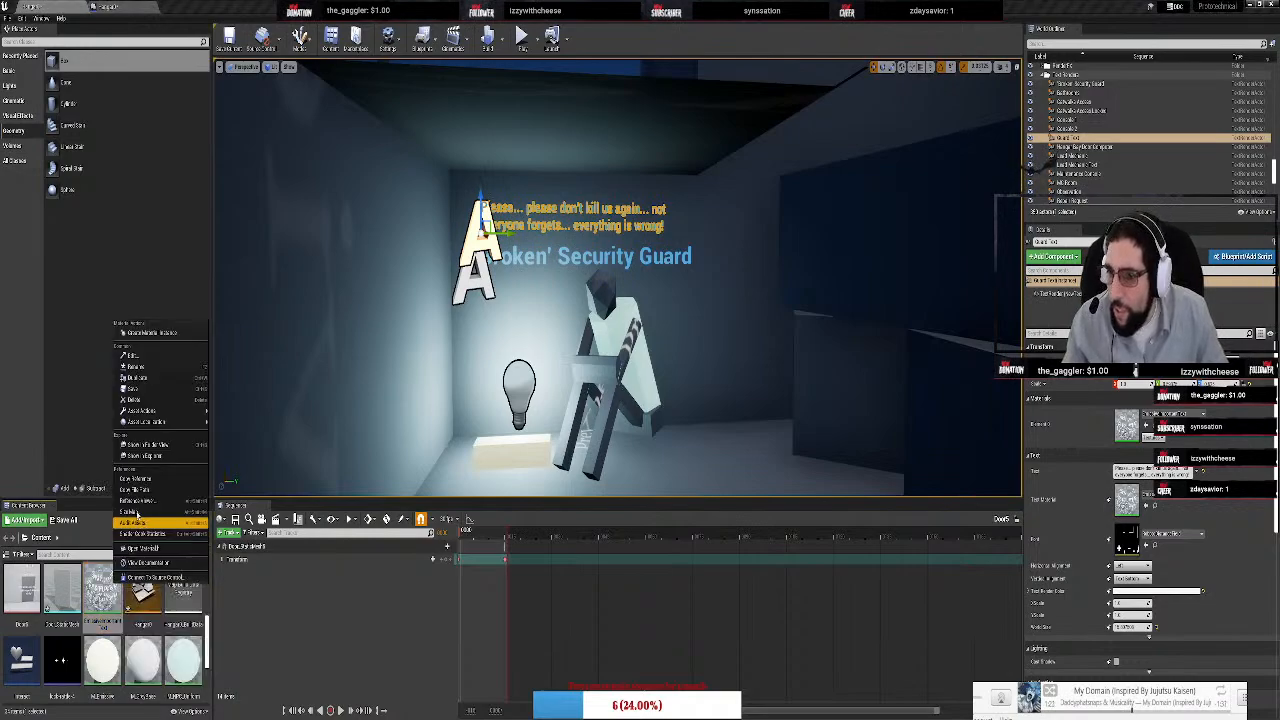
click(165, 379)
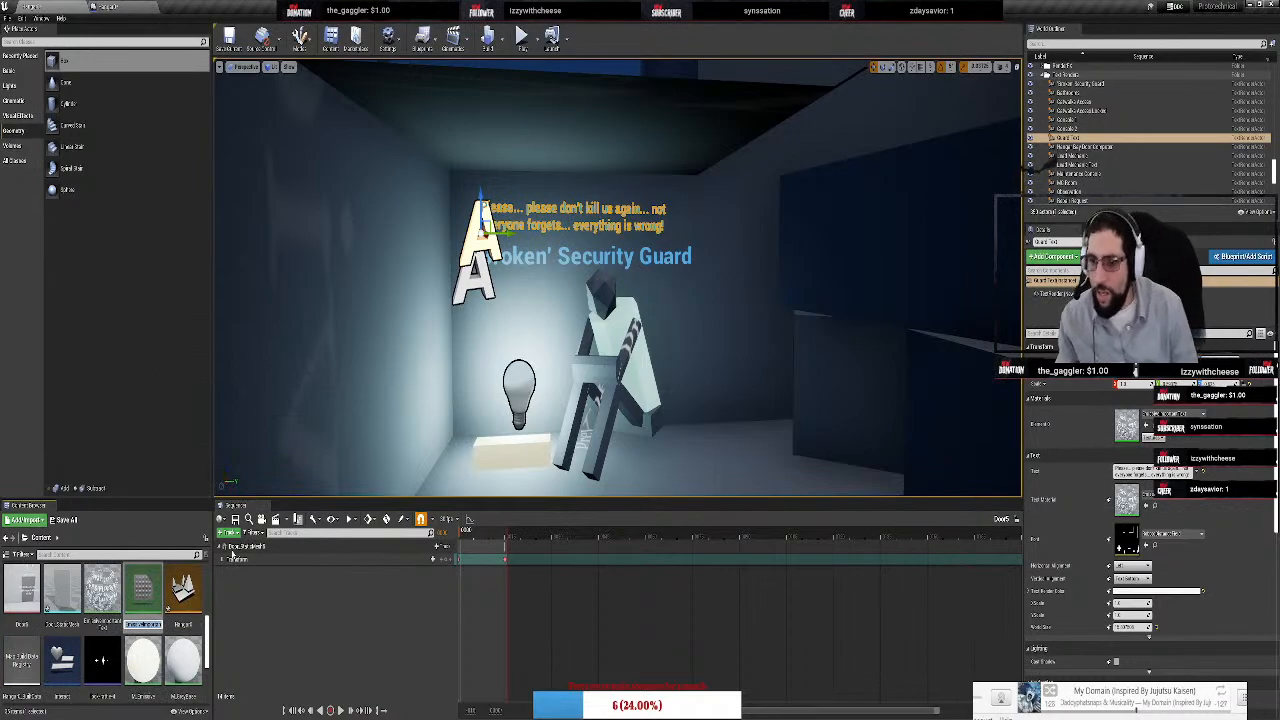
key(End)
key(BackSpace)
key(BackSpace)
key(BackSpace)
key(BackSpace)
key(BackSpace)
key(BackSpace)
key(BackSpace)
key(BackSpace)
key(BackSpace)
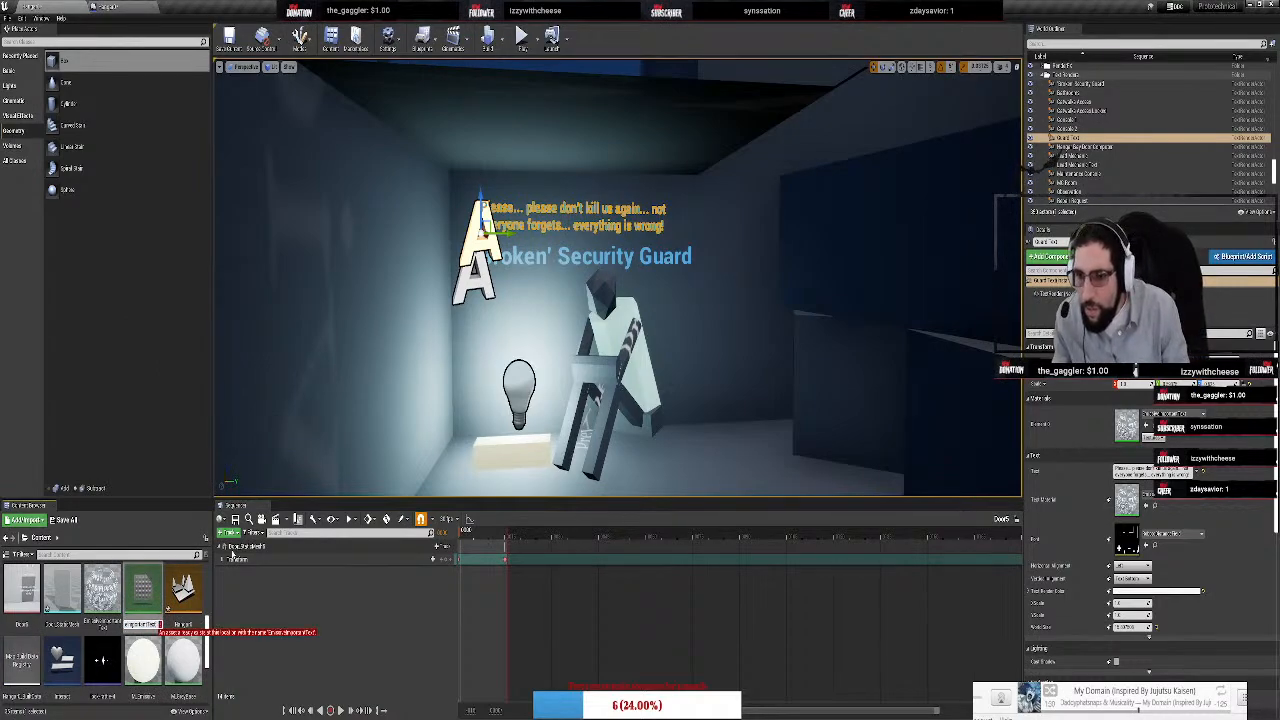
key(BackSpace)
key(BackSpace)
key(BackSpace)
key(BackSpace)
key(BackSpace)
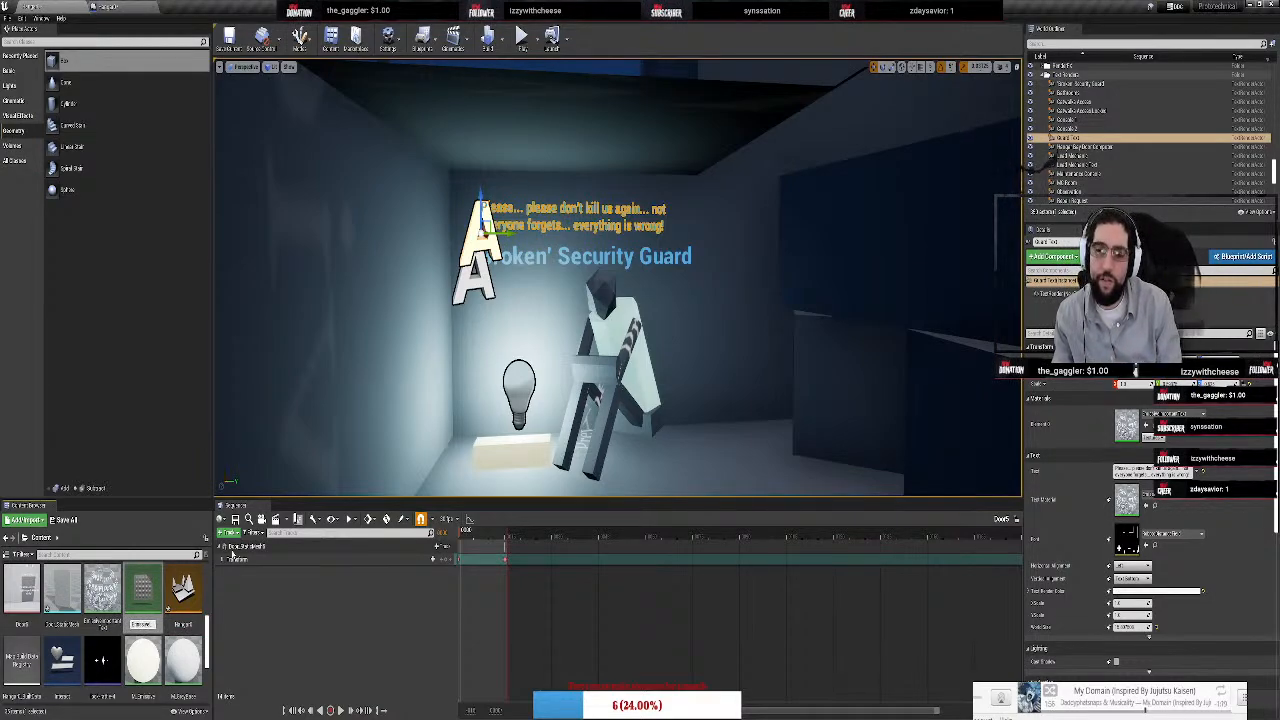
text(LoreTe)
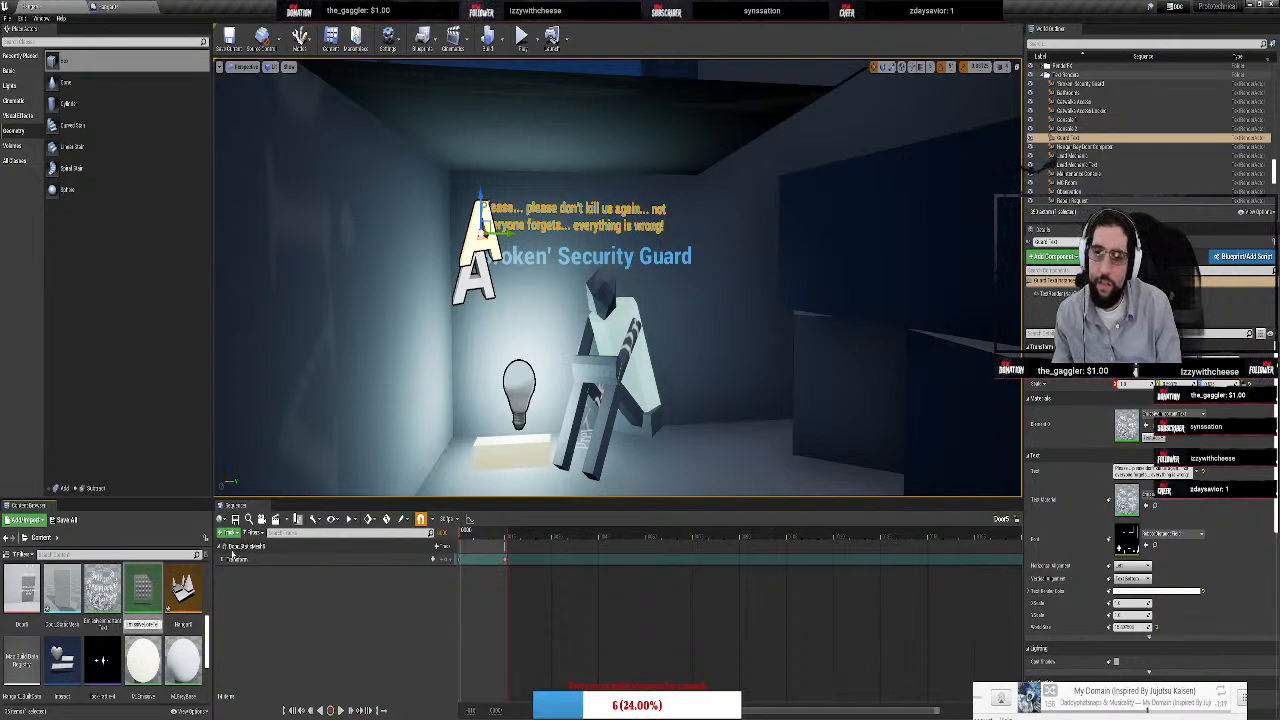
text(xt)
key(Return)
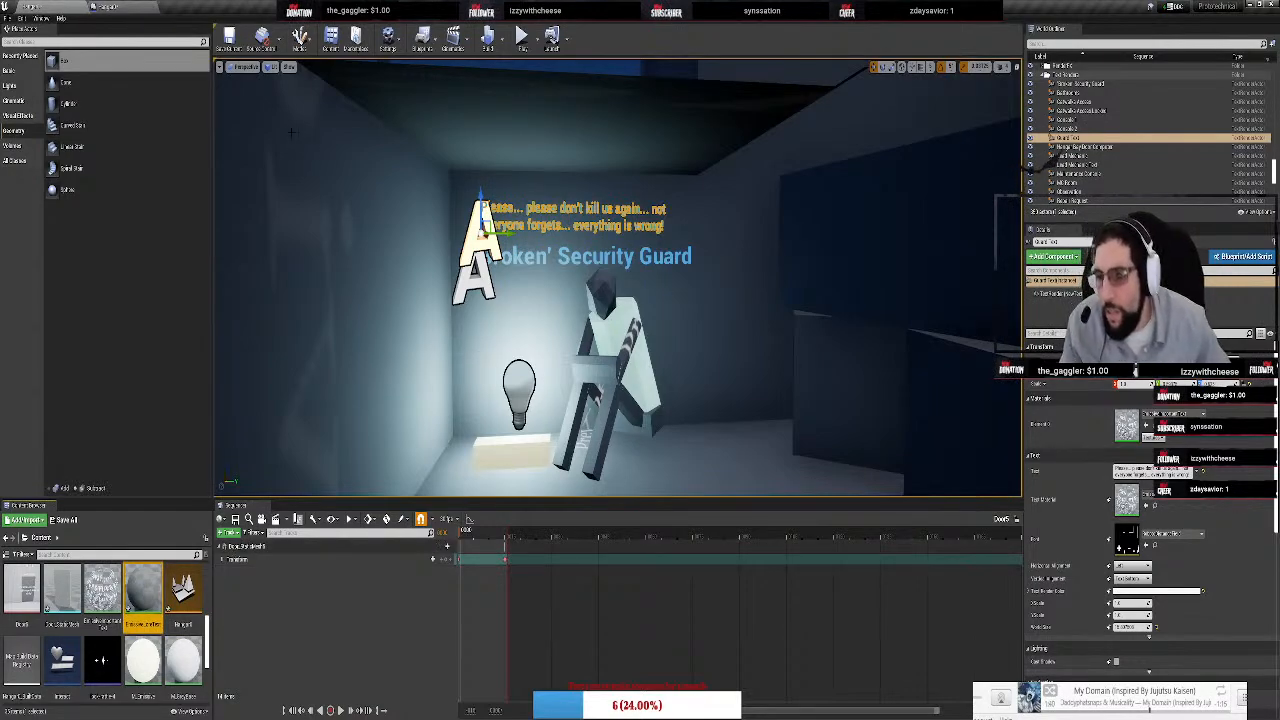
Open the EmissiveLoreText material and move its Vertex Color node up, clear of the constant colour node
double_click(148, 585)
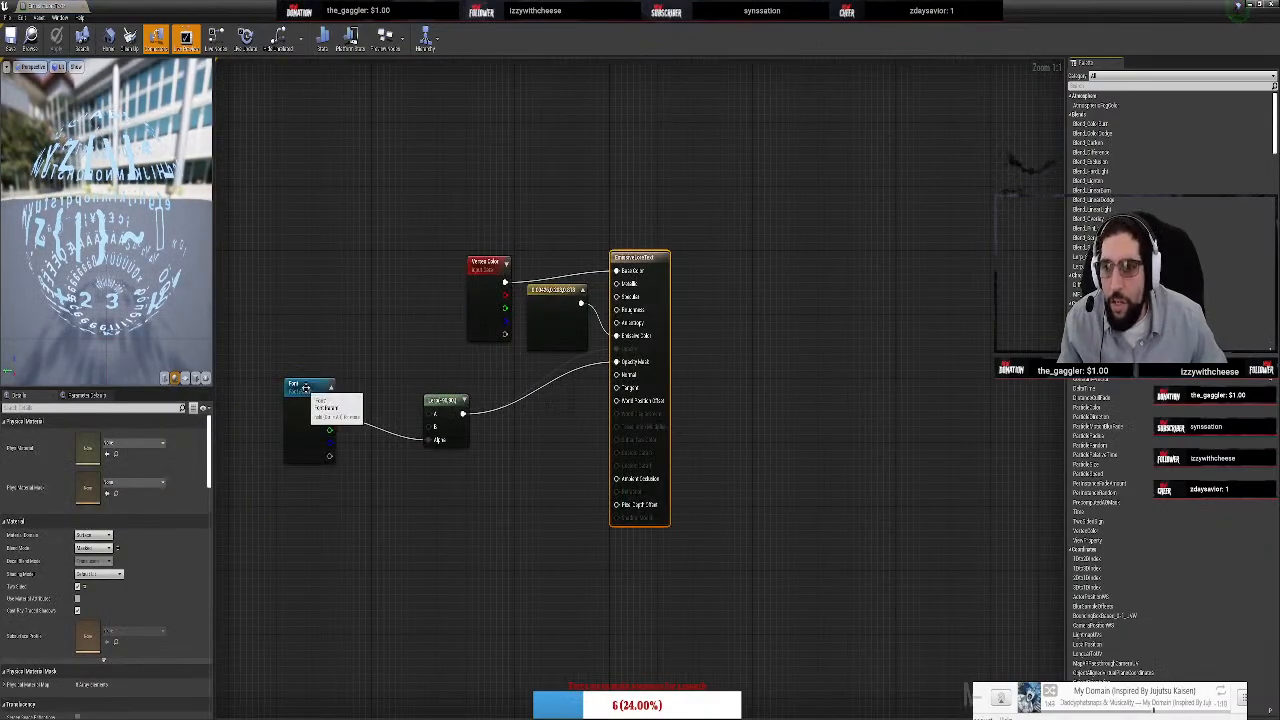
click(308, 387)
click(542, 327)
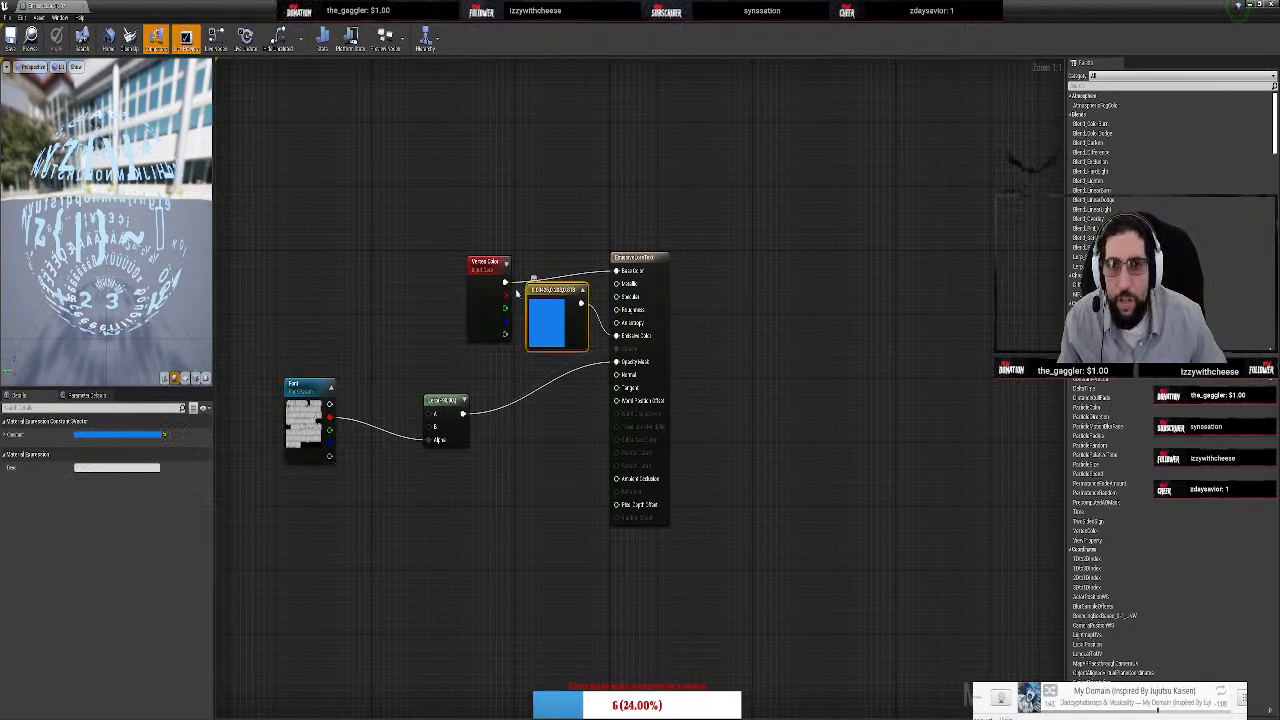
drag(490, 268, 483, 249)
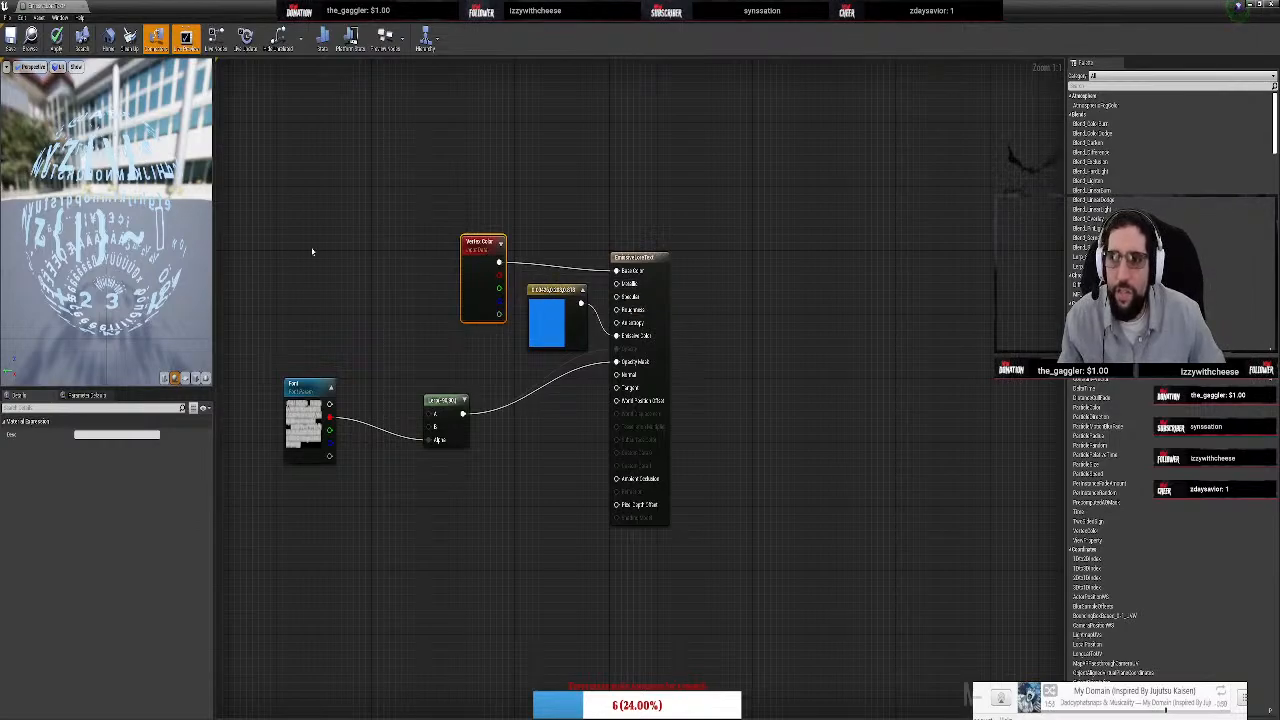
Set the constant colour feeding Emissive Color to light green, then save and close the EmissiveLoreText material
click(547, 328)
double_click(547, 328)
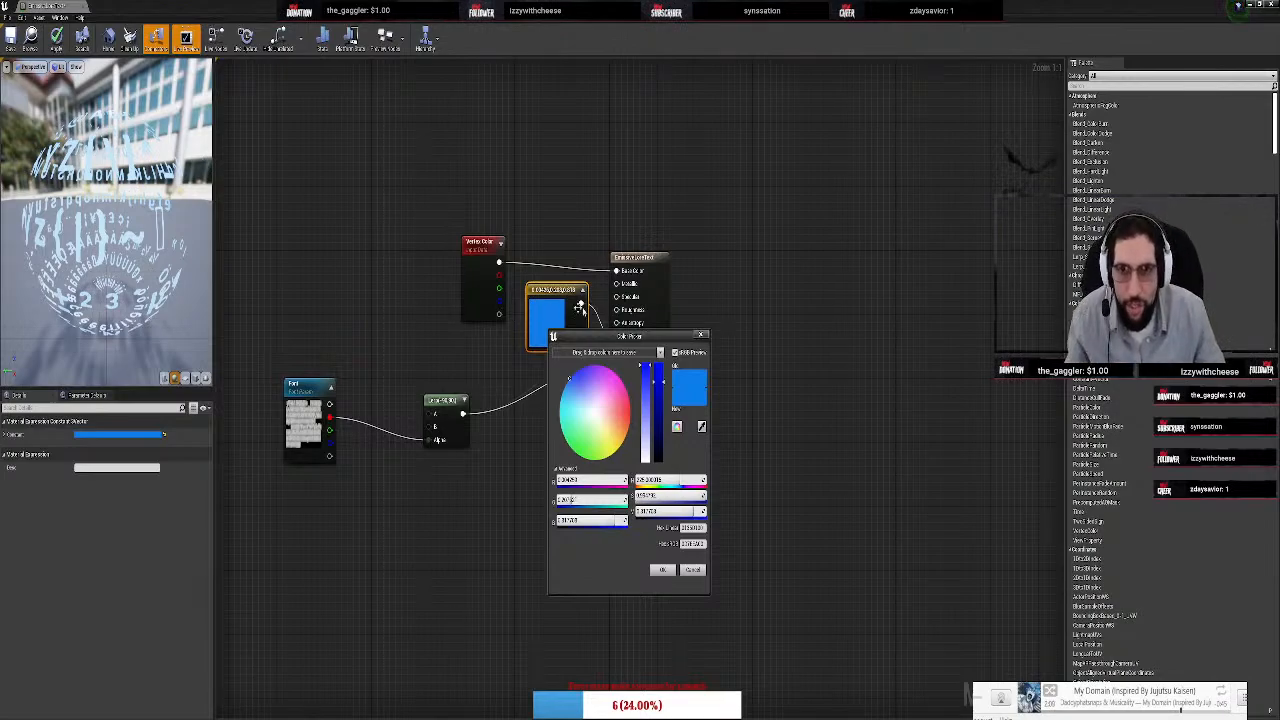
drag(590, 336, 765, 288)
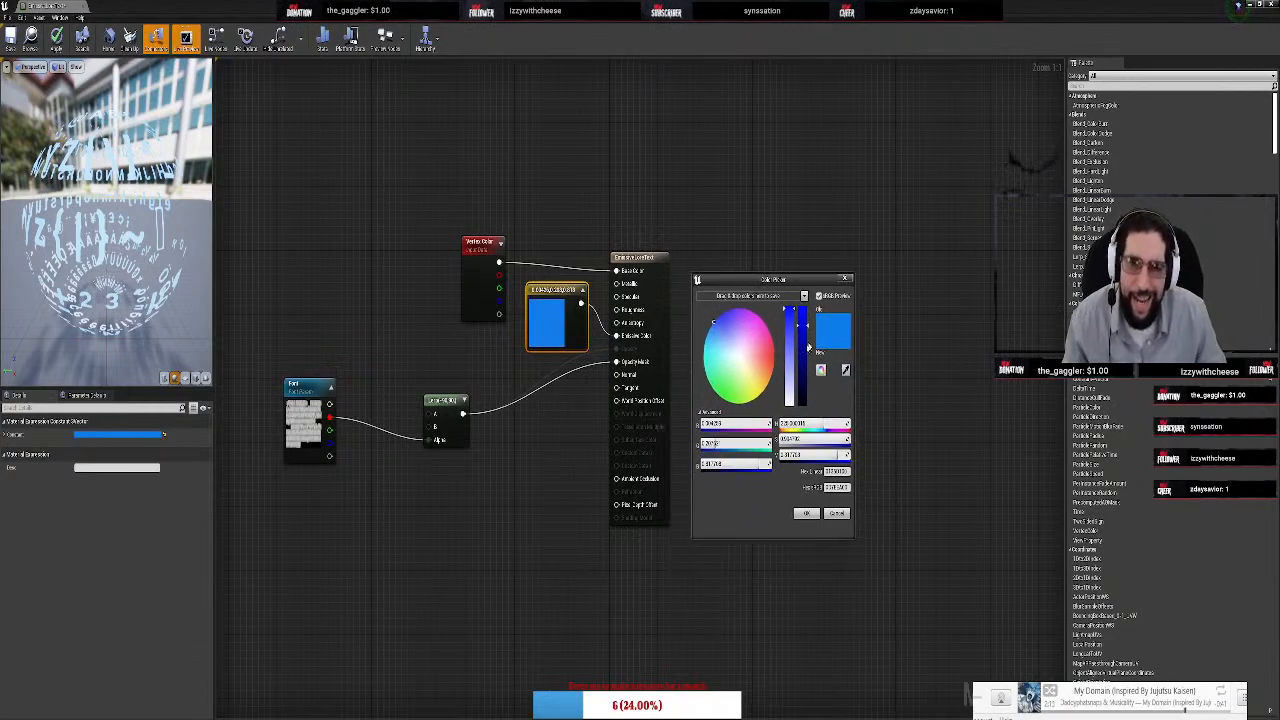
drag(738, 366, 722, 392)
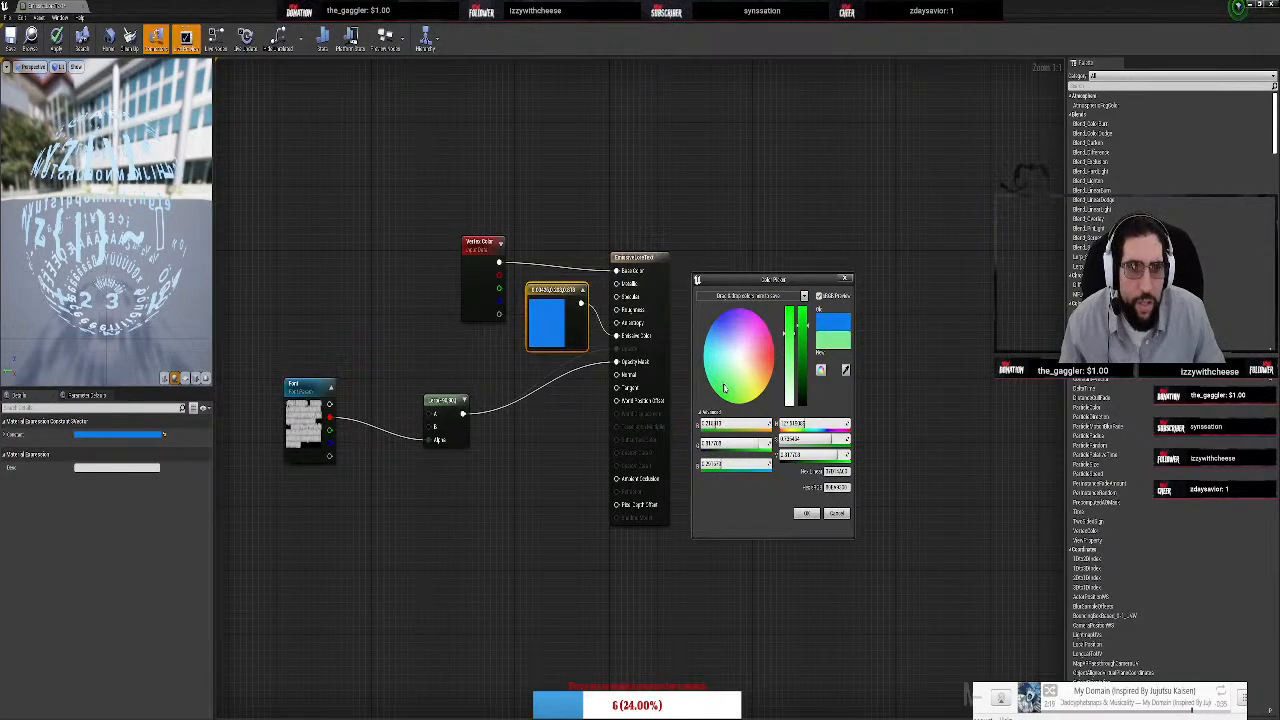
click(806, 512)
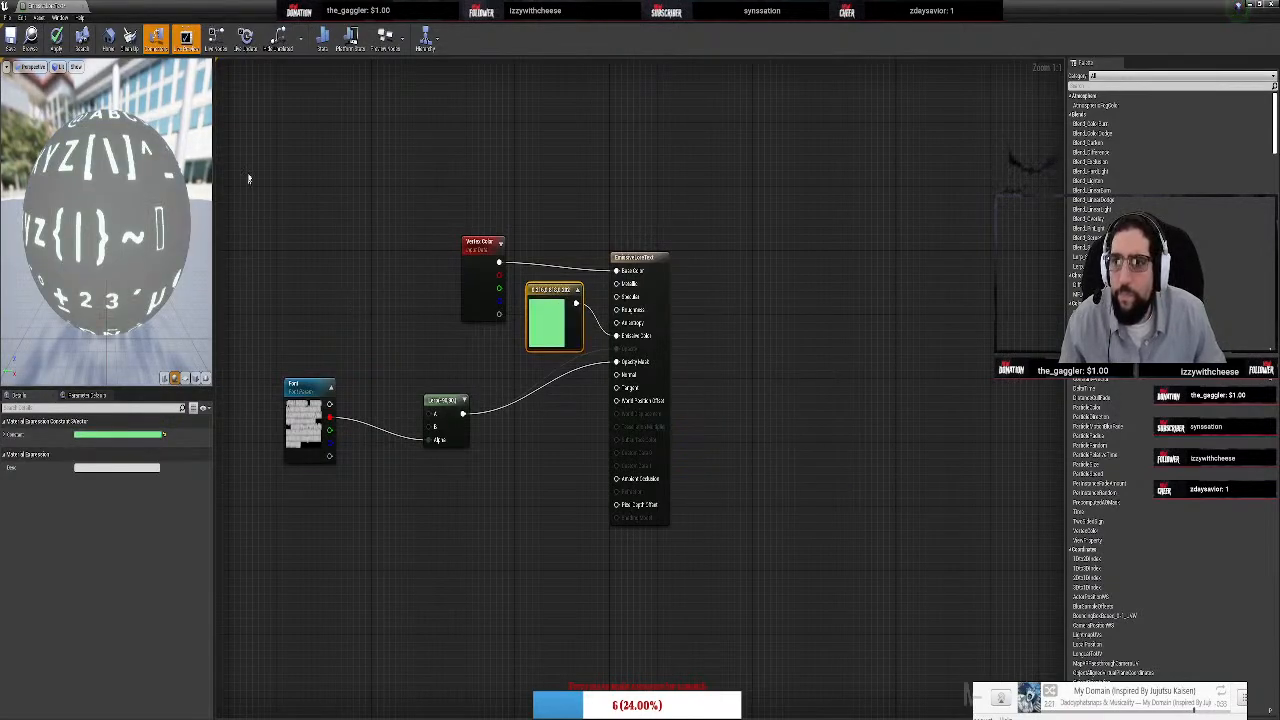
click(11, 37)
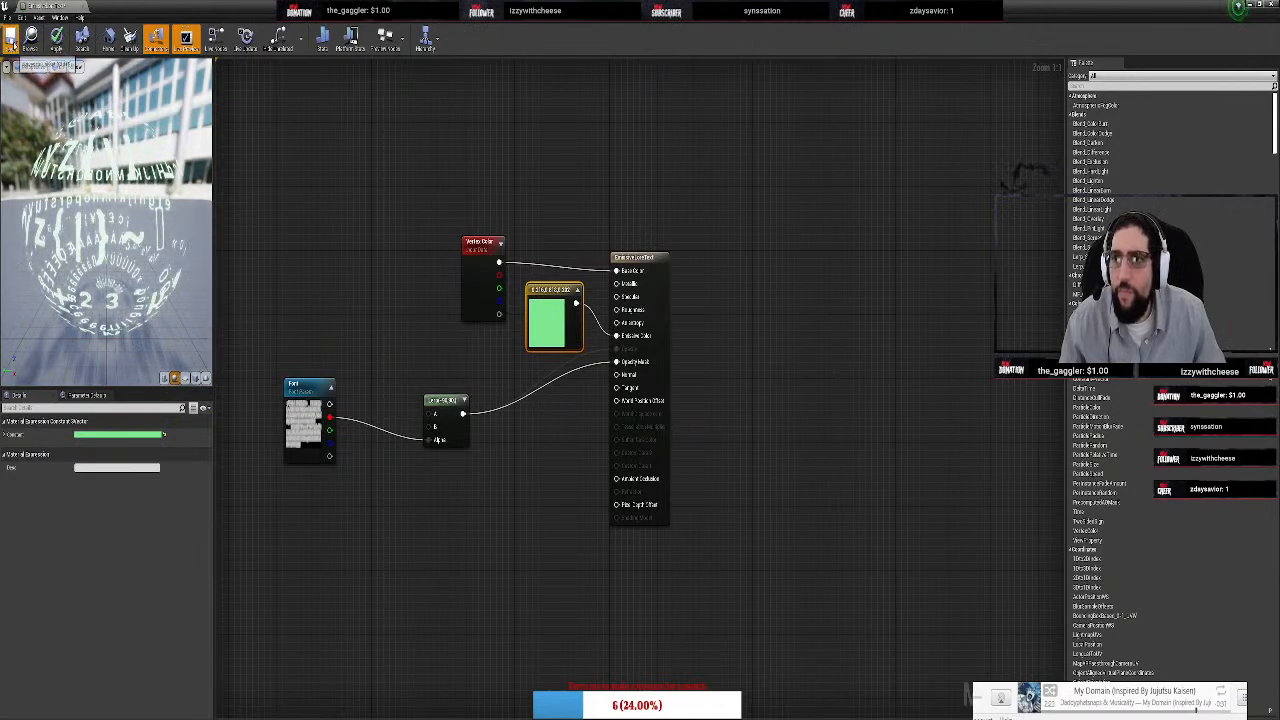
click(83, 7)
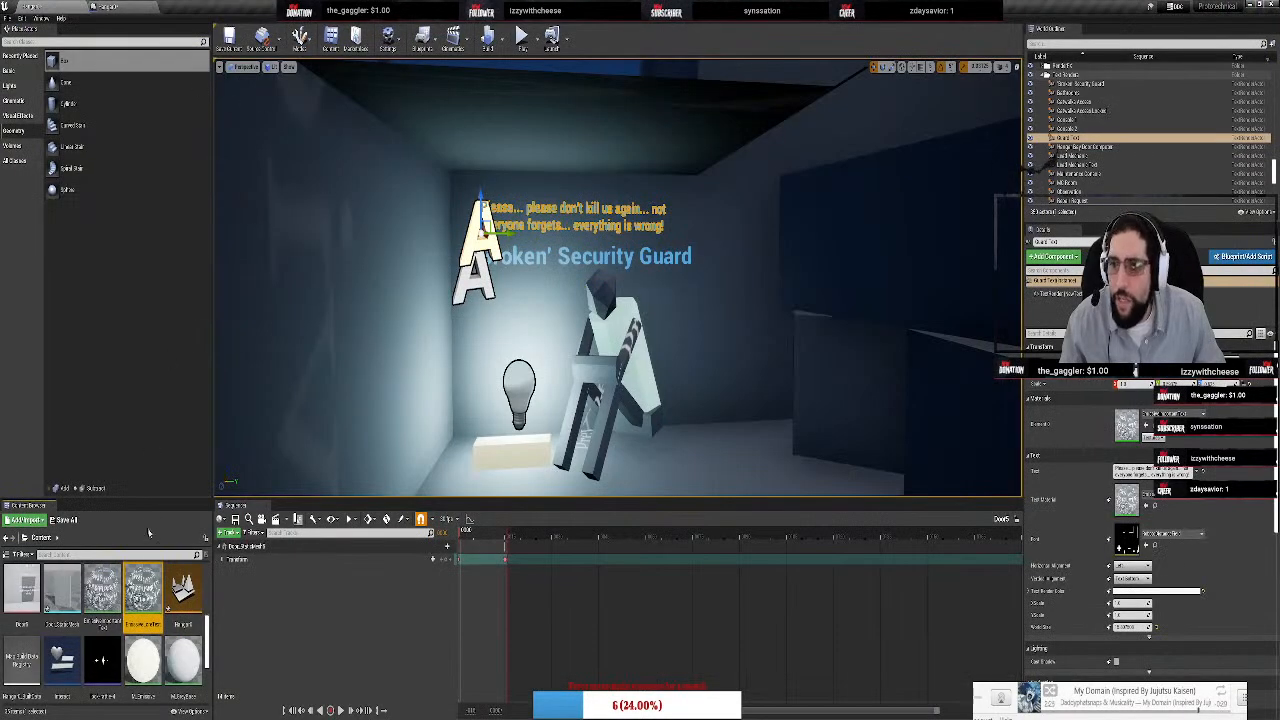
Create a copy of the lore text material named EmissiveCommonText and save it with a near-white emissive colour
click(182, 588)
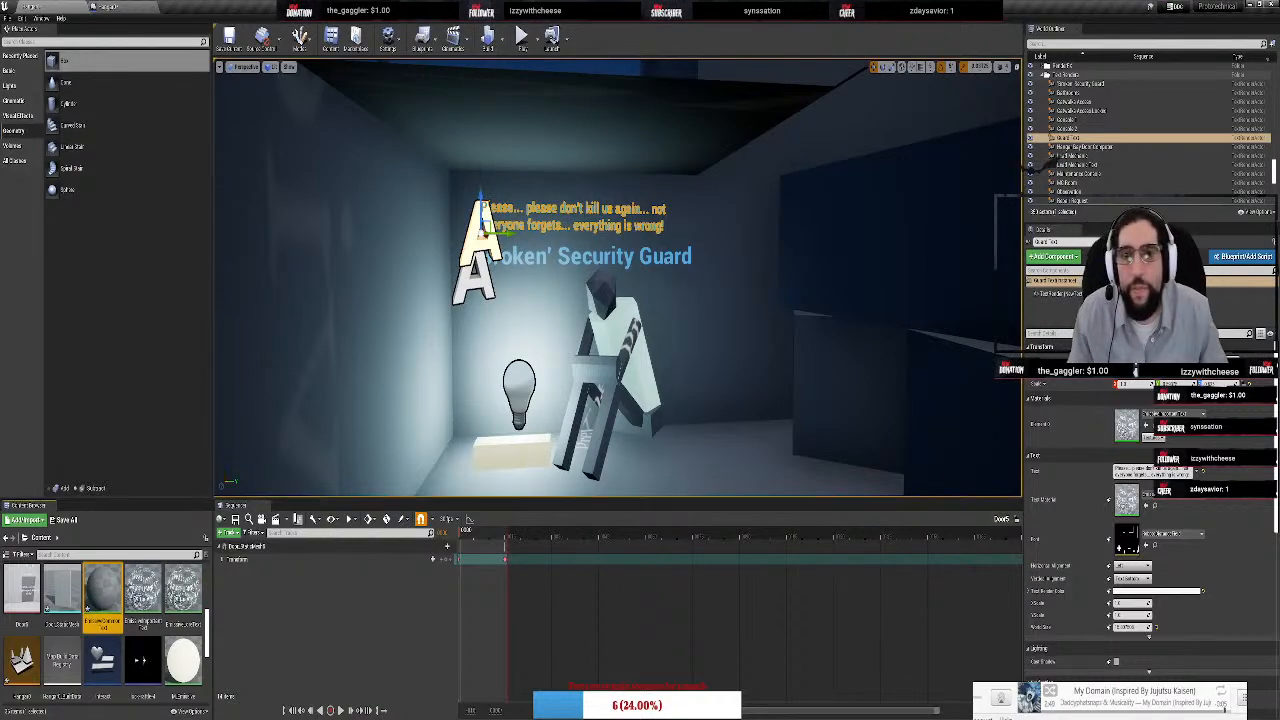
double_click(102, 595)
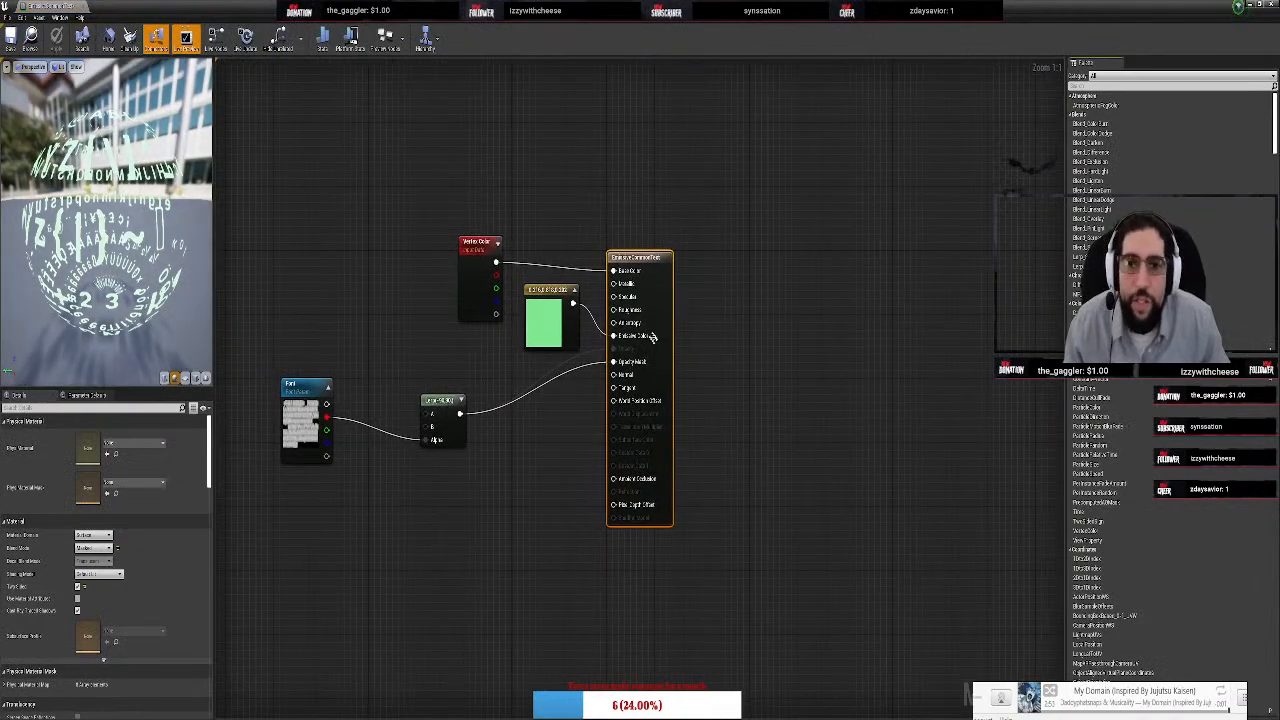
double_click(550, 330)
drag(645, 440, 646, 466)
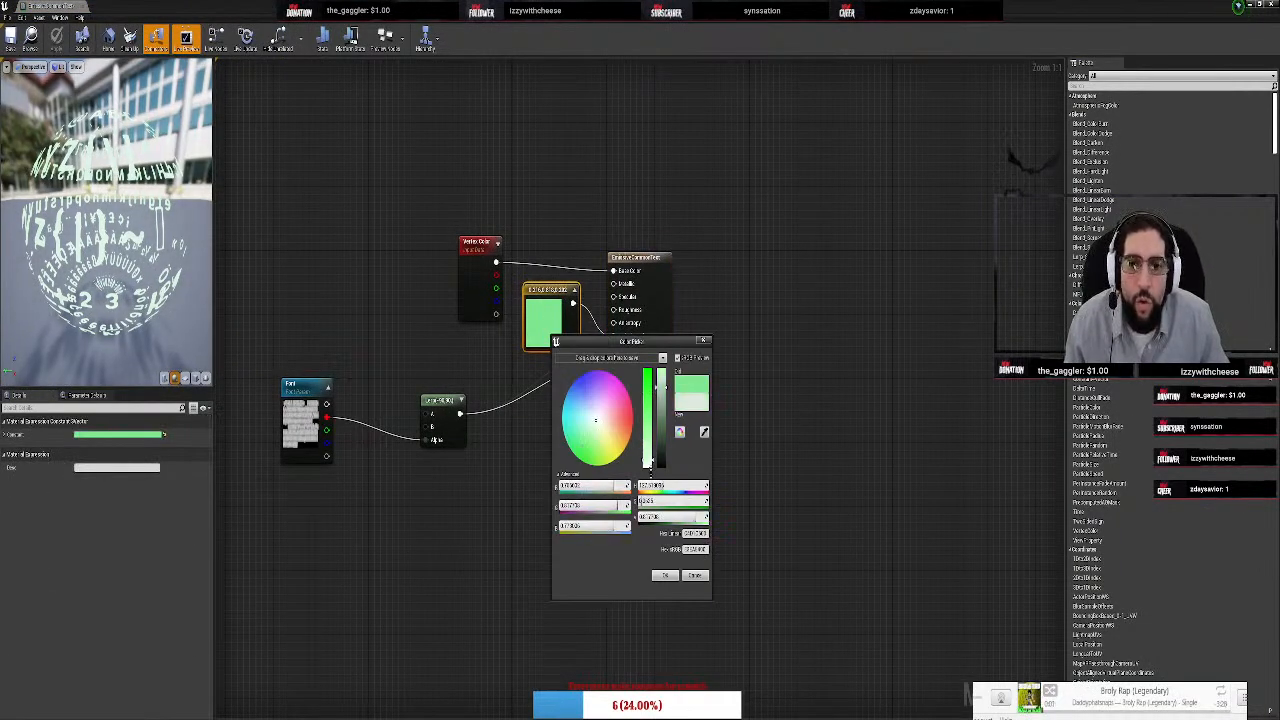
click(664, 575)
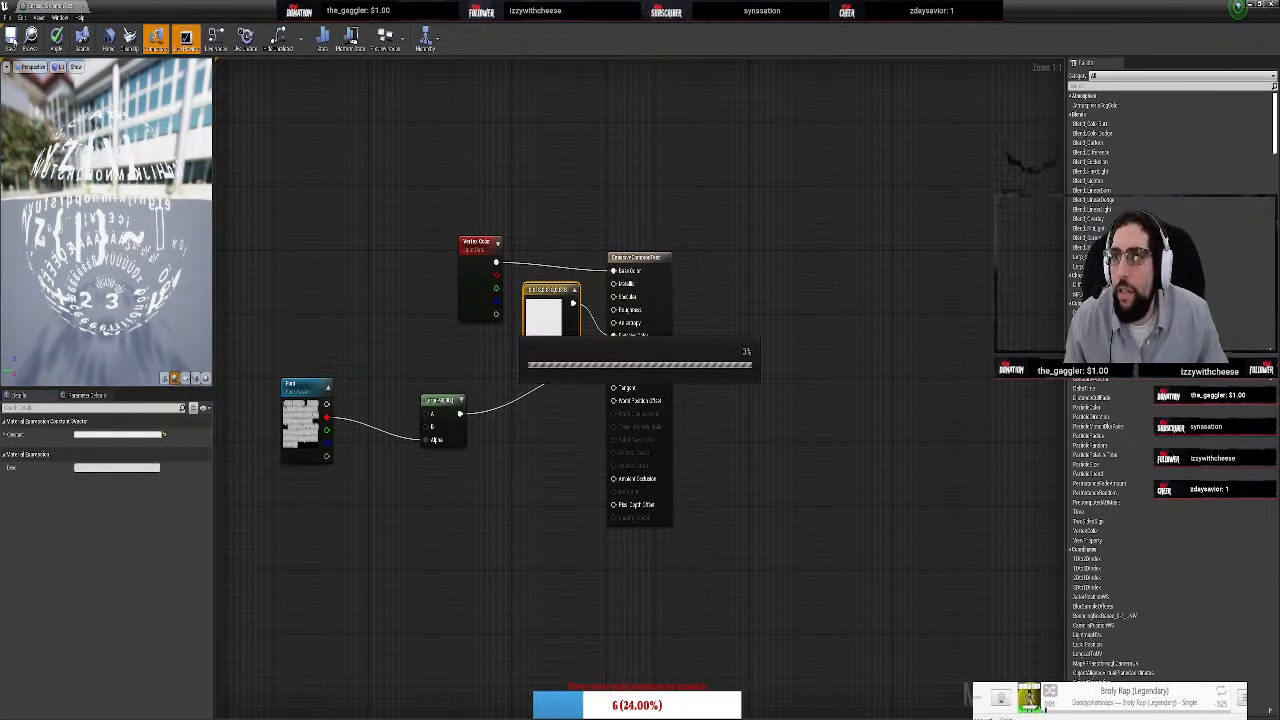
key(alt+Tab)
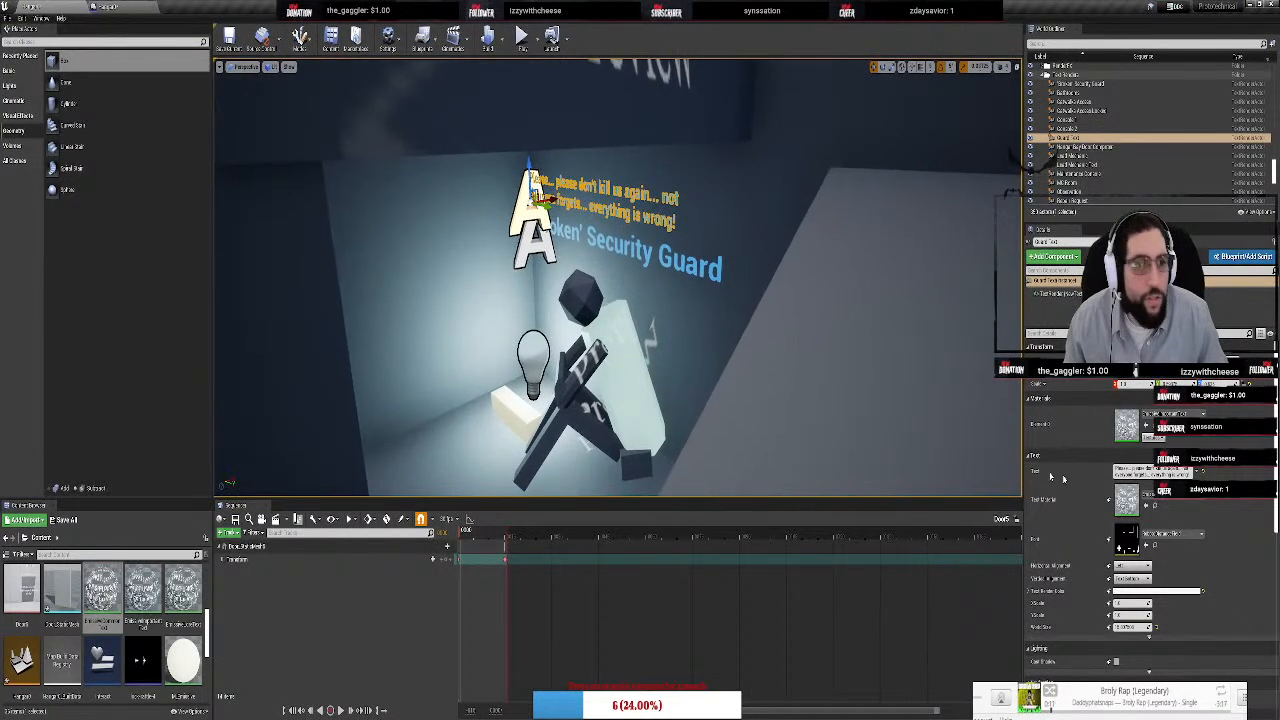
Assign EmissiveLoreText to the guard's dialogue text and EmissiveCommonText to the 'Broken' Security Guard name text
click(1175, 414)
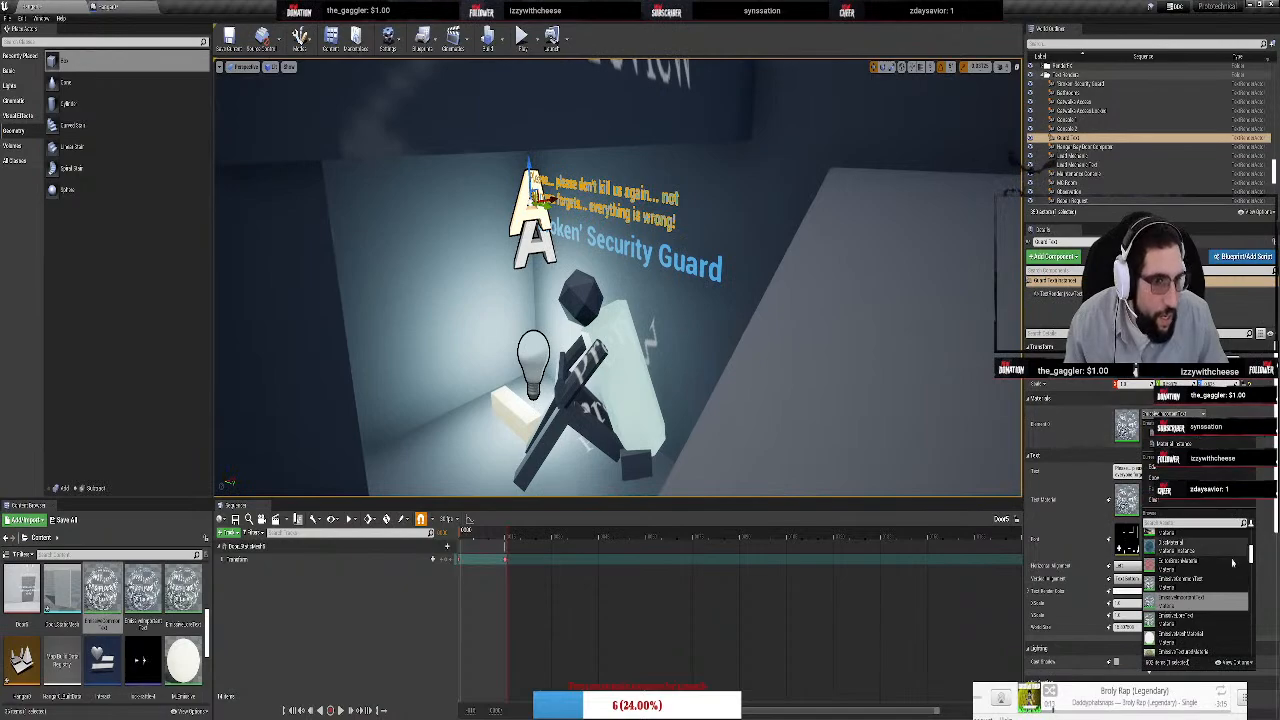
click(1222, 622)
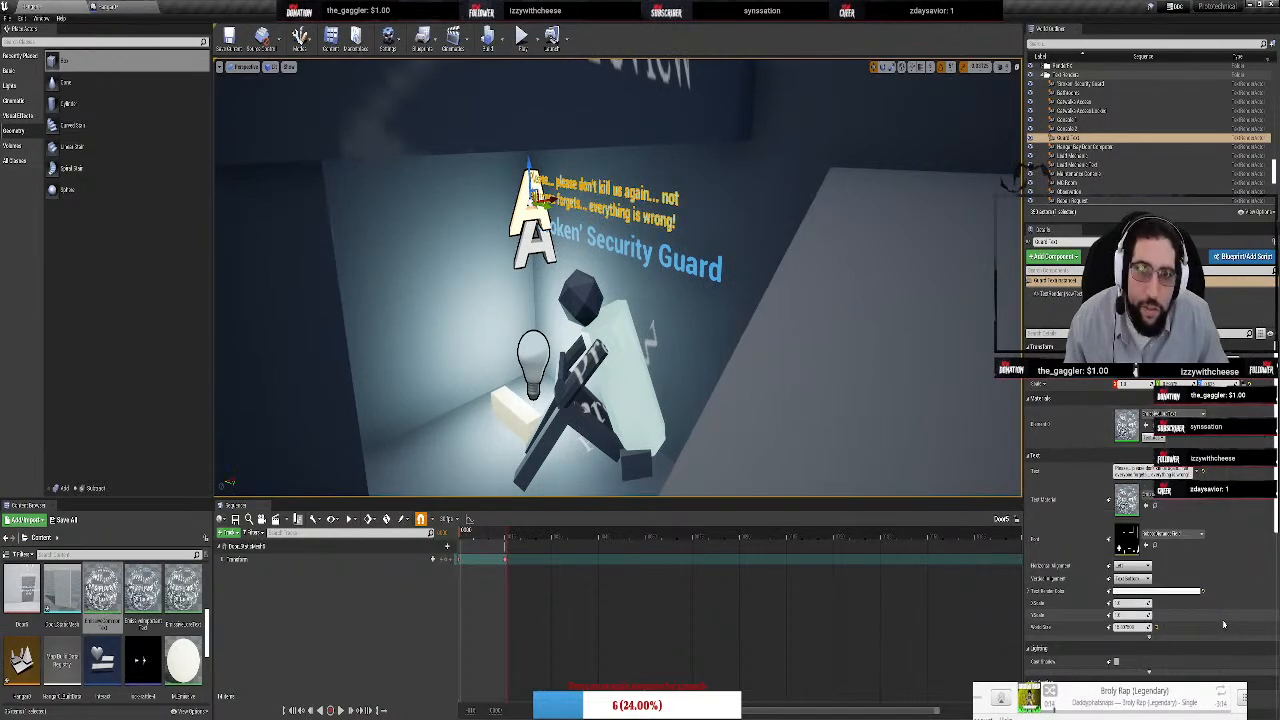
click(718, 266)
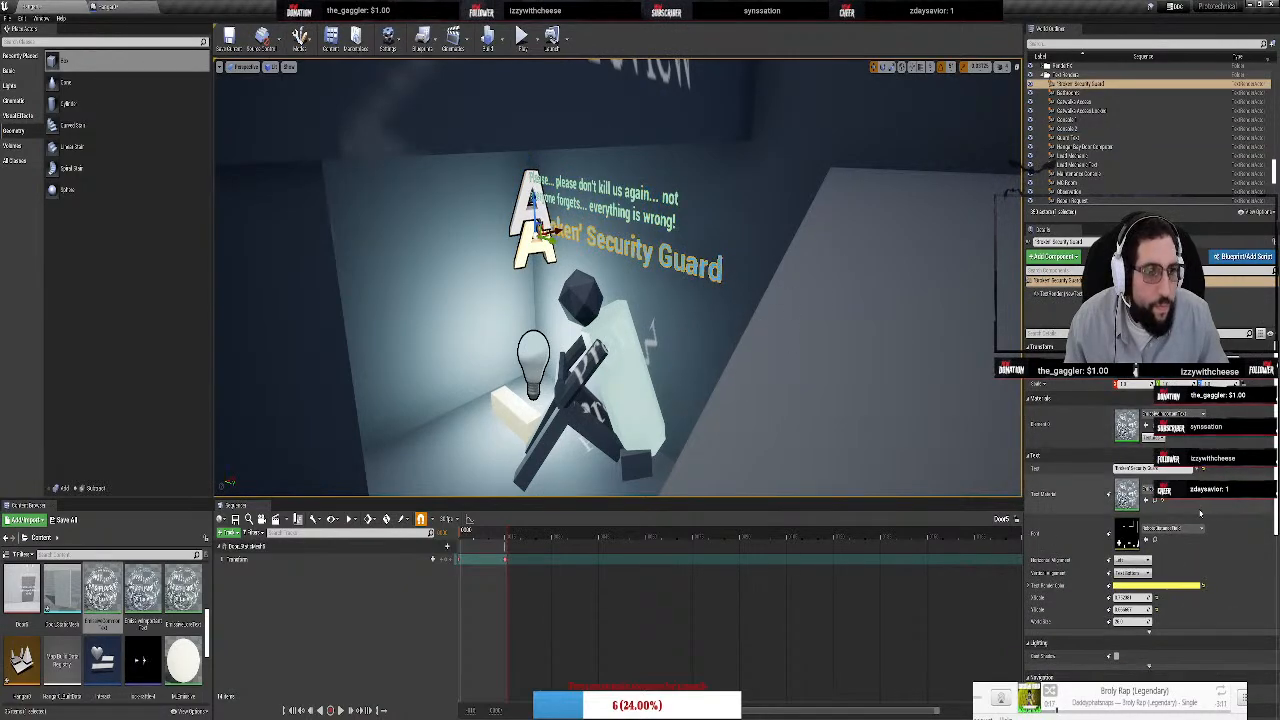
click(1160, 488)
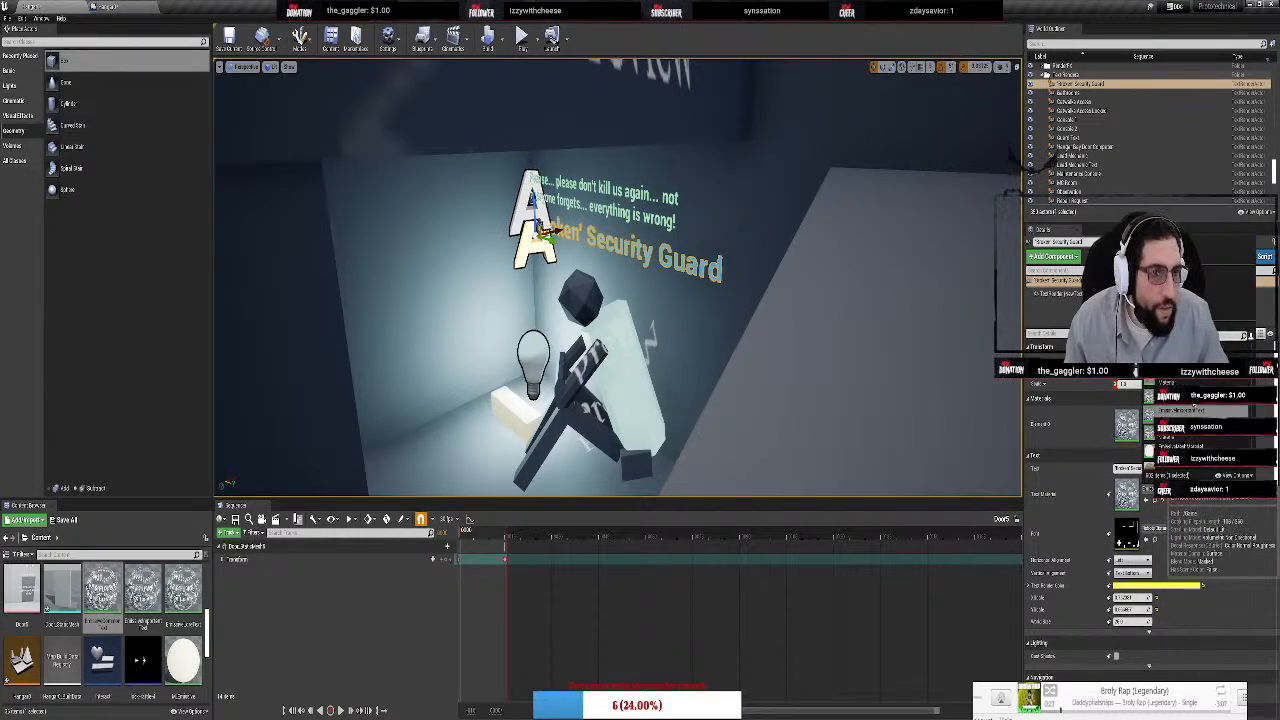
click(1191, 396)
Select the "(Starts Locked) Authorized Access Only!" text on the Catwalks Access door
right_drag(640, 300, 620, 240)
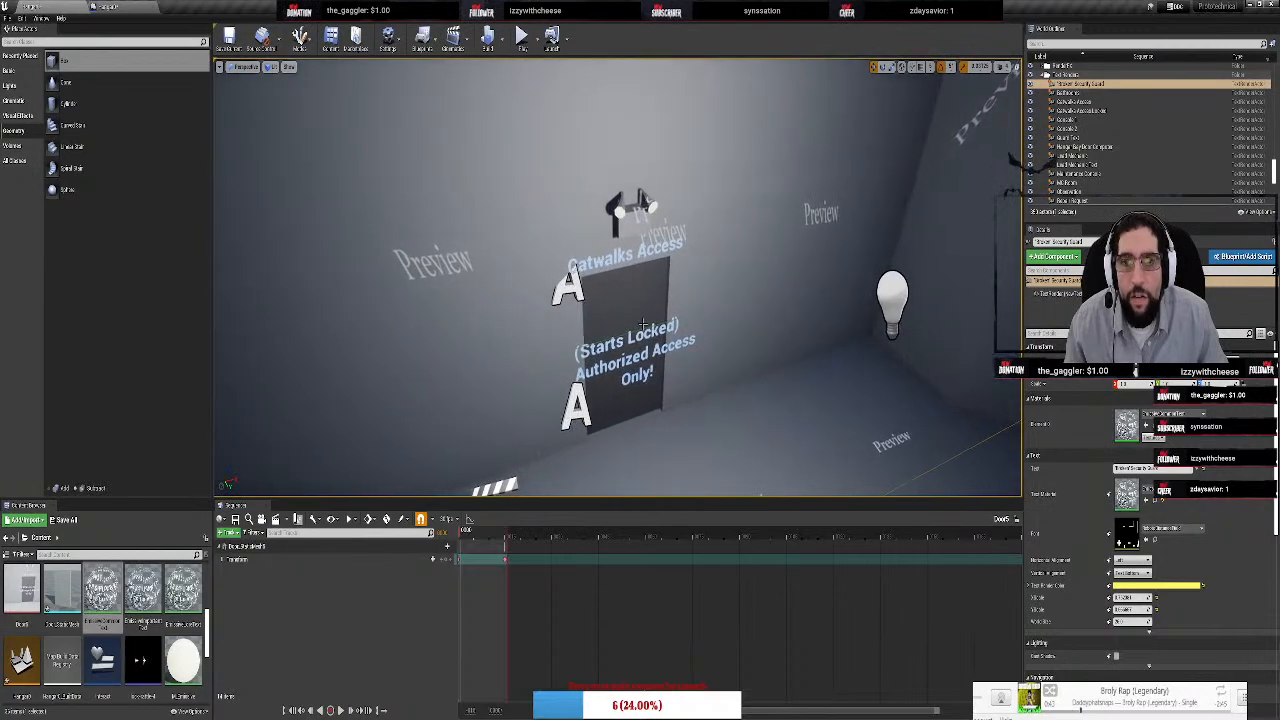
click(604, 262)
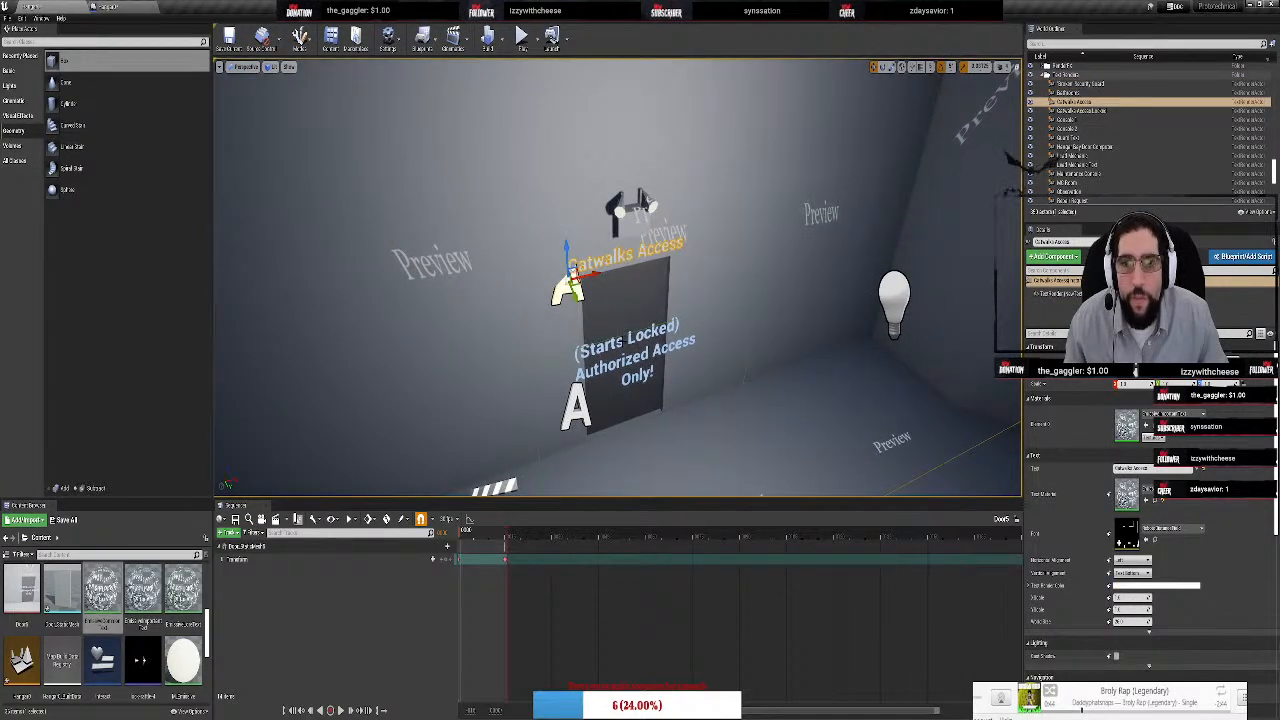
click(620, 340)
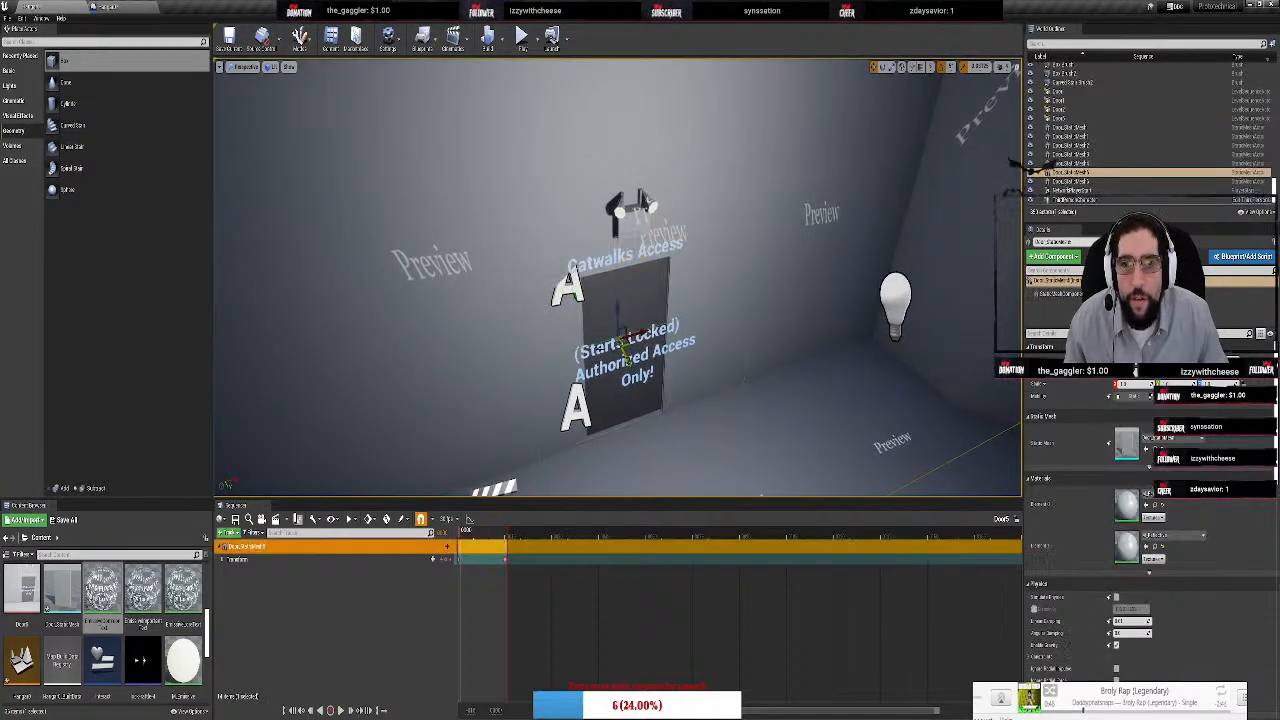
click(576, 405)
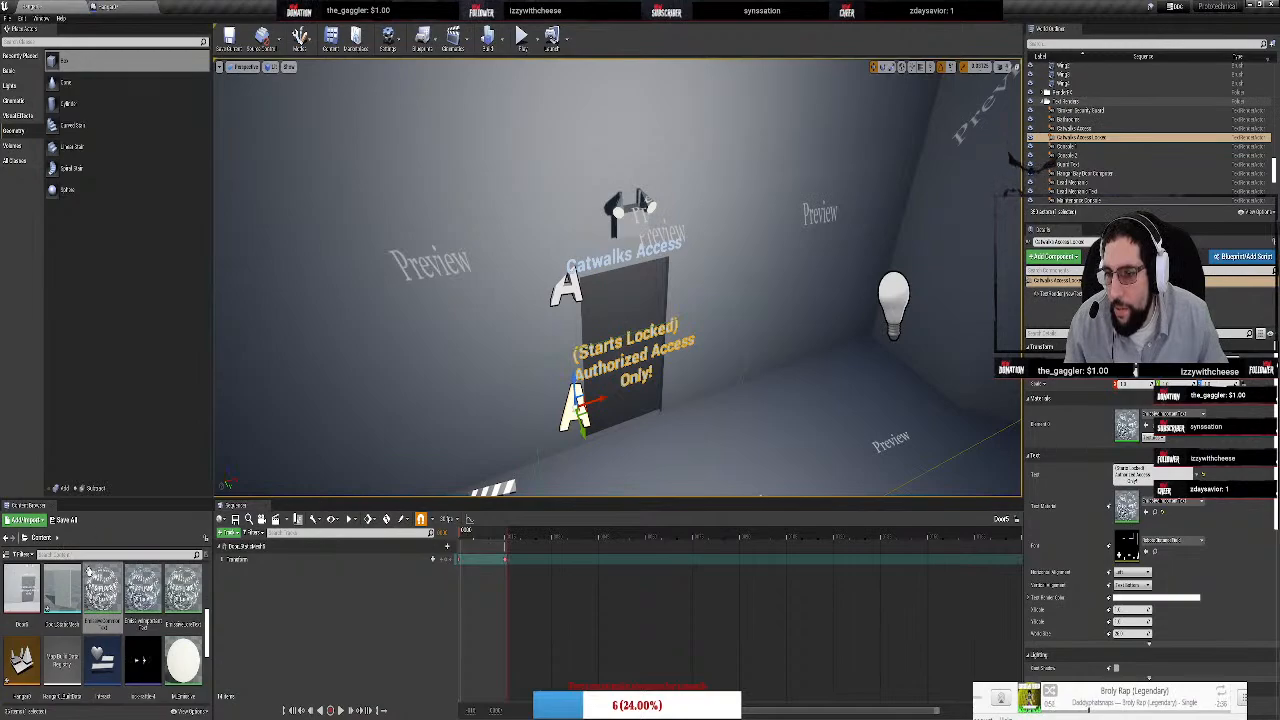
Duplicate the EmissiveCommonText material and name the copy EmissiveWarningText
right_click(100, 598)
click(92, 600)
key(ctrl+w)
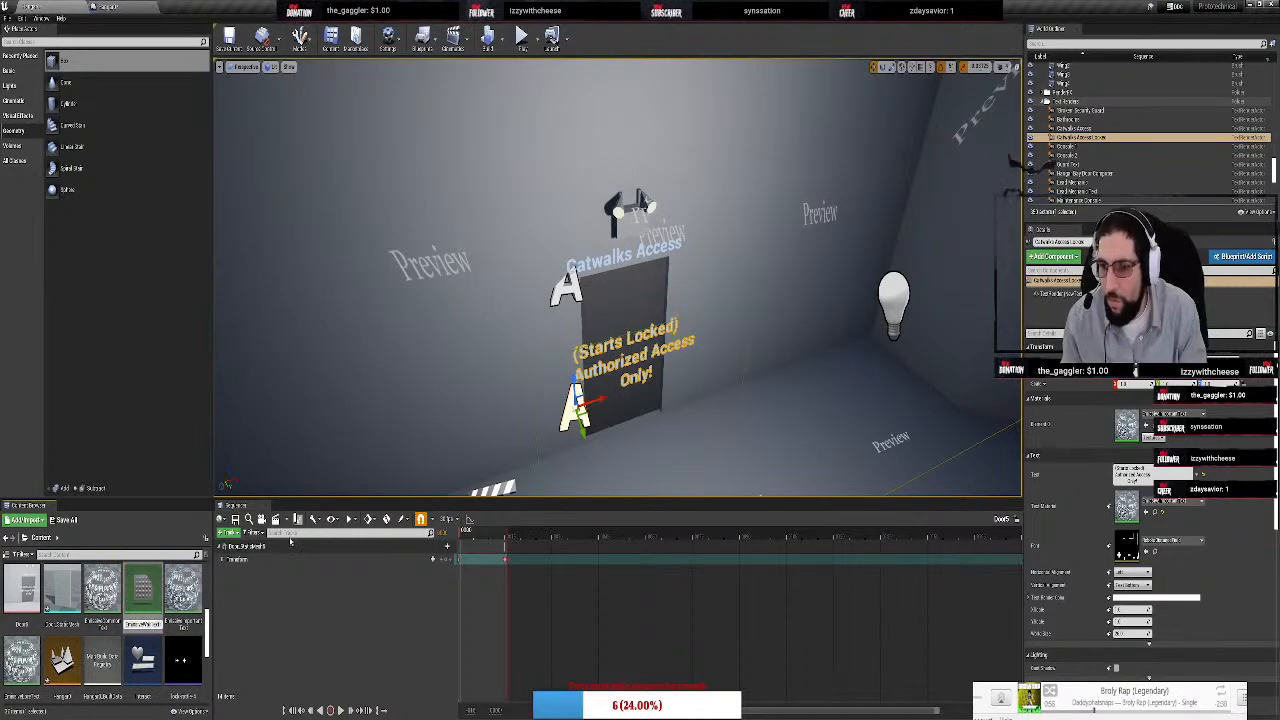
key(Return)
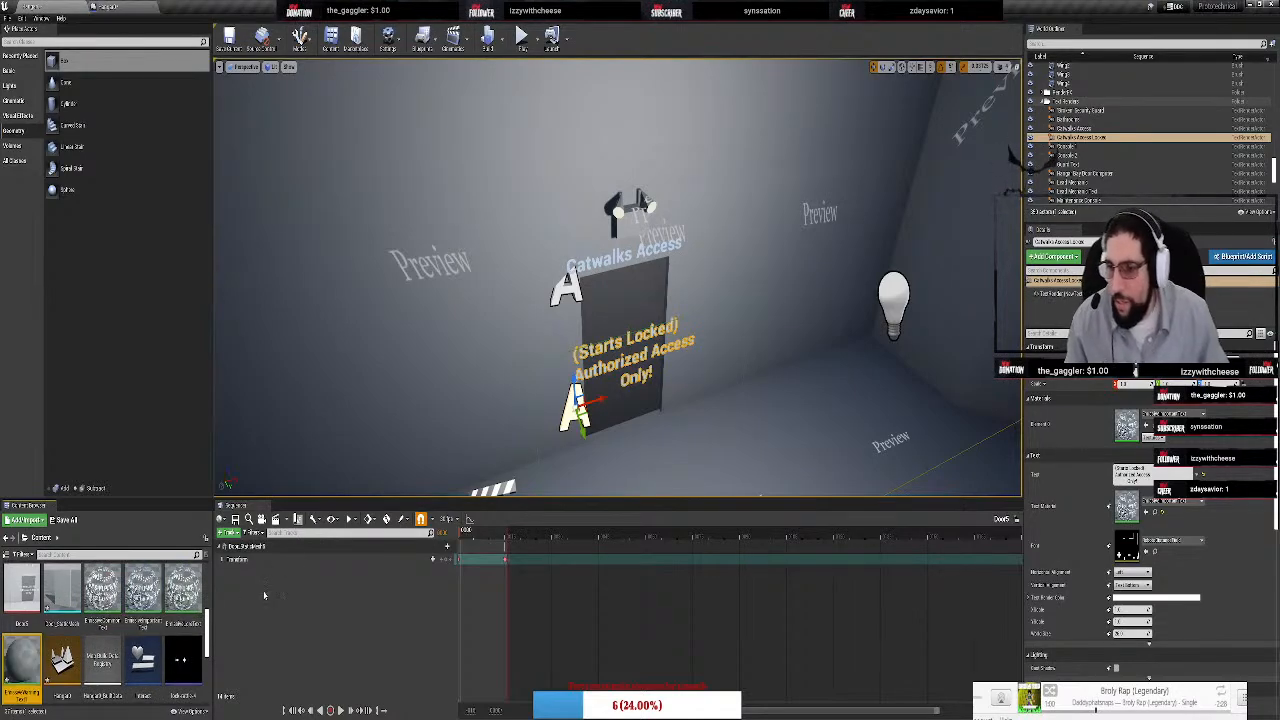
Open the EmissiveWarningText material and set the constant colour feeding Emissive Color to a saturated red
double_click(25, 657)
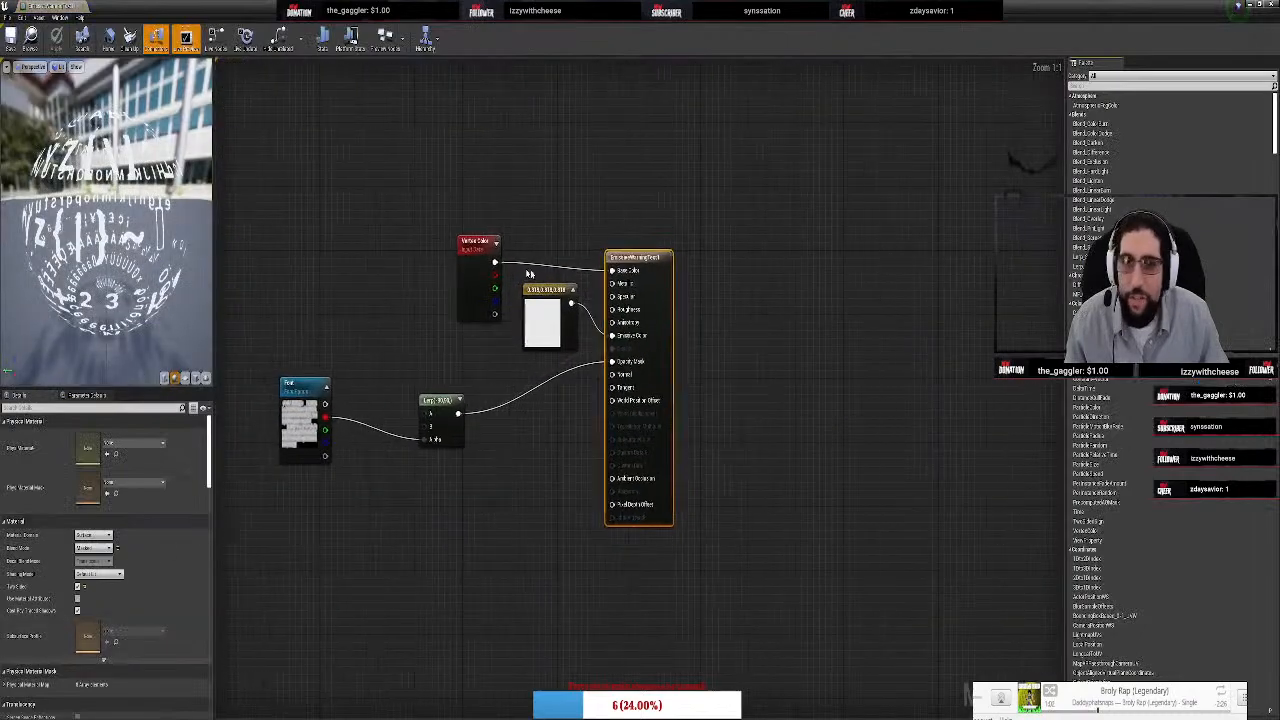
double_click(542, 321)
click(647, 390)
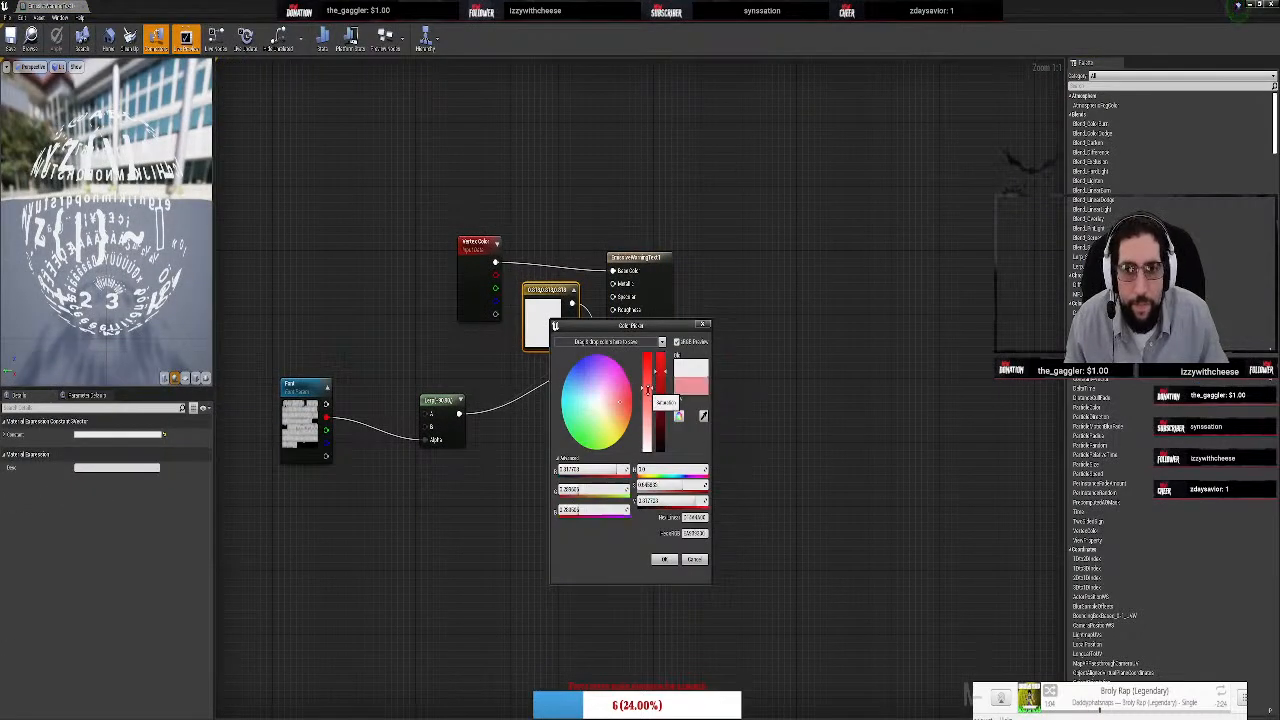
drag(647, 388, 647, 360)
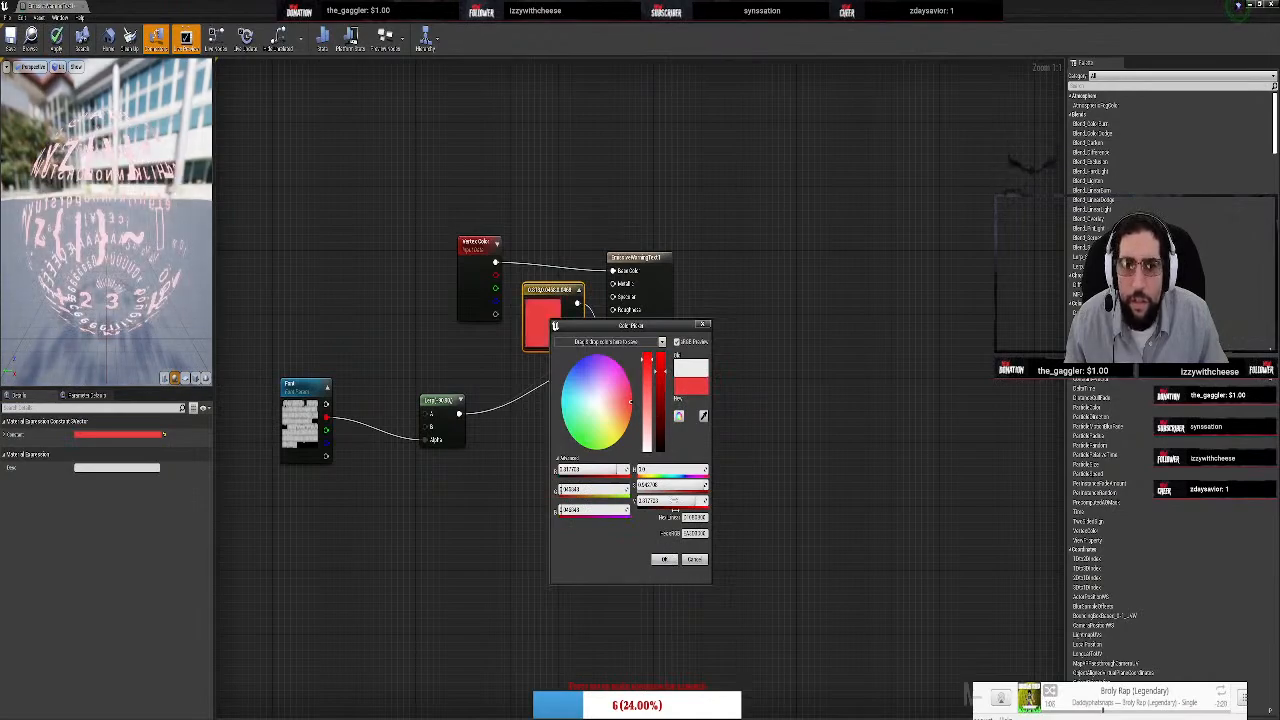
click(665, 560)
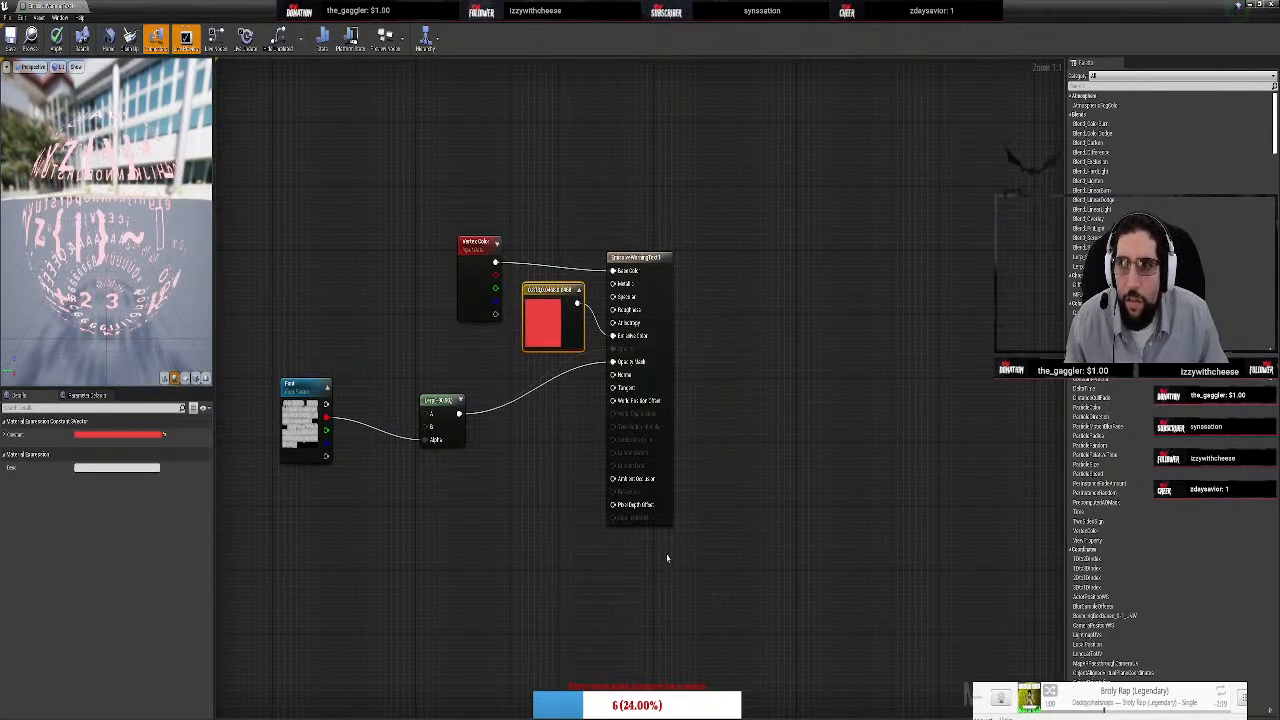
Darken the red constant colour in EmissiveWarningText, close the material and apply the changes to the original
double_click(550, 322)
drag(669, 405, 669, 409)
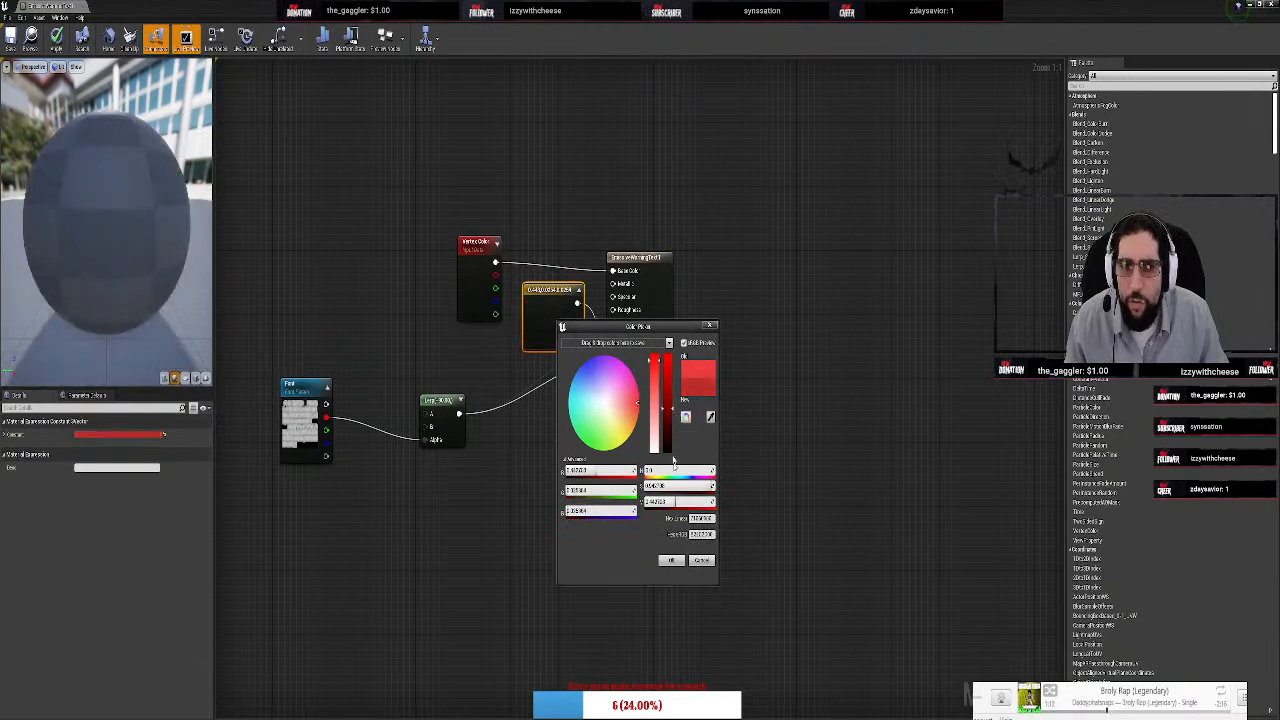
click(671, 560)
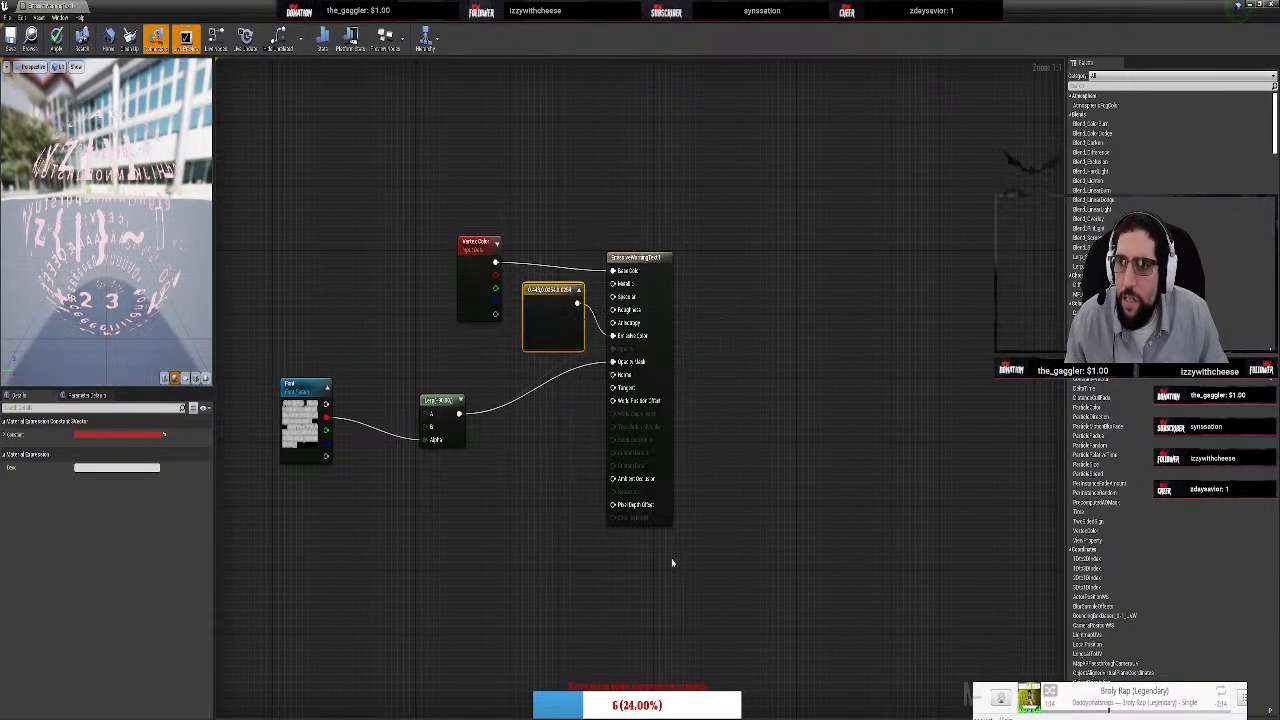
click(82, 6)
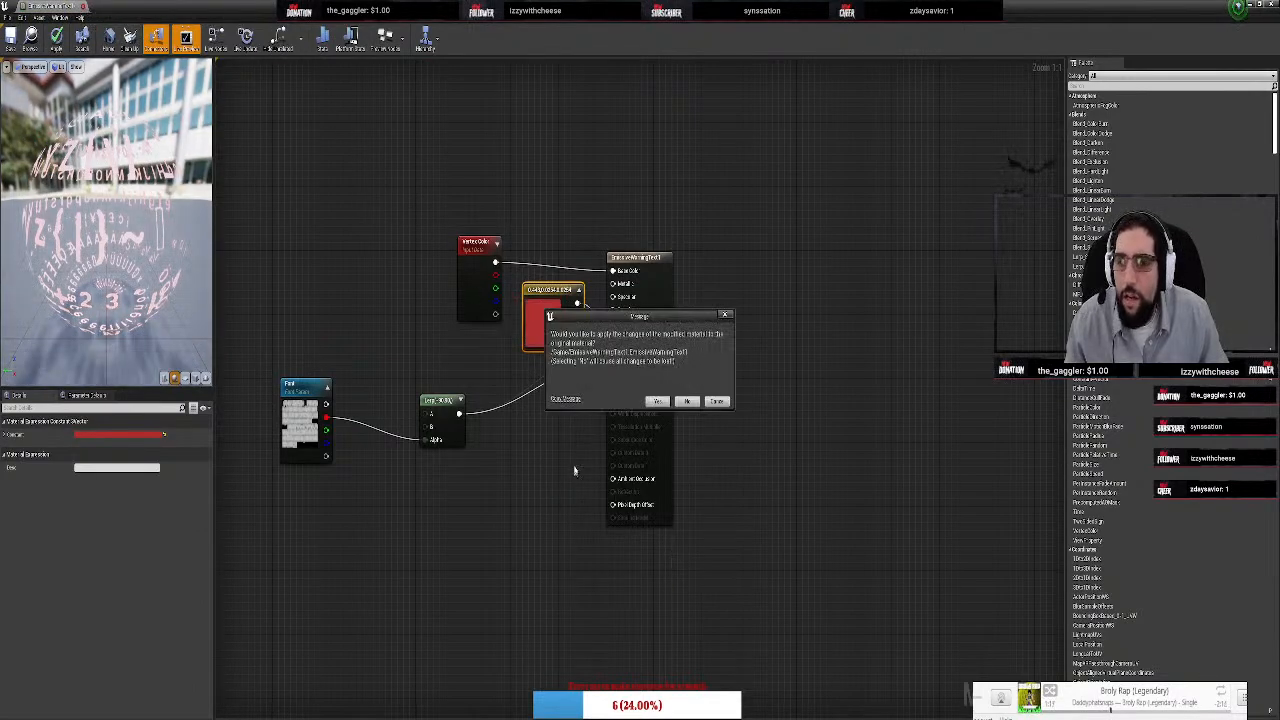
click(658, 402)
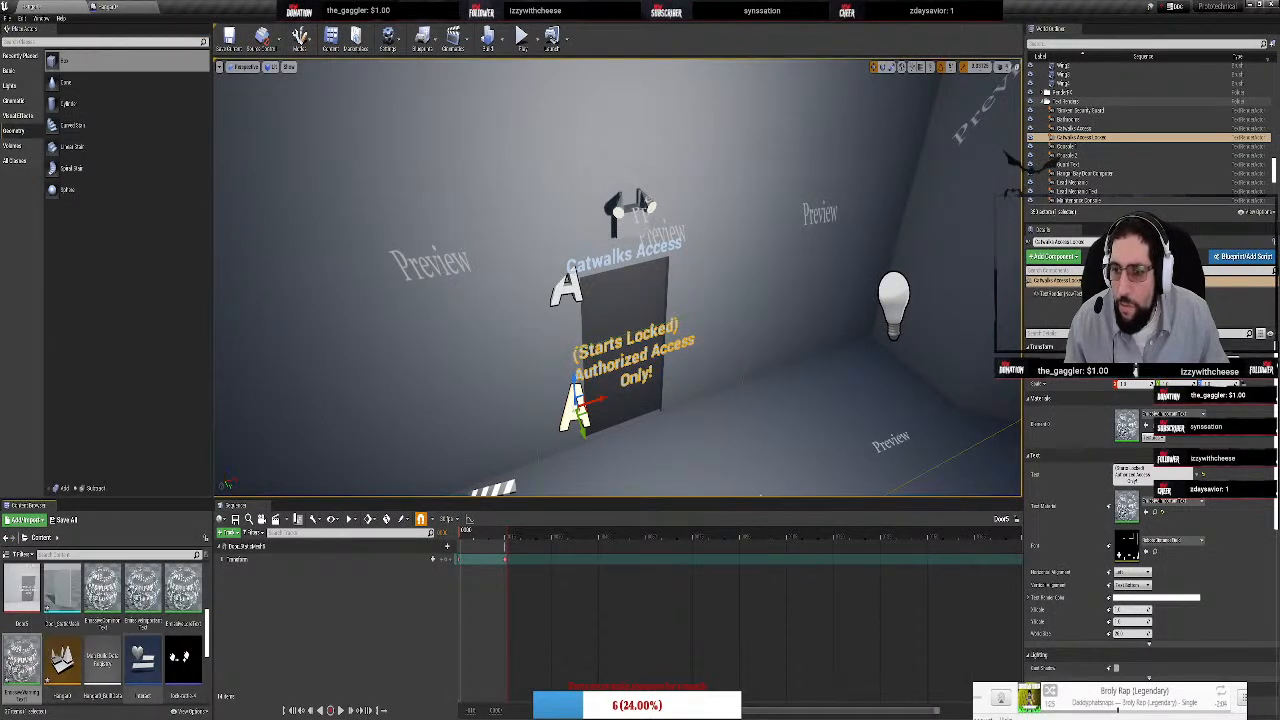
Assign the EmissiveWarningText material to the "(Starts Locked) Authorized Access Only!" text and deselect it
click(1180, 413)
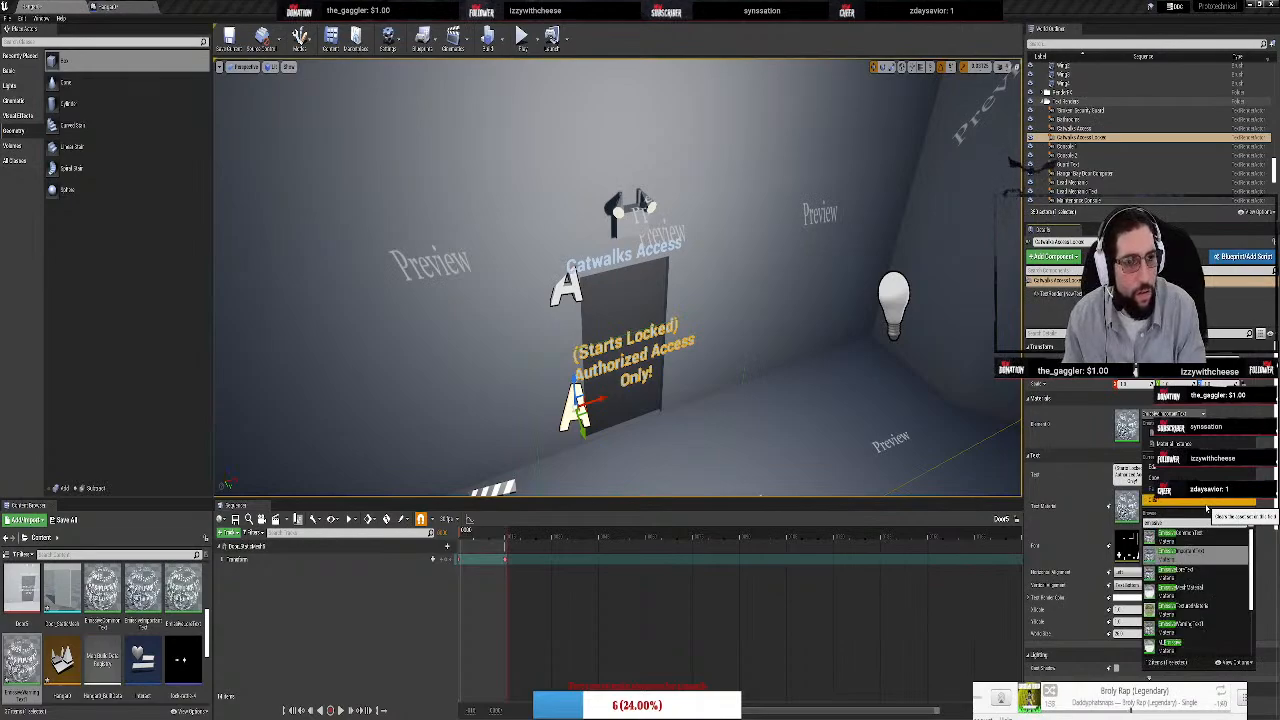
text(W)
key(Return)
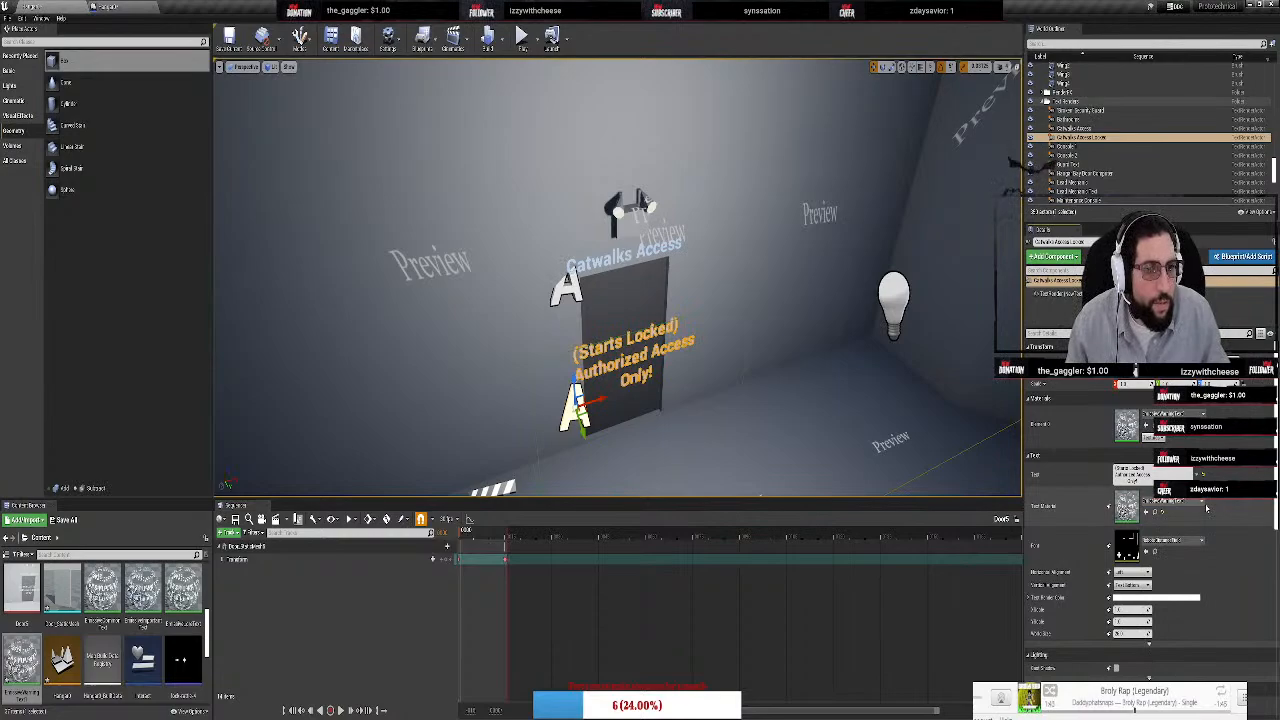
click(799, 446)
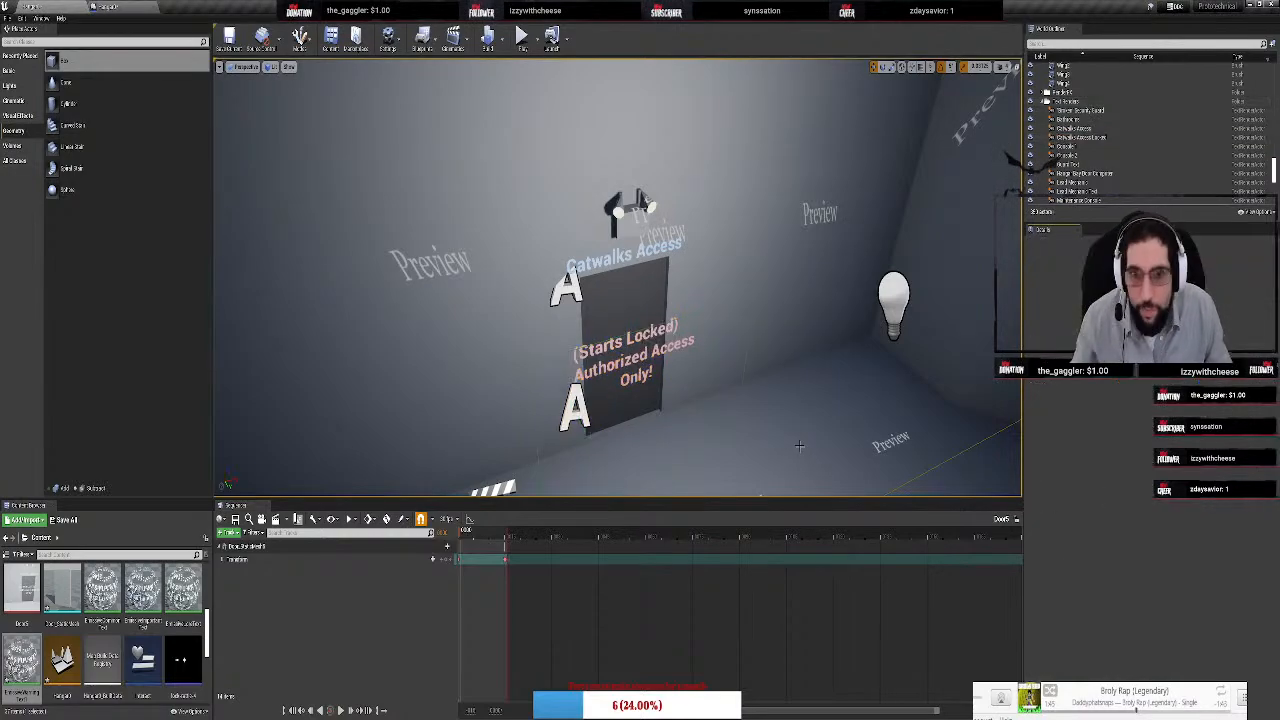
Assign the EmissiveCommonText material to the "Catwalks Access" text above the door
right_drag(812, 464, 638, 248)
click(588, 164)
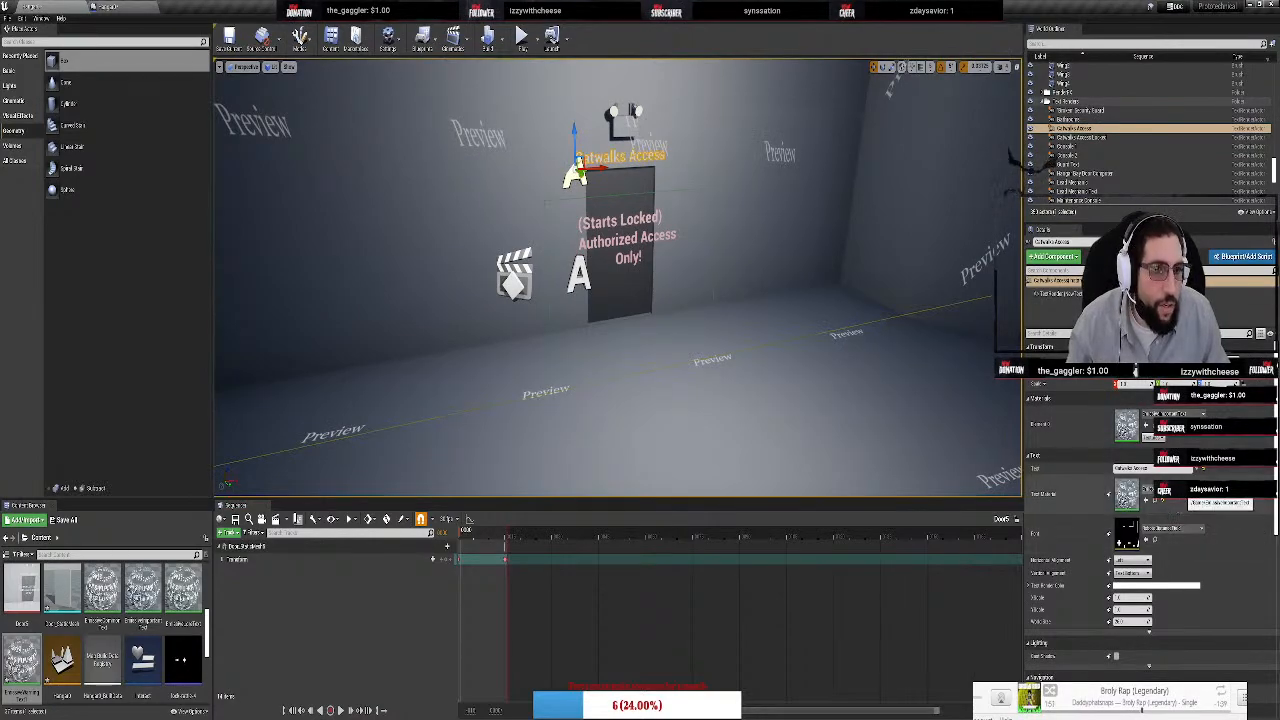
click(1184, 412)
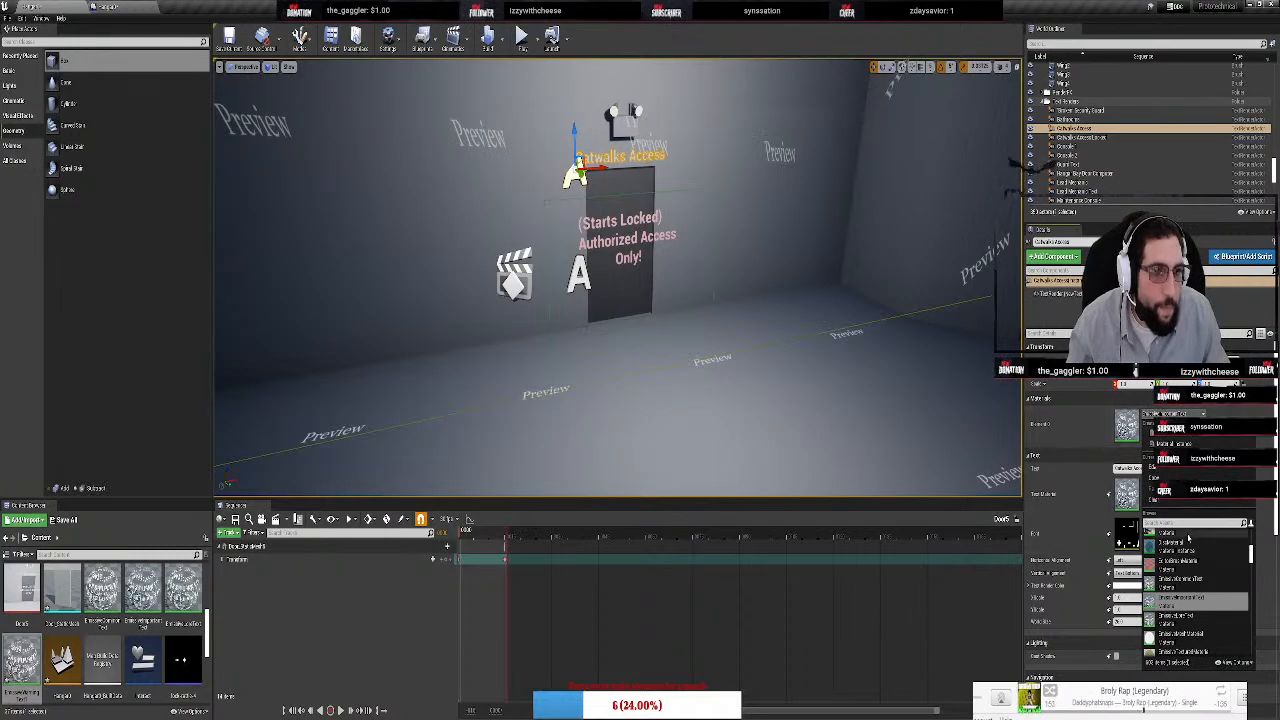
click(1211, 602)
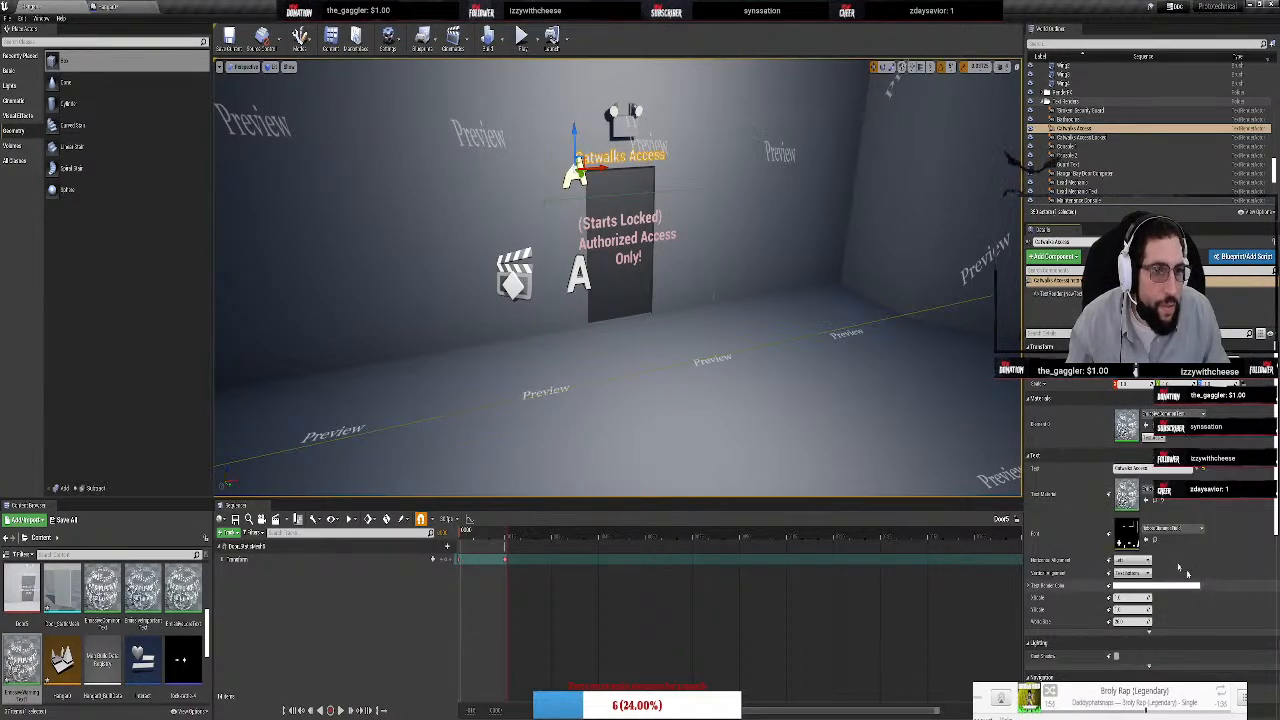
Select the light fixture above the Catwalks Access door together with its point light
right_drag(760, 330, 947, 408)
key(w)
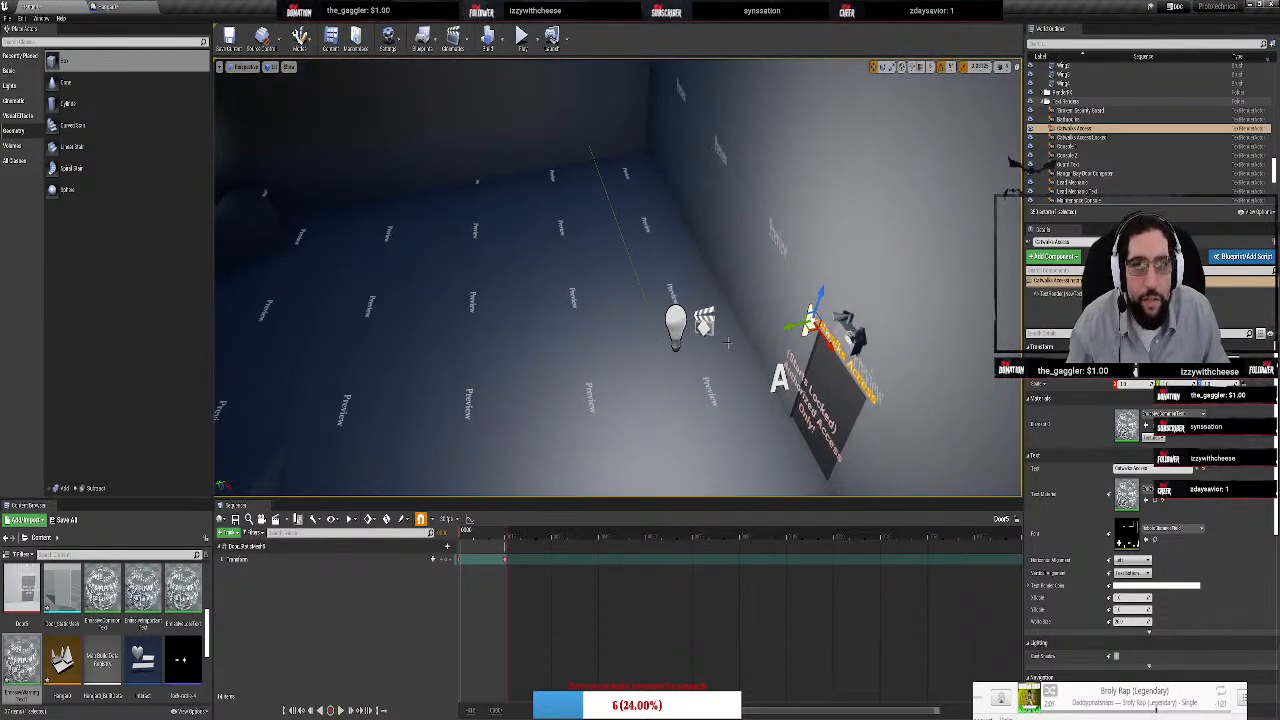
click(848, 330)
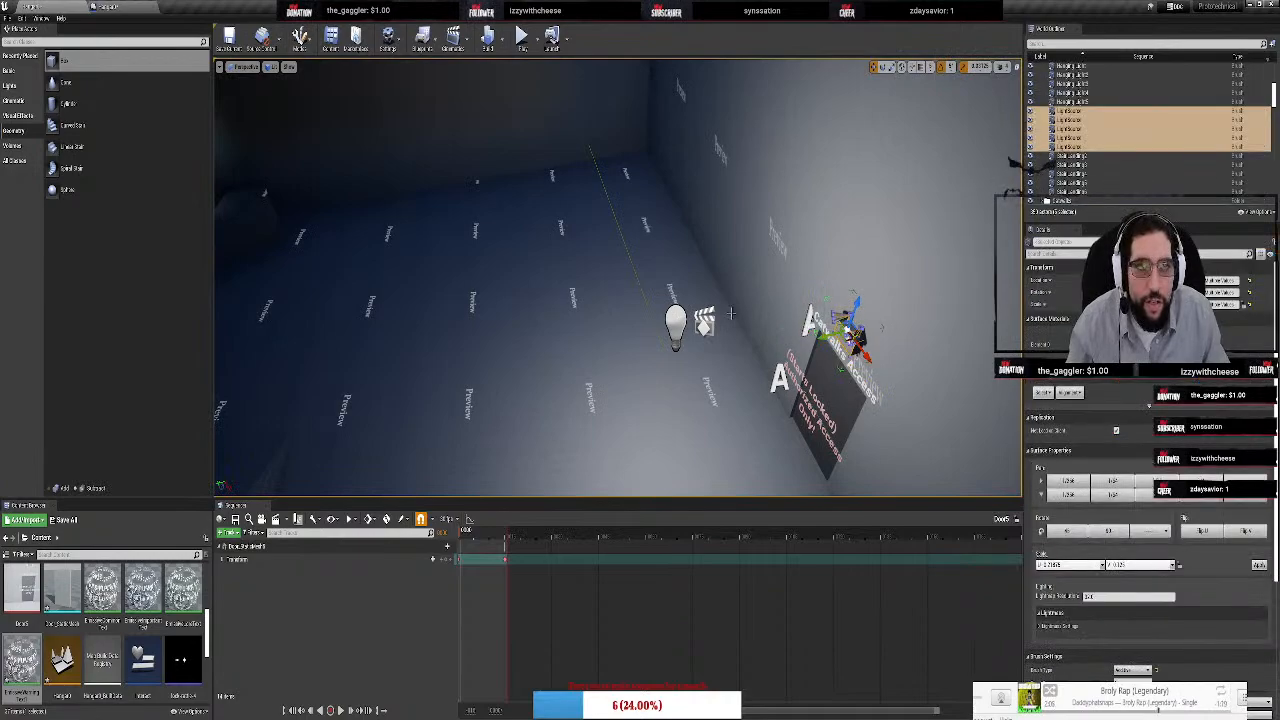
click(676, 322)
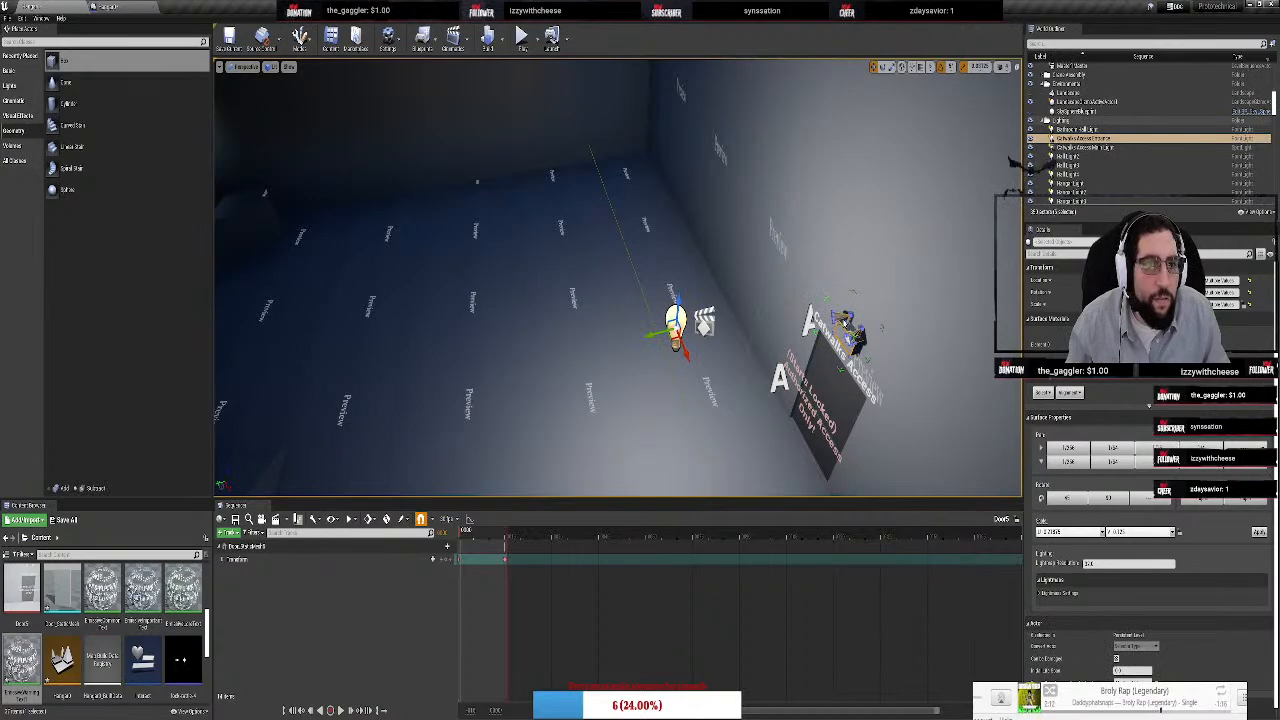
Duplicate the light fixture above the door at the top of the steps together with its point light
key(w)
right_drag(811, 258, 738, 237)
key(w)
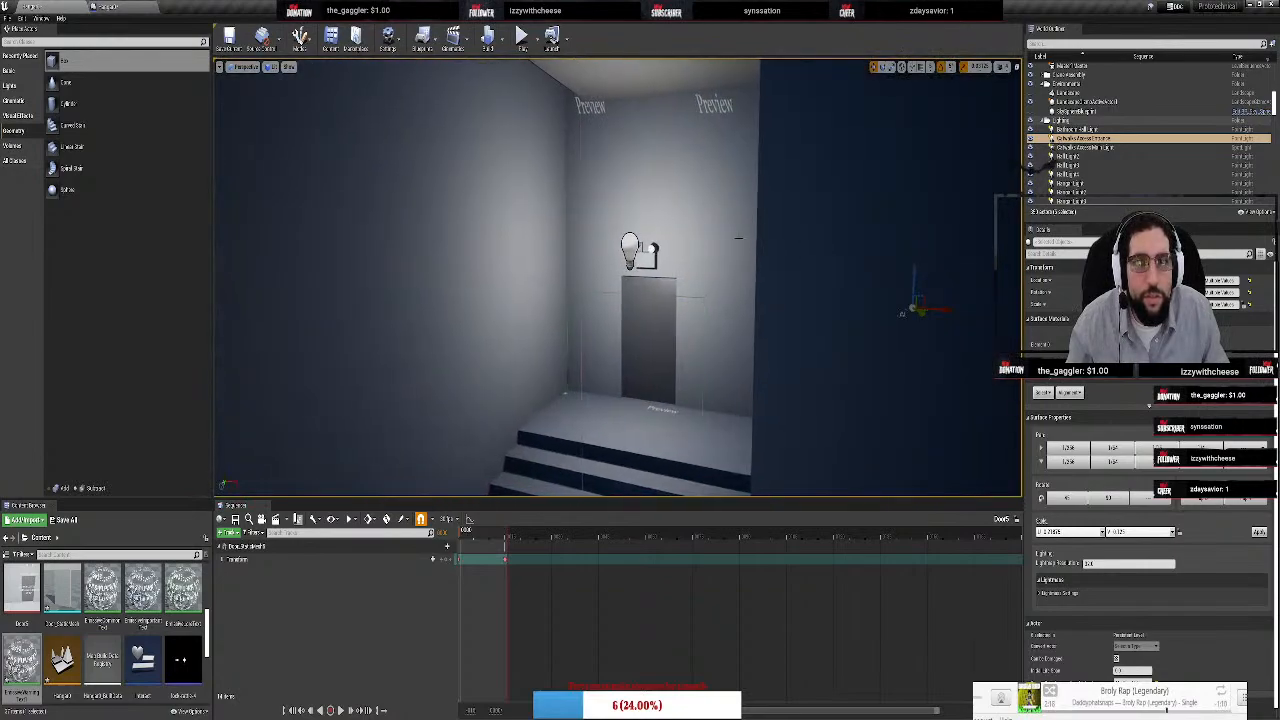
click(637, 248)
click(652, 260)
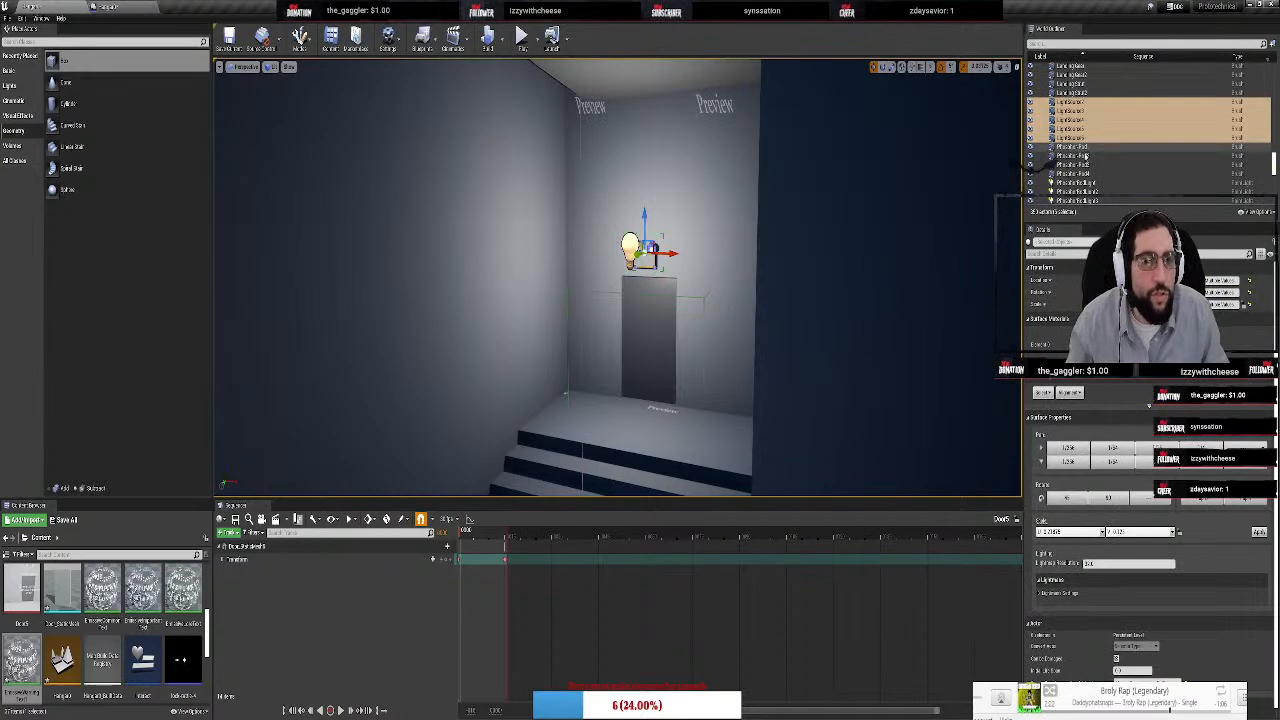
click(675, 262)
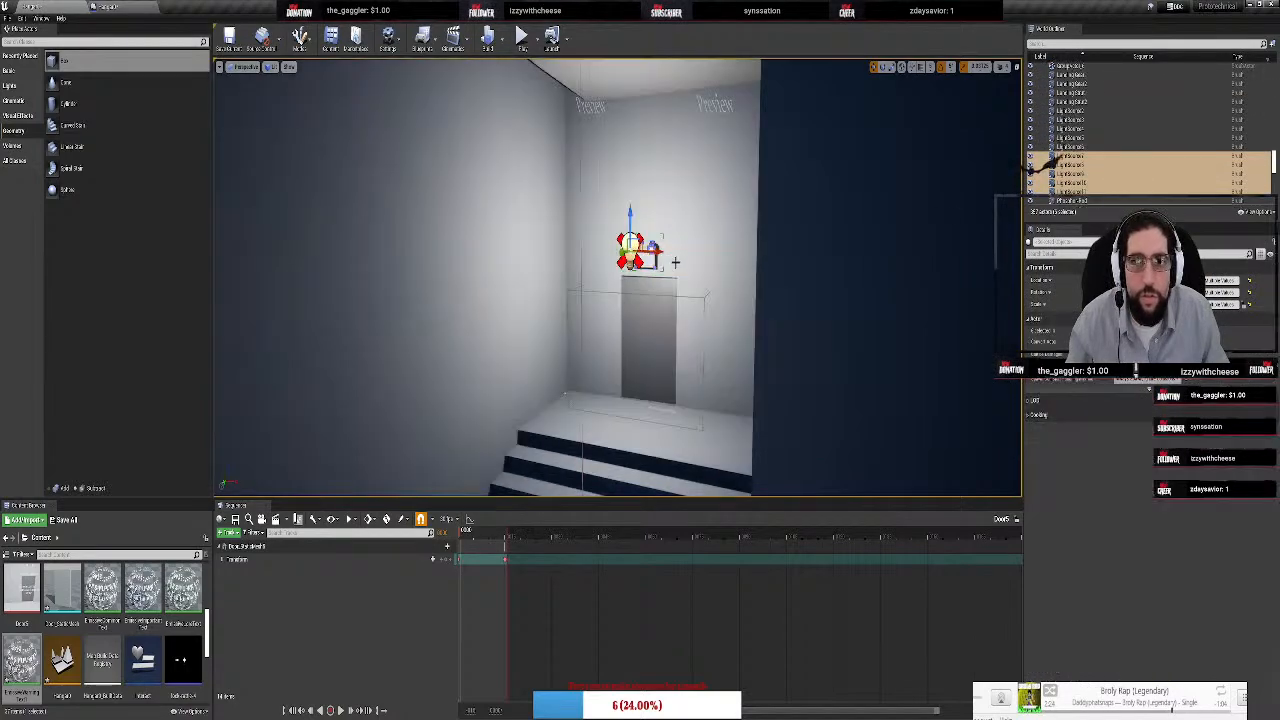
Move the duplicated light fixture and point light out of the stair room toward the main hall
key(d)
right_drag(686, 251, 400, 255)
right_drag(607, 261, 550, 260)
key(w)
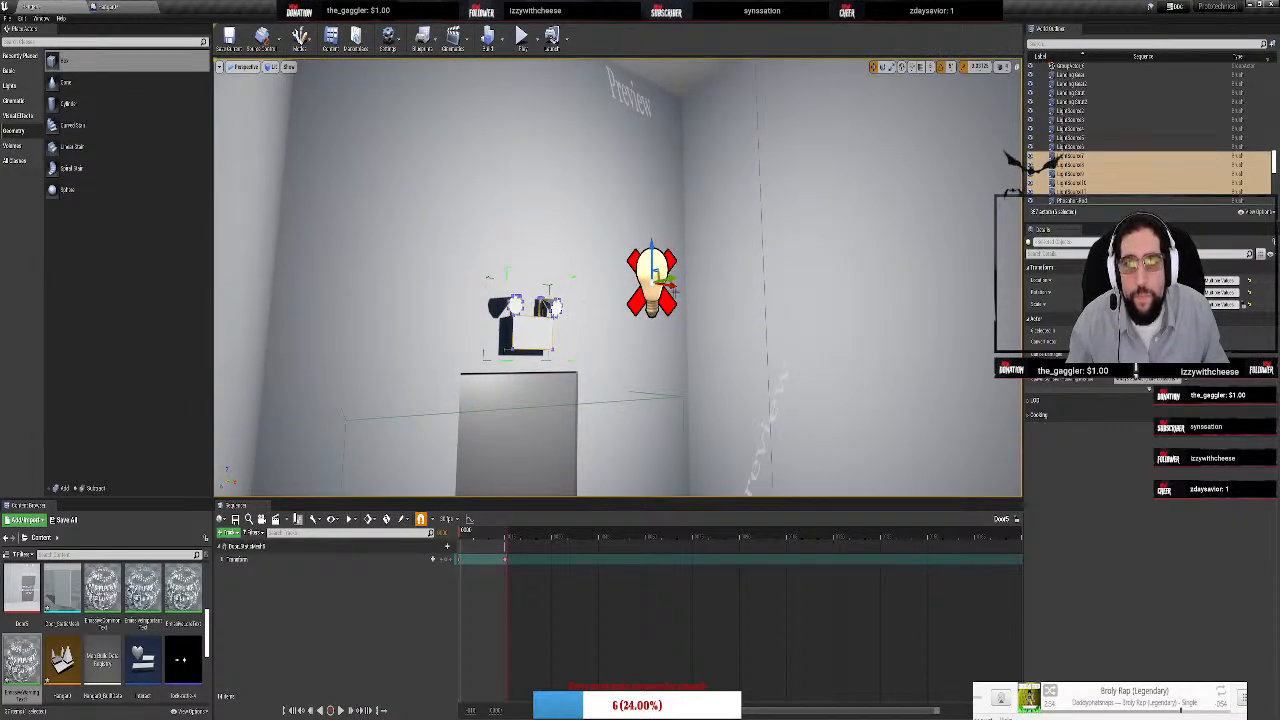
key(w)
right_drag(699, 239, 590, 340)
key(w)
right_drag(741, 252, 700, 150)
key(s)
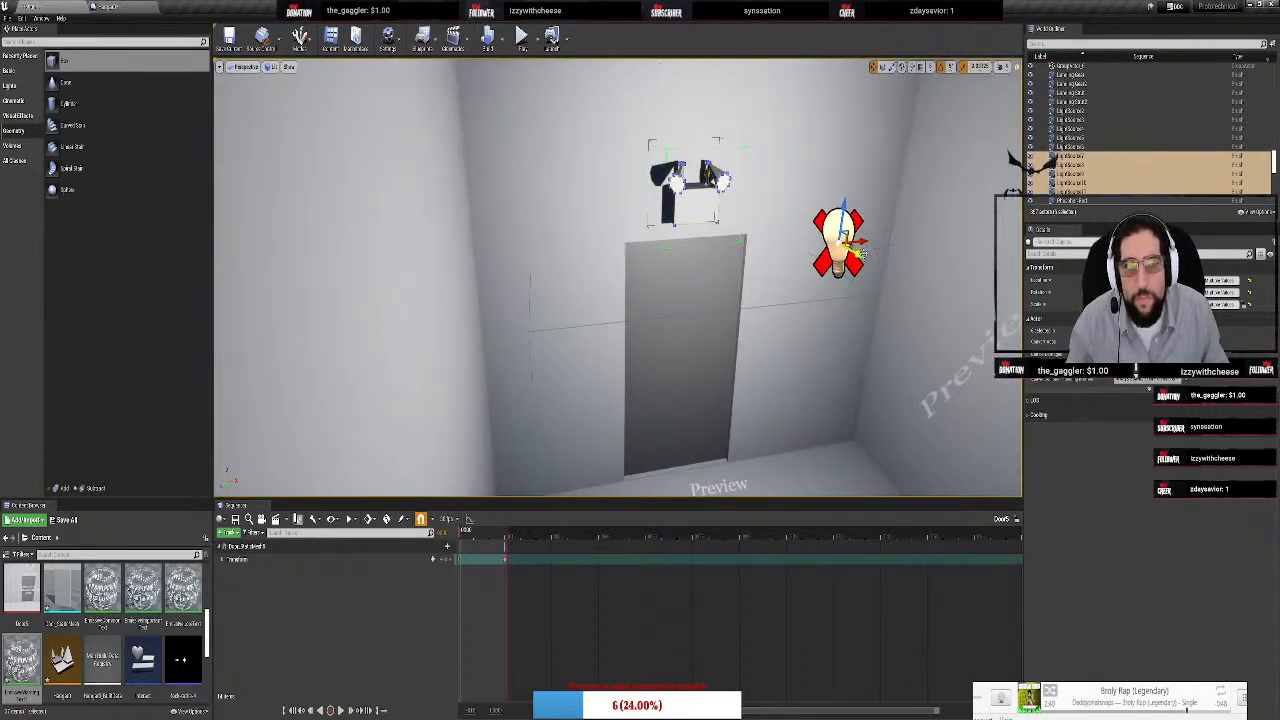
key(g)
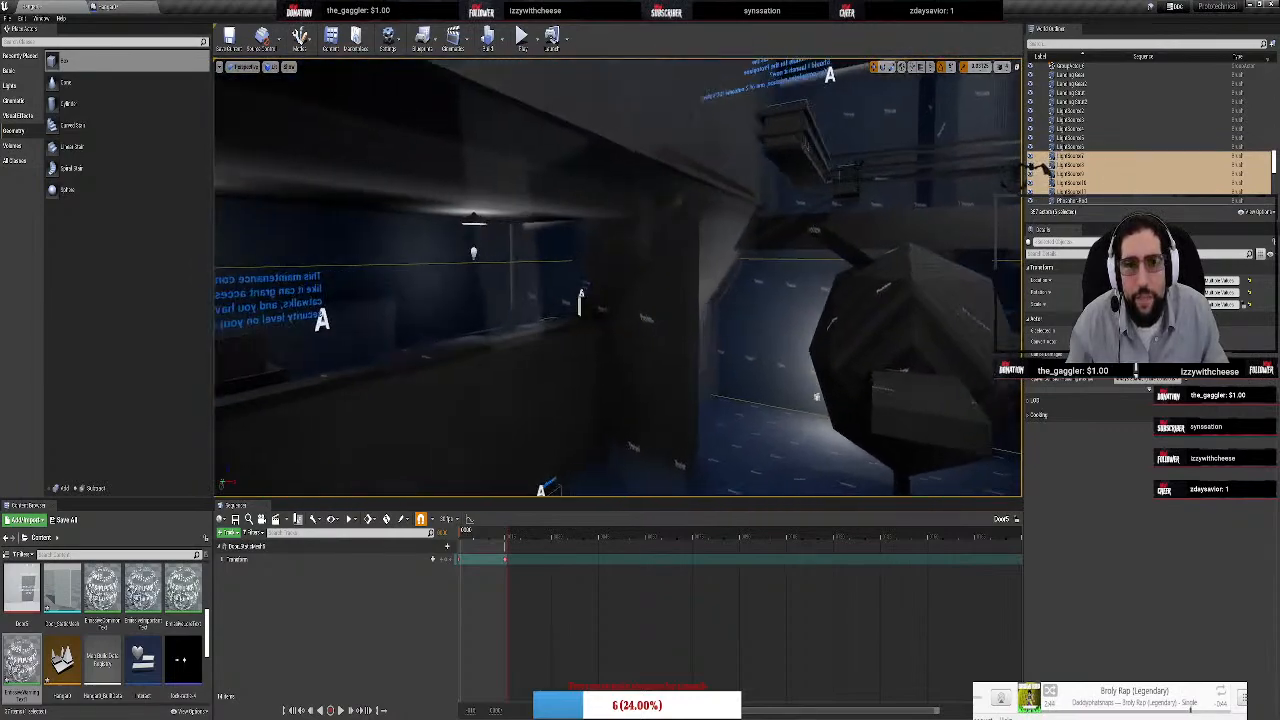
key(w)
right_drag(618, 277, 770, 215)
key(w)
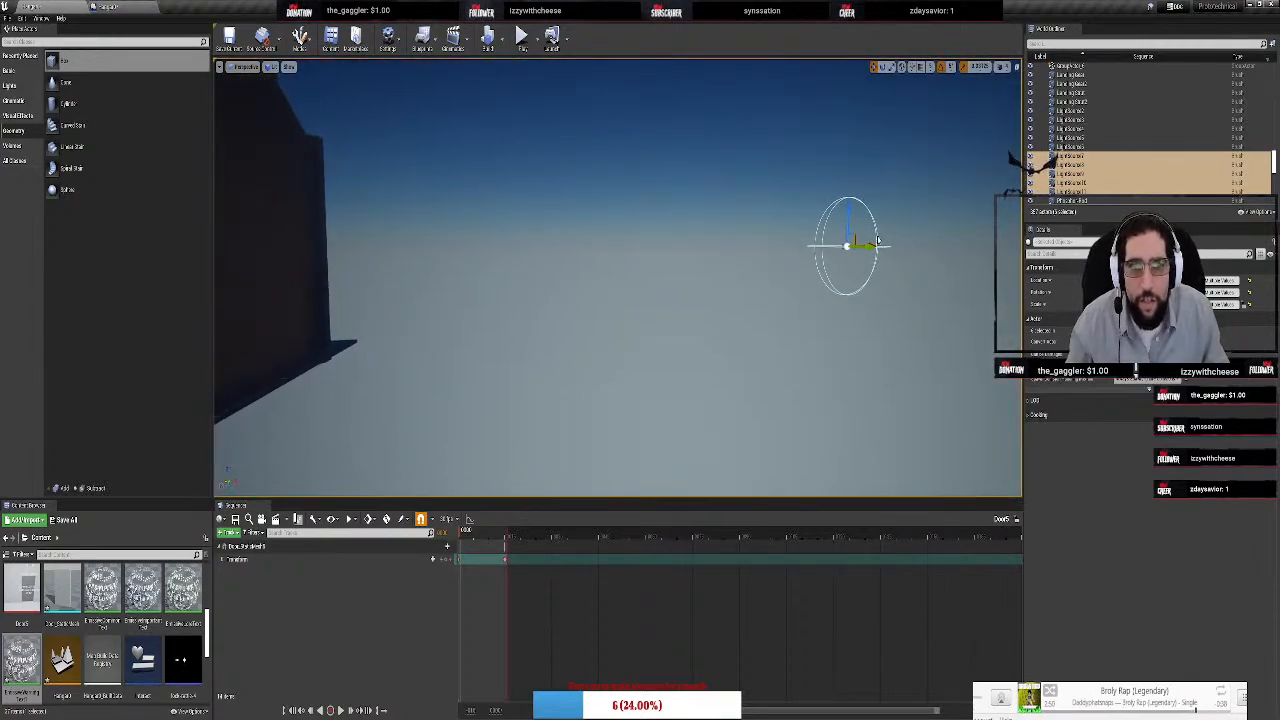
drag(872, 241, 378, 213)
drag(328, 247, 293, 276)
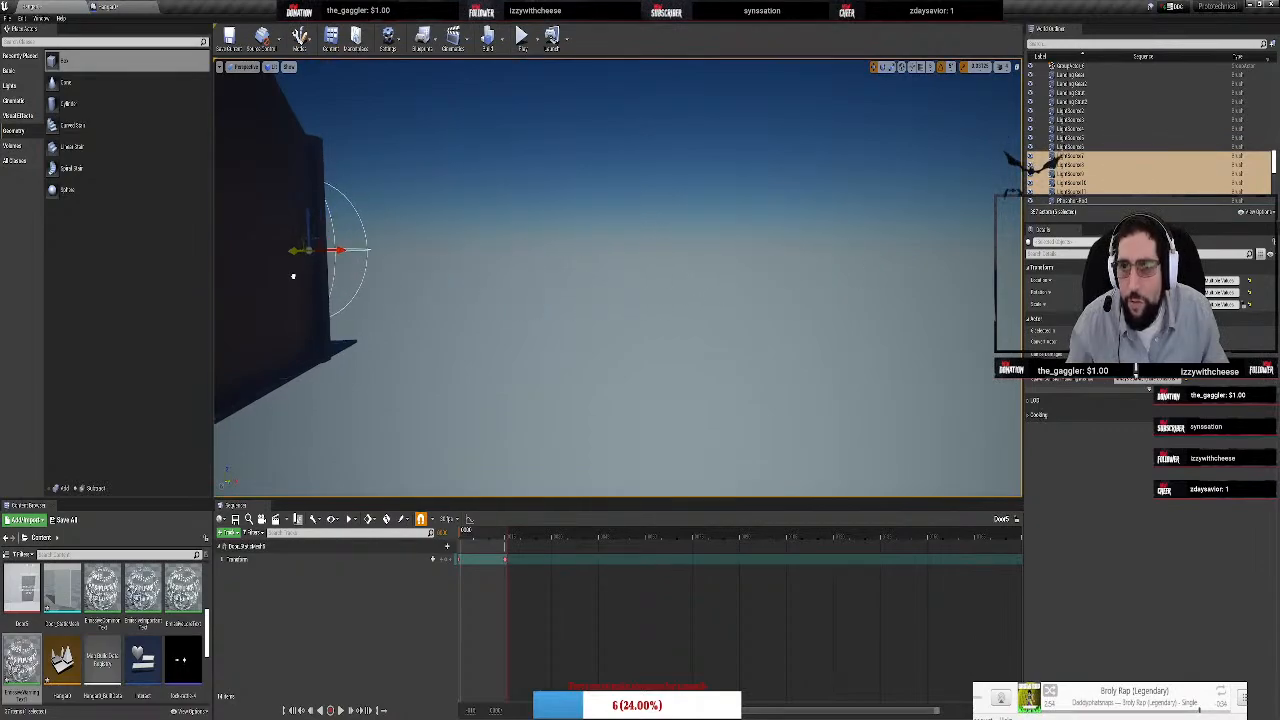
Rotate the duplicated fixture and its point light about 180° around the vertical axis
key(f)
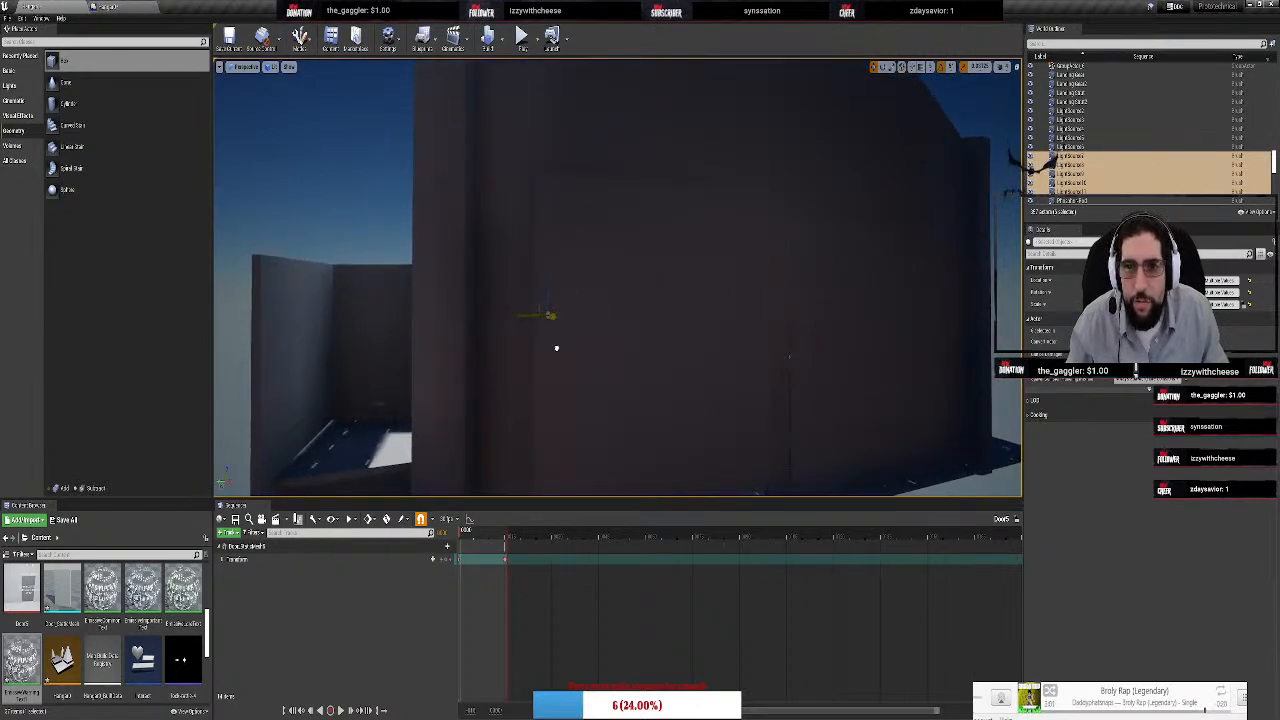
scroll(645, 449, up, 10)
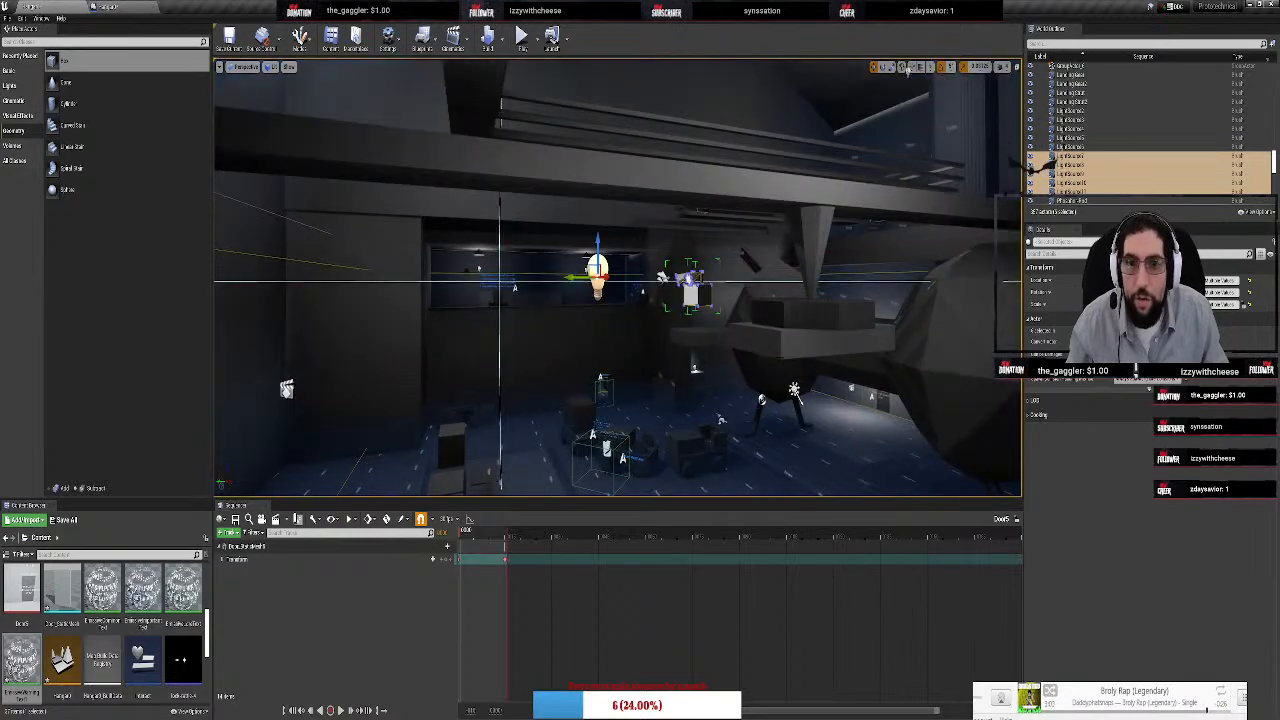
alt+drag(794, 390, 700, 426)
key(e)
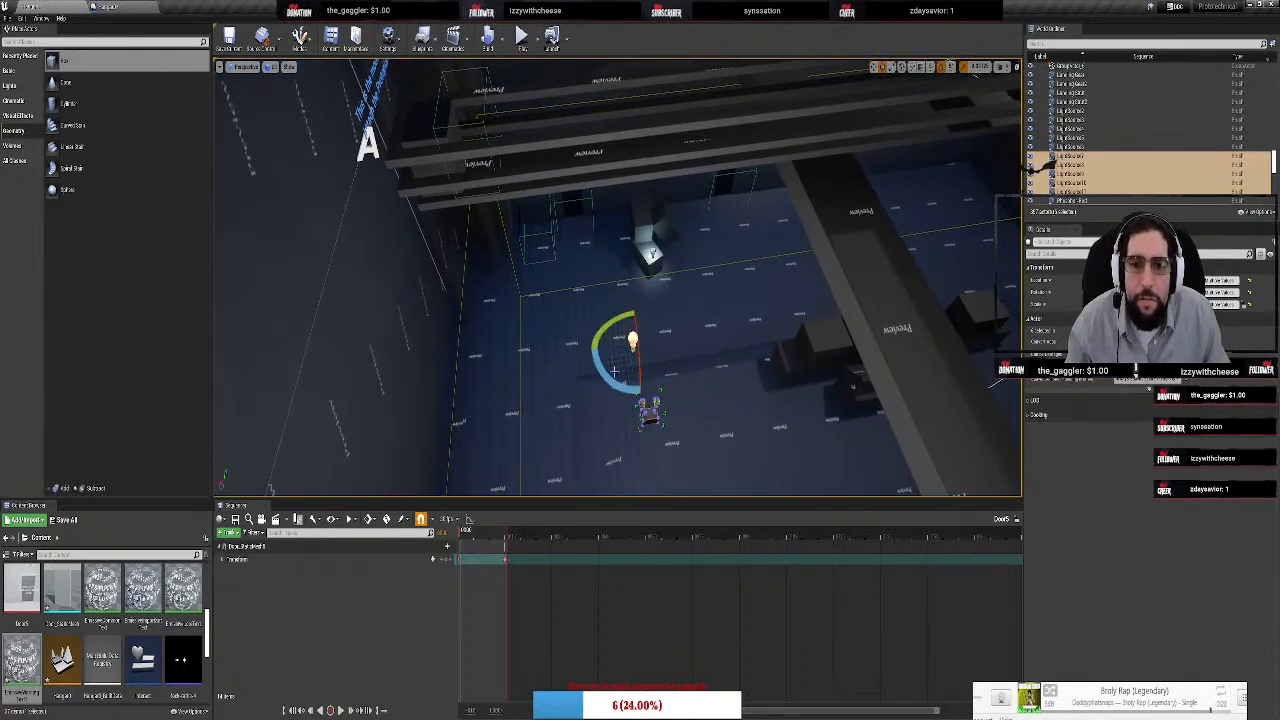
drag(608, 380, 588, 348)
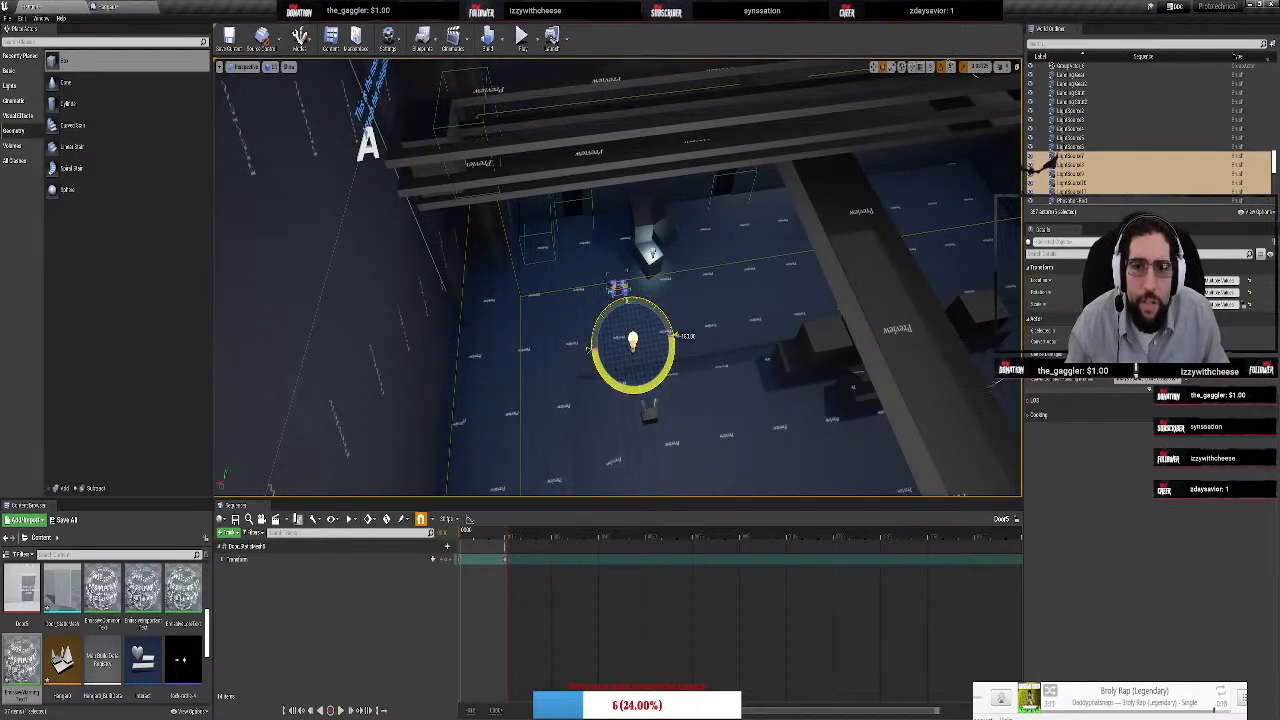
drag(588, 348, 582, 367)
Move the duplicated fixture and point light to the wall above the "To Observation Deck" door
key(w)
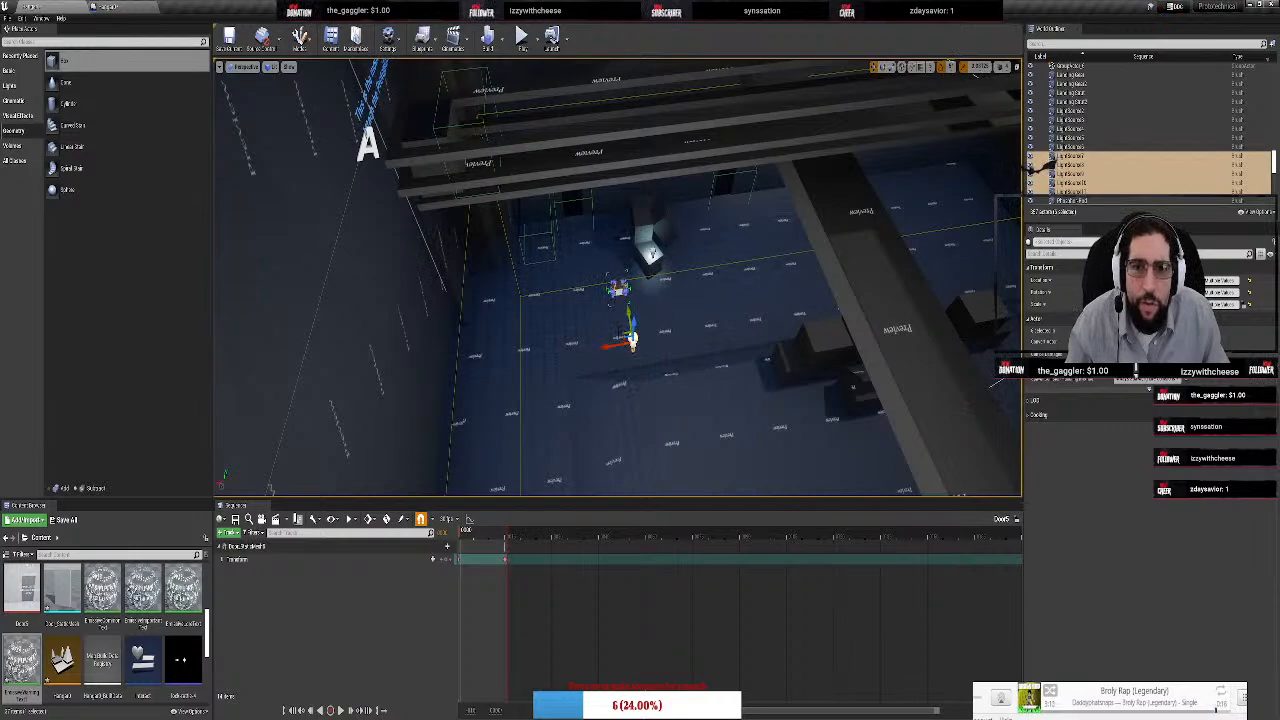
click(1046, 161)
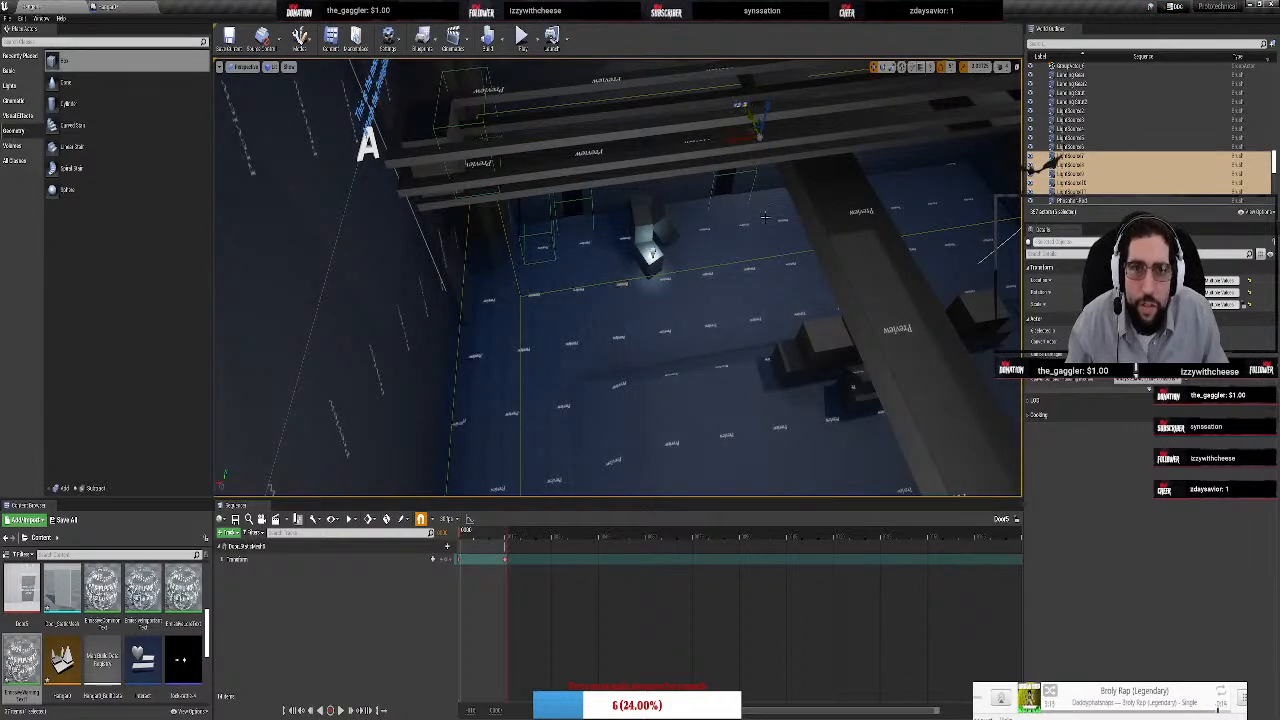
right_drag(764, 216, 734, 380)
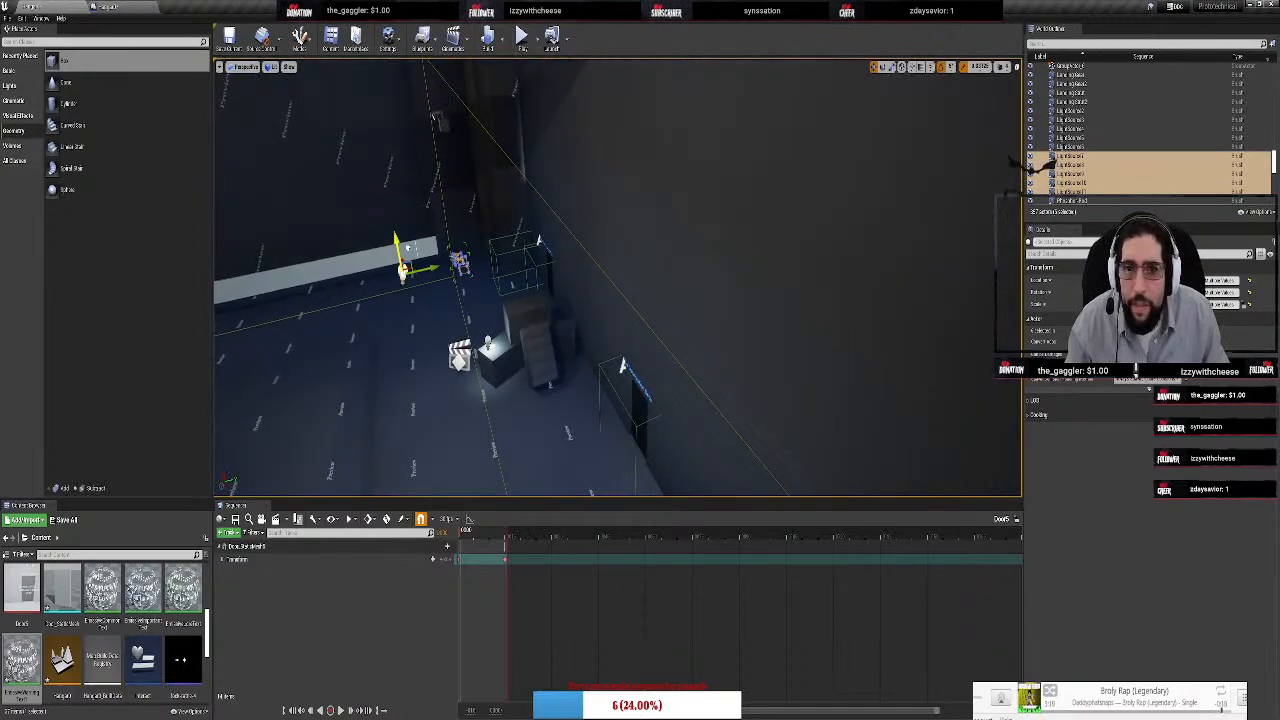
drag(402, 265, 594, 343)
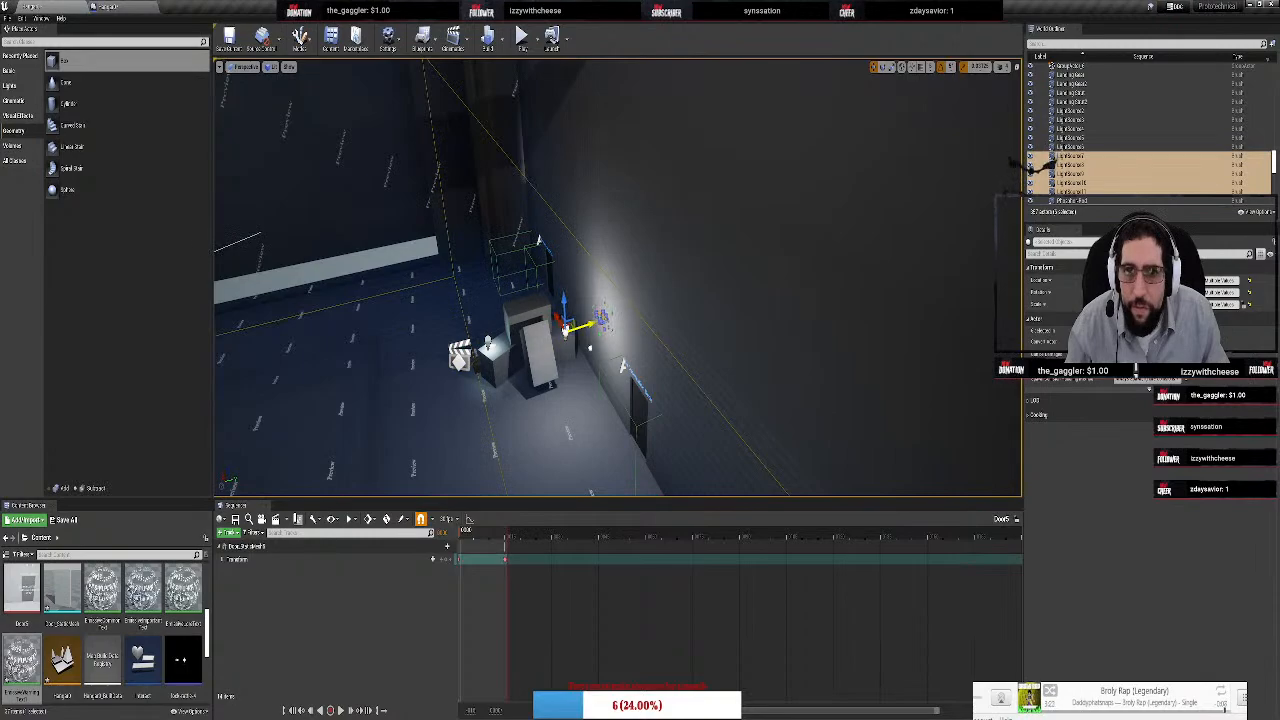
drag(565, 328, 592, 372)
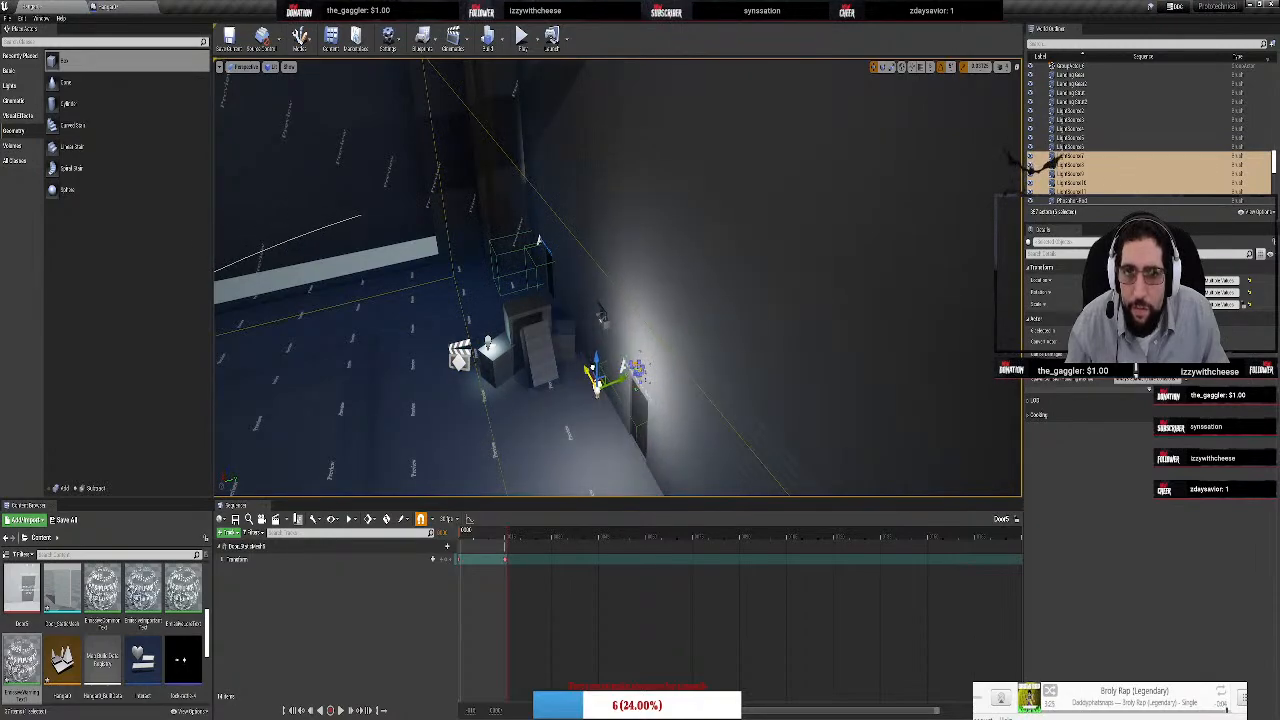
right_drag(538, 240, 570, 275)
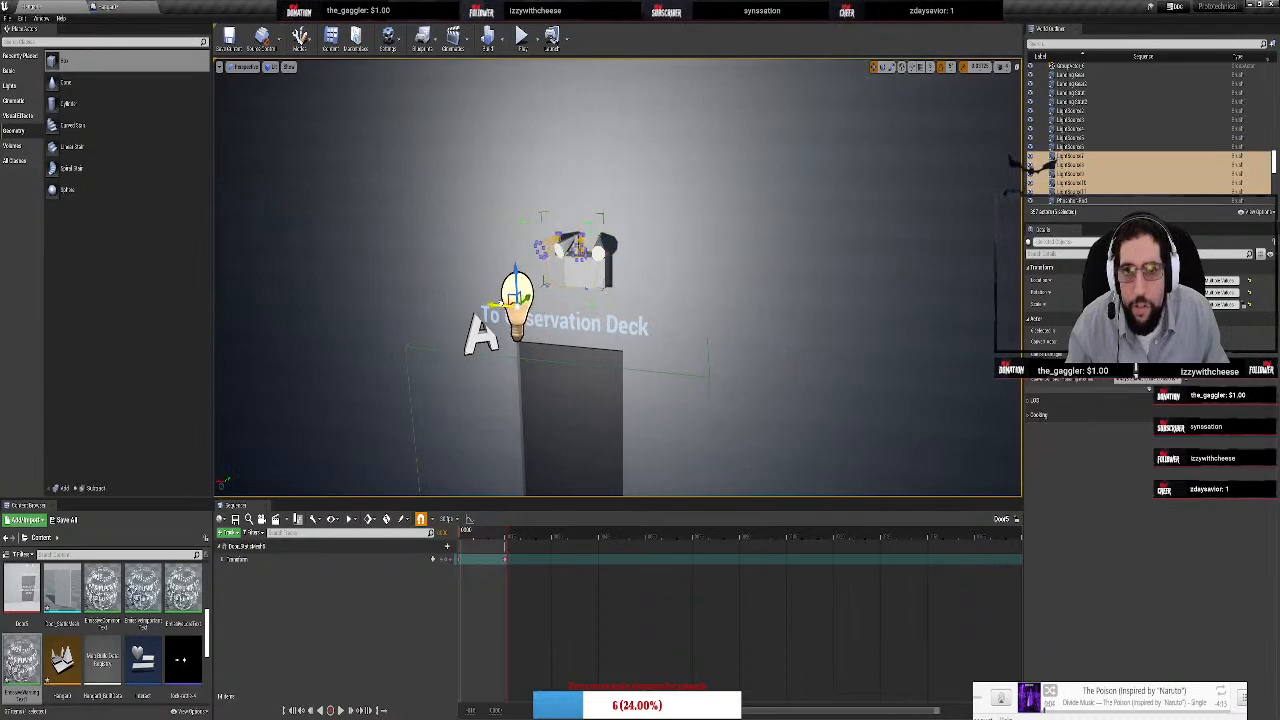
Group the small glowing bar on the block near the Observation Deck door with its point light
right_drag(617, 266, 560, 268)
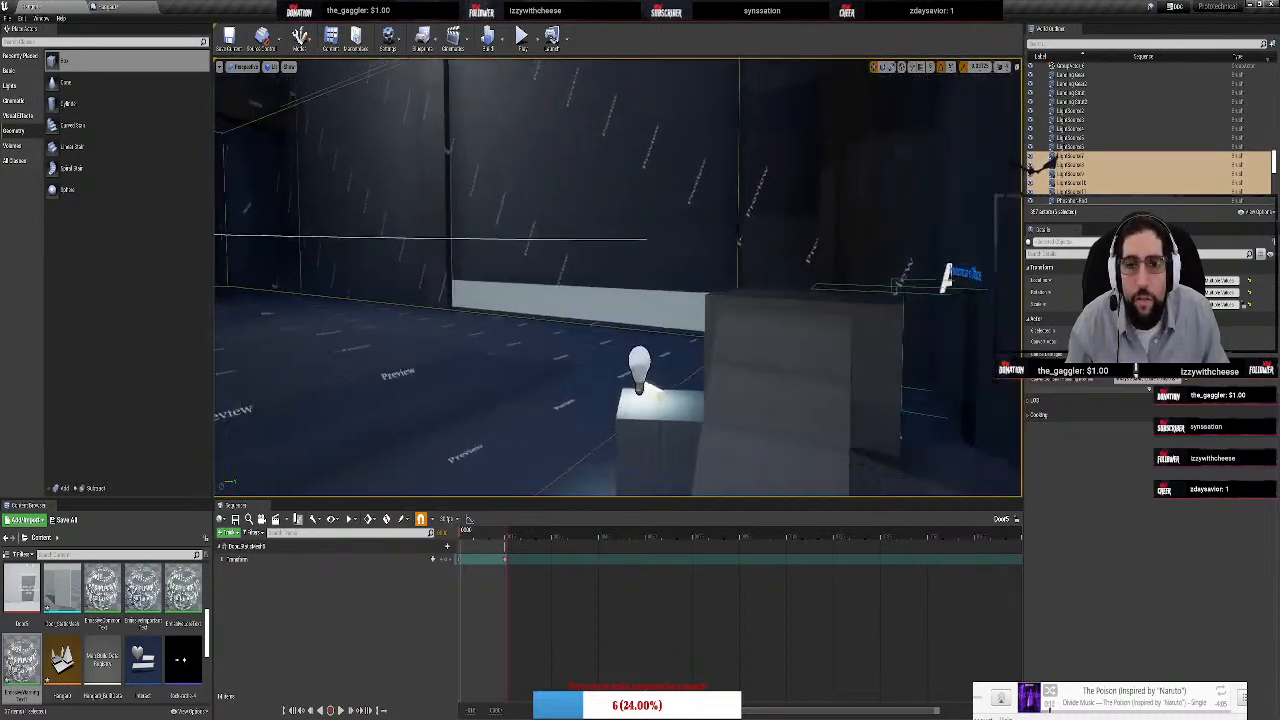
click(620, 245)
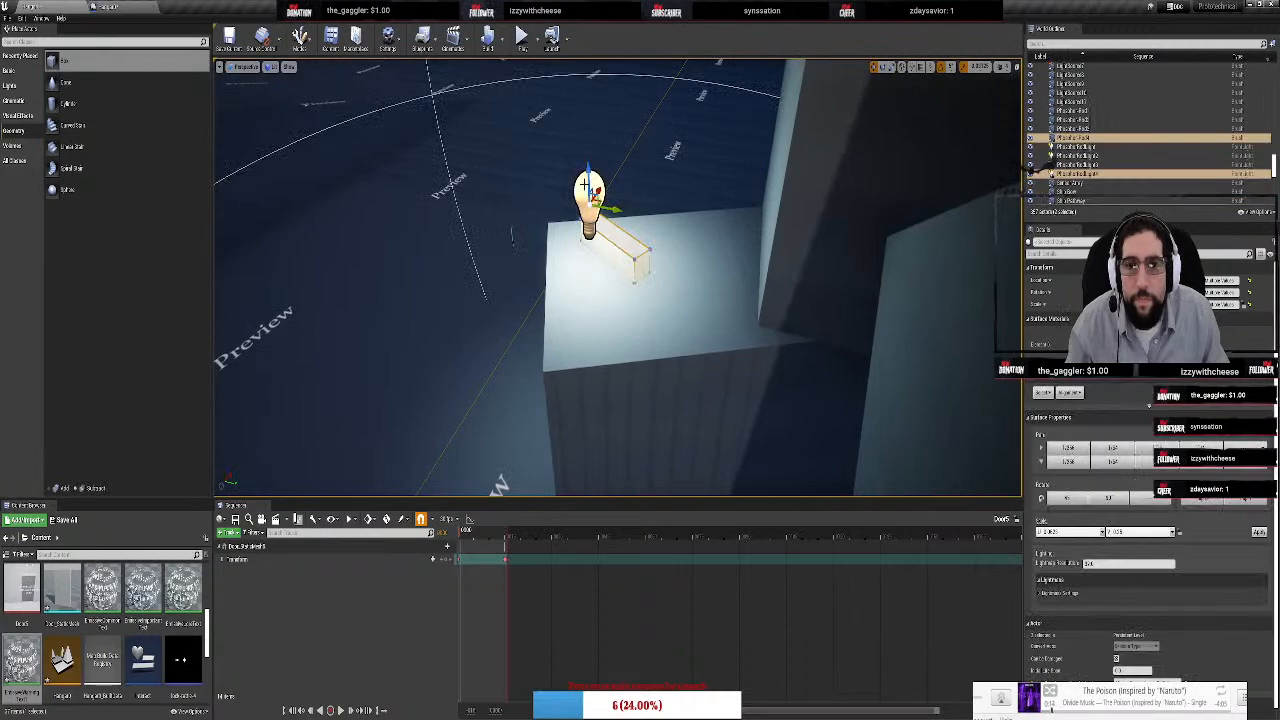
click(585, 185)
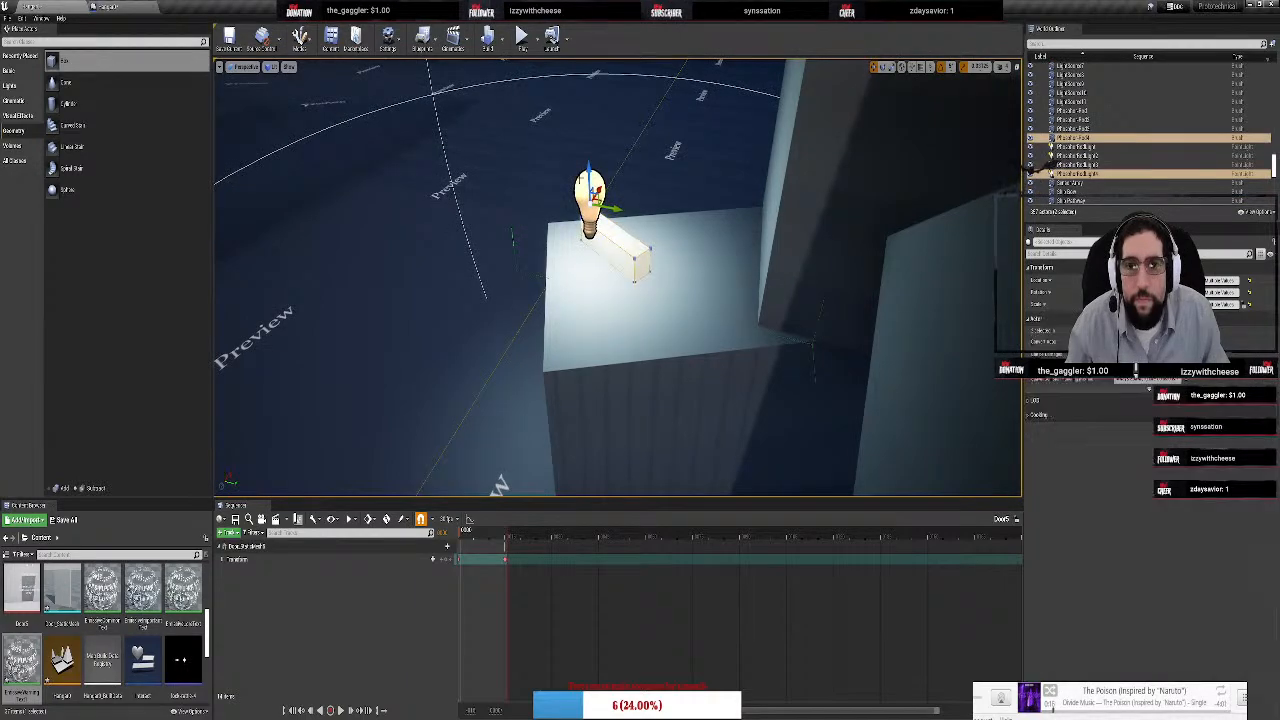
right_drag(619, 231, 860, 250)
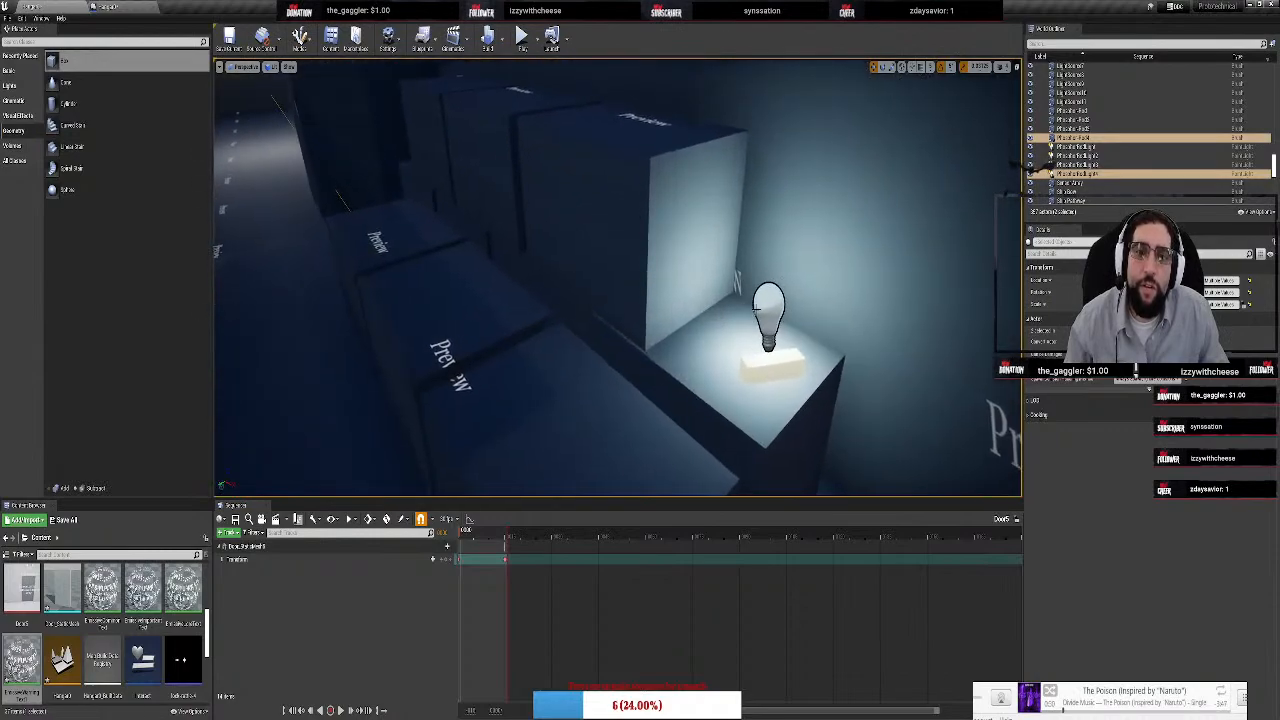
Delete two of the duplicated glowing bars together with their point lights from the blocks along the walls
click(775, 366)
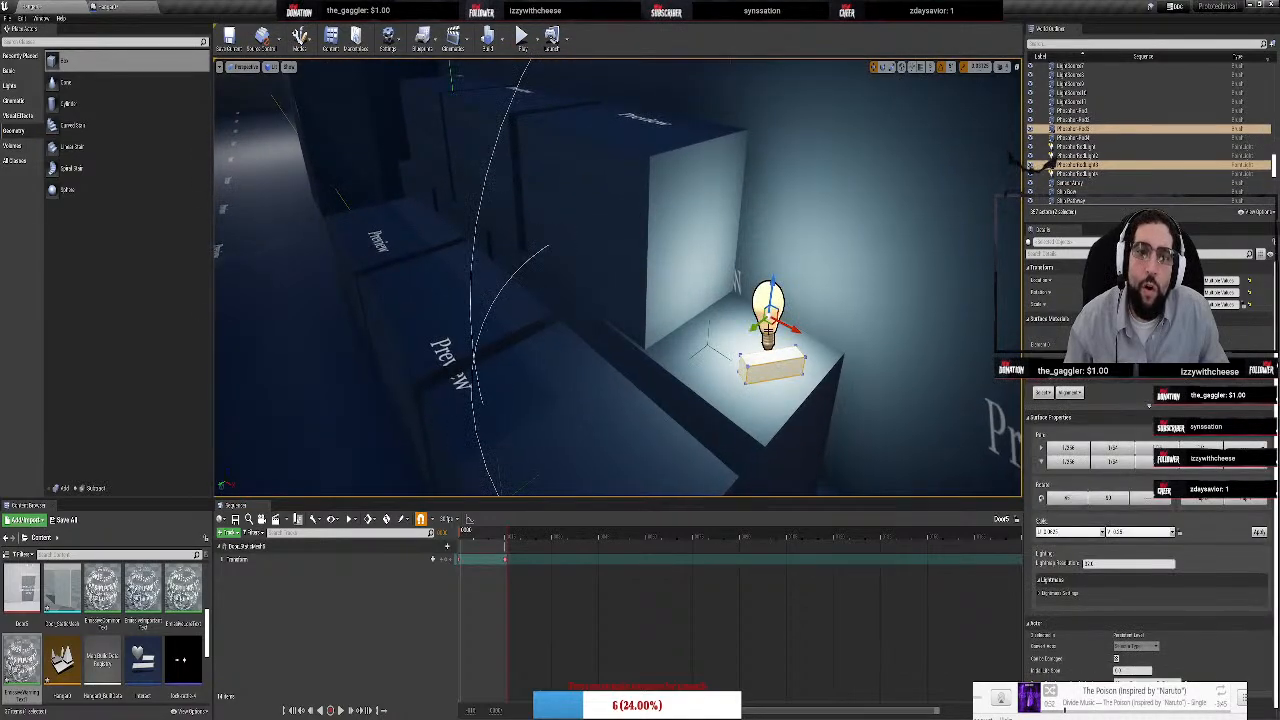
ctrl+click(764, 295)
click(768, 296)
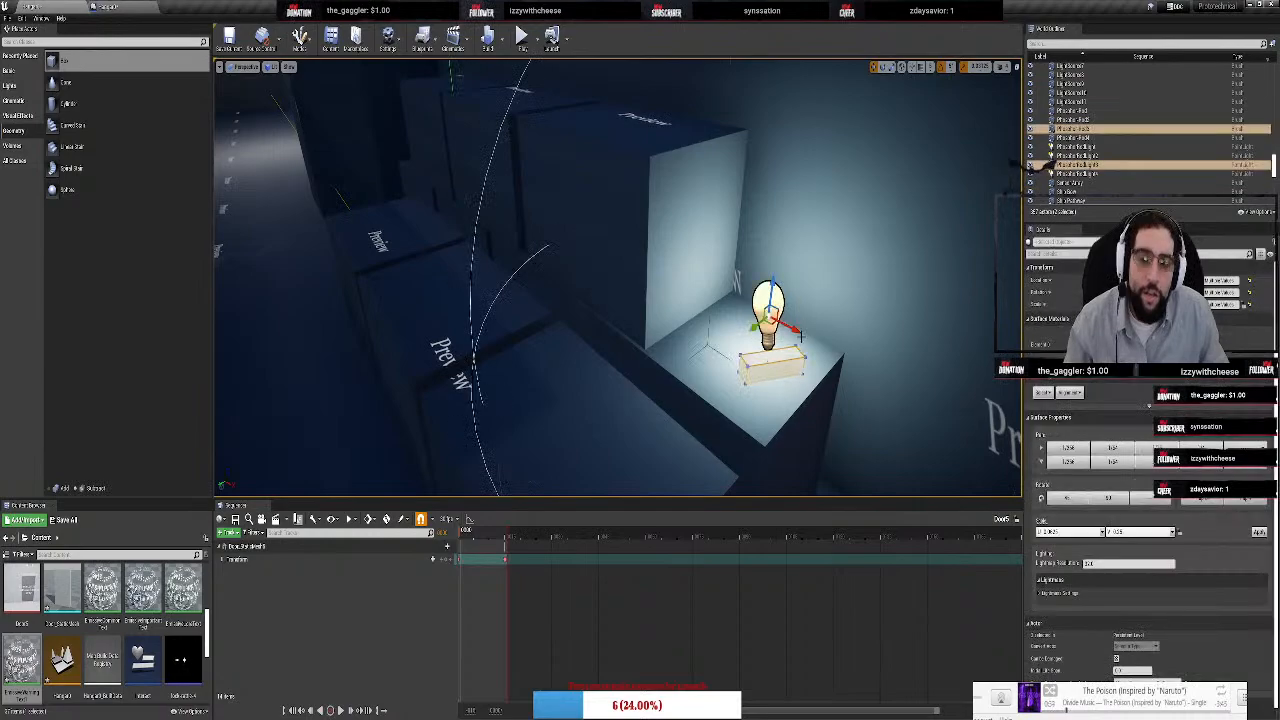
key(Delete)
mouse_move(801, 336)
right_down()
mouse_move(560, 280)
mouse_move(600, 280)
mouse_move(420, 280)
mouse_move(360, 300)
right_up()
click(731, 372)
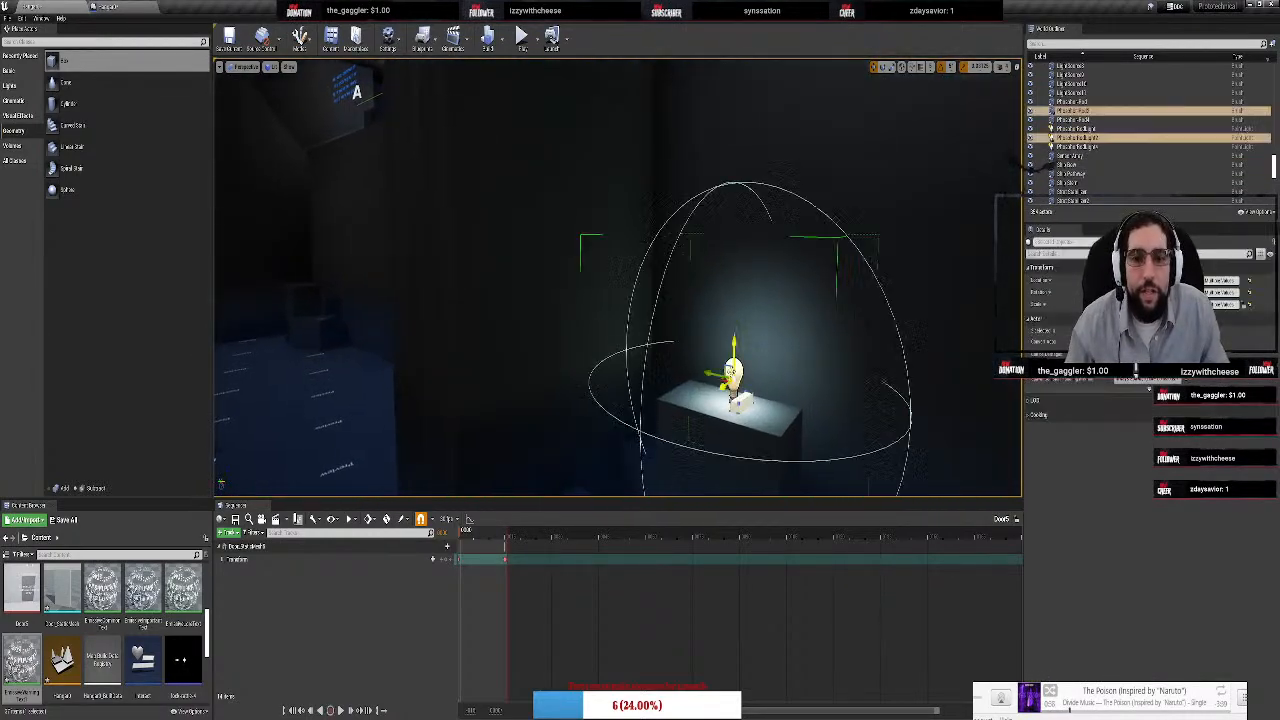
key(Delete)
Delete the duplicated glowing bar and point light sitting on the block beside the open hall floor
right_drag(731, 372, 580, 290)
mouse_move(826, 266)
right_down()
mouse_move(826, 400)
mouse_move(700, 410)
right_up()
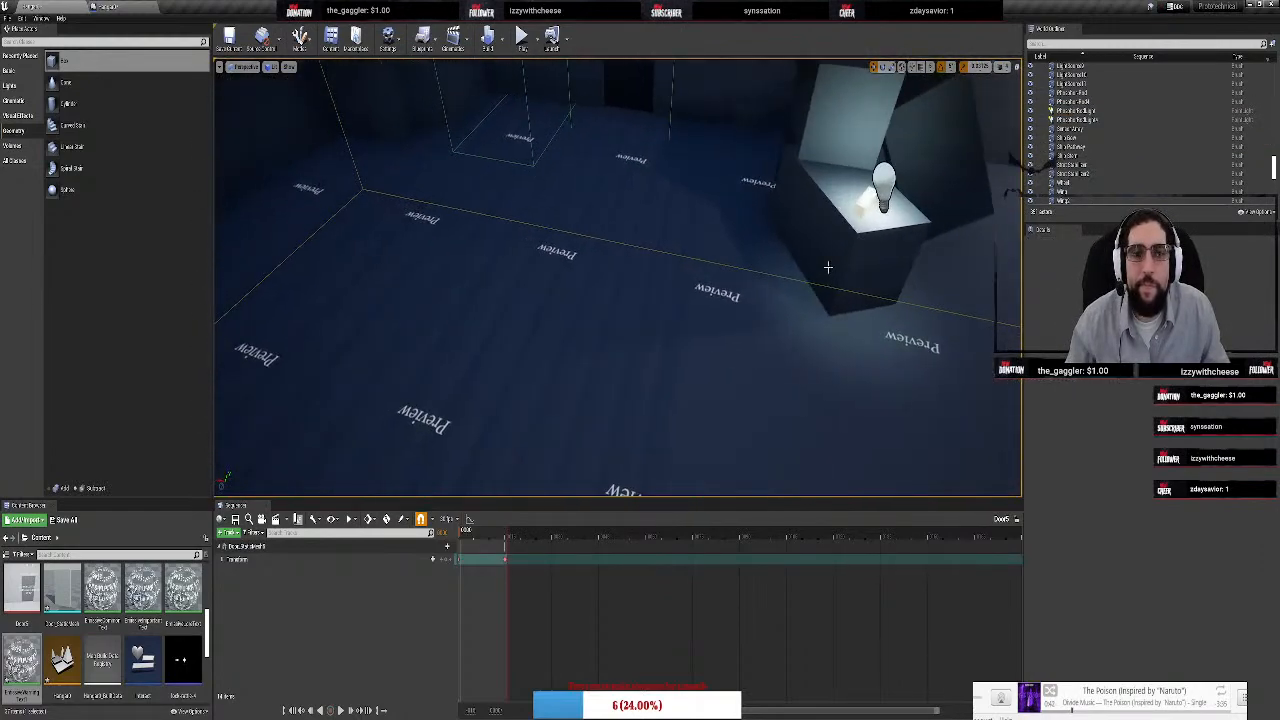
click(886, 182)
key(Delete)
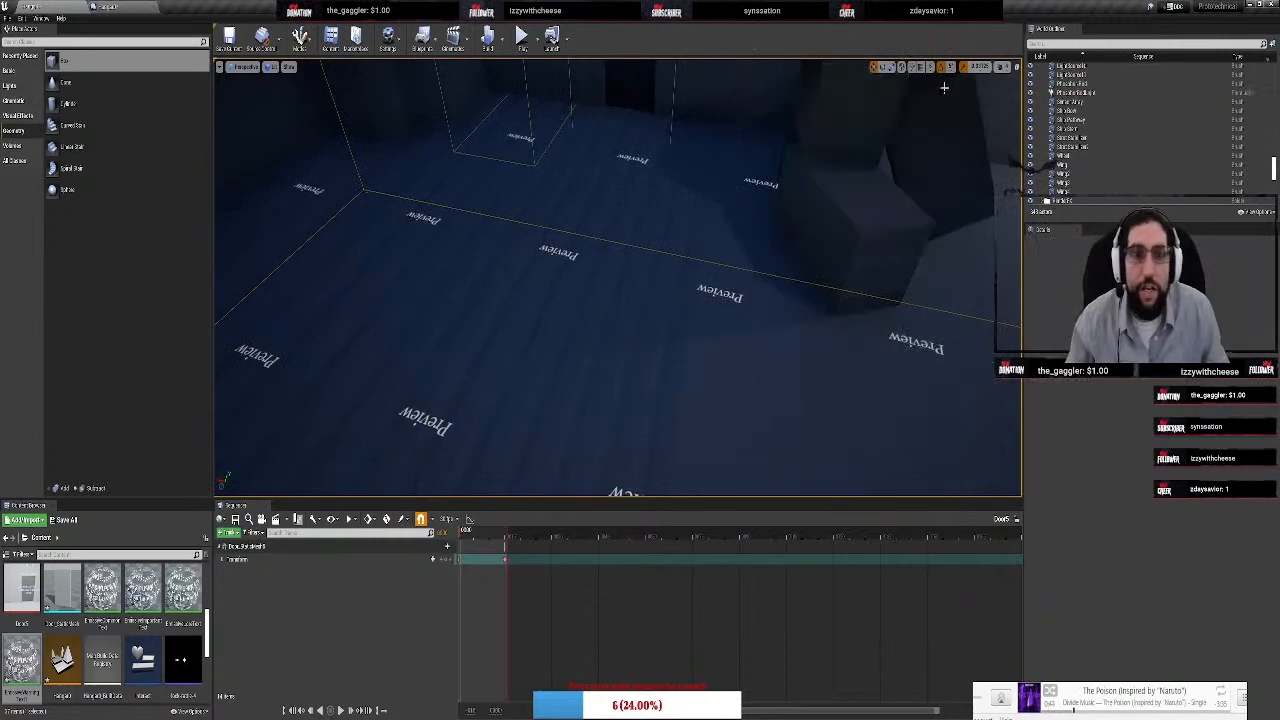
Move the glowing bar and its point light away from the Security Guard figure toward the room's entrance
mouse_move(672, 243)
right_down()
mouse_move(740, 200)
mouse_move(760, 110)
mouse_move(800, 100)
mouse_move(640, 250)
mouse_move(590, 255)
mouse_move(600, 200)
mouse_move(460, 220)
mouse_move(440, 360)
right_up()
right_drag(617, 277, 691, 307)
click(510, 201)
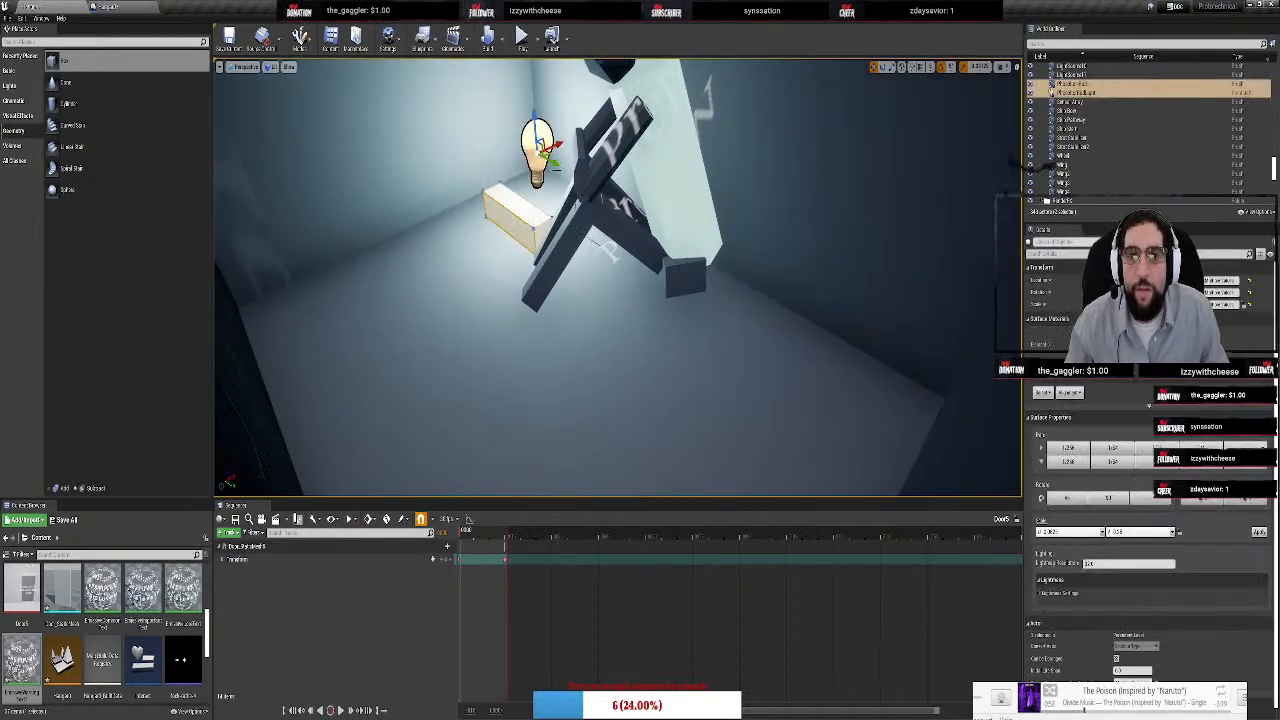
drag(545, 145, 628, 192)
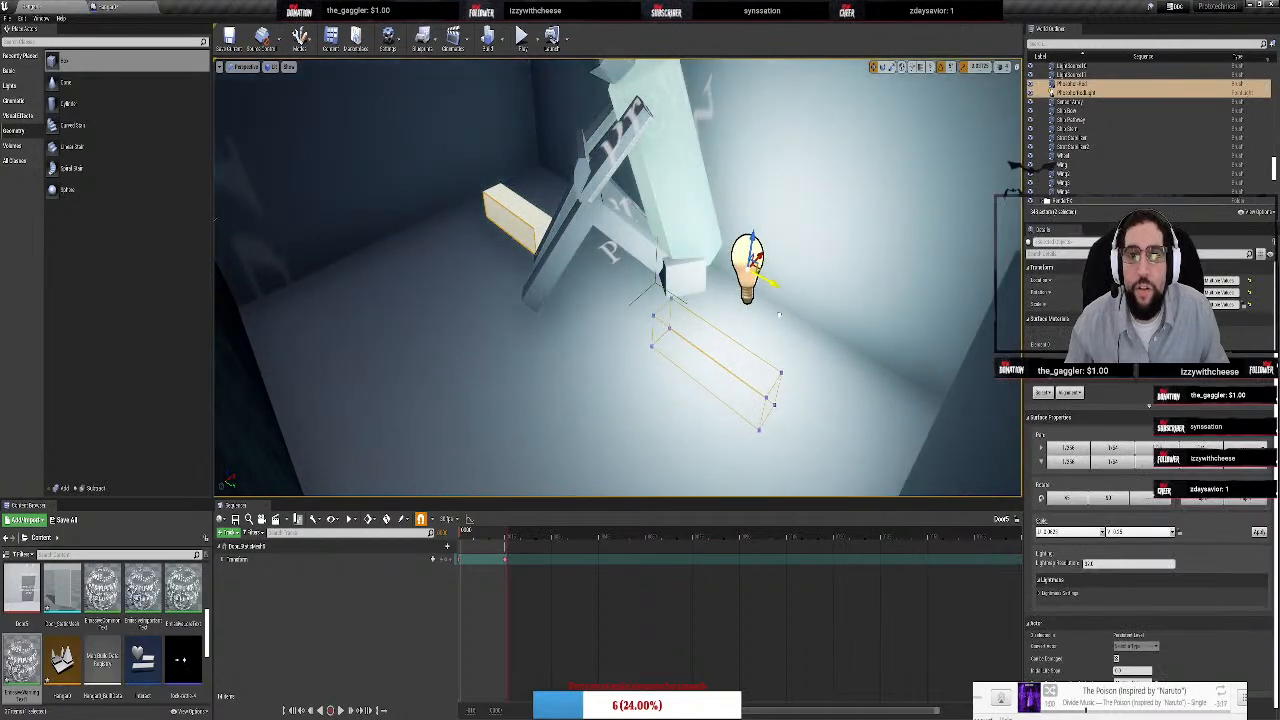
drag(759, 257, 625, 400)
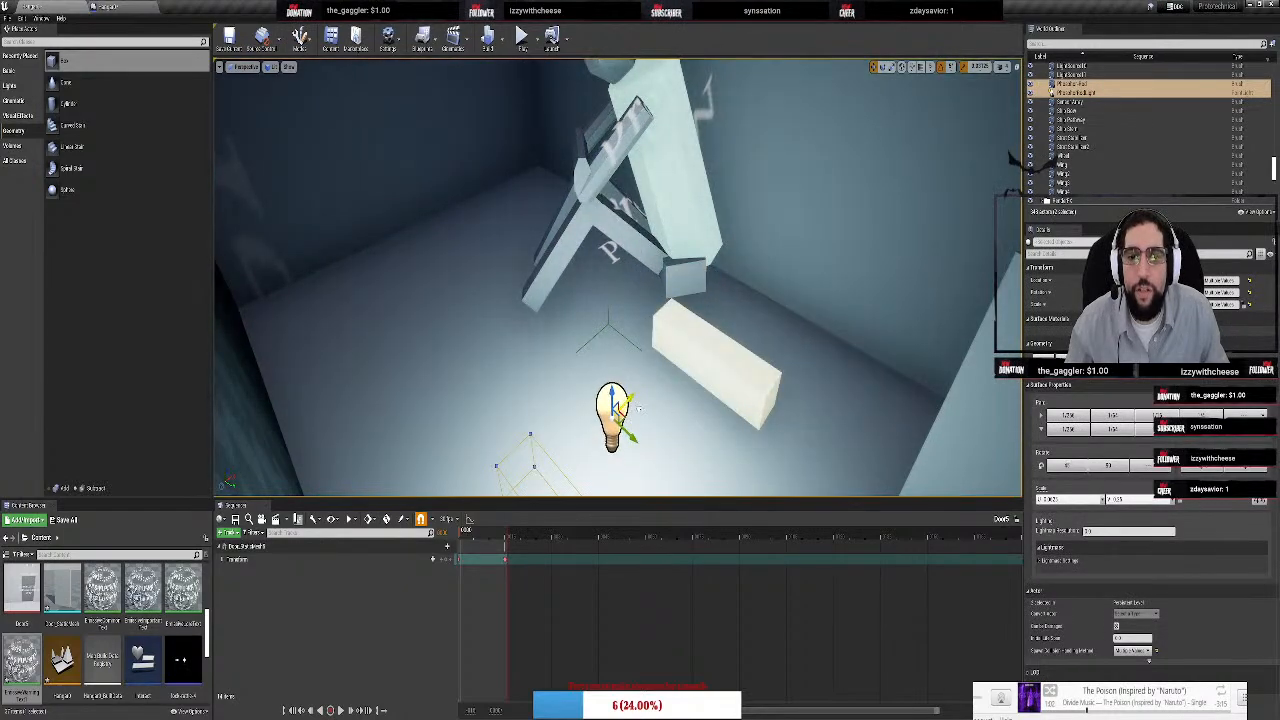
scroll(648, 380, down, 8)
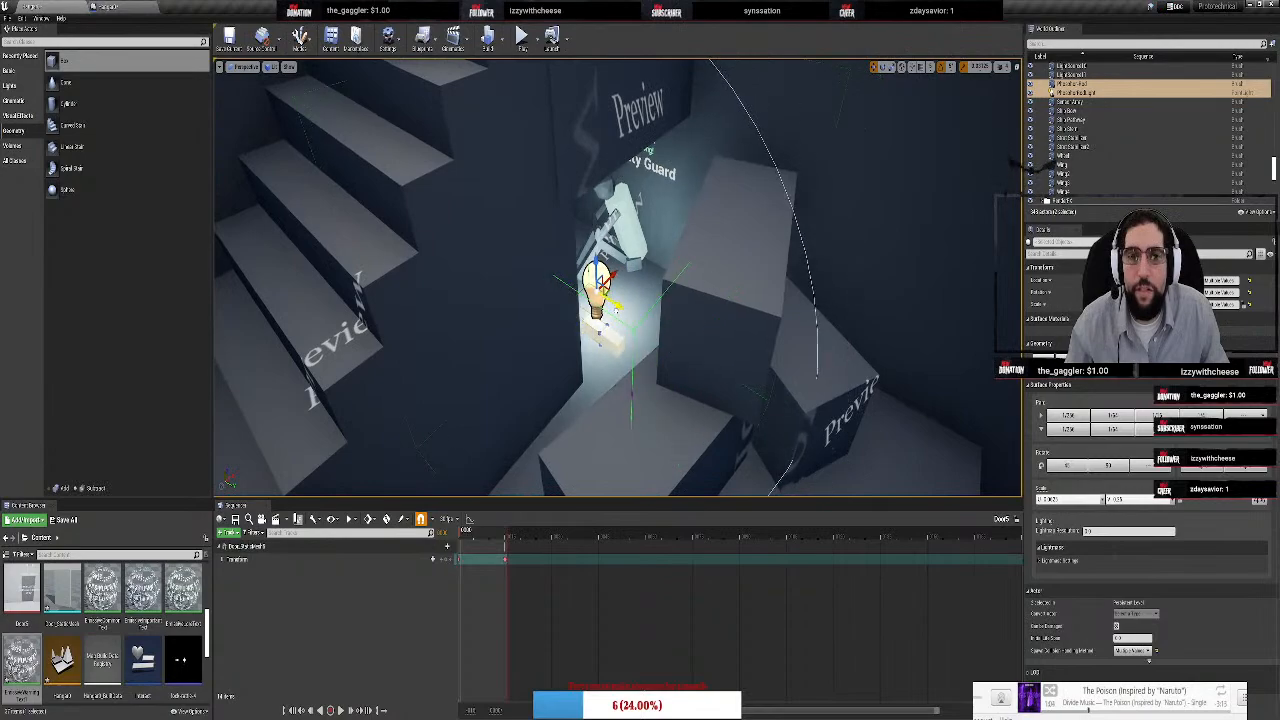
Adjust the curved staircase brush slightly along its vertical axis in the circular shaft
right_drag(617, 277, 820, 310)
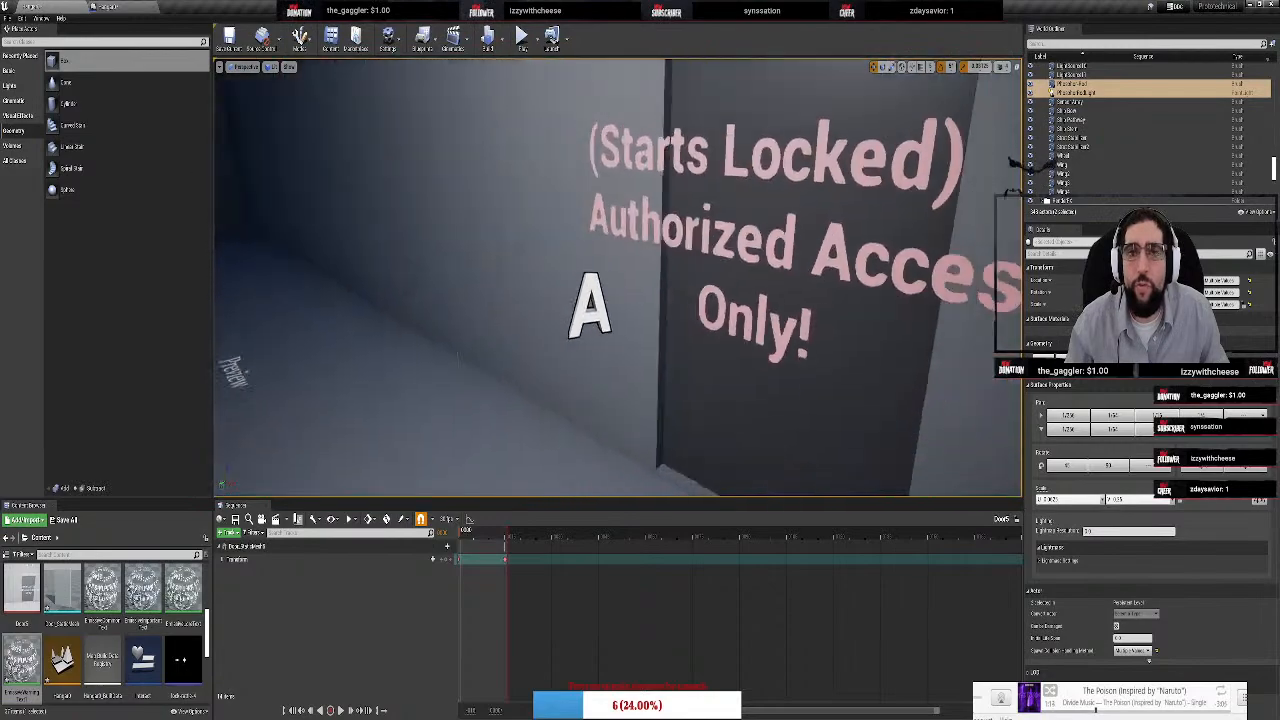
right_drag(617, 277, 580, 265)
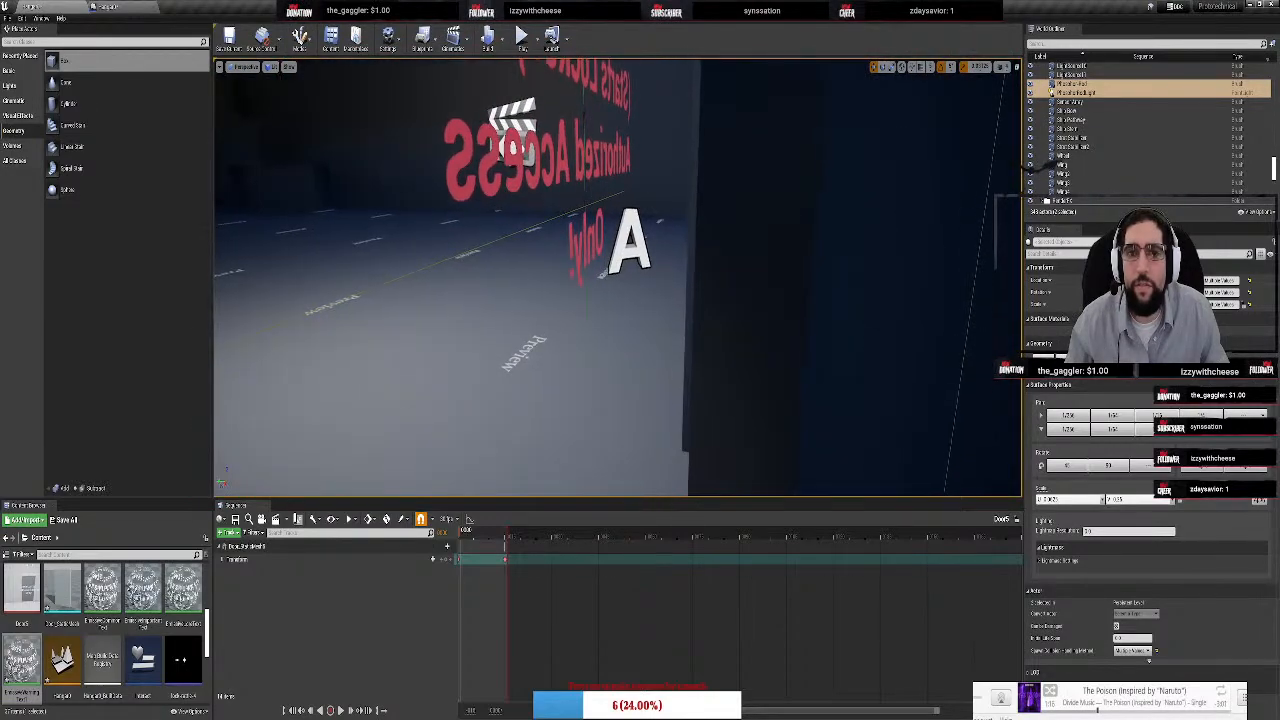
right_drag(617, 277, 760, 277)
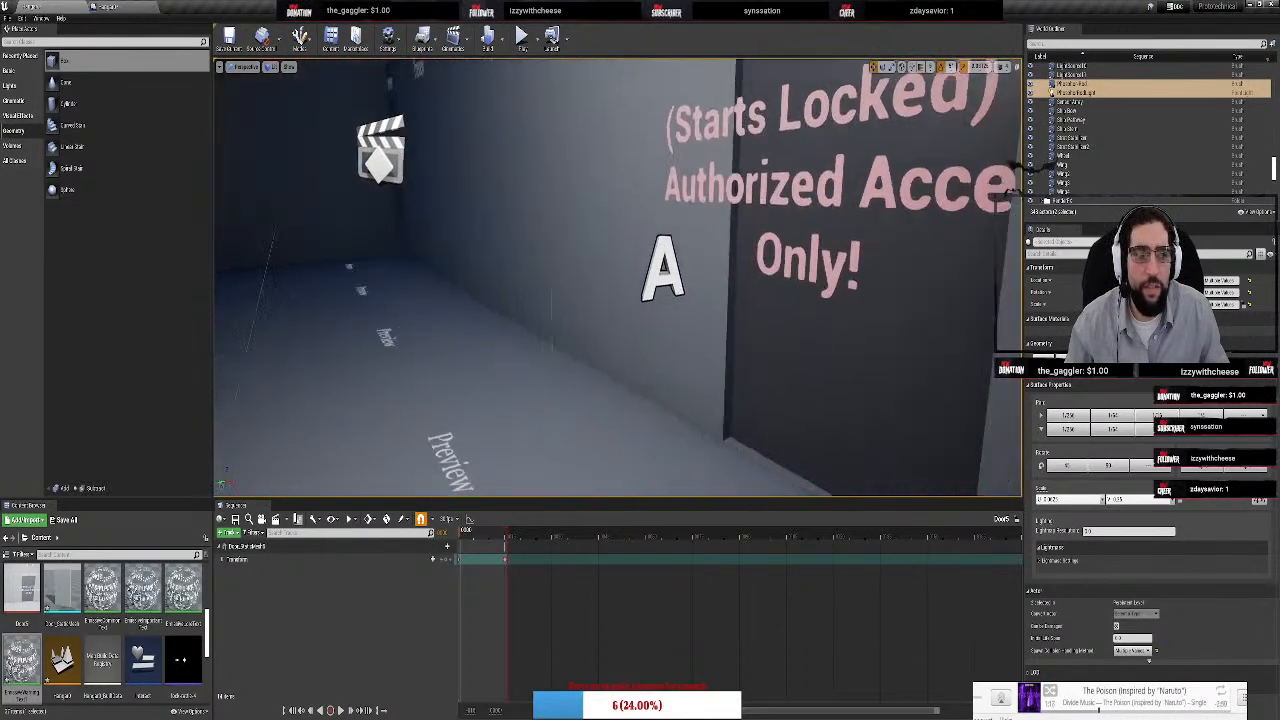
right_drag(617, 277, 520, 270)
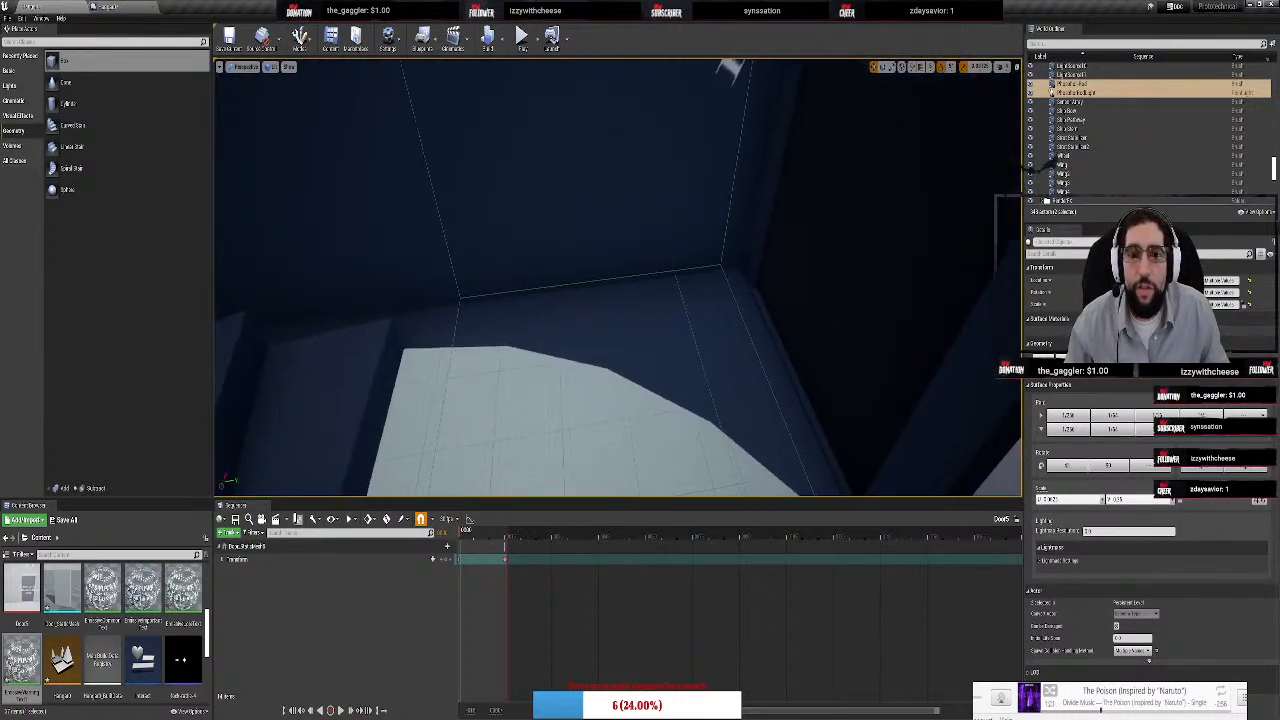
right_drag(617, 277, 440, 290)
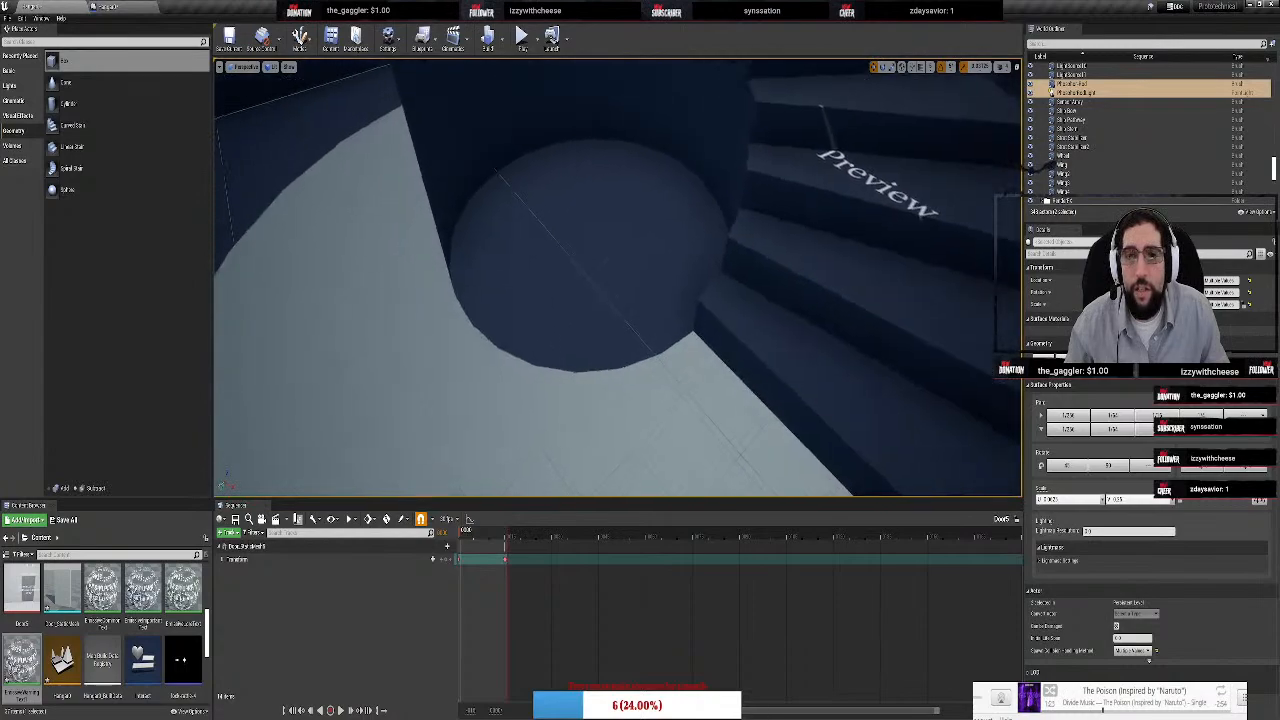
right_drag(617, 277, 670, 240)
click(655, 344)
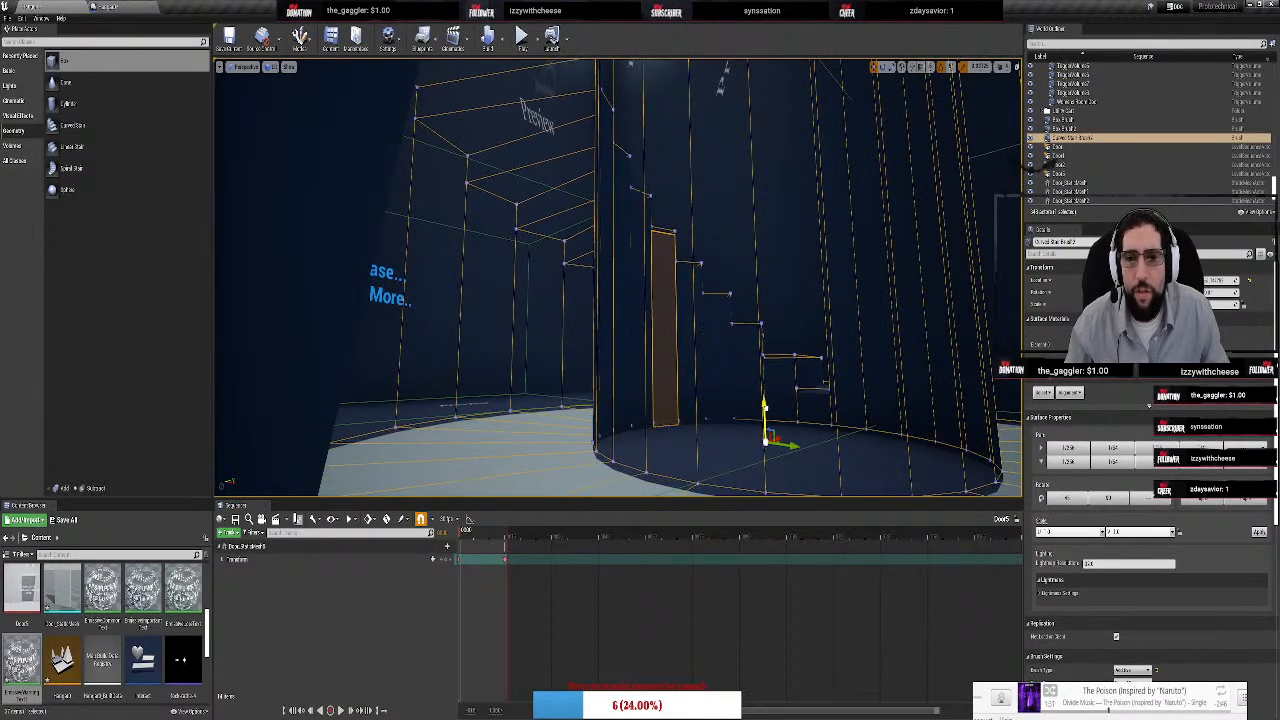
drag(766, 404, 766, 401)
mouse_move(766, 401)
right_down()
mouse_move(1000, 450)
mouse_move(1060, 410)
right_up()
mouse_move(617, 277)
right_down()
mouse_move(540, 330)
mouse_move(500, 310)
mouse_move(650, 290)
mouse_move(430, 310)
mouse_move(390, 335)
mouse_move(440, 345)
mouse_move(400, 360)
mouse_move(475, 330)
right_up()
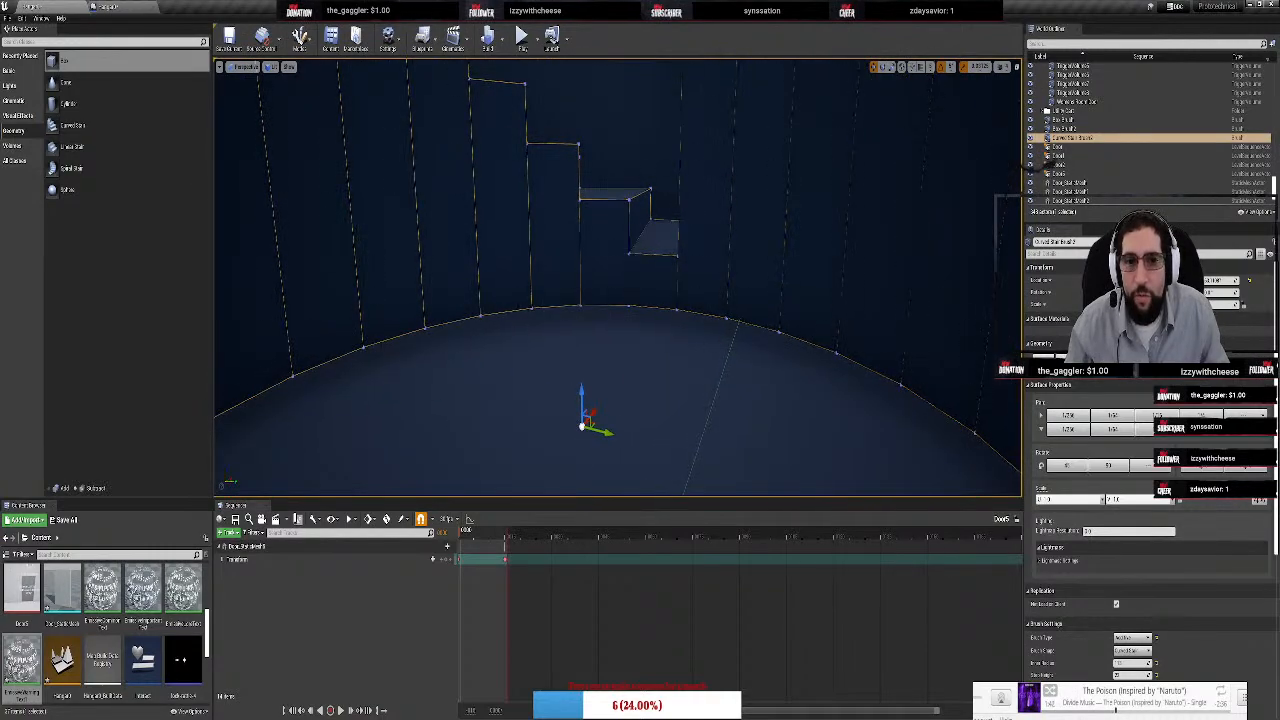
Move the trigger volume from the middle of the stair room floor over the curved stairs in the corner
click(727, 351)
mouse_move(727, 351)
right_down()
mouse_move(830, 330)
mouse_move(760, 300)
mouse_move(700, 340)
mouse_move(620, 200)
mouse_move(640, 300)
mouse_move(776, 372)
right_up()
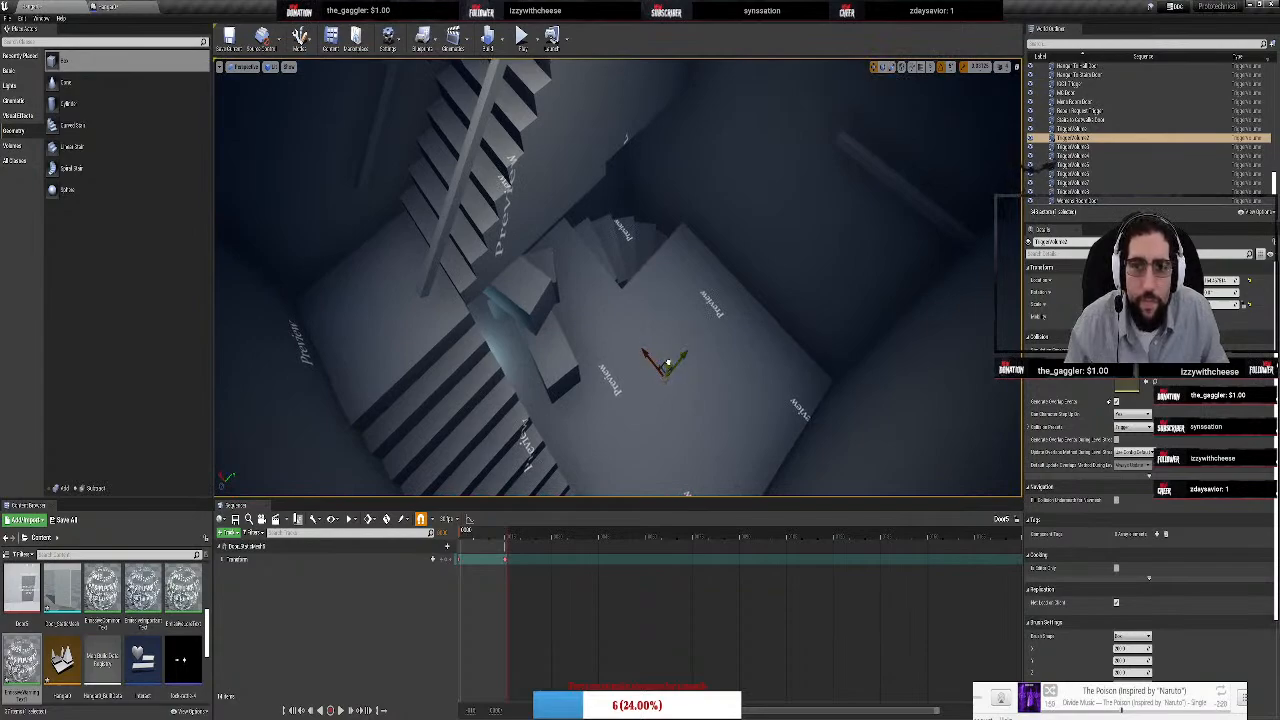
drag(672, 296, 686, 279)
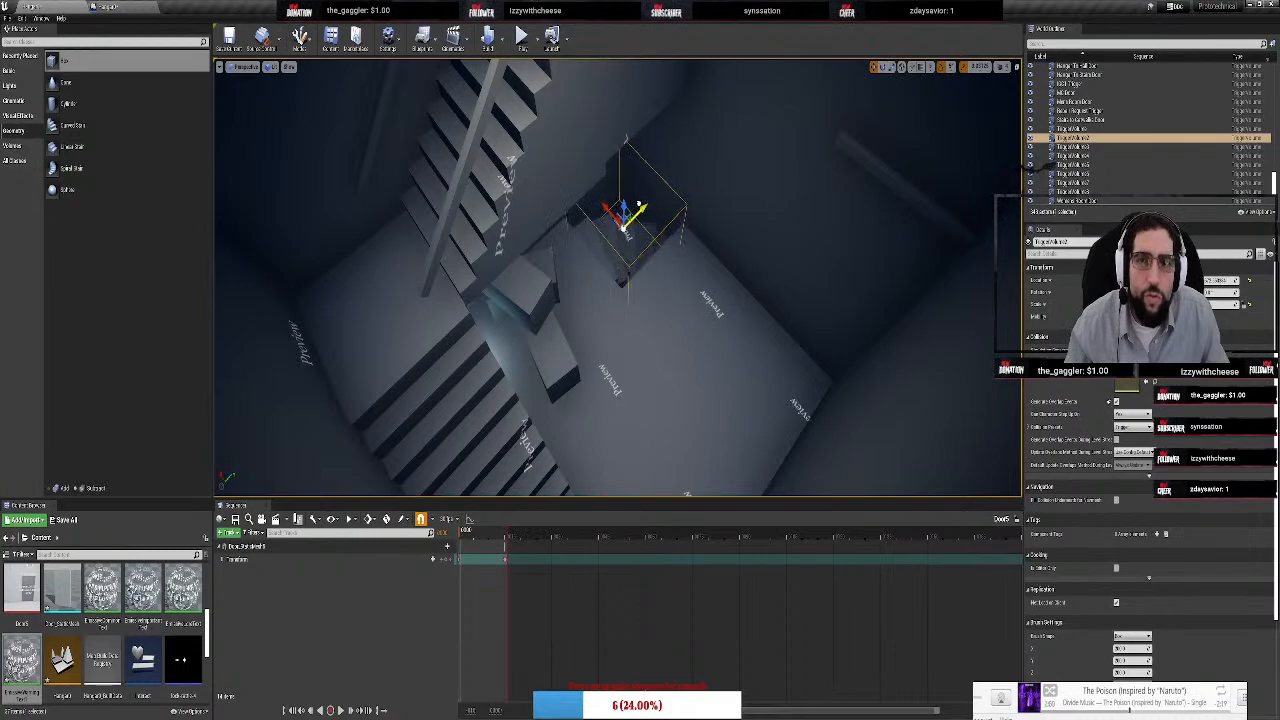
drag(625, 224, 621, 219)
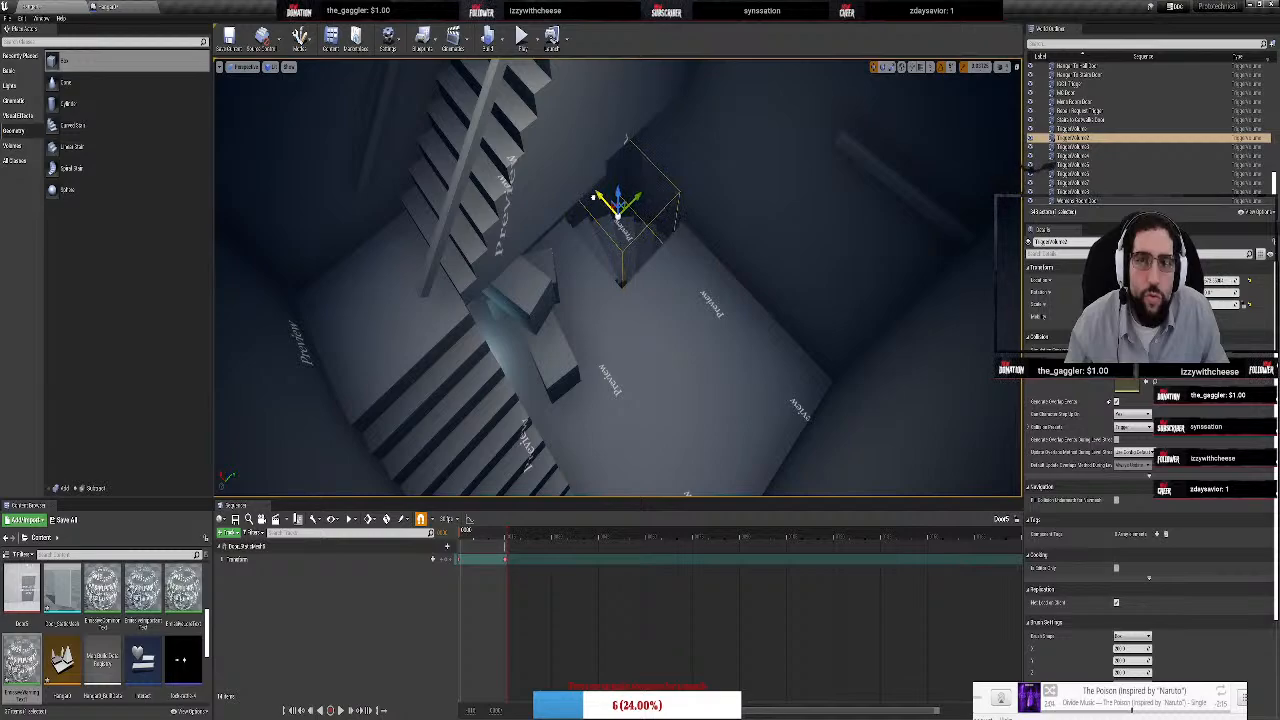
Ungroup the glowing bar and its point light near the Security Guard doorway
right_drag(666, 230, 617, 295)
key(w)
key(s)
click(608, 296)
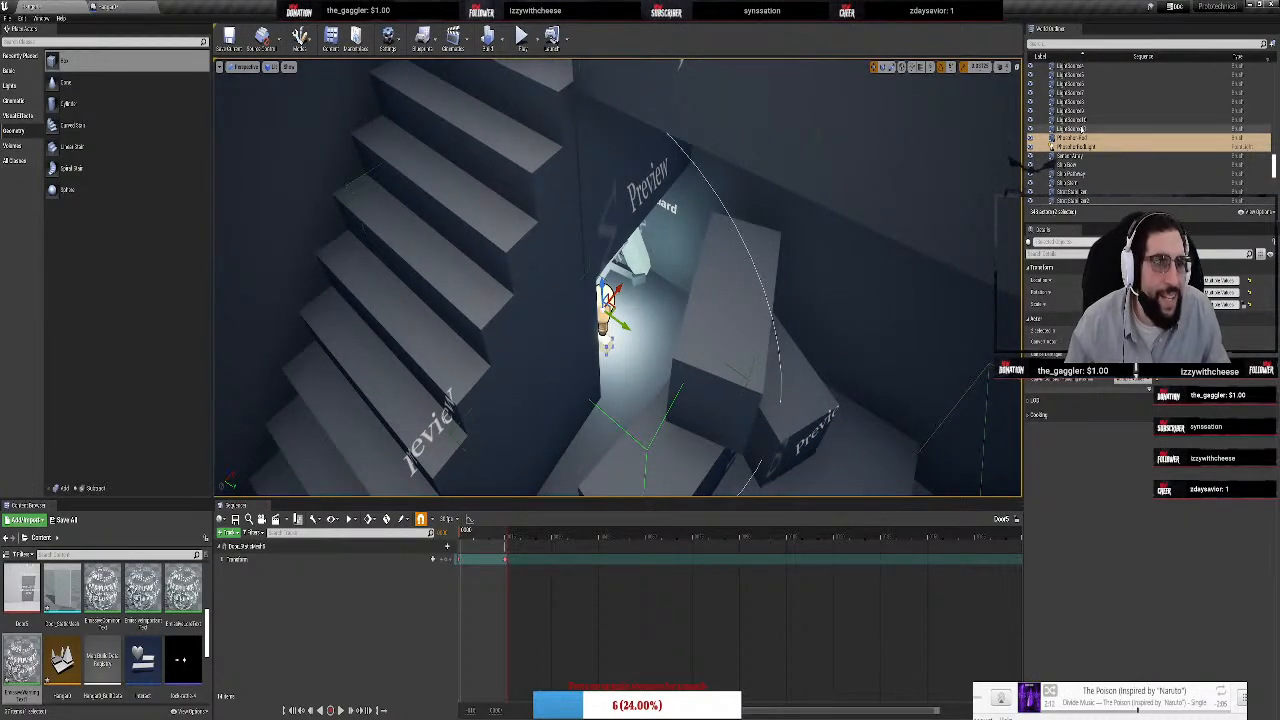
click(1076, 149)
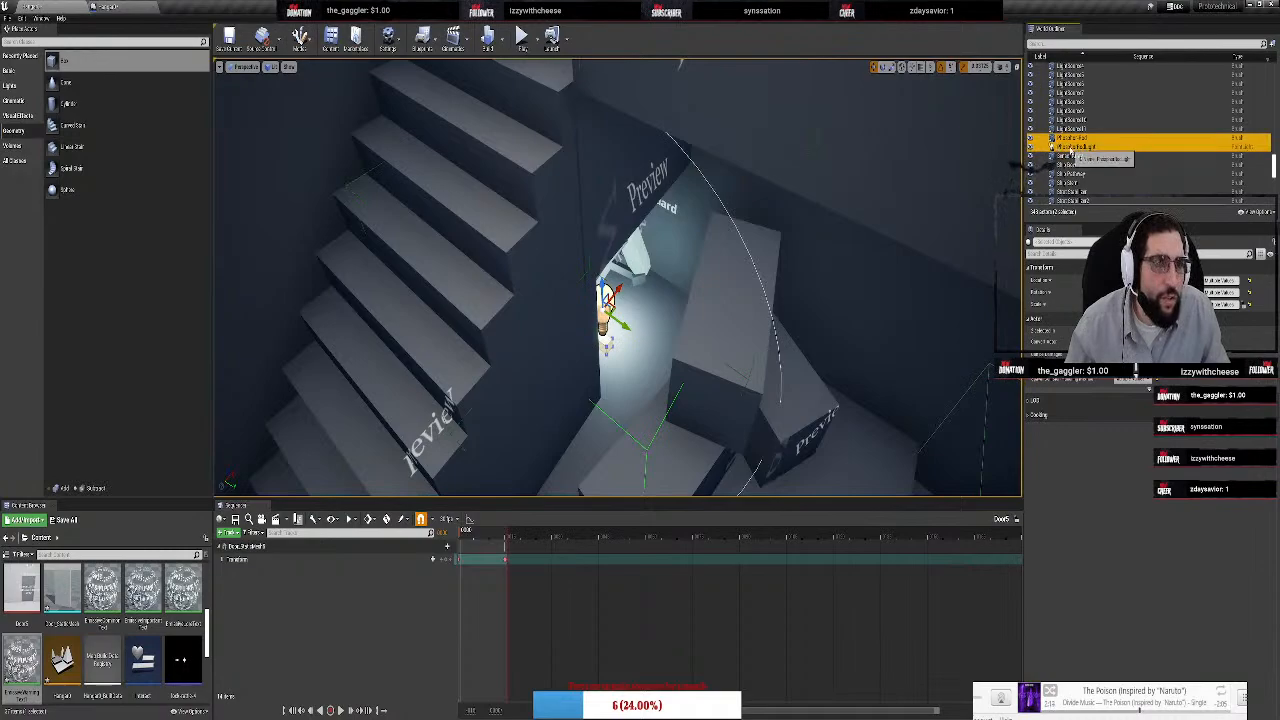
right_click(1072, 152)
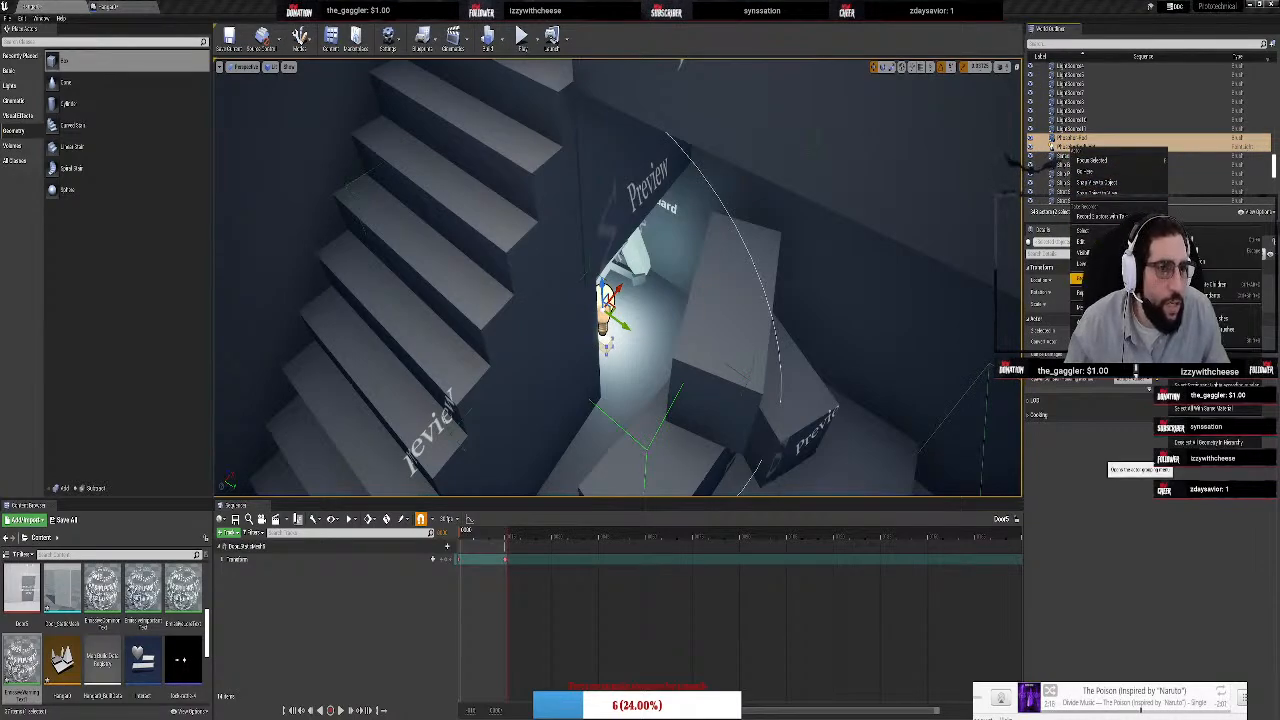
Set the intensity of the point light near the Security Guard to 0.5
click(1080, 139)
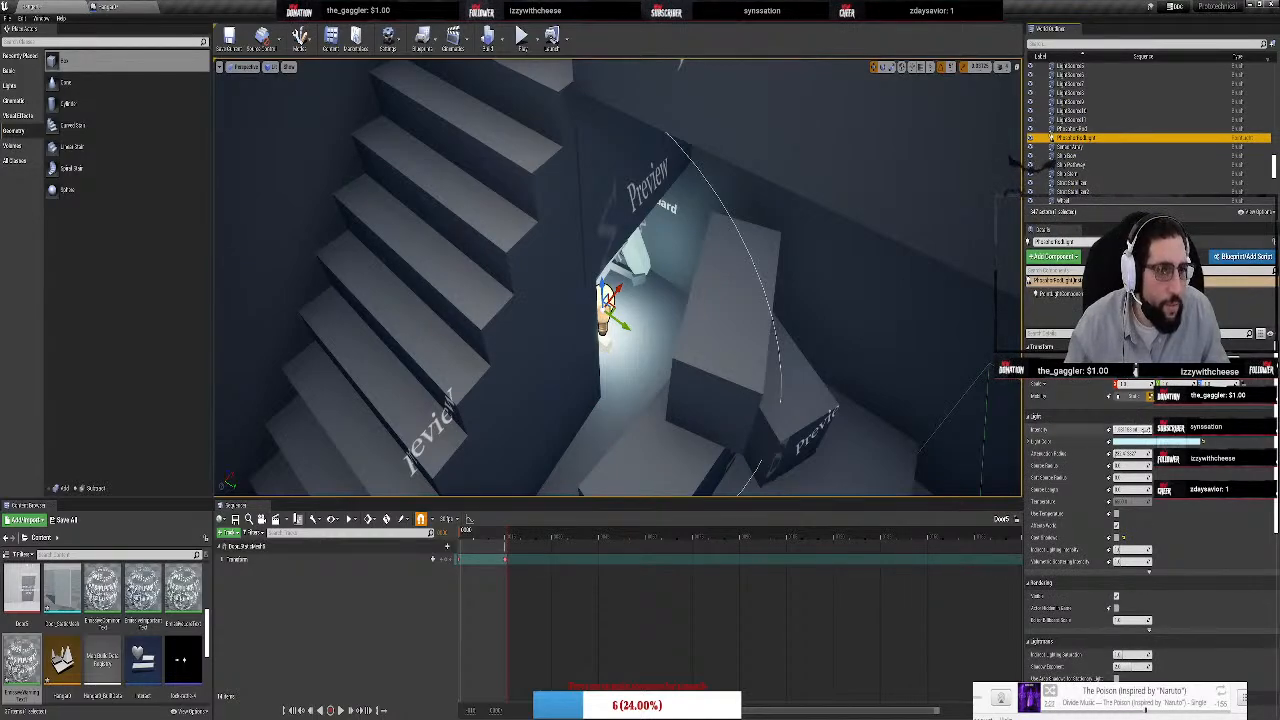
drag(1142, 430, 1128, 430)
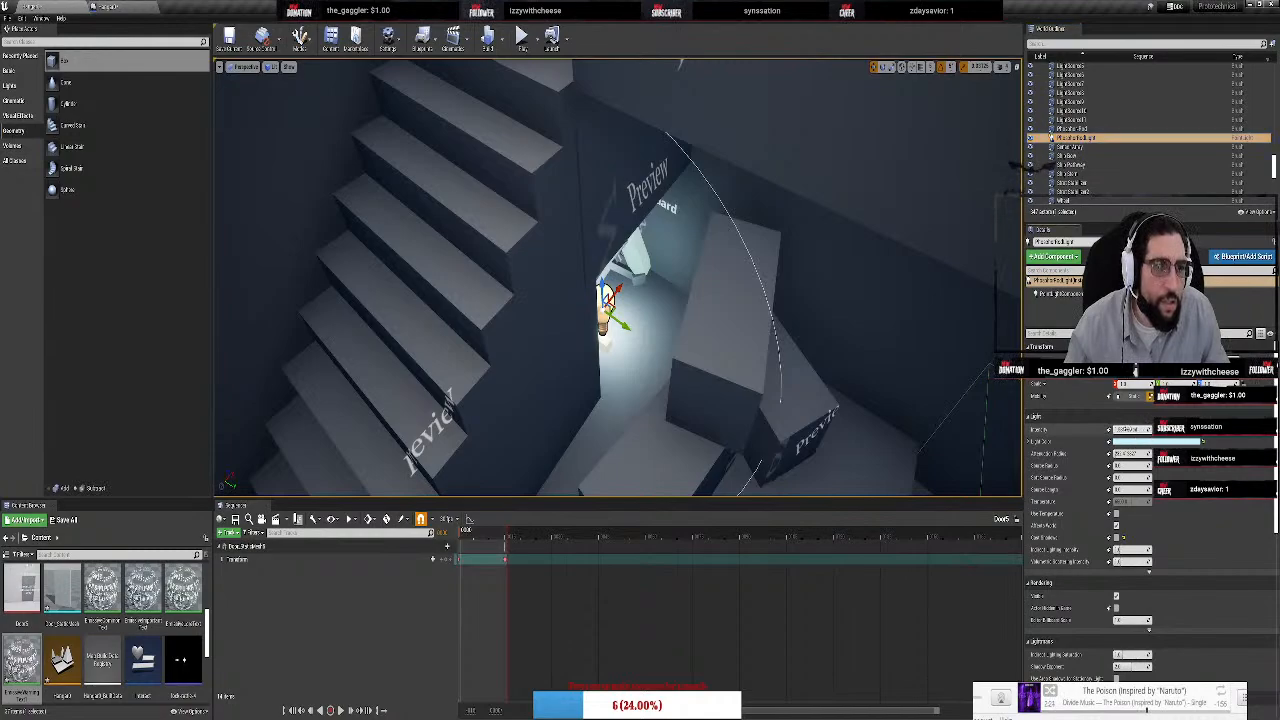
text(.5)
key(Return)
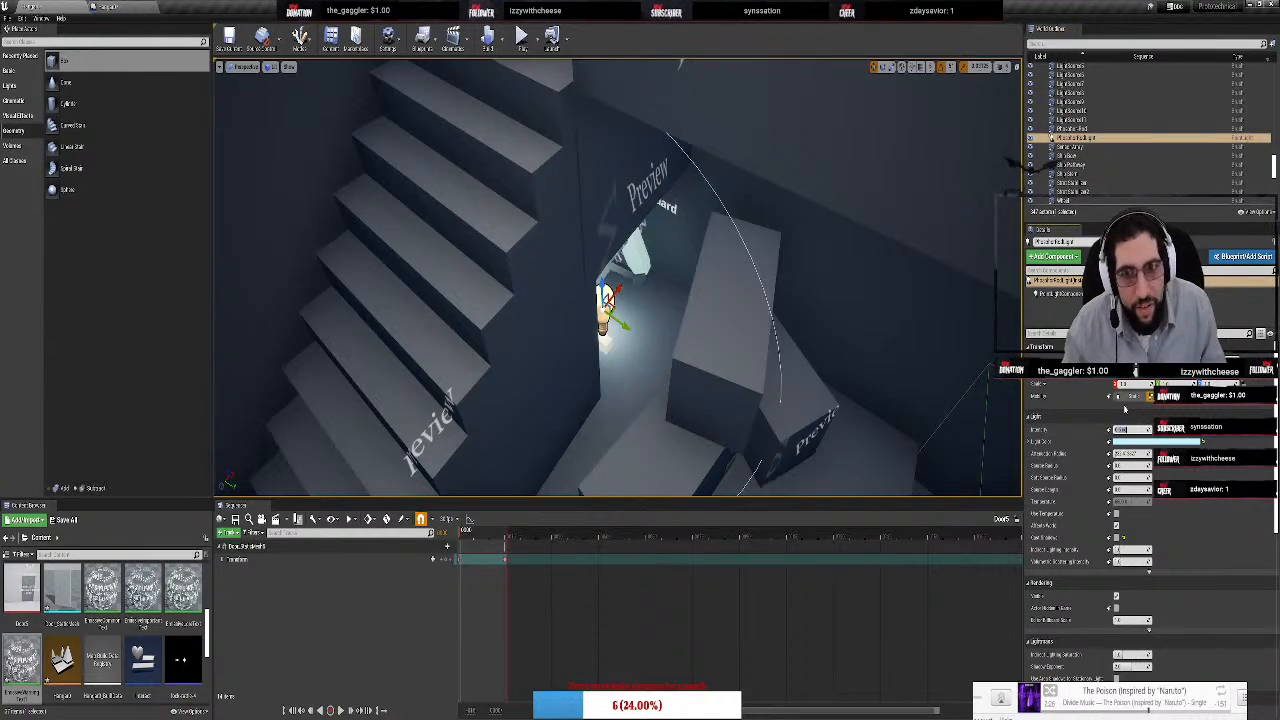
Group the glowing bar near the Security Guard with its point light again
key(w)
right_drag(617, 300, 746, 392)
key(s)
scroll(1163, 581, down, 3)
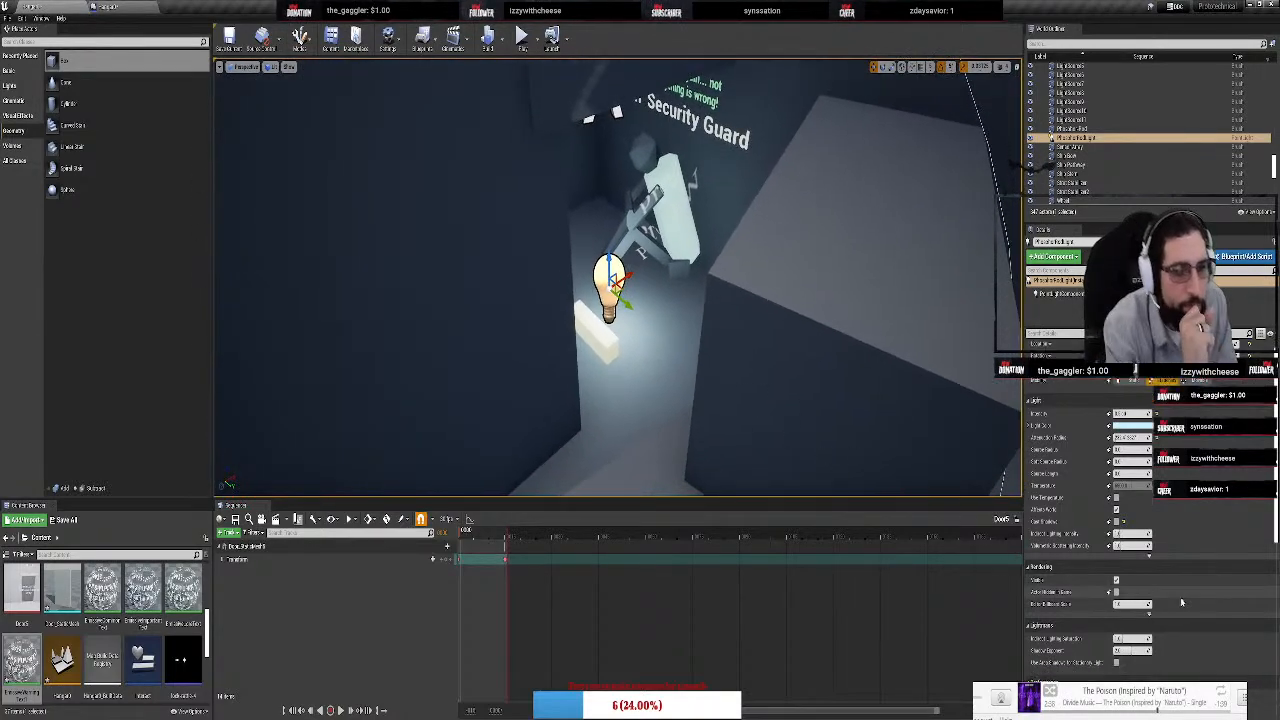
scroll(1163, 581, down, 8)
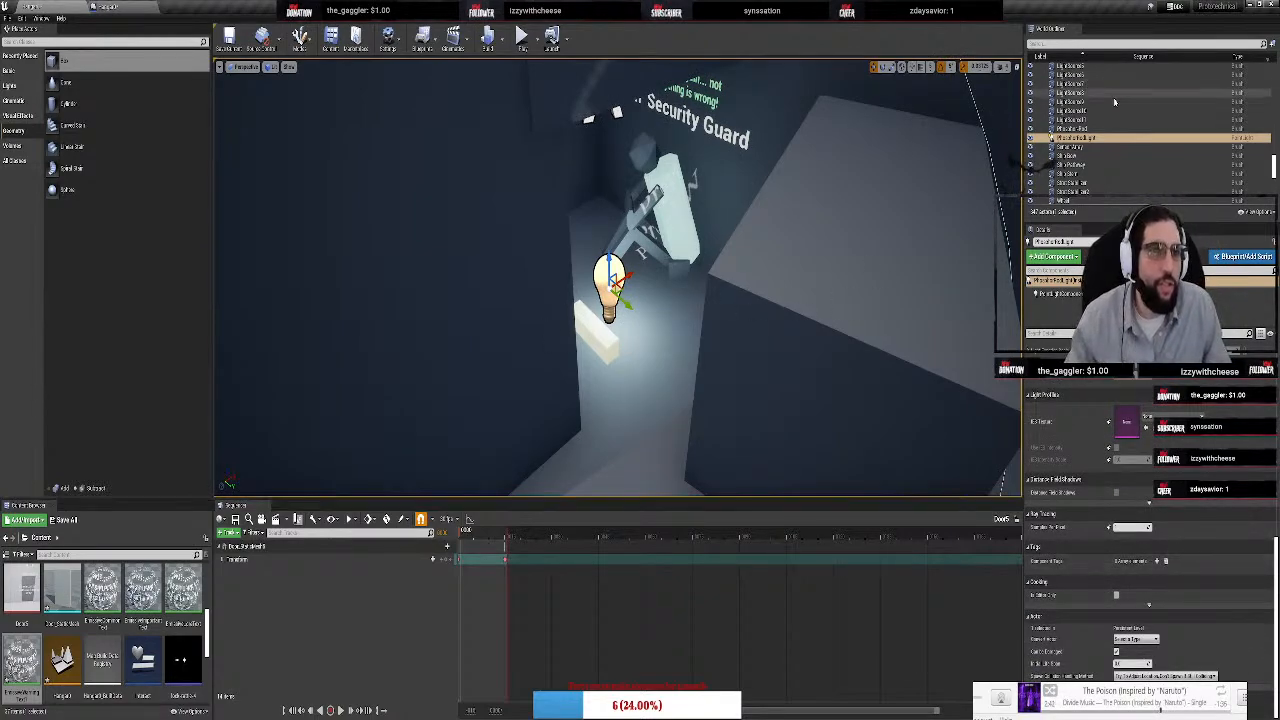
click(1080, 129)
click(1087, 139)
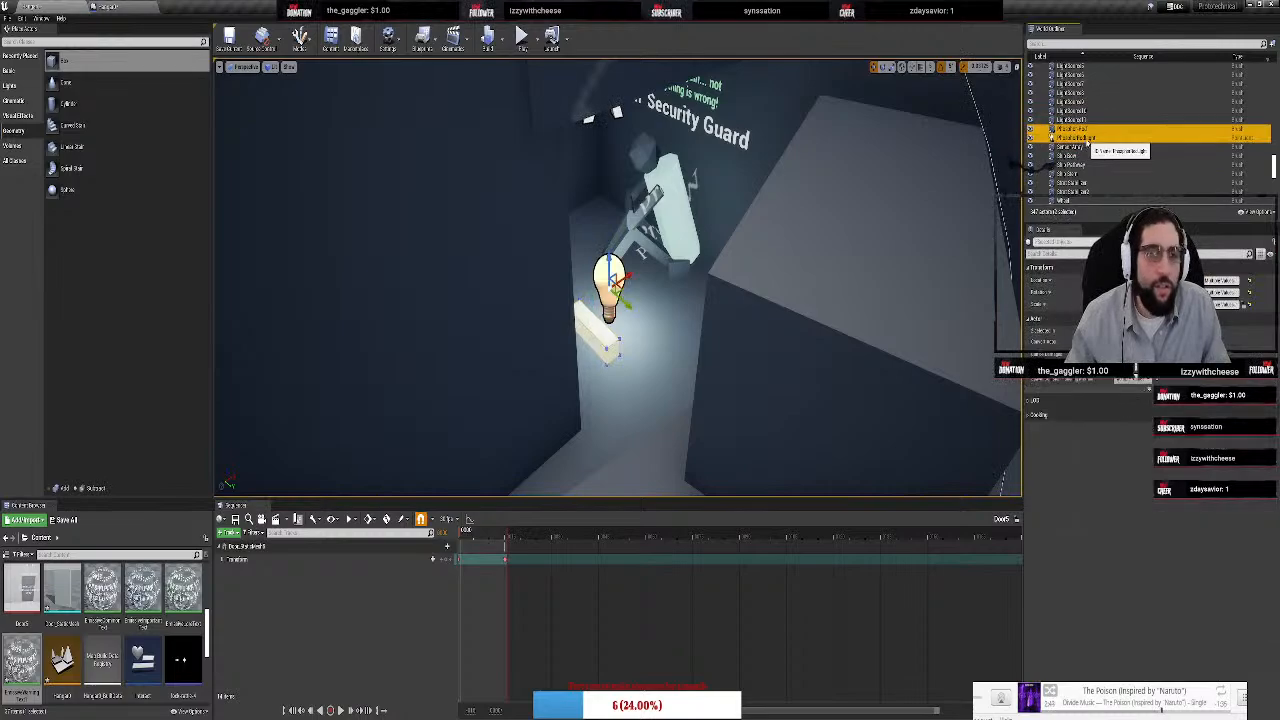
right_click(1095, 139)
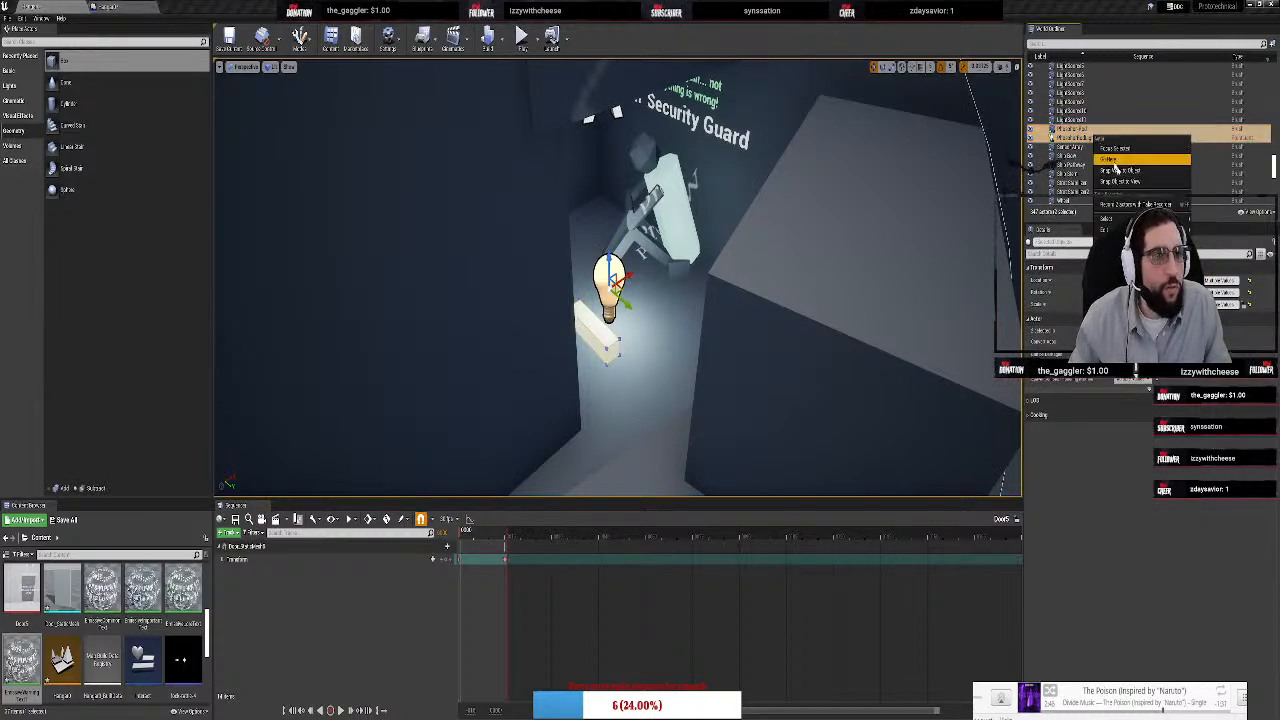
click(1182, 264)
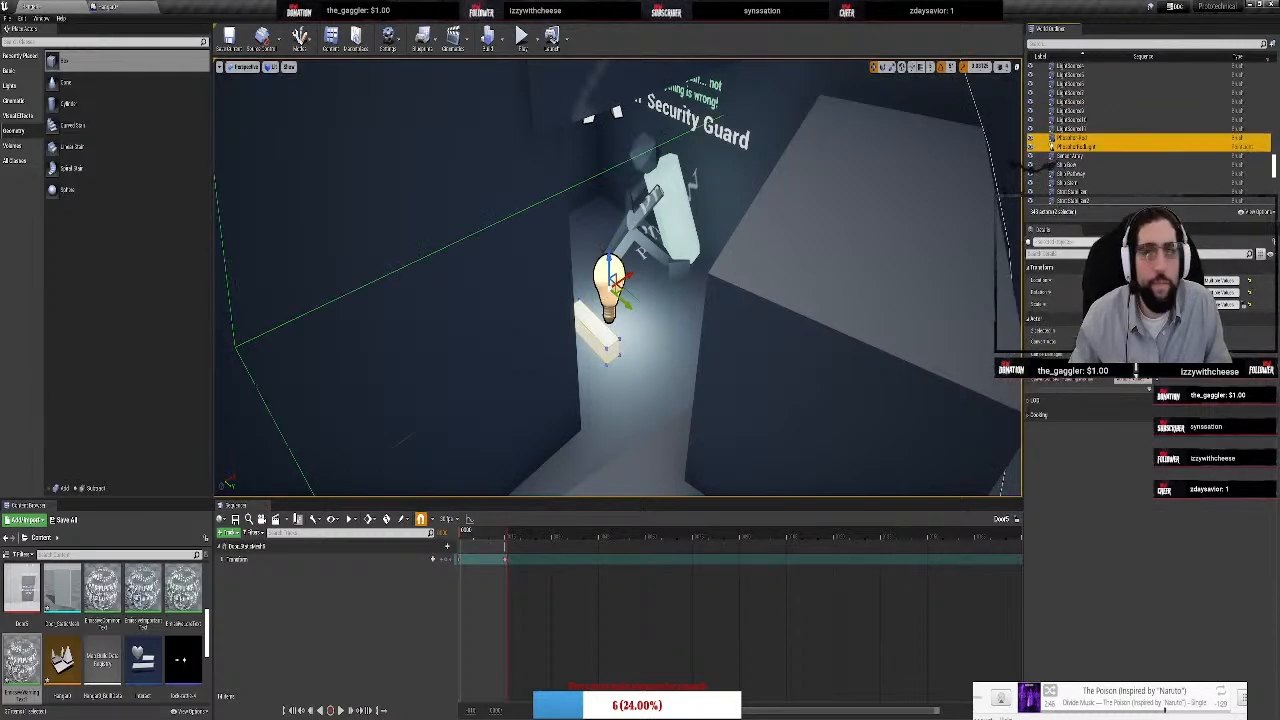
Reposition the "Please... No More..." text in front of the tall block in the stair room
right_drag(848, 296, 608, 332)
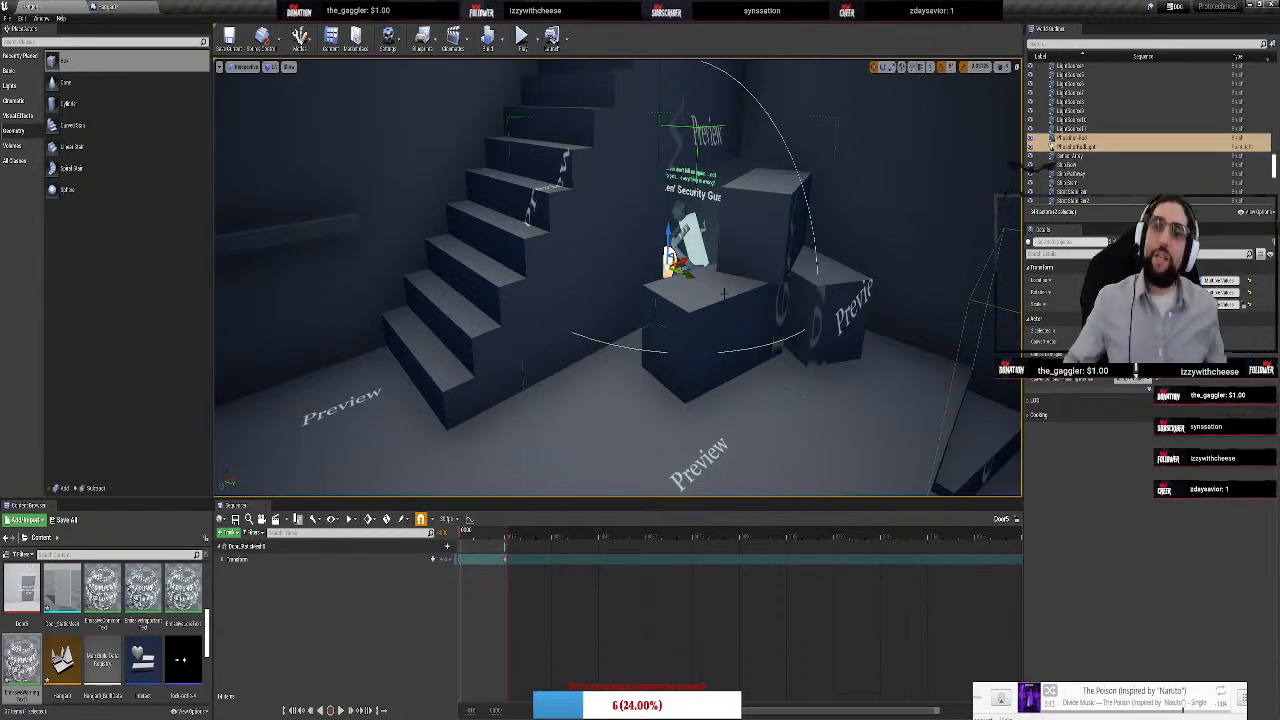
right_drag(724, 293, 780, 410)
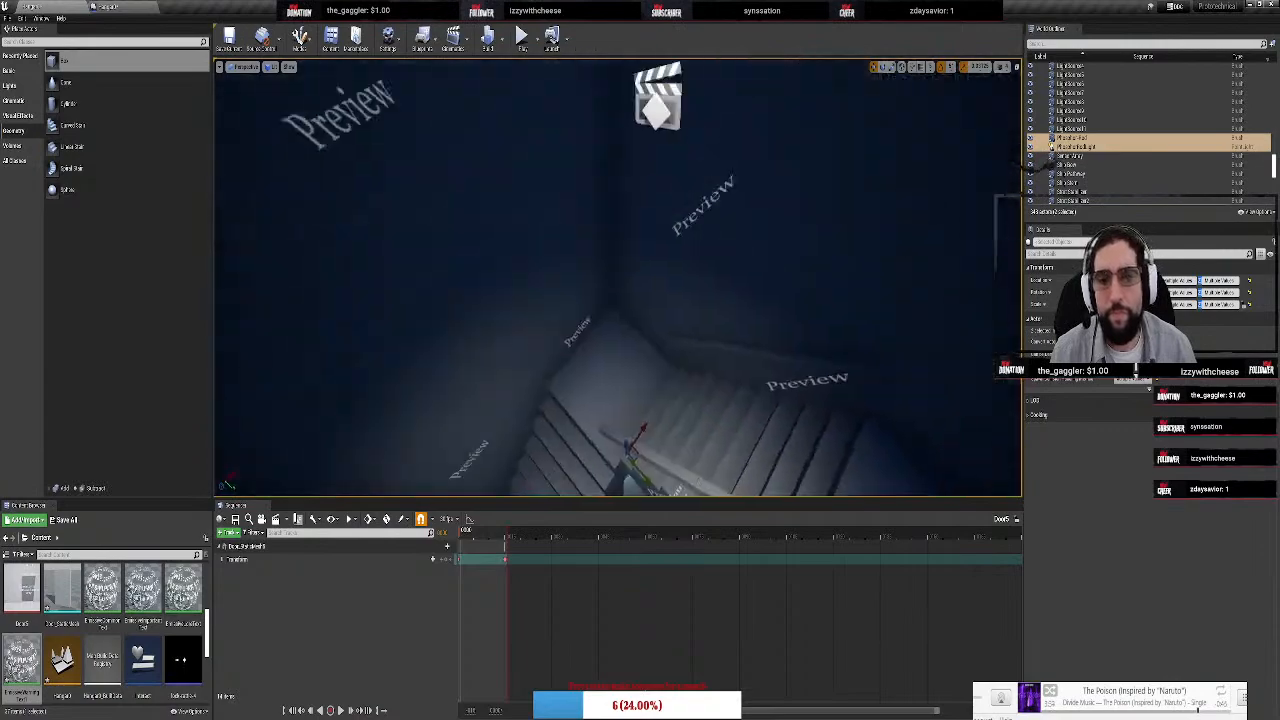
right_drag(617, 276, 923, 449)
click(591, 193)
right_drag(591, 193, 600, 255)
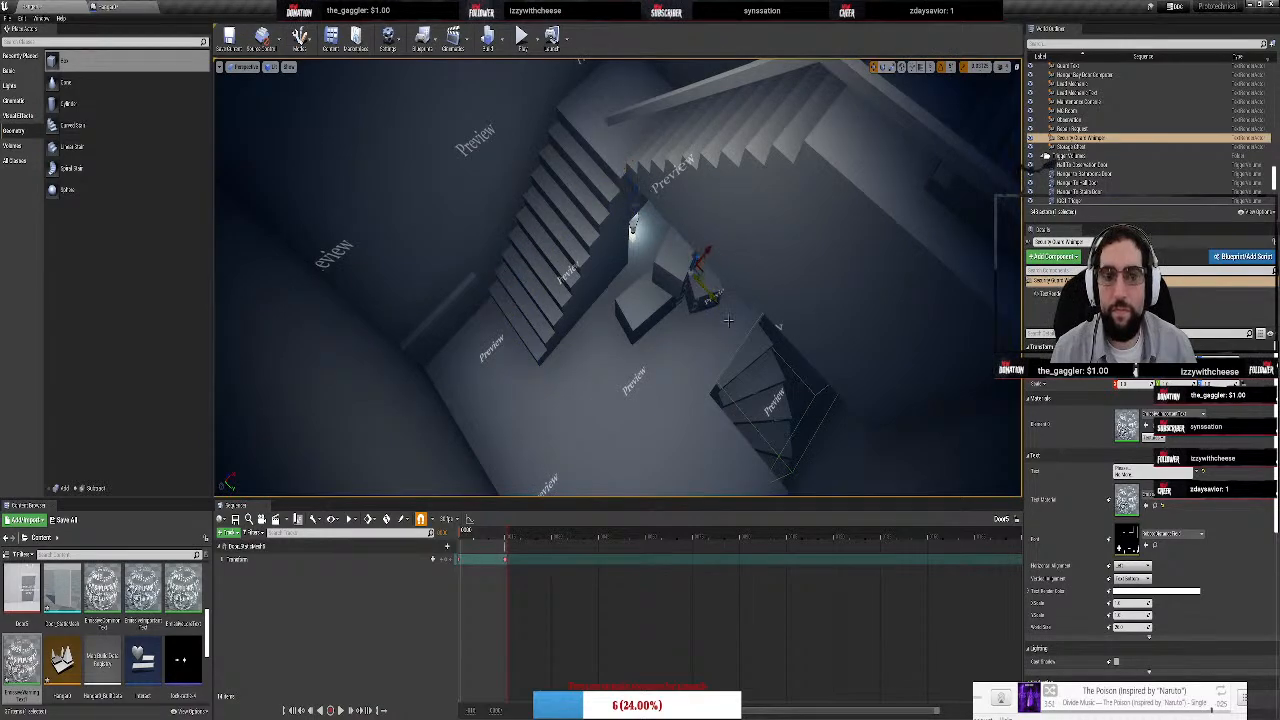
right_drag(728, 320, 735, 270)
drag(665, 266, 683, 190)
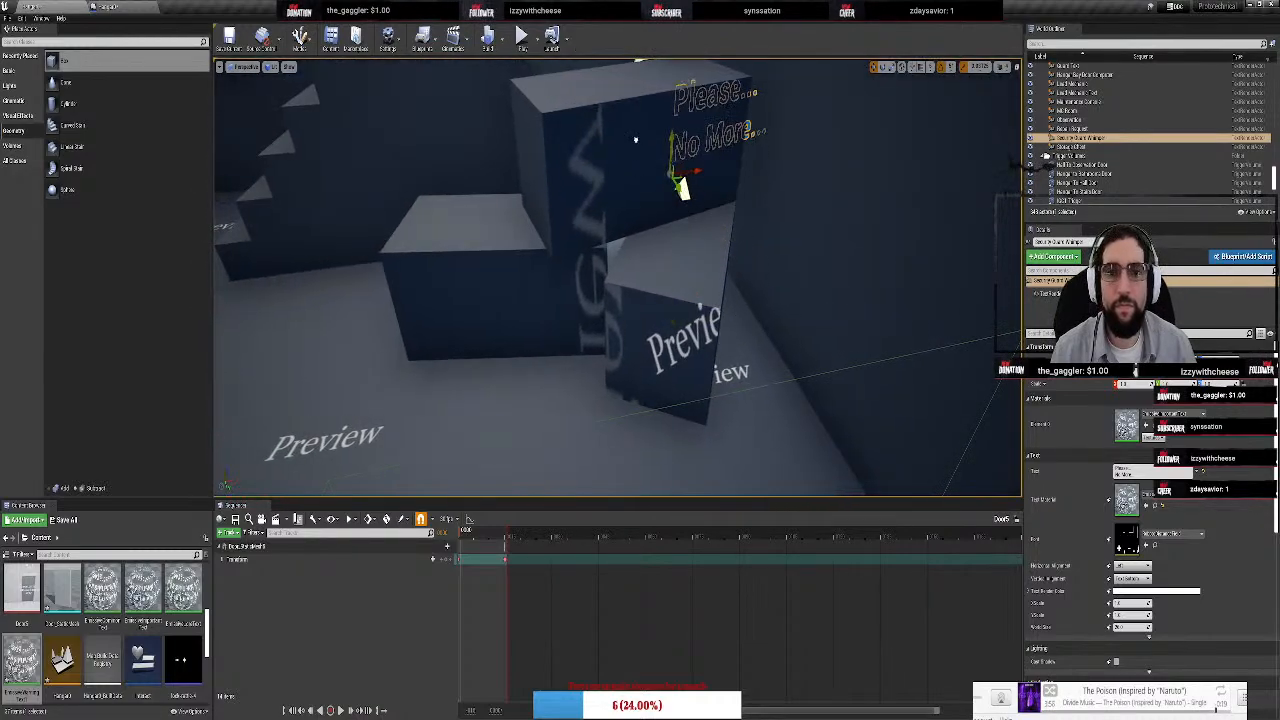
click(680, 187)
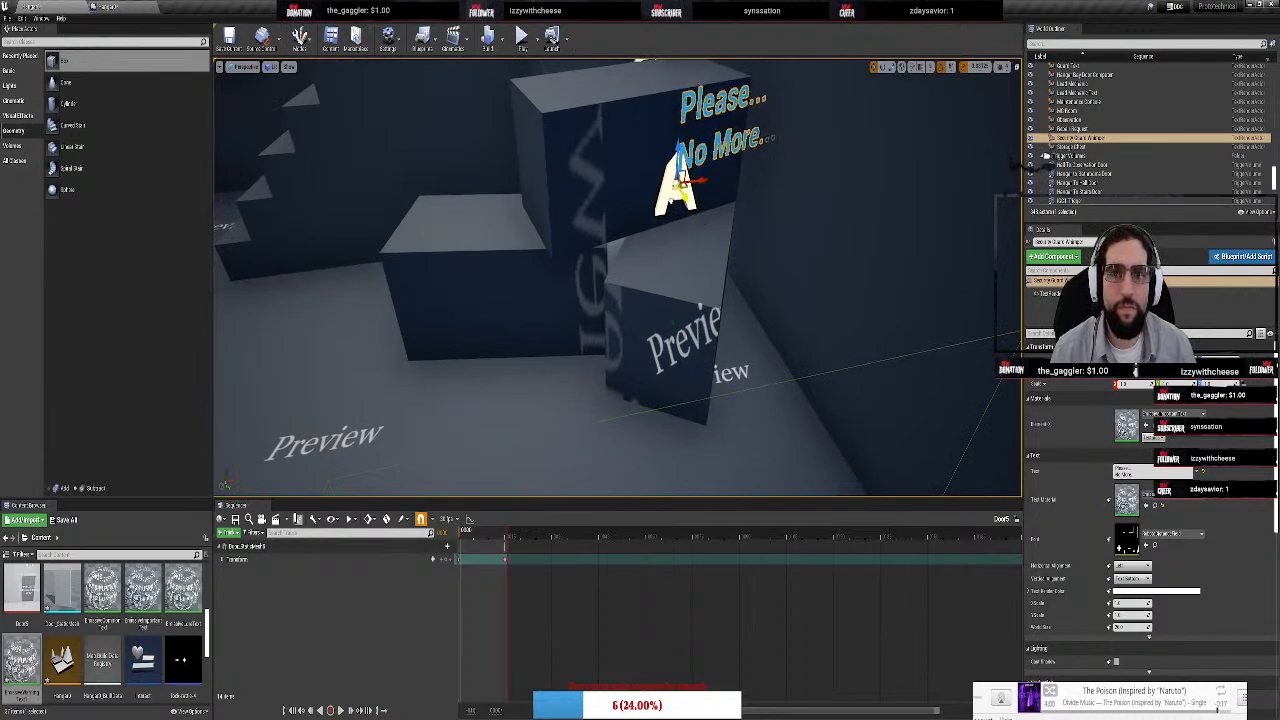
Shift the "Please... No More..." text onto the tall block's face and assign it the green emissive text material
drag(700, 180, 598, 210)
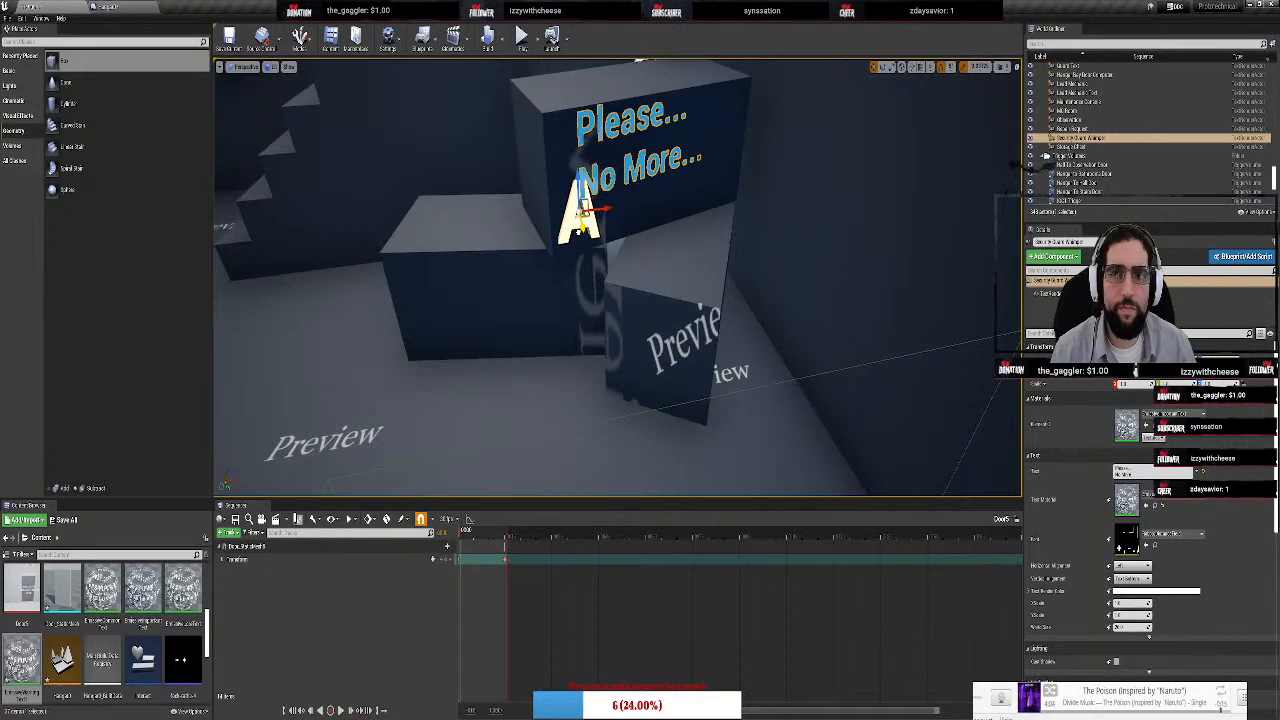
click(1158, 414)
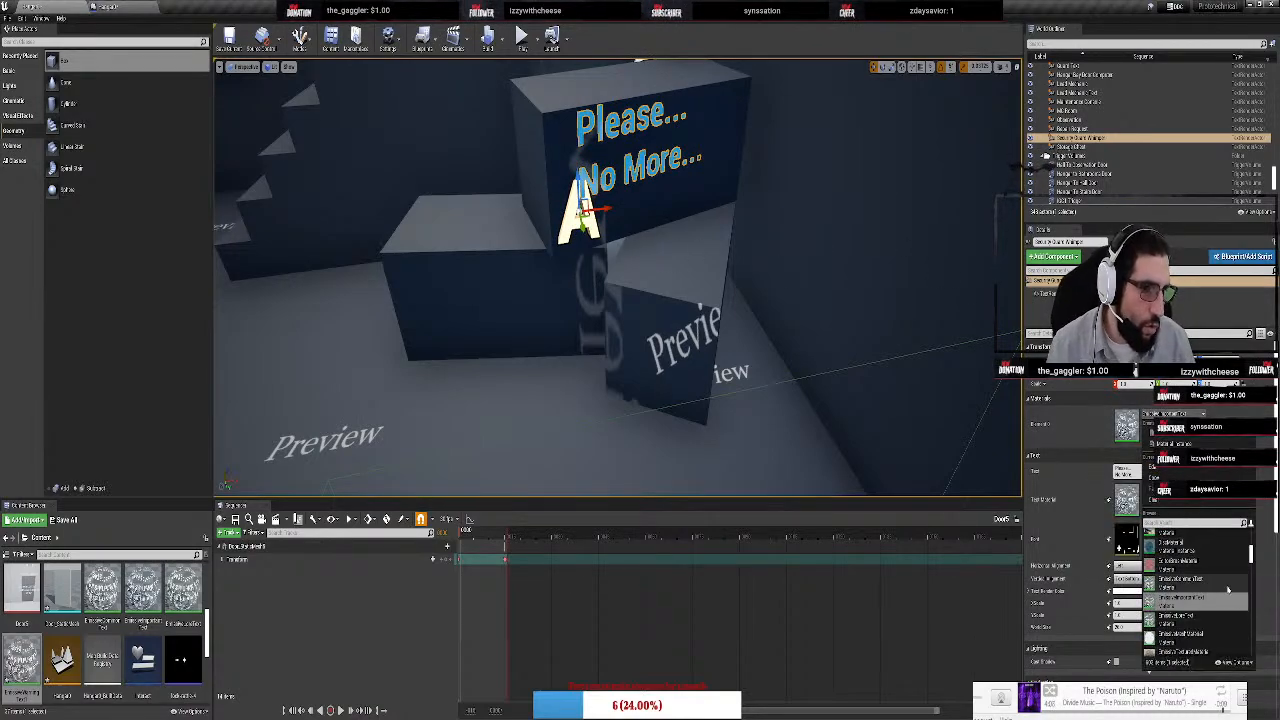
click(1212, 621)
Move the trigger volume beside the blocks onto the lower part of the straight staircase
right_drag(700, 300, 780, 300)
right_drag(628, 300, 762, 291)
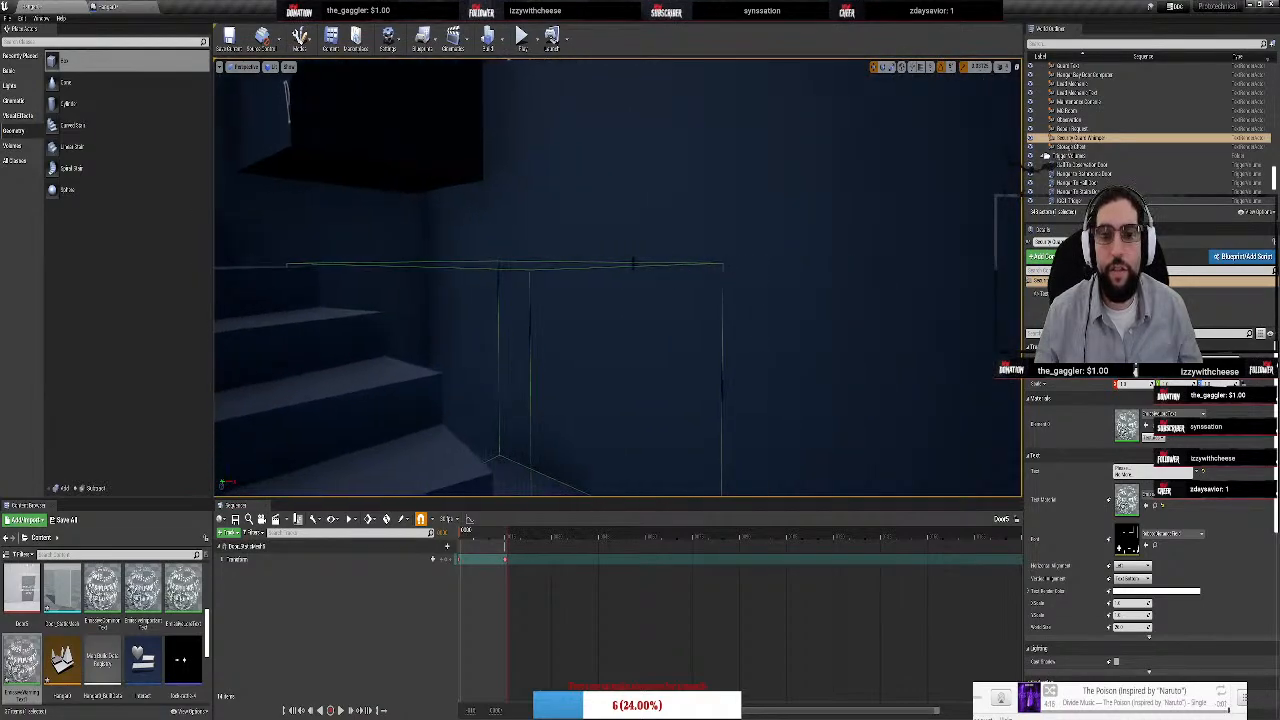
click(632, 263)
right_drag(630, 266, 624, 293)
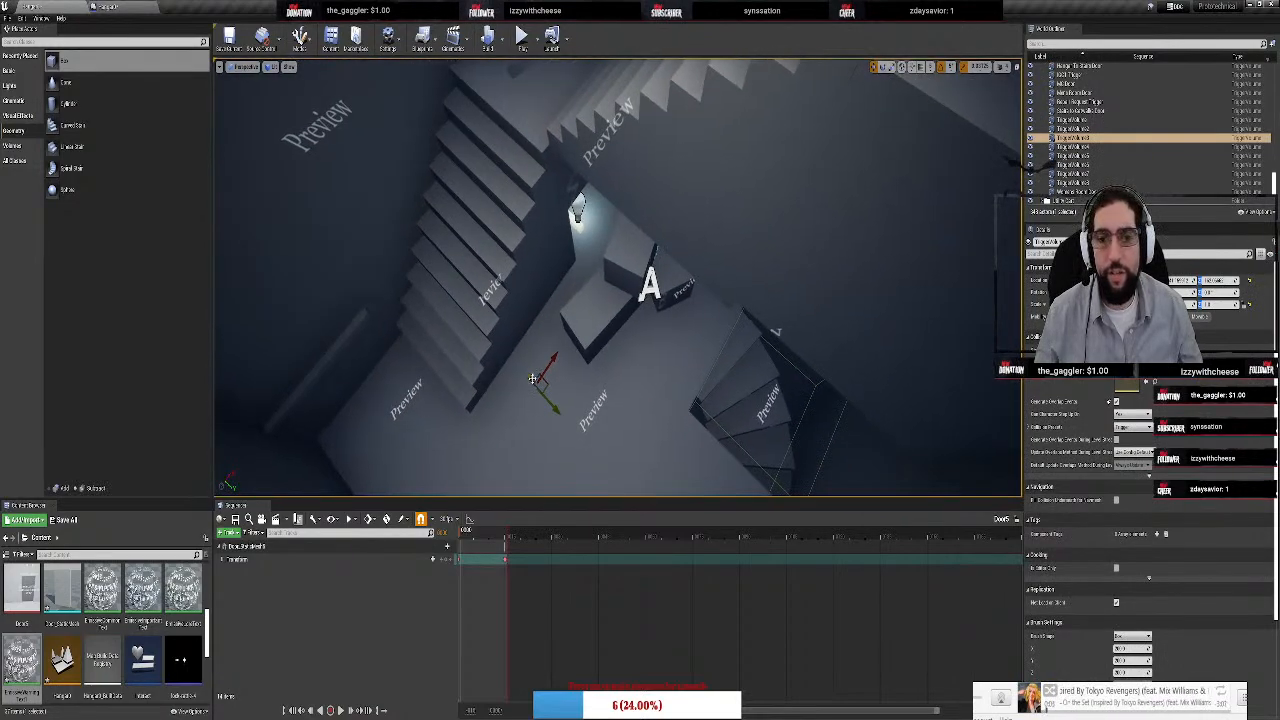
drag(532, 378, 564, 341)
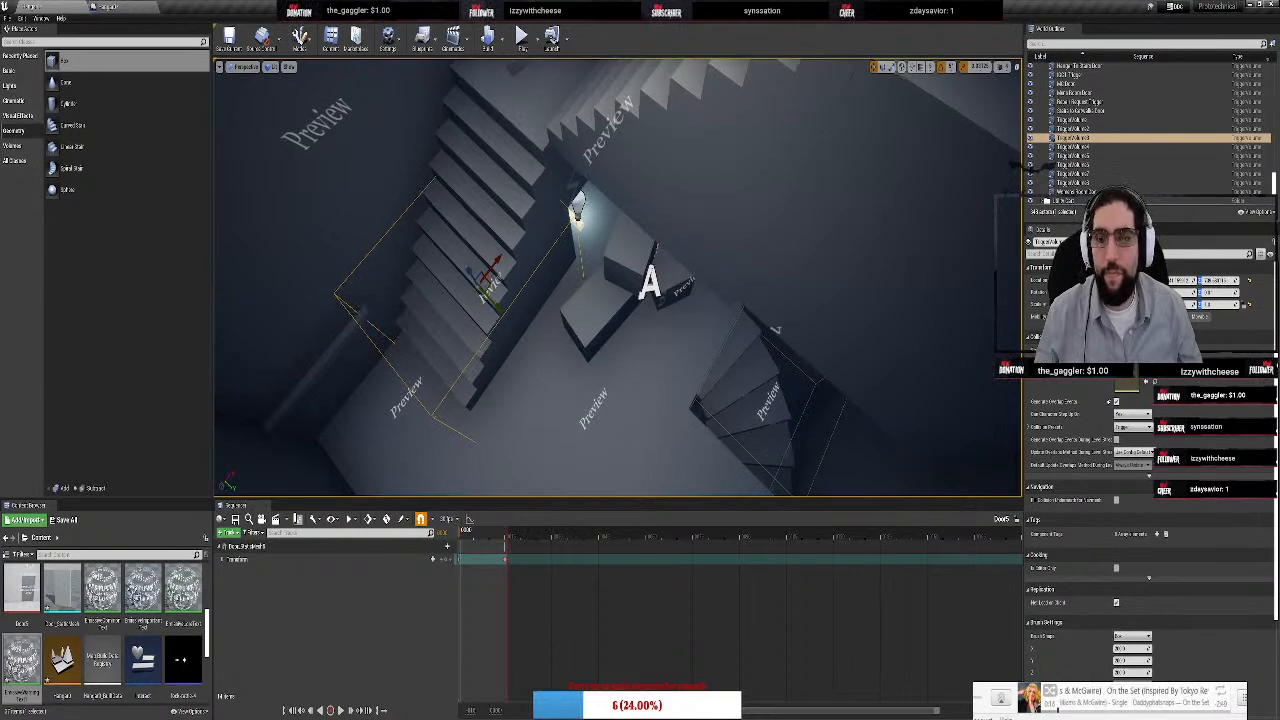
right_drag(617, 277, 520, 262)
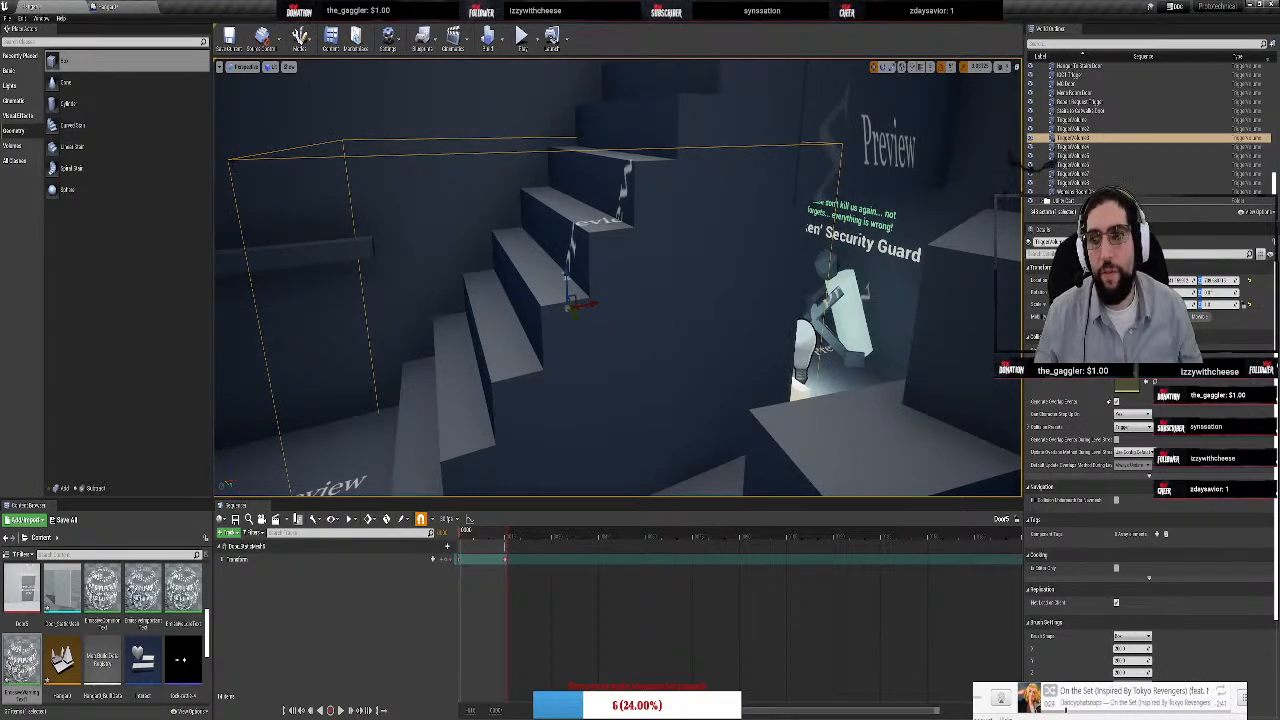
right_drag(313, 188, 339, 197)
drag(576, 307, 656, 312)
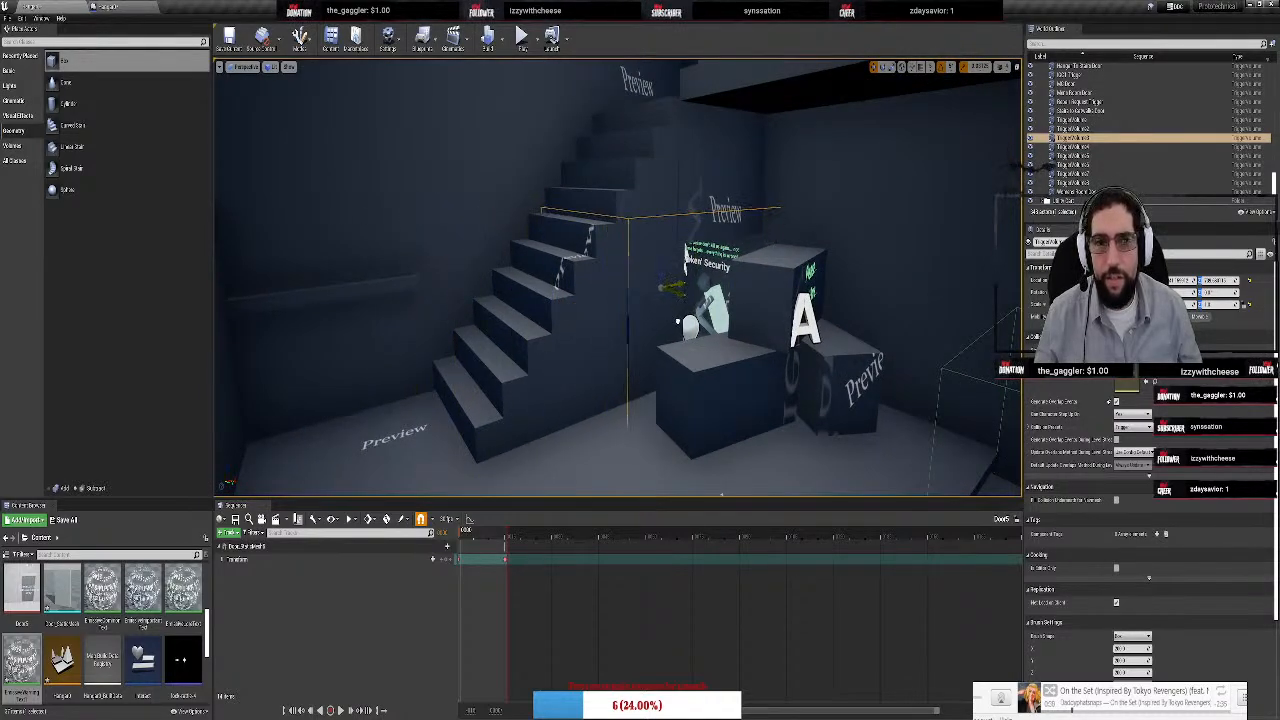
mouse_move(649, 322)
right_down()
mouse_move(760, 322)
mouse_move(649, 322)
right_up()
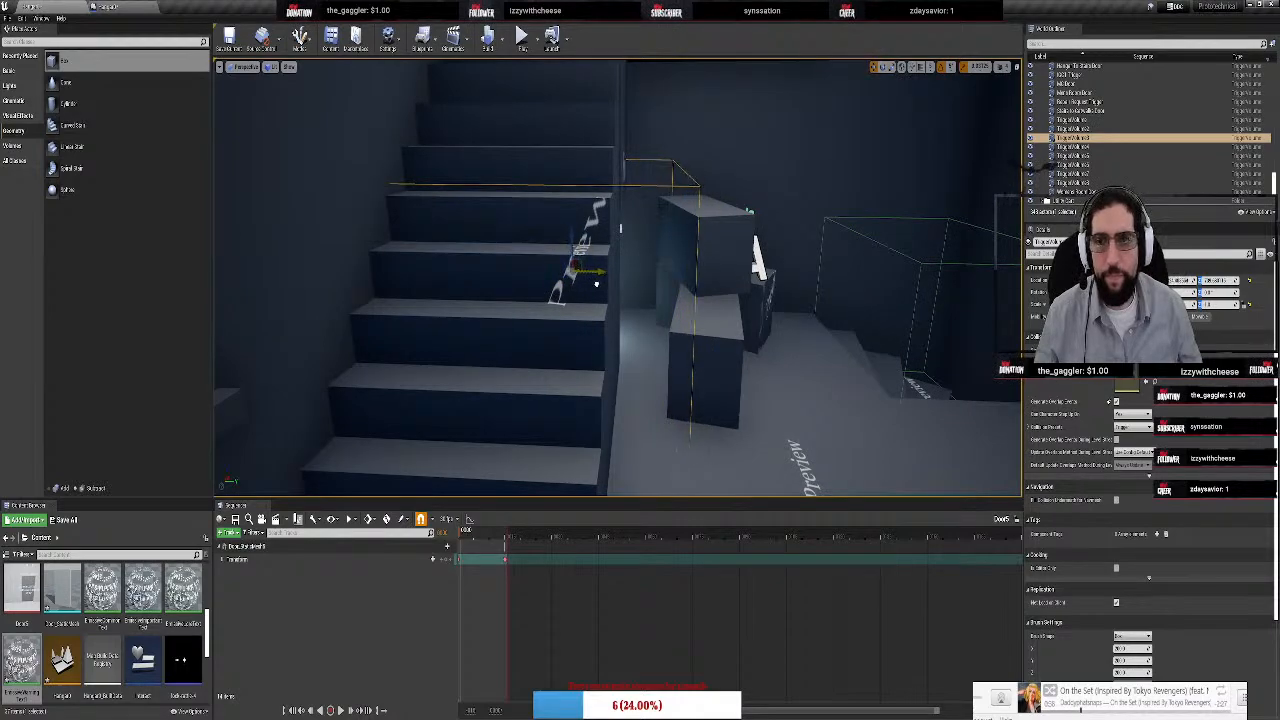
Adjust the number of steps of the curved staircase brush
right_drag(620, 229, 640, 330)
click(702, 305)
scroll(1135, 420, down, 3)
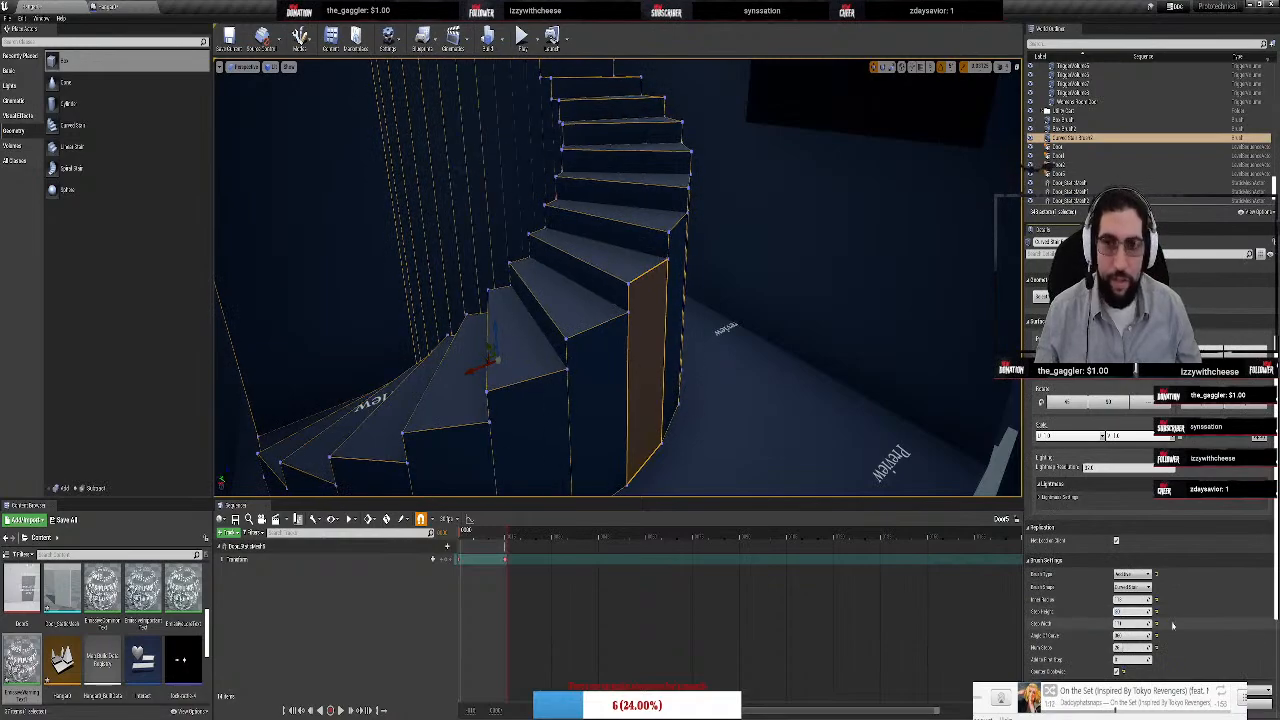
key(Return)
mouse_move(939, 411)
right_down()
mouse_move(939, 250)
mouse_move(939, 411)
right_up()
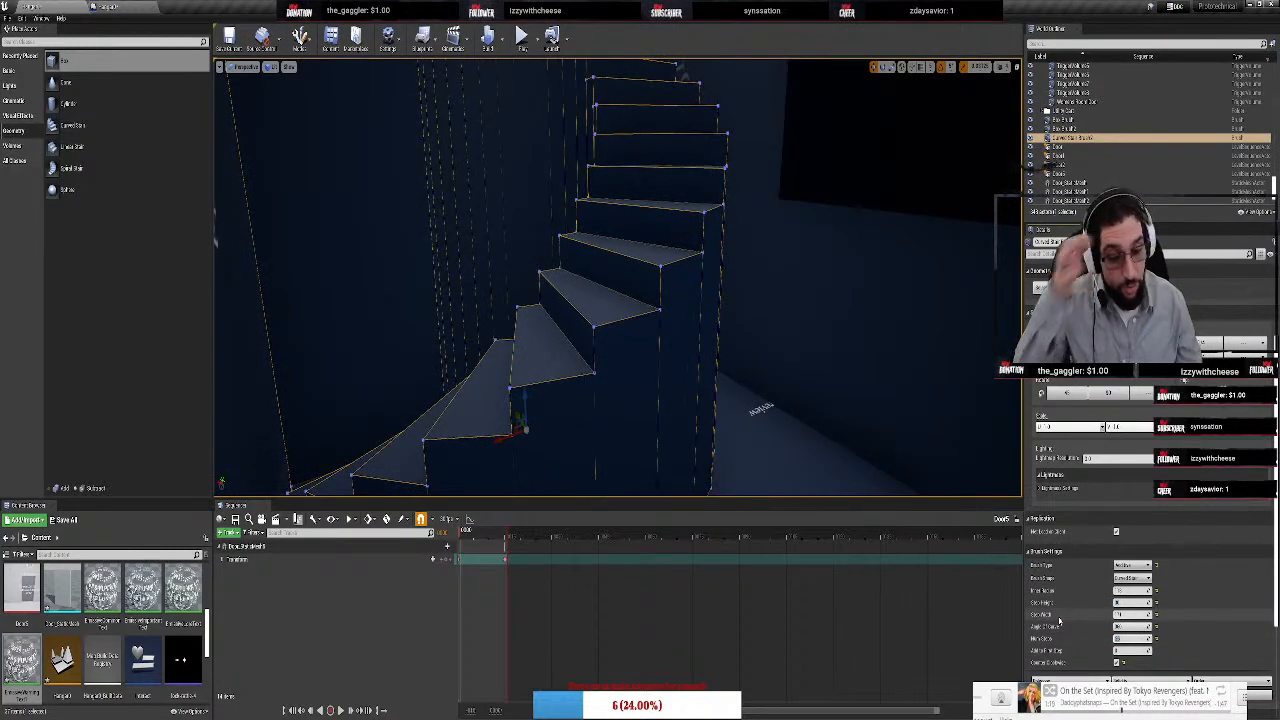
key(ctrl+z)
right_drag(617, 300, 565, 160)
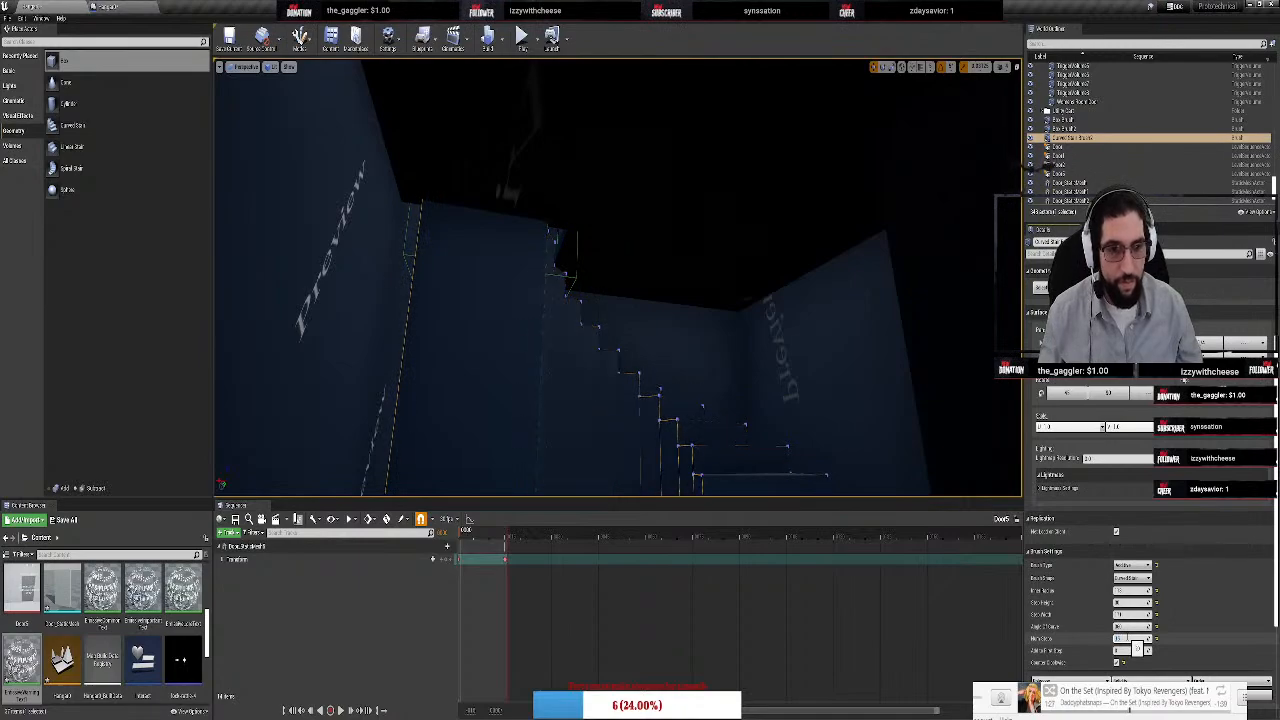
key(Return)
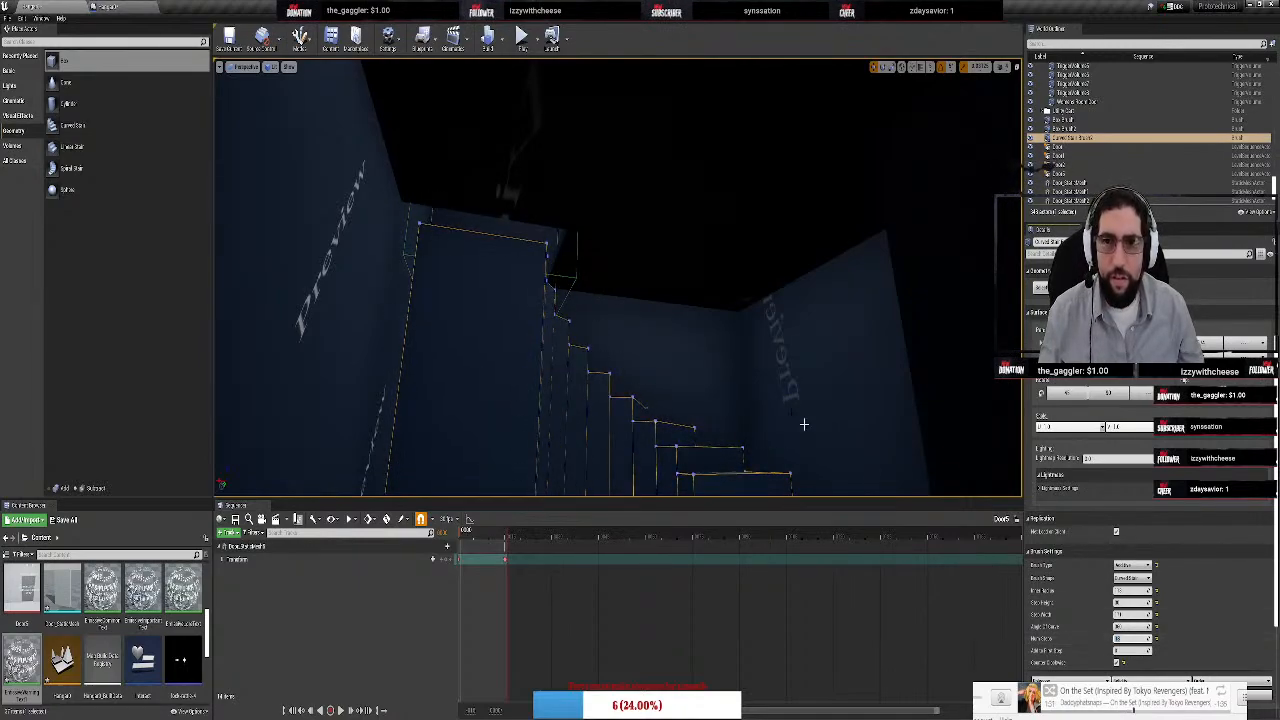
right_drag(803, 423, 565, 400)
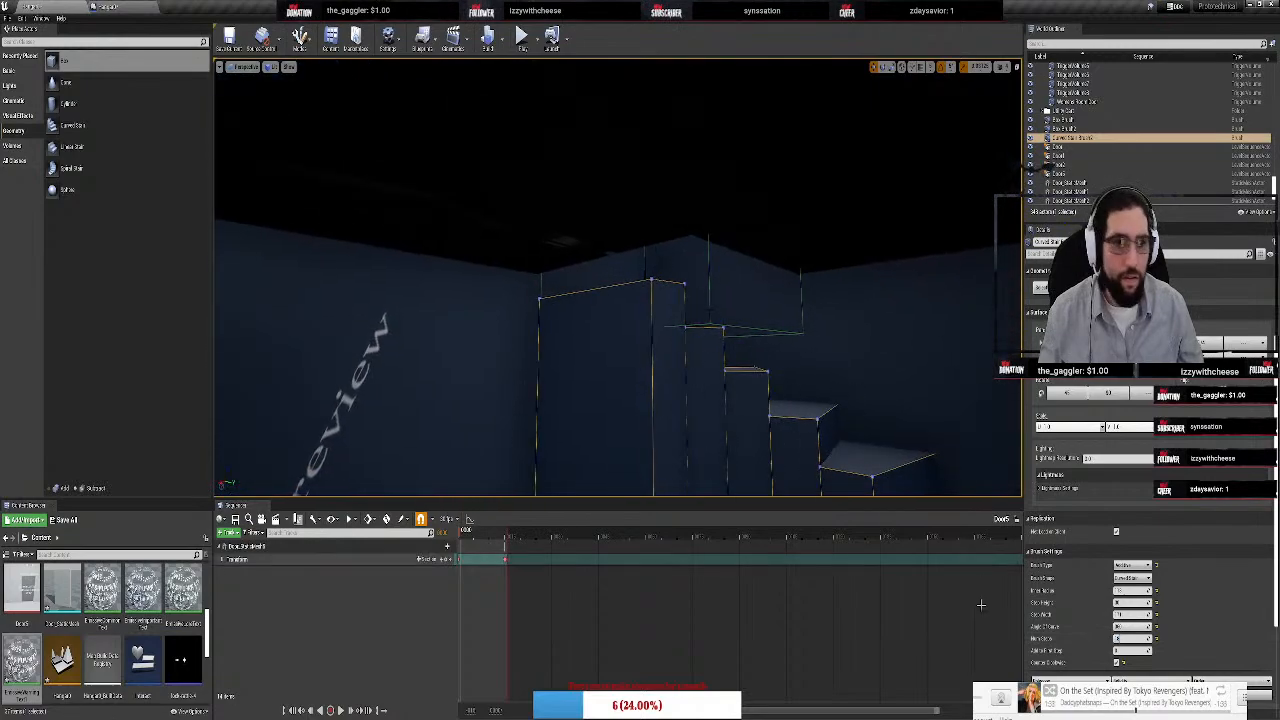
click(1133, 638)
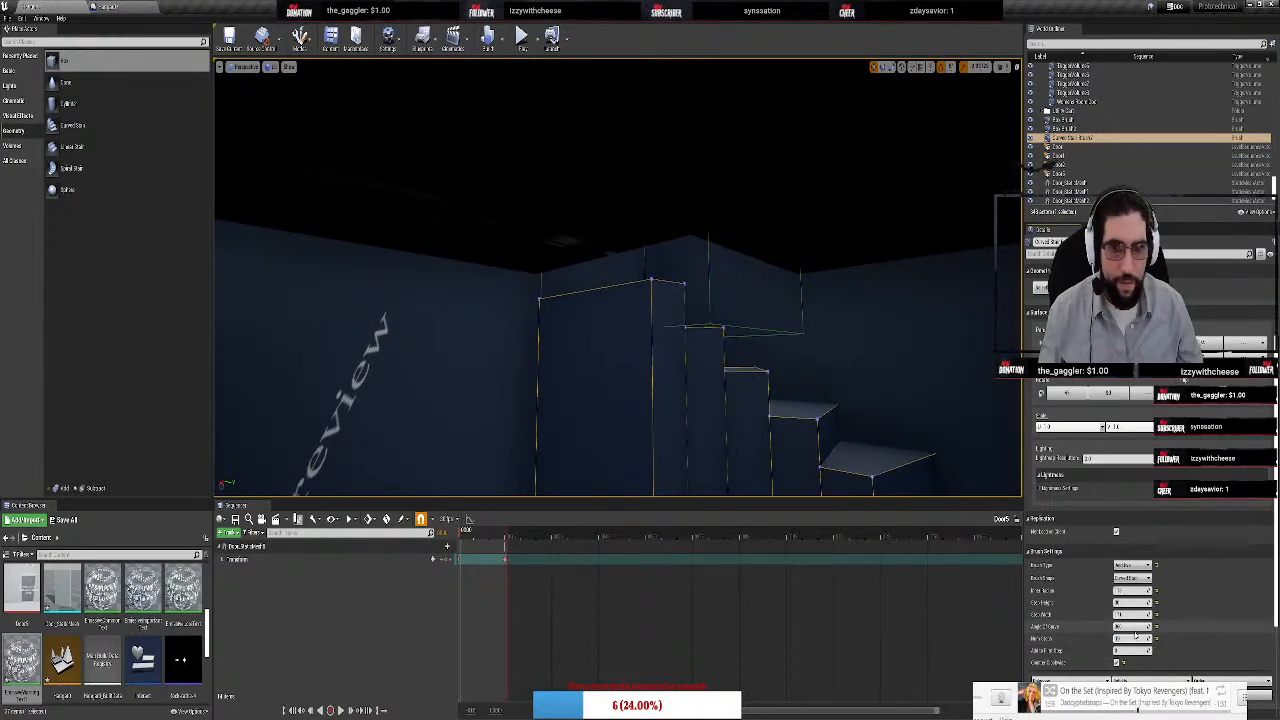
key(Return)
right_drag(826, 471, 645, 330)
right_drag(618, 280, 669, 346)
click(800, 420)
key(Escape)
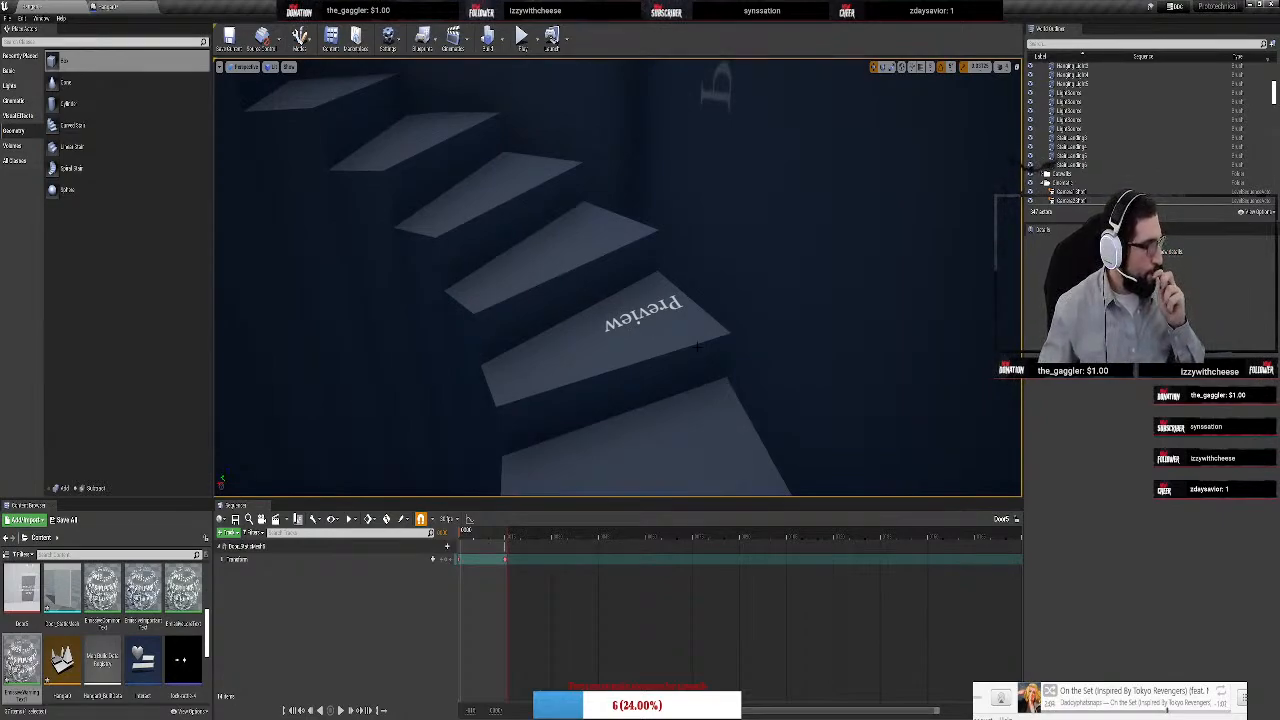
In the Level Blueprint, spread out the begin-overlap event, Play Sound, Head, Whimper and Set Actor Hidden nodes of the 'Broken' Security Guard Breath & Text group
right_drag(694, 277, 729, 374)
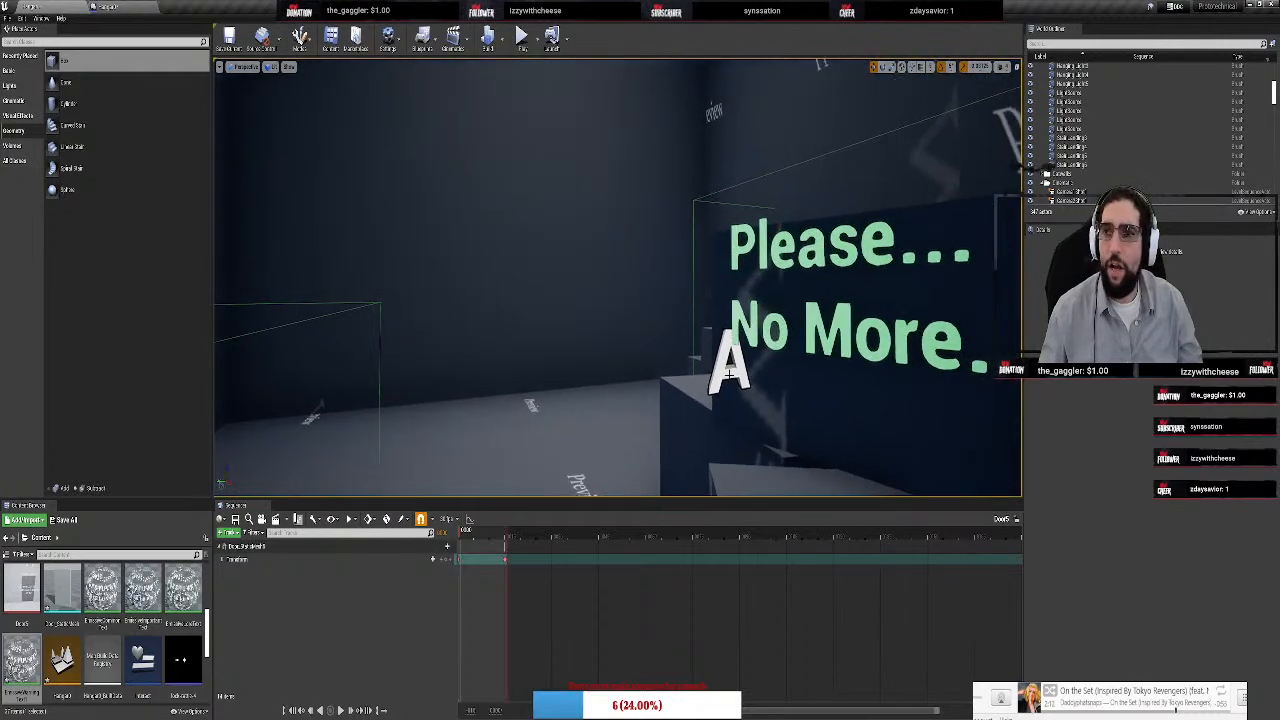
click(108, 6)
right_drag(477, 295, 434, 500)
scroll(543, 258, up, 6)
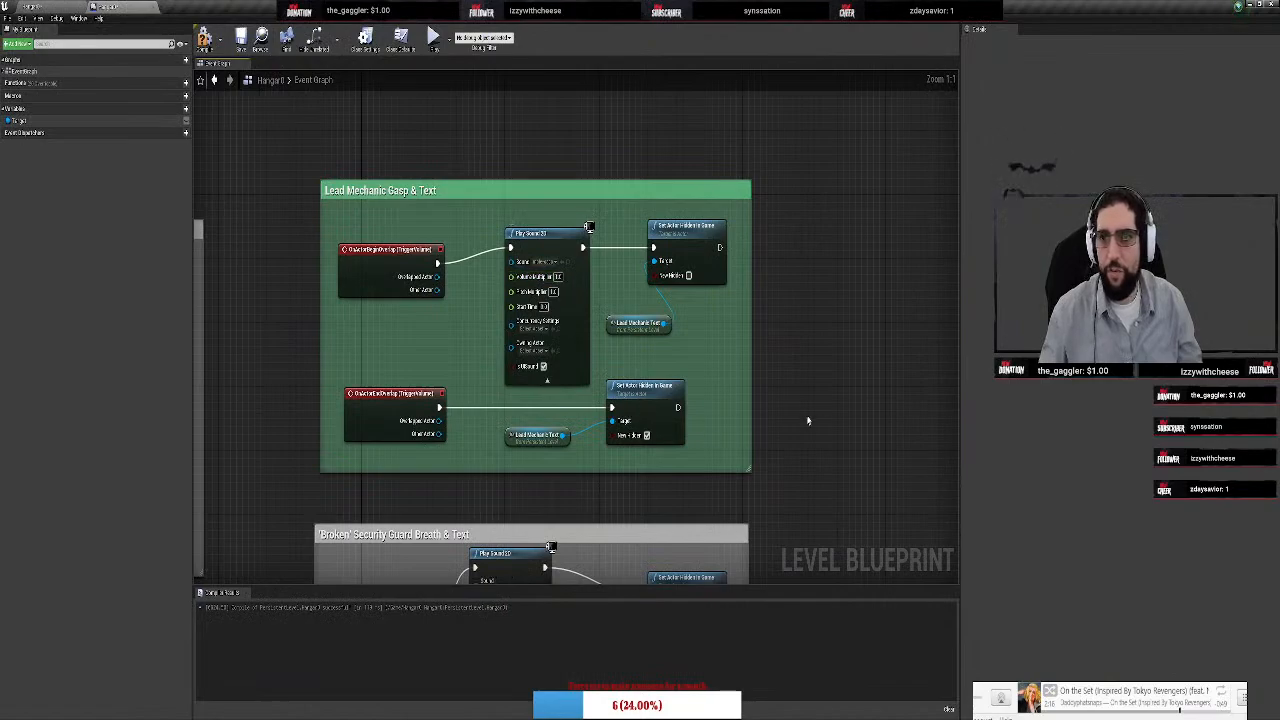
right_drag(808, 421, 820, 334)
scroll(809, 391, down, 1)
mouse_move(809, 391)
right_down()
mouse_move(776, 342)
mouse_move(807, 465)
mouse_move(737, 257)
right_up()
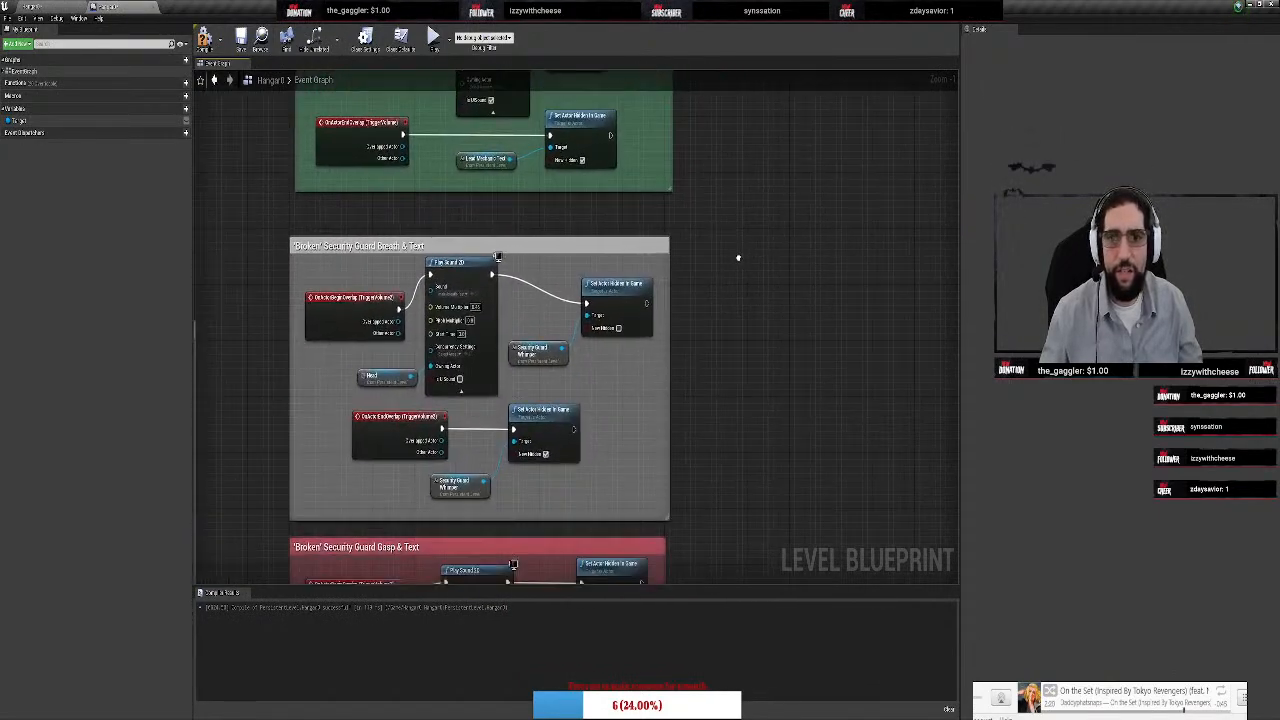
mouse_move(765, 423)
right_down()
mouse_move(800, 329)
mouse_move(885, 226)
right_up()
right_drag(874, 369, 845, 423)
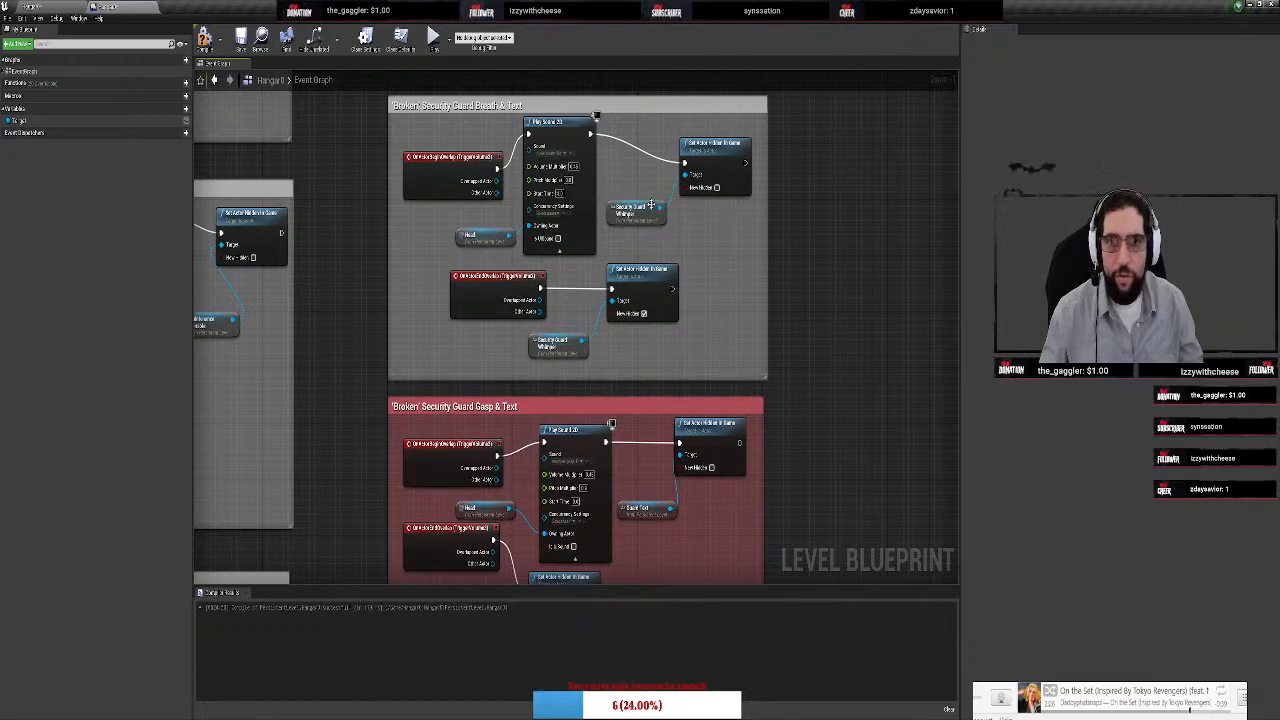
right_drag(840, 425, 857, 470)
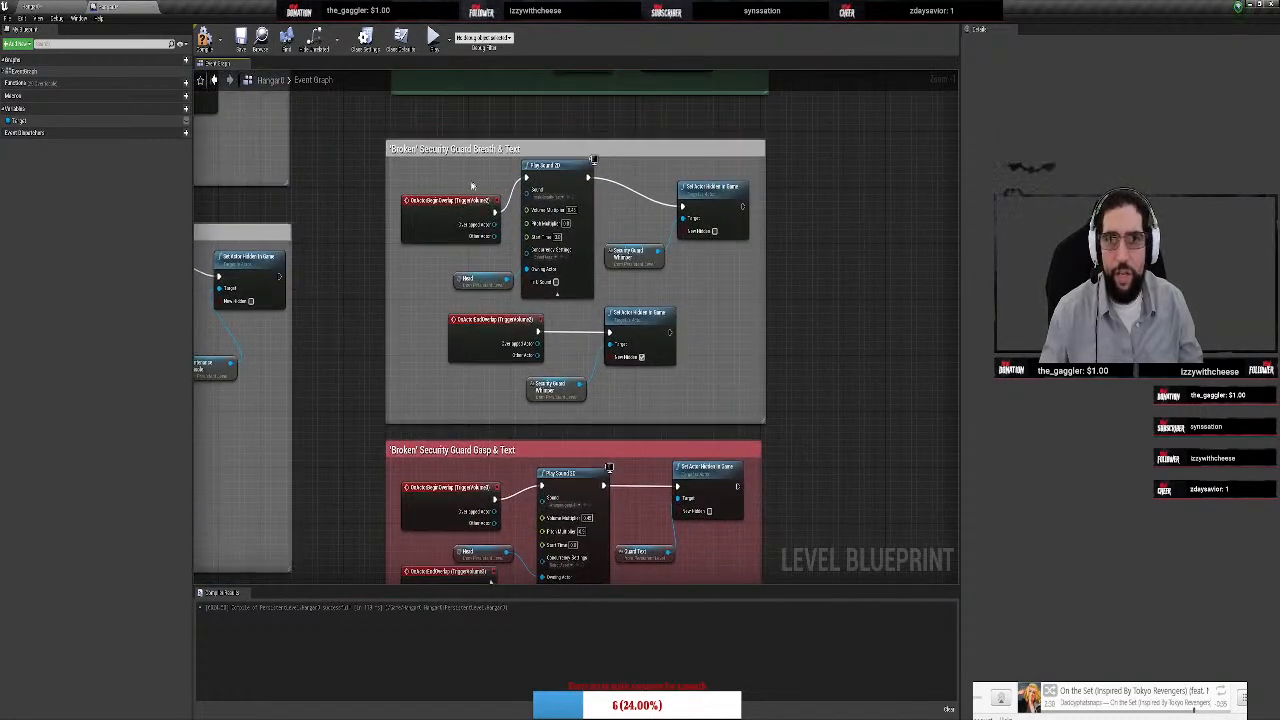
drag(445, 197, 435, 176)
drag(543, 172, 533, 172)
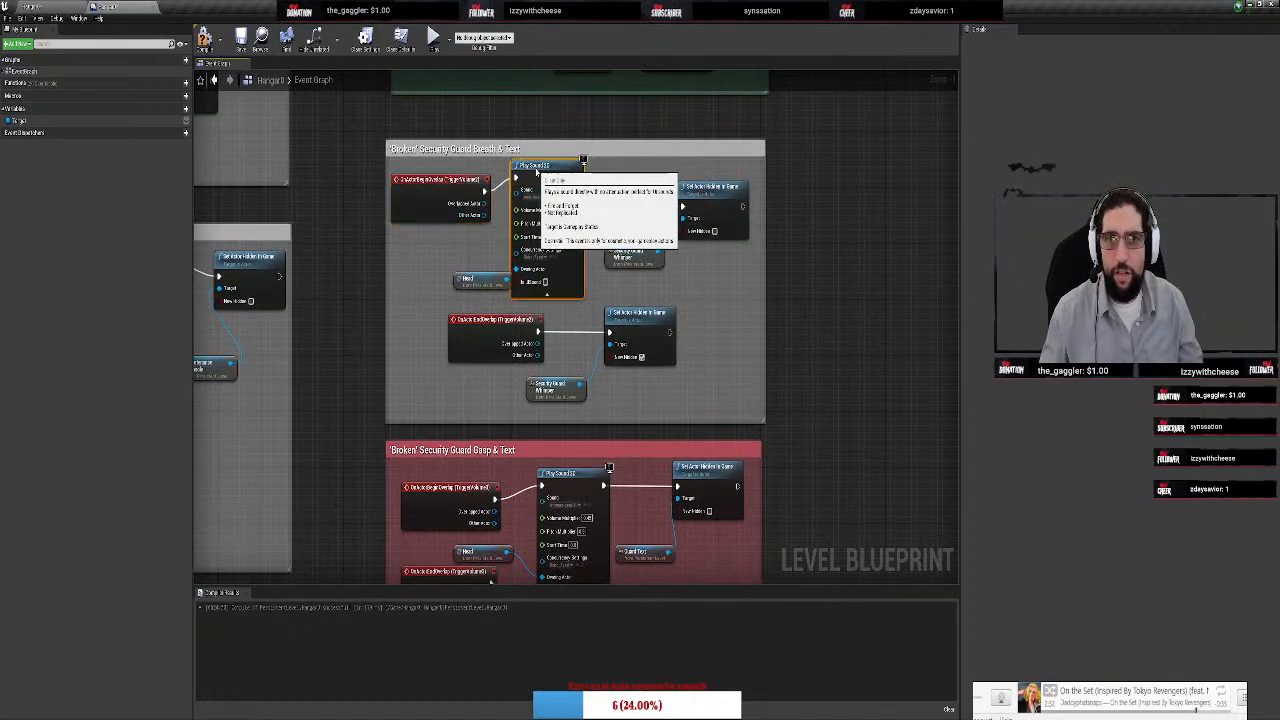
drag(475, 279, 434, 266)
drag(620, 258, 675, 282)
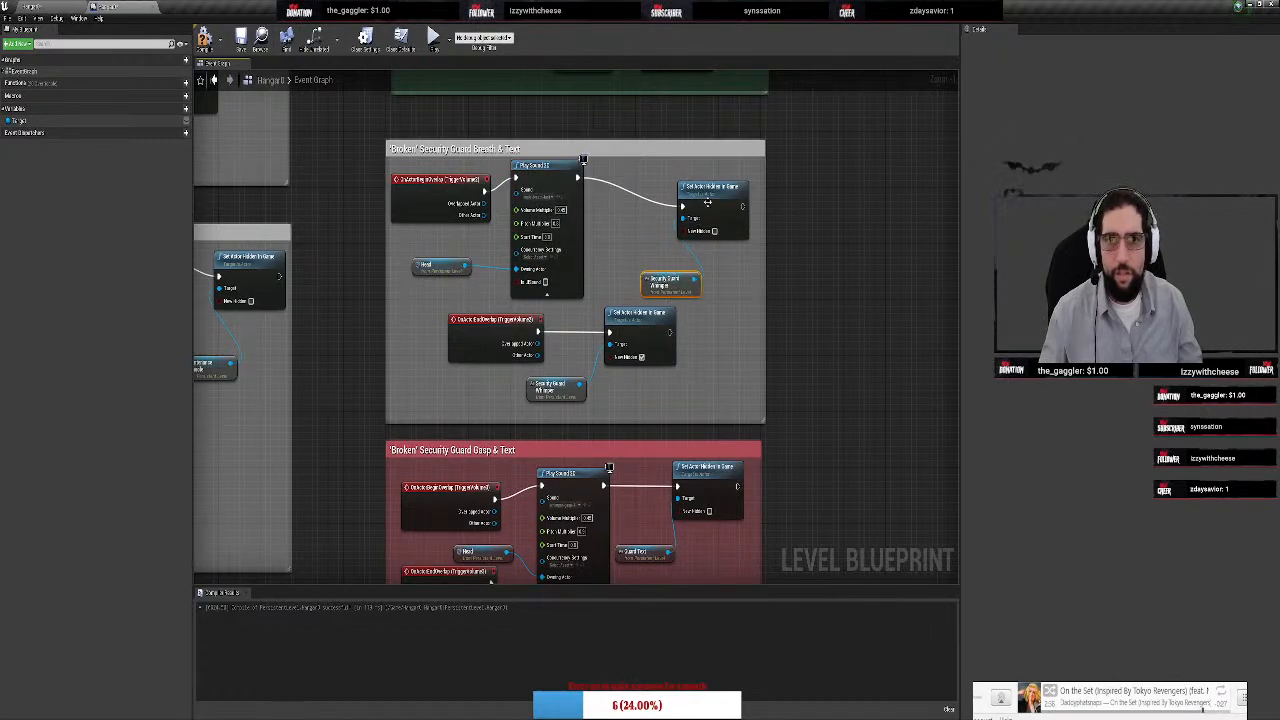
drag(706, 197, 716, 203)
drag(540, 166, 577, 166)
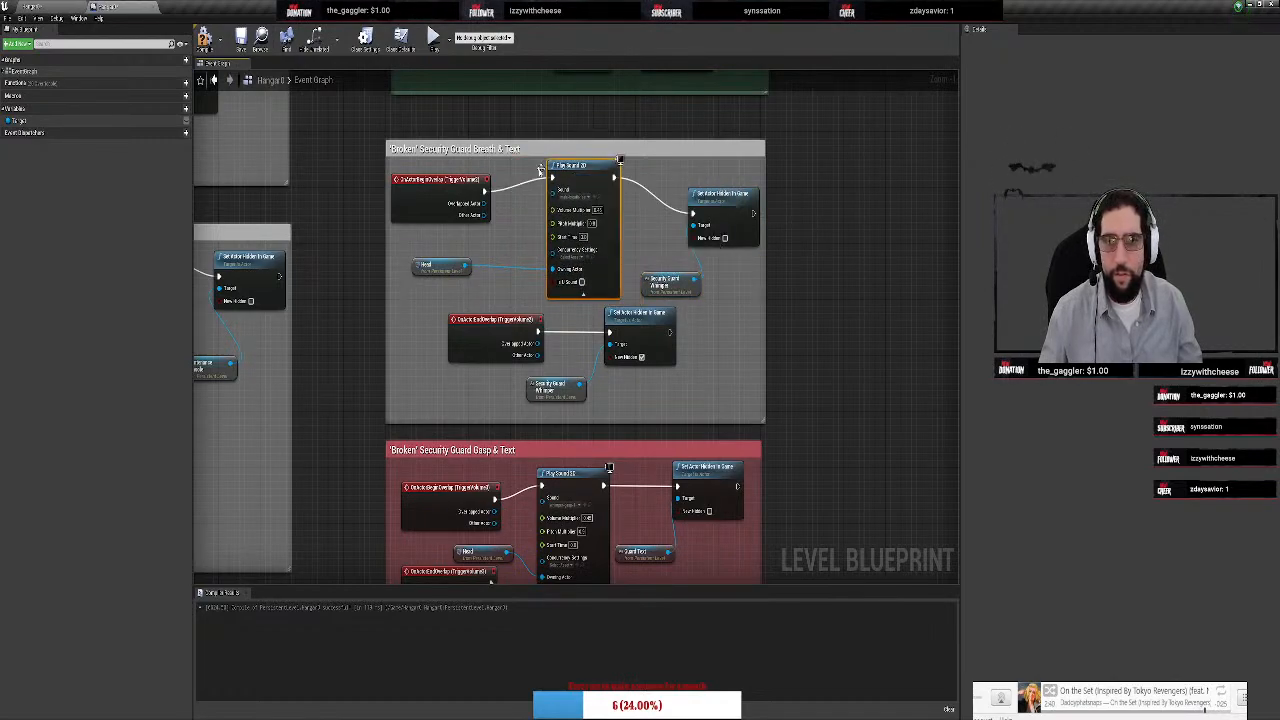
Insert a Do Once node between the begin-overlap event and the Play Sound node, arranging the surrounding nodes to fit
drag(485, 190, 505, 220)
text(delay)
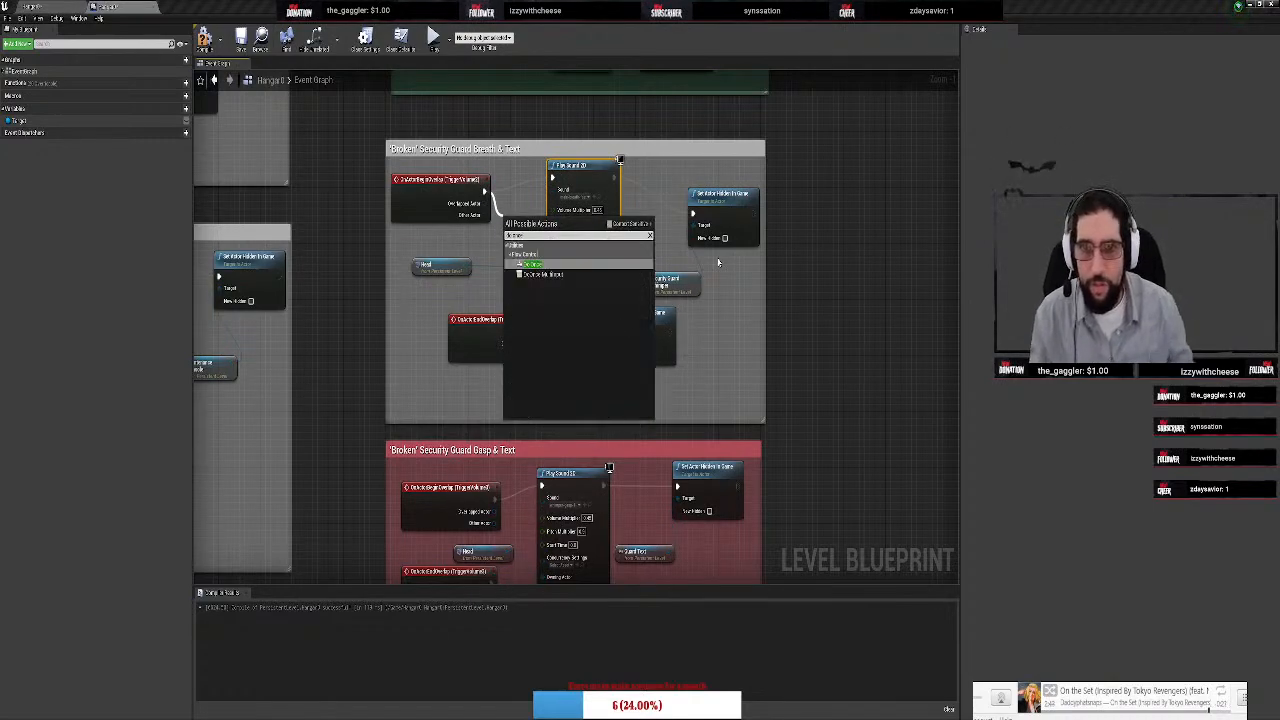
key(Return)
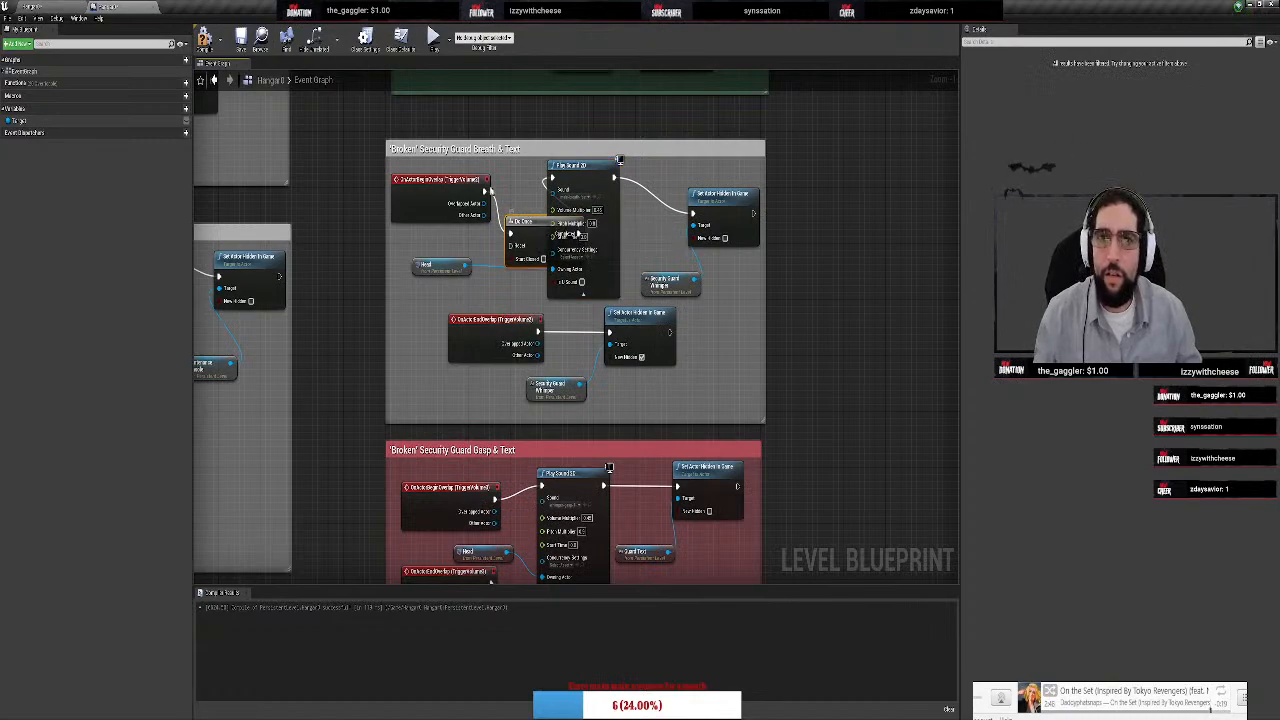
drag(439, 184, 435, 170)
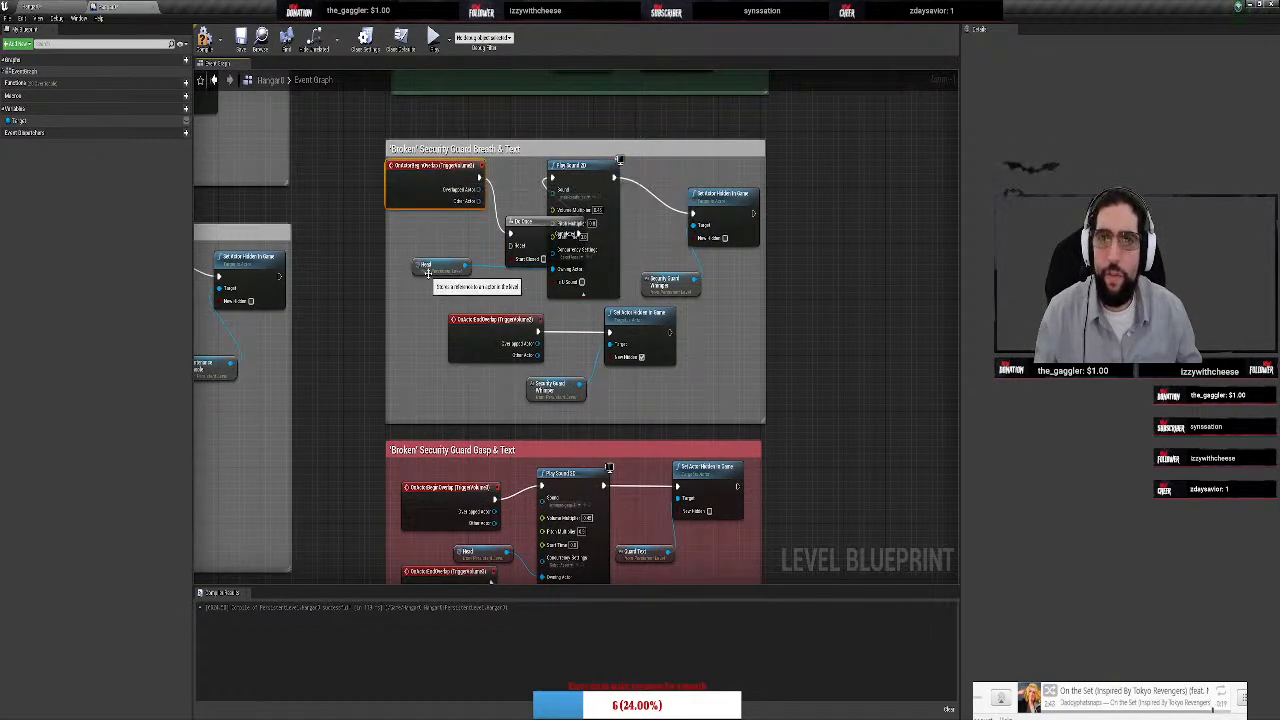
drag(431, 269, 407, 331)
drag(529, 229, 447, 238)
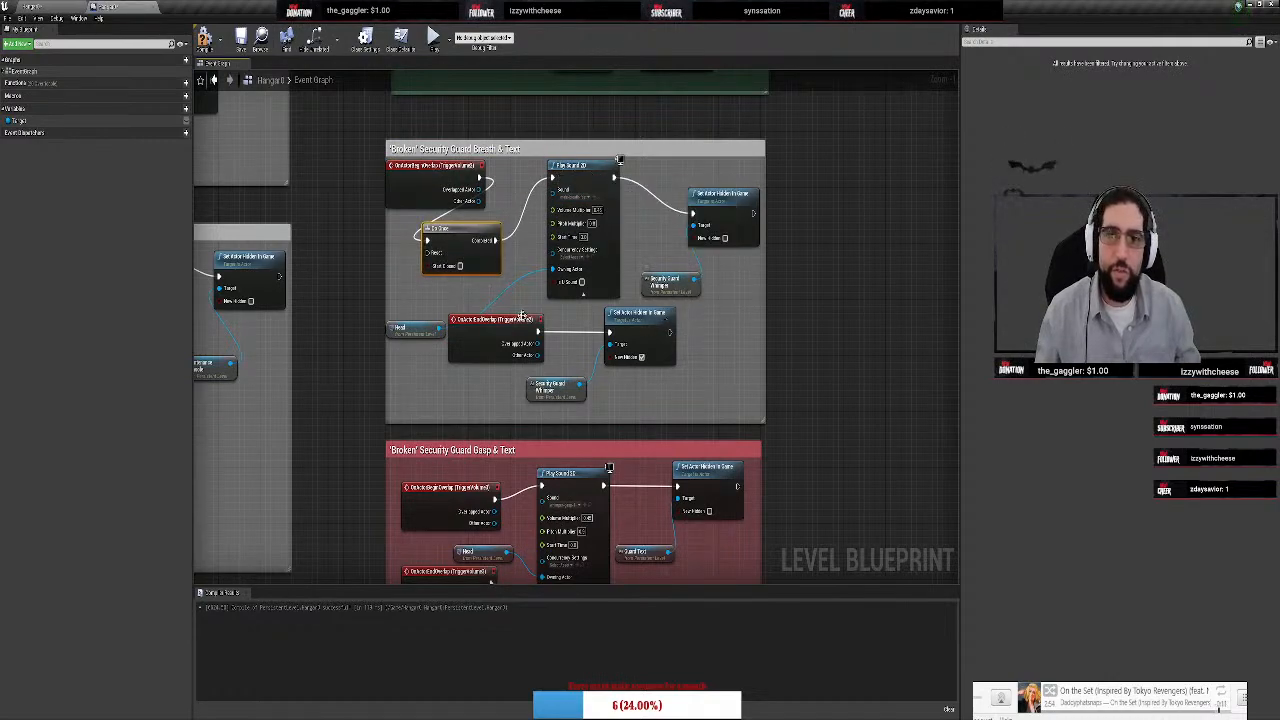
Insert a Do Once node between the end-overlap event and its Set Actor Hidden In Game node, spacing the nodes apart
drag(637, 322, 705, 329)
drag(556, 388, 571, 408)
mouse_move(517, 331)
mouse_down()
mouse_move(590, 330)
mouse_move(540, 331)
mouse_move(554, 316)
mouse_move(463, 360)
mouse_move(425, 355)
mouse_move(540, 330)
mouse_up()
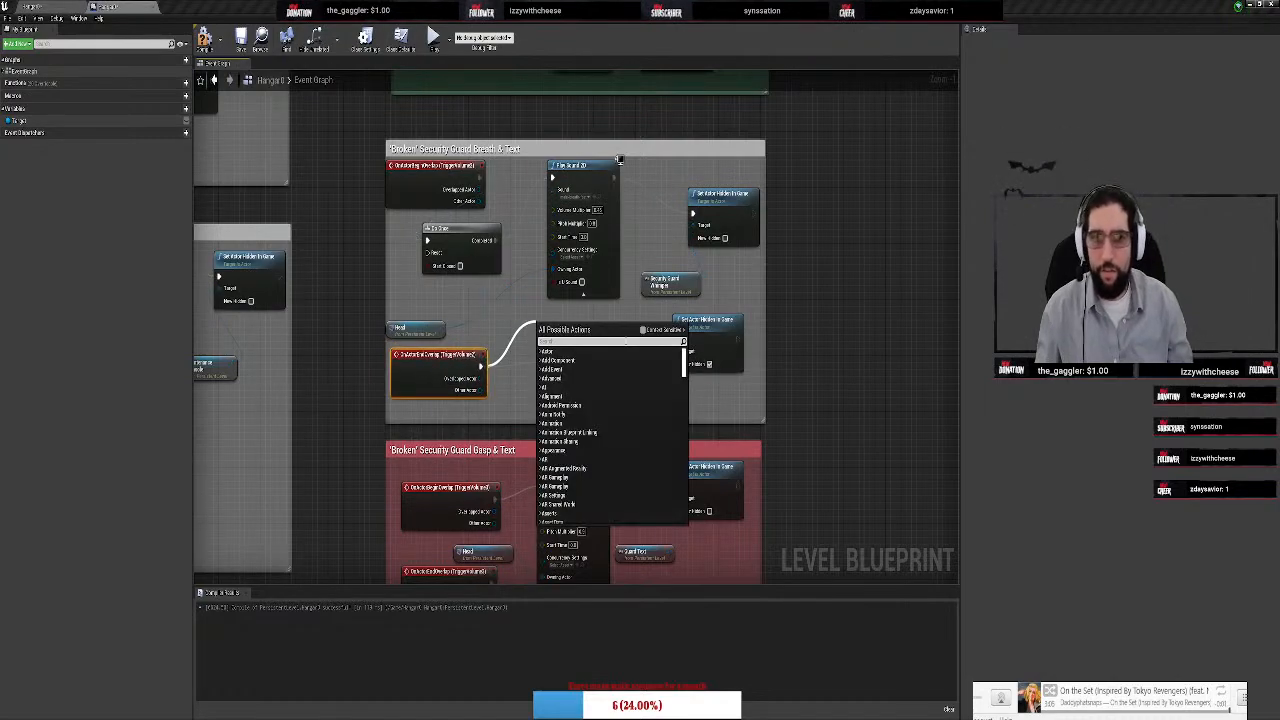
text(dotnce)
key(Return)
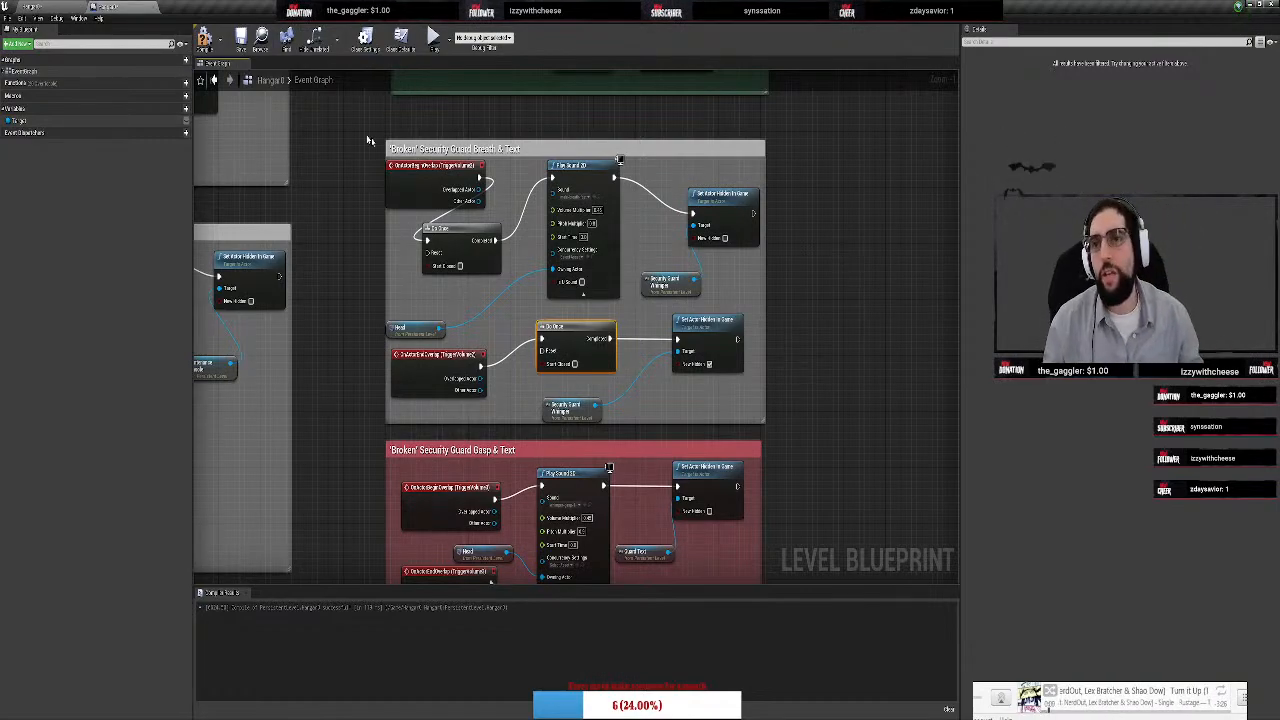
Return to the level and delete the handrail brush on the stair room wall
click(58, 8)
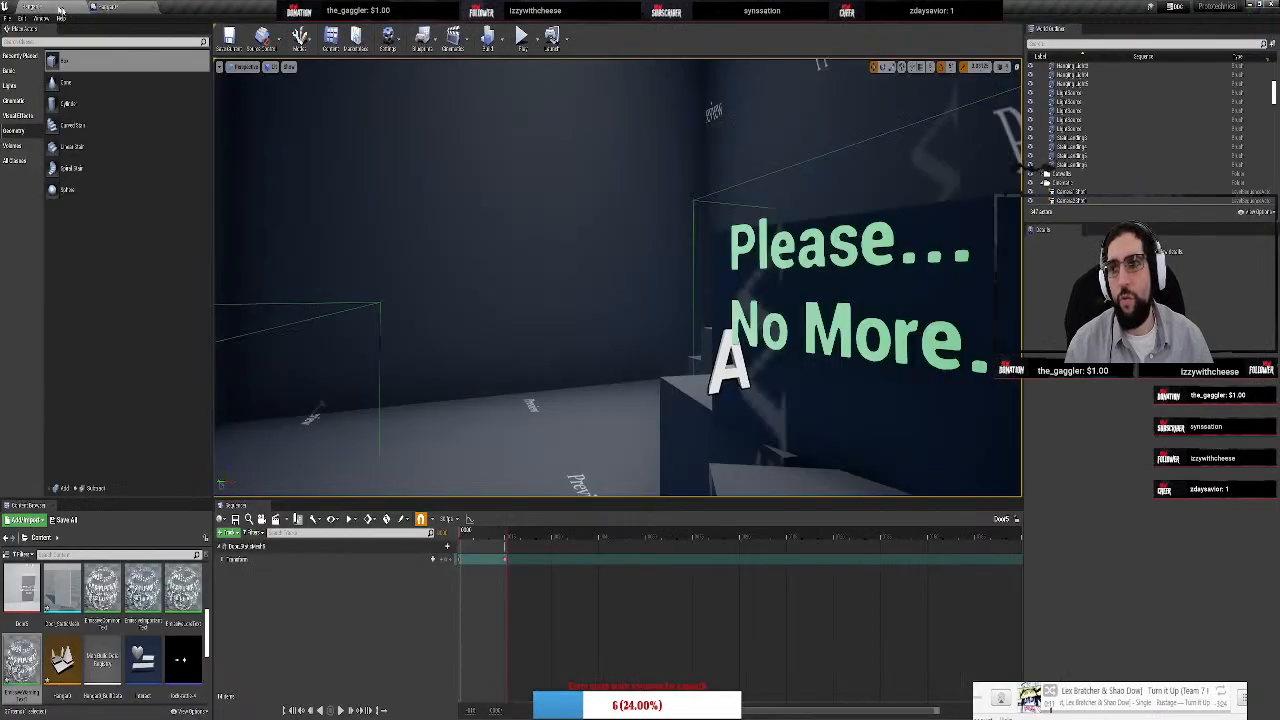
right_drag(536, 270, 575, 305)
click(577, 306)
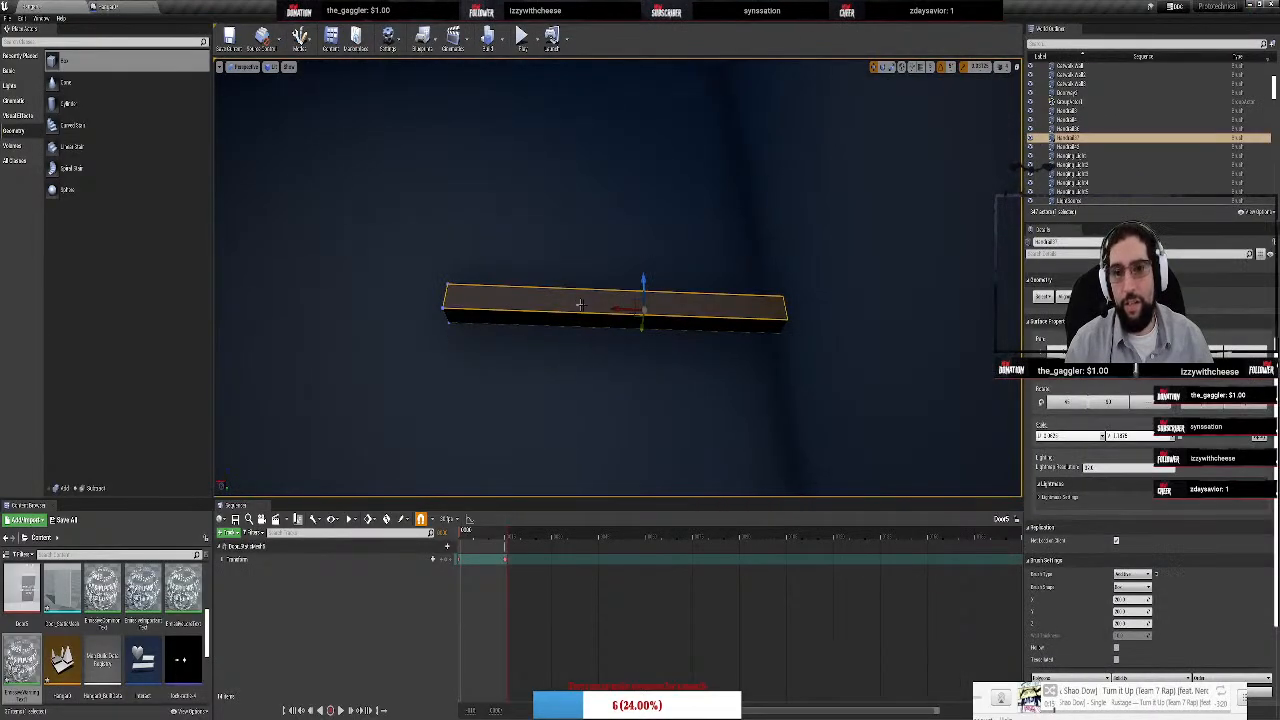
key(Delete)
right_drag(685, 325, 622, 318)
click(572, 242)
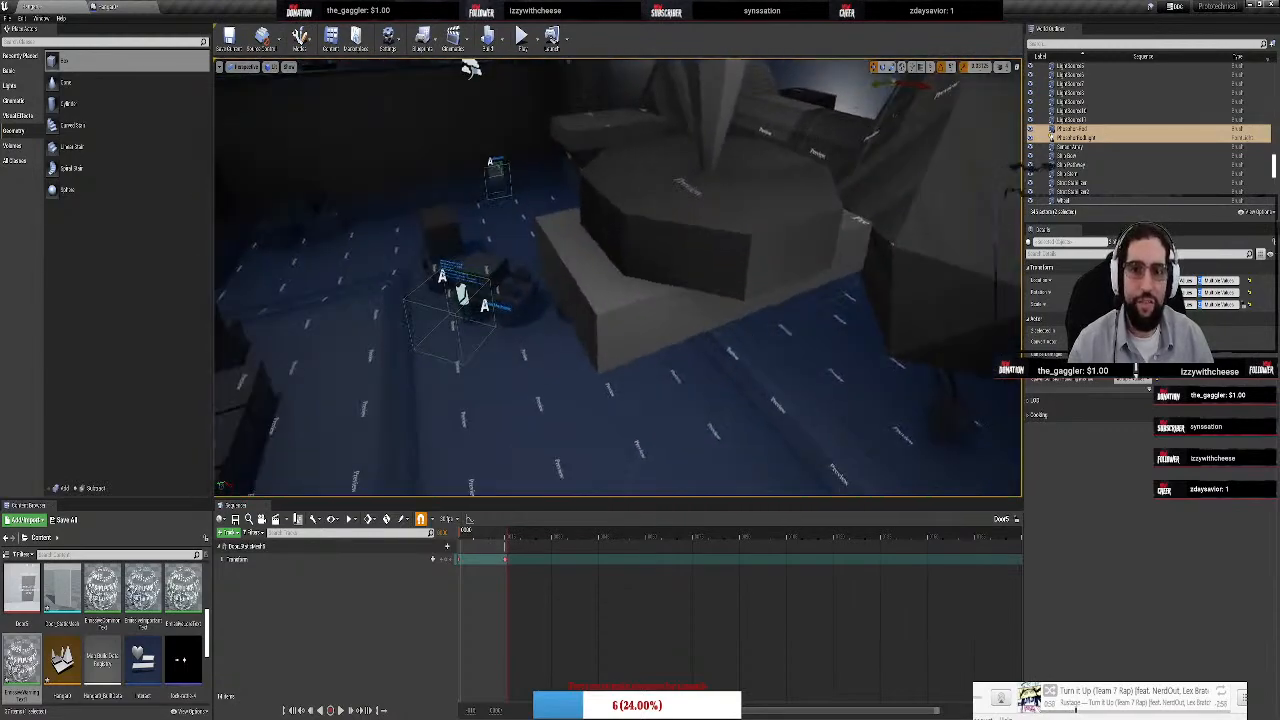
key(Escape)
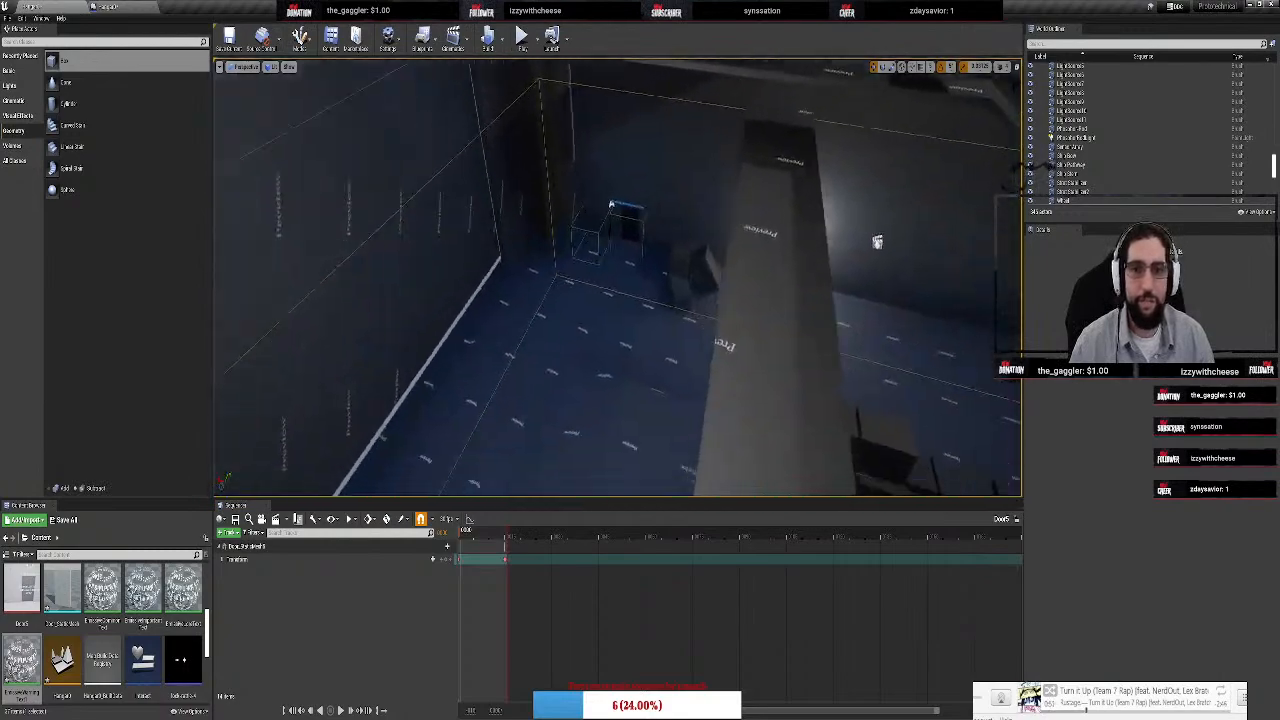
right_drag(617, 277, 780, 235)
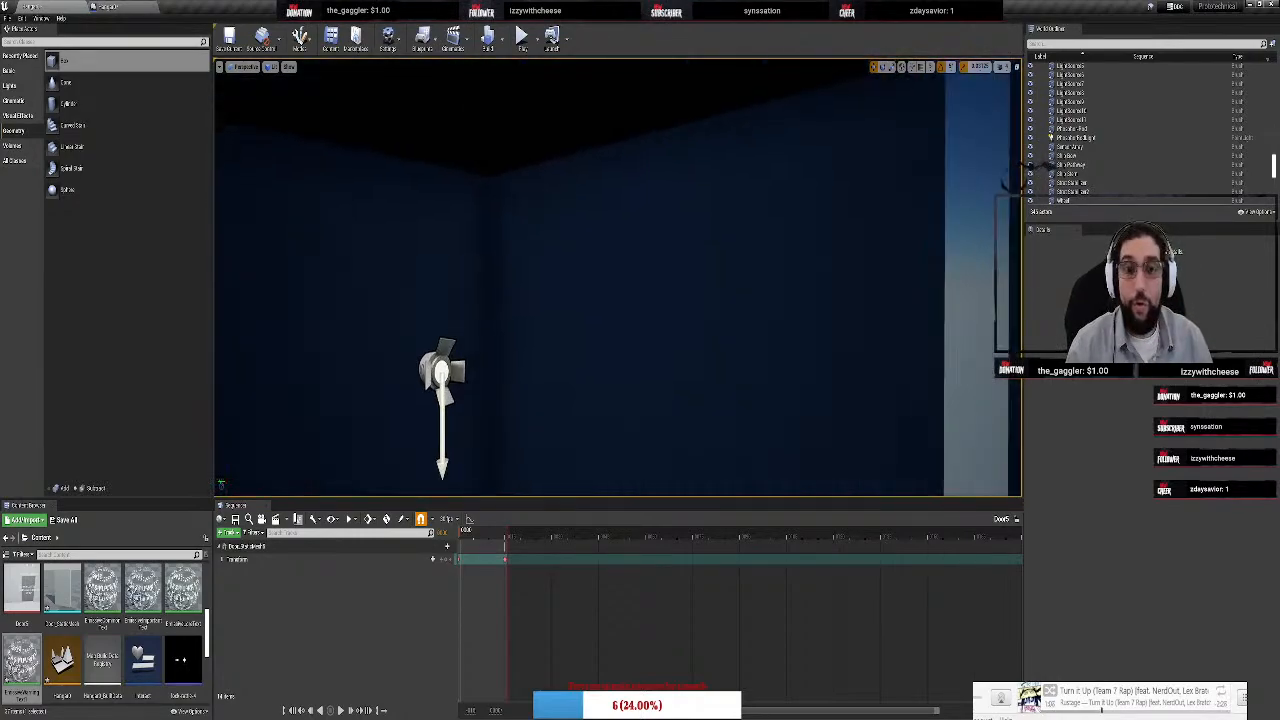
right_drag(617, 277, 660, 300)
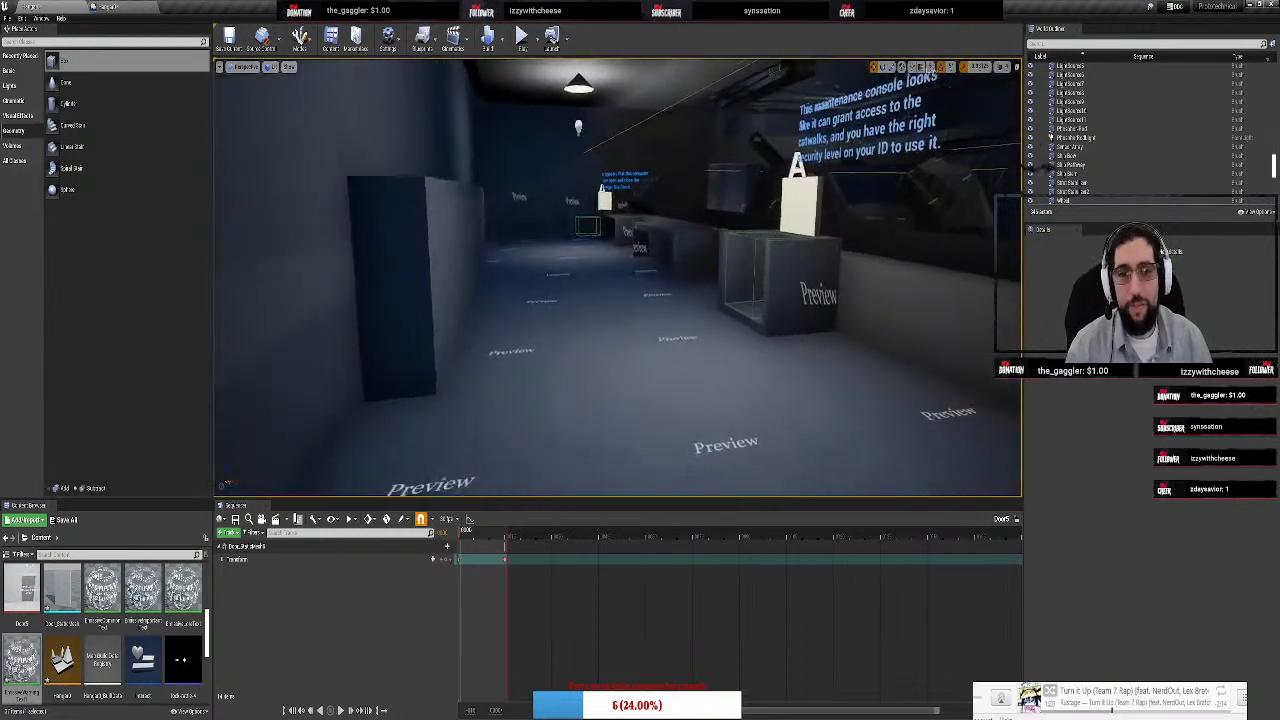
Turn off Cast Shadows on the Observation Deck Entrance point light above the door
right_drag(754, 224, 754, 224)
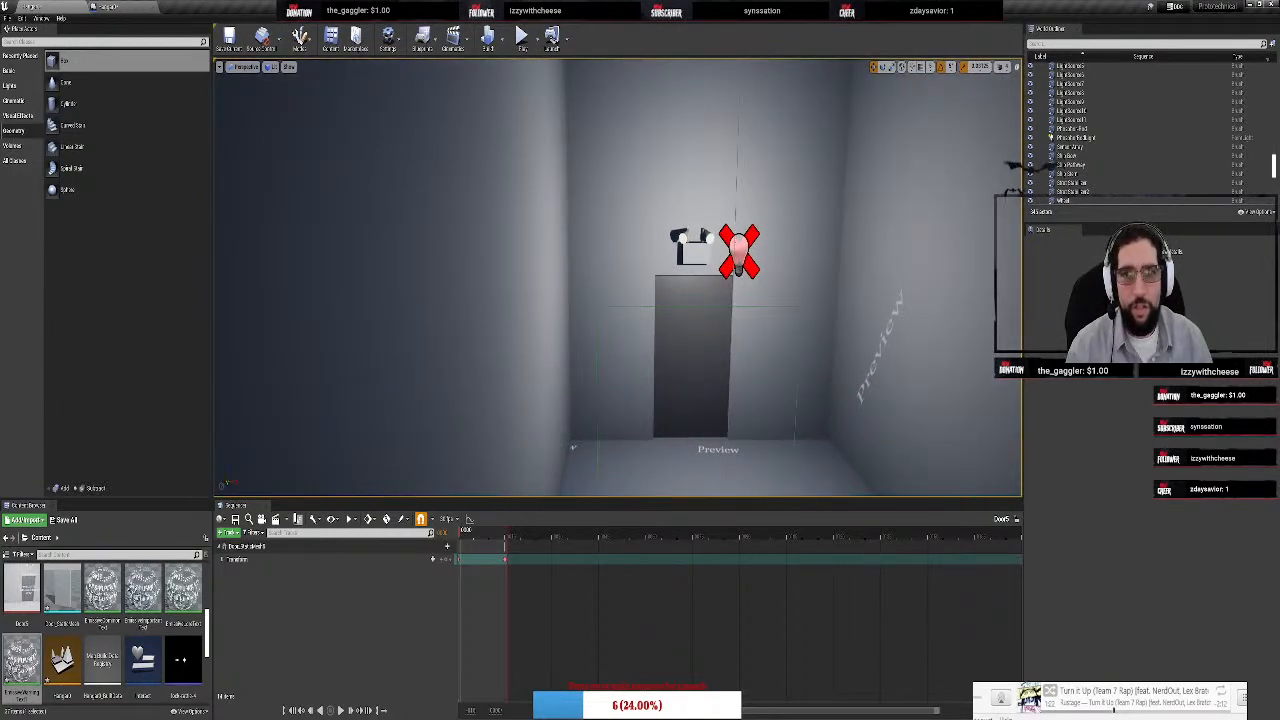
click(739, 250)
click(1117, 538)
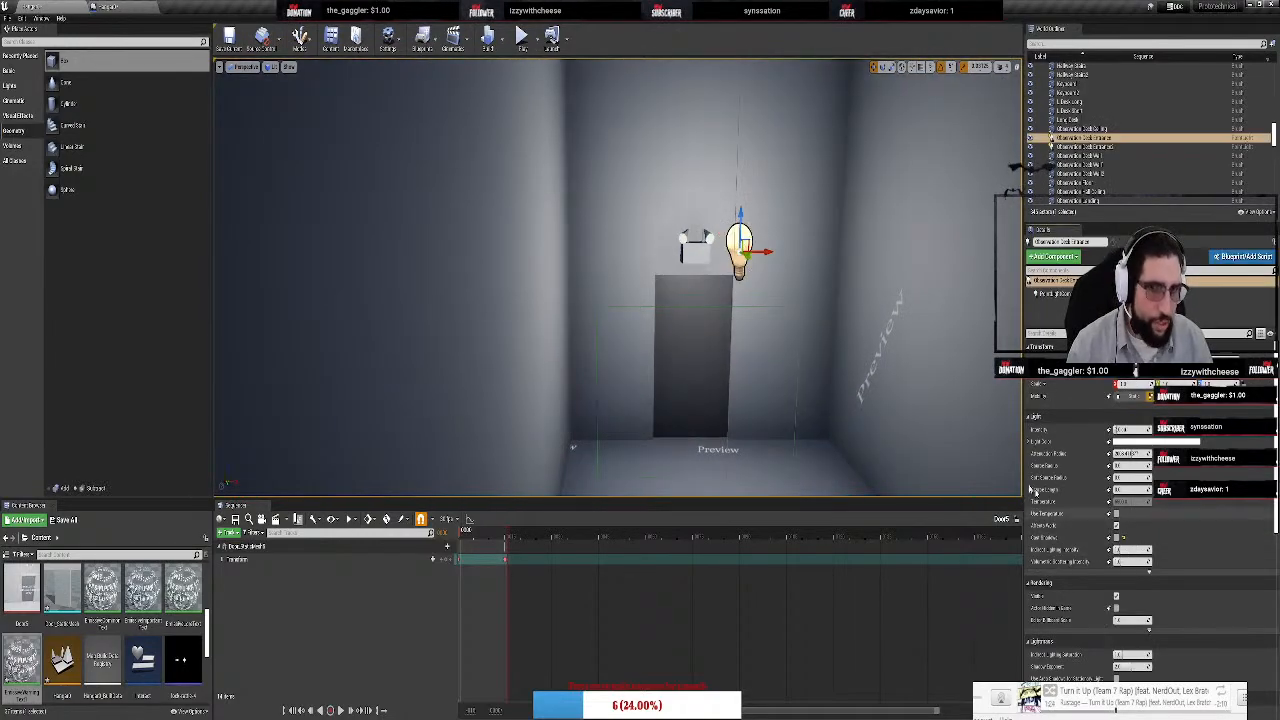
right_drag(900, 420, 900, 420)
right_drag(695, 337, 695, 337)
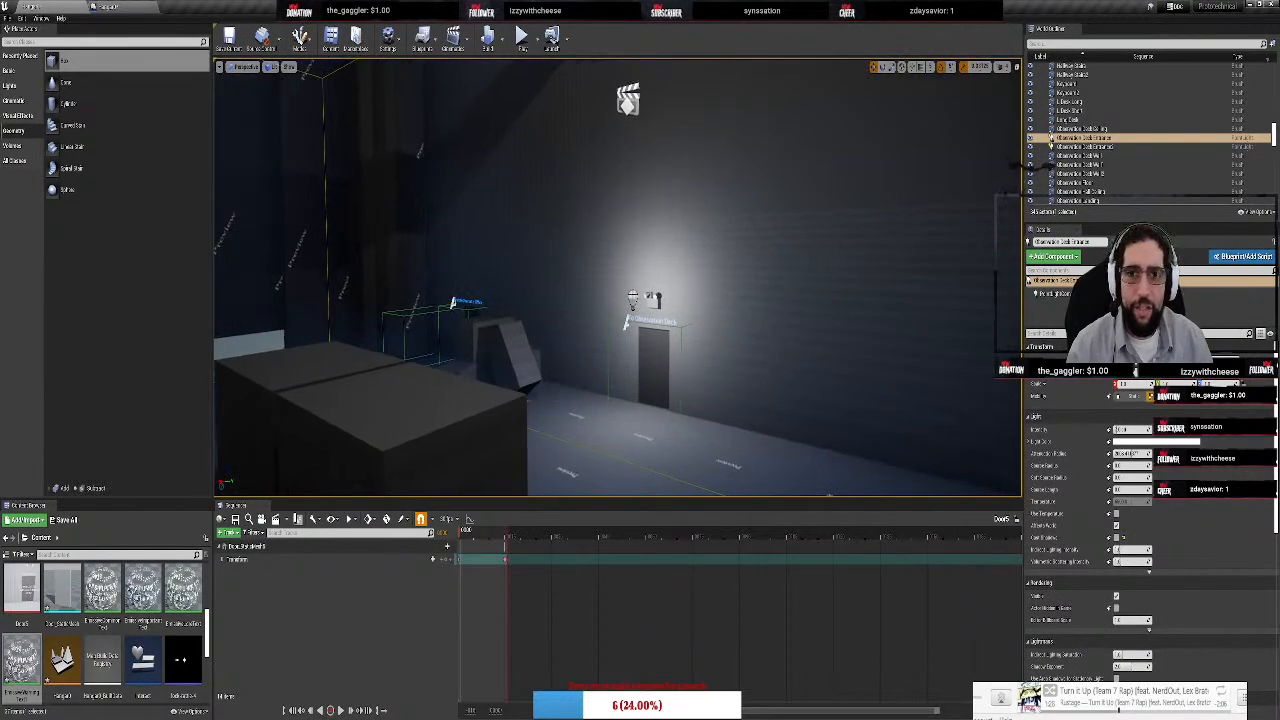
Select the second Observation Deck Entrance light, and run a lighting-only build for the level
click(632, 298)
right_drag(720, 291, 720, 291)
click(497, 38)
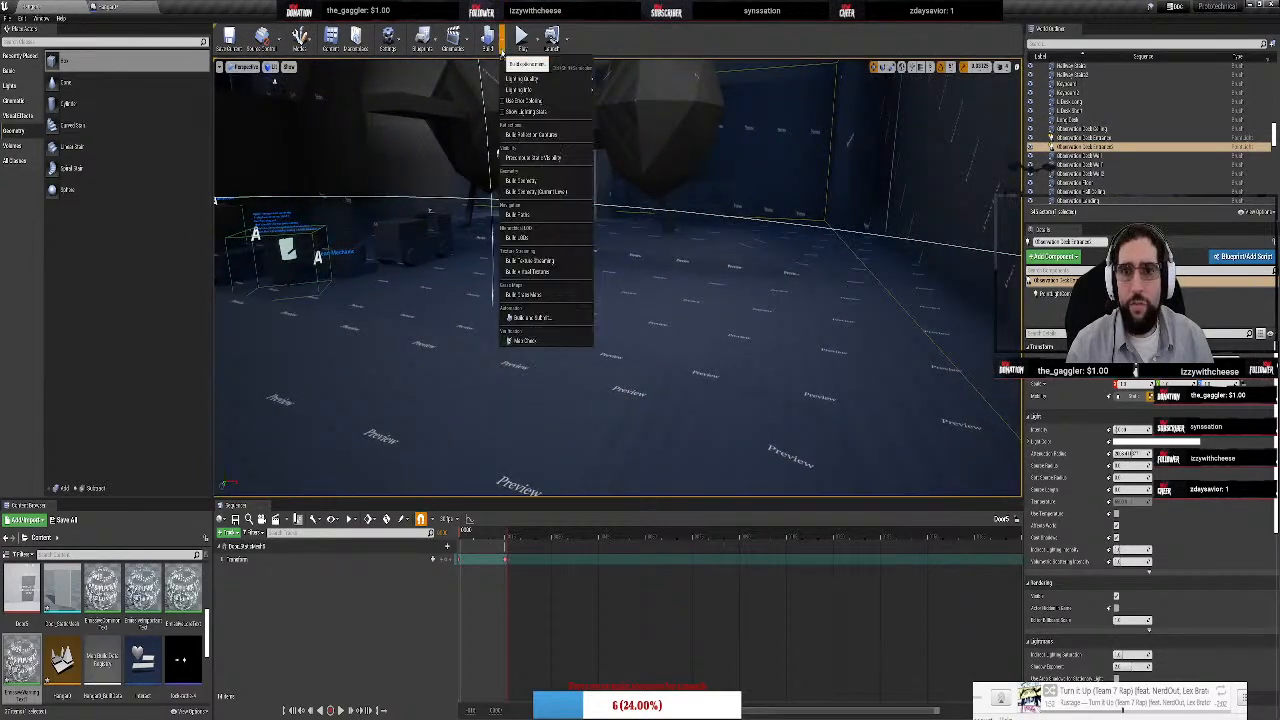
click(531, 68)
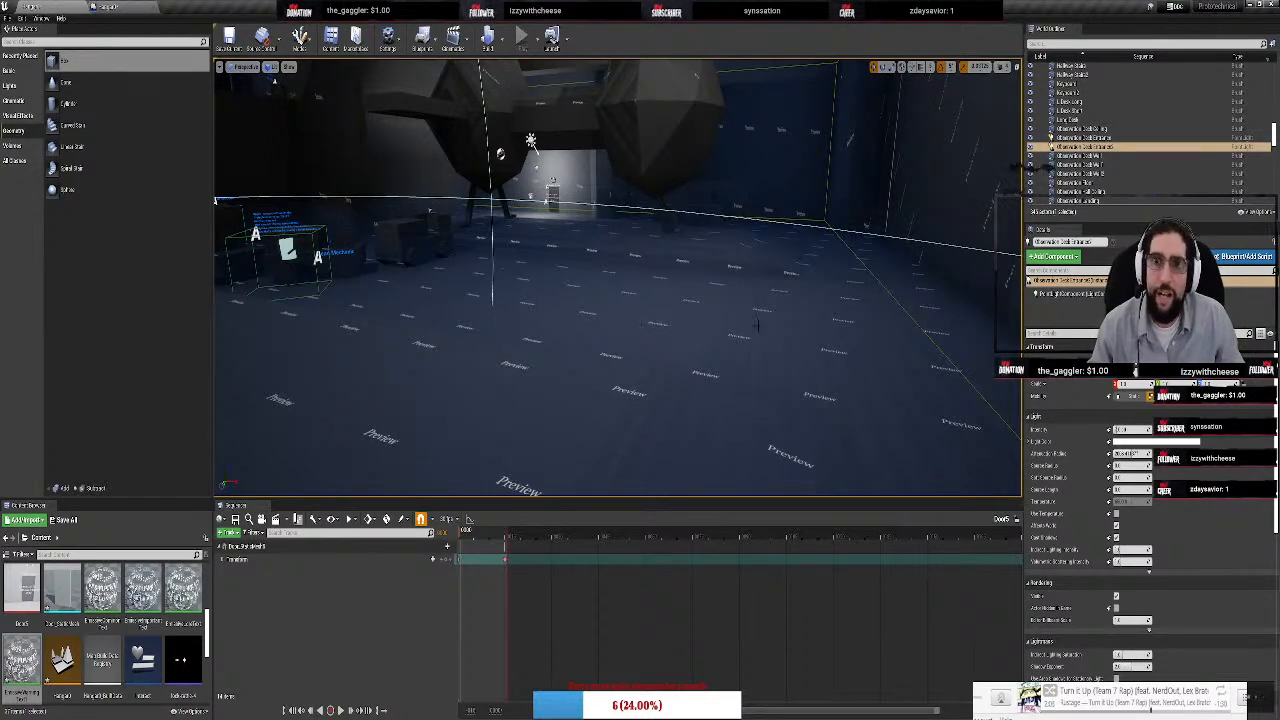
mouse_move(618, 277)
right_down()
mouse_move(660, 277)
mouse_move(660, 230)
mouse_move(623, 300)
right_up()
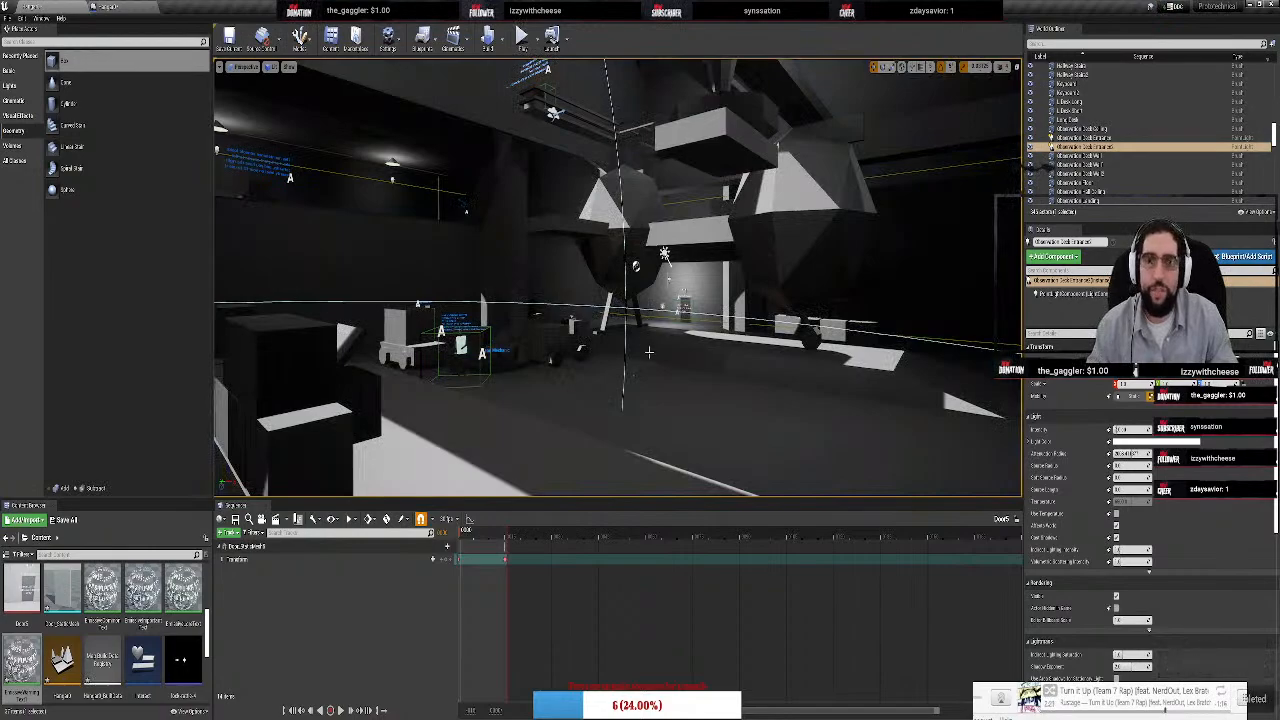
Make the hidden Landscape actor visible again outside the hangar opening
right_drag(648, 352, 648, 352)
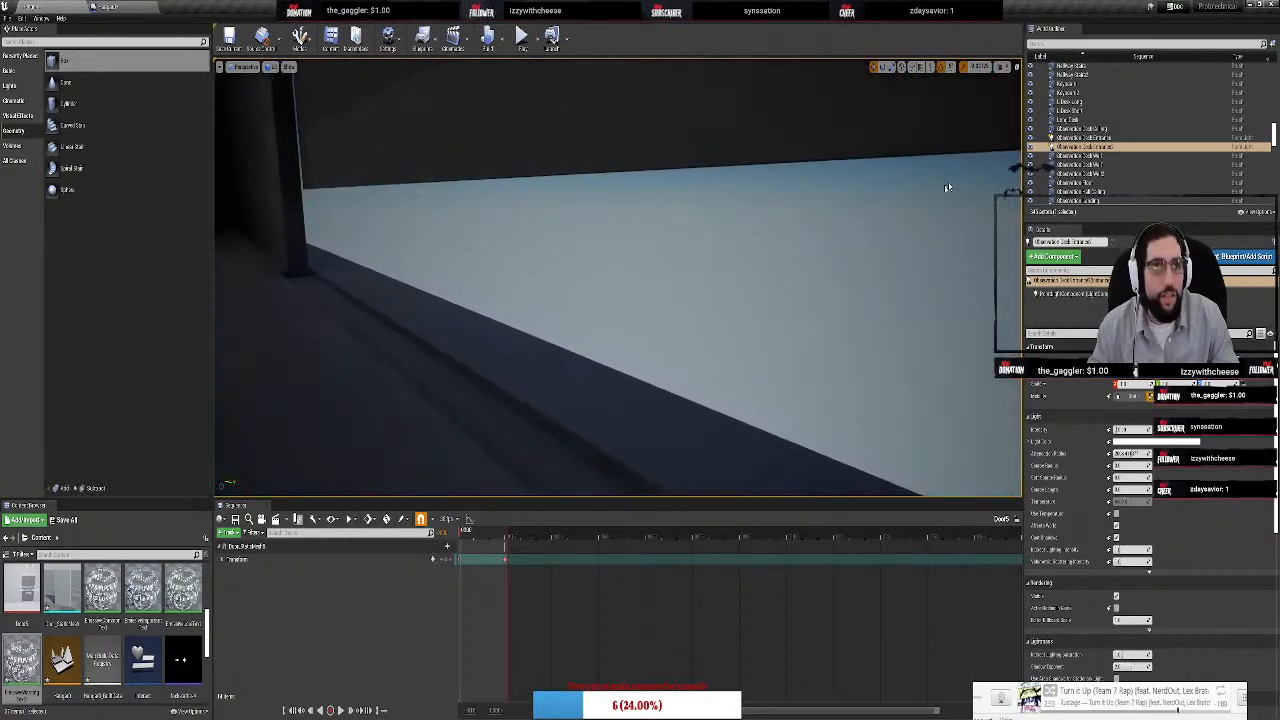
scroll(1112, 110, up, 3)
scroll(1112, 110, up, 6)
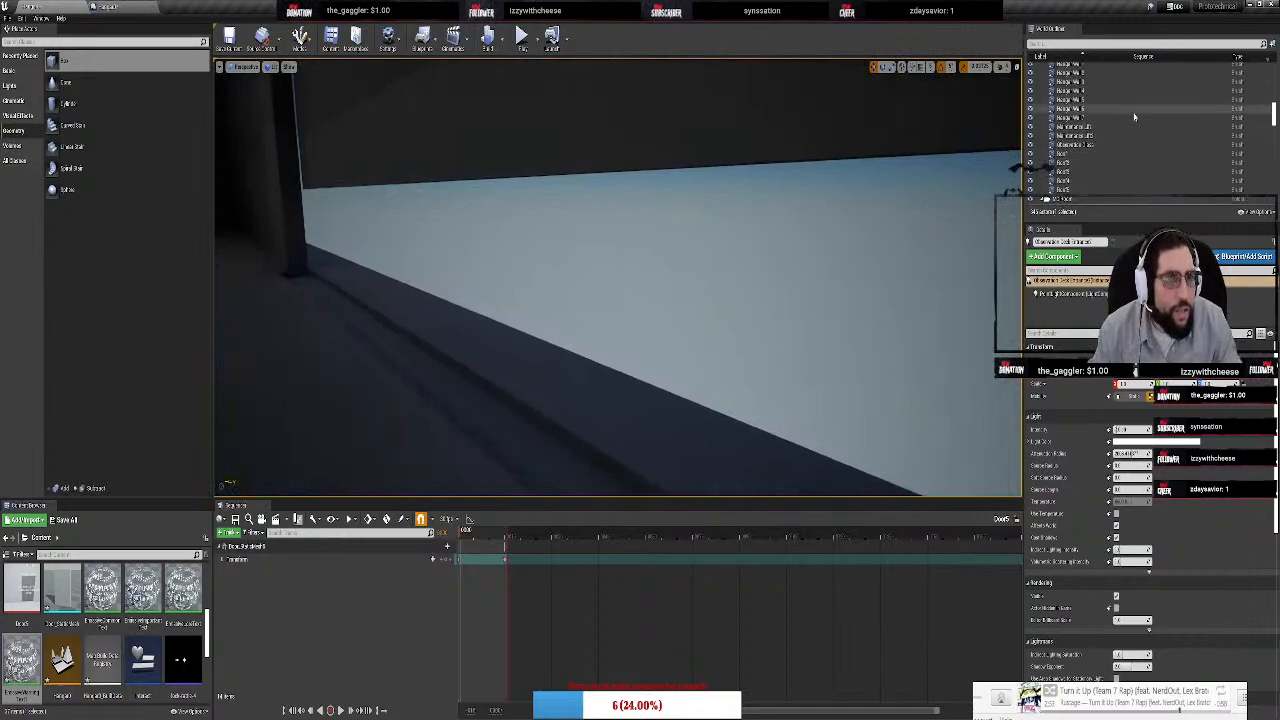
scroll(1092, 162, down, 3)
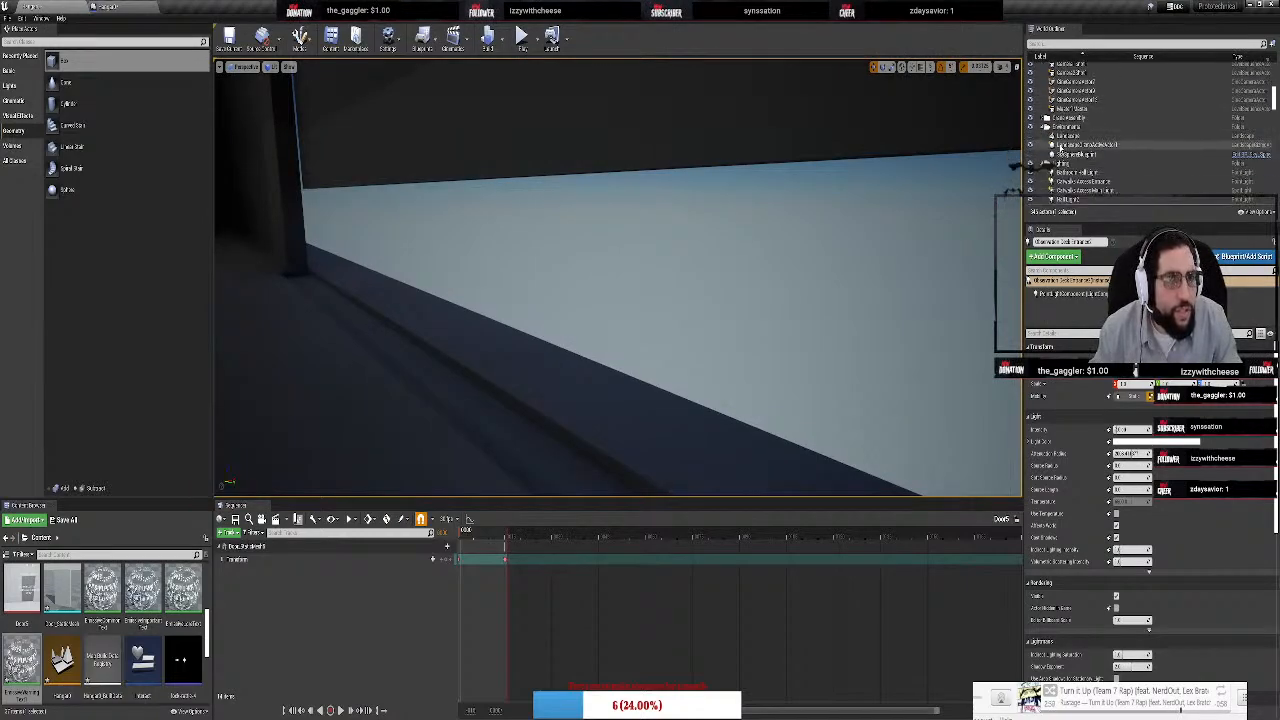
click(1031, 142)
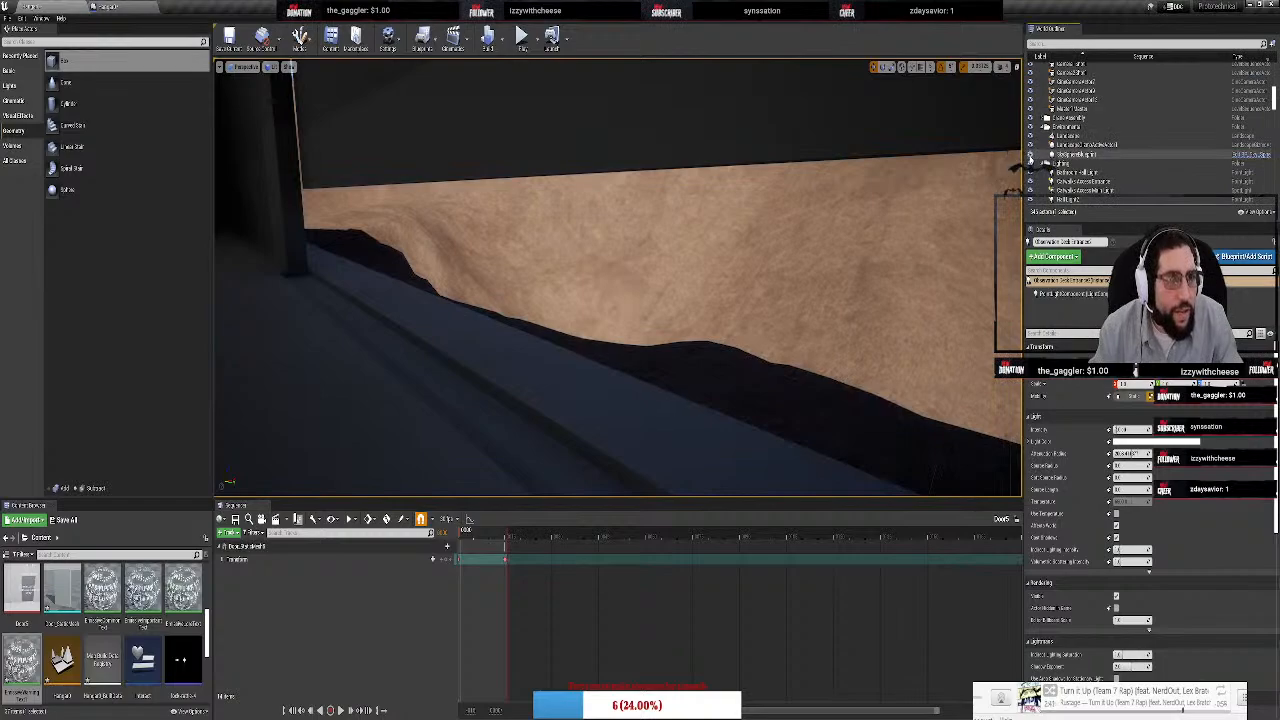
Examine the rebuilt lighting in the hangar, around the Catwalks Access door and in the stair room with the 'Please... No More...' text
right_drag(618, 277, 840, 256)
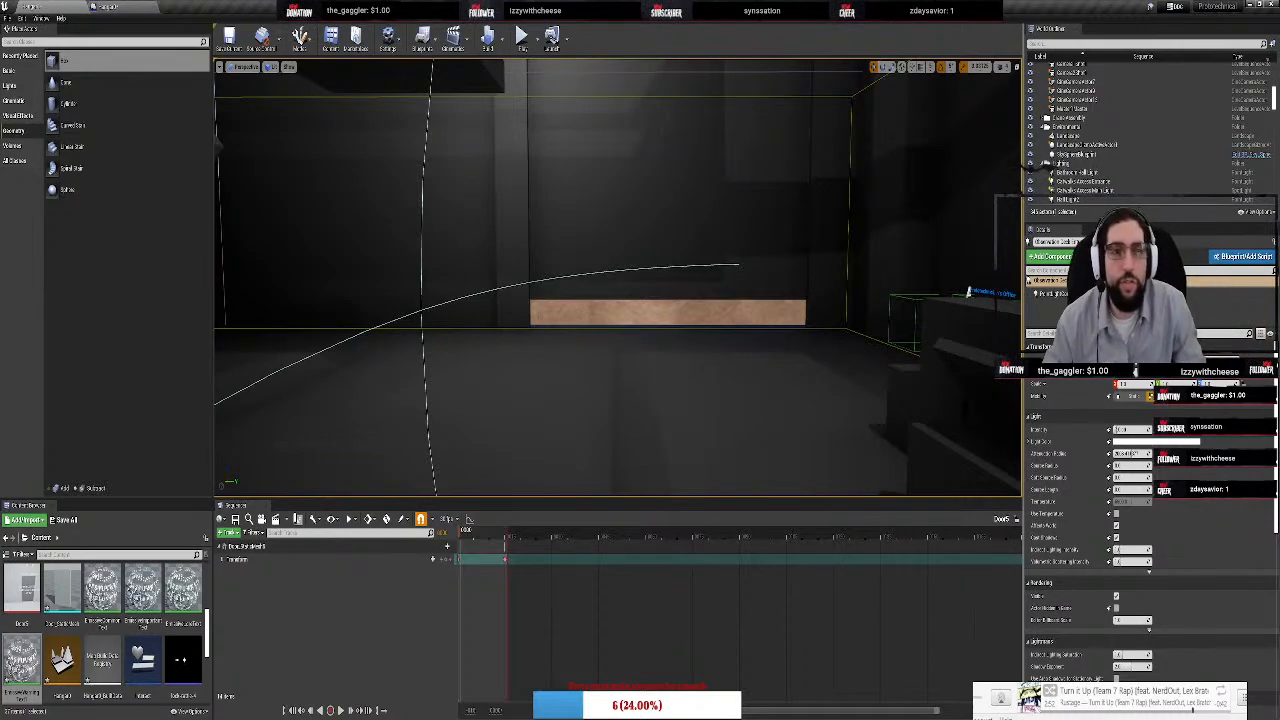
right_drag(618, 277, 450, 350)
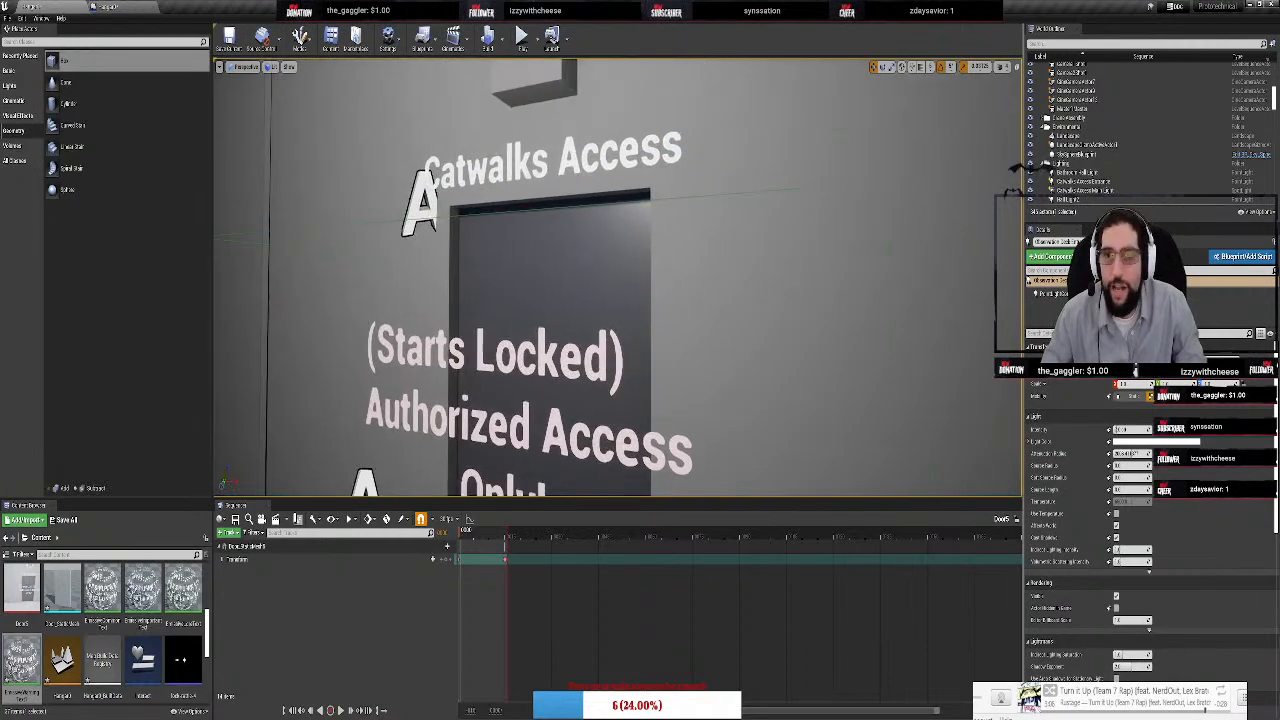
right_drag(450, 350, 877, 296)
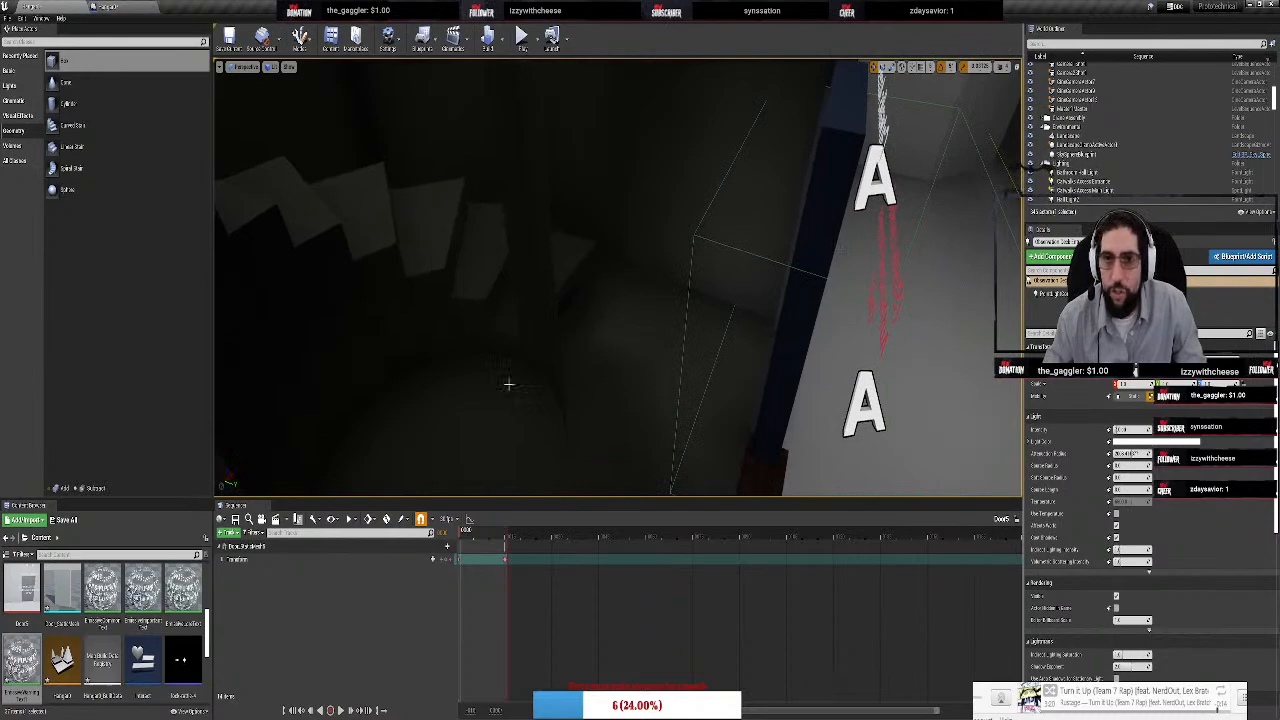
right_drag(620, 244, 615, 188)
click(610, 150)
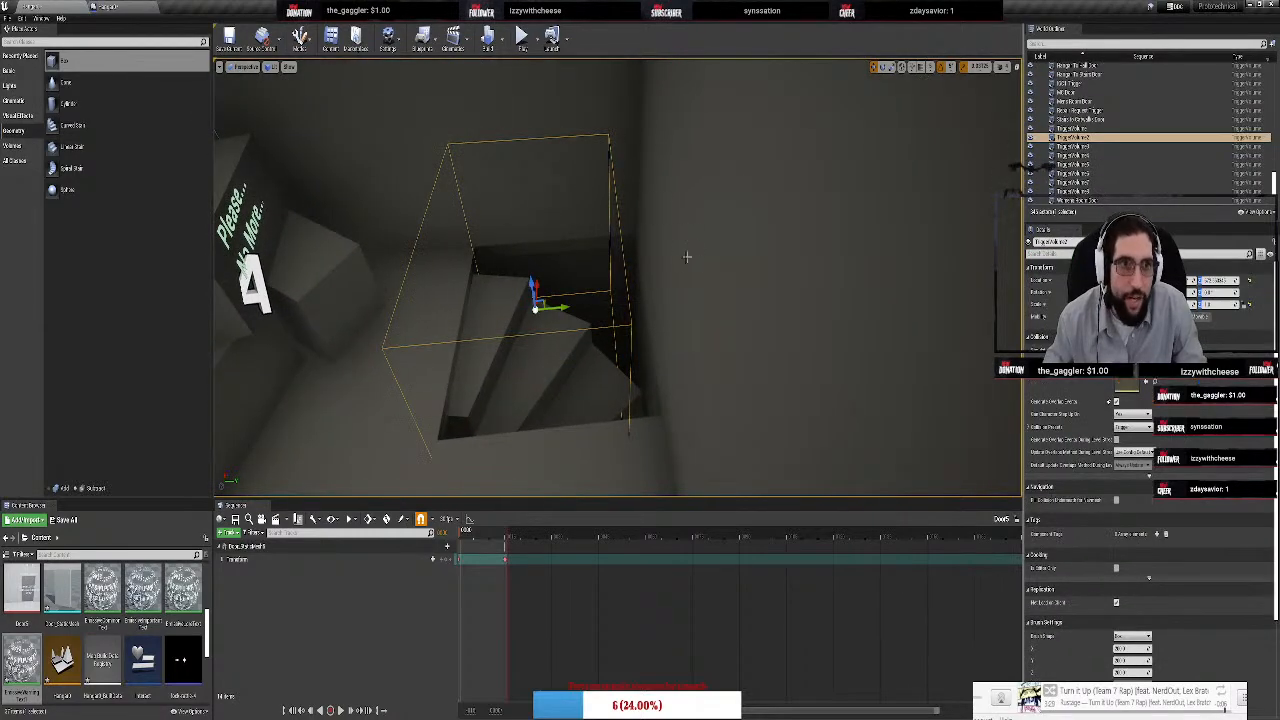
mouse_move(686, 257)
right_down()
mouse_move(665, 240)
mouse_move(680, 265)
right_up()
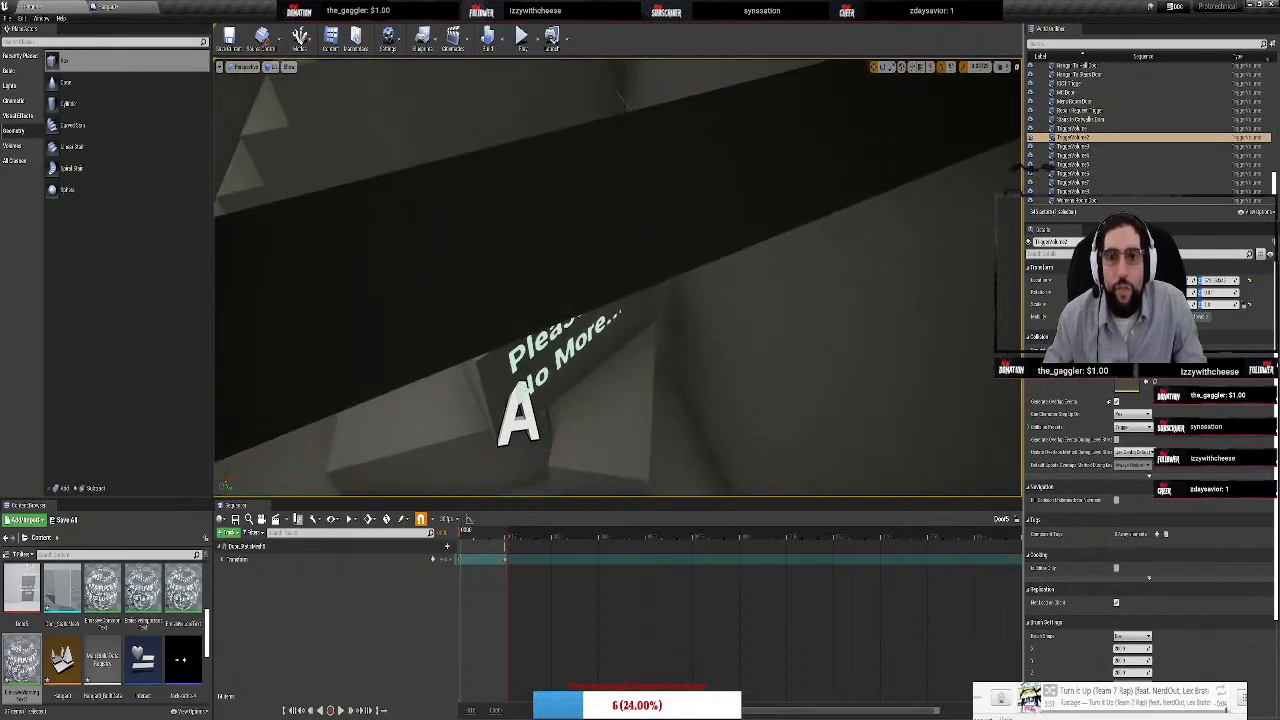
right_drag(620, 97, 543, 311)
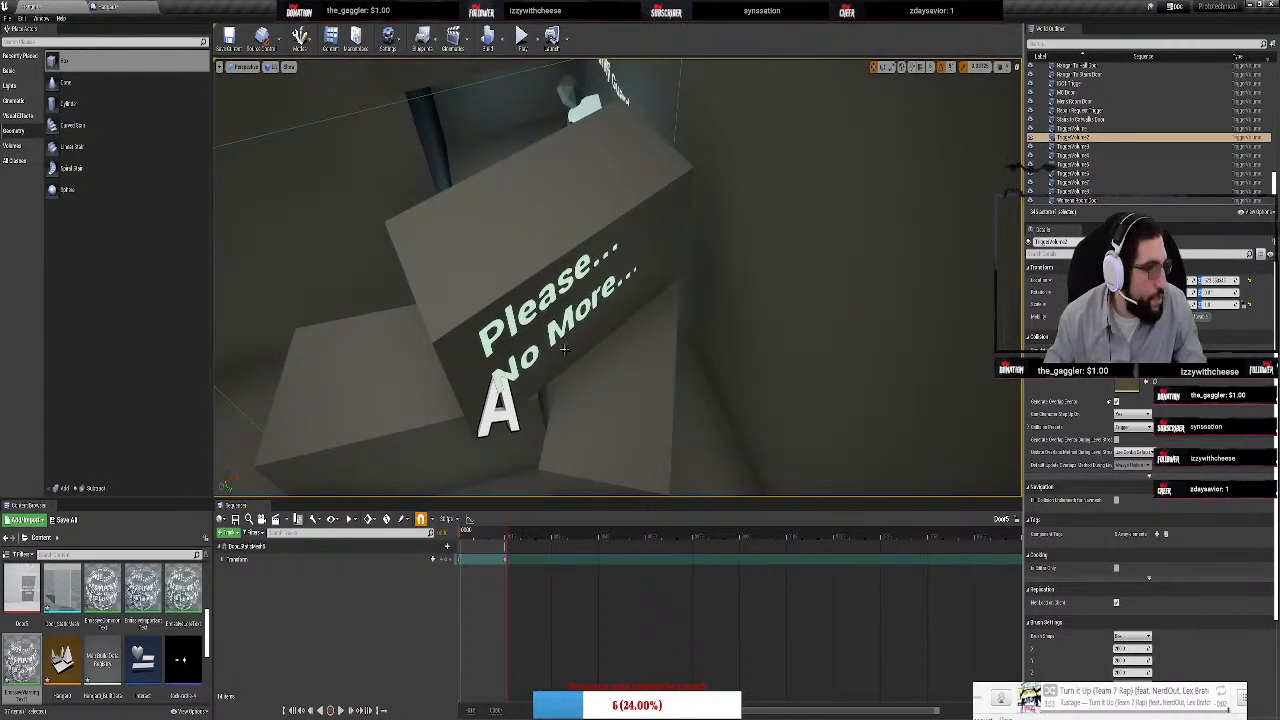
right_drag(620, 365, 695, 347)
Apply the grey material to the wood-textured end face of the catwalk stairs beside the 'Broken' Security Guard
click(470, 286)
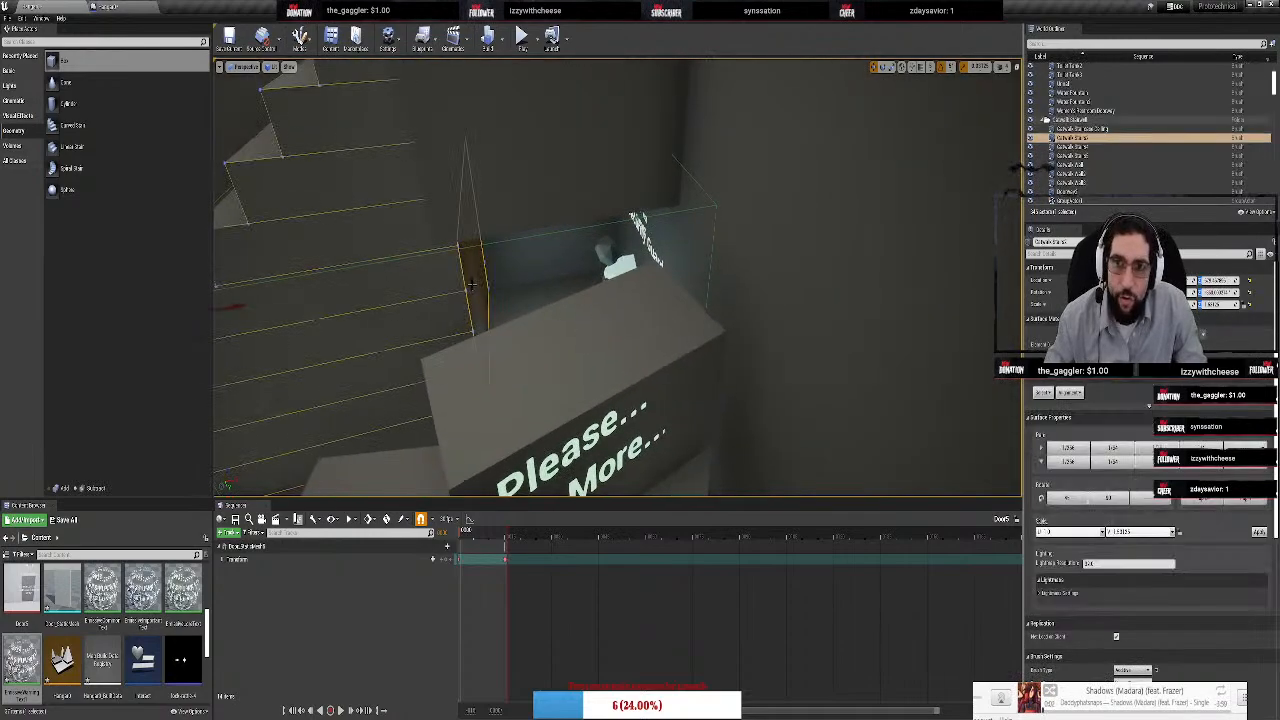
right_drag(470, 286, 425, 285)
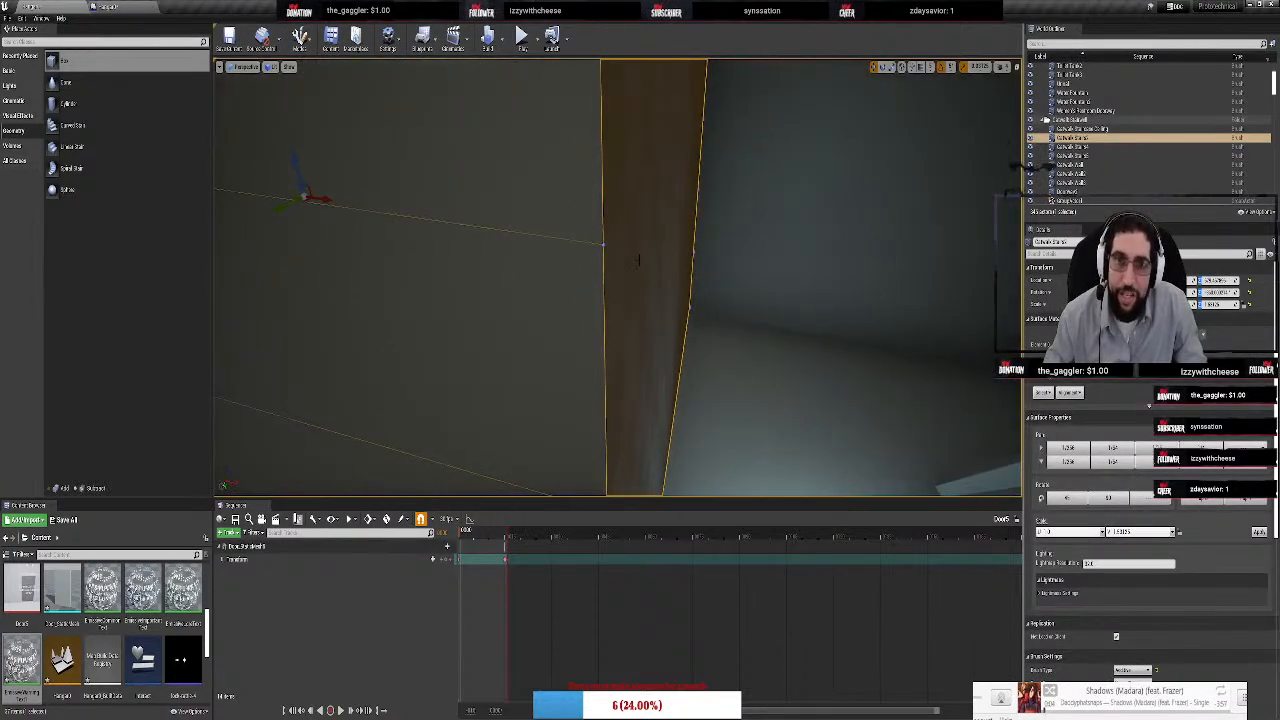
right_drag(677, 271, 560, 275)
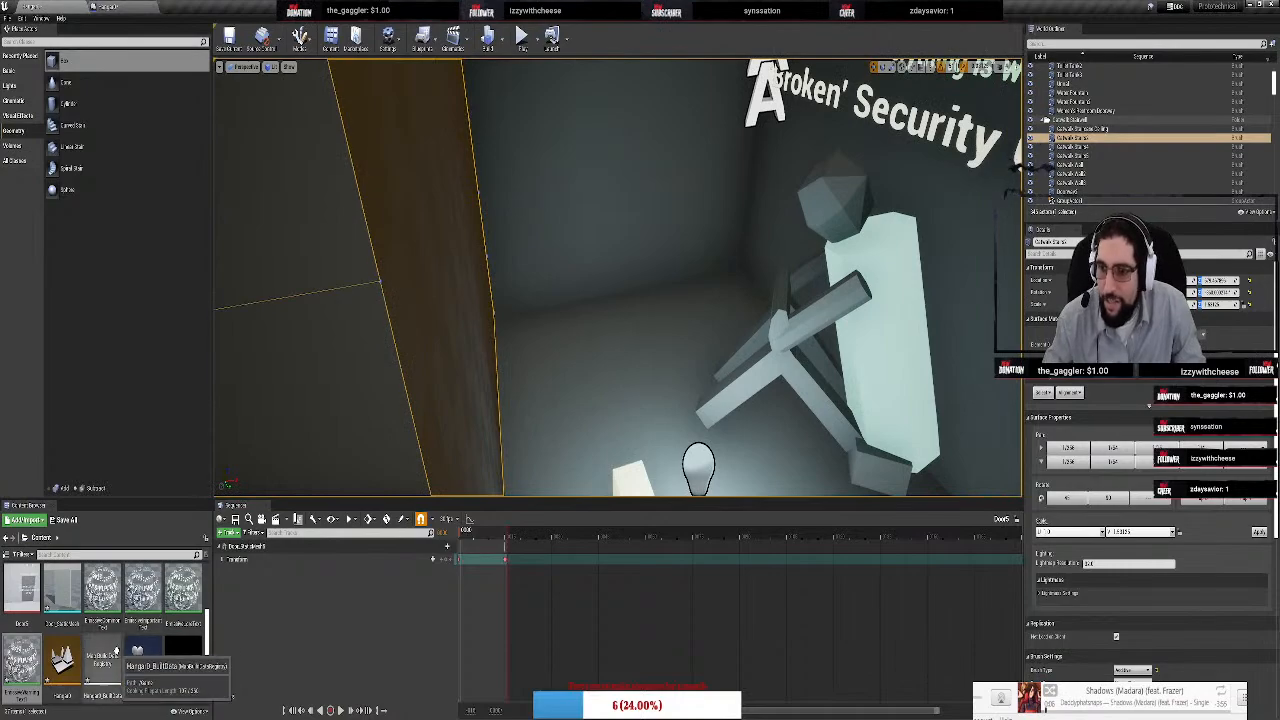
scroll(120, 650, down, 3)
drag(80, 620, 241, 490)
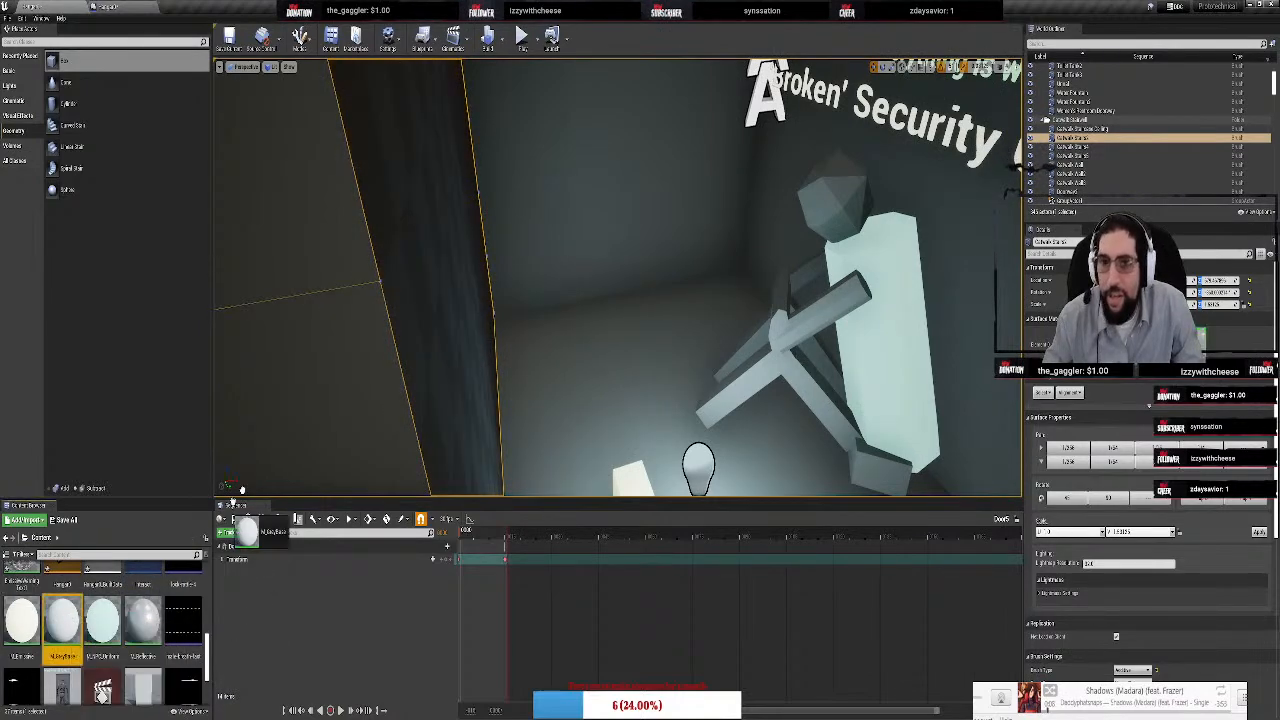
Examine the 'Broken' Security Guard alcove from around the fallen blocks, including the figure, the texts and the light on the floor
key(s)
right_drag(617, 277, 830, 350)
key(w)
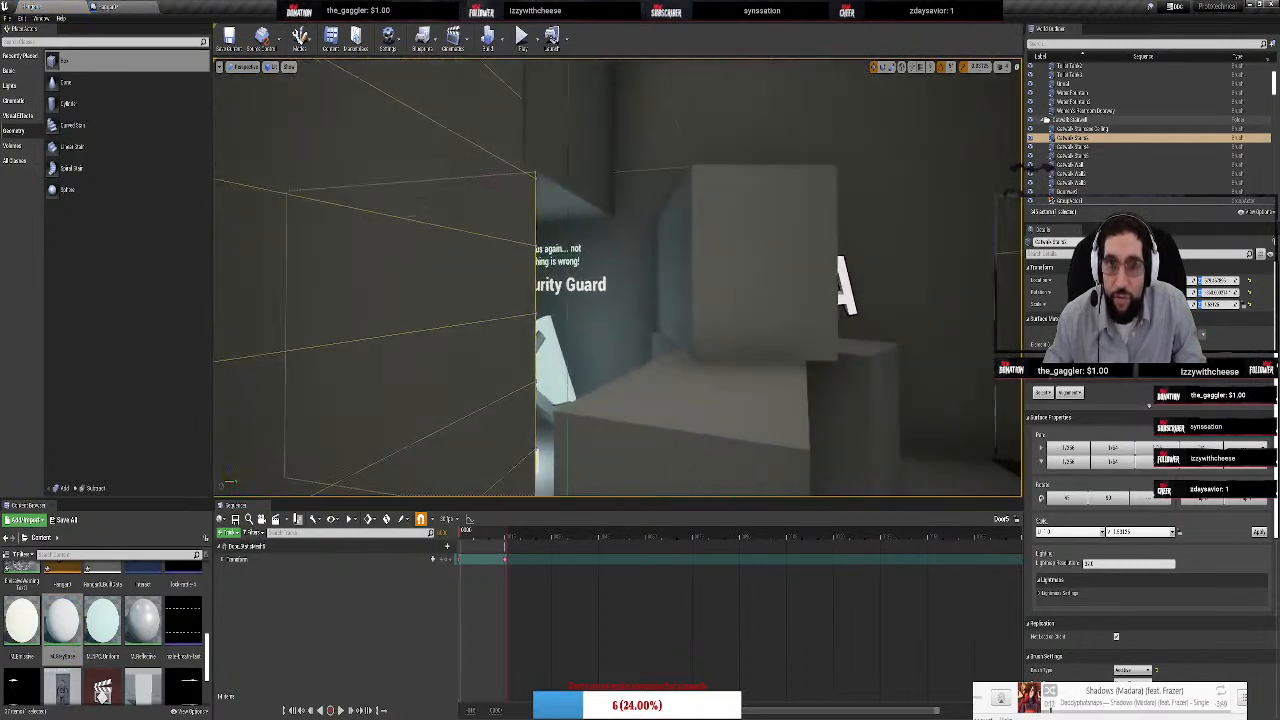
key(s)
right_drag(617, 277, 880, 280)
key(w)
key(s)
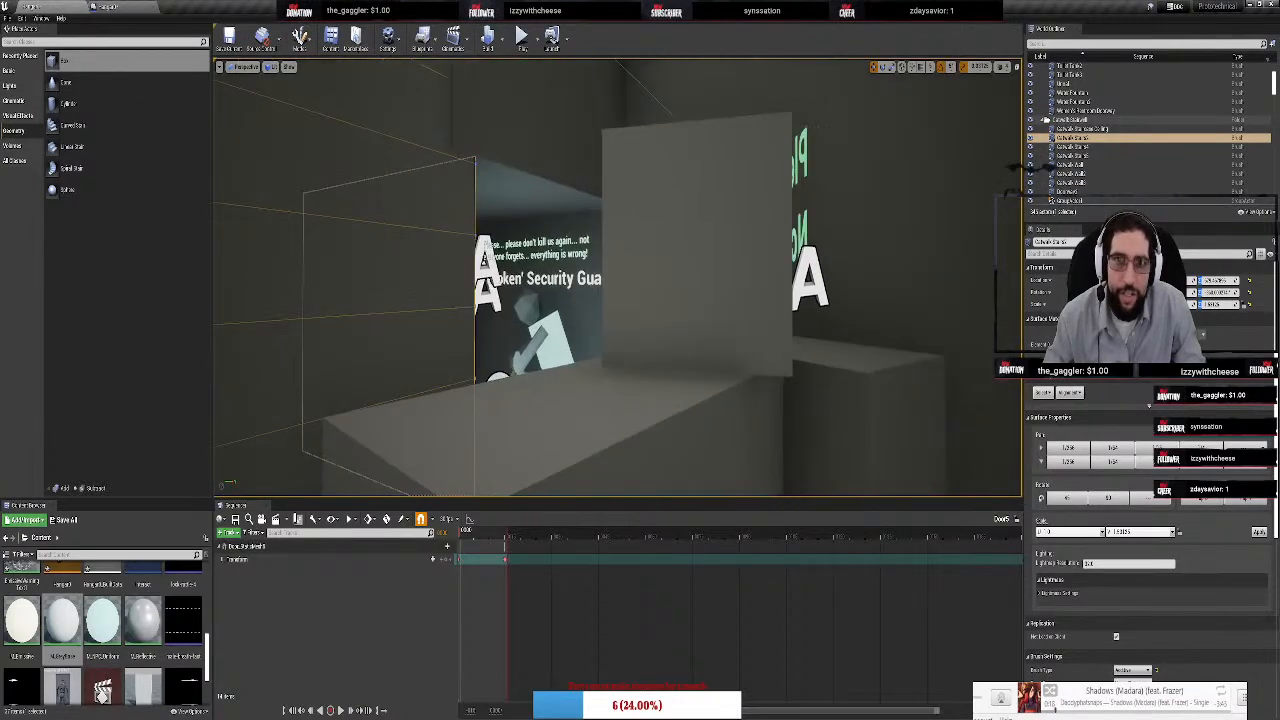
right_drag(617, 277, 545, 295)
key(w)
key(w)
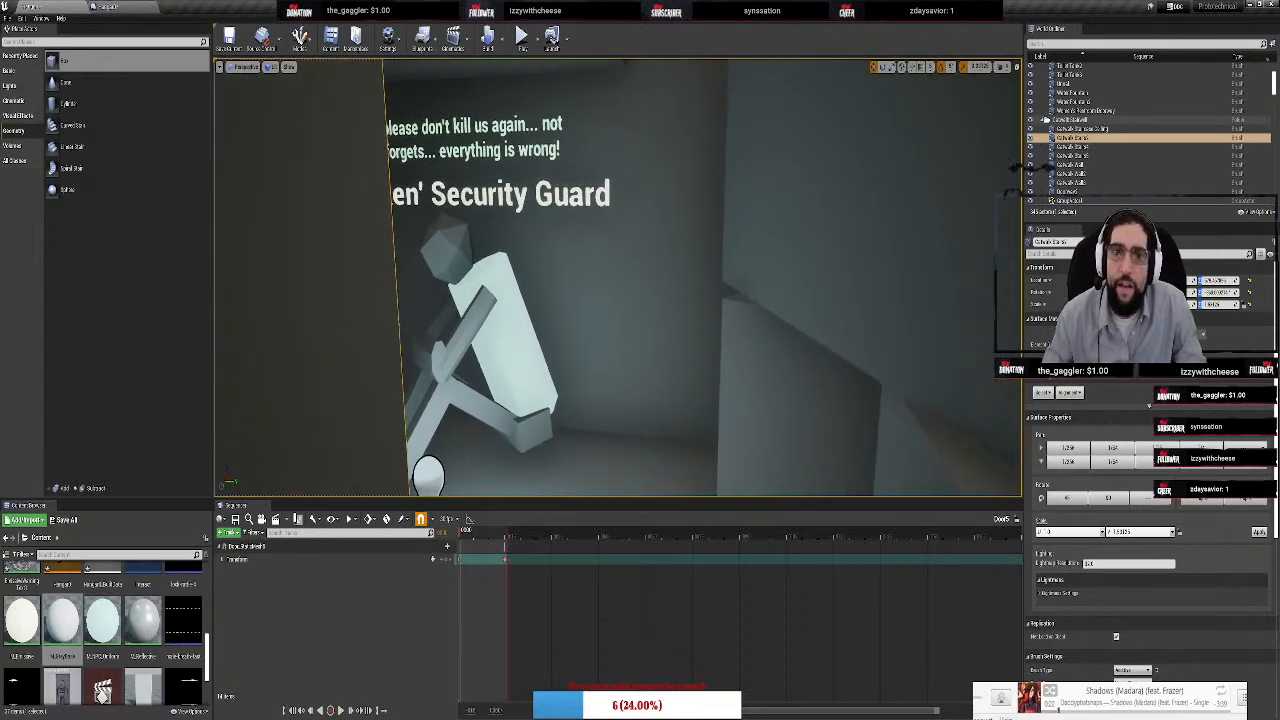
key(w)
right_drag(724, 352, 740, 408)
key(w)
key(w)
key(s)
key(w)
key(d)
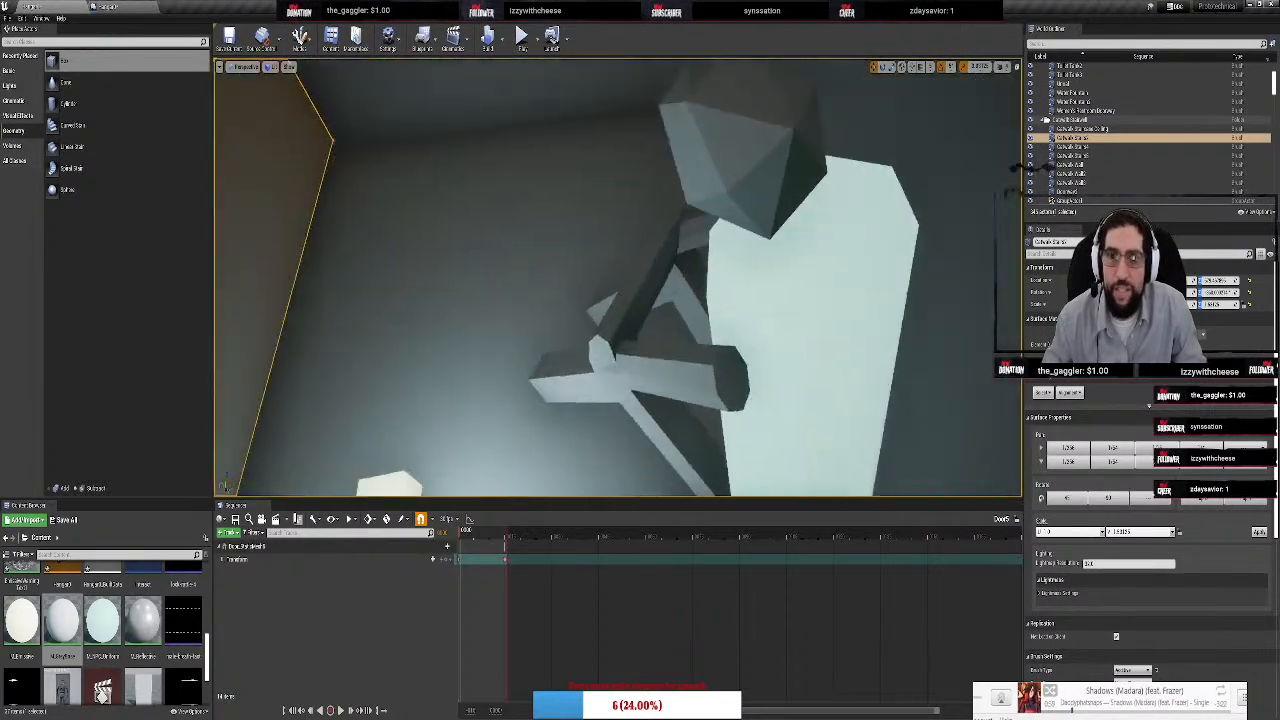
mouse_move(623, 327)
right_down()
mouse_move(640, 260)
mouse_move(623, 327)
right_up()
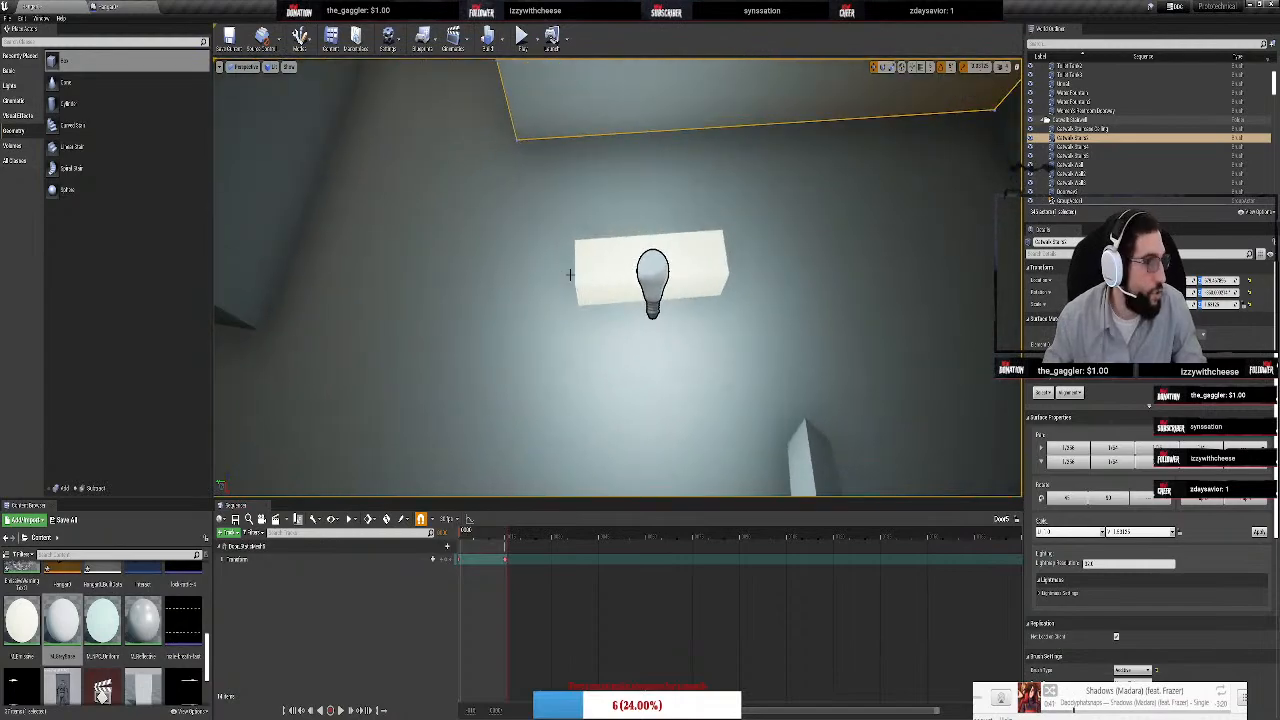
Inspect the trigger volumes over the stair opening and at the 'Broken' Security Guard alcove
right_drag(581, 254, 570, 290)
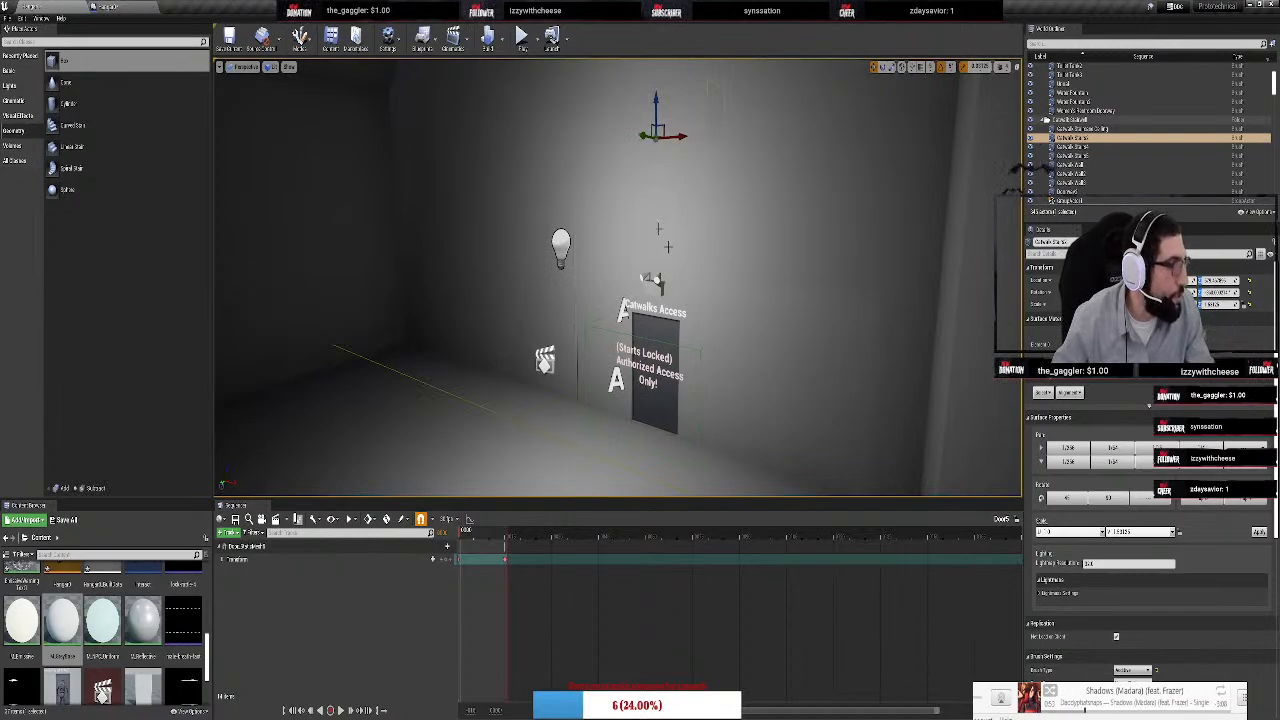
mouse_move(600, 290)
right_down()
mouse_move(620, 300)
mouse_move(600, 320)
mouse_move(560, 280)
mouse_move(590, 290)
right_up()
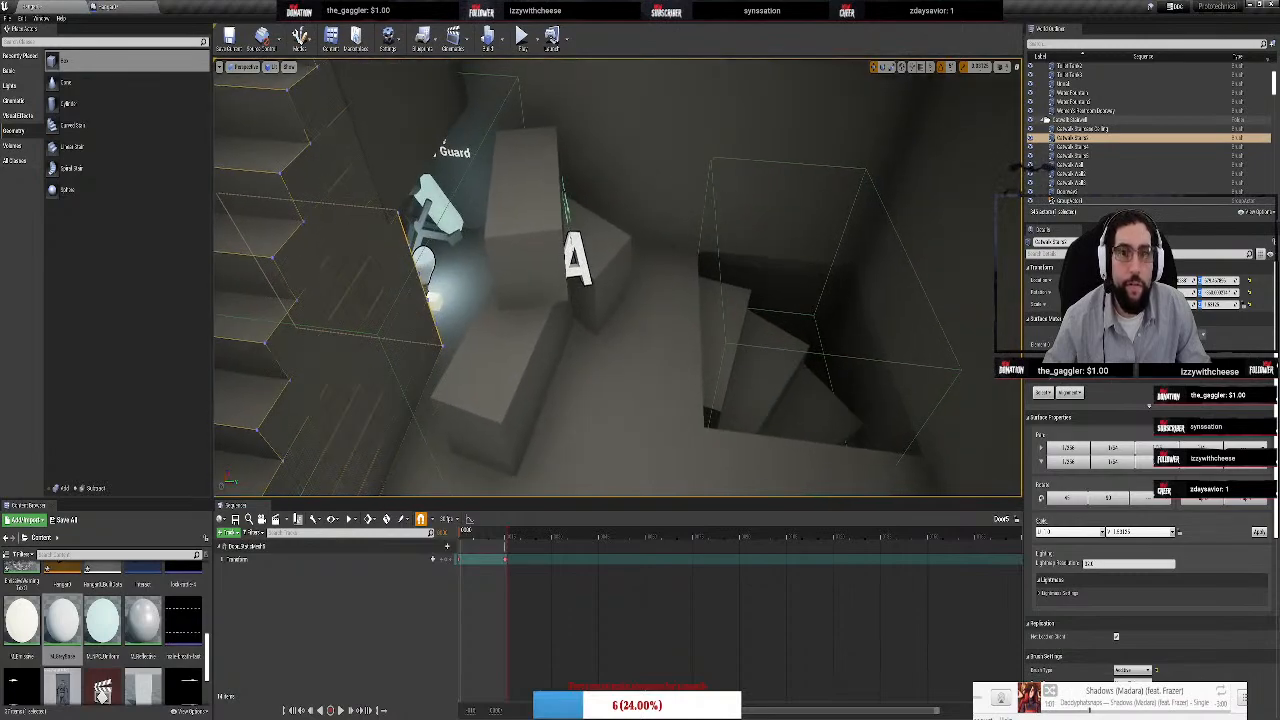
click(769, 270)
right_drag(903, 357, 876, 344)
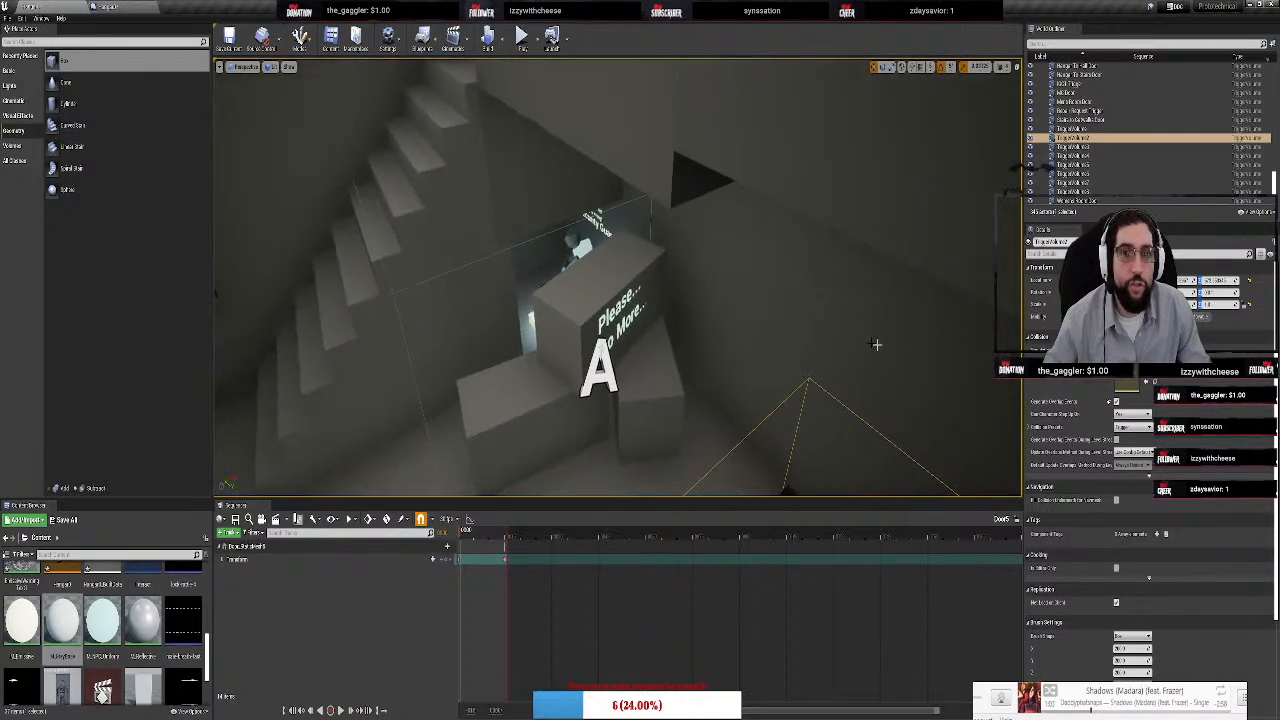
right_drag(660, 336, 450, 285)
click(517, 251)
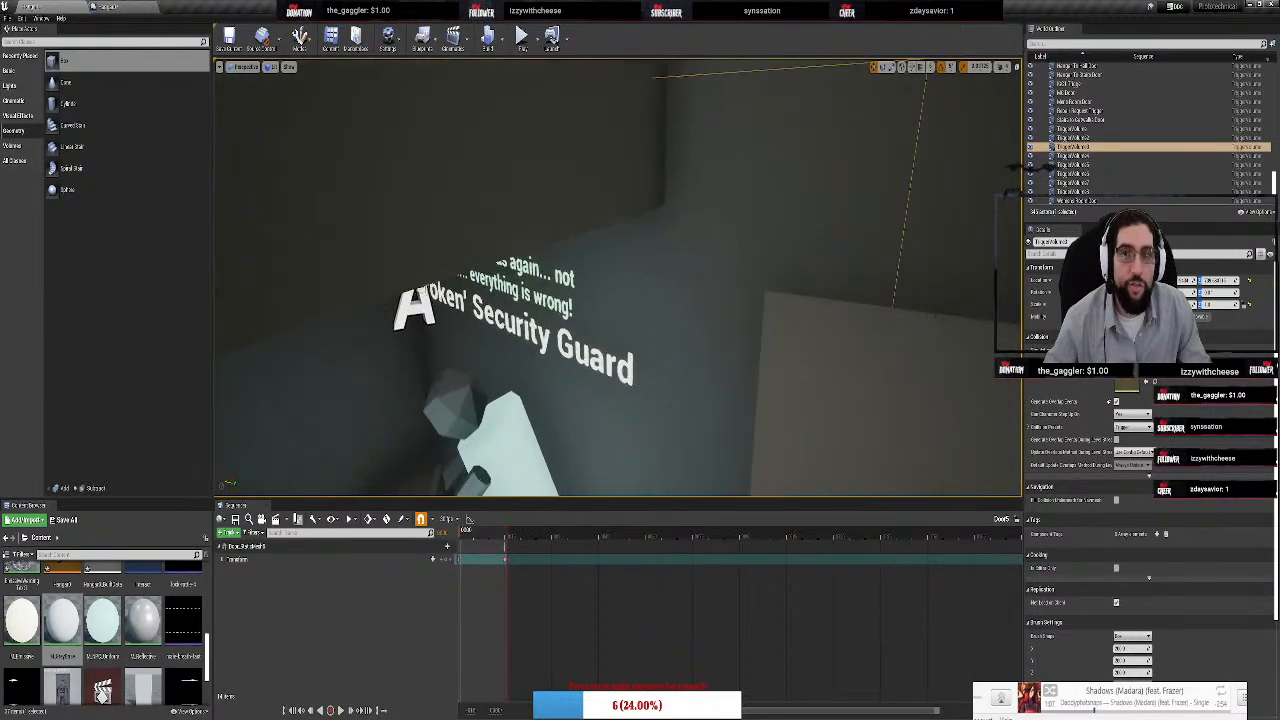
right_drag(537, 283, 587, 346)
right_drag(600, 267, 701, 281)
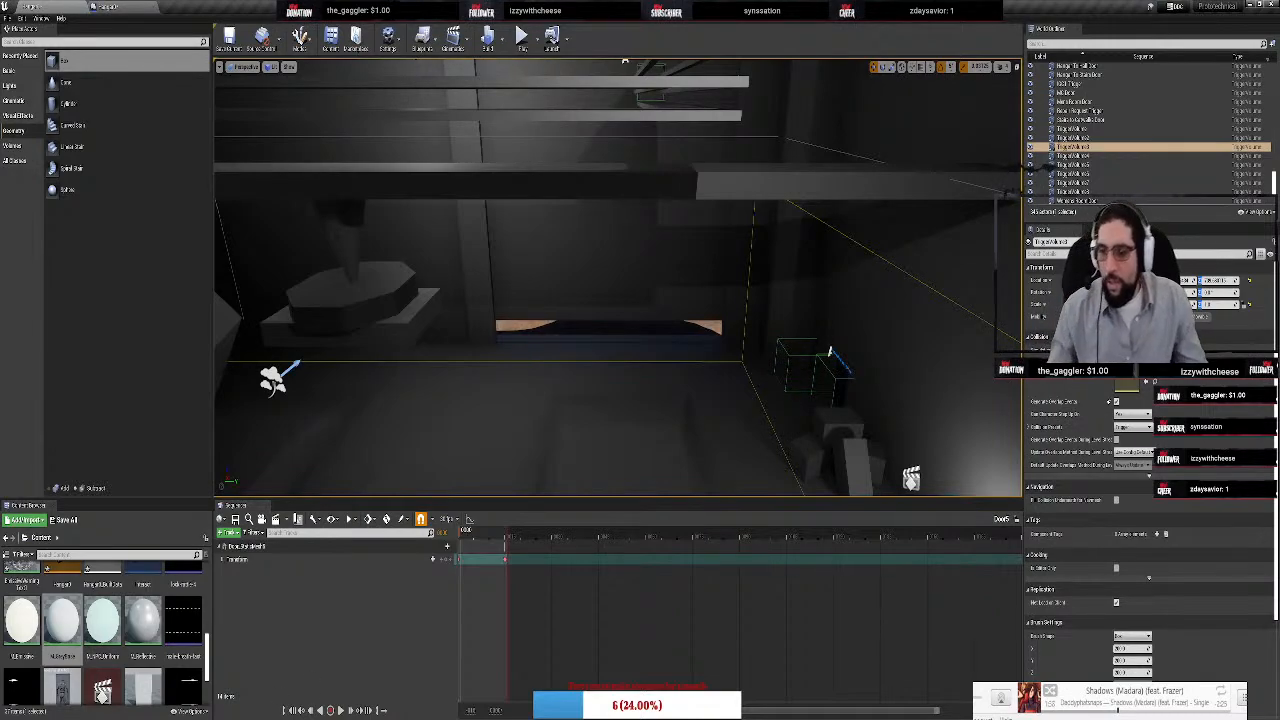
Inspect the hangar, the Catwalks Access door and the dark curved stair behind it
right_drag(877, 374, 560, 285)
right_drag(489, 92, 695, 142)
click(607, 360)
right_drag(607, 360, 800, 217)
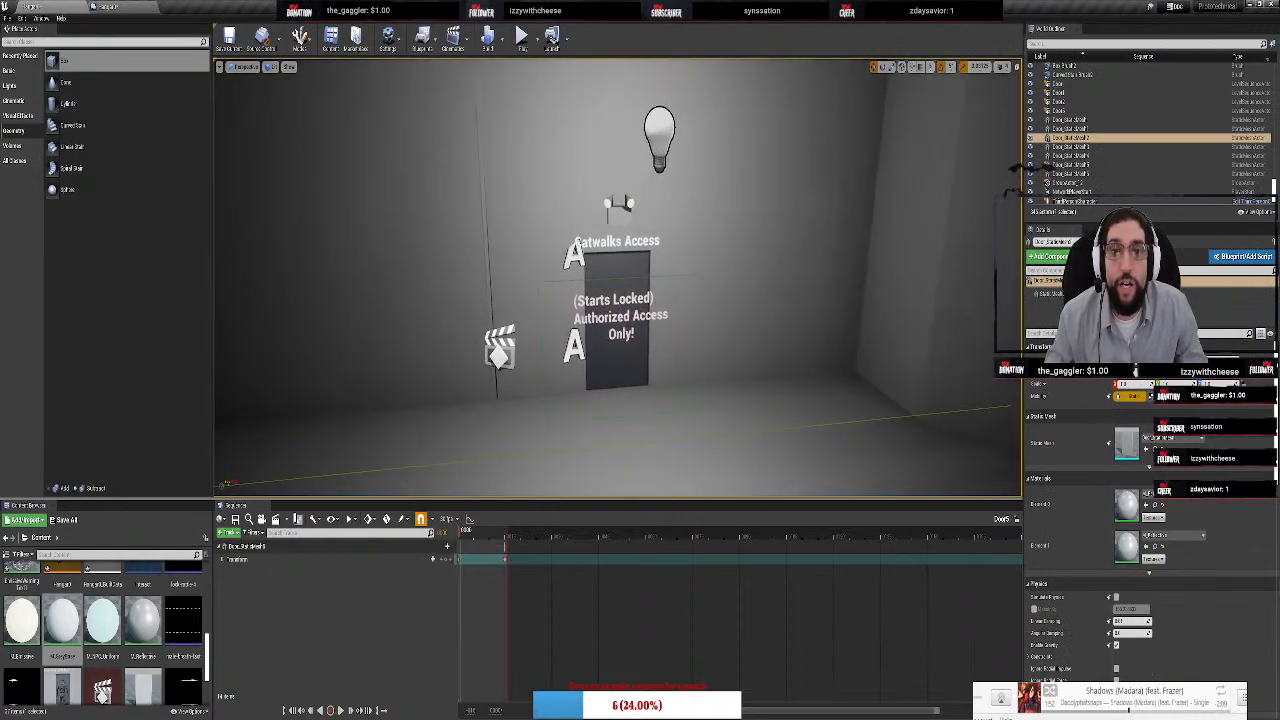
scroll(535, 490, up, 5)
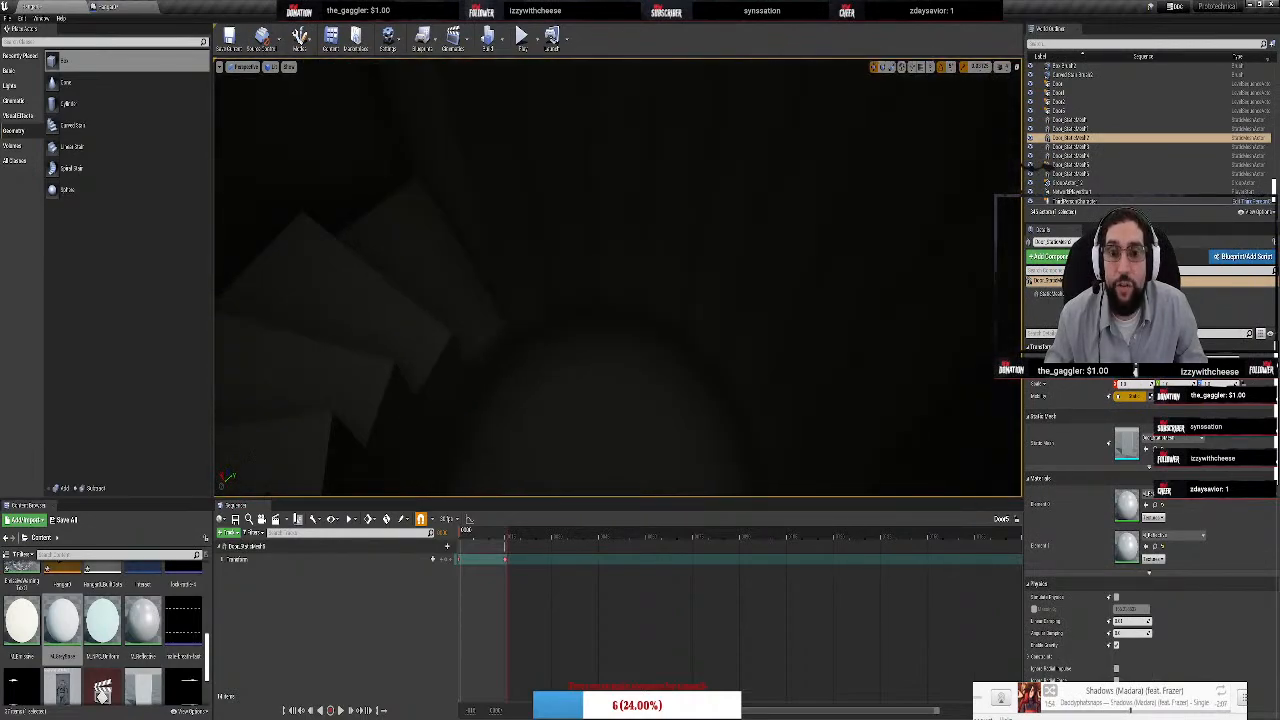
click(548, 220)
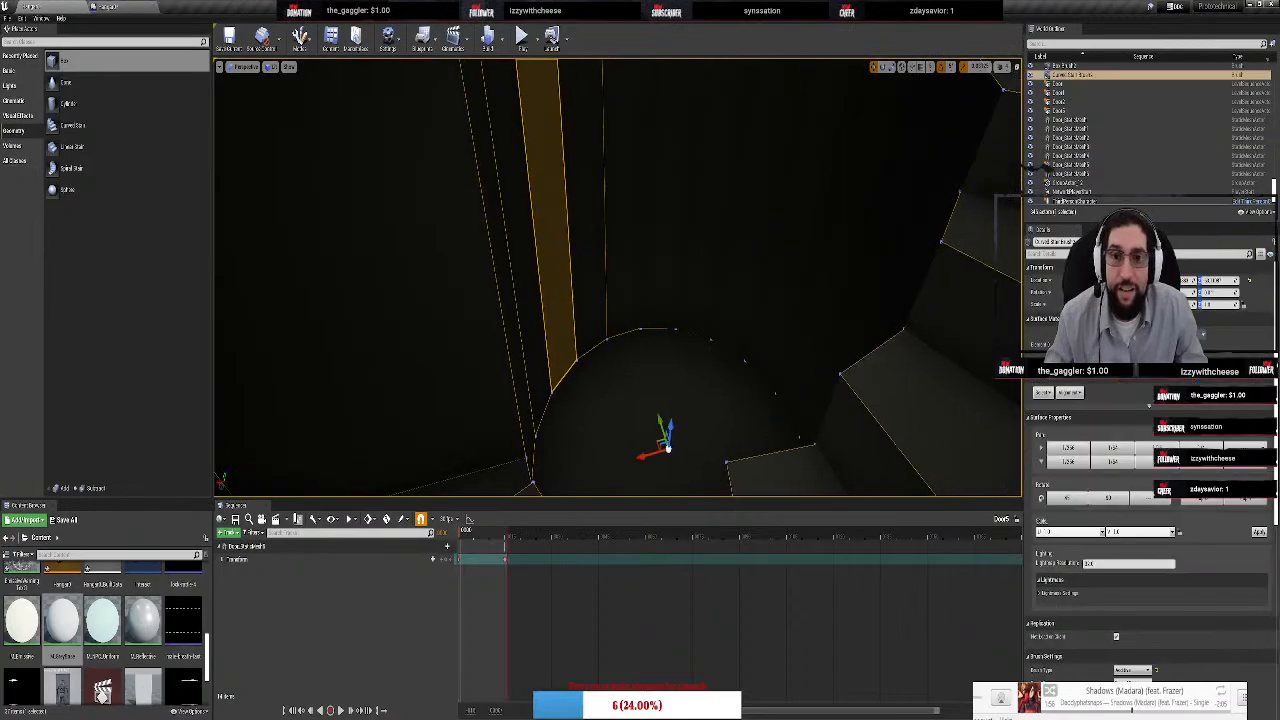
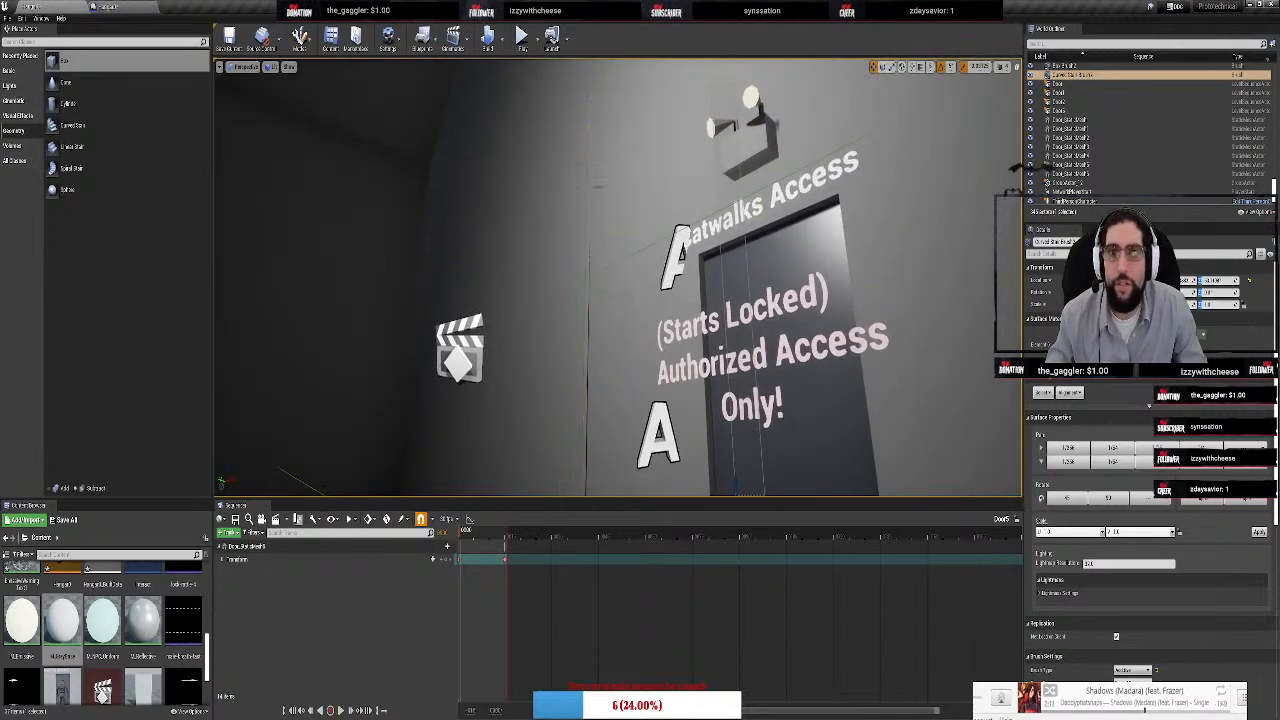
right_drag(611, 295, 760, 310)
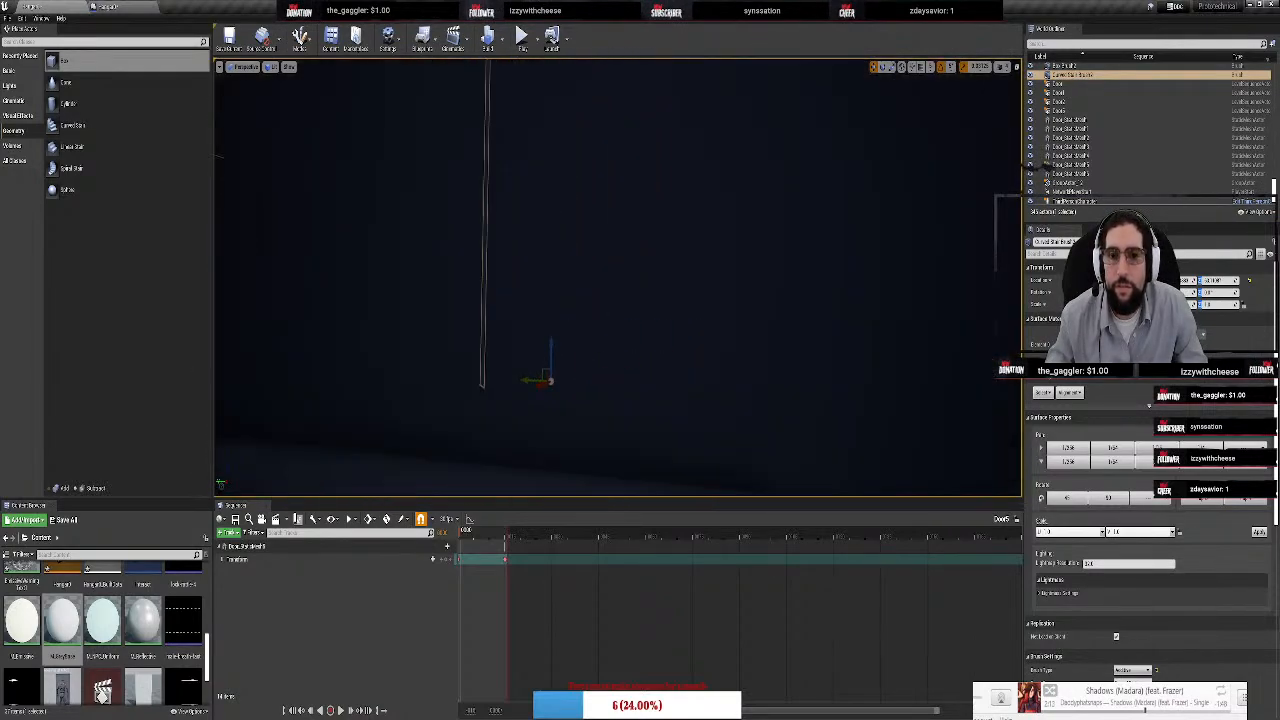
Inspect the curved stair, its shaft walls and the open sides around the lower steps behind the Catwalks Access door
right_drag(617, 277, 550, 340)
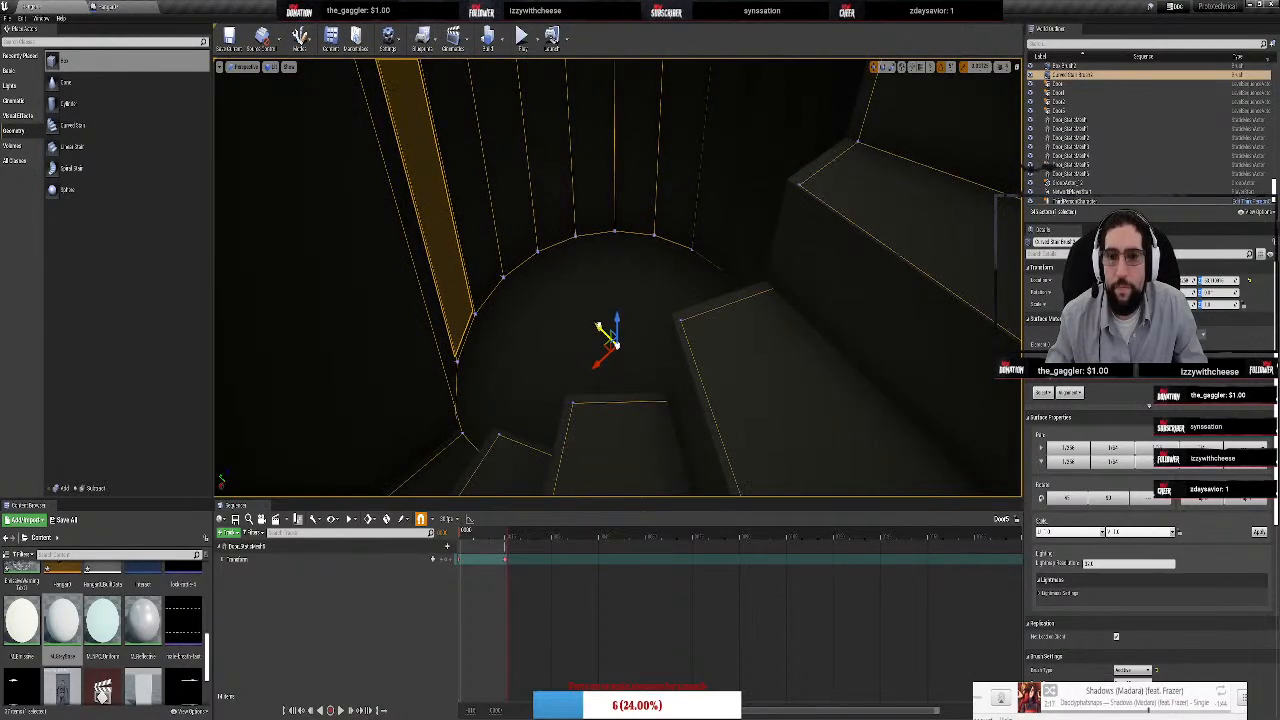
drag(598, 326, 600, 328)
mouse_move(557, 303)
right_down()
mouse_move(720, 300)
mouse_move(720, 220)
right_up()
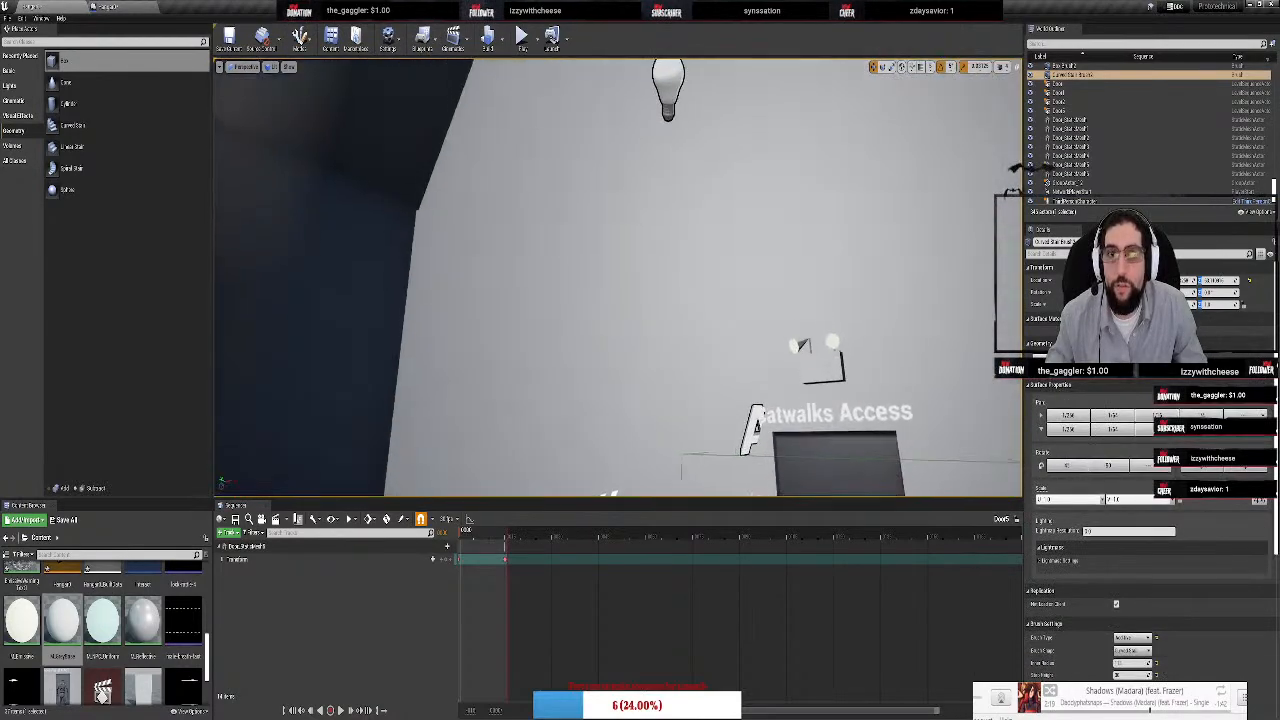
mouse_move(640, 300)
right_down()
mouse_move(600, 200)
mouse_move(640, 250)
mouse_move(640, 340)
mouse_move(700, 270)
mouse_move(600, 290)
mouse_move(560, 380)
mouse_move(551, 370)
right_up()
right_drag(551, 300, 470, 270)
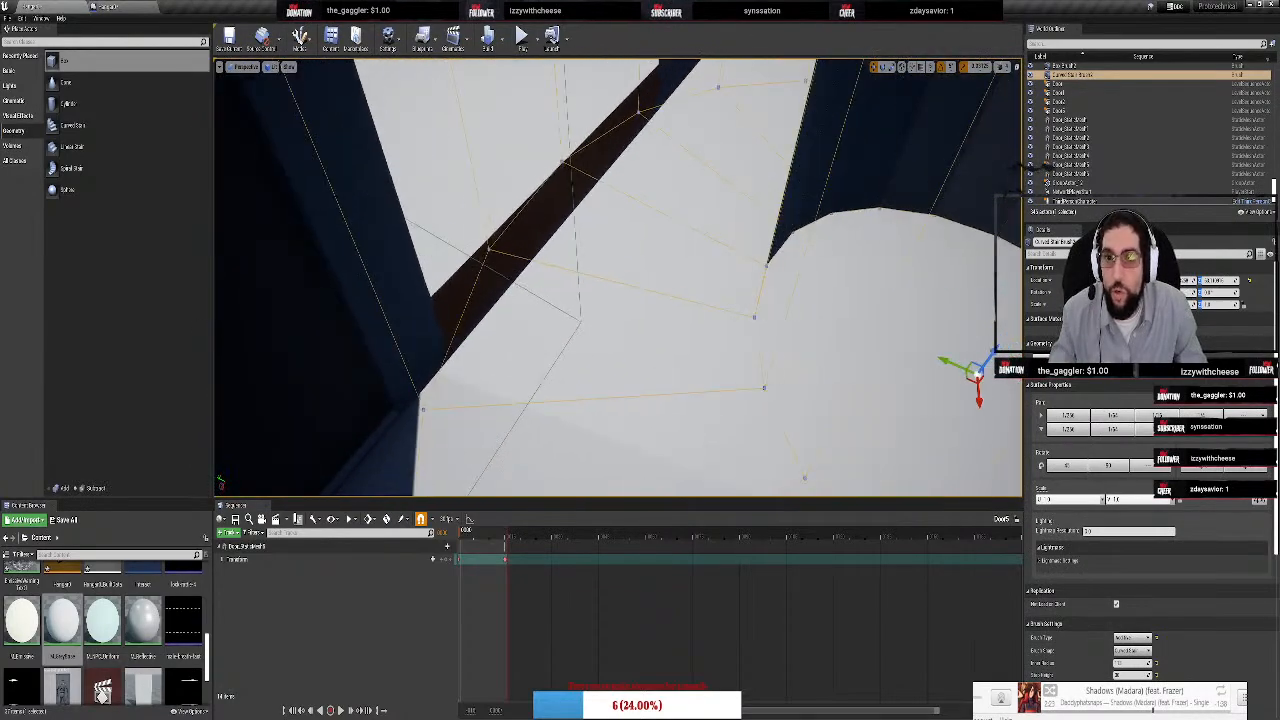
mouse_move(640, 300)
right_down()
mouse_move(560, 220)
mouse_move(620, 330)
mouse_move(700, 320)
mouse_move(720, 230)
mouse_move(540, 300)
mouse_move(560, 380)
mouse_move(680, 360)
mouse_move(540, 350)
mouse_move(528, 312)
right_up()
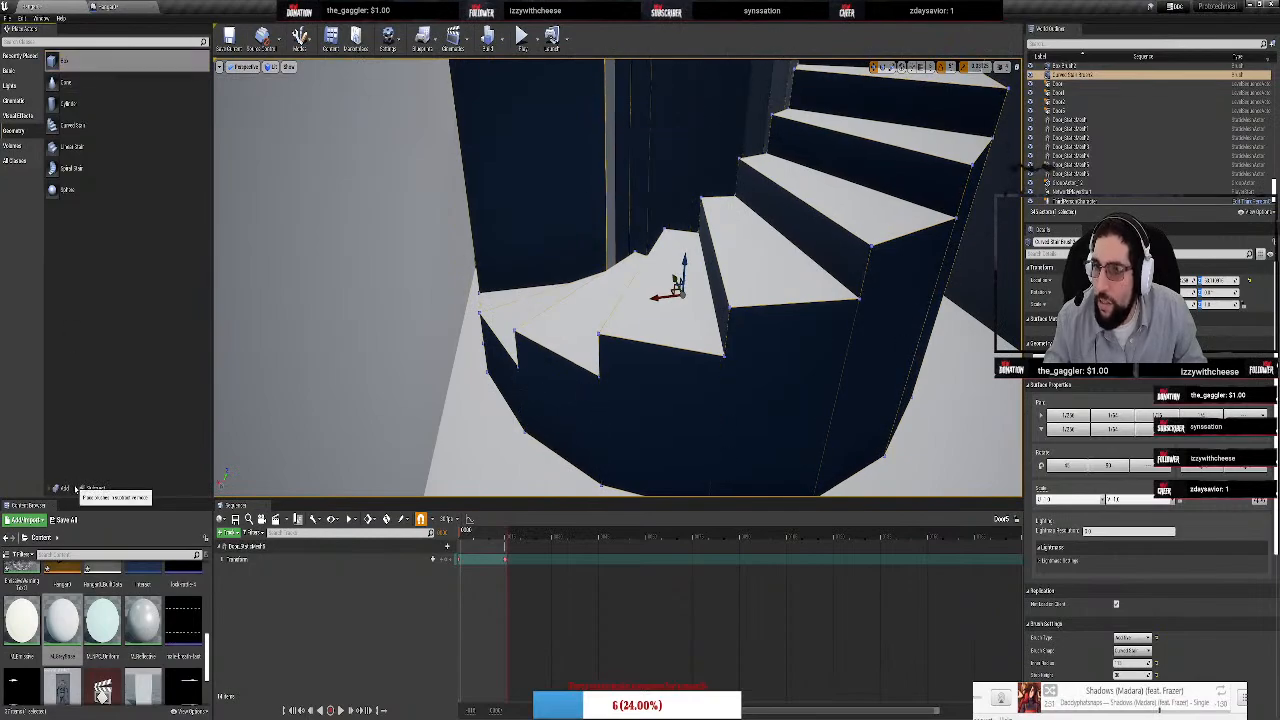
mouse_move(90, 62)
mouse_down()
mouse_move(563, 208)
mouse_move(565, 230)
mouse_move(545, 188)
mouse_up()
right_drag(545, 188, 374, 231)
key(Delete)
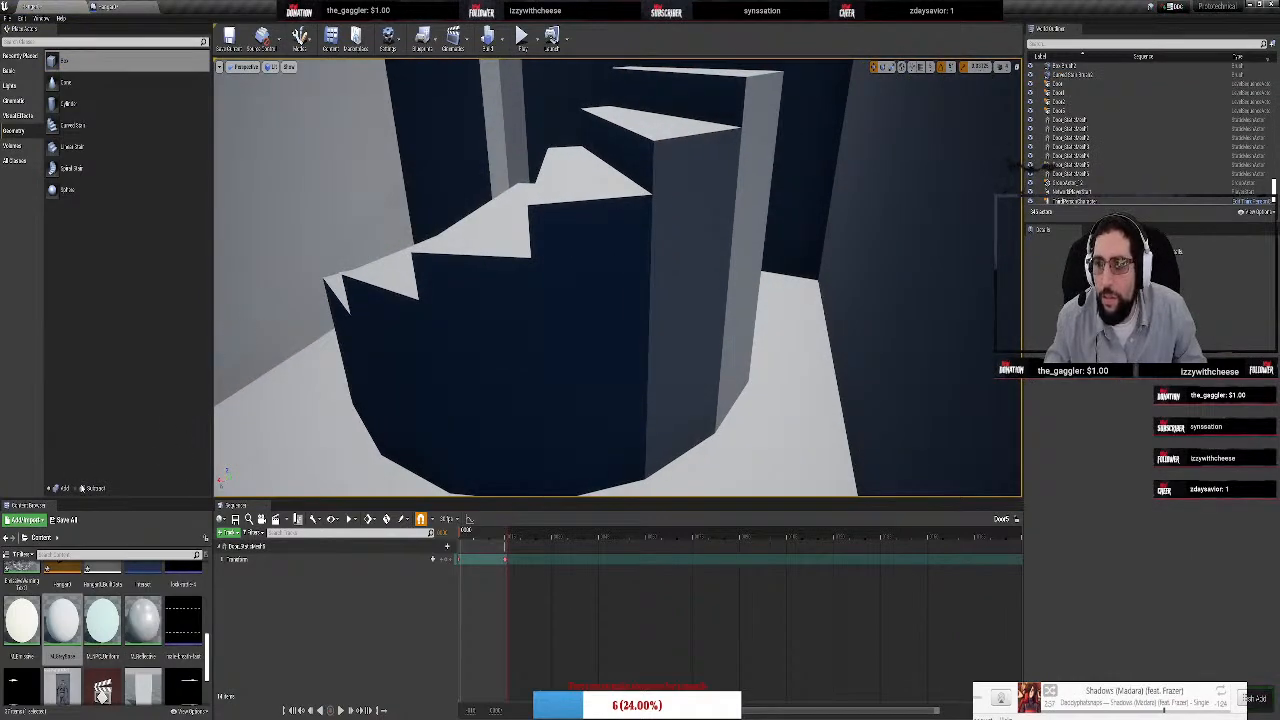
Add a box brush beside the curved stair's lower steps and position it across the gap behind them
mouse_move(90, 62)
mouse_down()
mouse_move(663, 284)
mouse_move(783, 280)
mouse_up()
mouse_move(783, 280)
right_down()
mouse_move(840, 240)
mouse_move(880, 310)
mouse_move(820, 350)
mouse_move(910, 350)
mouse_move(920, 390)
mouse_move(665, 231)
right_up()
mouse_move(546, 230)
mouse_down()
mouse_move(587, 229)
mouse_move(625, 272)
mouse_up()
mouse_move(627, 273)
right_down()
mouse_move(530, 262)
mouse_move(560, 290)
mouse_move(550, 315)
mouse_move(590, 295)
mouse_move(560, 310)
mouse_move(555, 280)
mouse_move(570, 270)
mouse_move(600, 282)
right_up()
drag(756, 188, 762, 190)
mouse_move(762, 190)
right_down()
mouse_move(820, 185)
mouse_move(730, 270)
mouse_move(700, 260)
mouse_move(720, 280)
mouse_move(646, 267)
right_up()
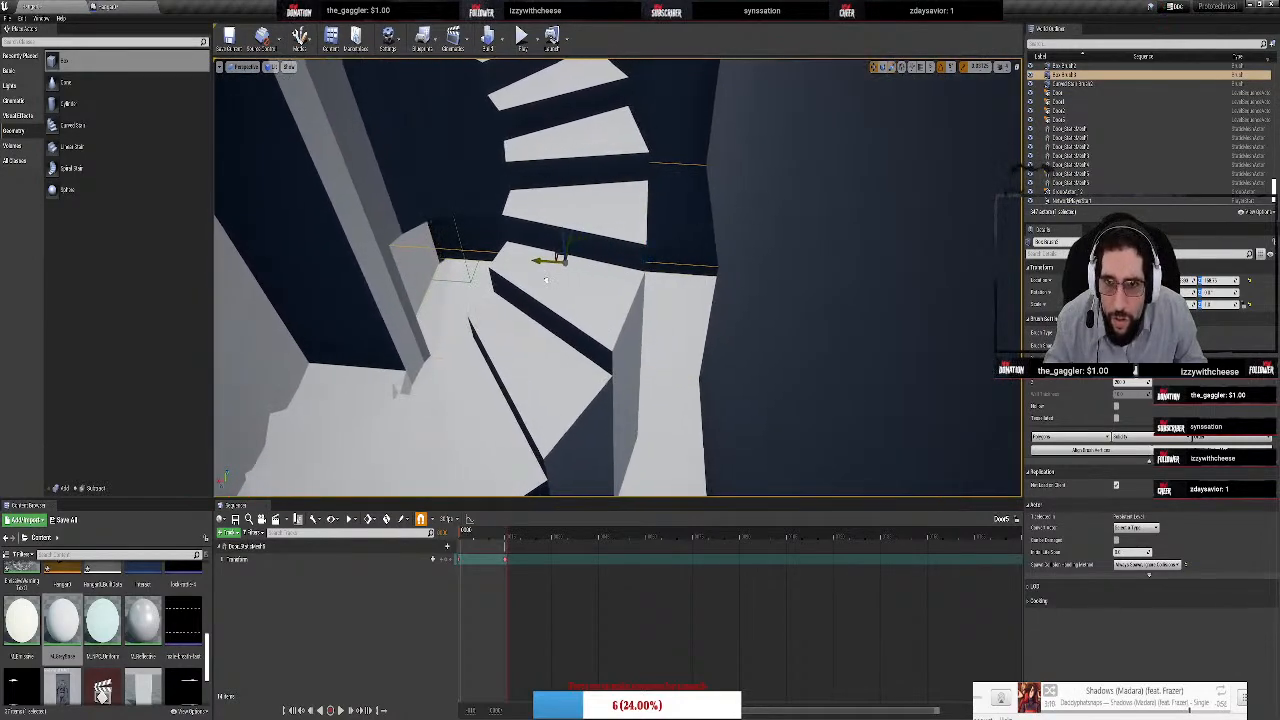
Scale the new box brush lengthwise and shift it toward the pillar at the stairwell's entrance
mouse_move(546, 280)
right_down()
mouse_move(530, 285)
mouse_move(560, 290)
mouse_move(536, 302)
right_up()
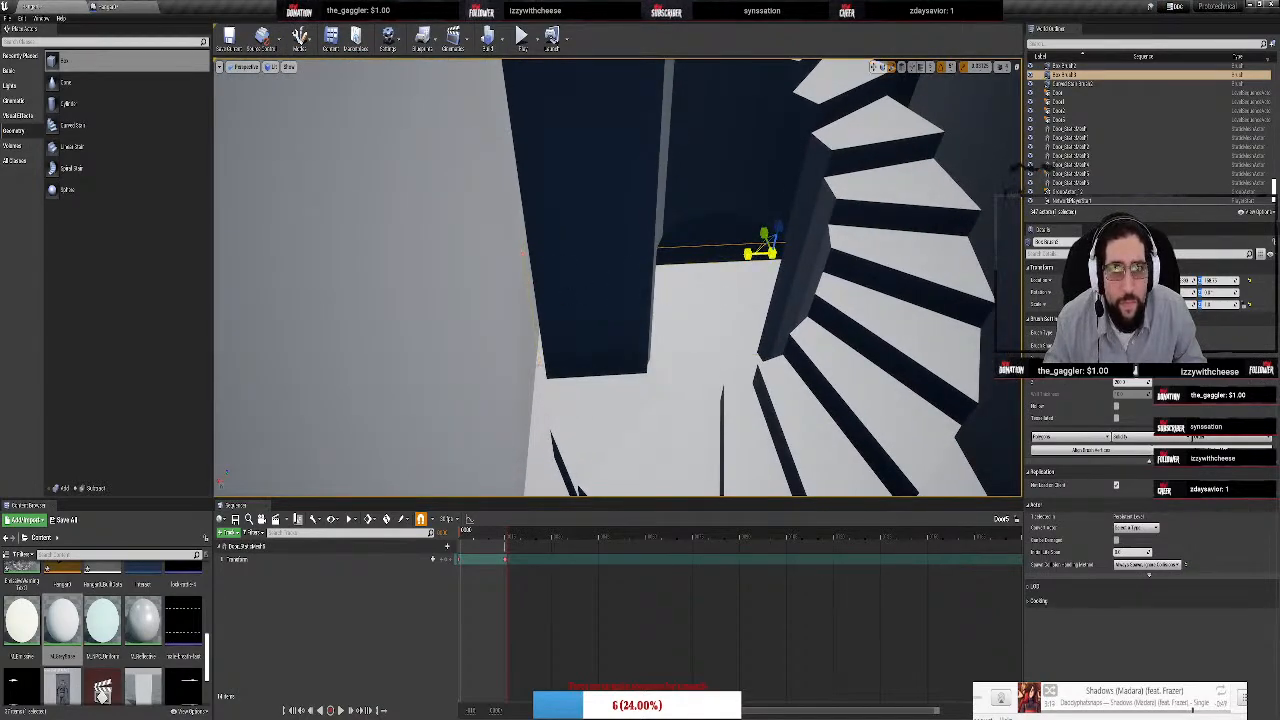
key(w)
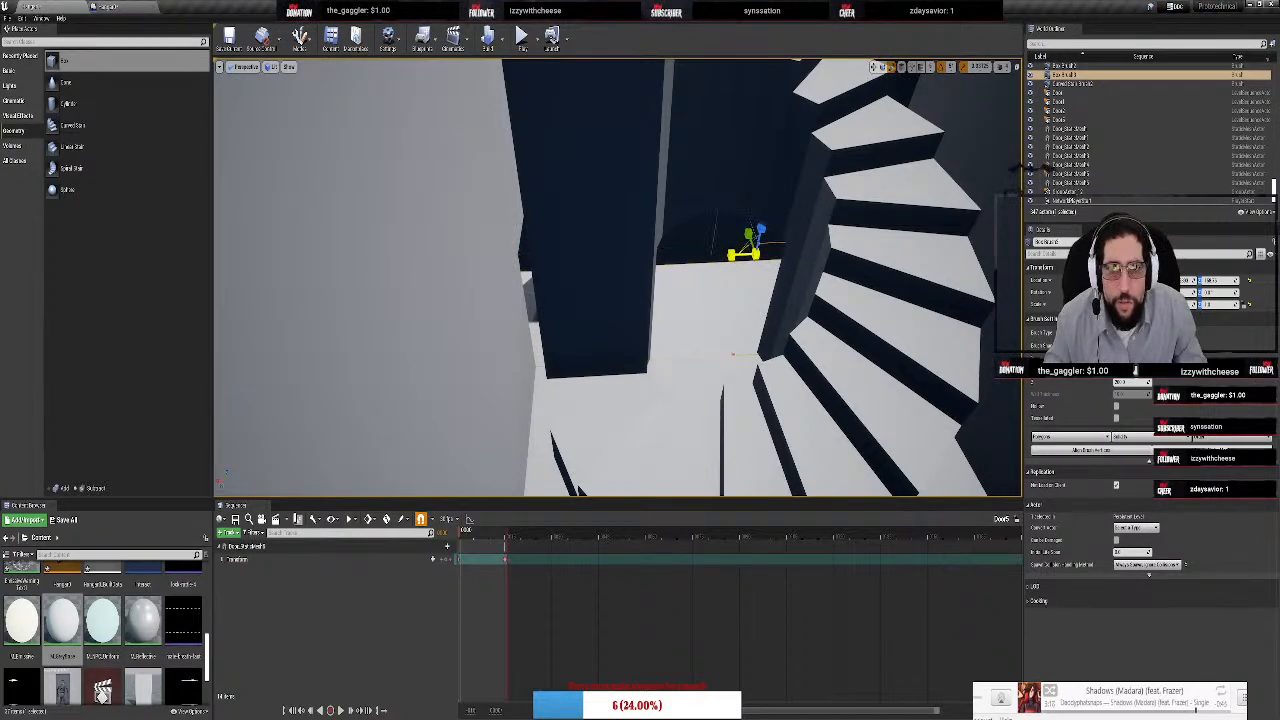
drag(731, 255, 637, 260)
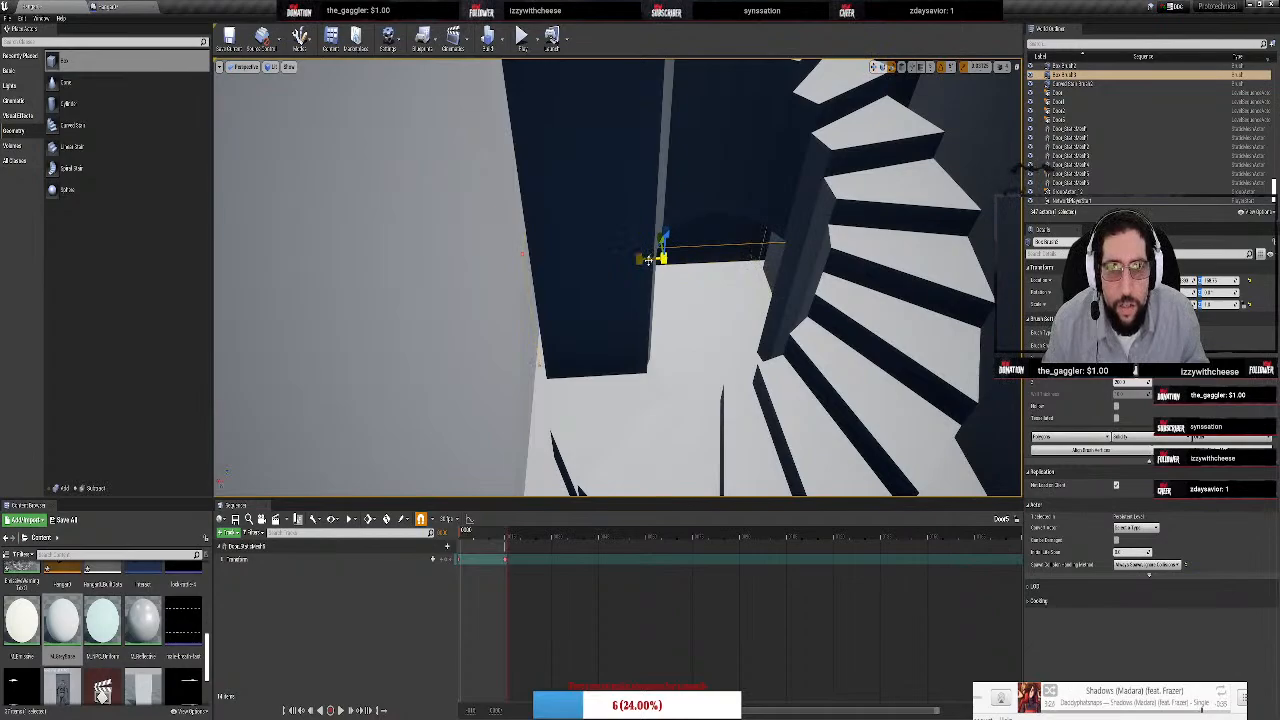
drag(639, 259, 645, 259)
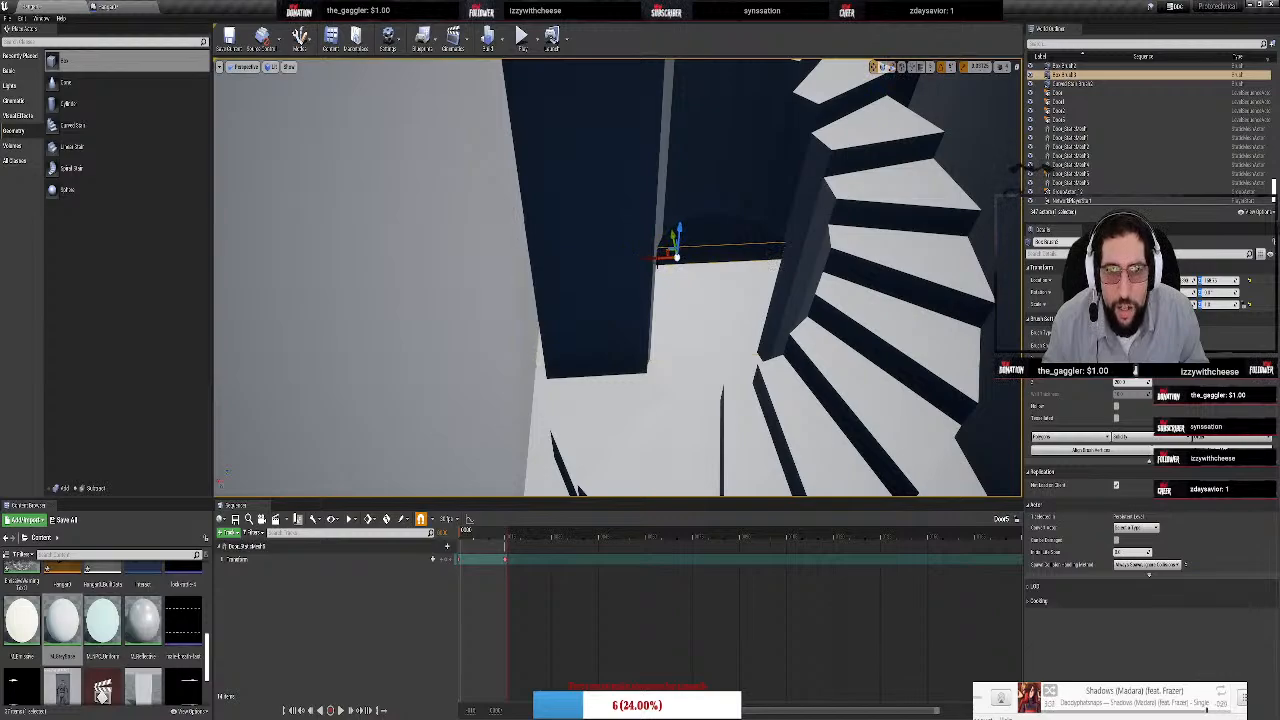
key(d)
right_drag(698, 268, 656, 262)
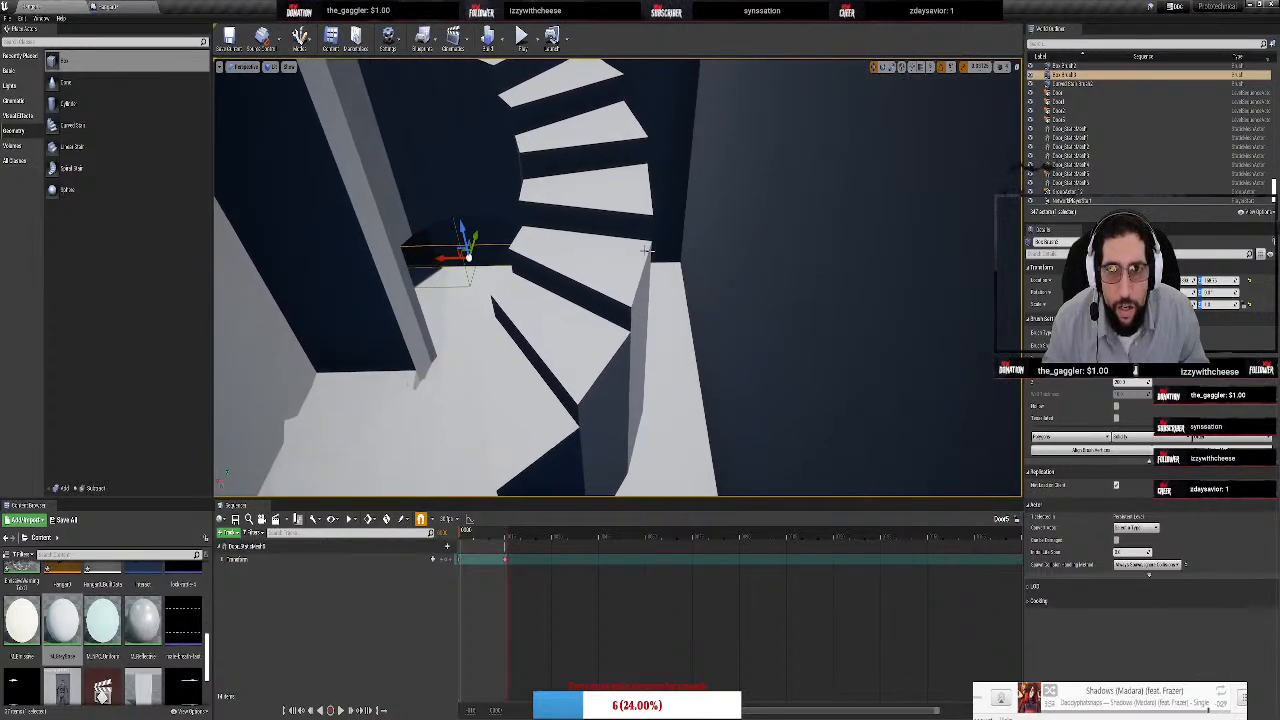
Refine the box wall's length and position so it spans the gap on both sides of the curved stair
key(r)
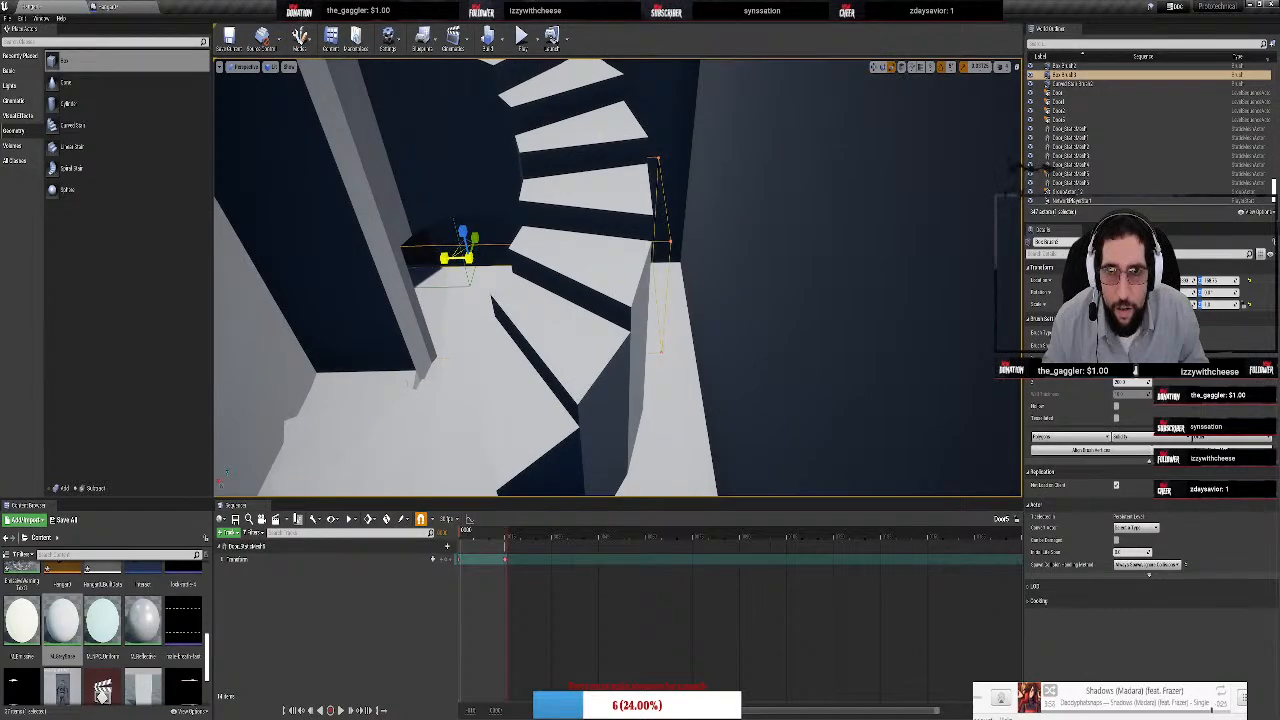
key(w)
drag(448, 261, 481, 262)
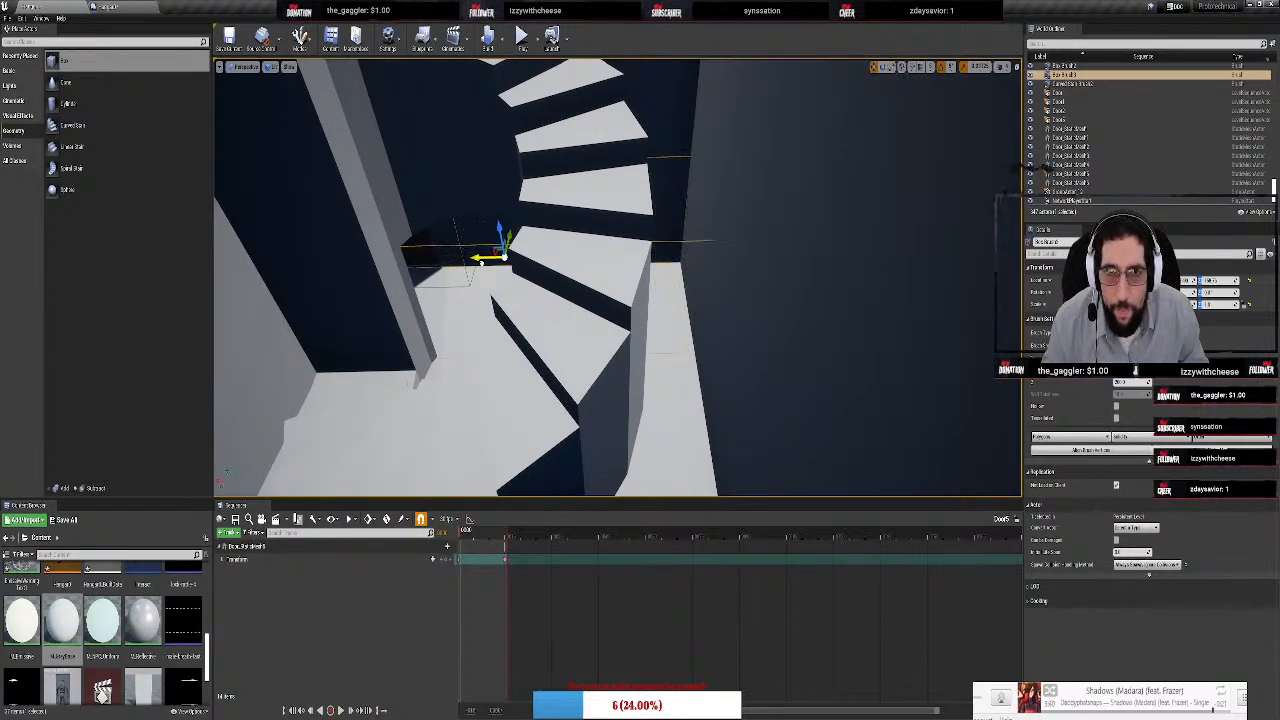
key(a)
right_drag(438, 216, 513, 225)
key(r)
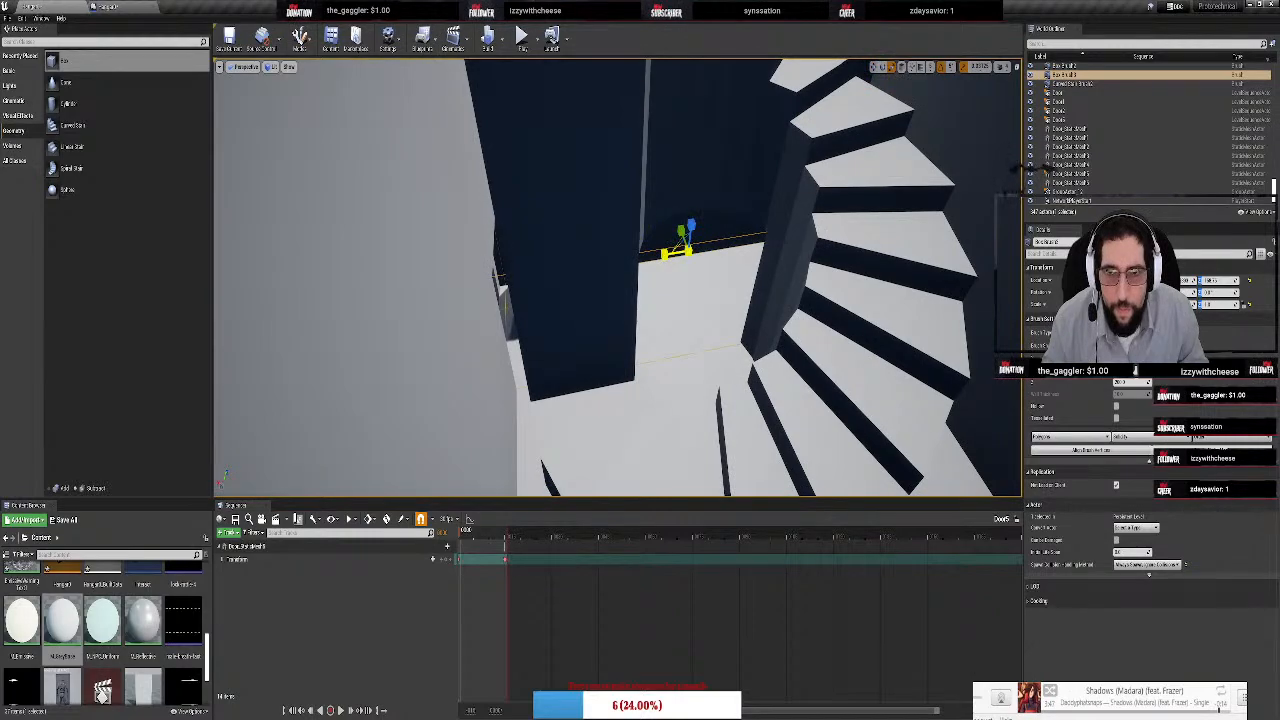
key(w)
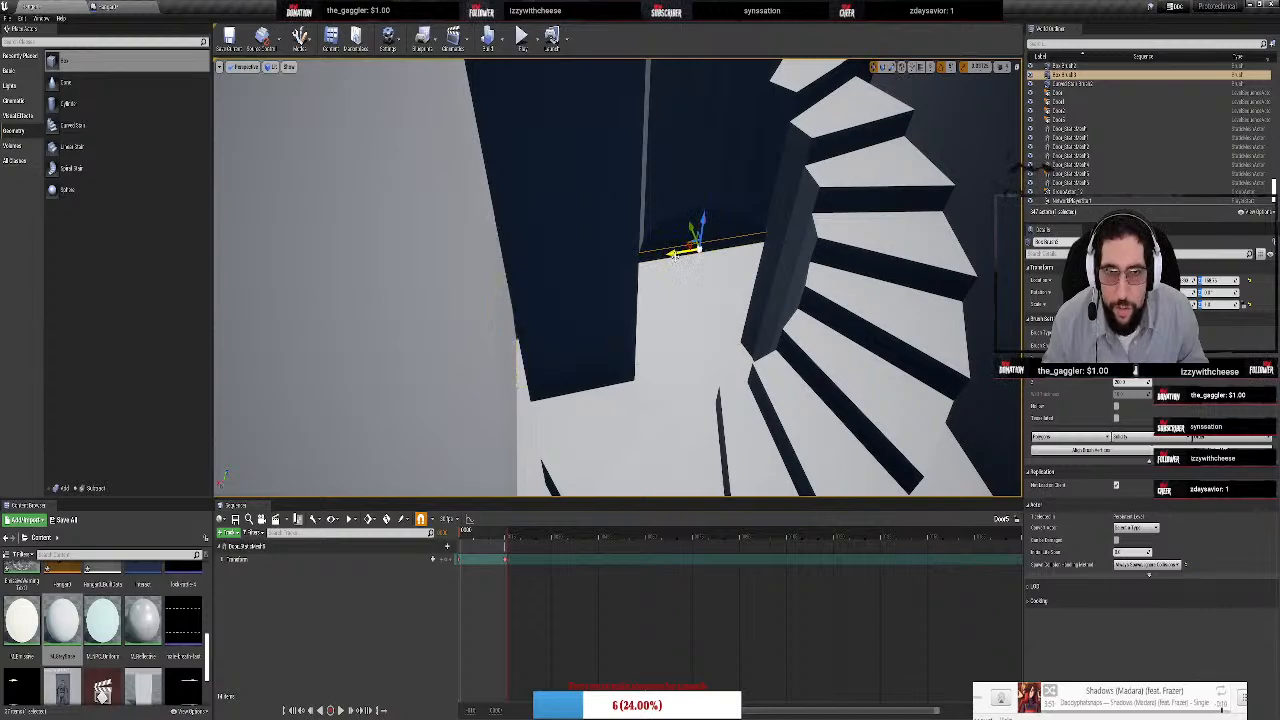
mouse_move(672, 252)
right_down()
mouse_move(700, 252)
mouse_move(660, 224)
right_up()
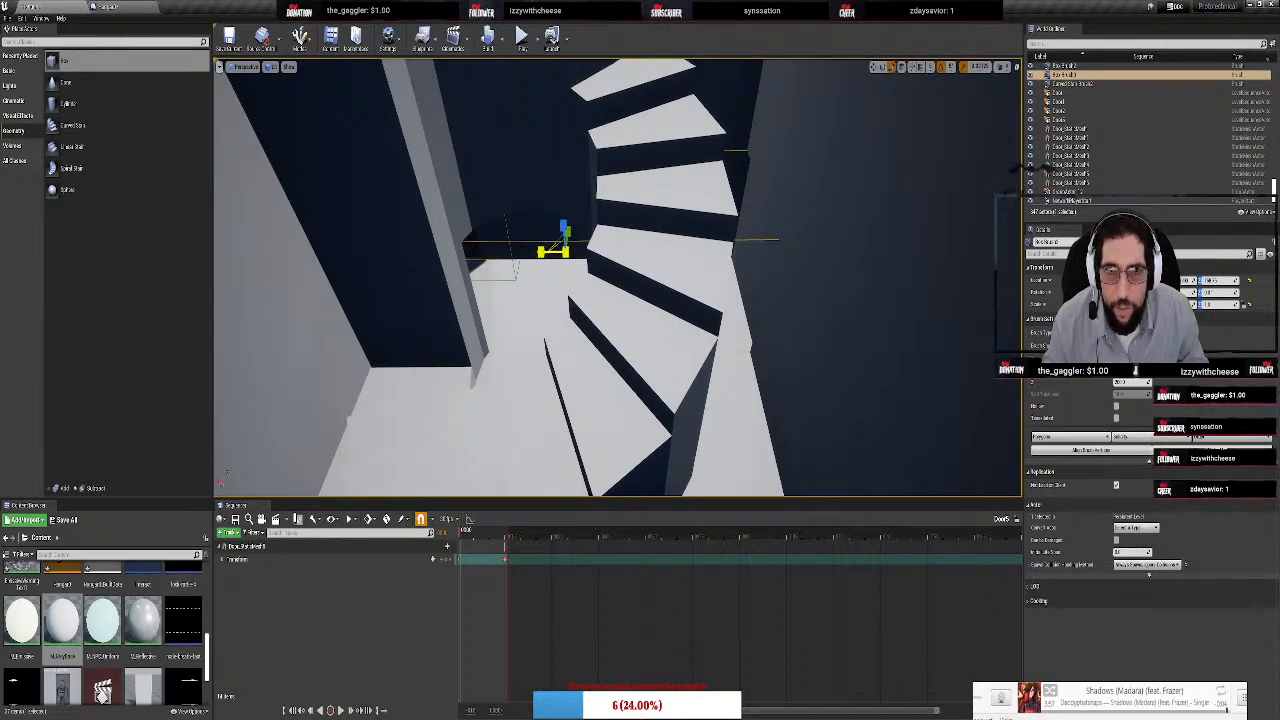
right_drag(556, 248, 500, 252)
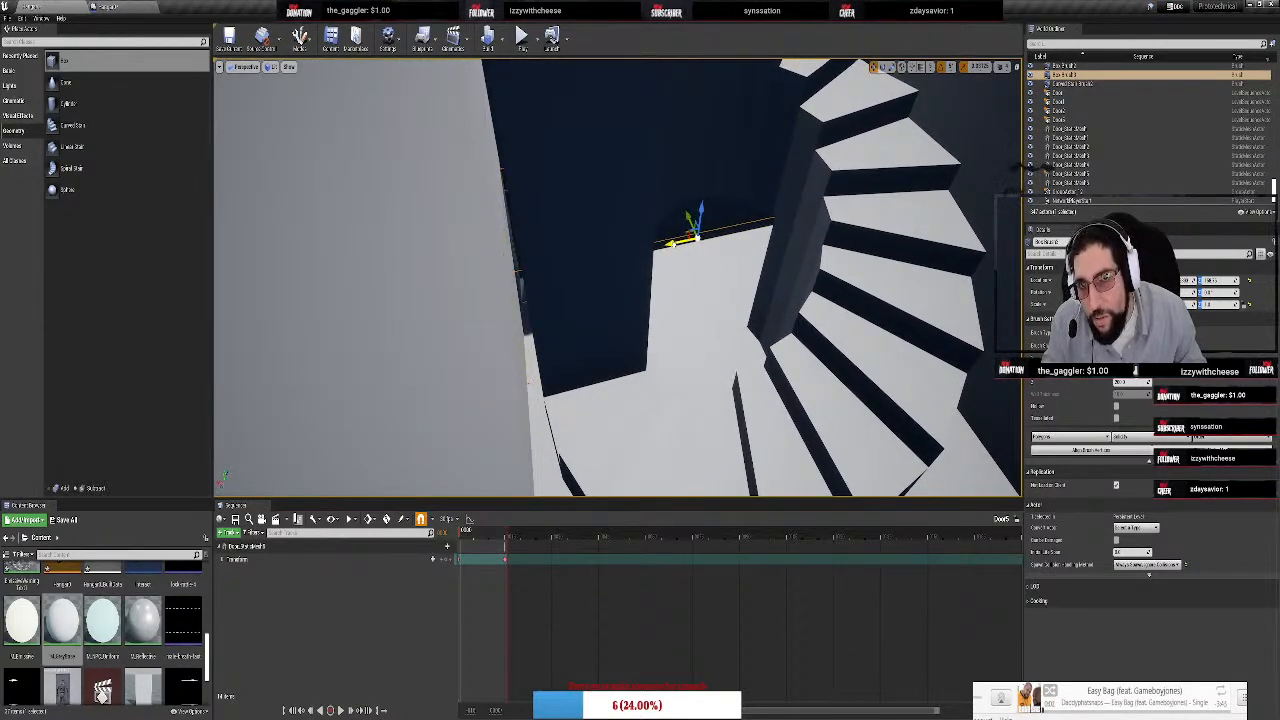
Rescale the box wall and slide it along the hangar side to close the opening beside the stair's foot
mouse_move(675, 245)
right_down()
mouse_move(630, 200)
mouse_move(590, 212)
mouse_move(530, 195)
mouse_move(780, 222)
mouse_move(663, 251)
right_up()
key(w)
key(s)
key(a)
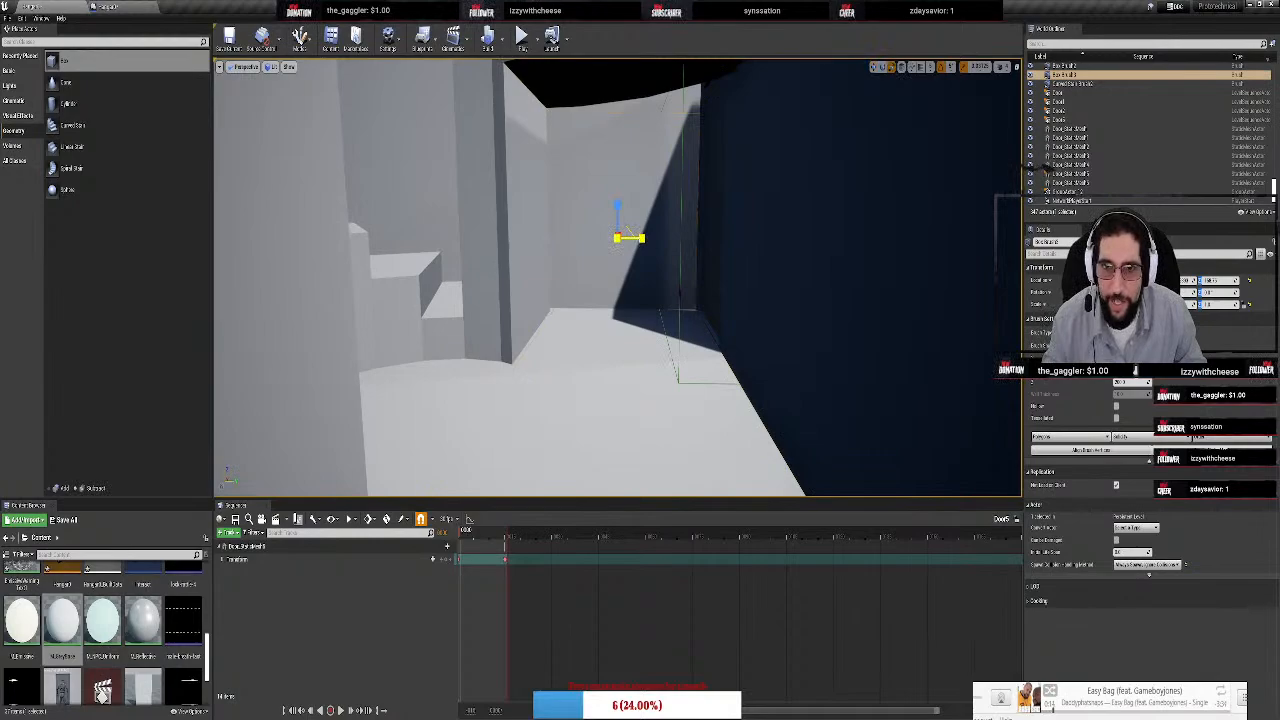
drag(630, 234, 640, 238)
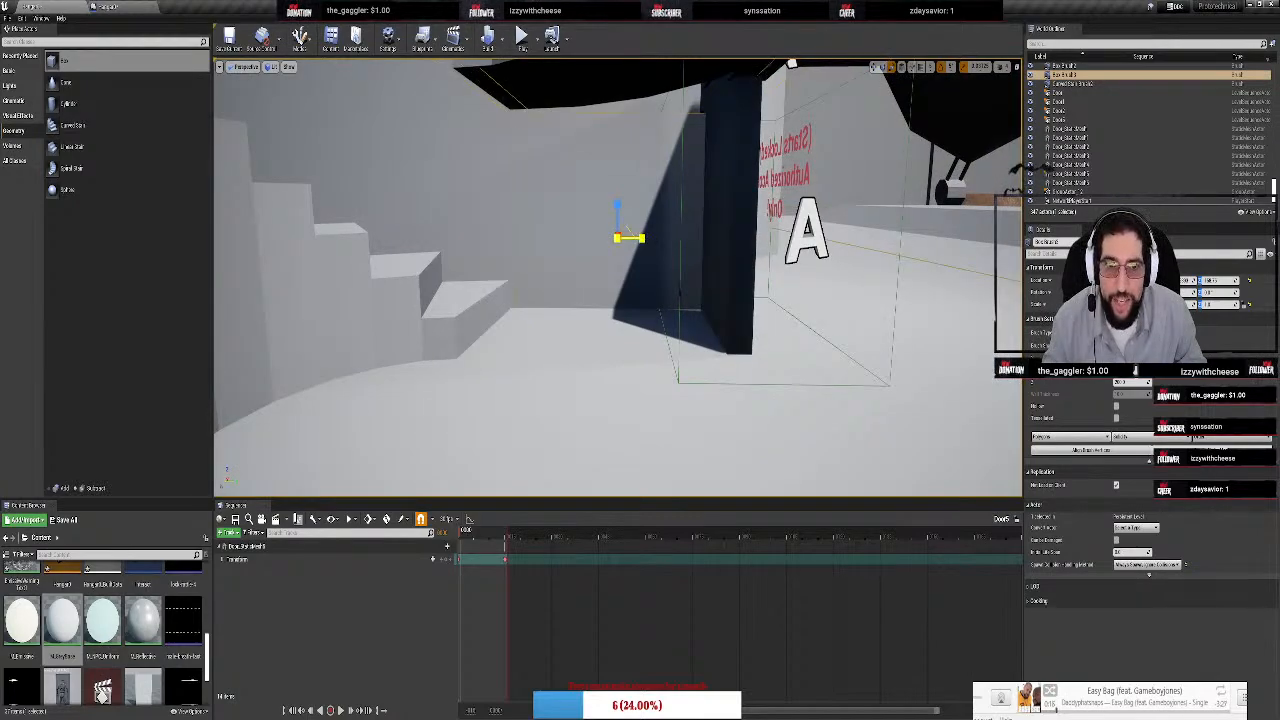
drag(641, 238, 577, 240)
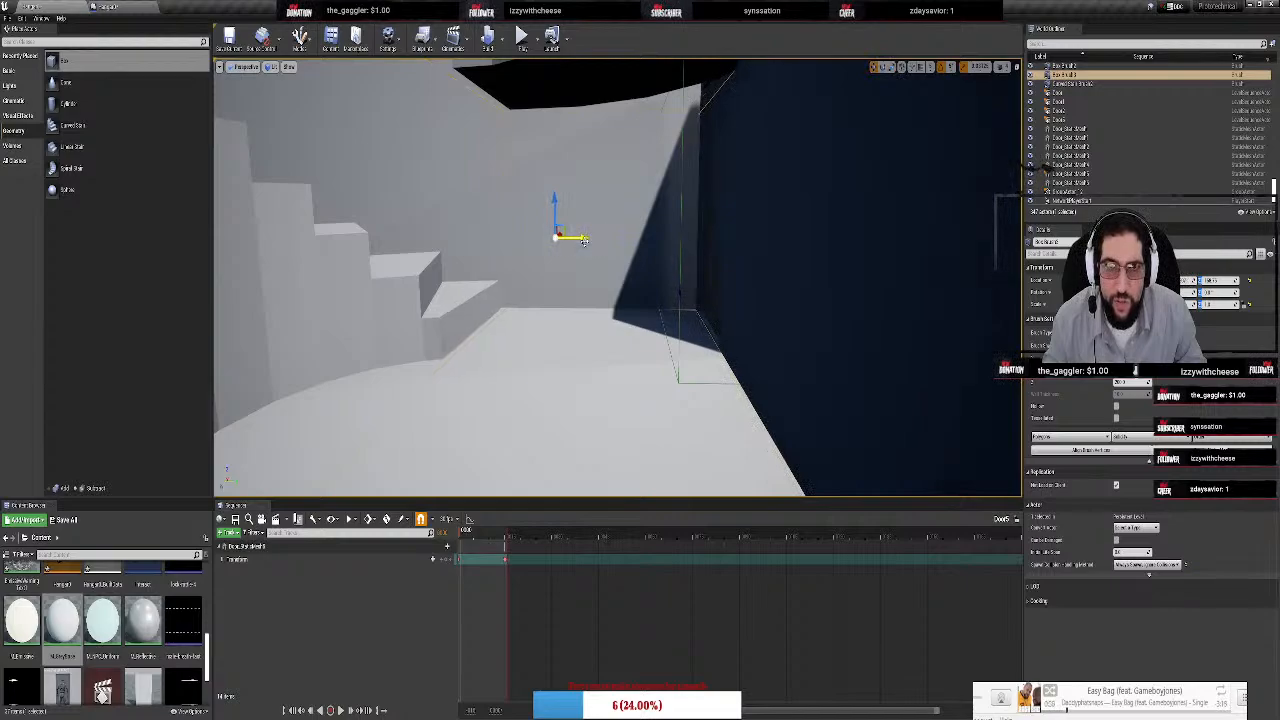
right_drag(625, 245, 590, 285)
click(759, 152)
right_drag(759, 152, 698, 300)
right_drag(617, 277, 617, 277)
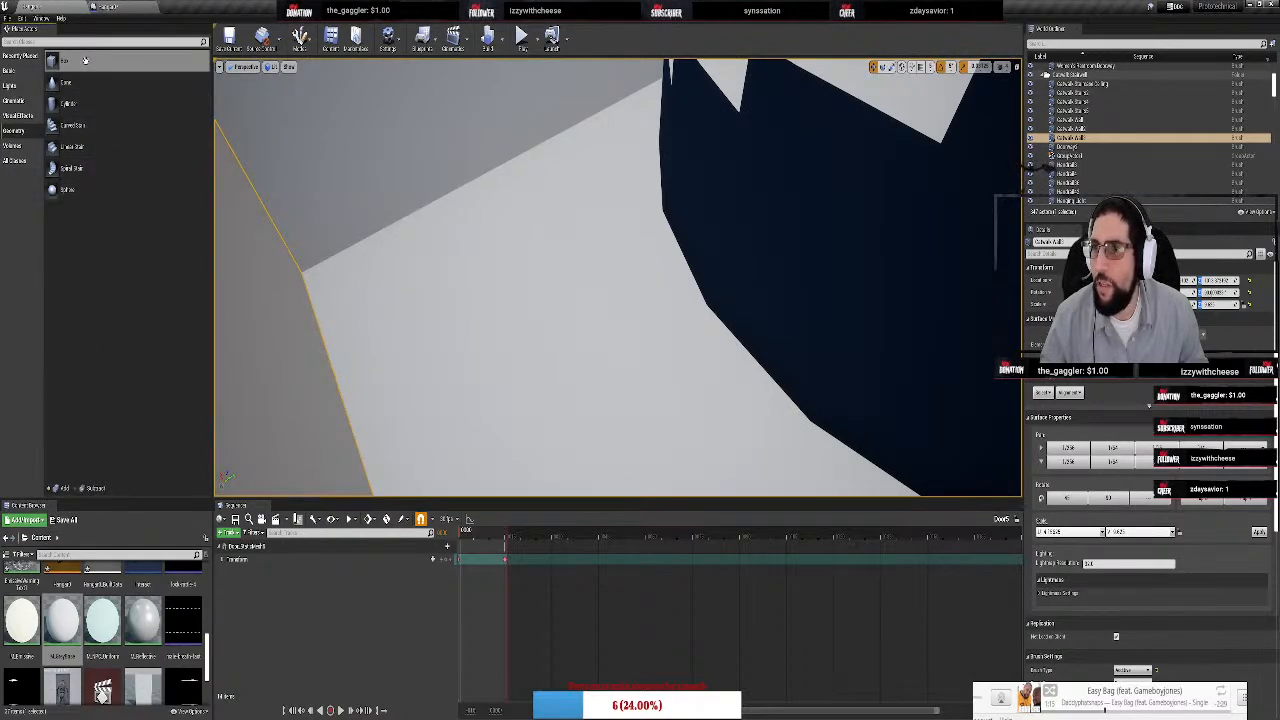
mouse_move(62, 61)
mouse_down()
mouse_move(509, 349)
mouse_move(541, 346)
mouse_up()
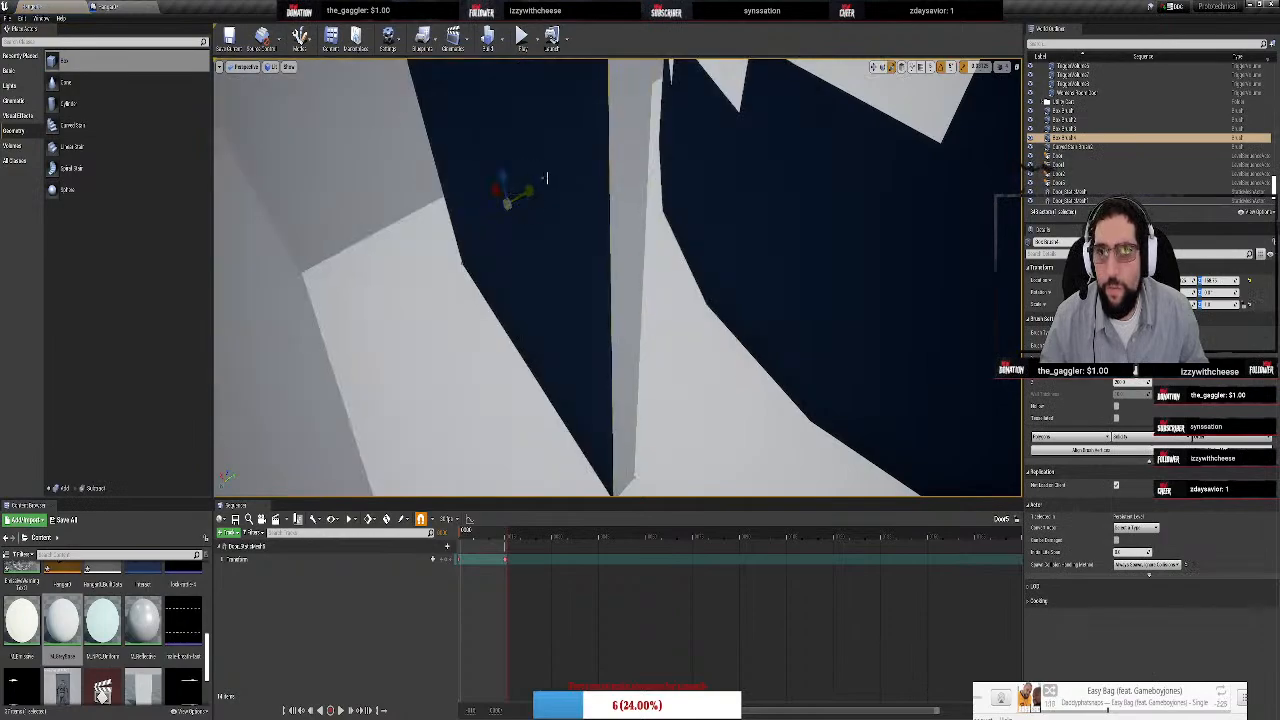
right_drag(700, 233, 697, 207)
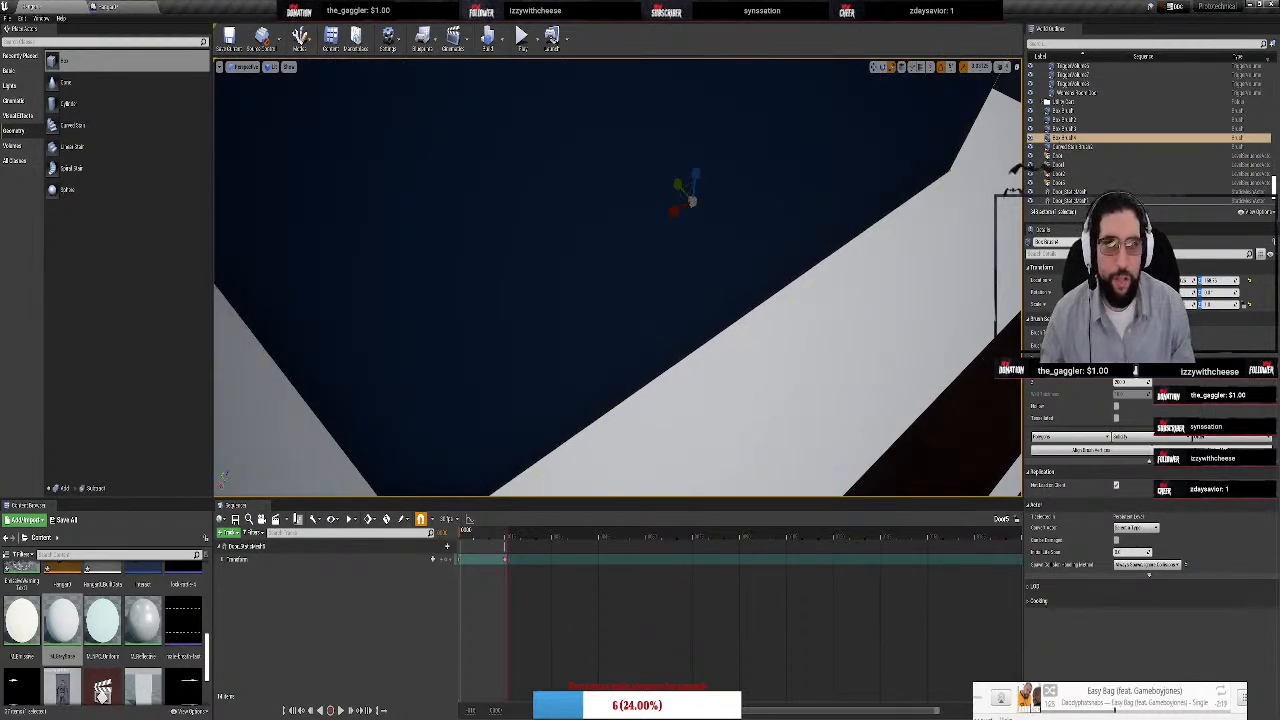
key(Delete)
Duplicate the catwalk wall next to the curved stair and lower the copy below the white ledge
mouse_move(867, 133)
right_down()
mouse_move(771, 160)
mouse_move(700, 241)
right_up()
click(780, 183)
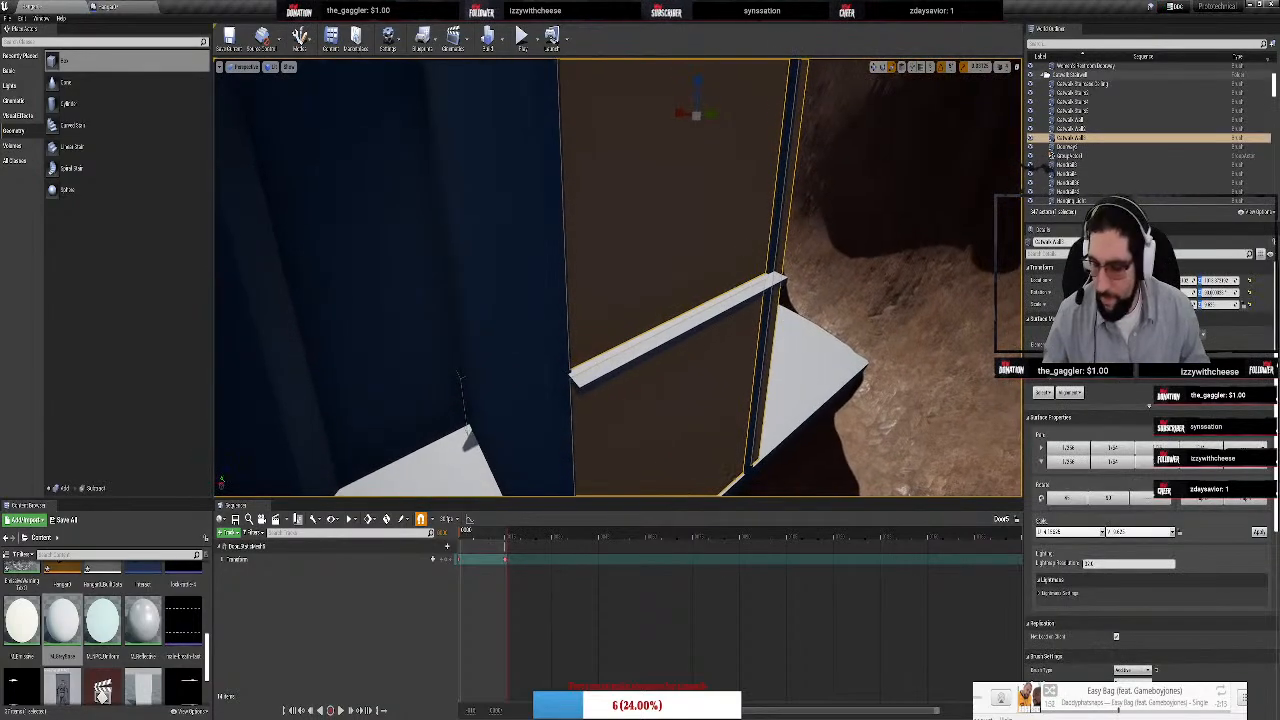
click(707, 93)
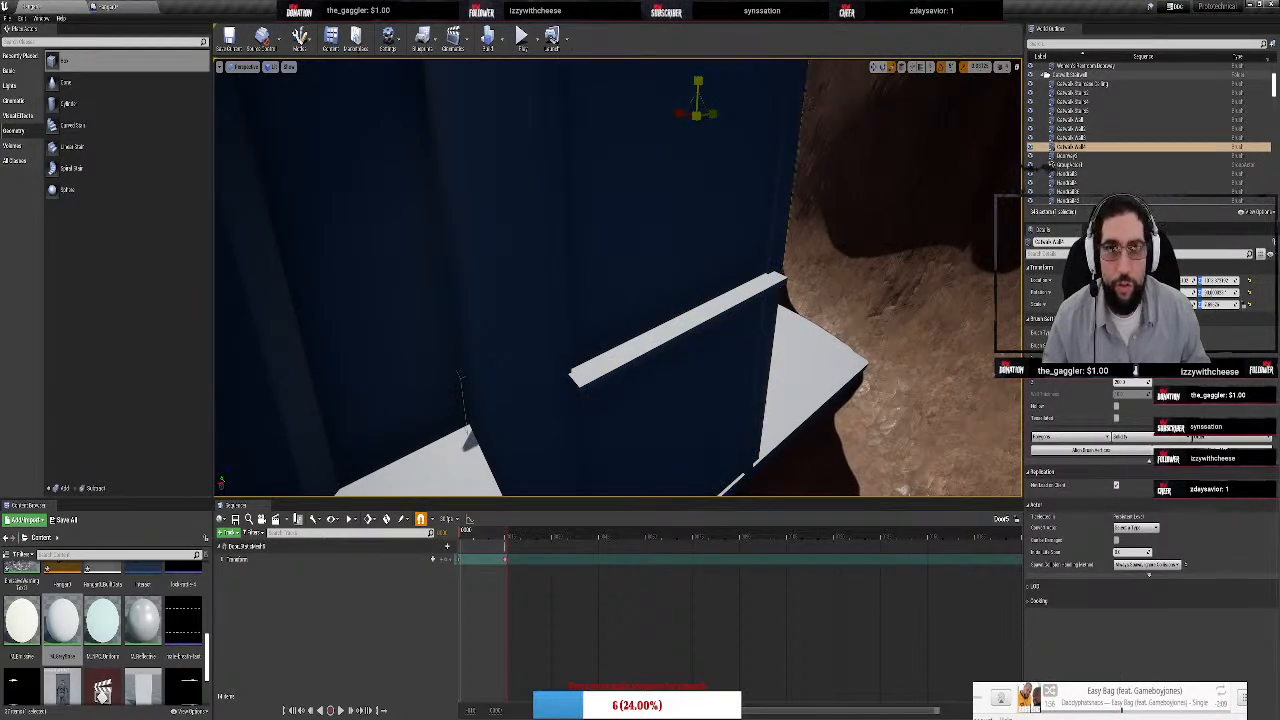
key(w)
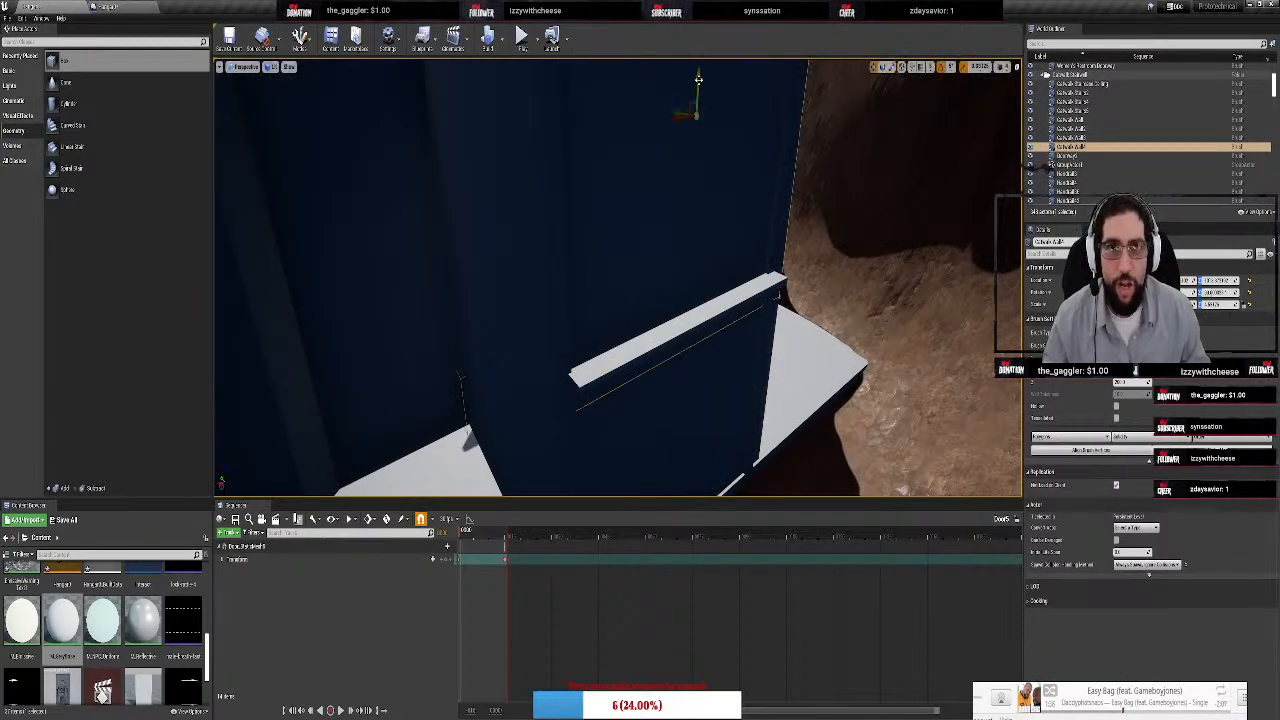
drag(698, 94, 684, 337)
Adjust the lowered wall copy's height and vertical position to fit the stairwell down to its floor slab
key(r)
drag(690, 383, 697, 413)
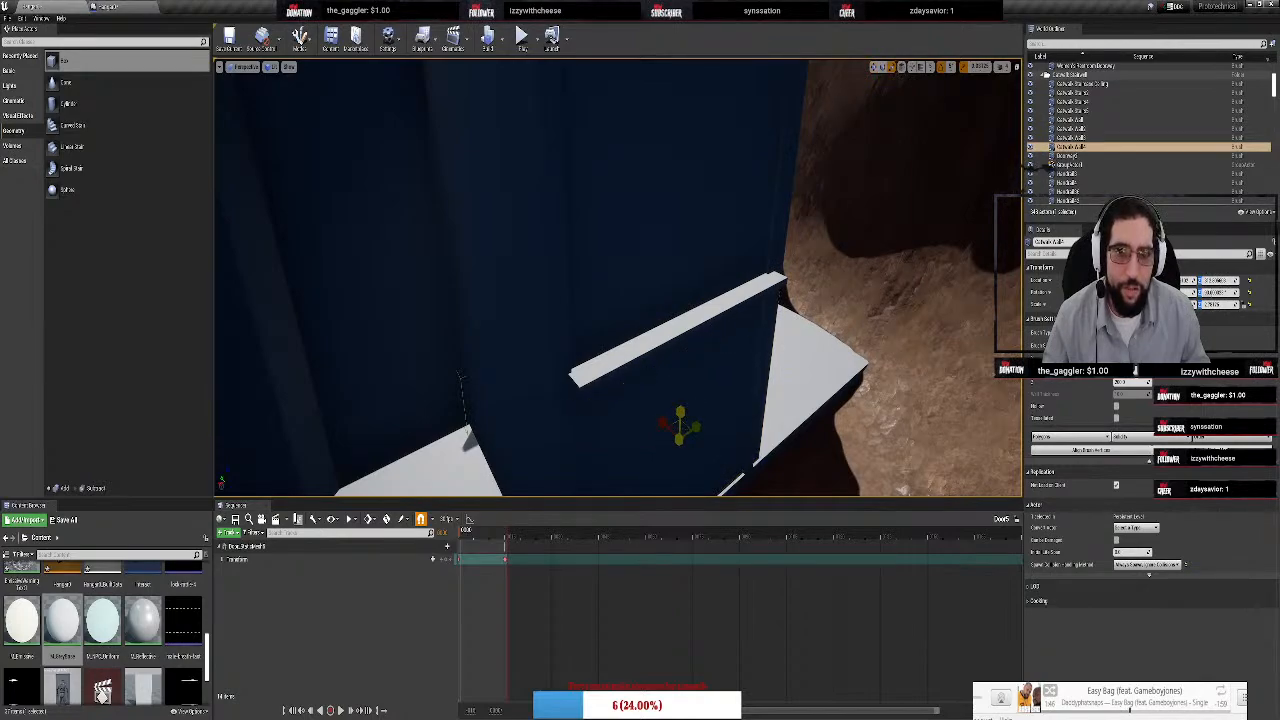
right_drag(770, 440, 800, 449)
drag(614, 250, 614, 189)
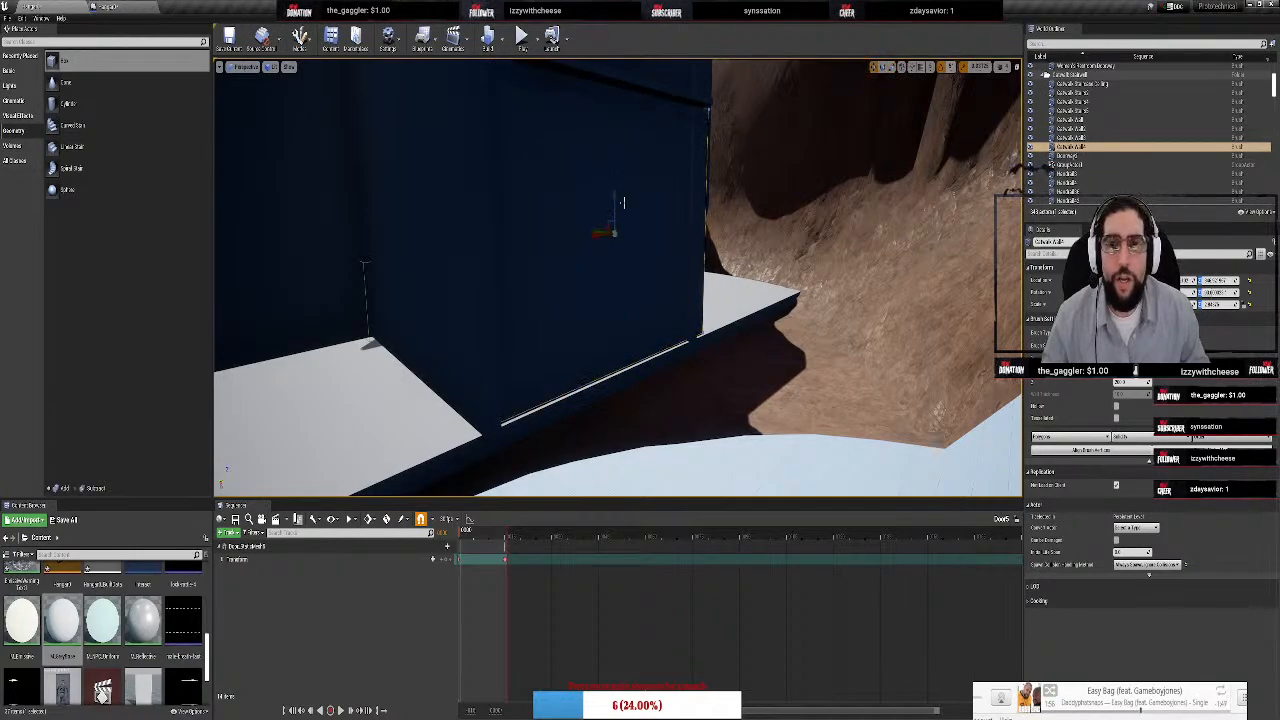
Slide the lowered wall copy outward, away from the curved stair's lower treads, and check the fit from the stairs
key(w)
right_drag(614, 278, 565, 345)
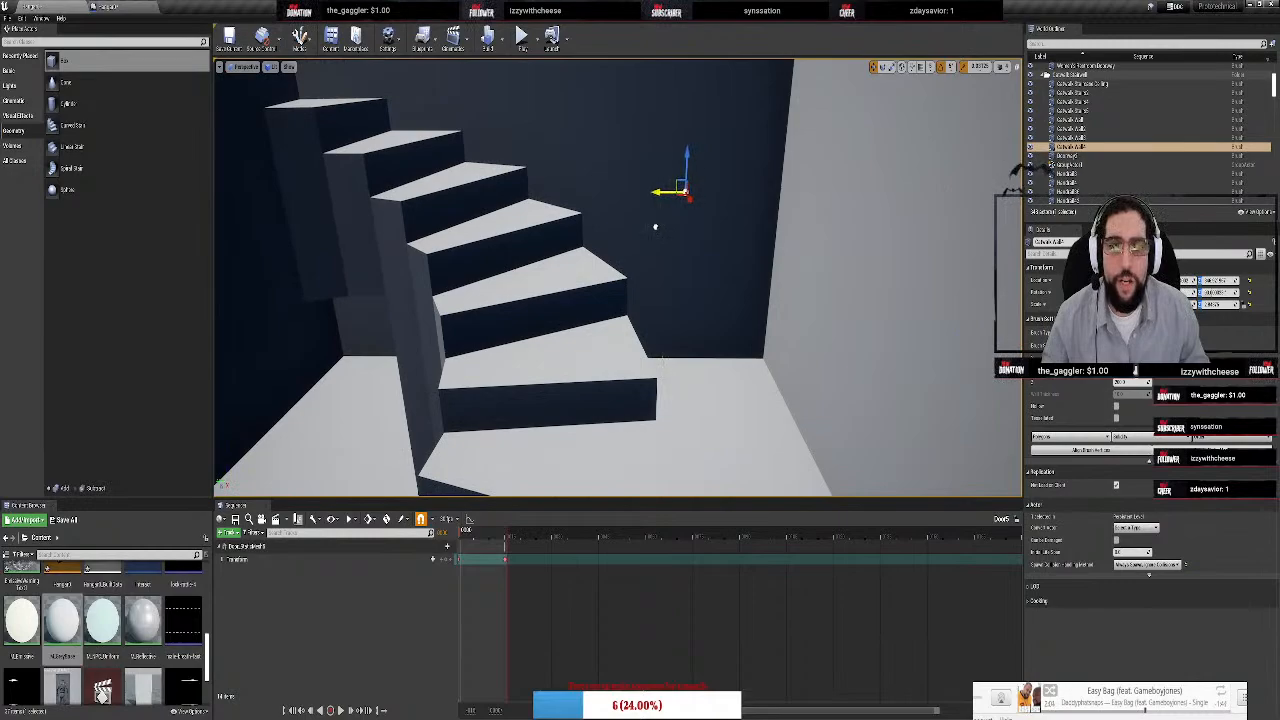
right_drag(655, 227, 790, 240)
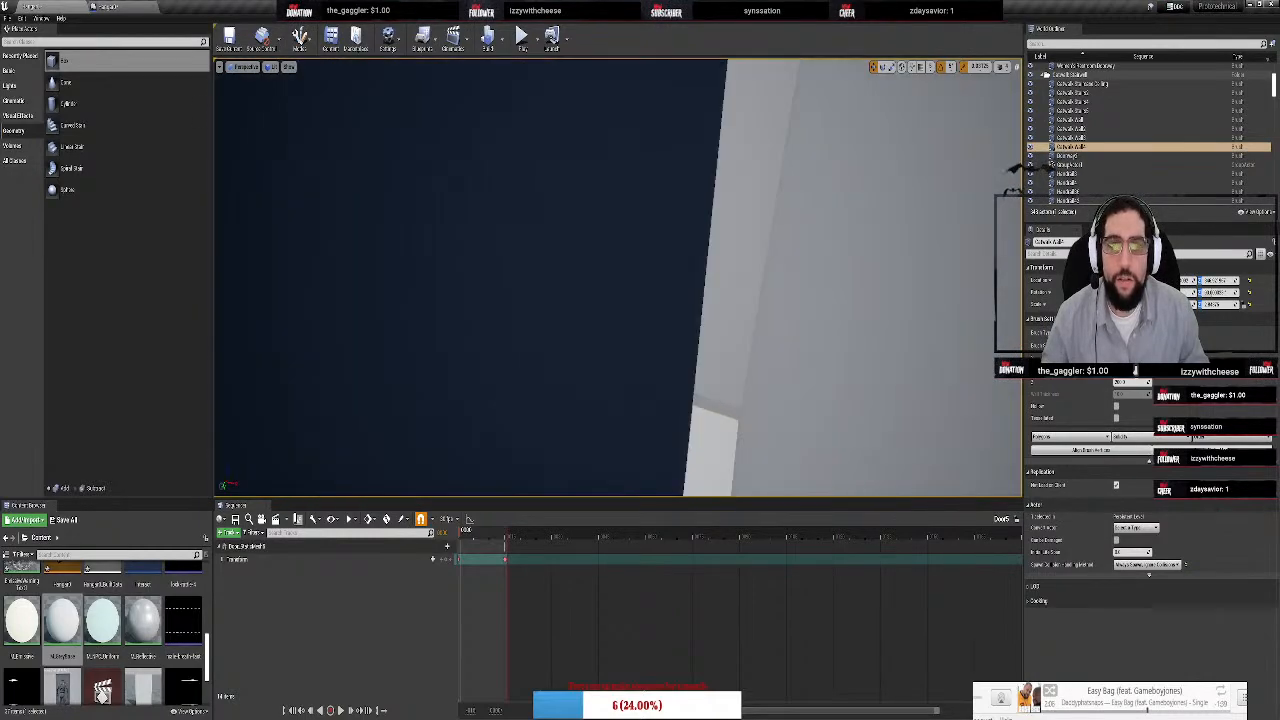
key(w)
right_drag(617, 277, 677, 193)
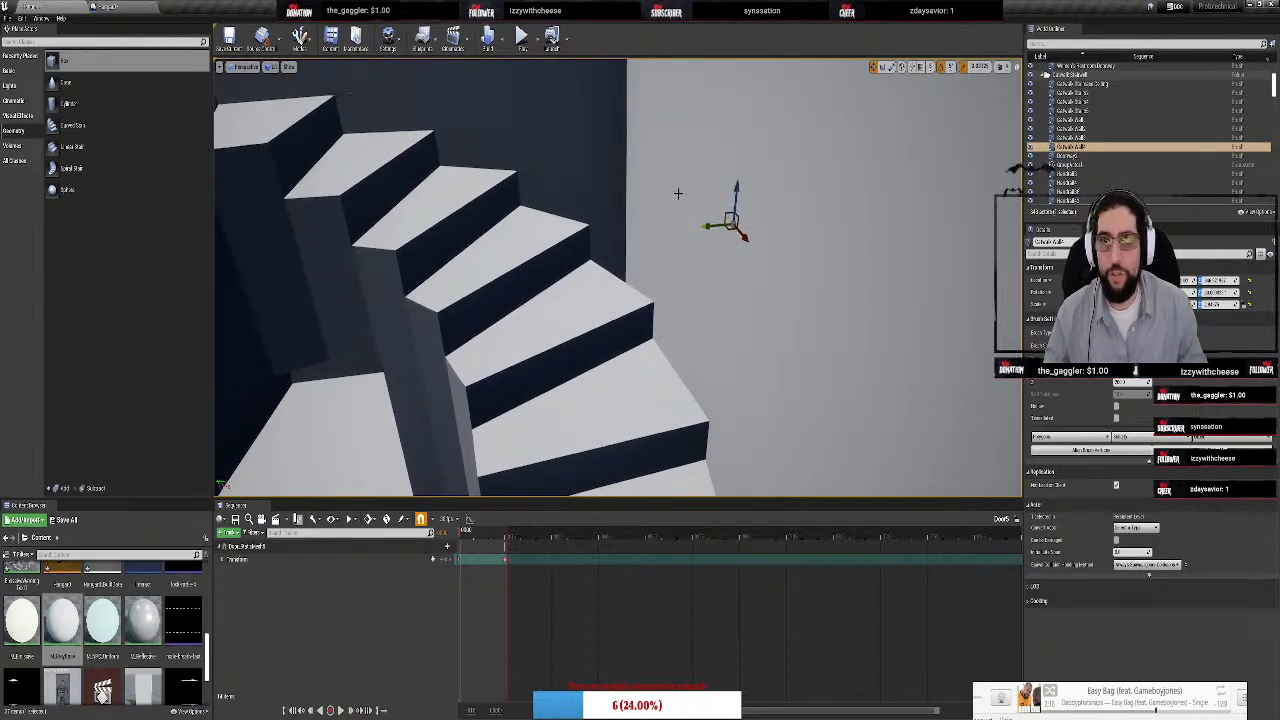
drag(720, 225, 748, 222)
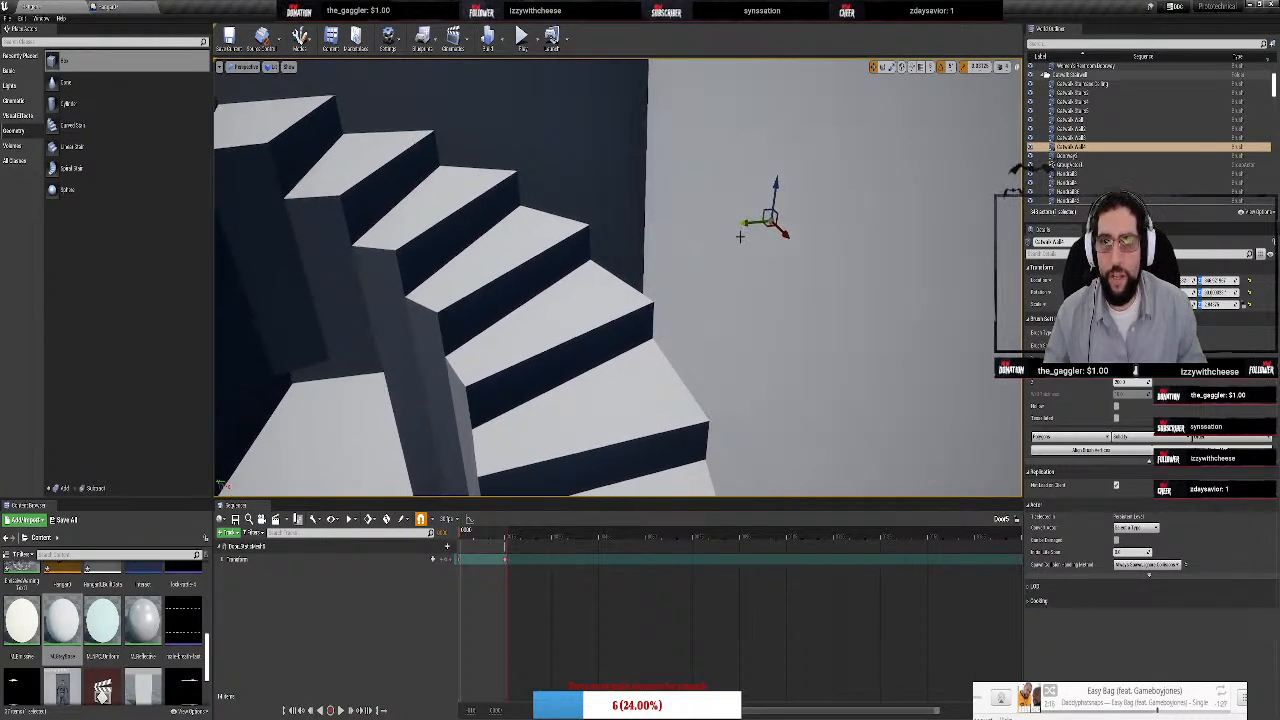
right_drag(748, 222, 670, 132)
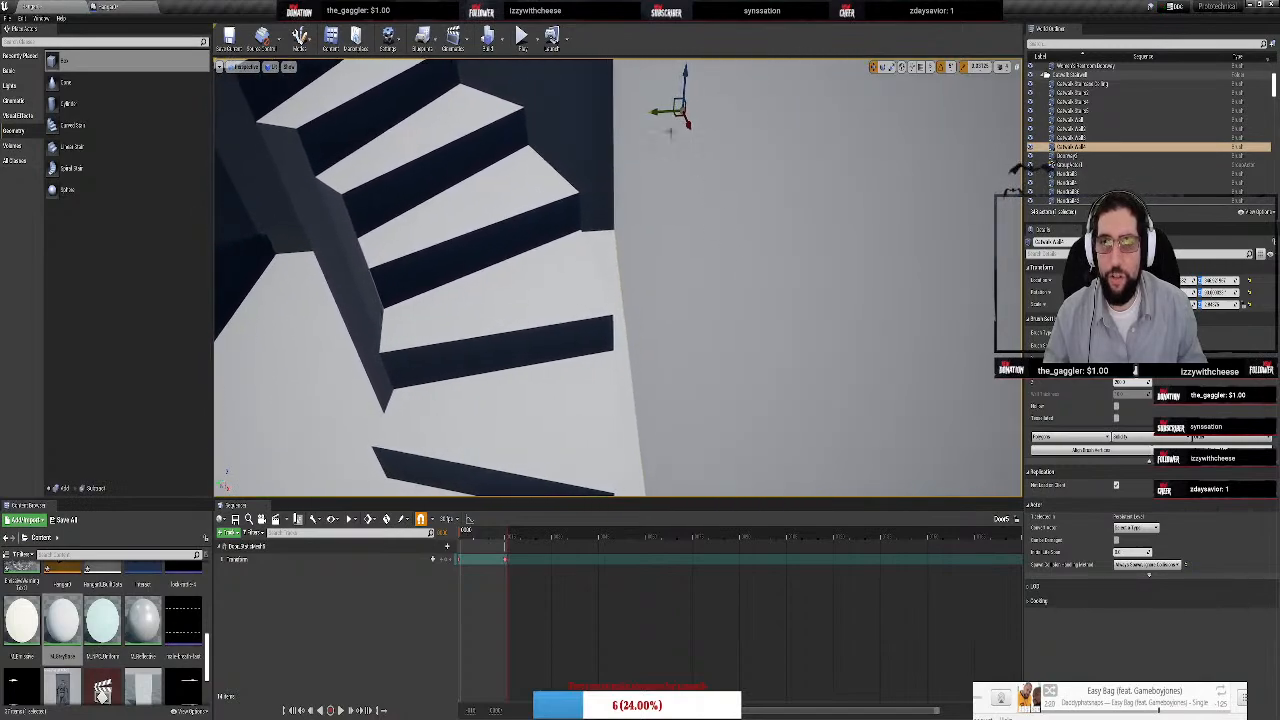
drag(660, 112, 712, 118)
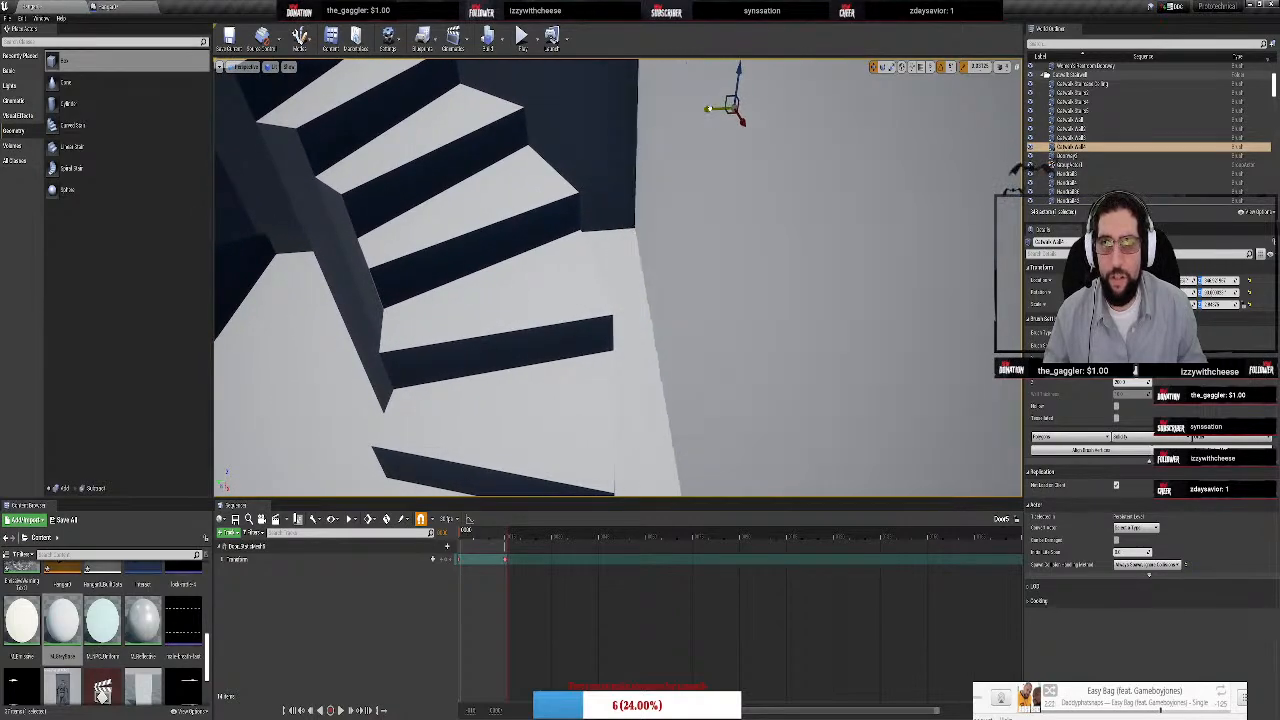
mouse_move(608, 198)
right_down()
mouse_move(608, 300)
mouse_move(608, 198)
right_up()
right_drag(538, 251, 580, 245)
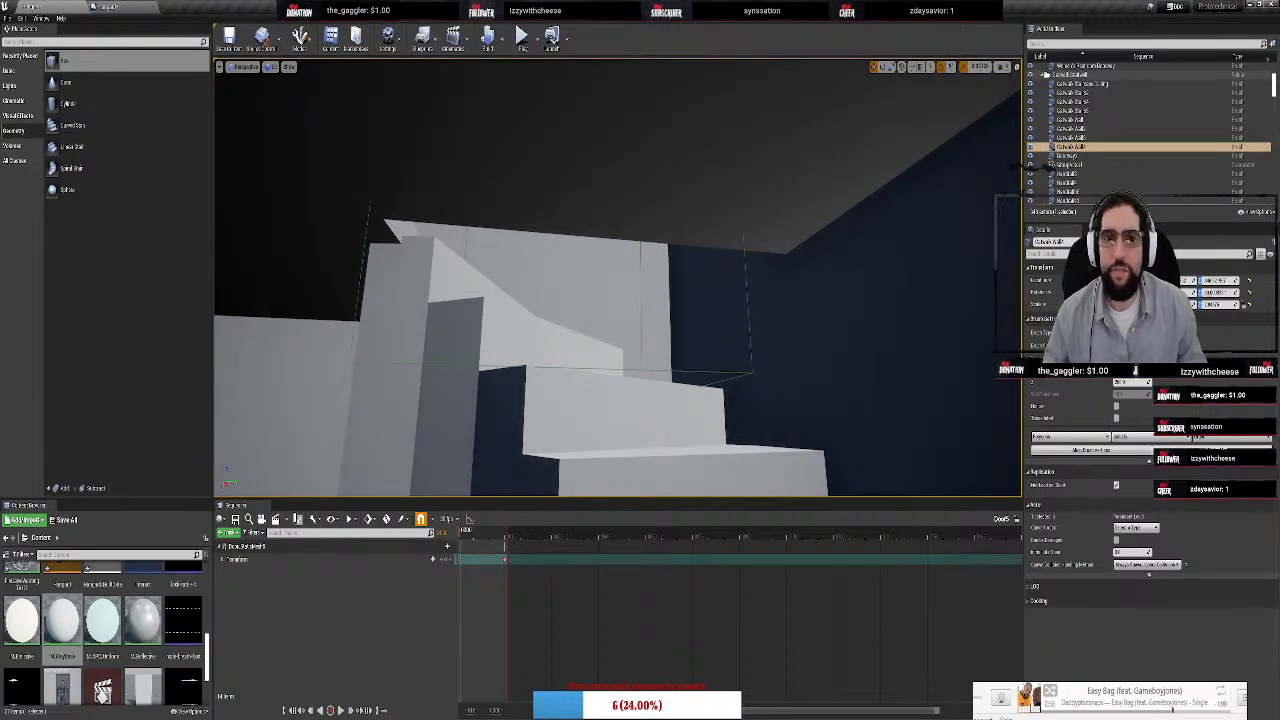
Select the subtractive box that cuts the stairwell opening and adjust its size and position to remove the ledge along the walls
click(726, 272)
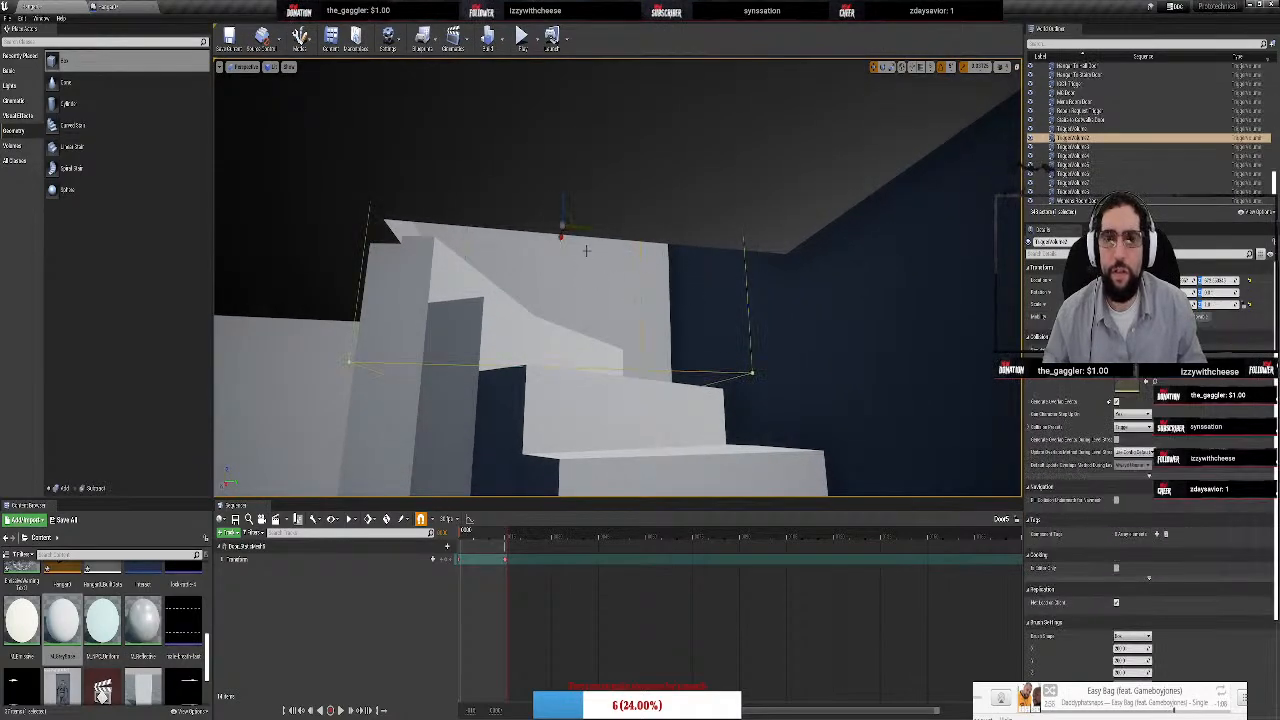
drag(561, 238, 563, 236)
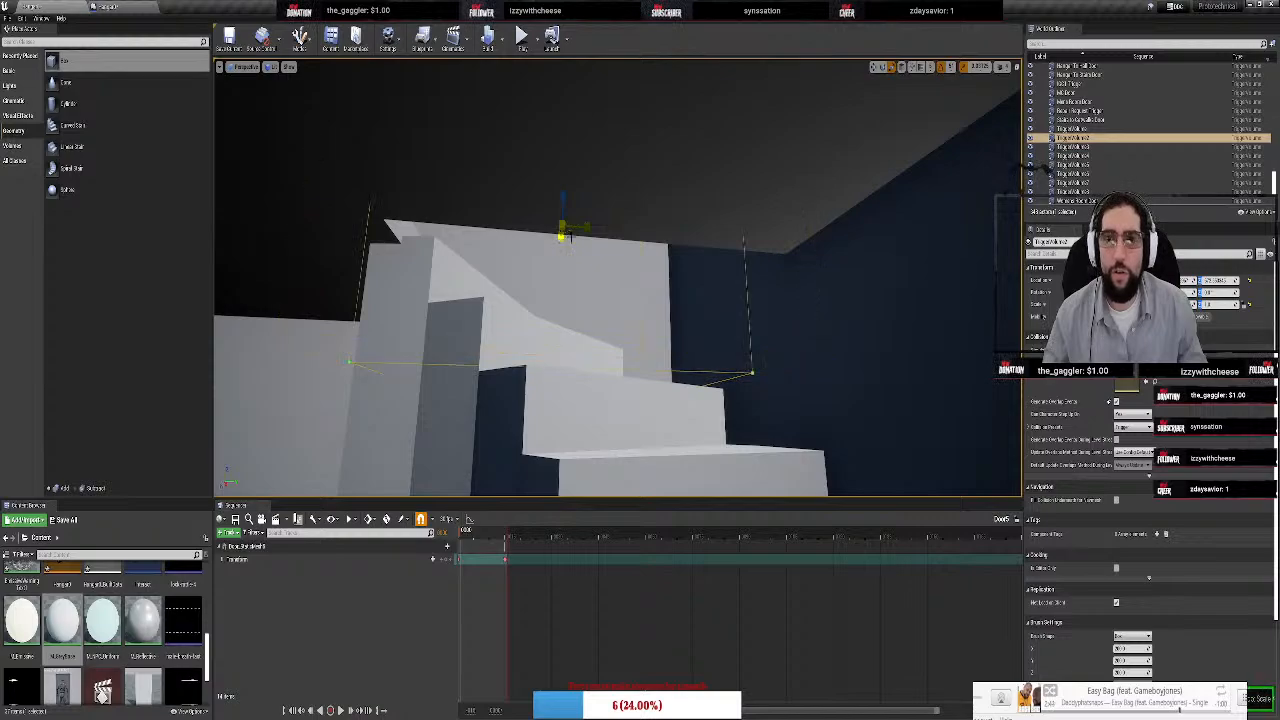
right_drag(644, 237, 620, 300)
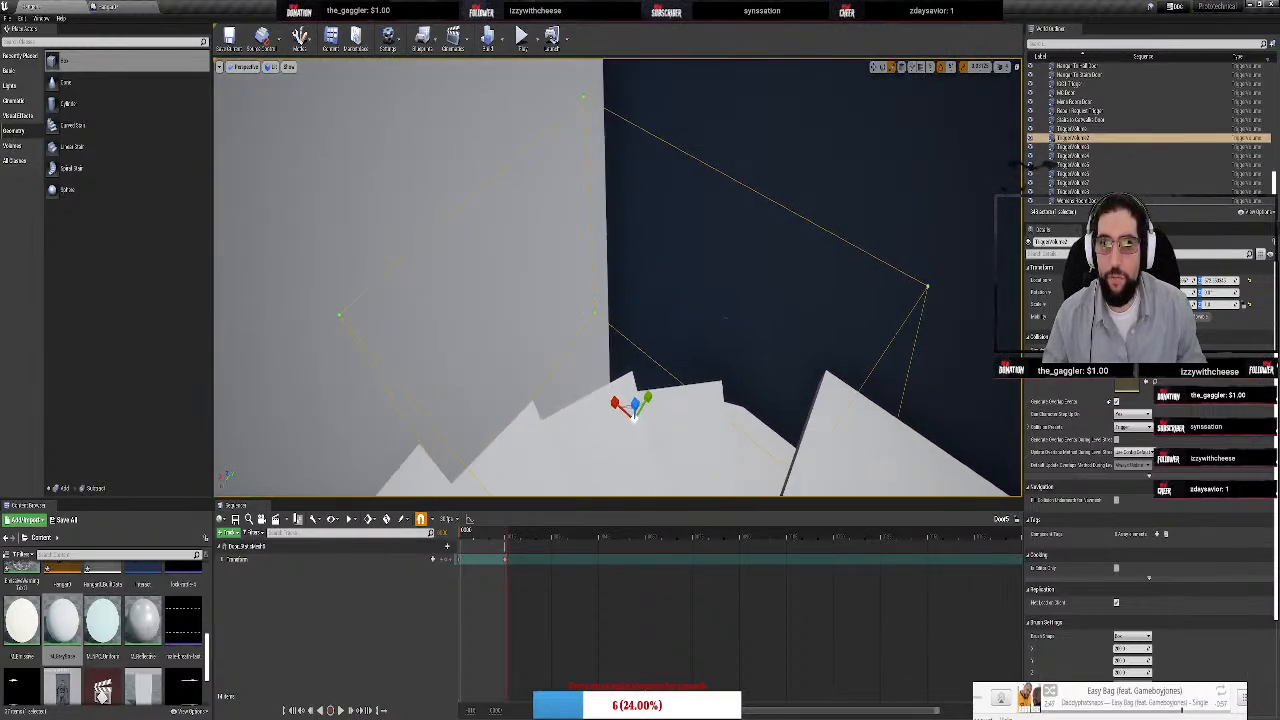
click(689, 283)
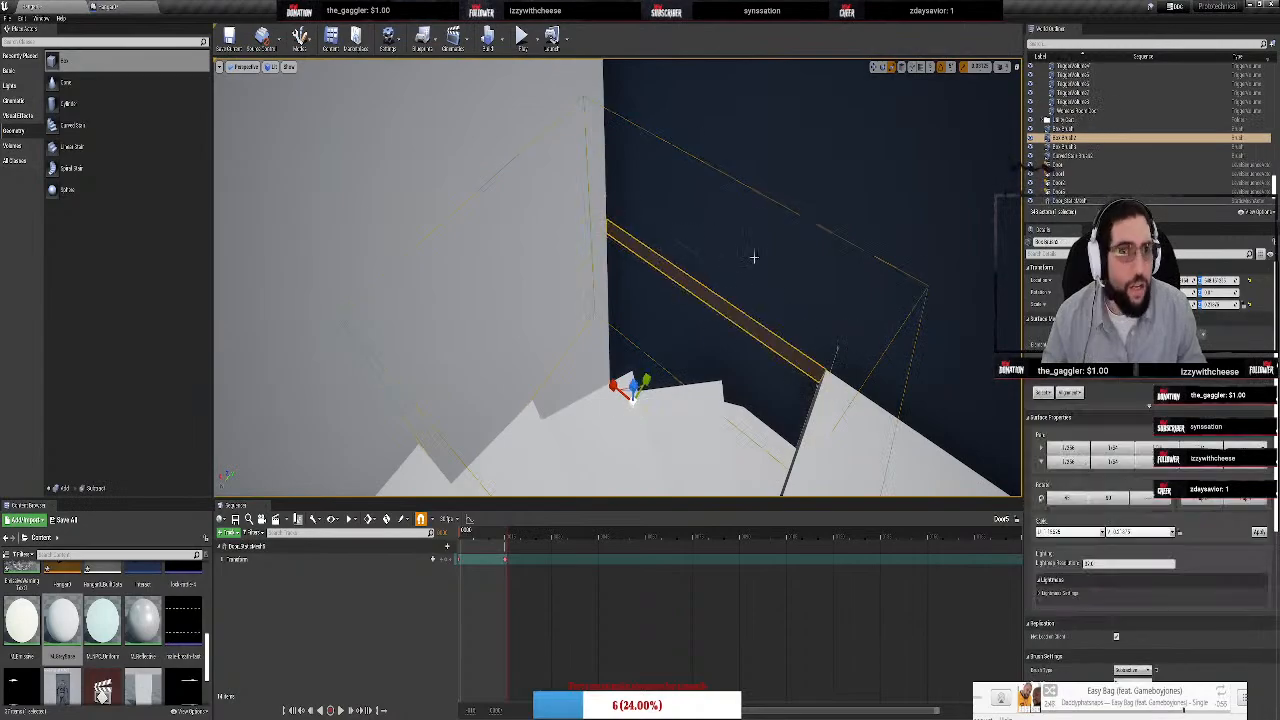
mouse_move(644, 262)
right_down()
mouse_move(652, 310)
mouse_move(700, 372)
mouse_move(905, 302)
right_up()
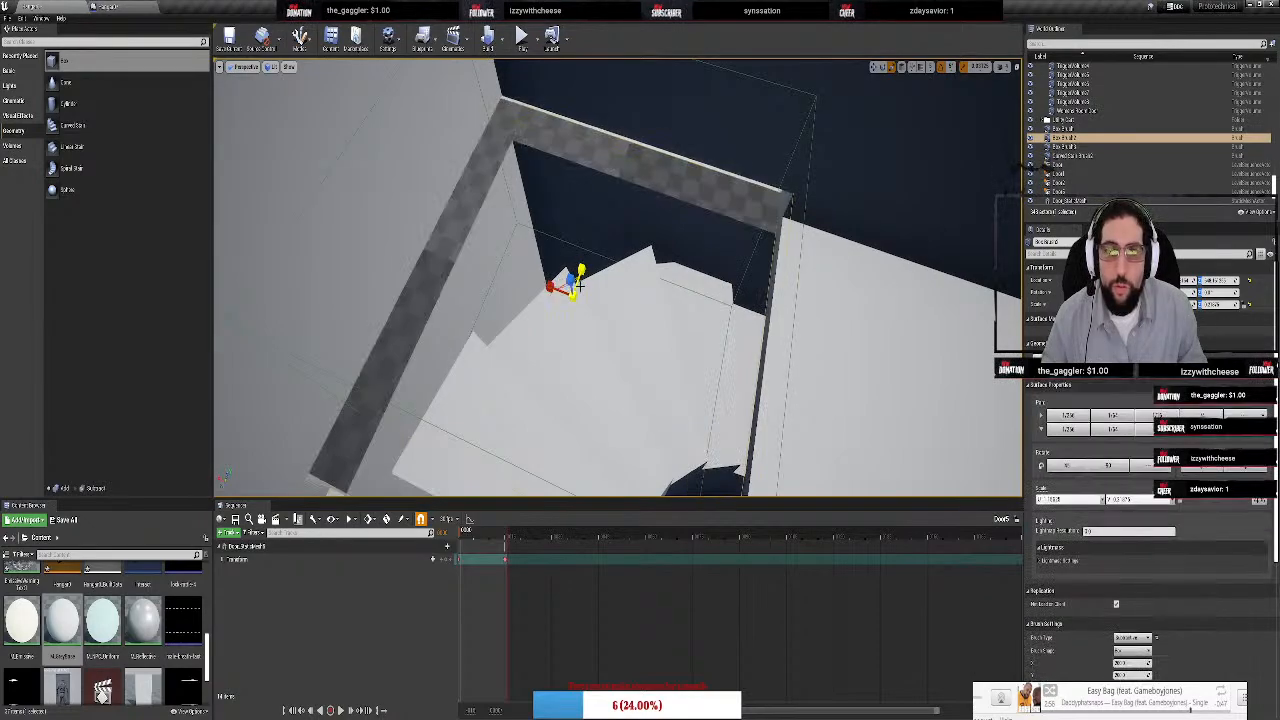
mouse_move(555, 285)
mouse_down()
mouse_move(585, 301)
mouse_move(815, 290)
mouse_move(724, 286)
mouse_up()
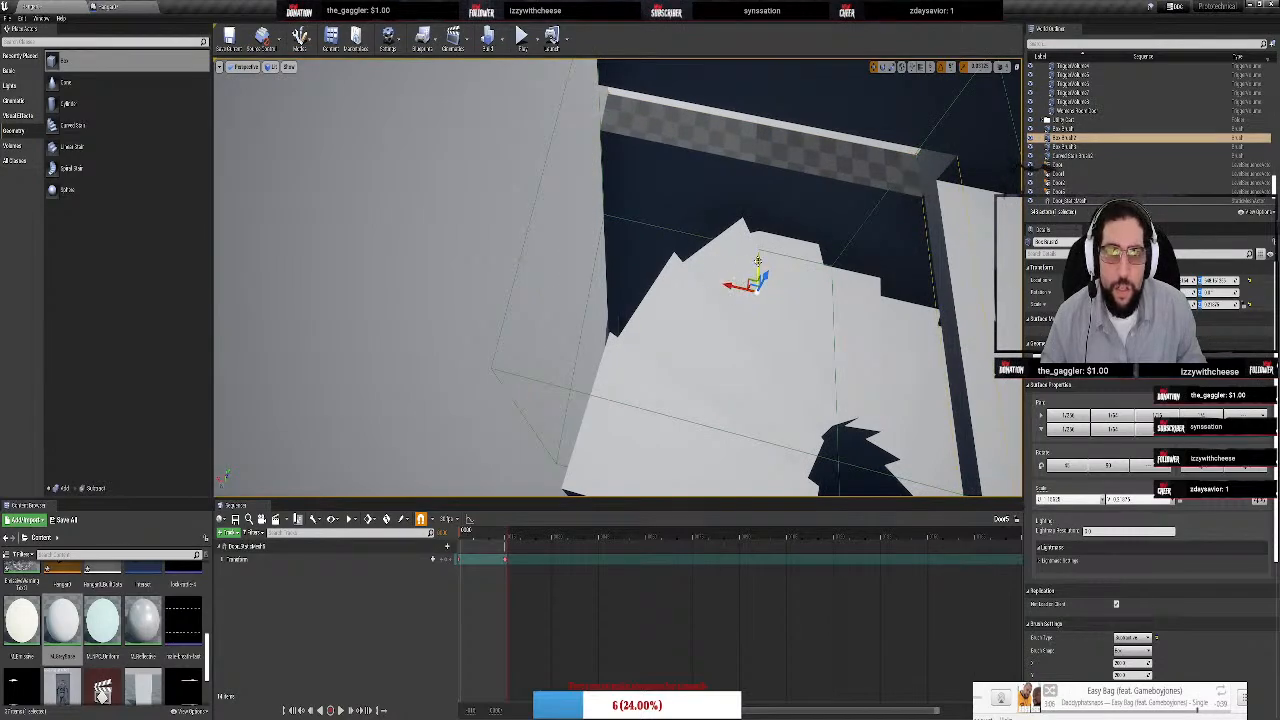
drag(757, 278, 755, 332)
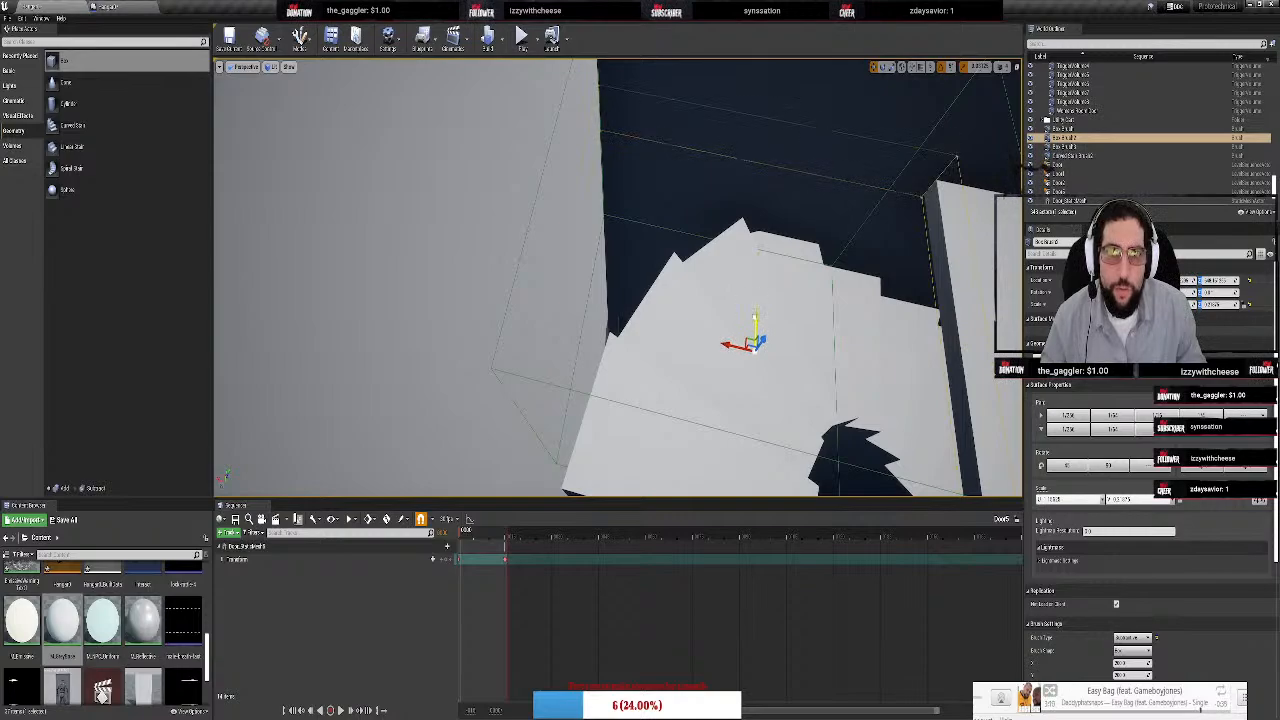
Shift and rescale the subtractive box so the opening's floor edges fit around the curved stair and reach the dark wall
right_drag(764, 258, 720, 330)
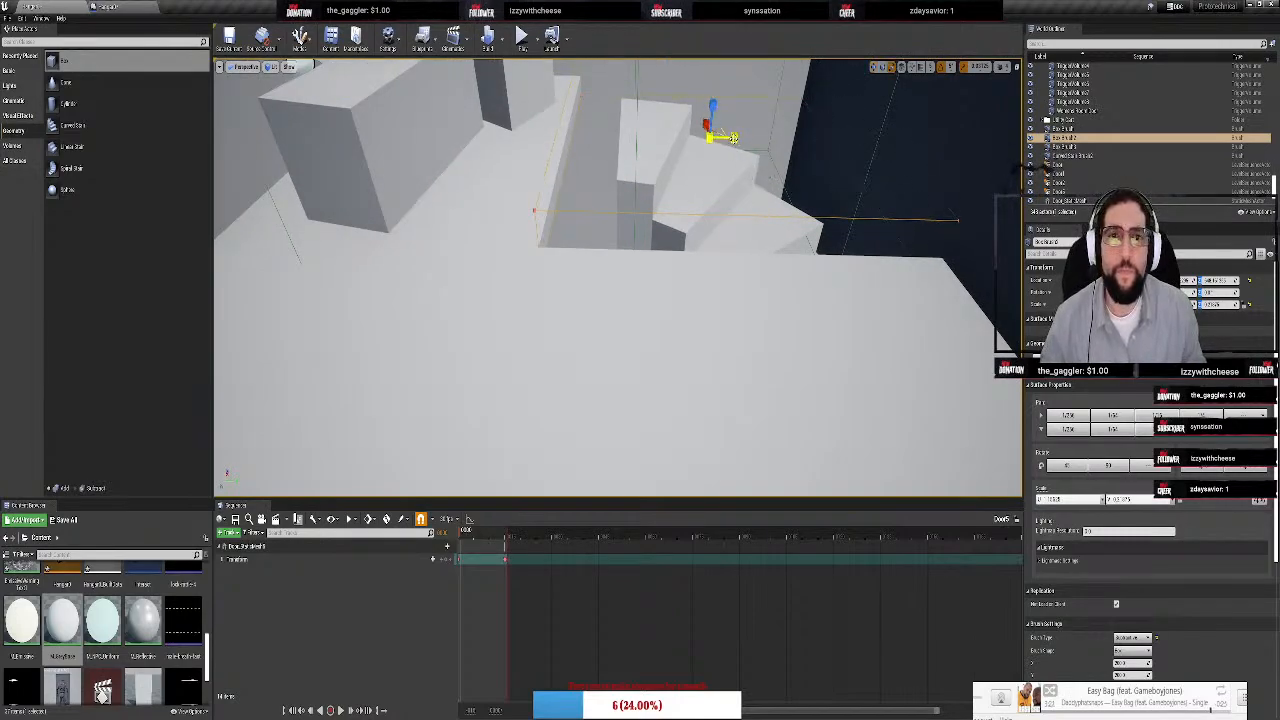
drag(730, 135, 746, 142)
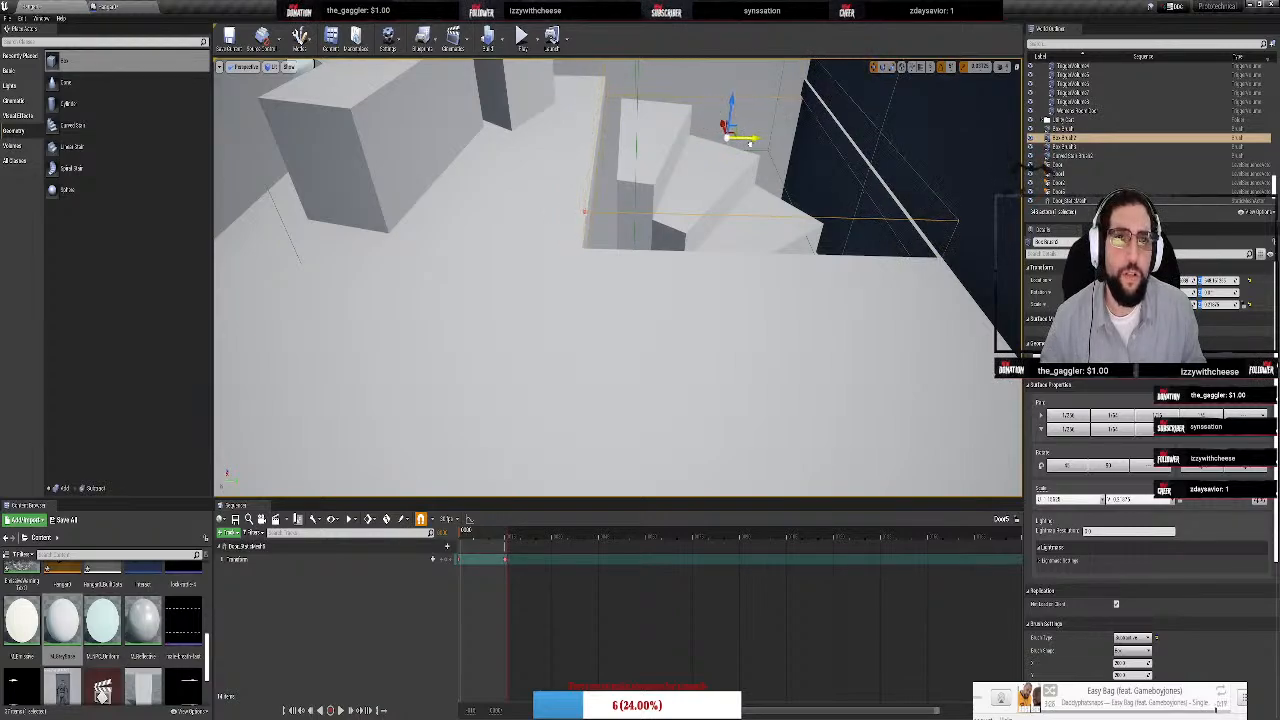
drag(750, 143, 750, 144)
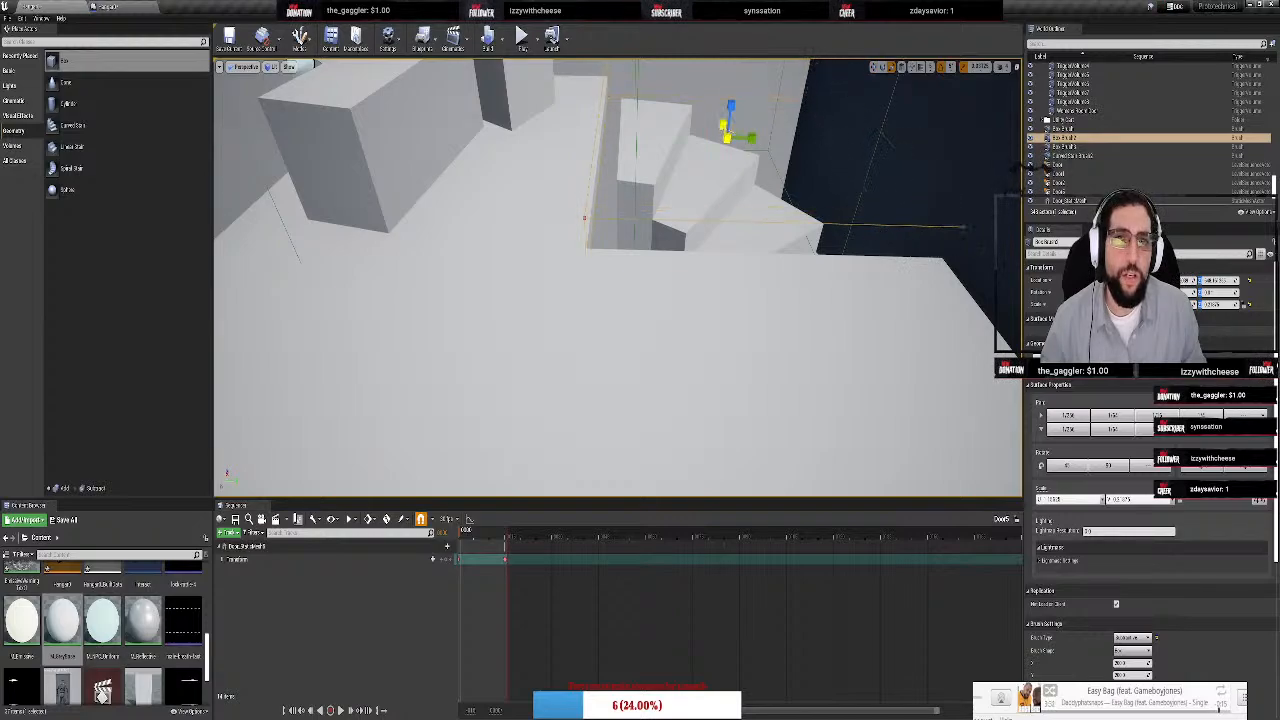
drag(723, 128, 724, 133)
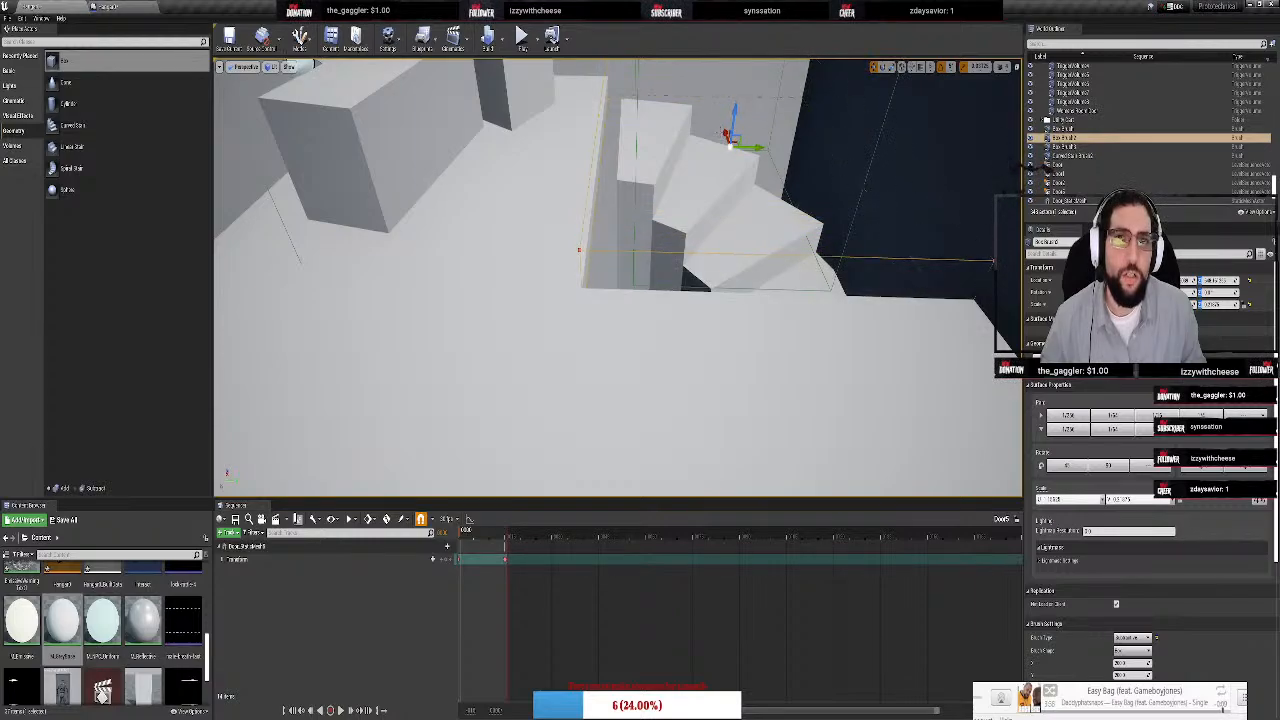
right_drag(724, 133, 734, 141)
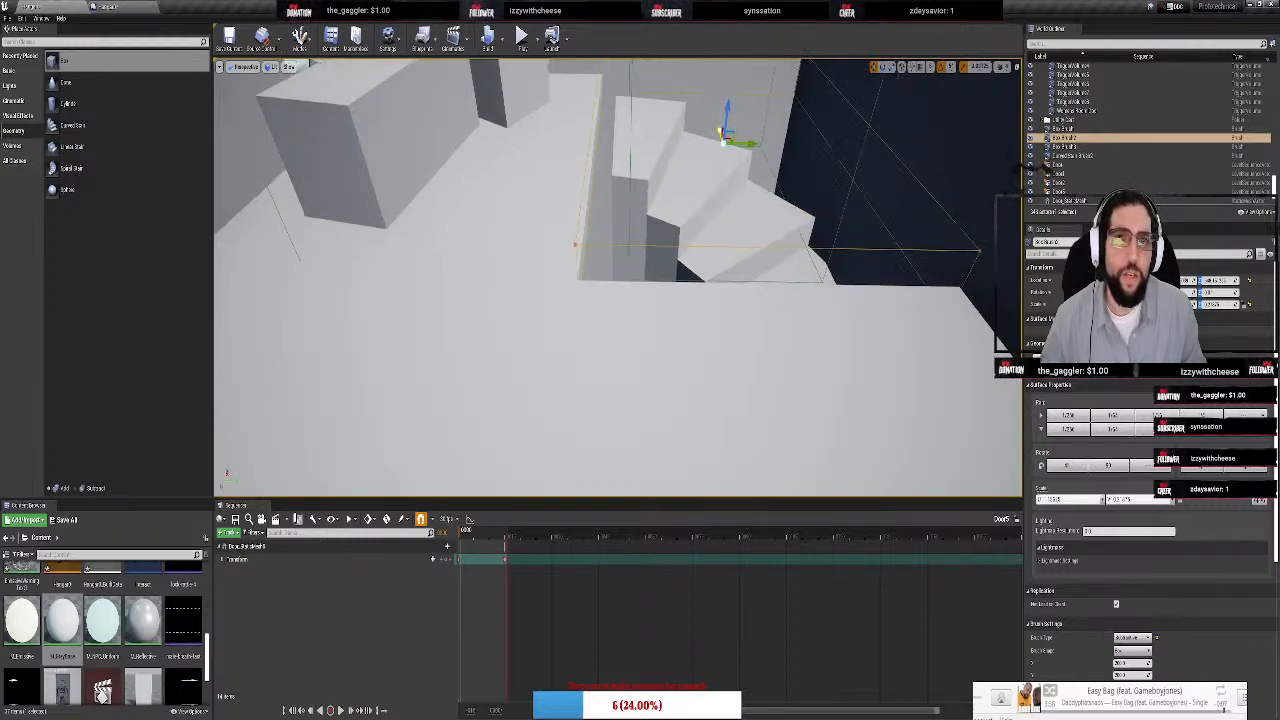
drag(720, 131, 722, 135)
Inspect the reshaped stairwell opening and the curved stair's treads from above and from several distances
mouse_move(722, 135)
right_down()
mouse_move(716, 110)
mouse_move(750, 130)
mouse_move(770, 130)
mouse_move(750, 130)
mouse_move(775, 125)
mouse_move(760, 125)
mouse_move(770, 112)
mouse_move(760, 165)
mouse_move(810, 170)
mouse_move(840, 130)
mouse_move(850, 150)
mouse_move(855, 140)
mouse_move(865, 110)
mouse_move(860, 120)
mouse_move(840, 105)
mouse_move(840, 140)
mouse_move(840, 110)
mouse_move(850, 135)
mouse_move(870, 125)
mouse_move(810, 90)
mouse_move(765, 155)
mouse_move(717, 91)
right_up()
key(w)
key(w)
key(s)
key(w)
key(s)
key(s)
key(w)
key(s)
key(a)
key(w)
key(w)
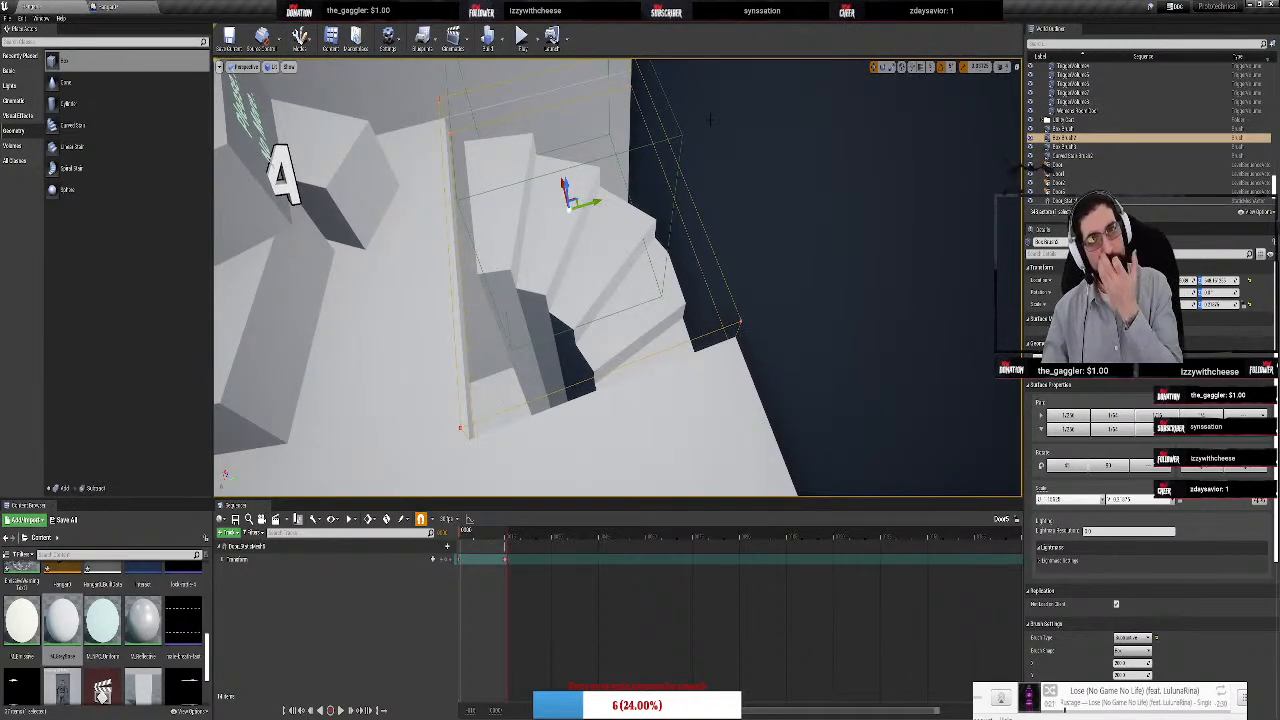
Take a handrail from beside the straight stairs and place it over the curved stair
right_drag(766, 81, 482, 226)
click(385, 300)
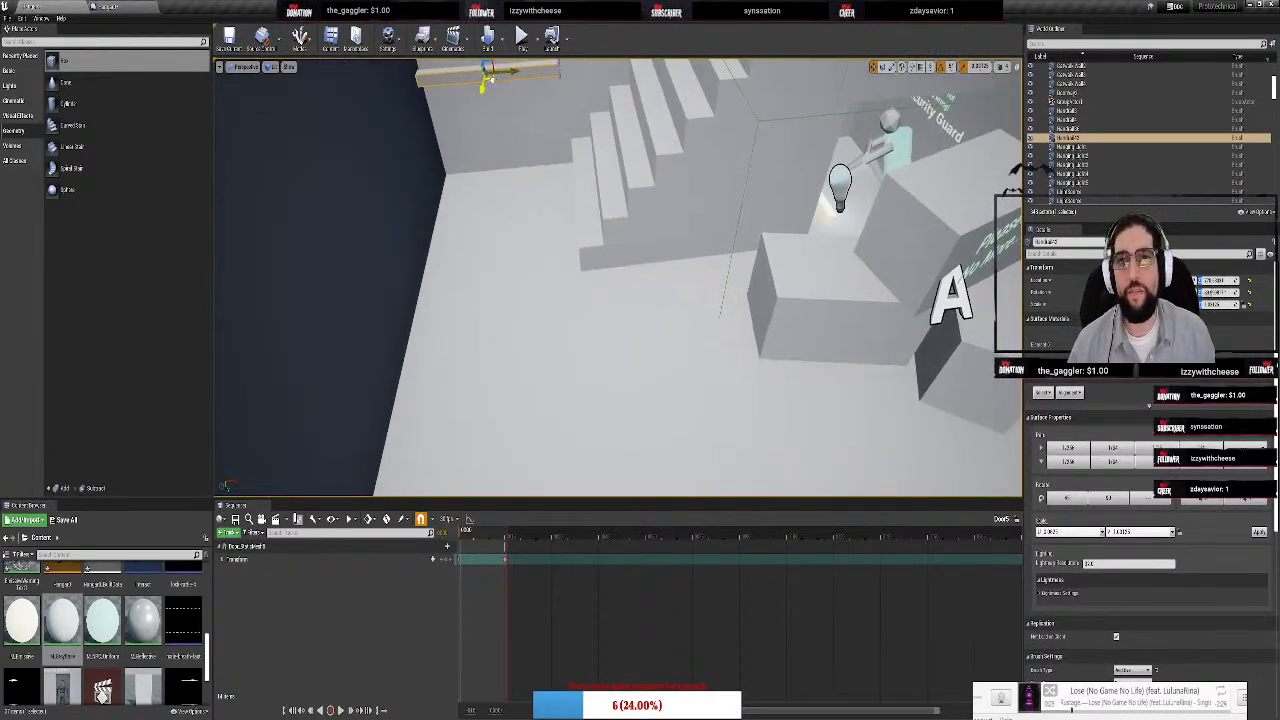
drag(893, 444, 984, 400)
right_drag(570, 266, 760, 266)
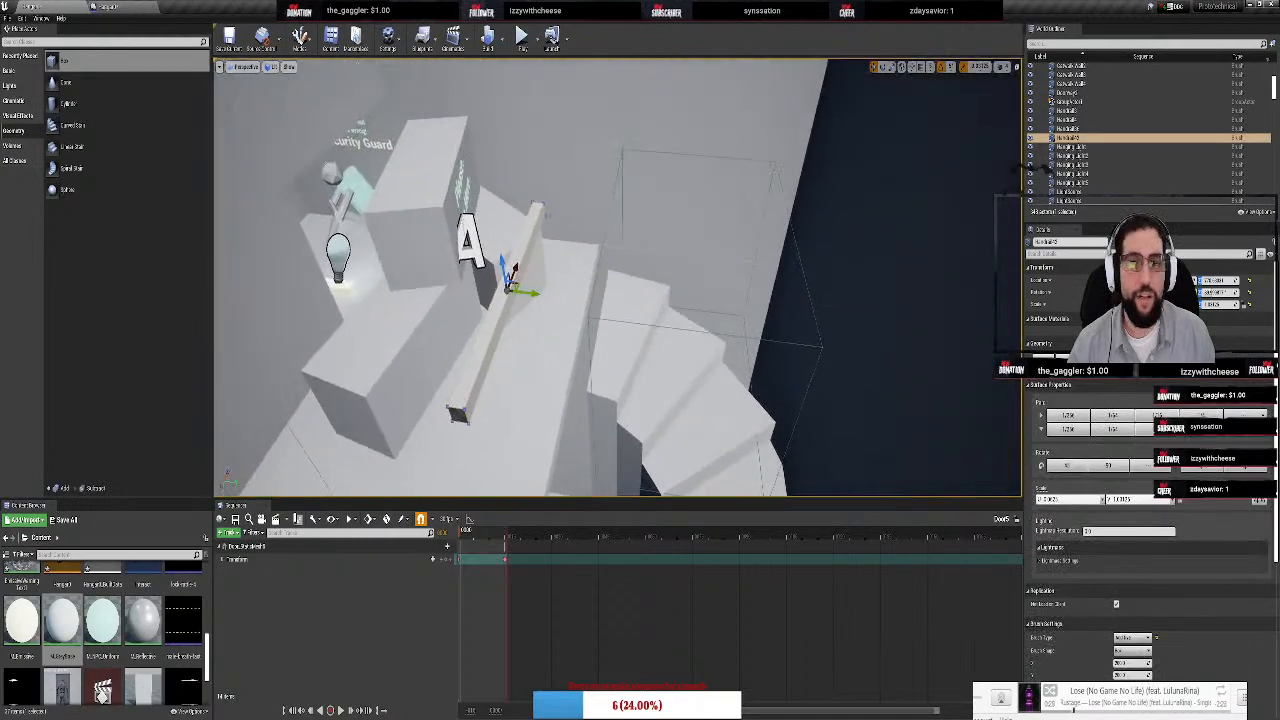
mouse_move(512, 283)
mouse_down()
mouse_move(808, 262)
mouse_move(814, 216)
mouse_move(710, 318)
mouse_move(731, 298)
mouse_up()
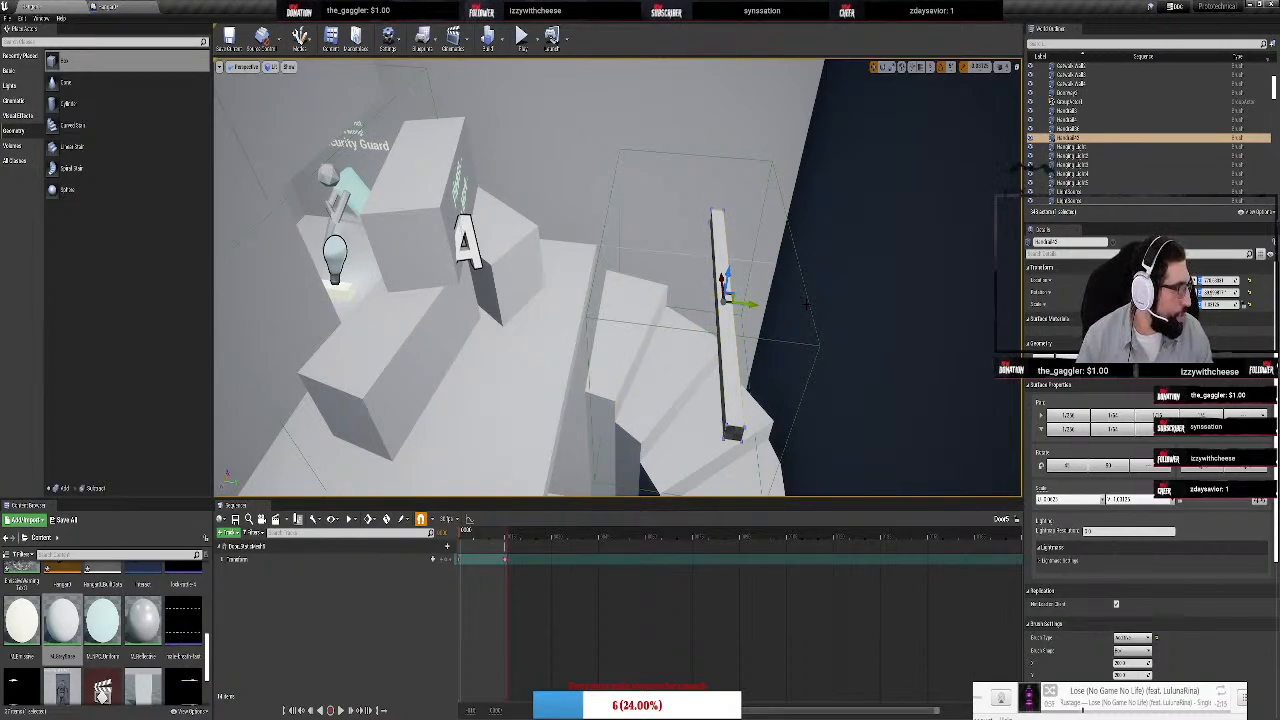
Rotate the handrail horizontally to line up with the stairwell's light wall and move it over against that wall
right_drag(617, 277, 617, 277)
right_drag(825, 262, 825, 262)
key(e)
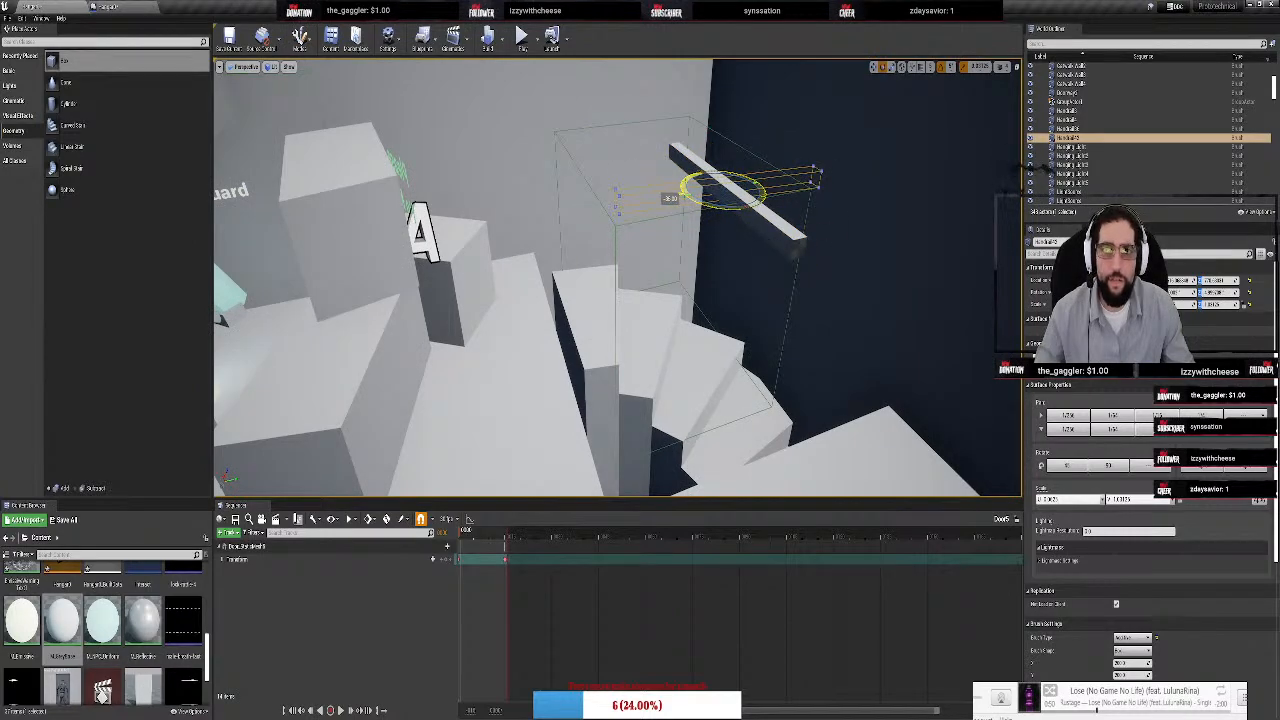
right_drag(825, 262, 825, 262)
right_drag(623, 232, 623, 232)
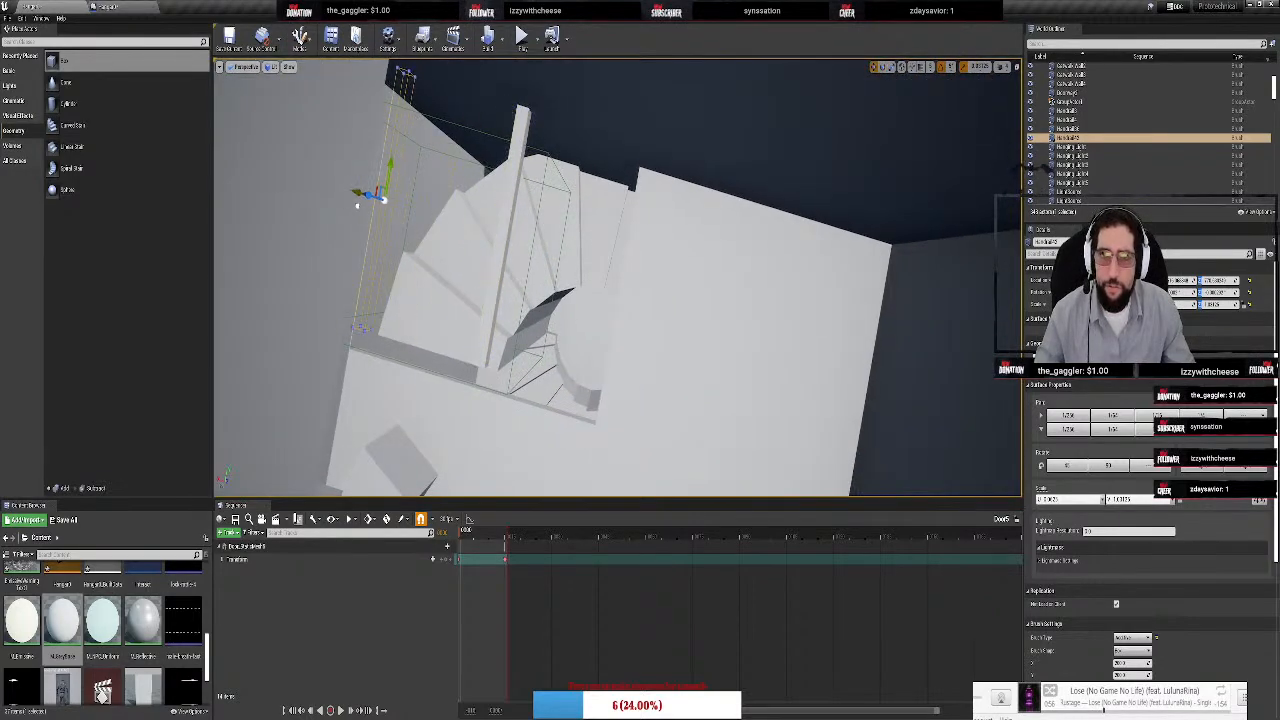
Turn the handrail across the stairwell corner and adjust its placement above the curved stair's upper treads
right_drag(335, 200, 335, 200)
right_drag(657, 134, 657, 134)
key(e)
drag(657, 134, 692, 255)
key(e)
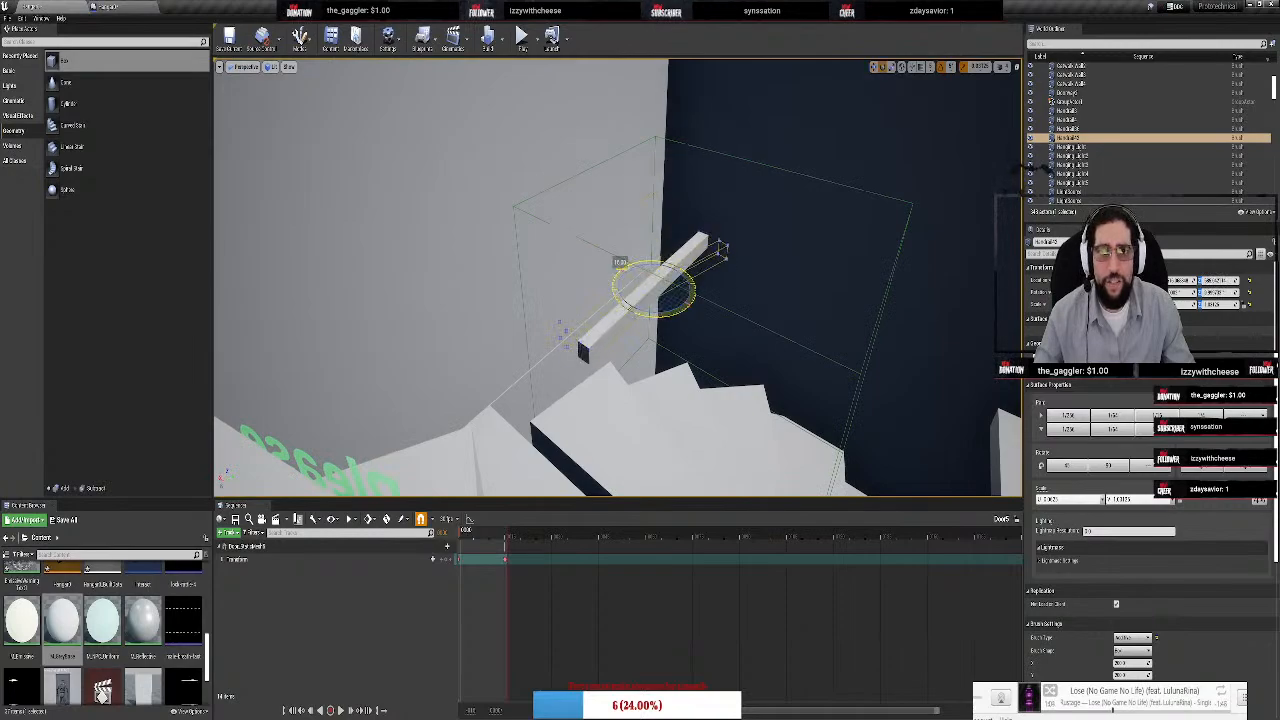
drag(682, 302, 683, 304)
right_drag(683, 304, 711, 239)
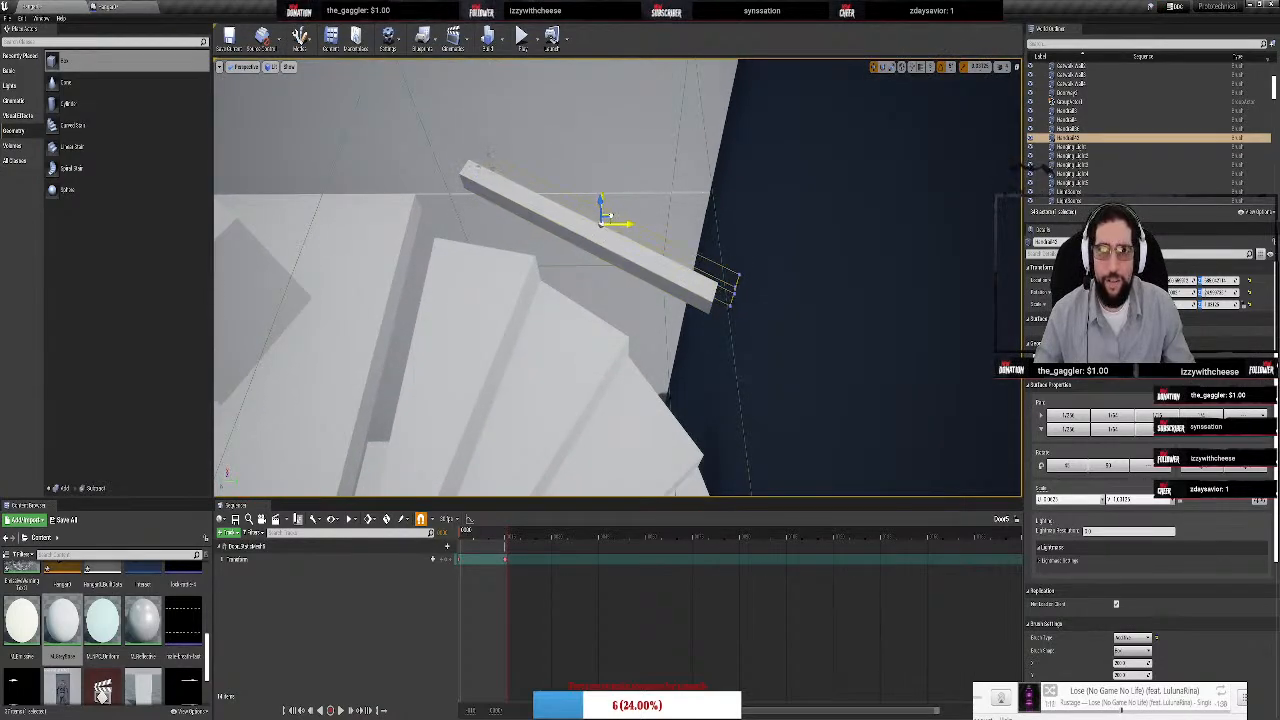
Add a Text Render actor on the dark wall above the curved stair
right_drag(667, 208, 682, 210)
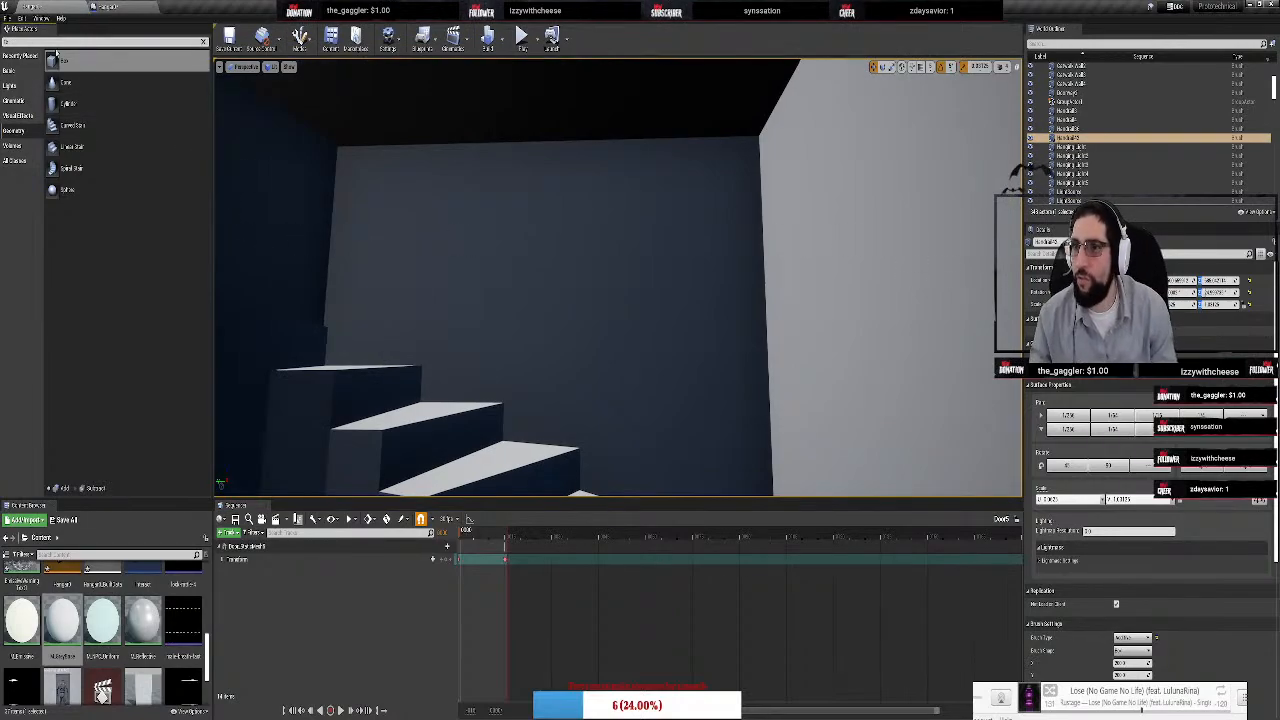
text(tex)
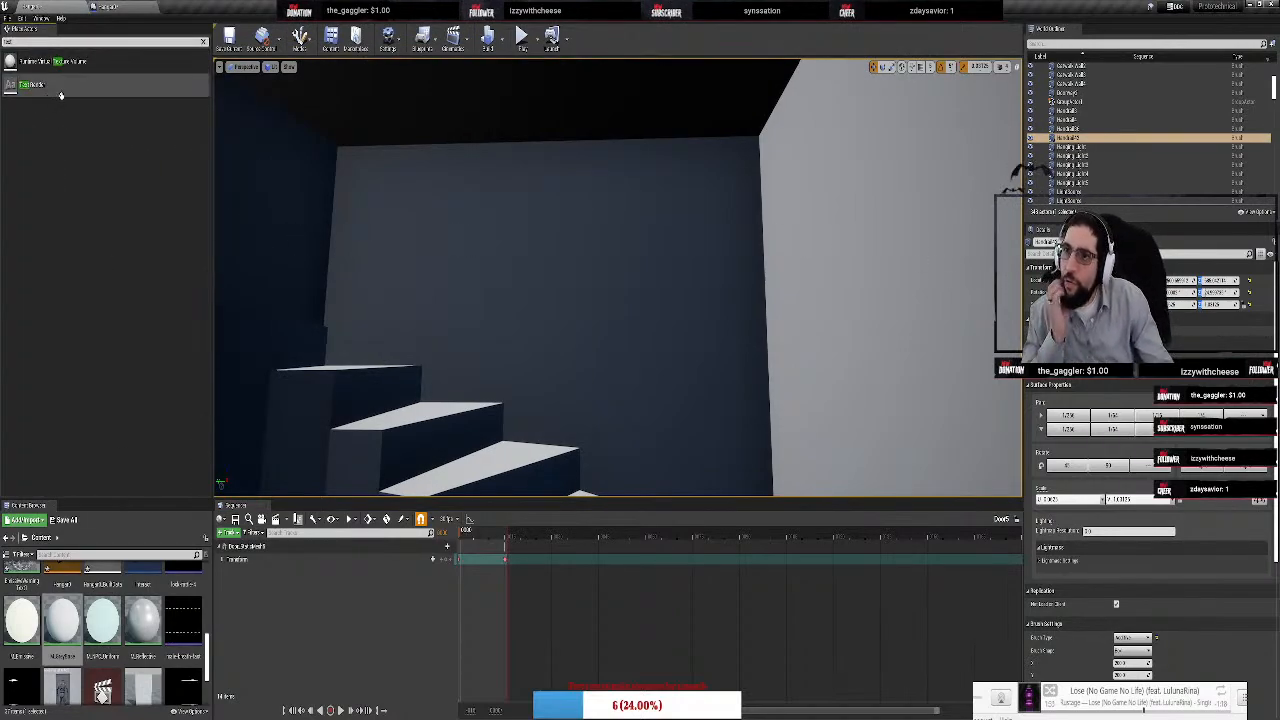
drag(543, 295, 541, 299)
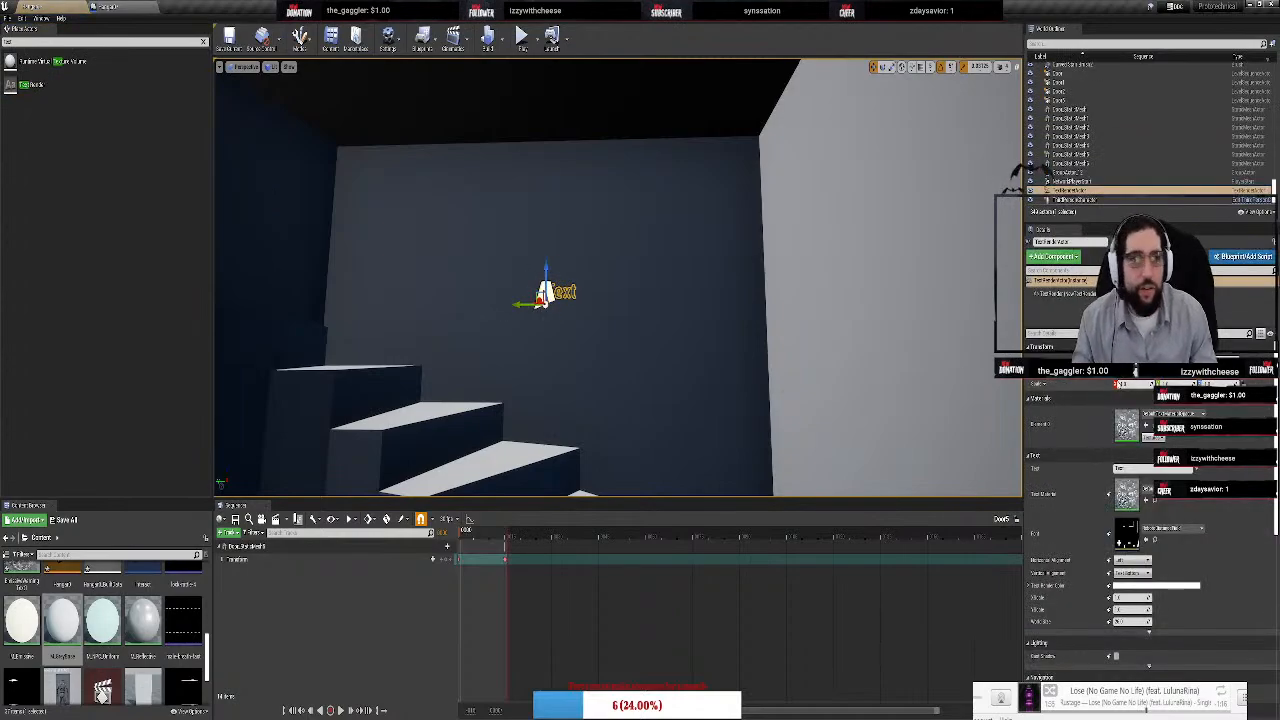
Assign the emissive warning text material to the new text actor
click(1173, 414)
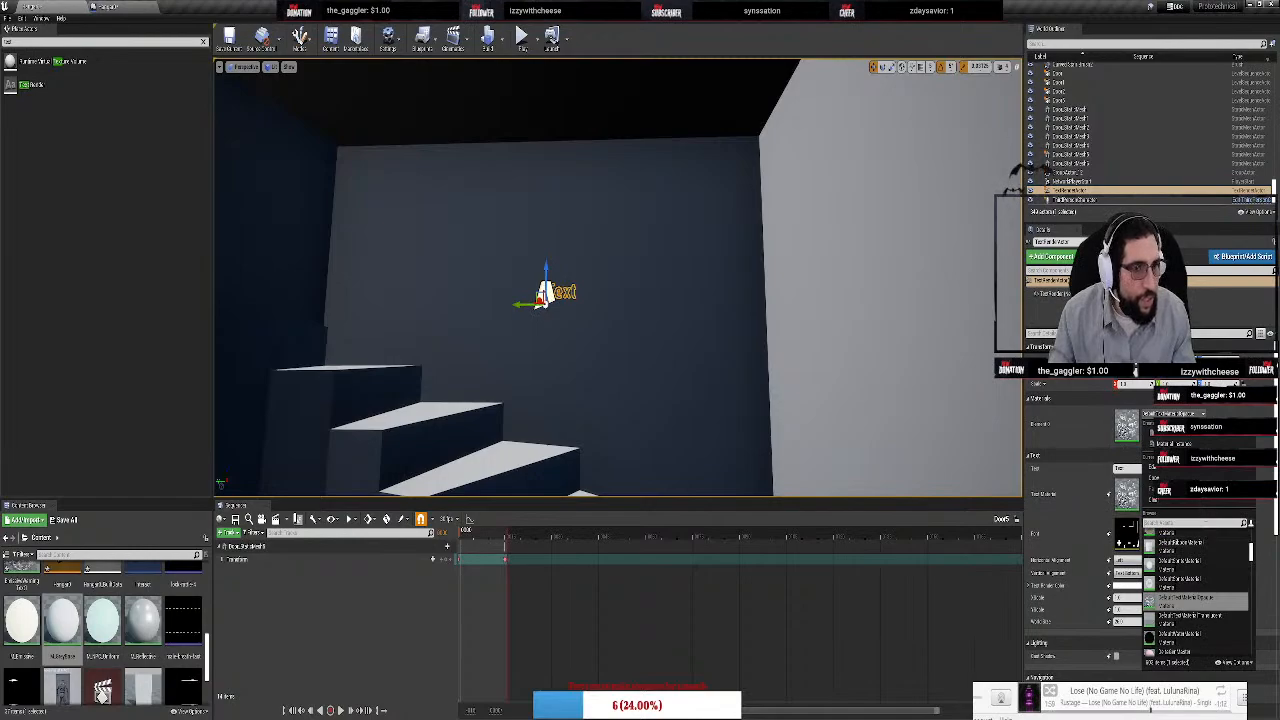
text(emissive)
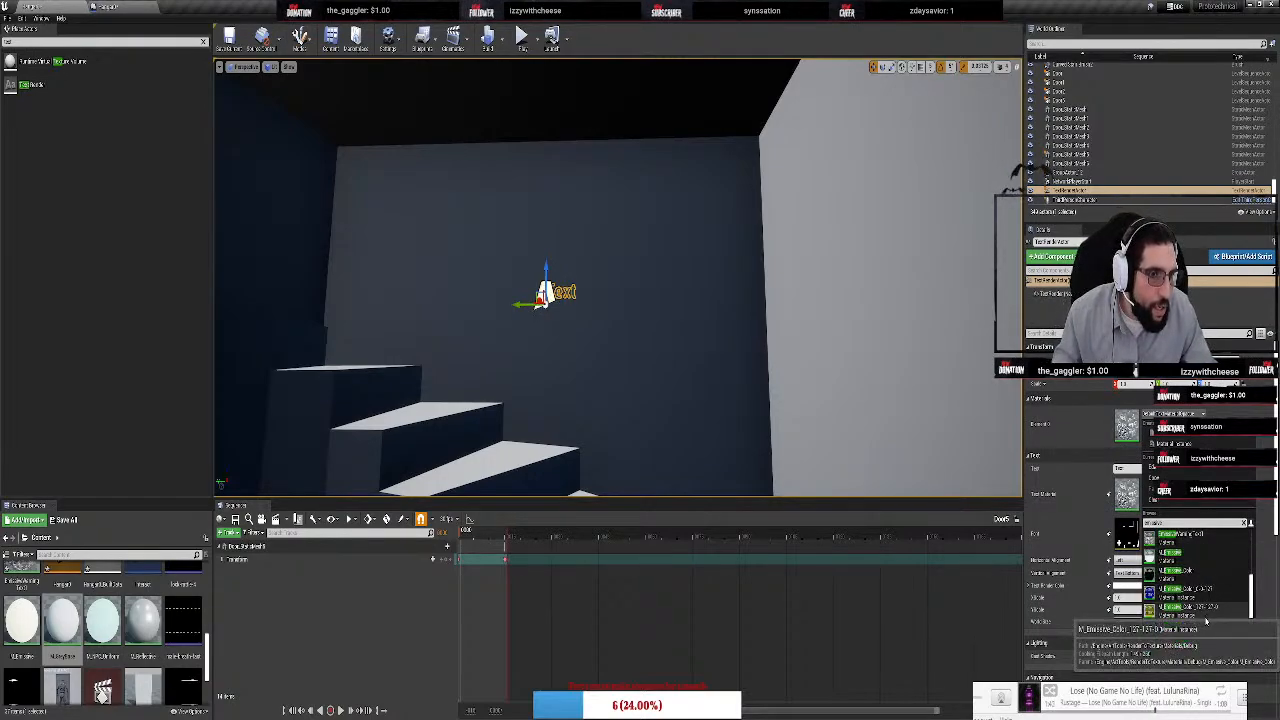
text(w)
click(1195, 544)
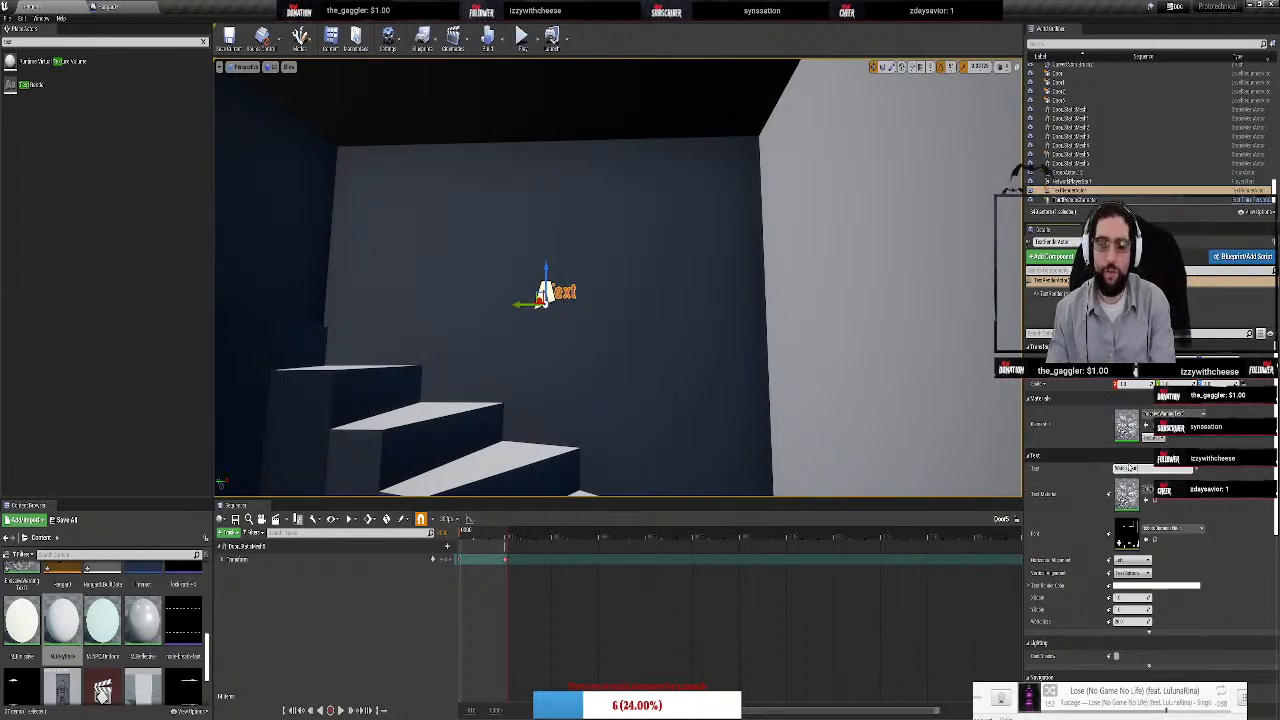
Set the wall text to three lines: "Watch Your Step!", "Non-Fatal Drop" and "1 Days Since Last Incident"
key(shift+Return)
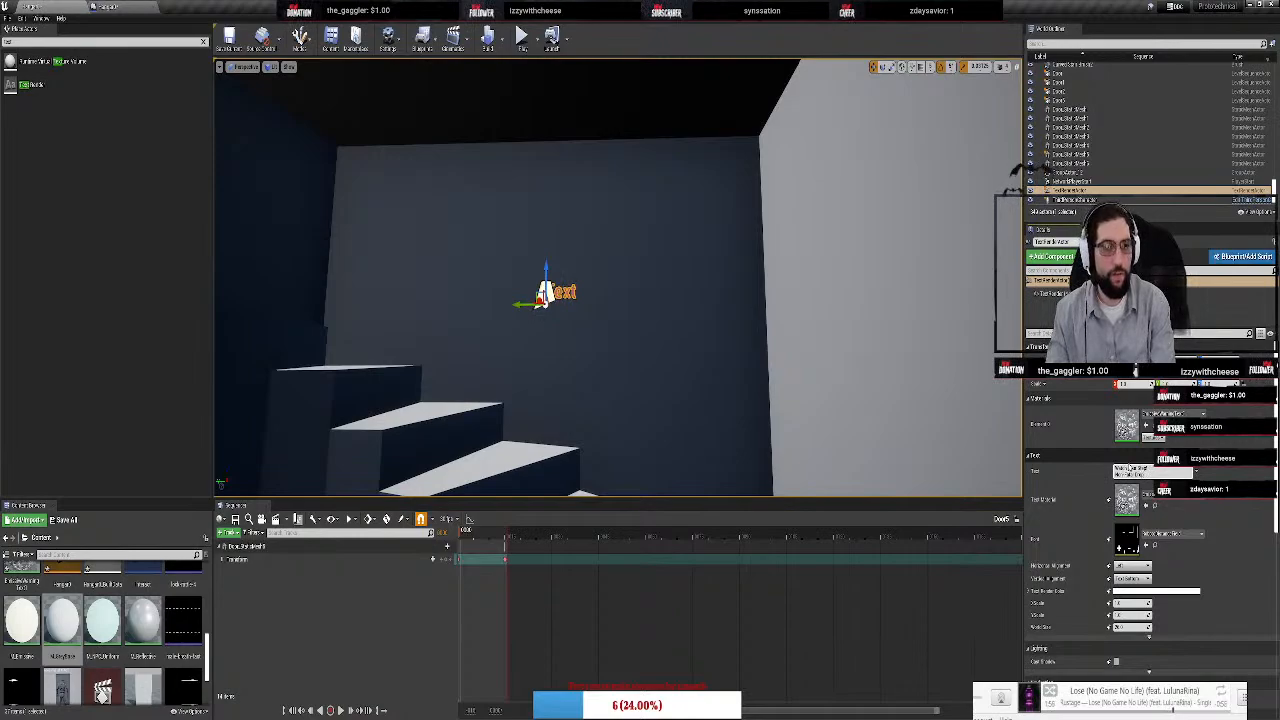
key(shift+Return)
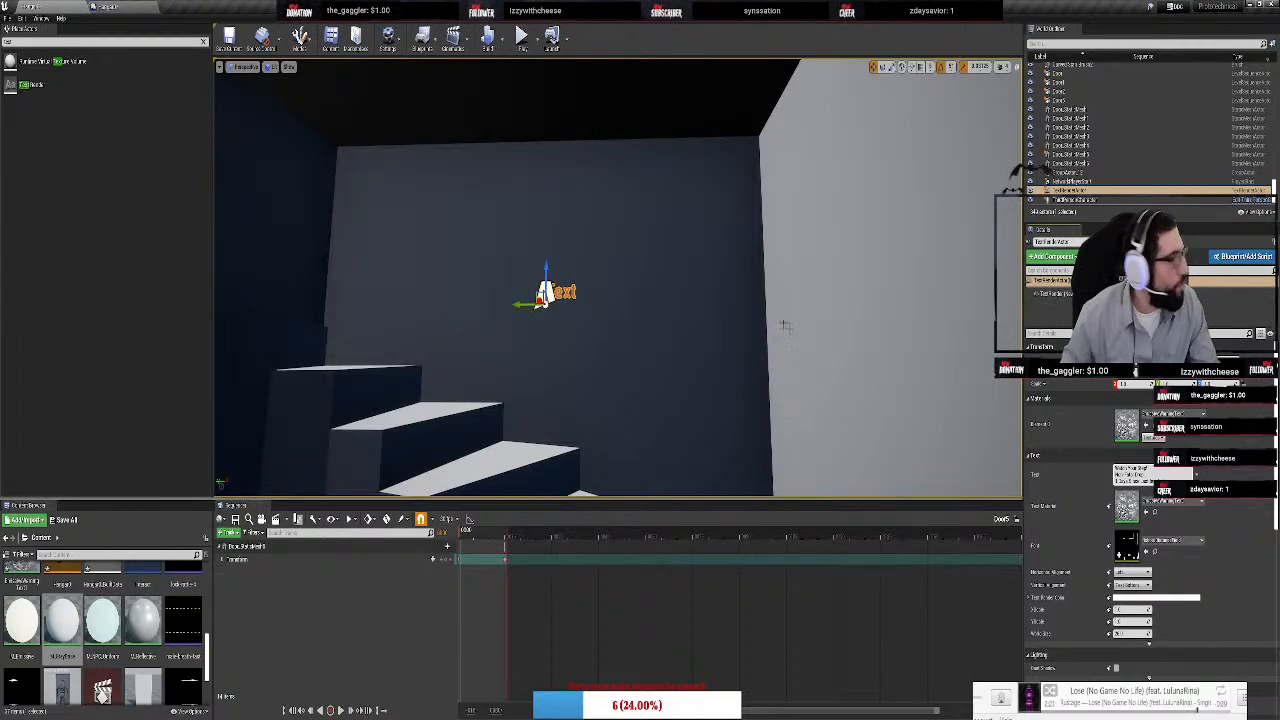
click(572, 270)
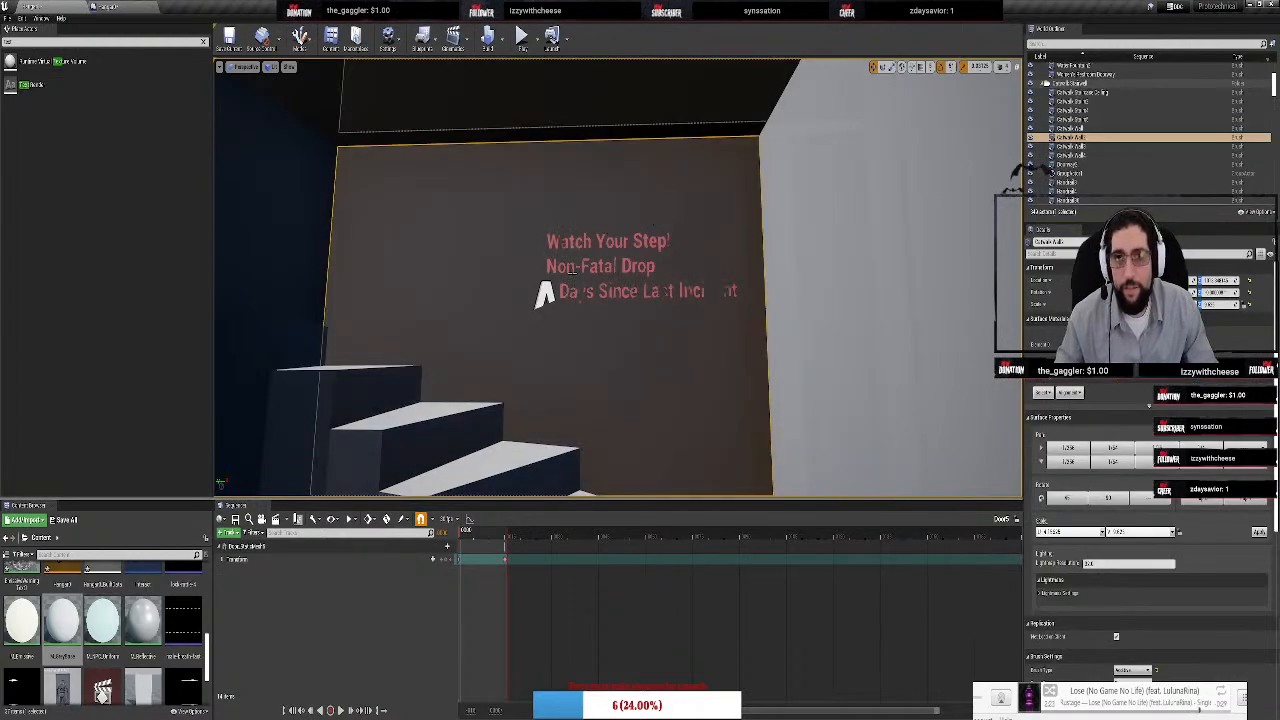
Select the warning text, nudge it on the dark wall and rotate it about its vertical axis to match the adjoining light wall
click(544, 293)
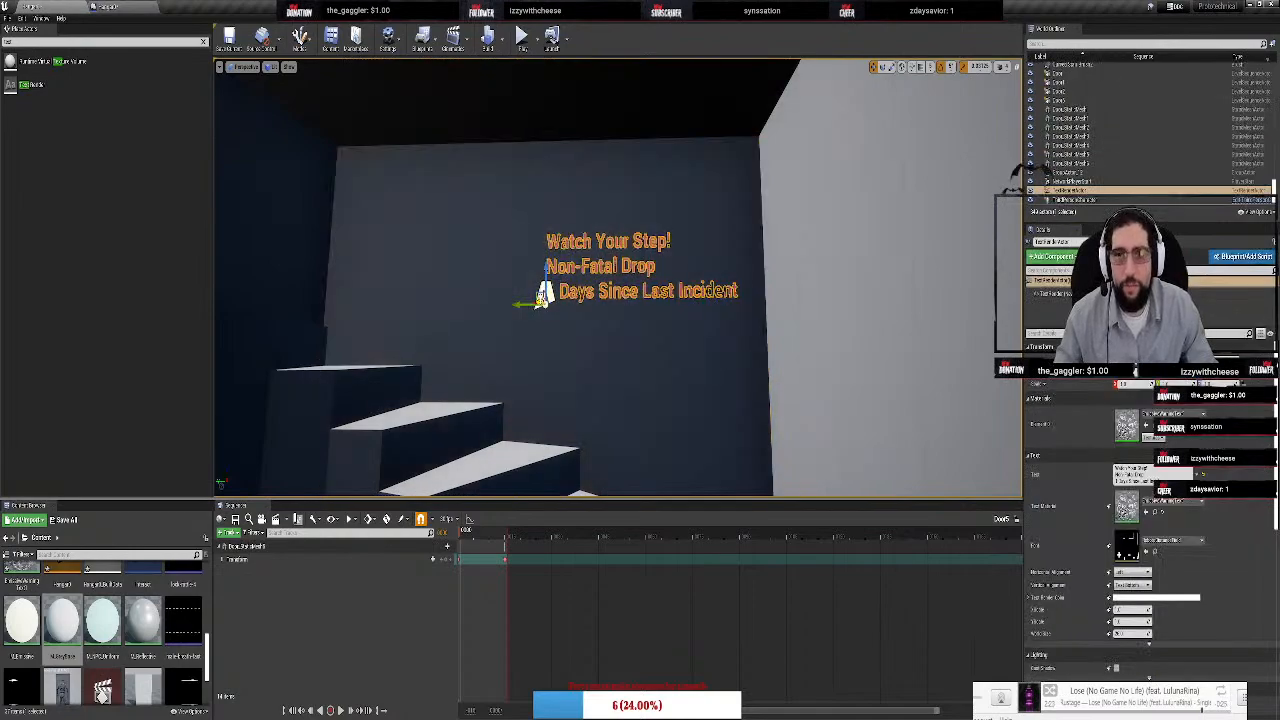
drag(540, 298, 549, 291)
right_drag(618, 277, 618, 350)
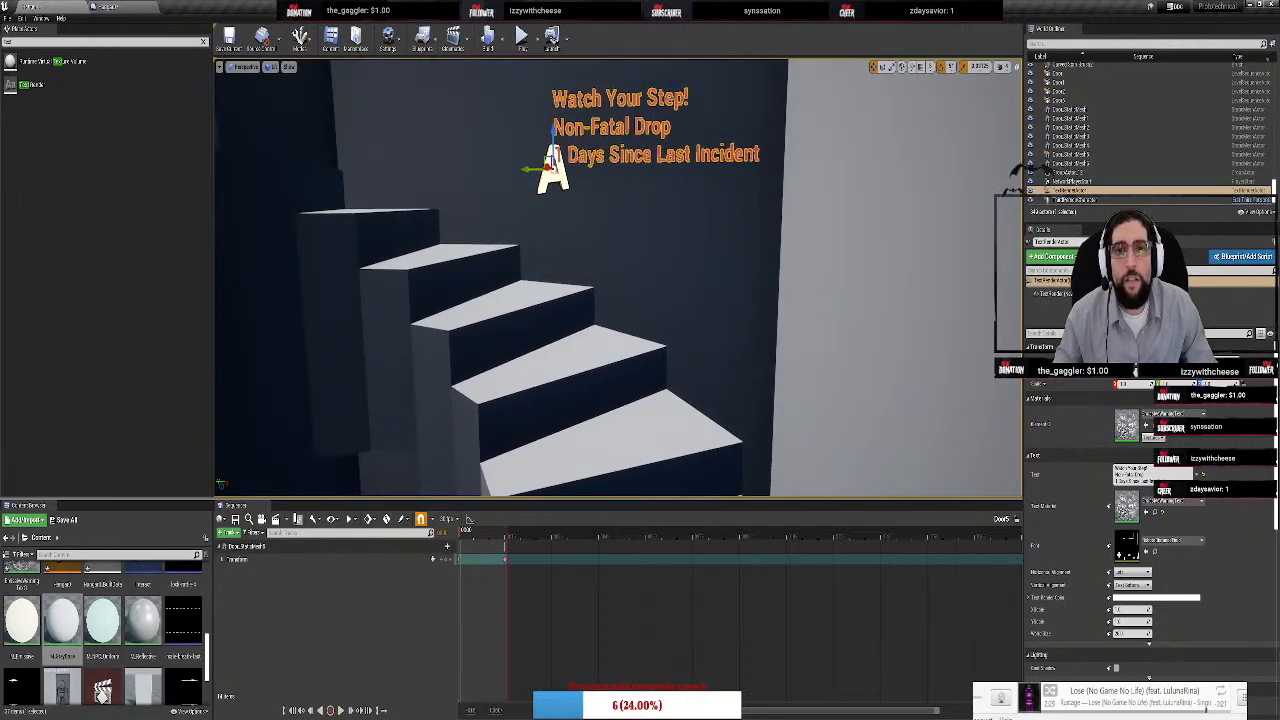
right_drag(618, 277, 640, 330)
key(e)
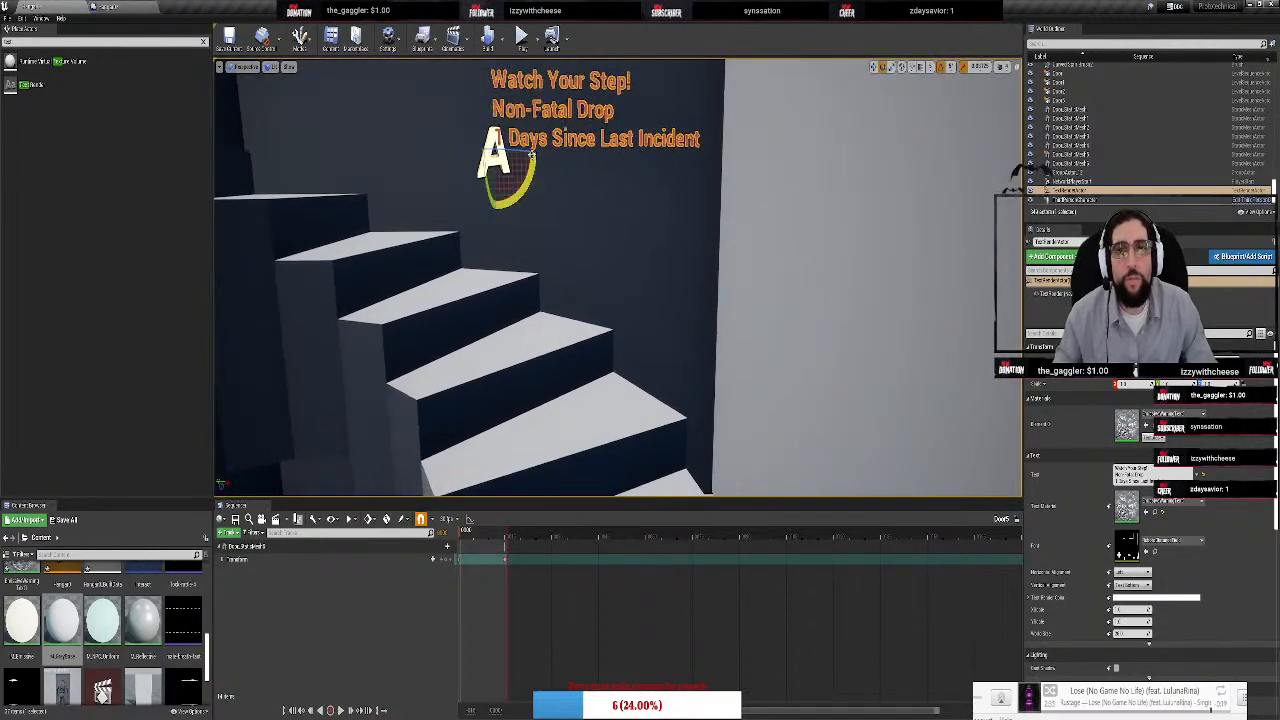
drag(525, 150, 452, 150)
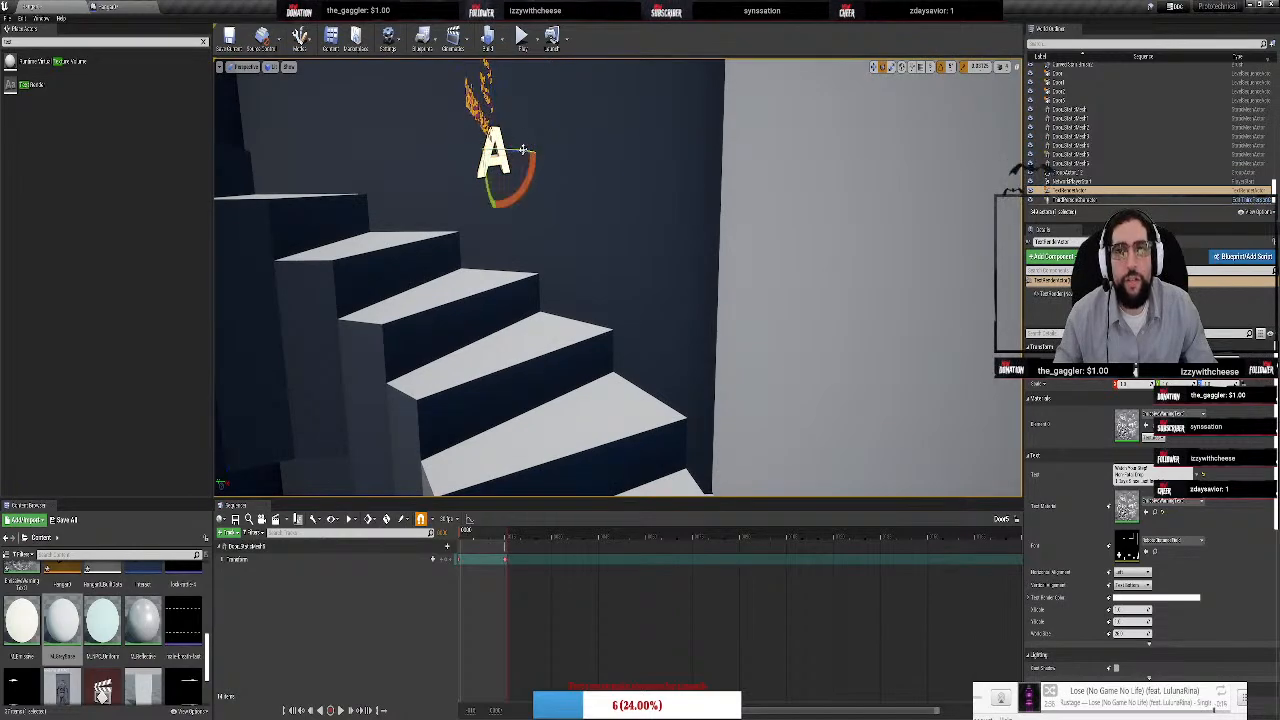
Move the rotated warning text away from the dark wall and along the adjoining light wall above the stair
key(w)
right_drag(463, 133, 610, 135)
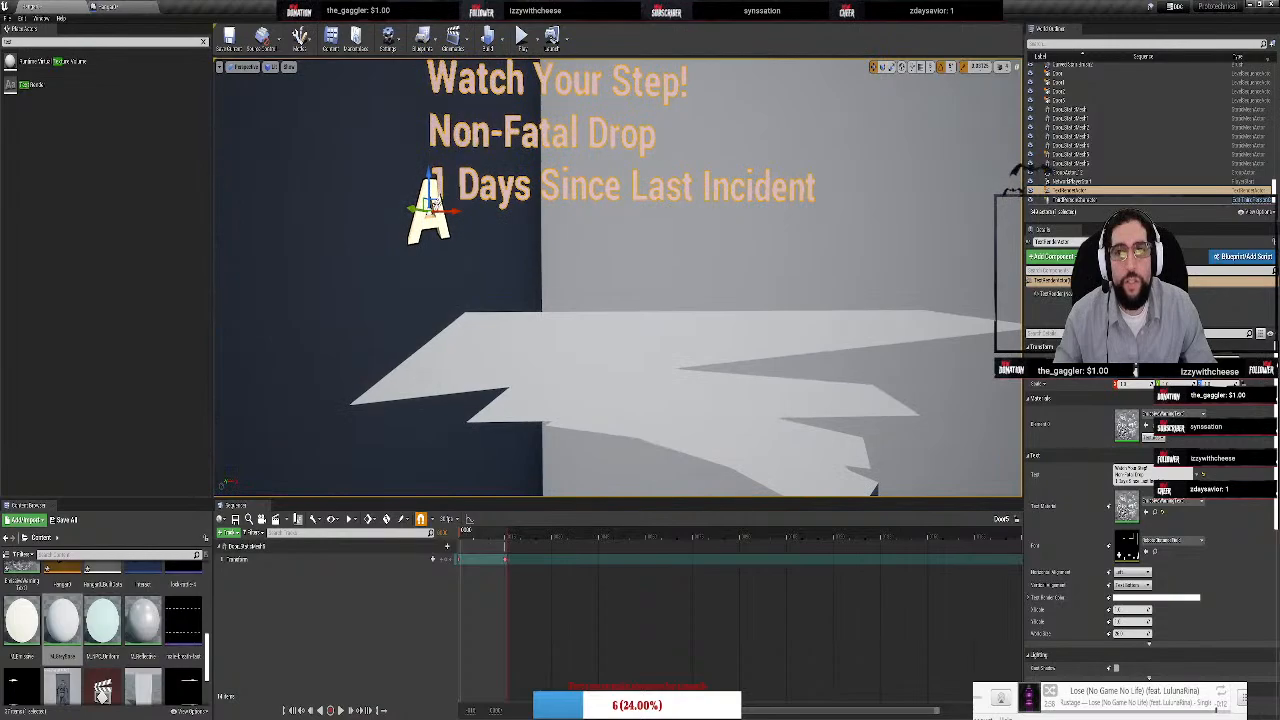
drag(421, 207, 926, 229)
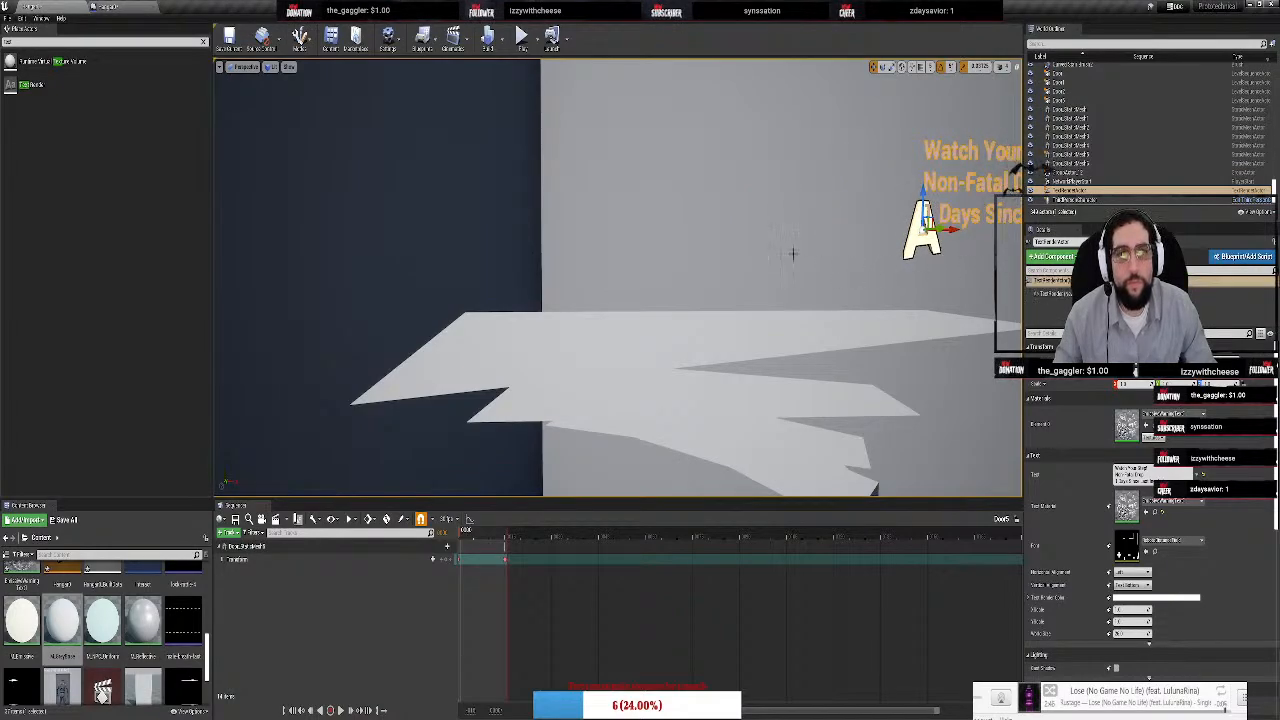
Lower the warning text along the light wall, adjust its placement above the curved stair's steps, and save the level
mouse_move(652, 232)
right_down()
mouse_move(760, 236)
mouse_move(652, 232)
right_up()
drag(543, 219, 543, 453)
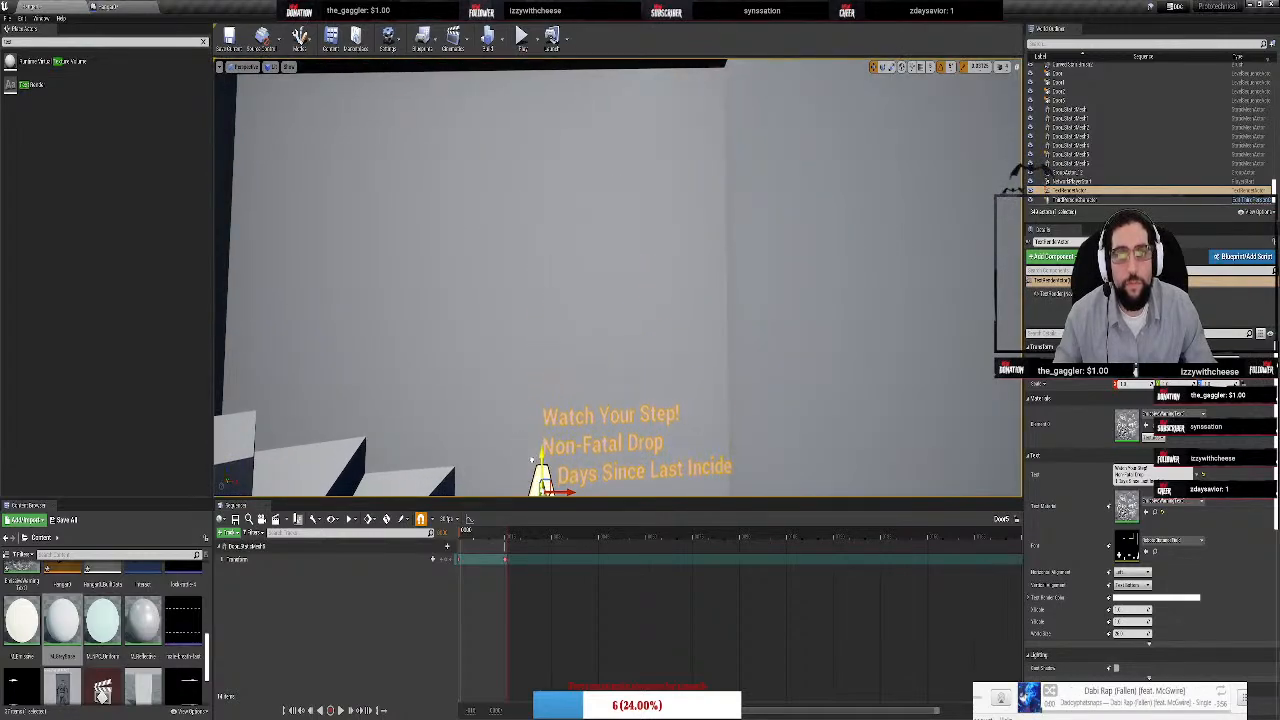
right_drag(575, 440, 577, 496)
right_drag(643, 346, 626, 462)
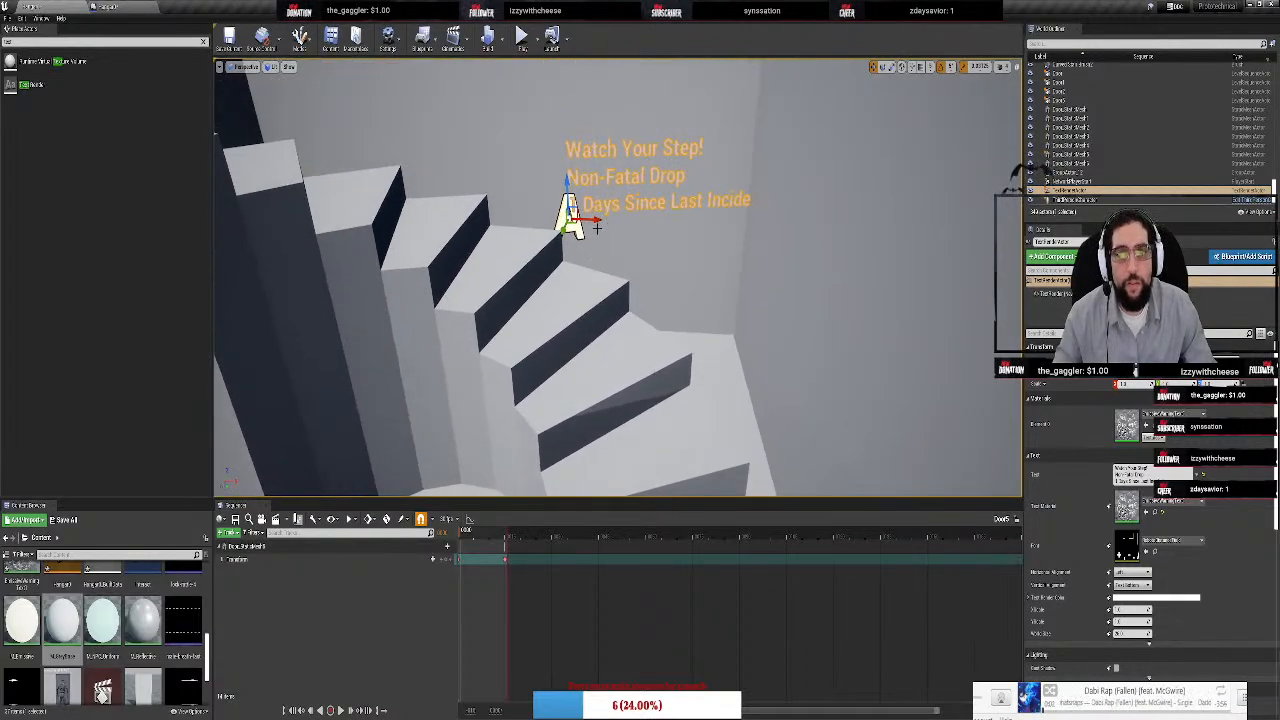
drag(597, 228, 539, 160)
mouse_move(687, 203)
right_down()
mouse_move(668, 150)
mouse_move(610, 160)
mouse_move(680, 250)
mouse_move(736, 226)
mouse_move(600, 240)
mouse_move(560, 300)
mouse_move(510, 310)
mouse_move(530, 210)
mouse_move(646, 110)
mouse_move(580, 165)
mouse_move(580, 135)
mouse_move(680, 105)
mouse_move(640, 200)
mouse_move(560, 220)
mouse_move(680, 190)
mouse_move(630, 190)
mouse_move(600, 230)
mouse_move(660, 205)
mouse_move(590, 195)
mouse_move(630, 200)
mouse_move(540, 207)
mouse_move(630, 330)
mouse_move(690, 330)
mouse_move(571, 277)
mouse_move(590, 247)
mouse_move(820, 255)
mouse_move(920, 275)
mouse_move(950, 262)
mouse_move(626, 234)
mouse_move(587, 250)
mouse_move(760, 250)
mouse_move(604, 300)
mouse_move(780, 300)
mouse_move(820, 350)
mouse_move(850, 360)
mouse_move(880, 330)
right_up()
key(ctrl+s)
Inspect the three loose box brushes in the outliner one by one, framing each in the viewport and ending on the third
click(553, 216)
click(590, 247)
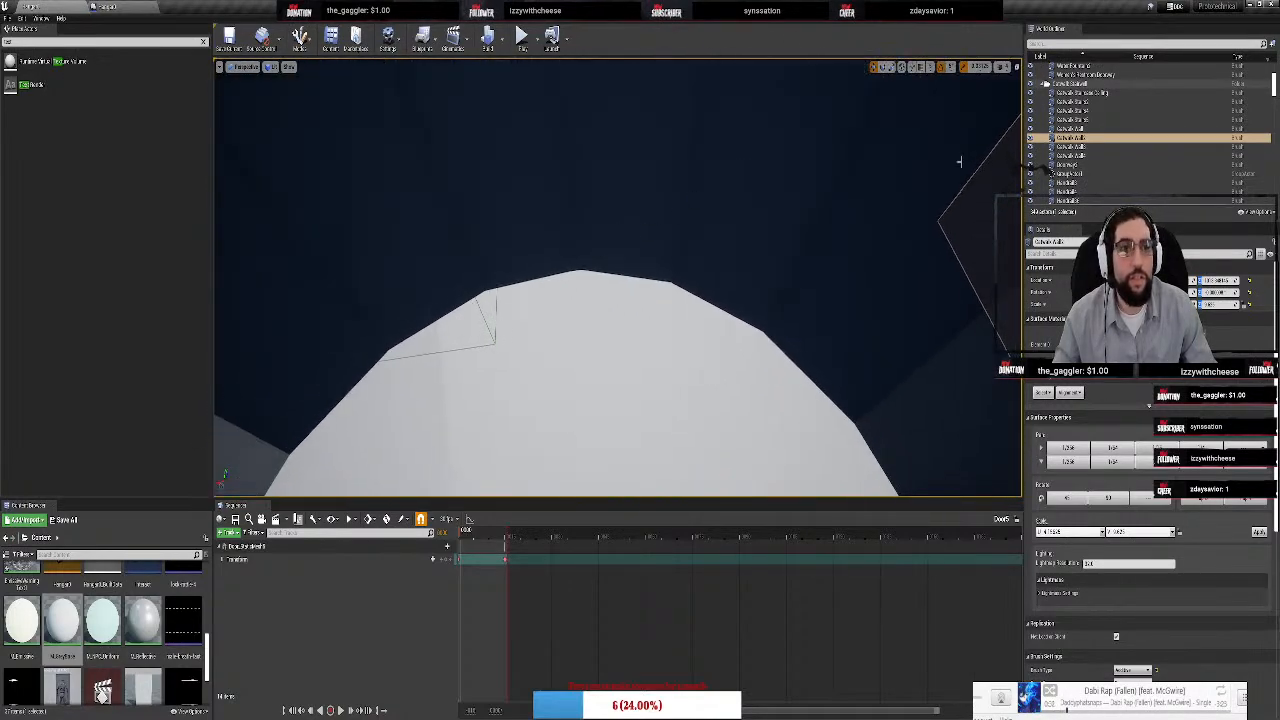
scroll(1166, 155, down, 3)
drag(1274, 88, 1274, 188)
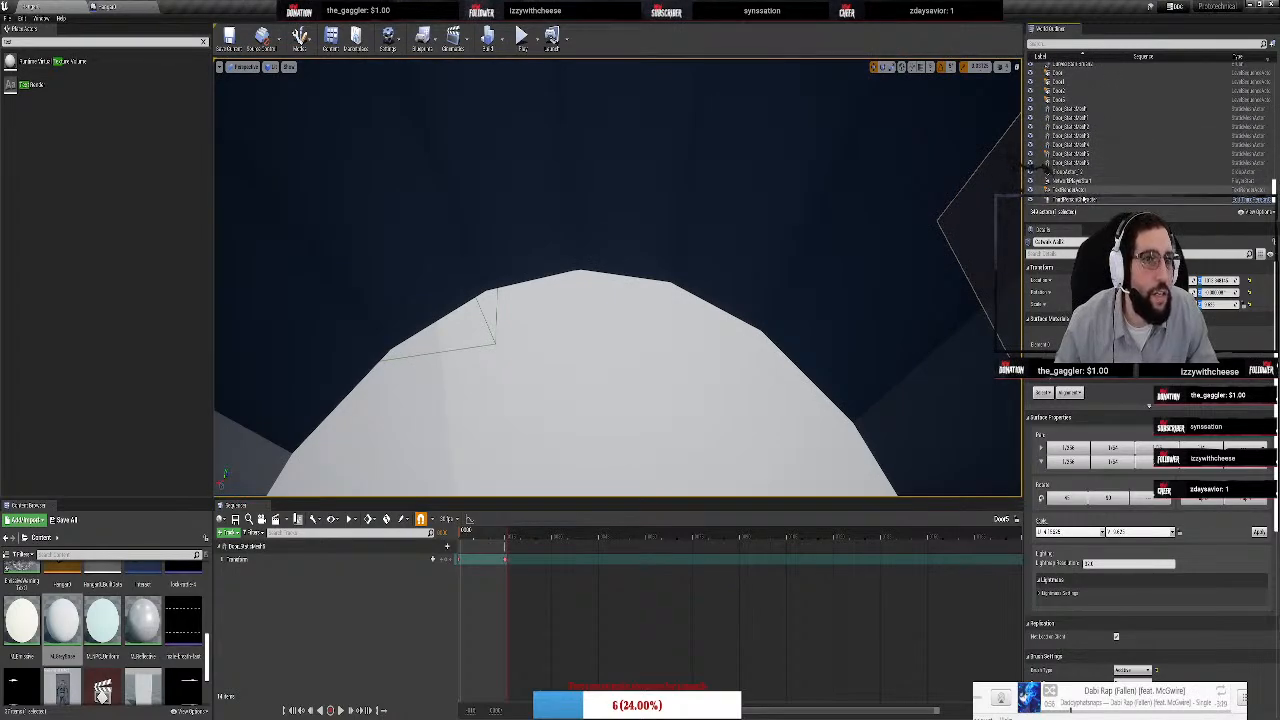
scroll(1150, 140, up, 3)
click(1080, 132)
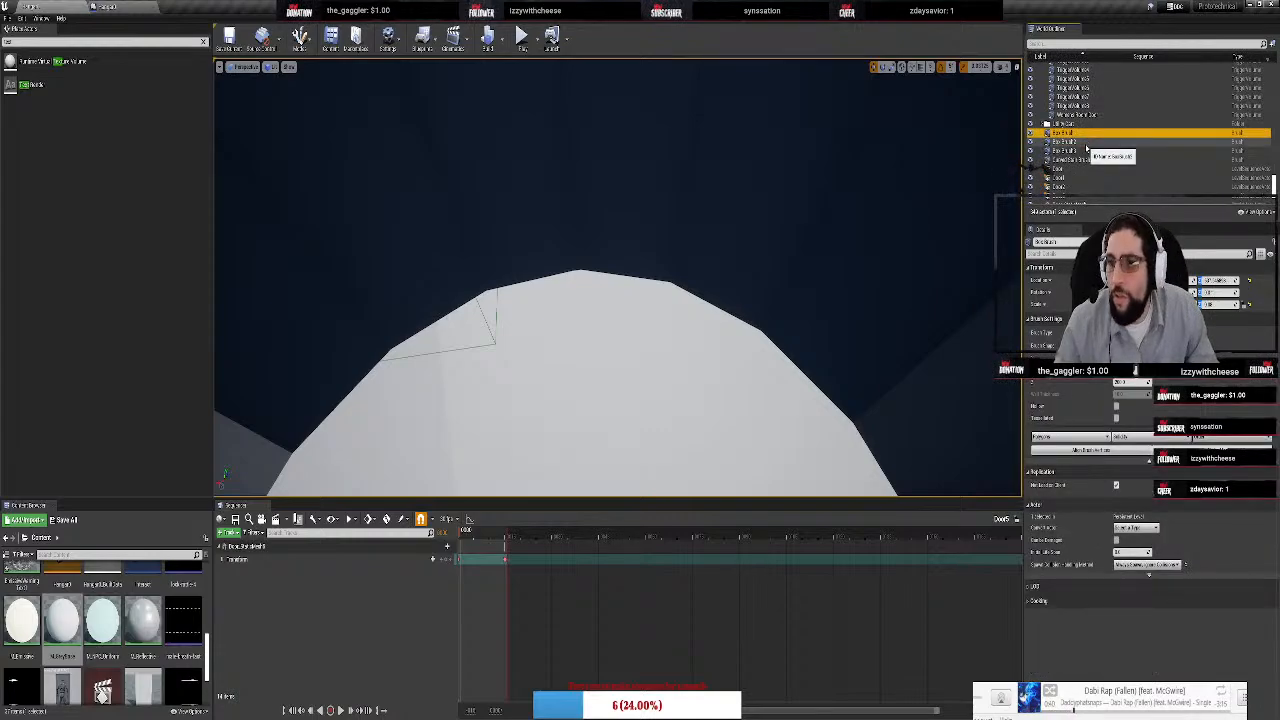
key(f)
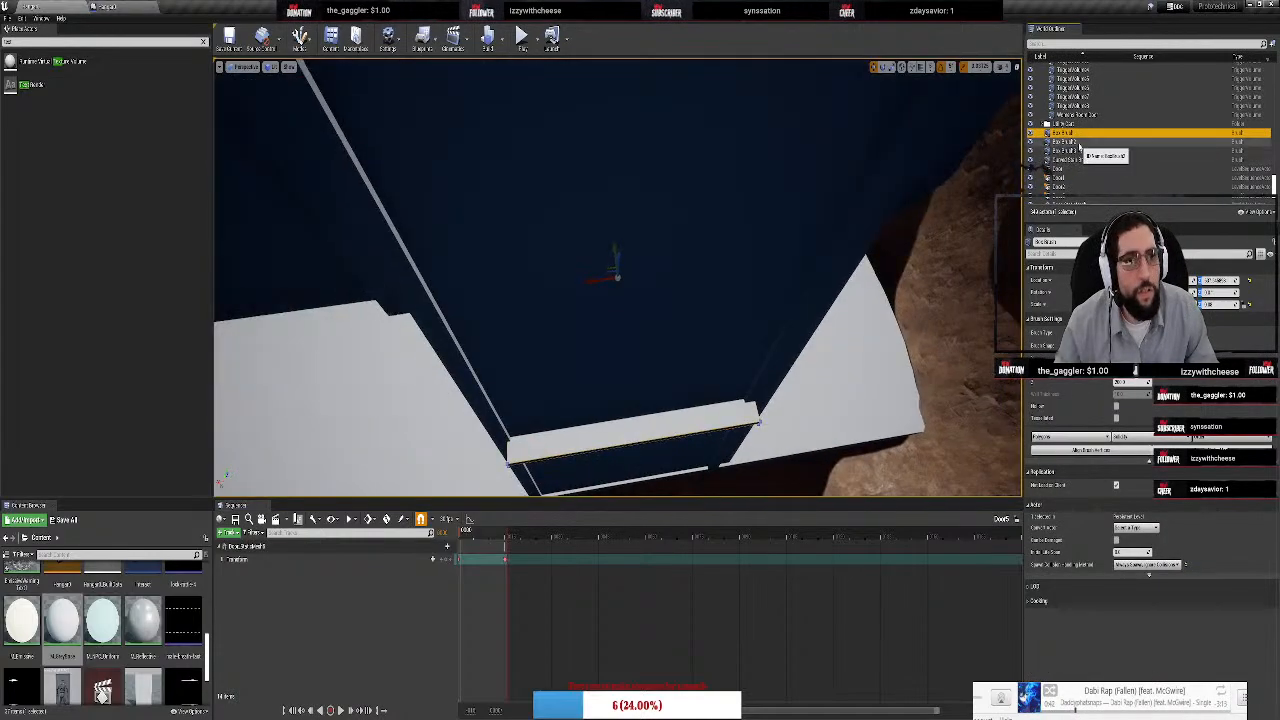
click(1080, 143)
key(f)
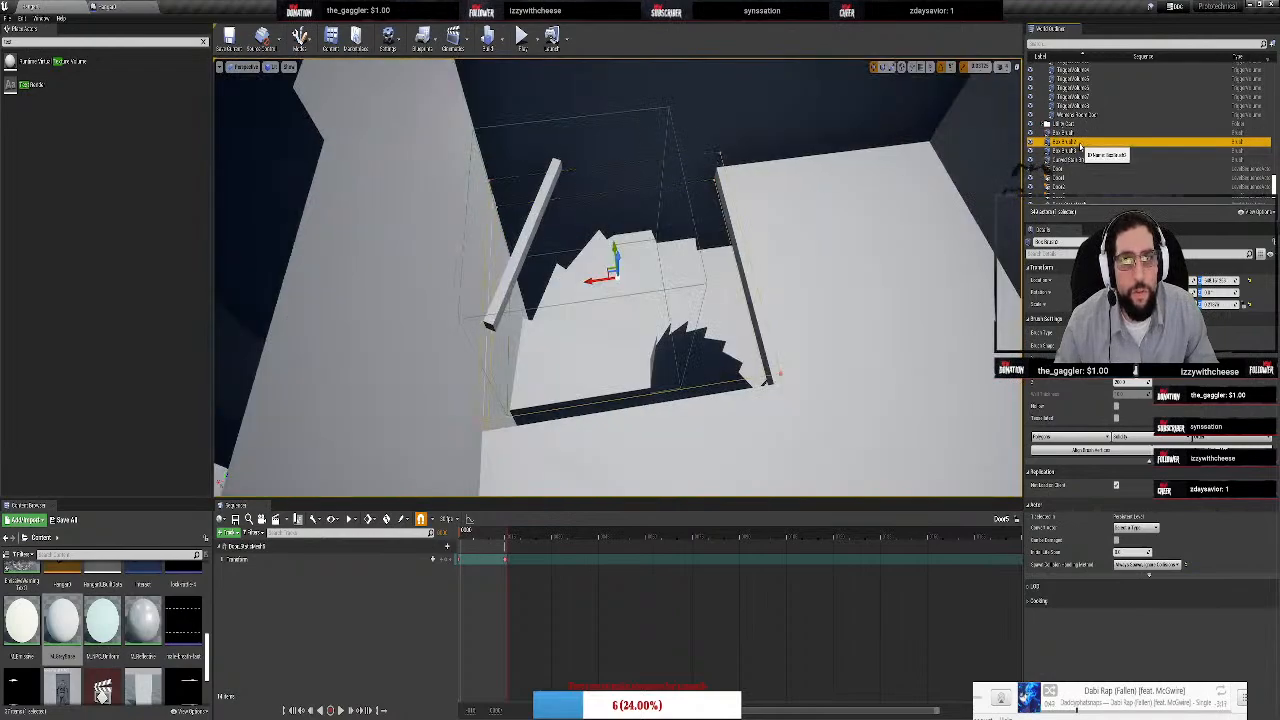
click(1080, 151)
key(f)
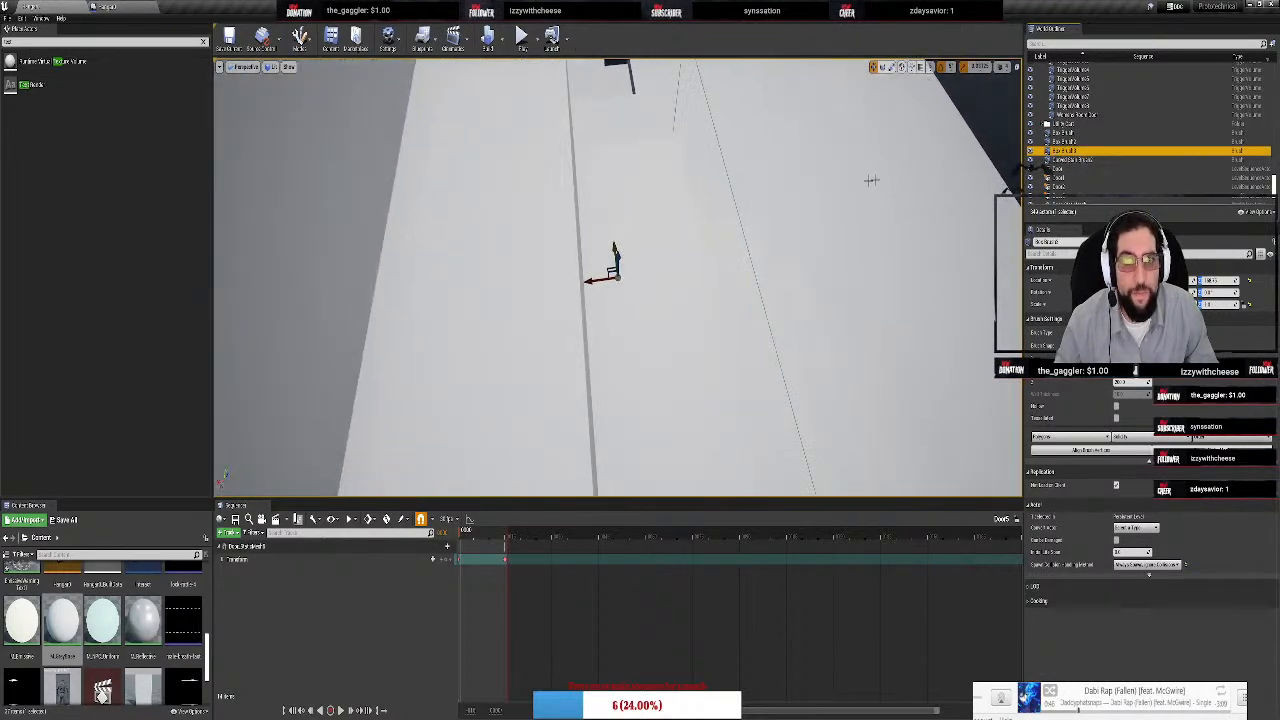
Scale the selected third box brush taller, raise it to line up with the hangar floor edge, and save the map
right_drag(618, 277, 699, 212)
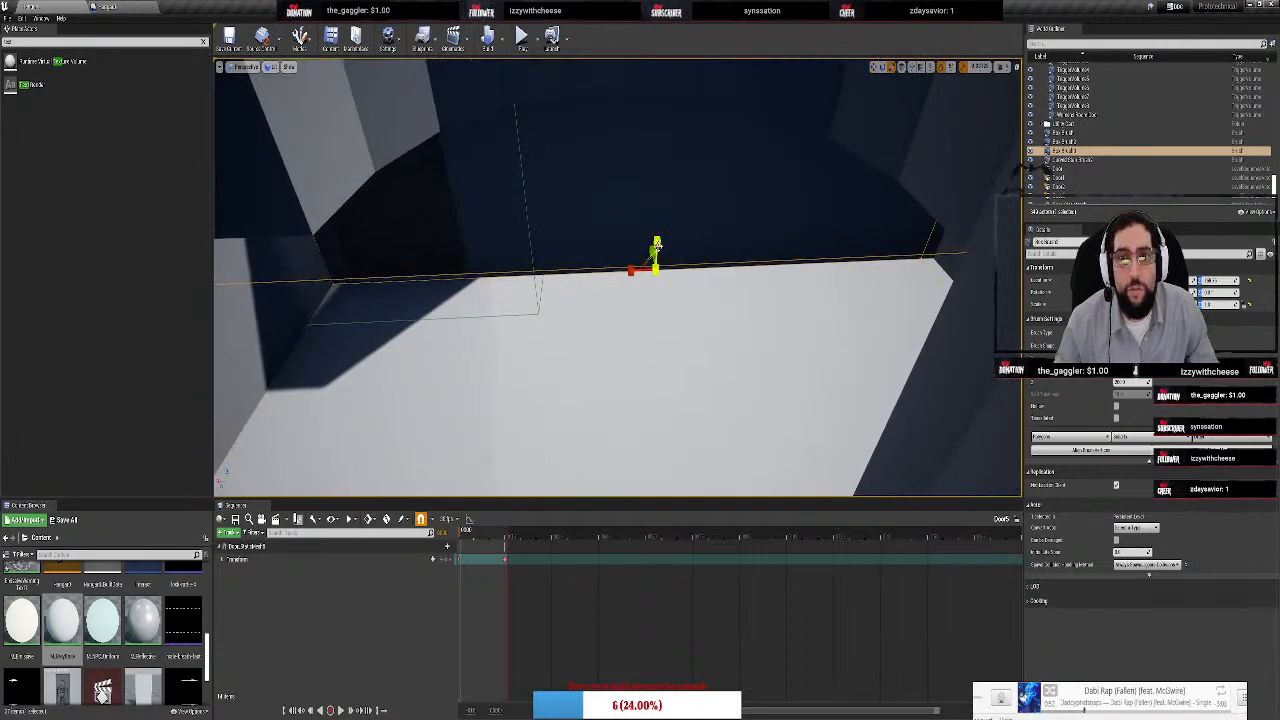
drag(657, 245, 657, 210)
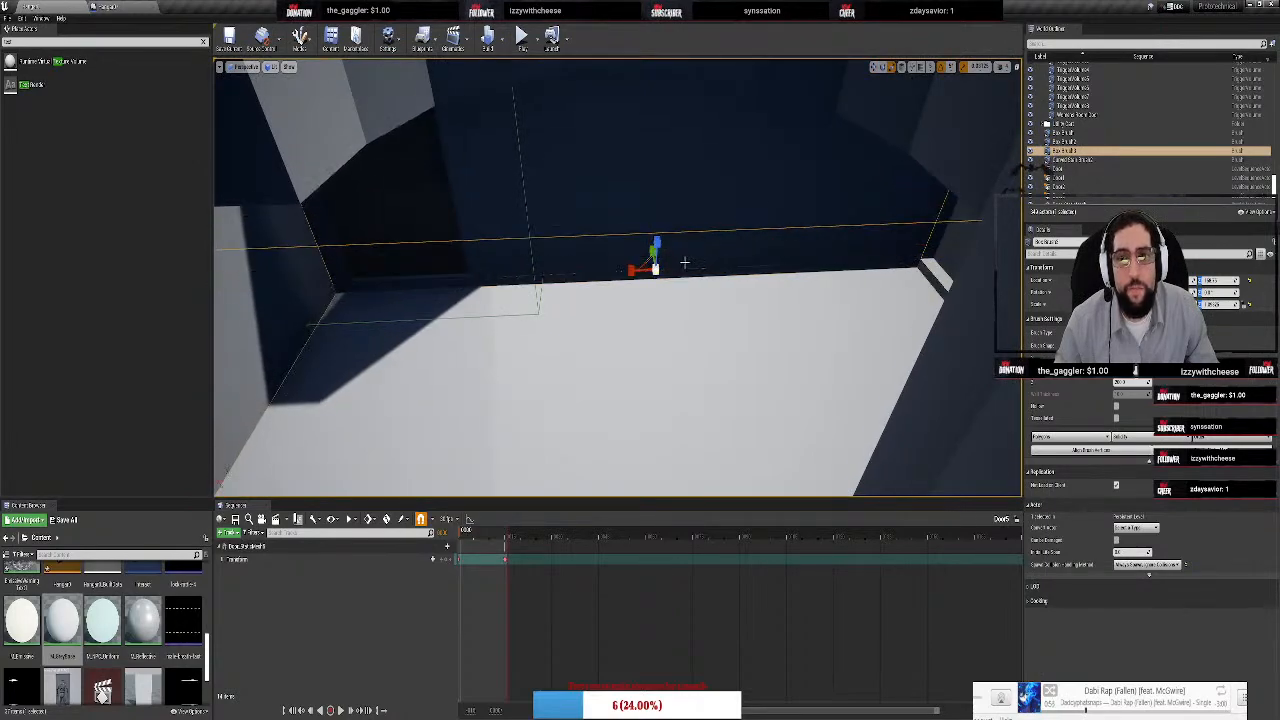
mouse_move(686, 263)
right_down()
mouse_move(686, 420)
mouse_move(660, 250)
right_up()
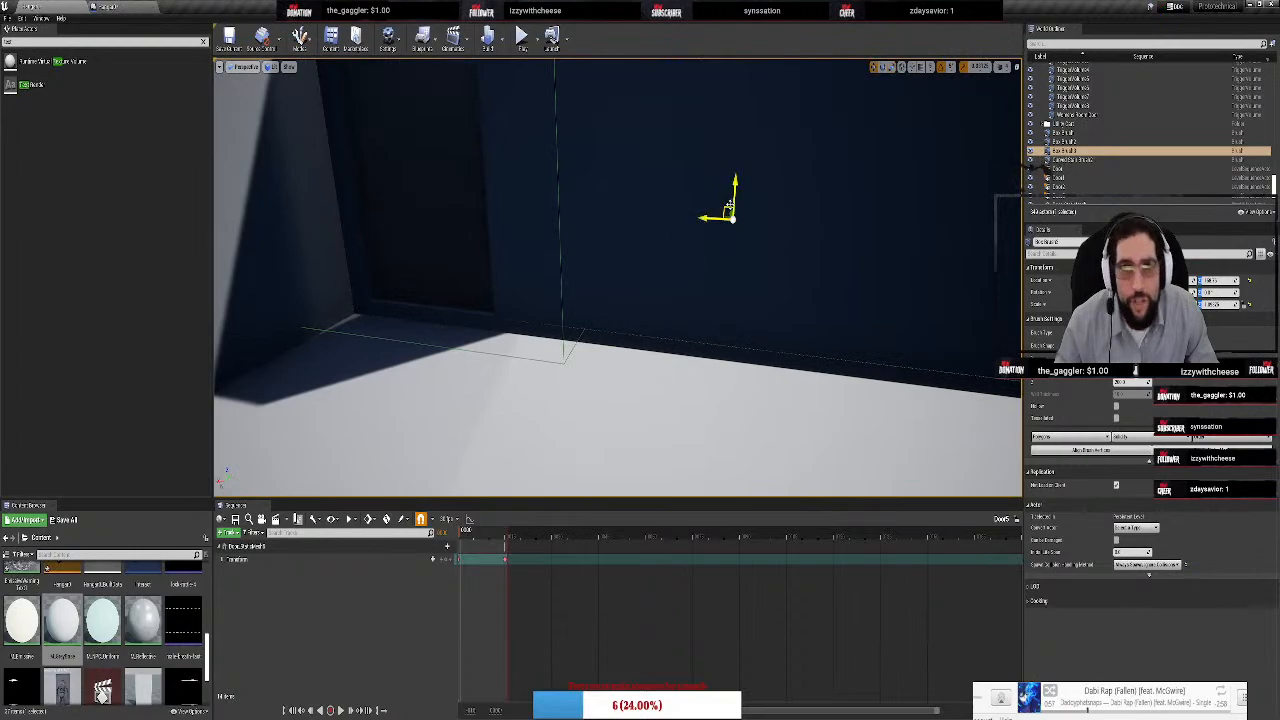
drag(734, 195, 734, 165)
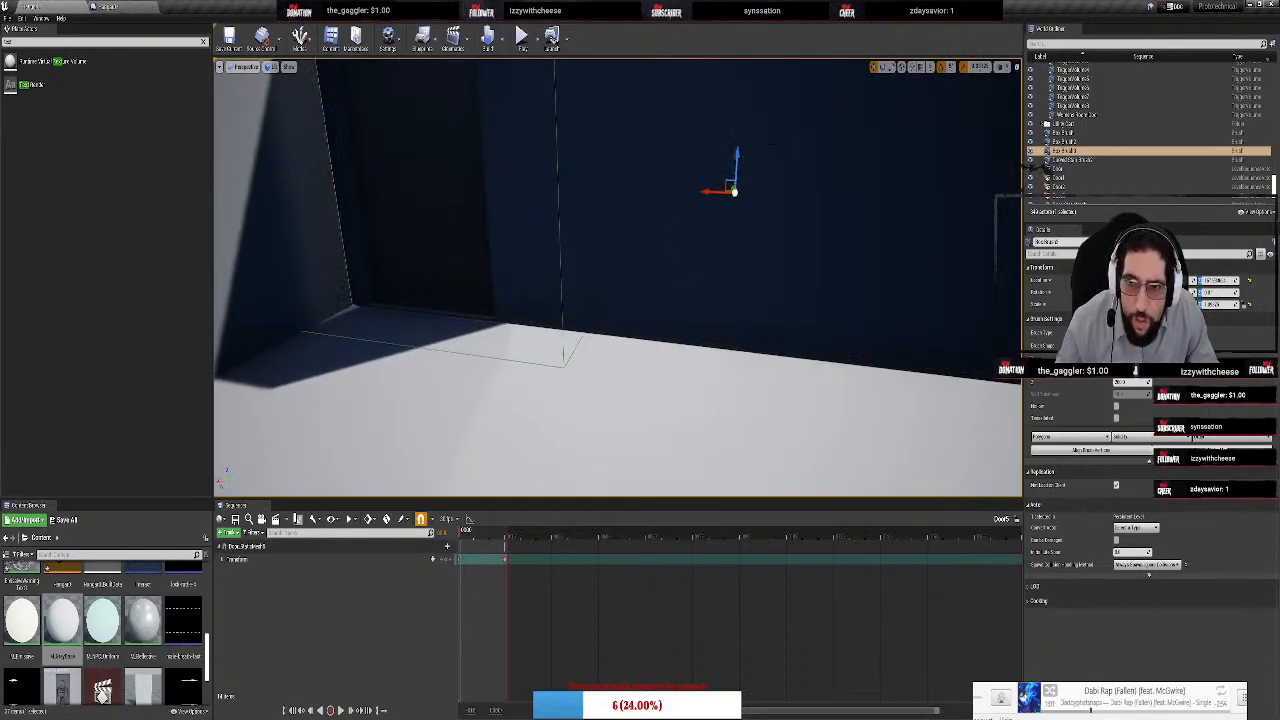
mouse_move(734, 170)
right_down()
mouse_move(800, 176)
mouse_move(714, 129)
right_up()
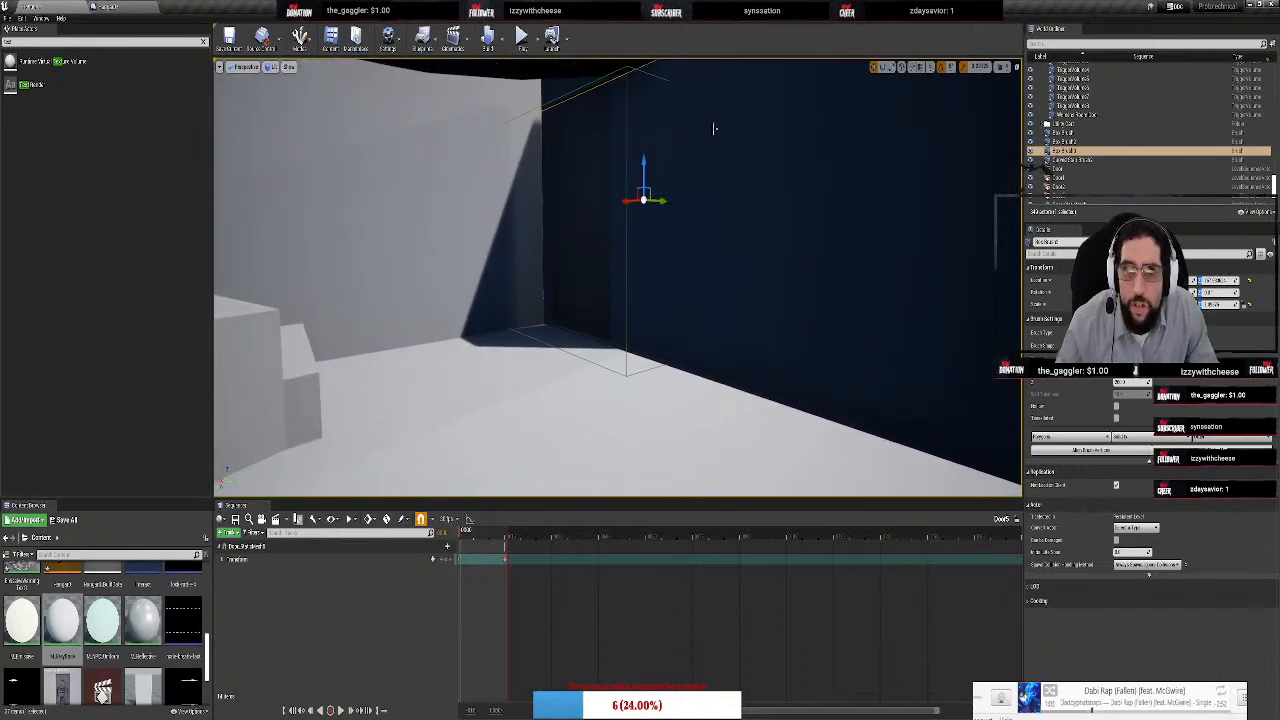
drag(645, 160, 645, 157)
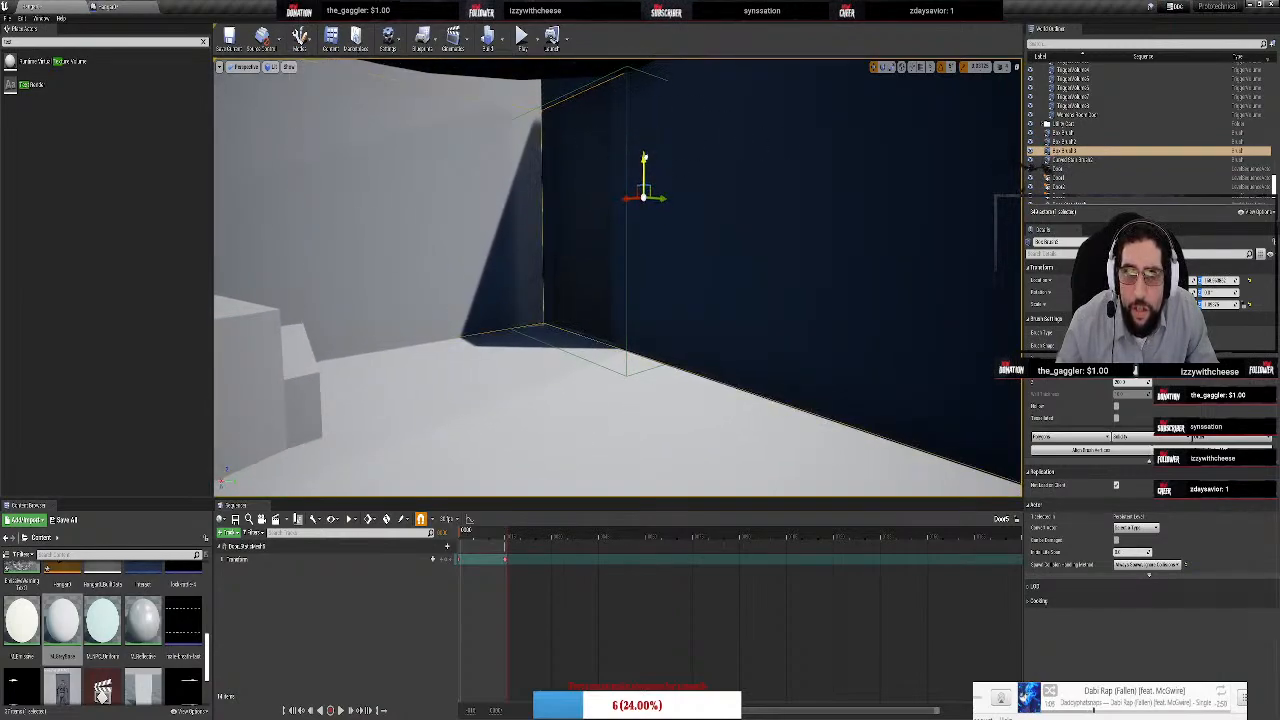
right_drag(617, 277, 585, 280)
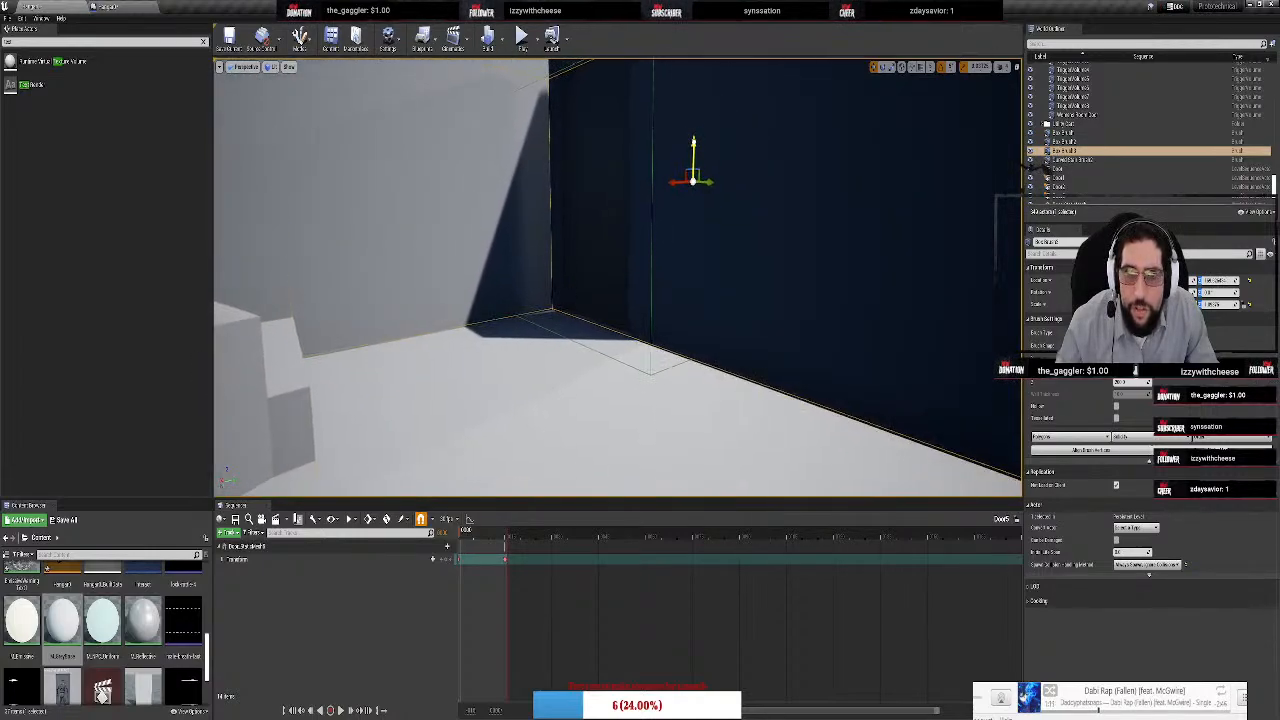
right_drag(585, 280, 610, 263)
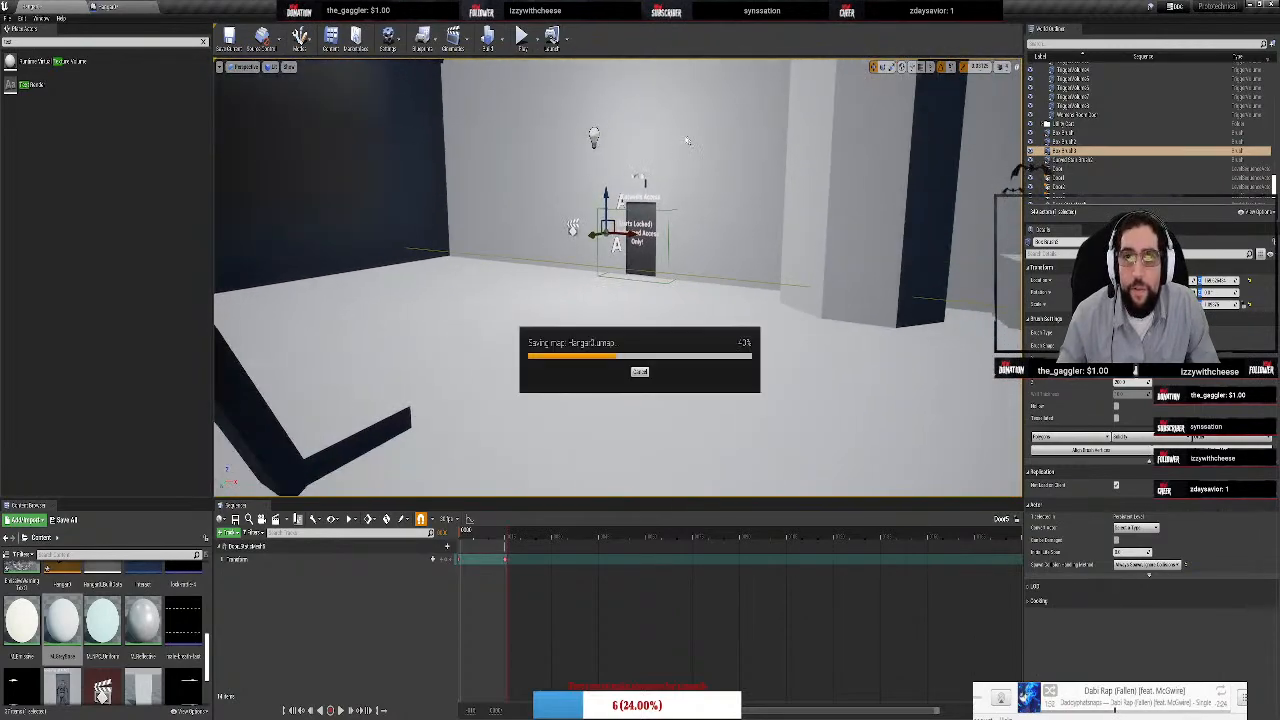
Review the 'Broken' Security Guard event groups in the level blueprint and return to the level viewport
click(98, 6)
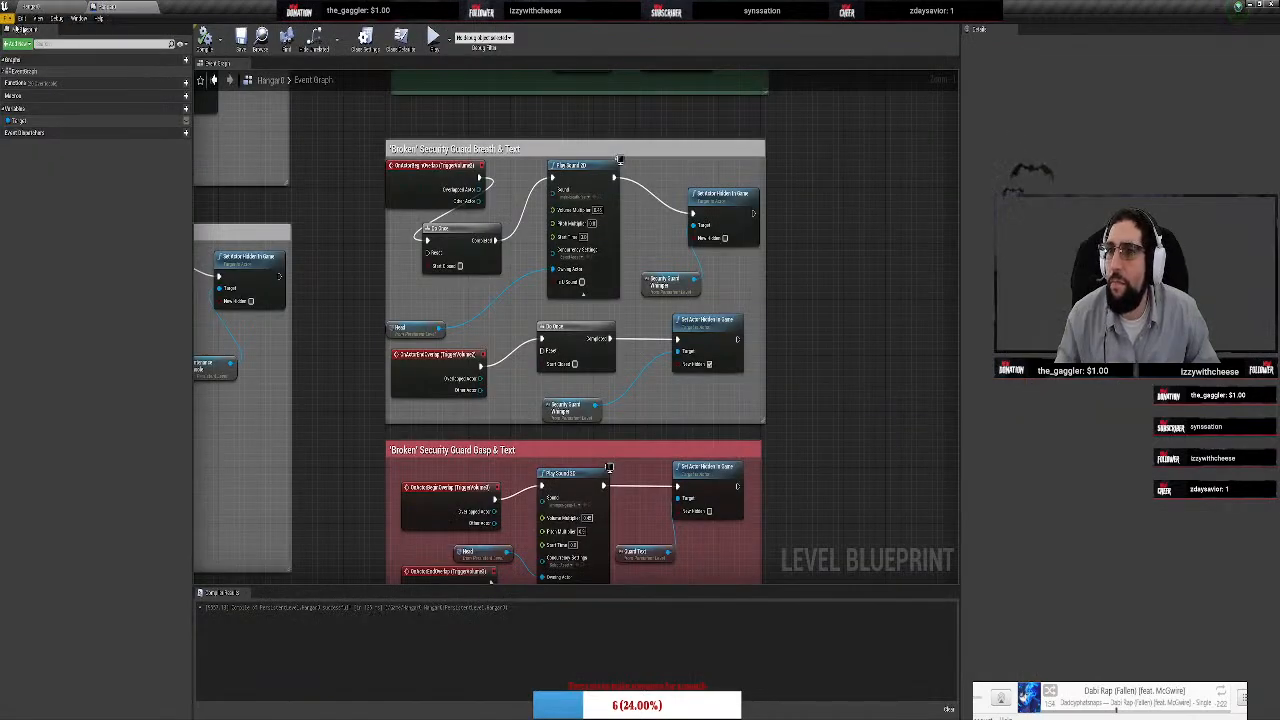
scroll(312, 351, down, 5)
right_drag(450, 350, 663, 302)
click(73, 6)
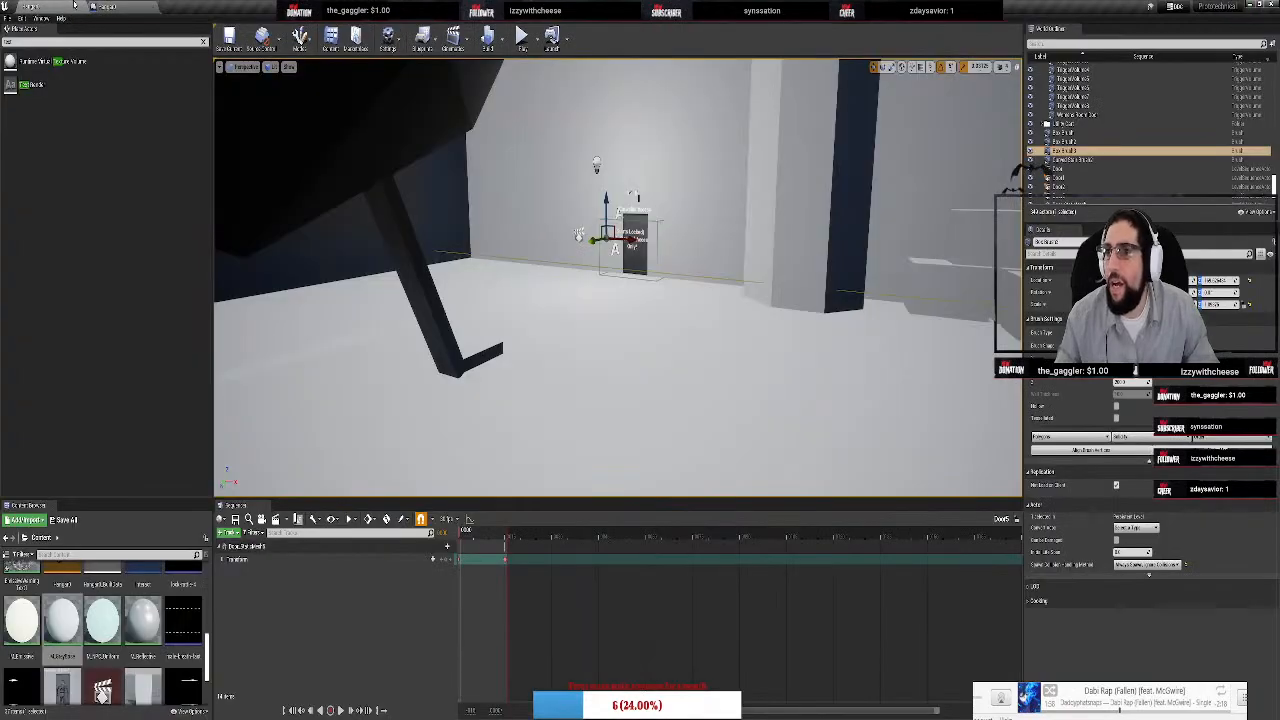
Run a brief play test from the office to check the level's current lighting, and stop it
right_drag(606, 215, 516, 157)
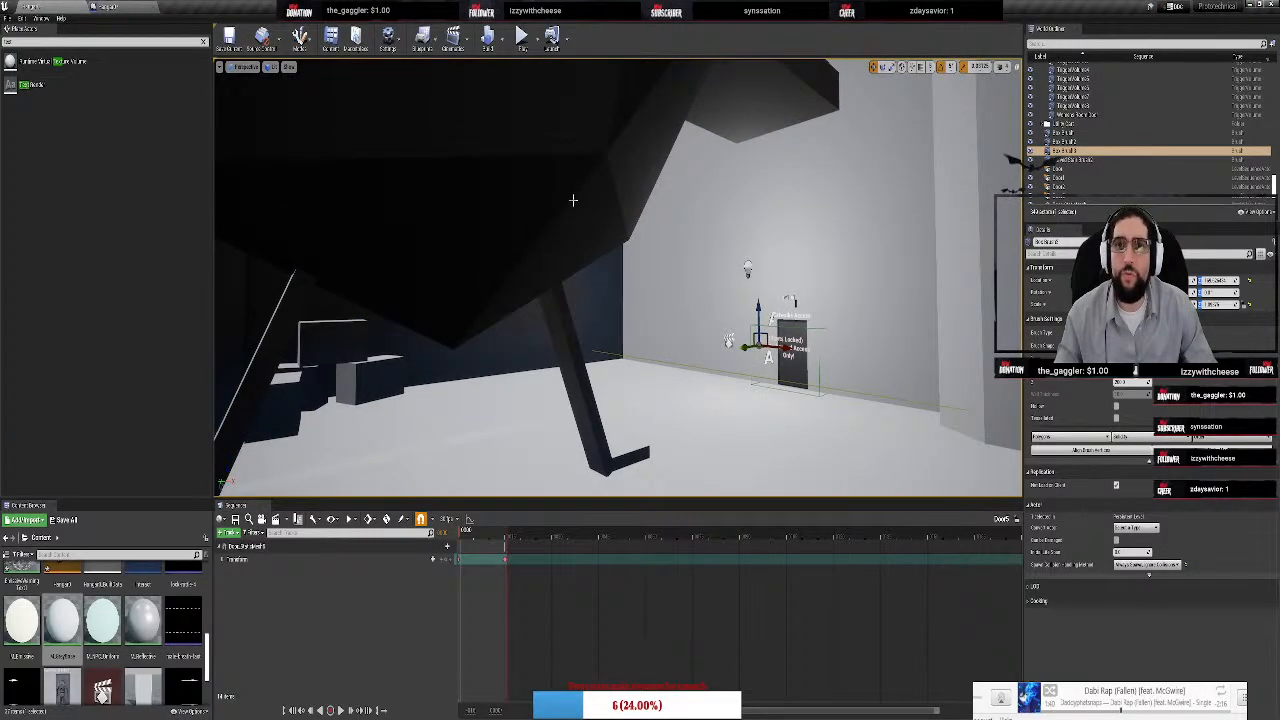
click(516, 38)
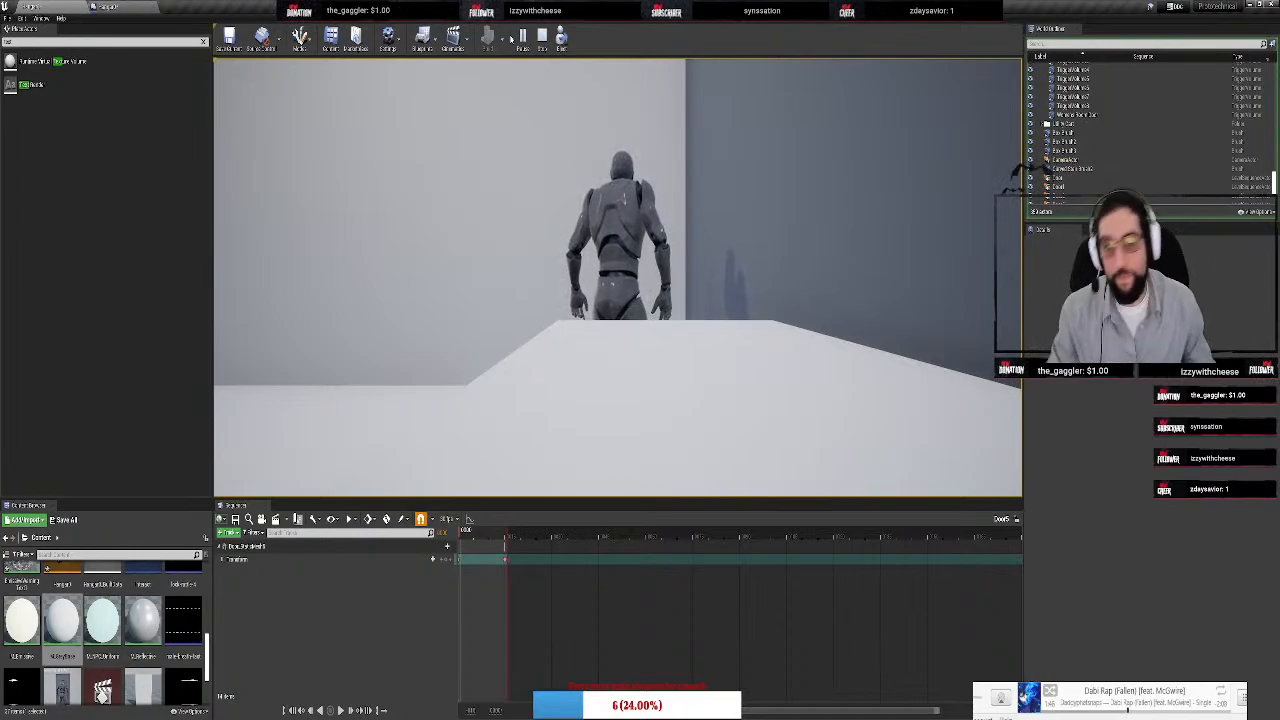
click(693, 225)
key(Escape)
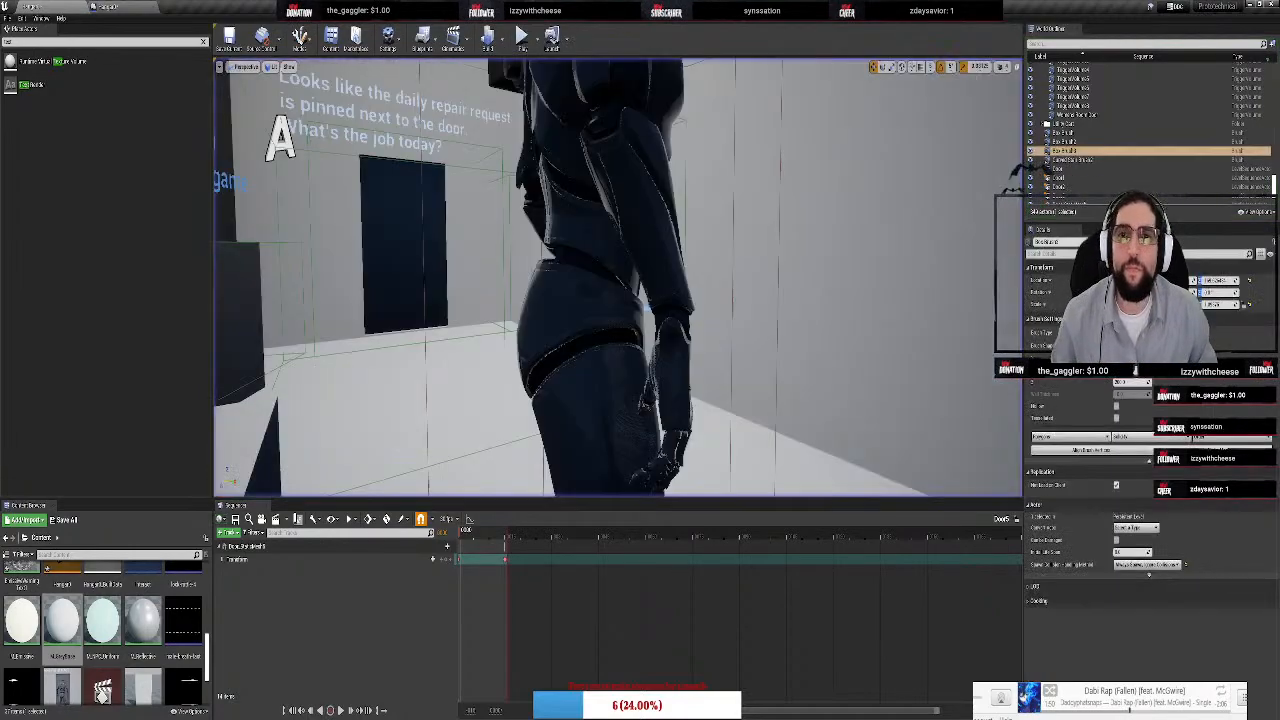
Build only the level's lighting and select the door mesh track in the sequence
click(503, 40)
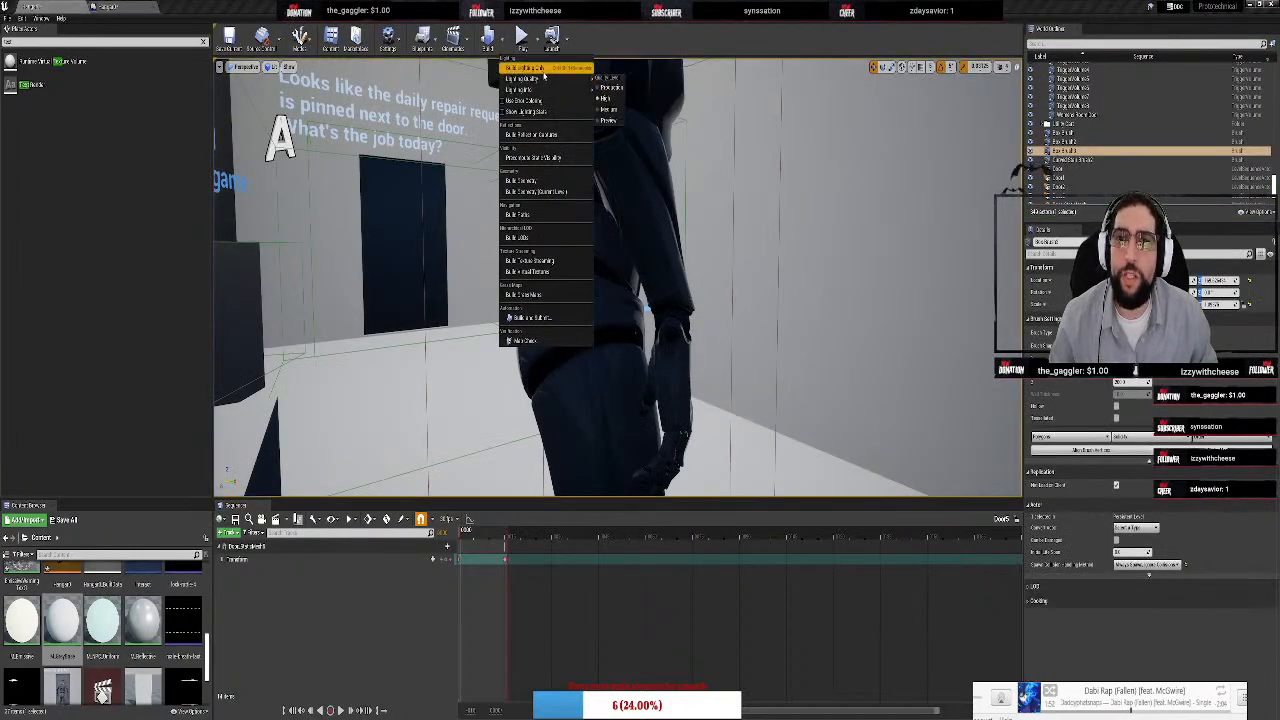
click(546, 68)
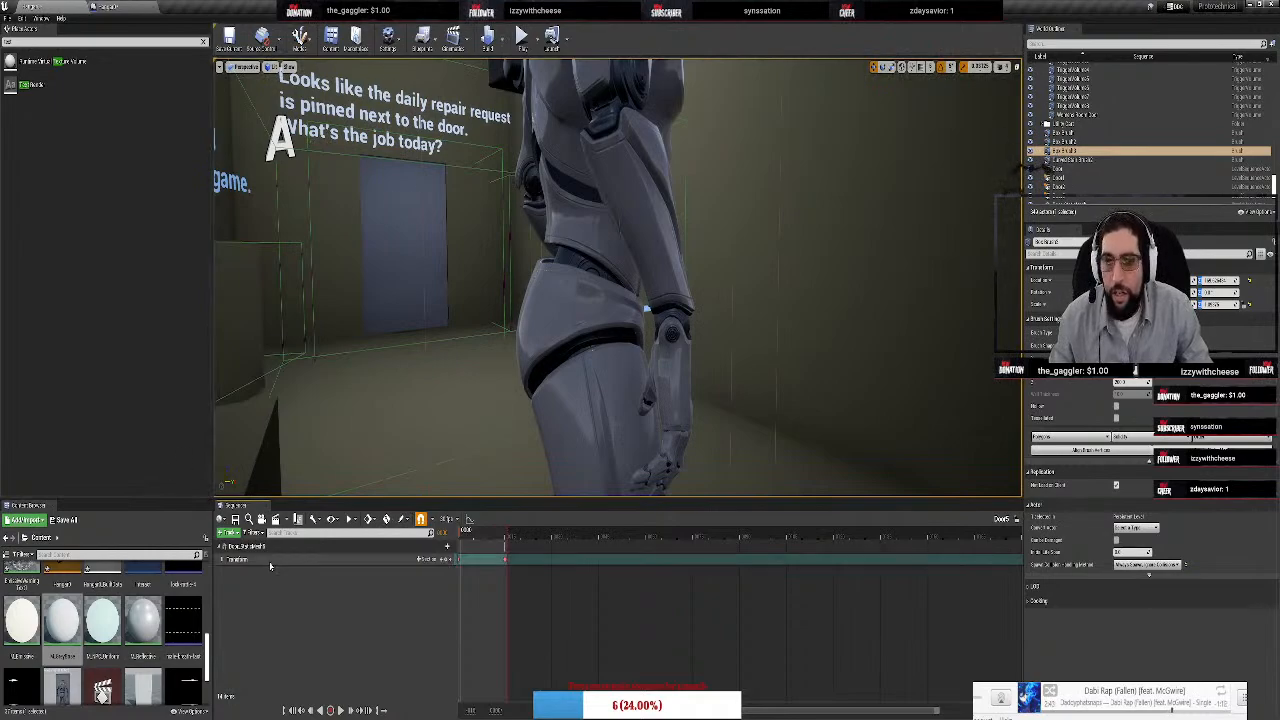
click(245, 547)
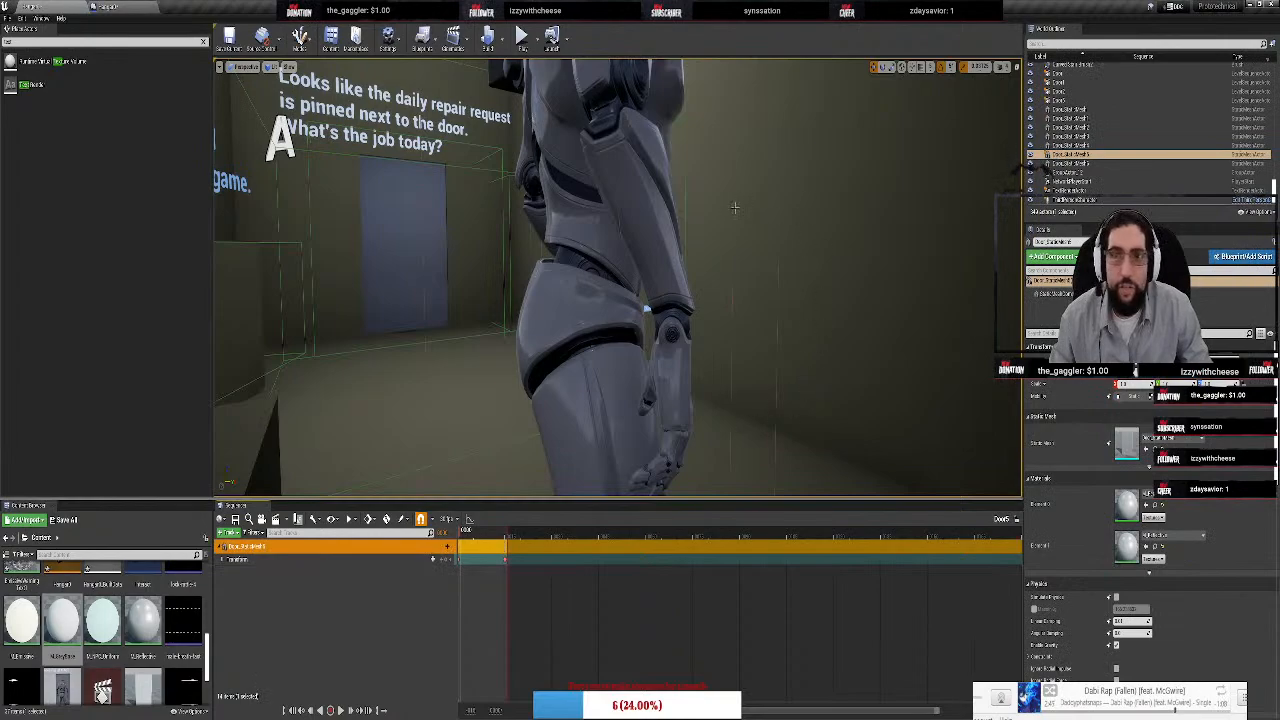
Play-test the rebuilt lighting, walking the character out of the Prototechnician's Office into the dark hangar, and make the view full screen
click(521, 36)
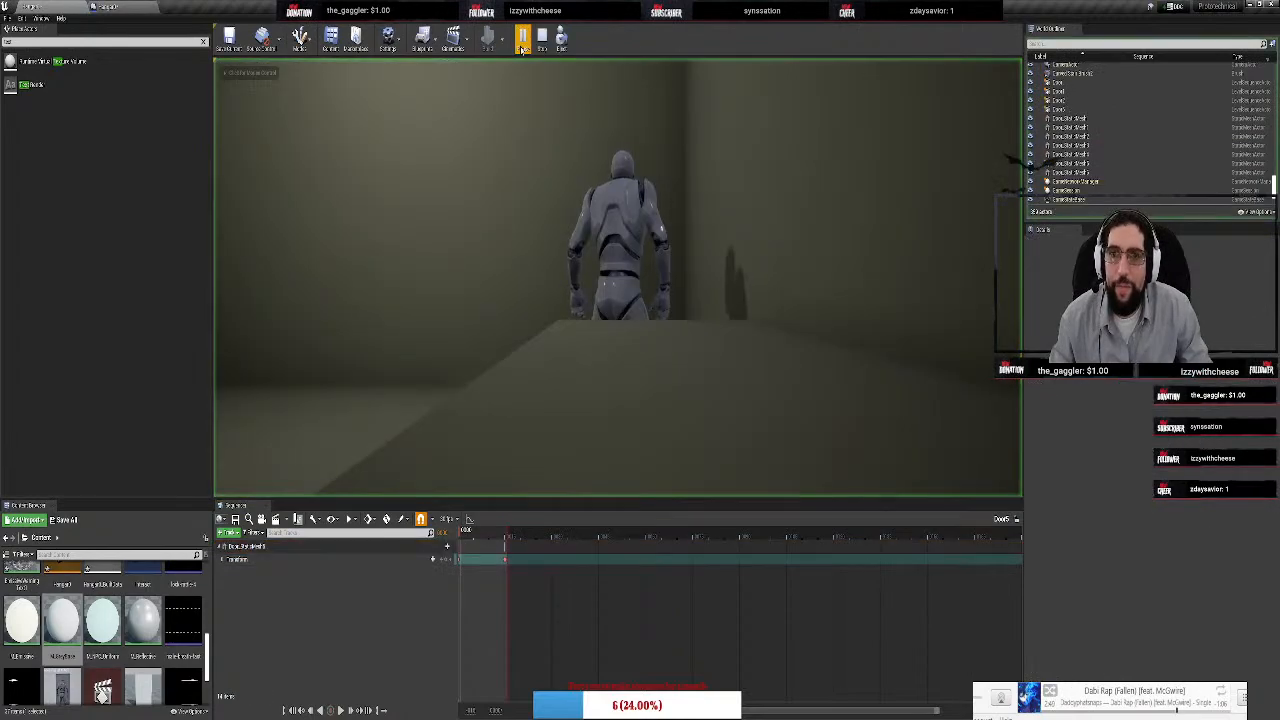
click(639, 178)
key(w)
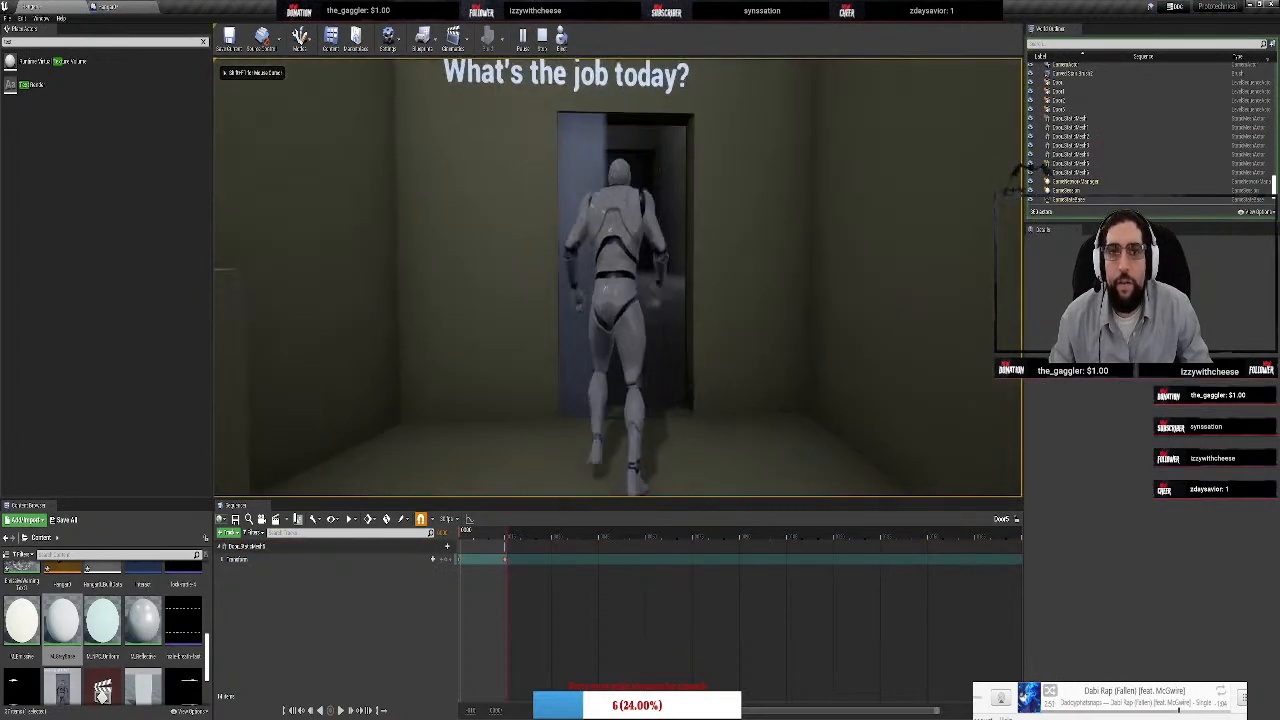
key(w)
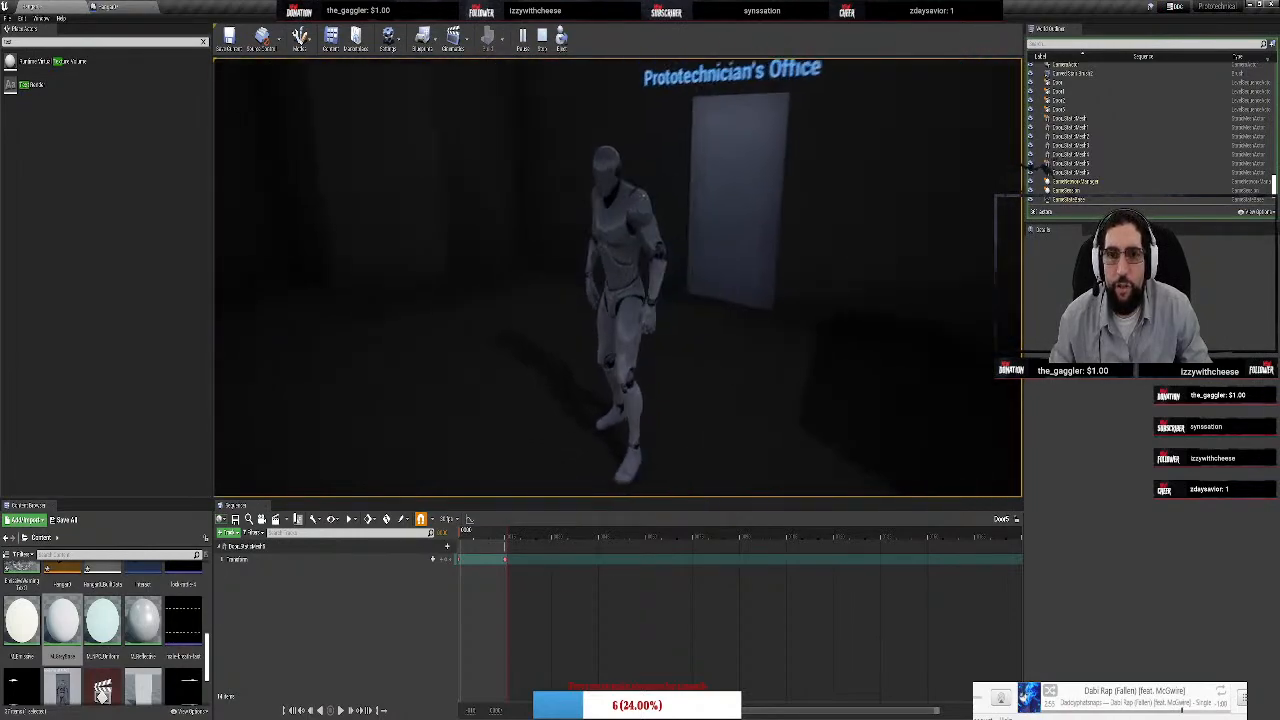
key(F11)
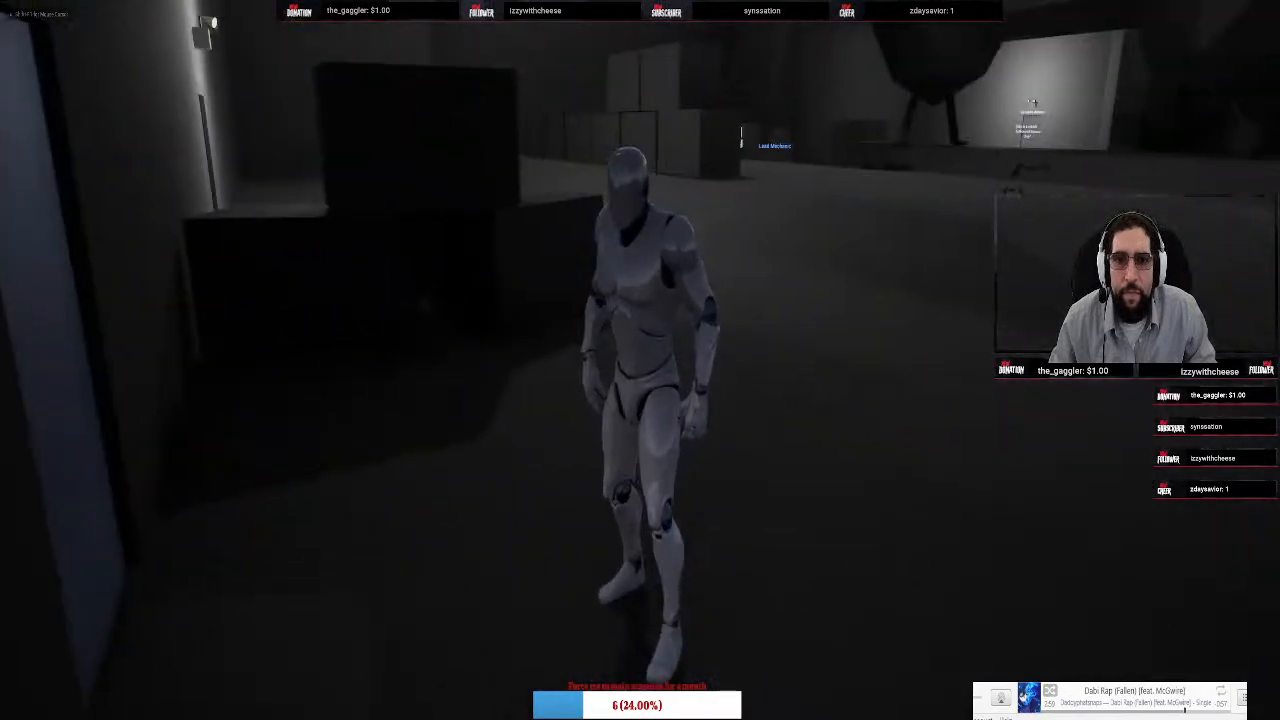
Run the character from the office through the 'To Observation Deck' door and up the curved stairs onto the observation deck
key(w)
key(w)
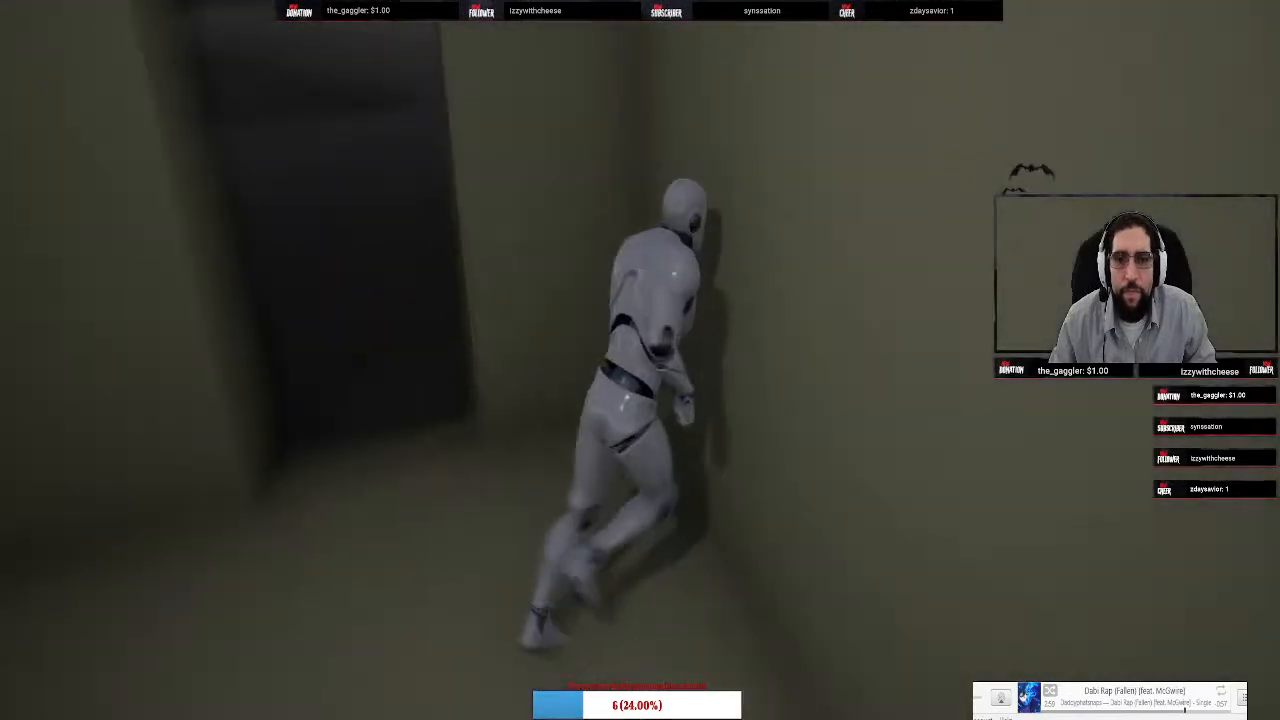
key(a)
key(w)
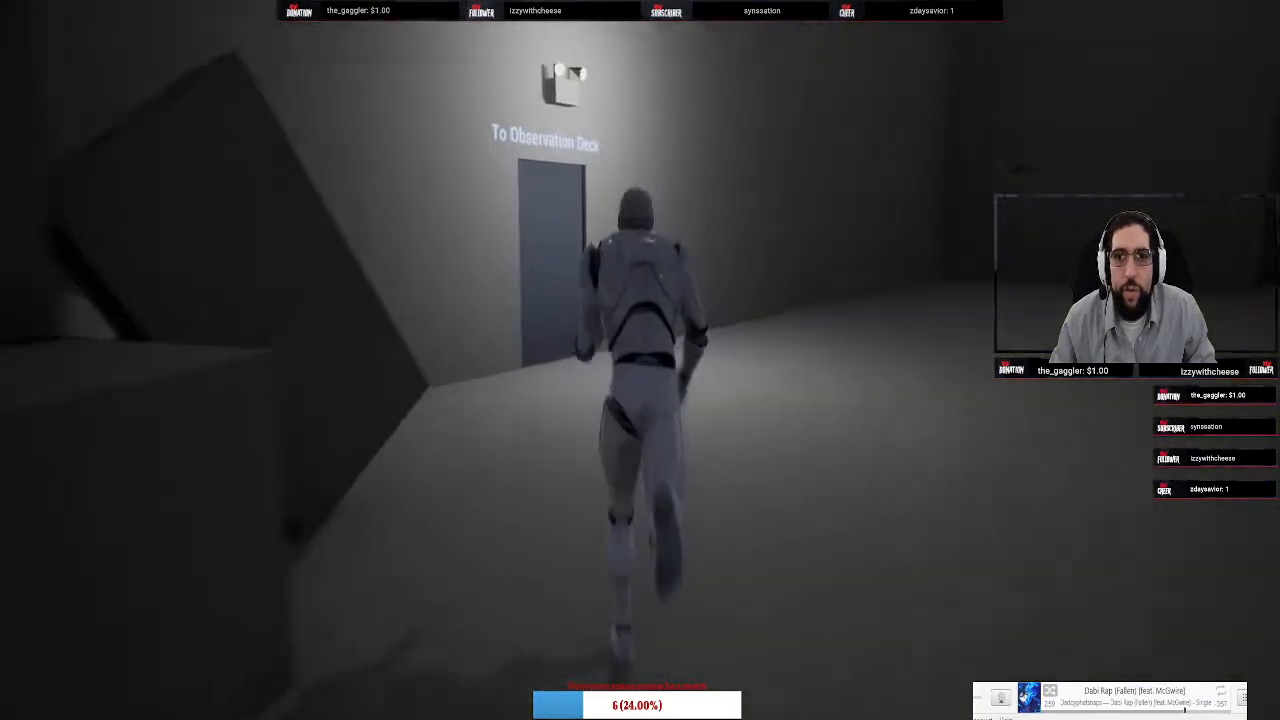
key(w)
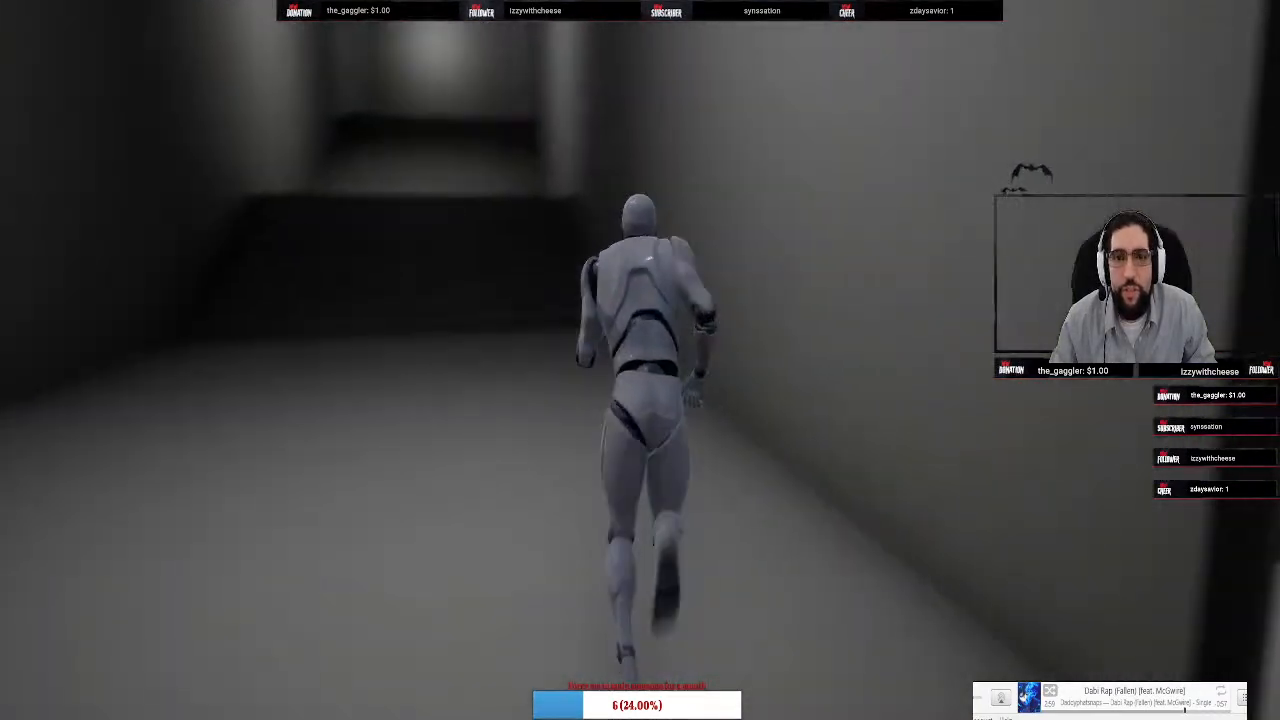
key(w)
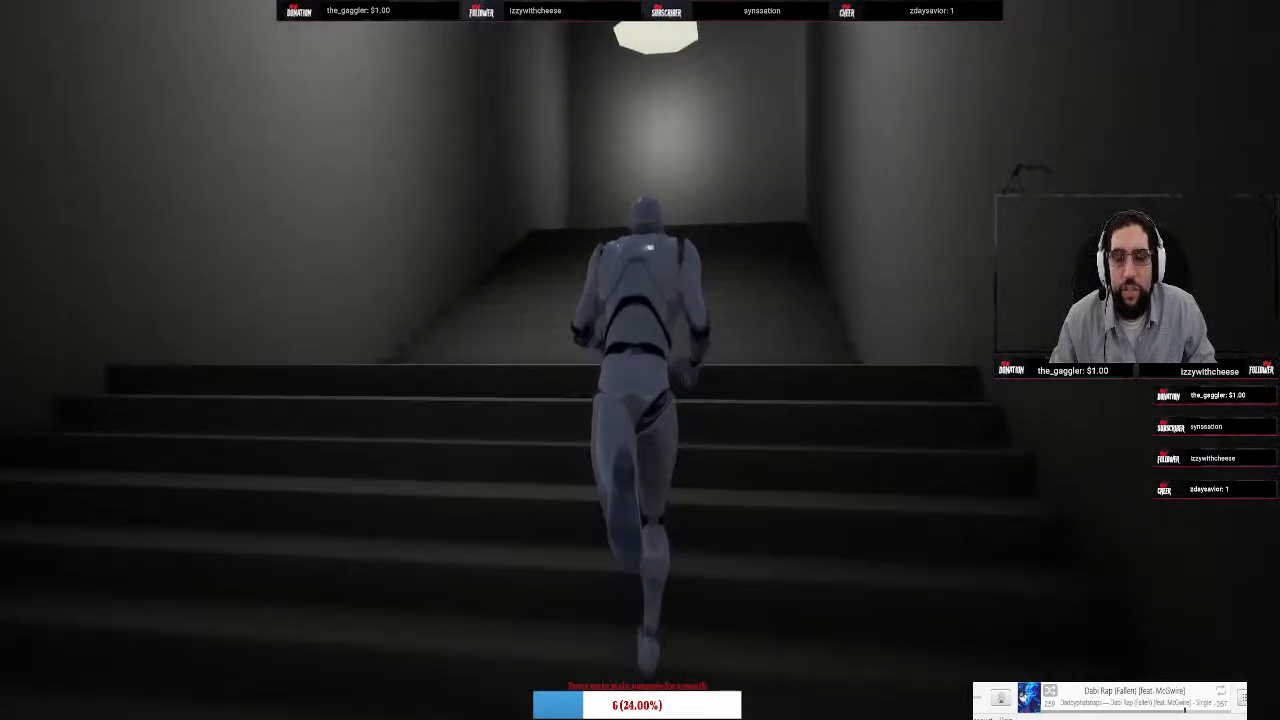
key(w)
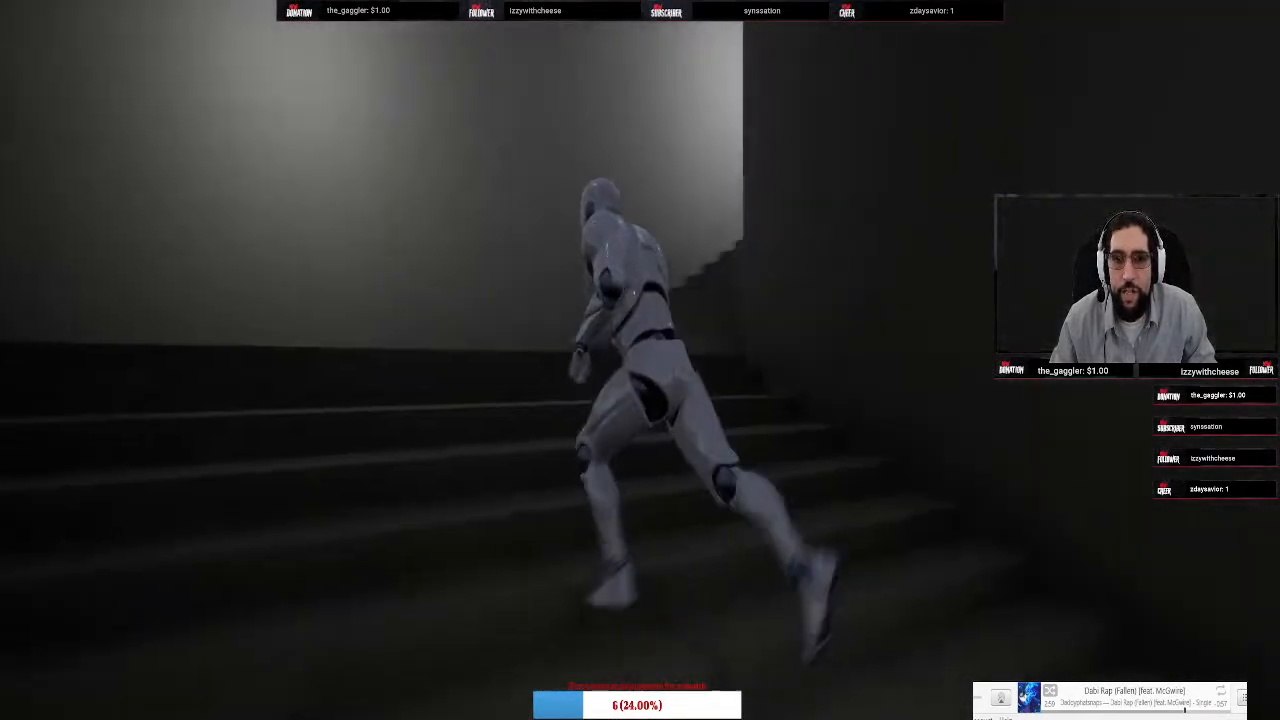
key(w)
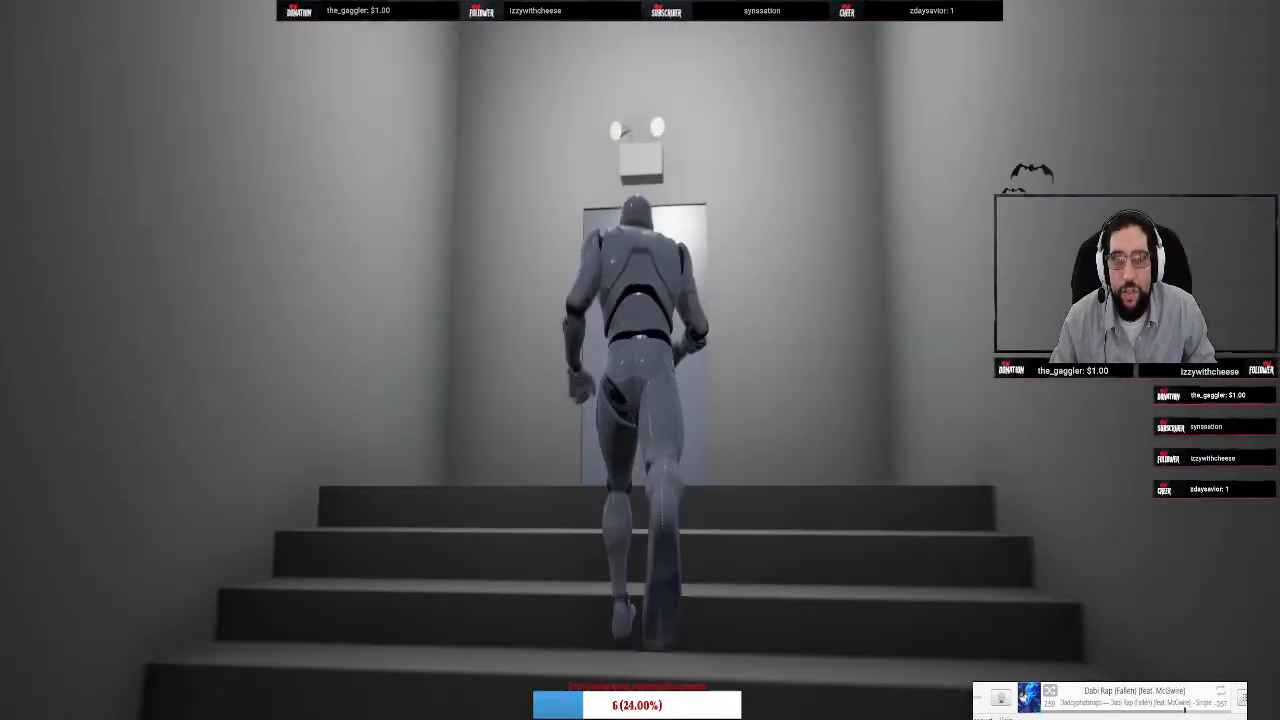
key(w)
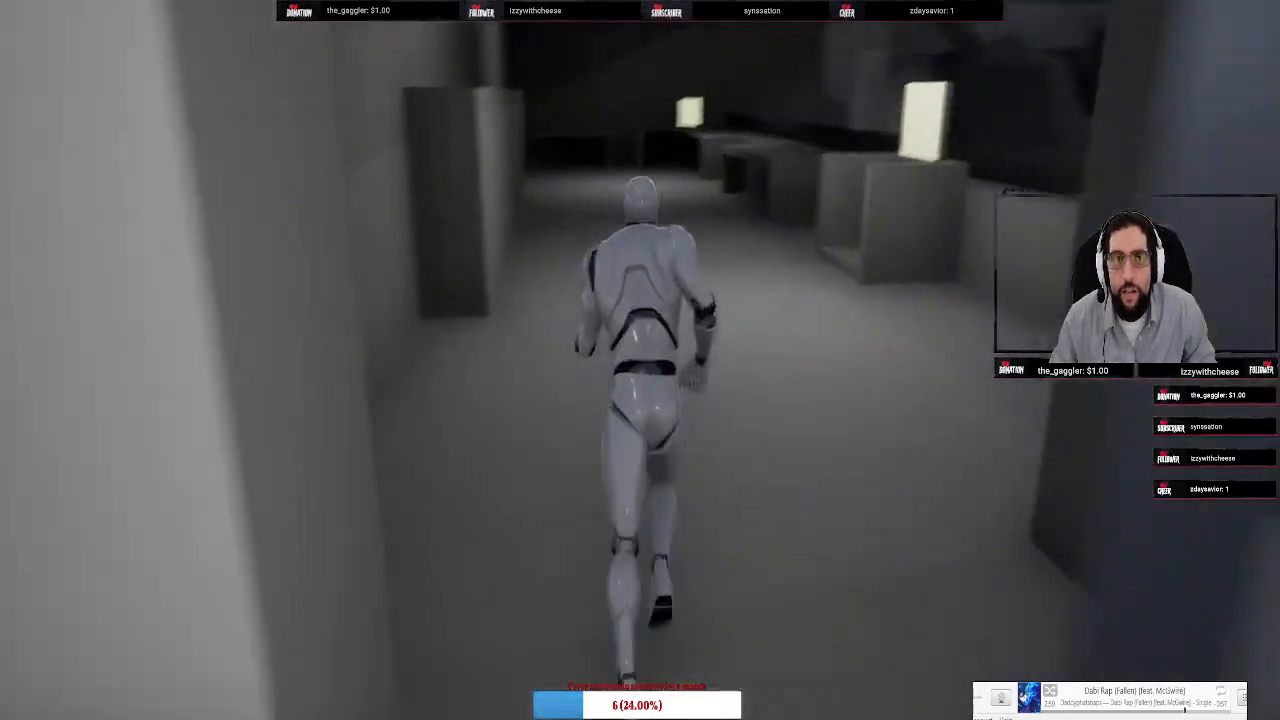
Run the character along the observation deck to the maintenance console and inspect its enclosure, story text and surrounding lighting
key(w)
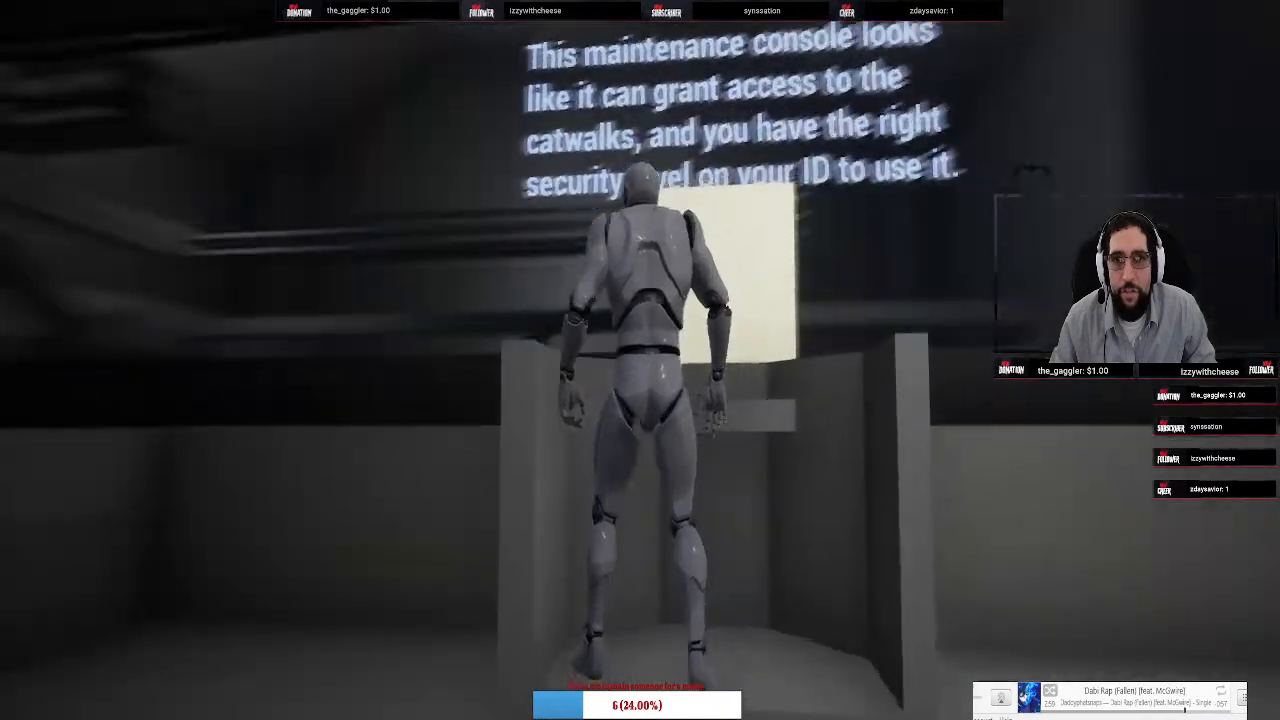
key(d)
key(s)
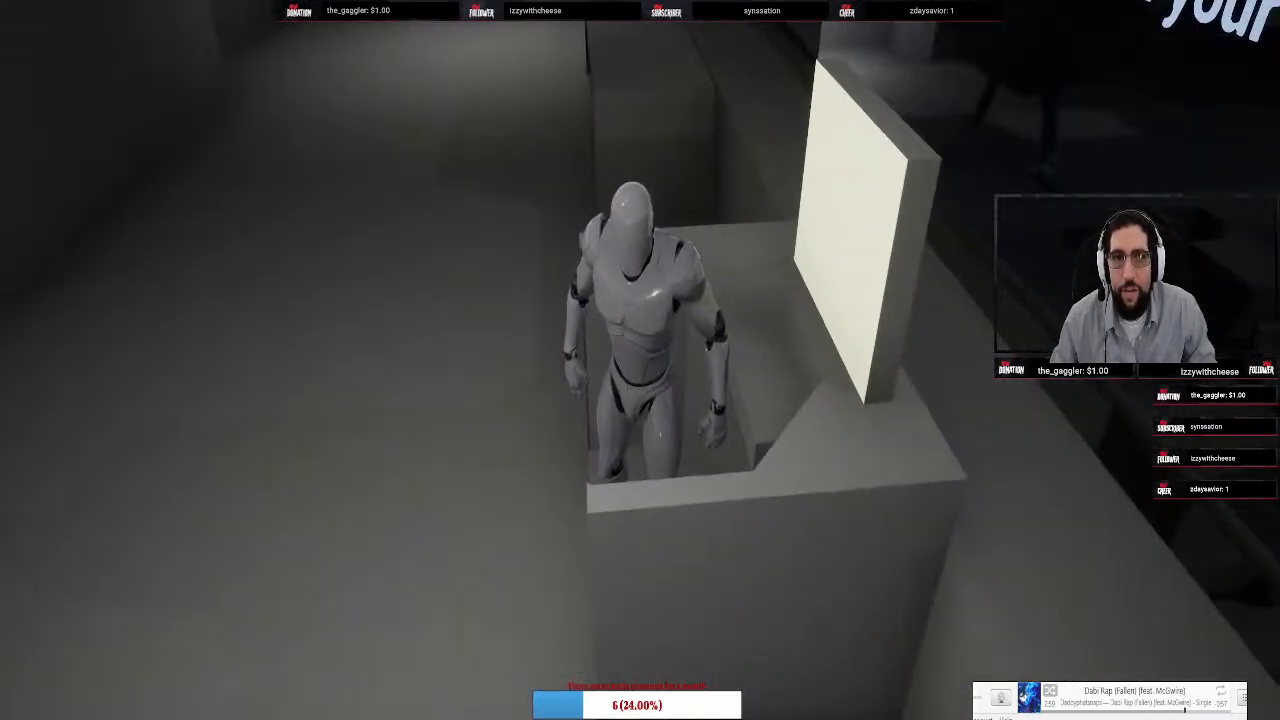
key(a)
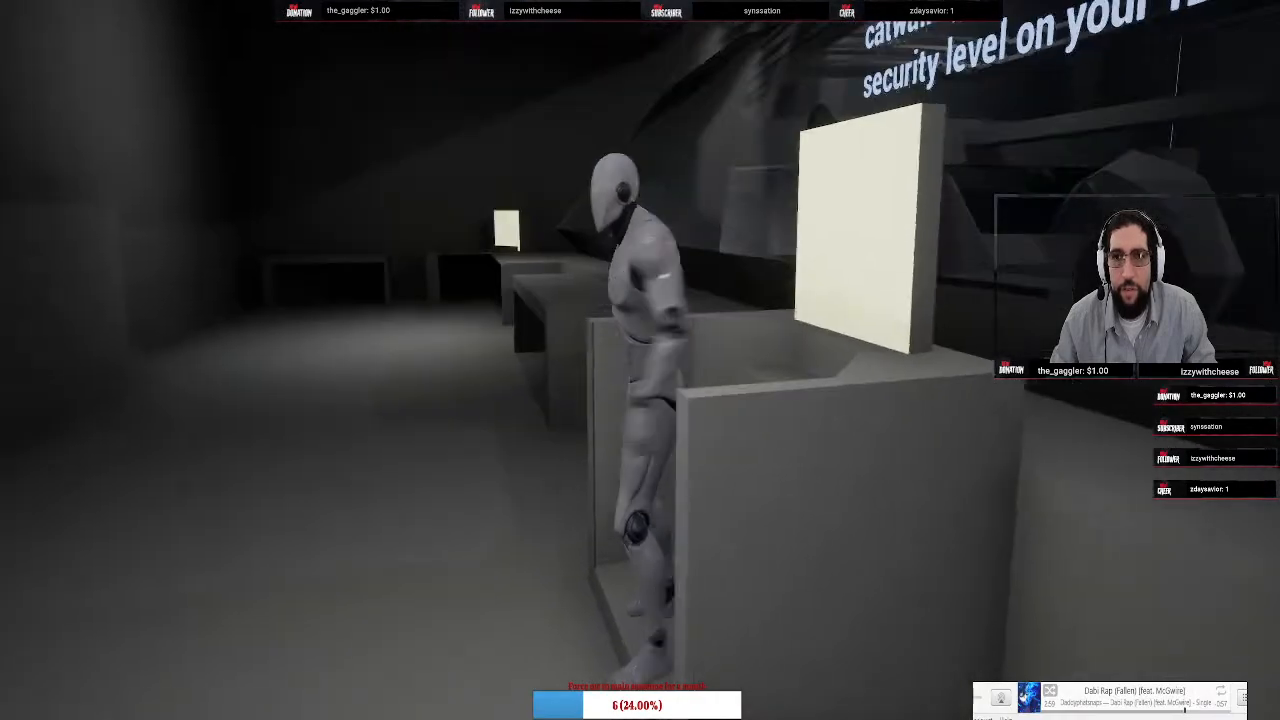
key(w)
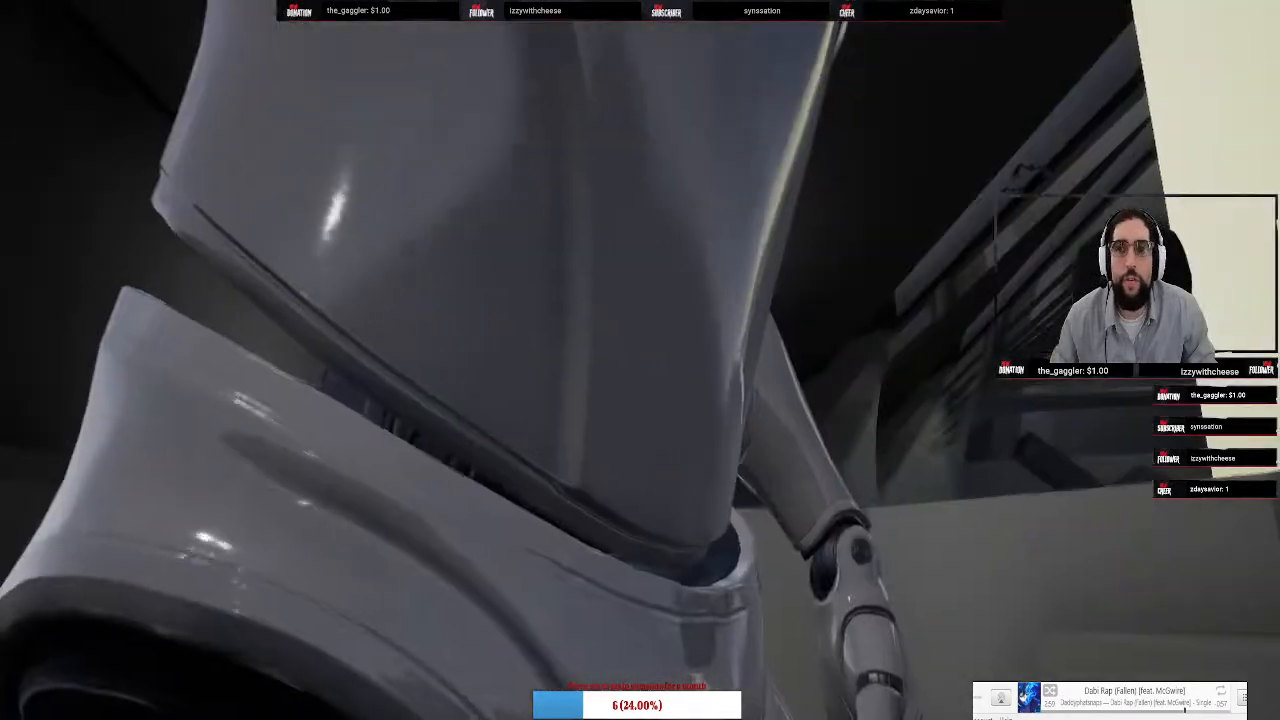
key(a)
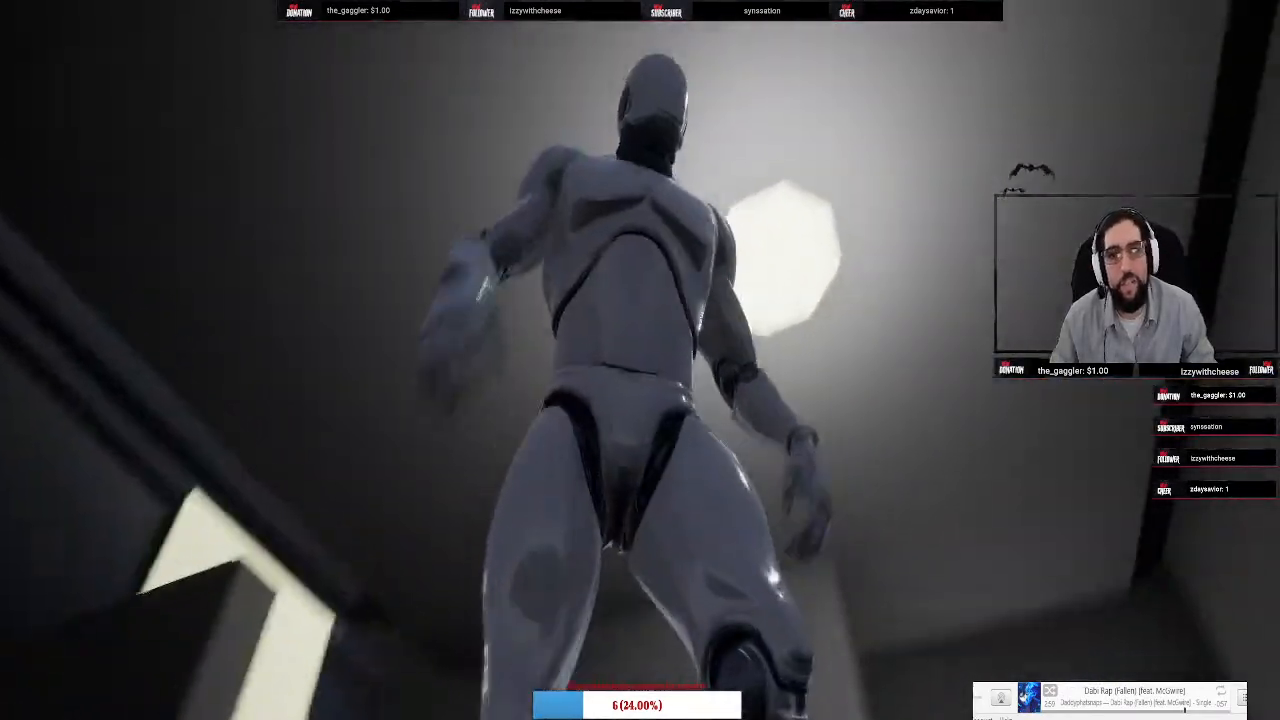
key(w)
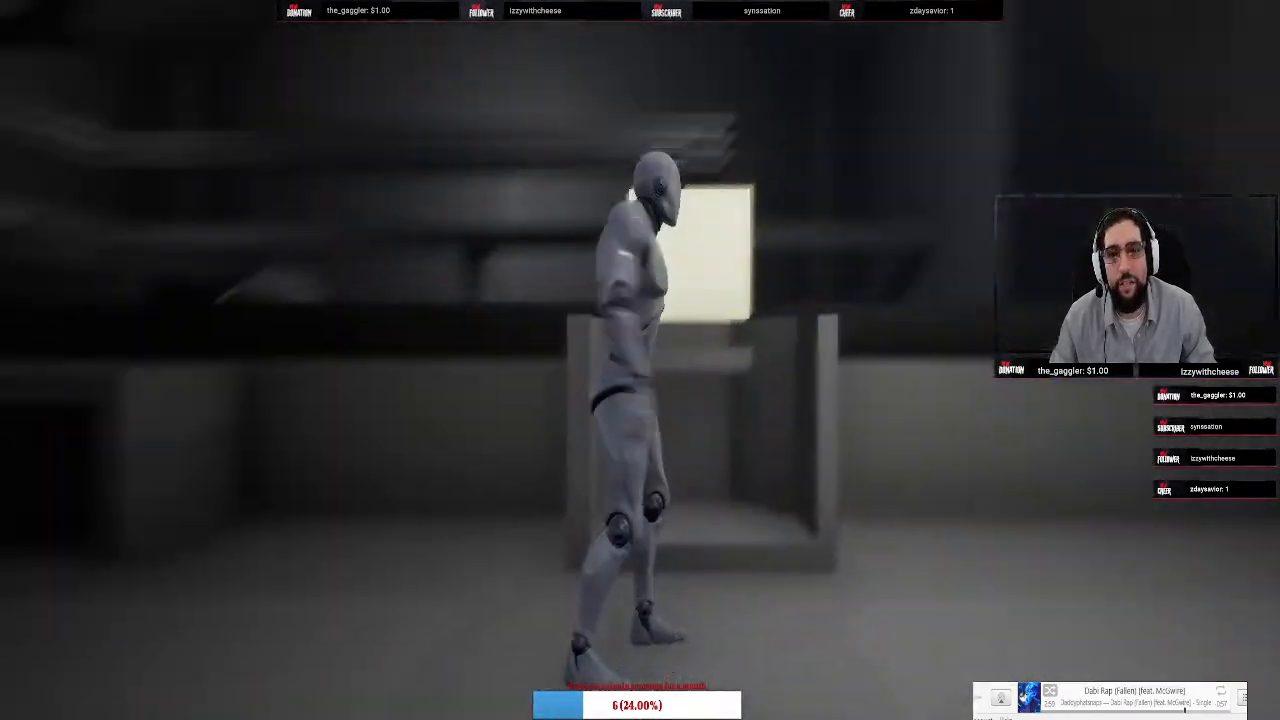
key(w)
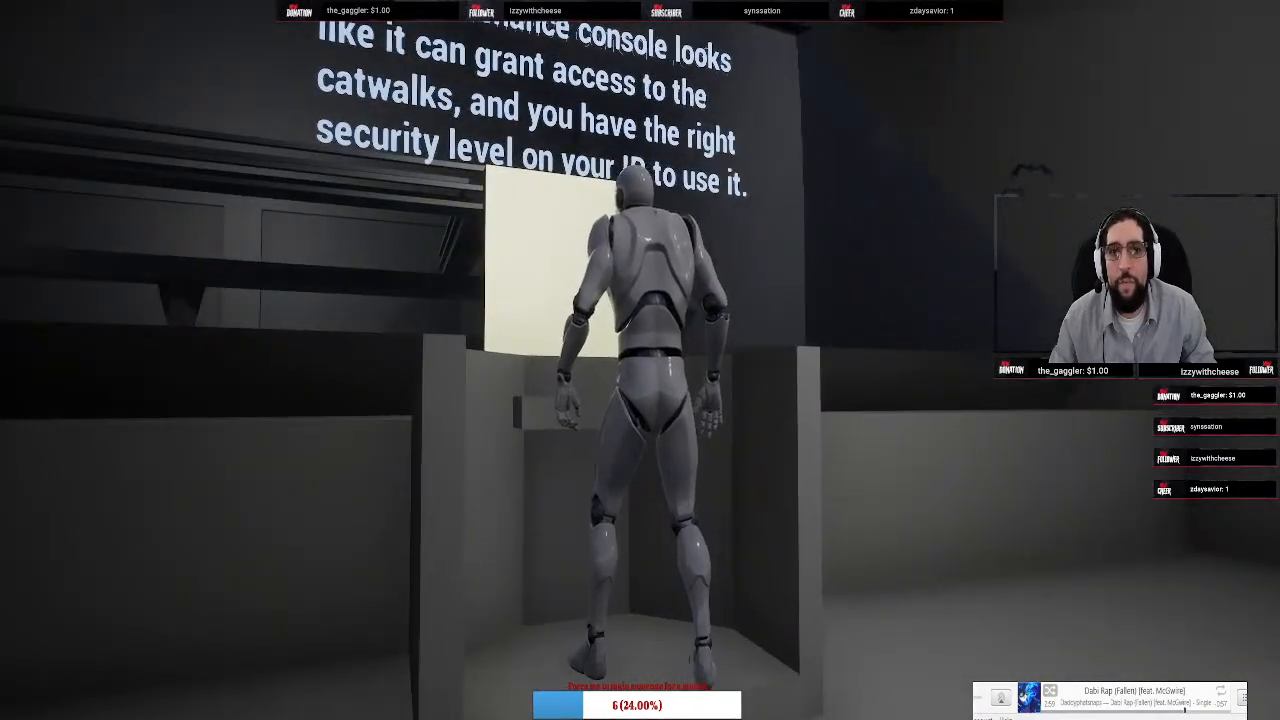
key(s)
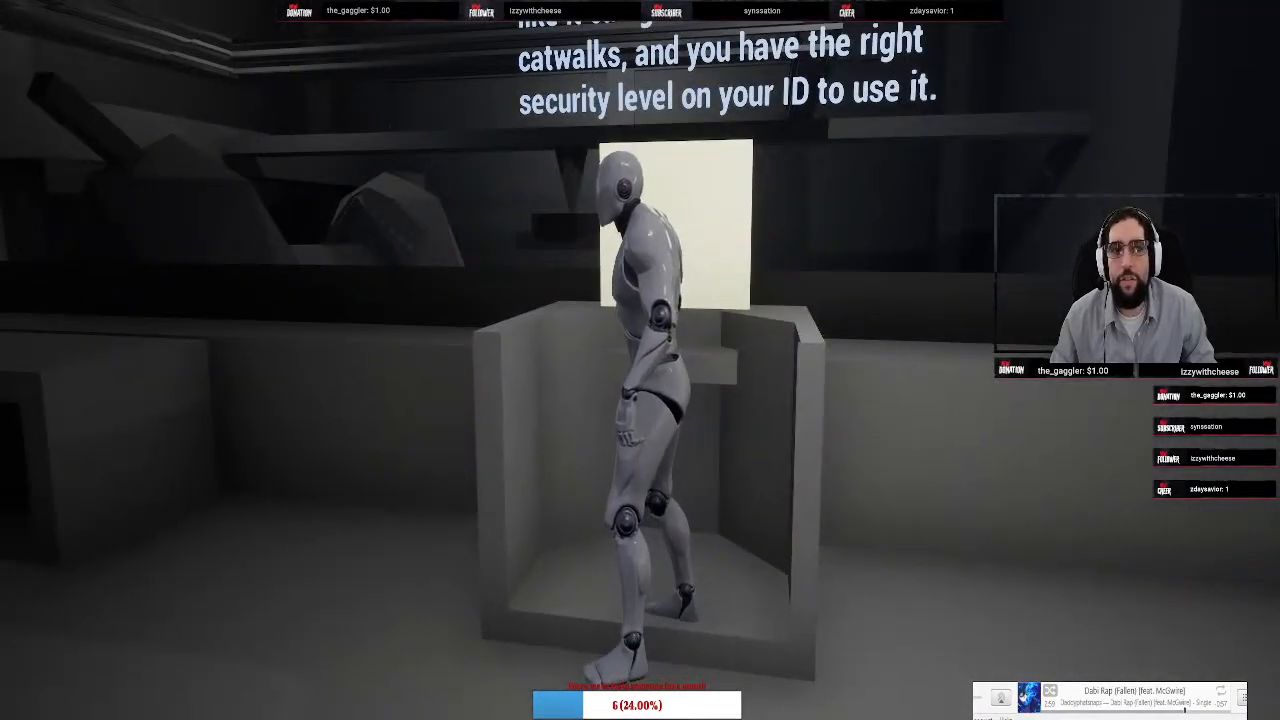
Run to the computer at the far end of the observation deck and check its Hangar Bay Doors story text
key(w)
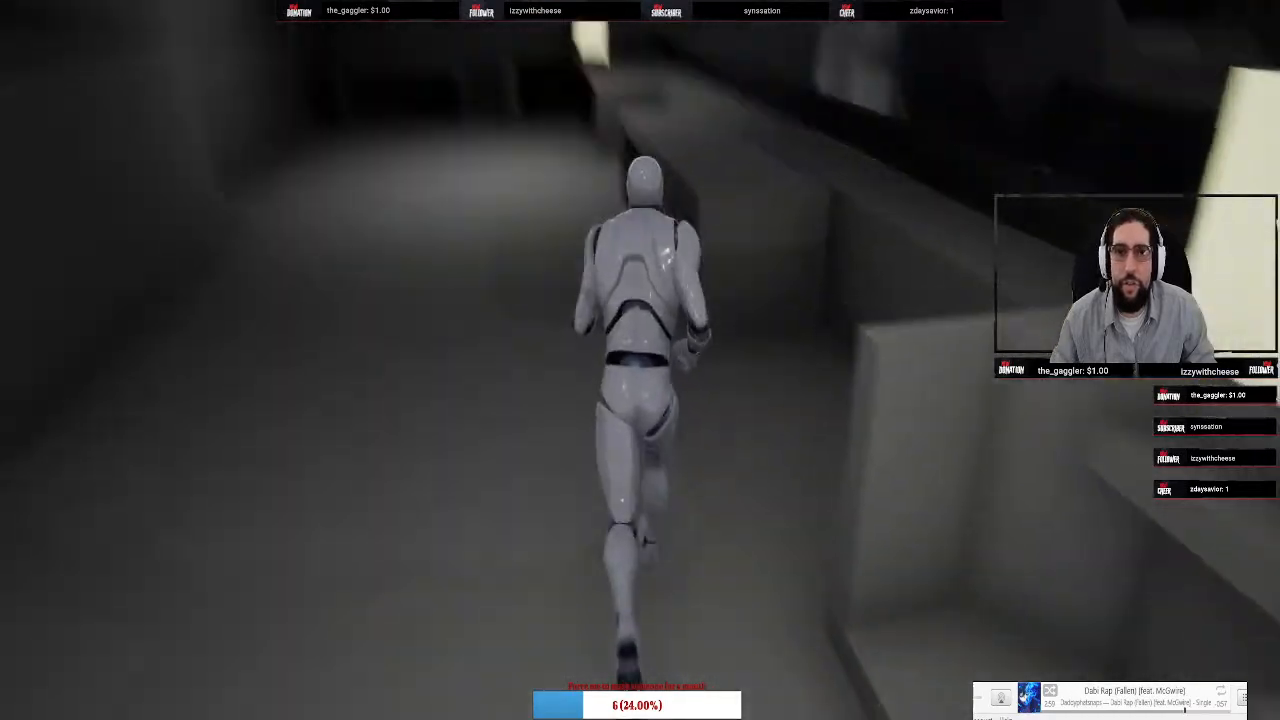
key(w)
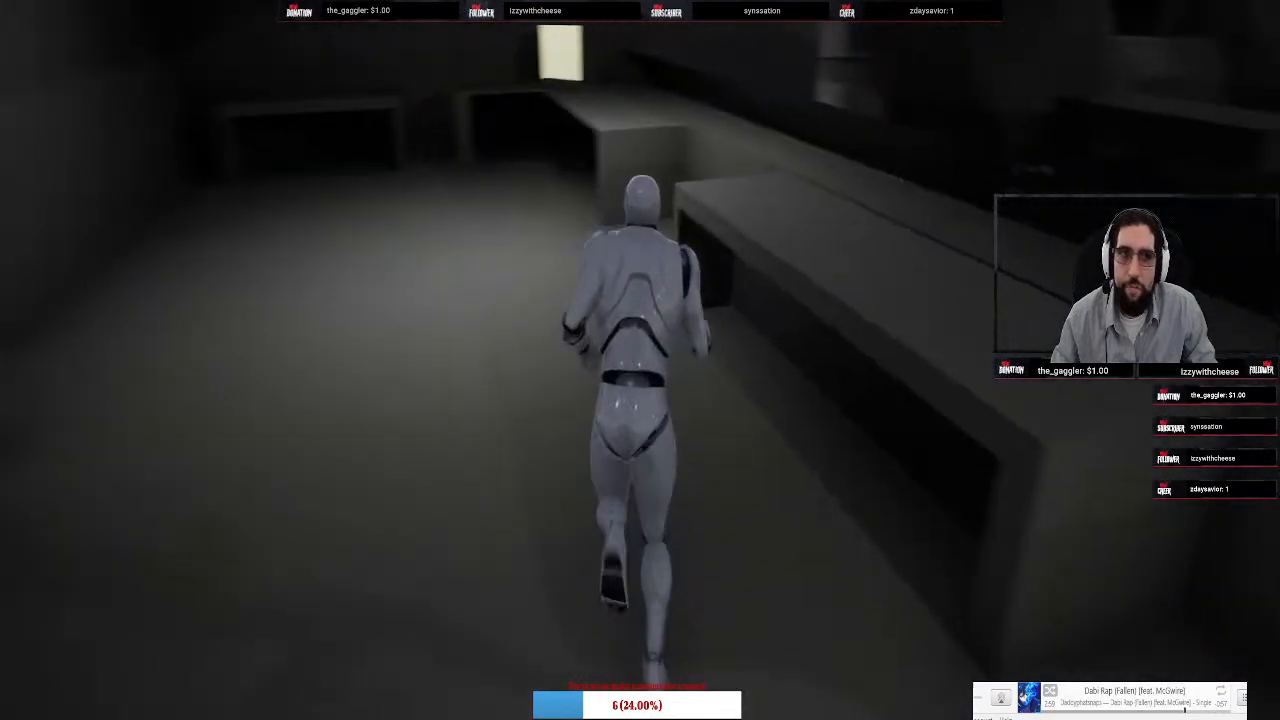
key(w)
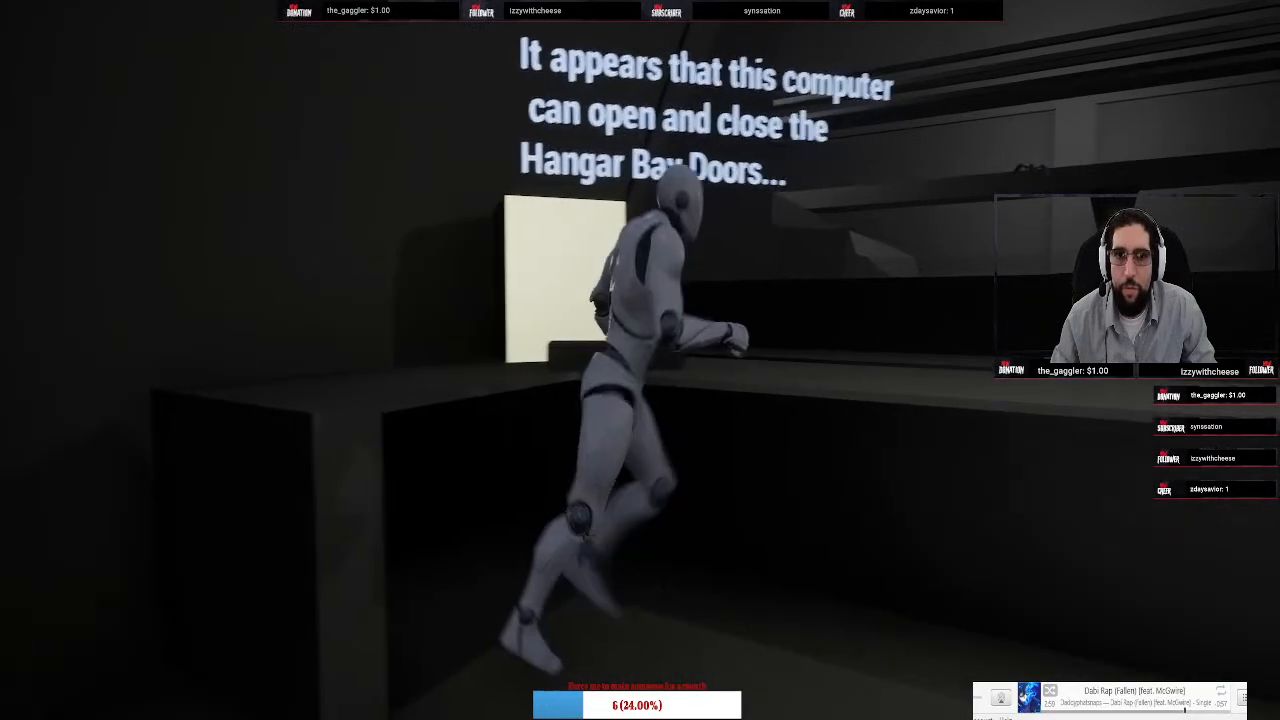
Run the character back past the maintenance console and down the curved stairs to the hangar doorway
key(w)
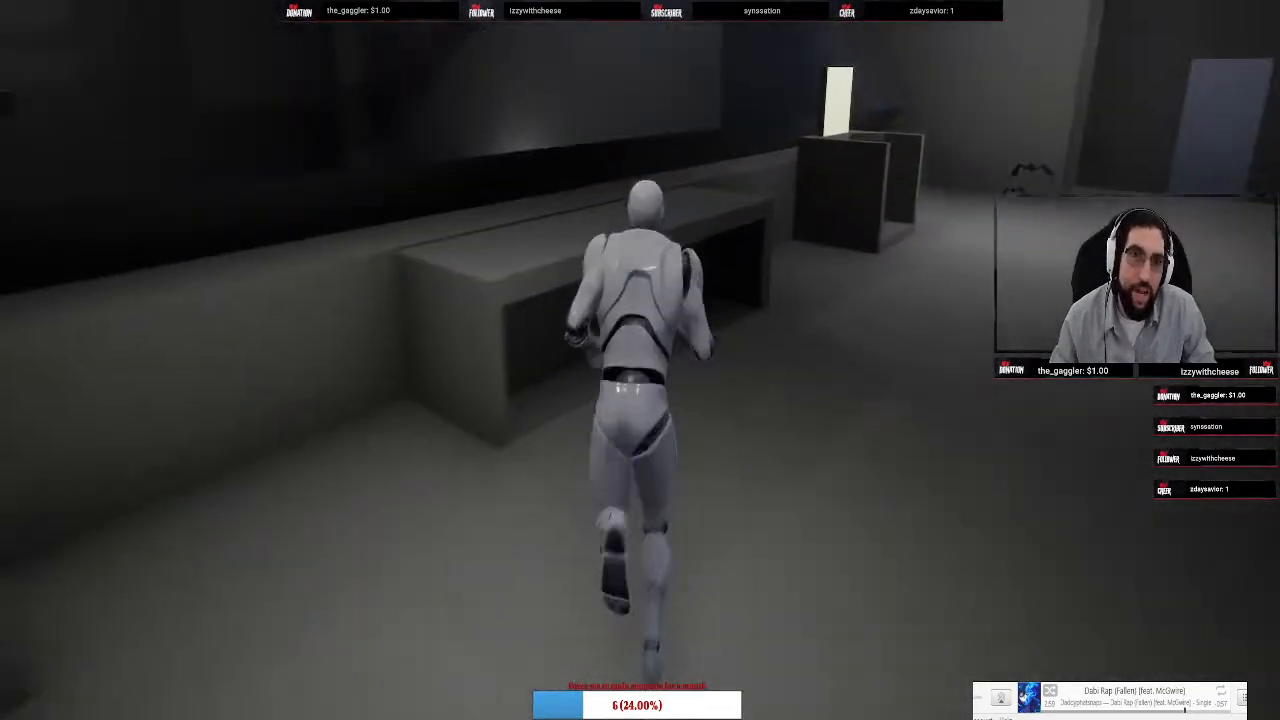
key(d)
key(w)
key(d)
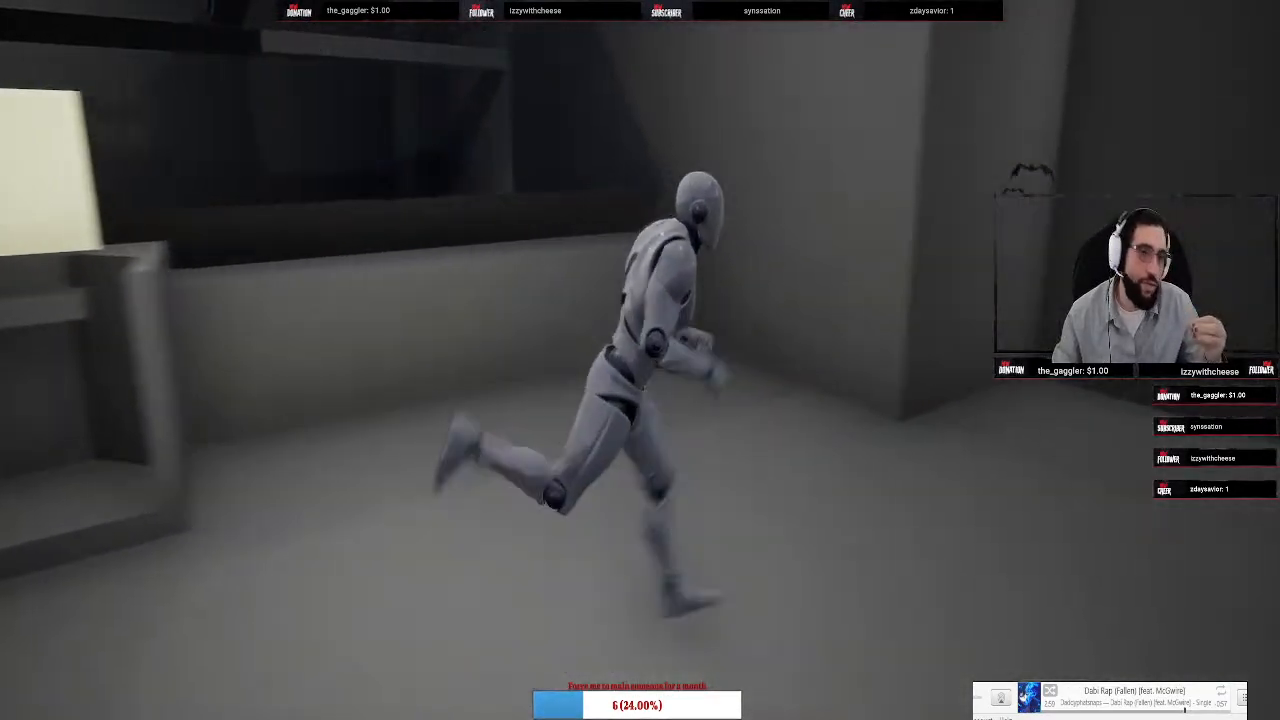
key(w)
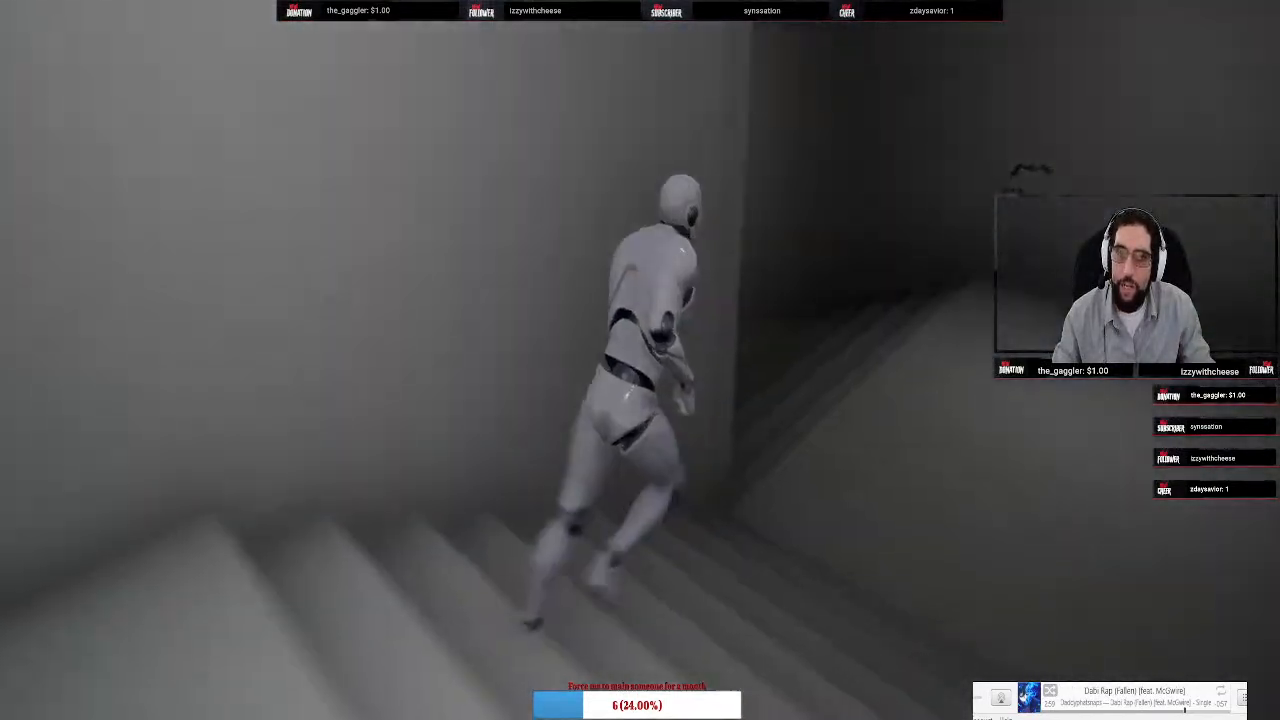
key(w)
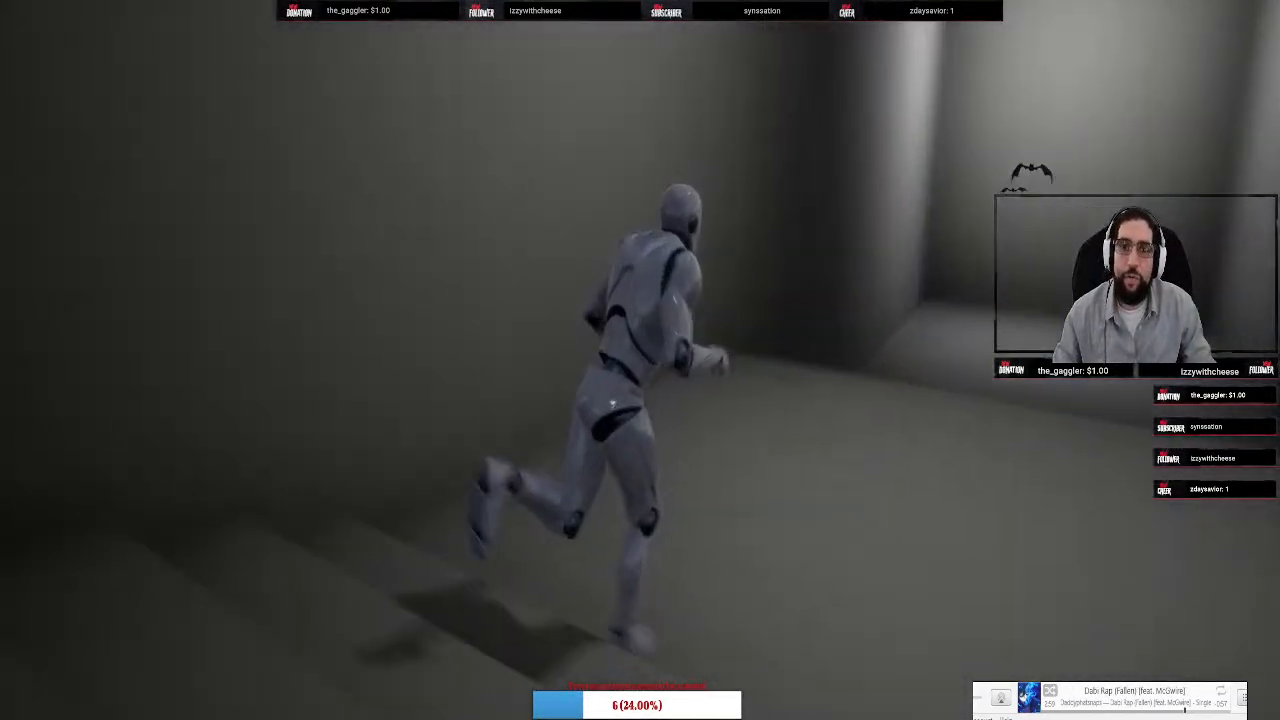
key(w)
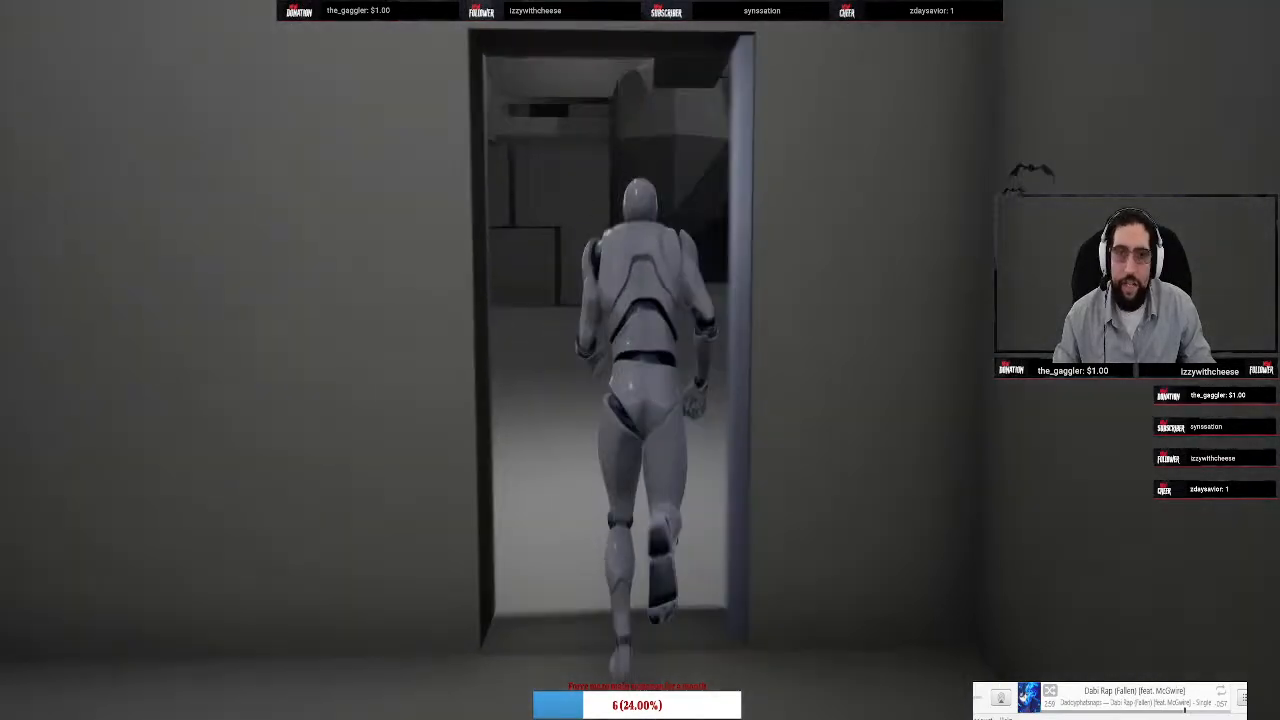
Run through the doorway and across the dark hangar floor to the Lead Mechanic and check the dialogue text
key(w)
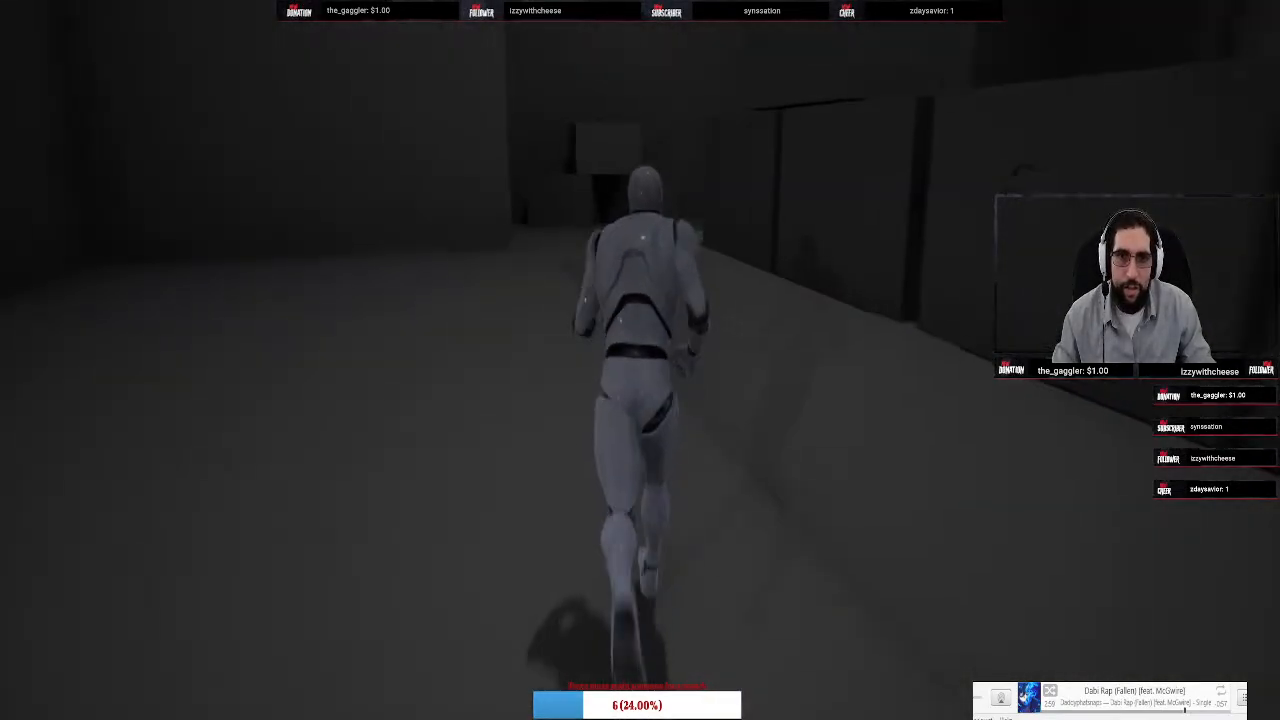
key(w)
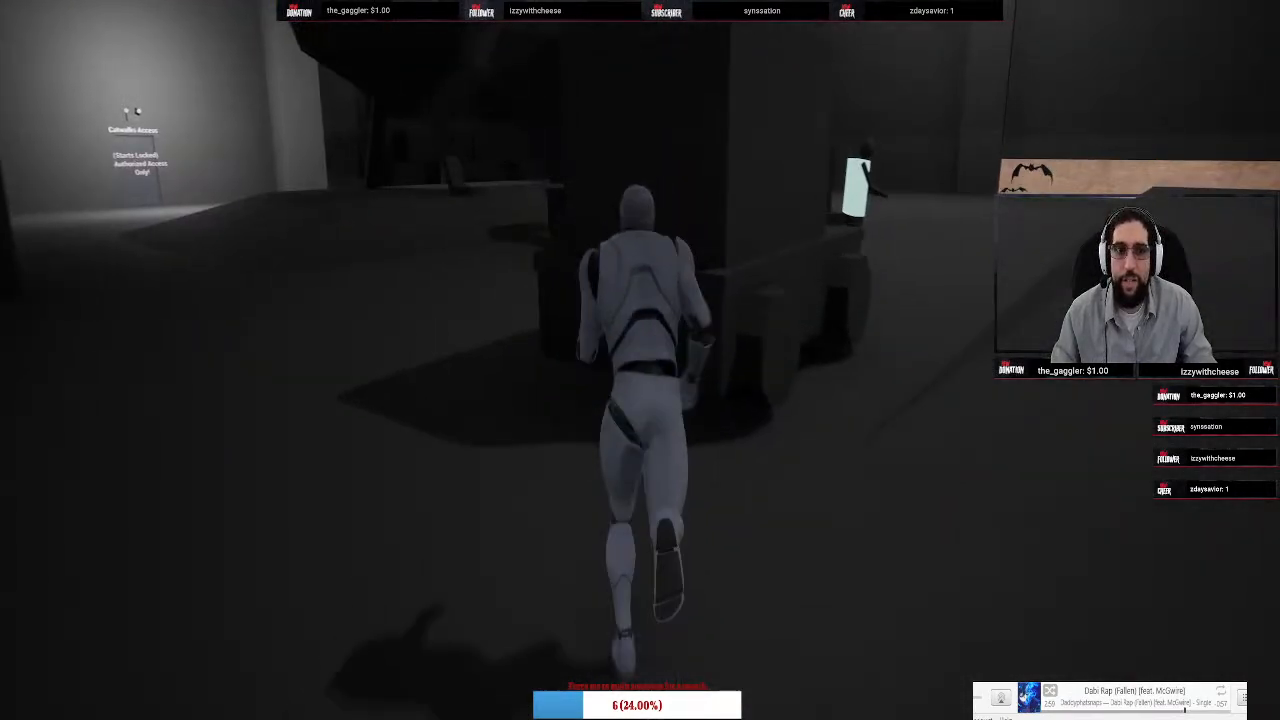
key(w)
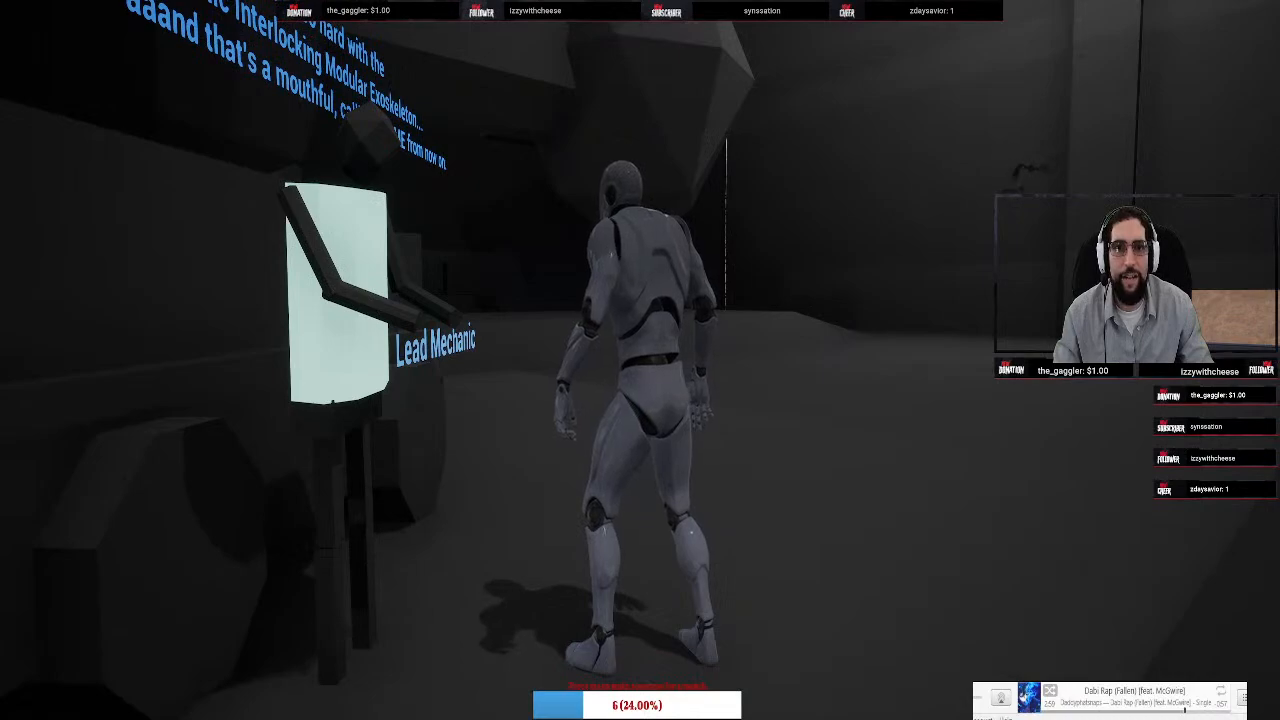
Check the doors and ceiling lighting in the dim side rooms off the hangar
key(w)
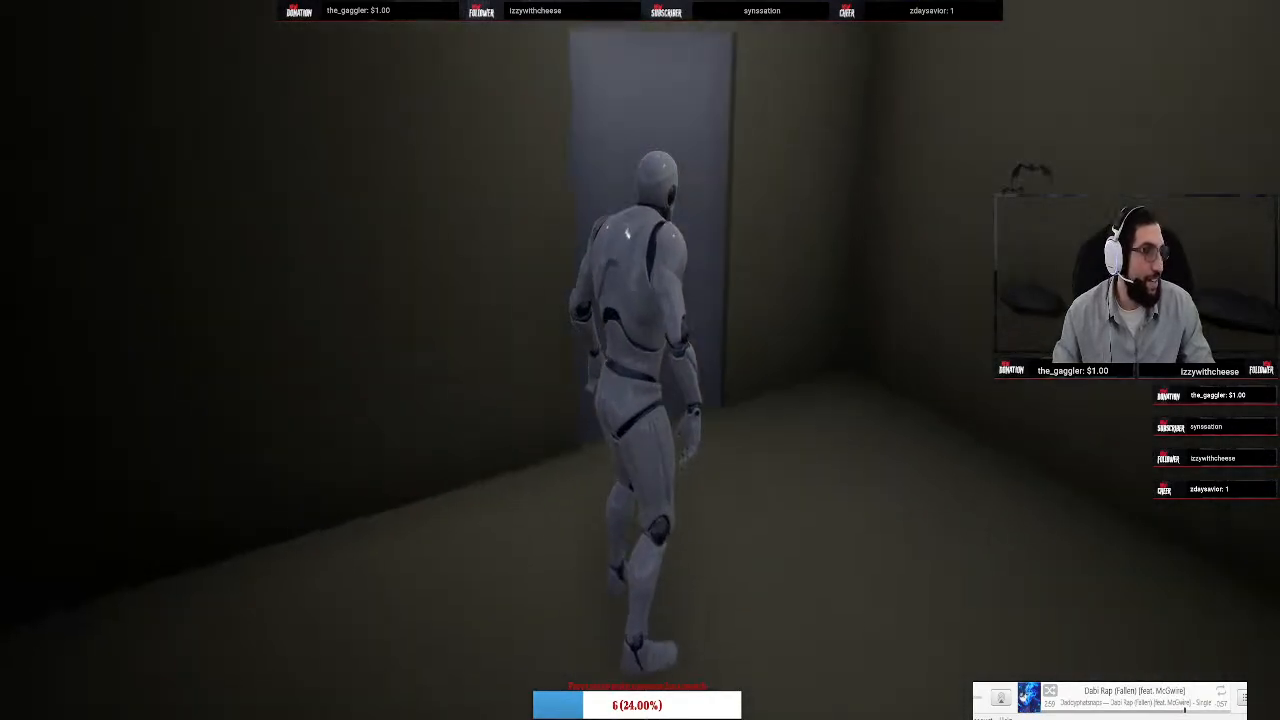
key(w)
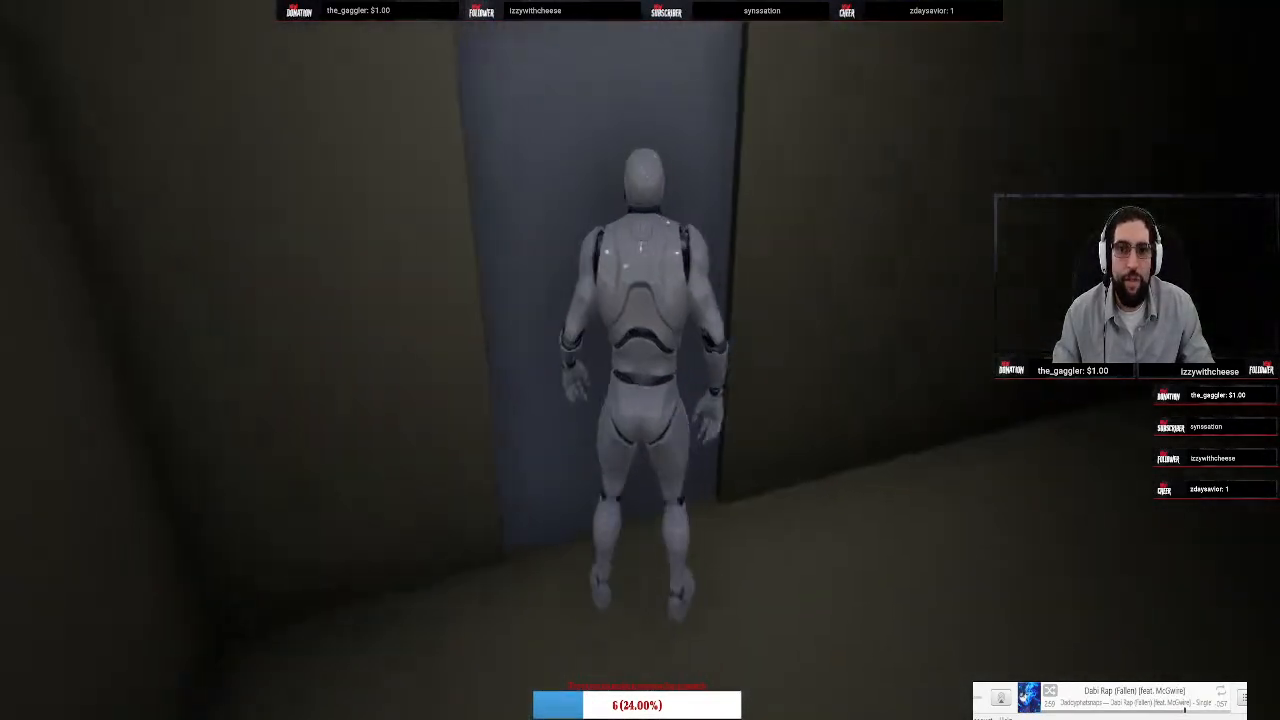
key(w)
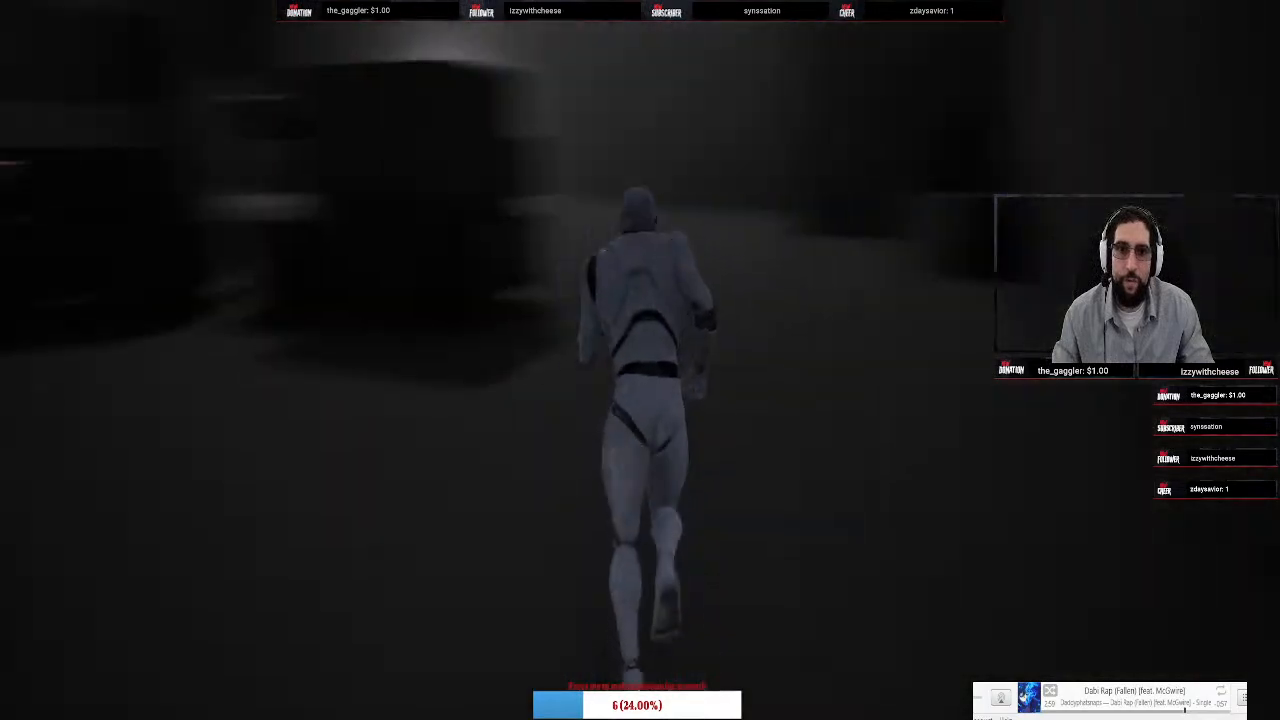
key(w)
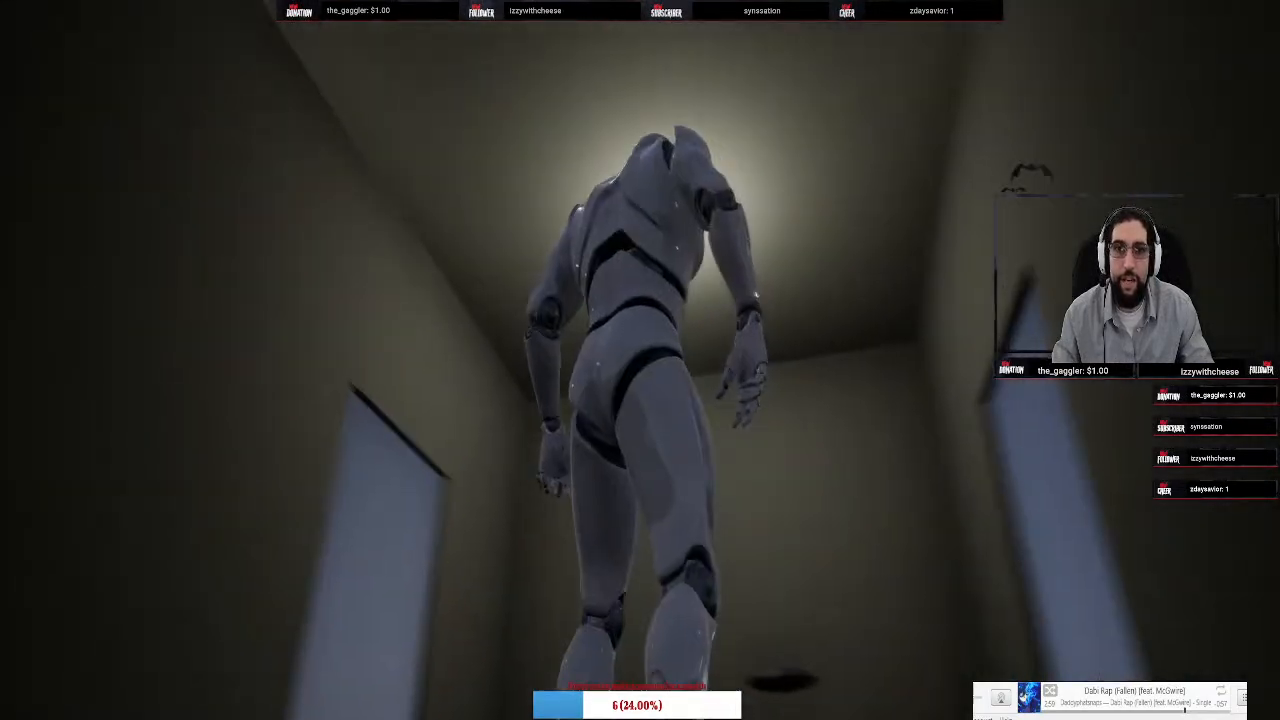
Run the character through the hangar past the Catwalks Access area and check the lighting along its darkest walls
key(w)
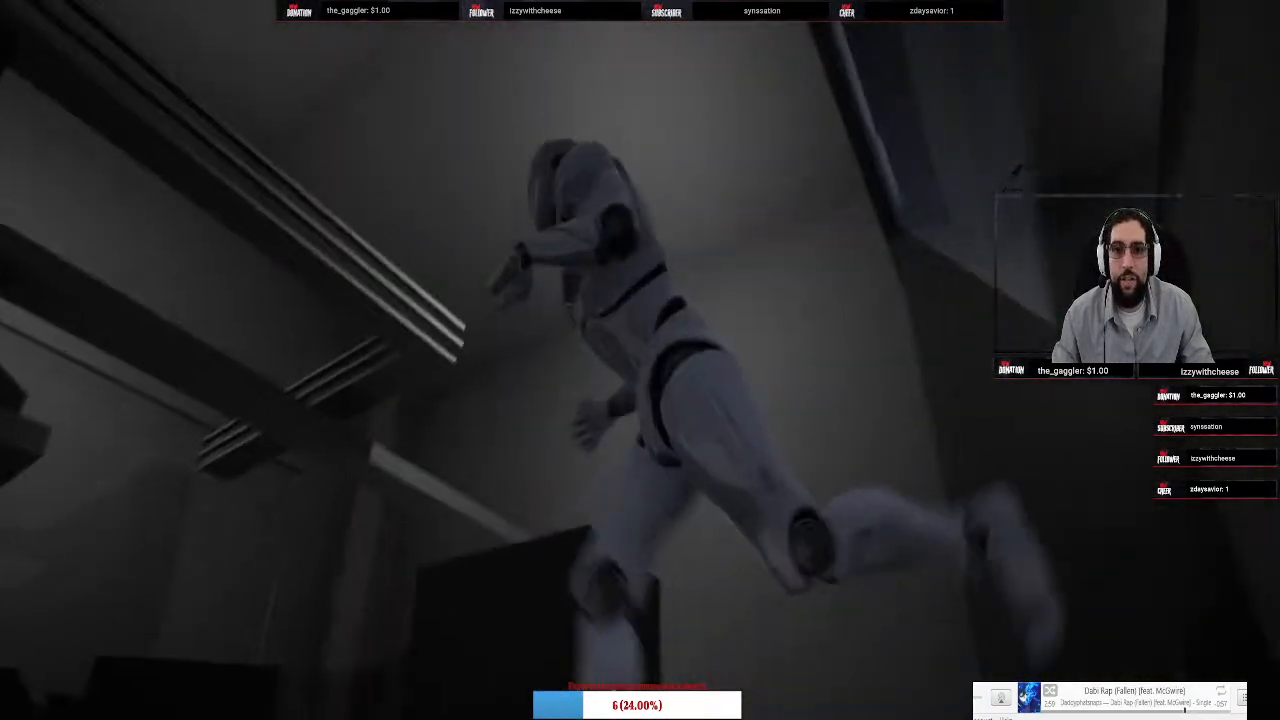
key(w)
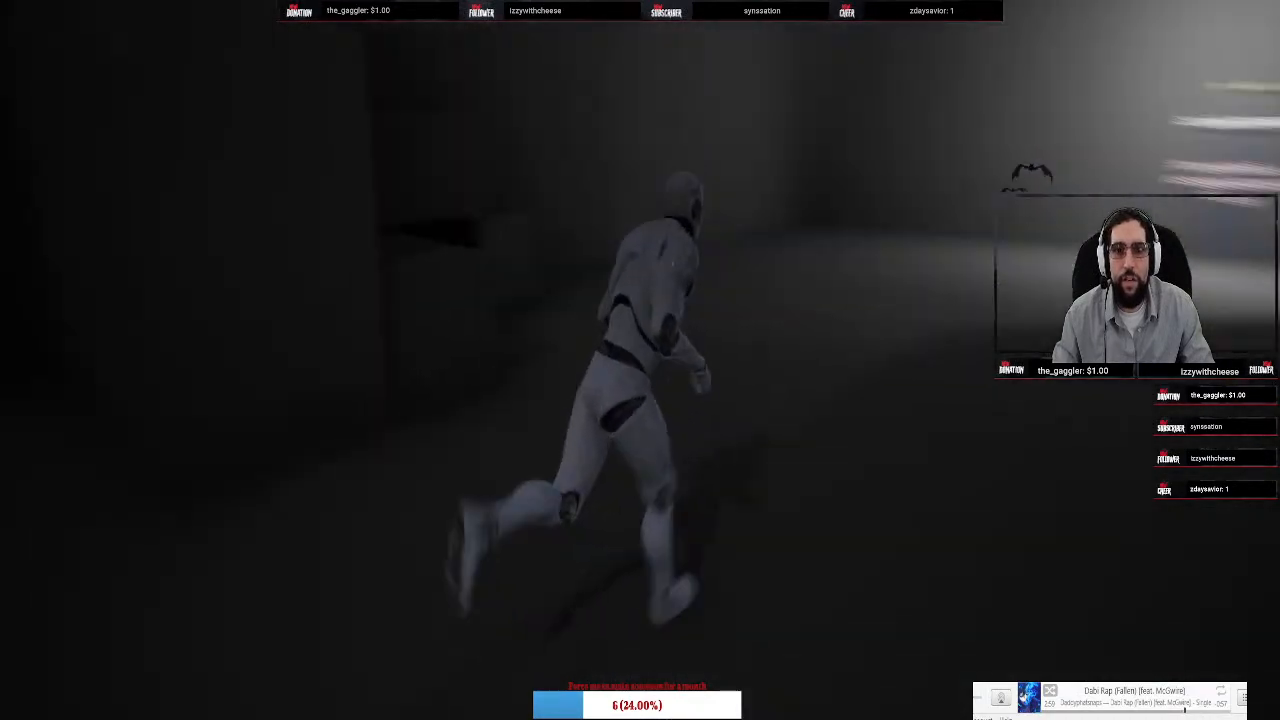
key(w)
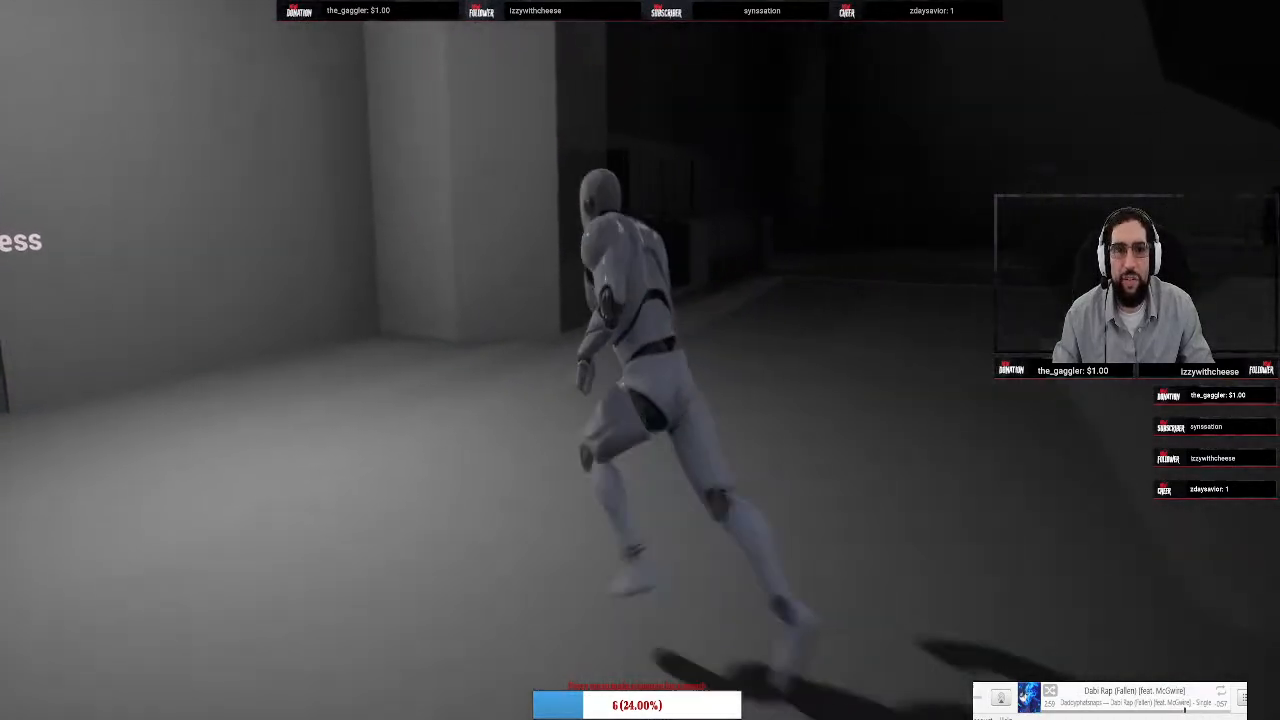
key(w)
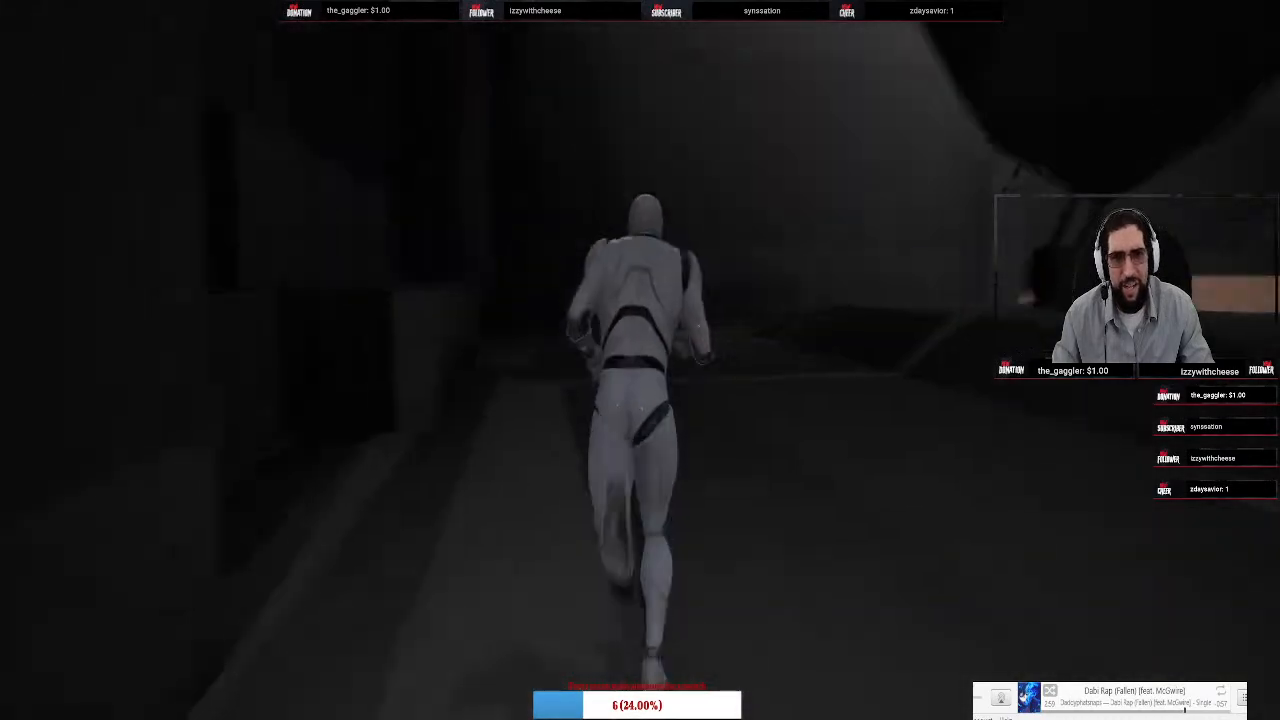
key(w)
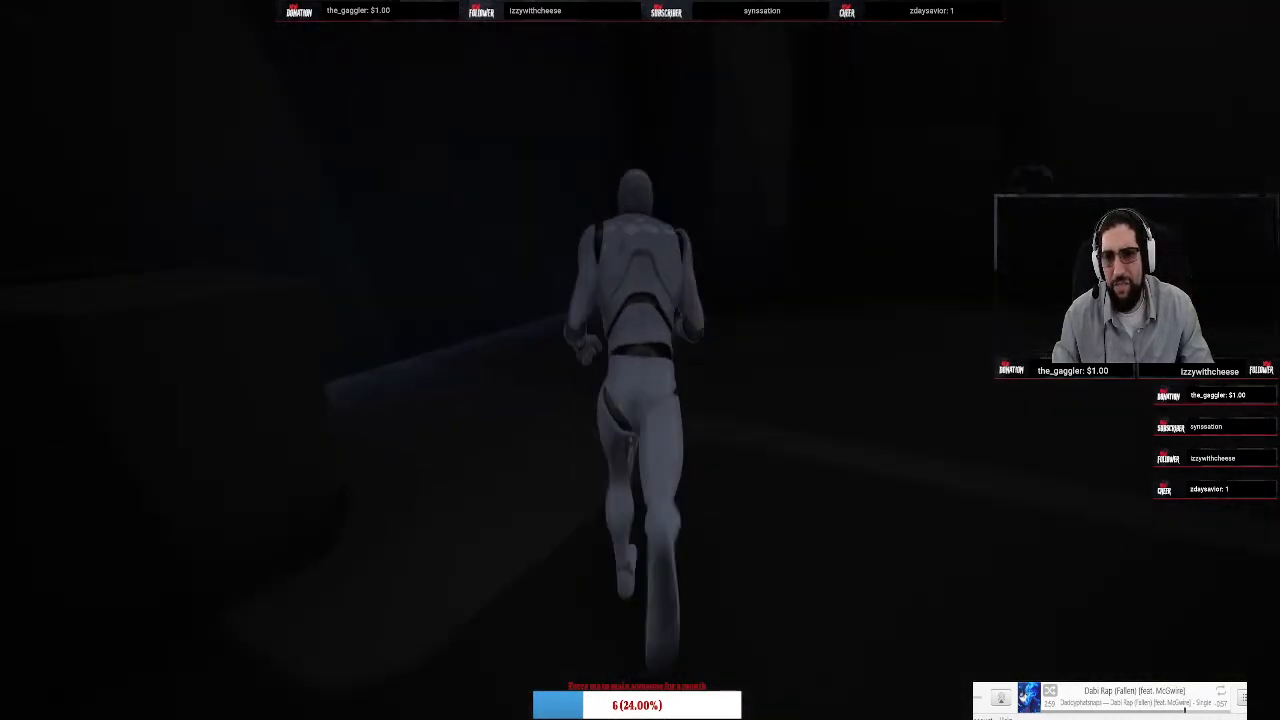
key(w)
key(w)
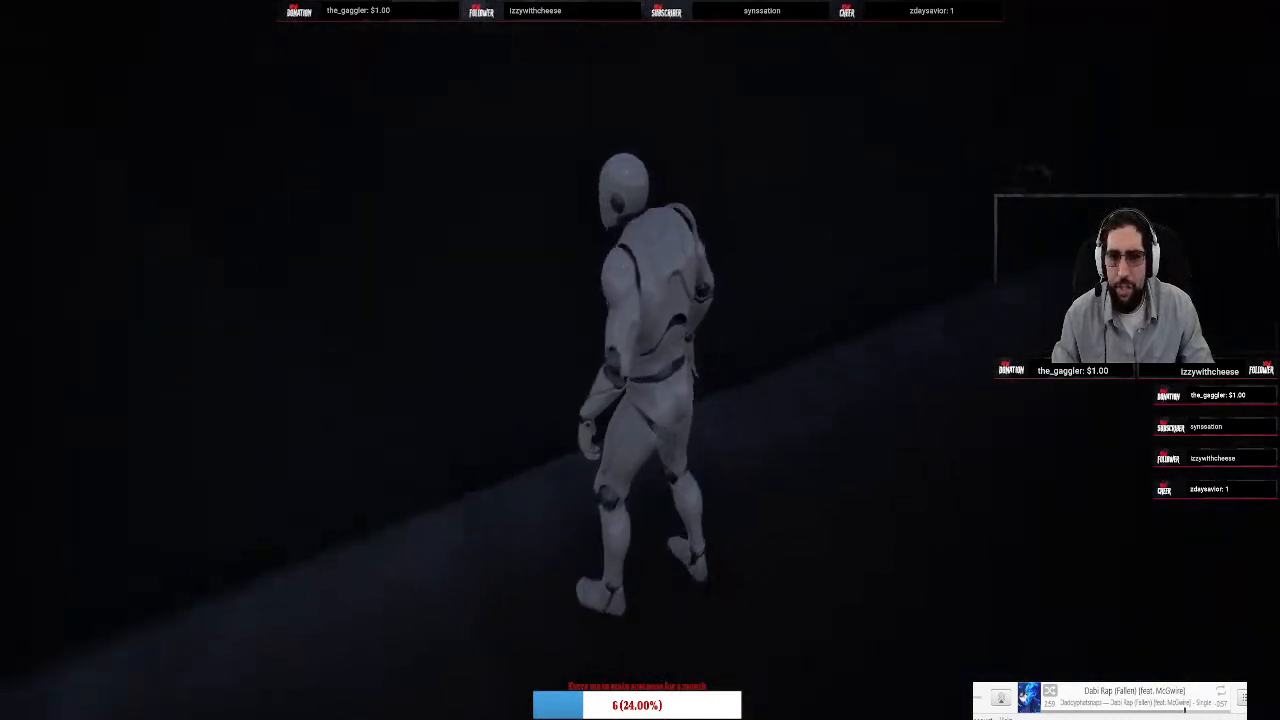
Run back to the Catwalks Access door and look through its opening at the drop warning sign
key(w)
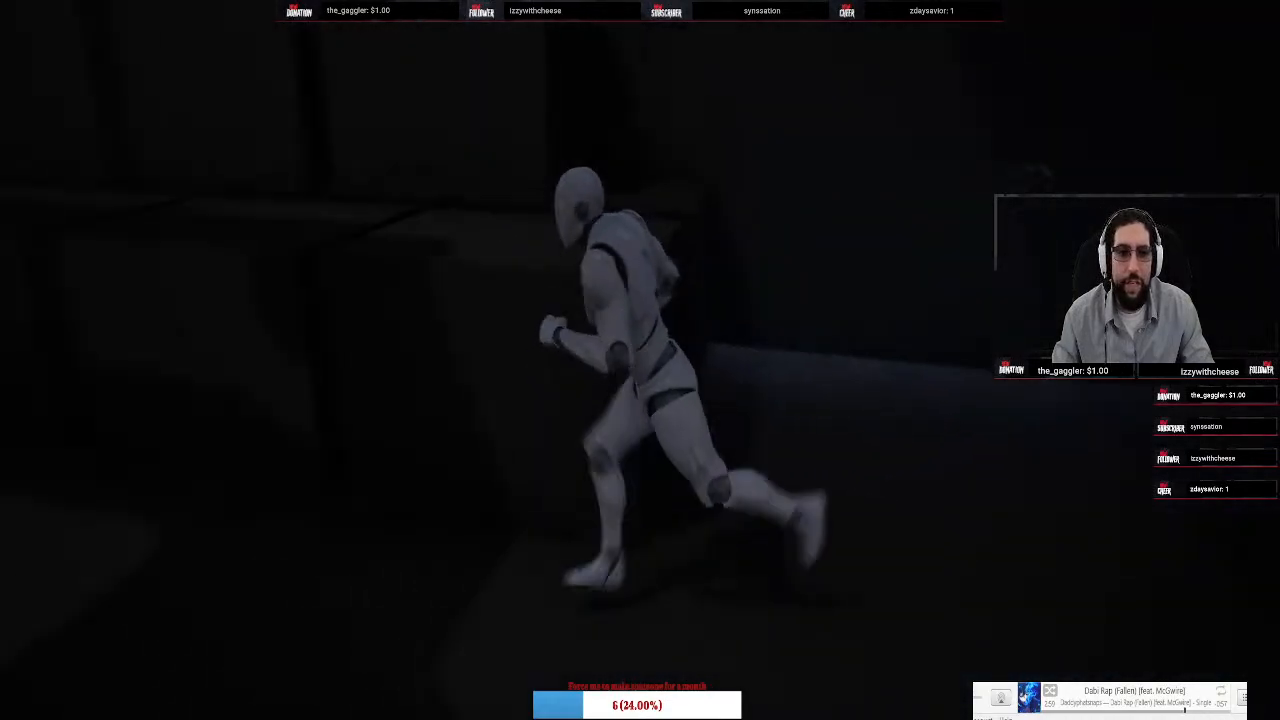
key(w)
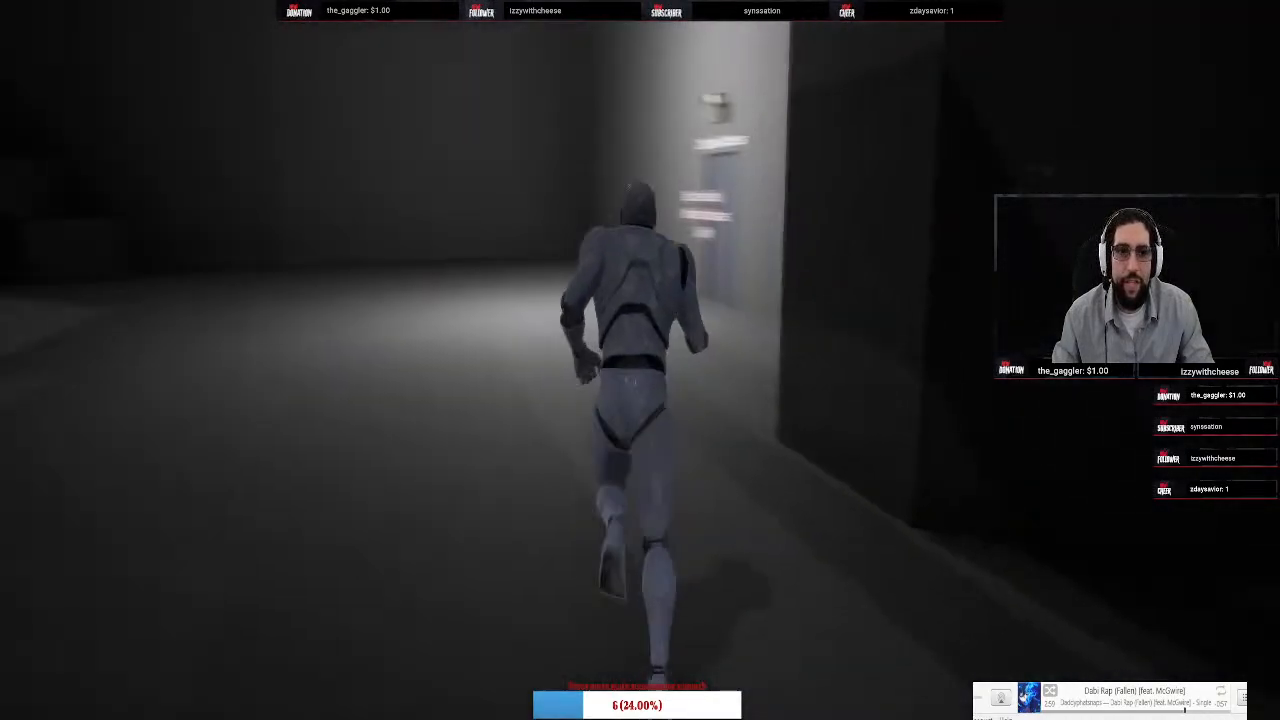
key(w)
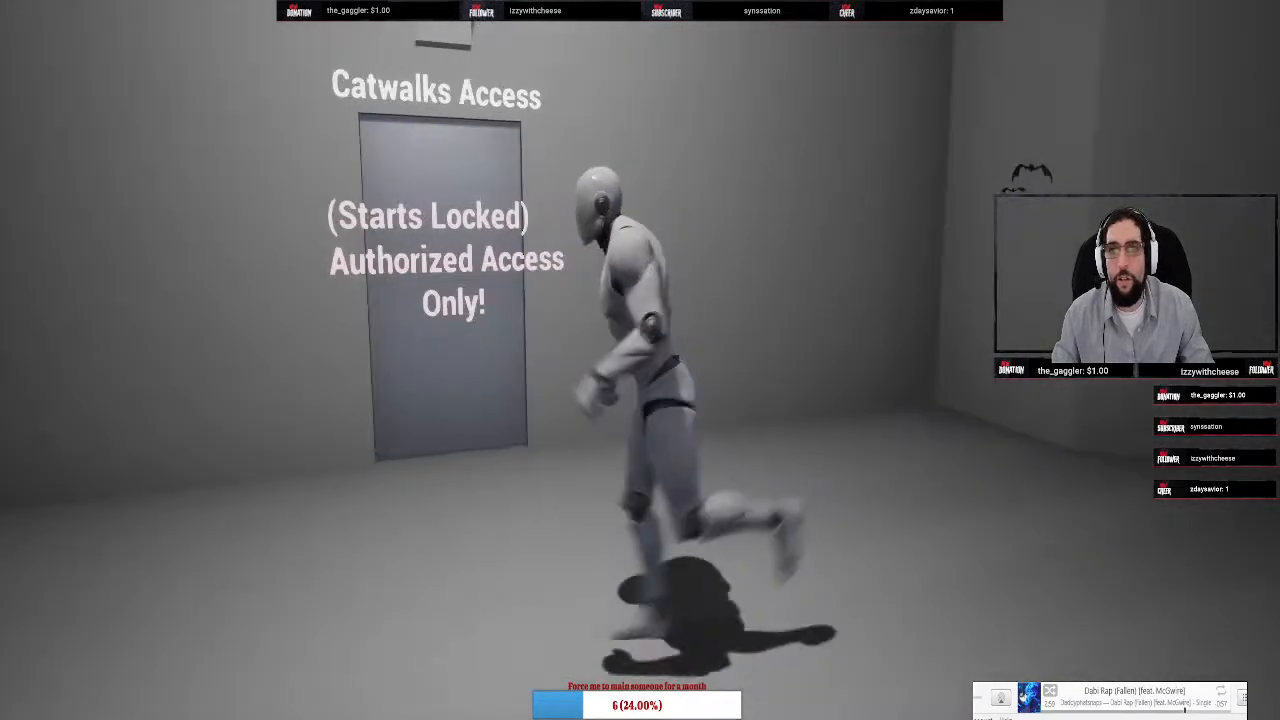
key(w)
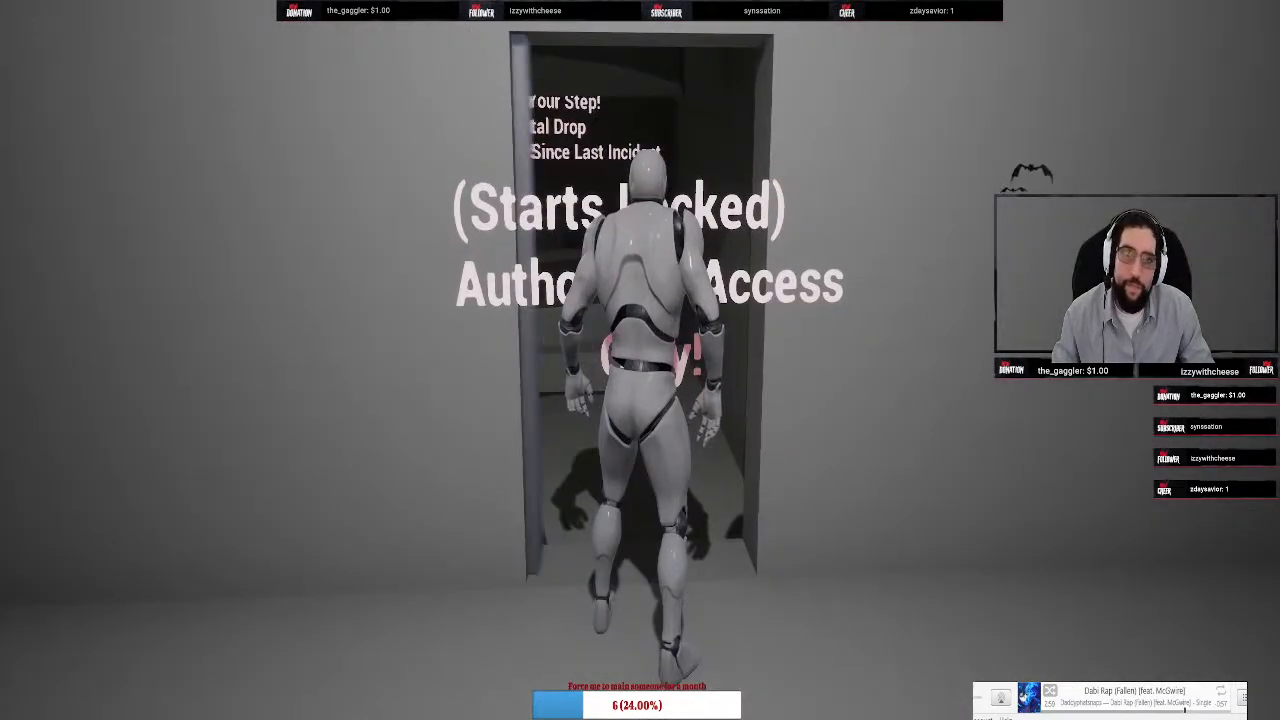
key(w)
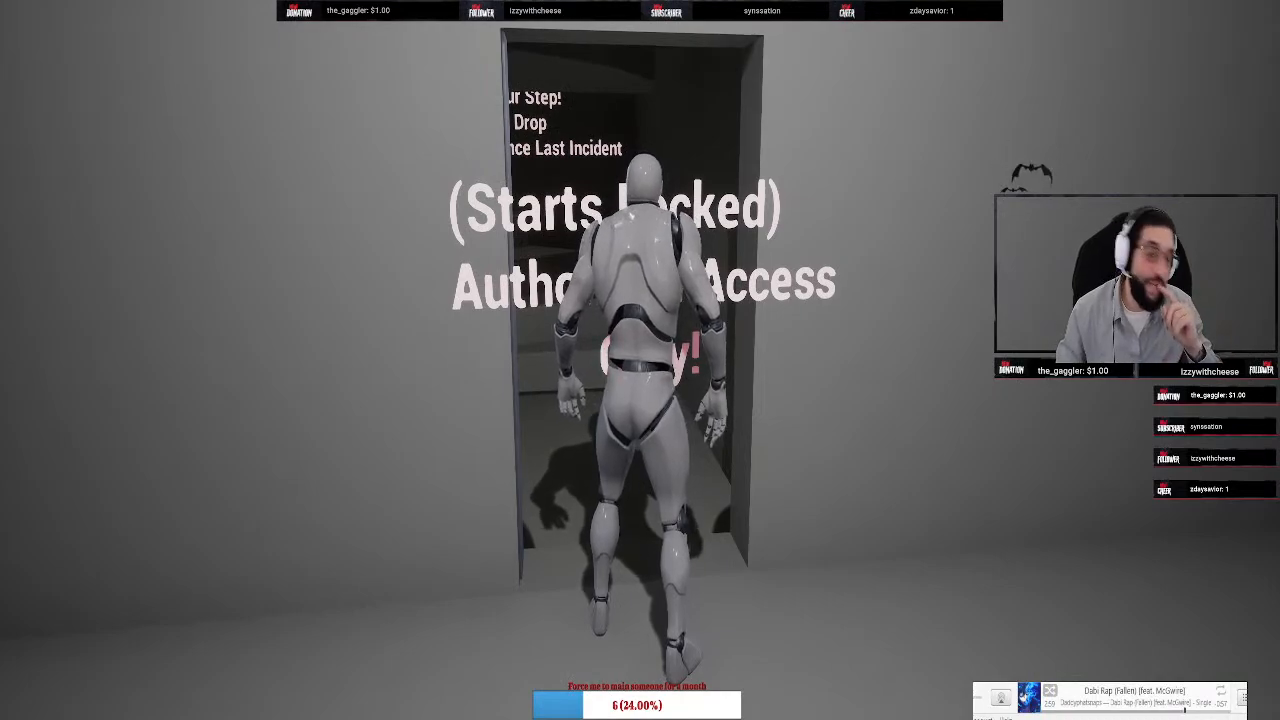
key(w)
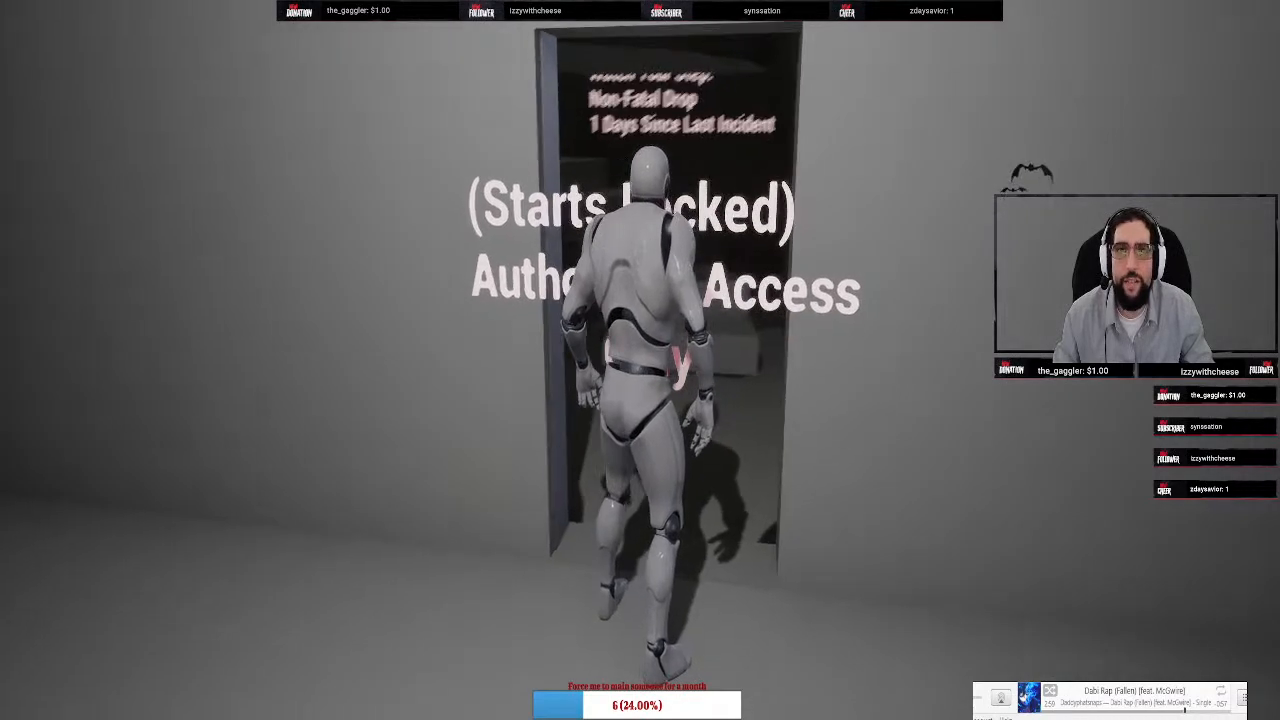
Walk the character through the Authorized Access doorway and explore the dark stairwell around the drop warning sign
key(w)
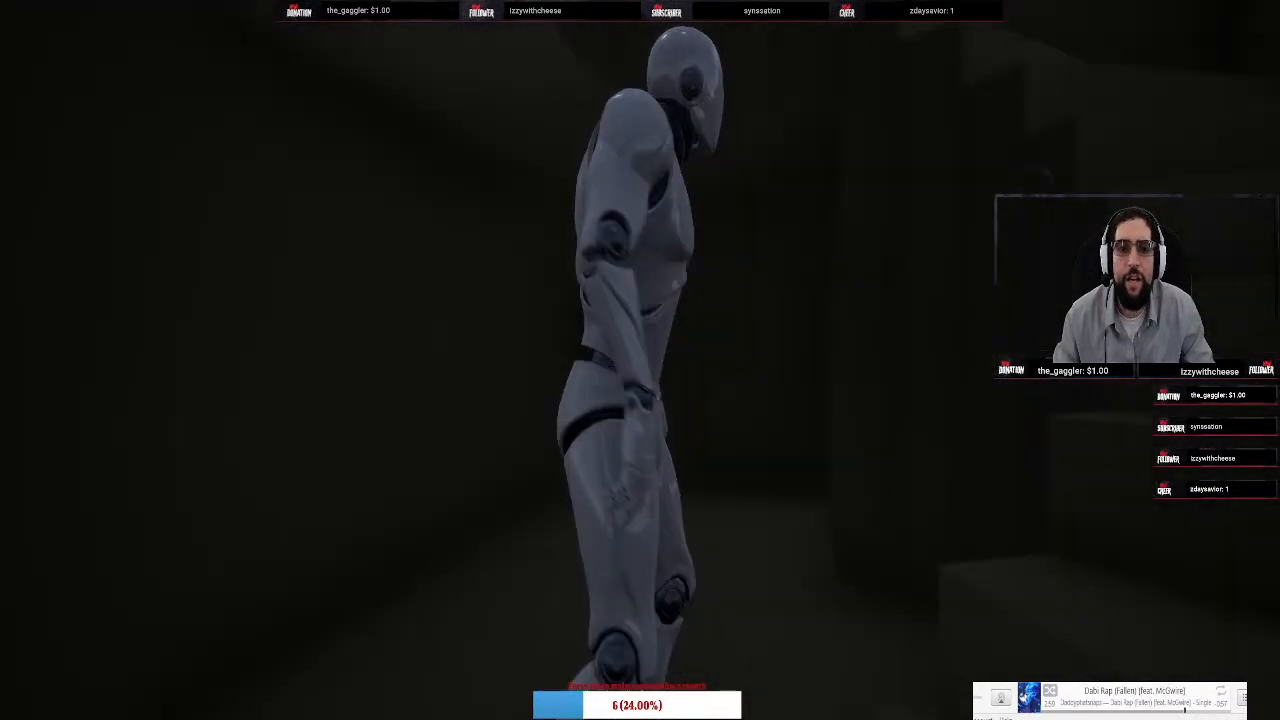
key(w)
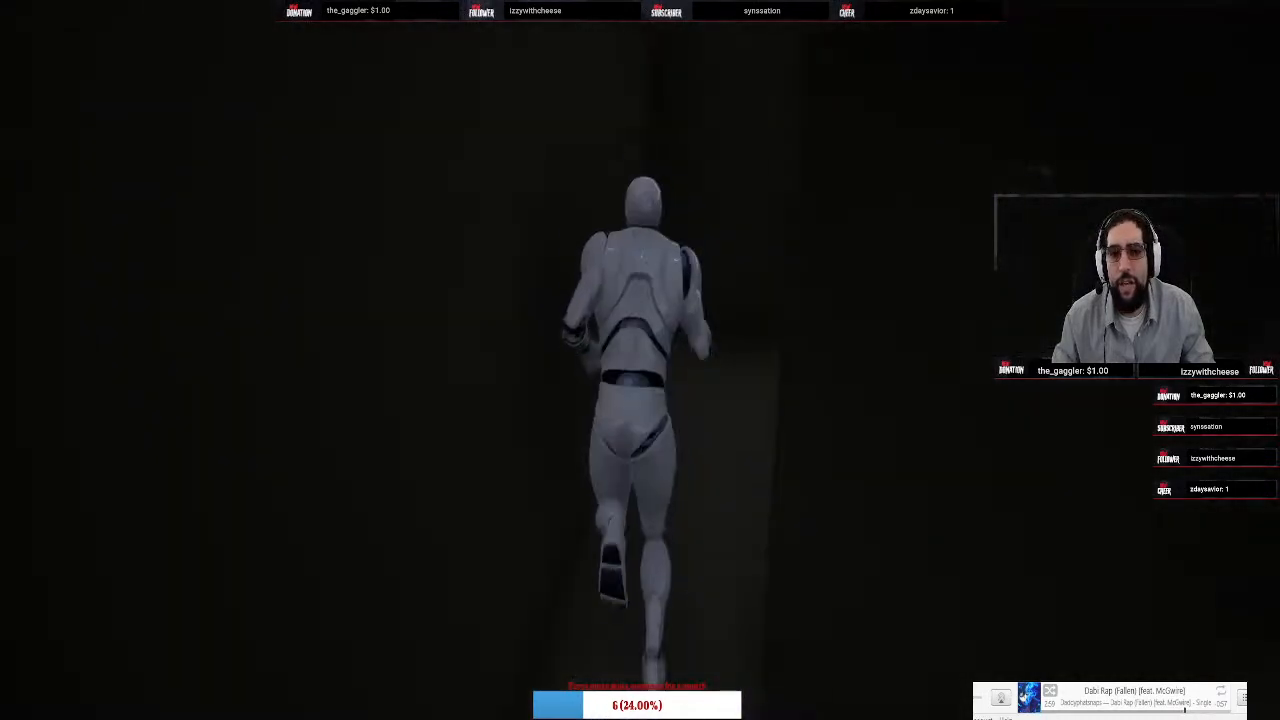
key(w)
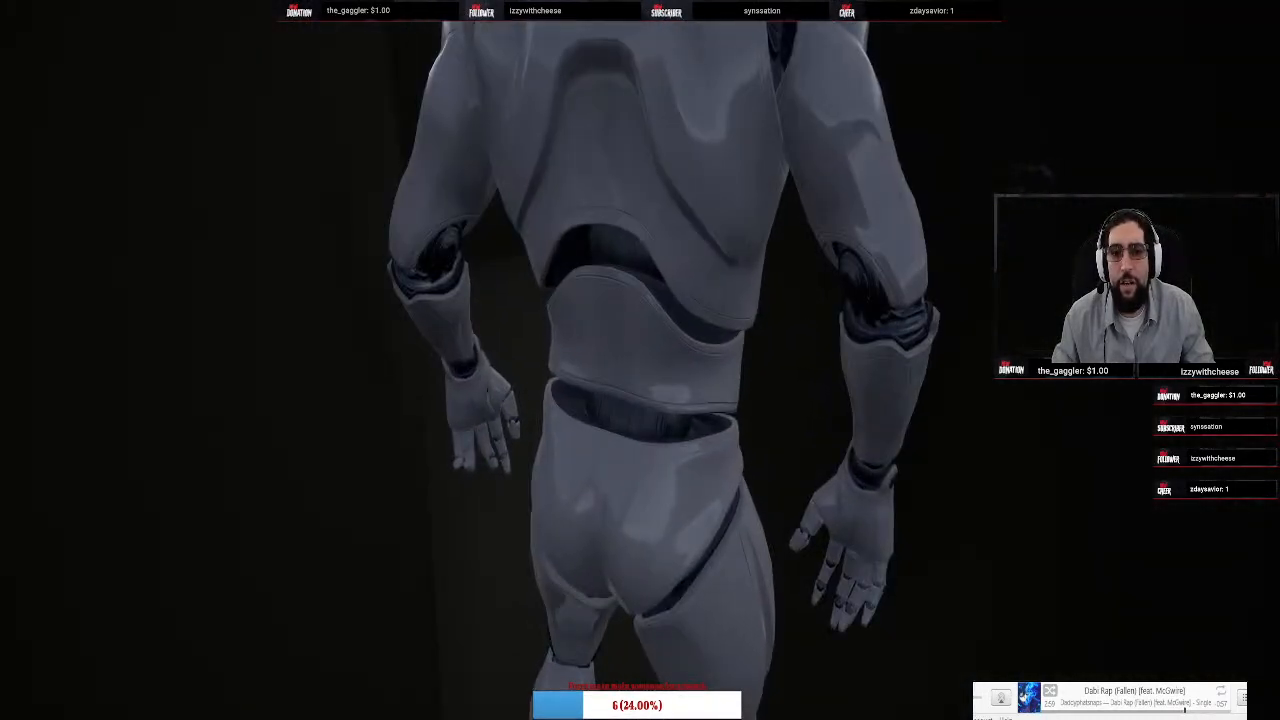
key(d)
key(w)
key(d)
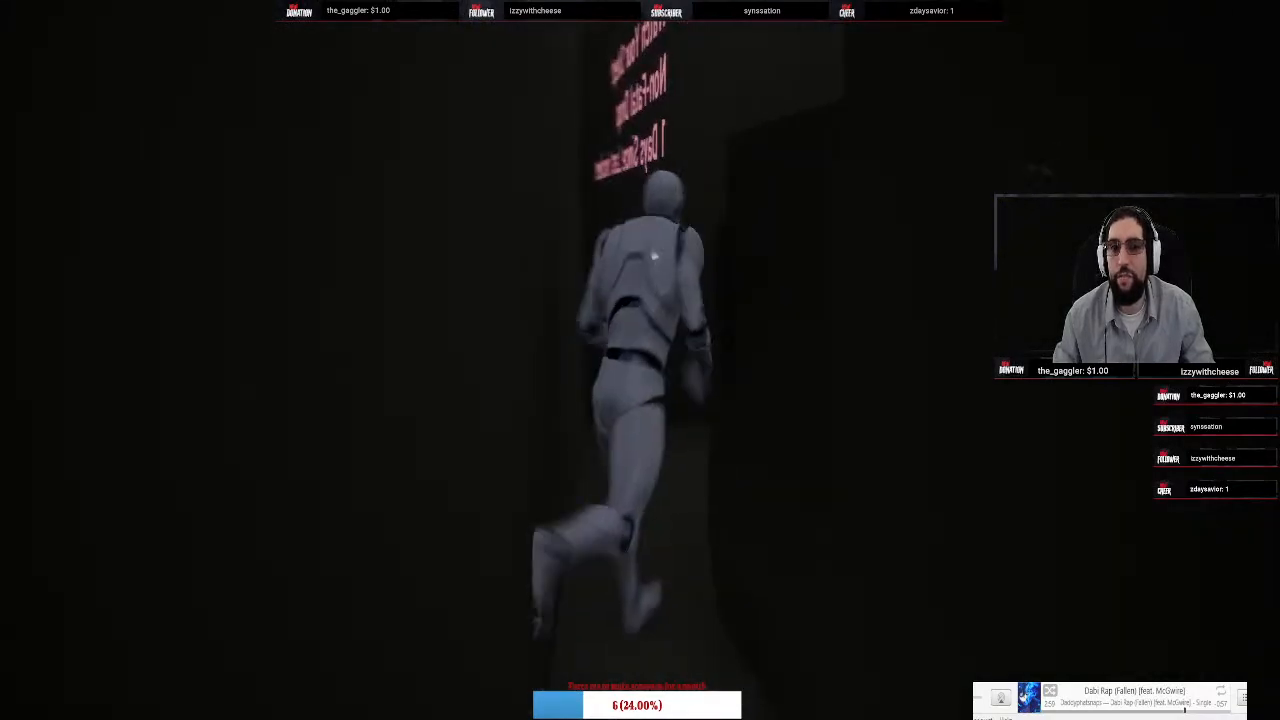
key(s)
key(d)
key(w)
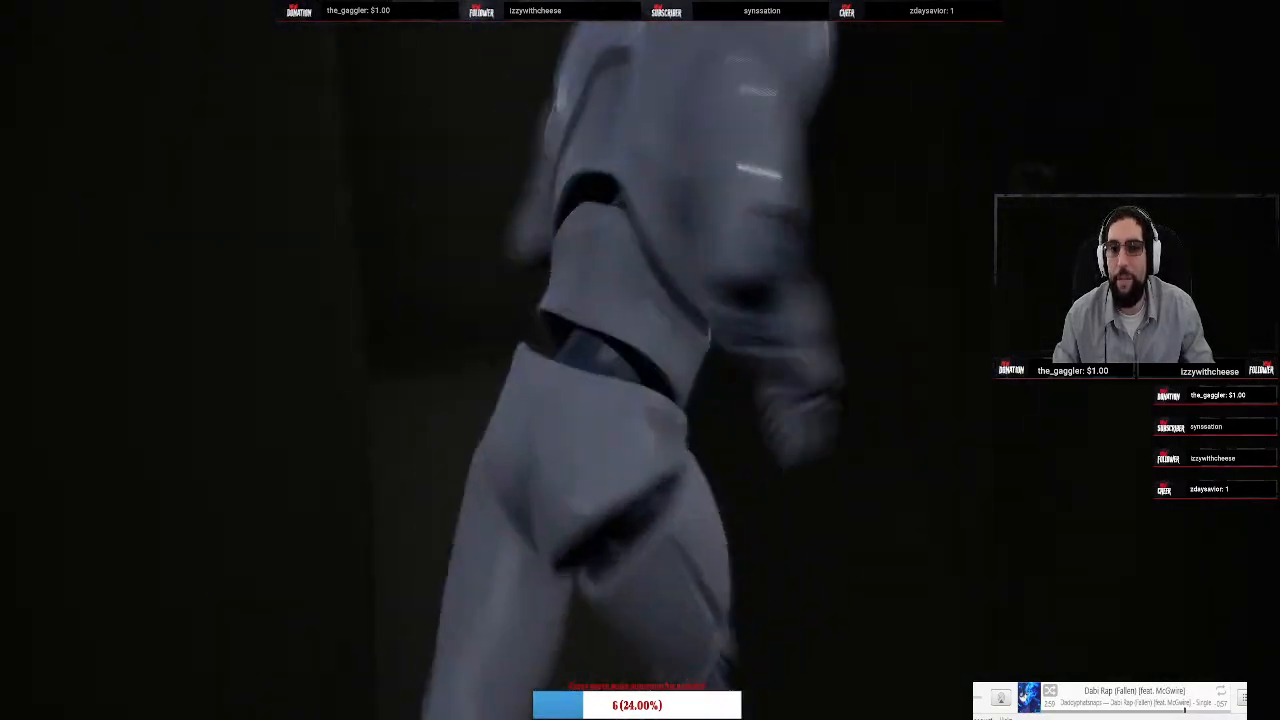
Run along the base of the spiral stairs and back to face the drop warning sign, checking how readable the route is
key(w)
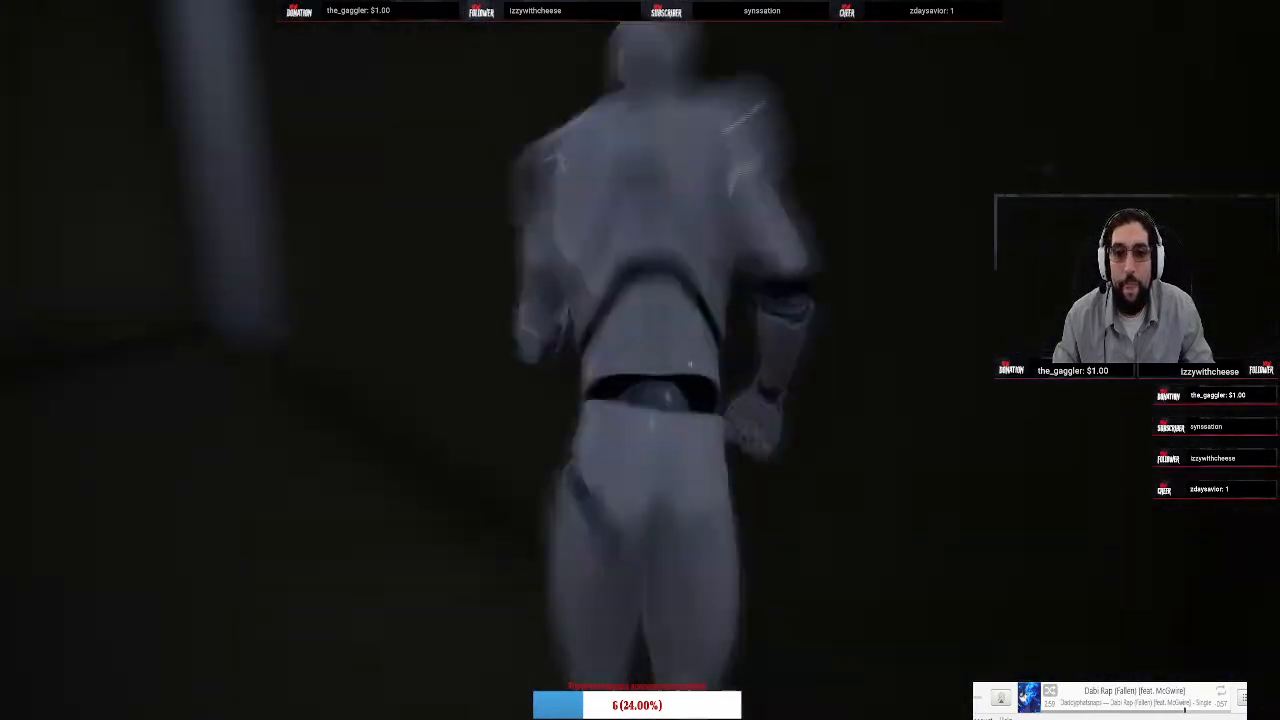
key(a)
key(d)
key(w)
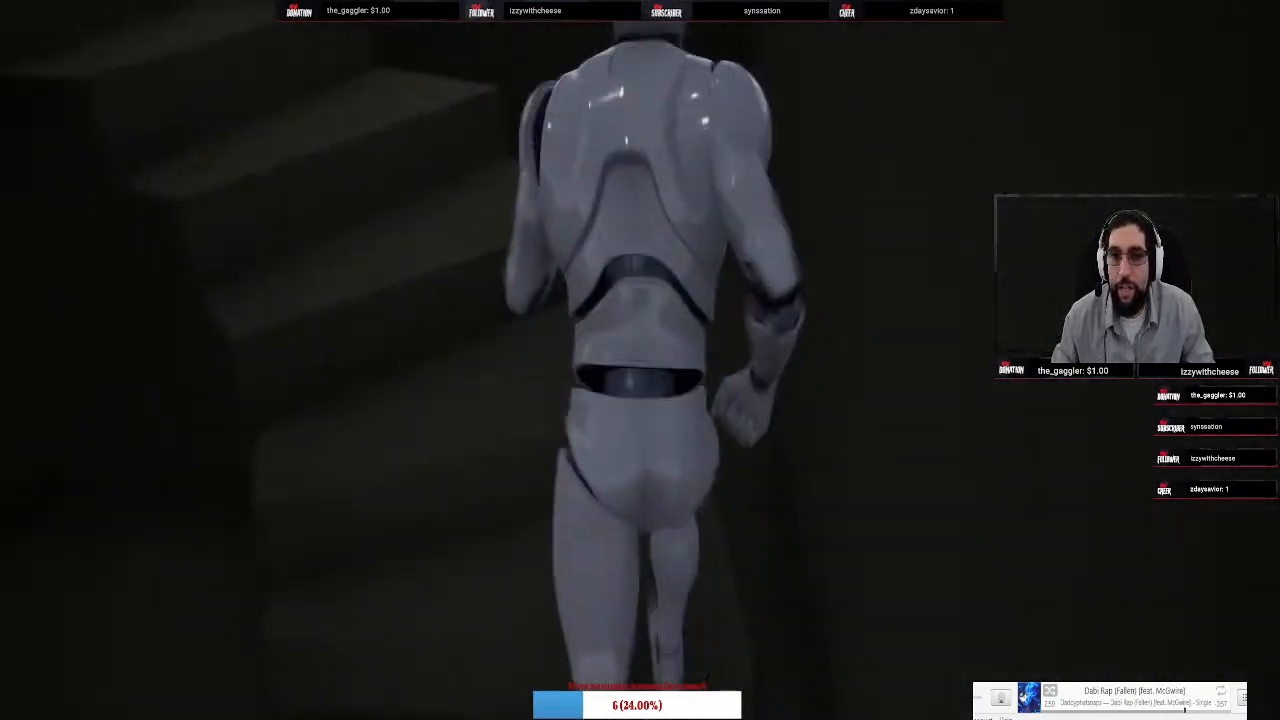
key(w)
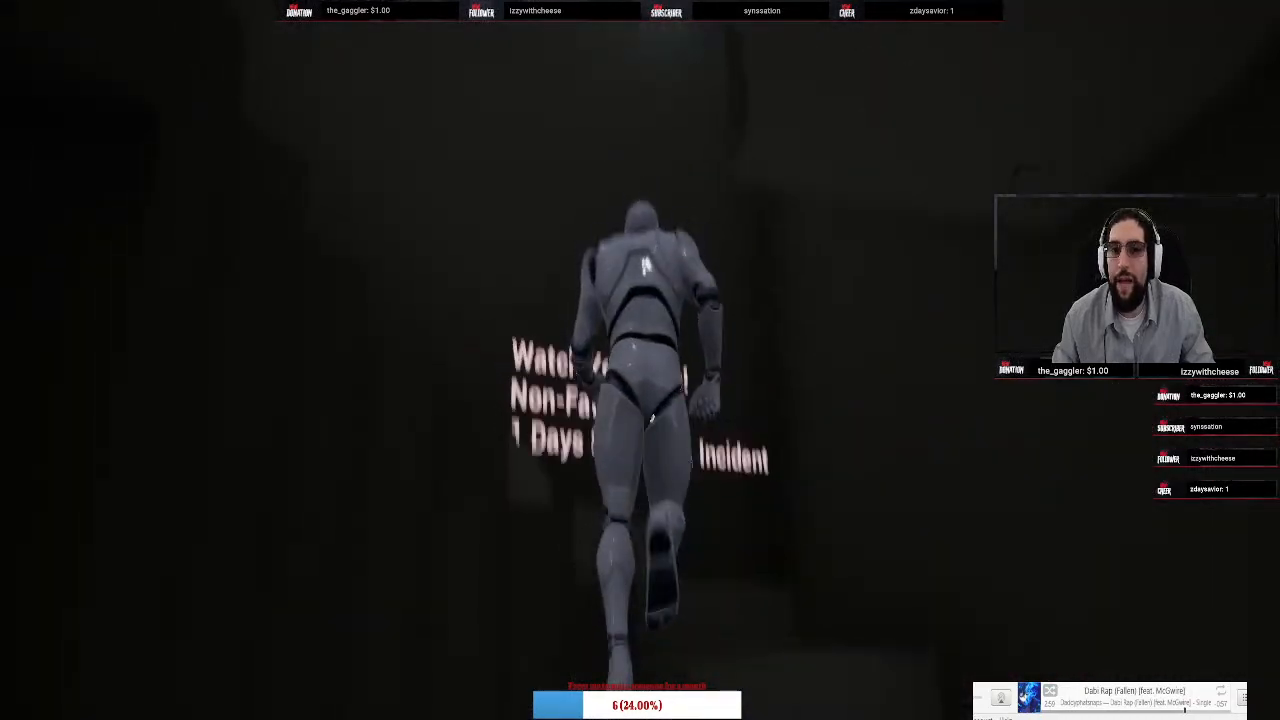
Test the lower steps of the spiral staircase beside the warning sign and check their lighting
key(w)
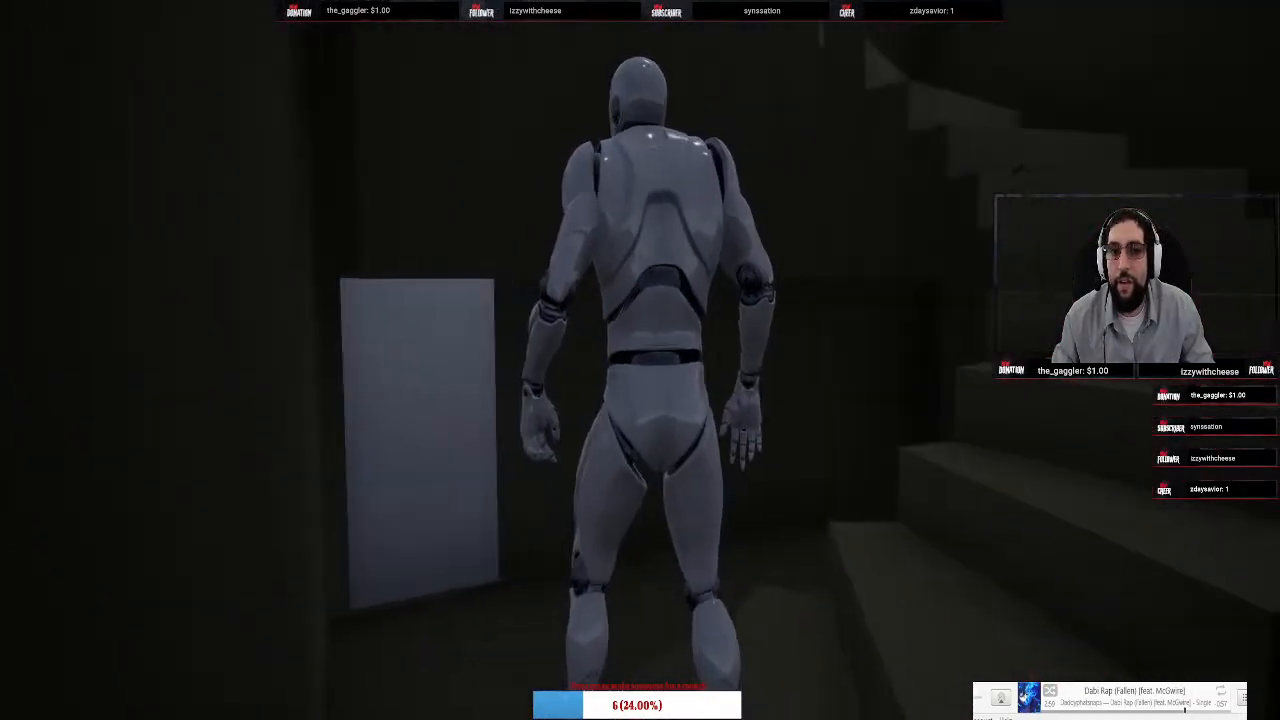
key(w)
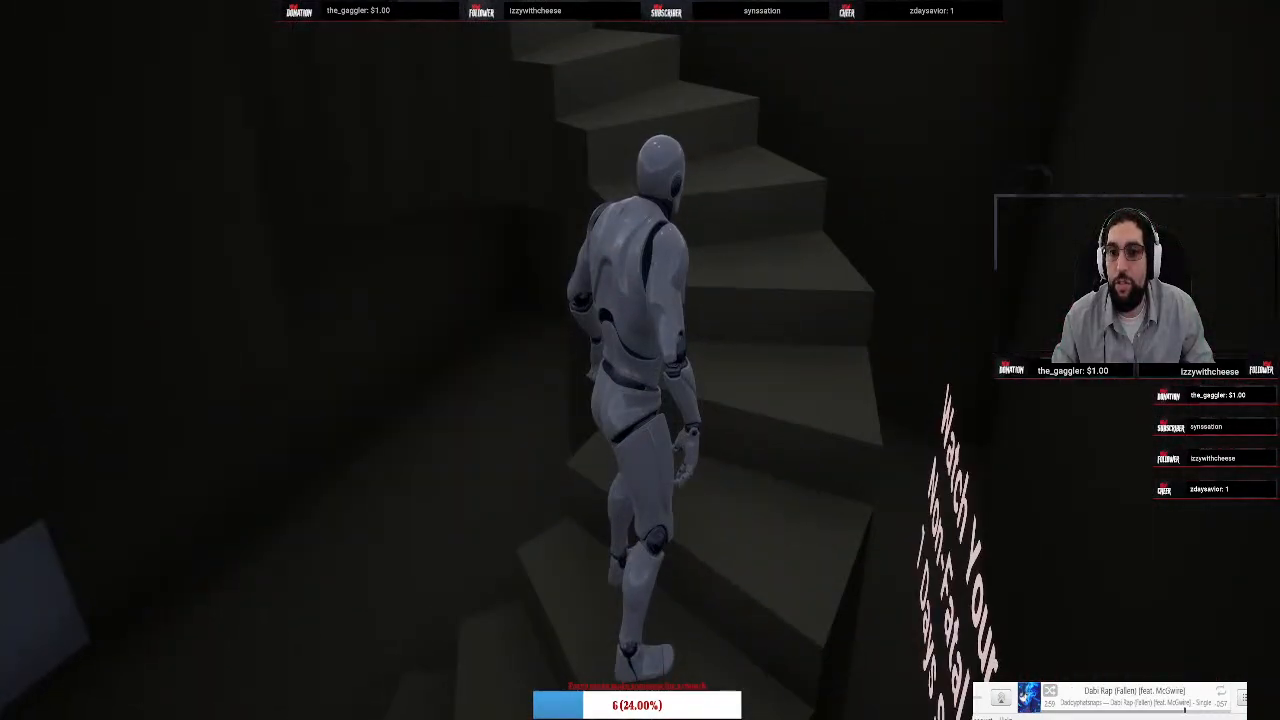
key(w)
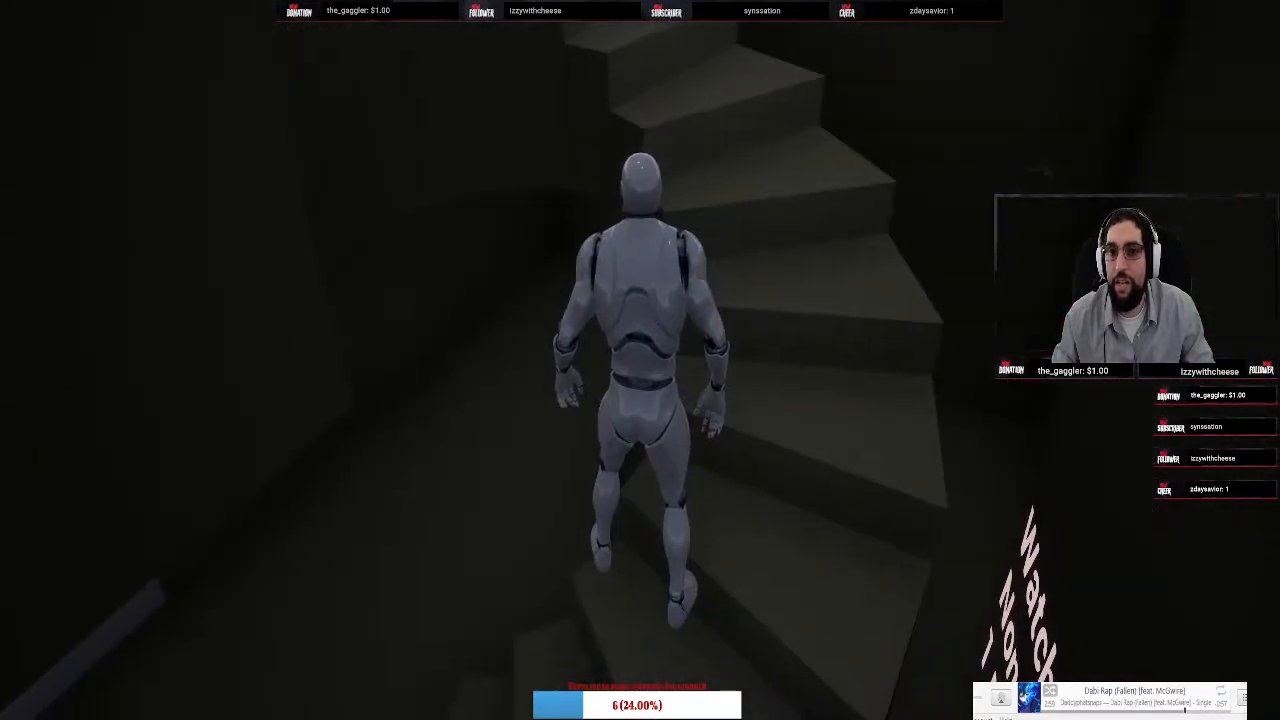
key(w)
key(a)
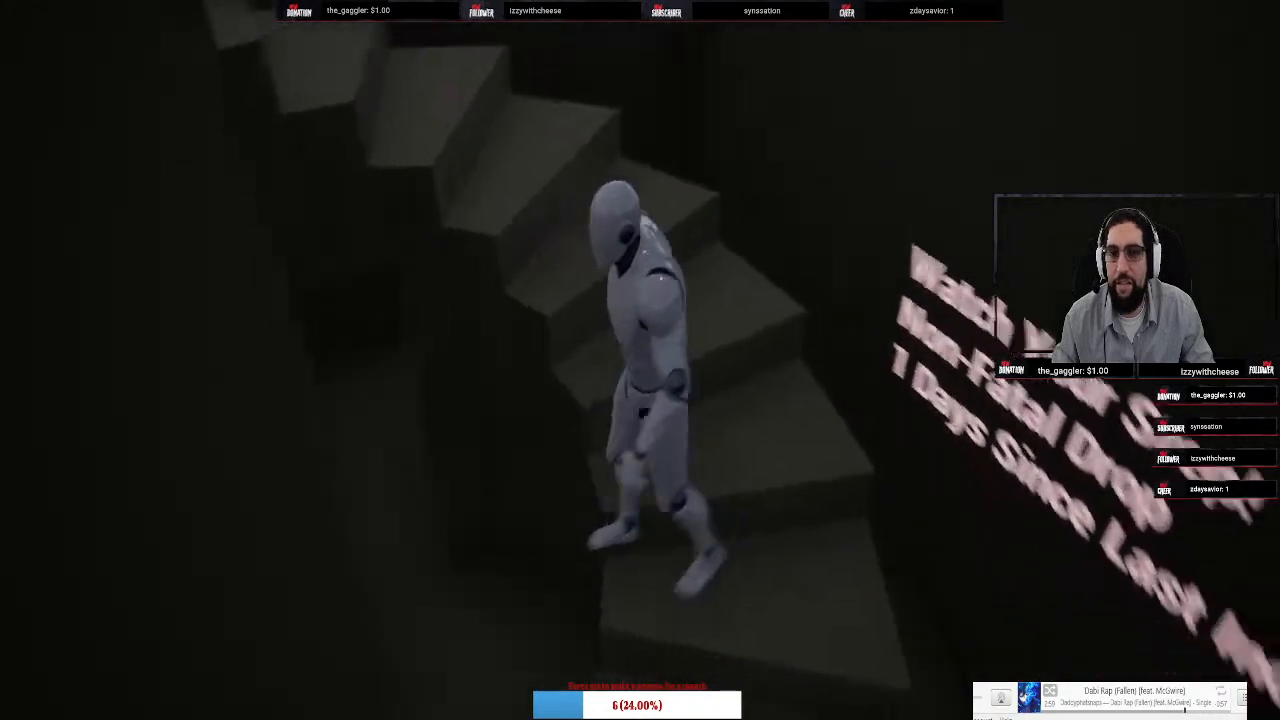
Run around the foot of the staircase through the dark stairwell and end the play test
key(w)
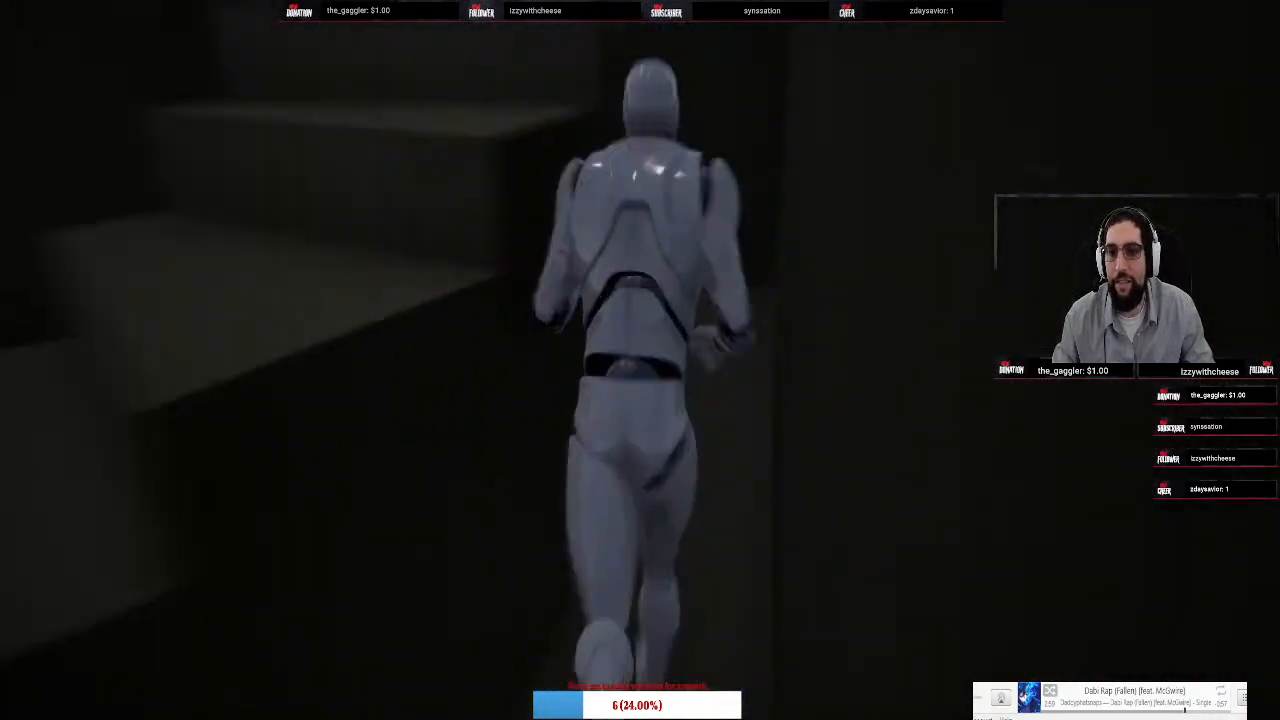
key(w)
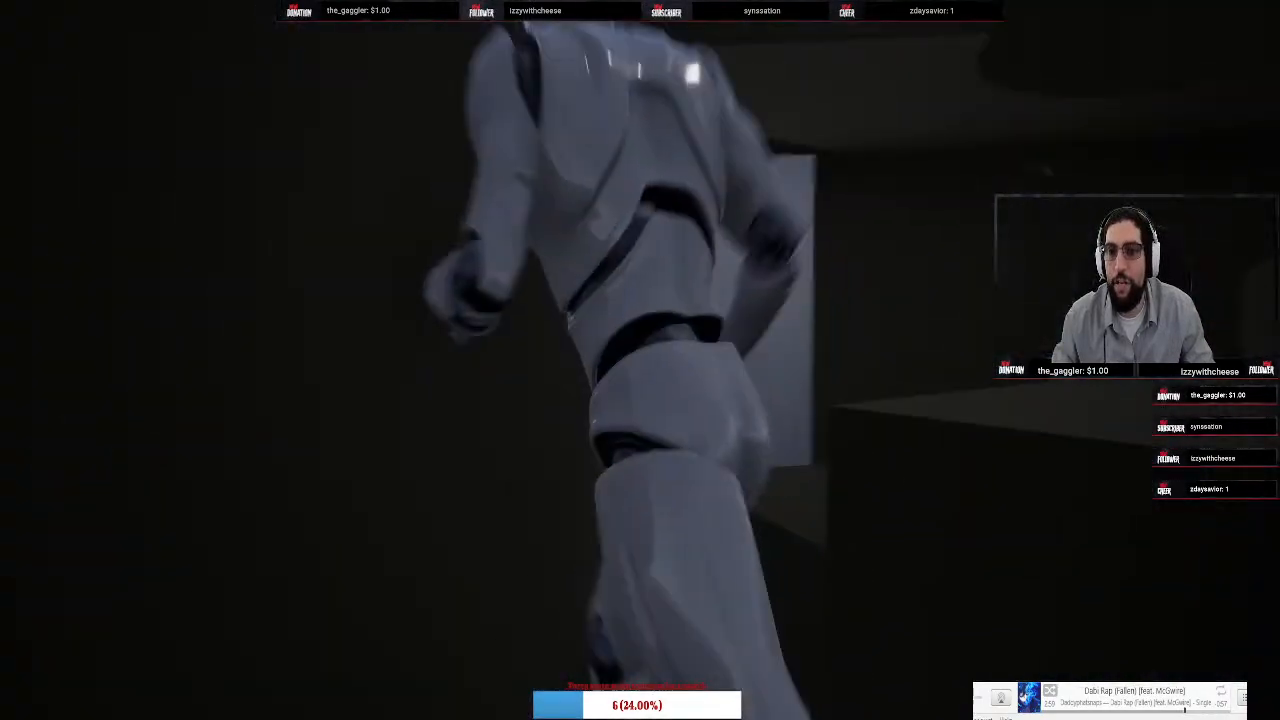
key(w)
key(Escape)
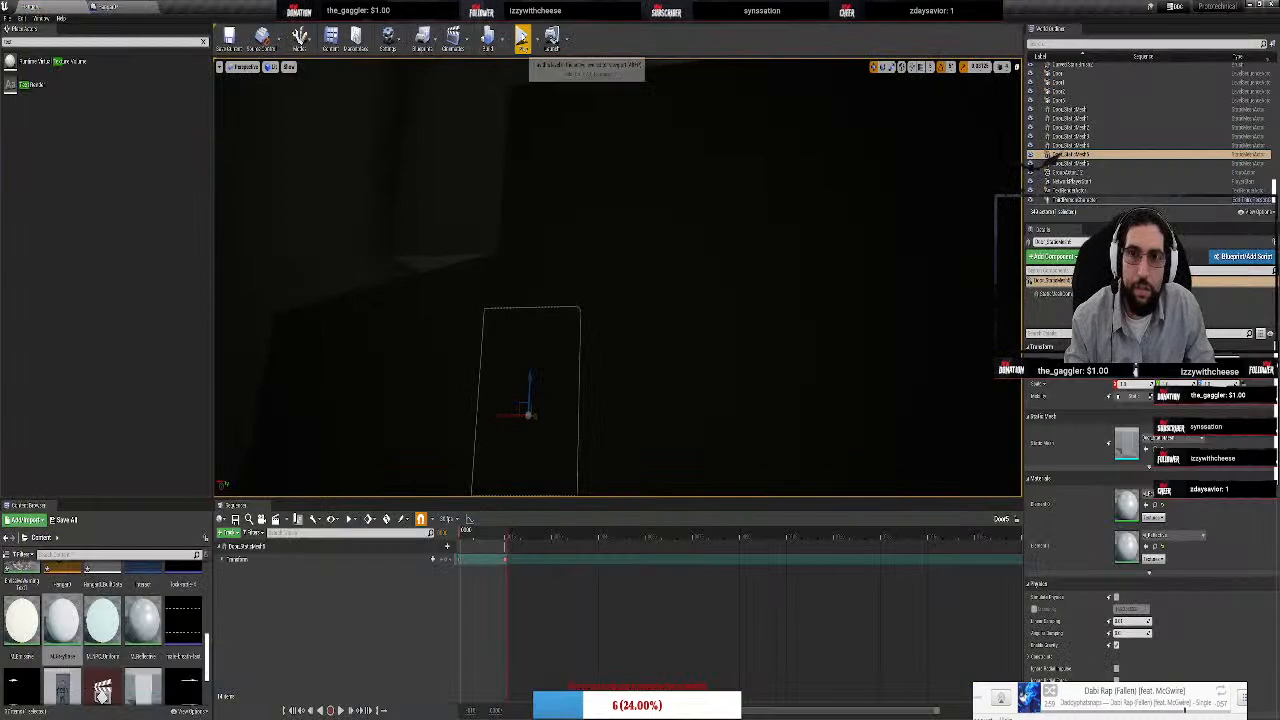
Restart the play test and run across the dark hangar toward the Lead Mechanic in full-screen view
click(522, 37)
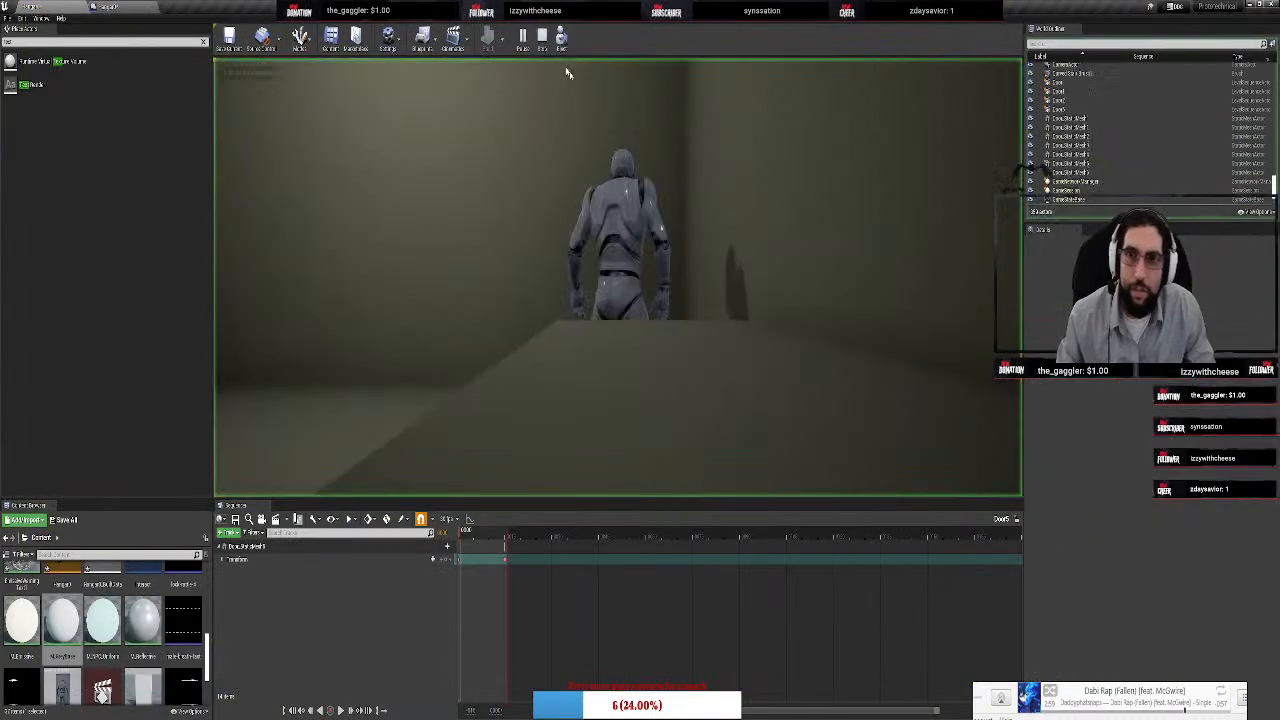
key(w)
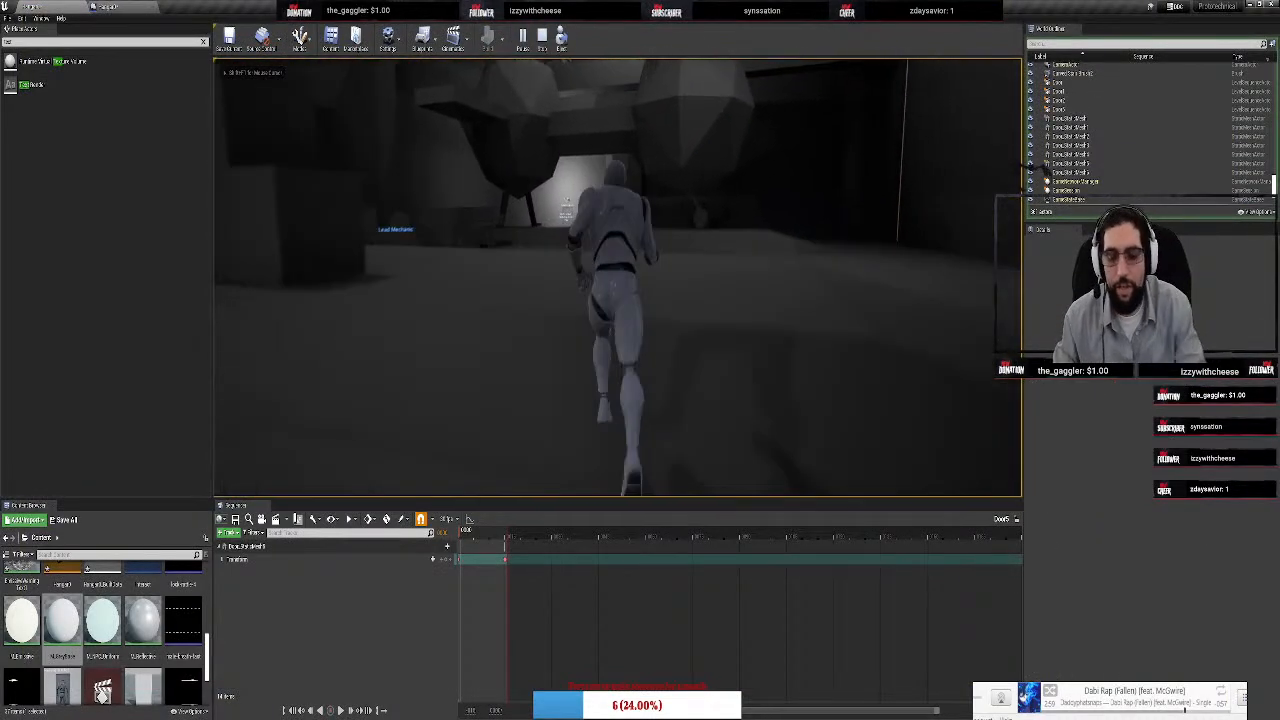
key(F11)
key(w)
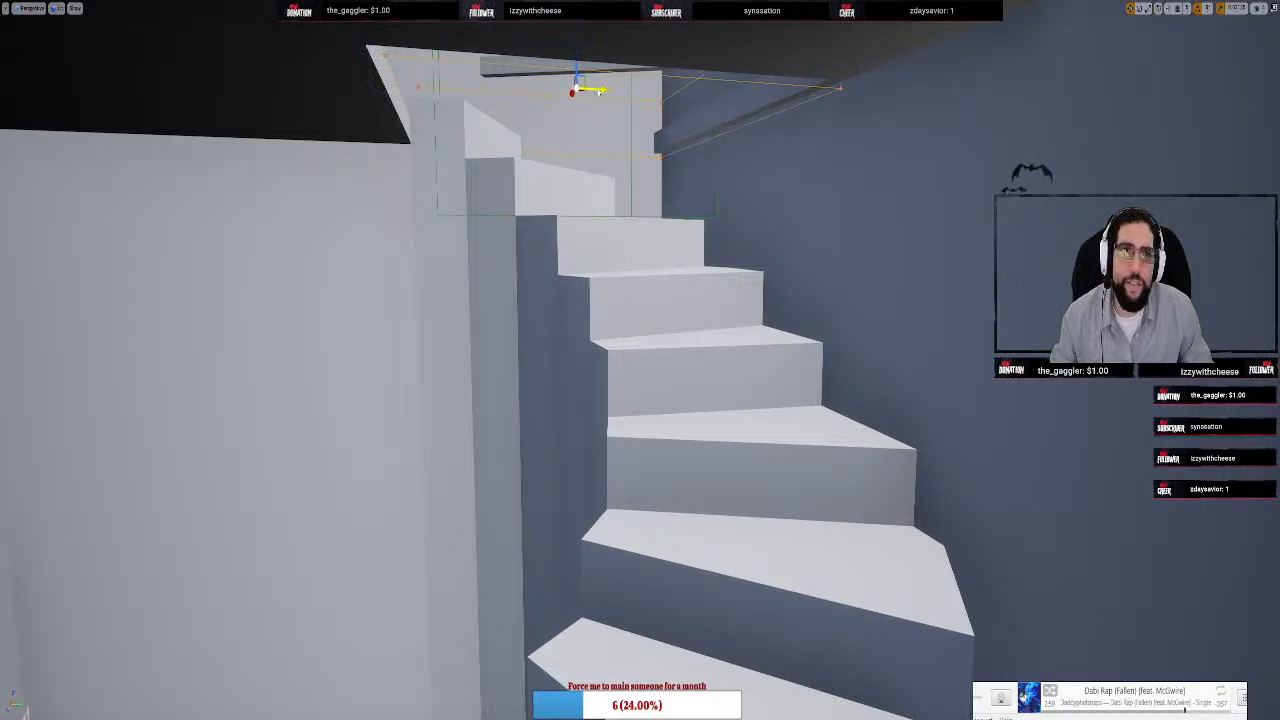
Resize and shift the box brush above the spiral staircase to widen the floor opening over the steps
right_drag(599, 91, 760, 300)
key(w)
key(s)
key(r)
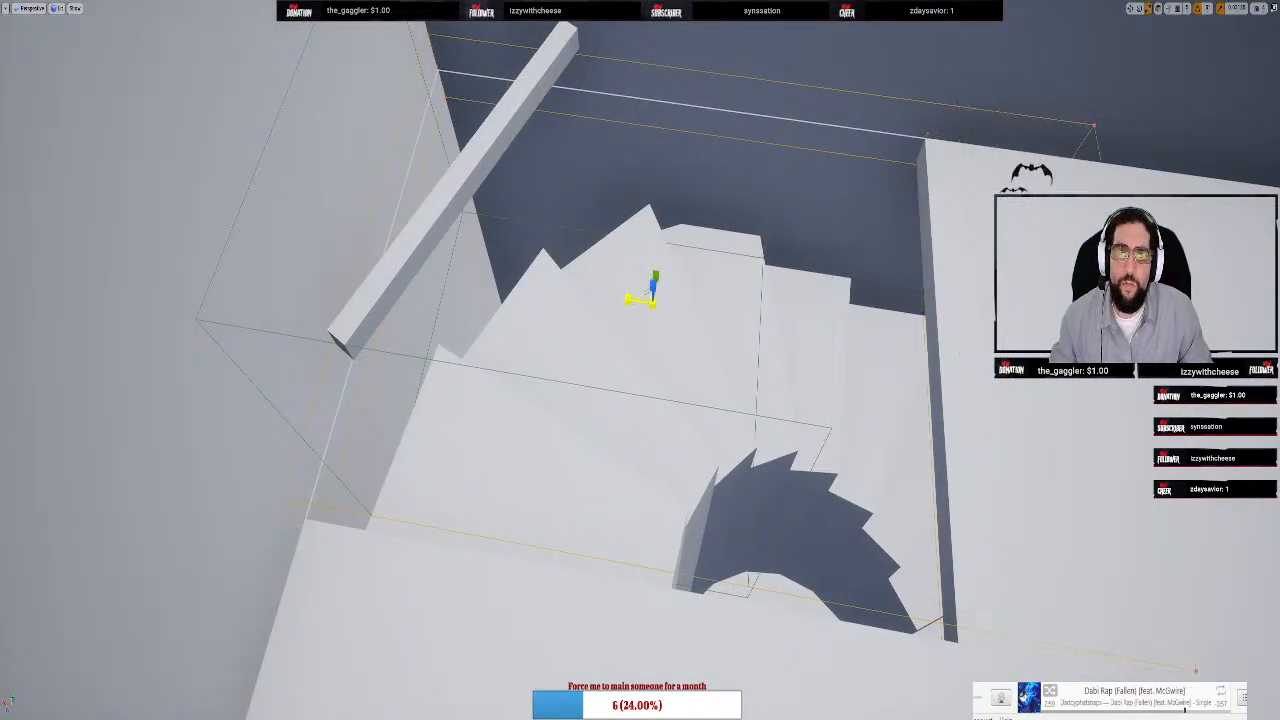
key(w)
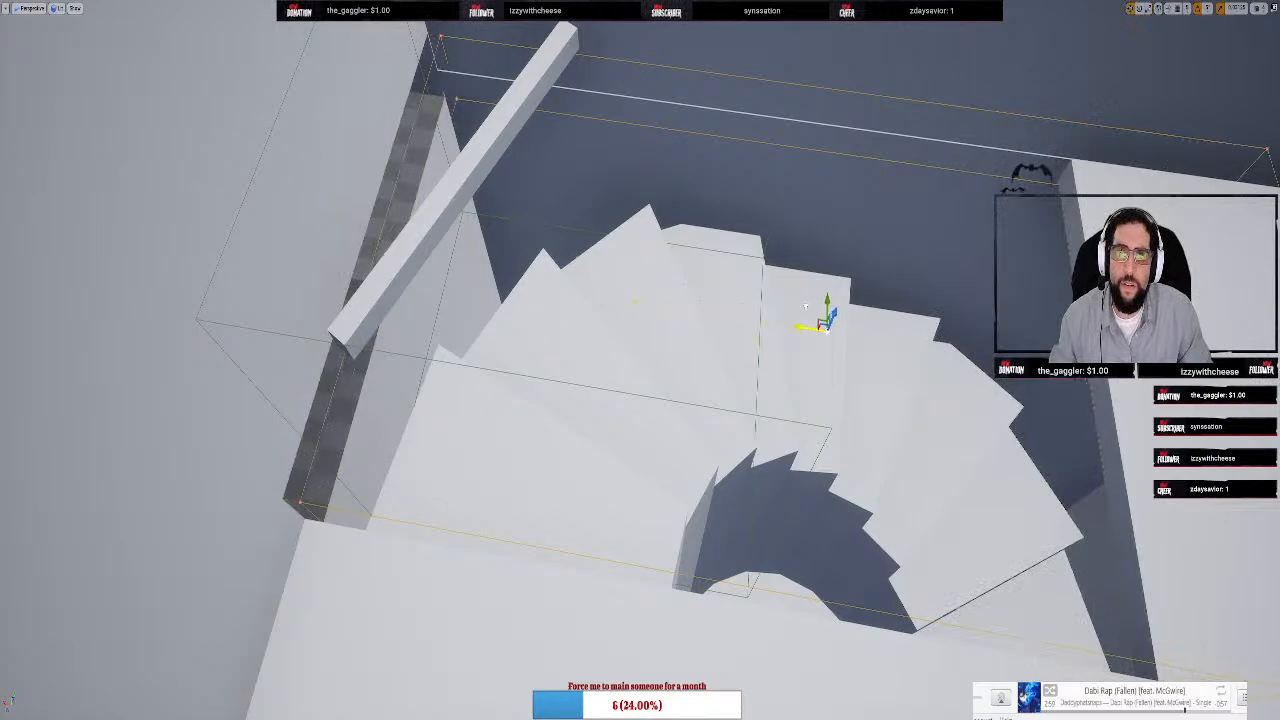
right_drag(790, 302, 750, 300)
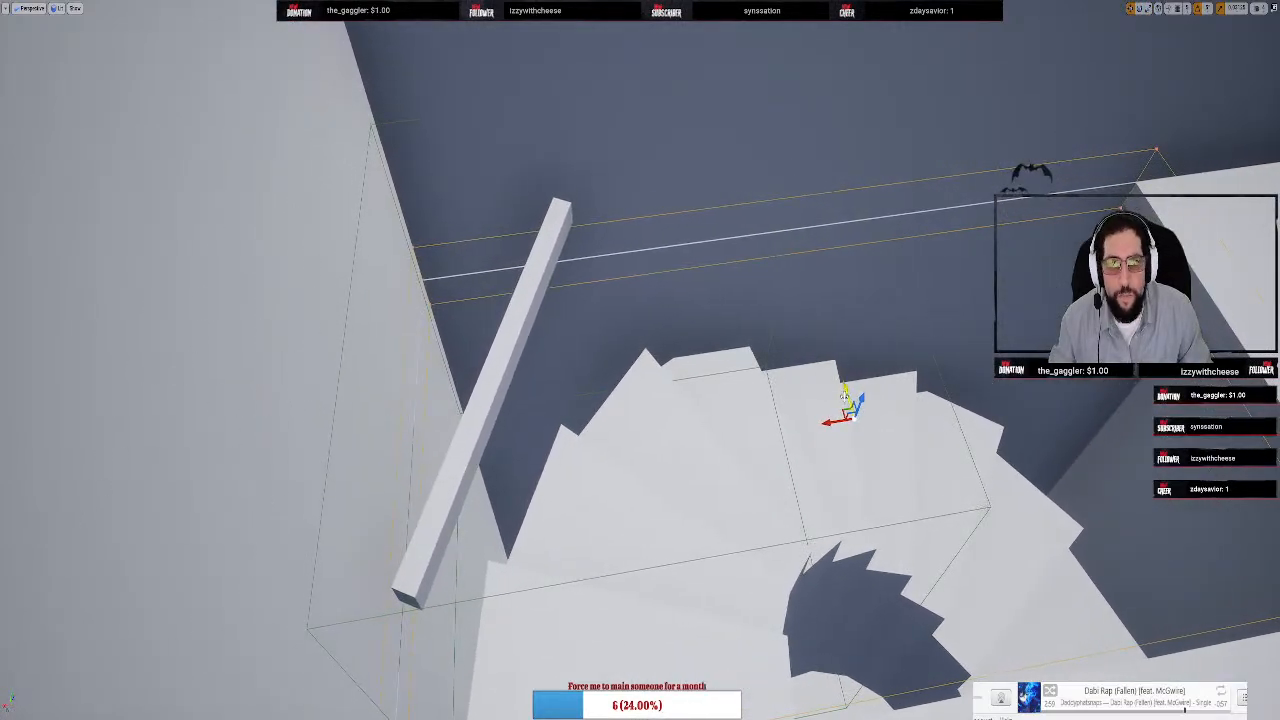